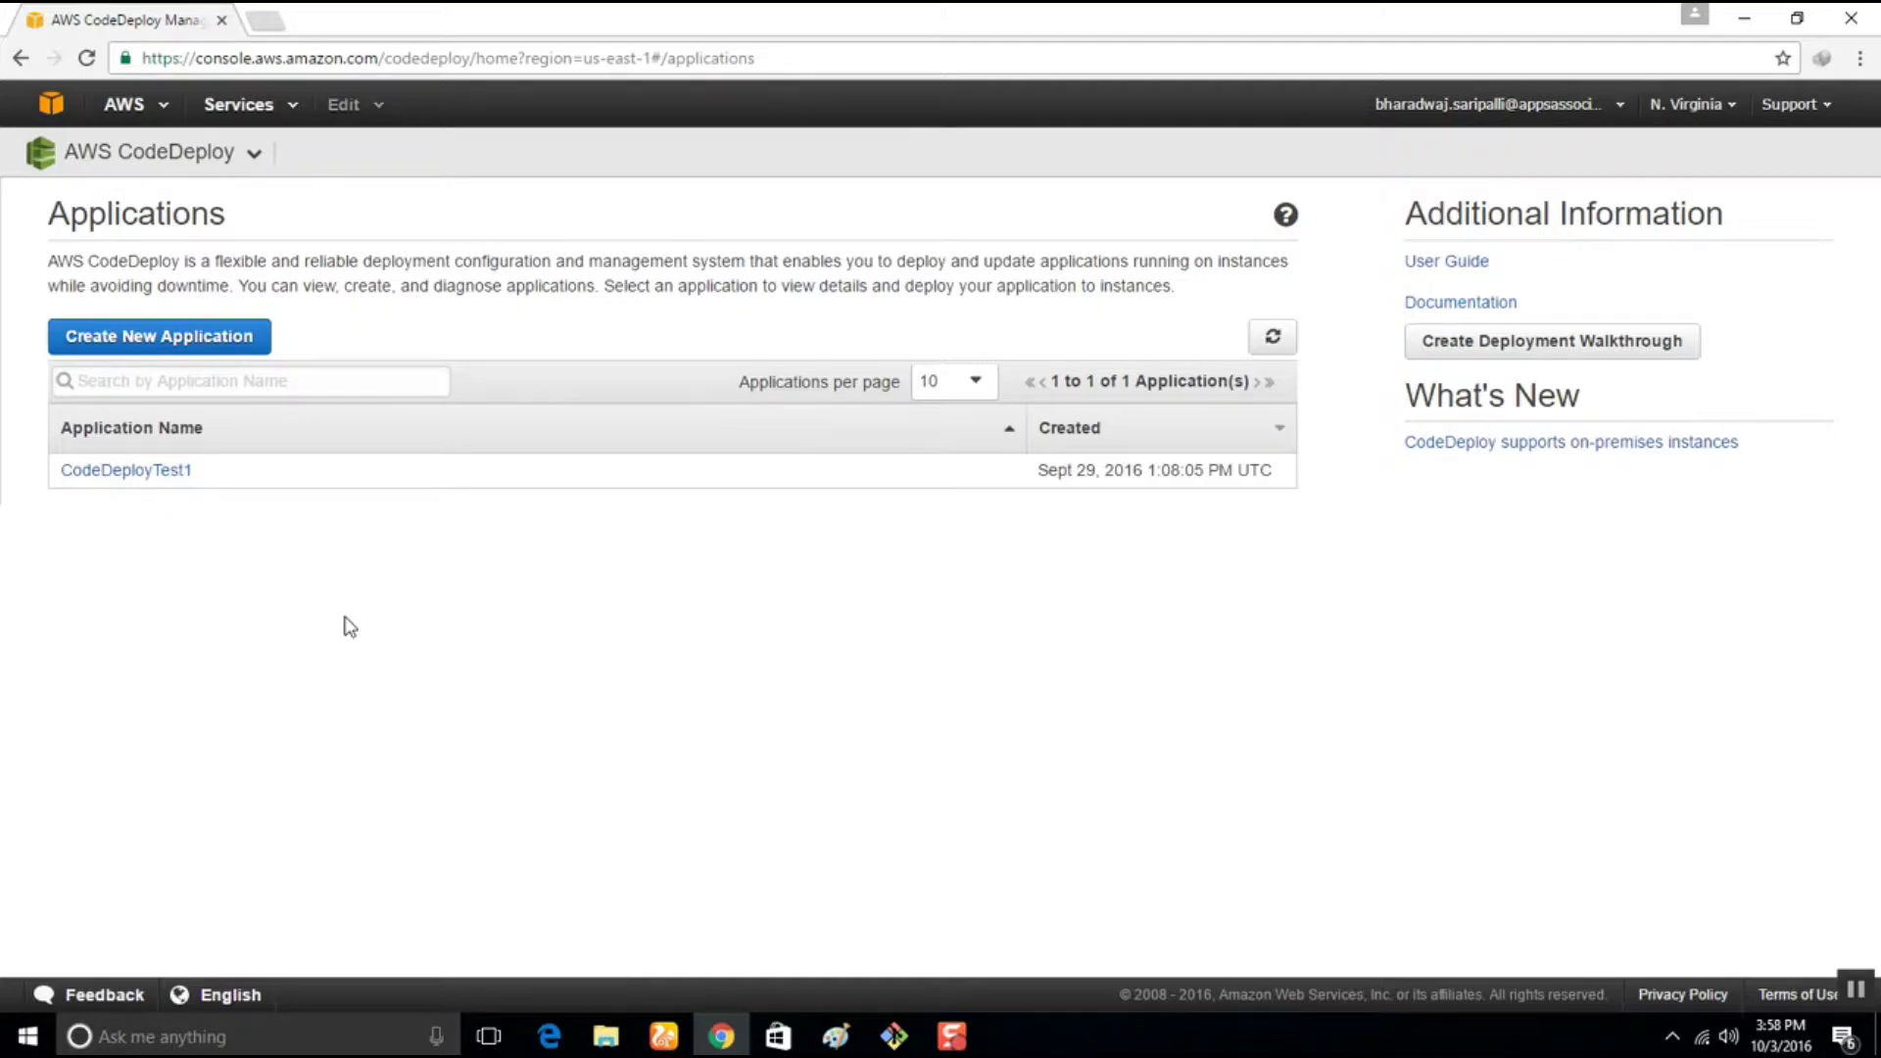
Start a new CodeDeploy application named DemoHelloApp
click(89, 336)
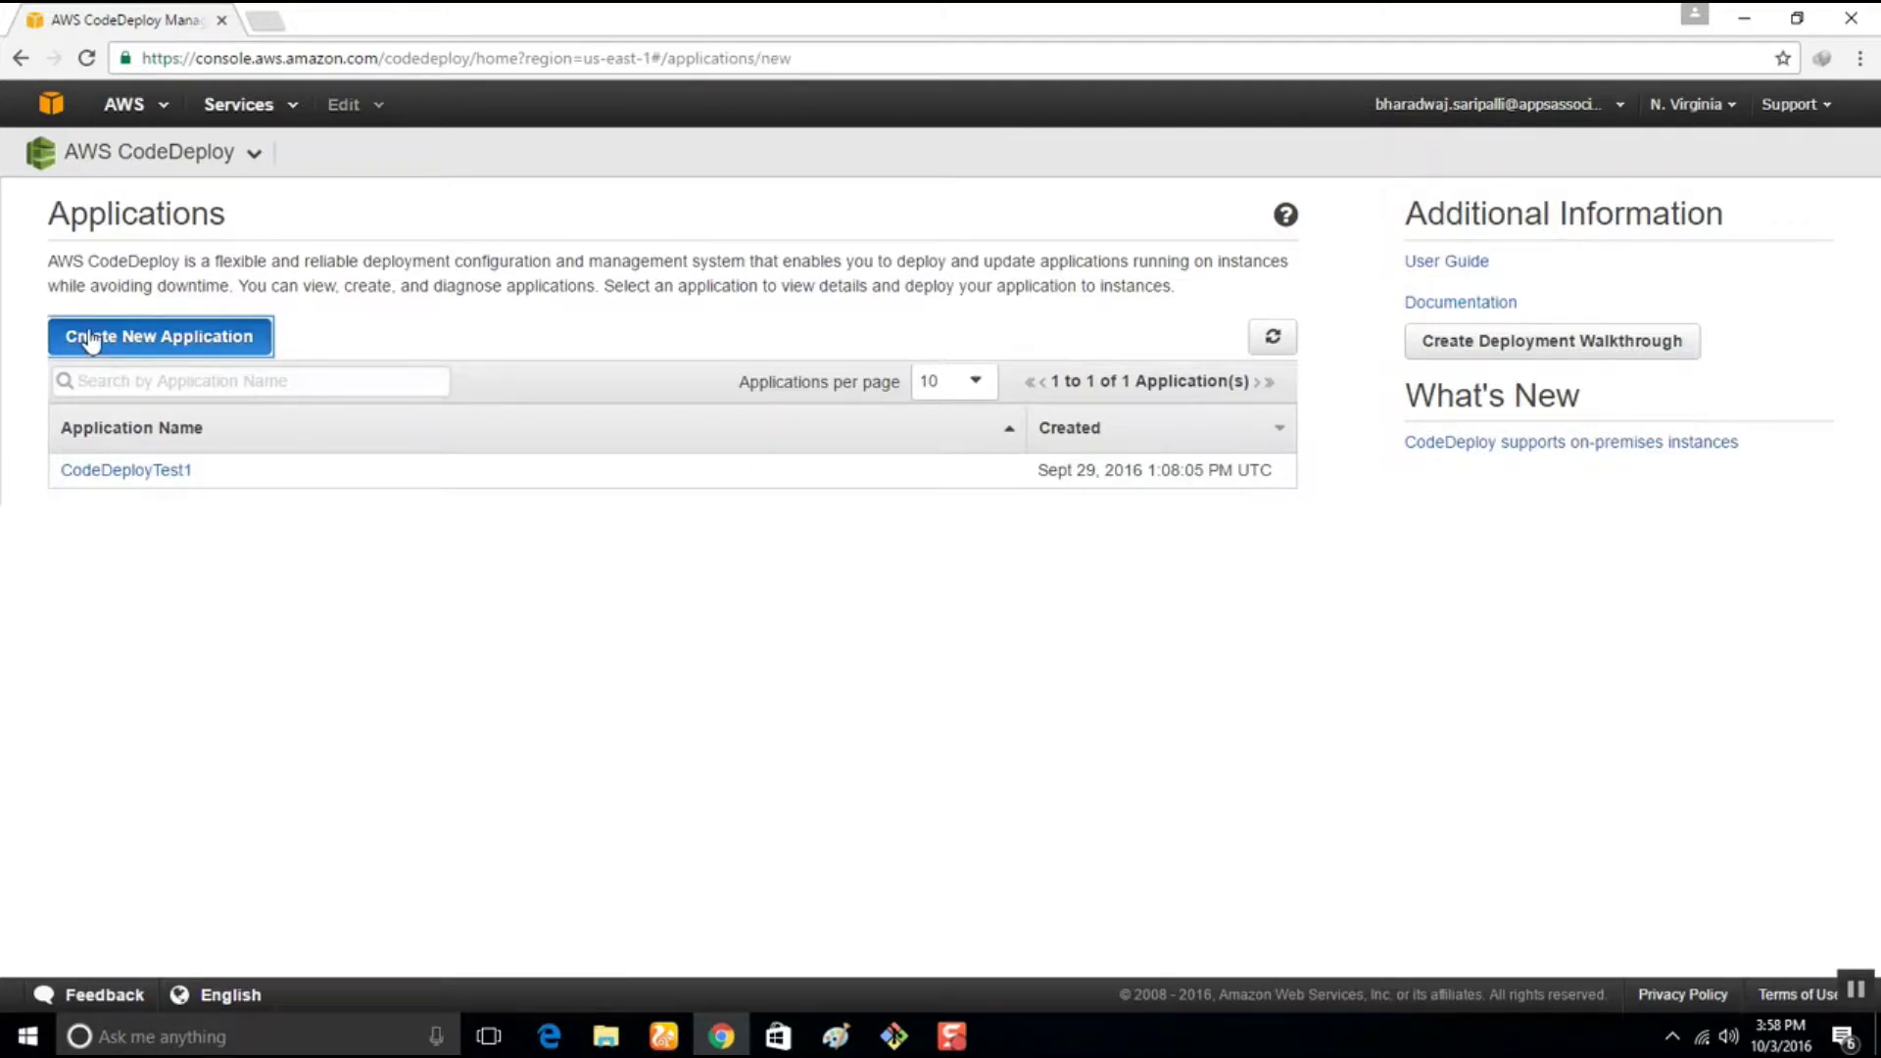
click(548, 310)
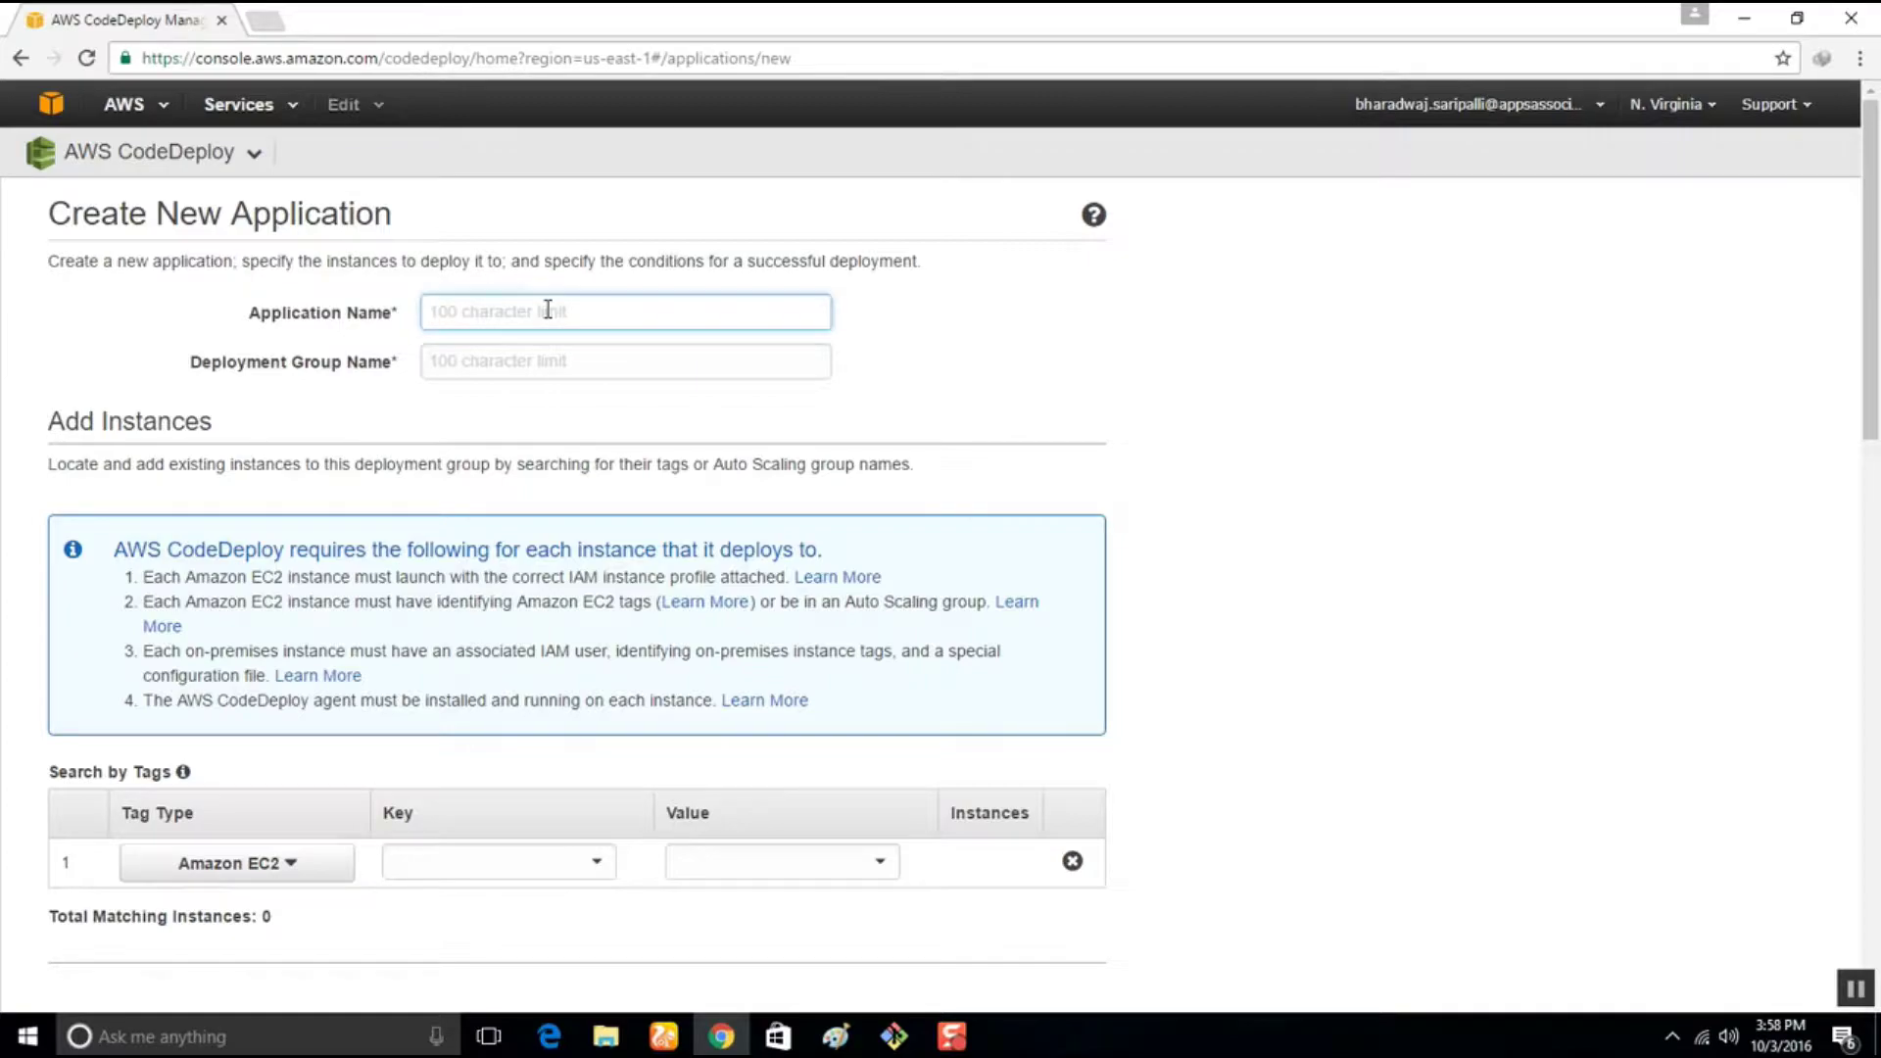
text(DemoHelloApp)
Reuse the name for deployment group DemoHelloAppGrp, check tag keys, and bring up the Services list
drag(551, 311, 249, 282)
key(ctrl+c)
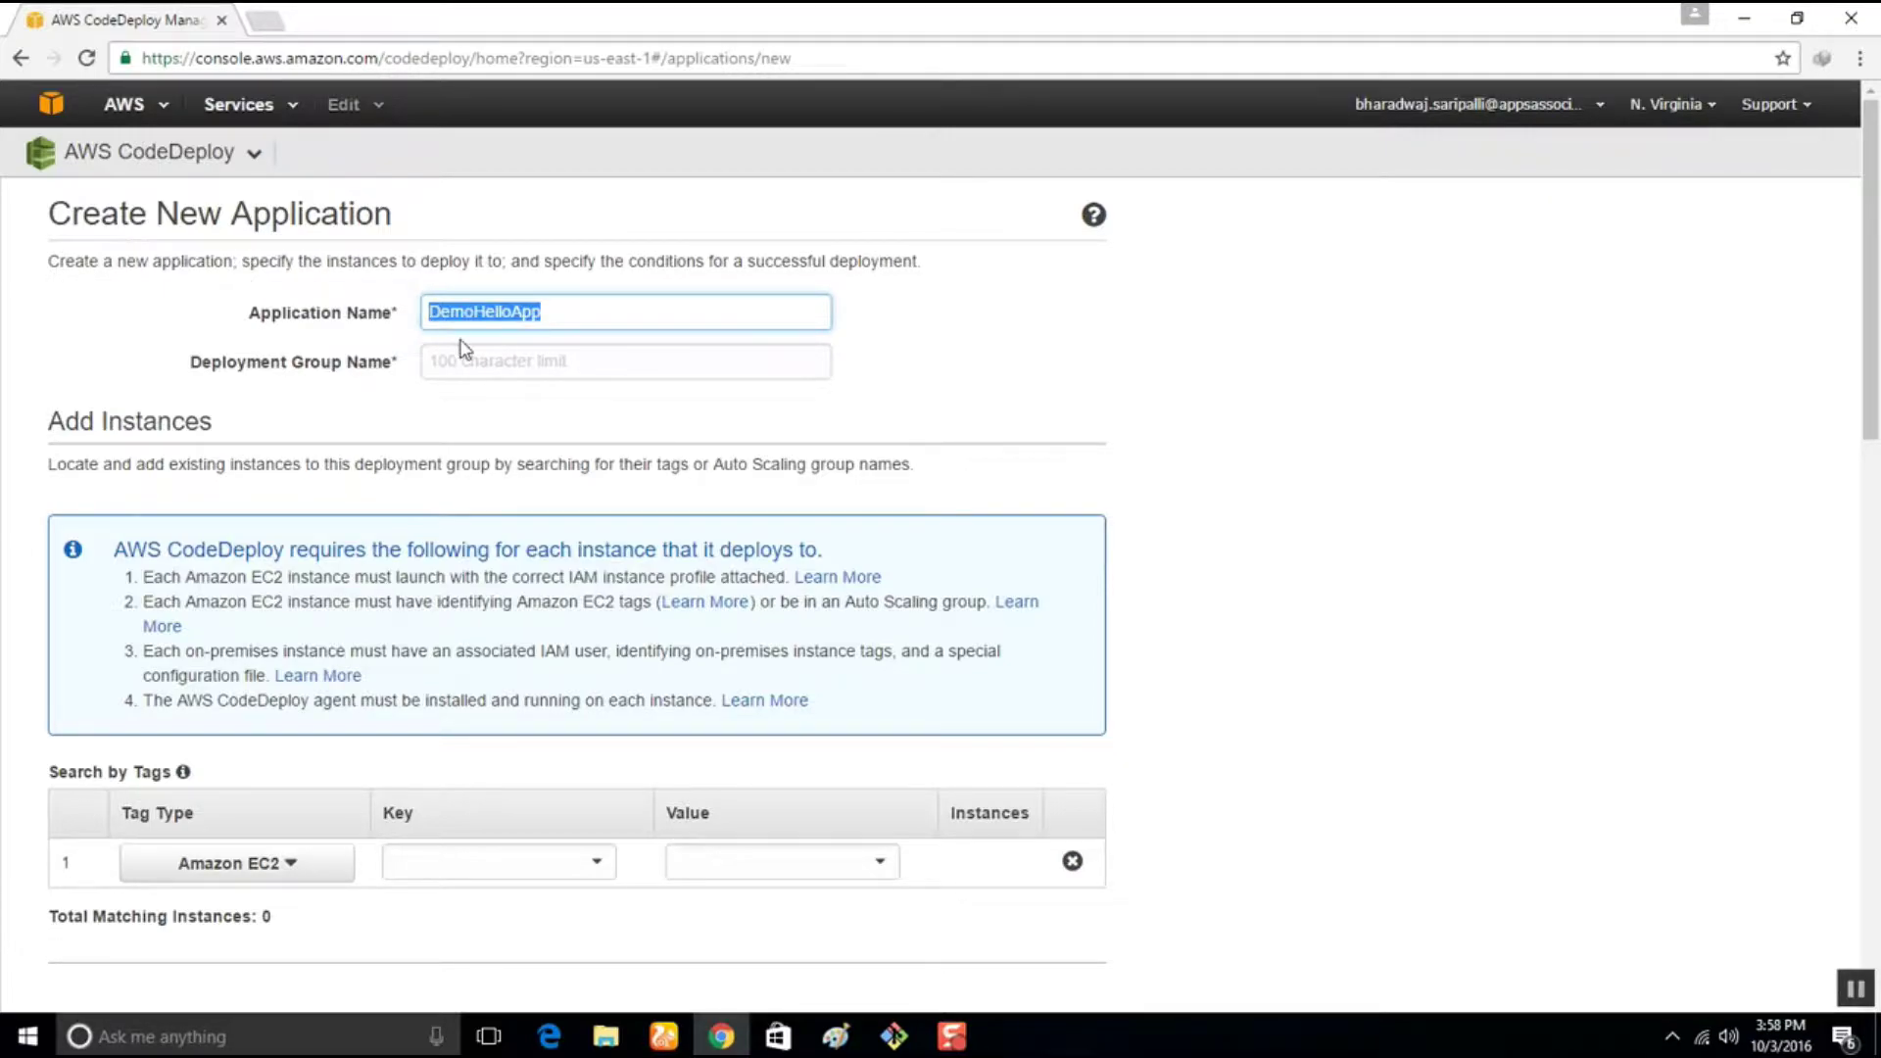
click(478, 367)
key(ctrl+v)
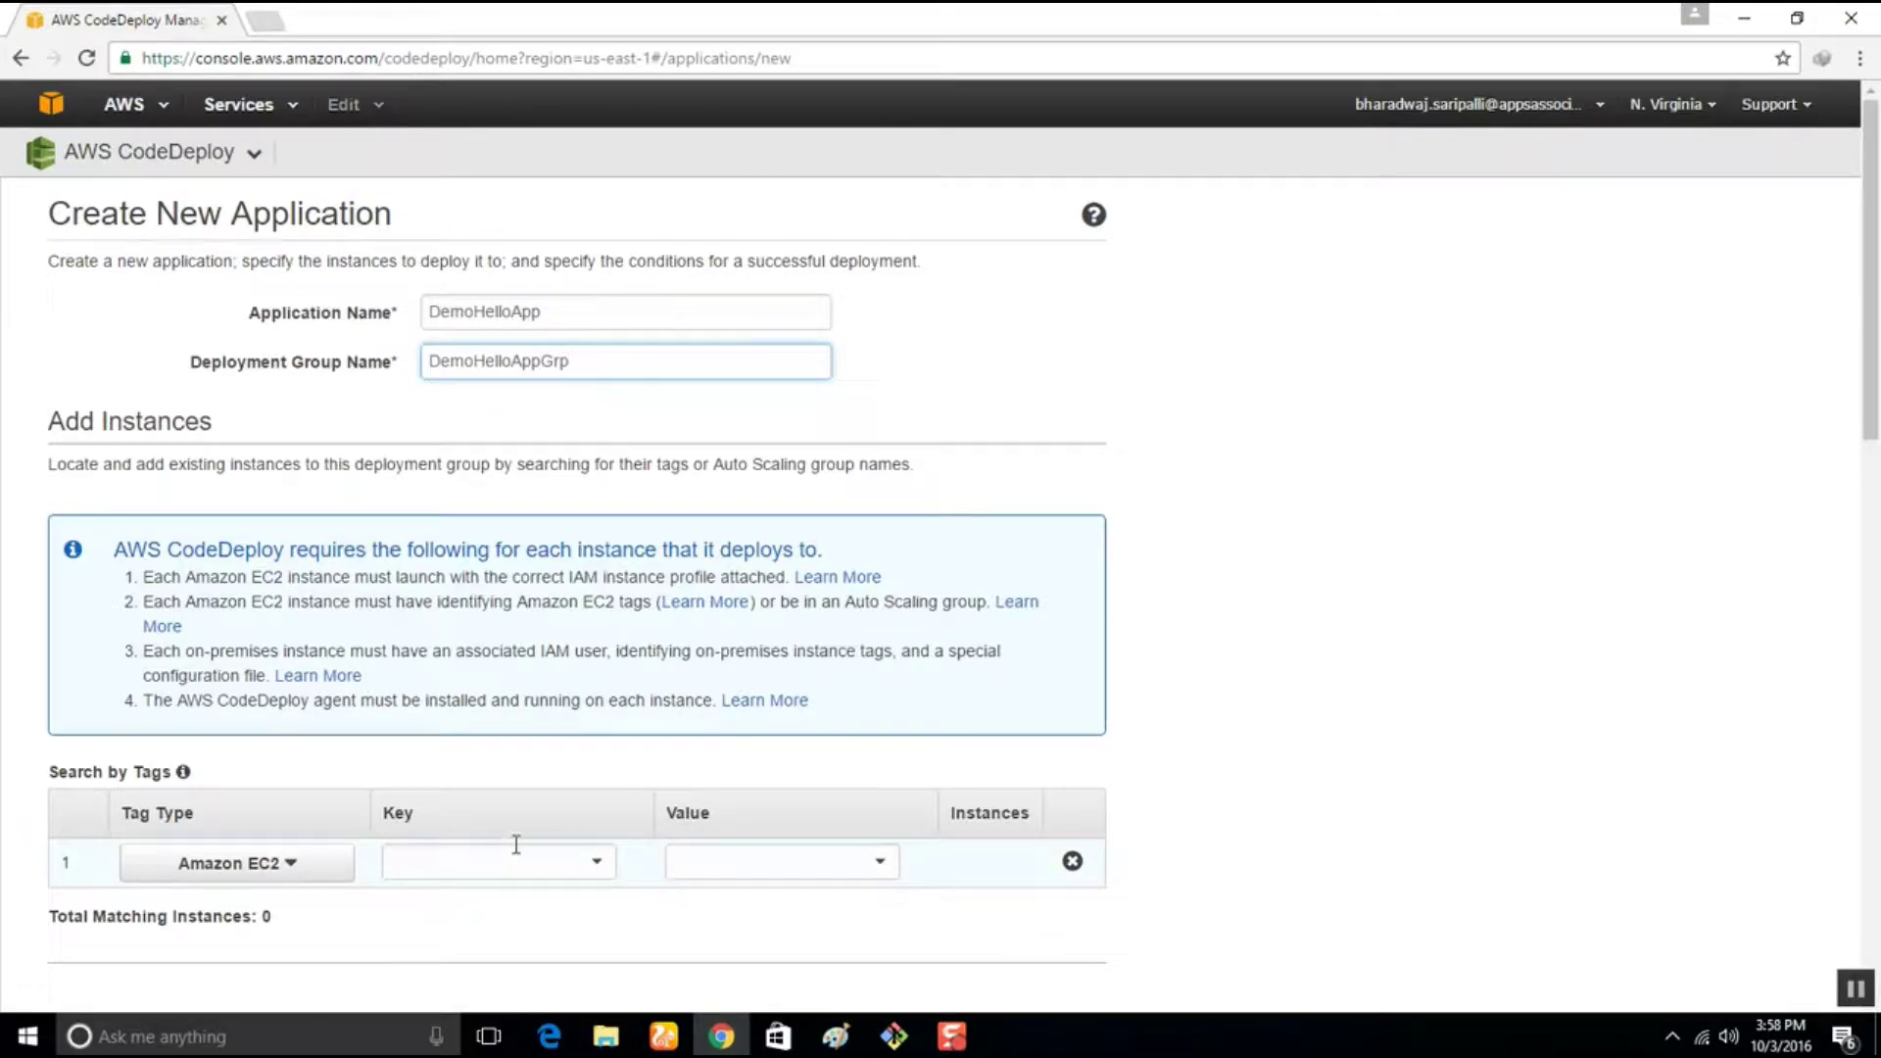
click(597, 864)
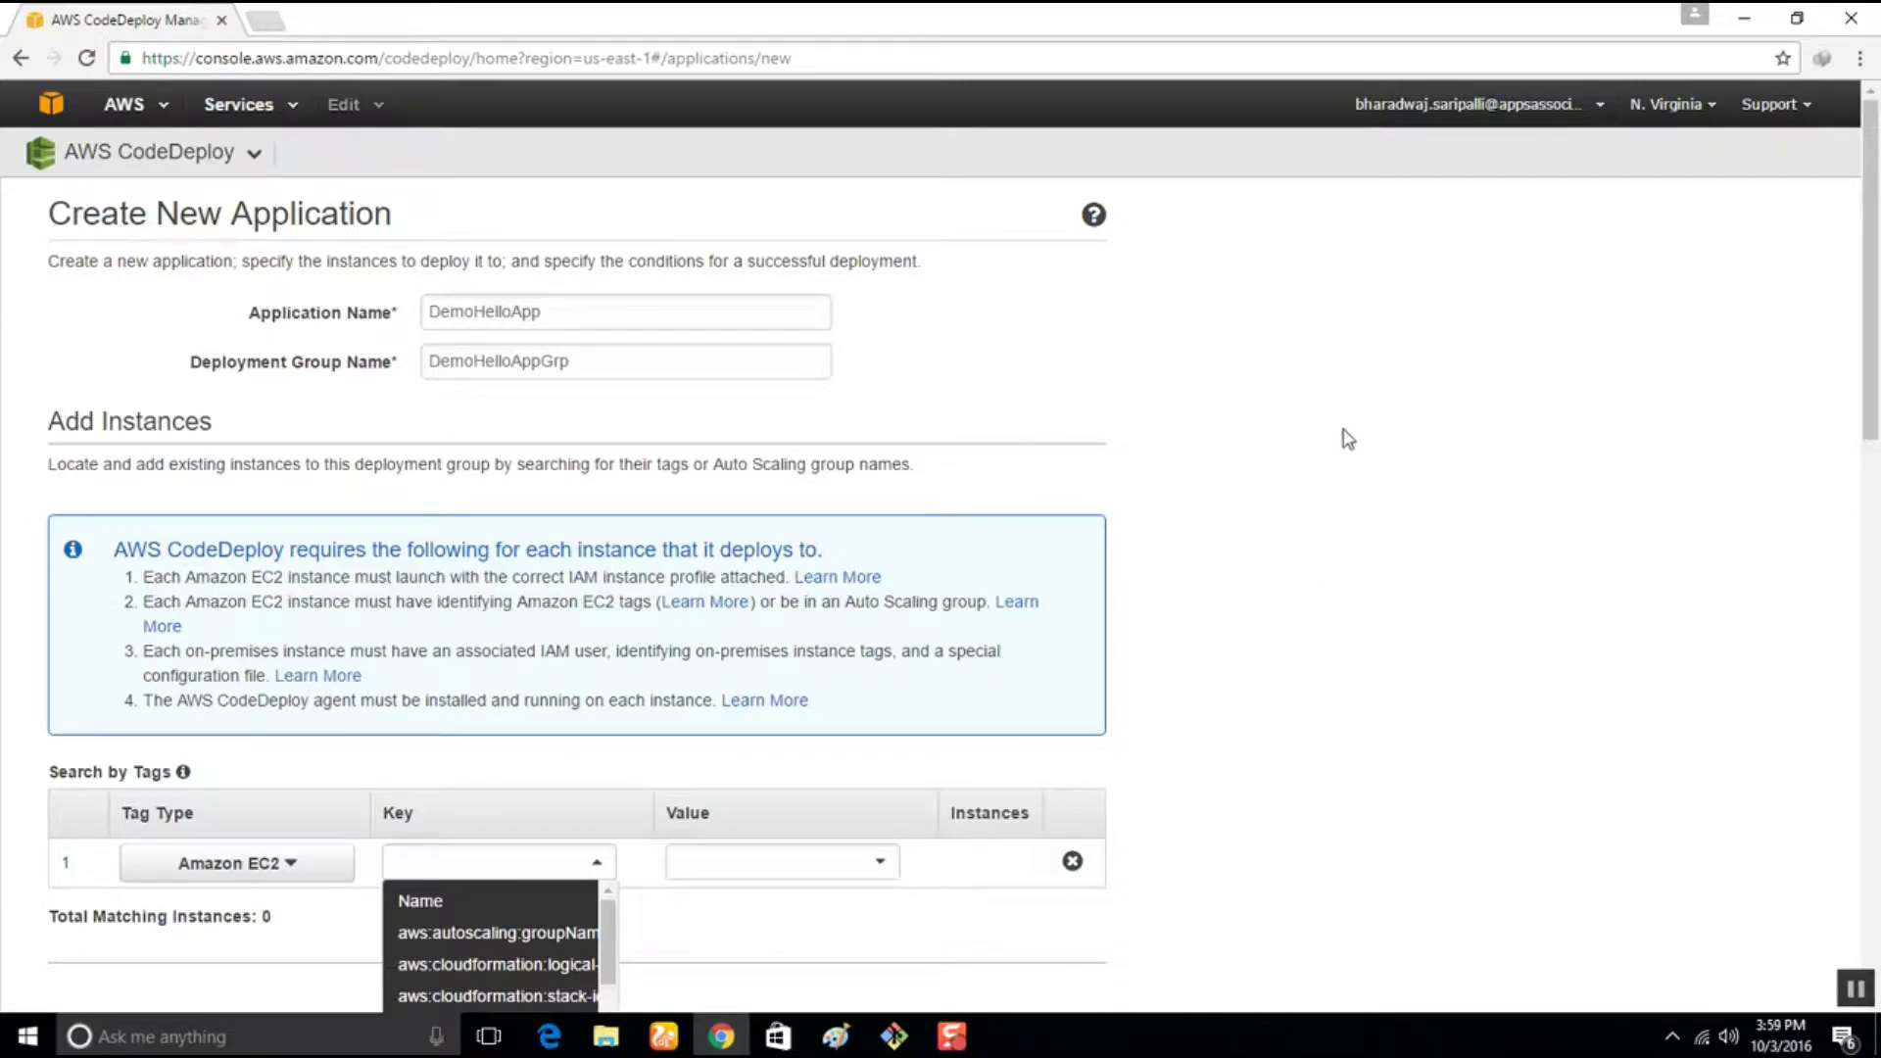
click(247, 107)
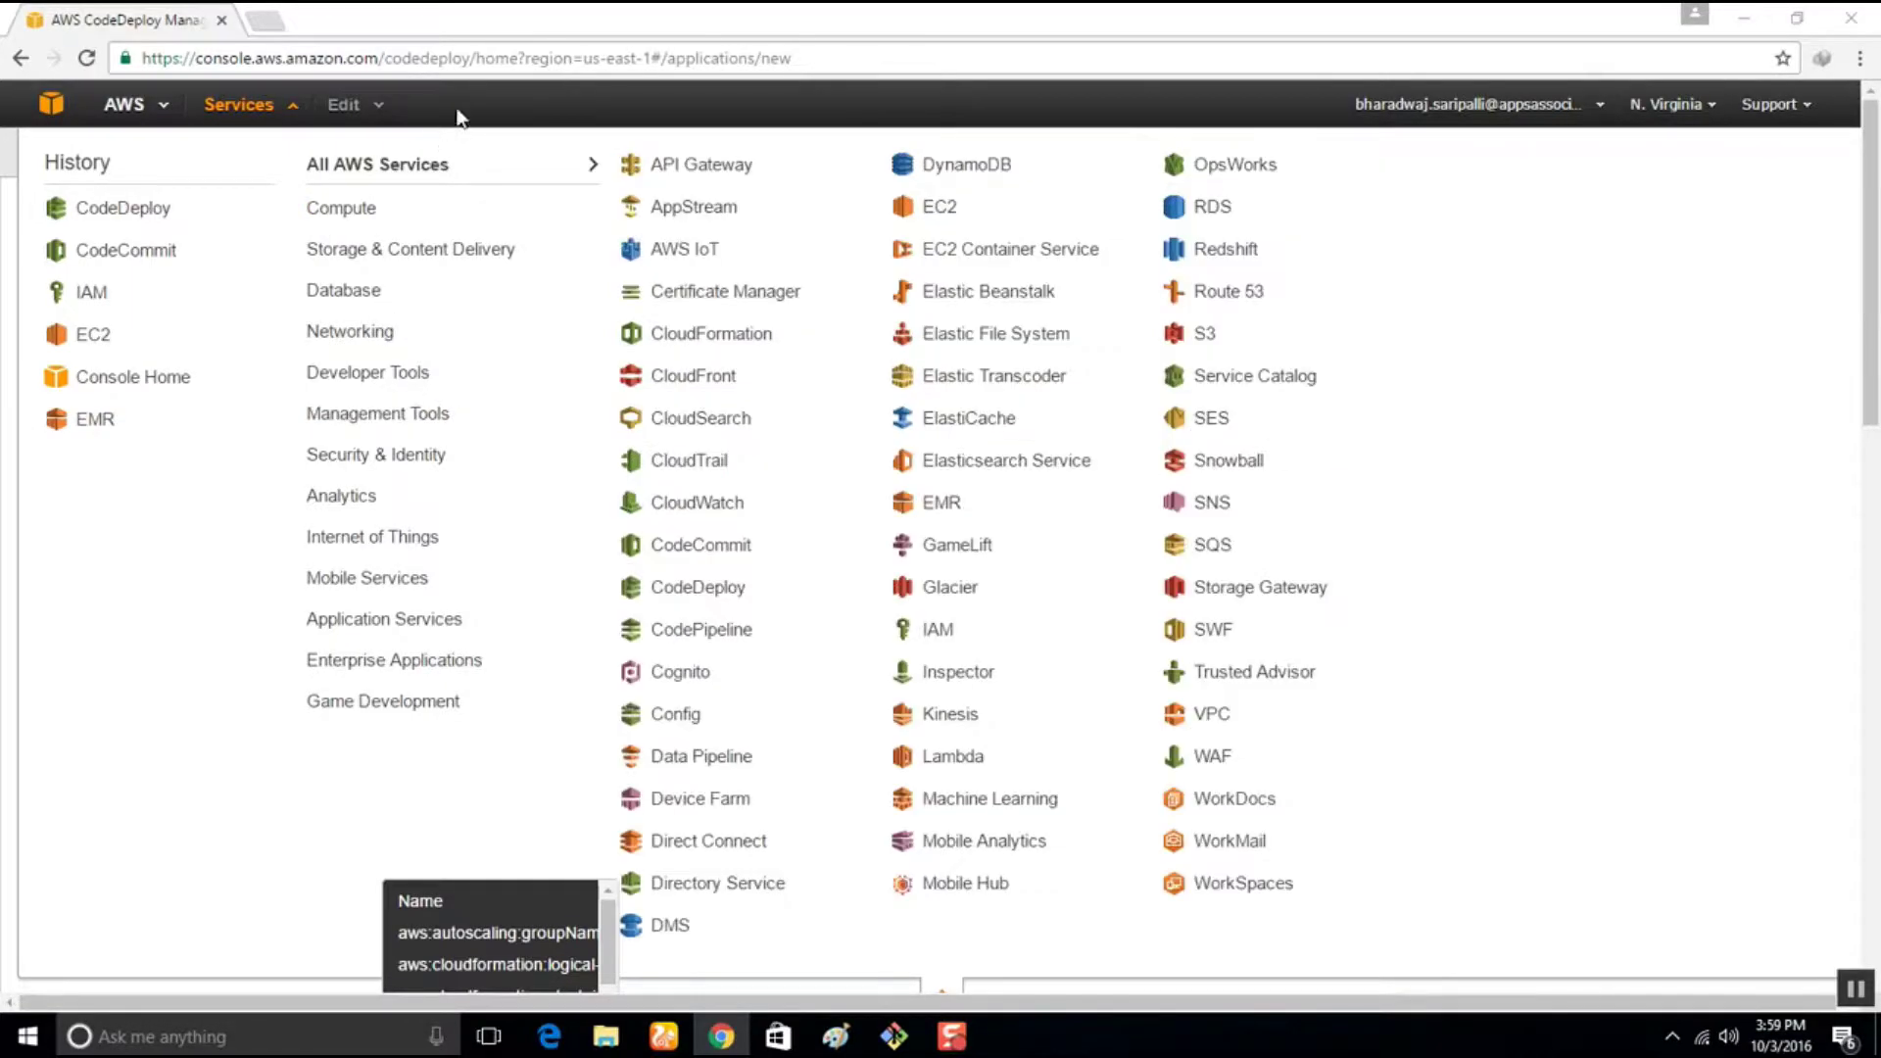
Go to the EC2 service and start launching a new instance
click(336, 222)
click(703, 235)
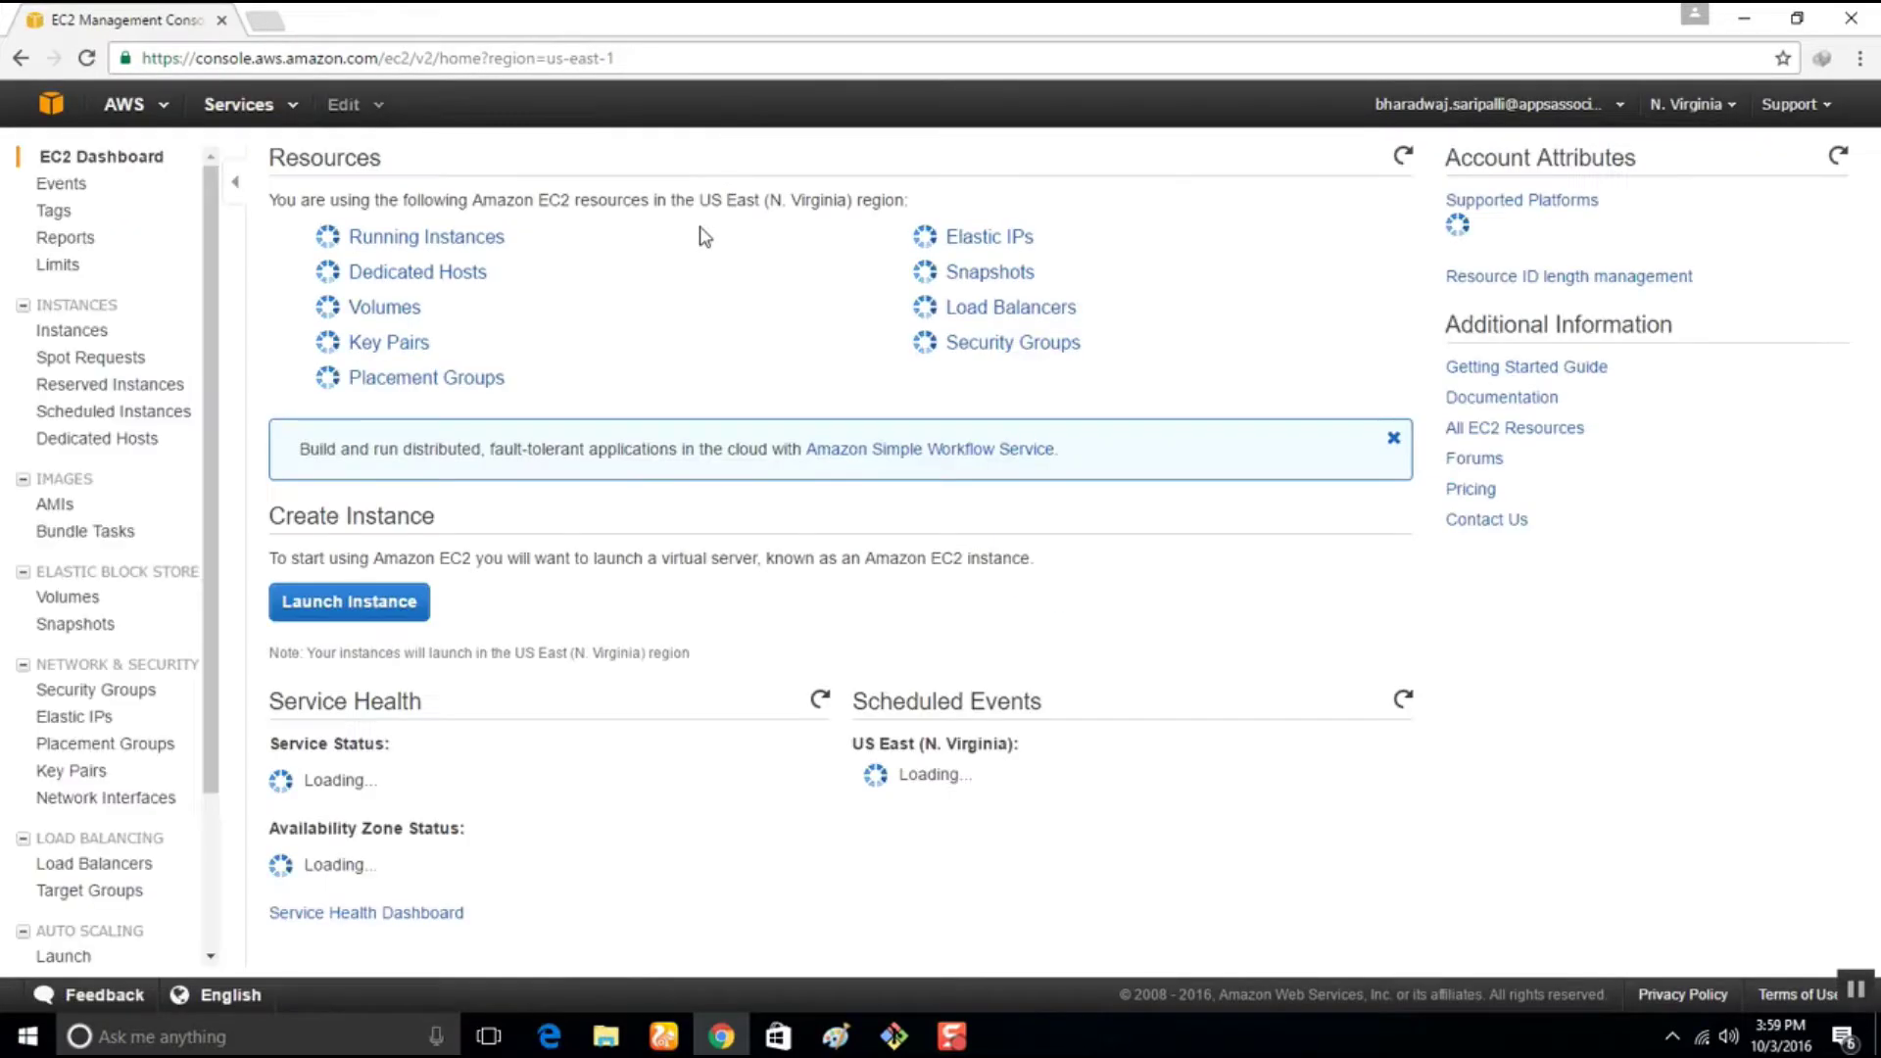
click(345, 590)
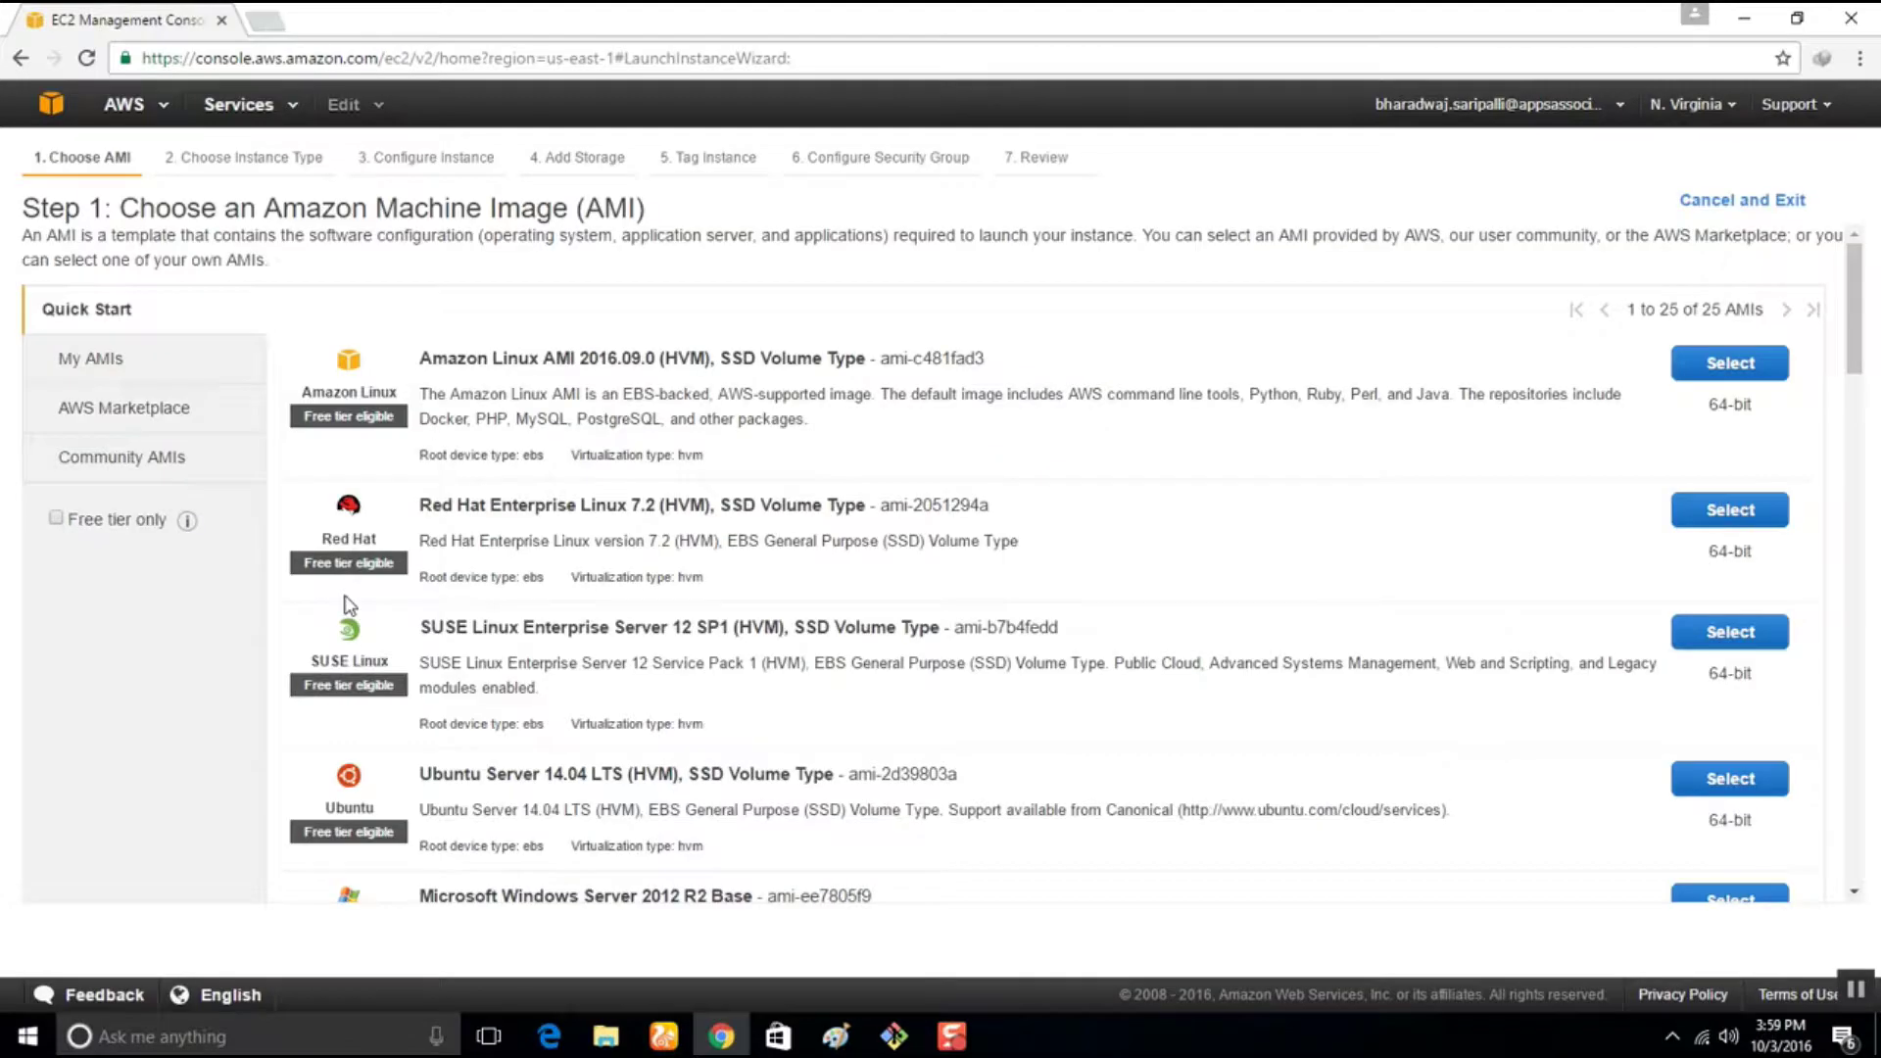
Choose the Amazon Linux AMI with t2.micro and continue to instance details
click(1728, 364)
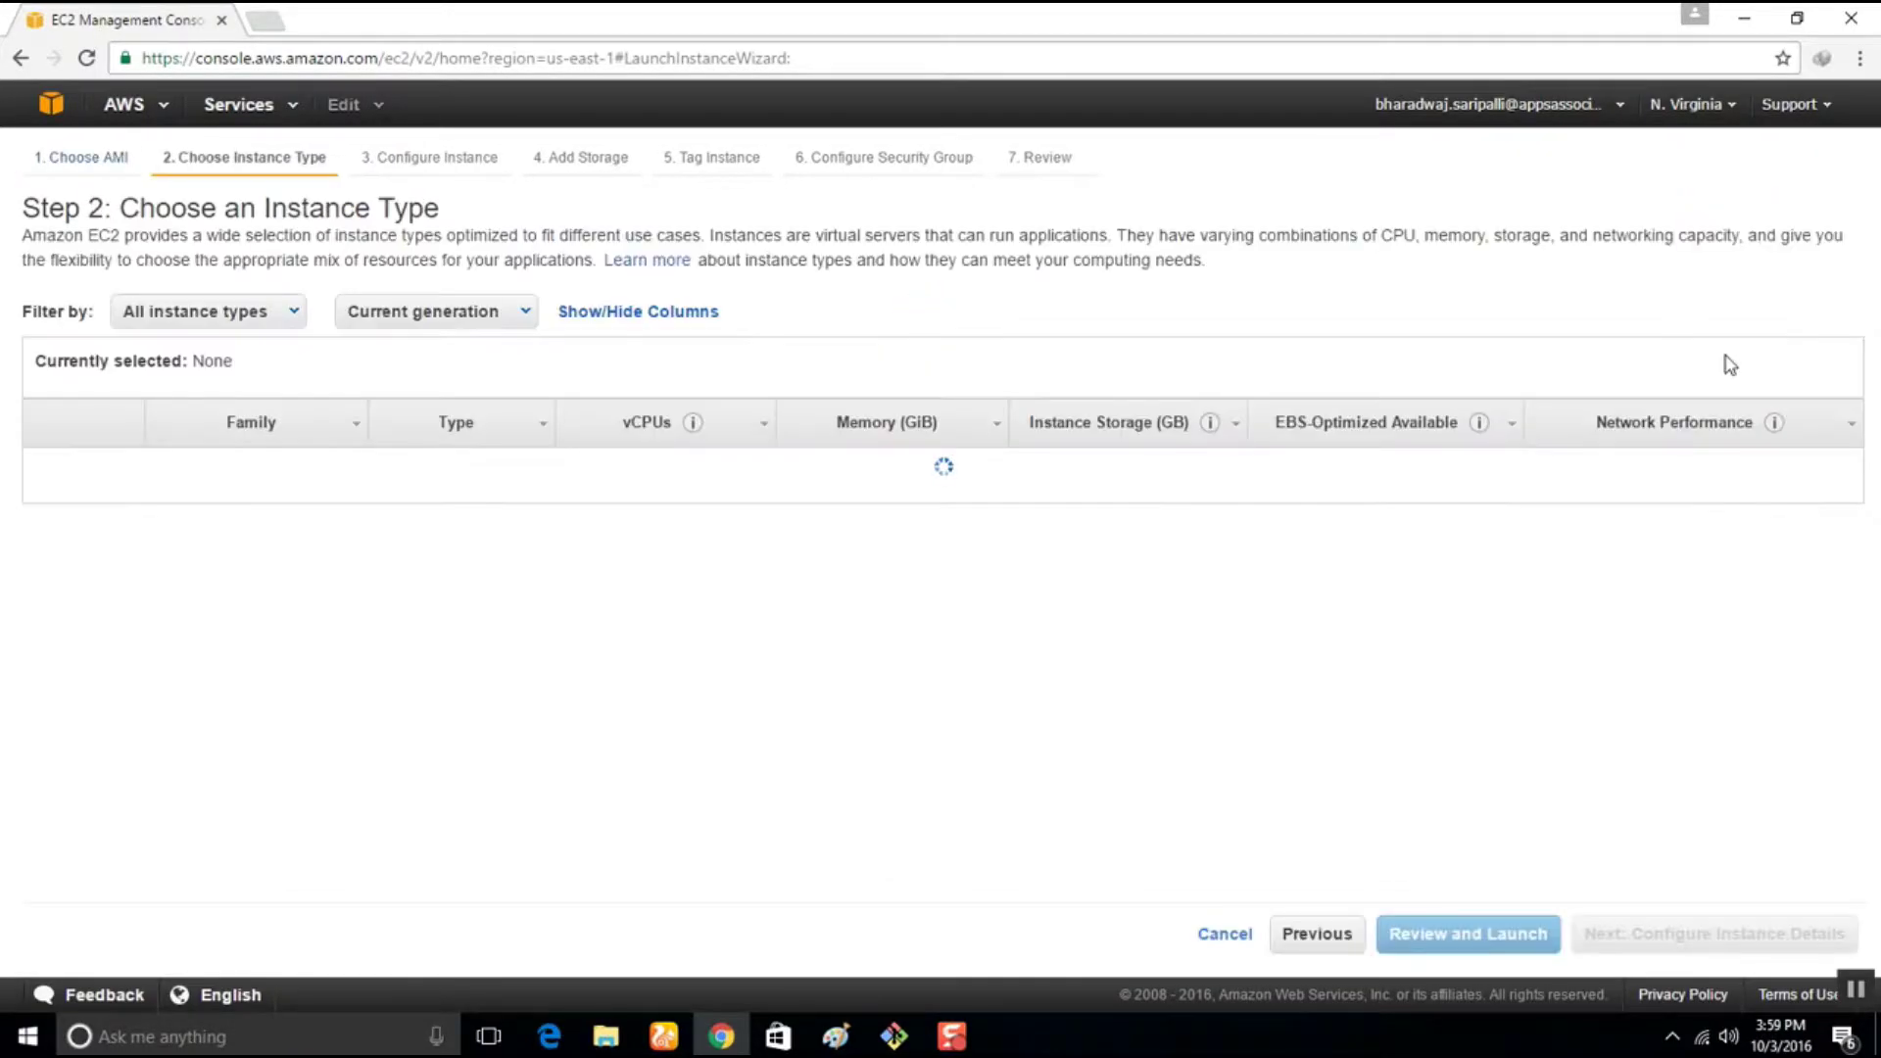
scroll(1511, 625, down, 10)
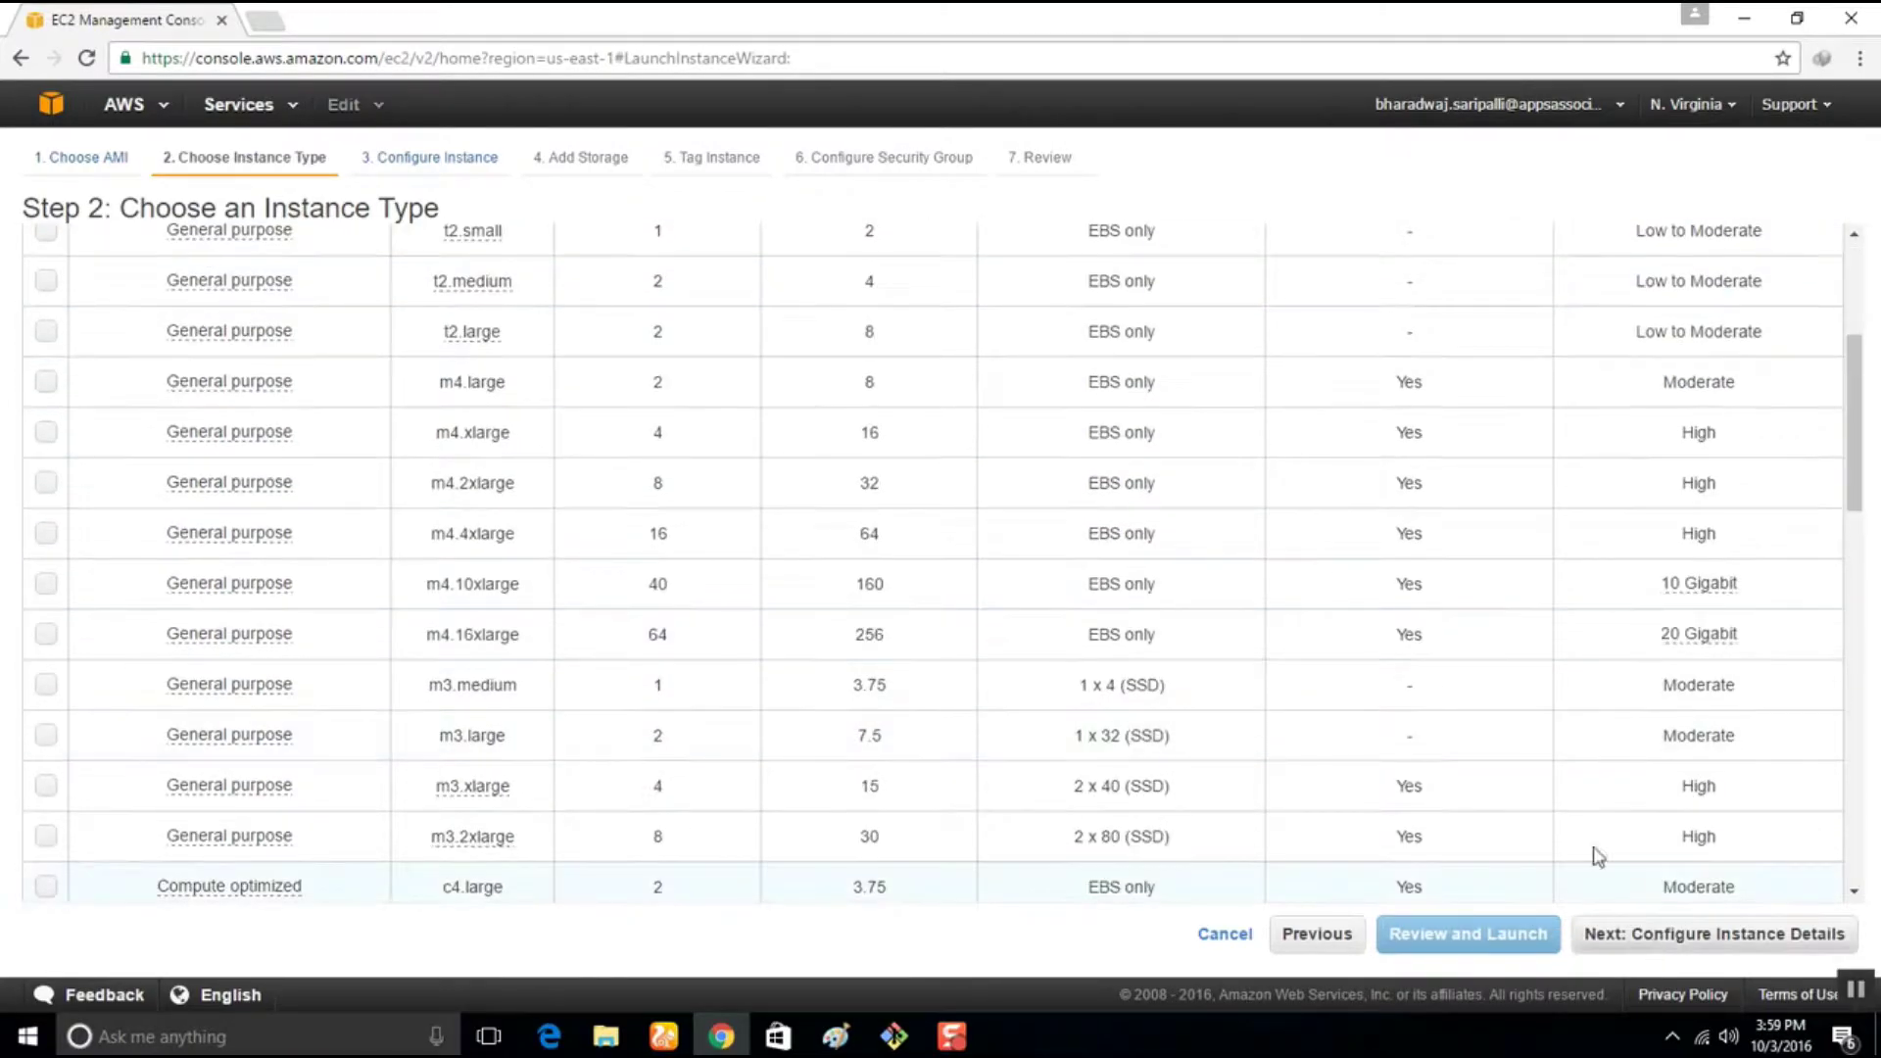
scroll(1411, 659, up, 9)
scroll(1411, 649, up, 3)
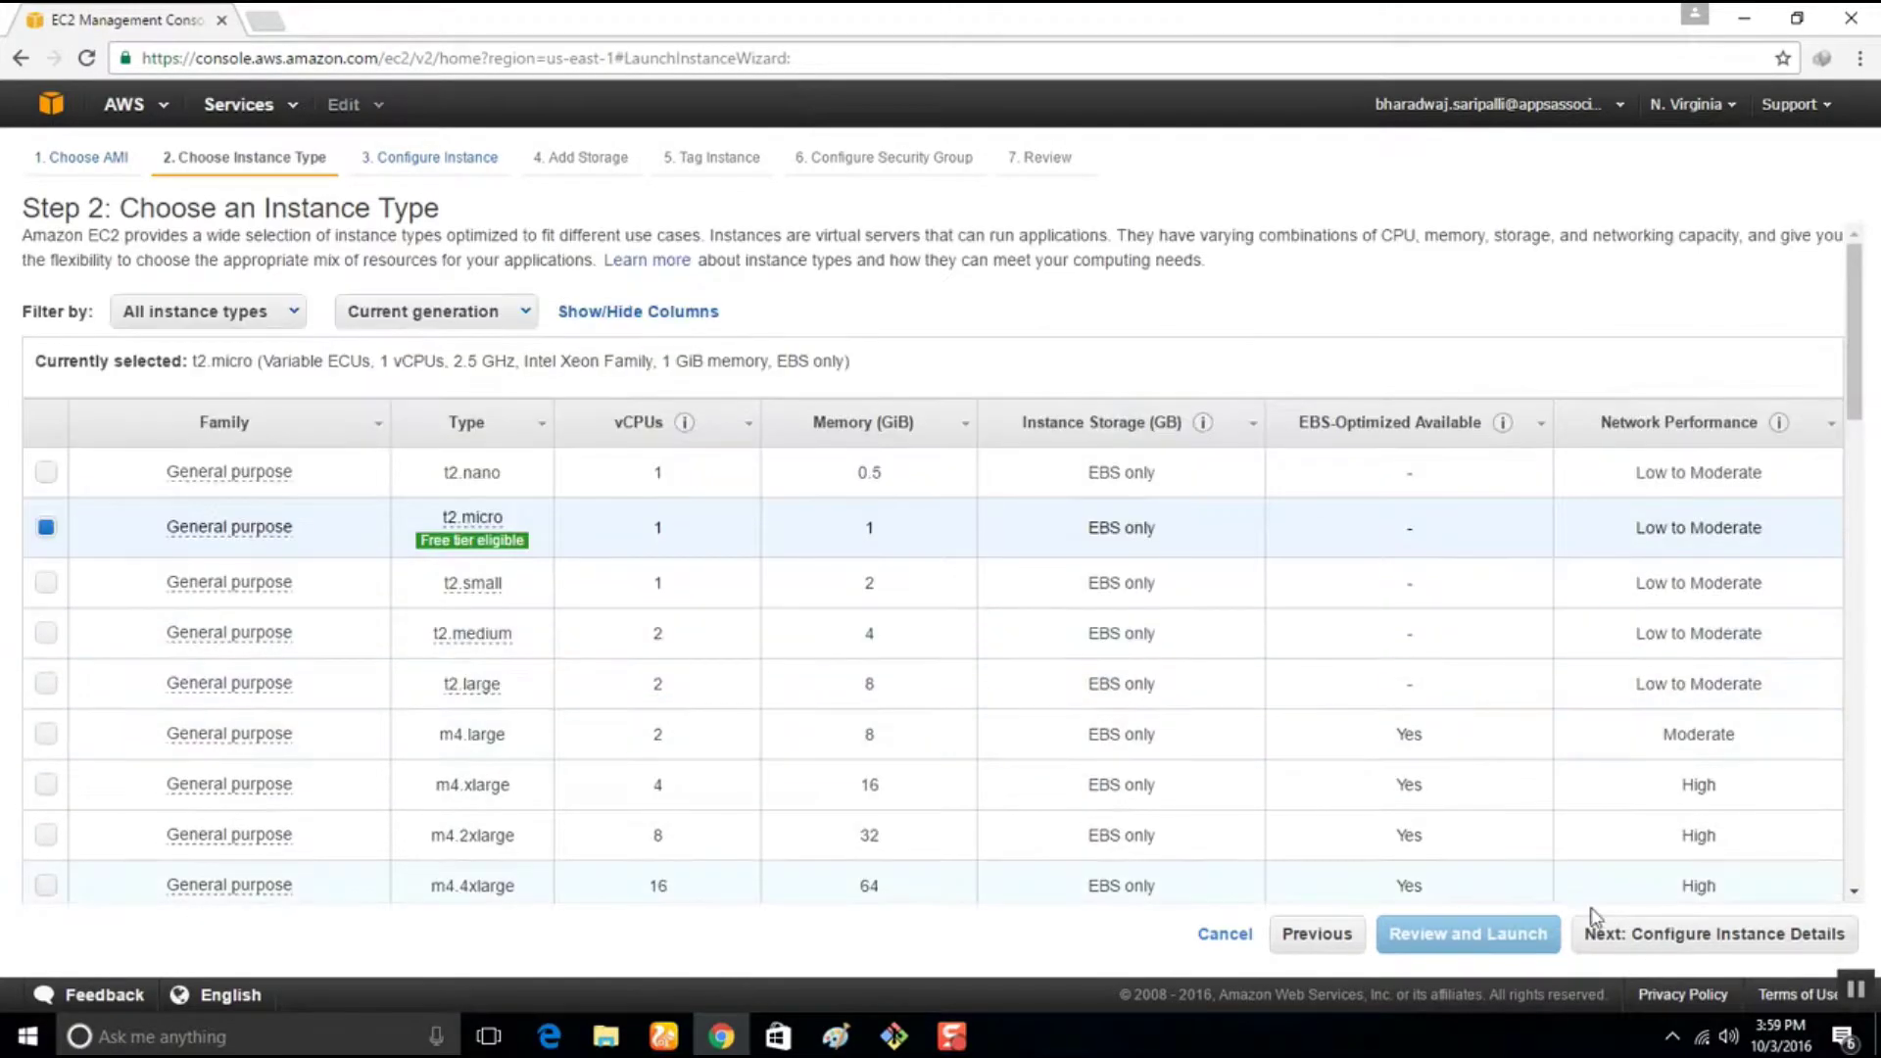
click(1650, 939)
drag(450, 278, 337, 278)
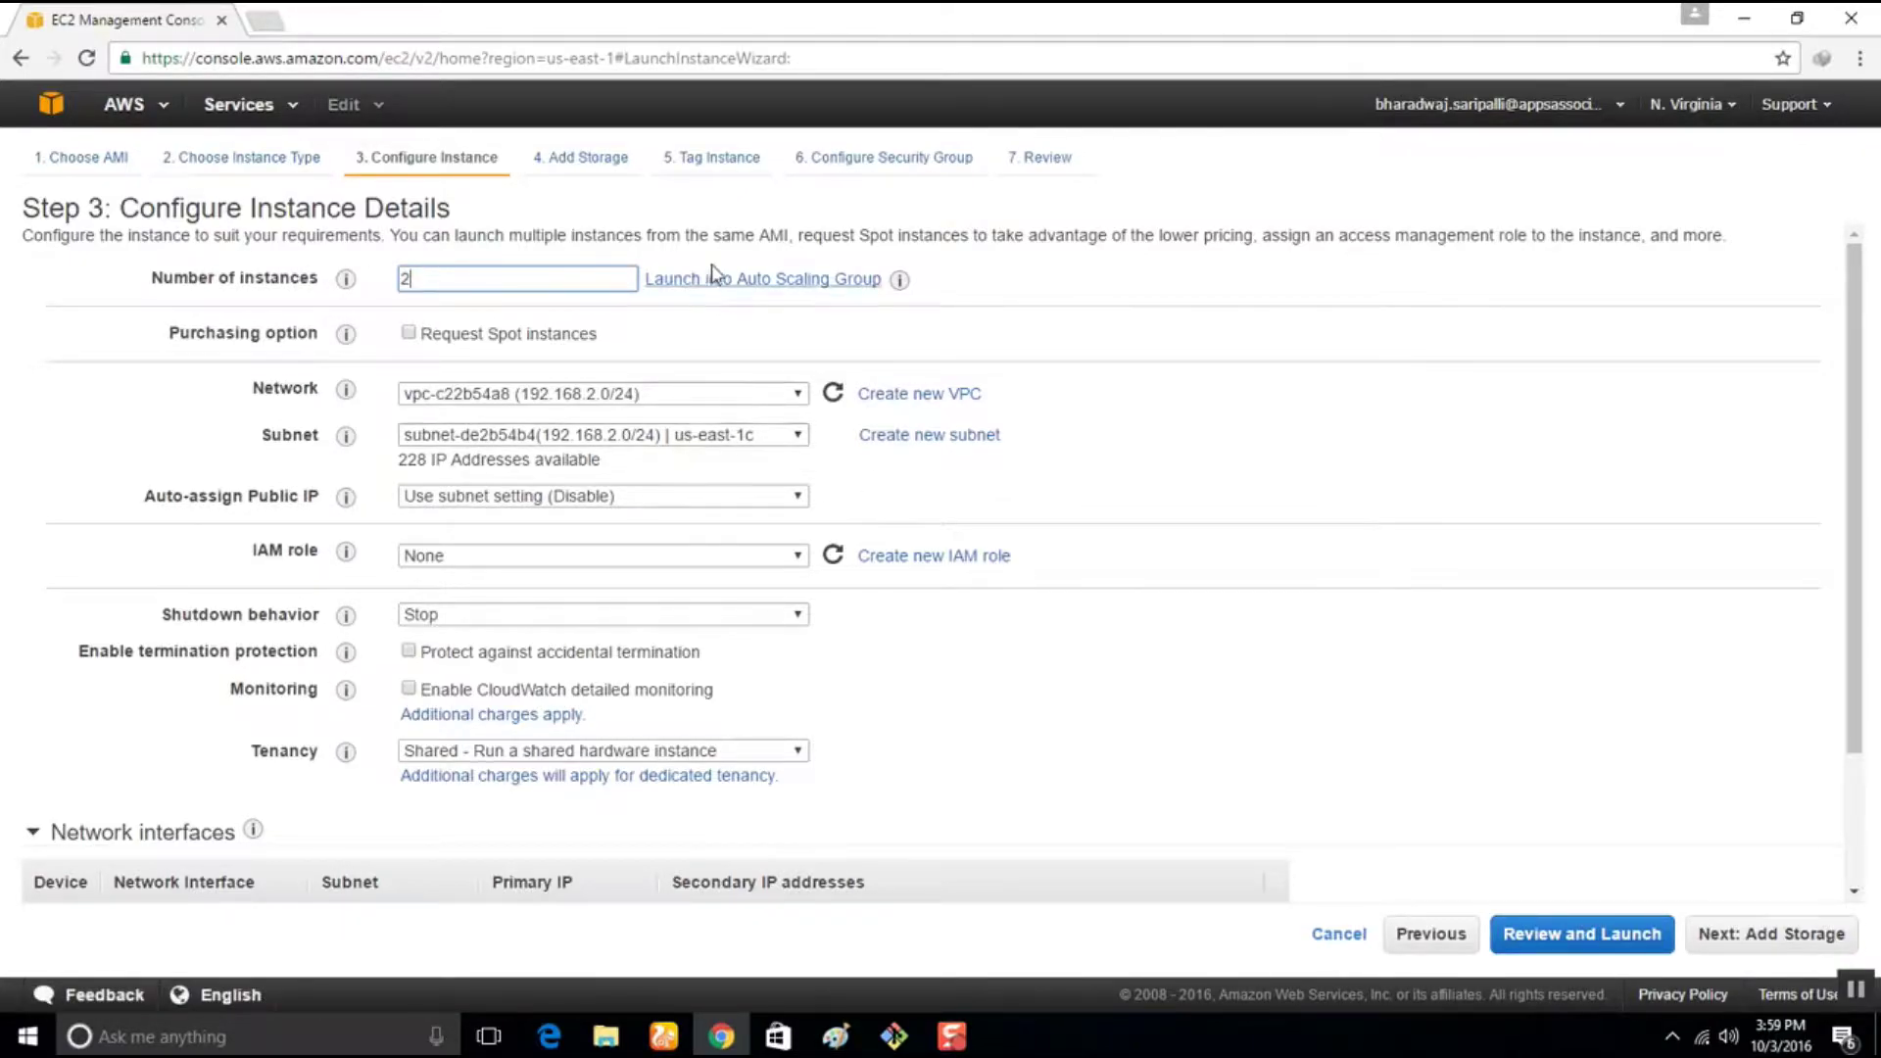
Dismiss the Auto Scaling prompt and select network vpc-0c5ff26b (172.30.0.0/16)
click(797, 284)
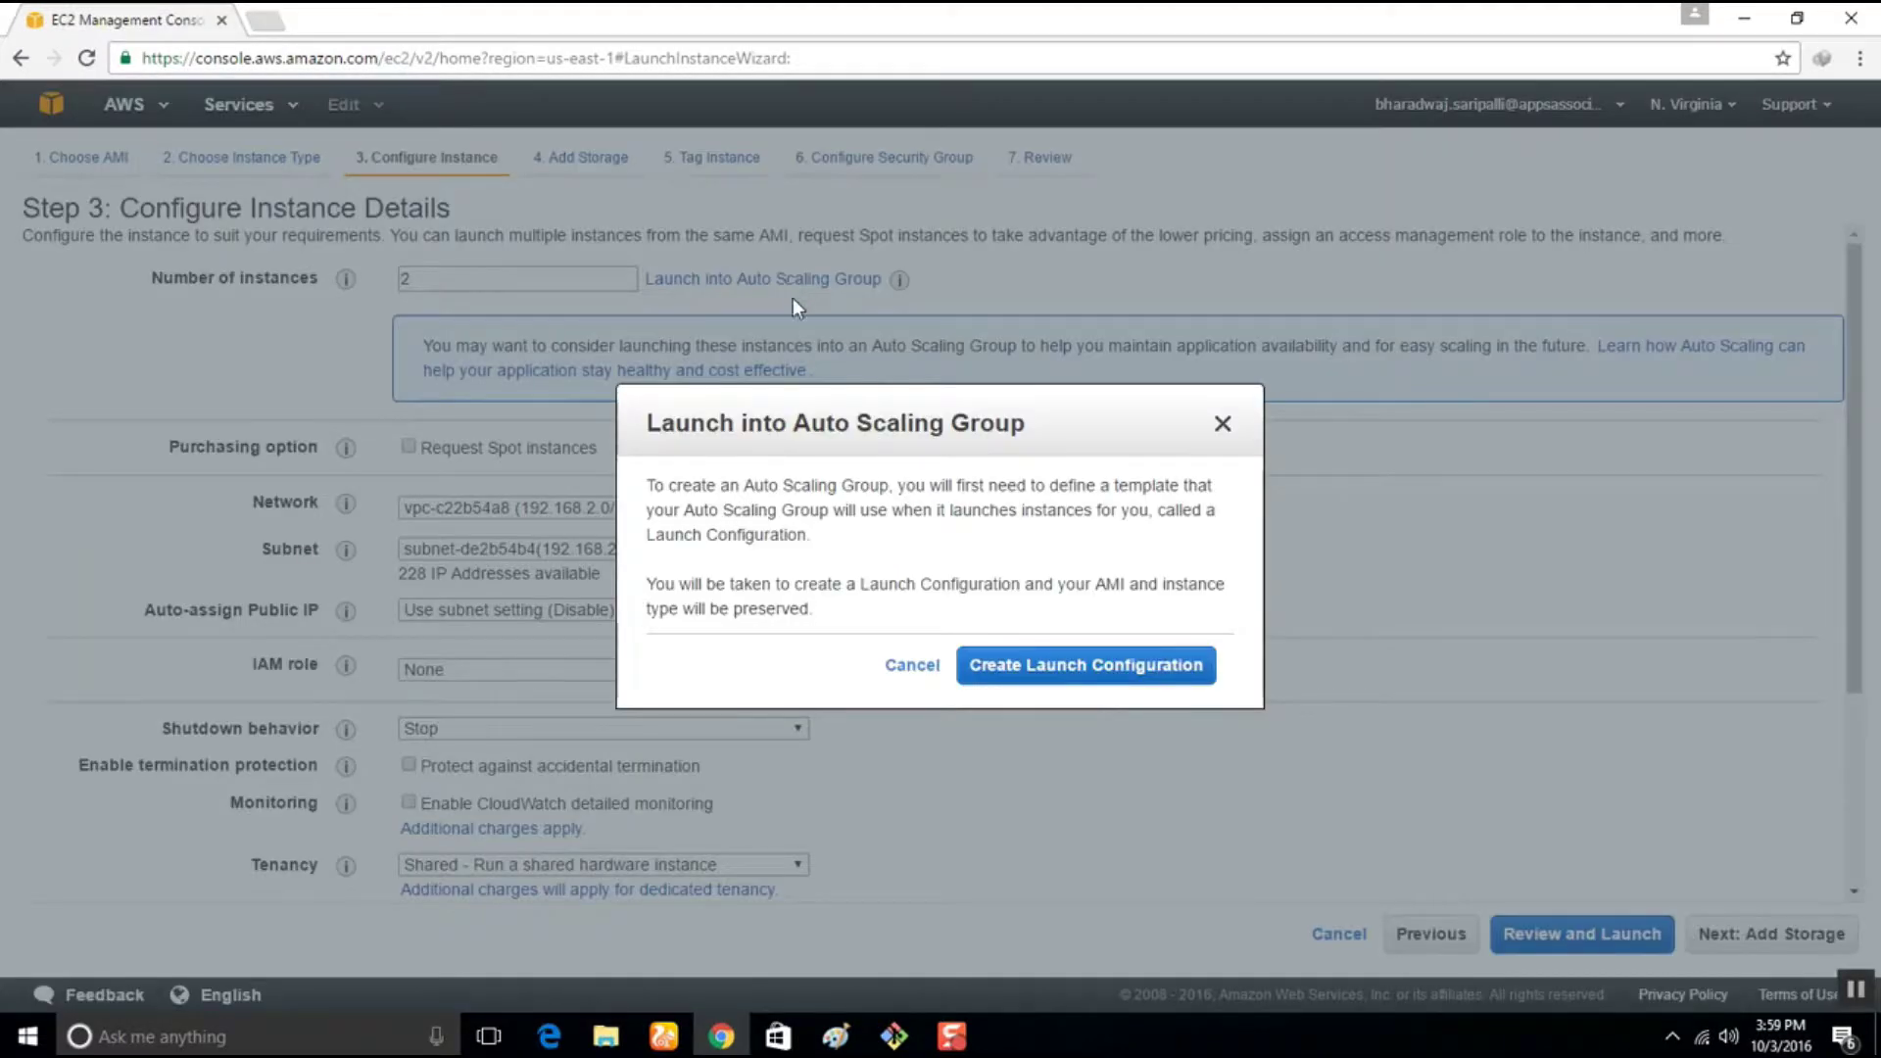
click(1222, 424)
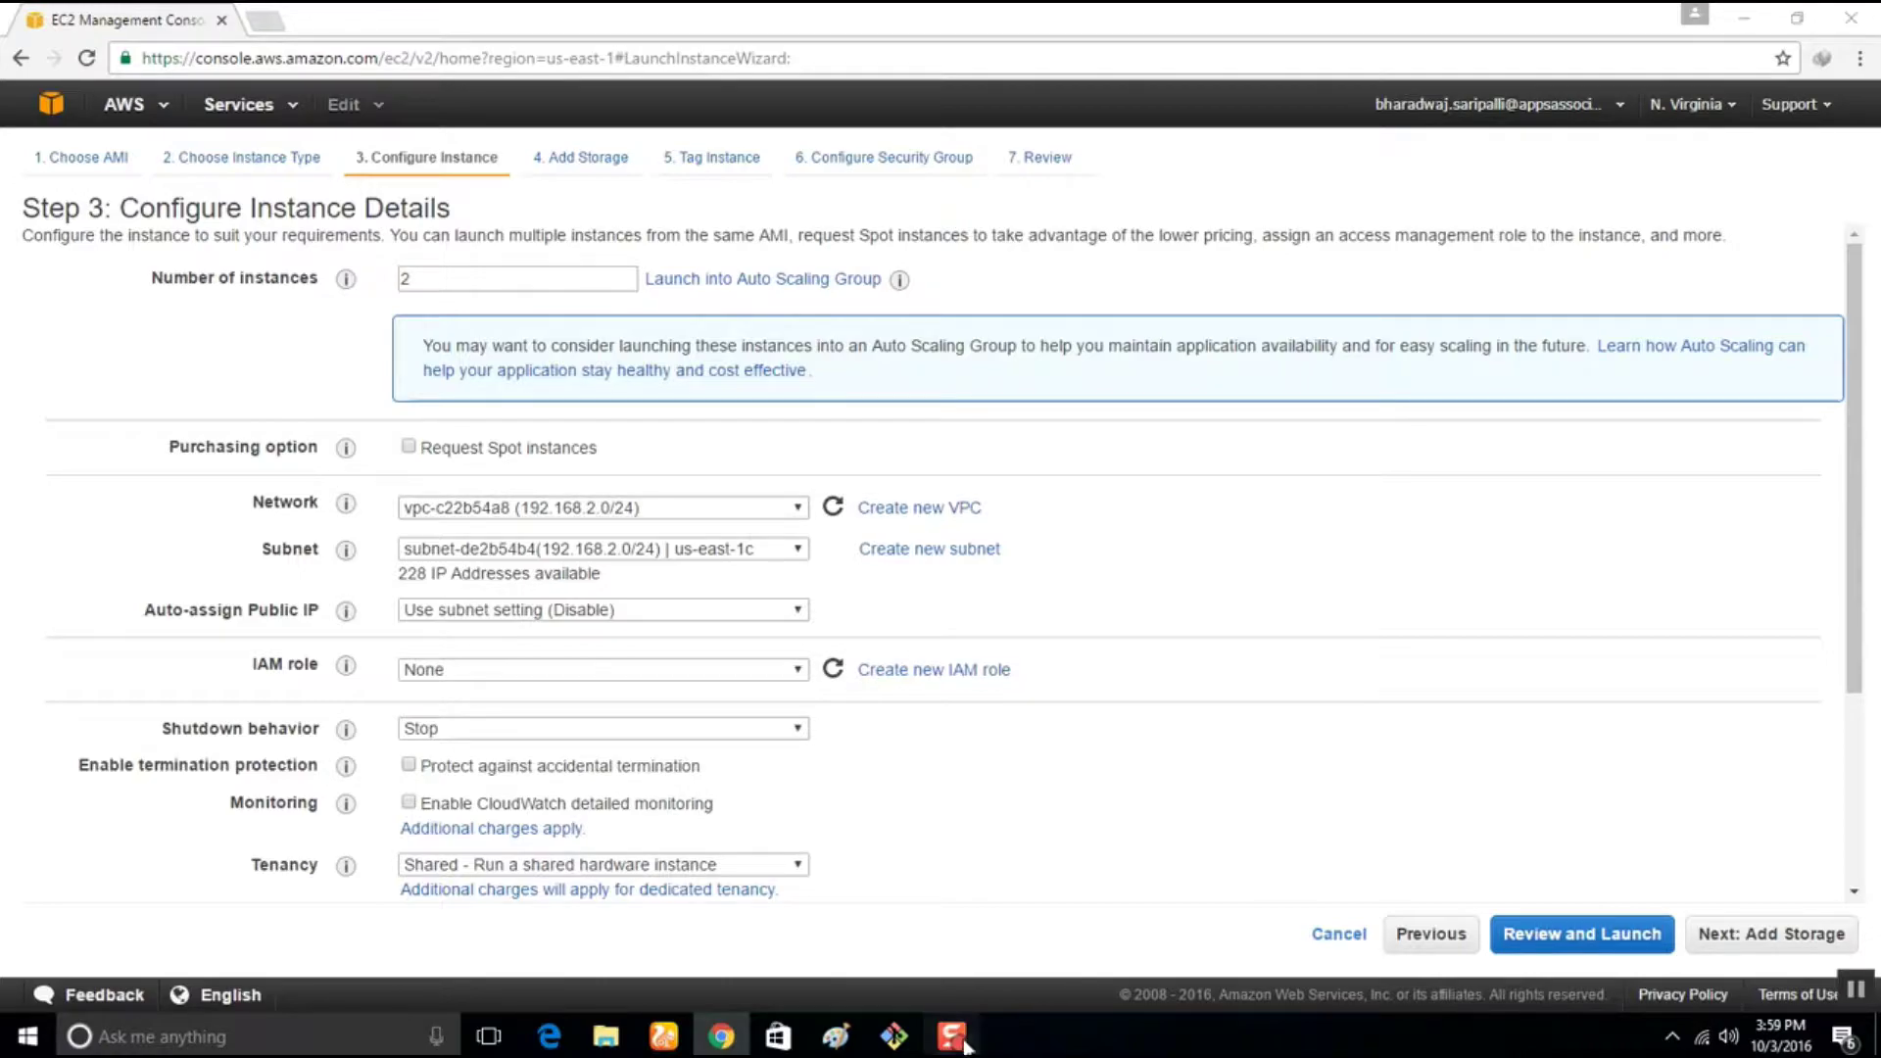
click(639, 509)
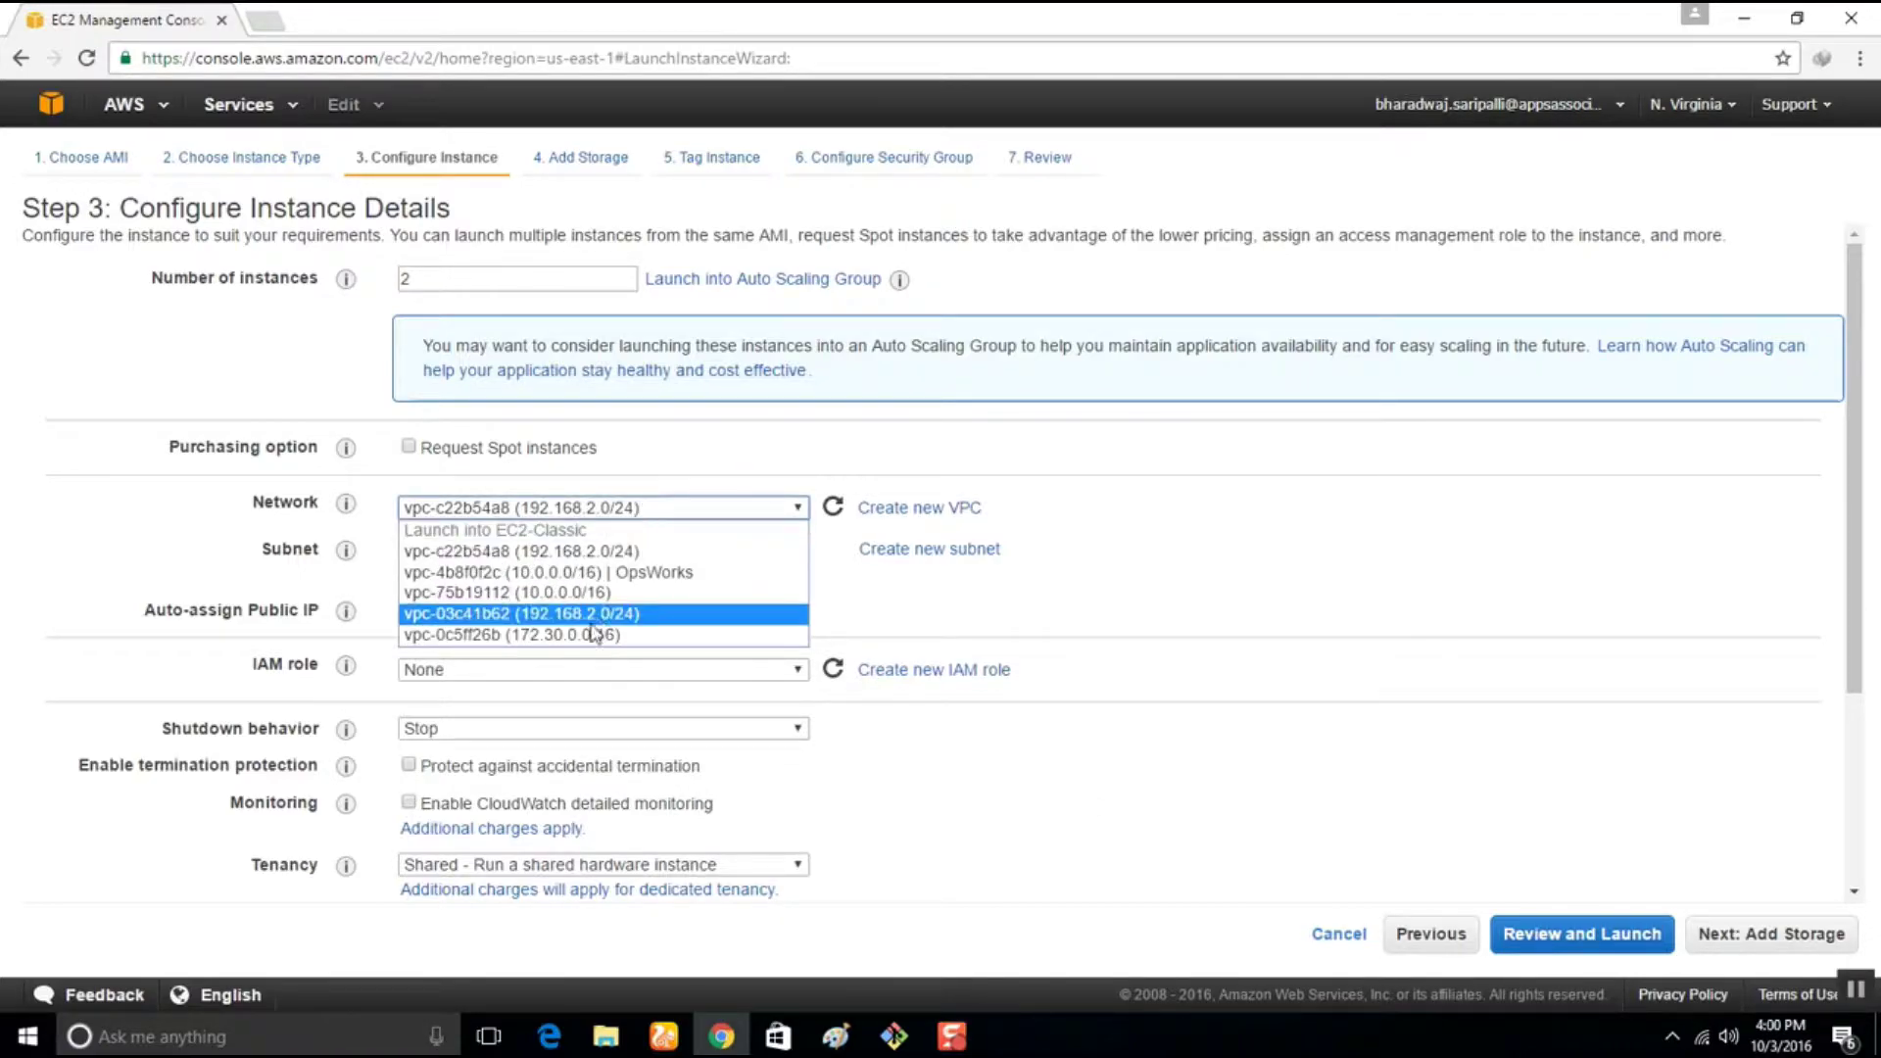
click(615, 637)
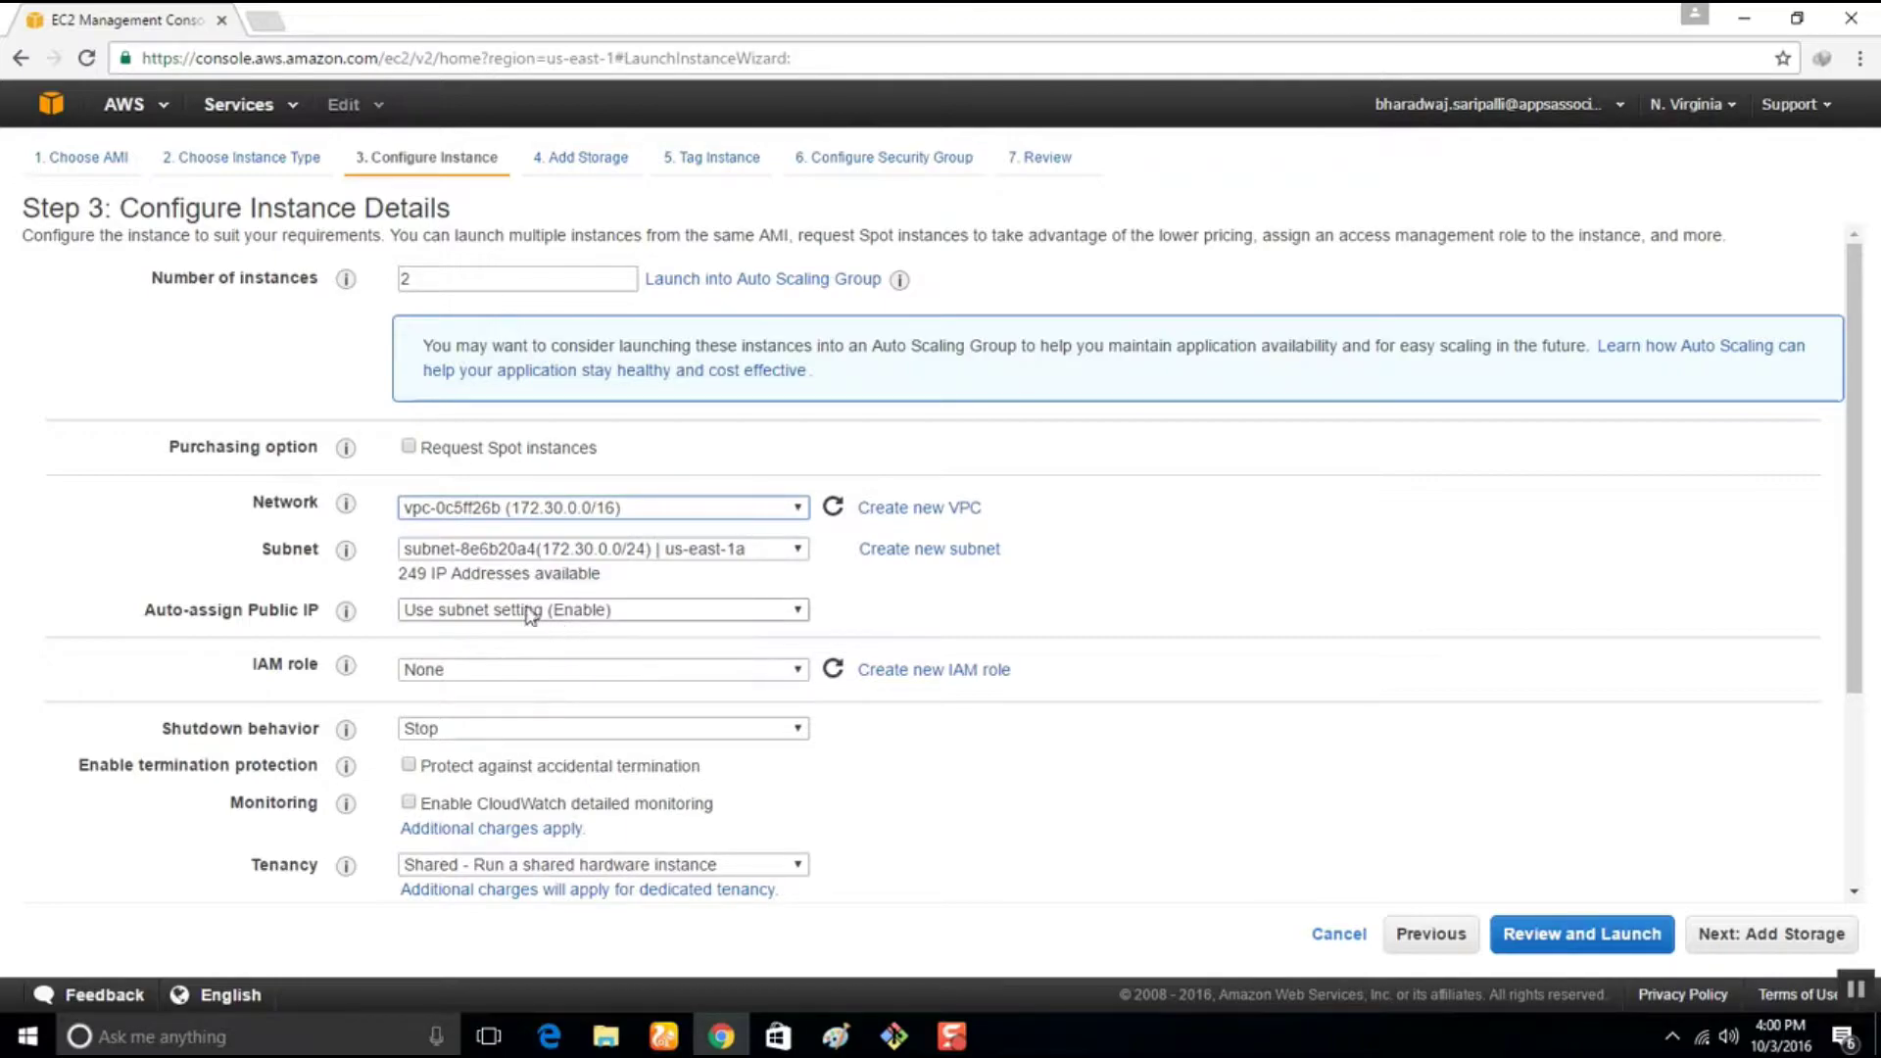
Leave the IAM role as None and launch IAM role creation in a new tab
click(506, 675)
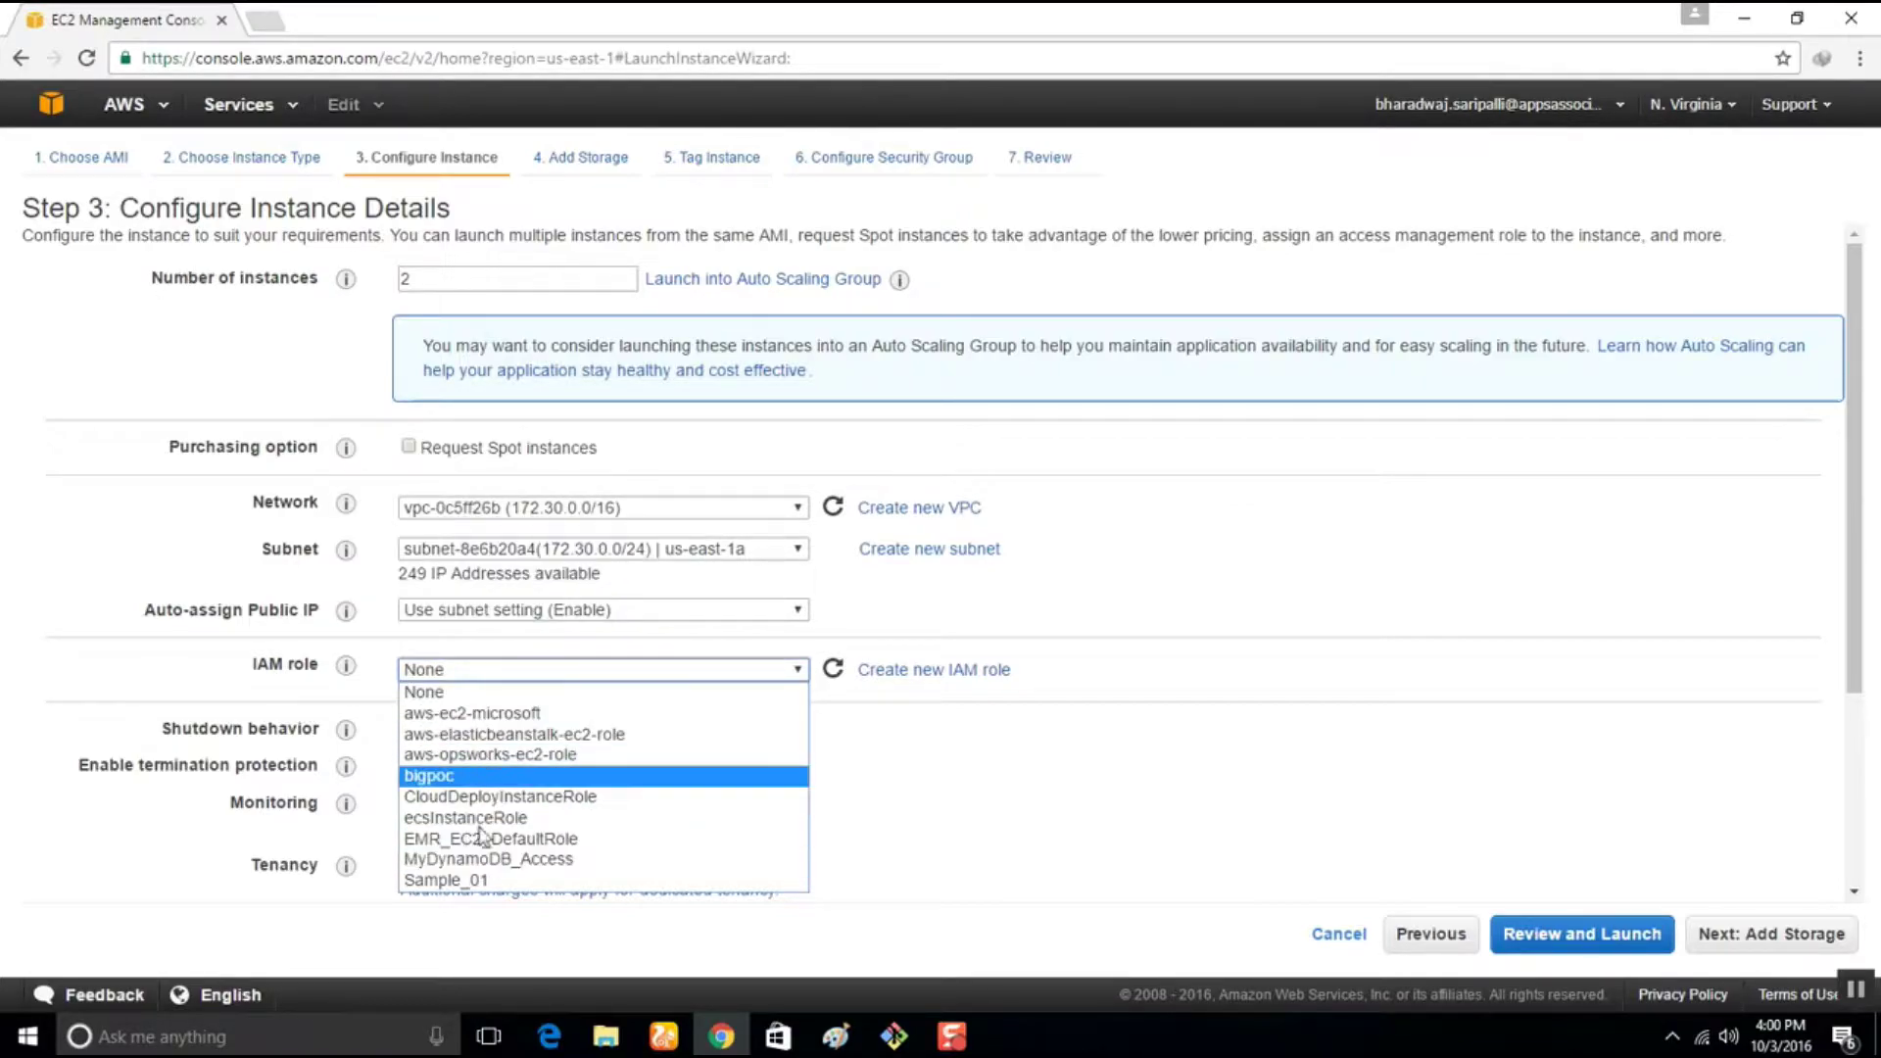
click(252, 674)
drag(252, 667, 322, 675)
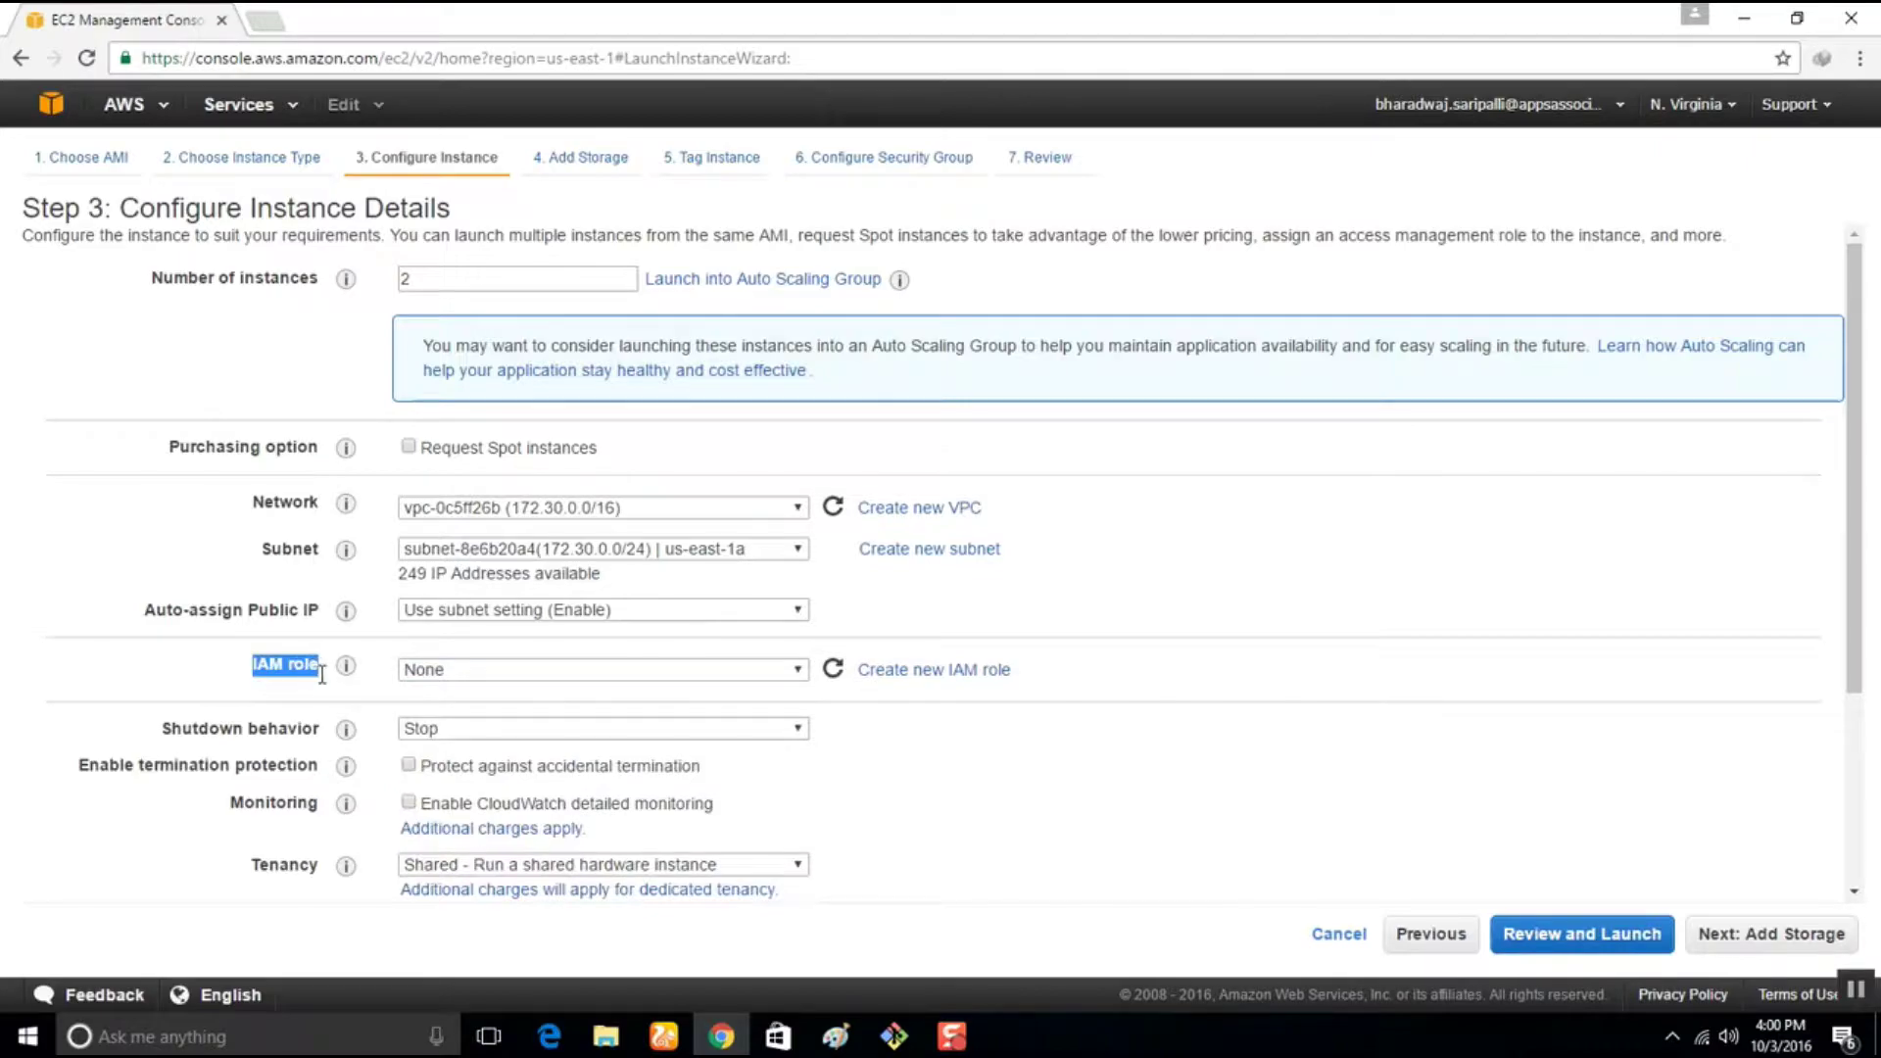
click(1016, 777)
right_click(927, 673)
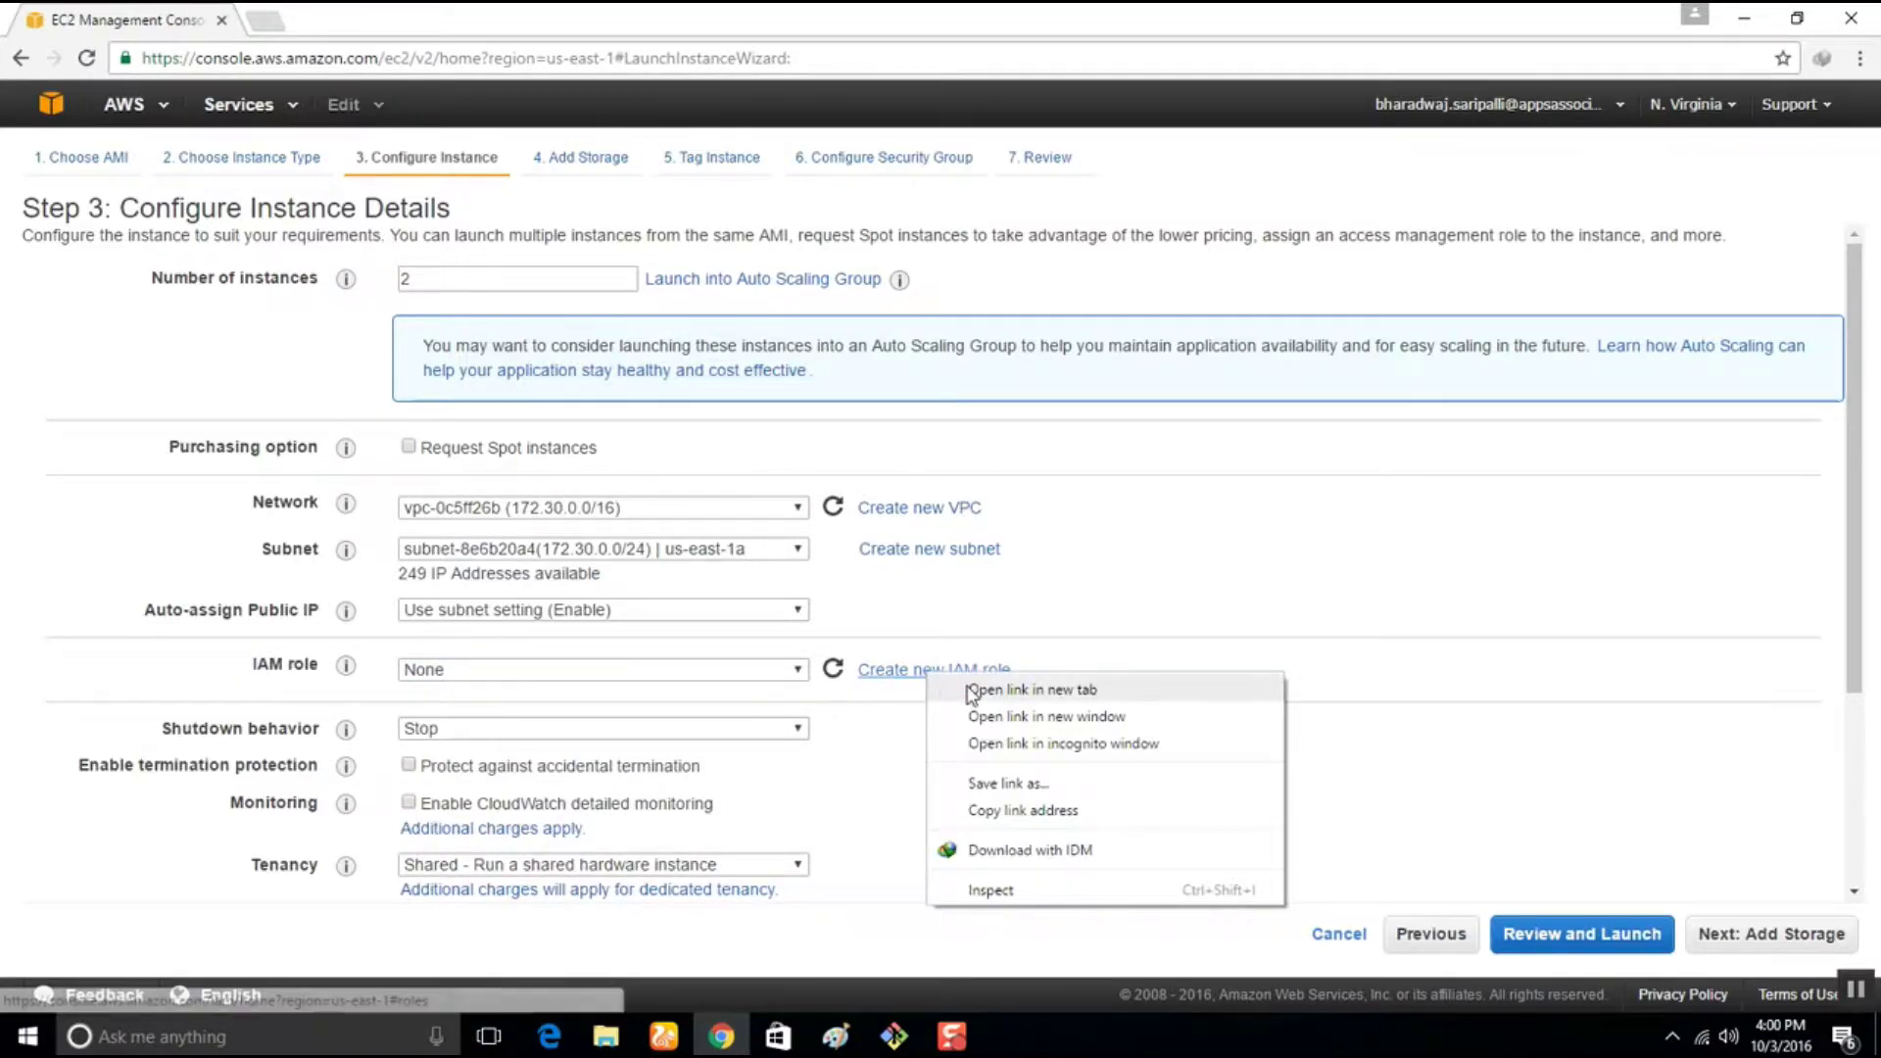
click(972, 691)
Create a new IAM role named CDDemoHelloApp and proceed to role type selection
click(315, 19)
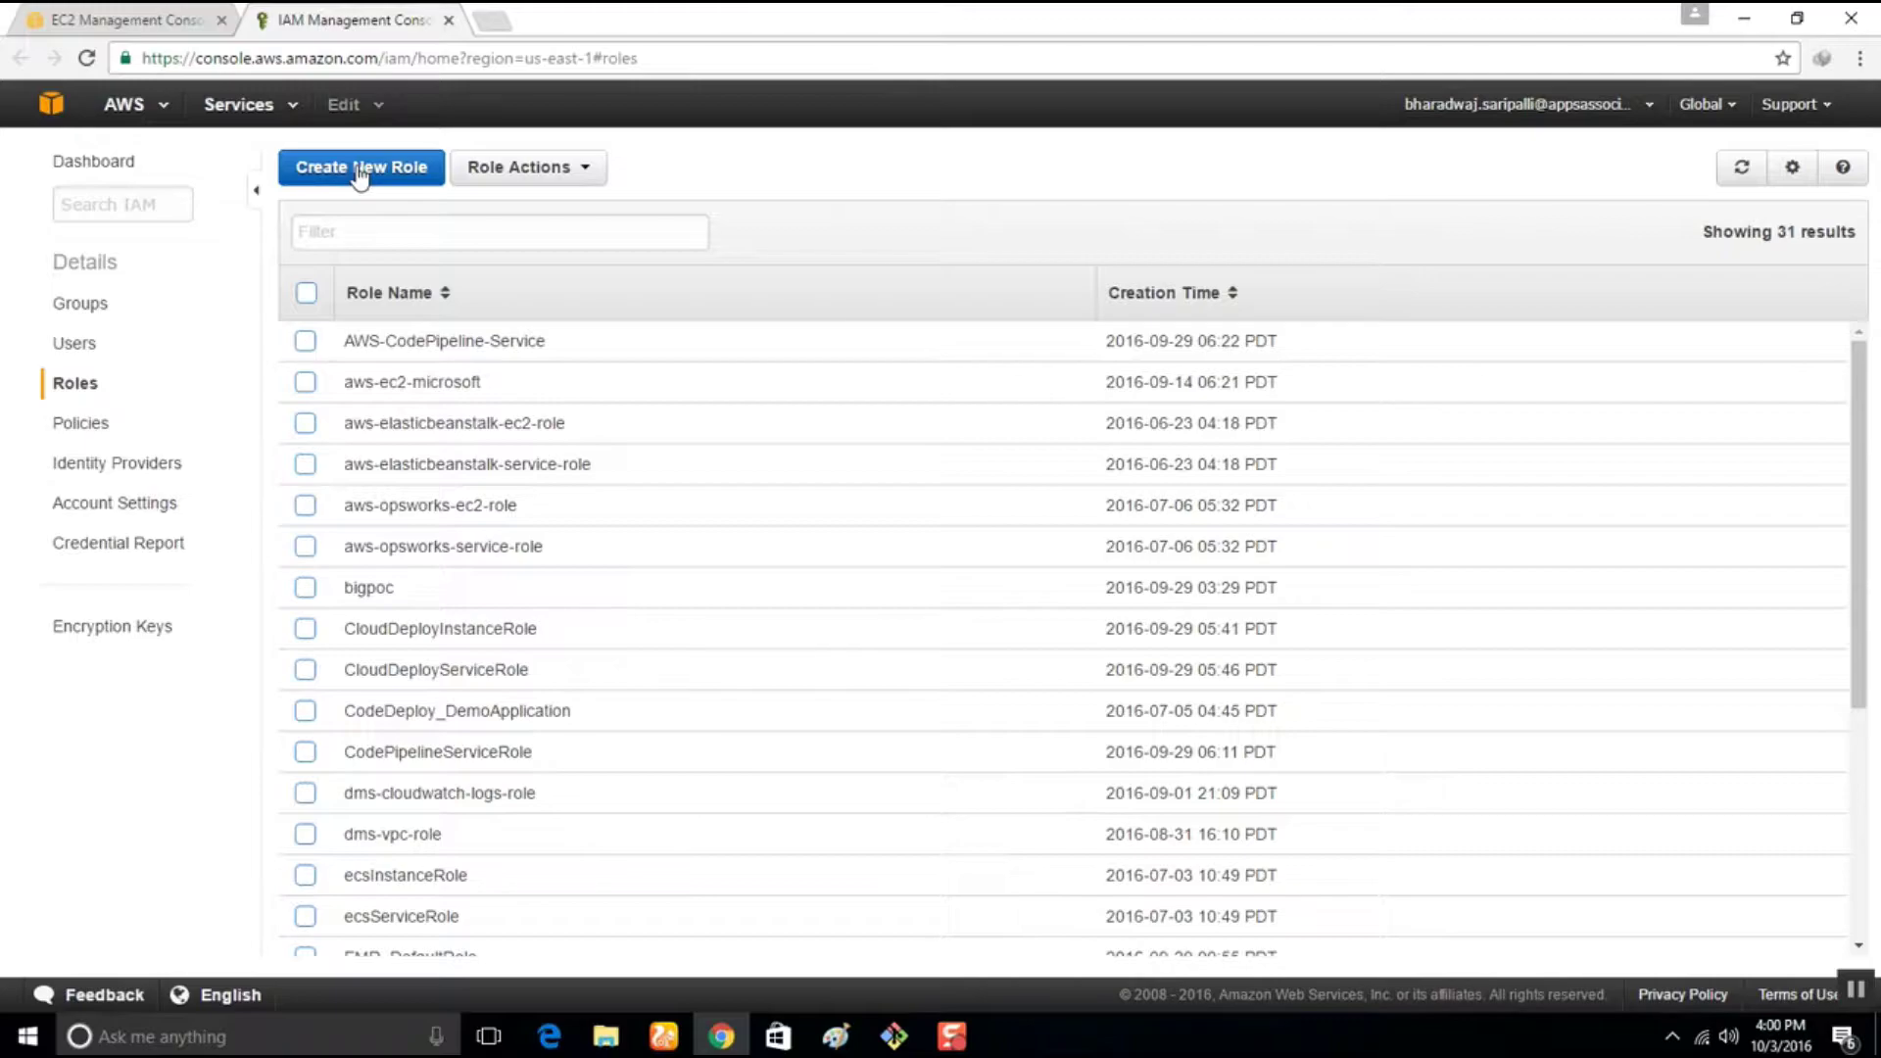
click(362, 174)
click(697, 272)
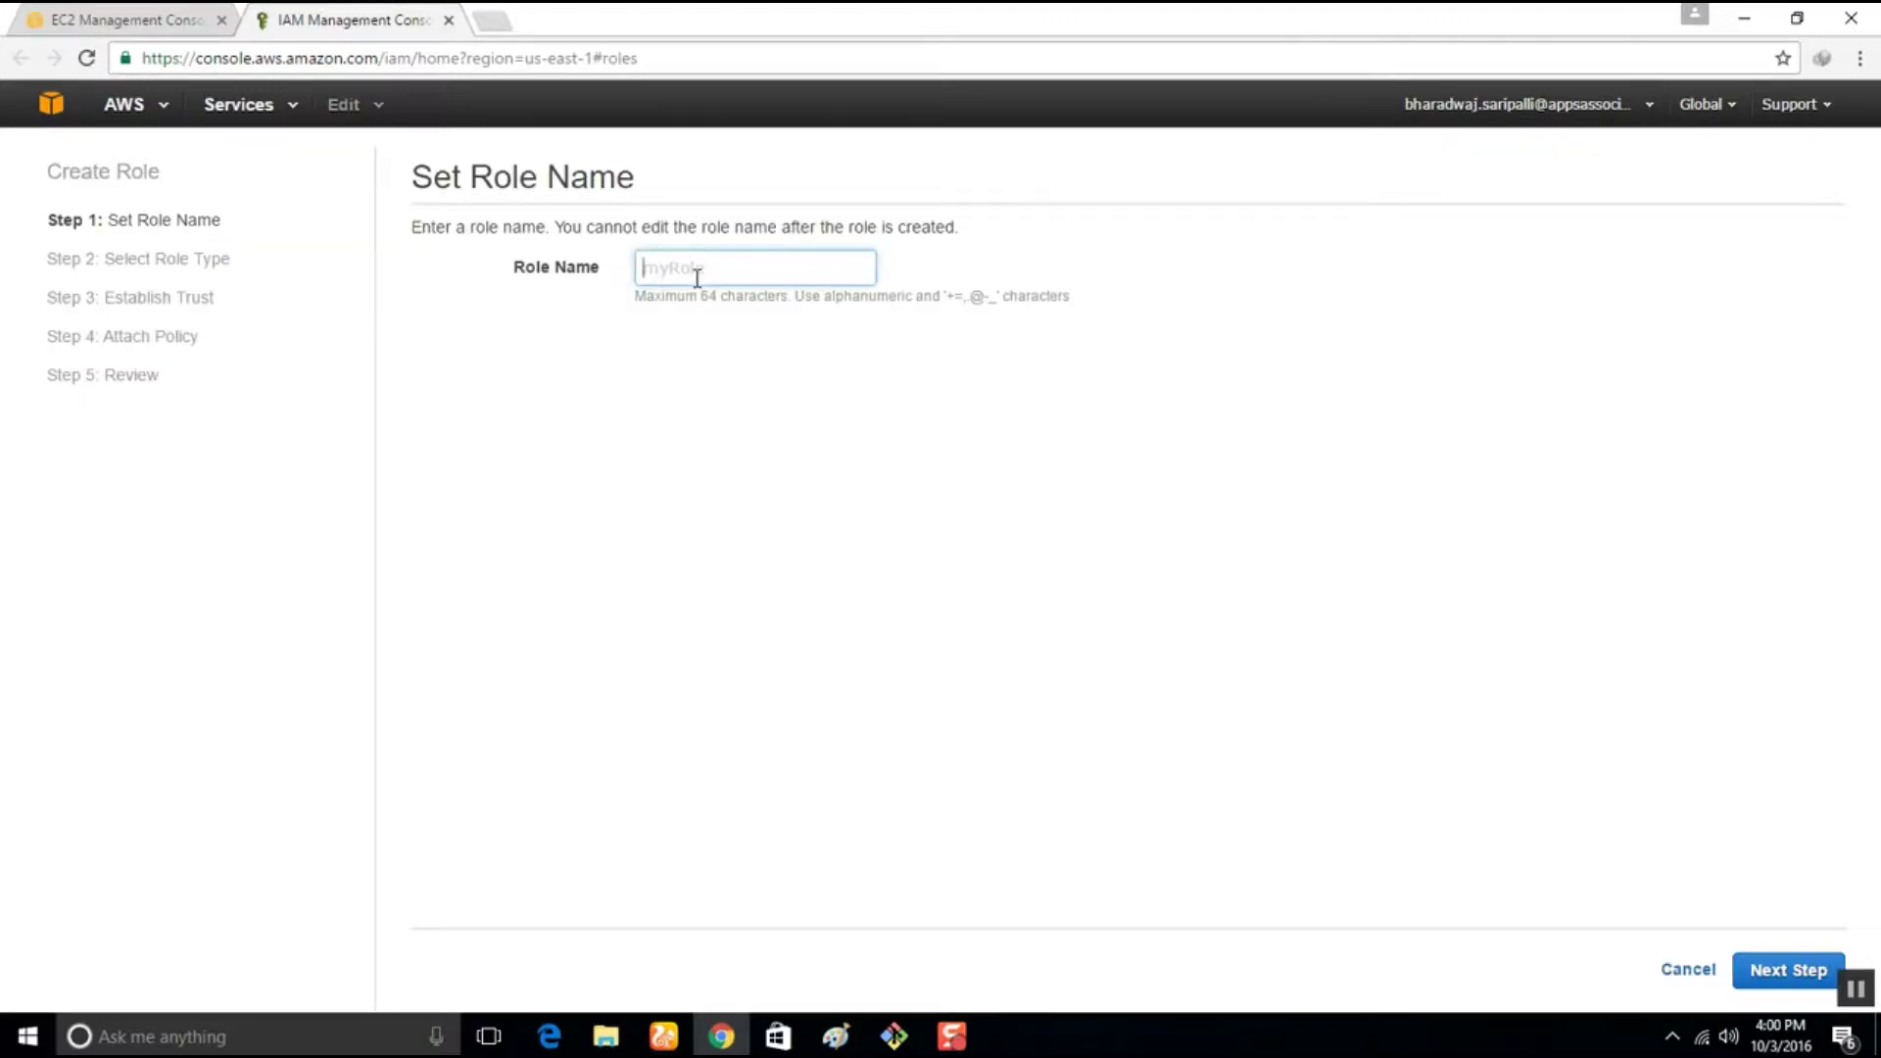
text(DemoHelloApp)
text(CD)
key(shift+Left)
key(shift+Left)
key(BackSpace)
text(CD)
click(1772, 970)
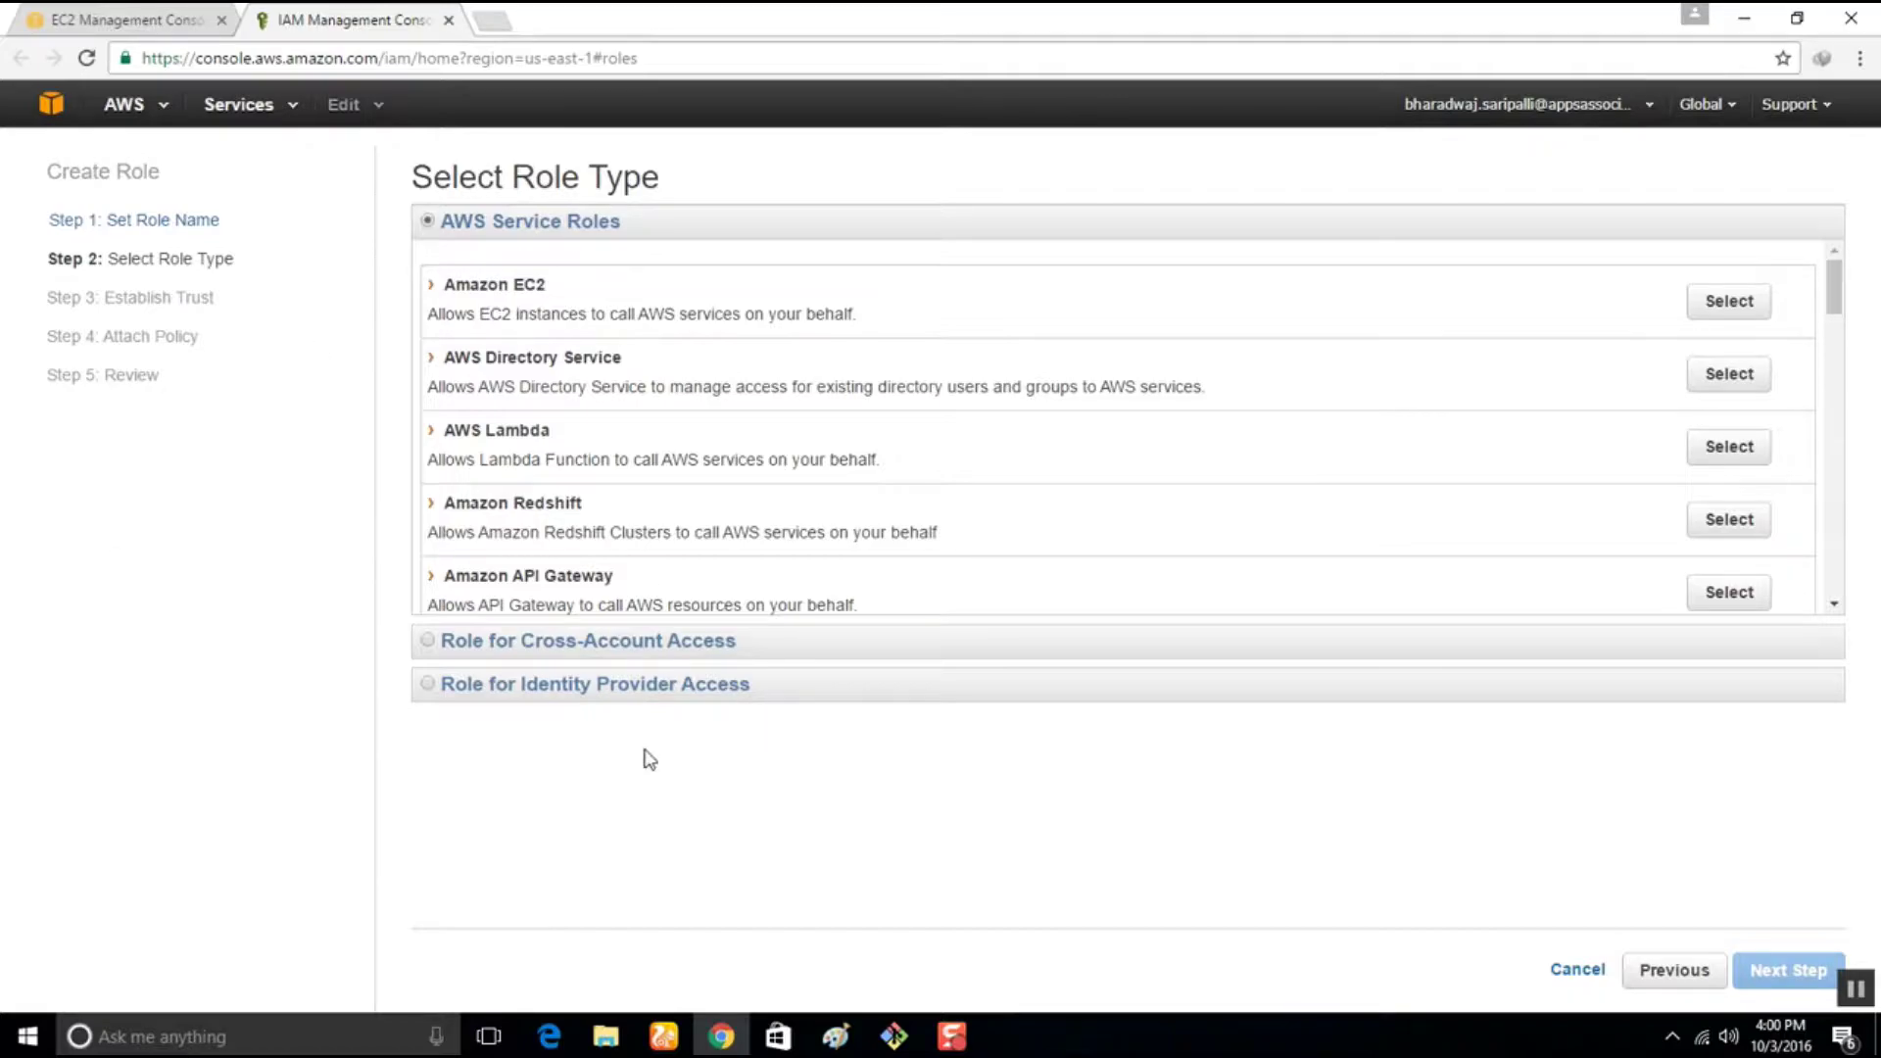
scroll(579, 447, down, 6)
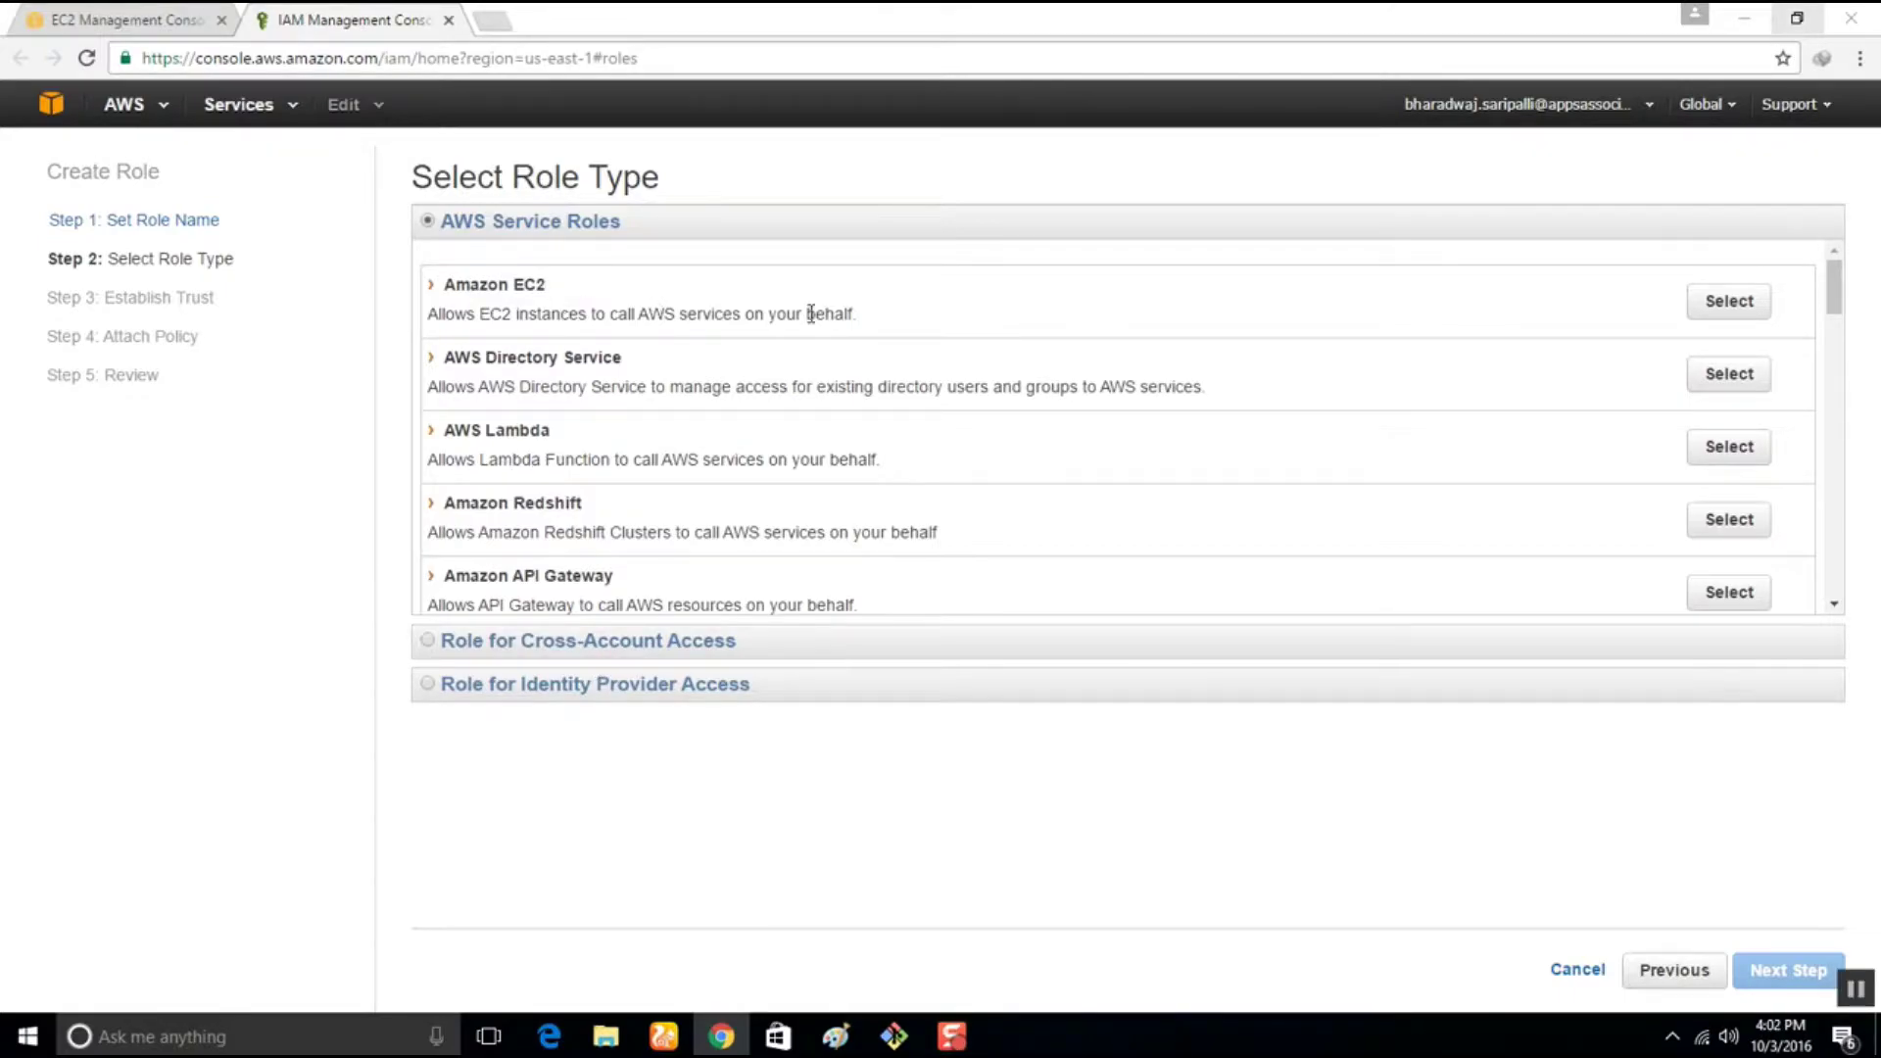
Make it an Amazon EC2 role with the AmazonEC2RoleforAWSCodeDeploy policy and proceed to review
click(1730, 301)
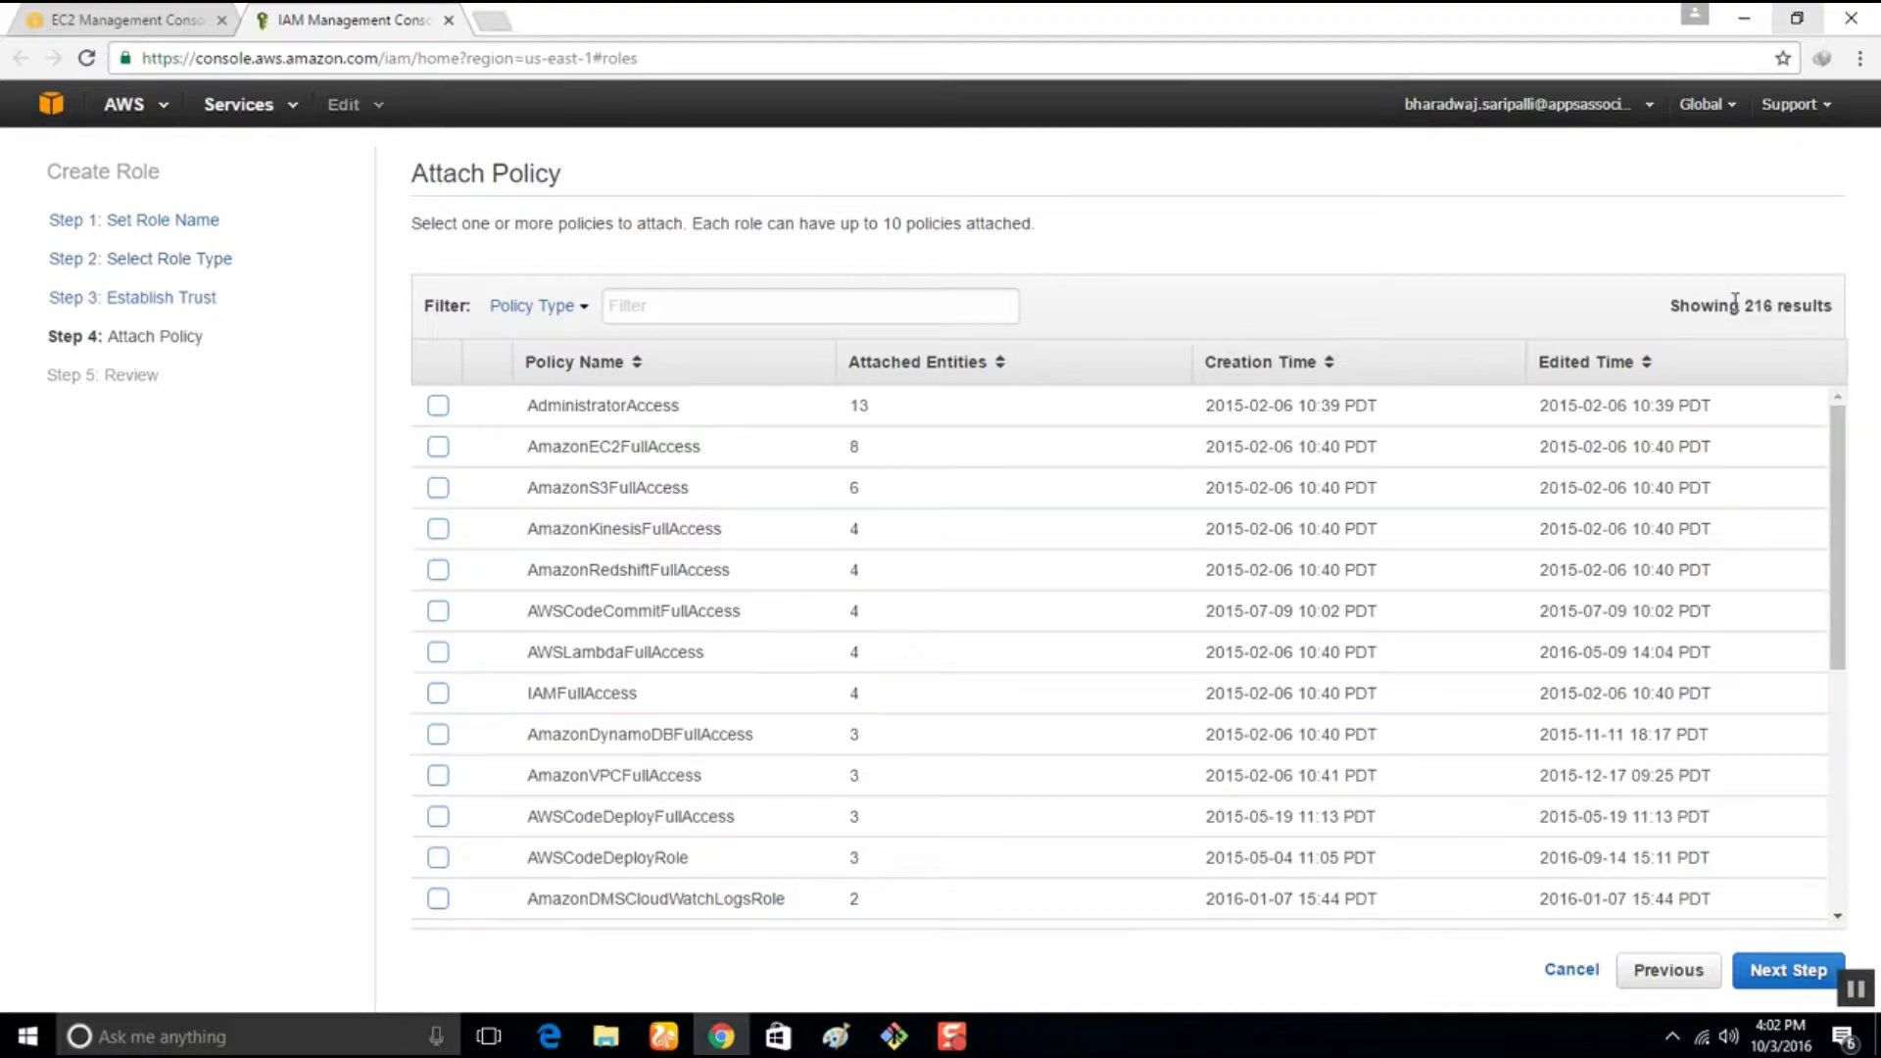
click(712, 298)
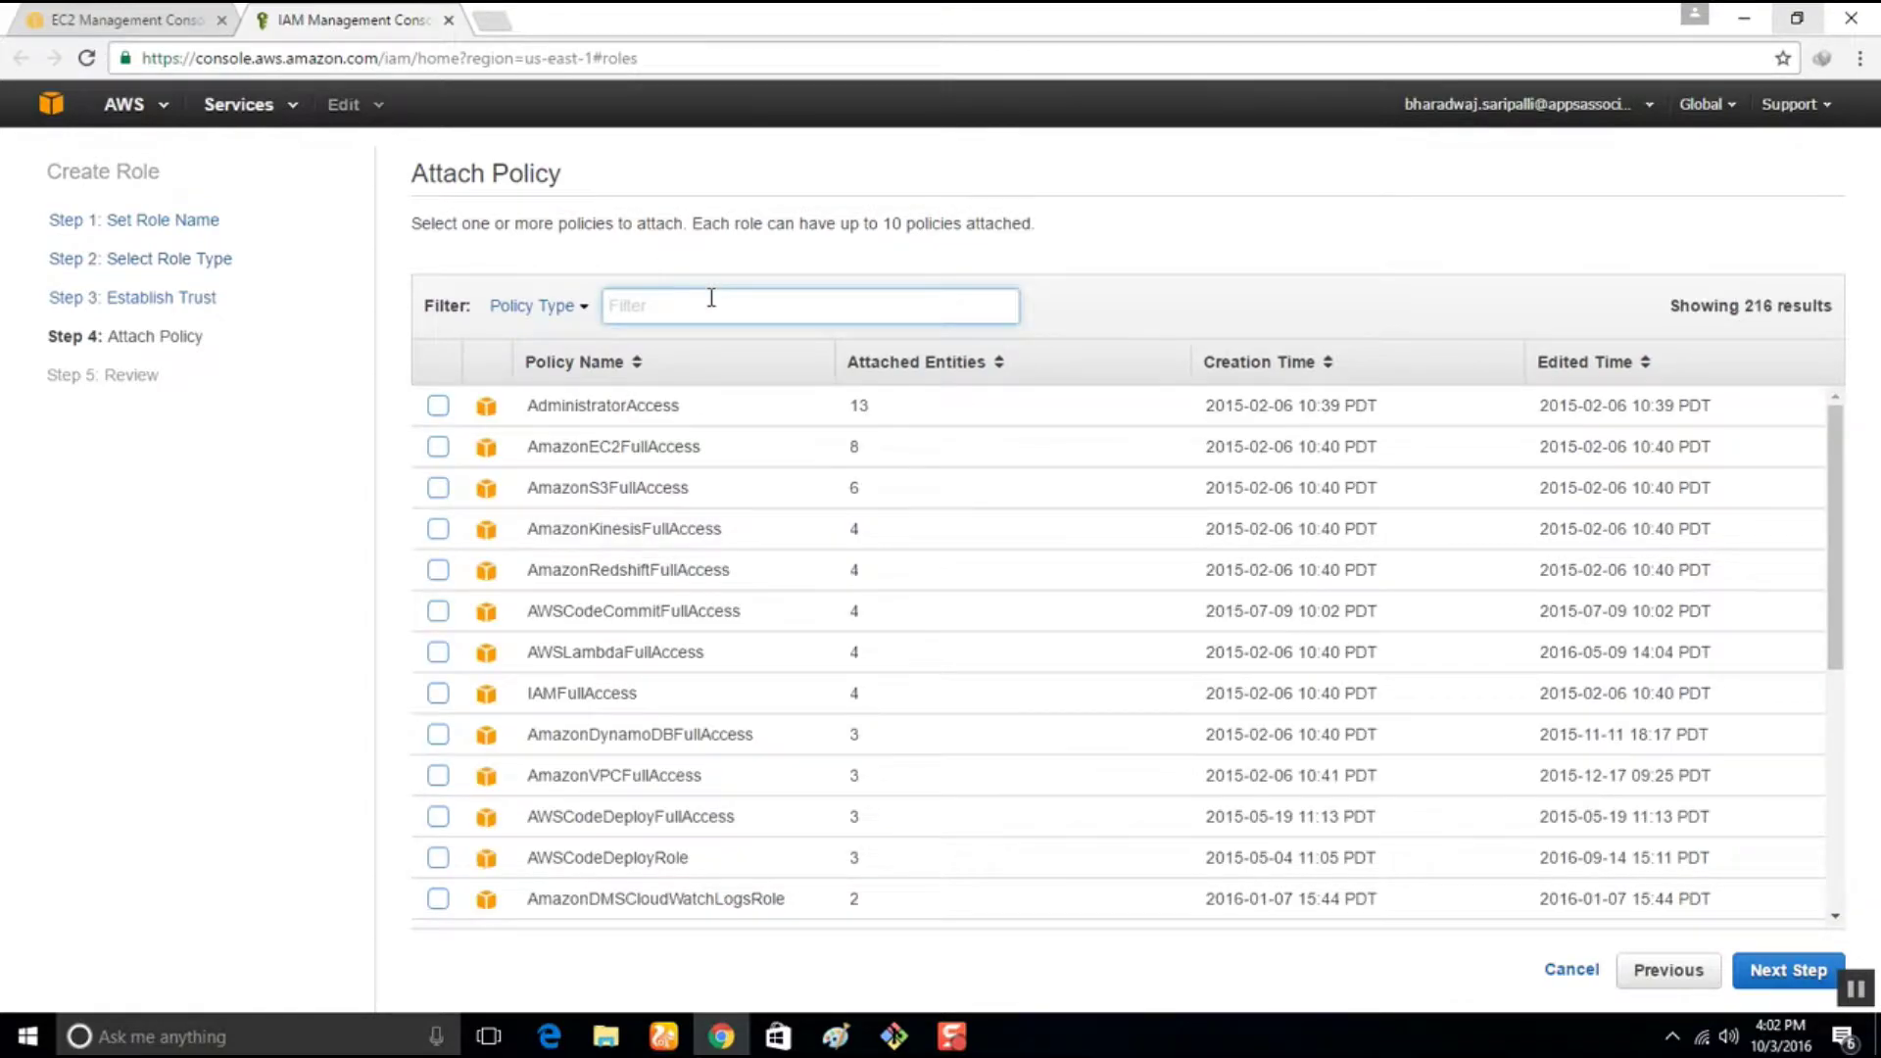
text(aws code)
key(BackSpace)
key(BackSpace)
key(BackSpace)
key(BackSpace)
key(BackSpace)
text(code)
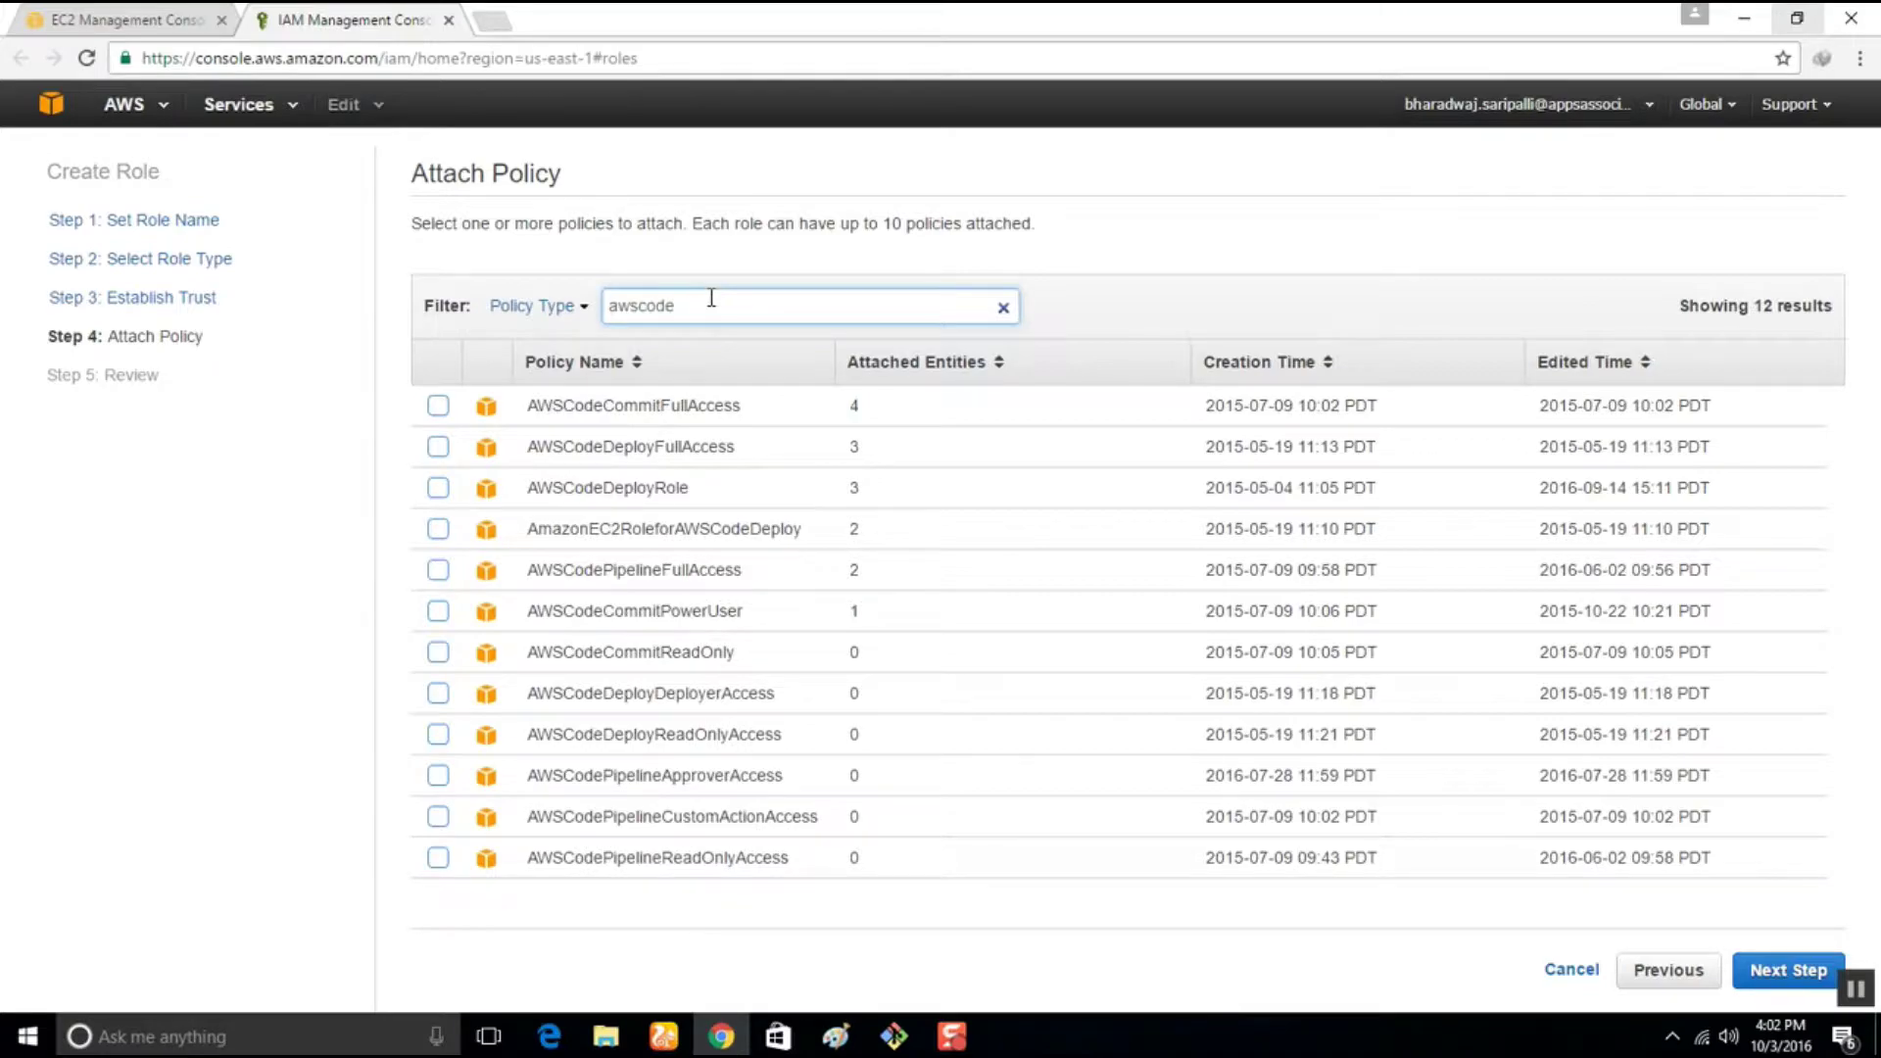
text(deploy)
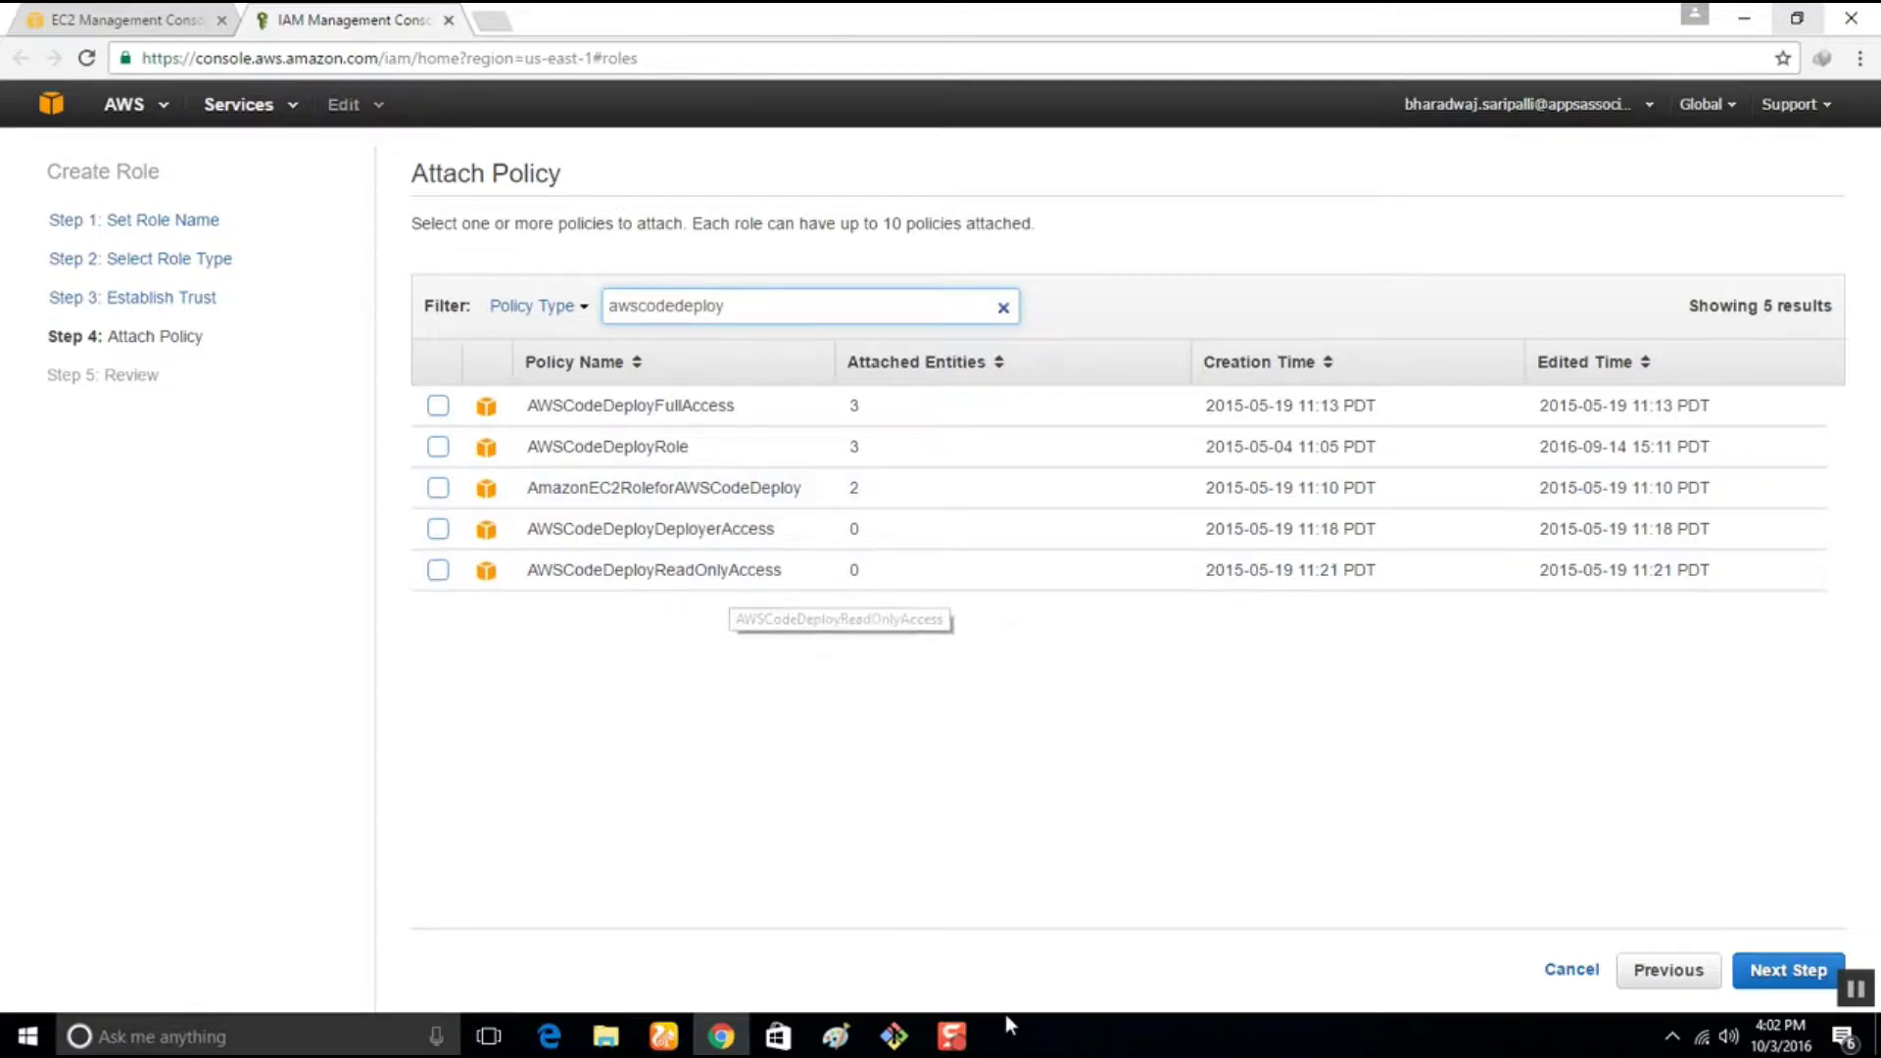
click(1349, 959)
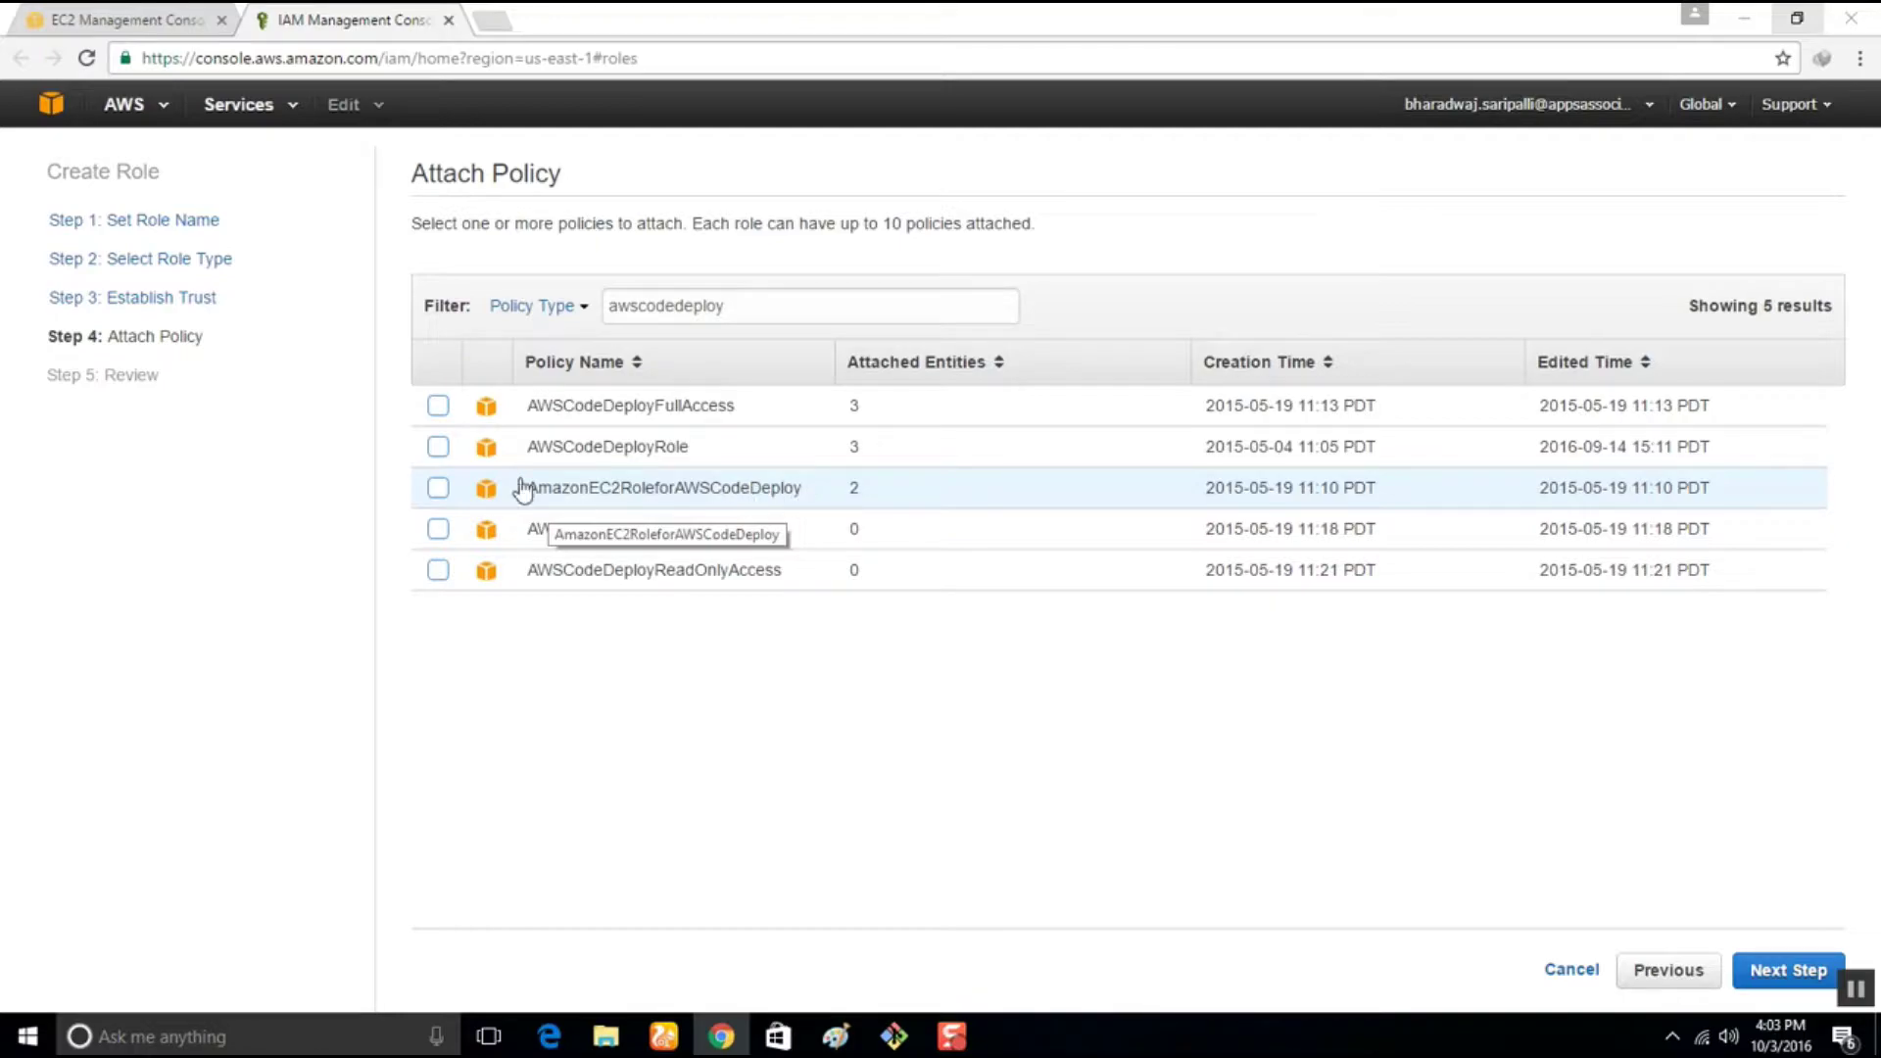
click(438, 489)
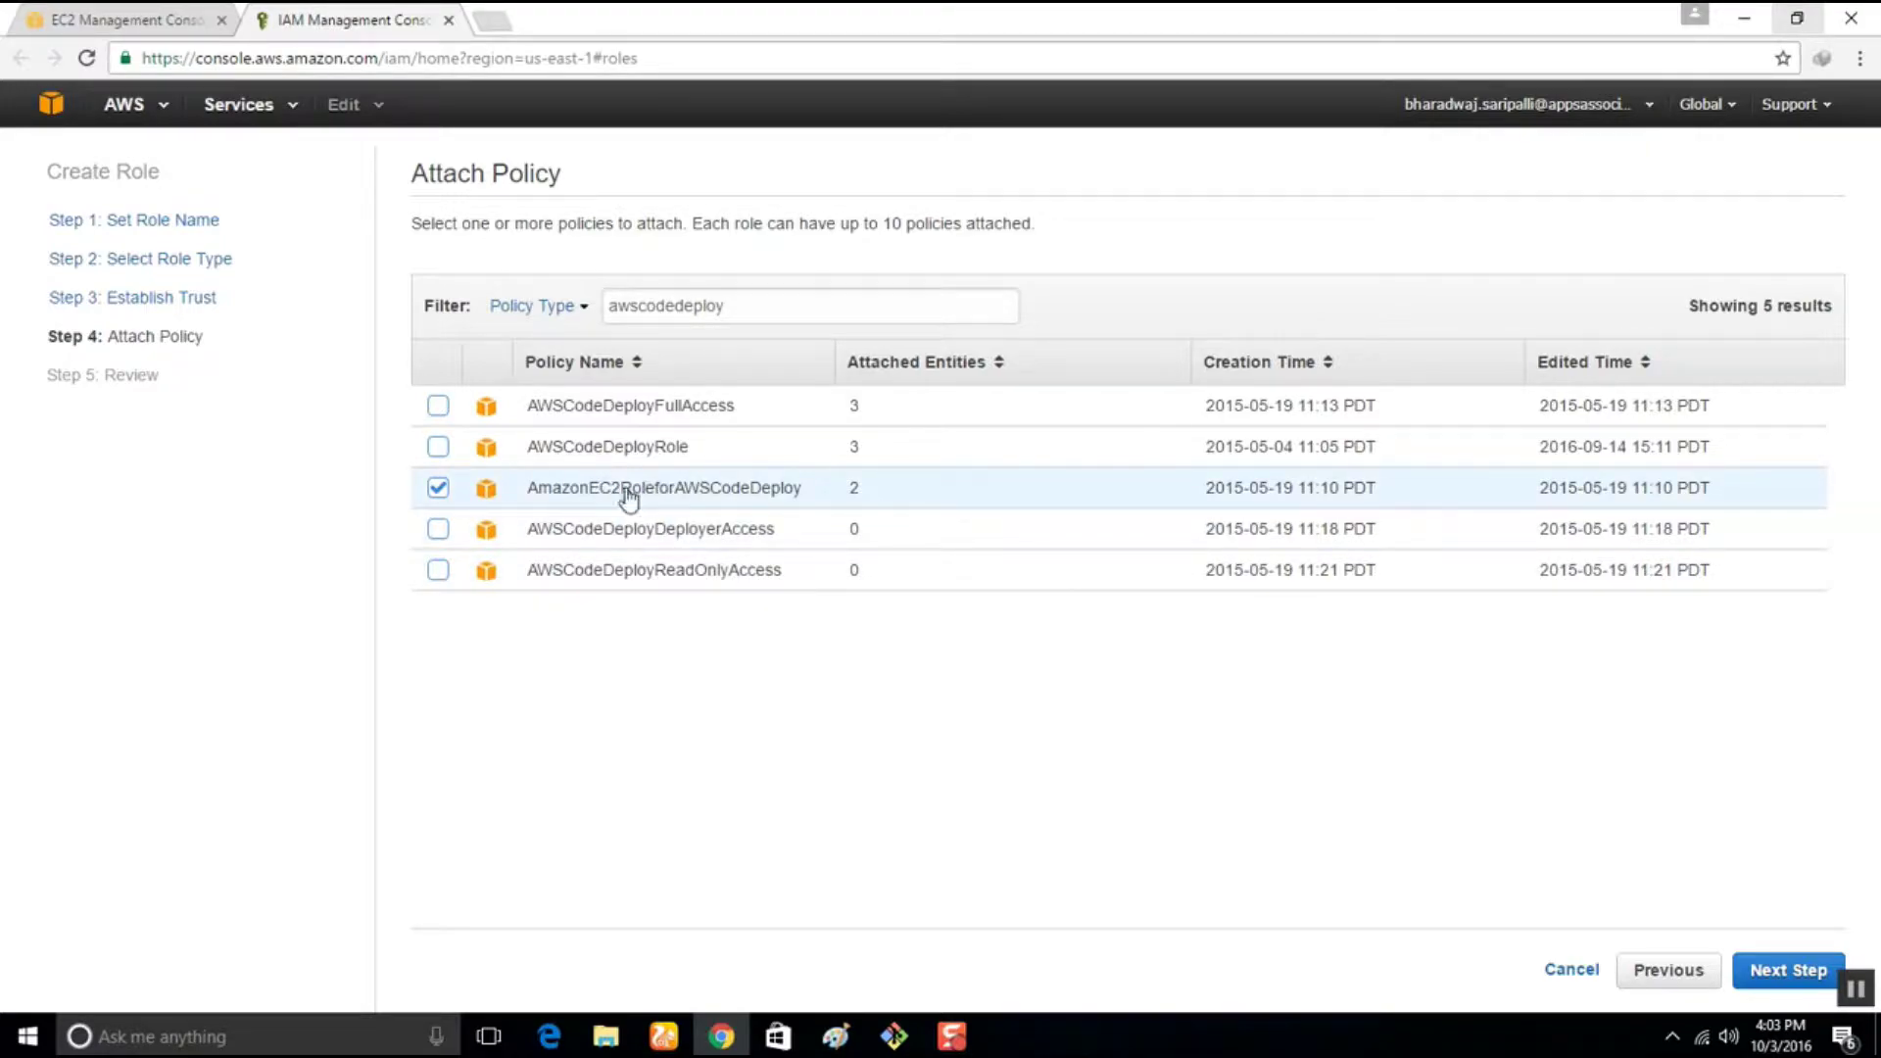
click(1776, 975)
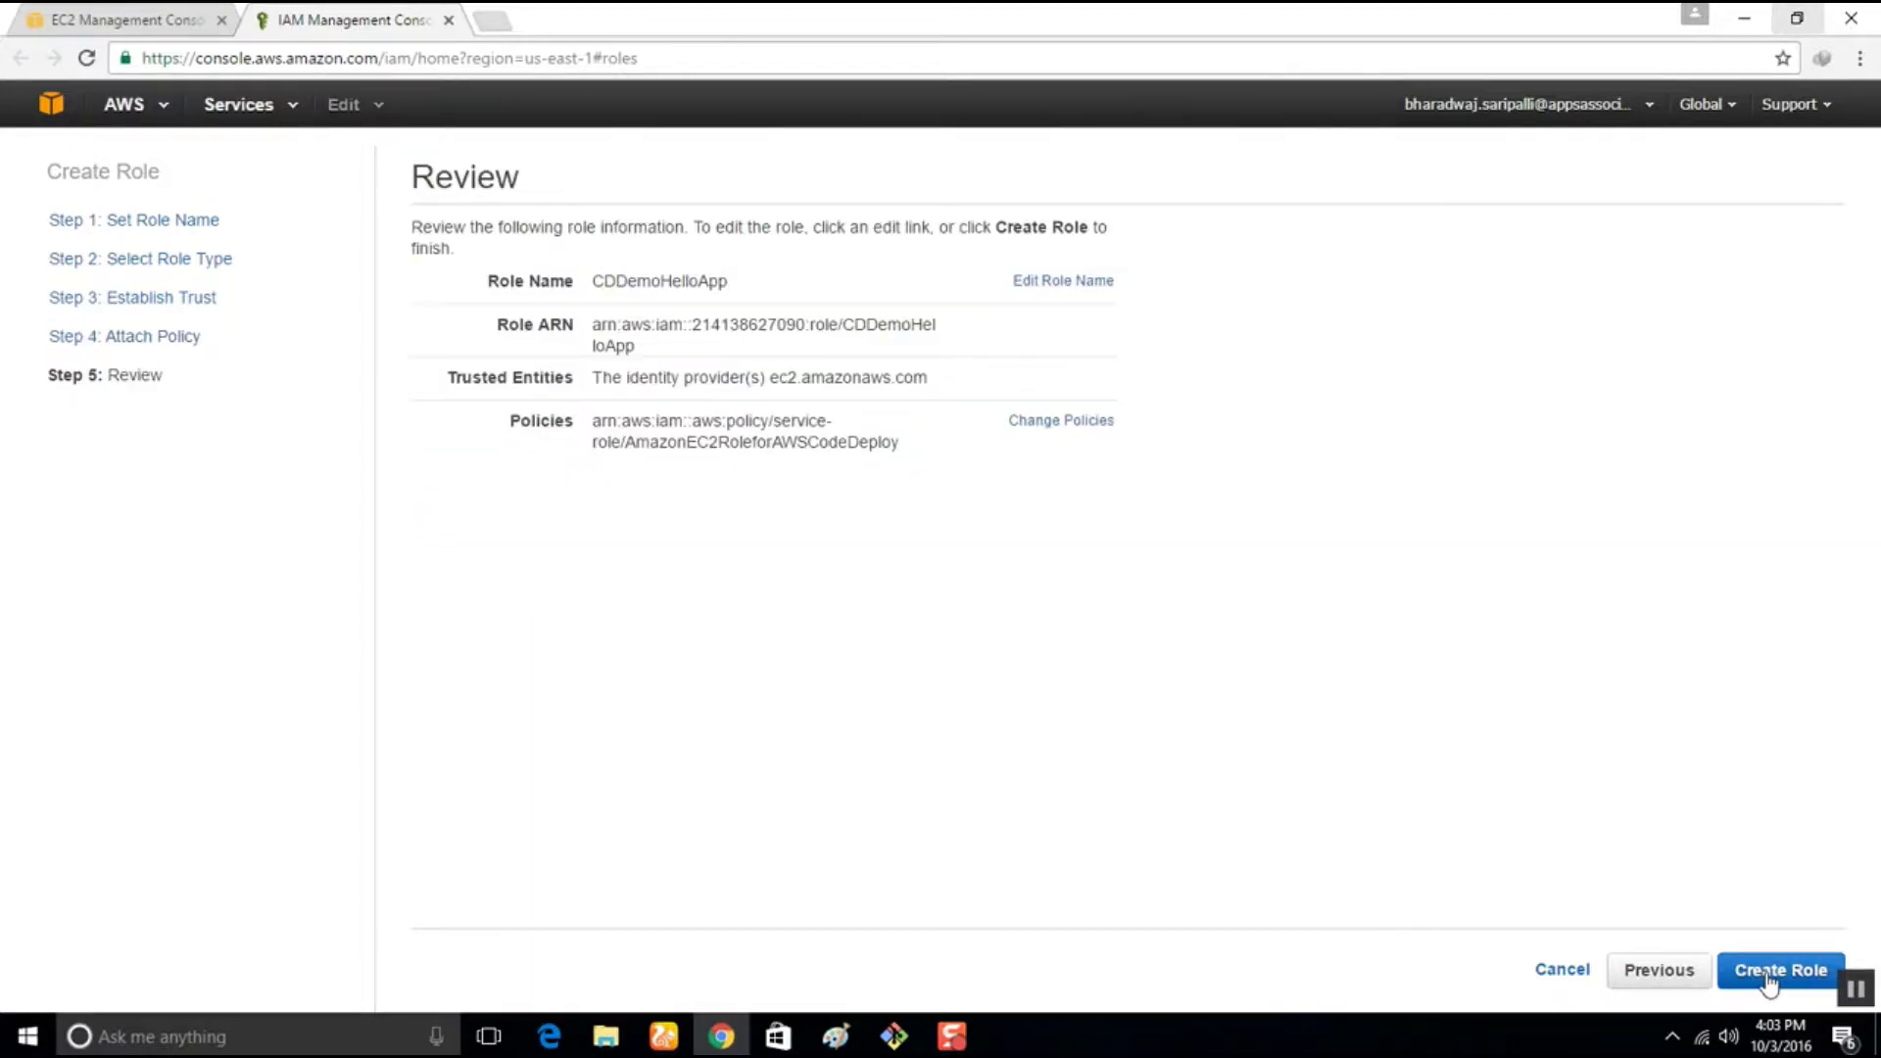
Rename the reviewed role to CDDemoAppInstanceRole and create it
click(1785, 977)
click(1078, 294)
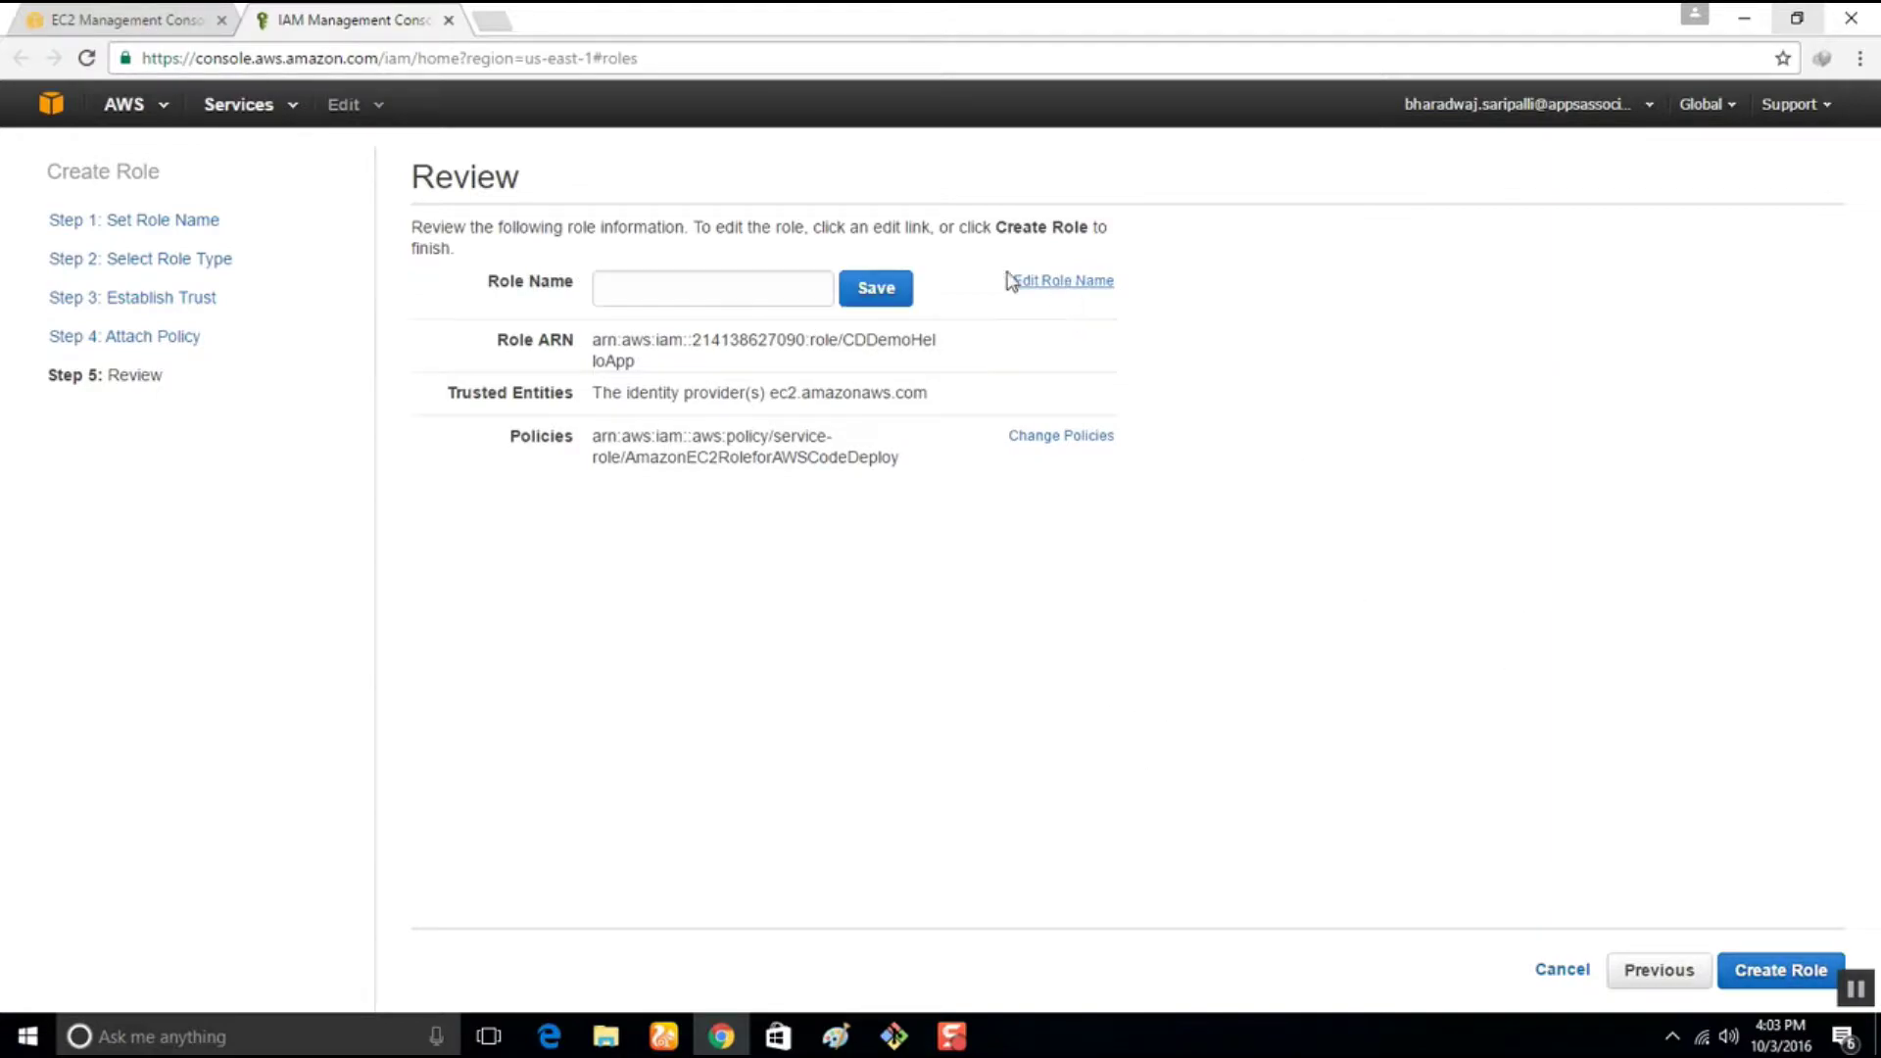
click(792, 279)
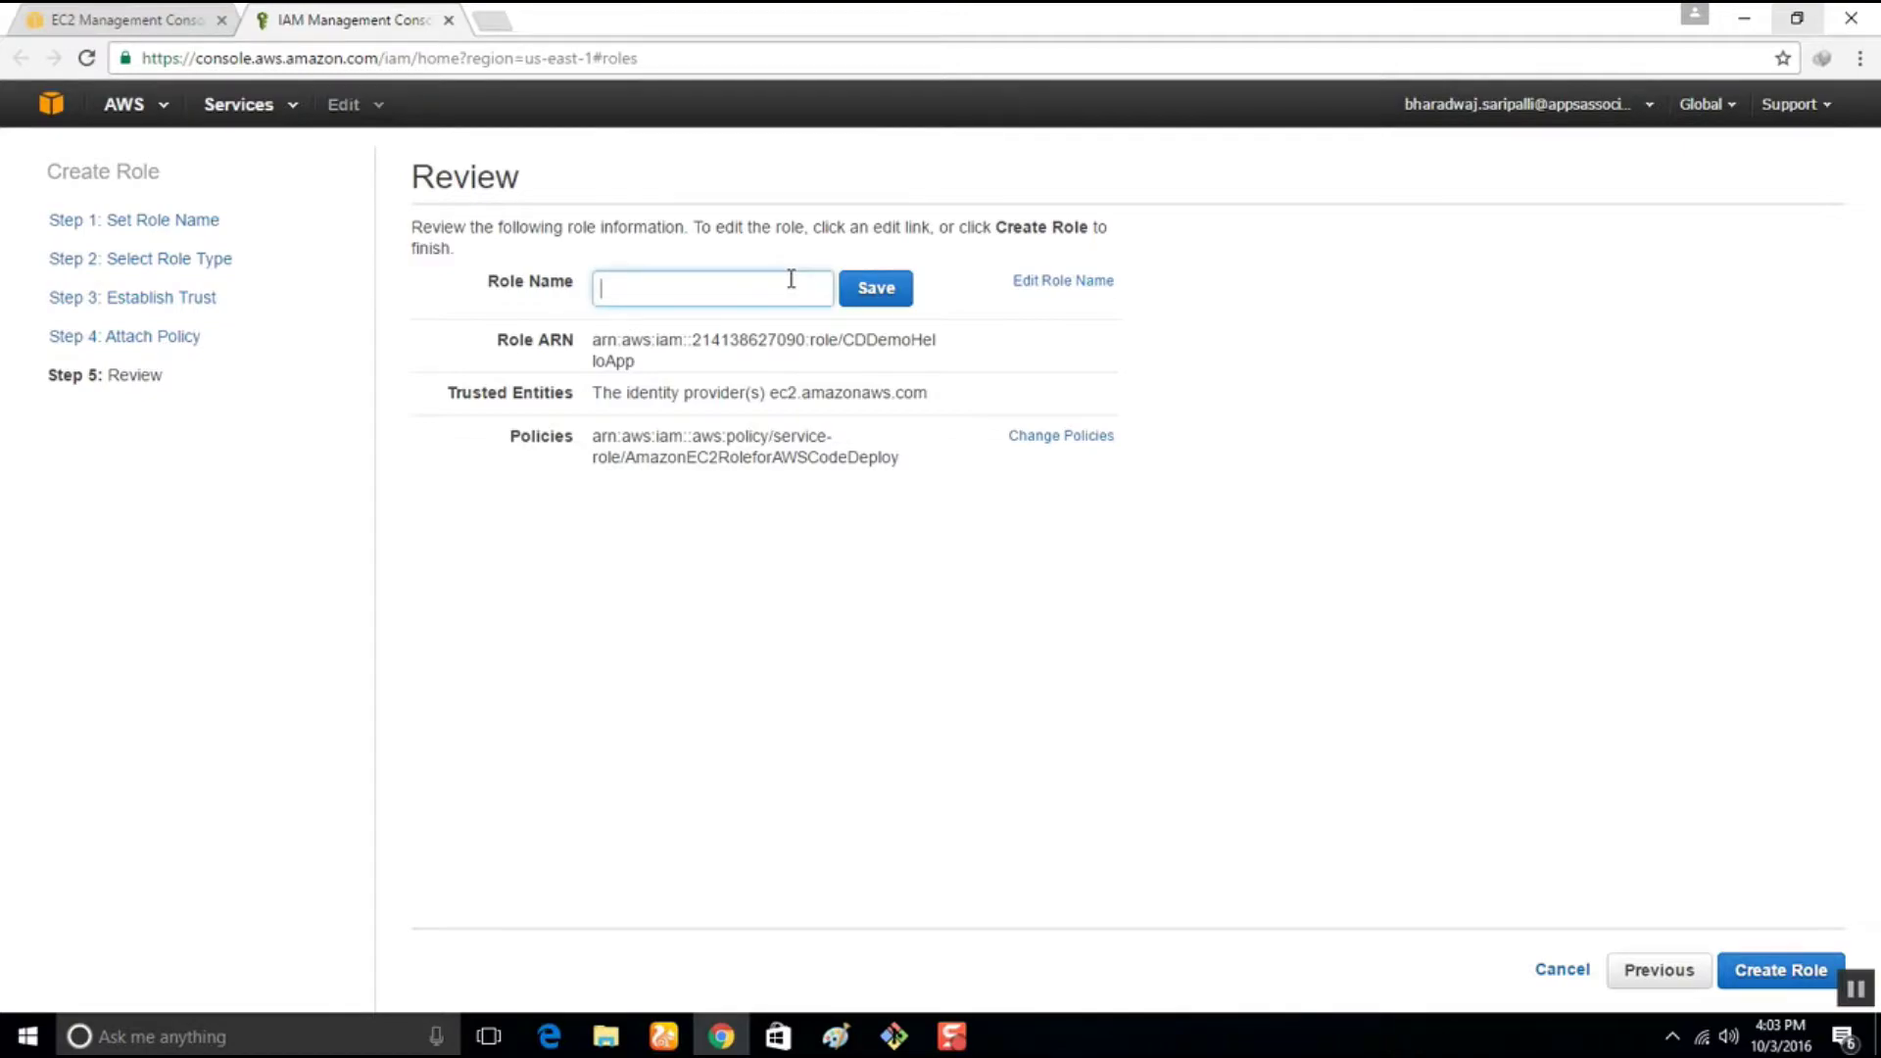
text(CDDemoAPp)
key(BackSpace)
key(BackSpace)
text(ppInstanceRole)
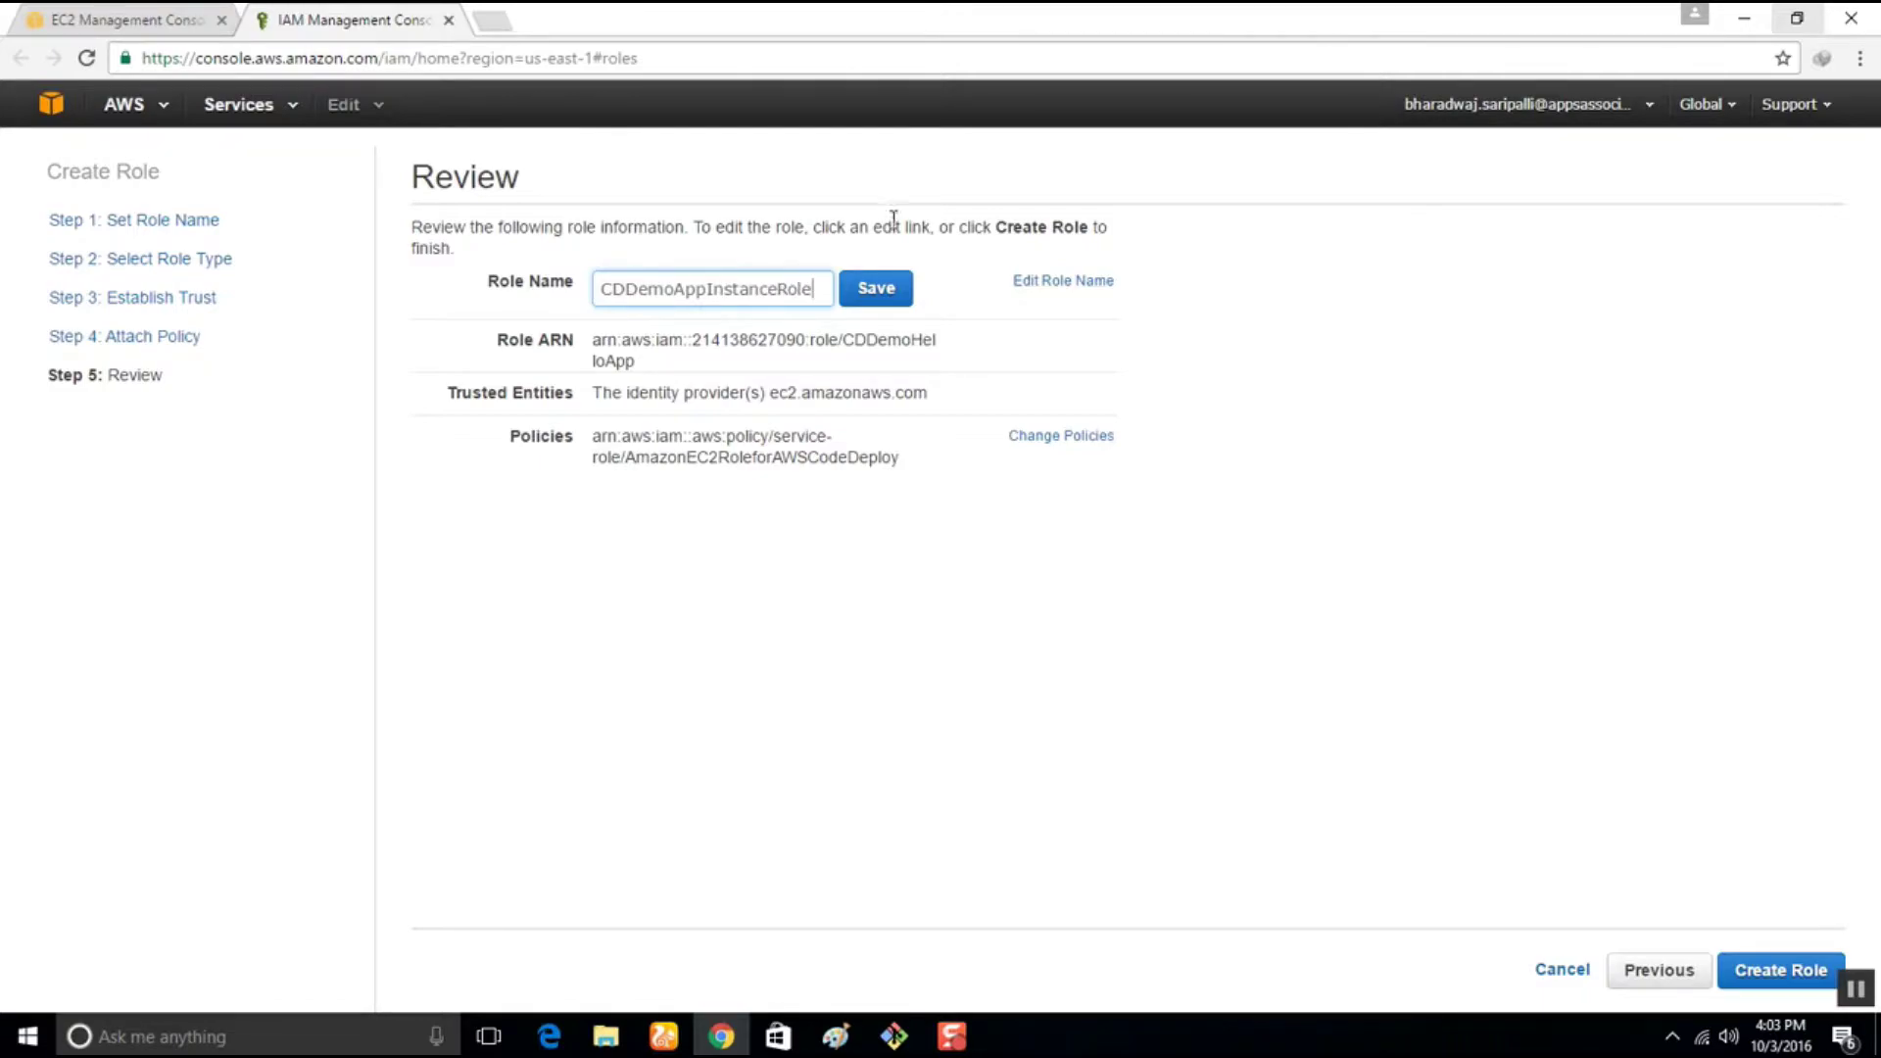
click(882, 289)
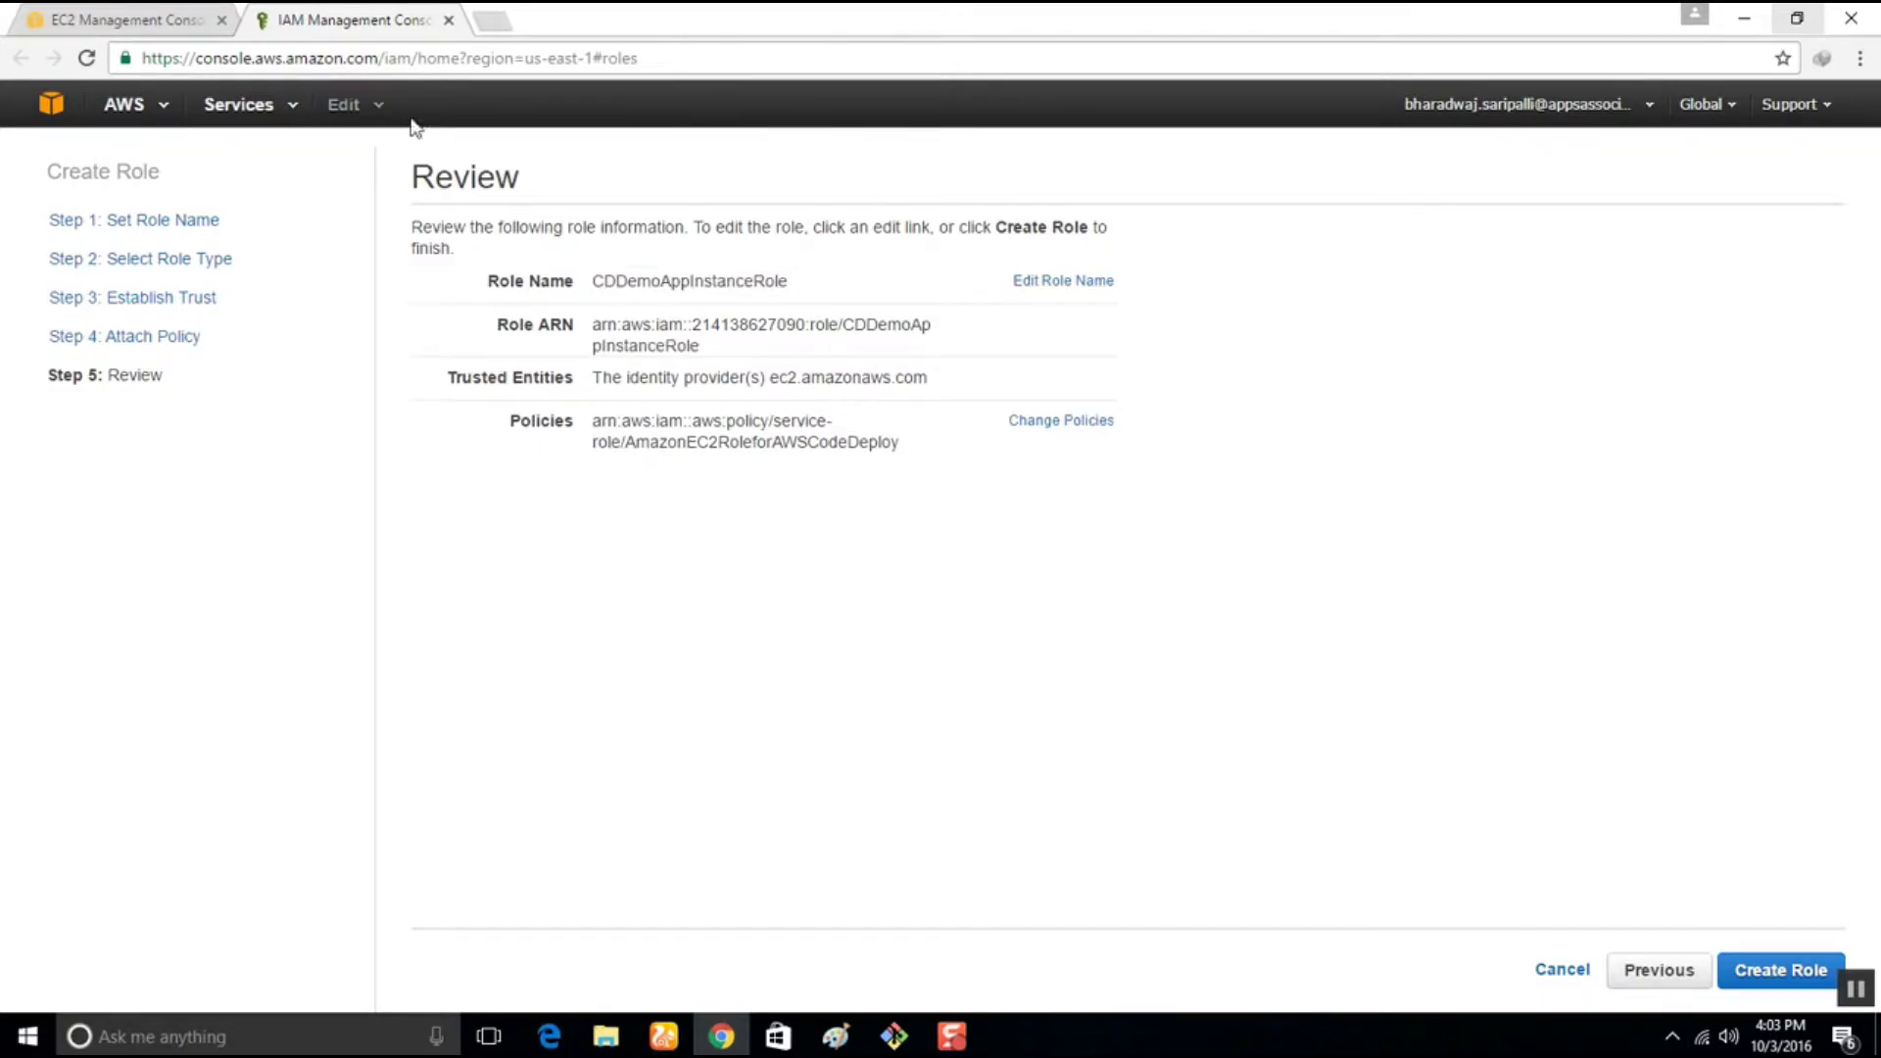
click(1761, 976)
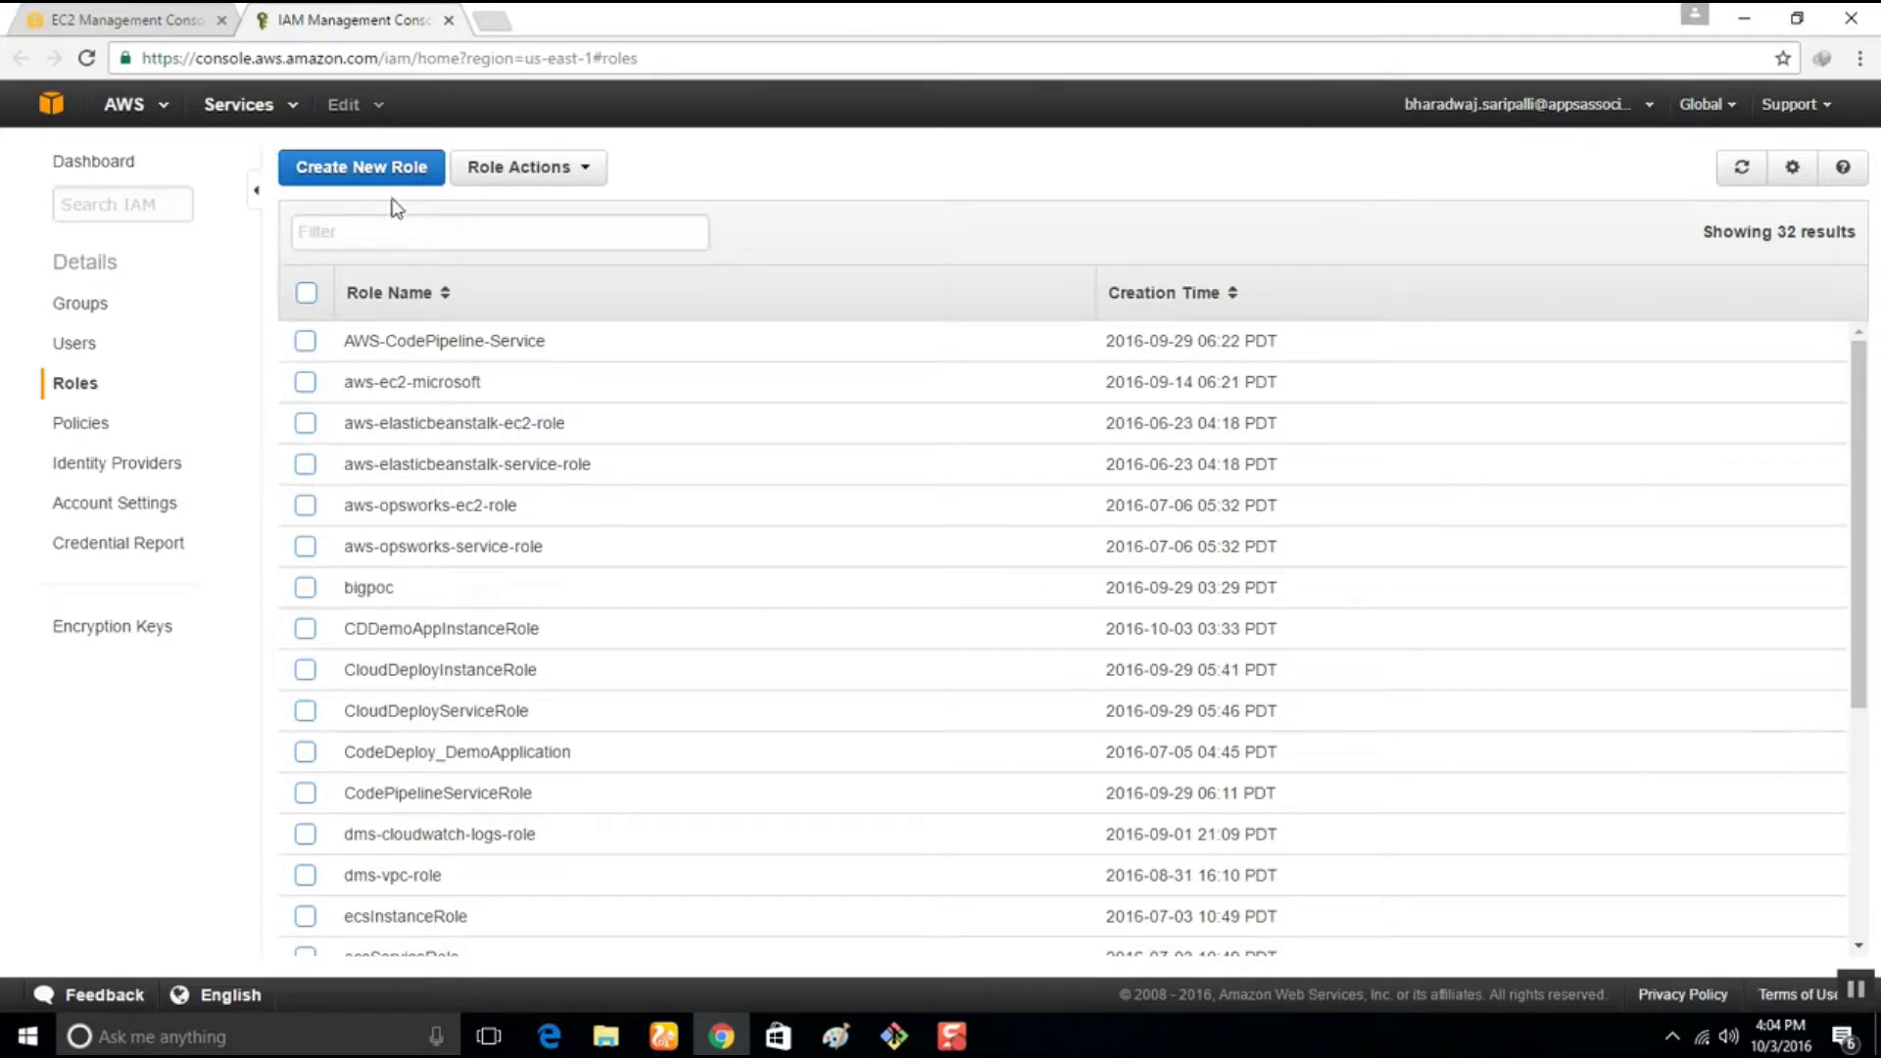
Start another new IAM role named CDDemoAppServiceRole
click(389, 233)
click(356, 168)
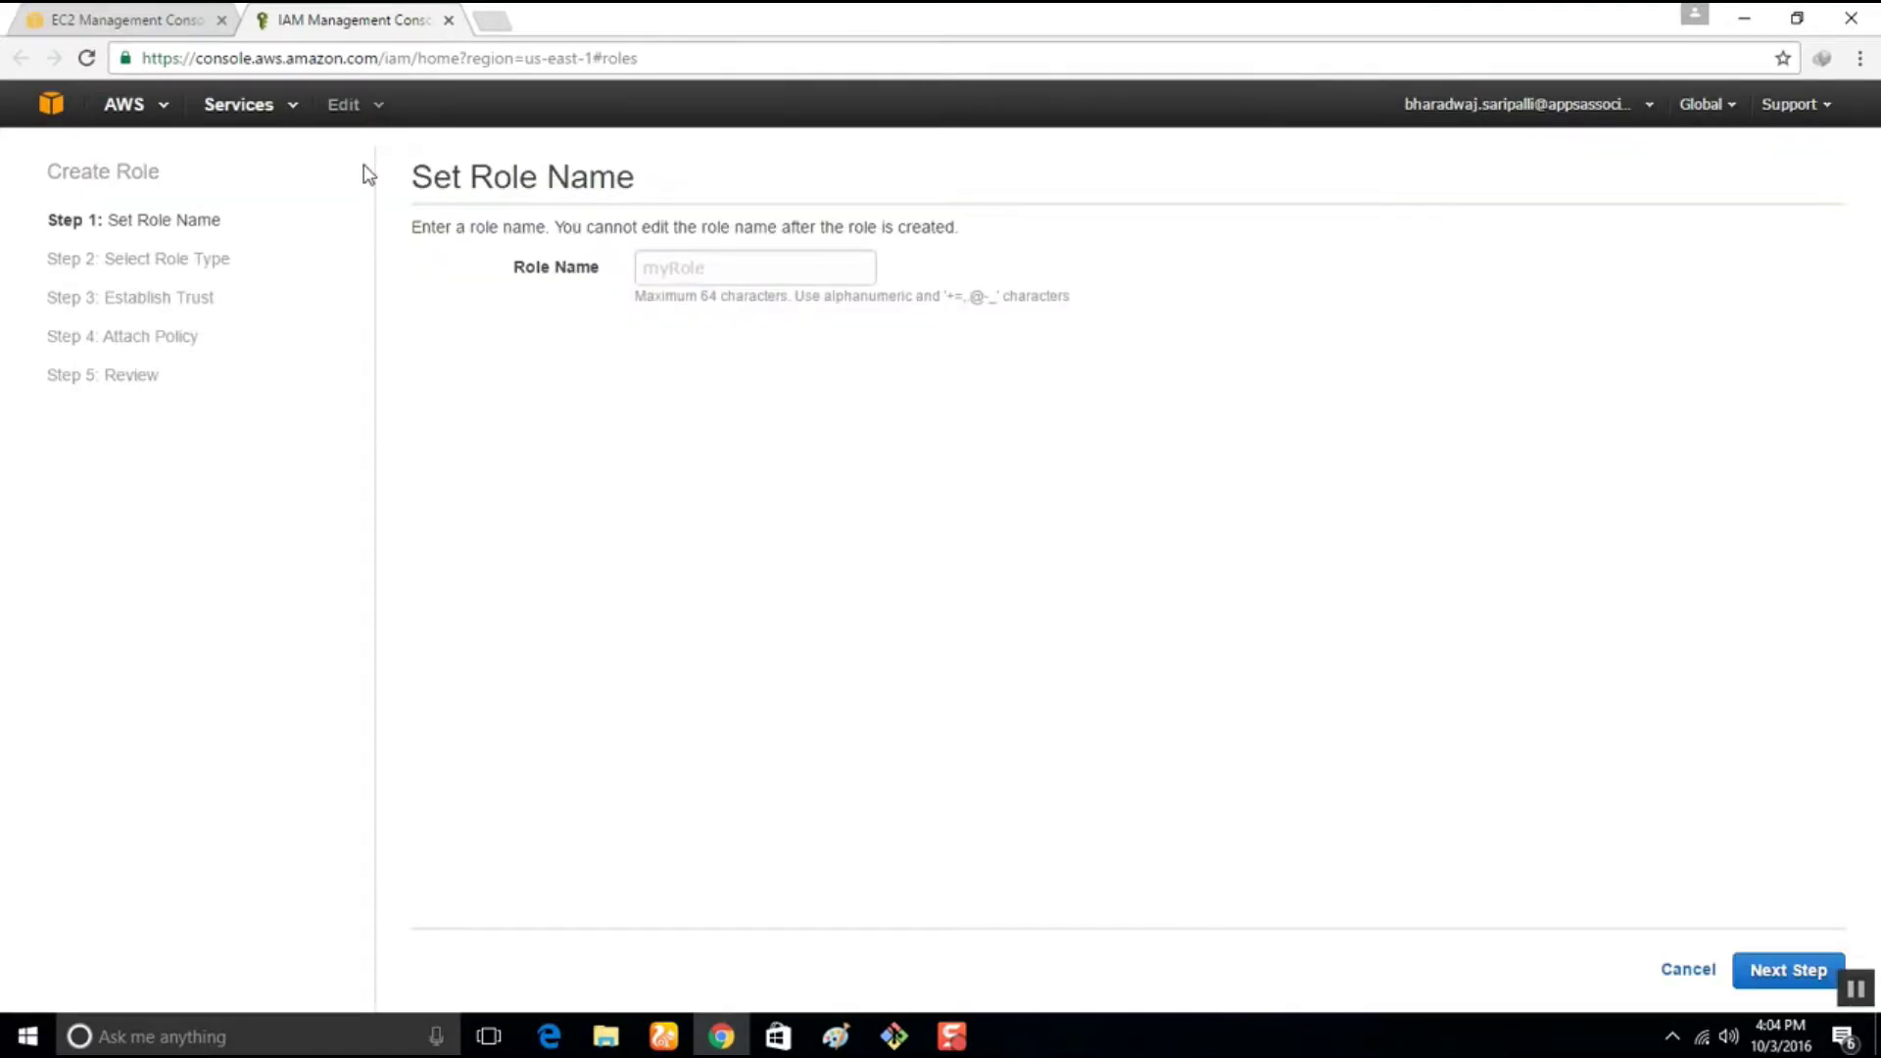
click(657, 254)
text(CDDemoAppServiceRole)
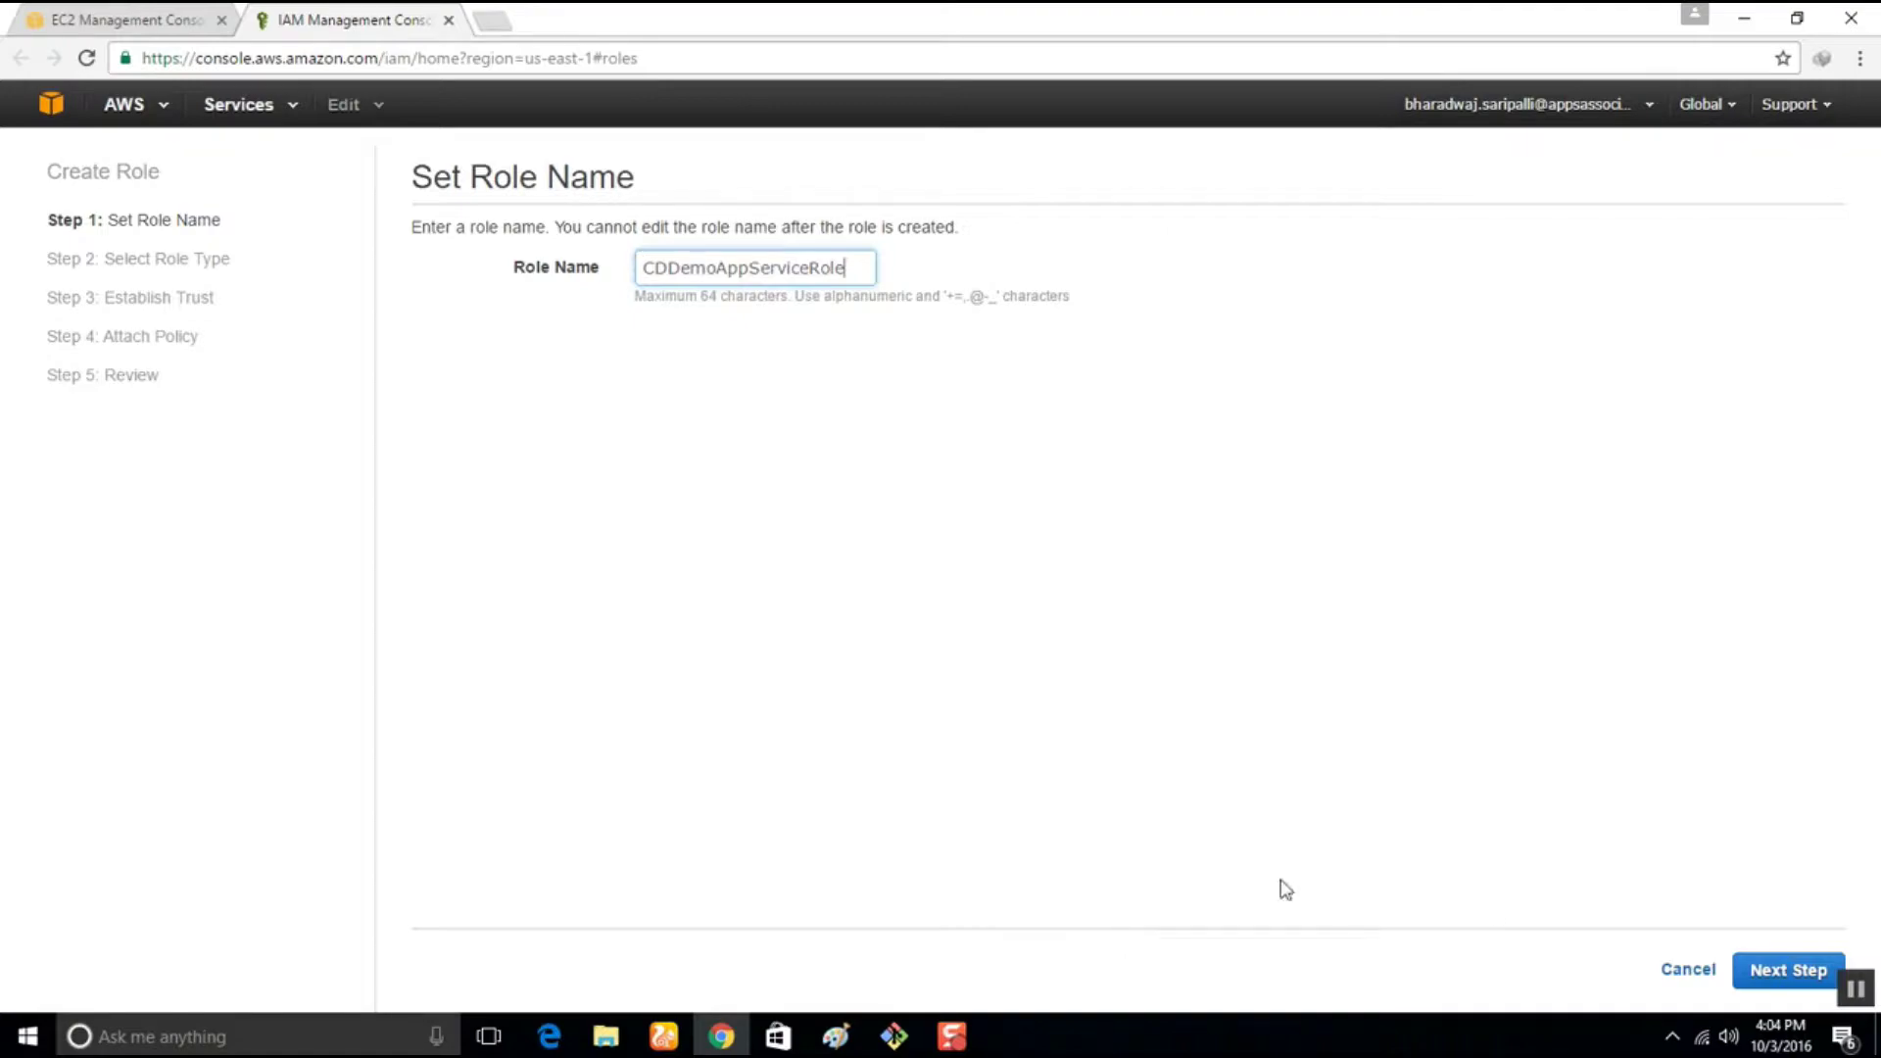
click(1782, 972)
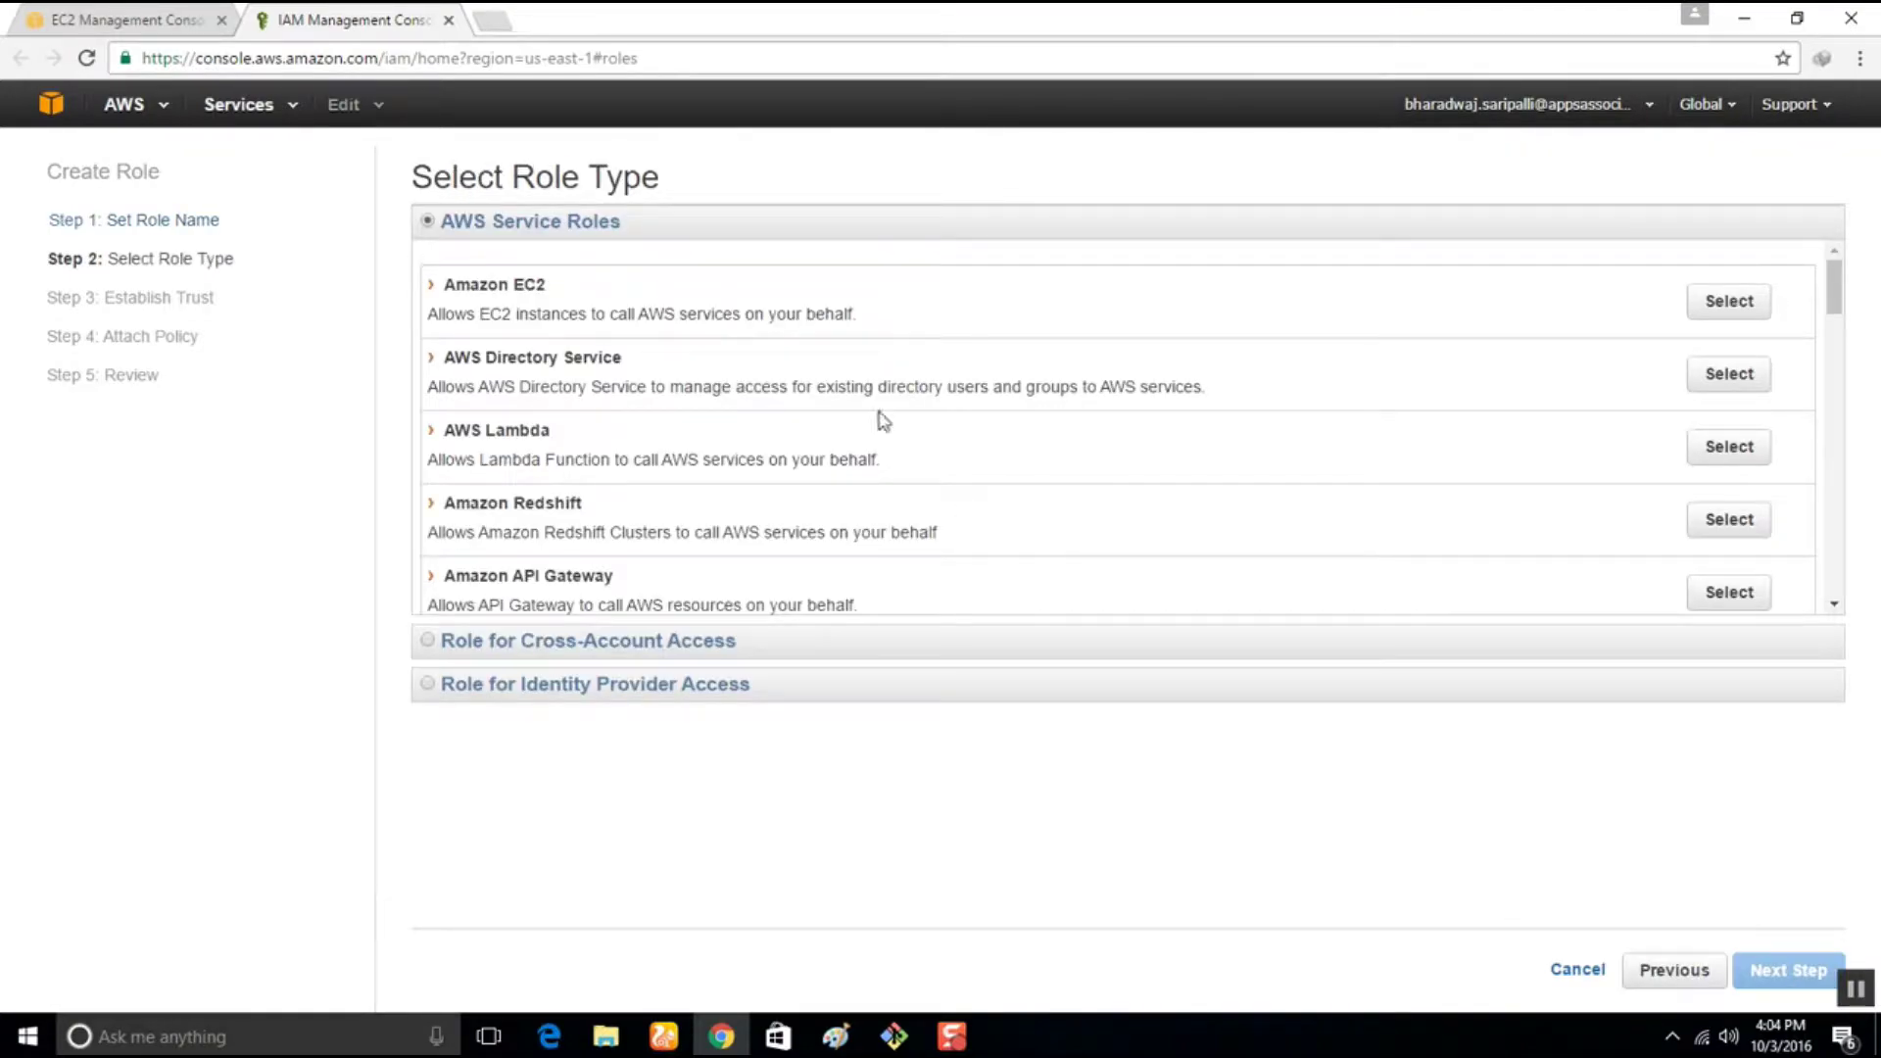
Make it an AWS CodeDeploy role with AWSCodeDeployRole, create it, and return to the EC2 wizard
scroll(558, 456, down, 3)
scroll(581, 471, down, 2)
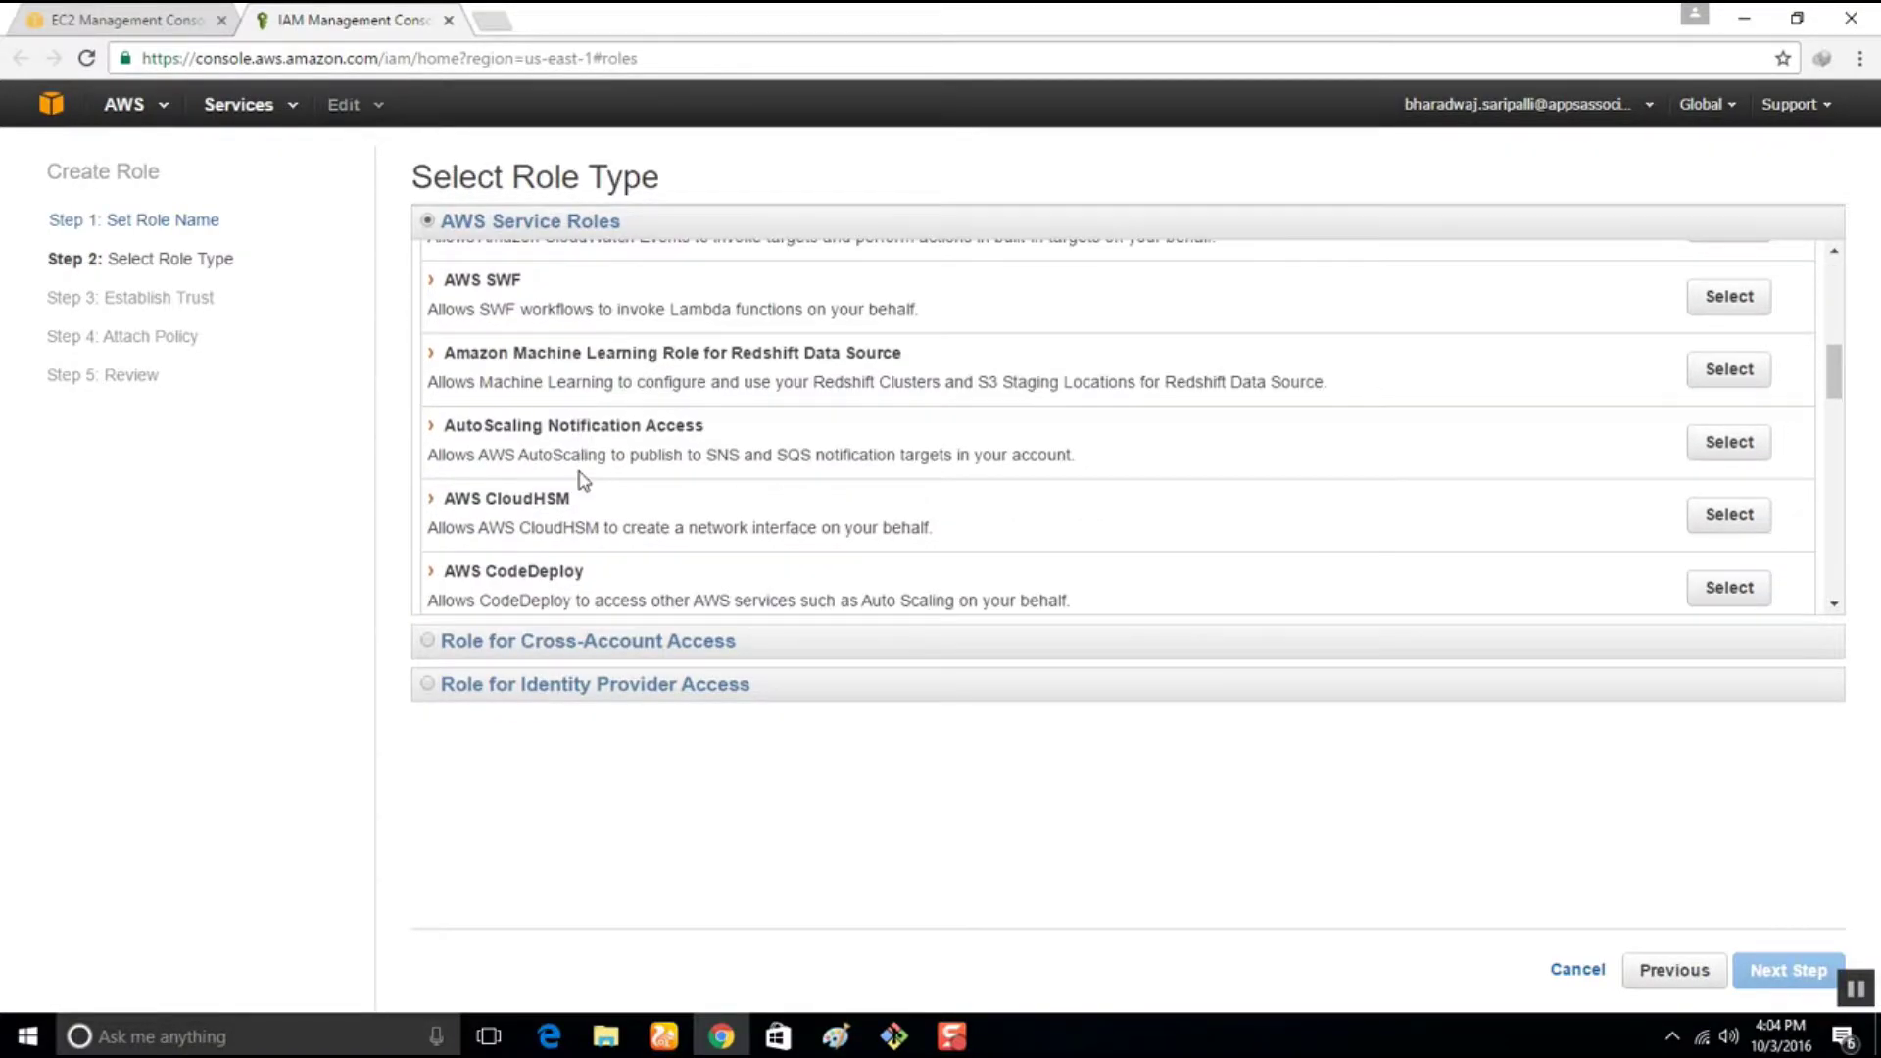
scroll(582, 480, down, 2)
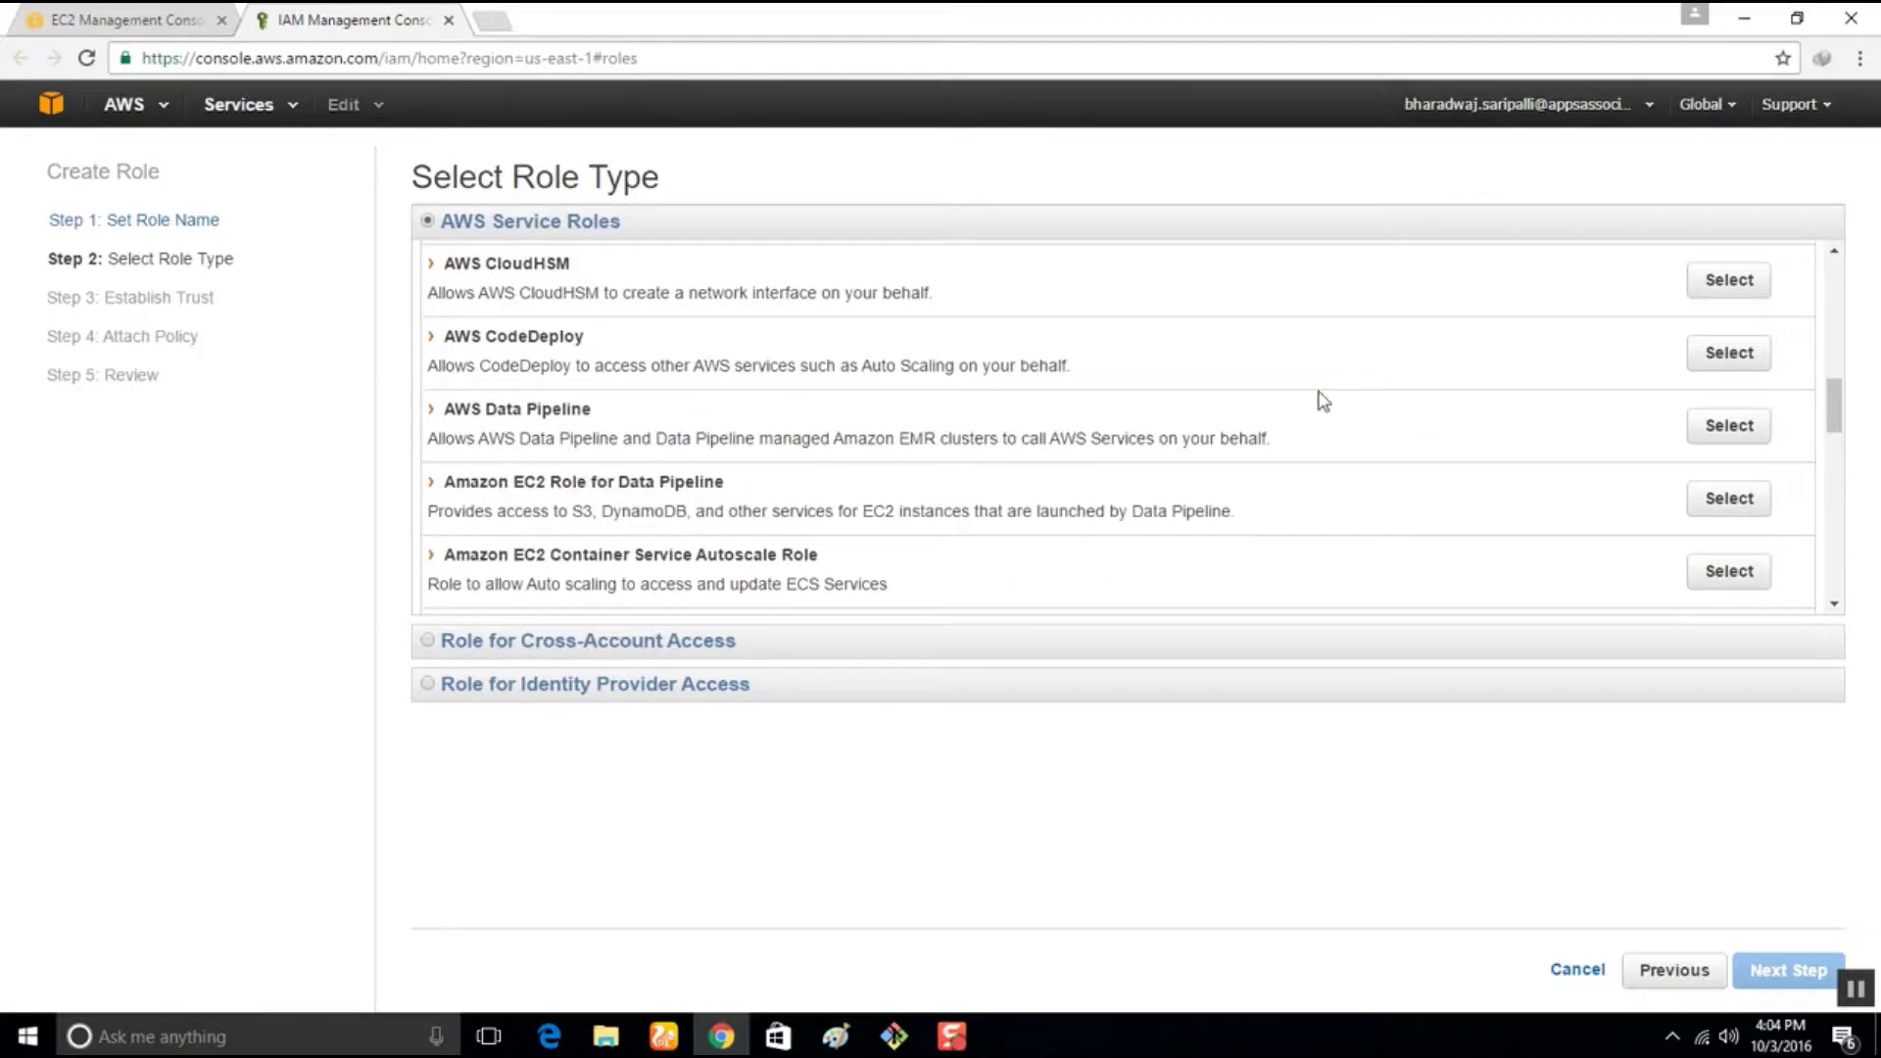
click(1710, 368)
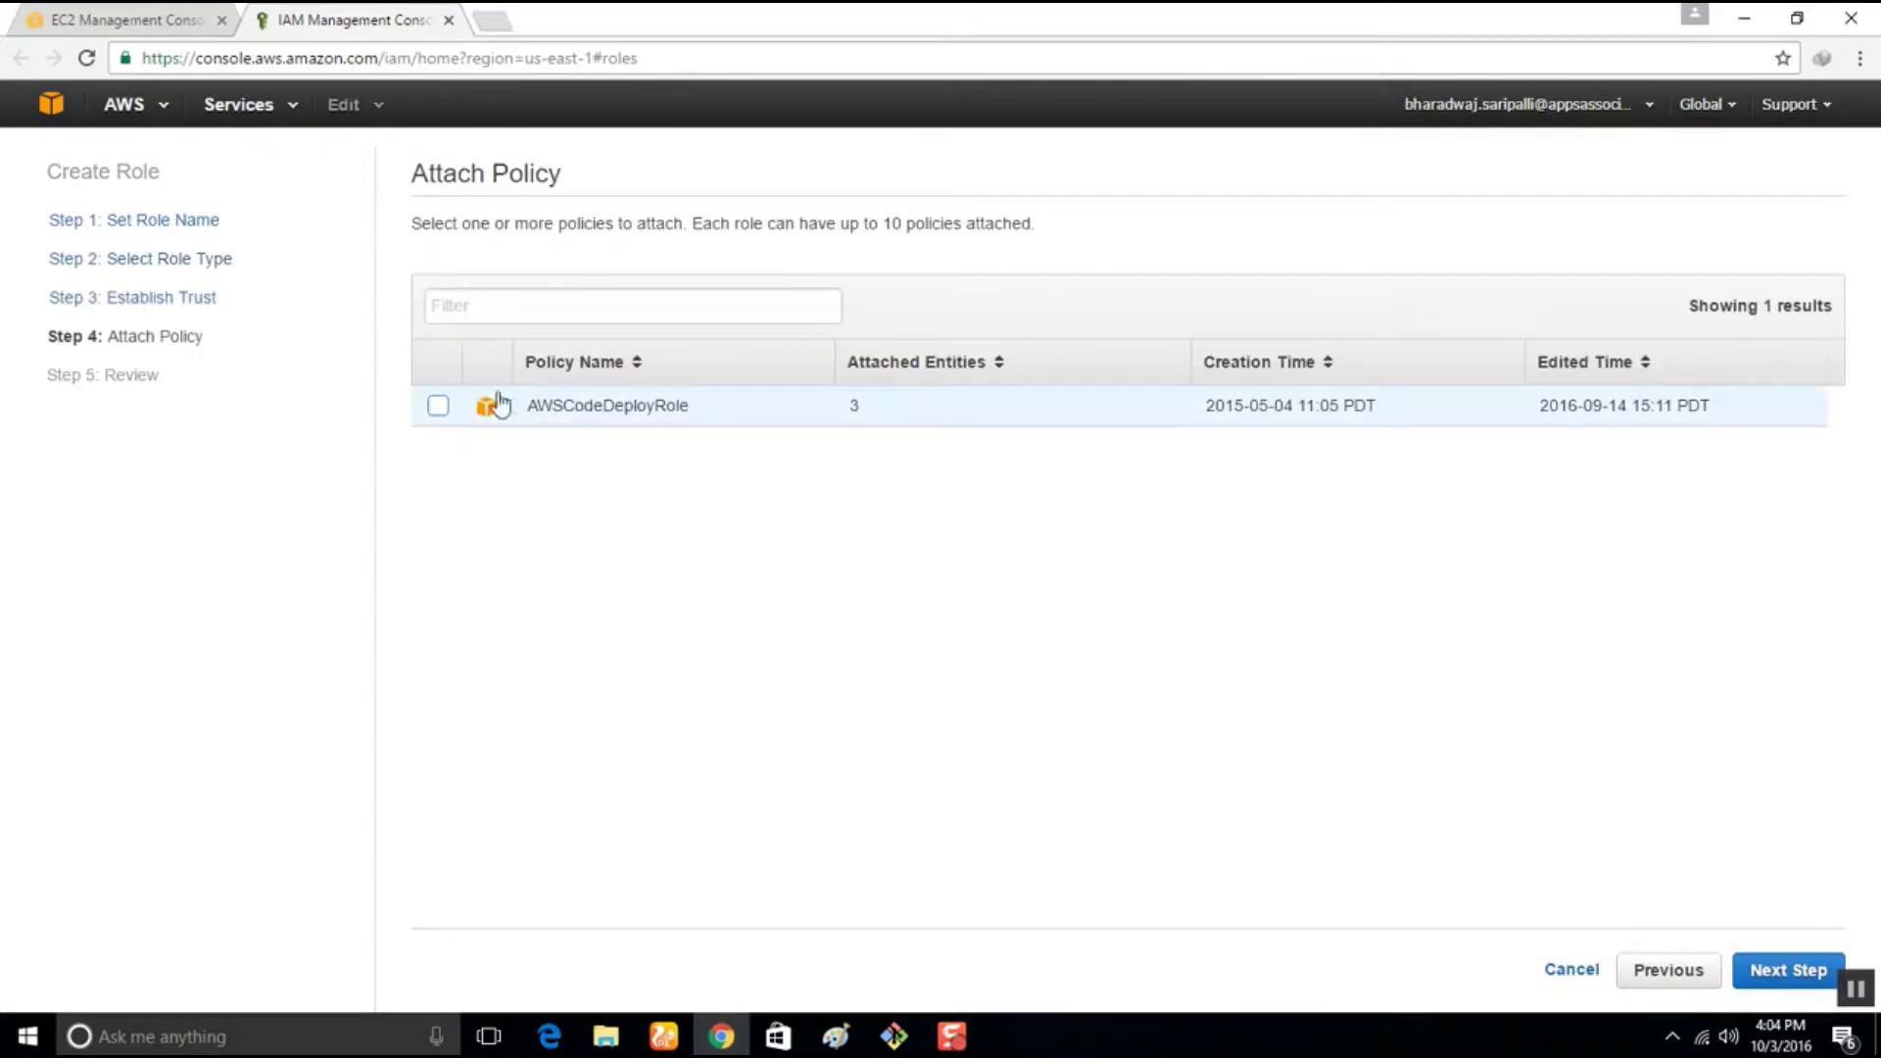
click(438, 405)
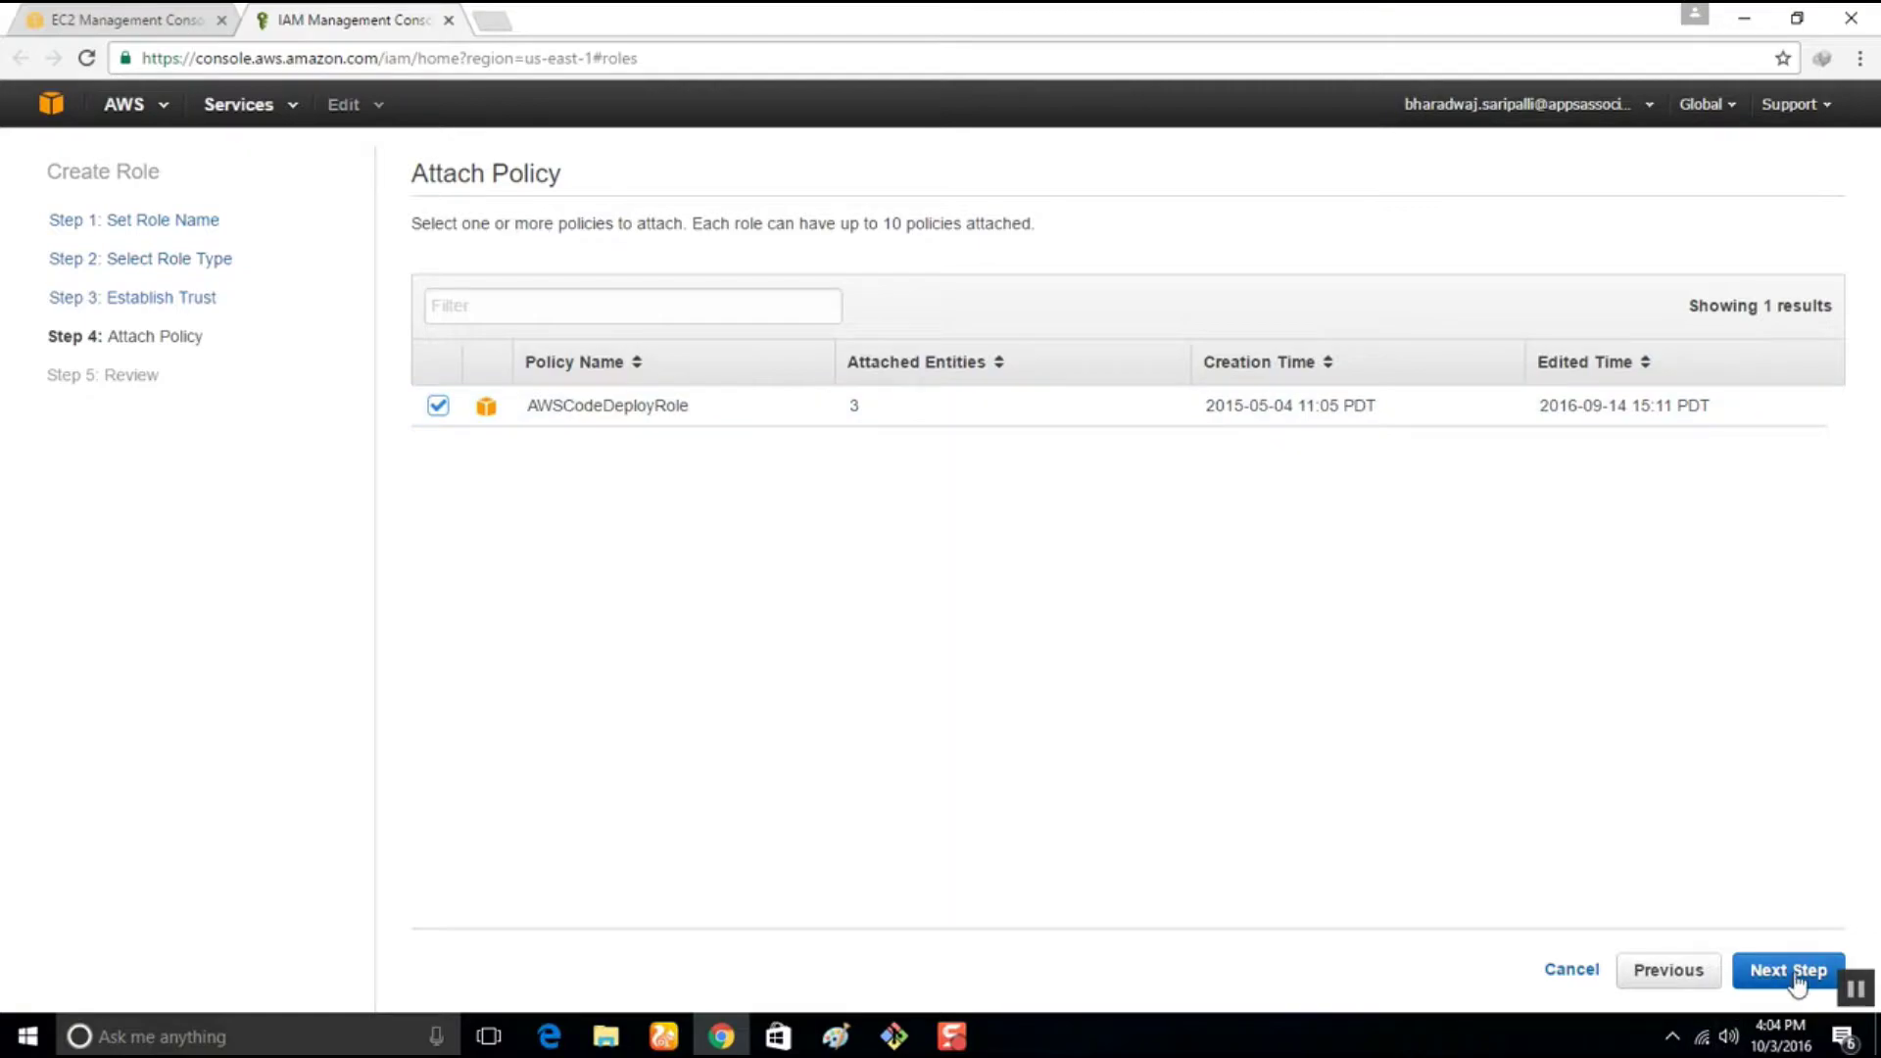
click(1793, 973)
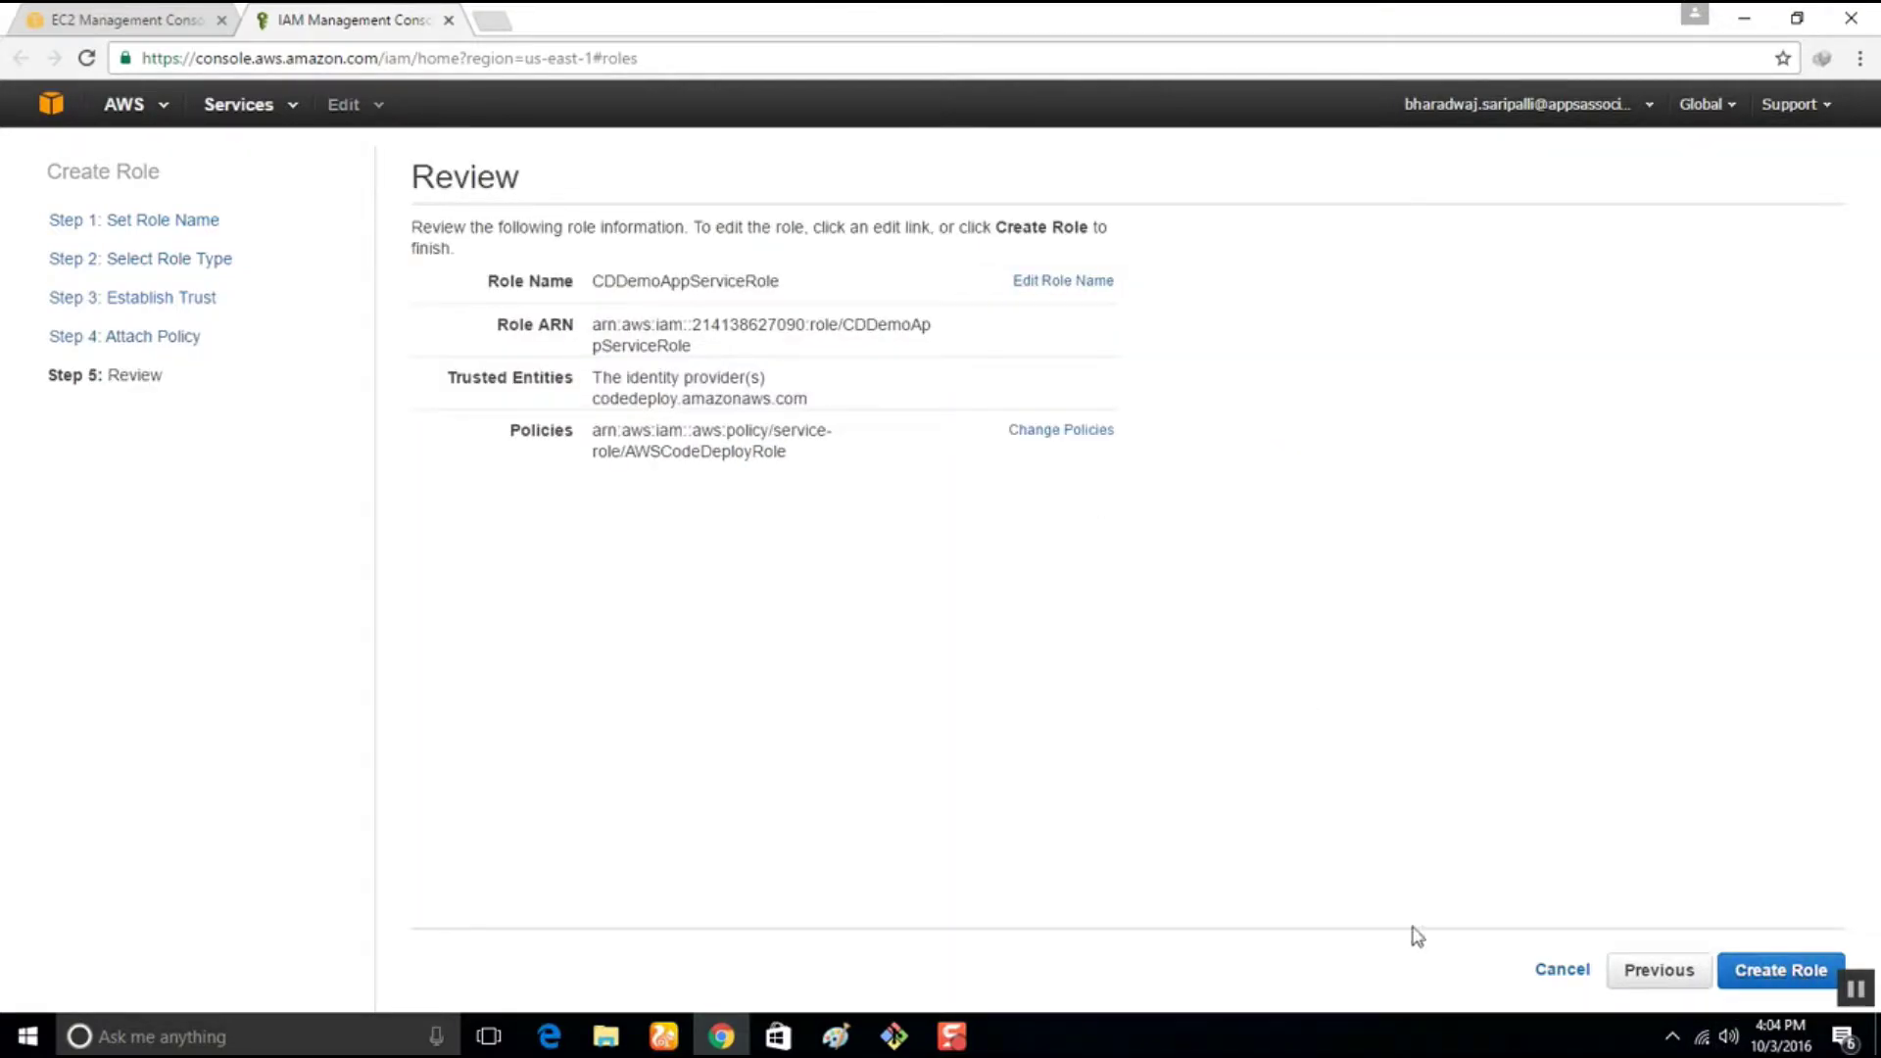
click(1781, 974)
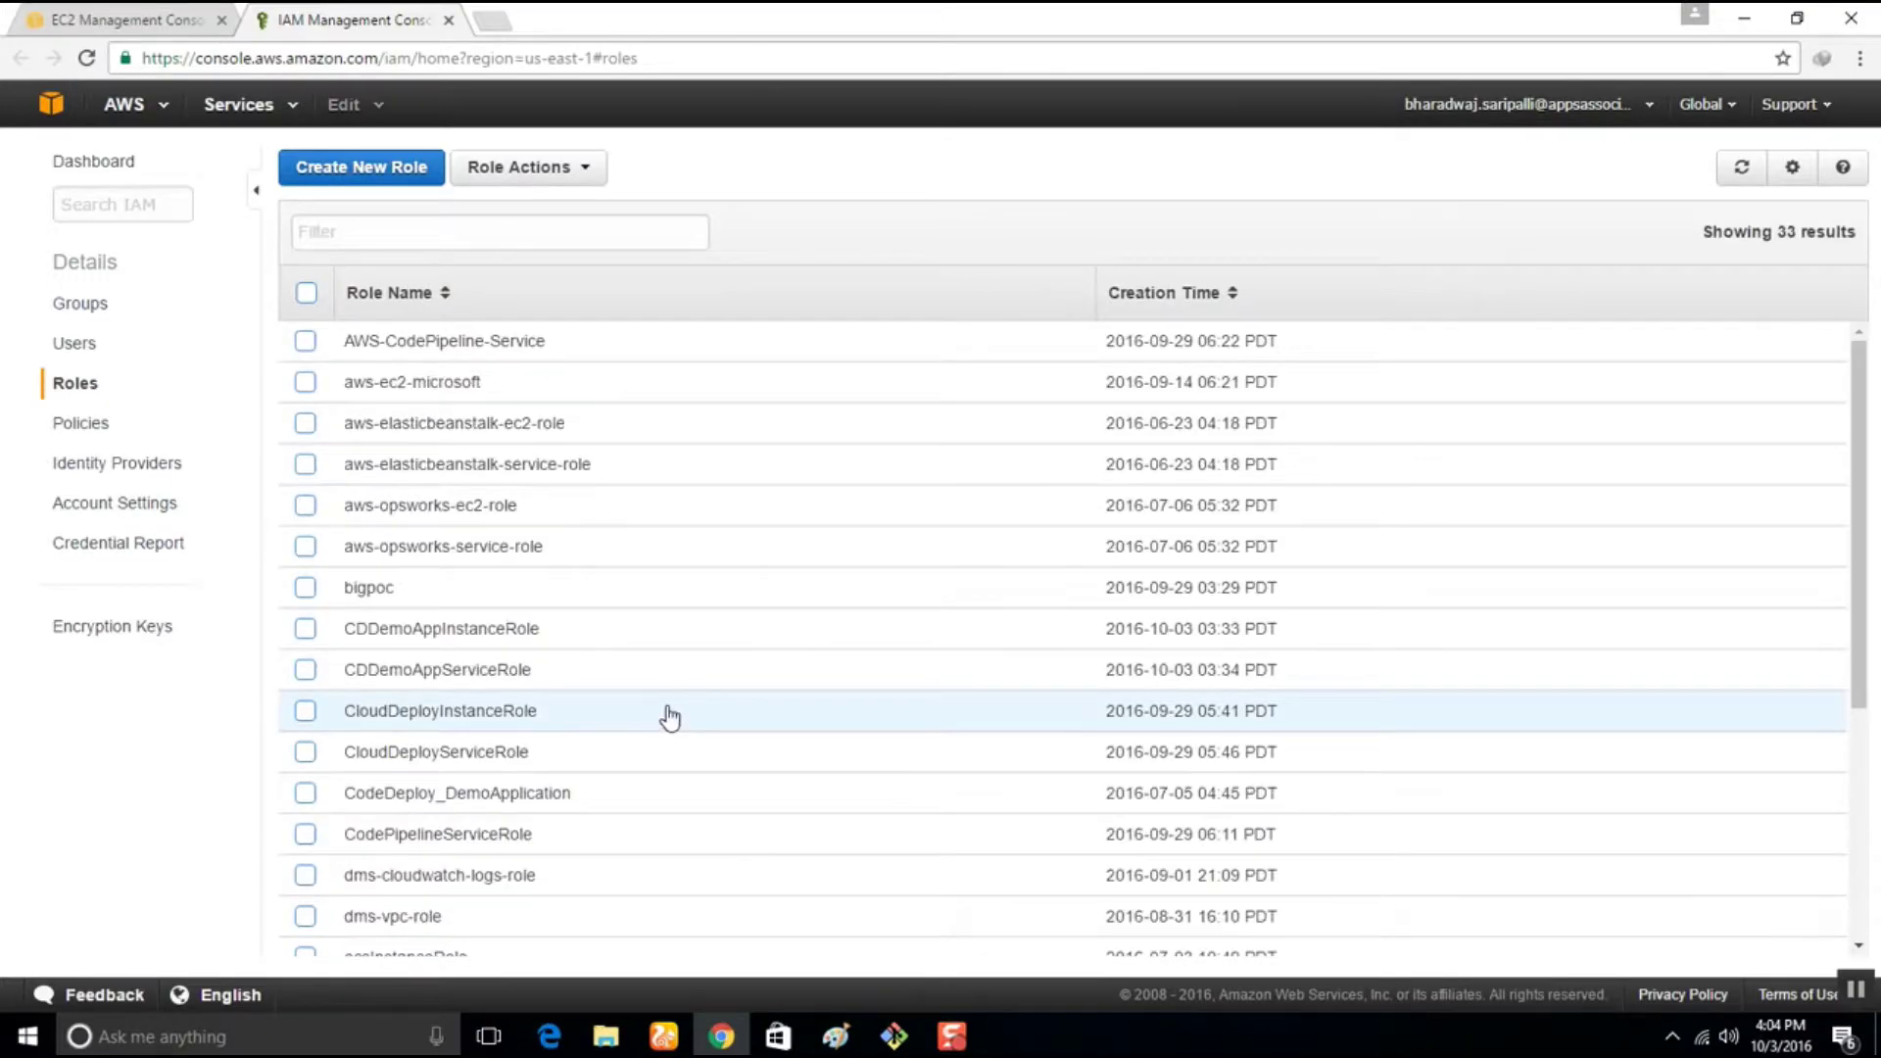
click(98, 16)
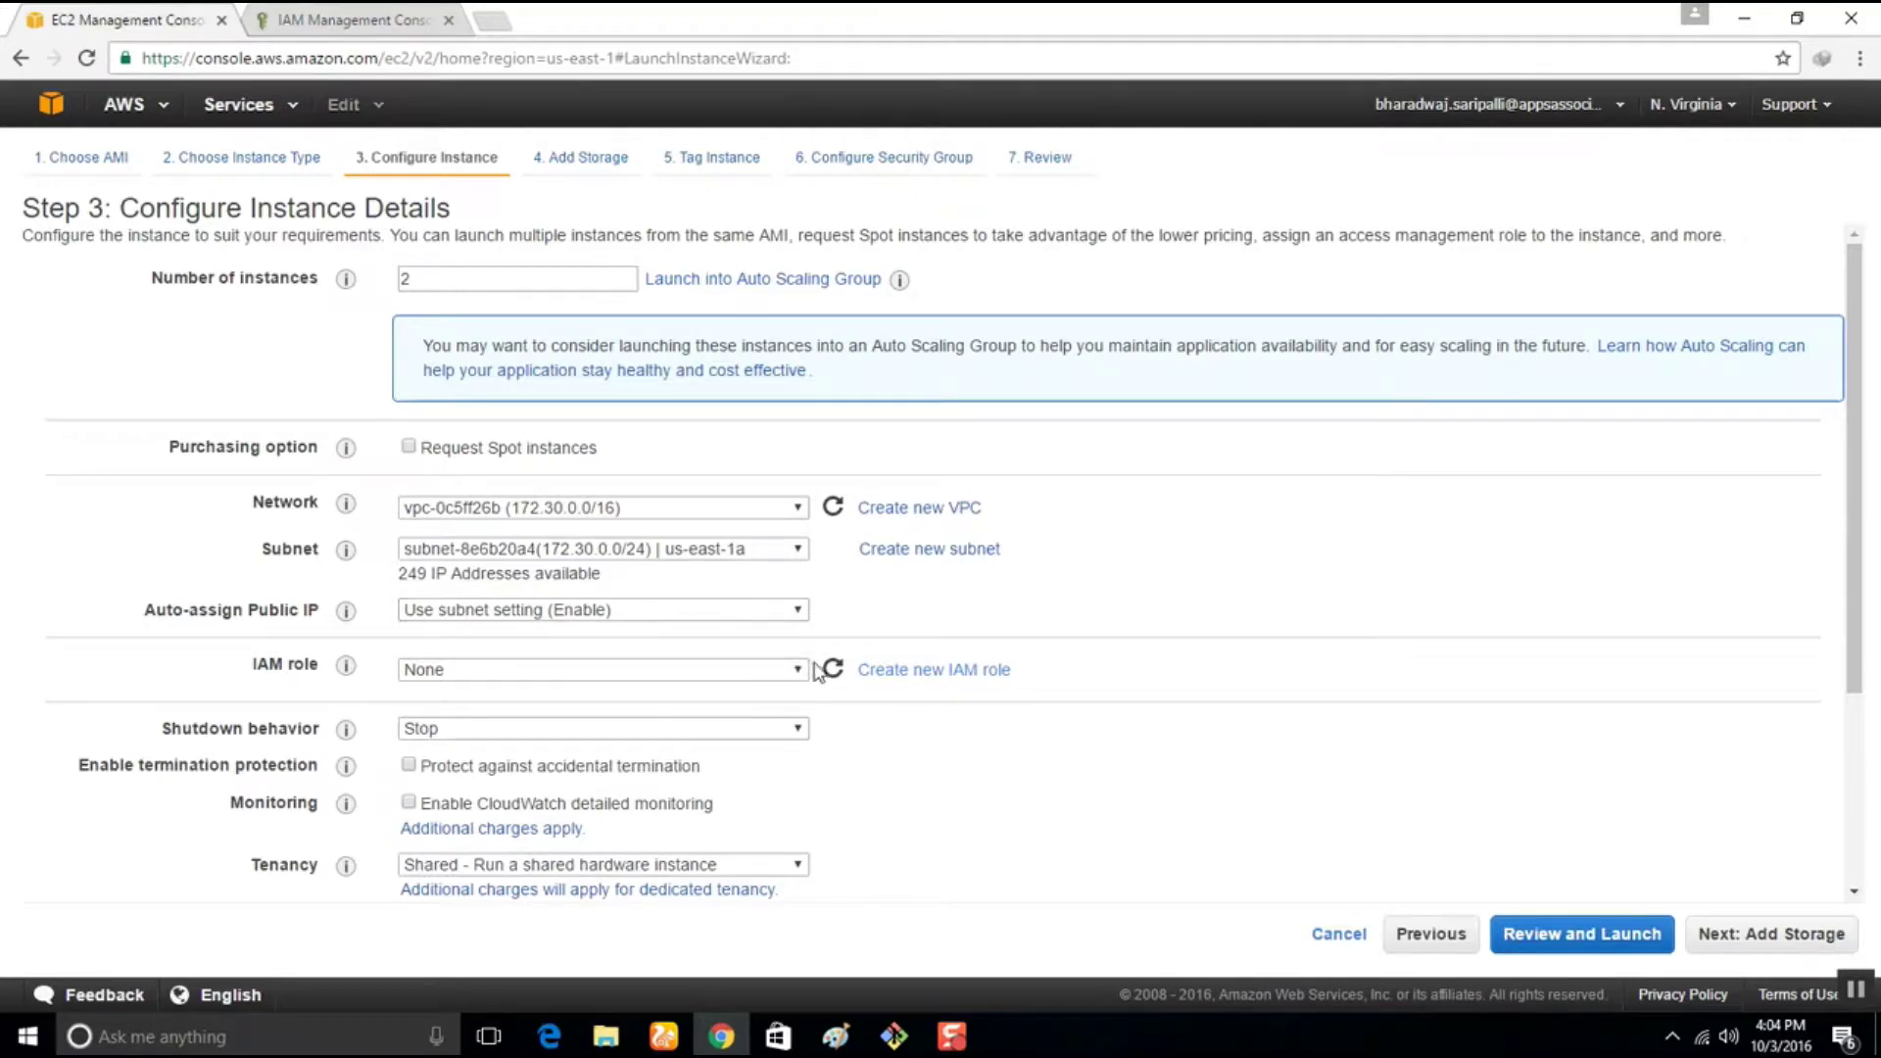
Refresh the IAM roles, assign CDDemoAppInstanceRole to the instances, and expand Advanced Details
click(755, 670)
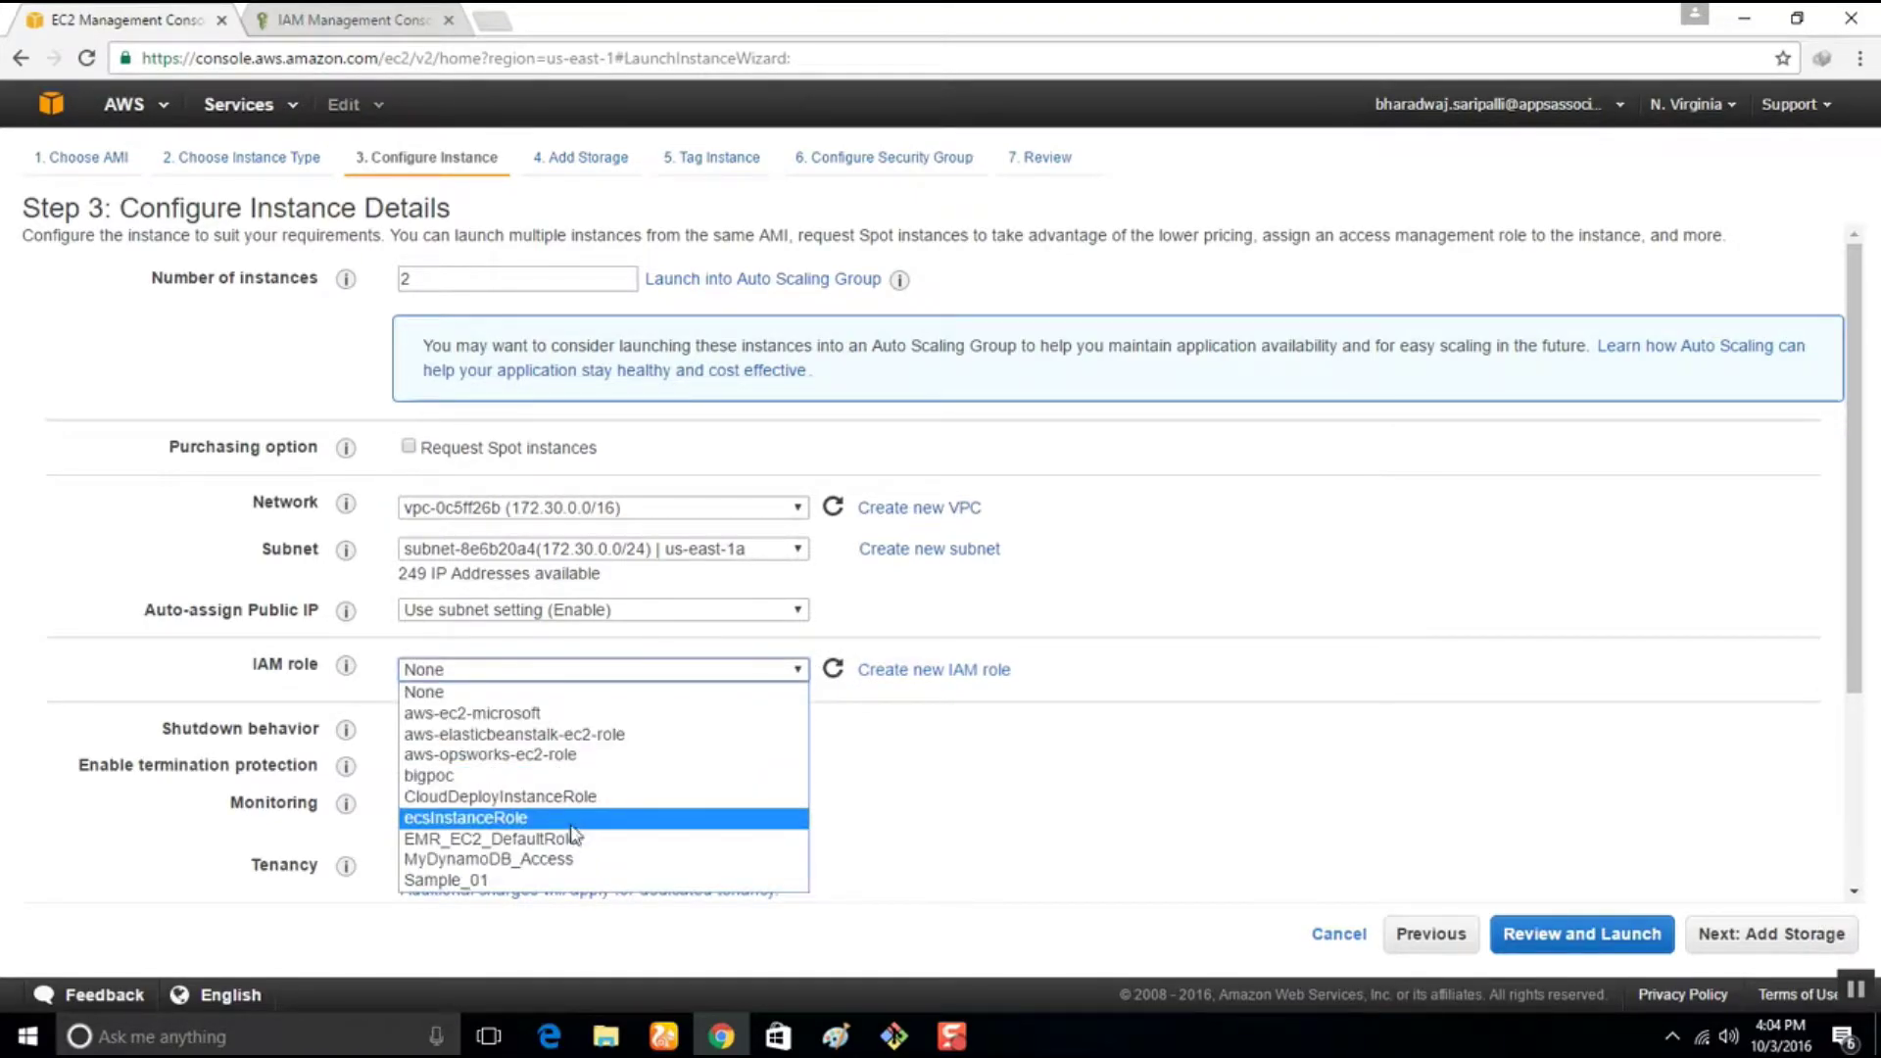
click(861, 832)
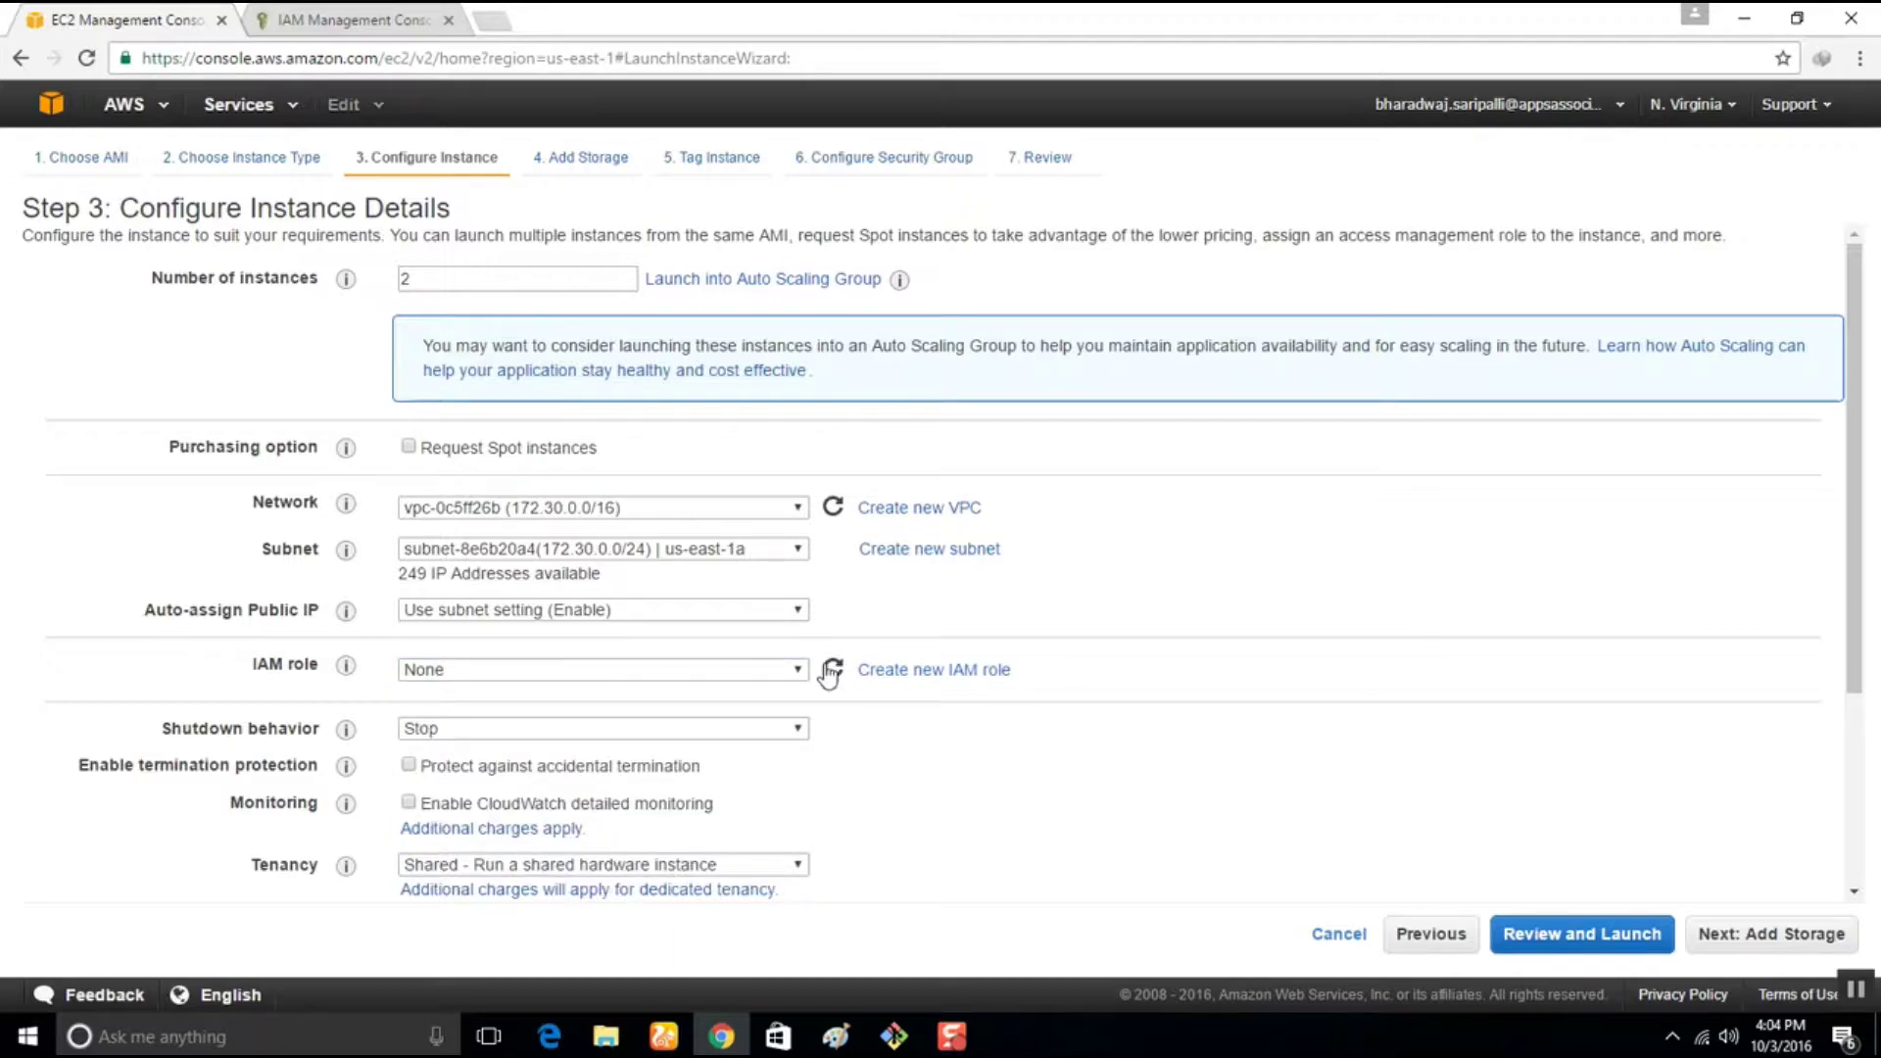
click(769, 672)
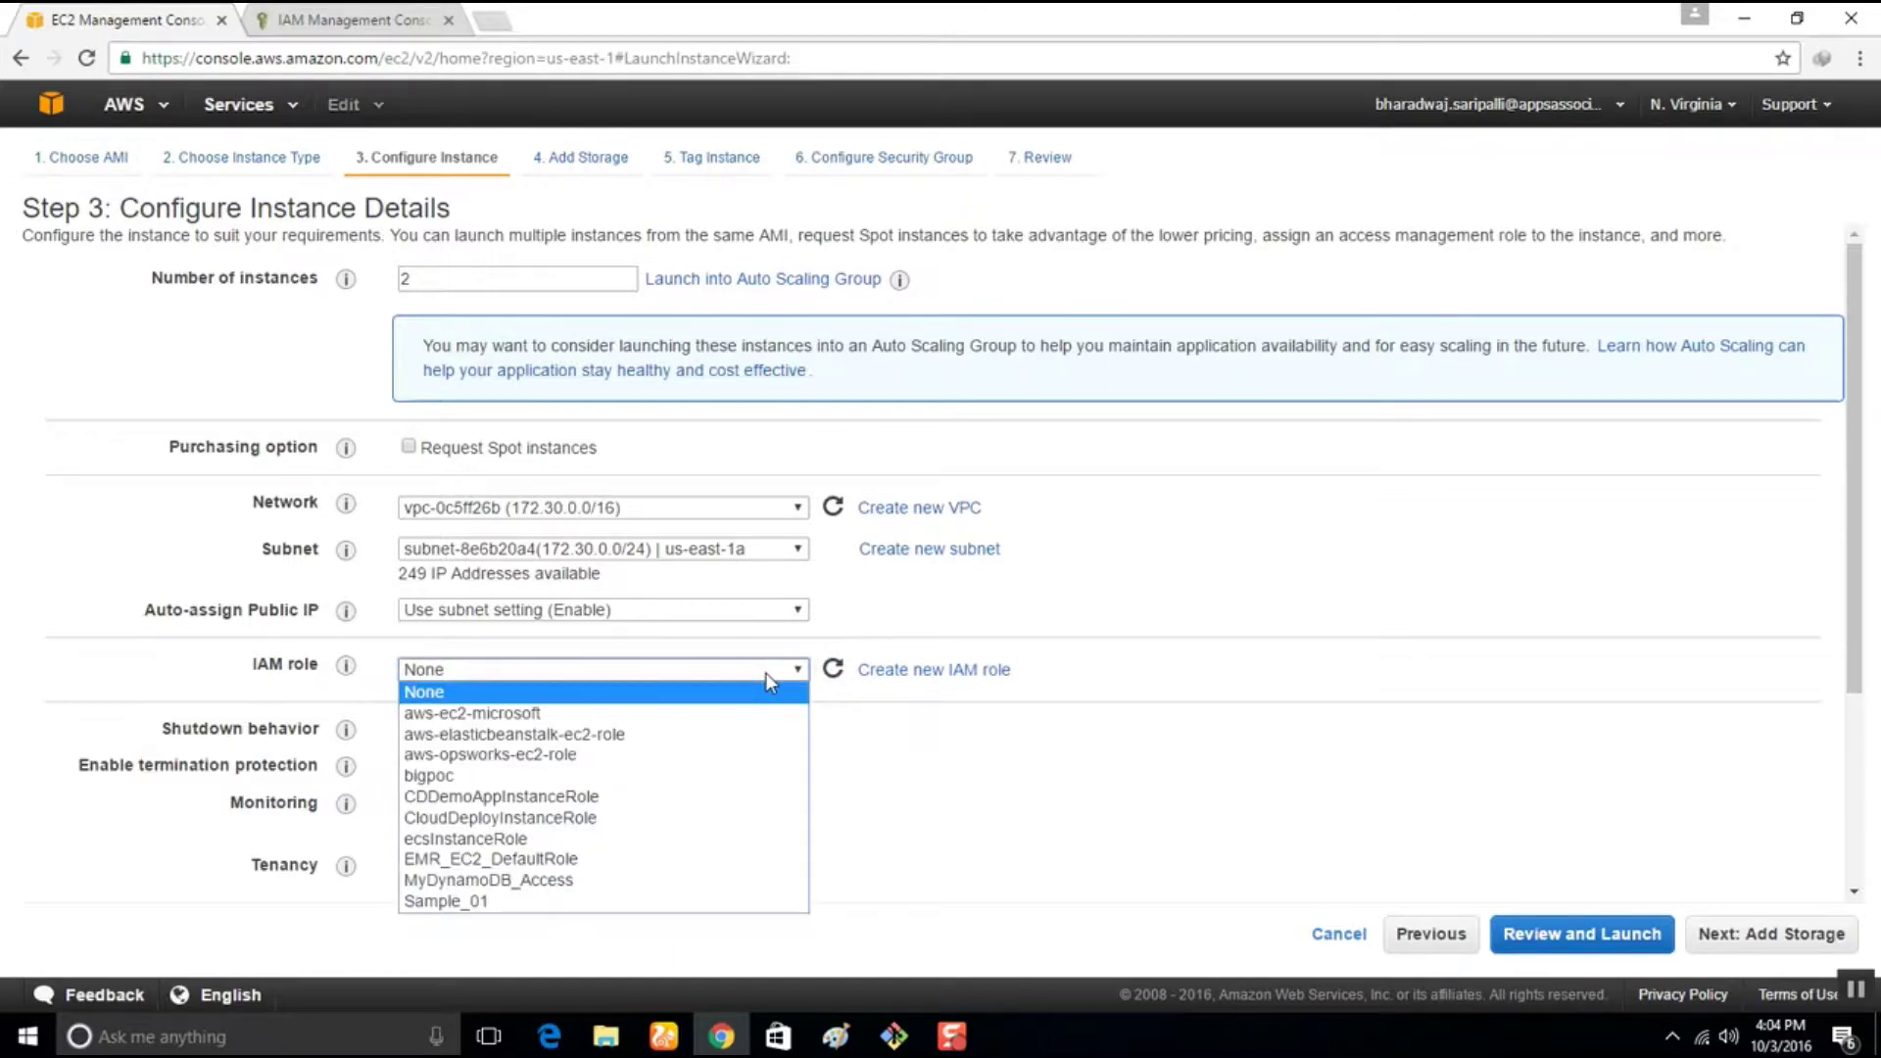
click(604, 809)
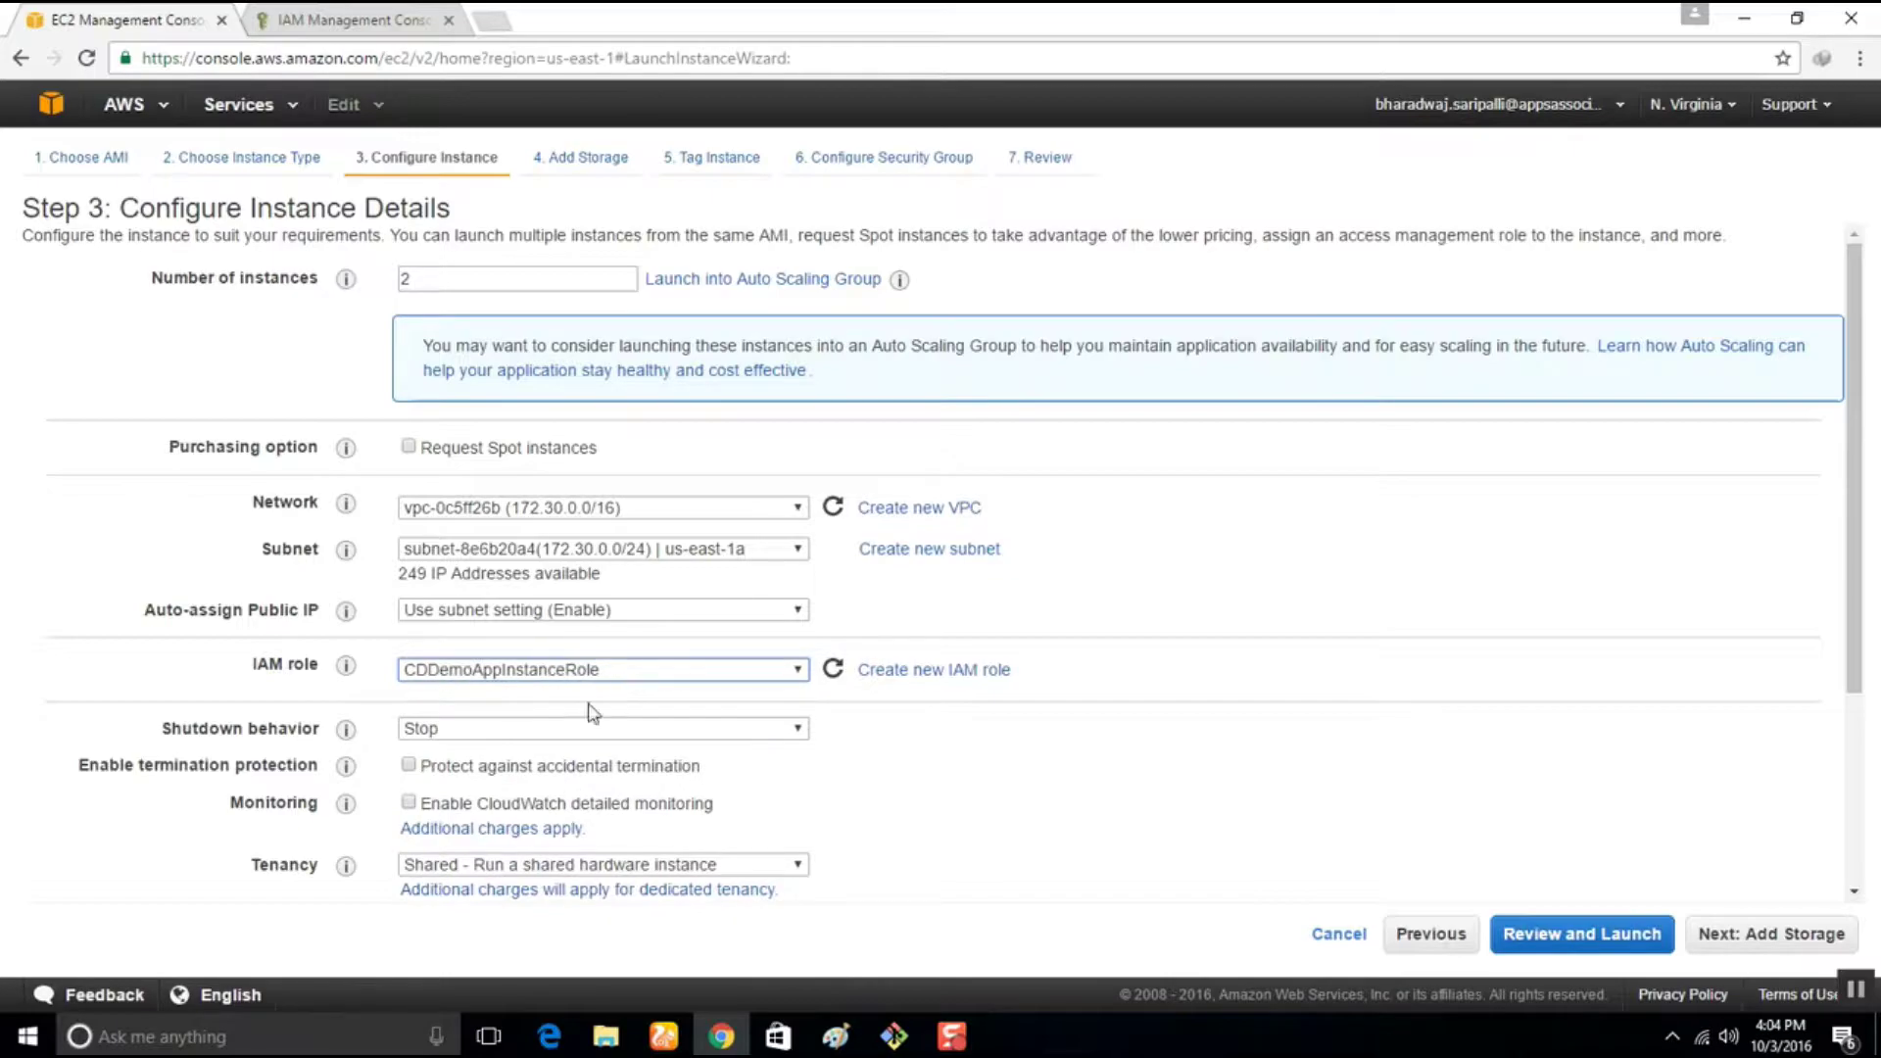
scroll(284, 838, down, 3)
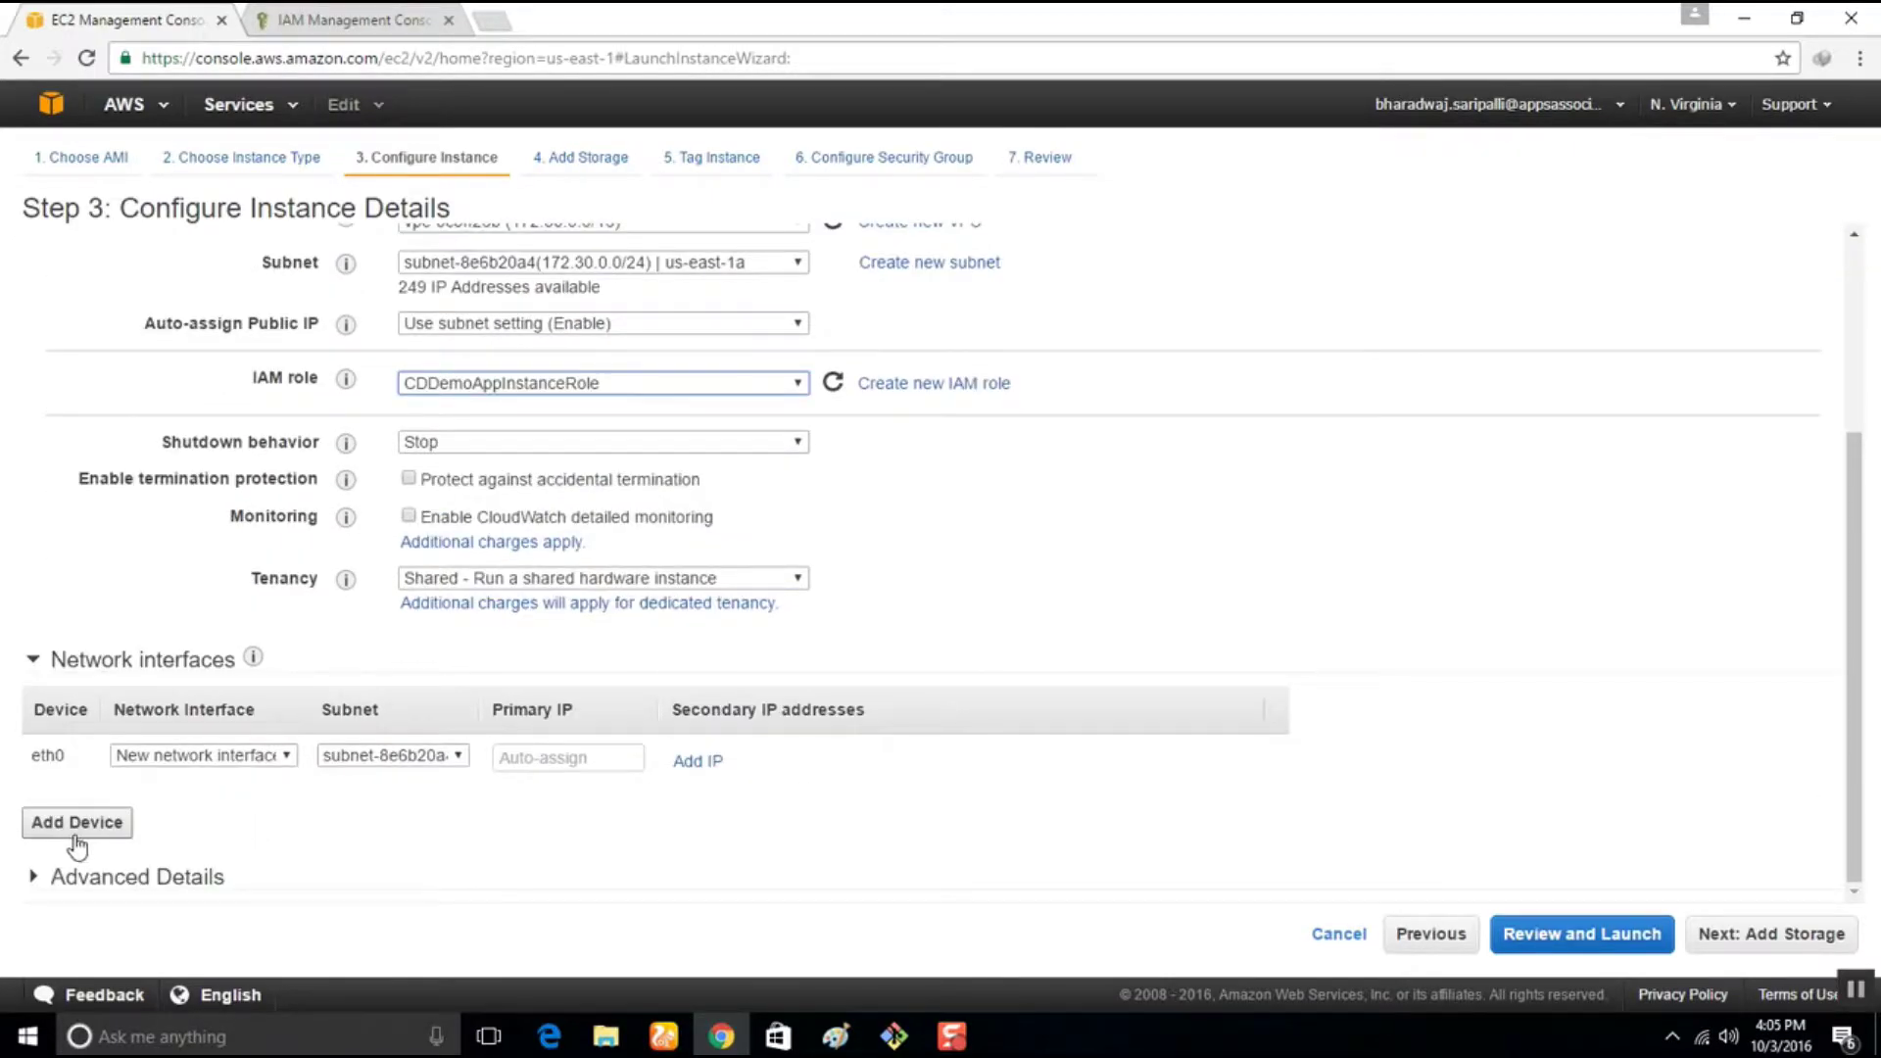
click(93, 882)
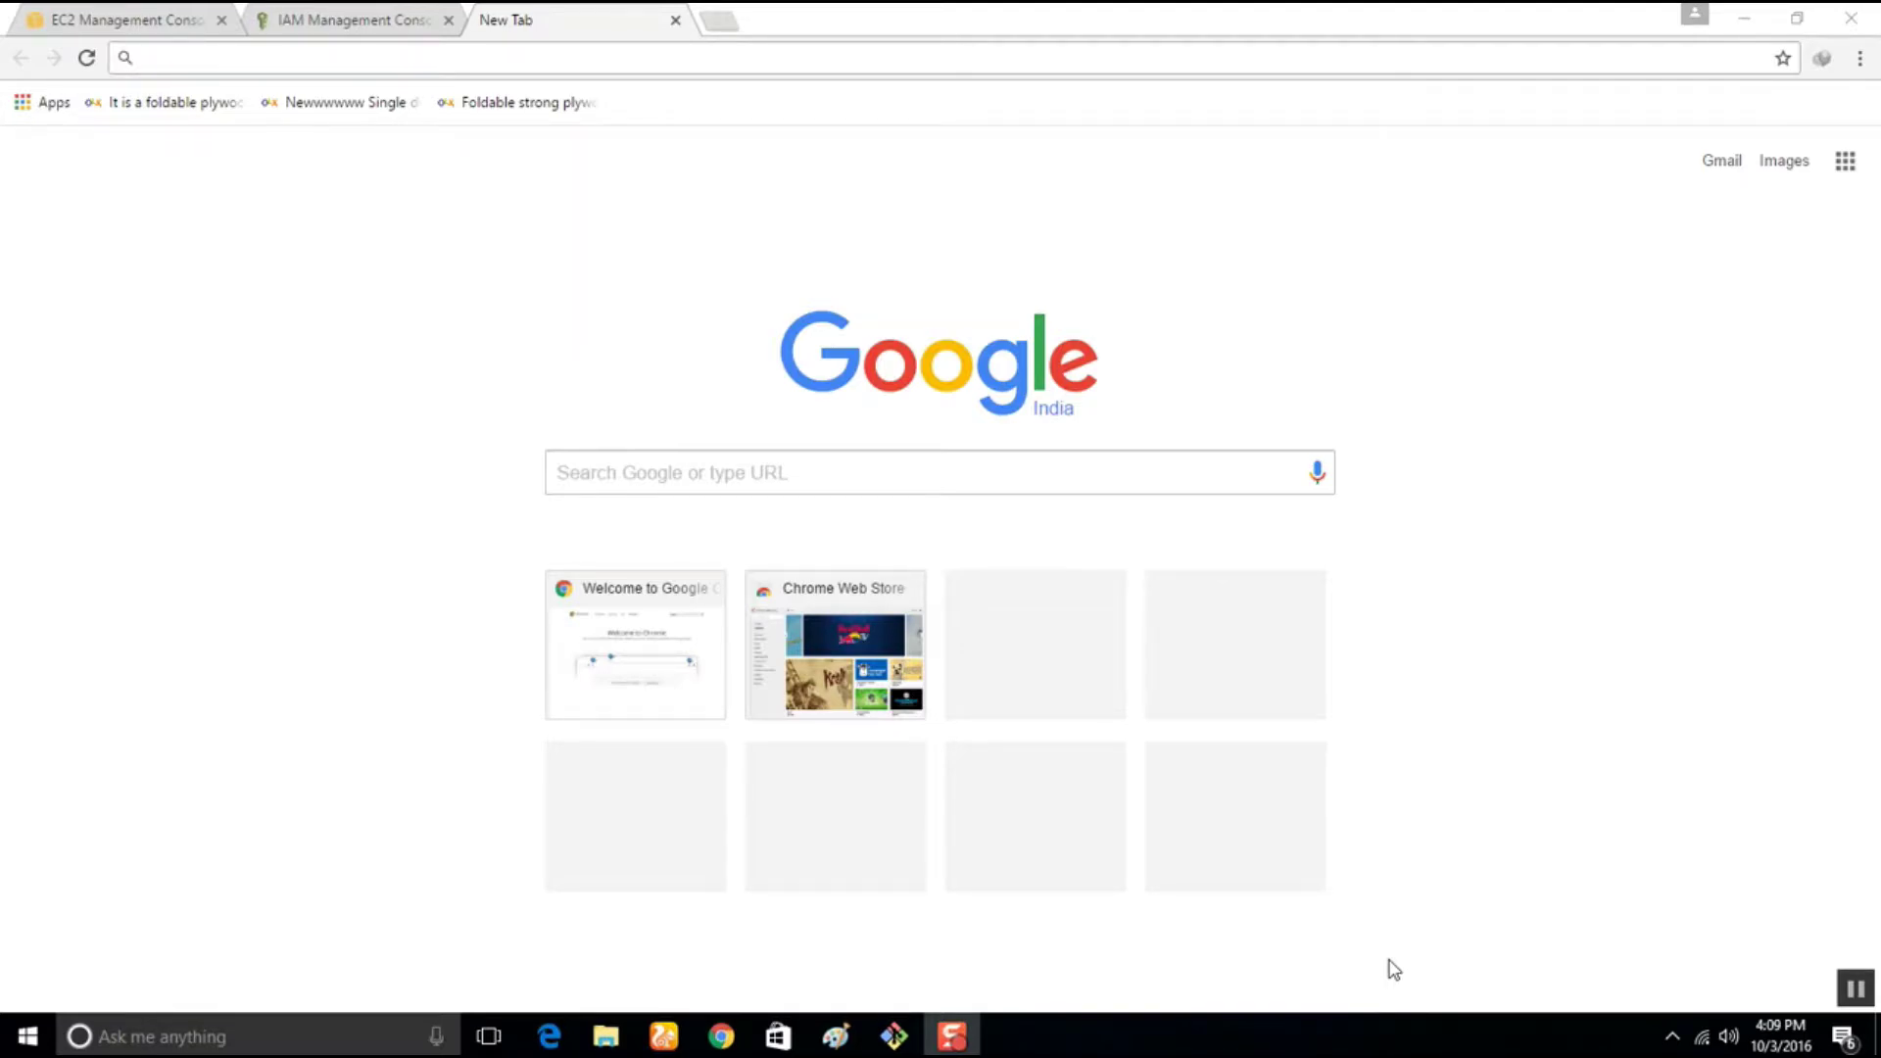
Search Google for 'code deploy agent install' and open the agent install guide in a new tab
click(883, 64)
text(code )
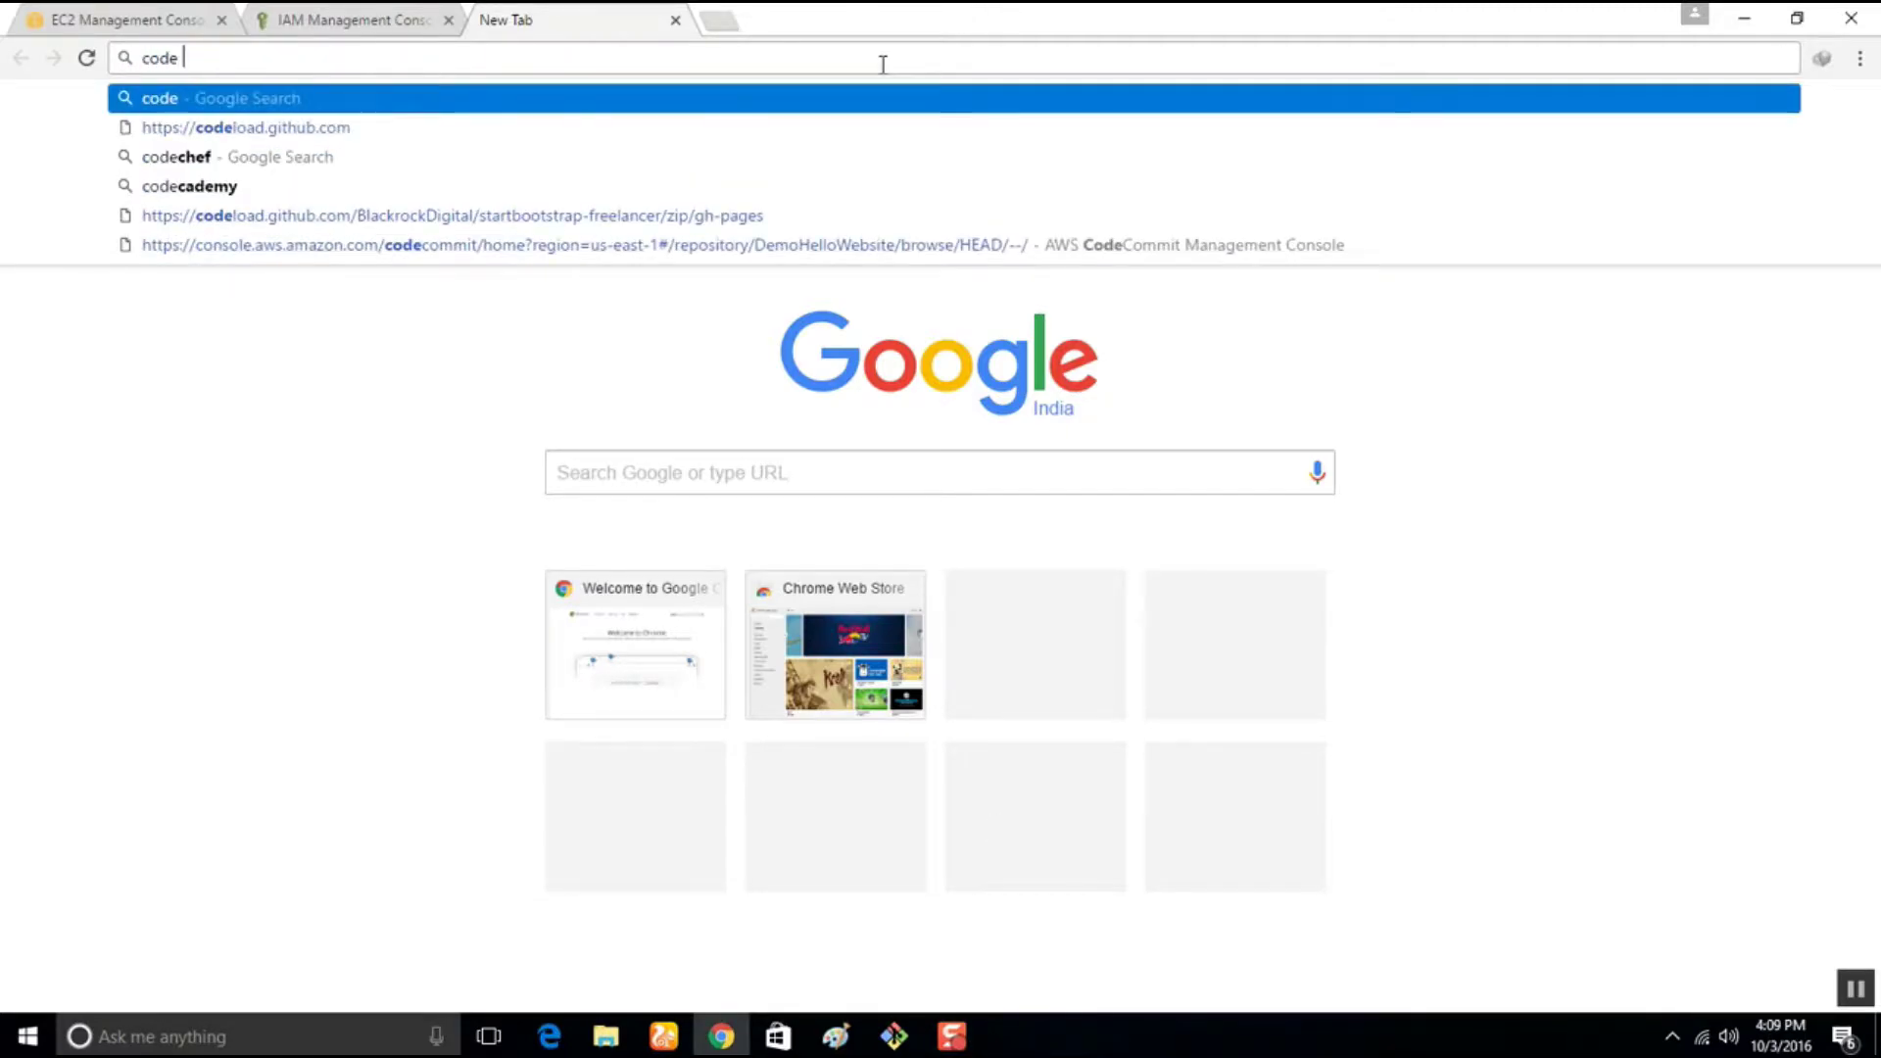
text(deploy age)
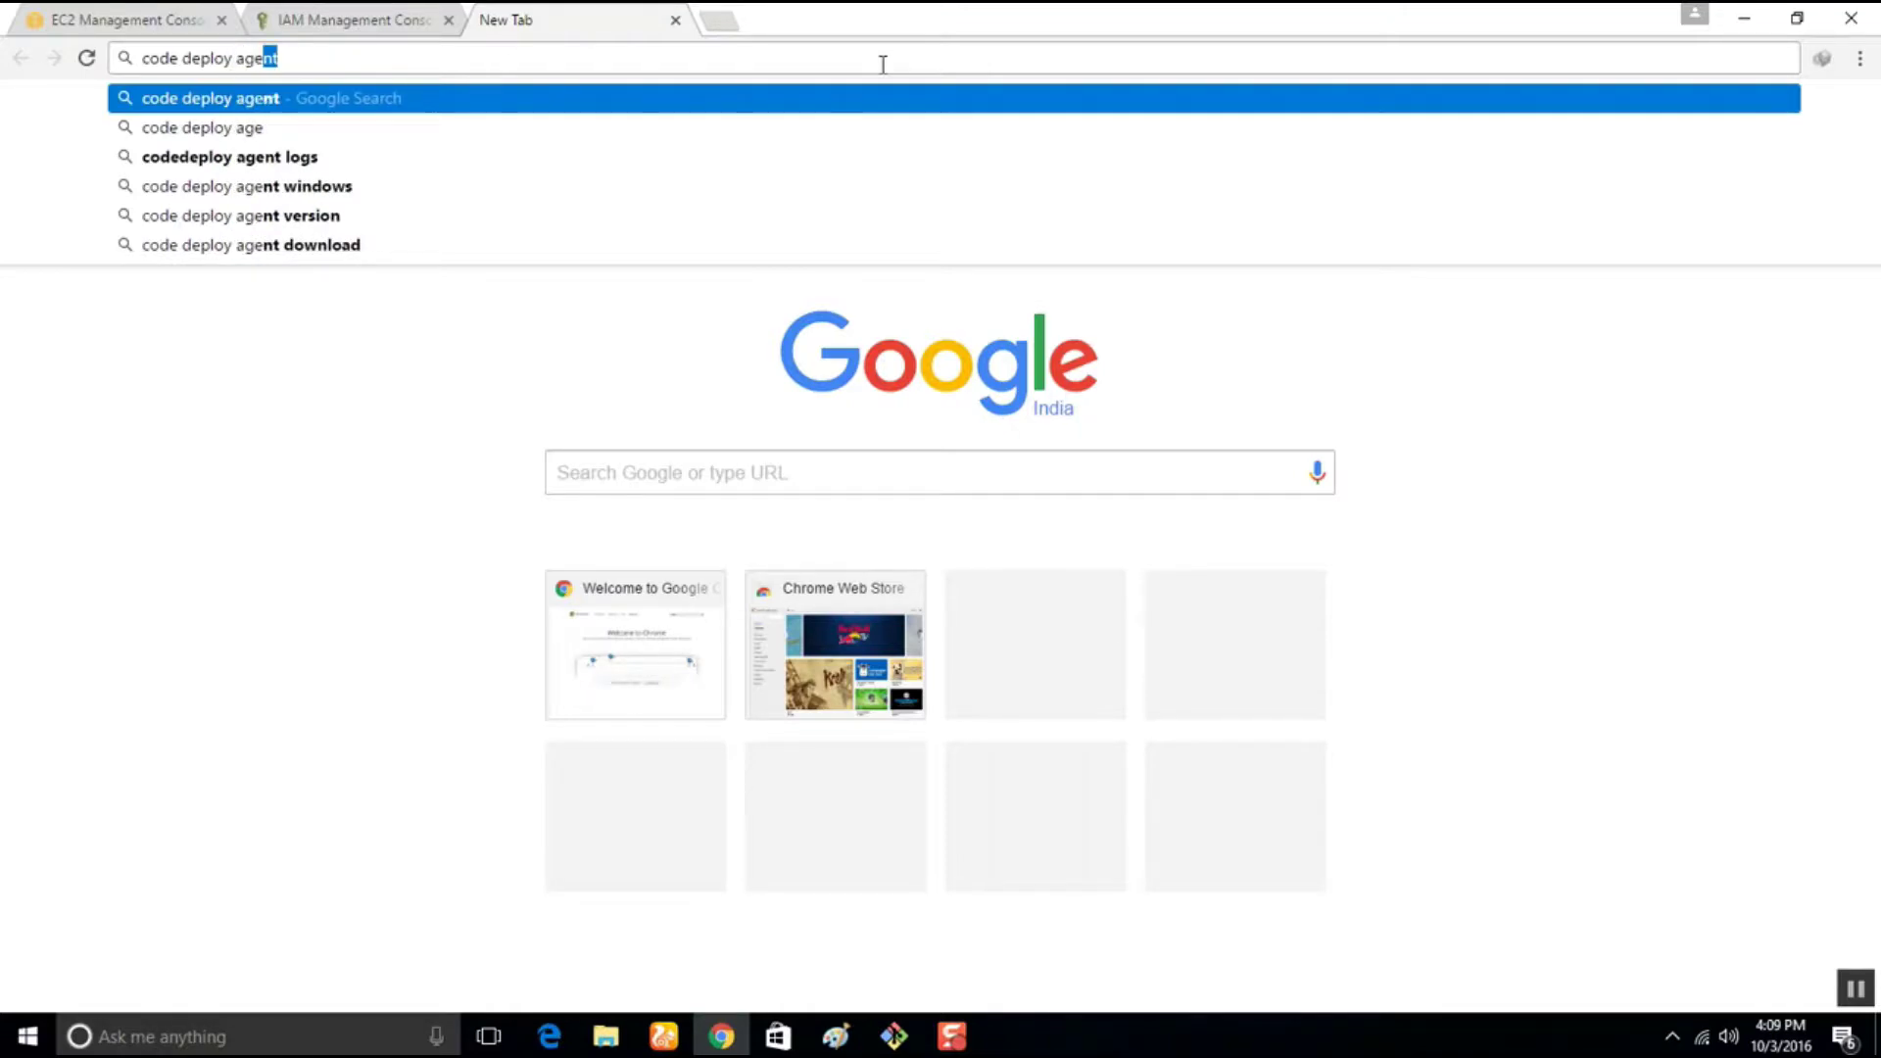
text(nt install)
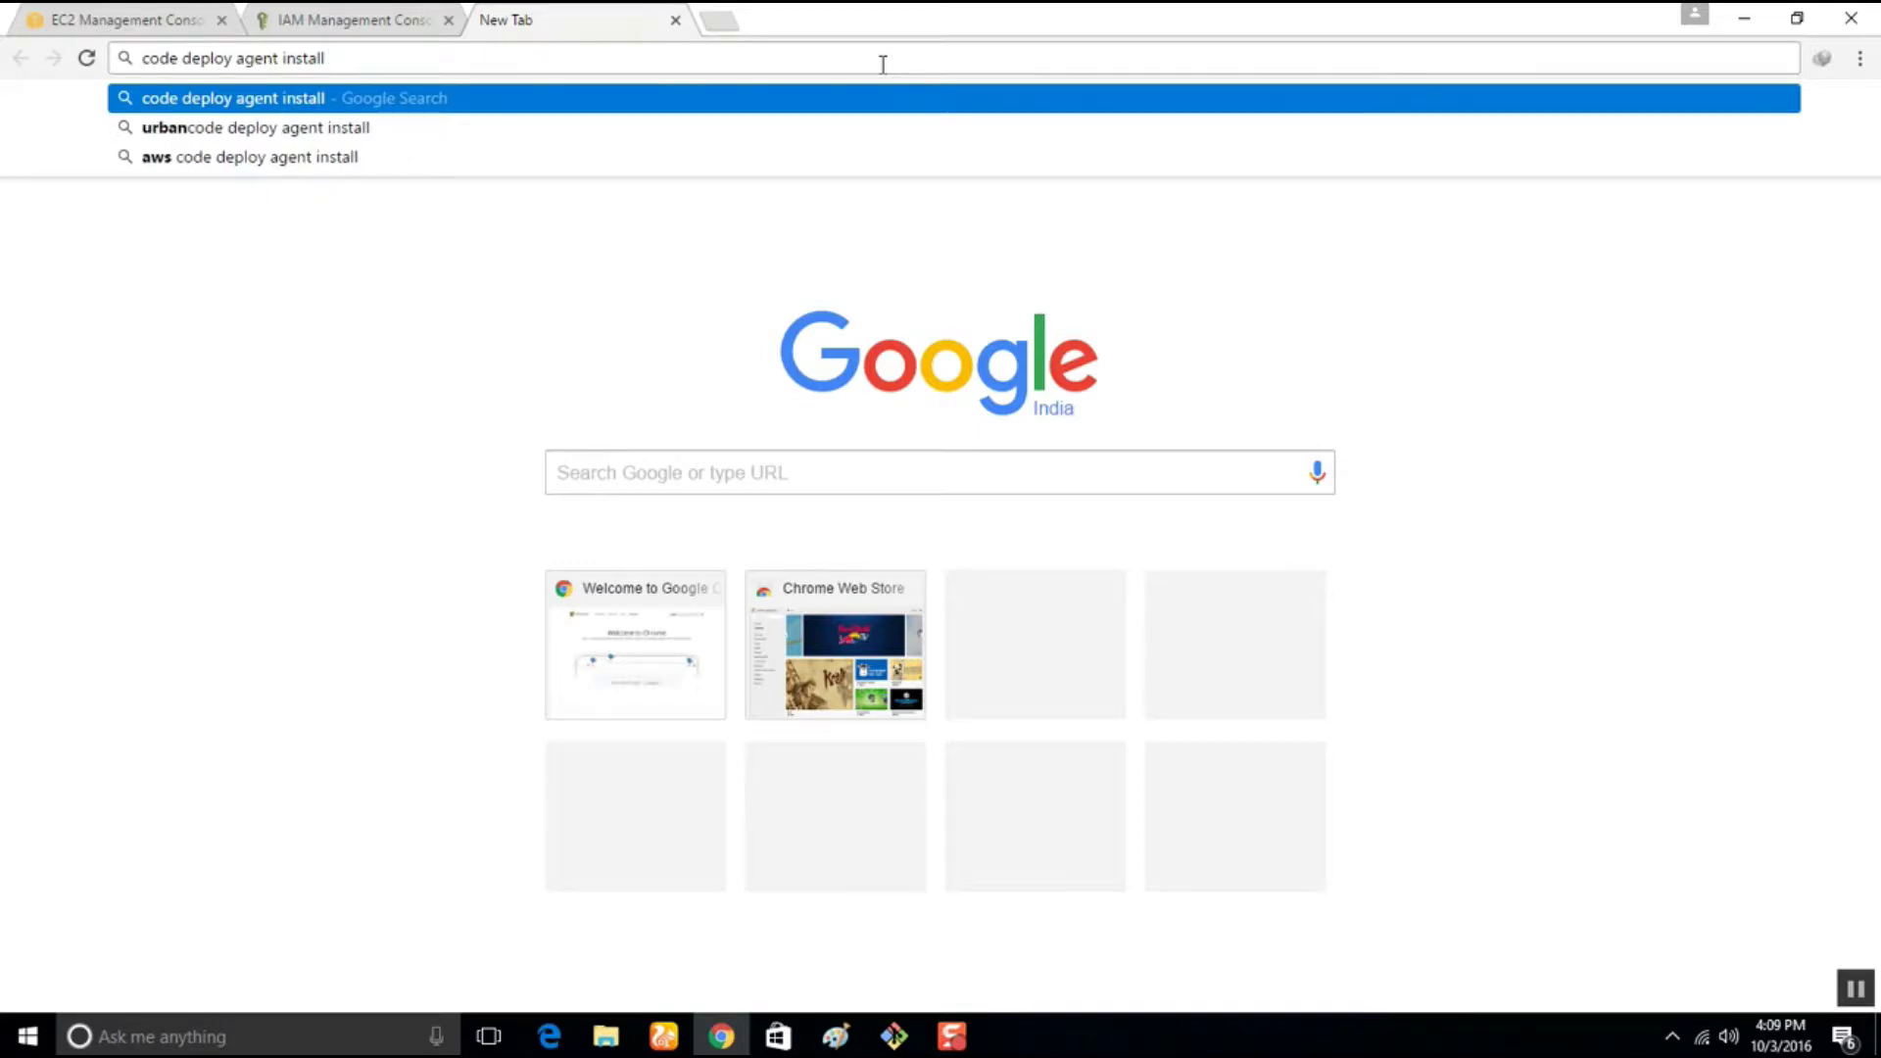
key(Return)
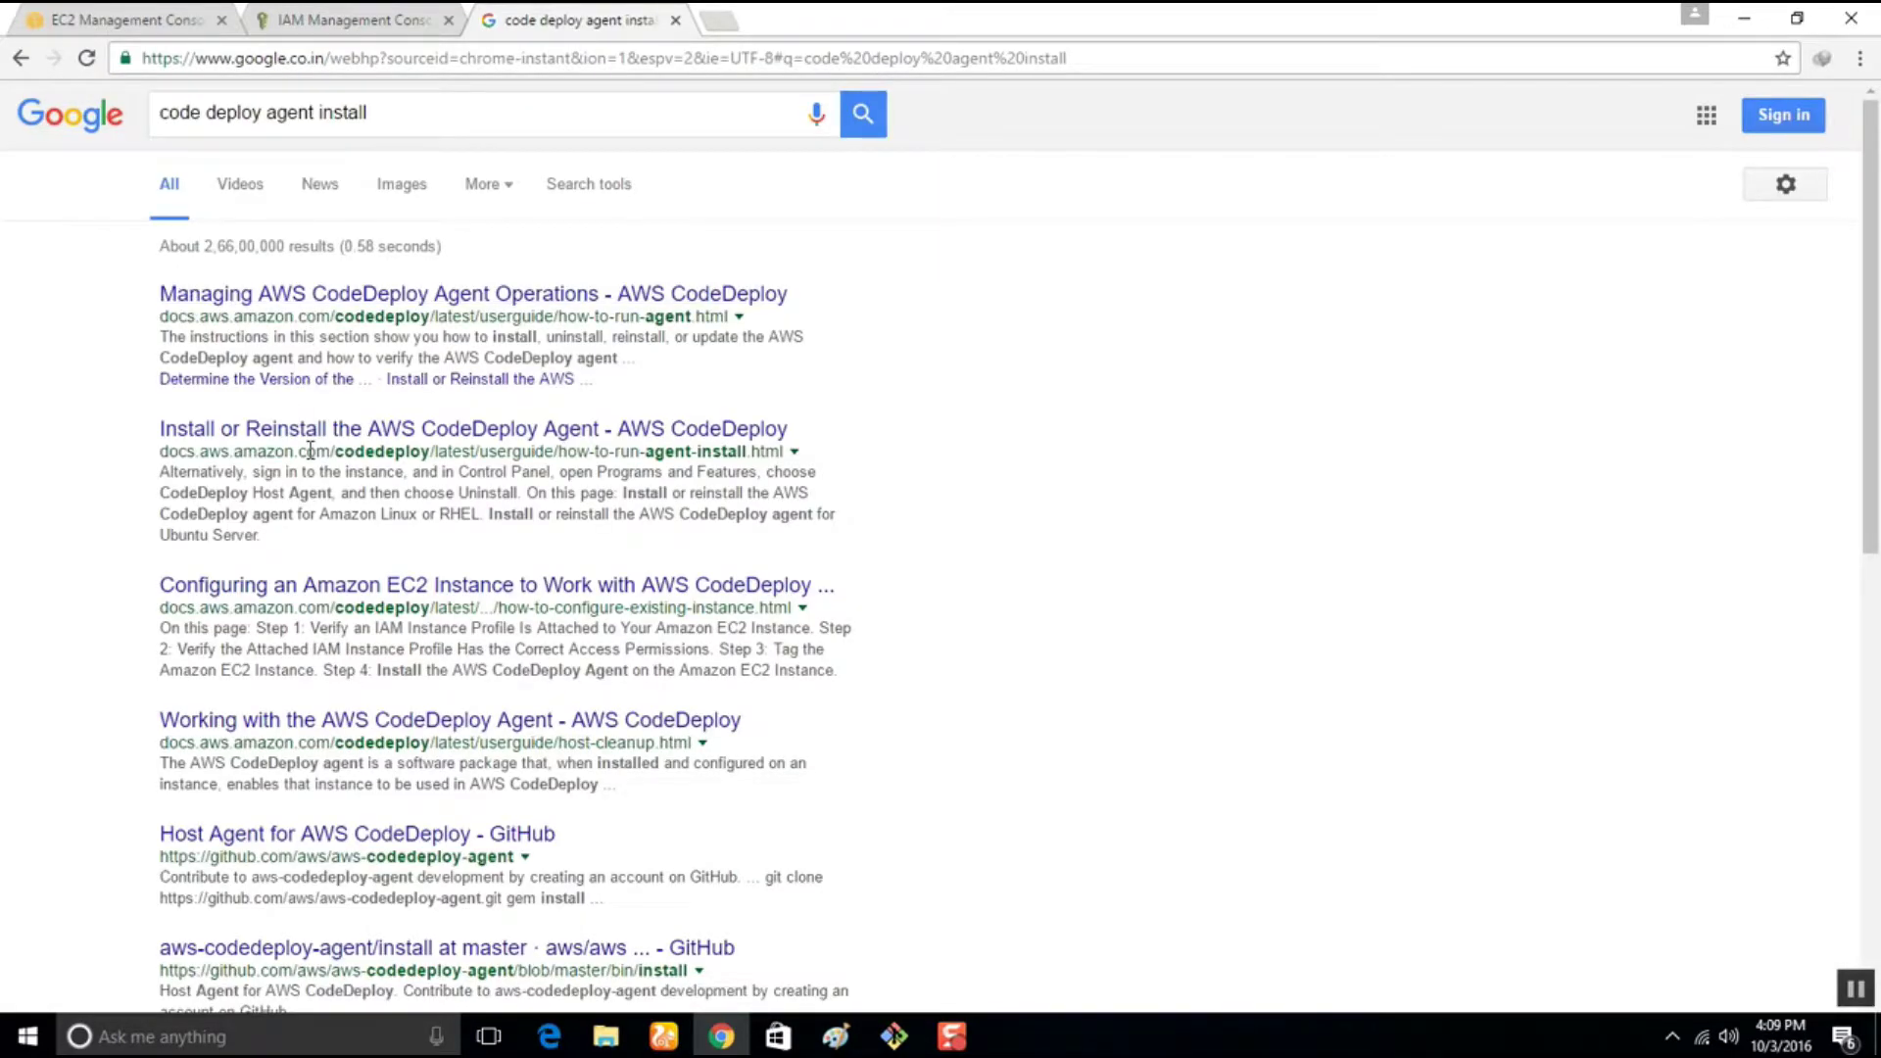
right_click(562, 435)
click(591, 449)
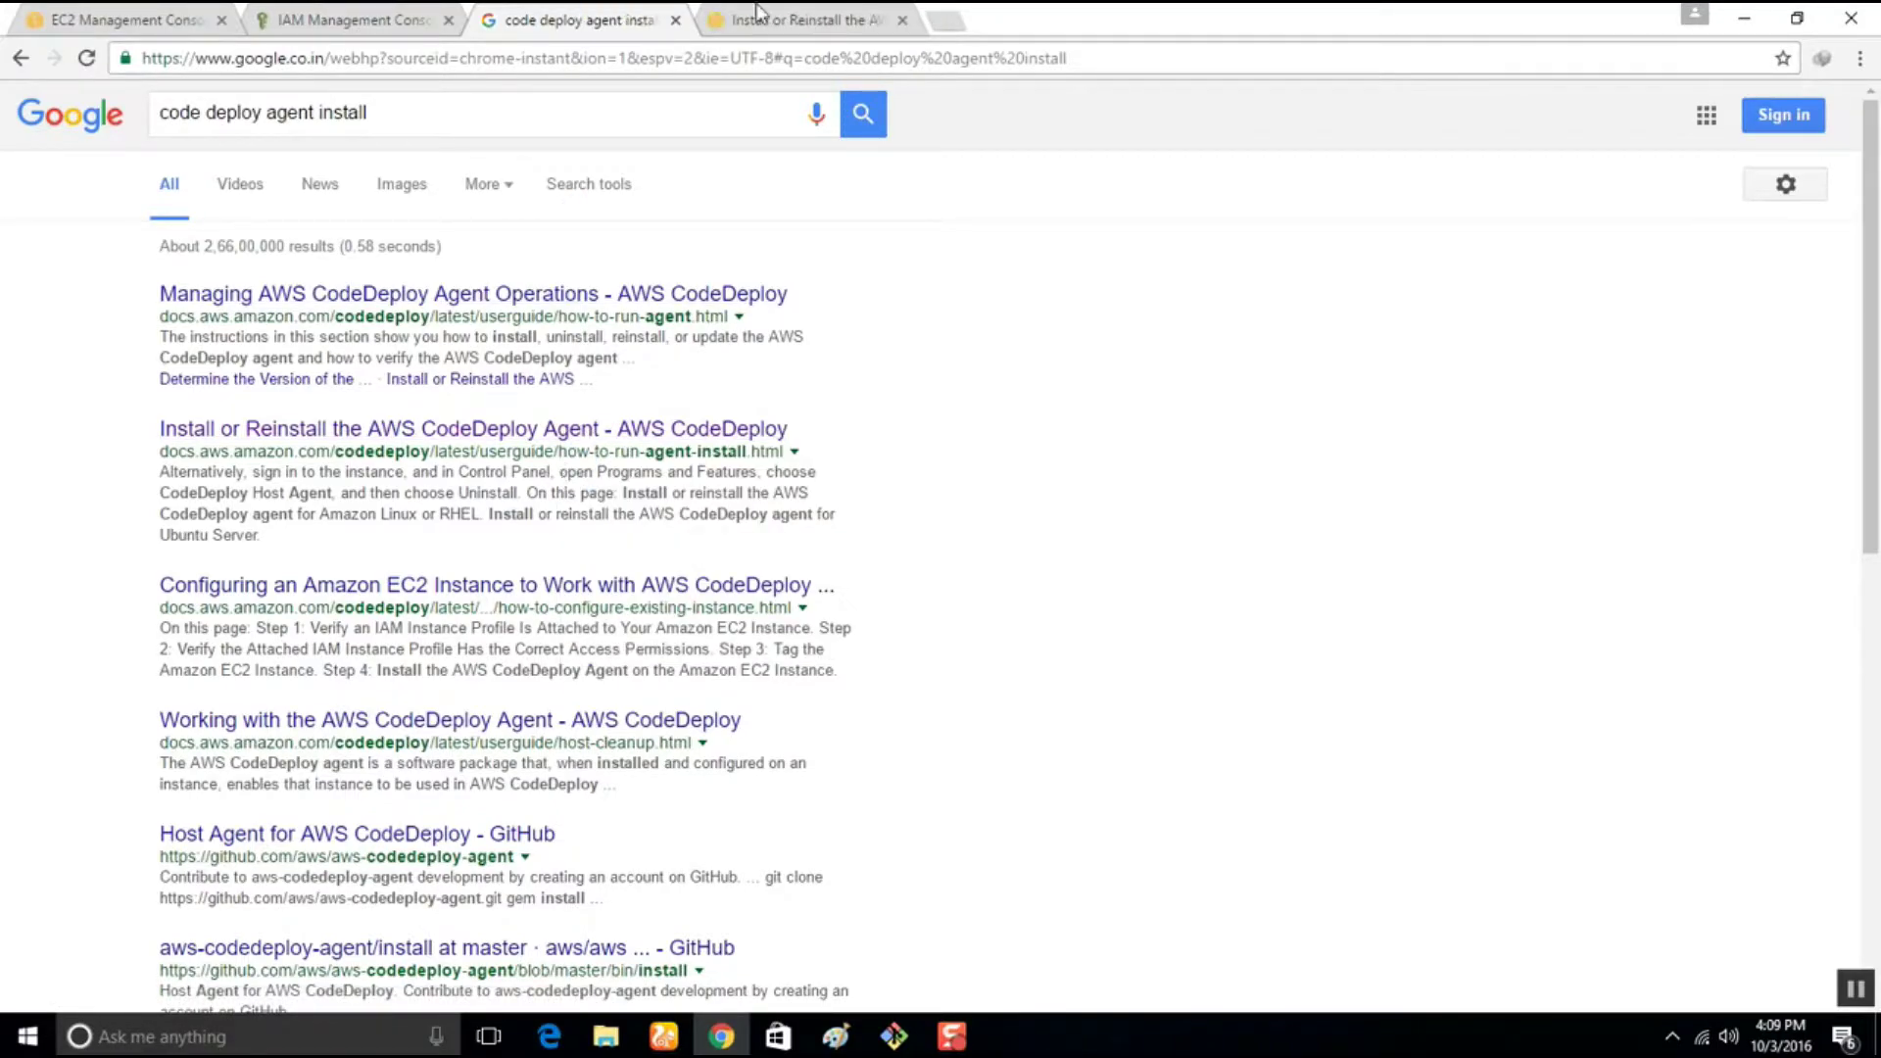
key(ctrl+Tab)
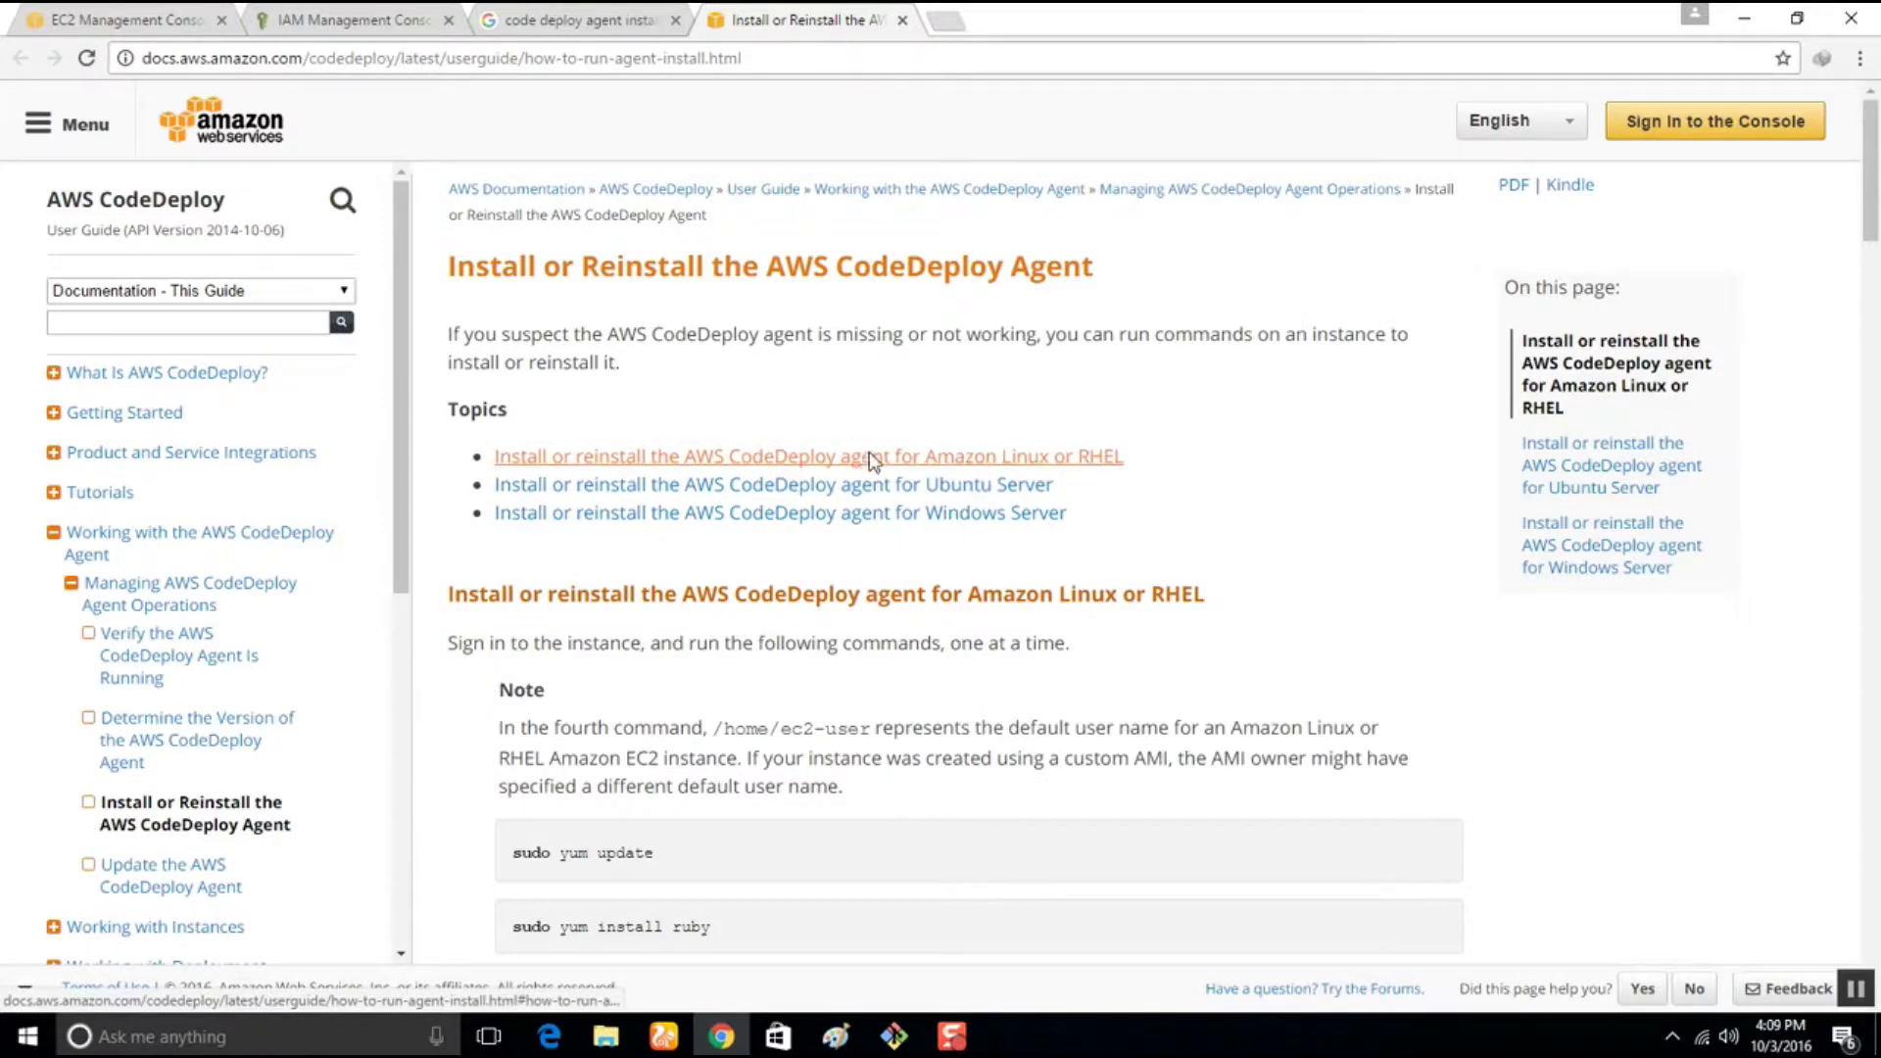
Find the Amazon Linux/RHEL install commands, select 'sudo yum update', and launch notepad++ via Run
click(870, 458)
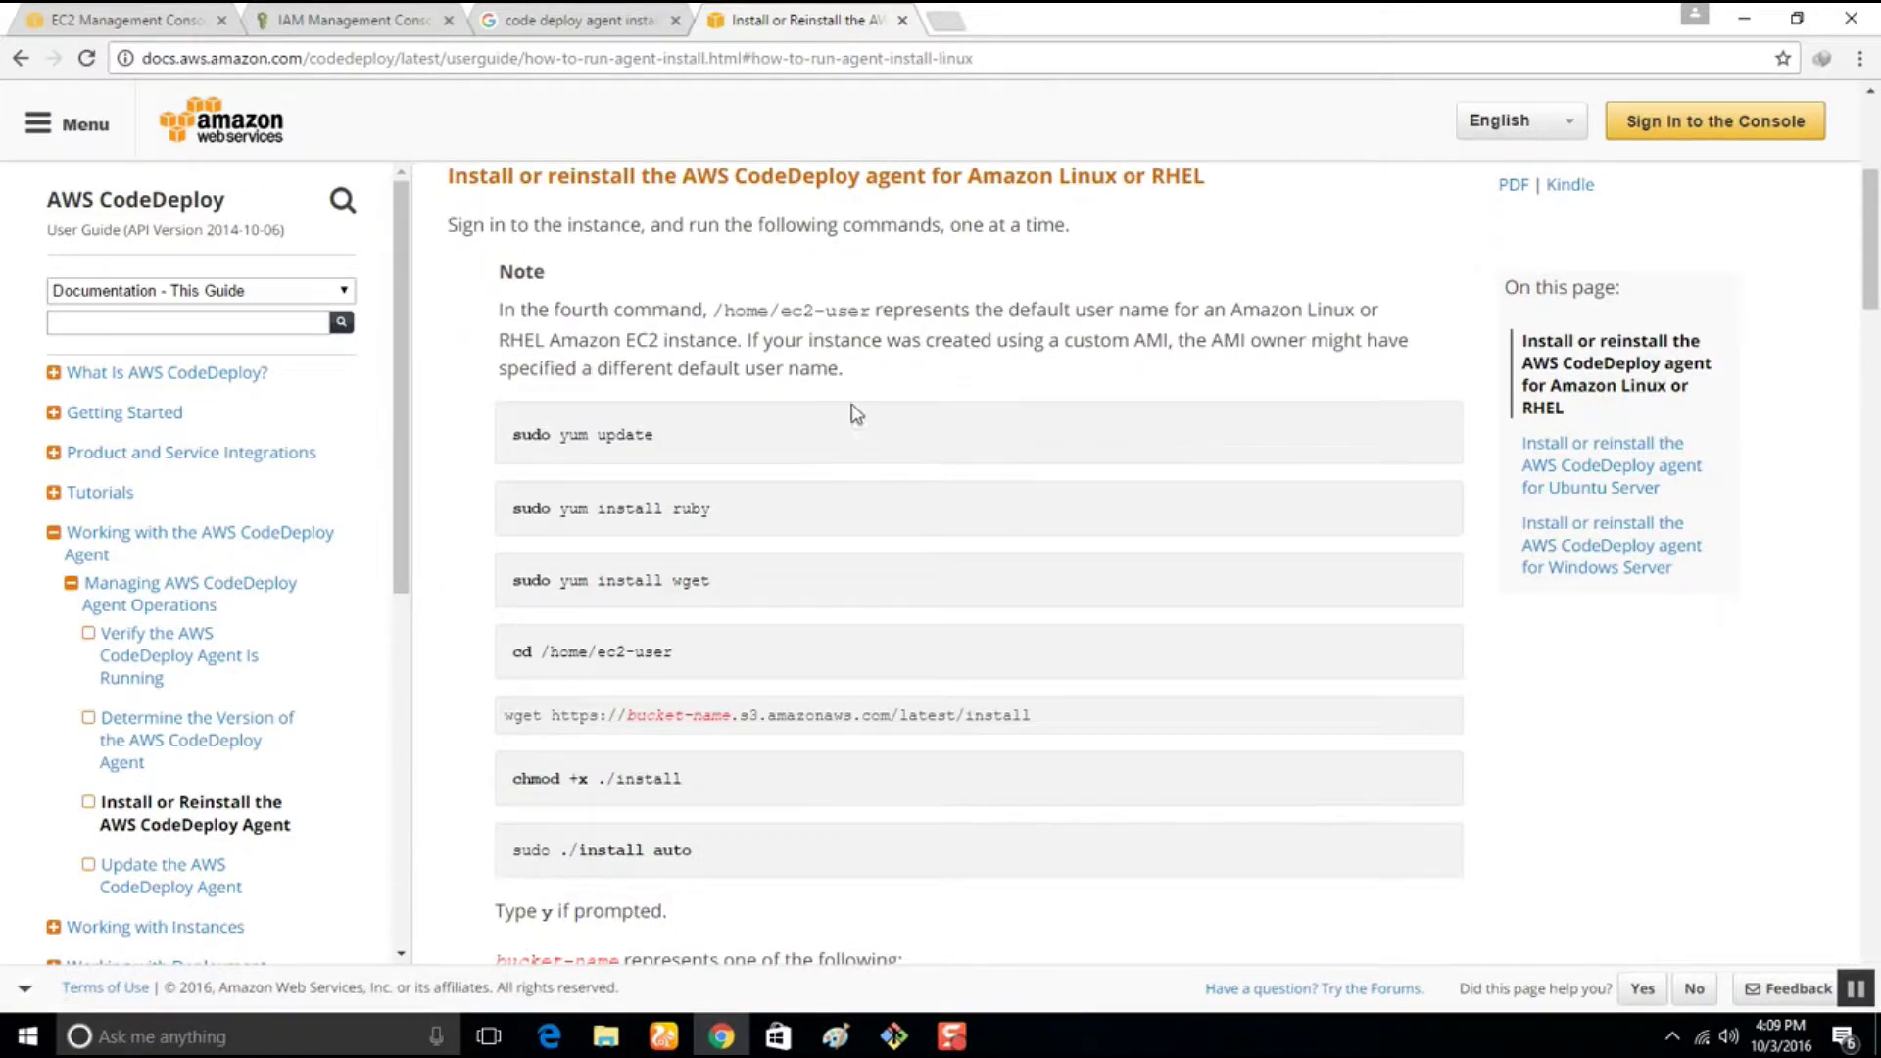
scroll(533, 693, down, 2)
scroll(533, 677, up, 2)
drag(514, 434, 666, 438)
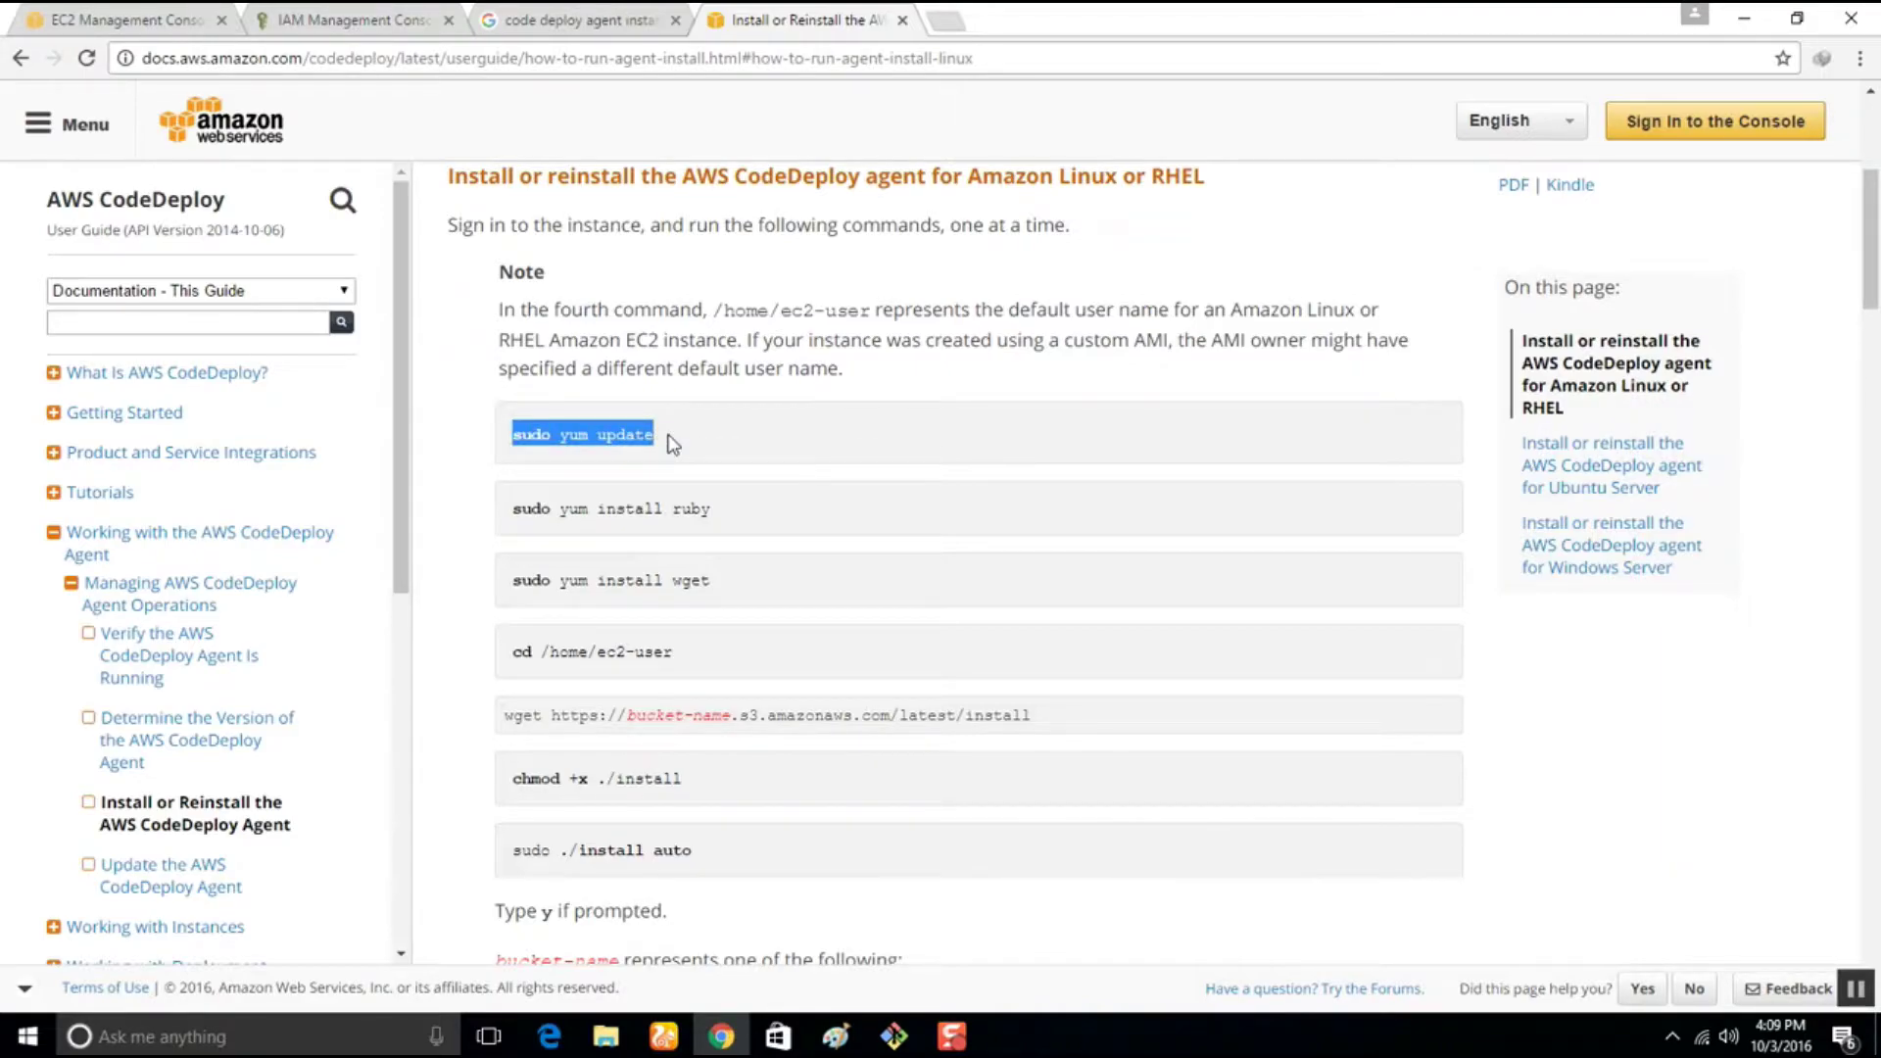
key(super+r)
text(n)
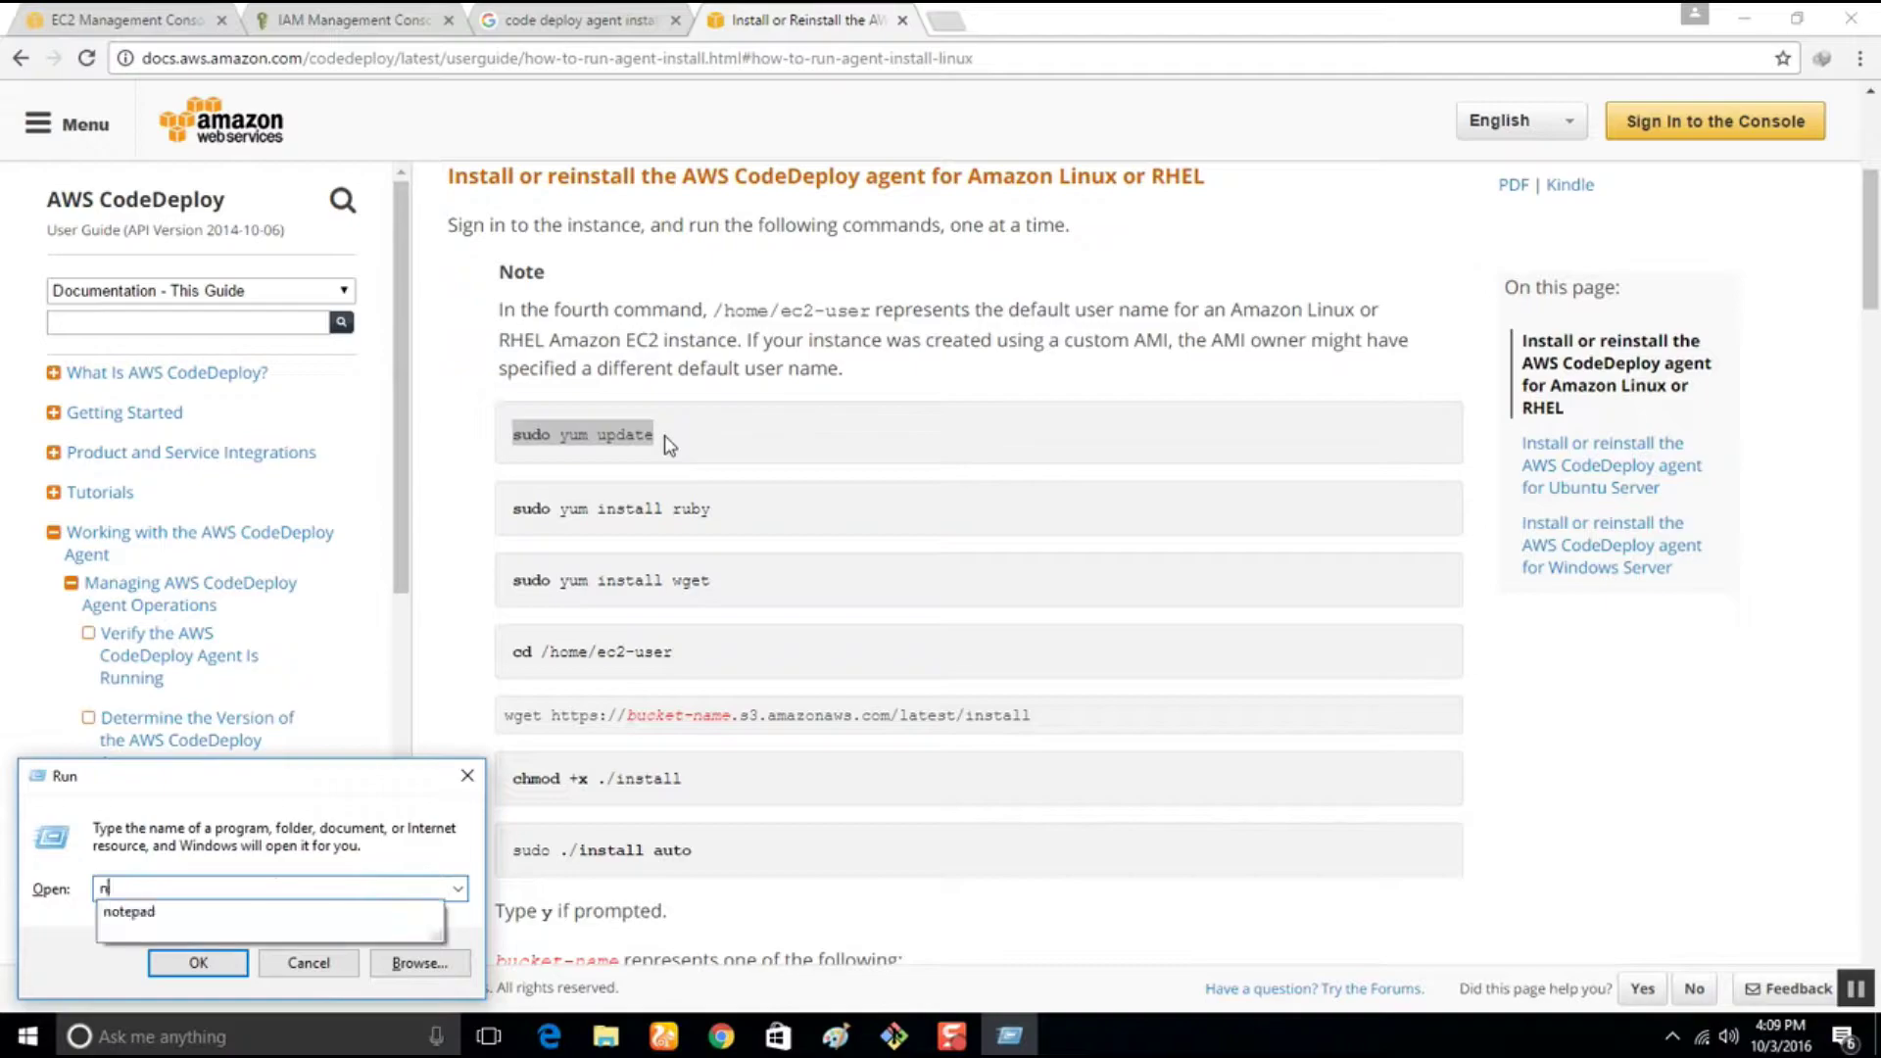
text(otepad++)
Create a new Notepad++ document and paste in the CodeDeploy agent install commands from the docs
key(Return)
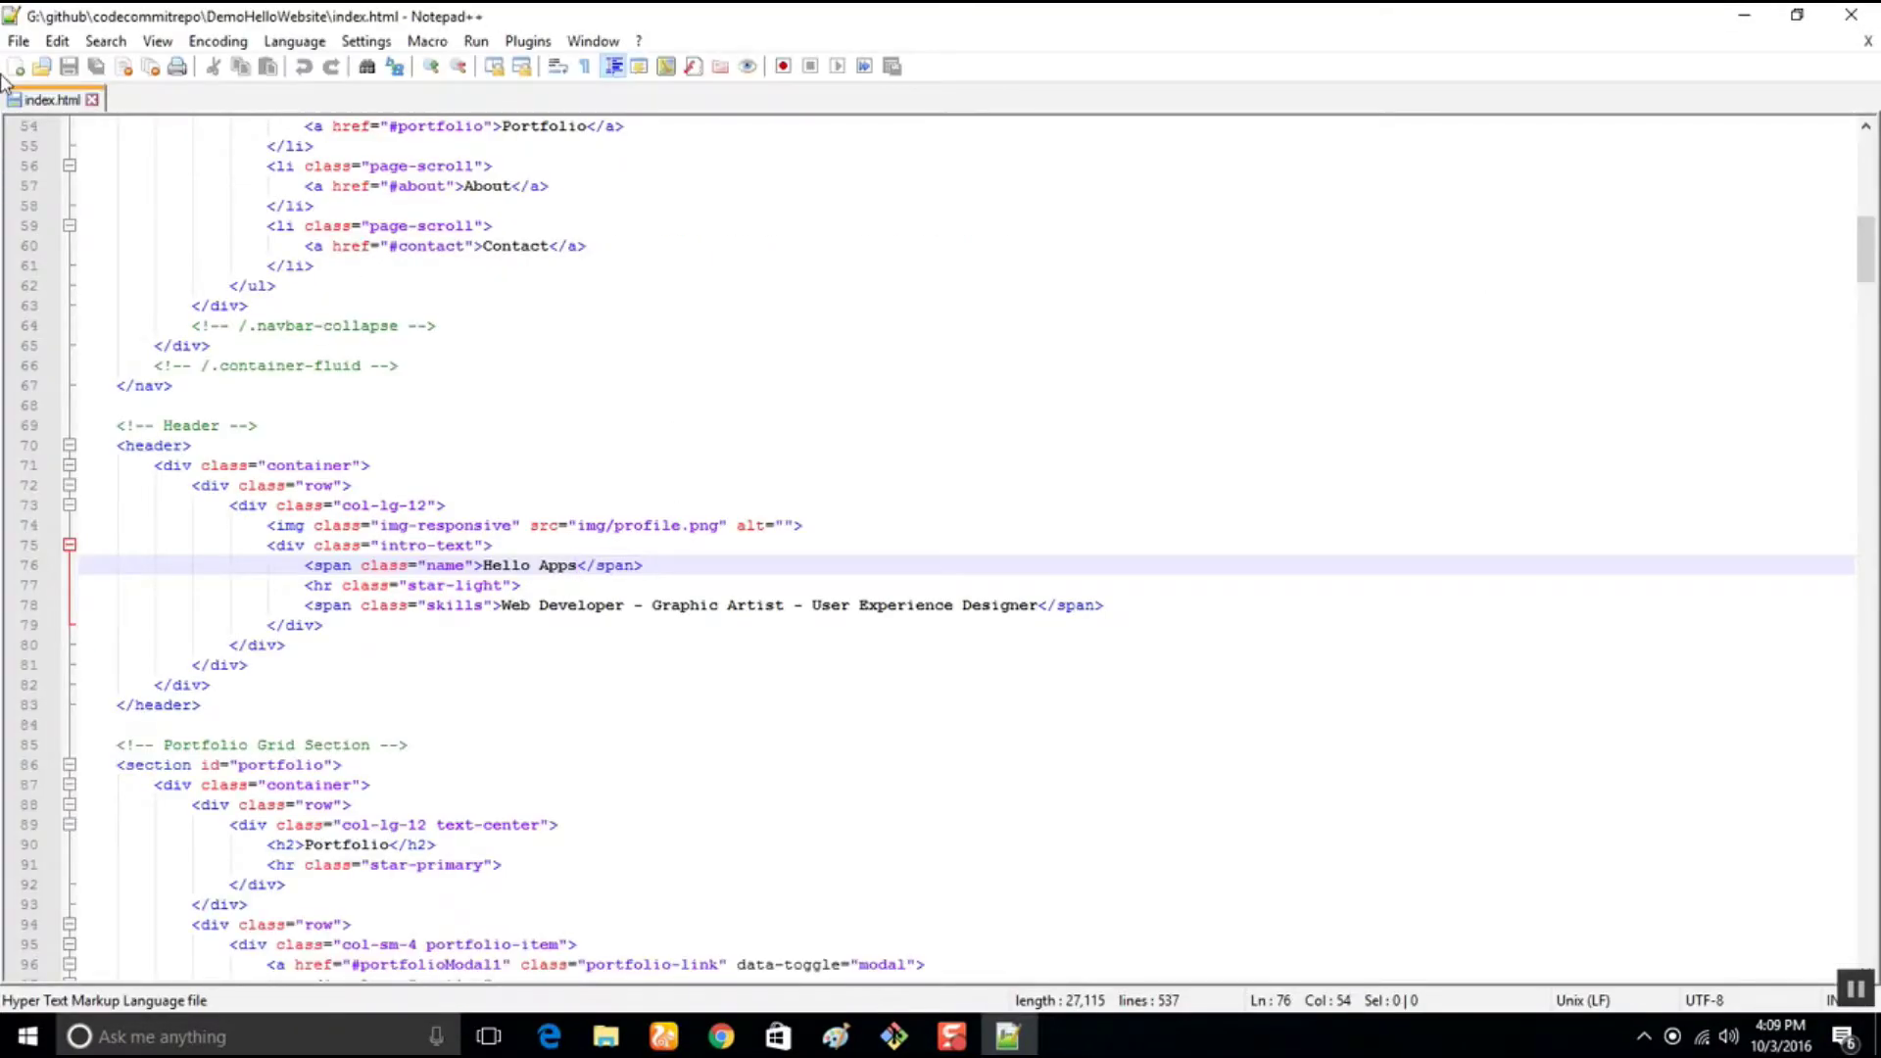
click(18, 40)
click(54, 60)
drag(264, 13, 1244, 474)
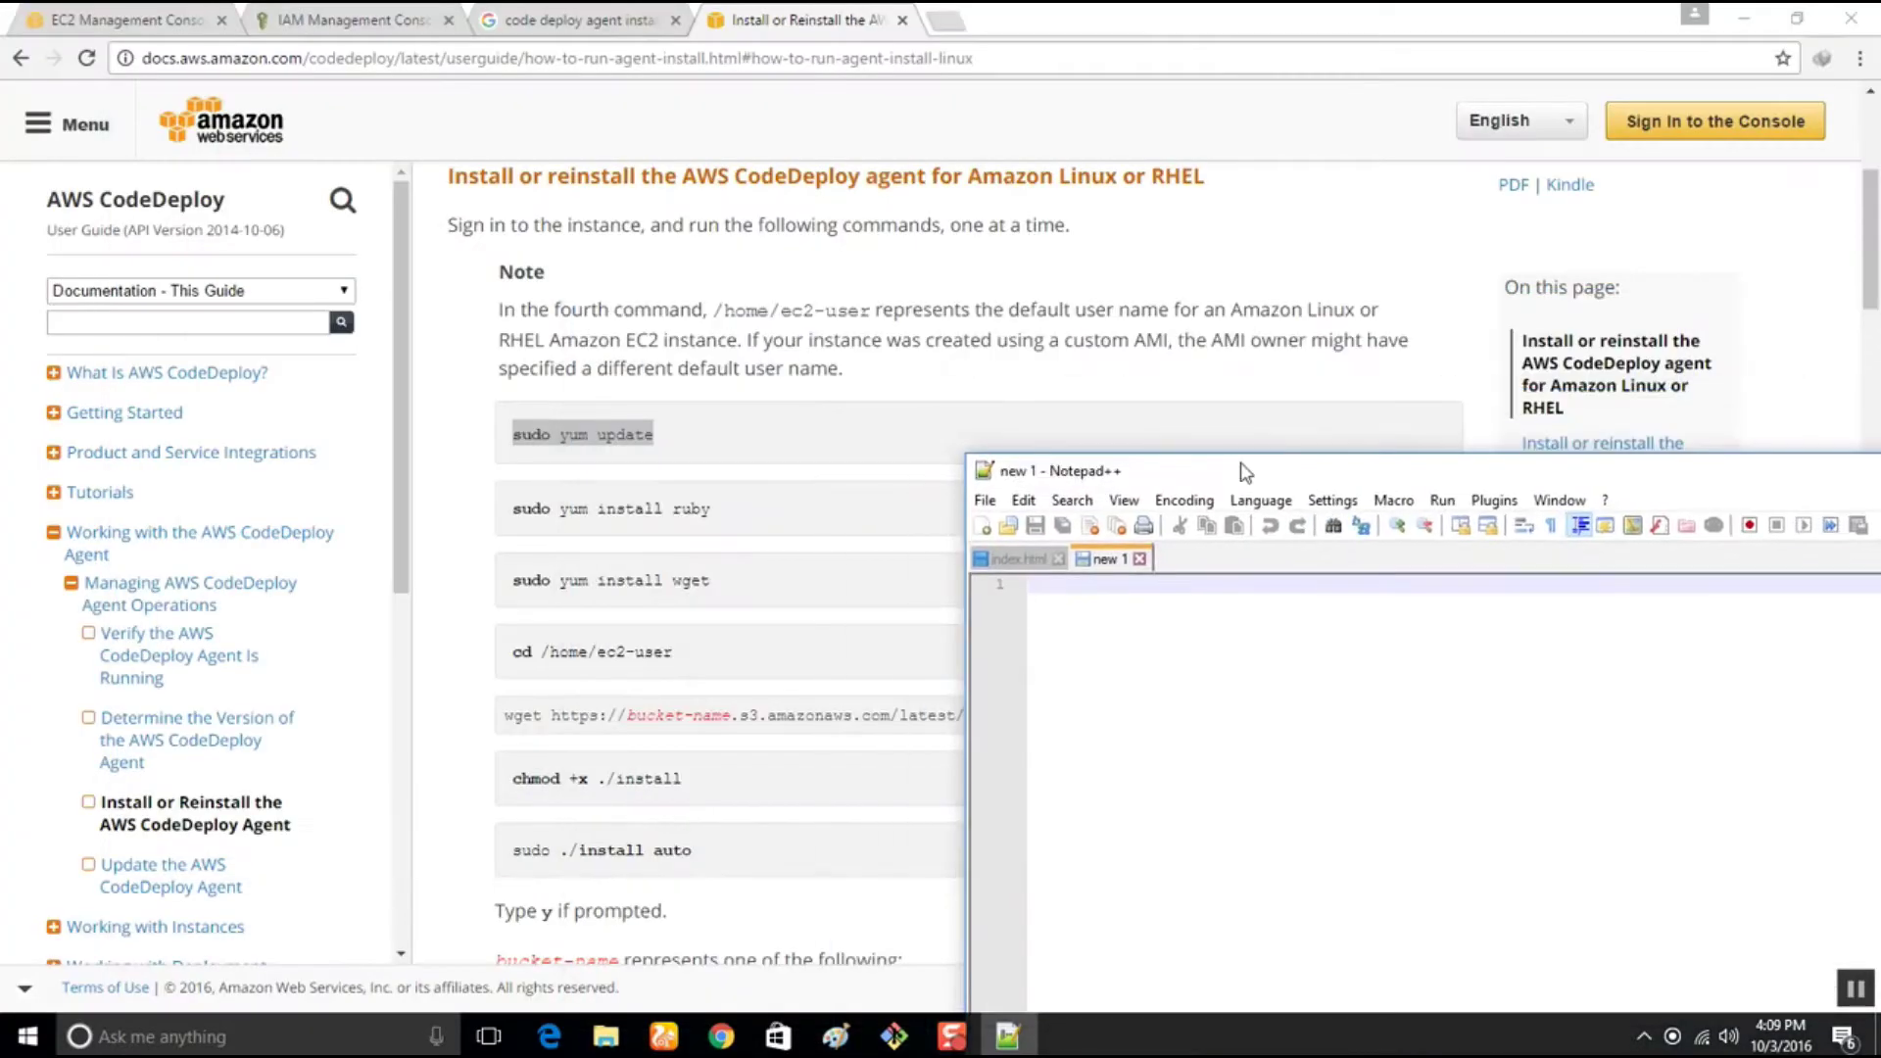
drag(667, 441, 699, 855)
key(ctrl+c)
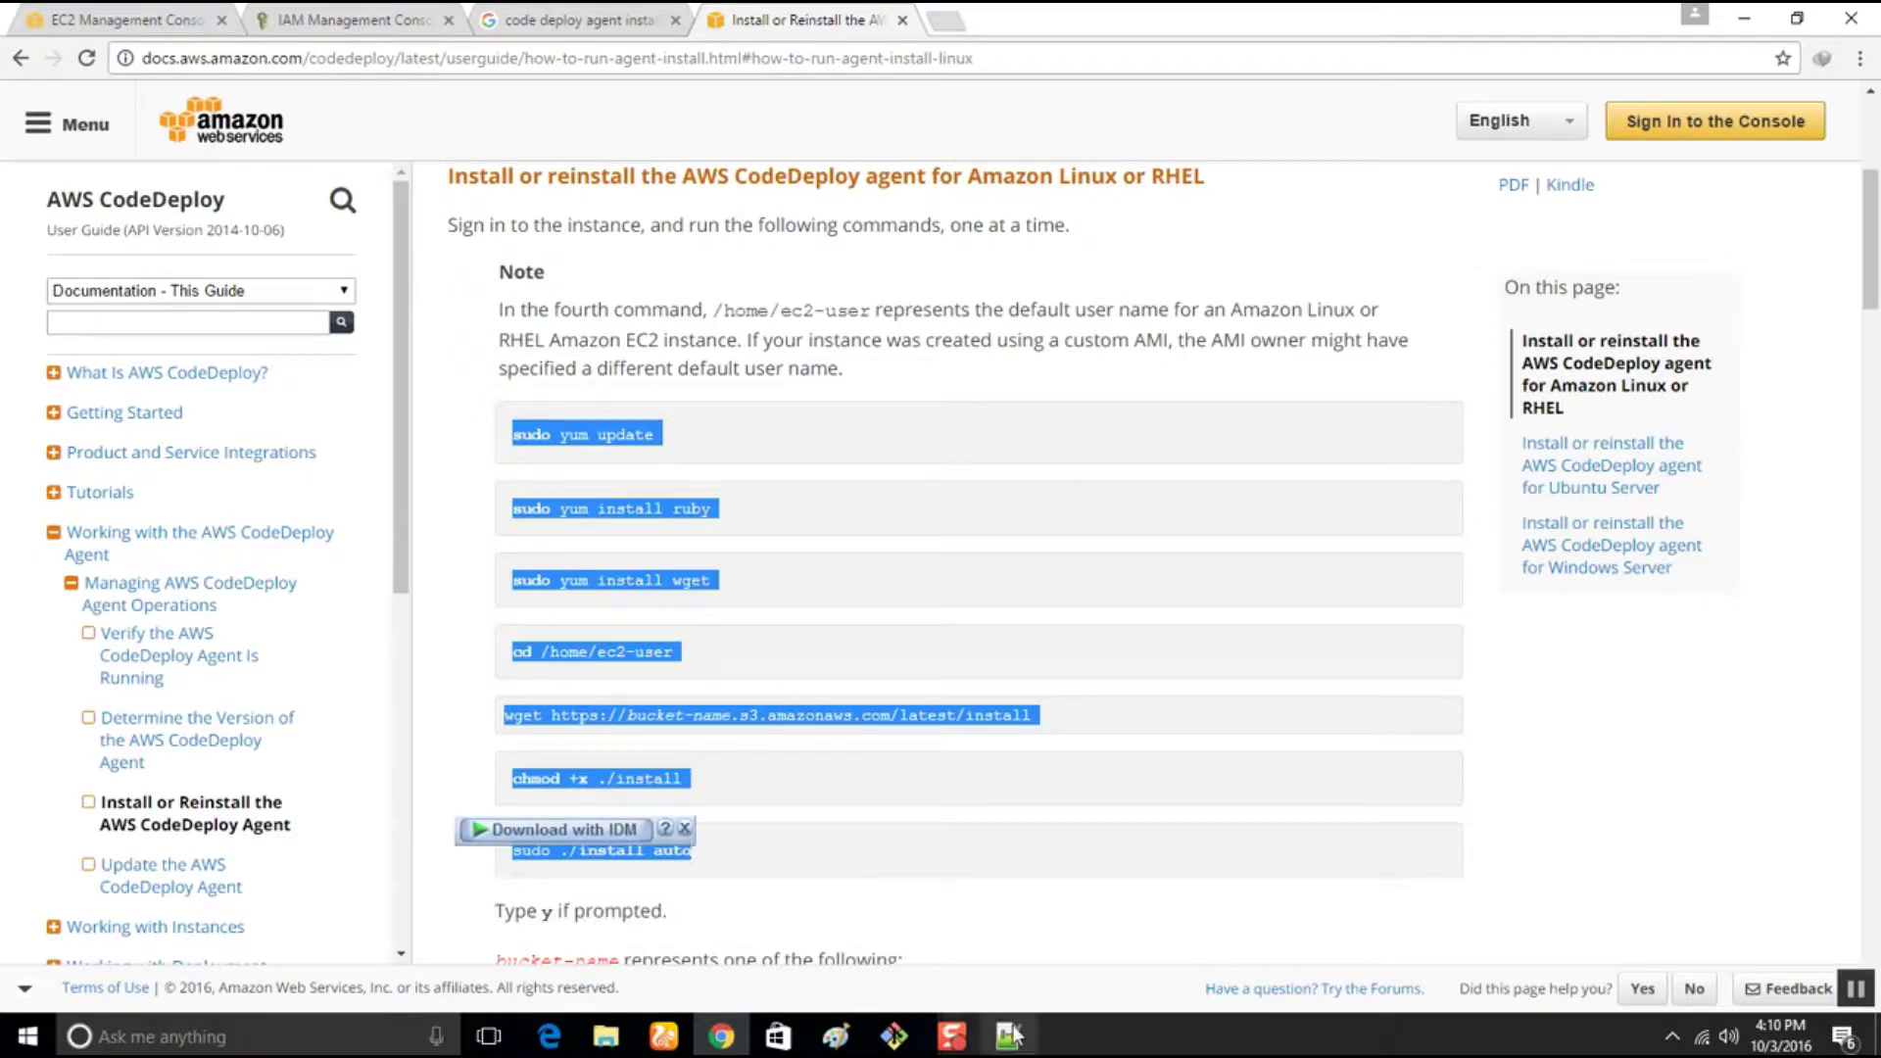
click(1008, 1036)
drag(1117, 468, 699, 115)
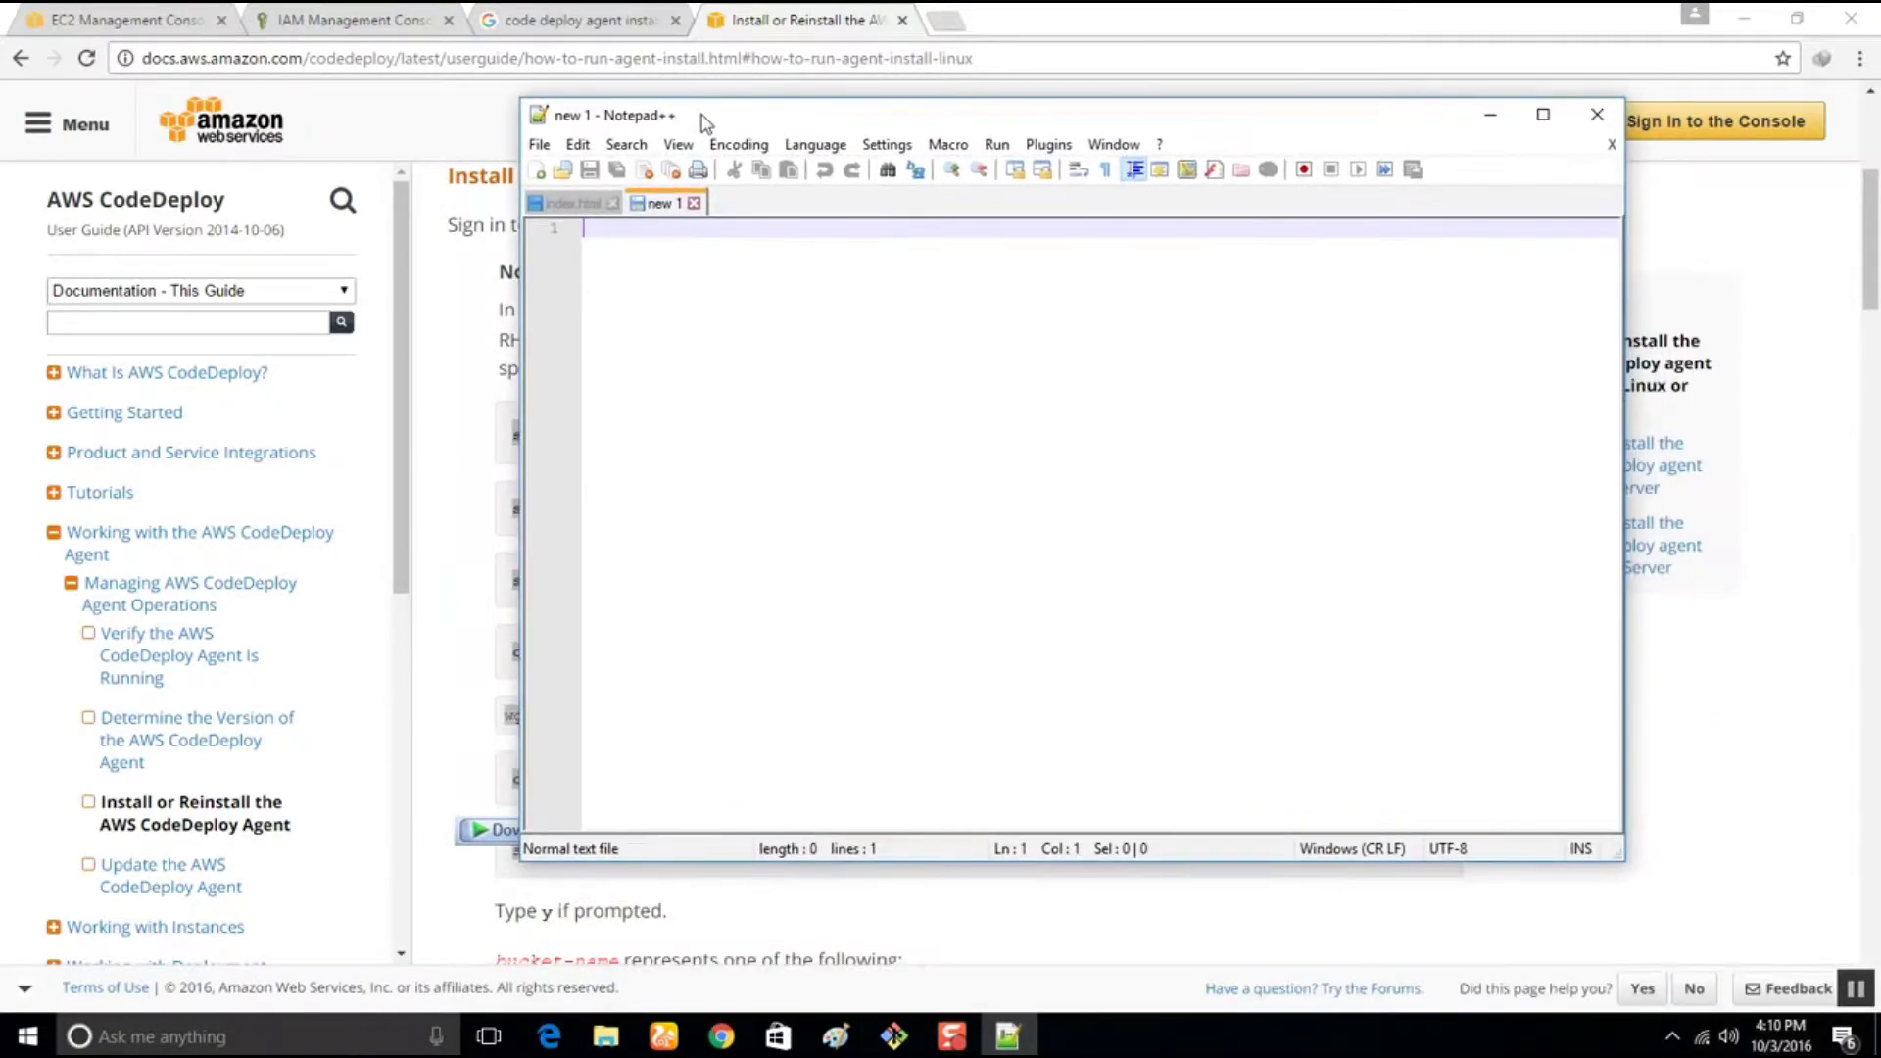
key(ctrl+v)
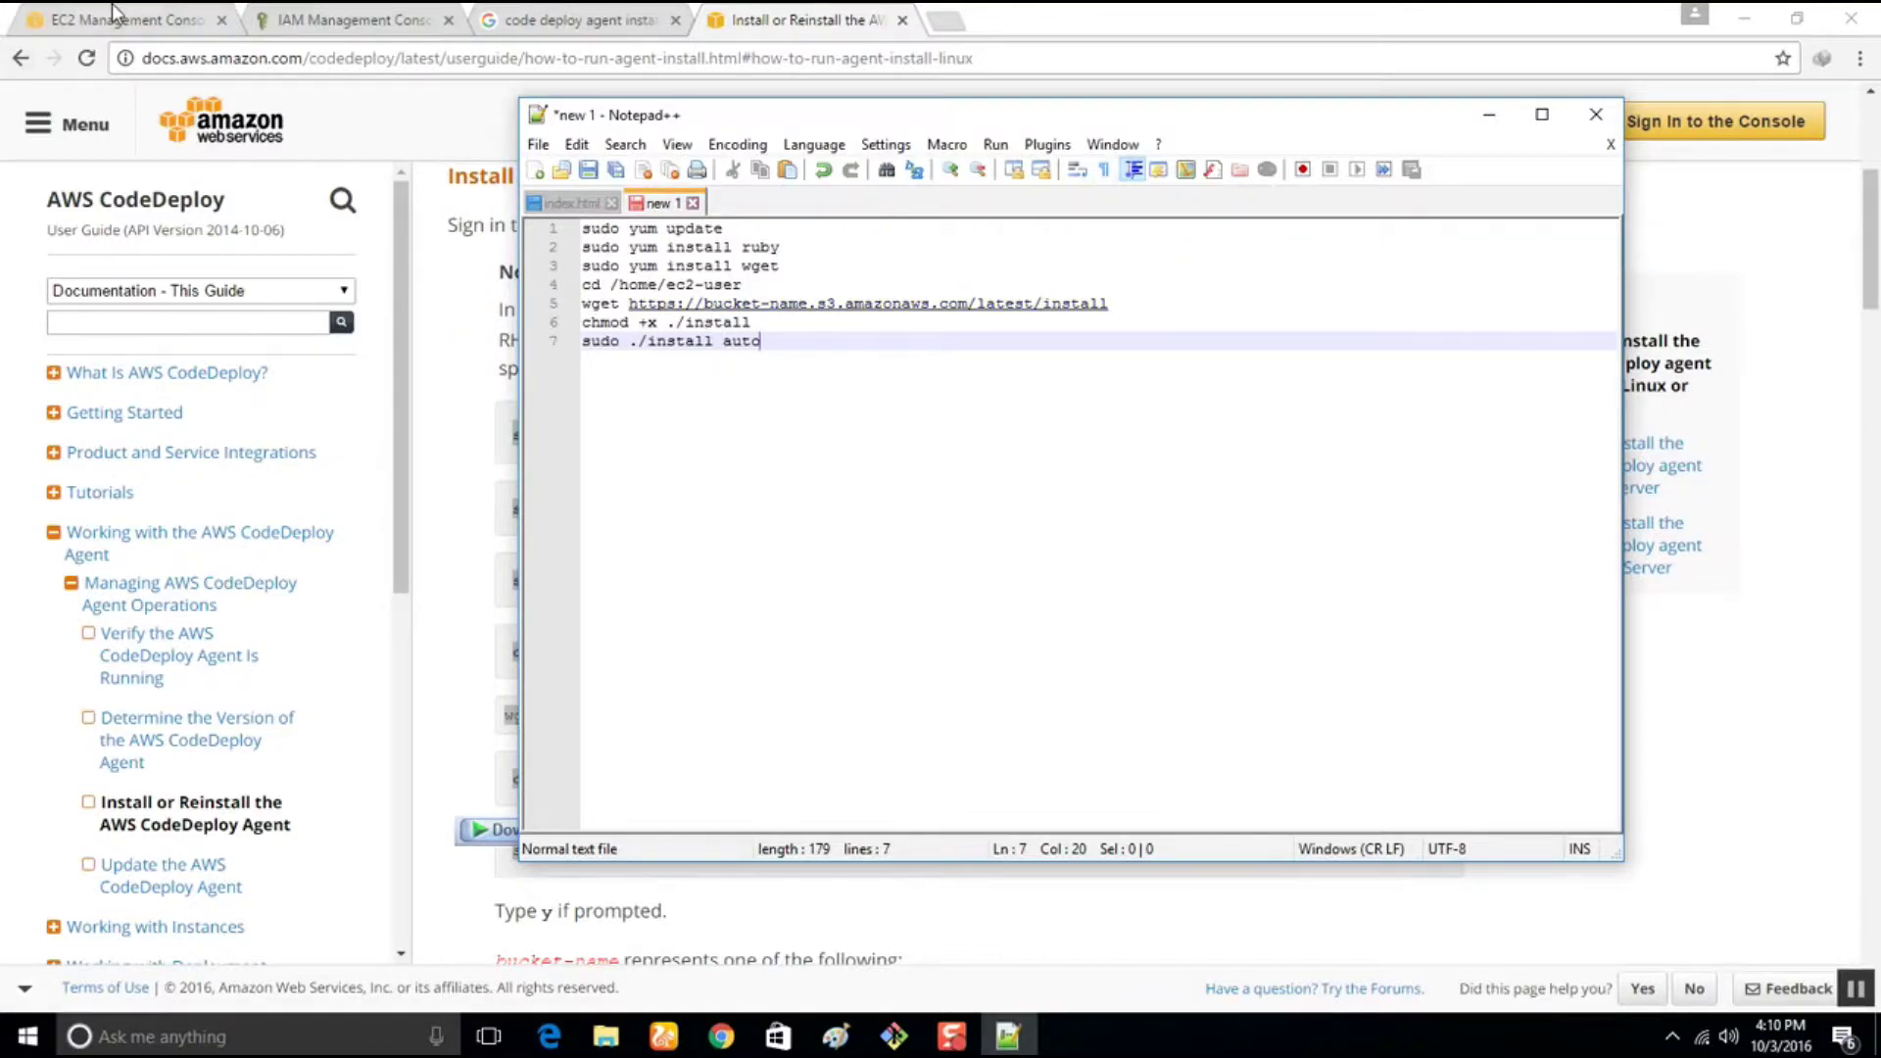
Replace the bucket-name placeholder on line 5 with aws-codedeploy-us-east-1
click(451, 427)
scroll(532, 681, down, 3)
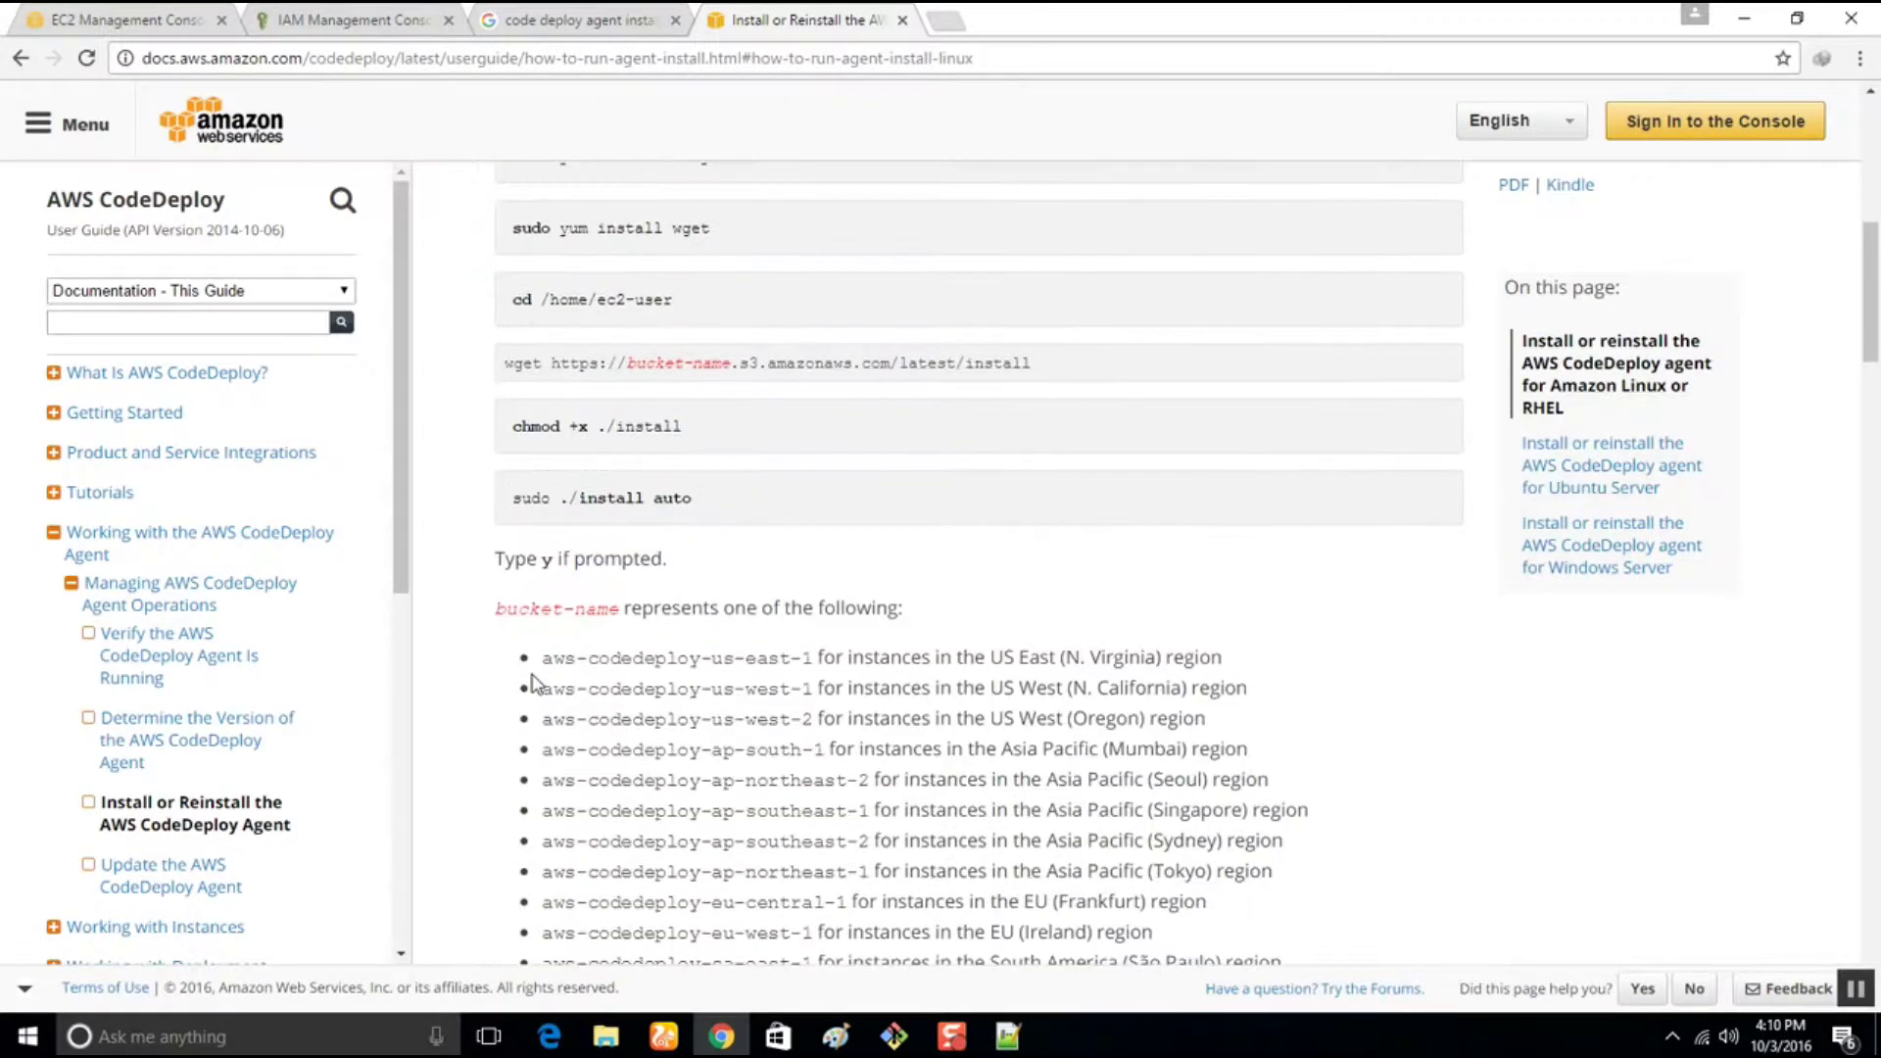
scroll(533, 681, down, 2)
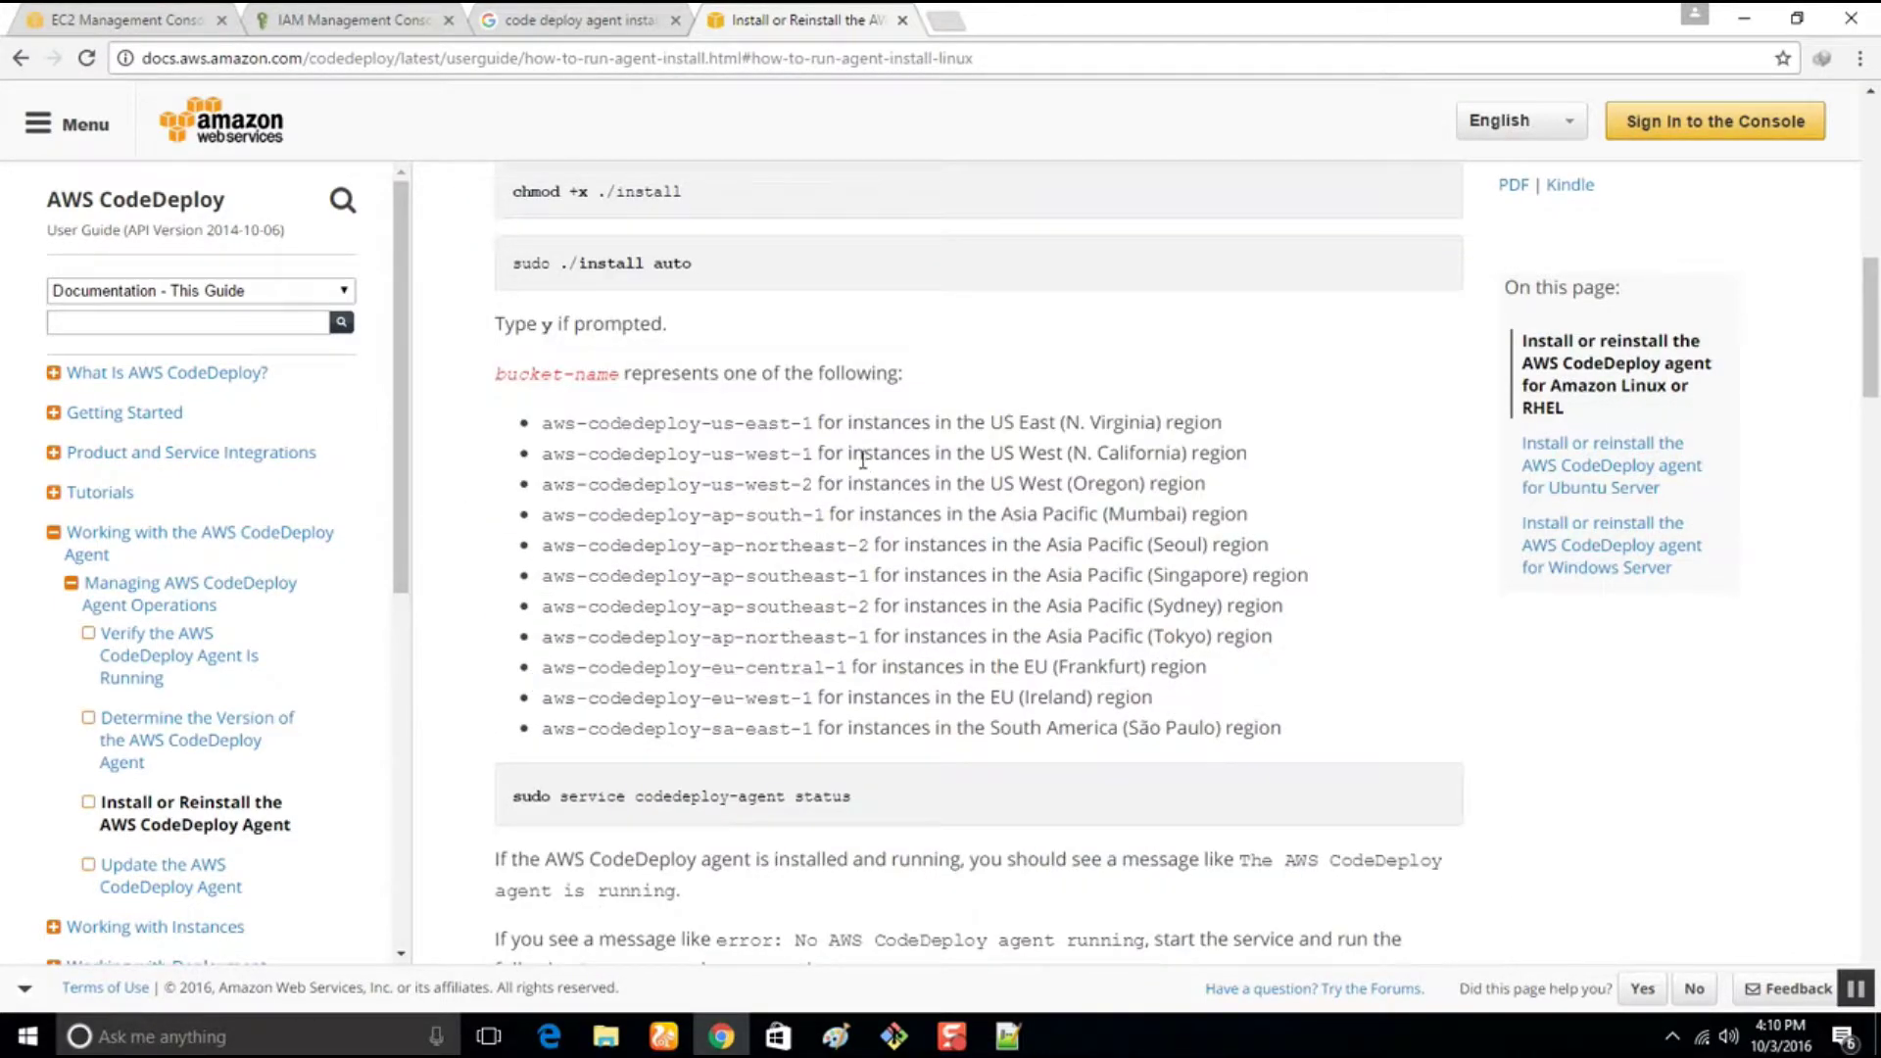
click(120, 14)
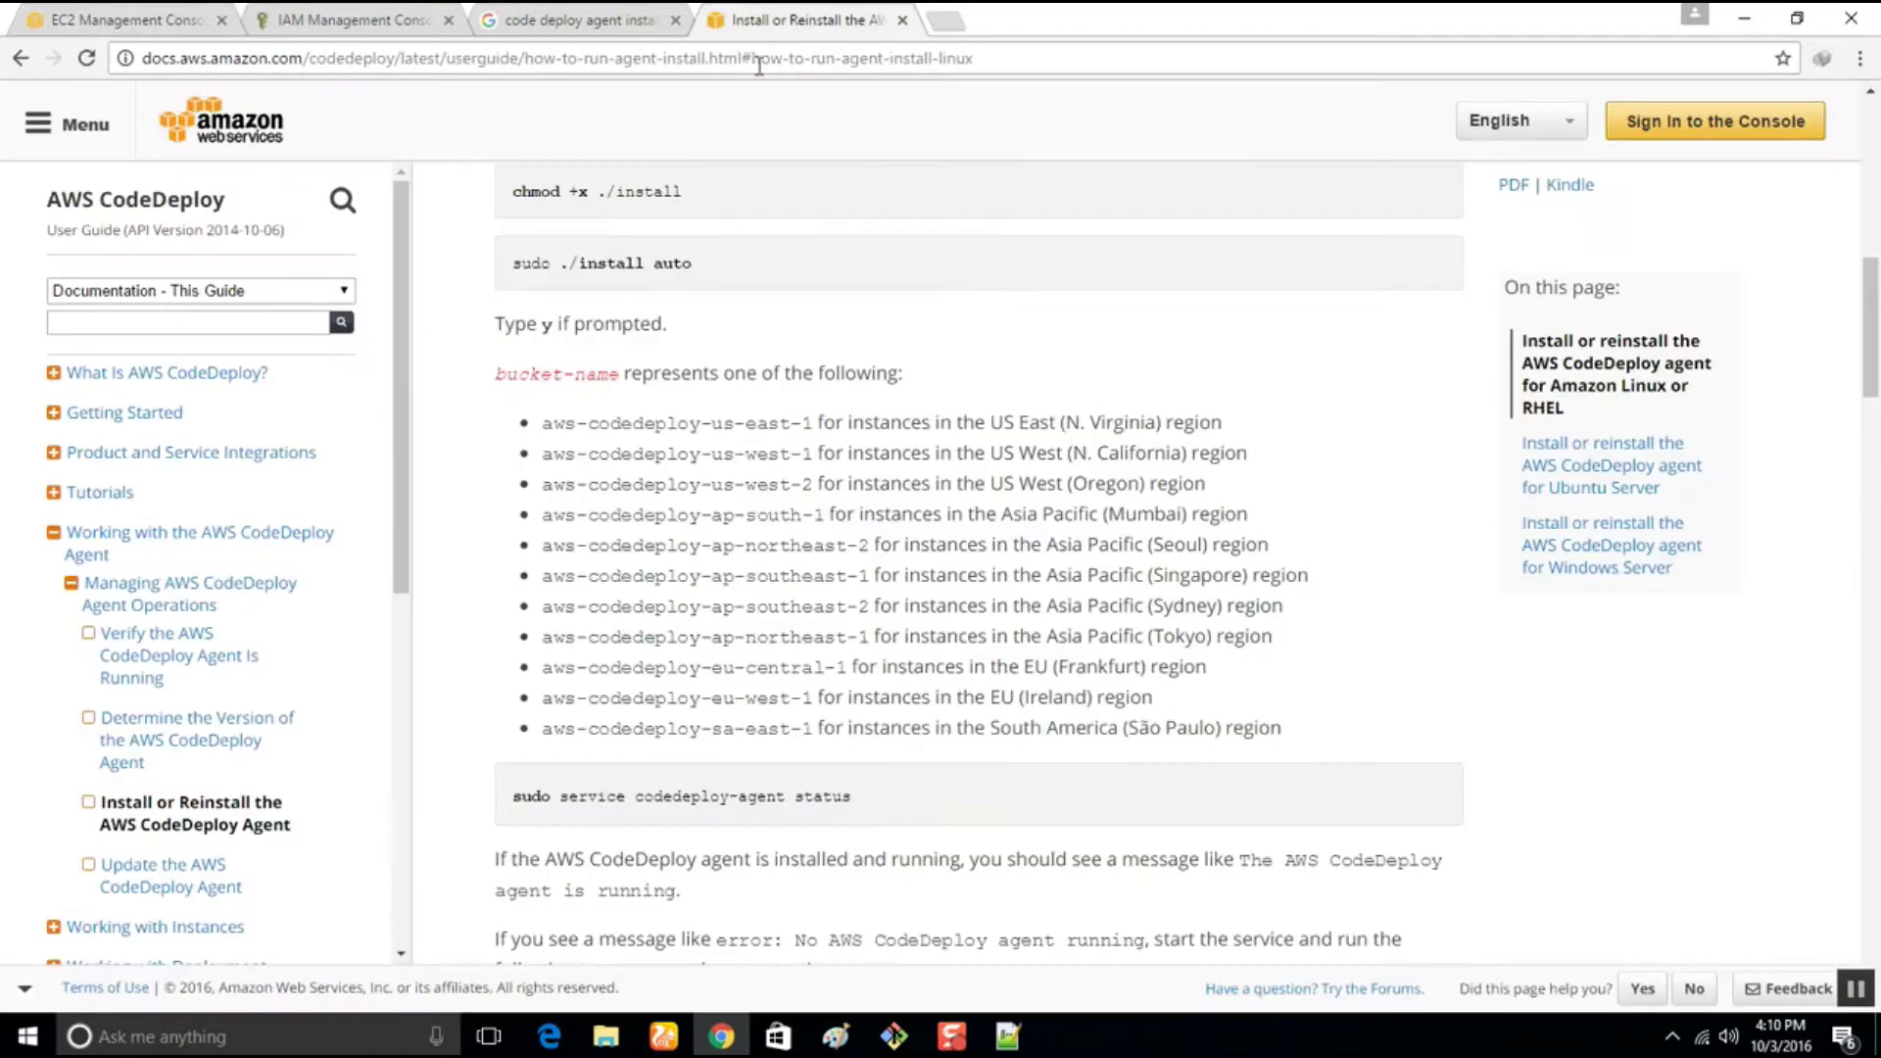
click(808, 18)
drag(542, 422, 814, 425)
key(ctrl+c)
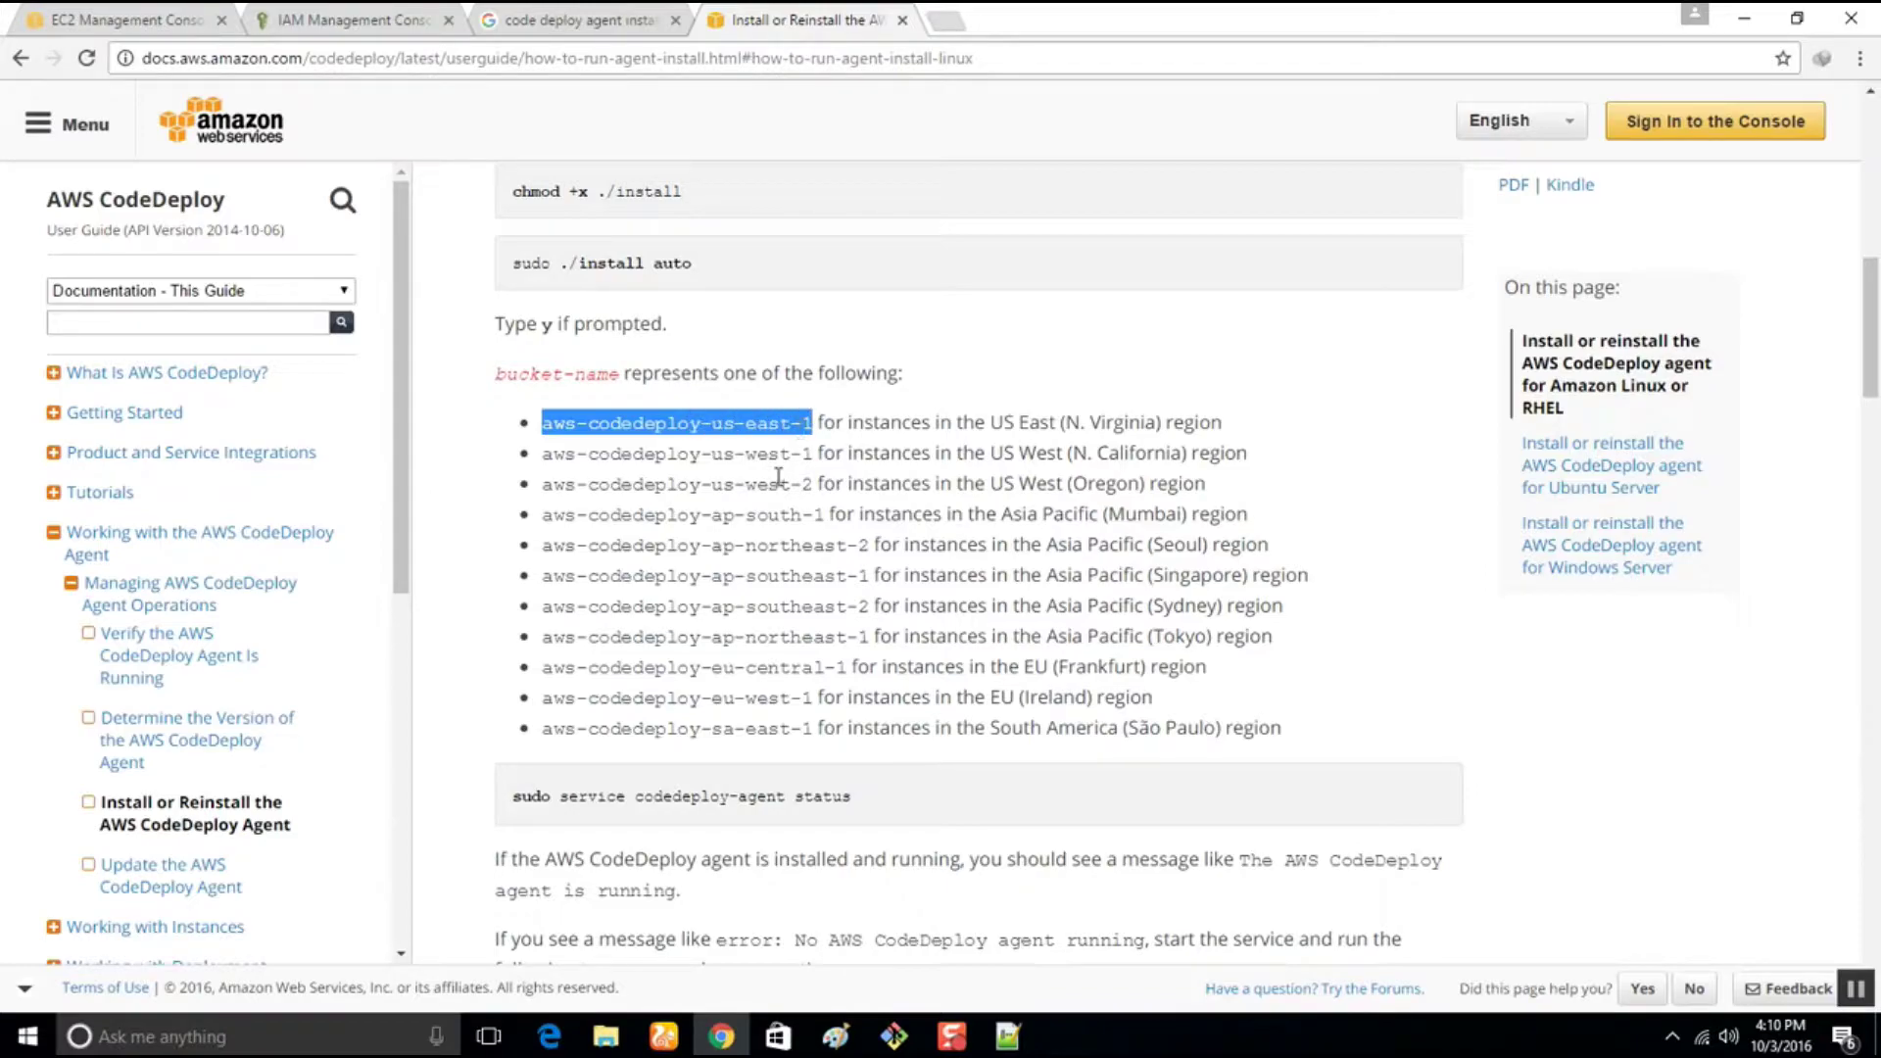
click(1007, 1036)
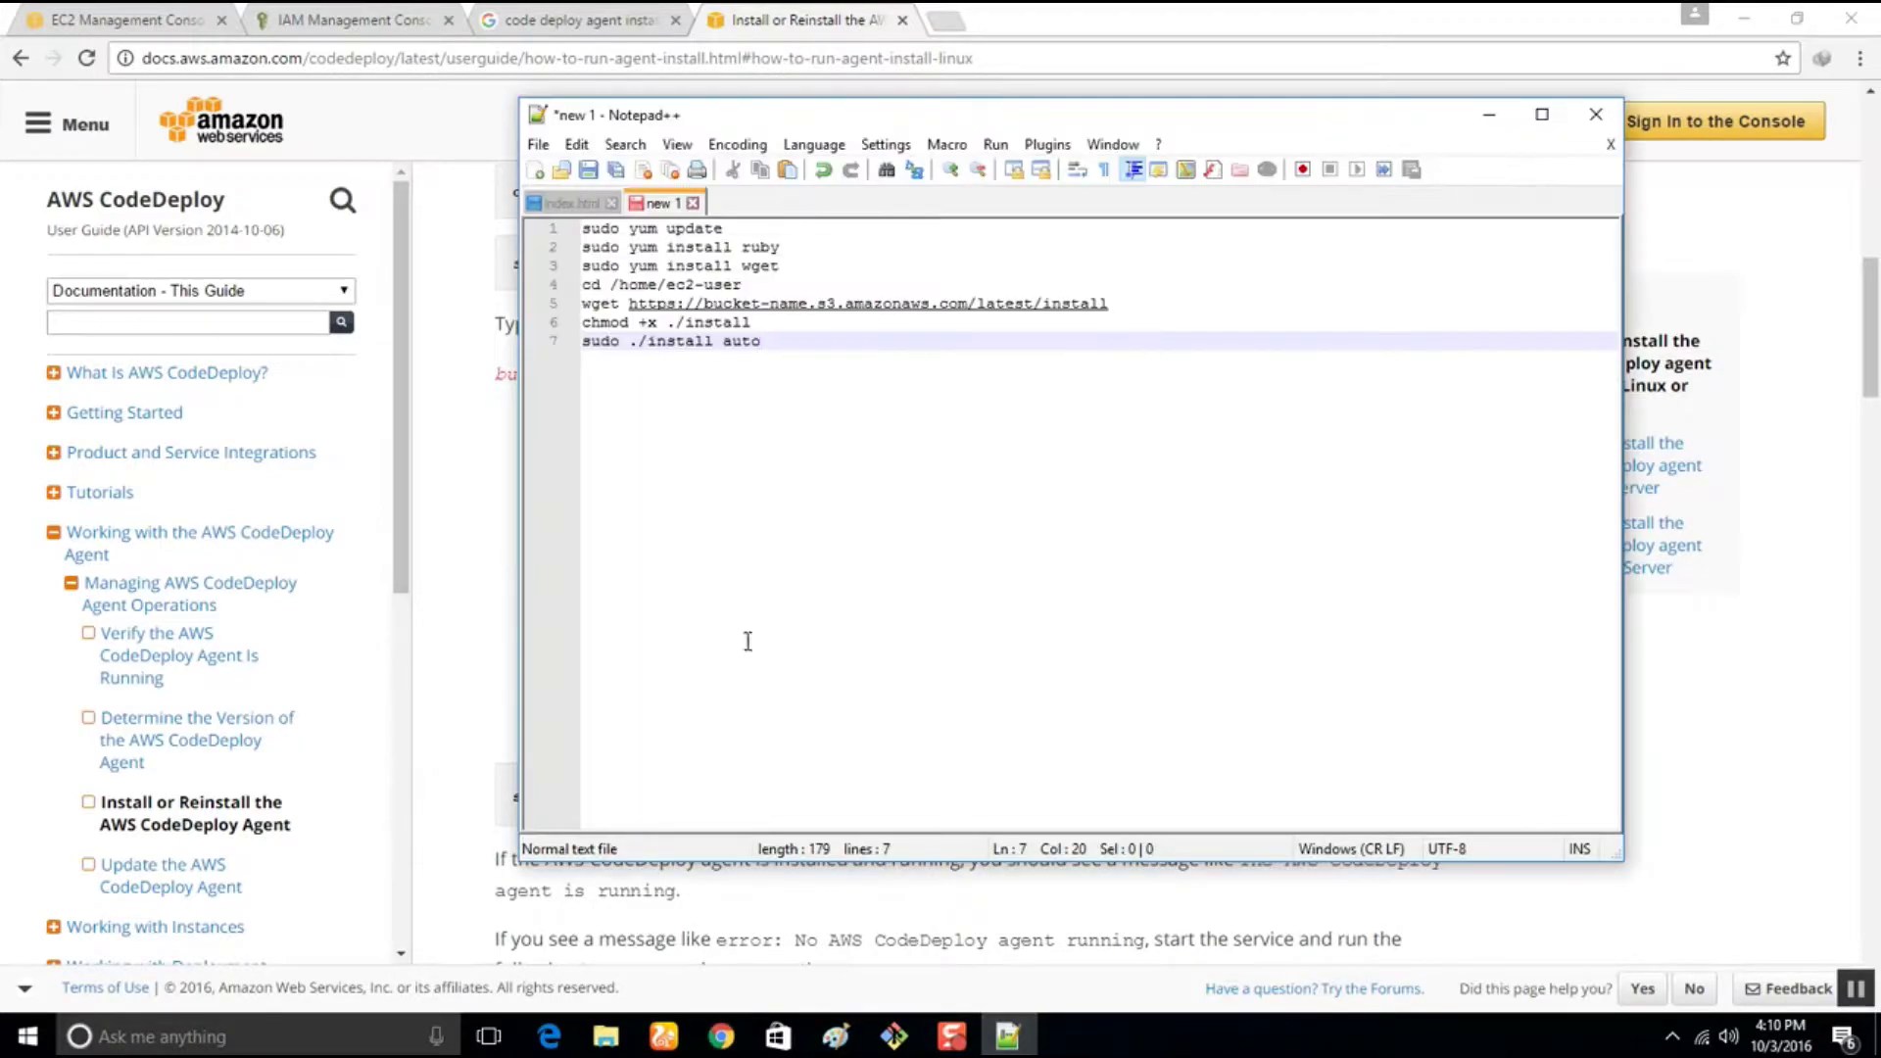
drag(809, 306, 705, 306)
key(ctrl+v)
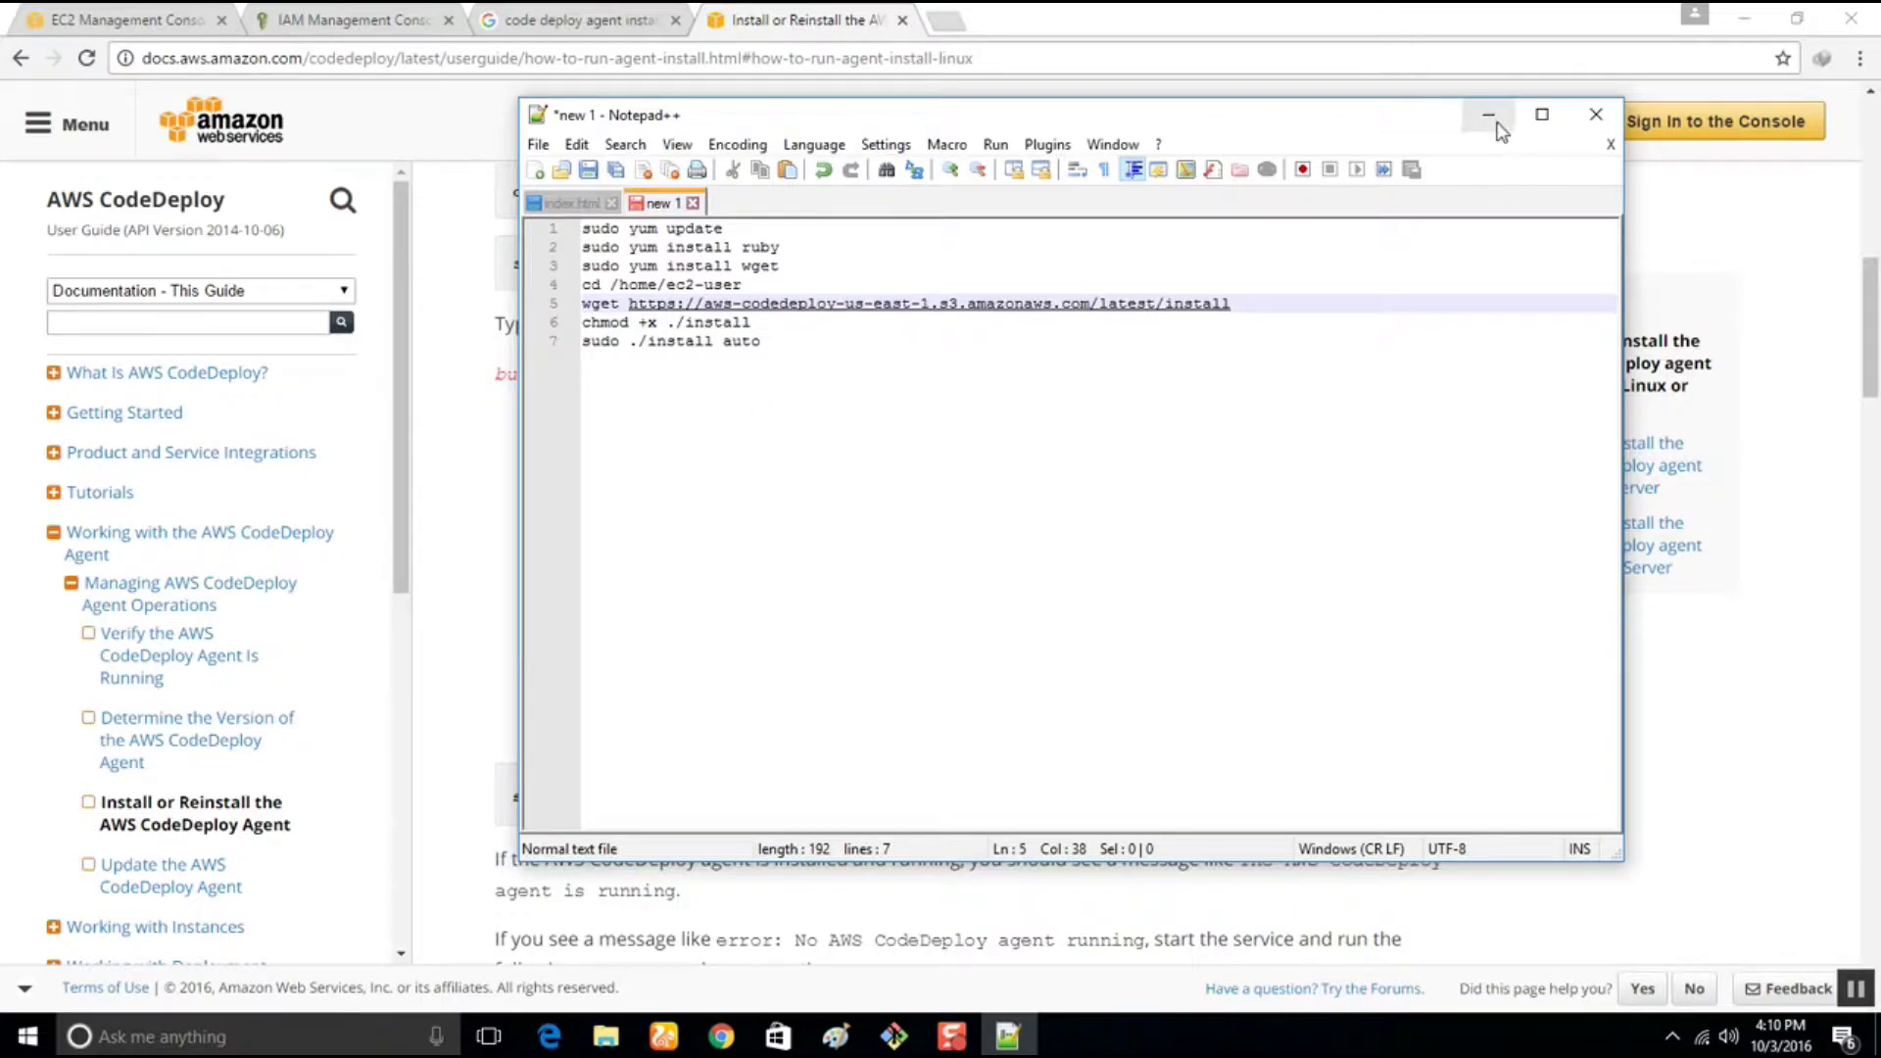
click(784, 341)
drag(784, 341, 490, 210)
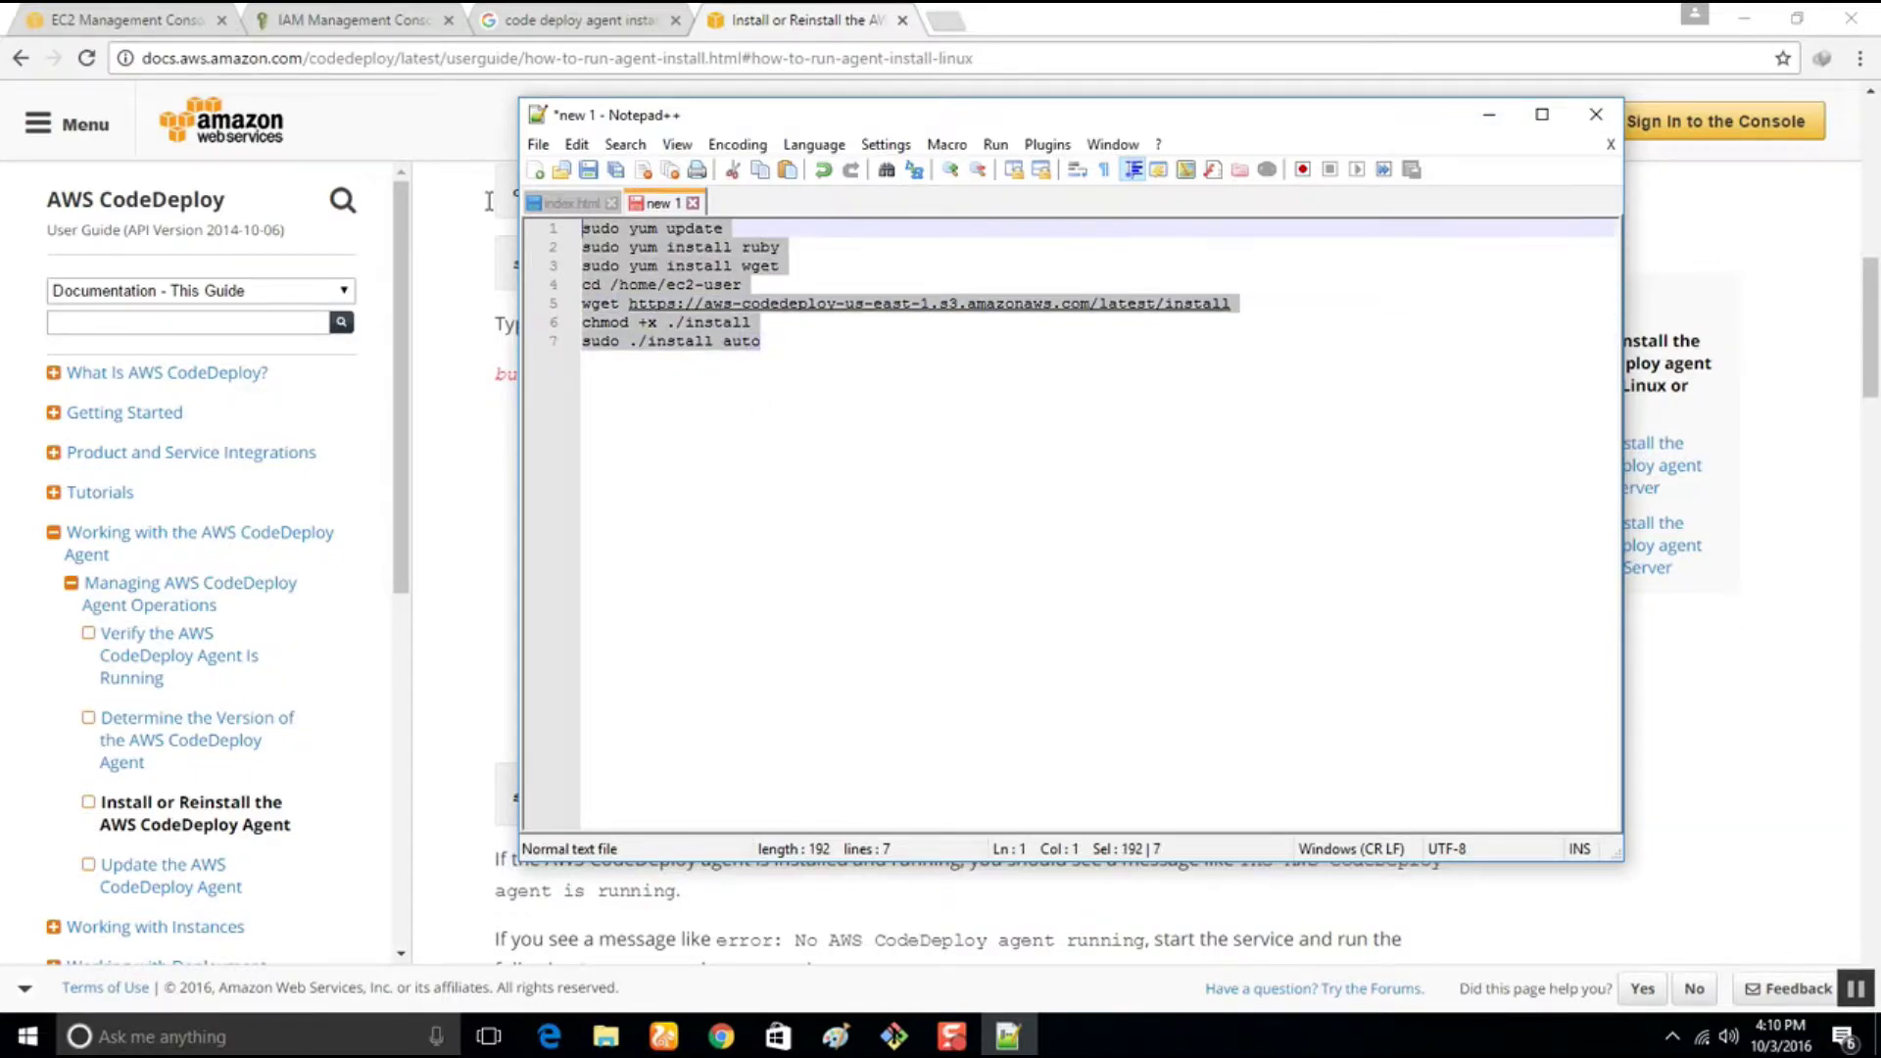
click(857, 439)
Add 'sudo service codedeploy-agent start' as line 8 and select all eight commands
click(784, 20)
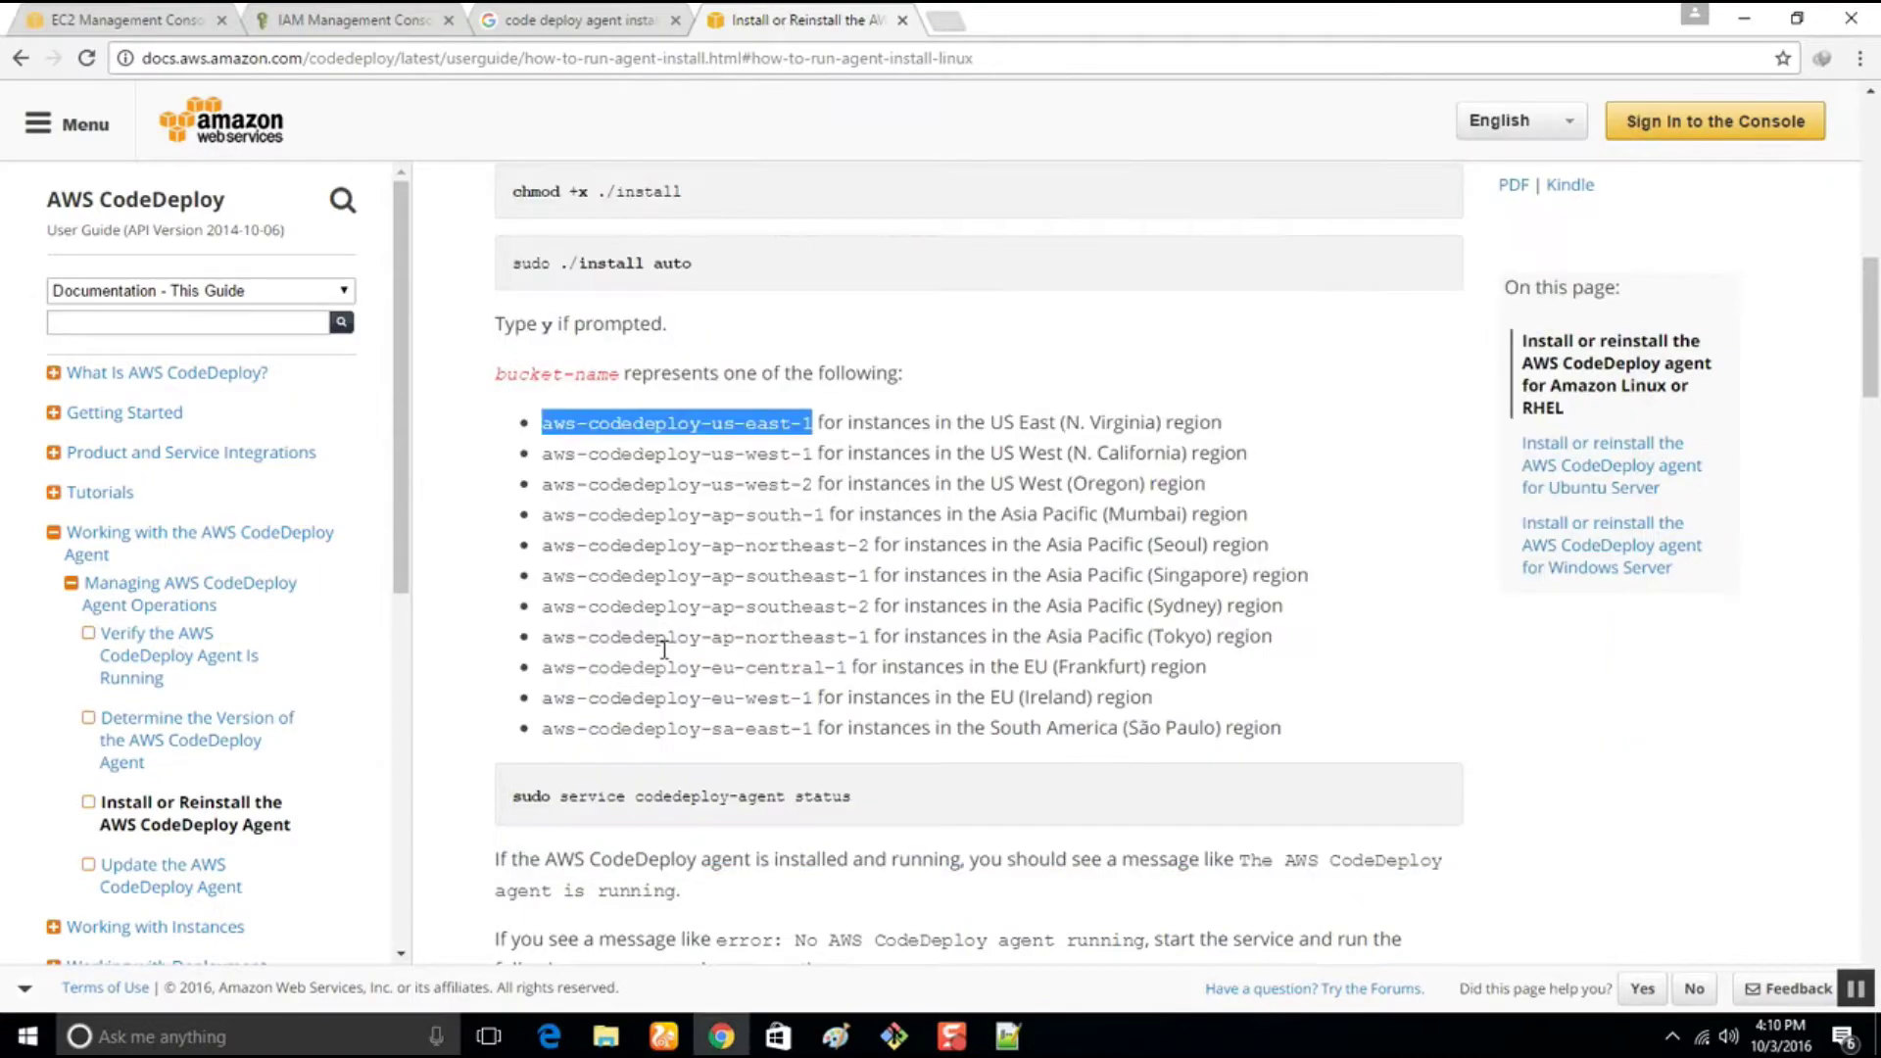
scroll(663, 649, down, 6)
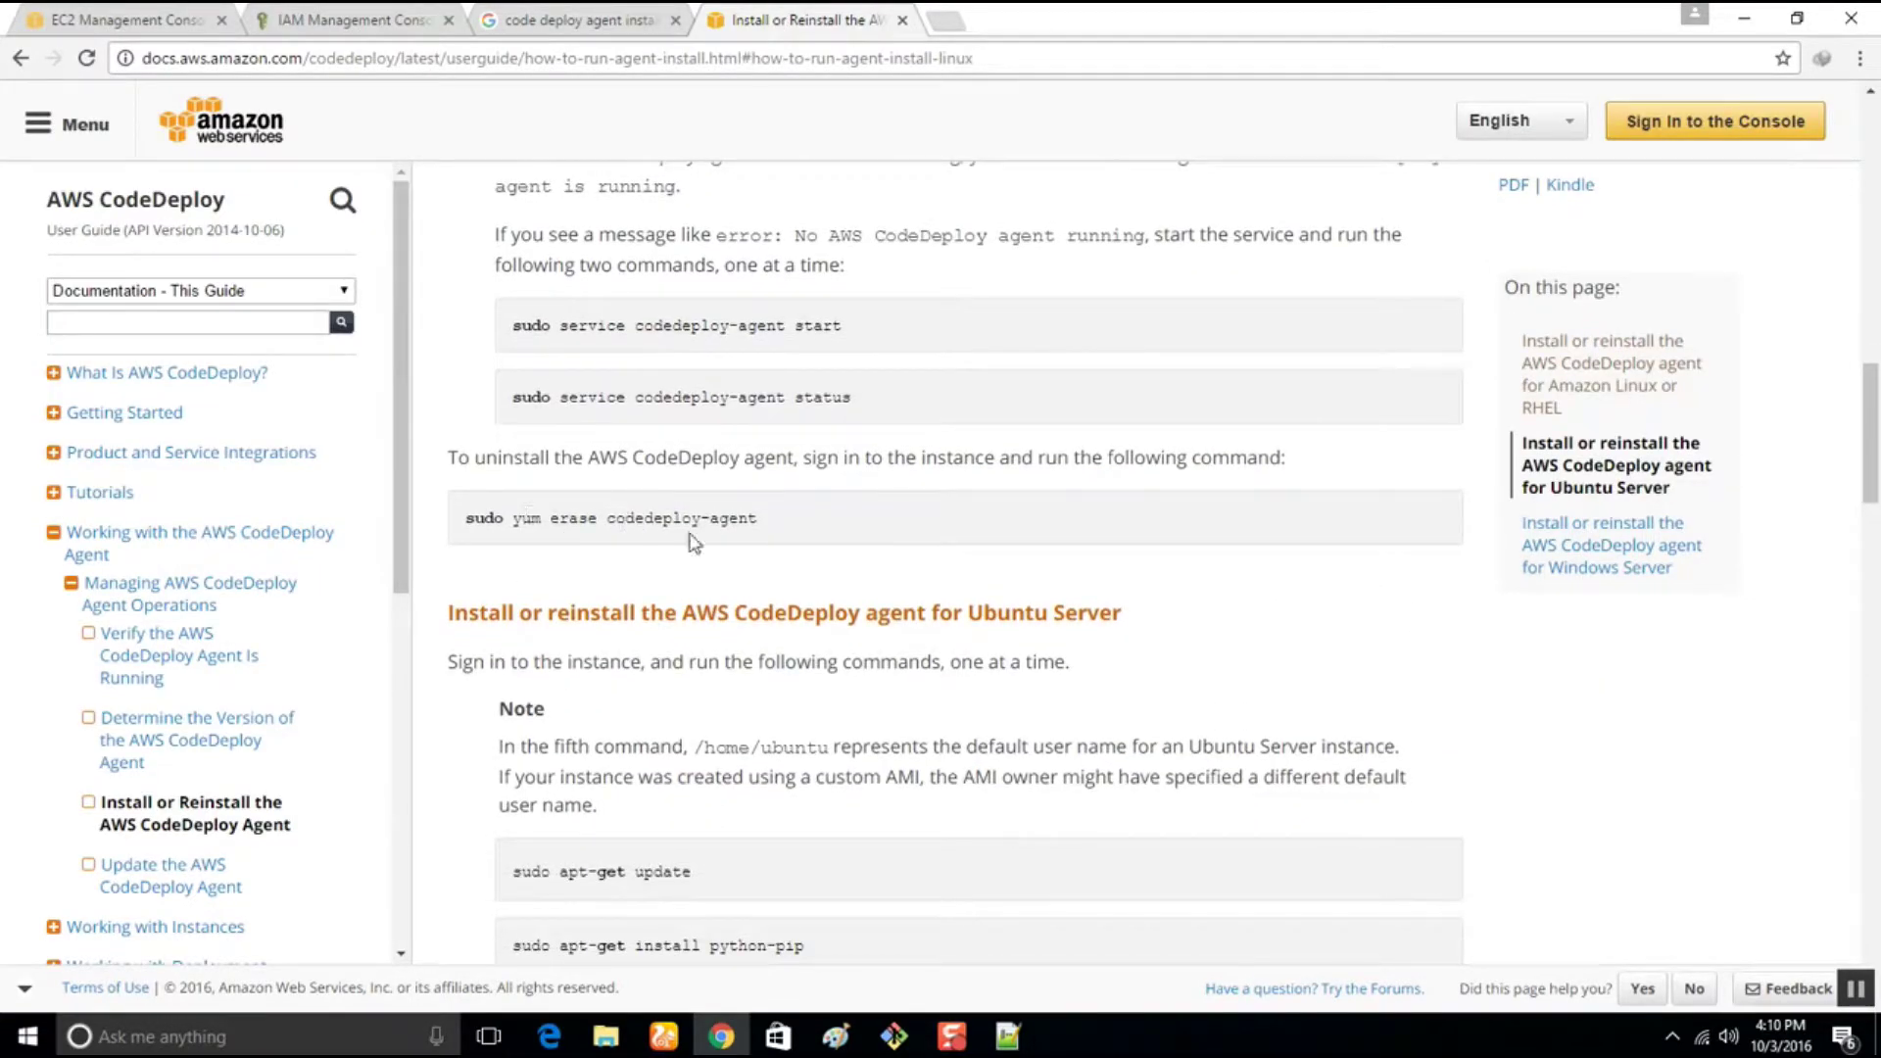
scroll(686, 475, up, 1)
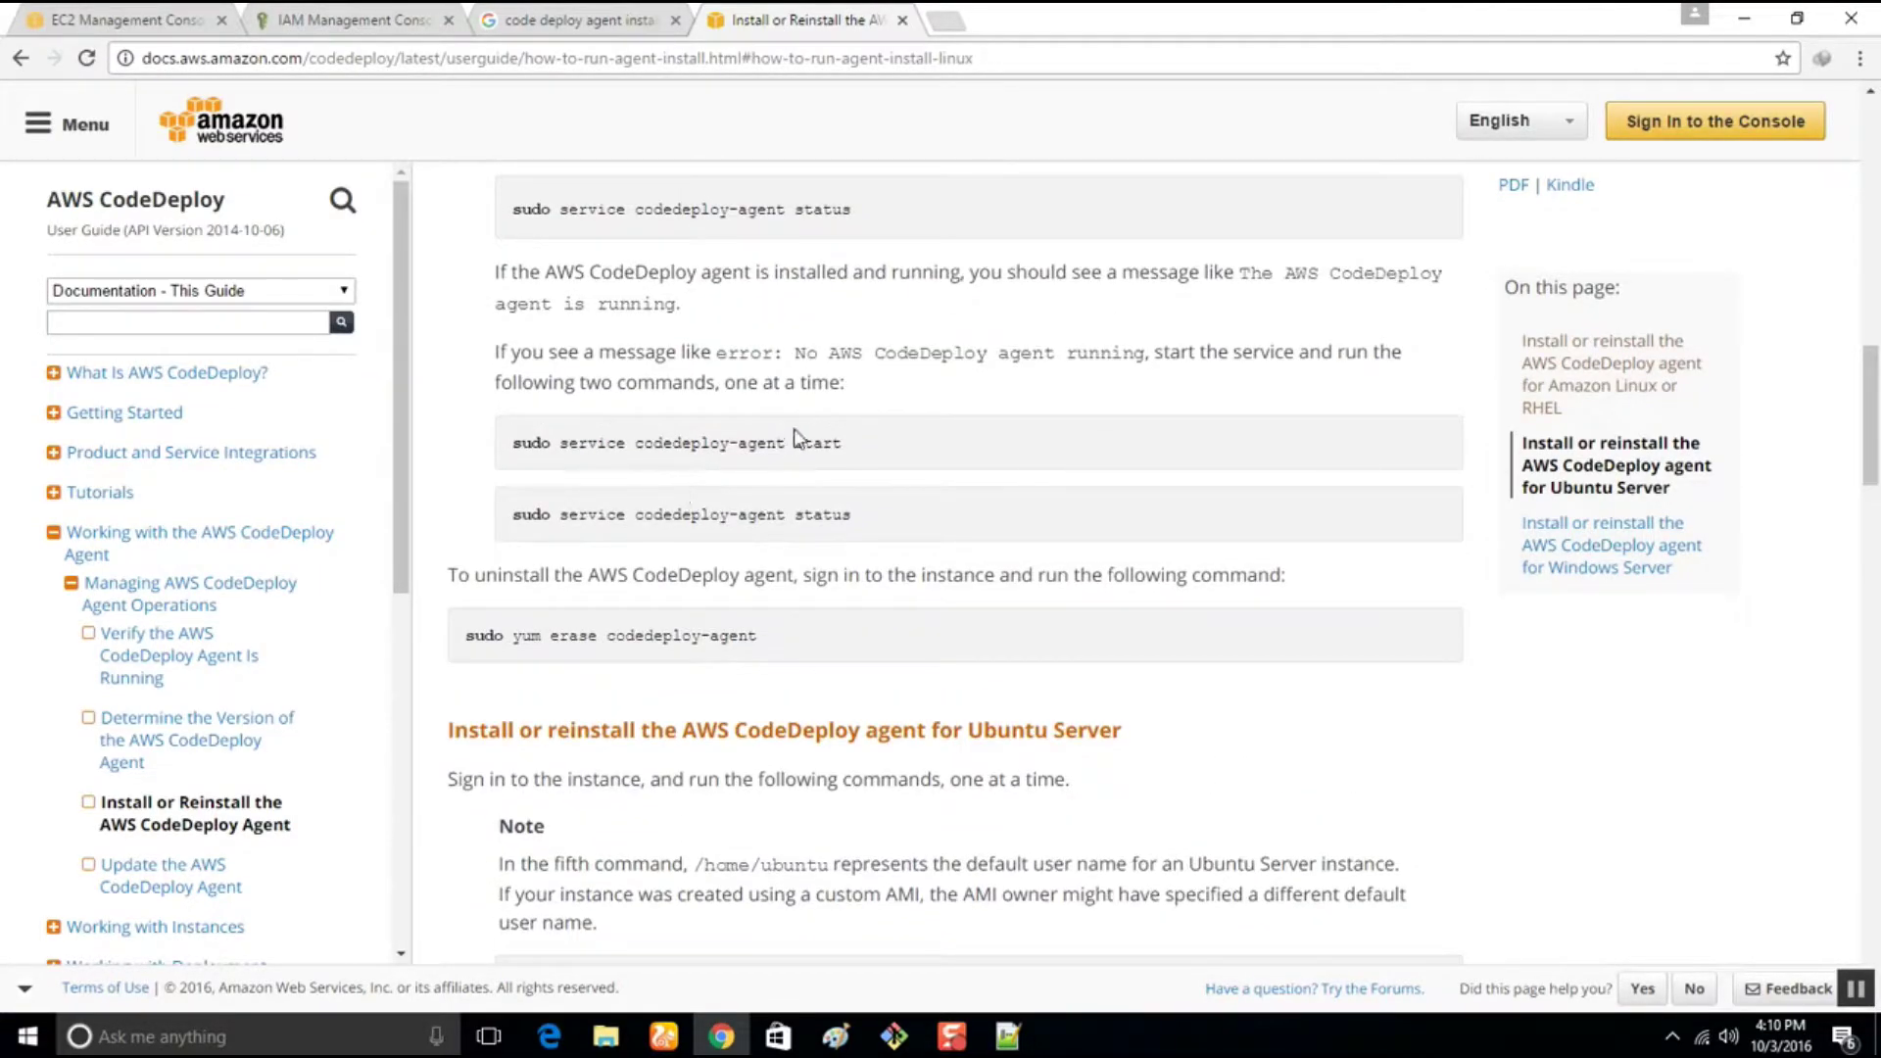
drag(894, 449, 468, 446)
key(ctrl+c)
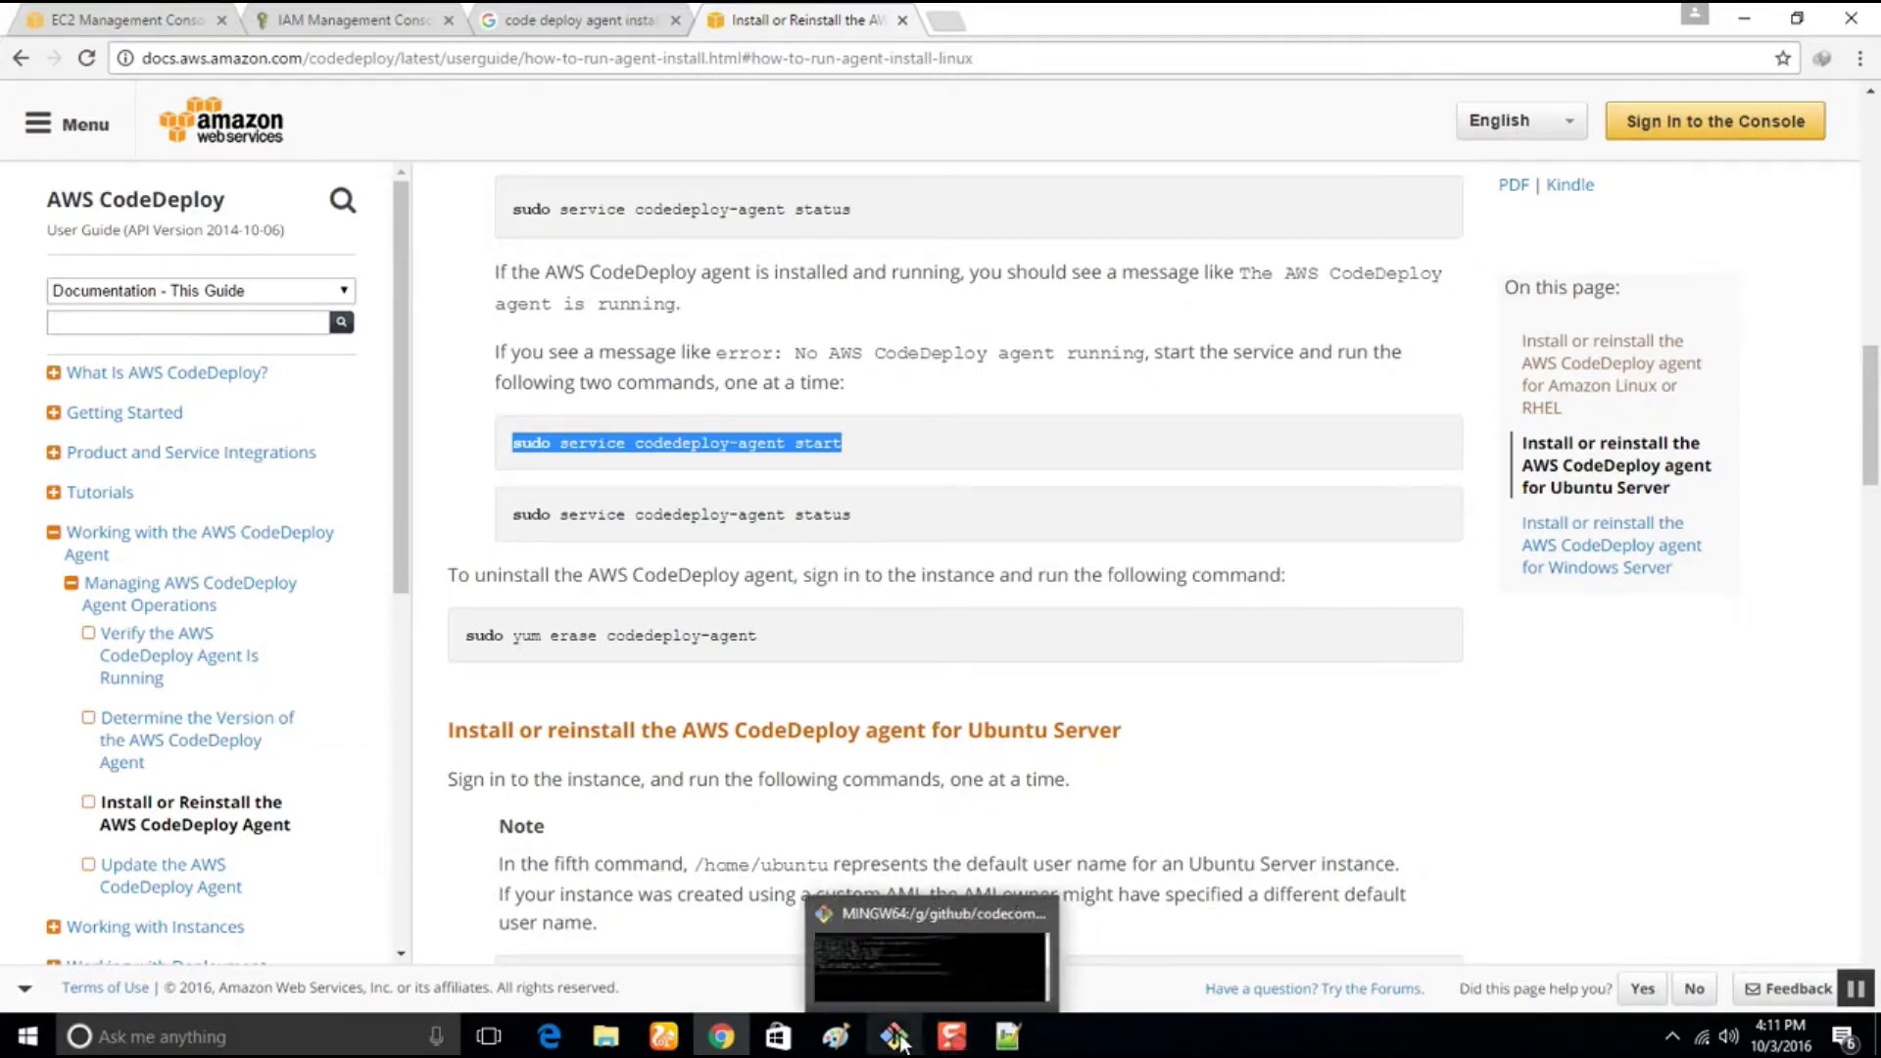
click(854, 1045)
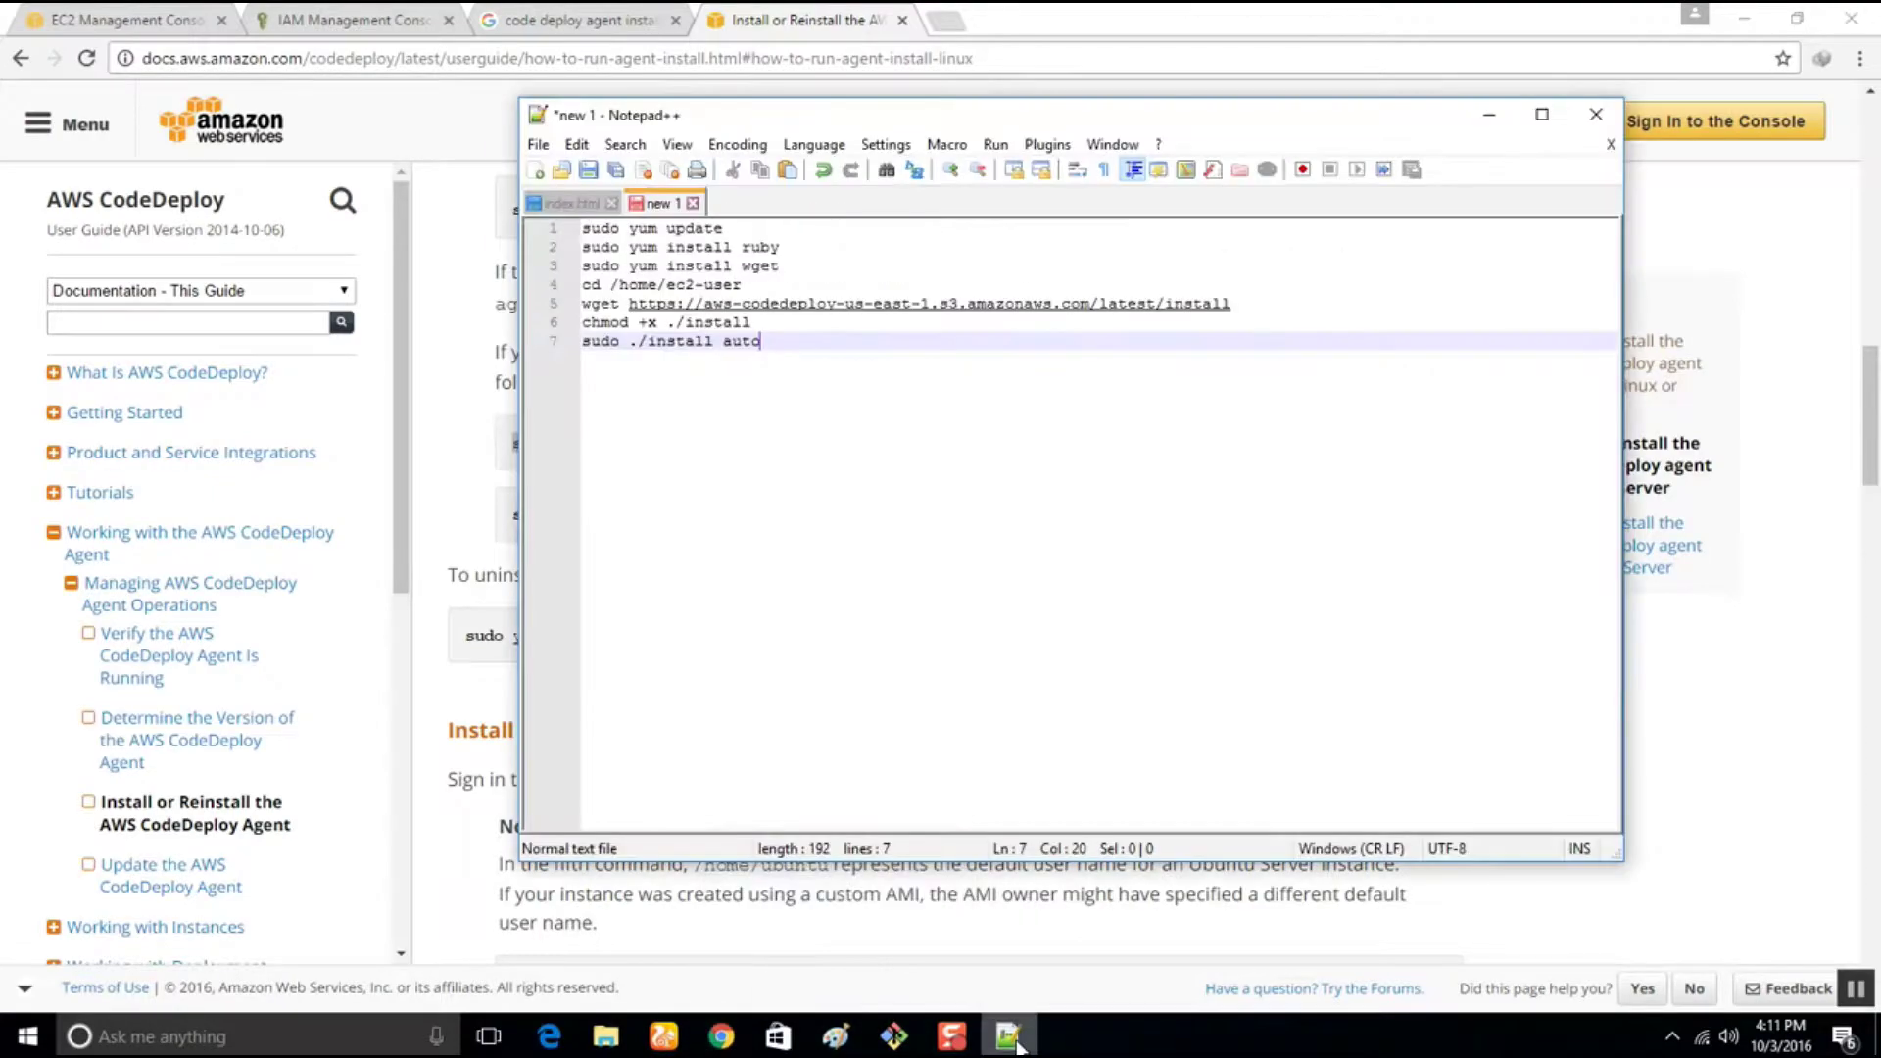
key(Return)
key(ctrl+v)
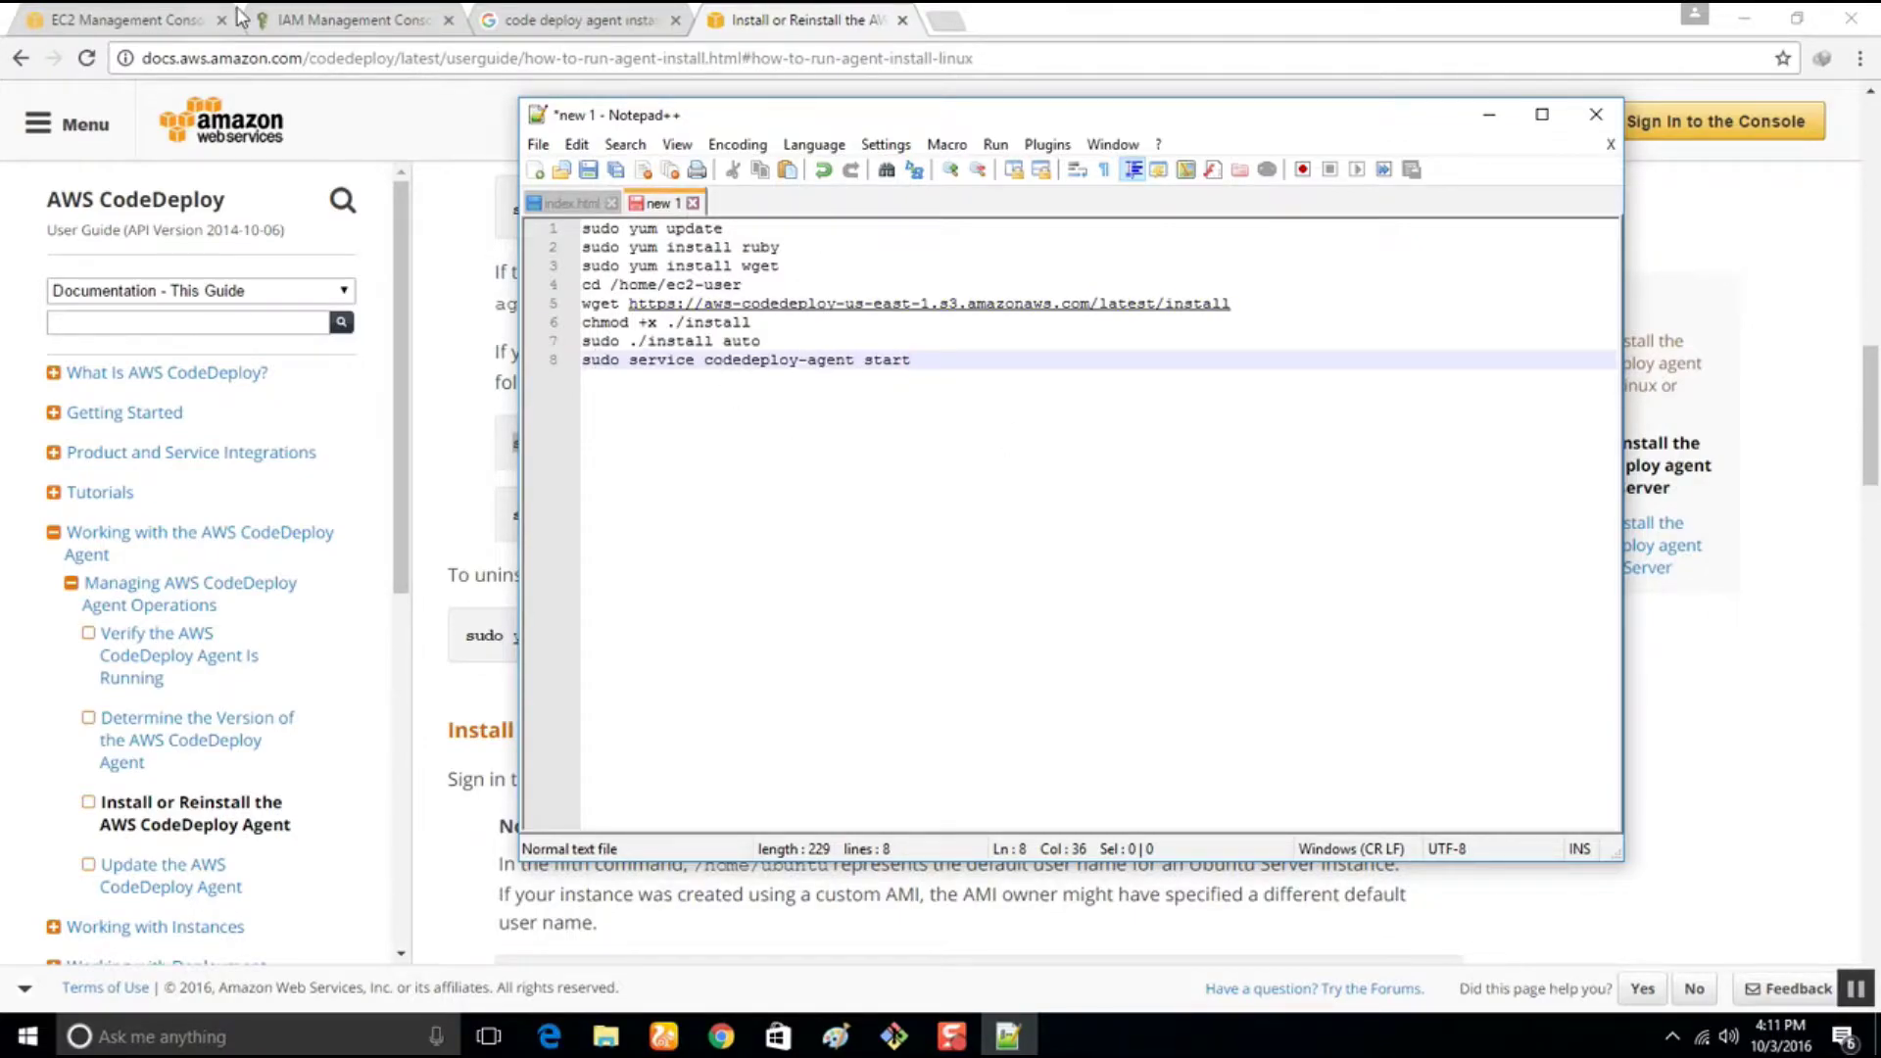
drag(930, 362, 582, 227)
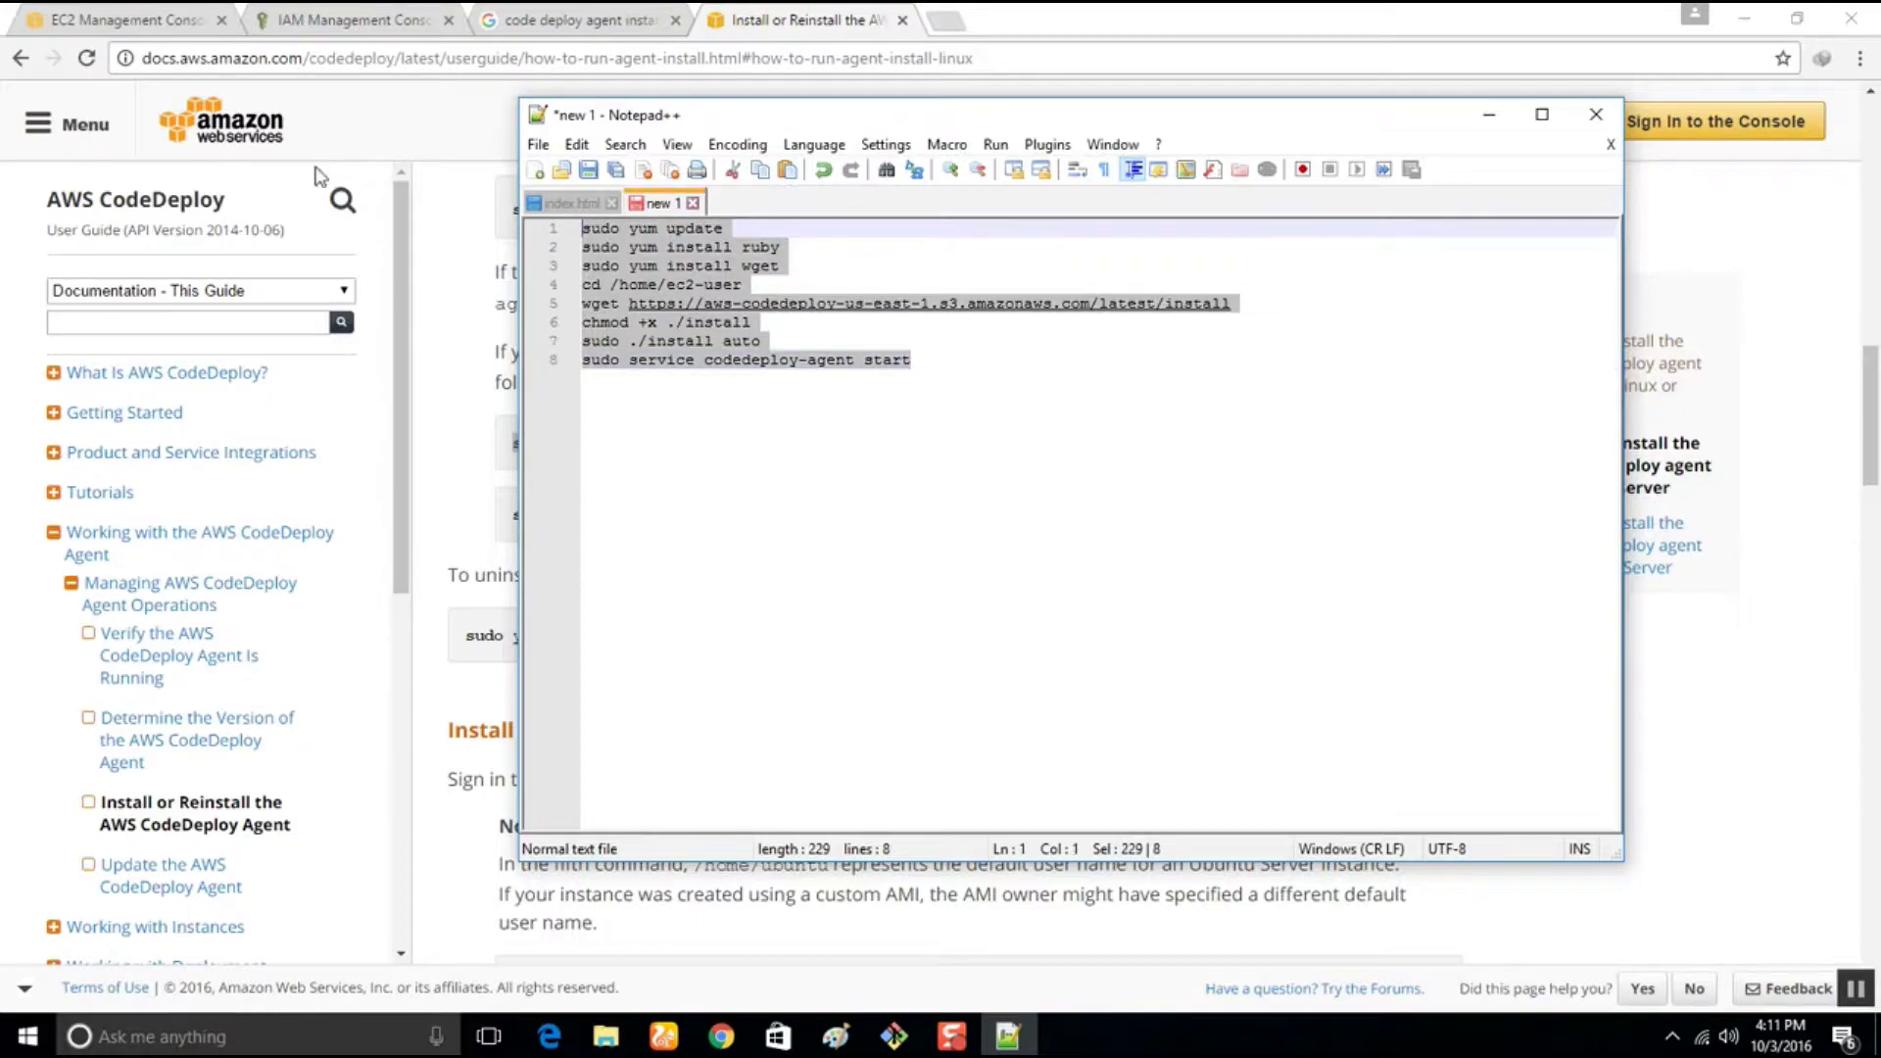
Paste the eight-line CodeDeploy agent install script into the EC2 instance's User data field
click(167, 17)
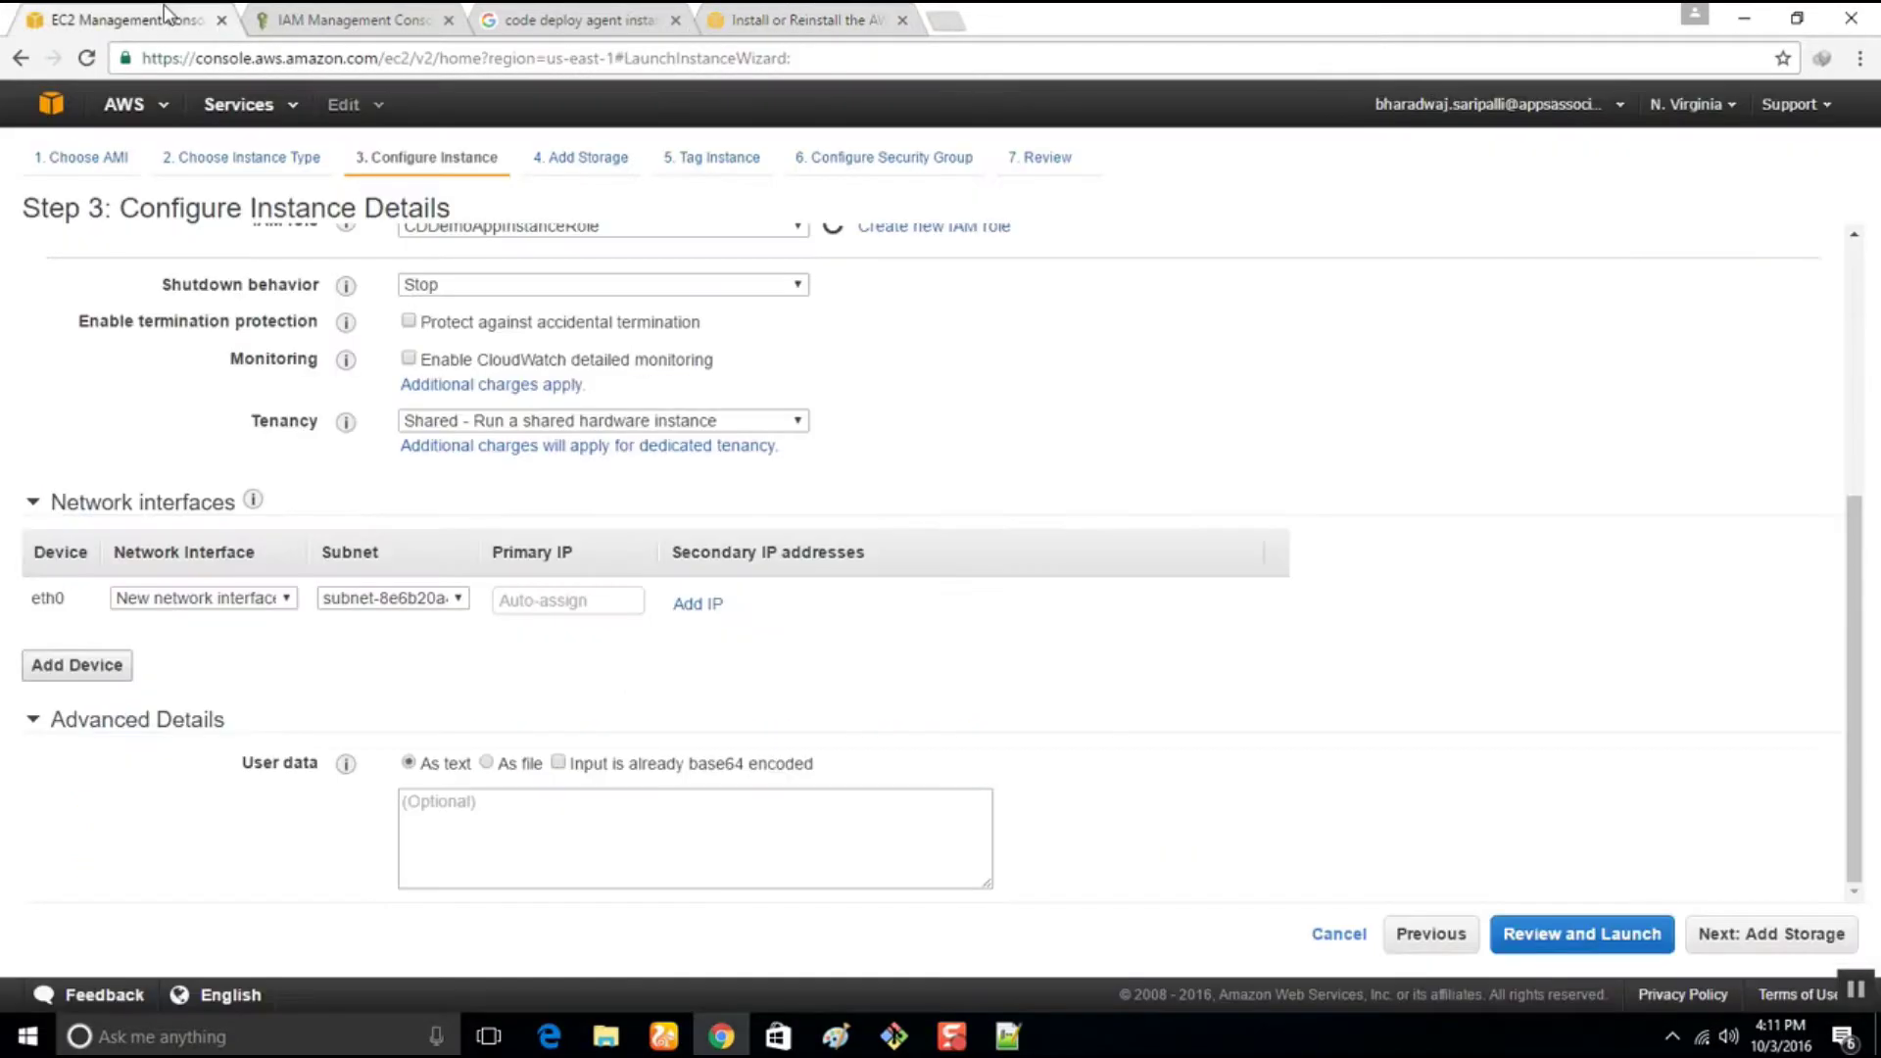
click(506, 828)
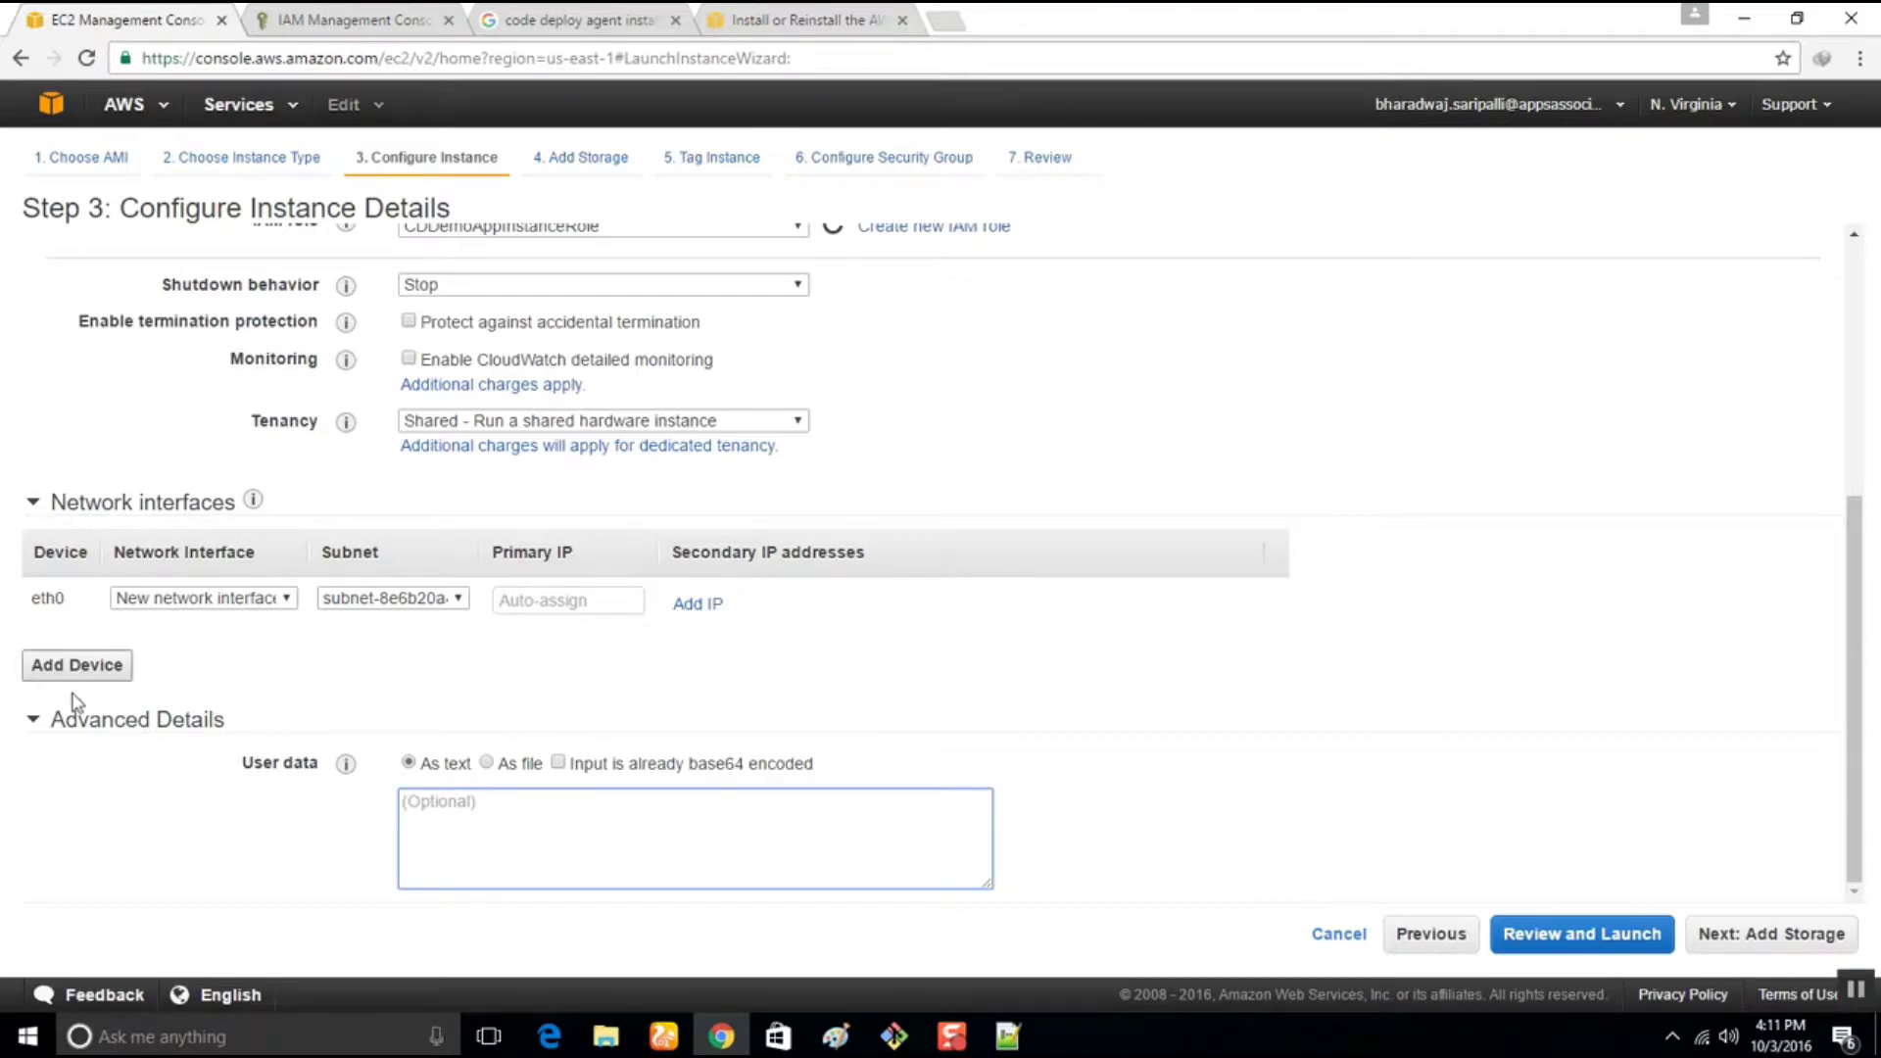
key(ctrl+v)
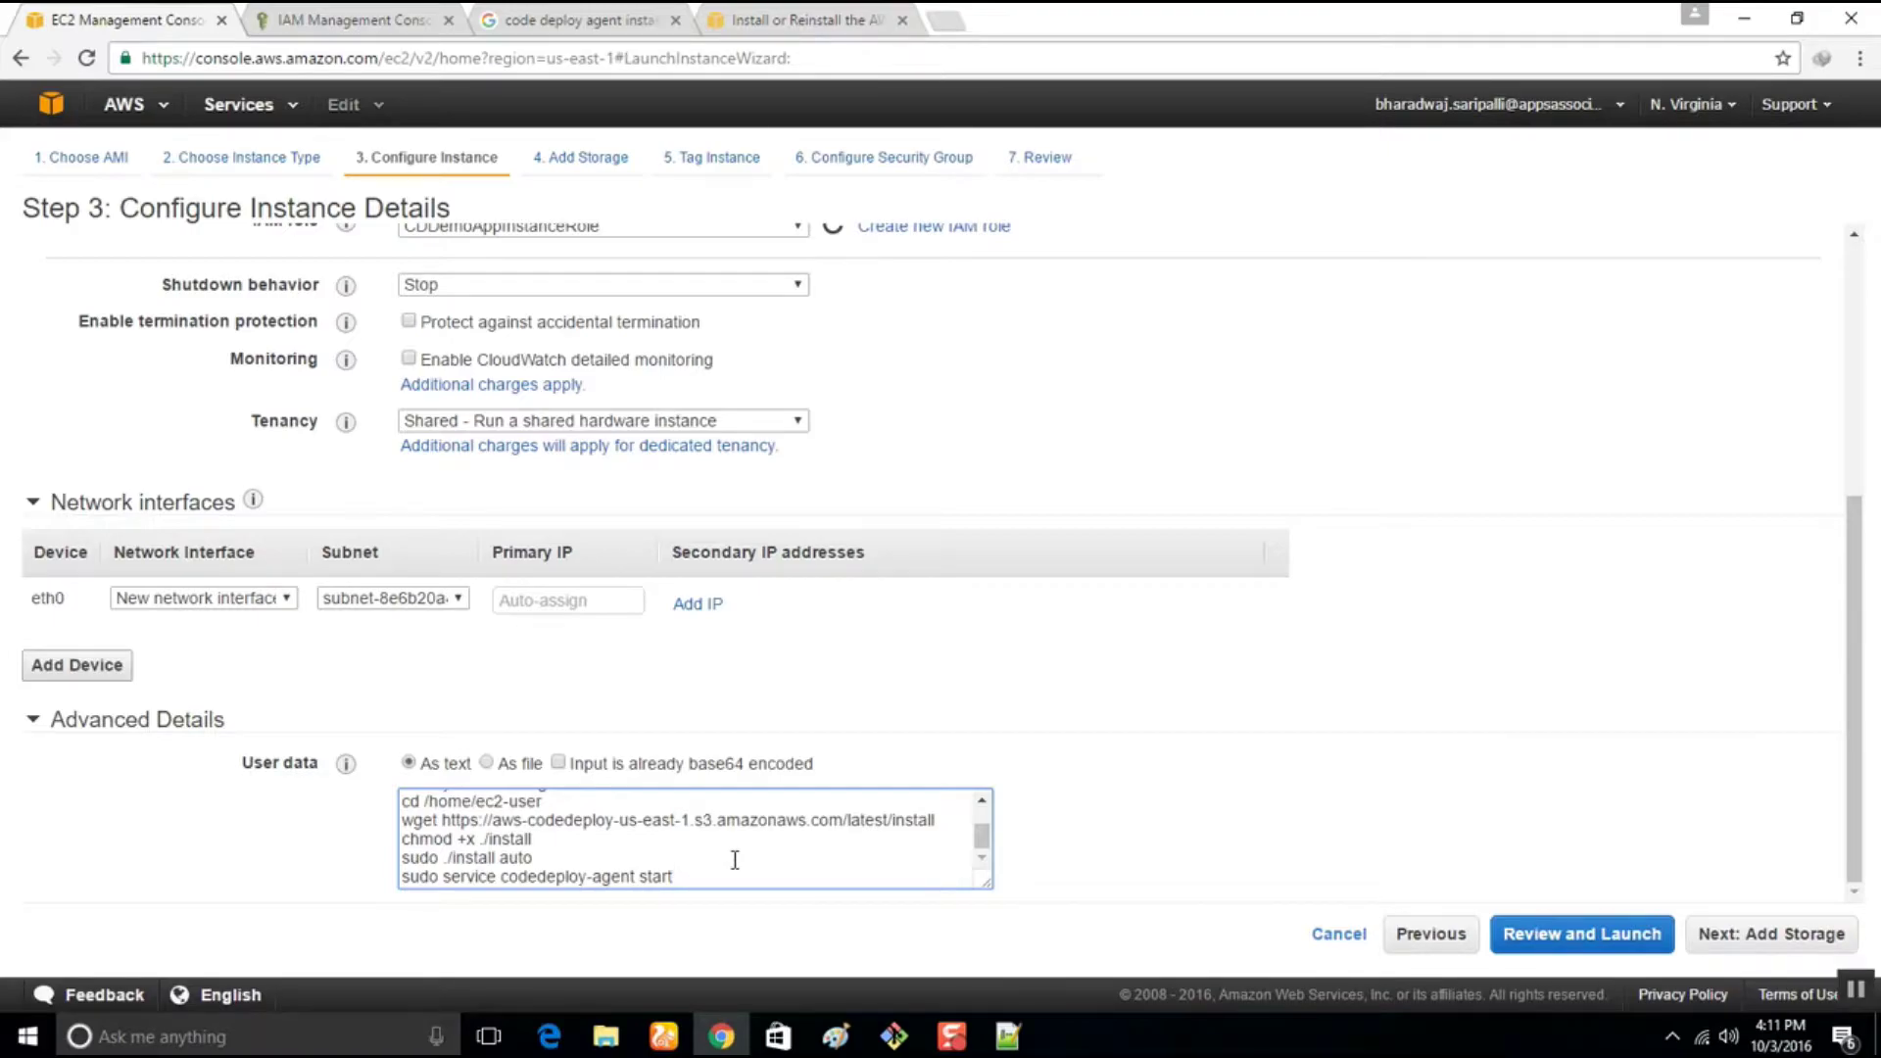
scroll(554, 848, up, 2)
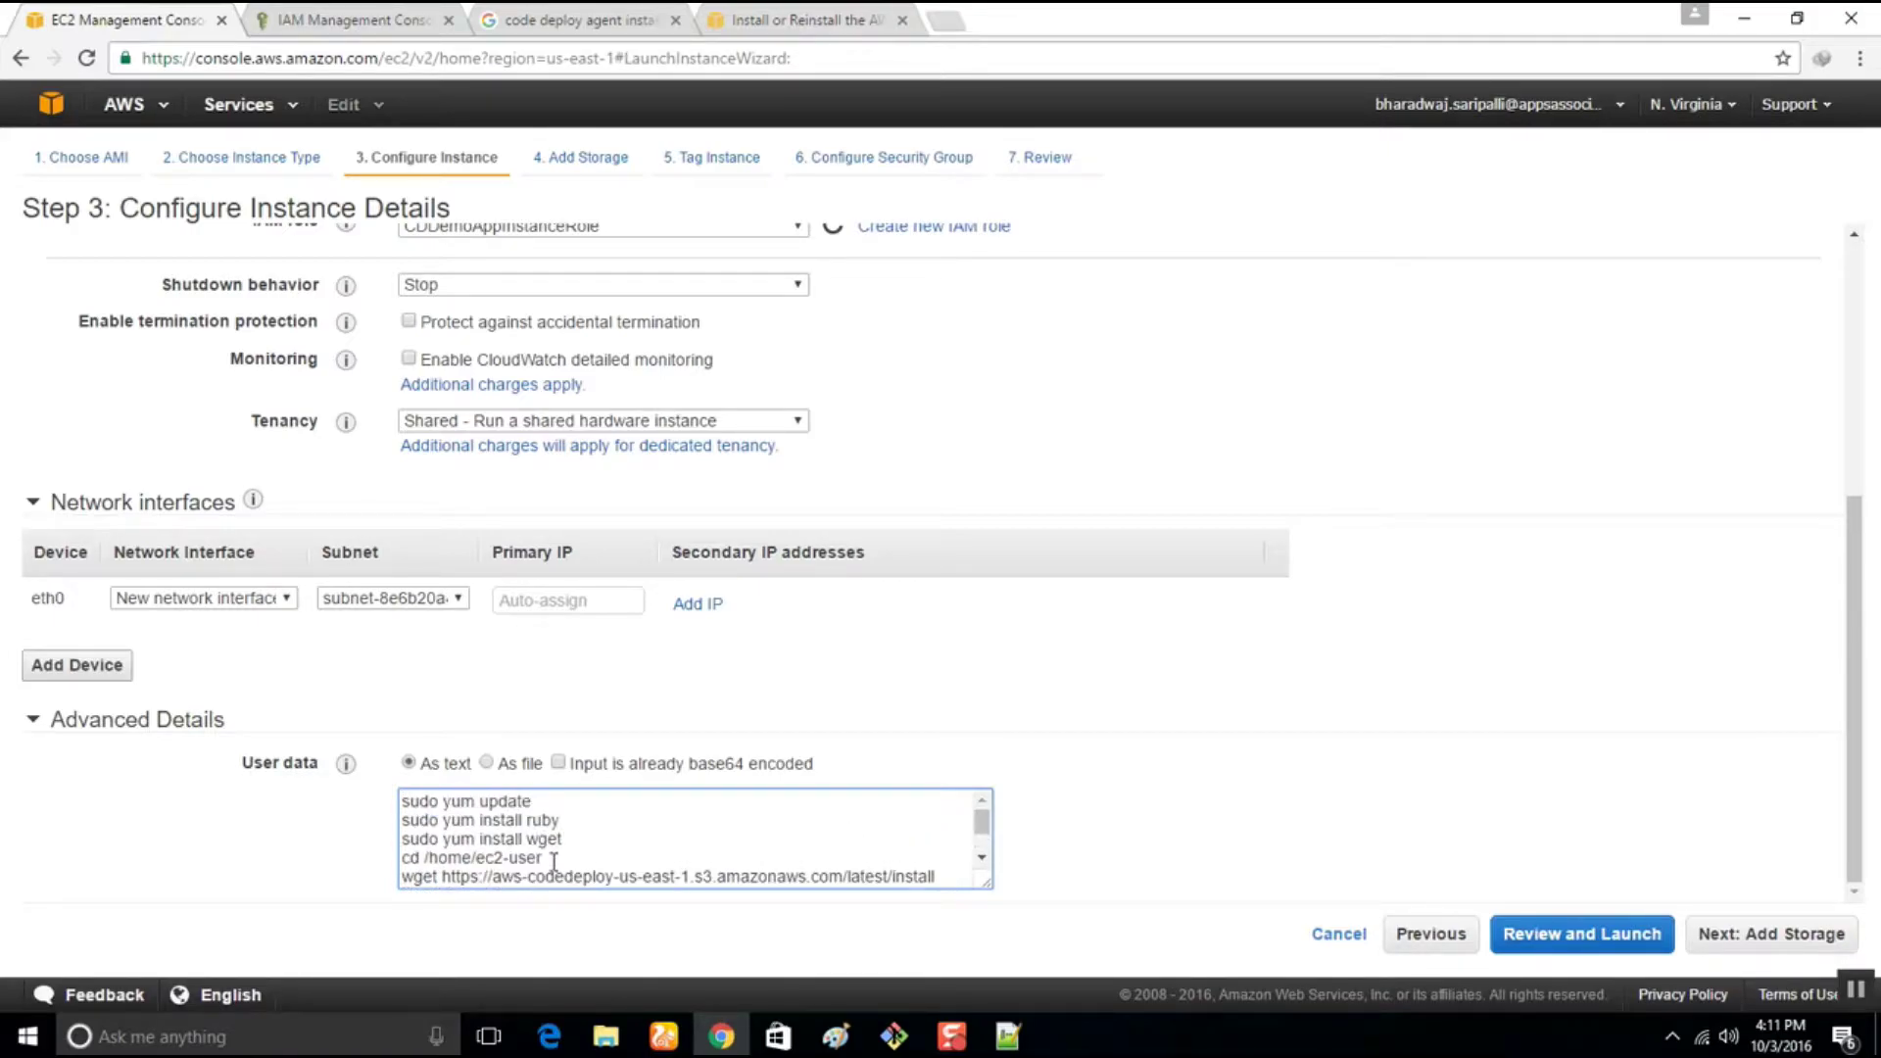
scroll(549, 857, down, 3)
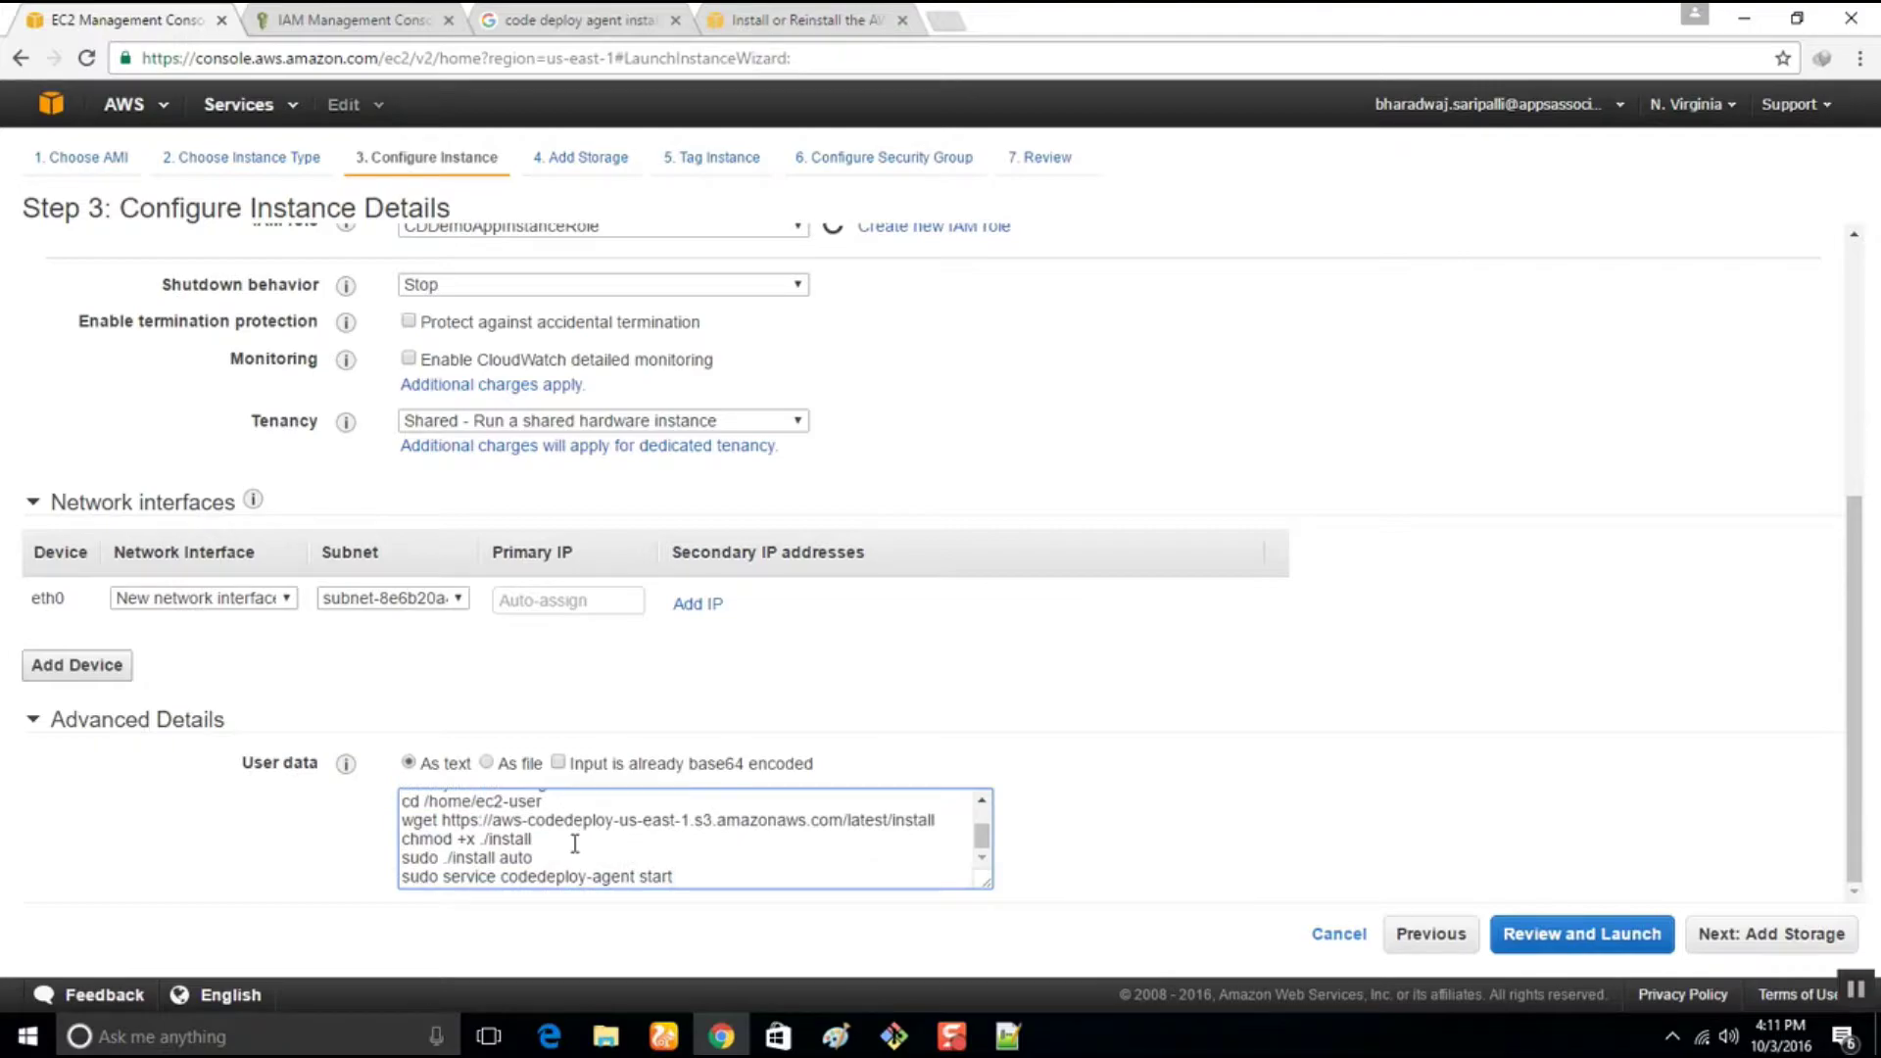
scroll(711, 695, up, 5)
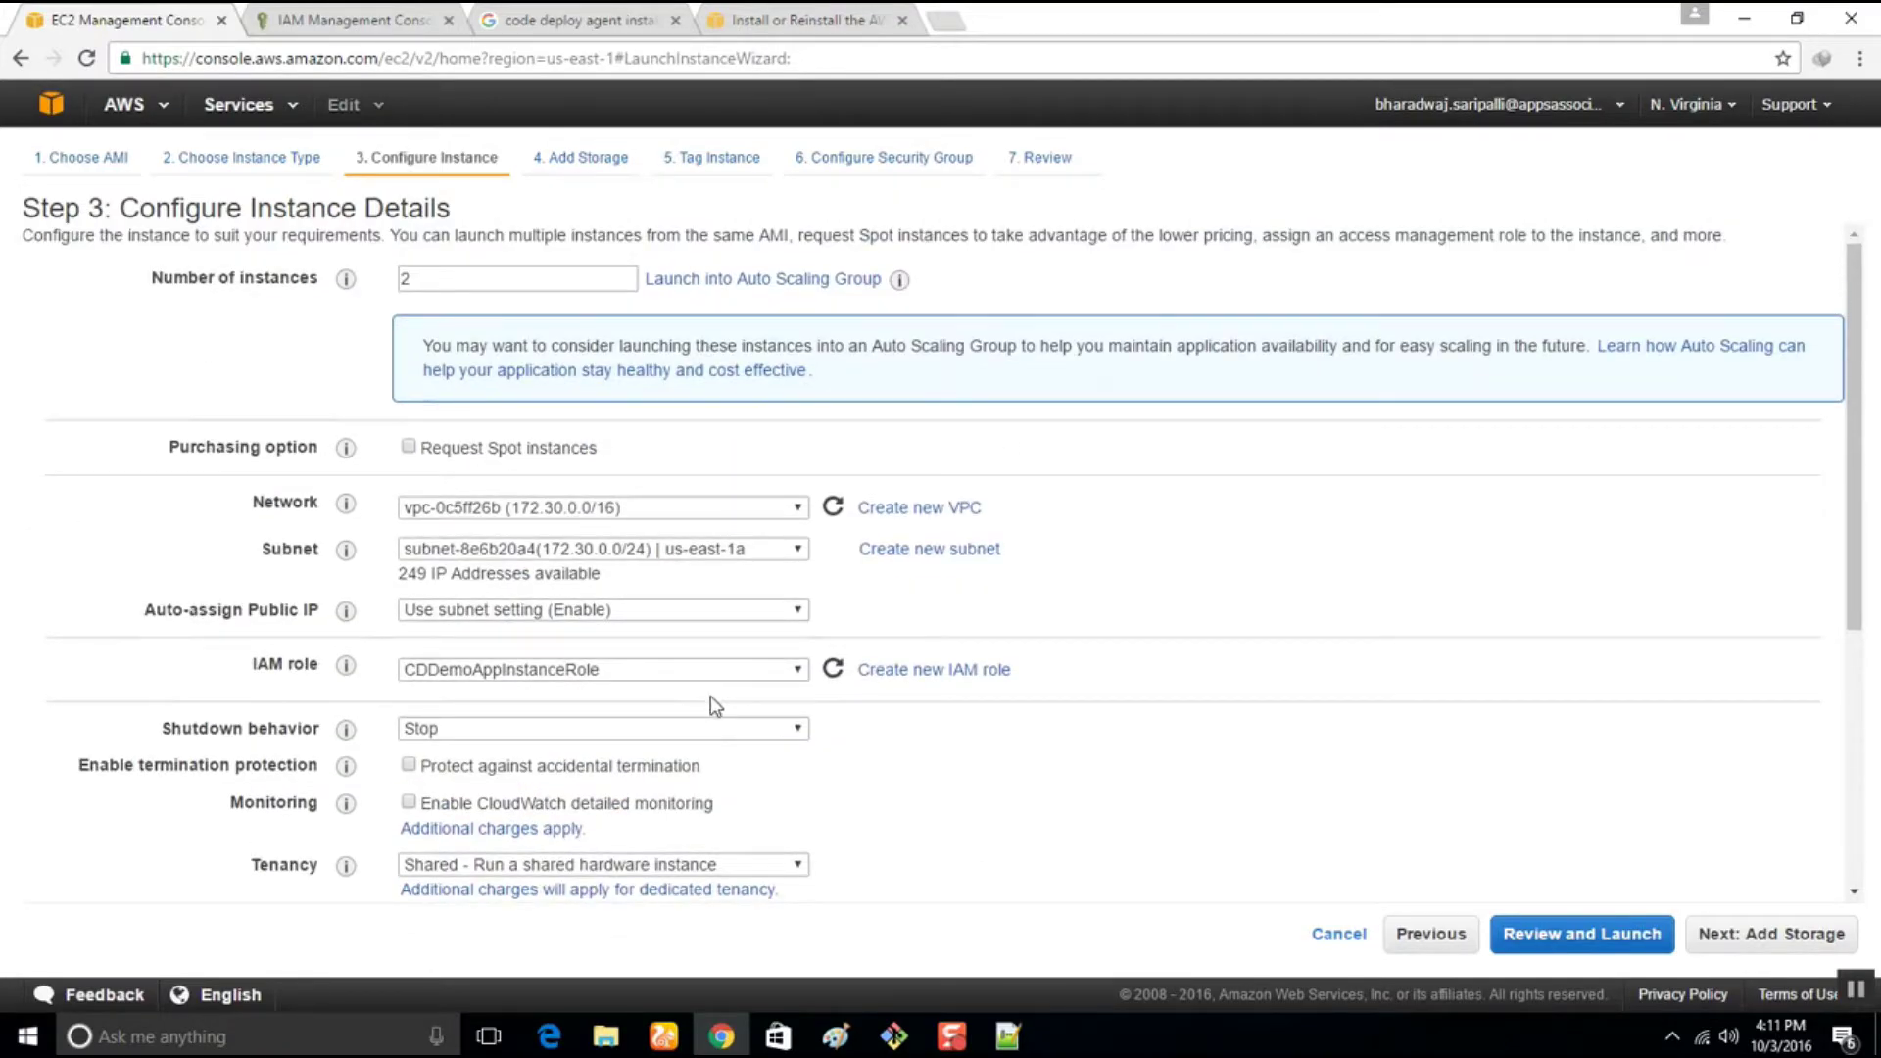
scroll(1314, 686, down, 5)
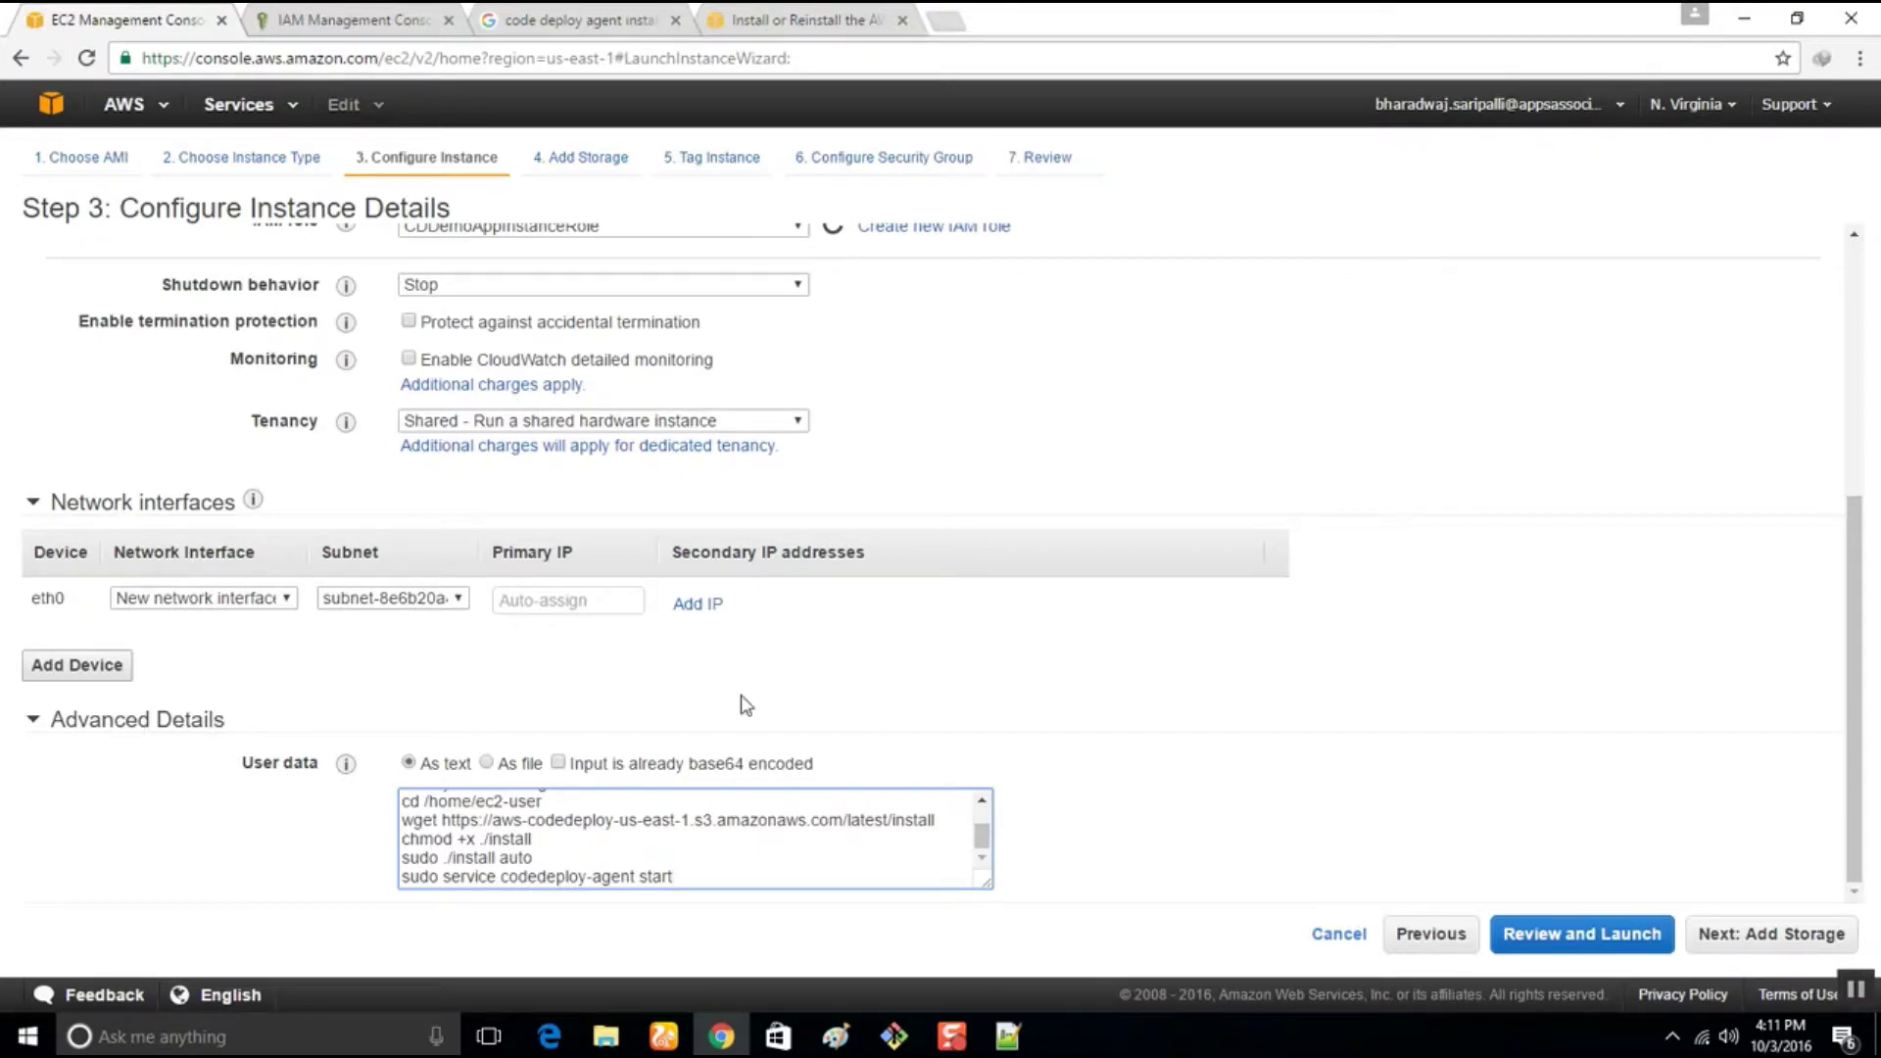
click(606, 1035)
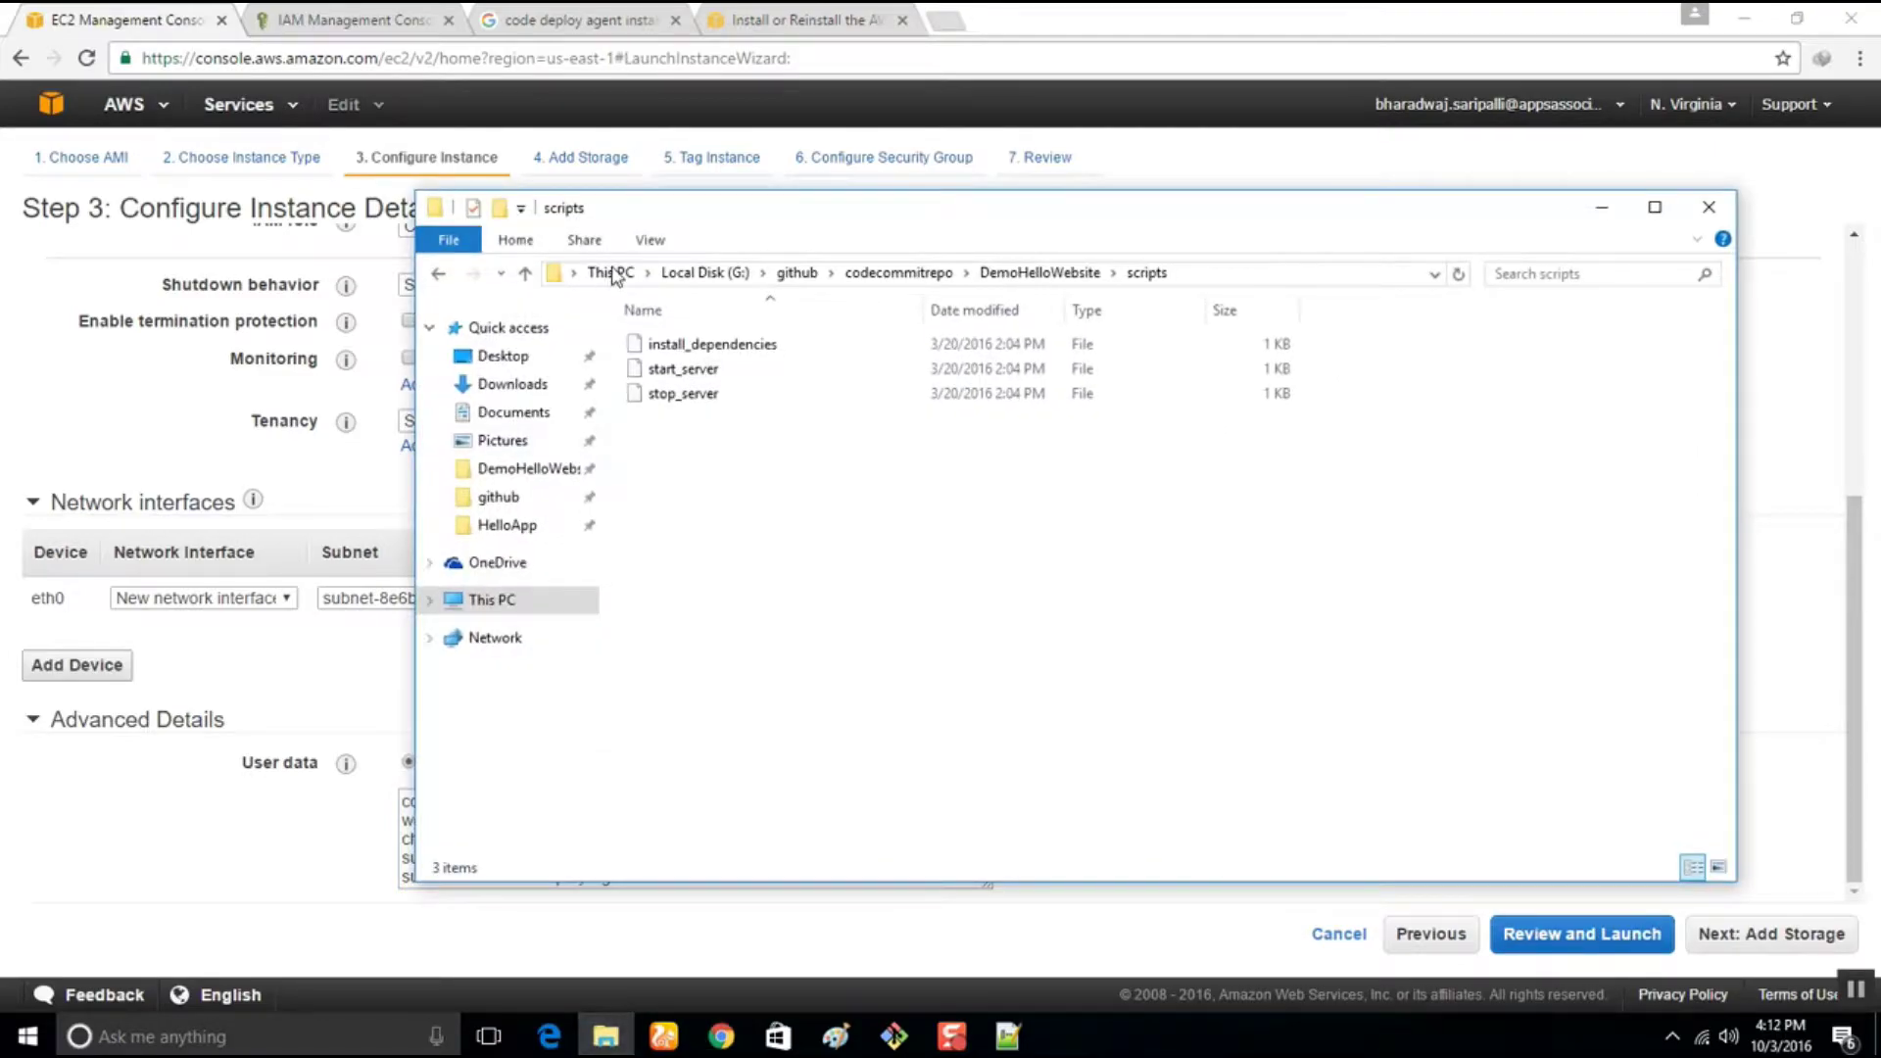
Open DemoHelloWebsite's appspec.yml with Edit with Notepad++
click(1039, 272)
click(872, 769)
click(691, 495)
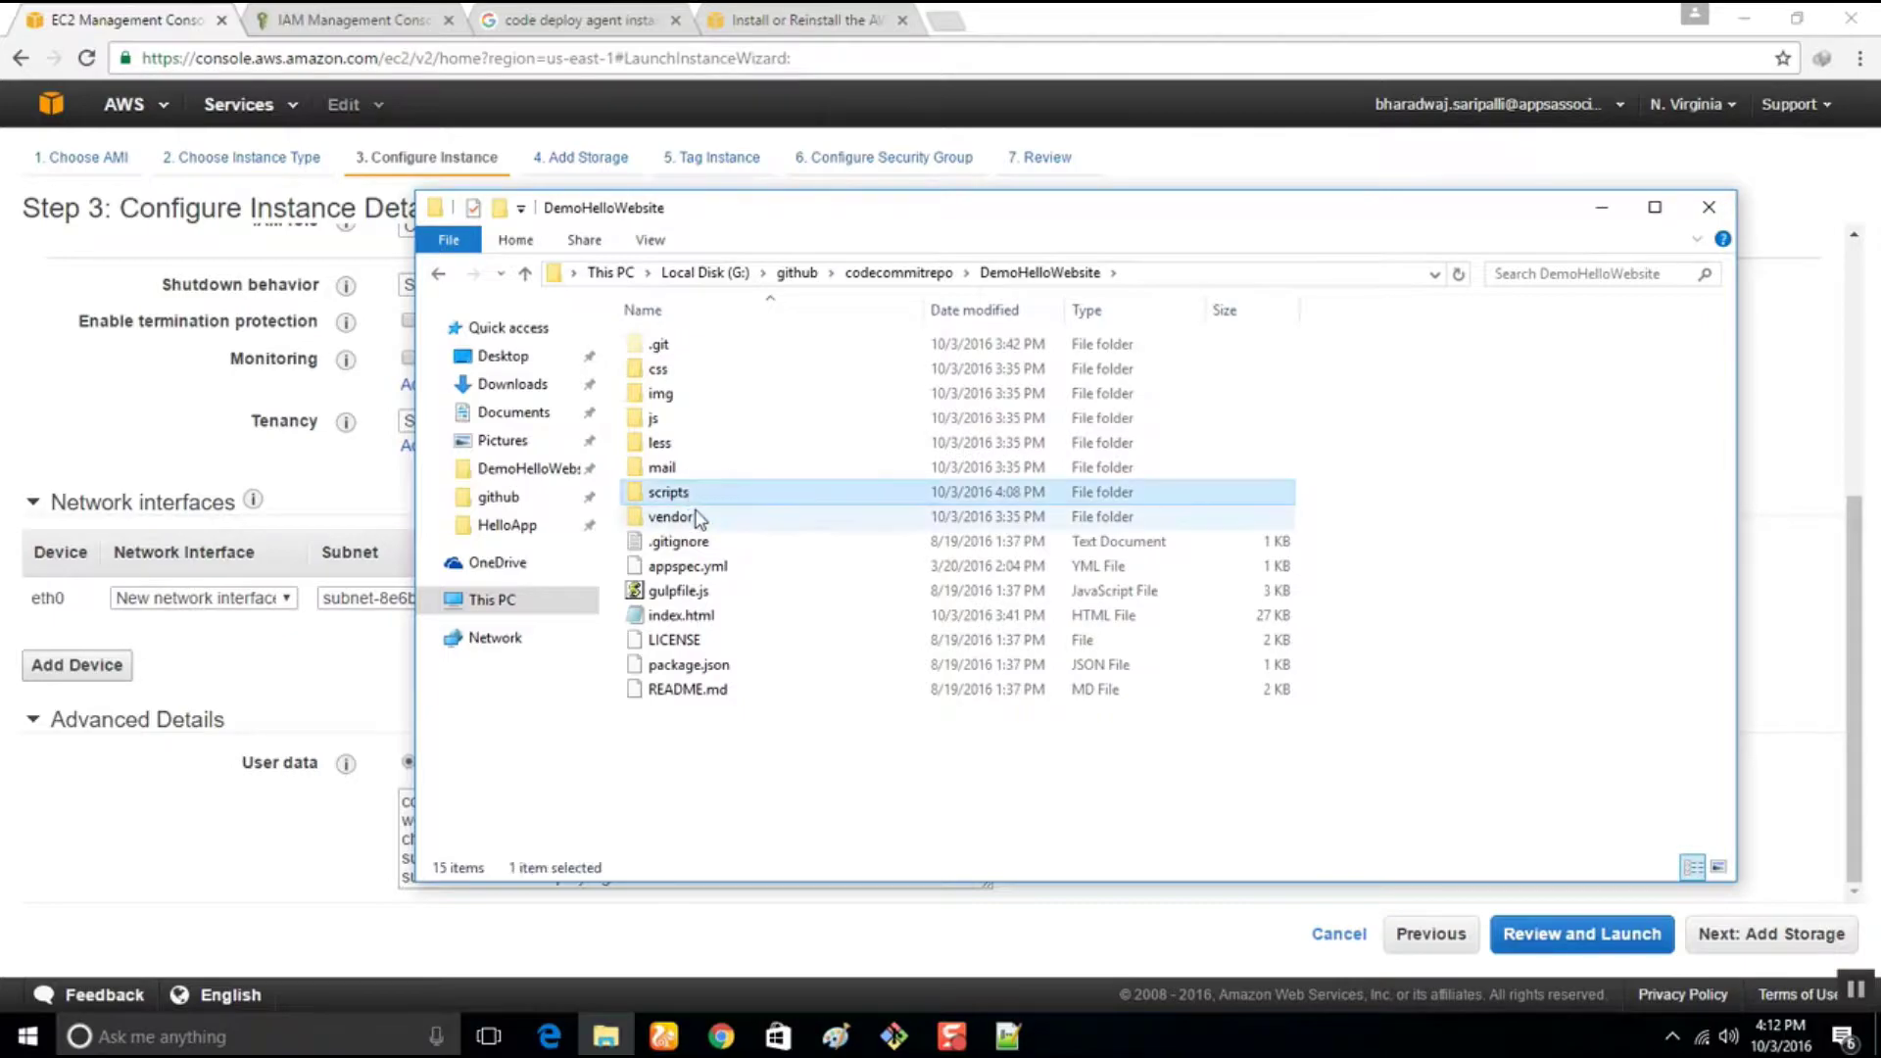
click(723, 580)
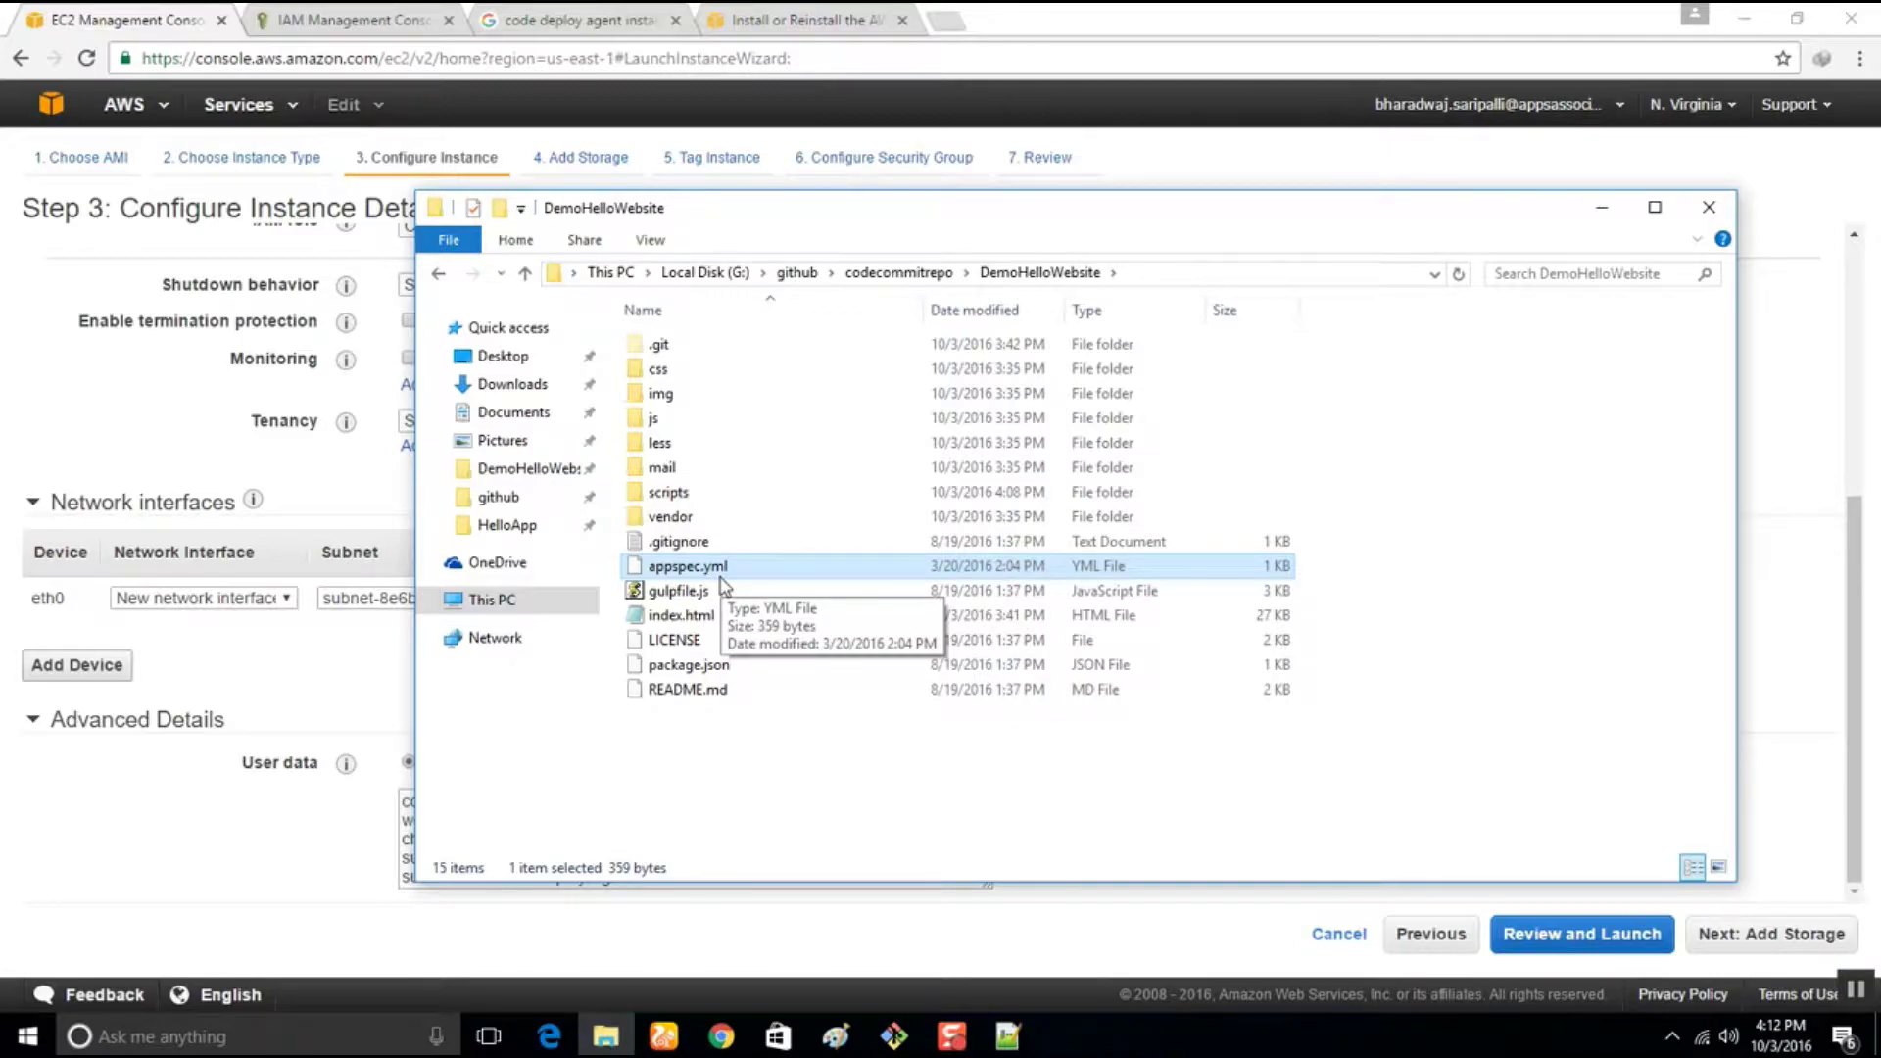
right_click(722, 585)
click(676, 573)
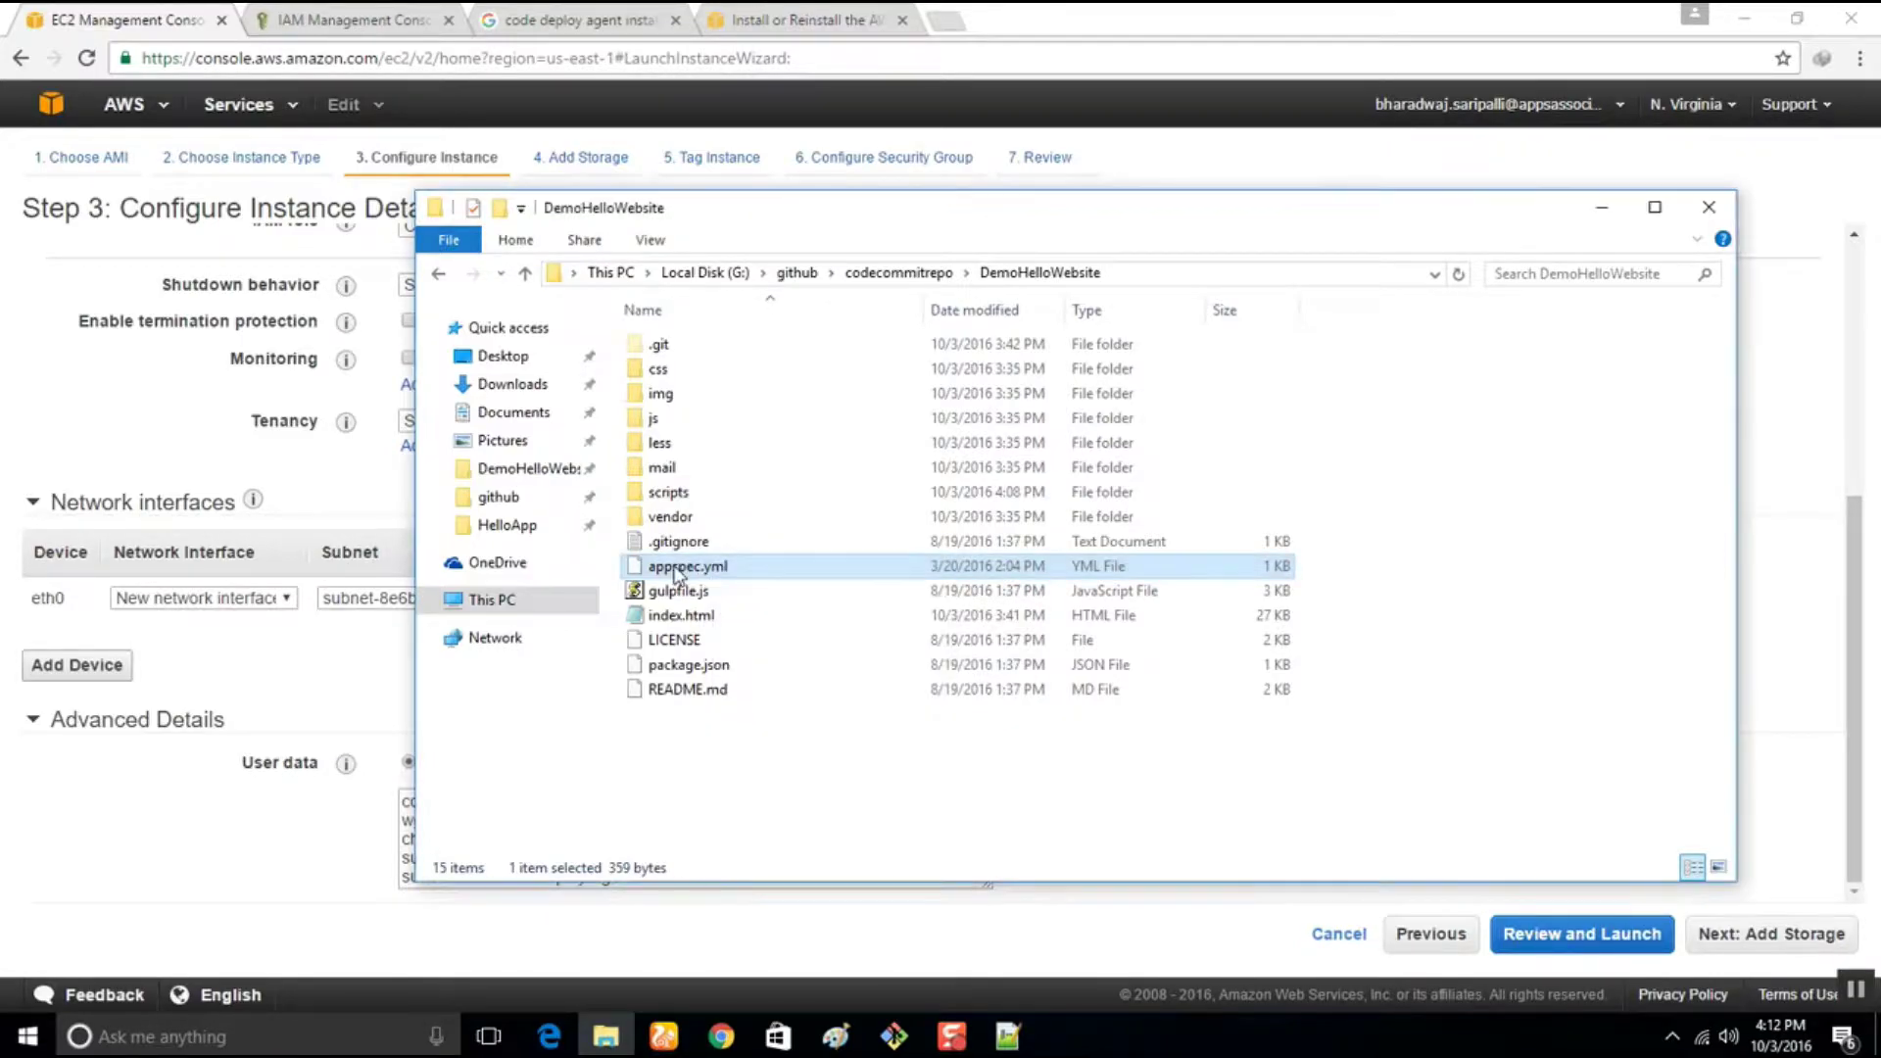
right_click(676, 574)
click(770, 608)
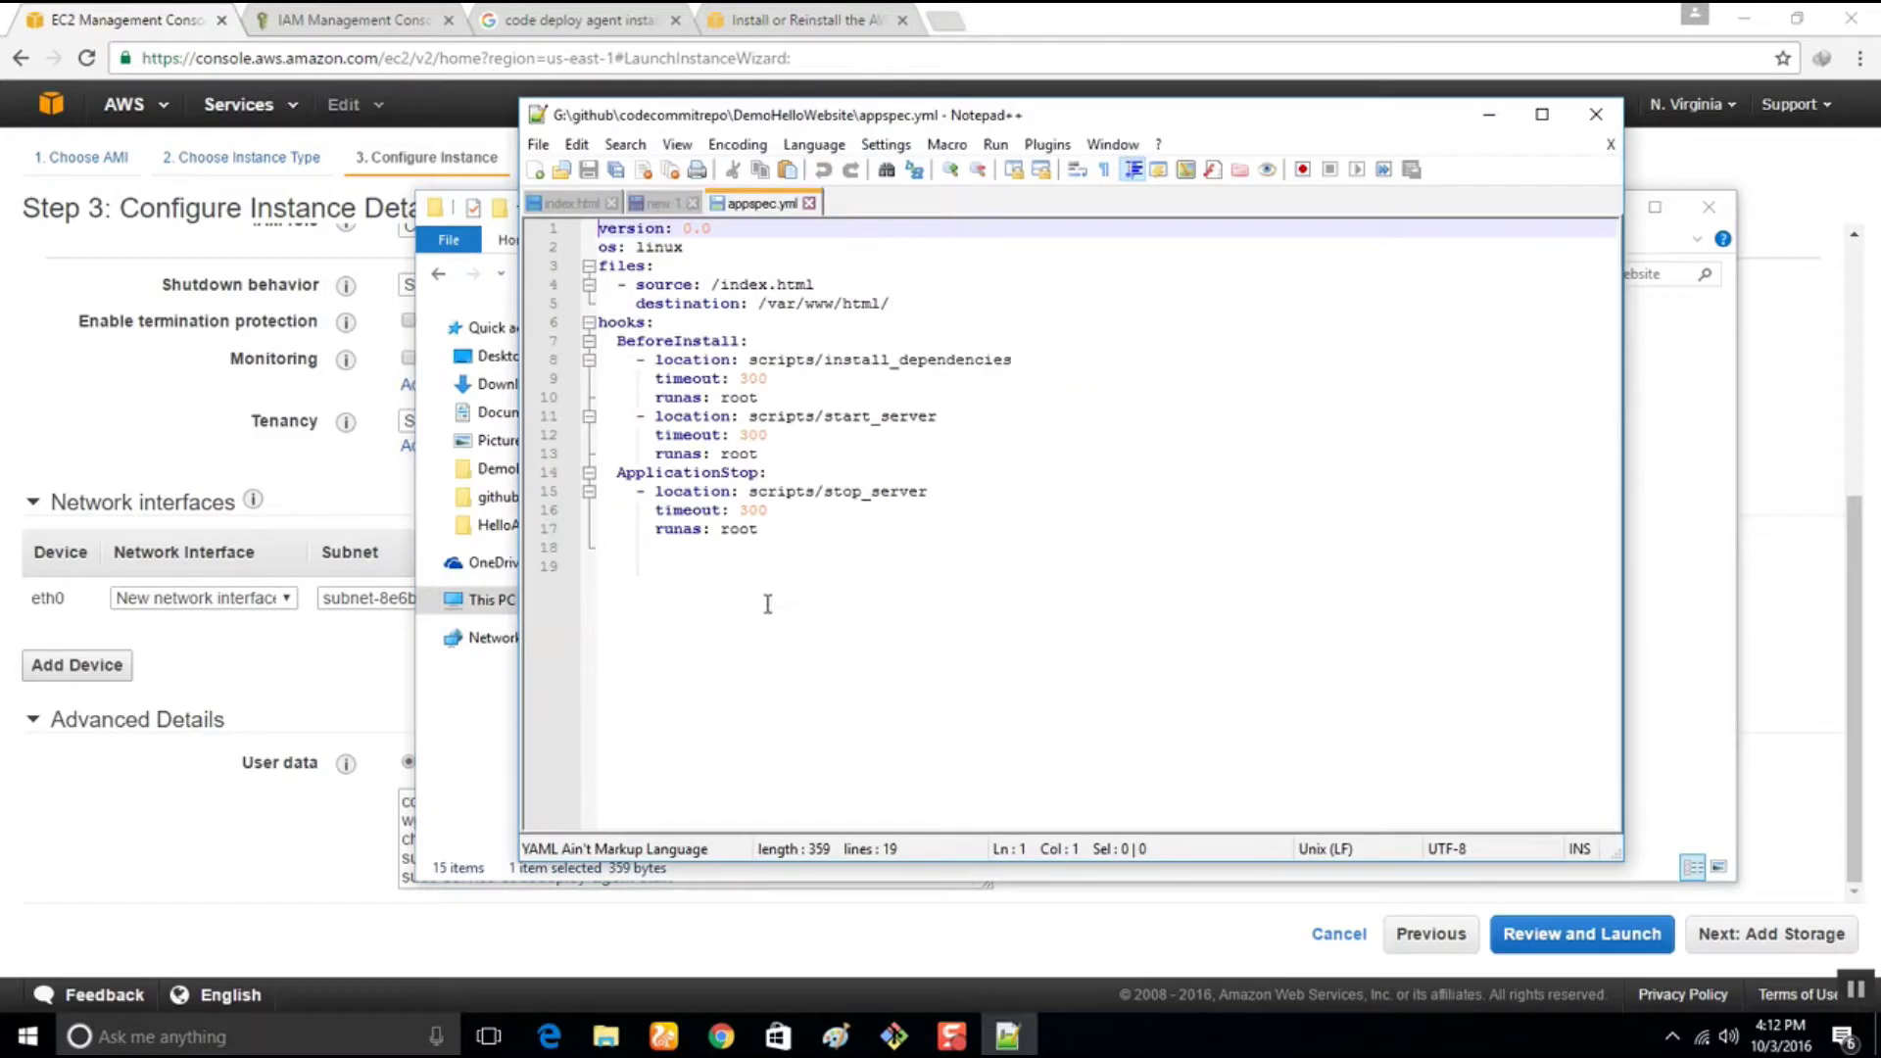
Review the appspec.yml files section: source /index.html and its www/html destination
drag(751, 122, 1012, 181)
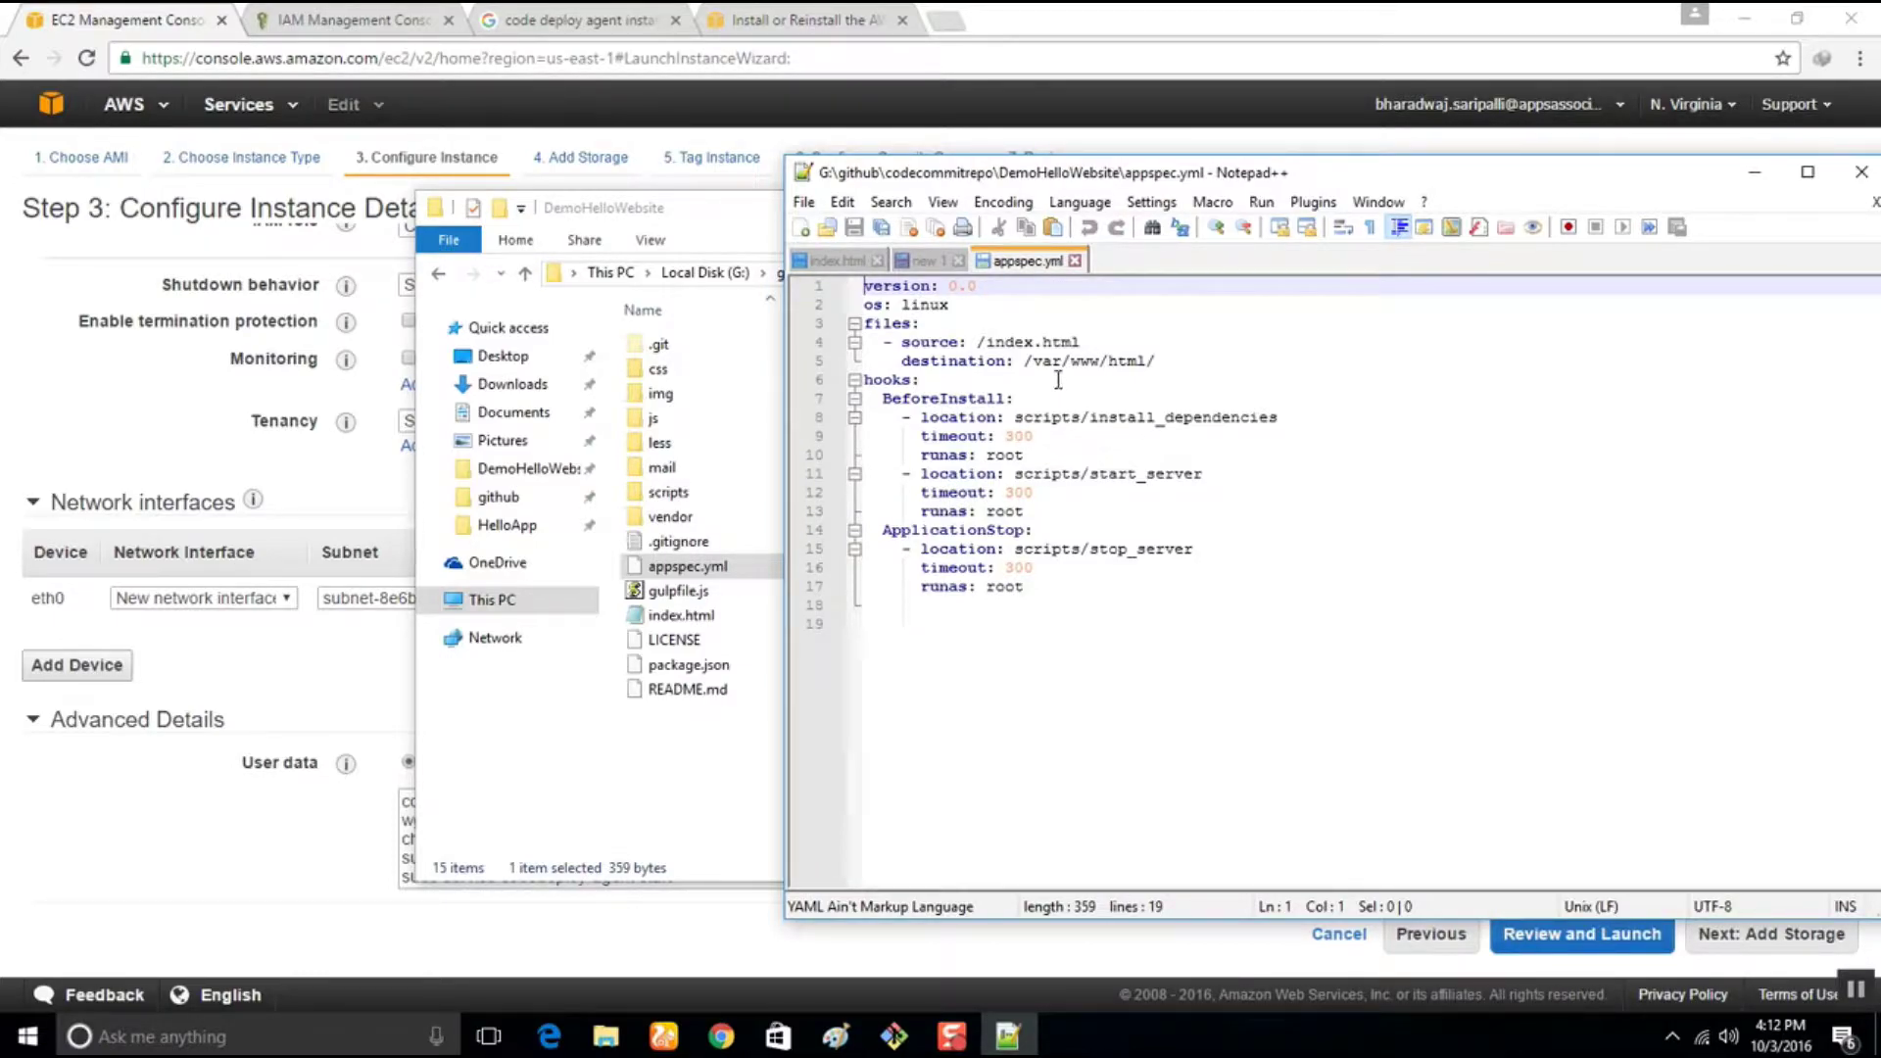
drag(1193, 360, 855, 324)
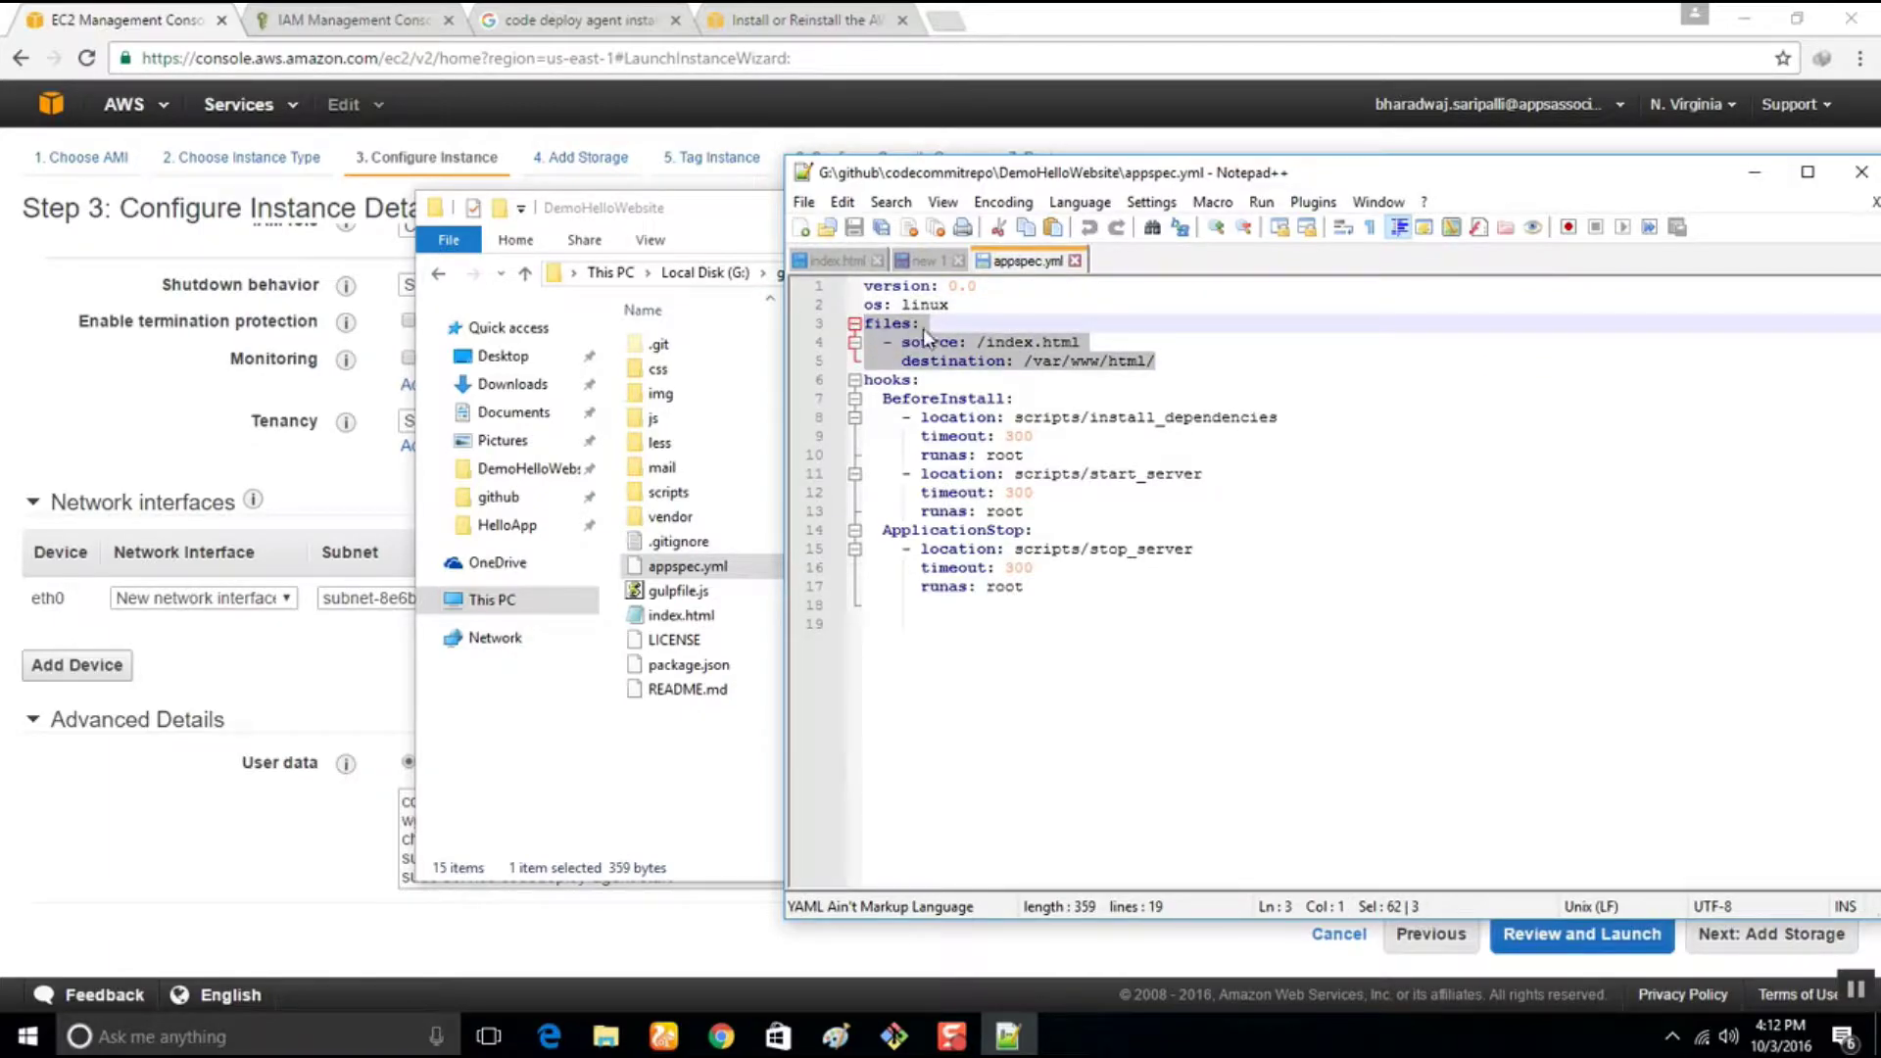
click(901, 342)
drag(901, 342, 1112, 339)
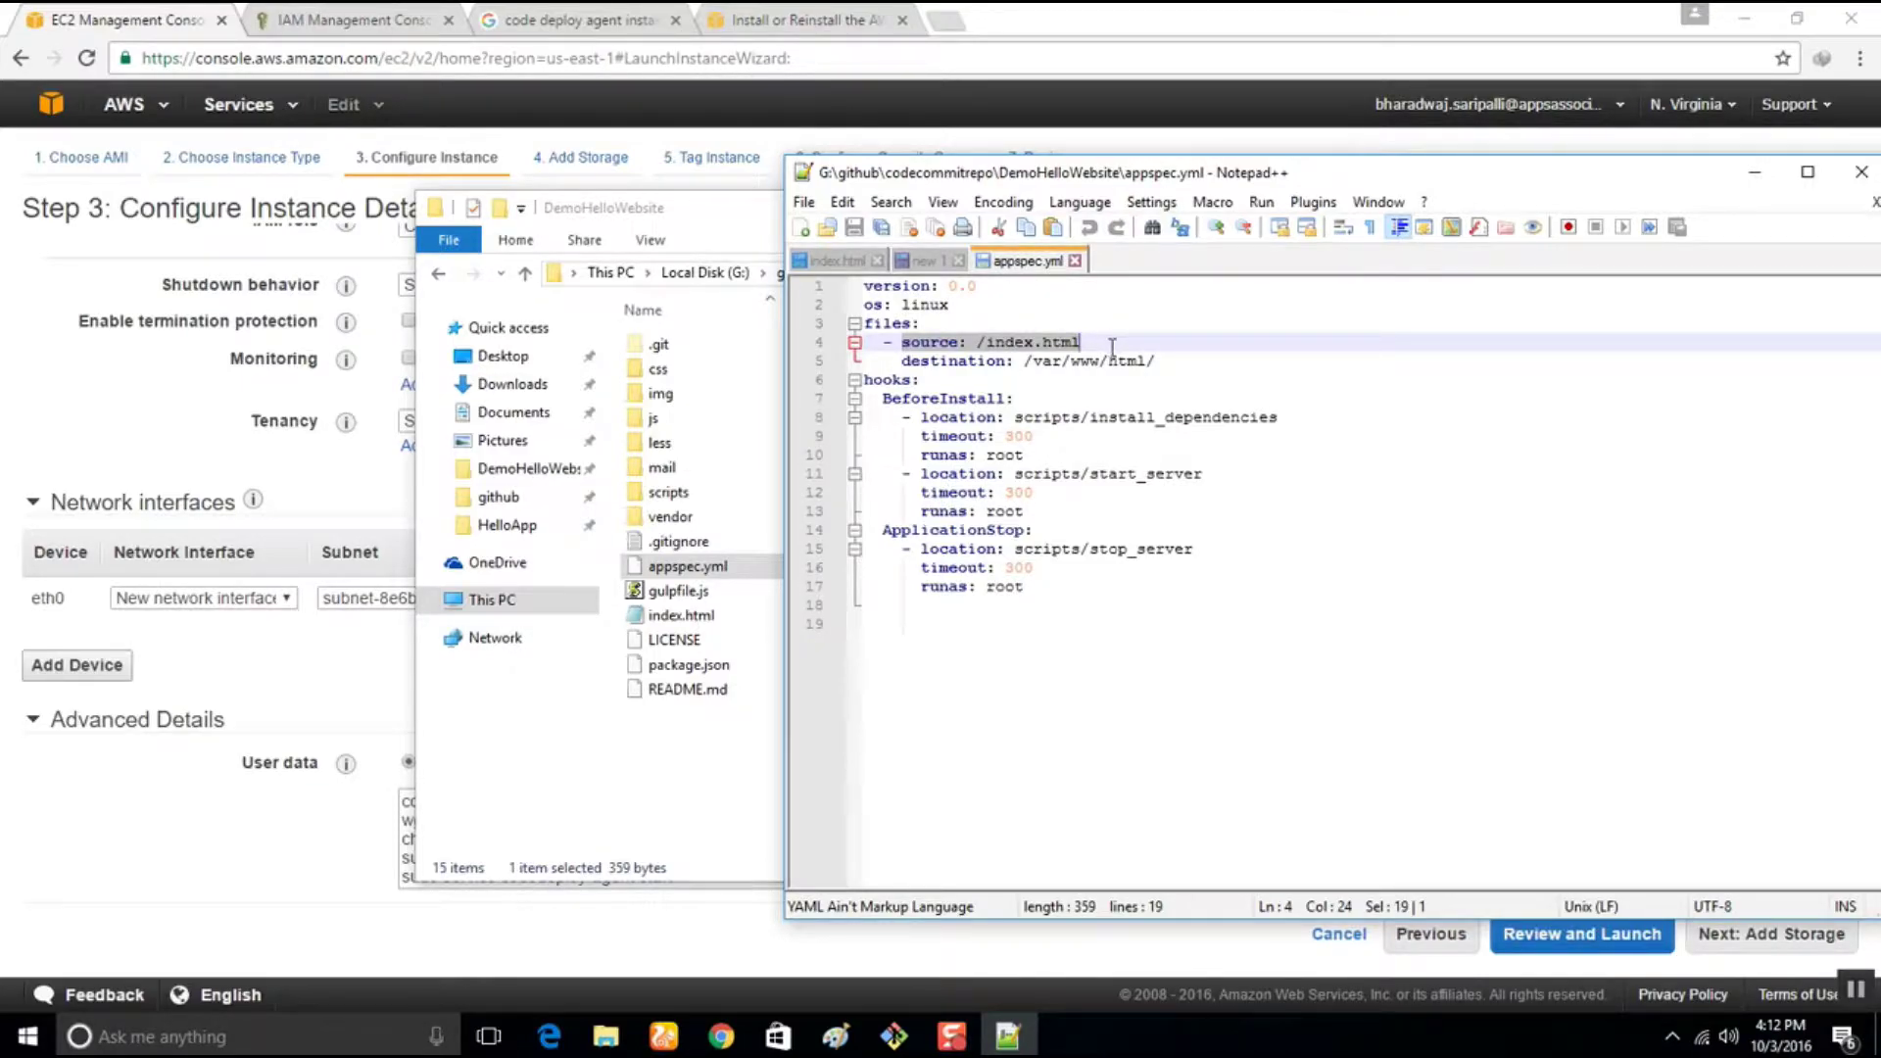
click(1025, 325)
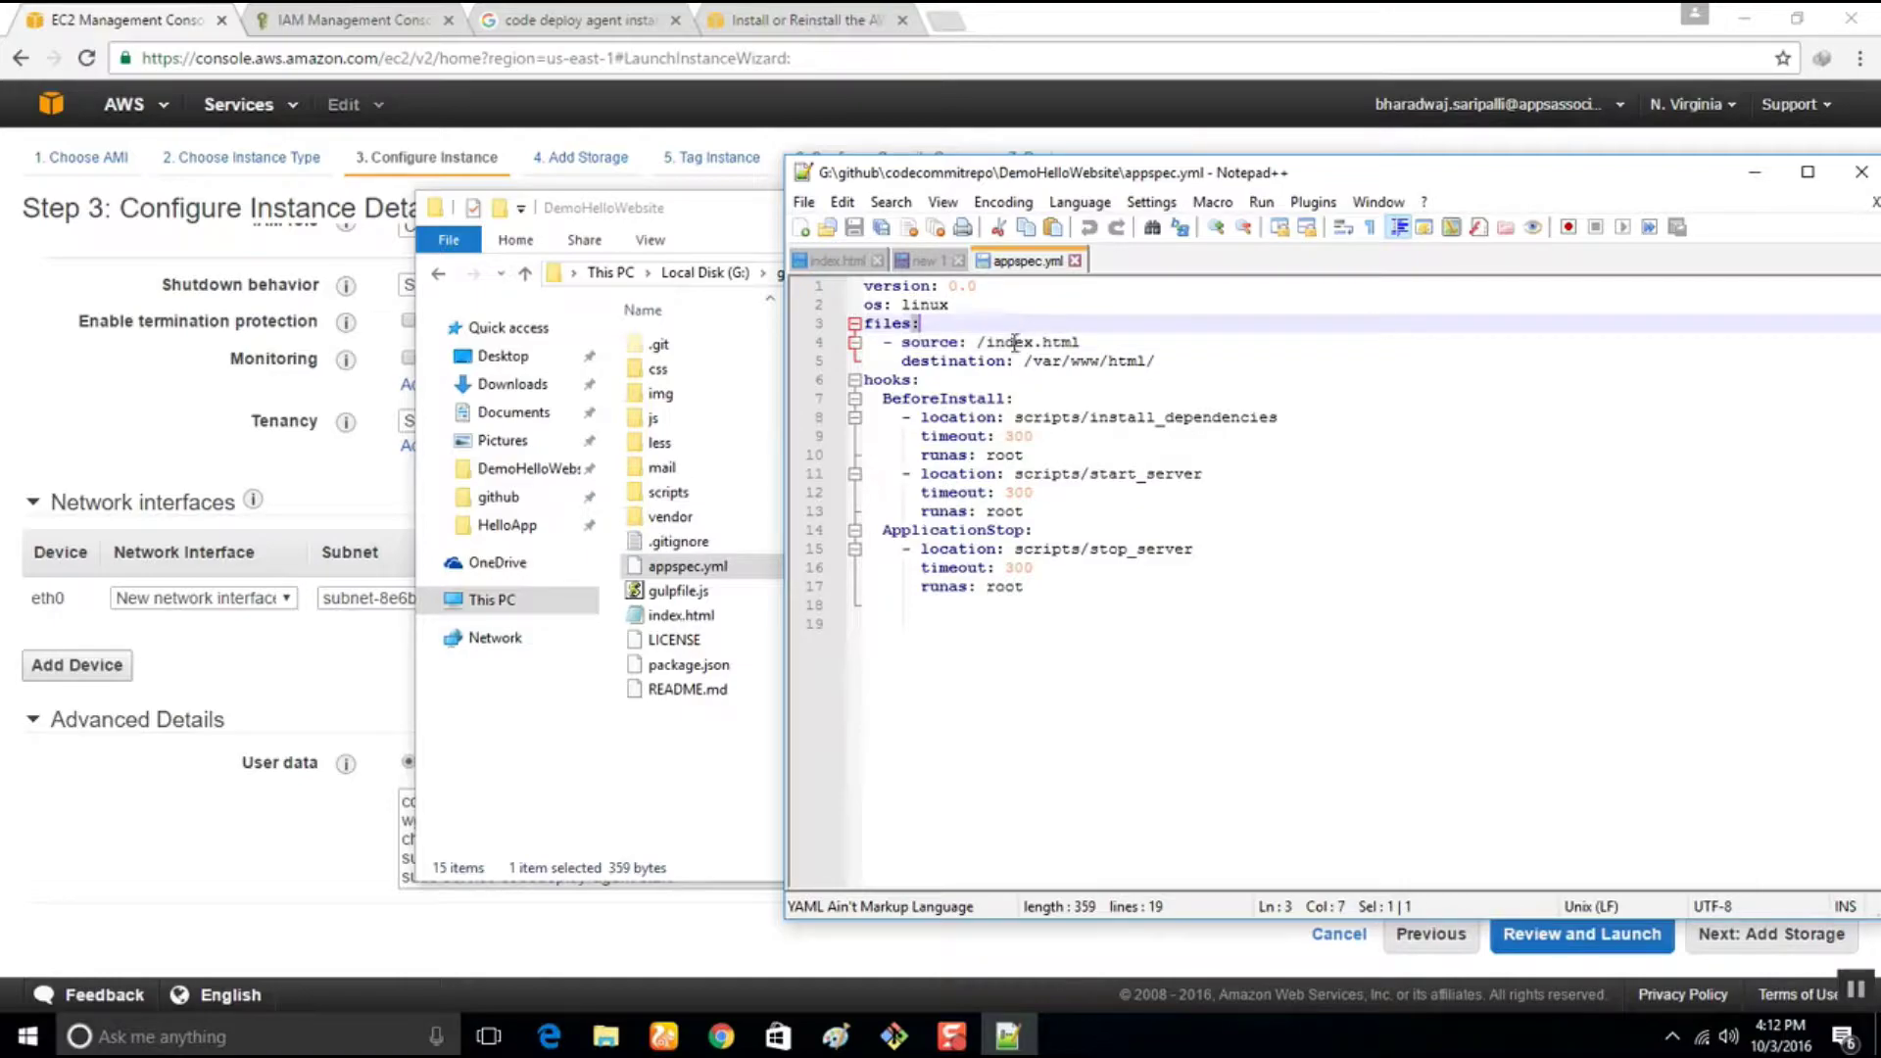
double_click(1015, 342)
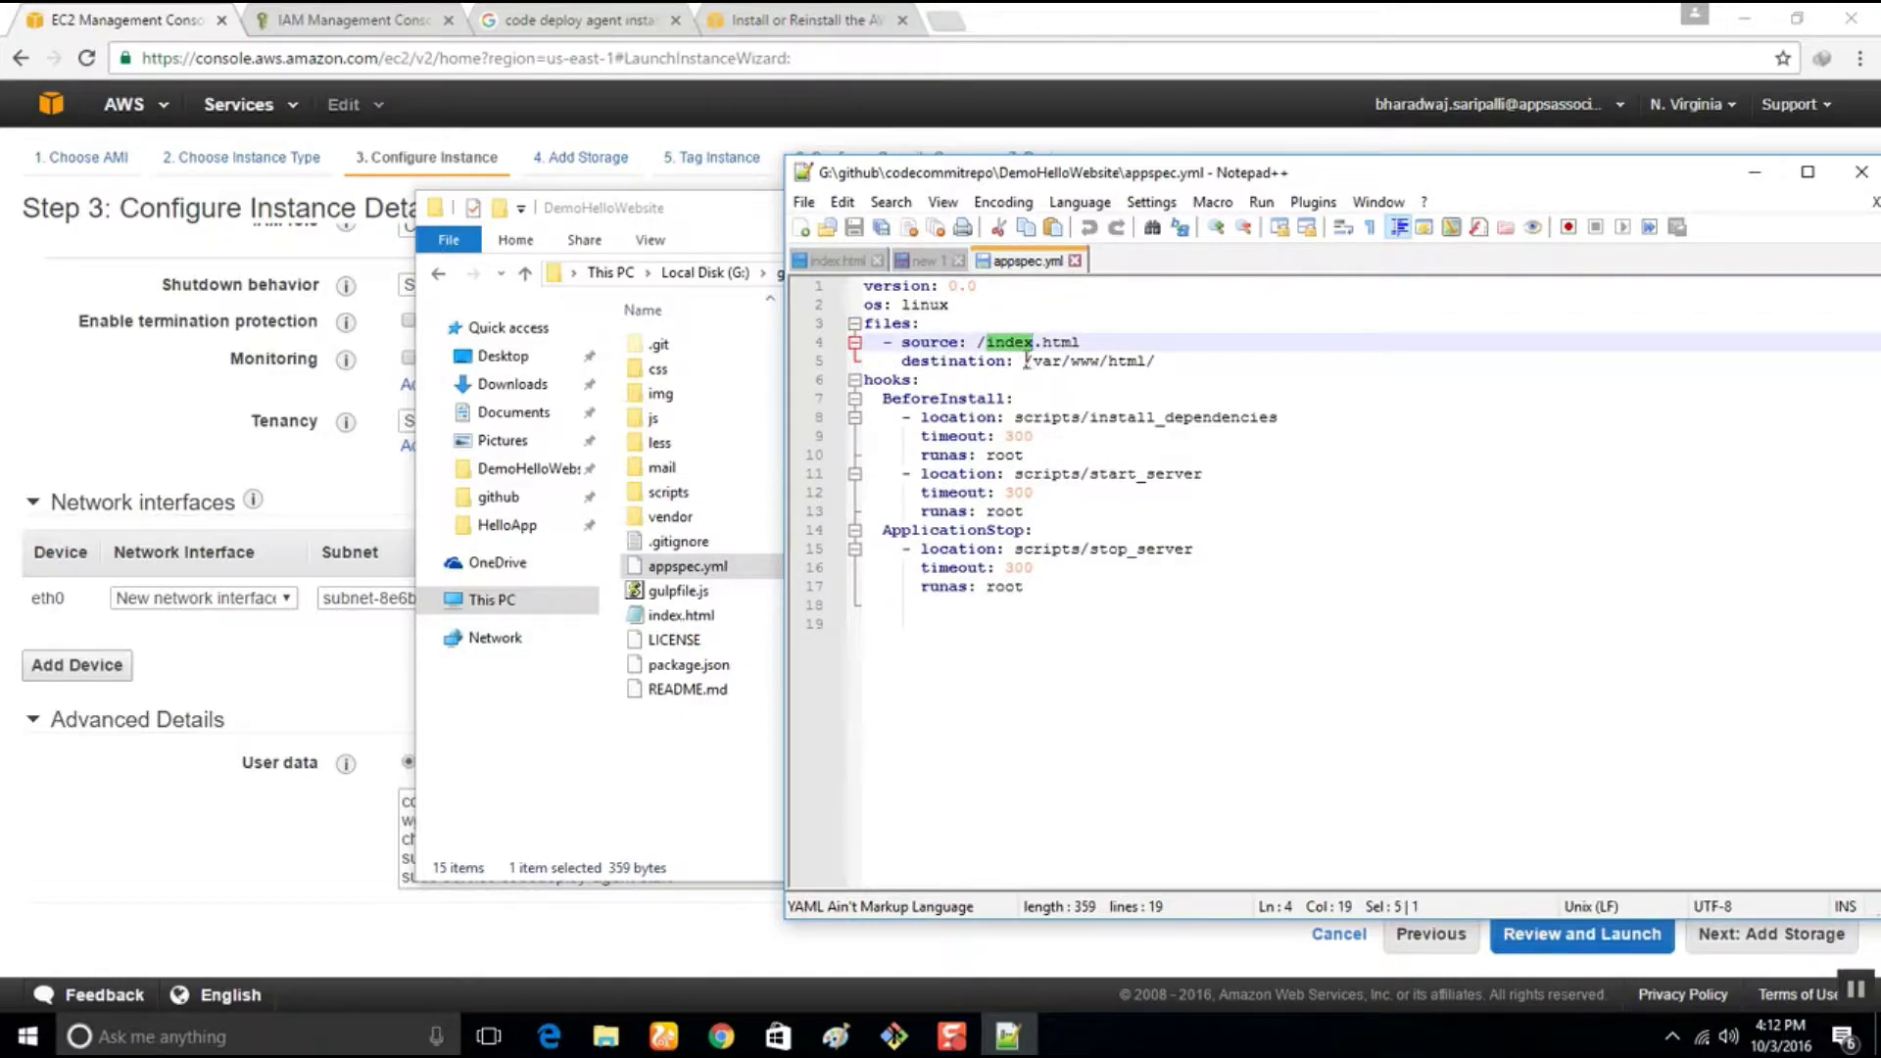
click(1053, 362)
double_click(1088, 362)
double_click(1127, 361)
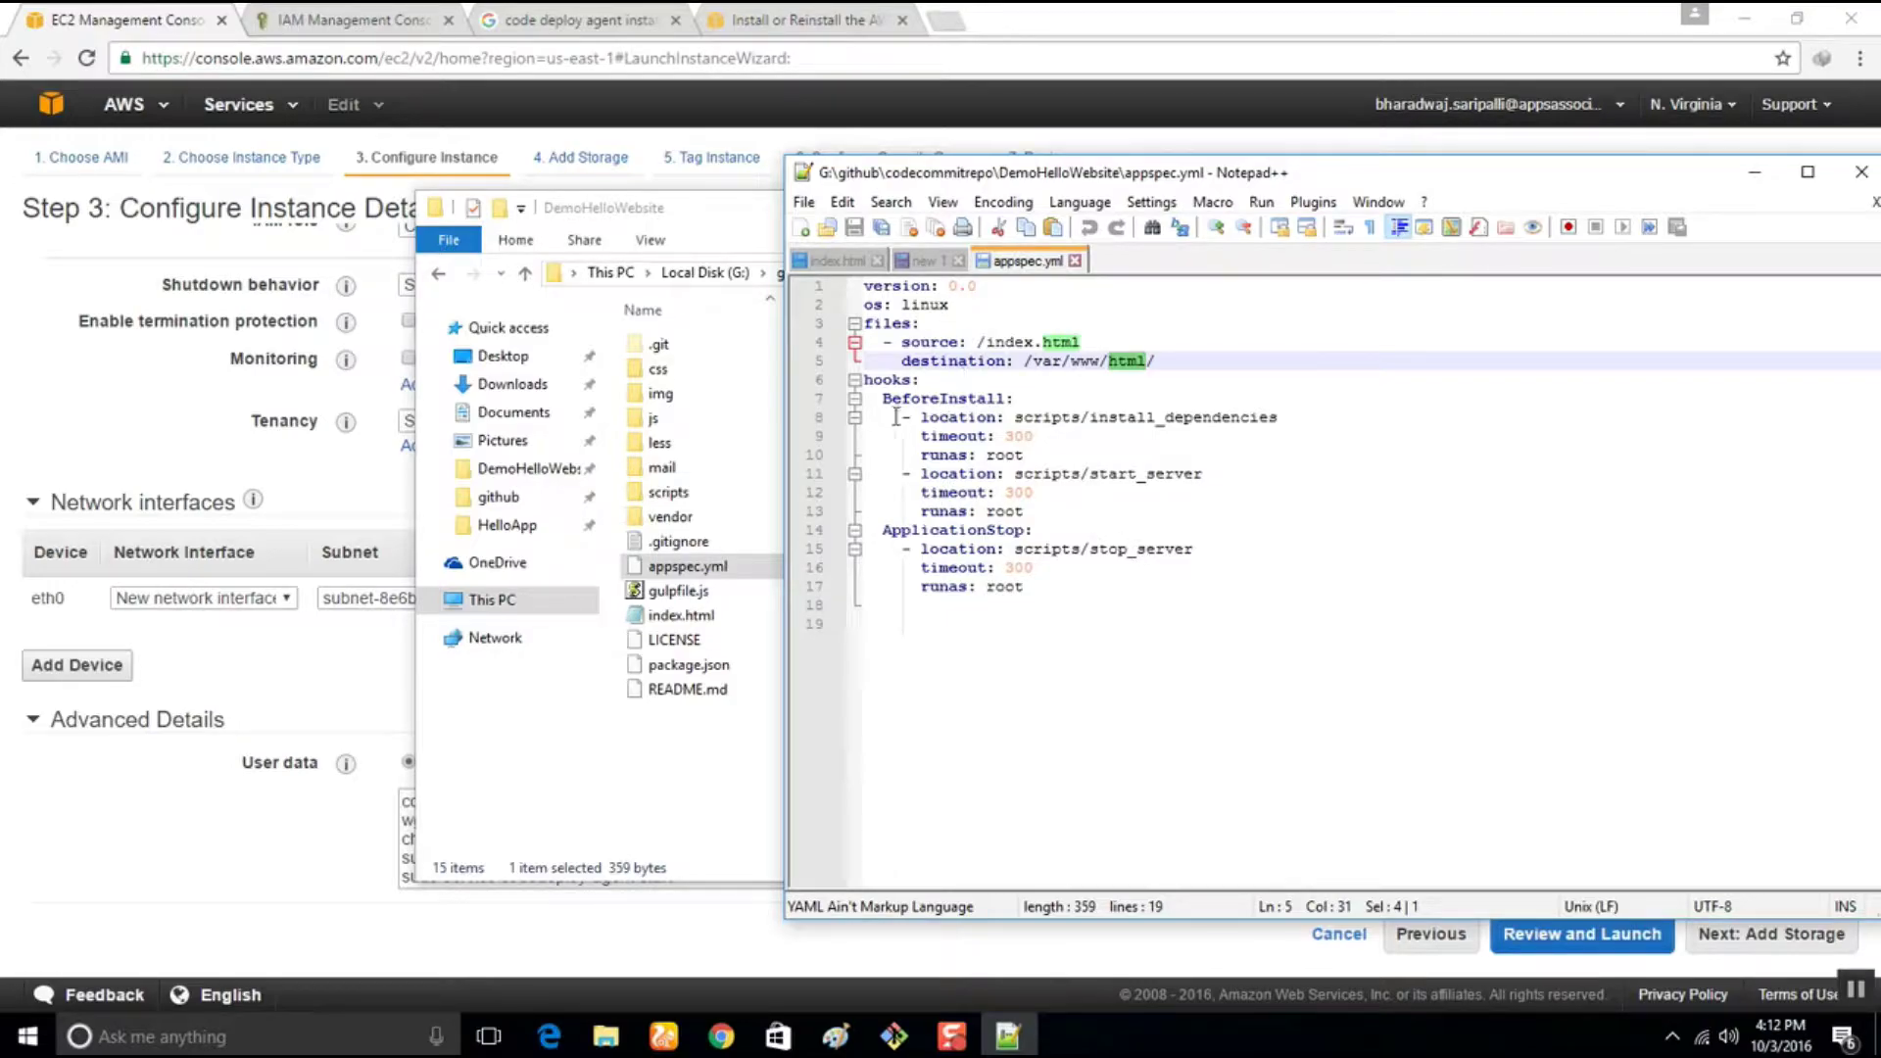
Review the BeforeInstall hook scripts (install_dependencies, start_server, runas root), then open the scripts folder
click(870, 395)
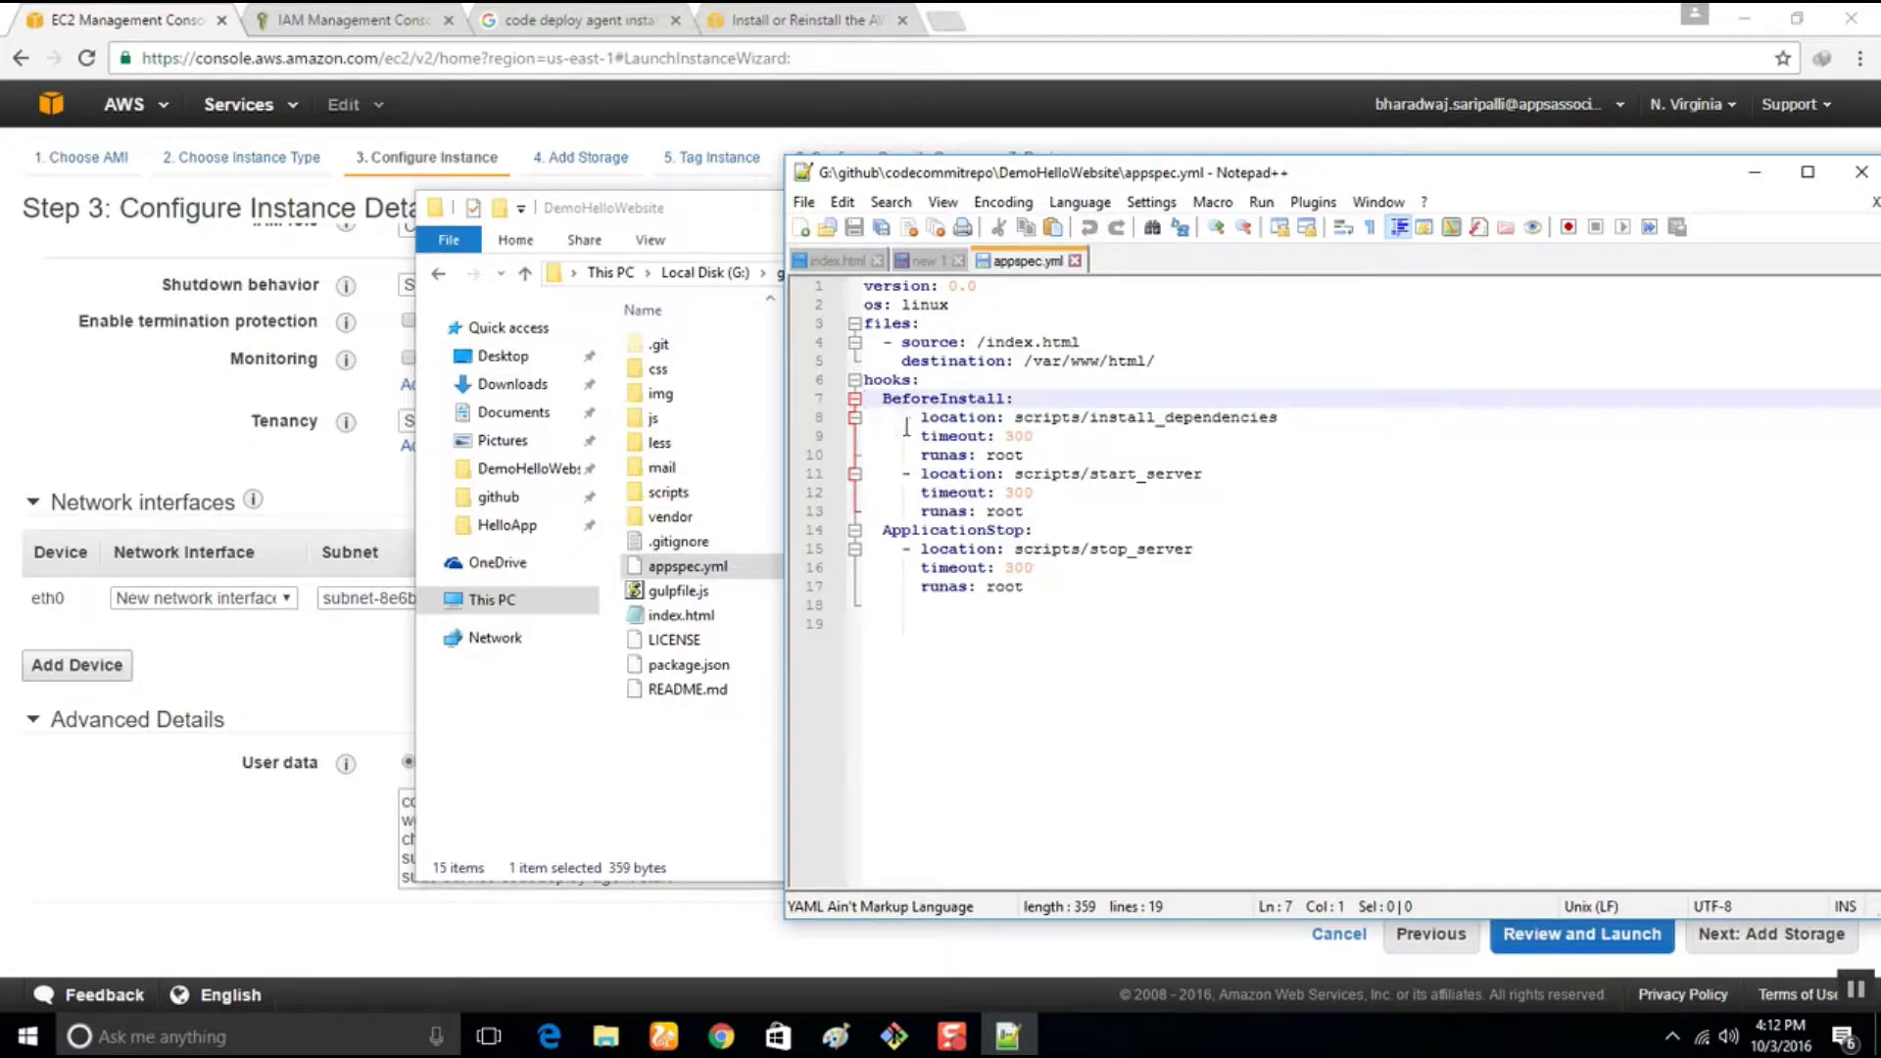
drag(882, 399, 1011, 393)
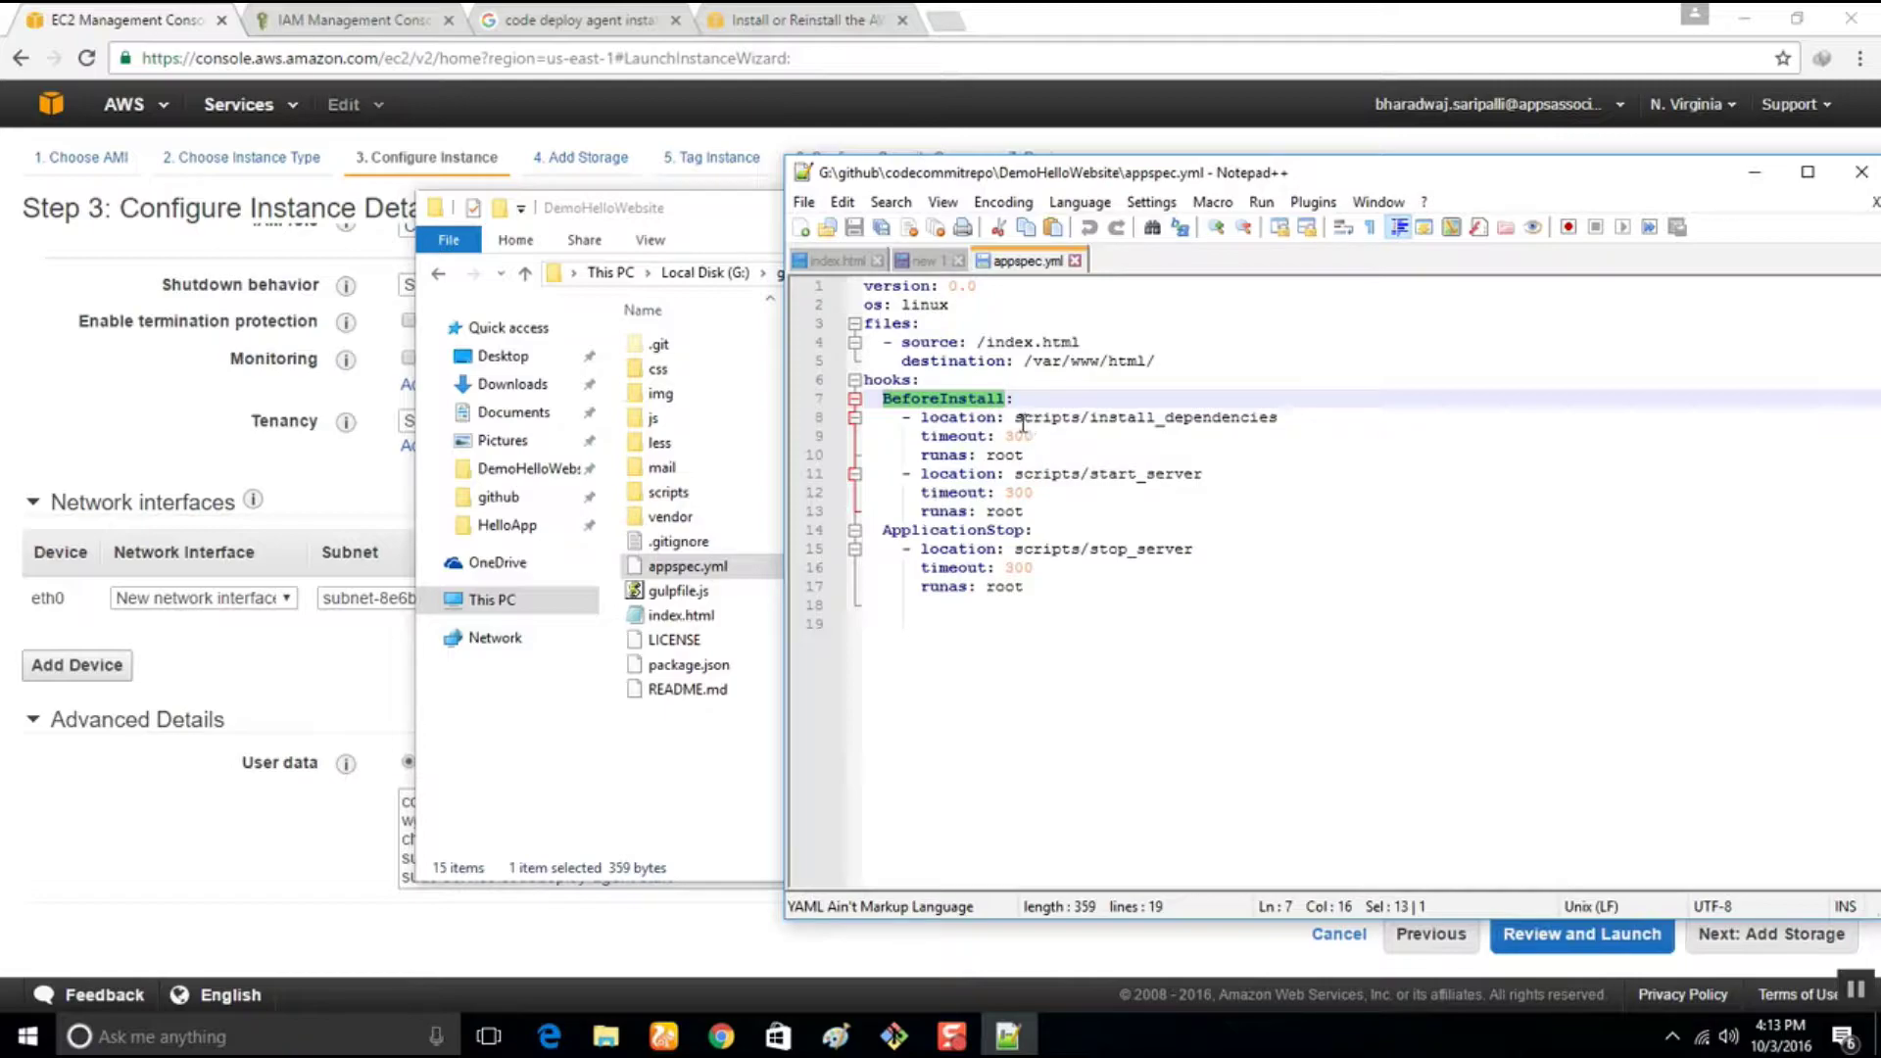
double_click(950, 419)
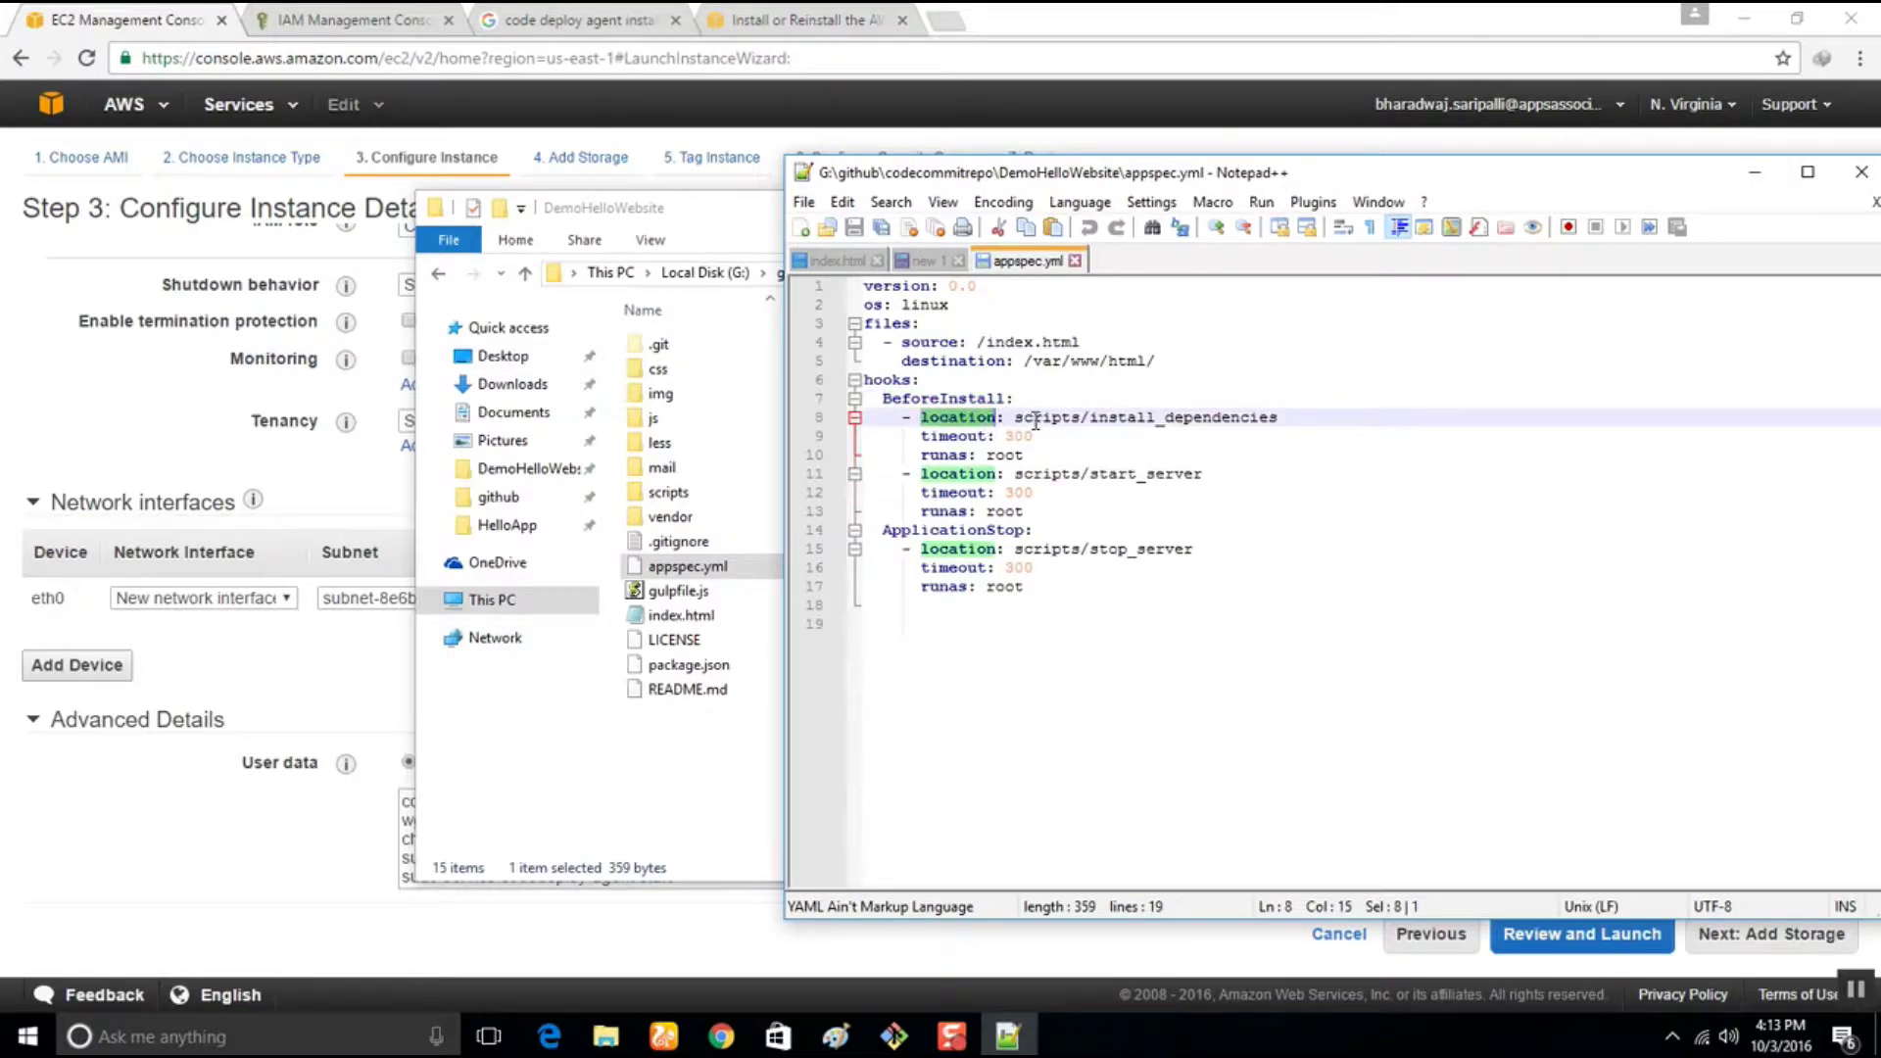
double_click(1128, 419)
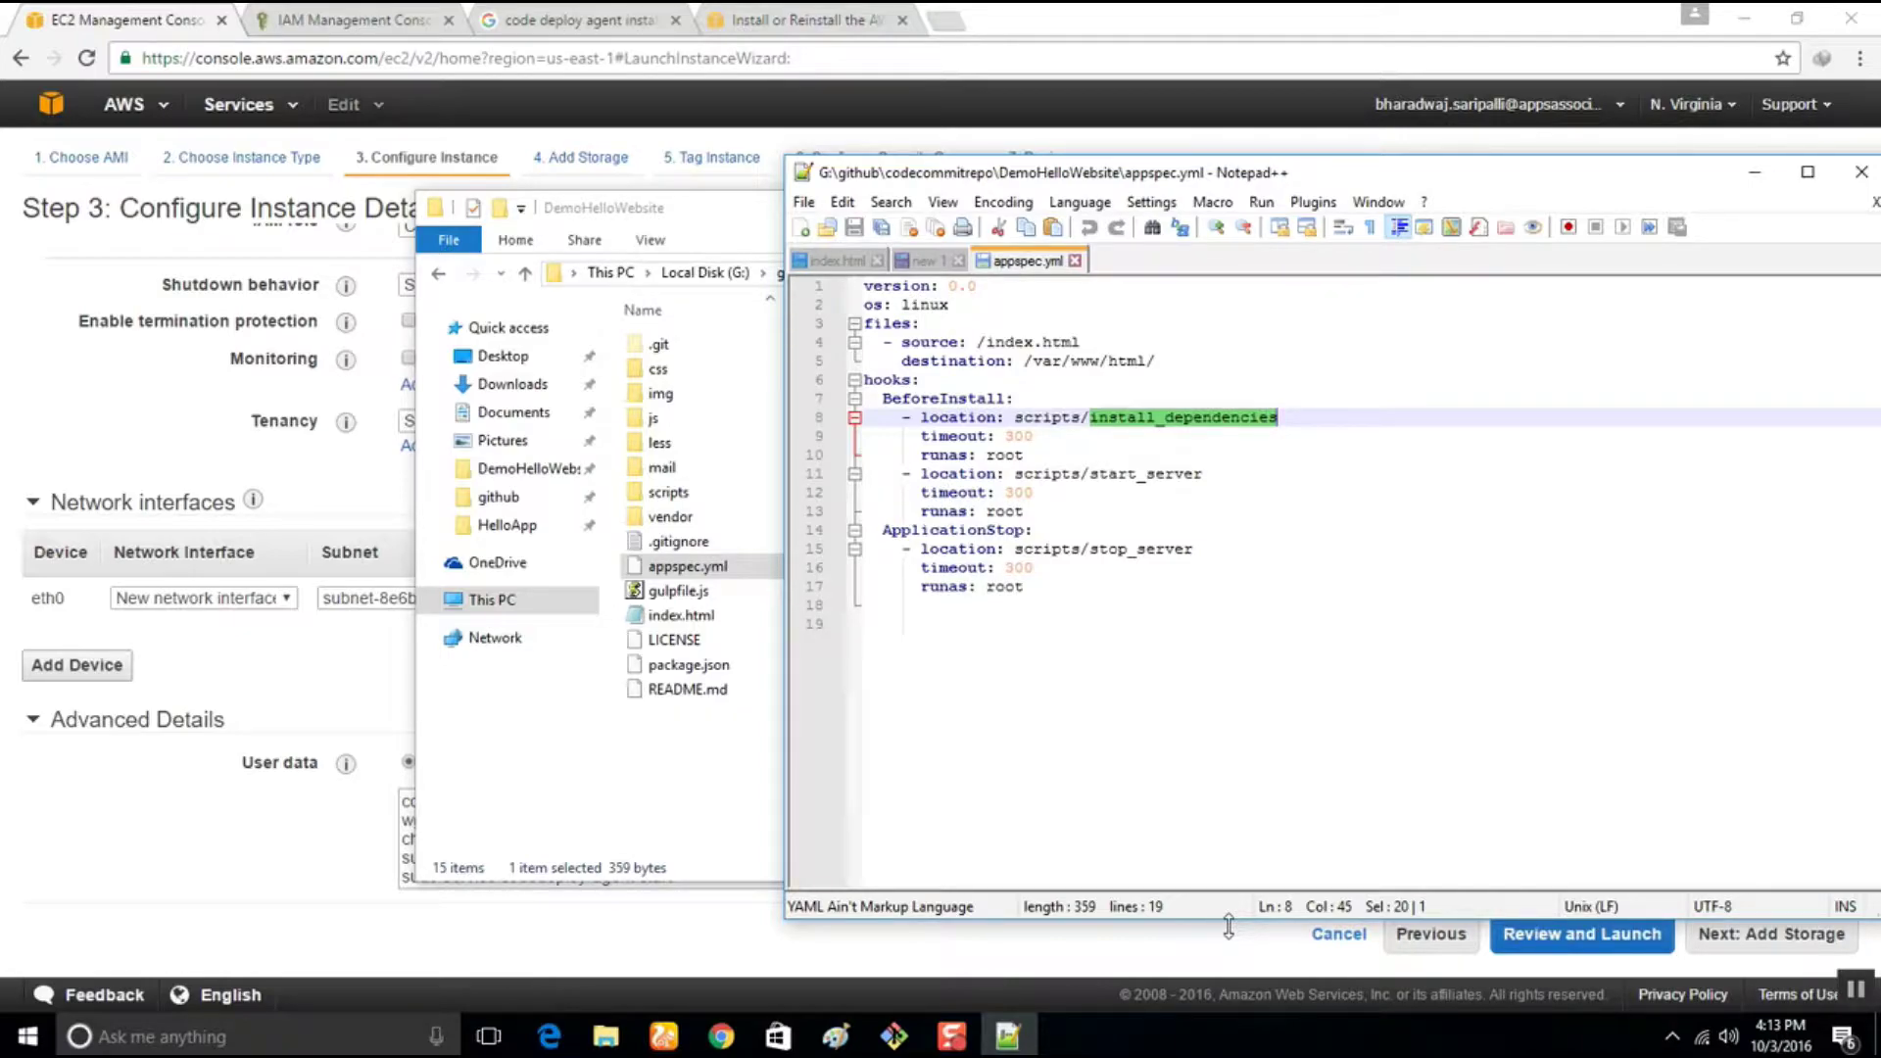
double_click(943, 454)
double_click(1004, 454)
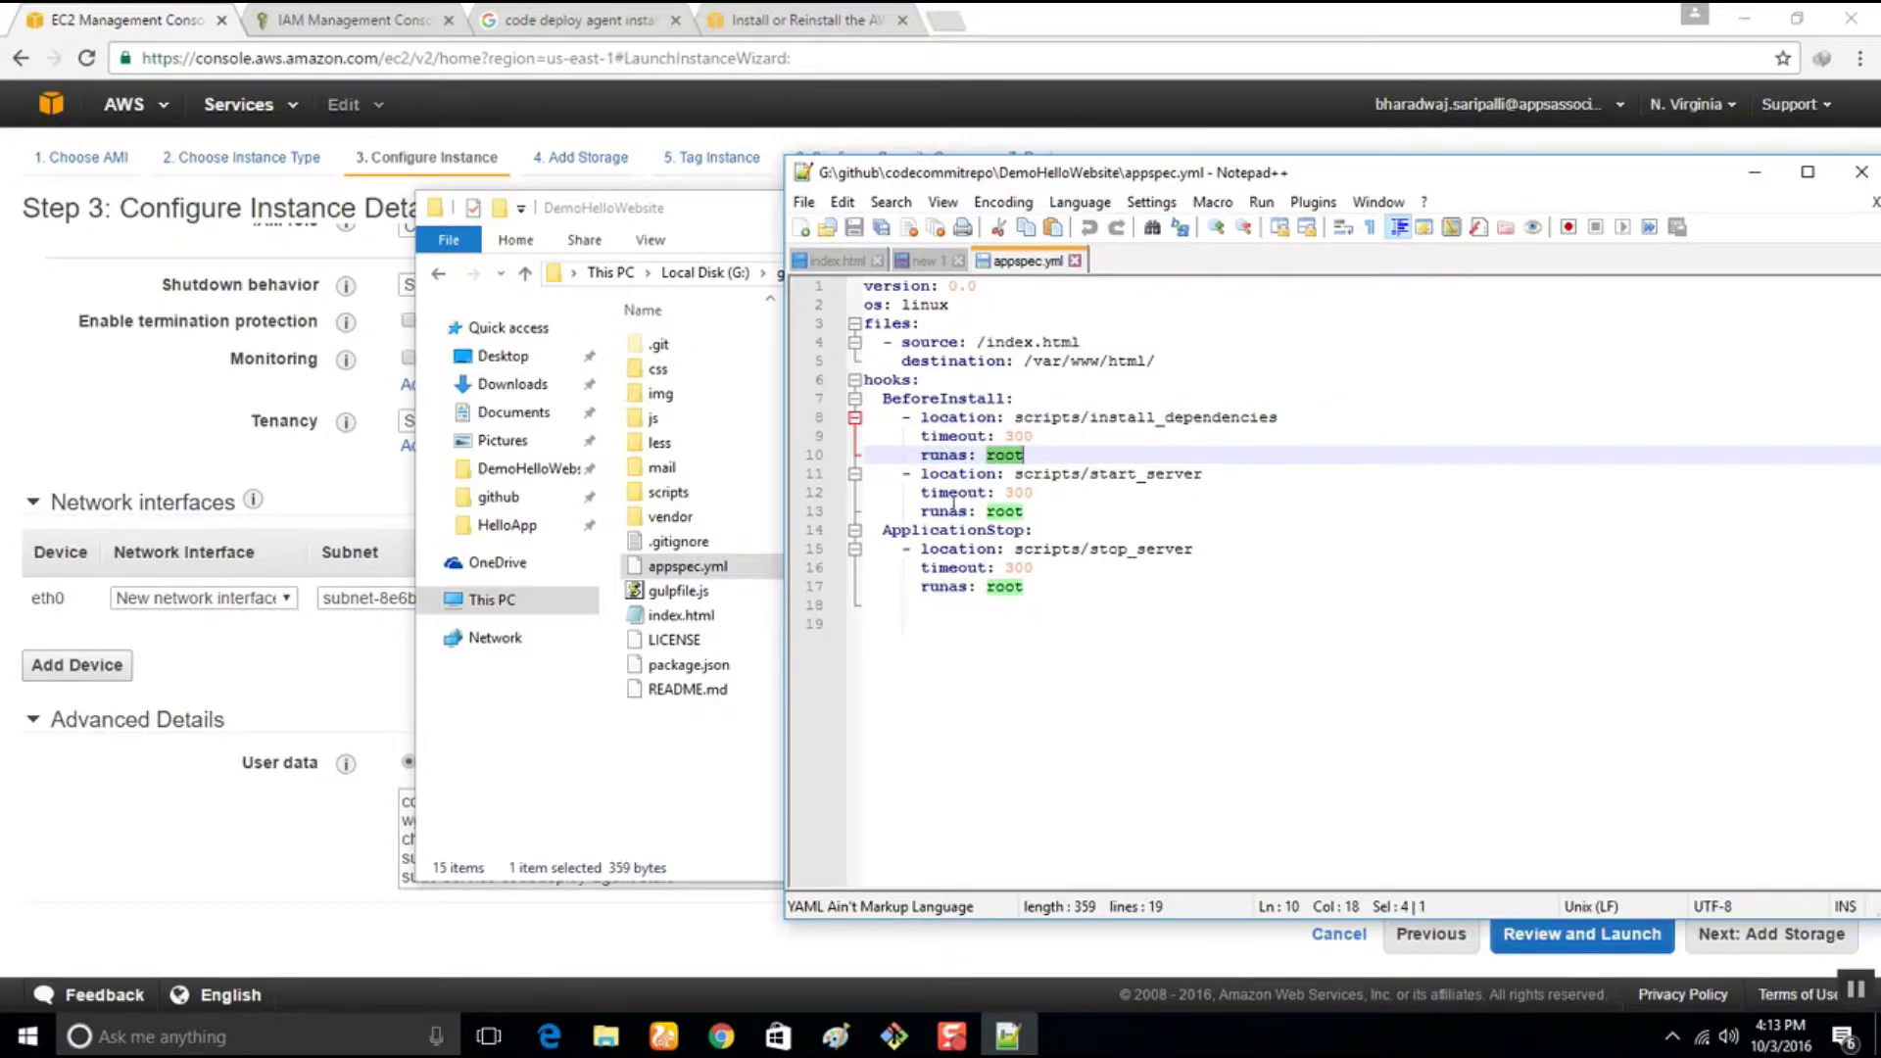
click(1127, 417)
double_click(1128, 416)
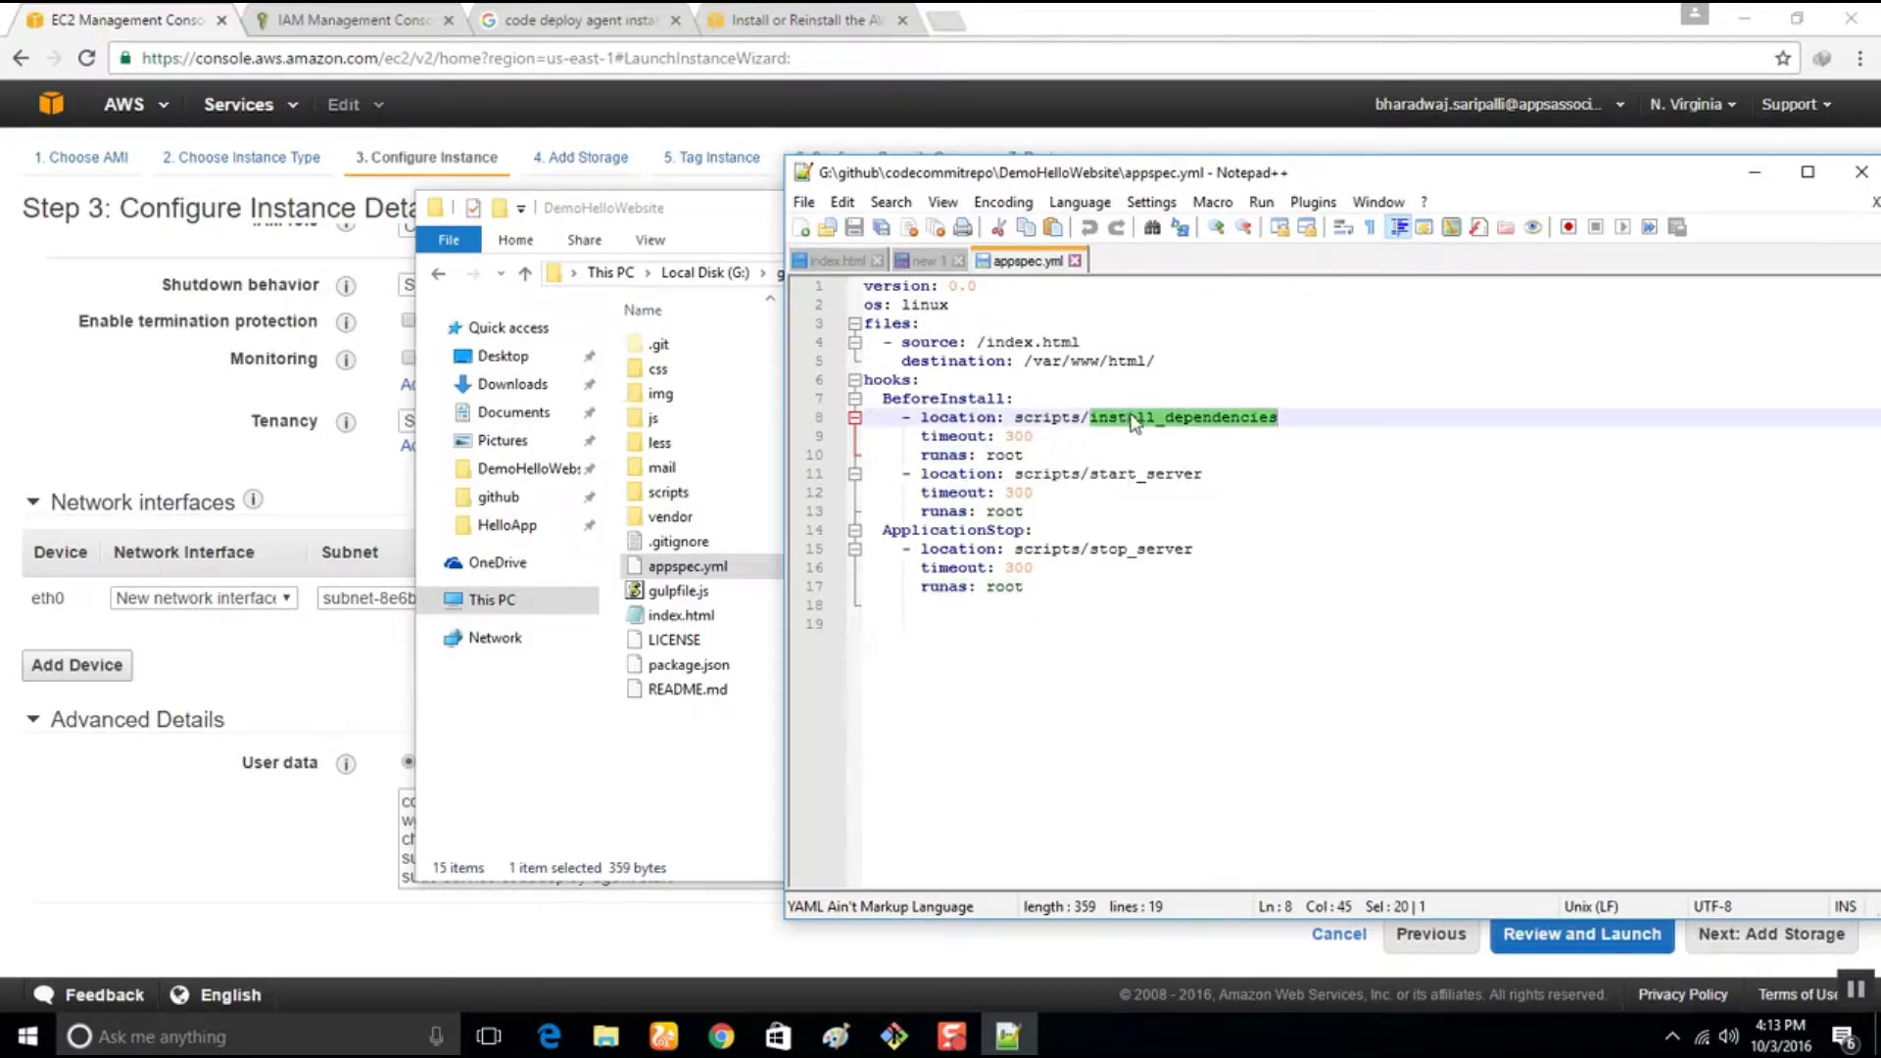
double_click(1140, 475)
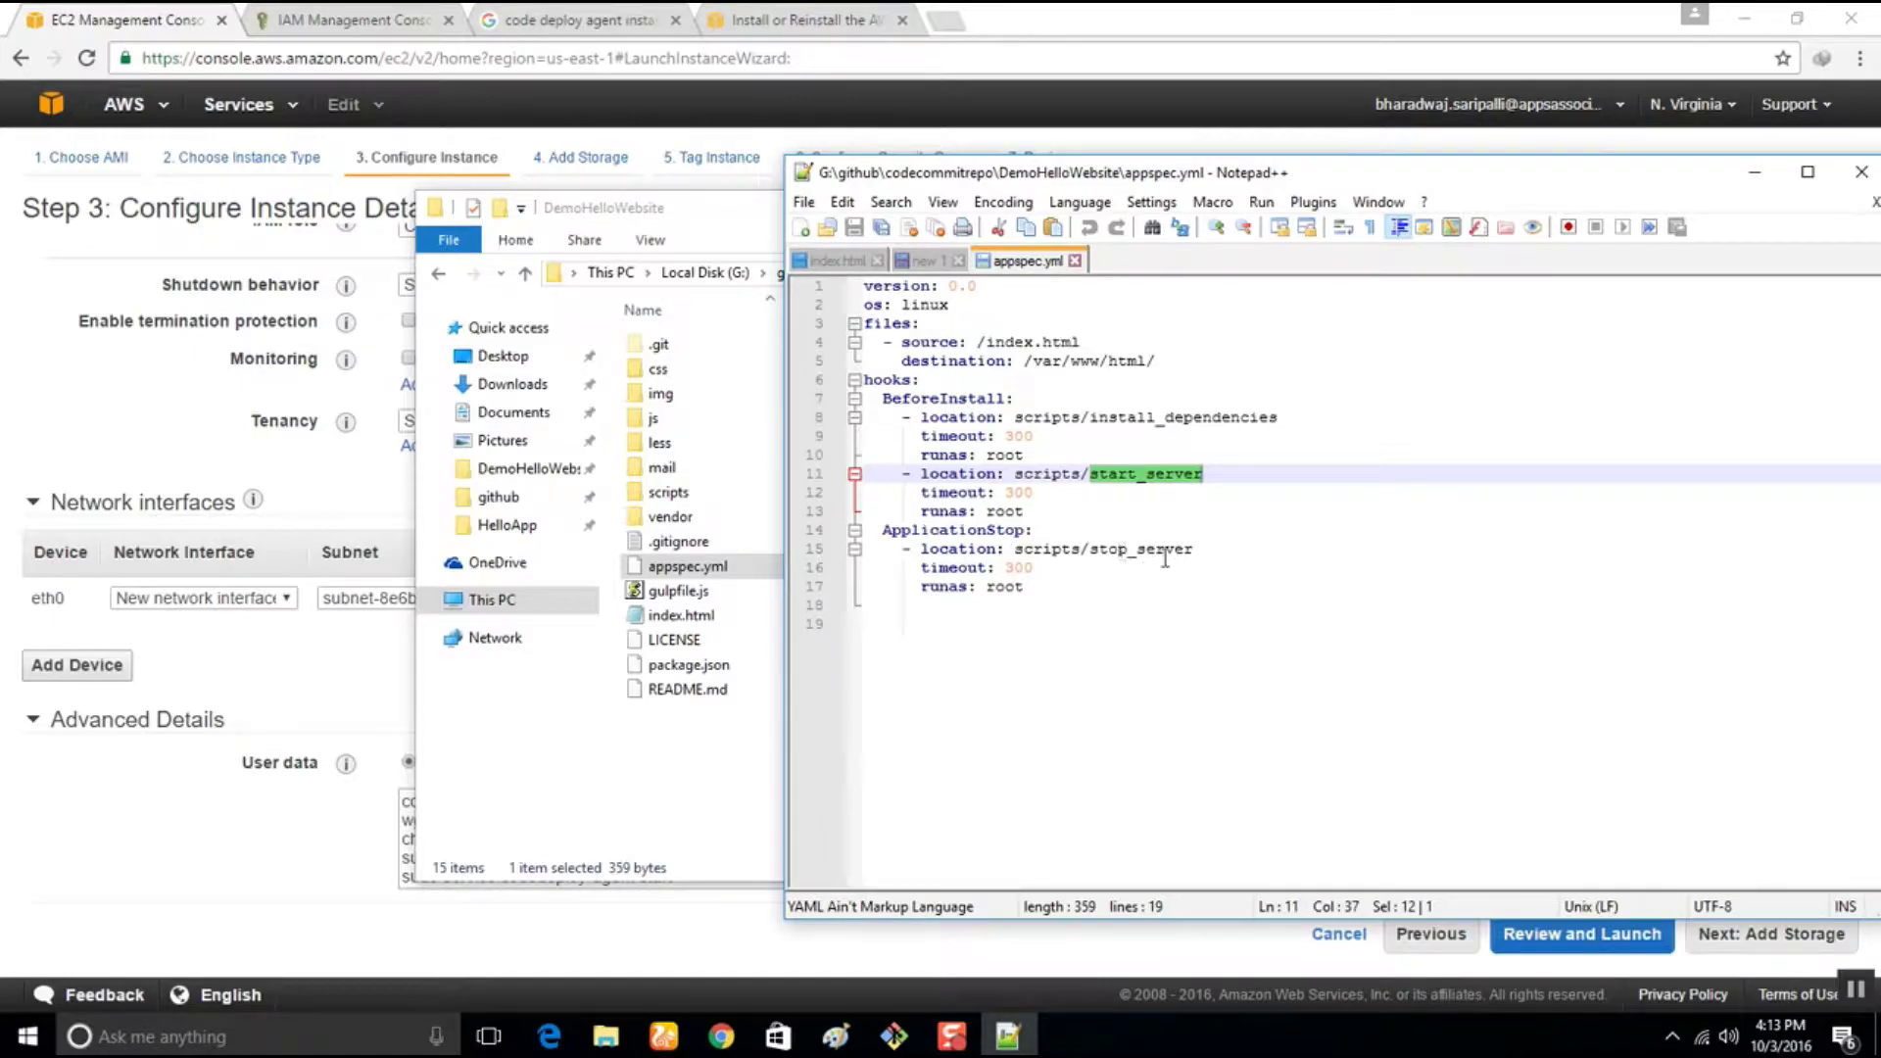
double_click(700, 500)
click(739, 350)
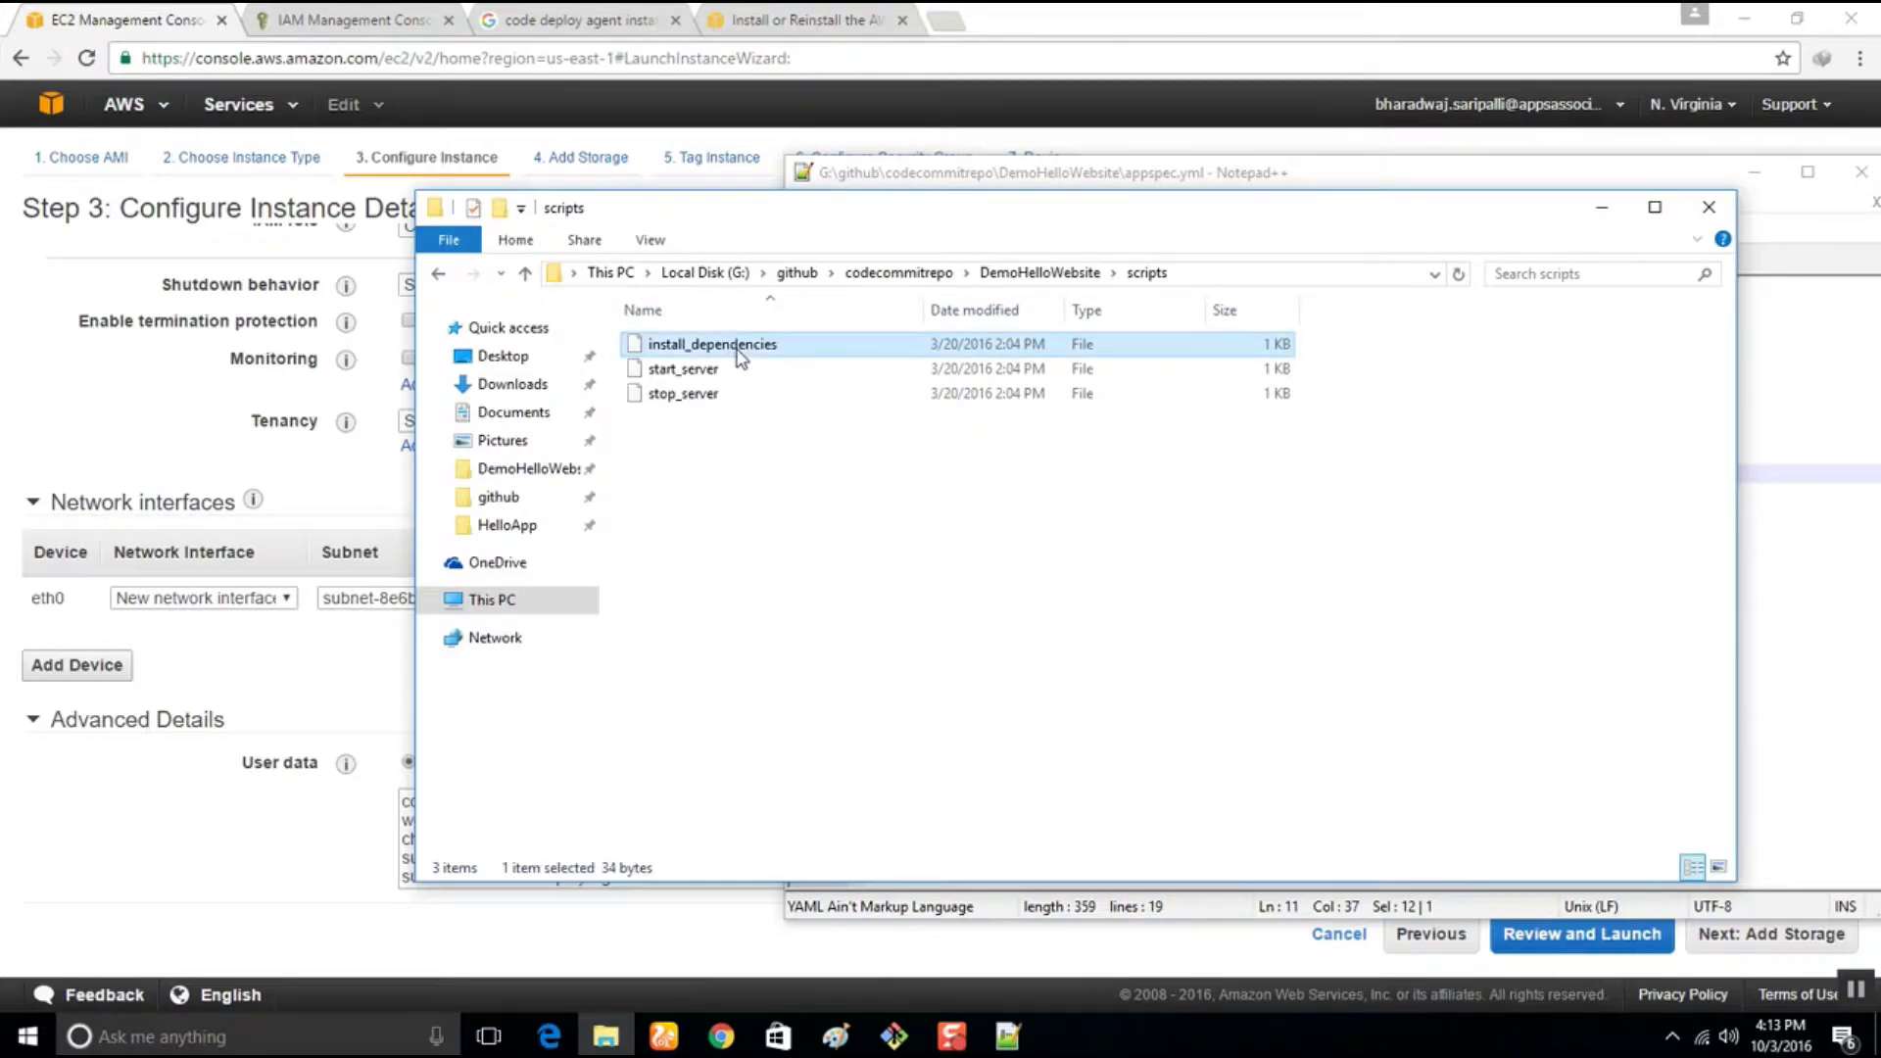
View and close the install_dependencies and start_server scripts in Notepad++
right_click(739, 353)
click(799, 402)
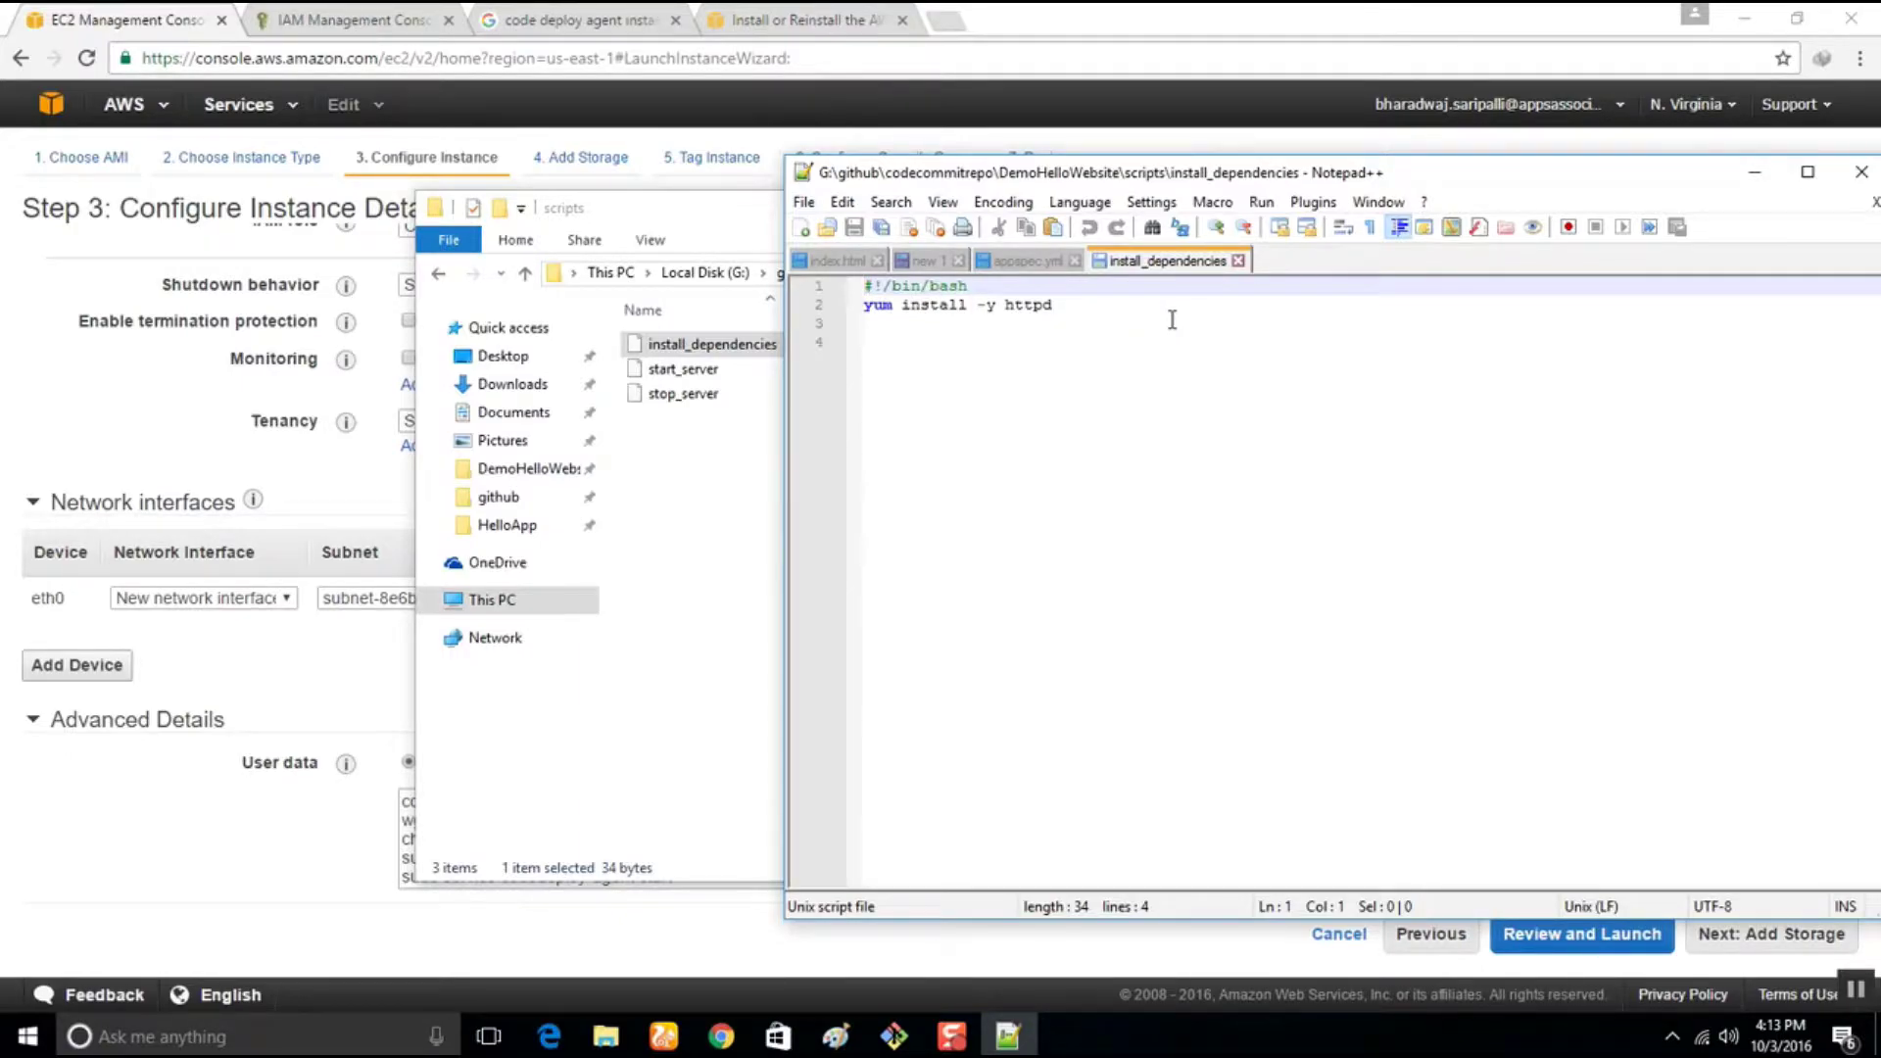
click(1238, 261)
double_click(691, 370)
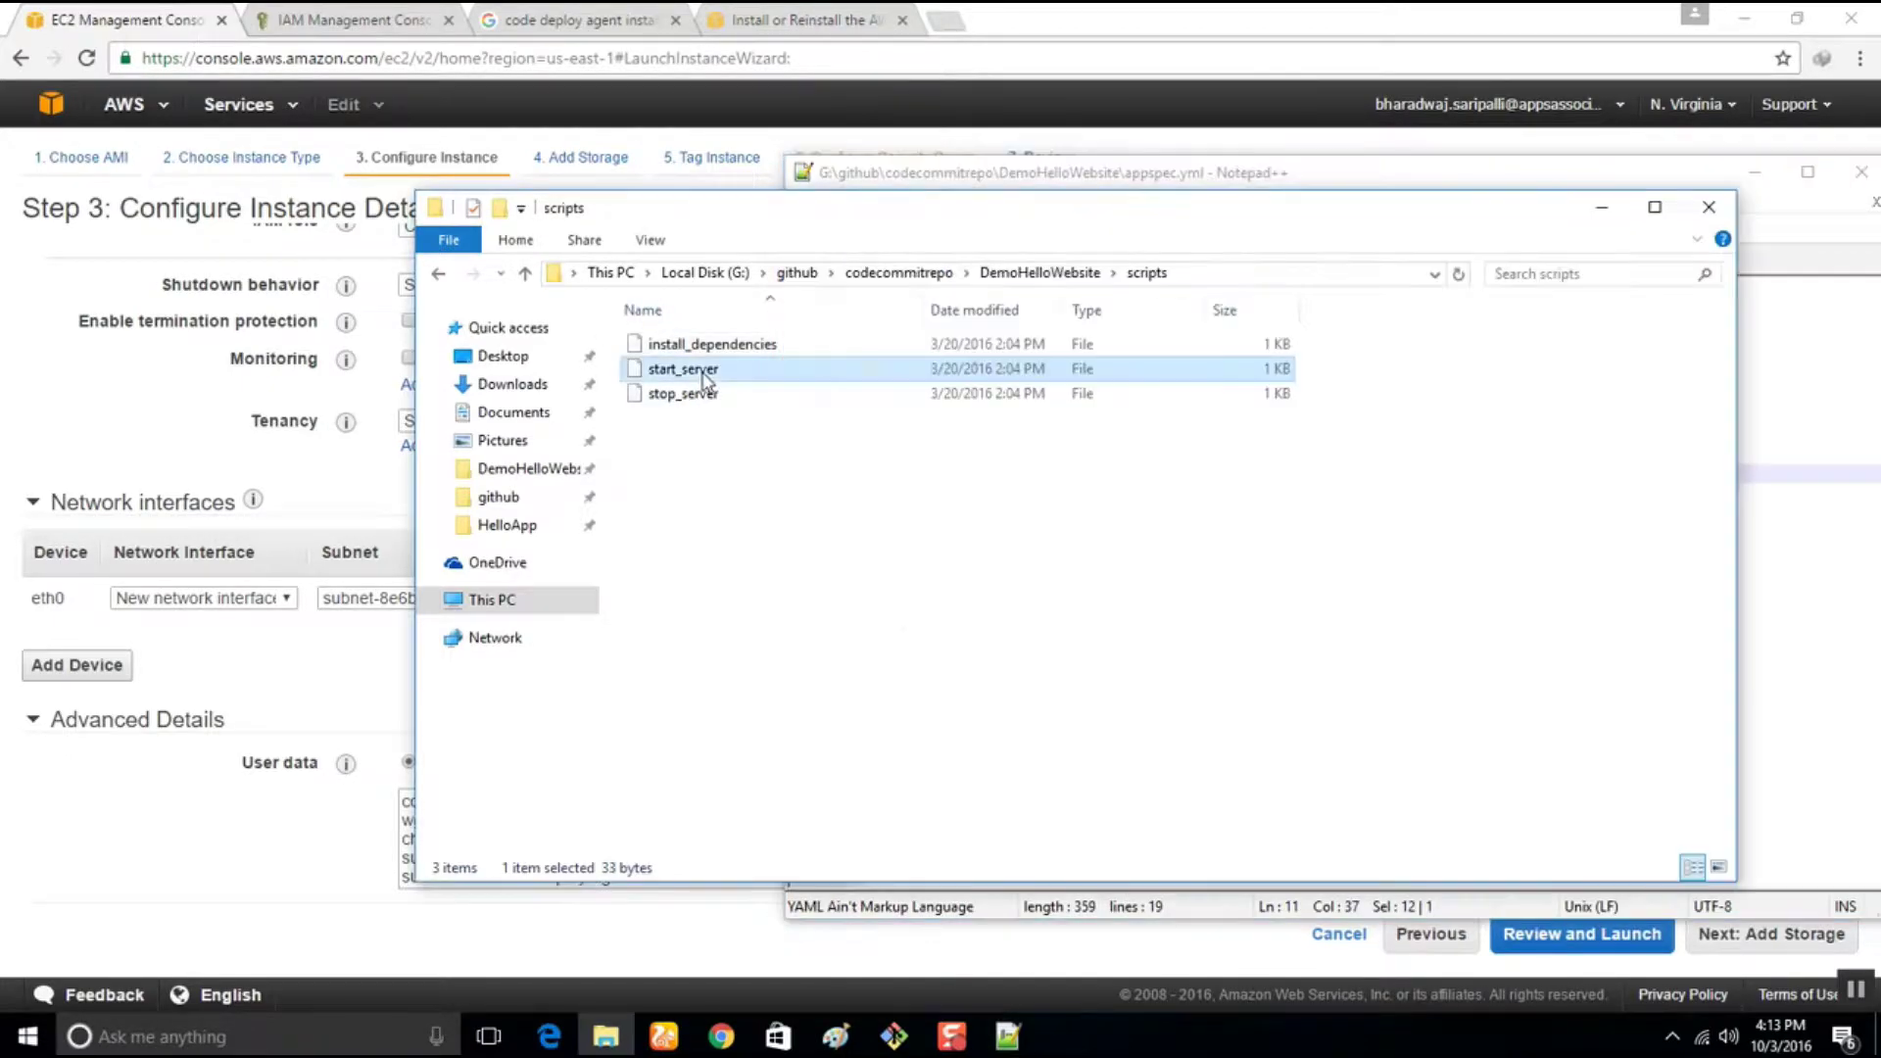
key(Escape)
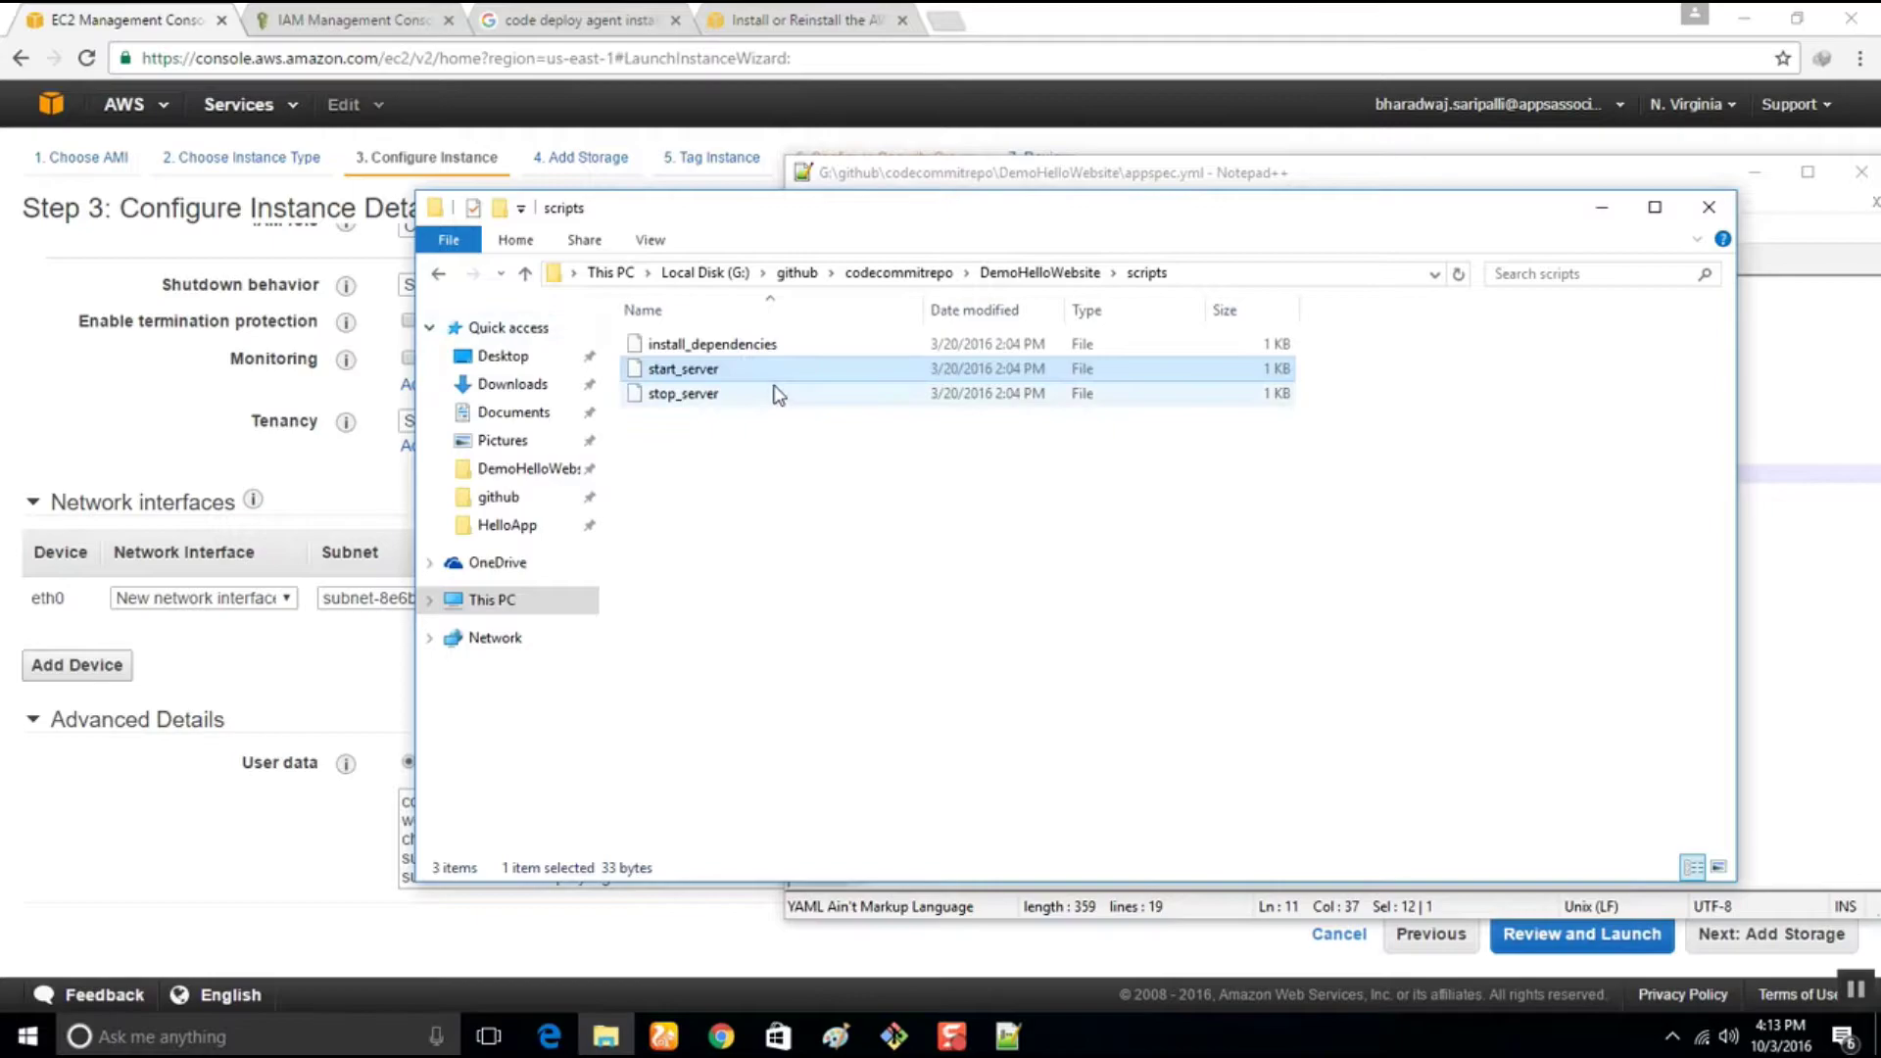
drag(744, 370, 1206, 180)
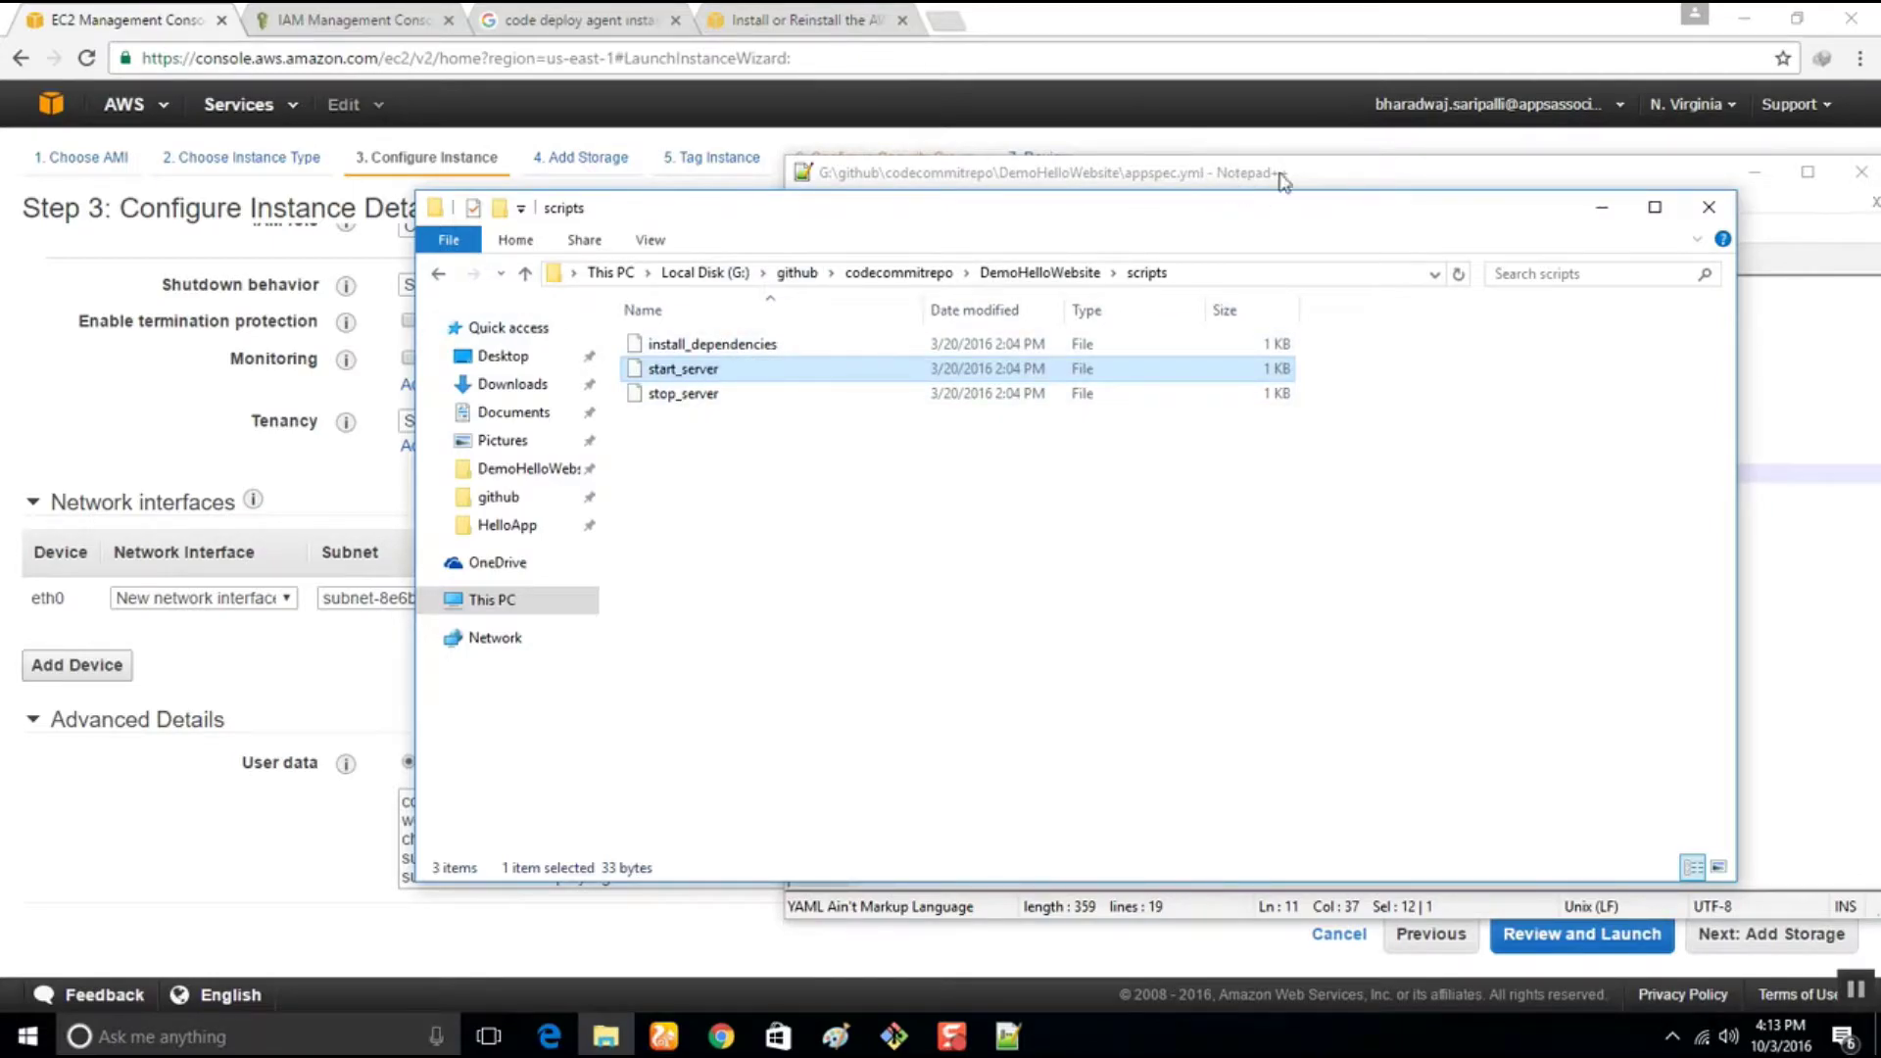
click(1332, 173)
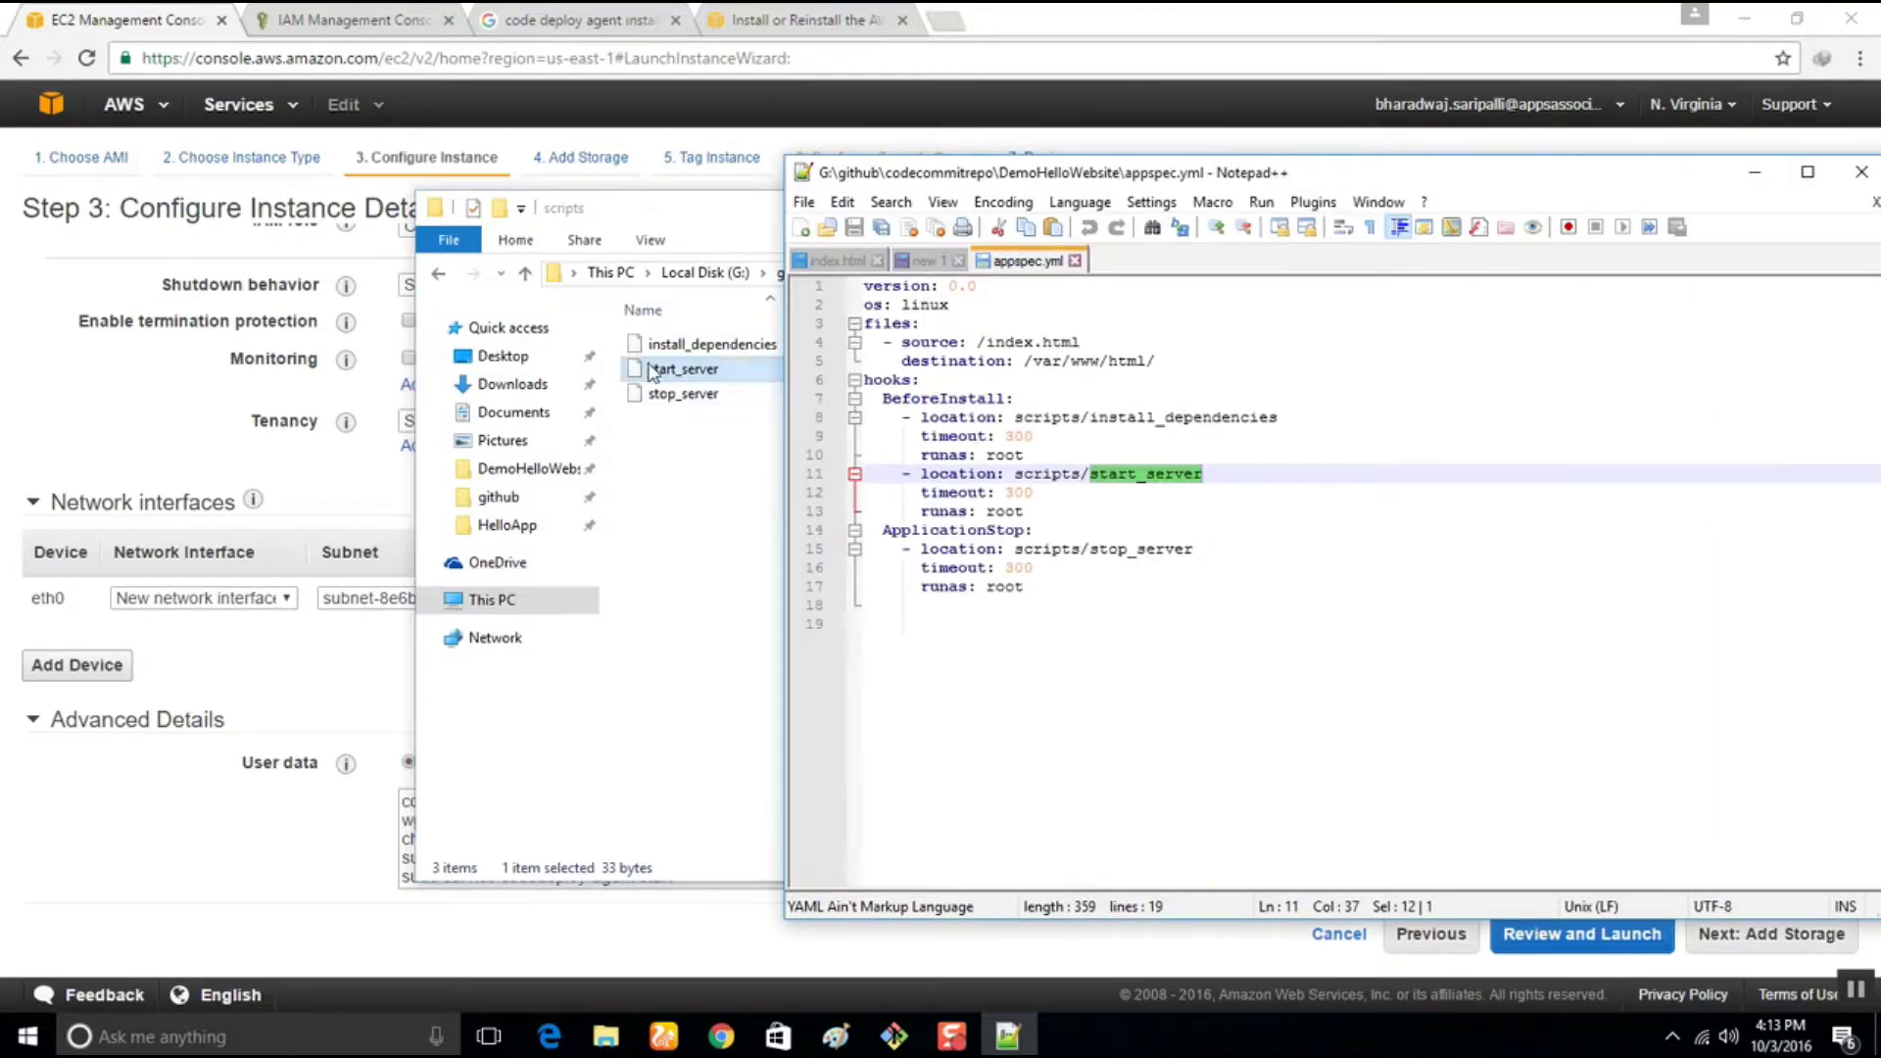
drag(655, 371, 1352, 367)
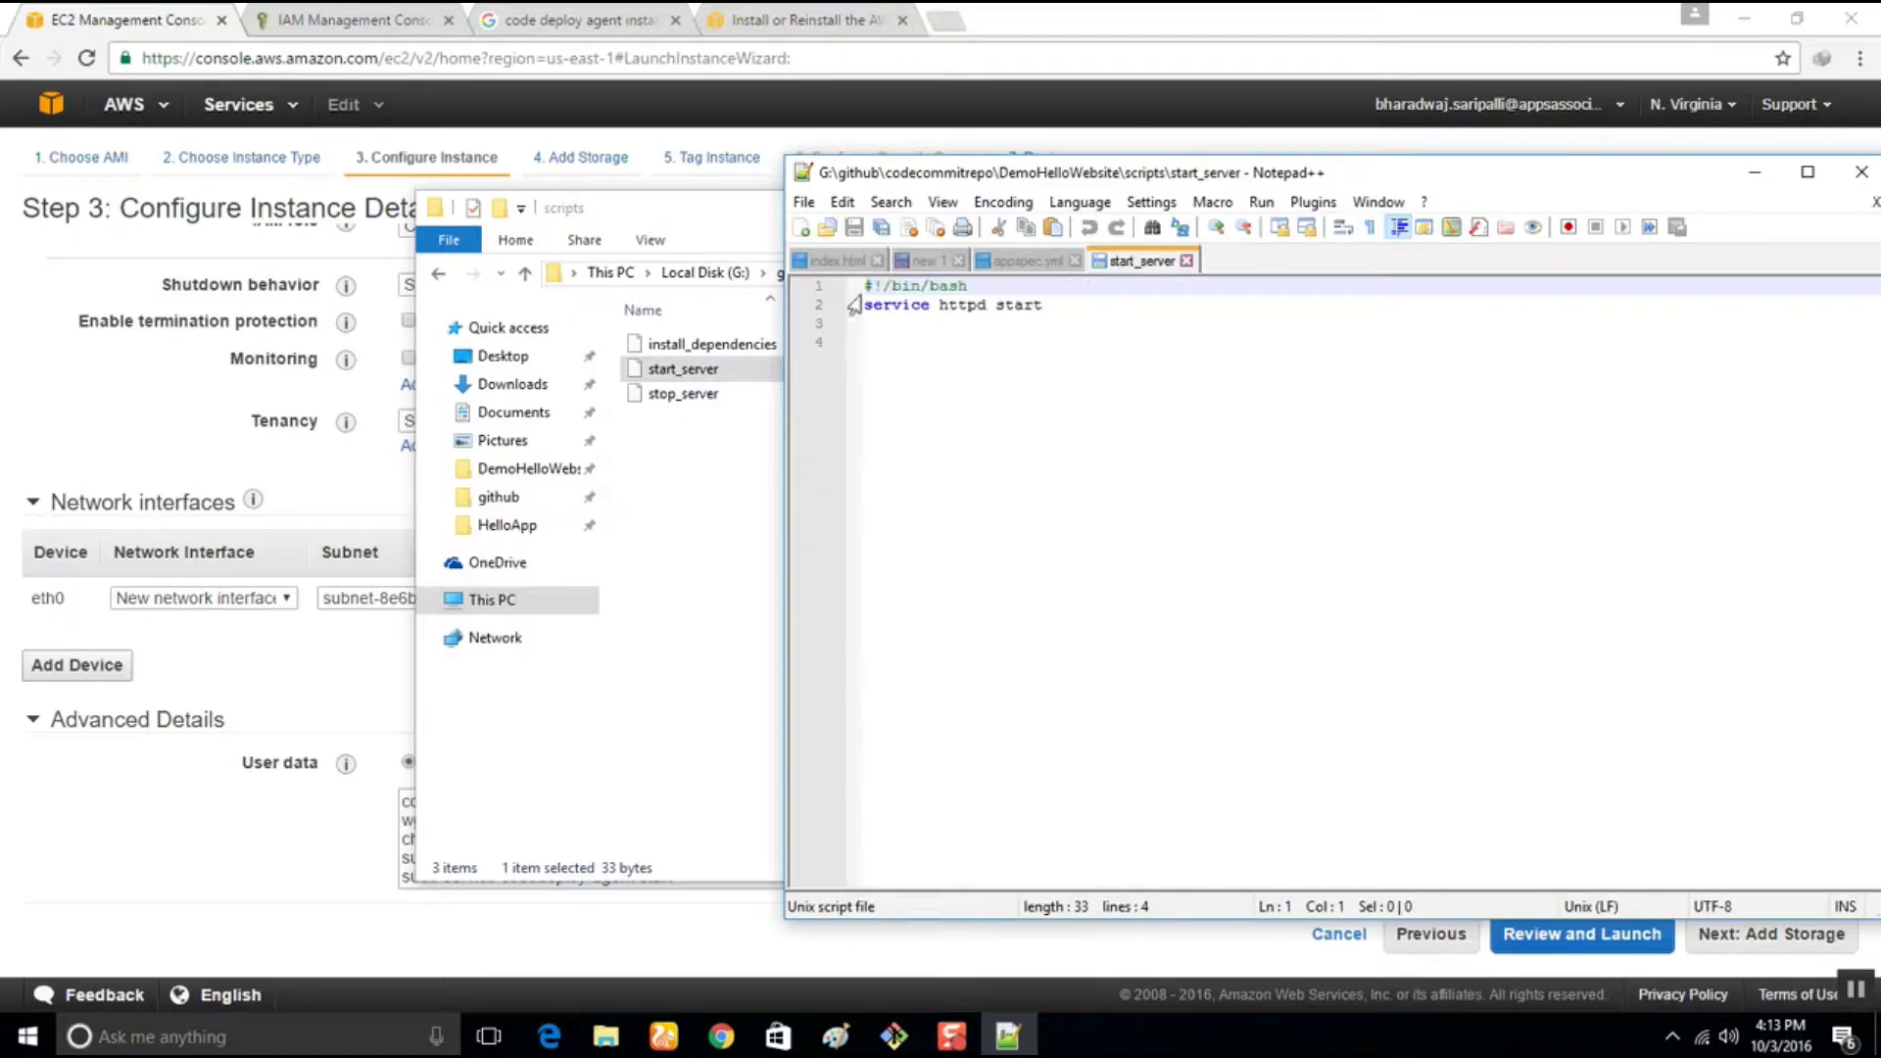
click(1188, 261)
View and close the stop_server script in Notepad++
click(665, 397)
drag(664, 397, 1260, 406)
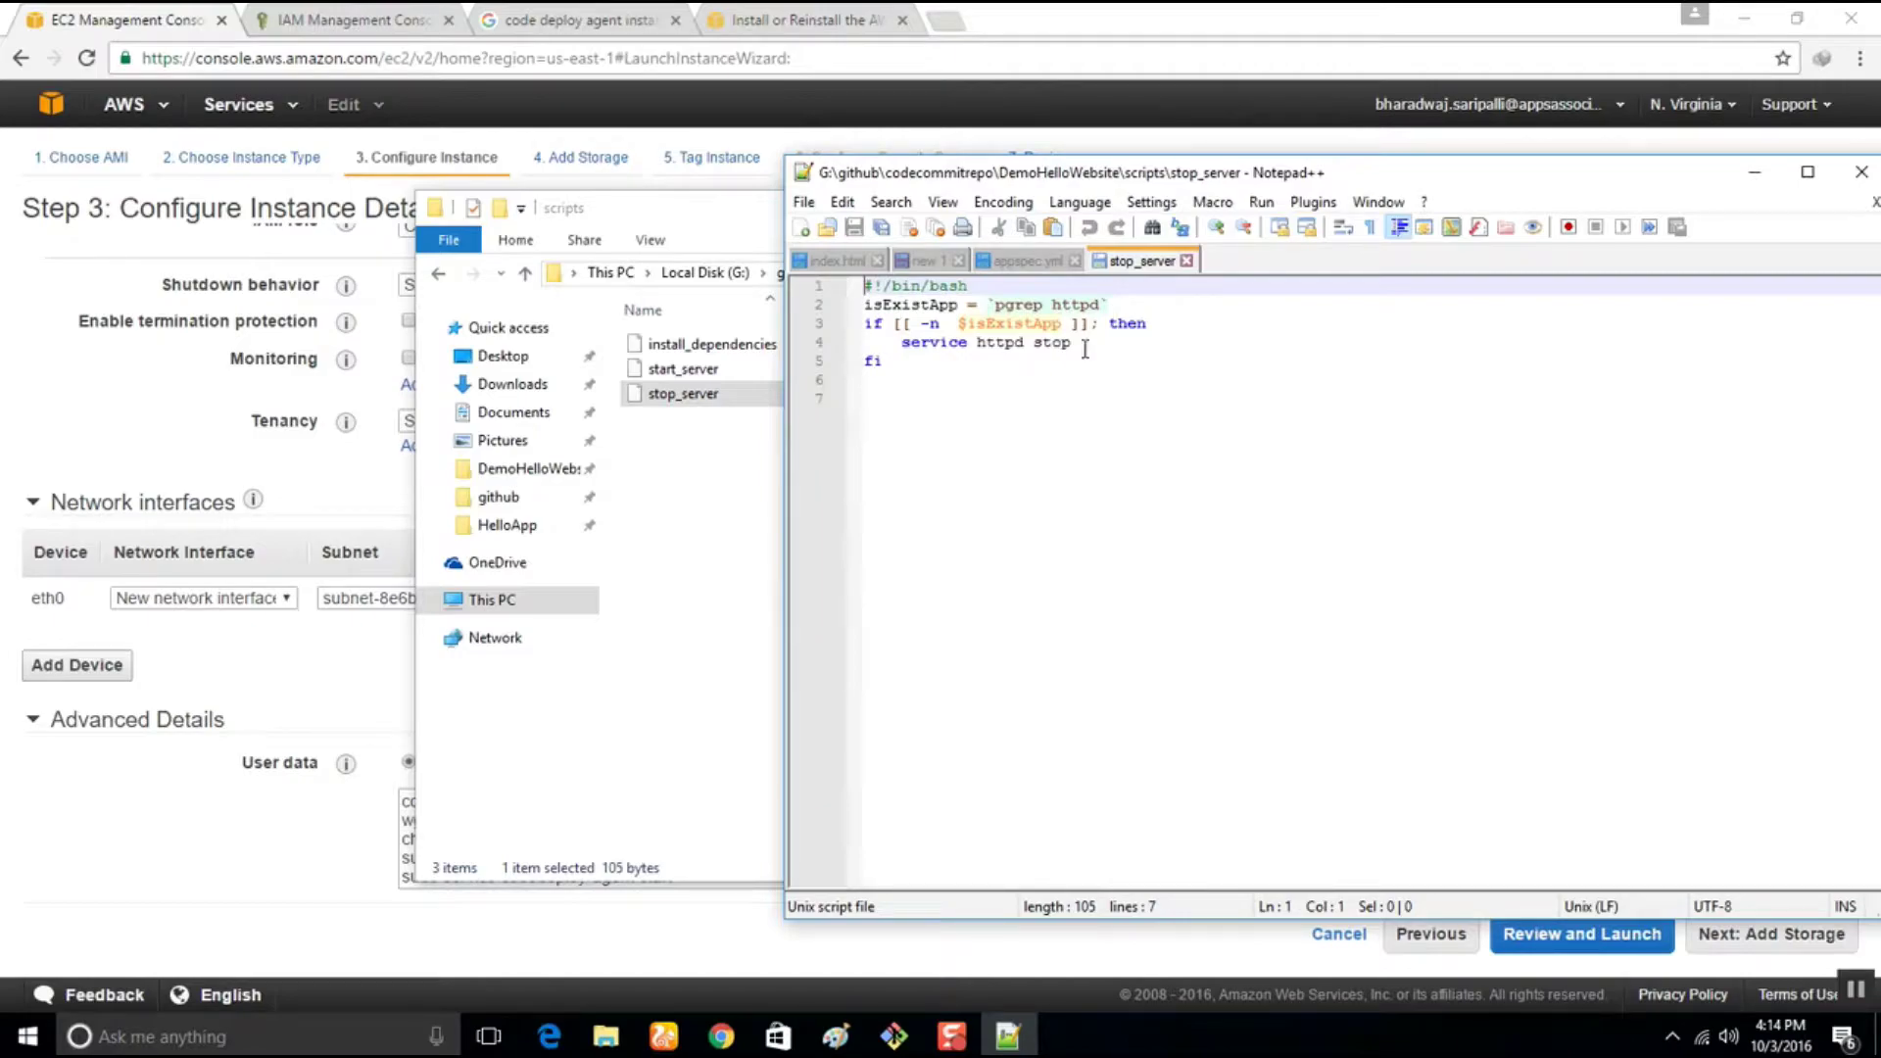
click(1187, 261)
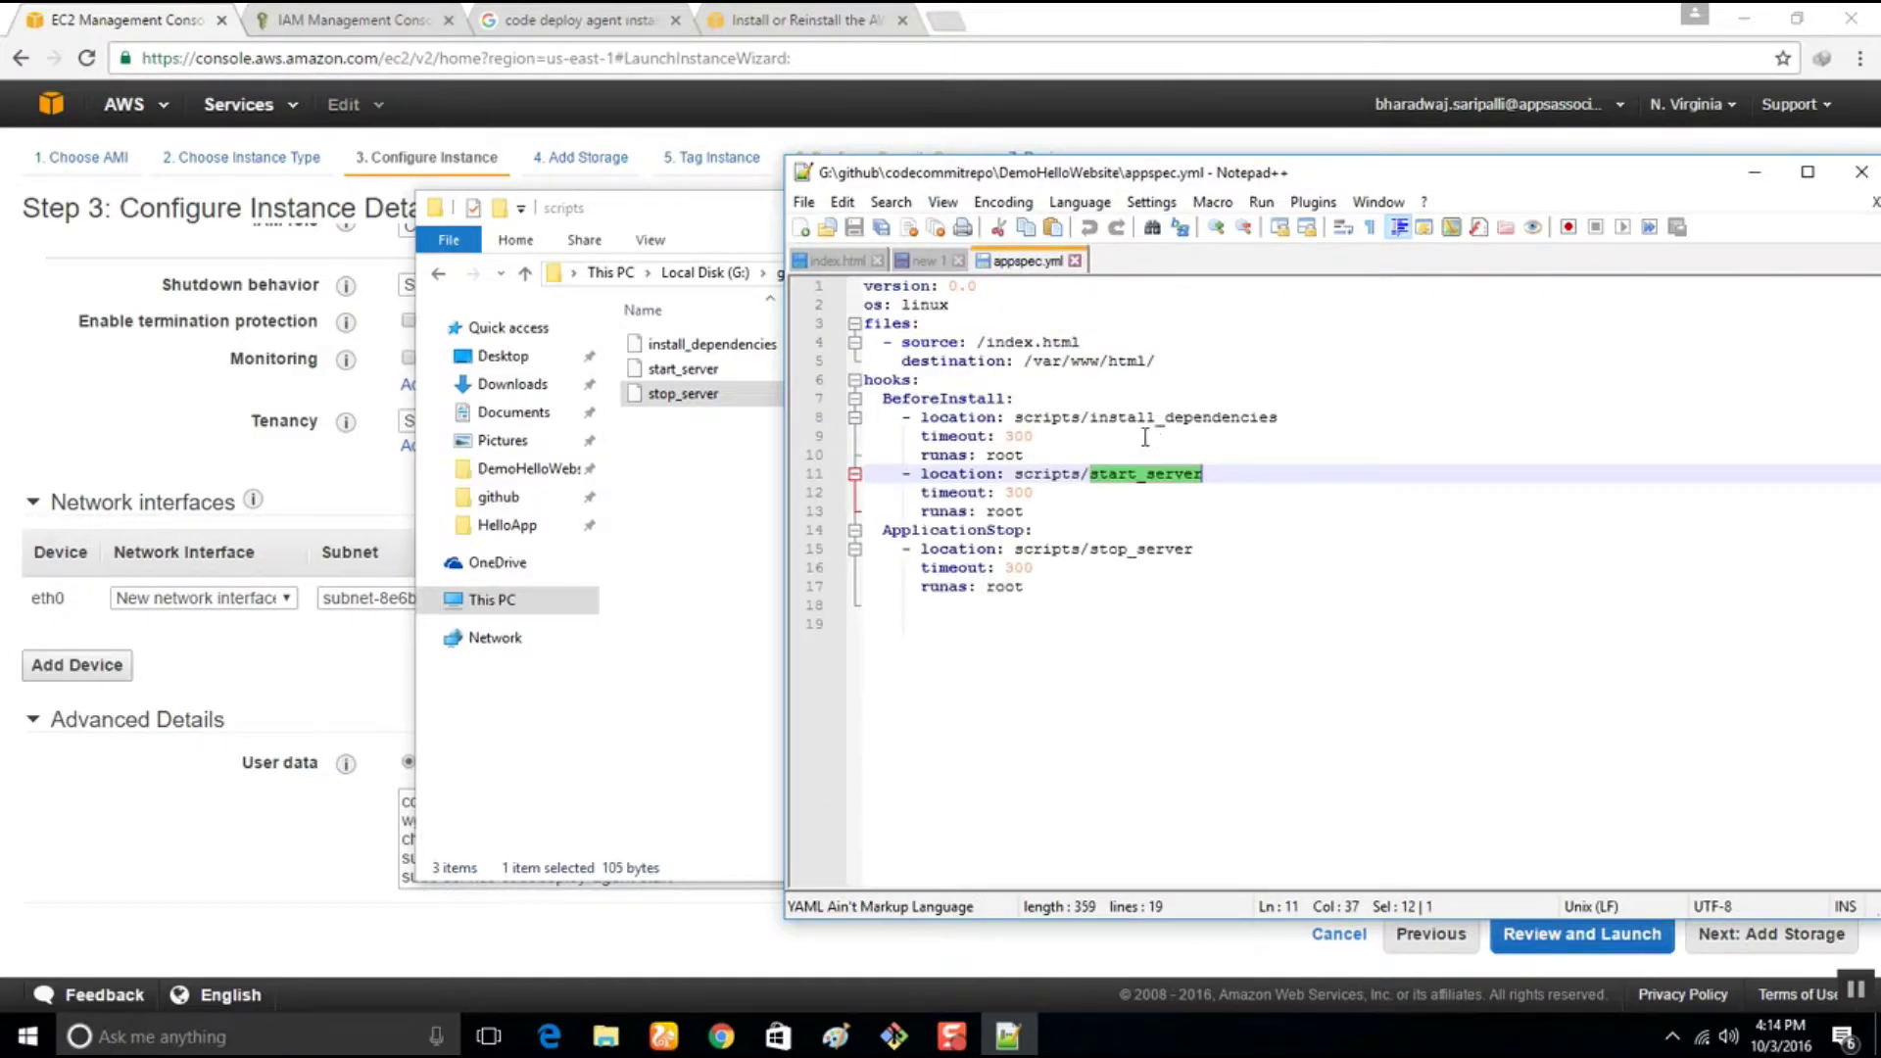
click(895, 1037)
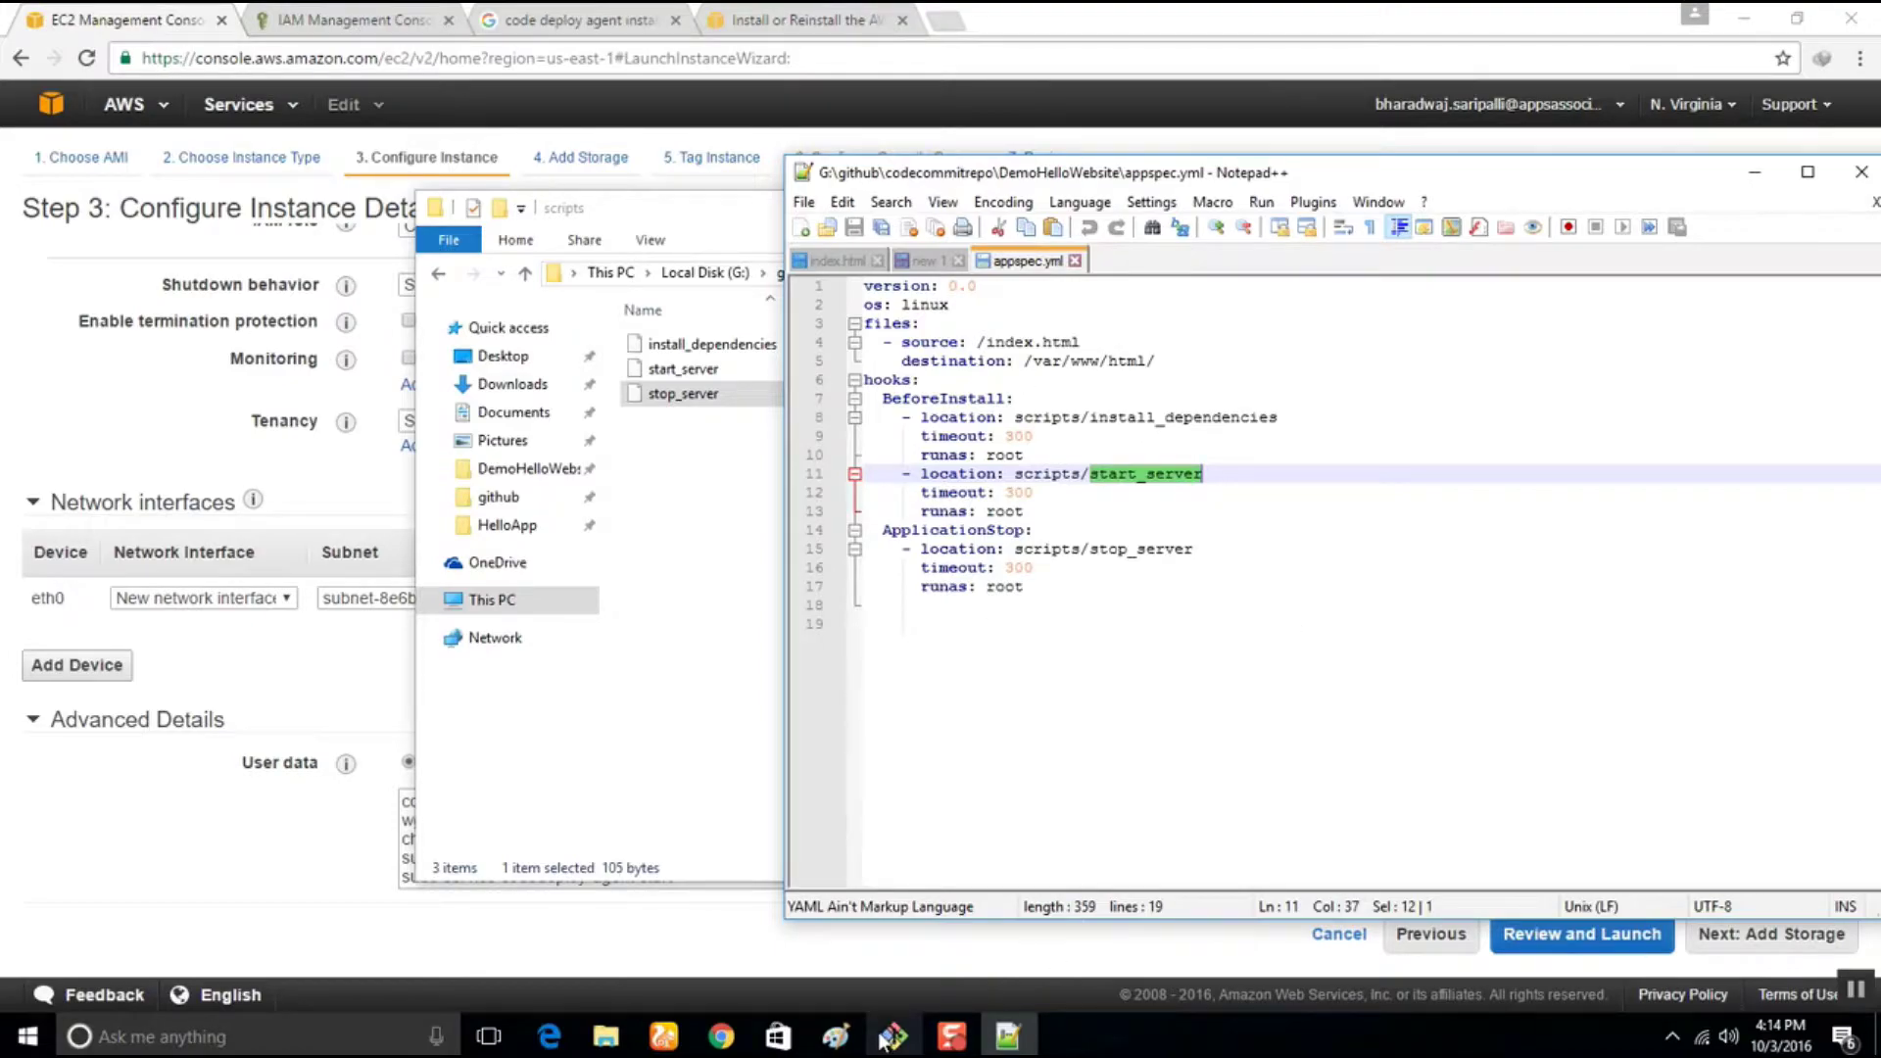
Check git status and stage appspec.yml and the scripts folder with git add
drag(711, 428, 1142, 436)
text(git status)
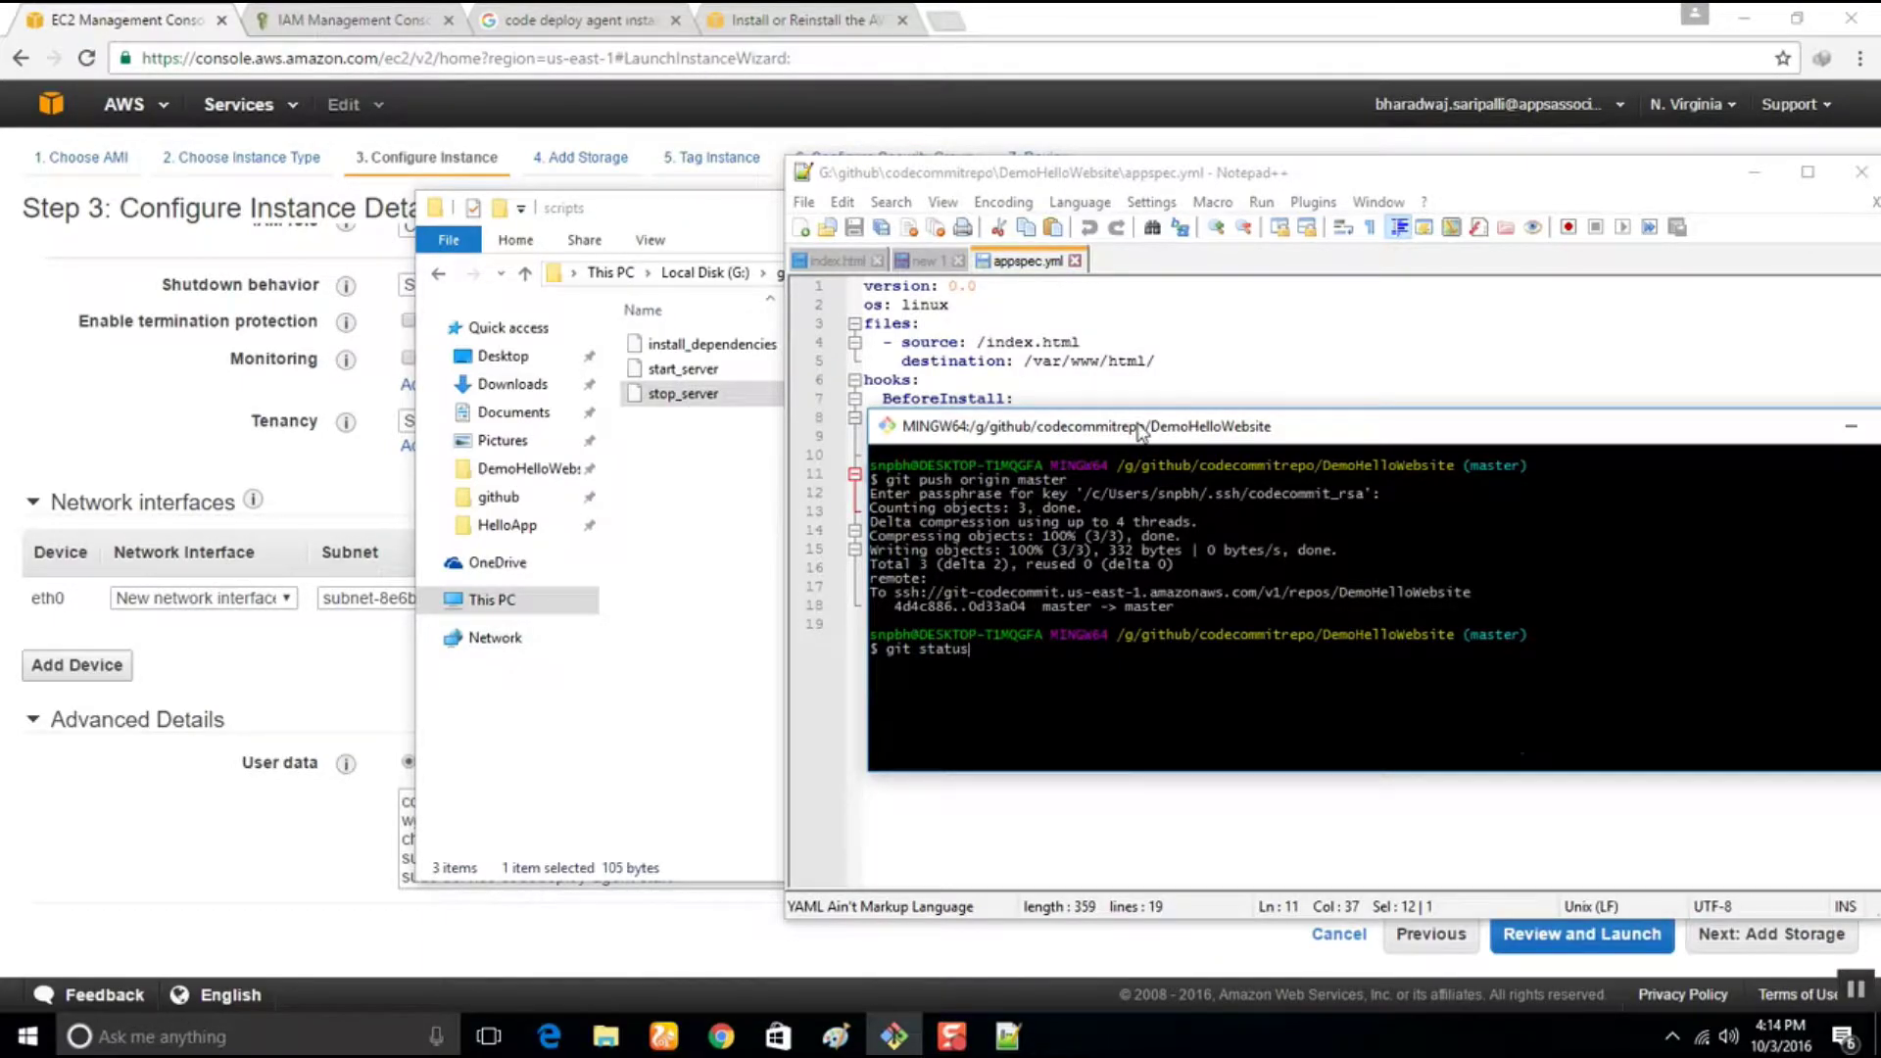
key(Return)
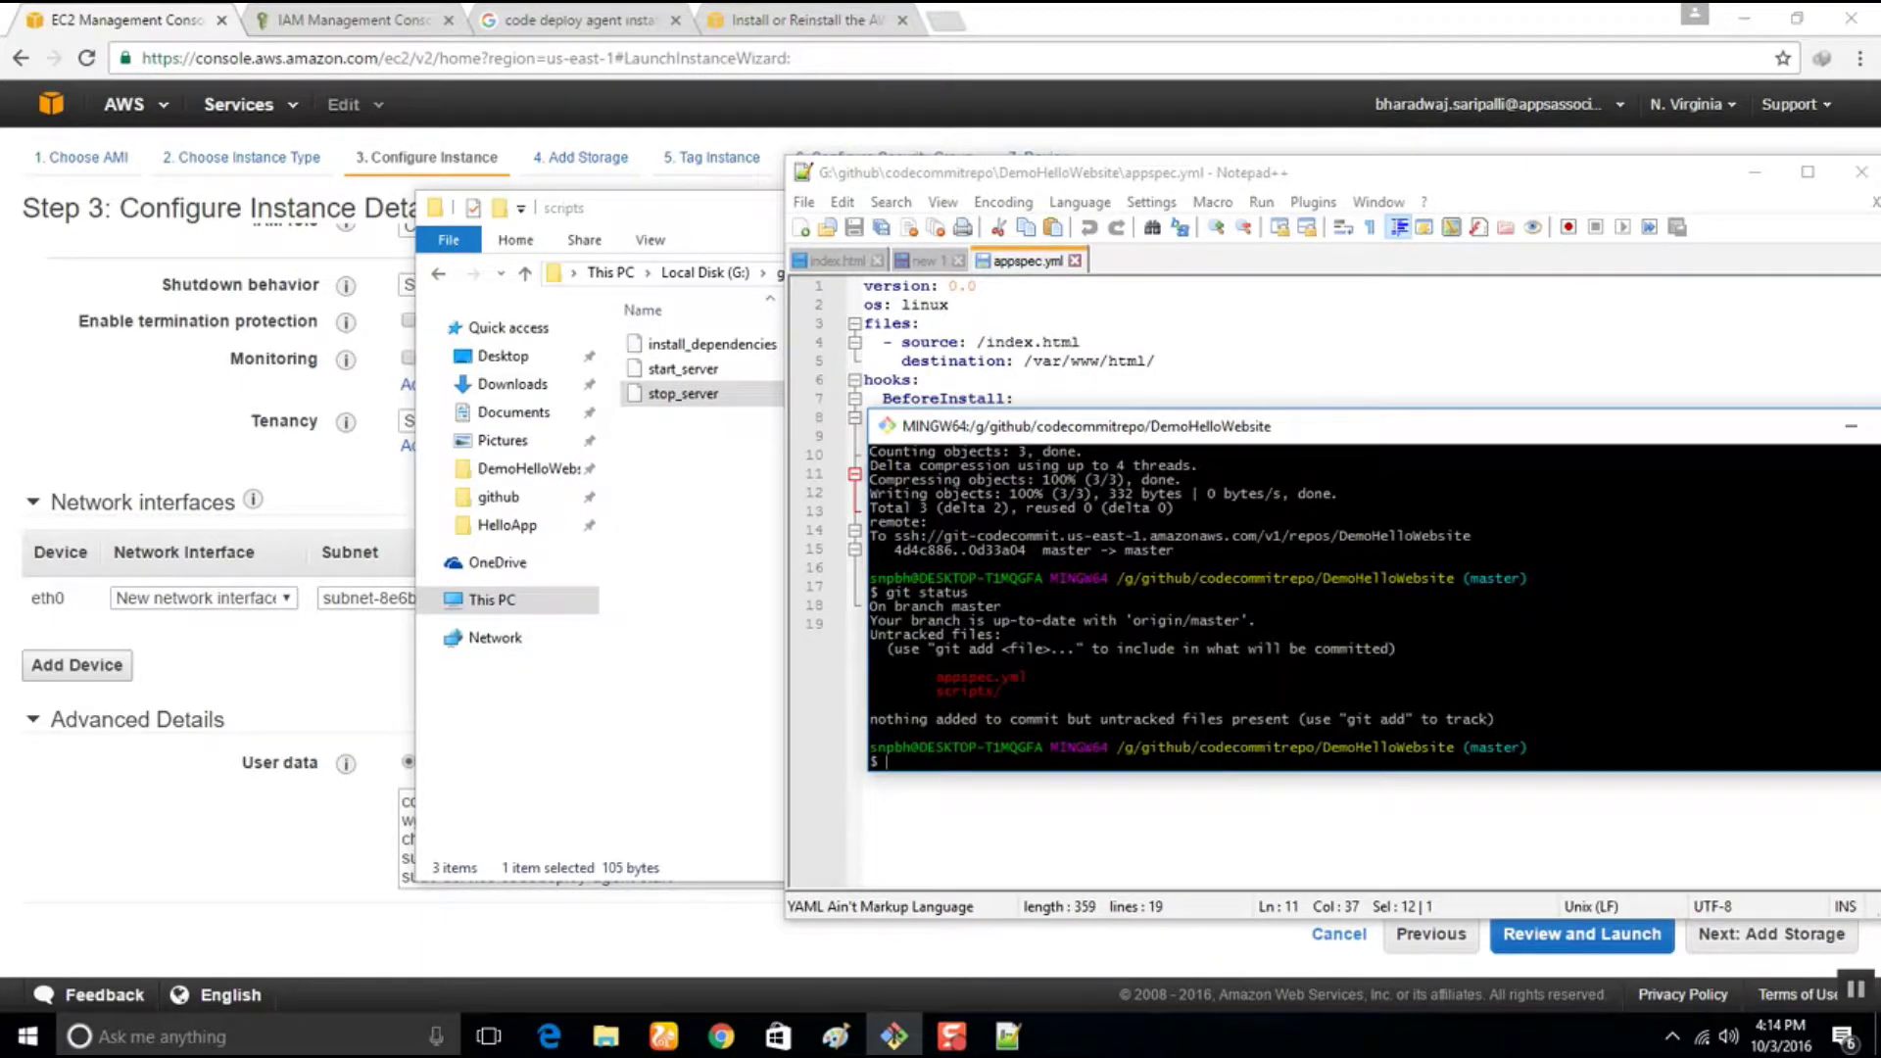
text(git add .)
key(Return)
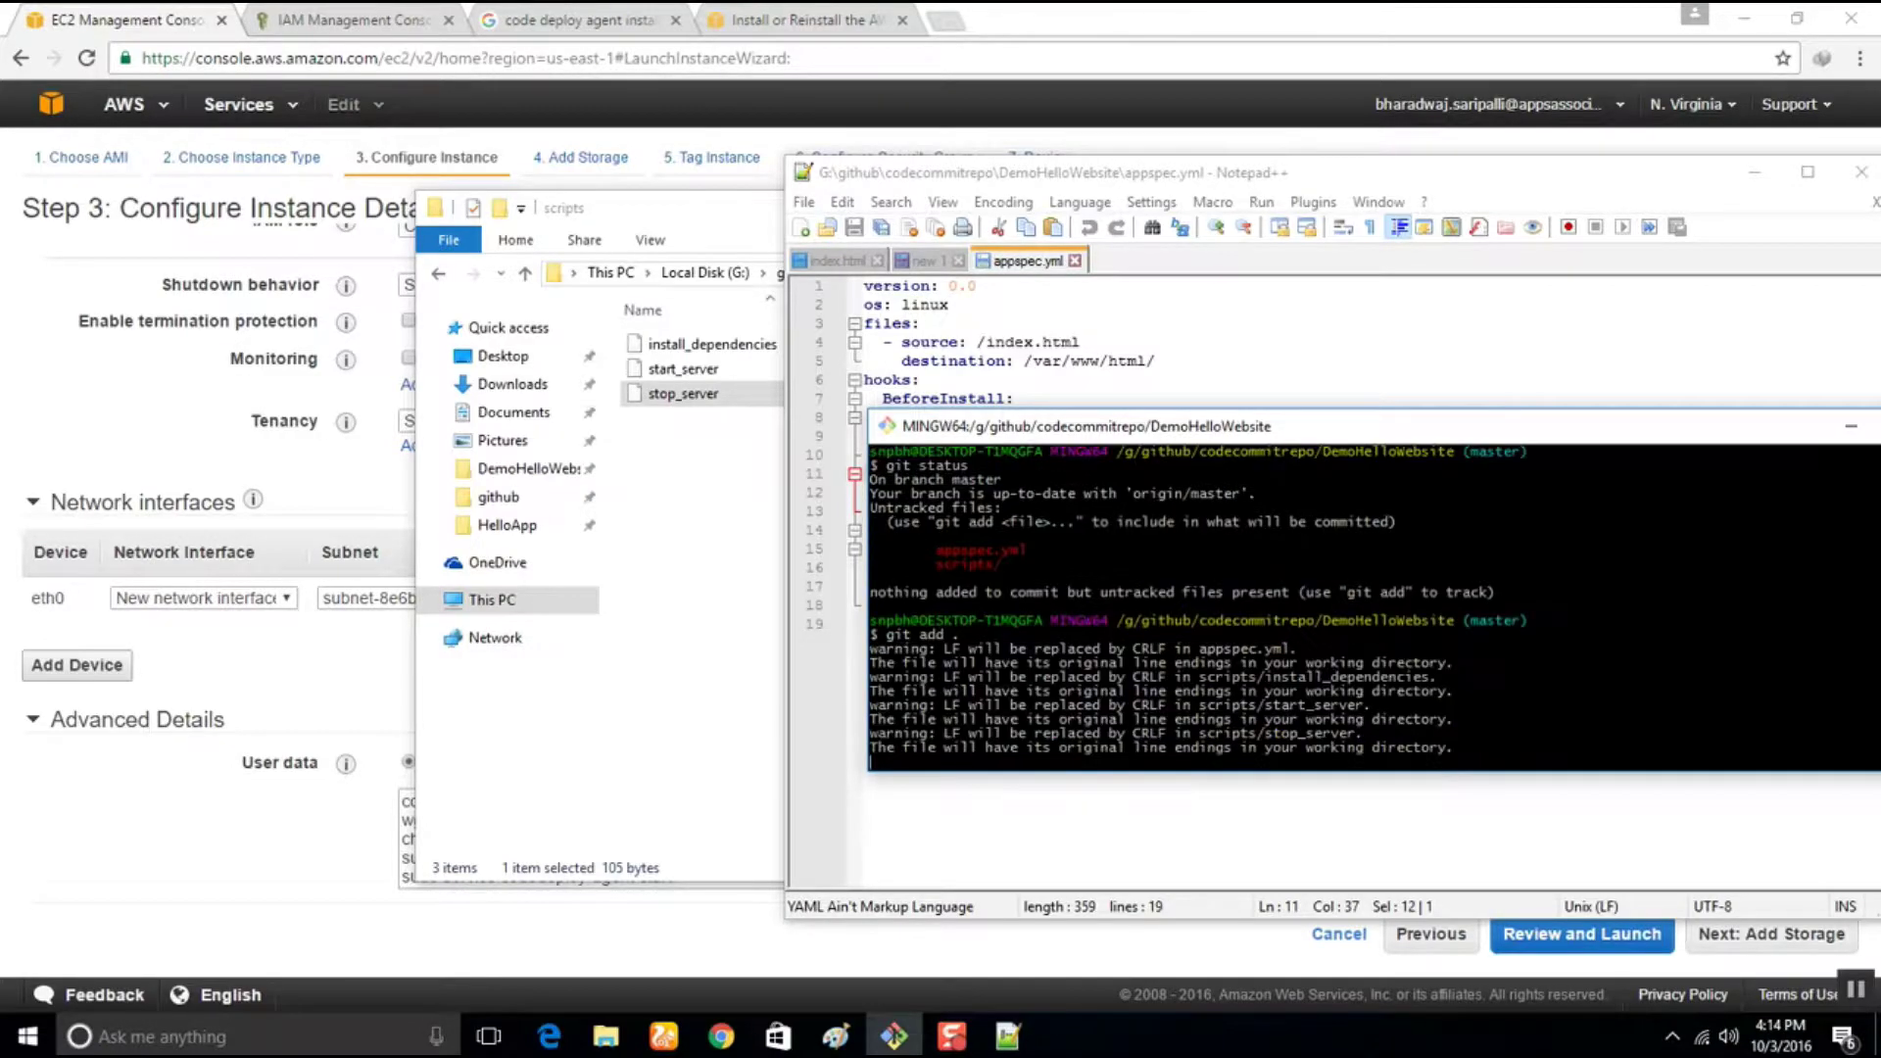
Commit the four files with the message 'added appspec.yml file and install httpd server'
text(git commit -m)
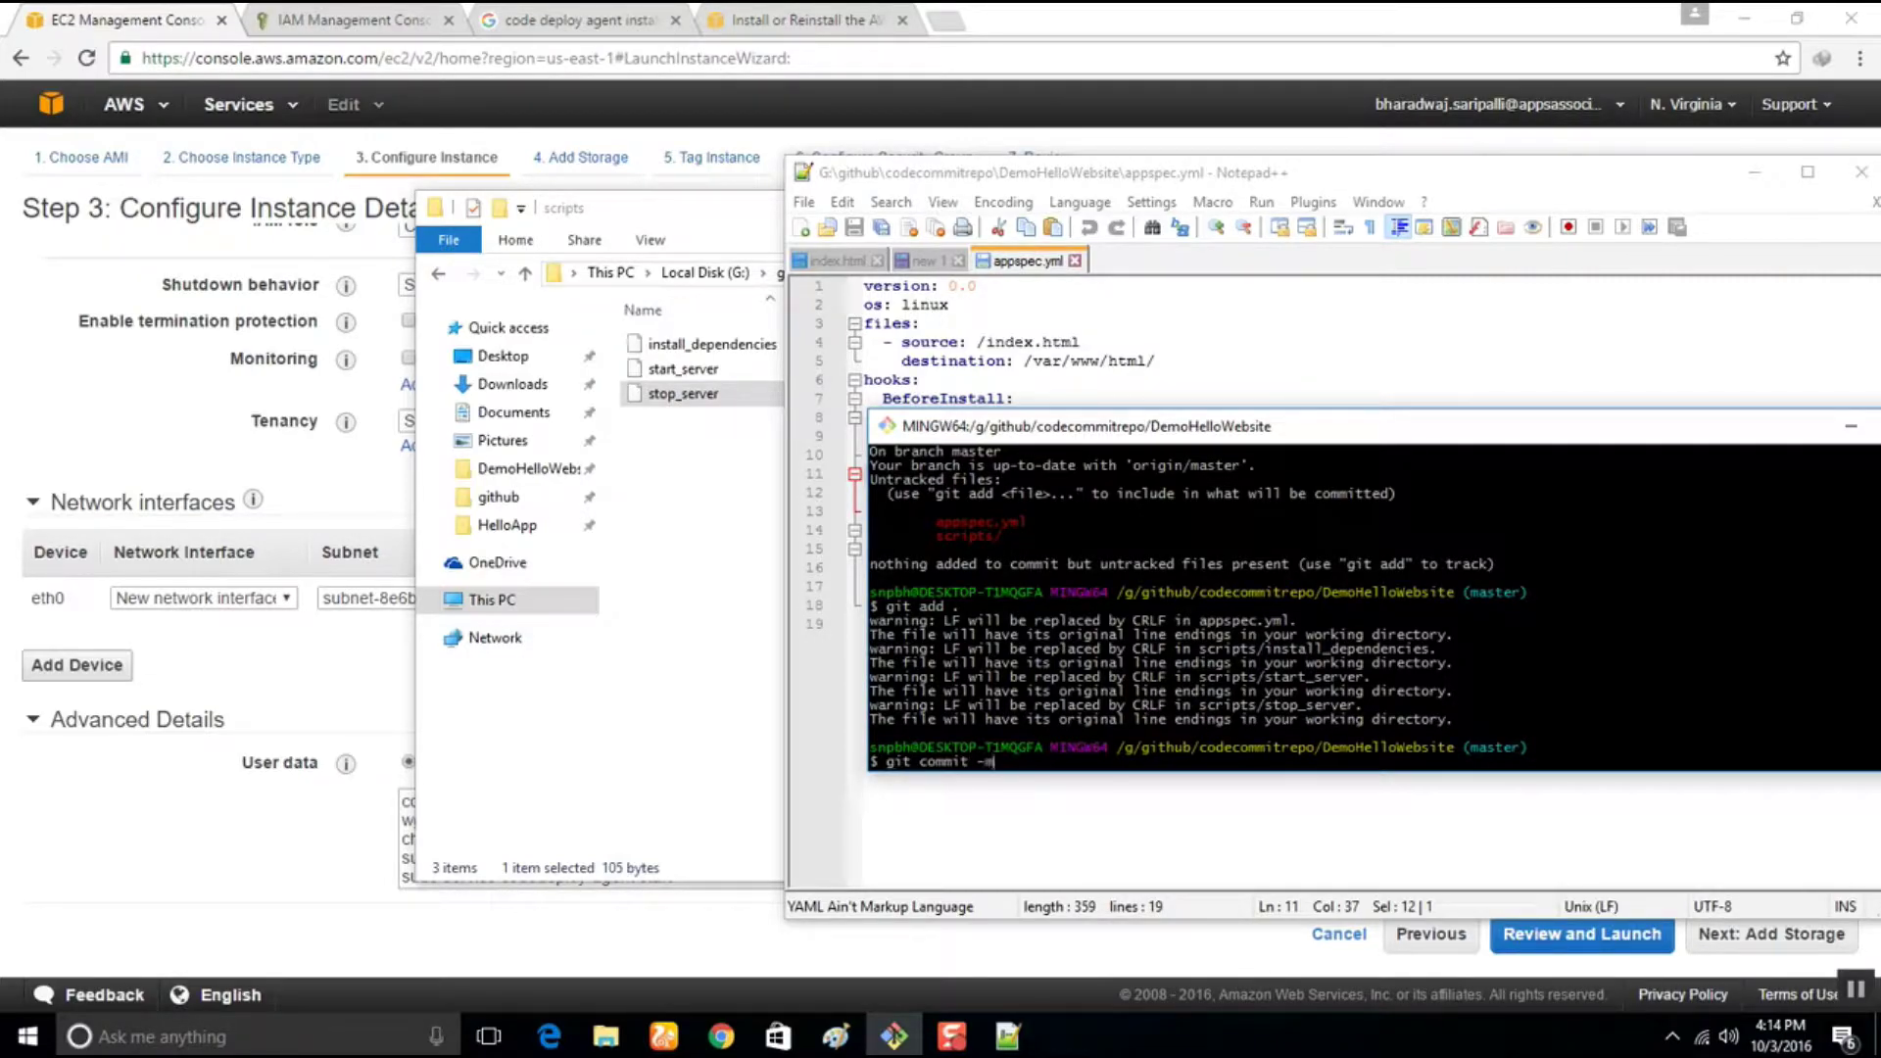
text( 'added appspec.yml fielle and install depend)
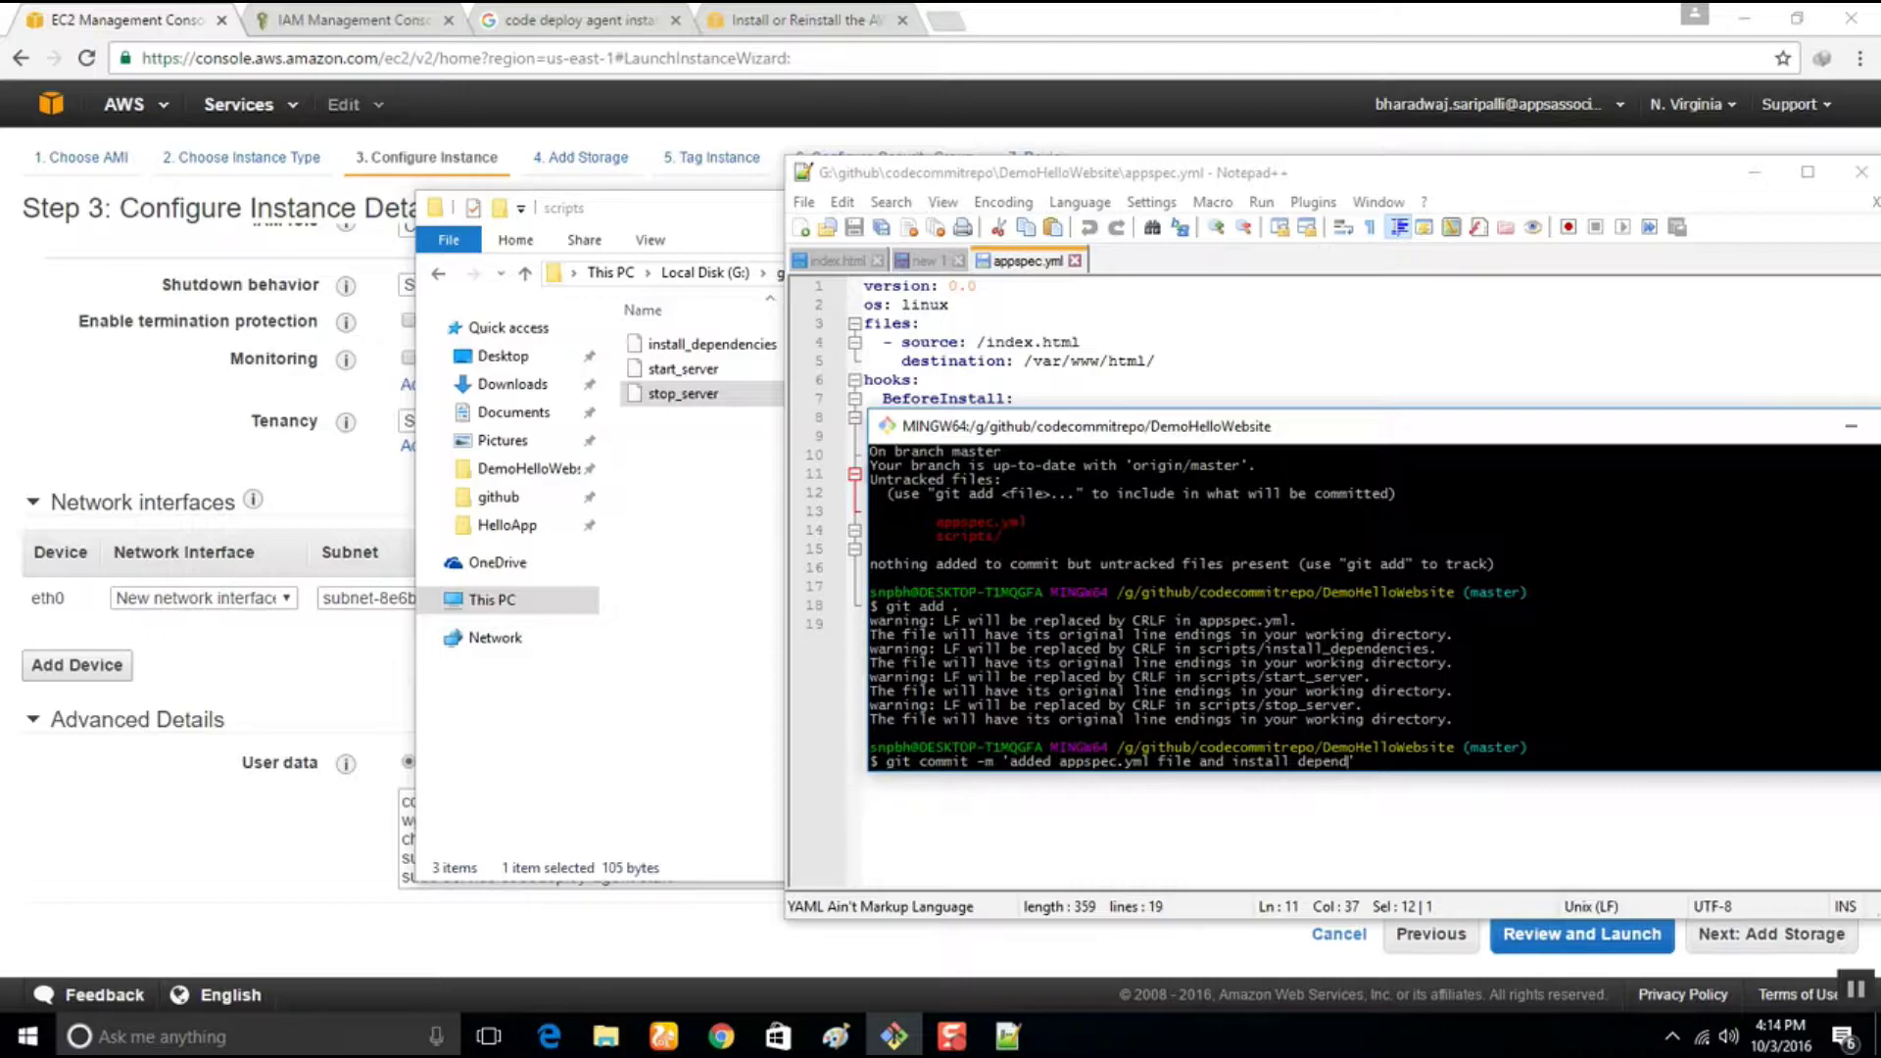
text(cies)
key(BackSpace)
key(BackSpace)
key(BackSpace)
text(densies)
key(BackSpace)
key(BackSpace)
key(BackSpace)
key(BackSpace)
key(BackSpace)
key(BackSpace)
key(BackSpace)
key(BackSpace)
key(BackSpace)
key(BackSpace)
text(httpd se)
key(BackSpace)
key(BackSpace)
key(BackSpace)
key(Return)
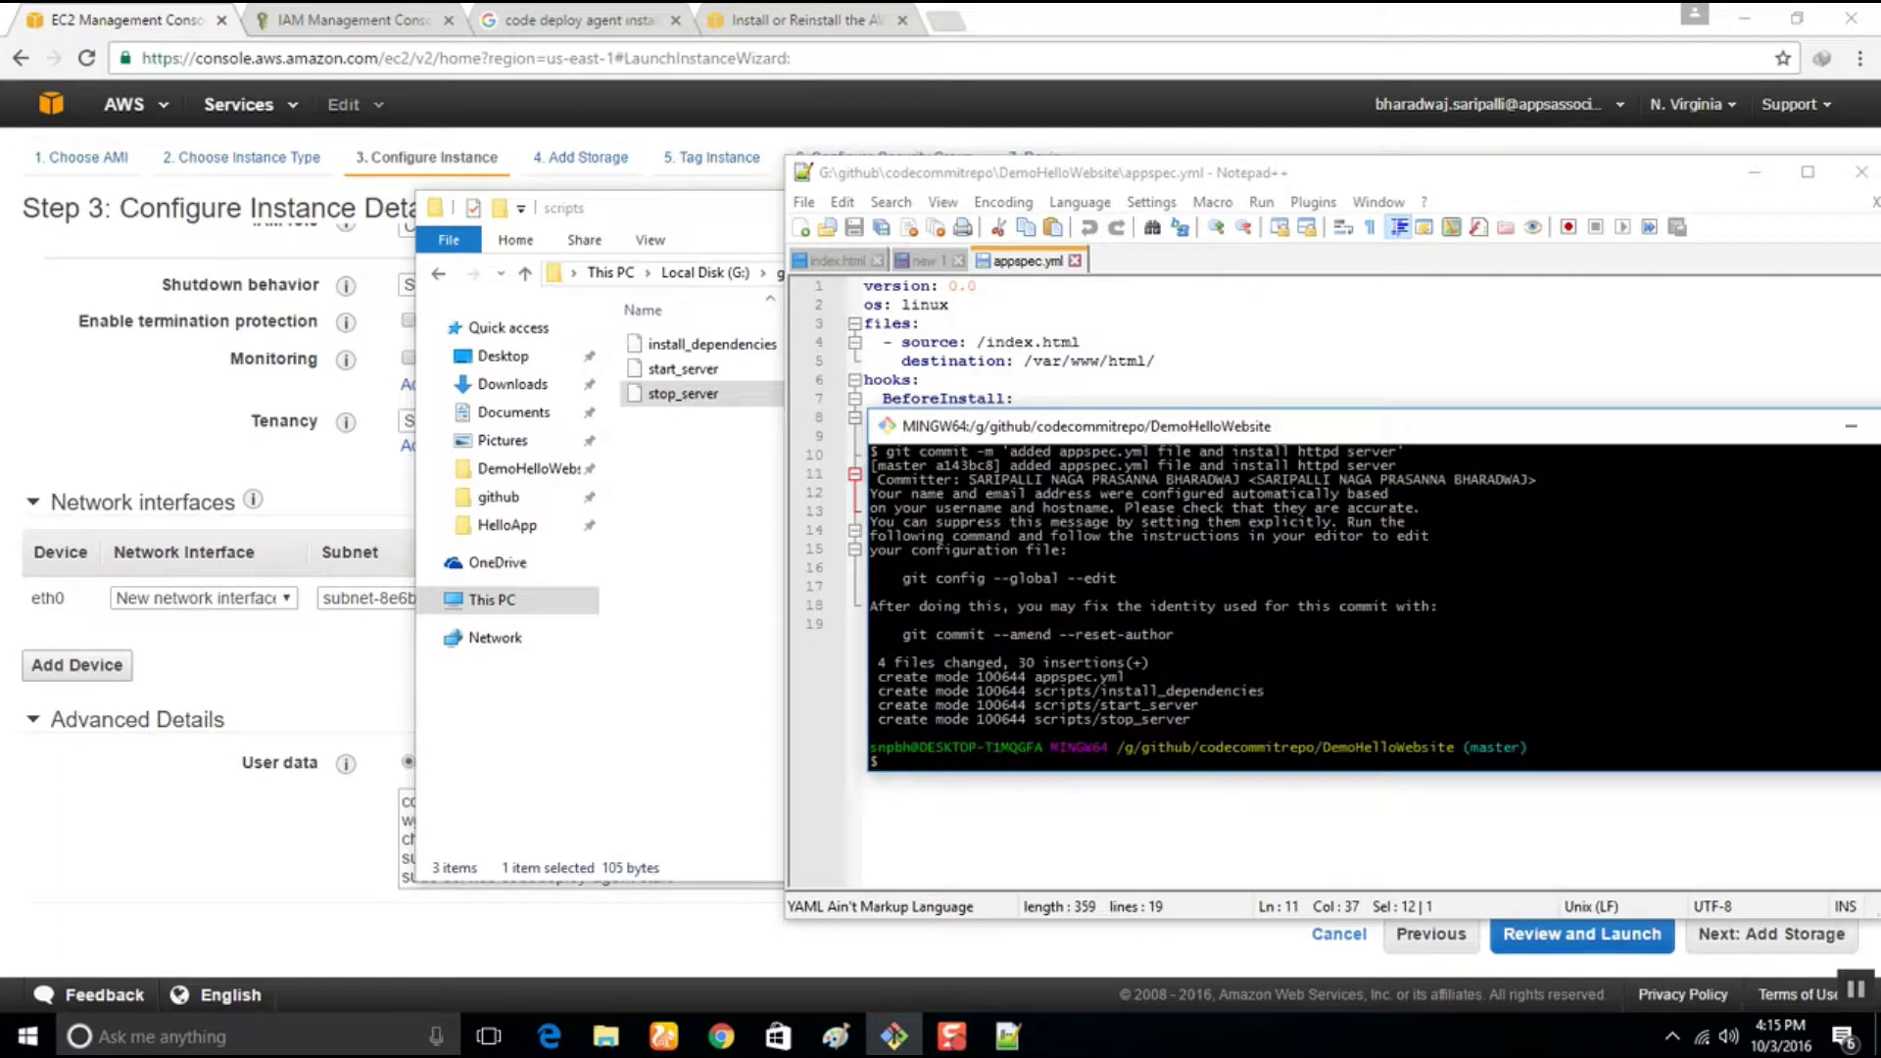
text(git push origin master)
Push the commit to origin master using the SSH key passphrase, then minimize the terminal
key(Return)
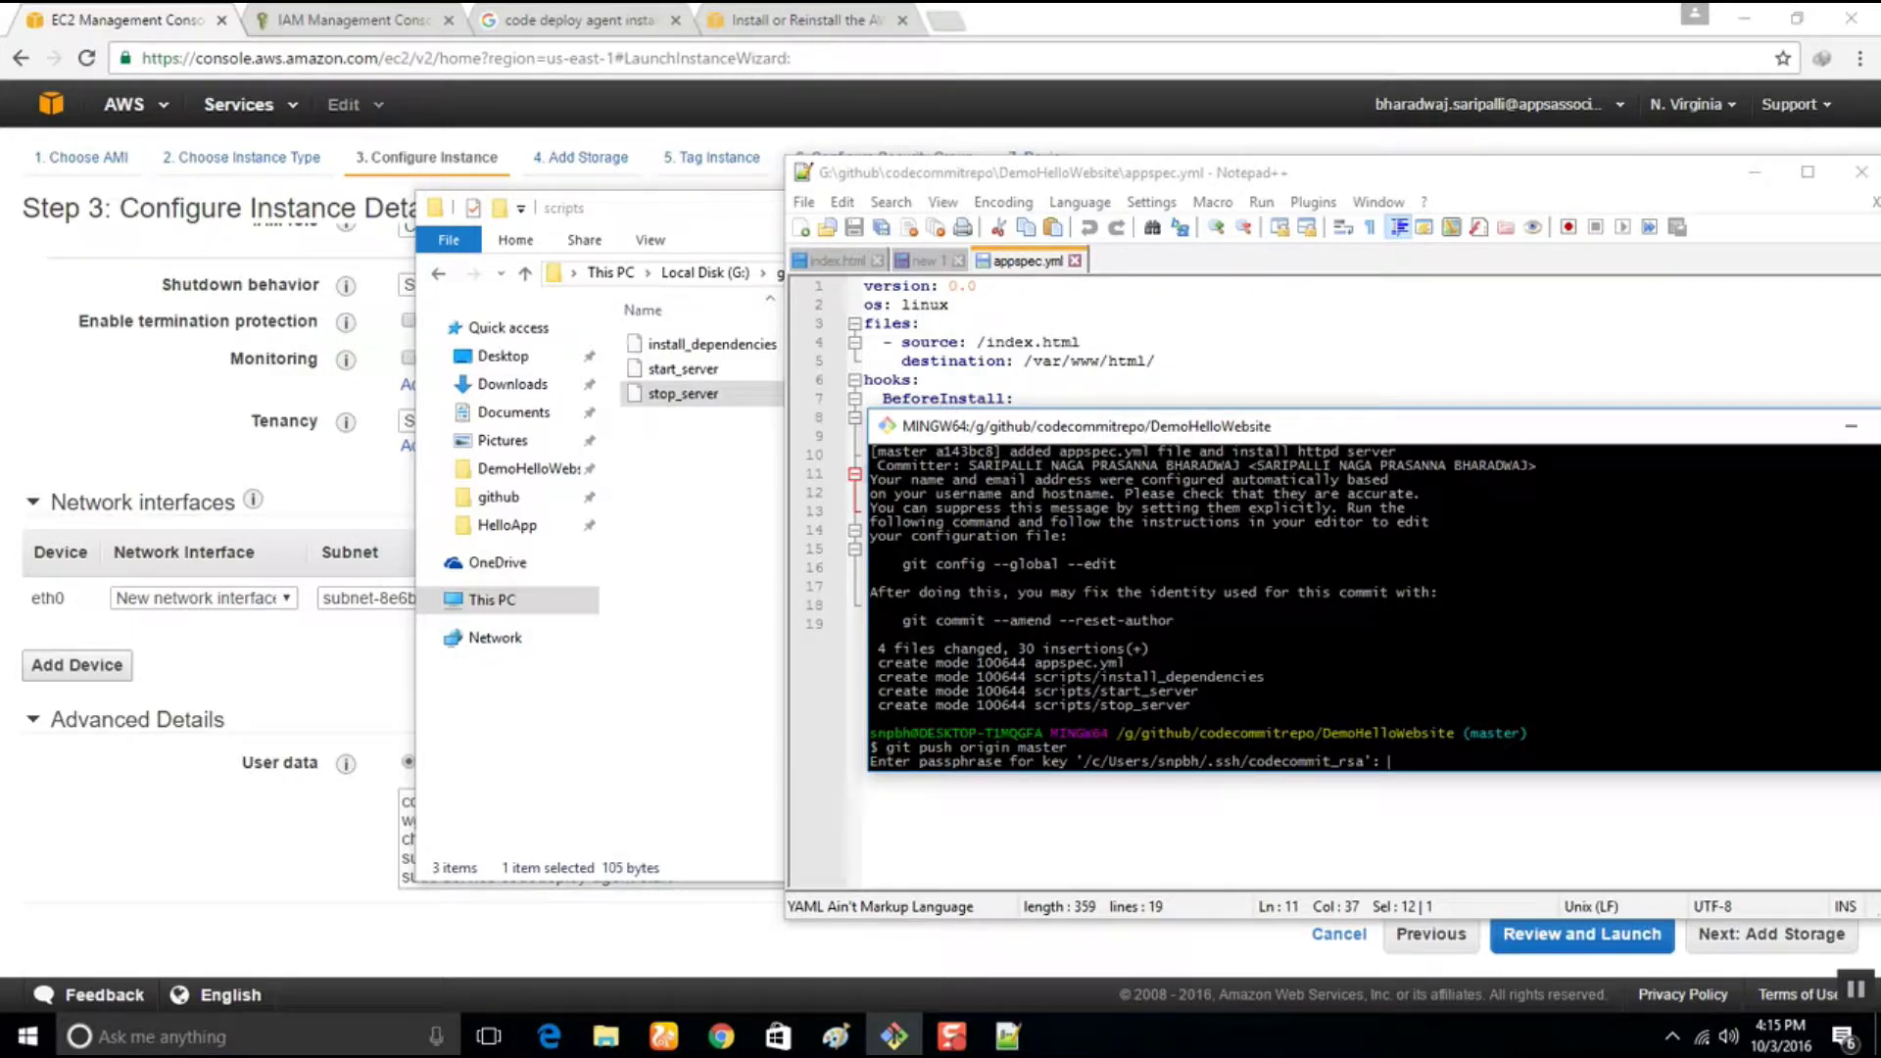
key(Return)
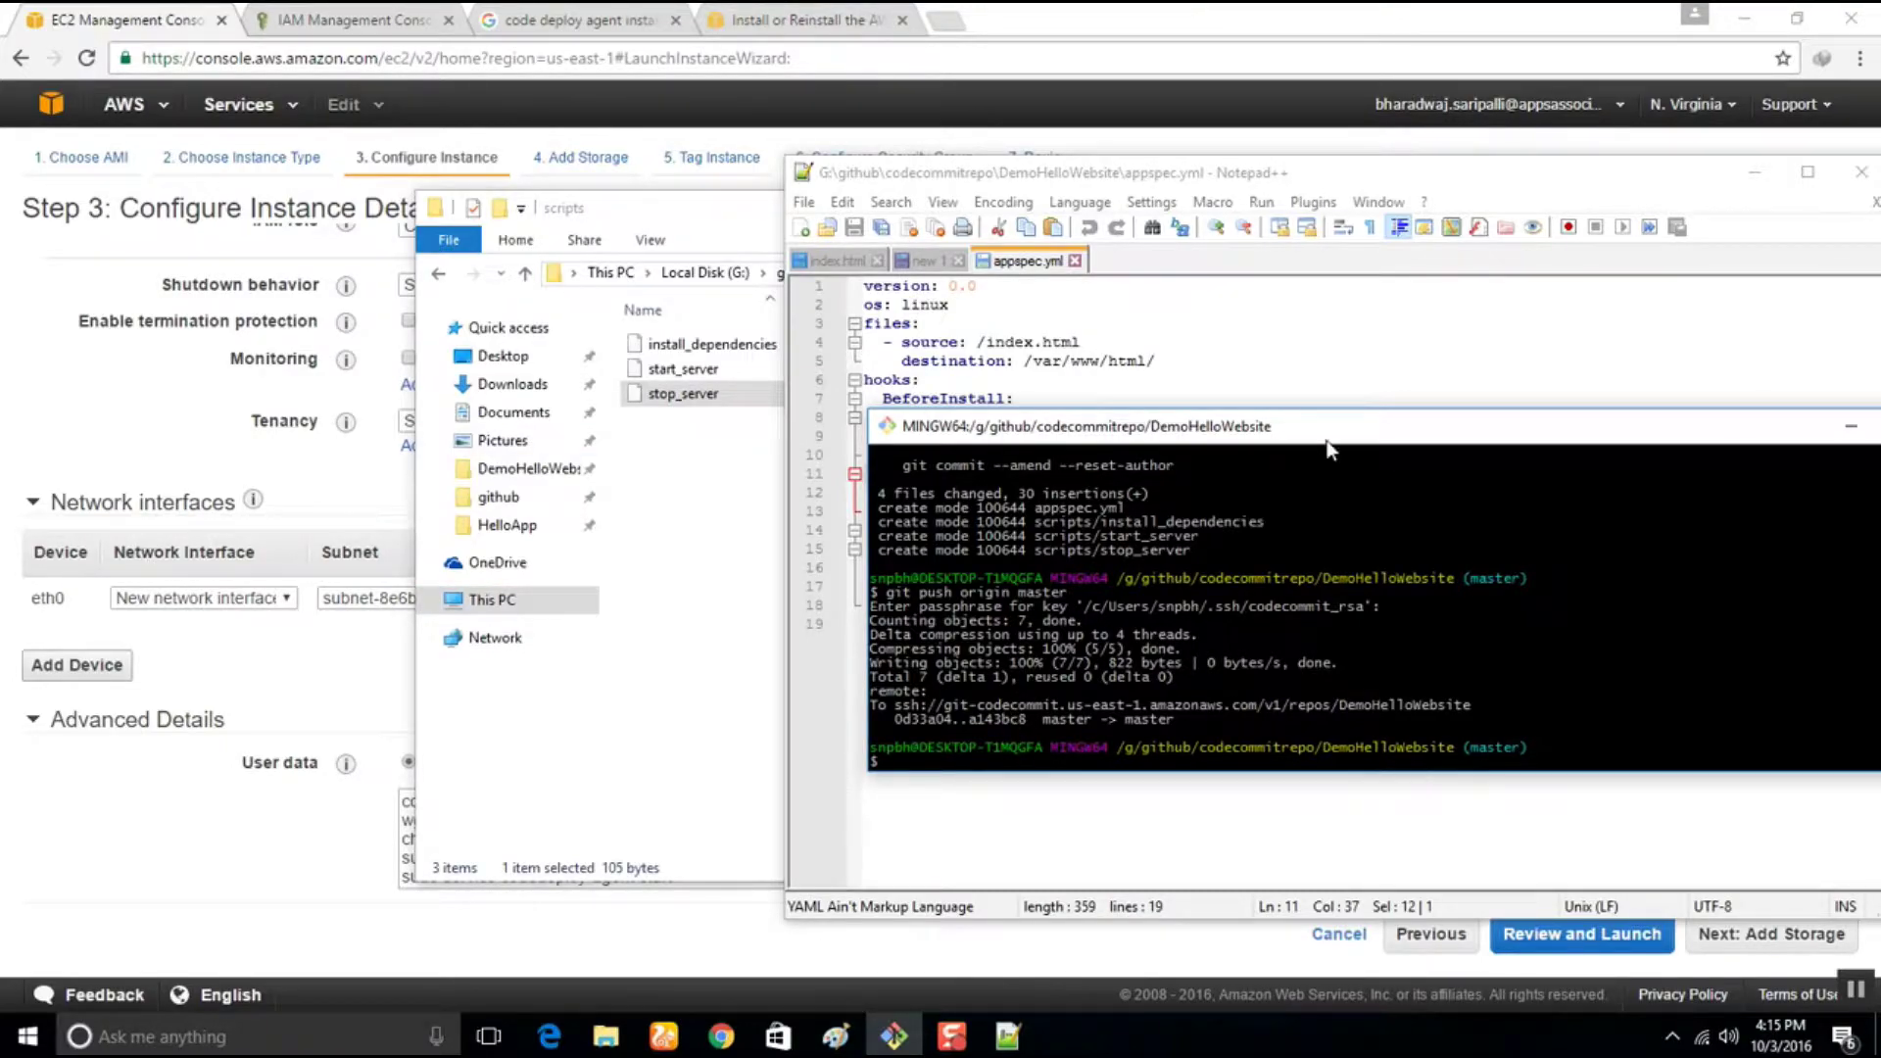
drag(1333, 436, 730, 465)
click(1254, 455)
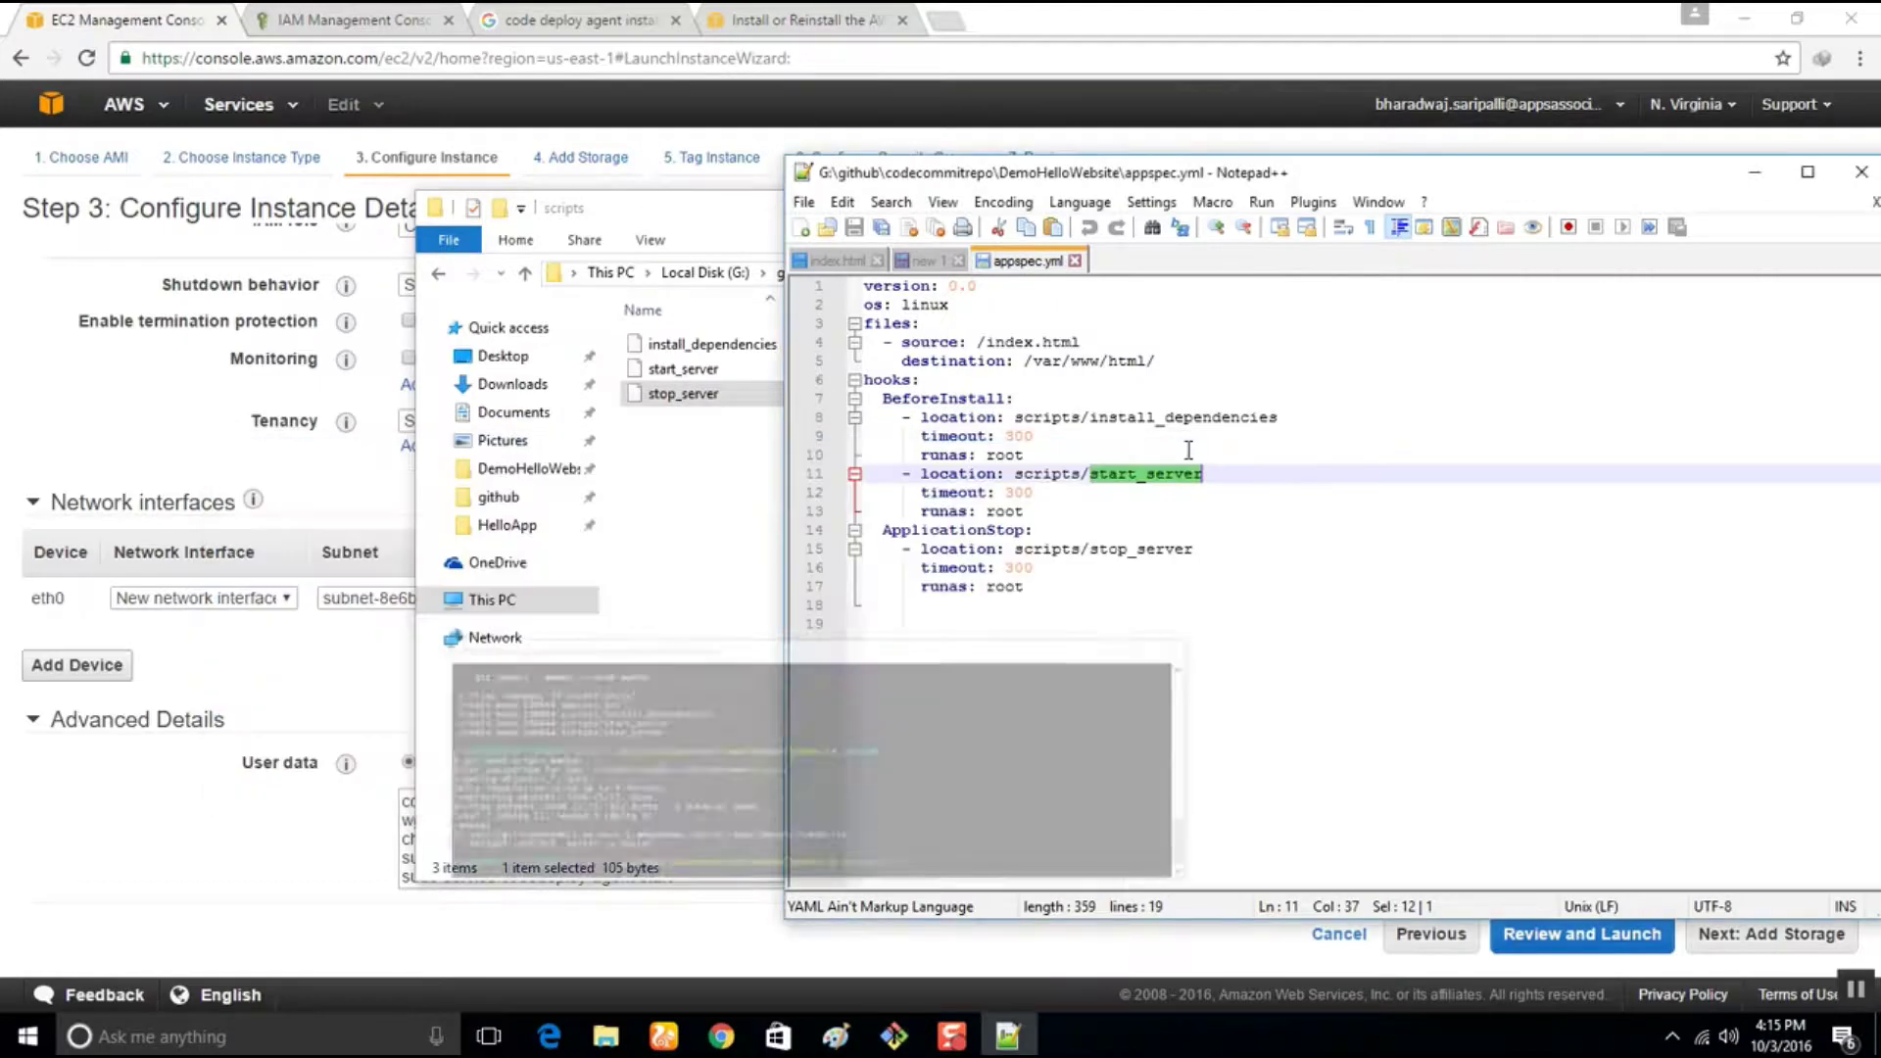
Minimize the editor and scripts folder, check instance details, and advance to Add Storage
drag(1524, 173, 1193, 216)
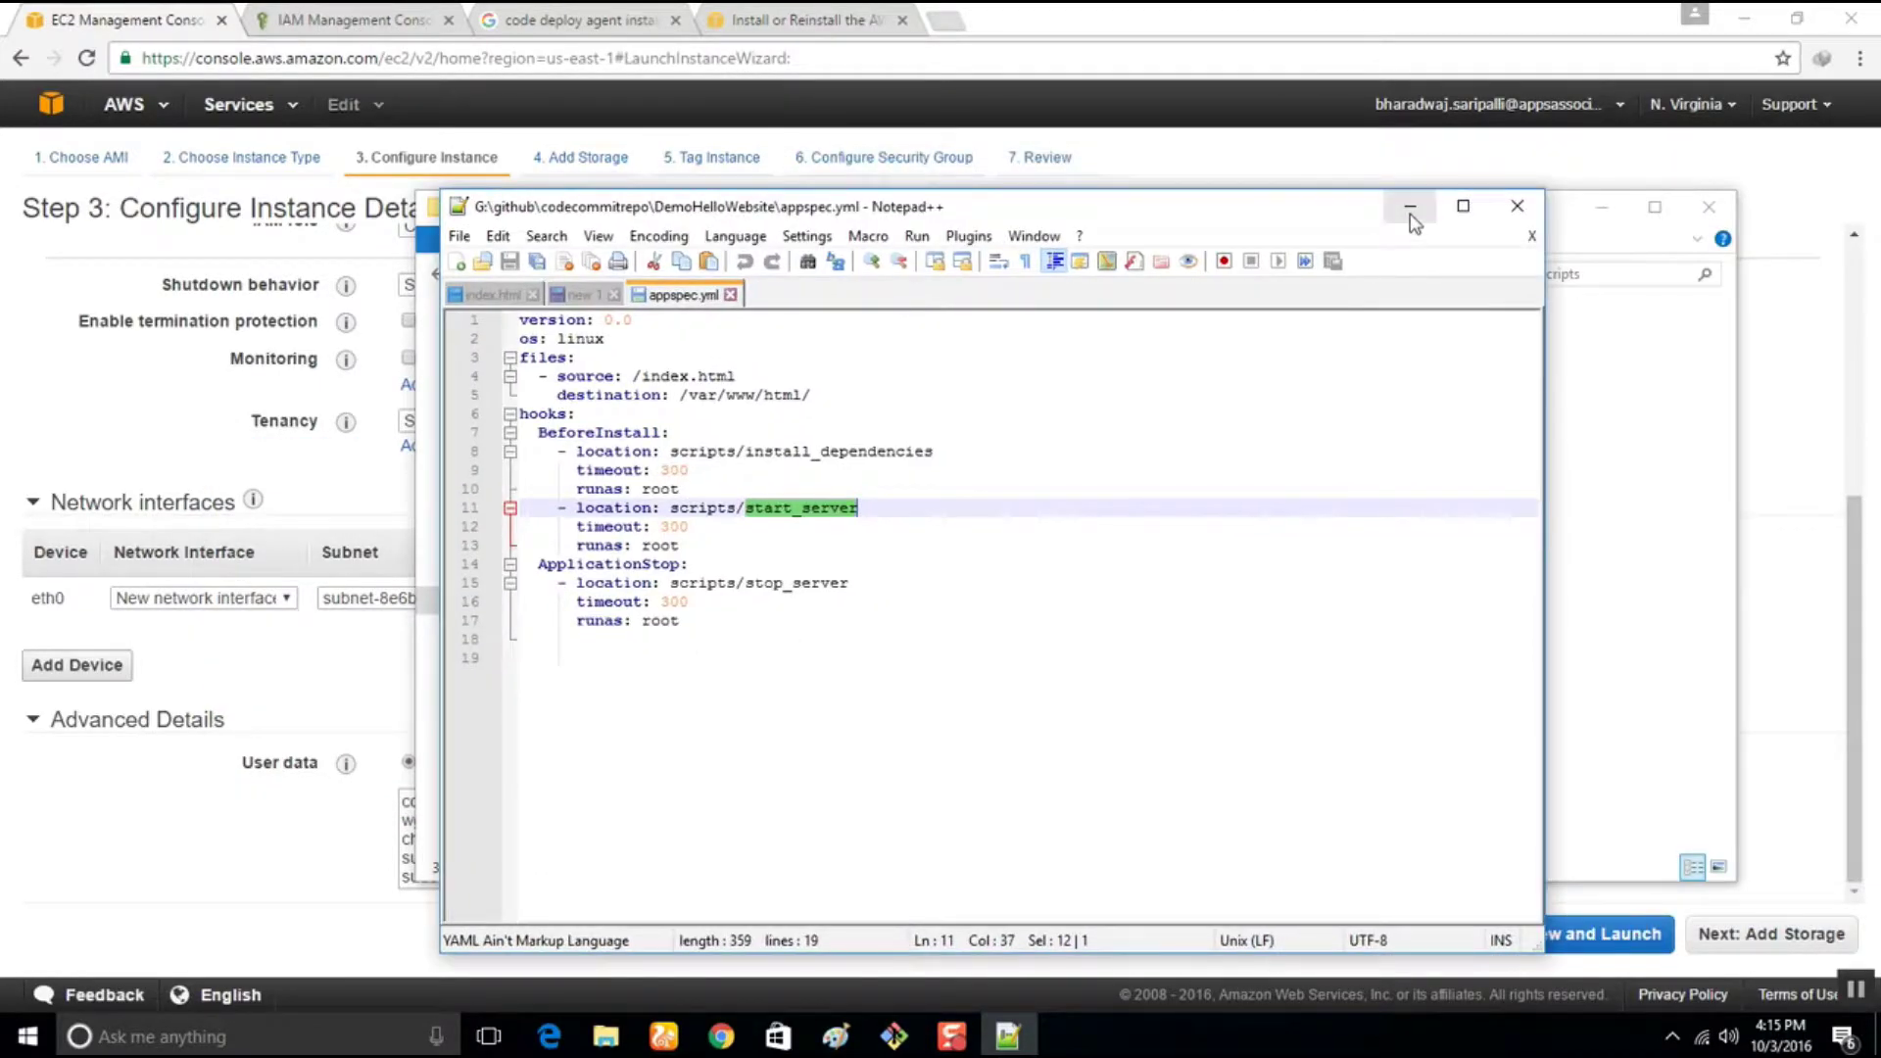
click(1409, 204)
click(1601, 207)
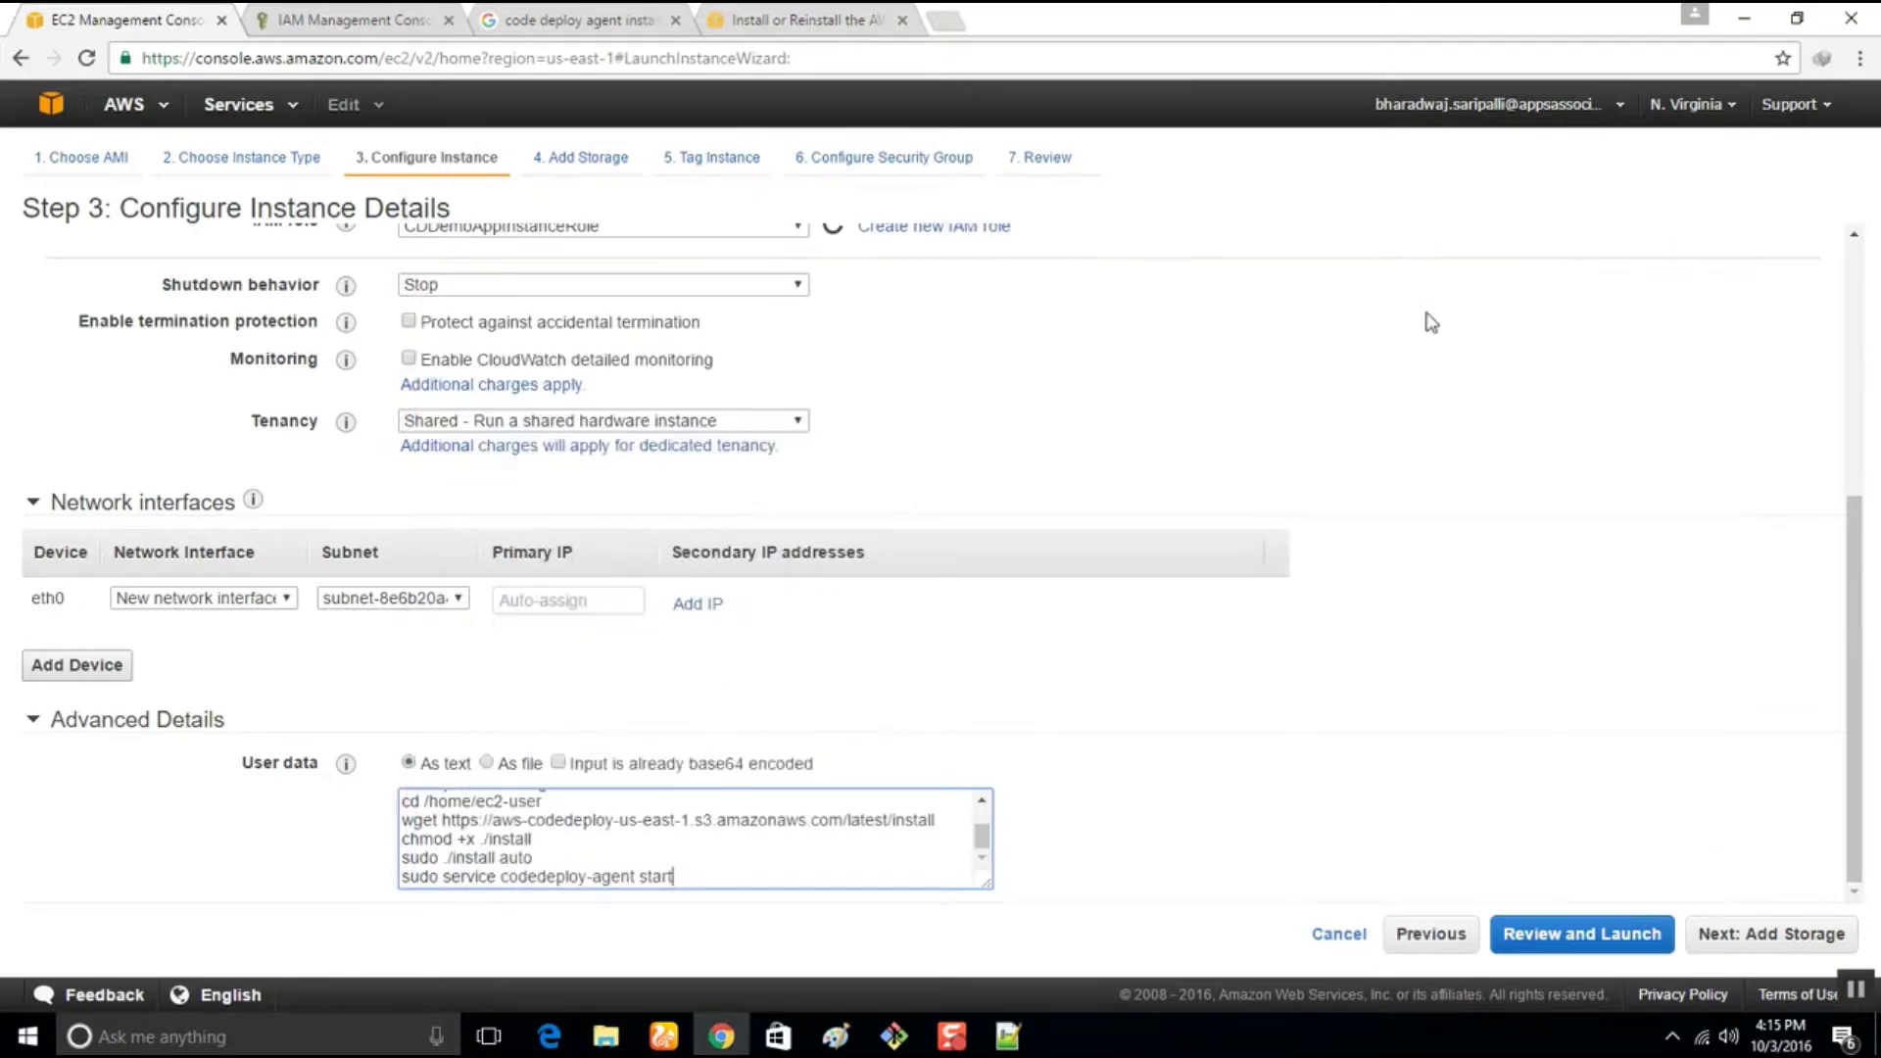
scroll(674, 867, up, 6)
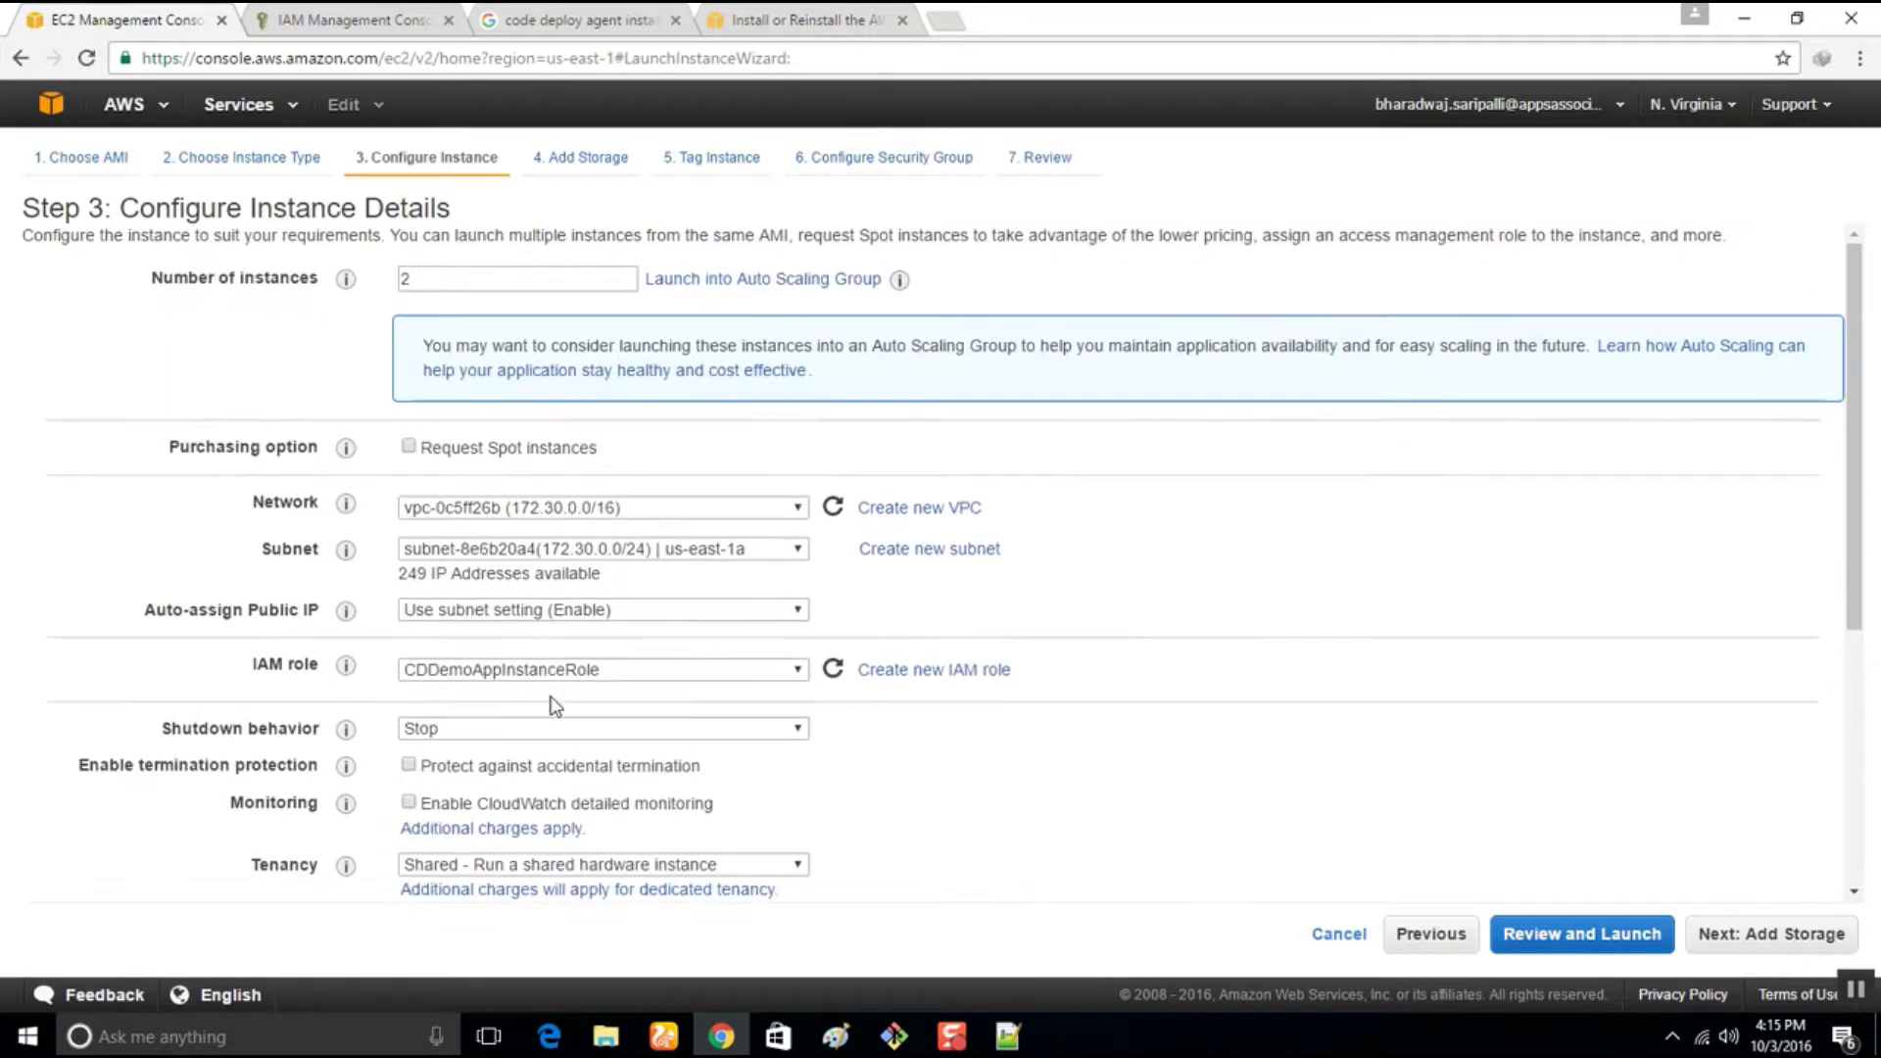
scroll(1372, 637, down, 5)
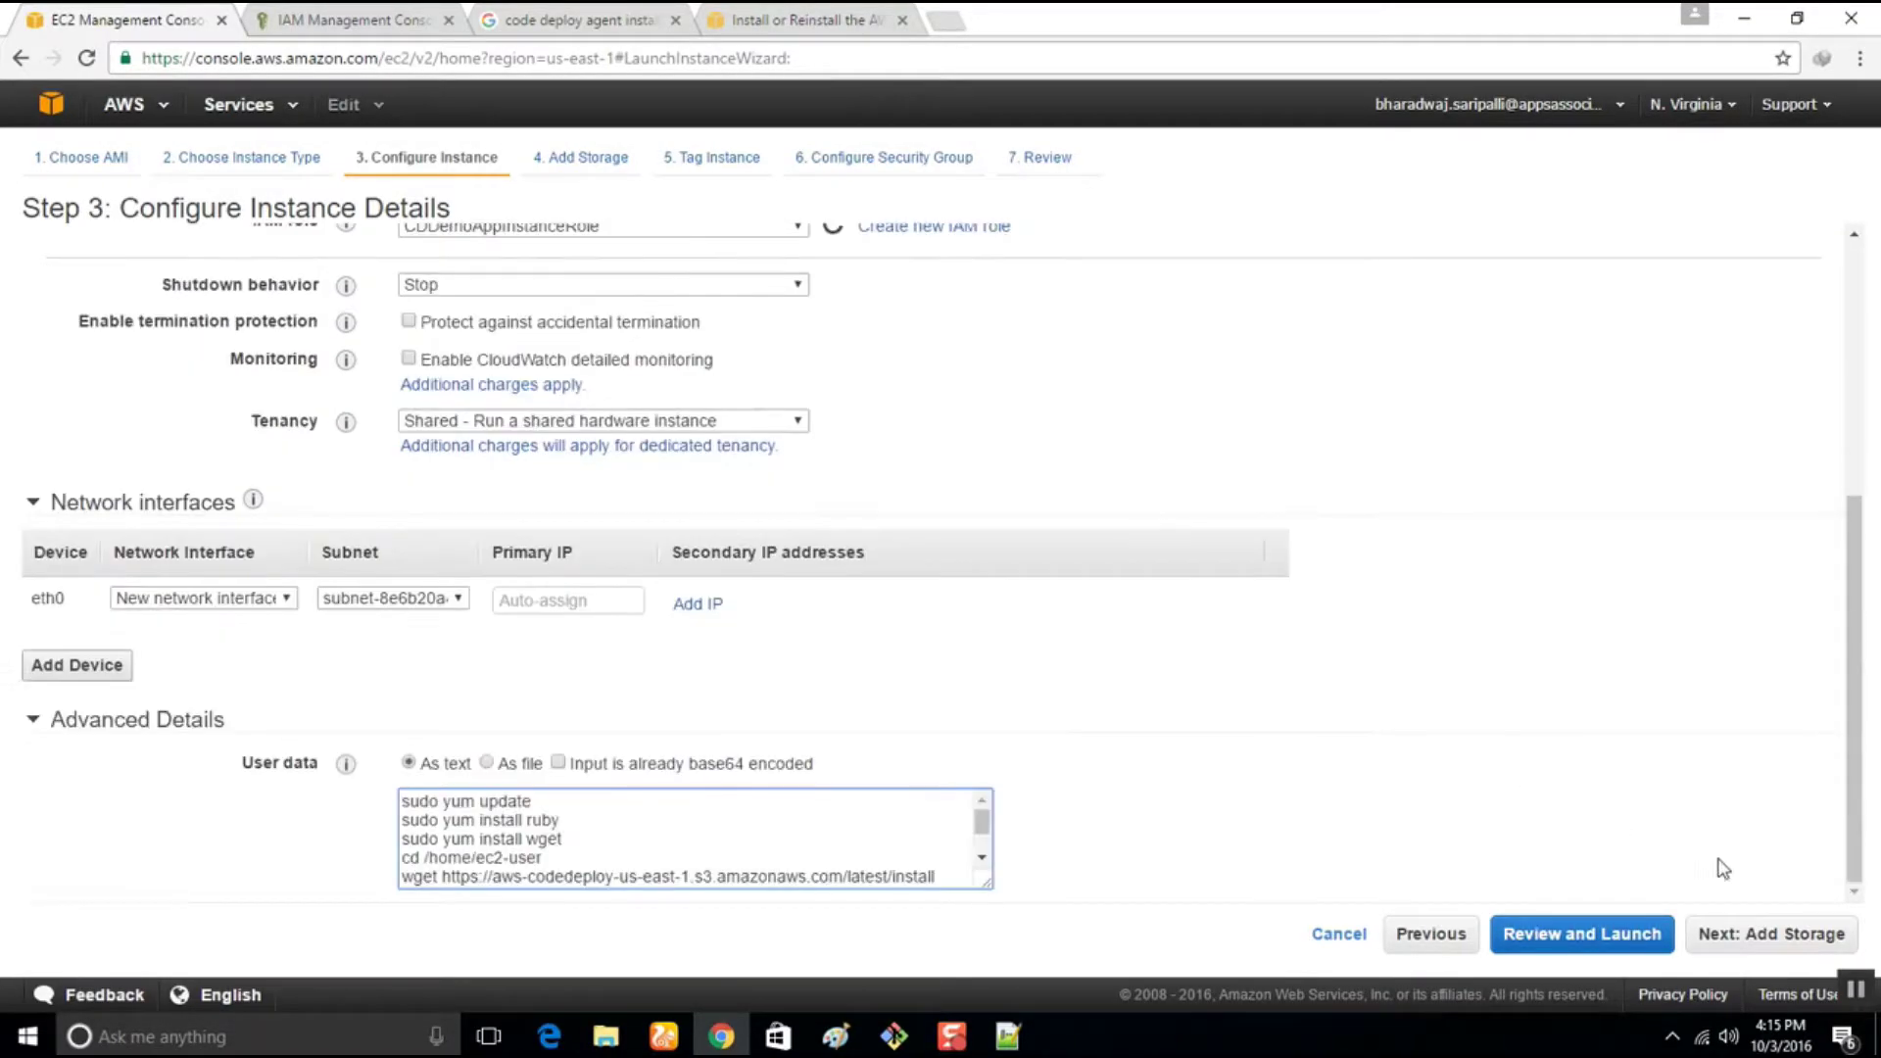
click(1775, 935)
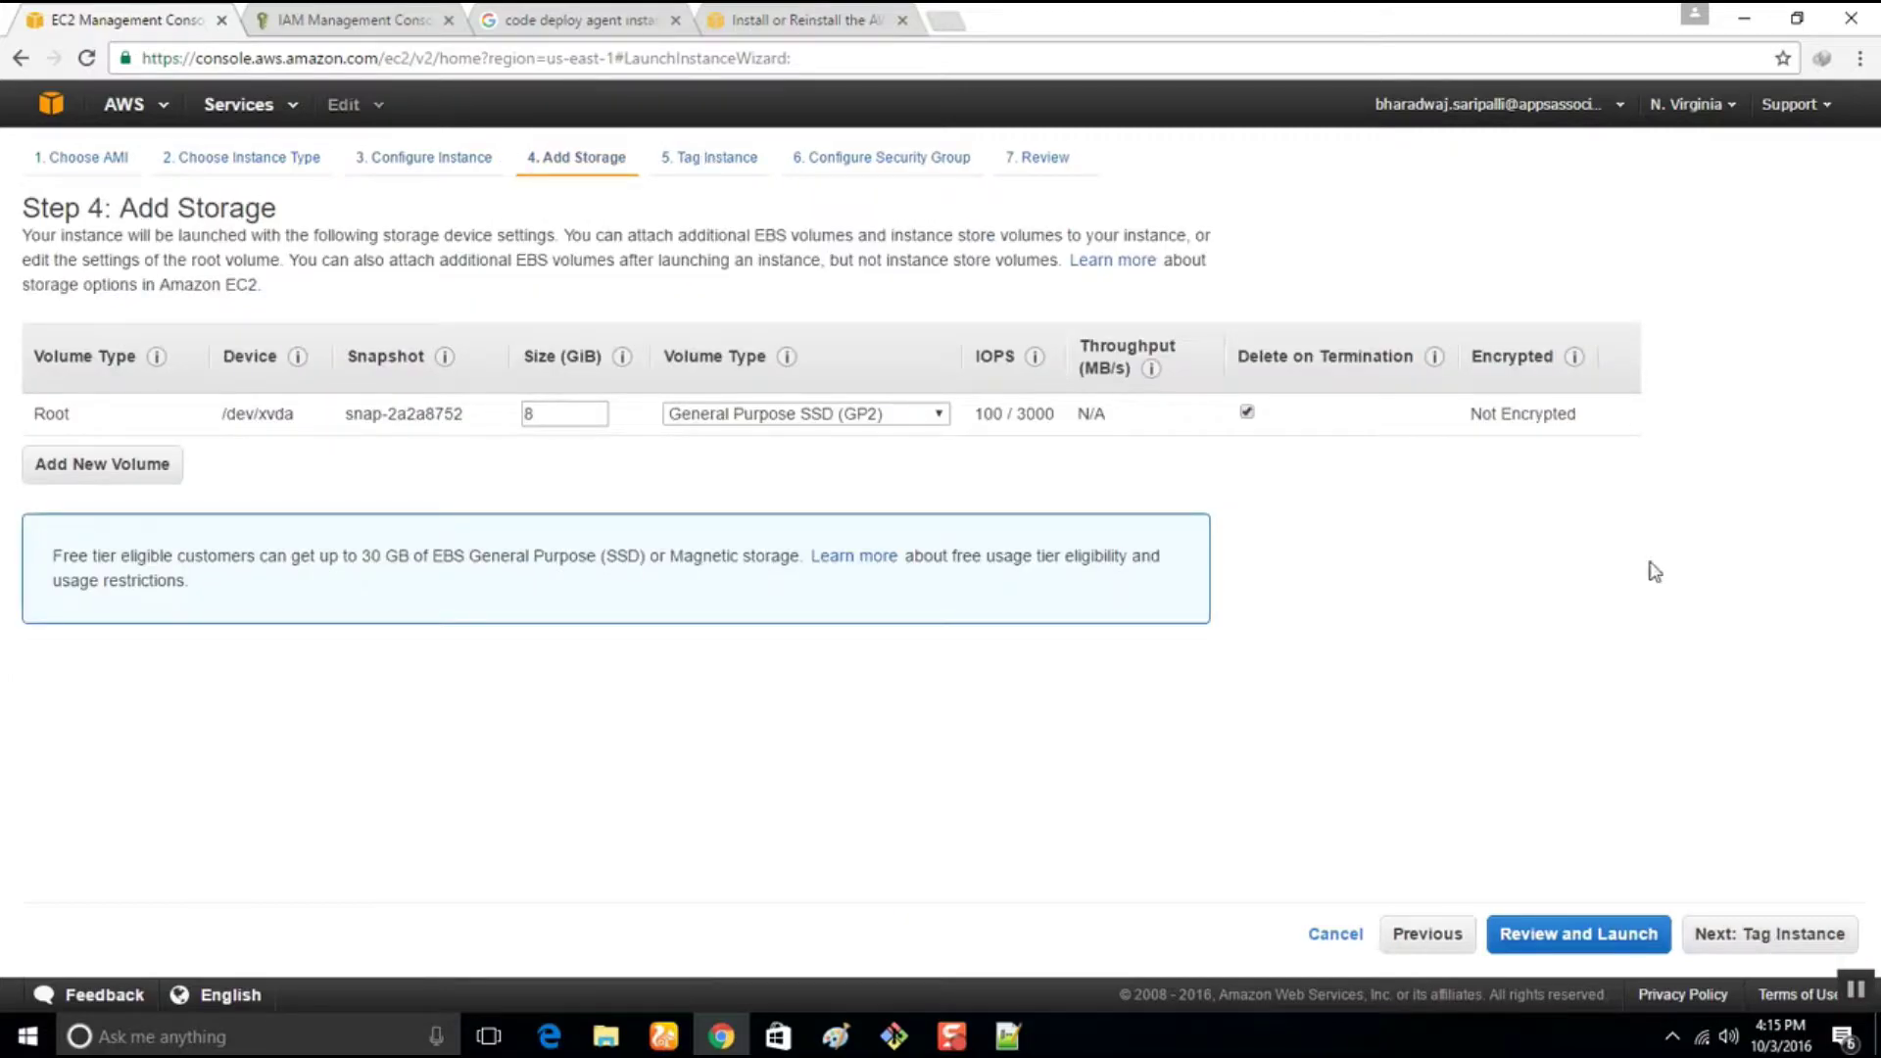
Tag the instance with Name = CDDemoAppTest and continue to security groups
click(1770, 936)
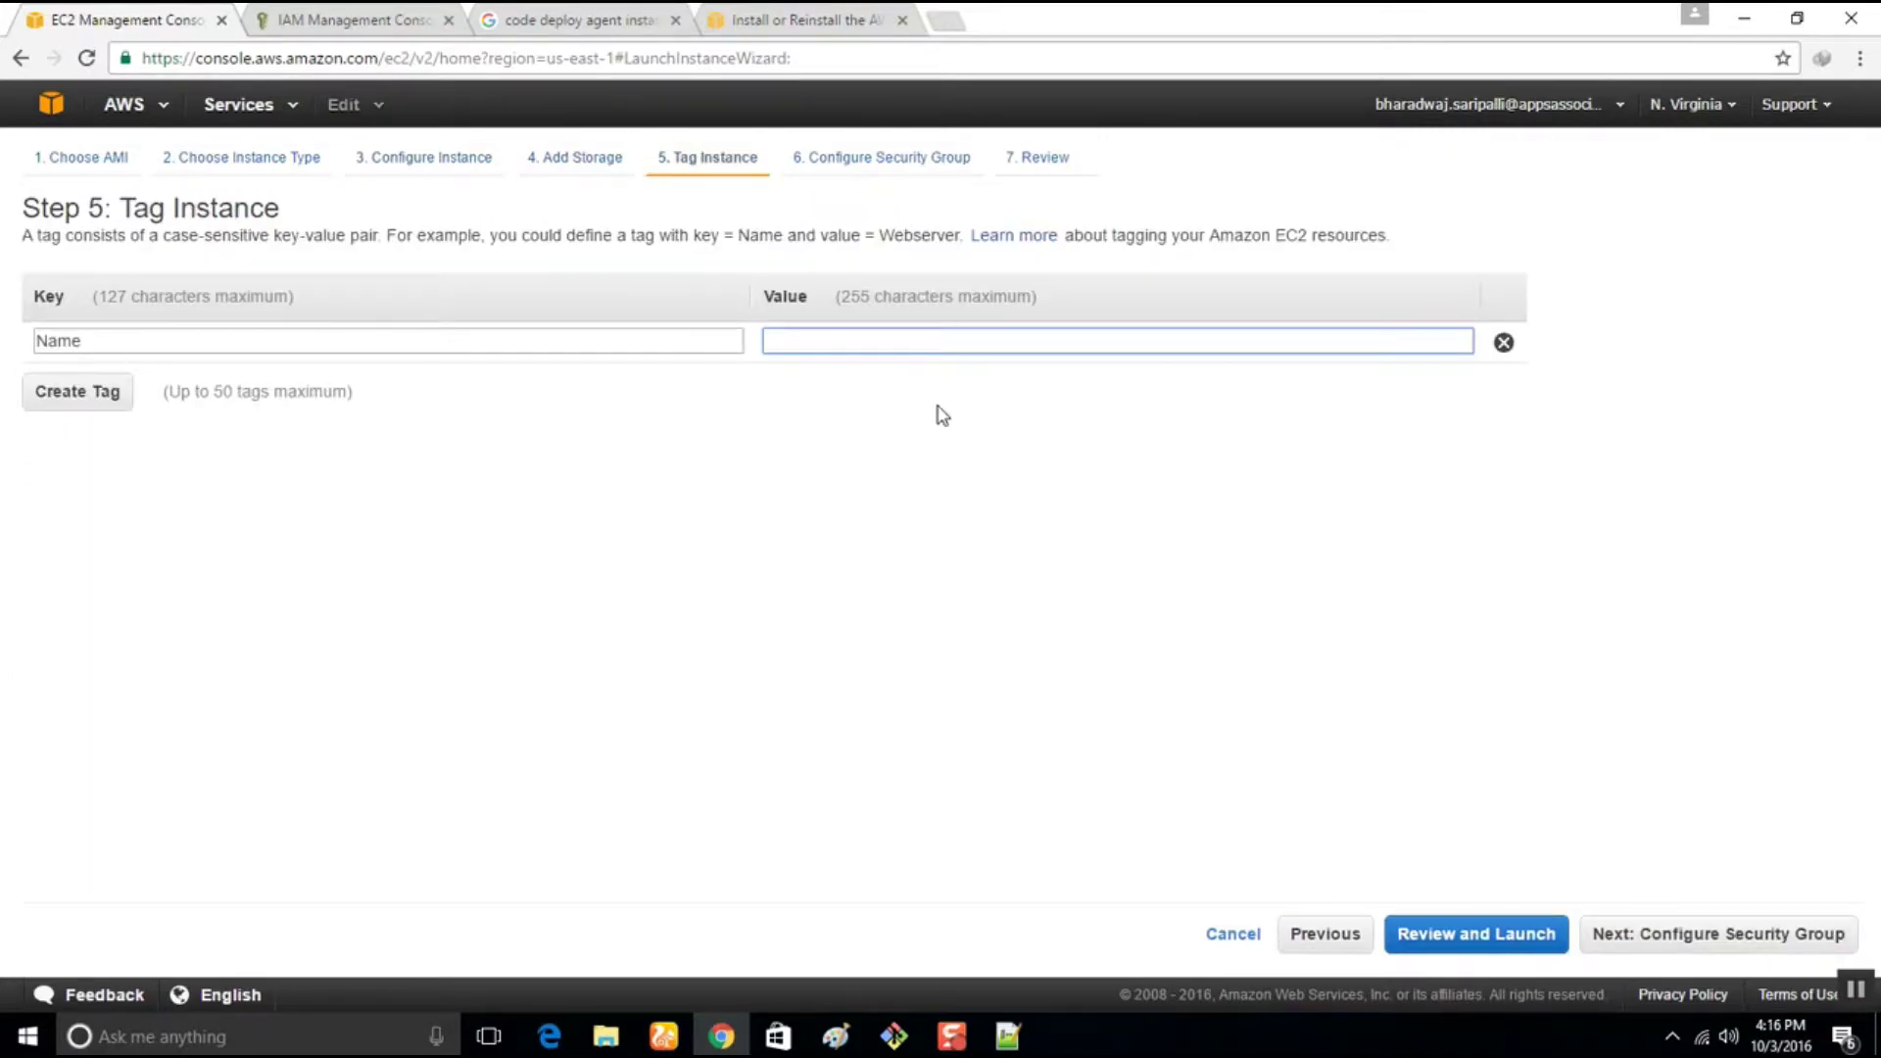
text(C)
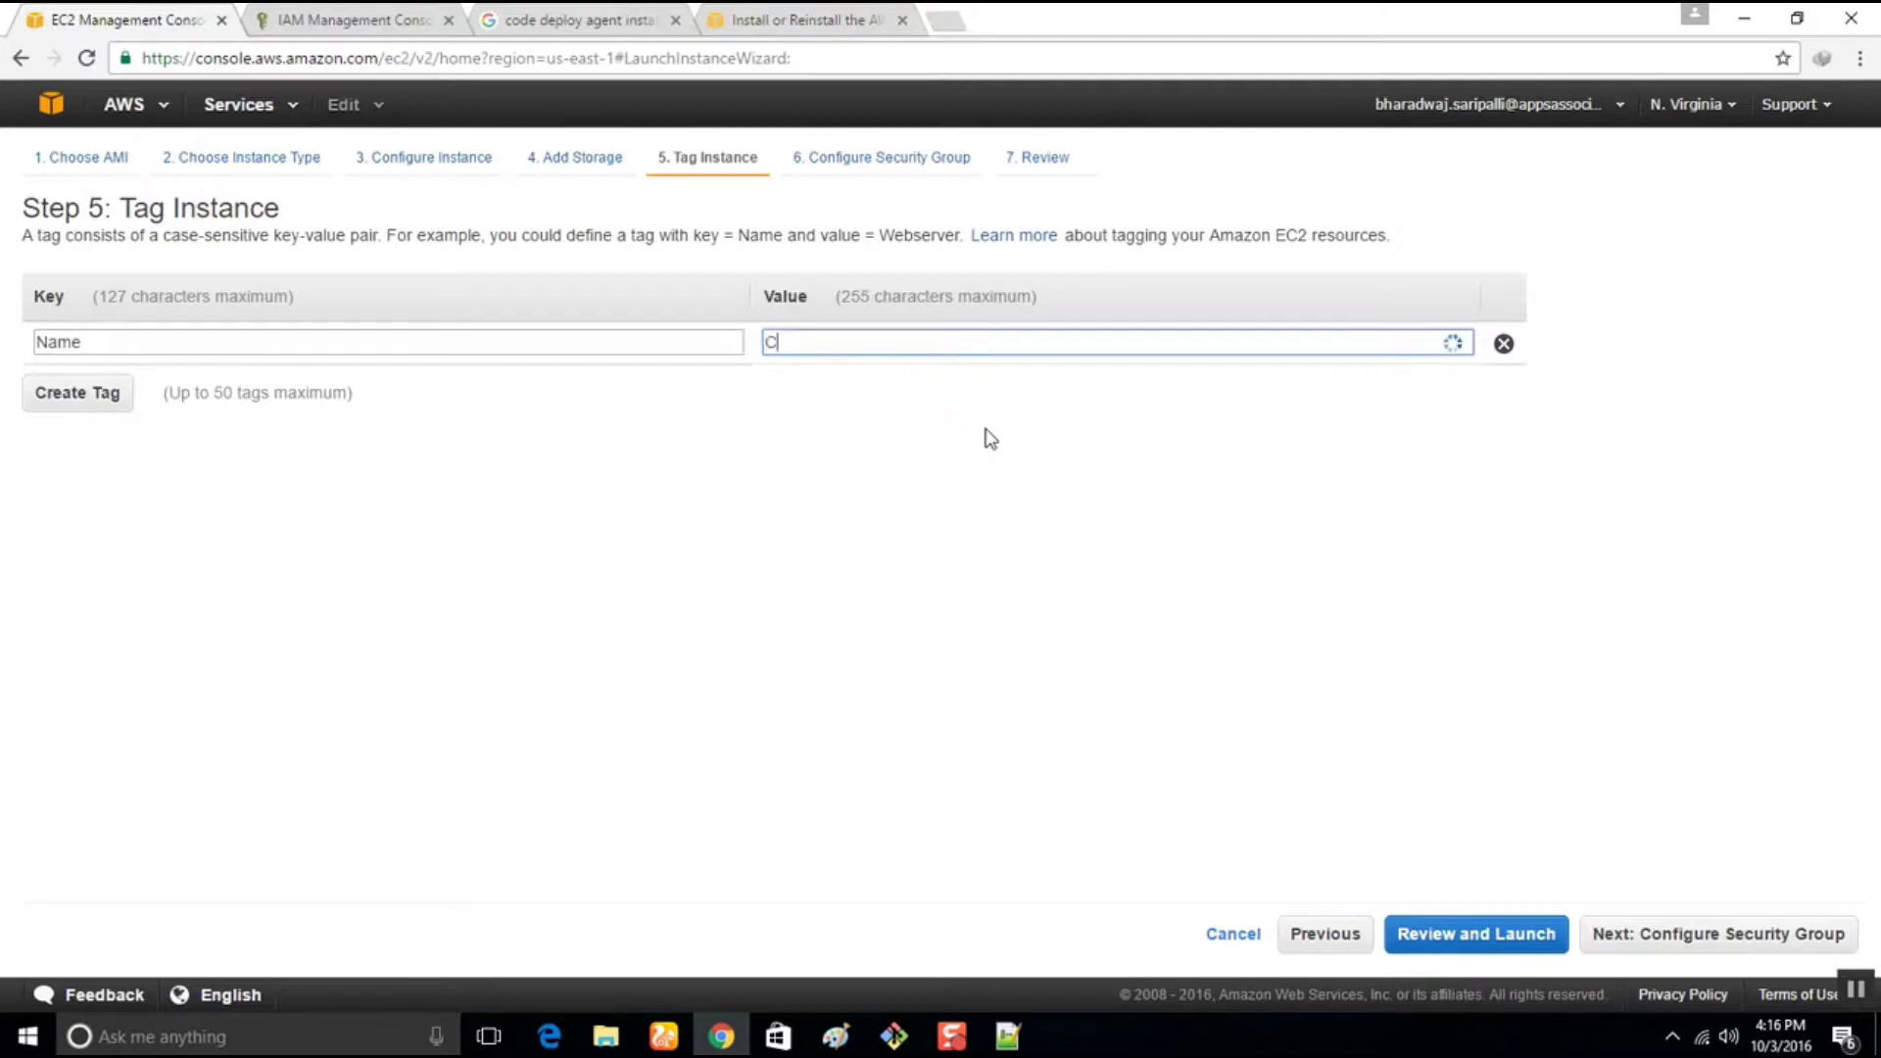
text(DDevelop)
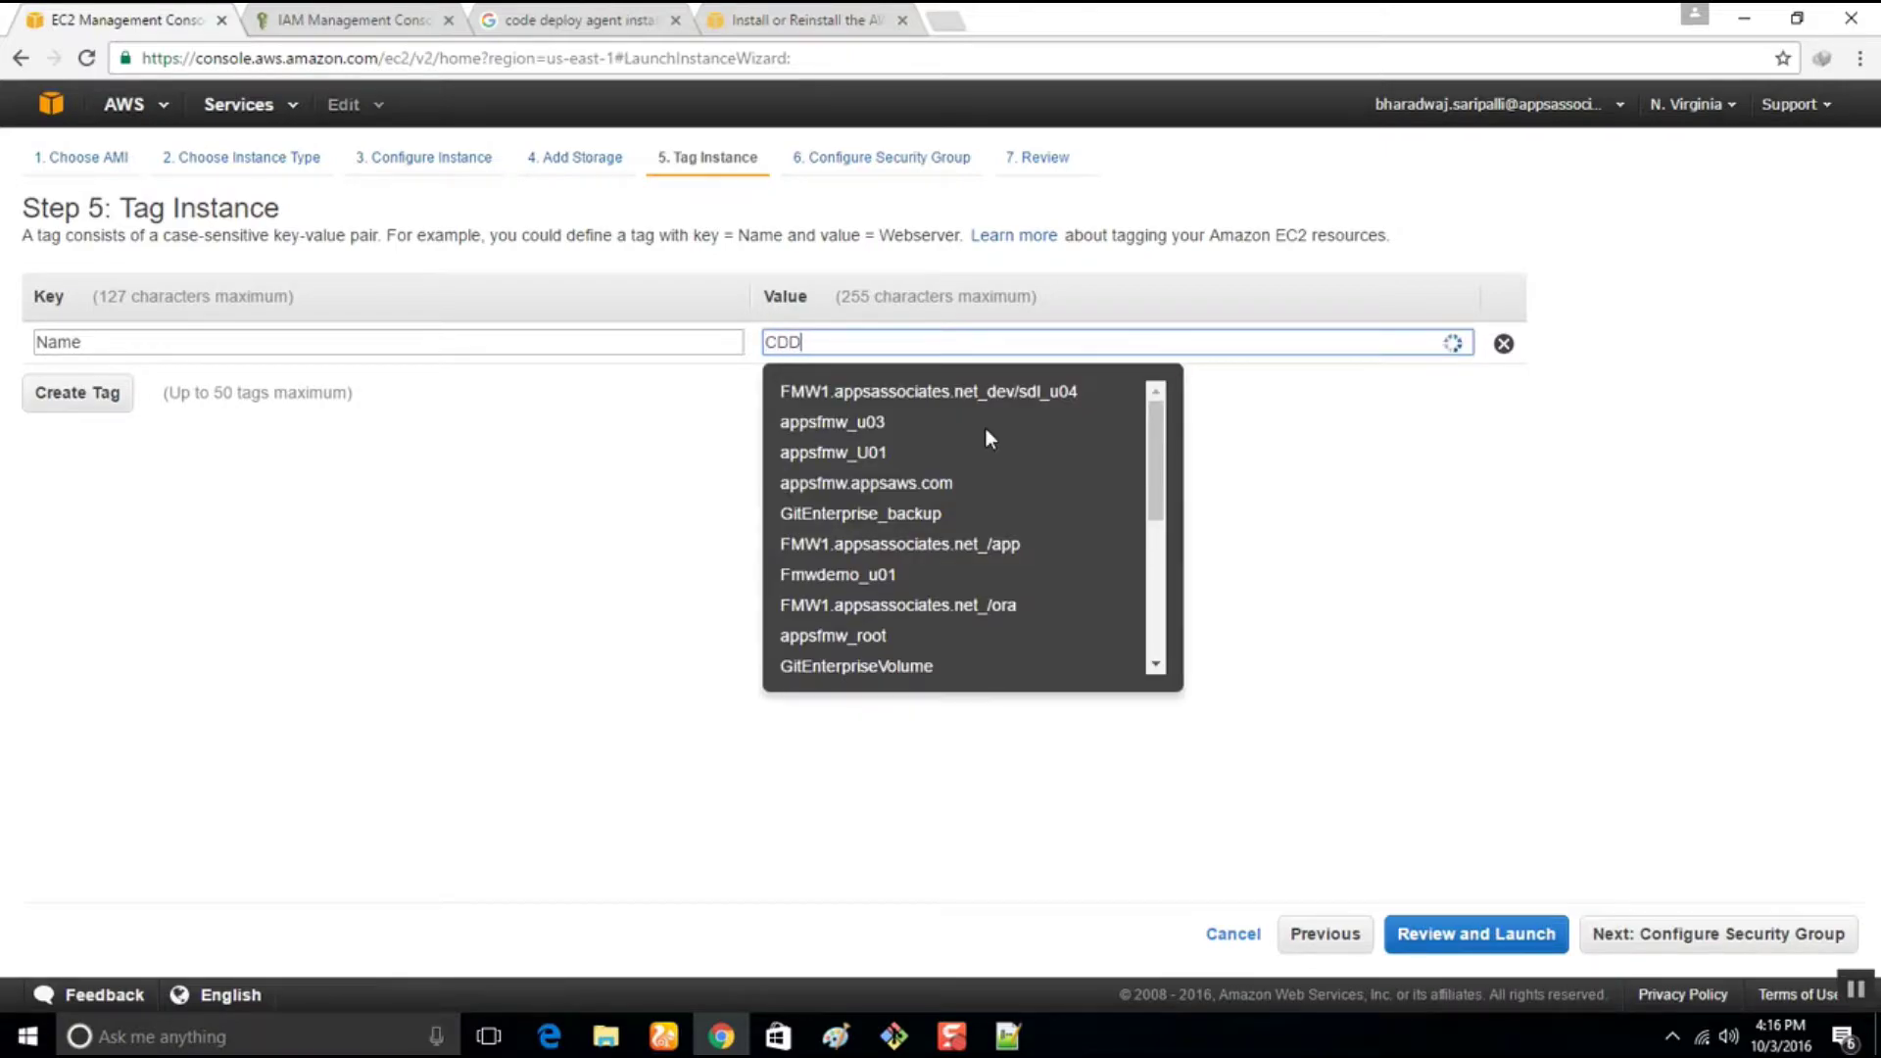
key(BackSpace)
key(BackSpace)
key(BackSpace)
key(BackSpace)
key(BackSpace)
text(moAppTest)
click(1355, 515)
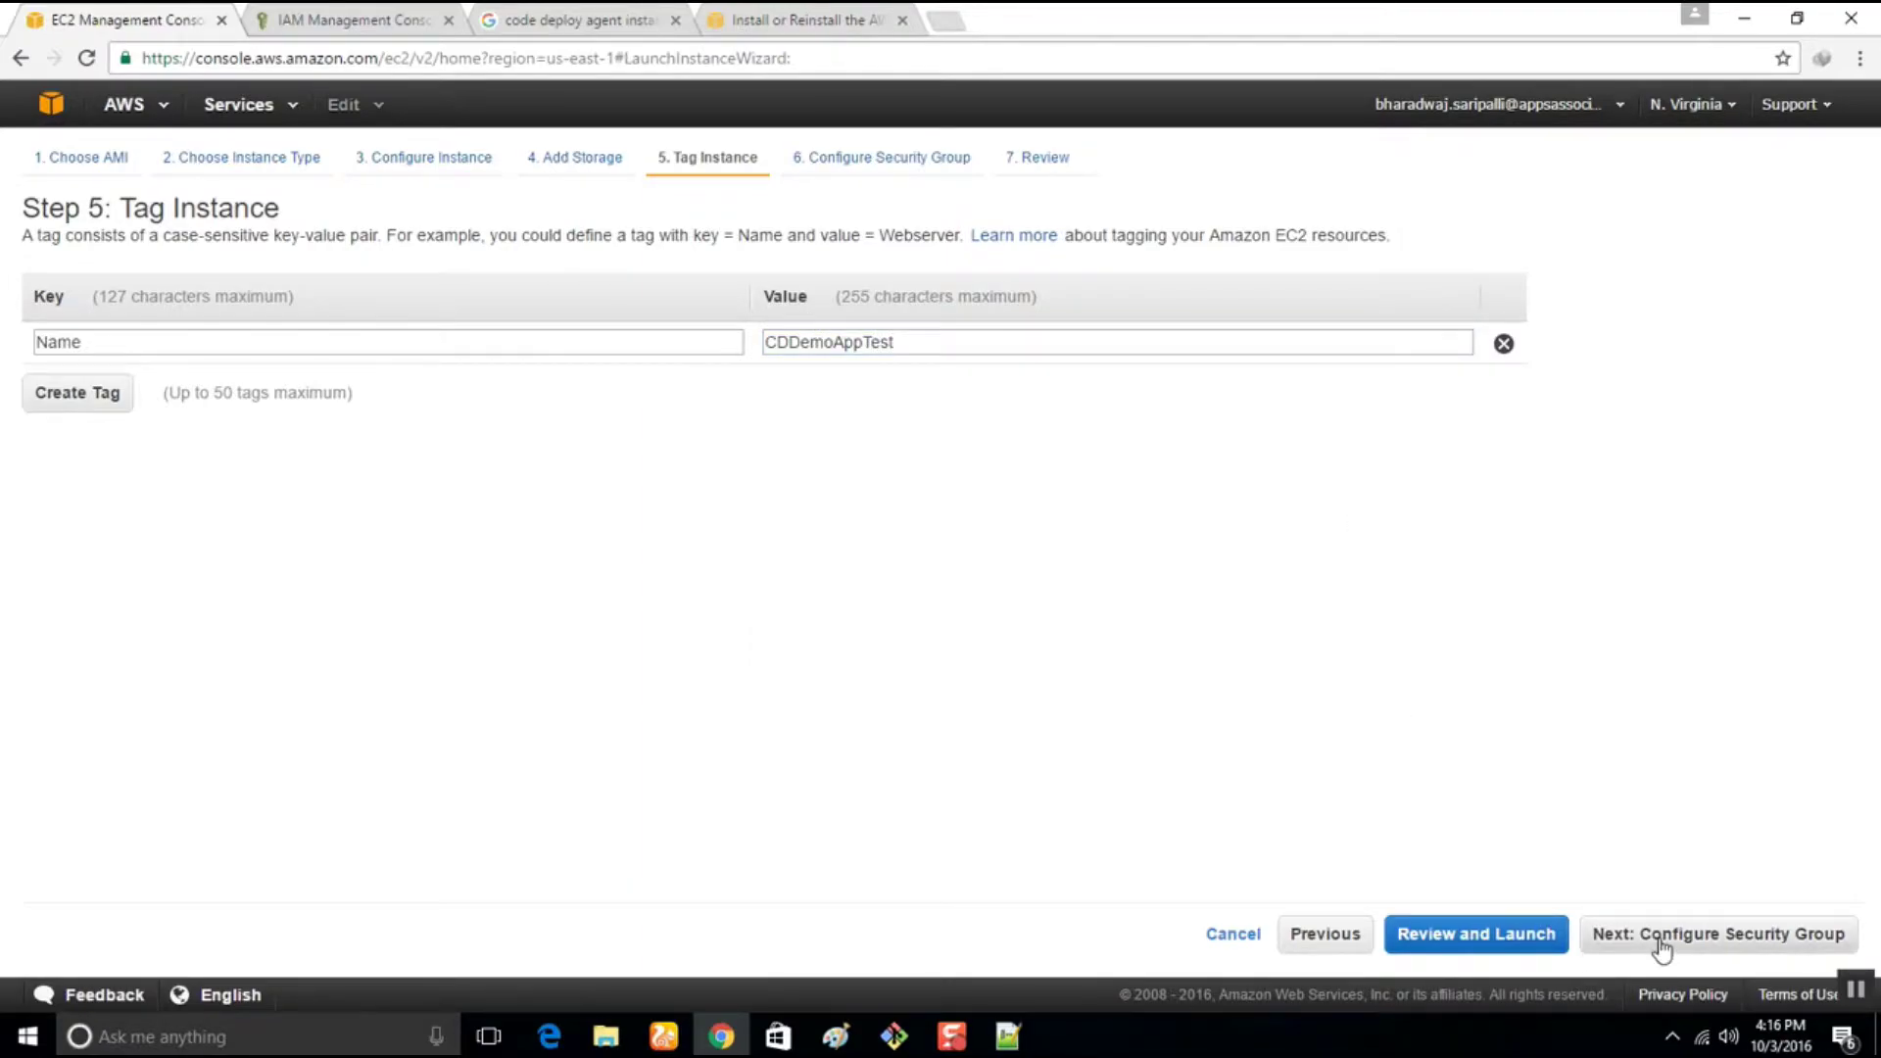
click(1661, 938)
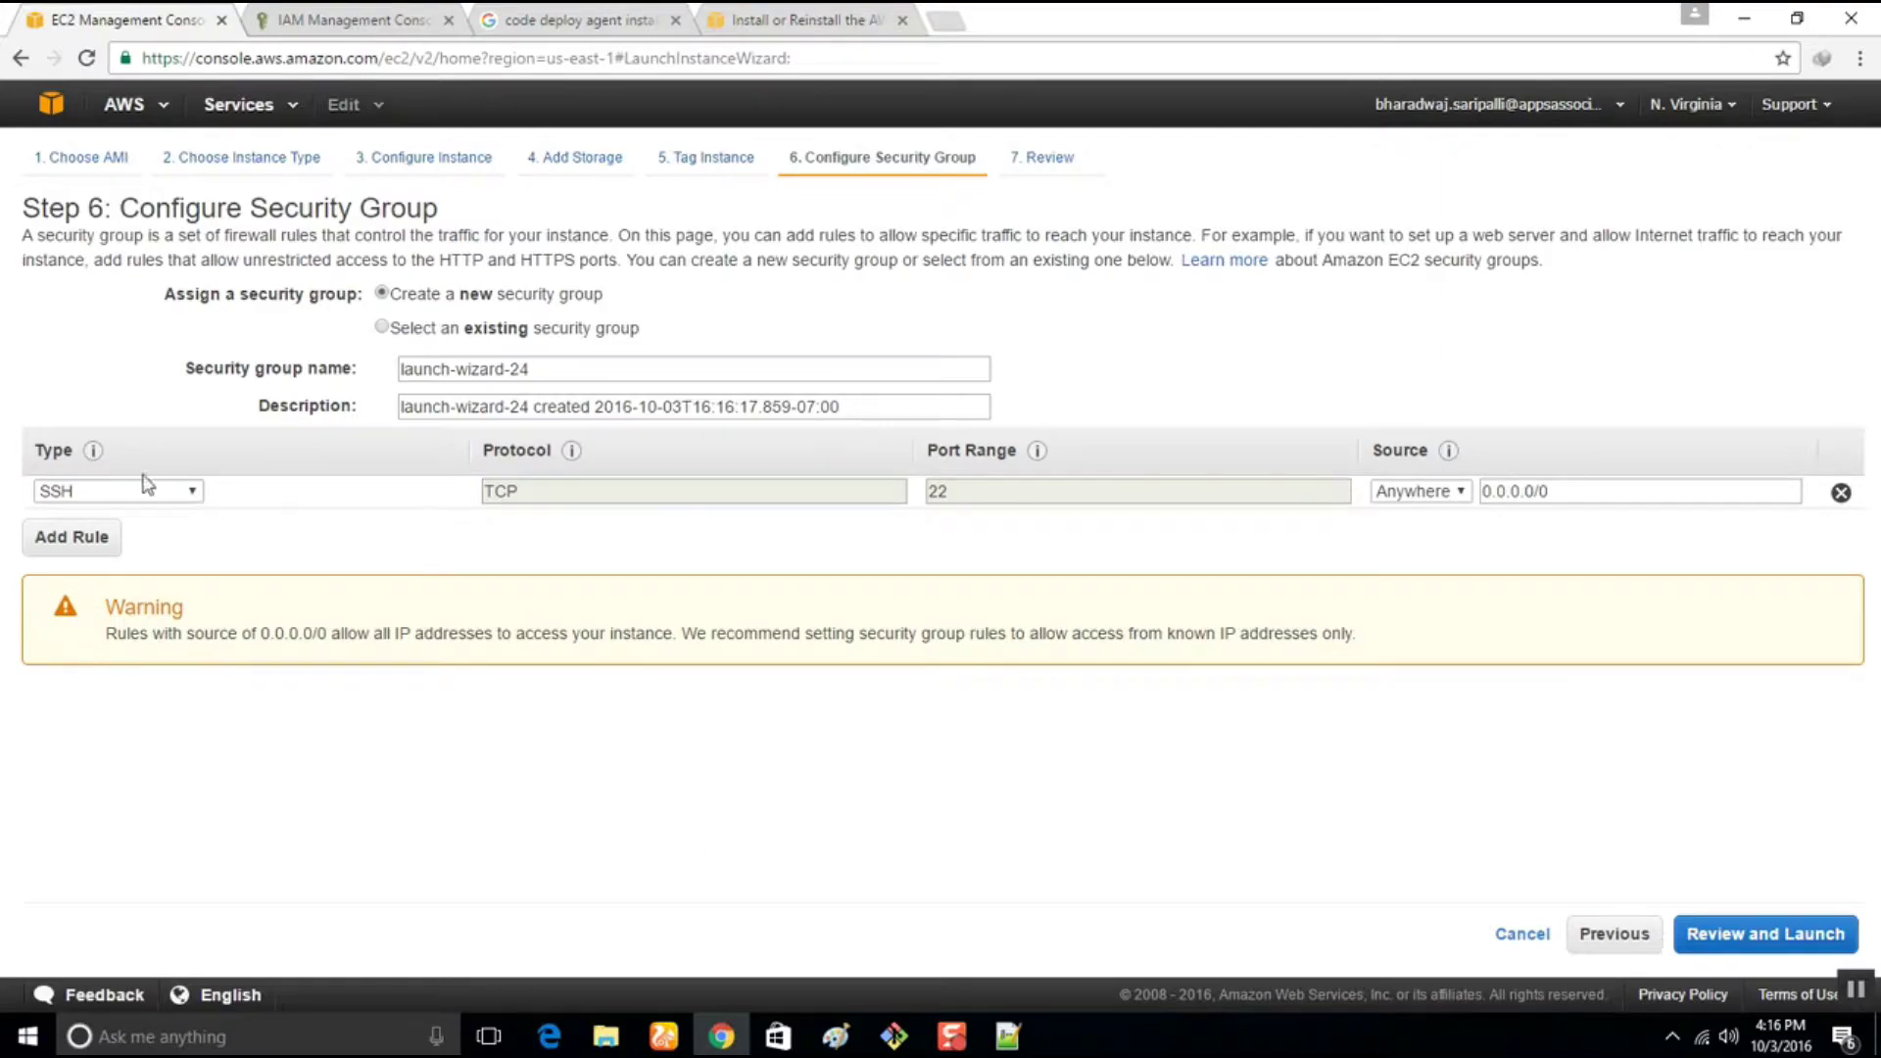
Add an HTTP port 80 rule beside SSH, review, and launch to the key pair prompt
click(92, 545)
click(86, 526)
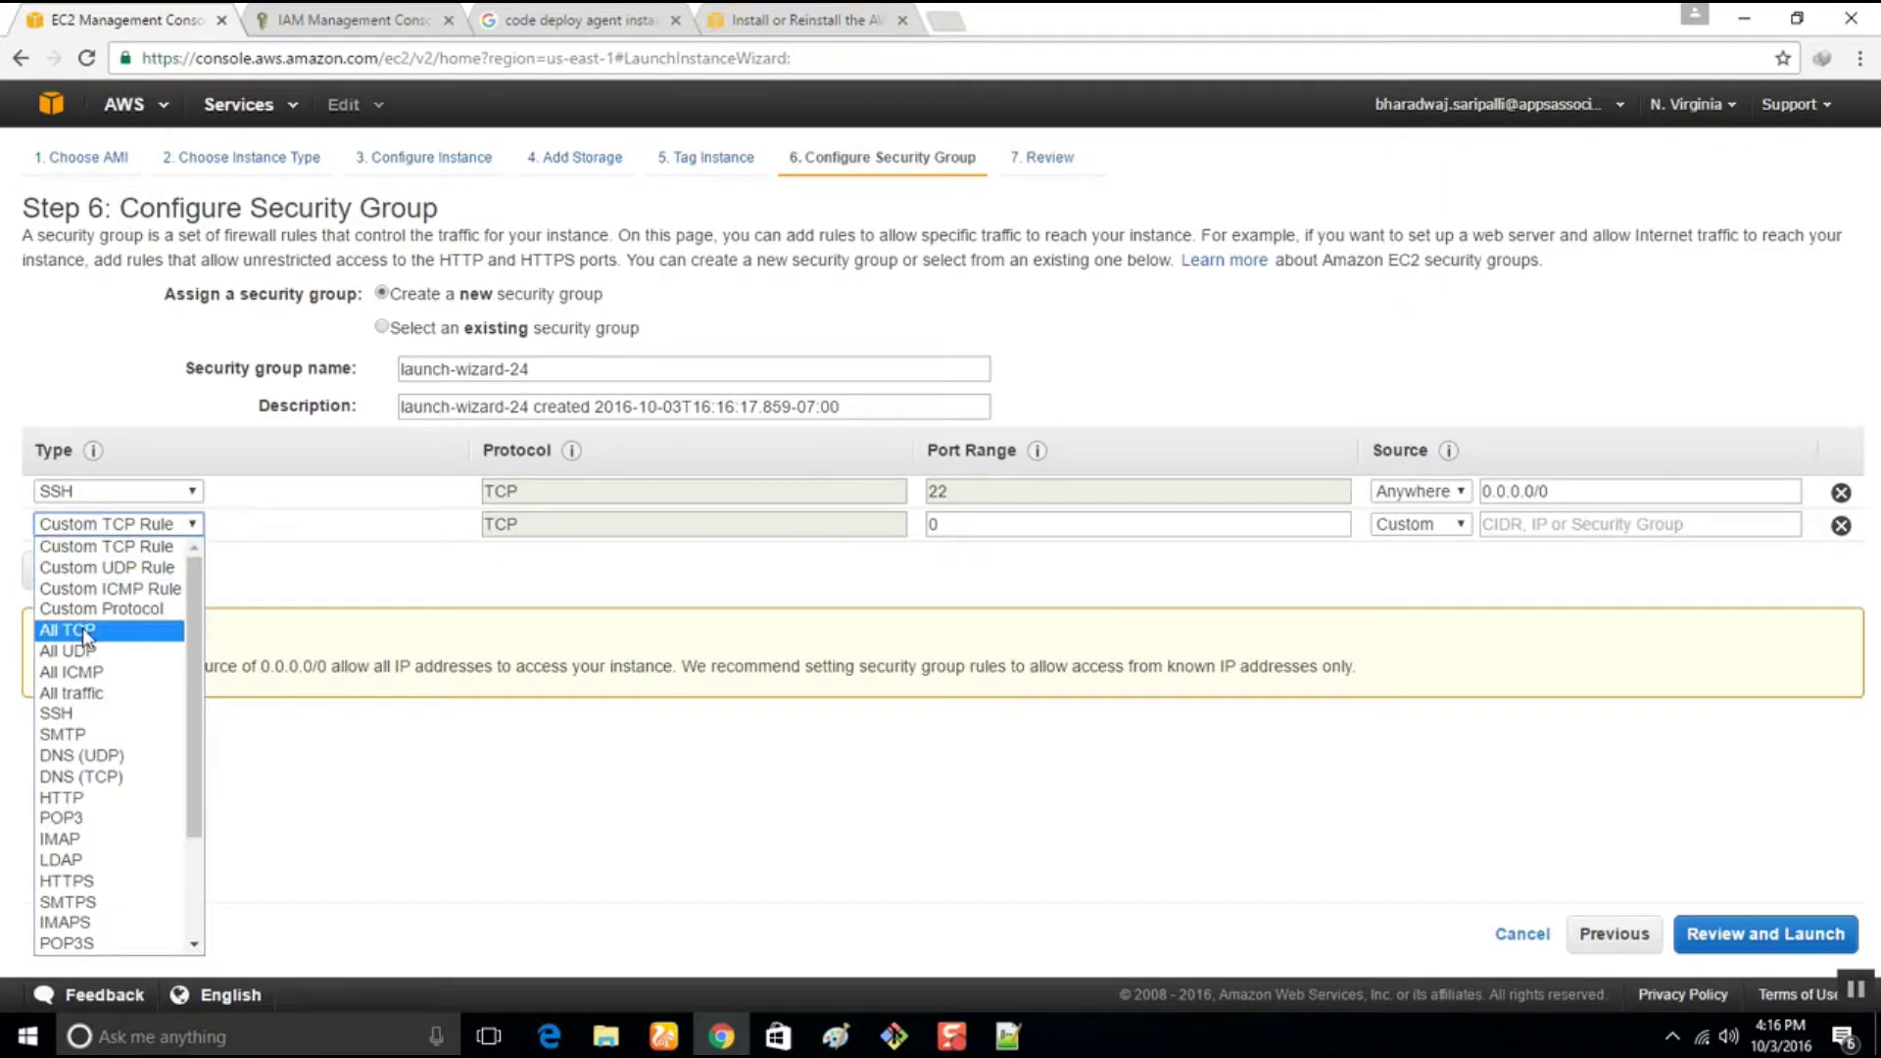
click(82, 796)
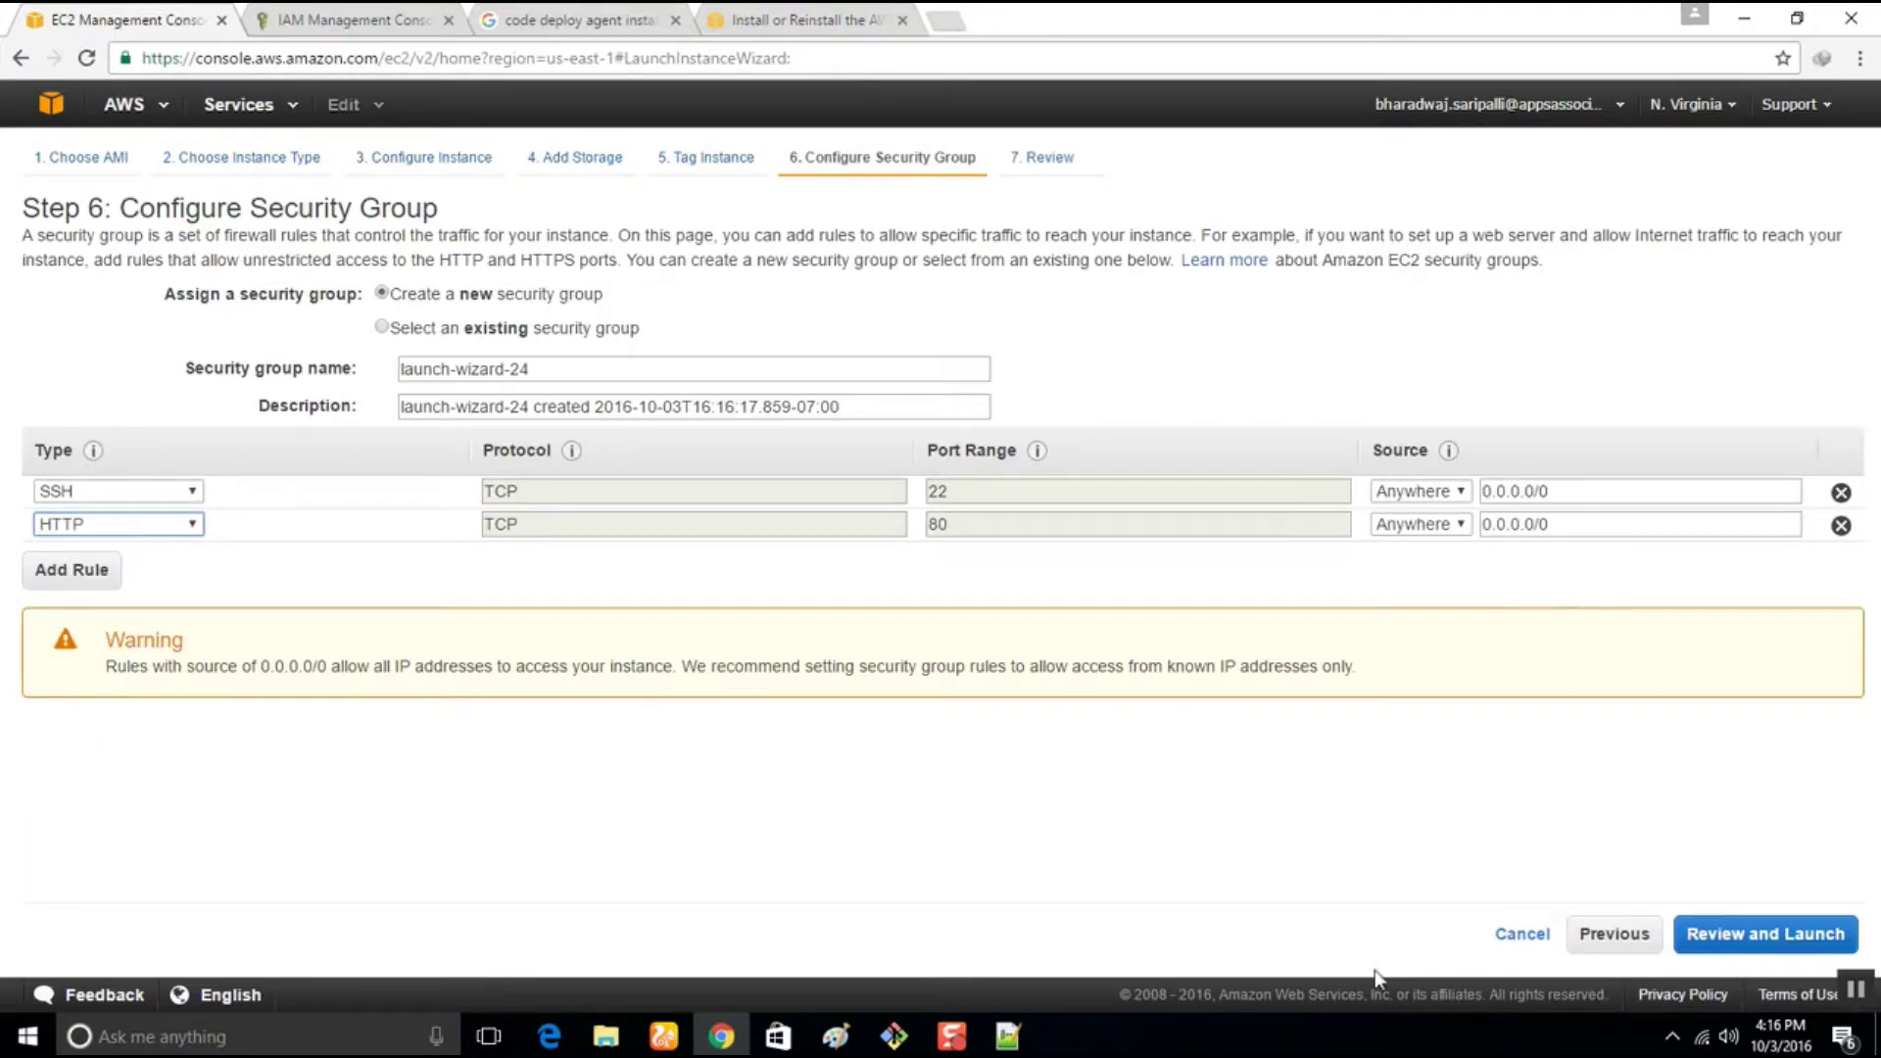
click(1739, 939)
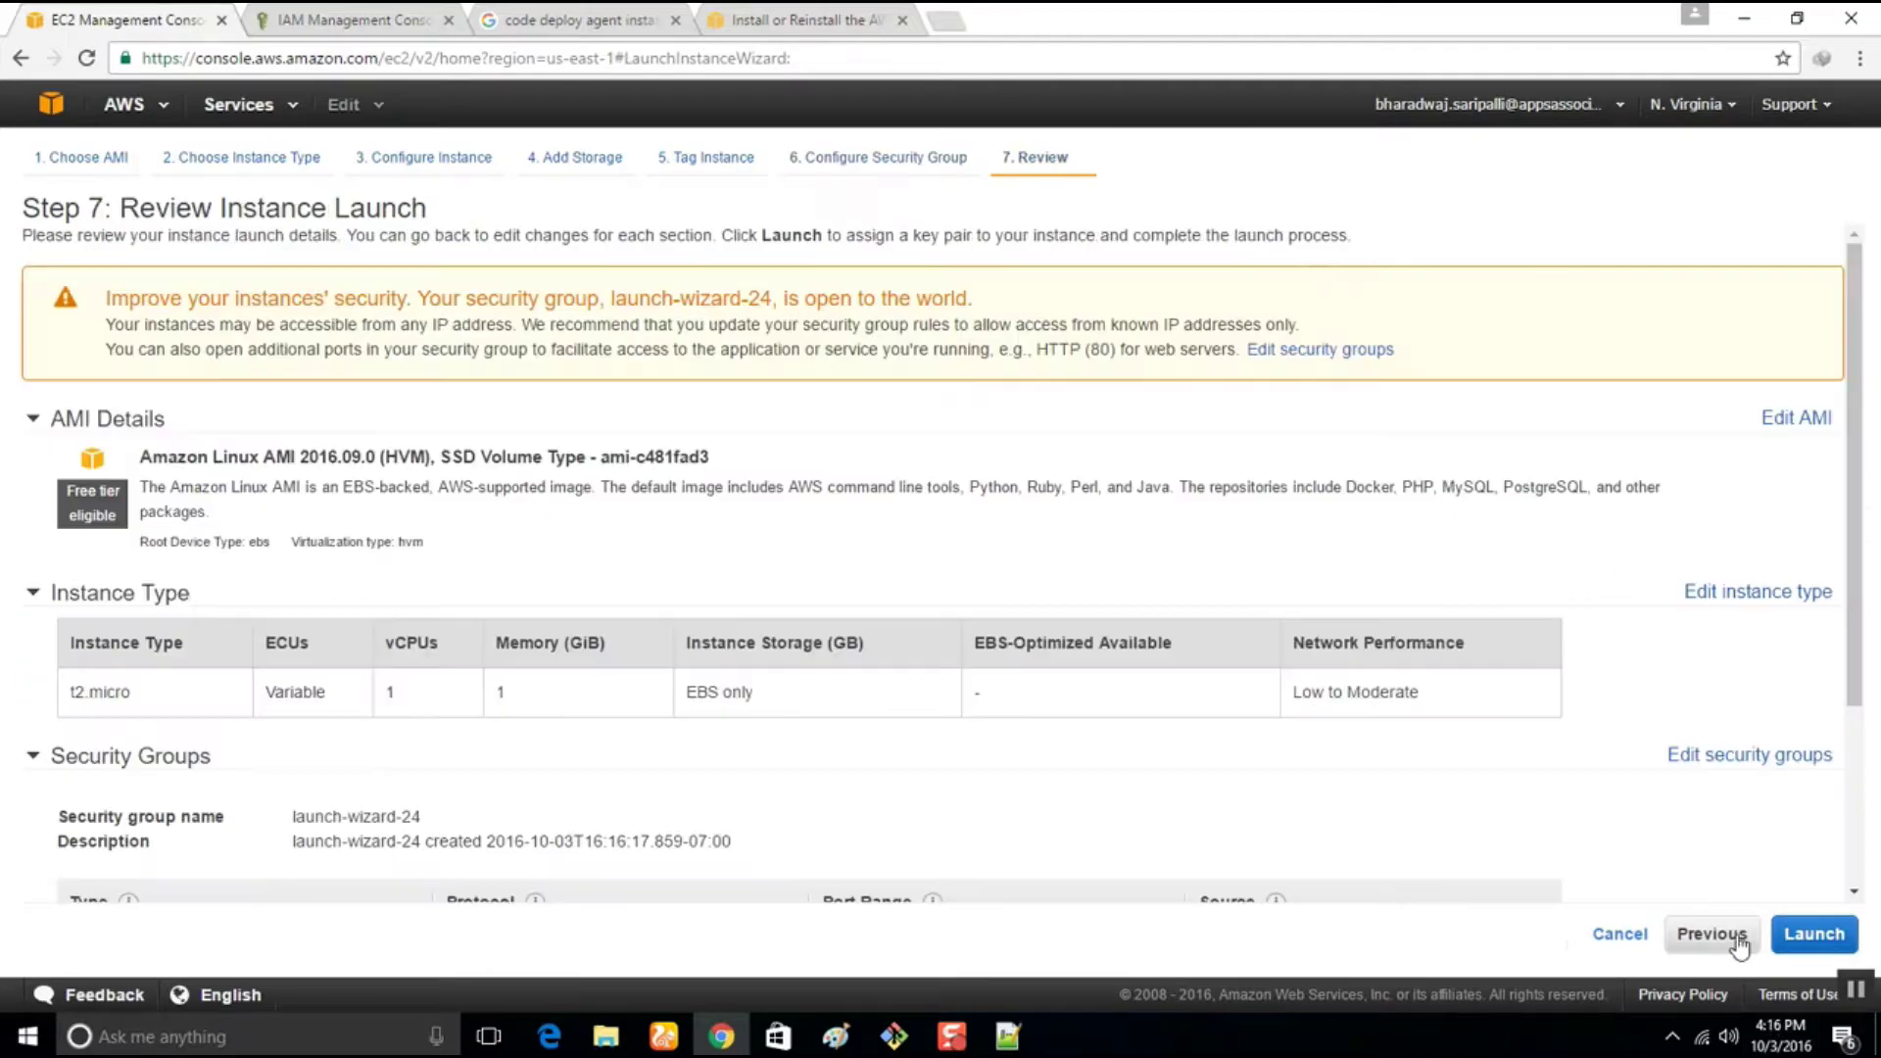
scroll(790, 630, down, 3)
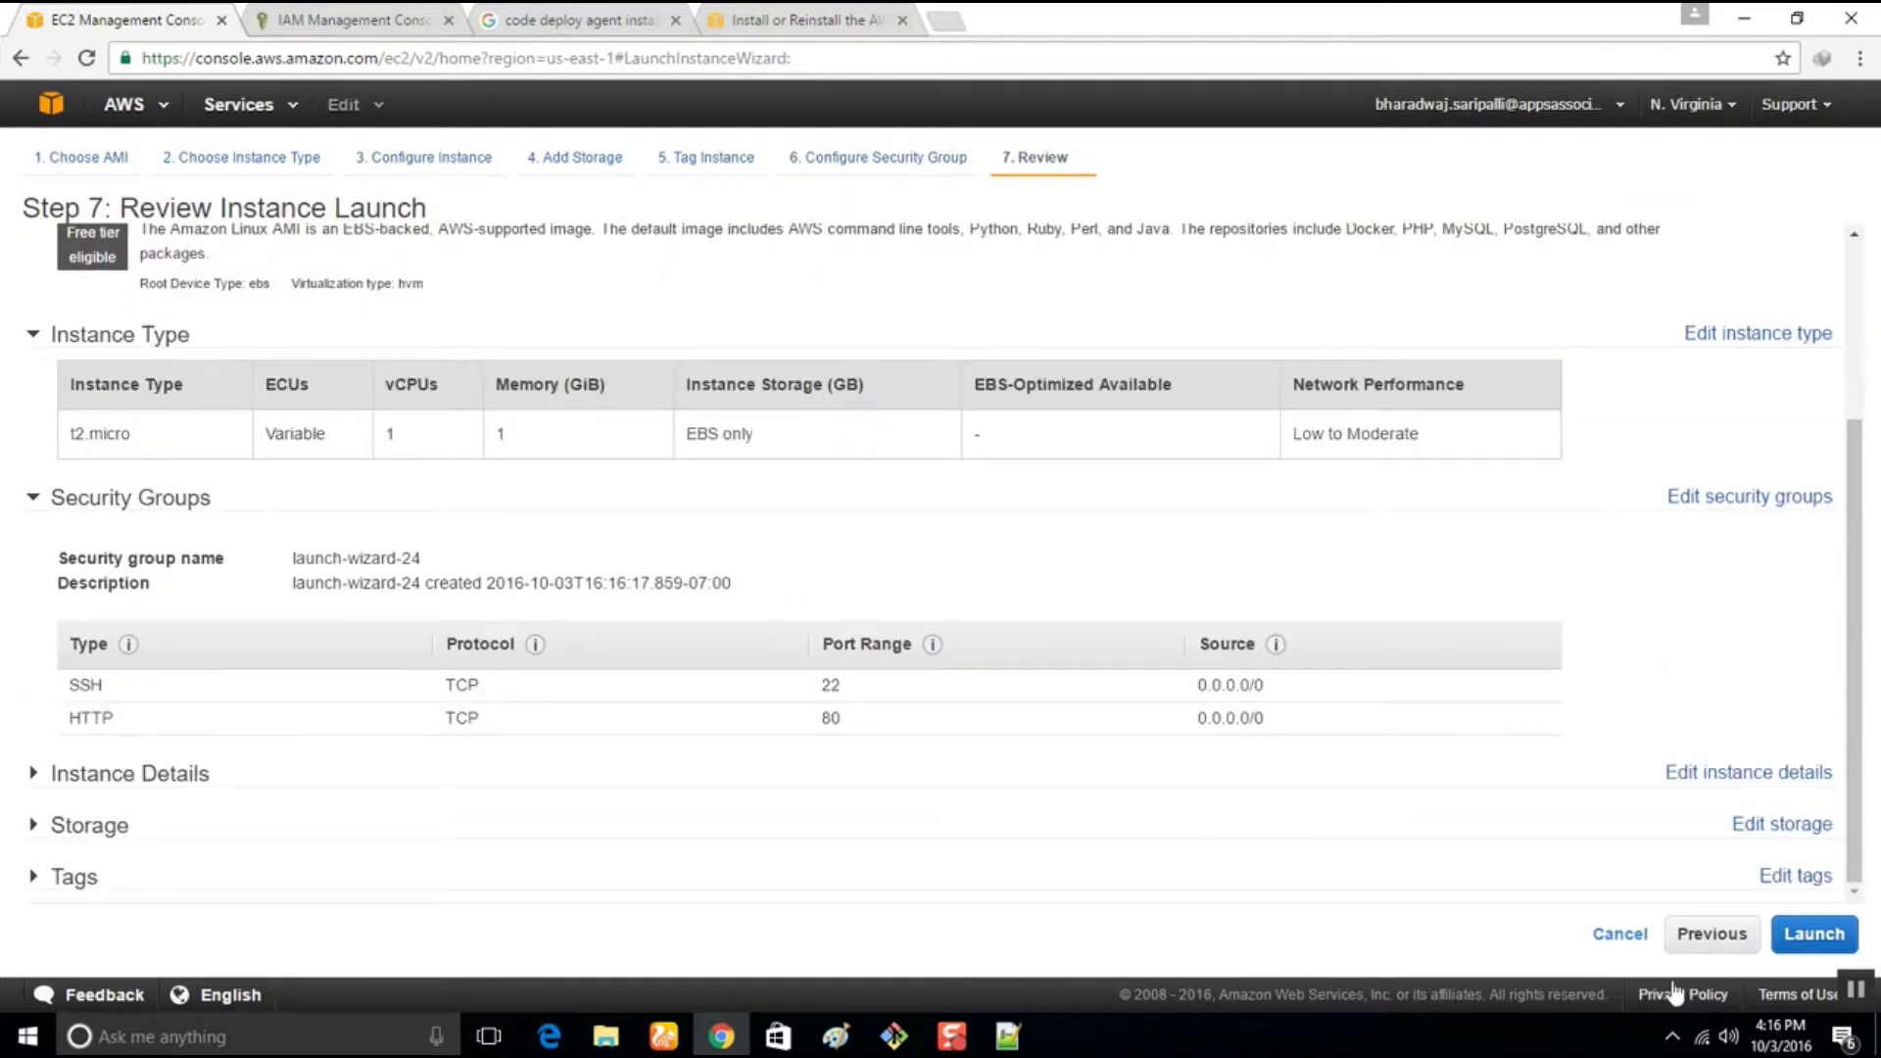
click(1817, 936)
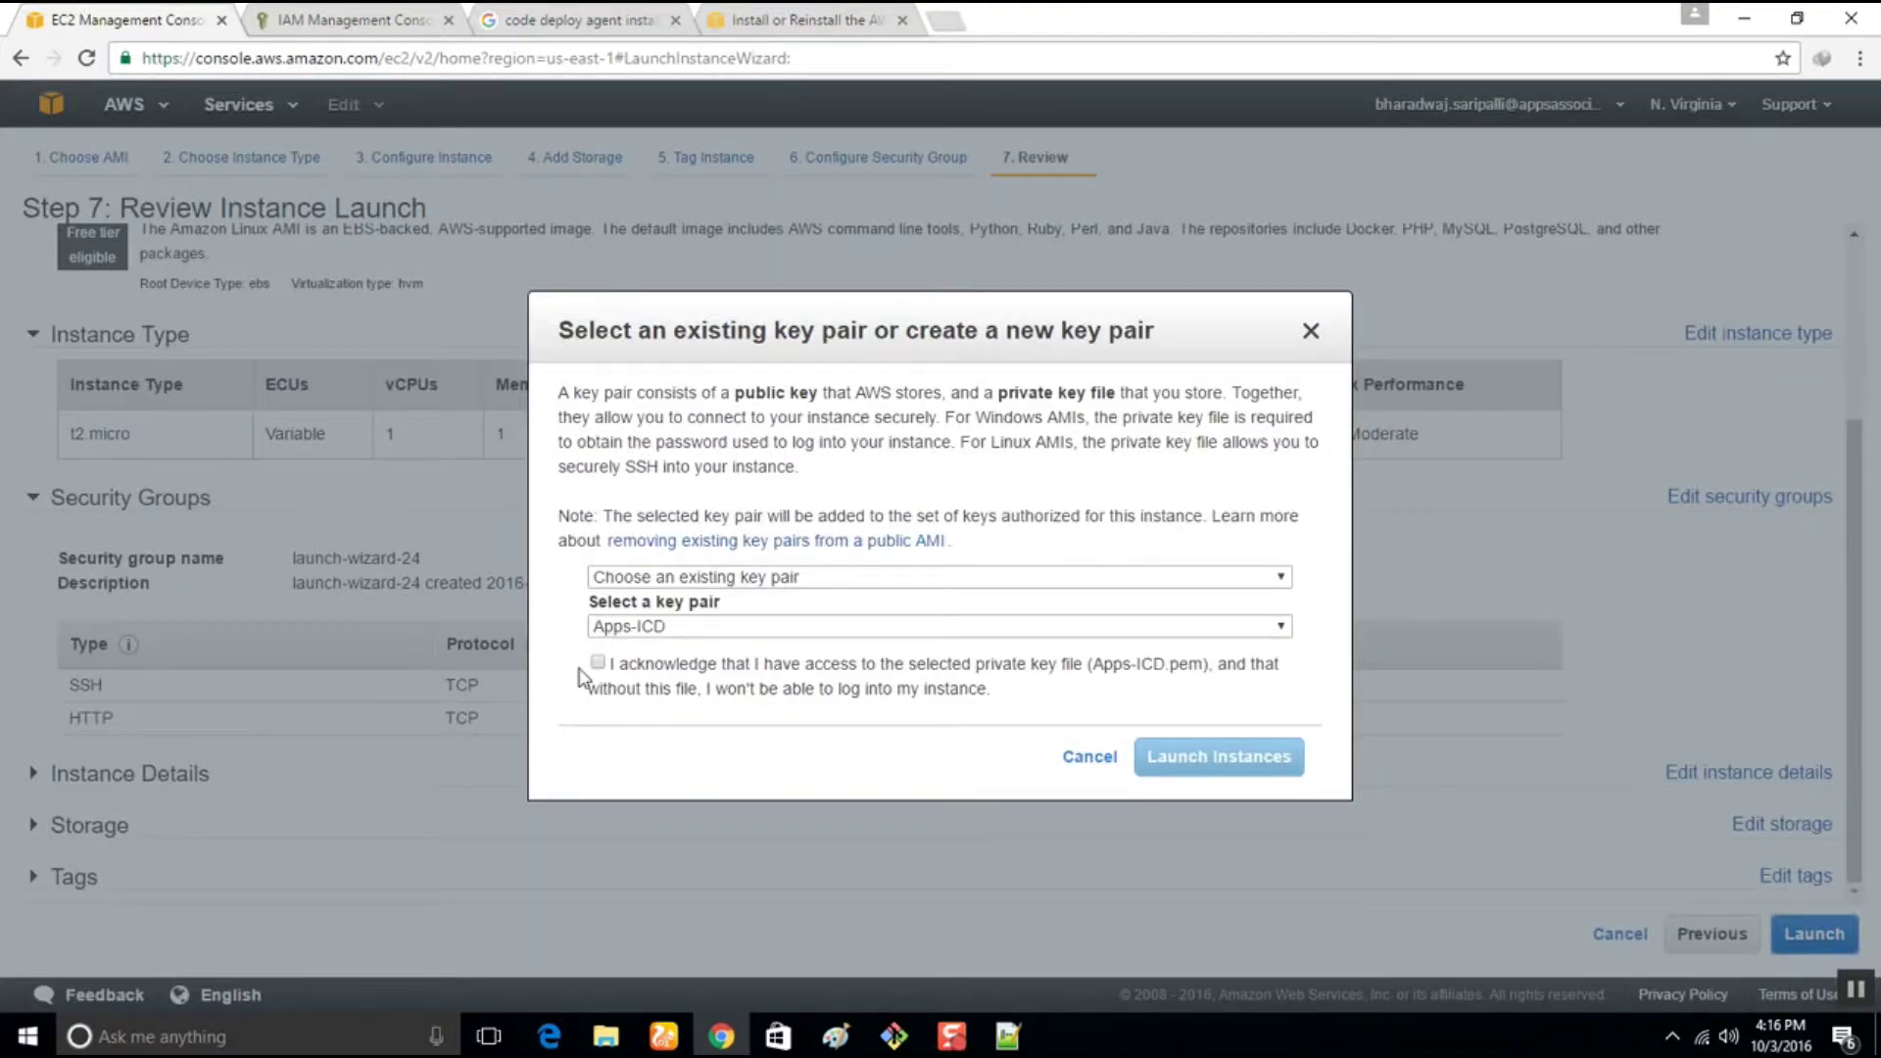
Create and download a new key pair named CDDemoAppTest, then launch the two instances
click(669, 627)
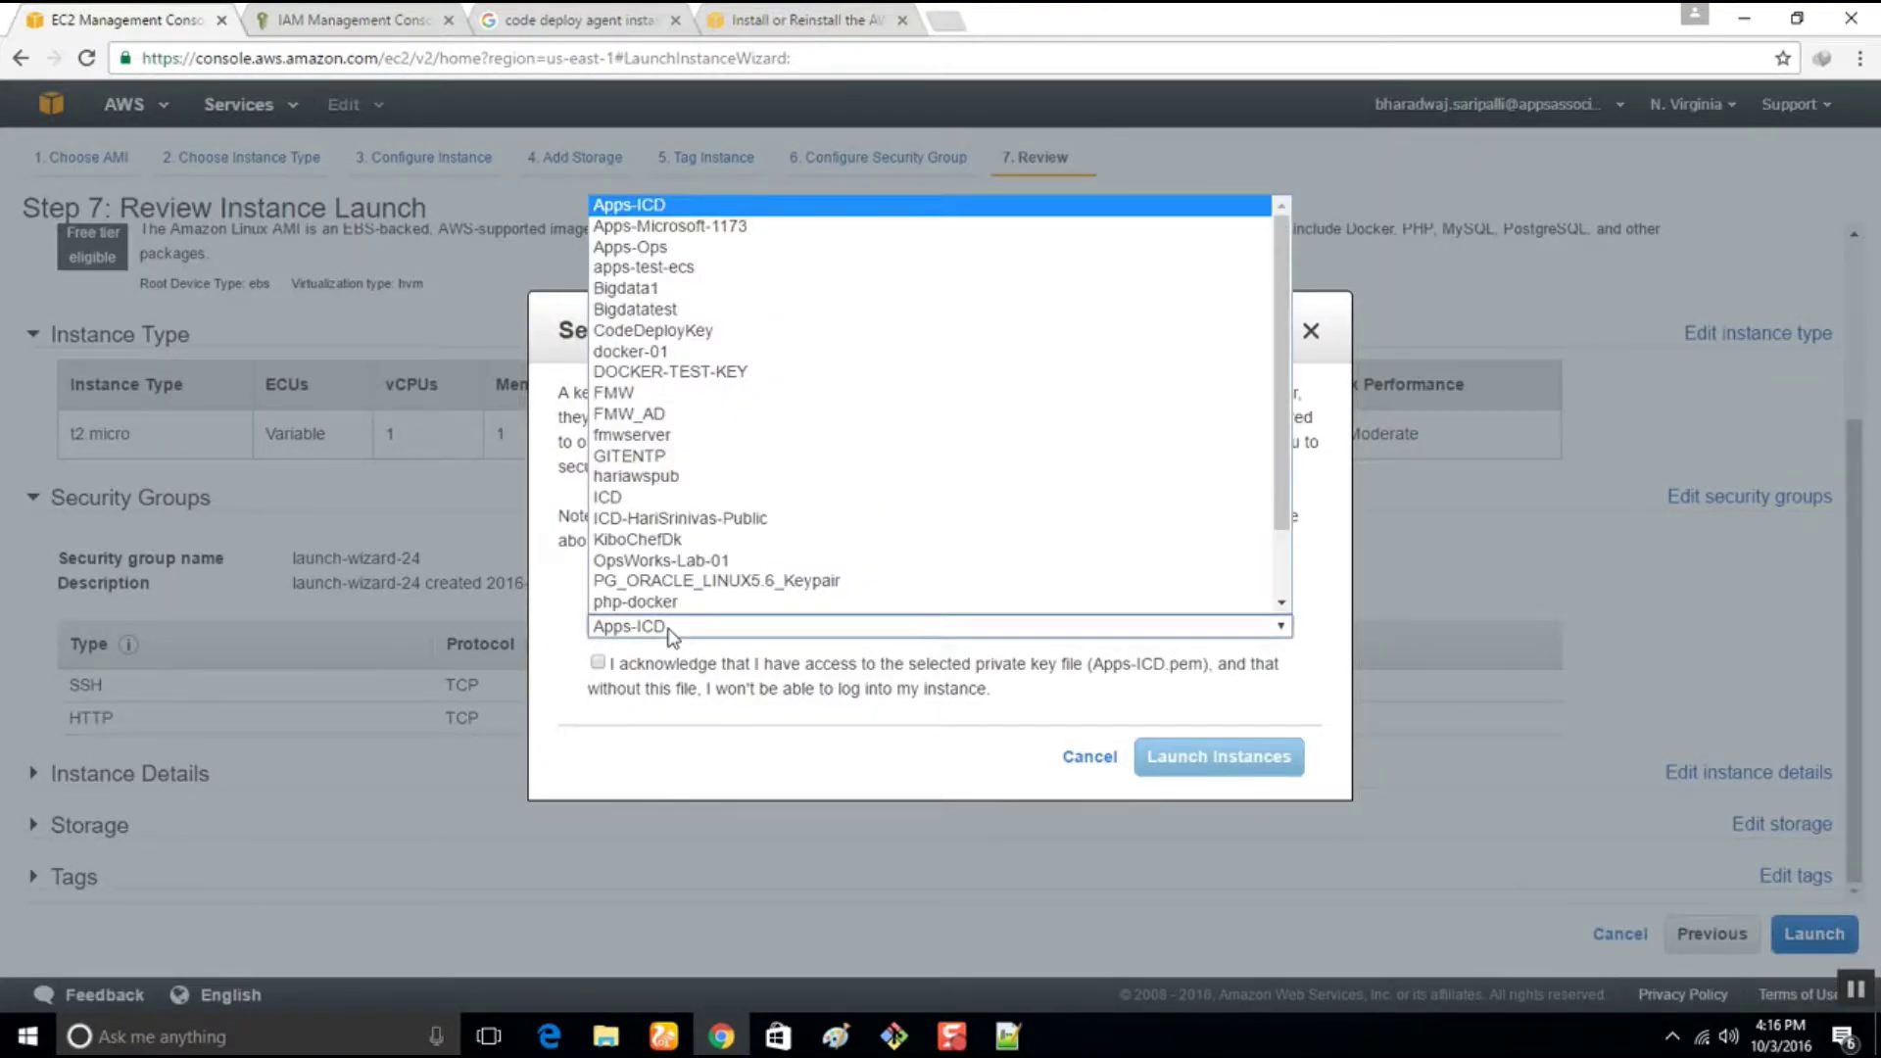
click(669, 632)
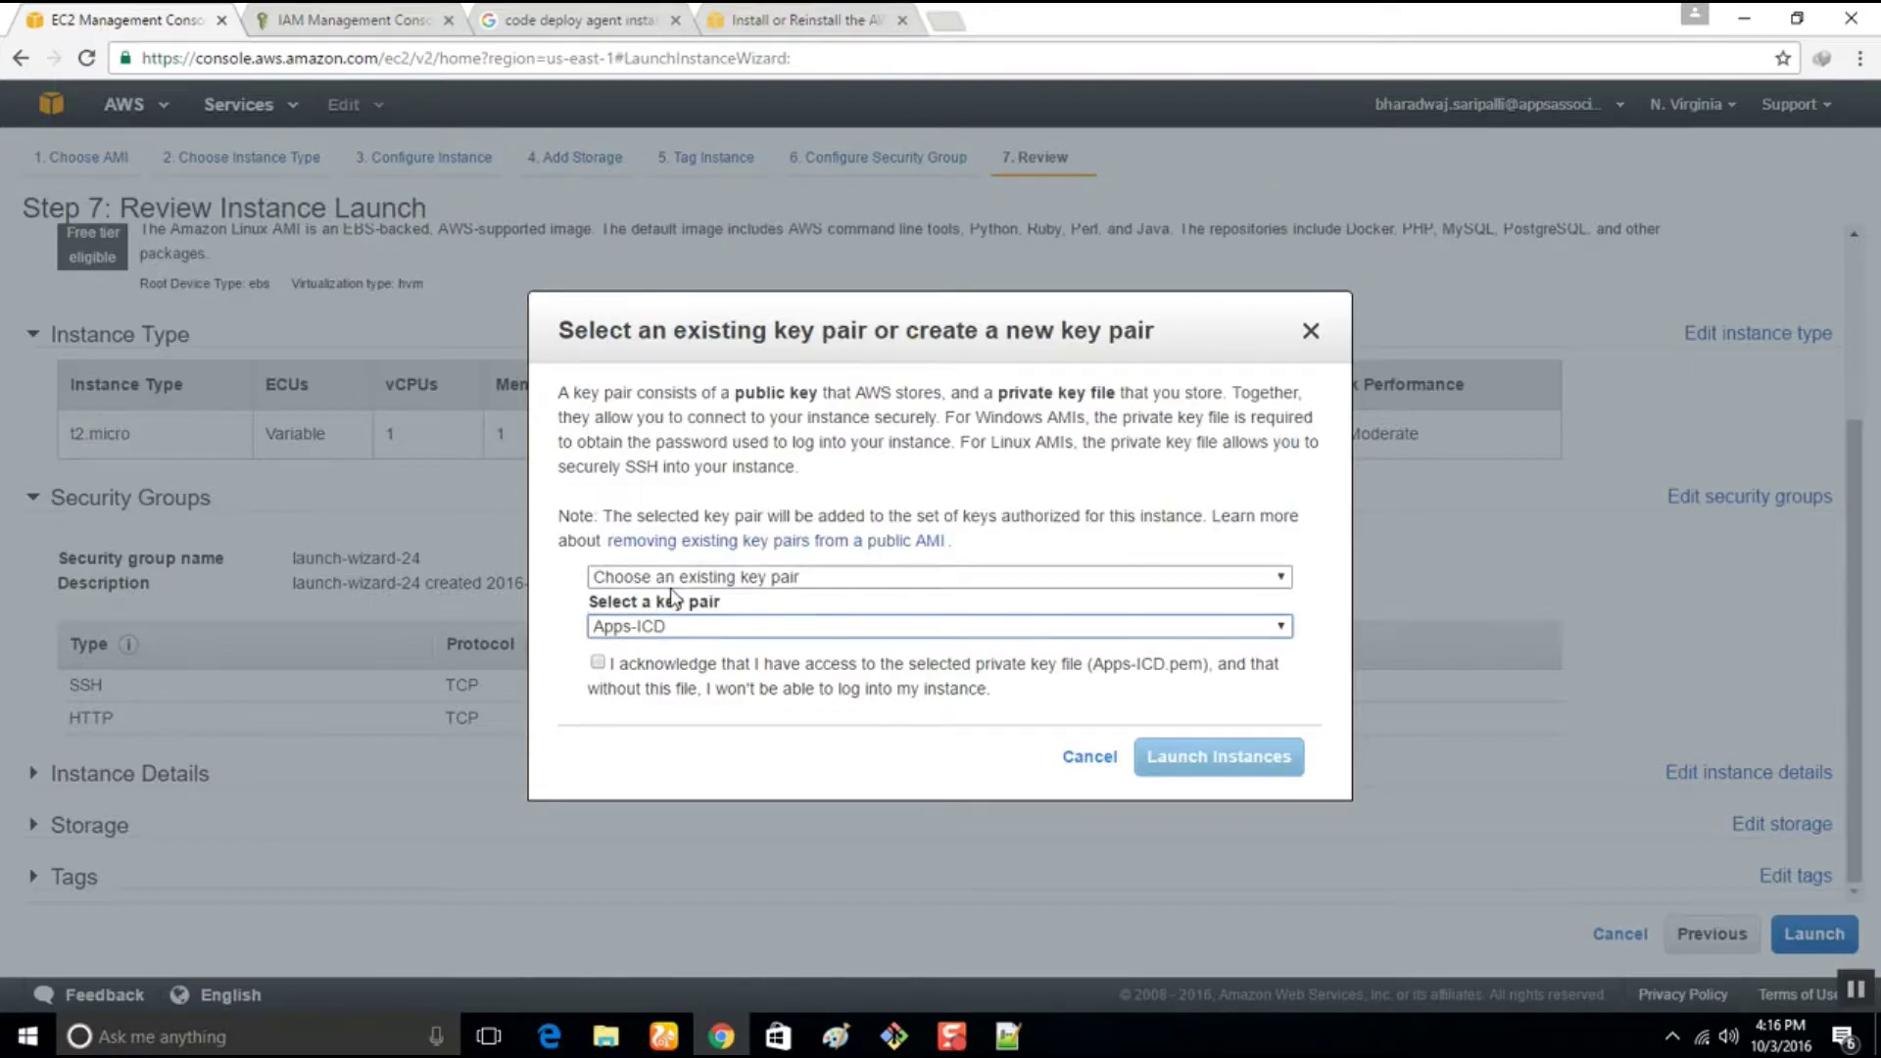
click(666, 578)
click(658, 622)
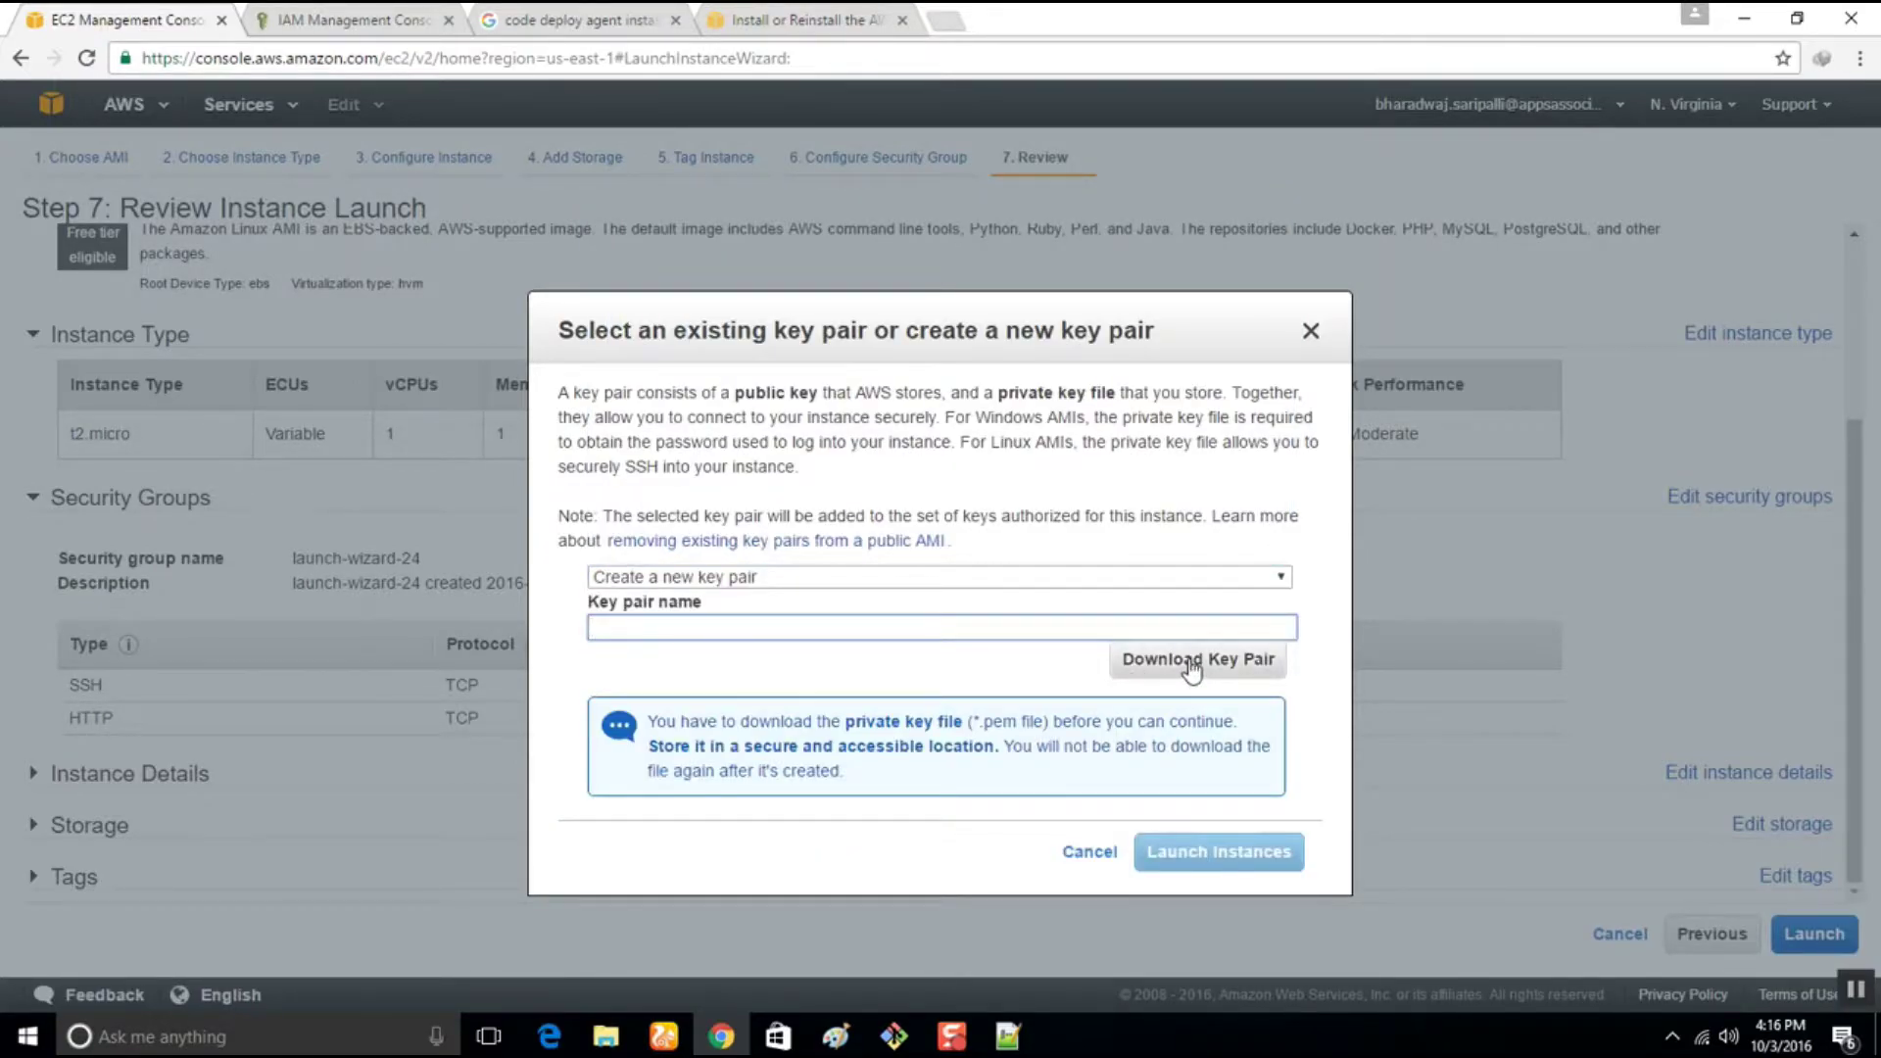
text(CDDemoAppTest)
click(1168, 666)
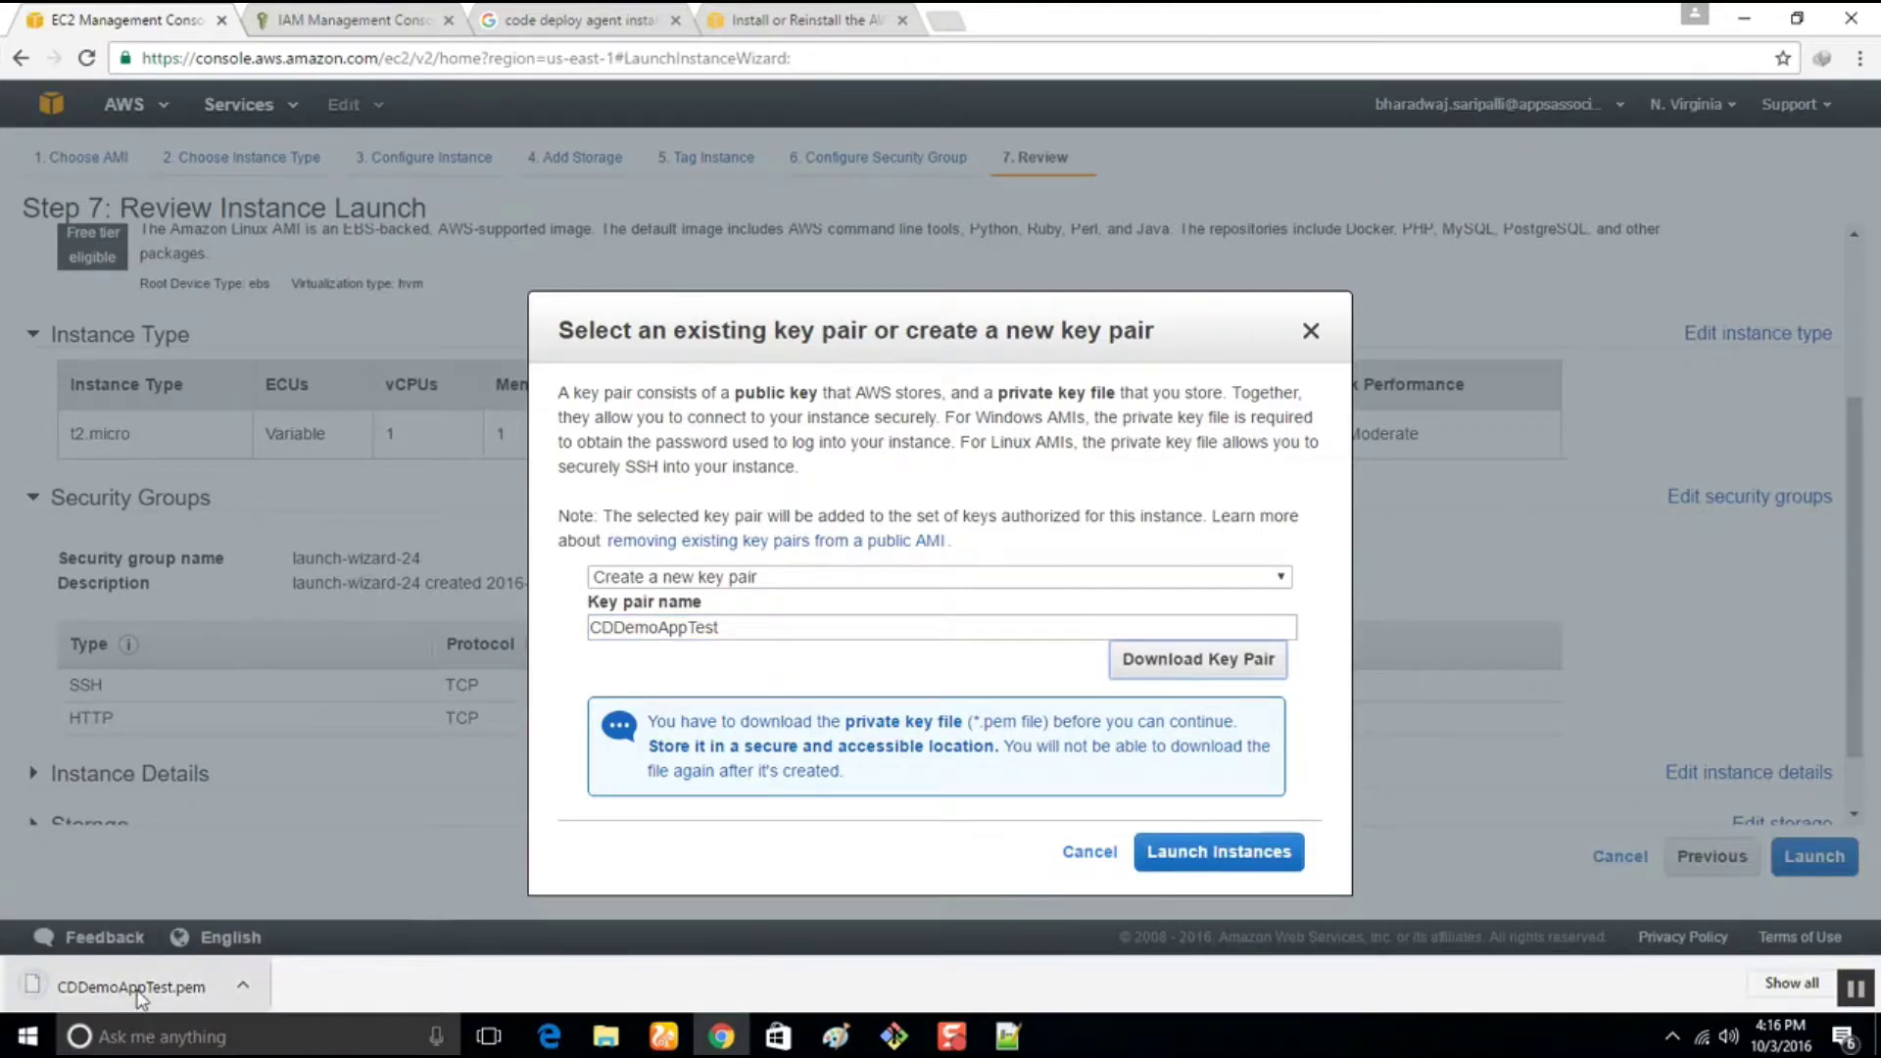
click(1254, 866)
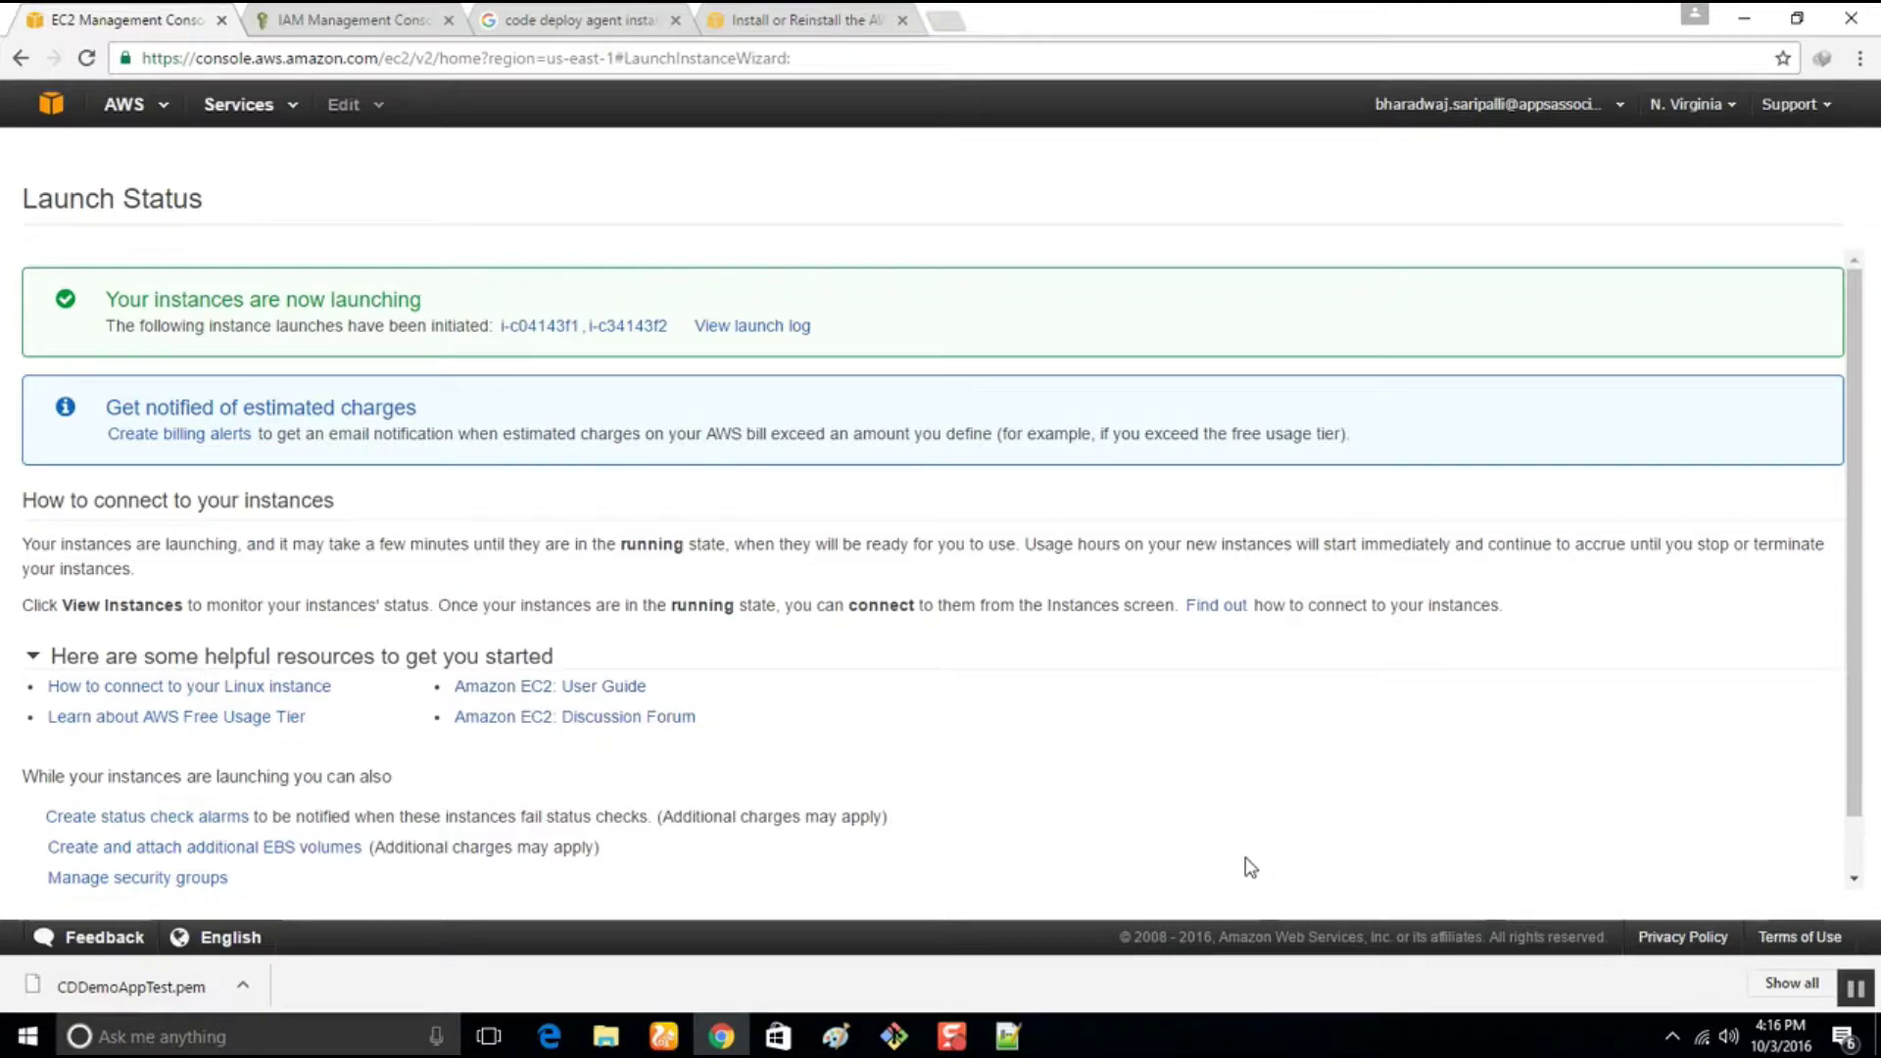
Check pending instance i-c04143f1, then bring up the full AWS services list with Developer Tools
click(556, 326)
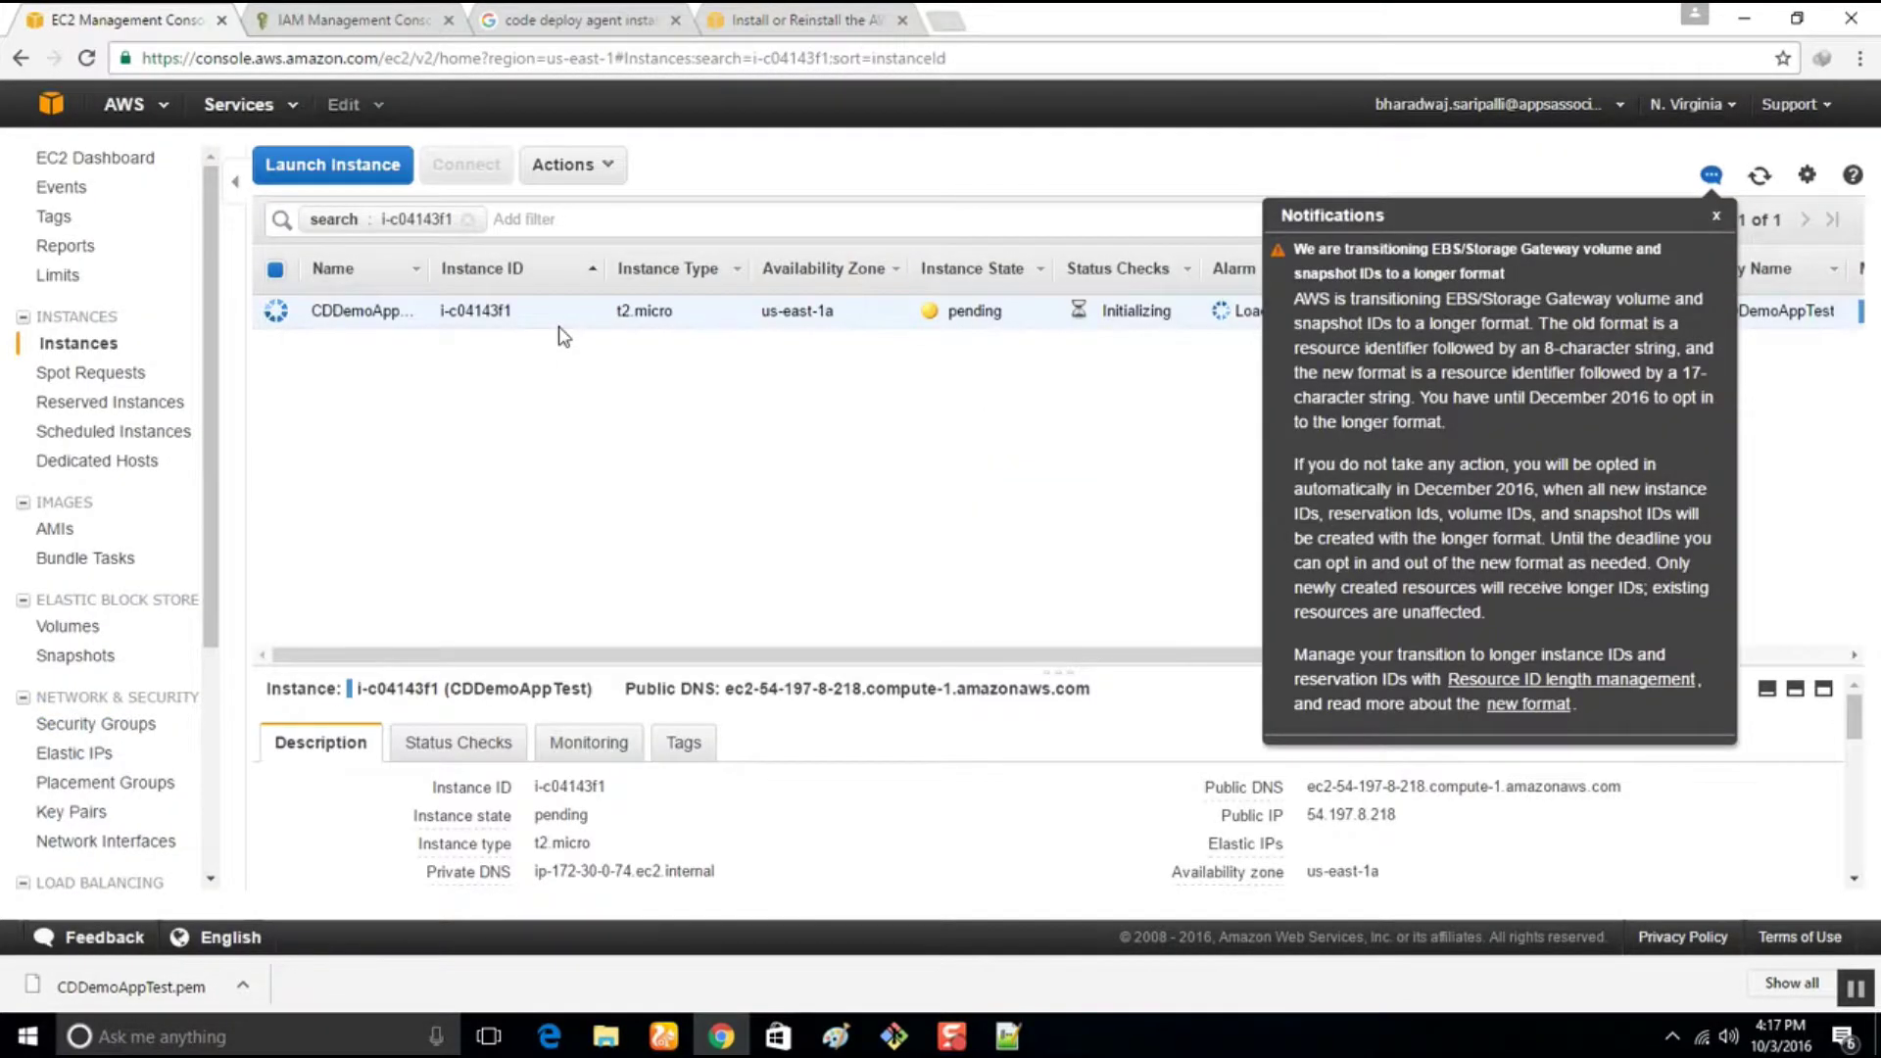
click(1716, 220)
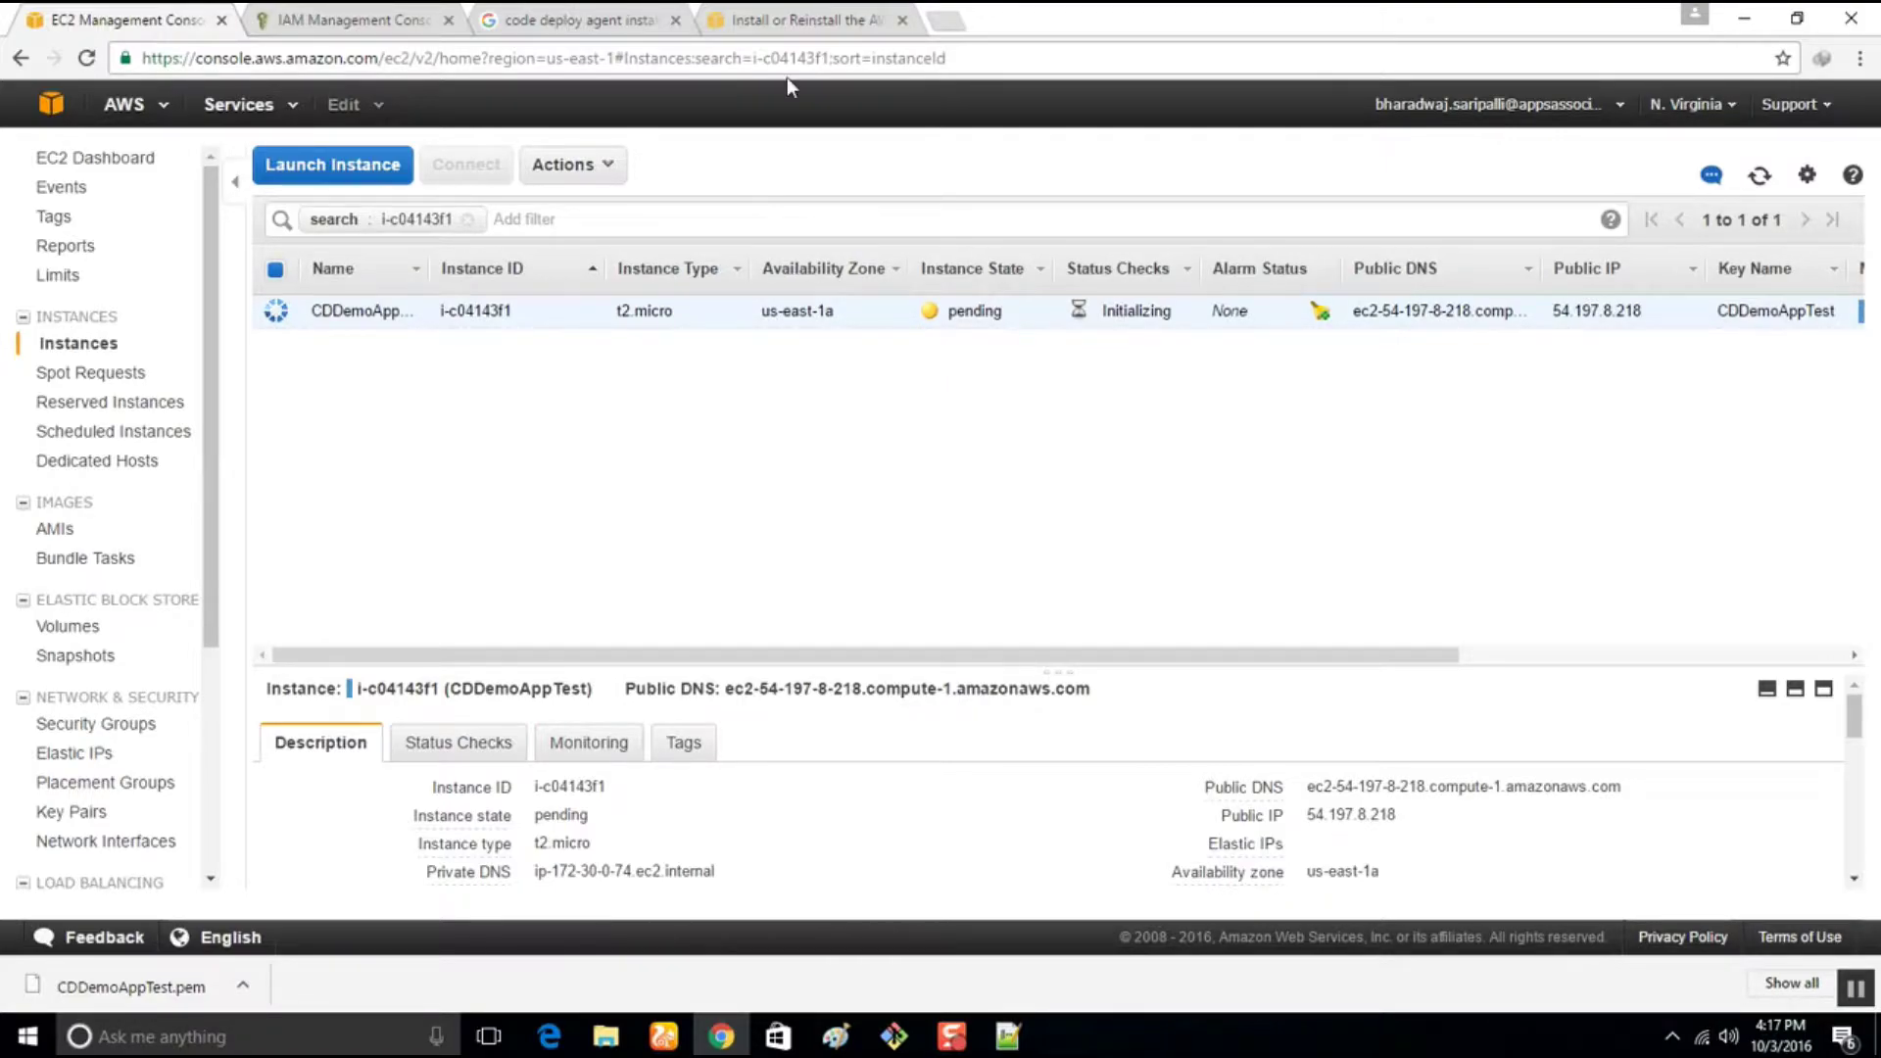
click(766, 16)
click(351, 16)
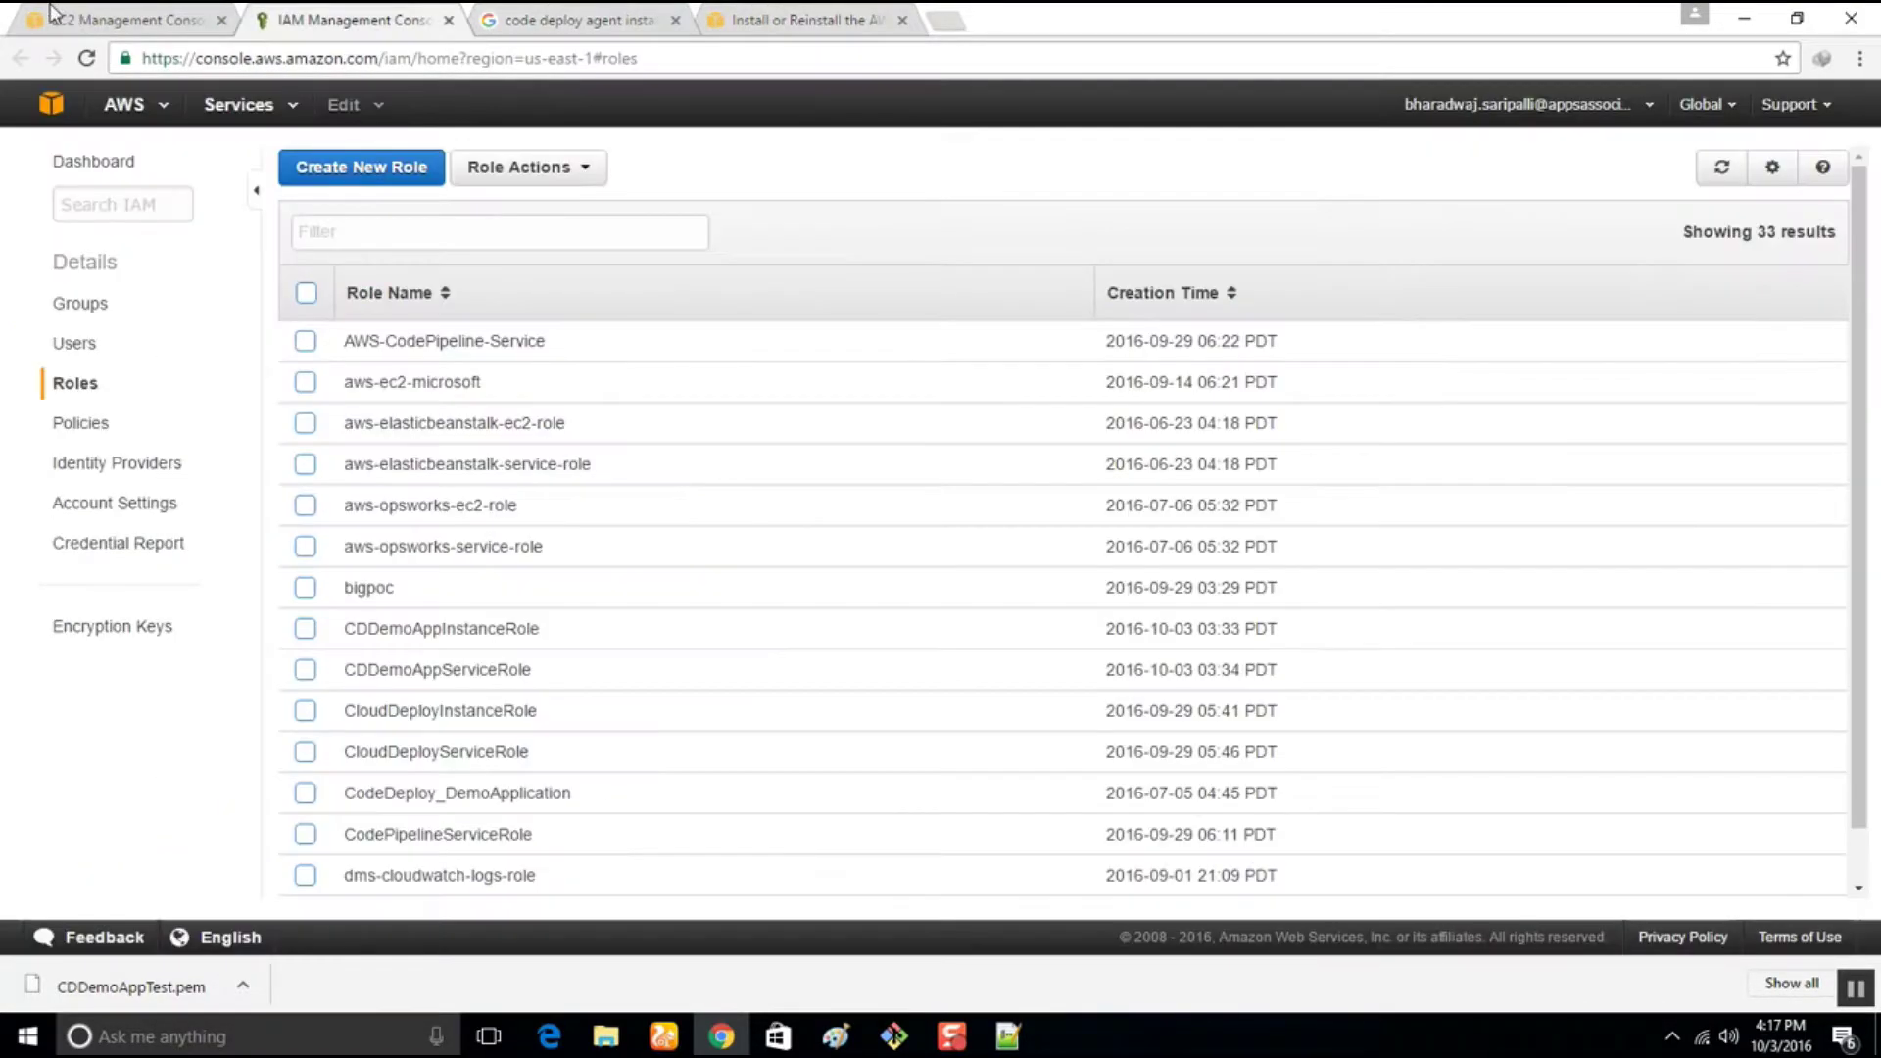
click(56, 16)
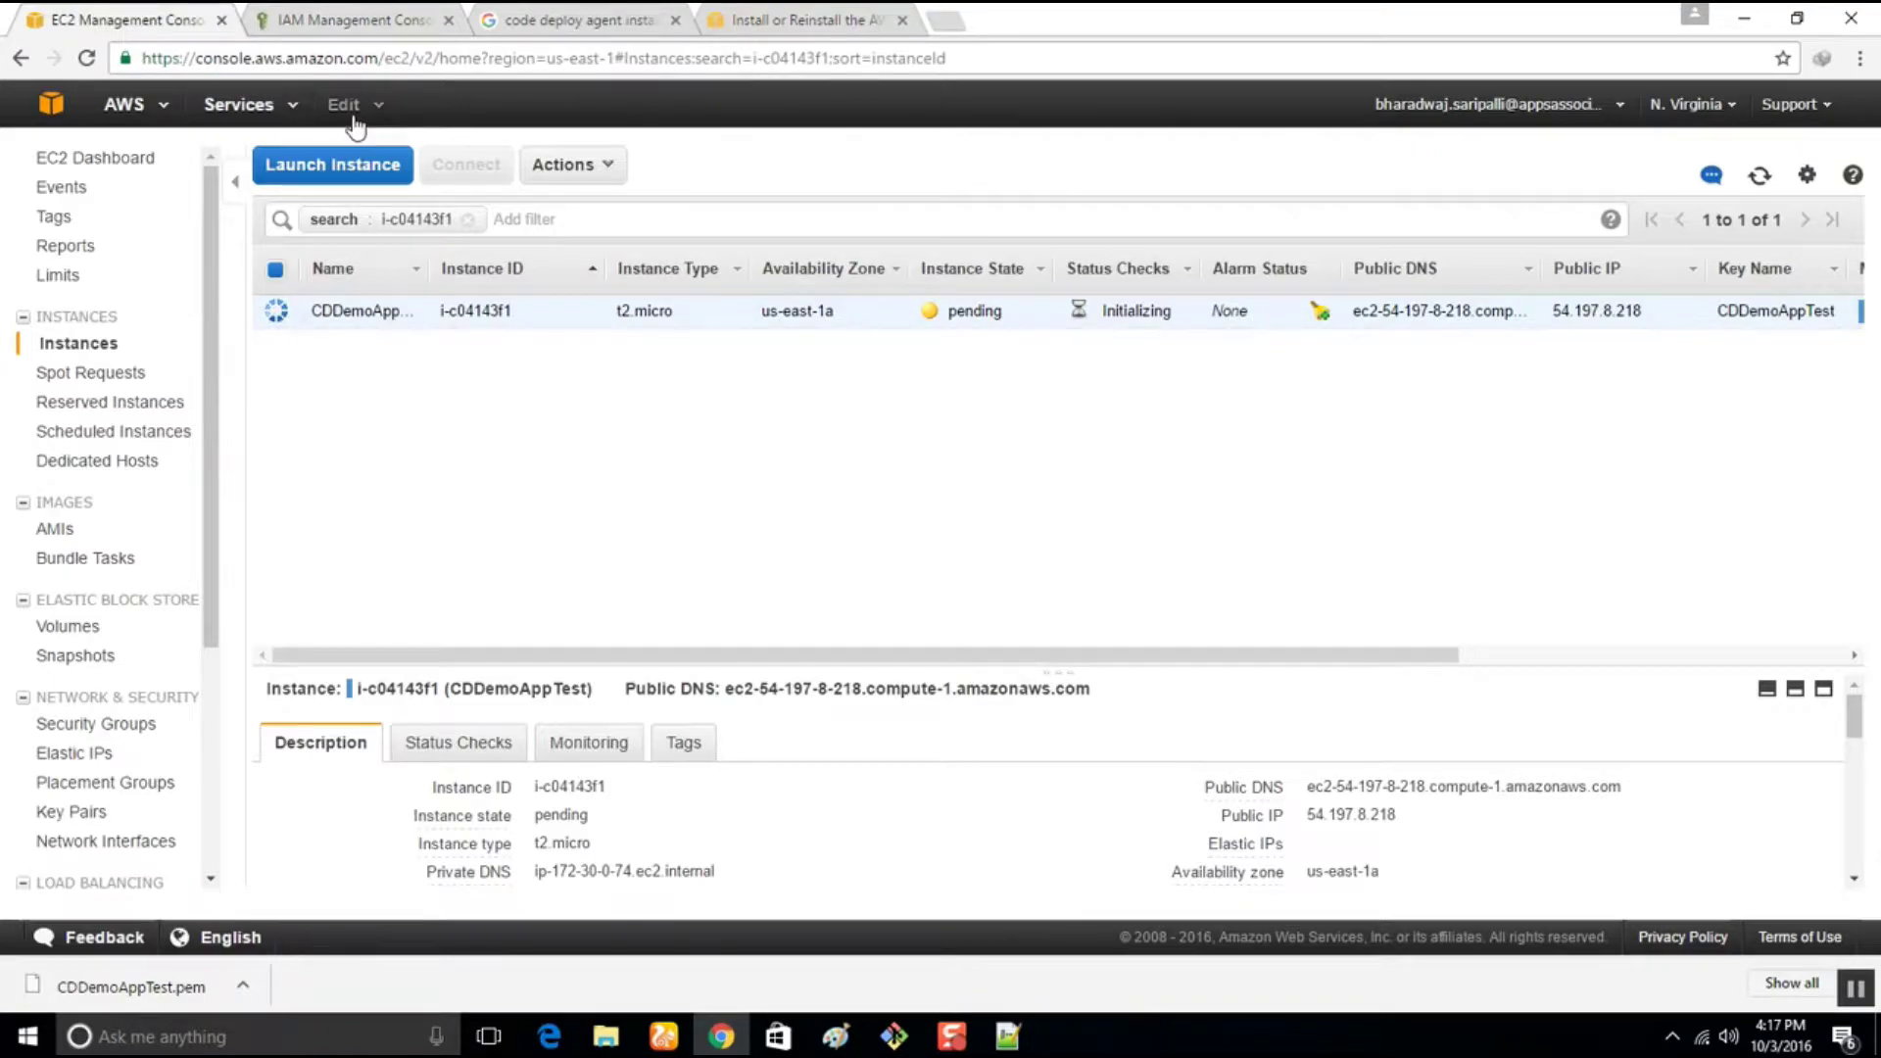
click(344, 108)
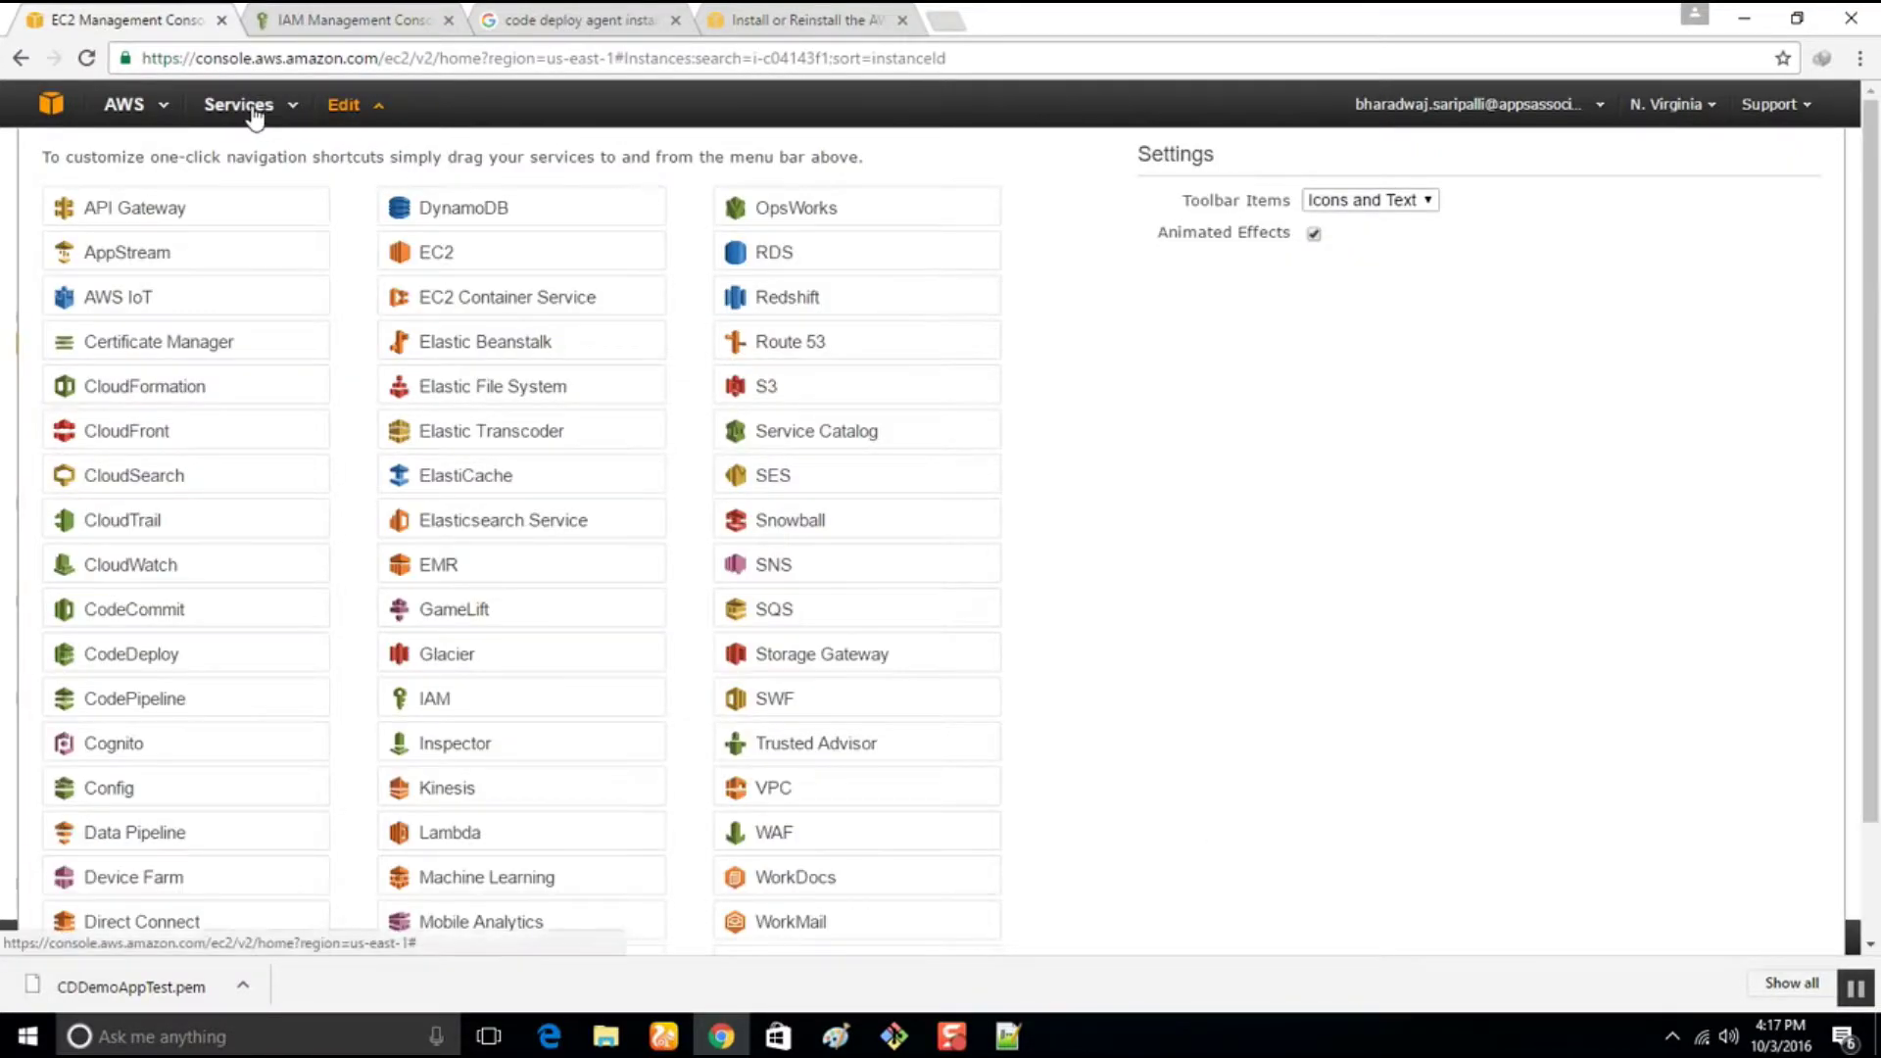
click(239, 104)
Start a new CodeDeploy application CDDemoAppTest with deployment group CDDemoAppTestGRP
mouse_move(343, 383)
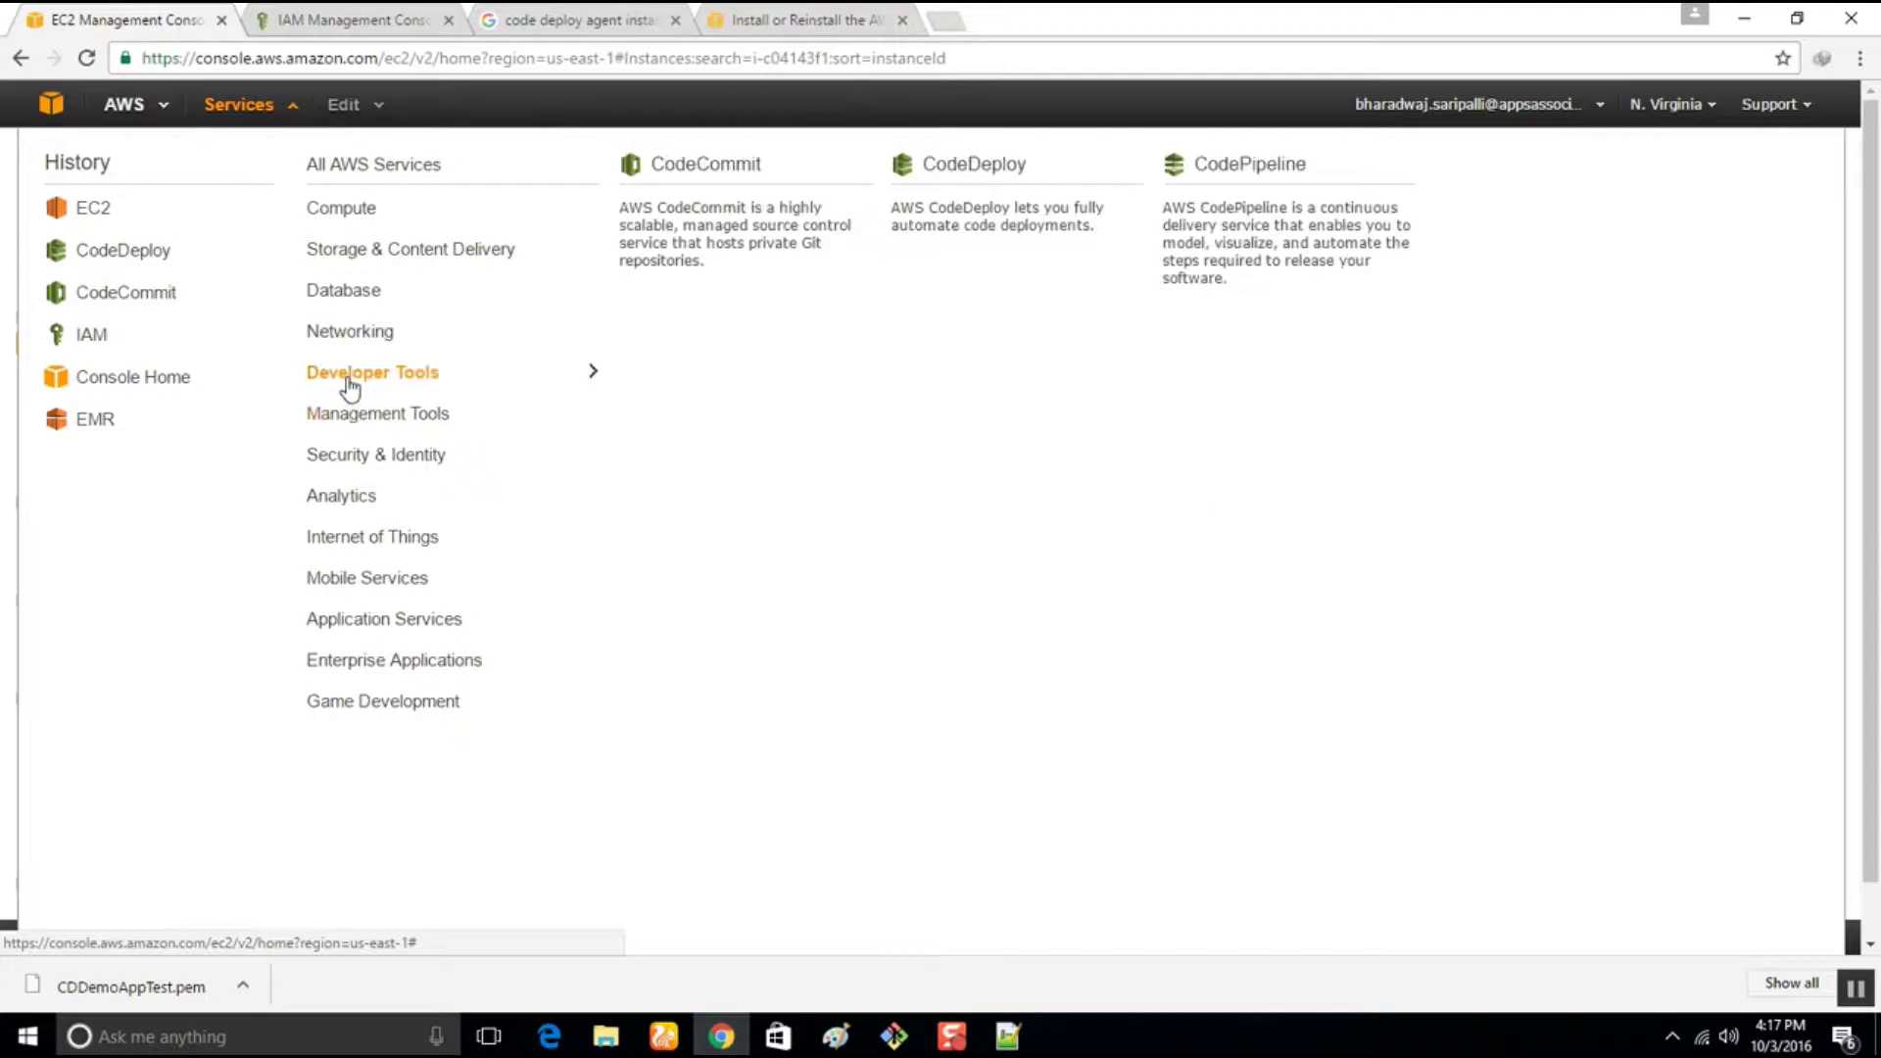
click(959, 236)
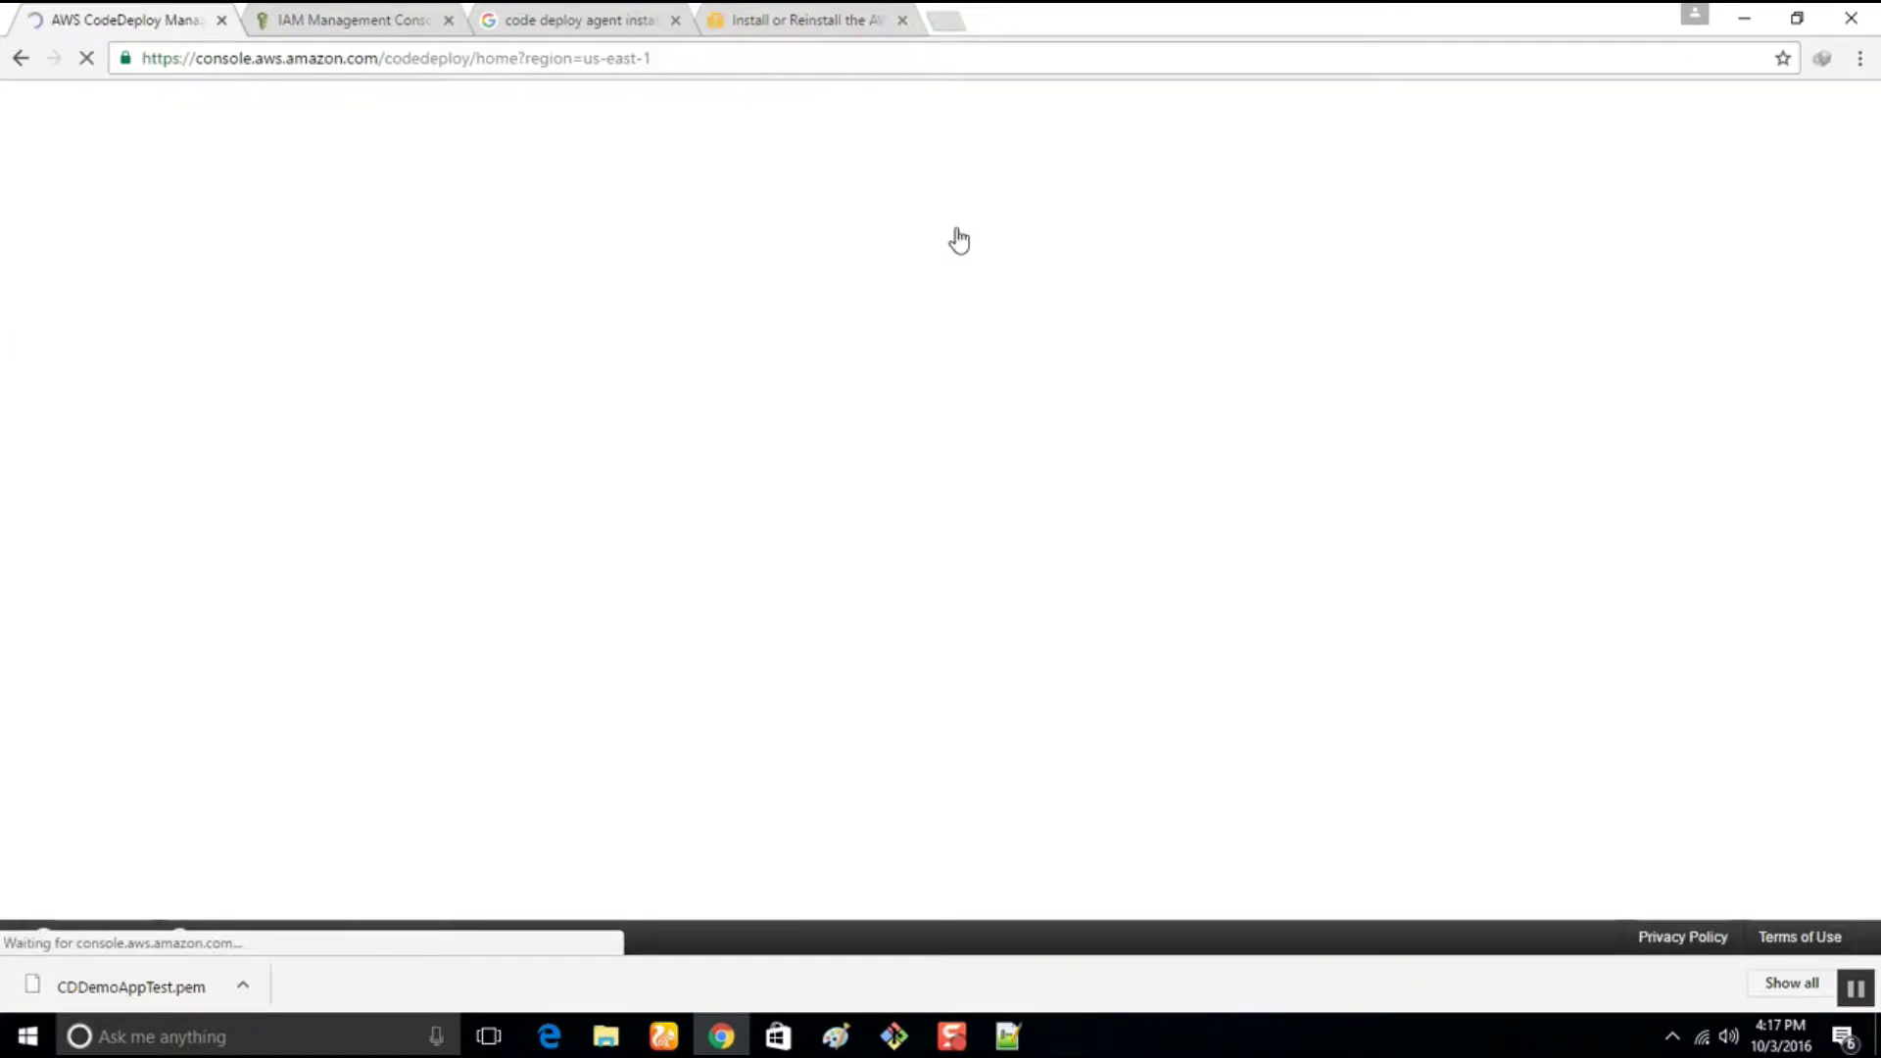
click(154, 339)
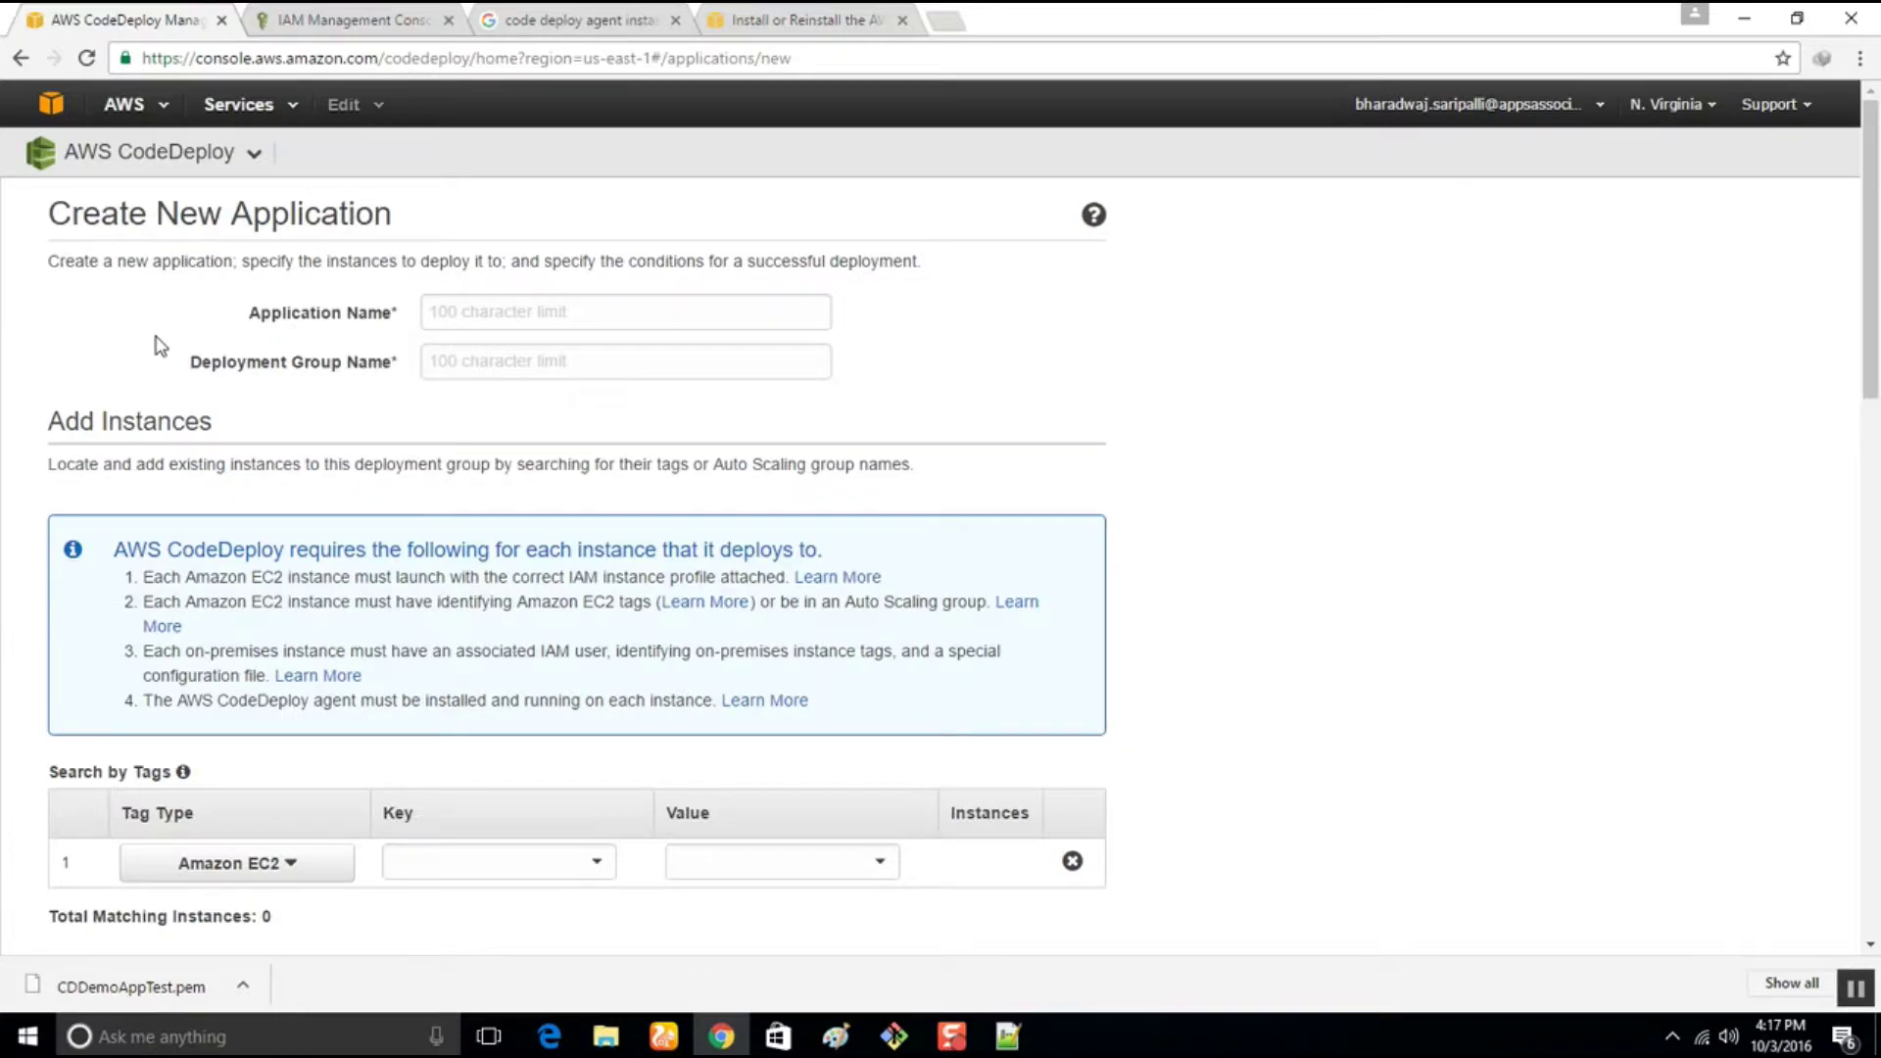
click(577, 329)
text(CDDemo)
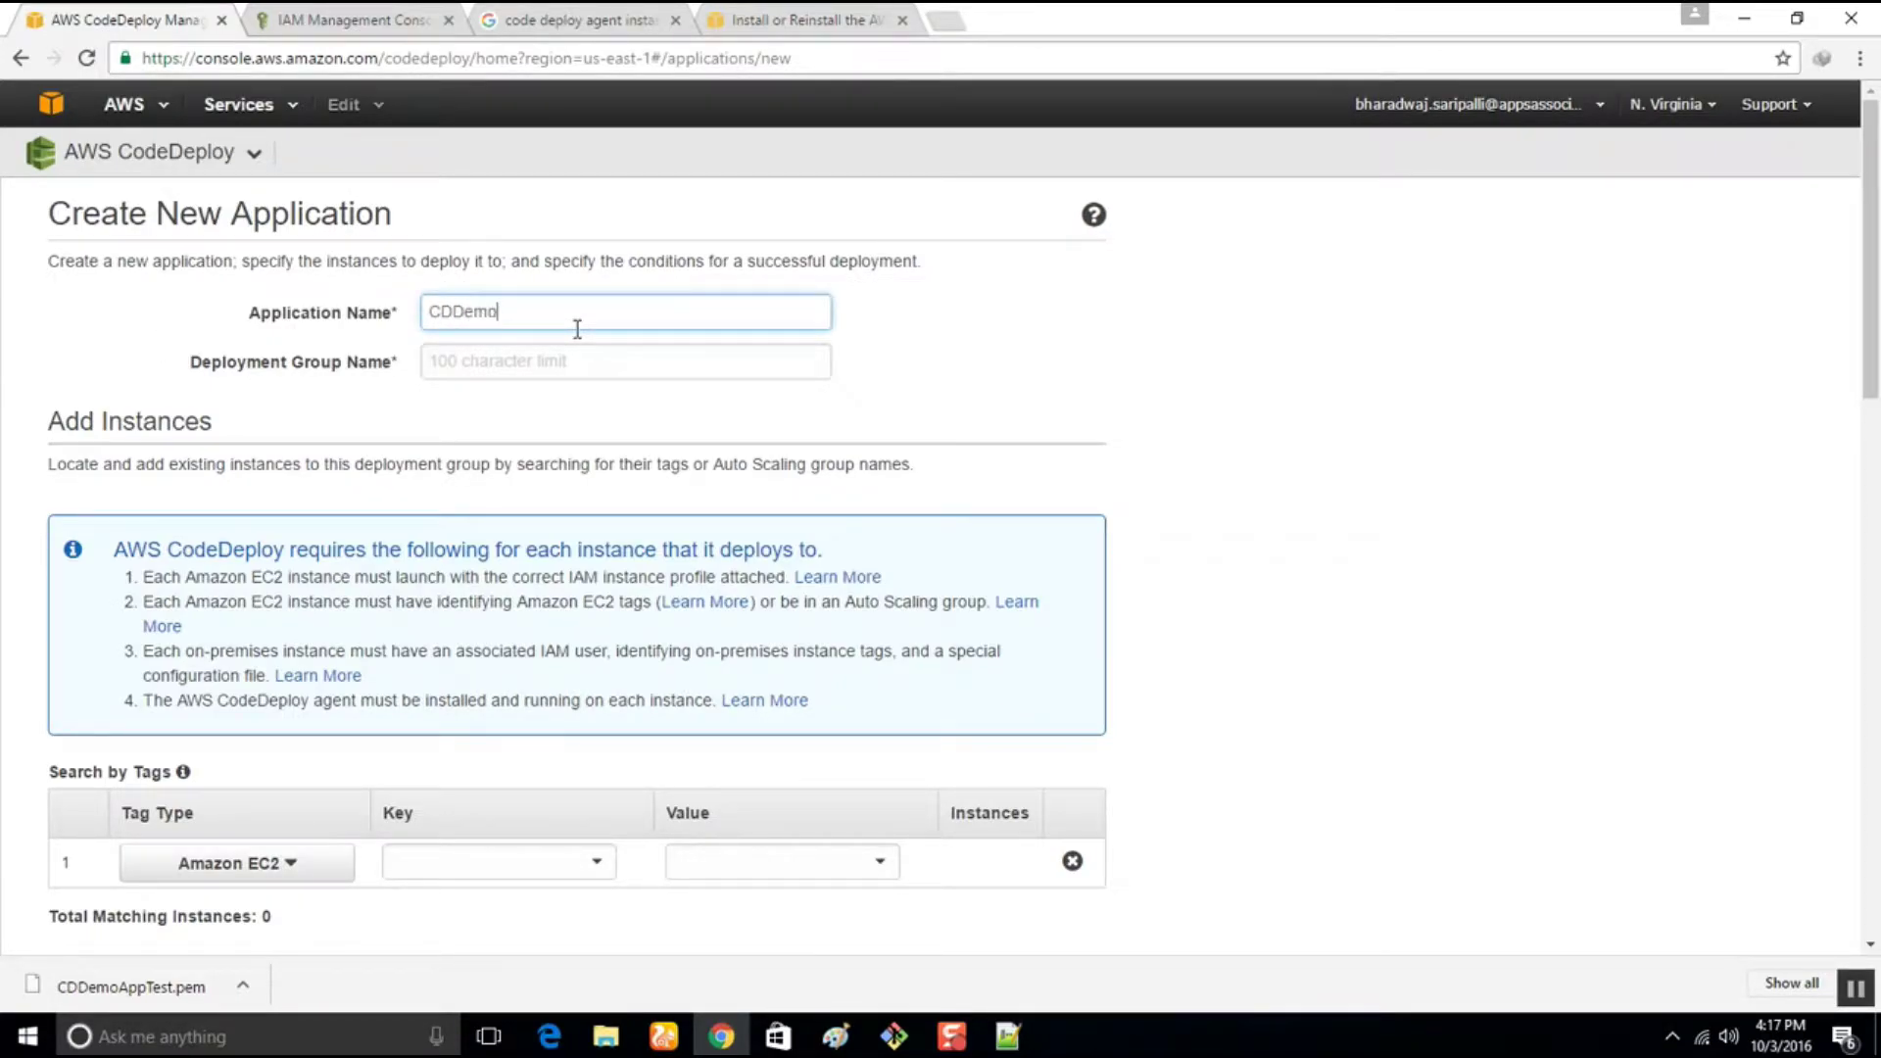
text(AppTest)
drag(580, 307, 381, 311)
key(ctrl+c)
click(515, 365)
key(ctrl+v)
text(GRP)
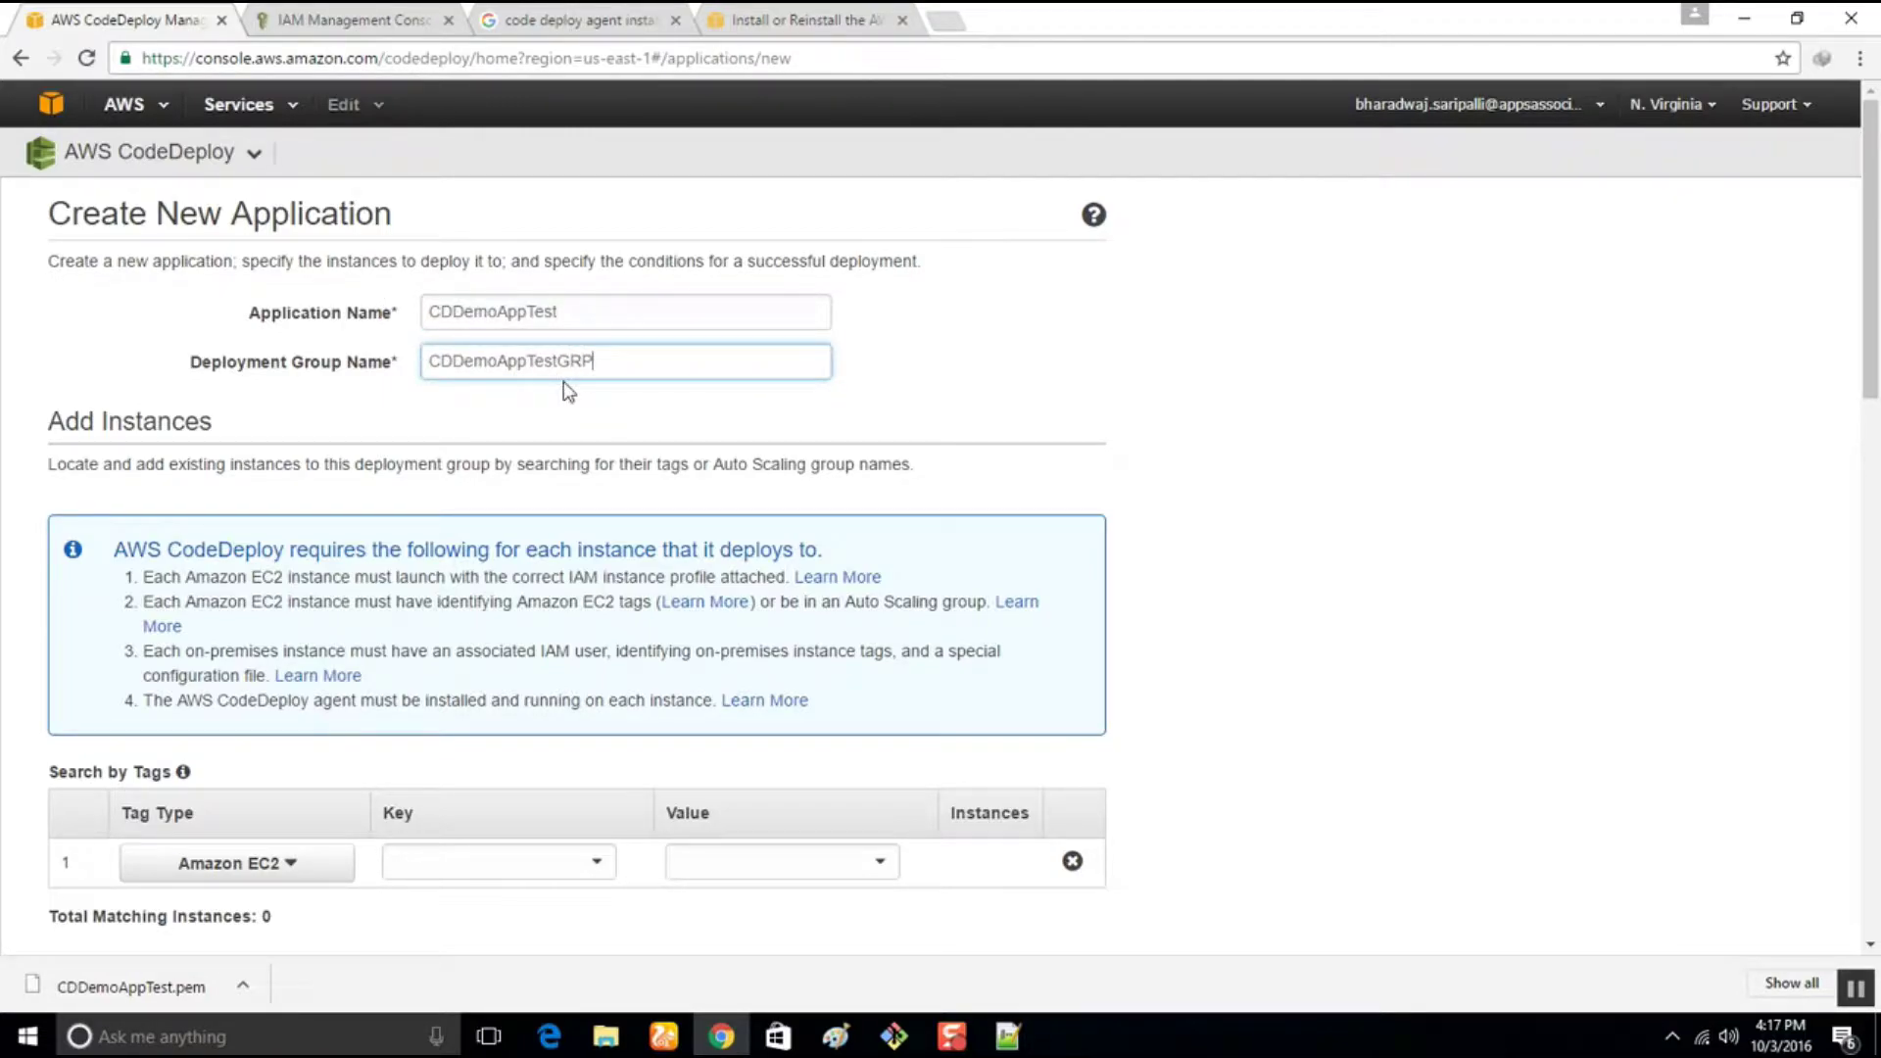
Target instances by EC2 tag Name = CDDemoAppTest, matching 2 instances
scroll(203, 676, down, 3)
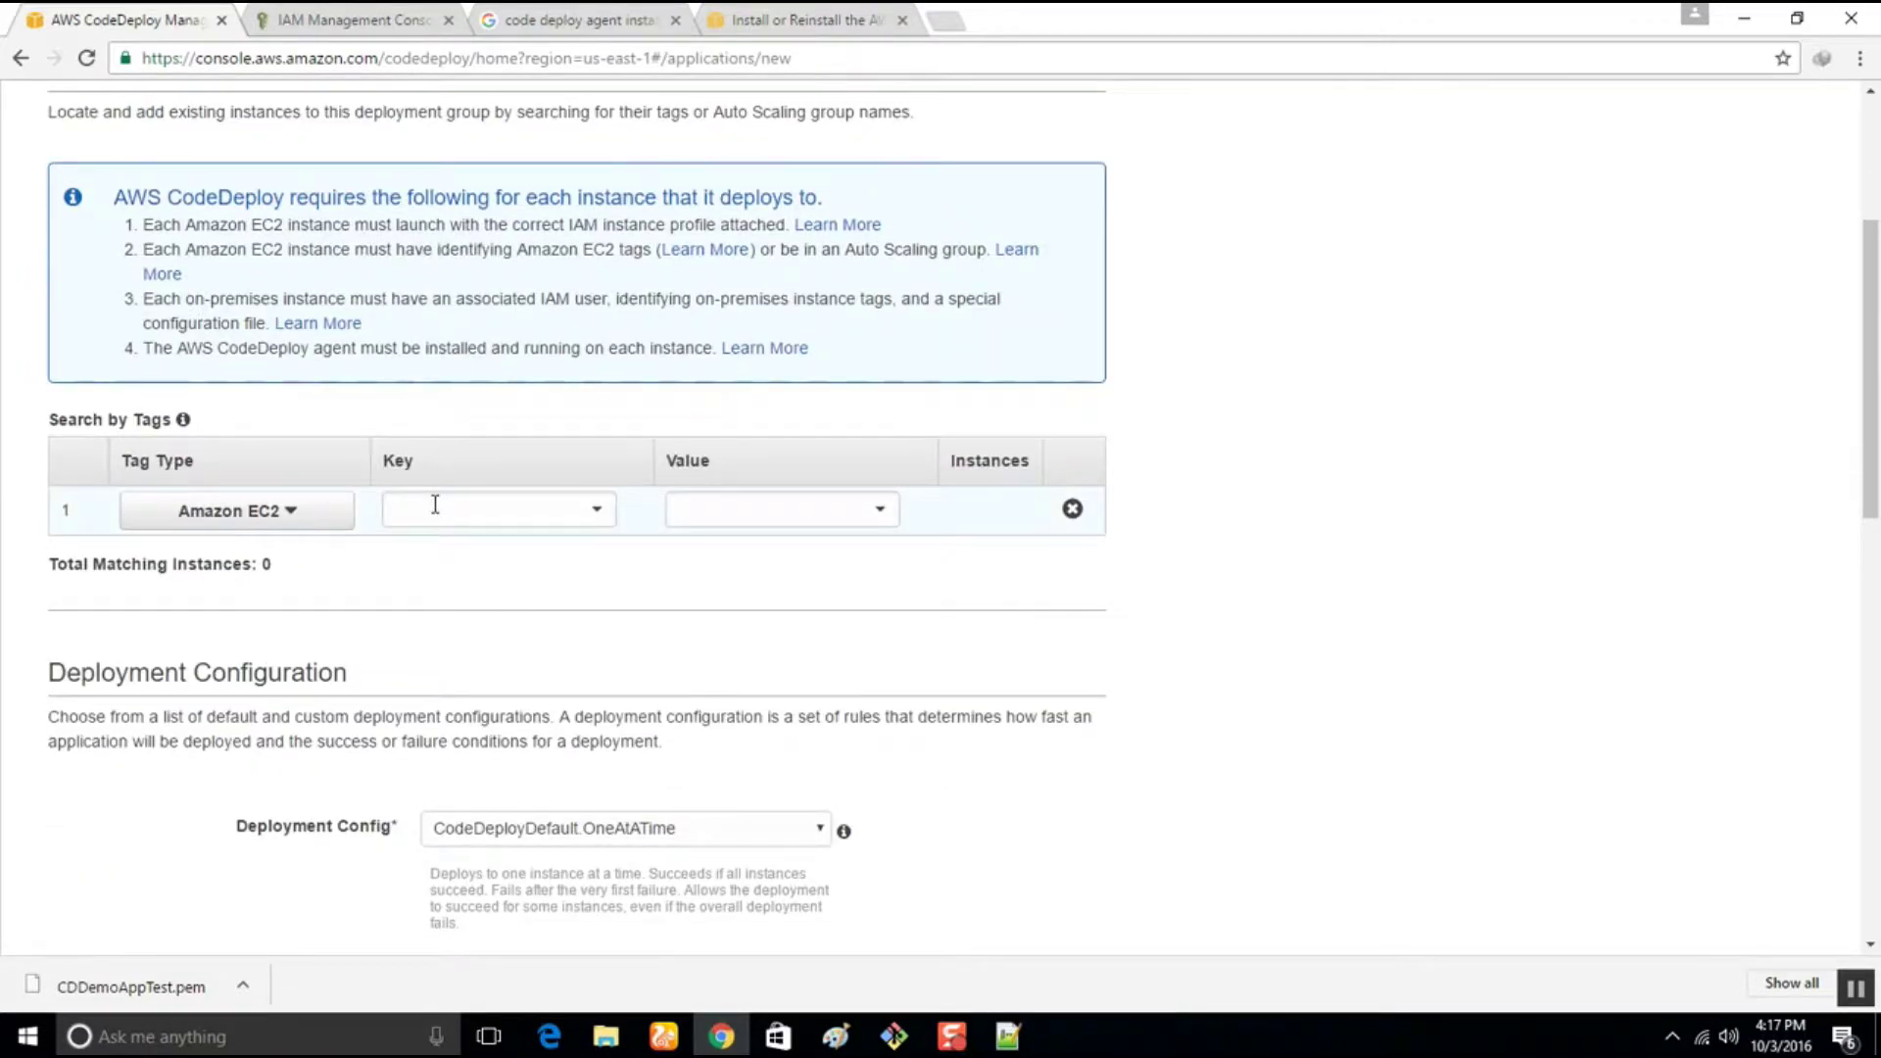
click(435, 505)
click(462, 546)
click(748, 506)
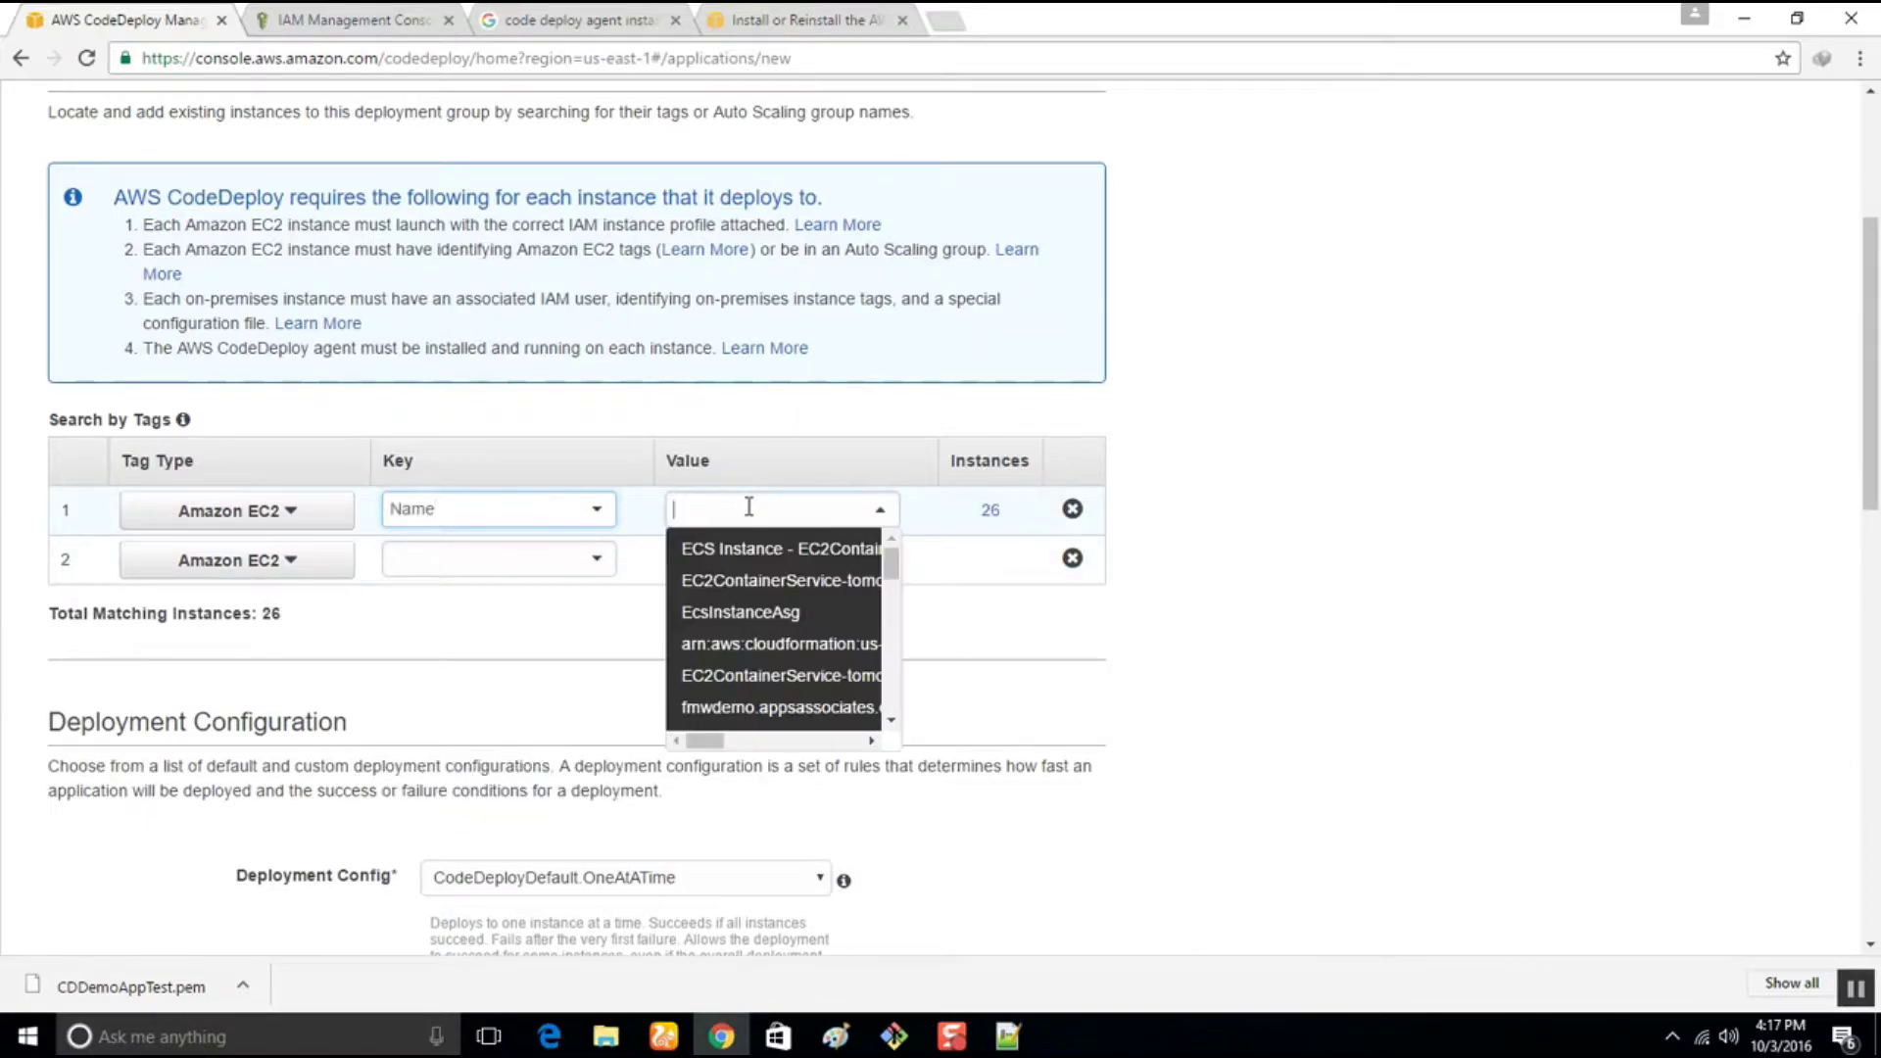
text(CD)
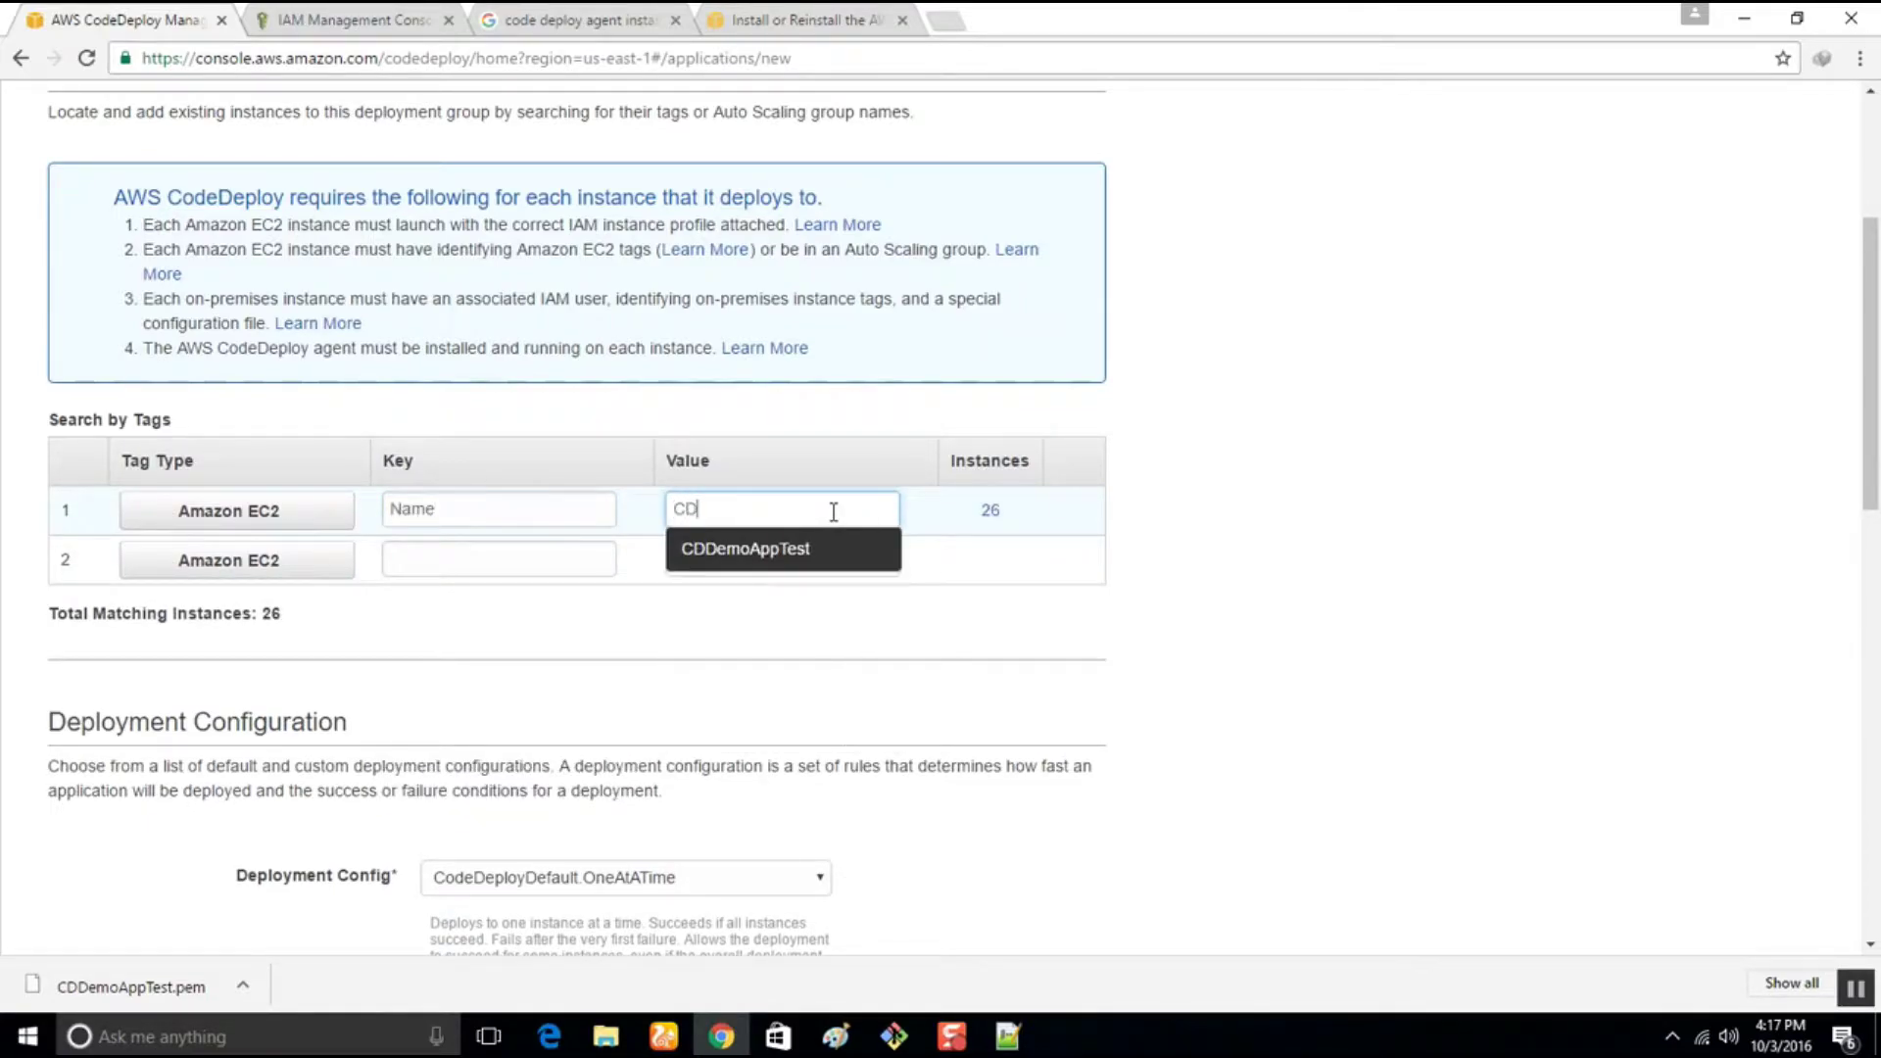
text(D)
click(748, 547)
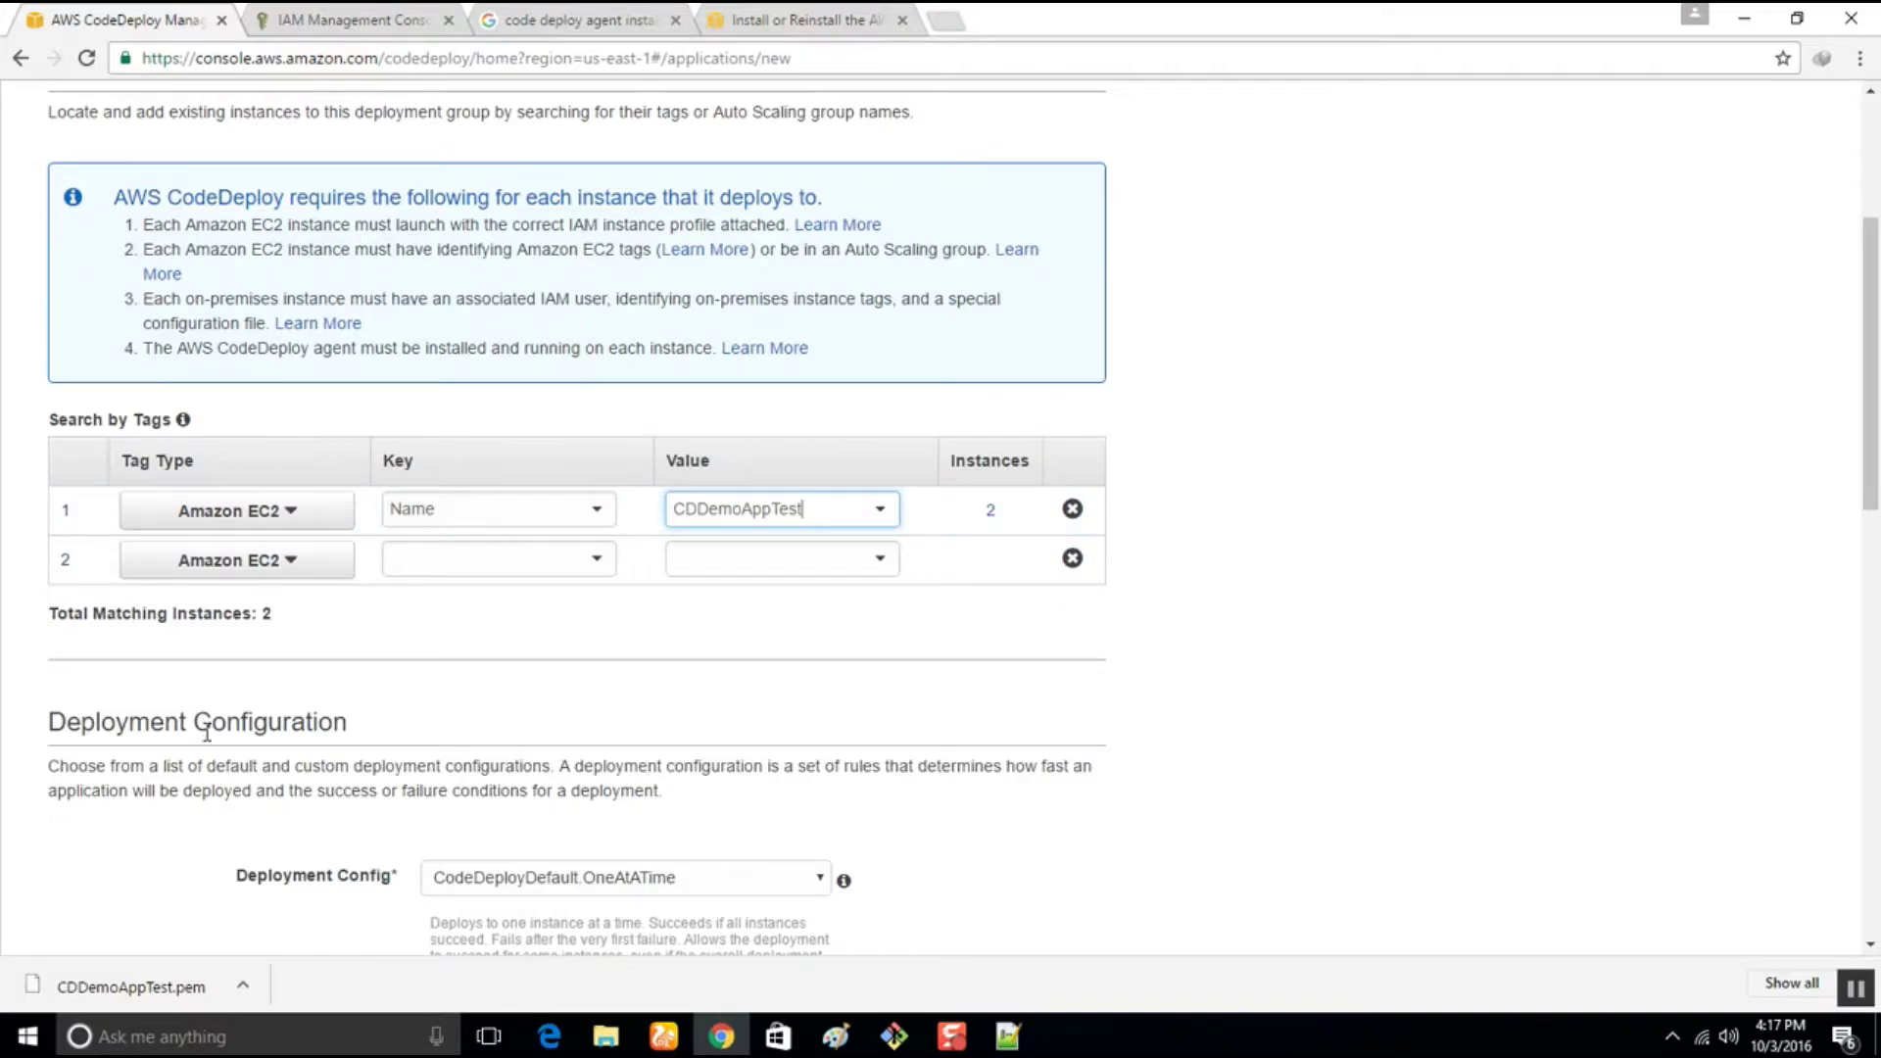
scroll(156, 686, up, 3)
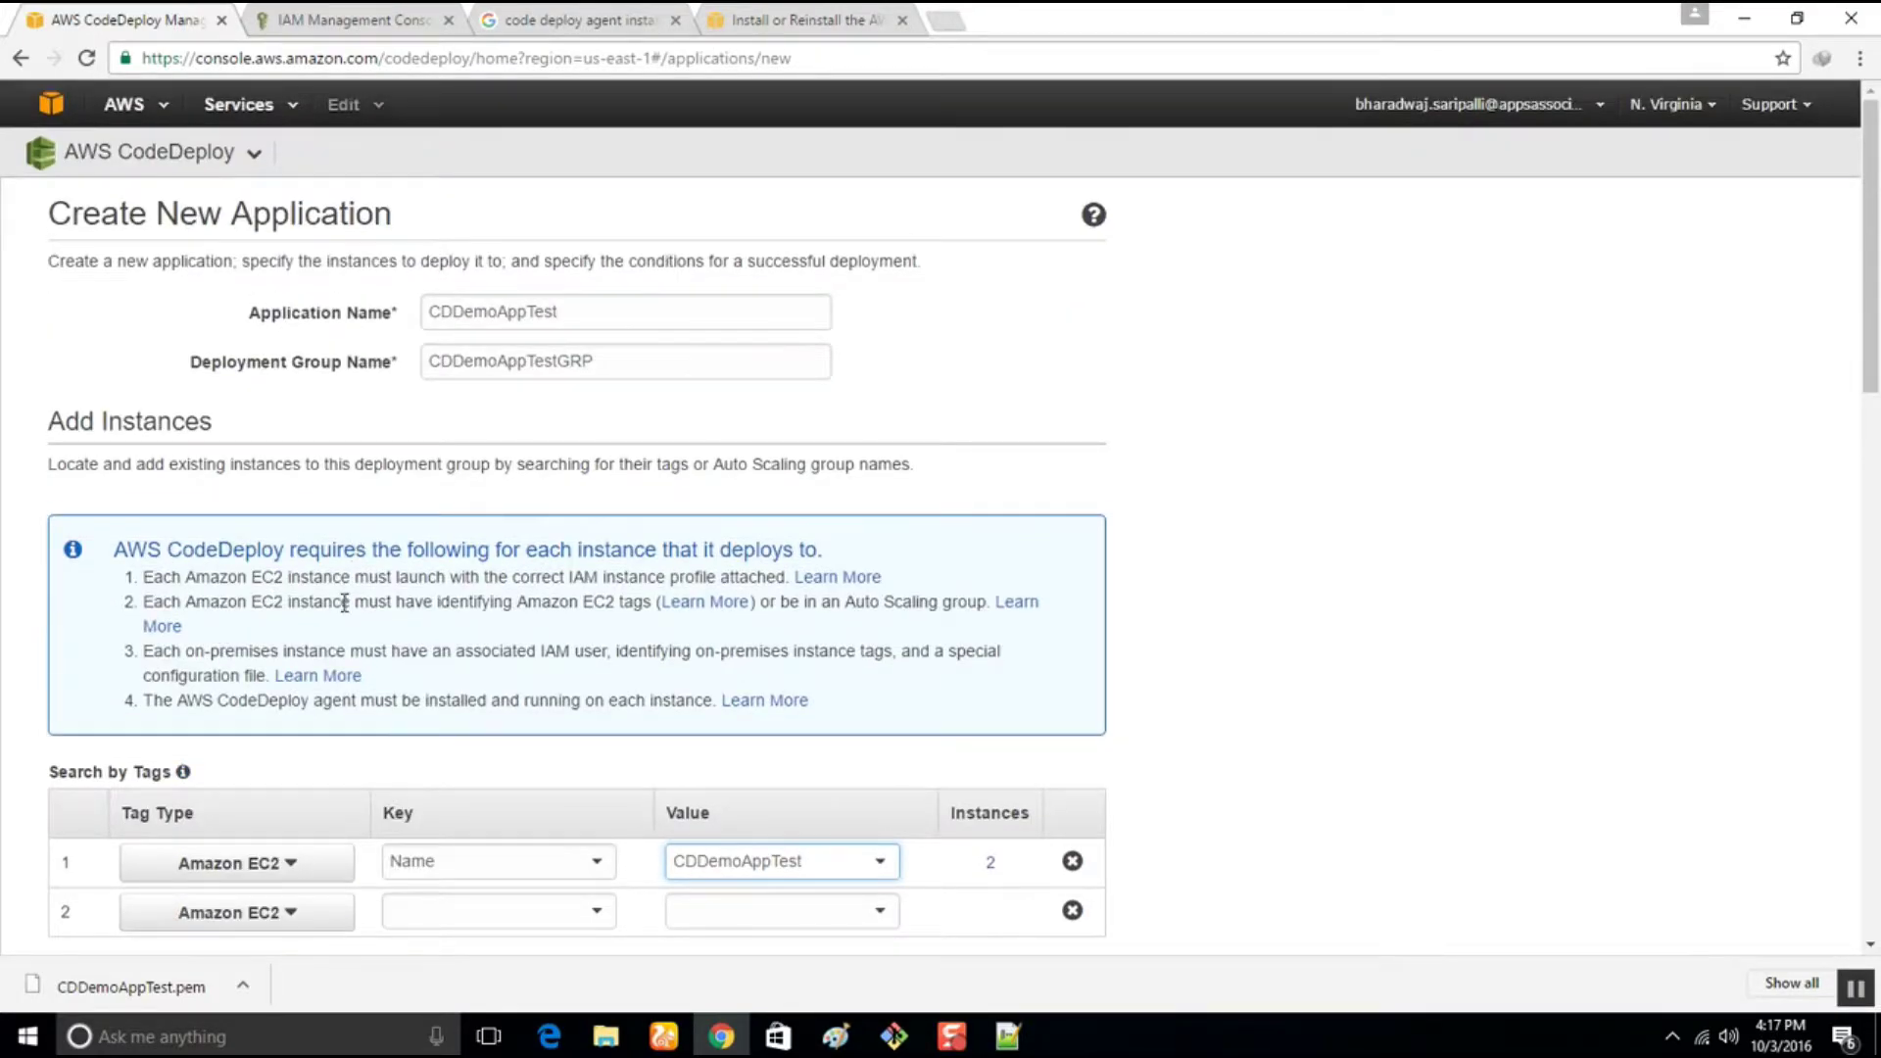
Switch the deployment configuration to CodeDeployDefault.AllAtOnce and review the Triggers and Alarms sections
scroll(354, 569, down, 6)
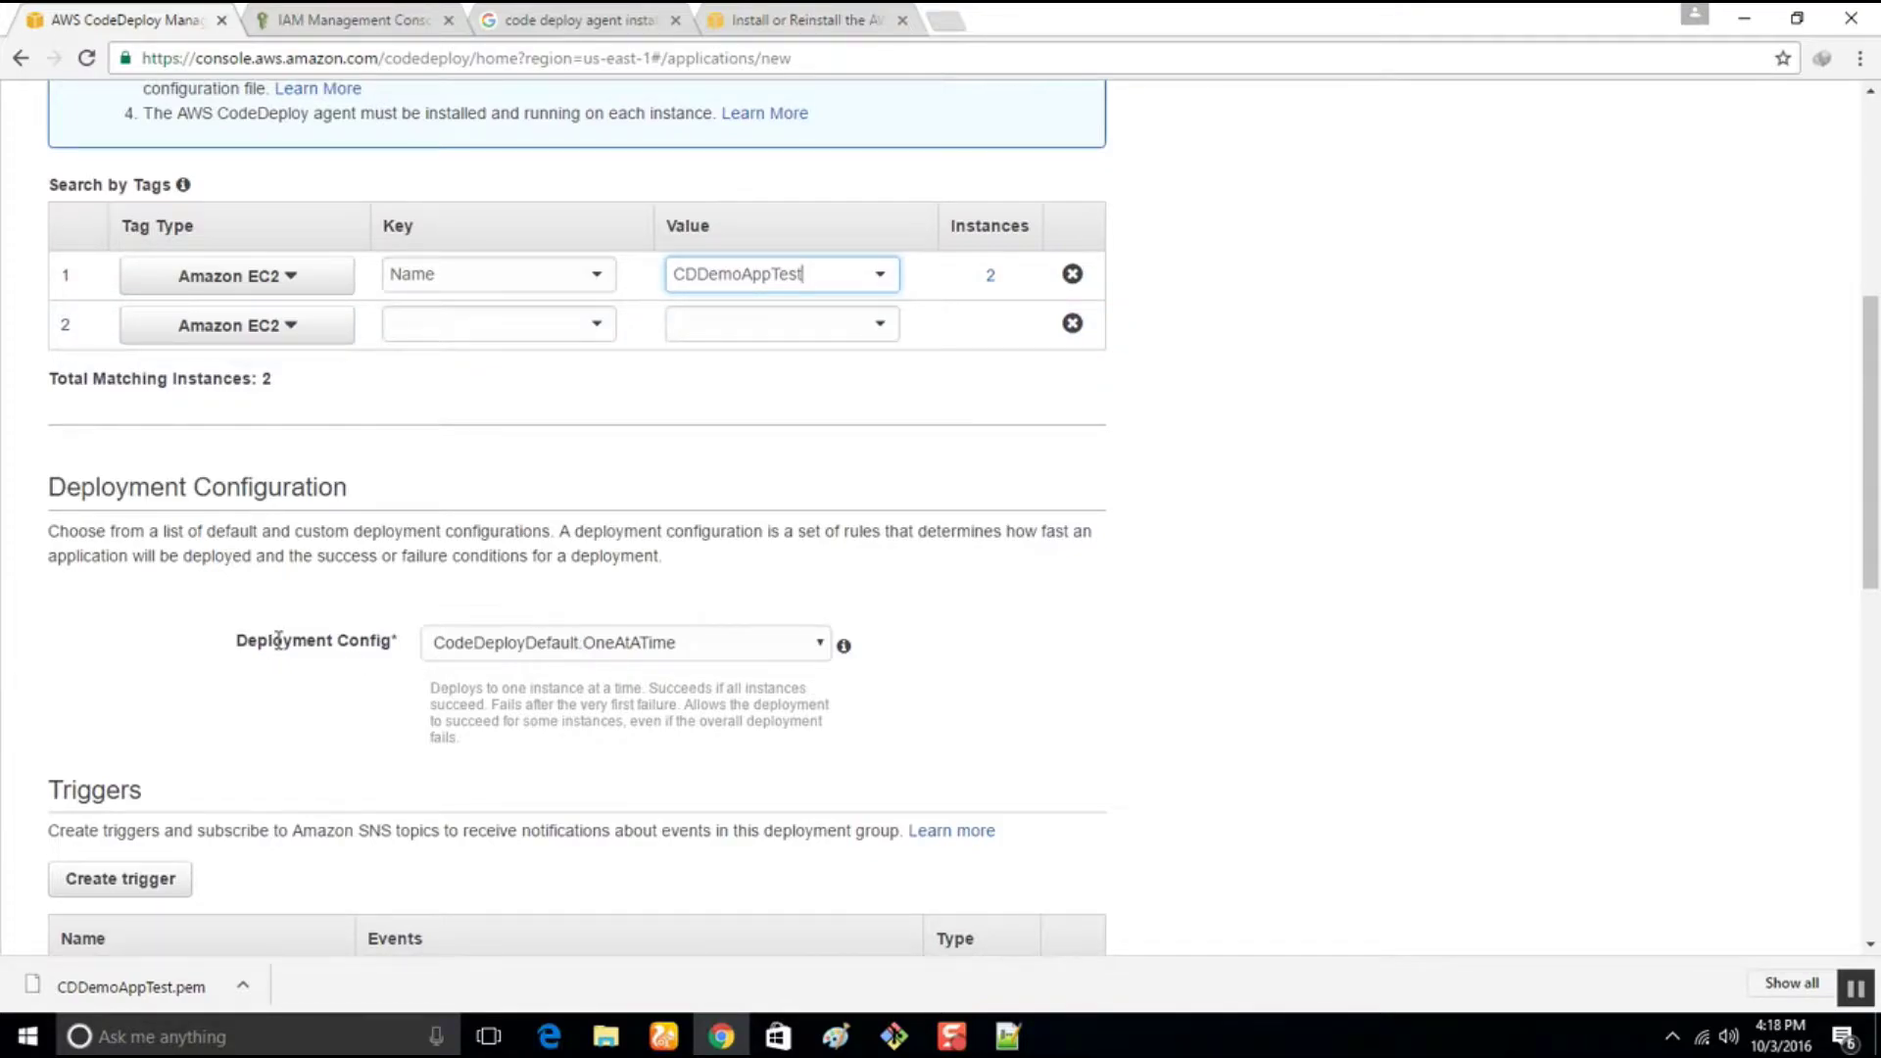
click(619, 651)
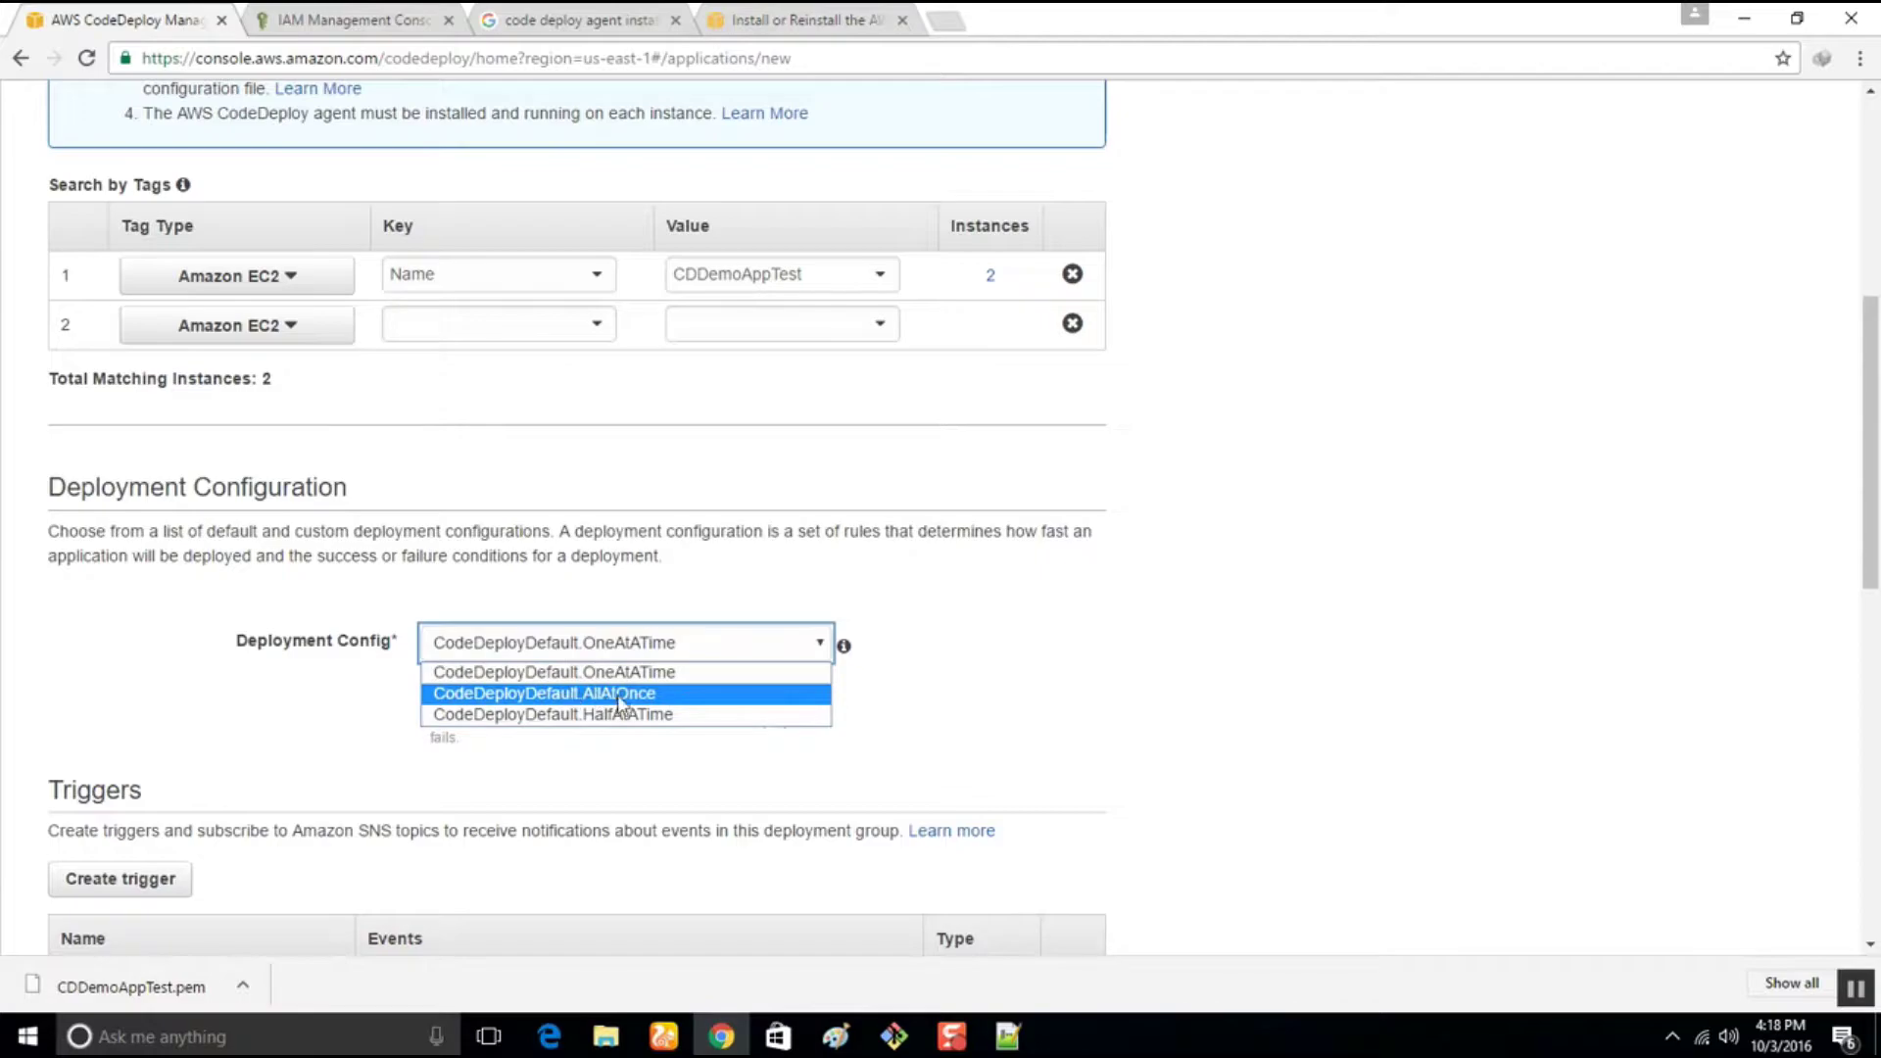
click(639, 696)
scroll(630, 693, down, 3)
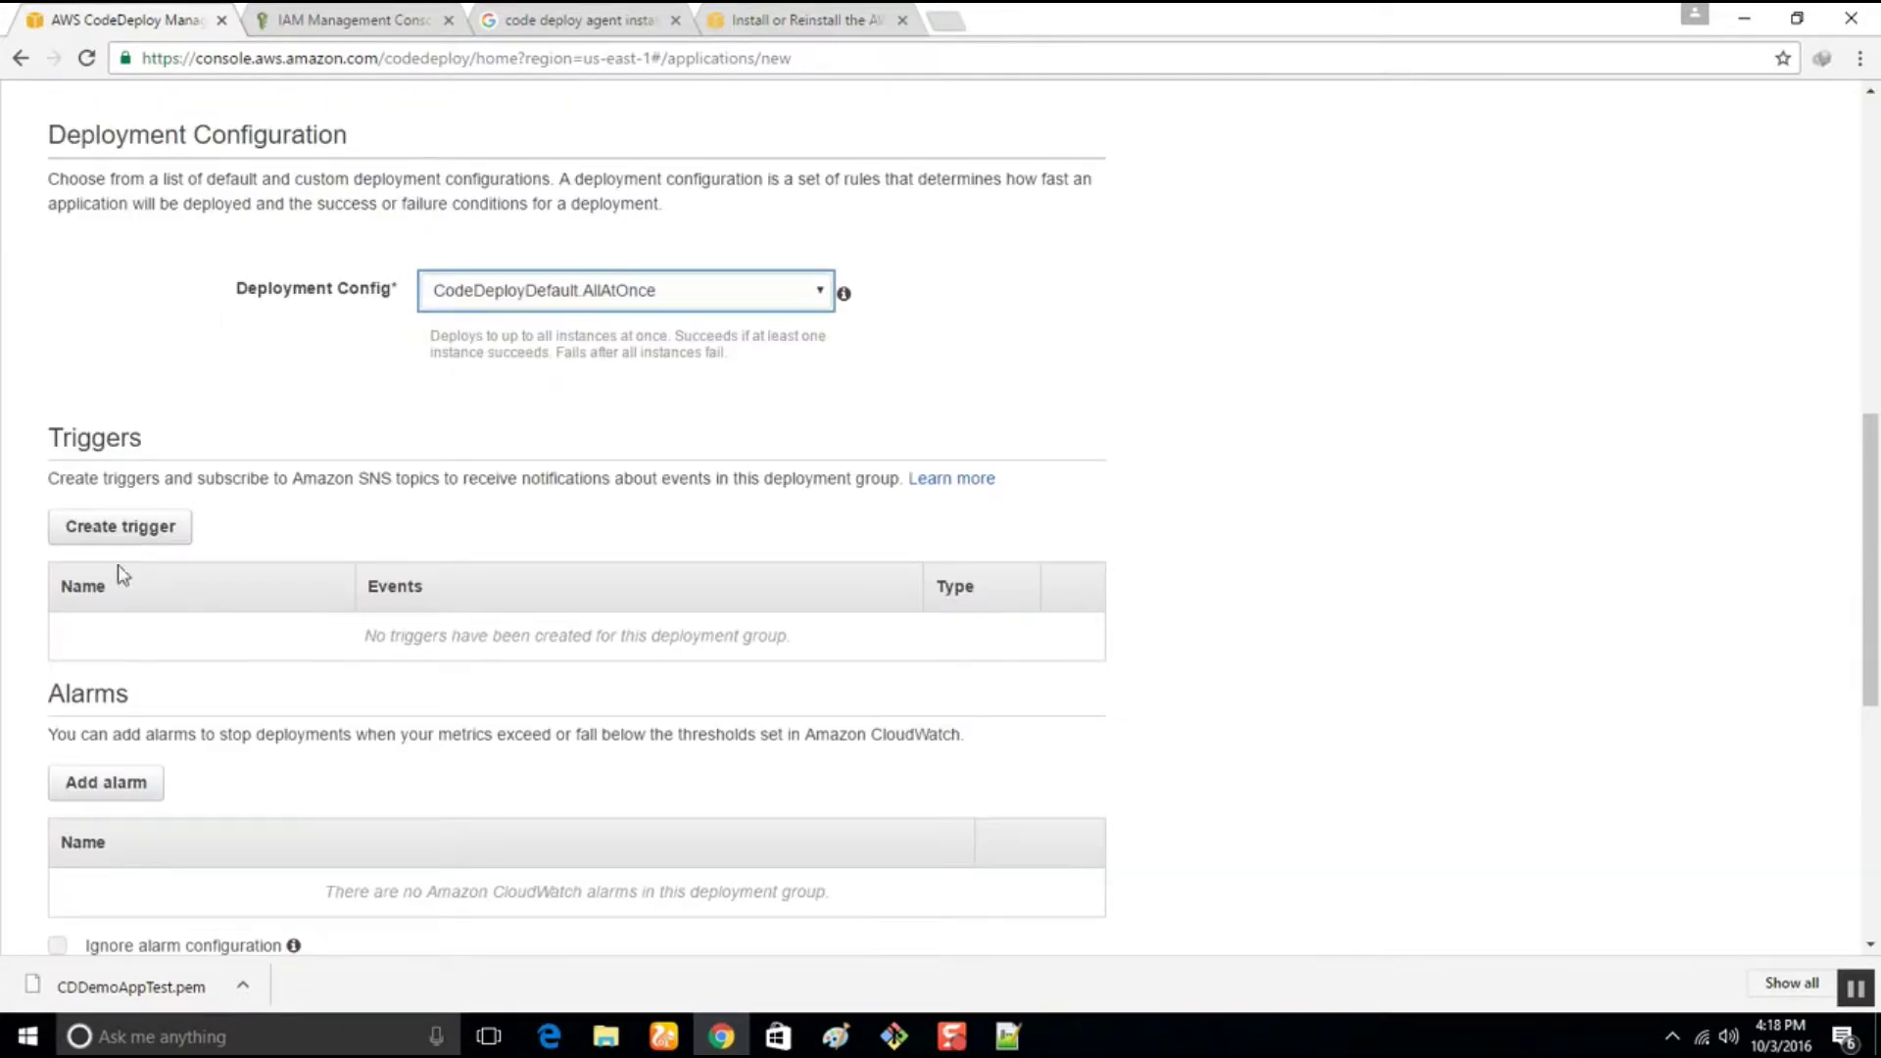
scroll(177, 602, down, 2)
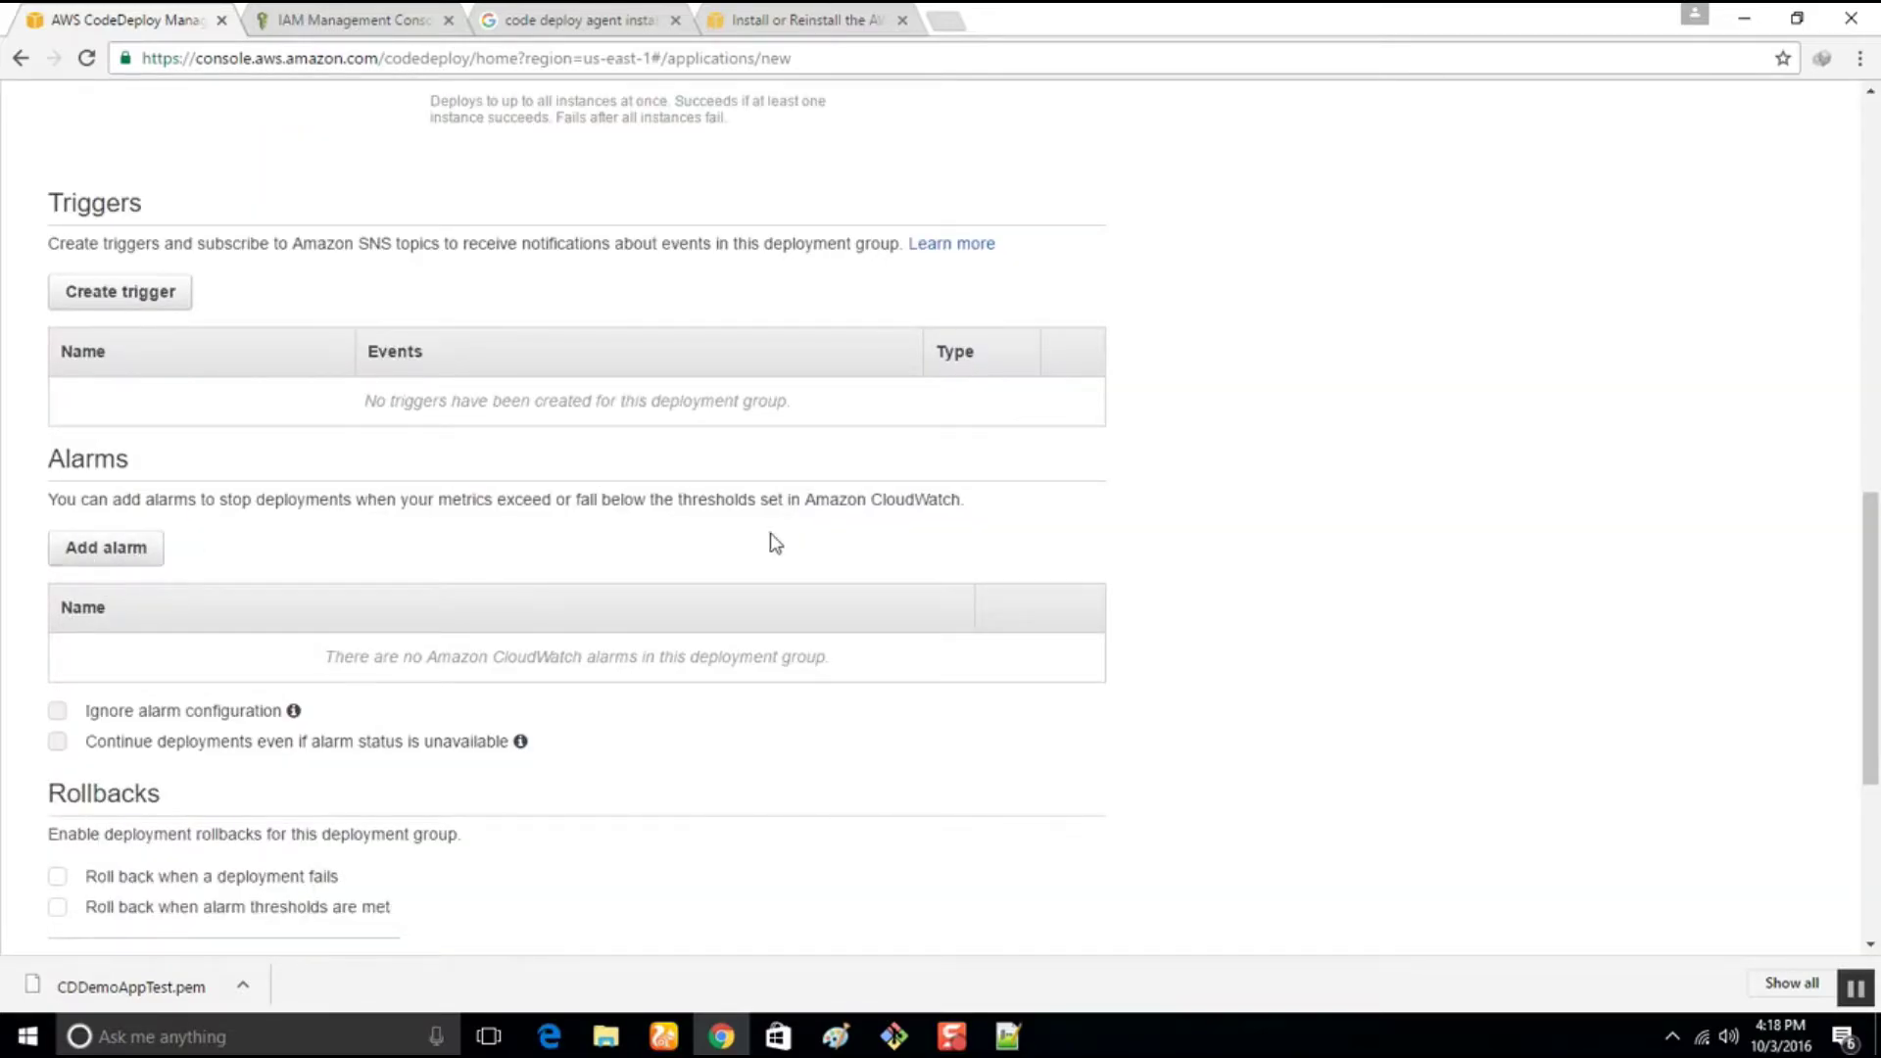
drag(871, 499, 966, 489)
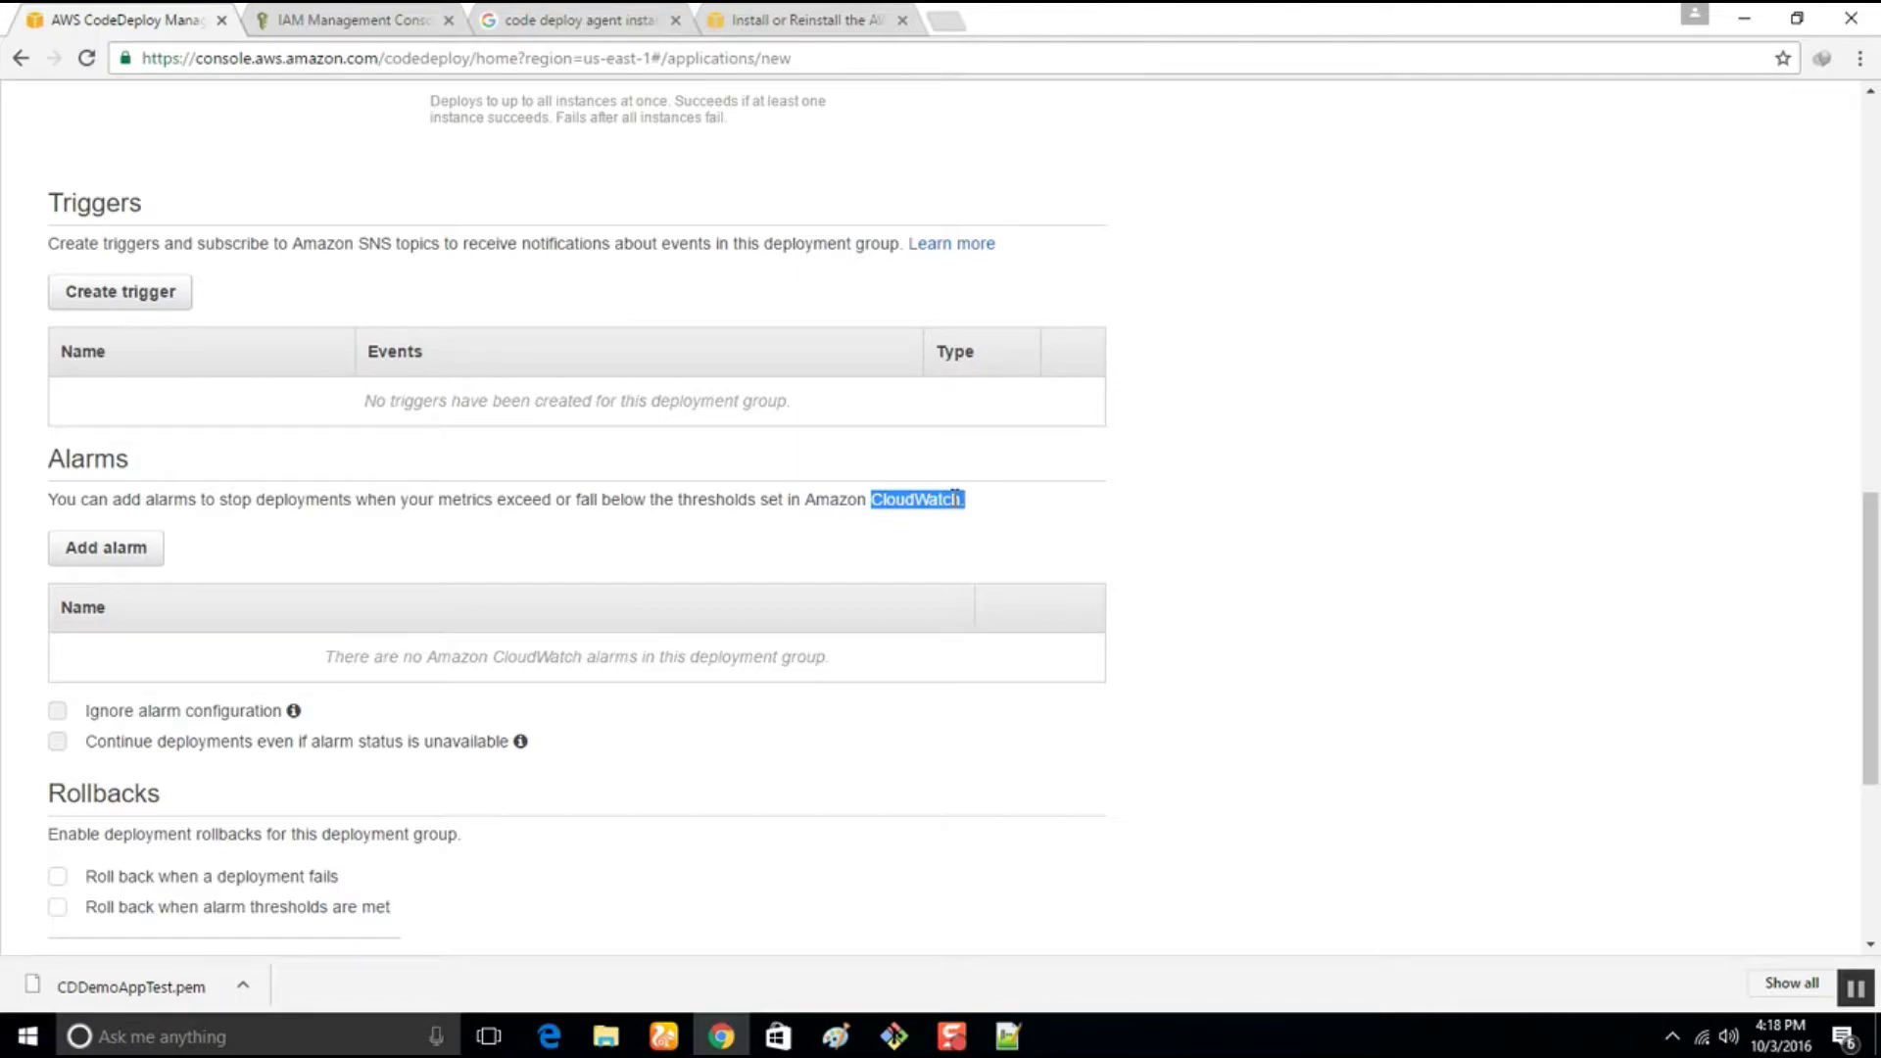
scroll(474, 794, down, 5)
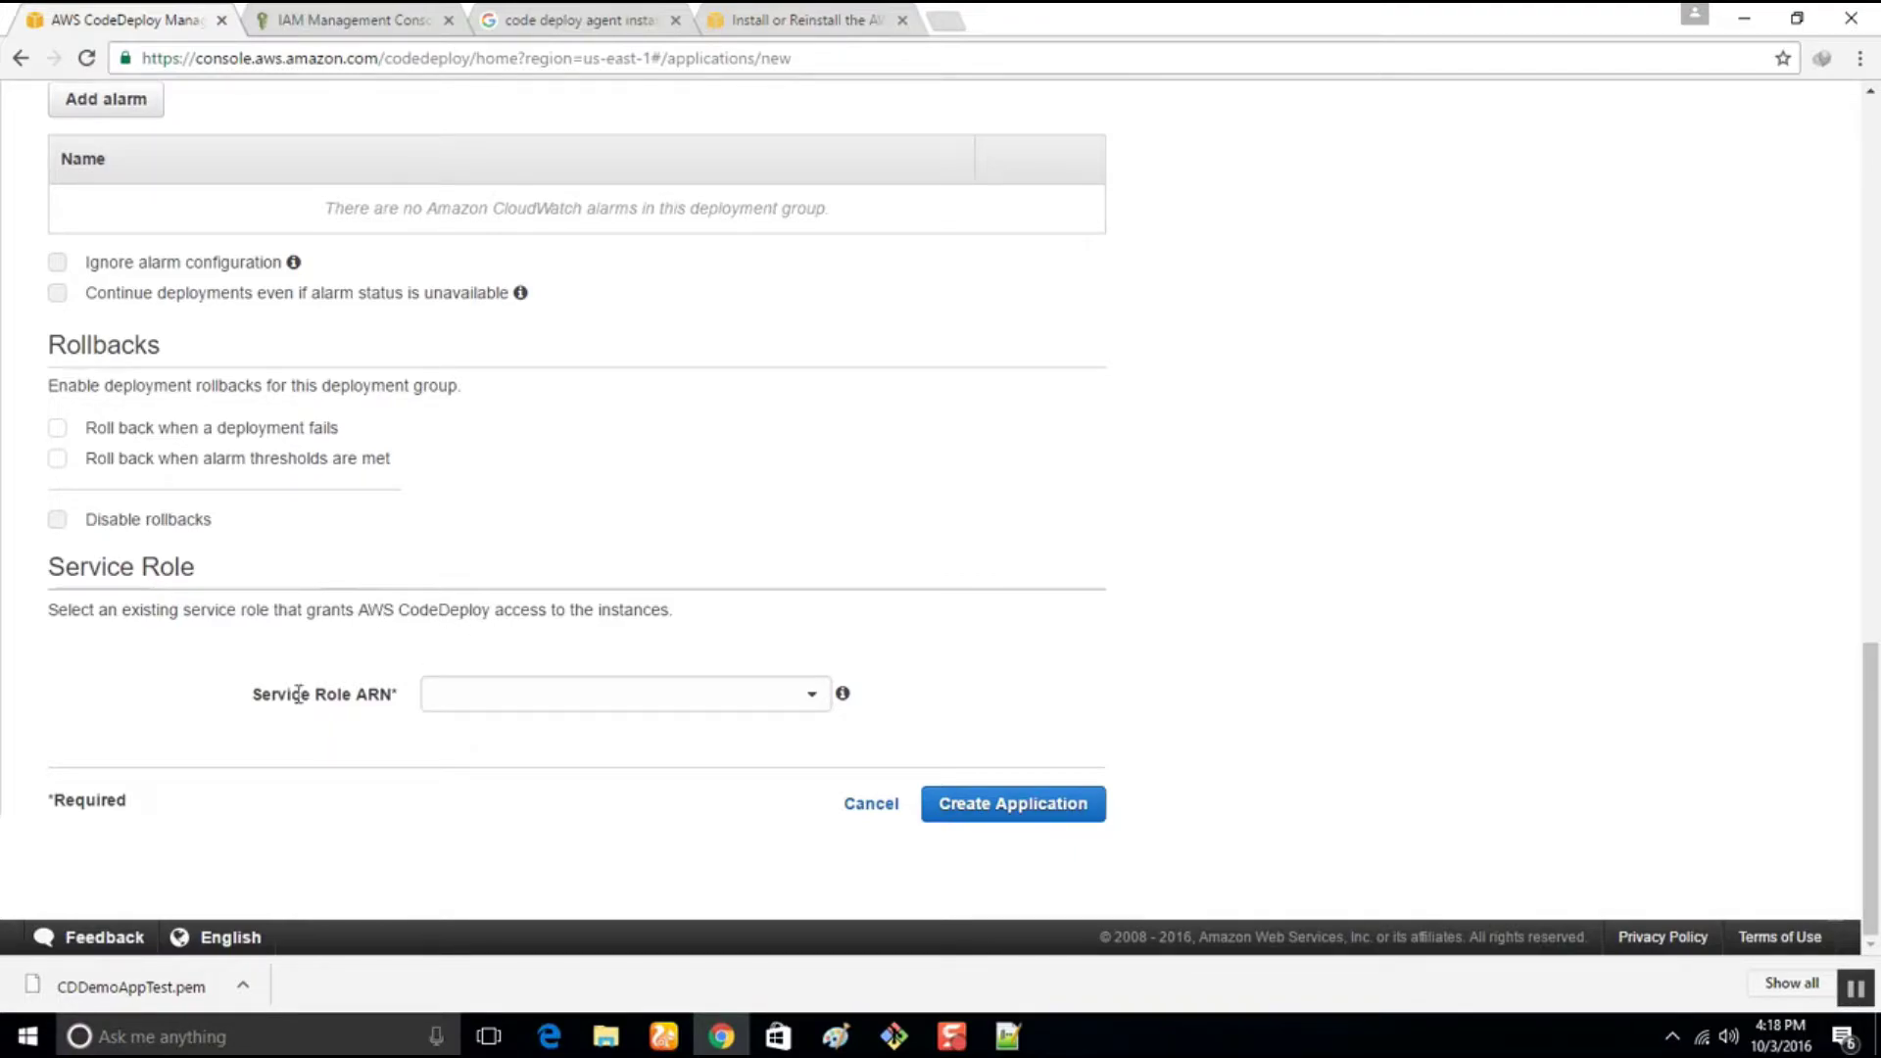
Try searching service roles for 'codedeplo', dismiss the stray prompt, and clear the search text
click(547, 692)
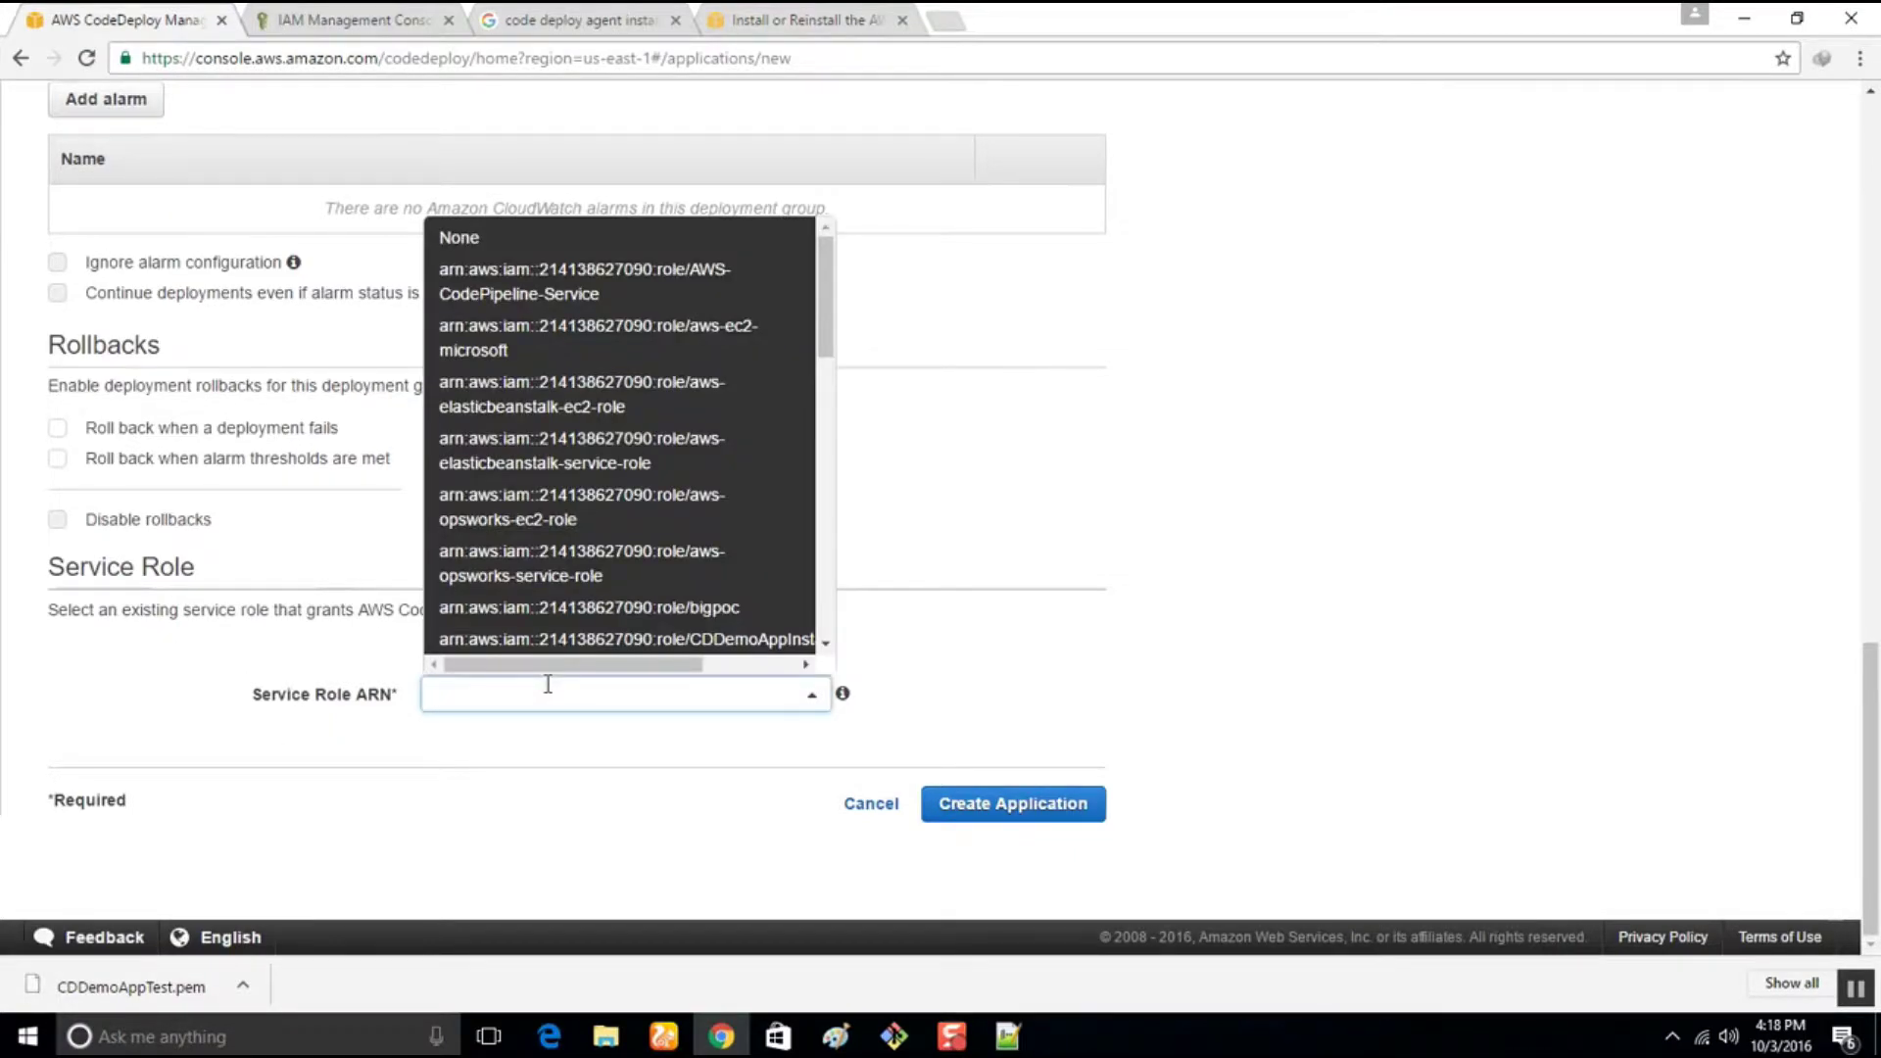
scroll(517, 493, down, 5)
scroll(517, 495, up, 10)
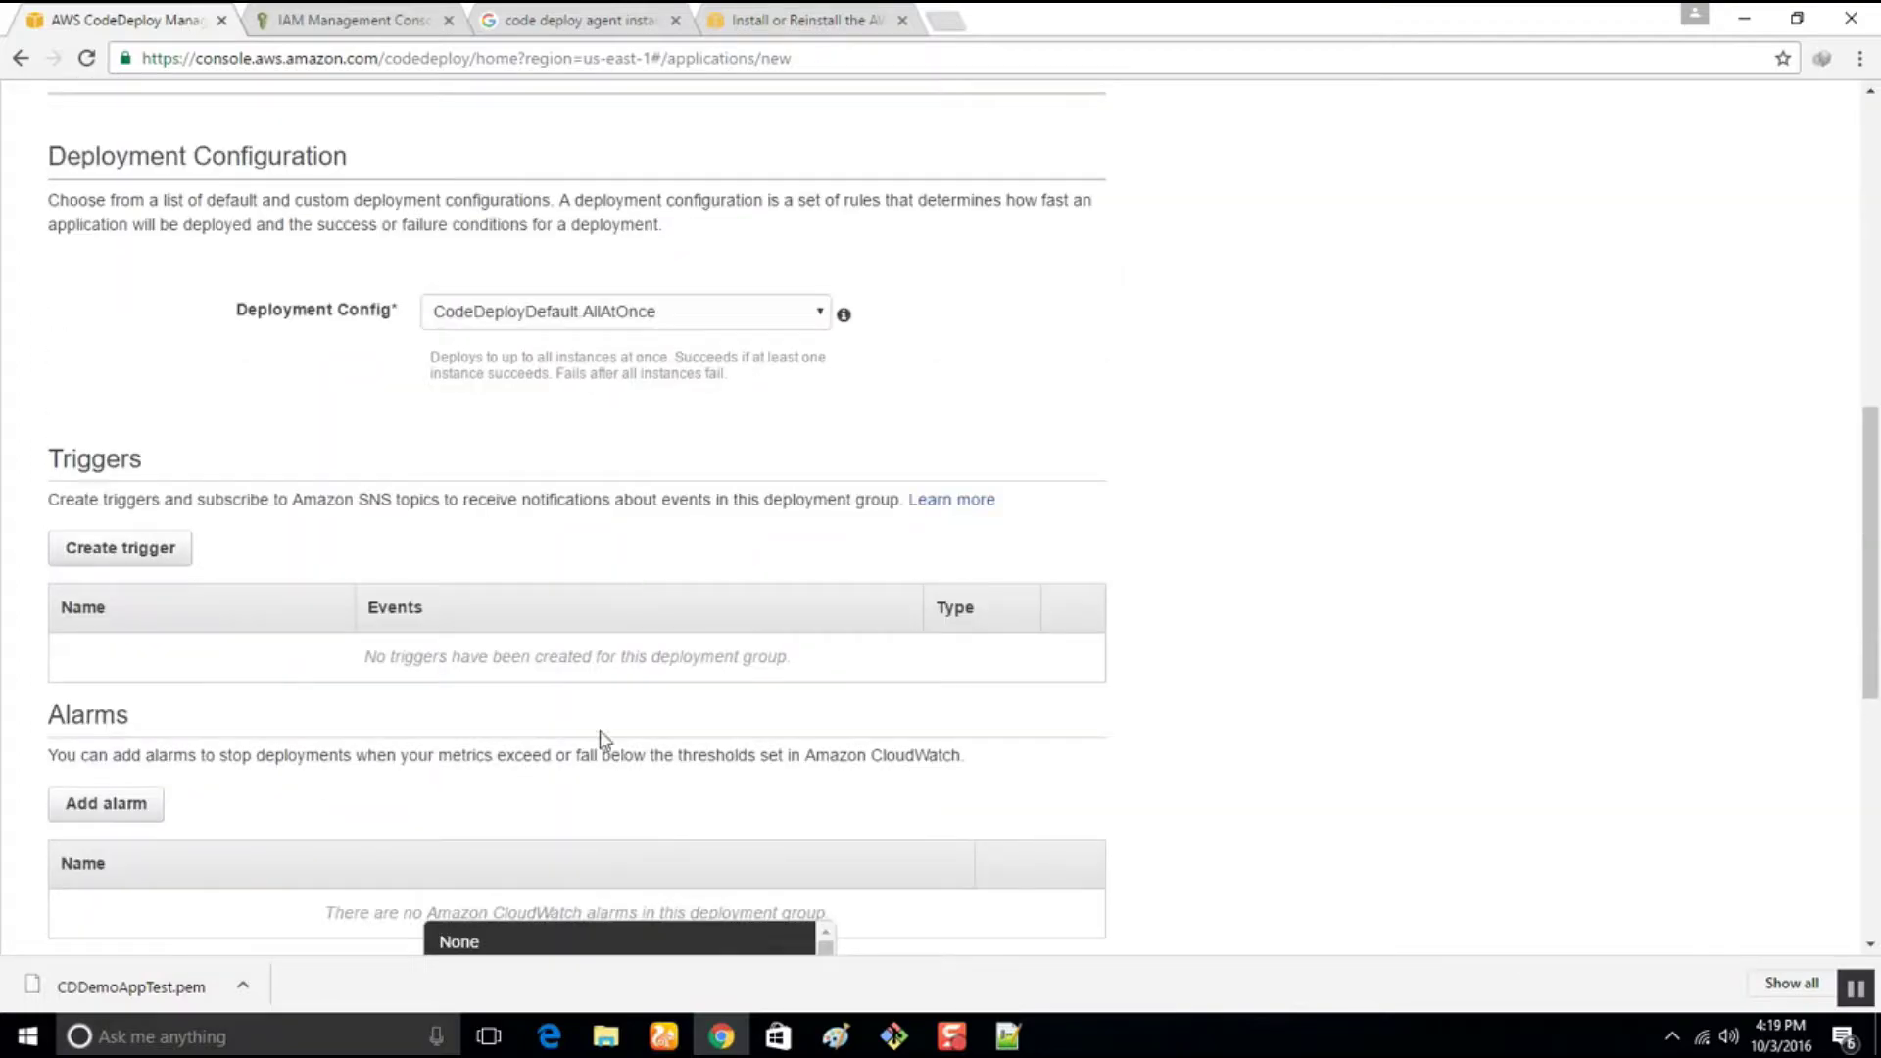
text(codedeploy)
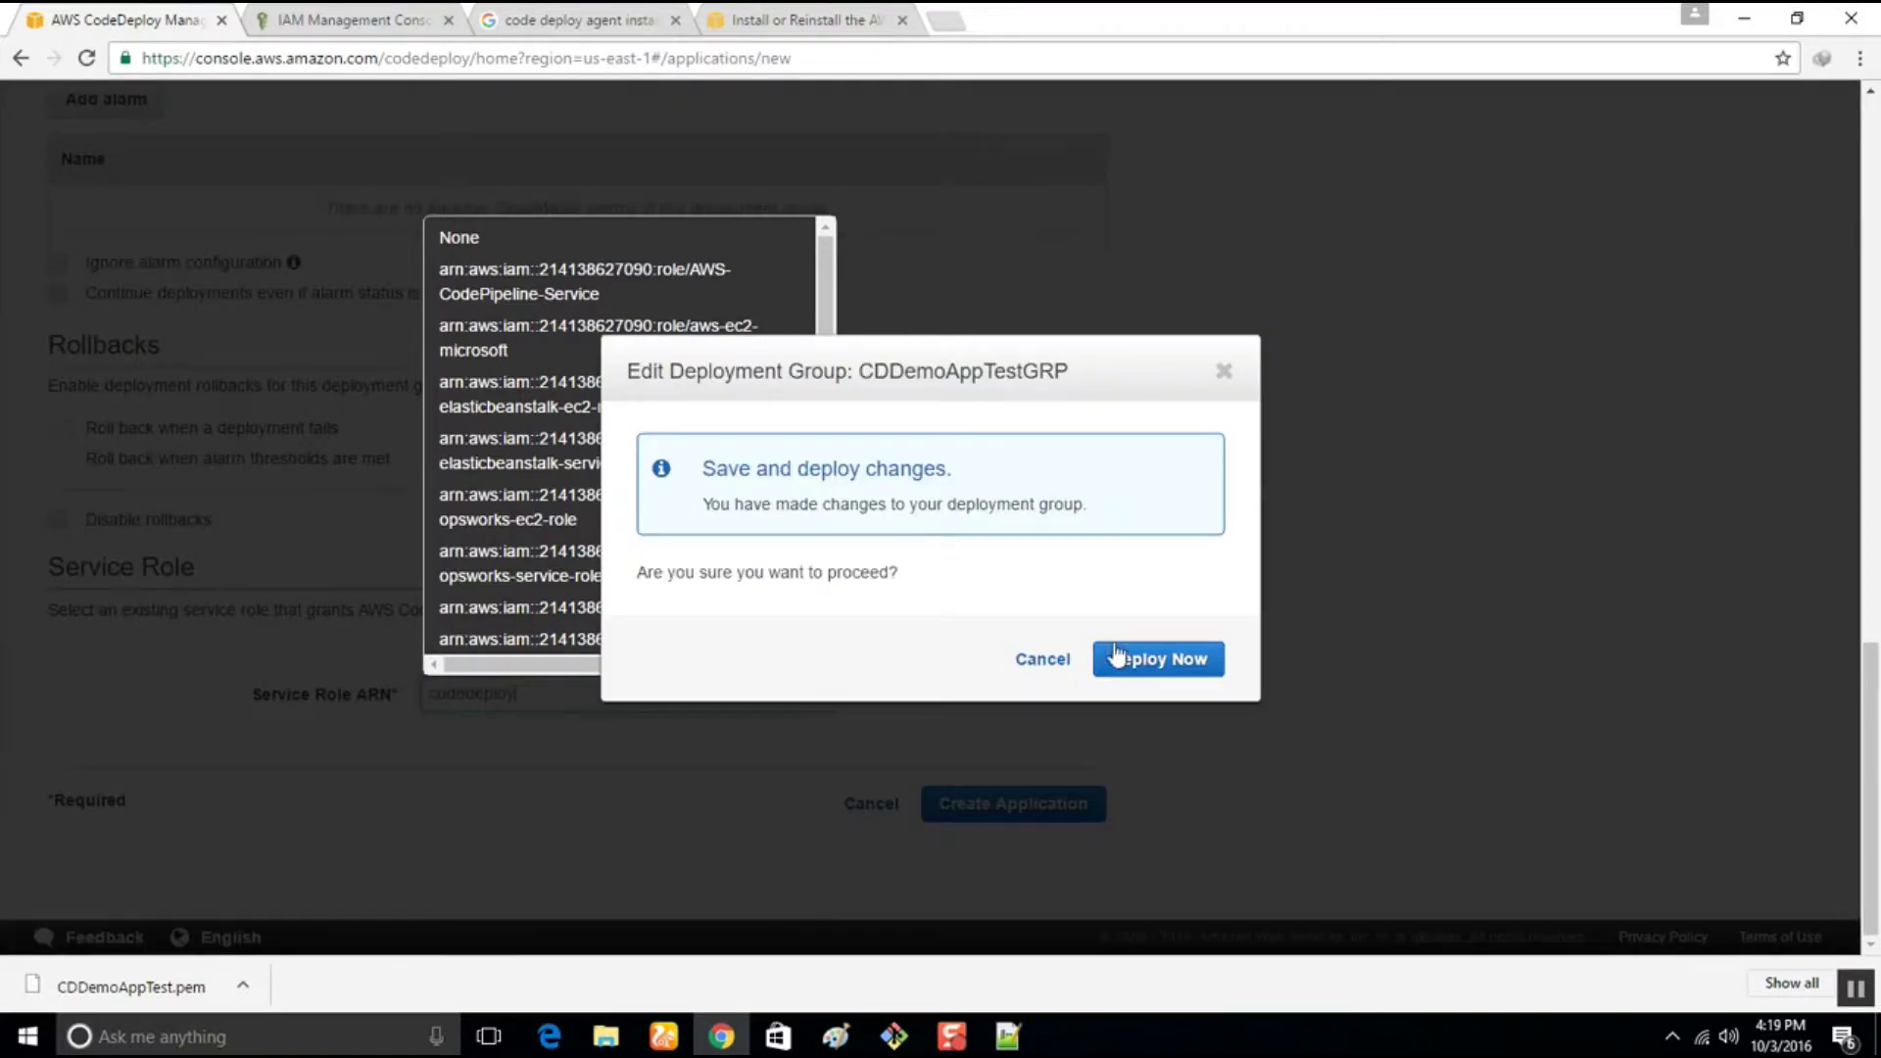
click(1221, 384)
click(582, 690)
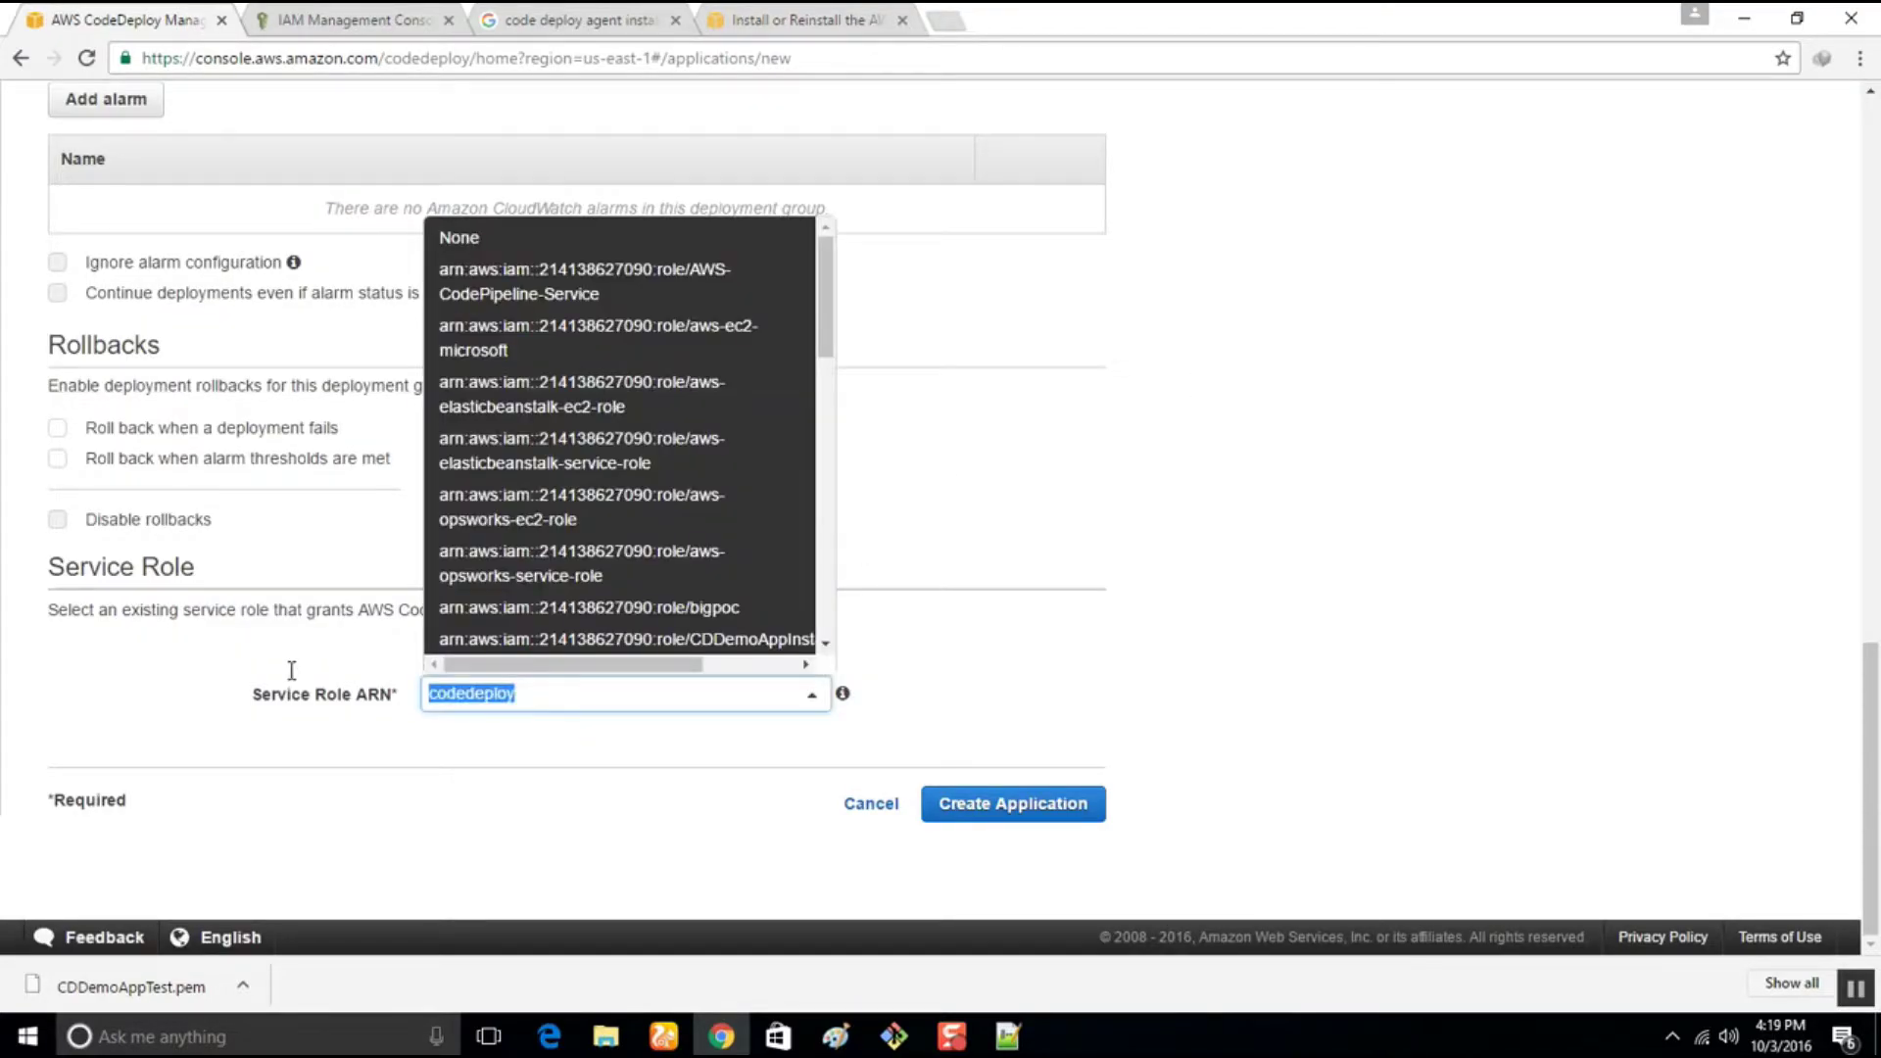
key(BackSpace)
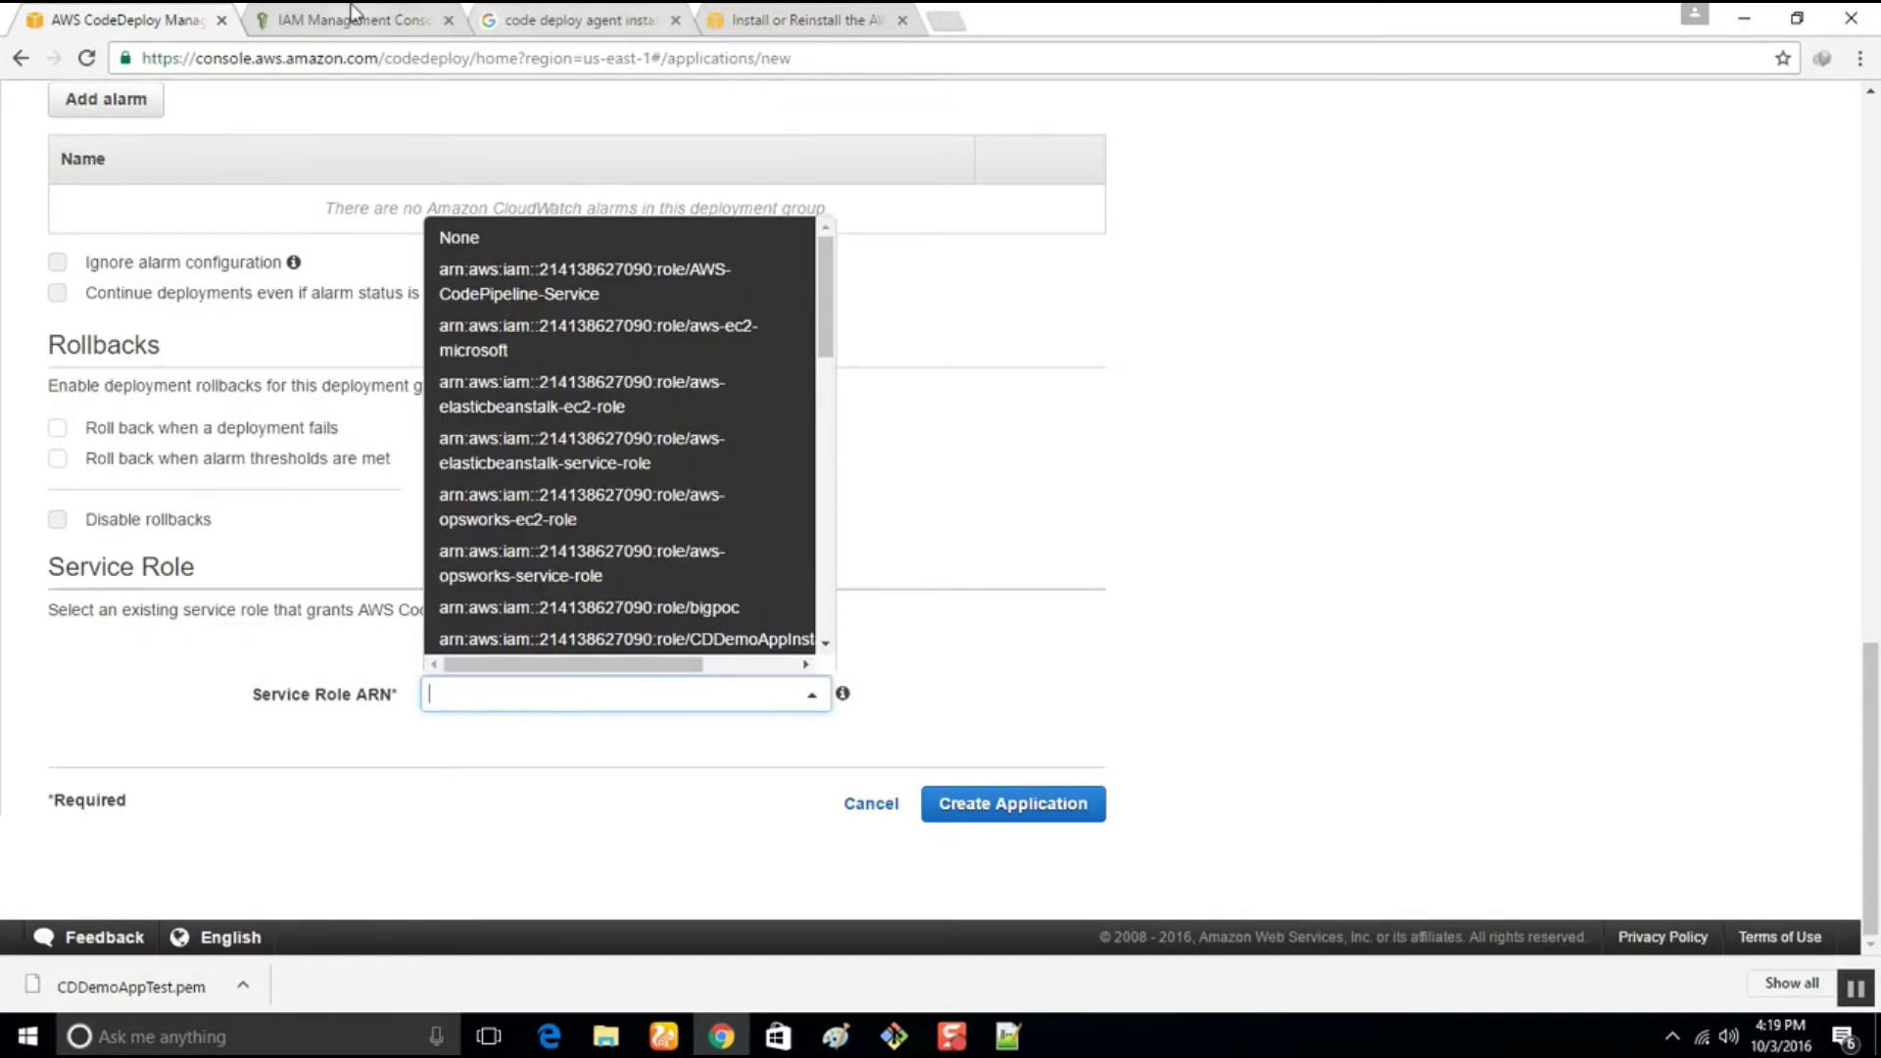
Use the CDDemoAppServiceRole ARN from IAM as service role and create the application
click(355, 18)
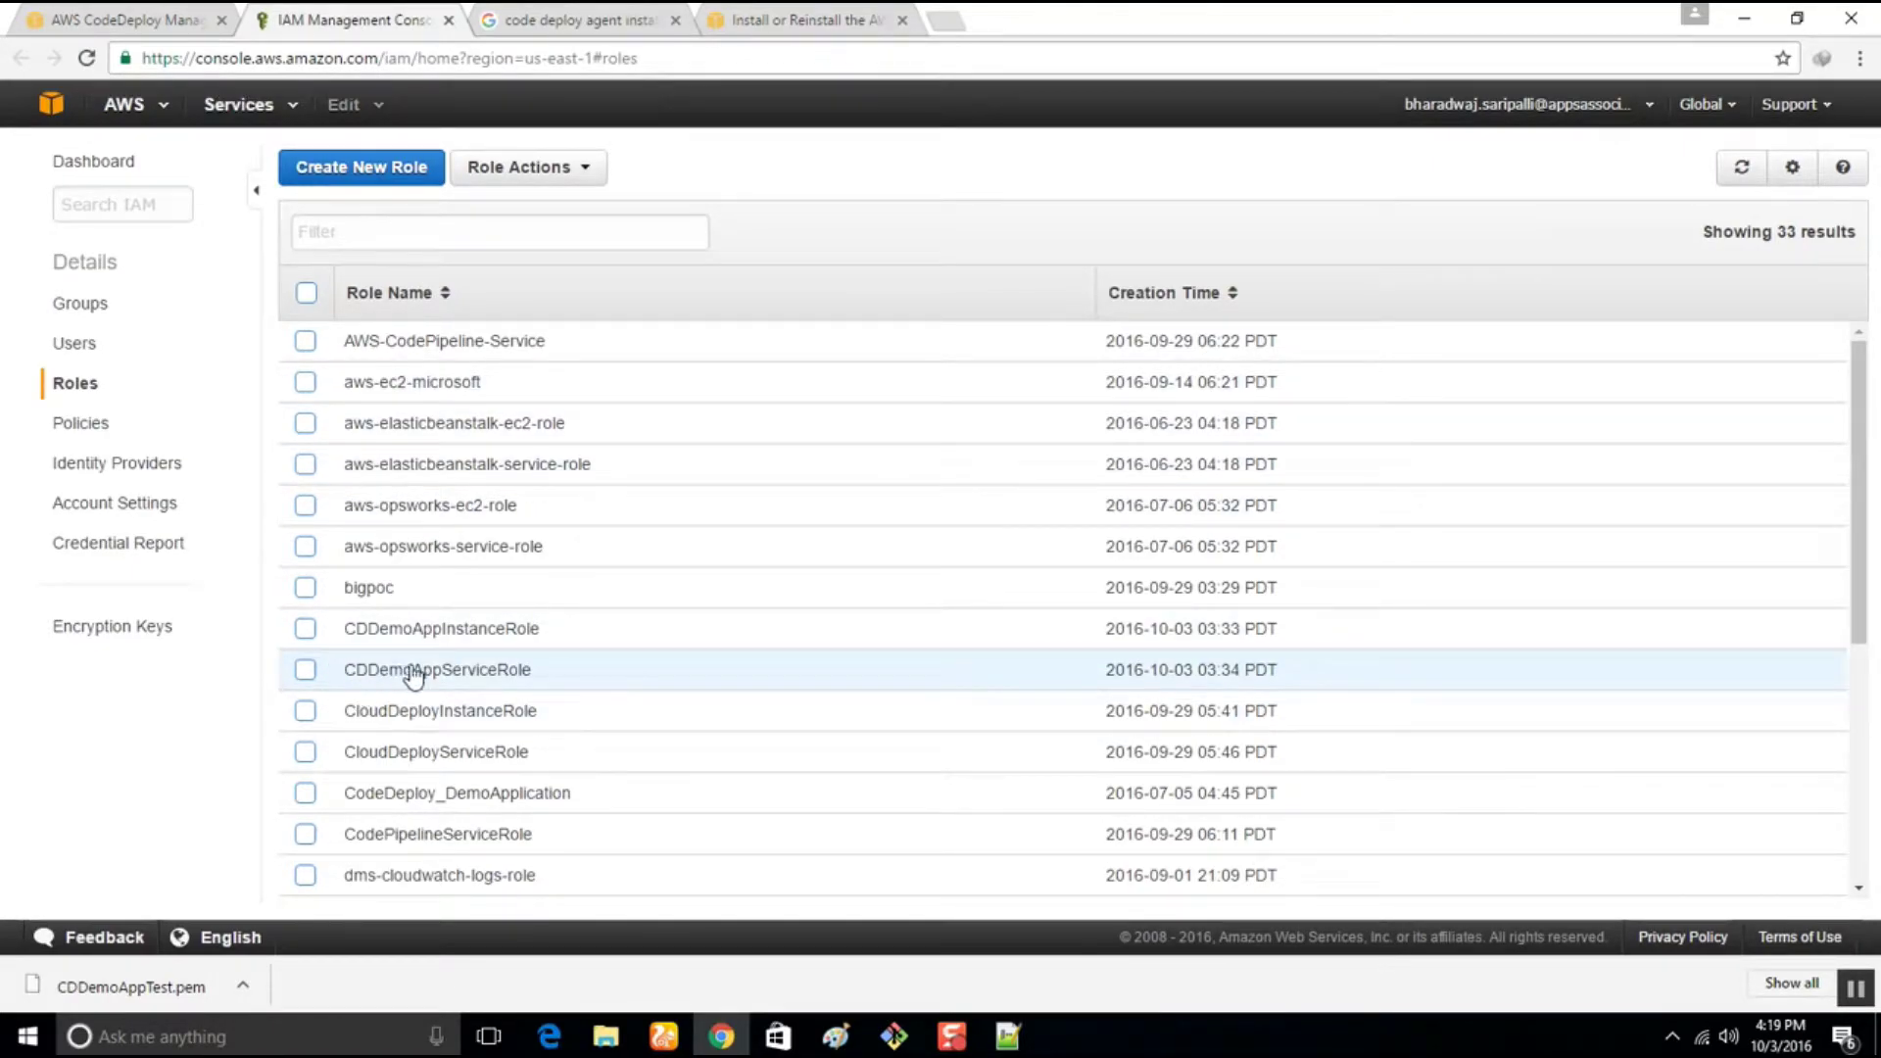
click(453, 673)
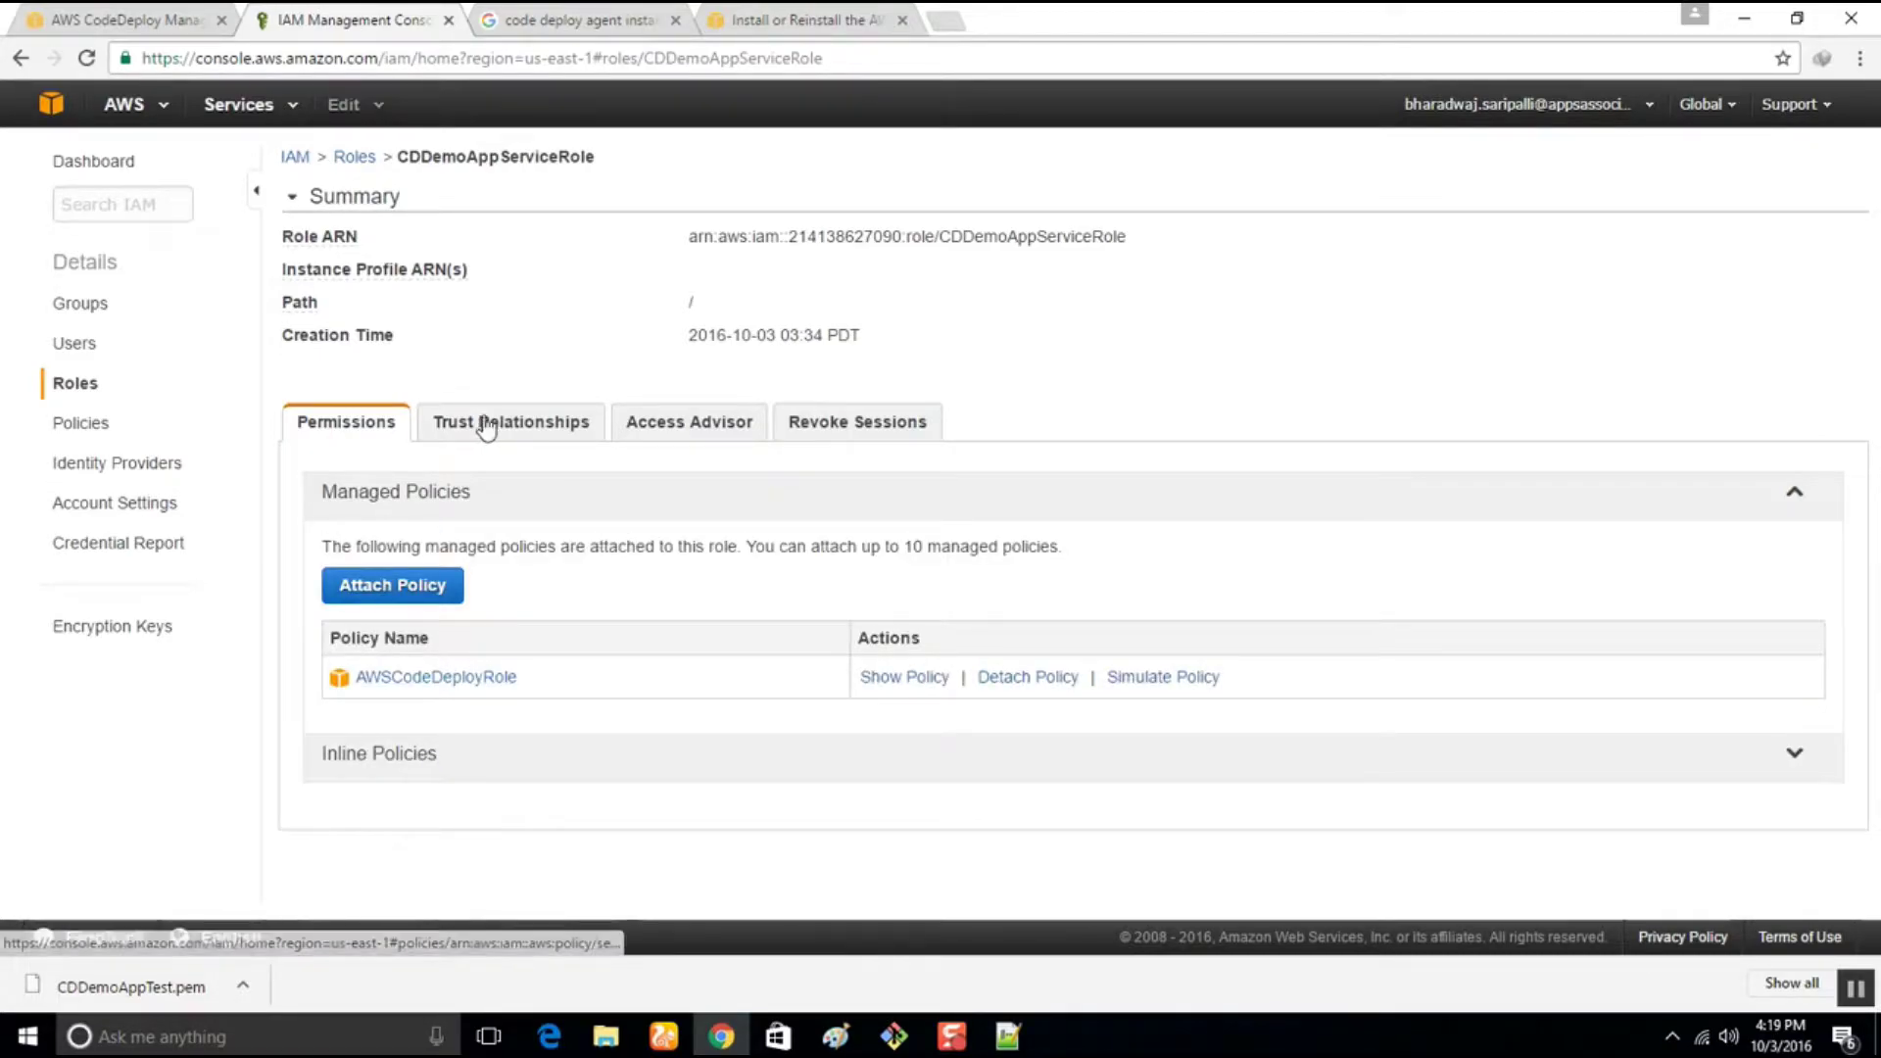
drag(689, 237, 1197, 240)
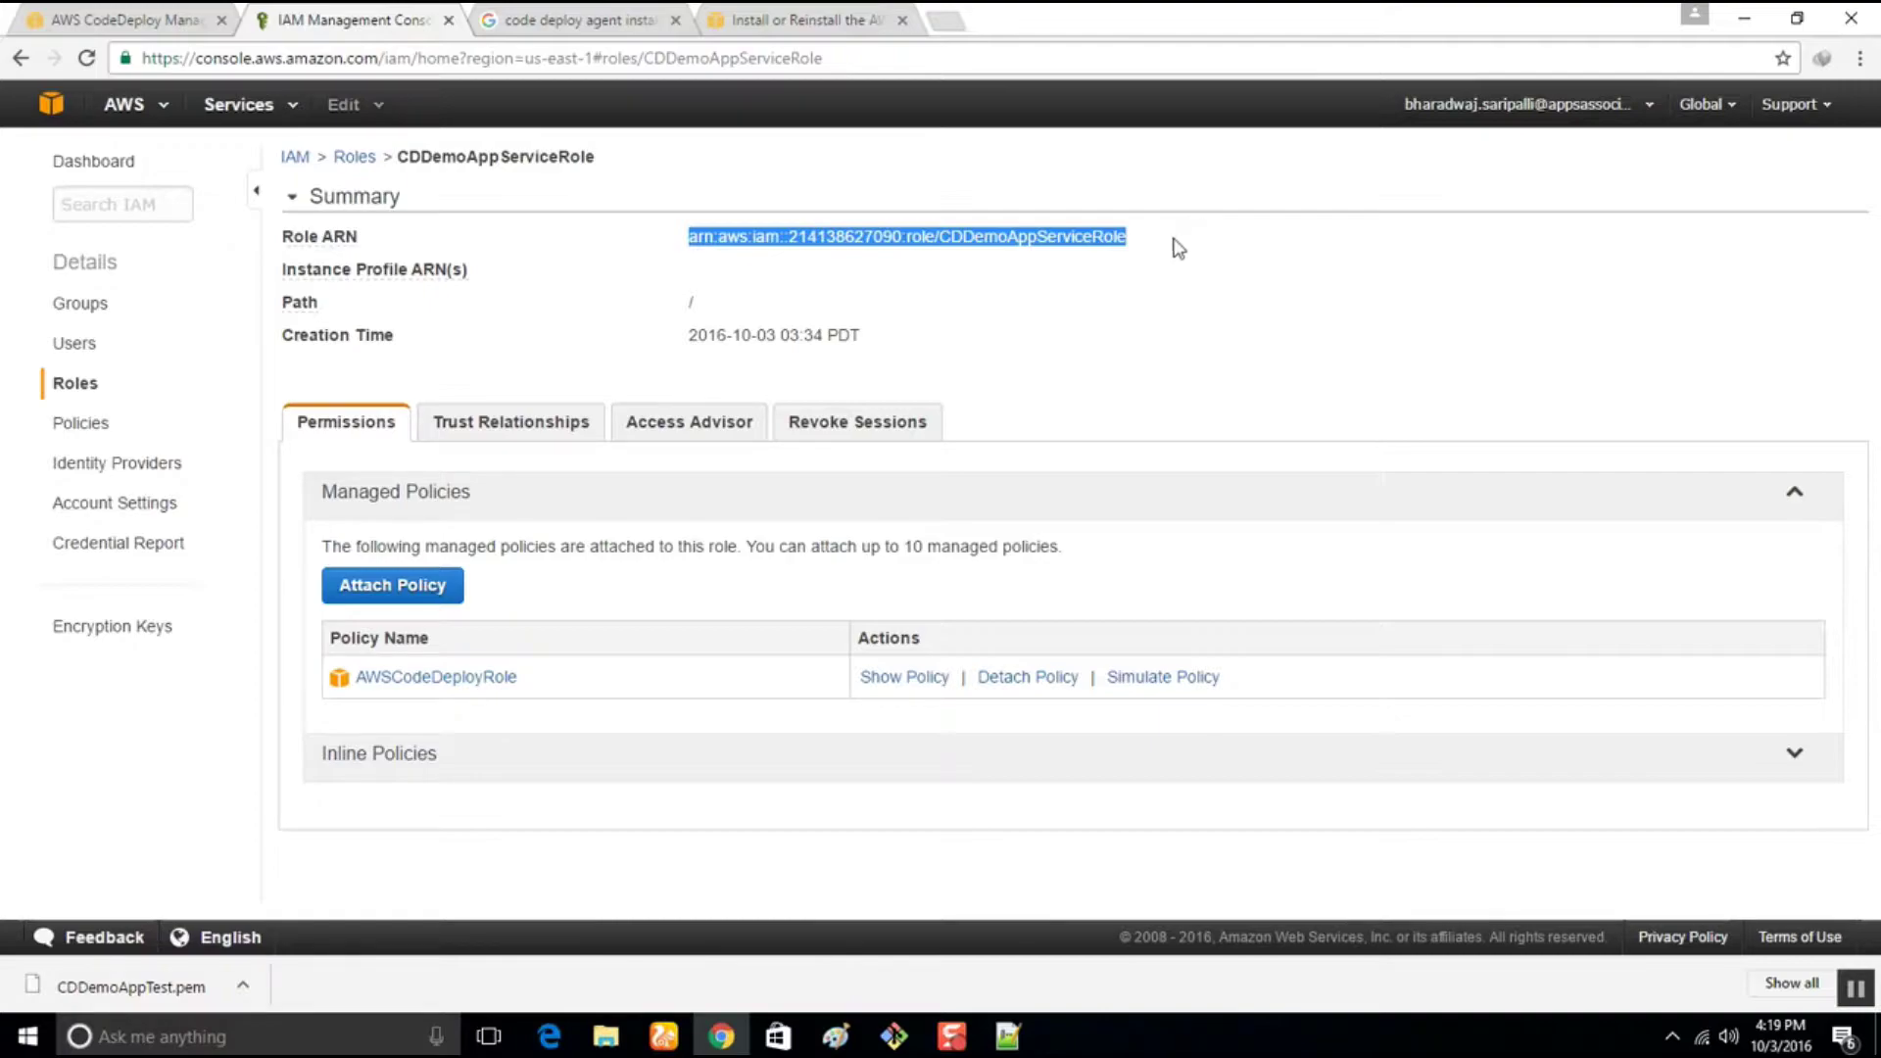
click(118, 19)
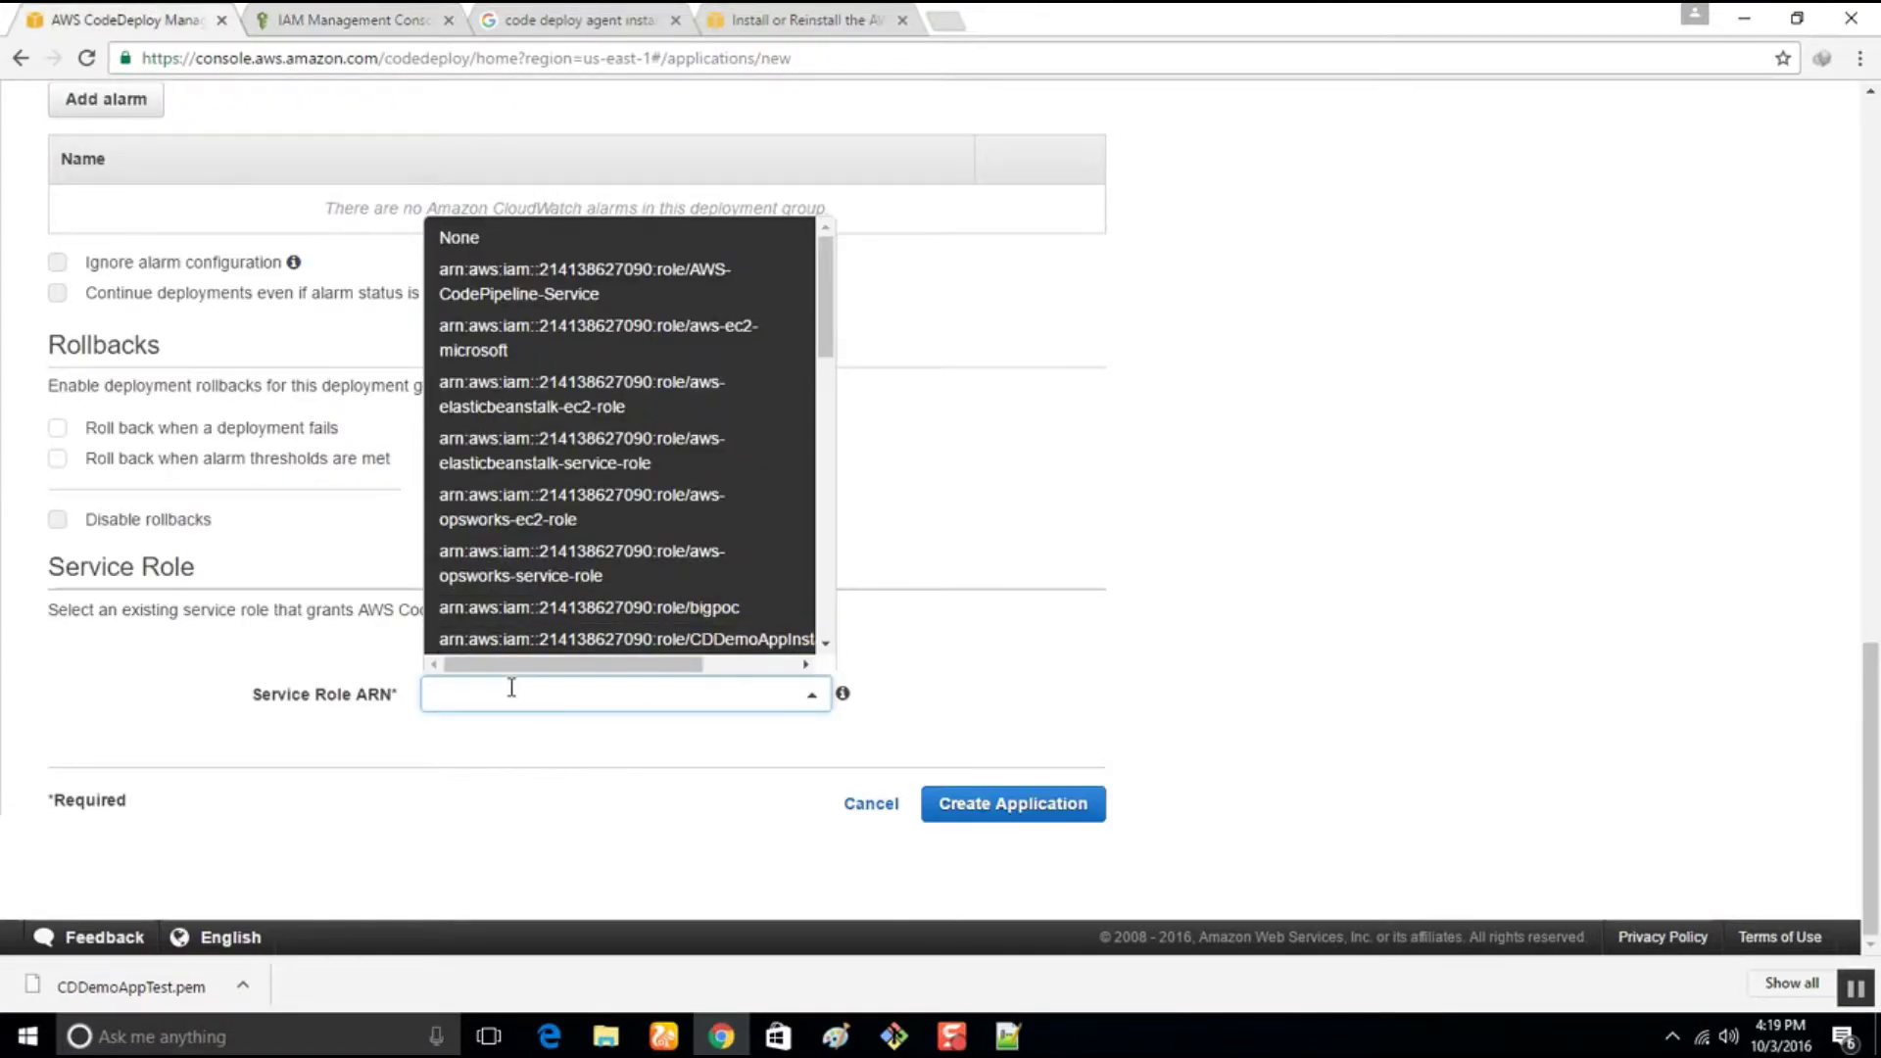
key(ctrl+v)
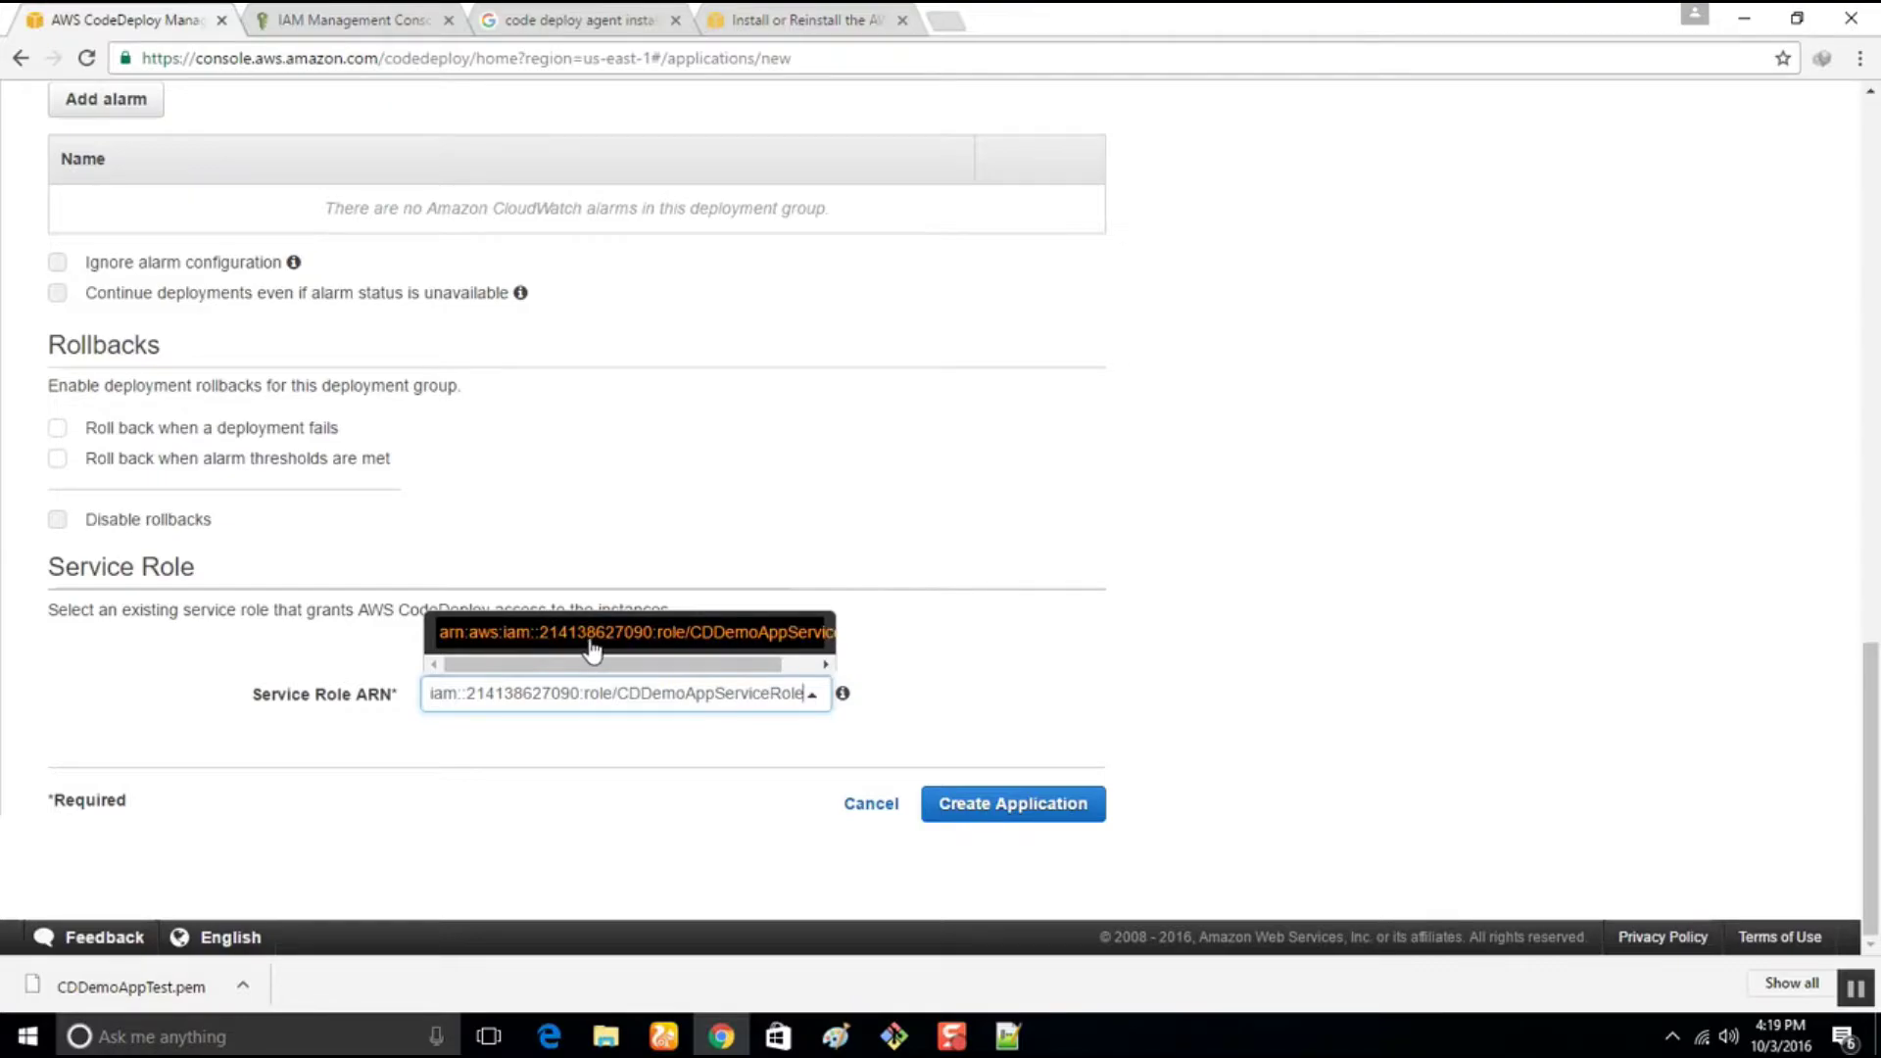
click(591, 642)
click(980, 820)
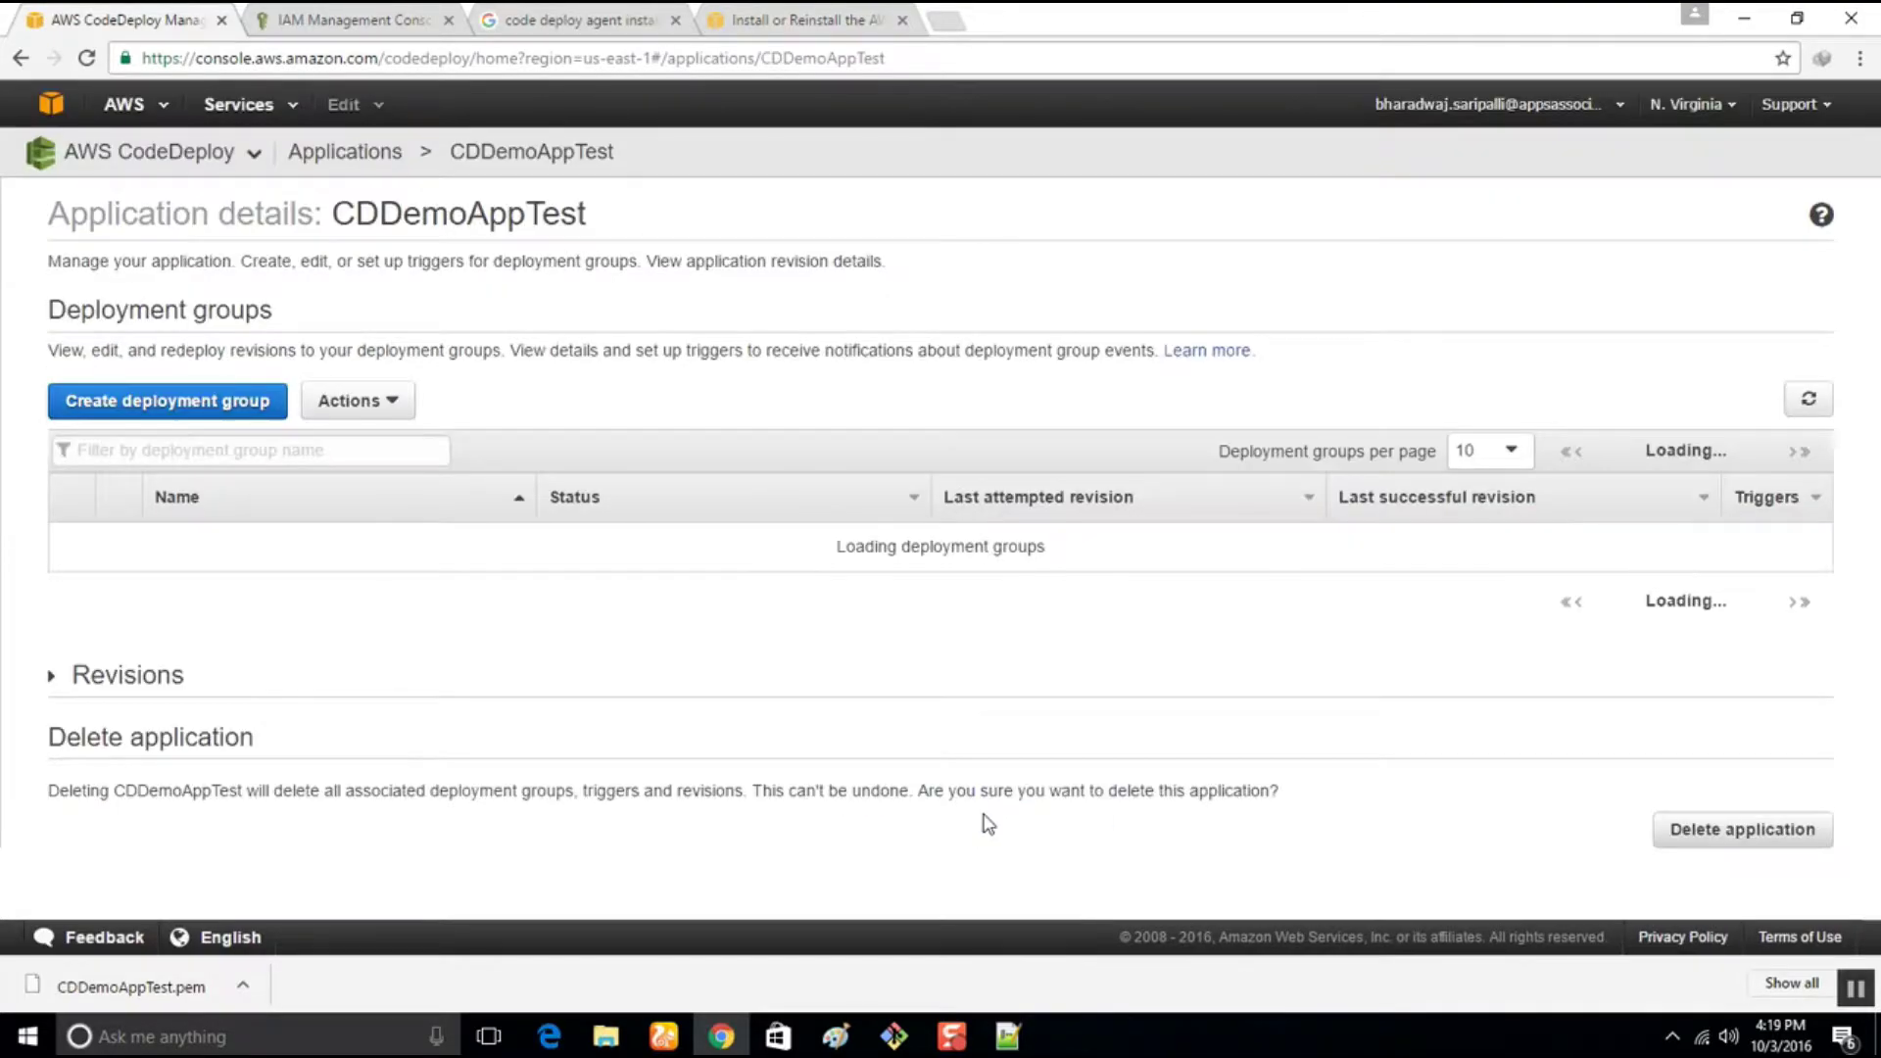
Review CDDemoAppTest's details, its CDDemoAppTestGRP group row, and the sample aws deploy push command
scroll(955, 695, down, 3)
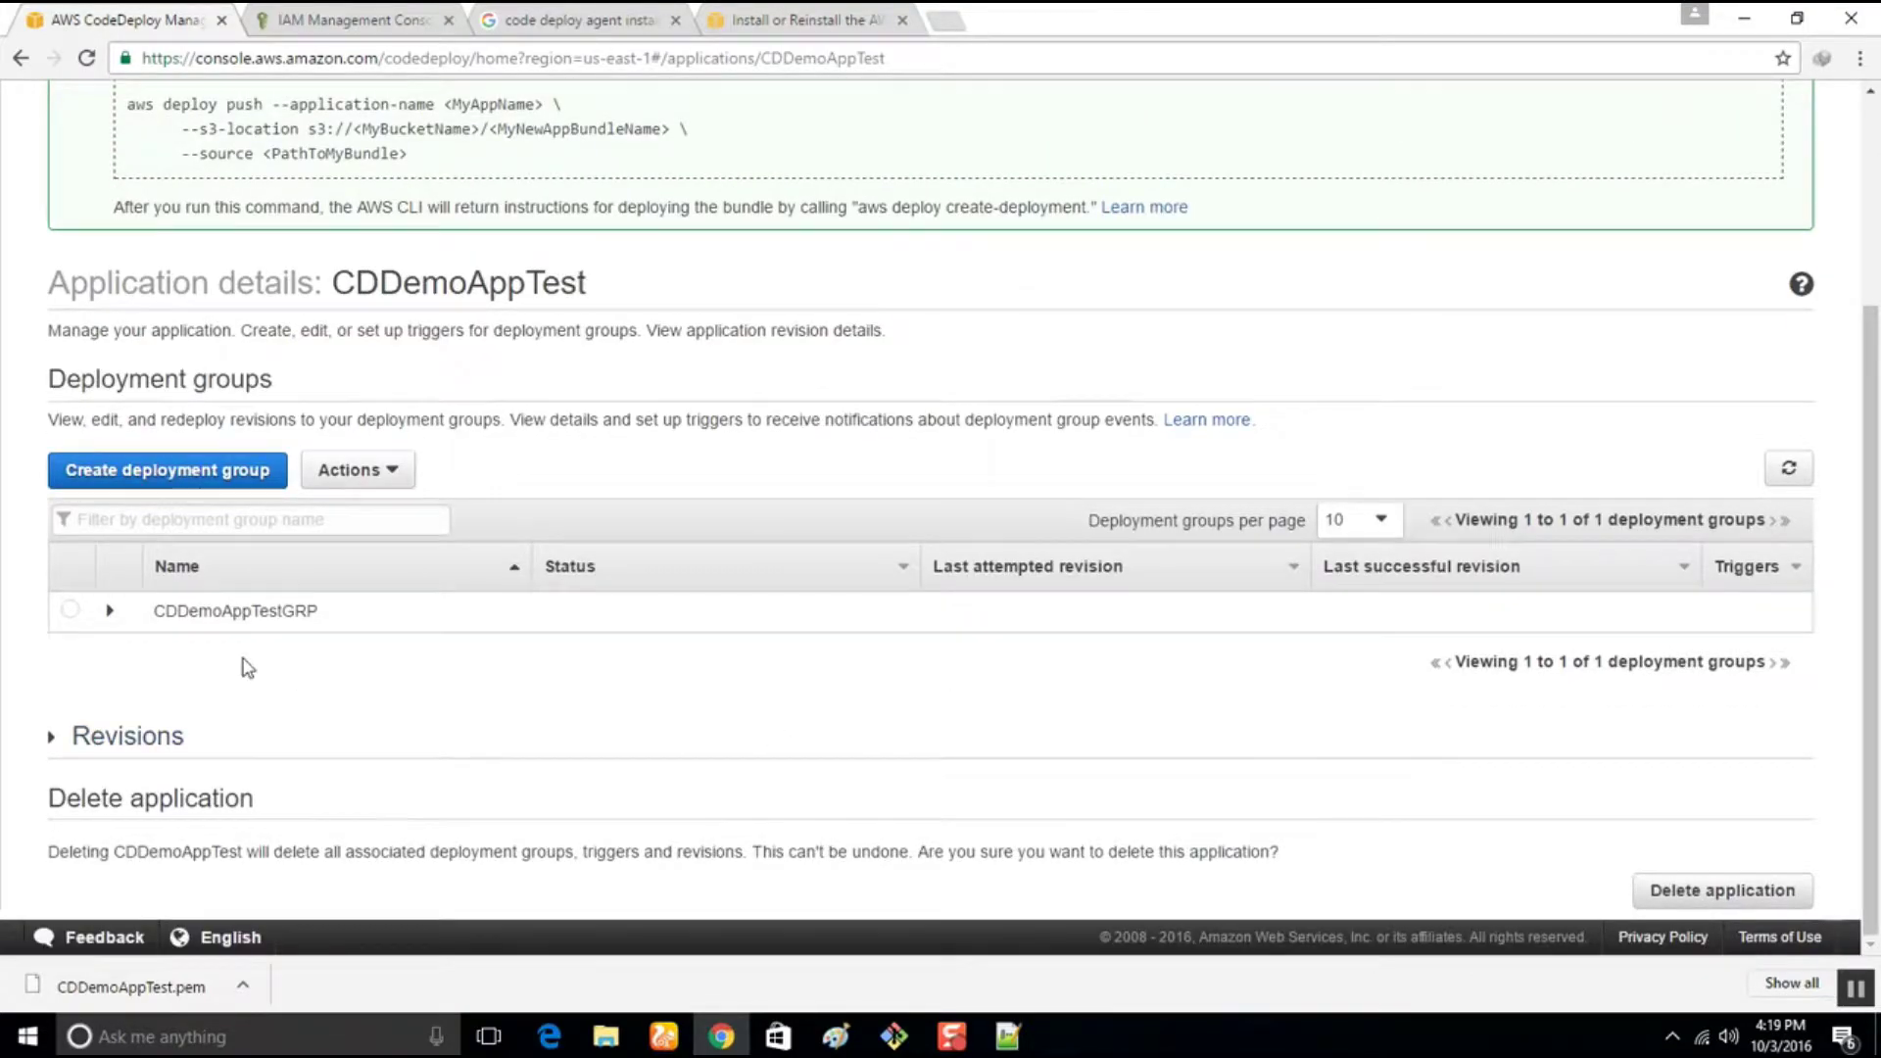
scroll(245, 666, up, 2)
scroll(245, 666, up, 2)
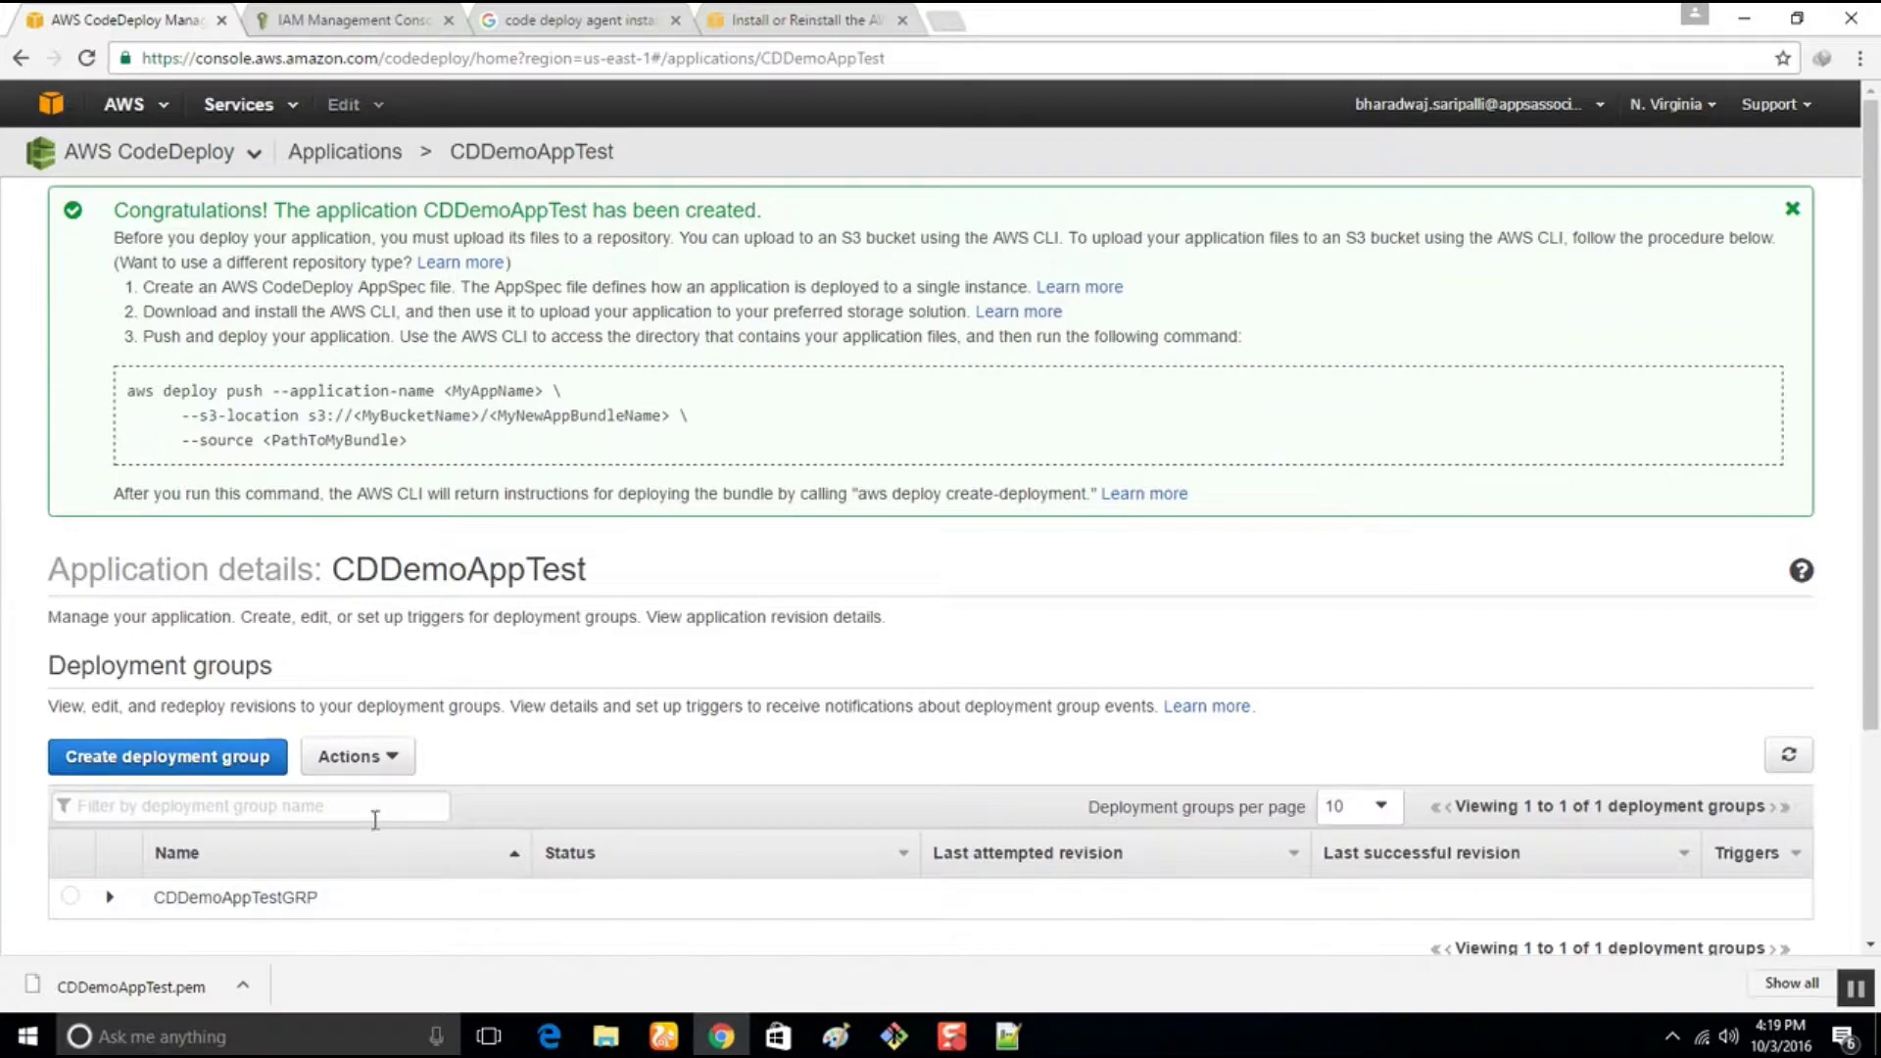
click(113, 902)
click(113, 901)
drag(129, 390, 429, 442)
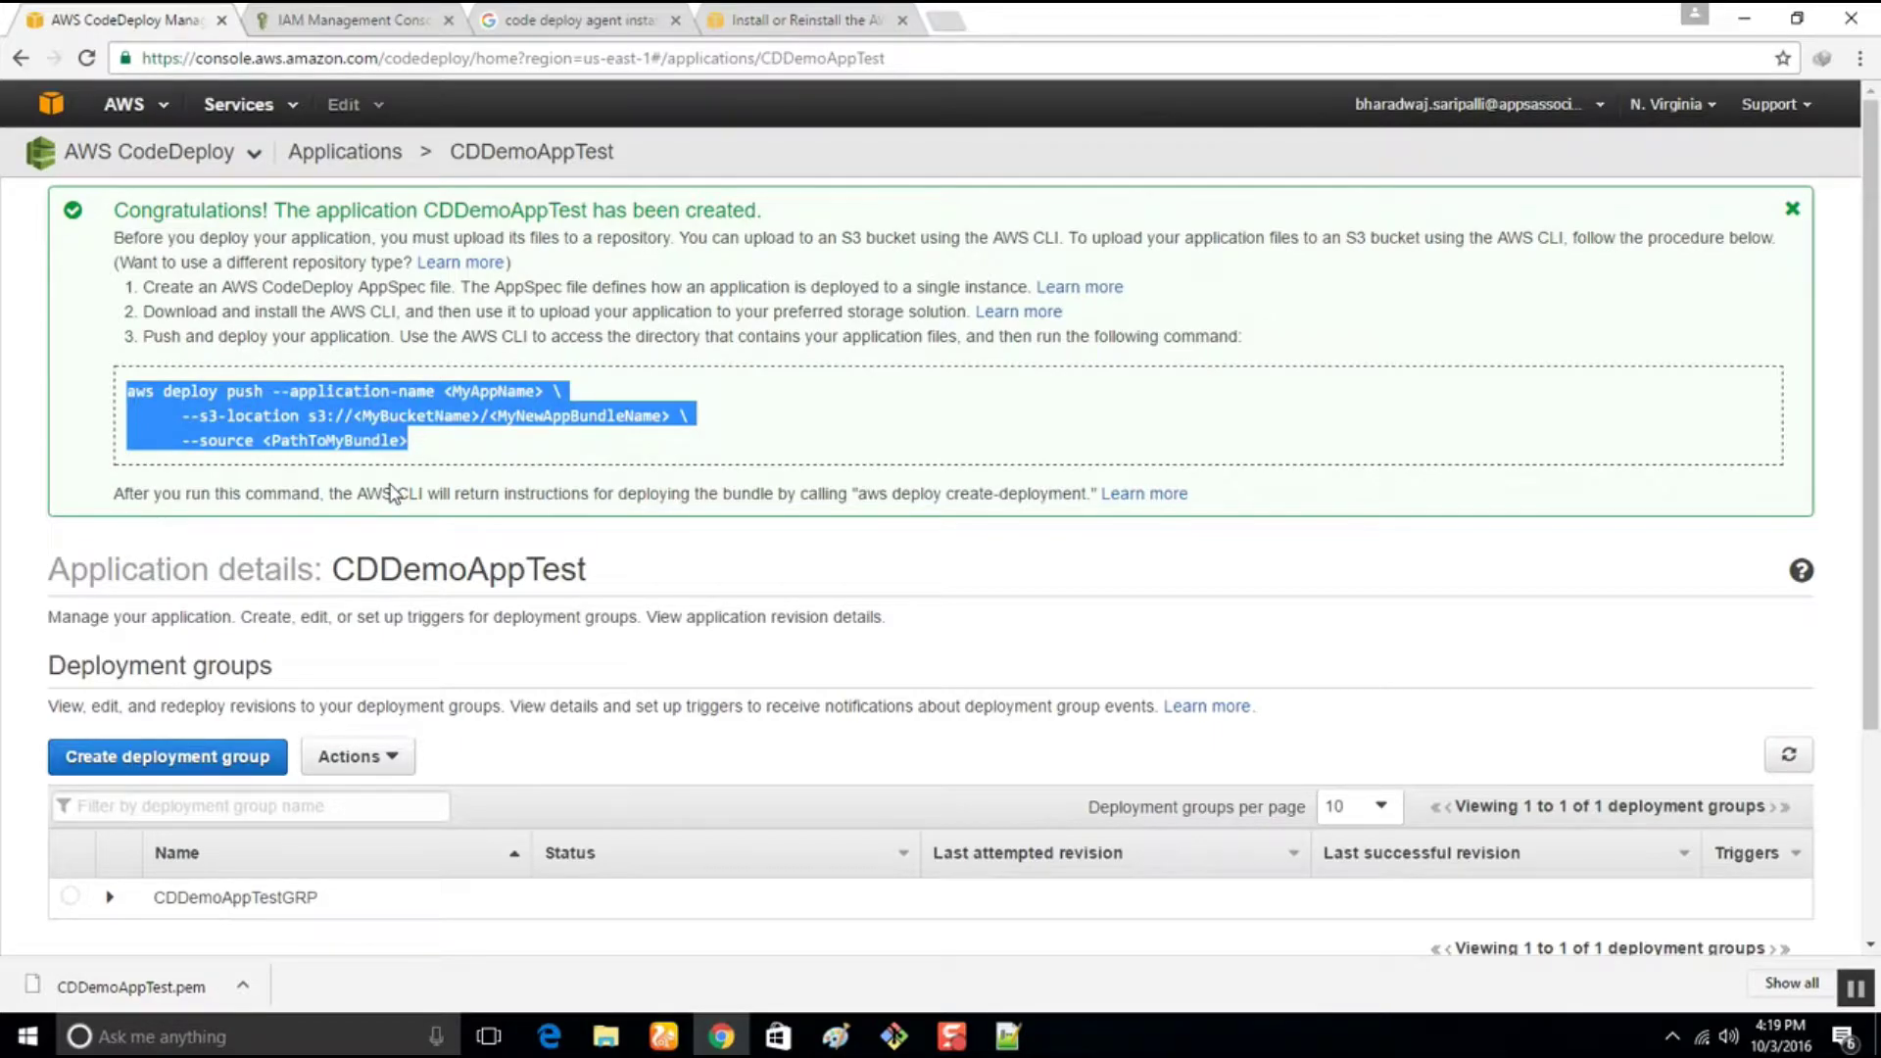
scroll(392, 492, down, 3)
scroll(392, 493, up, 3)
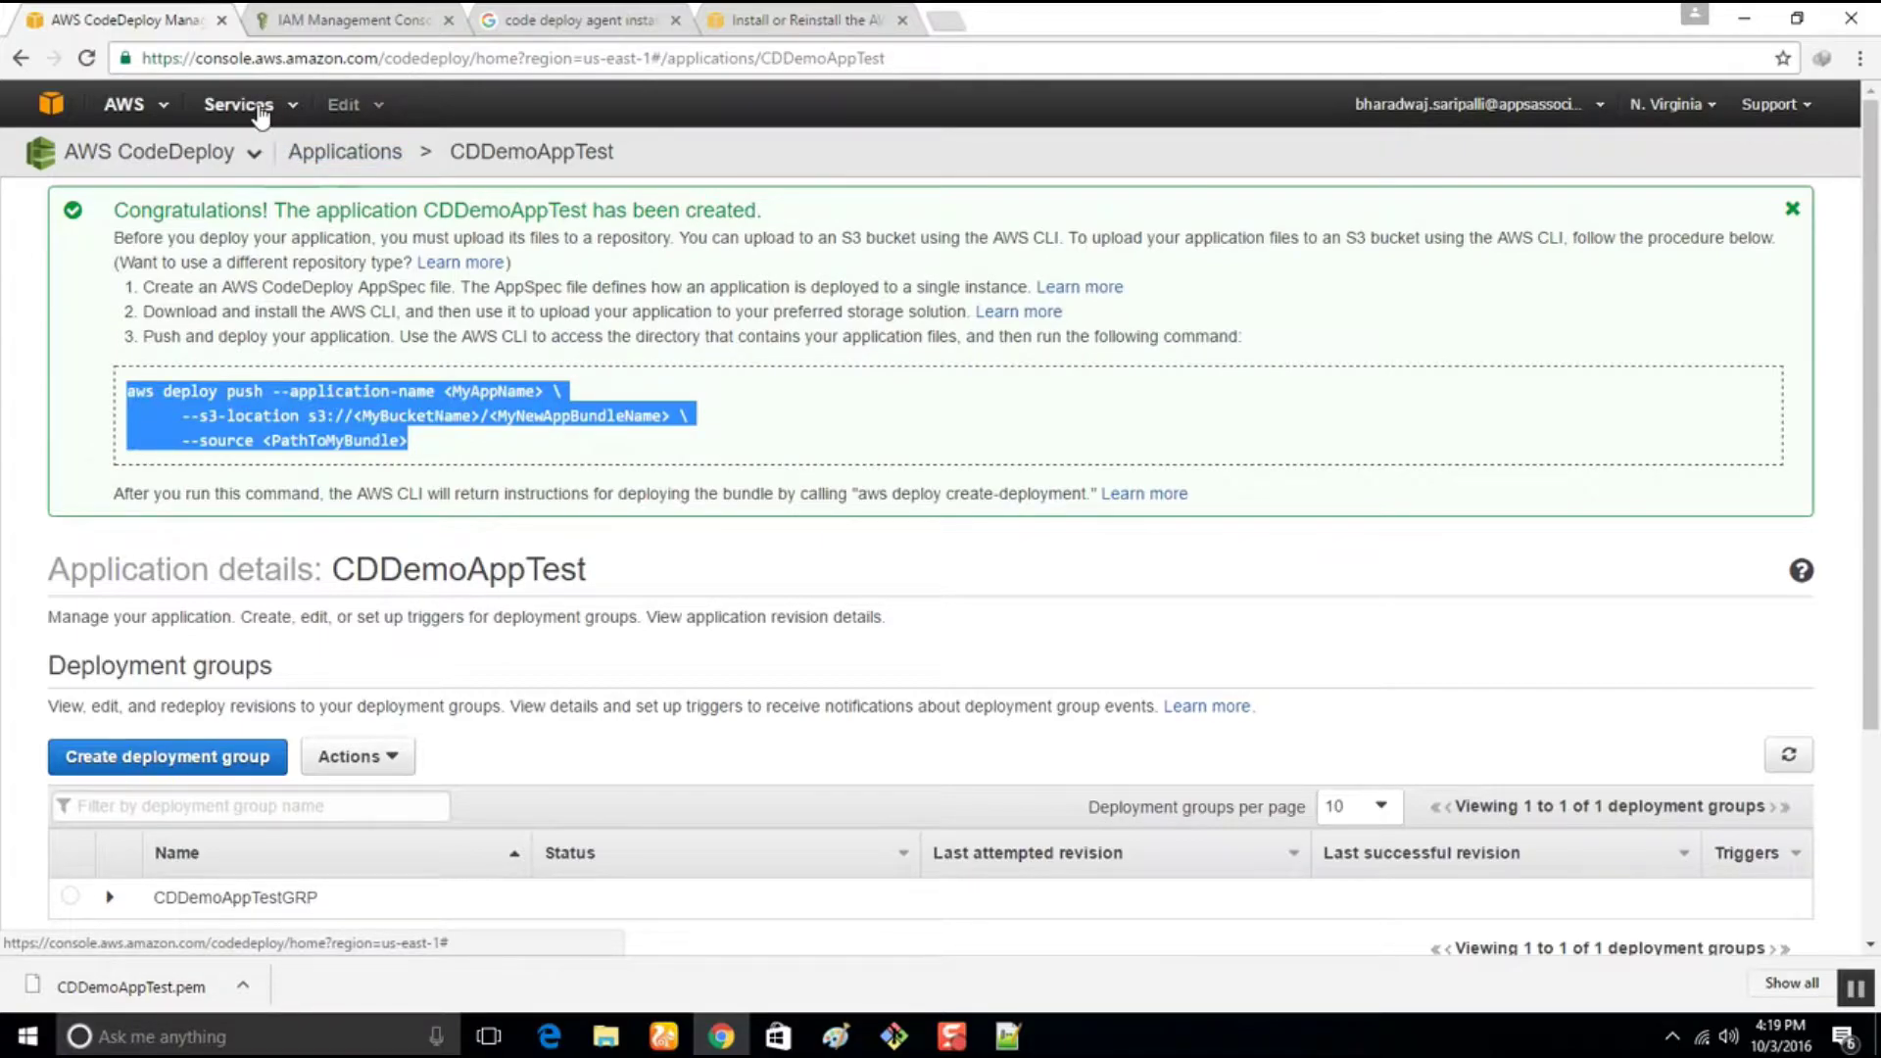
Go to CodePipeline from the Services menu's Developer Tools
click(137, 116)
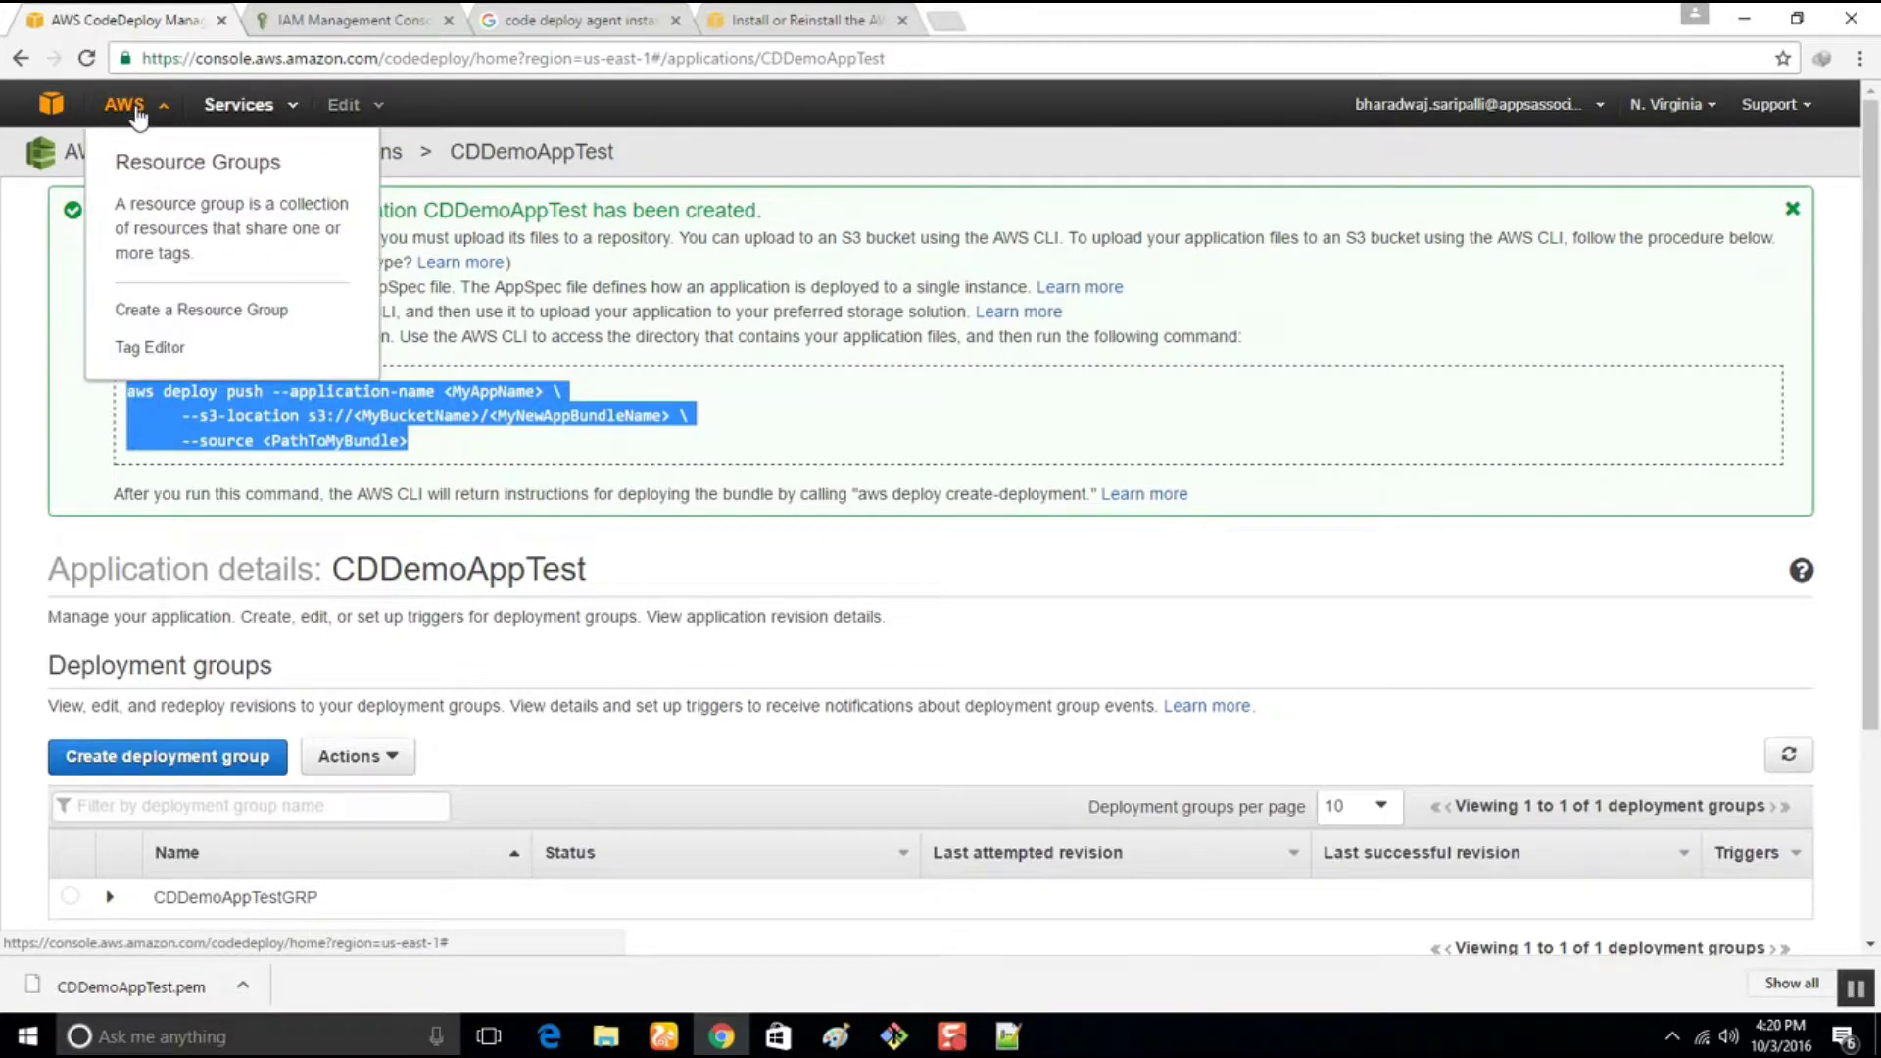
click(245, 104)
mouse_move(353, 382)
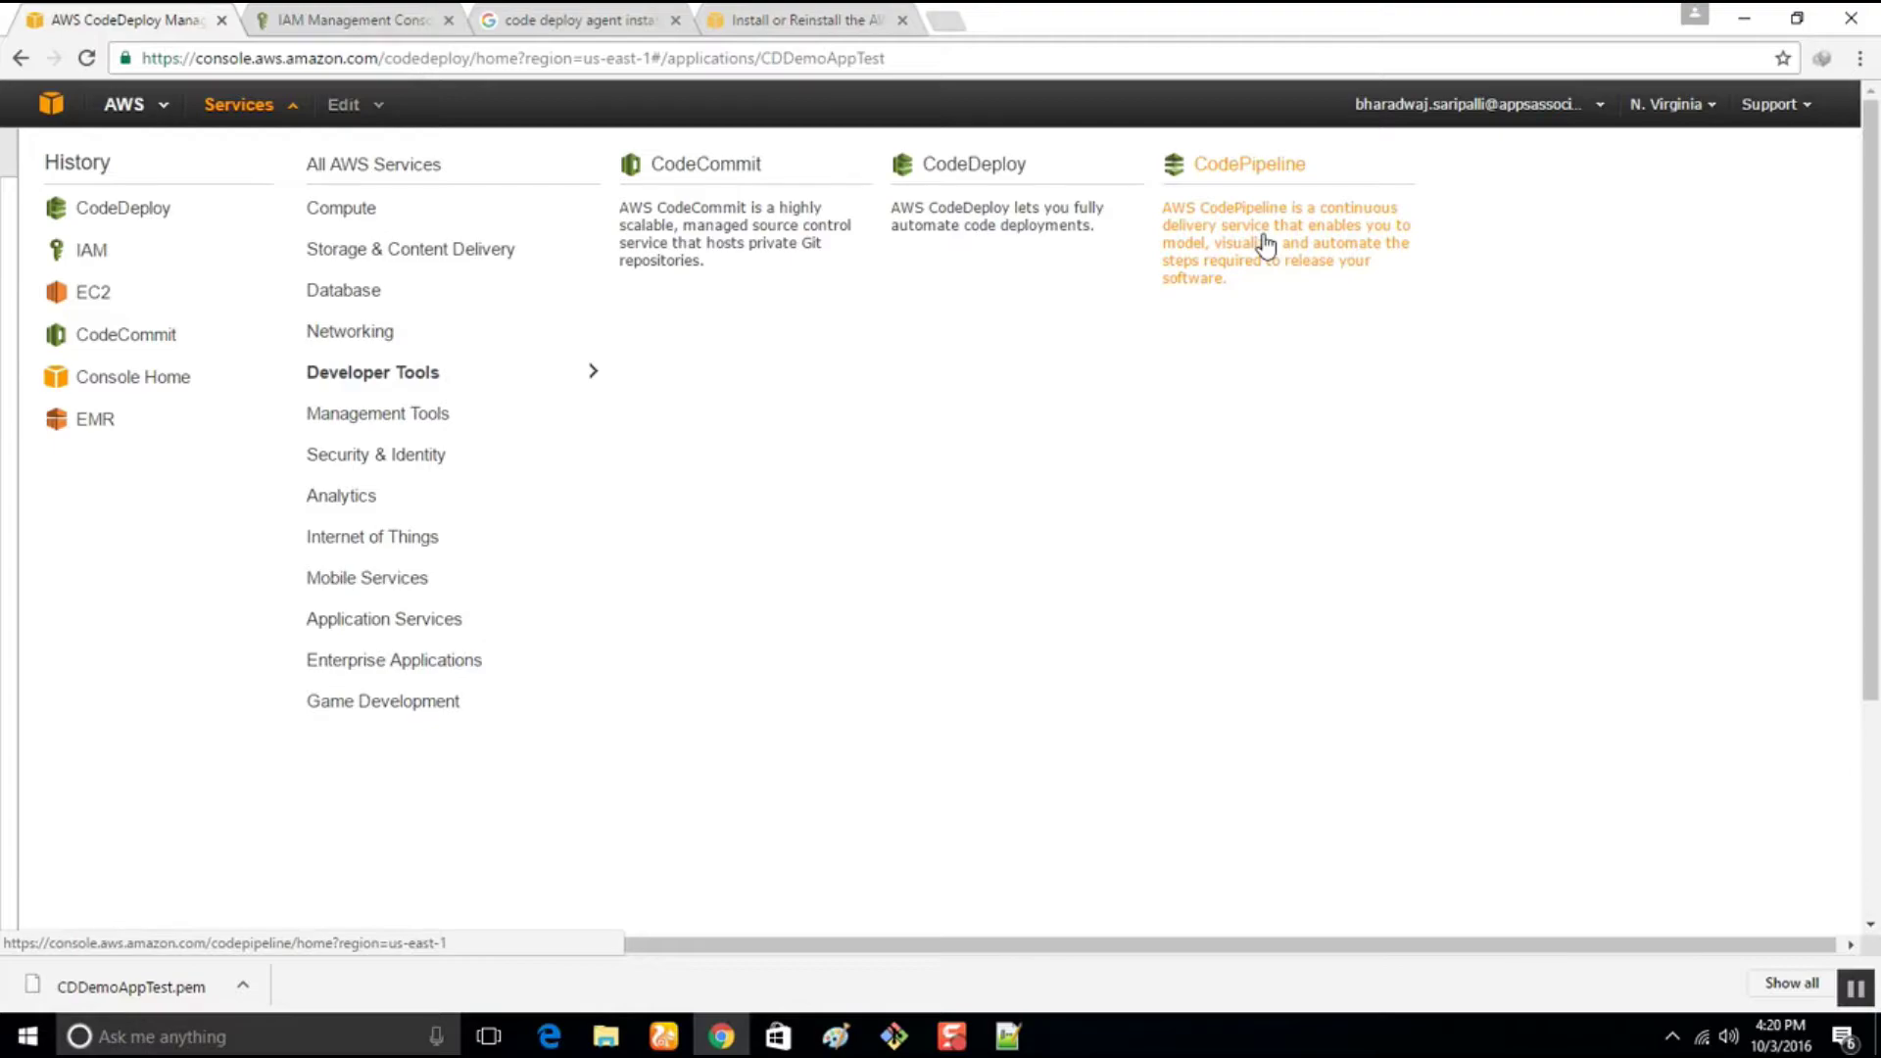
click(1266, 248)
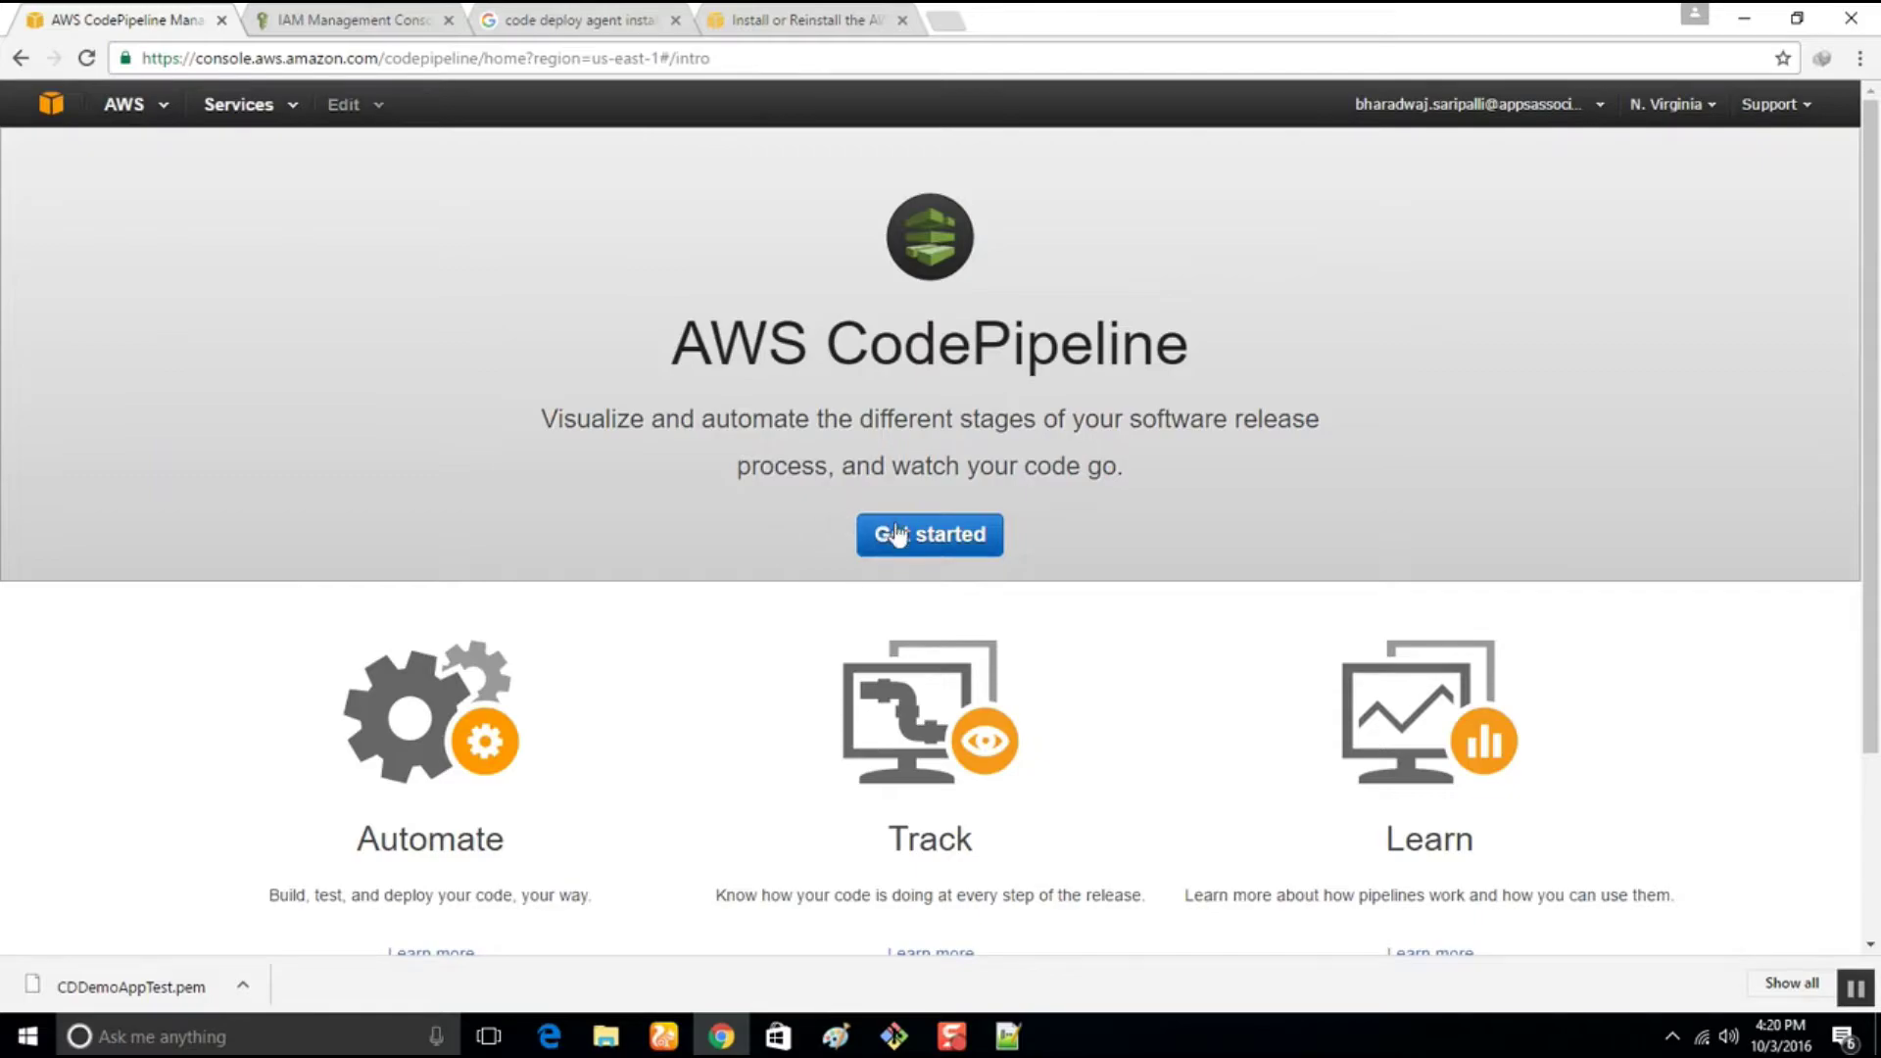
Start a new pipeline named CPDemoAppTEST
click(931, 537)
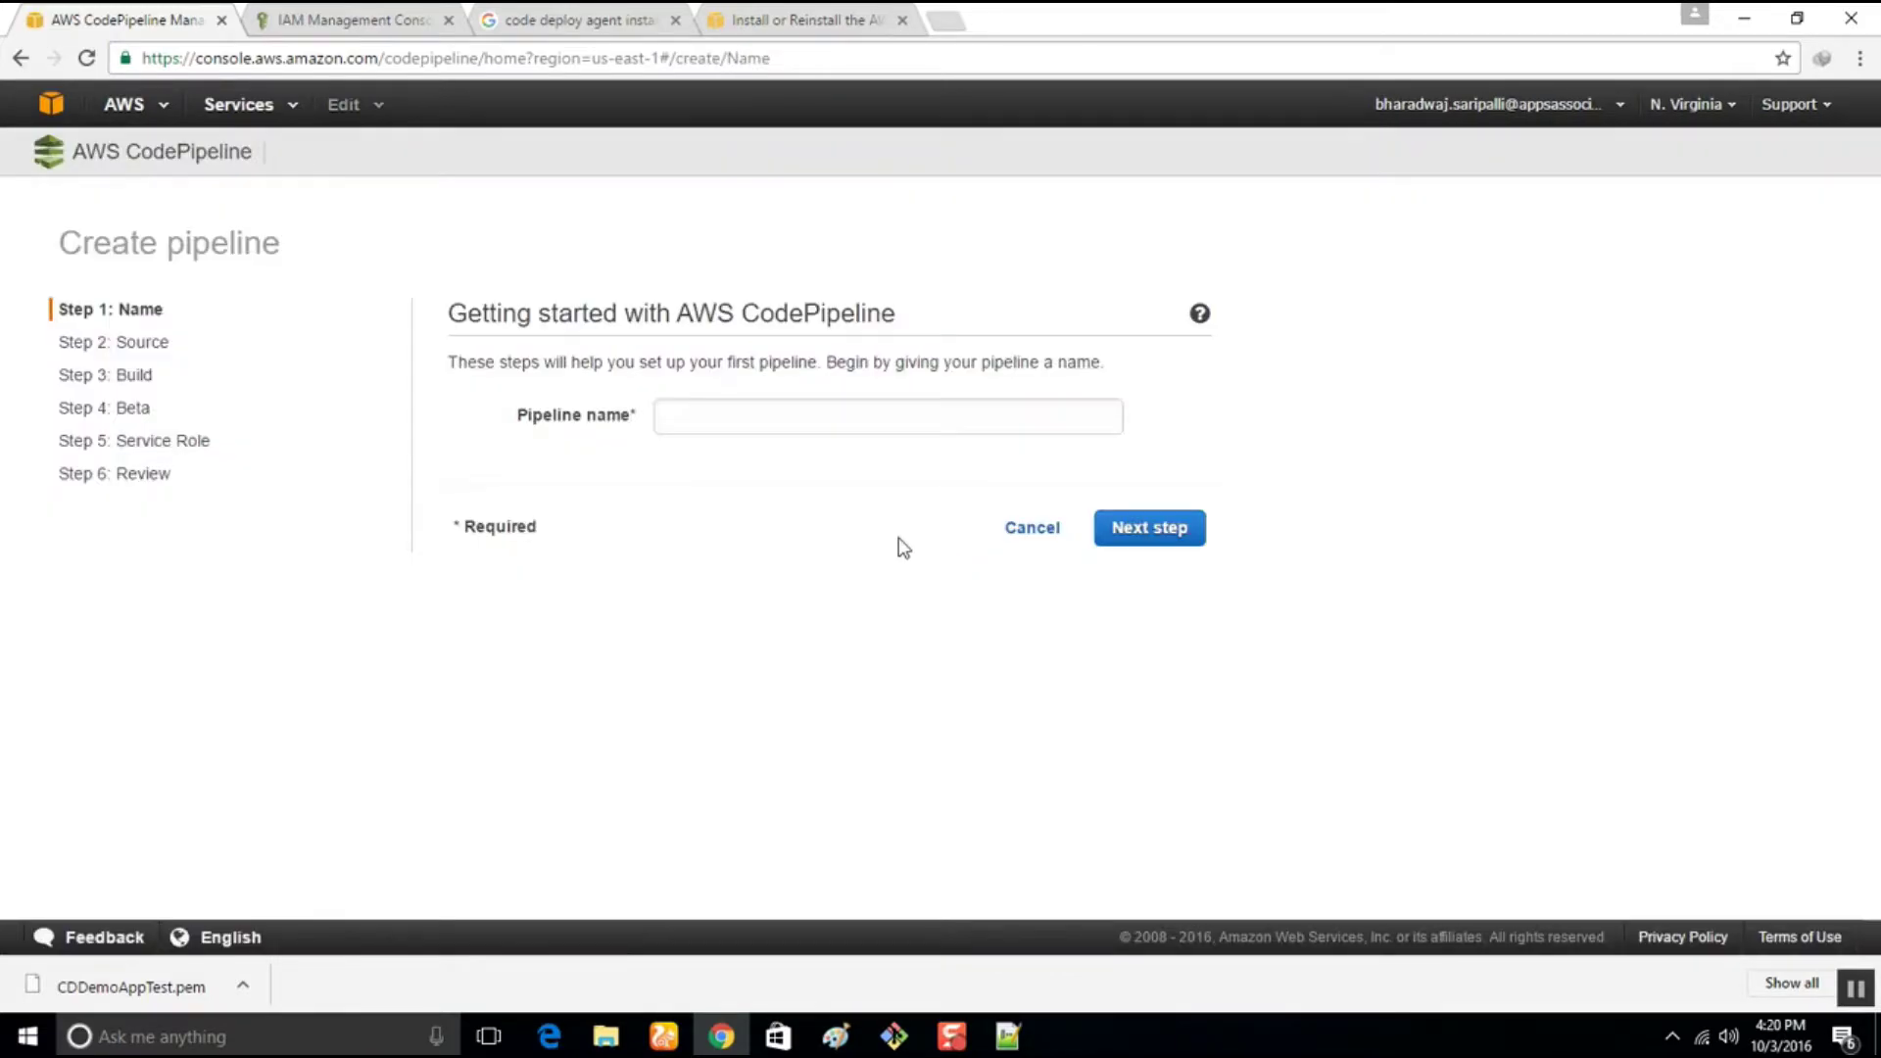
click(687, 418)
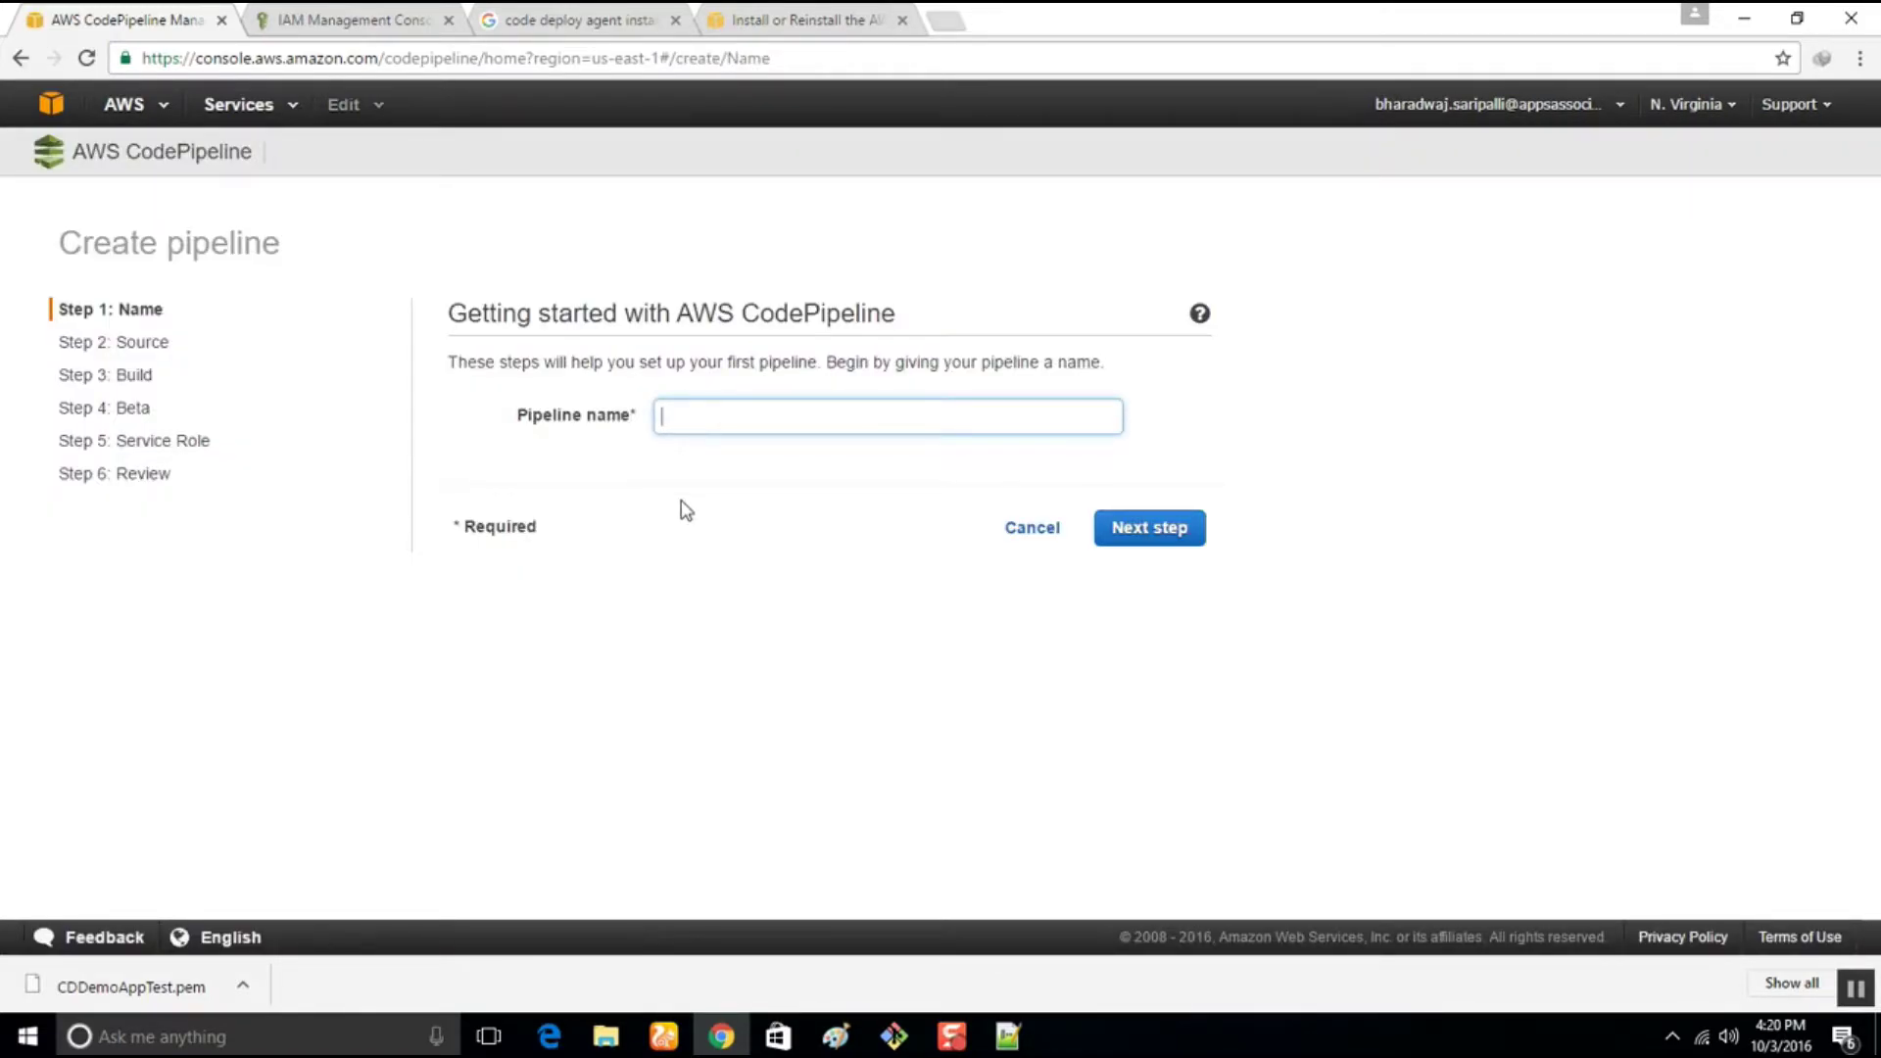
text(DemoAppCP)
click(846, 421)
text(TEST)
click(1156, 537)
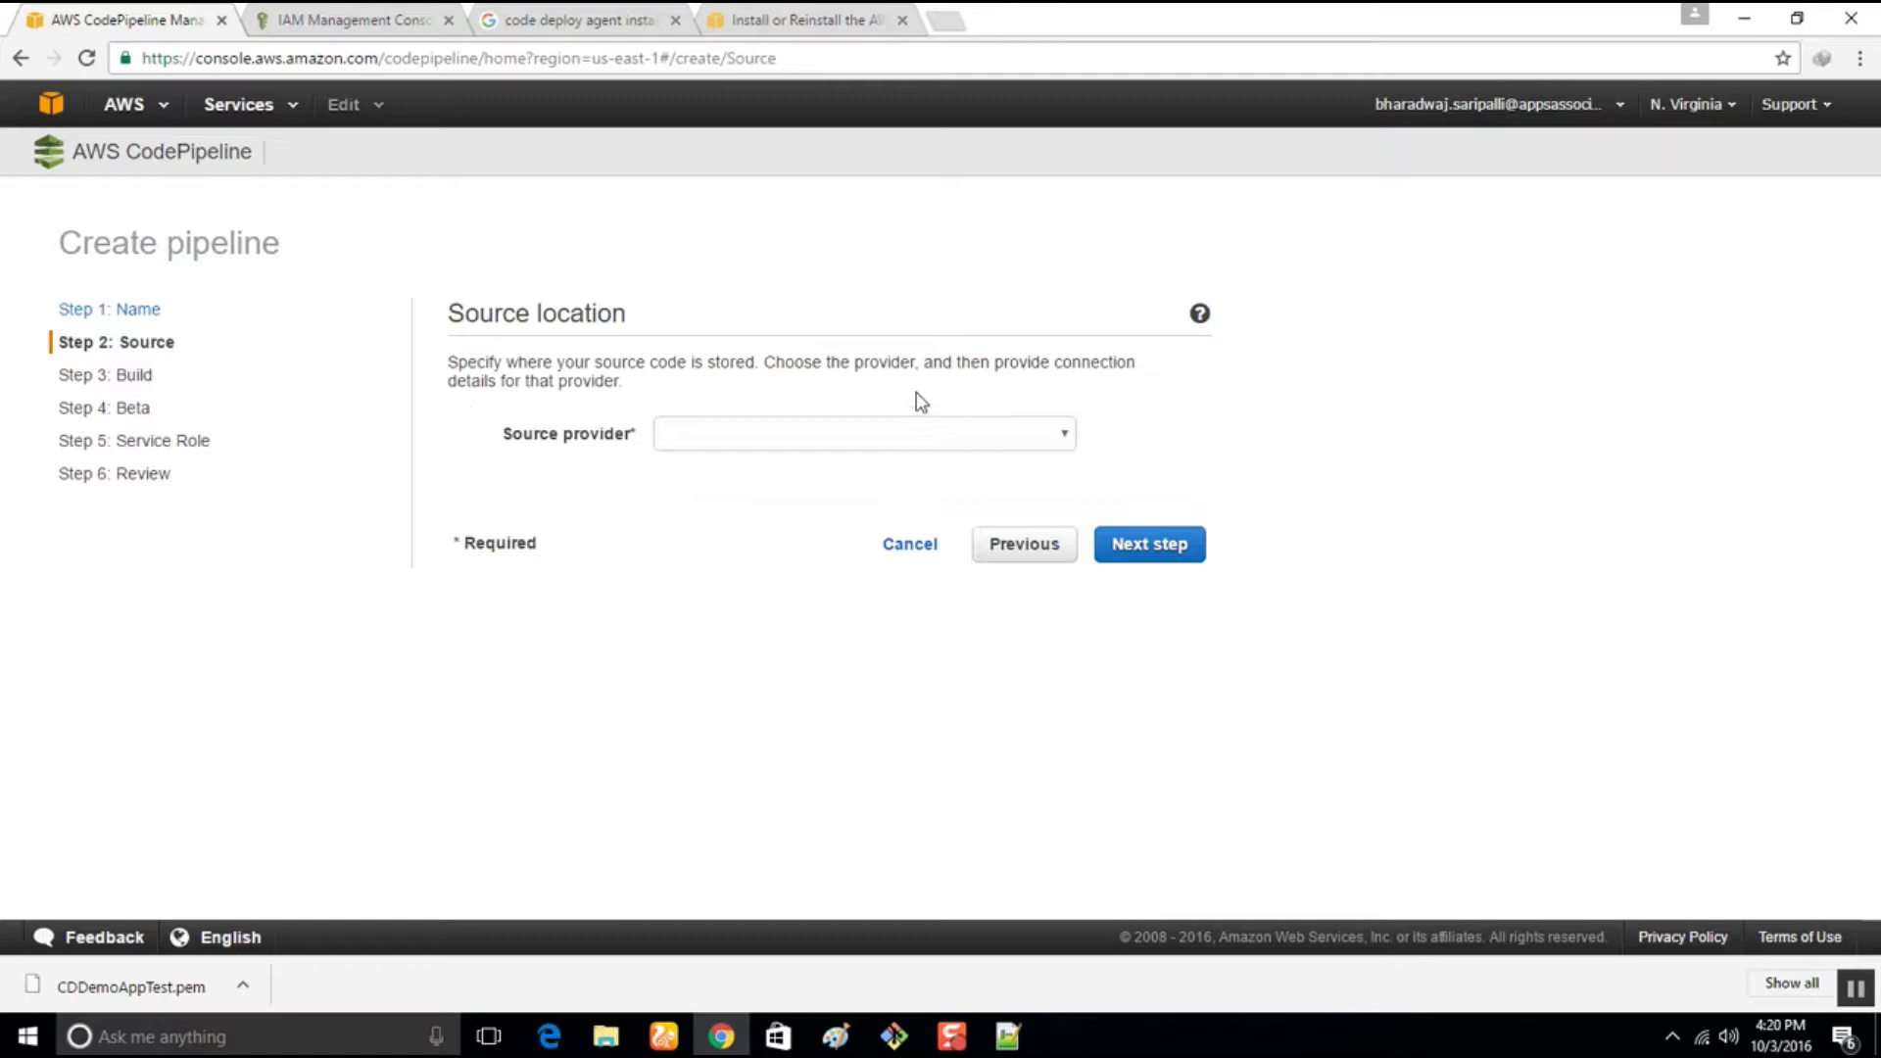
Set the pipeline source to CodeCommit repository DemoHelloWebsite, branch master
click(932, 431)
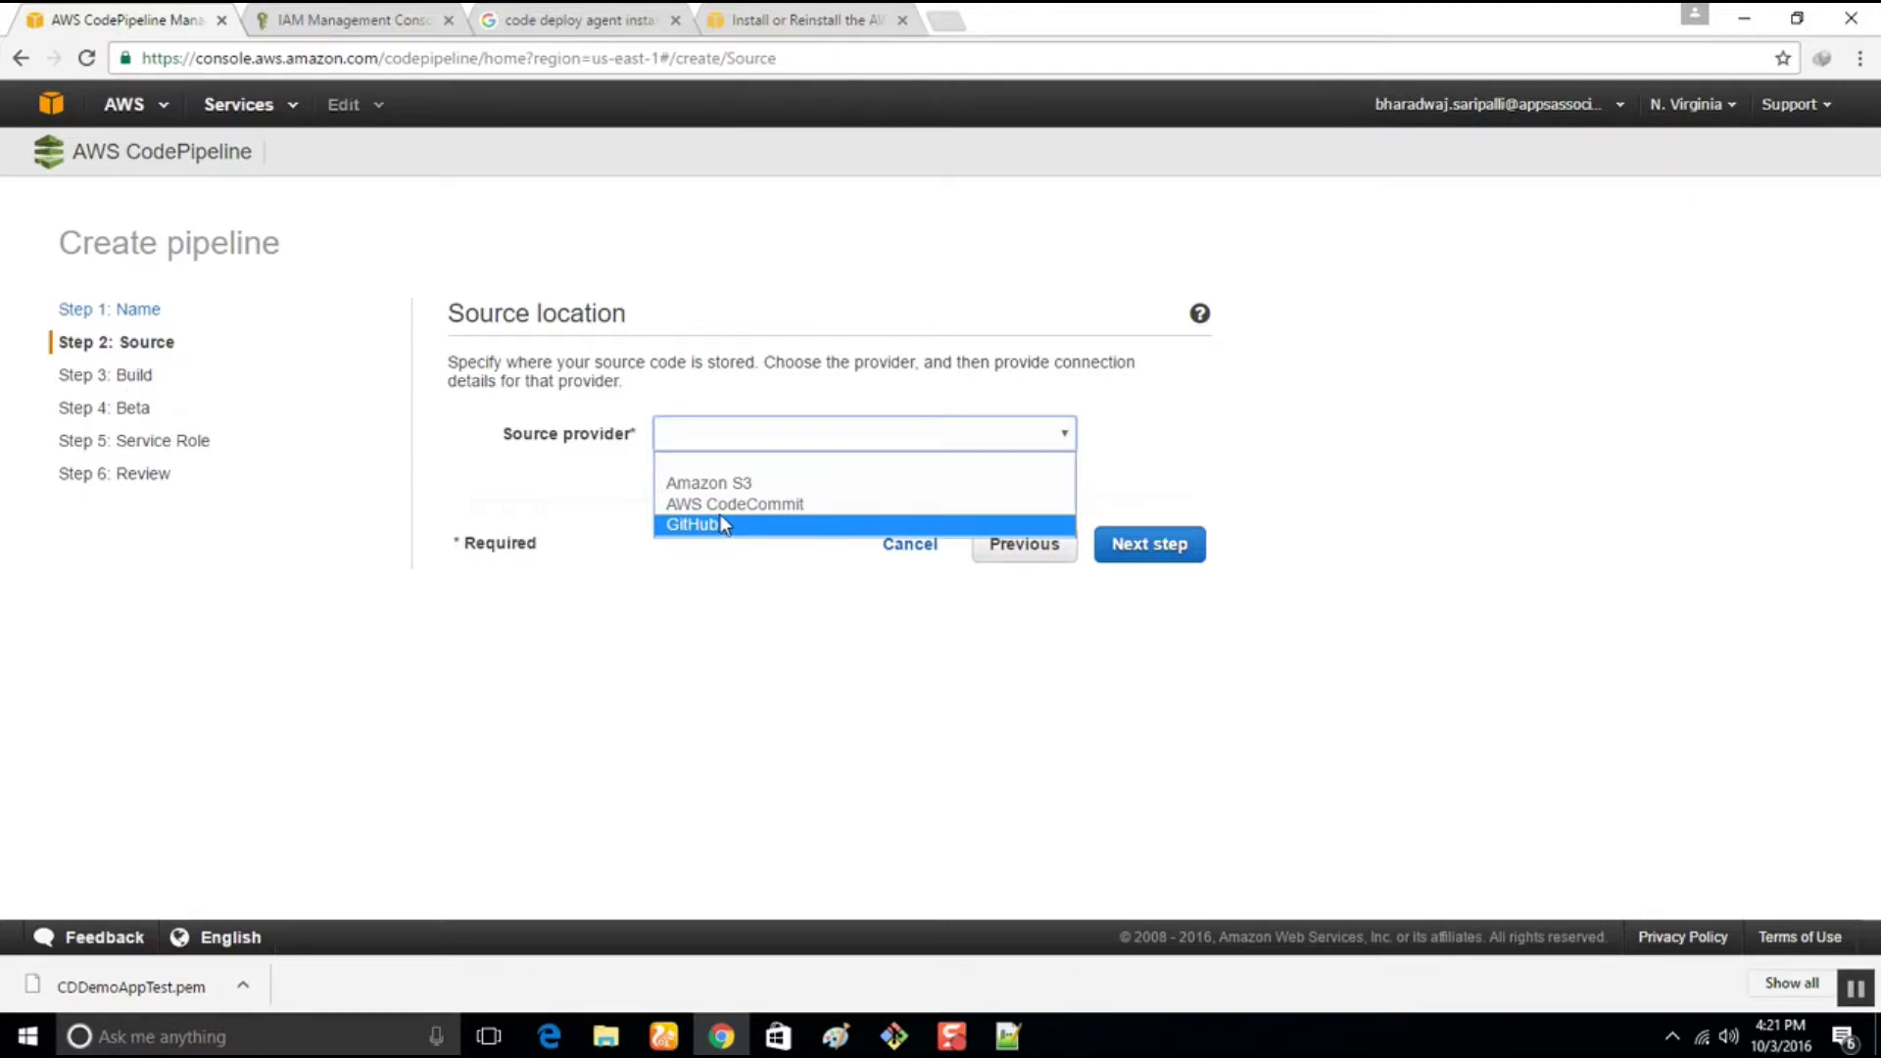
click(699, 503)
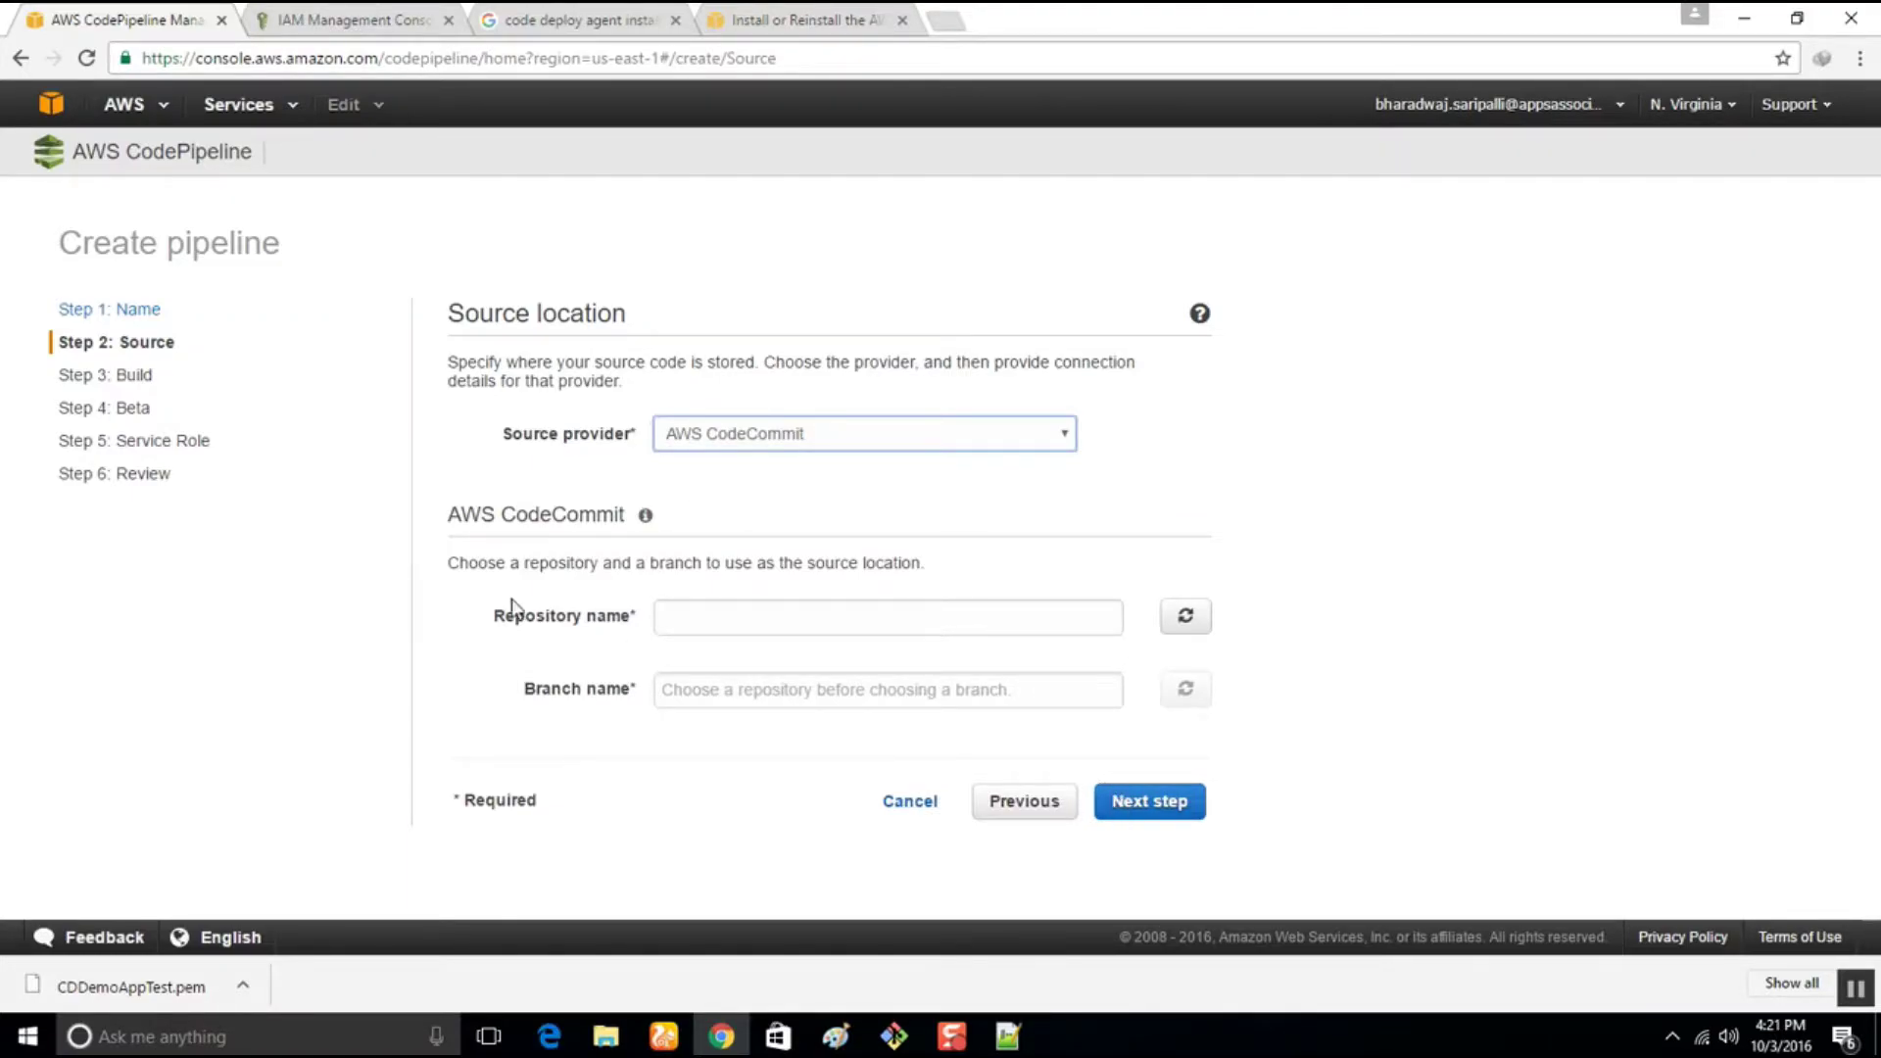
click(802, 619)
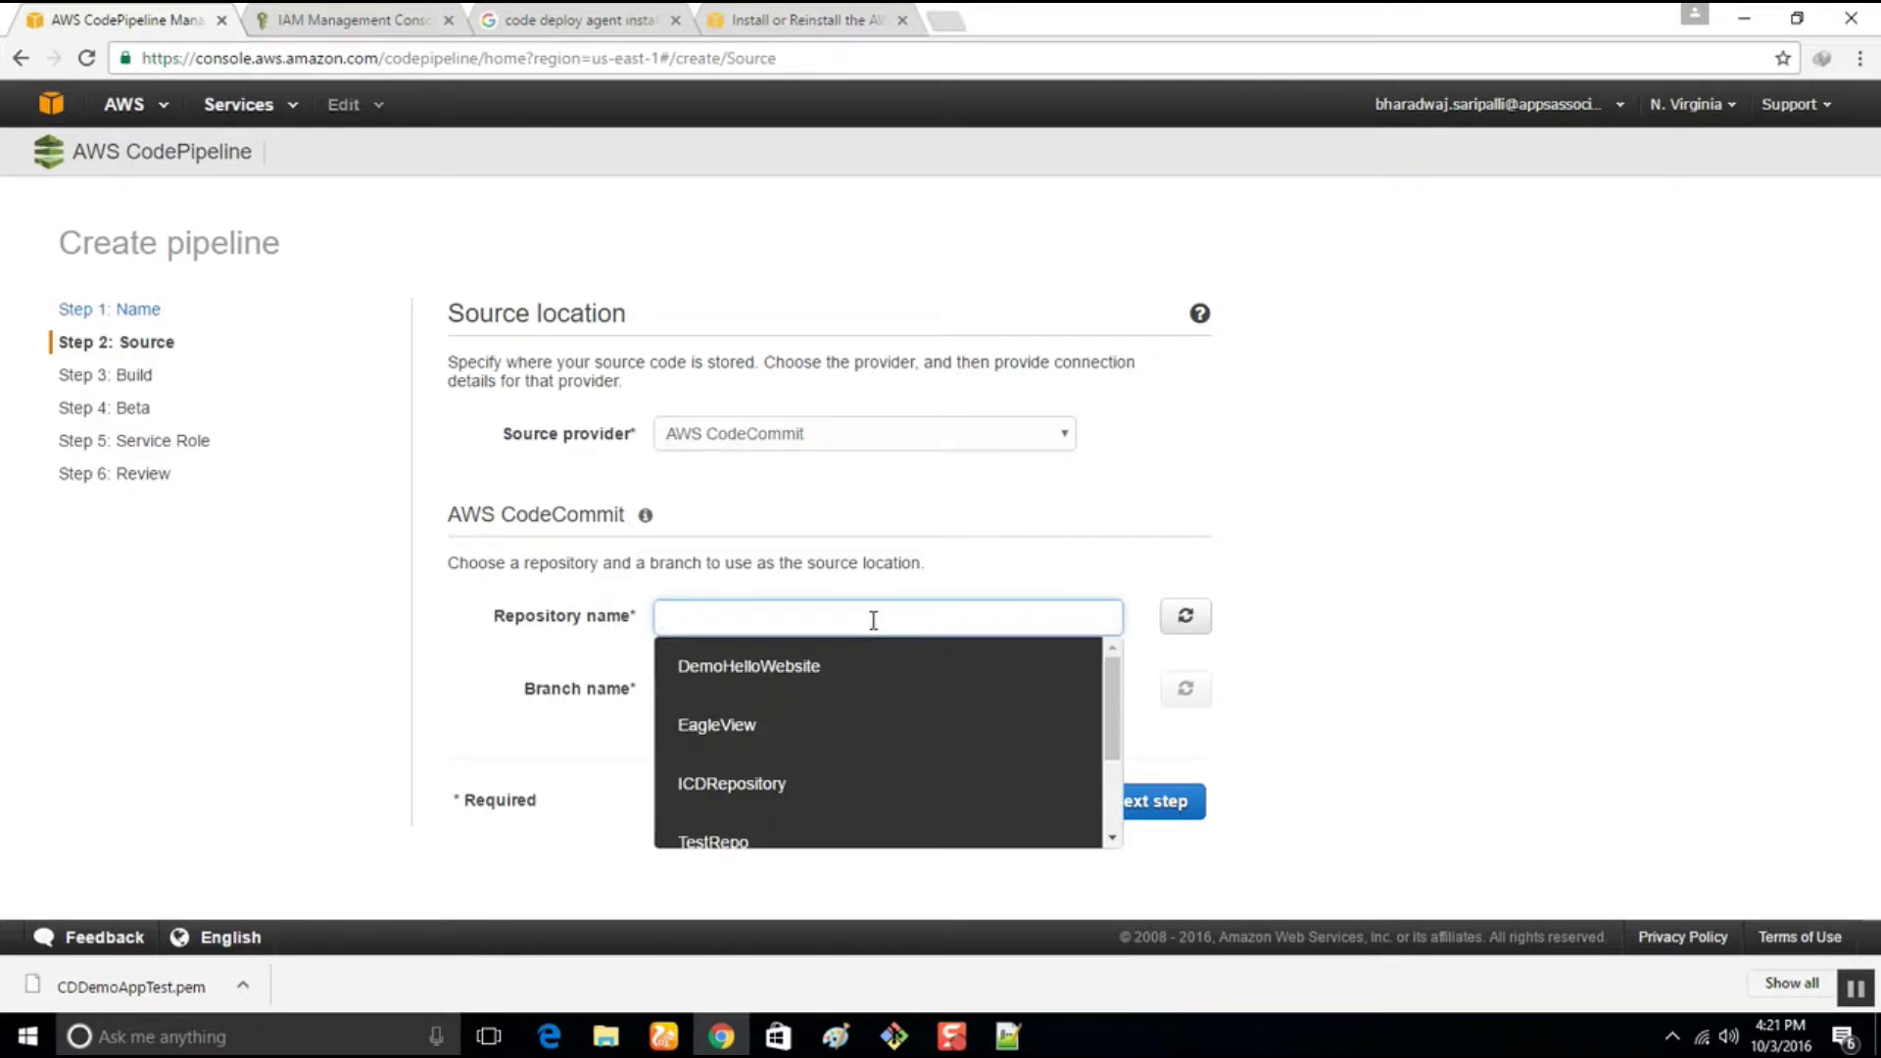
scroll(868, 691, down, 3)
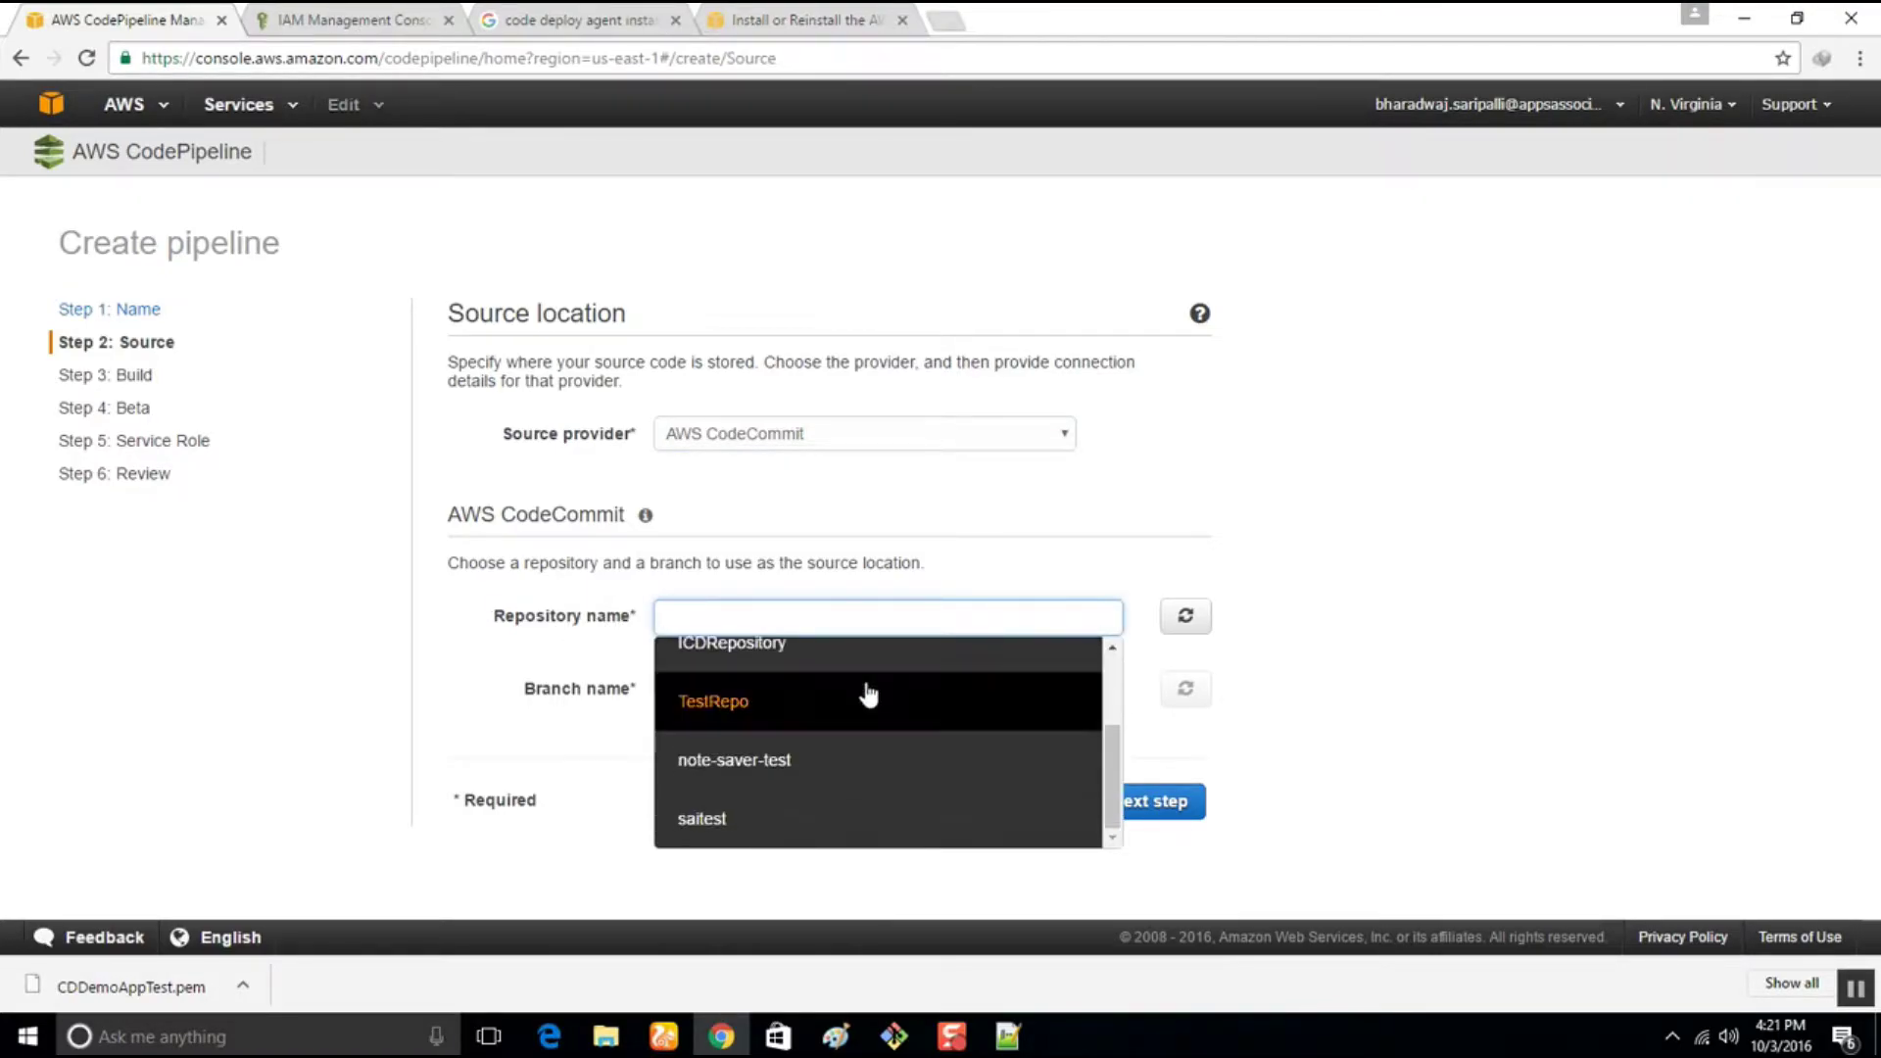
scroll(792, 793, up, 2)
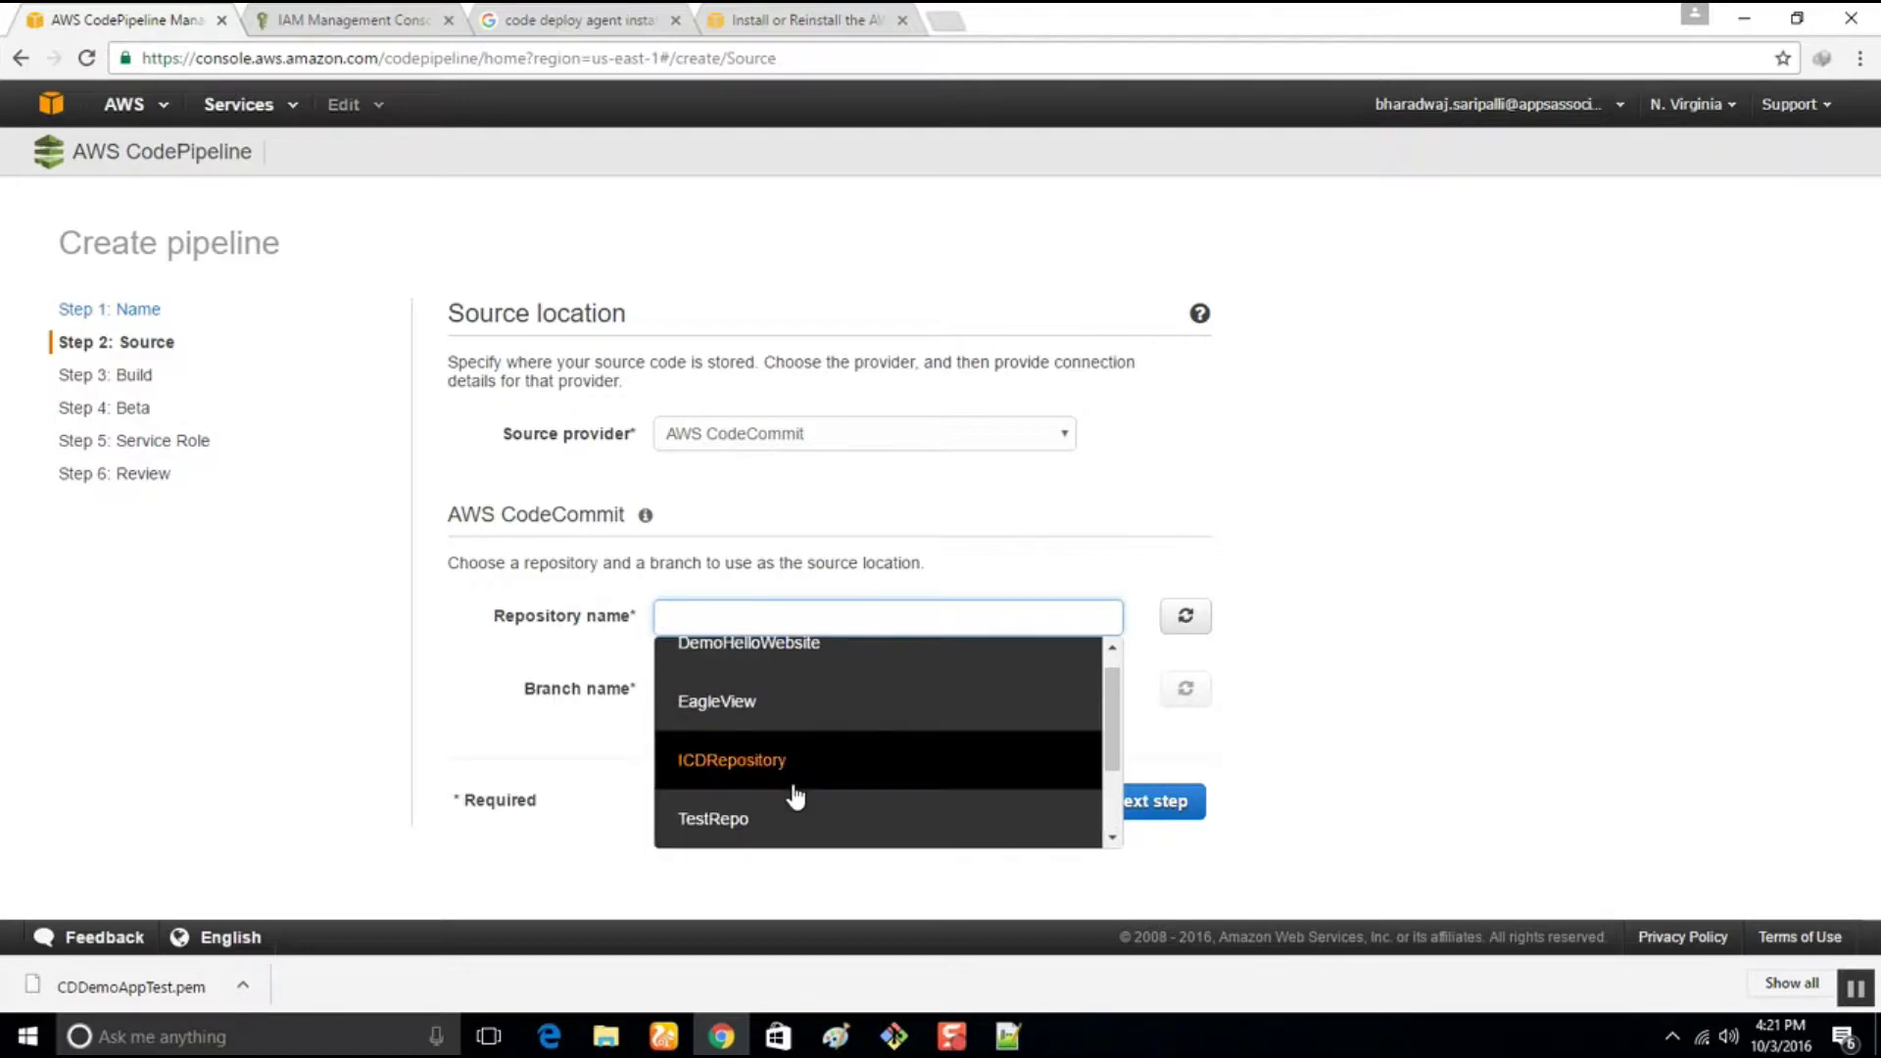
click(748, 674)
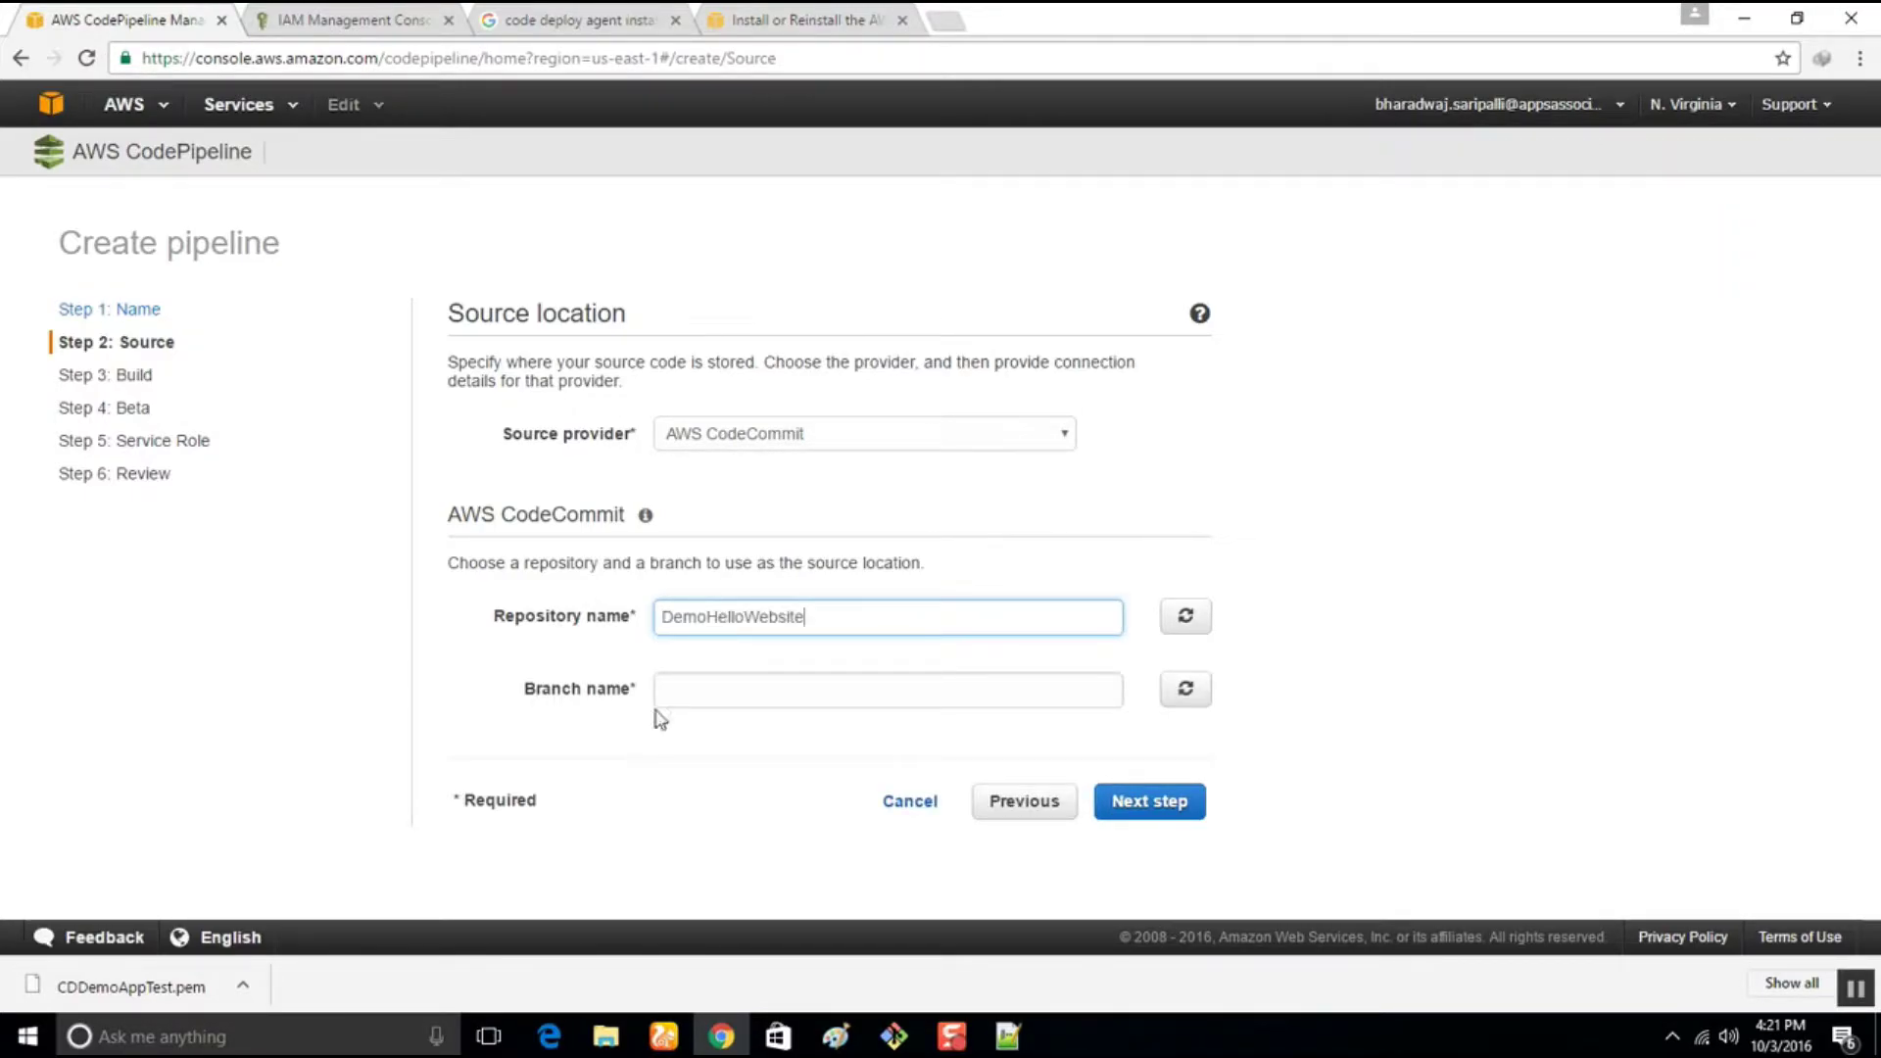
click(1184, 689)
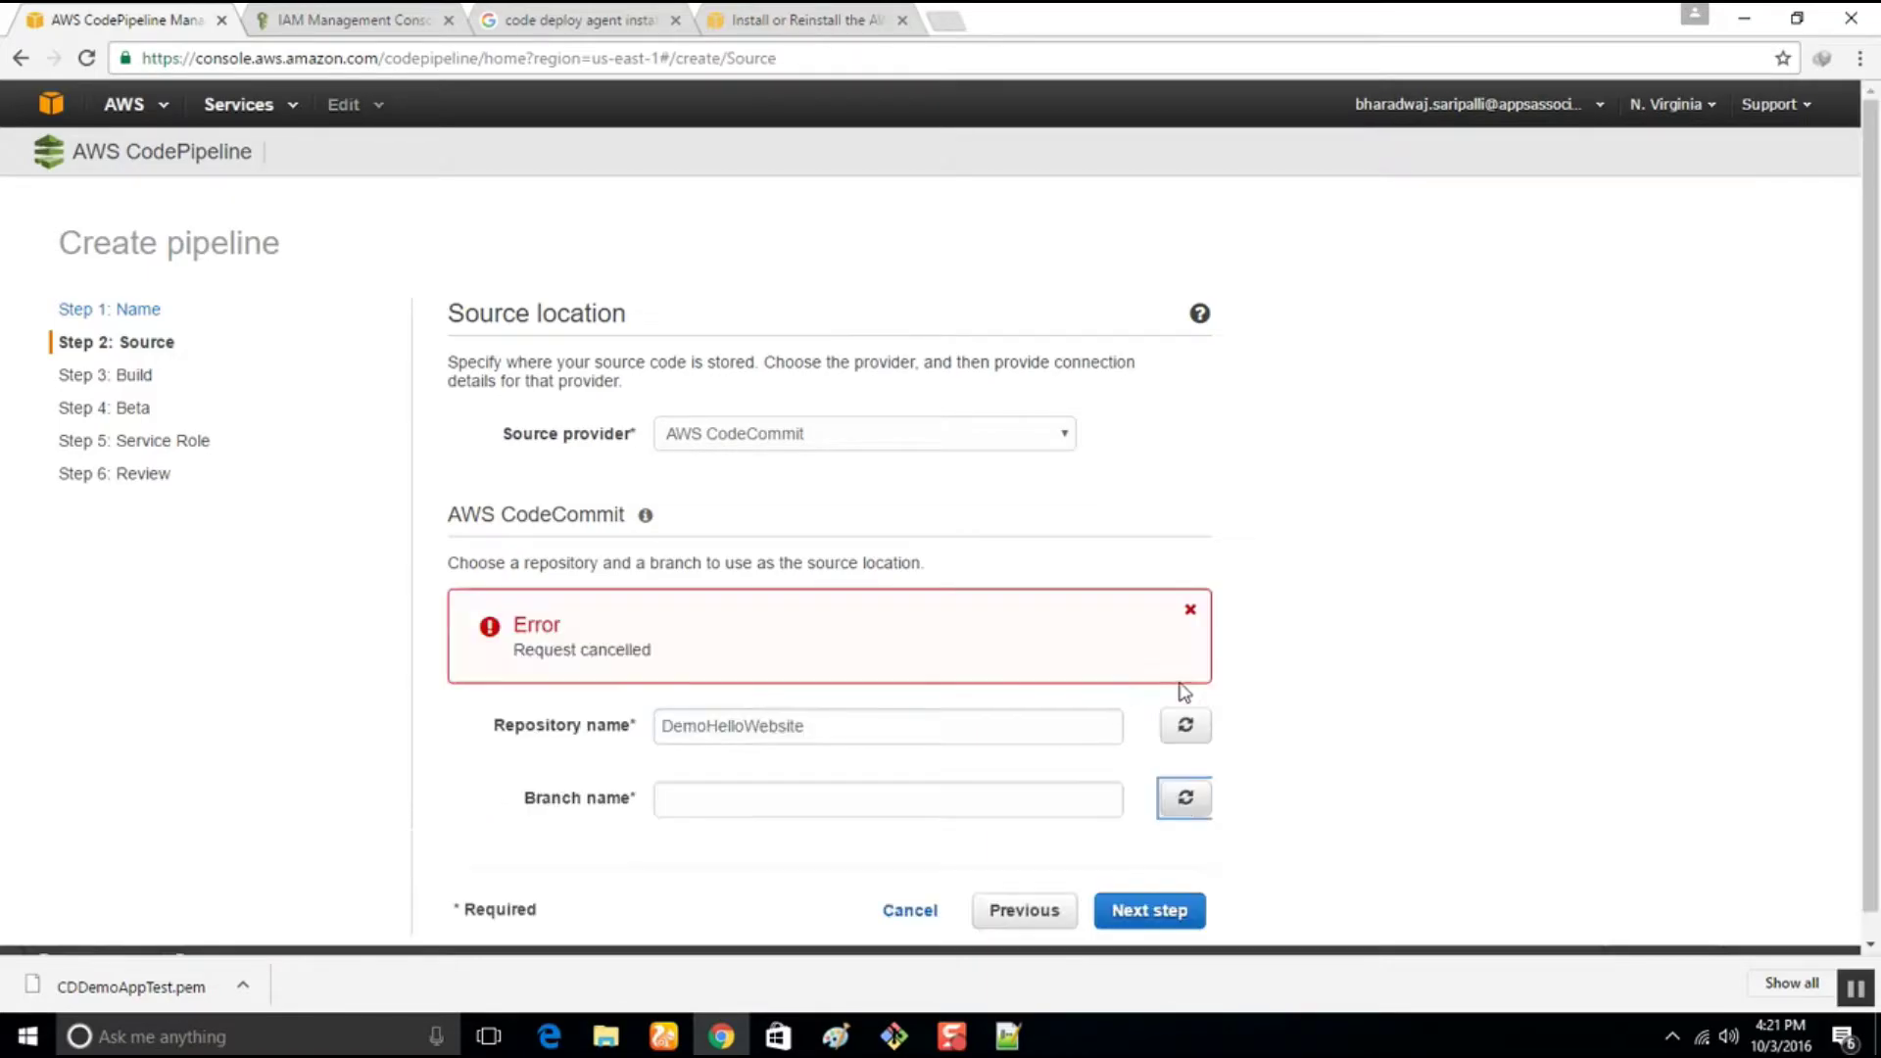
click(956, 691)
click(823, 744)
click(1166, 805)
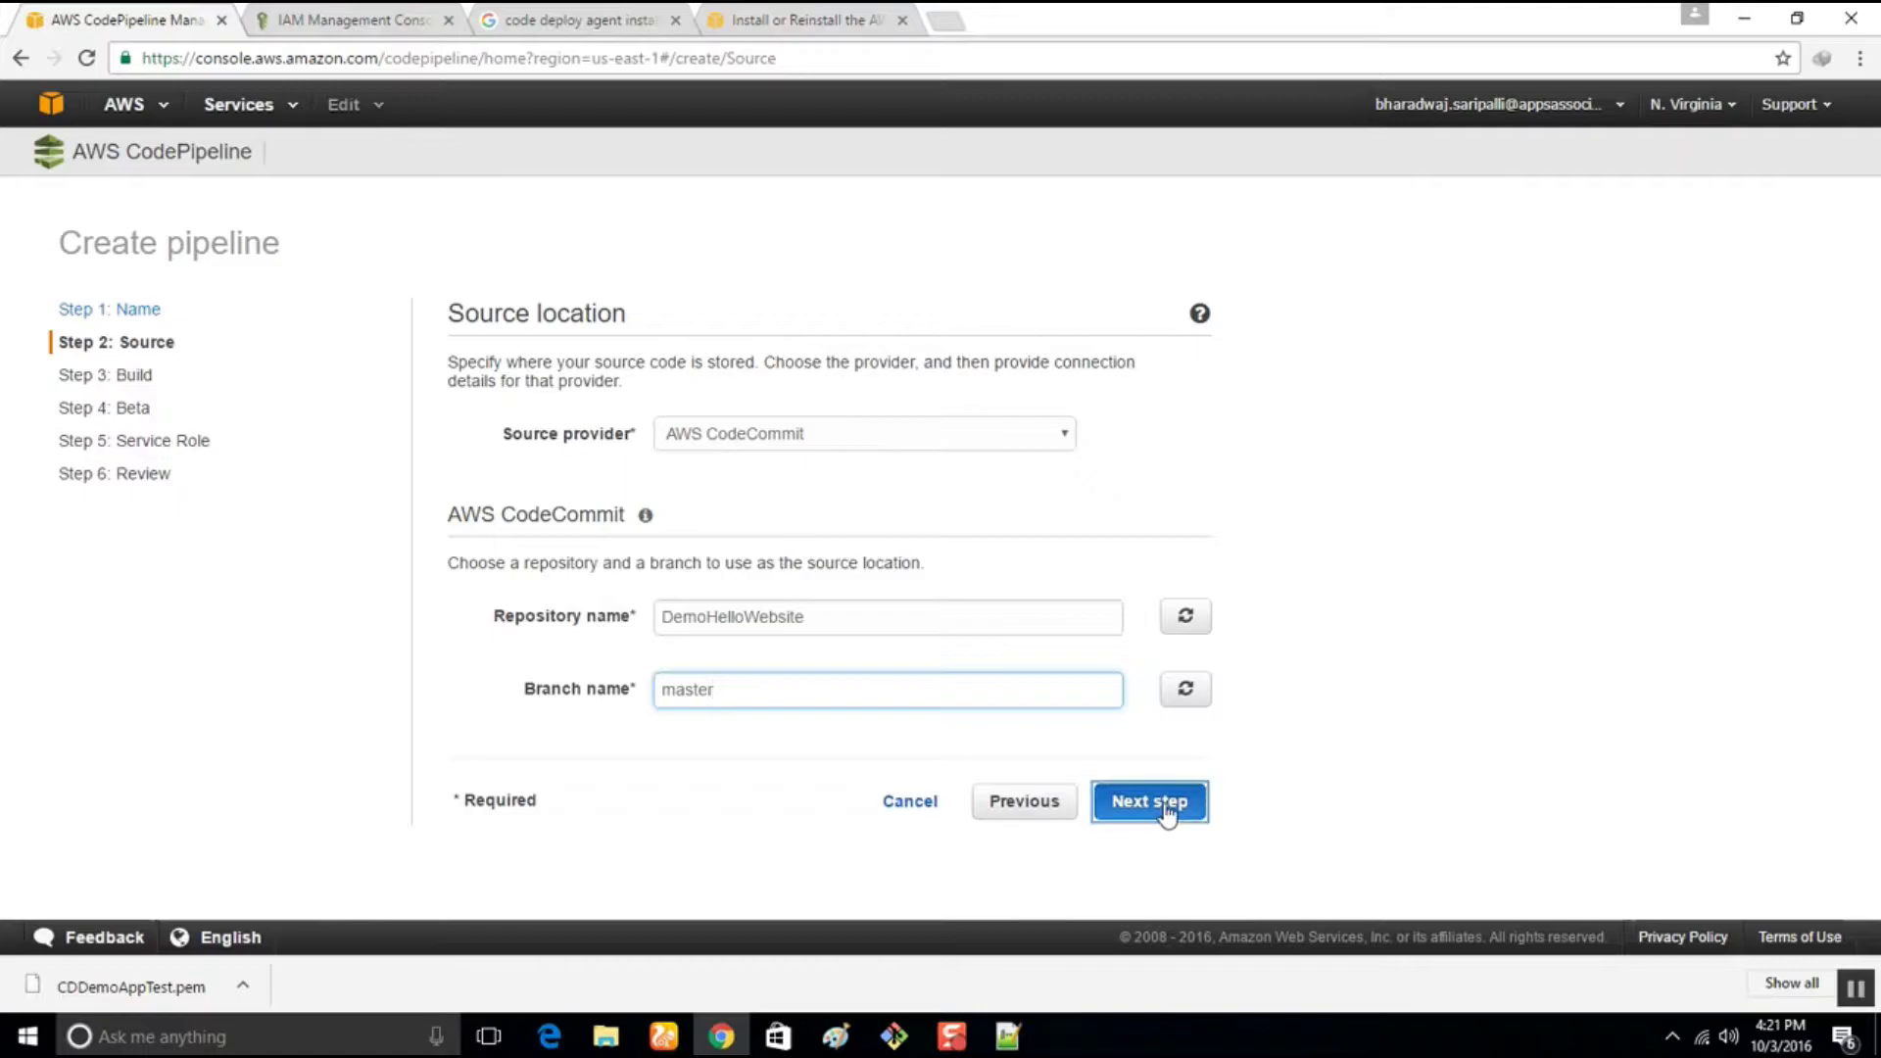
click(1054, 415)
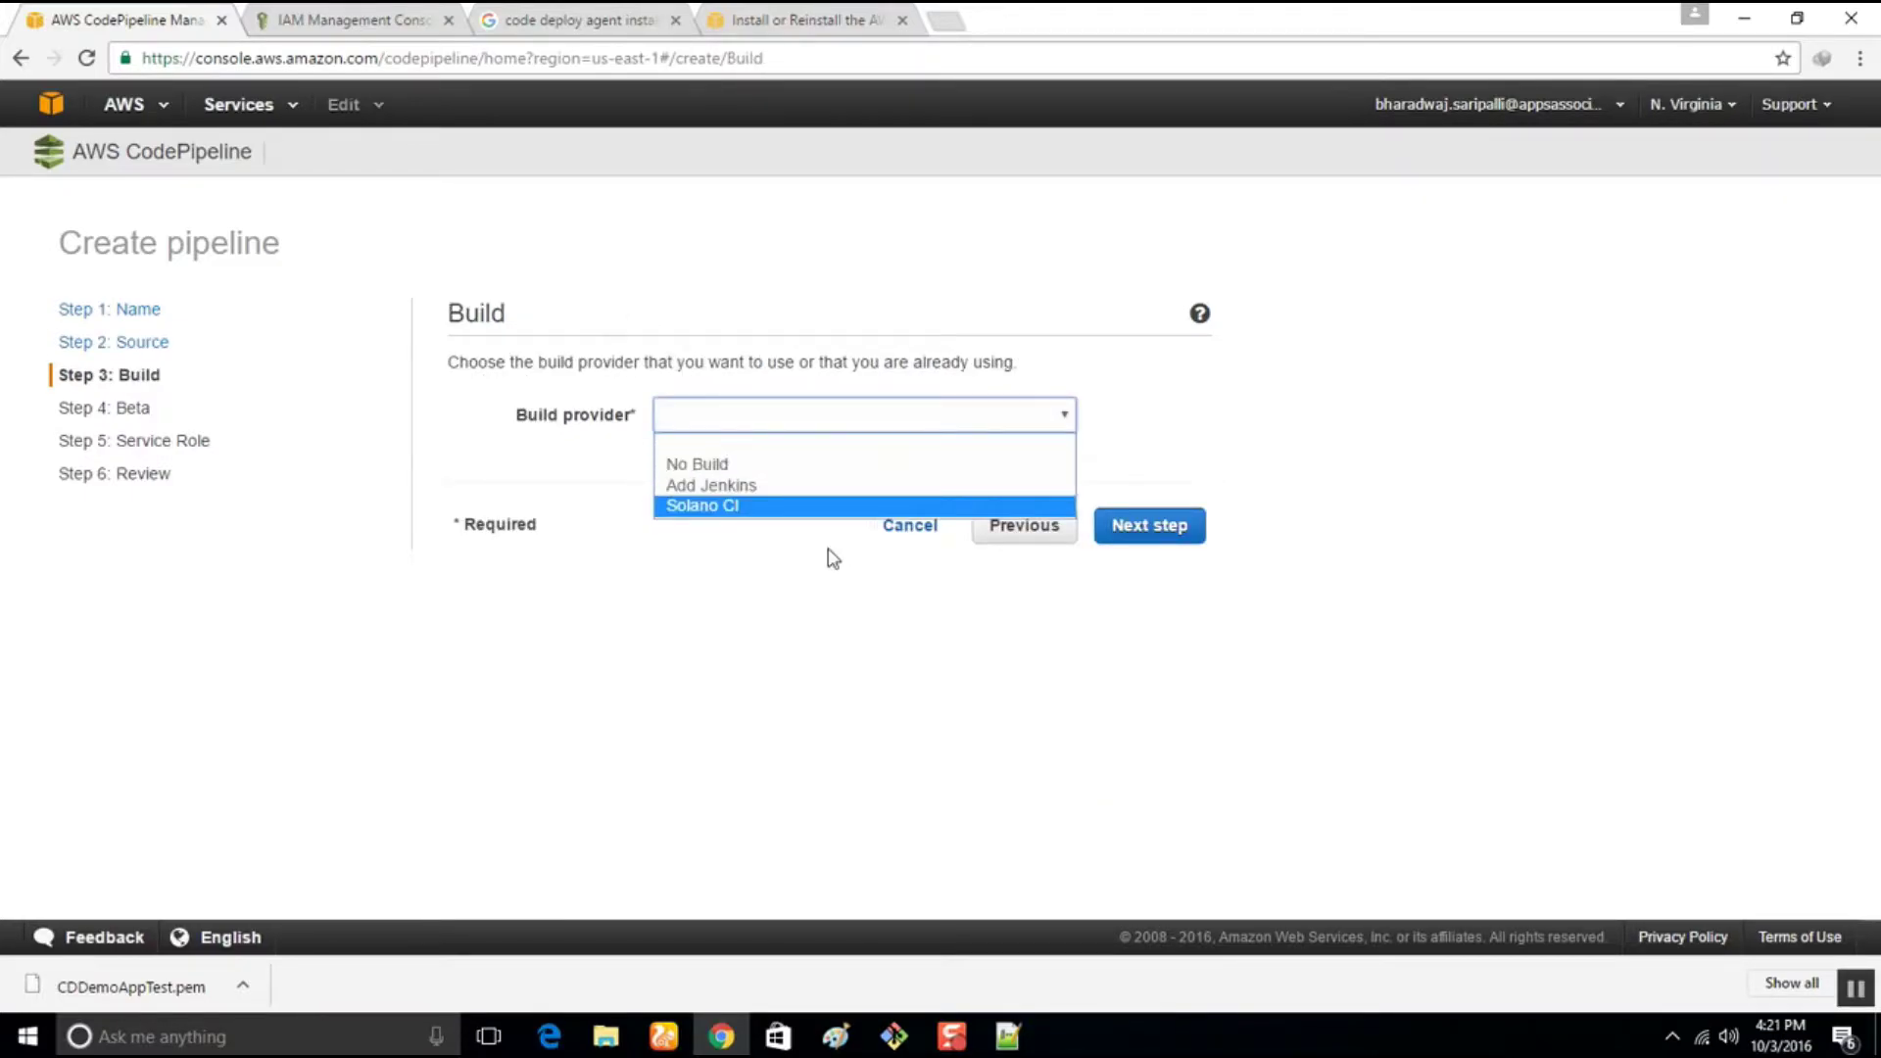
Skip the build stage and deploy via AWS CodeDeploy to CDDemoAppTest's CDDemoAppTestGRP group
click(698, 463)
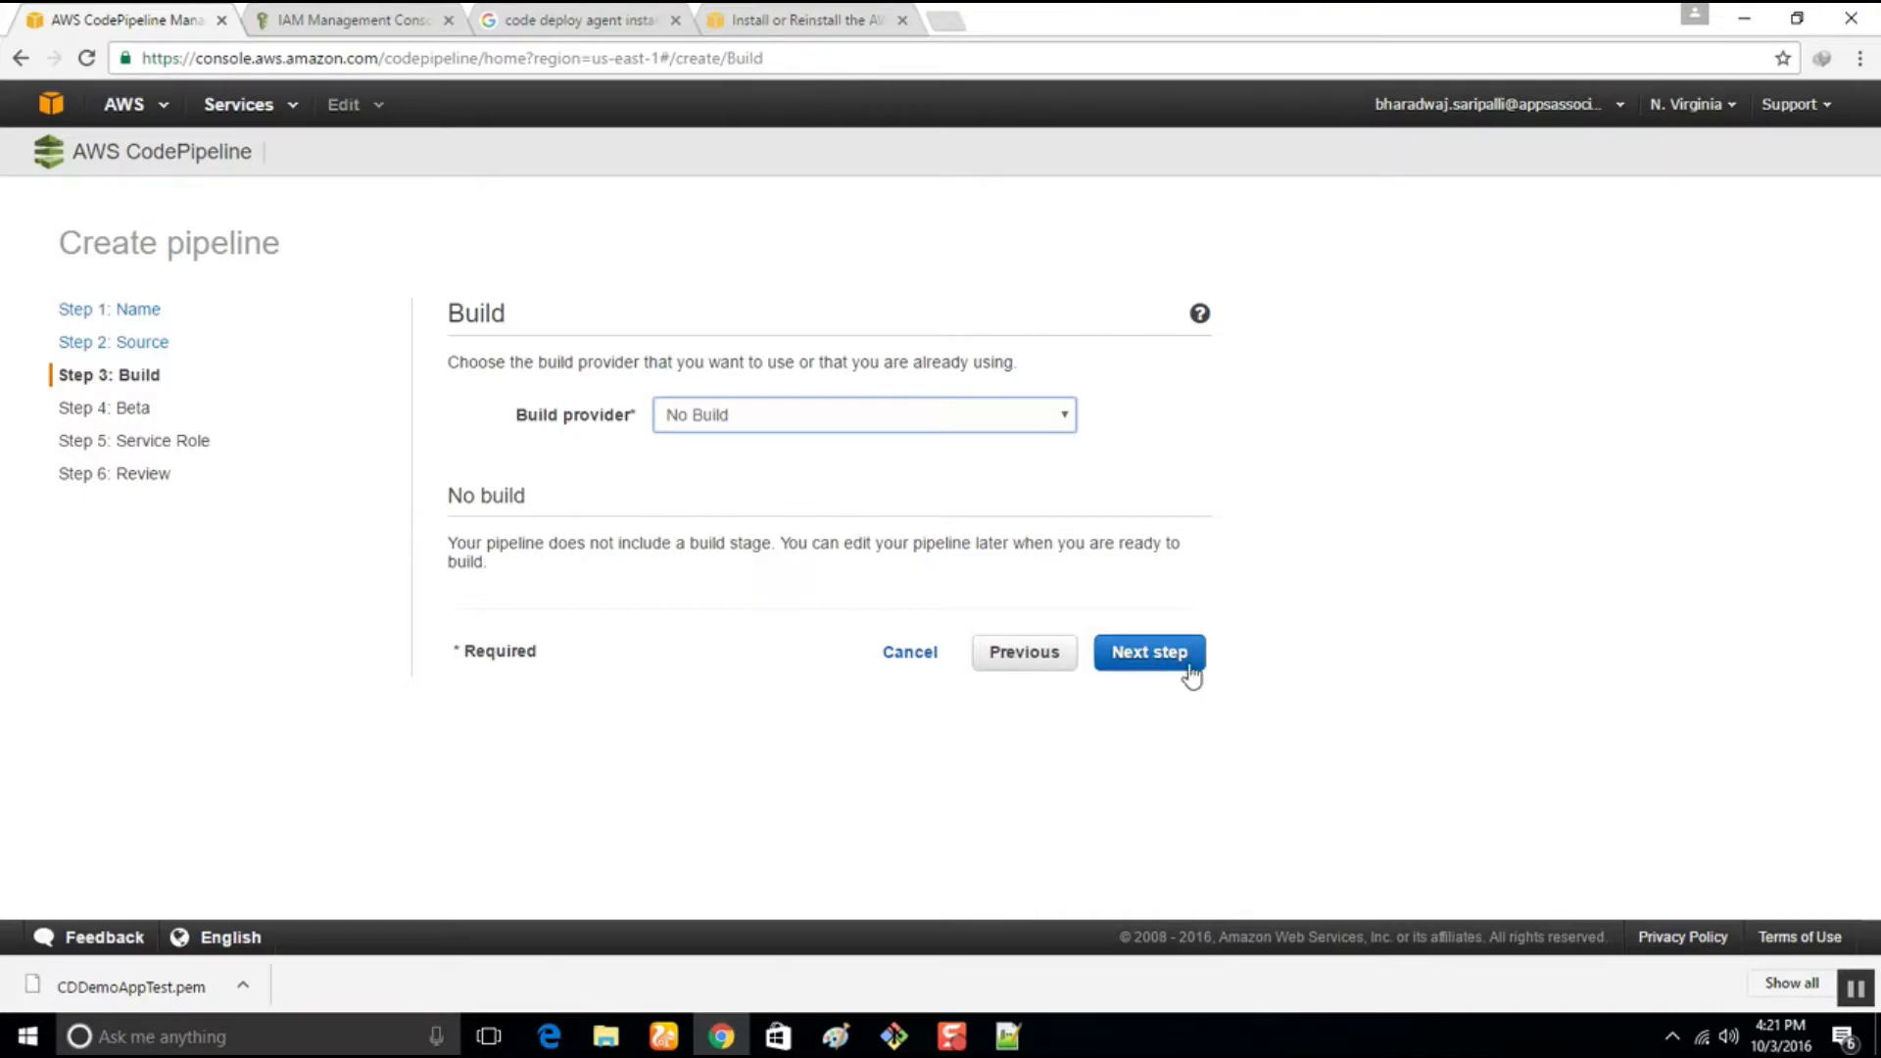
click(1143, 659)
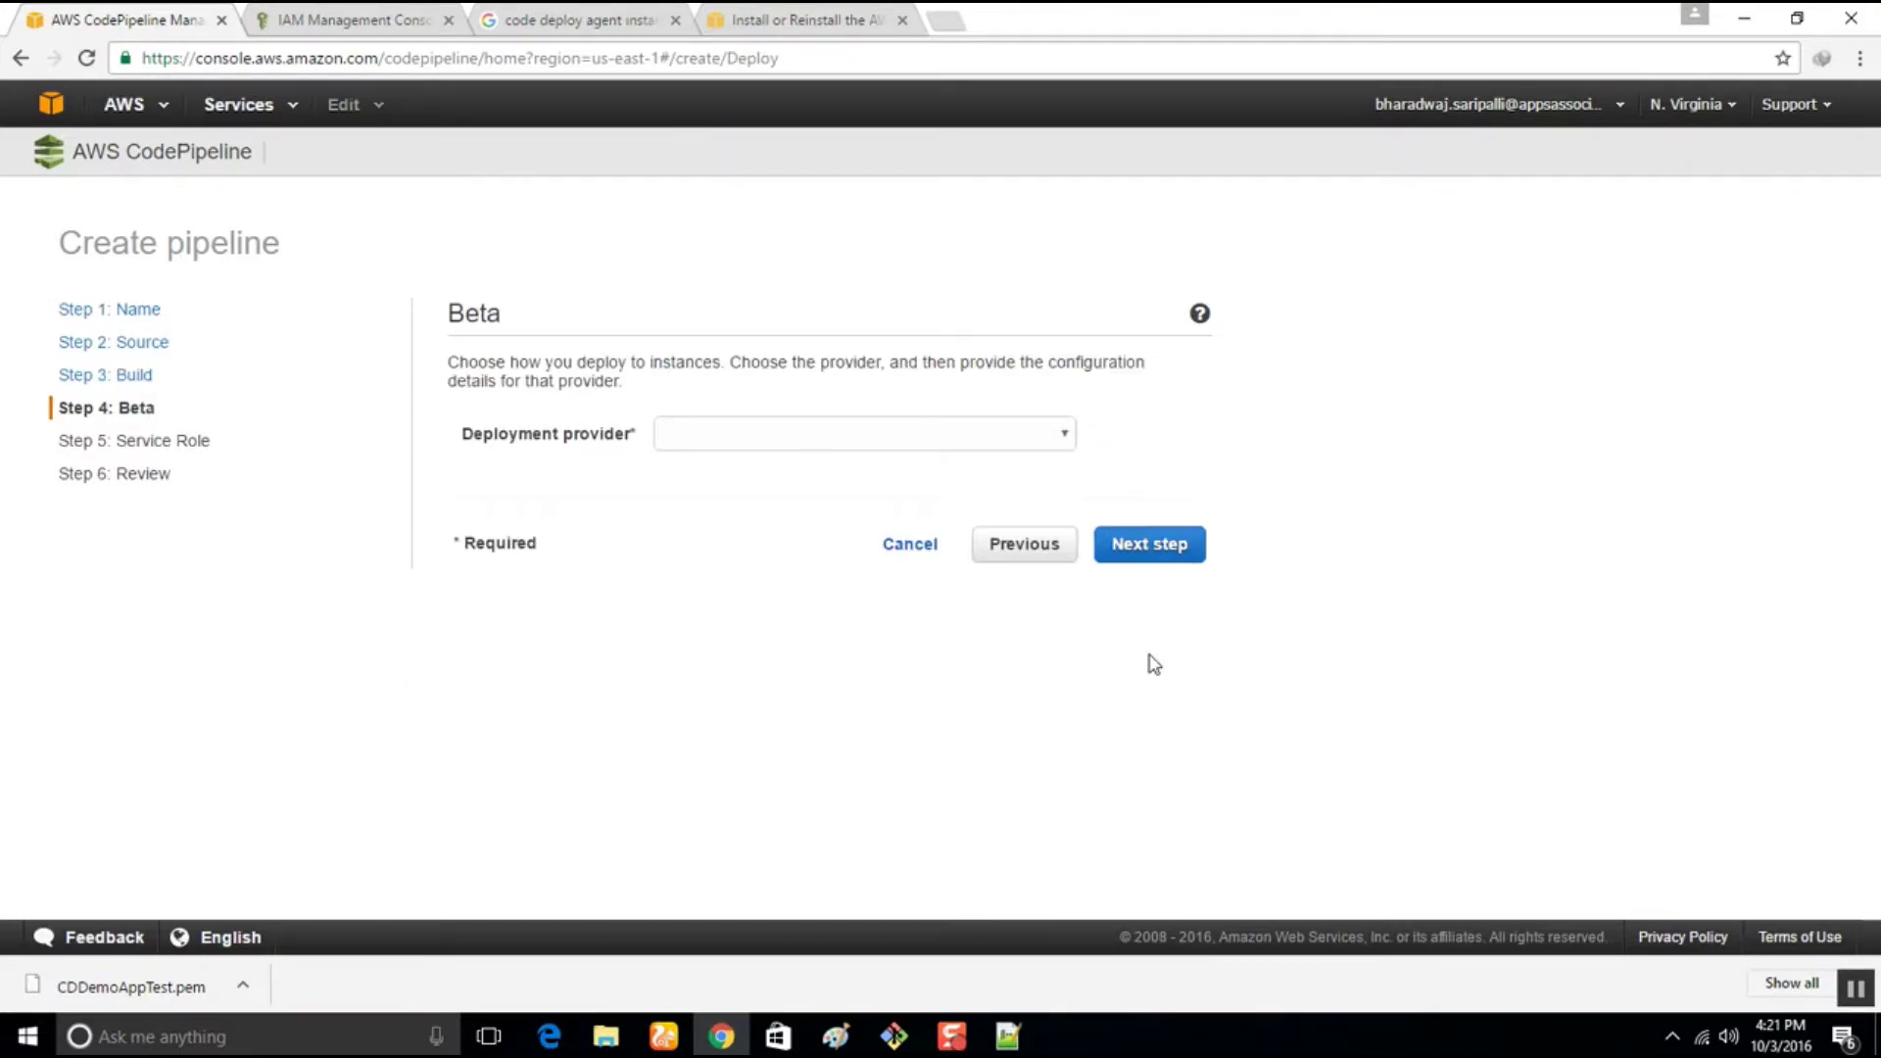
click(931, 441)
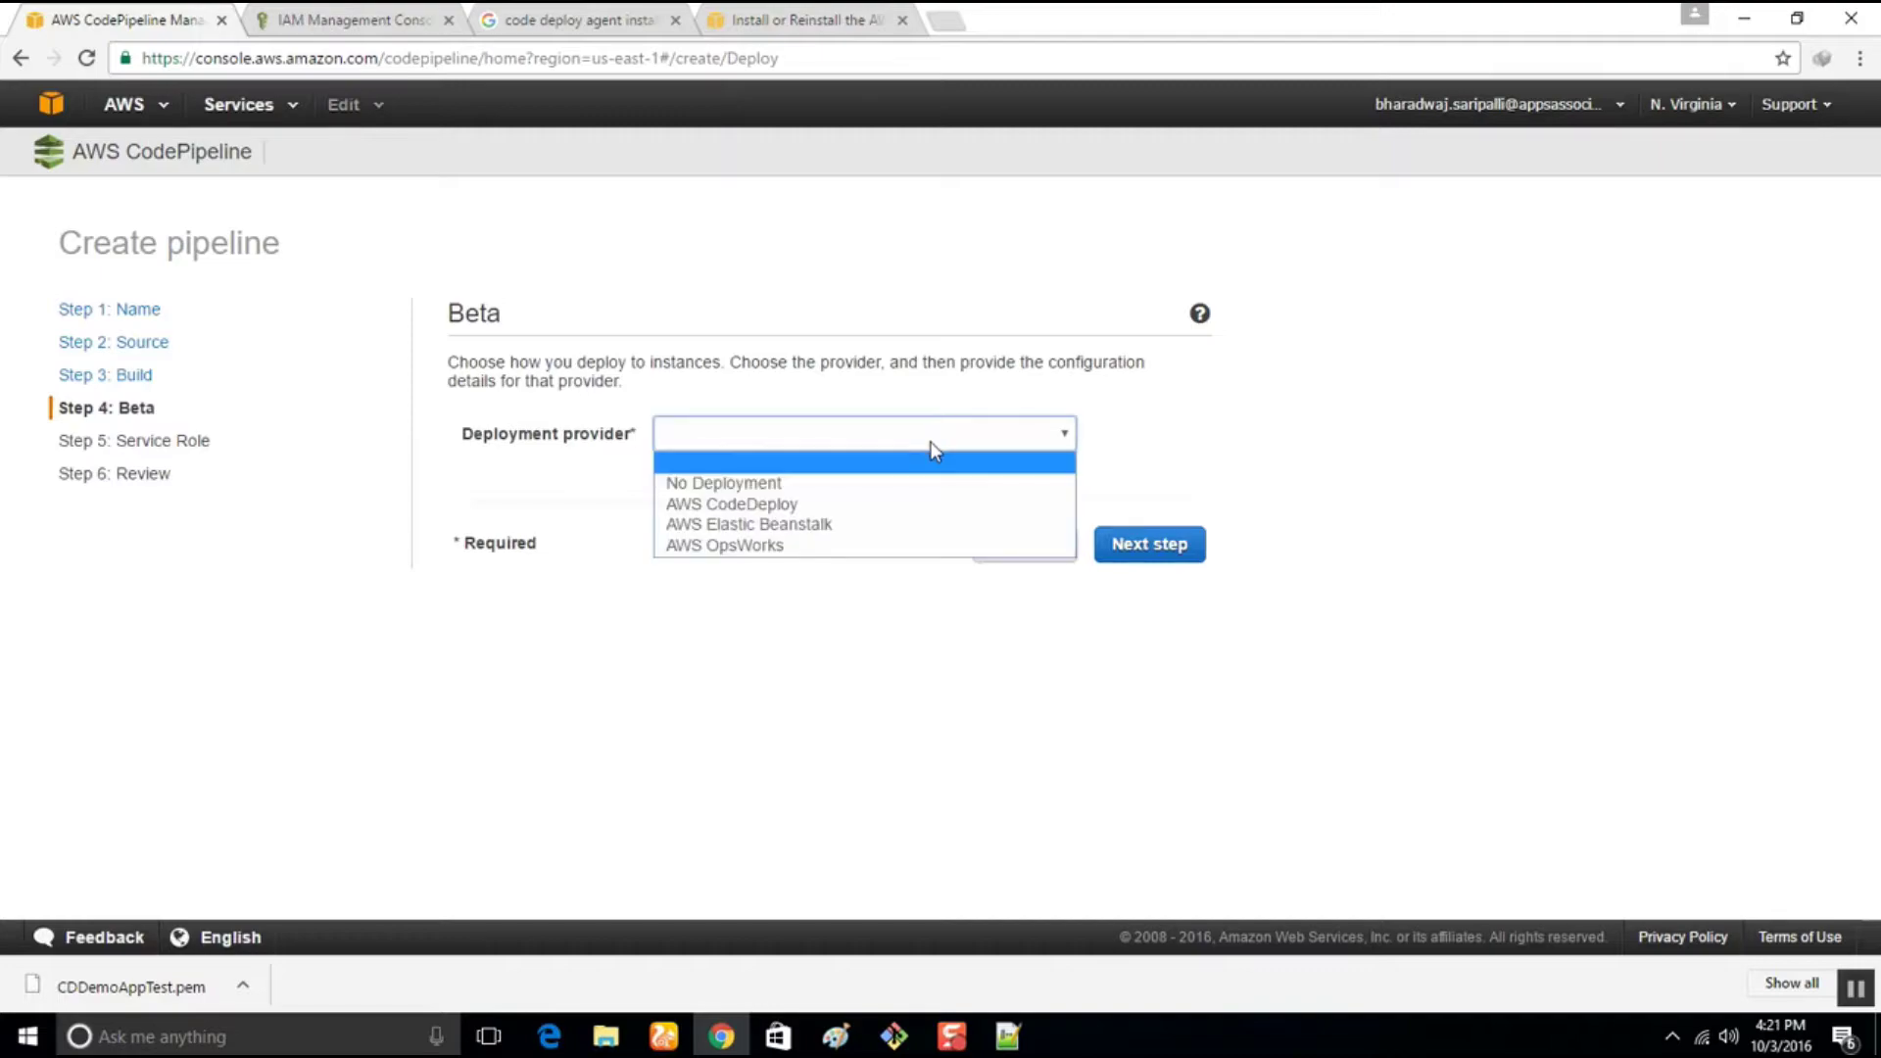
click(724, 503)
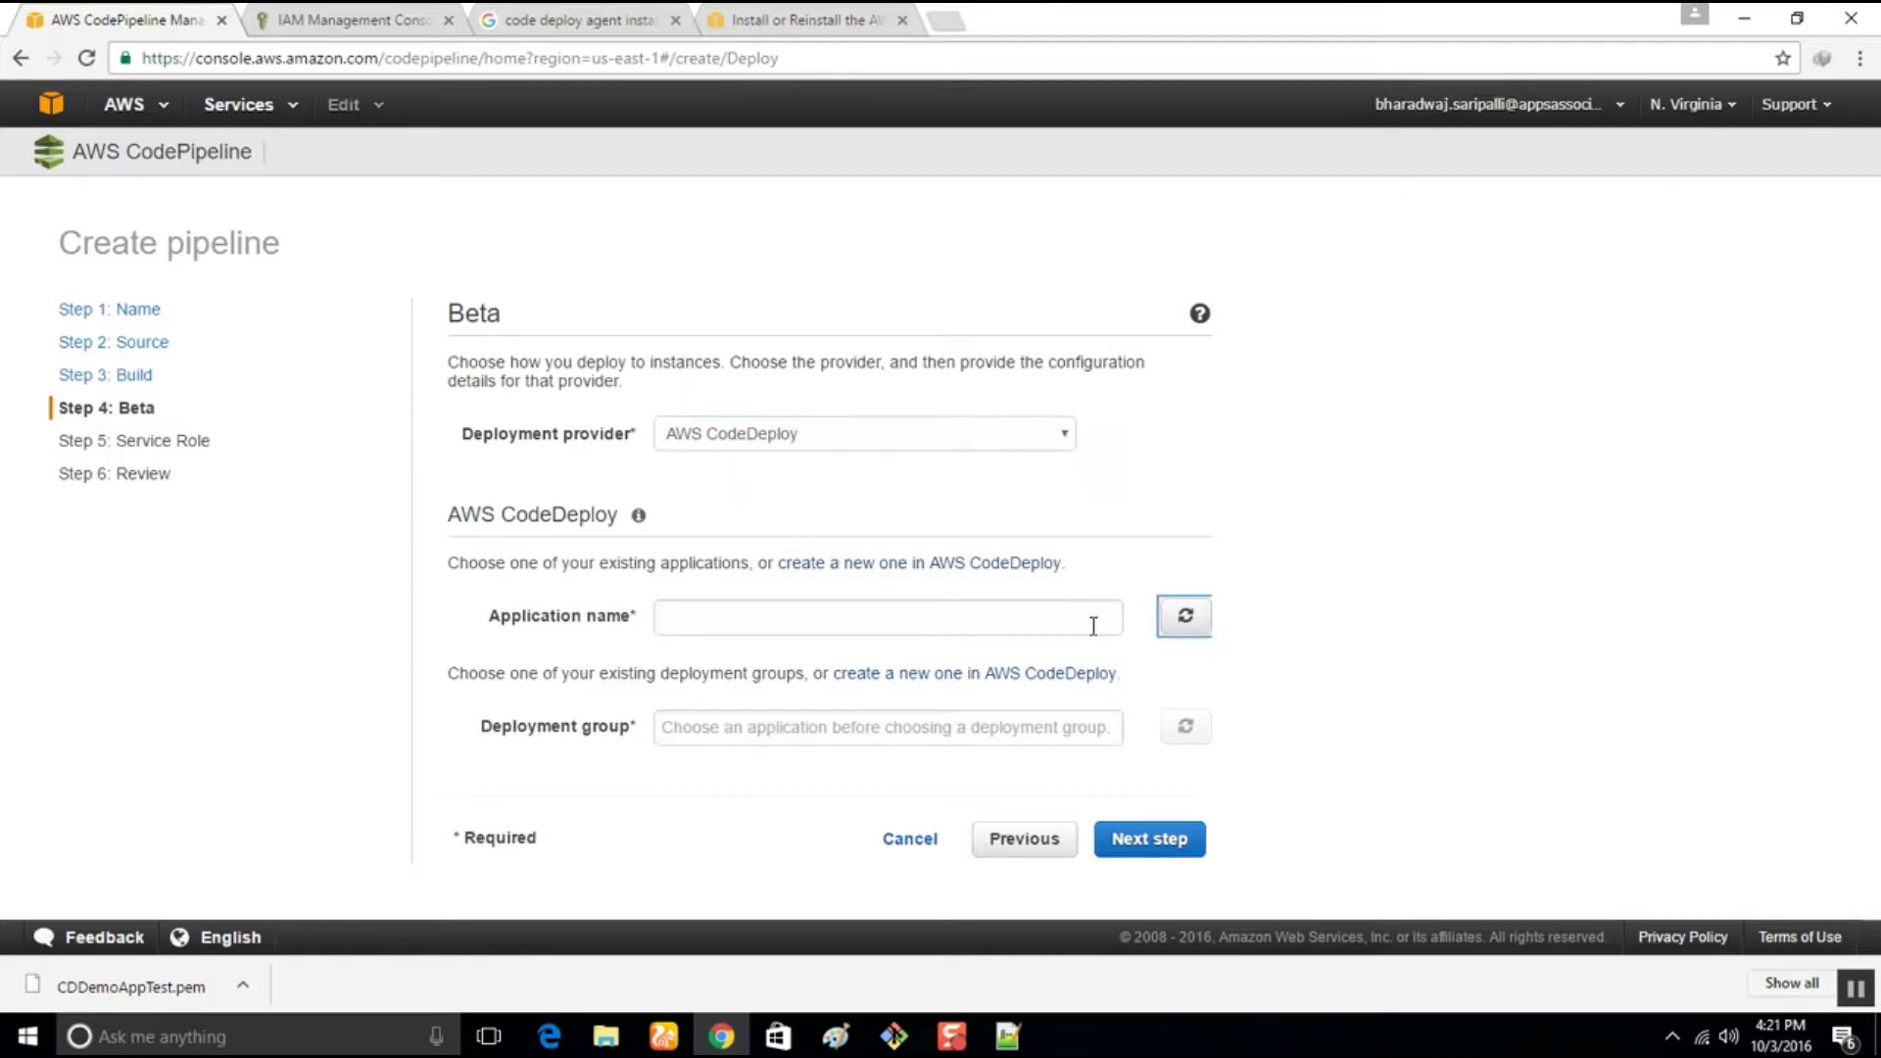
click(949, 617)
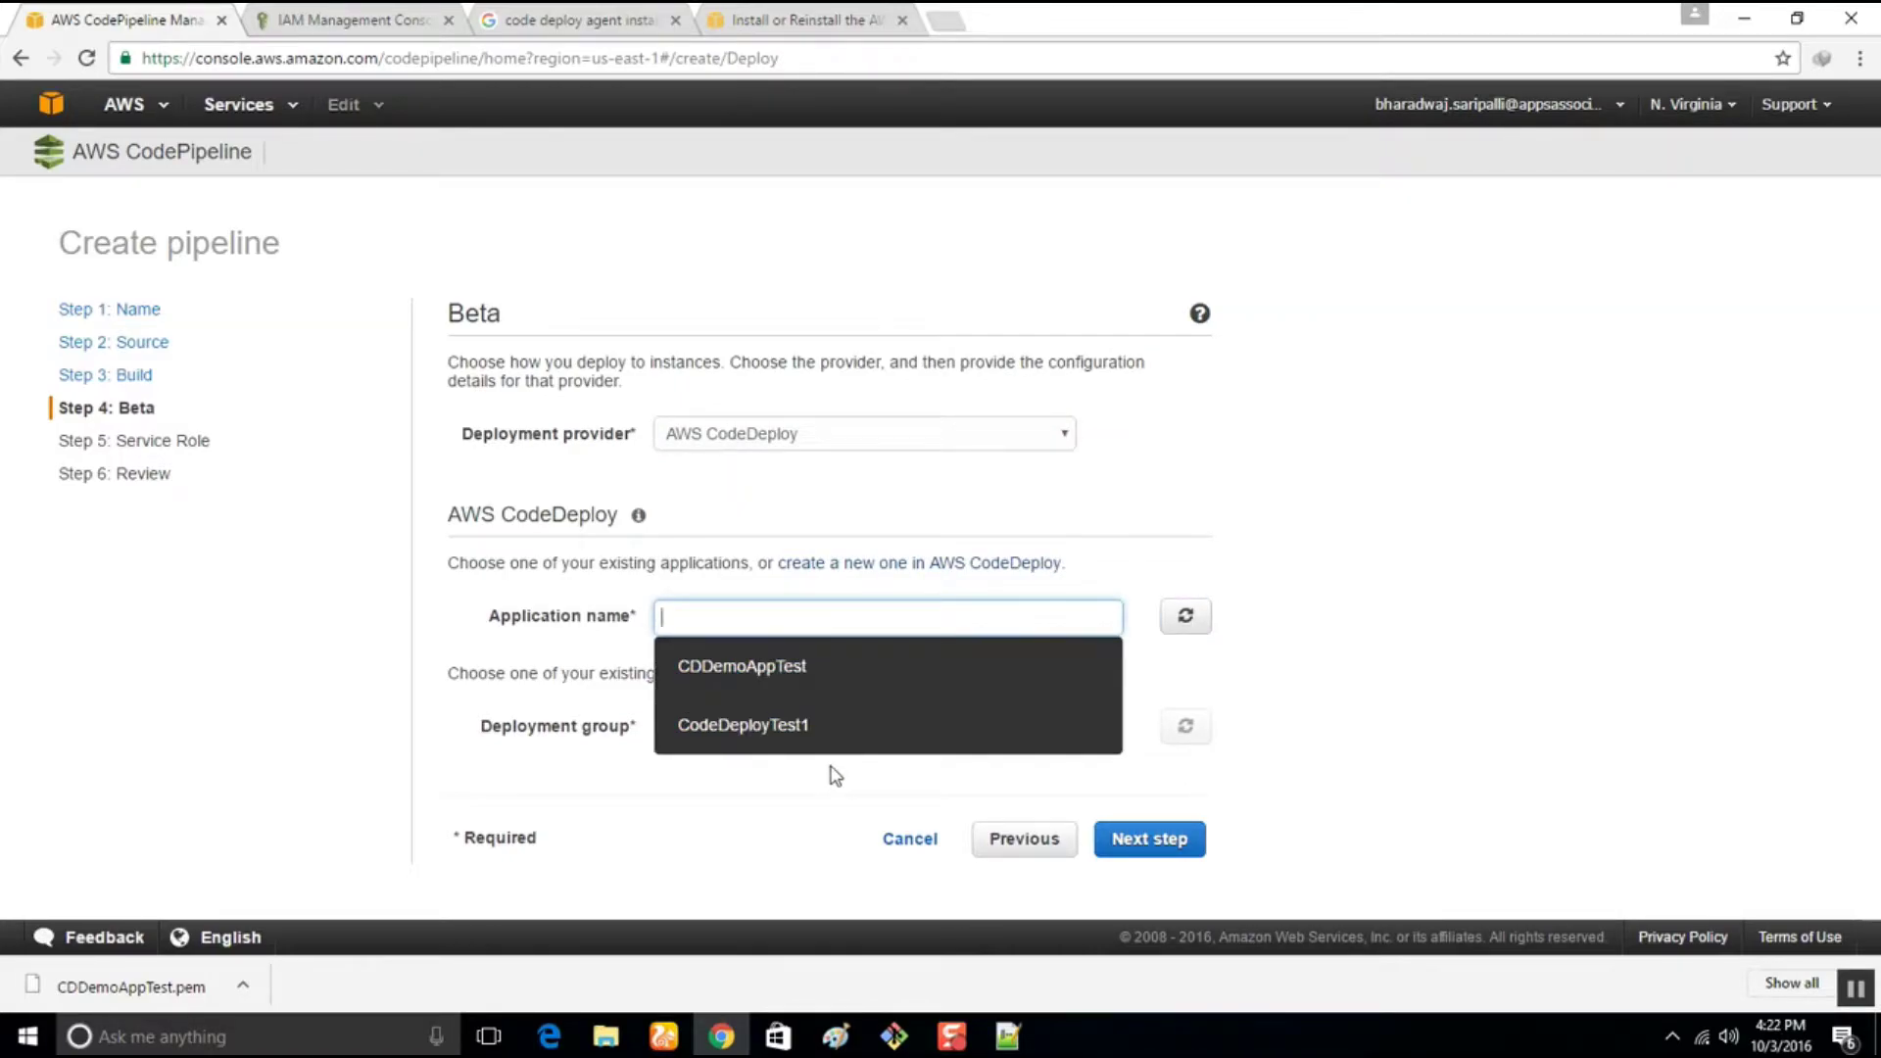
click(789, 671)
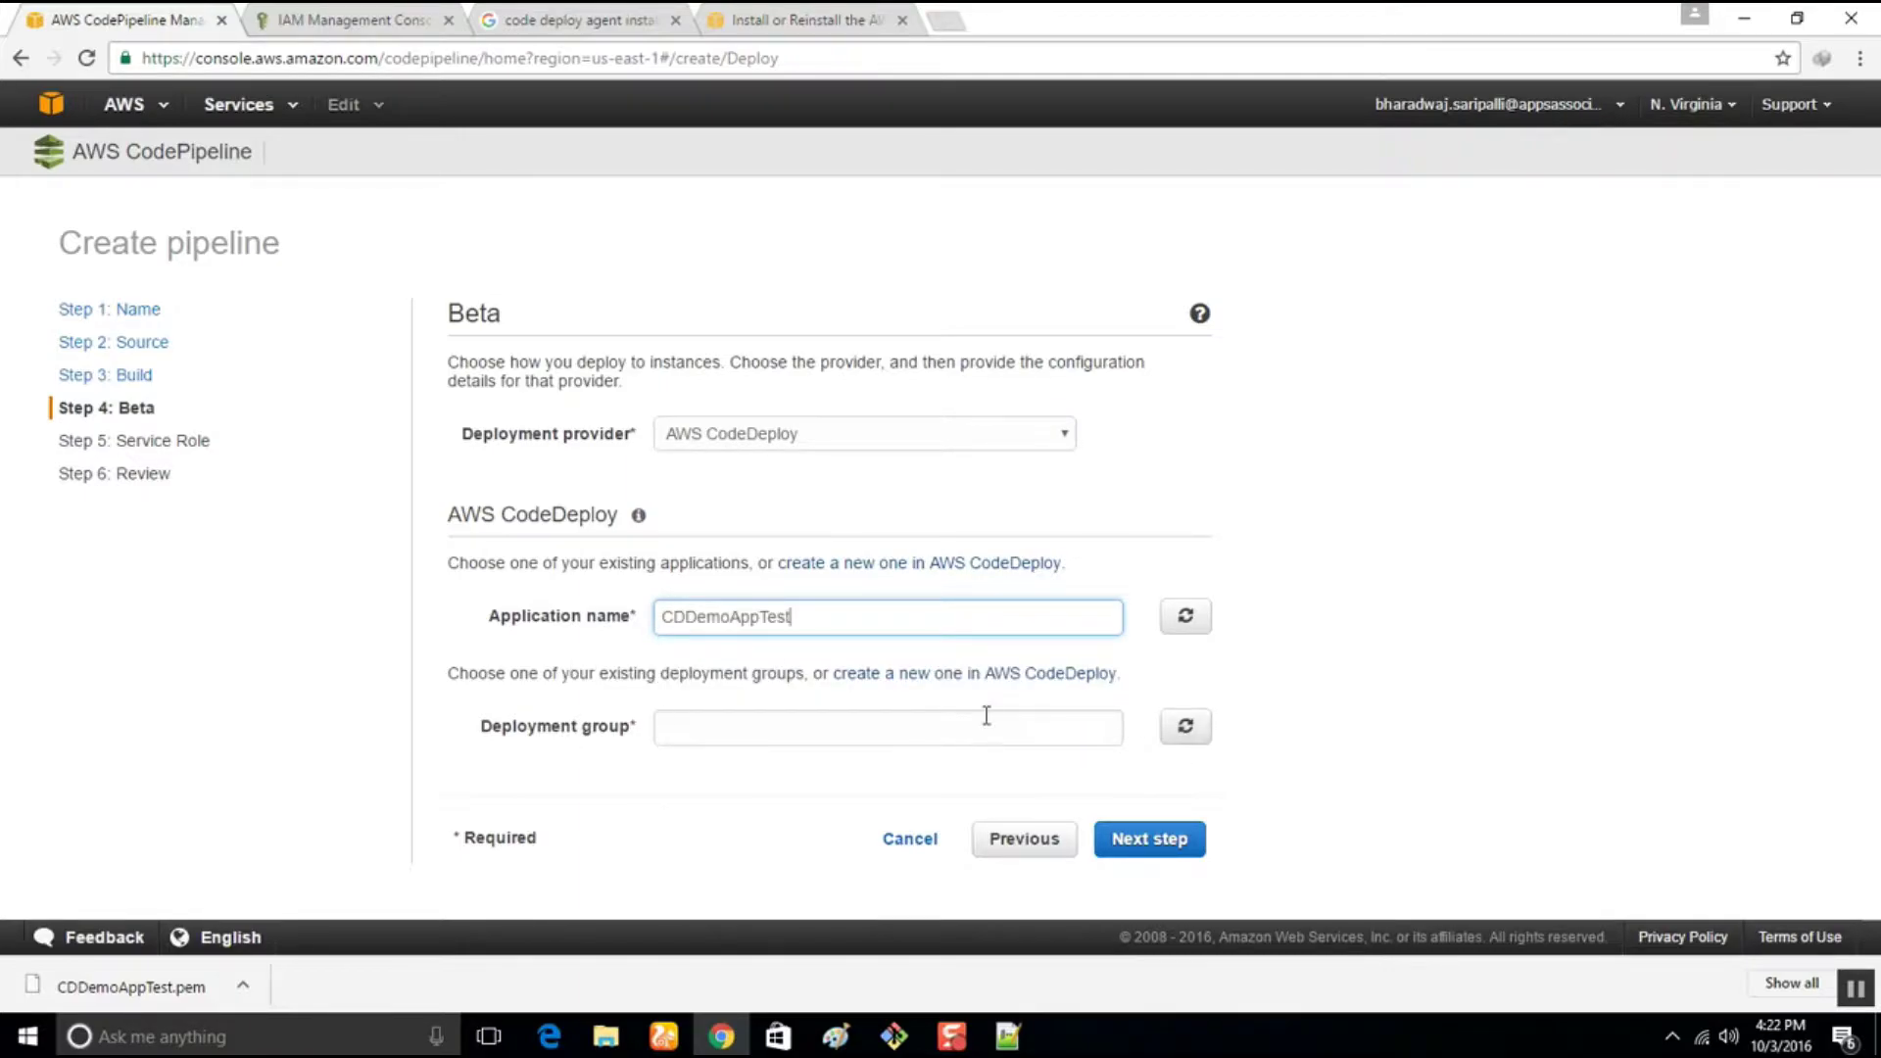
click(1201, 735)
click(828, 742)
click(803, 779)
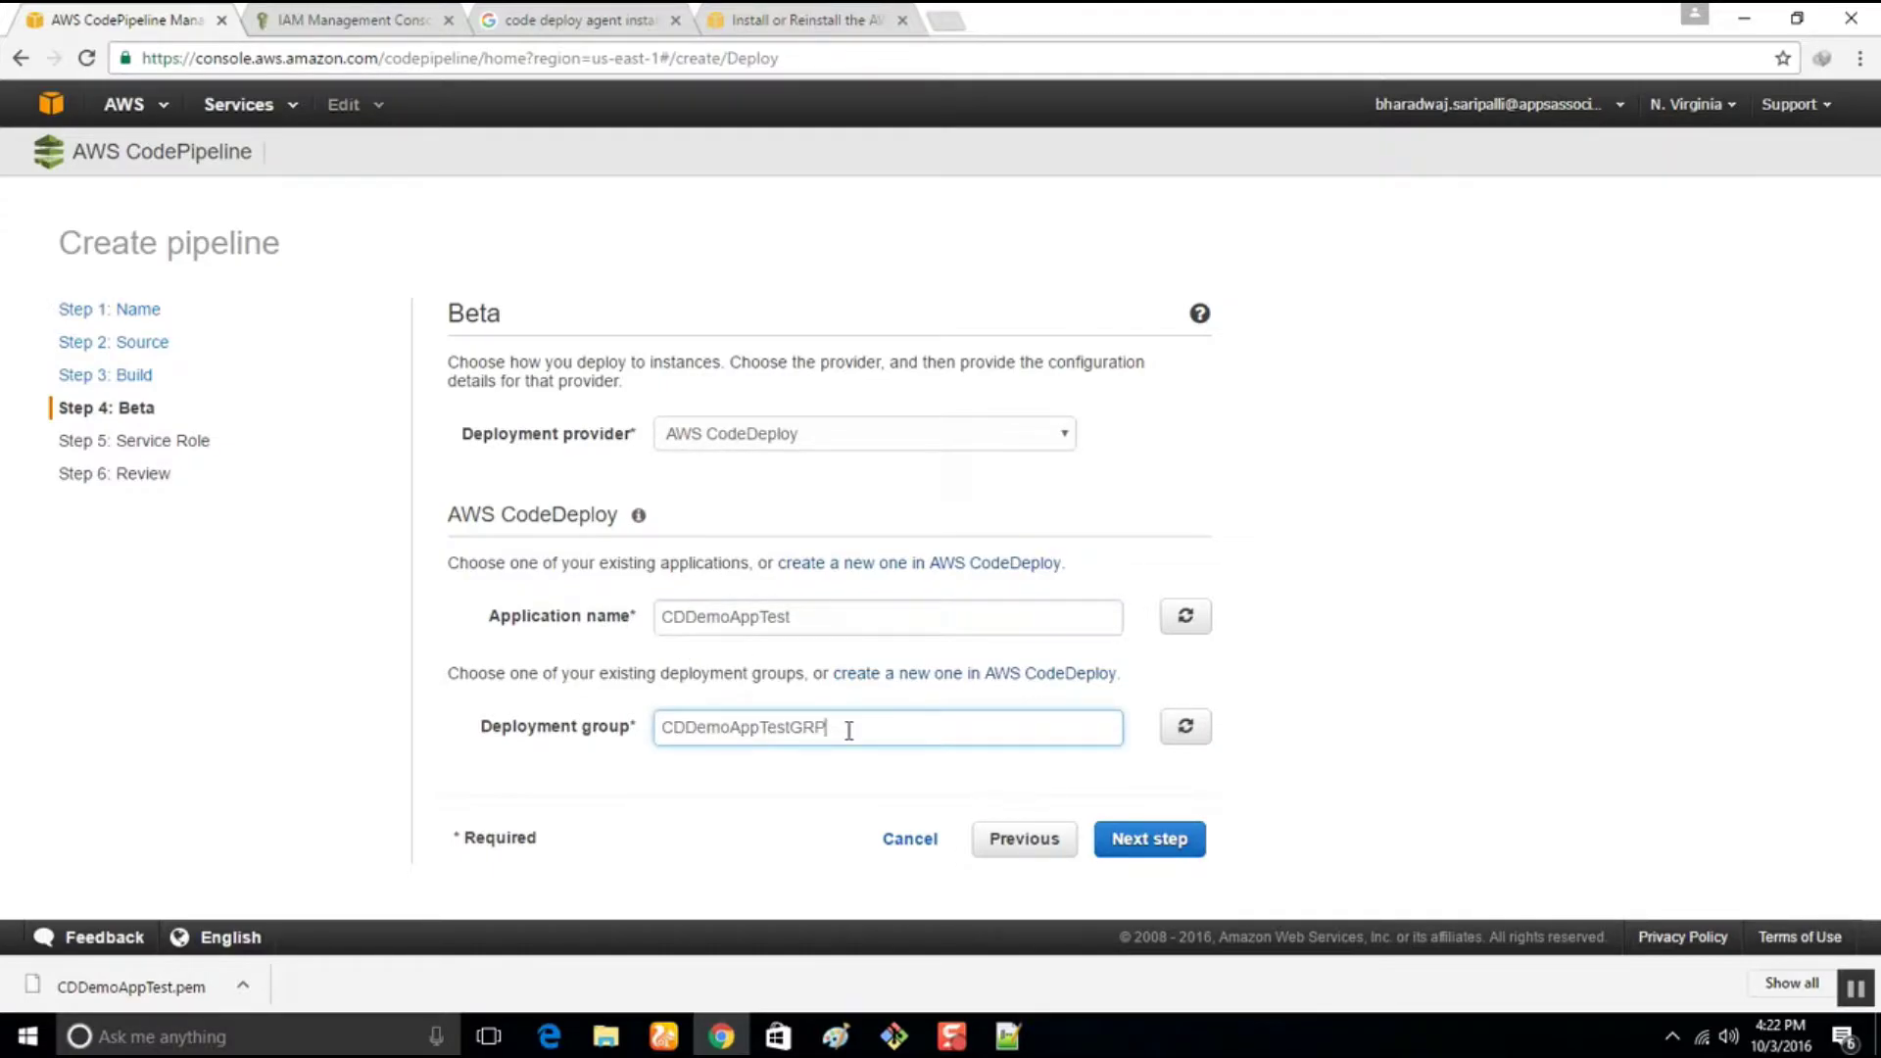
click(1177, 850)
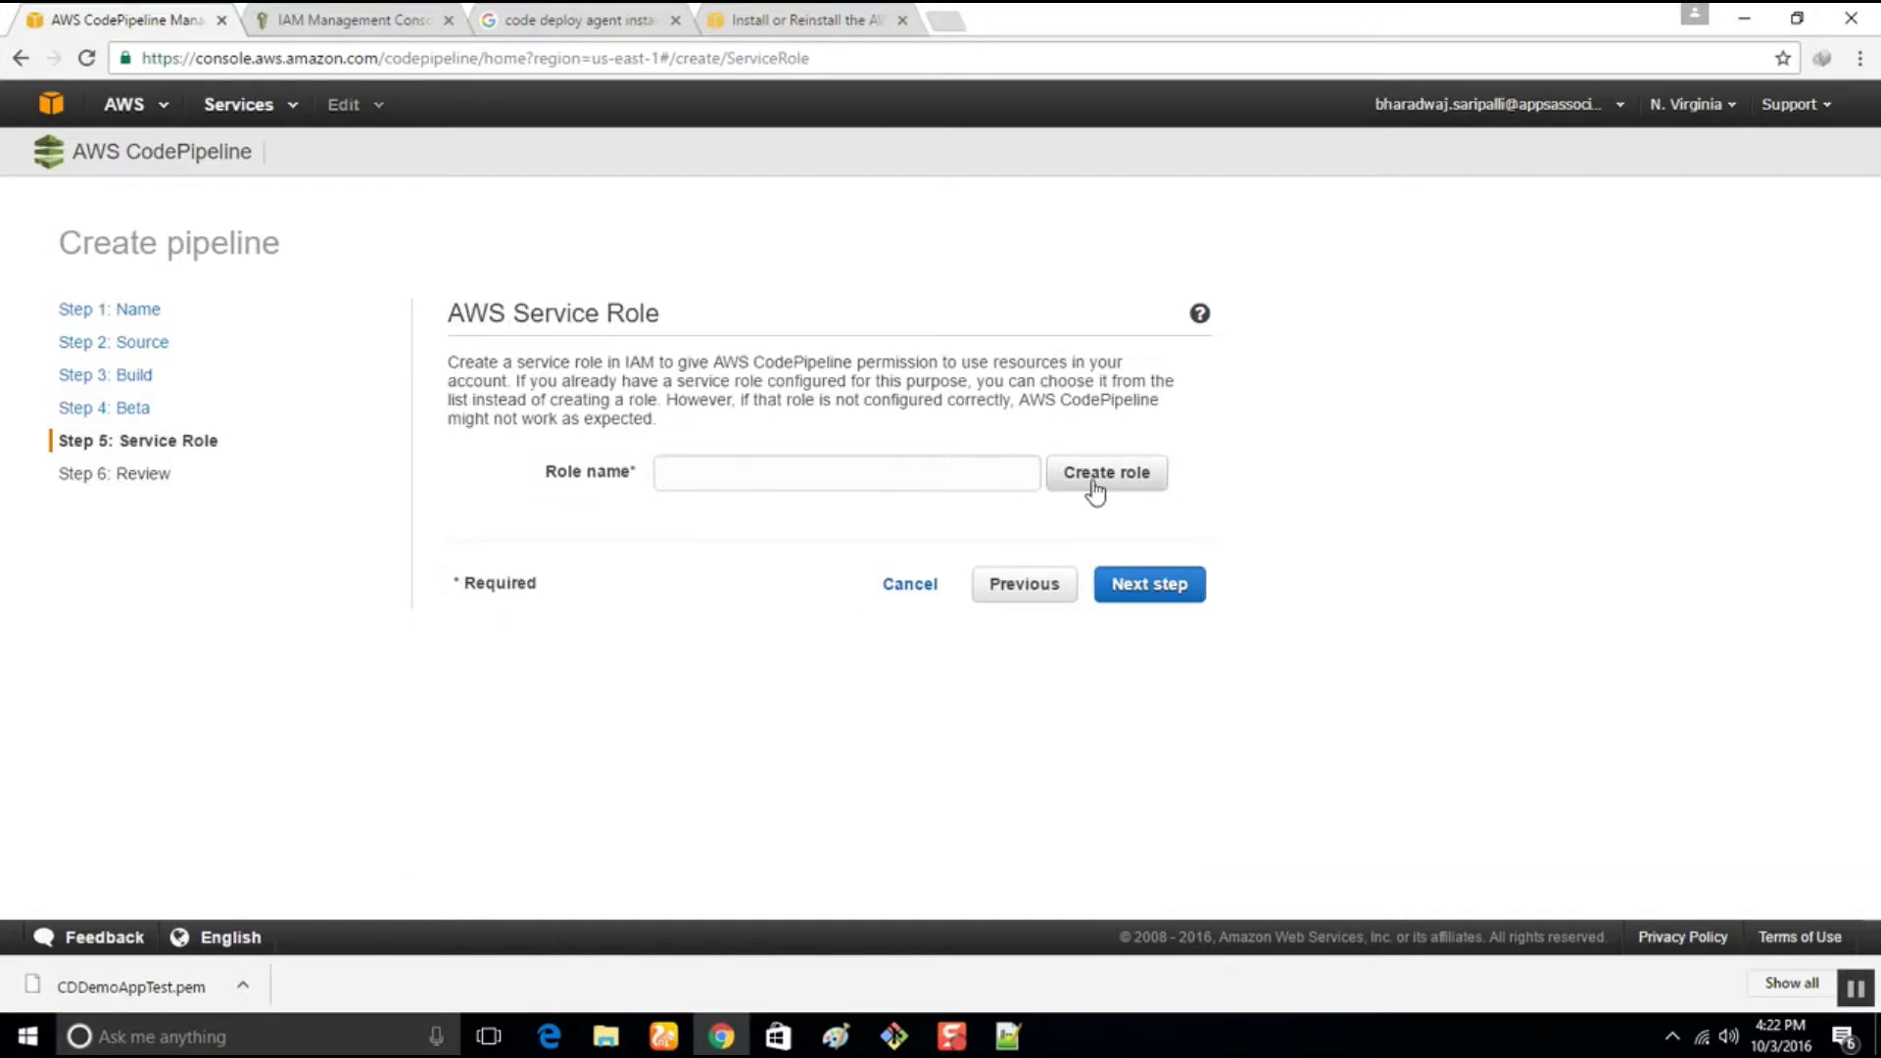
Create and allow a new AWS-CodePipeline-Service role for the pipeline
click(1095, 490)
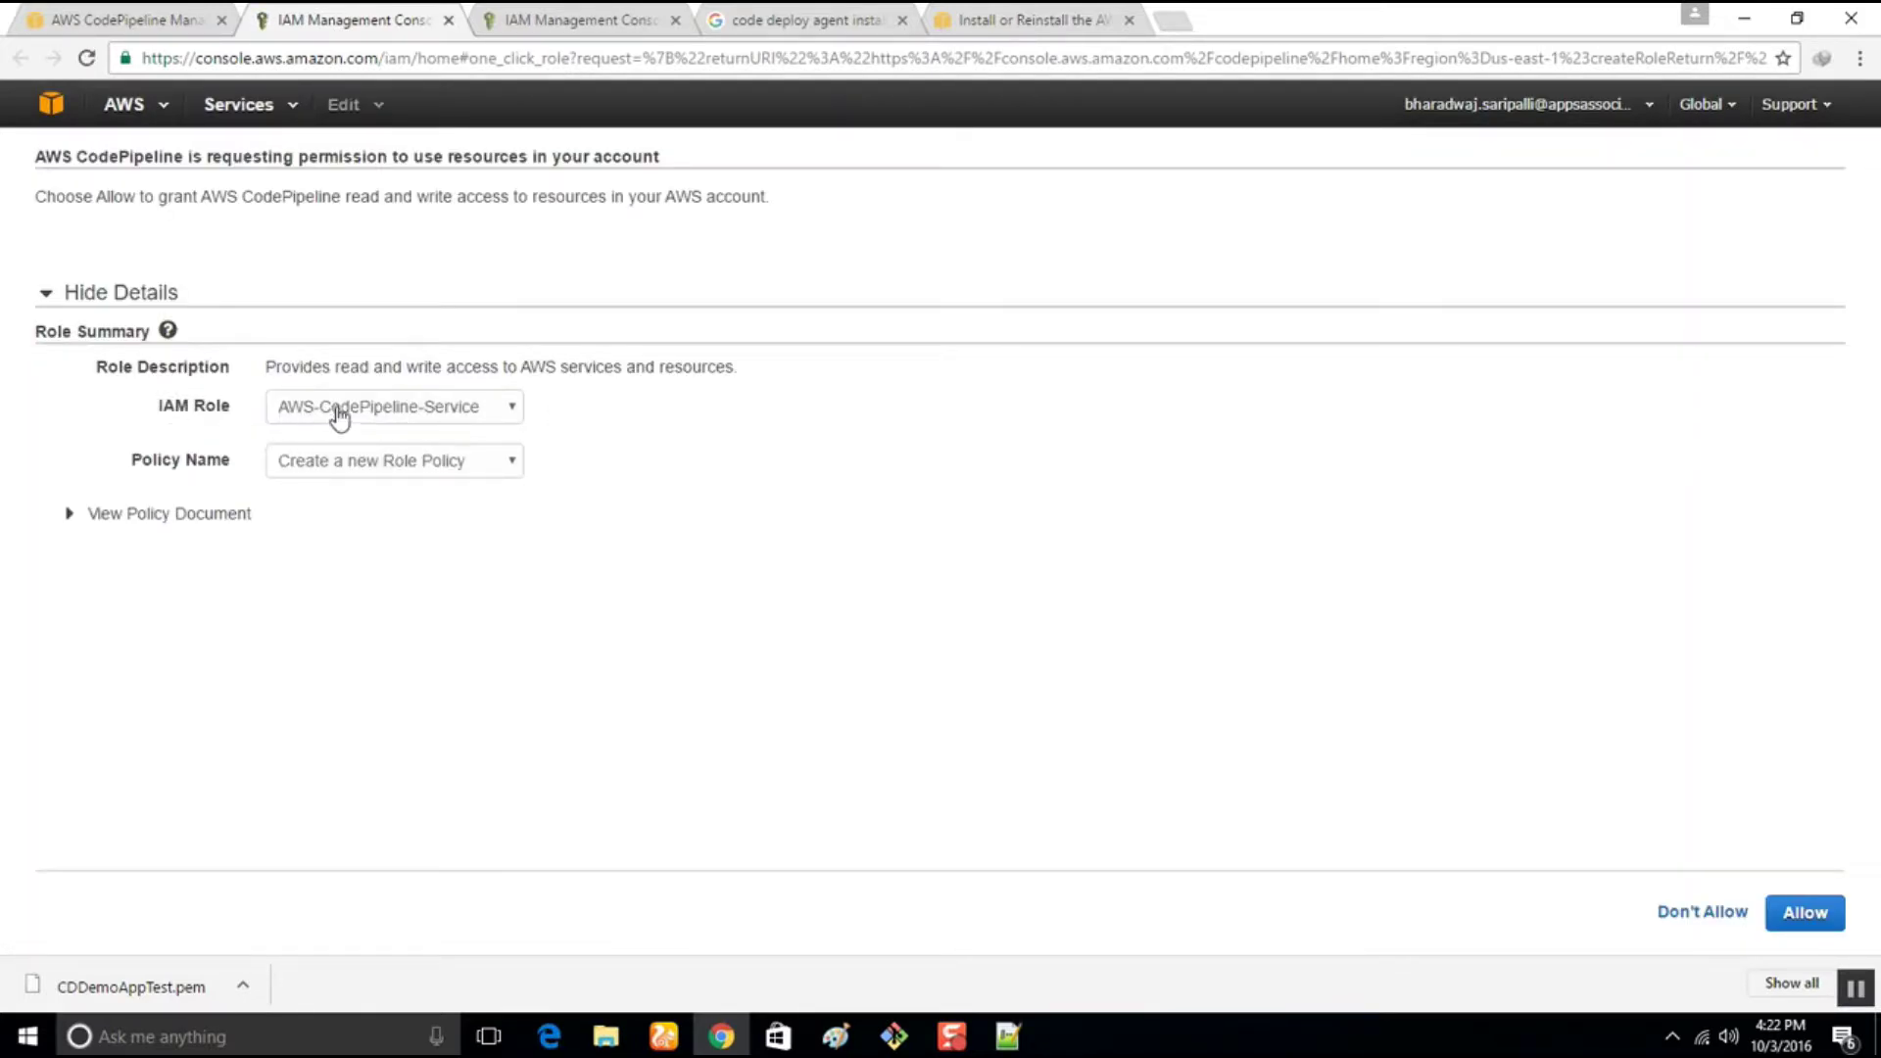
click(447, 473)
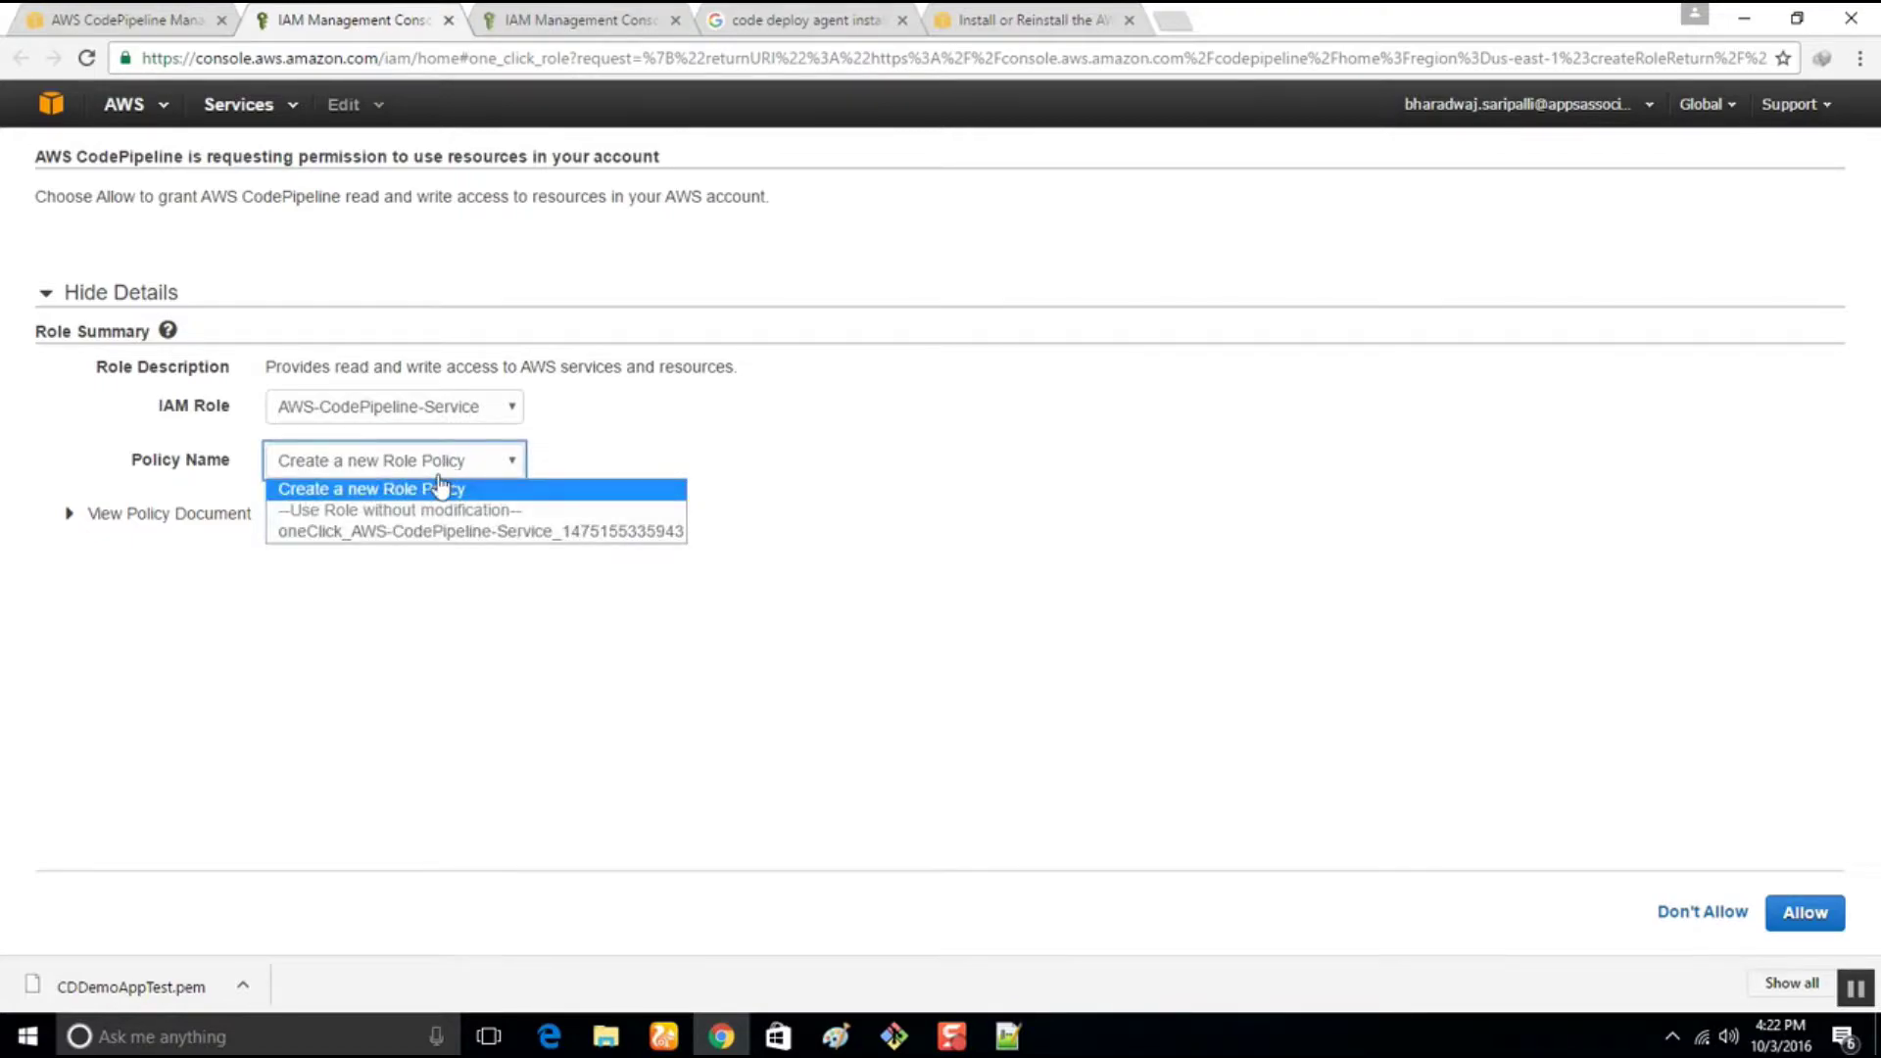
click(437, 489)
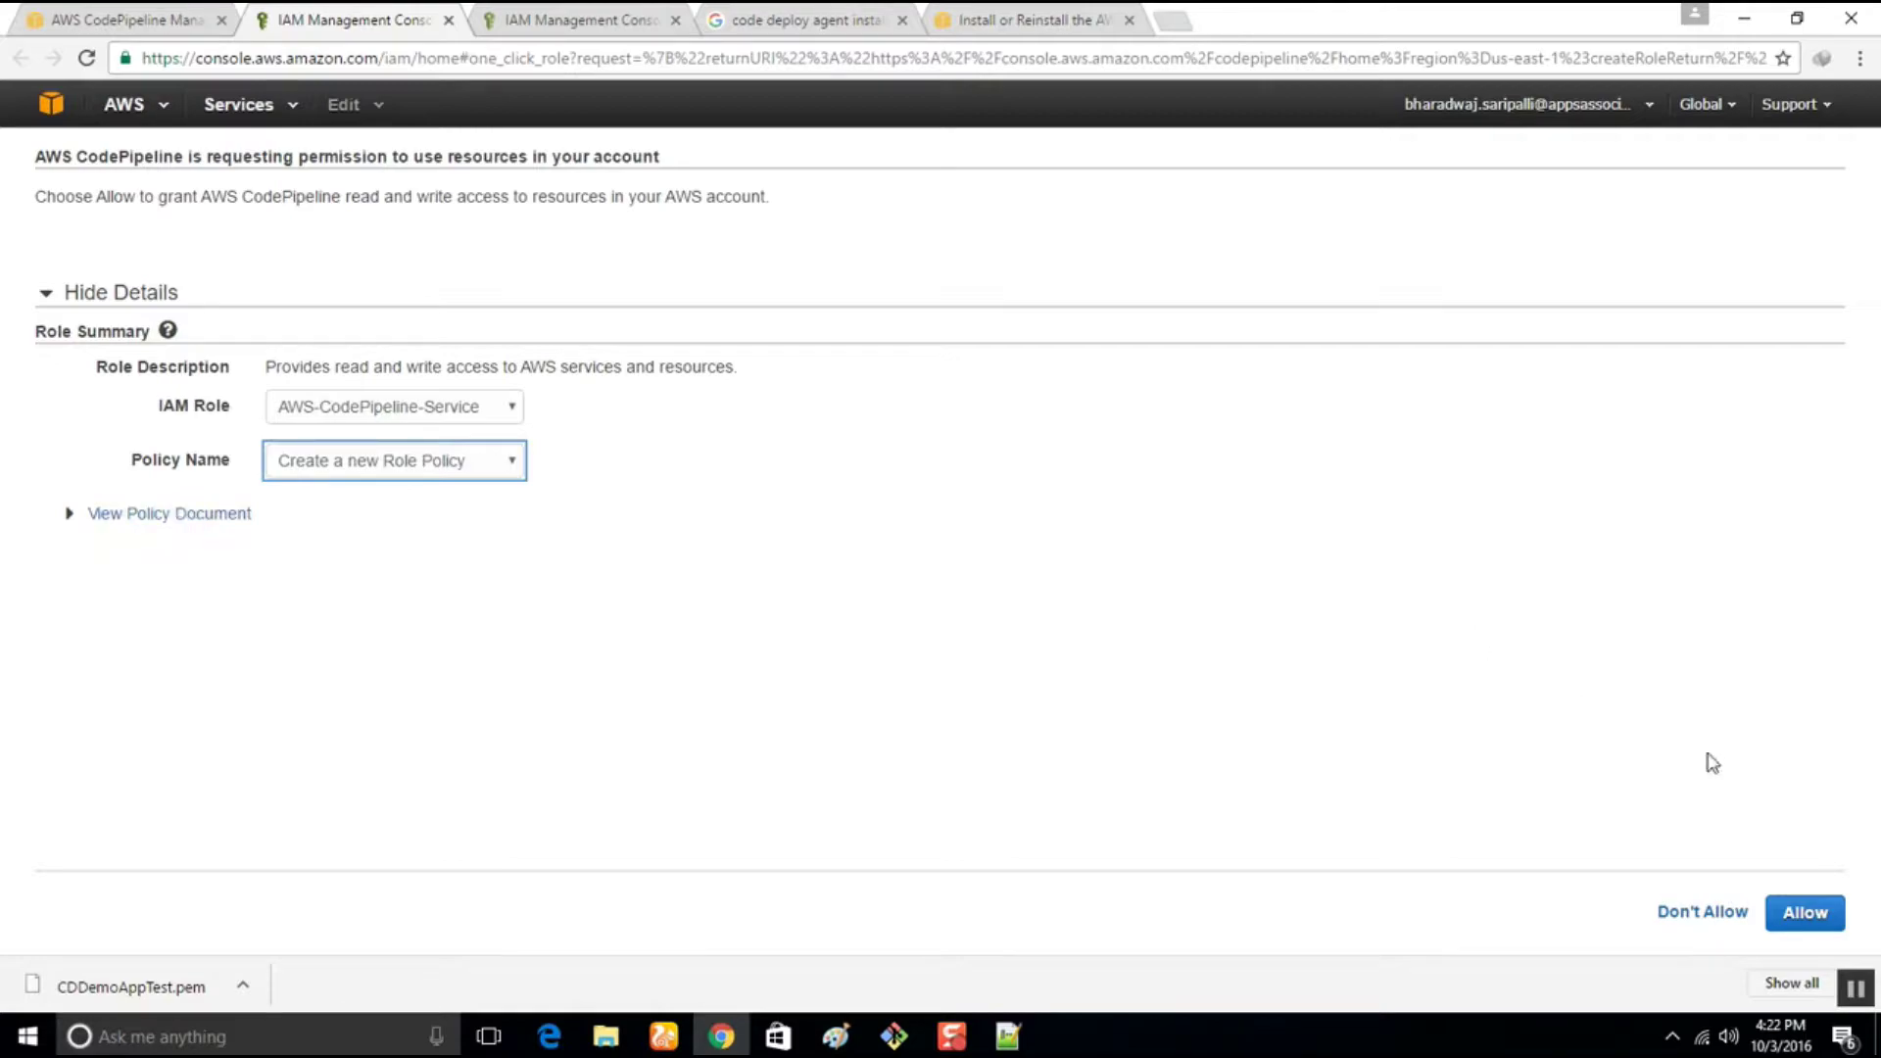
click(1801, 912)
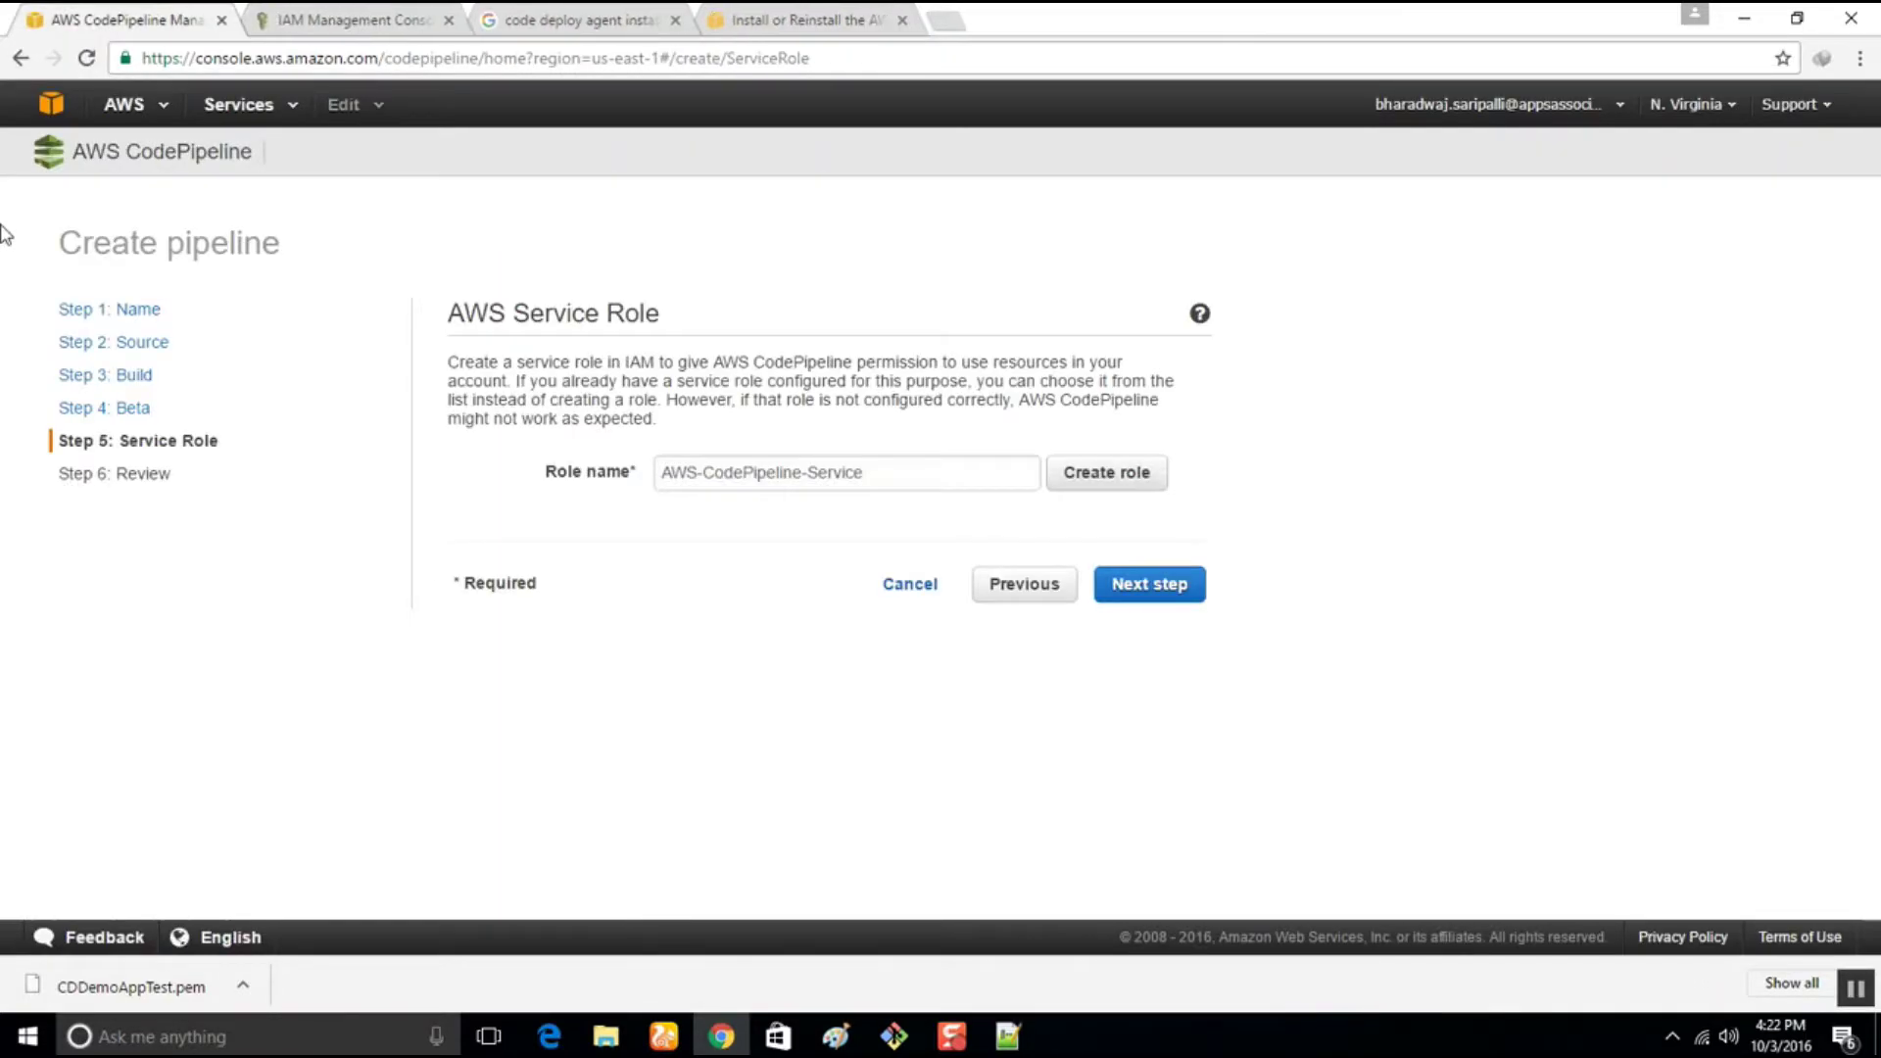
Review the settings and create the CPDemoAppTEST pipeline
click(1150, 584)
scroll(458, 546, down, 5)
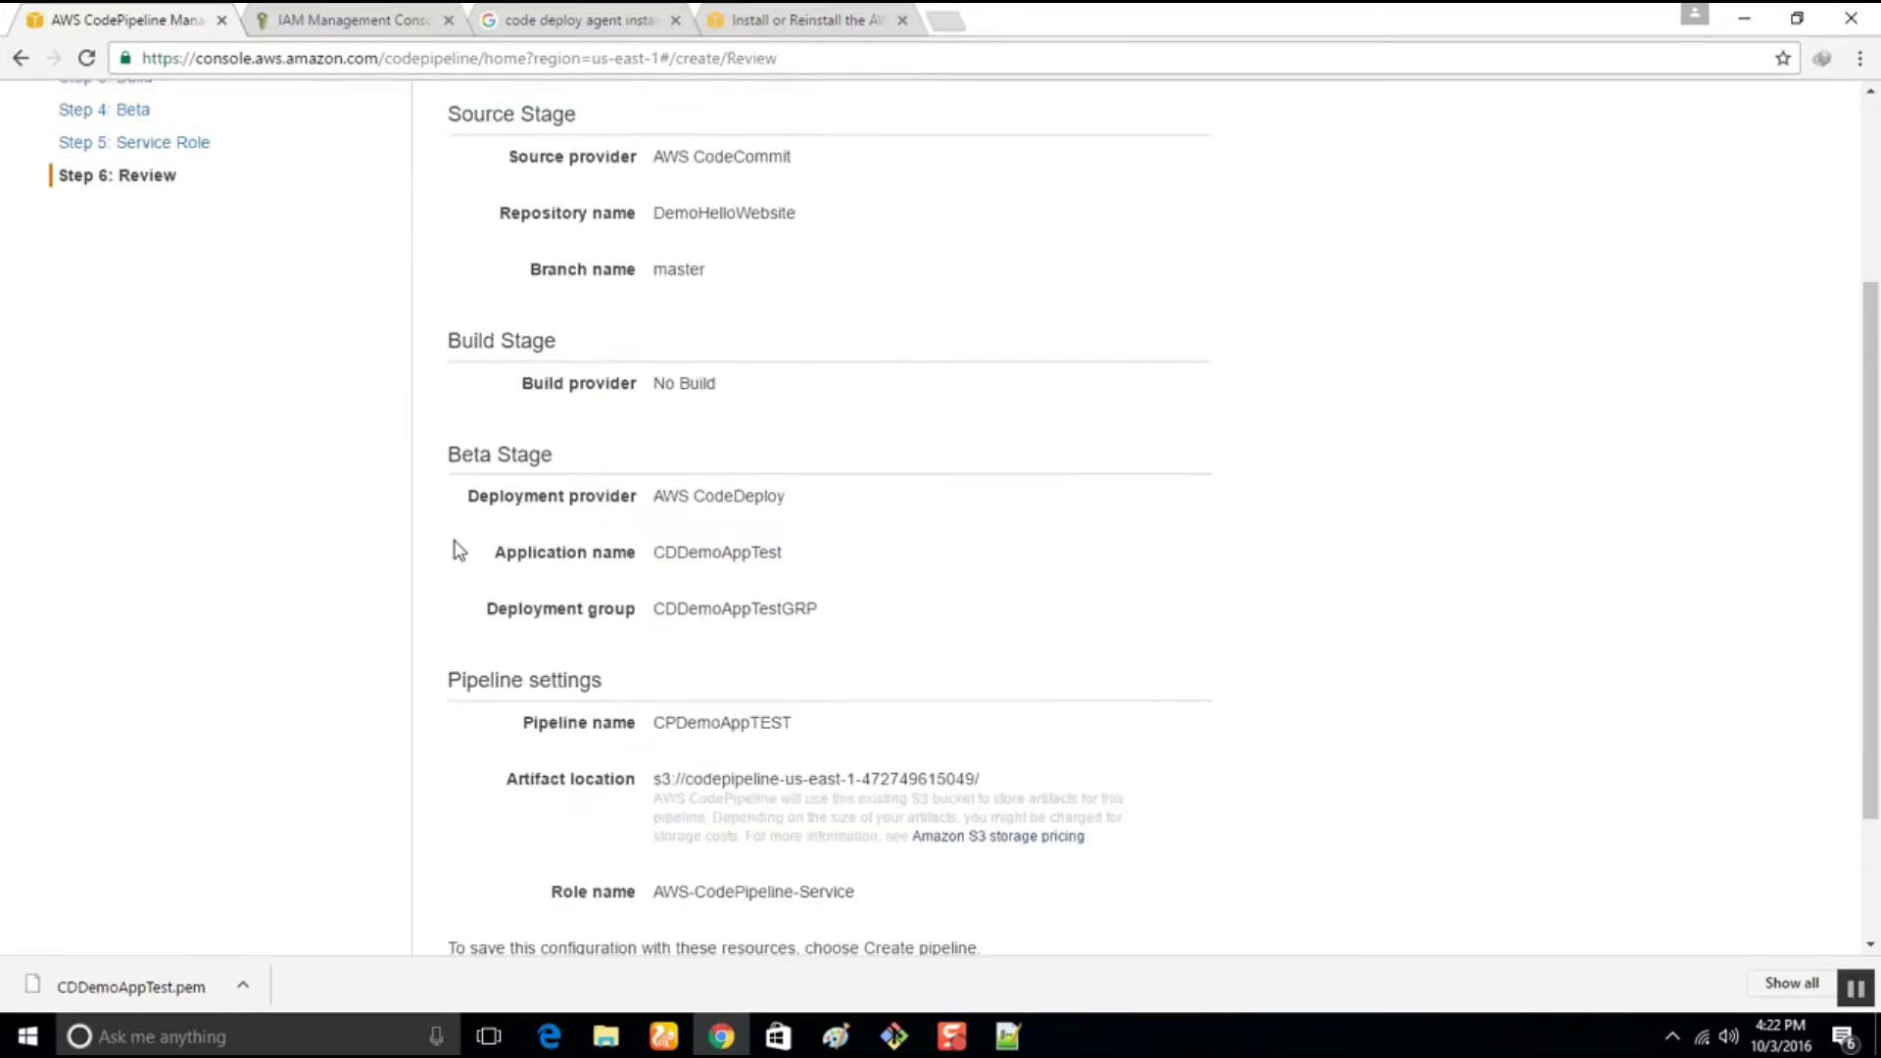
click(1121, 897)
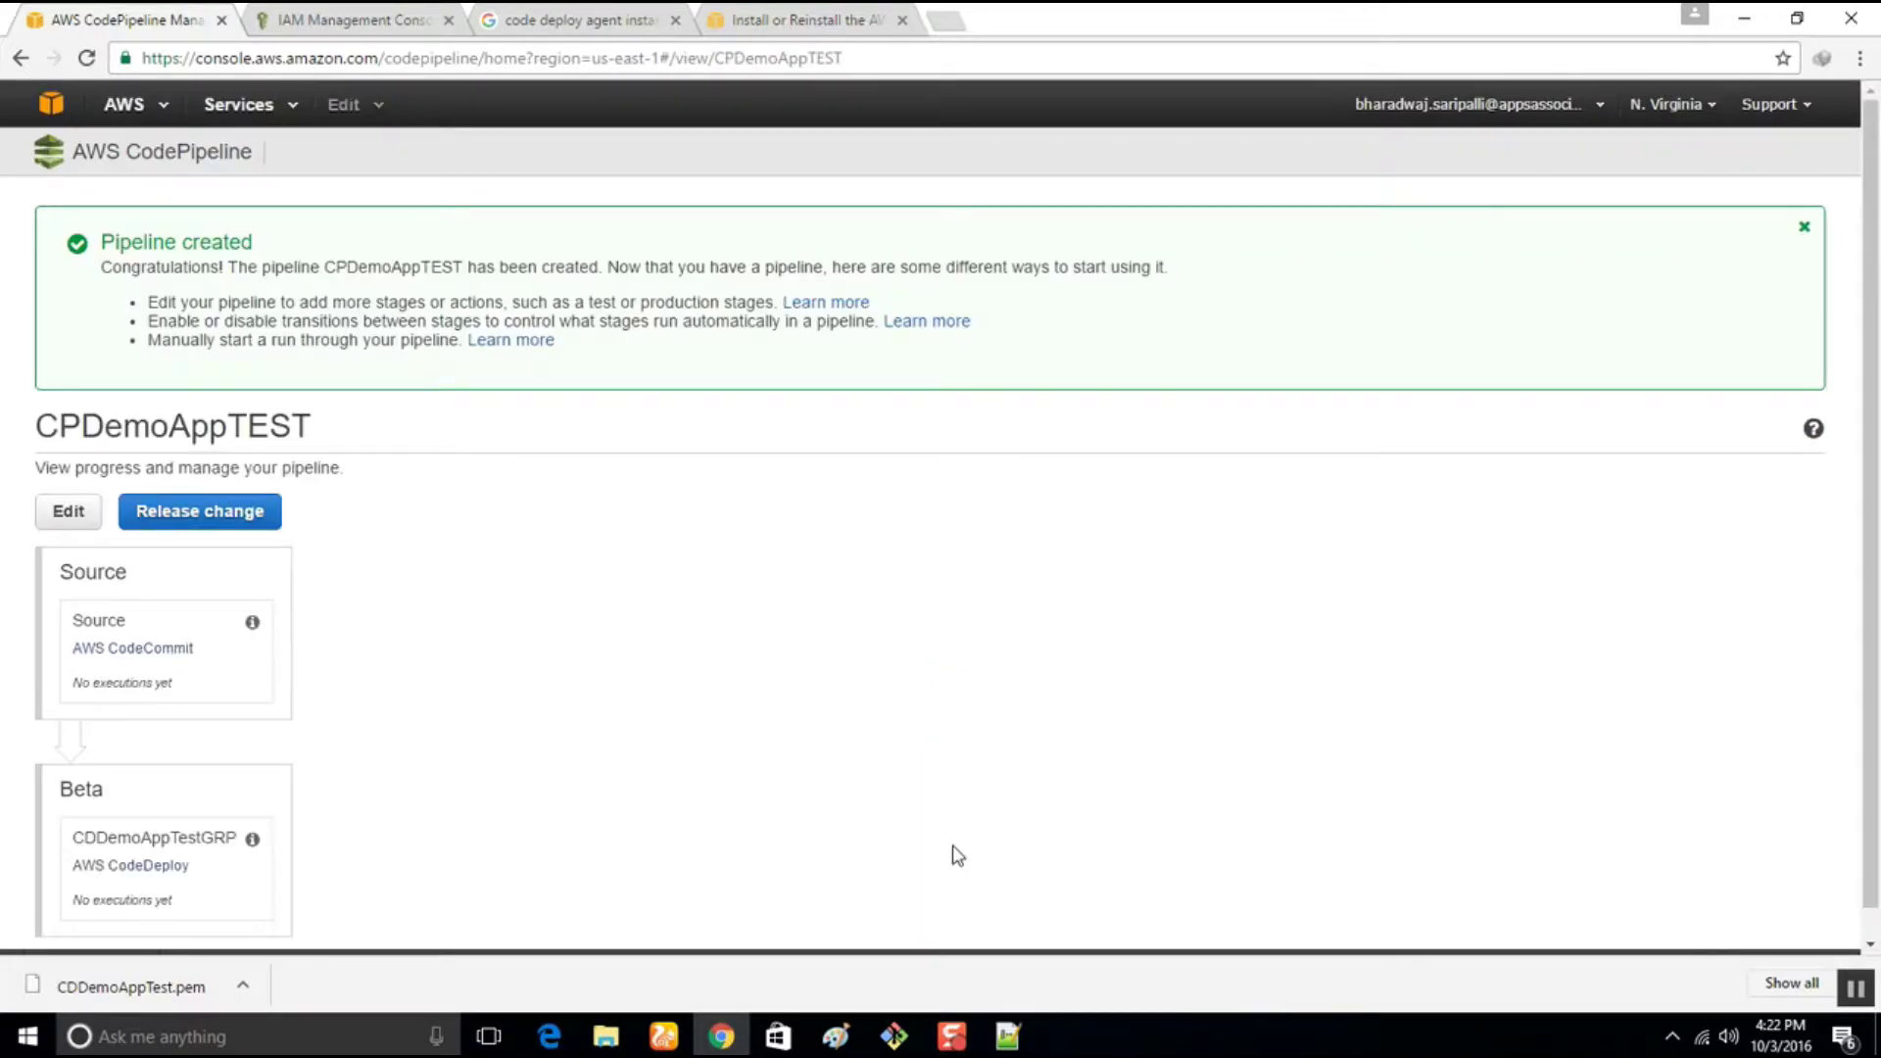
scroll(457, 592, down, 1)
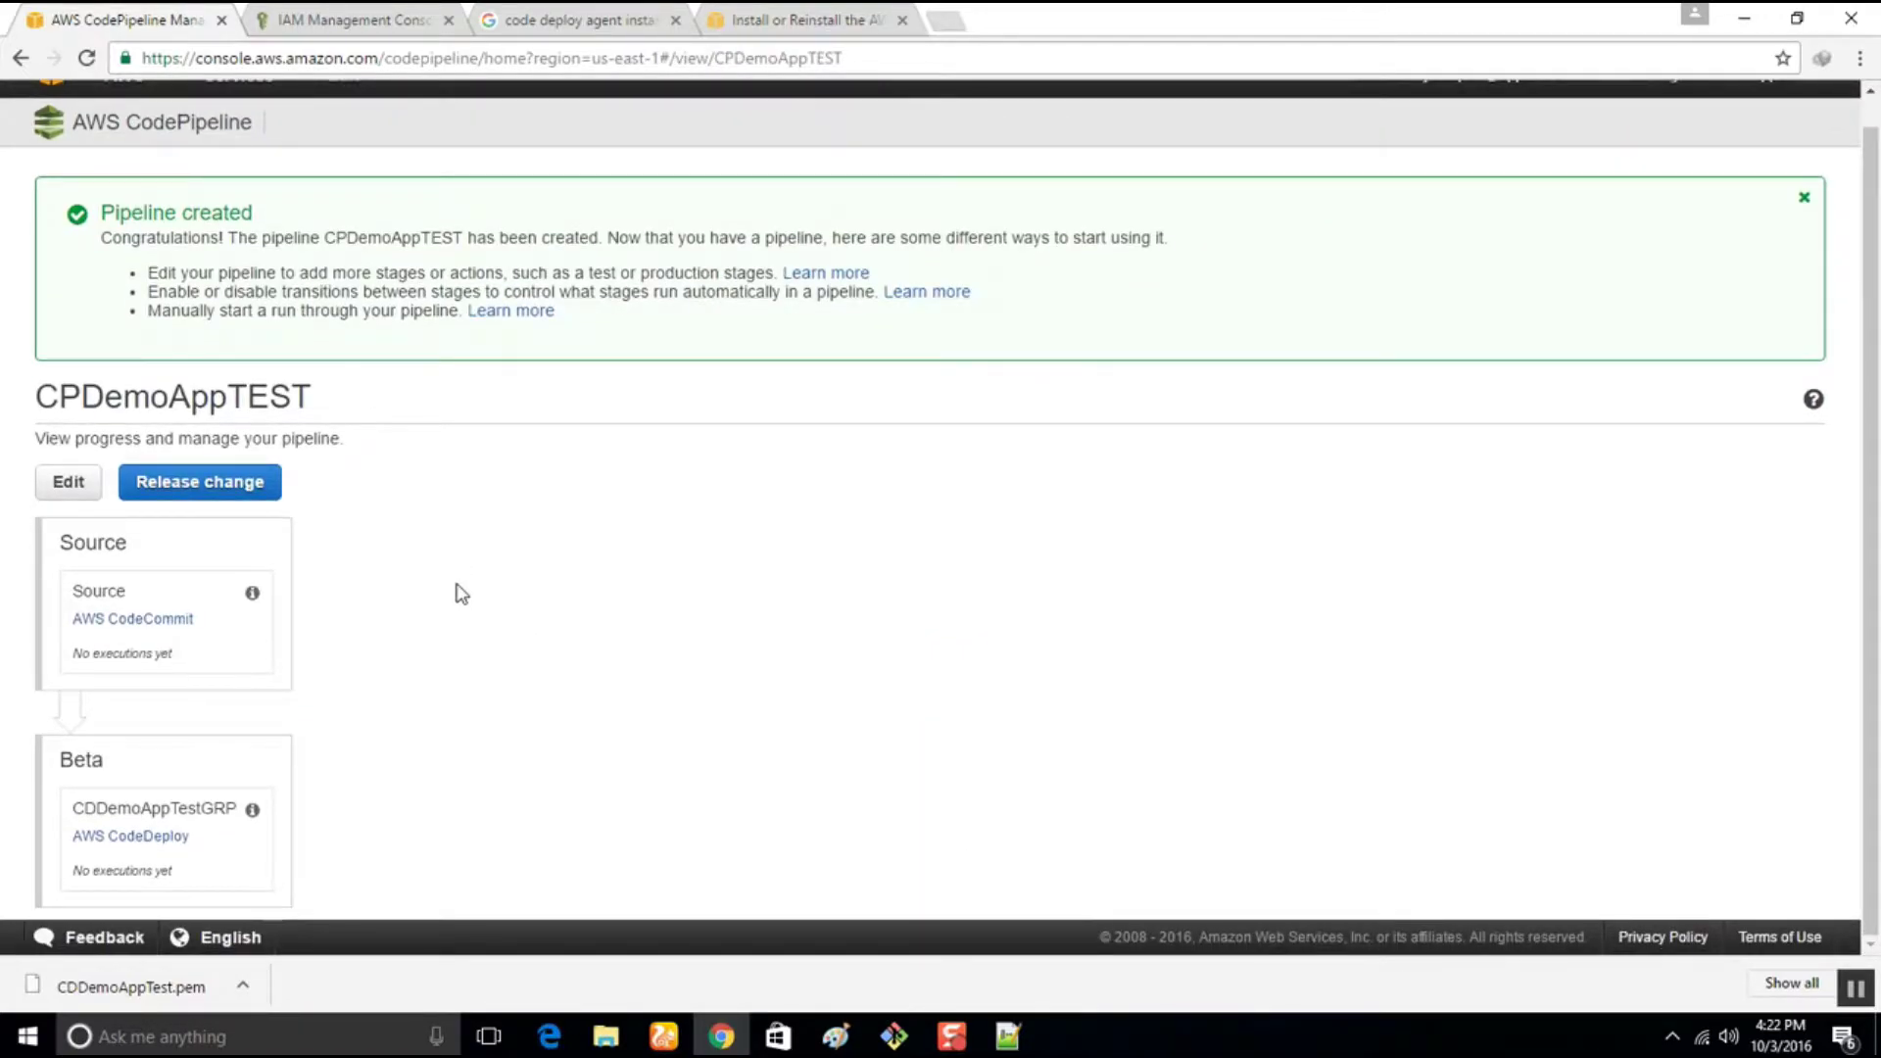
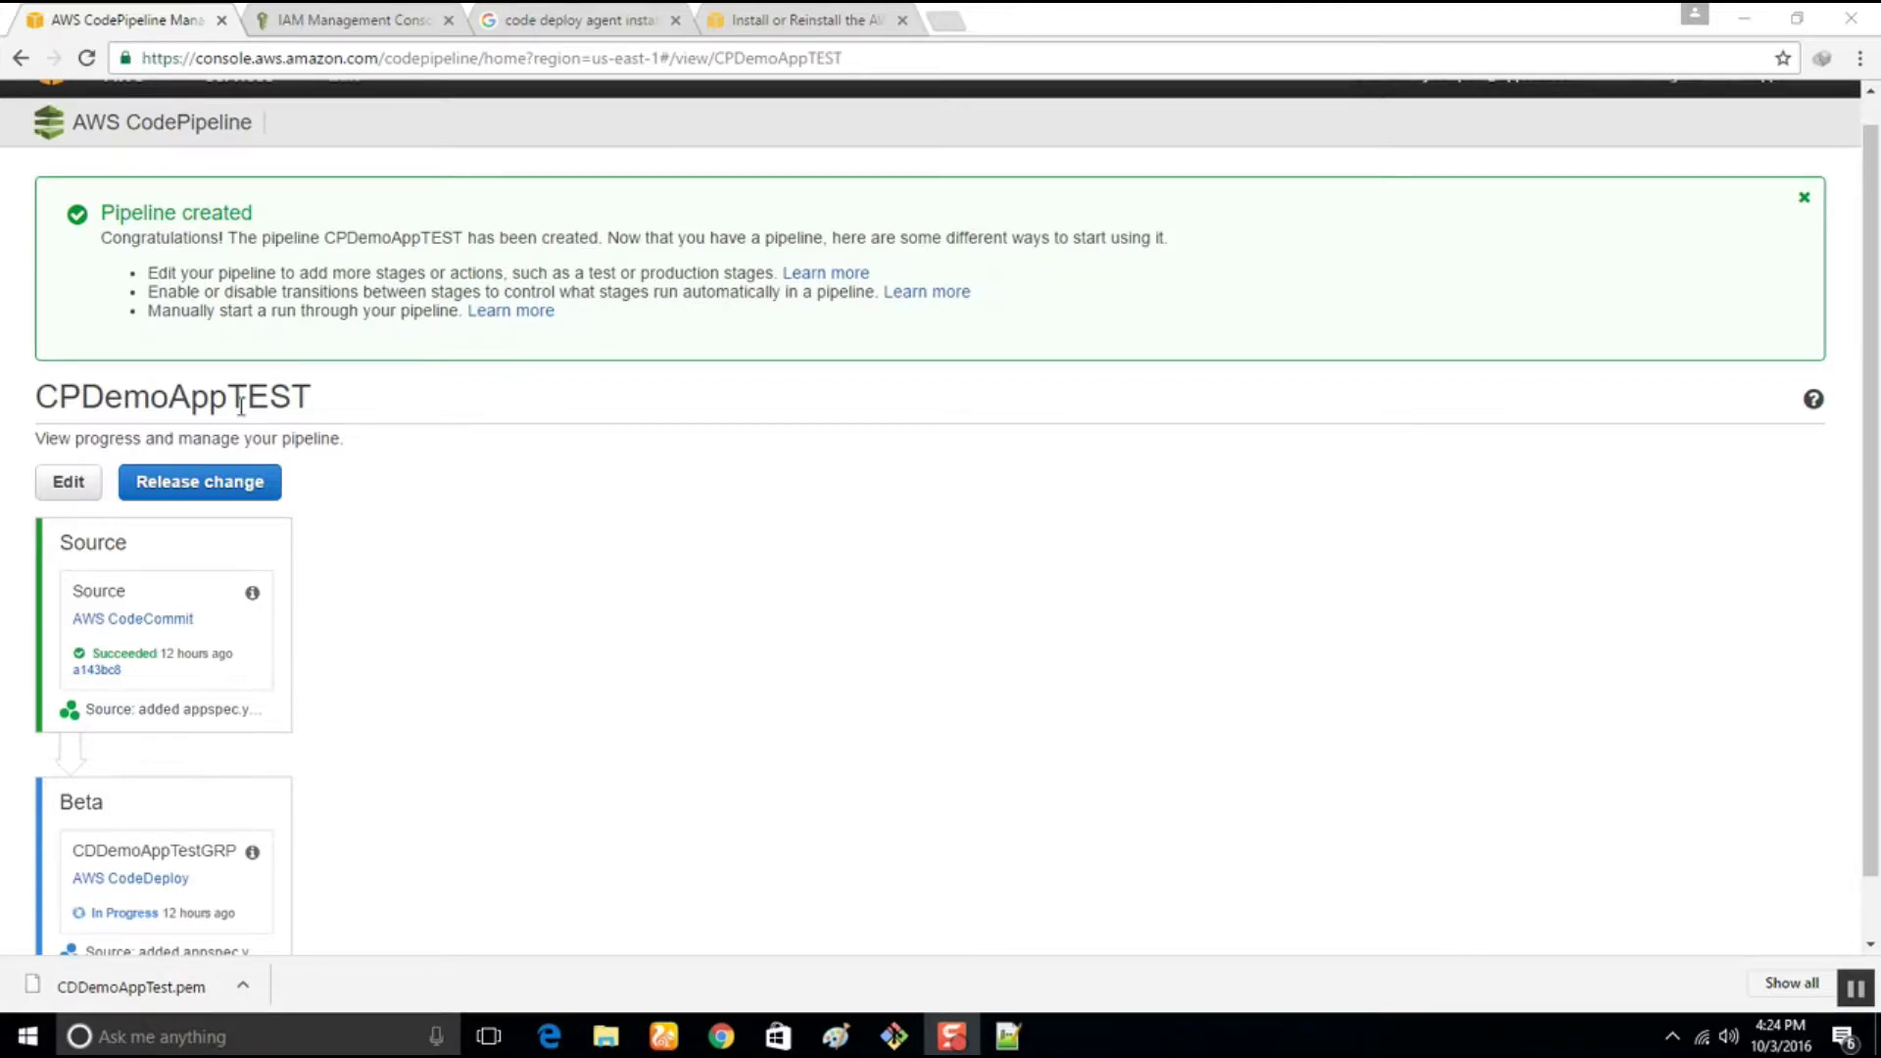
From the pipeline's Beta stage, open the CodeDeploy application CDDemoAppTest in a new tab
scroll(198, 956, down, 2)
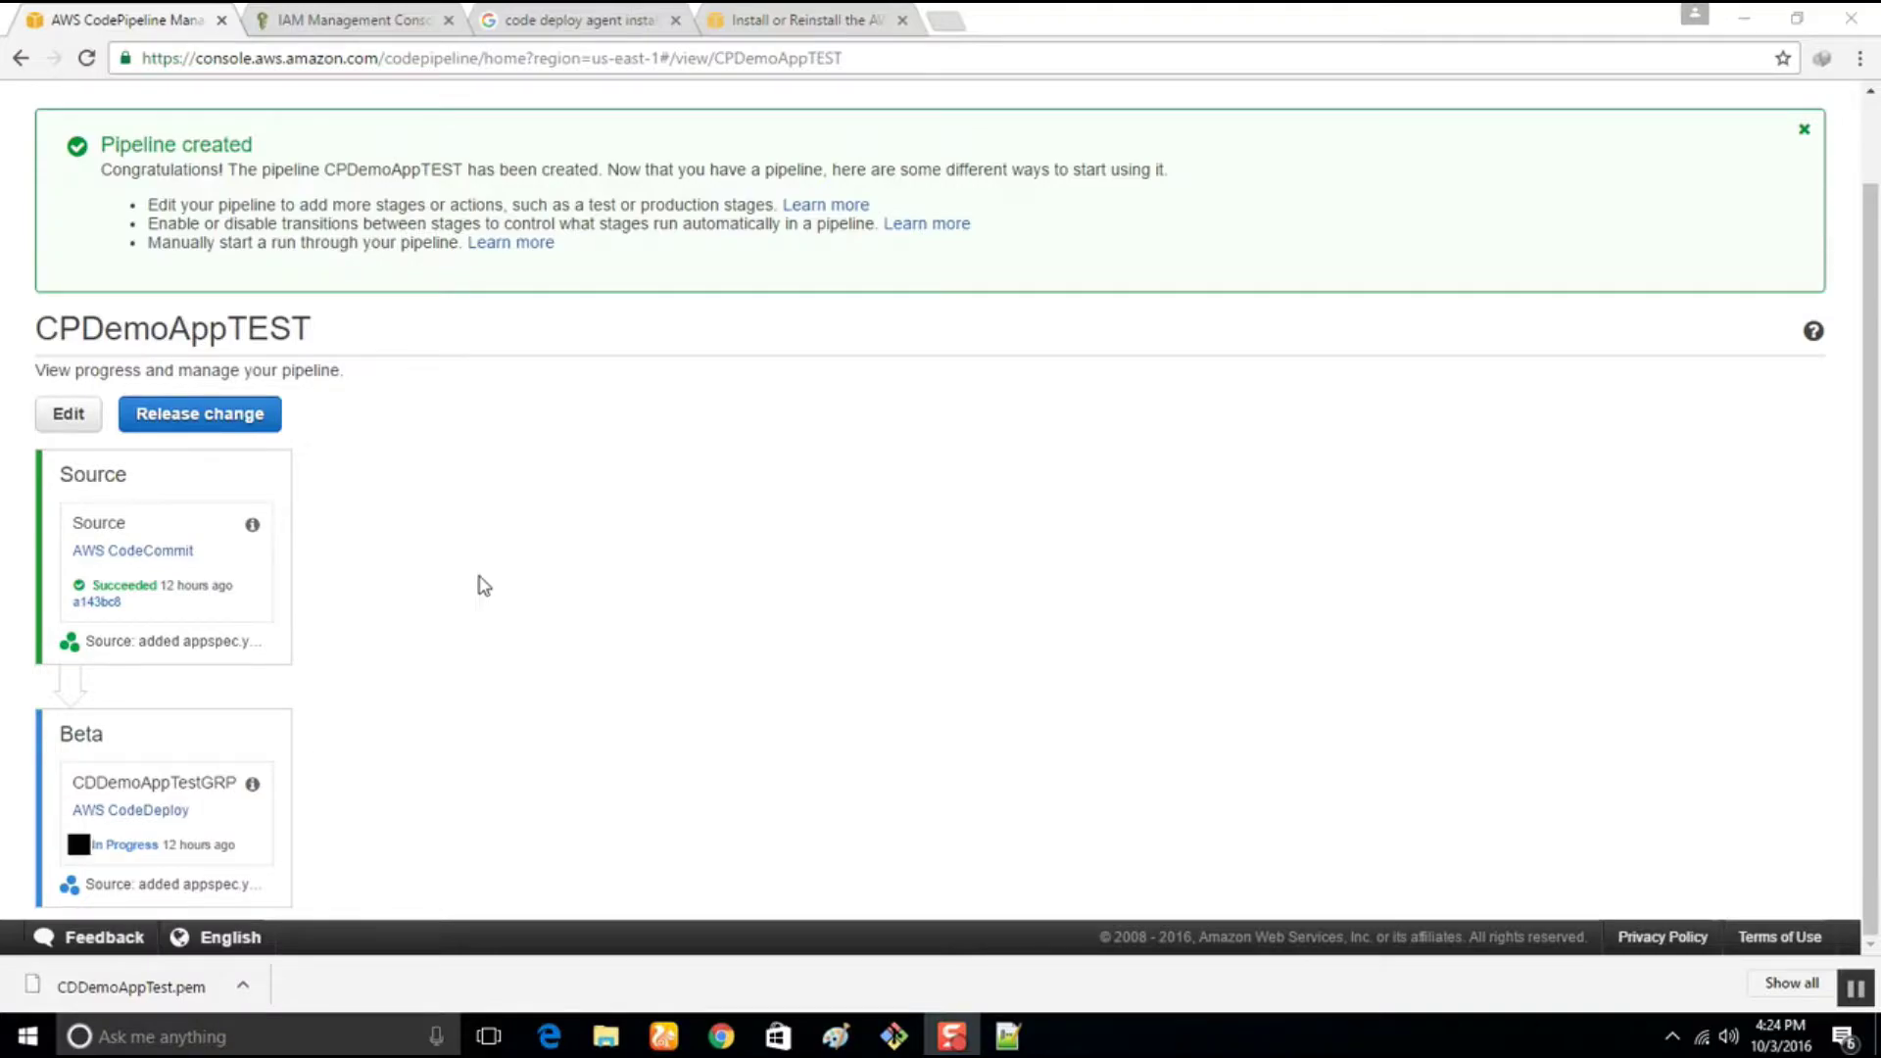
click(130, 813)
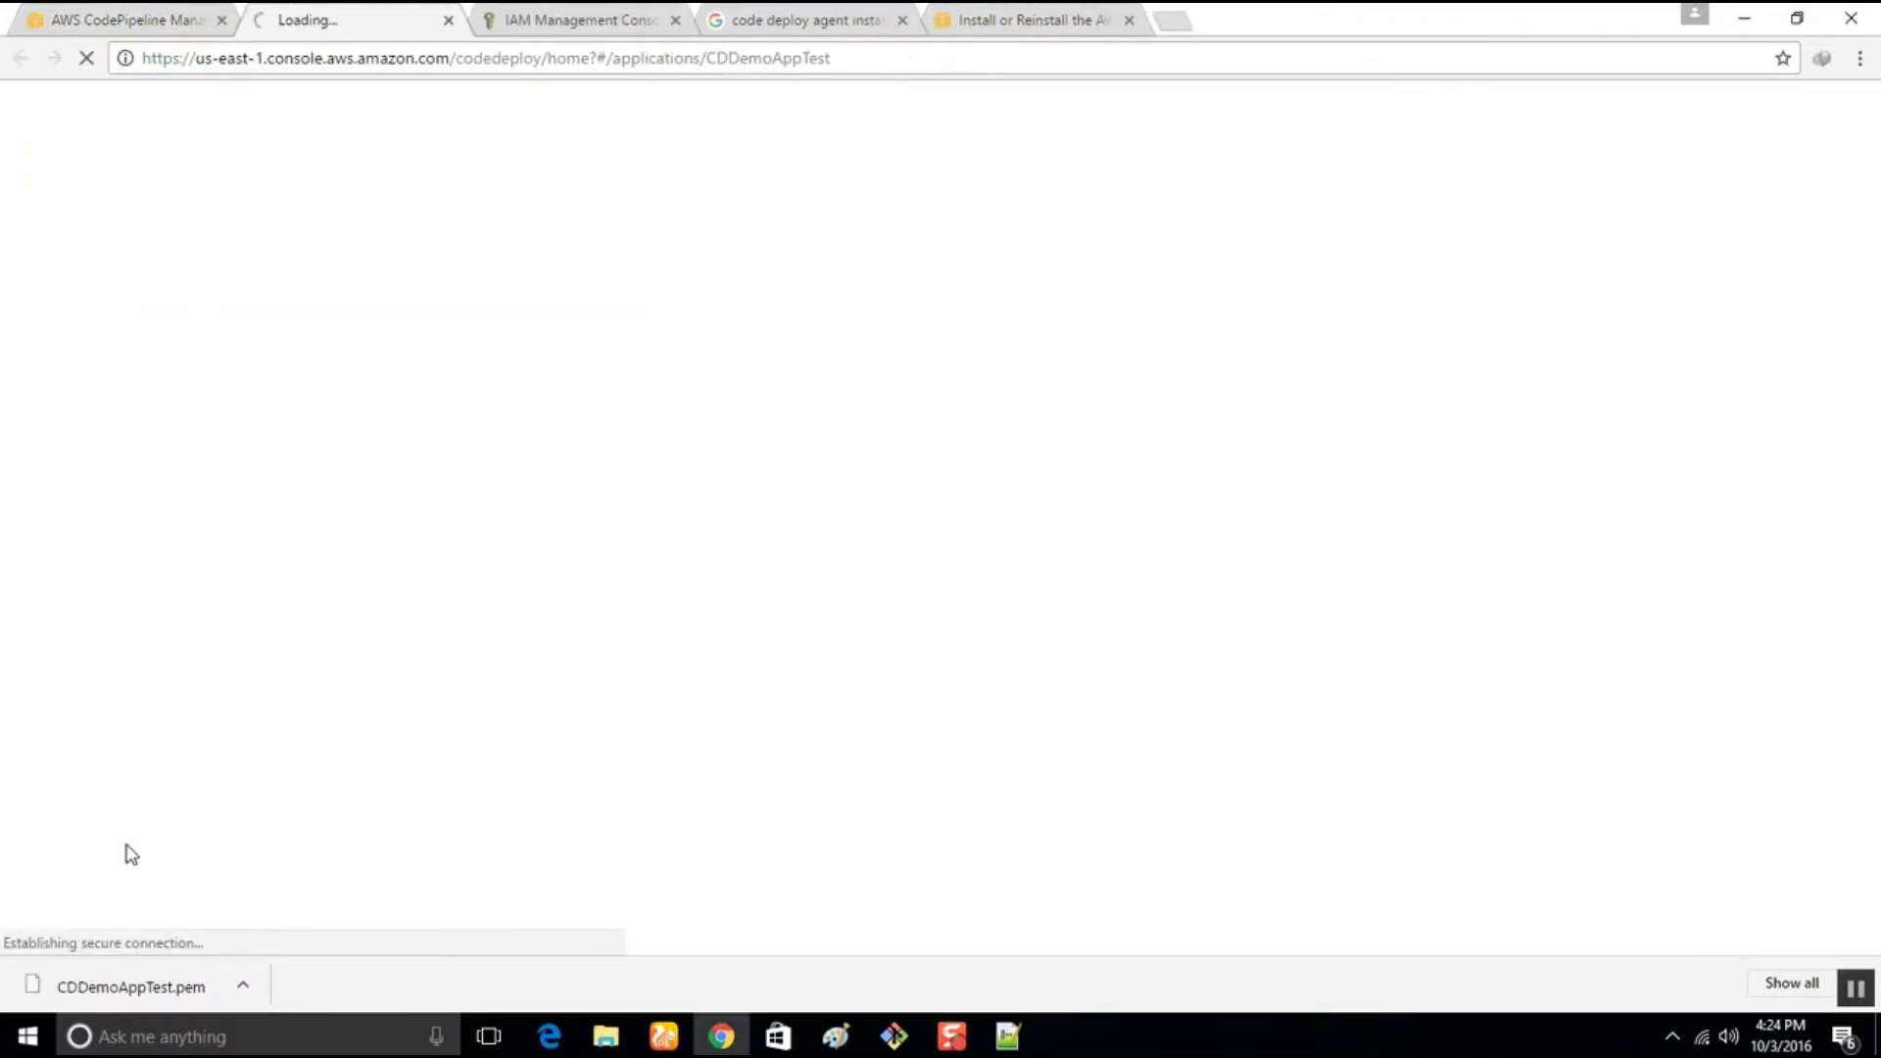
Close the two documentation tabs, view deployment d-IOPEDO39I, and return to the CPDemoAppTEST pipeline
click(675, 21)
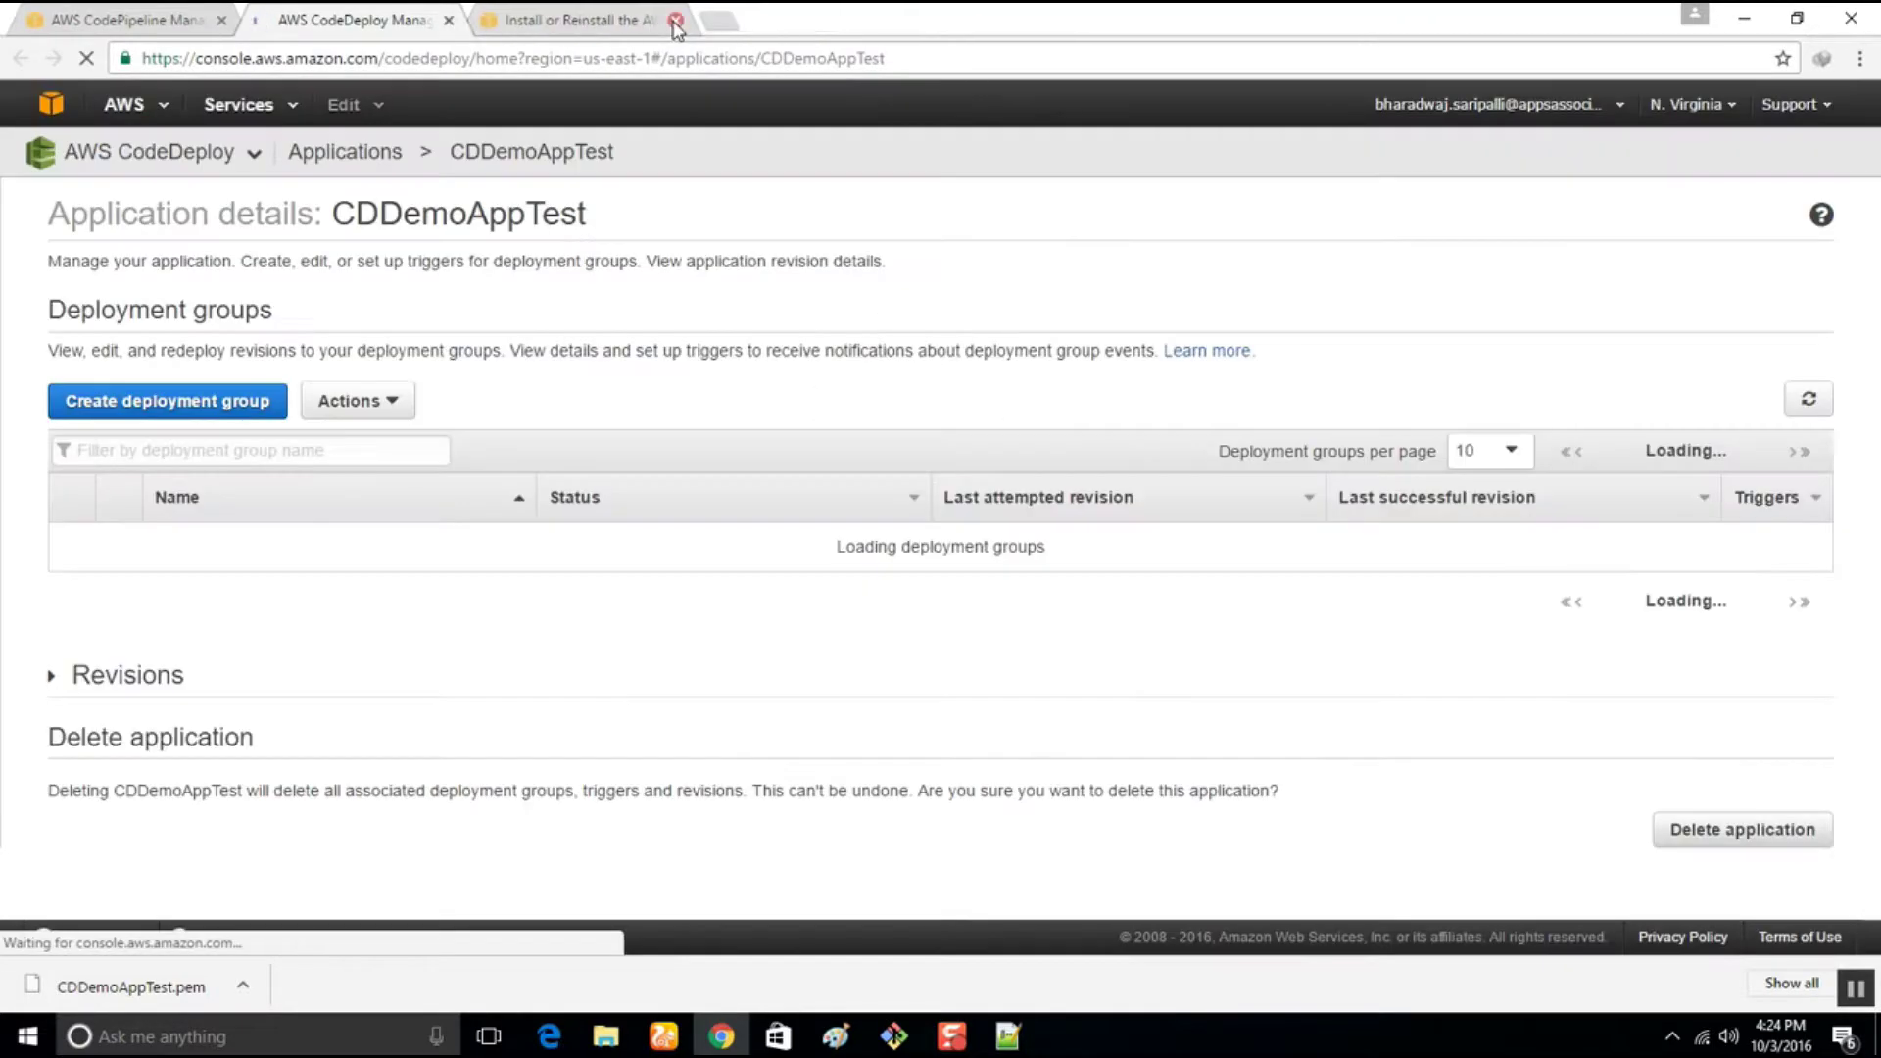
click(675, 22)
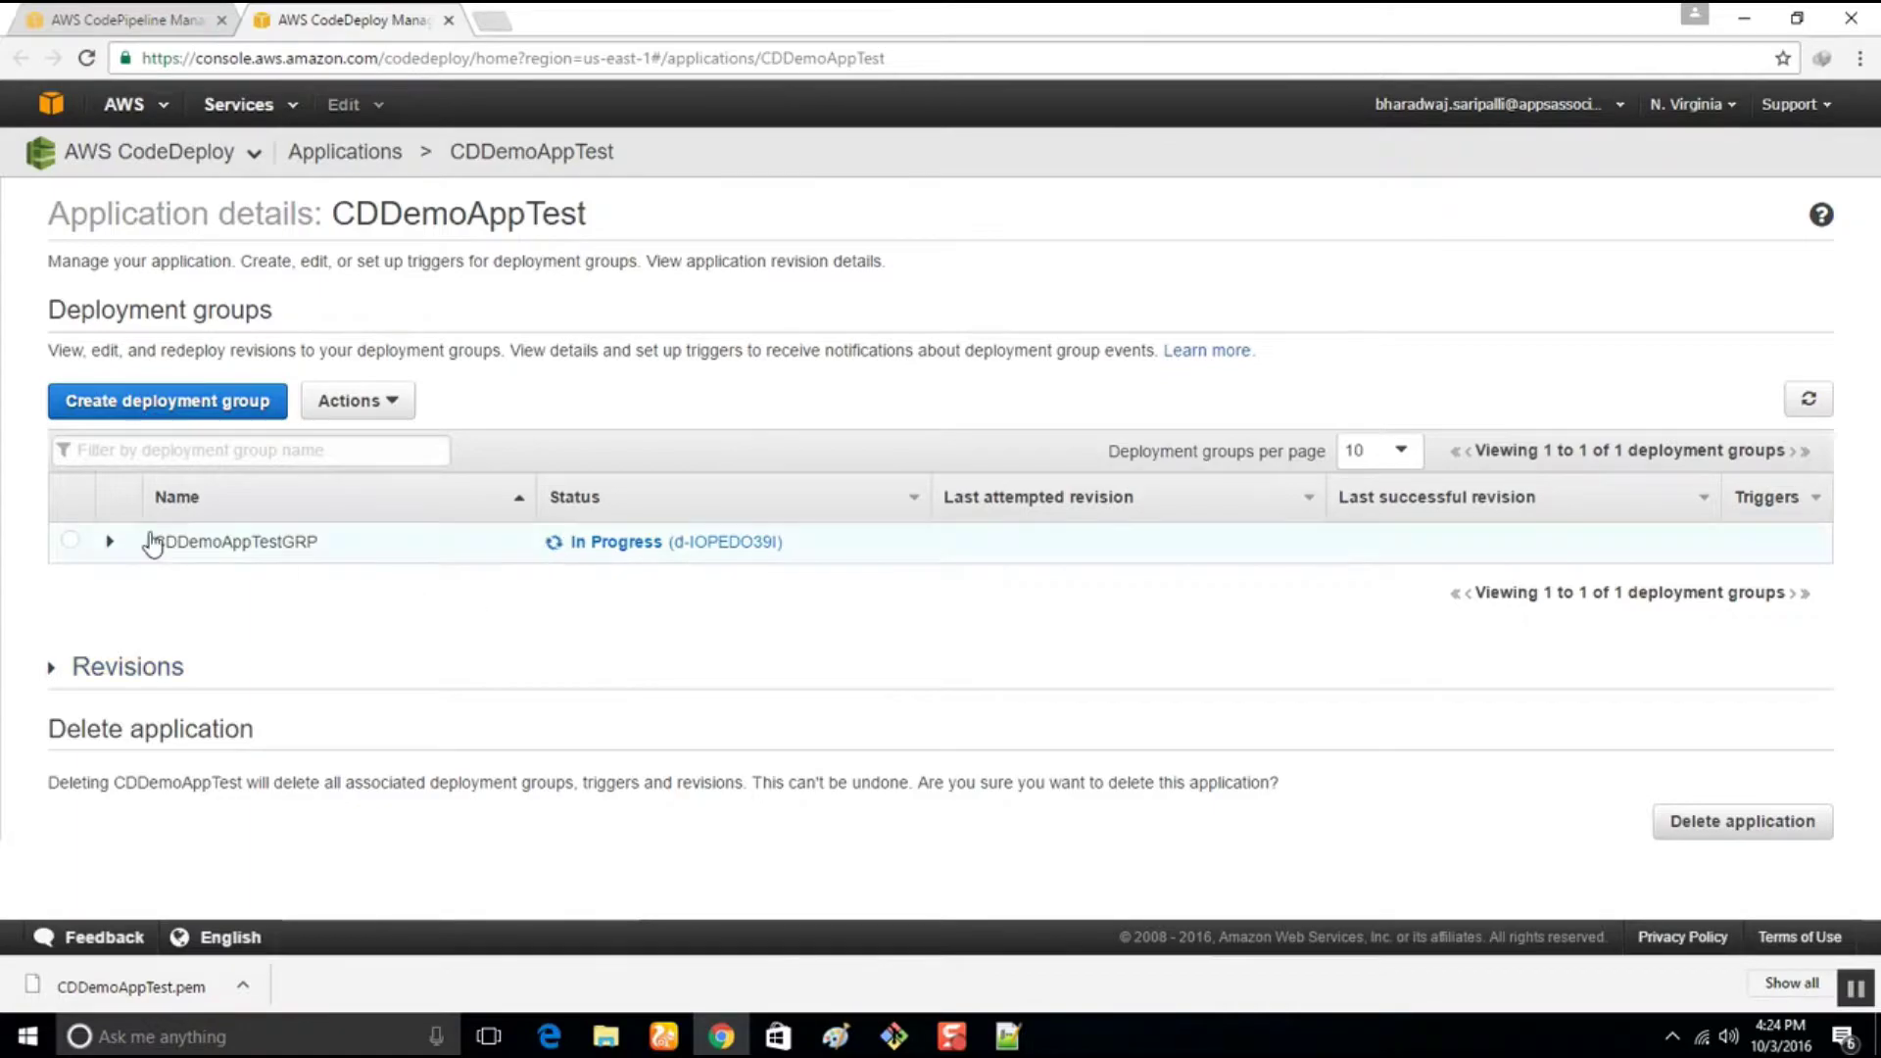
click(706, 545)
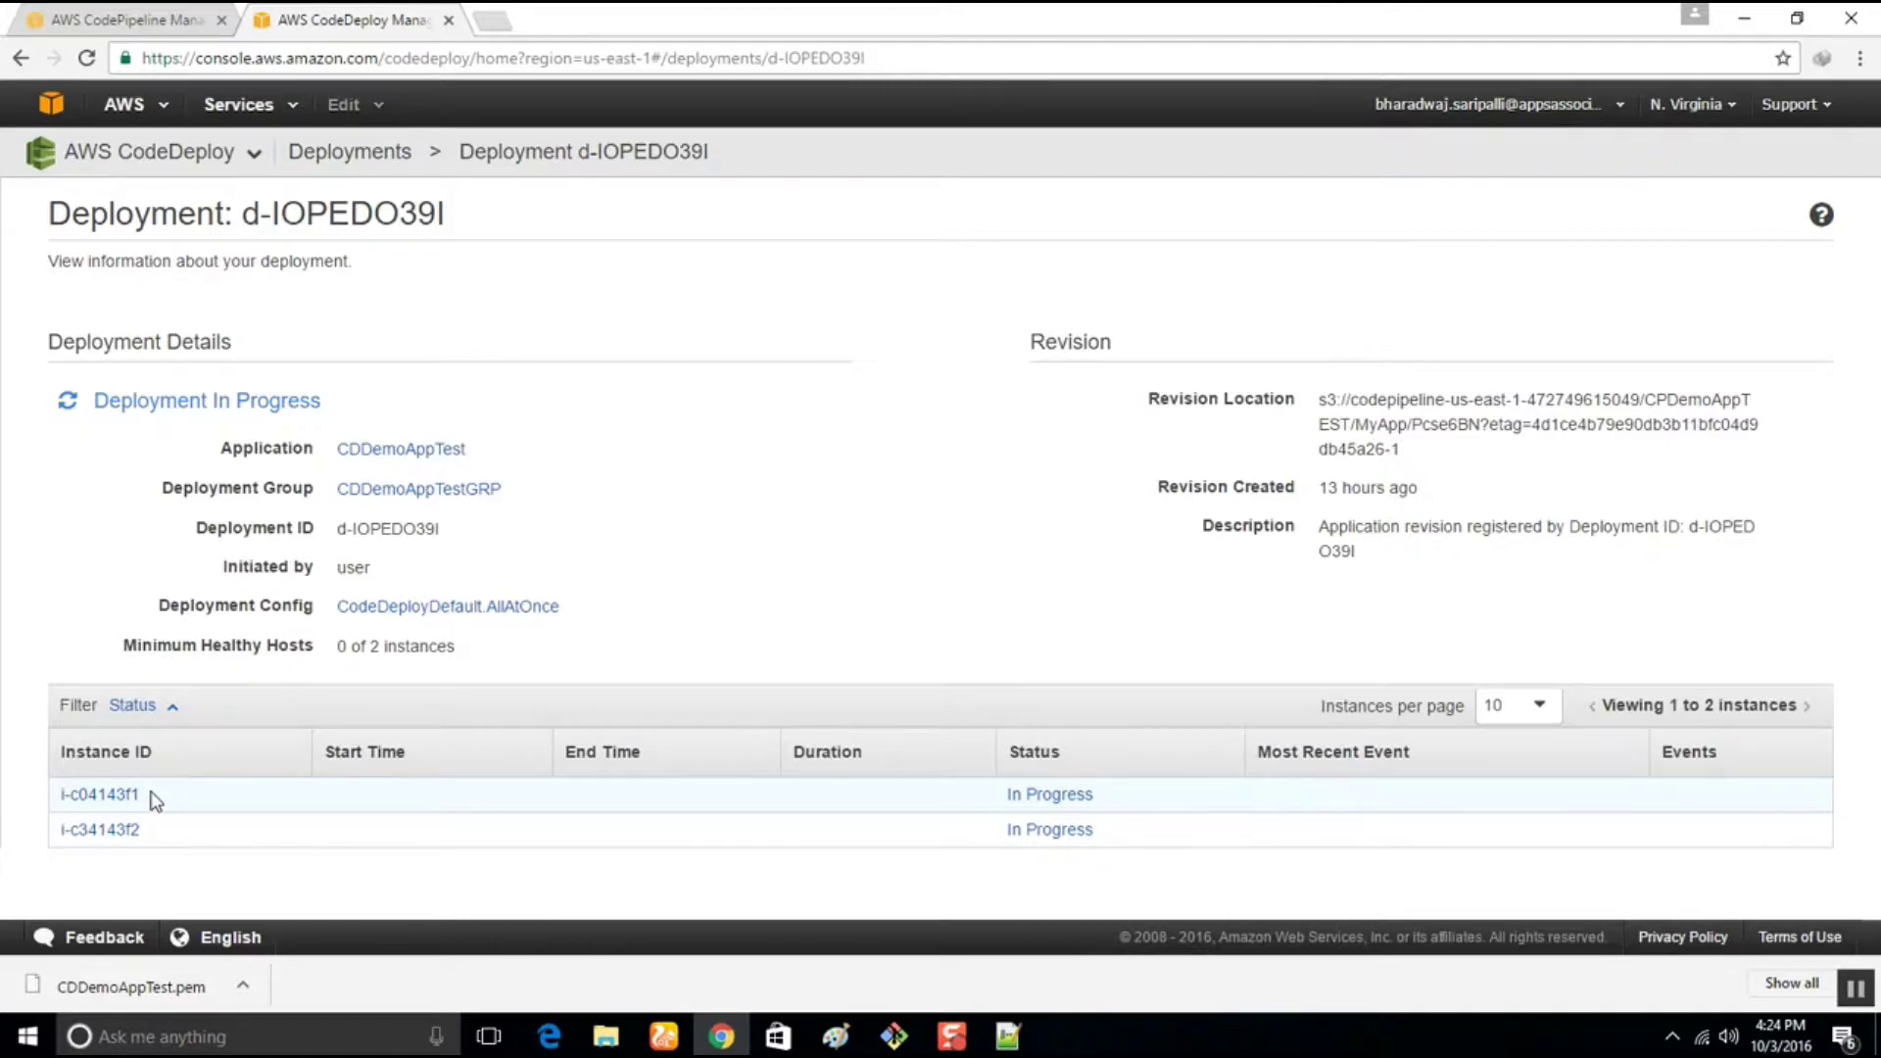
click(162, 17)
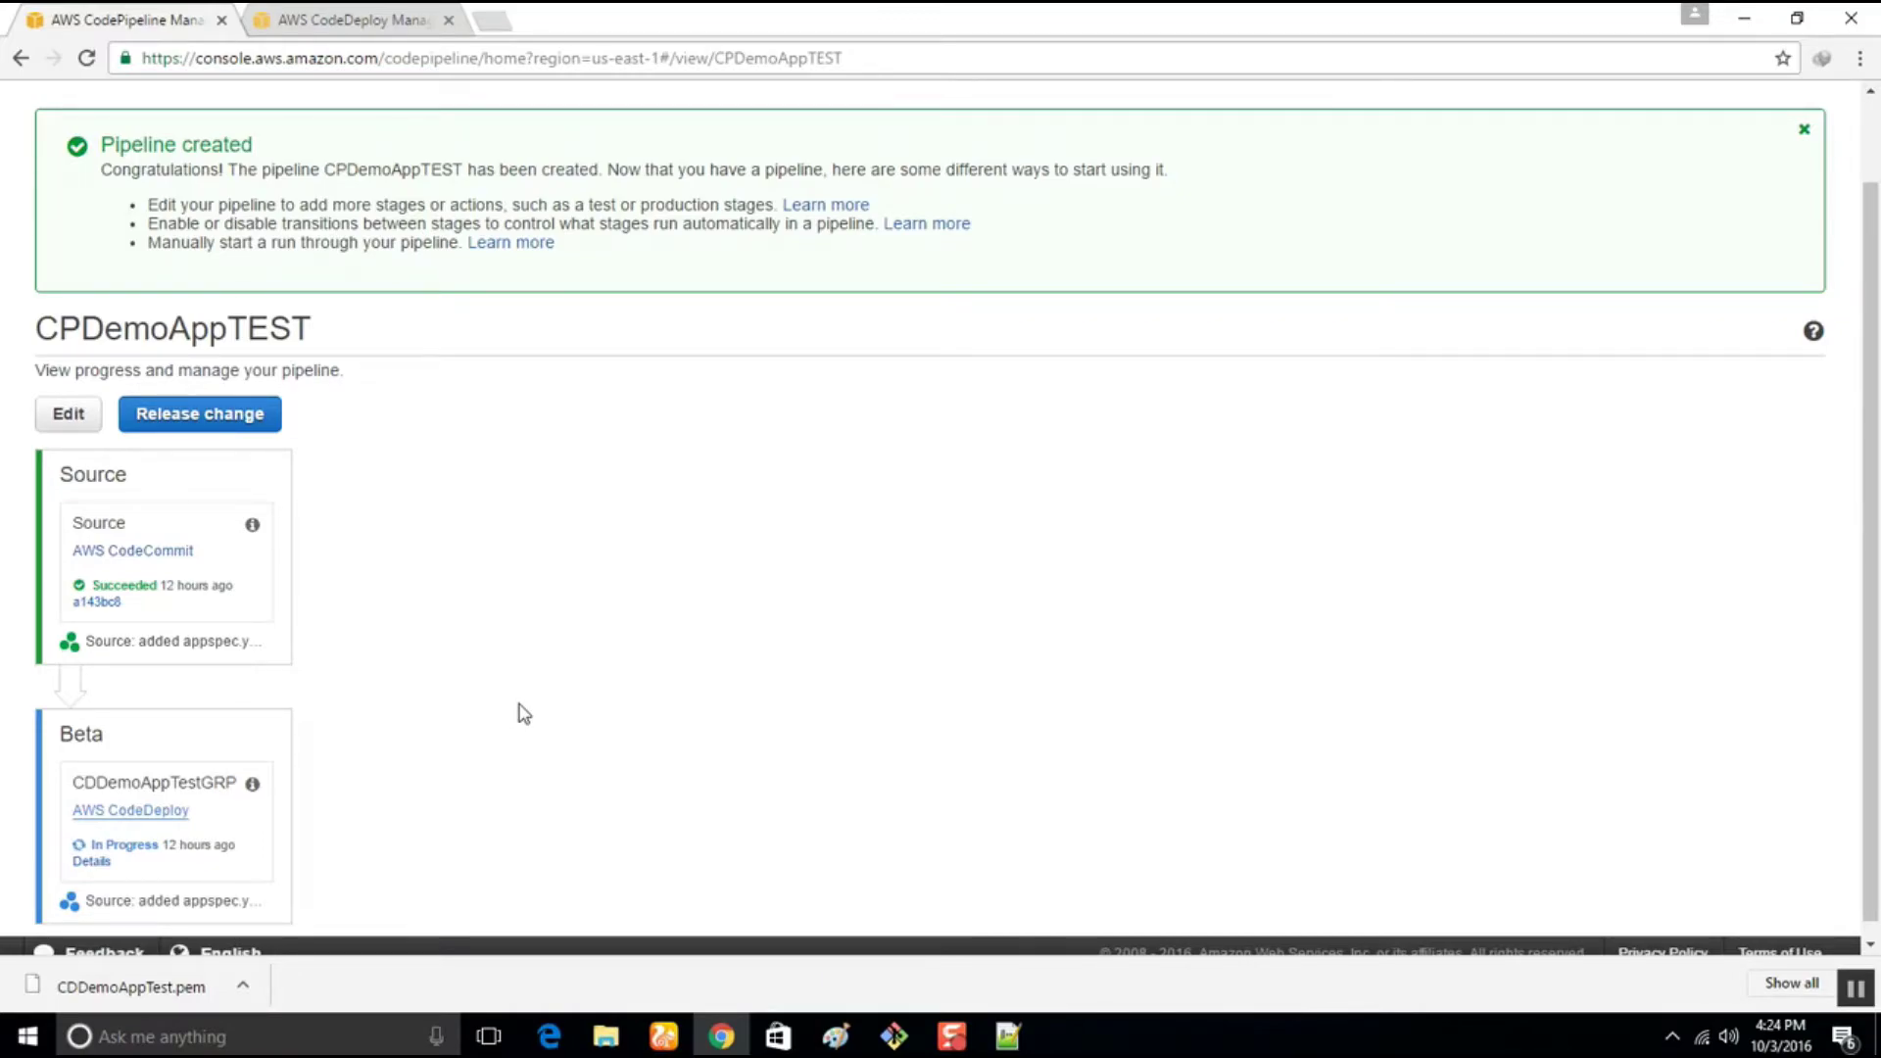
mouse_move(952, 1037)
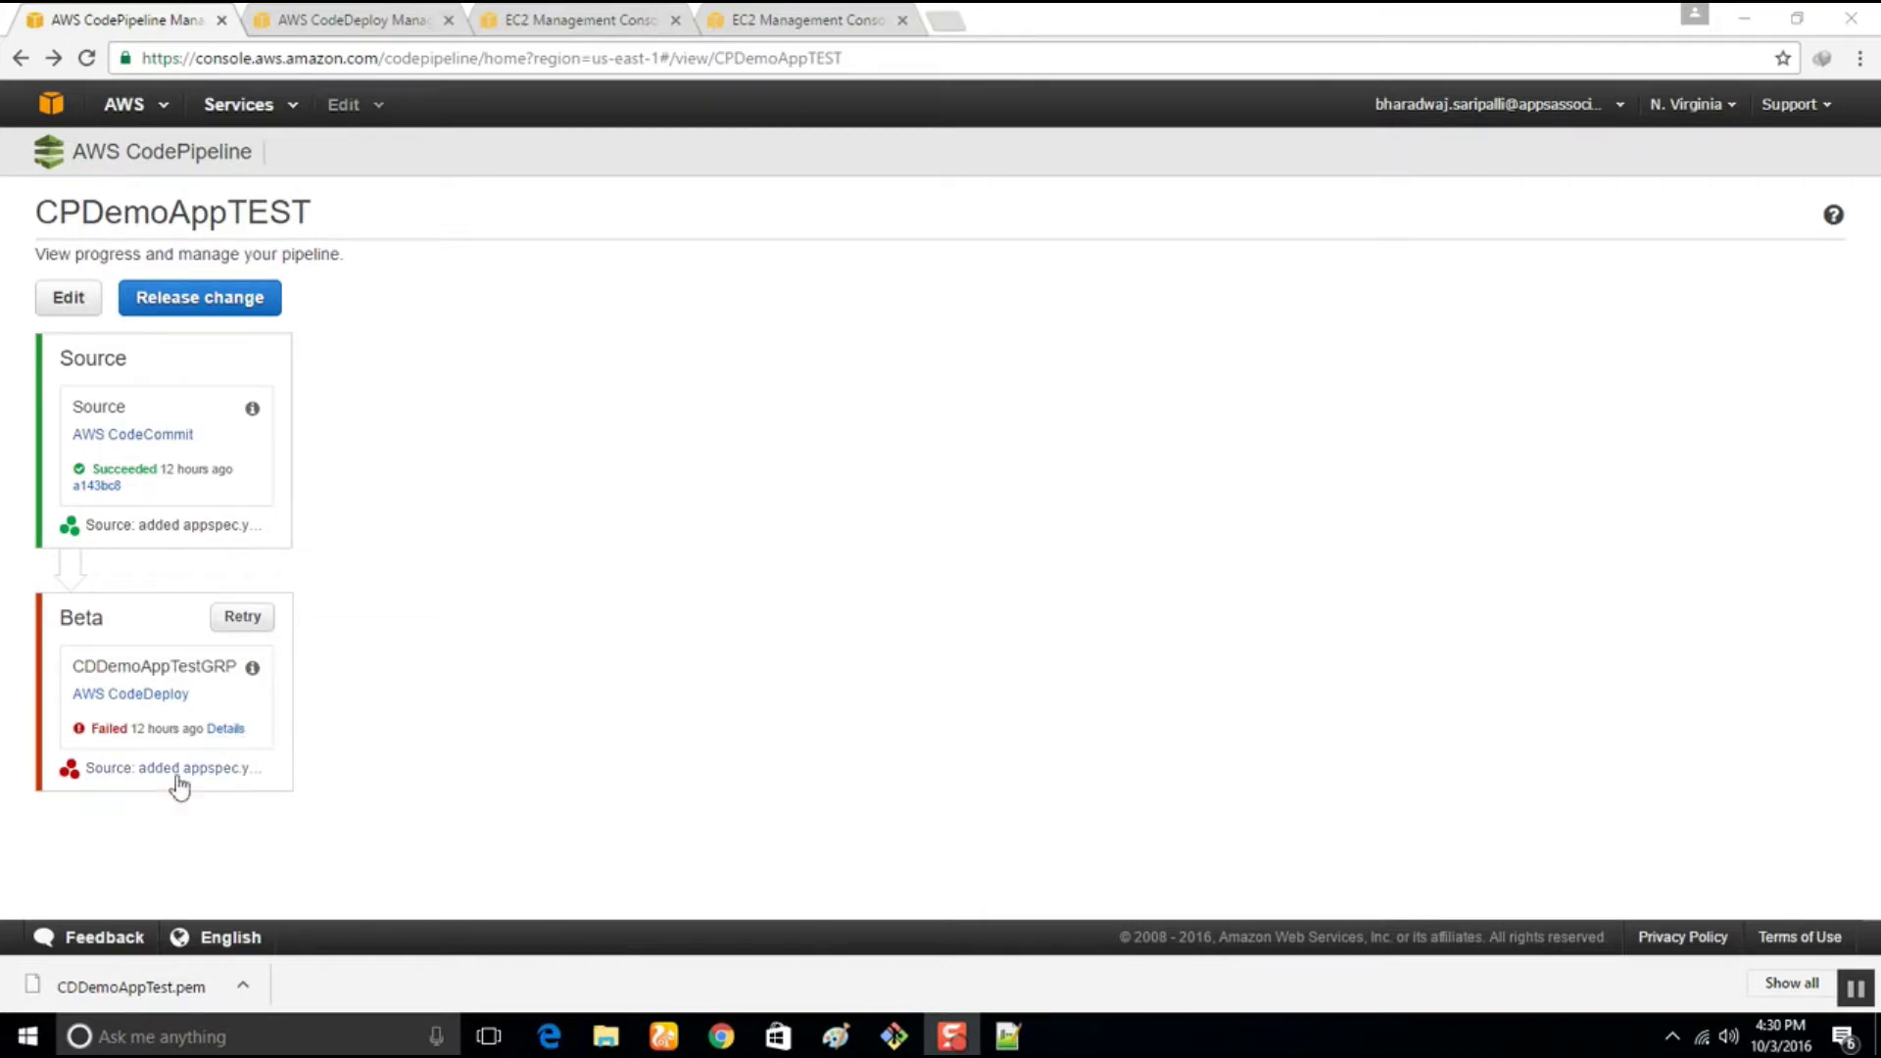
Open the failed Beta stage's deployment d-IOPEDO39I and read its HEALTH_CONSTRAINTS failure message
click(226, 730)
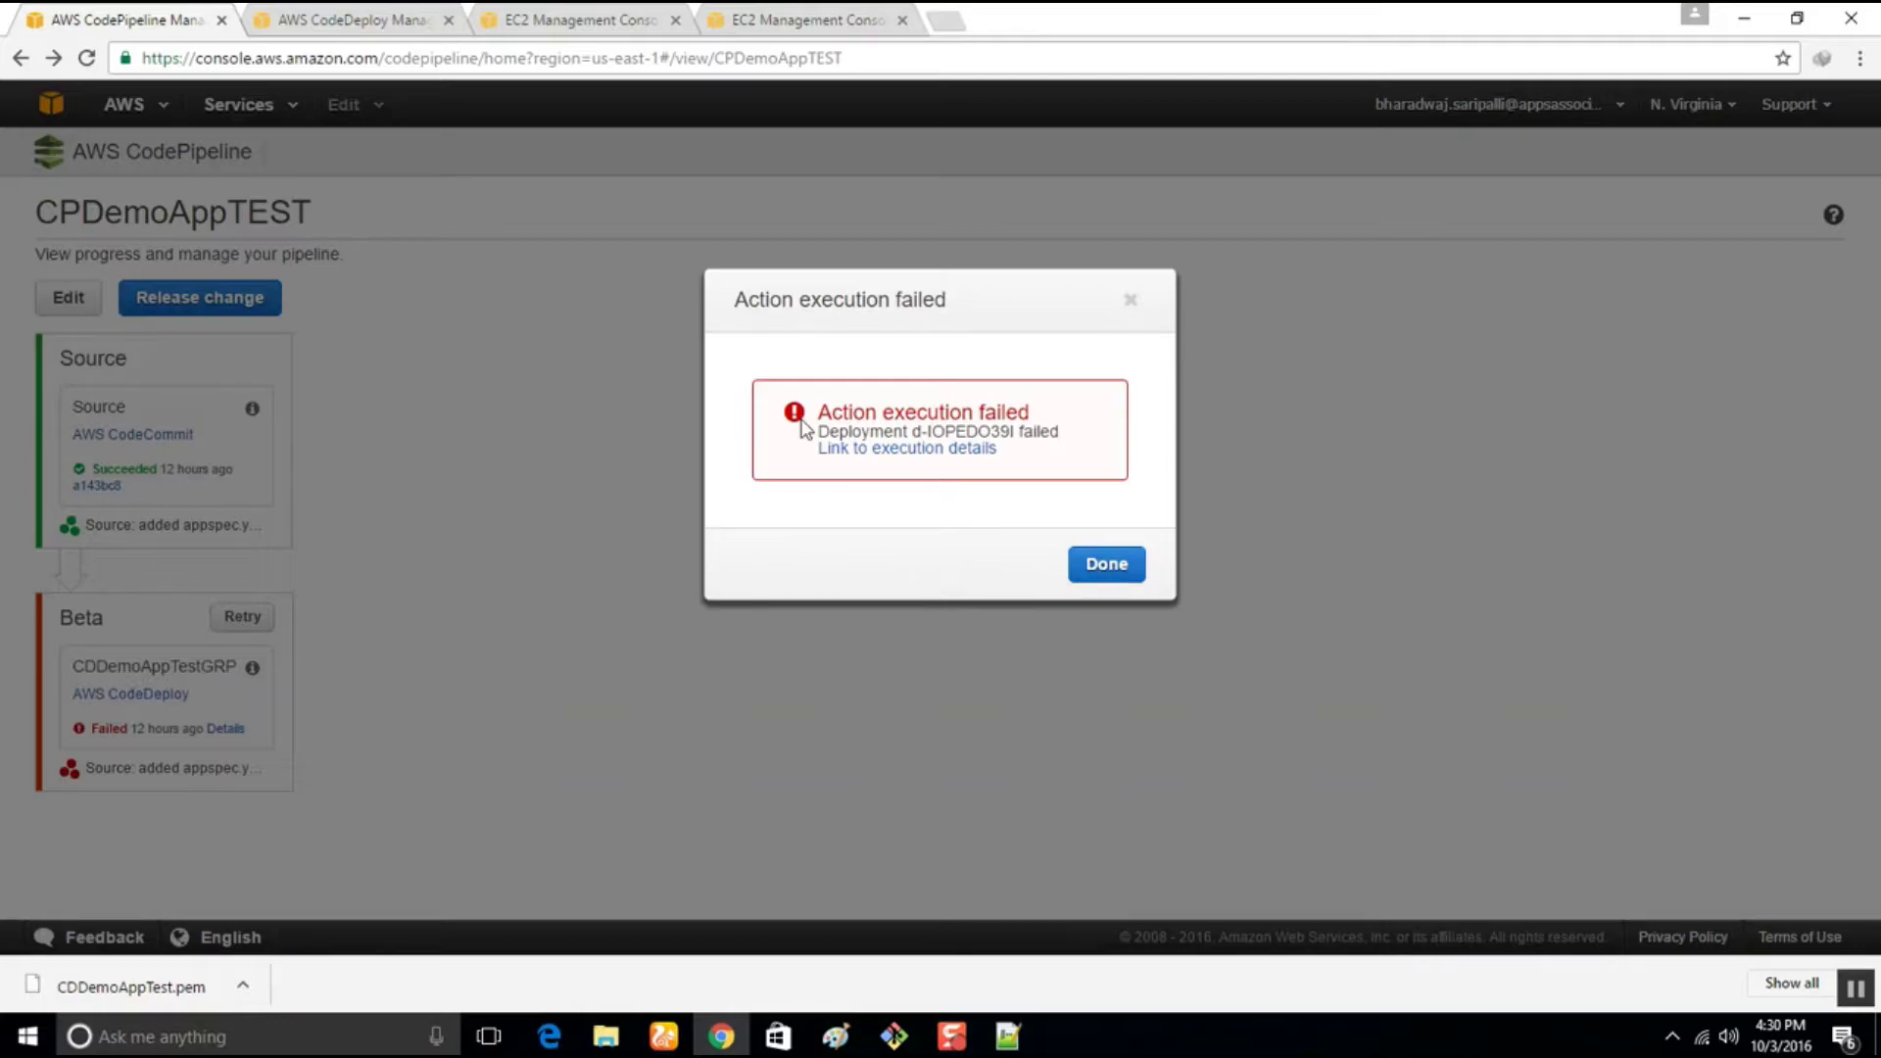
click(862, 448)
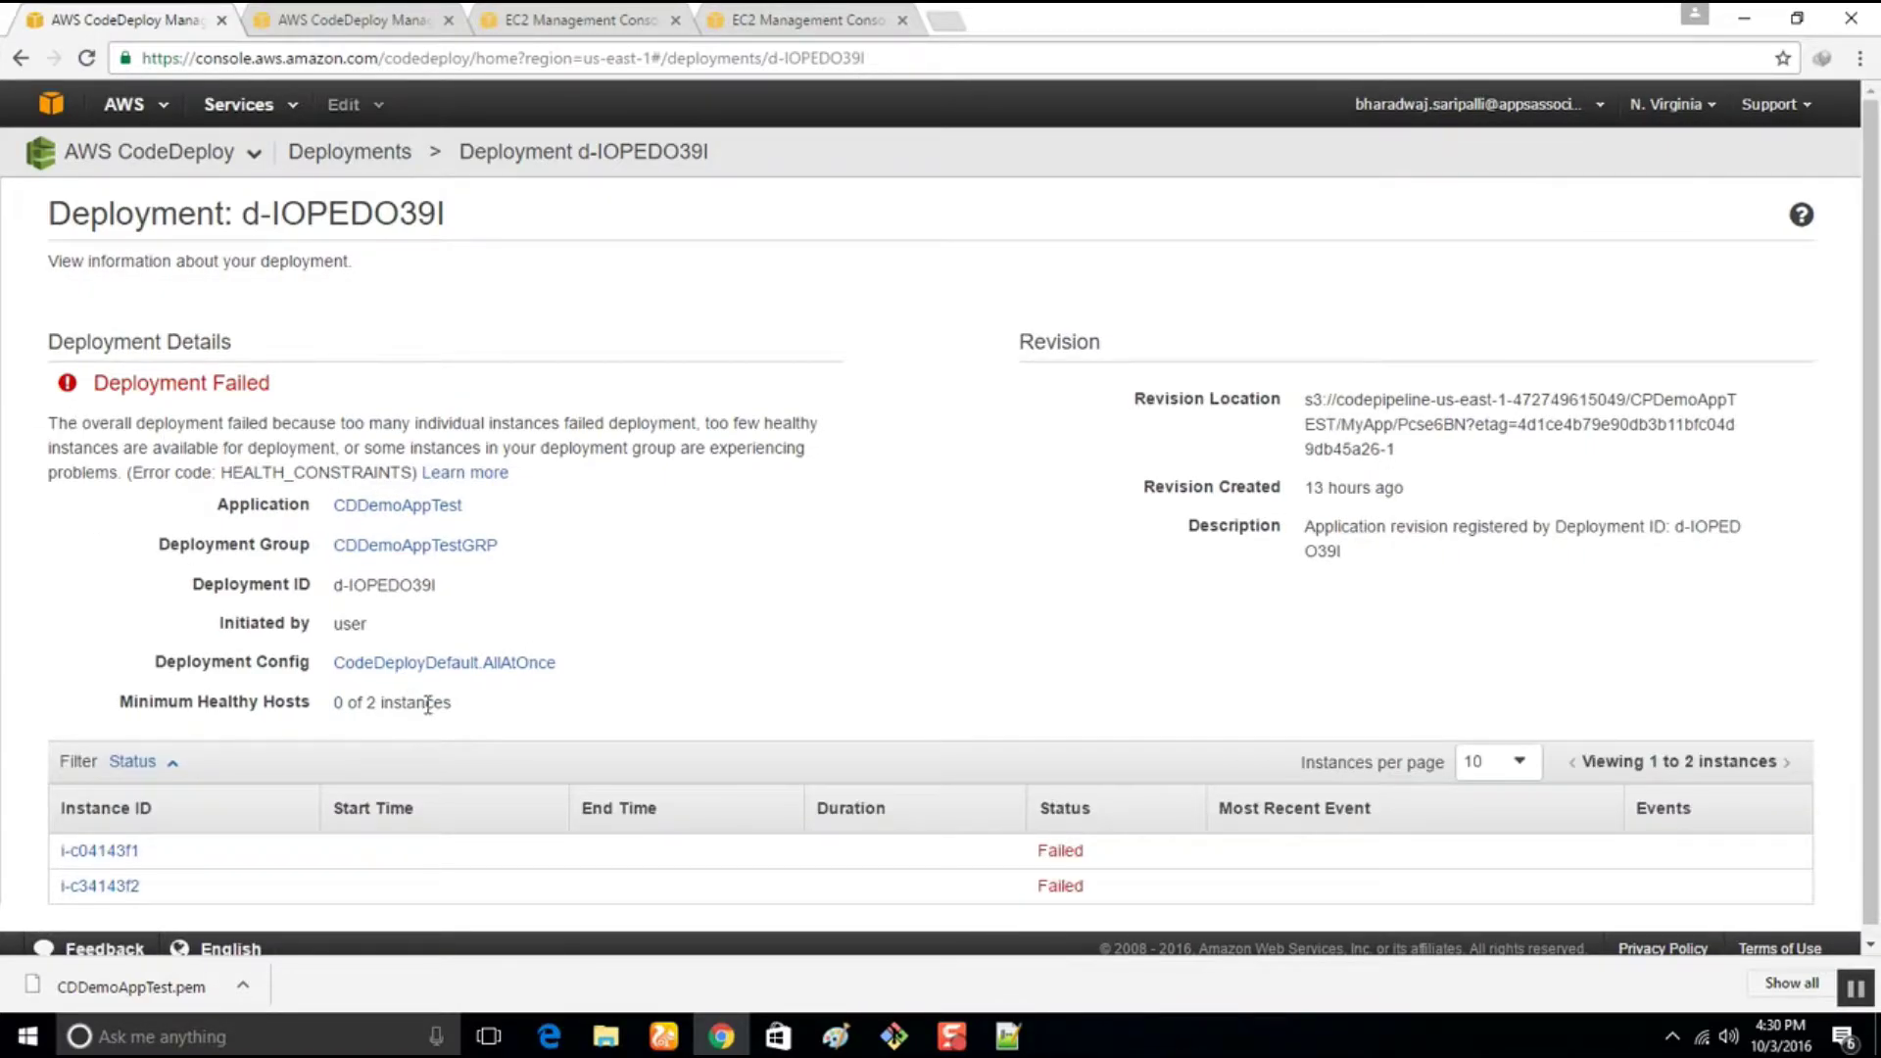
mouse_move(428, 423)
mouse_down()
mouse_move(823, 432)
mouse_move(806, 477)
mouse_up()
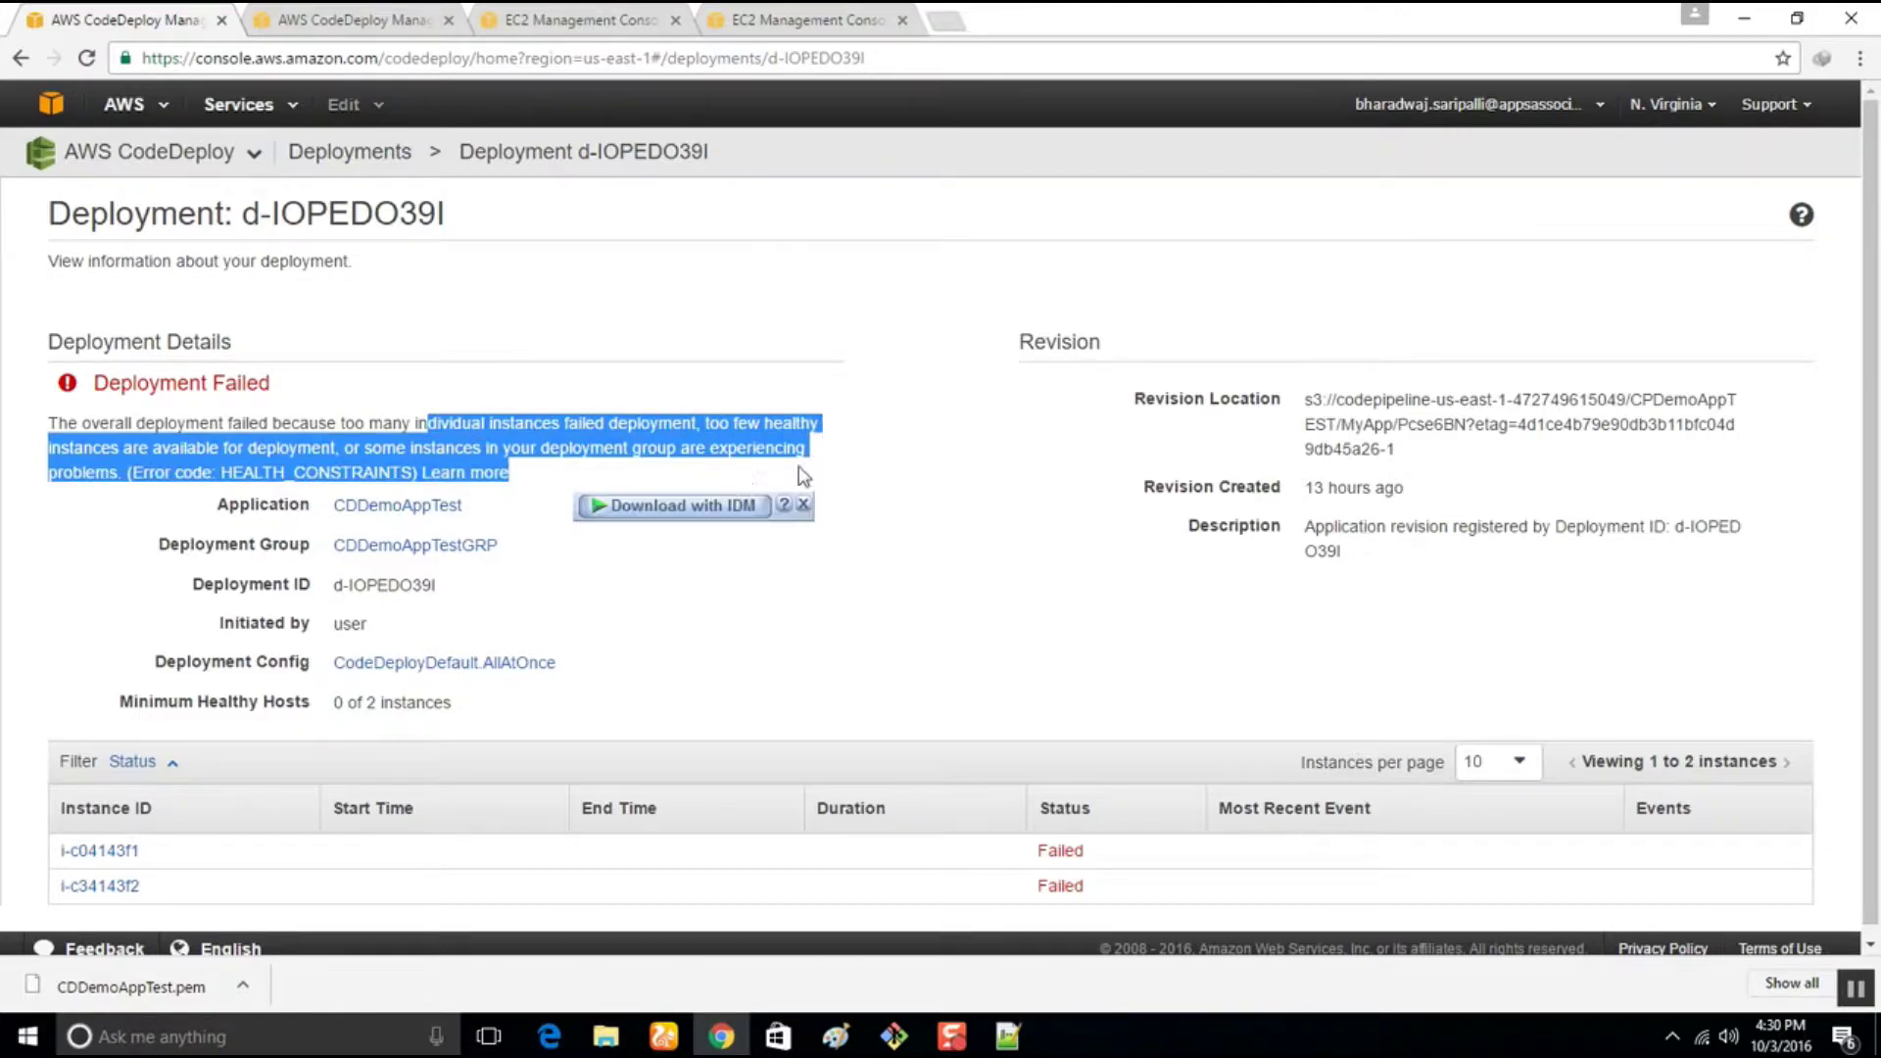
click(762, 639)
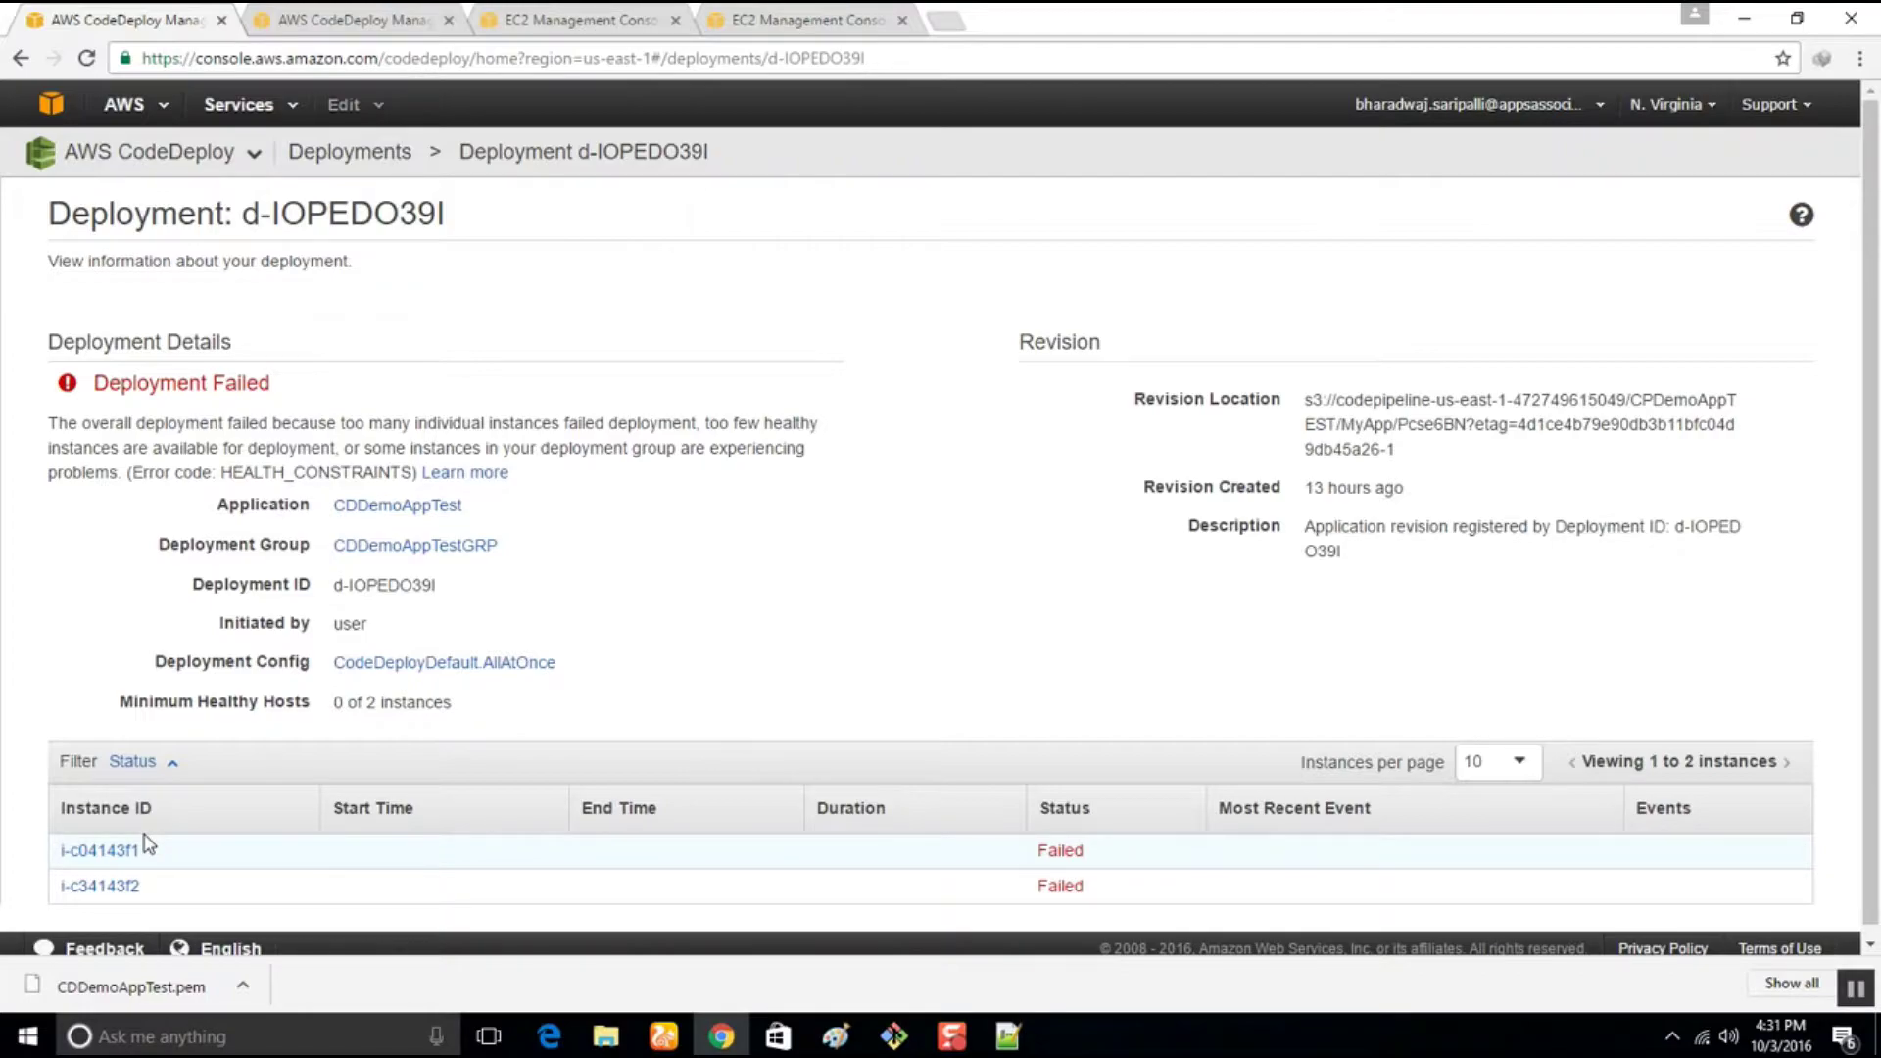
scroll(141, 808, down, 1)
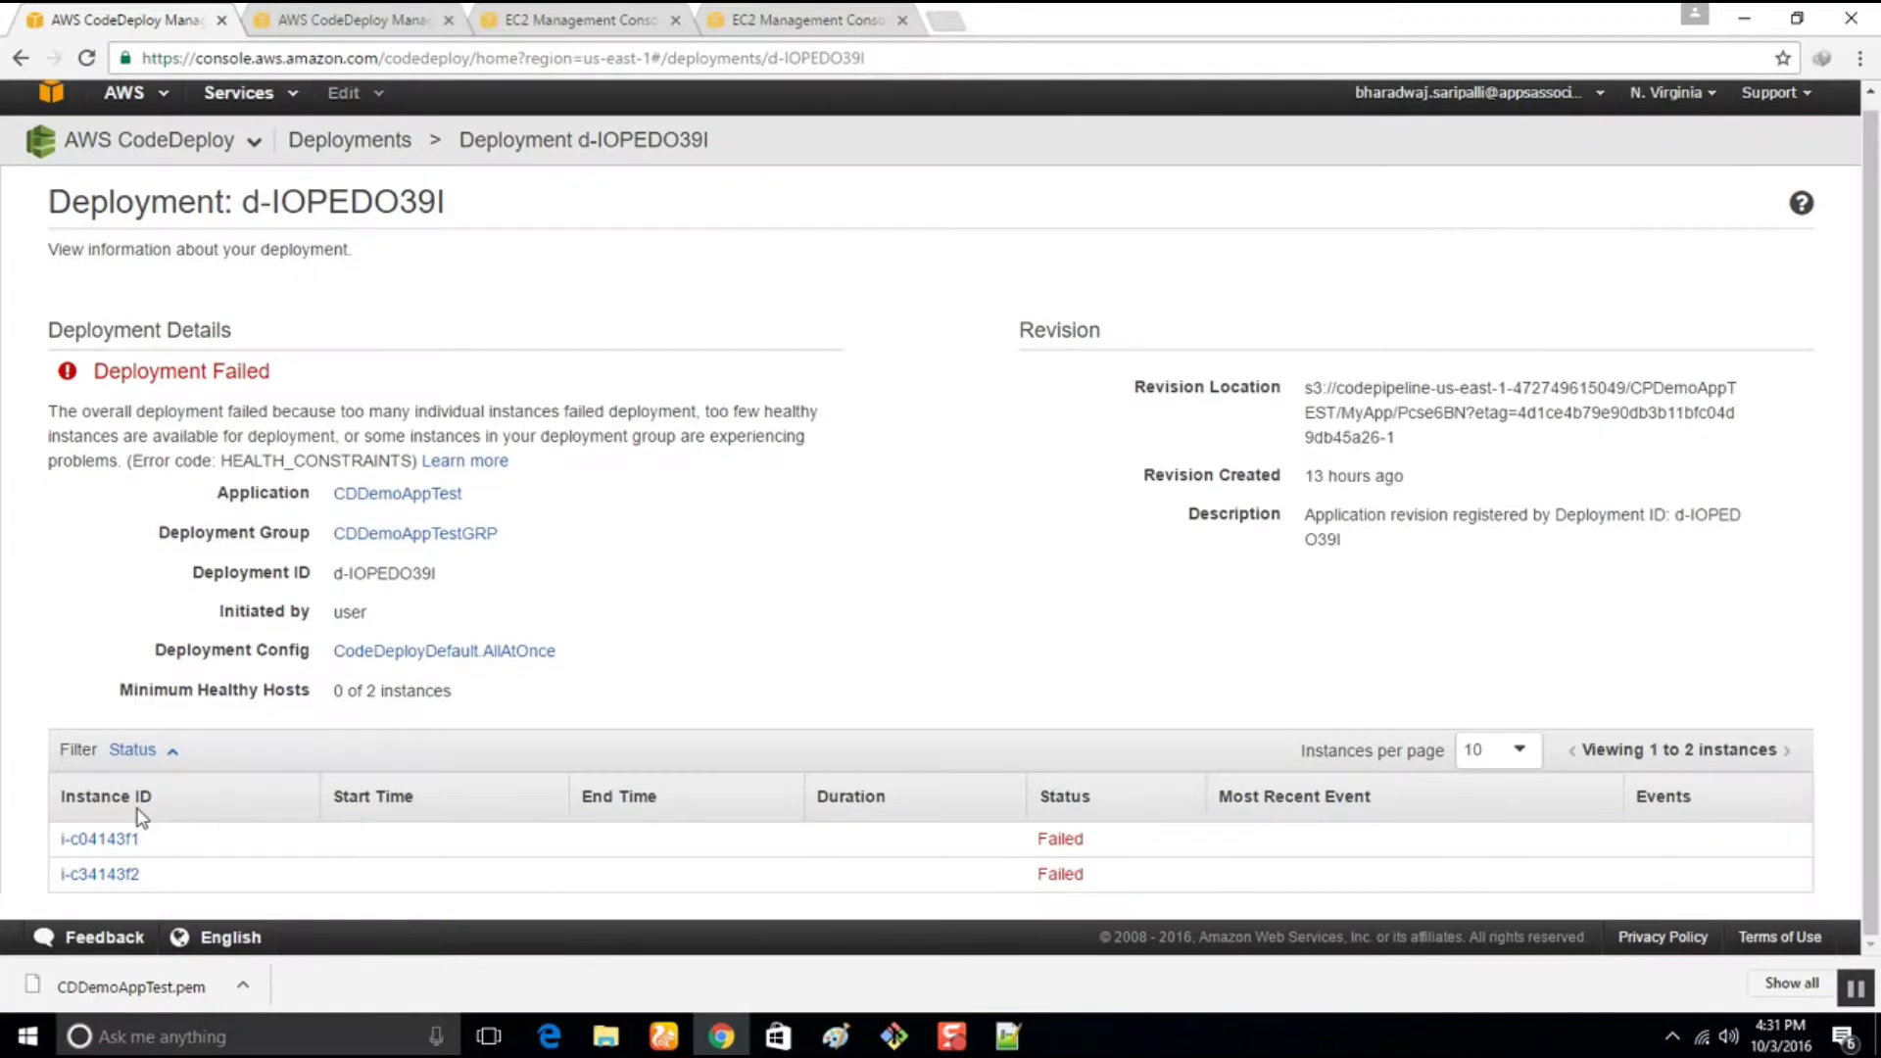
Open instance i-c04143f1 in EC2 and enlarge its details pane to find the public DNS
click(116, 840)
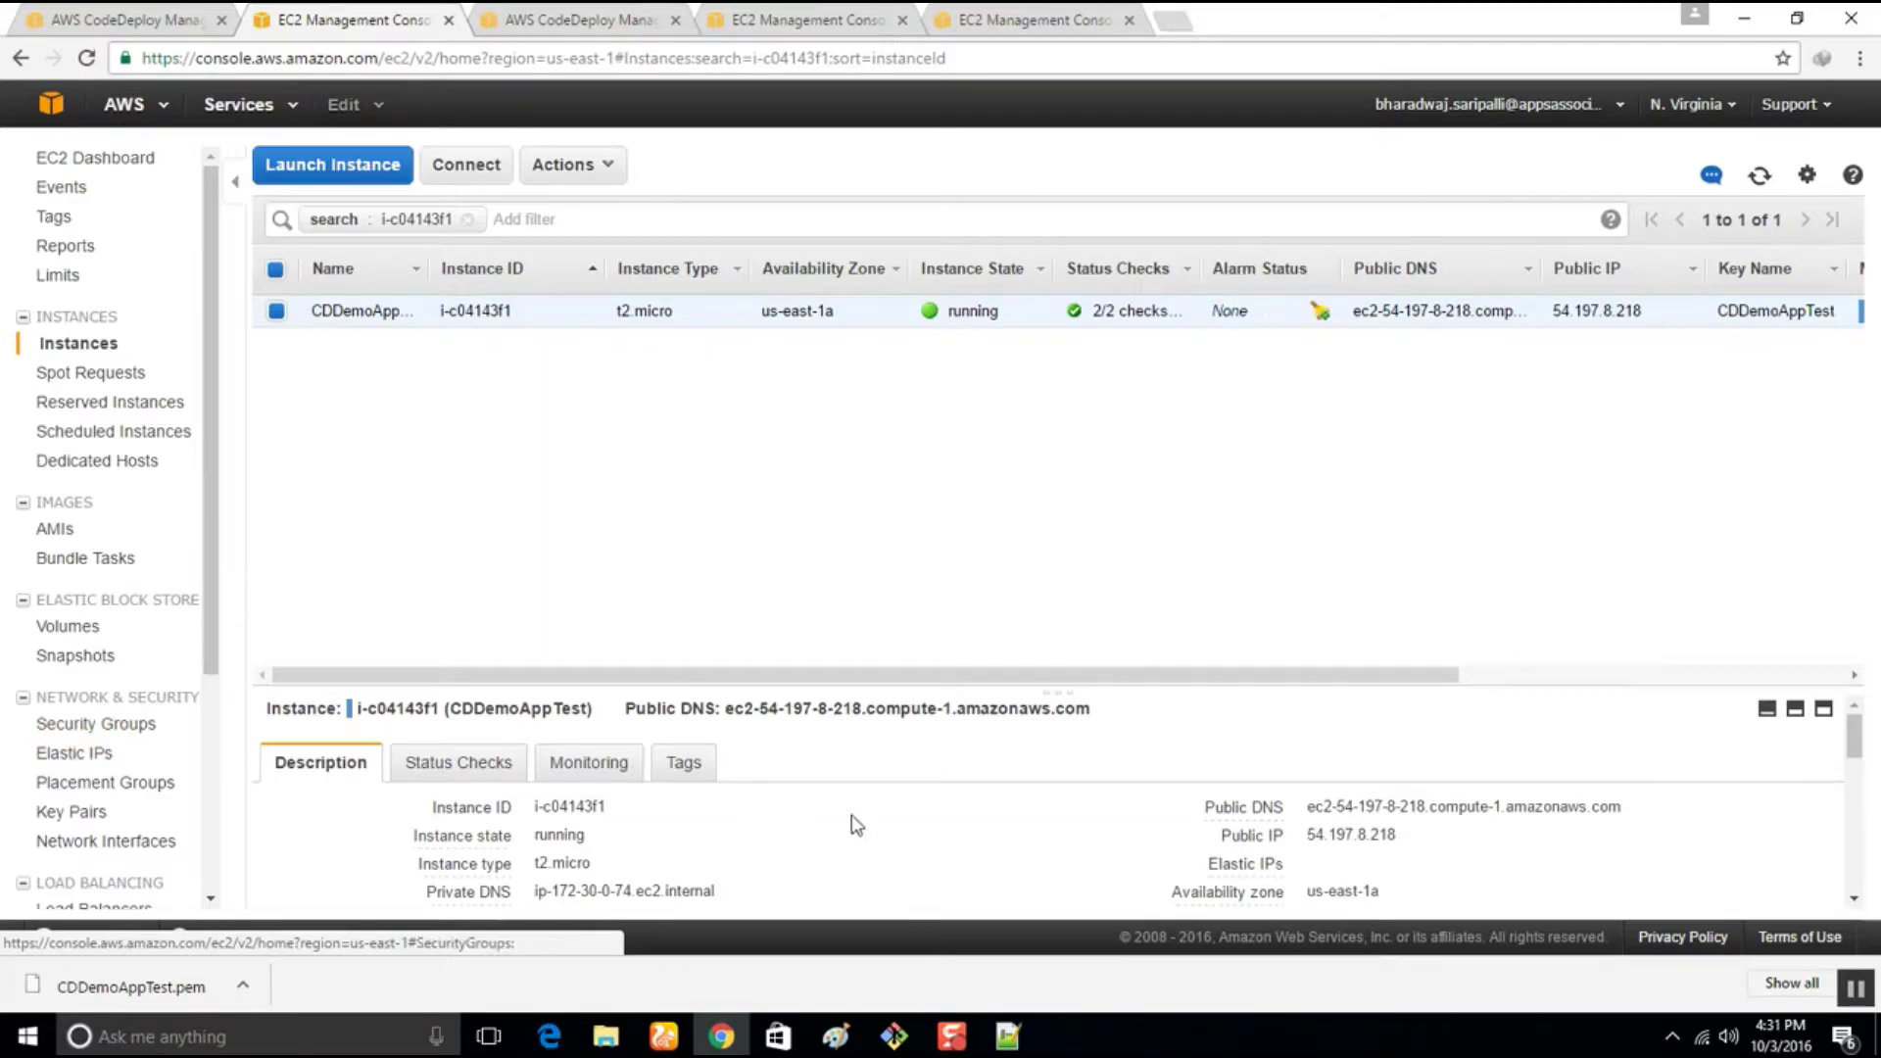
drag(841, 792, 843, 708)
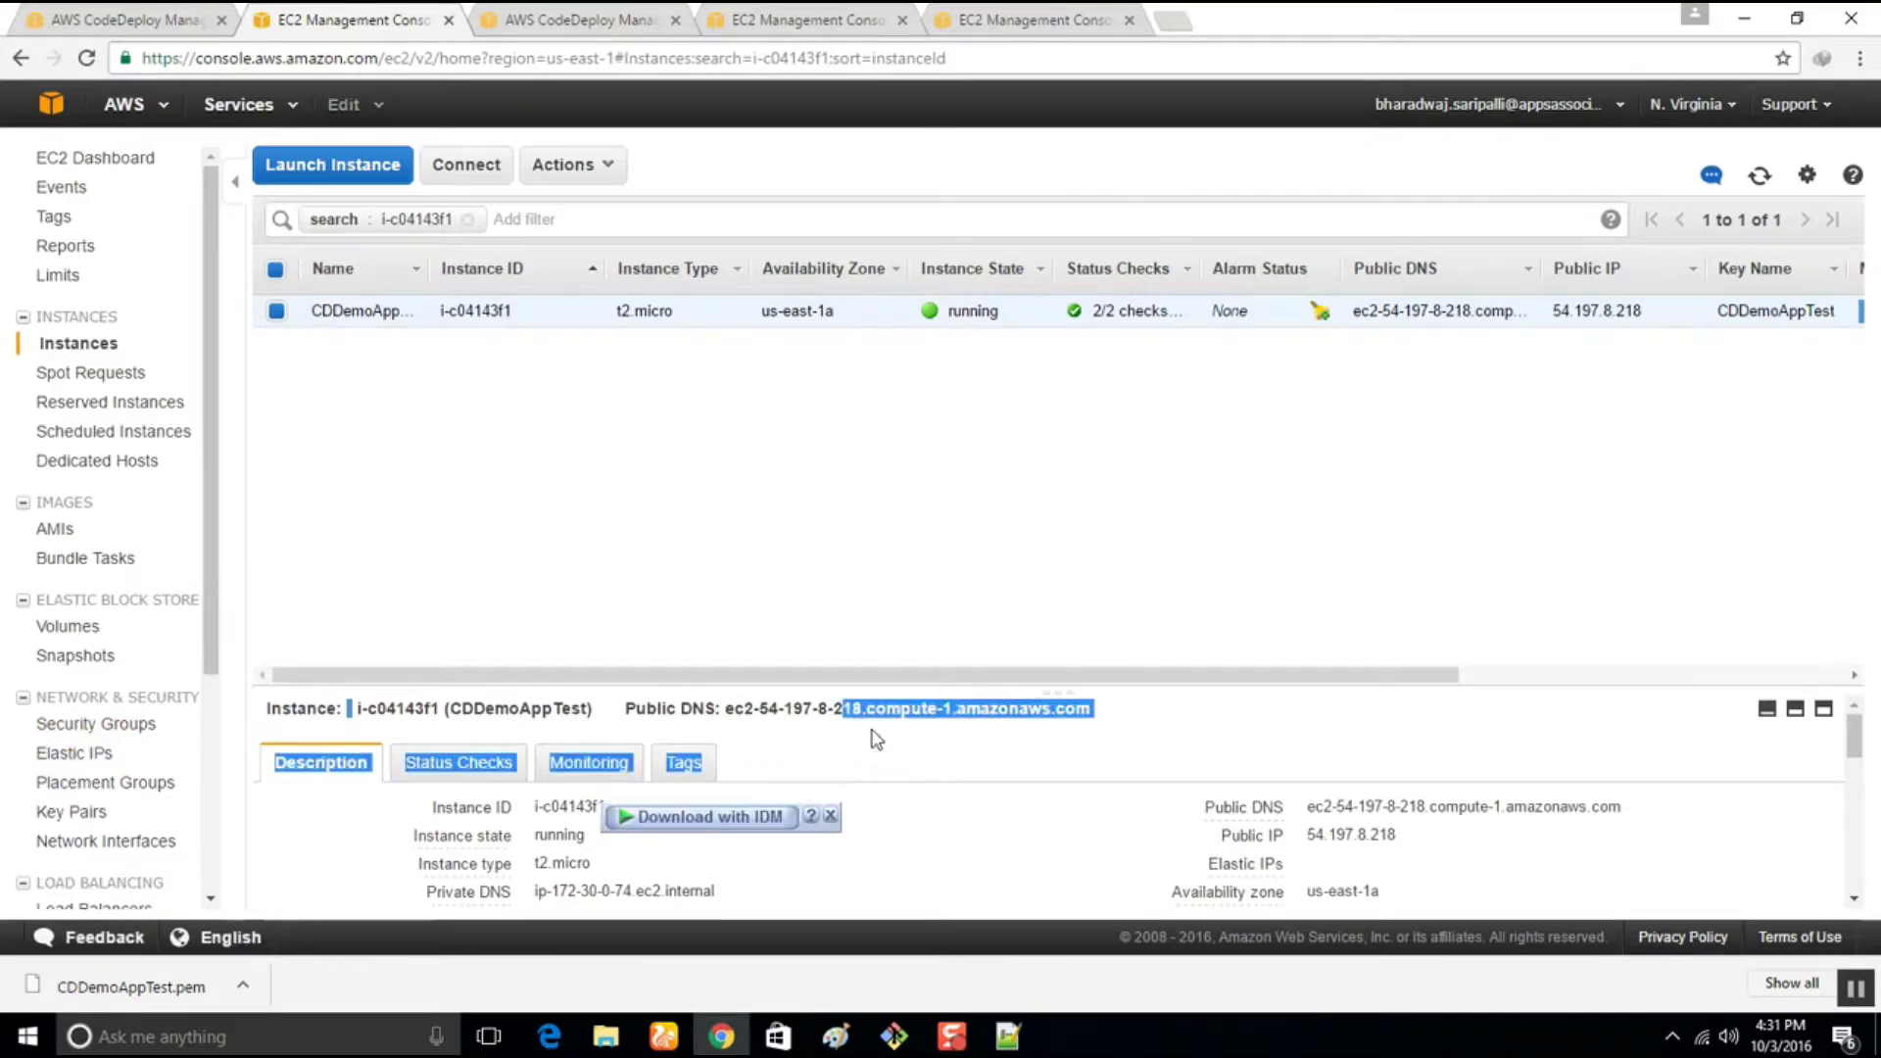
drag(990, 690, 994, 480)
scroll(1048, 700, down, 3)
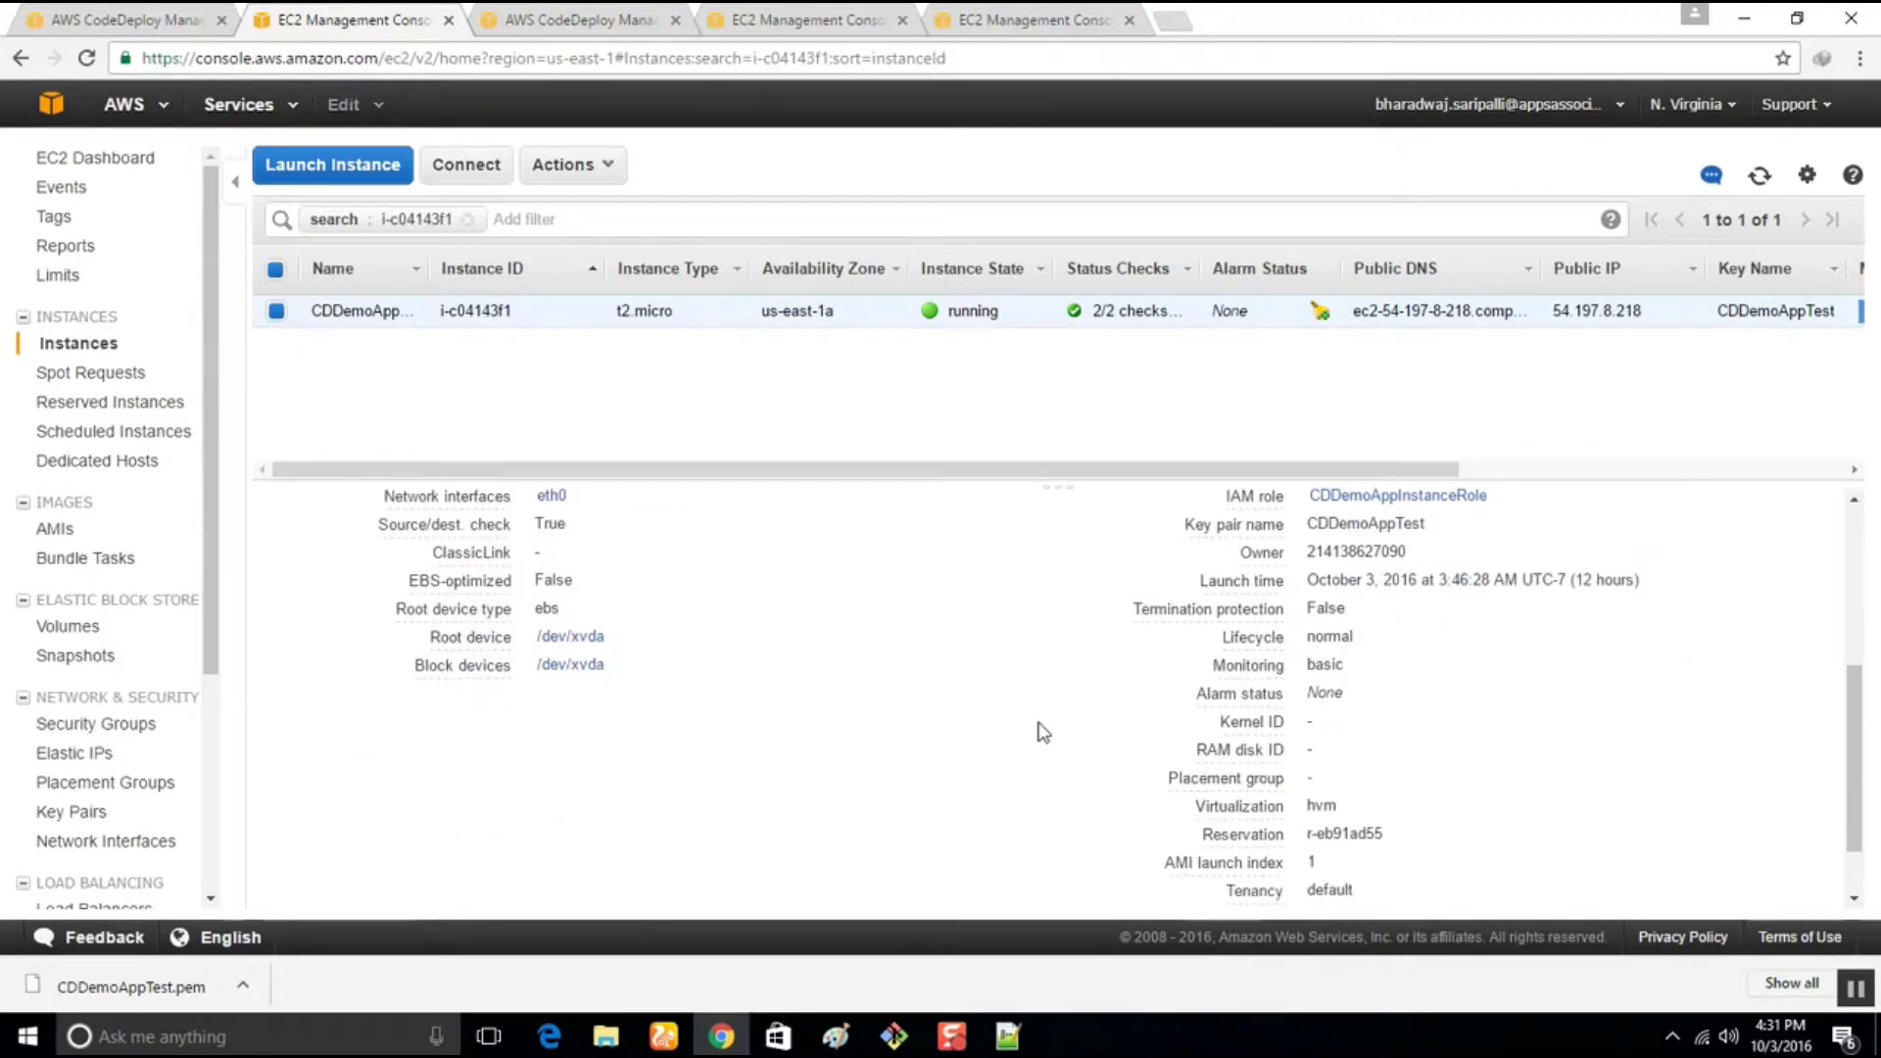
scroll(1037, 731, up, 2)
scroll(1043, 732, up, 2)
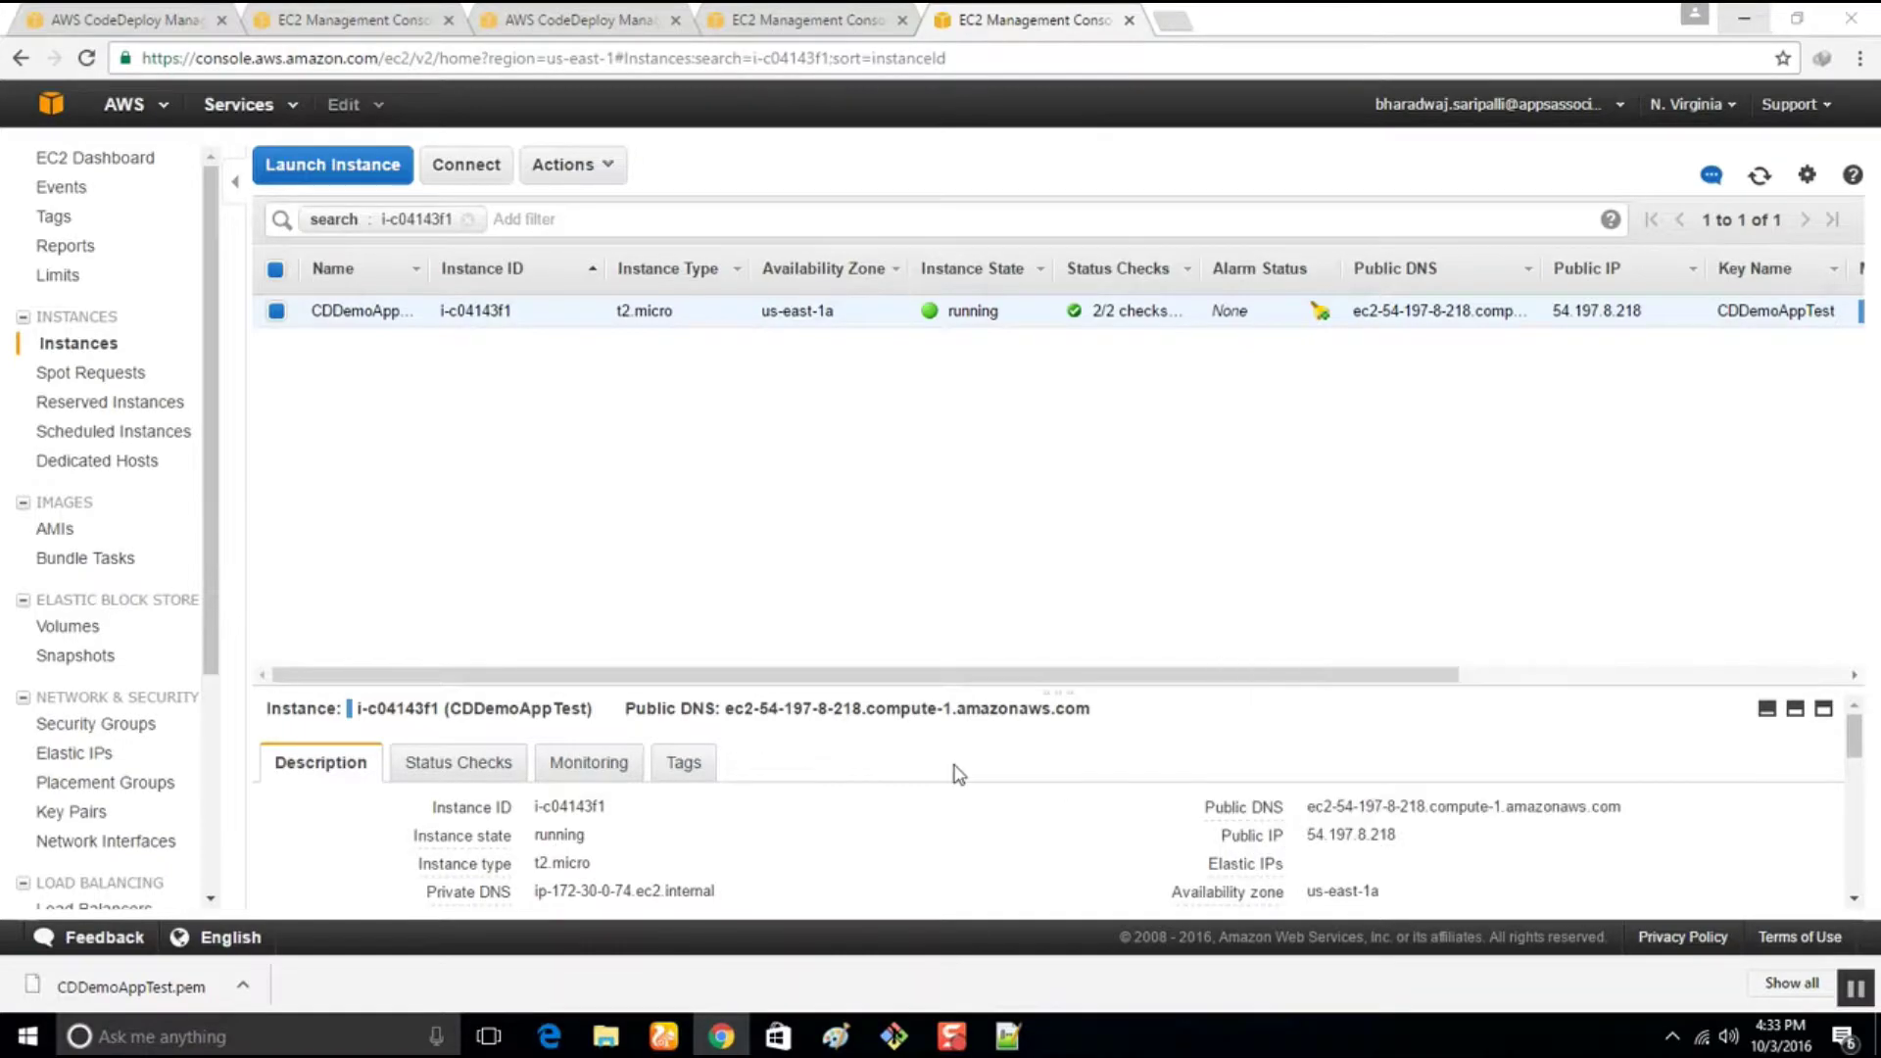
mouse_move(470, 886)
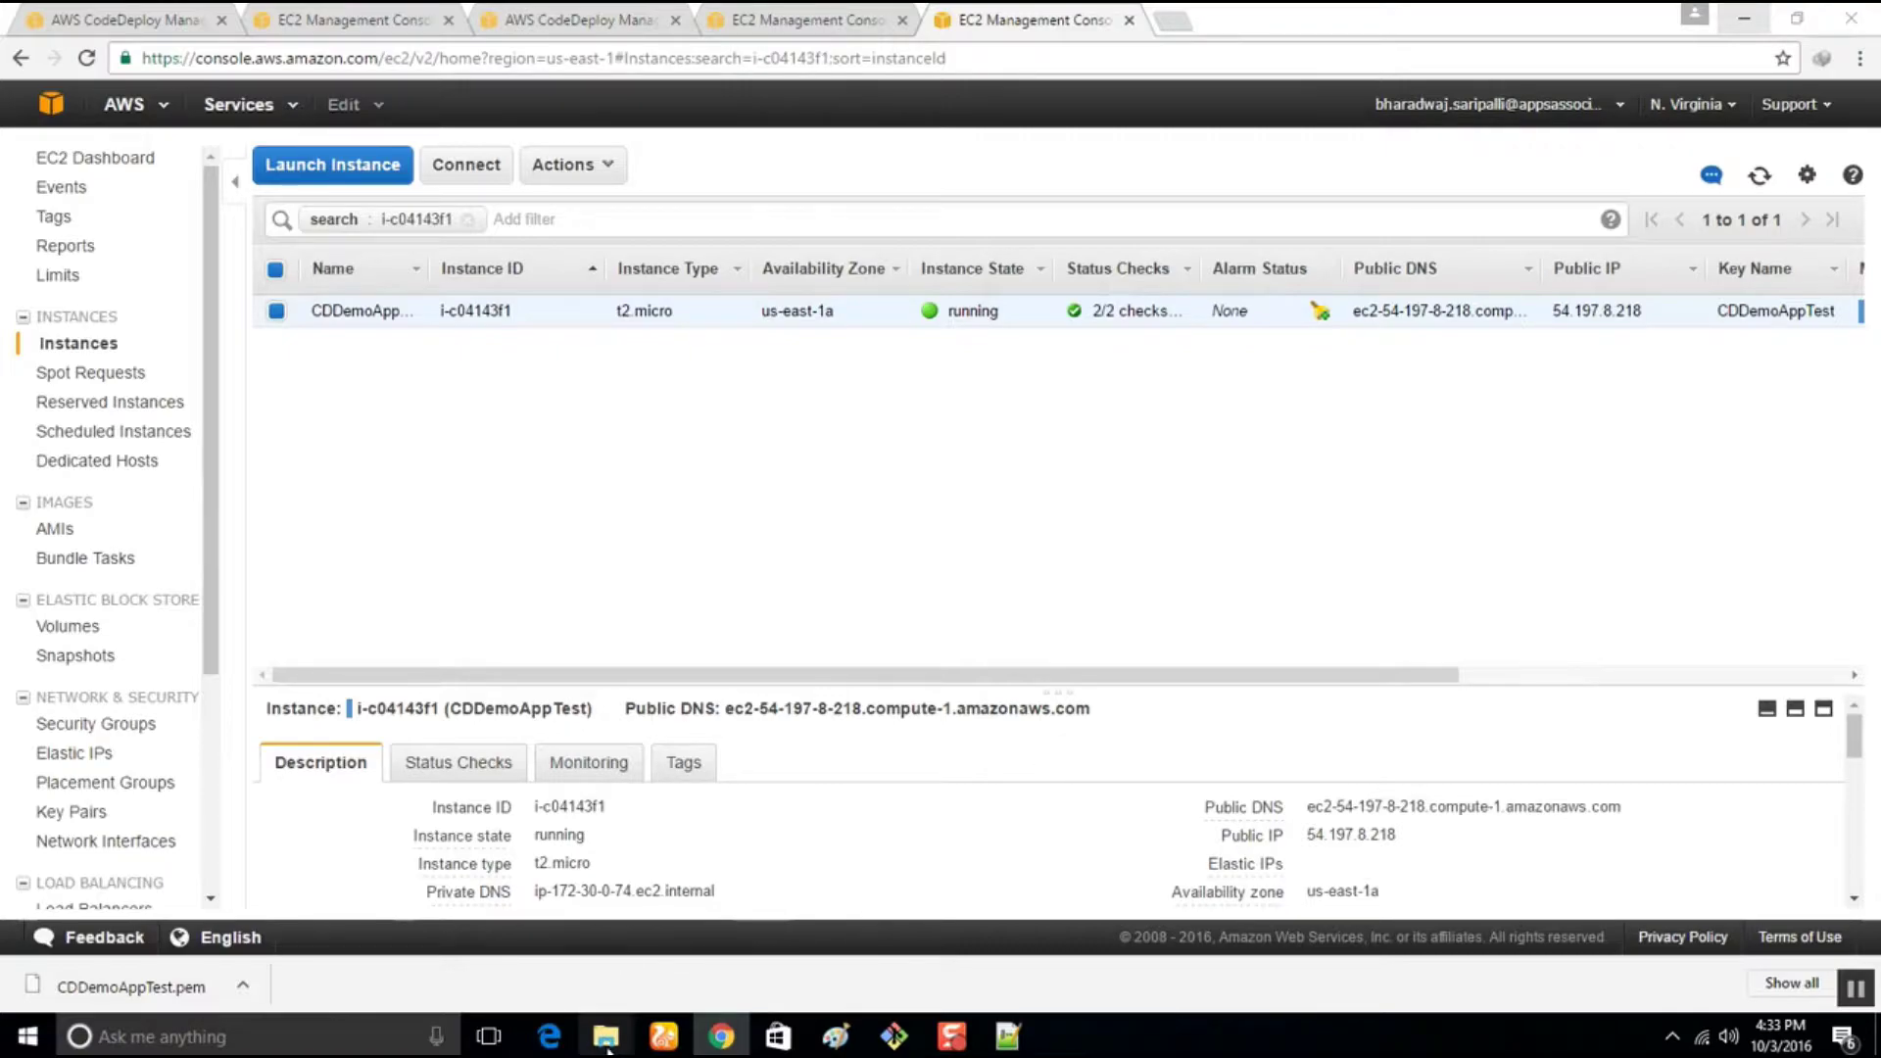
Load CDDemoAppTest.pem from the Desktop instances folder into PuTTYgen, showing all file types
mouse_move(606, 1036)
click(688, 957)
click(563, 525)
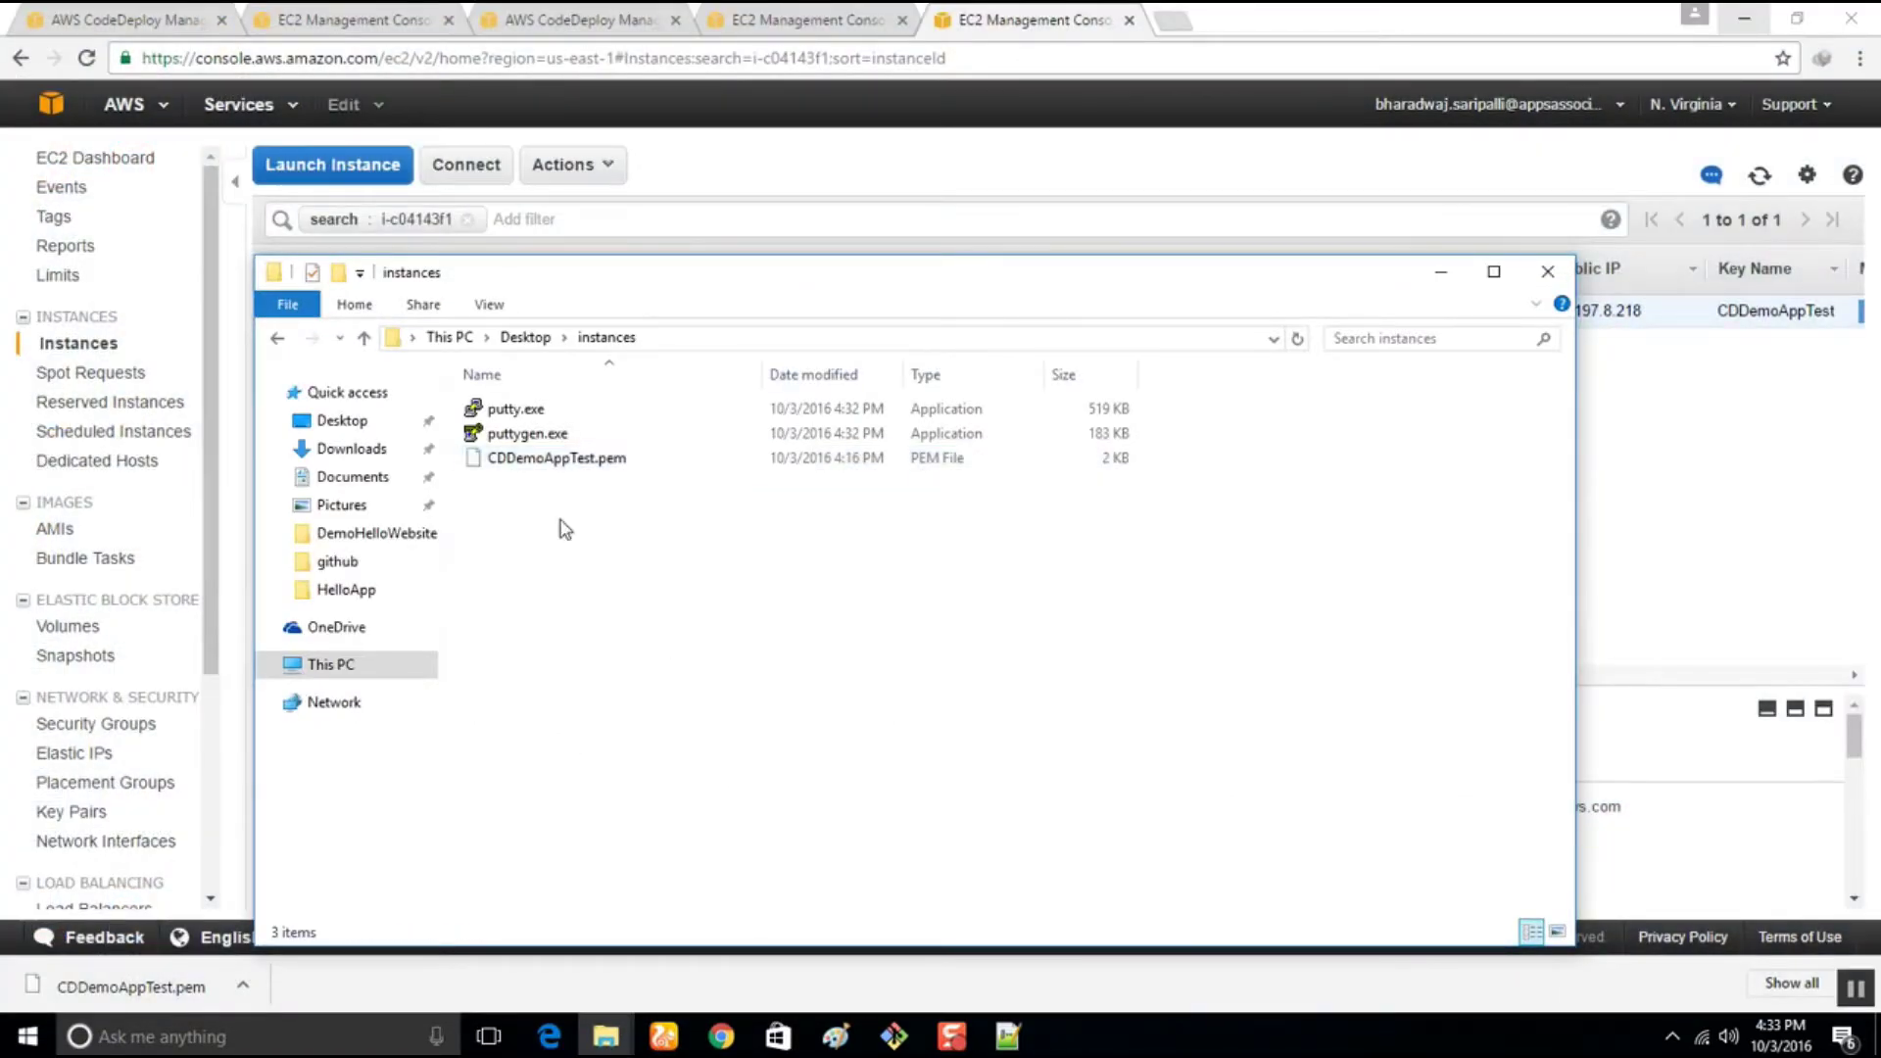
double_click(519, 437)
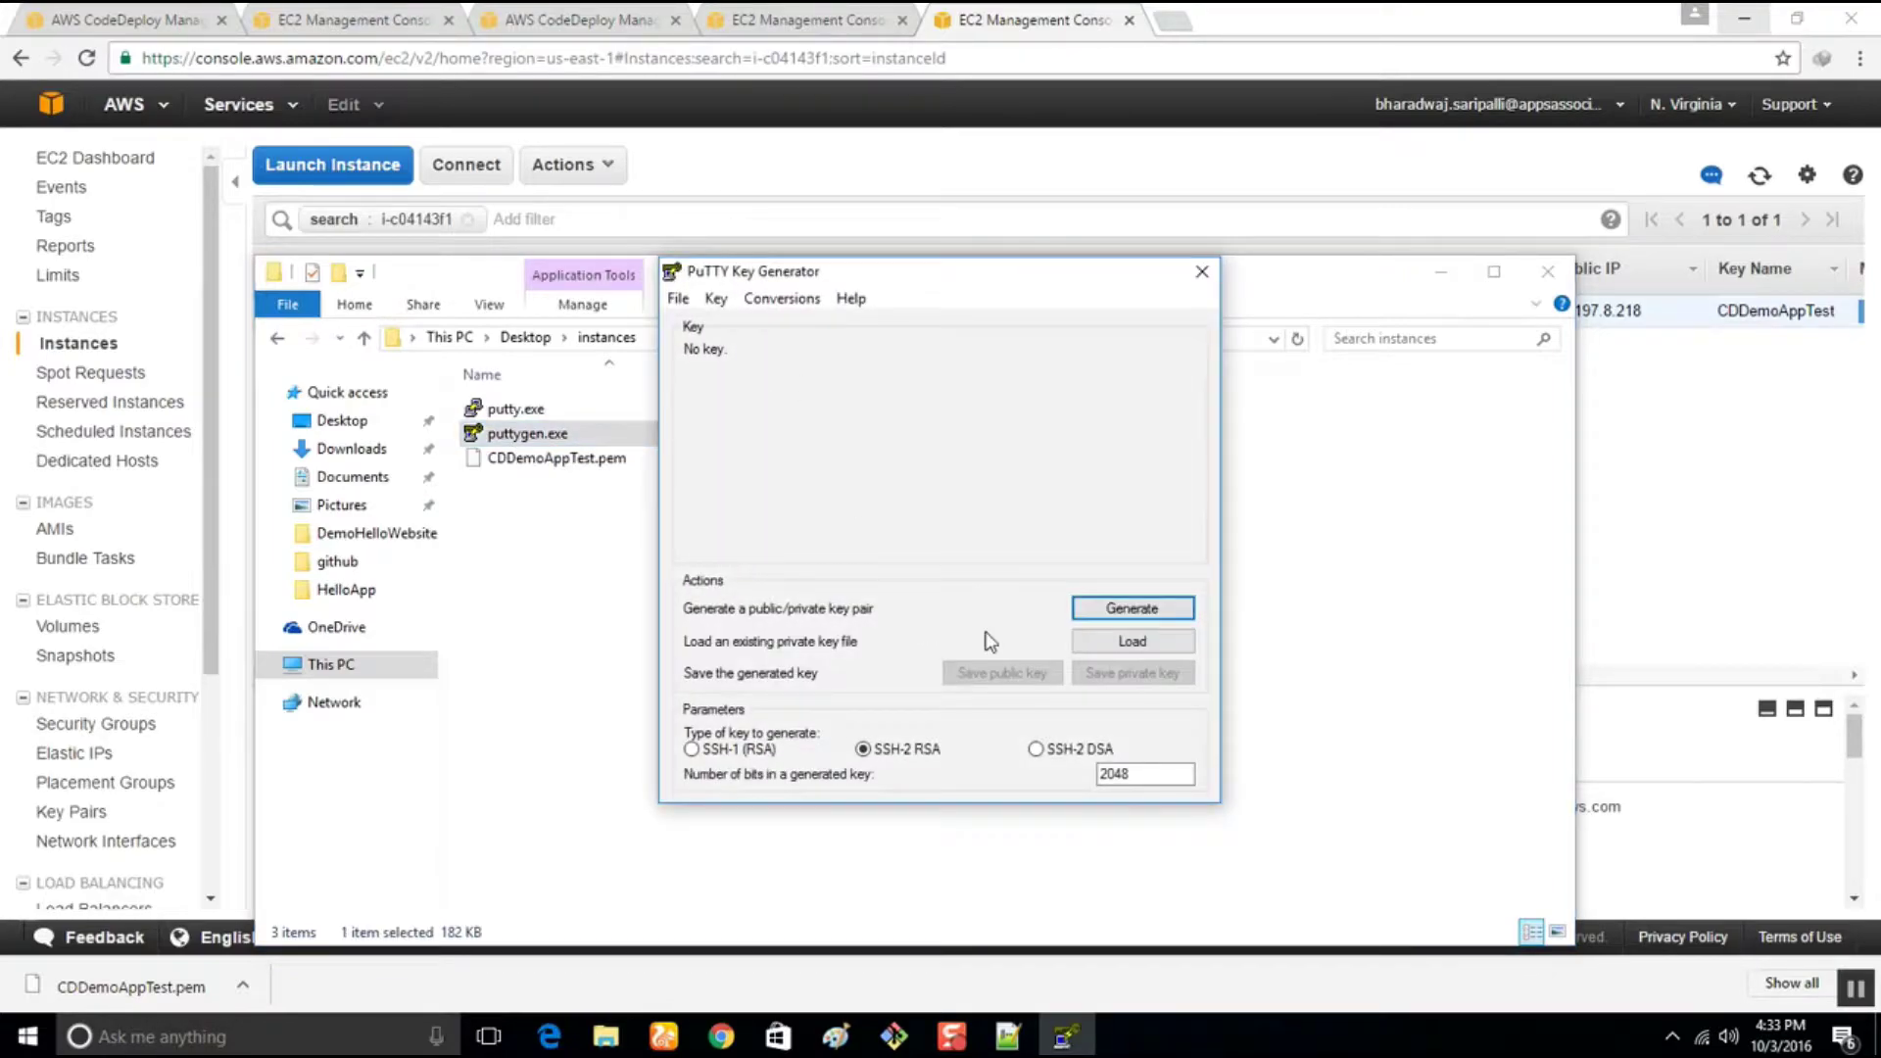
click(1132, 643)
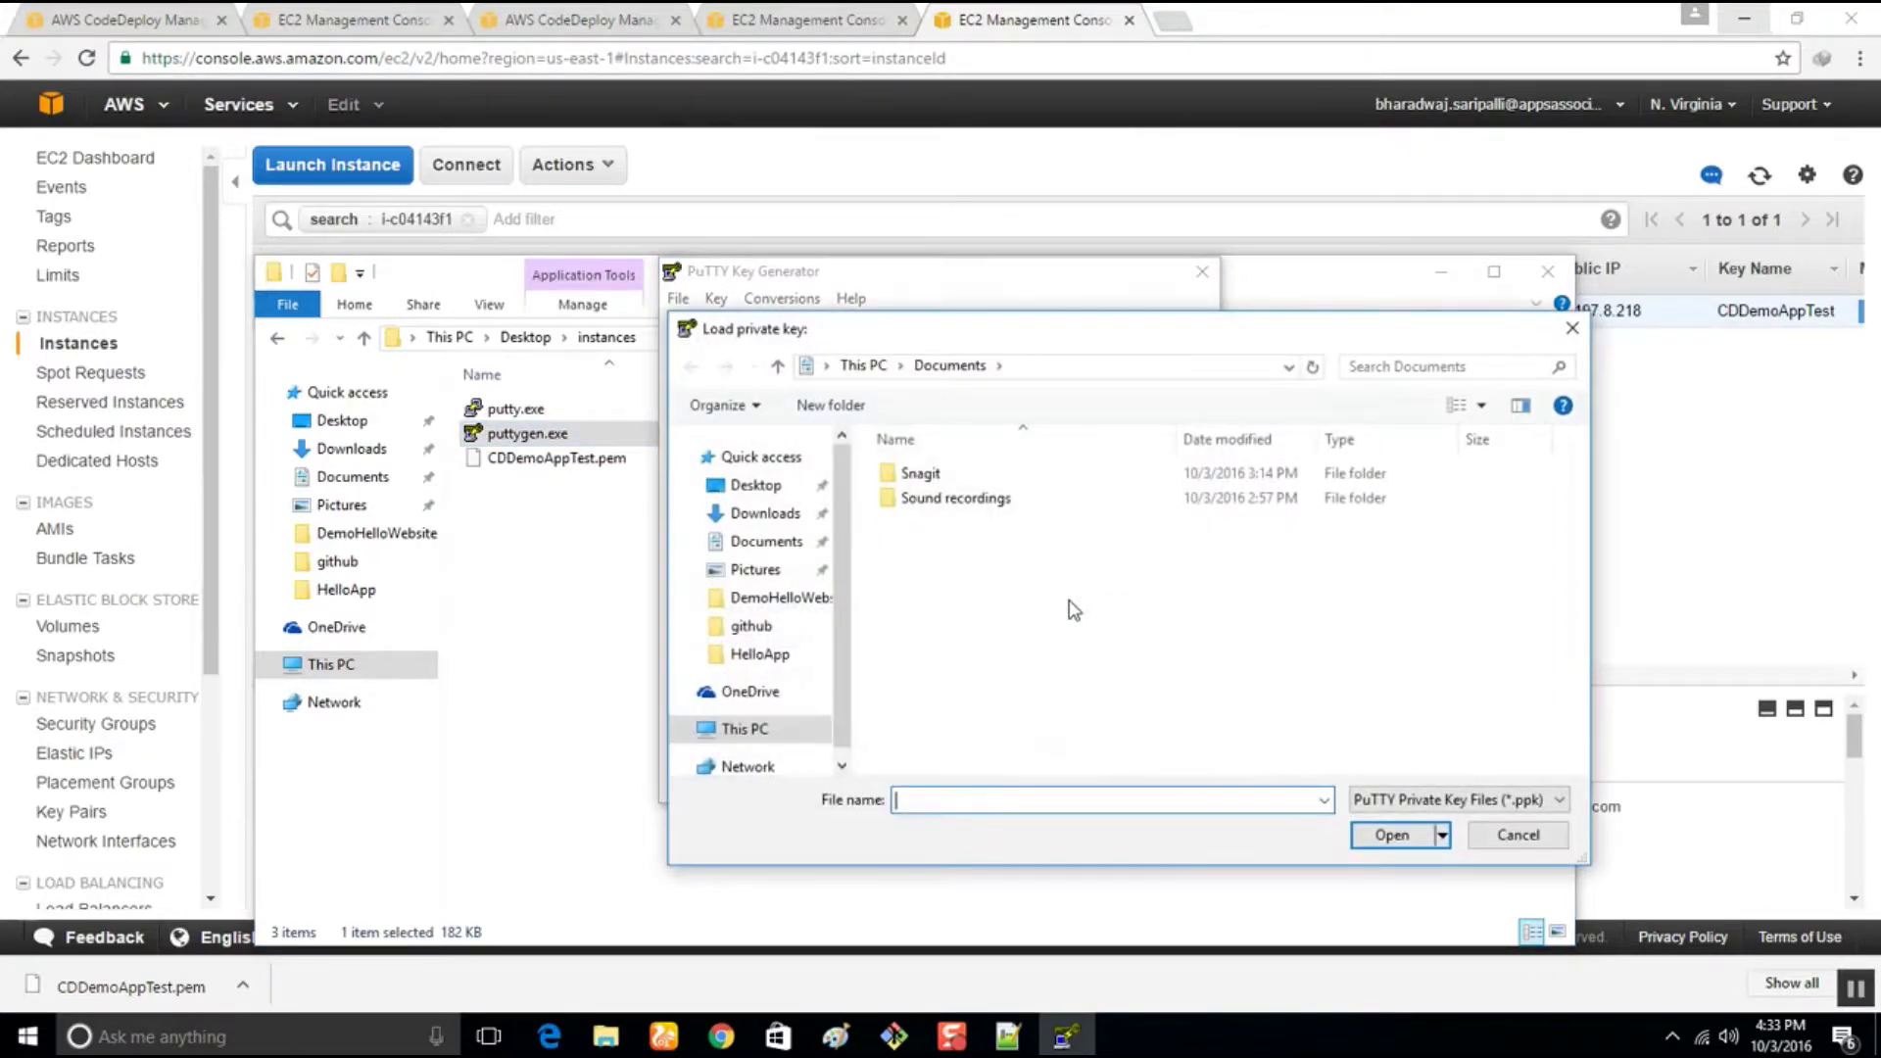
click(773, 490)
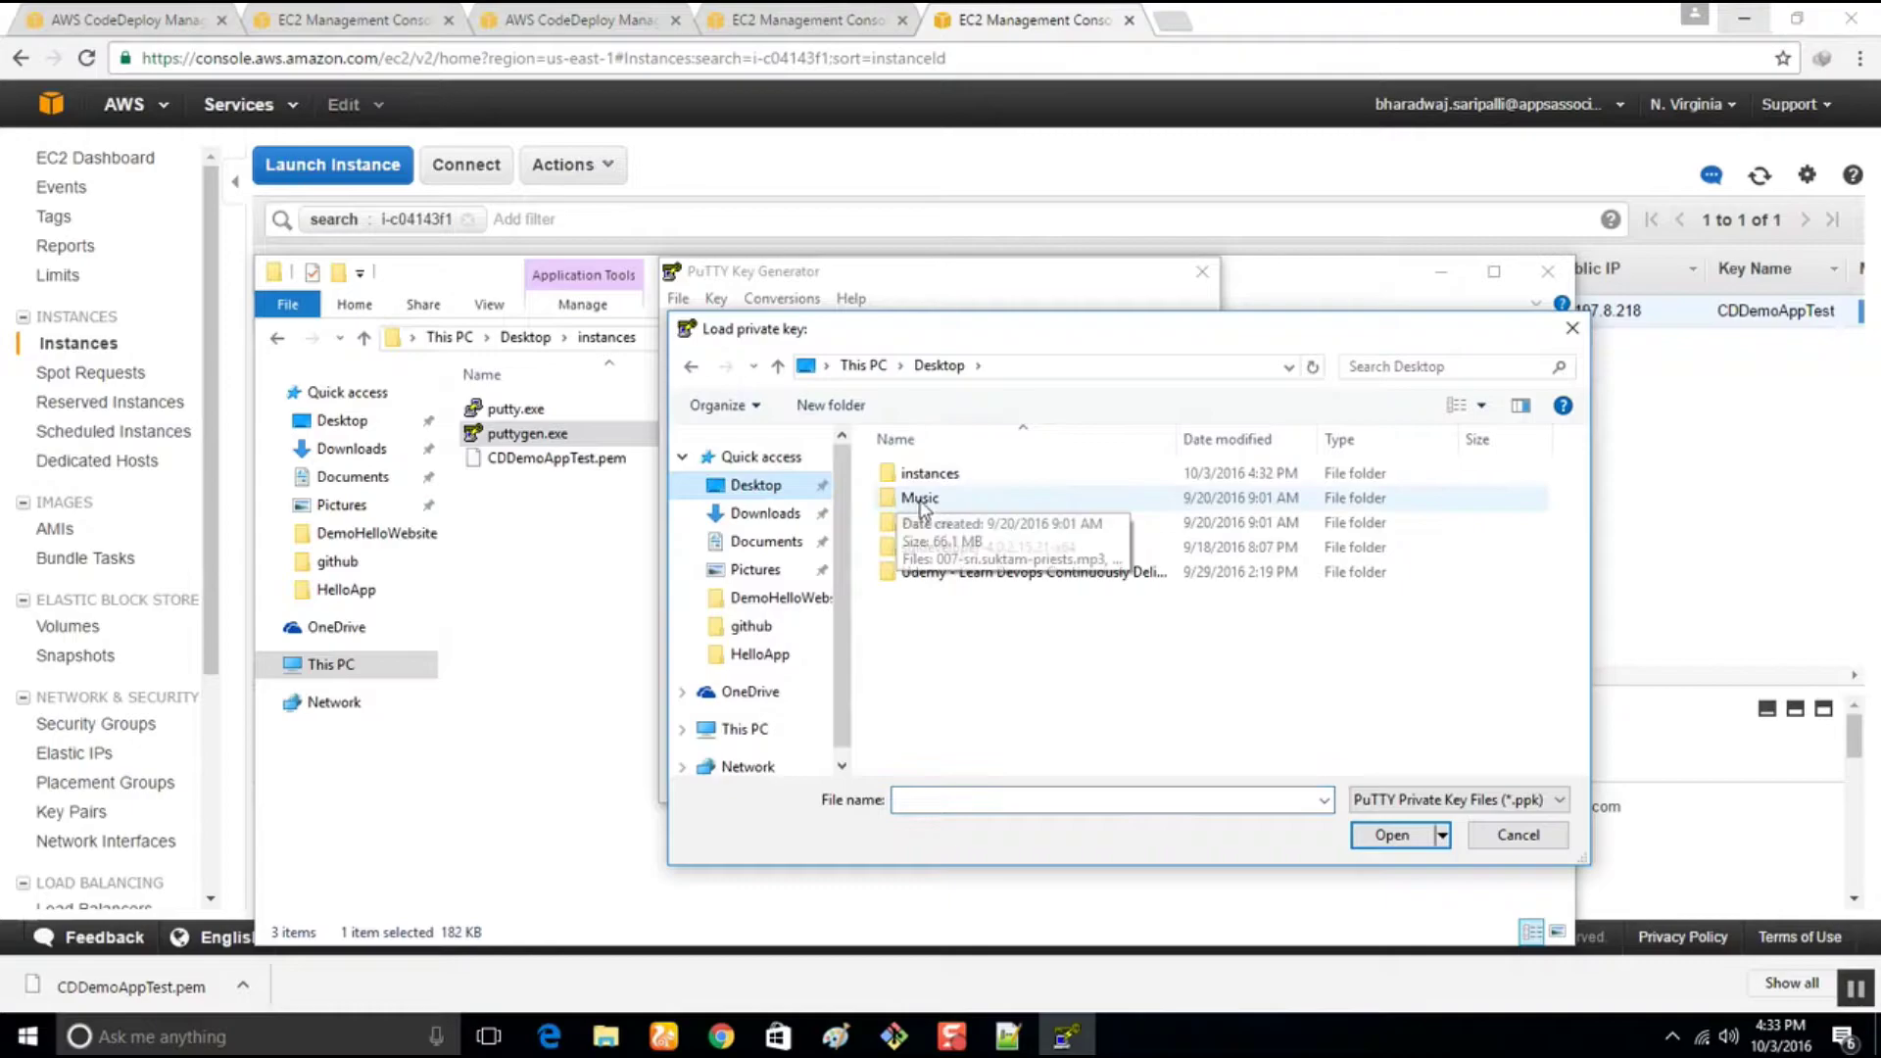
double_click(926, 474)
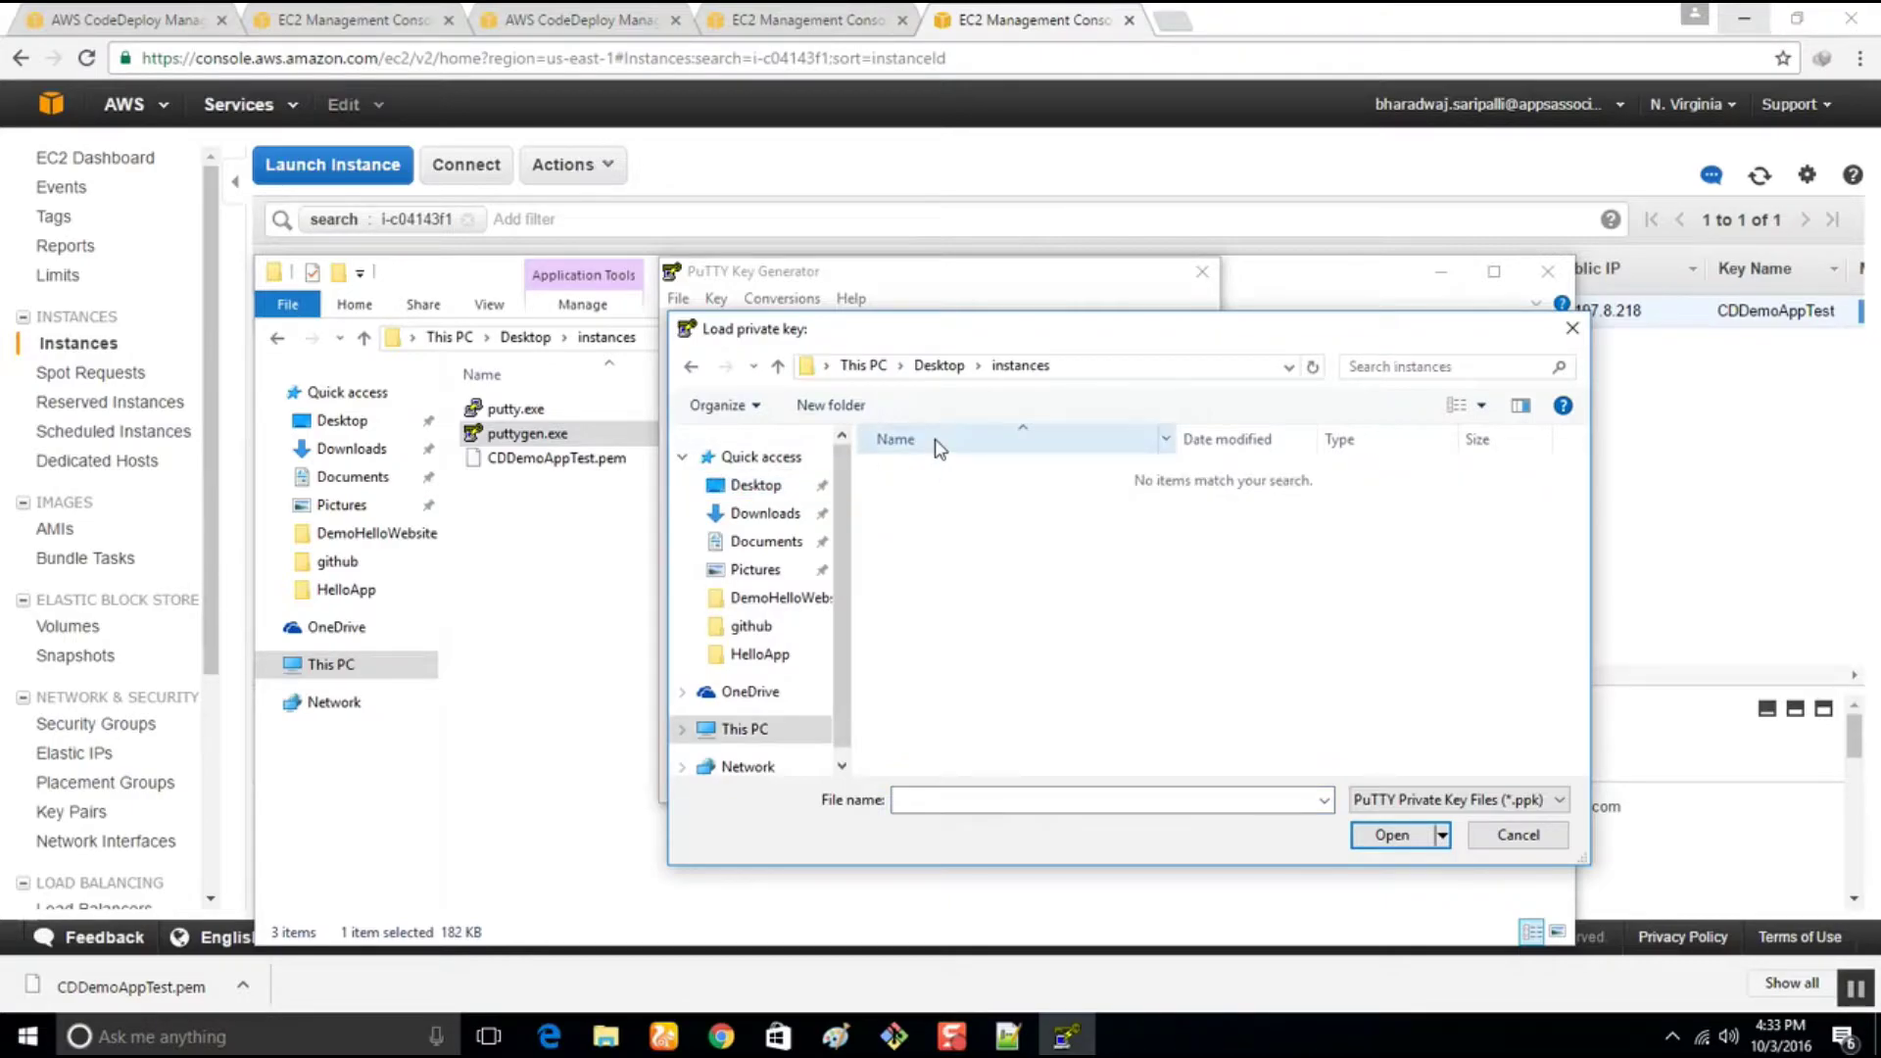
click(1428, 801)
click(1421, 841)
click(926, 529)
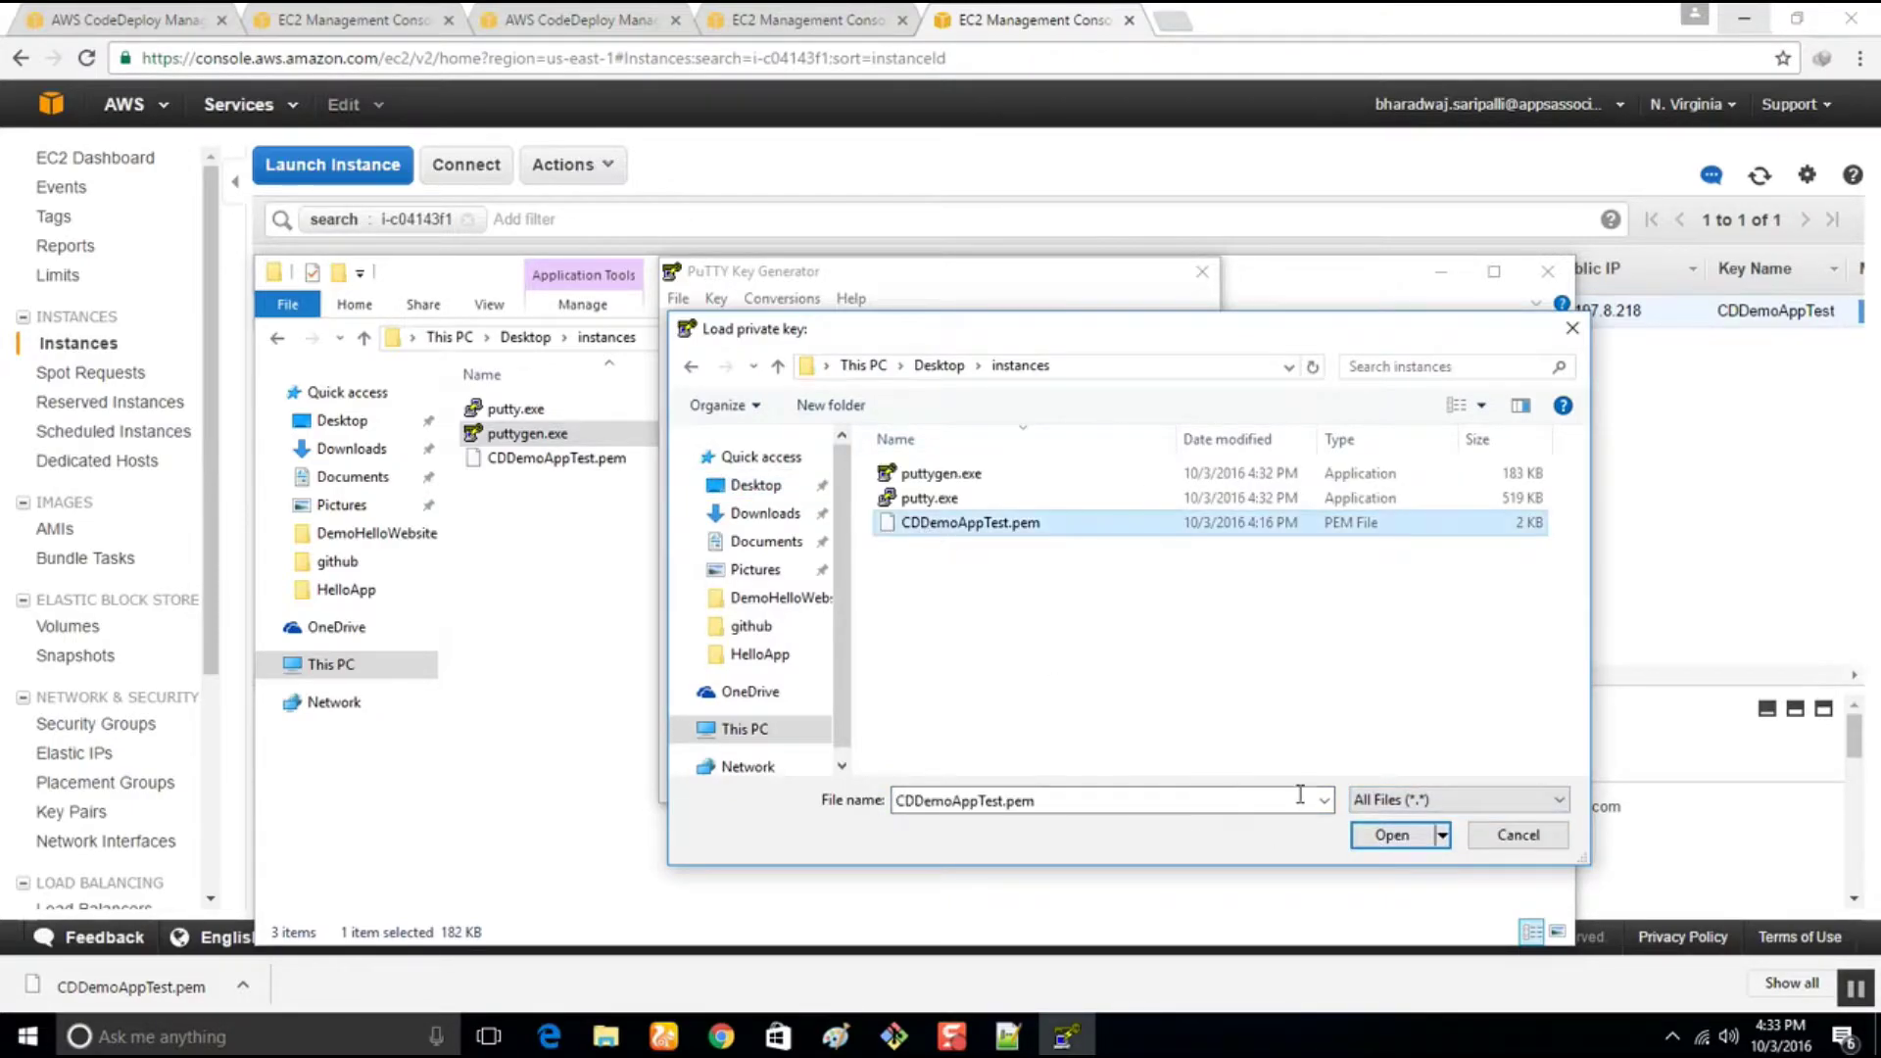
click(1391, 835)
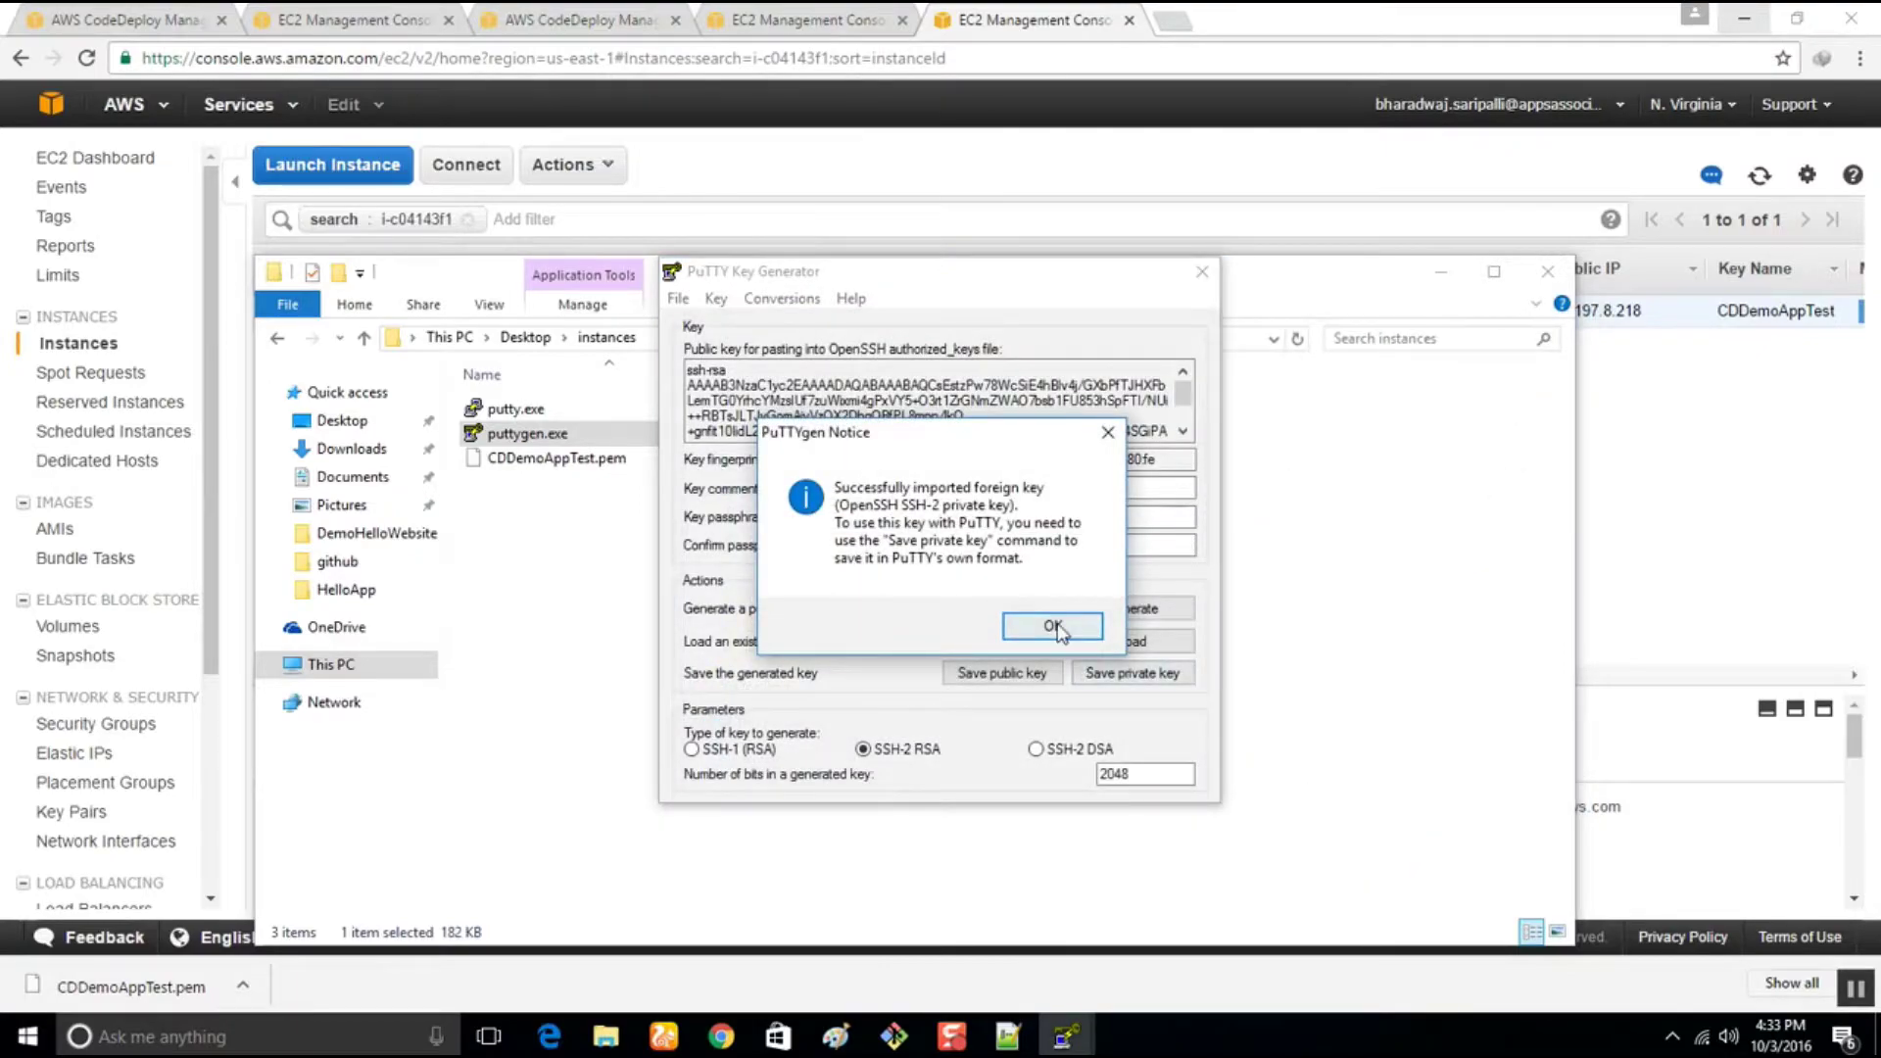
click(1053, 626)
Save the converted key without a passphrase as private.ppk in the instances folder
click(1110, 679)
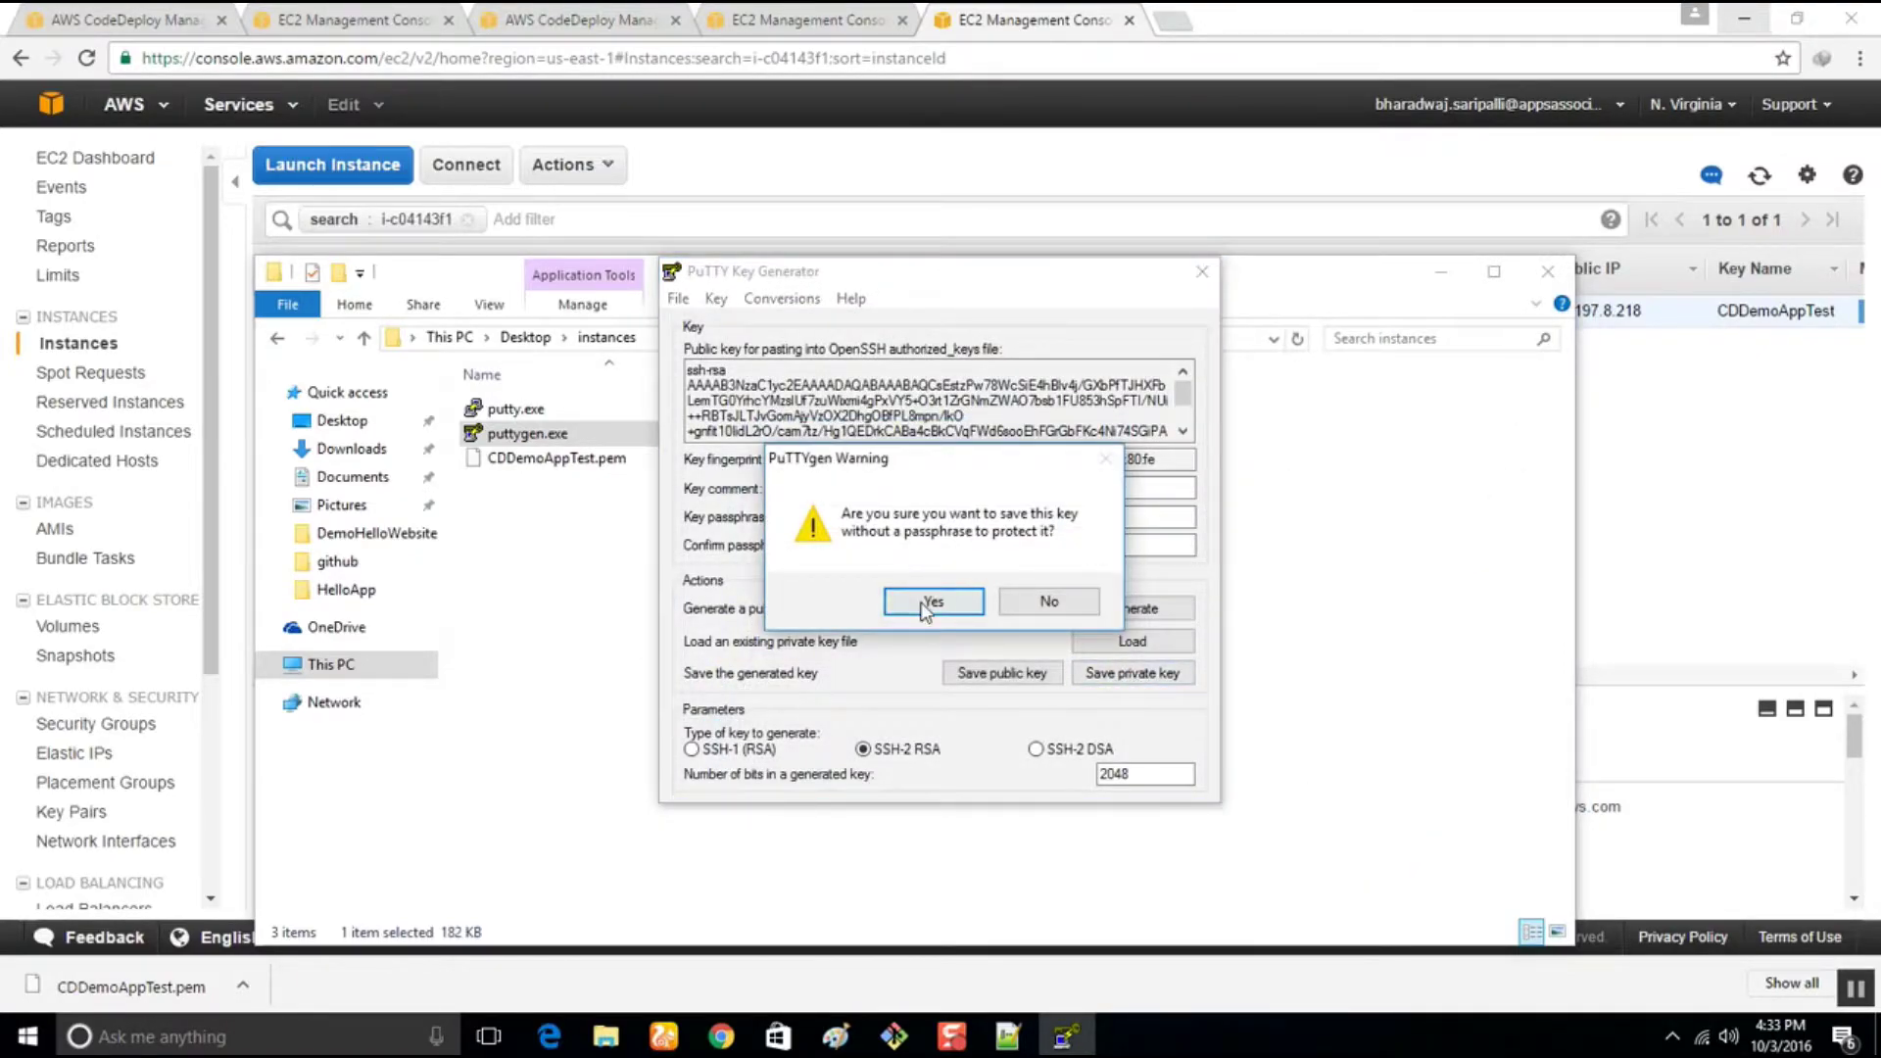
click(932, 602)
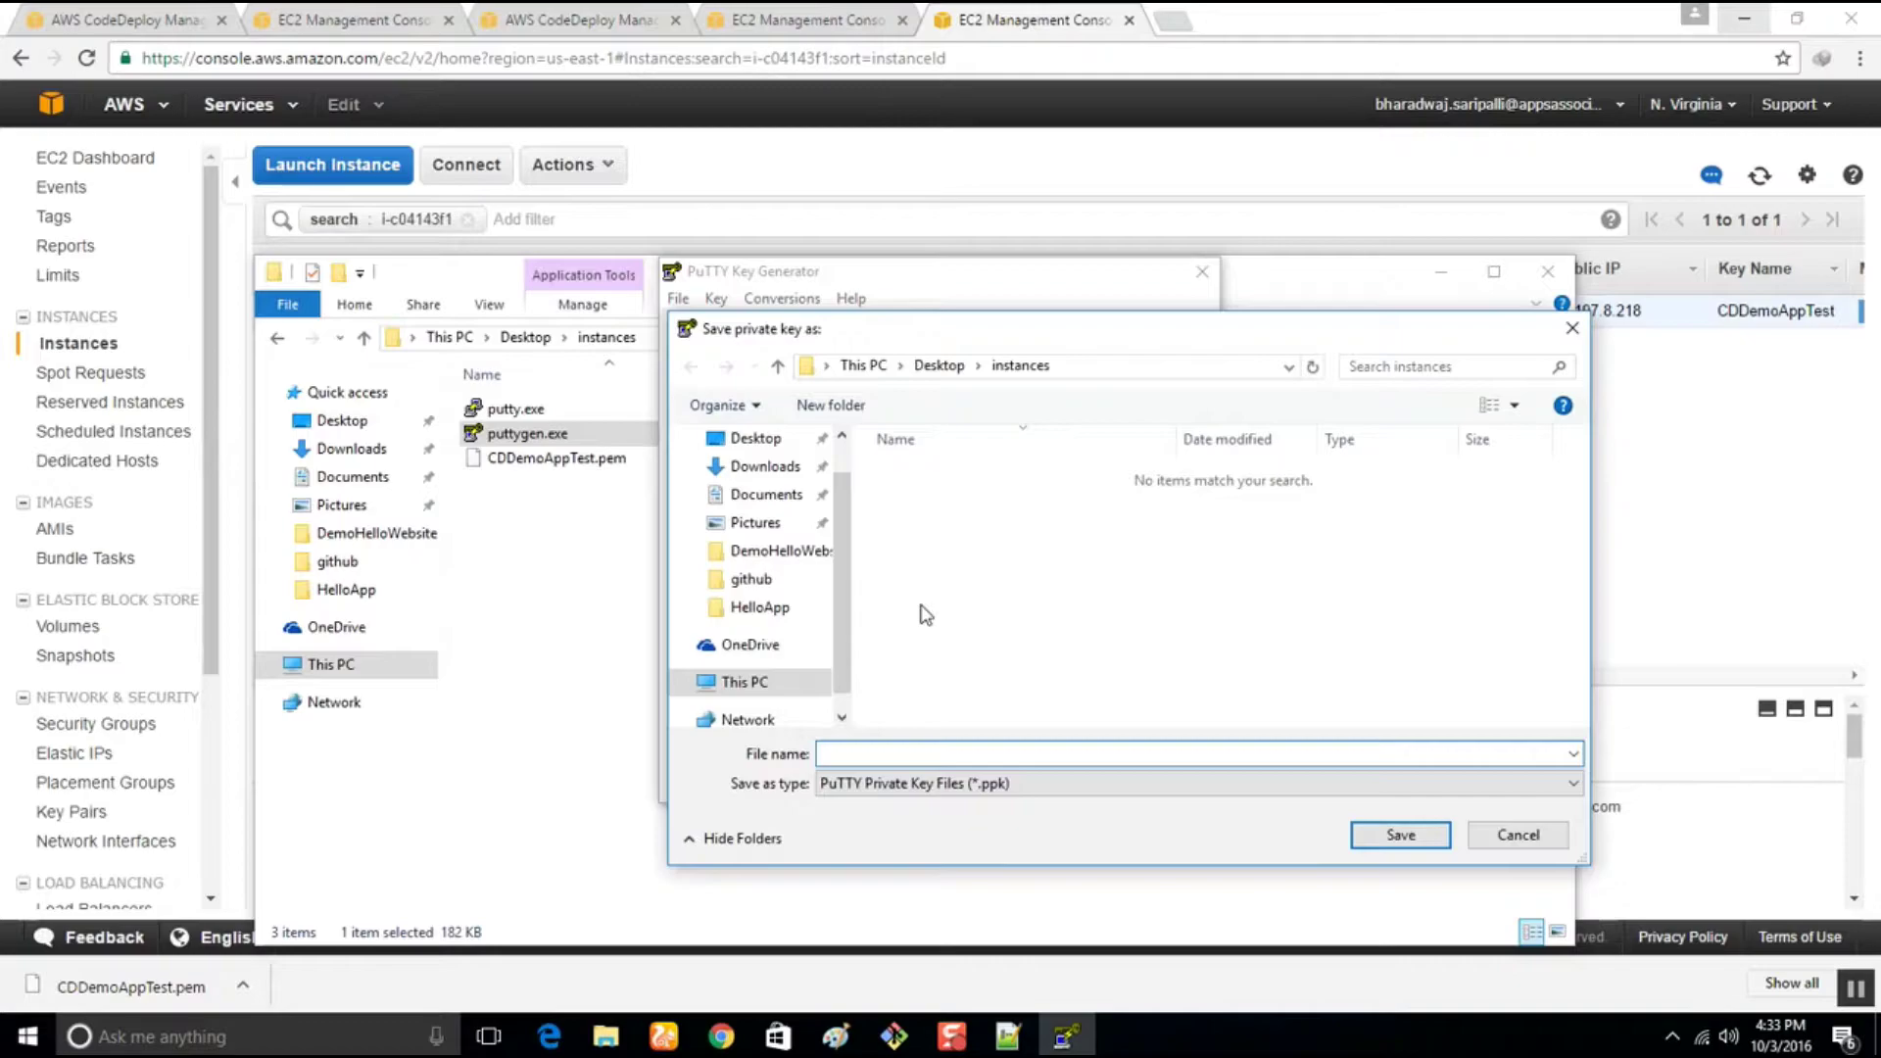
text(pri)
key(Return)
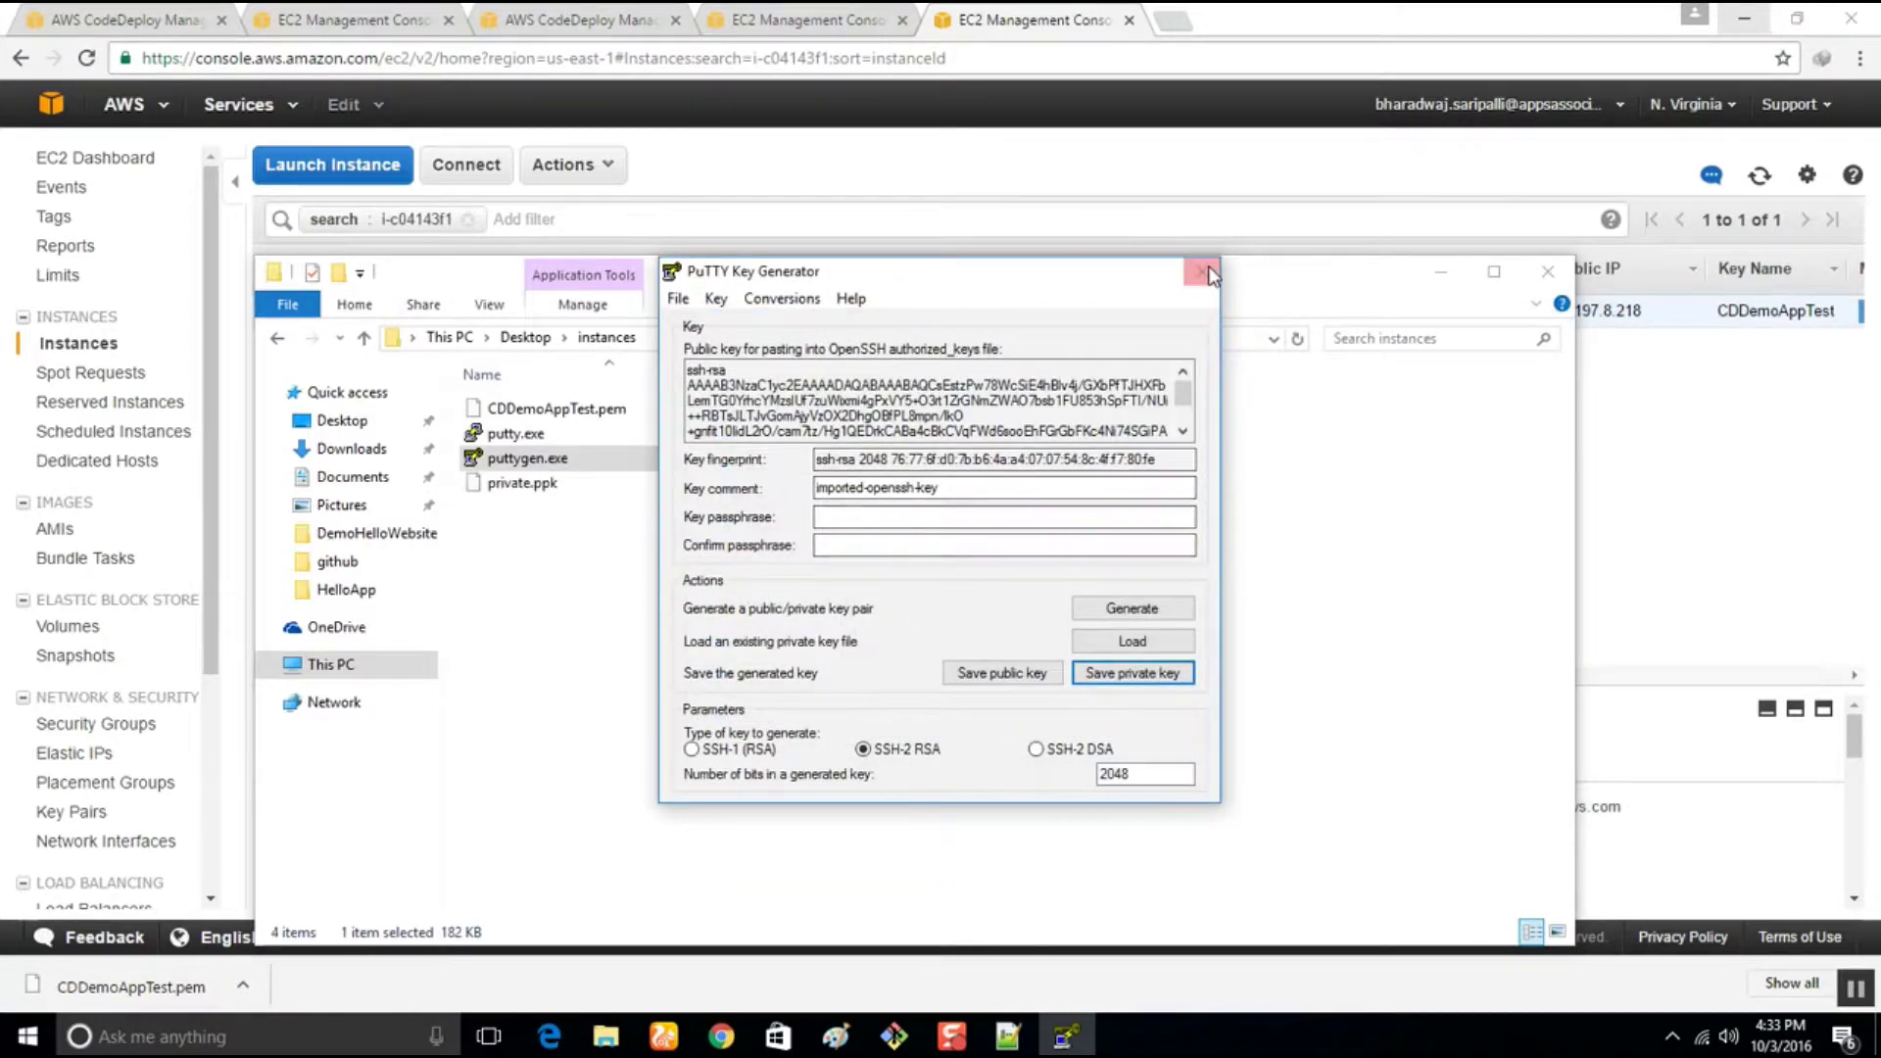
click(1205, 271)
double_click(554, 435)
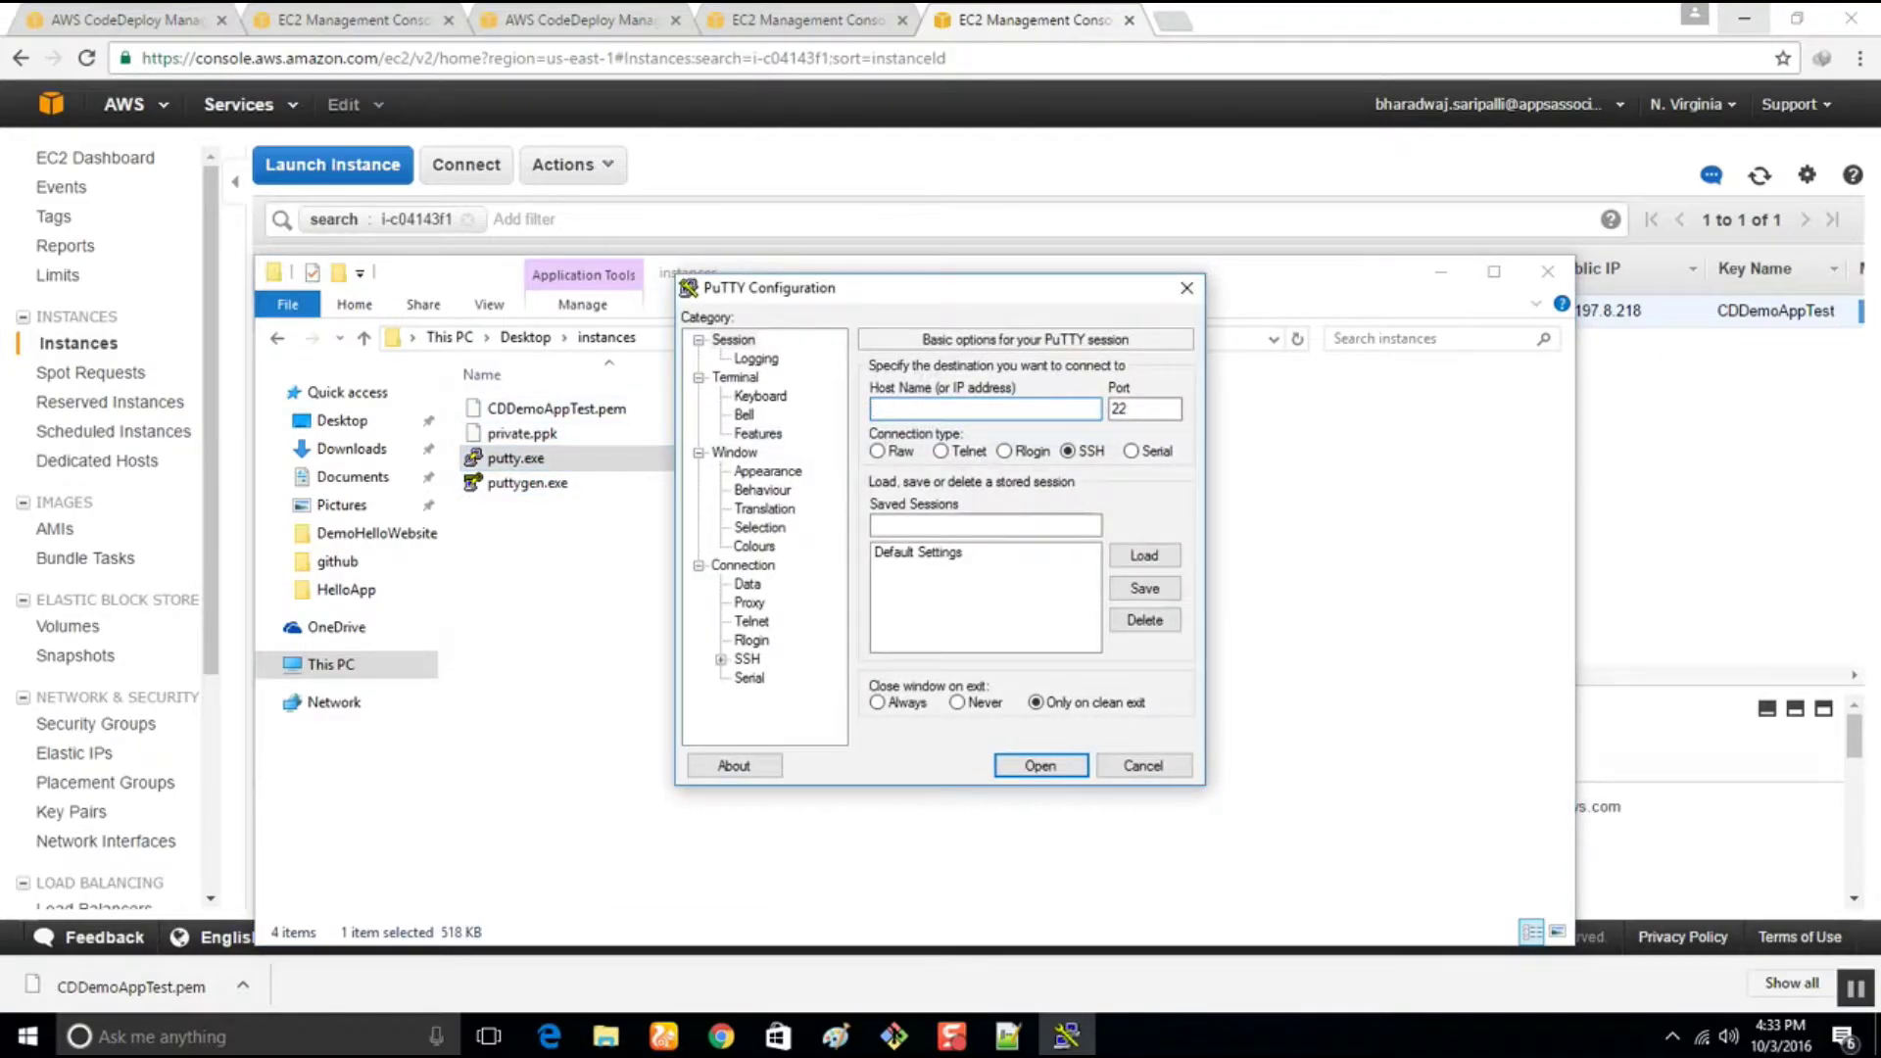
Set PuTTY's host name to ec2-user@ followed by the instance's public DNS
text(ec2-user@)
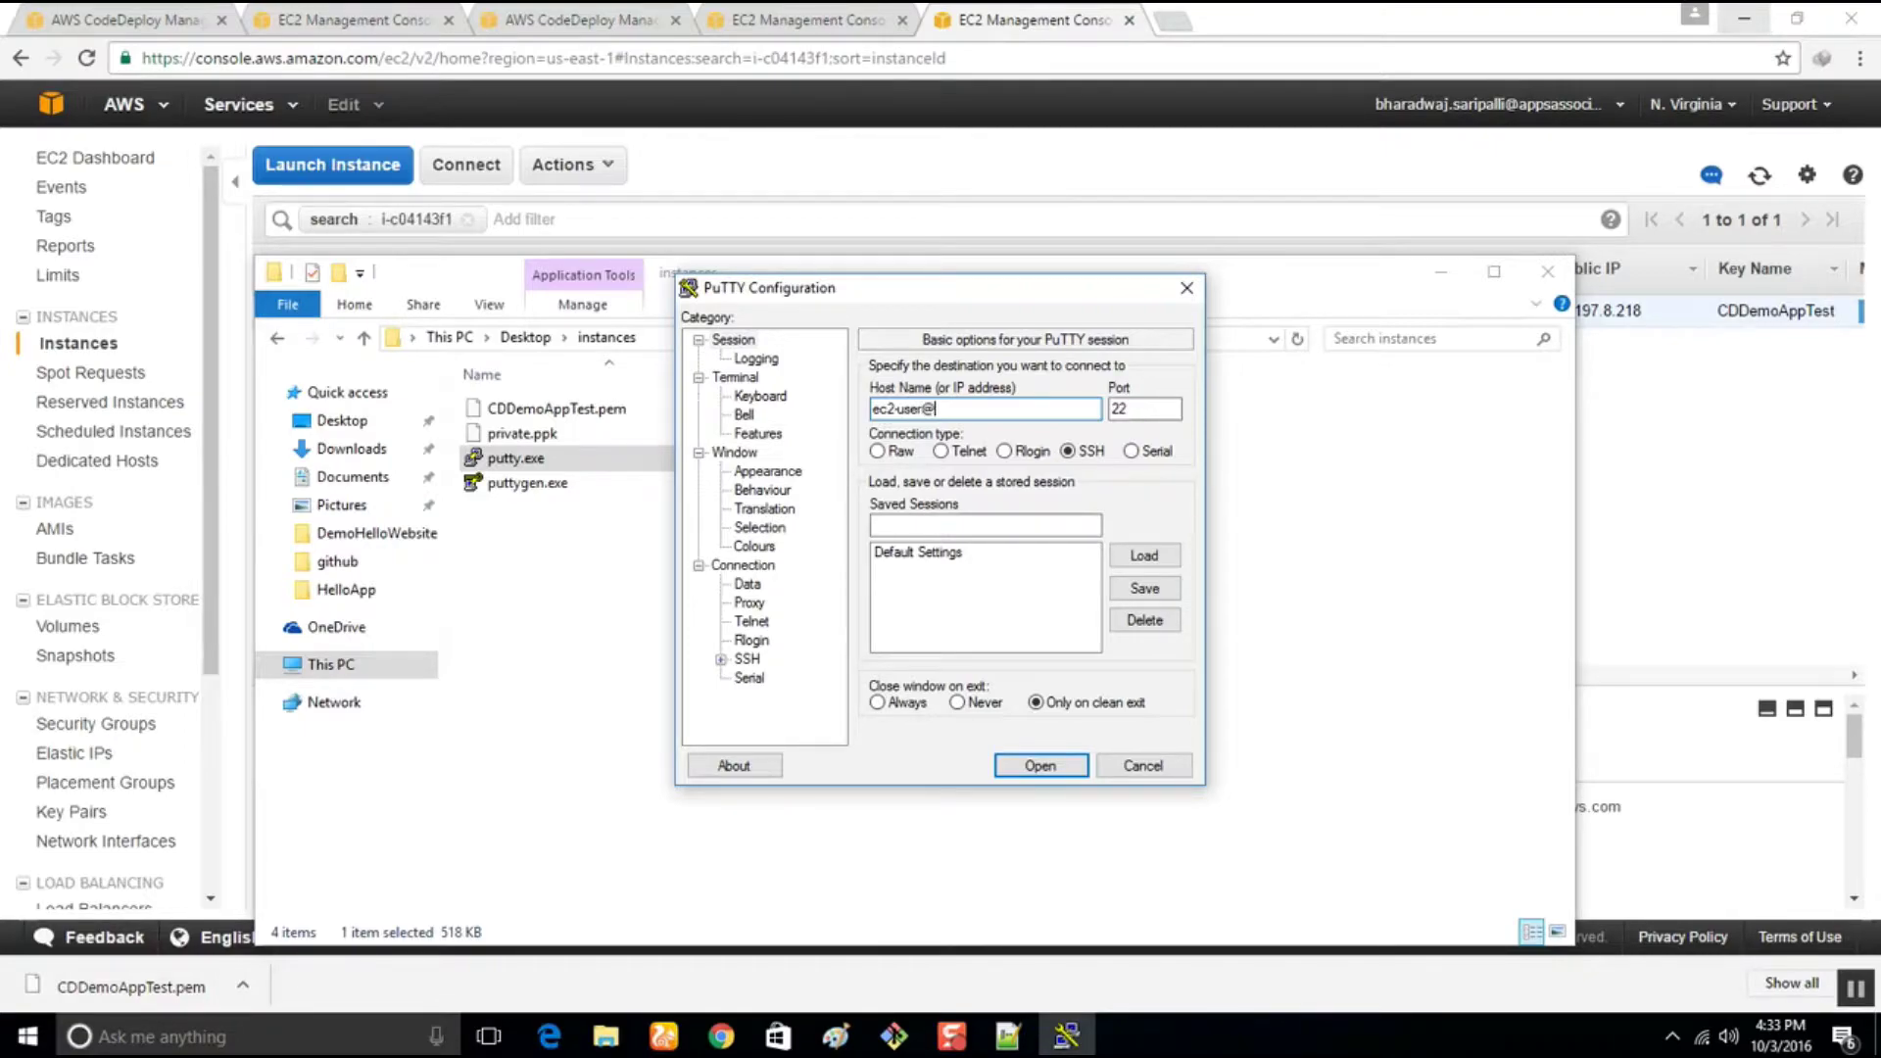
click(1759, 593)
drag(725, 707, 1130, 716)
key(super+c)
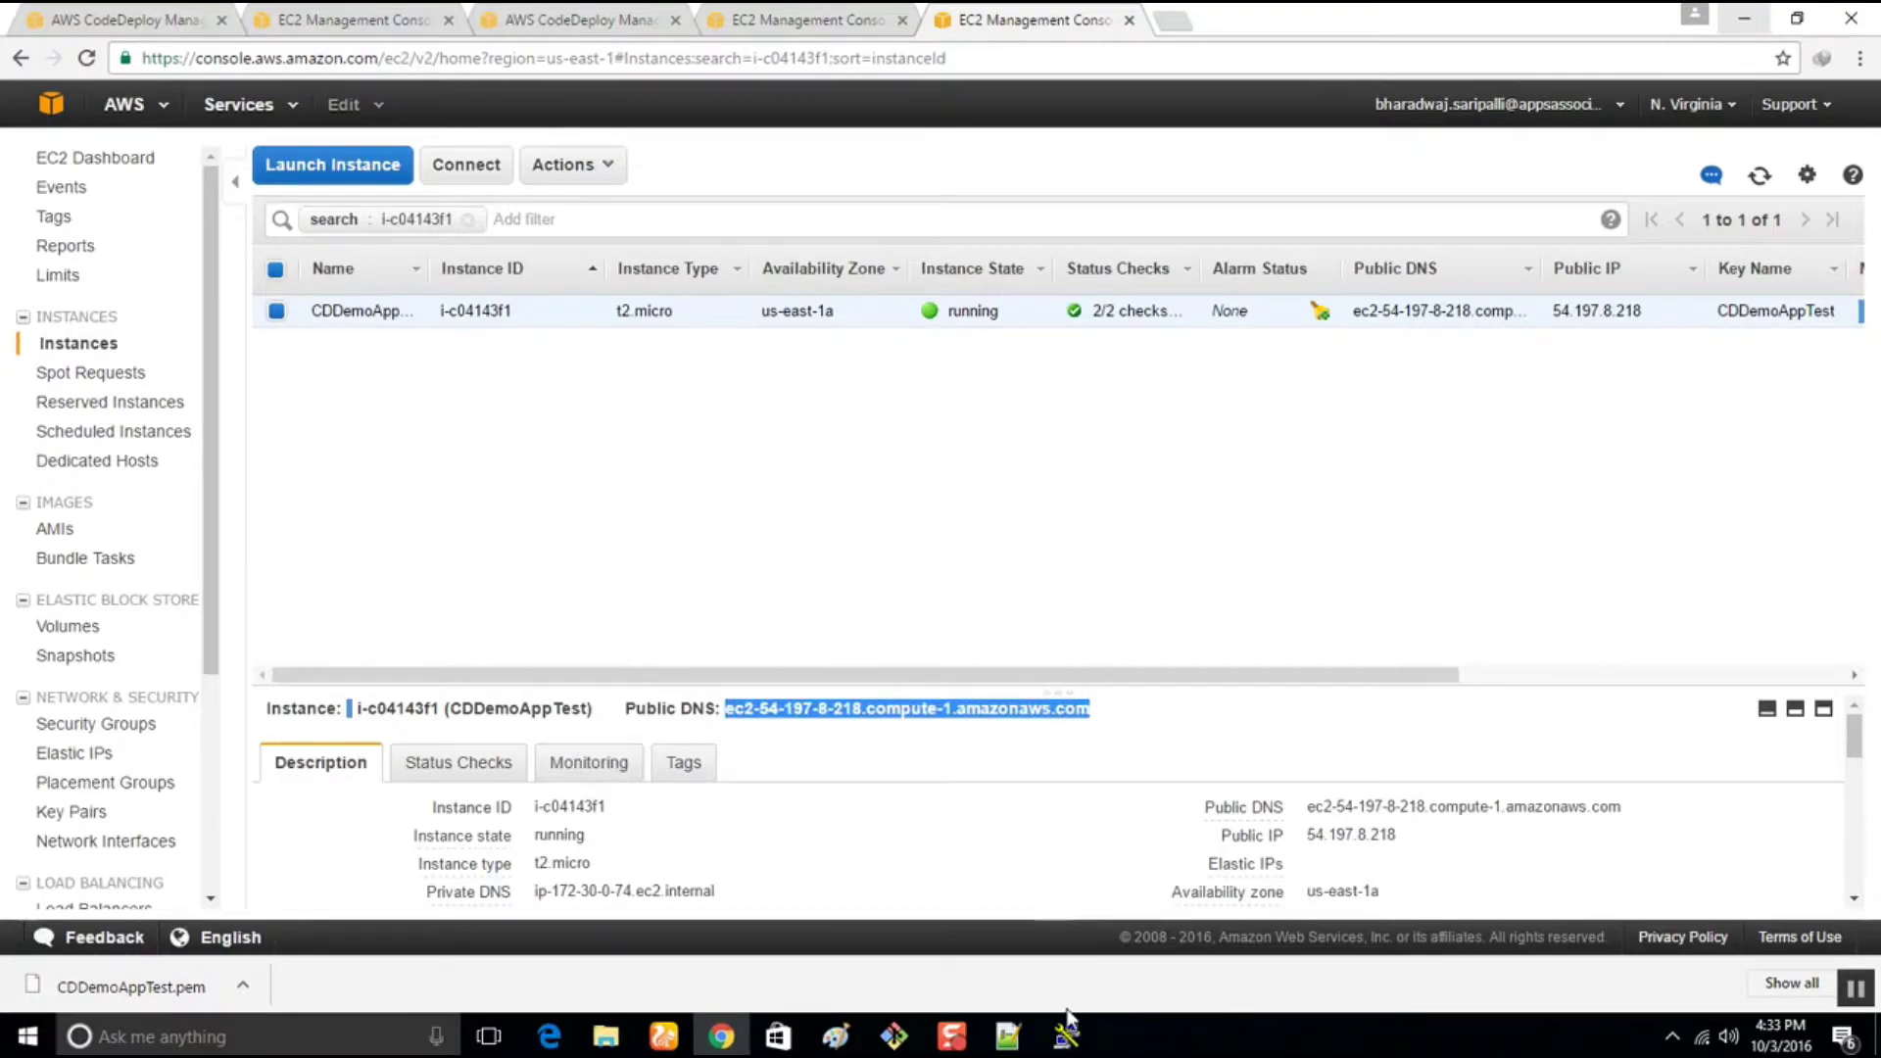
click(1066, 1036)
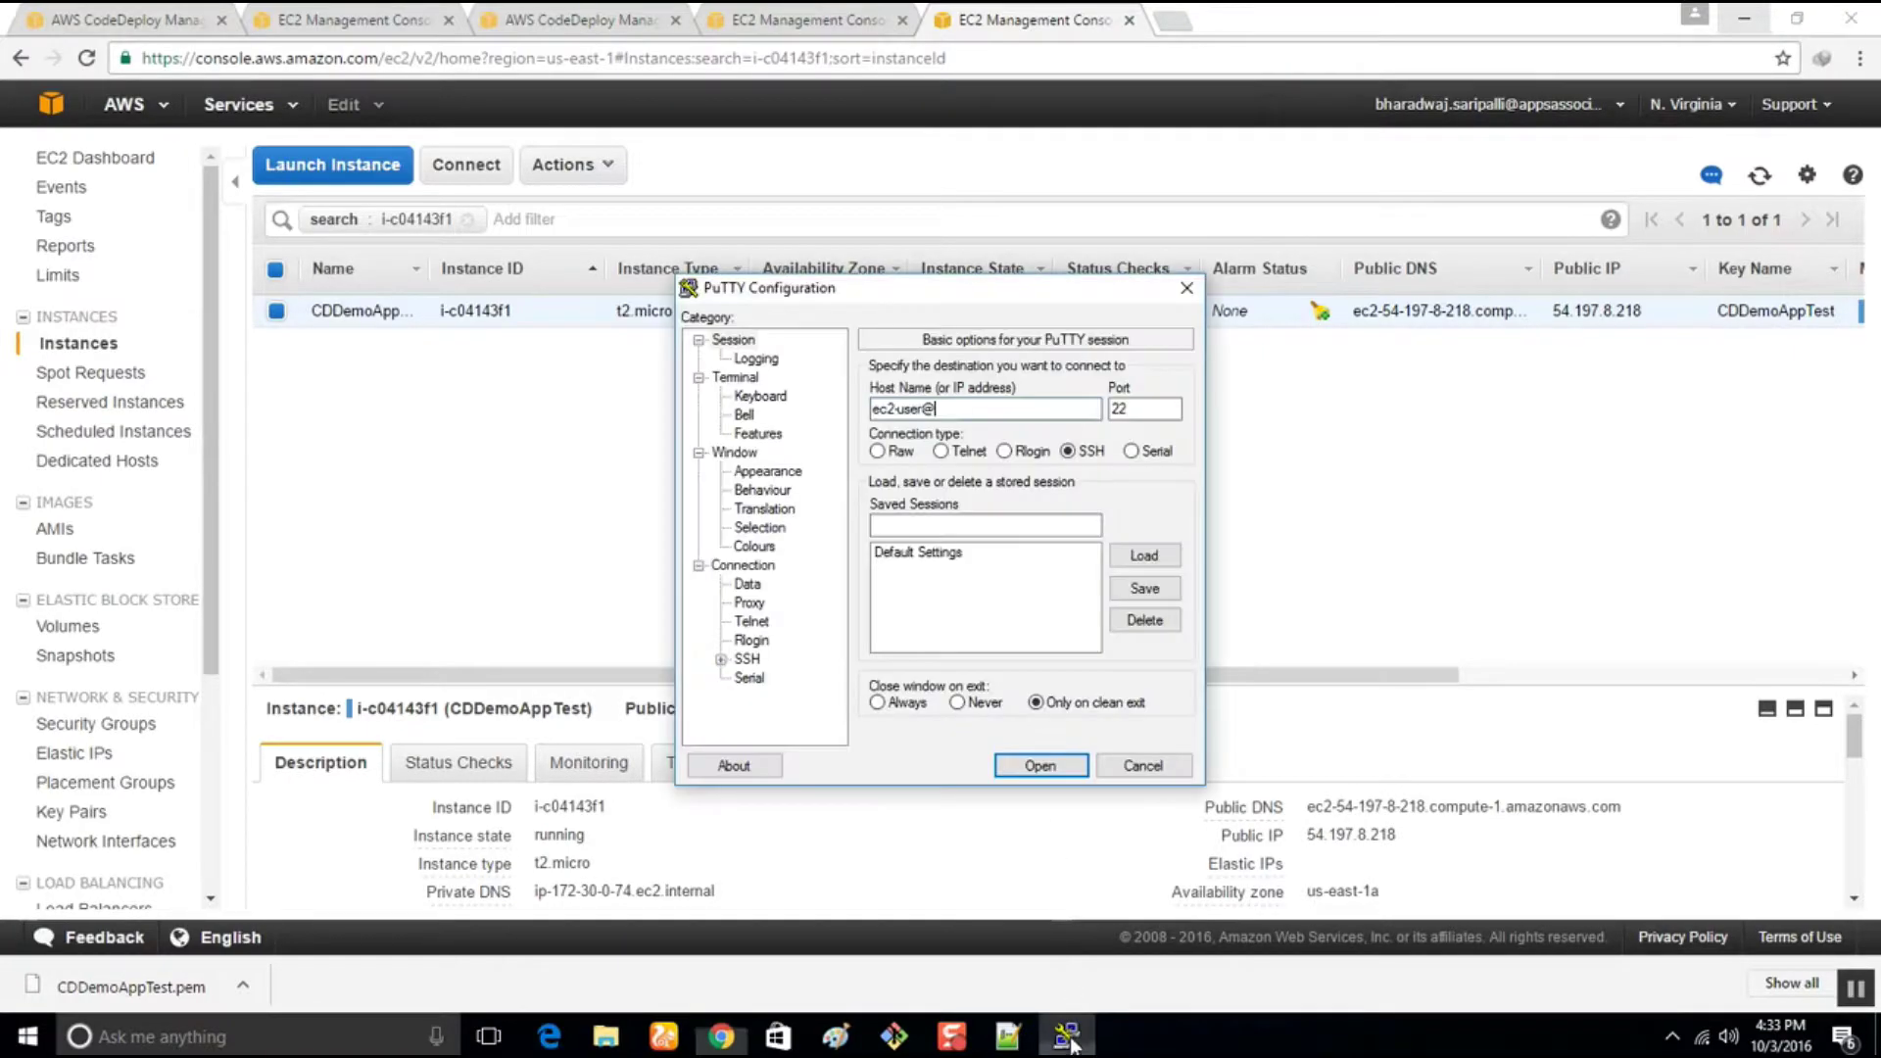
right_click(953, 408)
click(1004, 511)
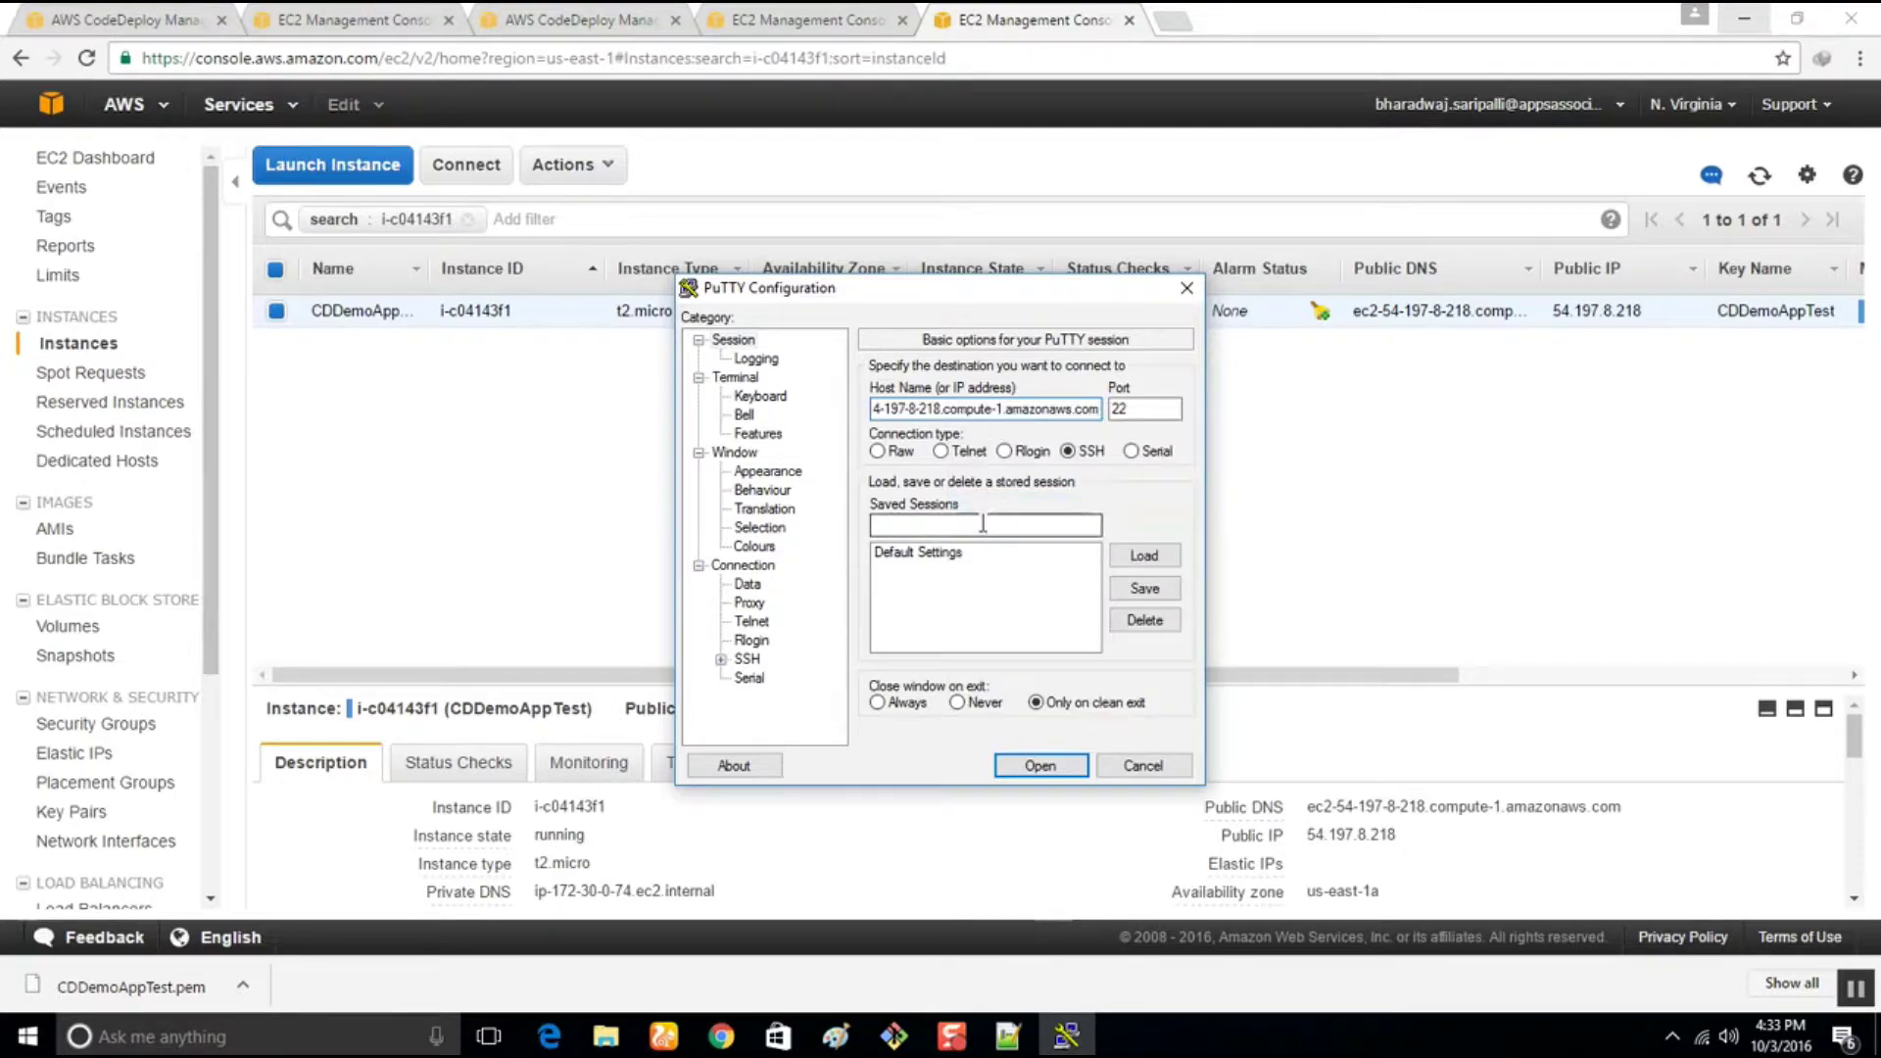
Authenticate with private.ppk under SSH > Auth, connect, and accept the server's host key
click(750, 660)
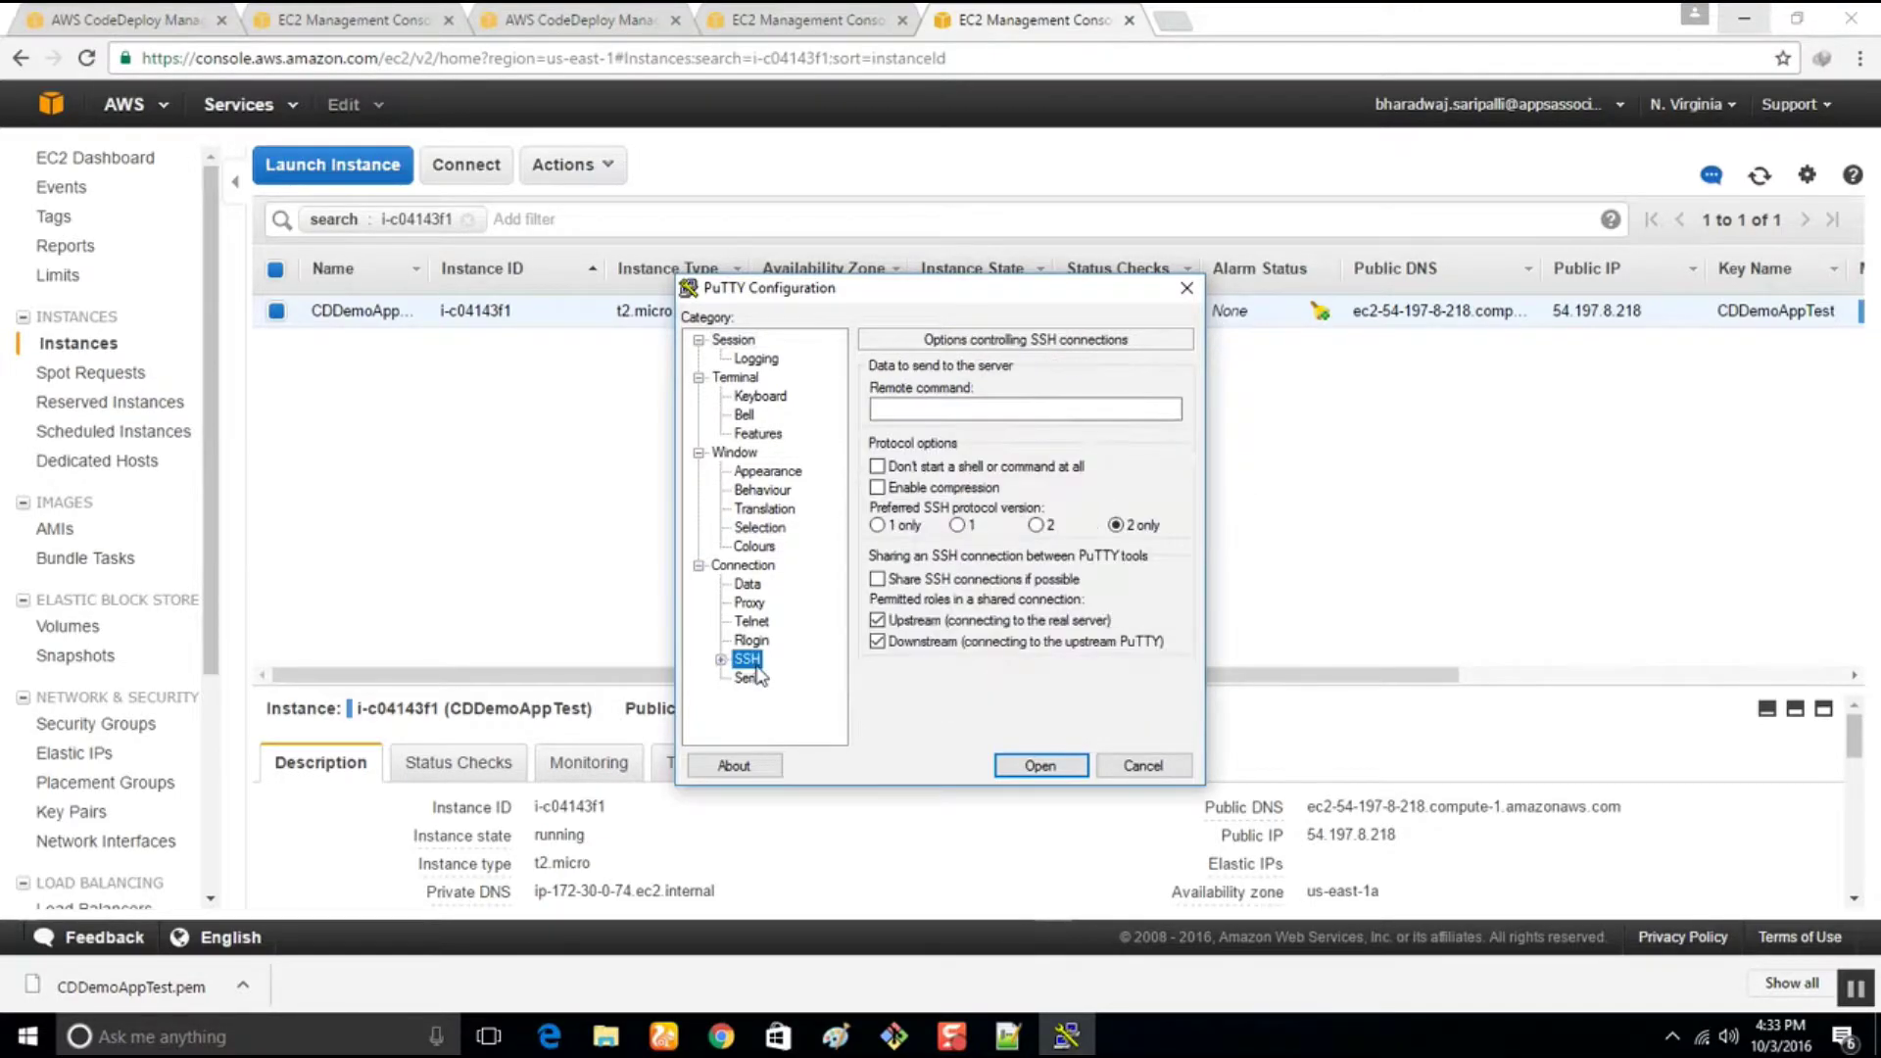
click(722, 662)
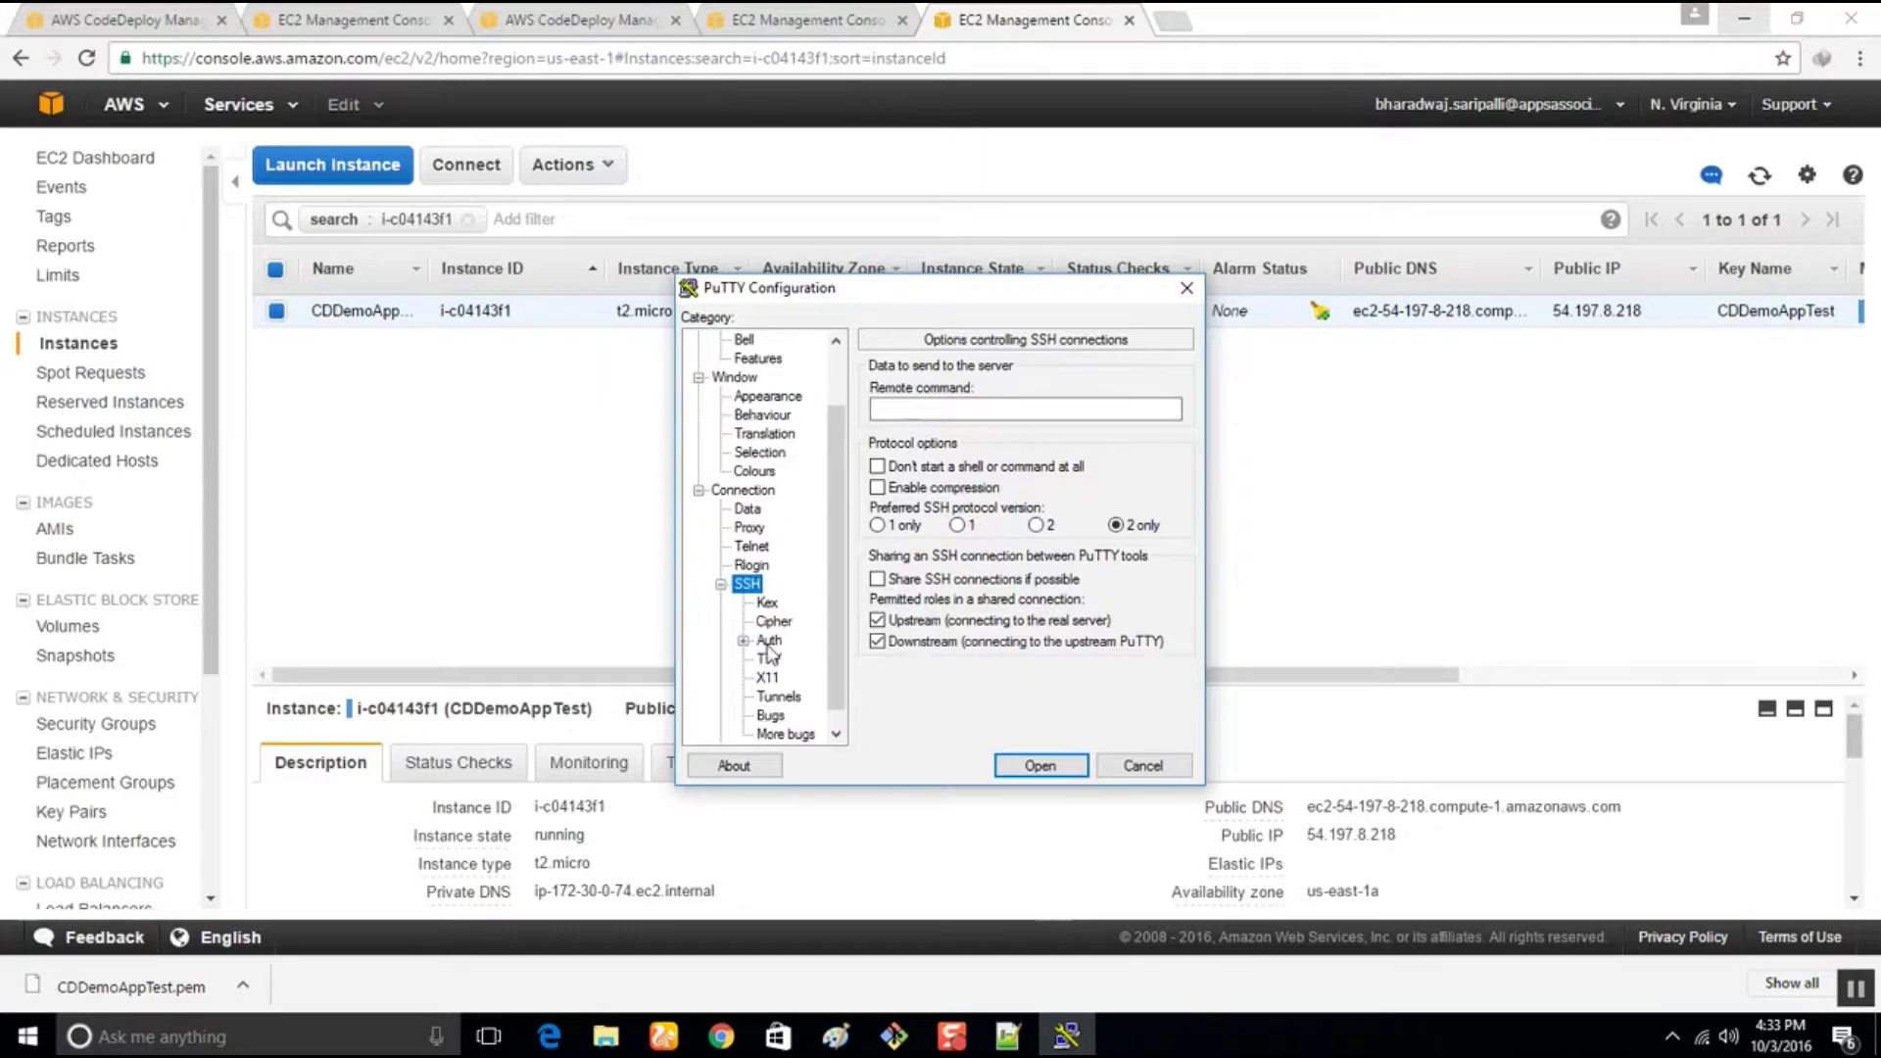
click(769, 641)
click(1144, 615)
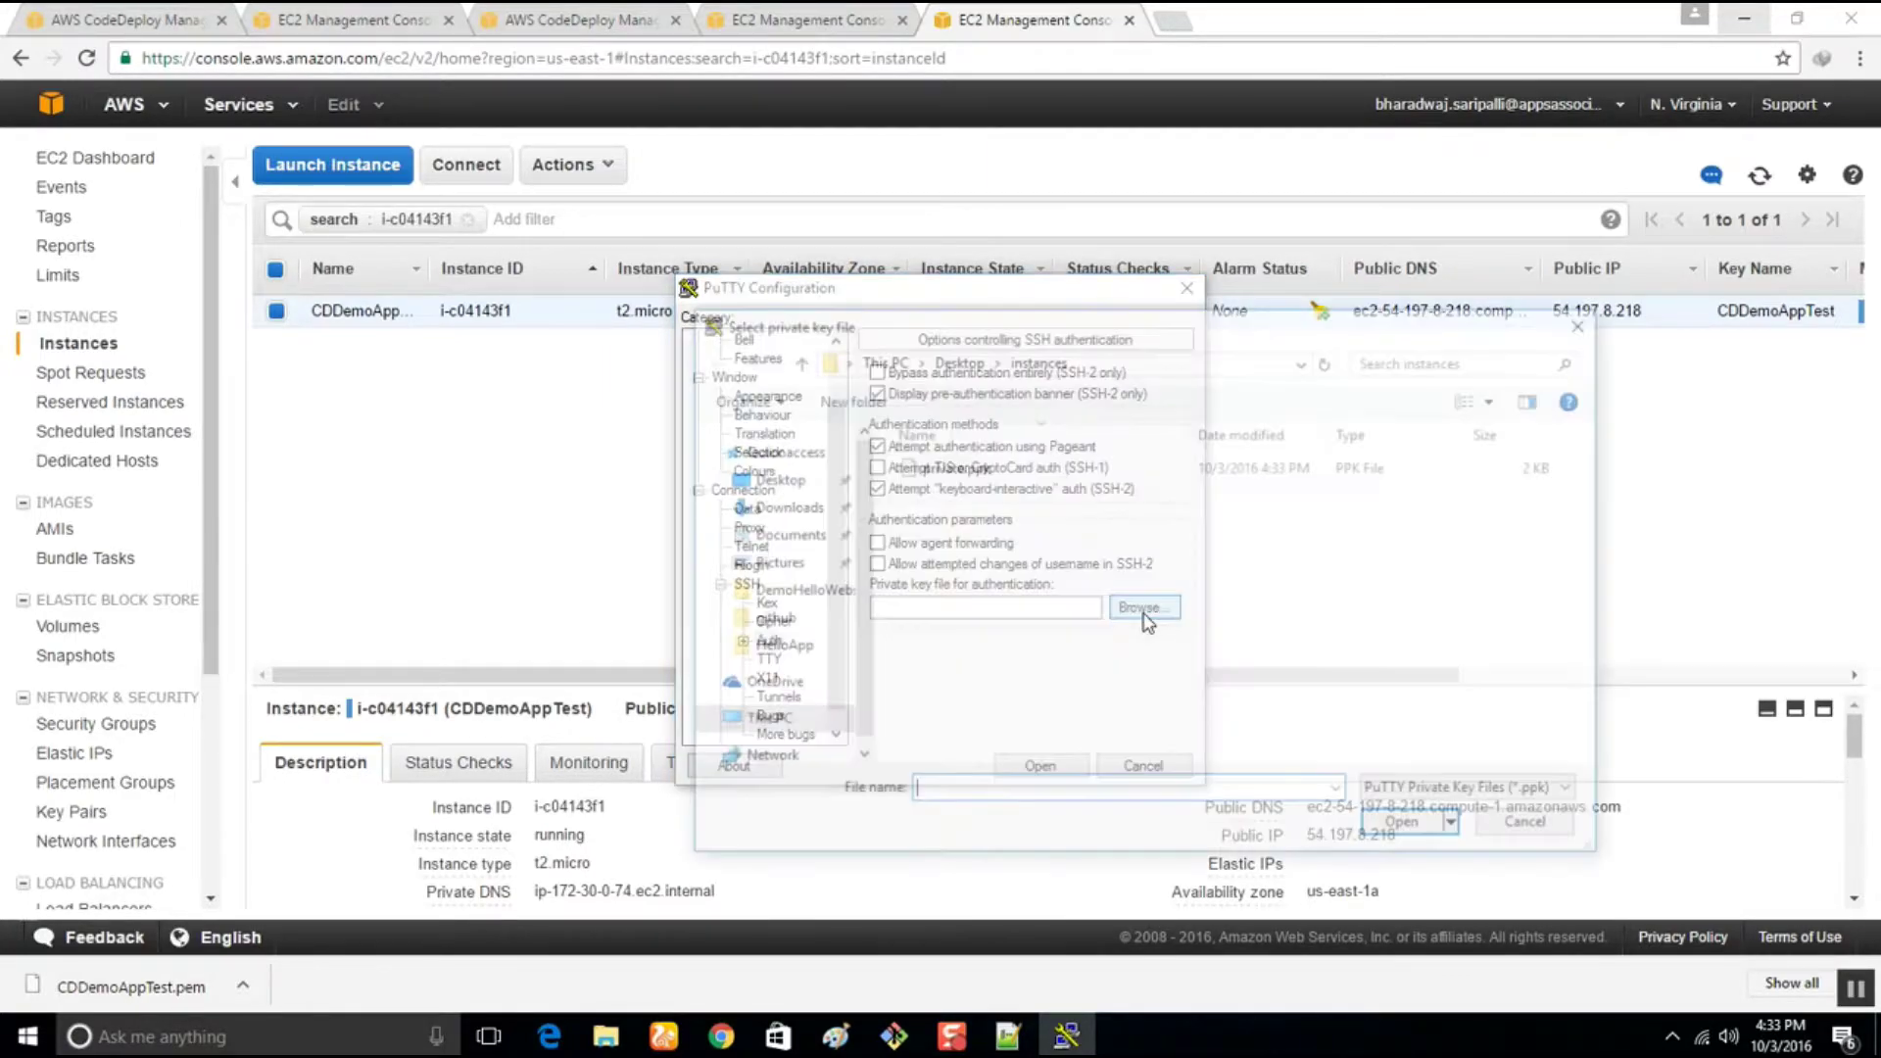
click(966, 467)
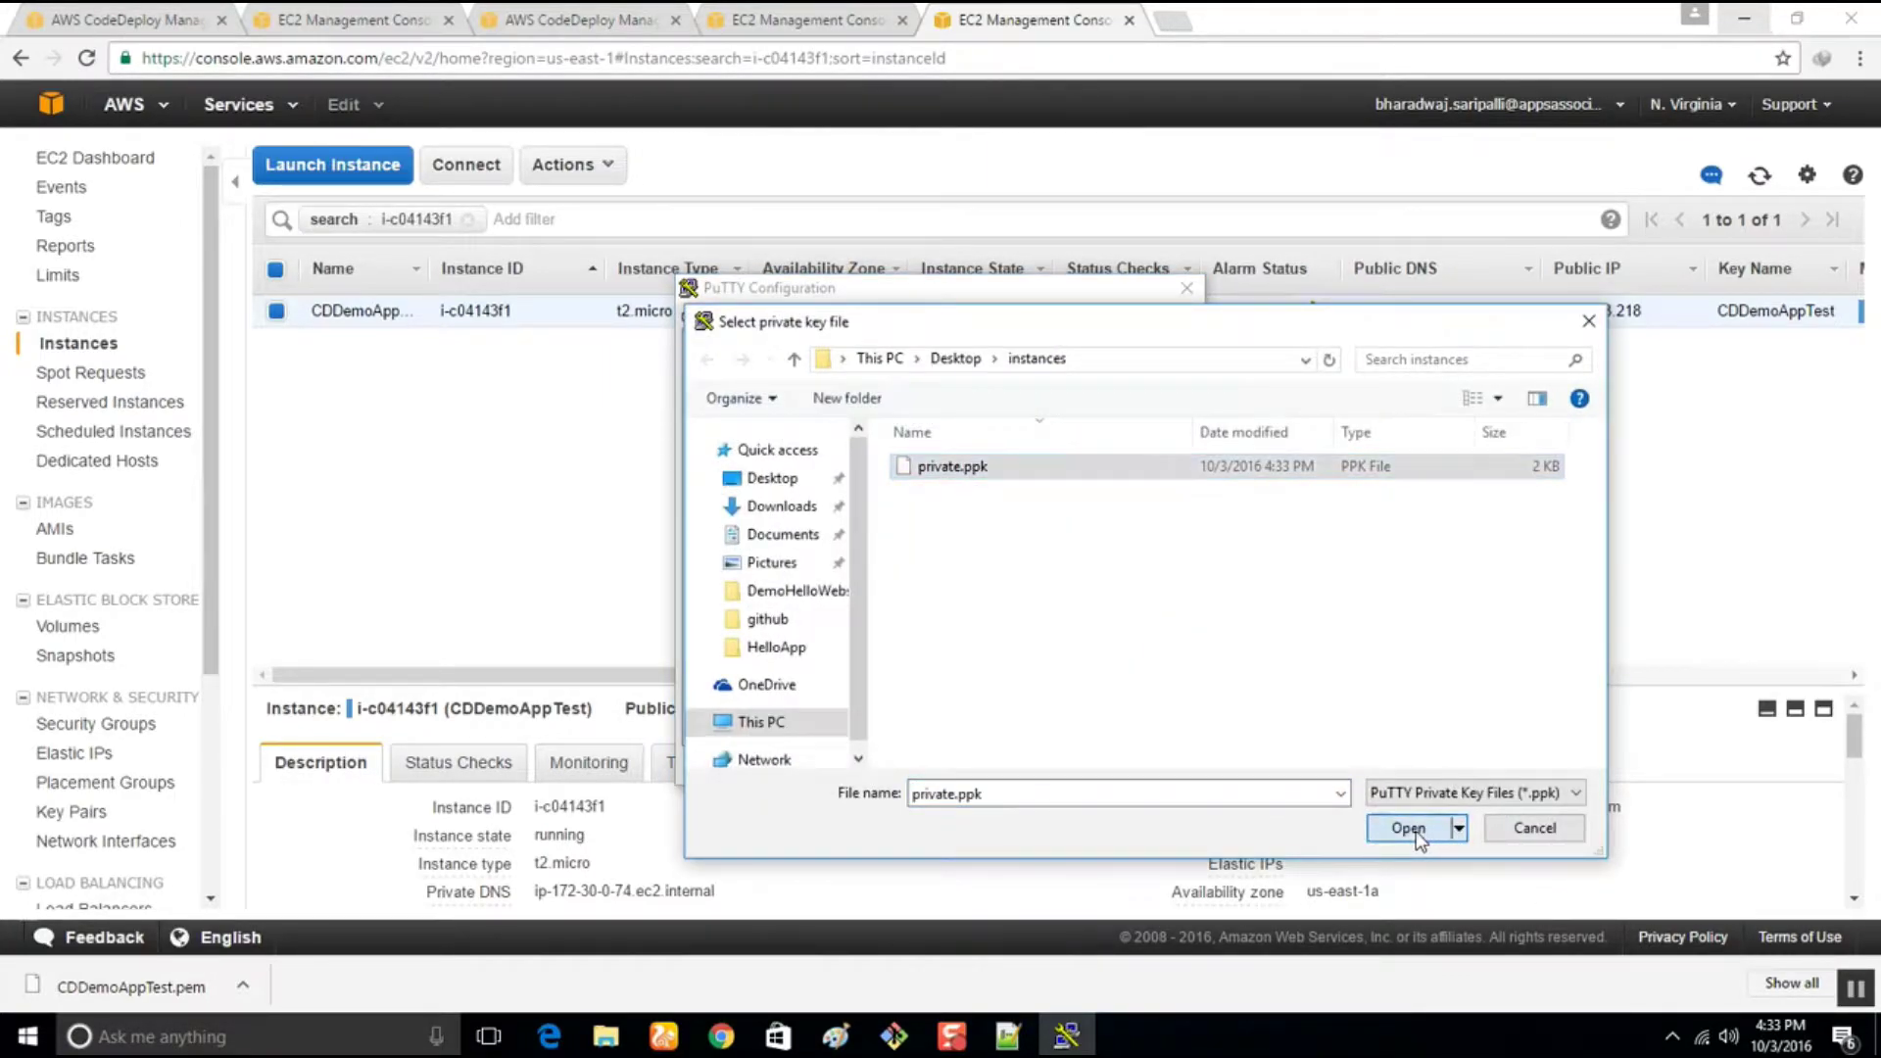
click(1408, 828)
click(1037, 767)
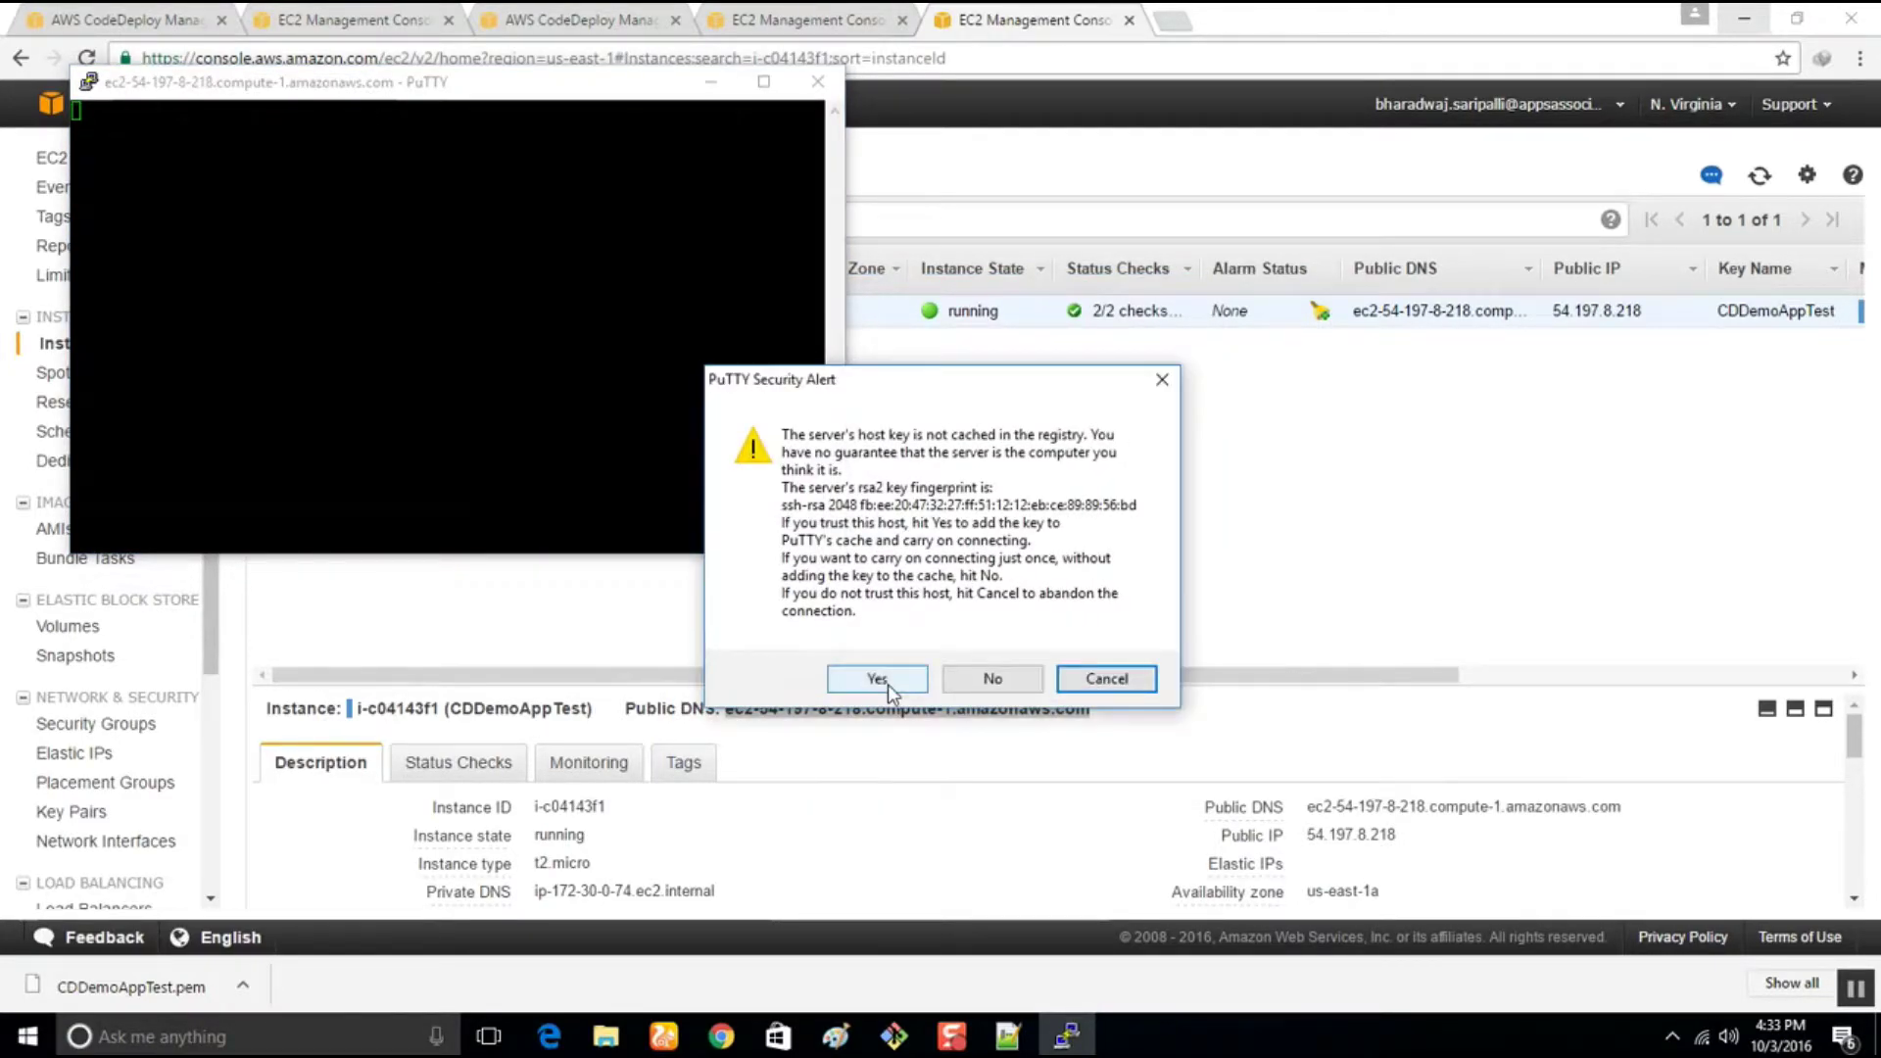
click(888, 684)
drag(406, 91, 1251, 498)
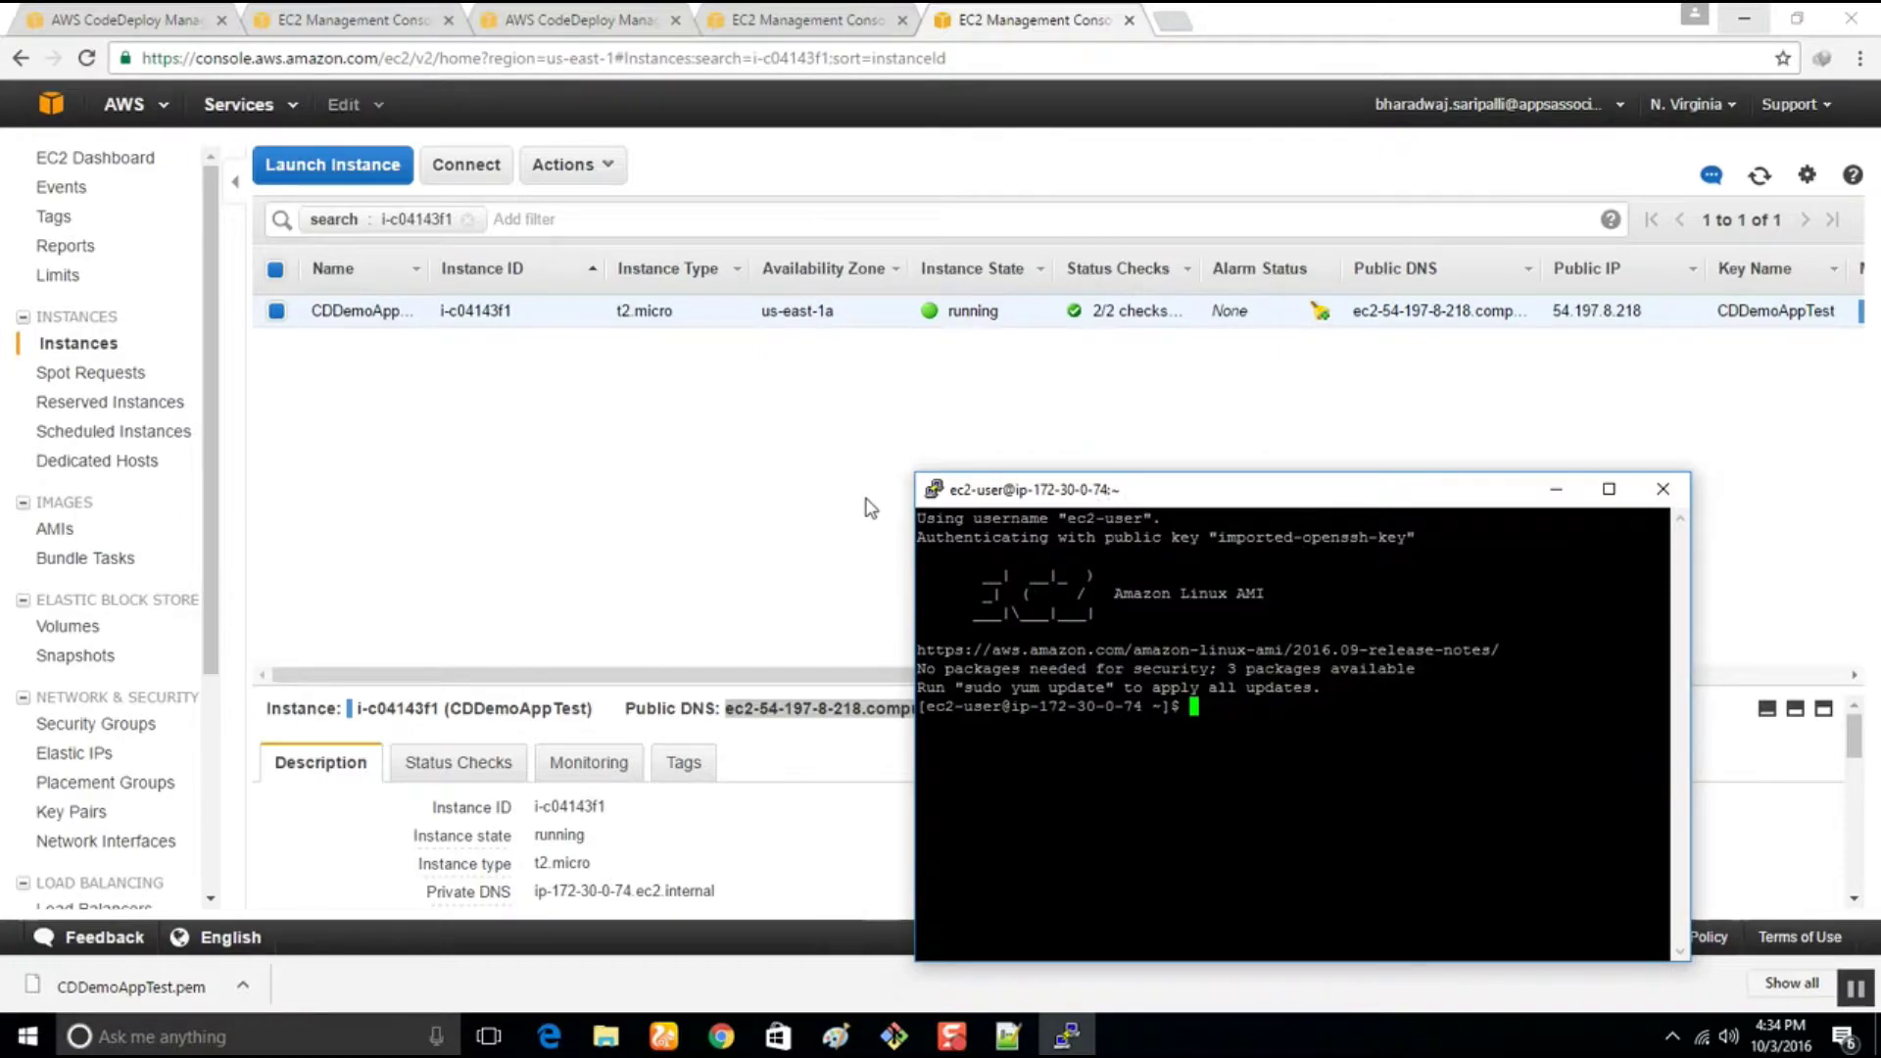
Run 'sudo service codedeploy-agent status' on the instance; the service is unrecognized
click(585, 22)
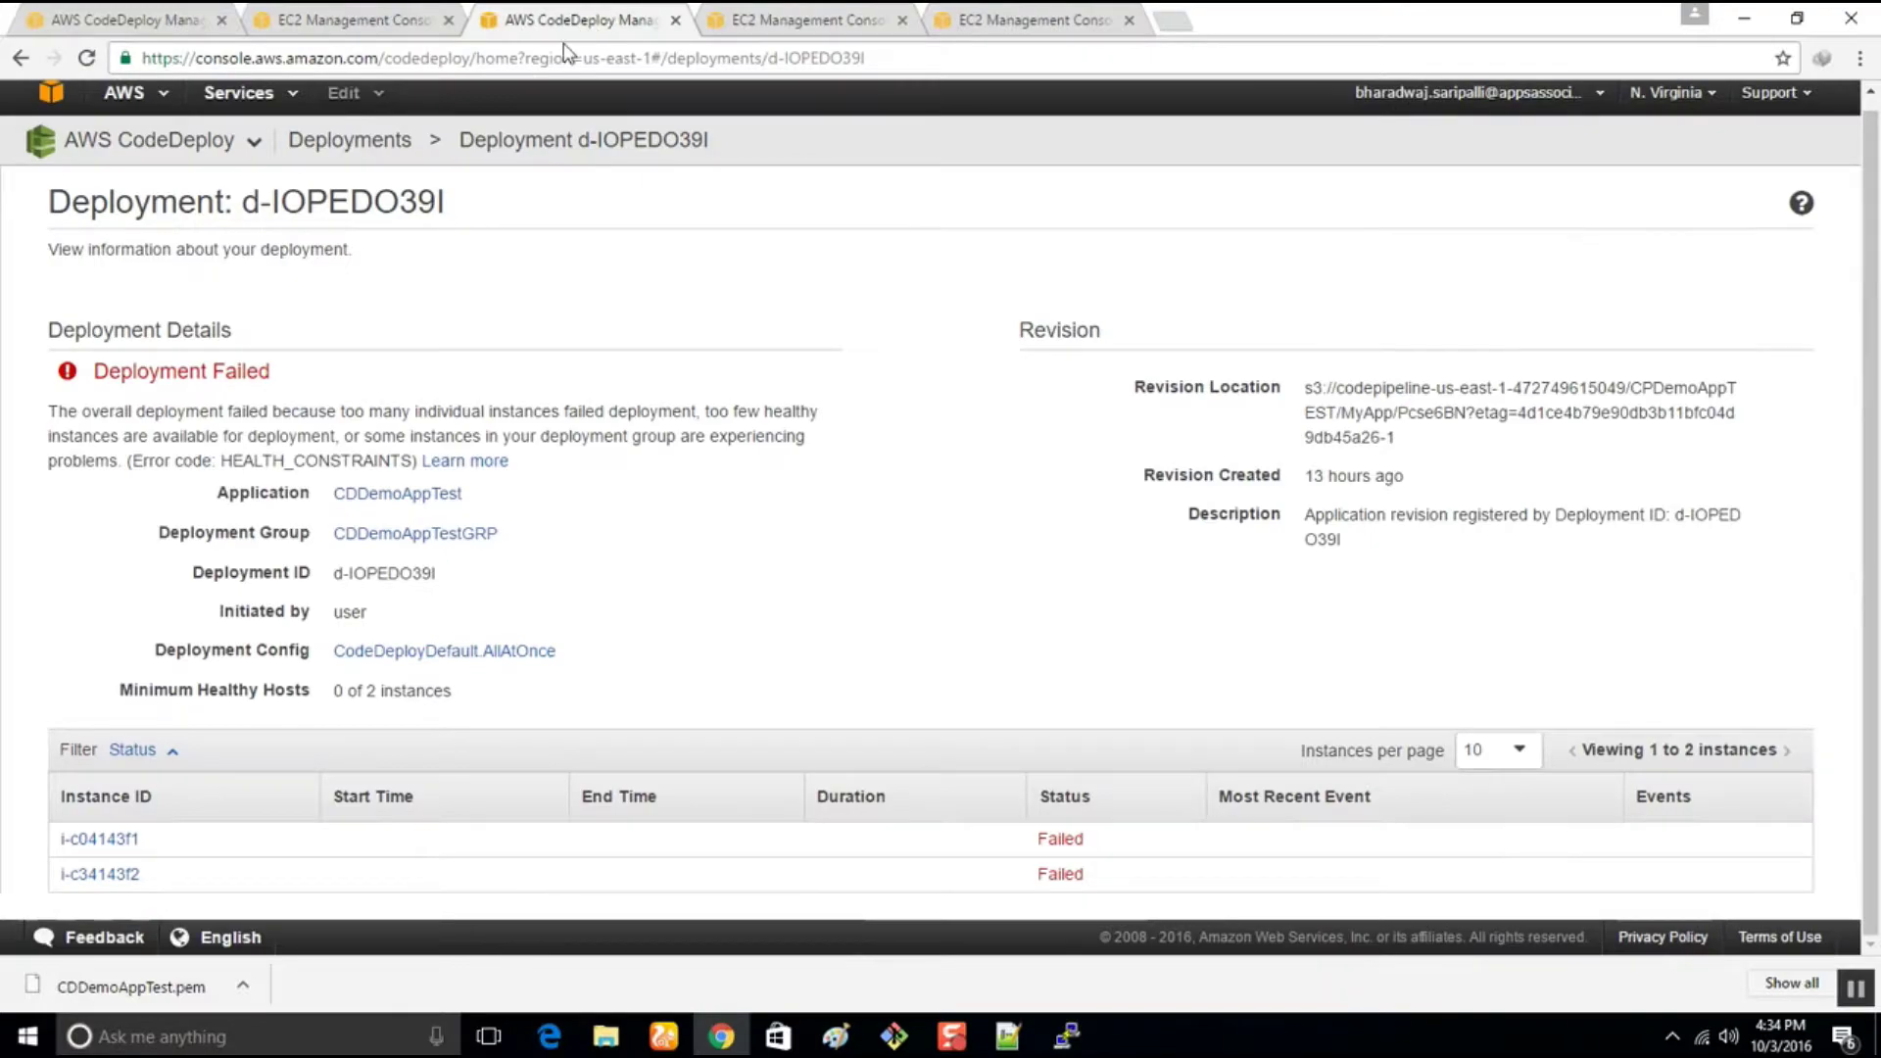
click(436, 10)
click(714, 12)
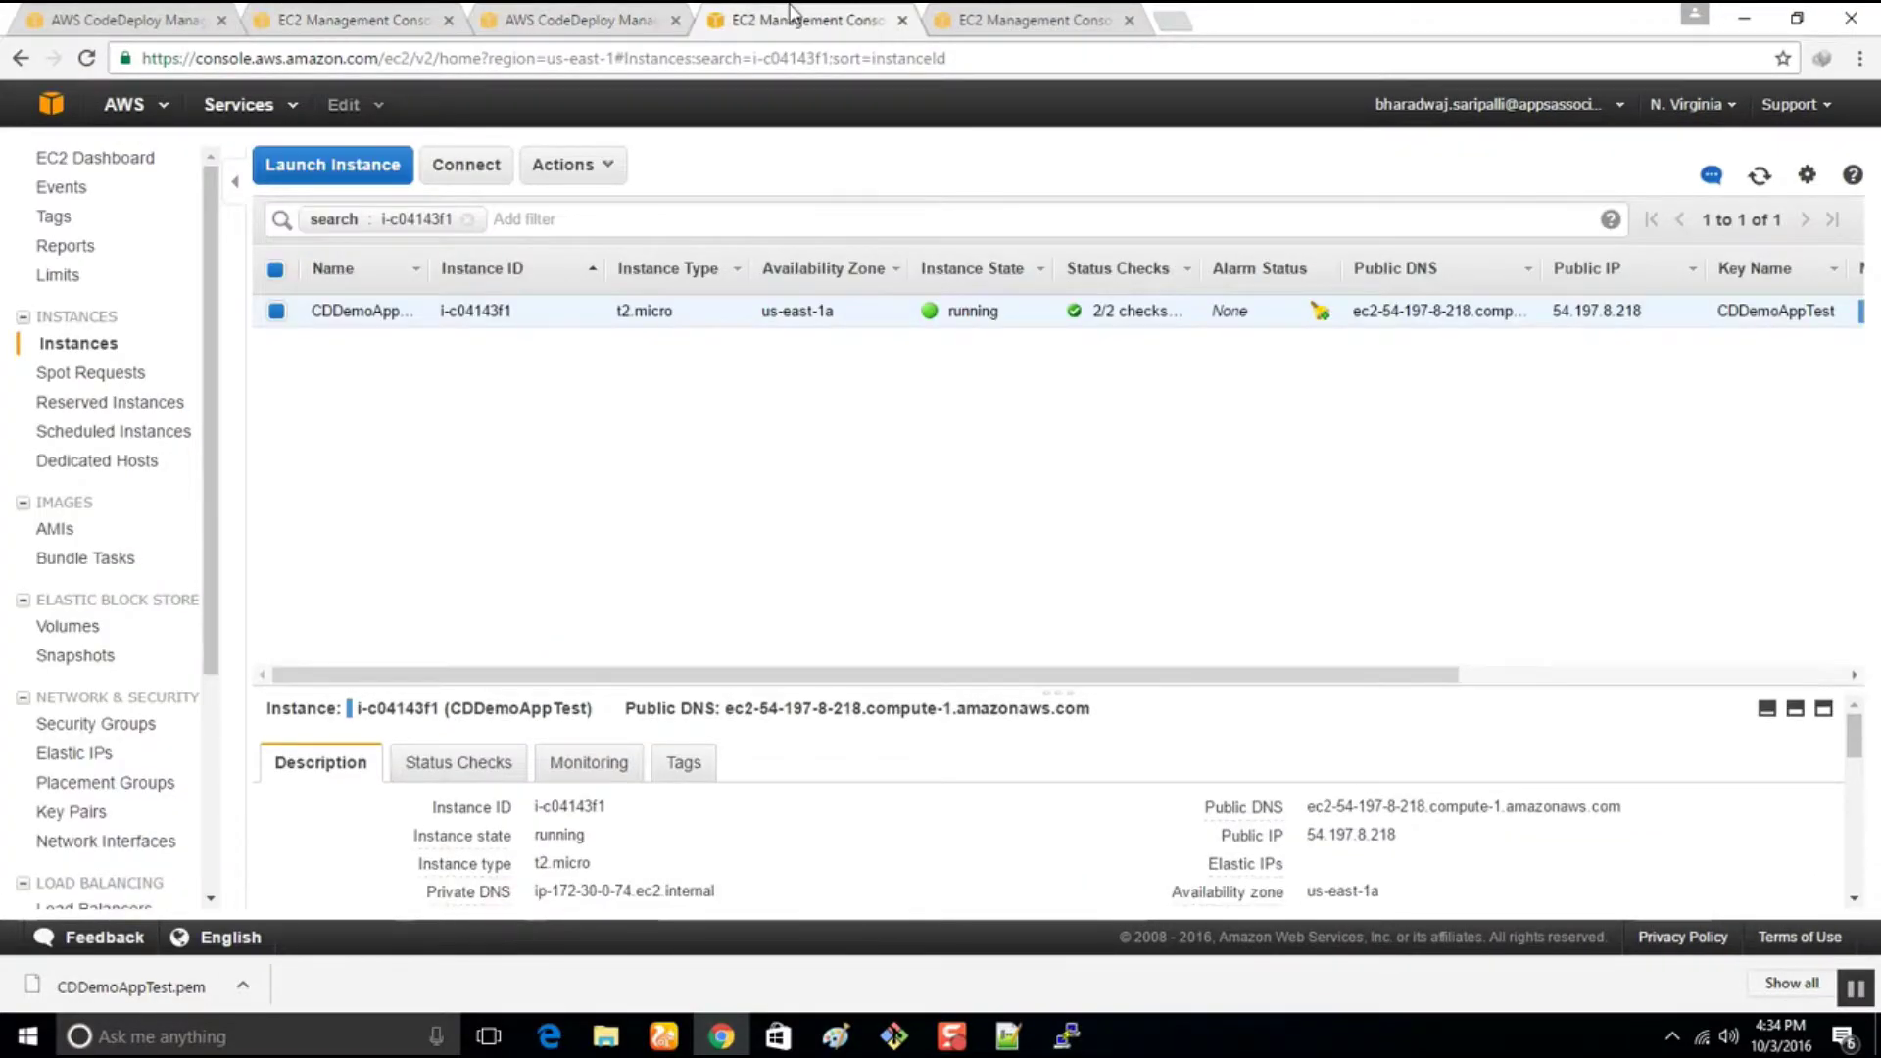
click(989, 20)
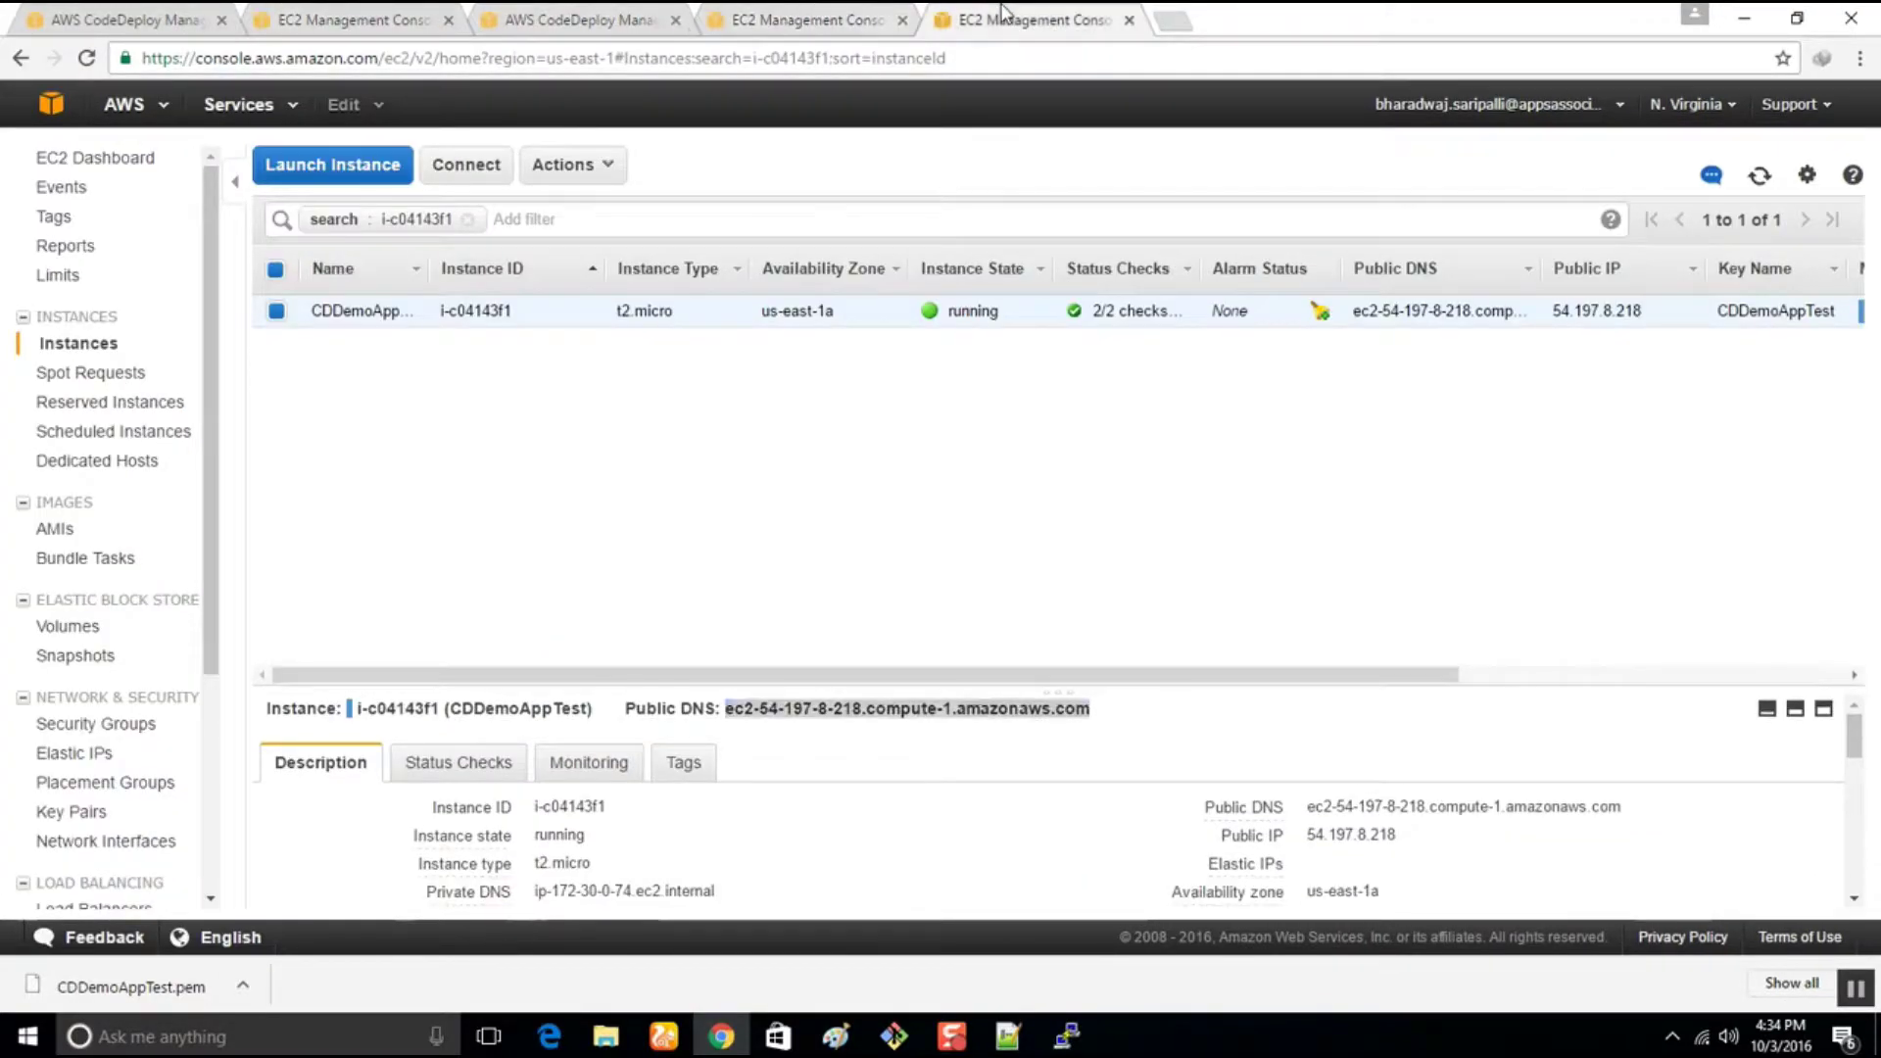
click(1070, 1037)
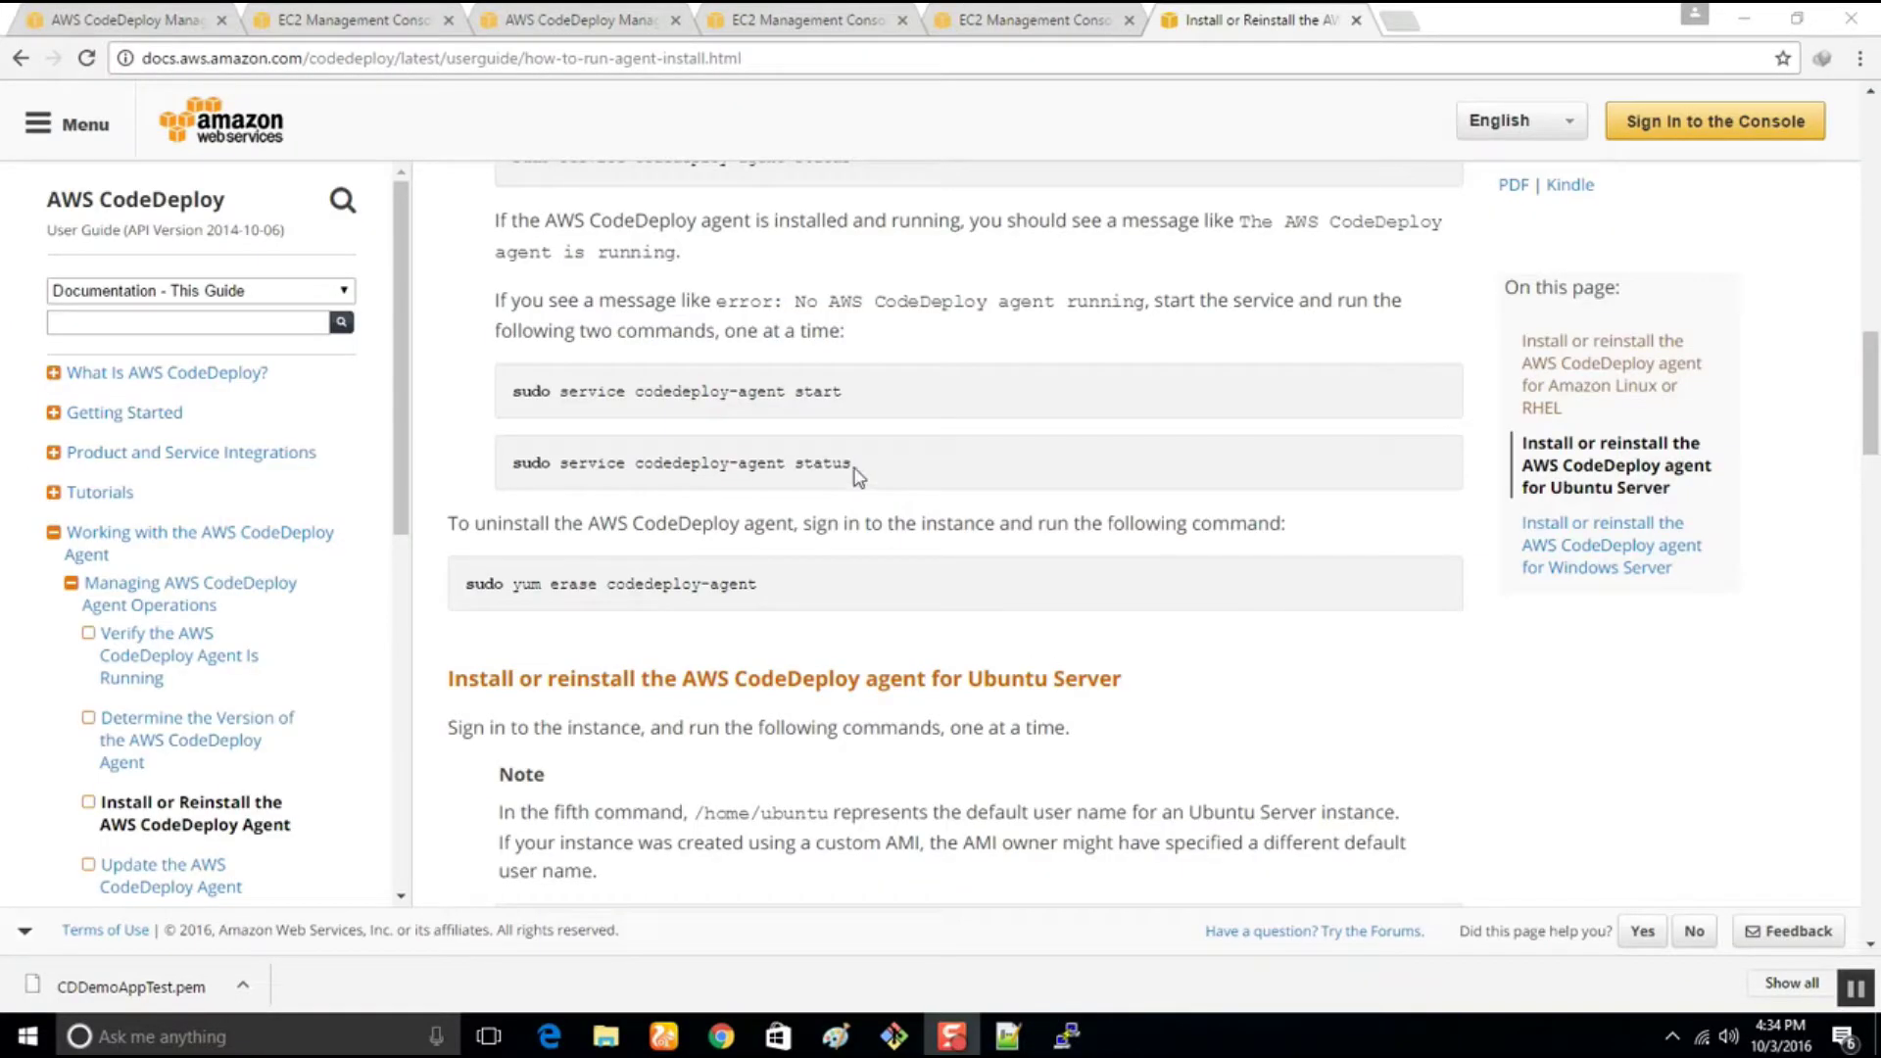
drag(886, 471, 491, 483)
key(super+c)
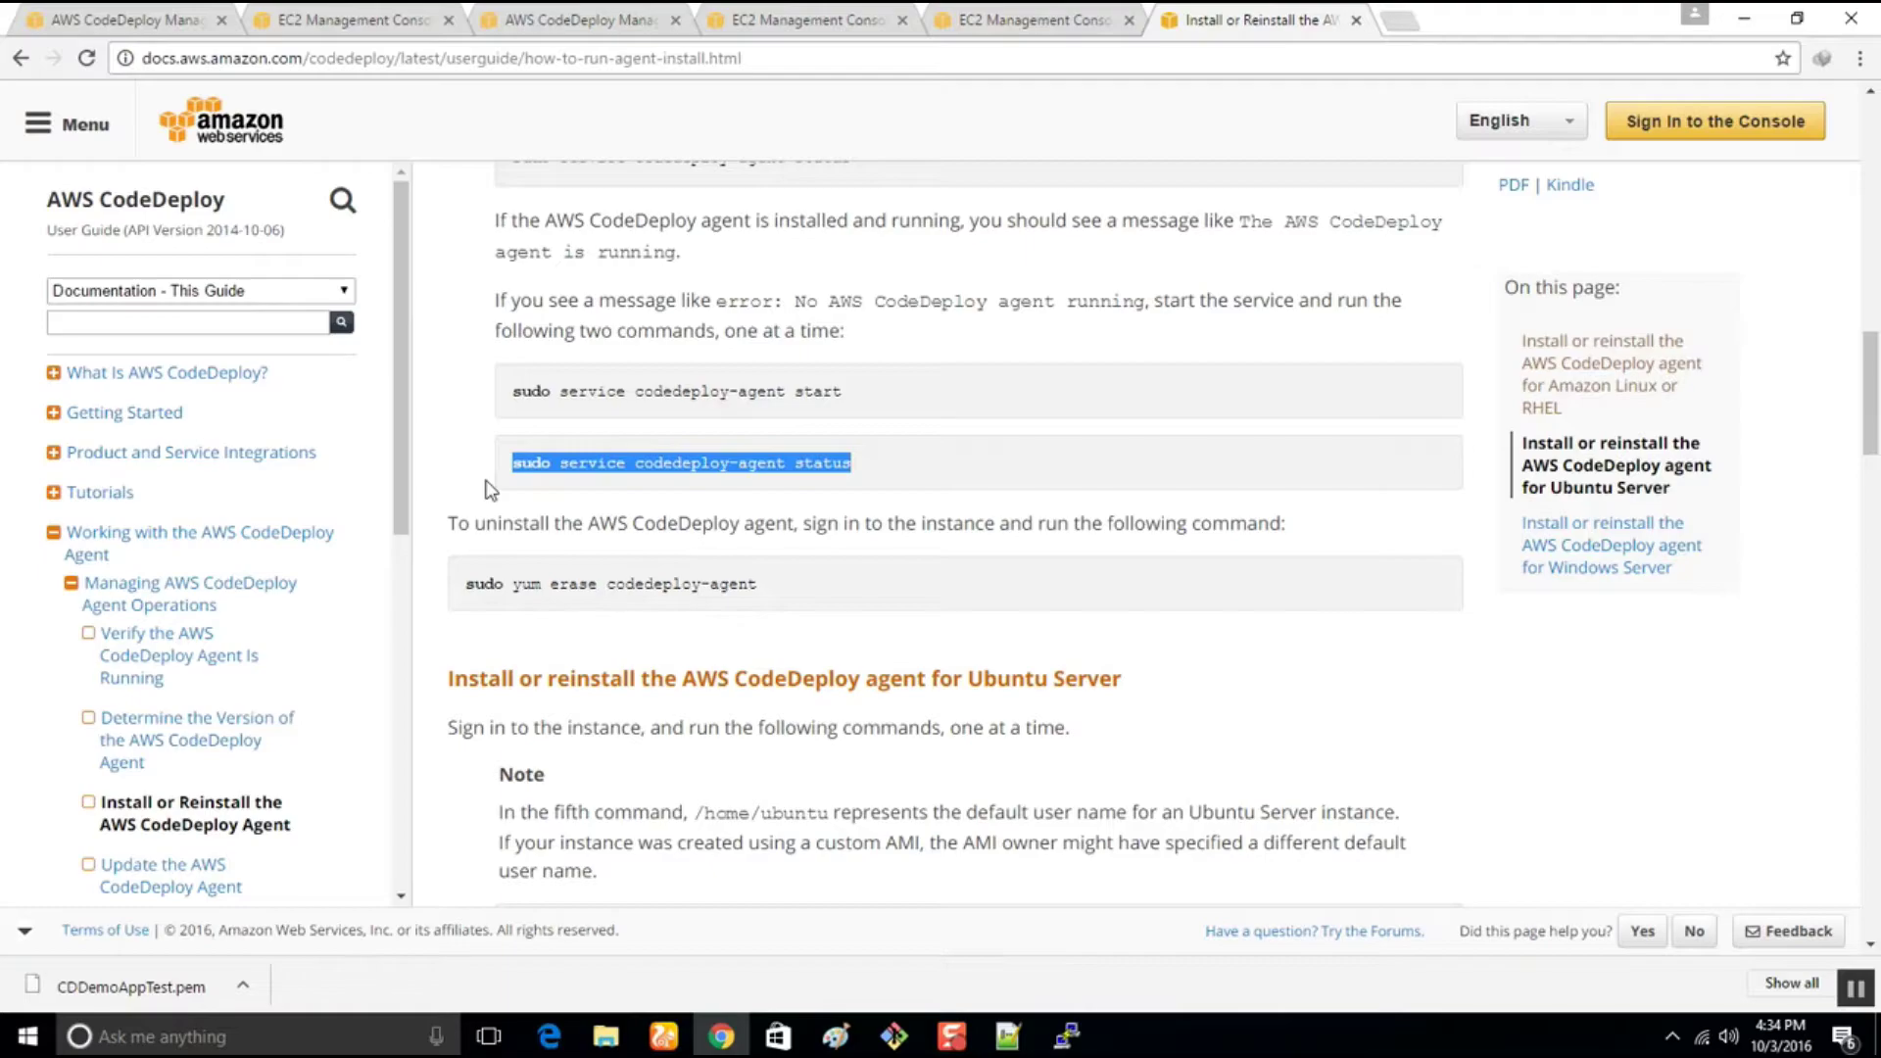
click(1067, 1036)
right_click(1156, 754)
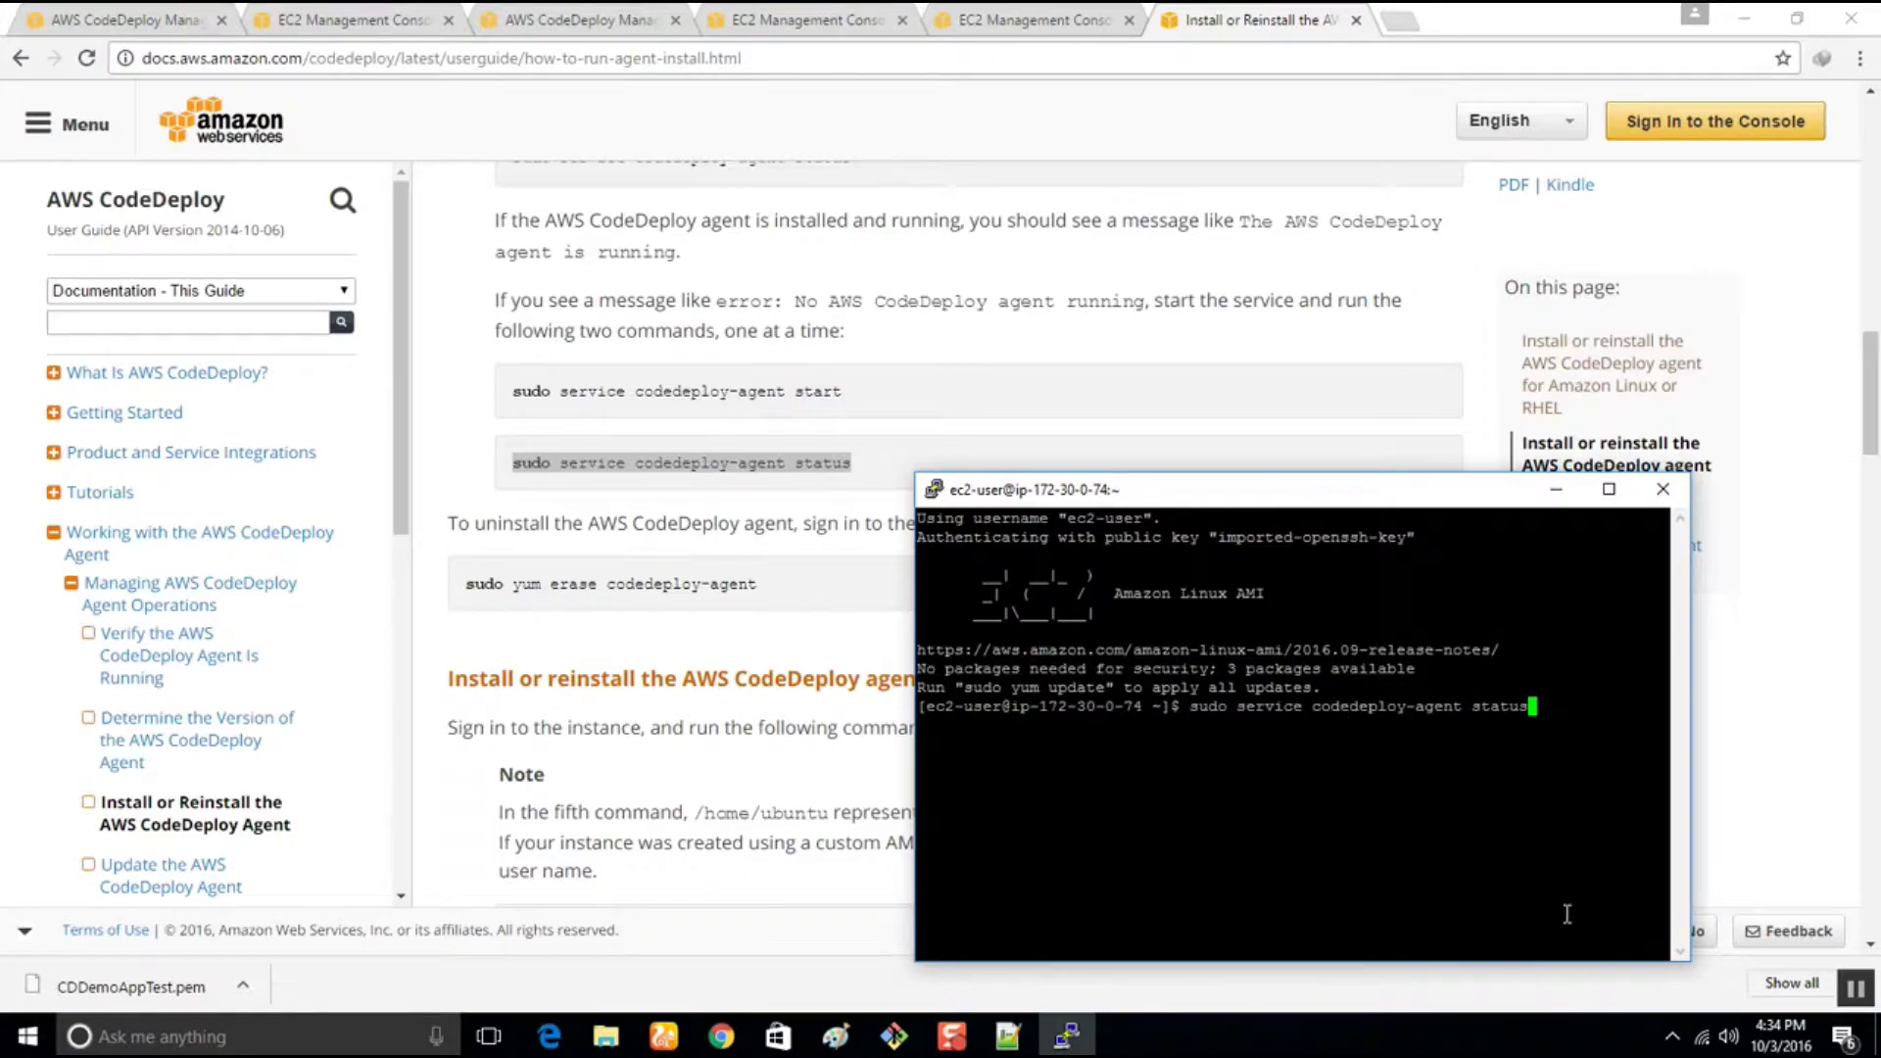
key(Return)
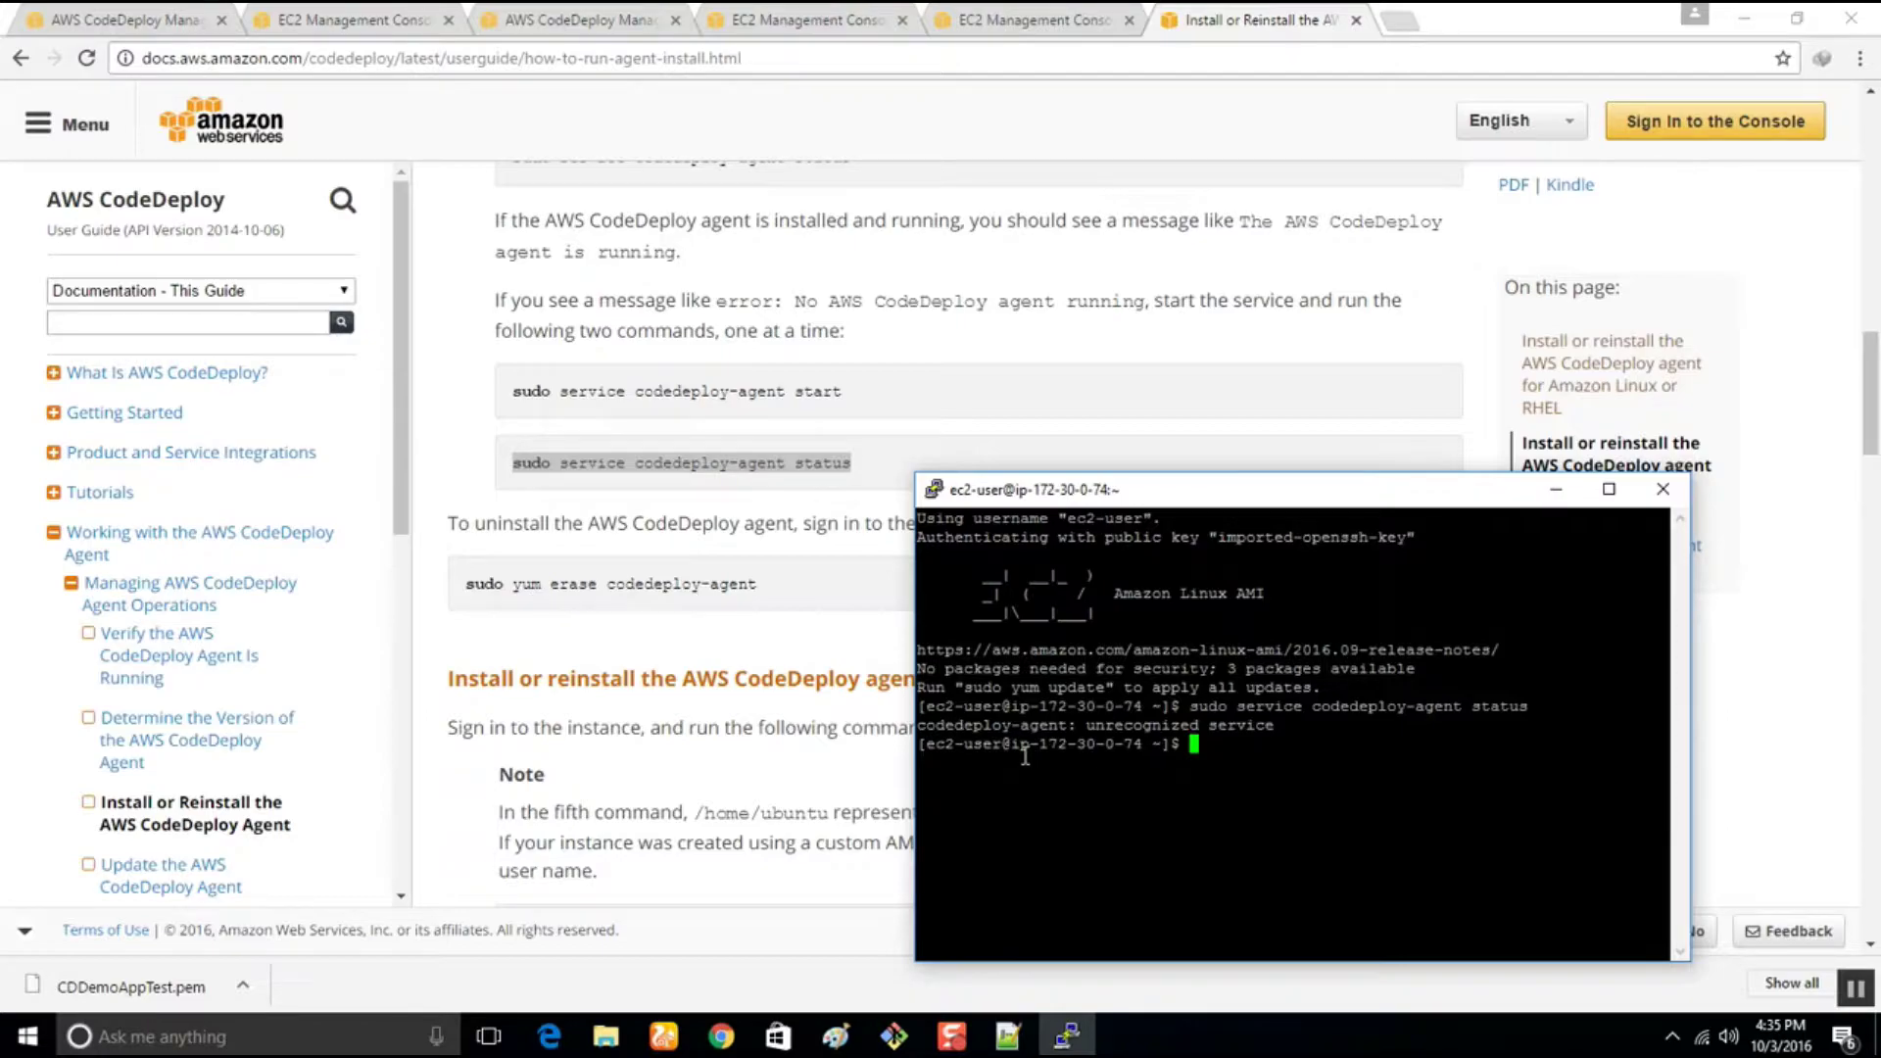
Change to /home/ec2-user and list its contents
click(745, 387)
scroll(740, 397, up, 2)
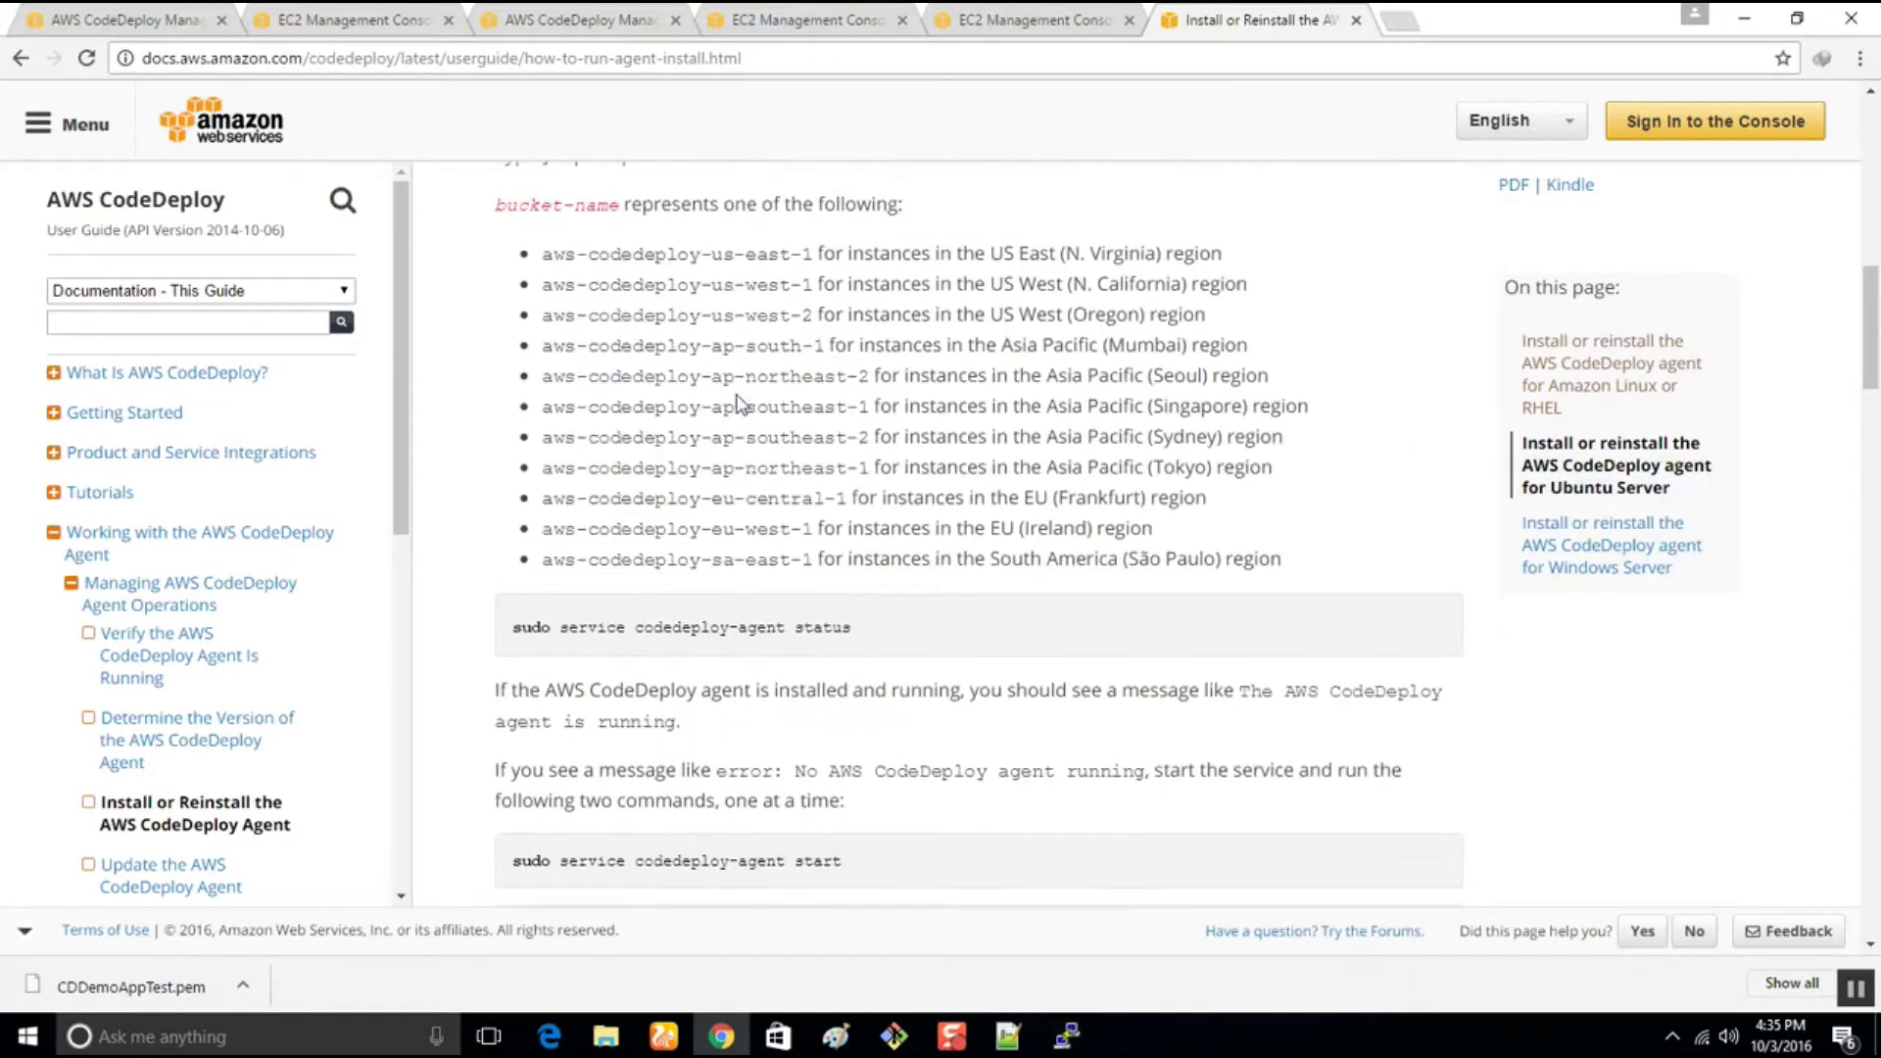
scroll(770, 587, up, 6)
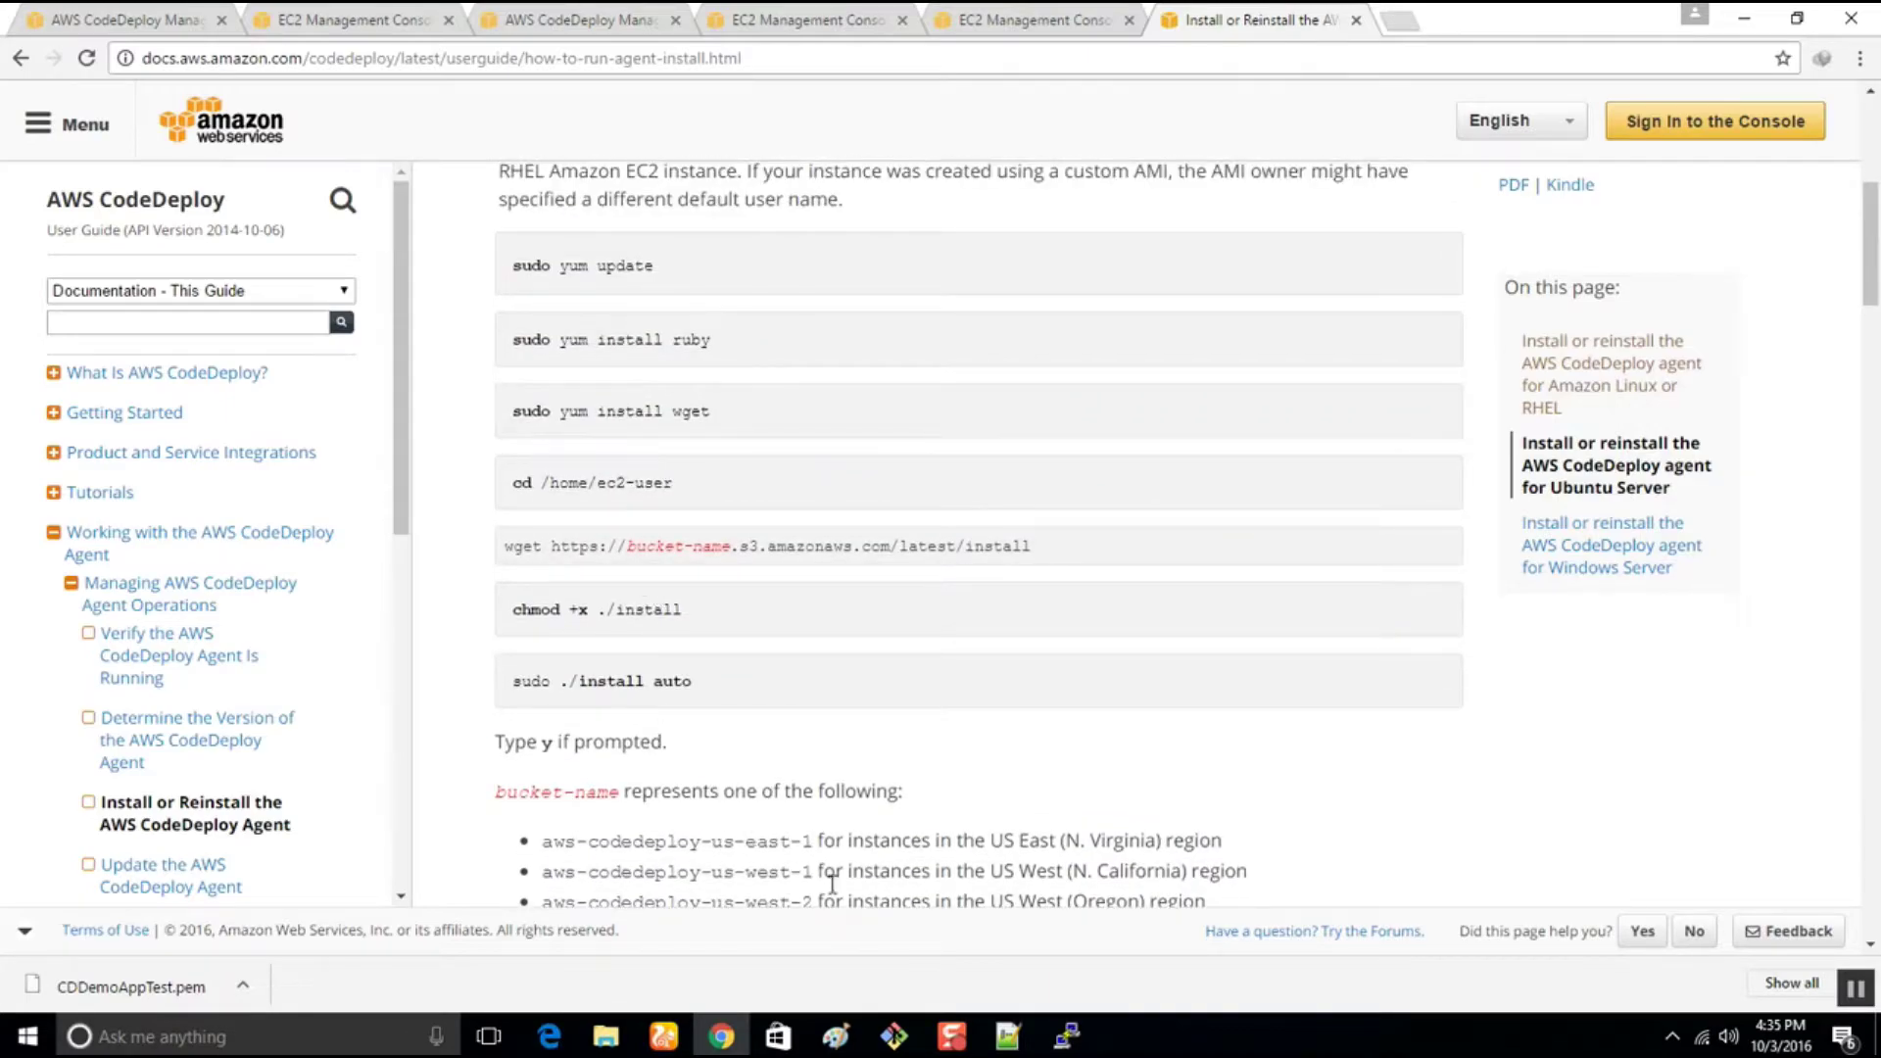
drag(665, 477, 474, 498)
key(super+c)
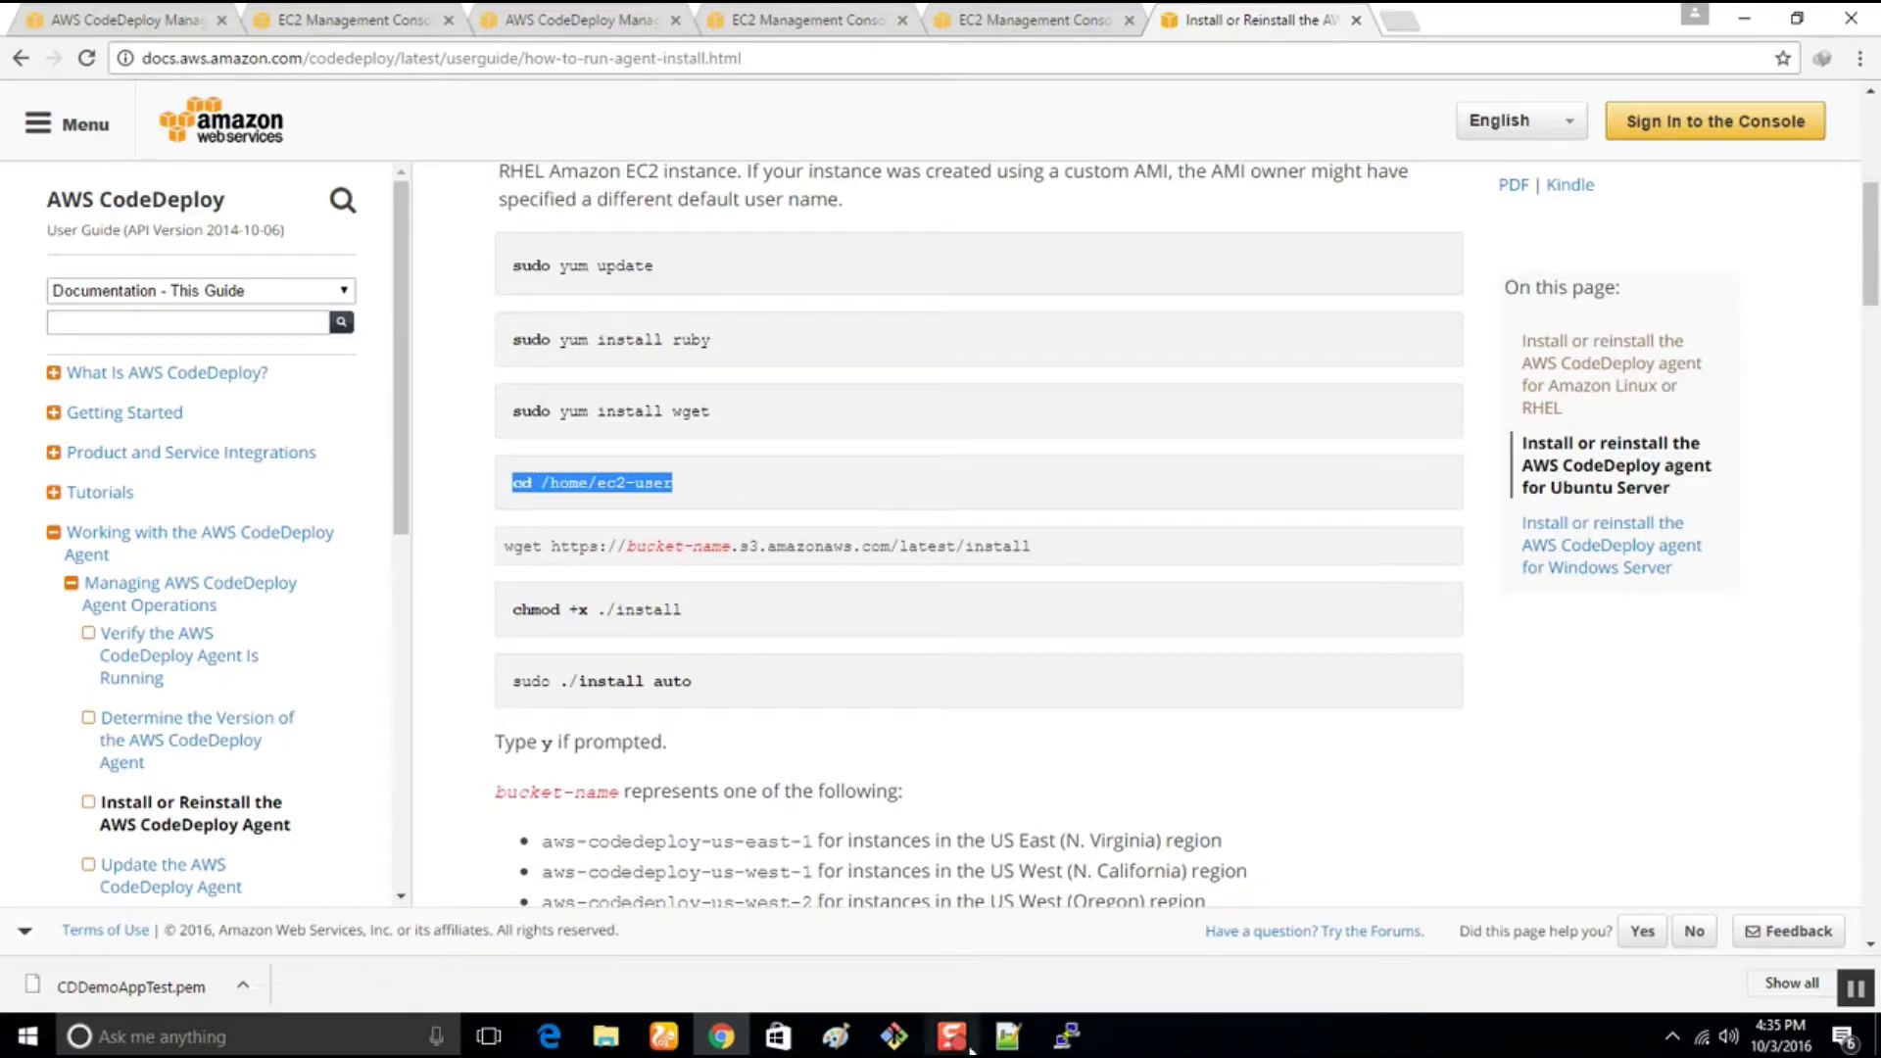
click(1067, 1036)
right_click(1192, 792)
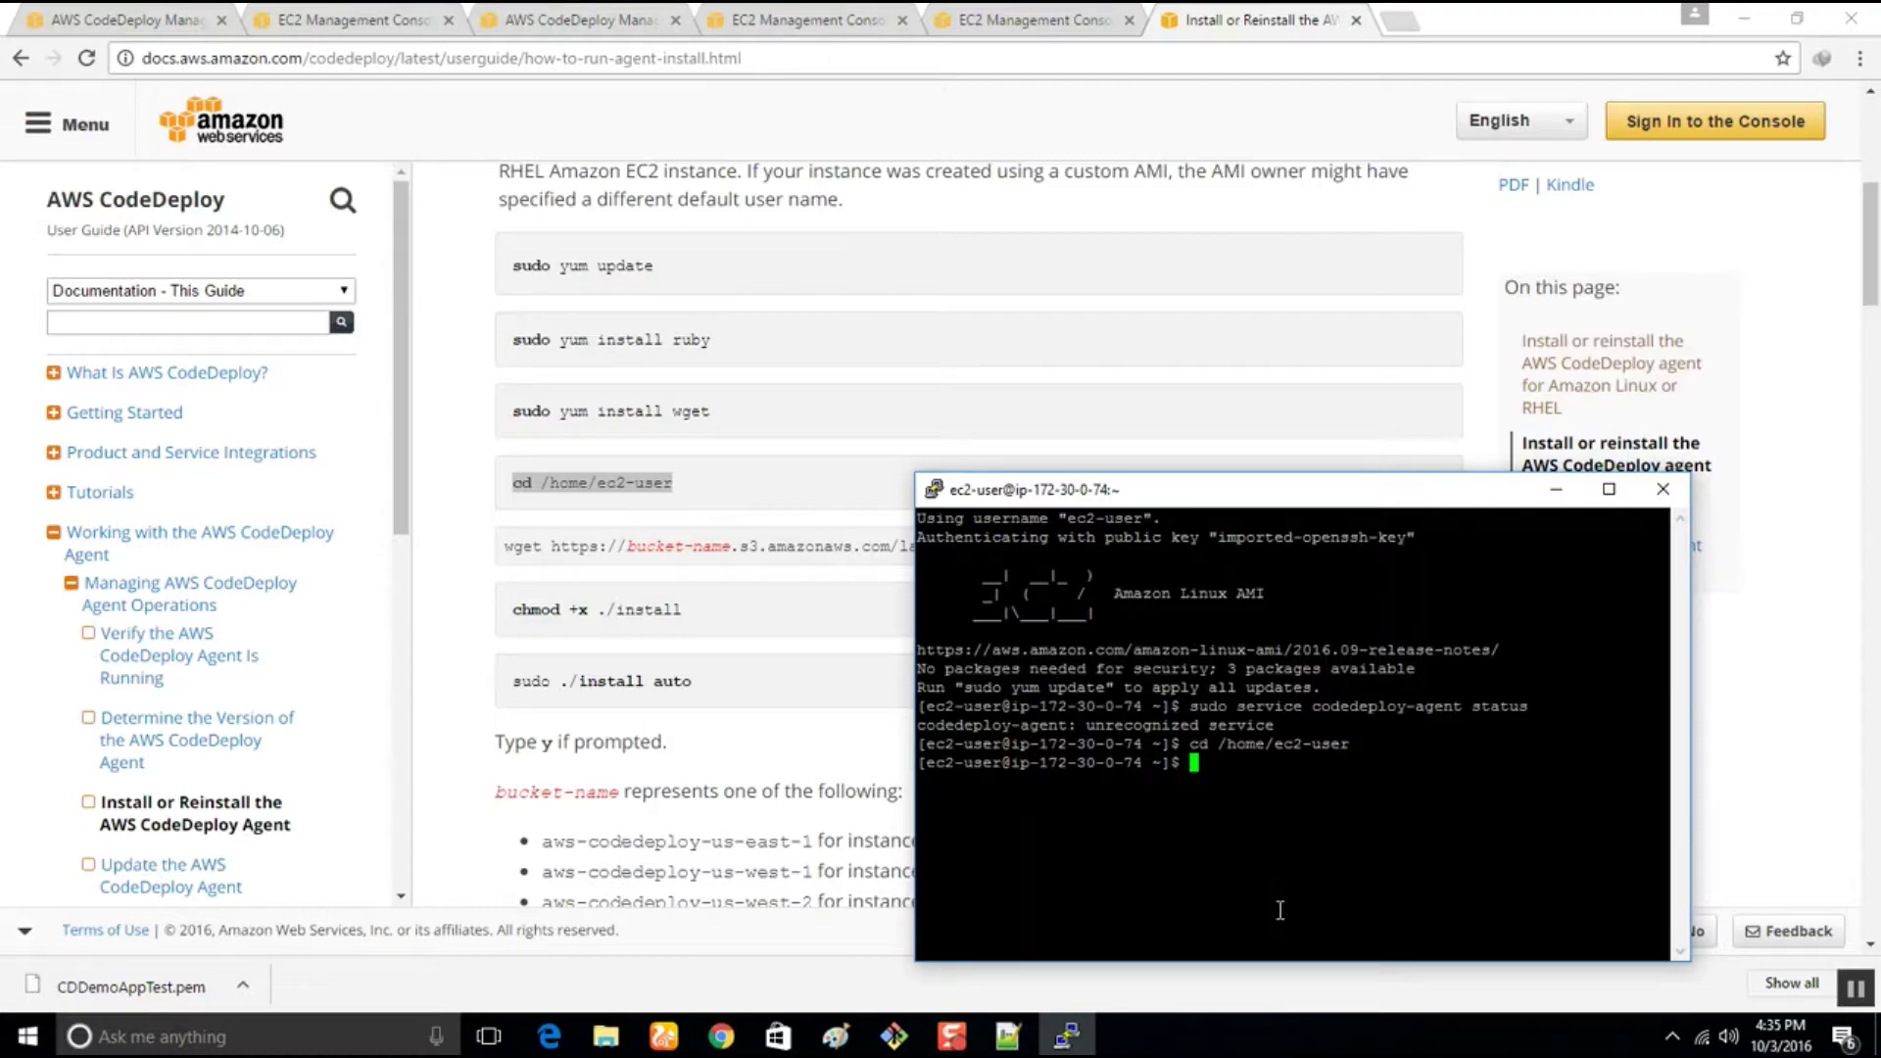
text(ls)
key(Return)
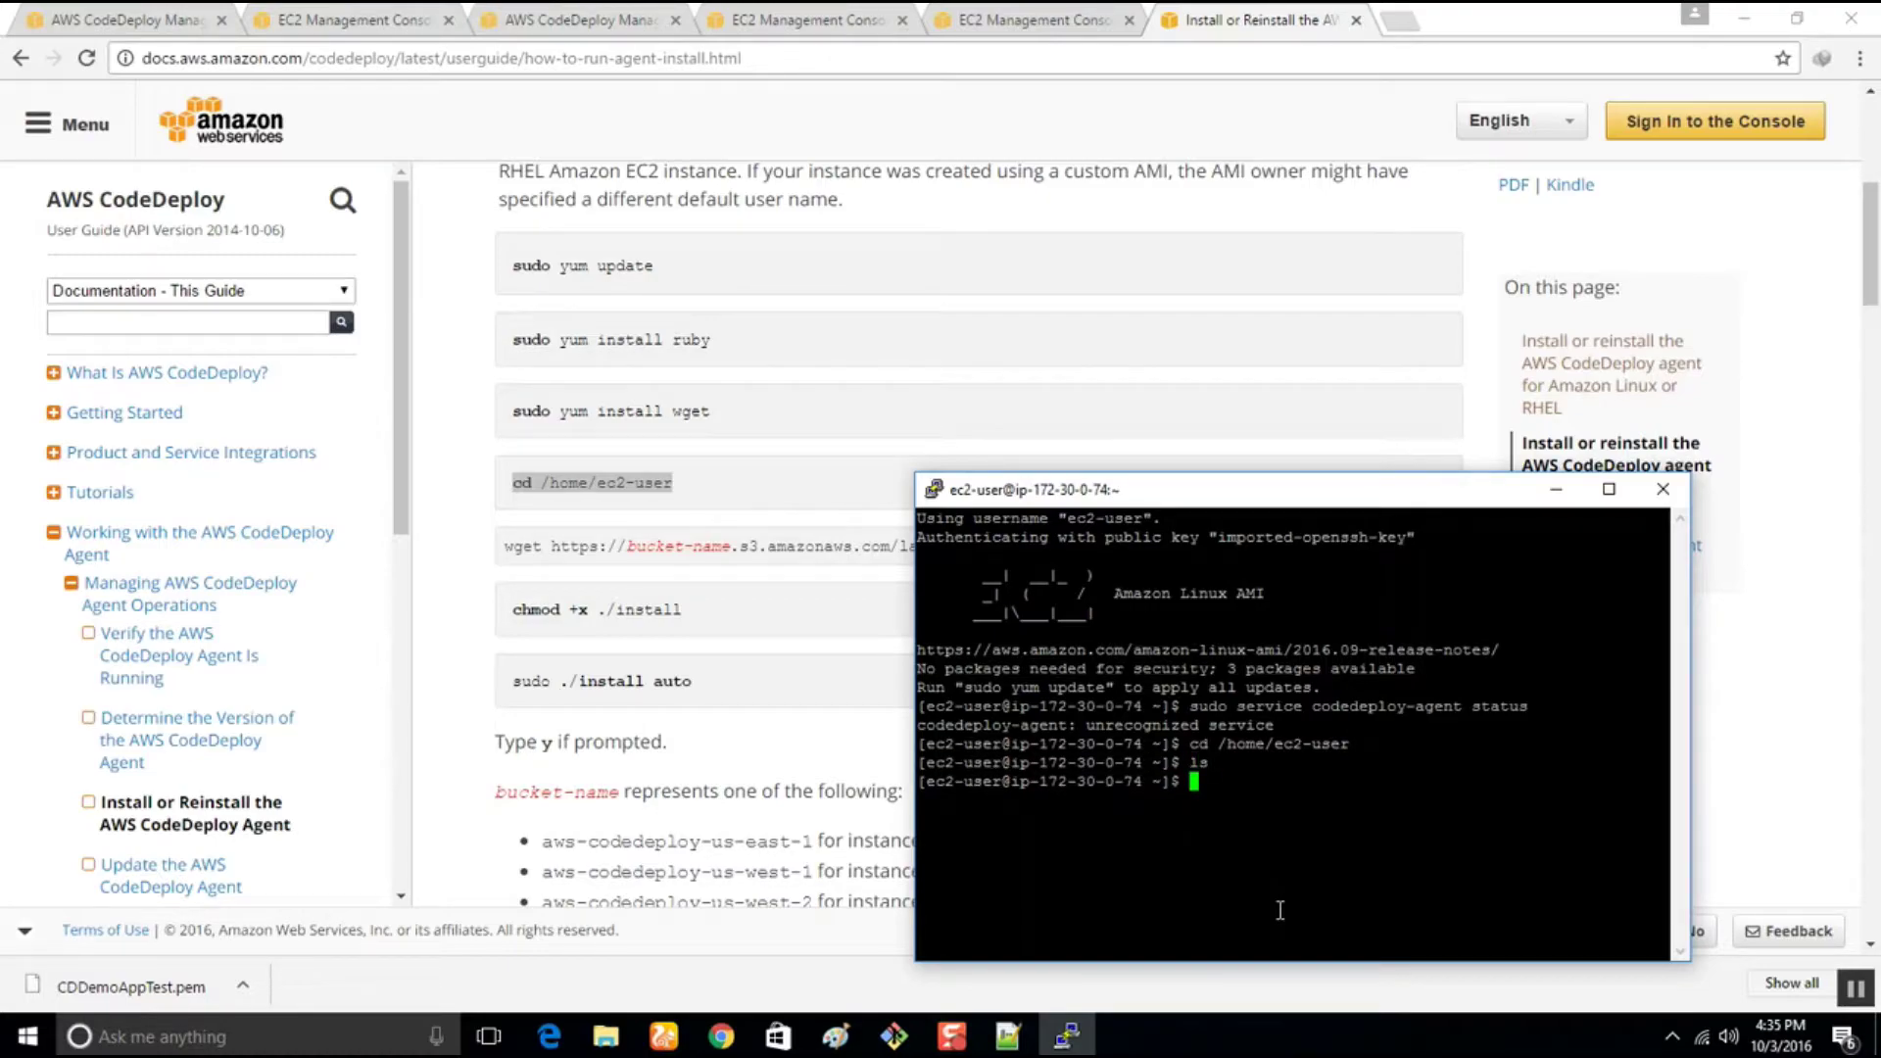
text(ls)
key(Return)
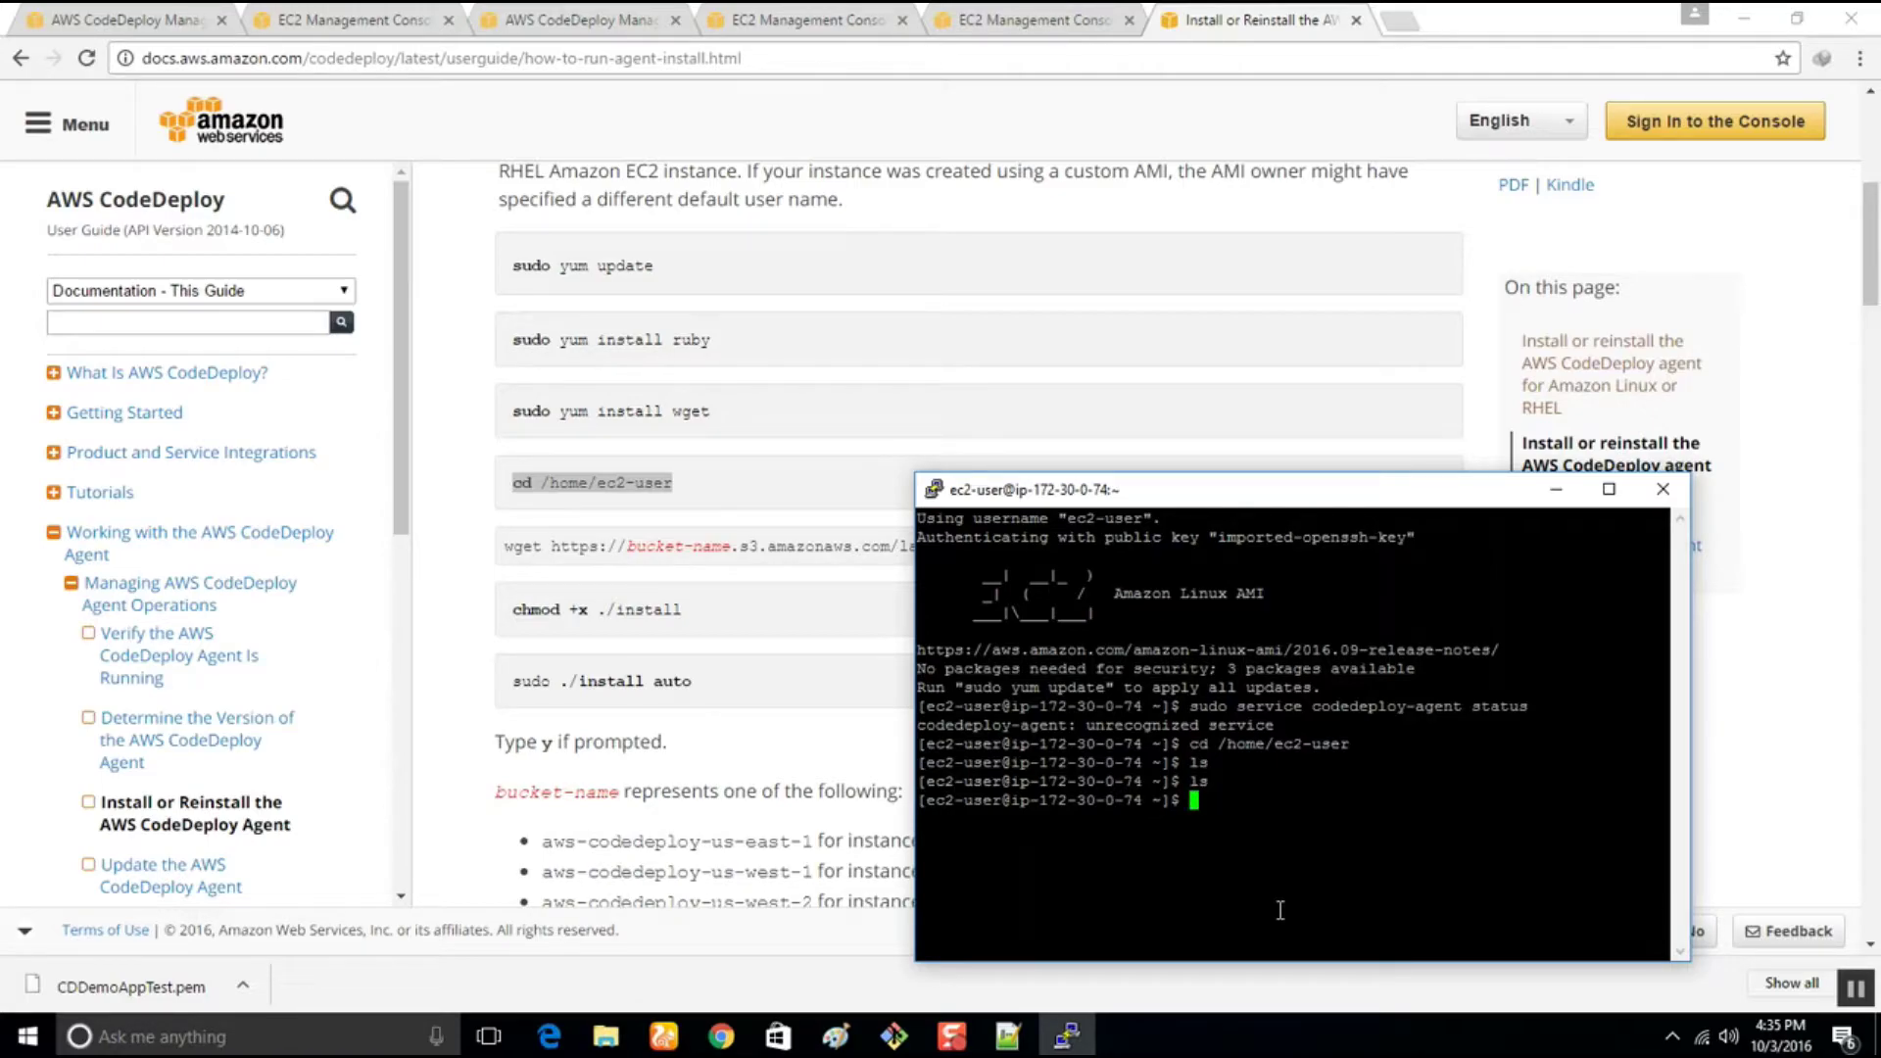
Run 'sudo yum update' and approve the three package updates
text(sudo yum update)
key(Return)
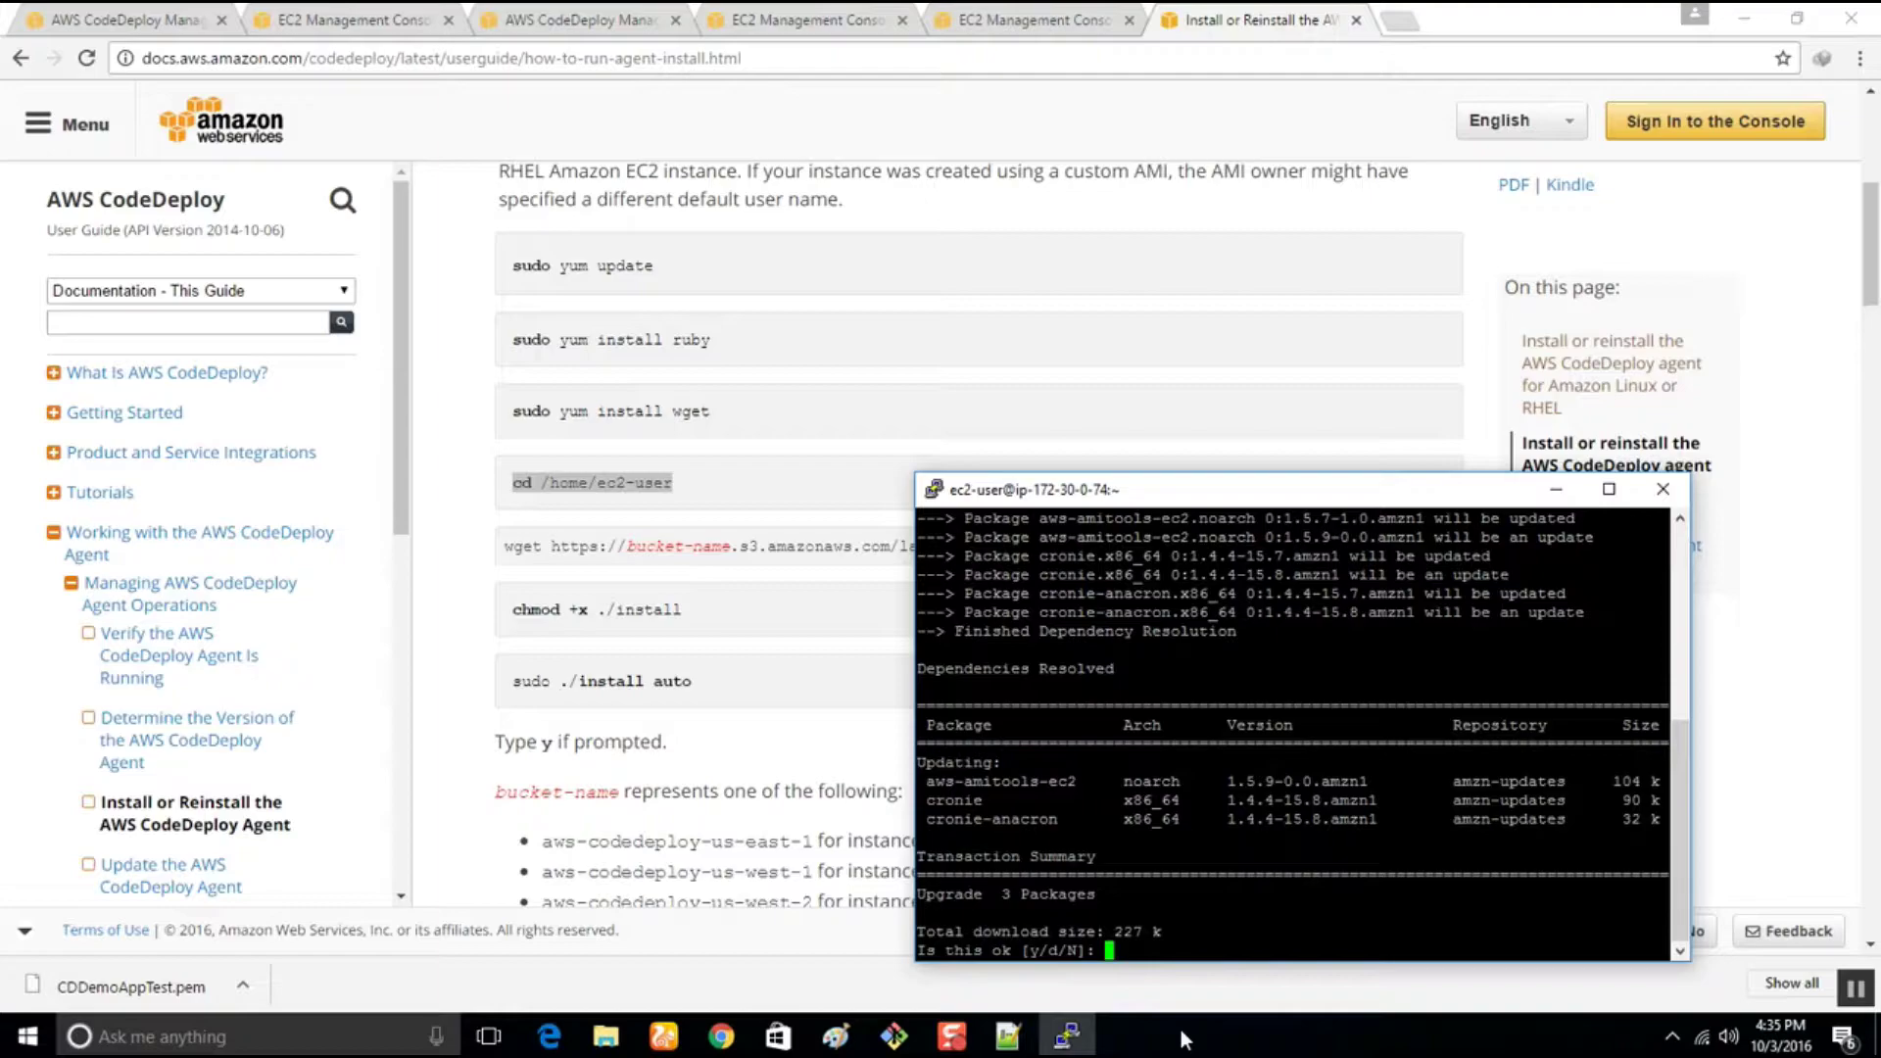
text(y)
key(Return)
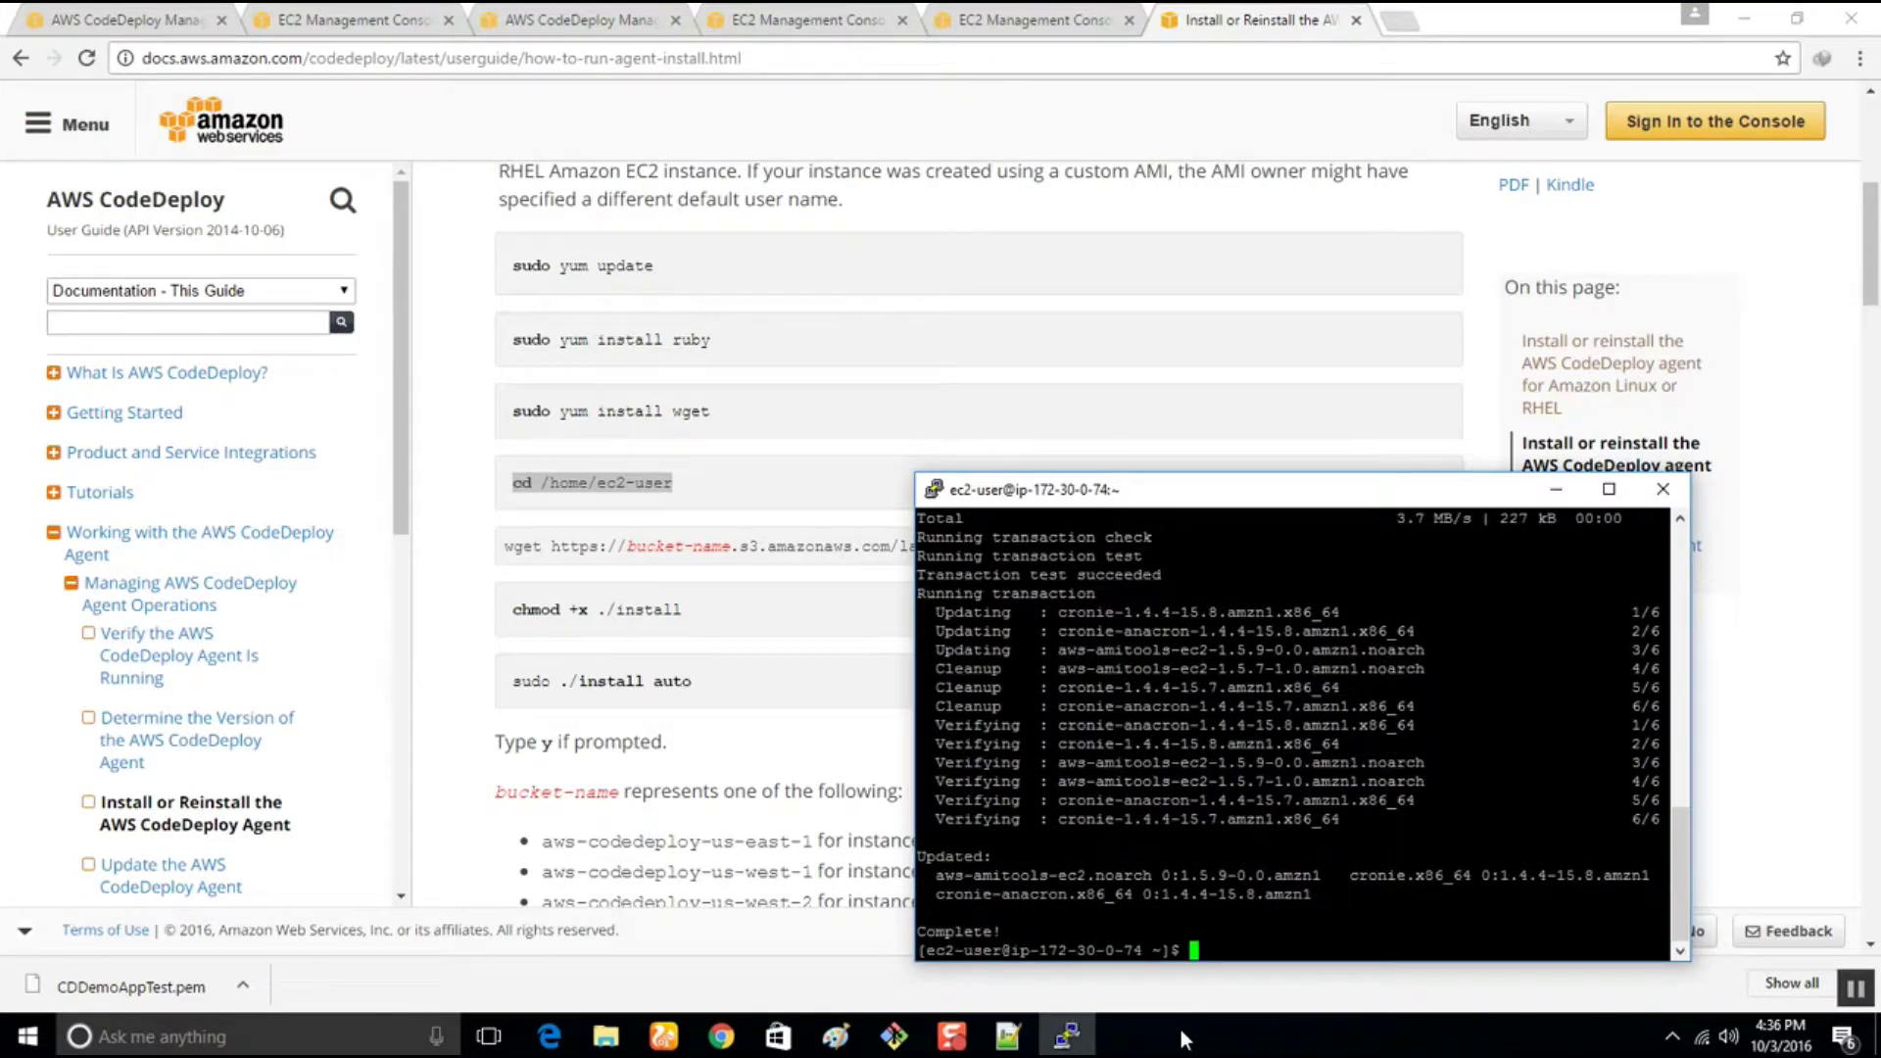
Change line 1 of the Notepad++ command list to 'sudo yum -y update'
click(1007, 1036)
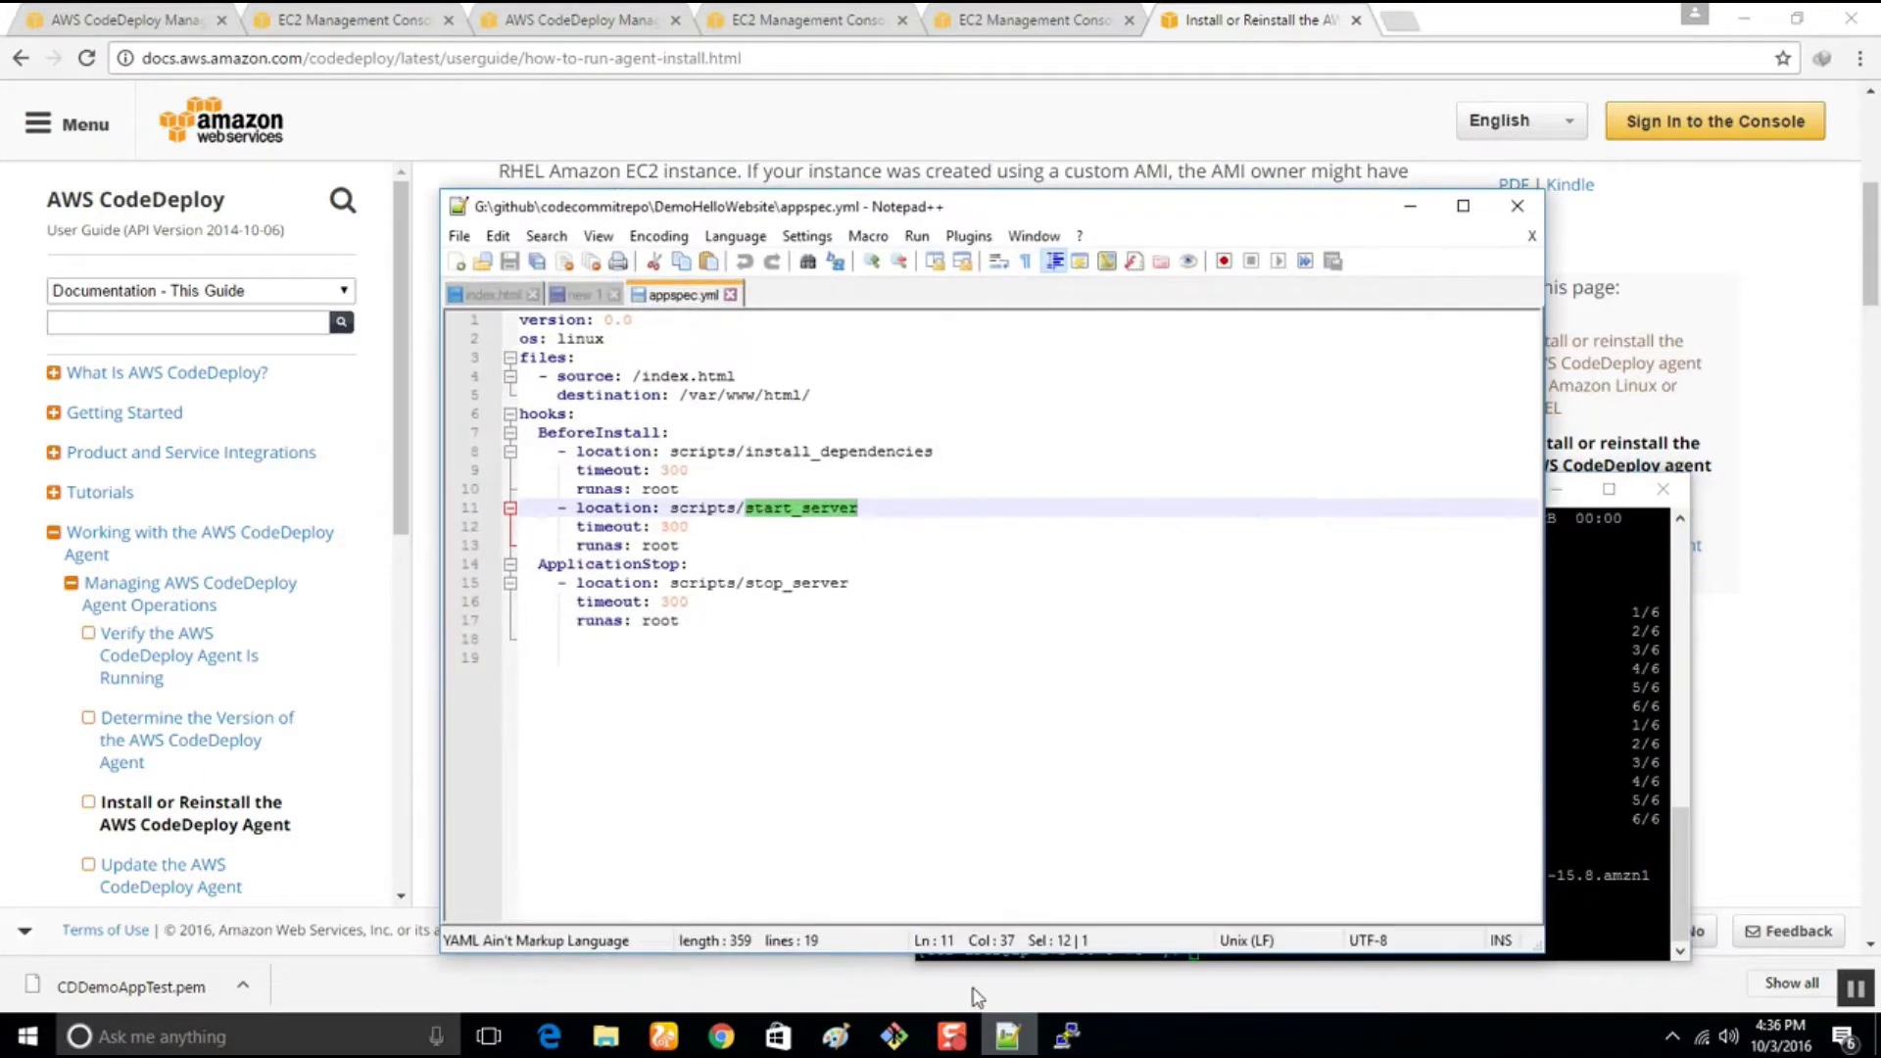
click(585, 297)
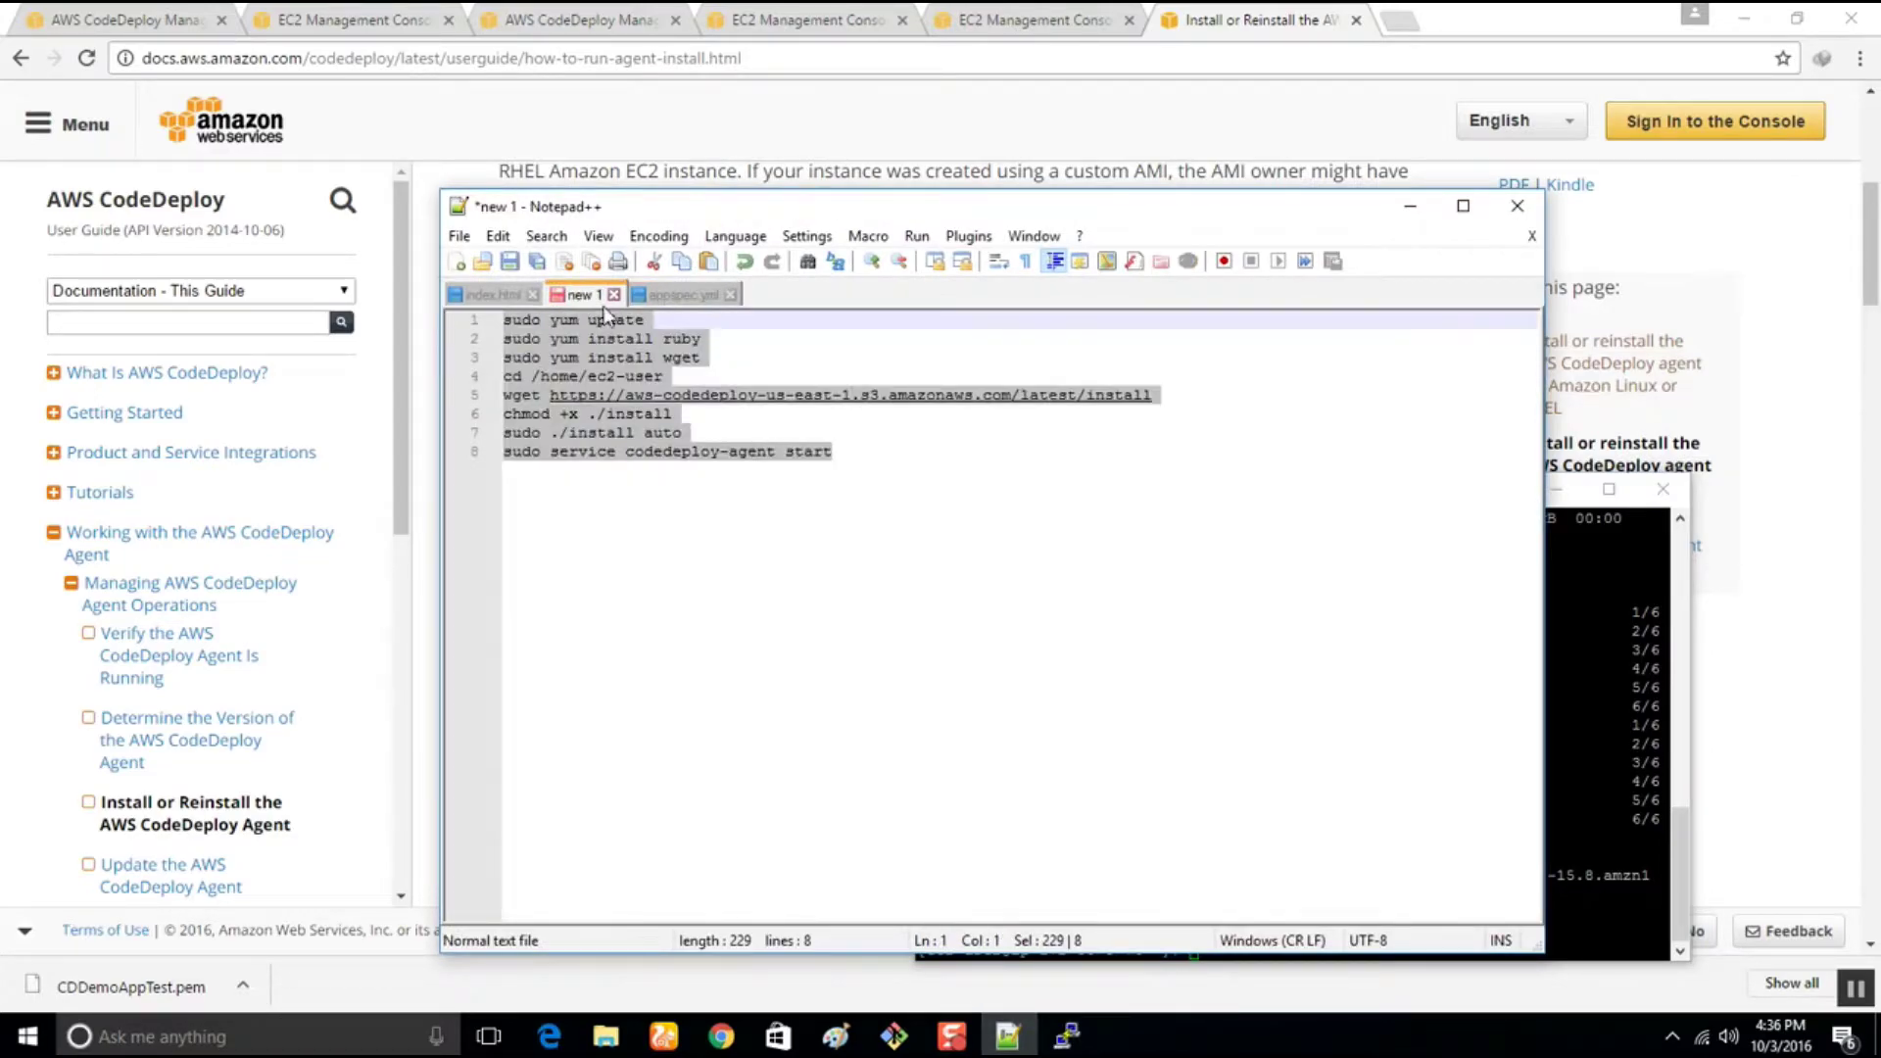
click(649, 322)
text(-y)
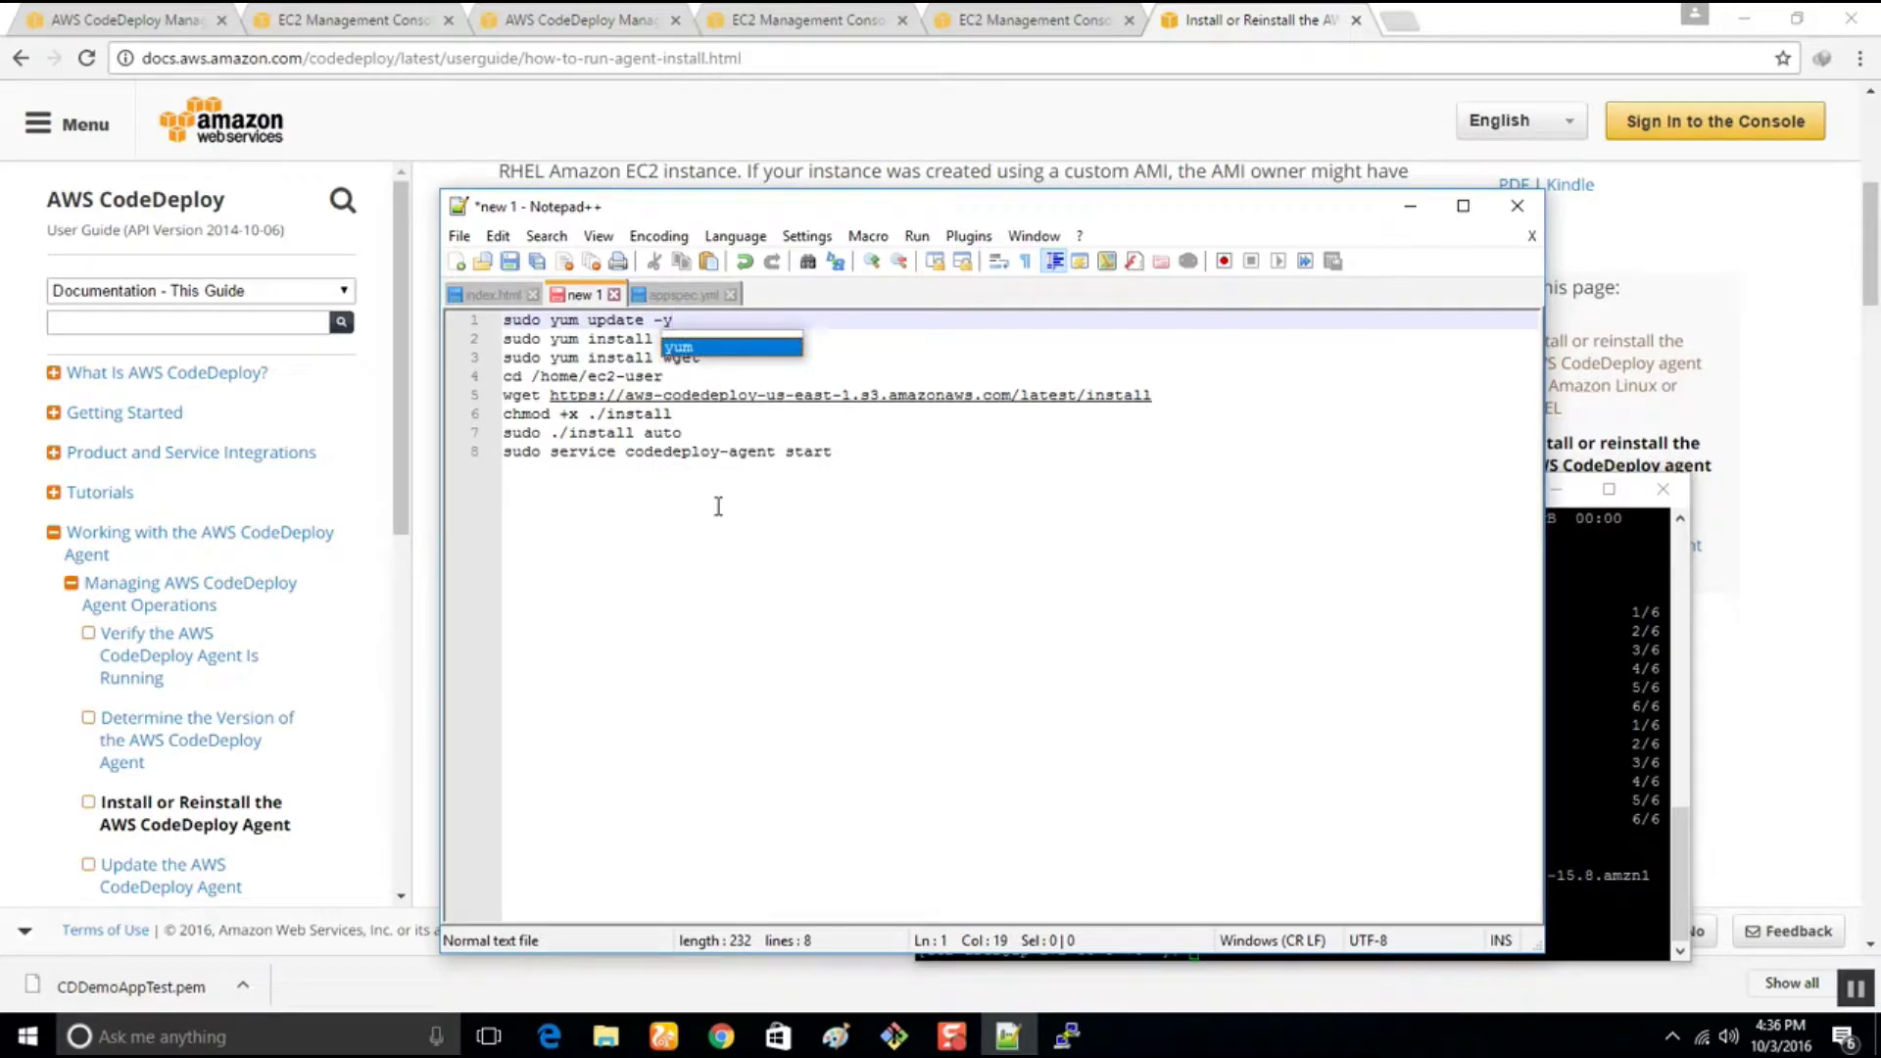
key(BackSpace)
key(BackSpace)
key(BackSpace)
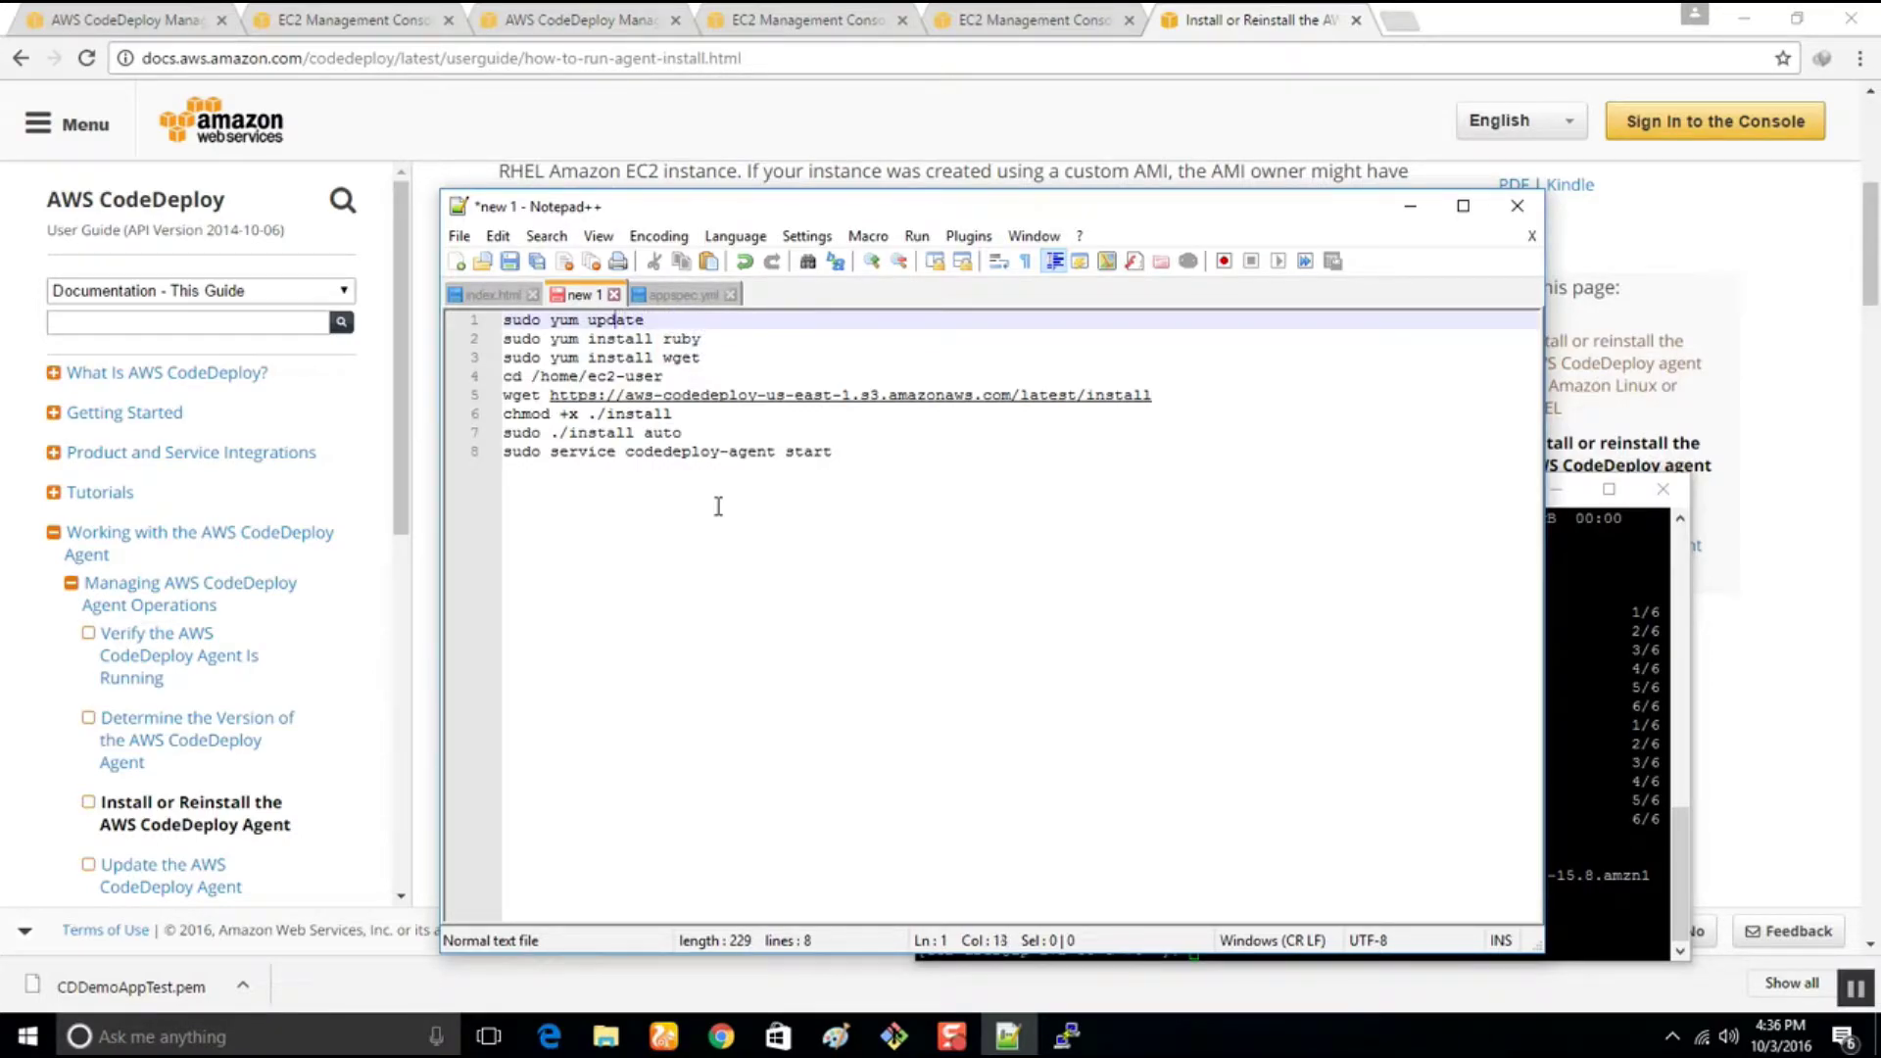
text(-y)
Copy 'sudo yum -y update' into the SSH session and run it
drag(693, 322, 503, 322)
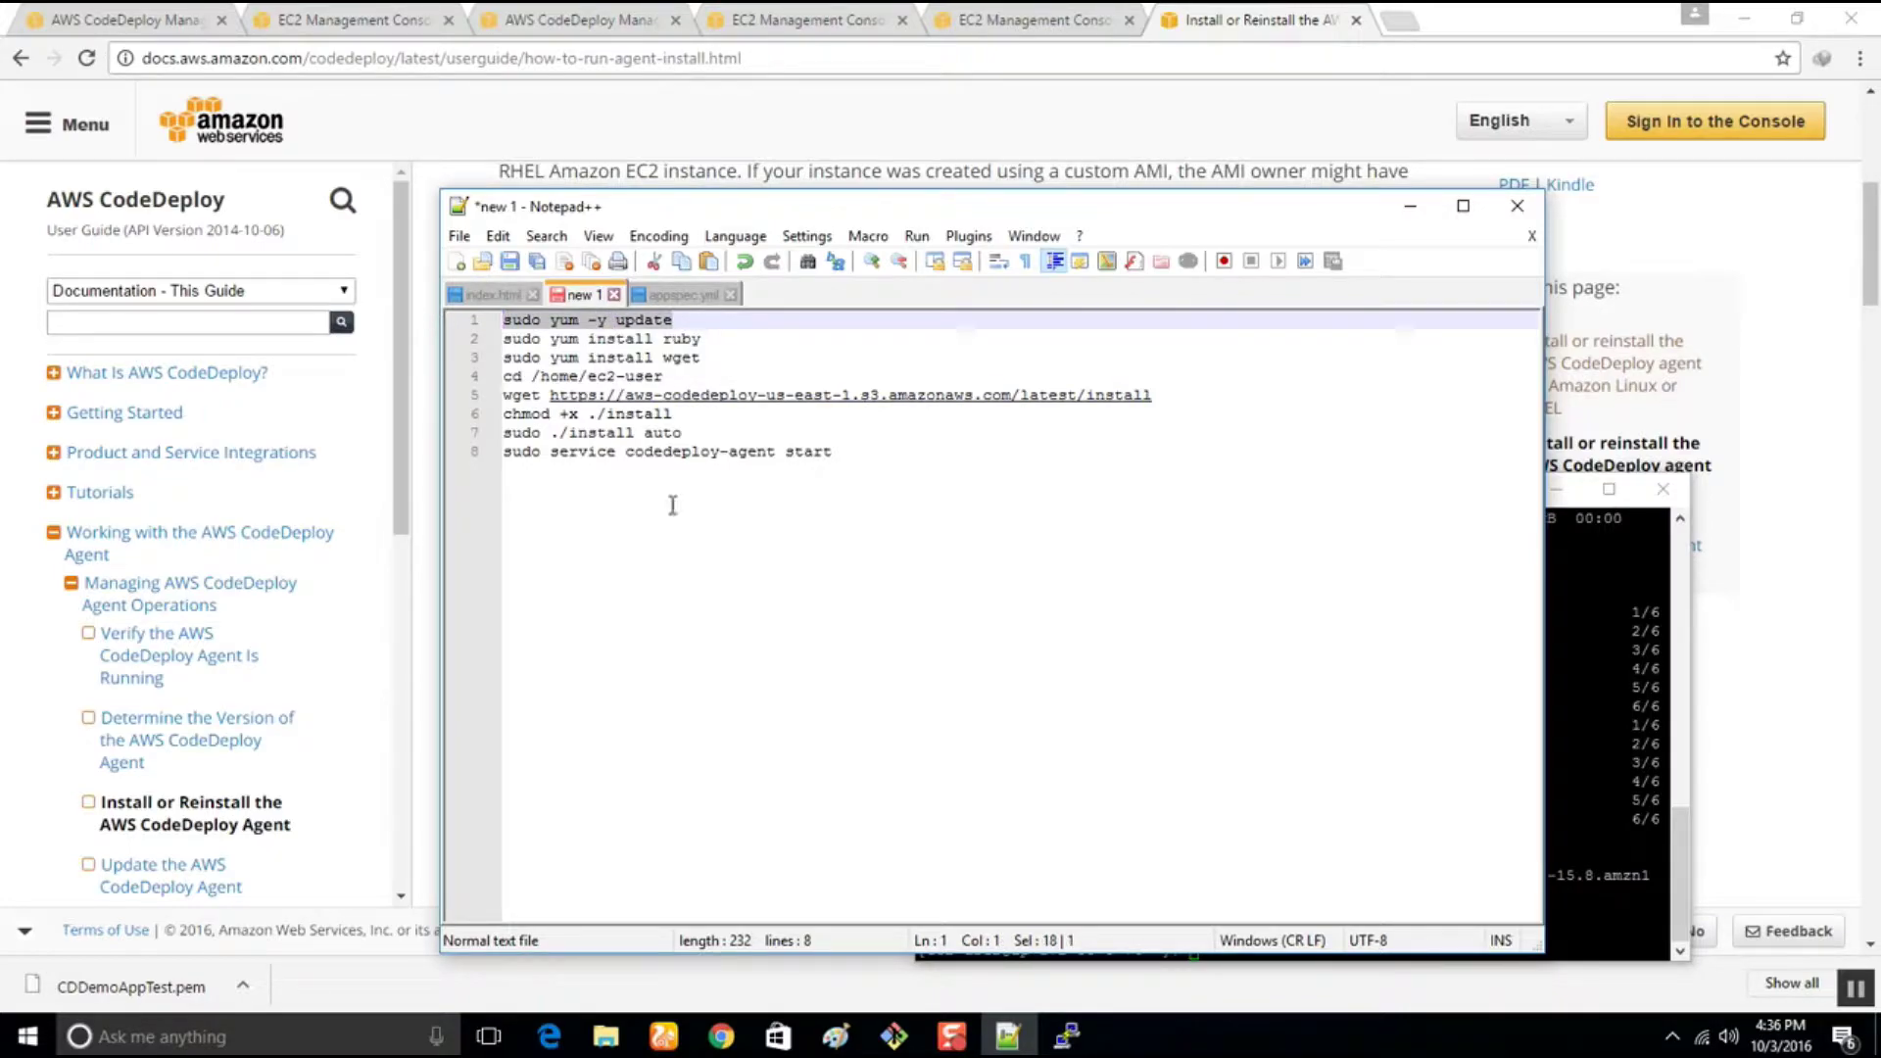
key(ctrl+c)
click(1067, 1036)
right_click(1151, 765)
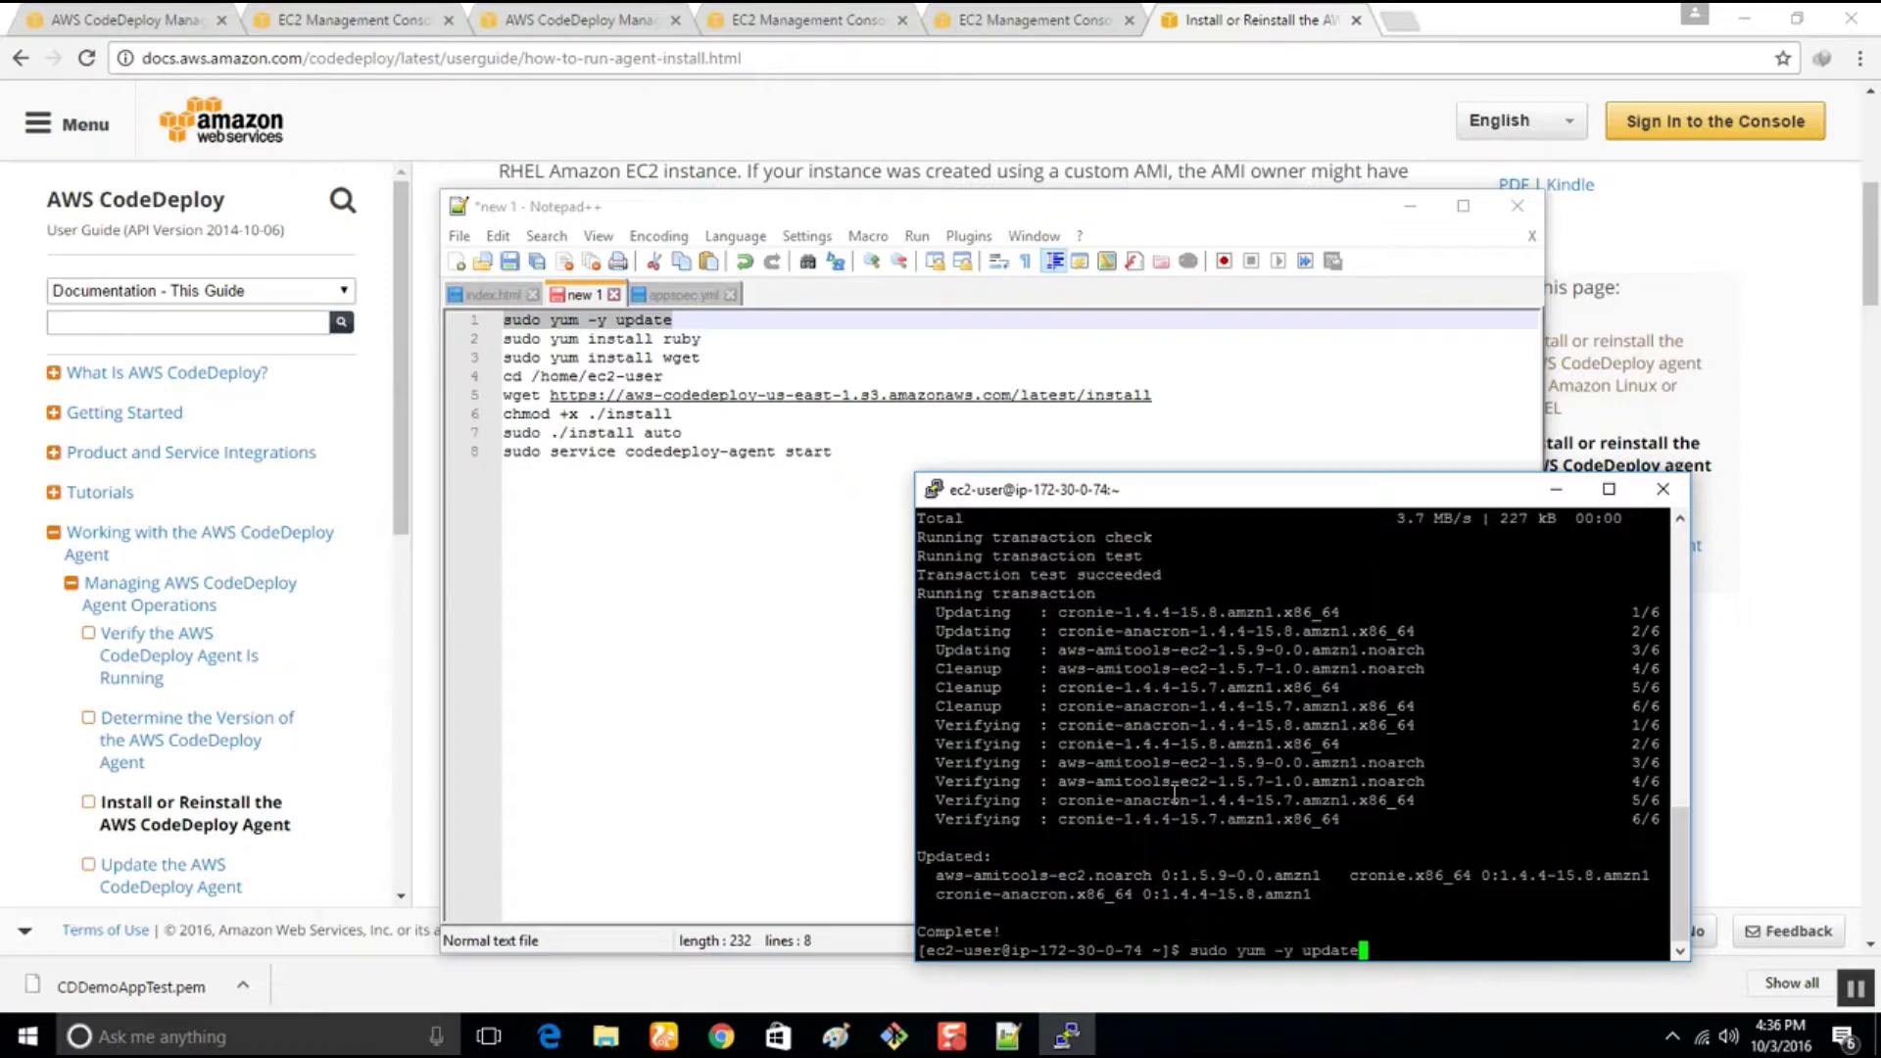
key(Return)
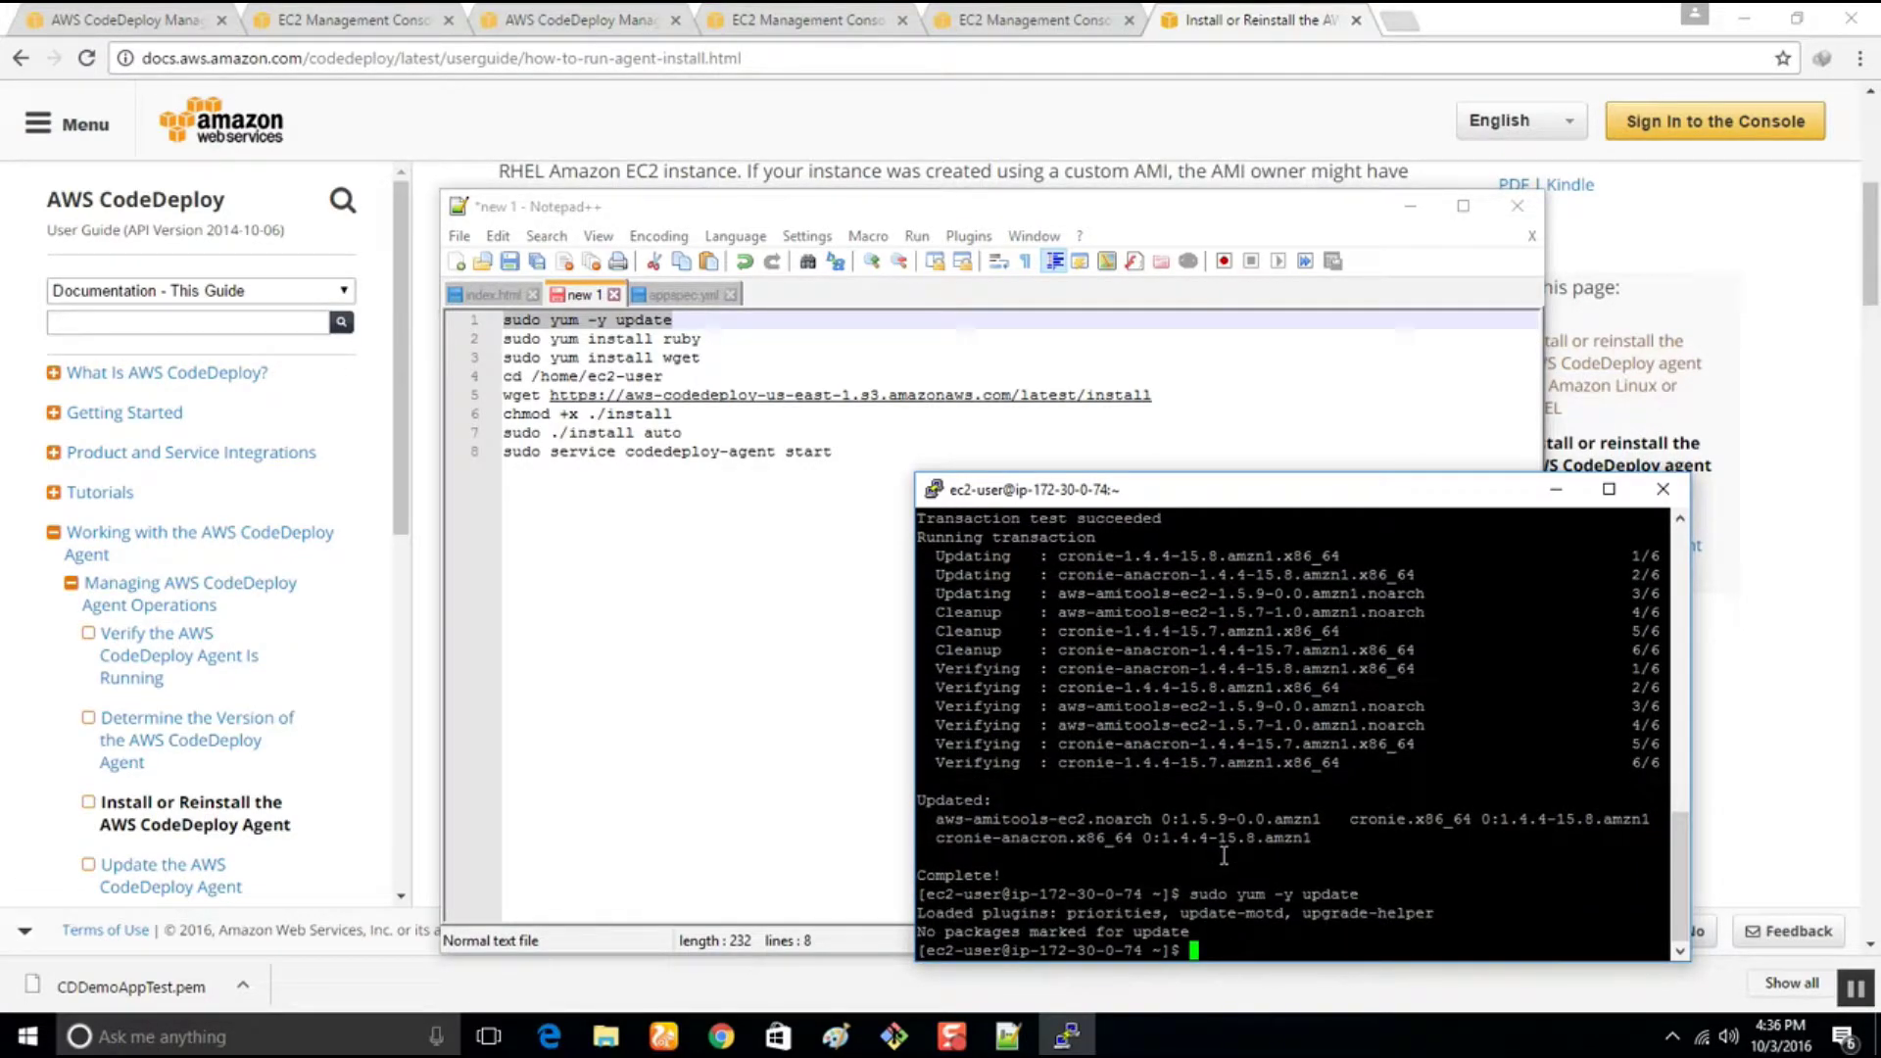
click(1556, 488)
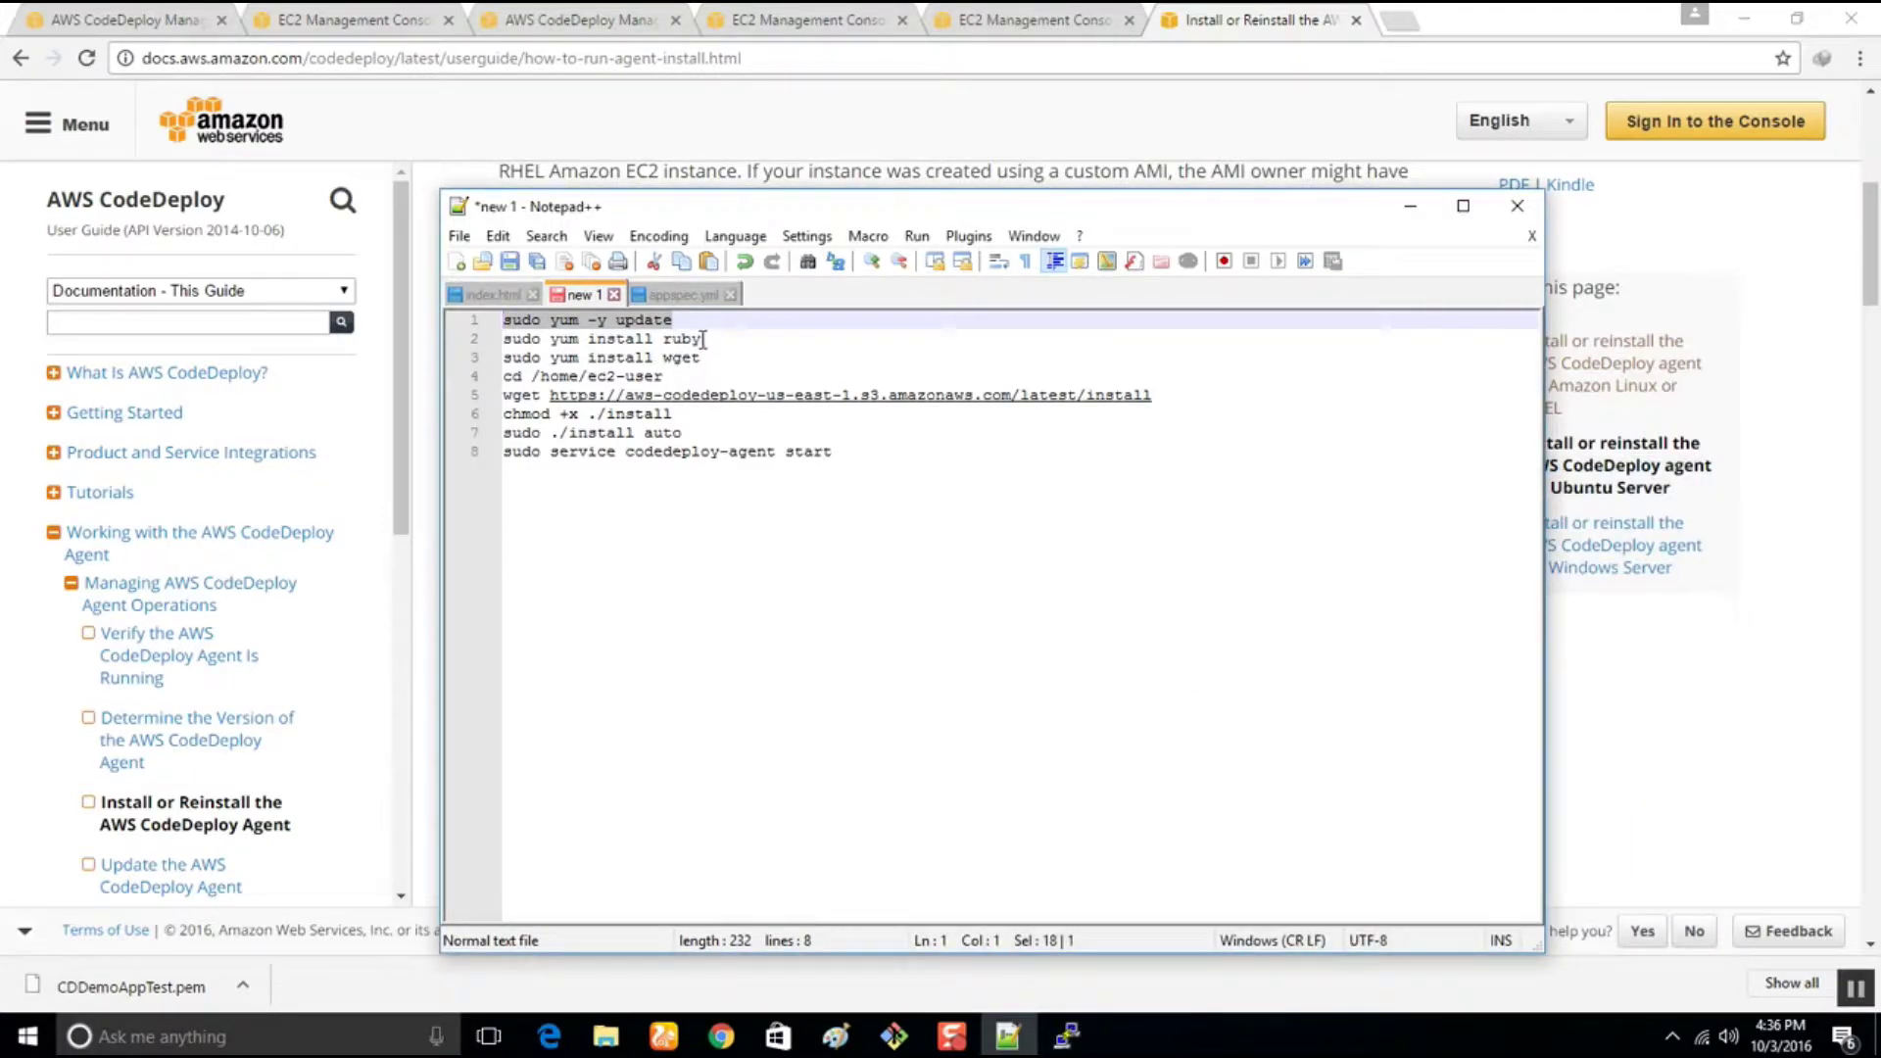
drag(703, 339, 504, 339)
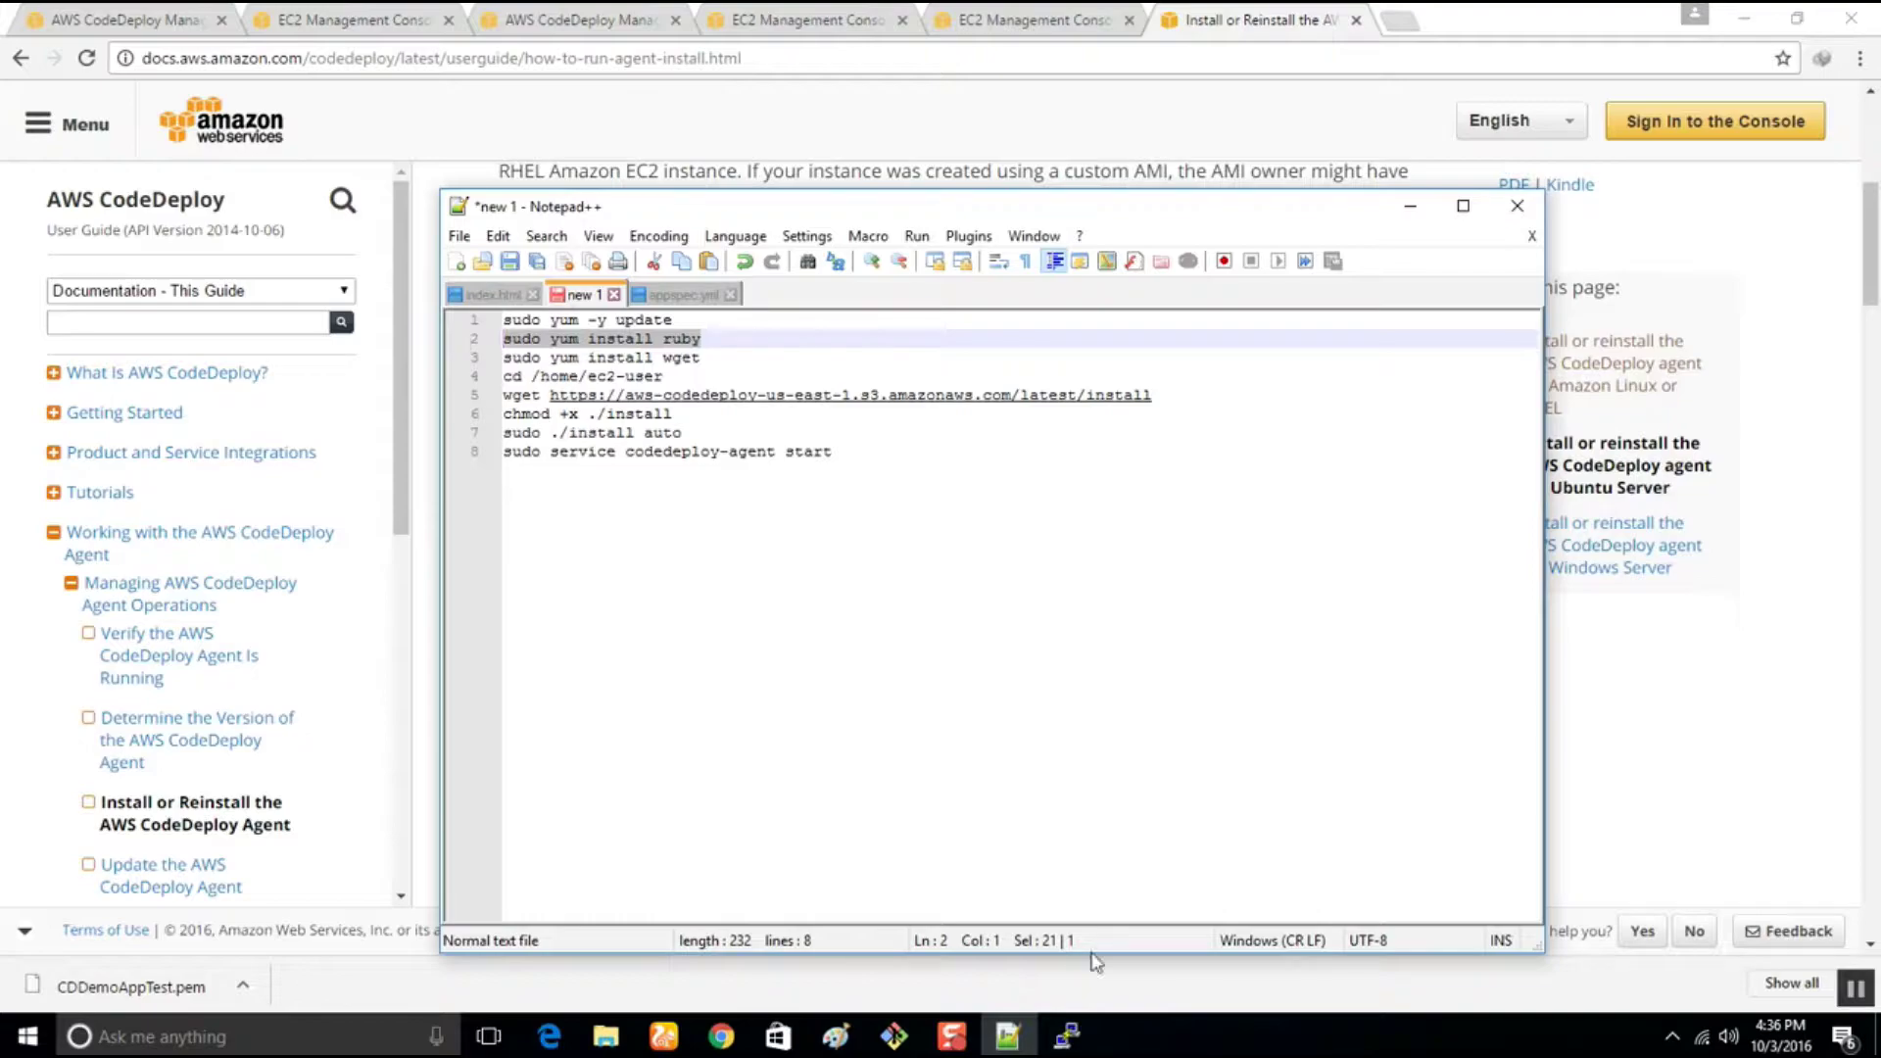
Discard the pasted ruby install command and try 'ruby' and '--version' to check Ruby
click(1067, 1036)
right_click(1134, 836)
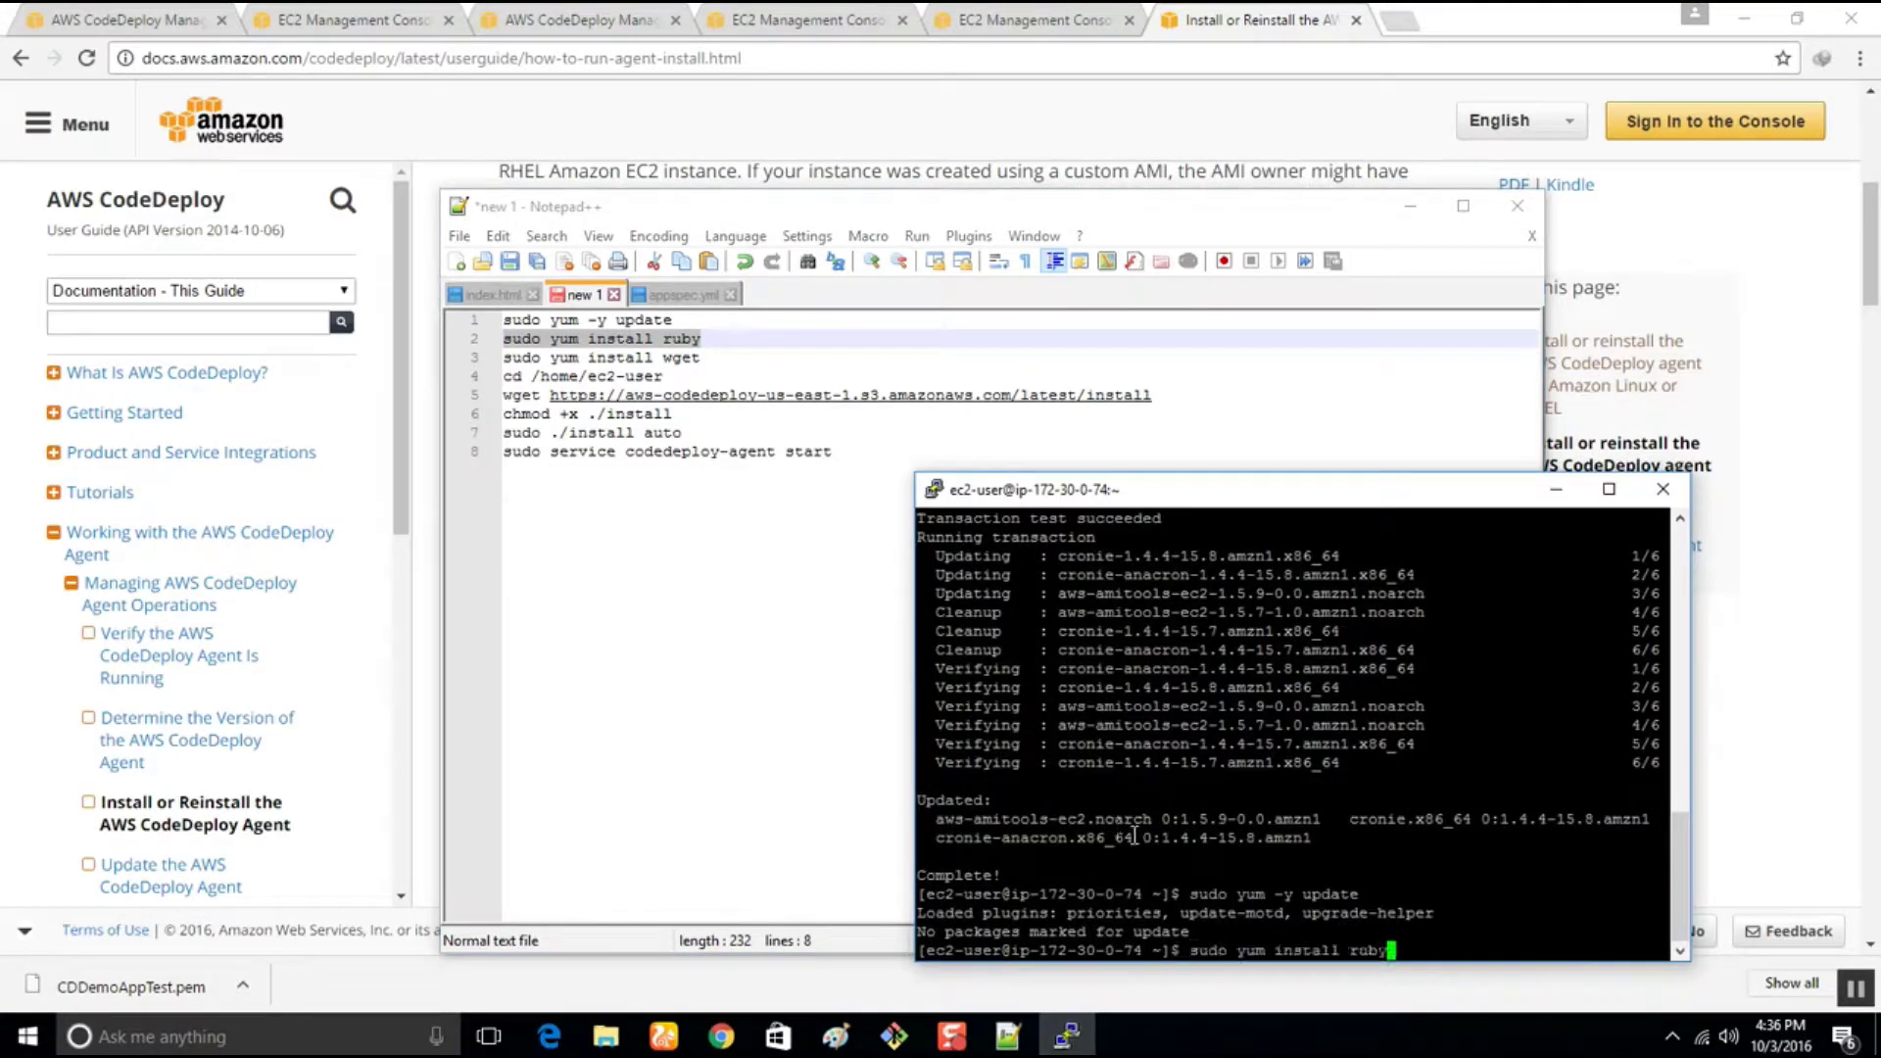
key(BackSpace)
key(BackSpace)
key(BackSpace)
key(BackSpace)
key(BackSpace)
key(BackSpace)
key(BackSpace)
key(BackSpace)
key(BackSpace)
key(BackSpace)
key(BackSpace)
key(BackSpace)
key(BackSpace)
key(BackSpace)
key(BackSpace)
key(BackSpace)
key(BackSpace)
key(BackSpace)
key(BackSpace)
key(BackSpace)
text(ruby)
key(Return)
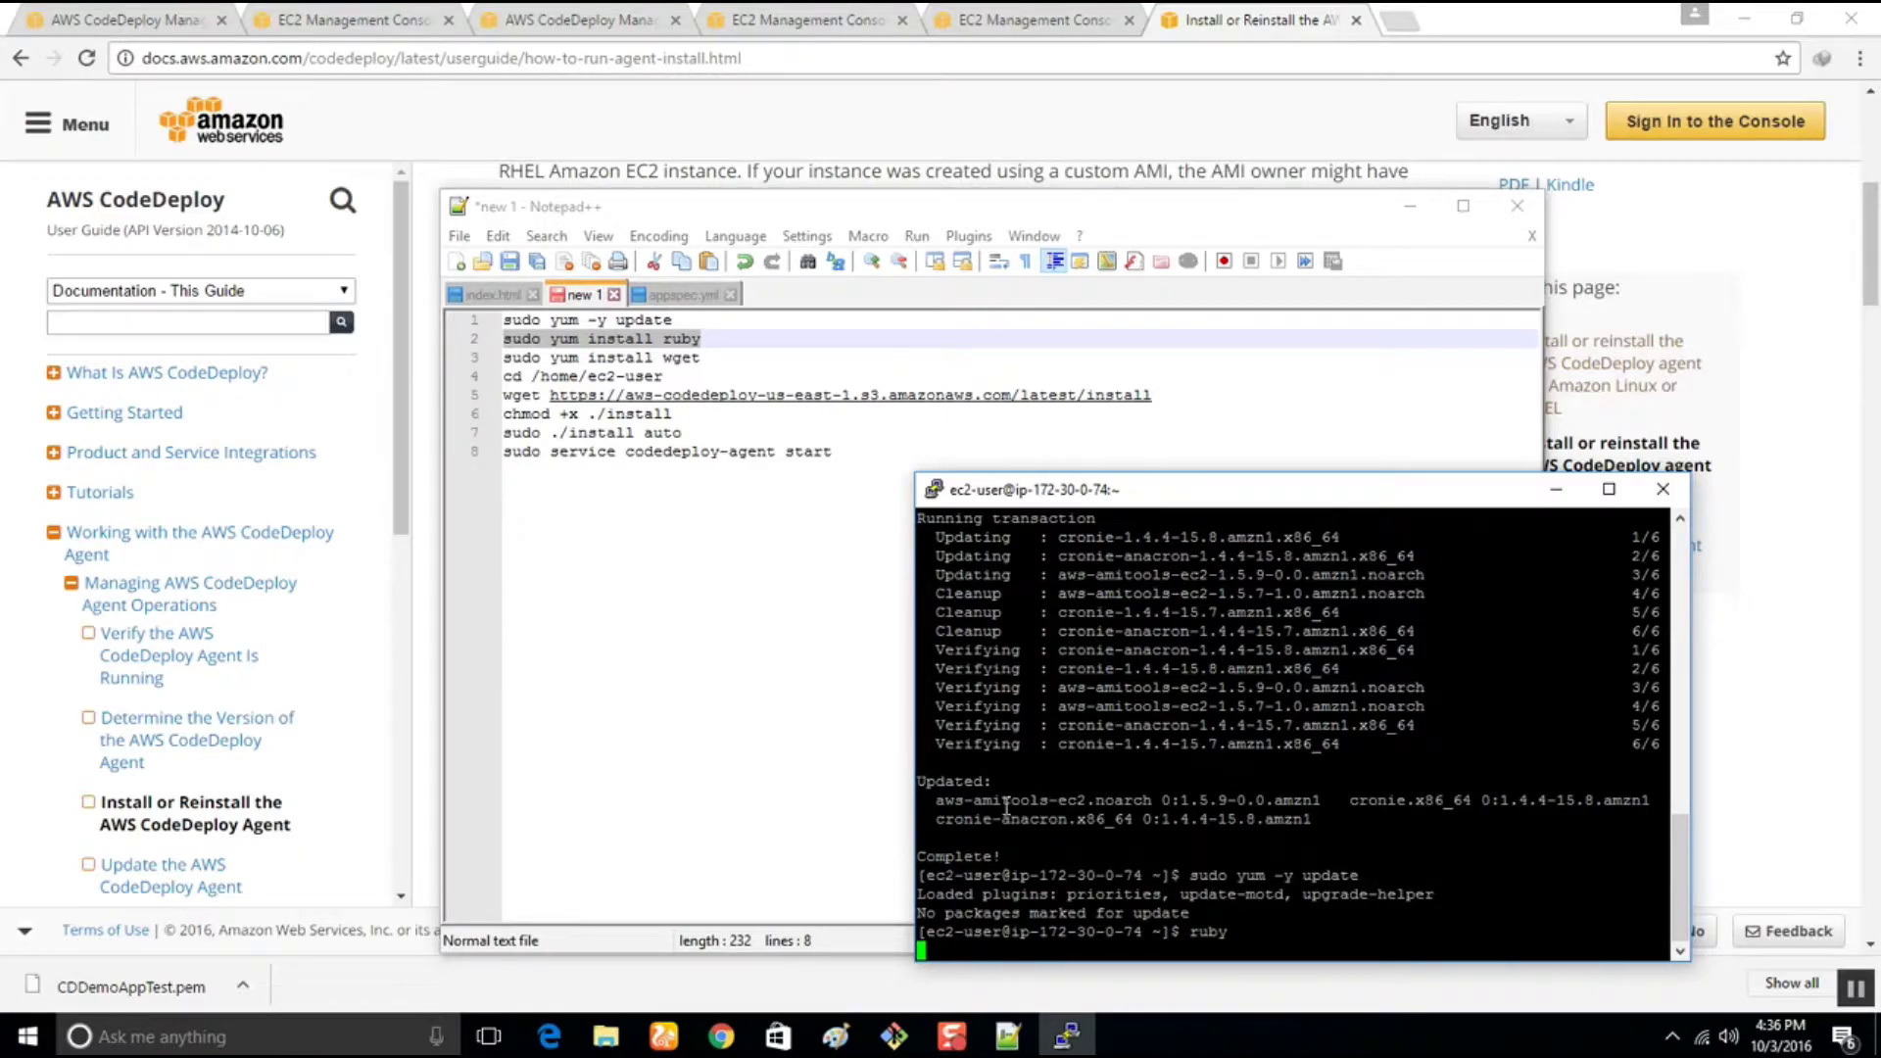
scroll(1036, 849, up, 10)
scroll(1040, 845, down, 10)
text(--version)
key(Return)
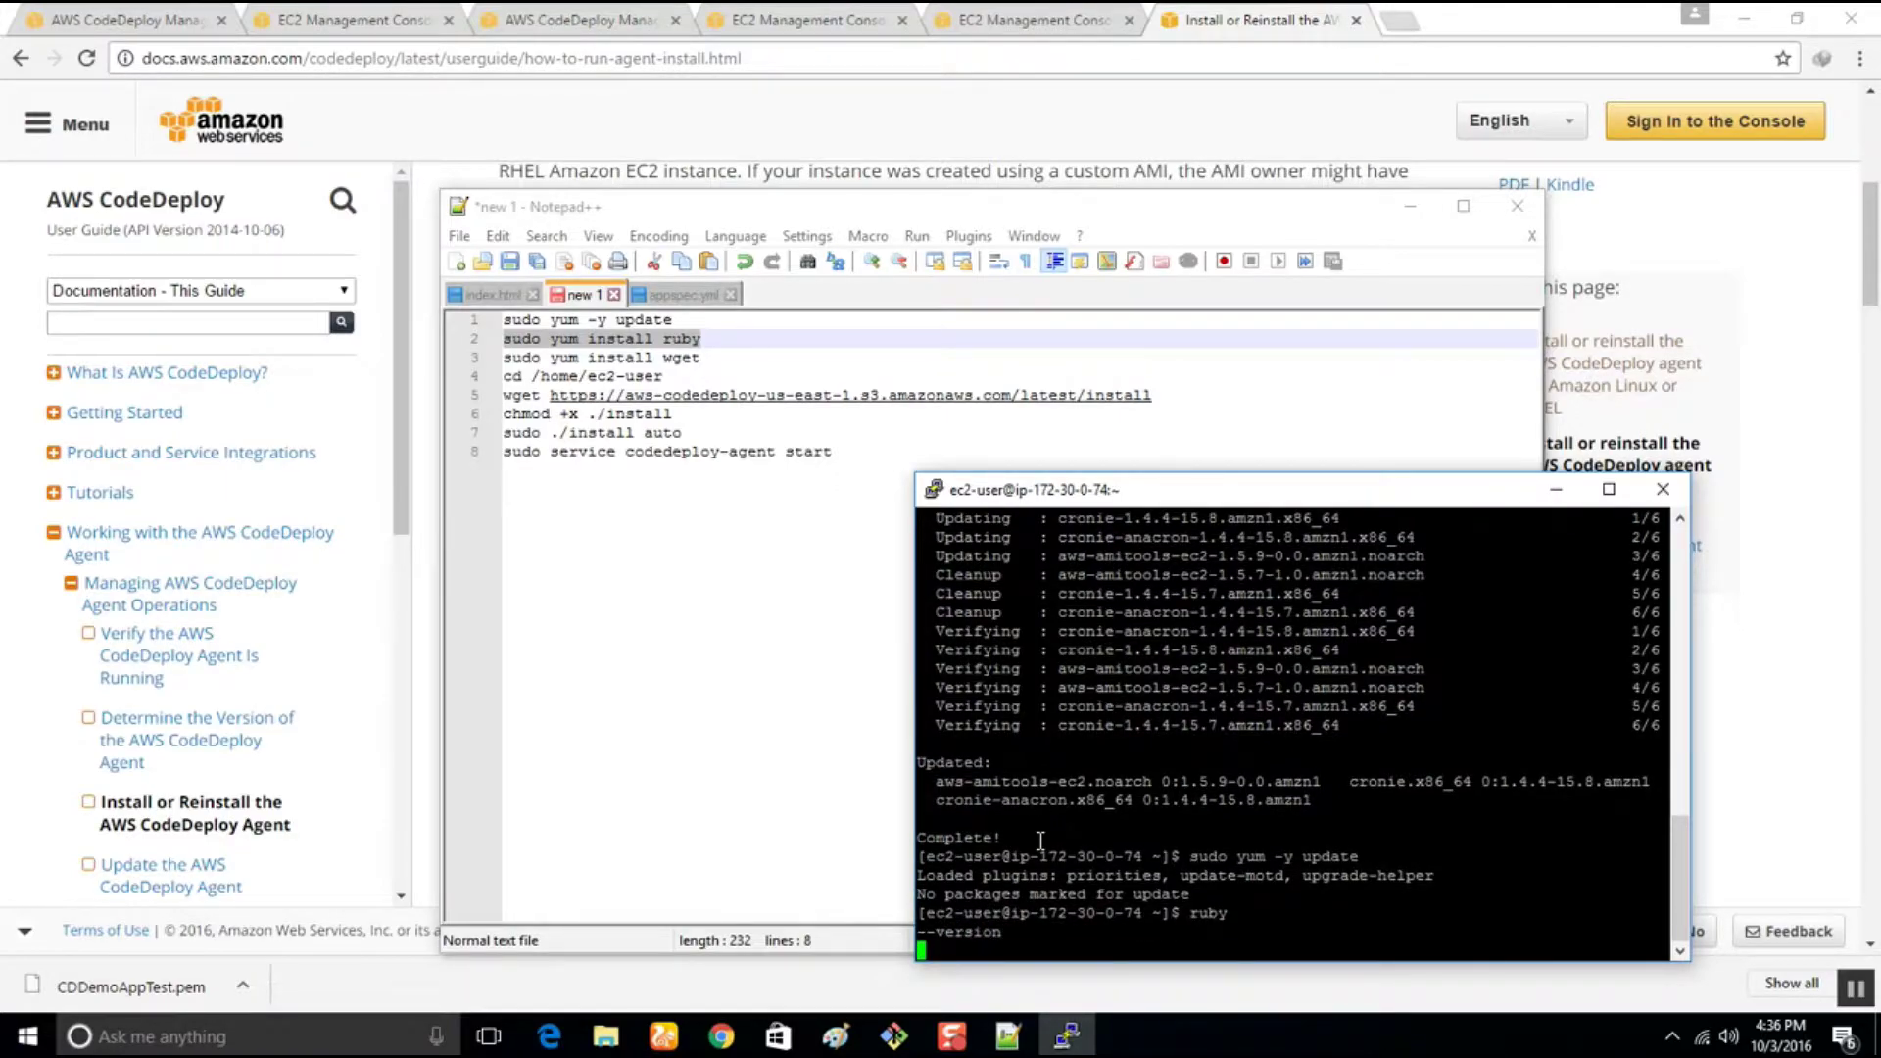
key(ctrl+c)
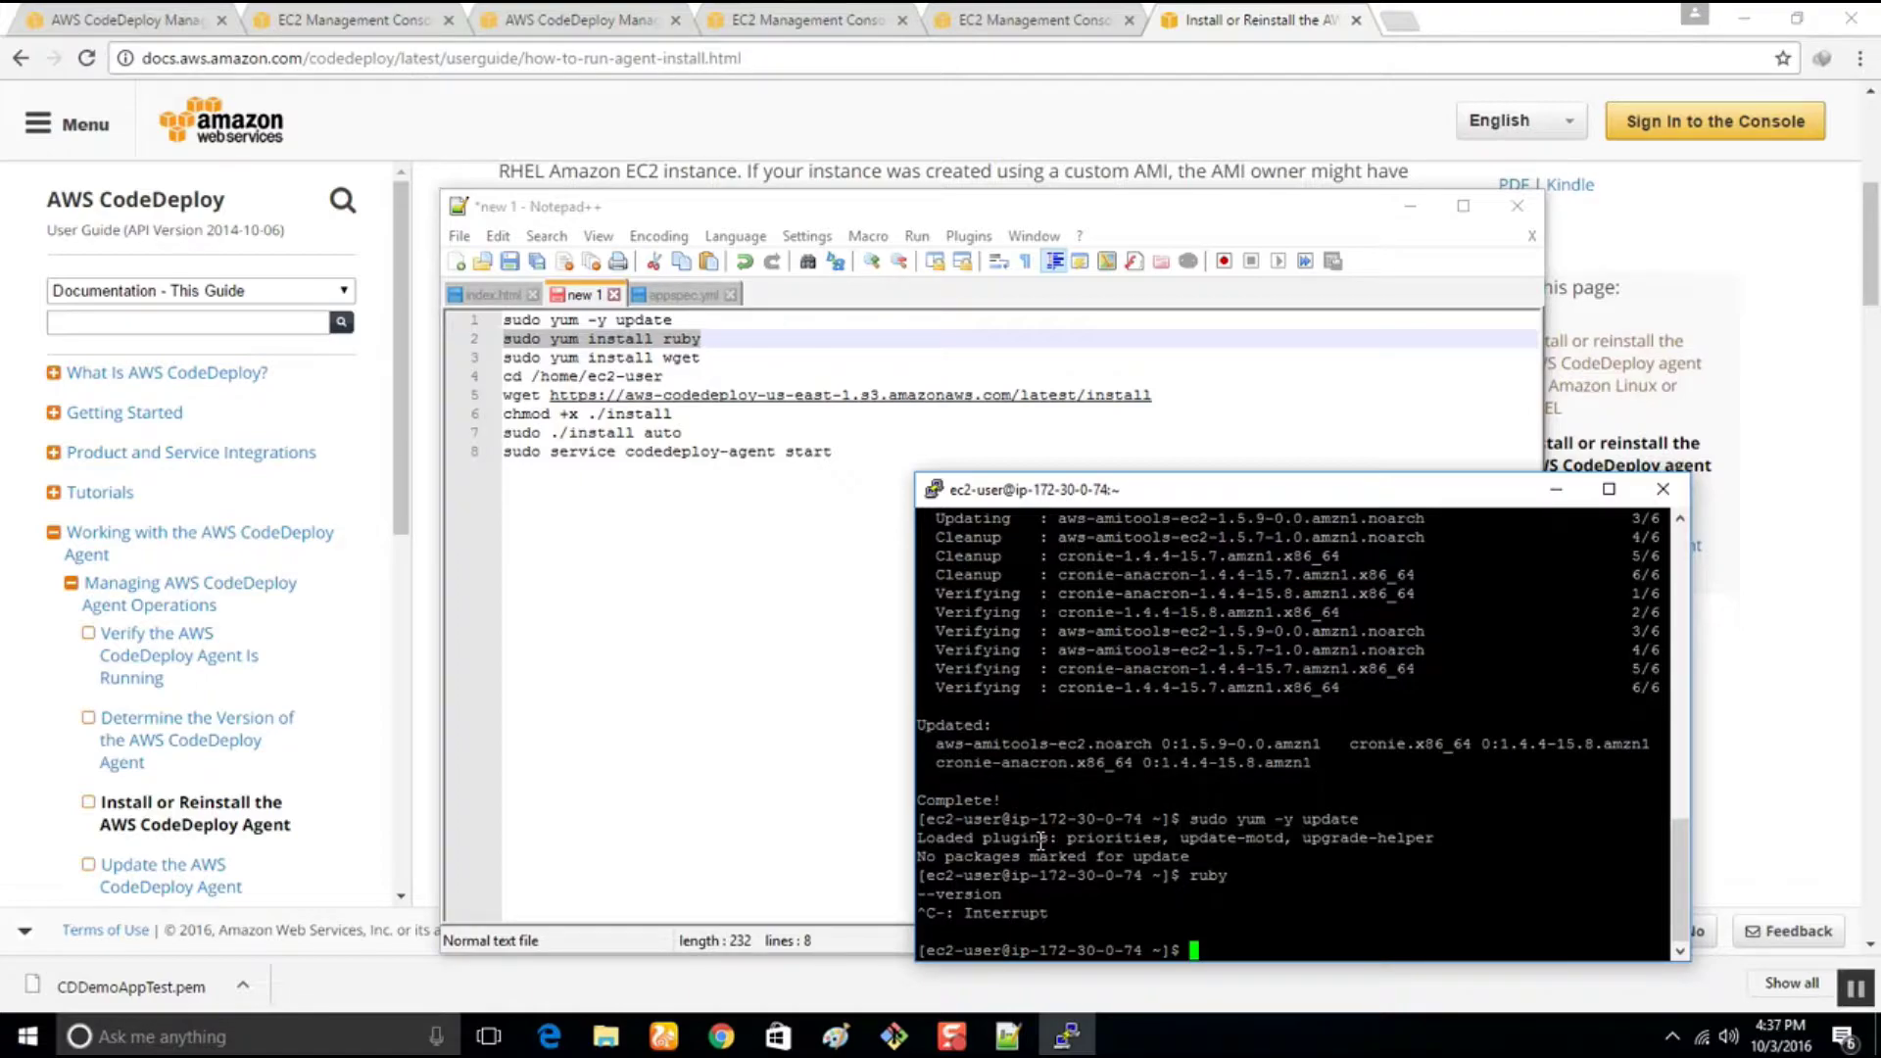
Confirm Ruby is installed with 'ruby --help', then clear the terminal
text(ruby --help)
key(Return)
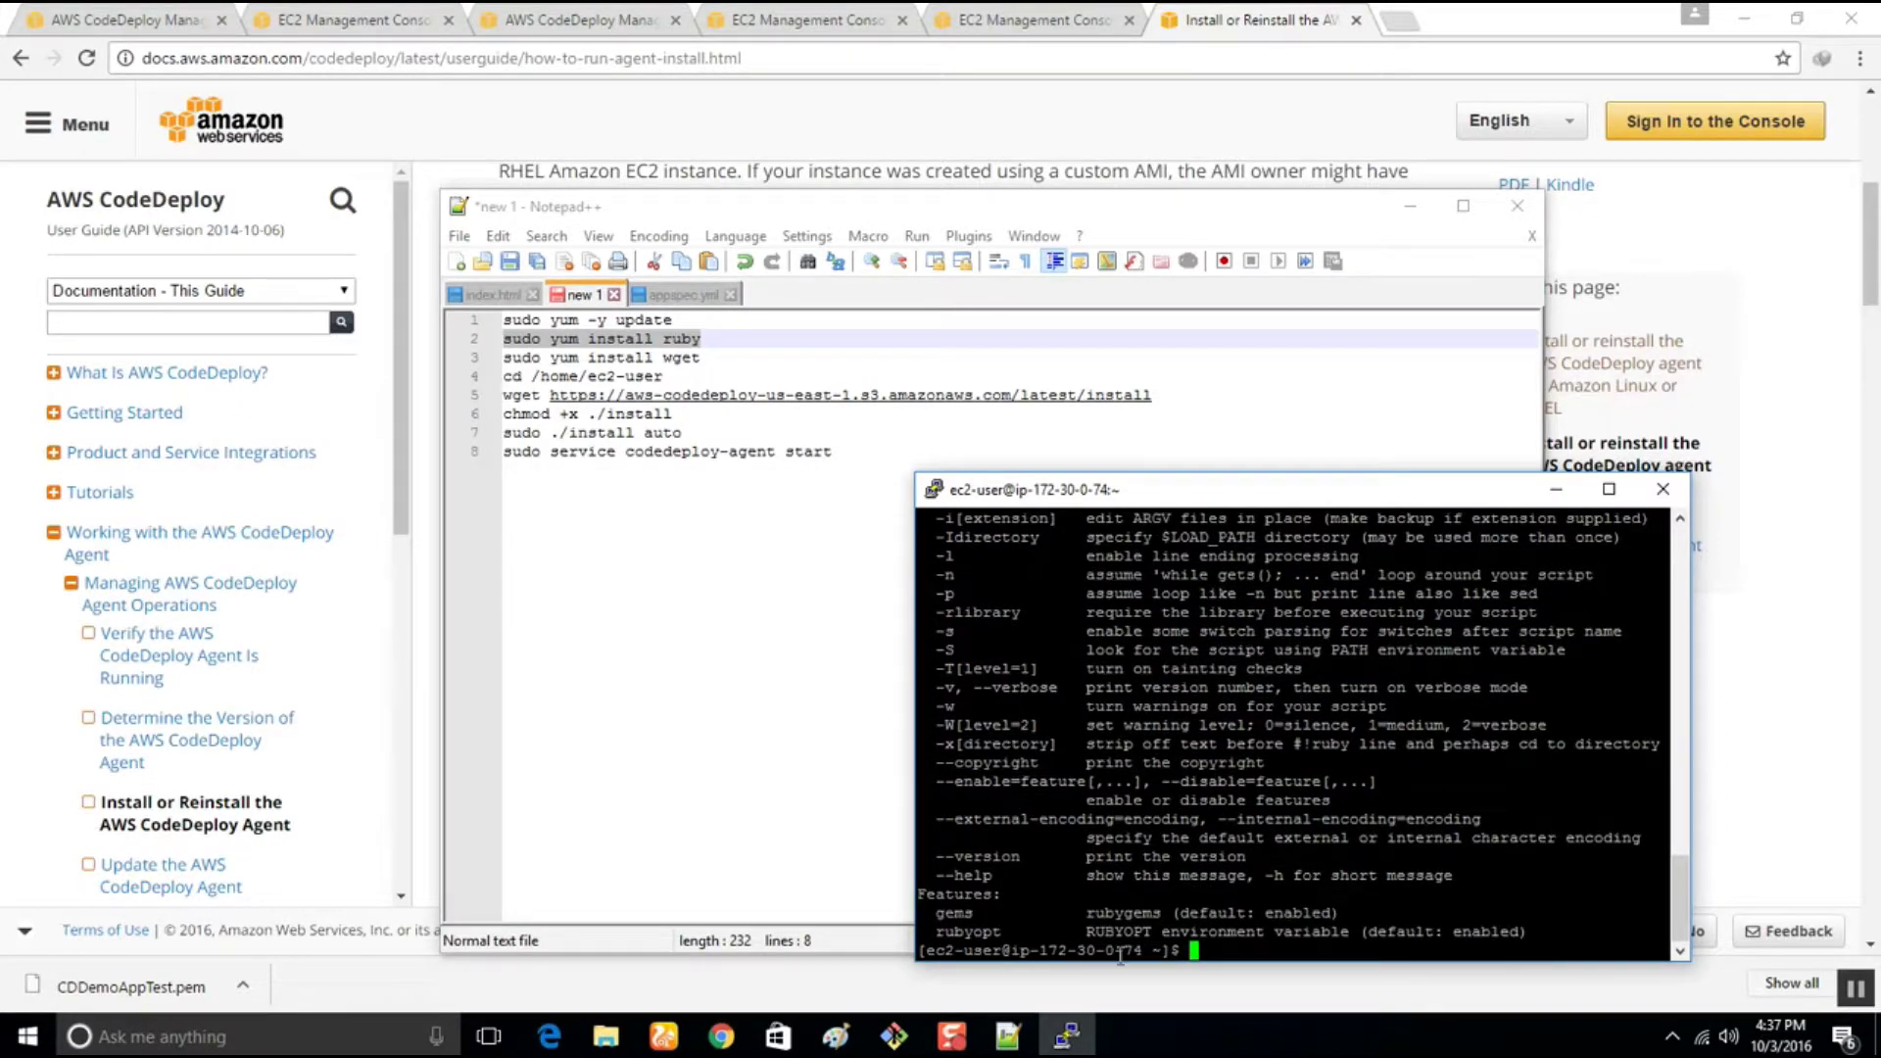
right_click(1041, 840)
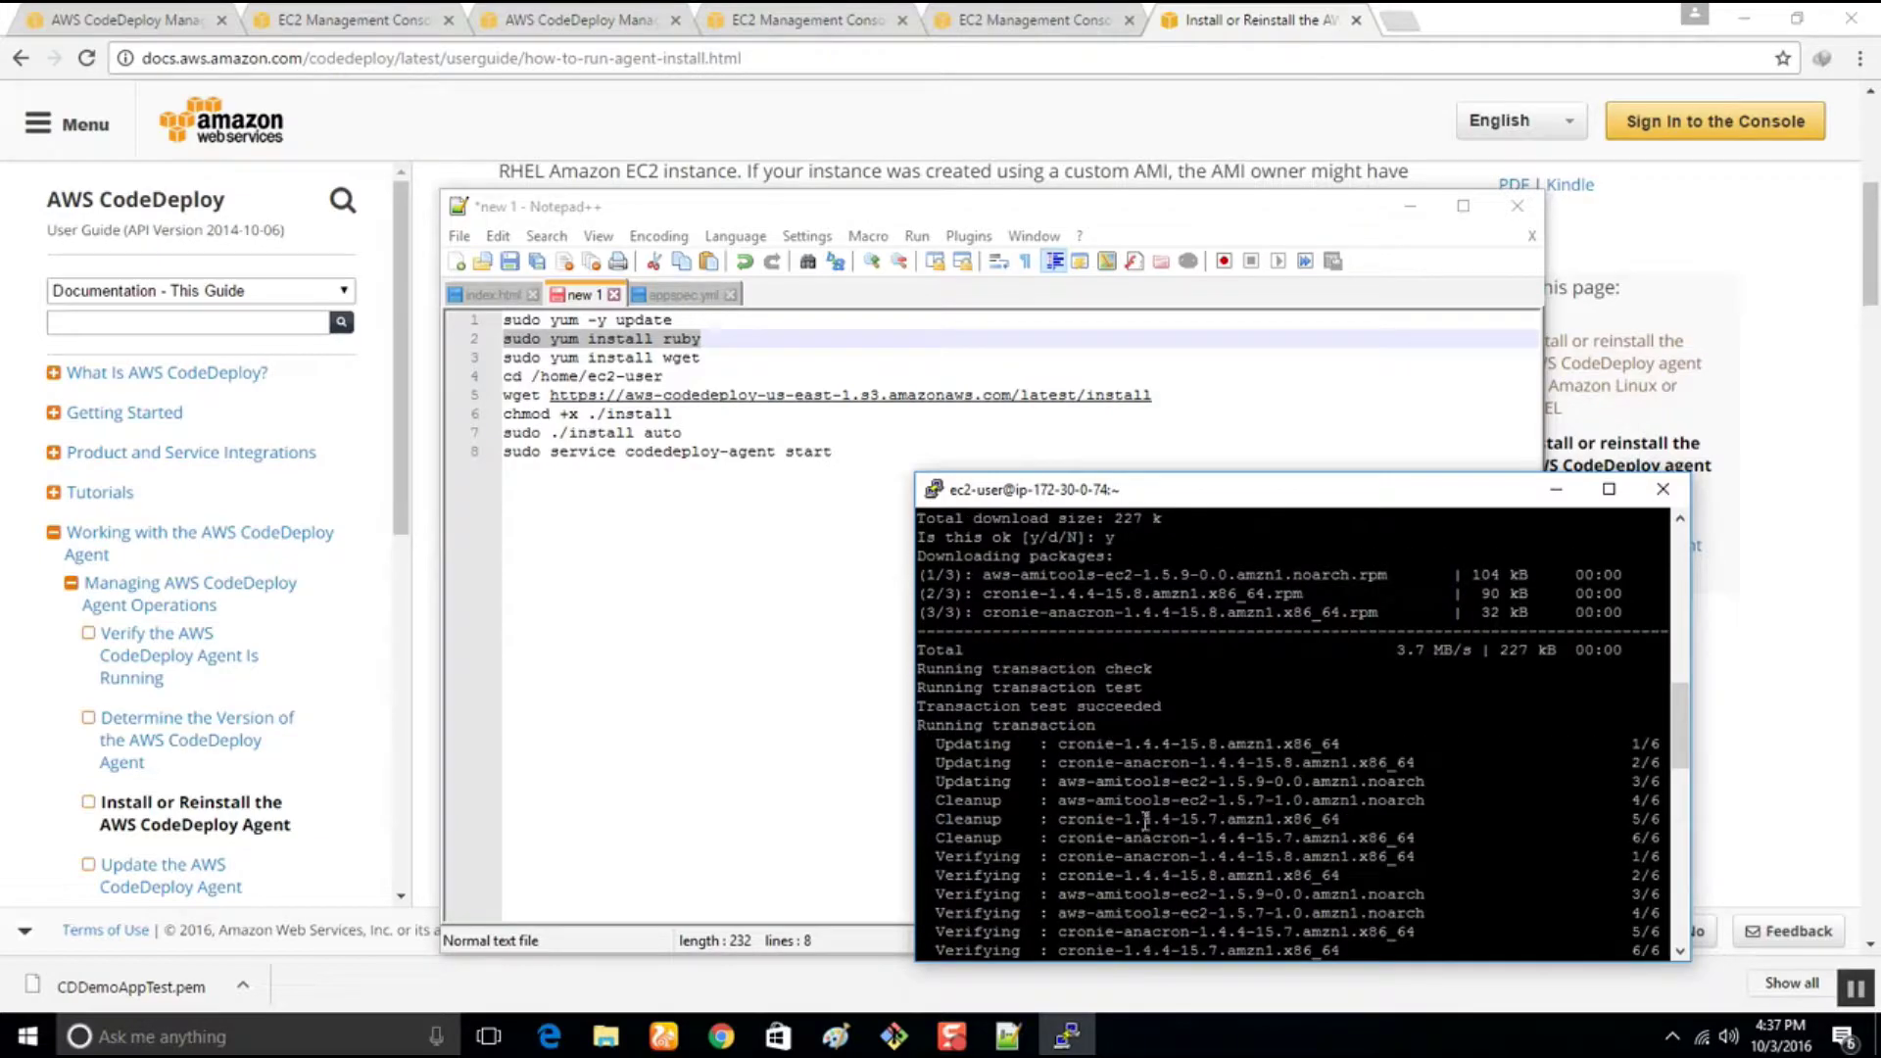
scroll(1144, 815, down, 10)
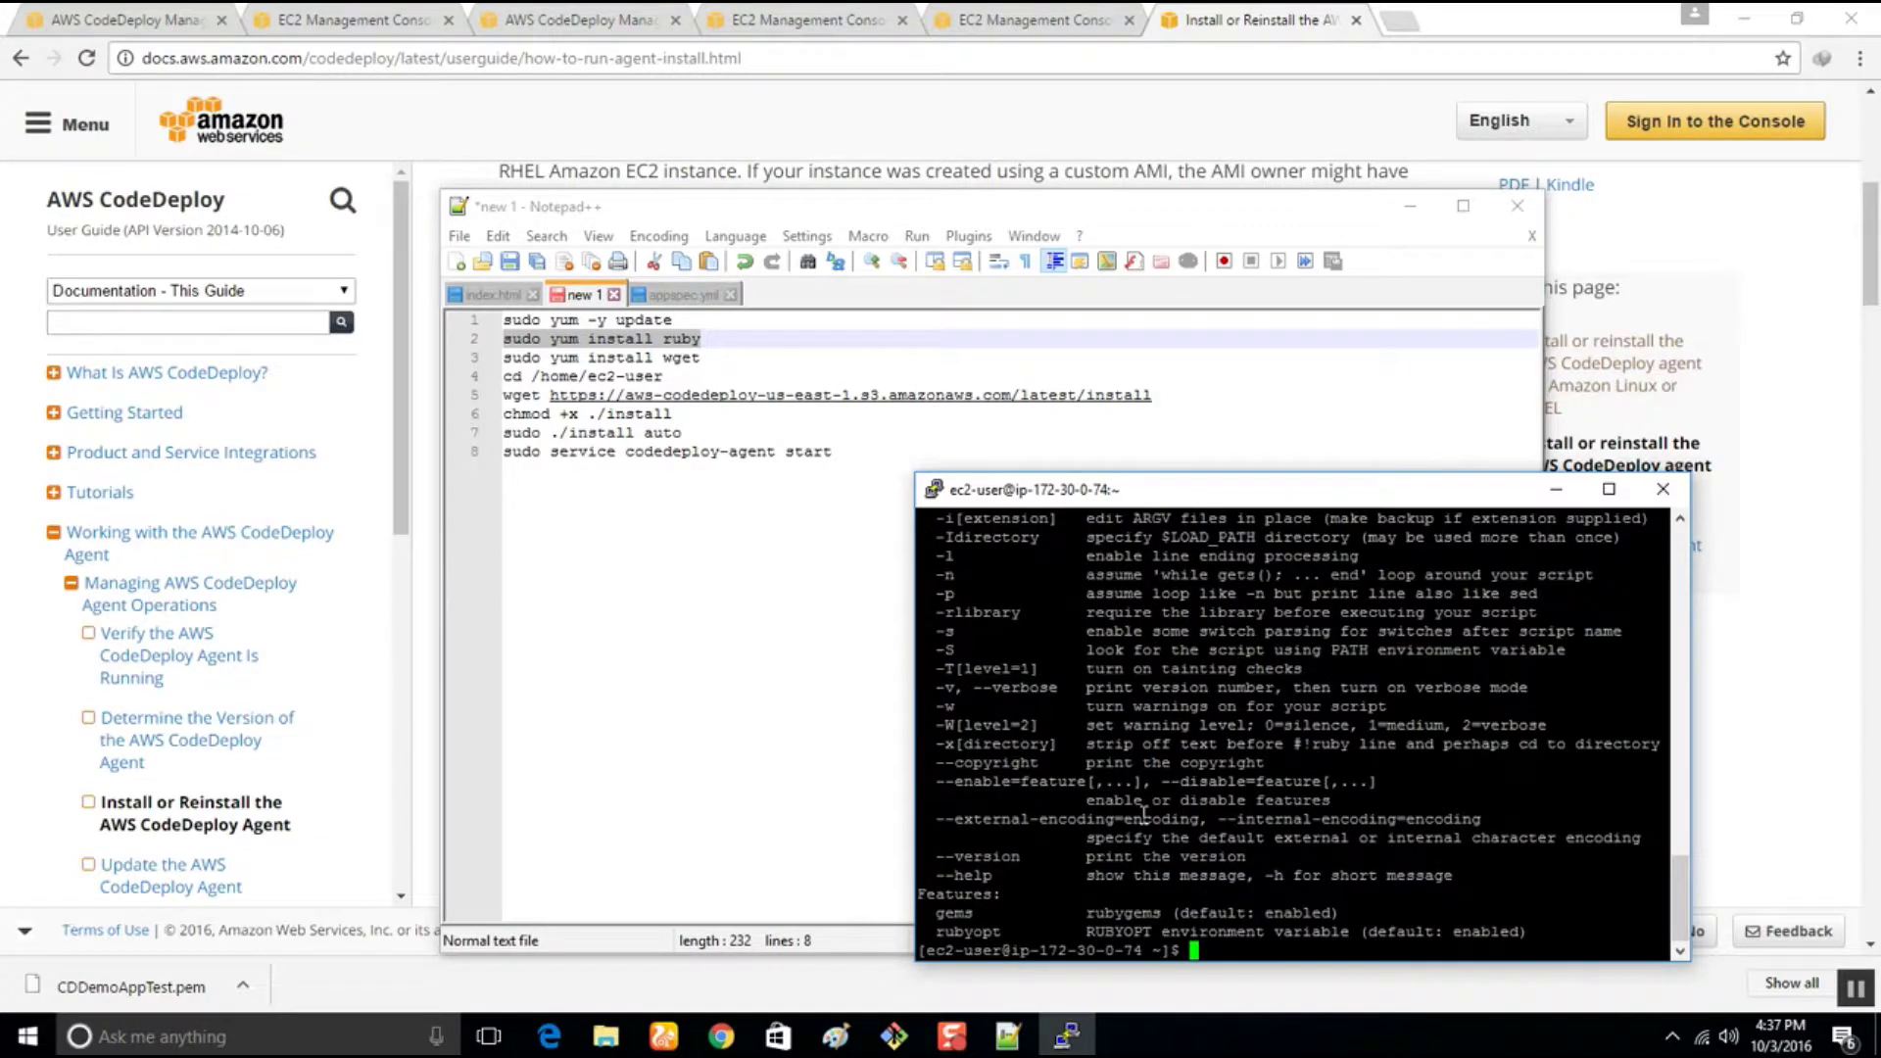
scroll(1145, 815, up, 4)
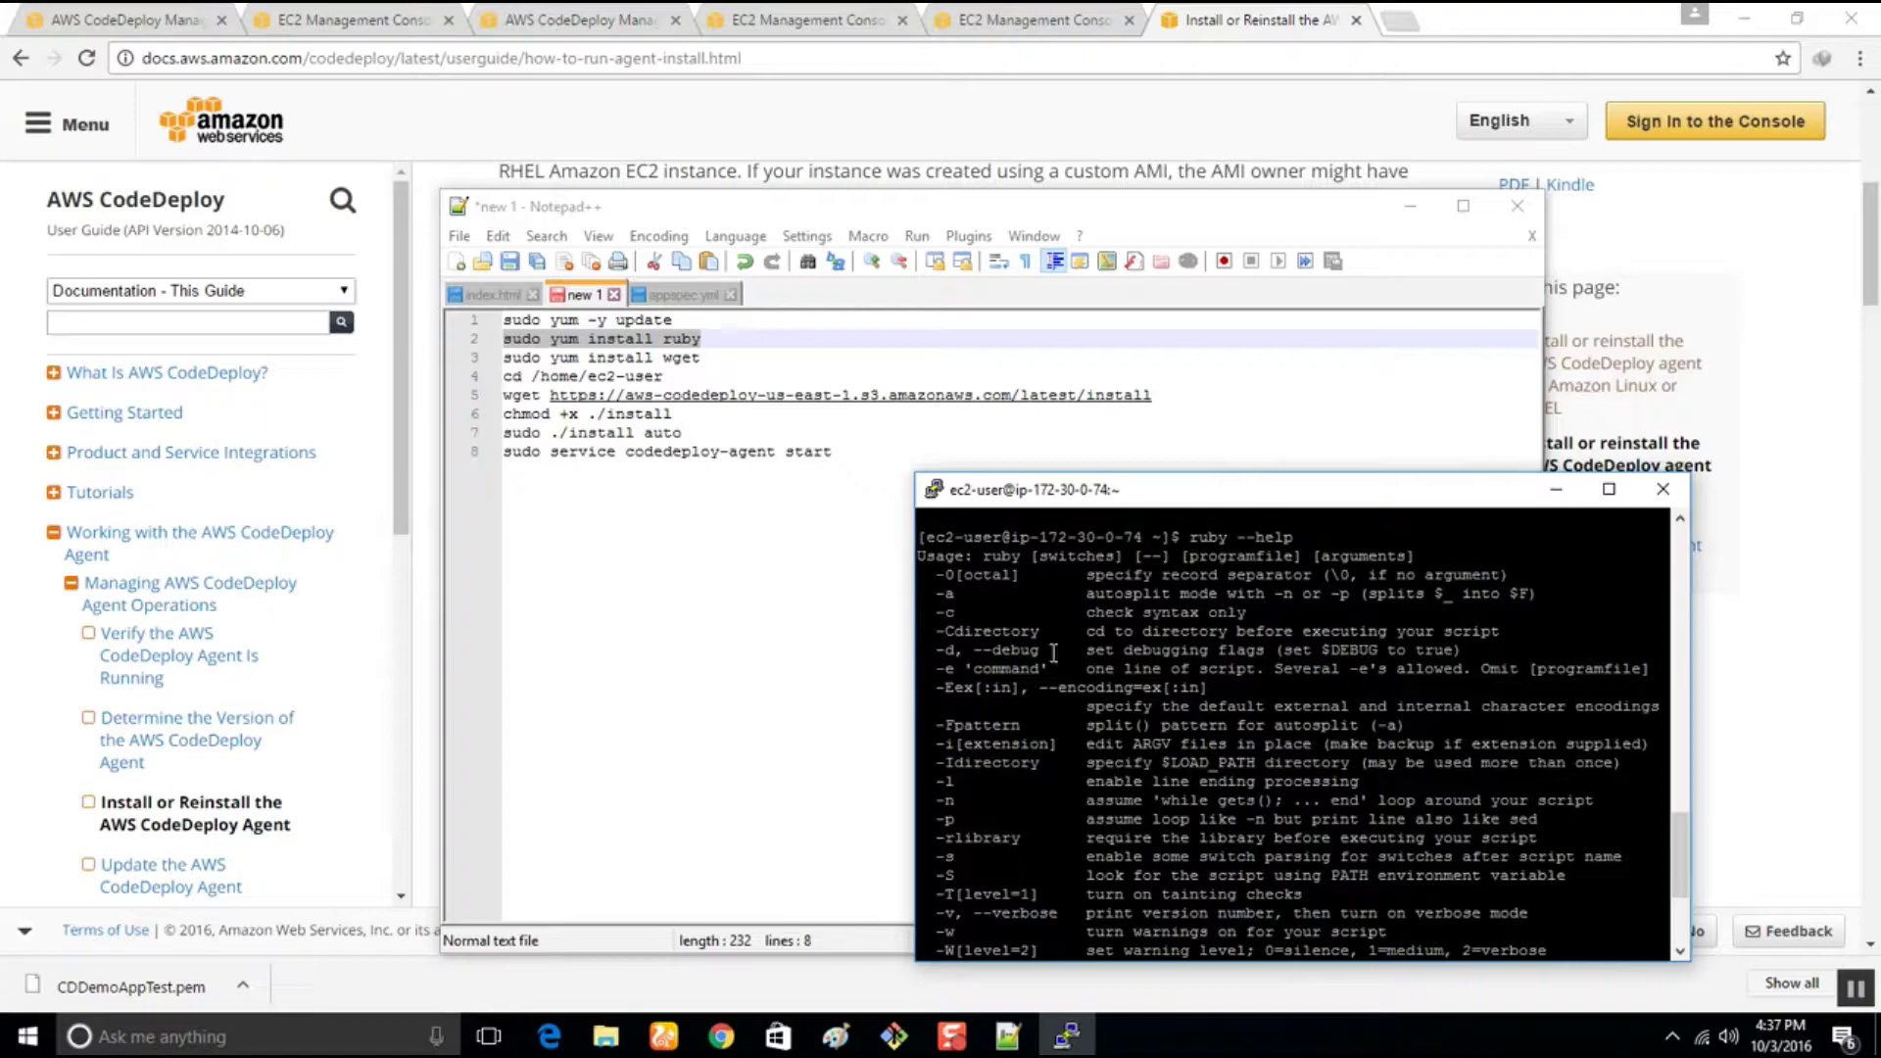
scroll(1087, 833, down, 4)
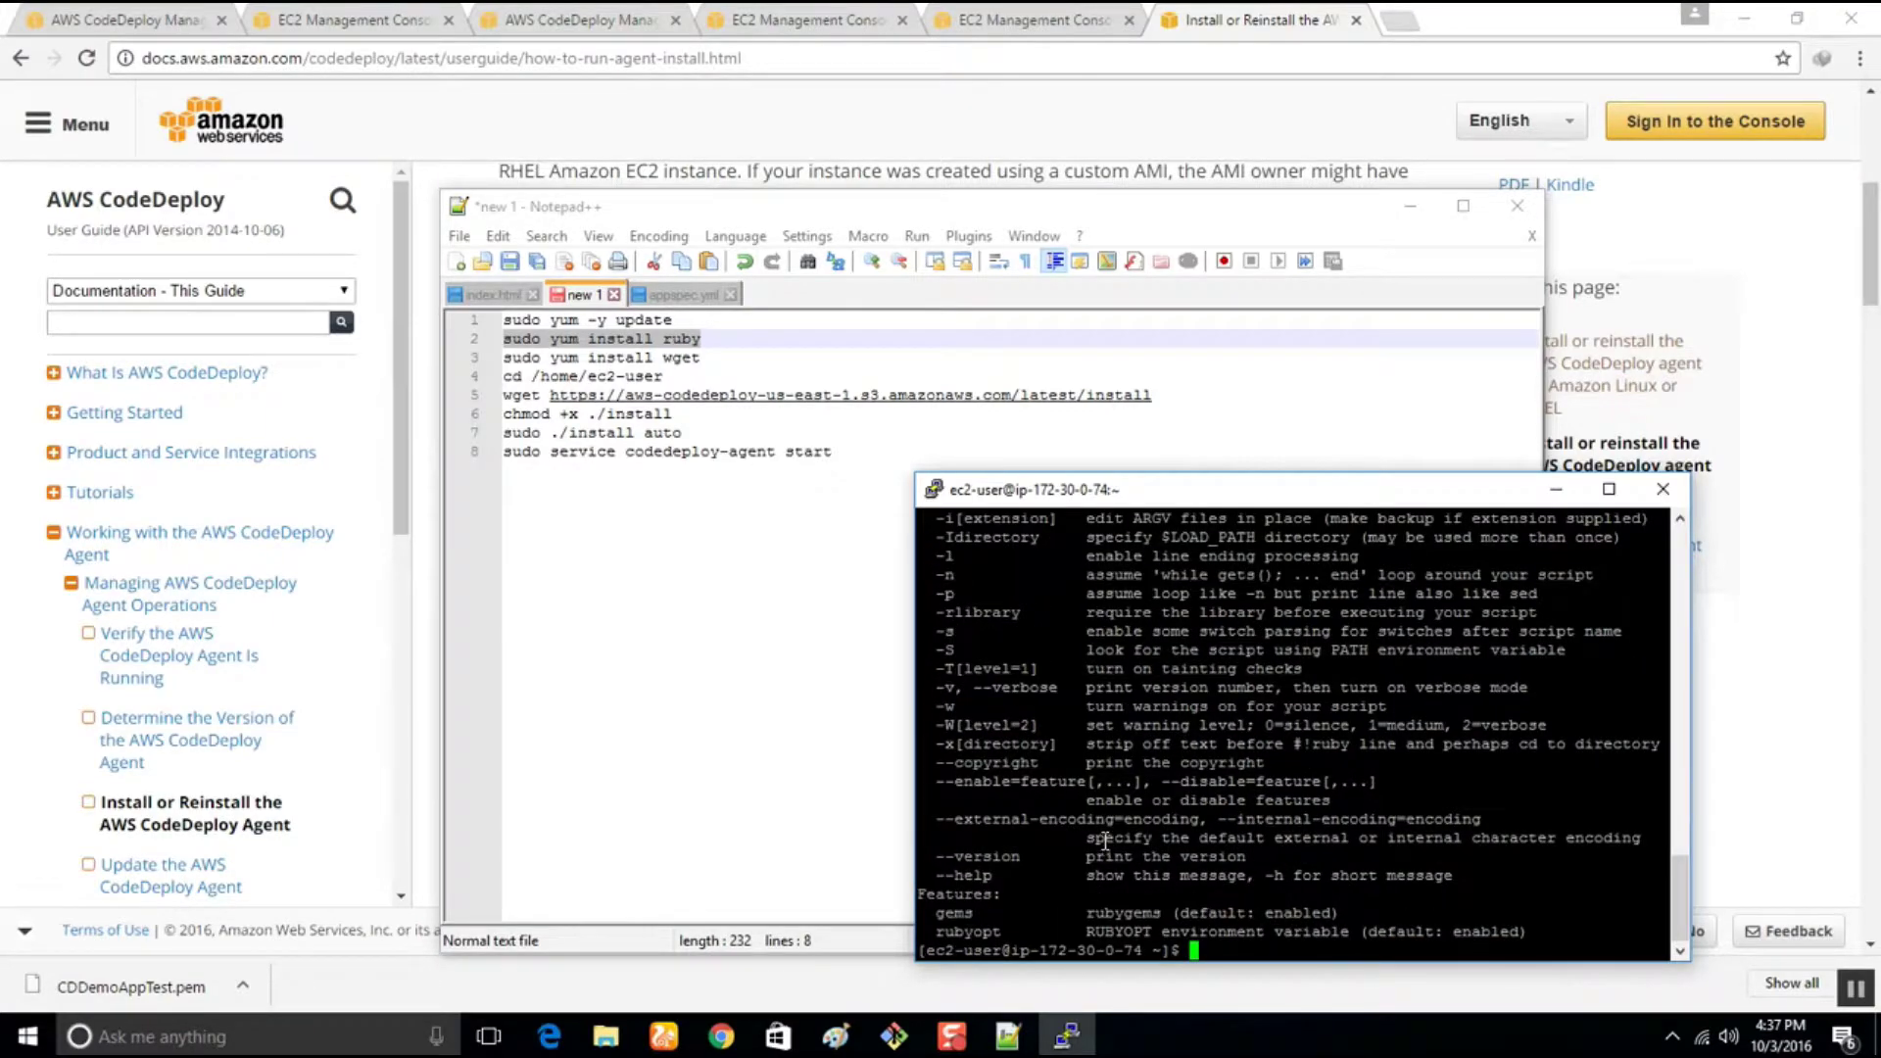
text(clear)
key(Return)
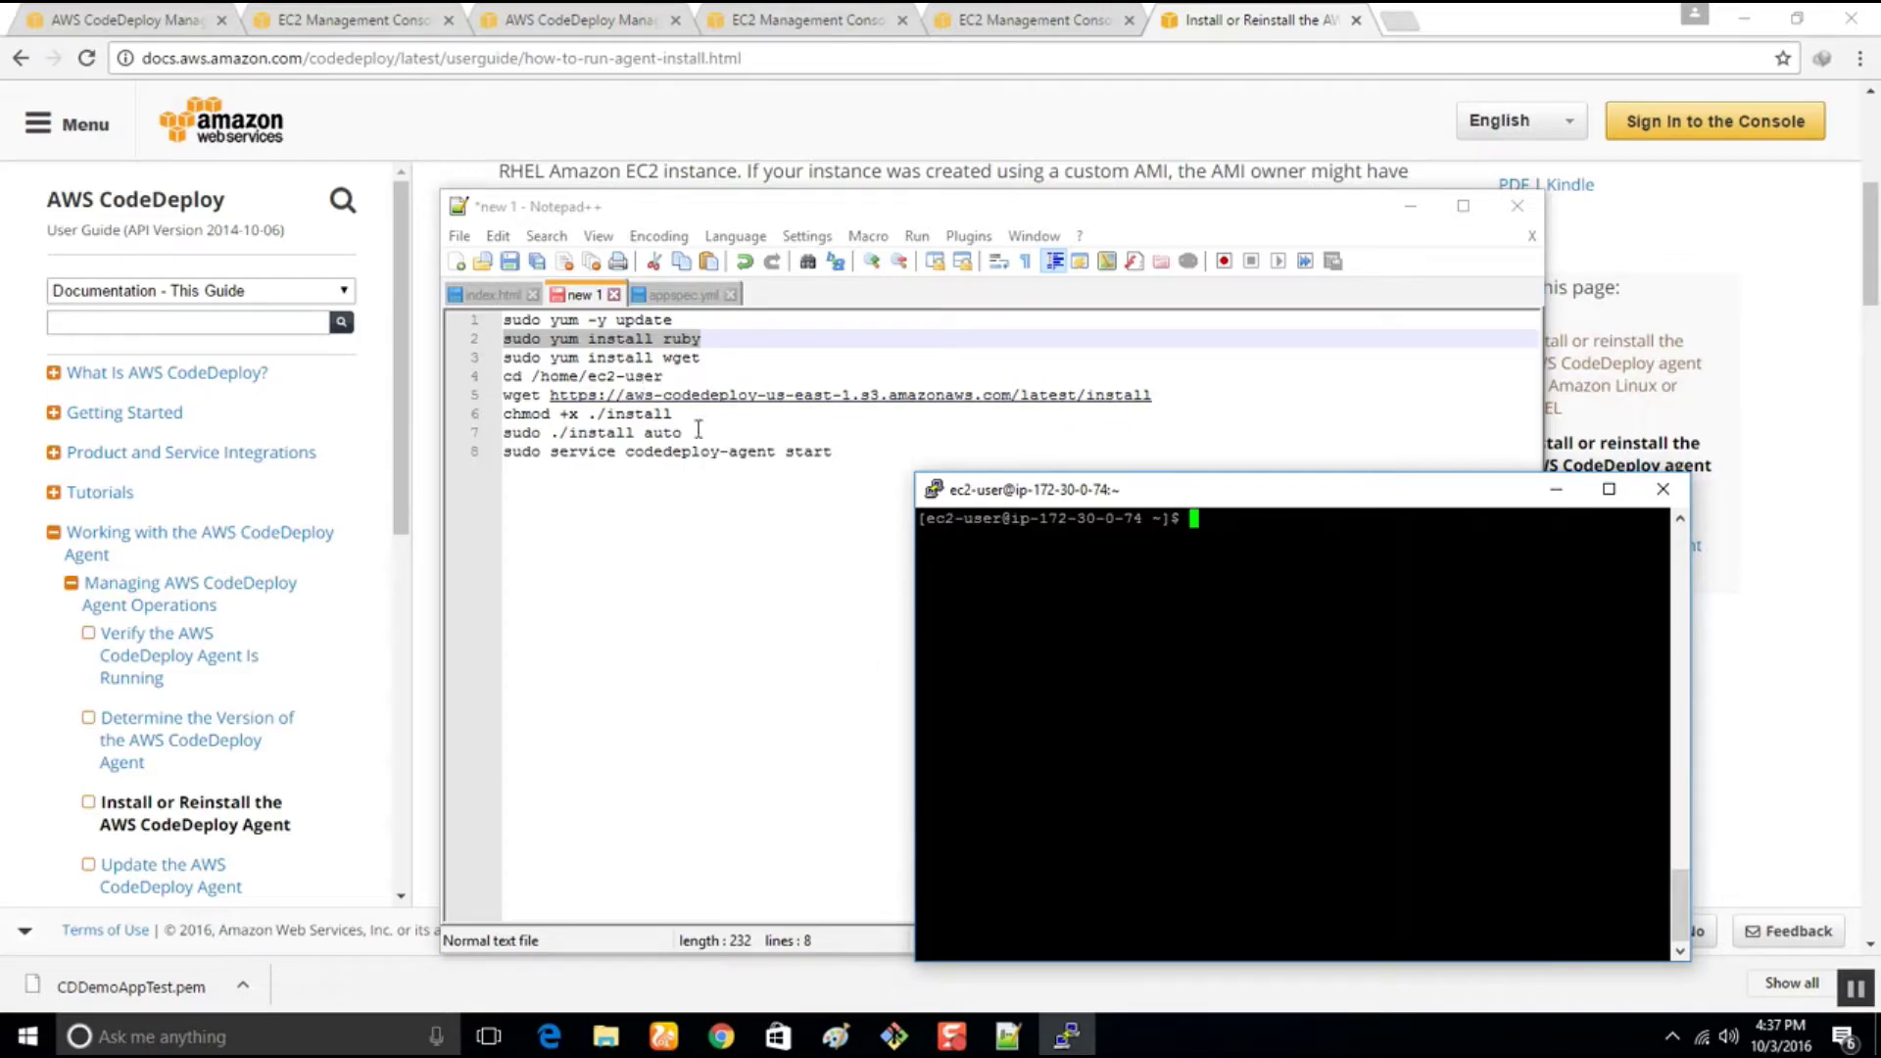
Begin saving the Notepad++ command list, then cancel the Save As
click(506, 341)
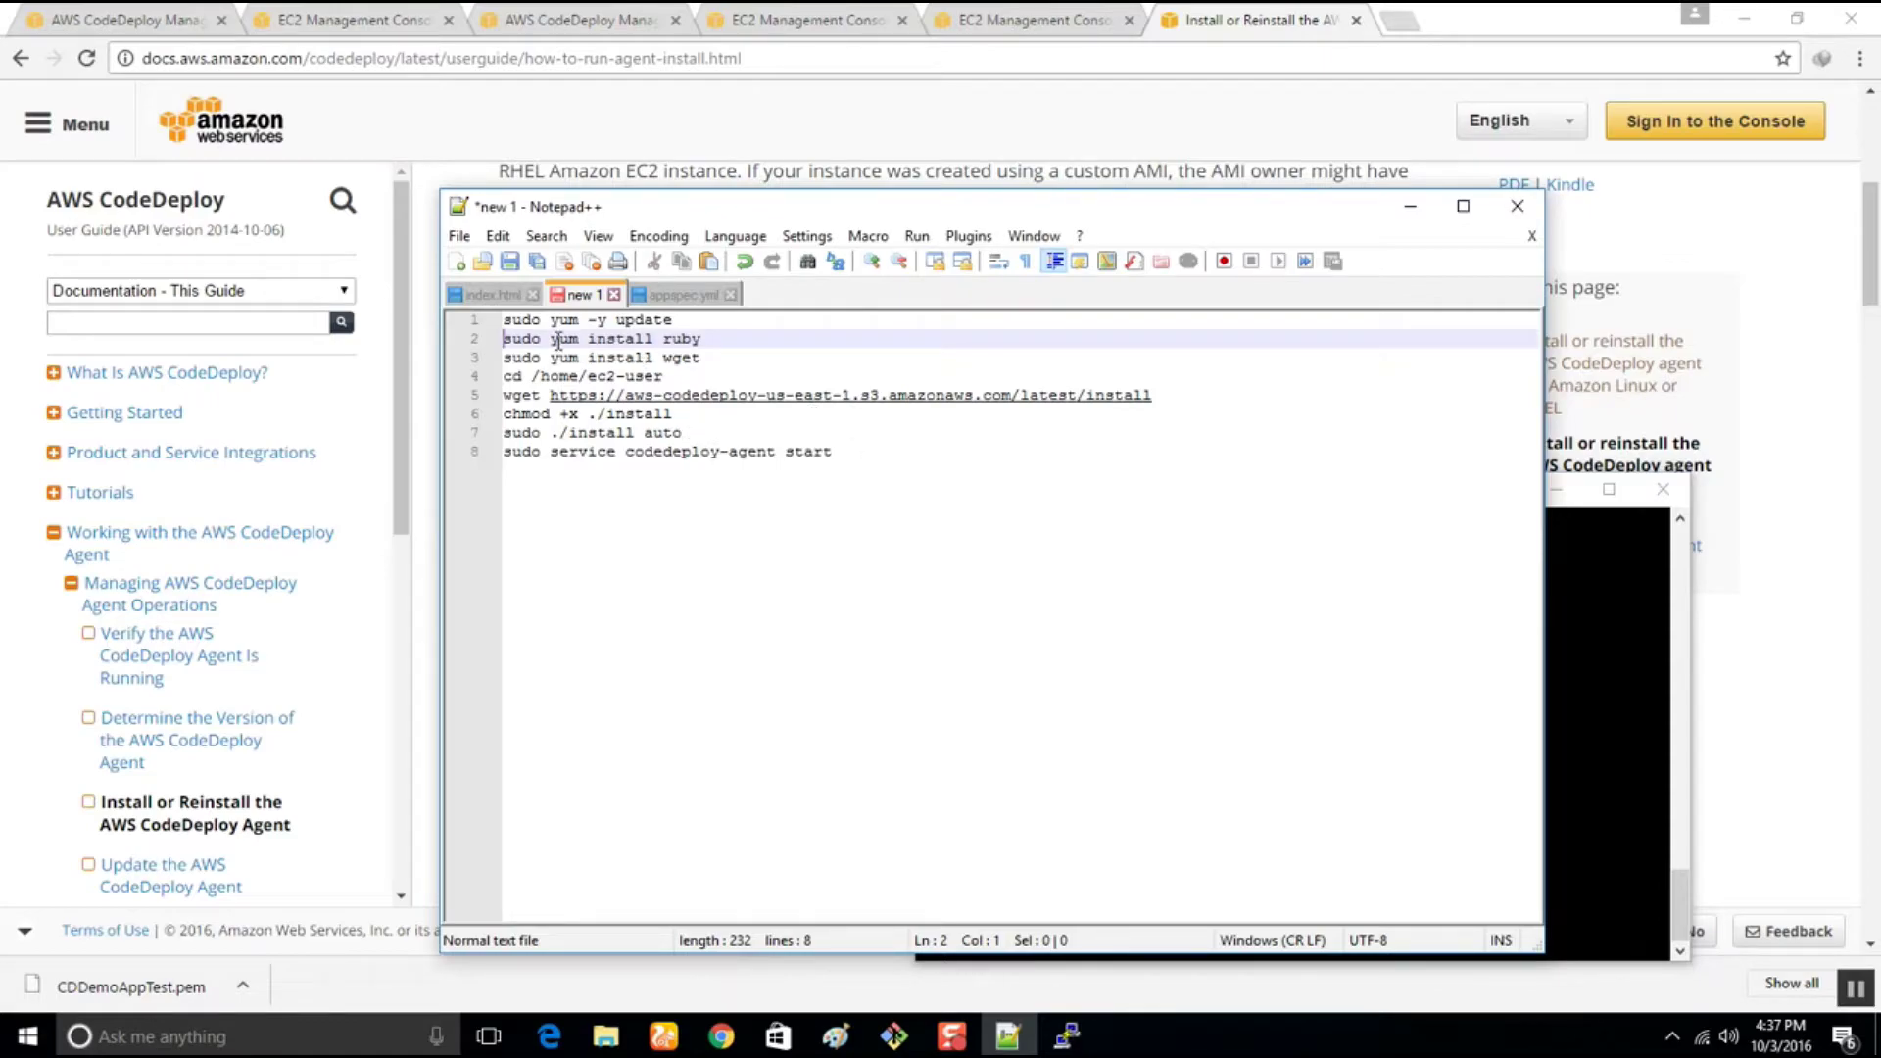
click(935, 534)
key(ctrl+s)
click(1264, 817)
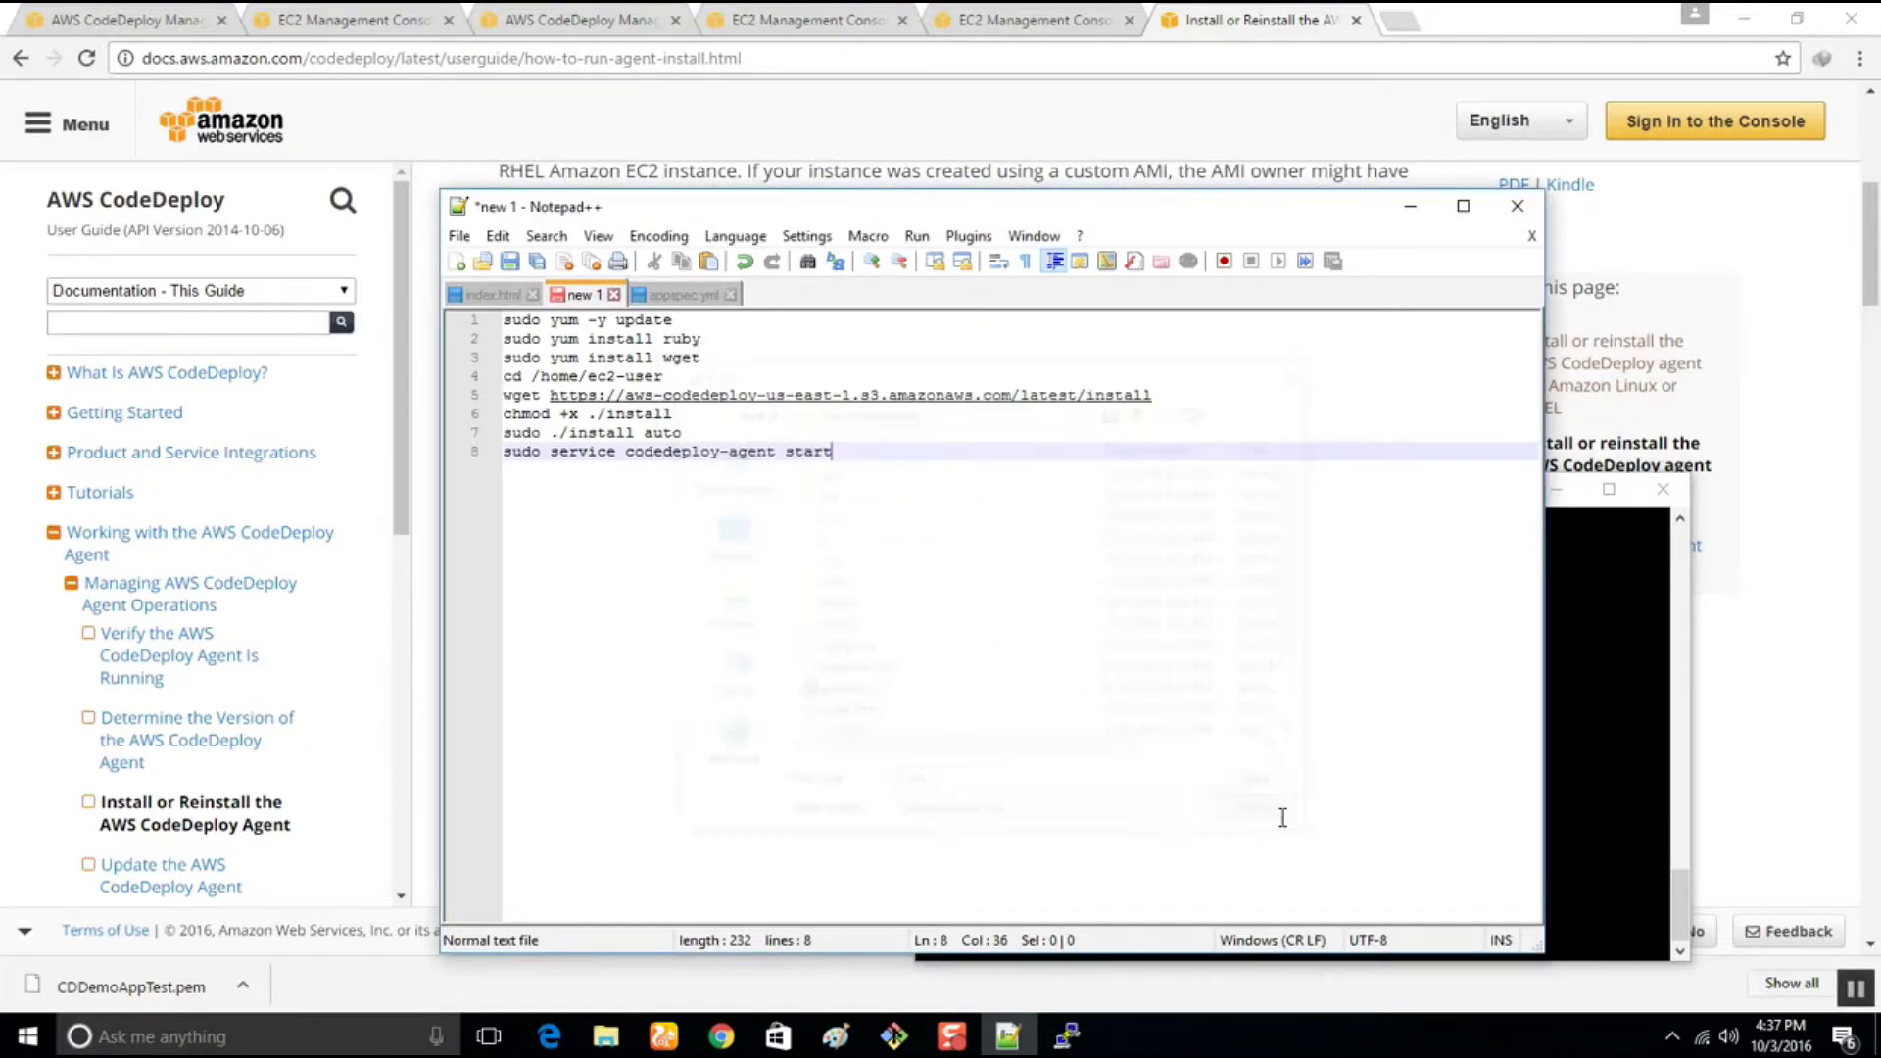
Close the PuTTY SSH session and confirm the close prompt
click(1410, 206)
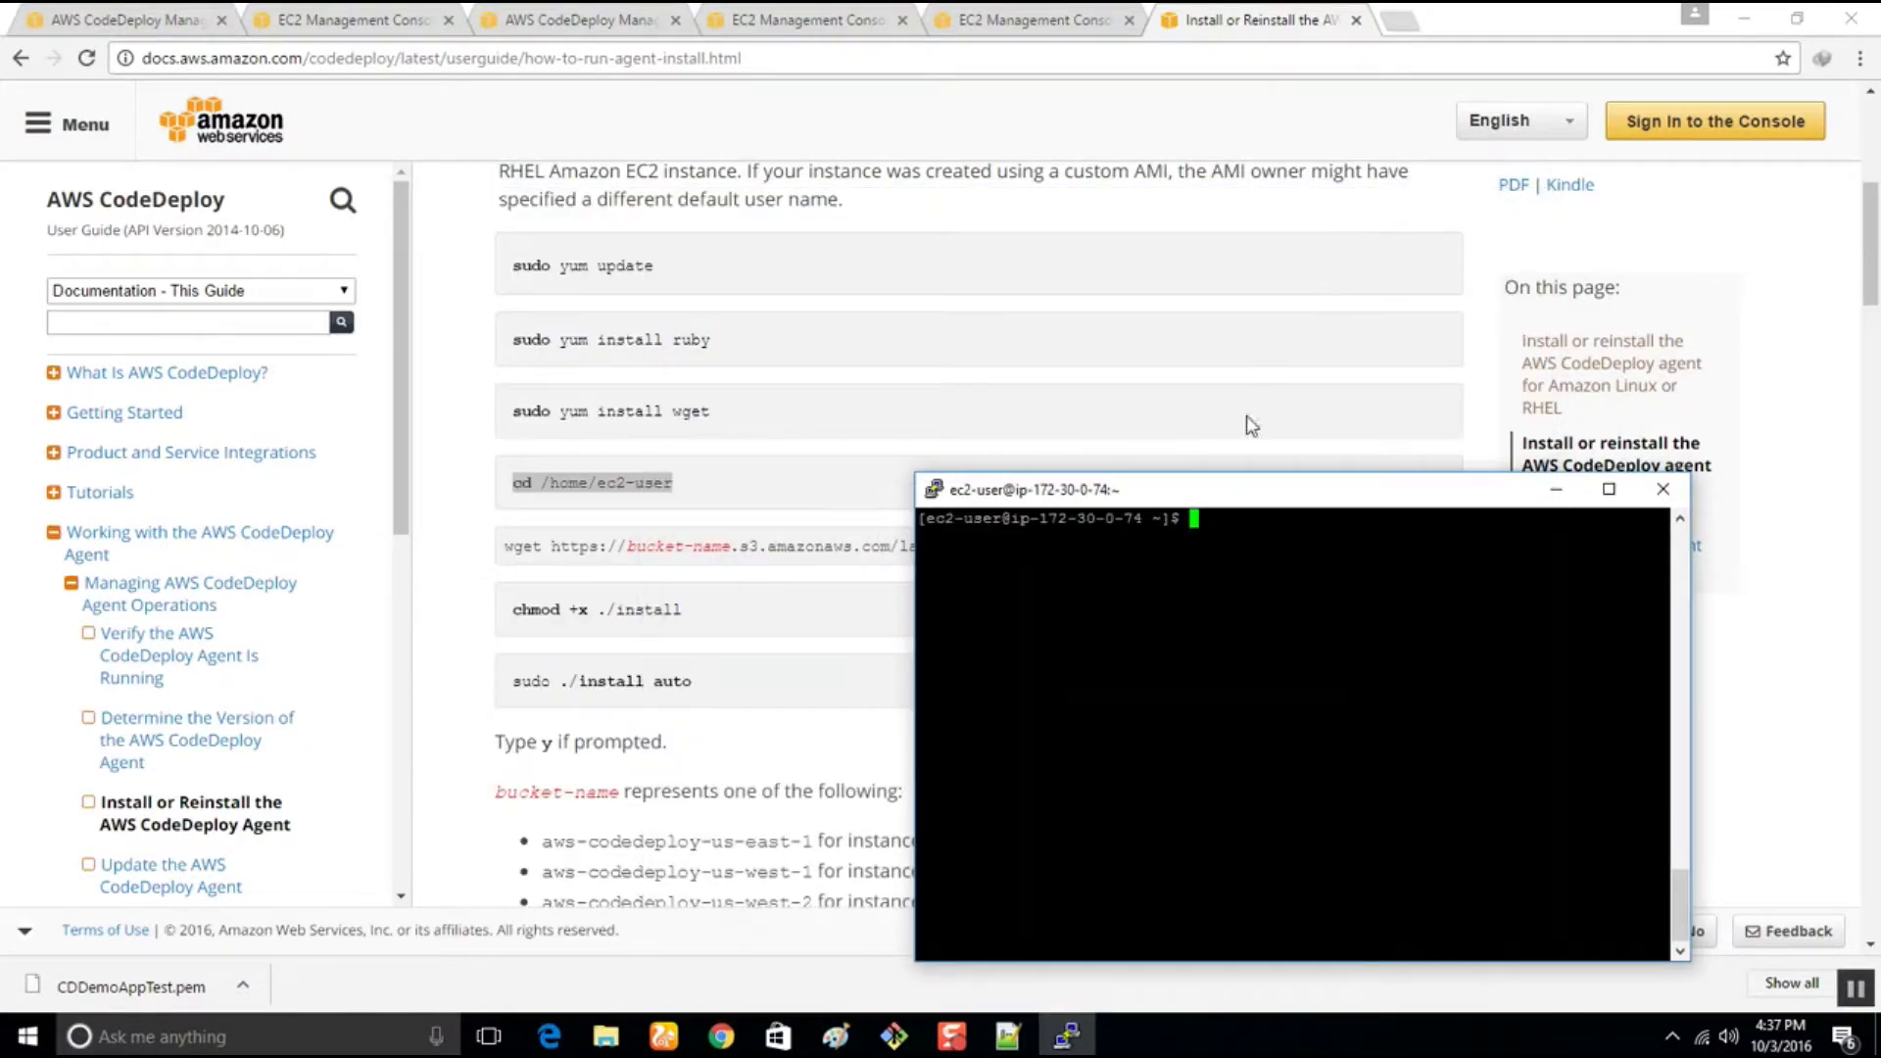
drag(1237, 502, 1076, 409)
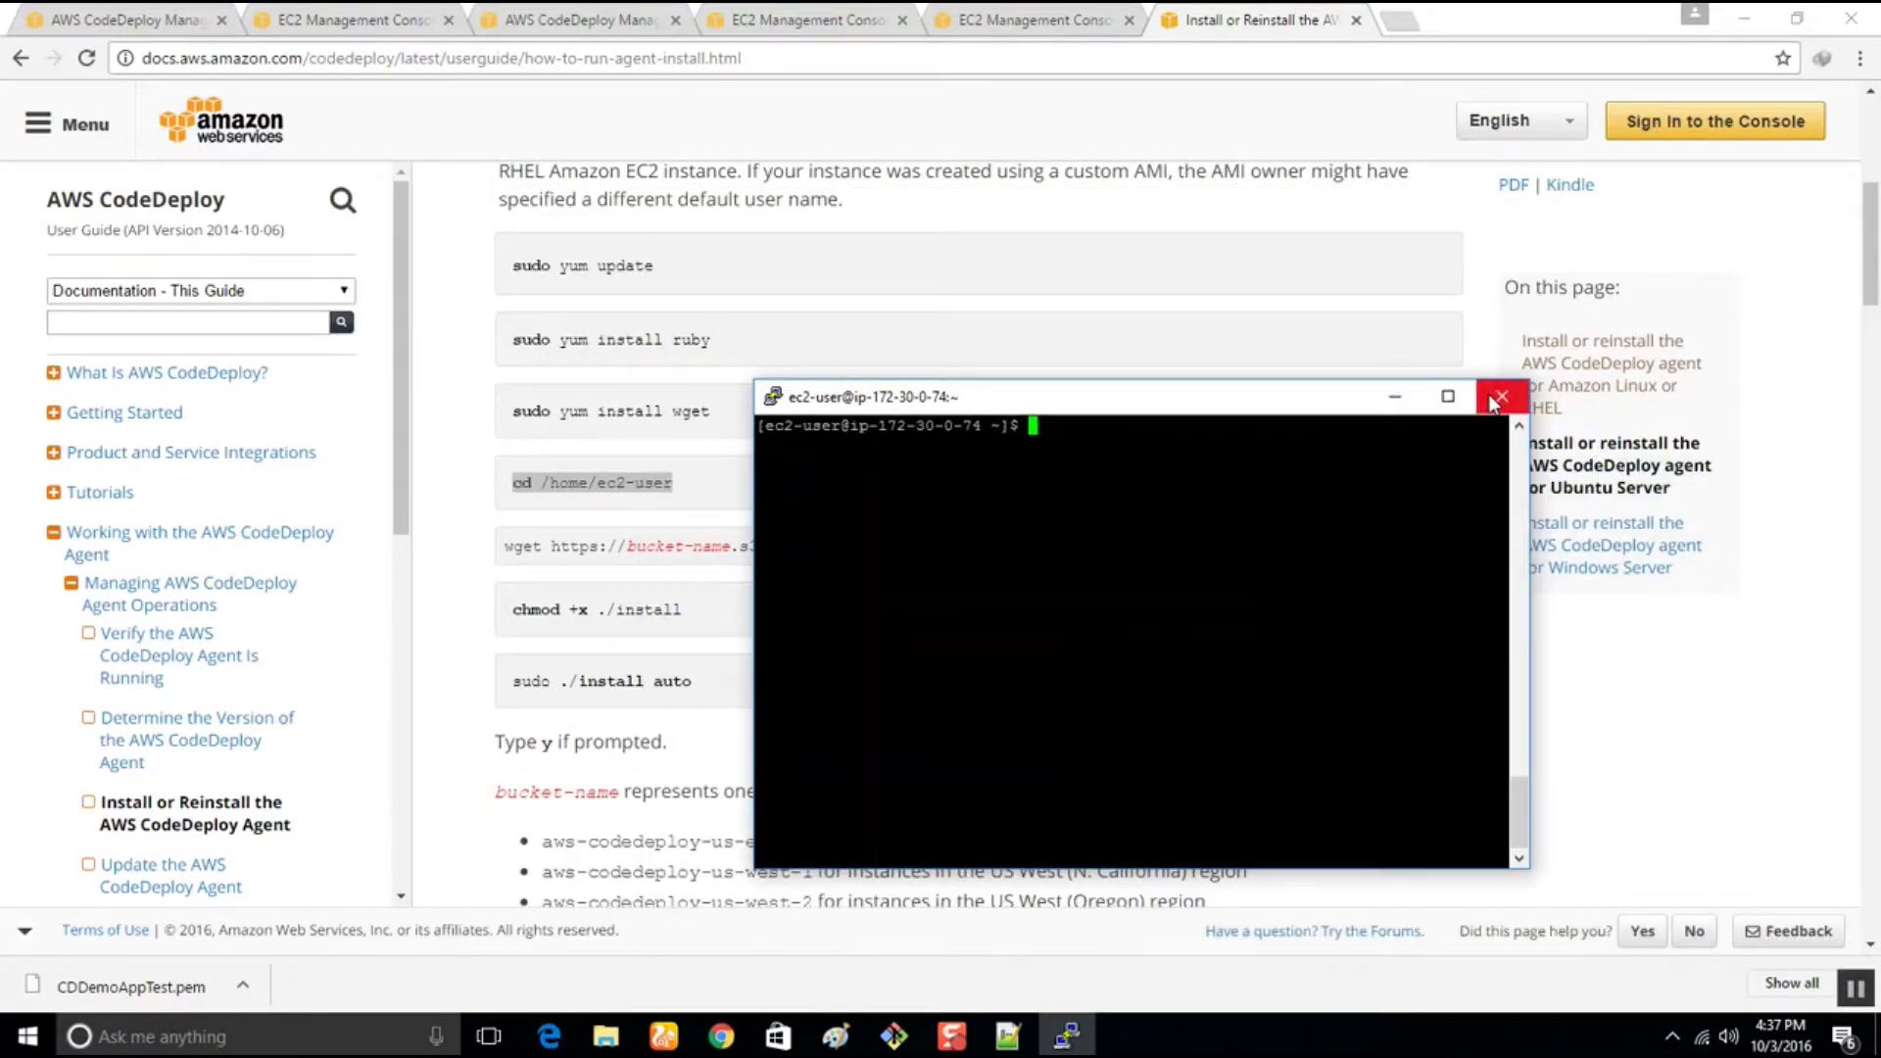
click(1494, 401)
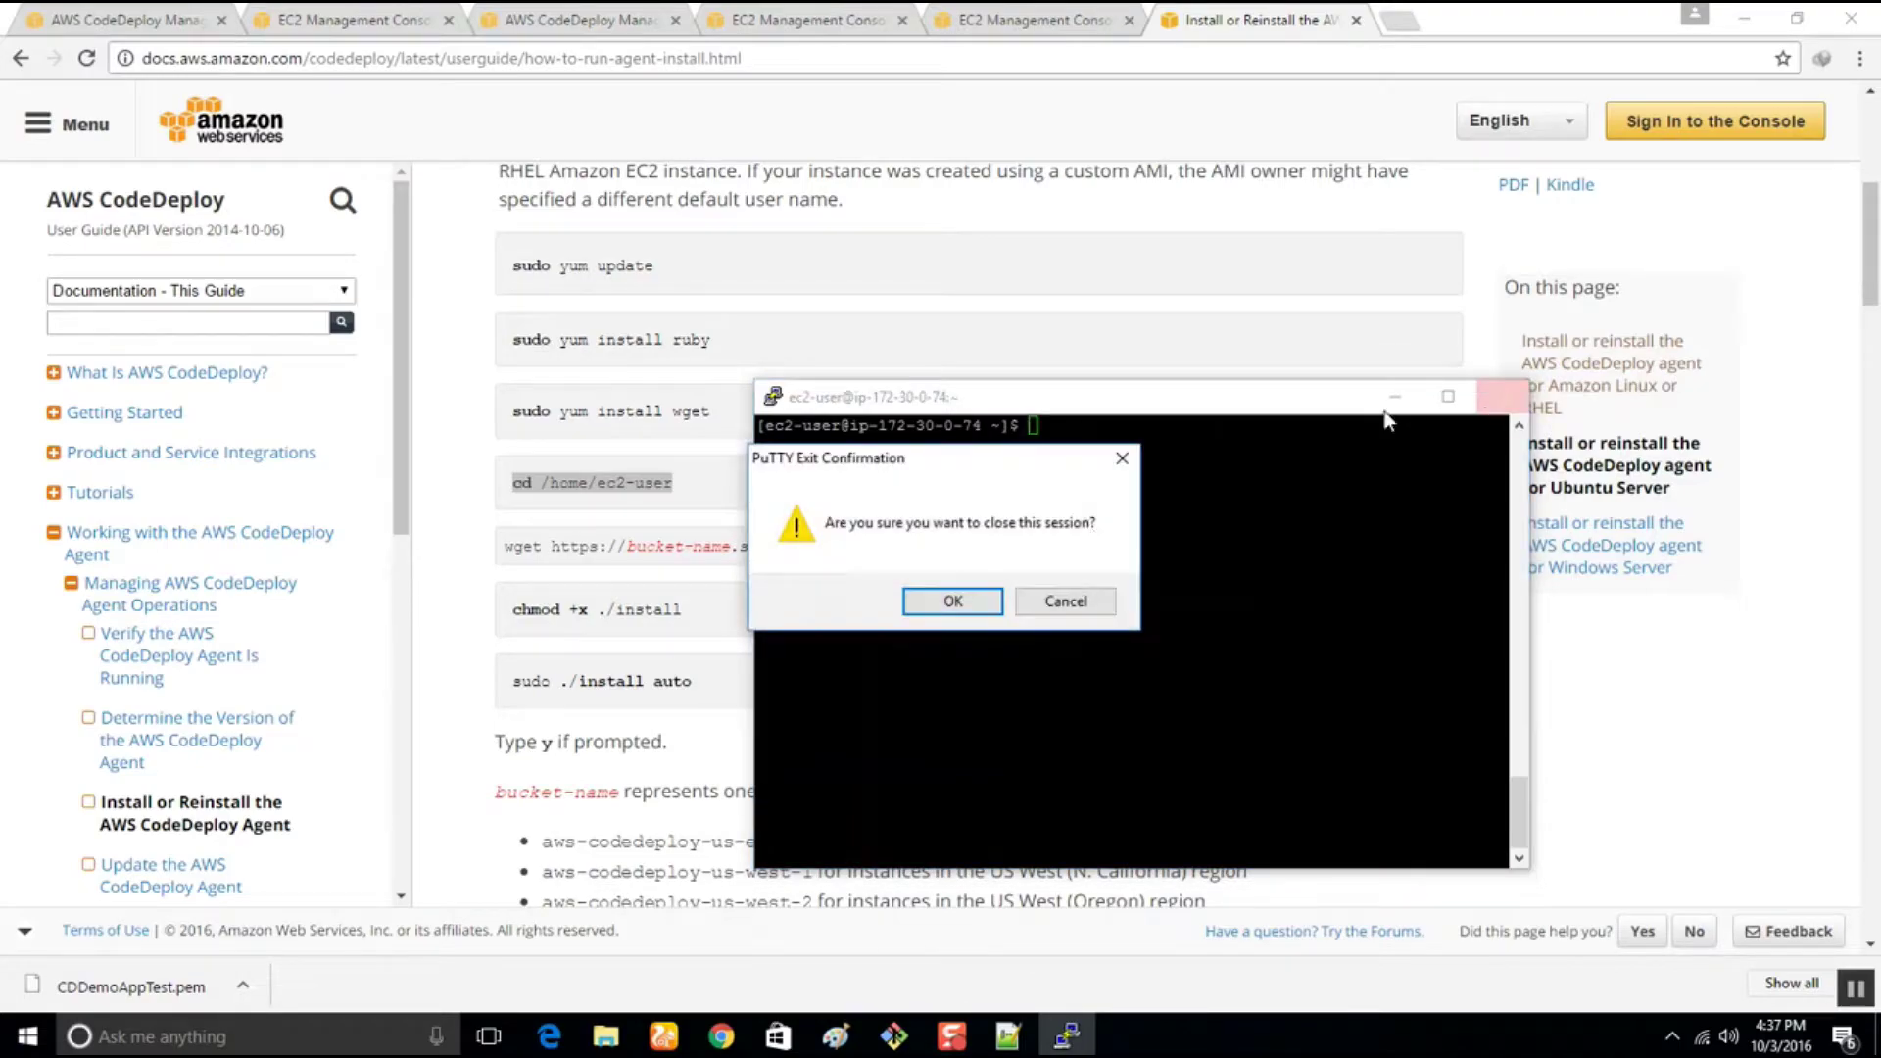
click(950, 600)
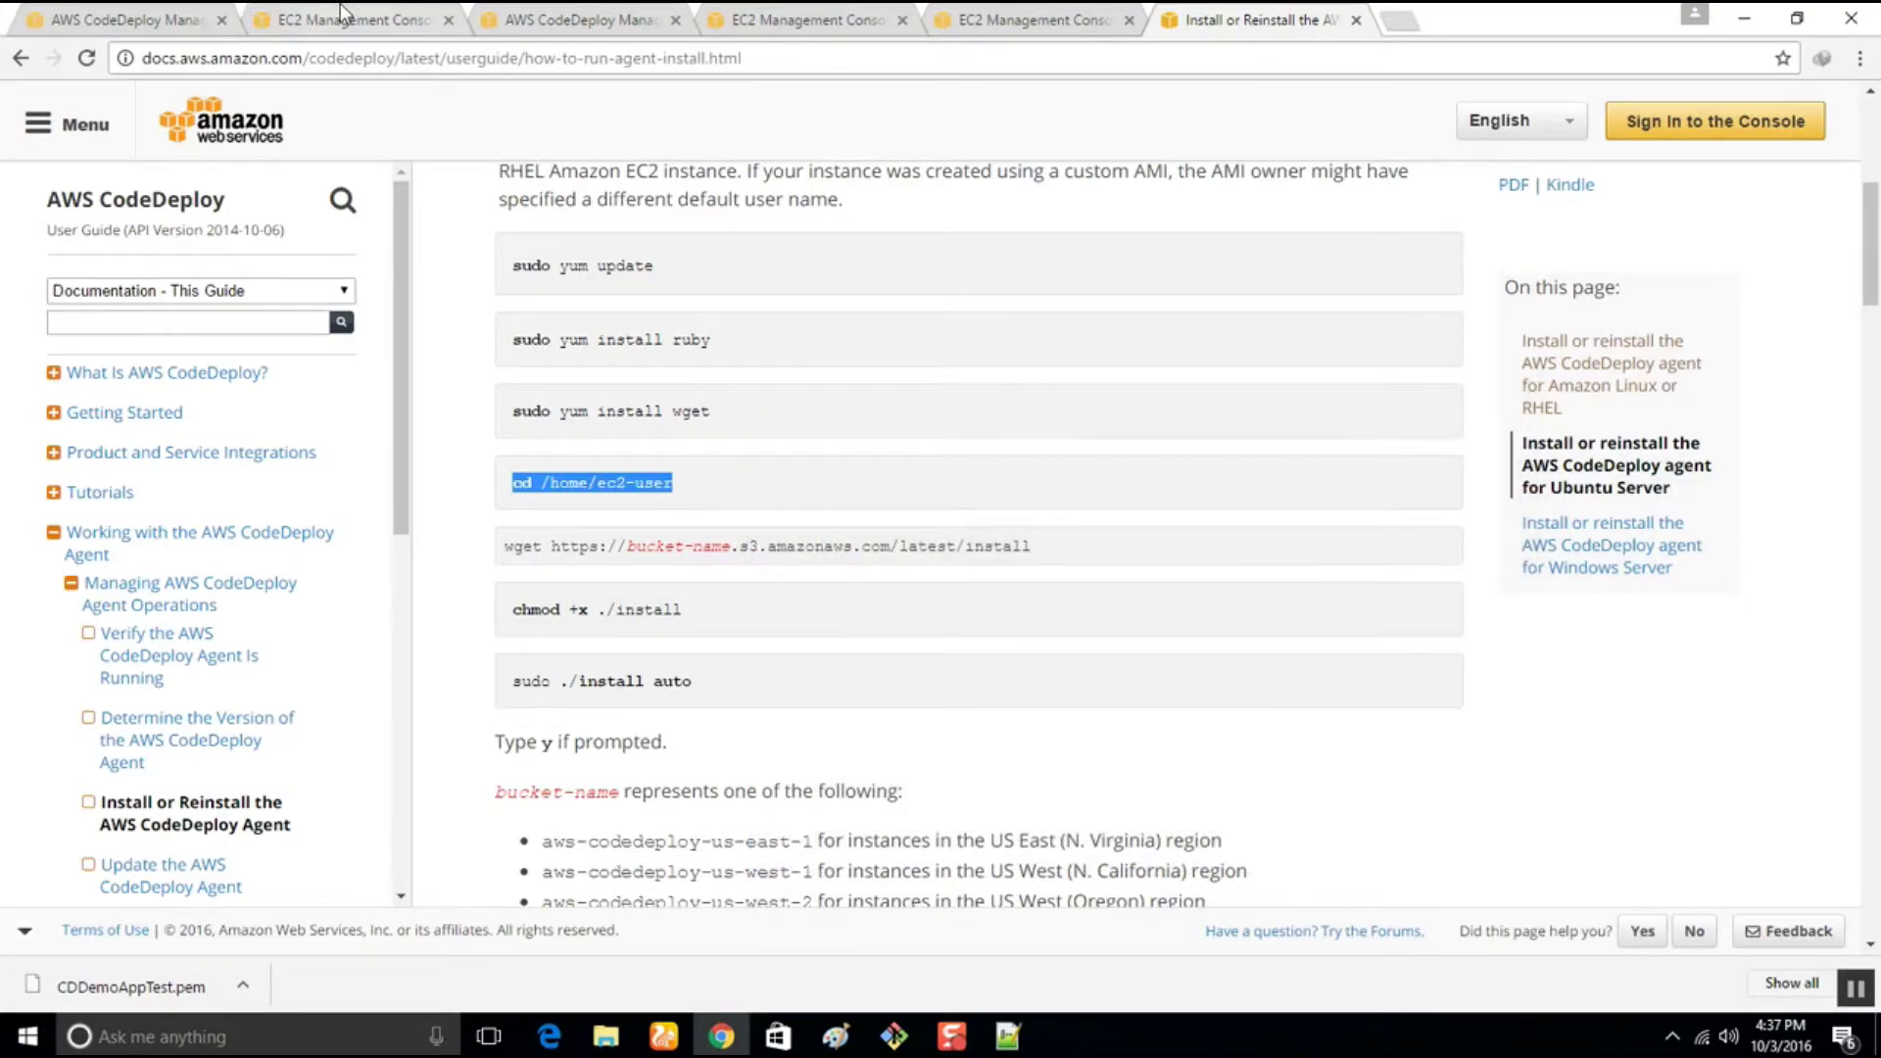
click(53, 18)
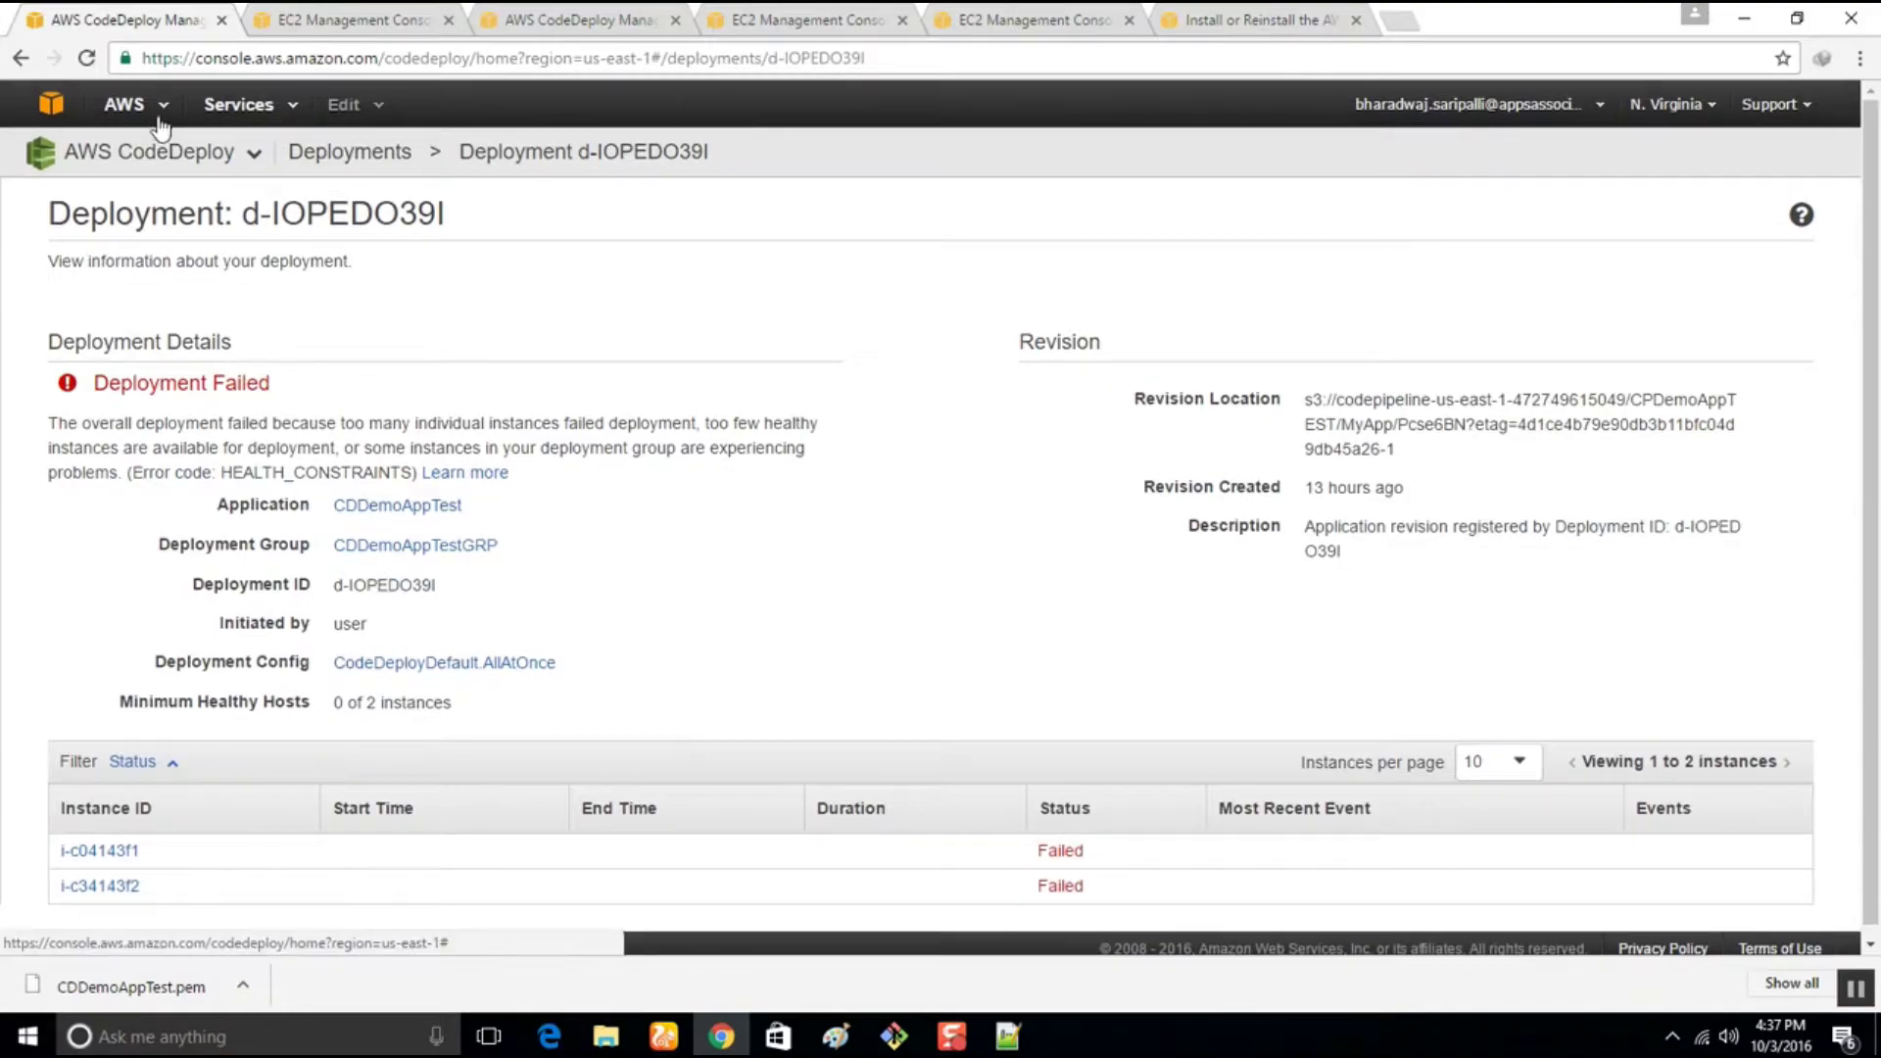
Go to EC2 via Services > Compute and close the five extra browser tabs
click(147, 106)
click(255, 106)
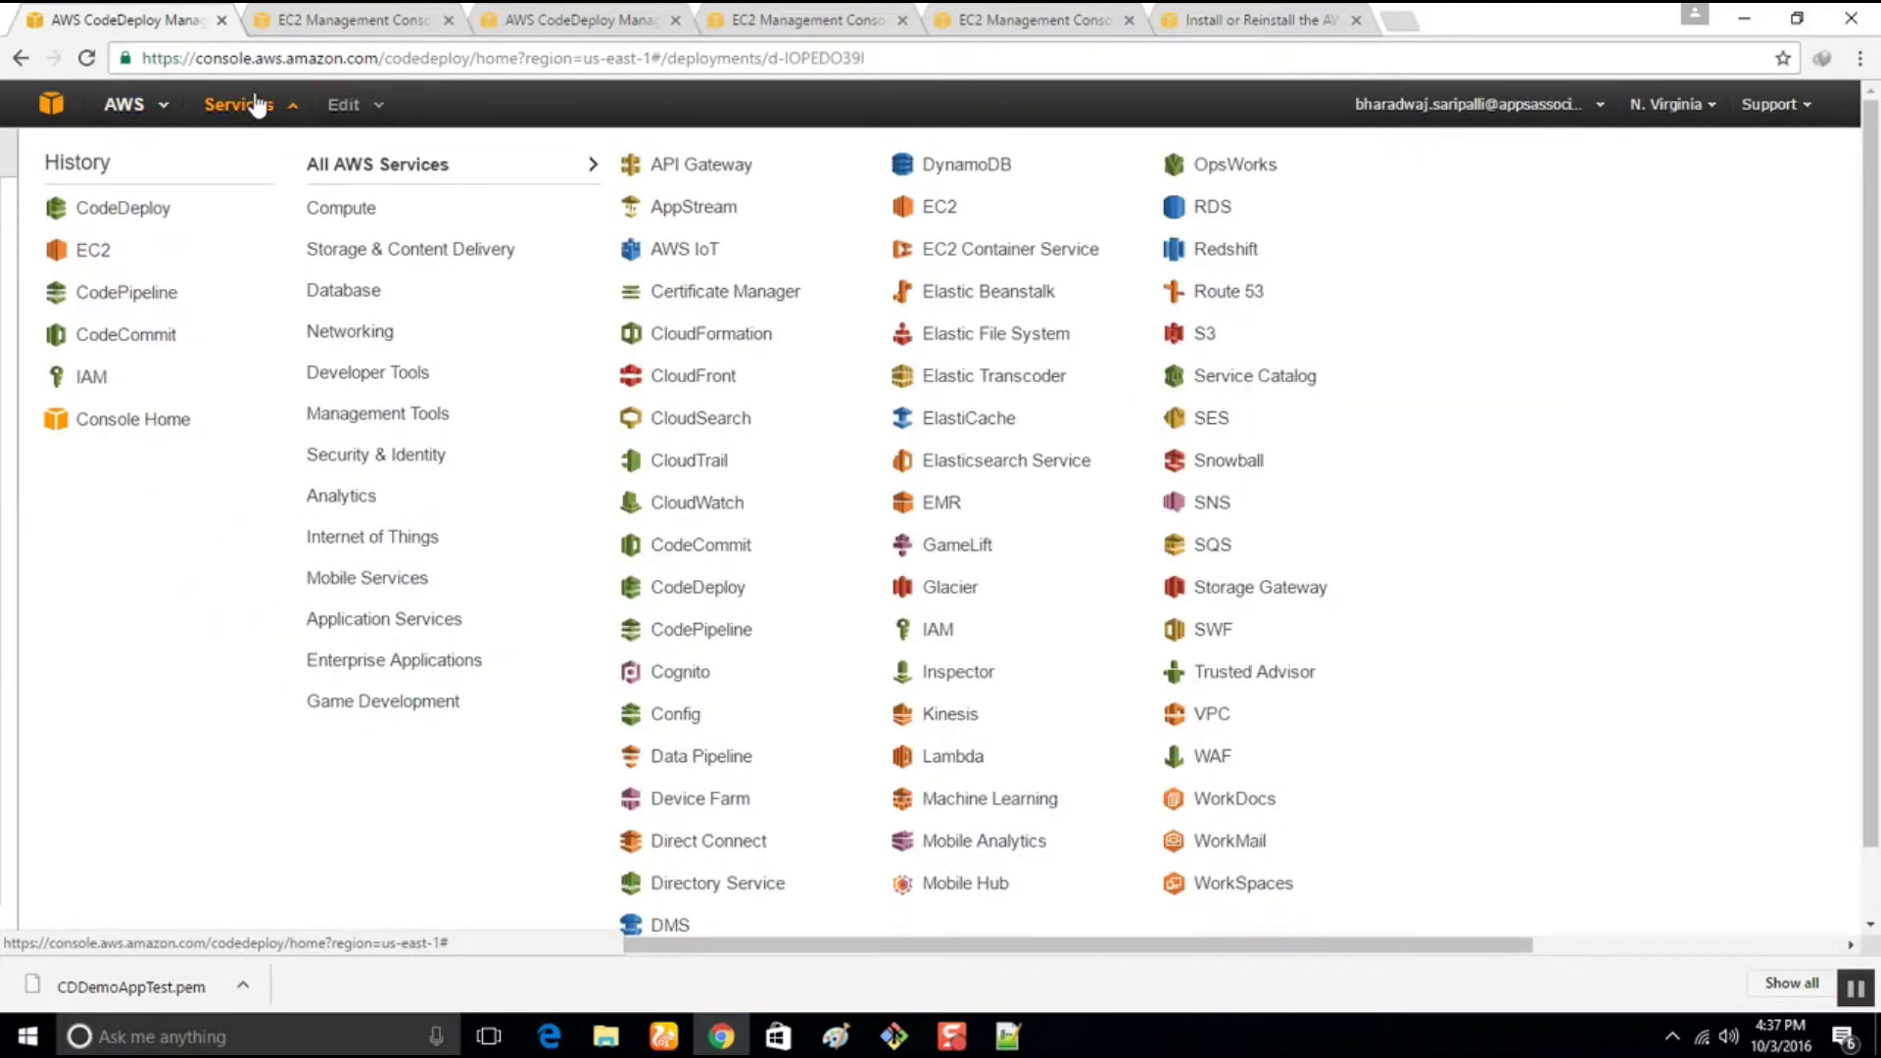
mouse_move(379, 202)
click(706, 200)
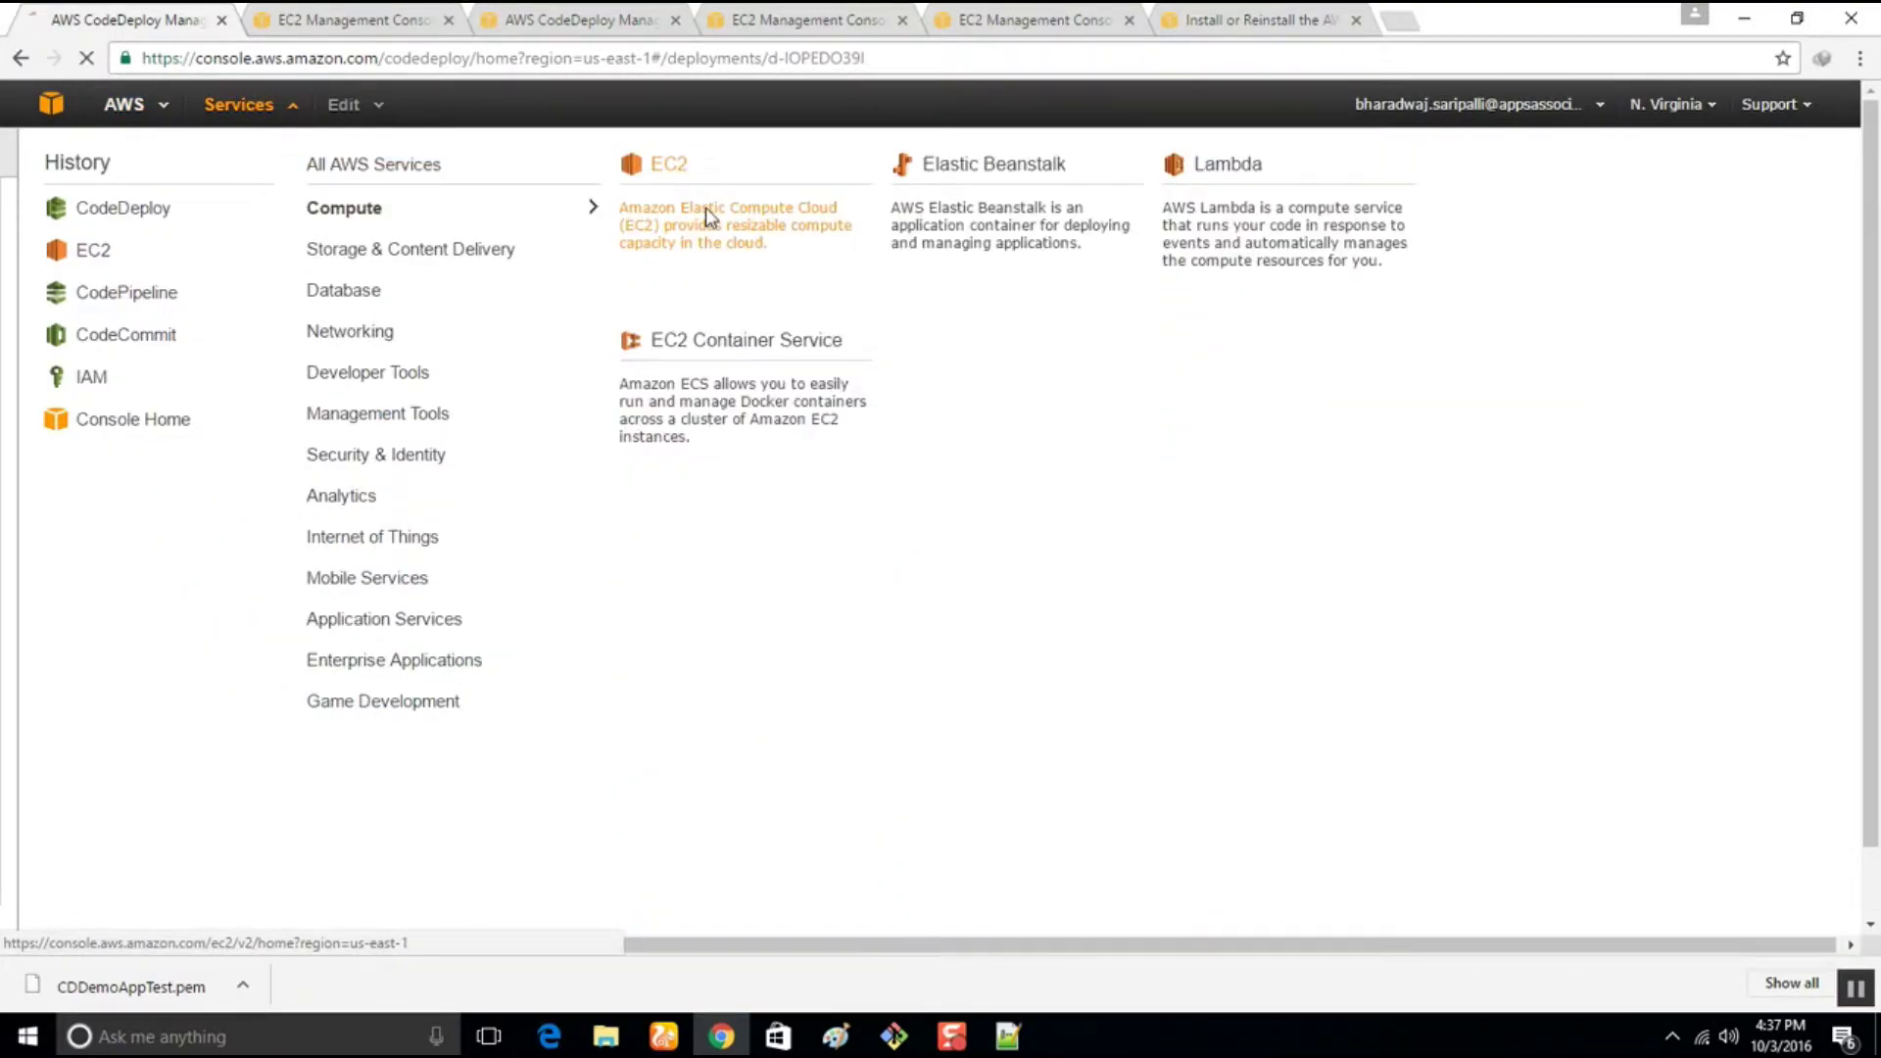
click(449, 22)
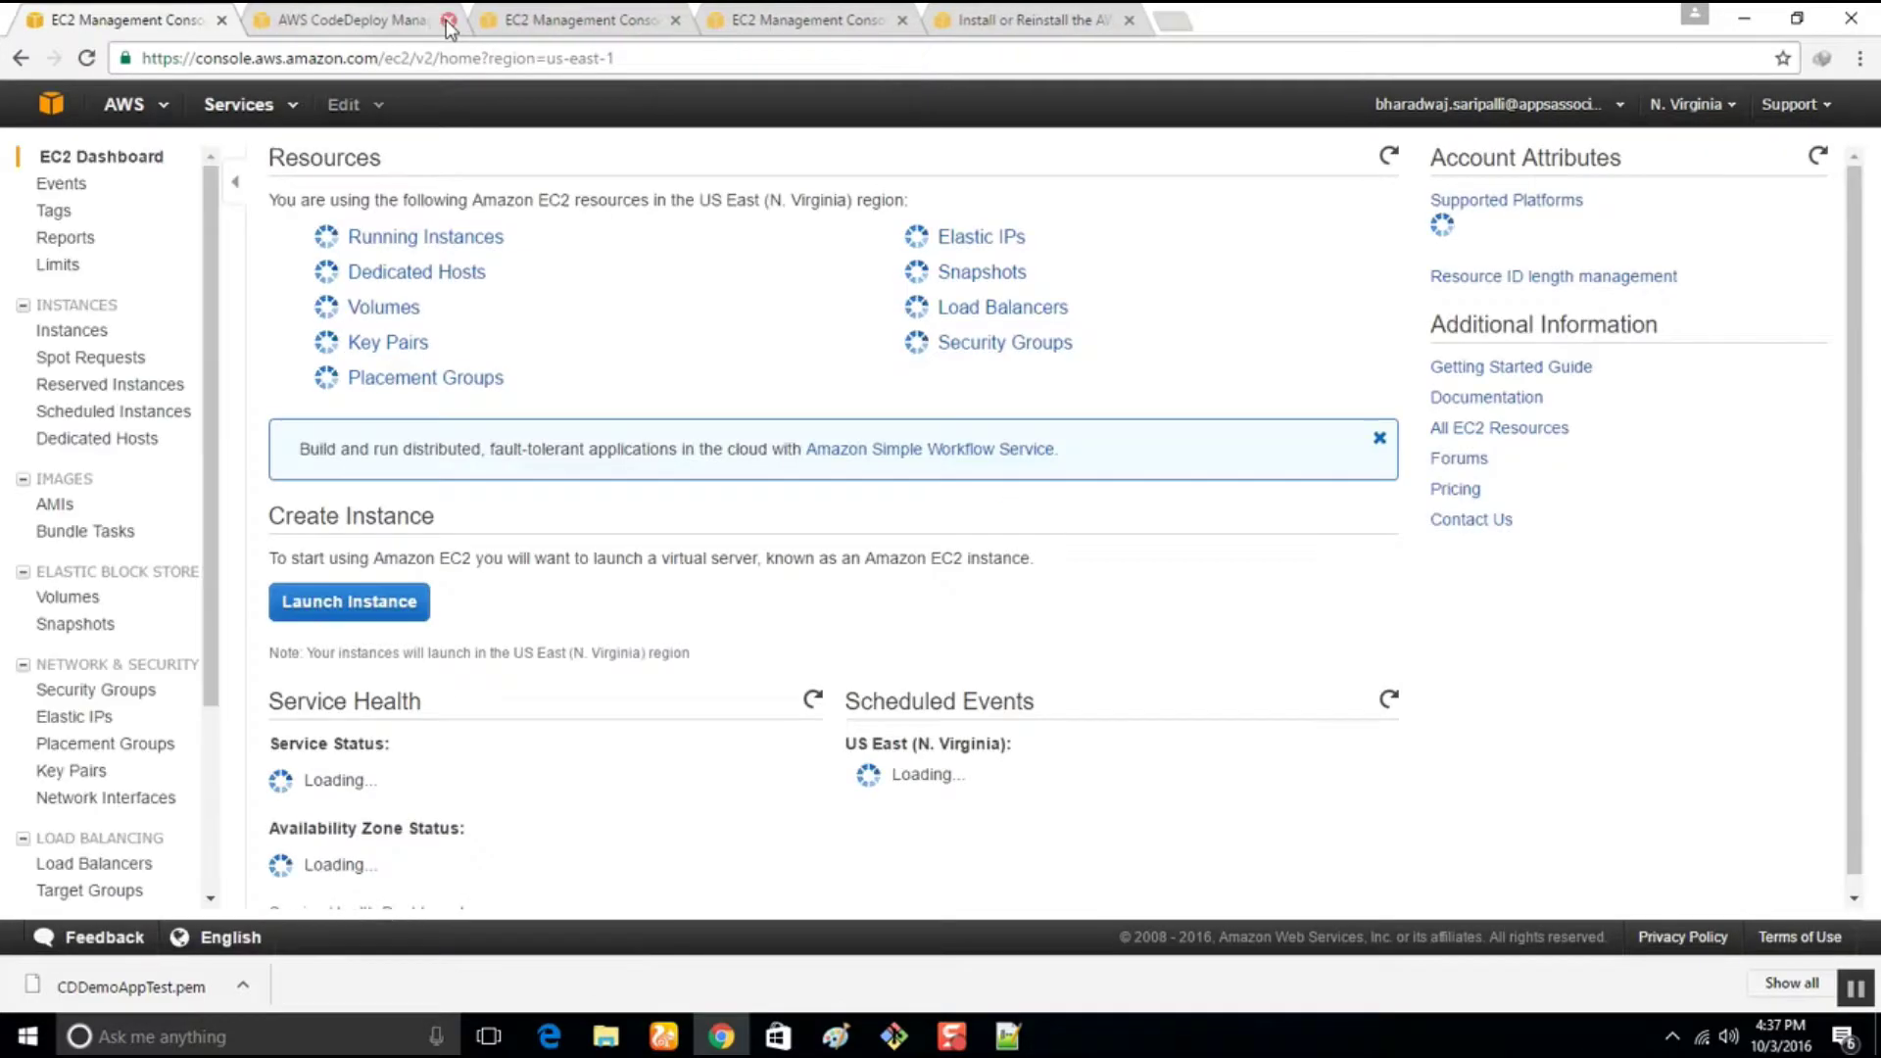
click(449, 21)
click(449, 22)
click(449, 22)
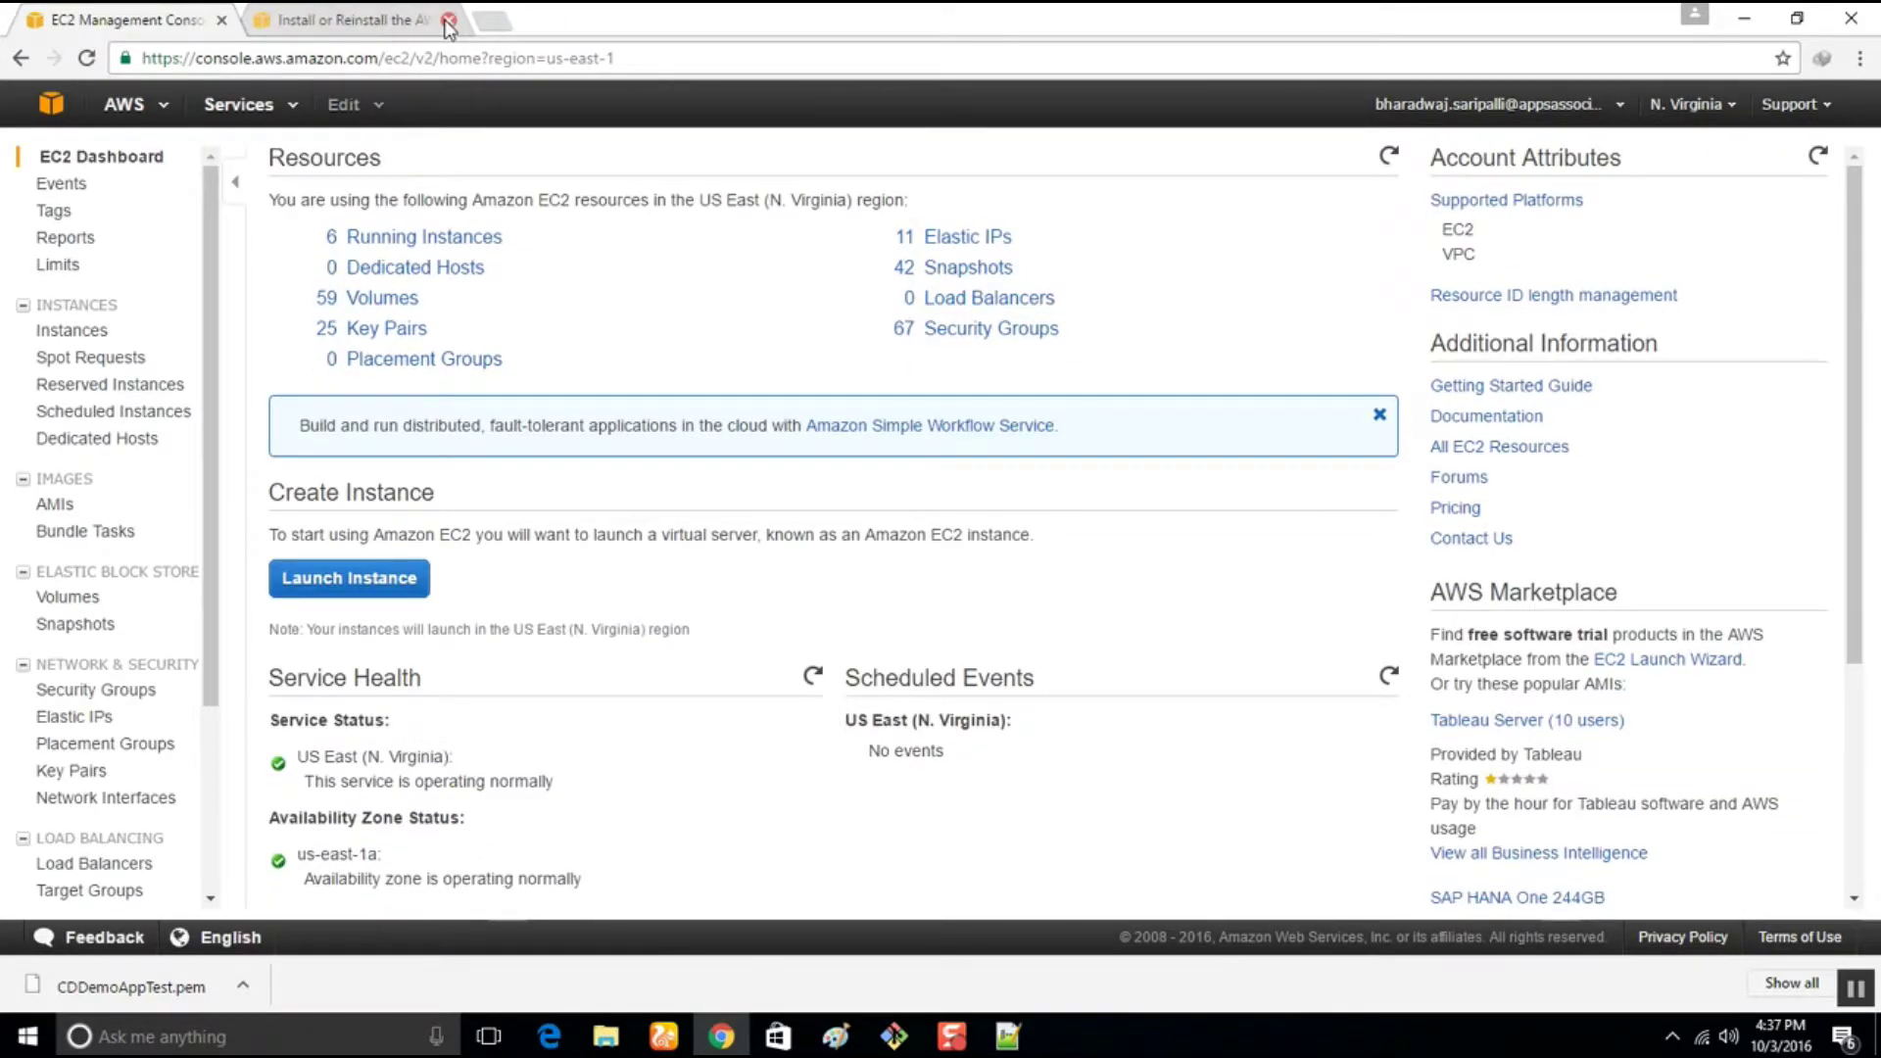
click(448, 21)
scroll(371, 753, down, 3)
scroll(370, 752, up, 3)
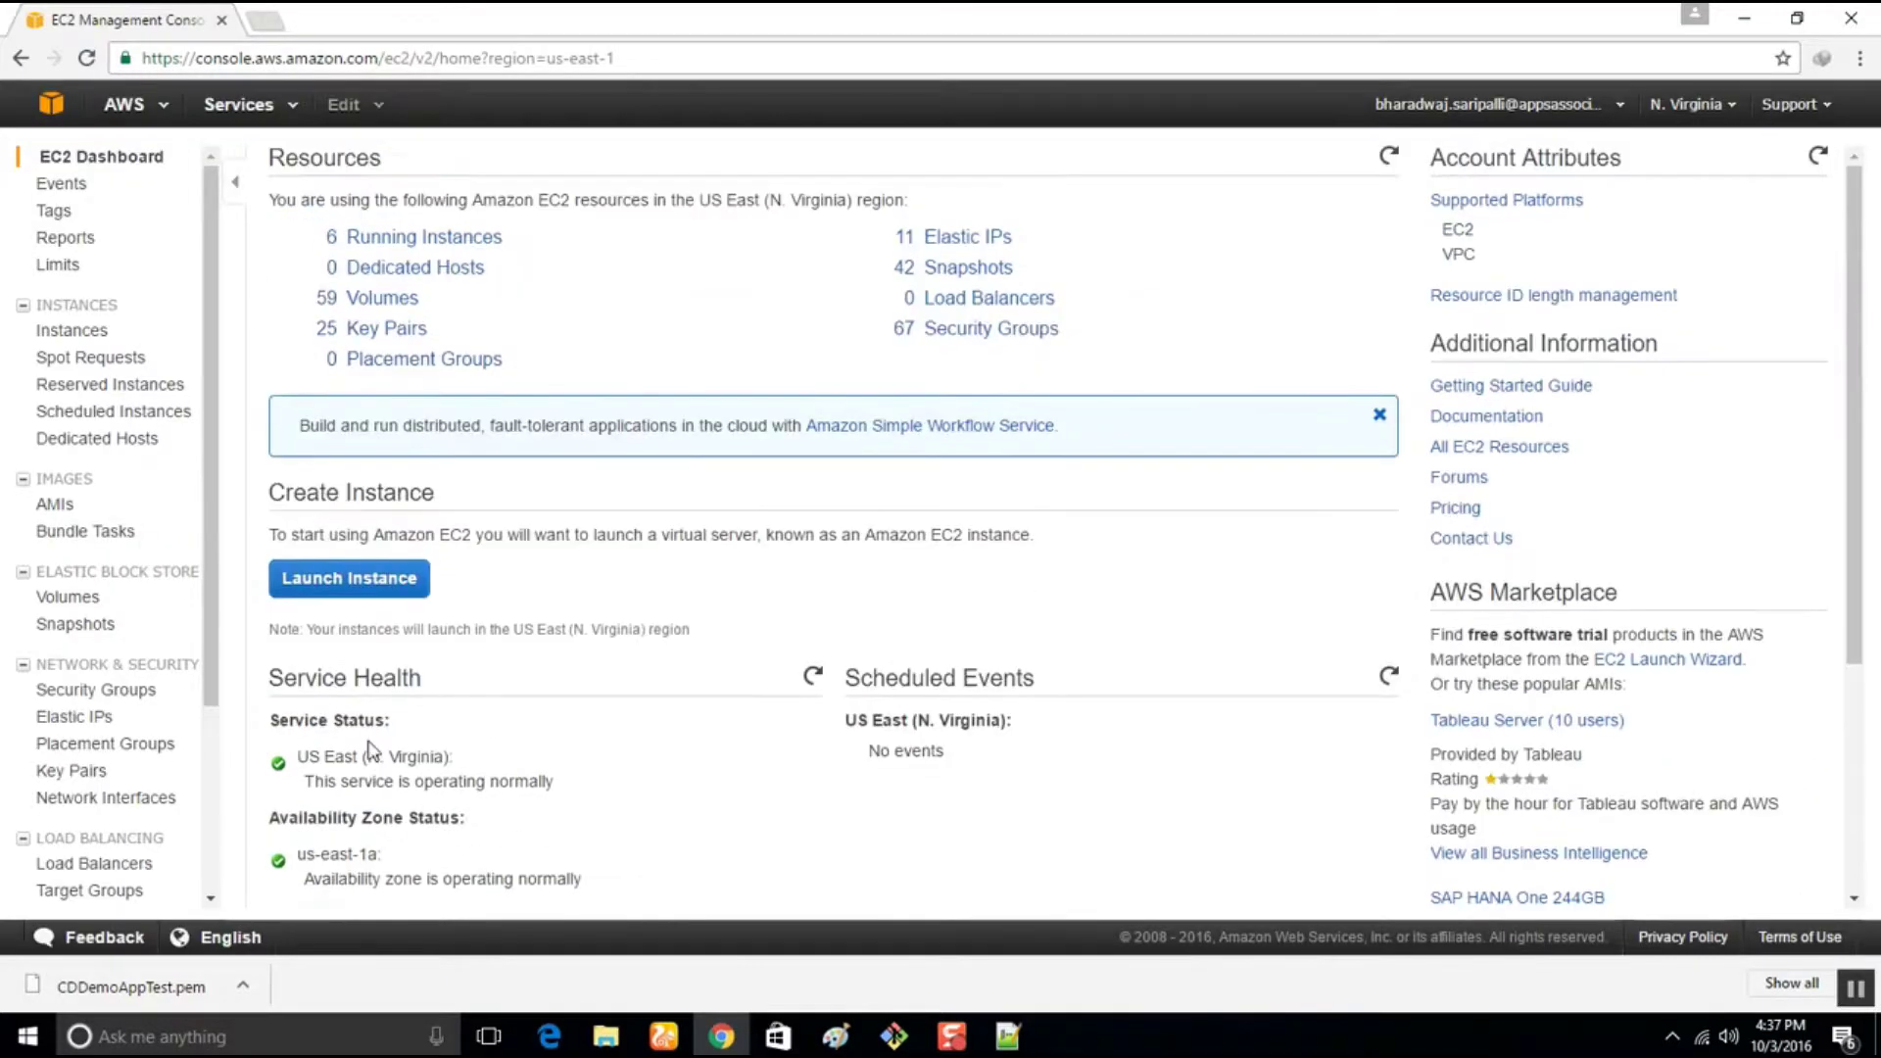
Preview the Launch Instance wizard, then back out to the list of 27 EC2 instances
click(371, 585)
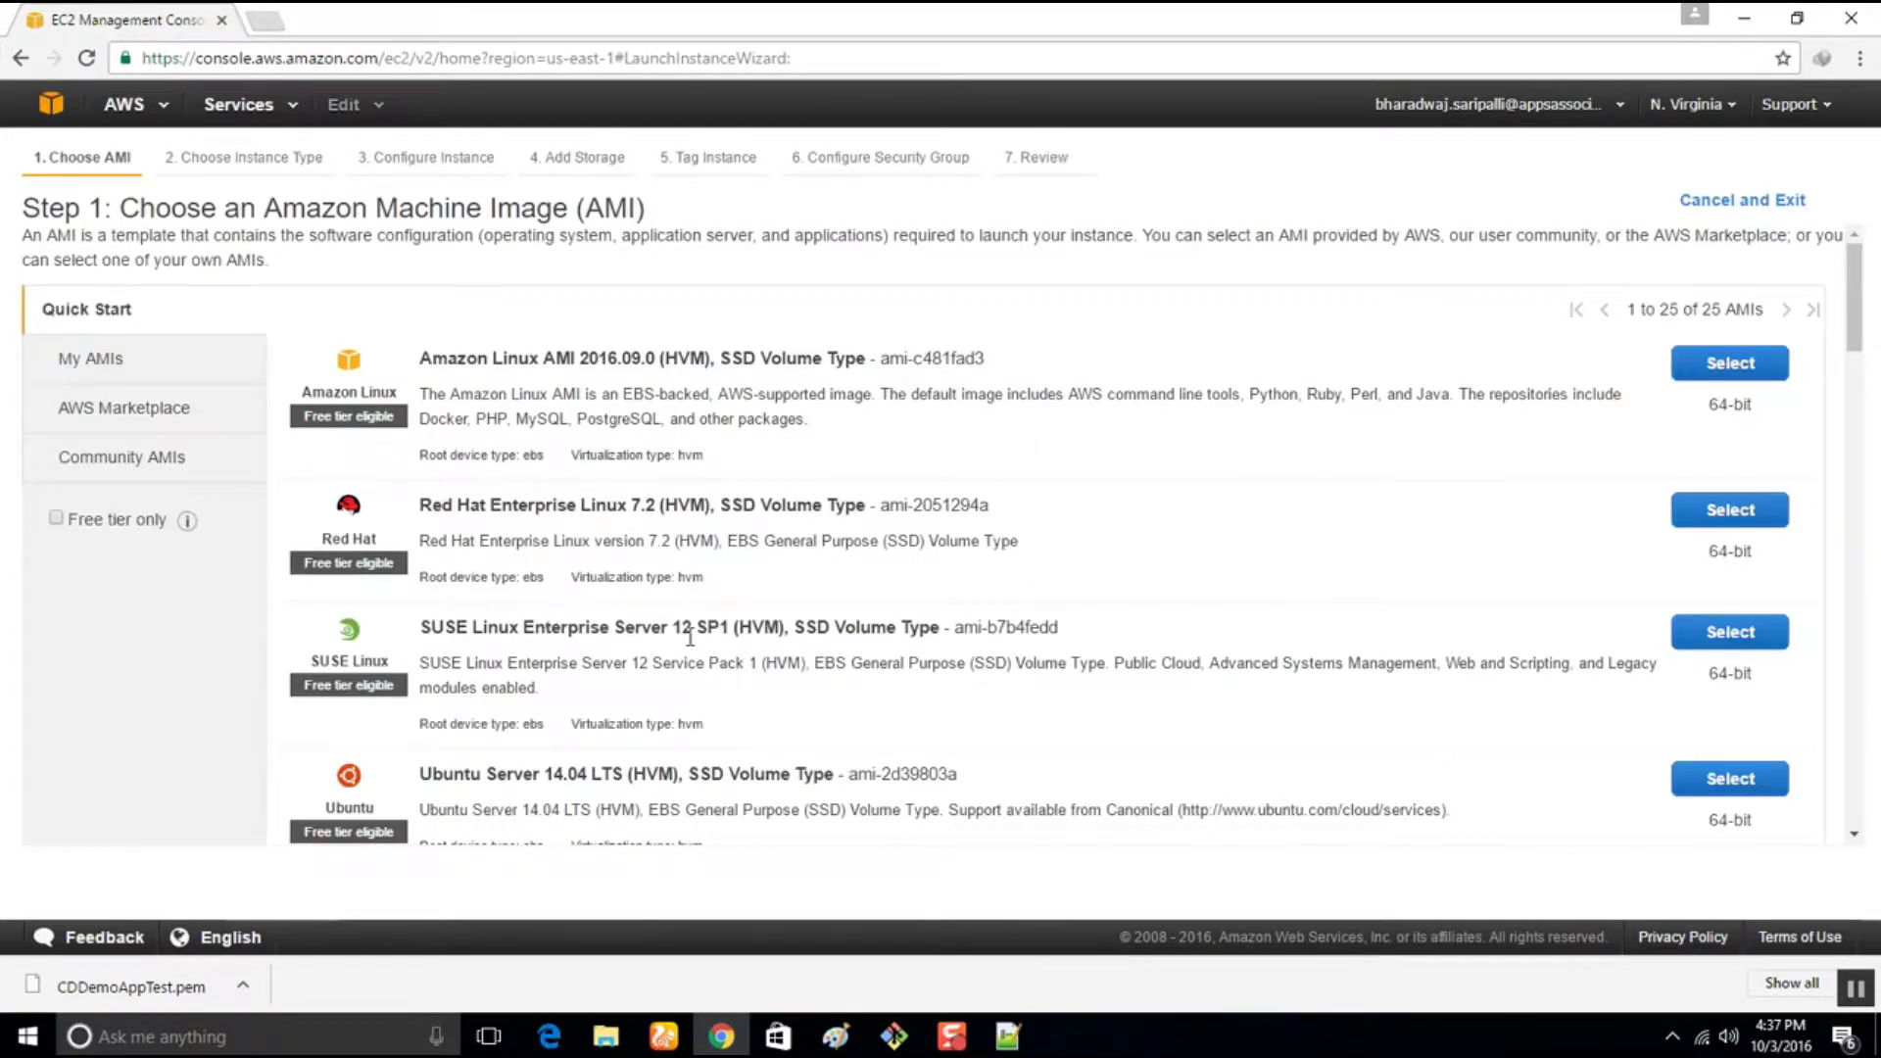
scroll(689, 637, down, 5)
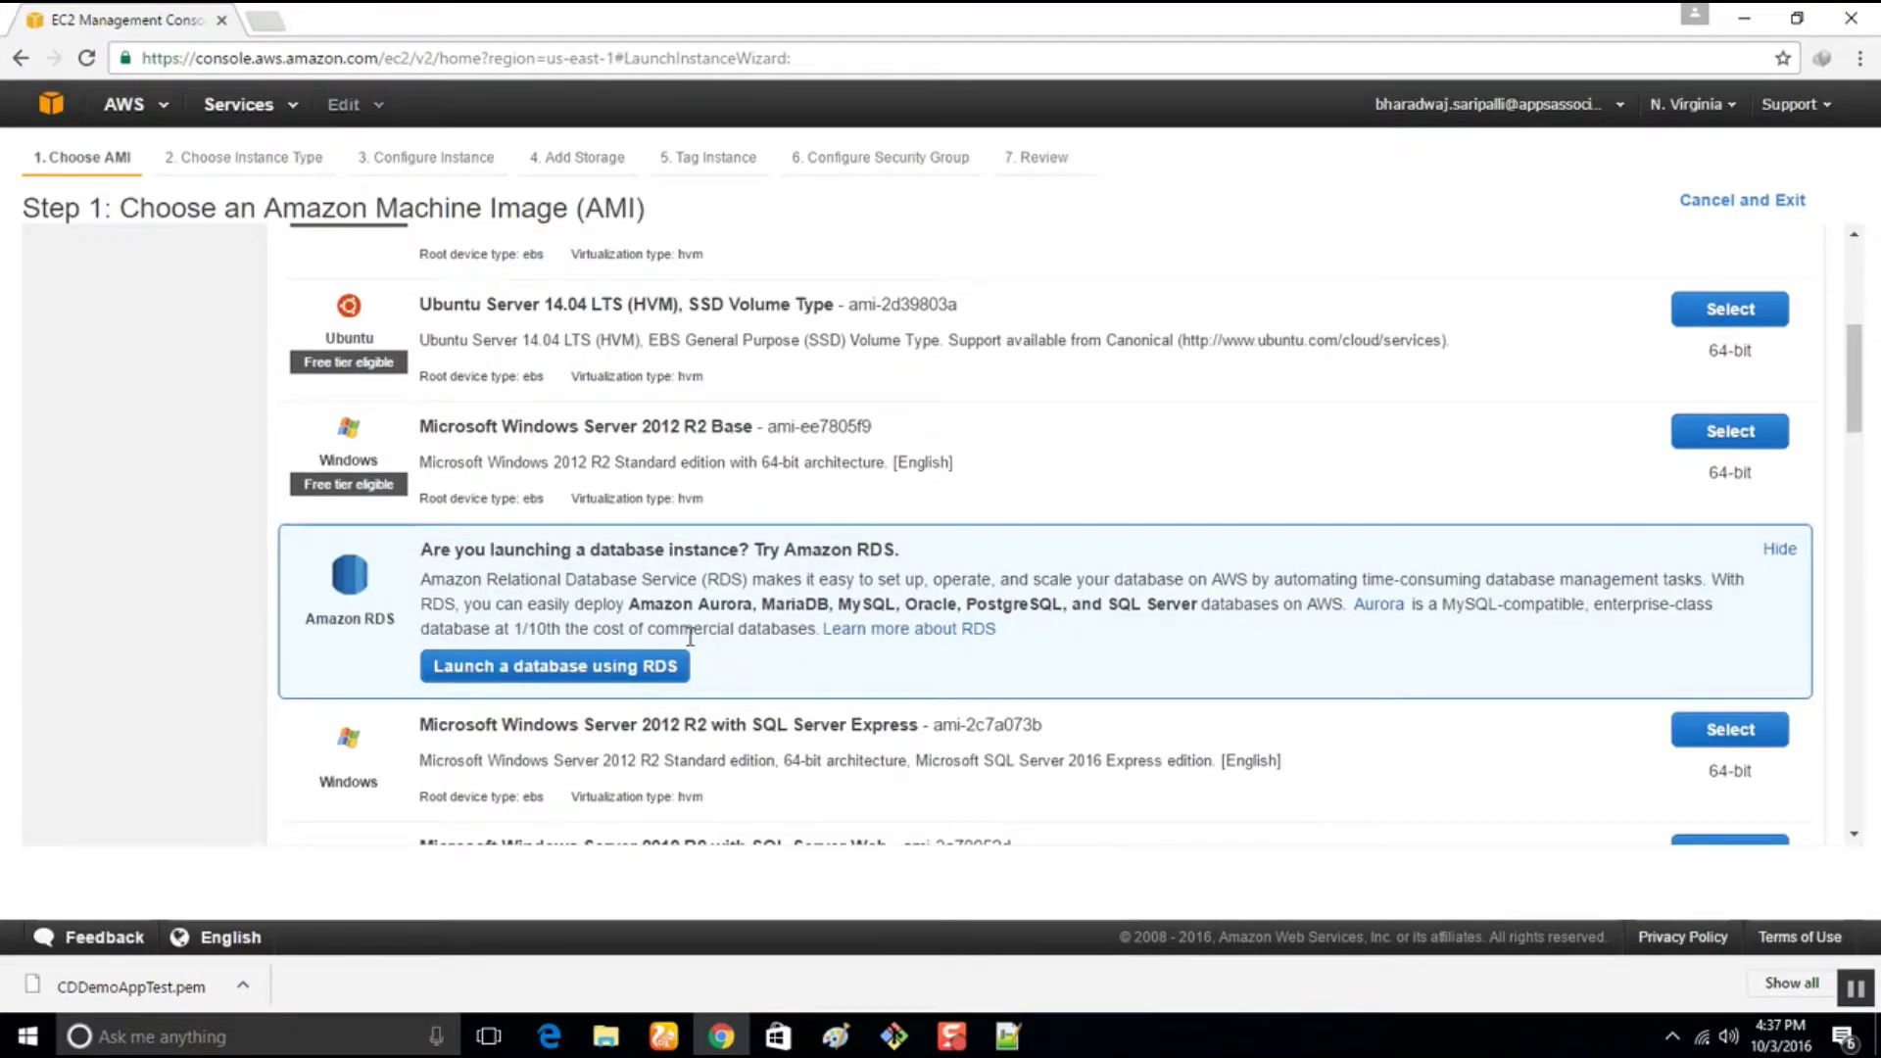
scroll(690, 637, down, 3)
scroll(690, 637, up, 10)
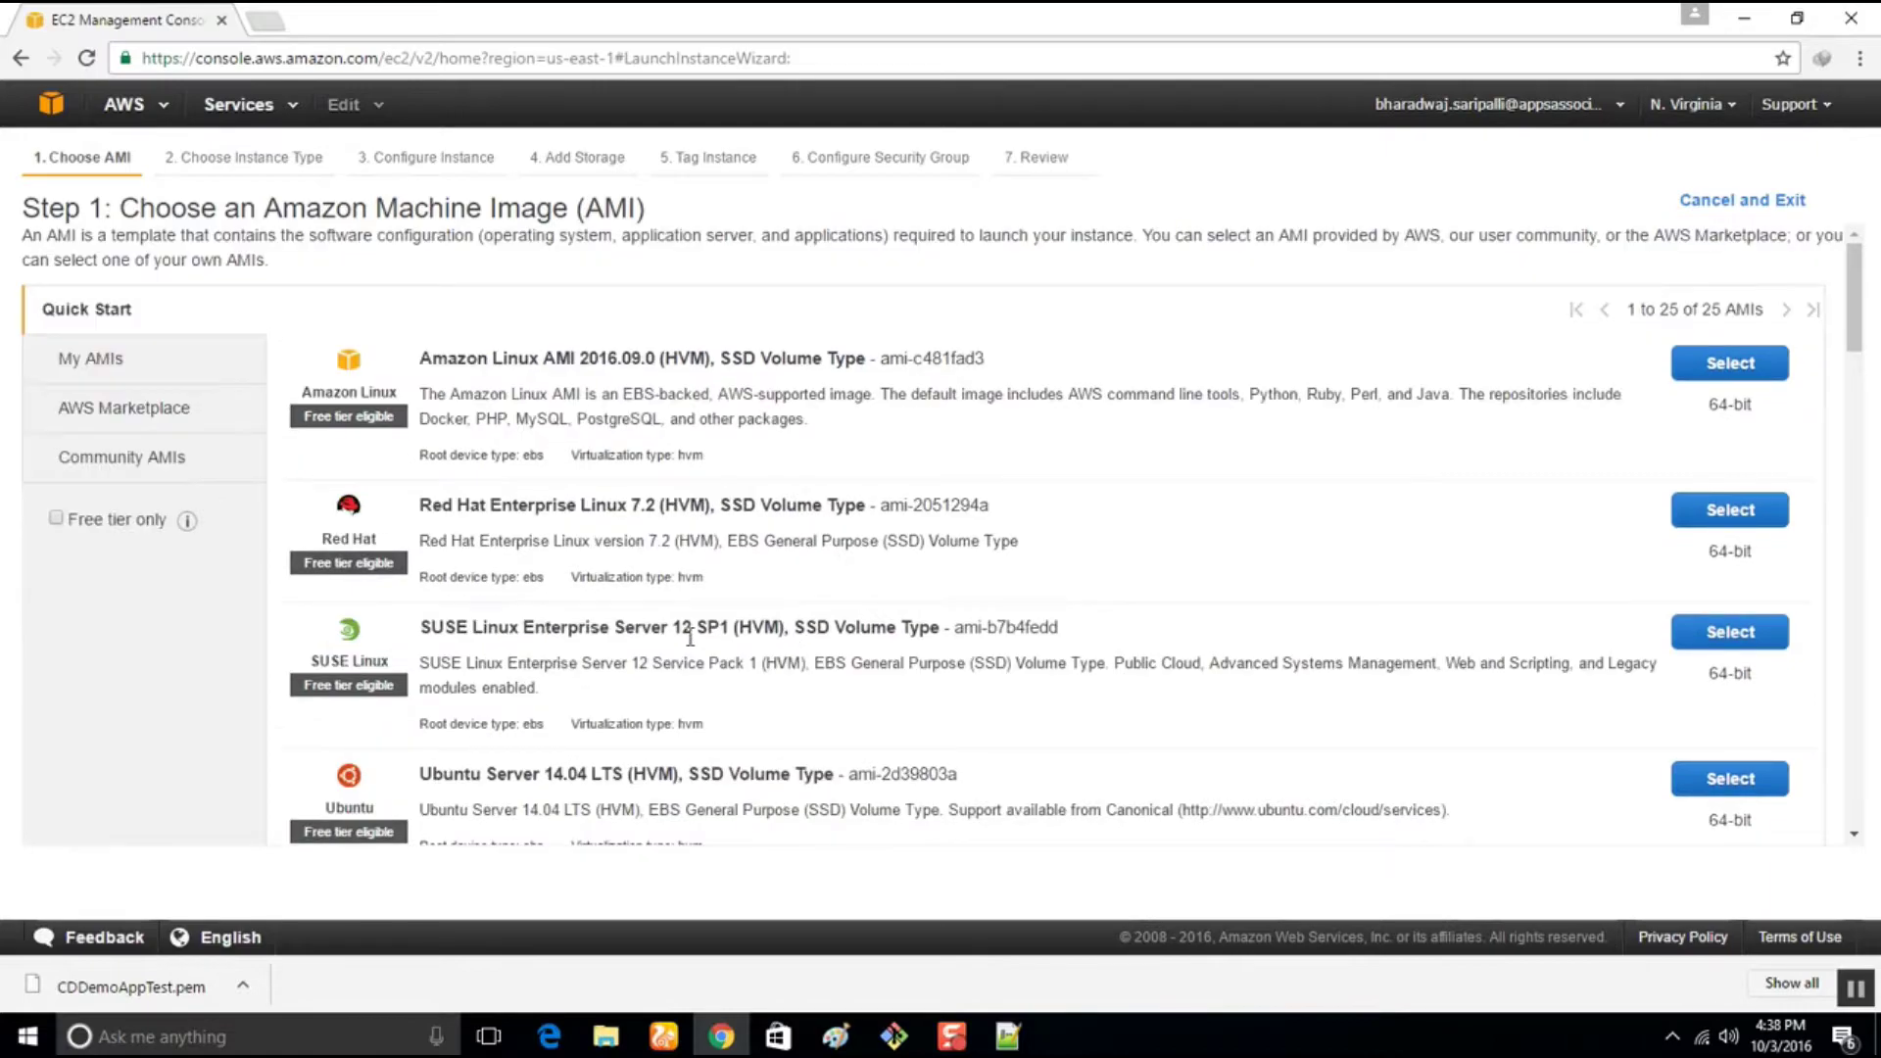
click(20, 58)
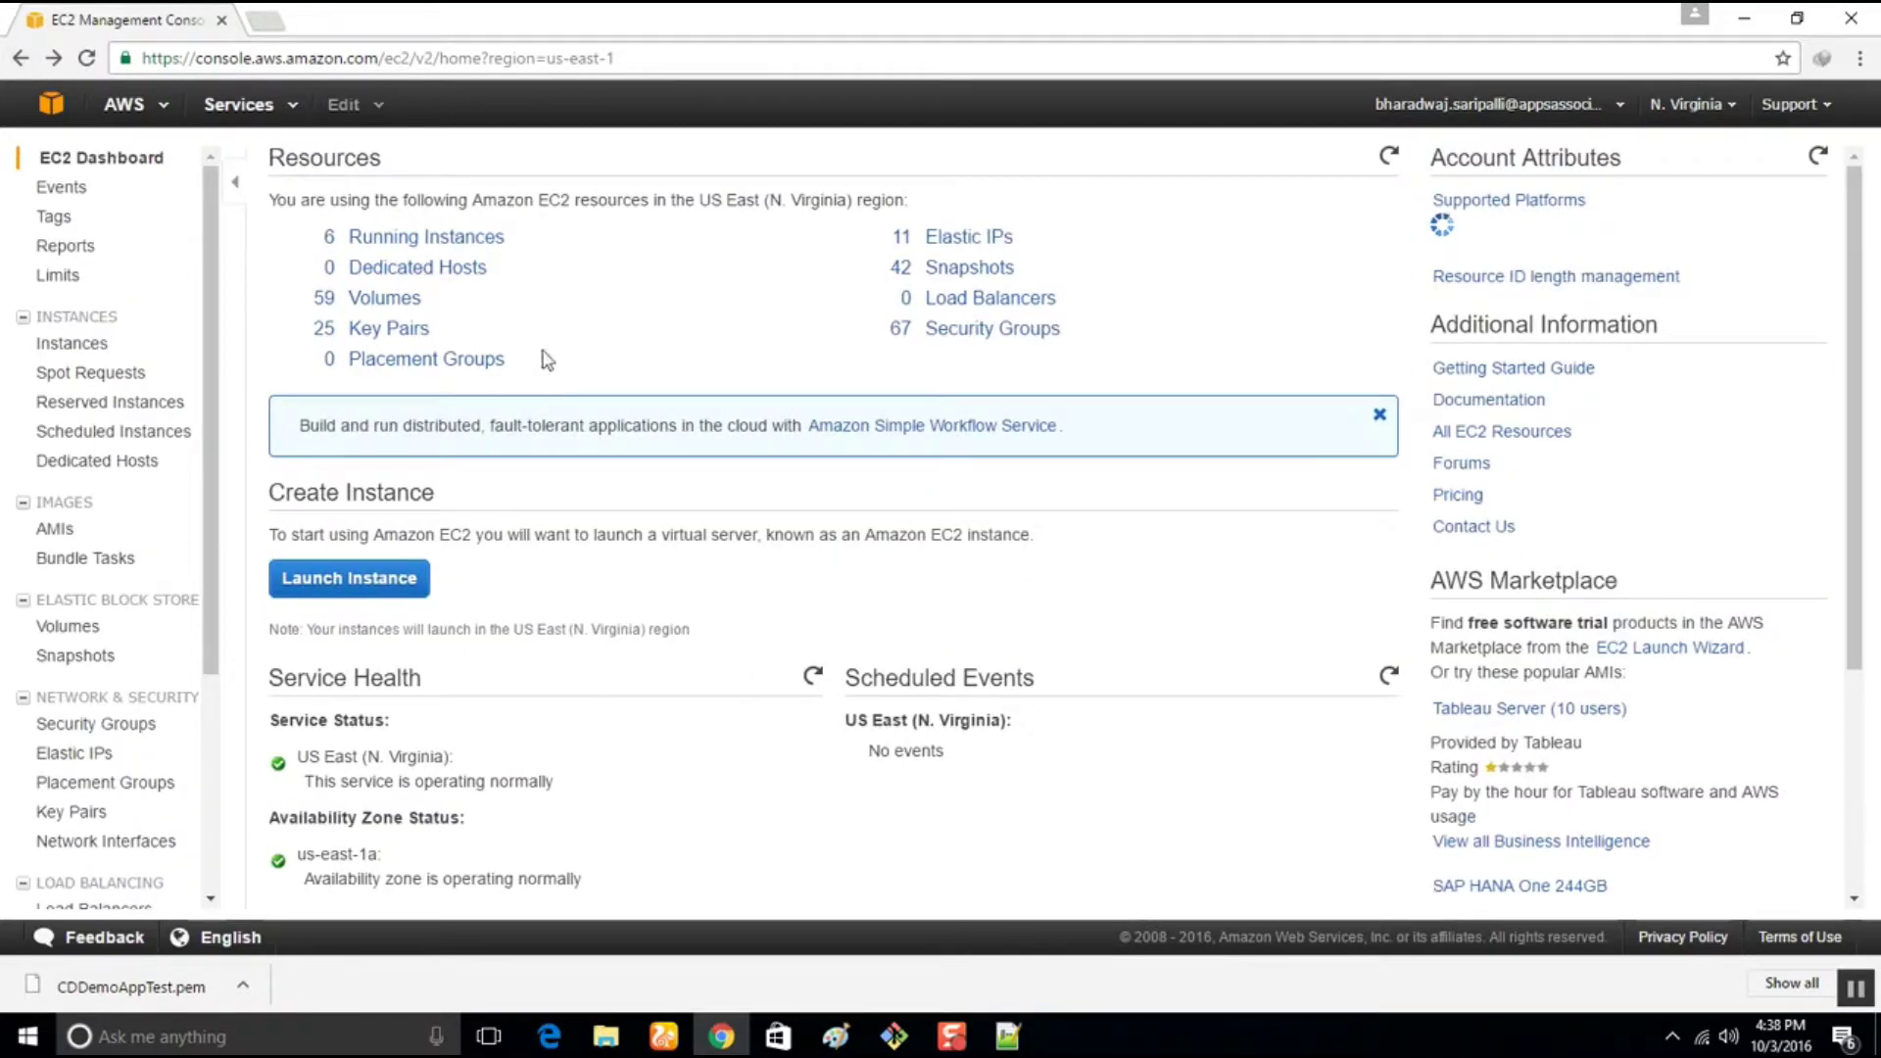
click(428, 236)
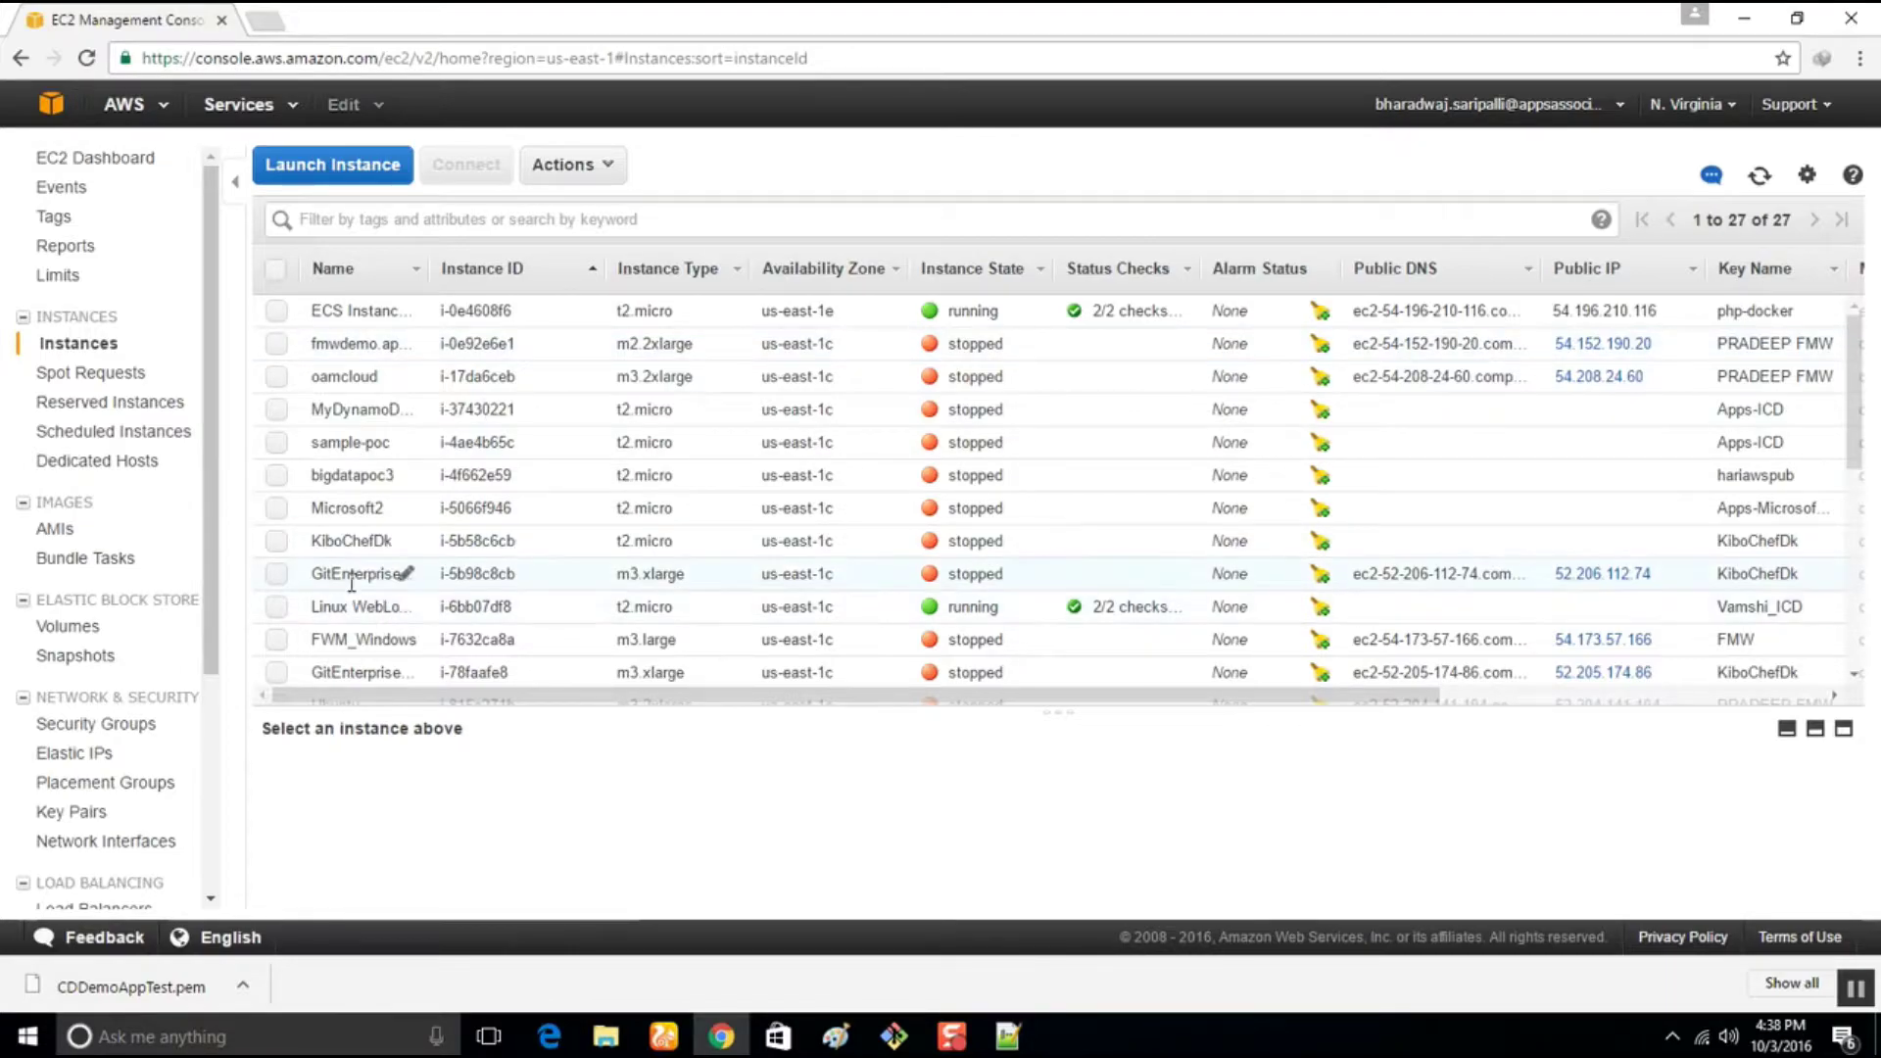
Terminate both CDDemoAppTest instances, then start launching a new instance
scroll(378, 538, down, 5)
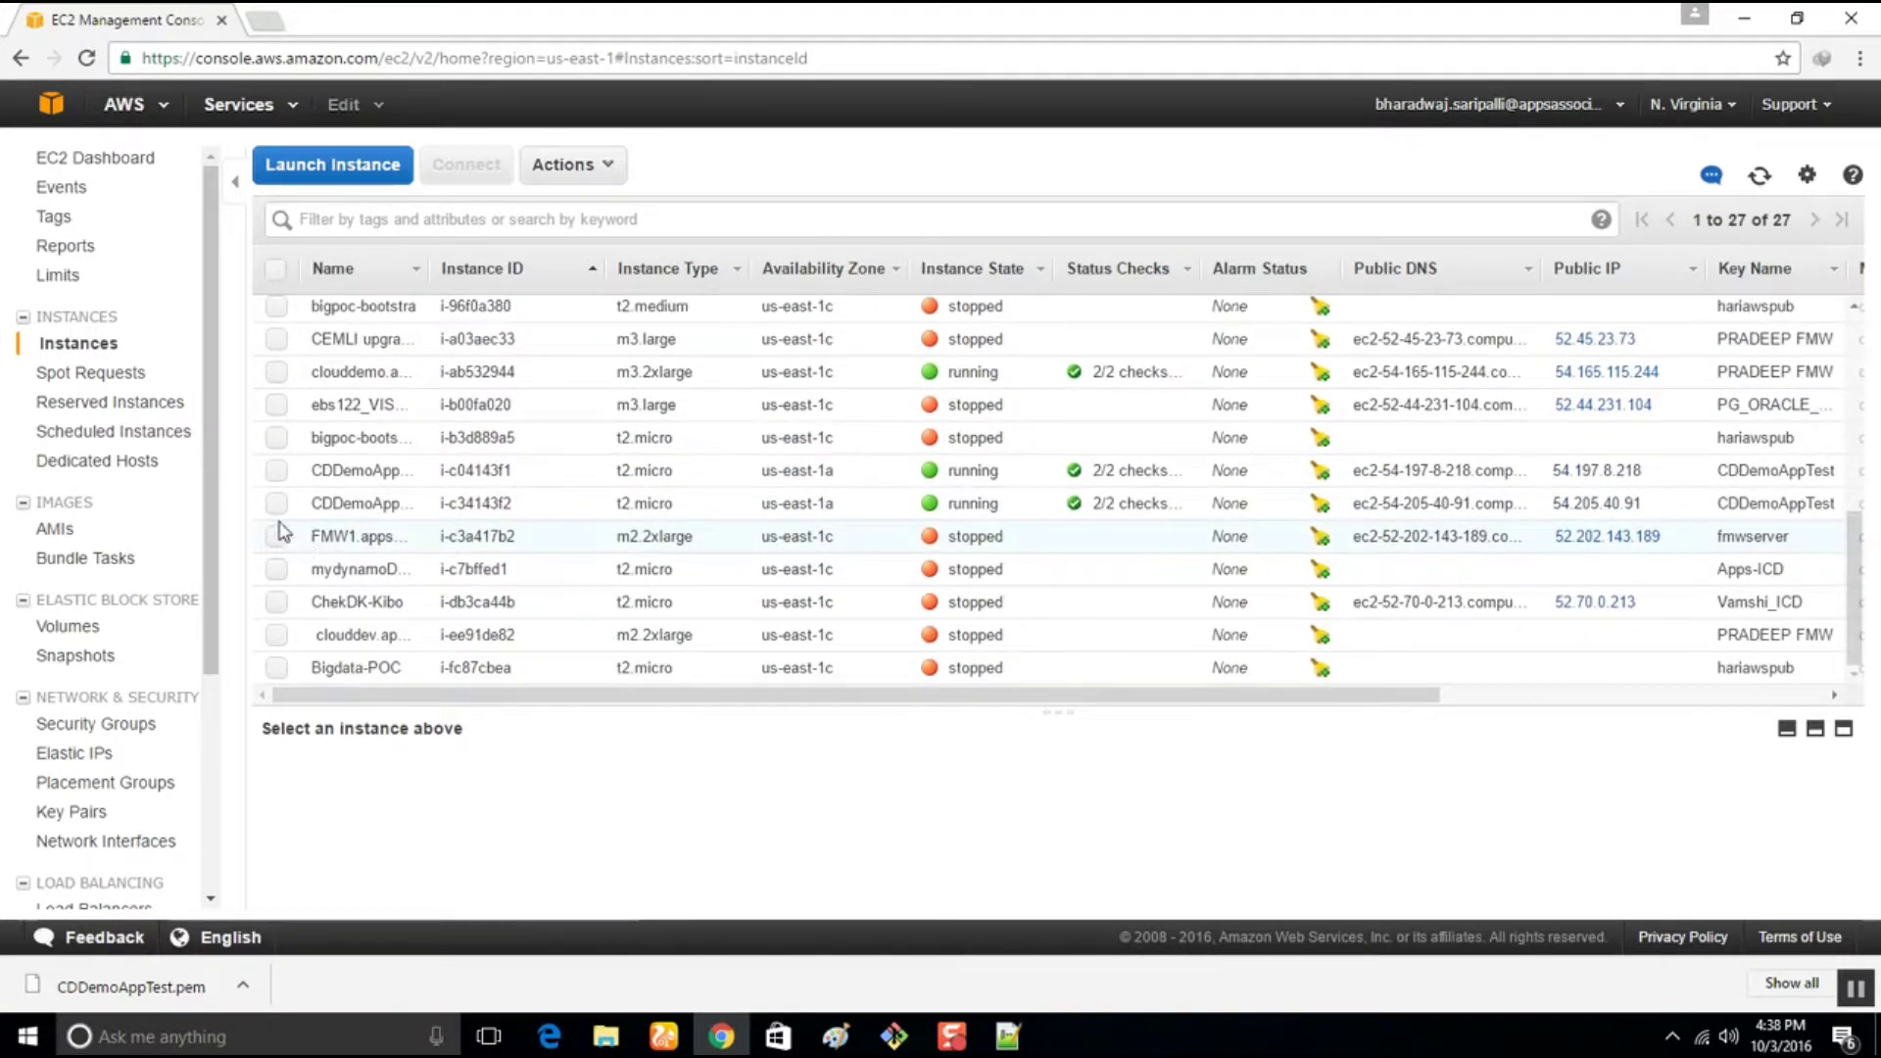
click(276, 470)
click(278, 504)
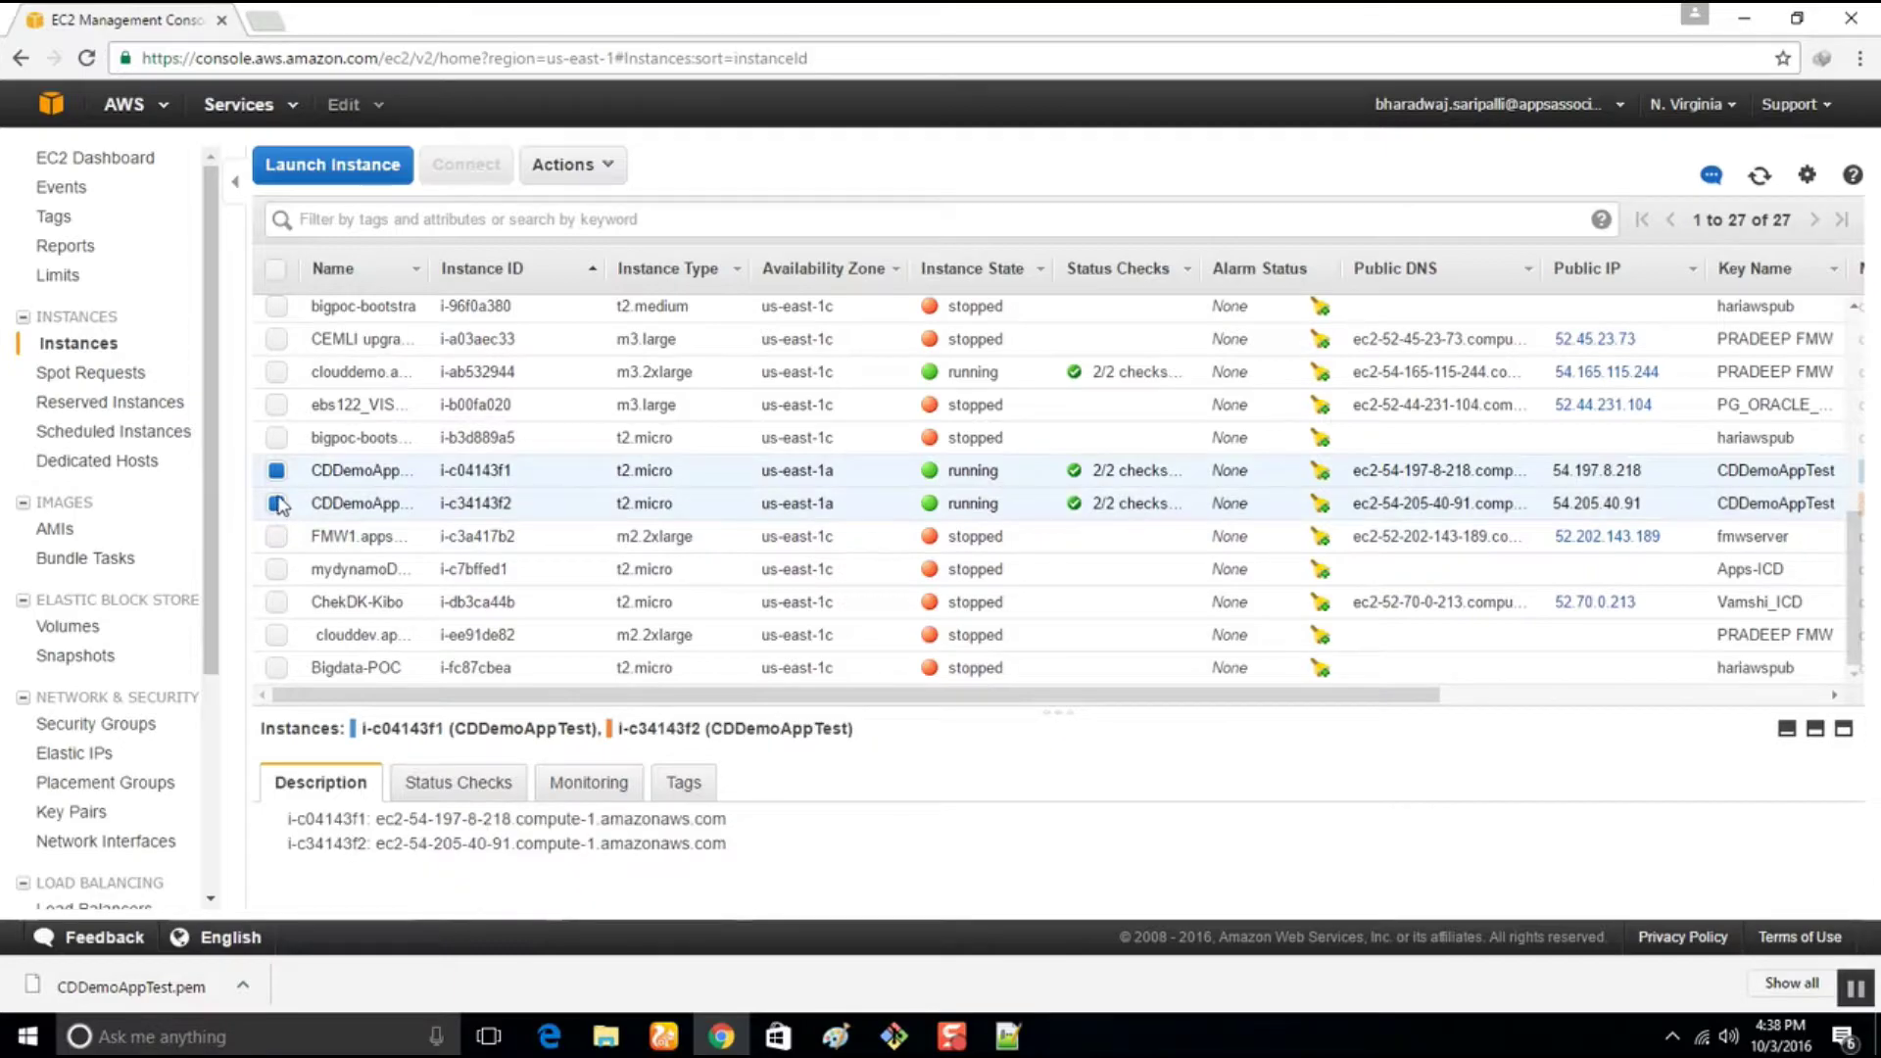
click(592, 168)
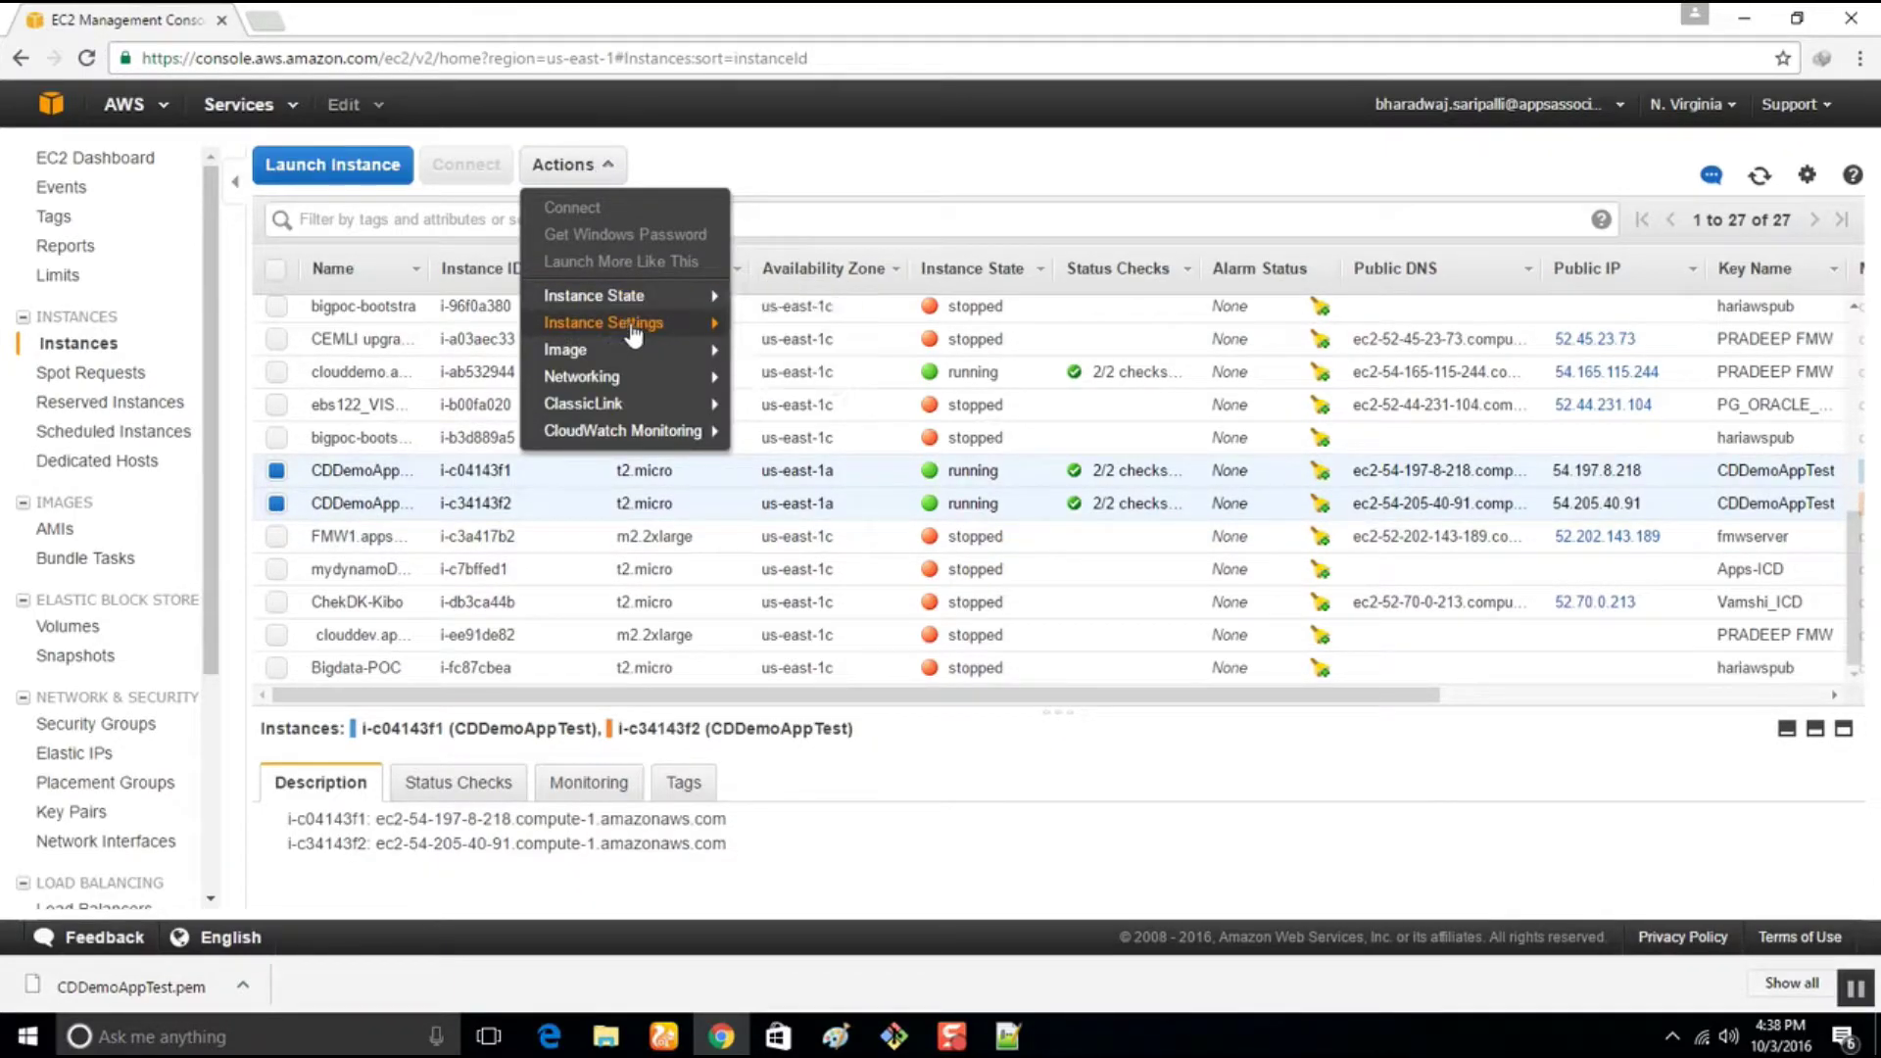
mouse_move(635, 405)
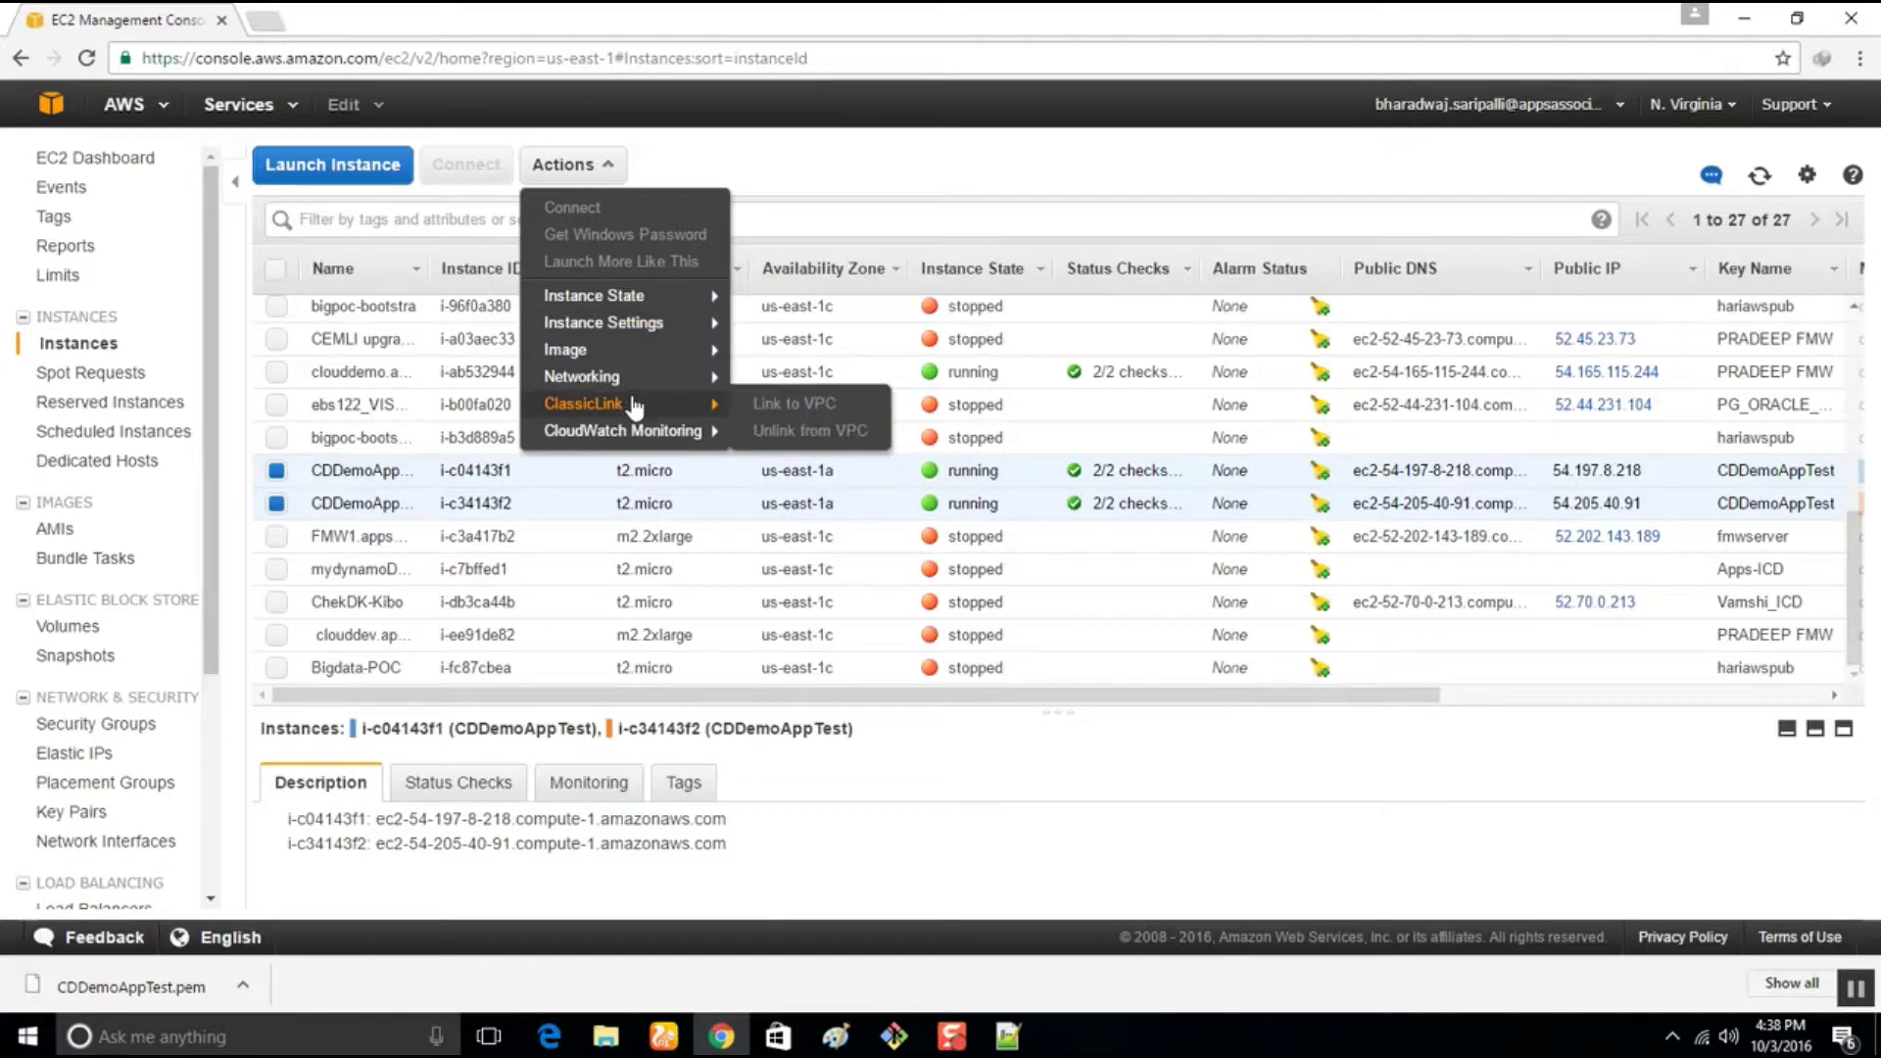
mouse_move(620, 331)
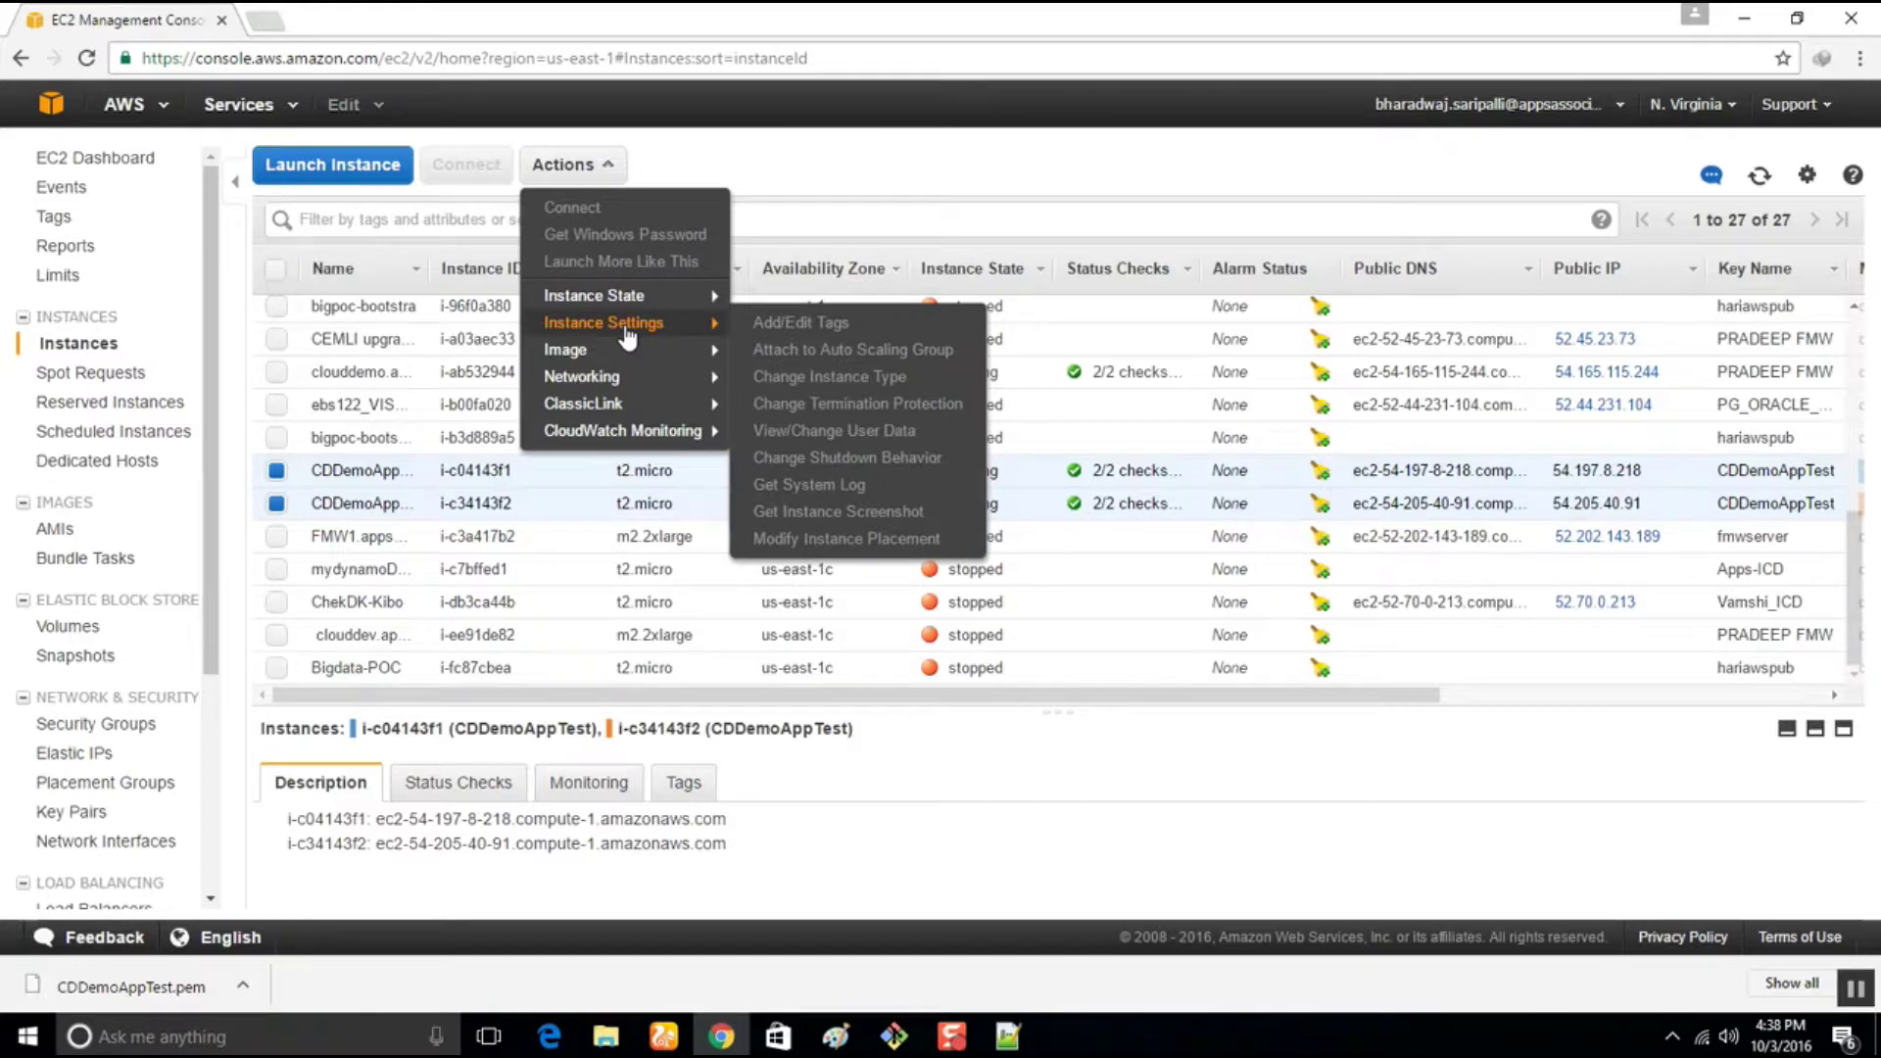
mouse_move(628, 299)
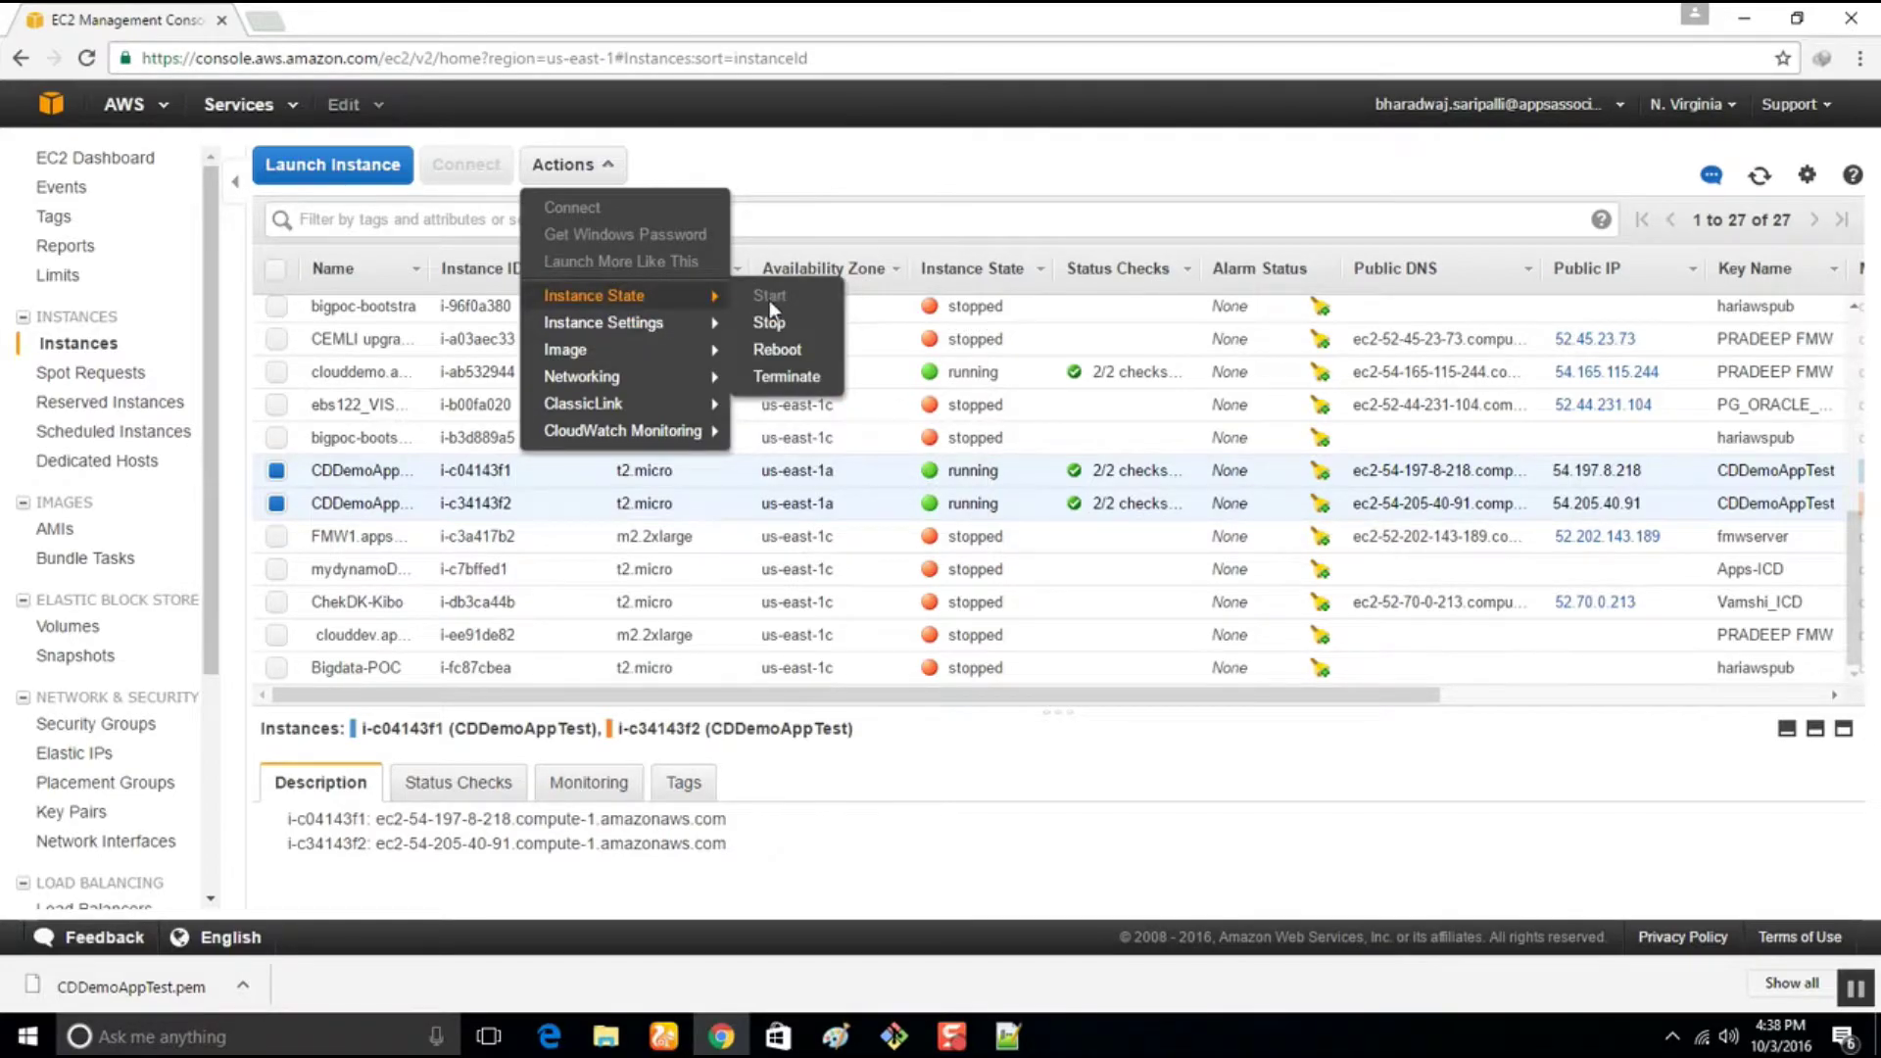
click(787, 380)
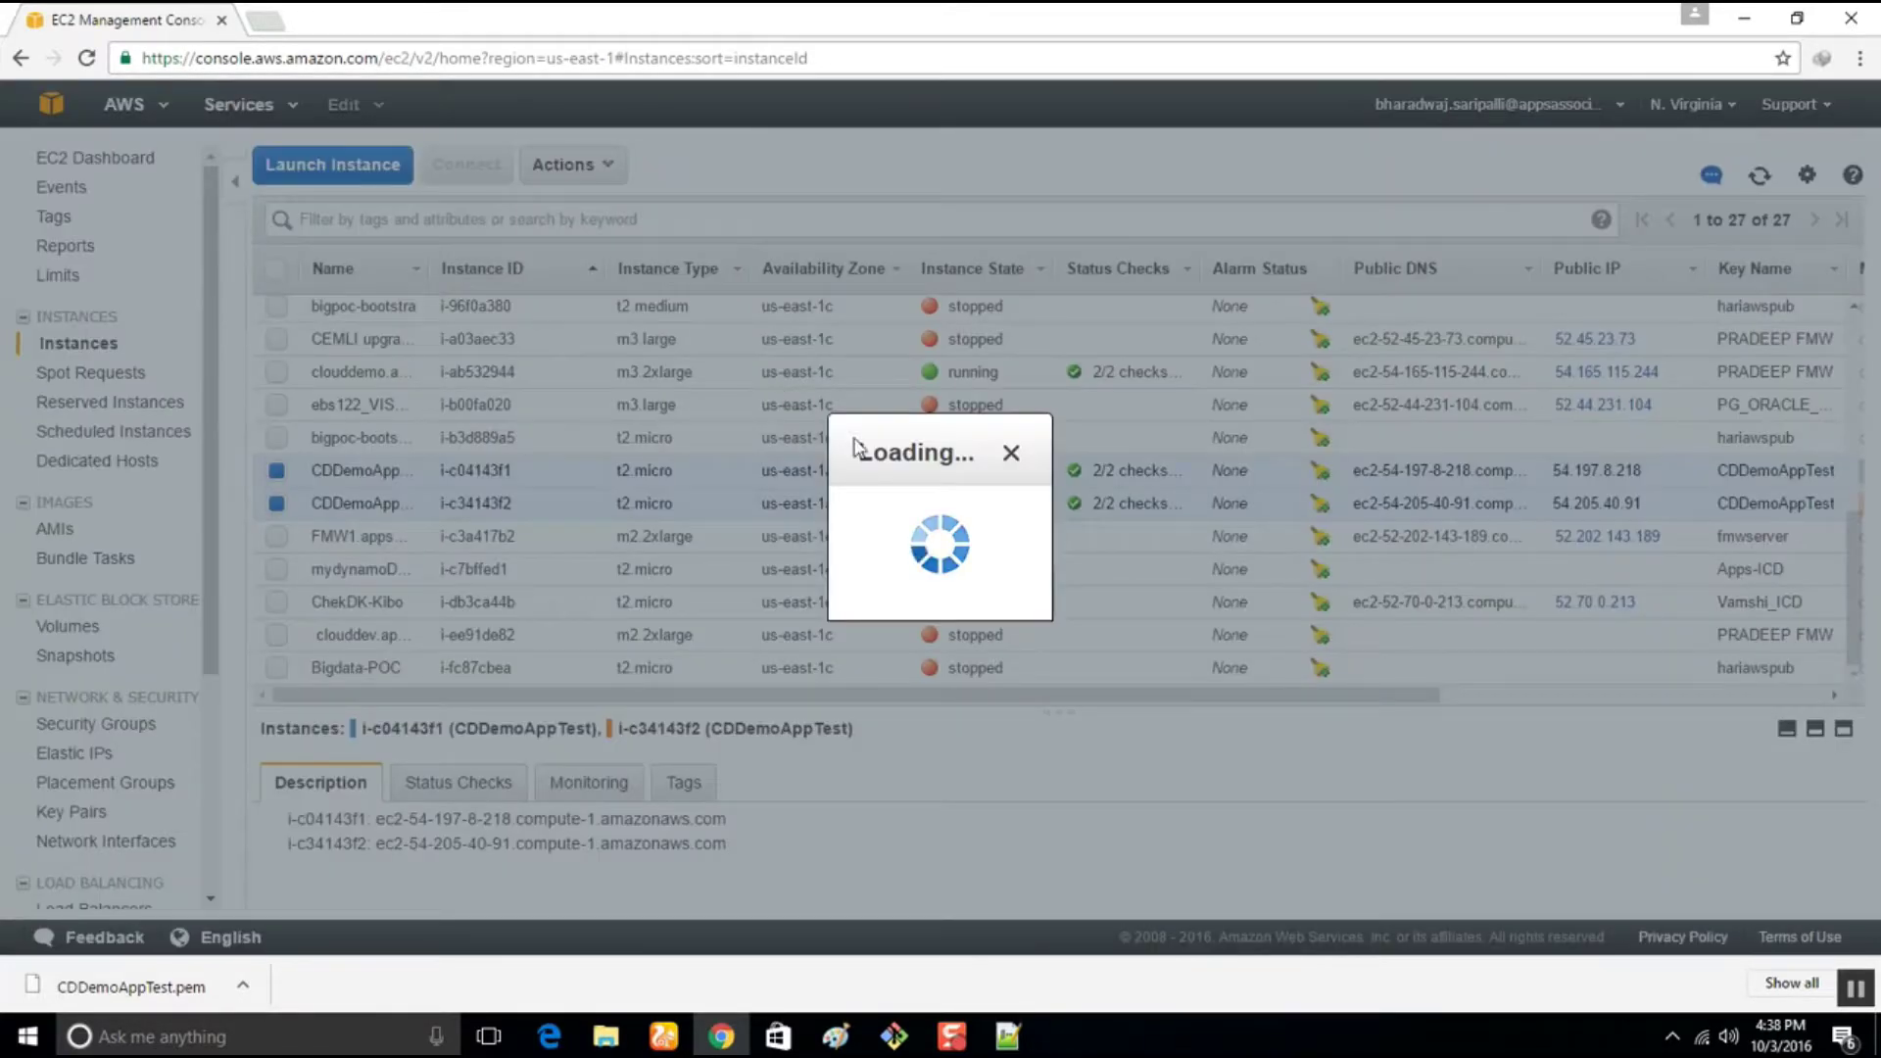
click(1255, 691)
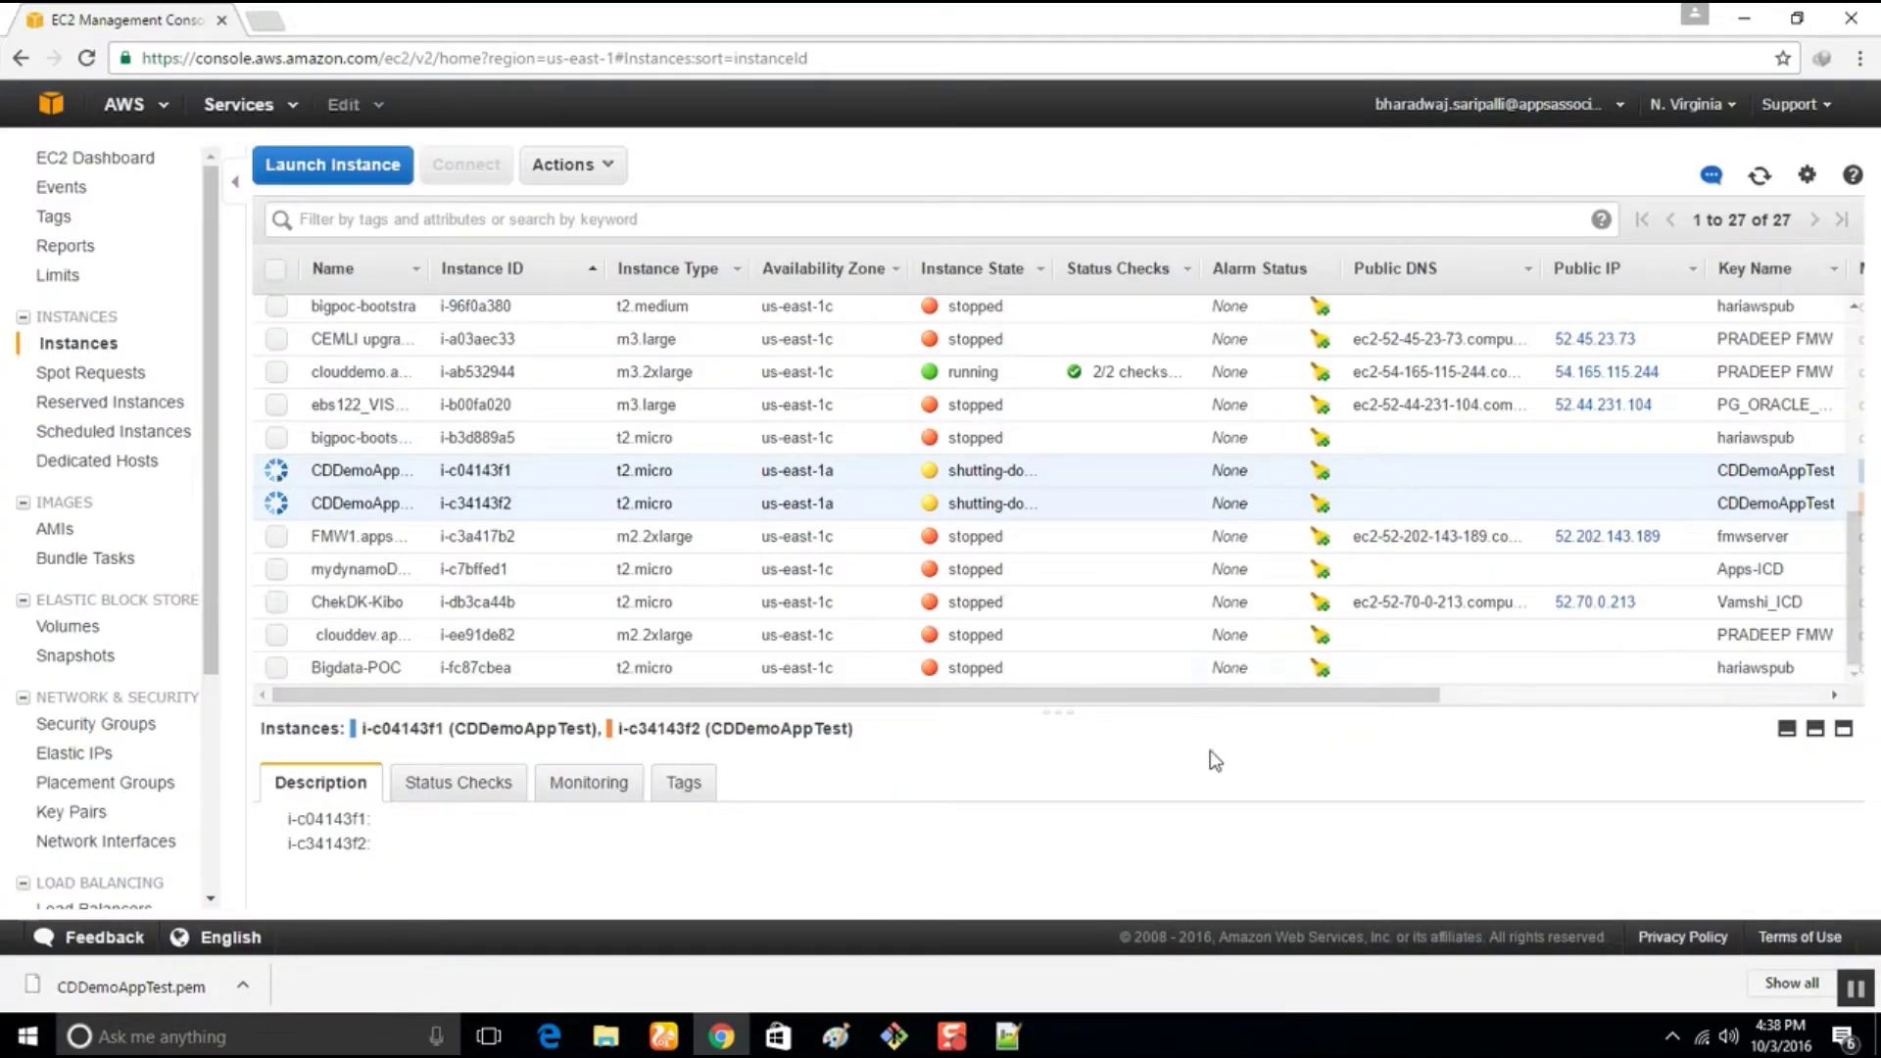
click(377, 173)
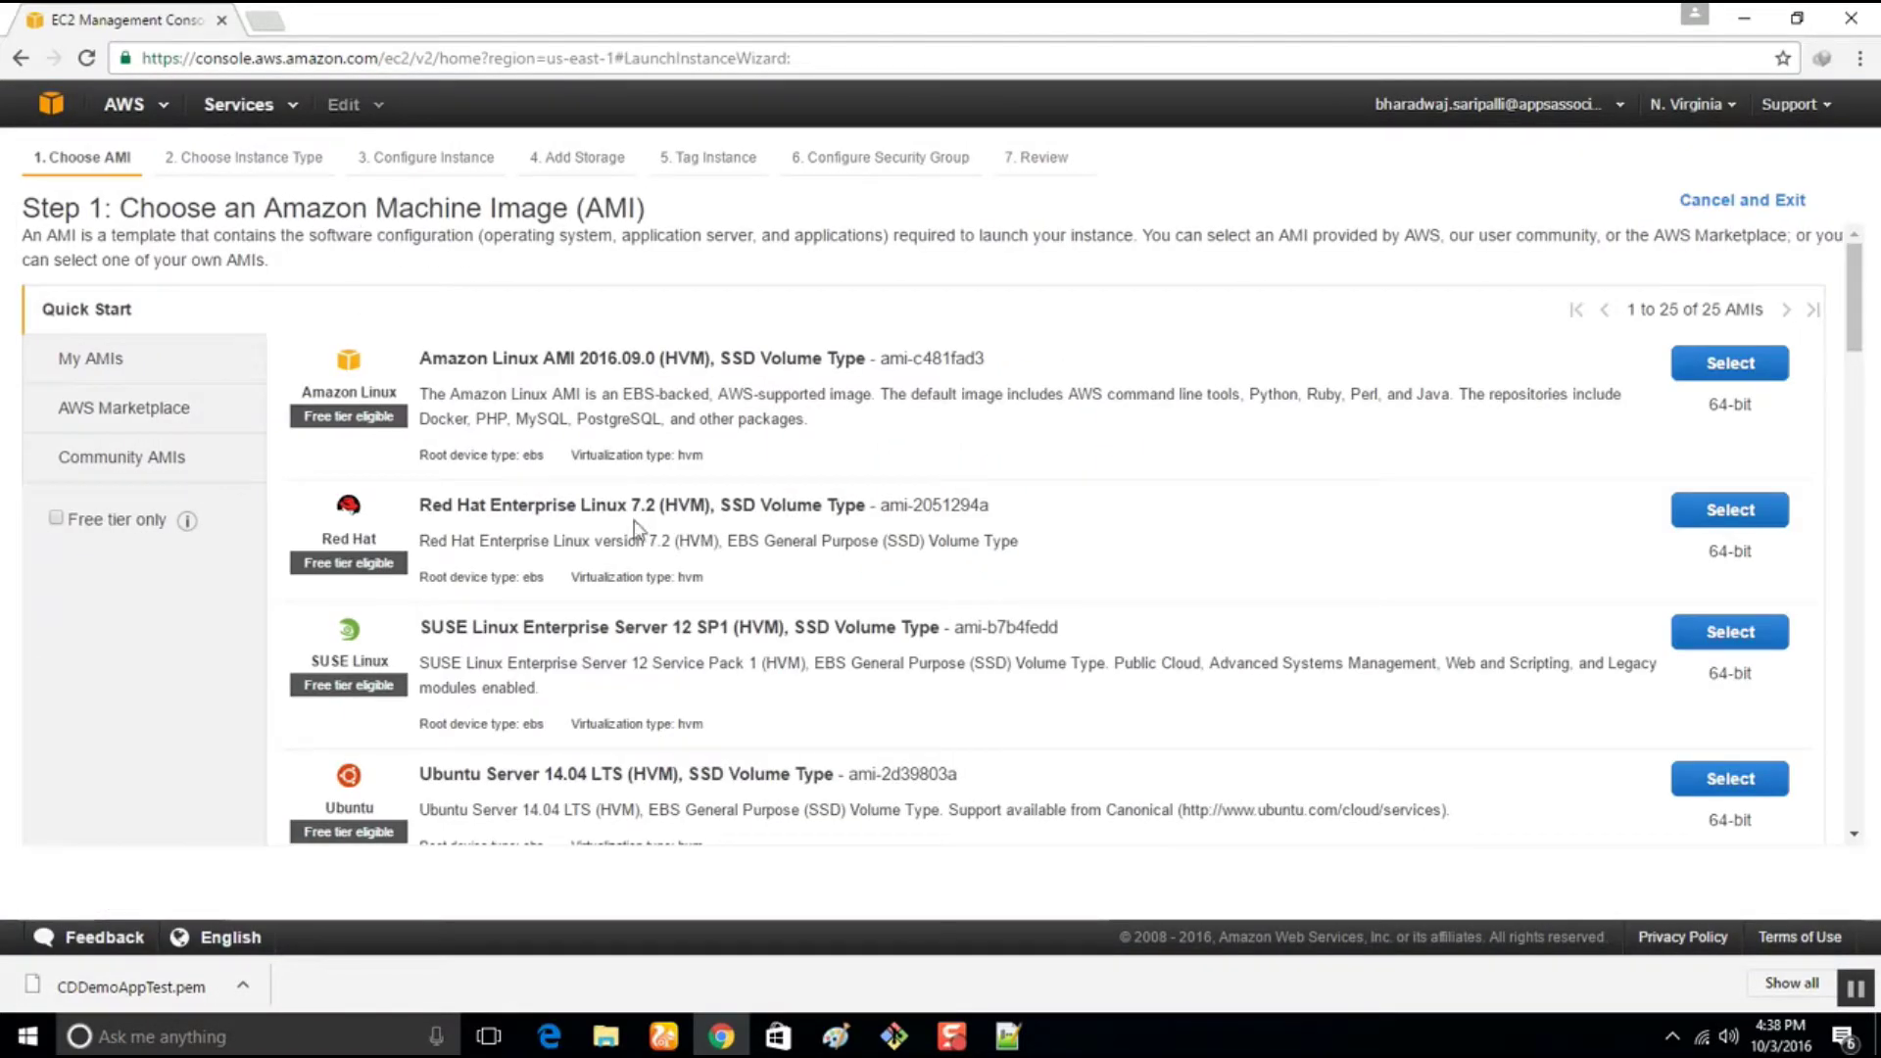
Pick the Amazon Linux AMI on t2.micro and set the instance count to 2
click(1759, 371)
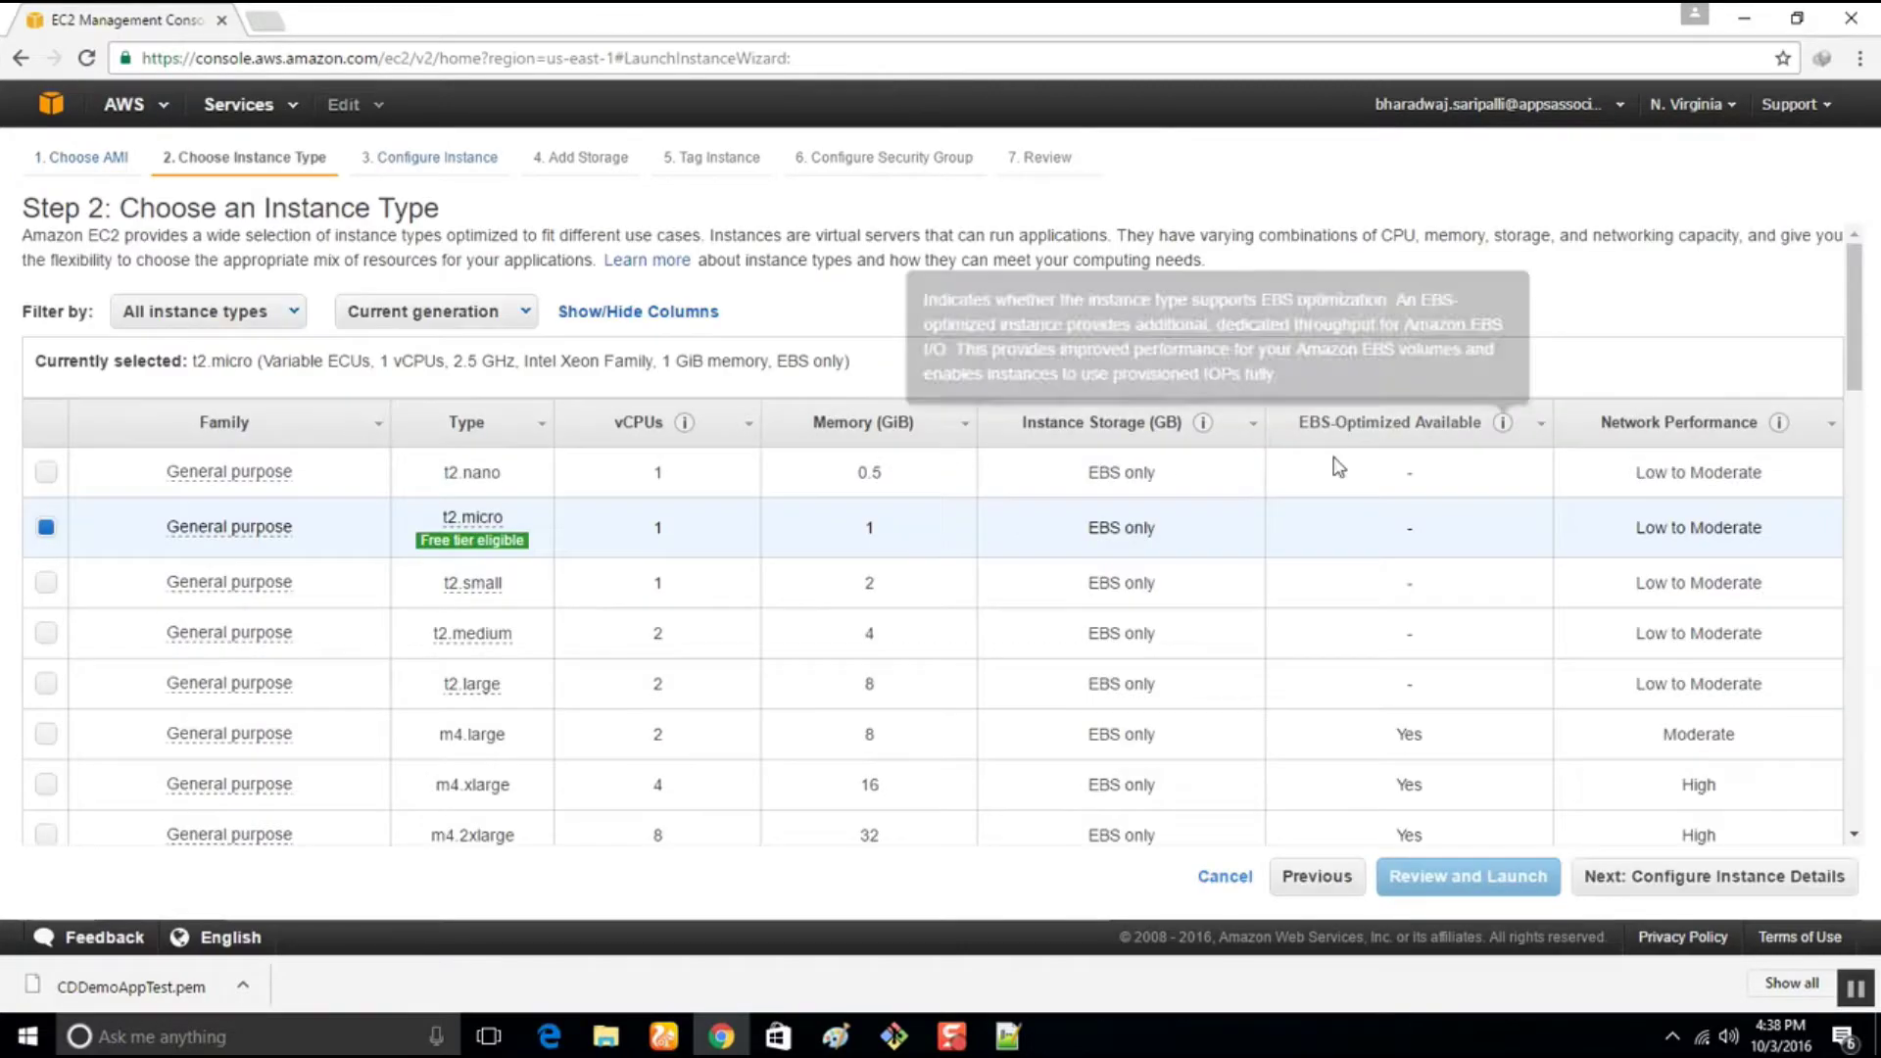
click(1663, 878)
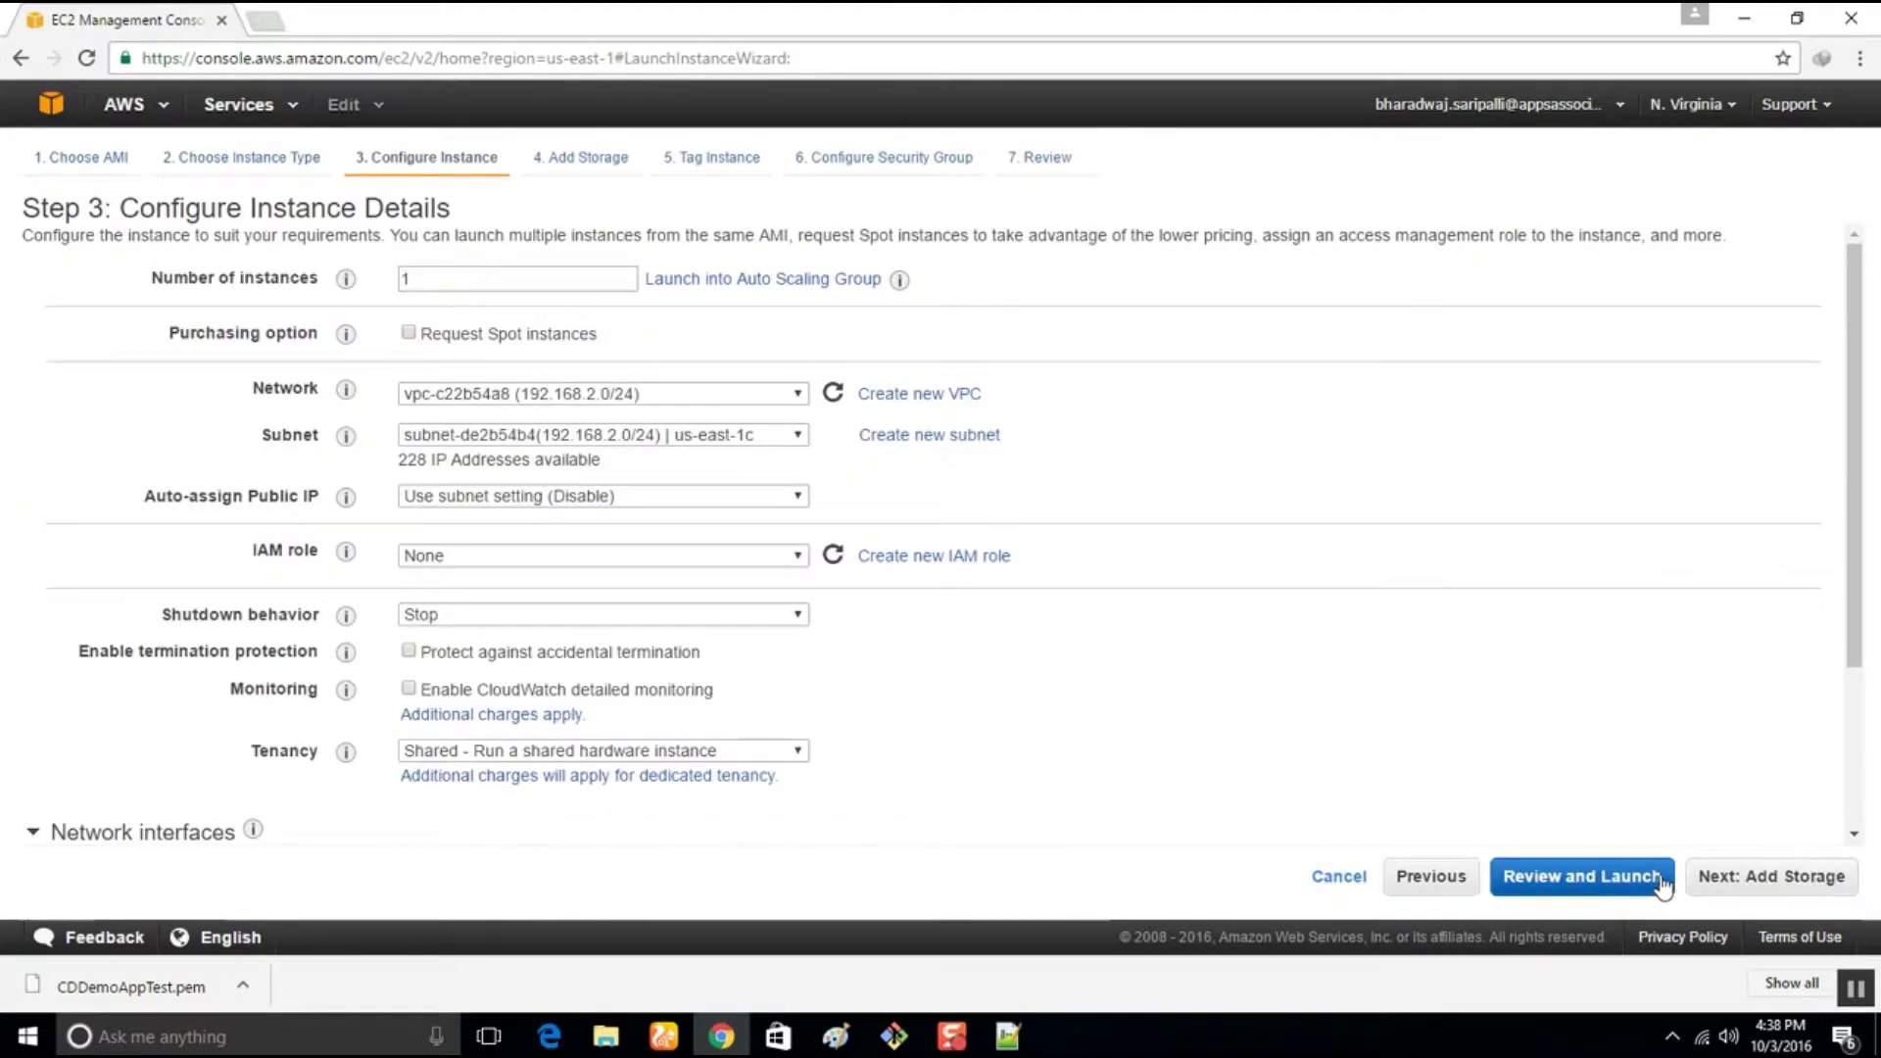
drag(431, 279, 324, 286)
text(2)
Place the instances in vpc-0c5ff26b with IAM role CDDemoAppInstanceRole and expand Advanced Details
click(516, 385)
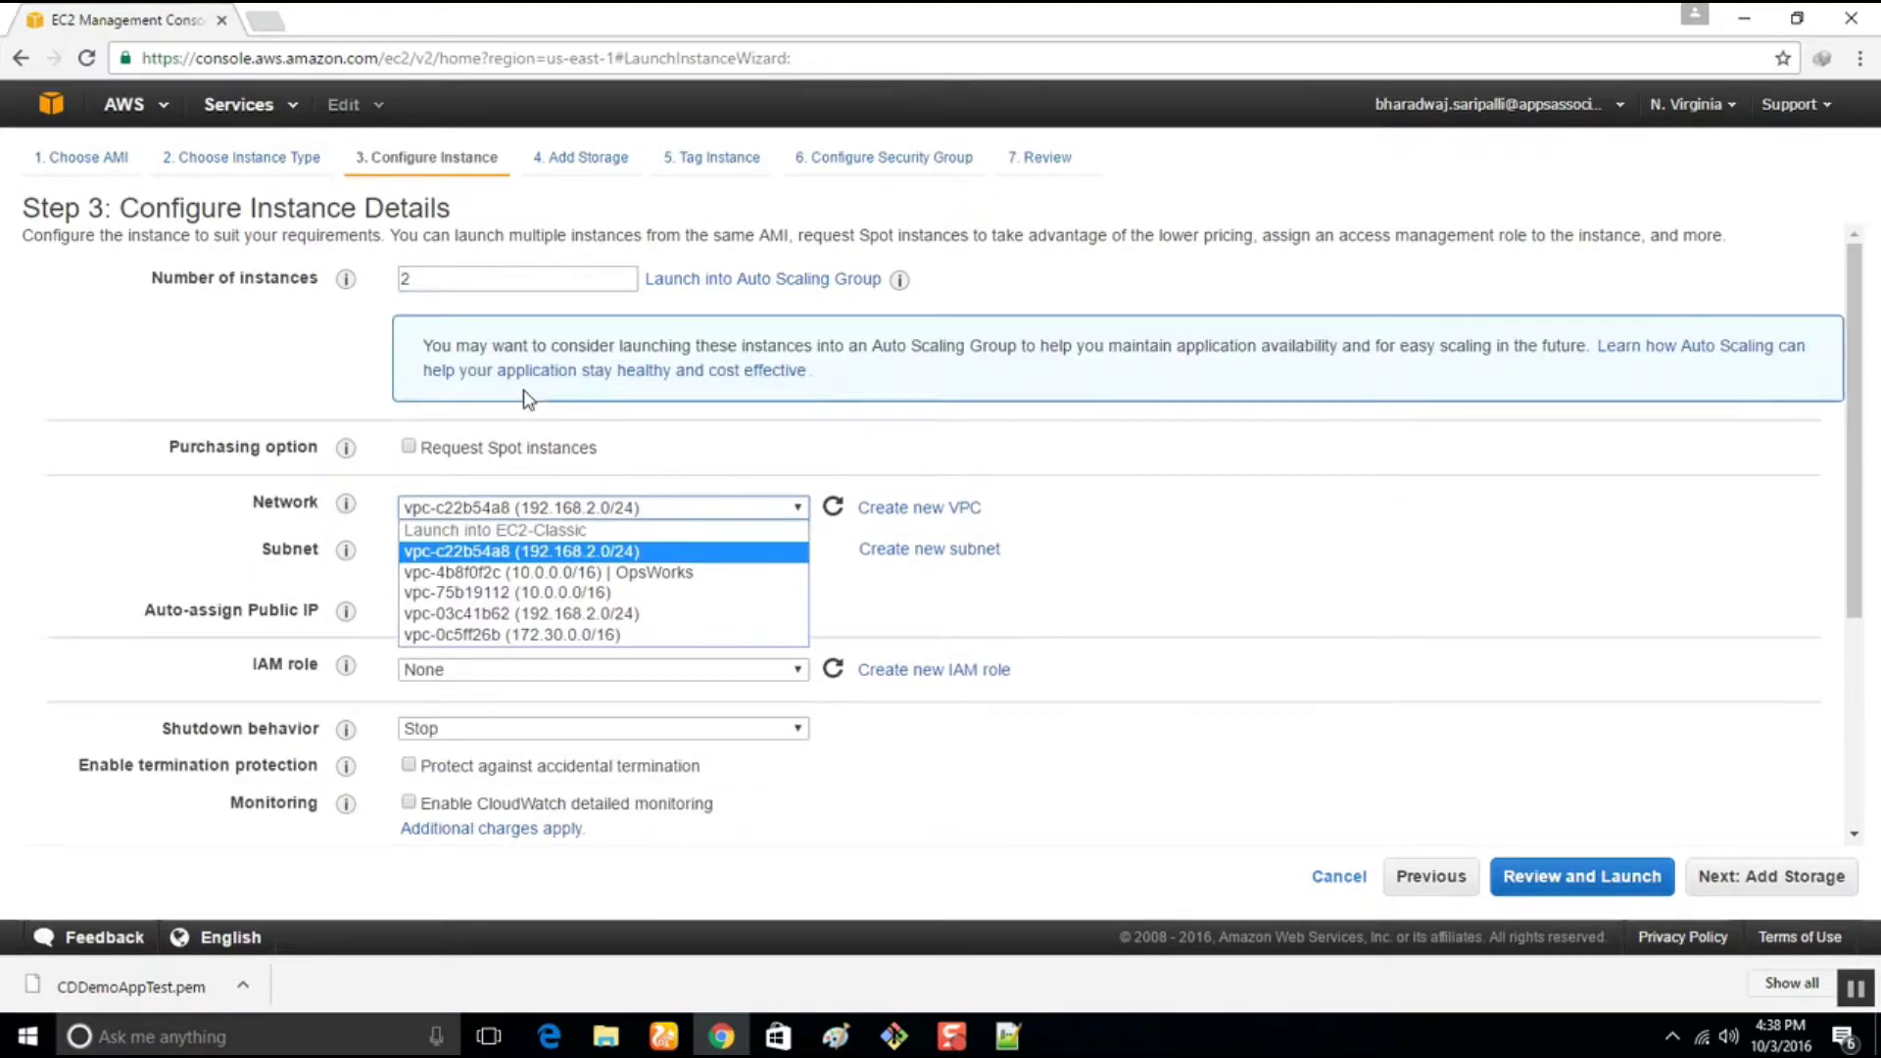
click(518, 632)
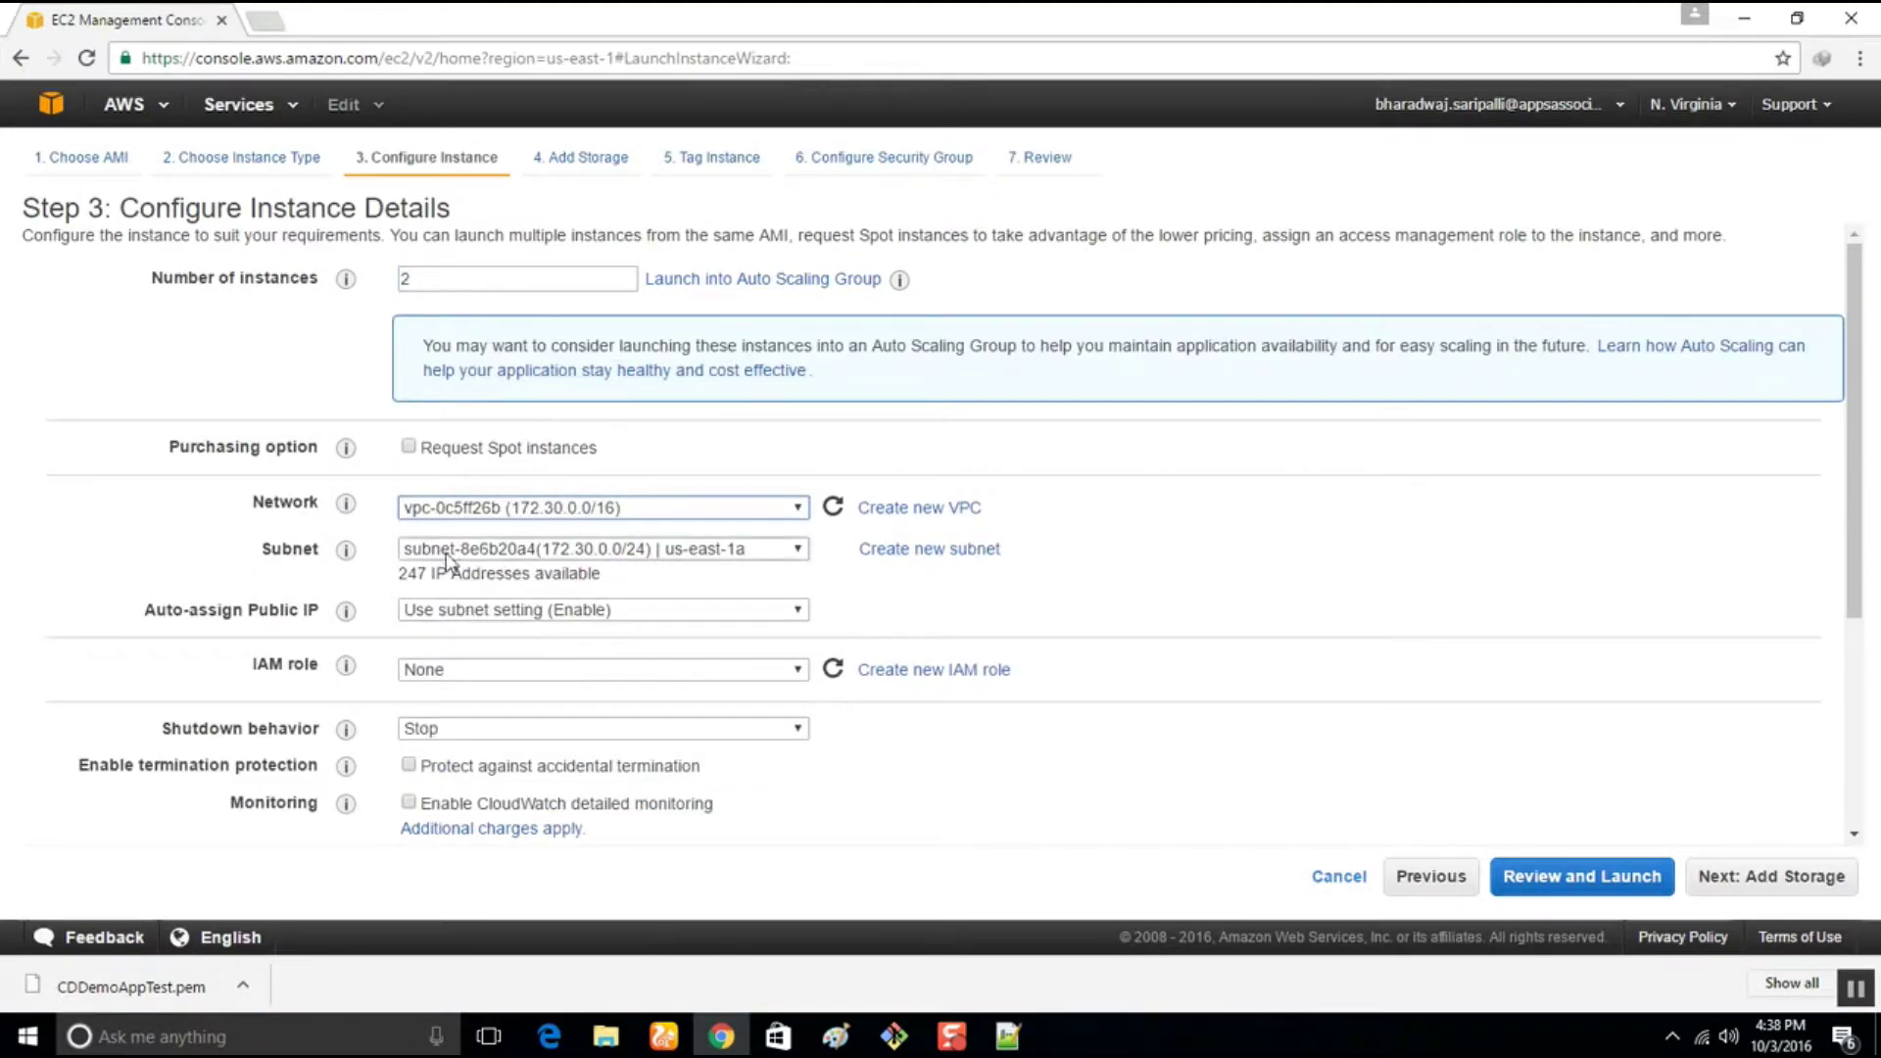
click(504, 613)
click(502, 615)
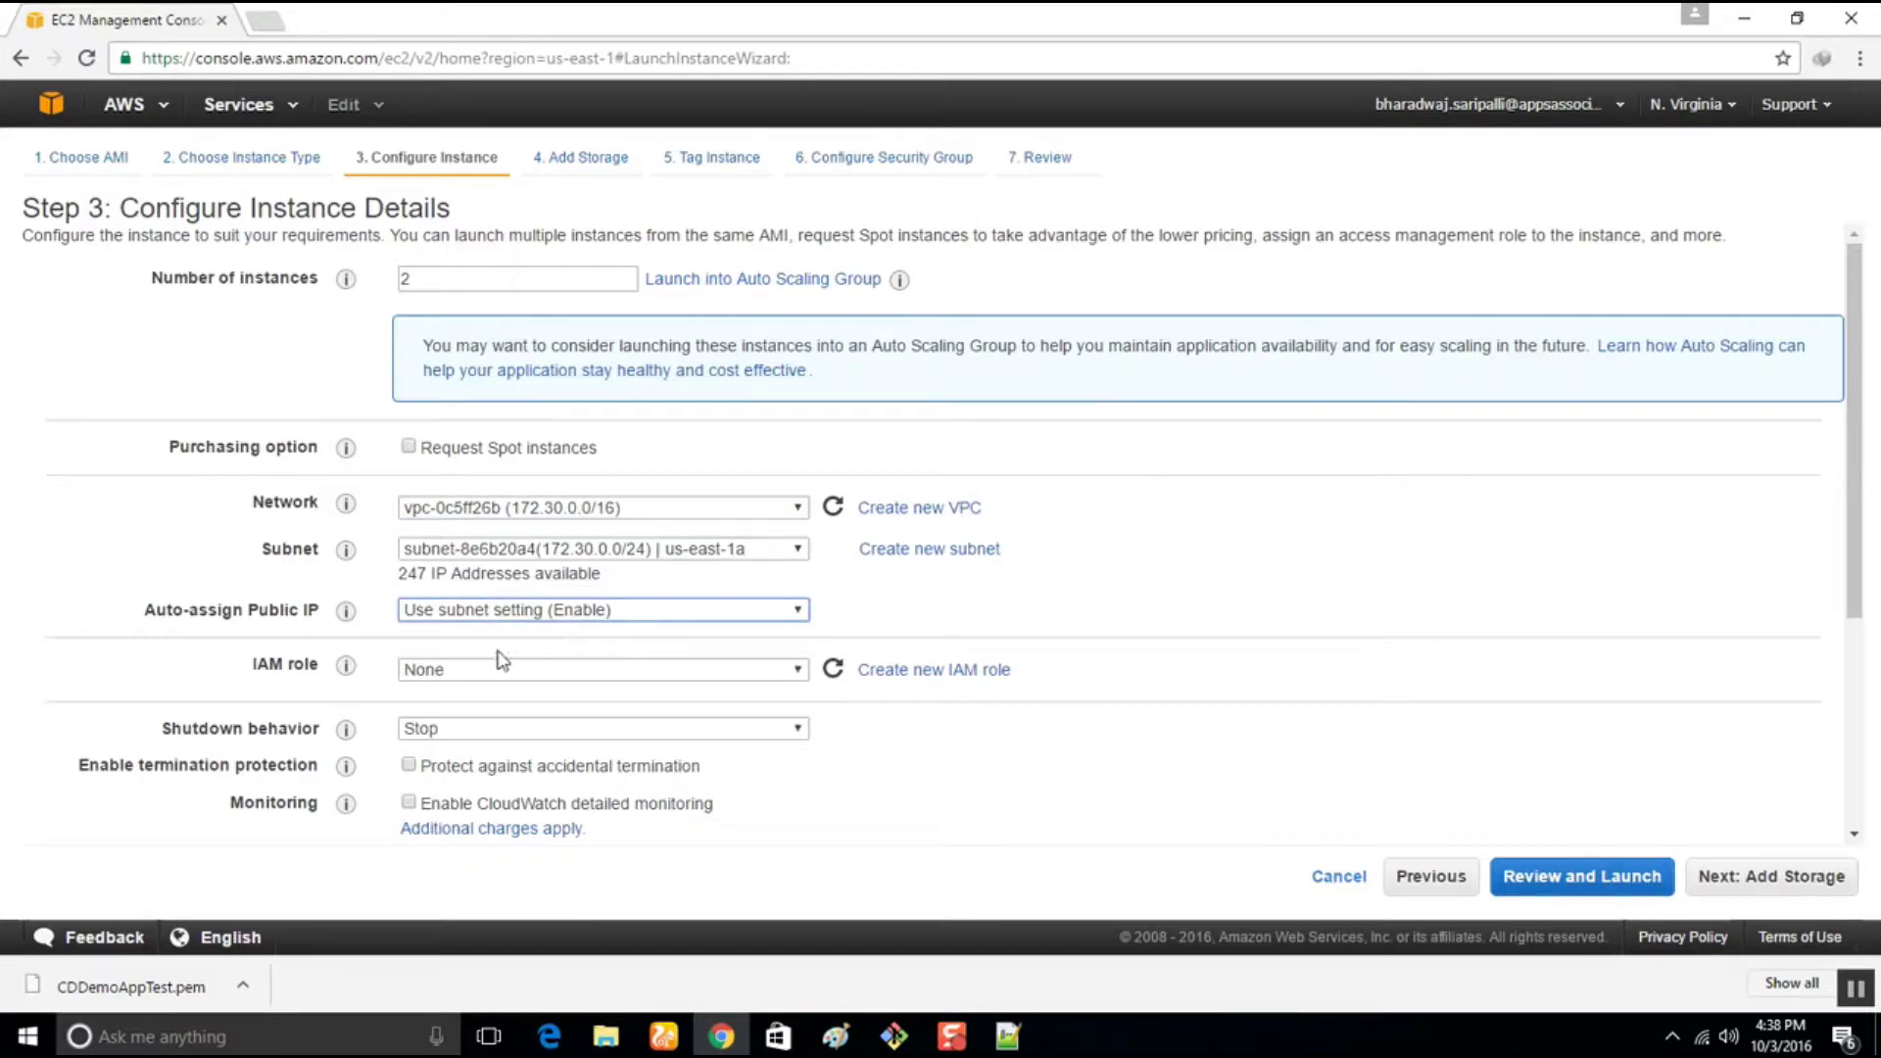
click(496, 665)
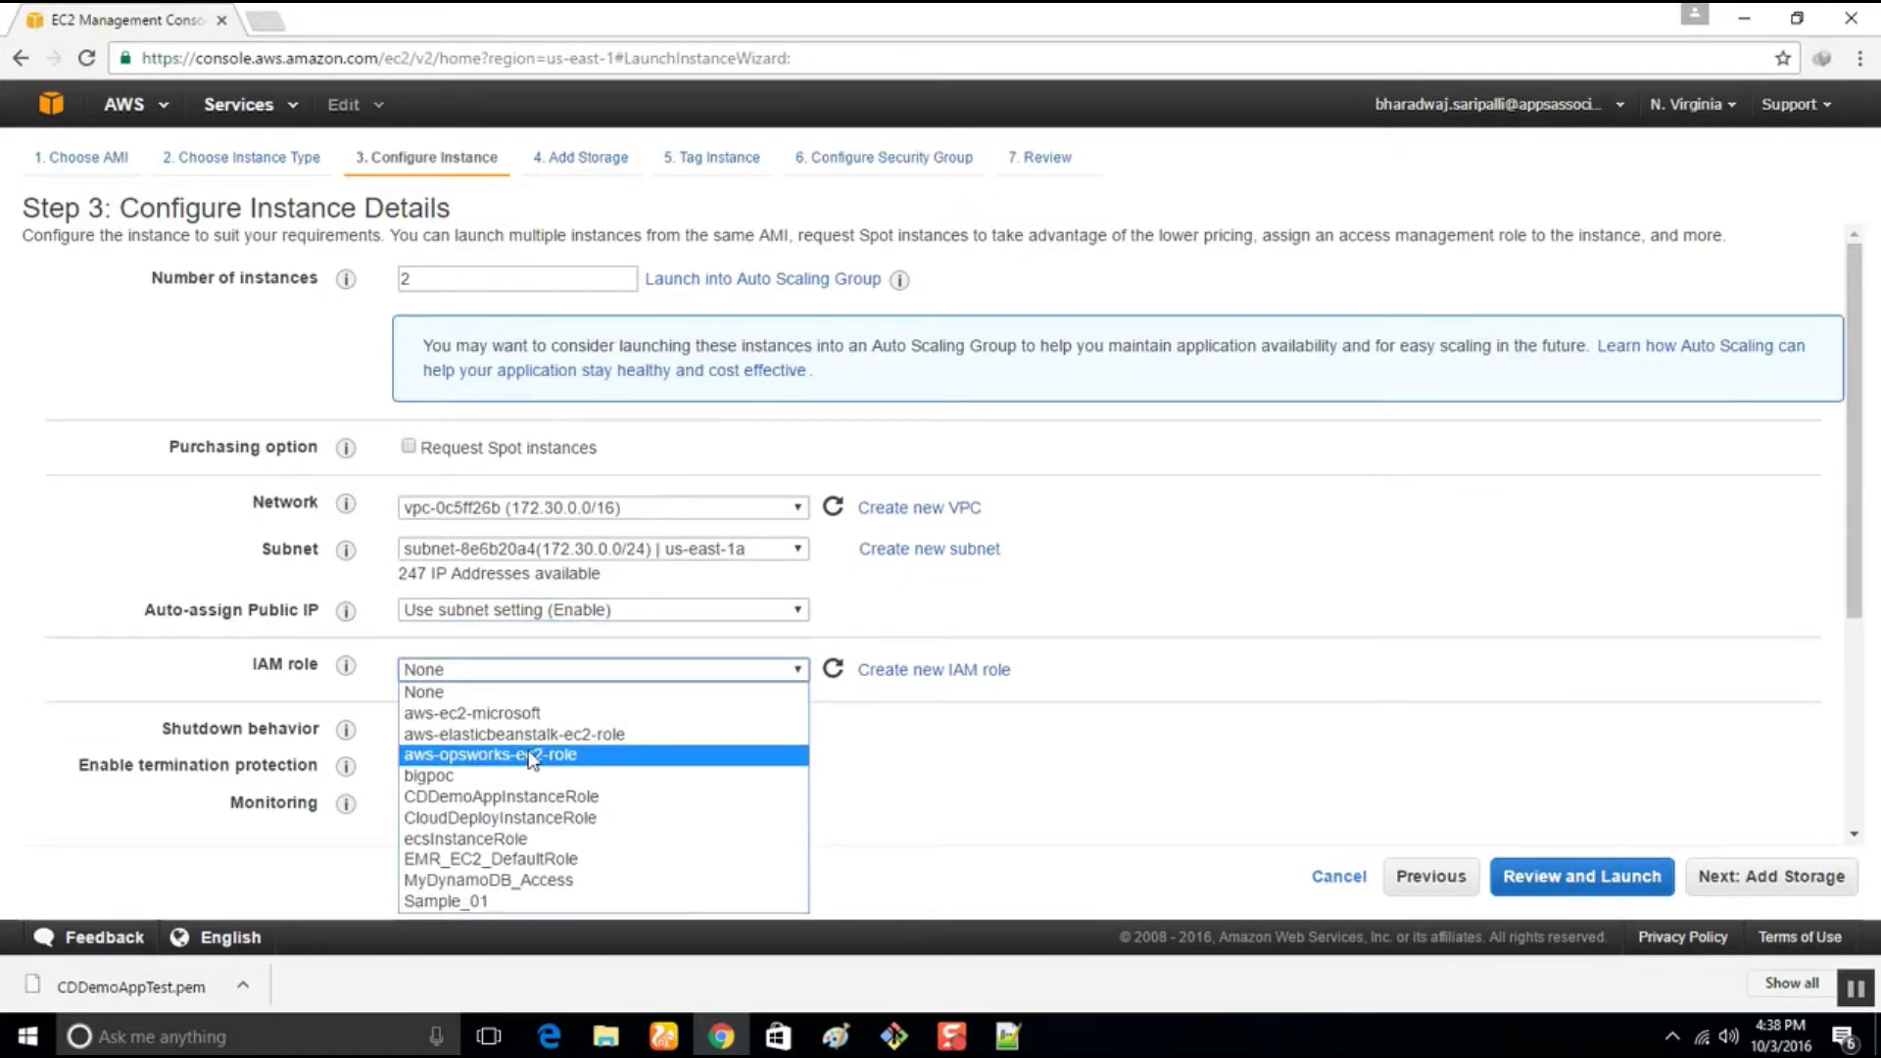
click(529, 797)
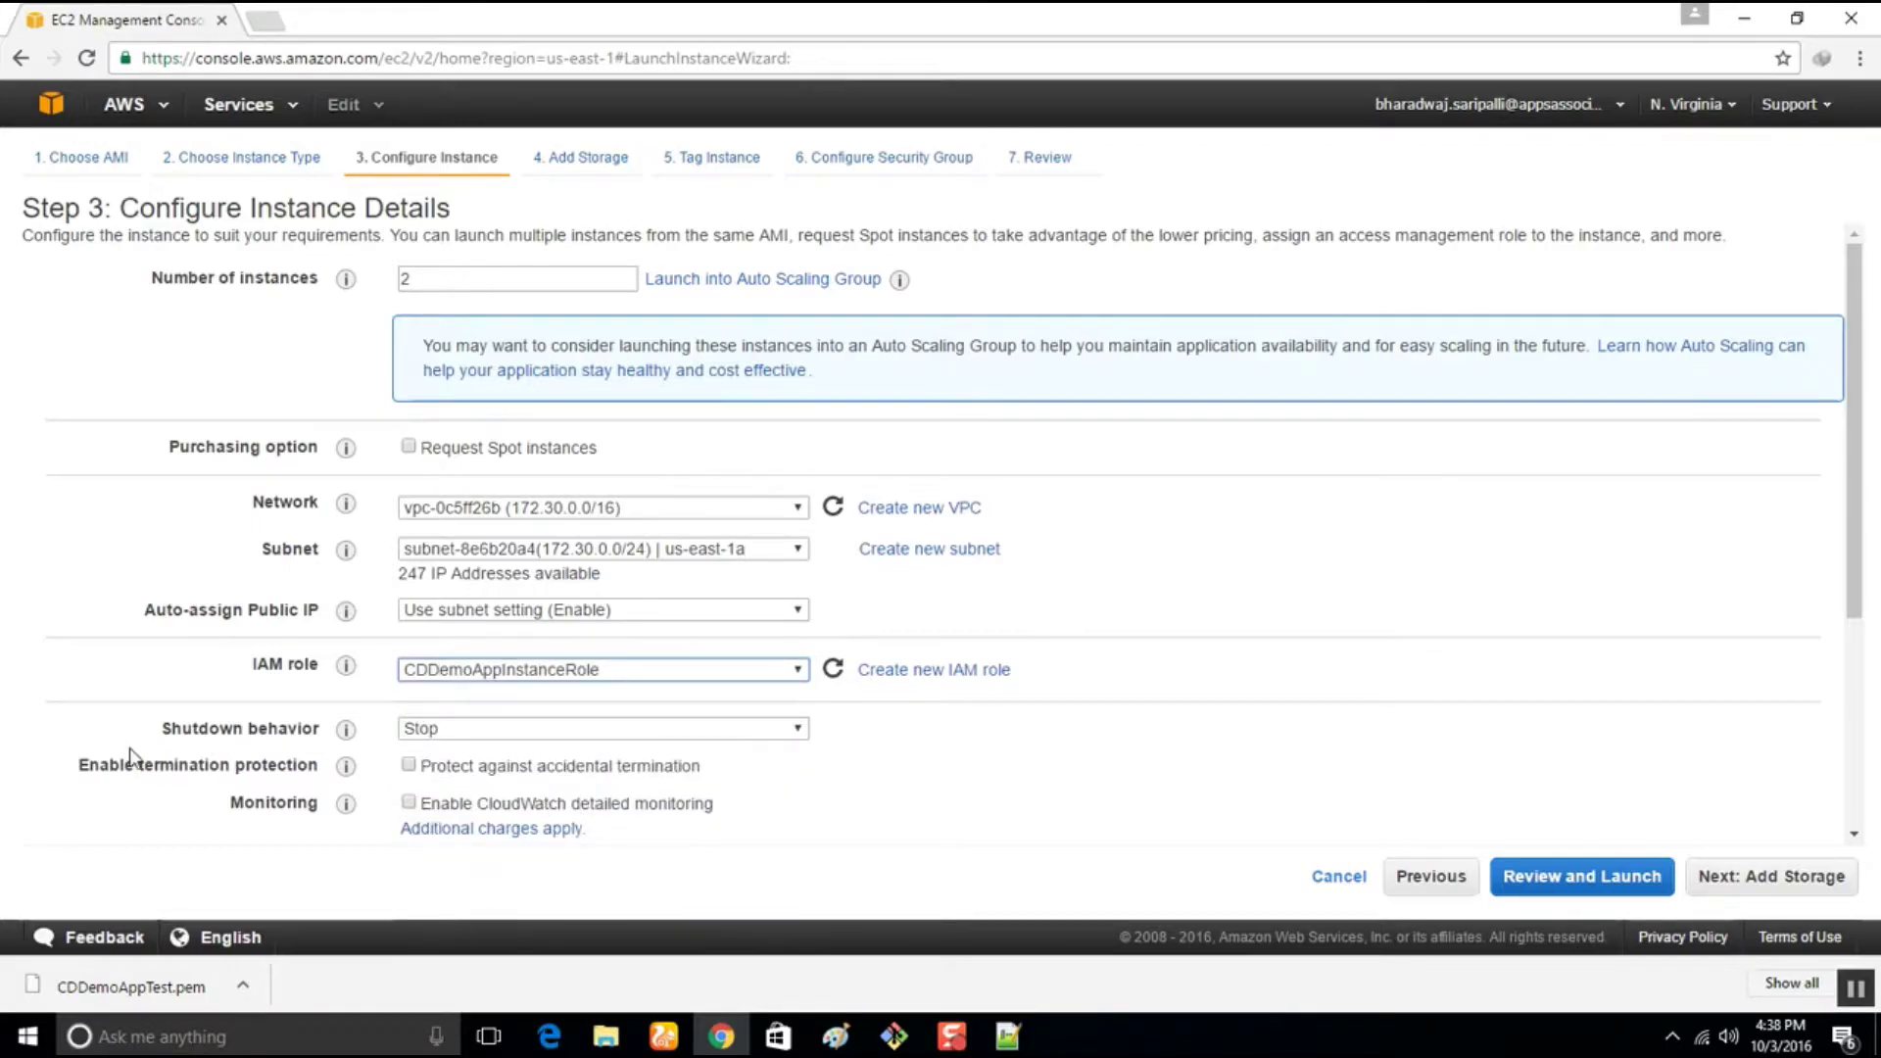
scroll(196, 760, down, 2)
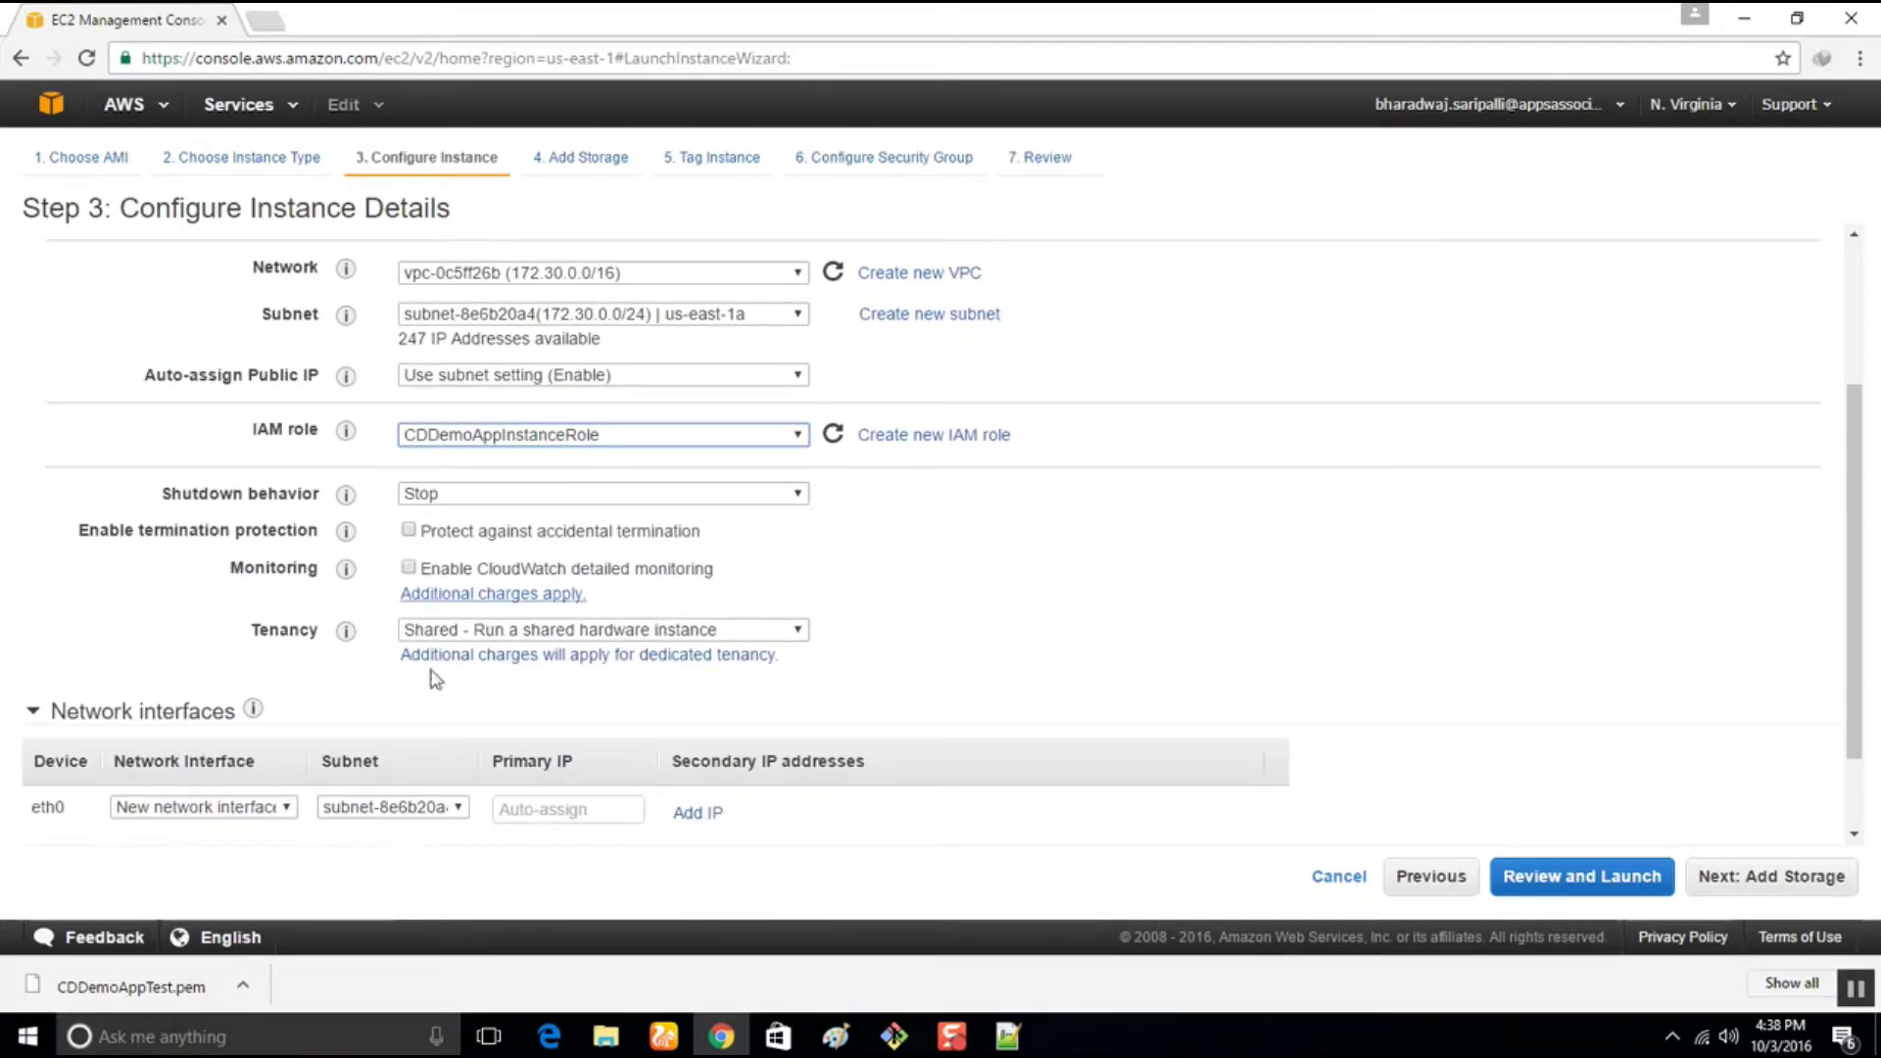
scroll(98, 814, down, 1)
click(109, 823)
scroll(299, 753, down, 2)
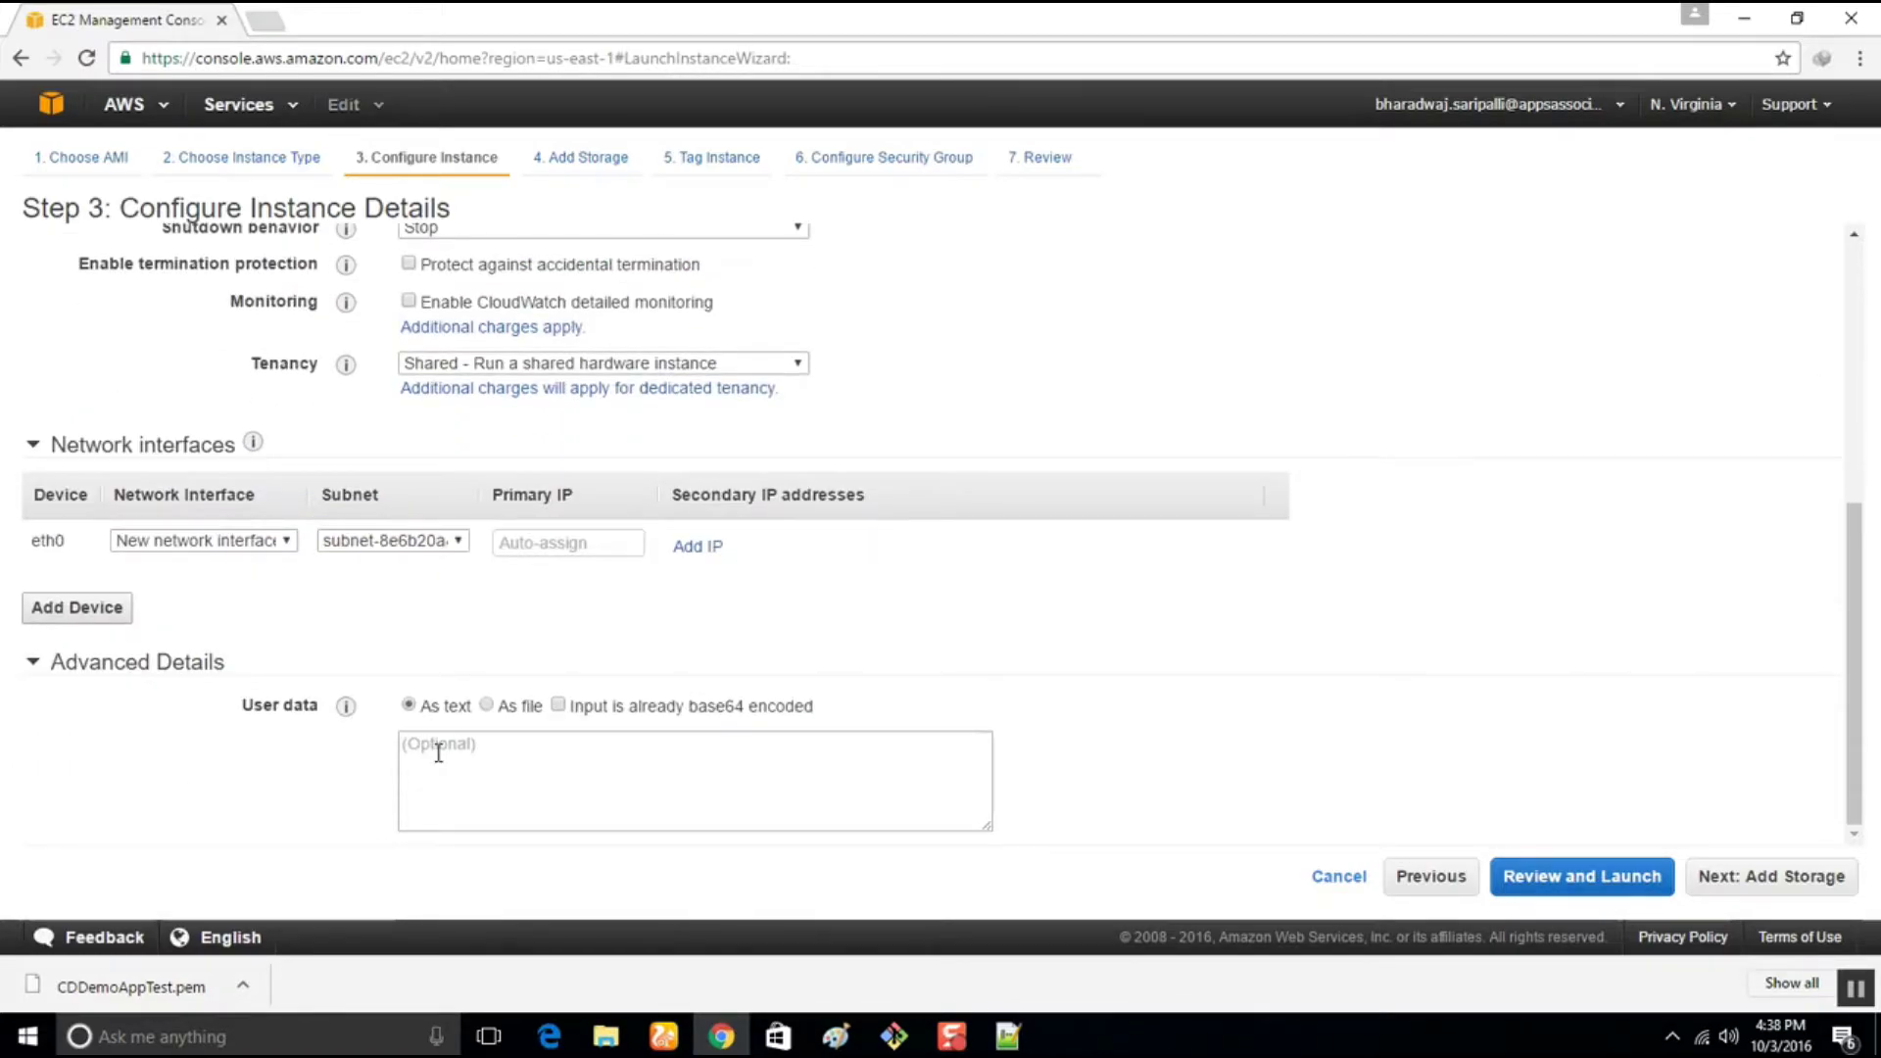
Check that the script's install URL from Notepad++ loads in a new Chrome tab
click(994, 1045)
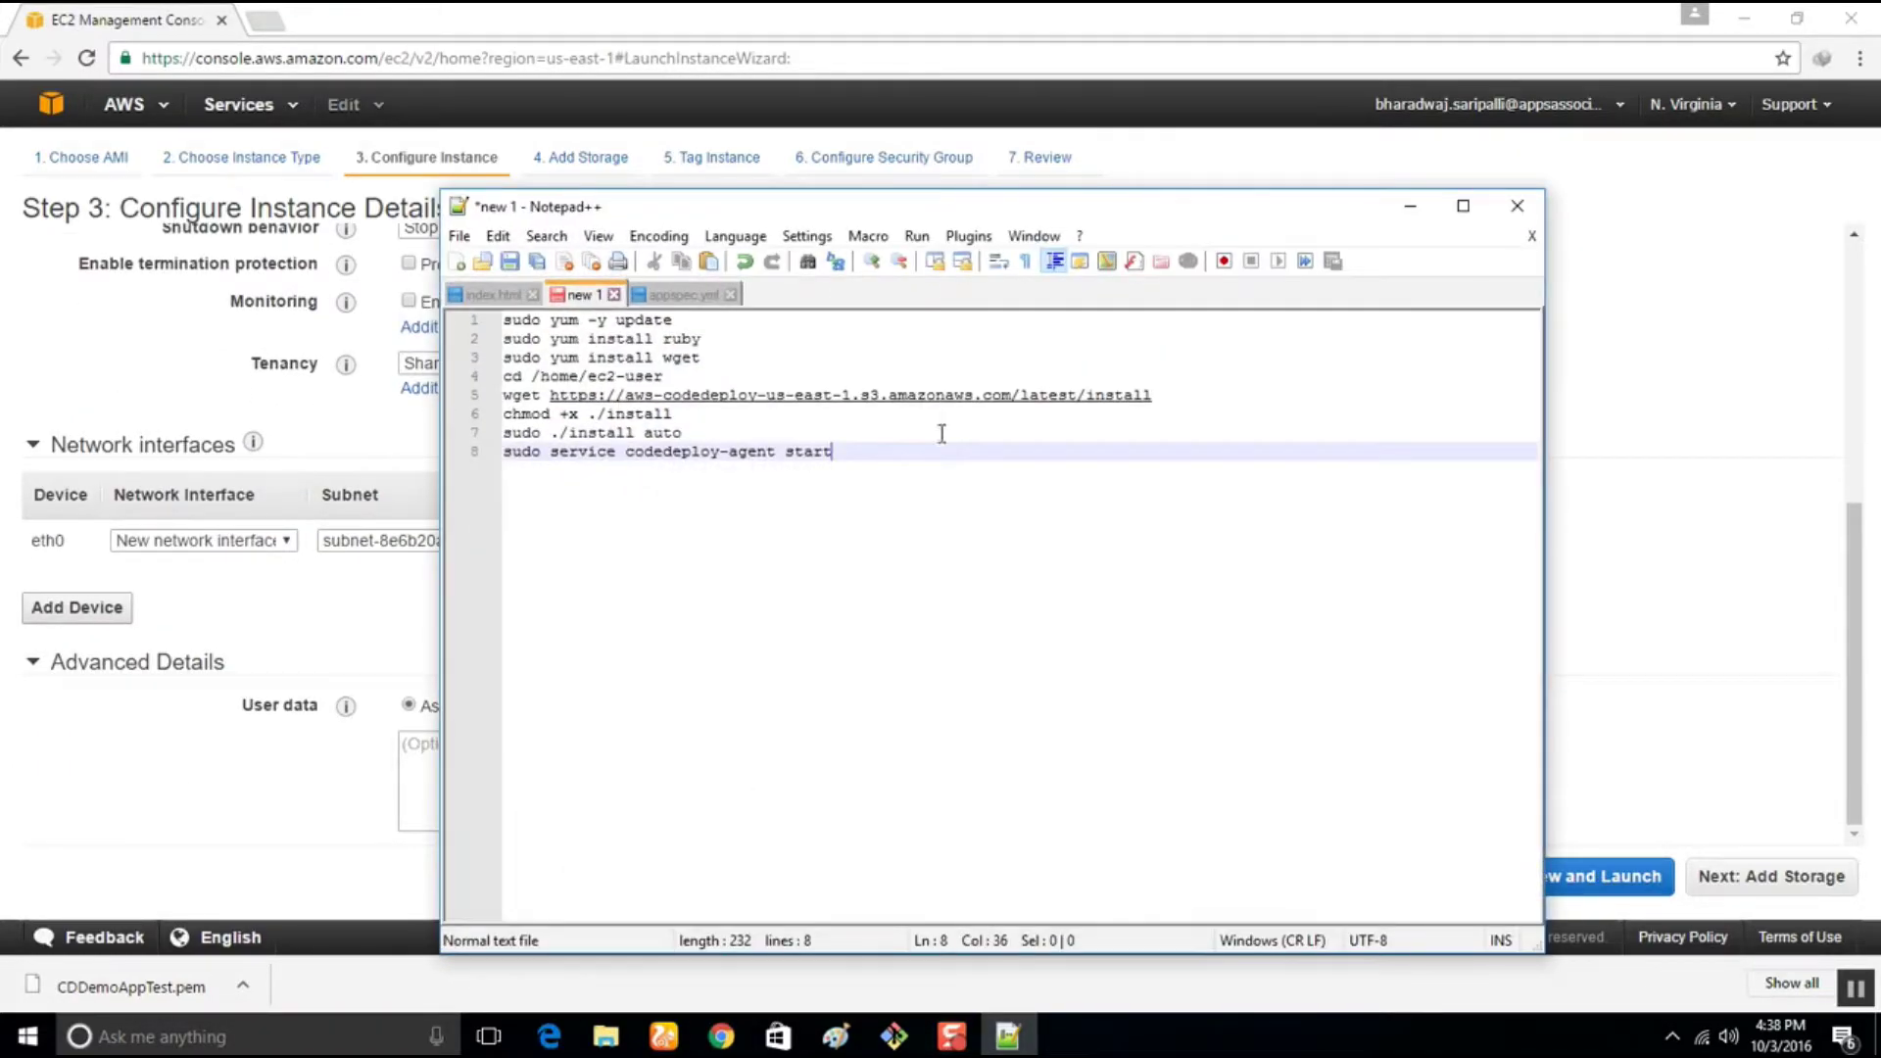
drag(888, 458, 373, 302)
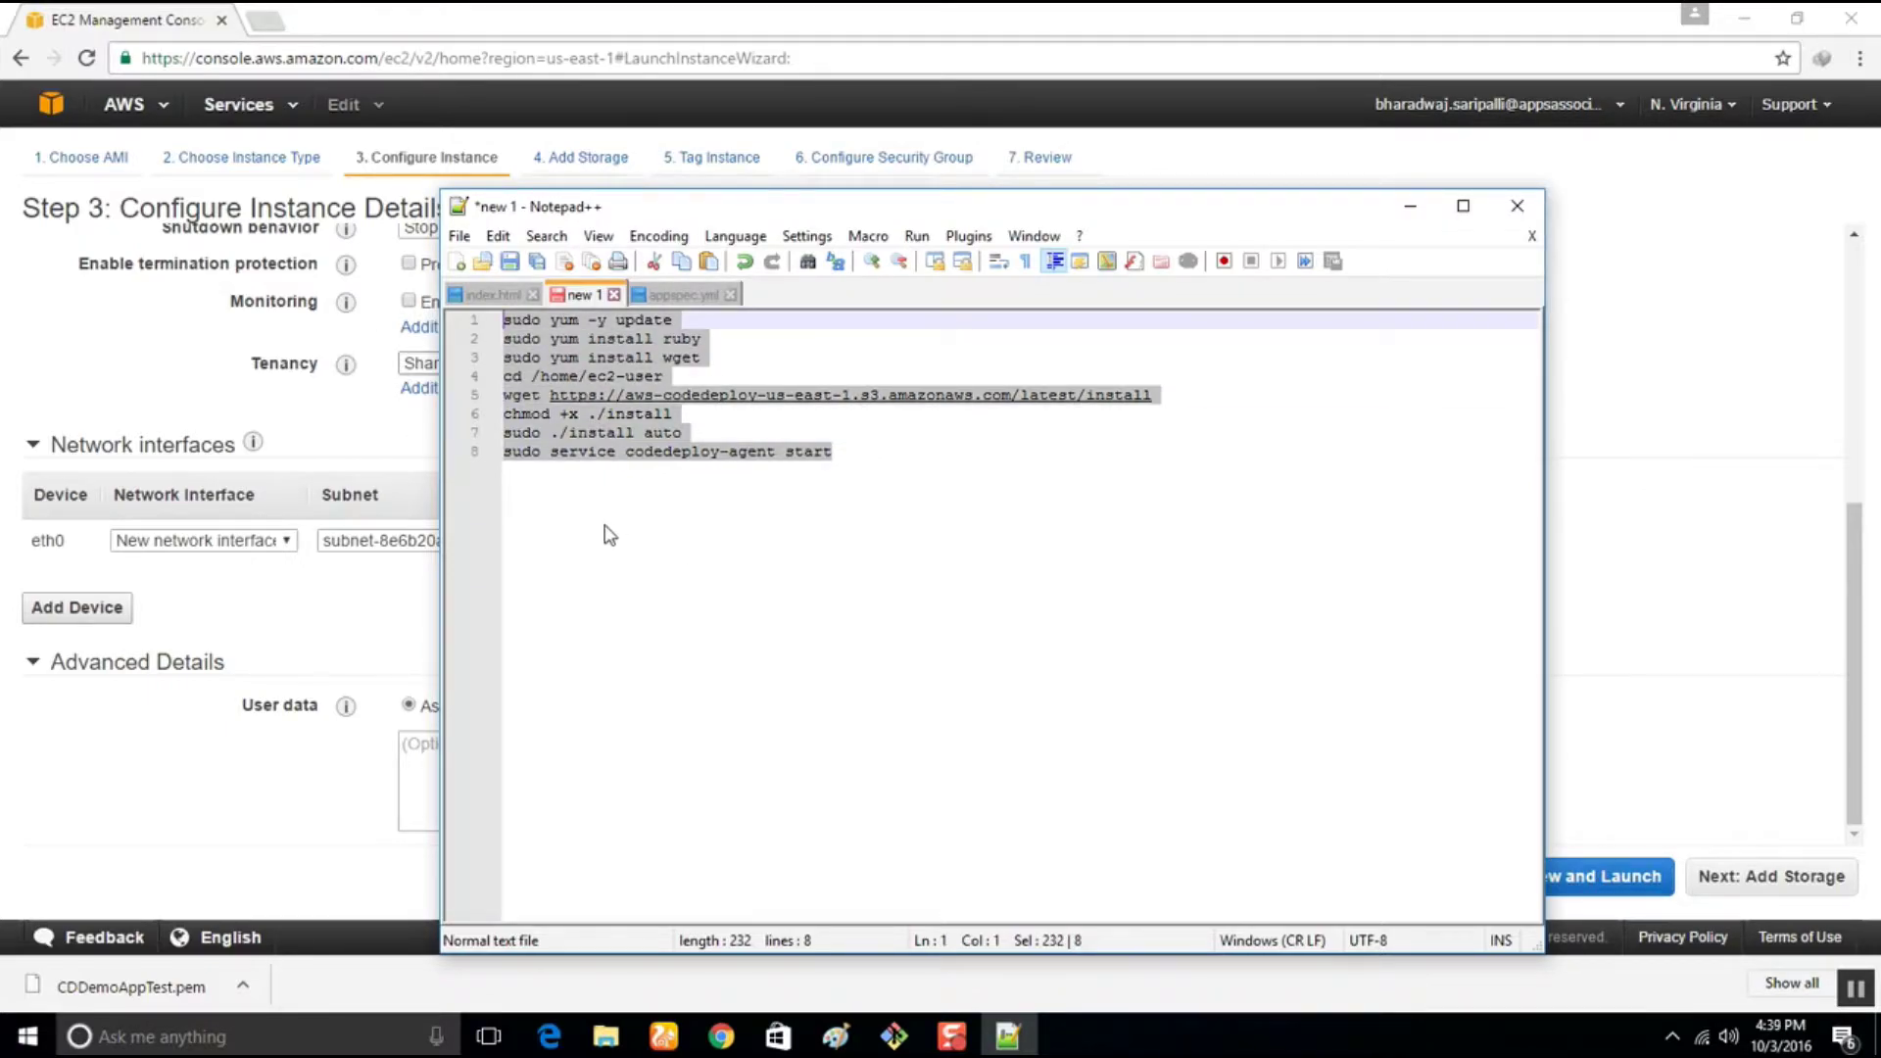
click(1156, 392)
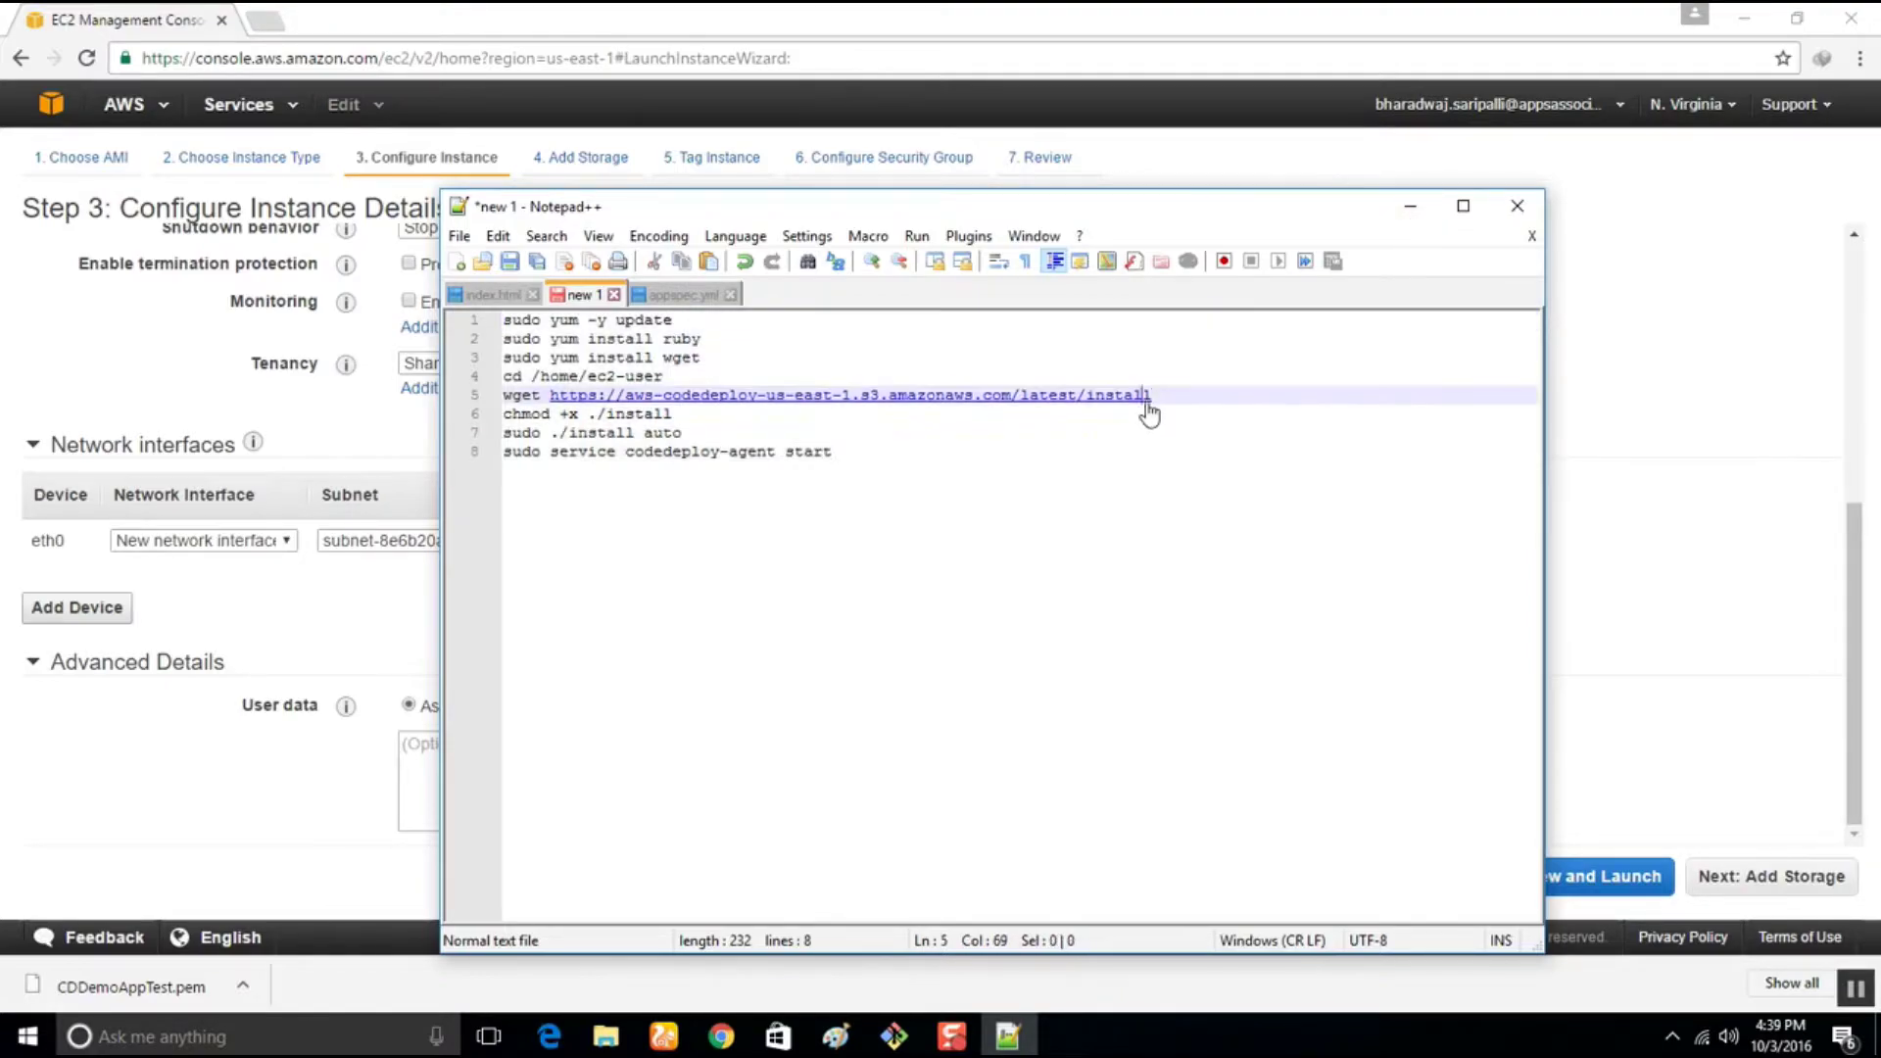
drag(1156, 392, 565, 394)
key(ctrl+c)
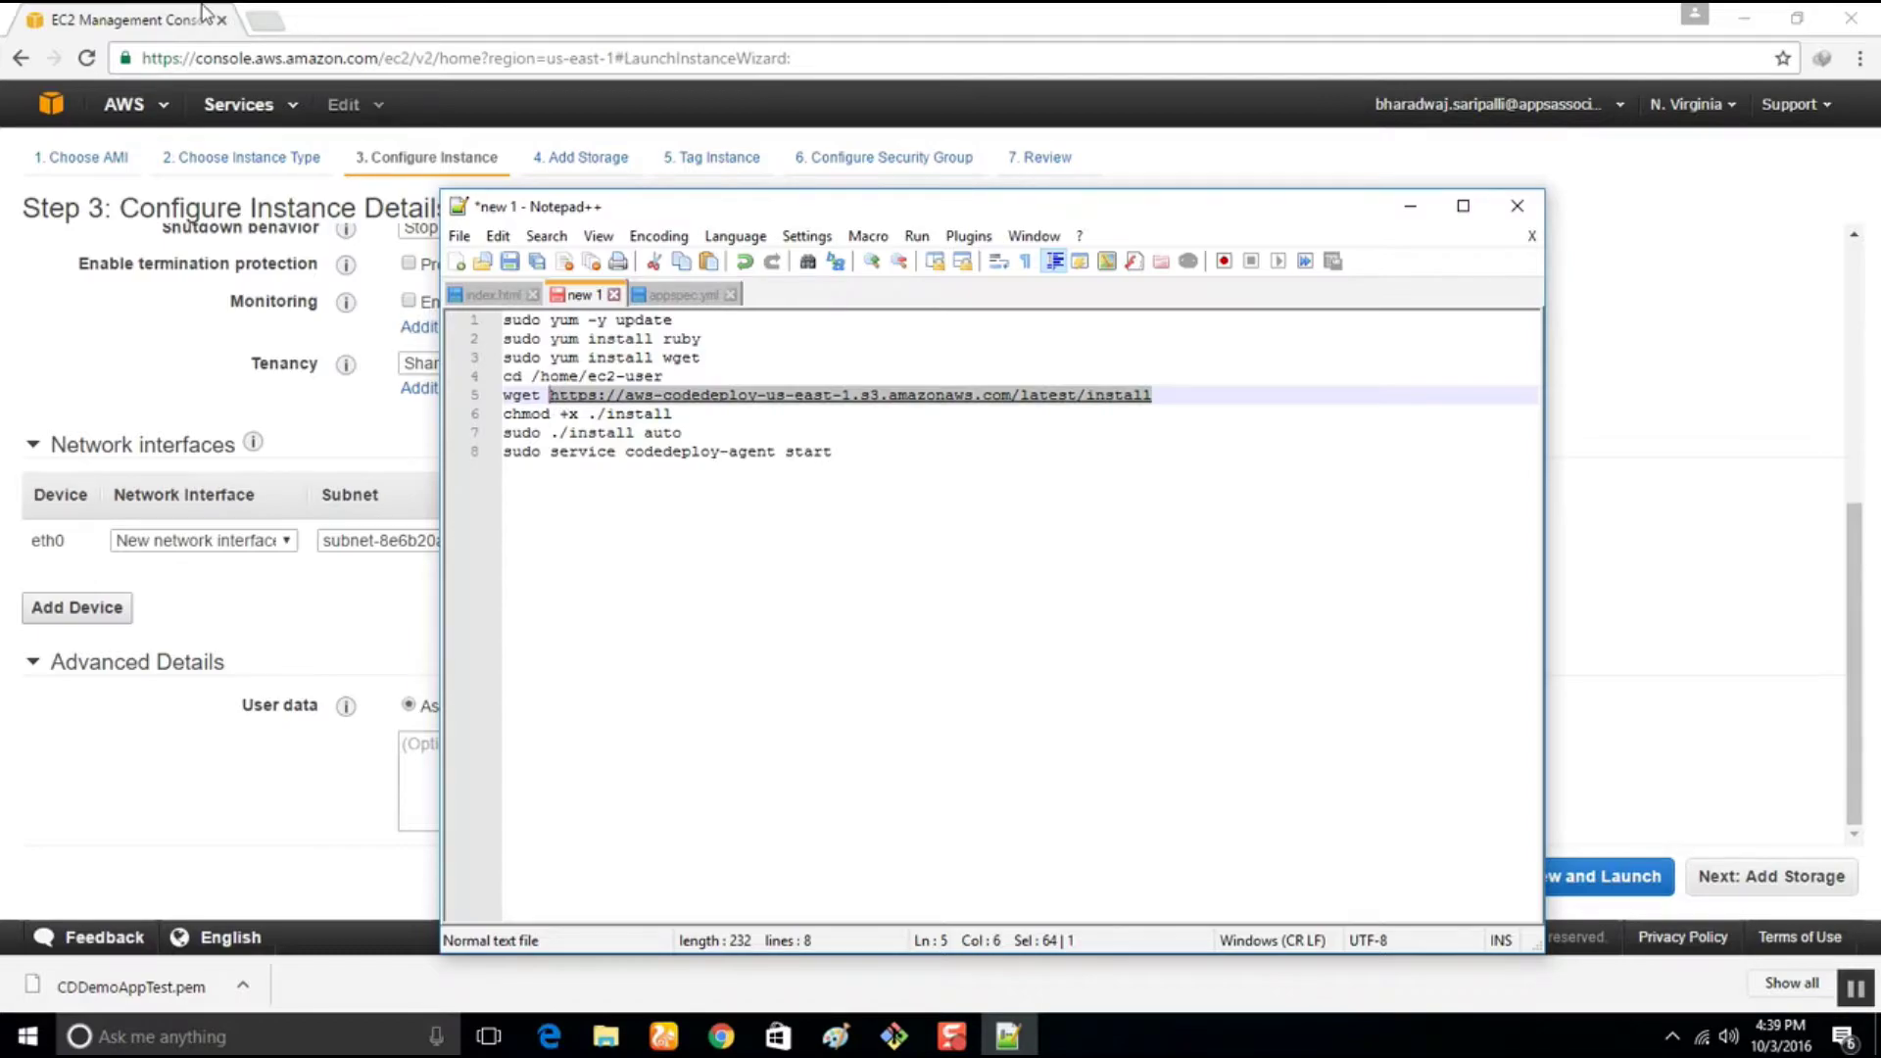
click(265, 20)
key(ctrl+v)
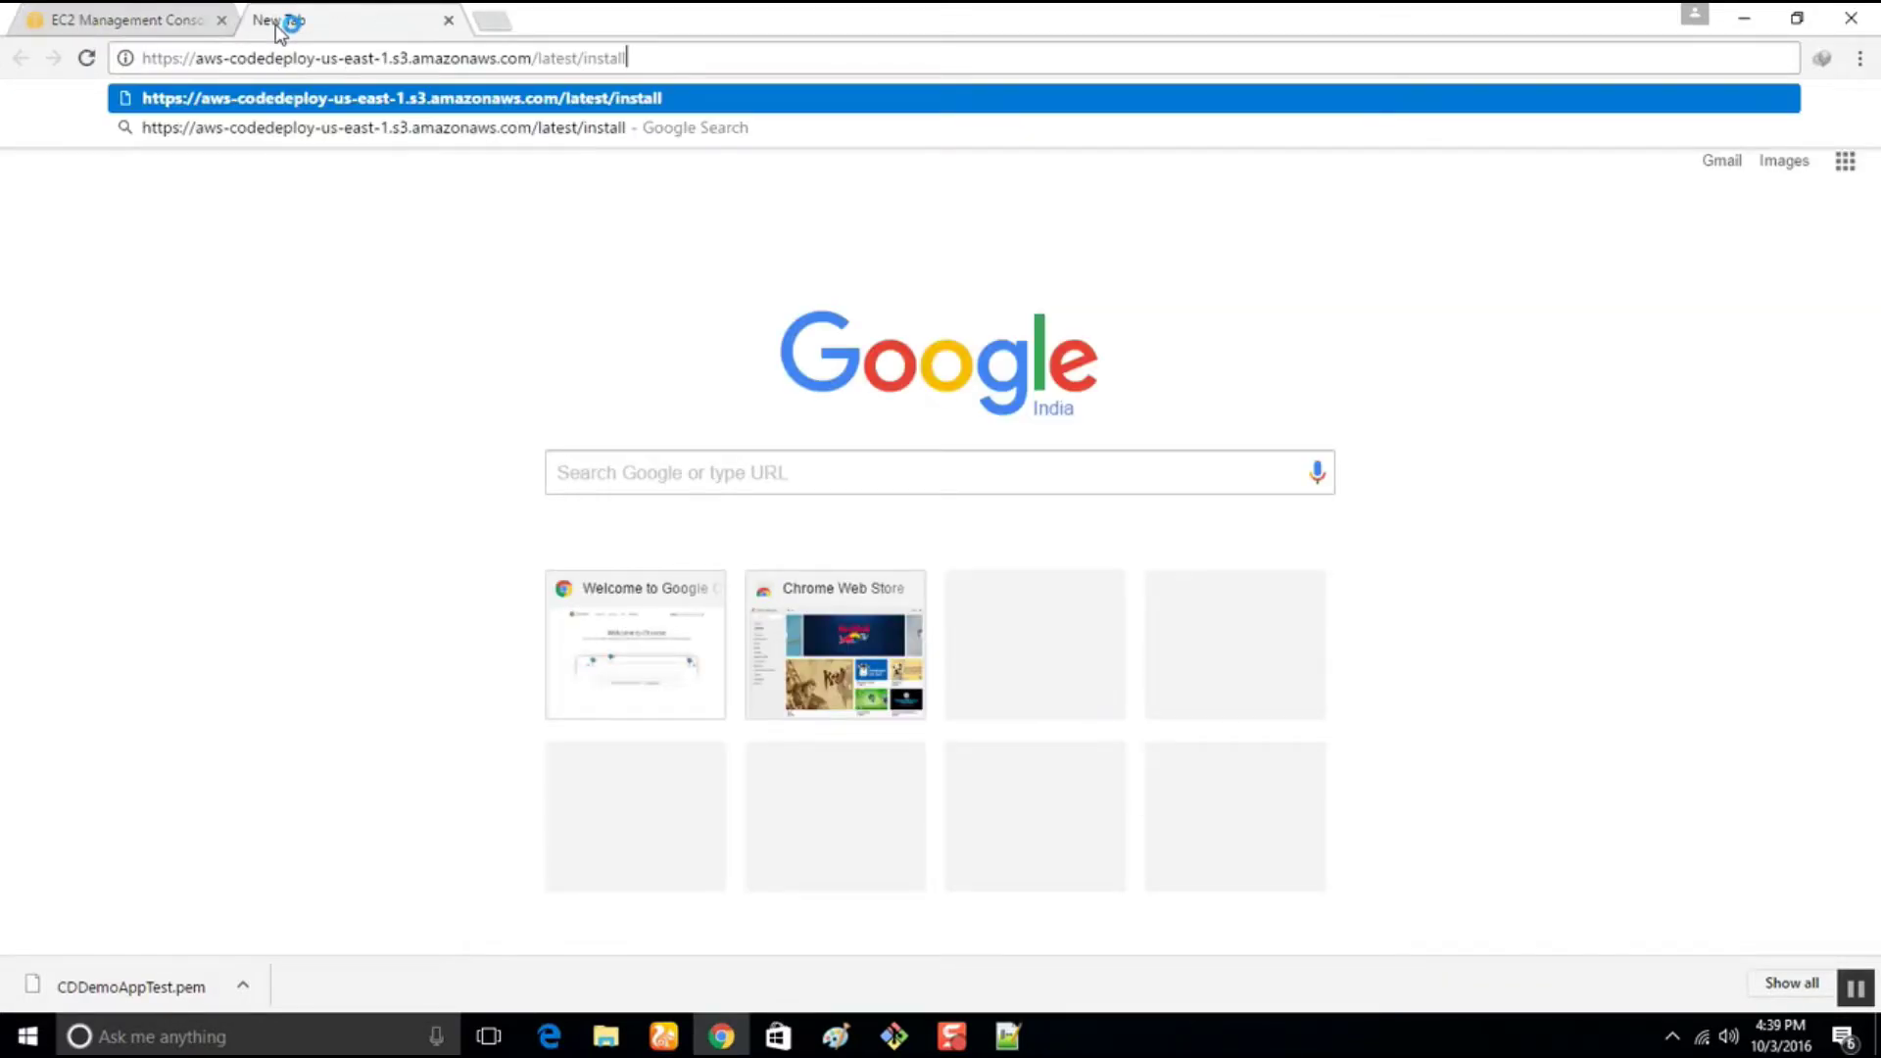
key(Return)
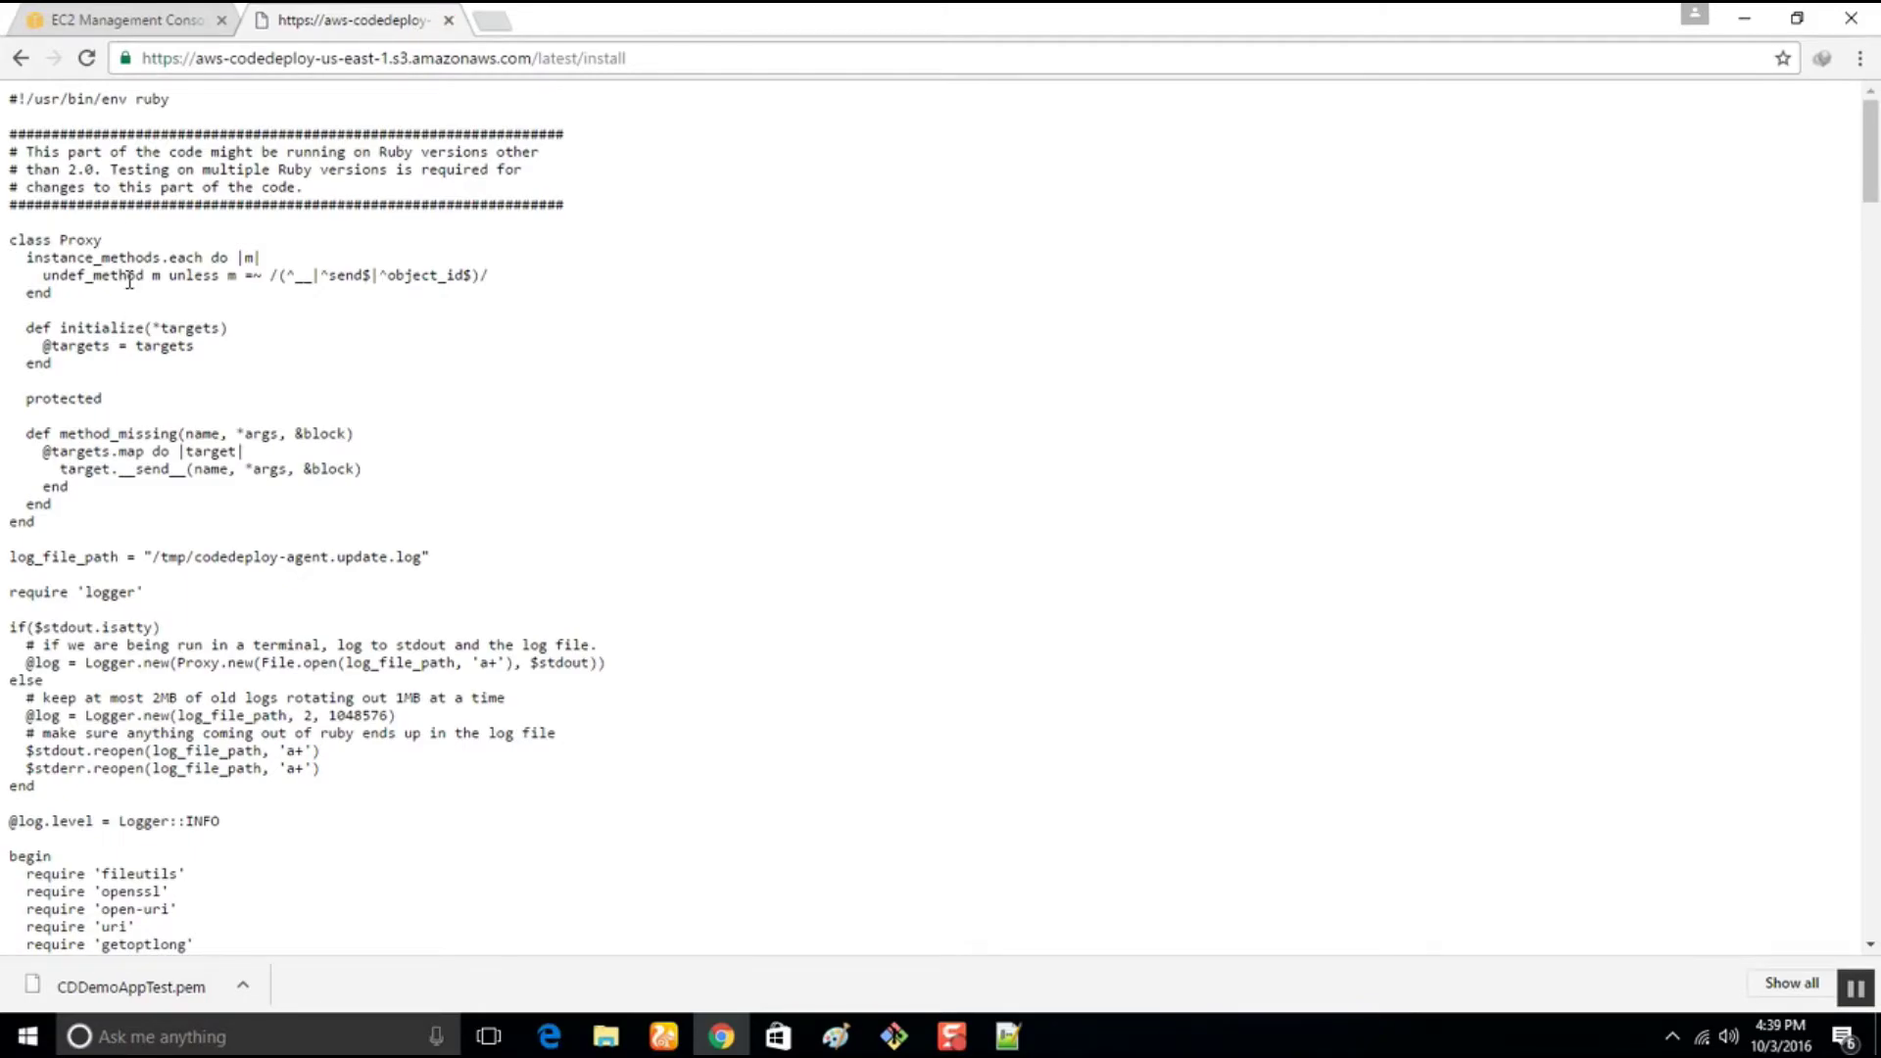
click(448, 20)
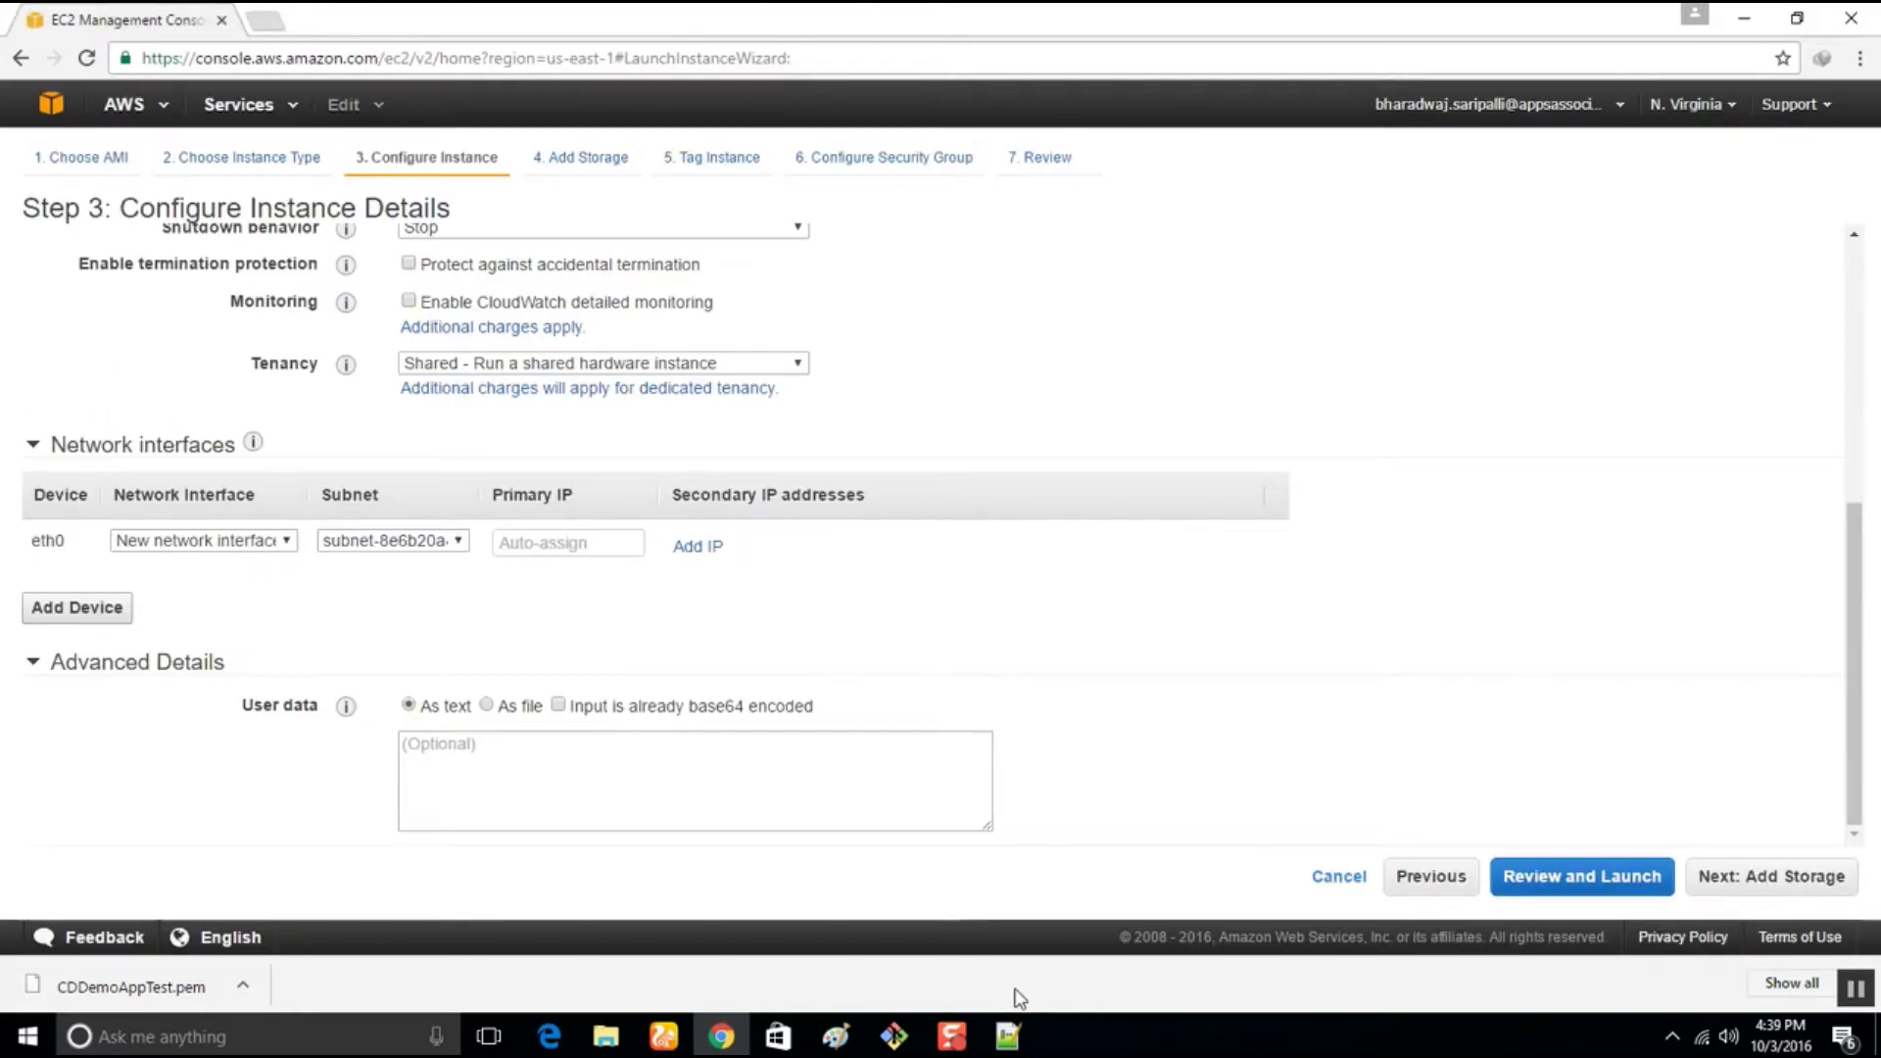
Copy the whole eight-line install script and return to the wizard's user data box
click(1002, 1042)
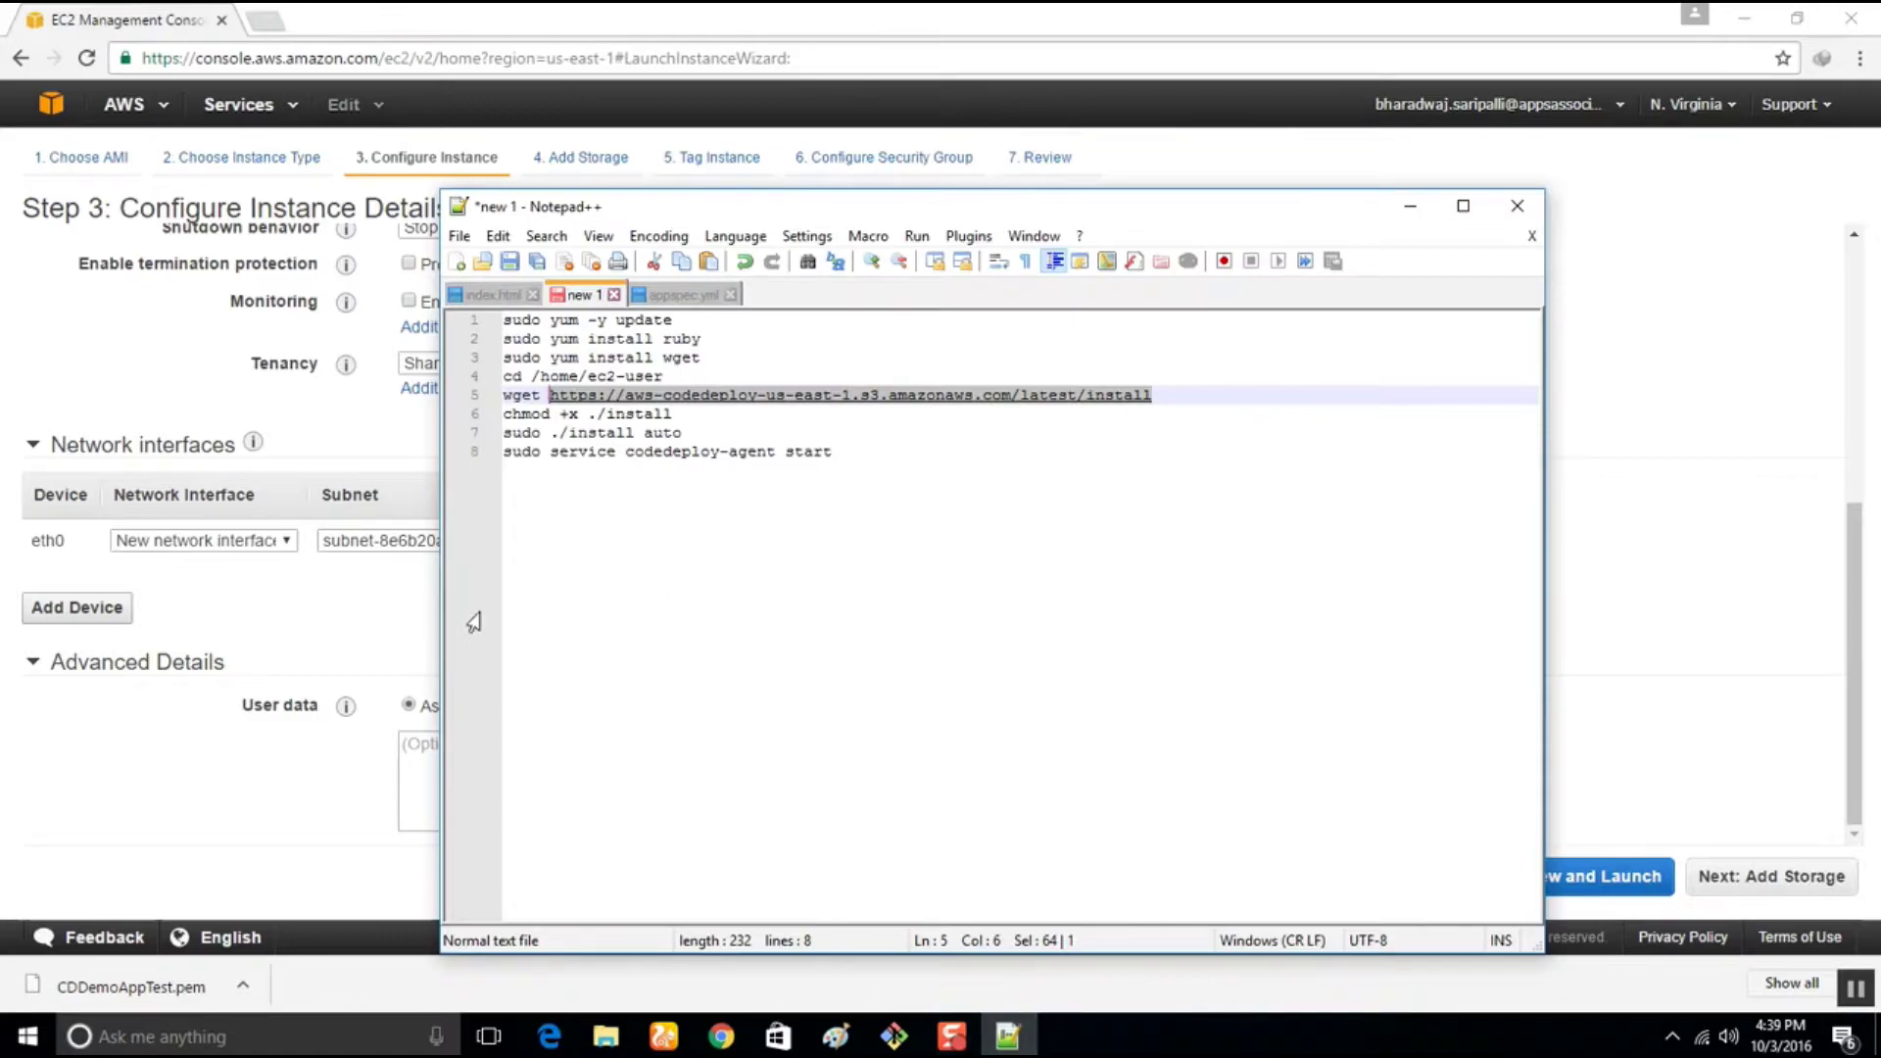
click(781, 438)
drag(852, 452, 330, 319)
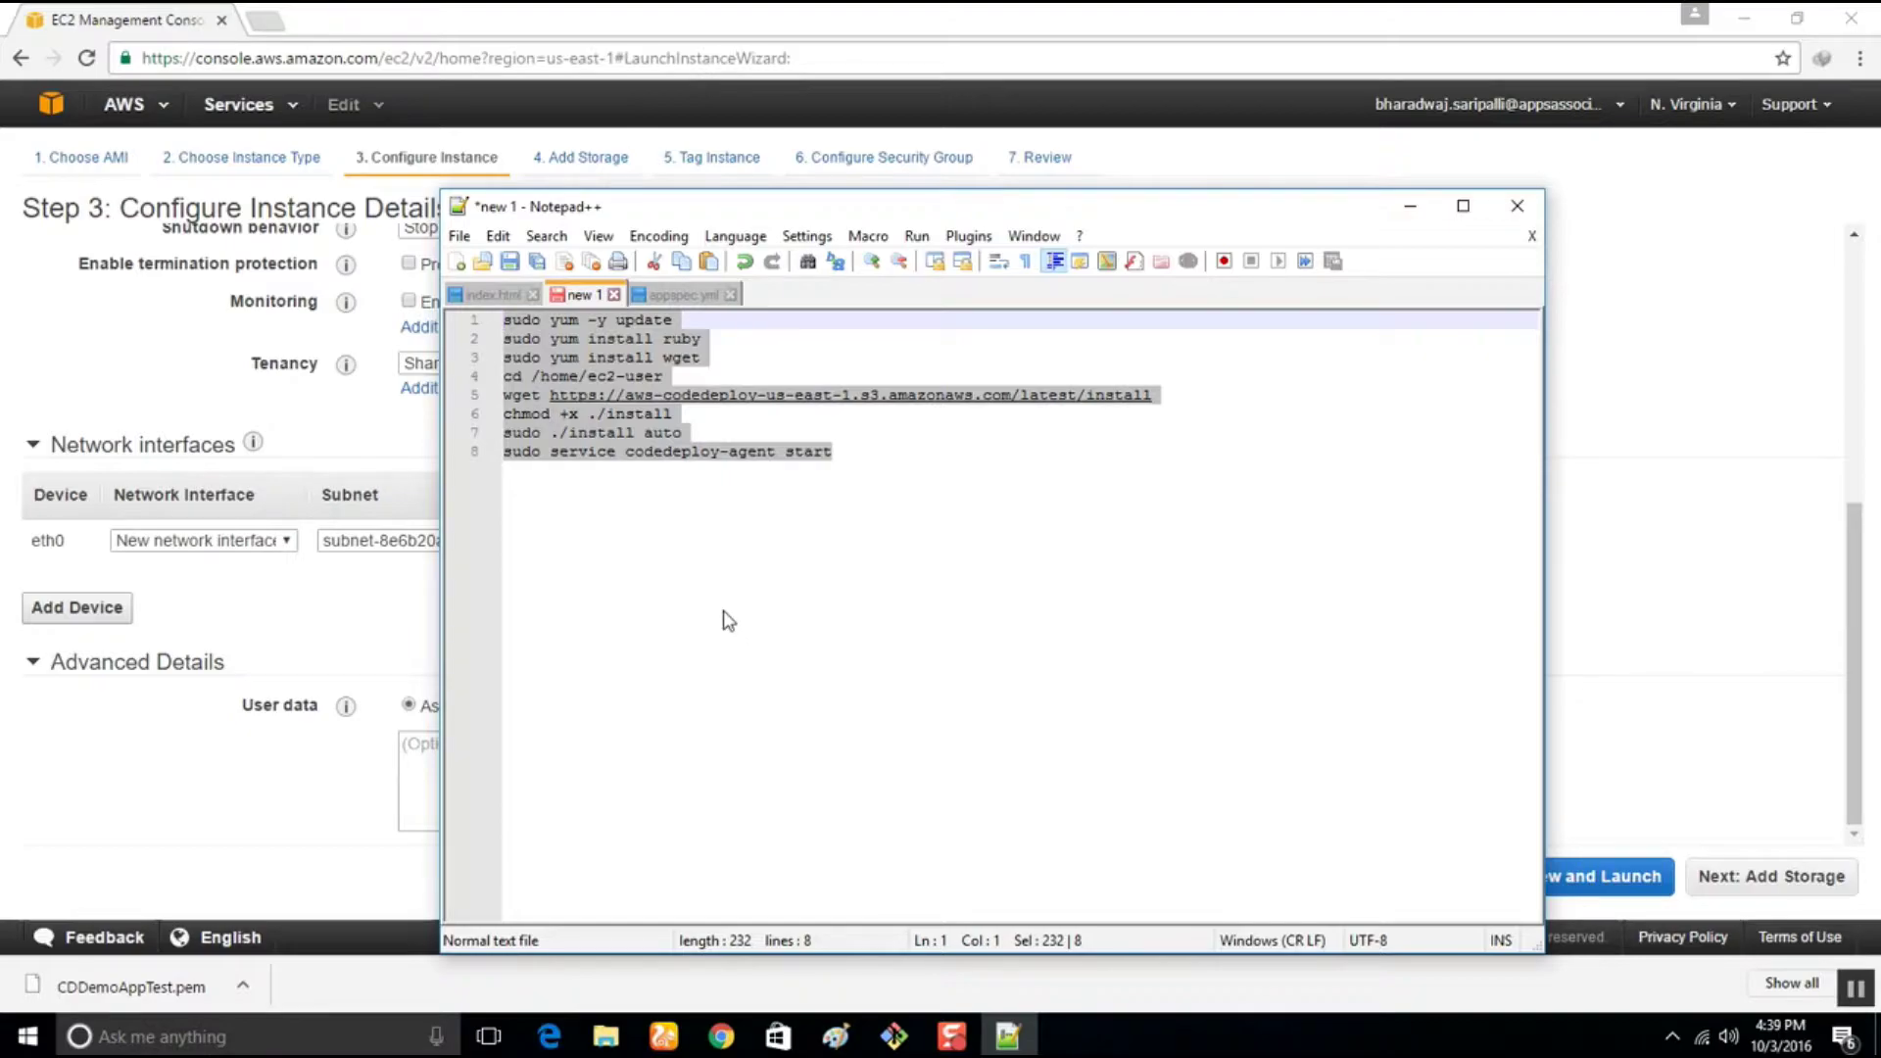
mouse_move(896, 1040)
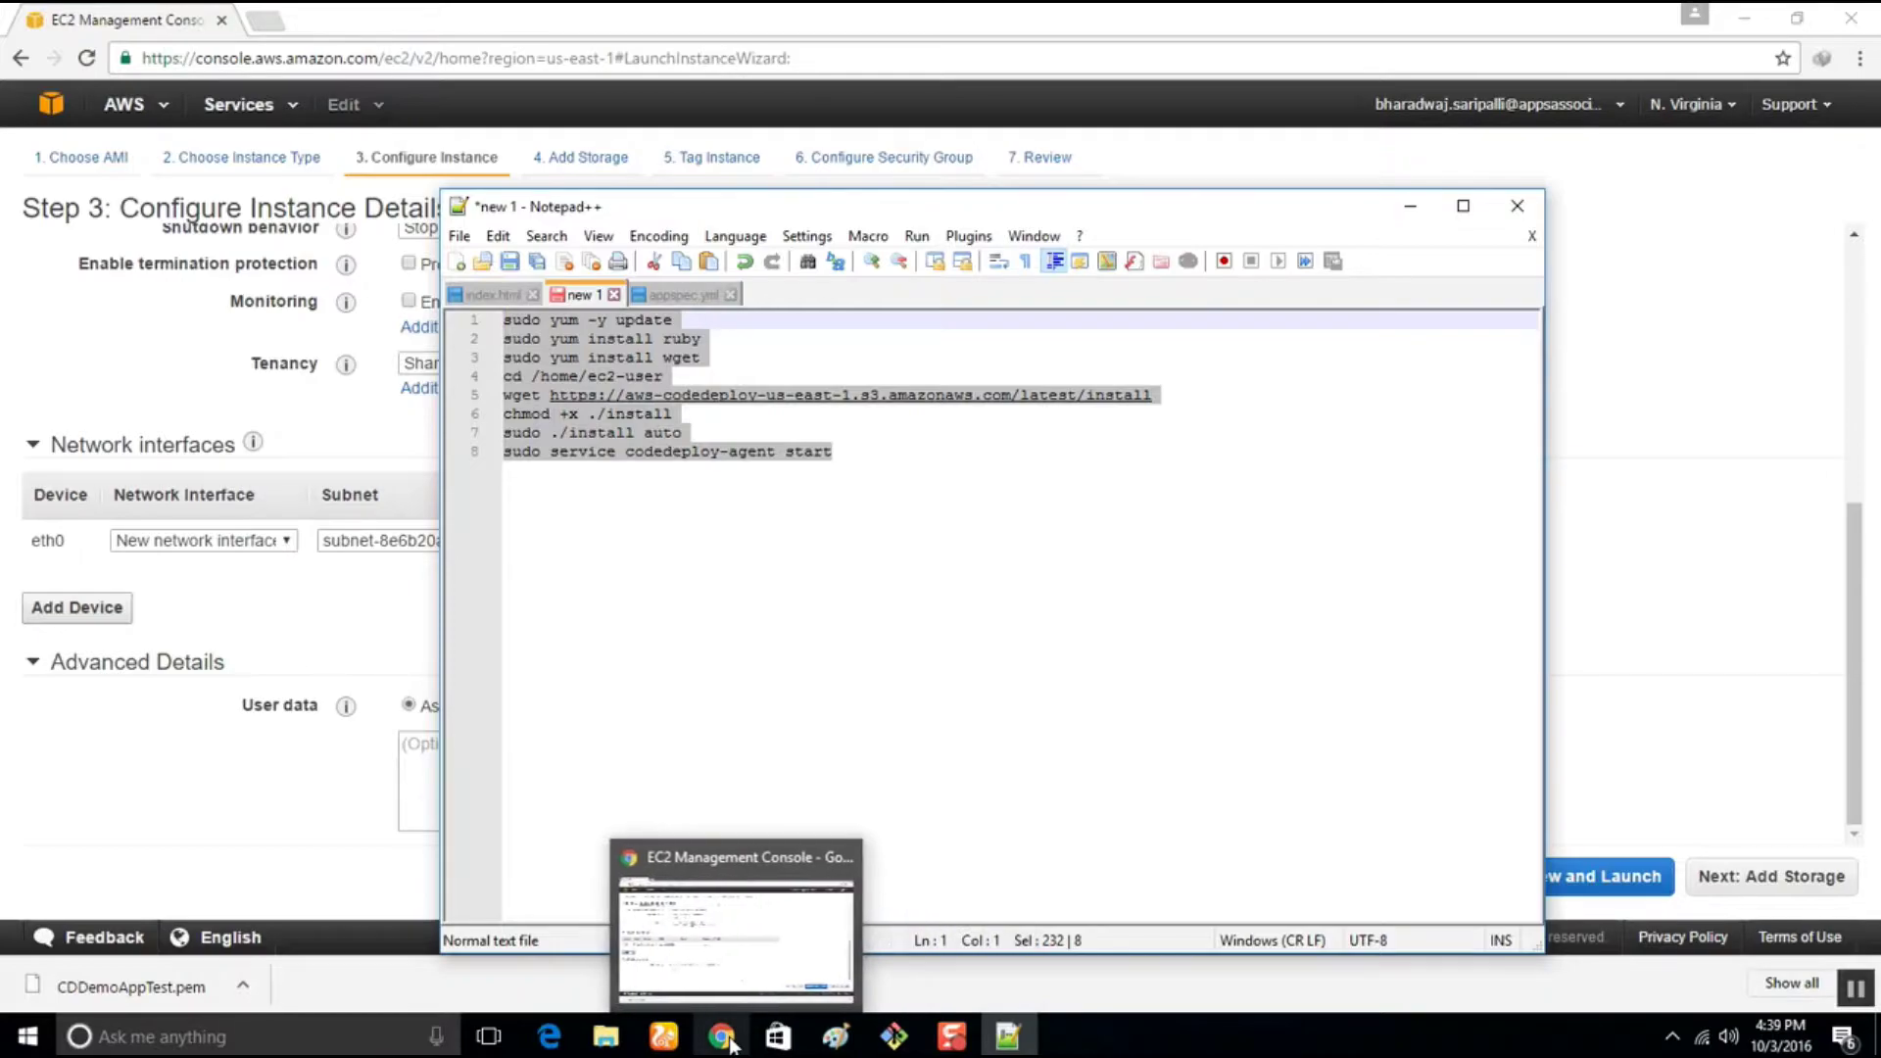
click(692, 908)
click(491, 764)
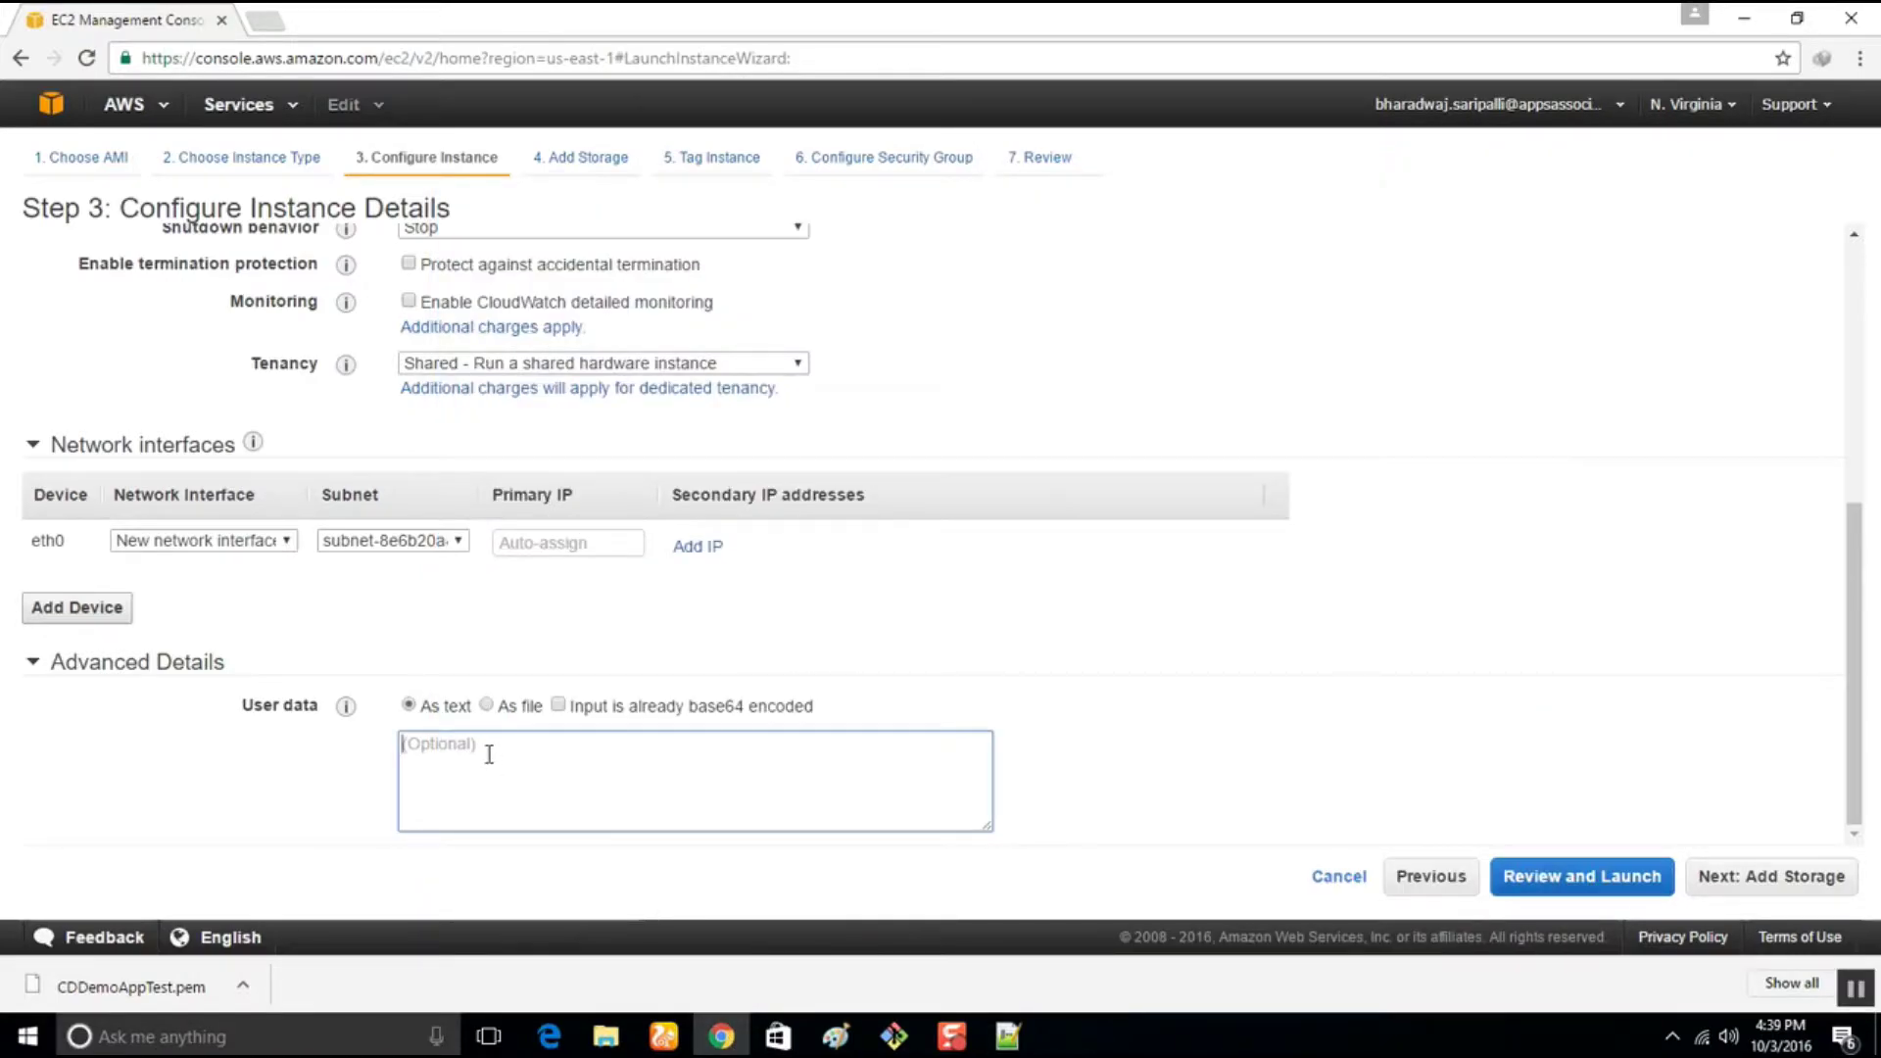
Paste the CodeDeploy agent install script as user data and continue to Add Storage
key(ctrl+v)
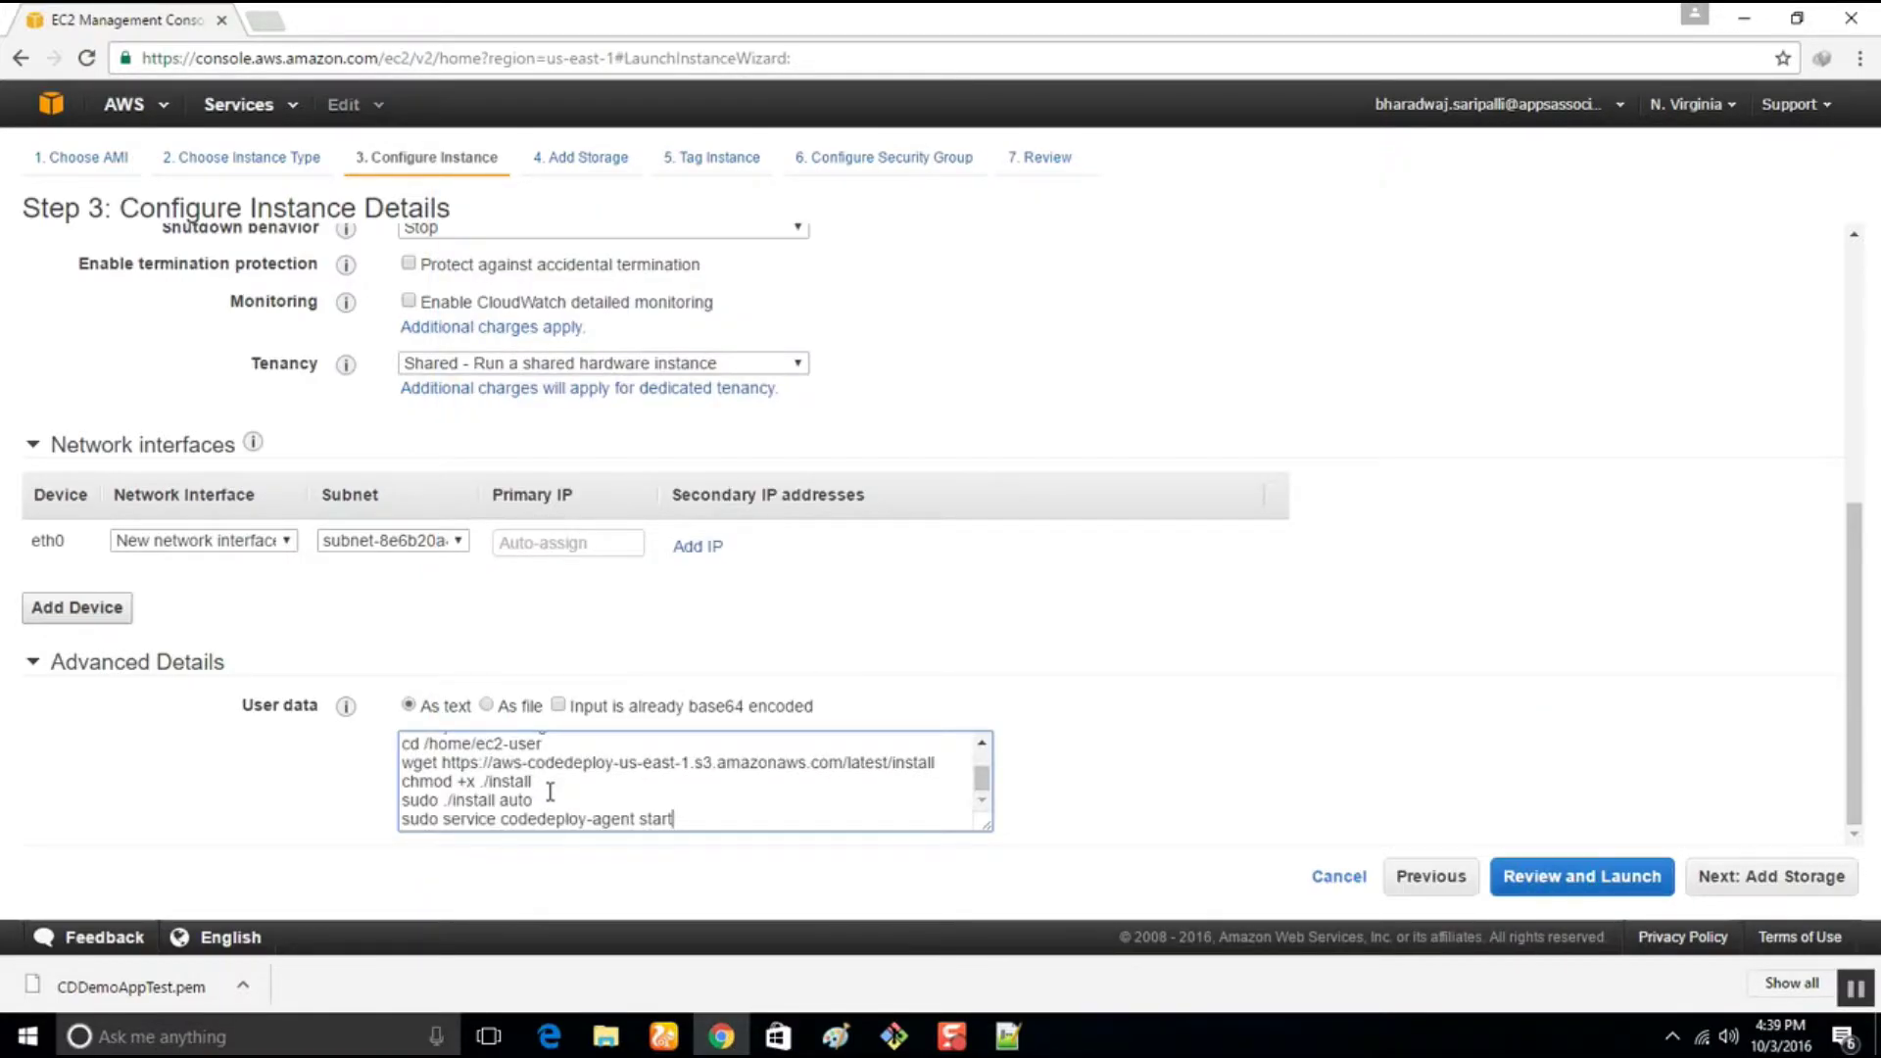
scroll(549, 792, up, 1)
scroll(550, 792, down, 2)
scroll(550, 792, up, 2)
scroll(550, 792, down, 2)
text(sudo)
scroll(576, 786, up, 2)
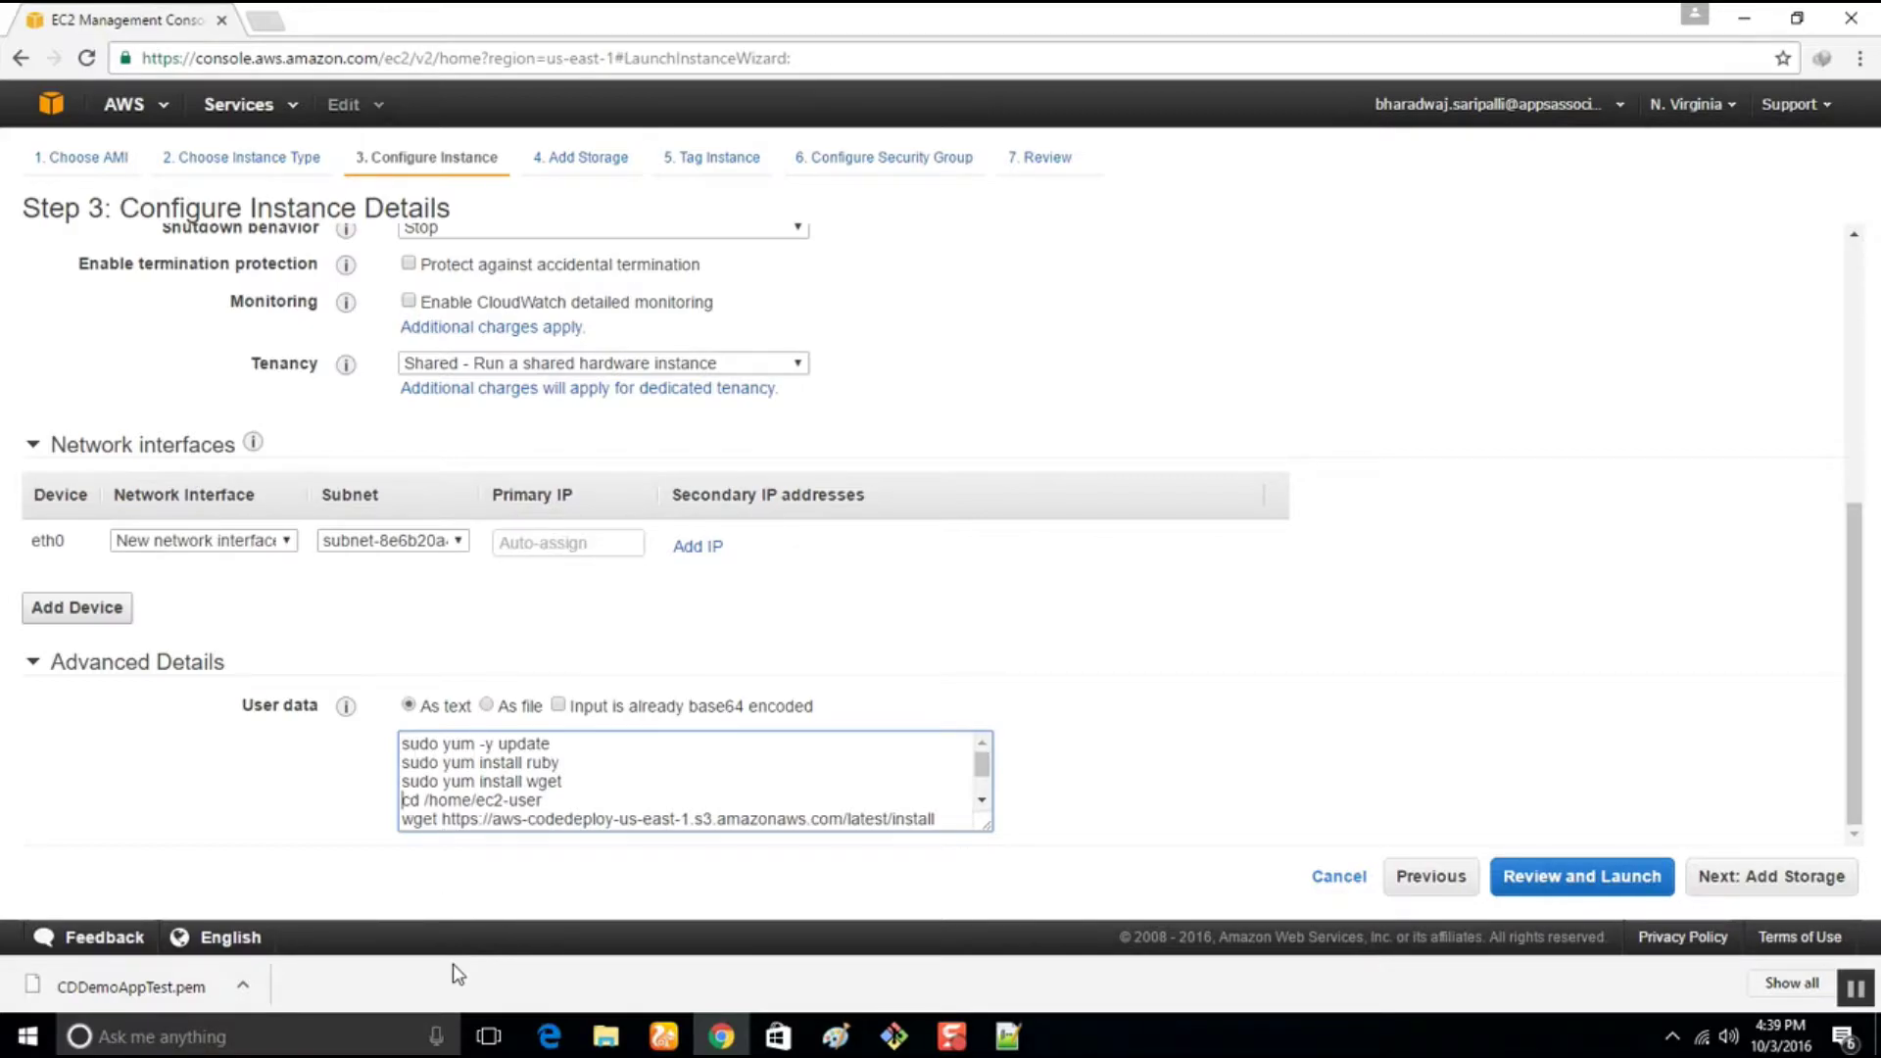
scroll(780, 798, down, 2)
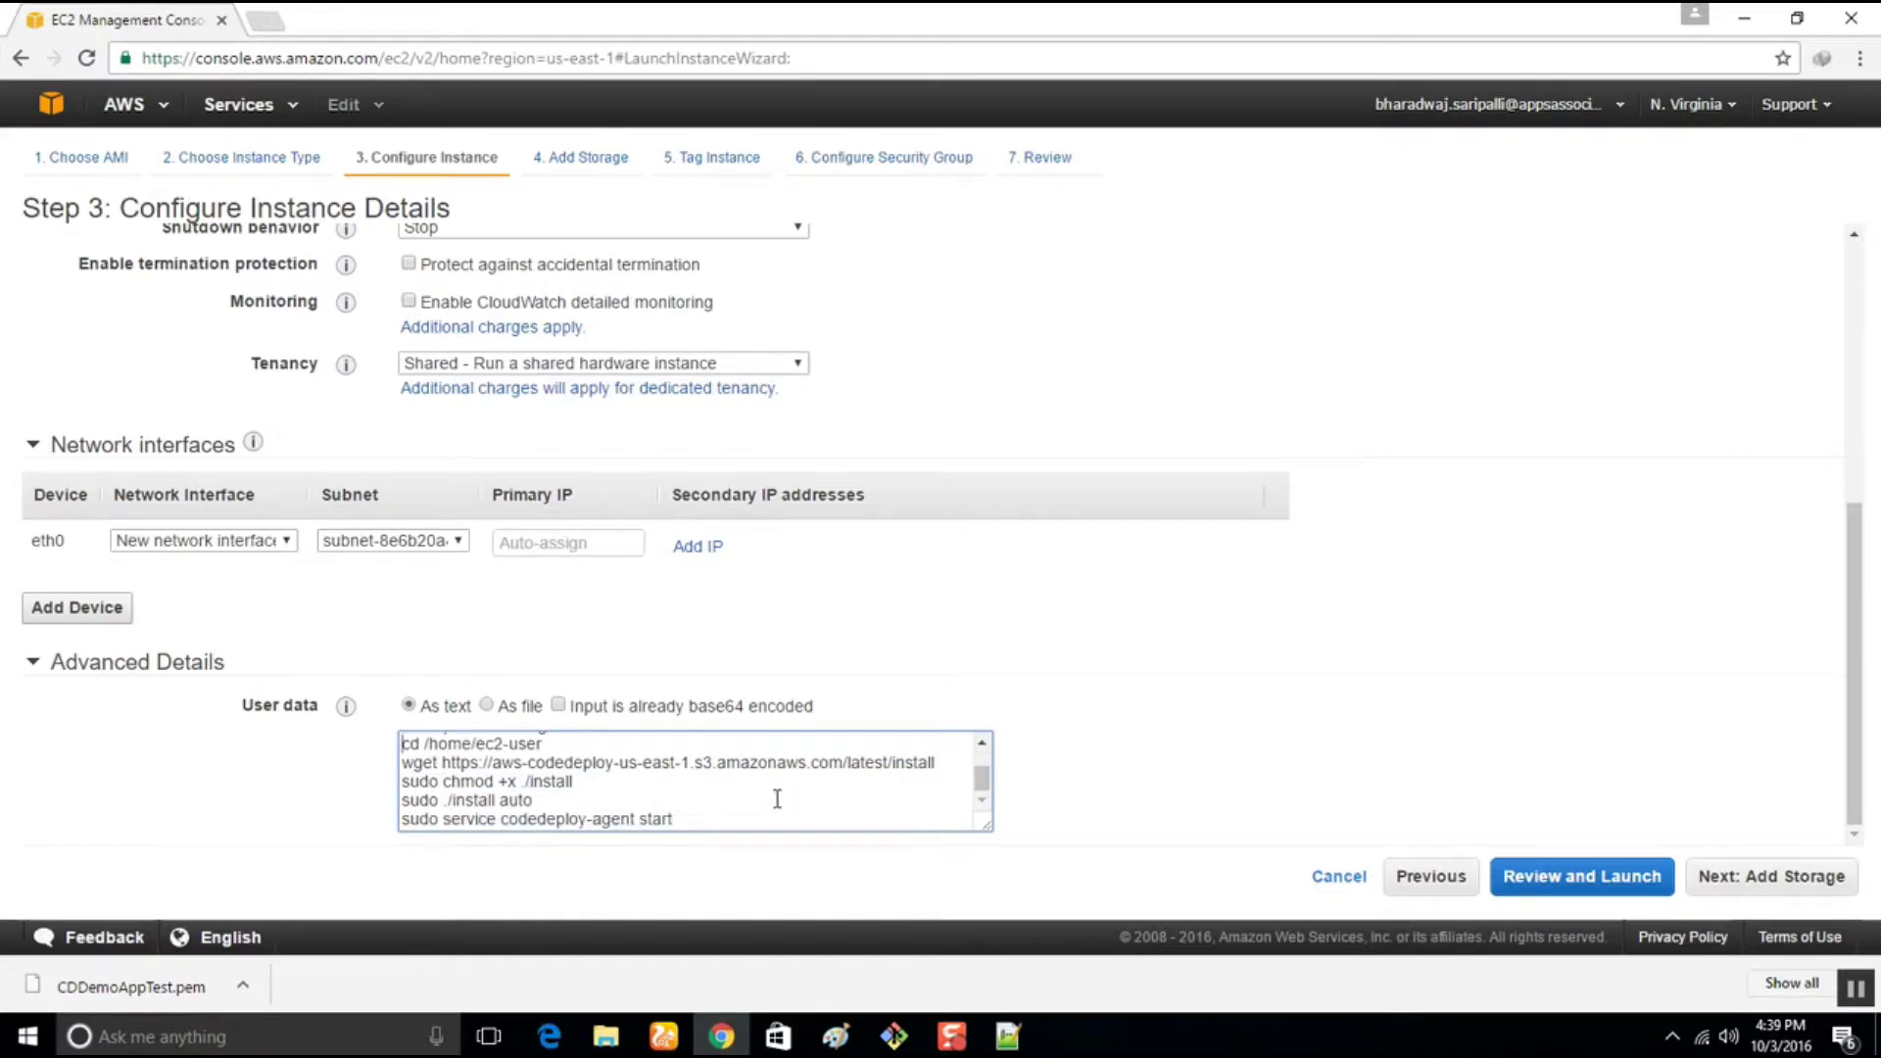
click(1757, 882)
Tag the new instances with Name CDDemoAppTest2
click(1757, 882)
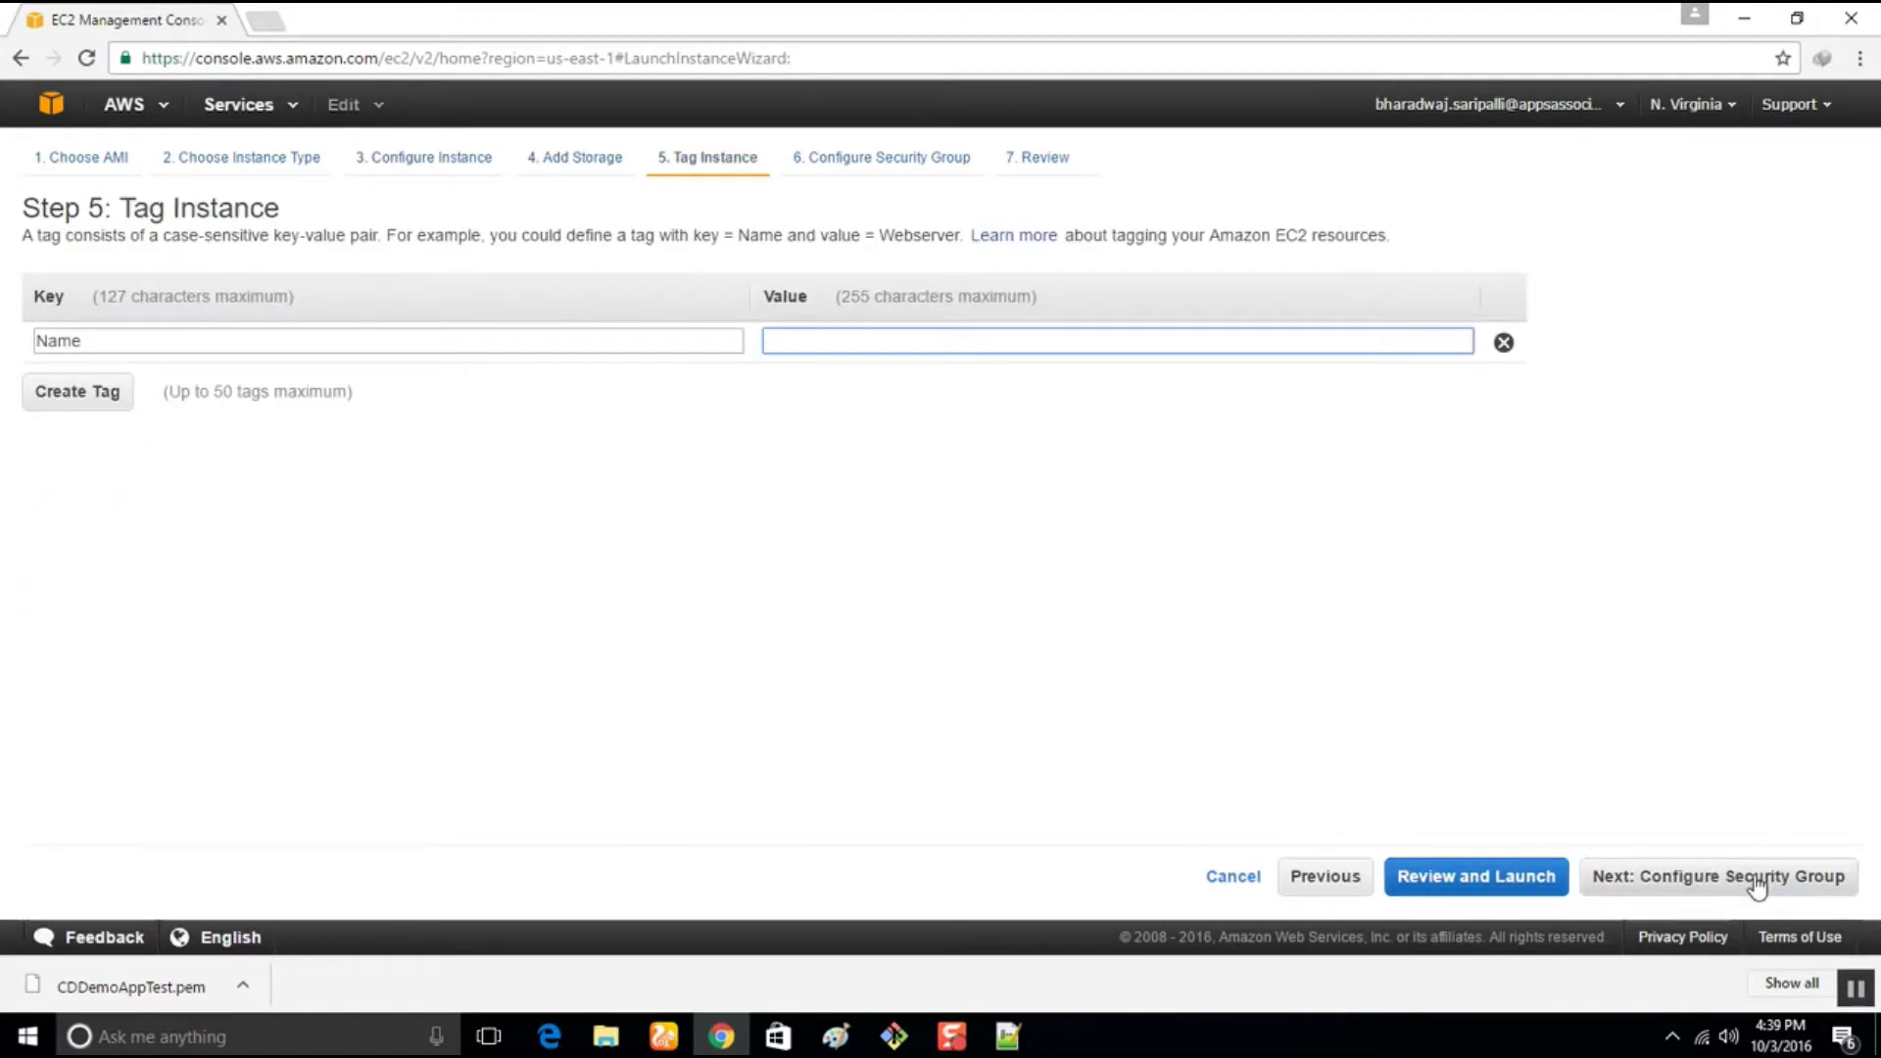
text(CDDemoApp)
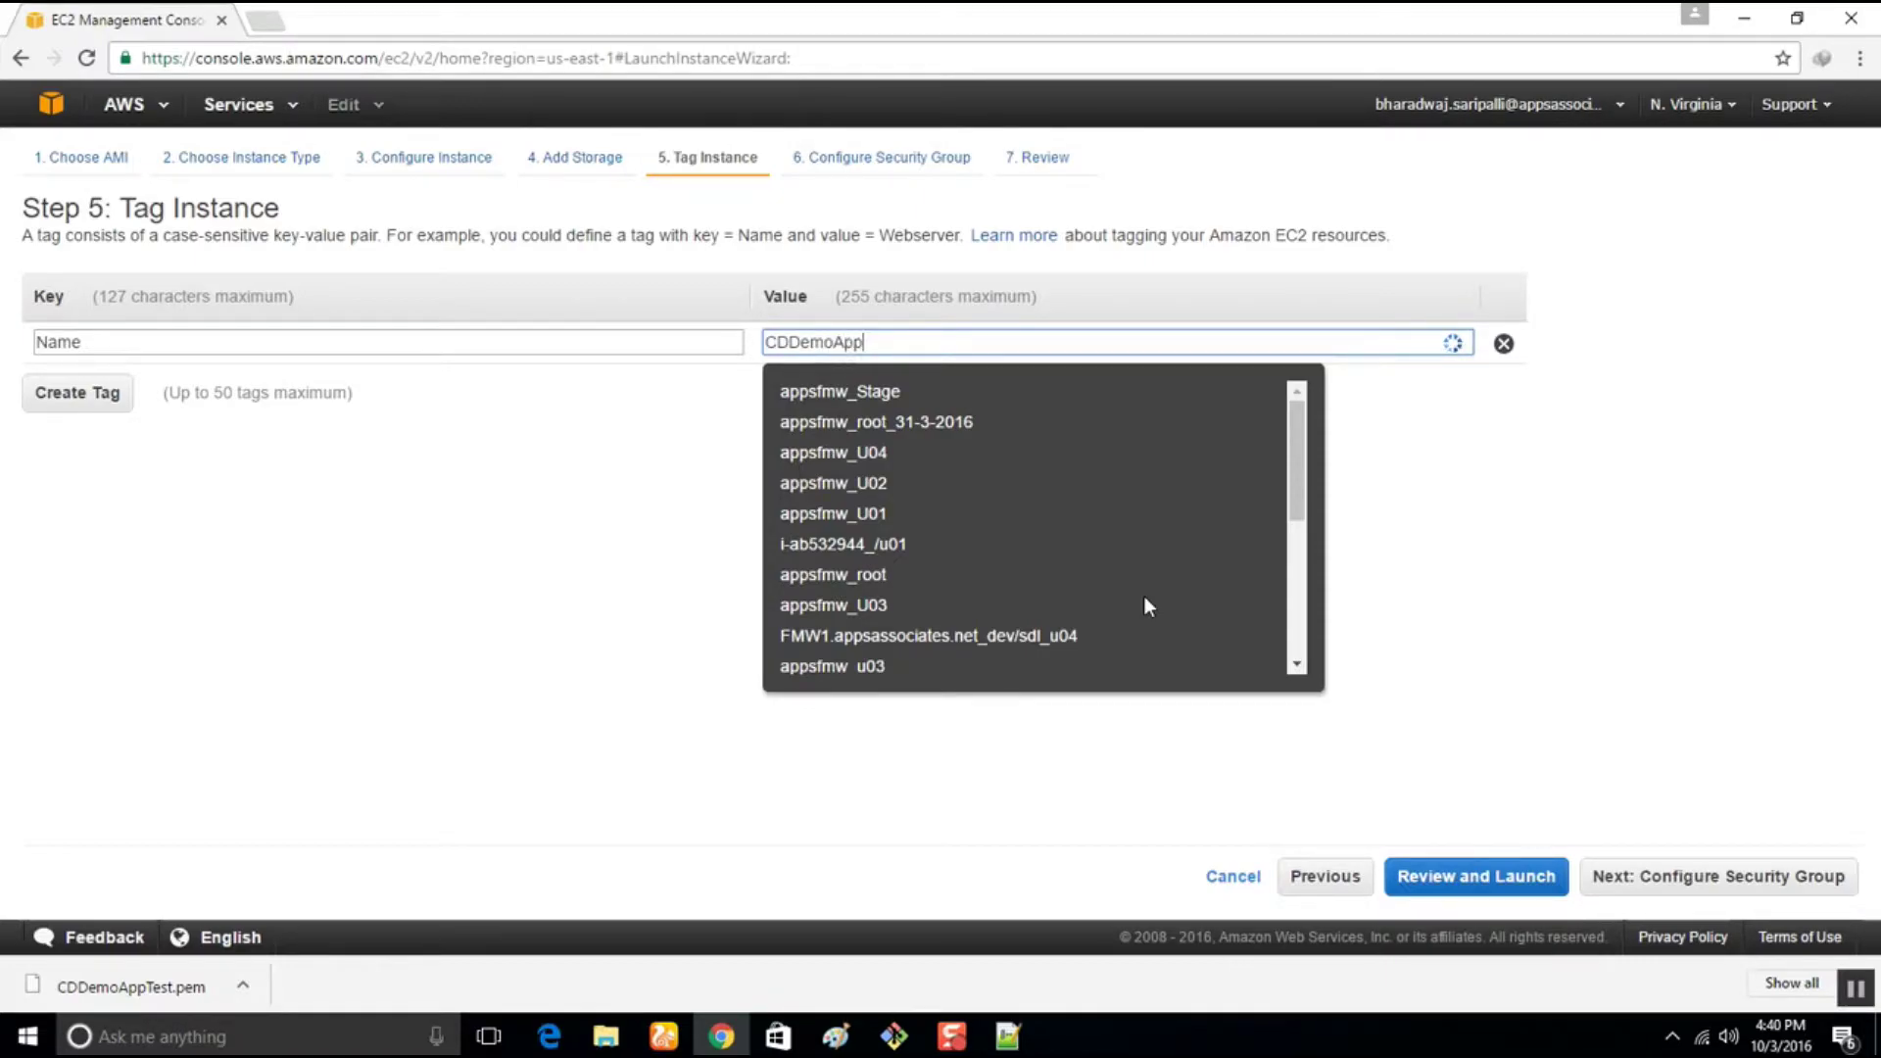
text(Test)
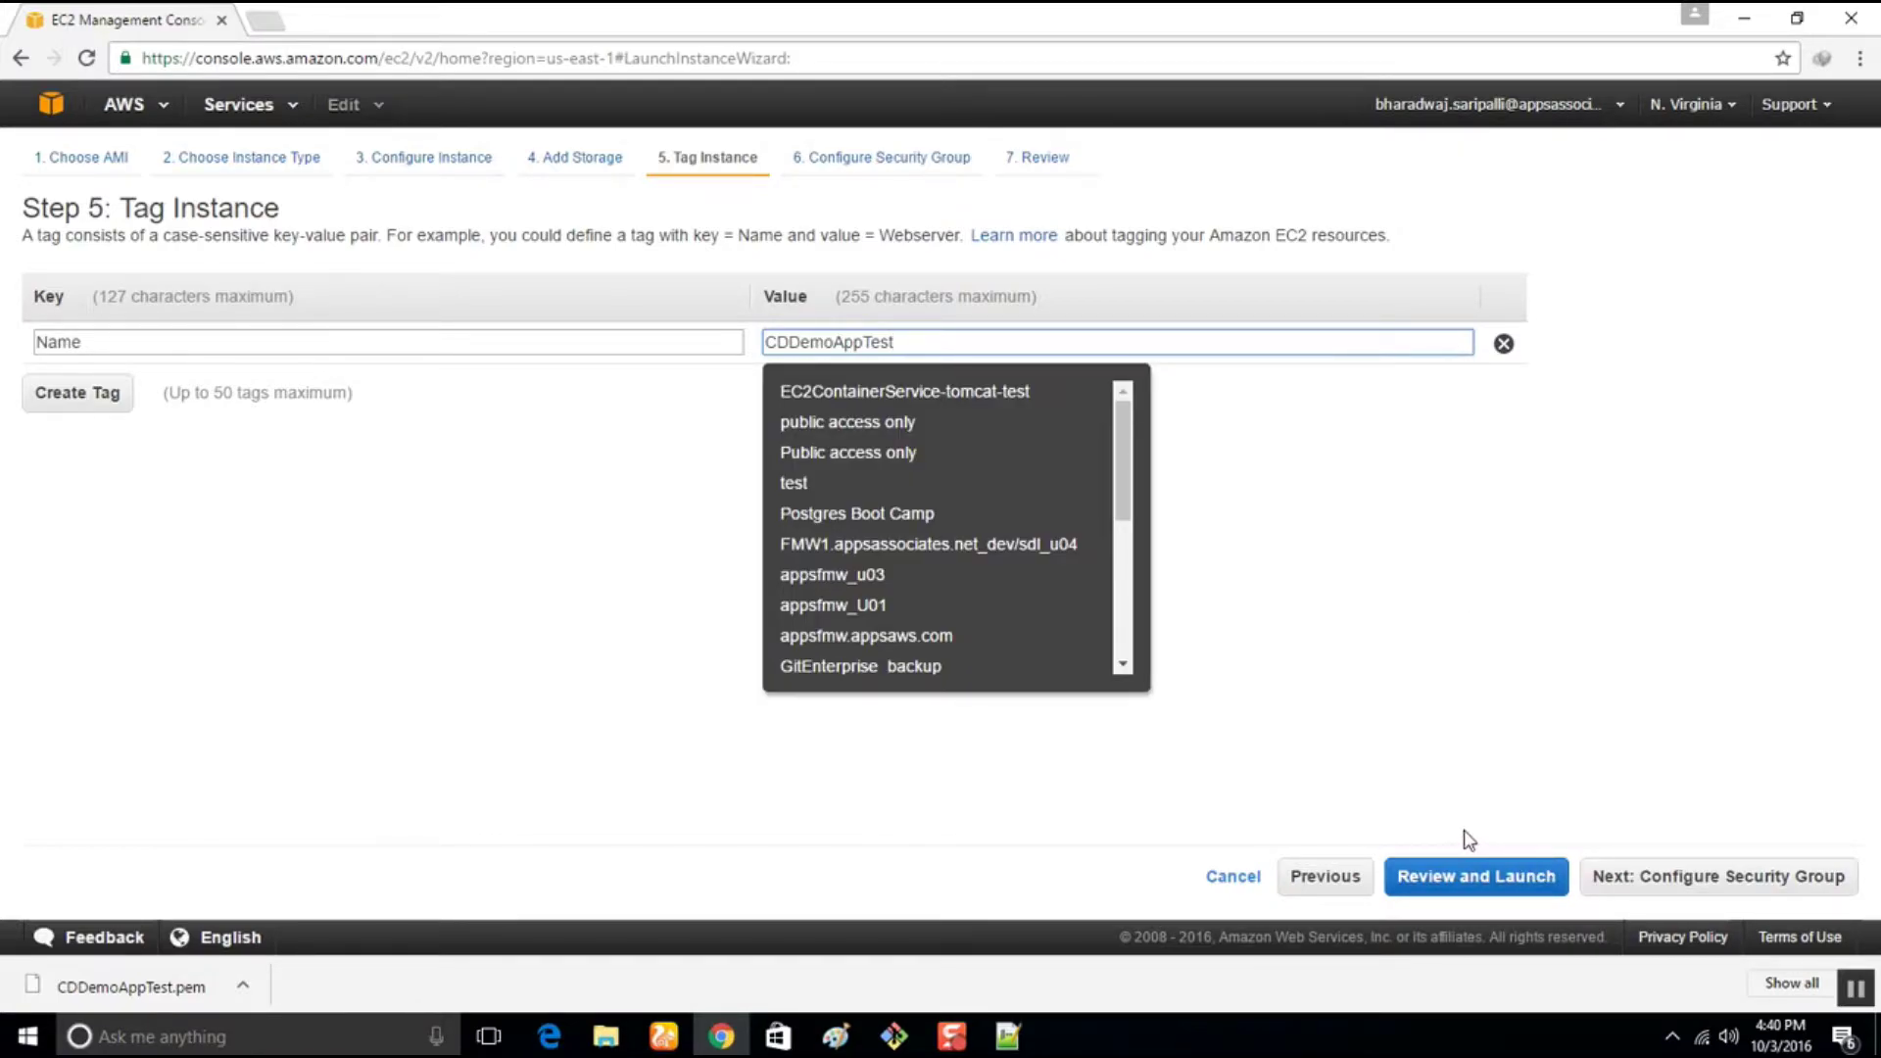
Add an HTTP port 80 inbound rule to the security group and go to review
click(1636, 884)
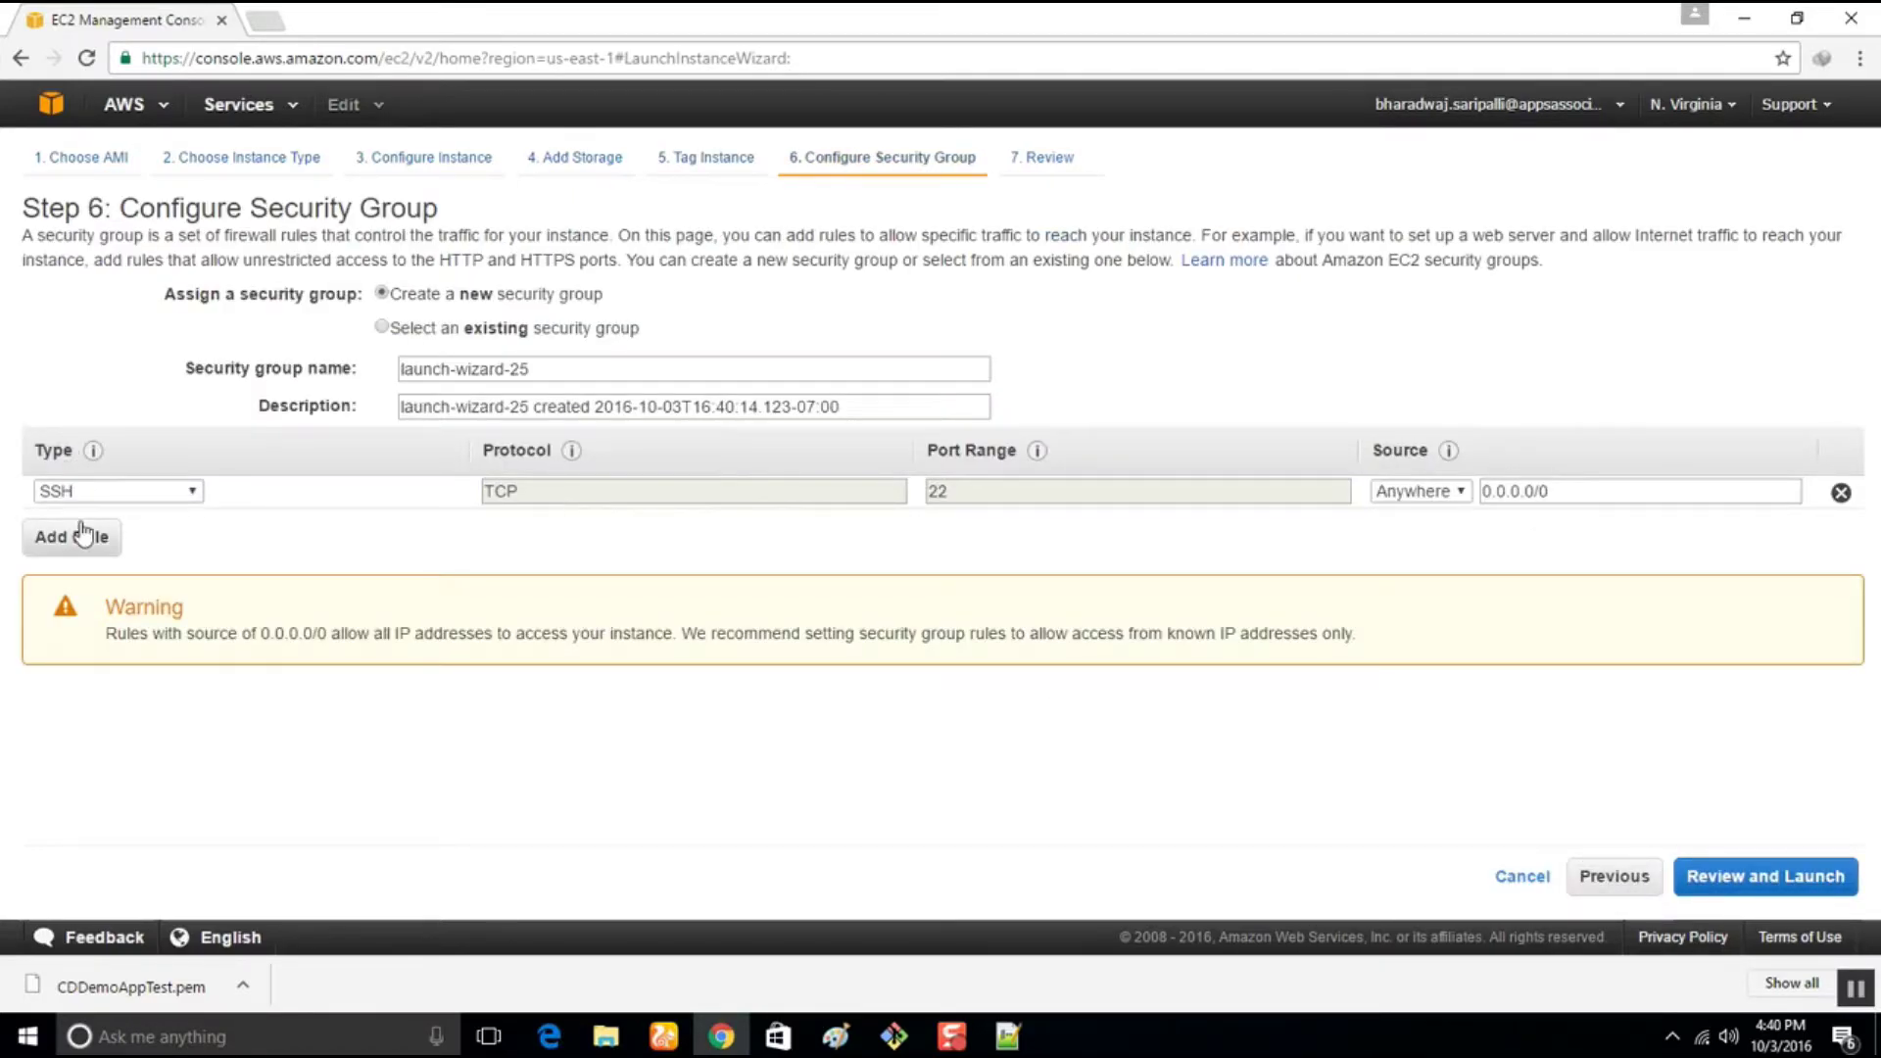
click(74, 536)
click(98, 529)
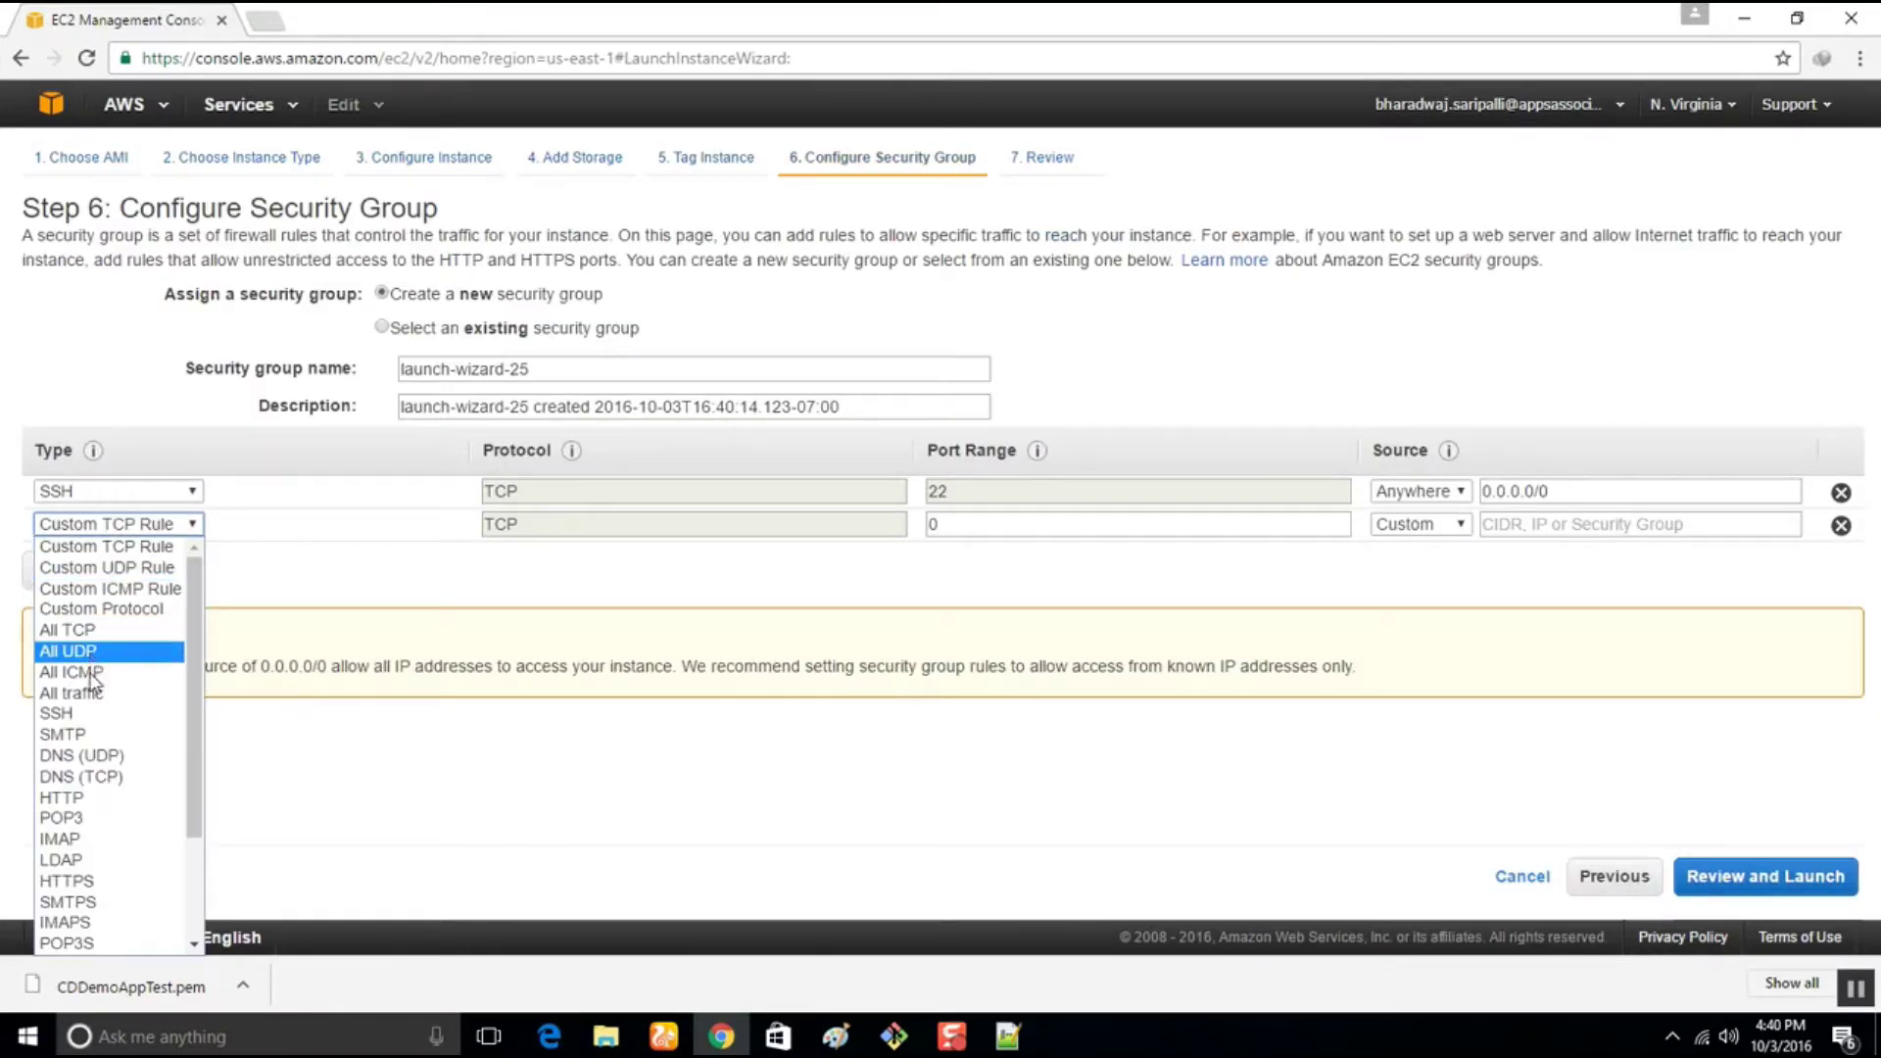
click(98, 797)
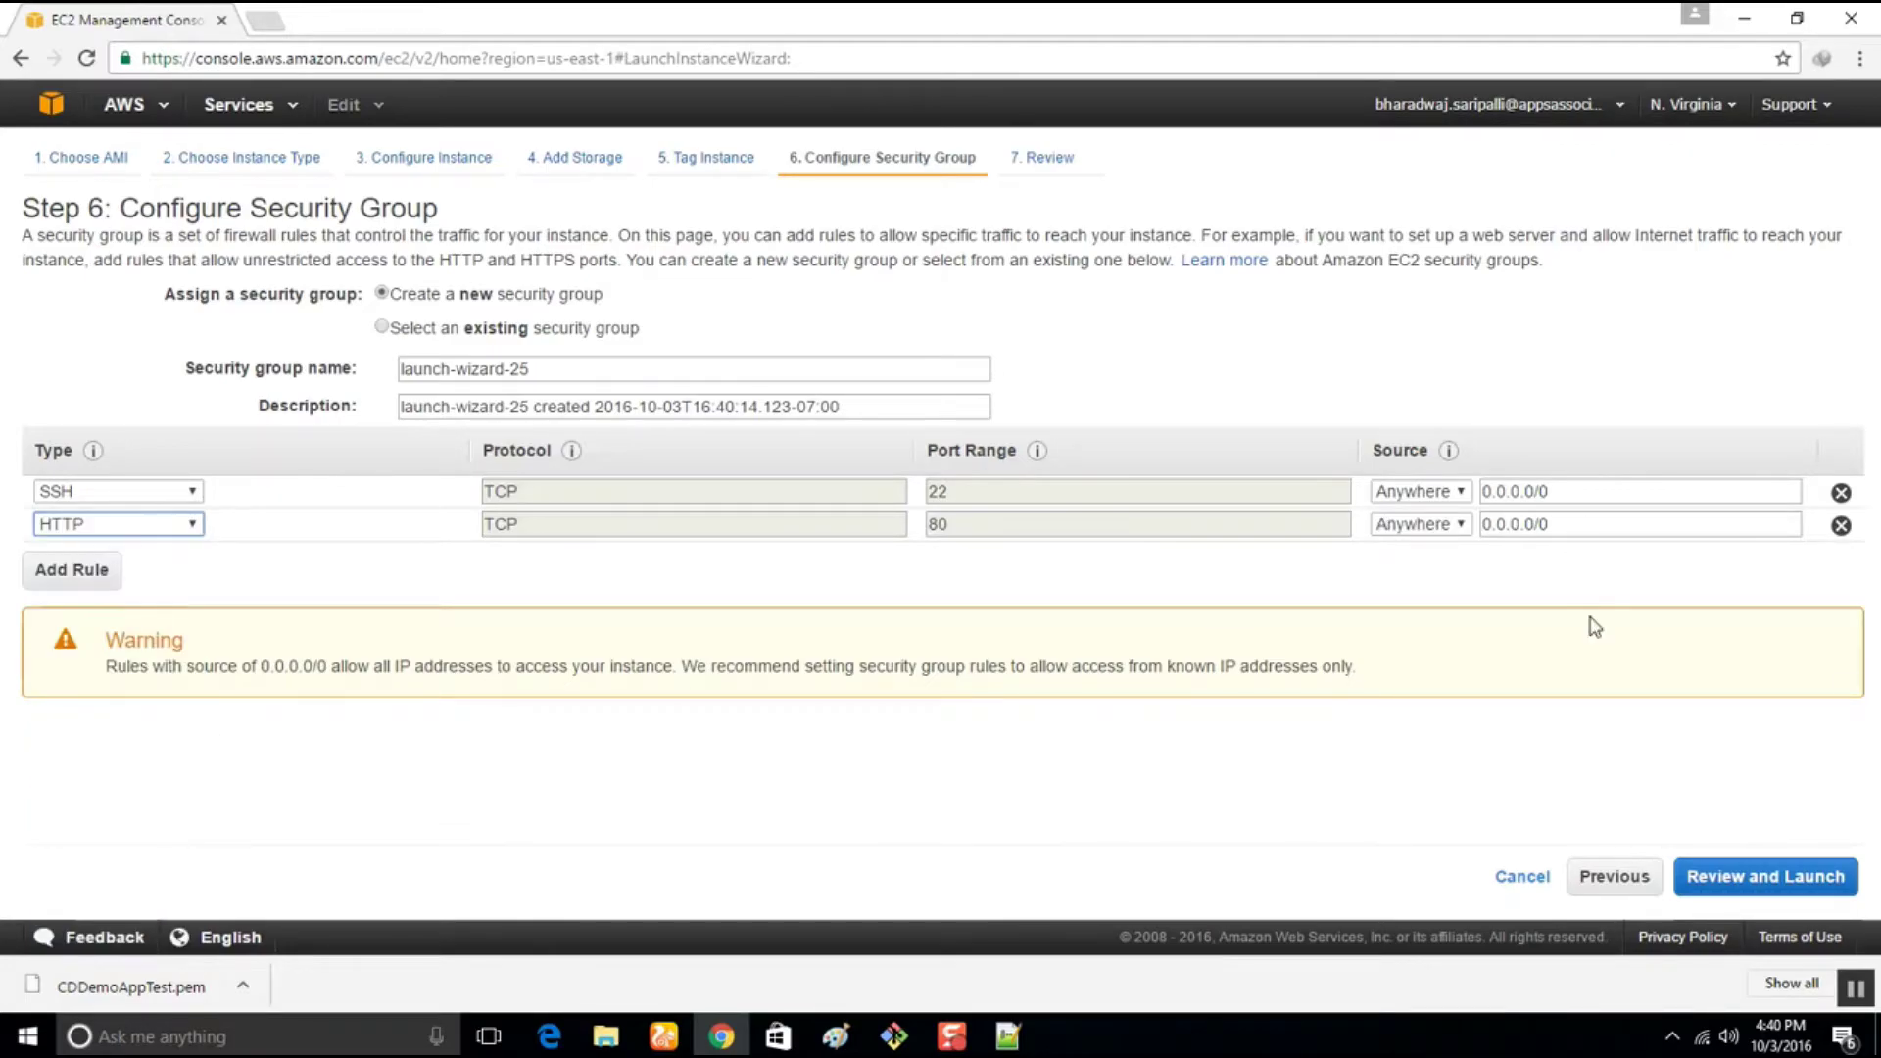
click(1782, 885)
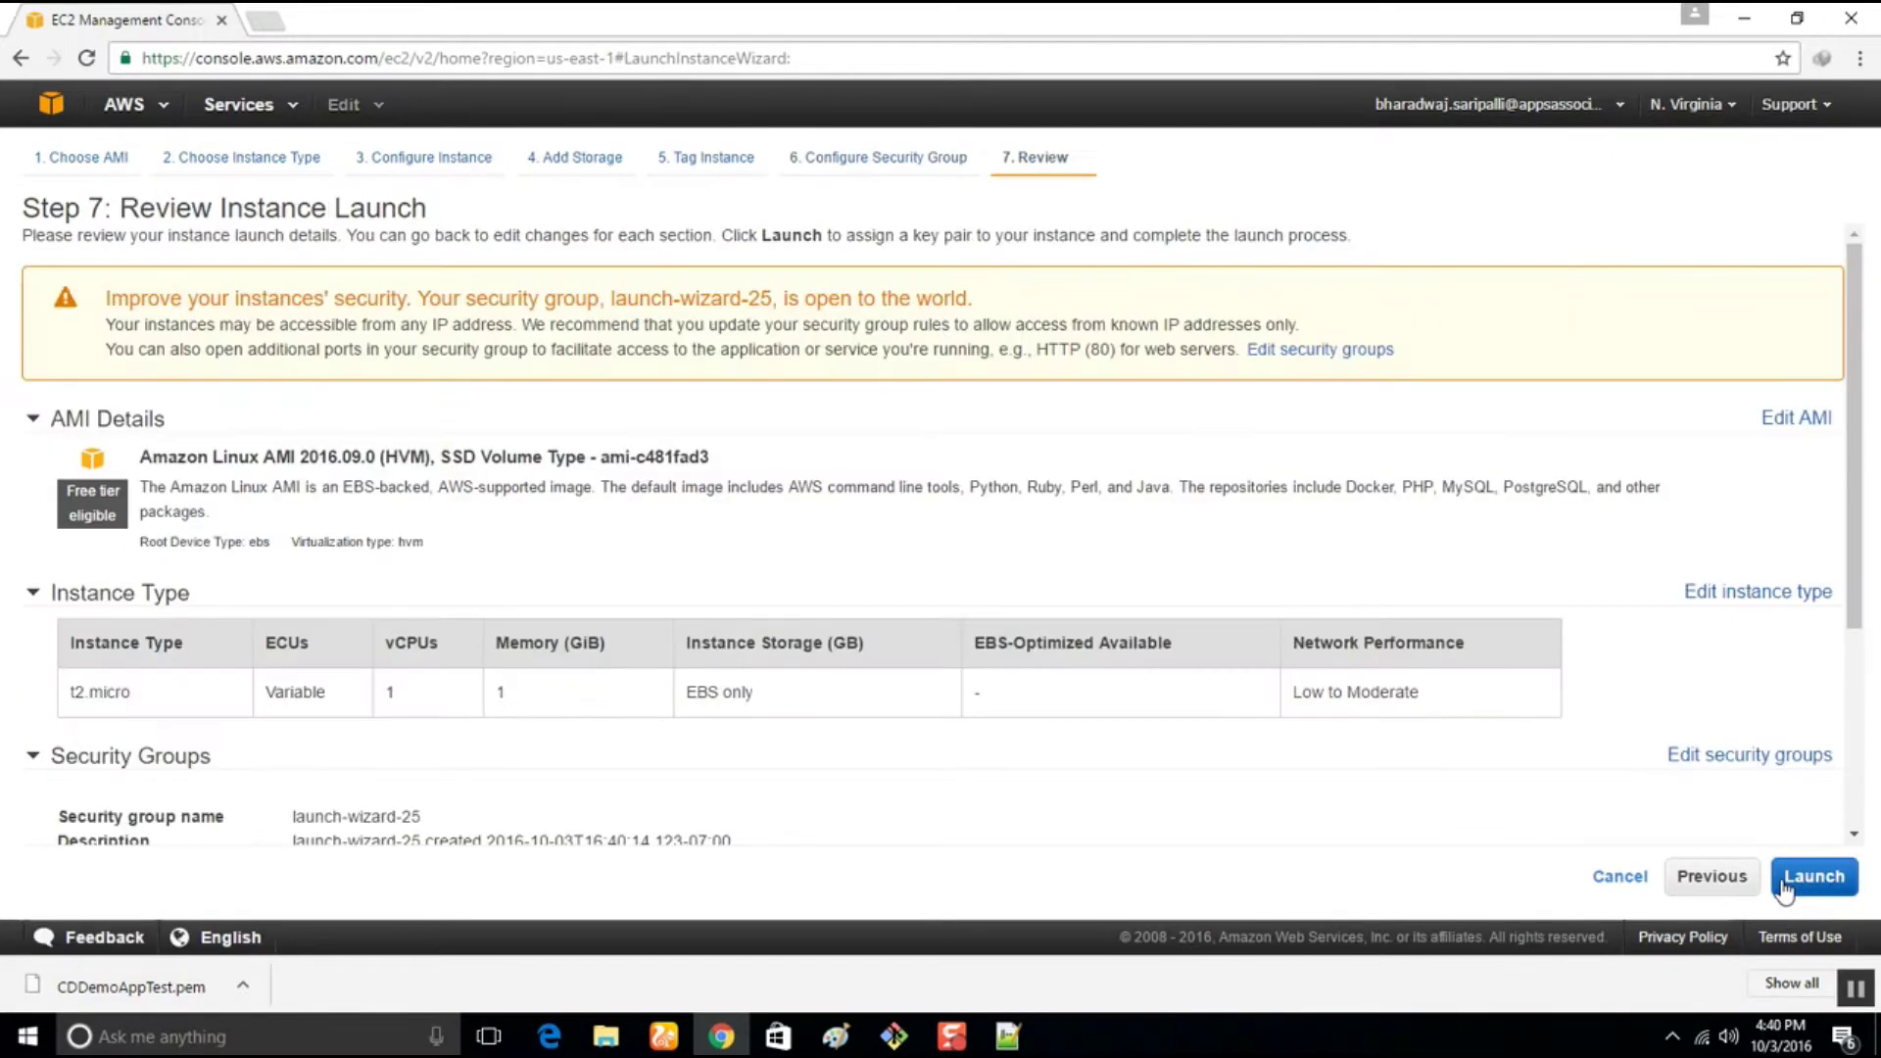
Launch the instances with the CDDemoAppTest key pair, acknowledging the private key file
click(1811, 872)
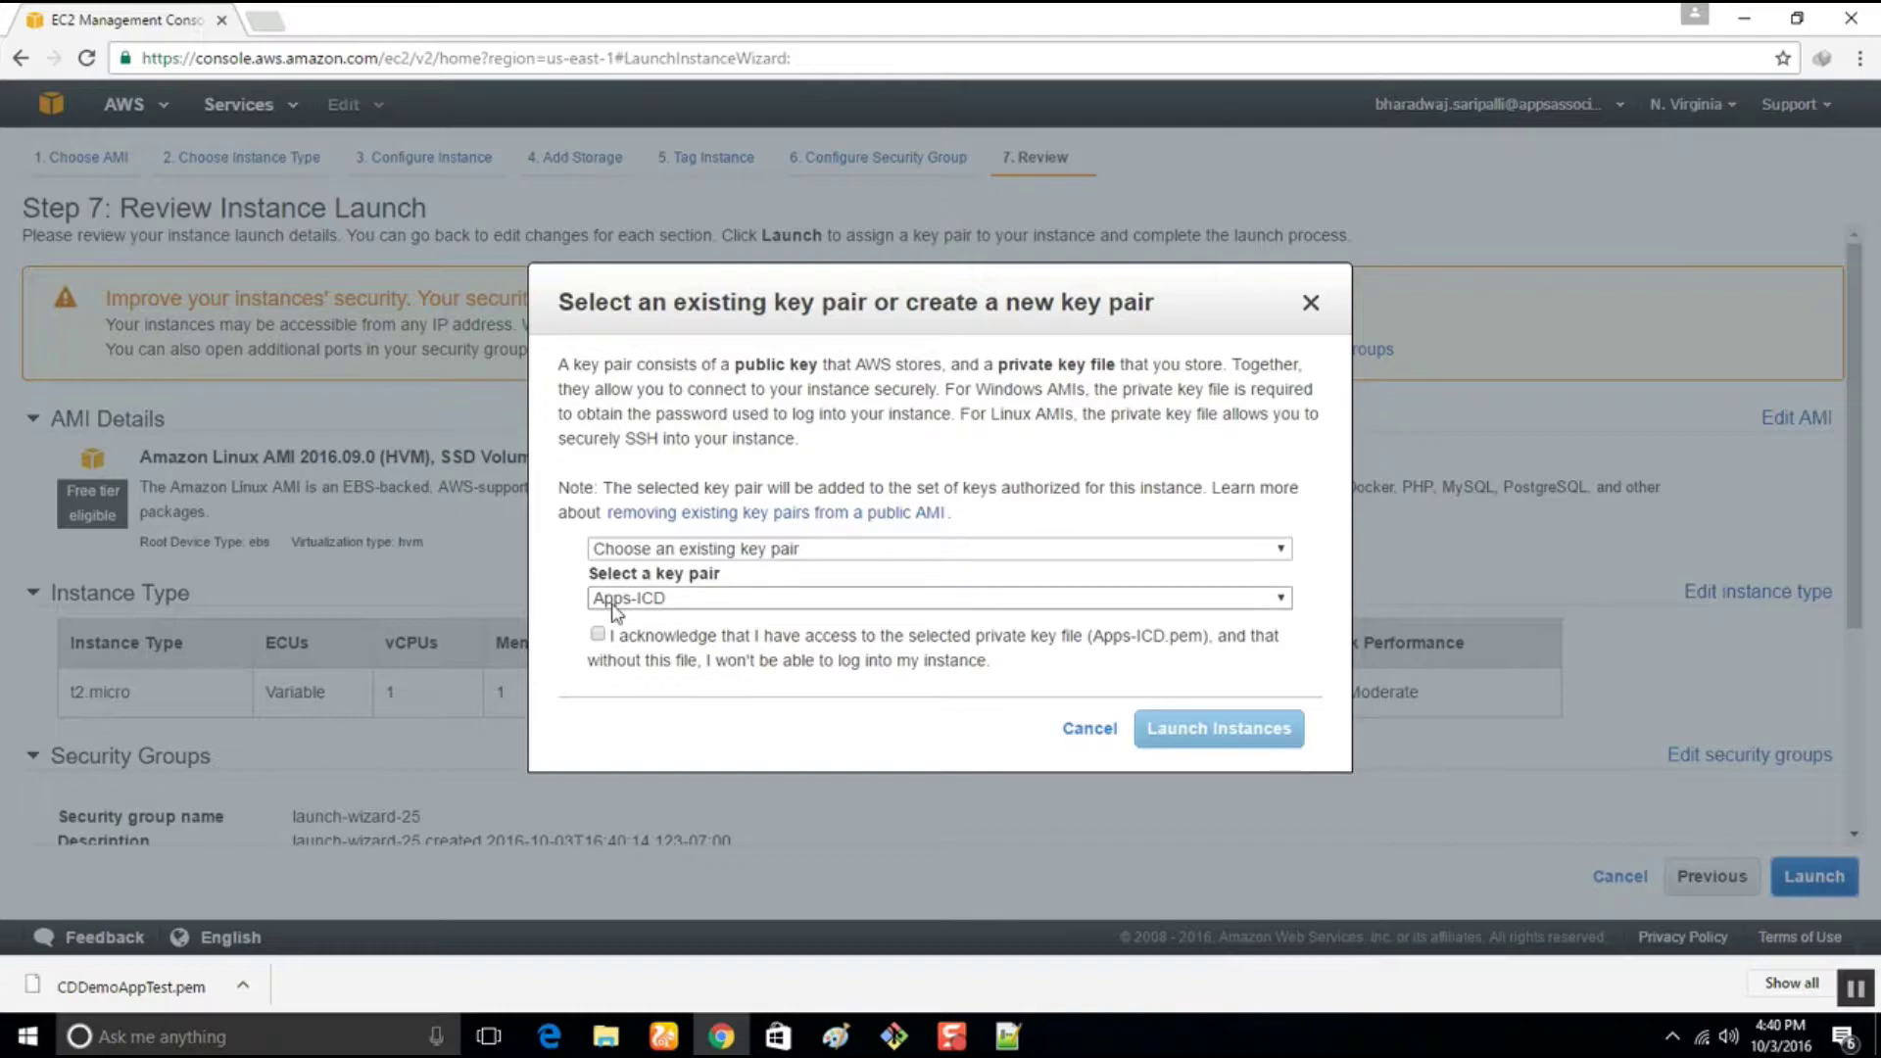
click(614, 600)
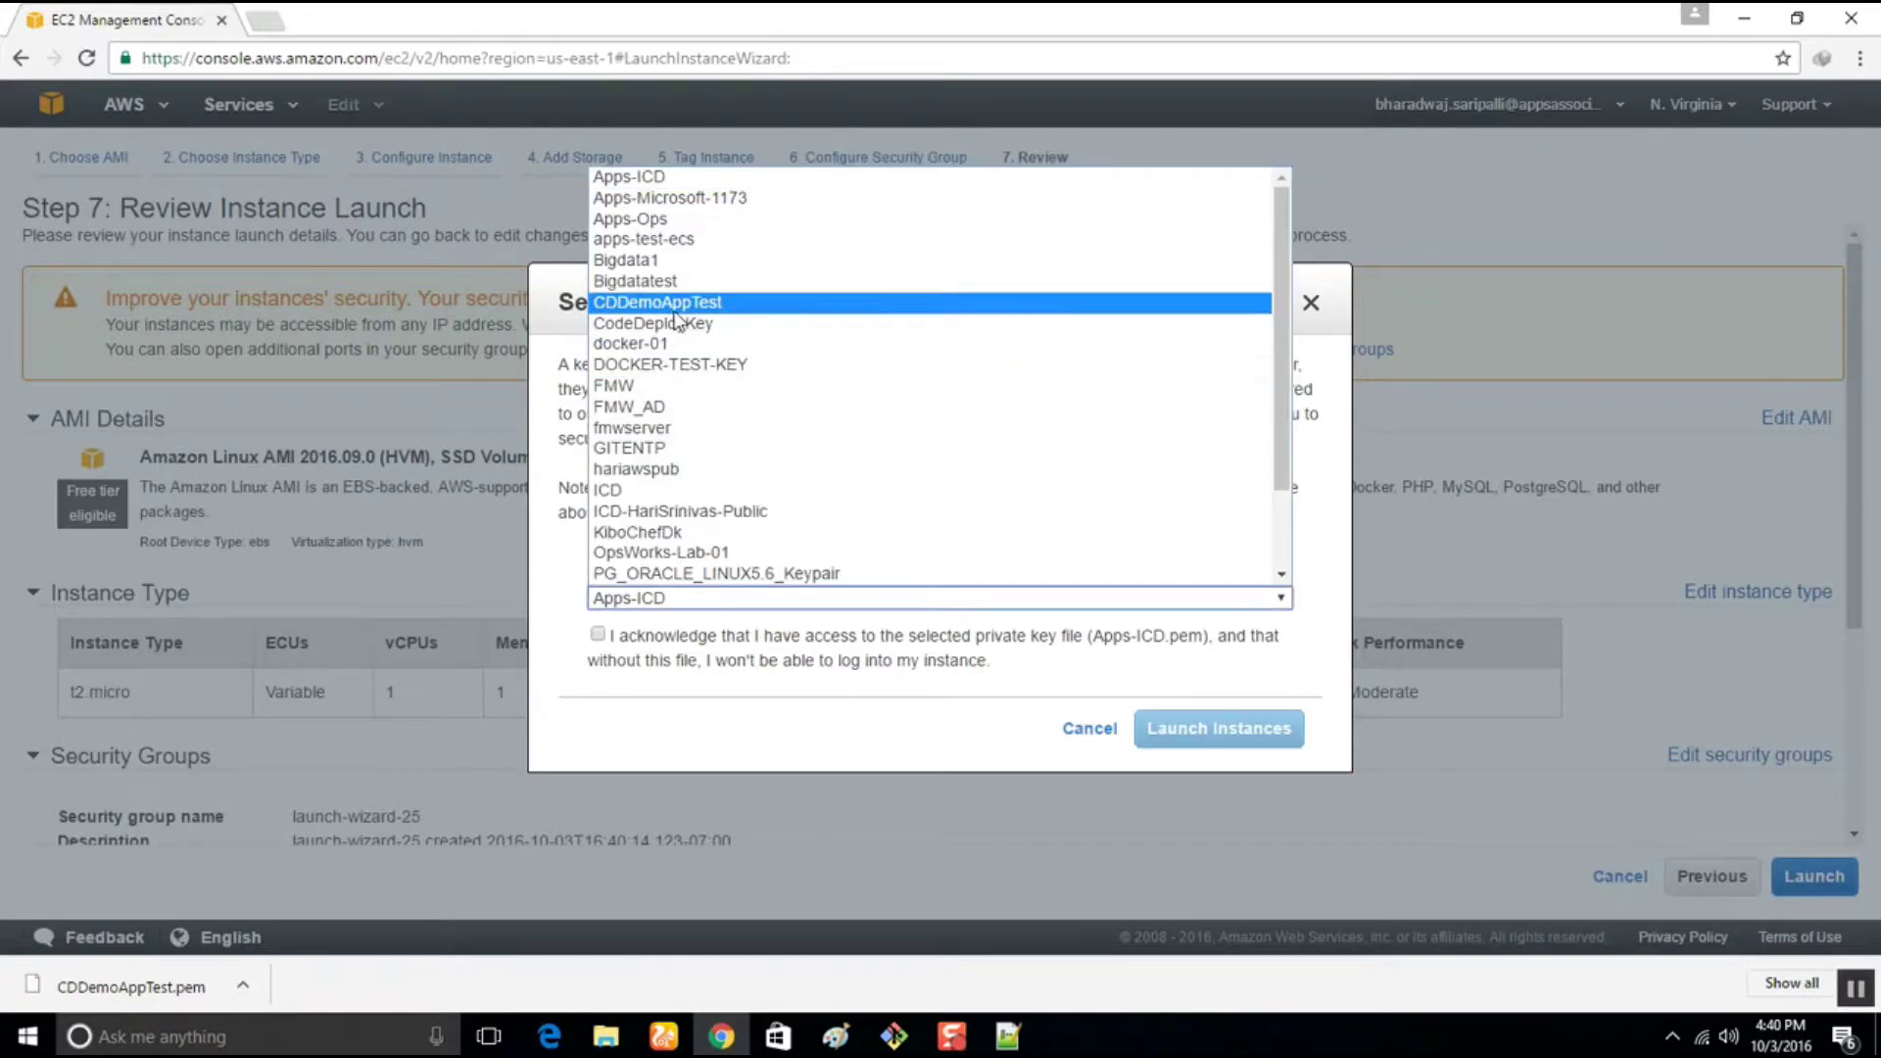
click(738, 304)
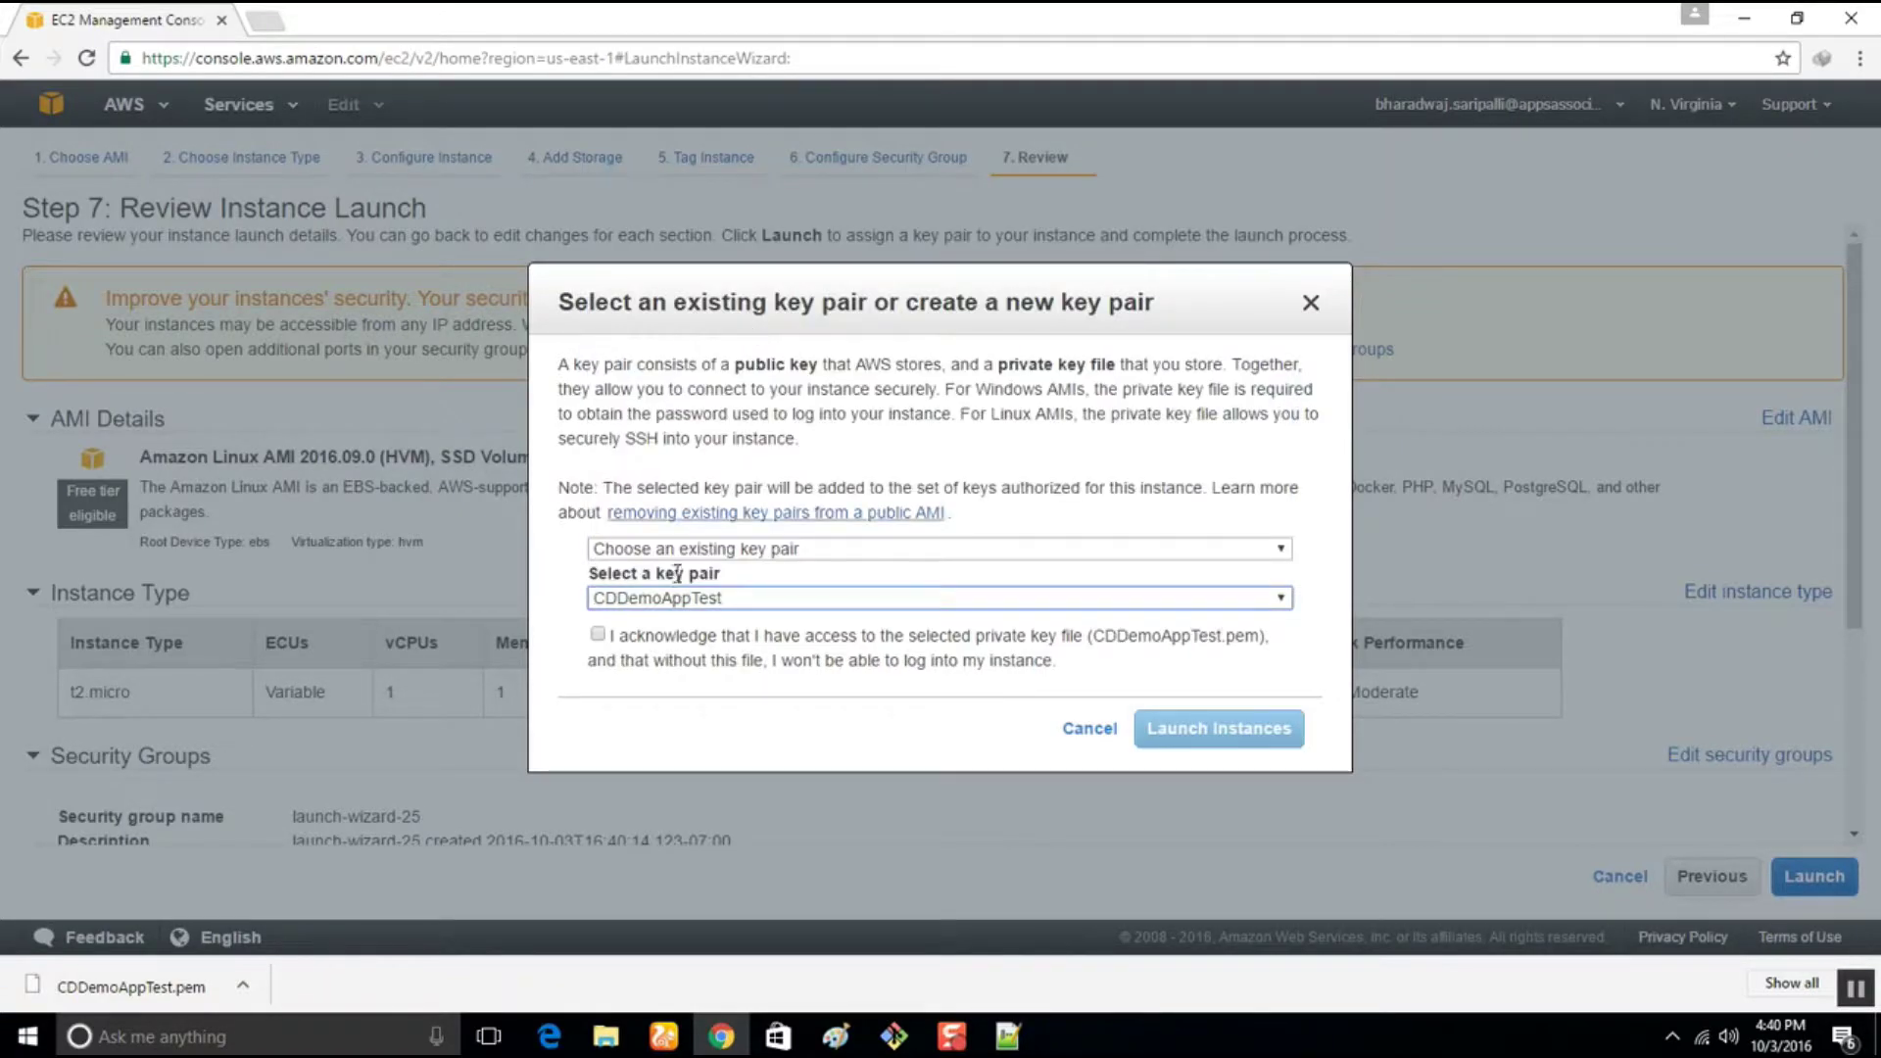
click(598, 633)
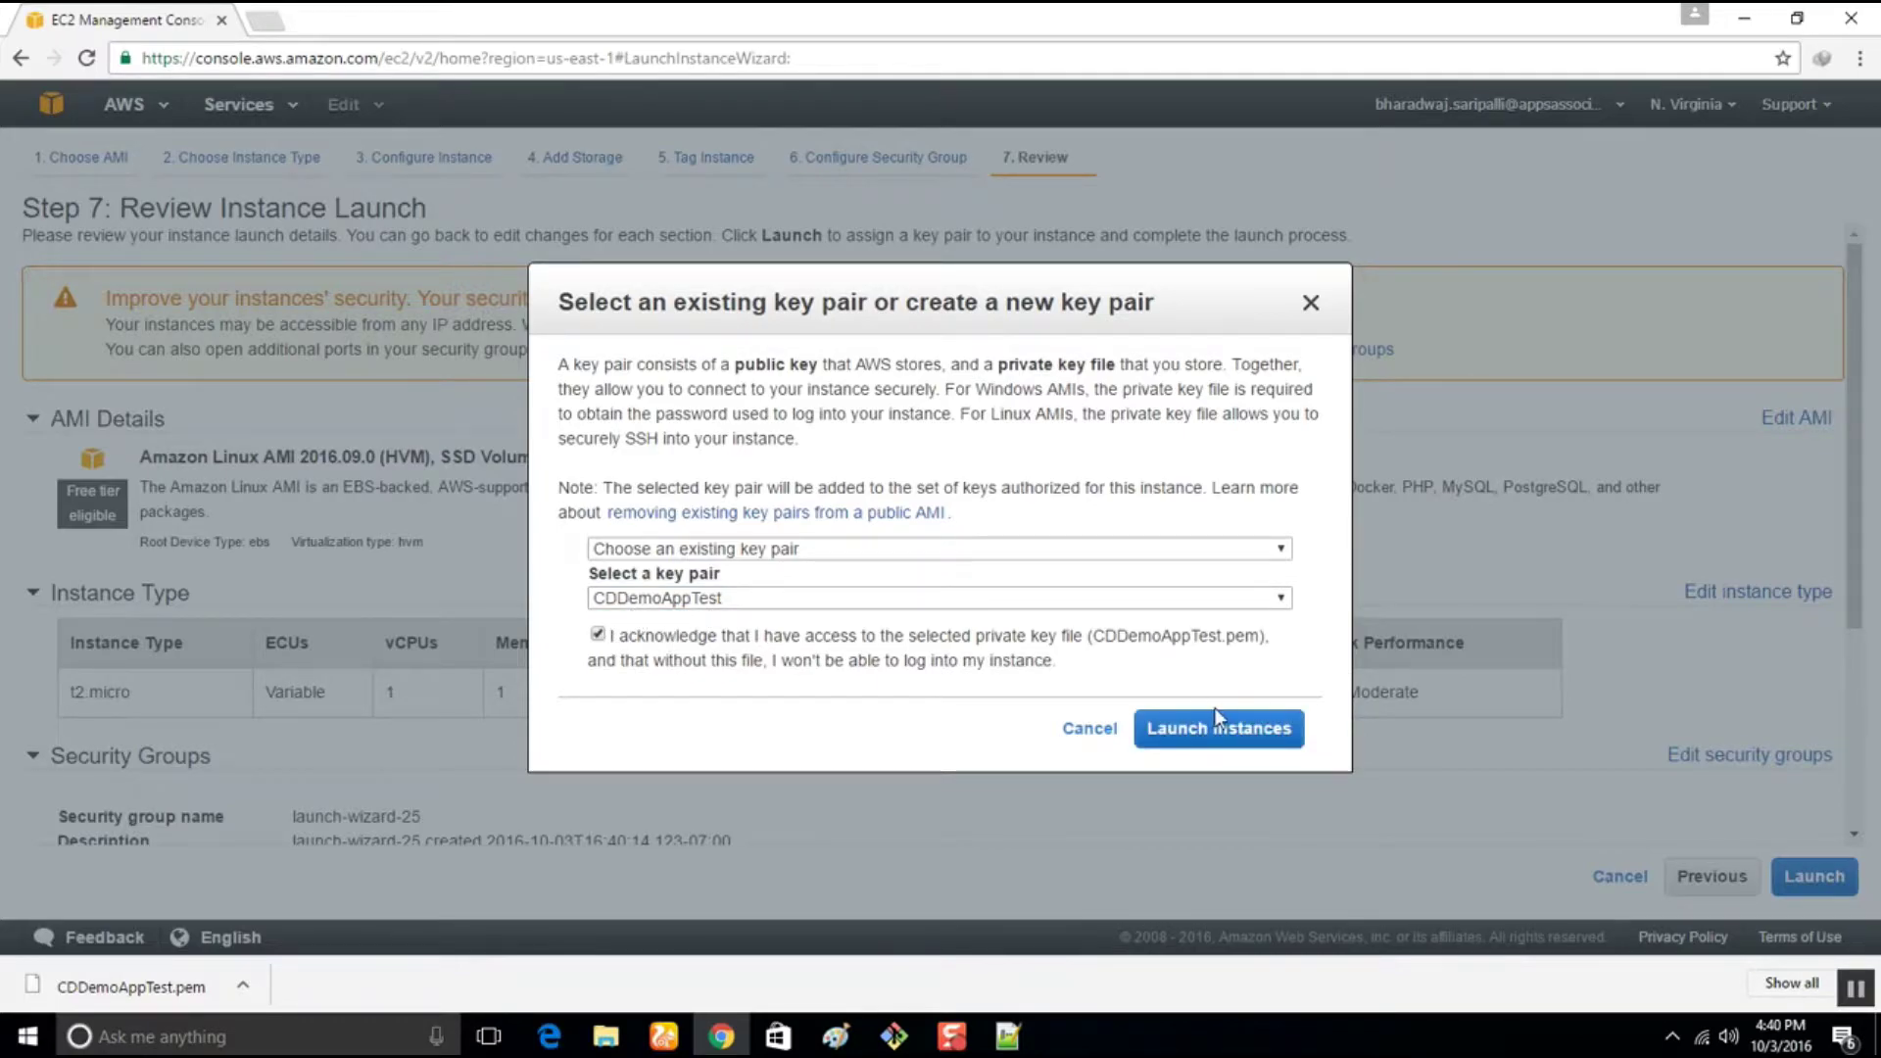
click(1230, 730)
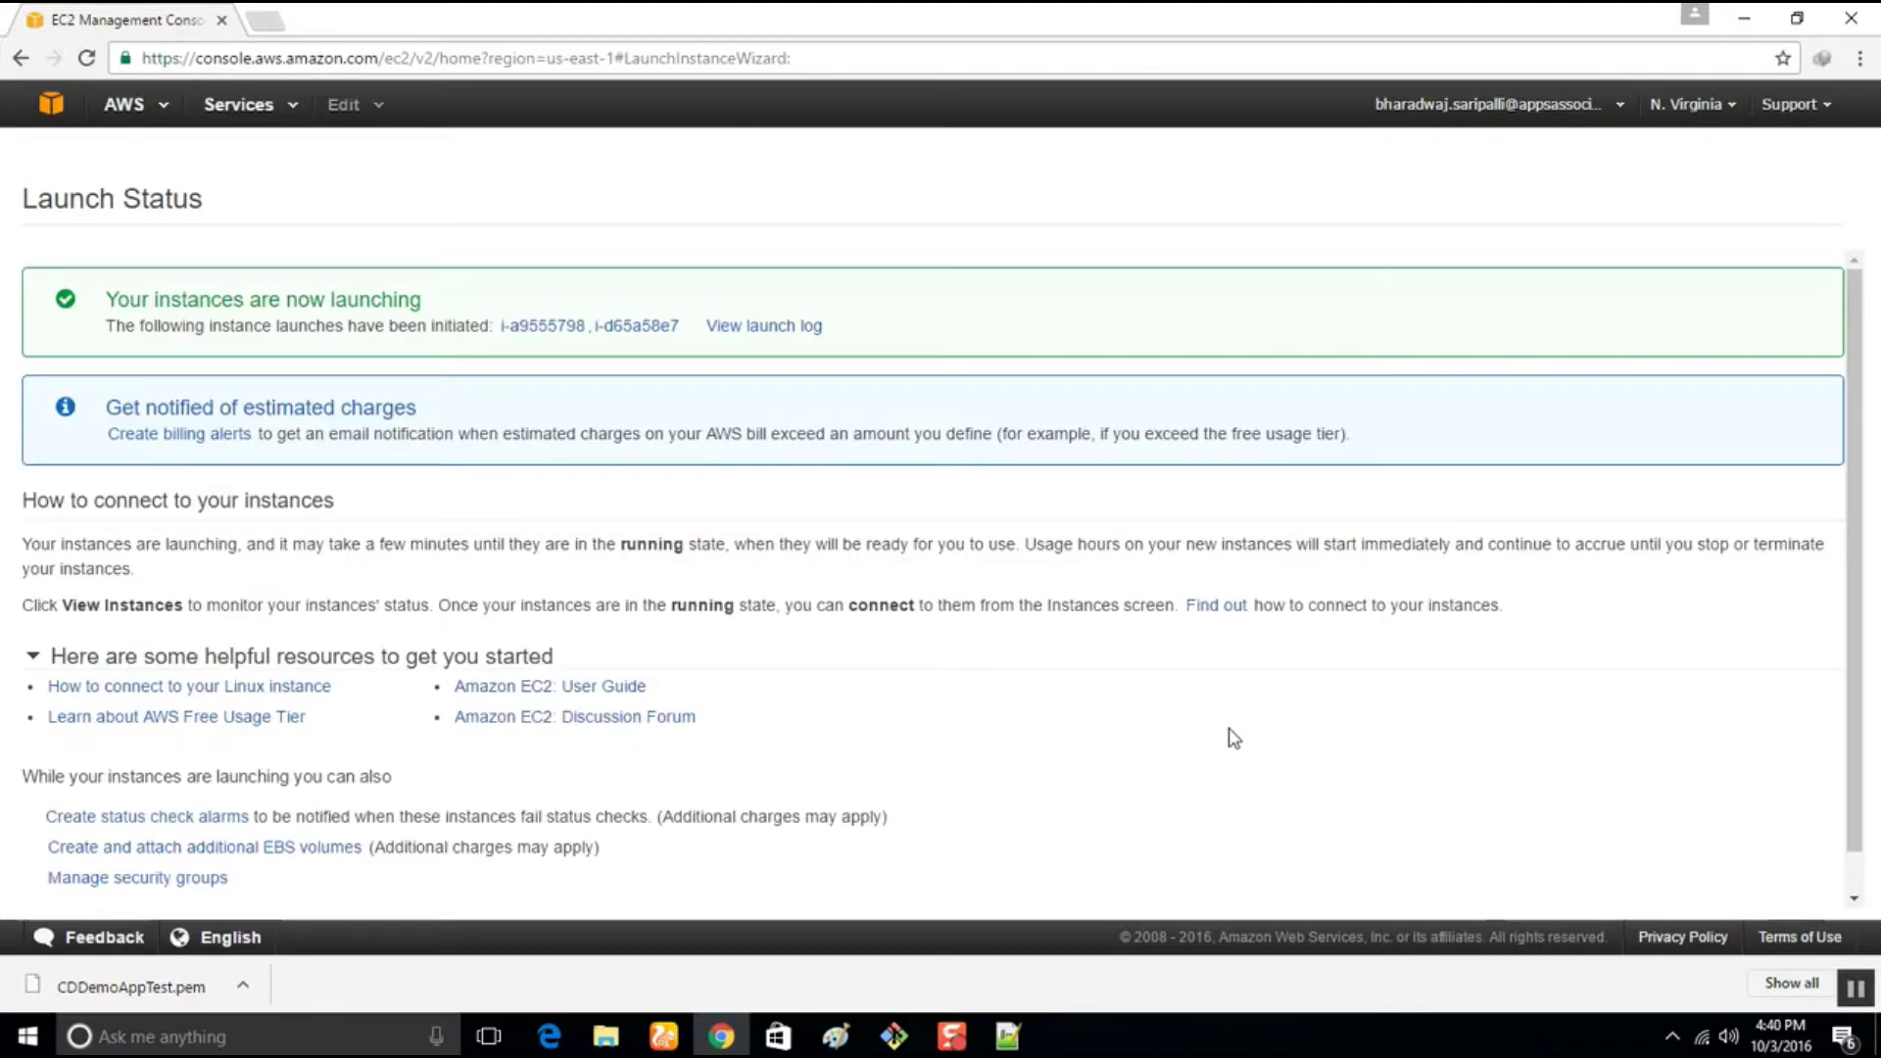
Open the new instance's details in a separate tab, then return to the launch status page
right_click(526, 333)
click(549, 340)
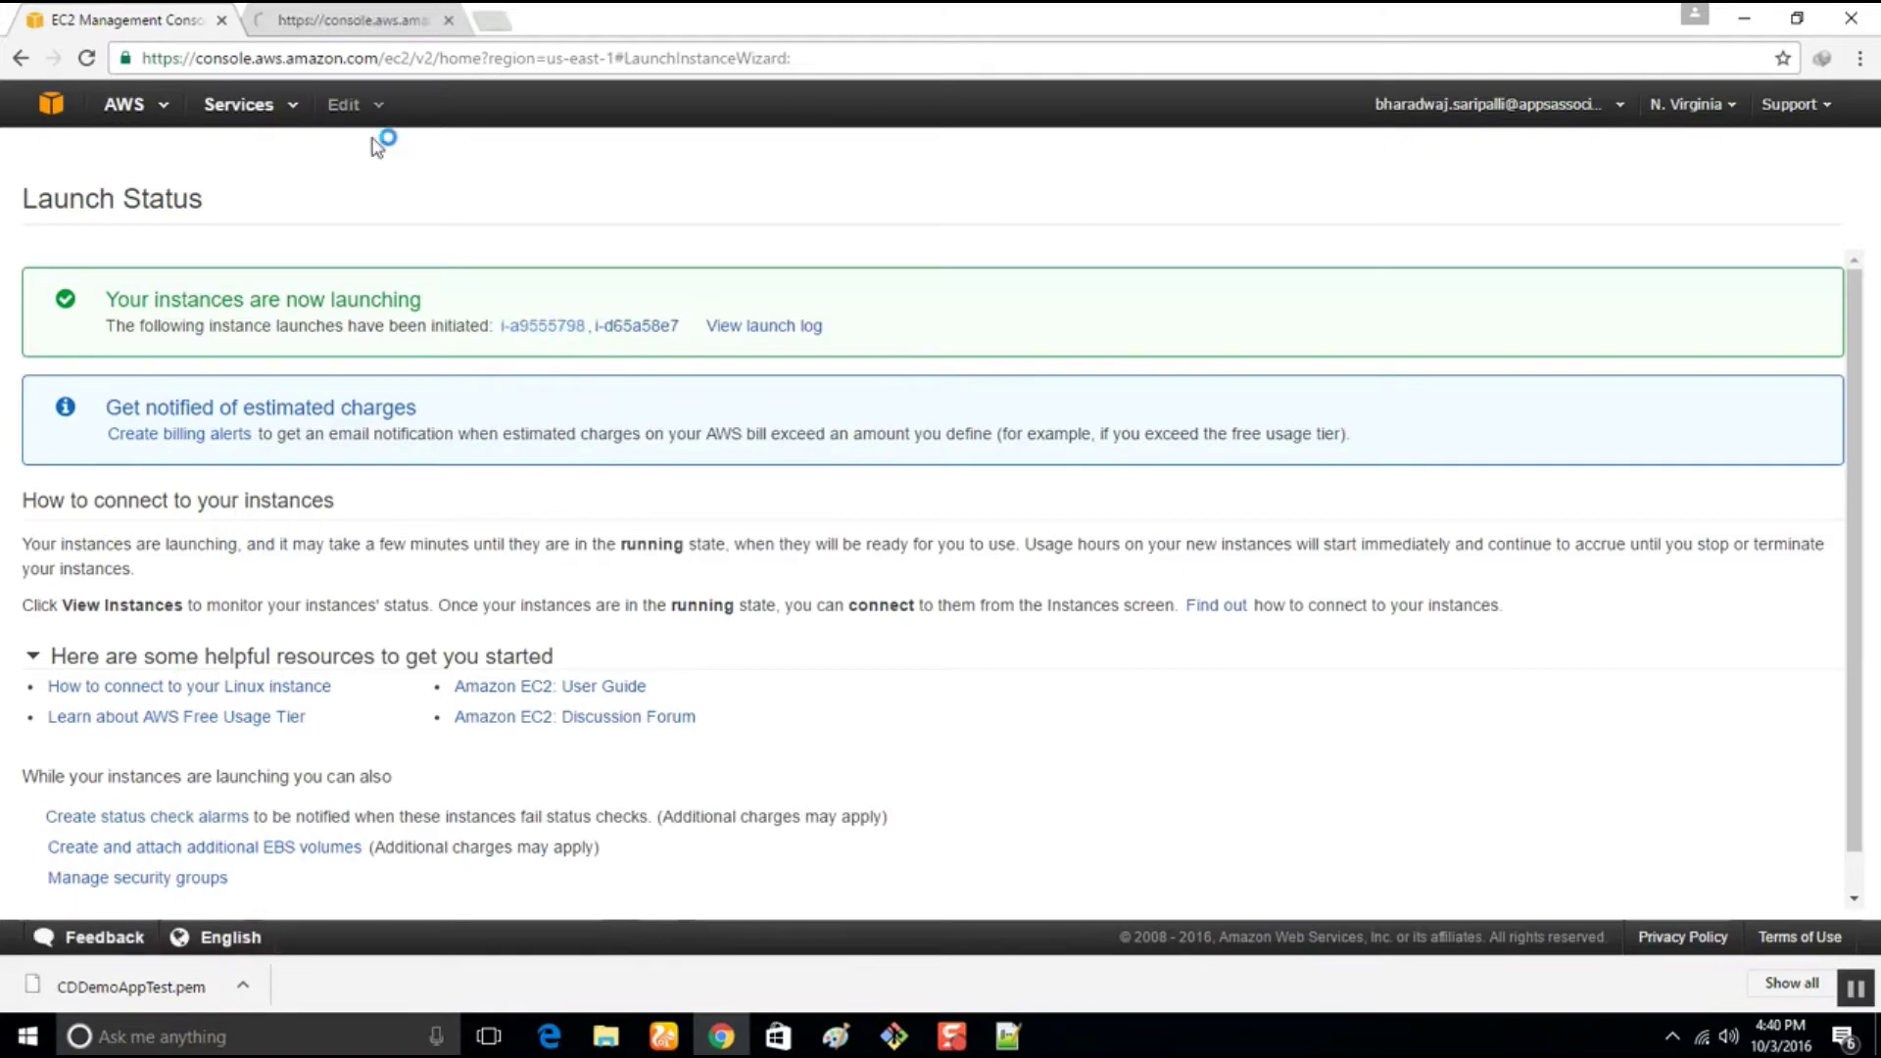
click(368, 14)
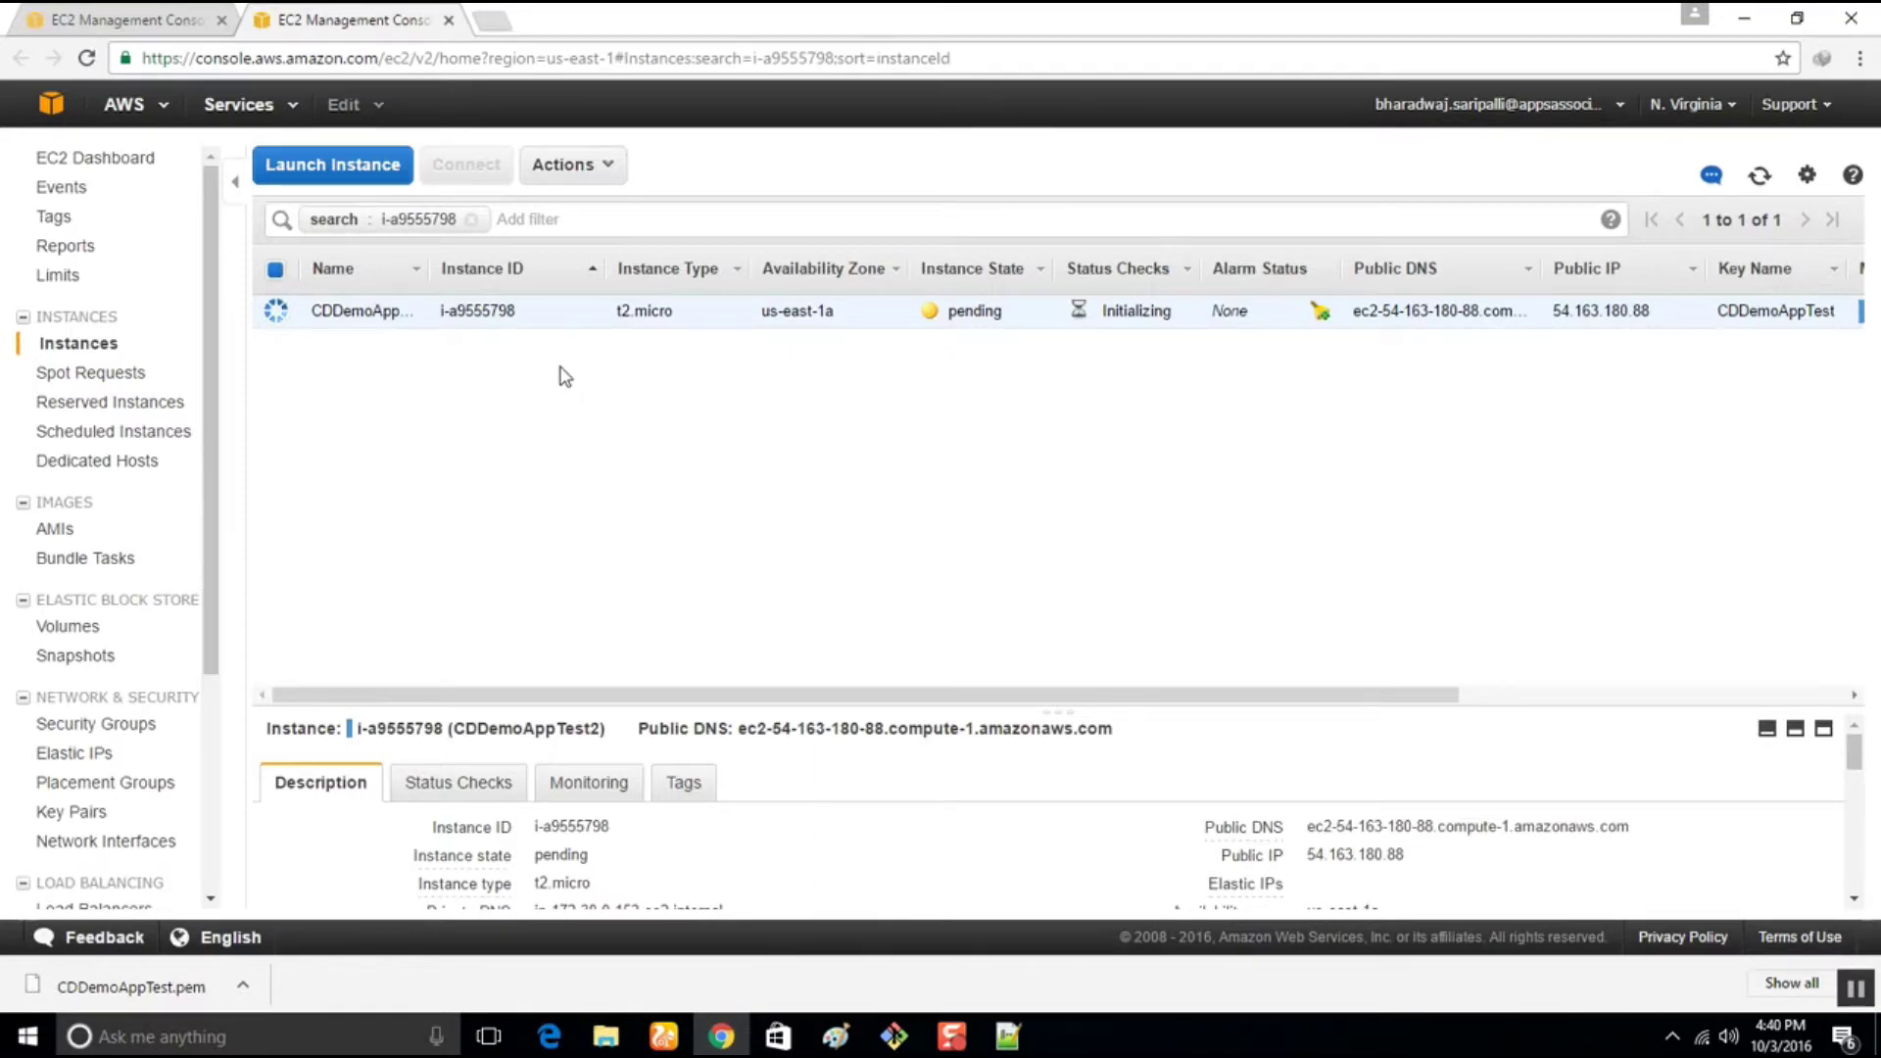
click(95, 17)
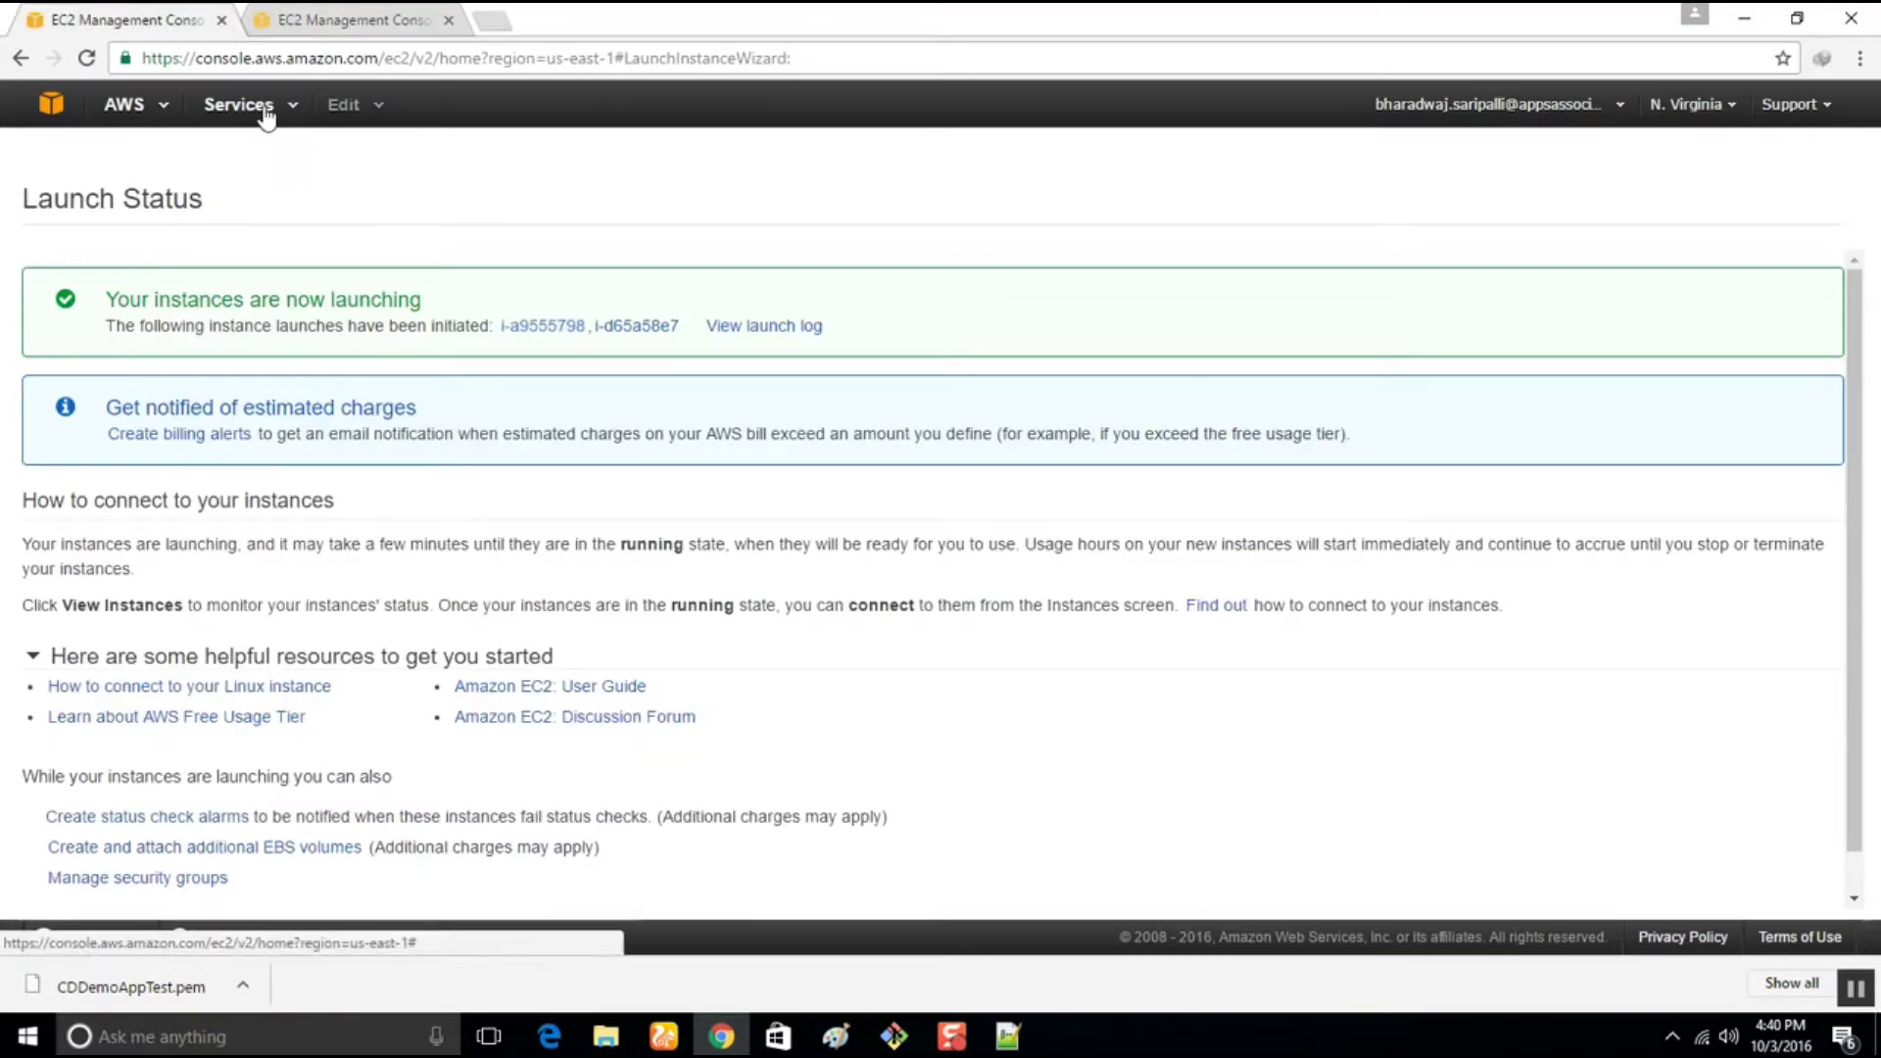
In CodeDeploy, open the CDDemoAppTest application and select deployment group CDDemoAppTestGRP
click(262, 108)
mouse_move(355, 390)
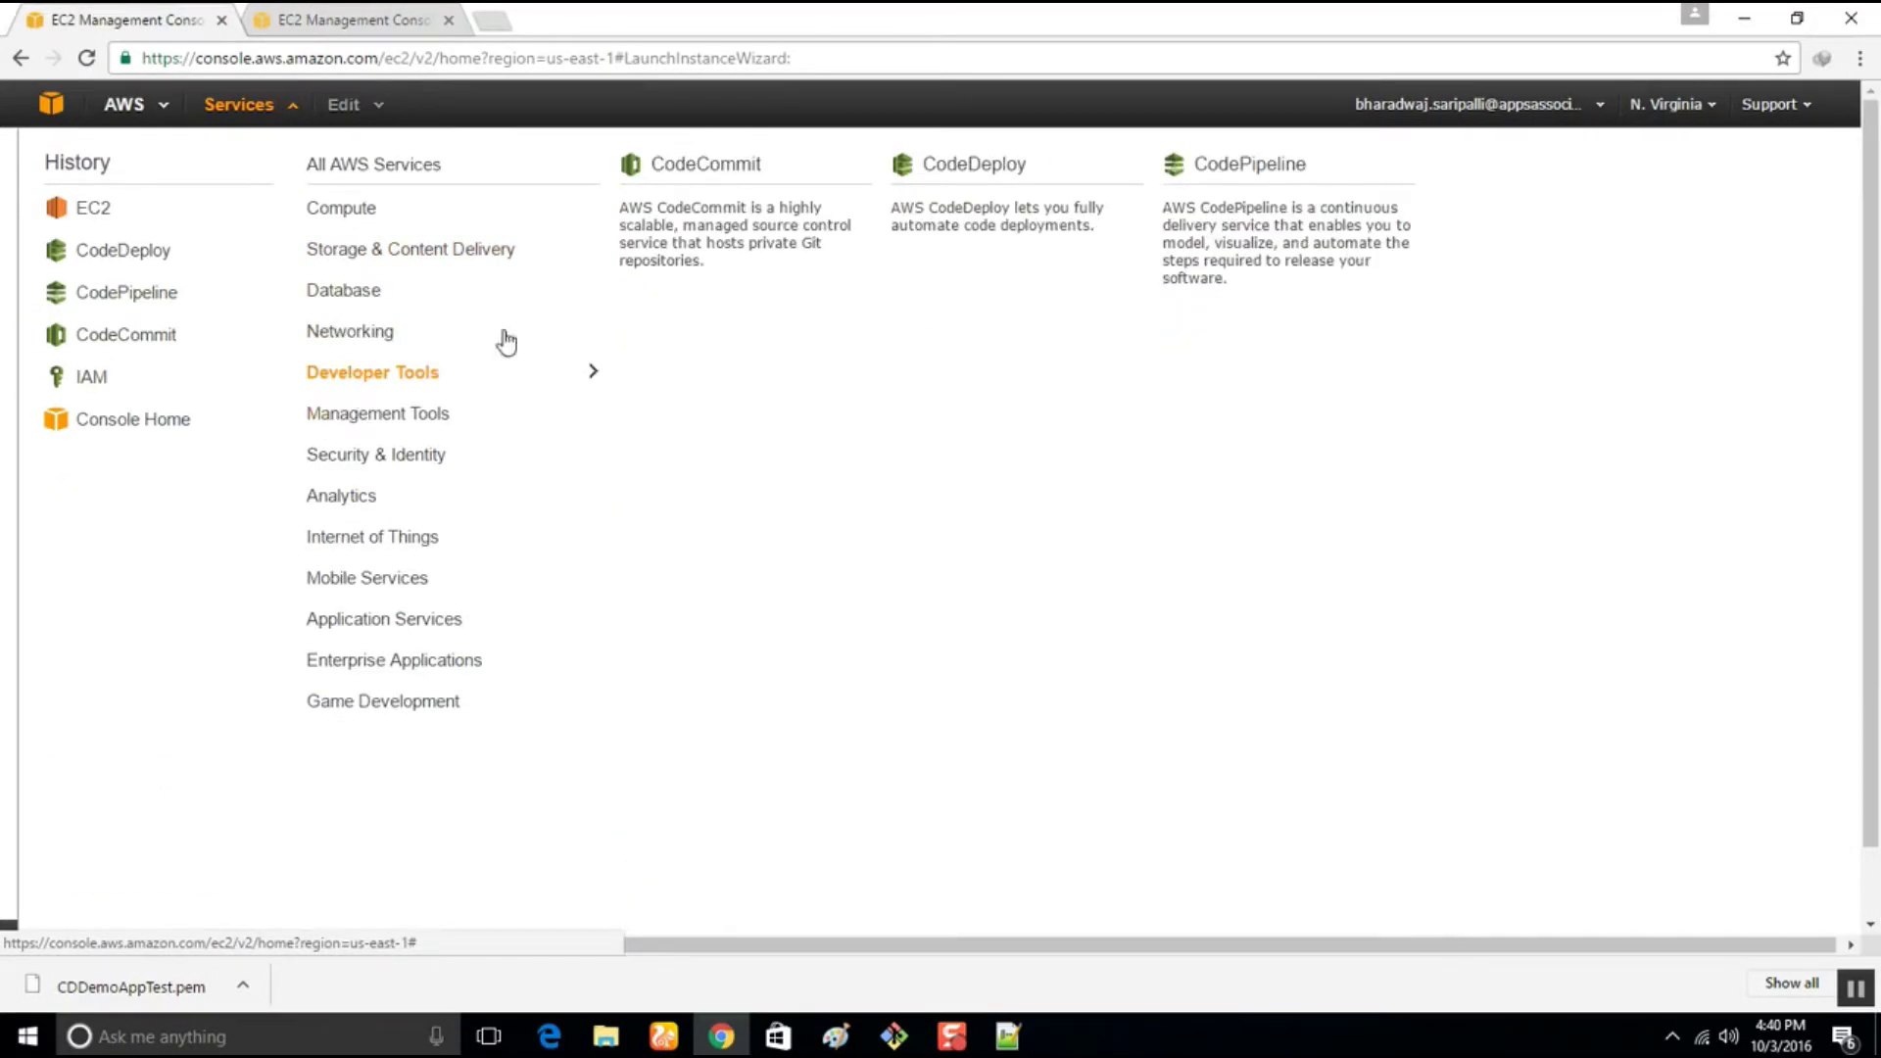
click(950, 228)
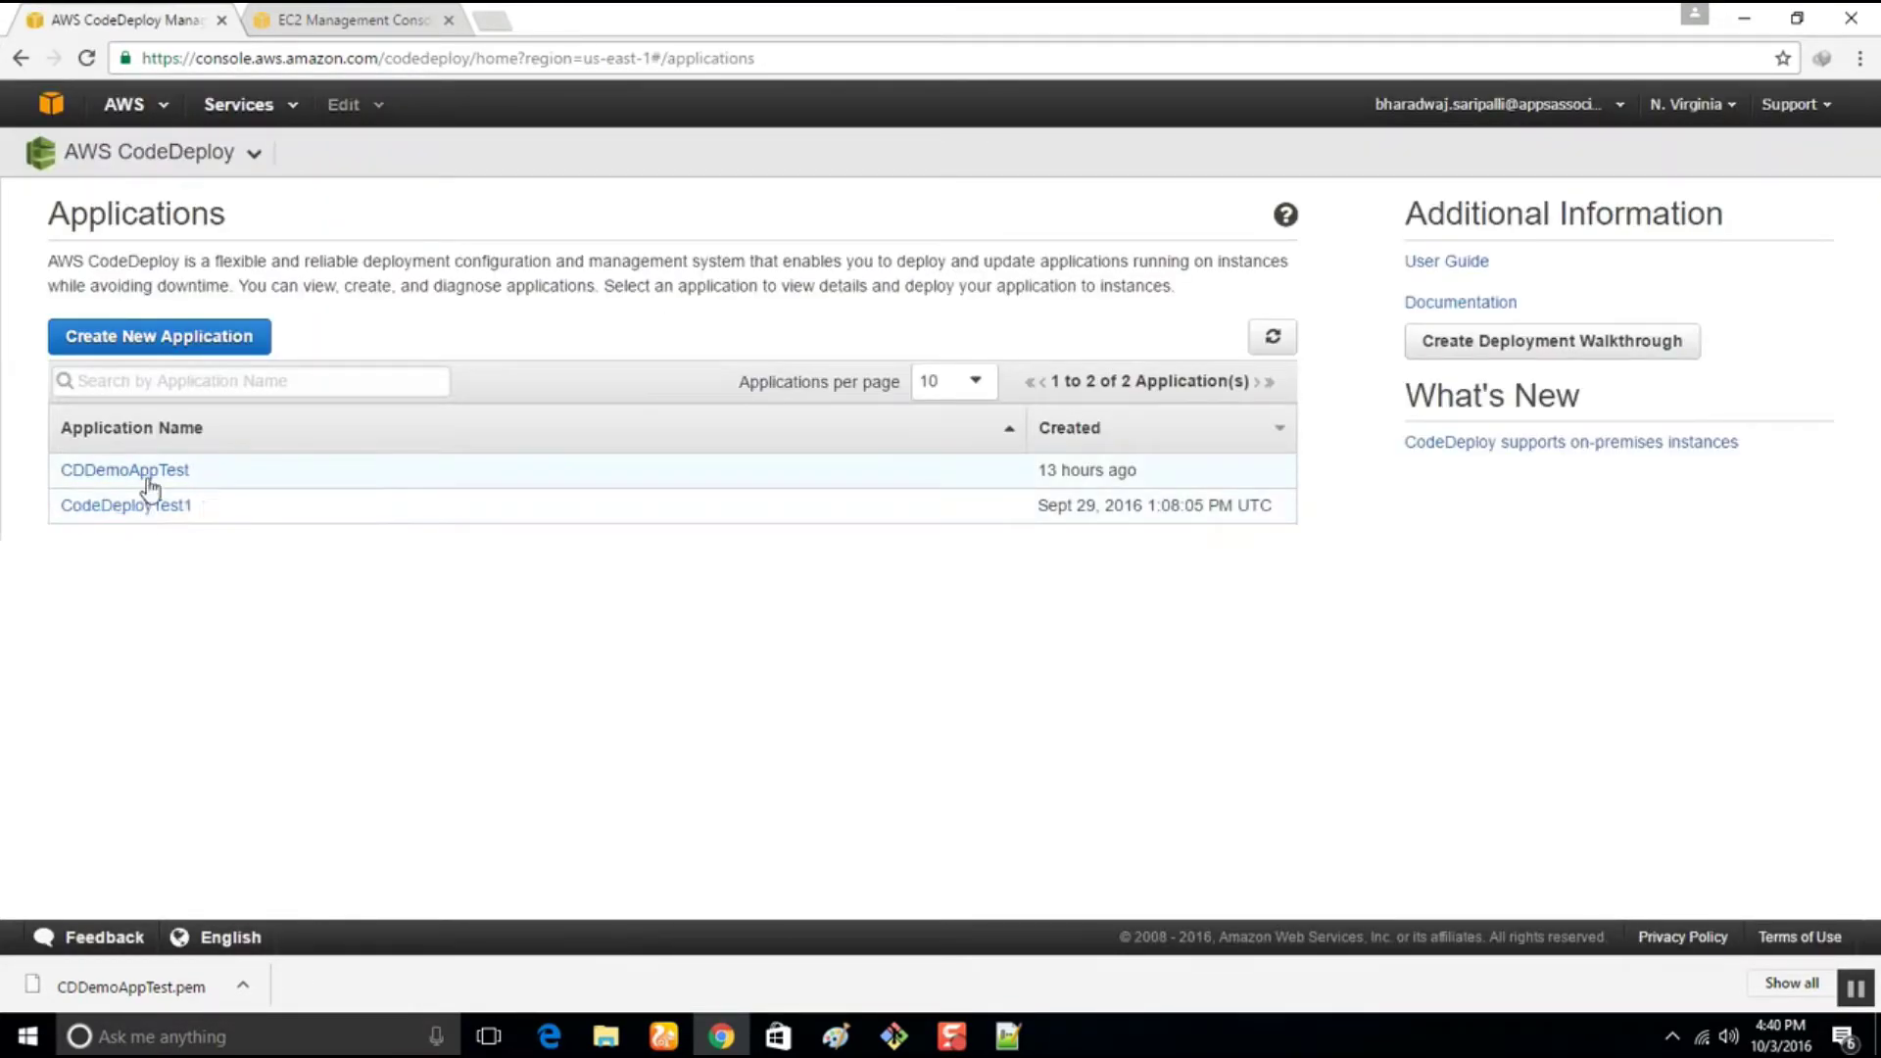
click(149, 476)
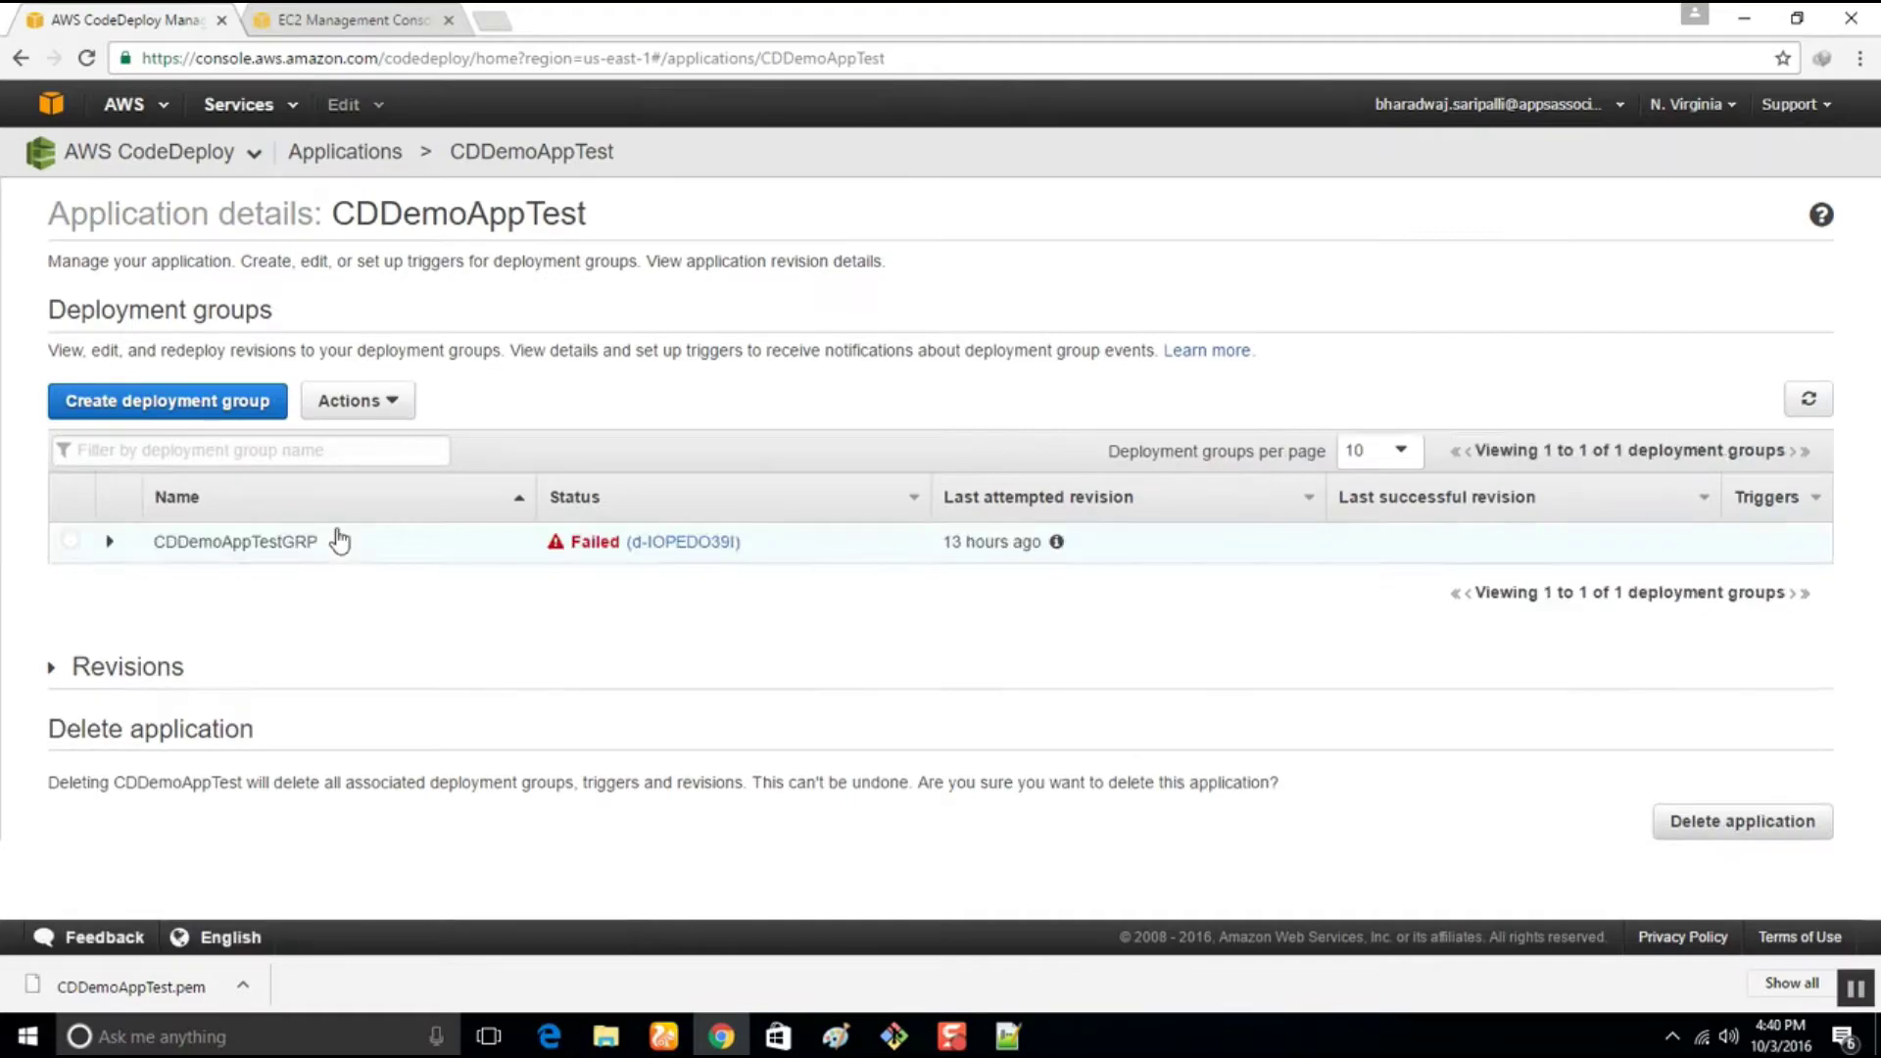
click(70, 541)
click(106, 544)
scroll(819, 673, down, 1)
scroll(819, 673, down, 5)
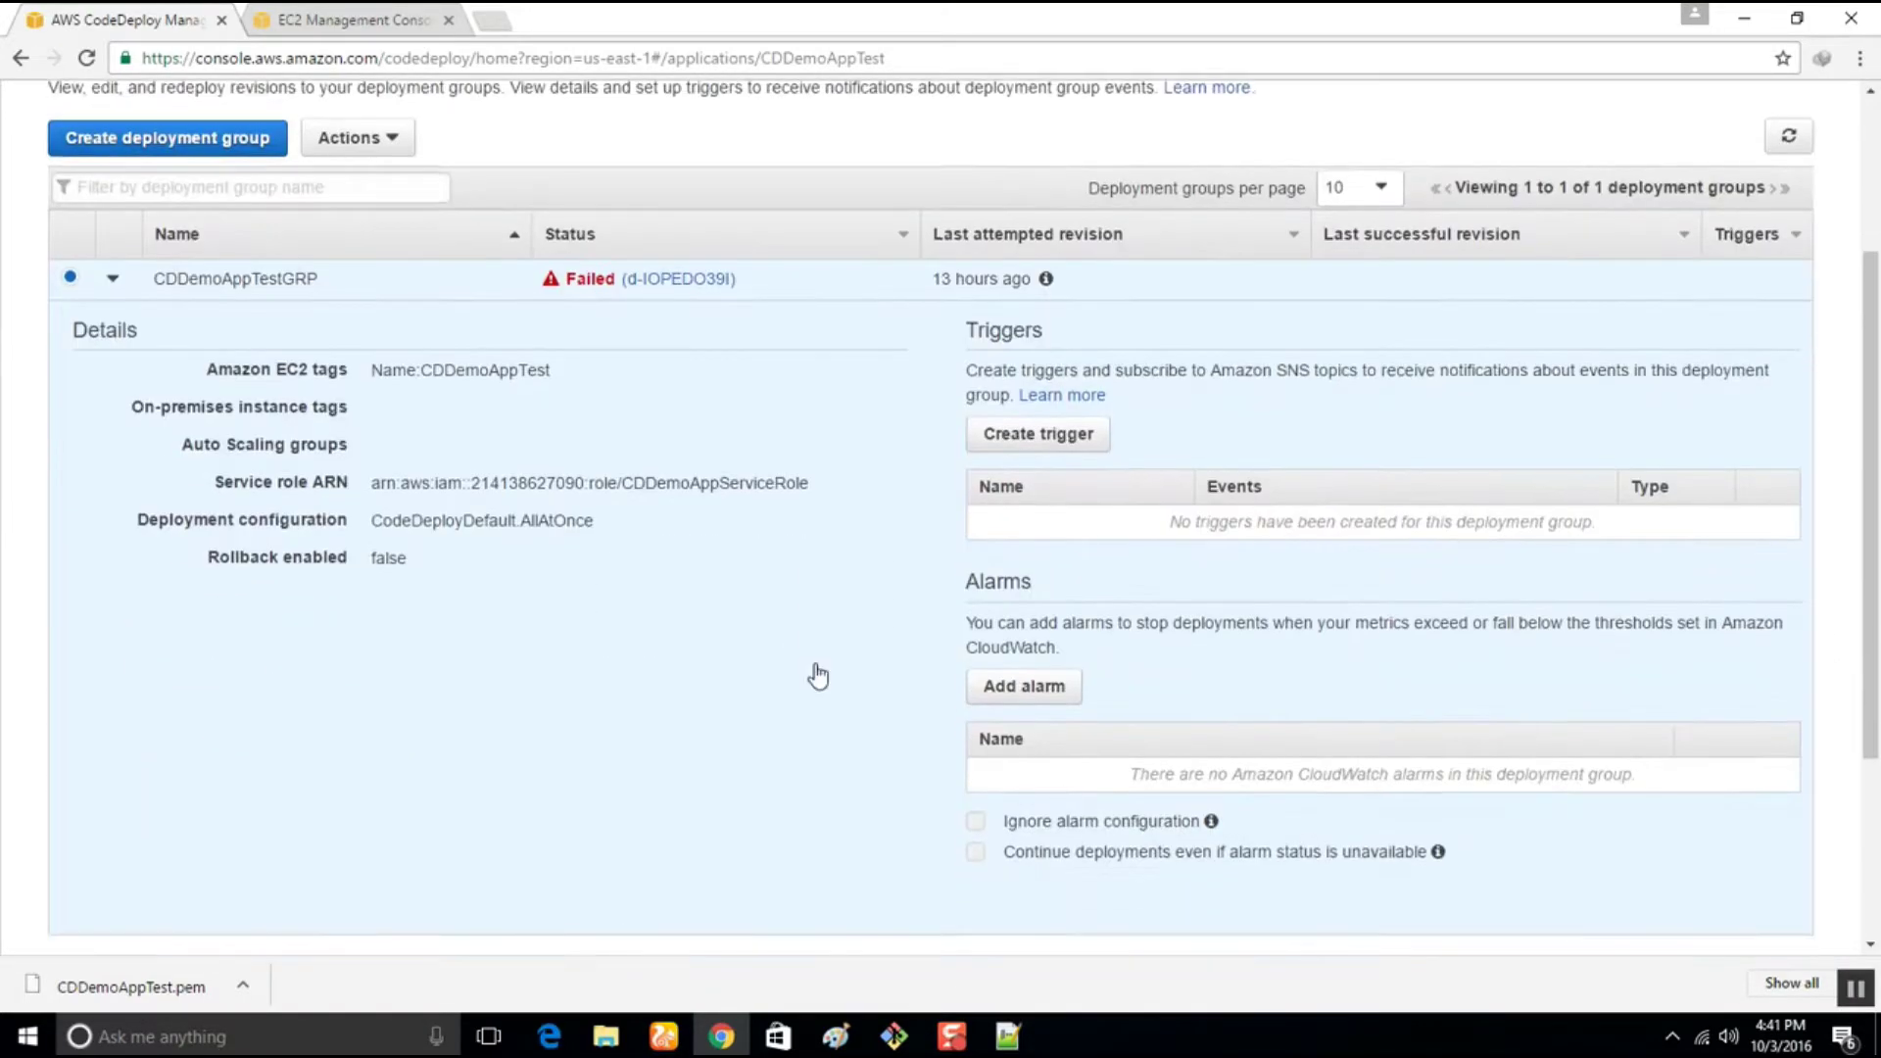
scroll(815, 672, up, 6)
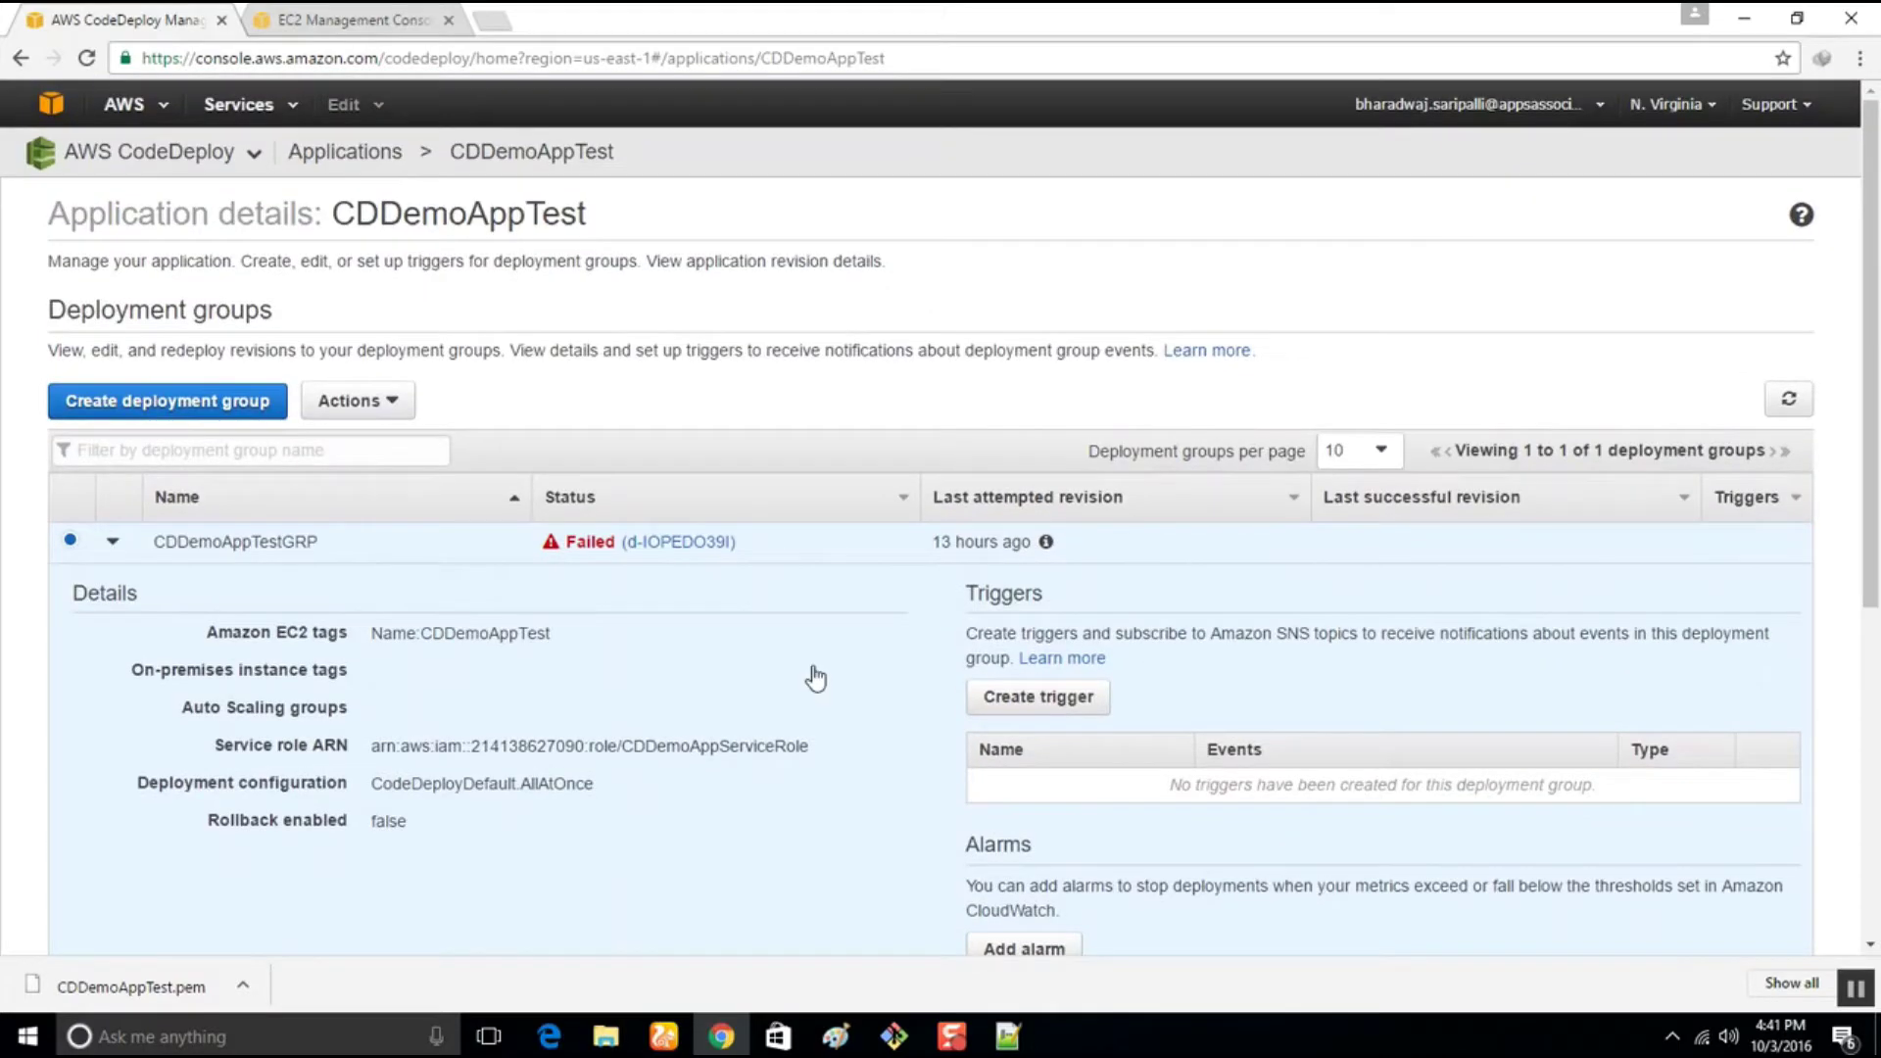
Edit CDDemoAppTestGRP to target the Name tag value CDDemoAppTest2 and save
click(388, 402)
click(359, 440)
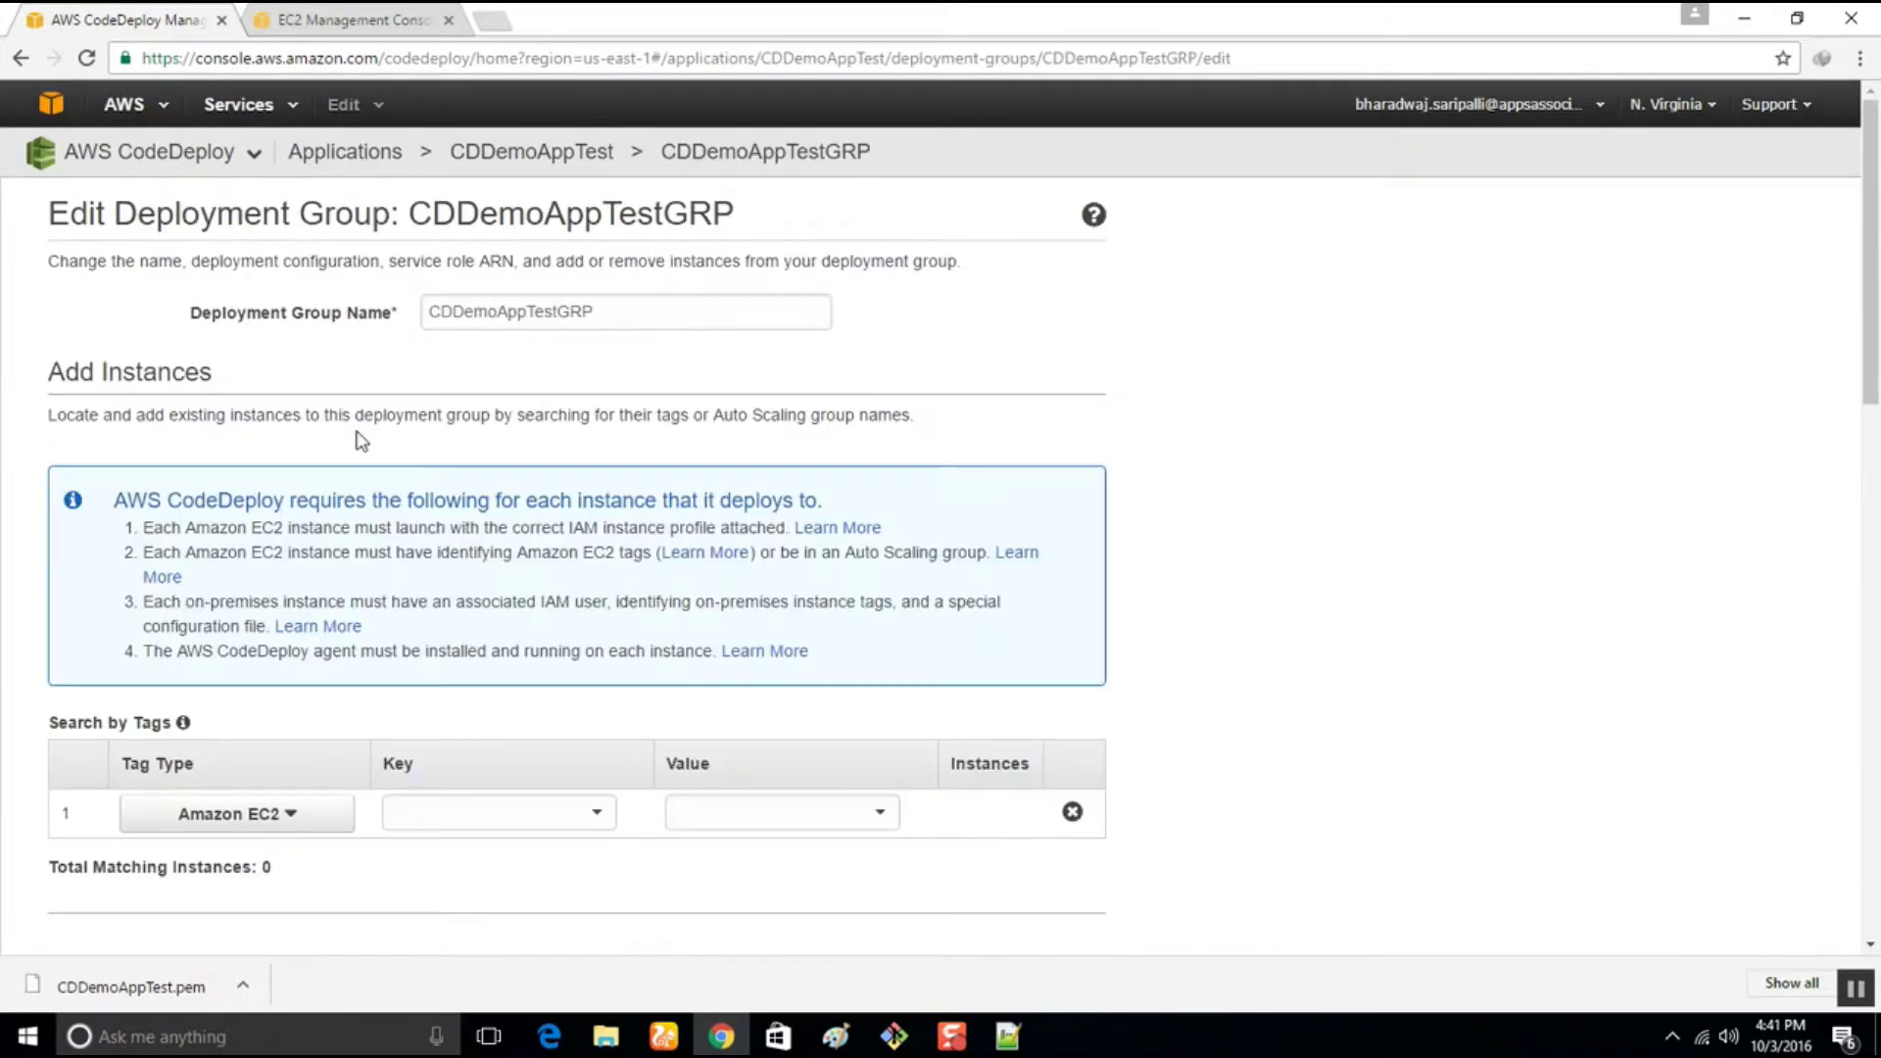
click(809, 816)
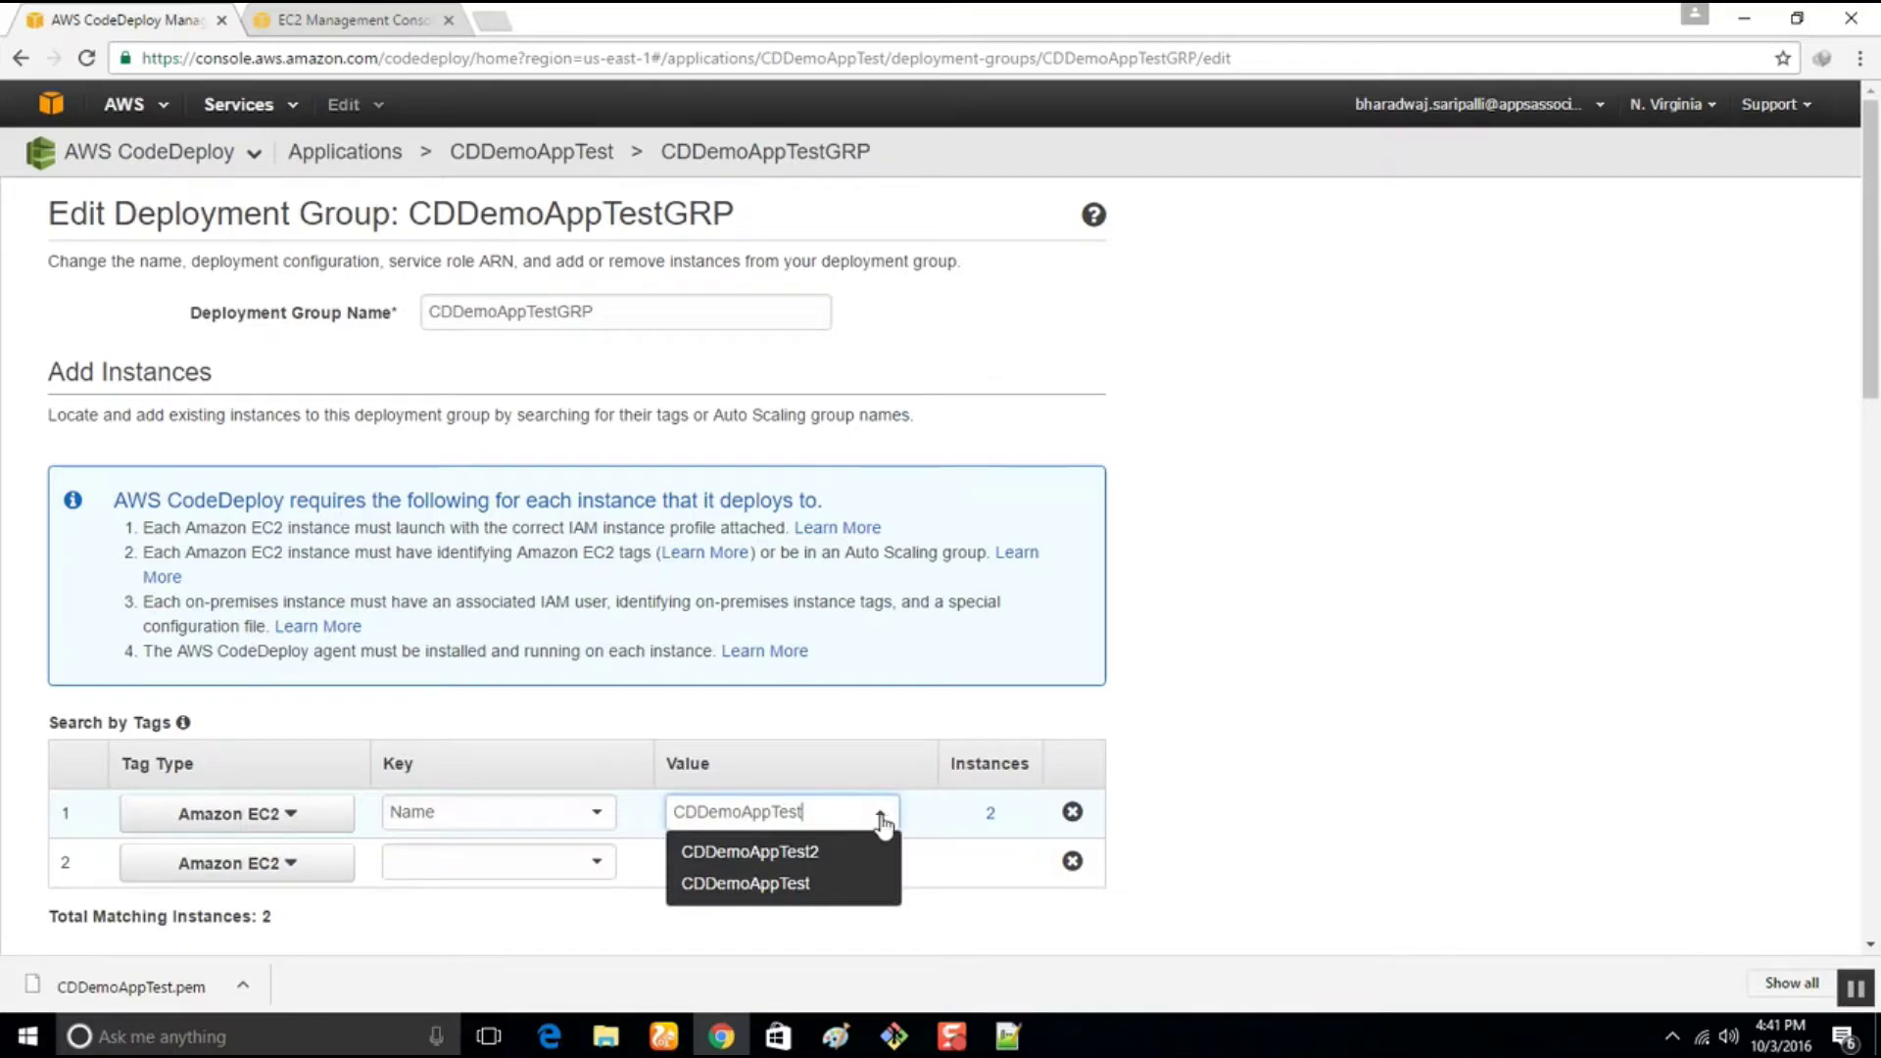
click(792, 859)
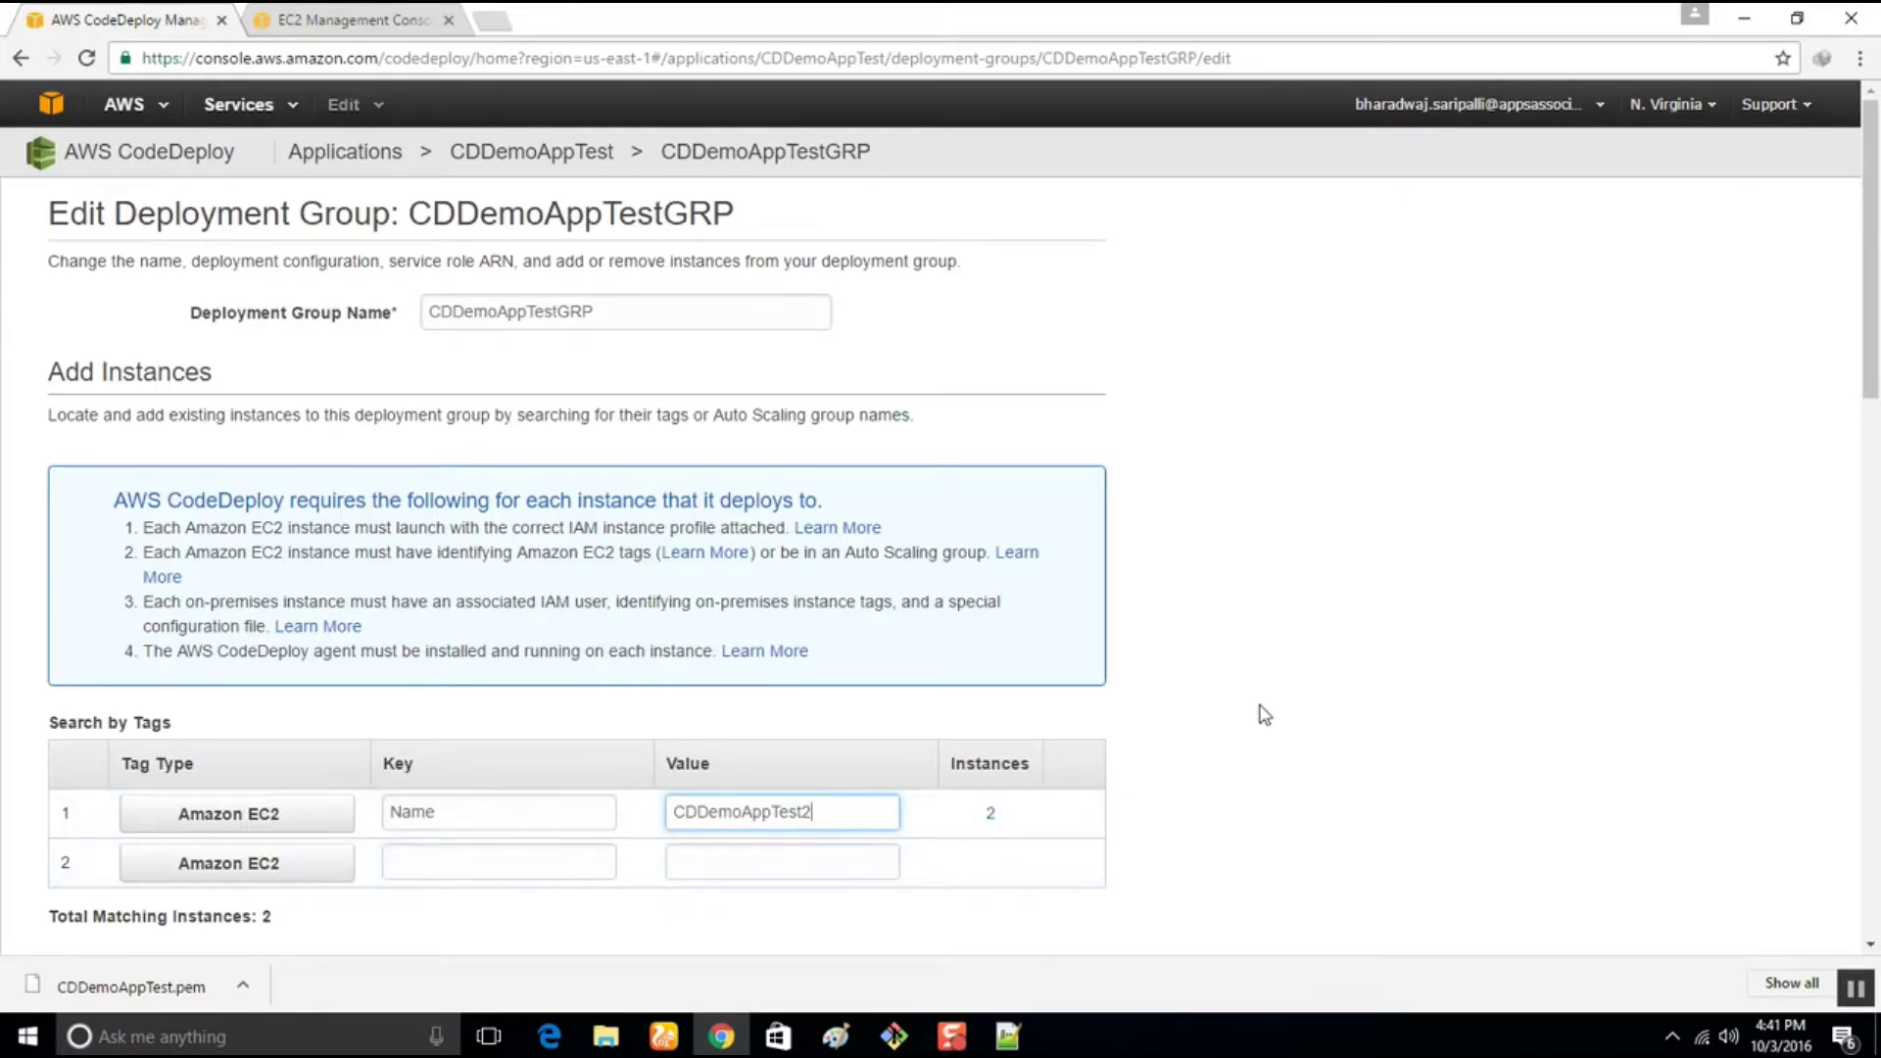
scroll(1264, 715, down, 7)
scroll(941, 643, down, 6)
scroll(940, 643, up, 5)
scroll(941, 642, up, 2)
scroll(942, 643, down, 8)
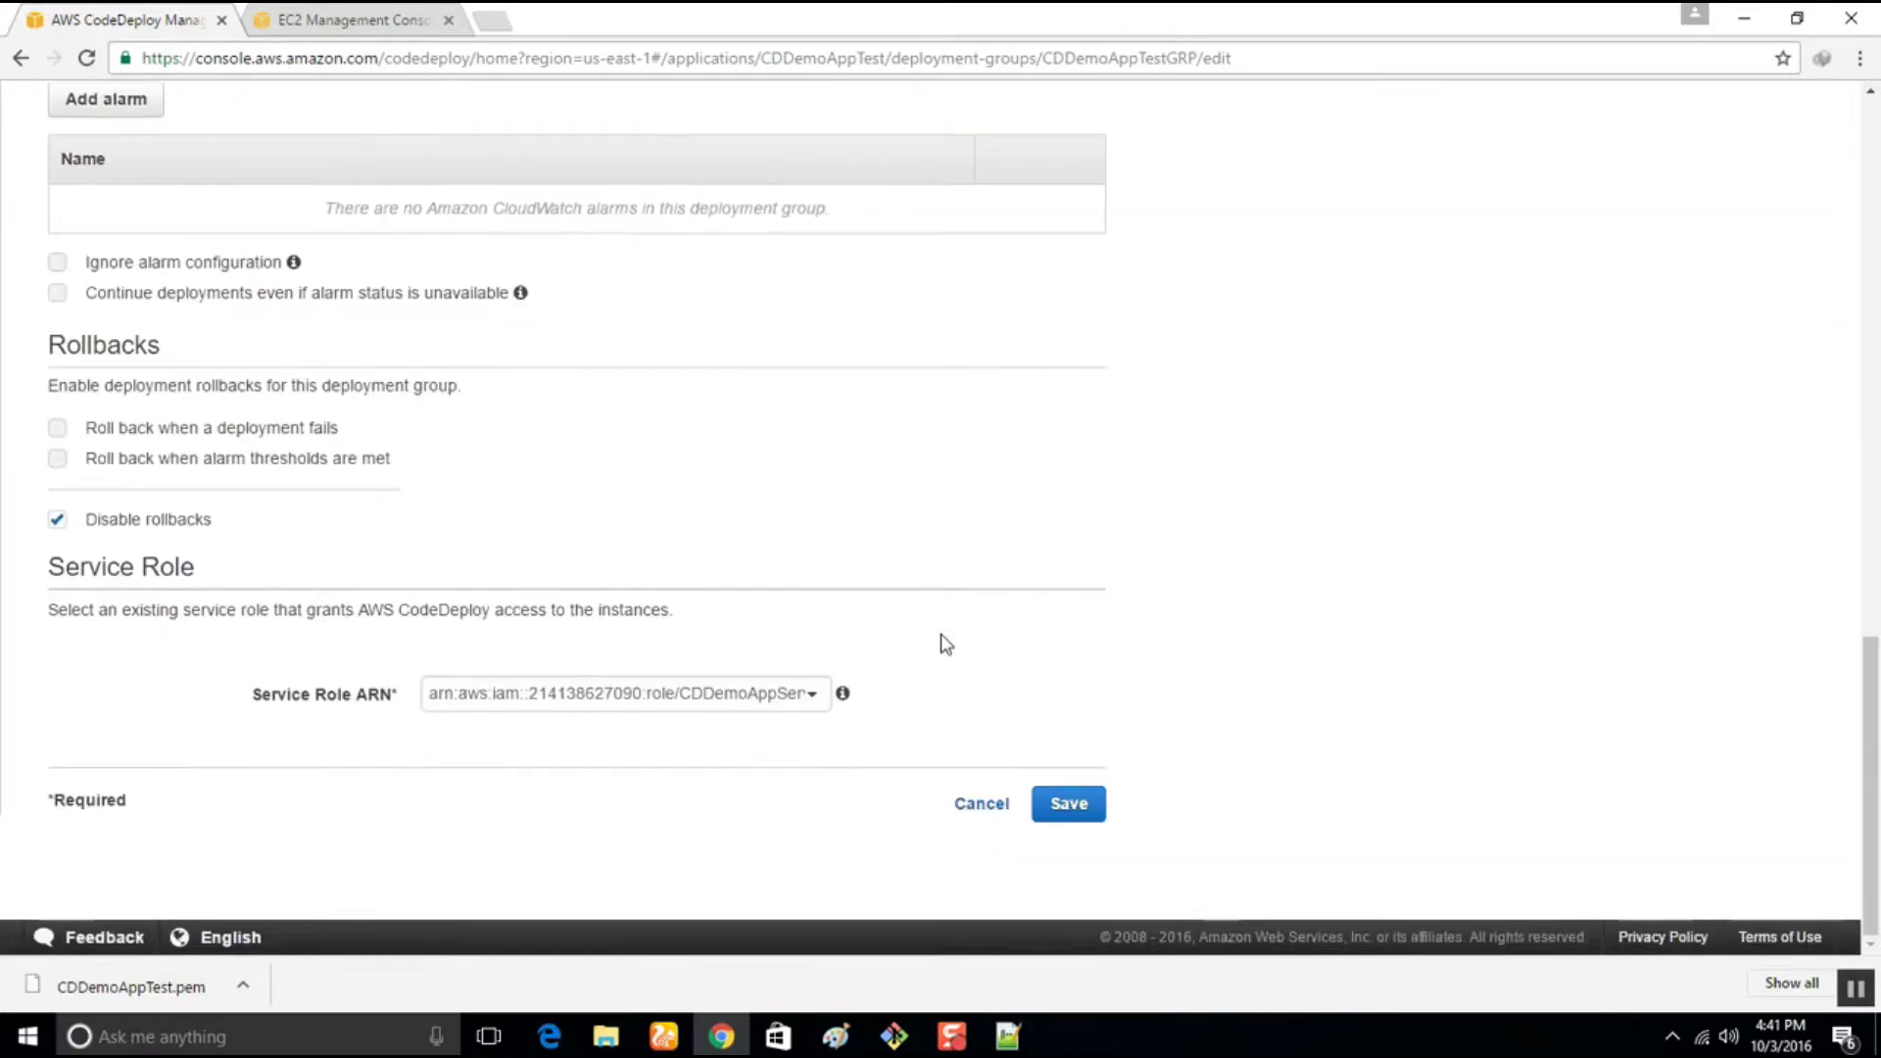
click(1068, 806)
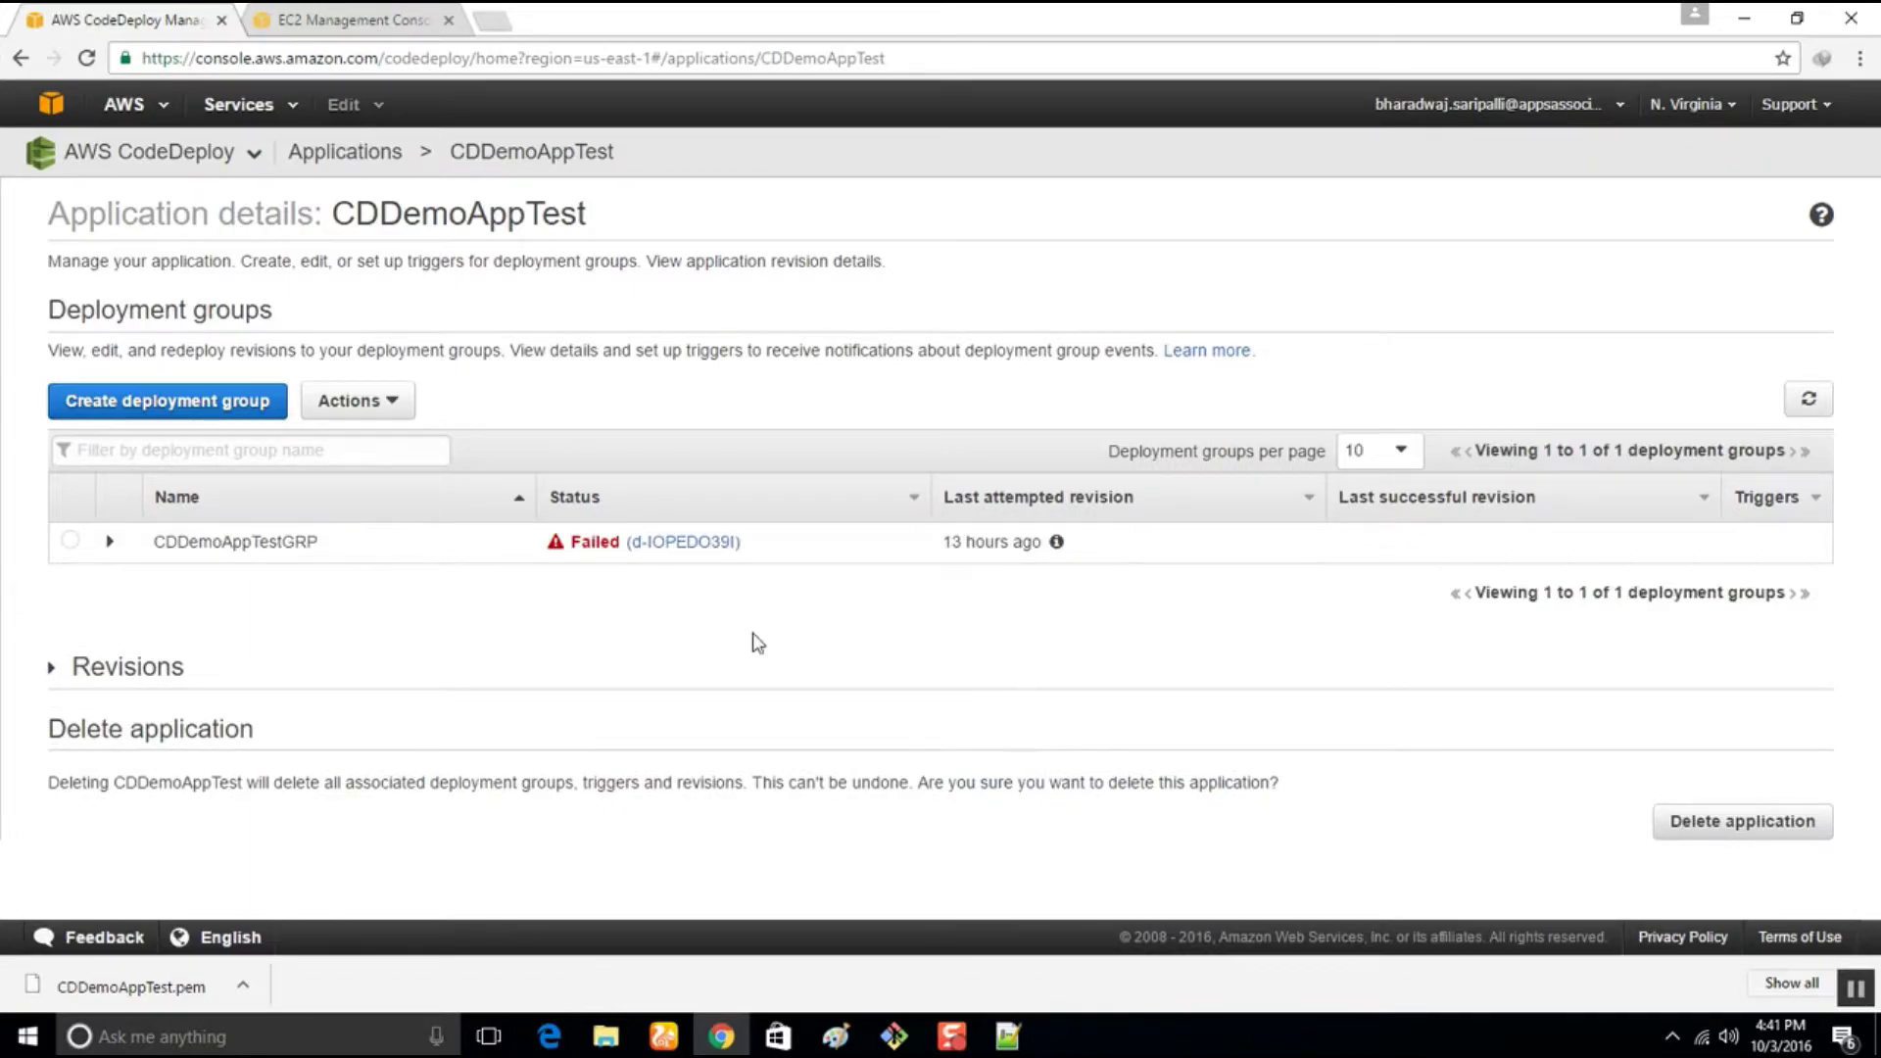
Launch PuTTY and set the host name to ec2-user@ plus the instance's public DNS
click(374, 18)
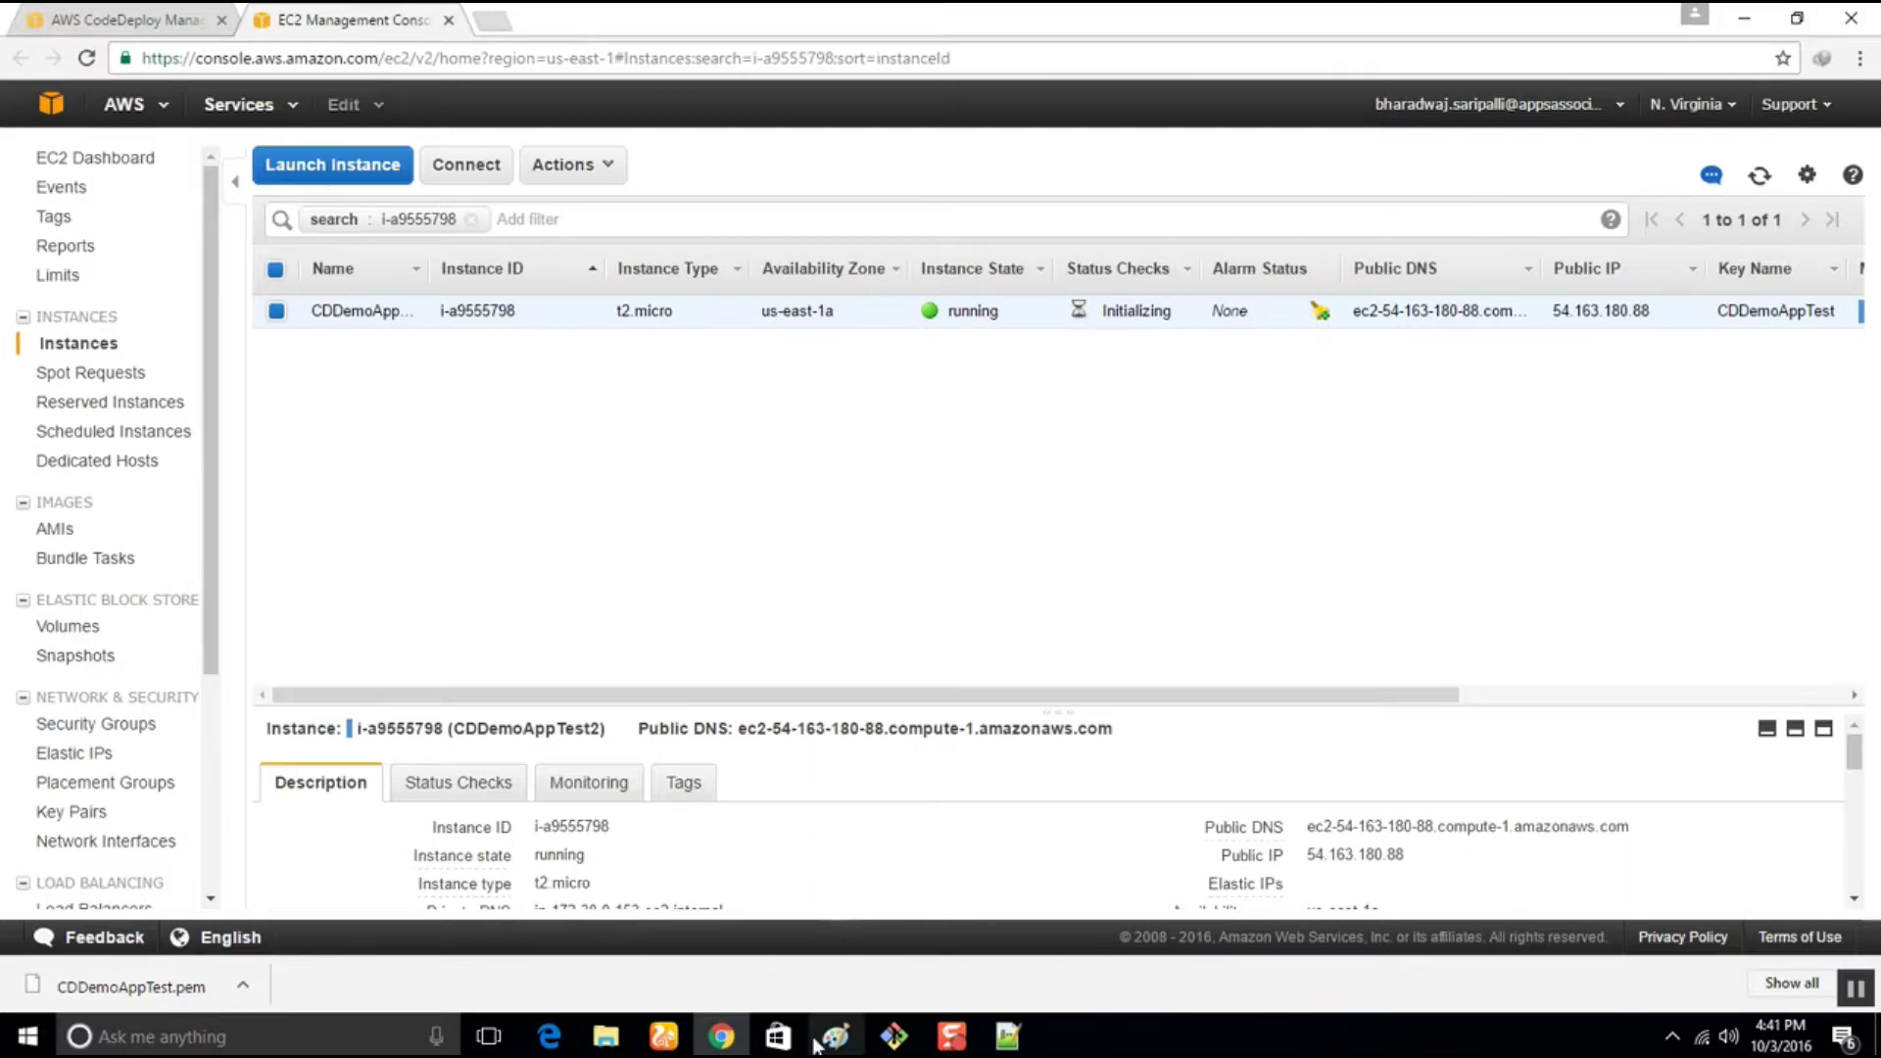
mouse_move(607, 1036)
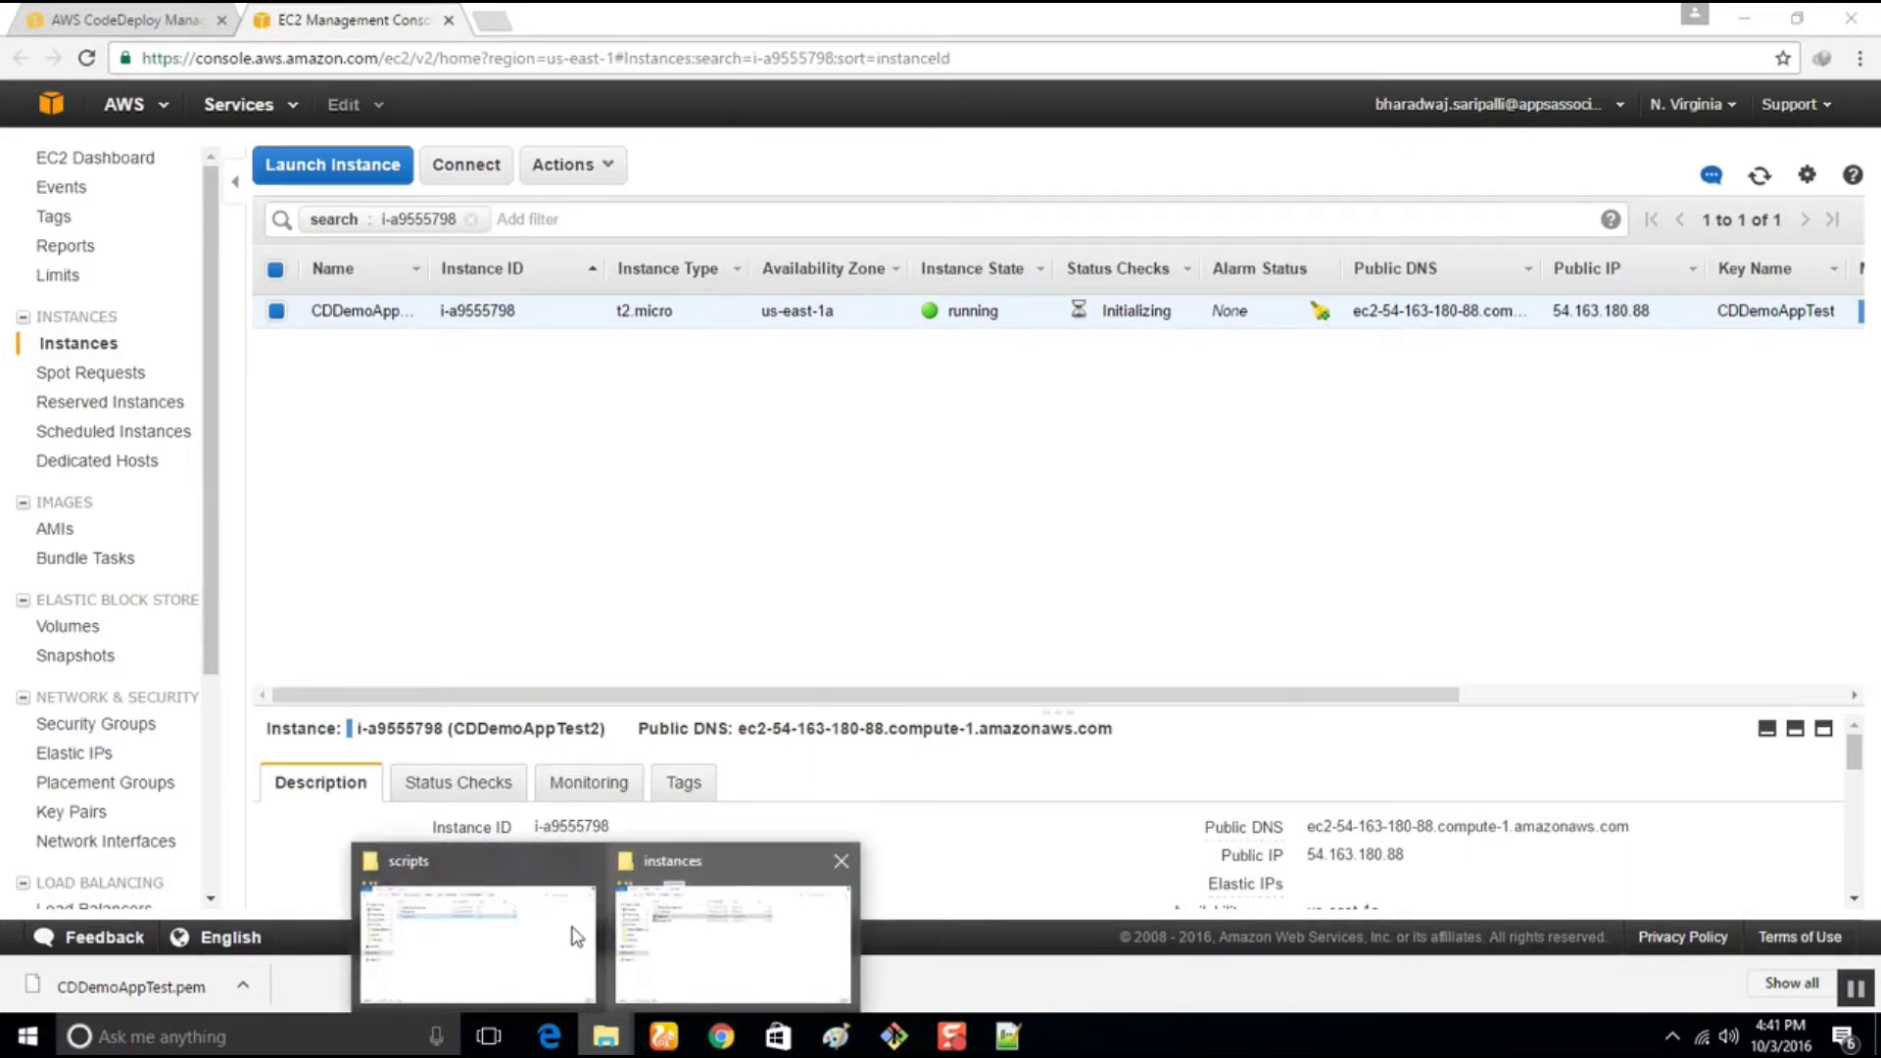
mouse_move(510, 936)
click(733, 943)
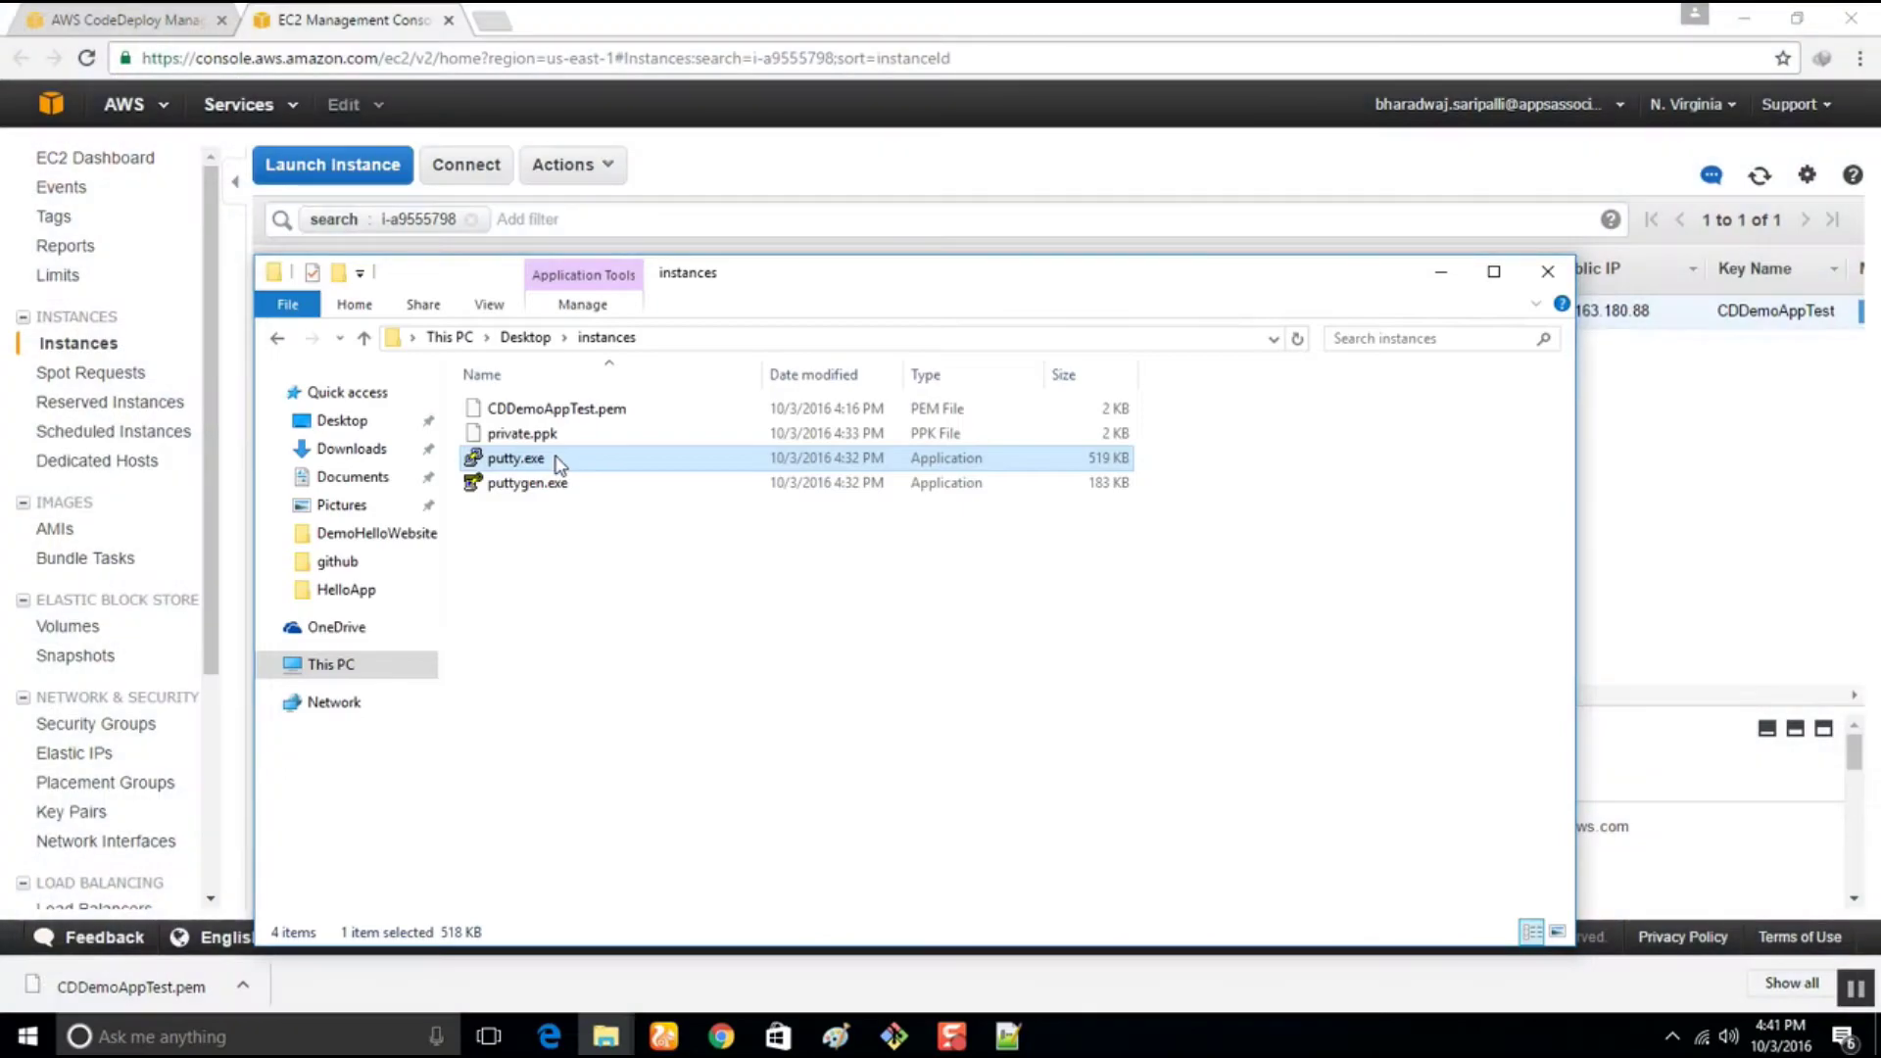
double_click(519, 458)
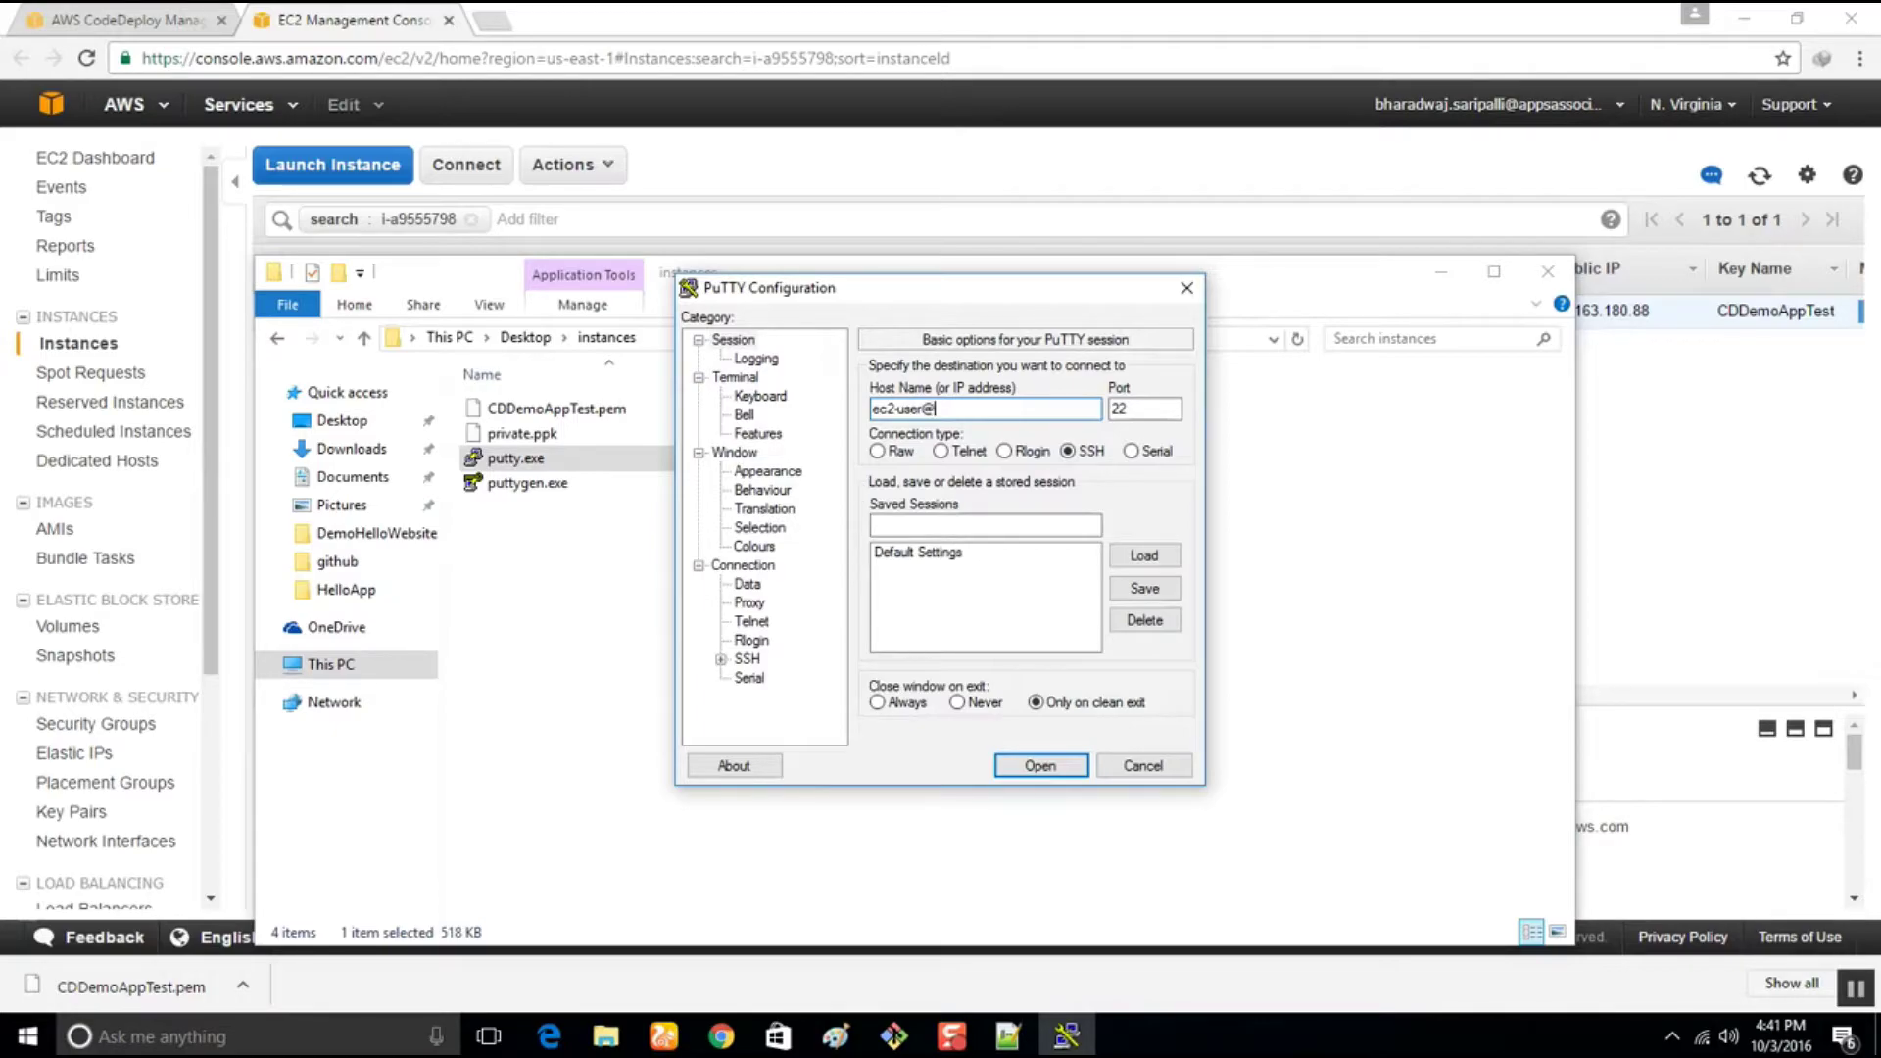
click(1728, 534)
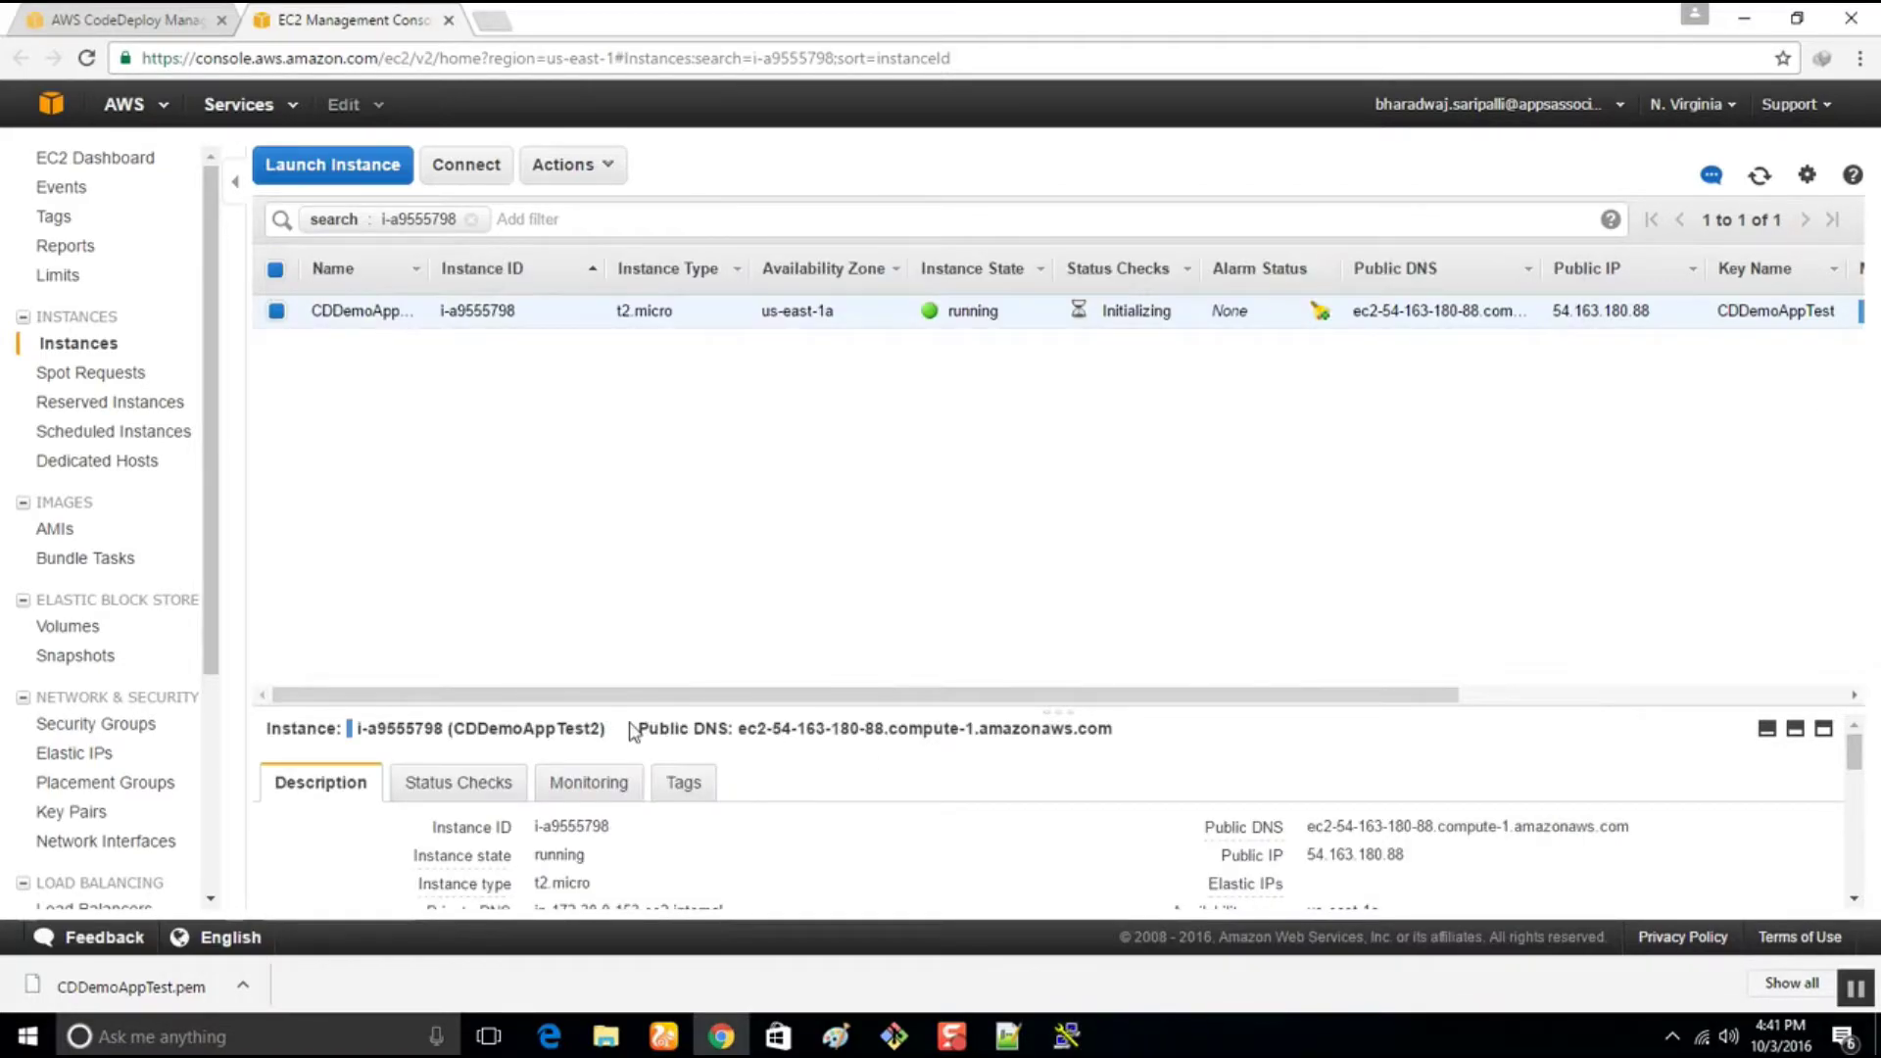
drag(738, 729, 1202, 727)
key(super+c)
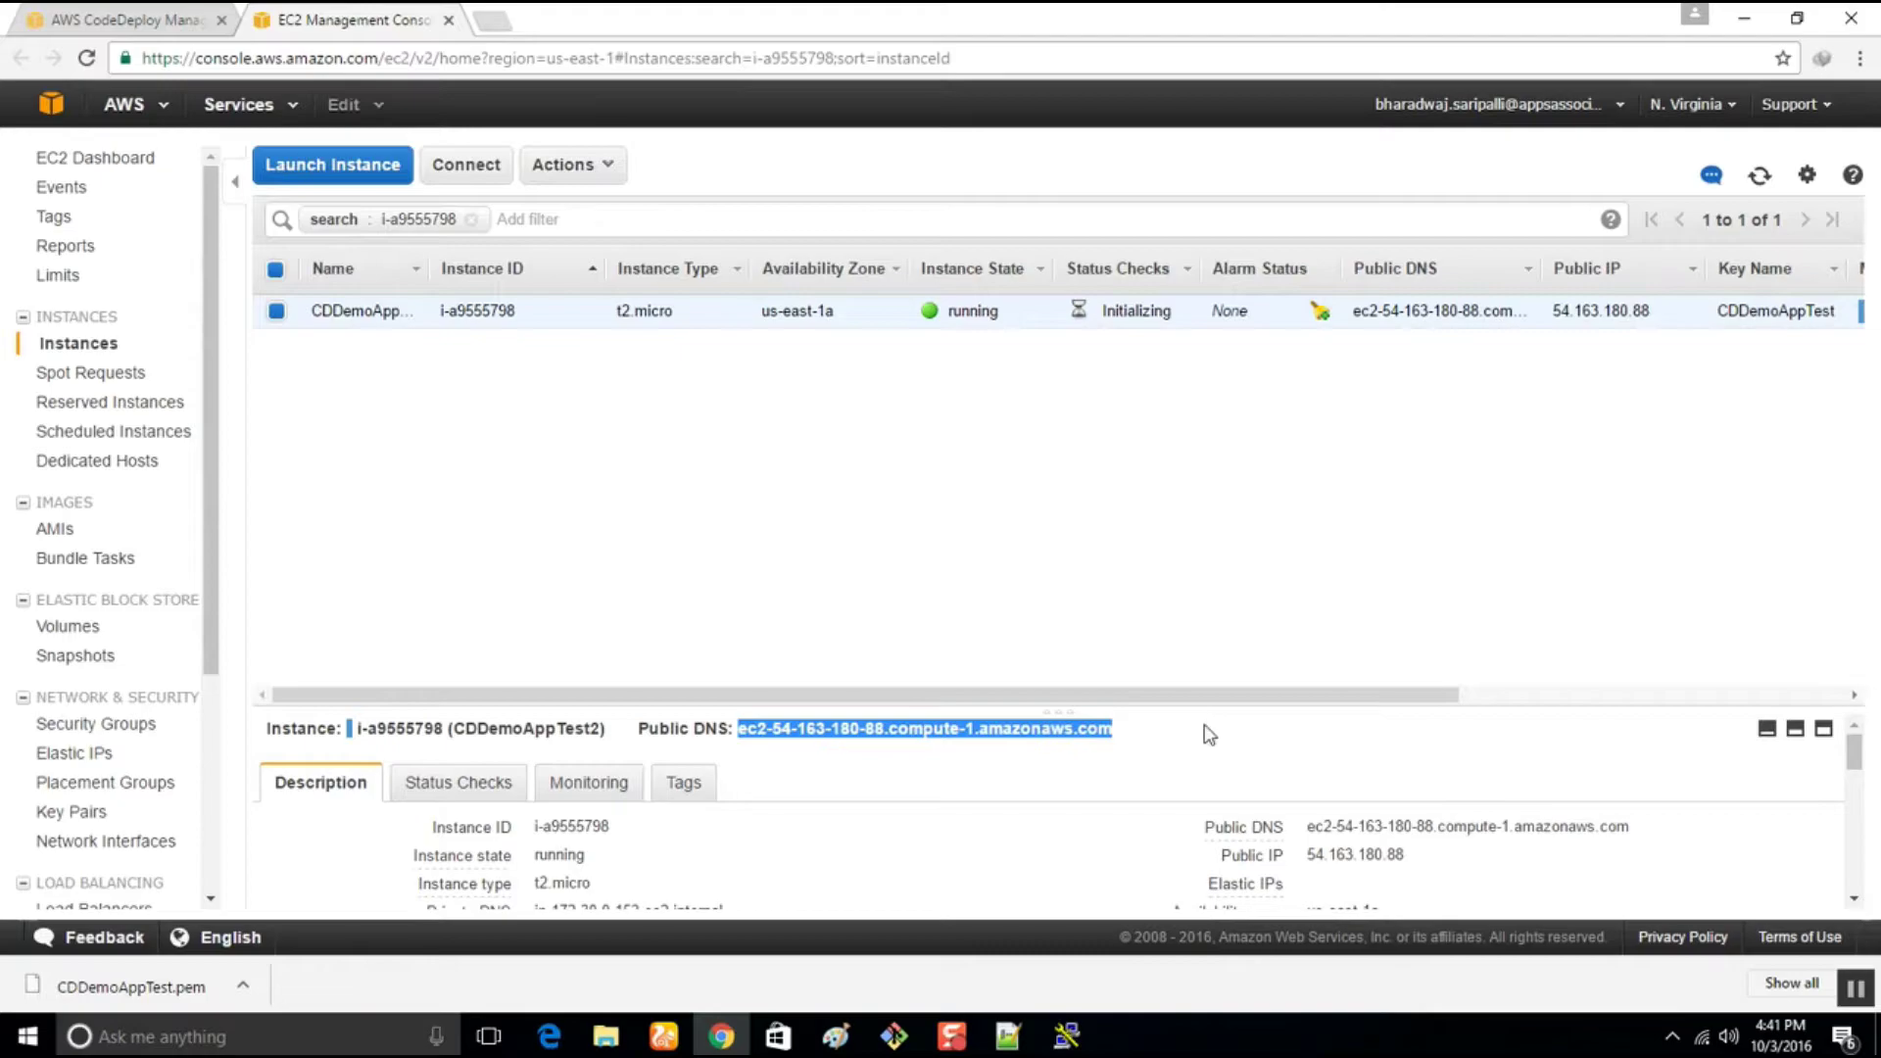
click(1066, 1036)
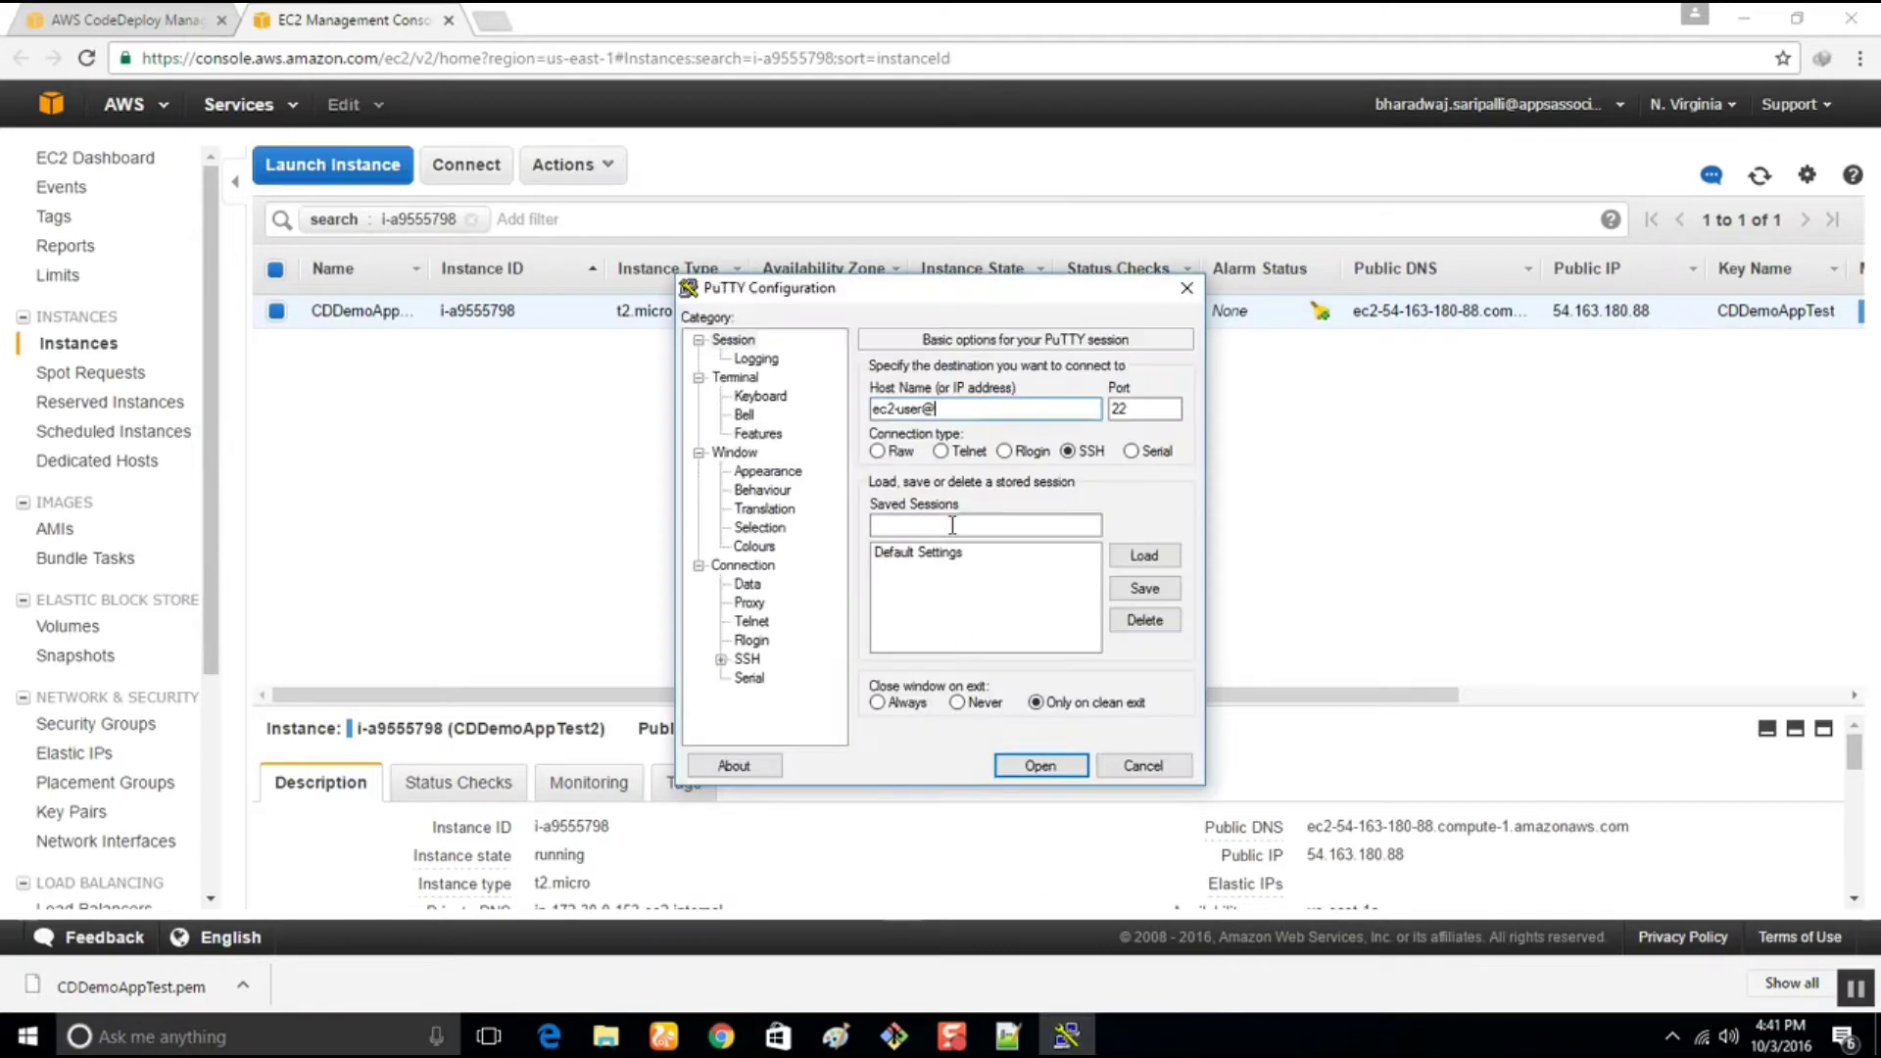
right_click(949, 407)
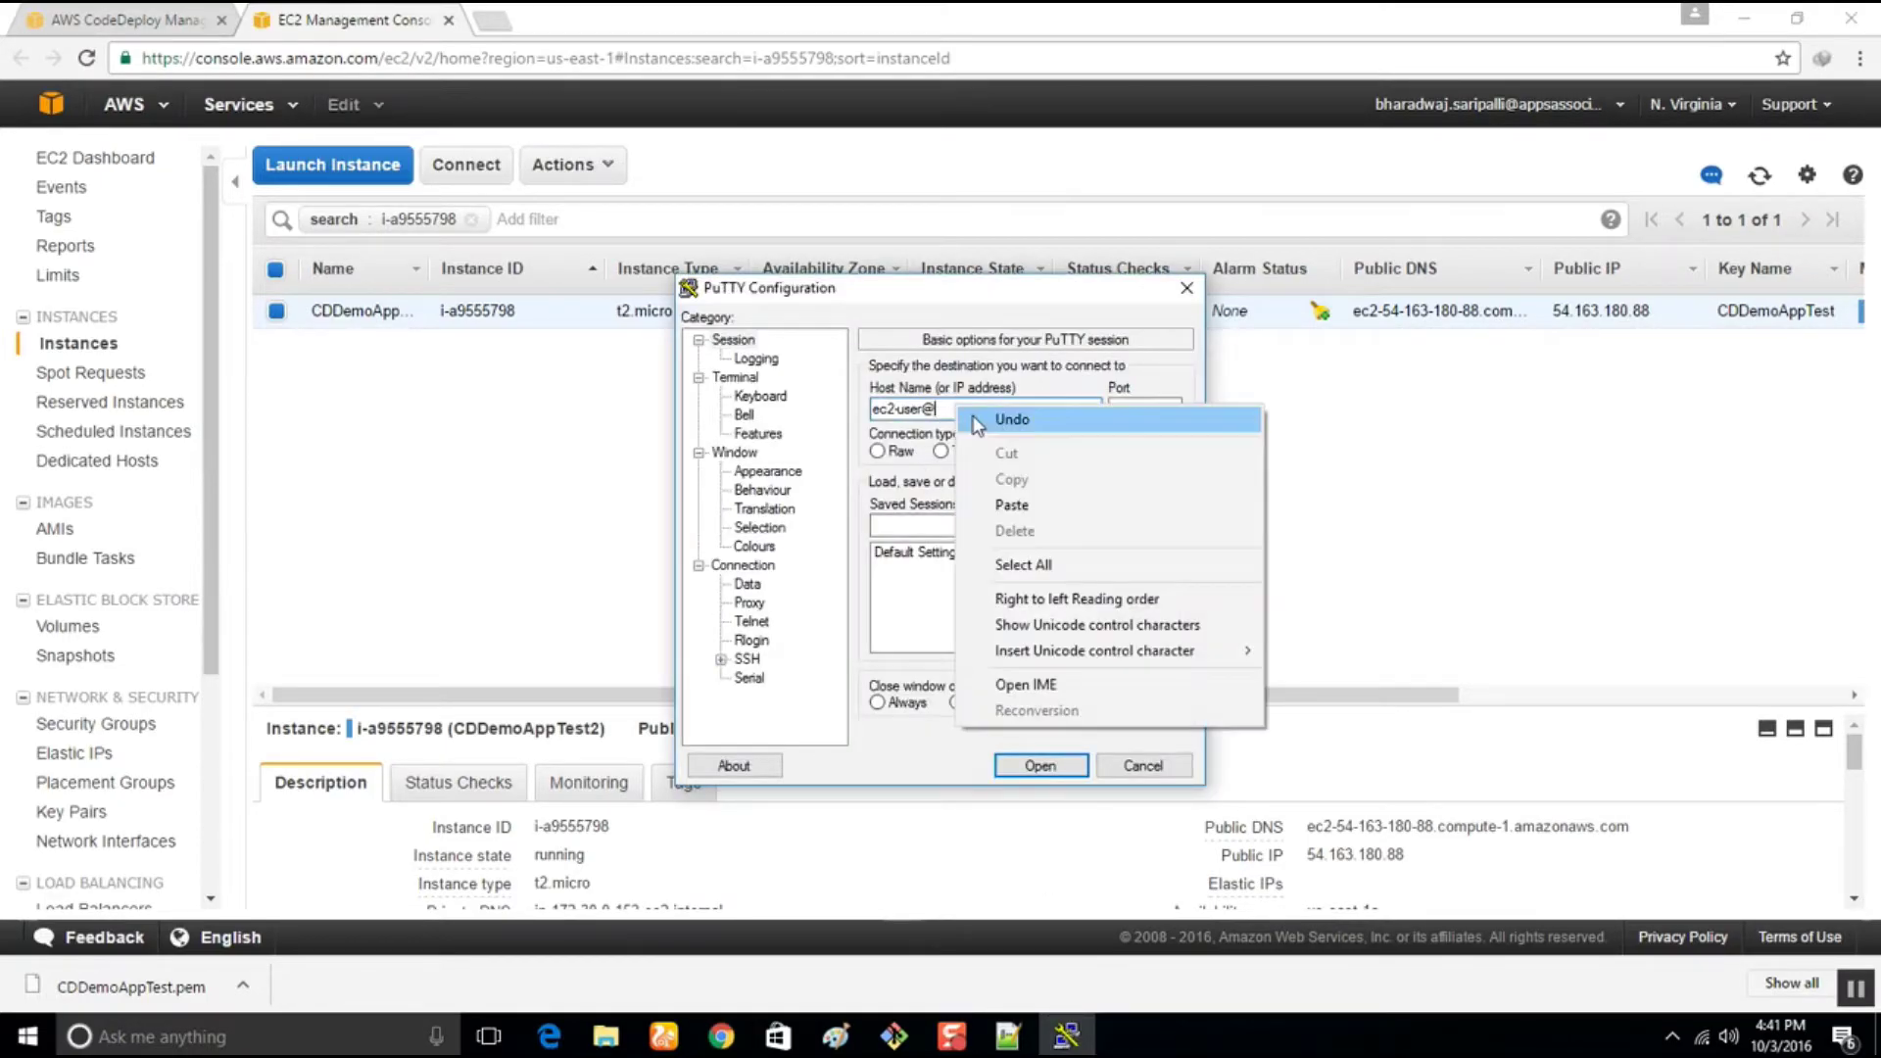
click(1040, 504)
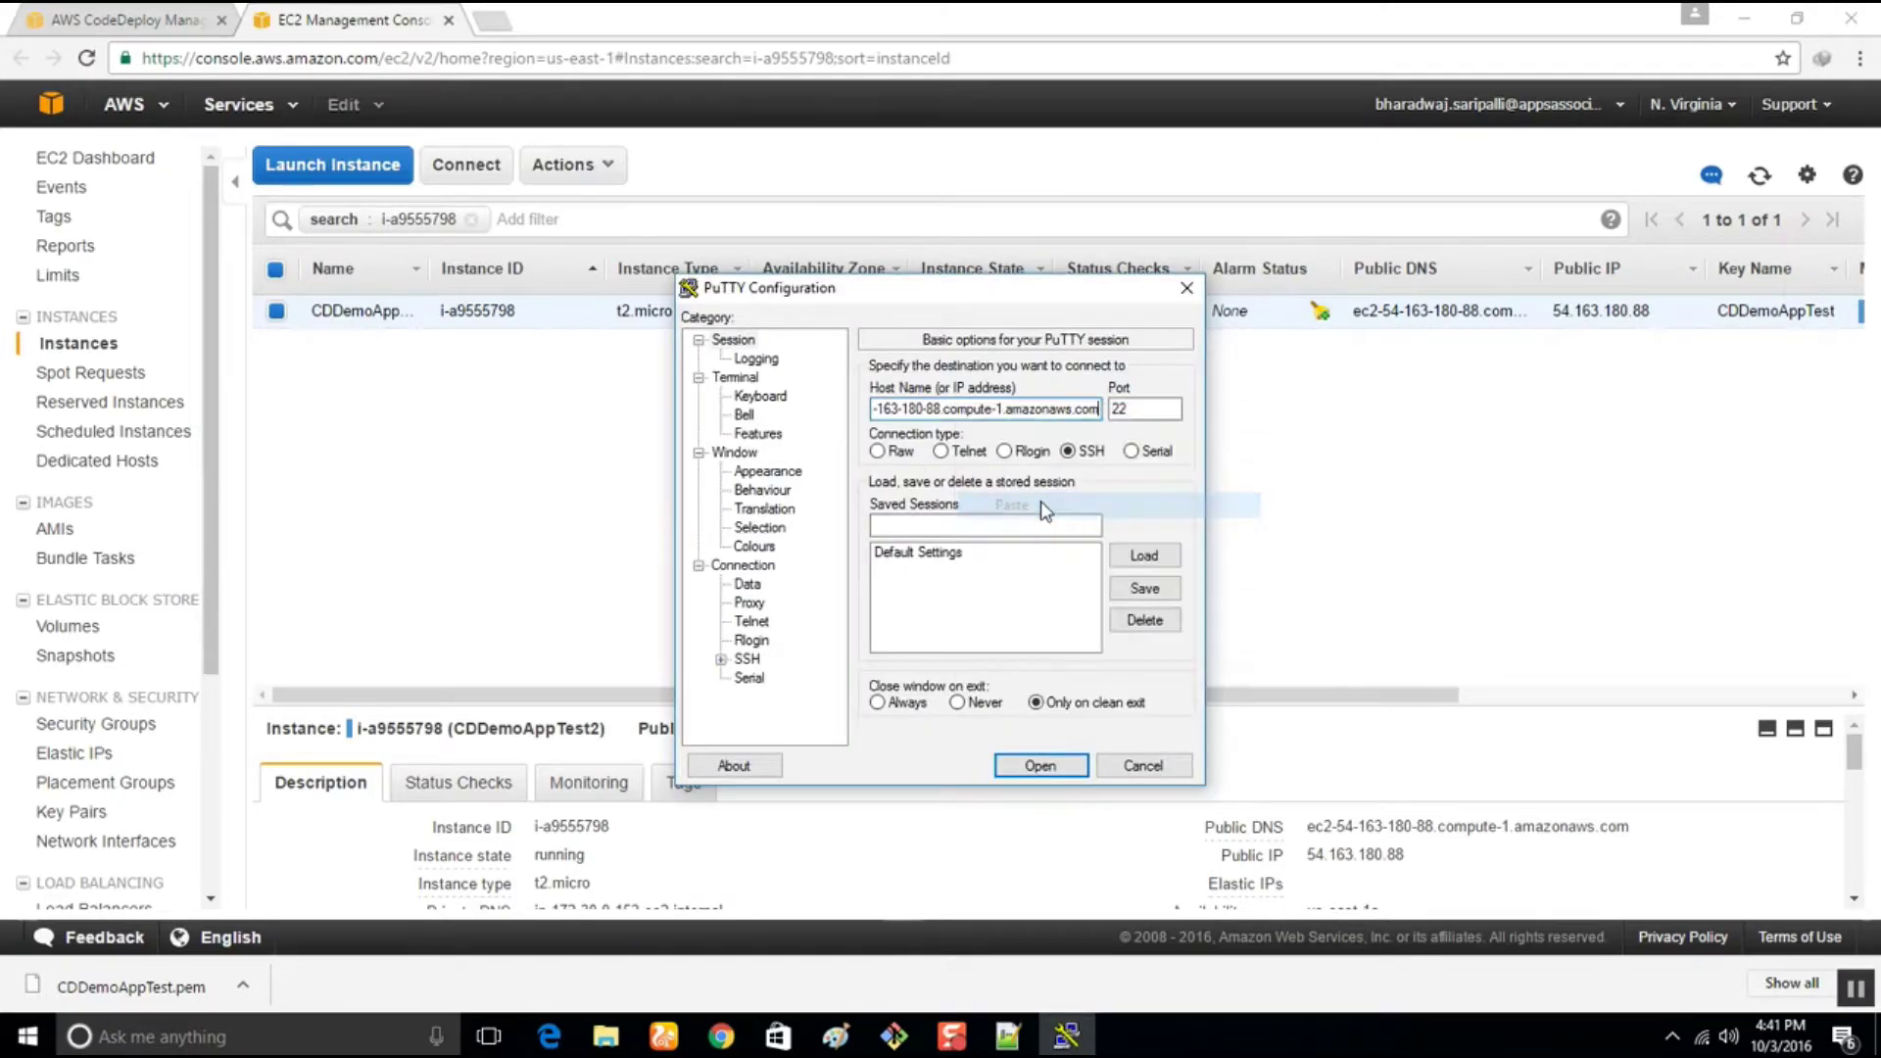
Use private.ppk as the SSH auth key, connect, and trust the server's host key
click(721, 660)
click(770, 640)
click(1140, 609)
click(936, 468)
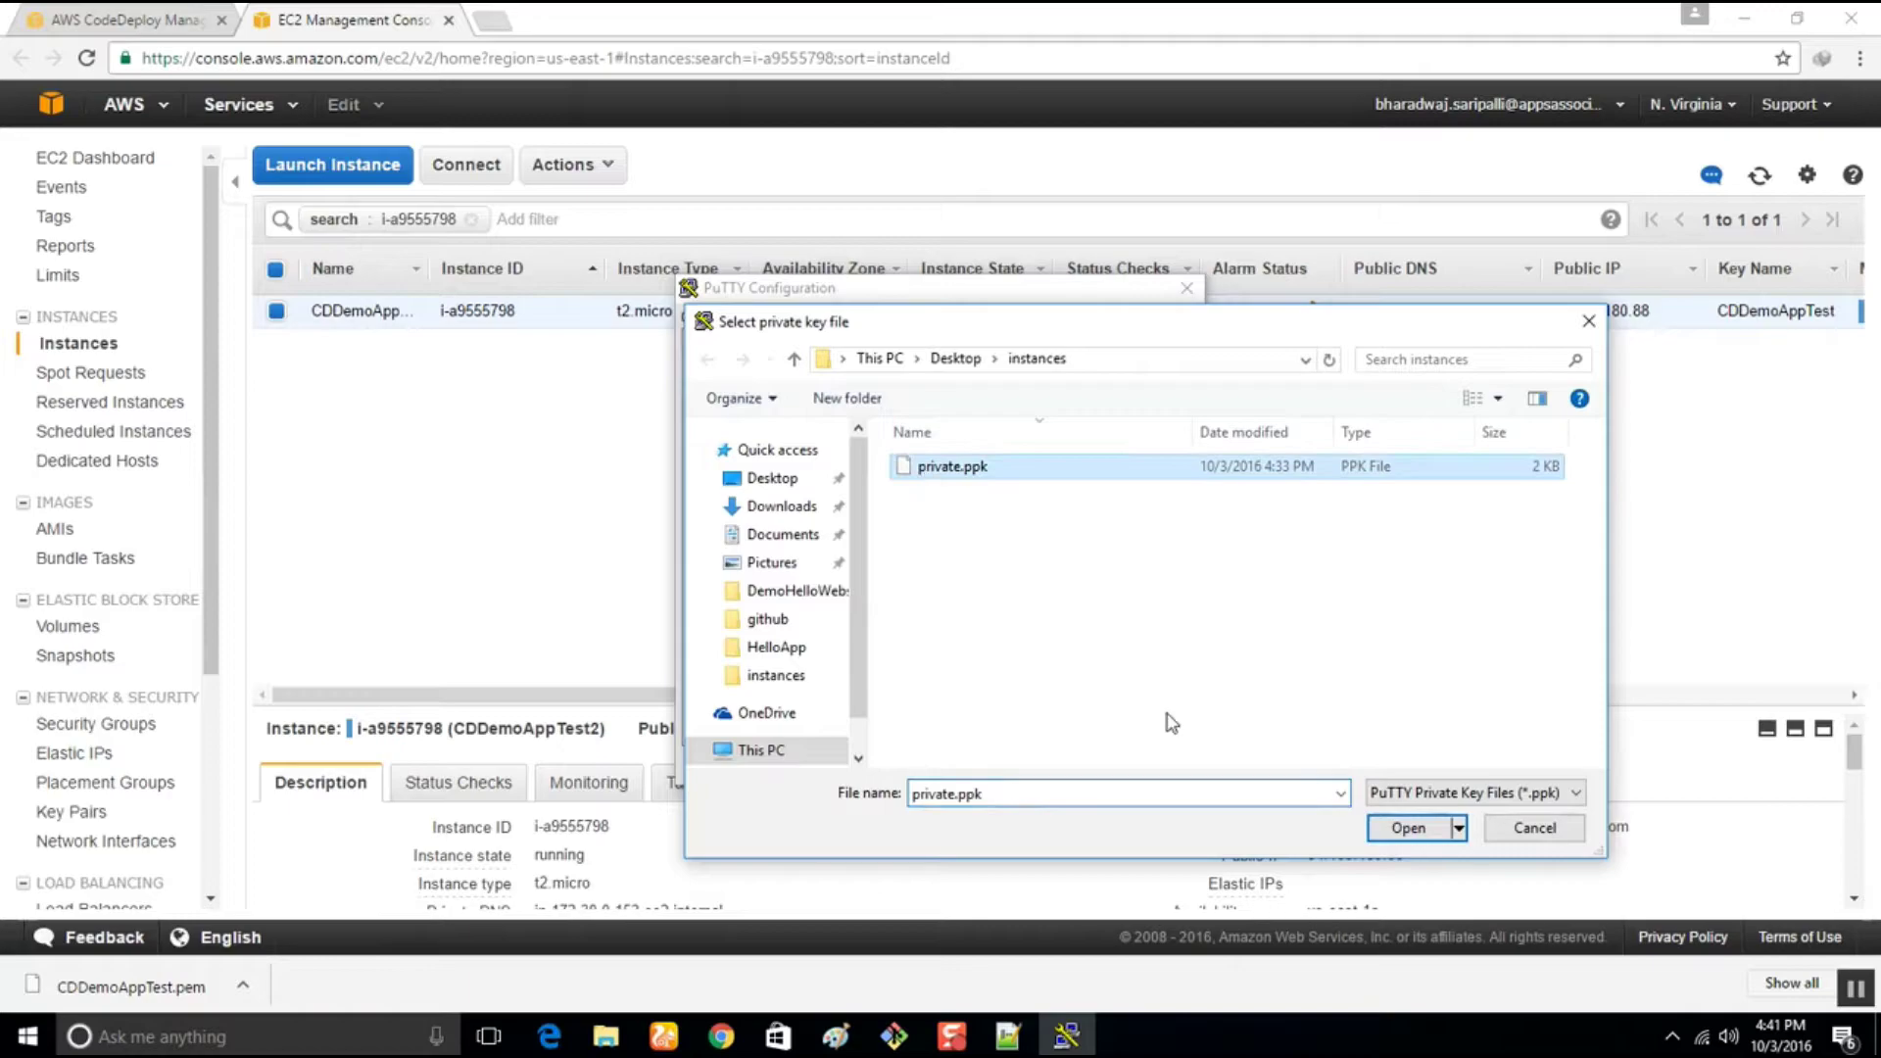
click(1411, 829)
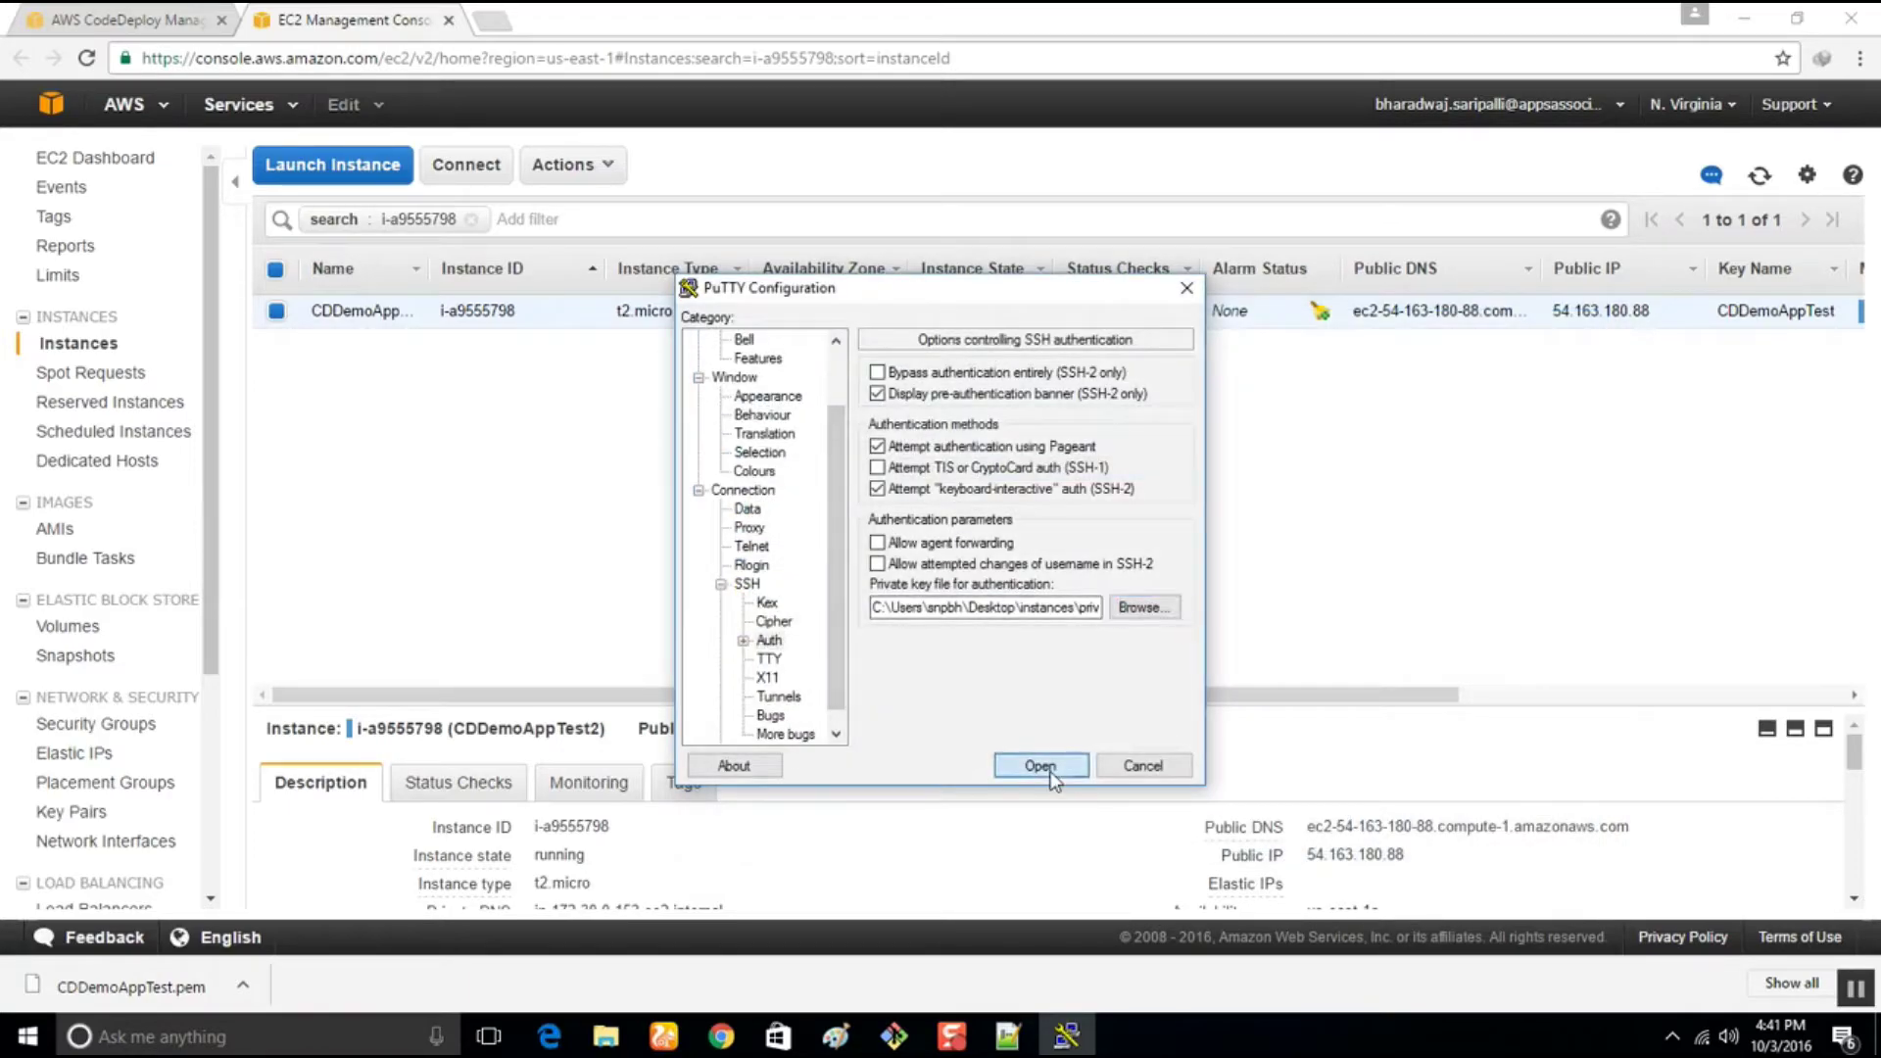
click(1041, 766)
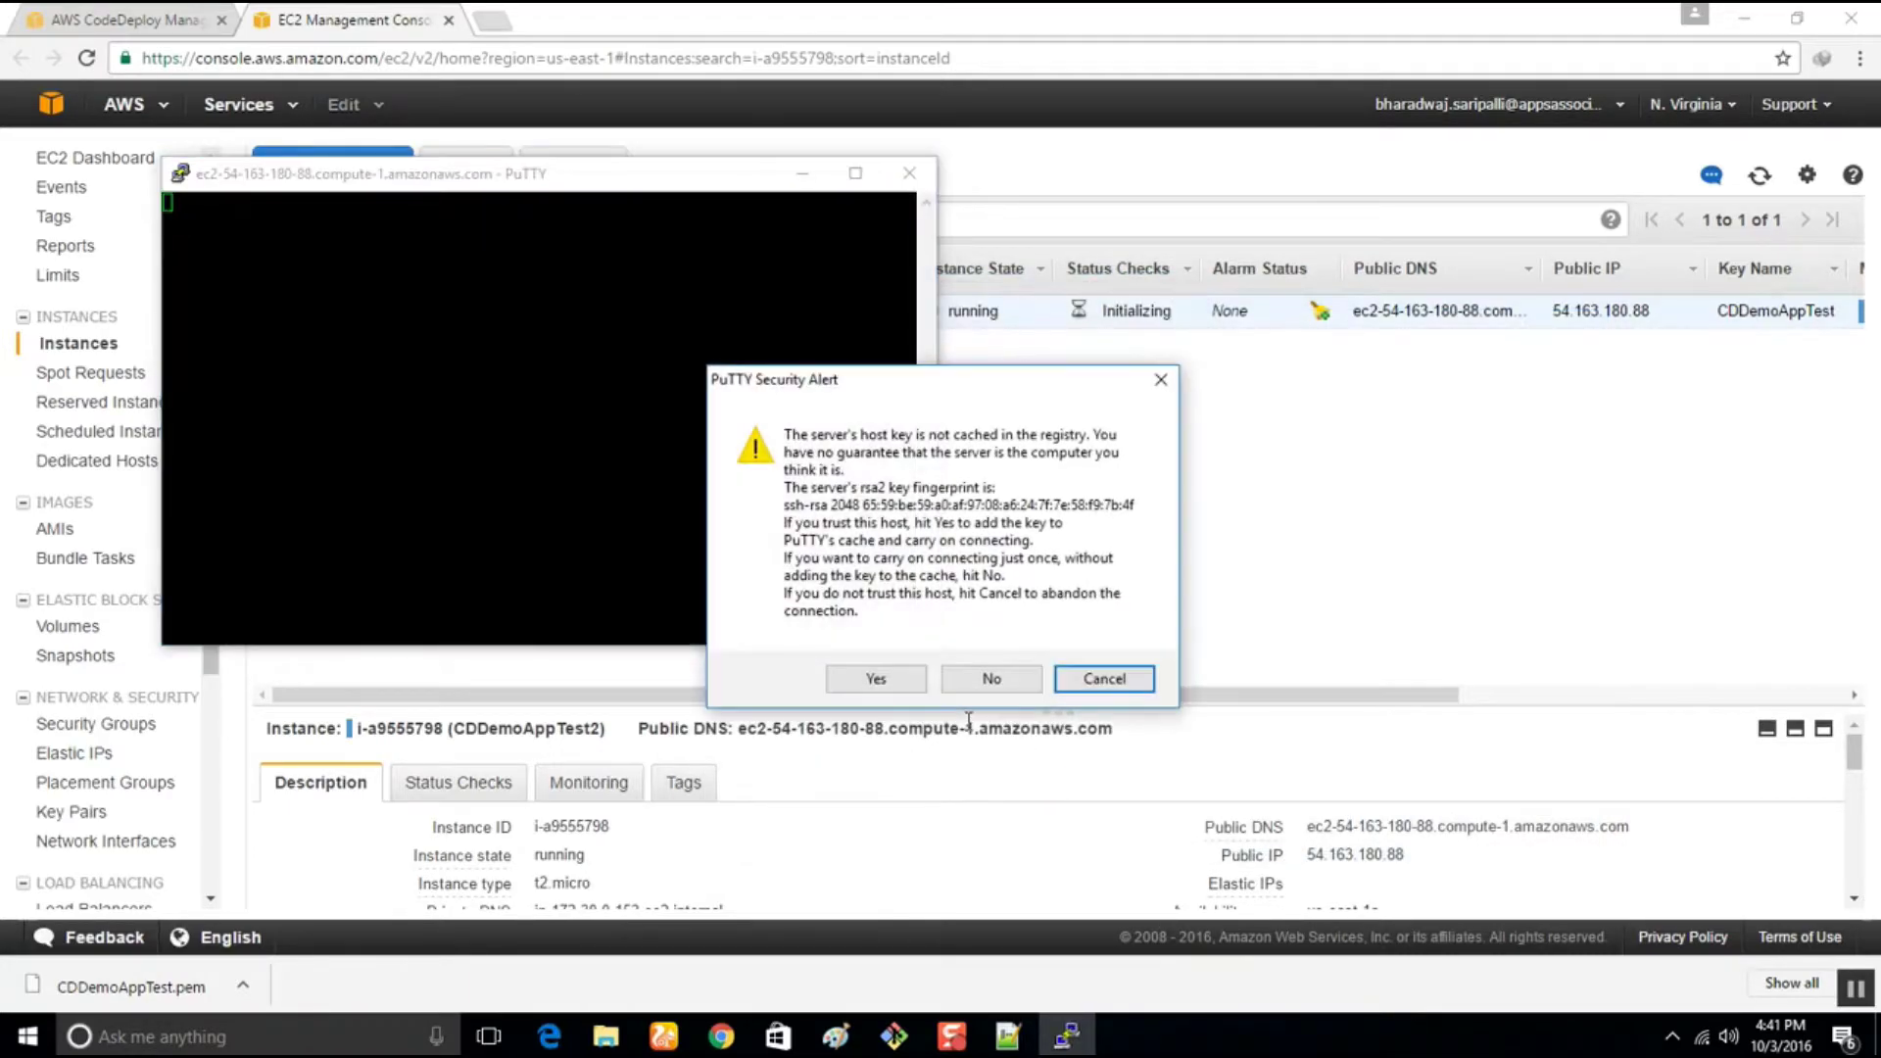
click(877, 677)
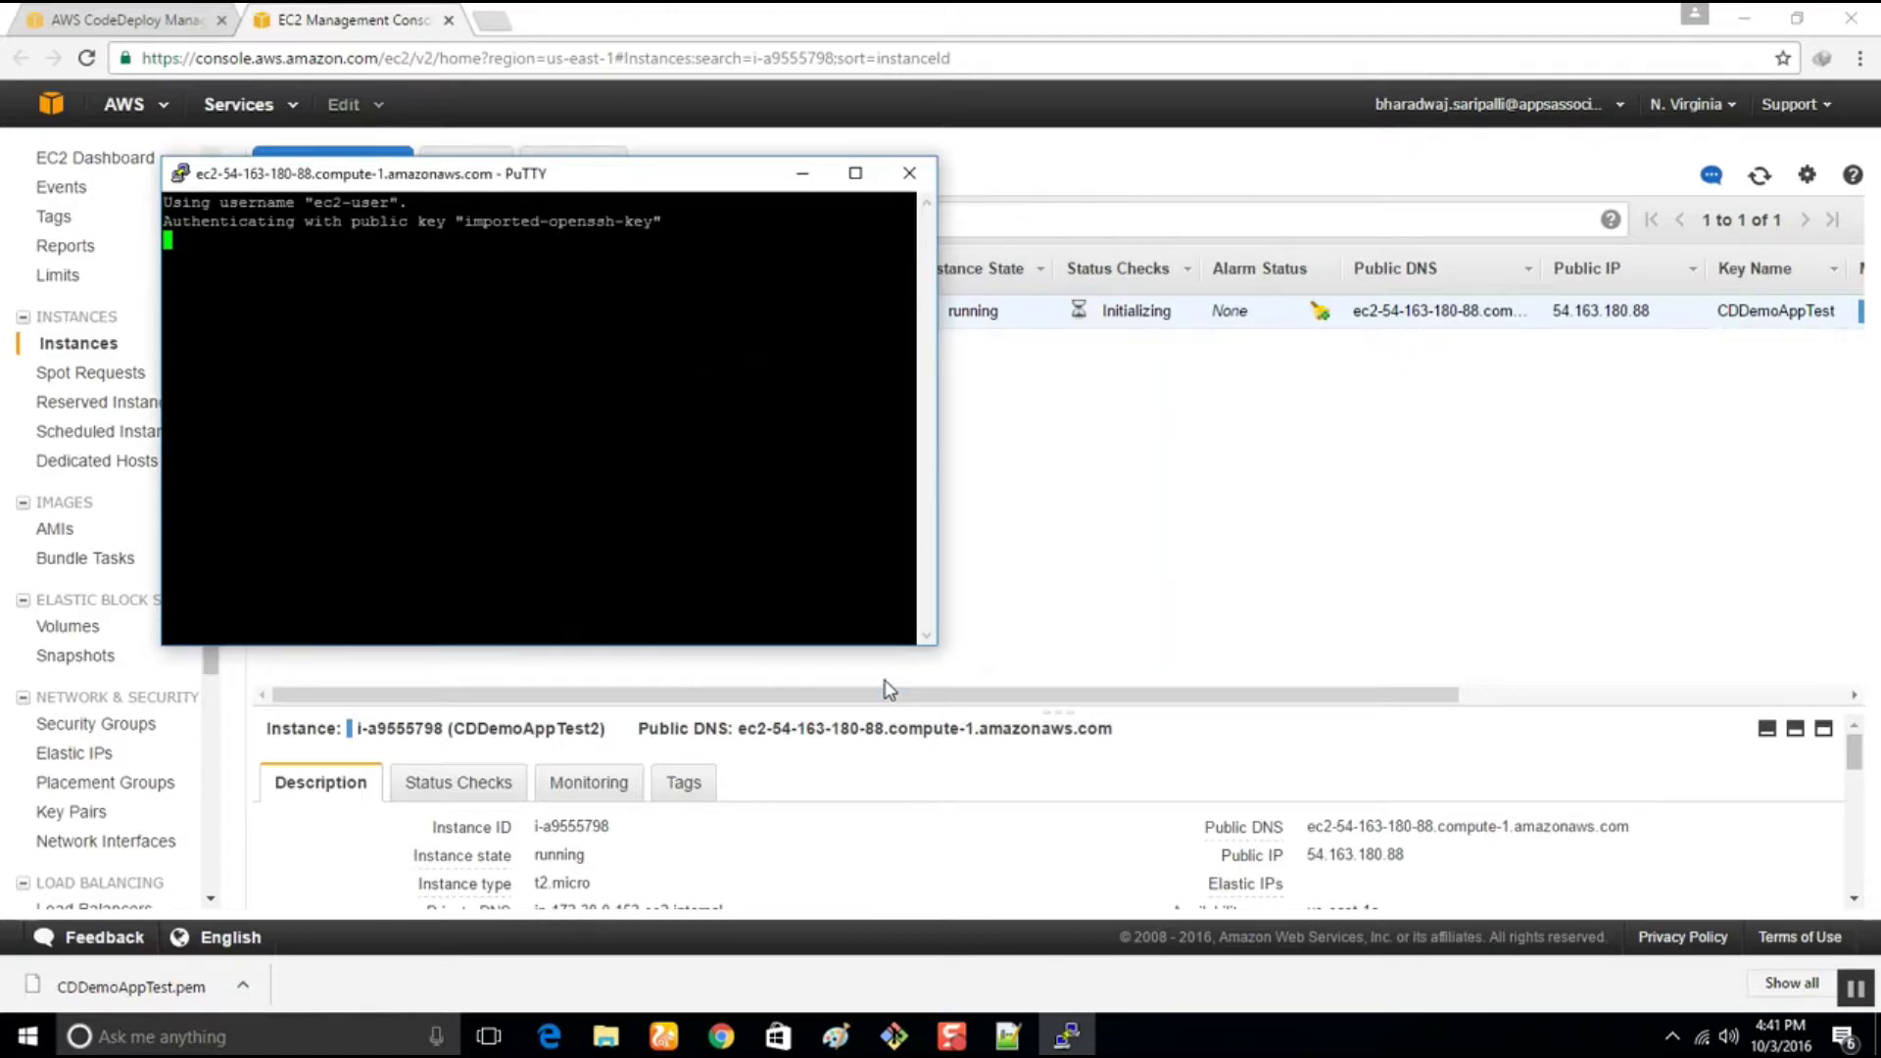
click(490, 22)
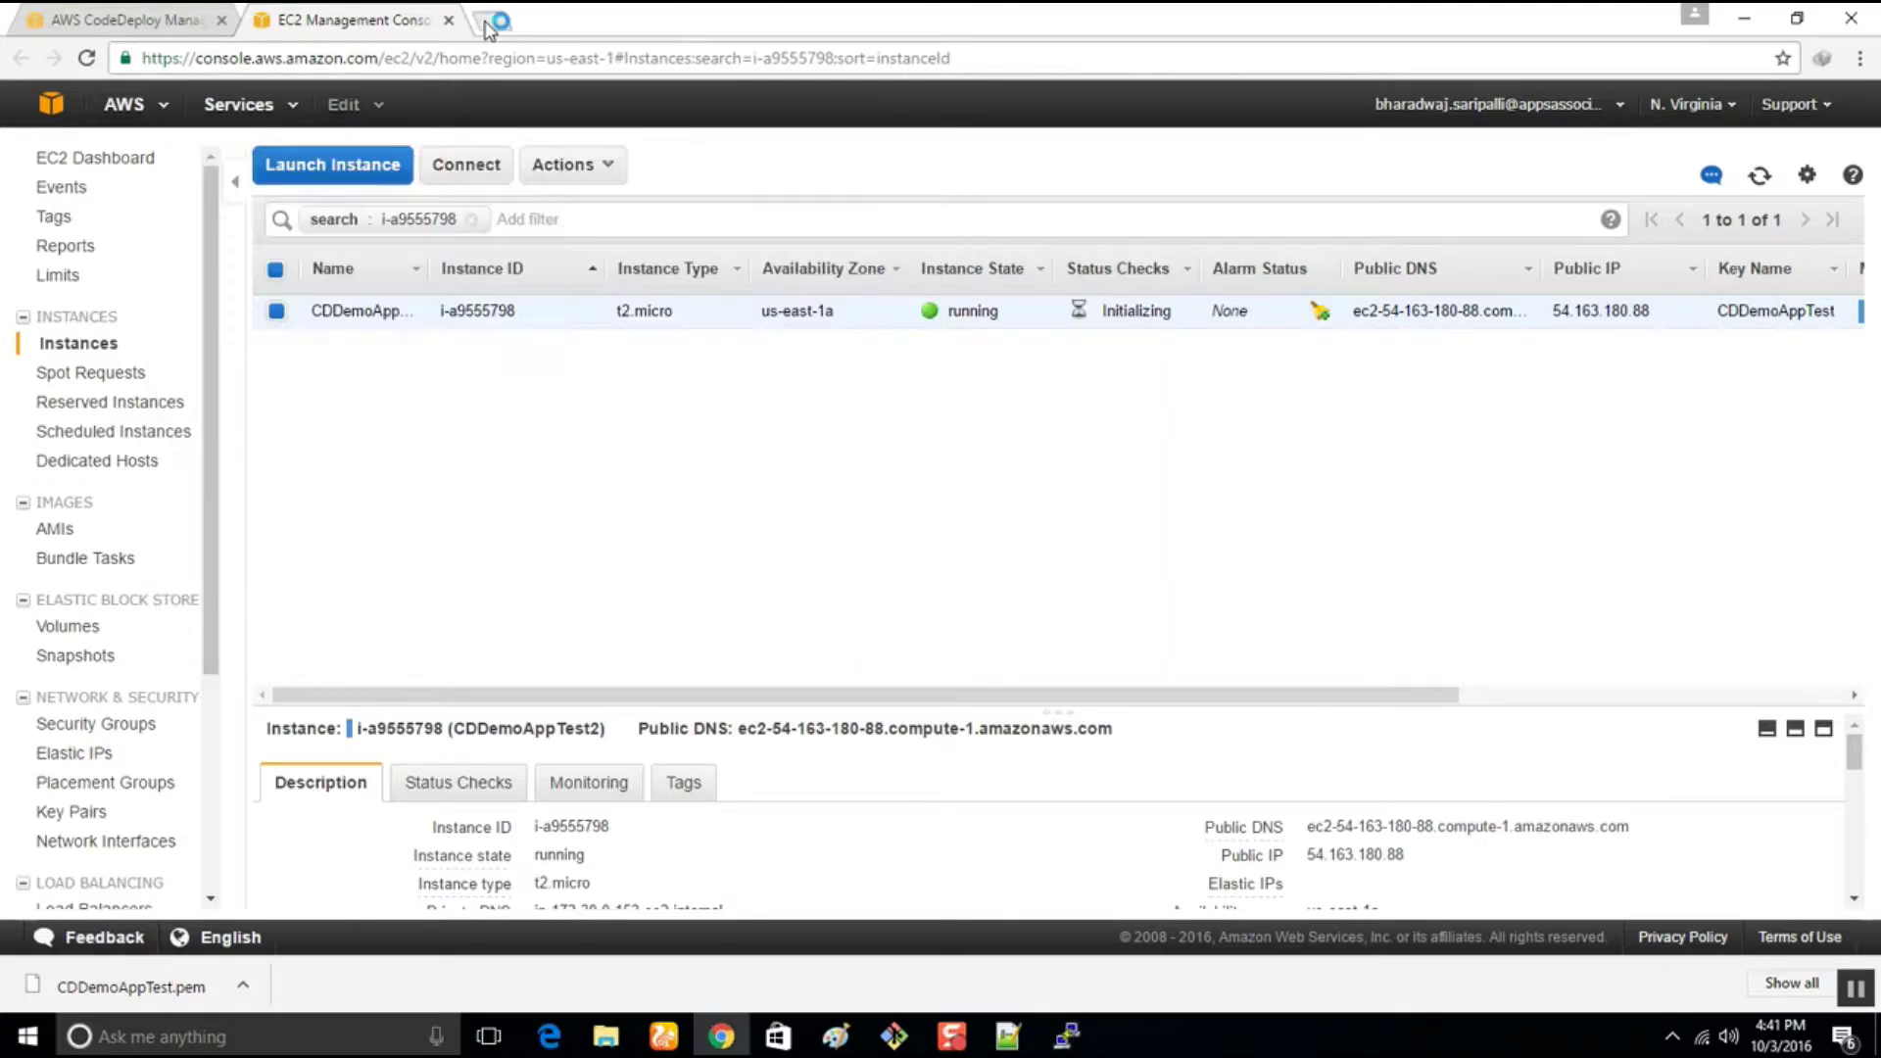
Search 'code deploy agent install', open the AWS install guide, and select the agent status command
text(e)
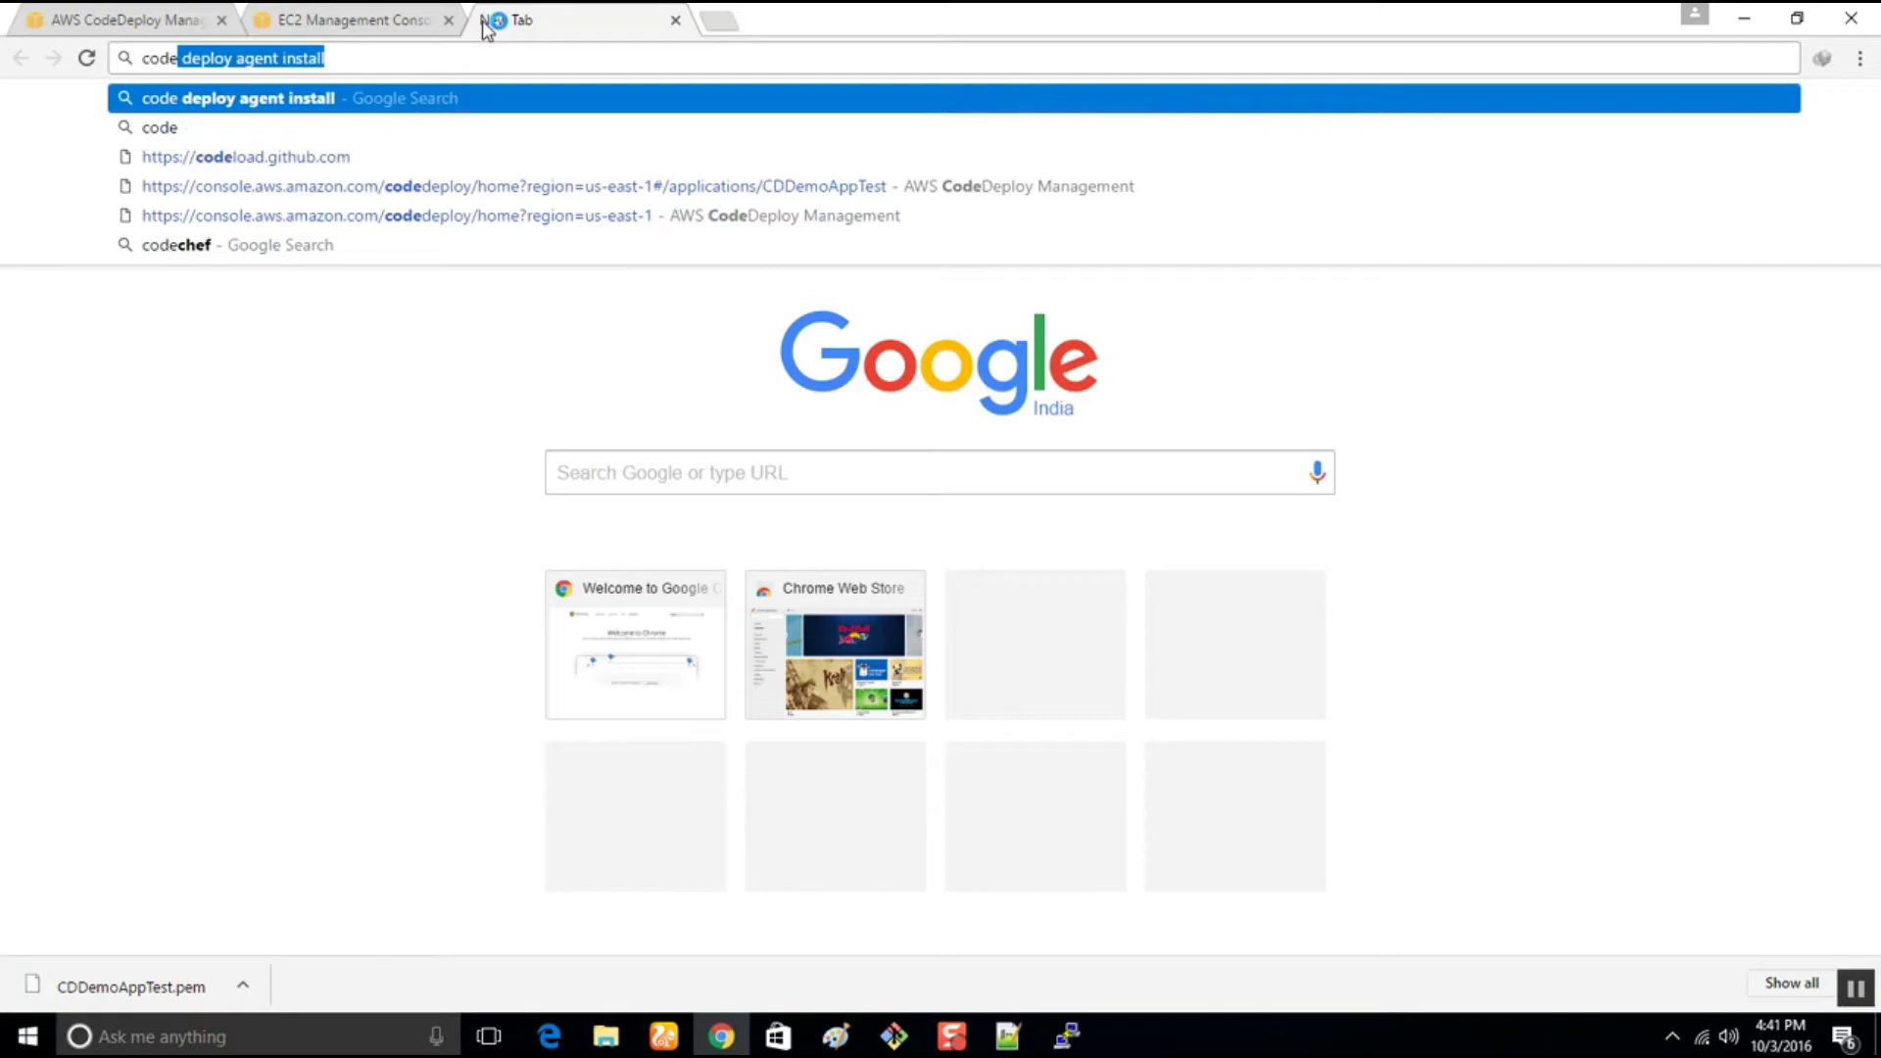
key(Return)
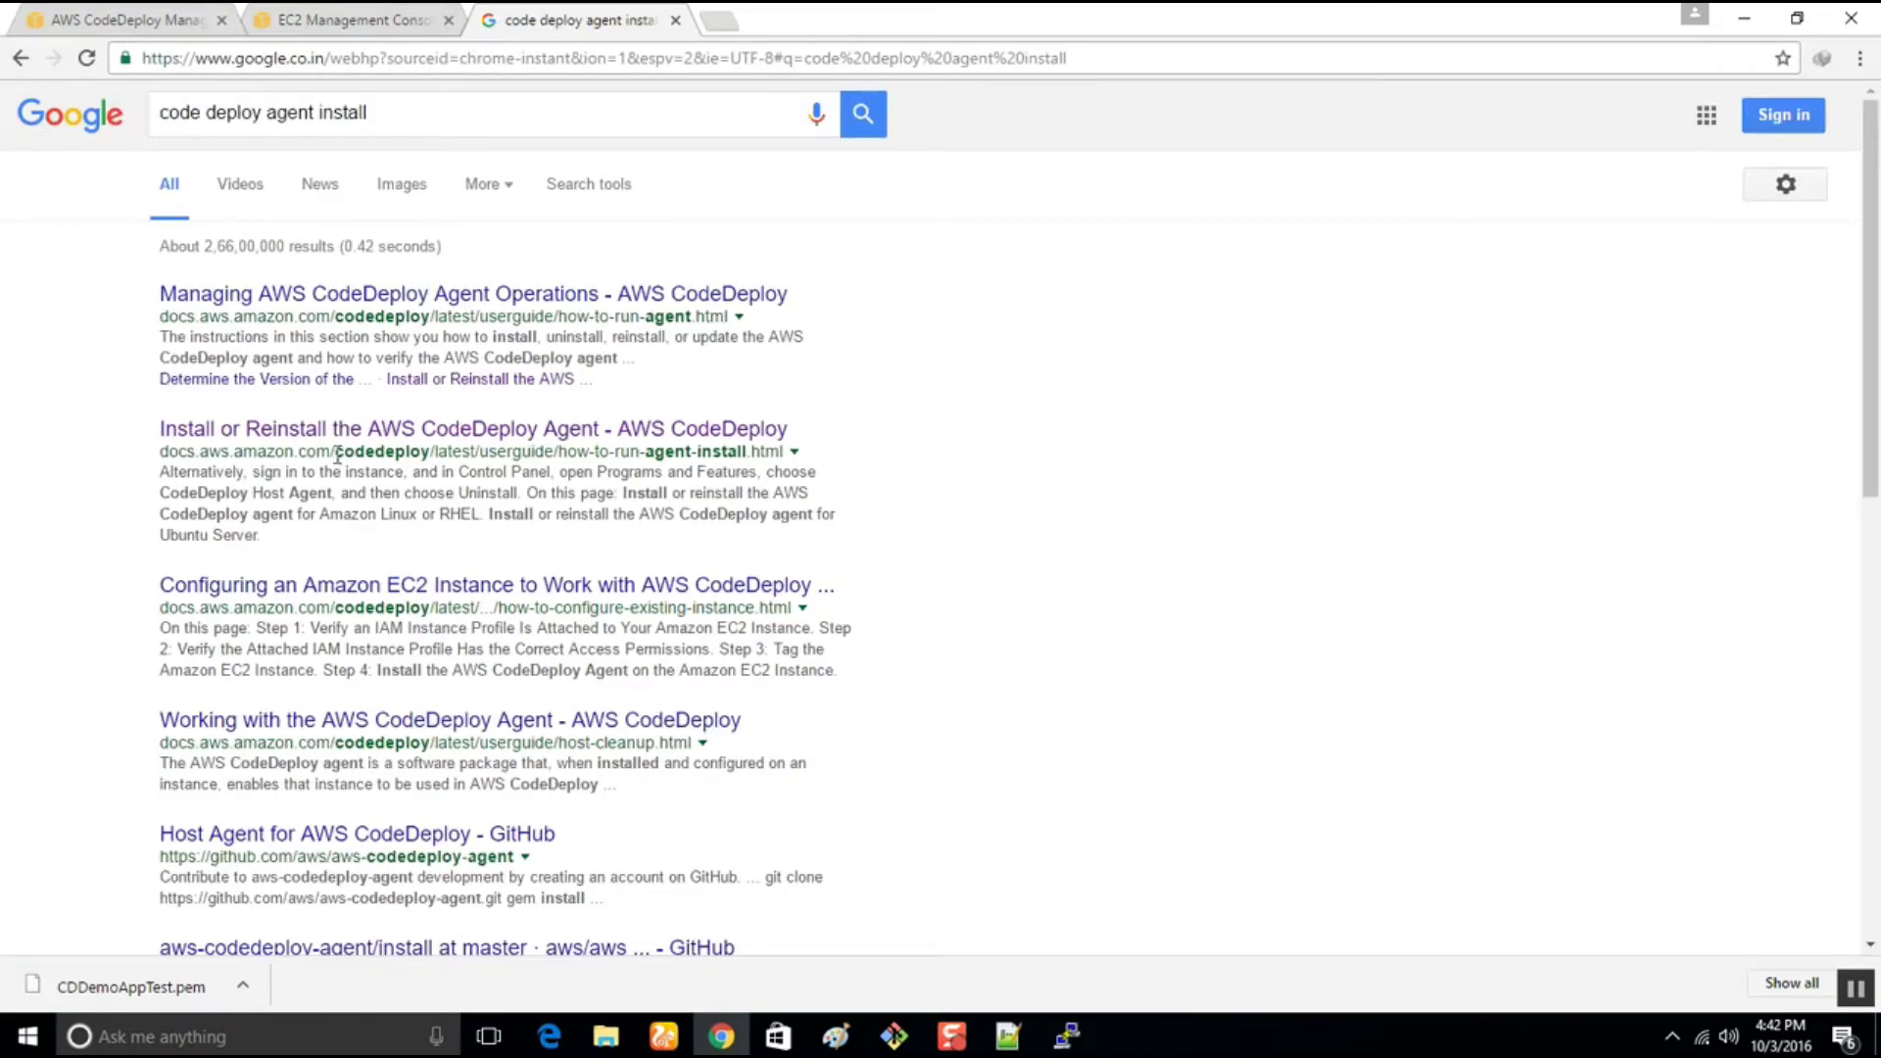
click(330, 431)
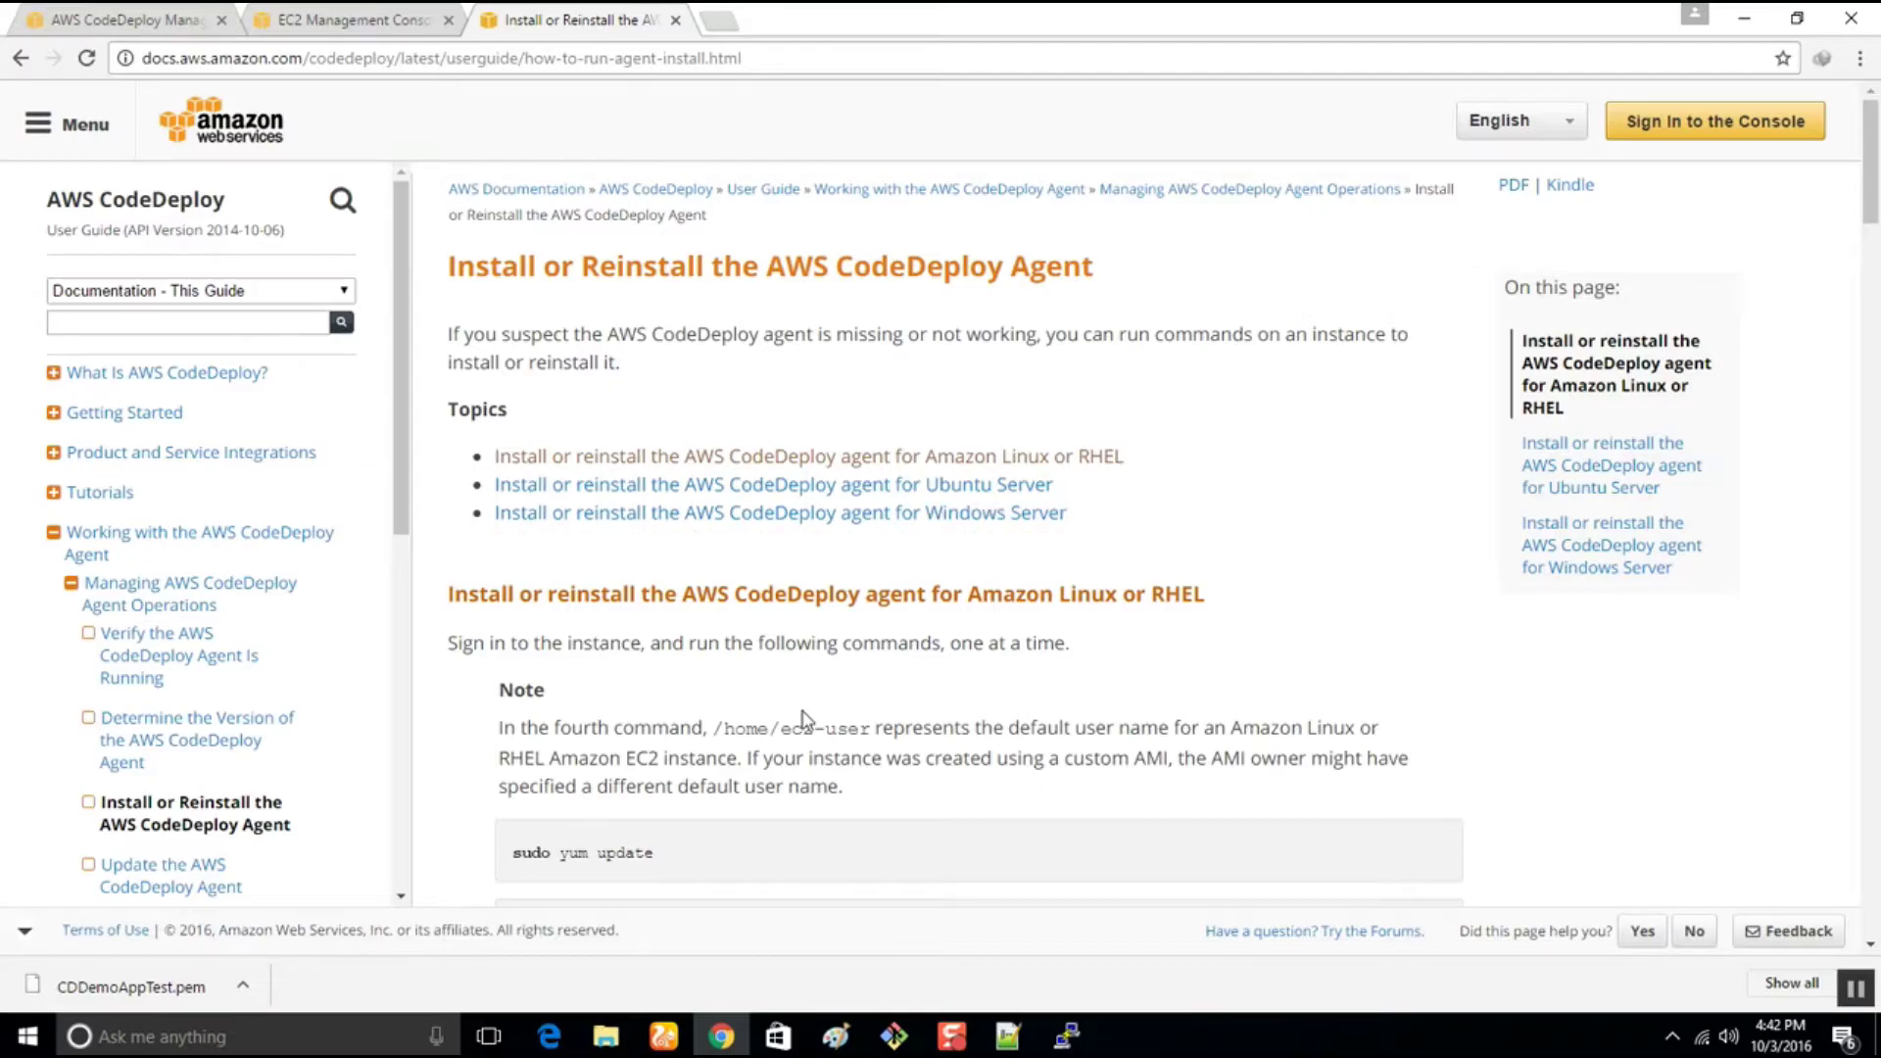
scroll(792, 702, down, 7)
scroll(794, 696, down, 6)
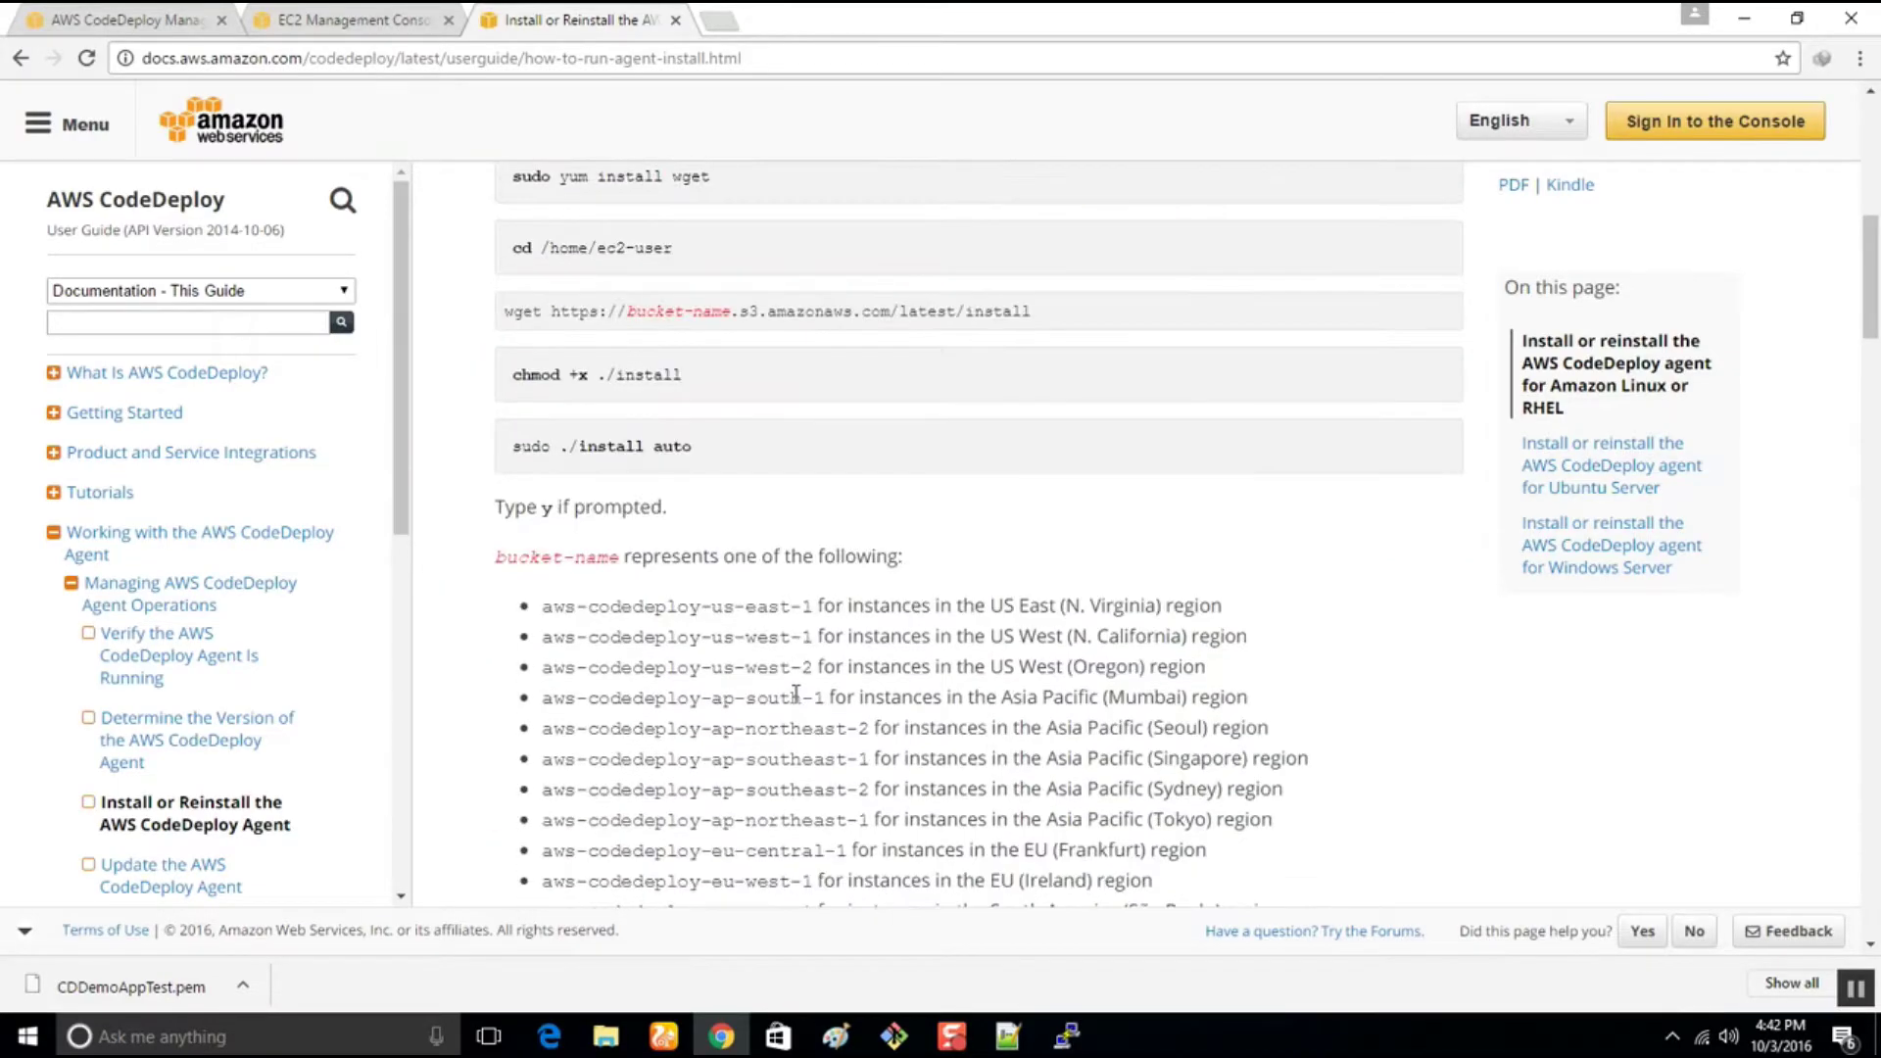
scroll(795, 686, down, 1)
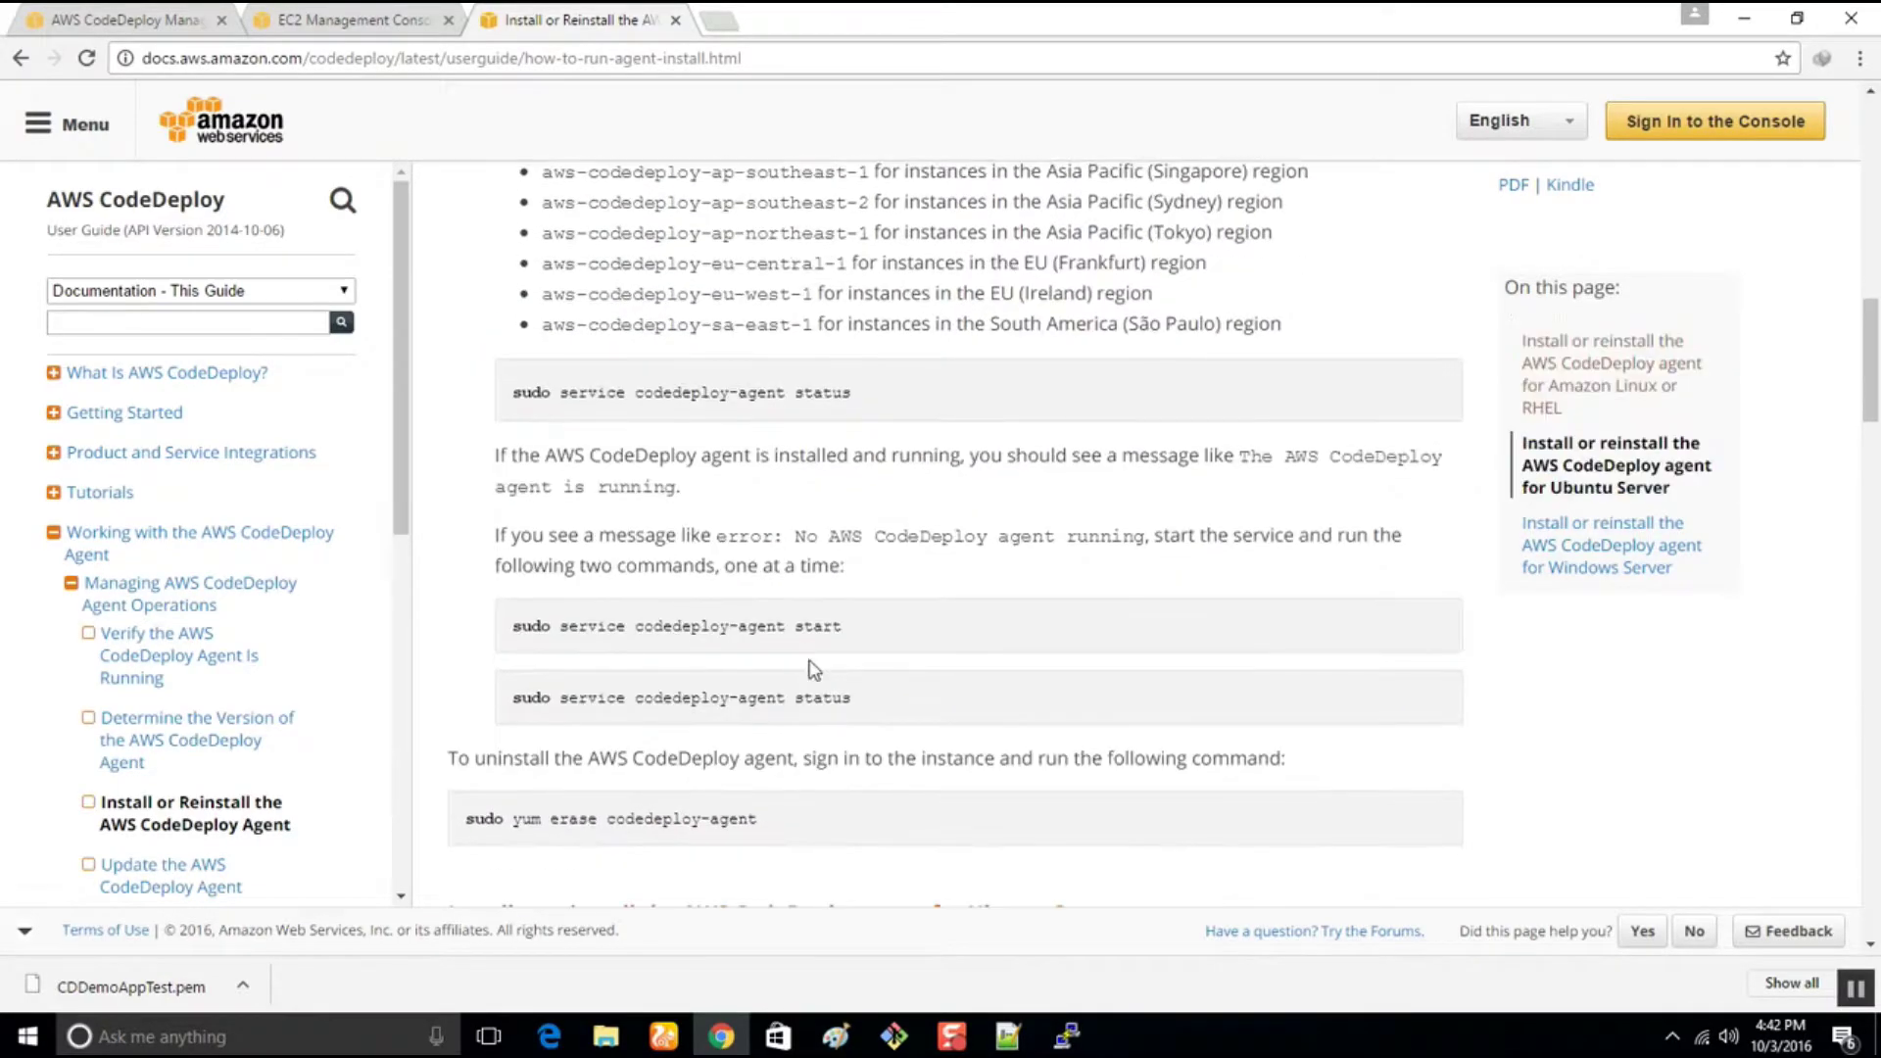
drag(867, 700, 512, 704)
key(super+c)
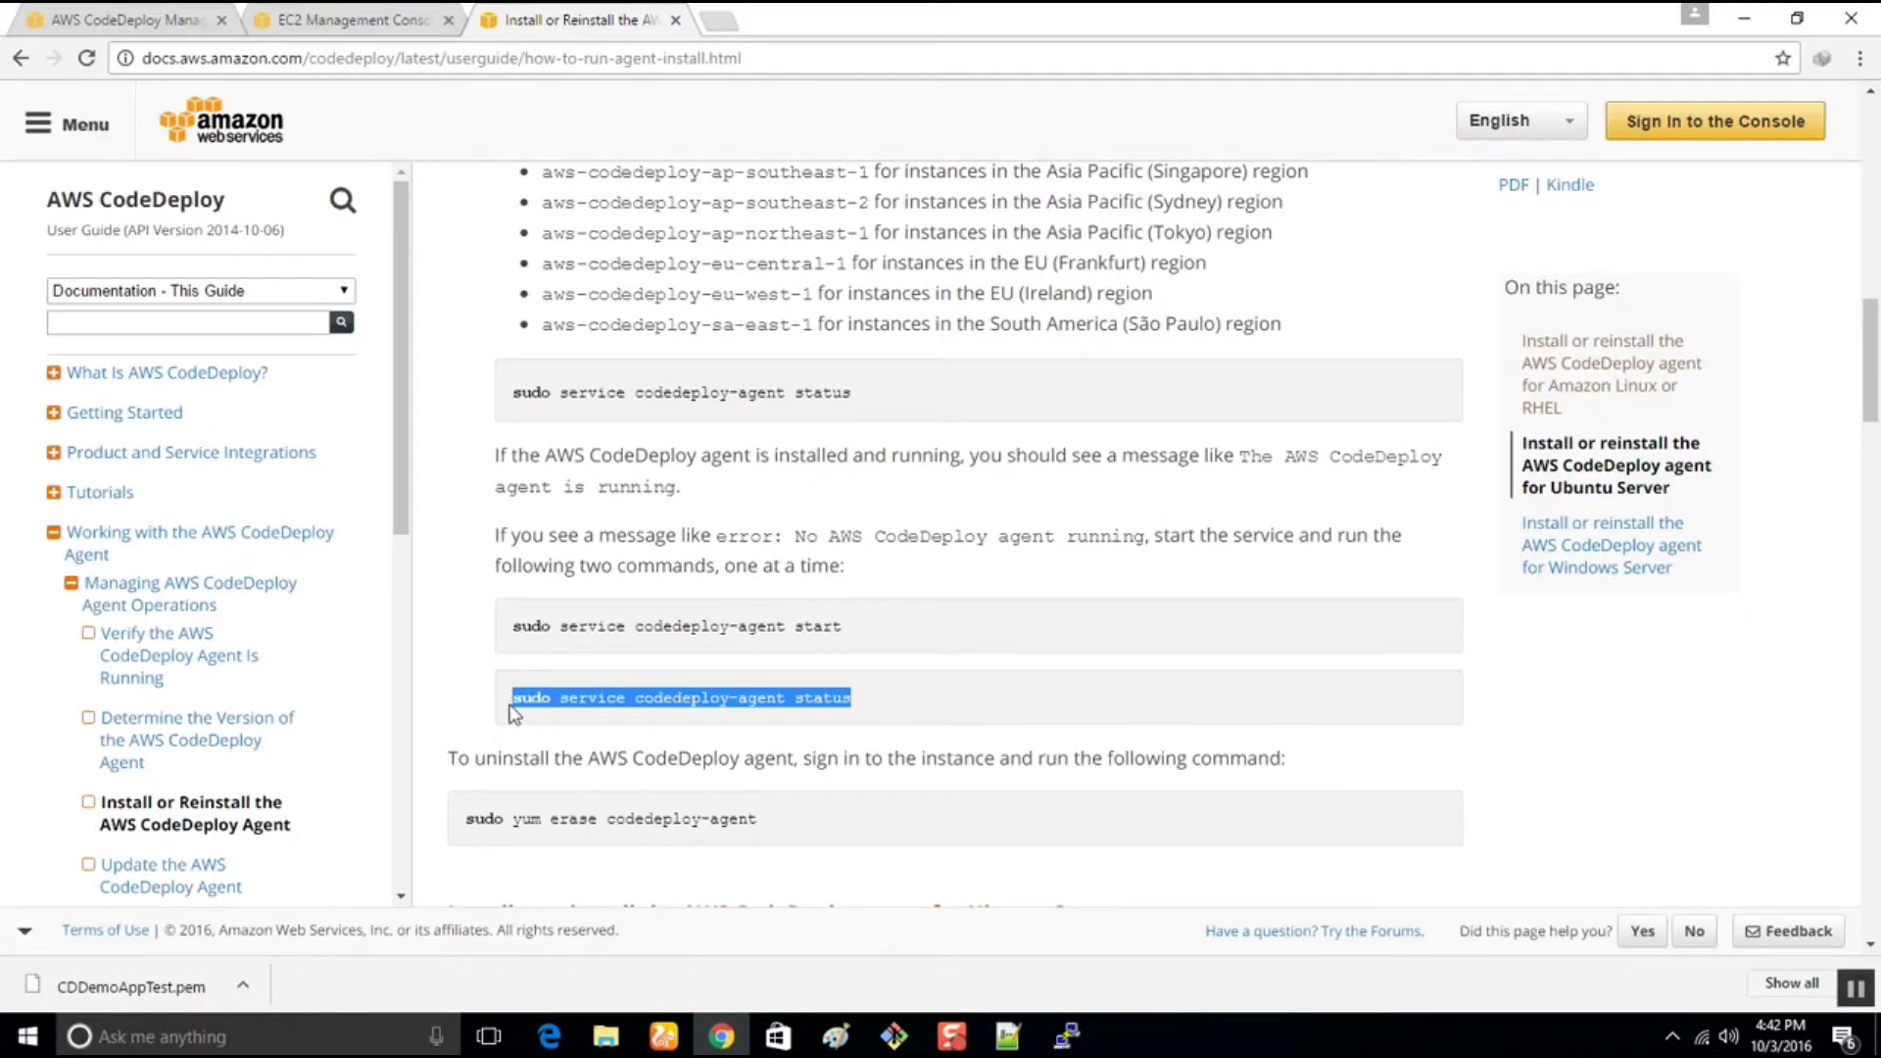
click(1067, 1035)
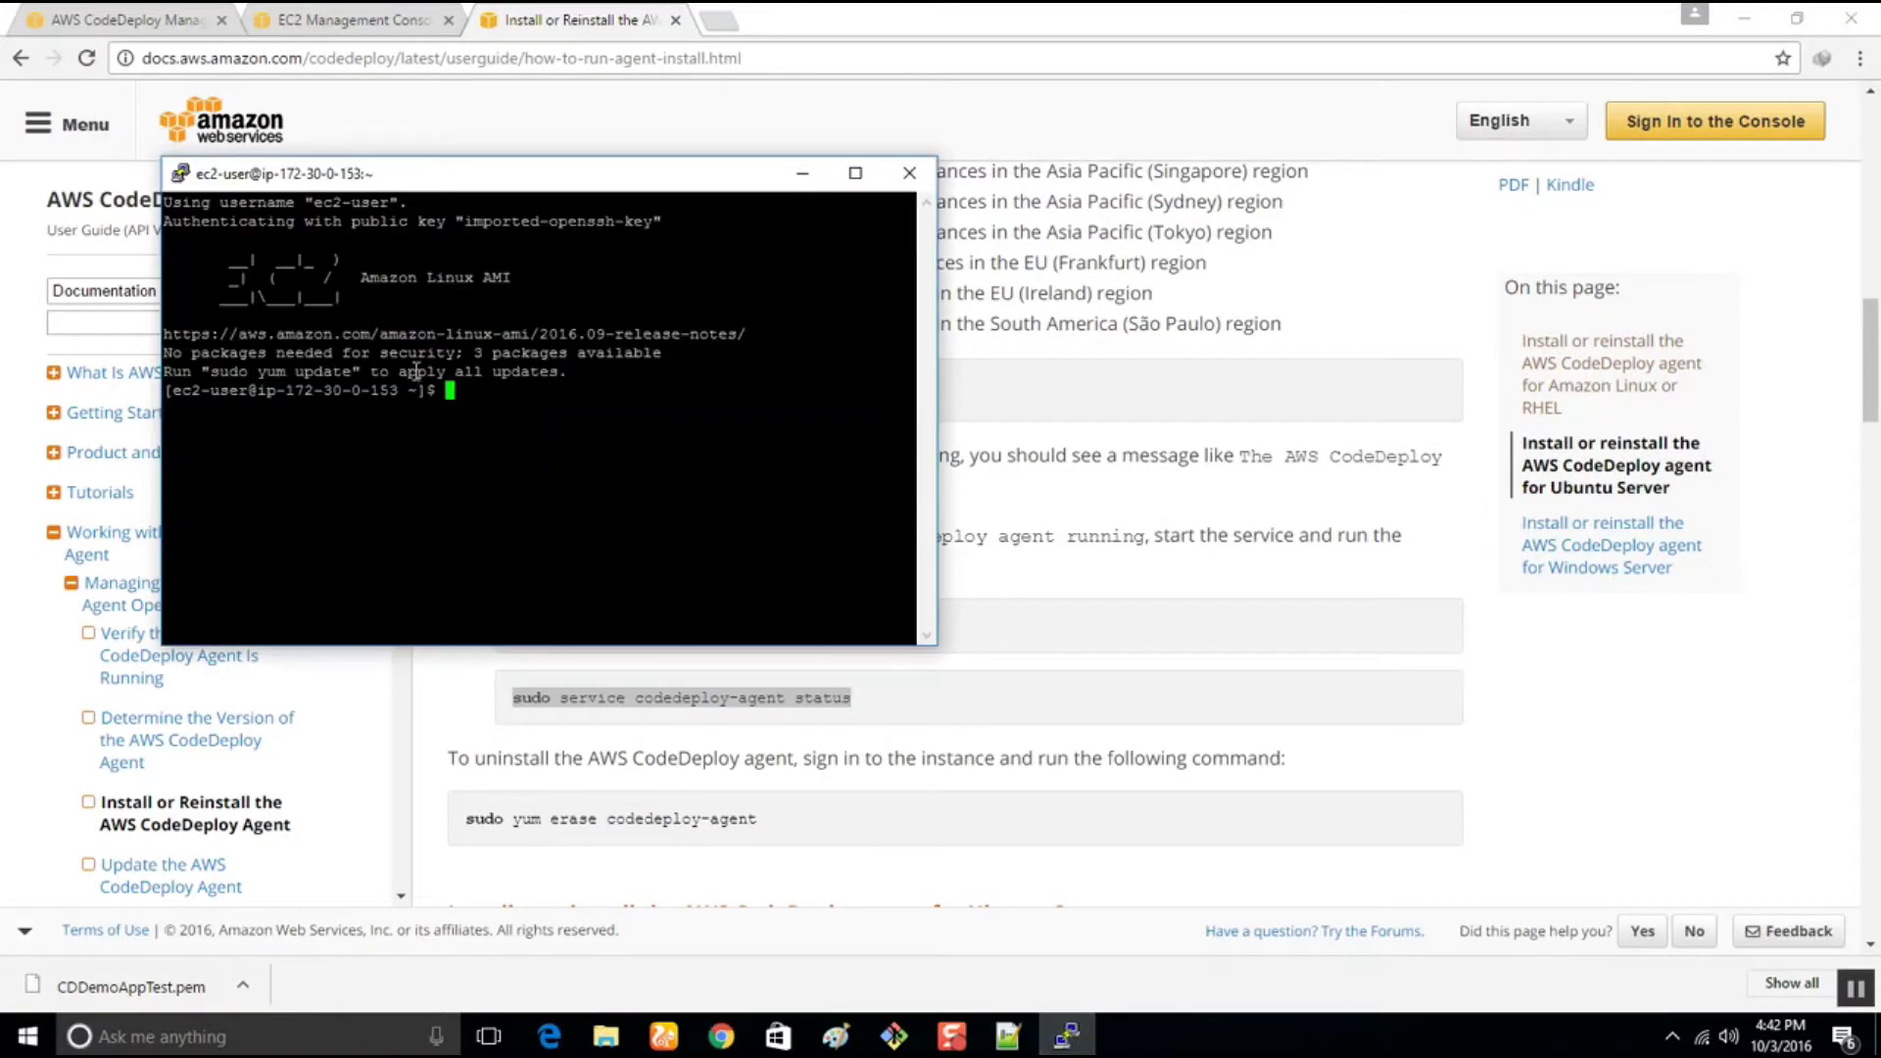
Run 'sudo service codedeploy-agent status' in PuTTY, which reports an unrecognized service
right_click(487, 401)
key(Return)
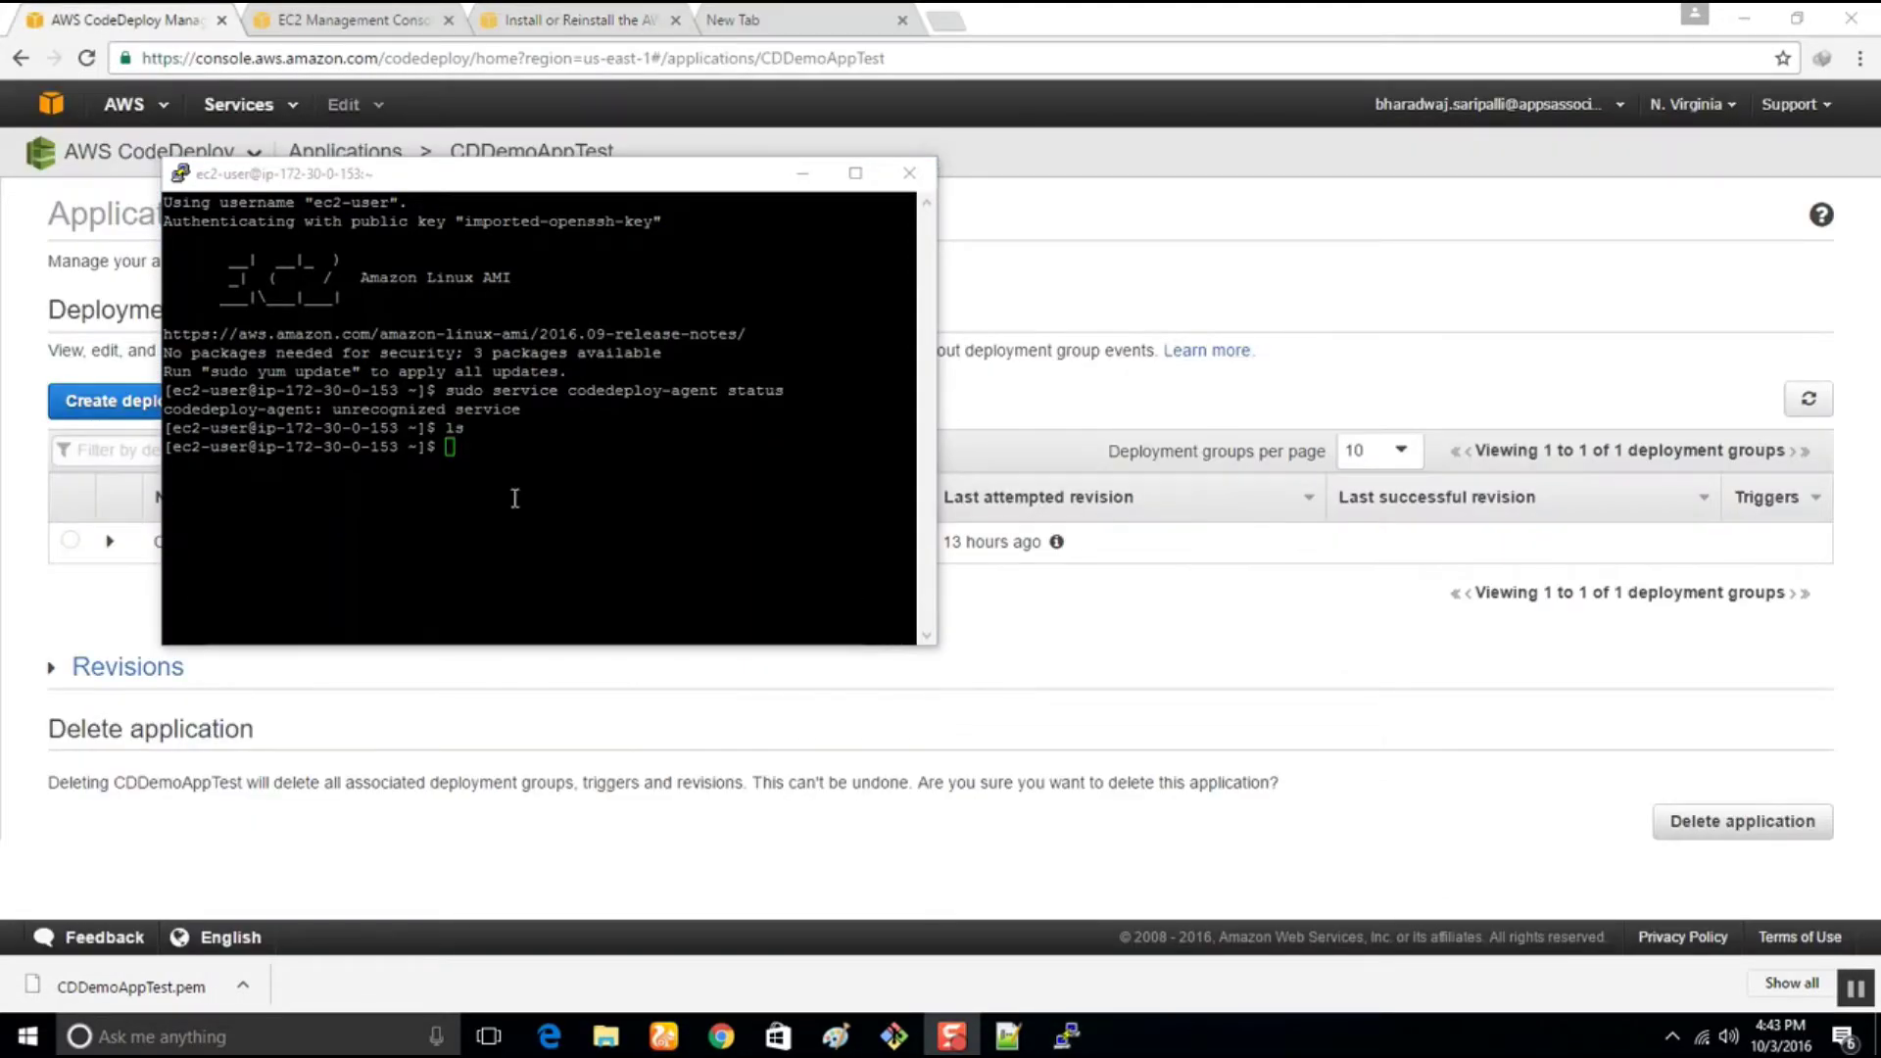
drag(355, 179, 774, 348)
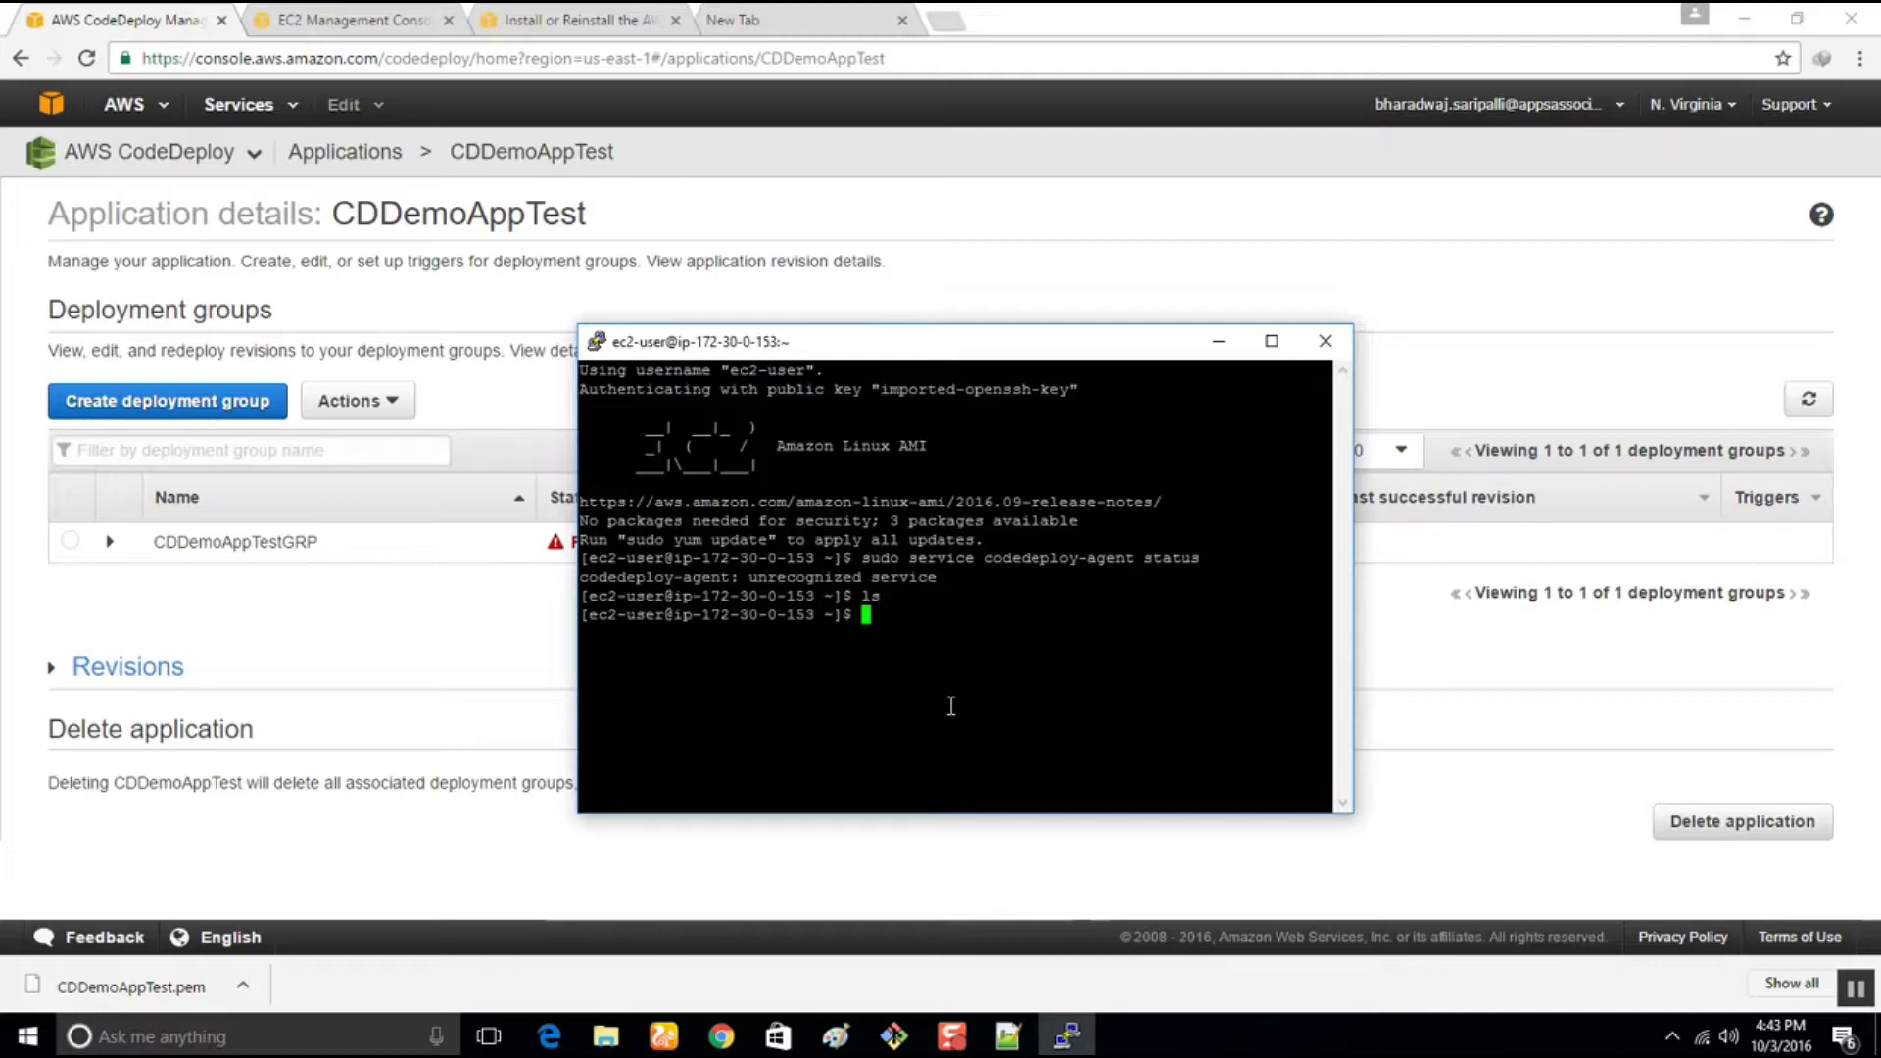
click(269, 109)
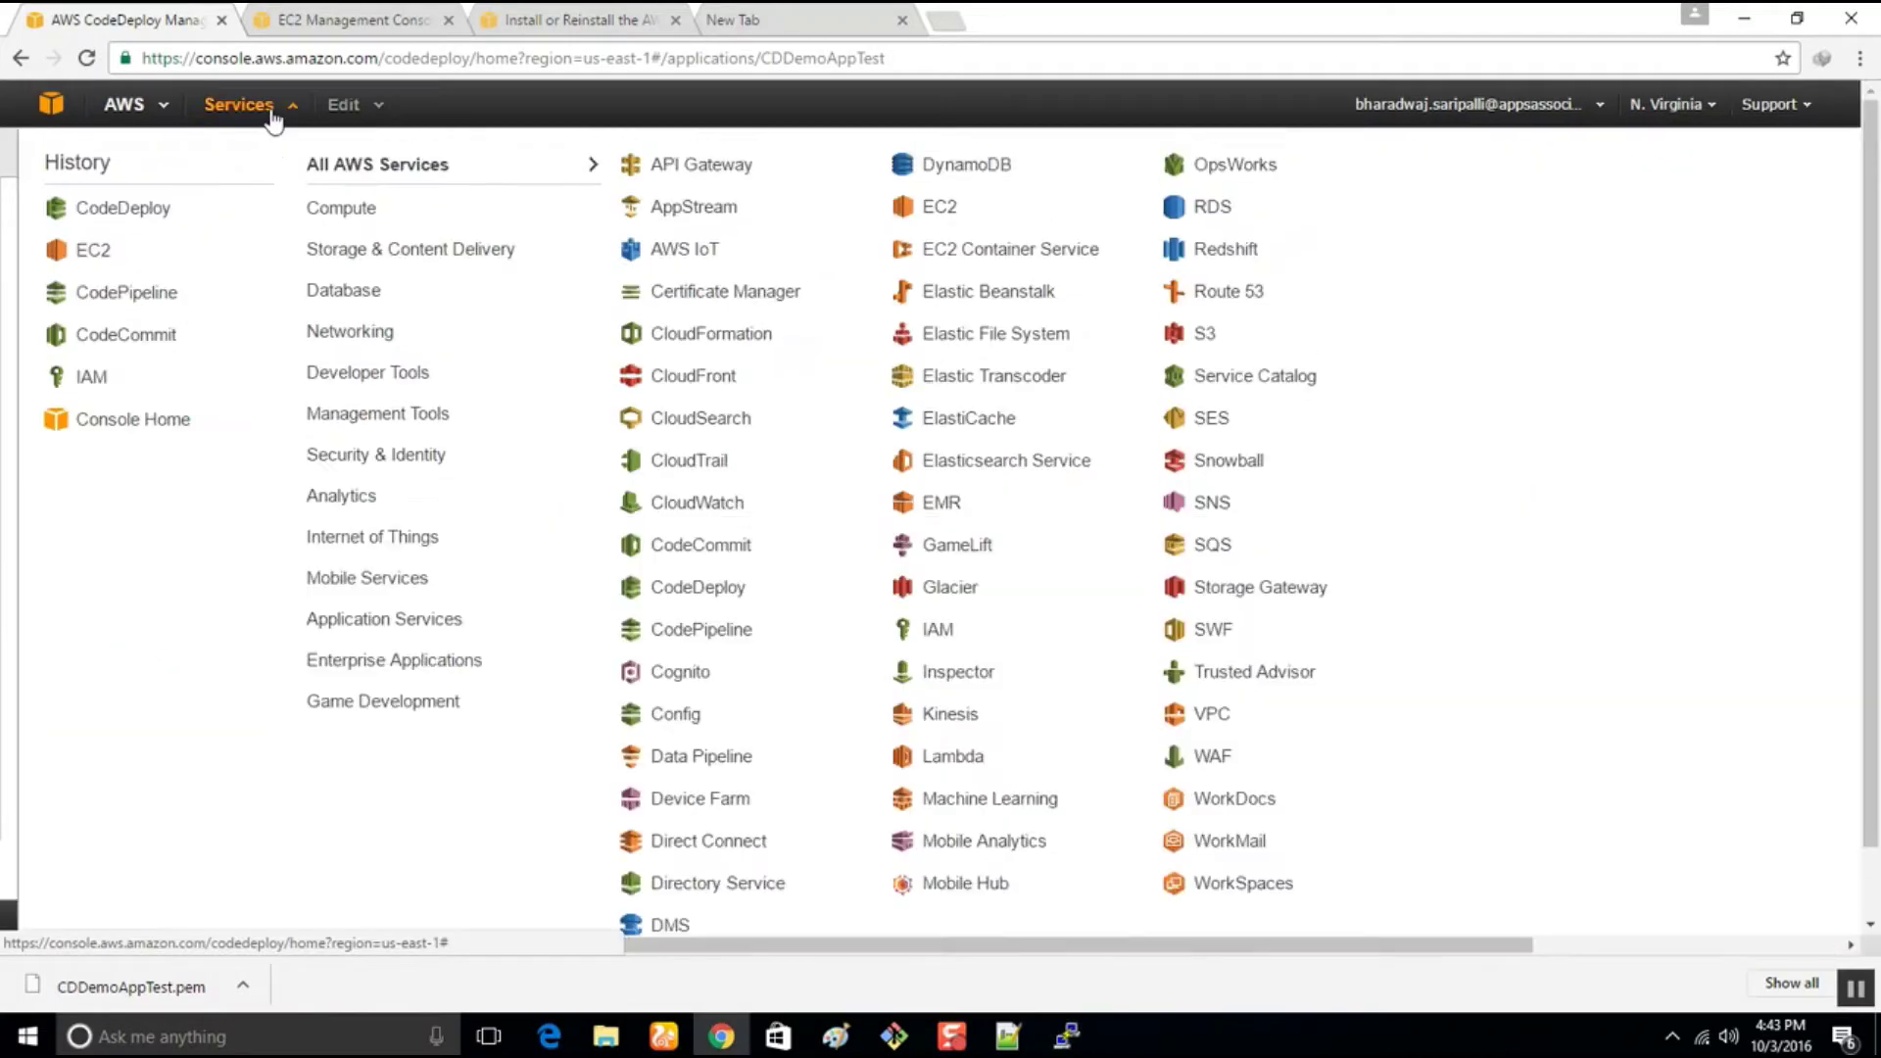
In CodePipeline, retry the failed Beta stage of CPDemoAppTEST, confirm the CDDemoAppTestGRP retry, and dismiss the error
mouse_move(343, 387)
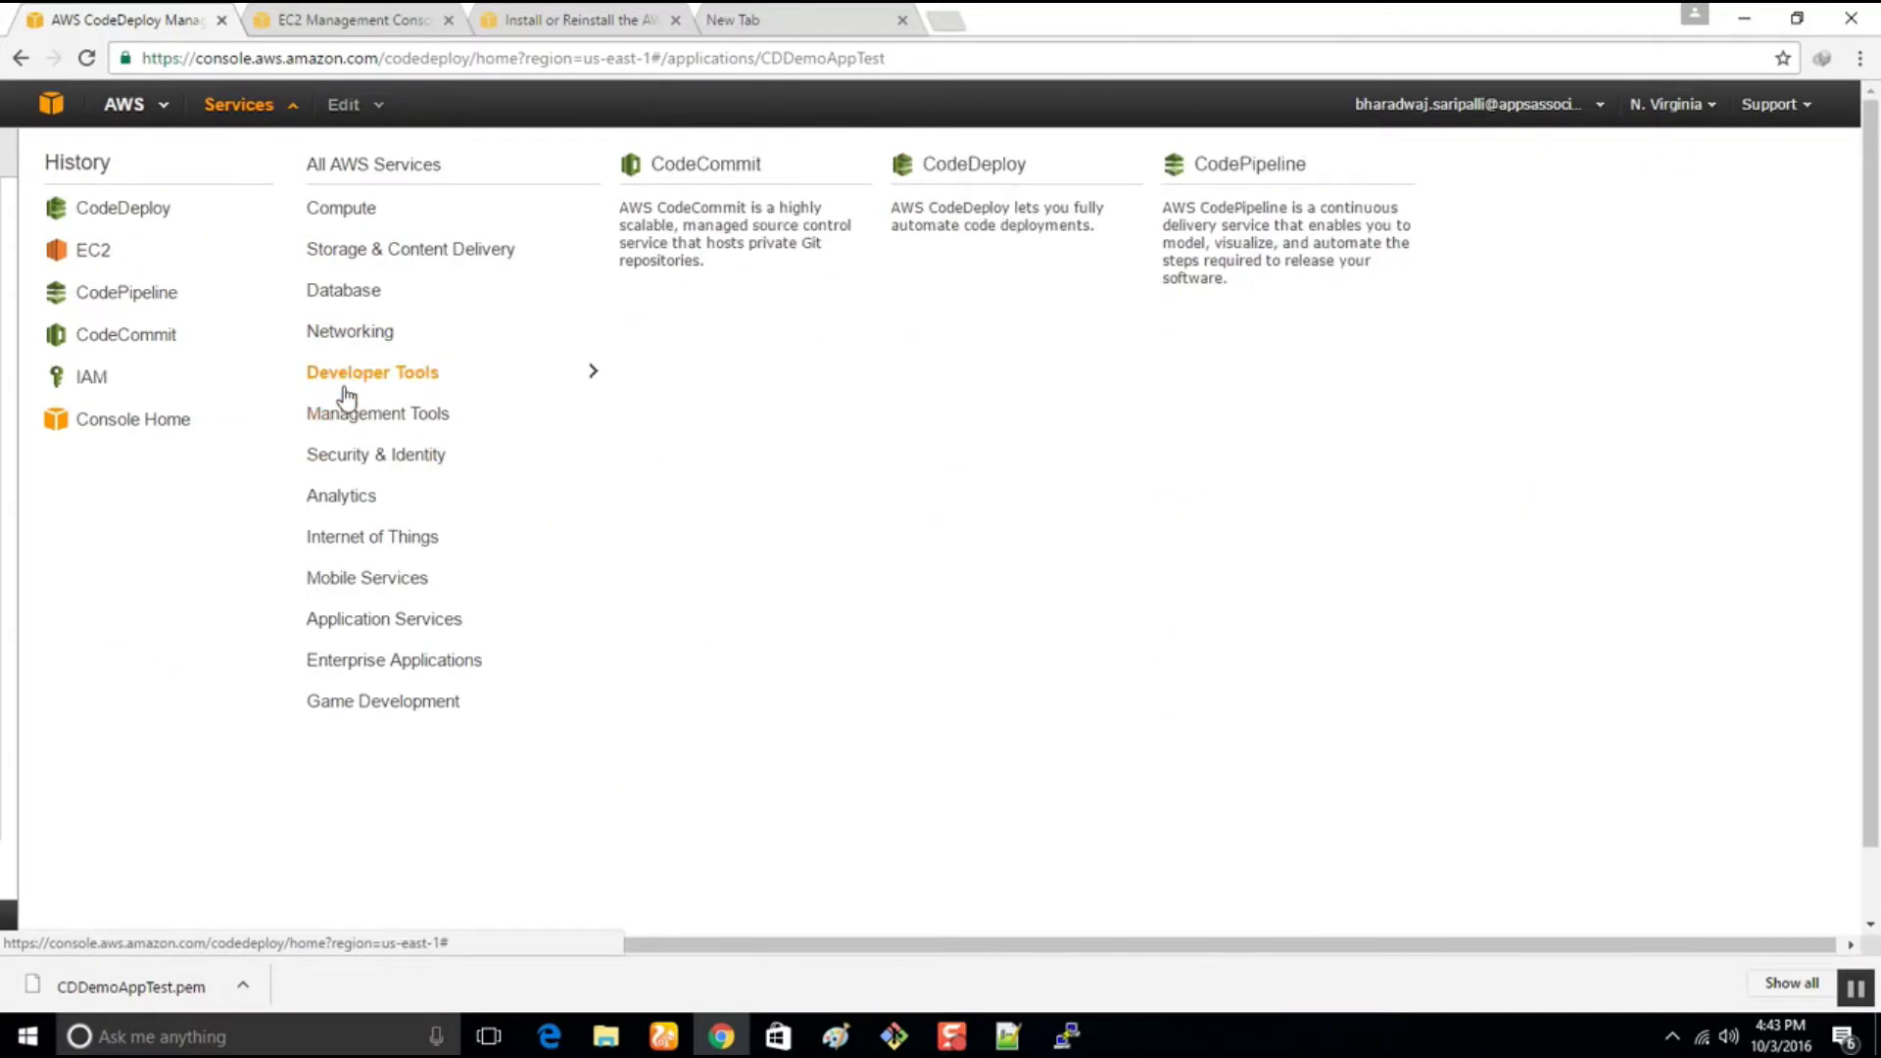
click(1303, 239)
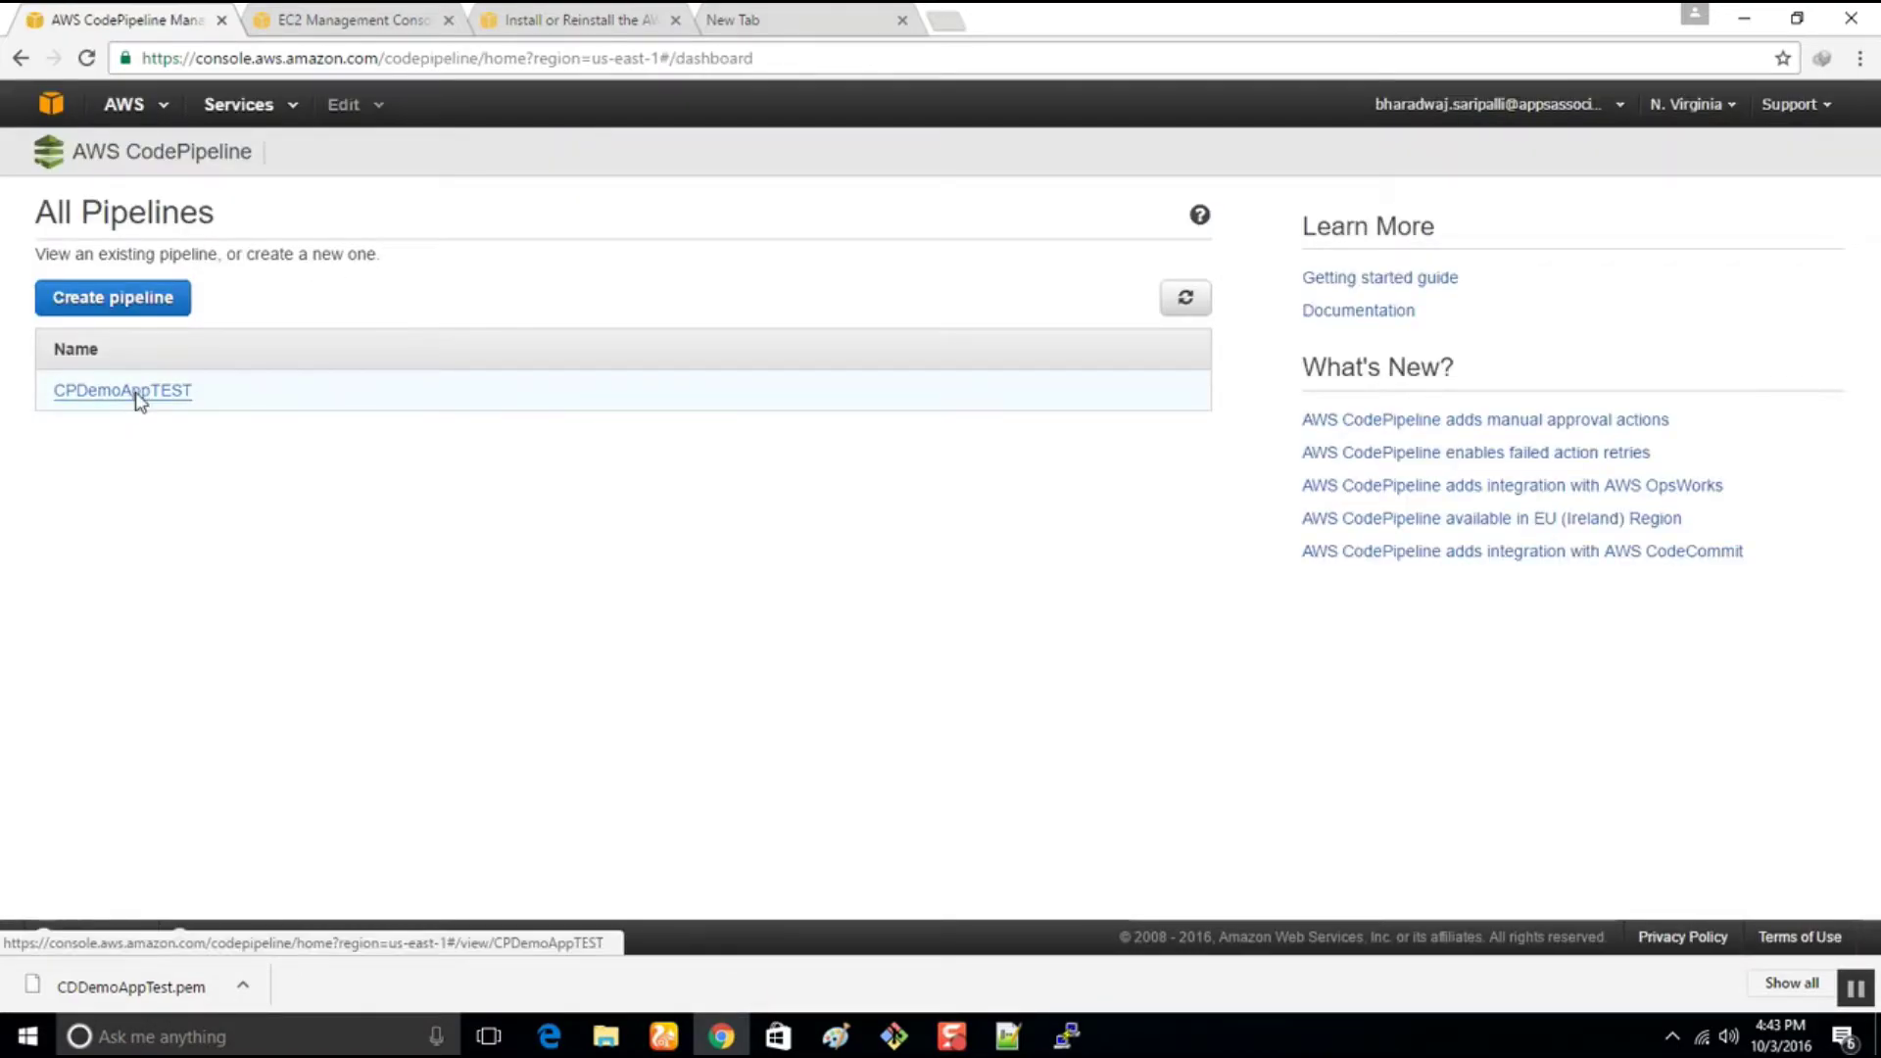
click(138, 392)
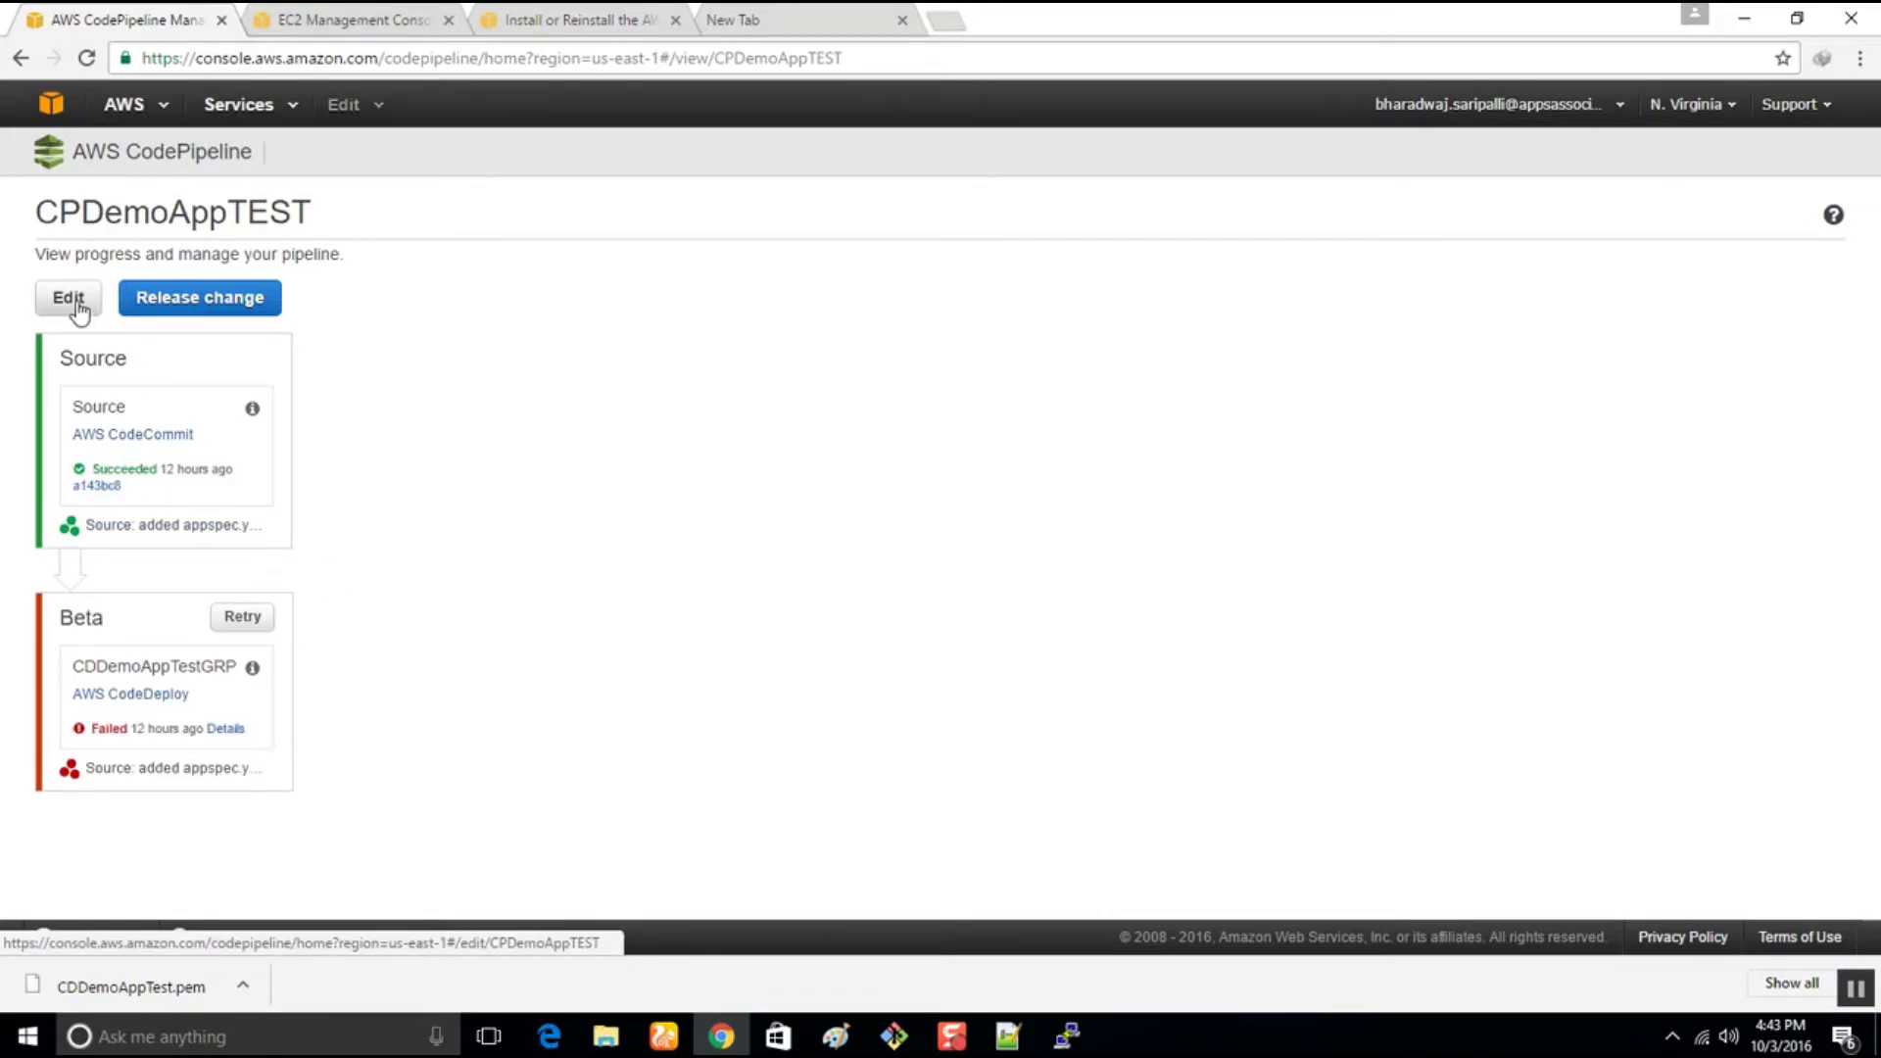
click(237, 619)
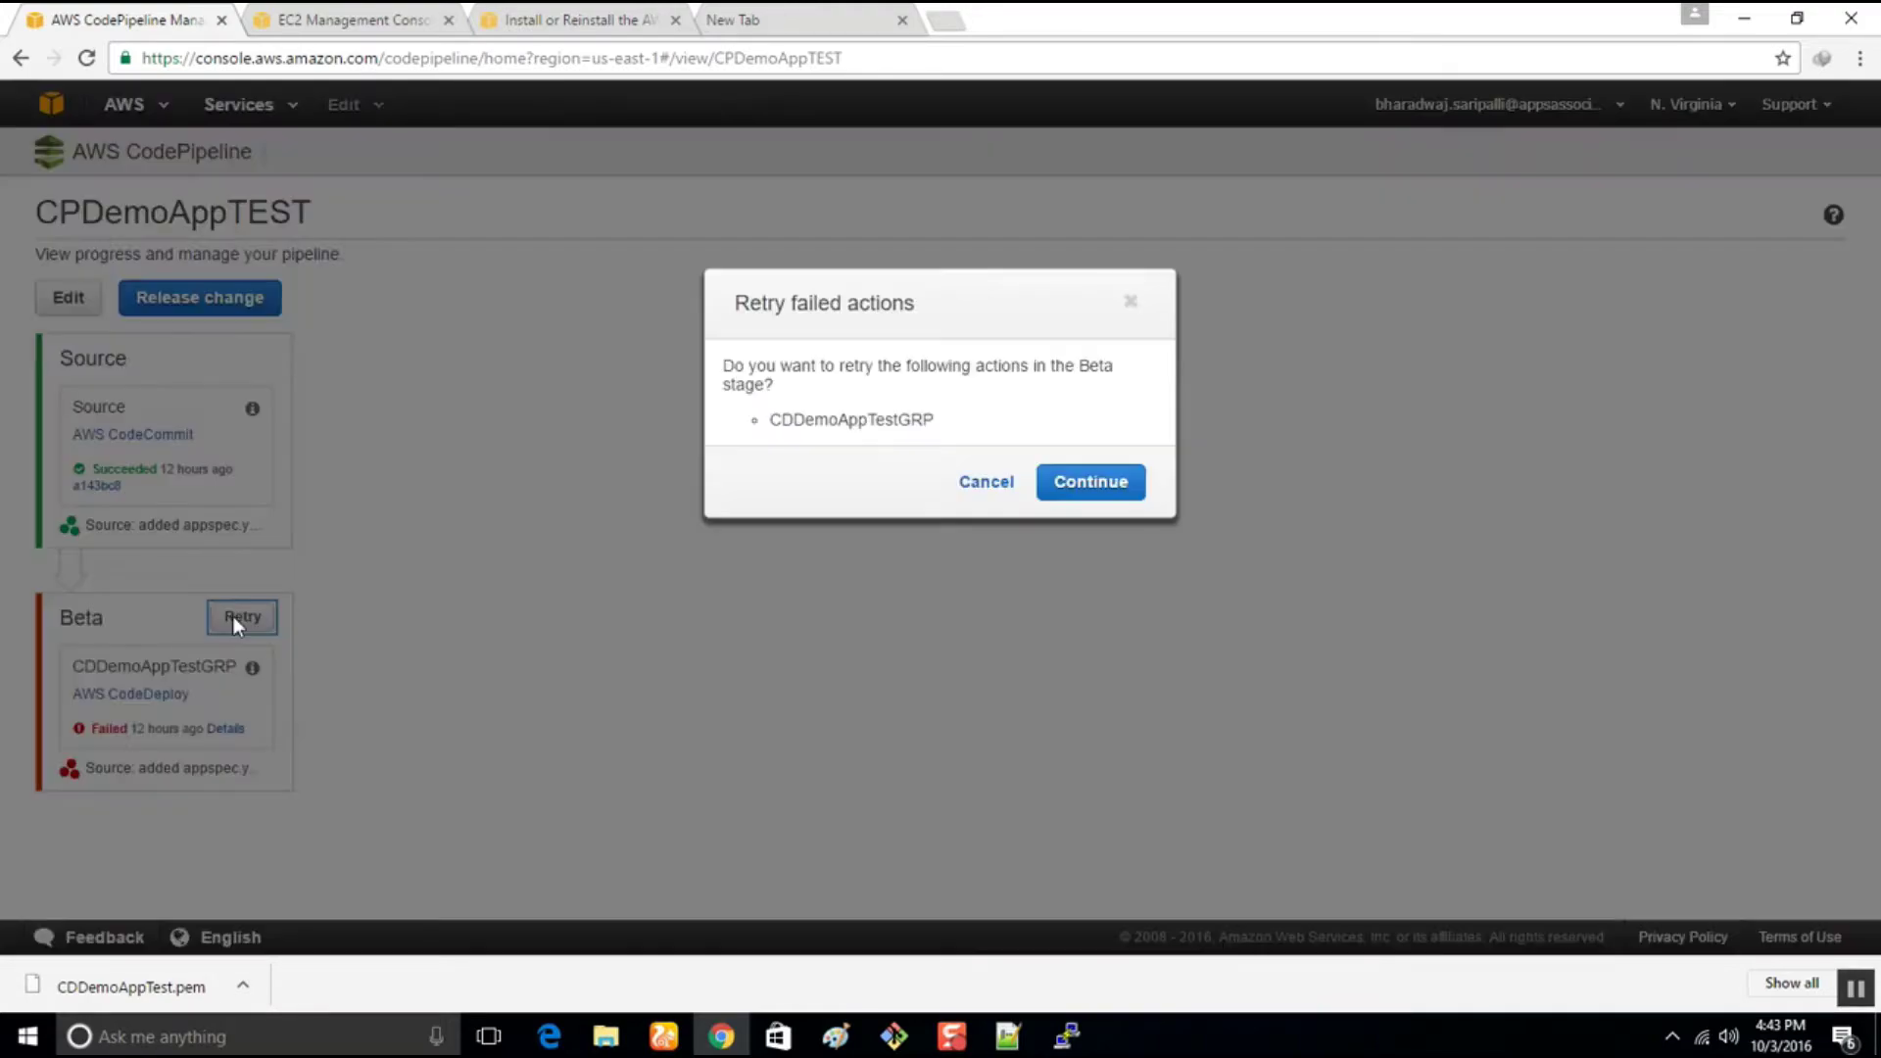
click(1091, 475)
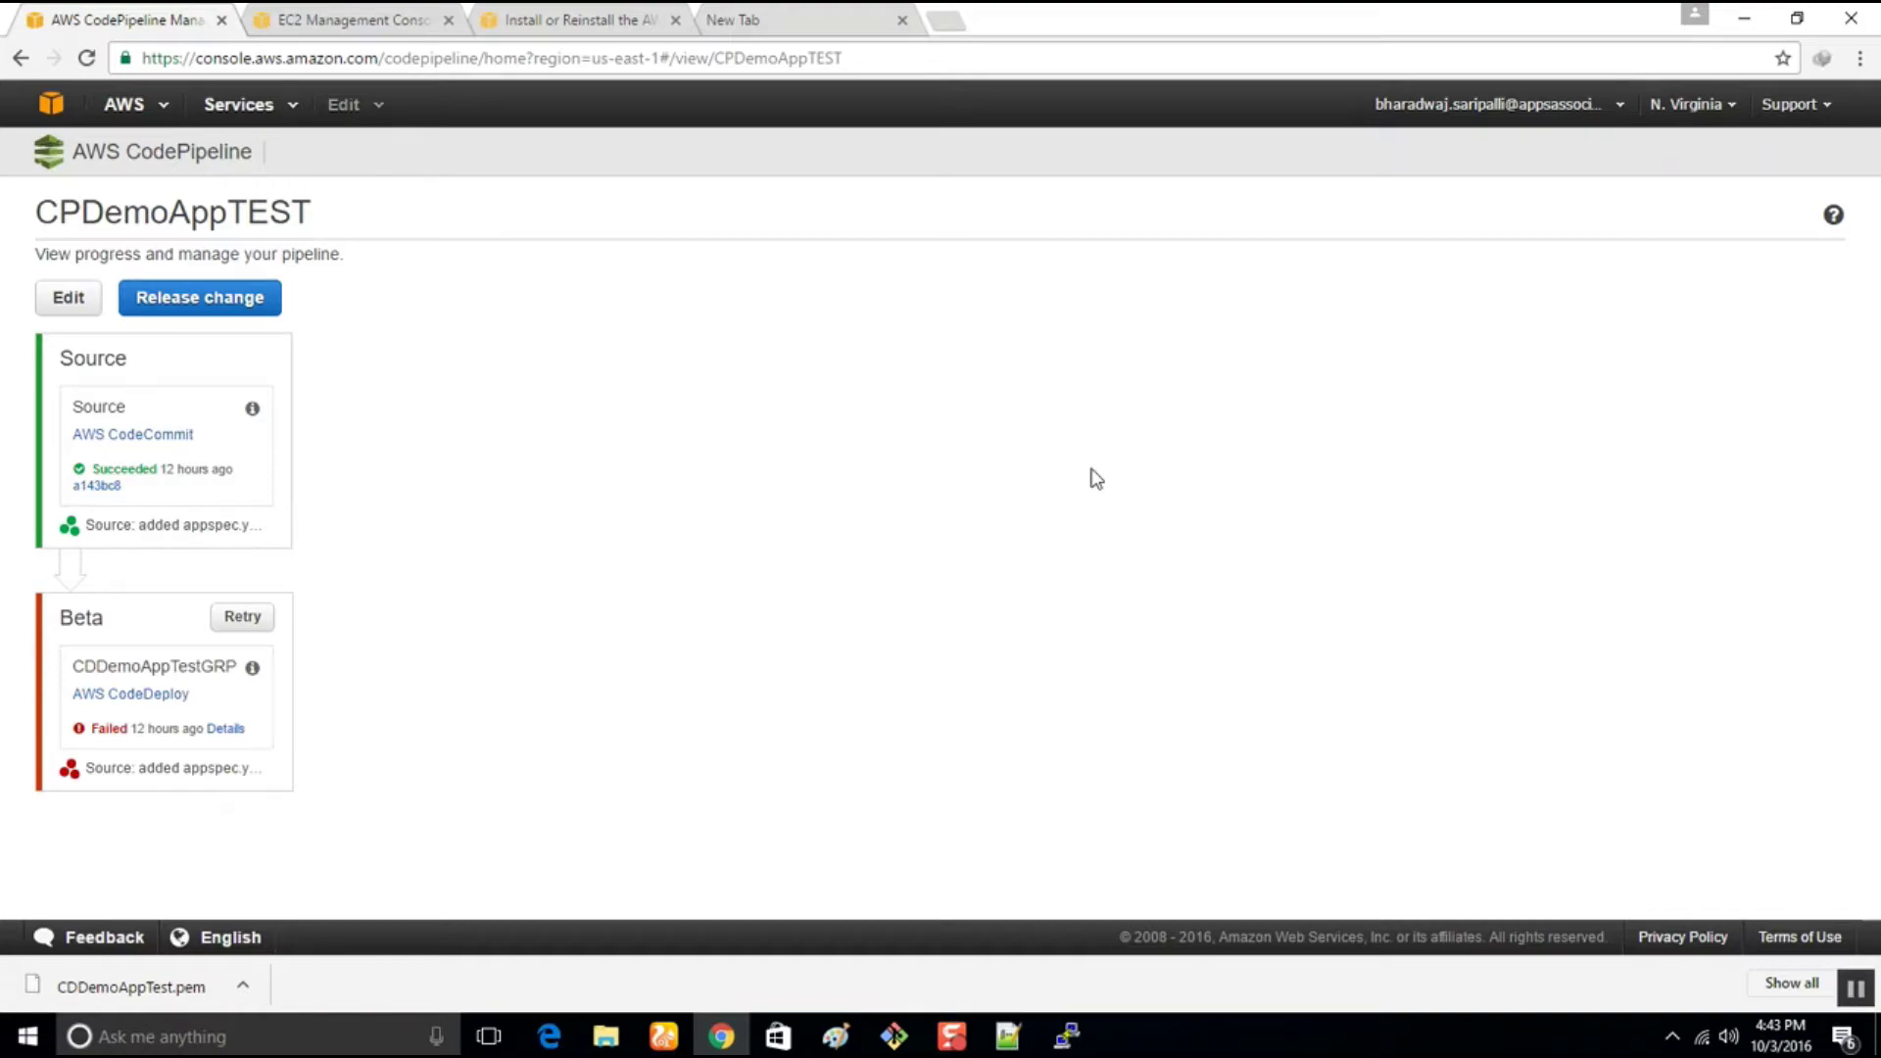
click(246, 625)
drag(753, 366, 1101, 399)
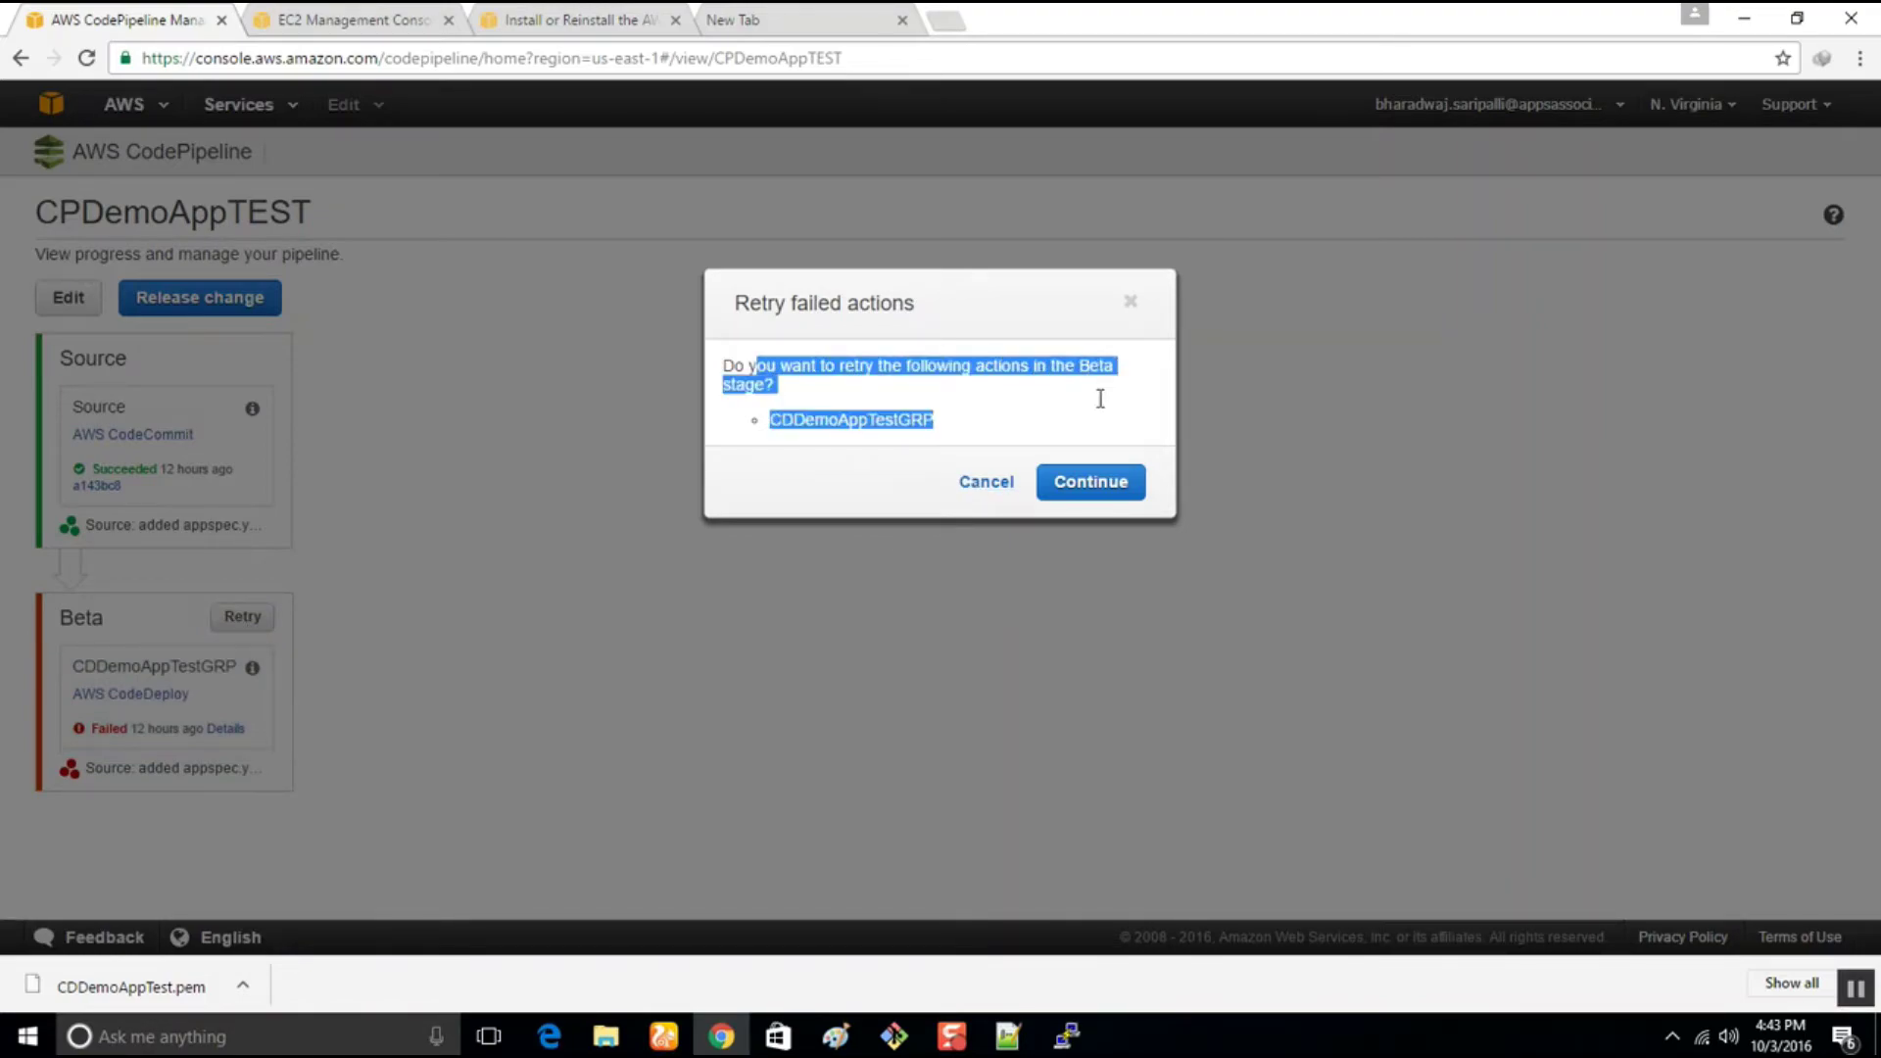
click(1094, 474)
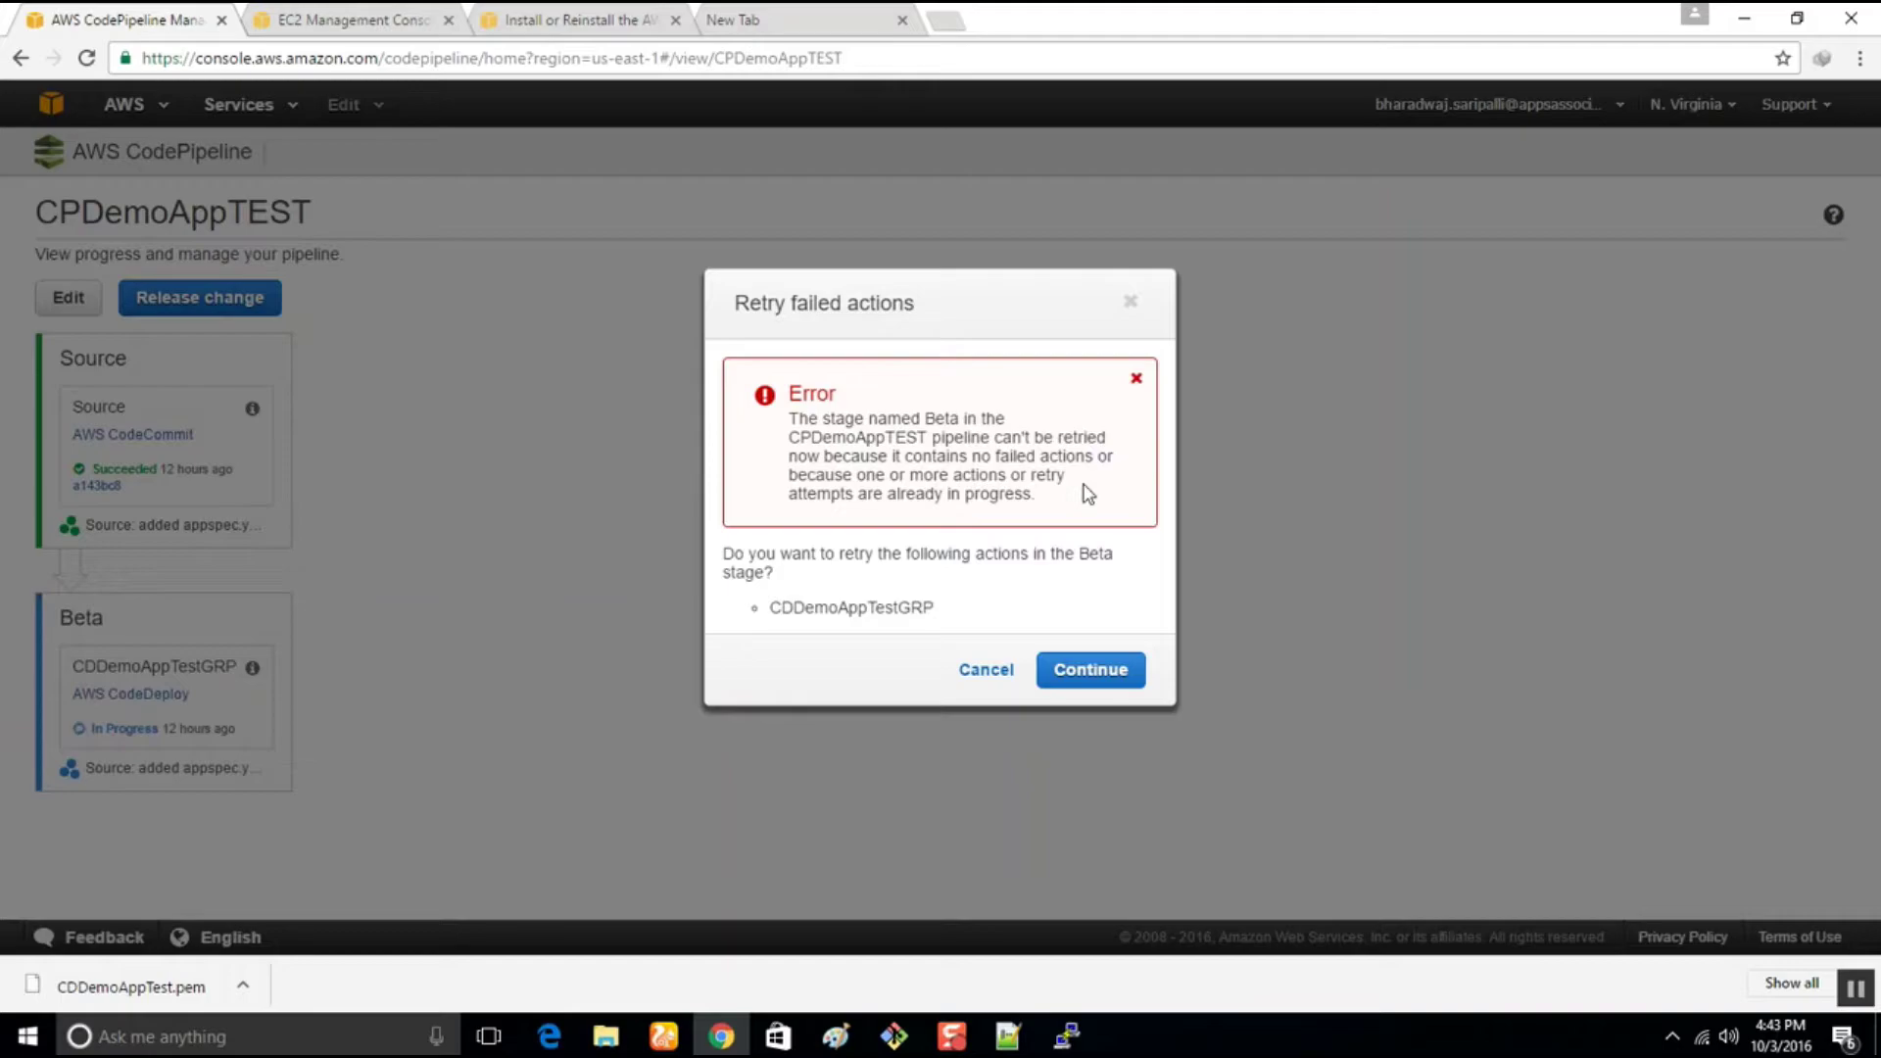
click(1129, 303)
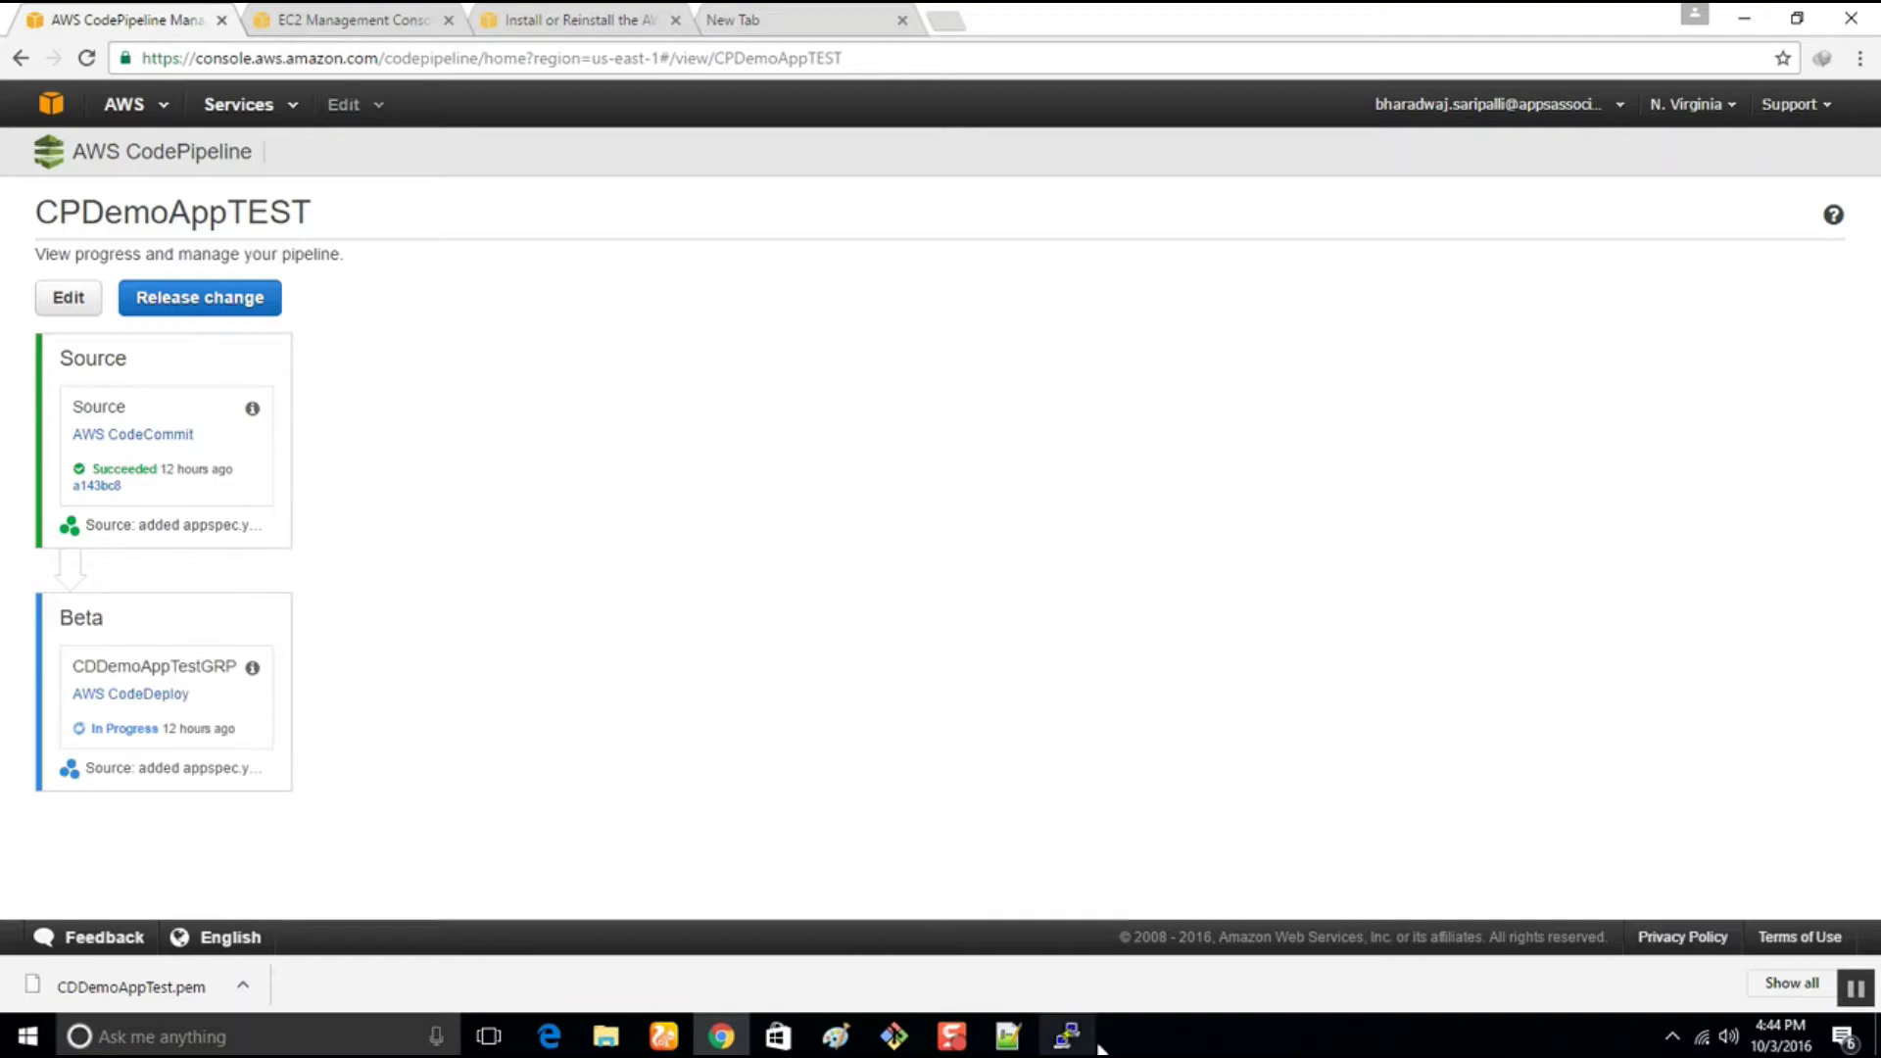
click(1065, 1033)
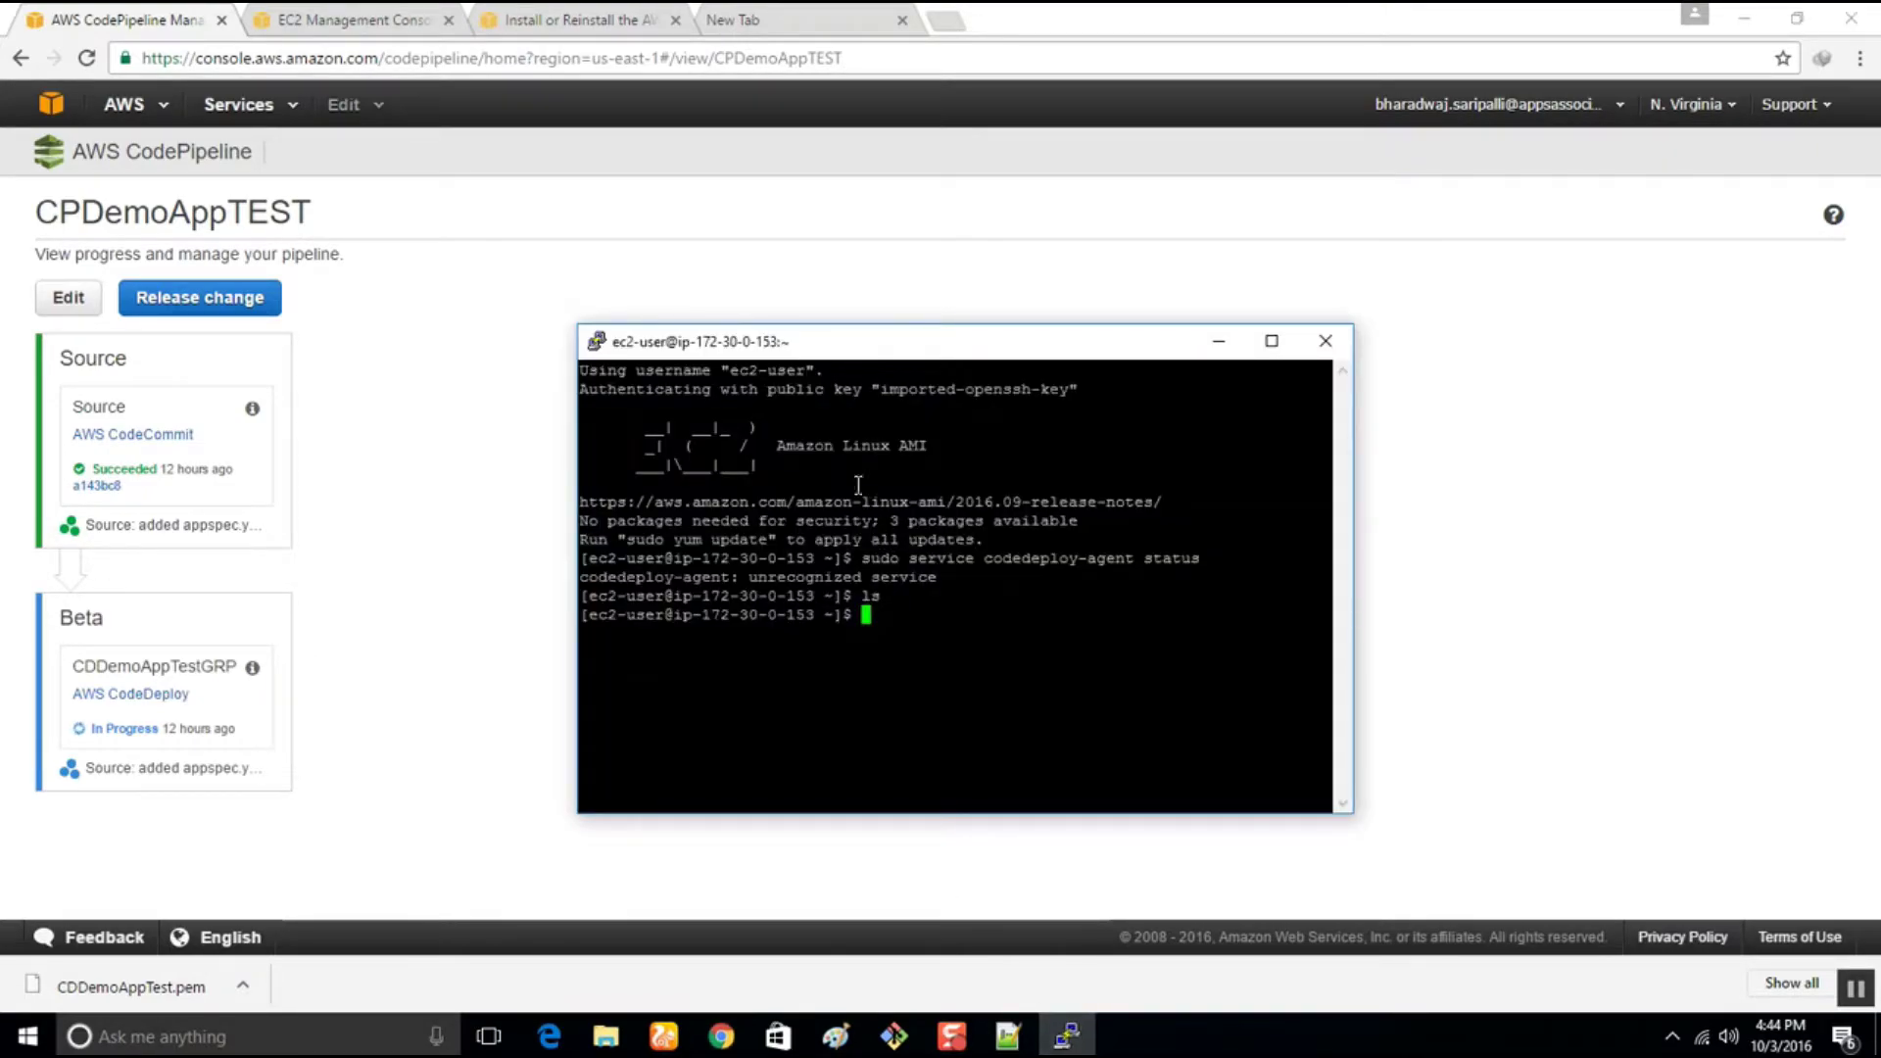
Run aws-cli in the instance's PuTTY session, which reports command not found
drag(847, 362, 1011, 258)
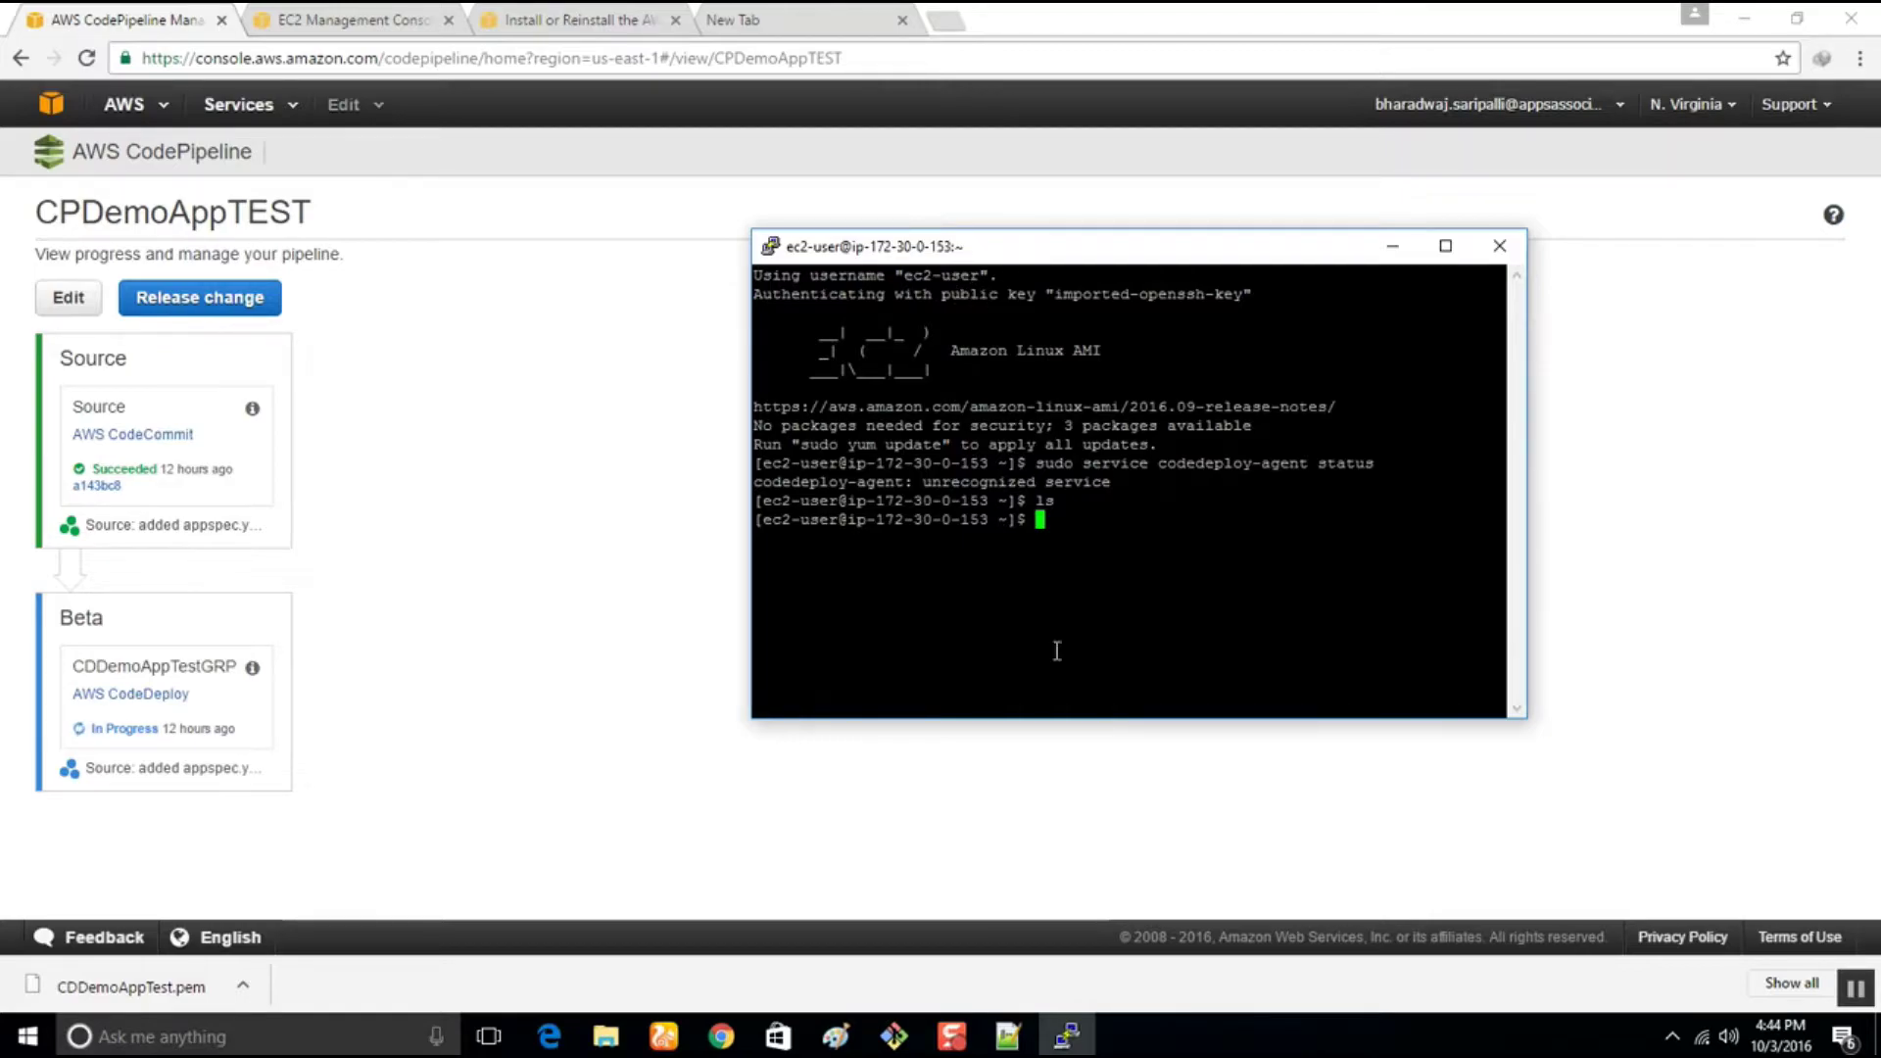
text(aws-cli)
key(Return)
click(1428, 895)
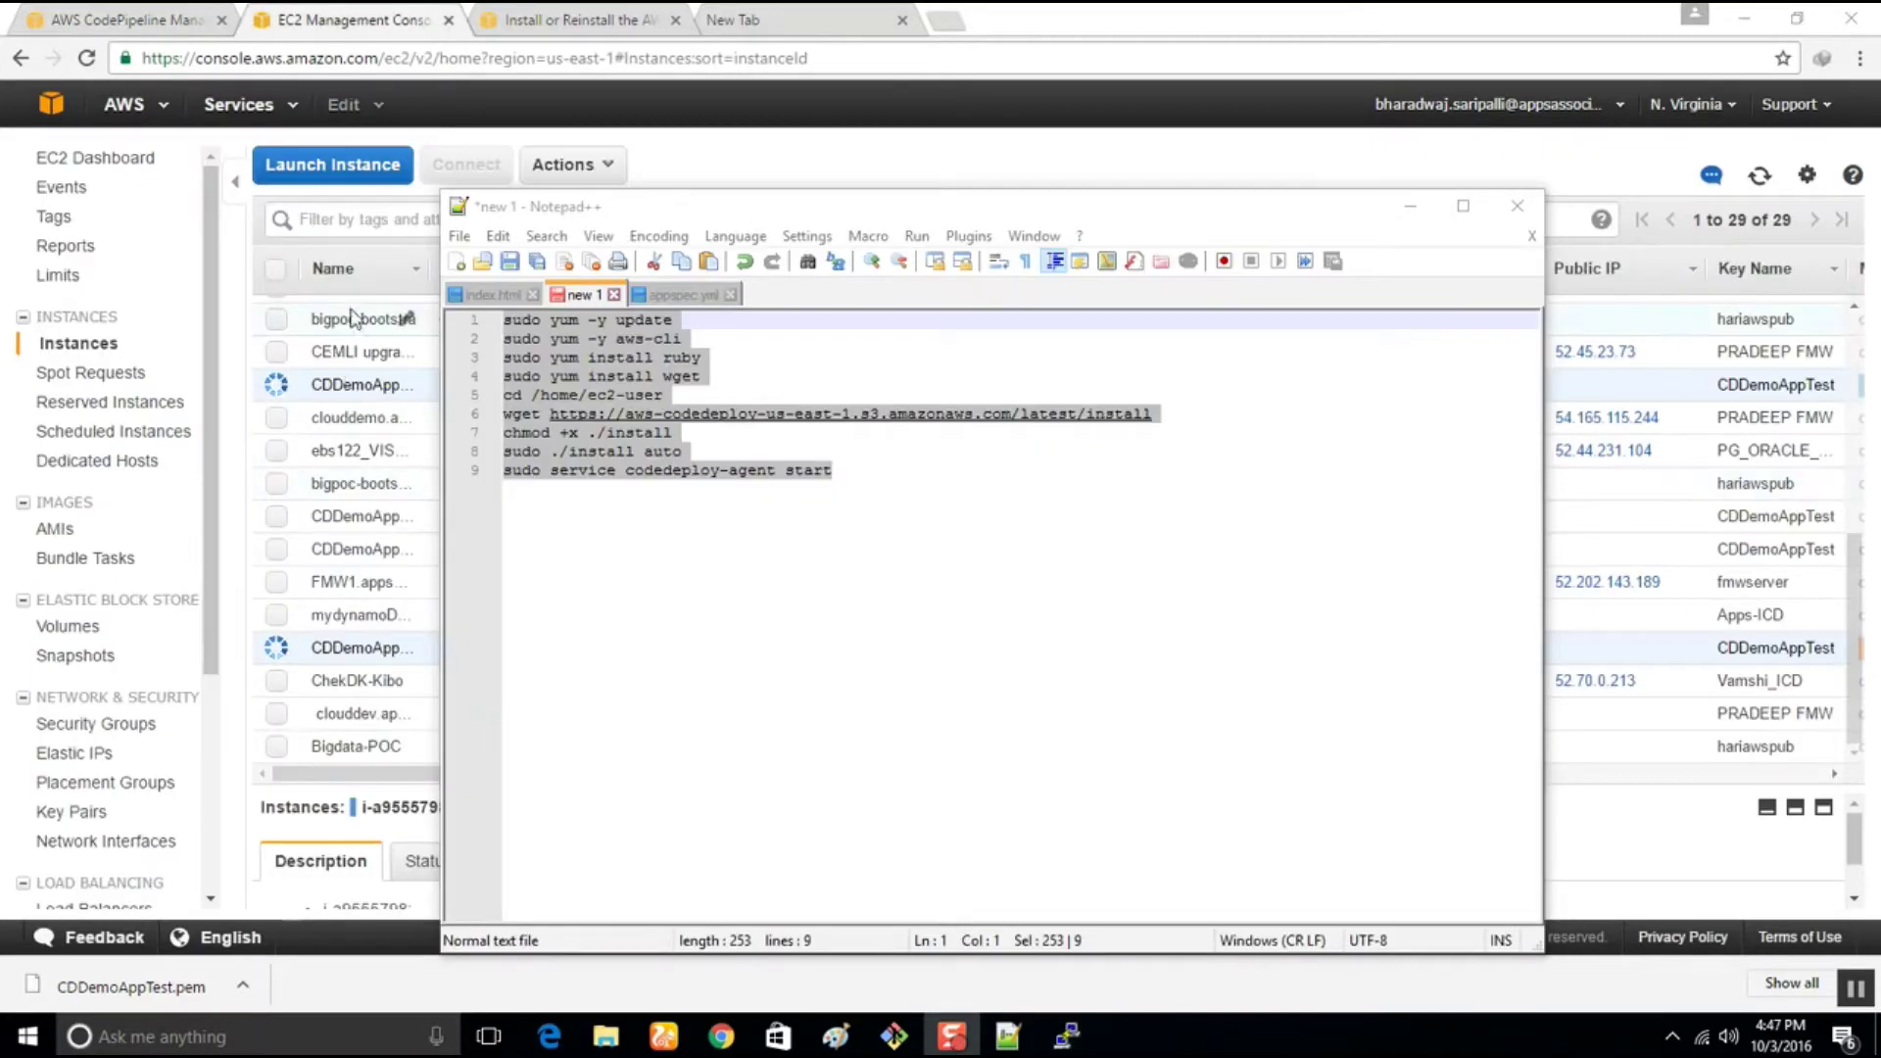
Select the aws-cli line in the Notepad++ script, then minimize Notepad++ to reveal the EC2 instances
drag(683, 338, 502, 341)
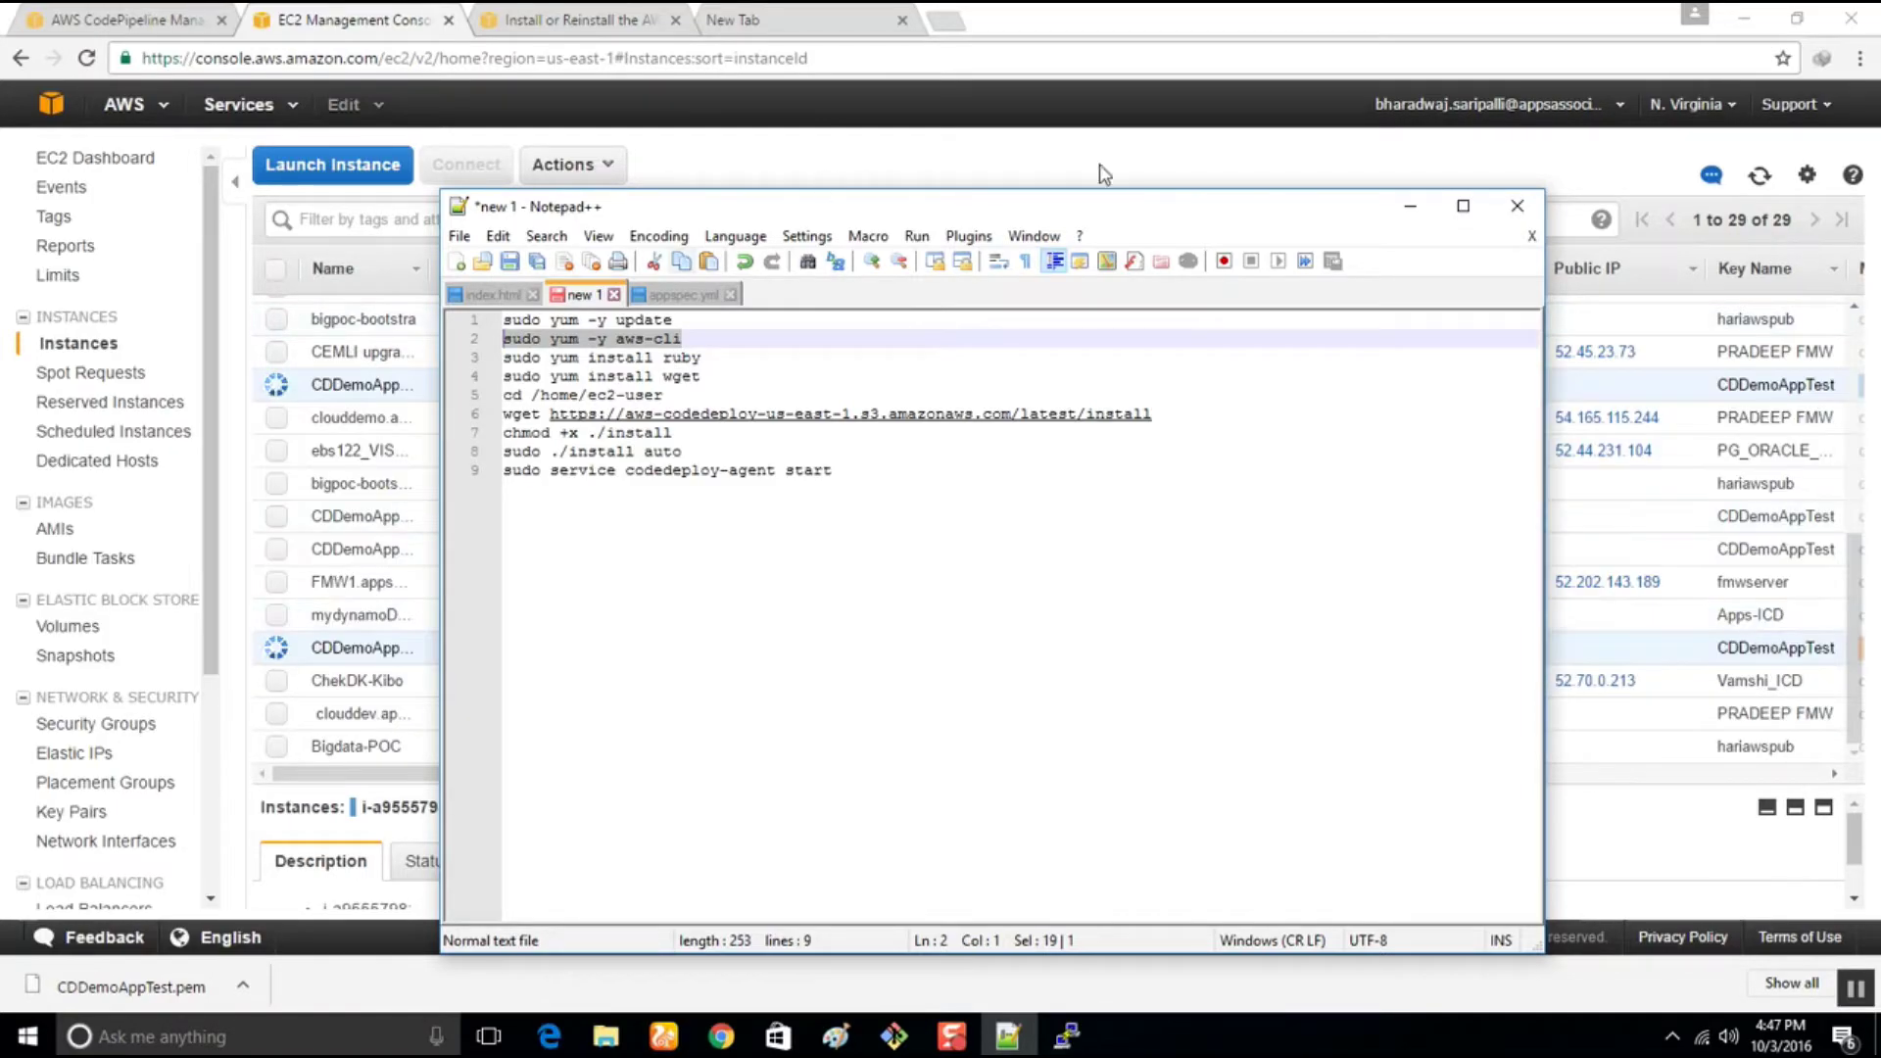
click(1413, 208)
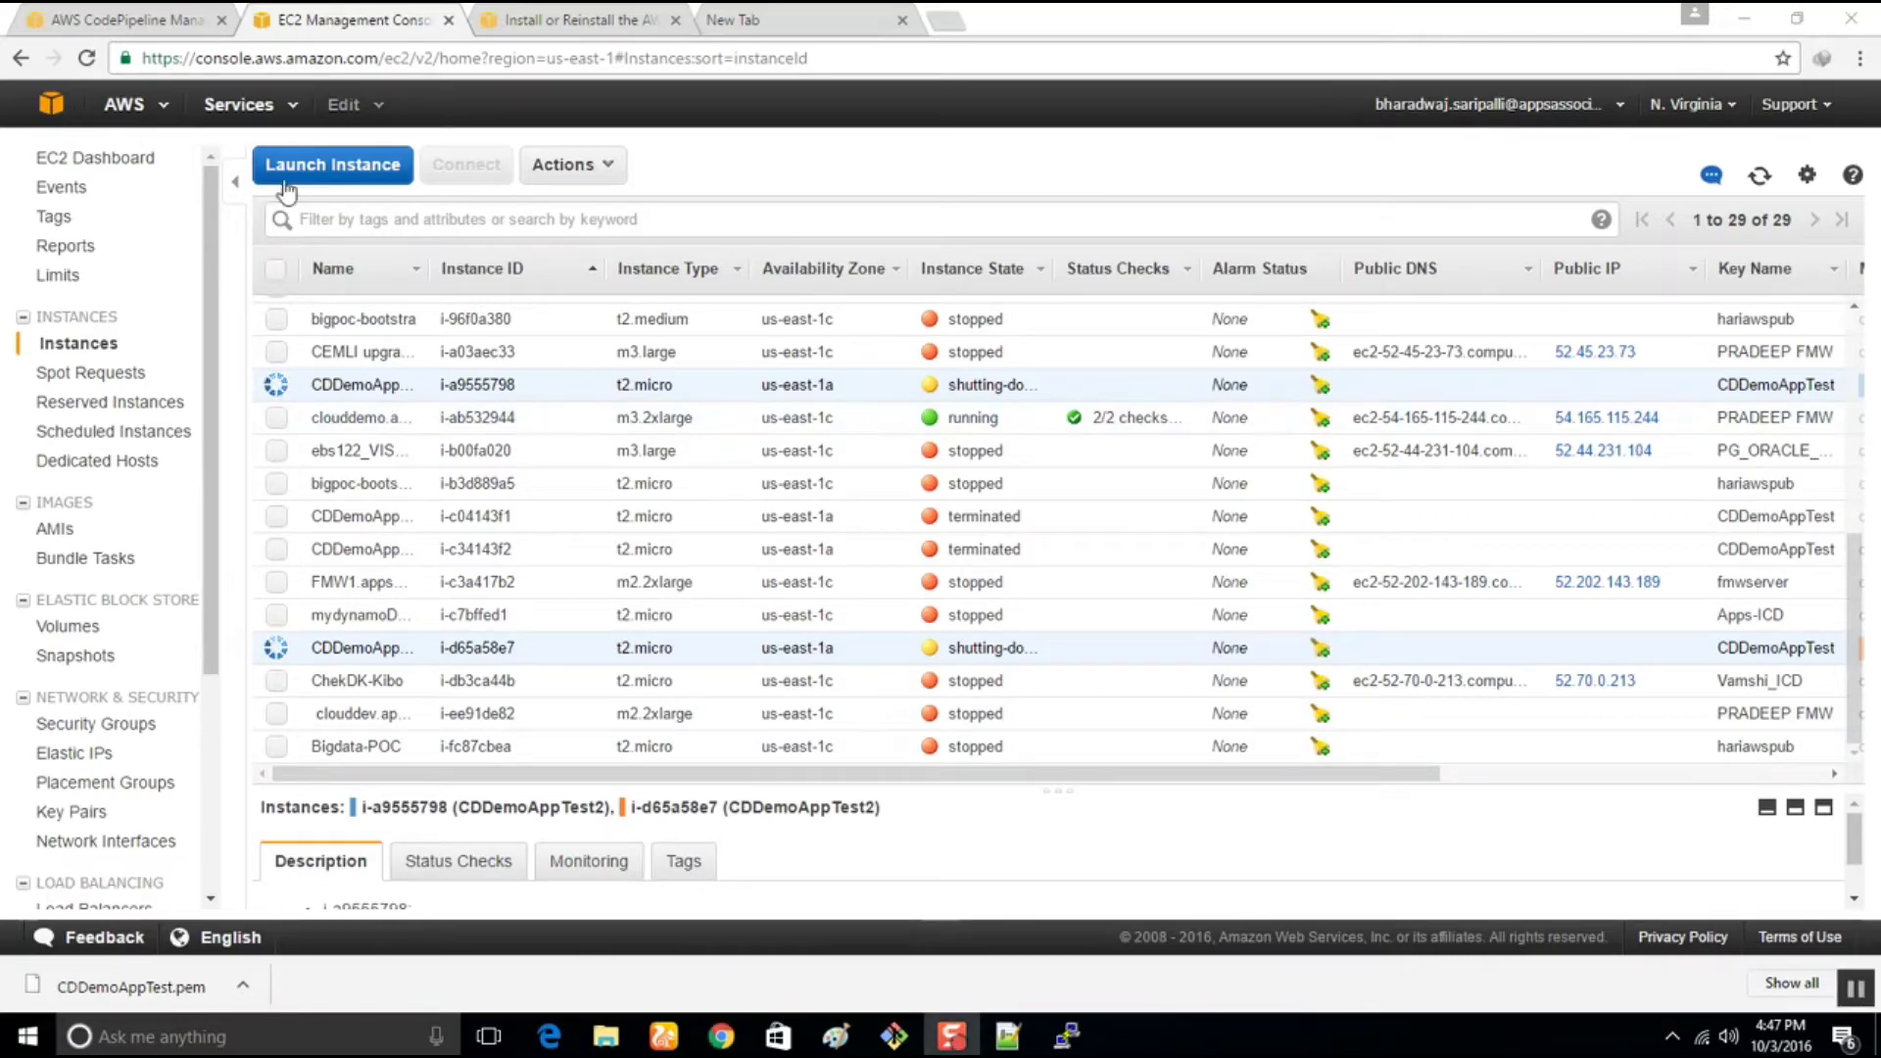
Start a launch of 2 t2.micro instances from the Amazon Linux AMI
click(344, 167)
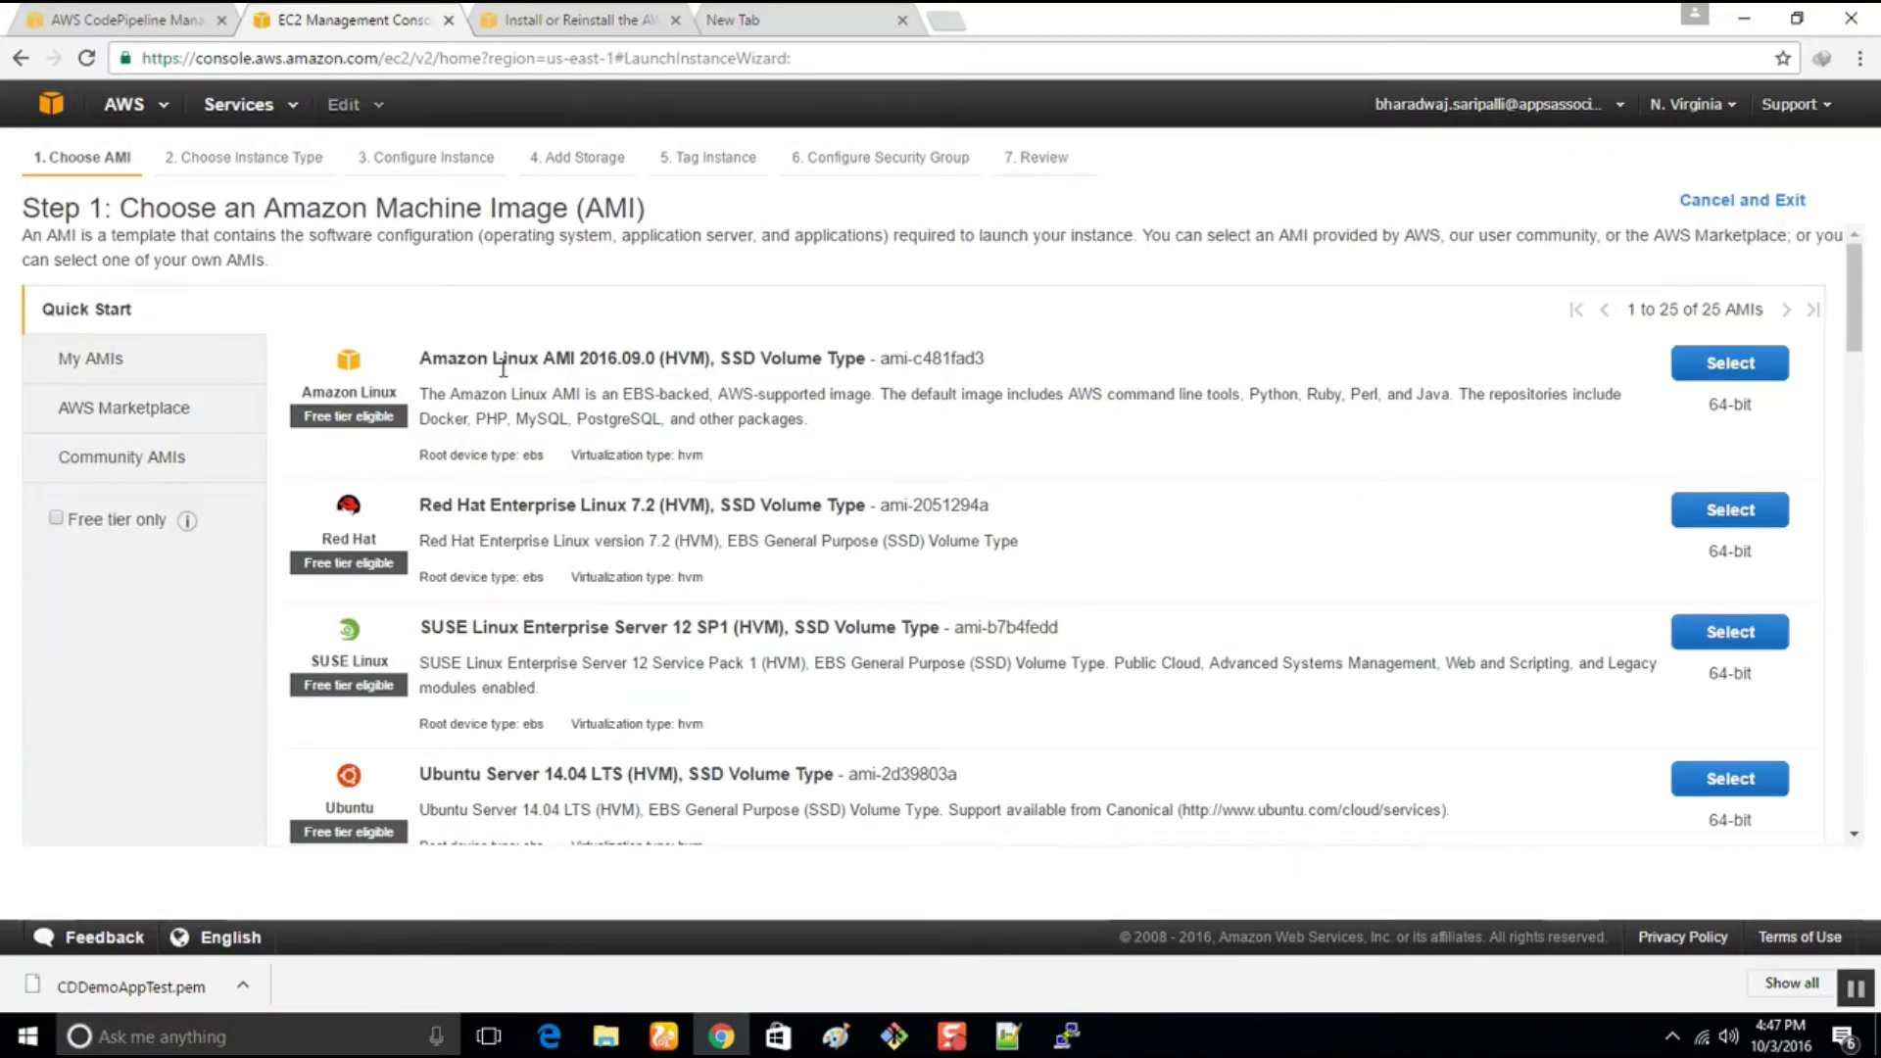
click(1764, 371)
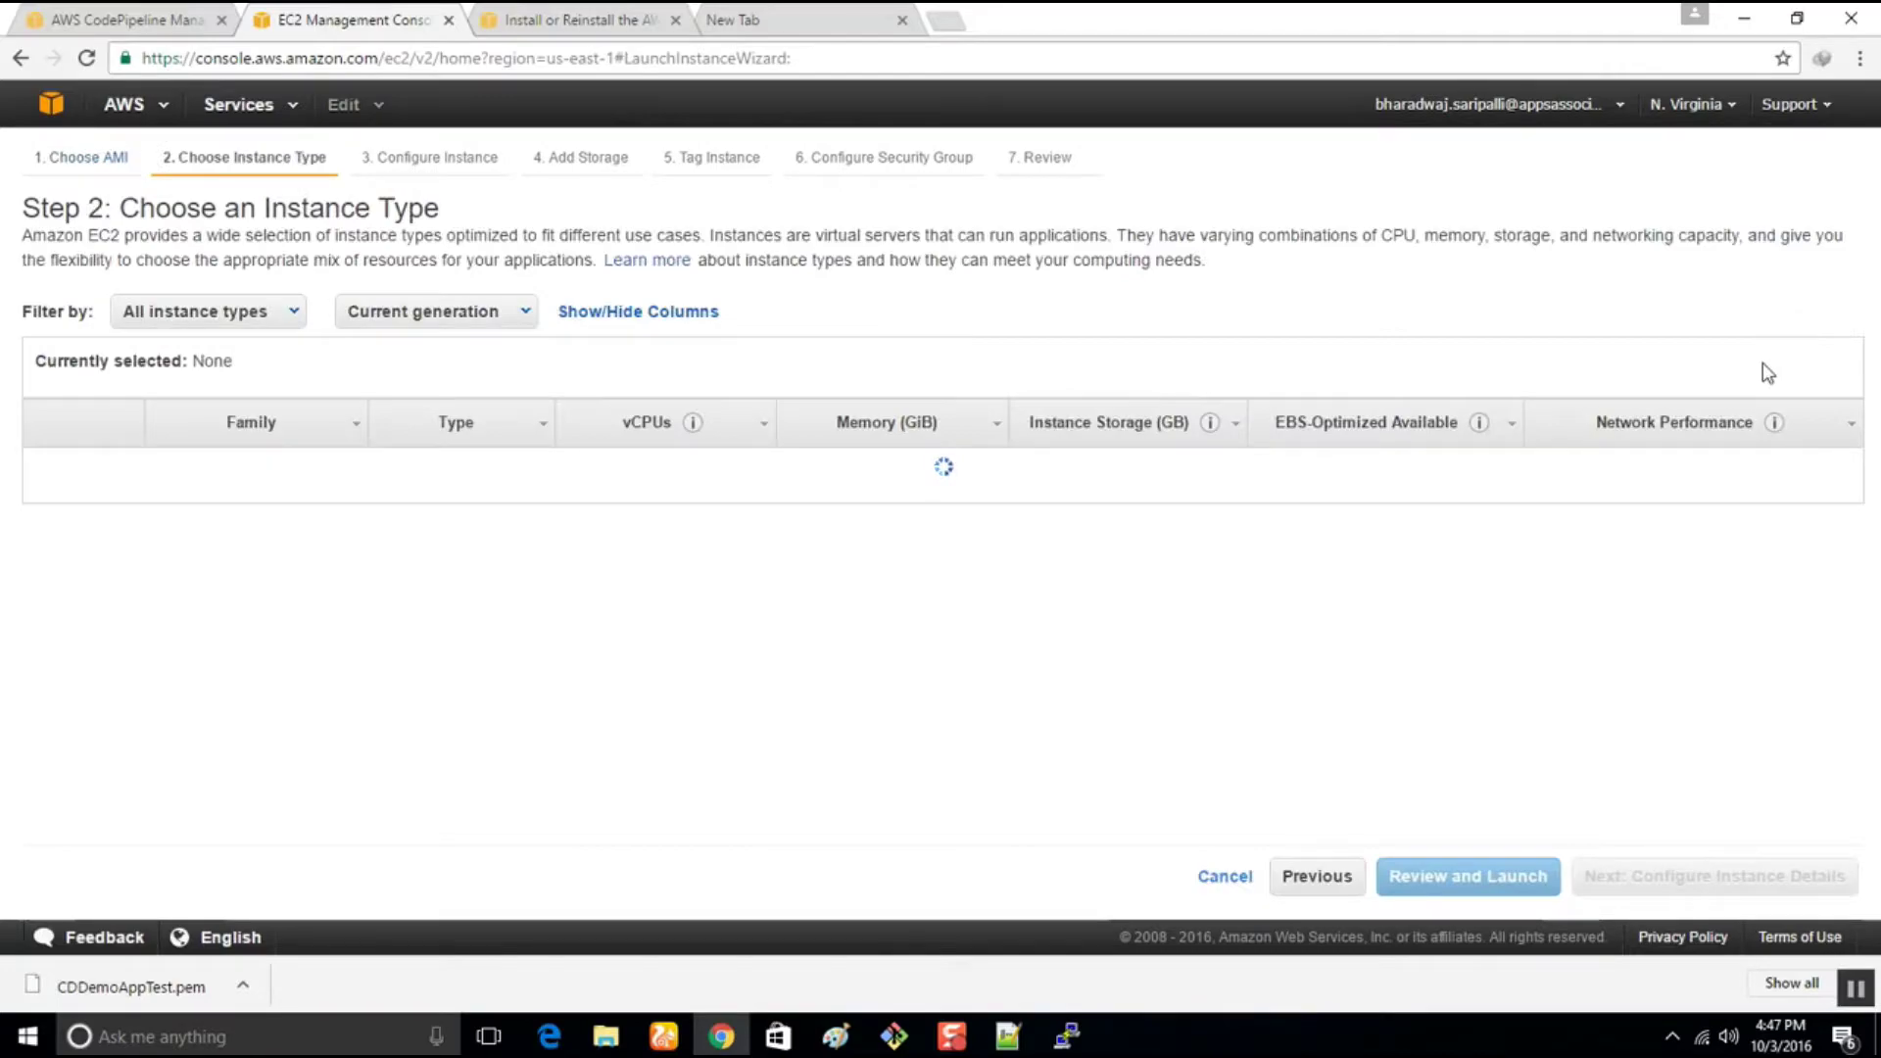
click(1602, 882)
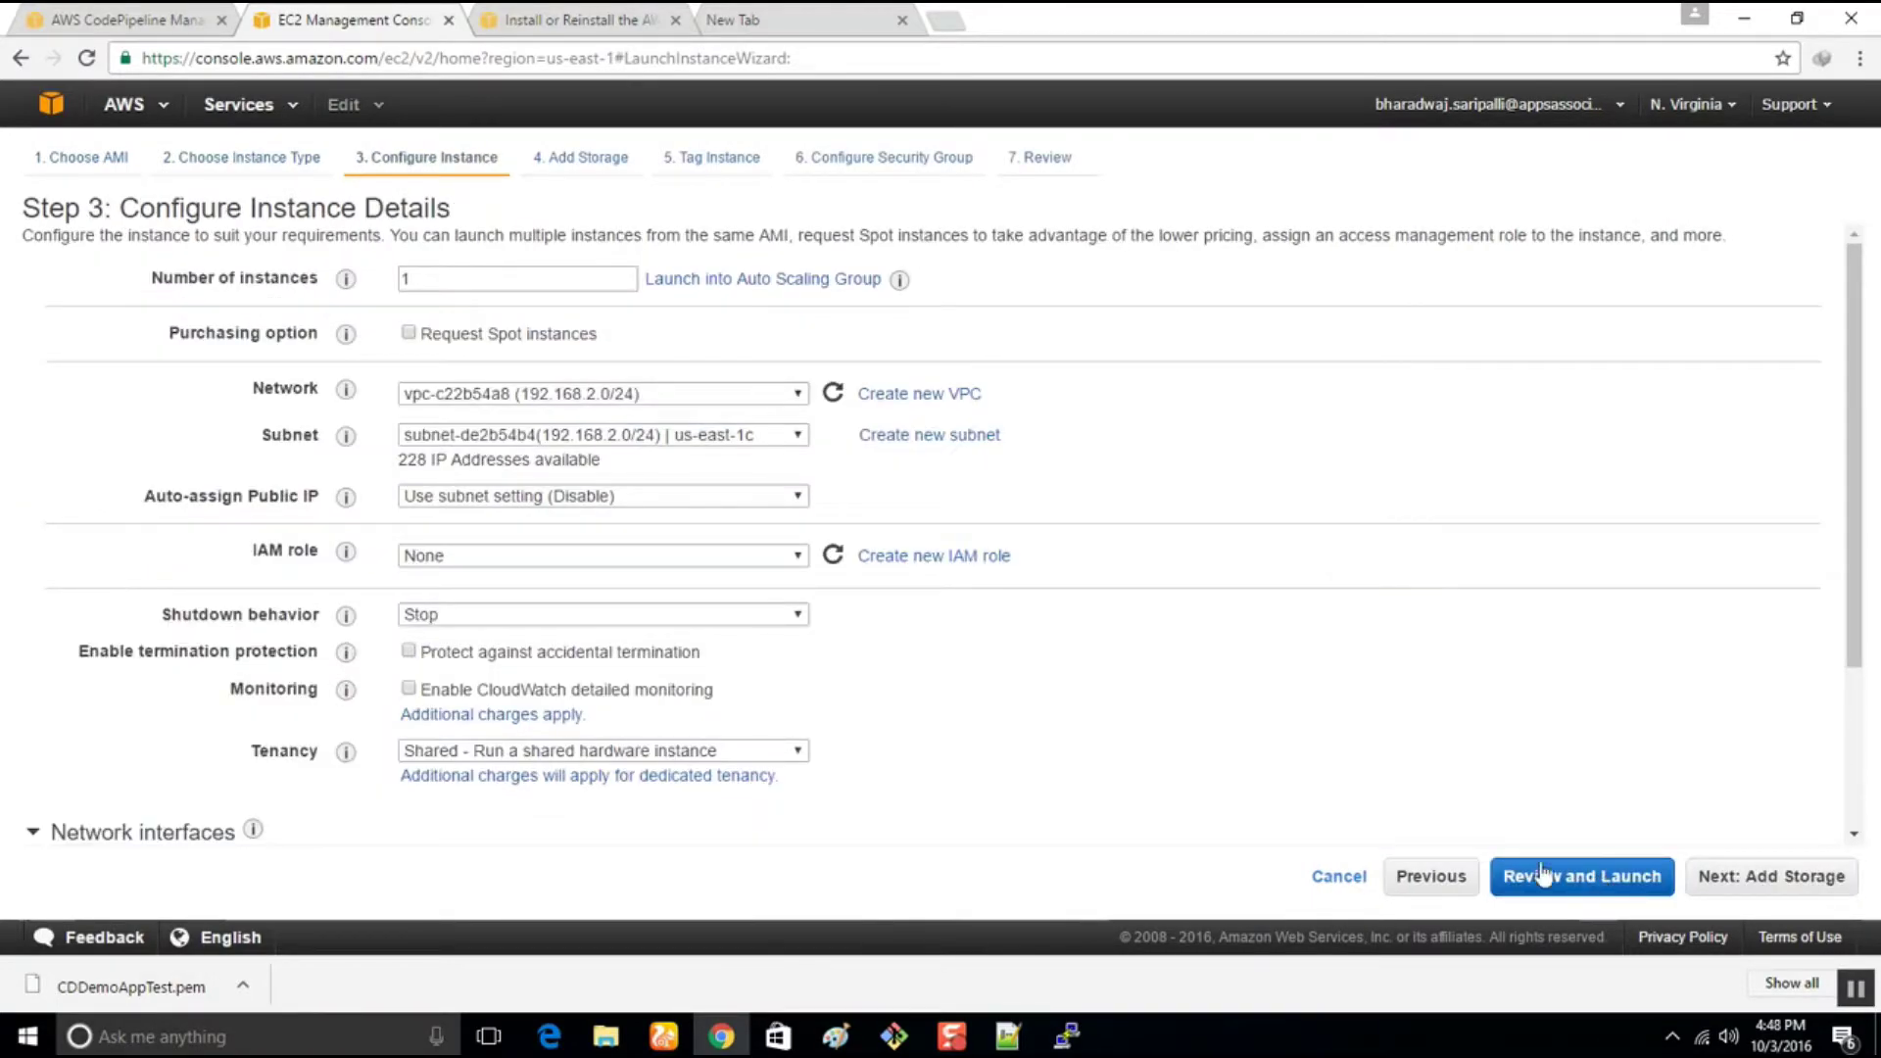
double_click(417, 280)
text(2)
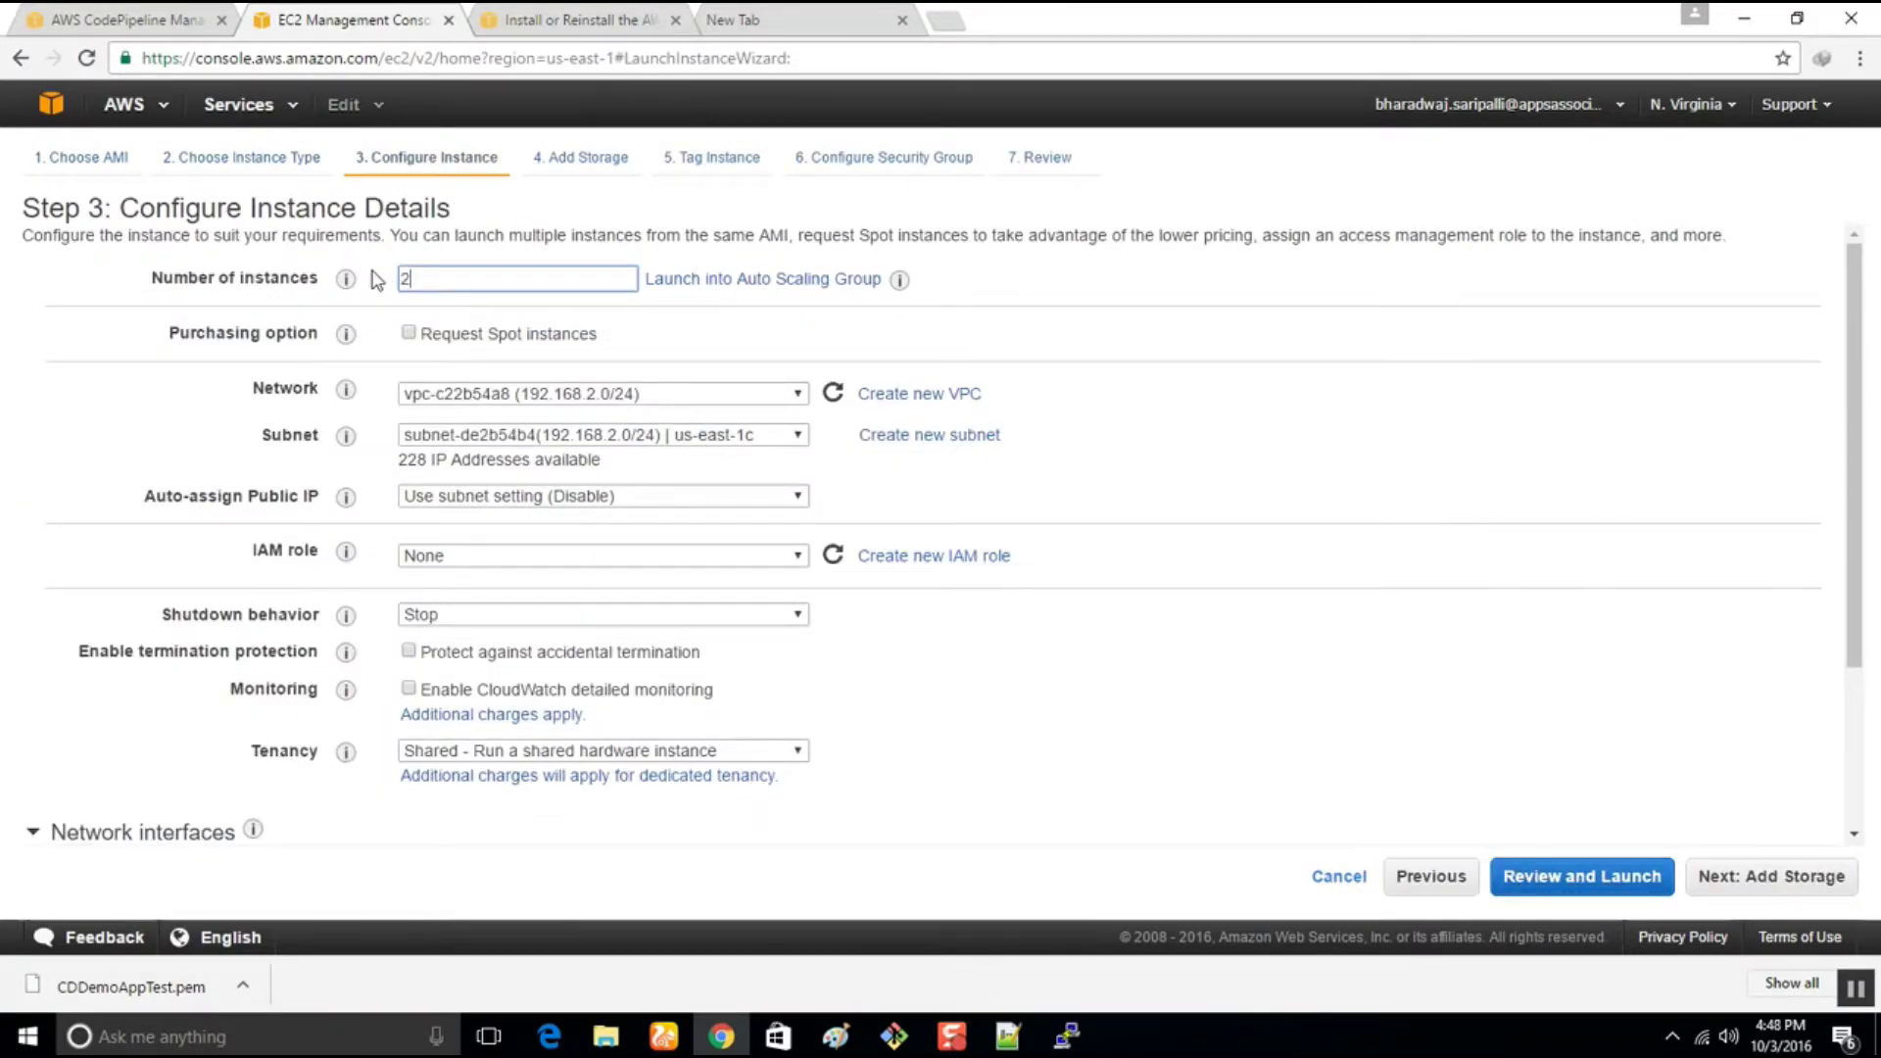
Place the instances in VPC 172.30.0.0/16 with IAM role CDDemoAppInstanceRole
click(516, 498)
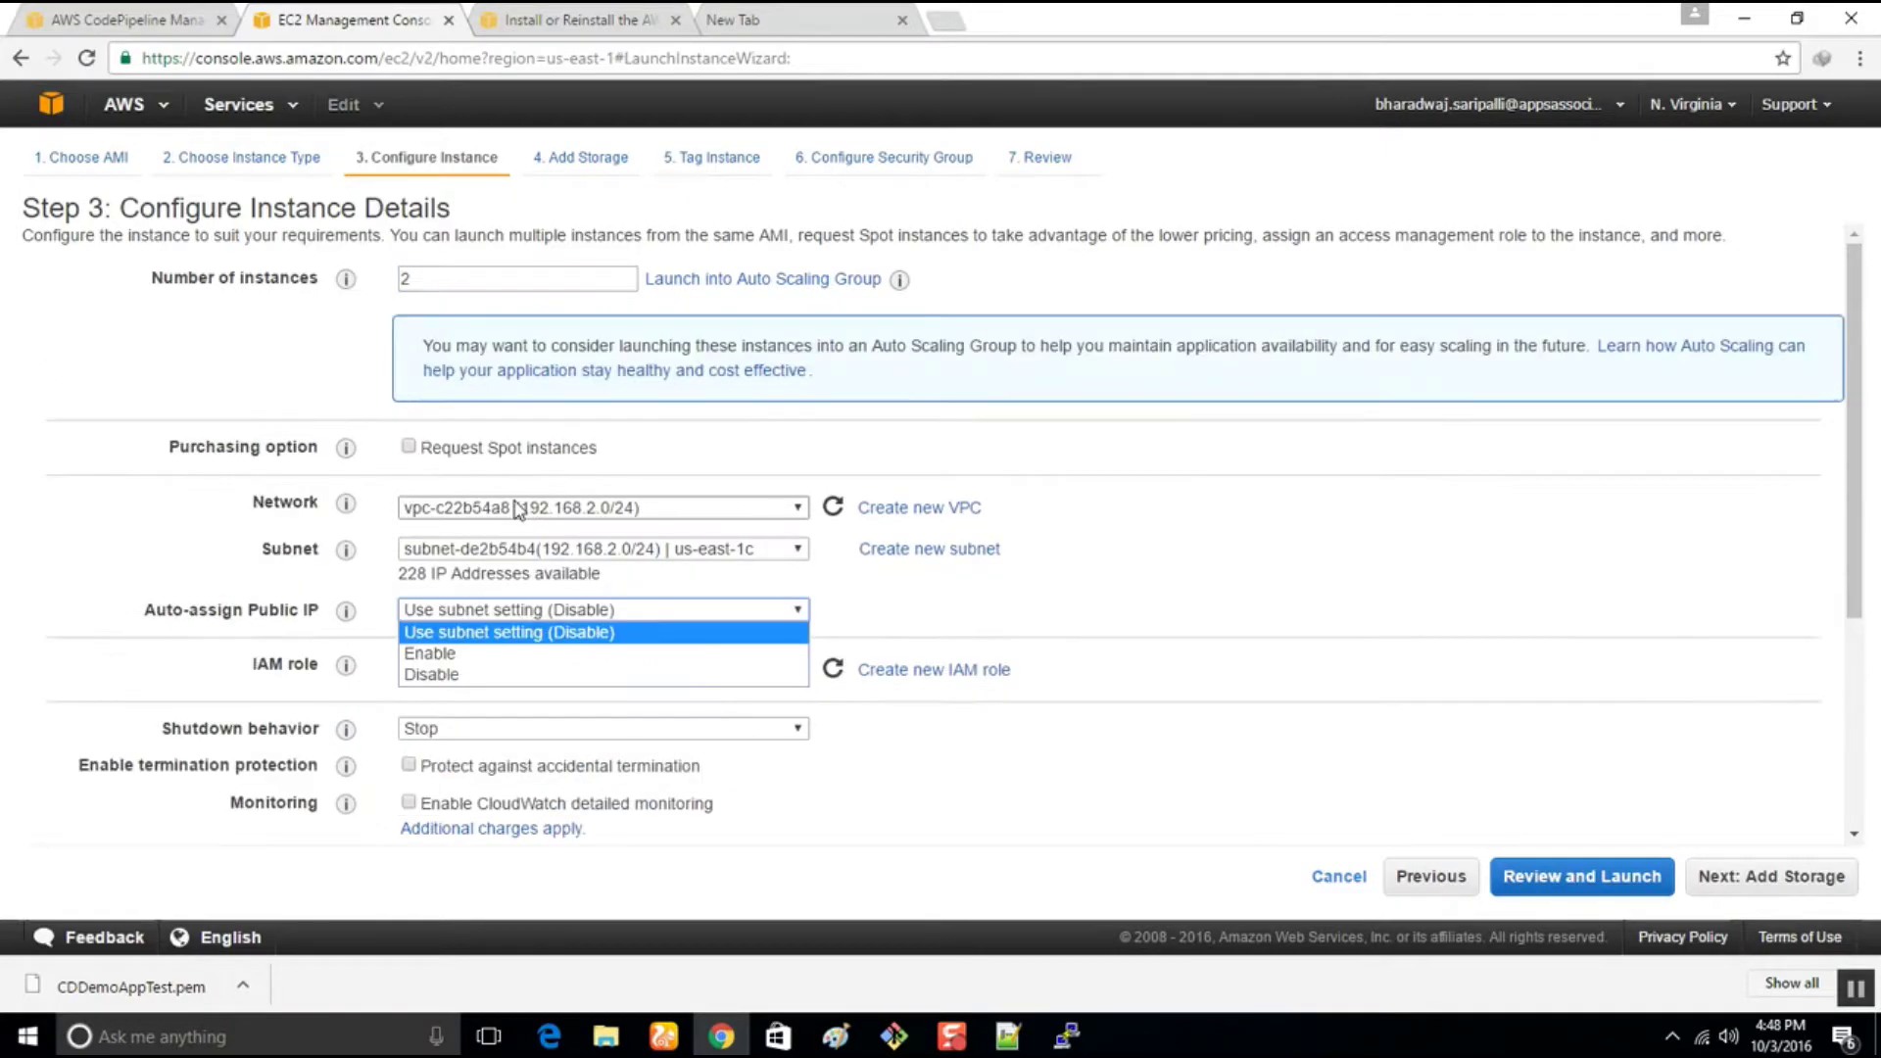
click(520, 508)
click(1142, 605)
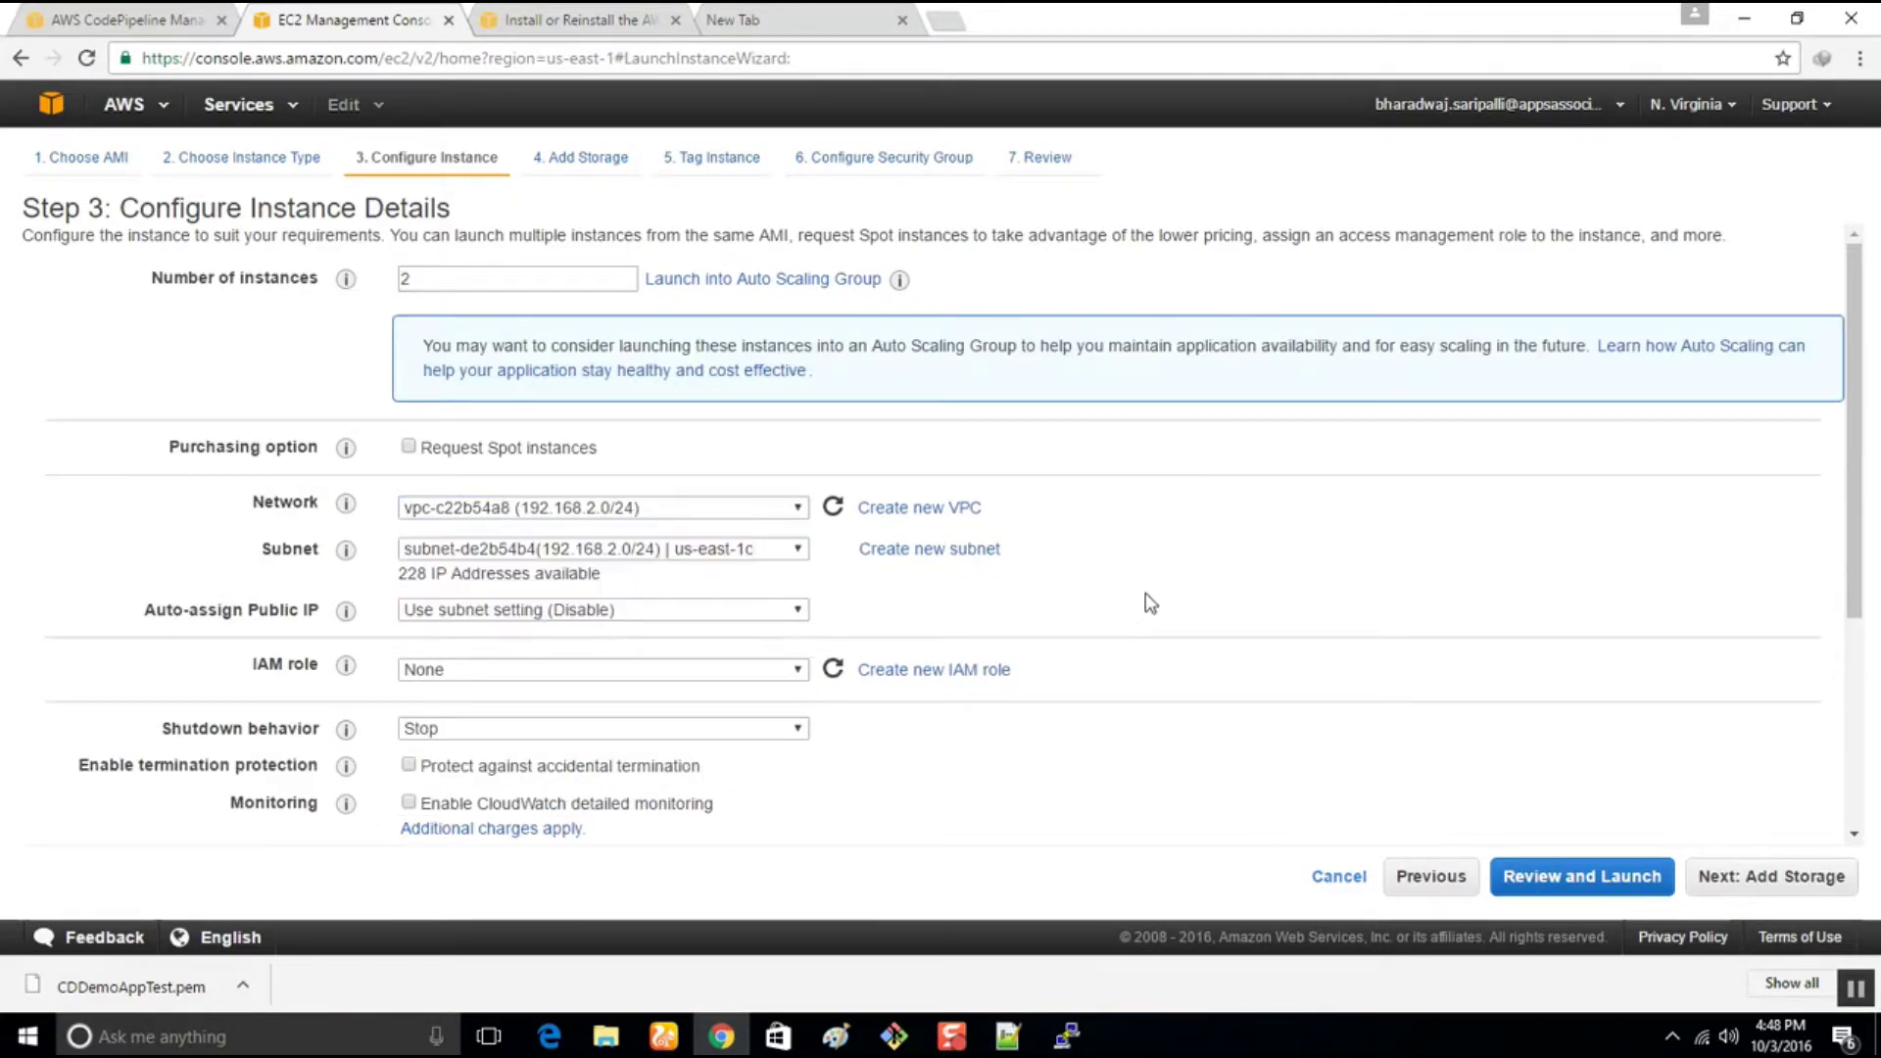
click(647, 507)
click(533, 635)
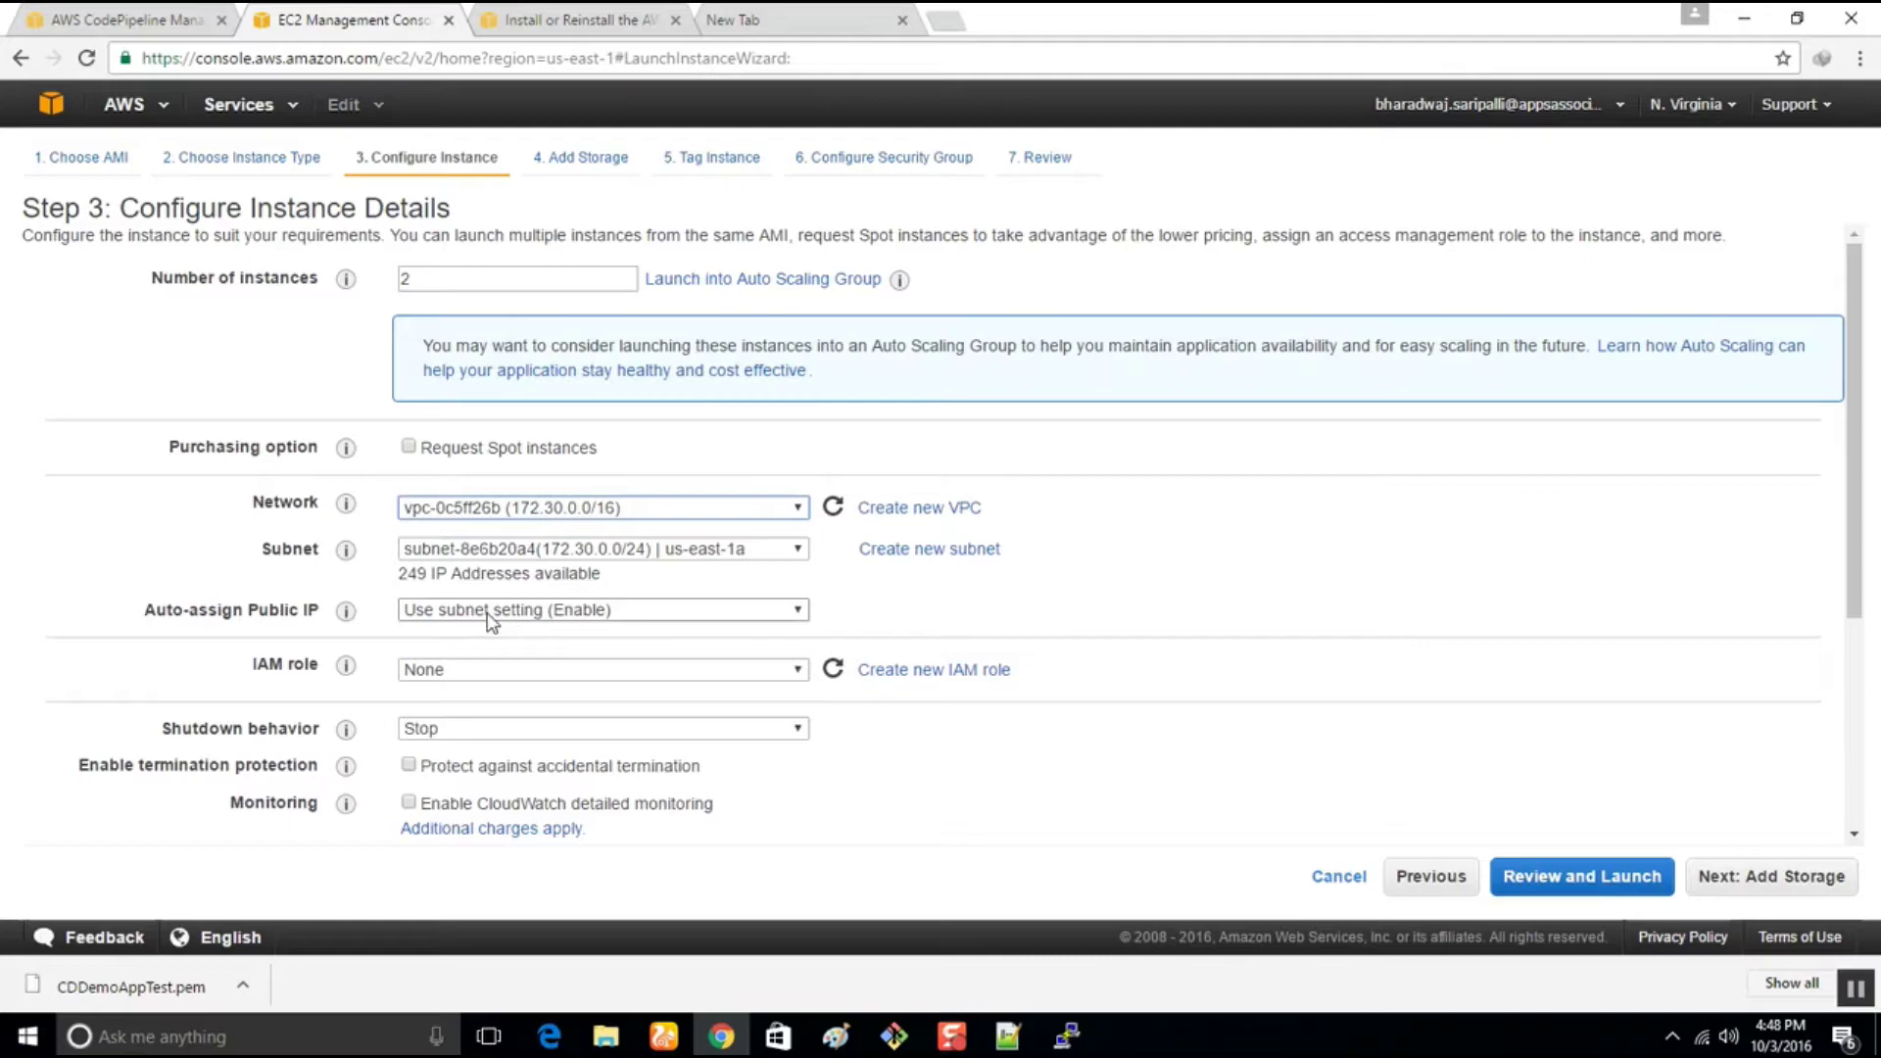
click(470, 670)
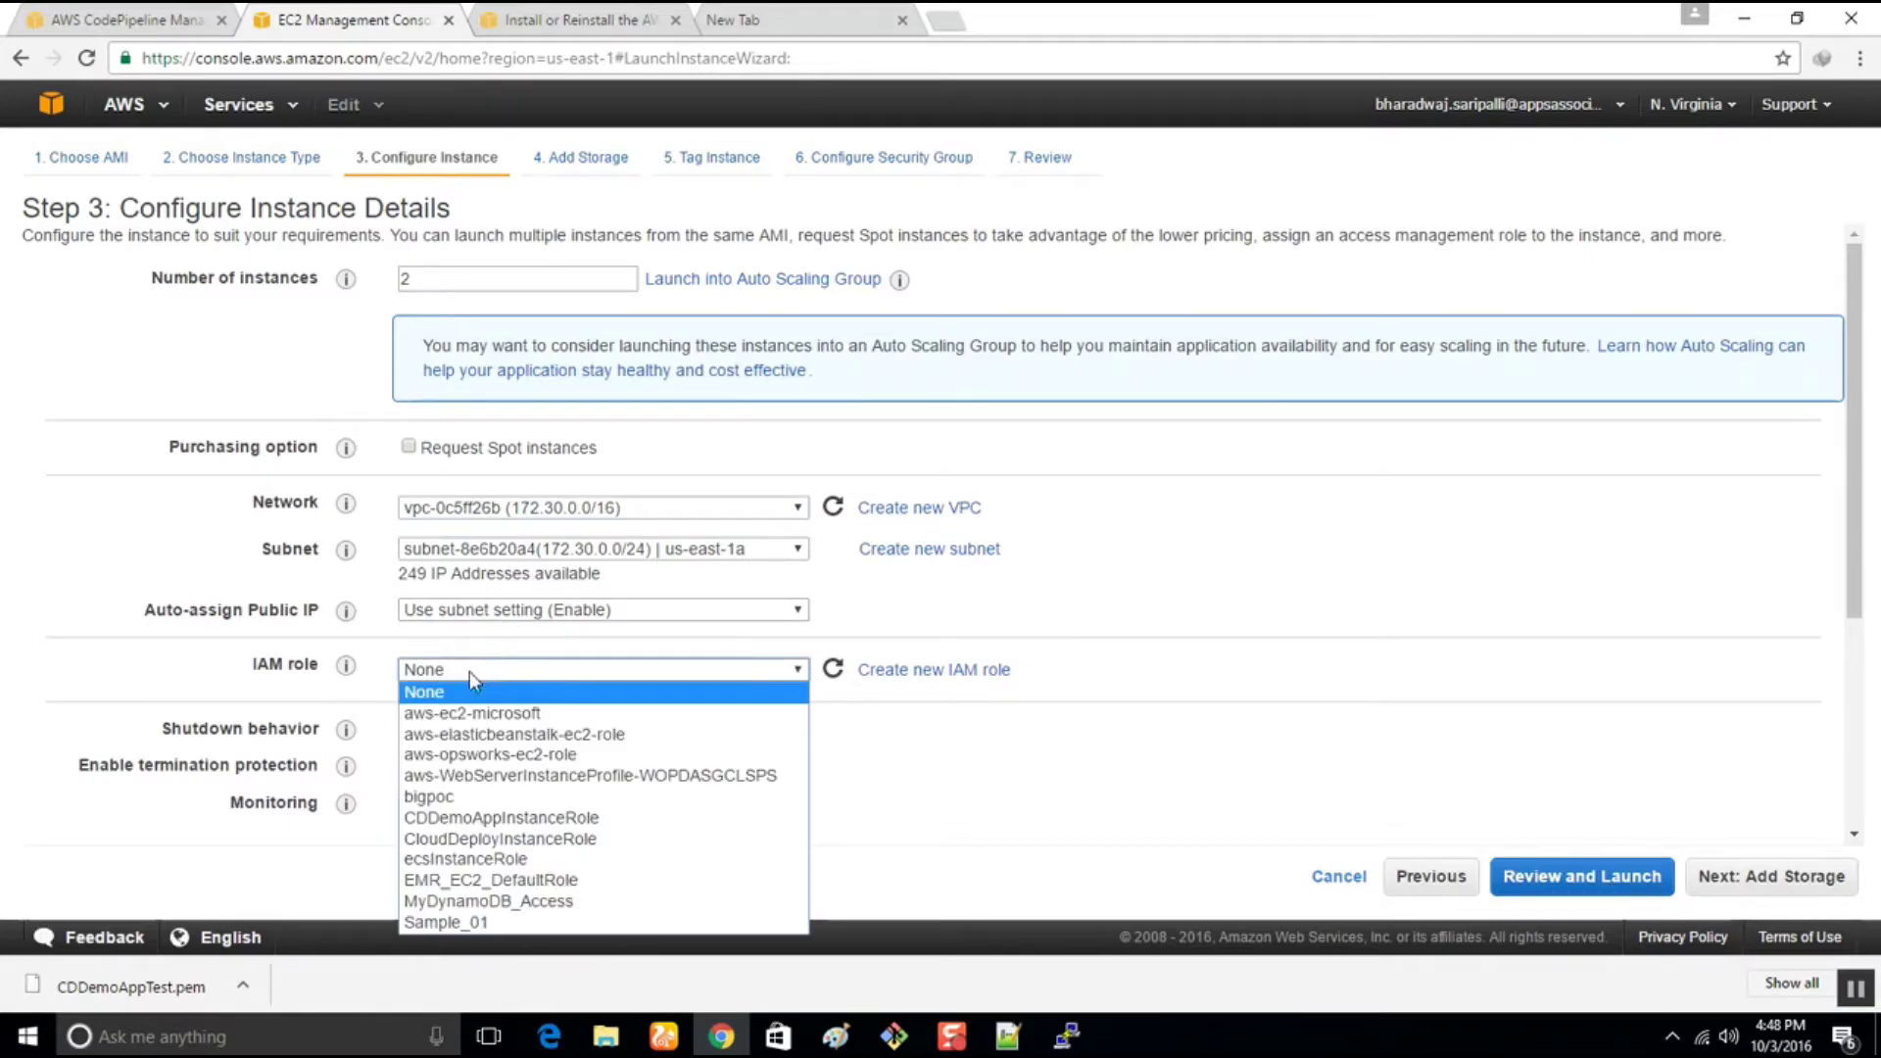
click(506, 819)
Paste the CodeDeploy agent install script from Notepad++ into the advanced user data
scroll(706, 791, down, 3)
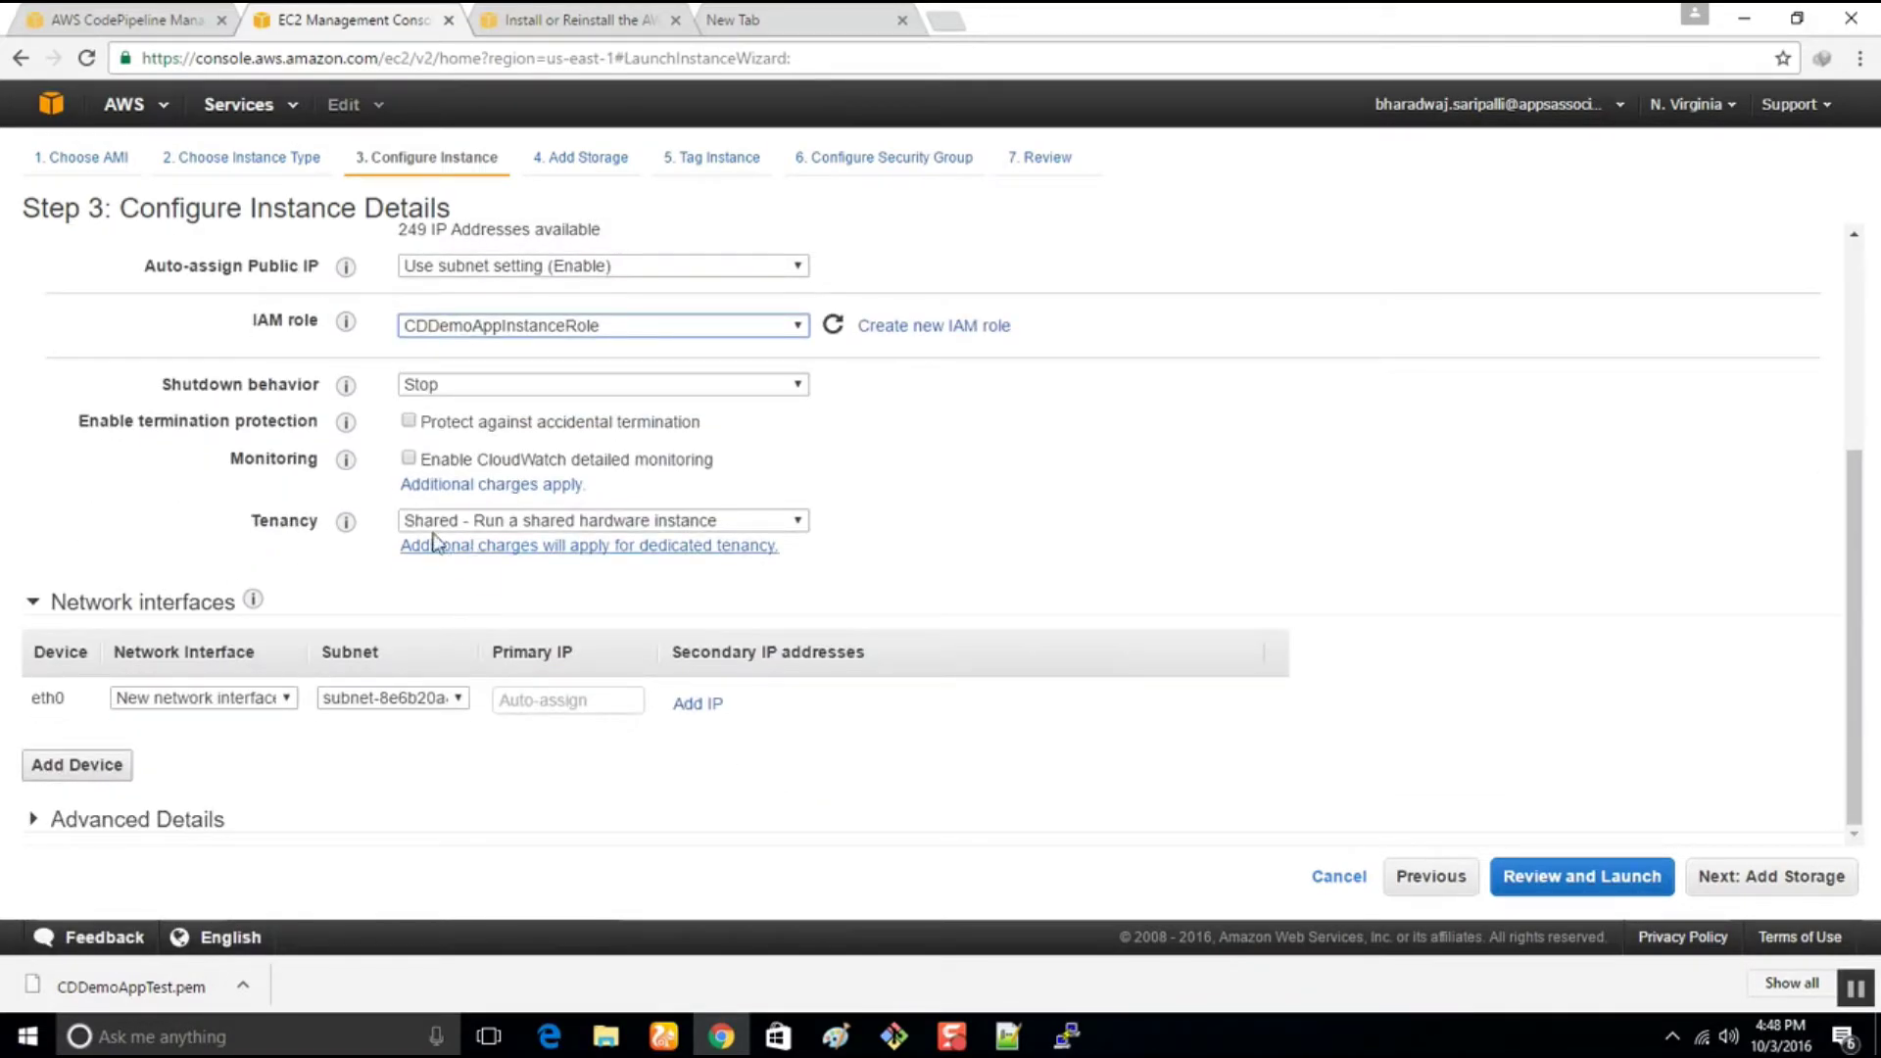
click(76, 823)
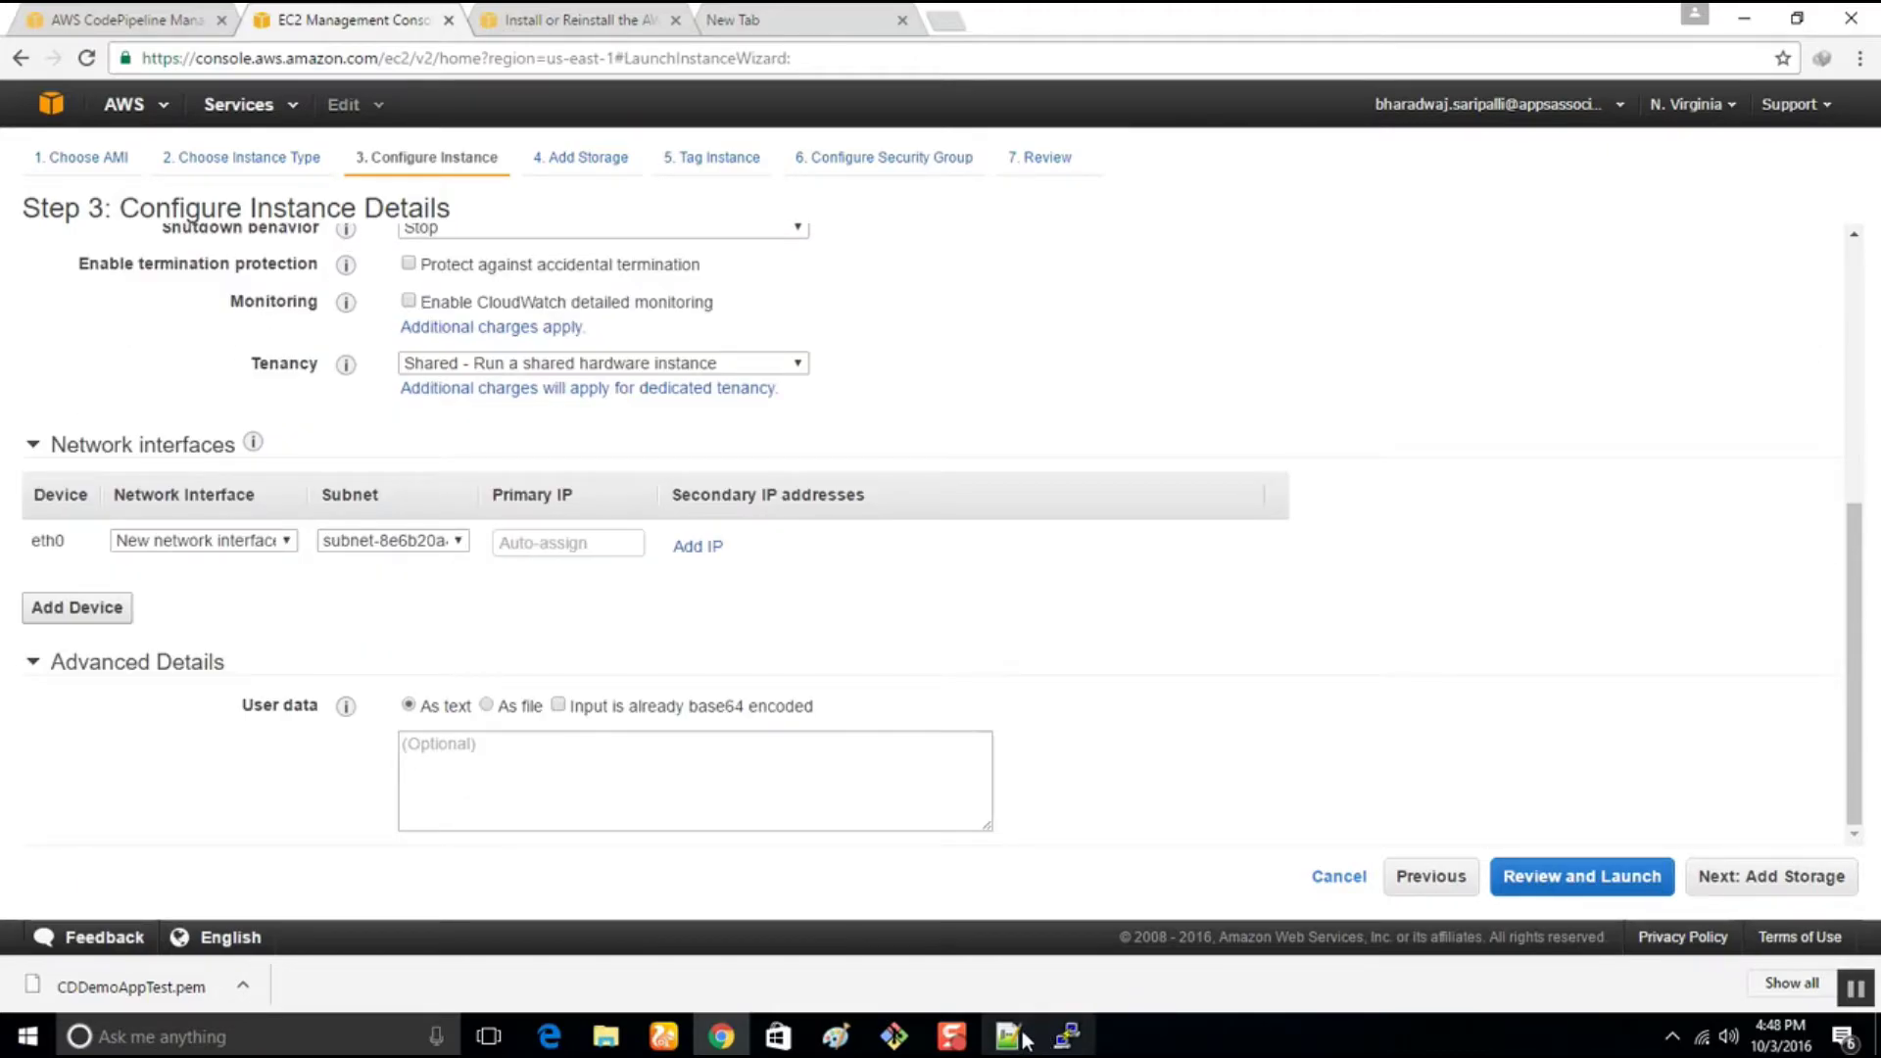
click(1009, 1035)
drag(835, 495, 332, 310)
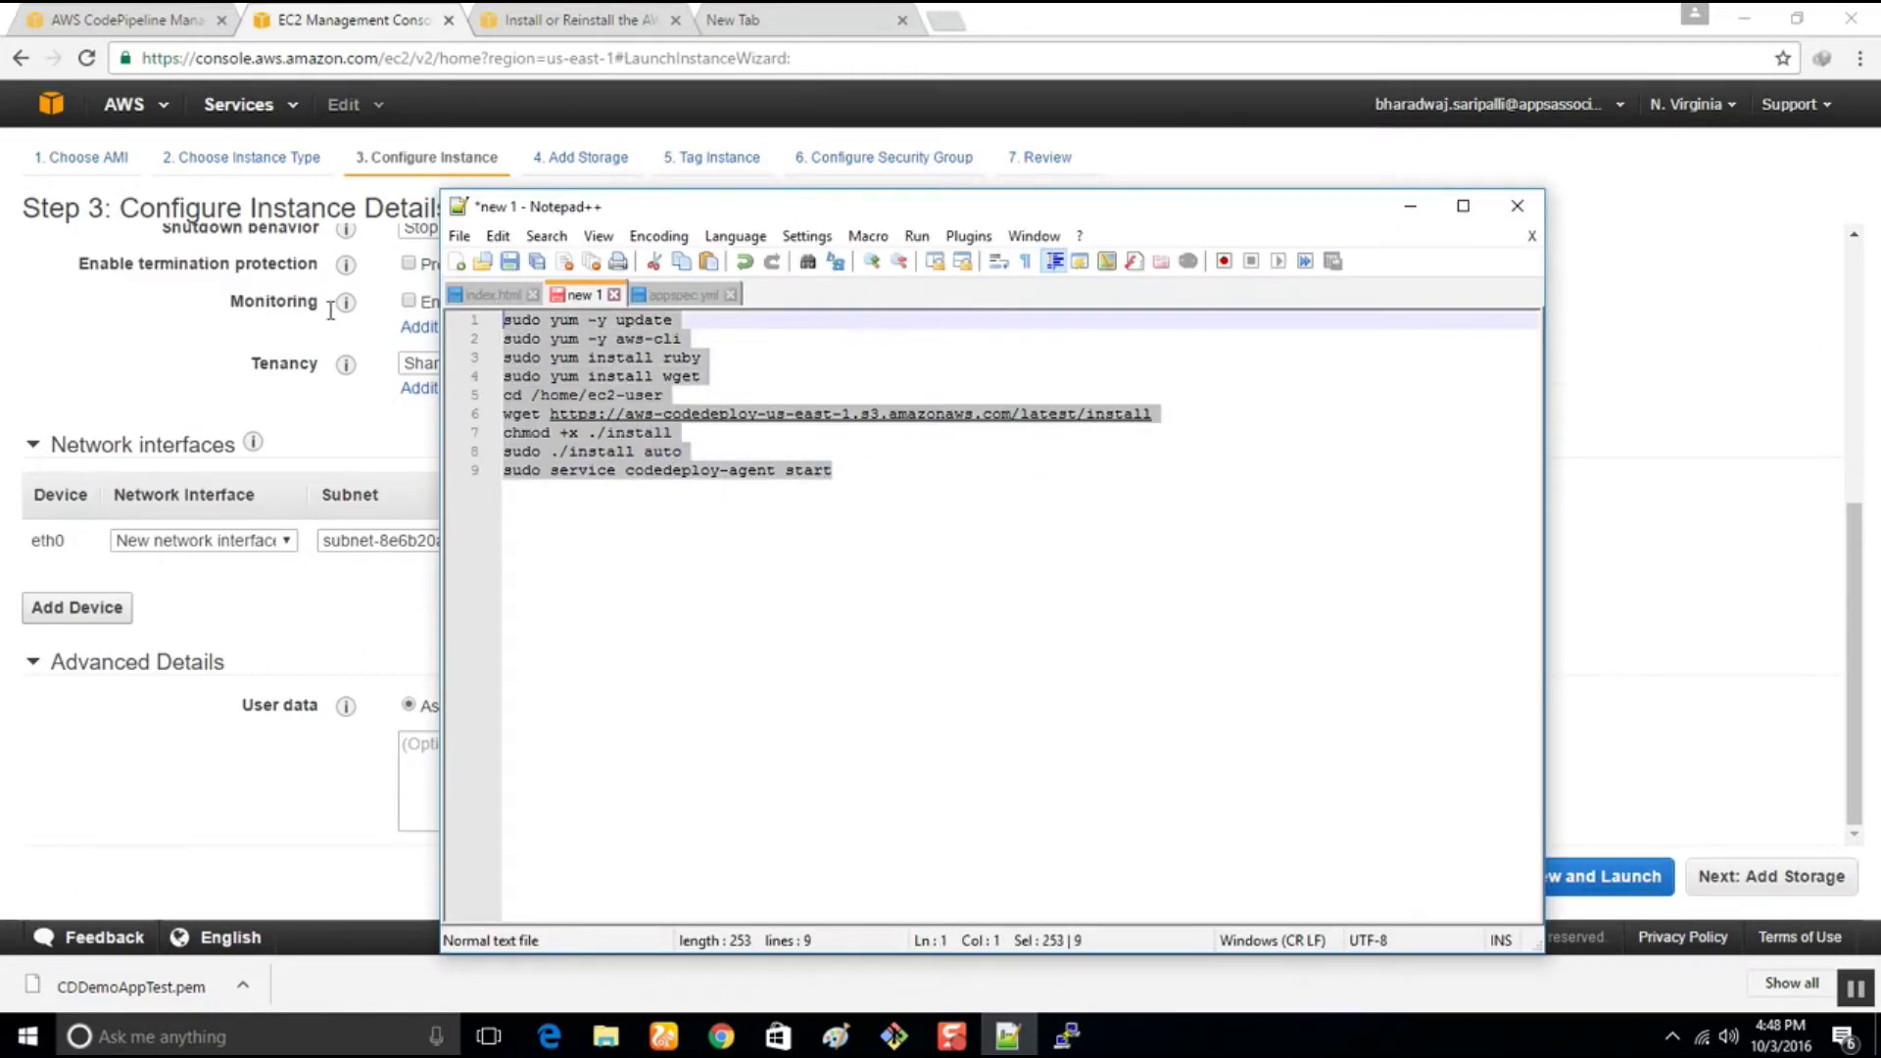
click(1411, 206)
click(508, 774)
key(ctrl+v)
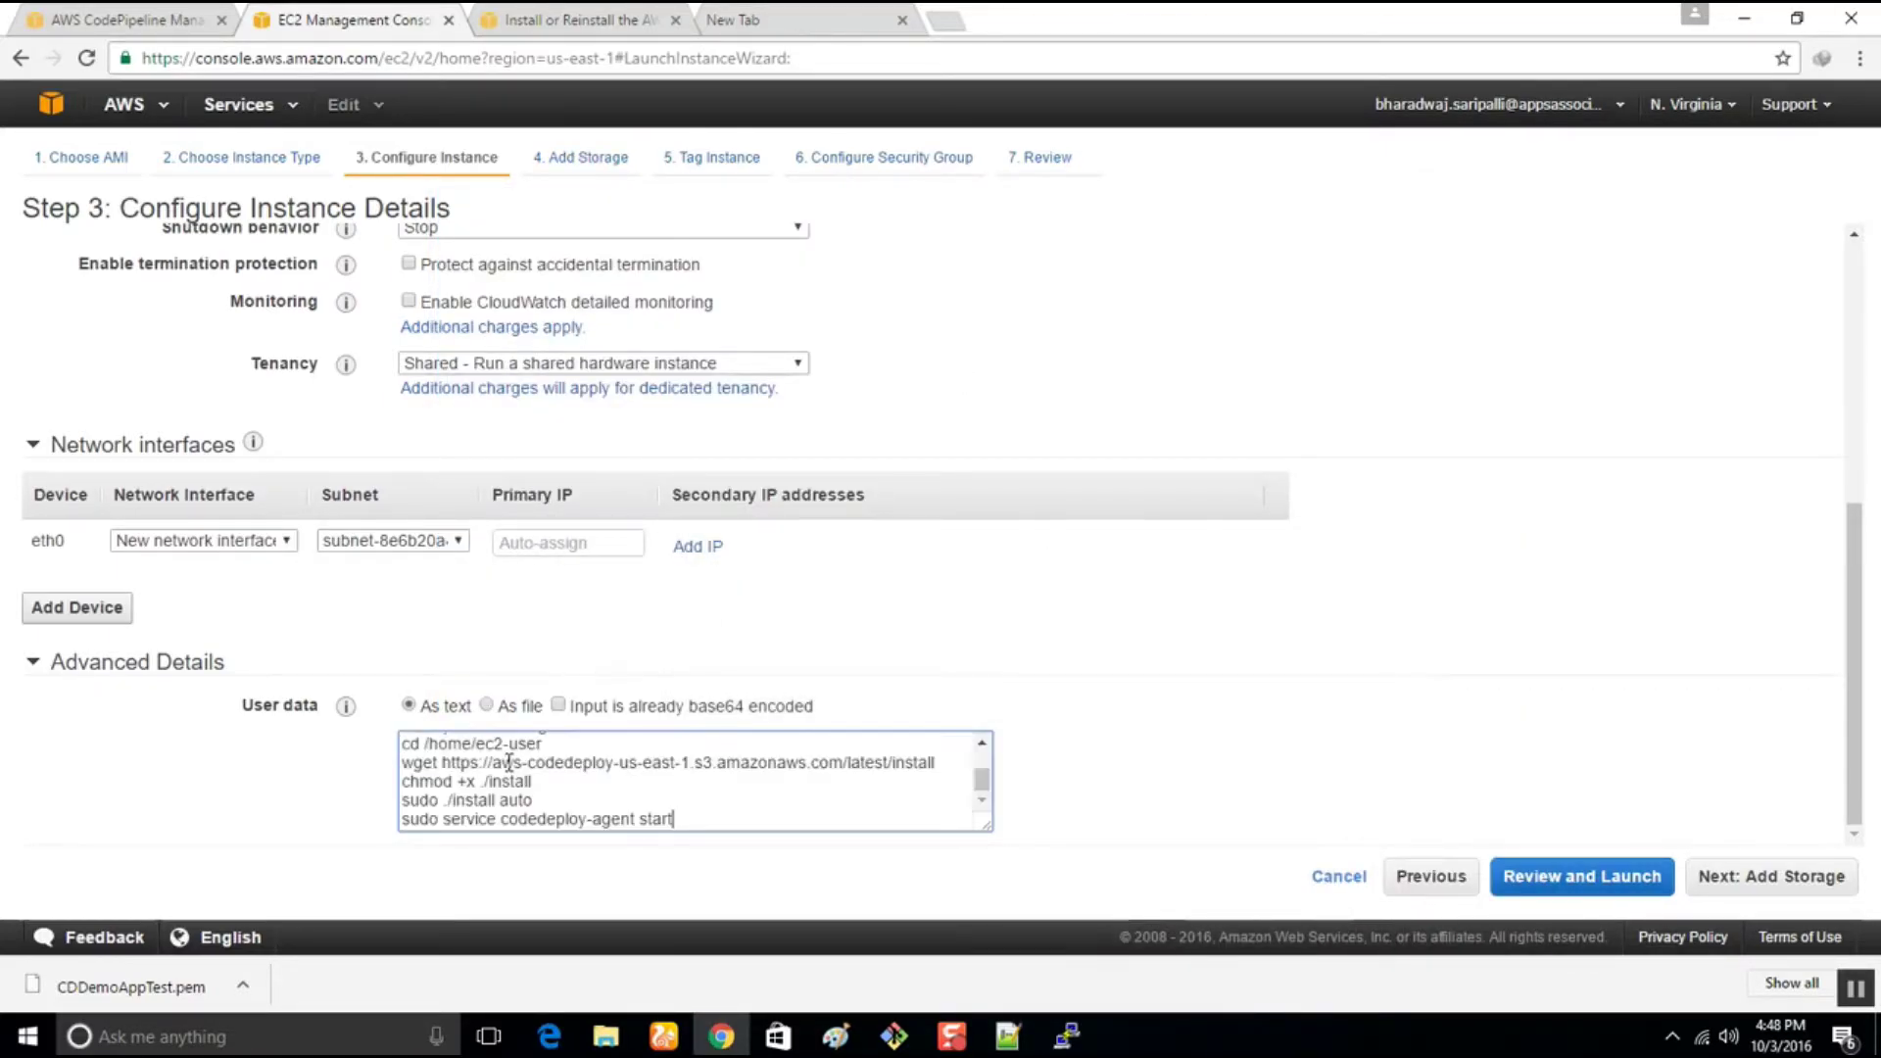
scroll(663, 781, up, 8)
scroll(1227, 702, down, 3)
Keep default storage and tag the instances with the name CDDemoAppTest3
click(1754, 887)
click(1754, 887)
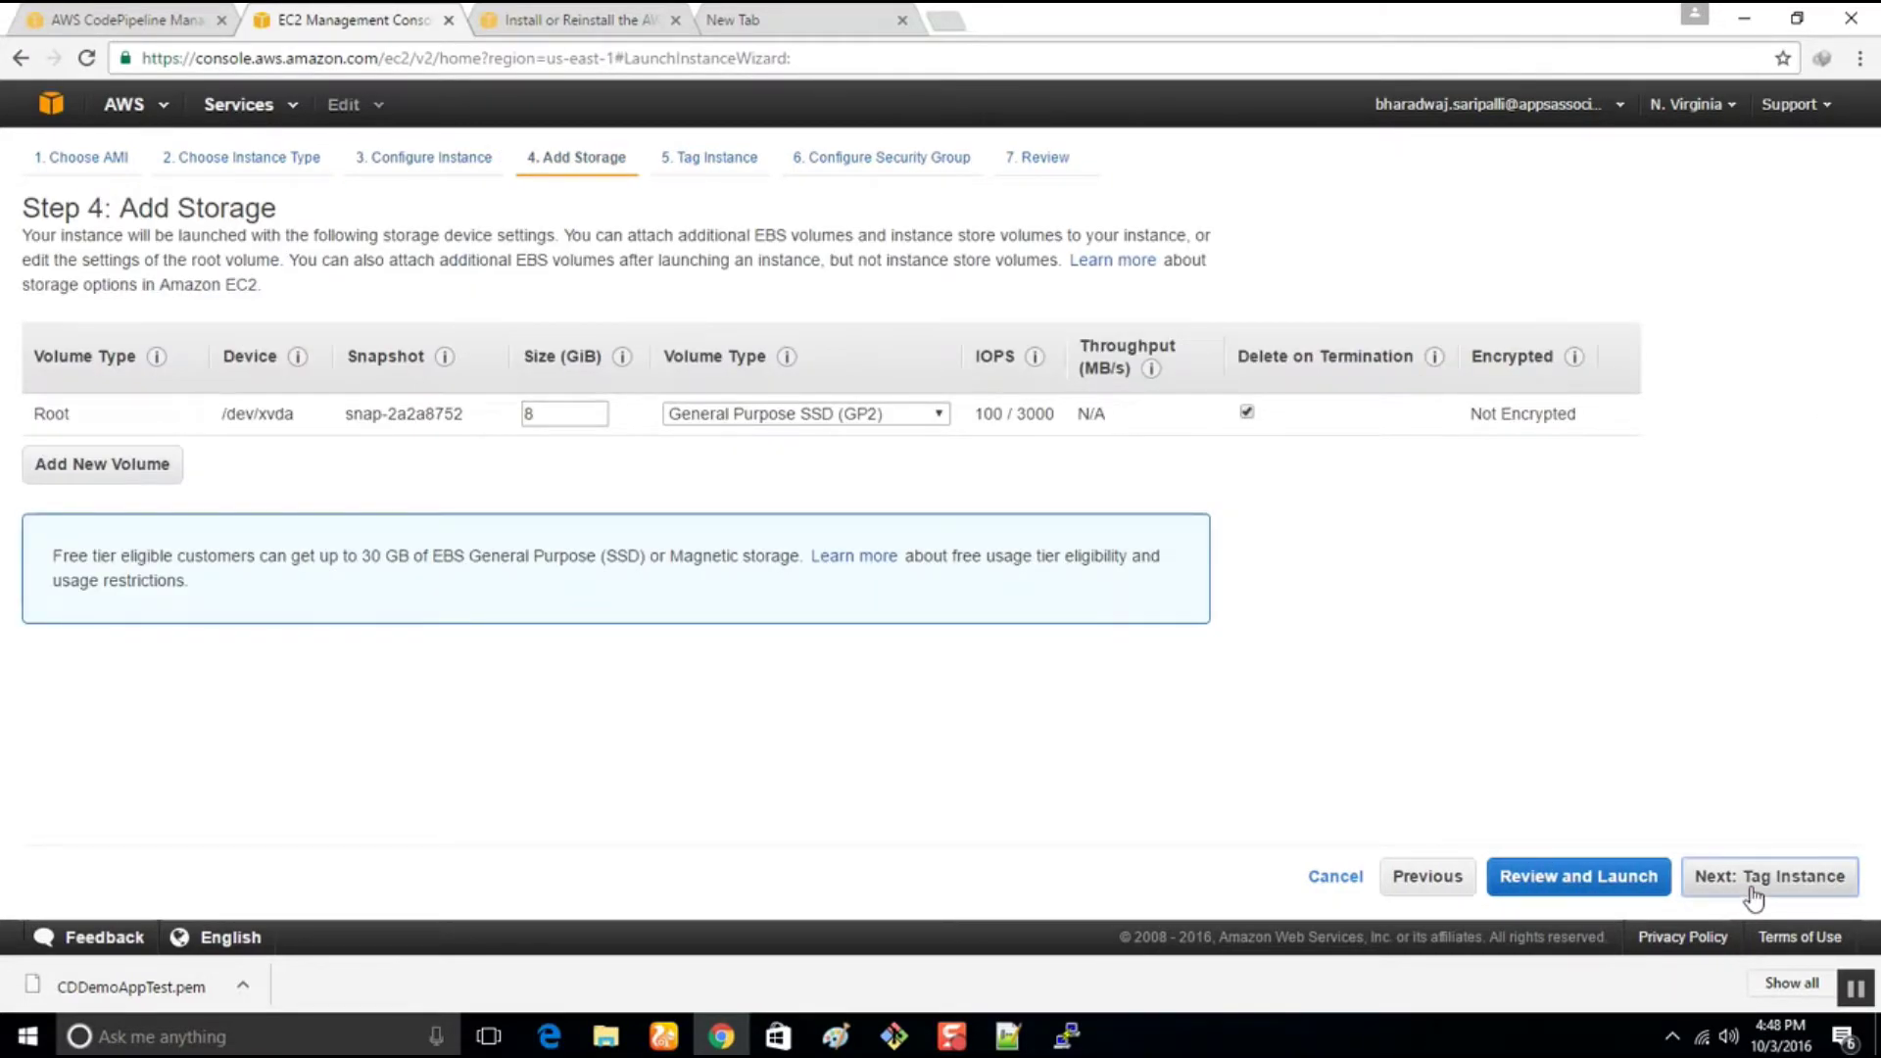
text(C)
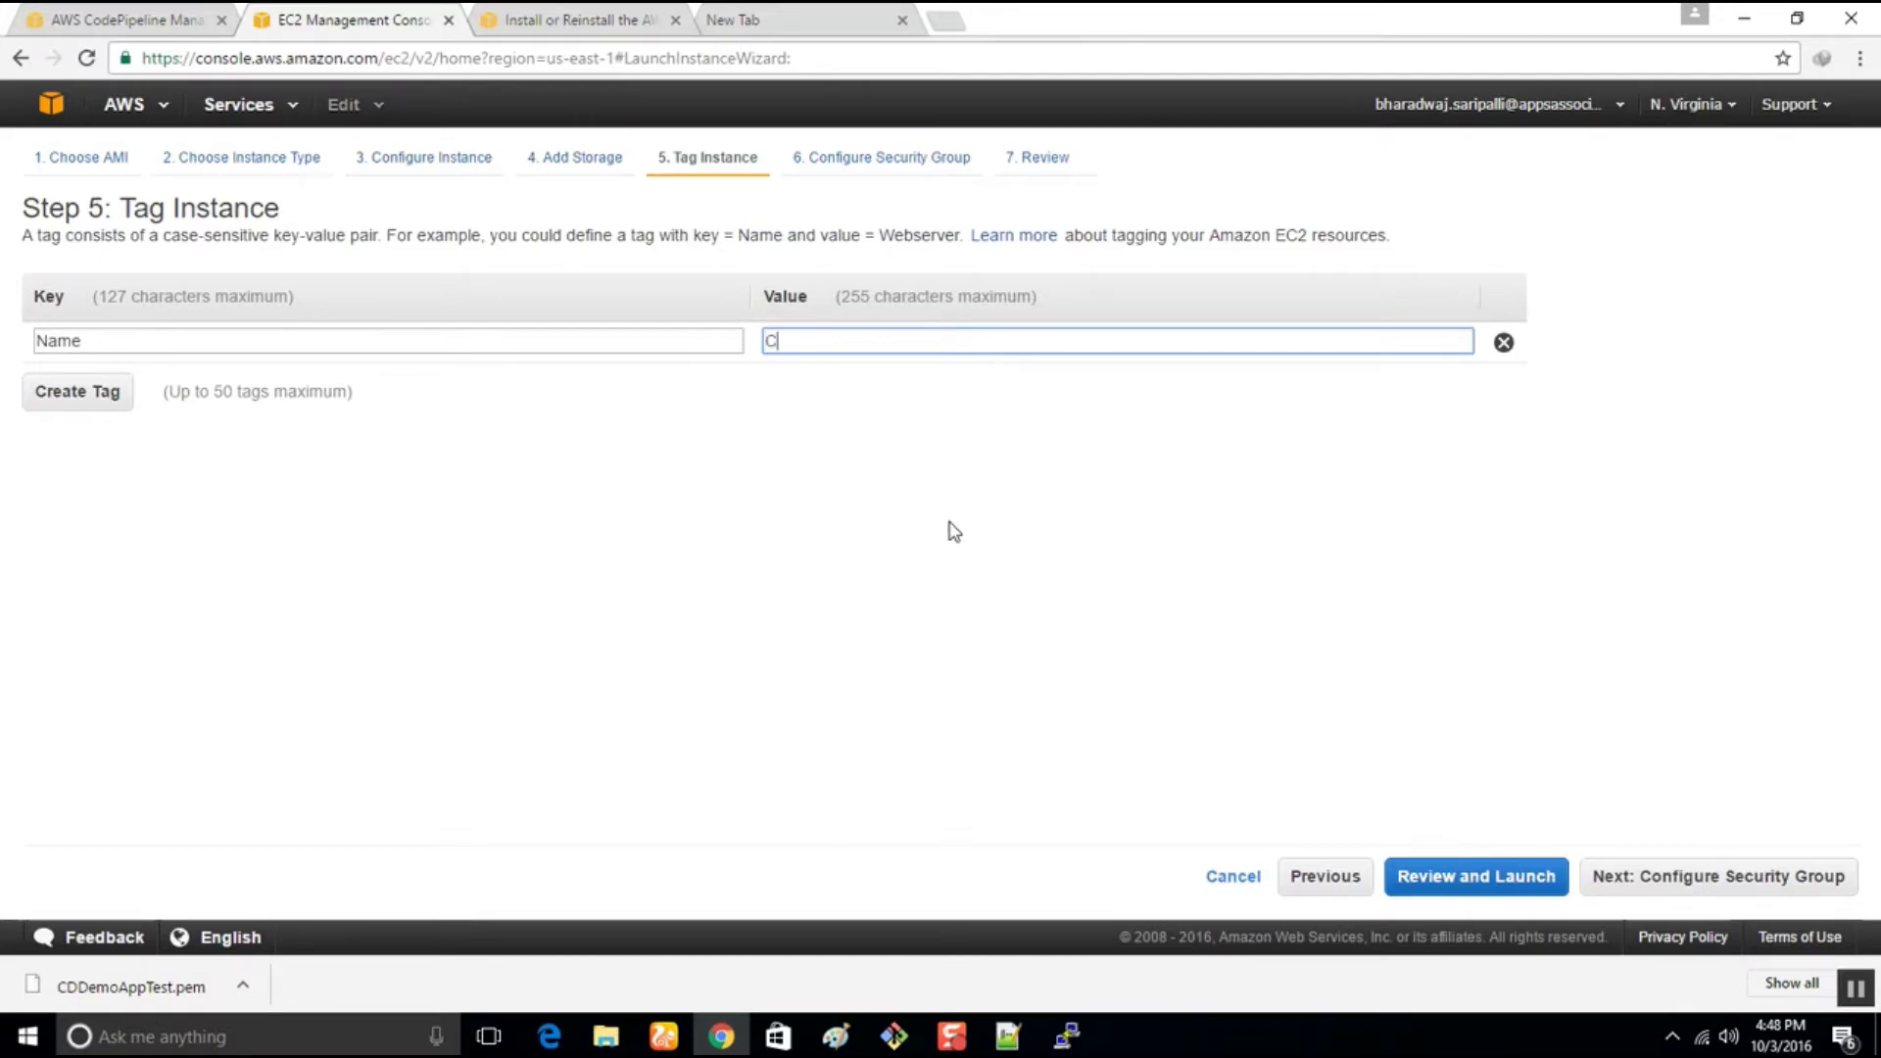
text(DD)
text(em)
text(oAS)
text(ppTest3)
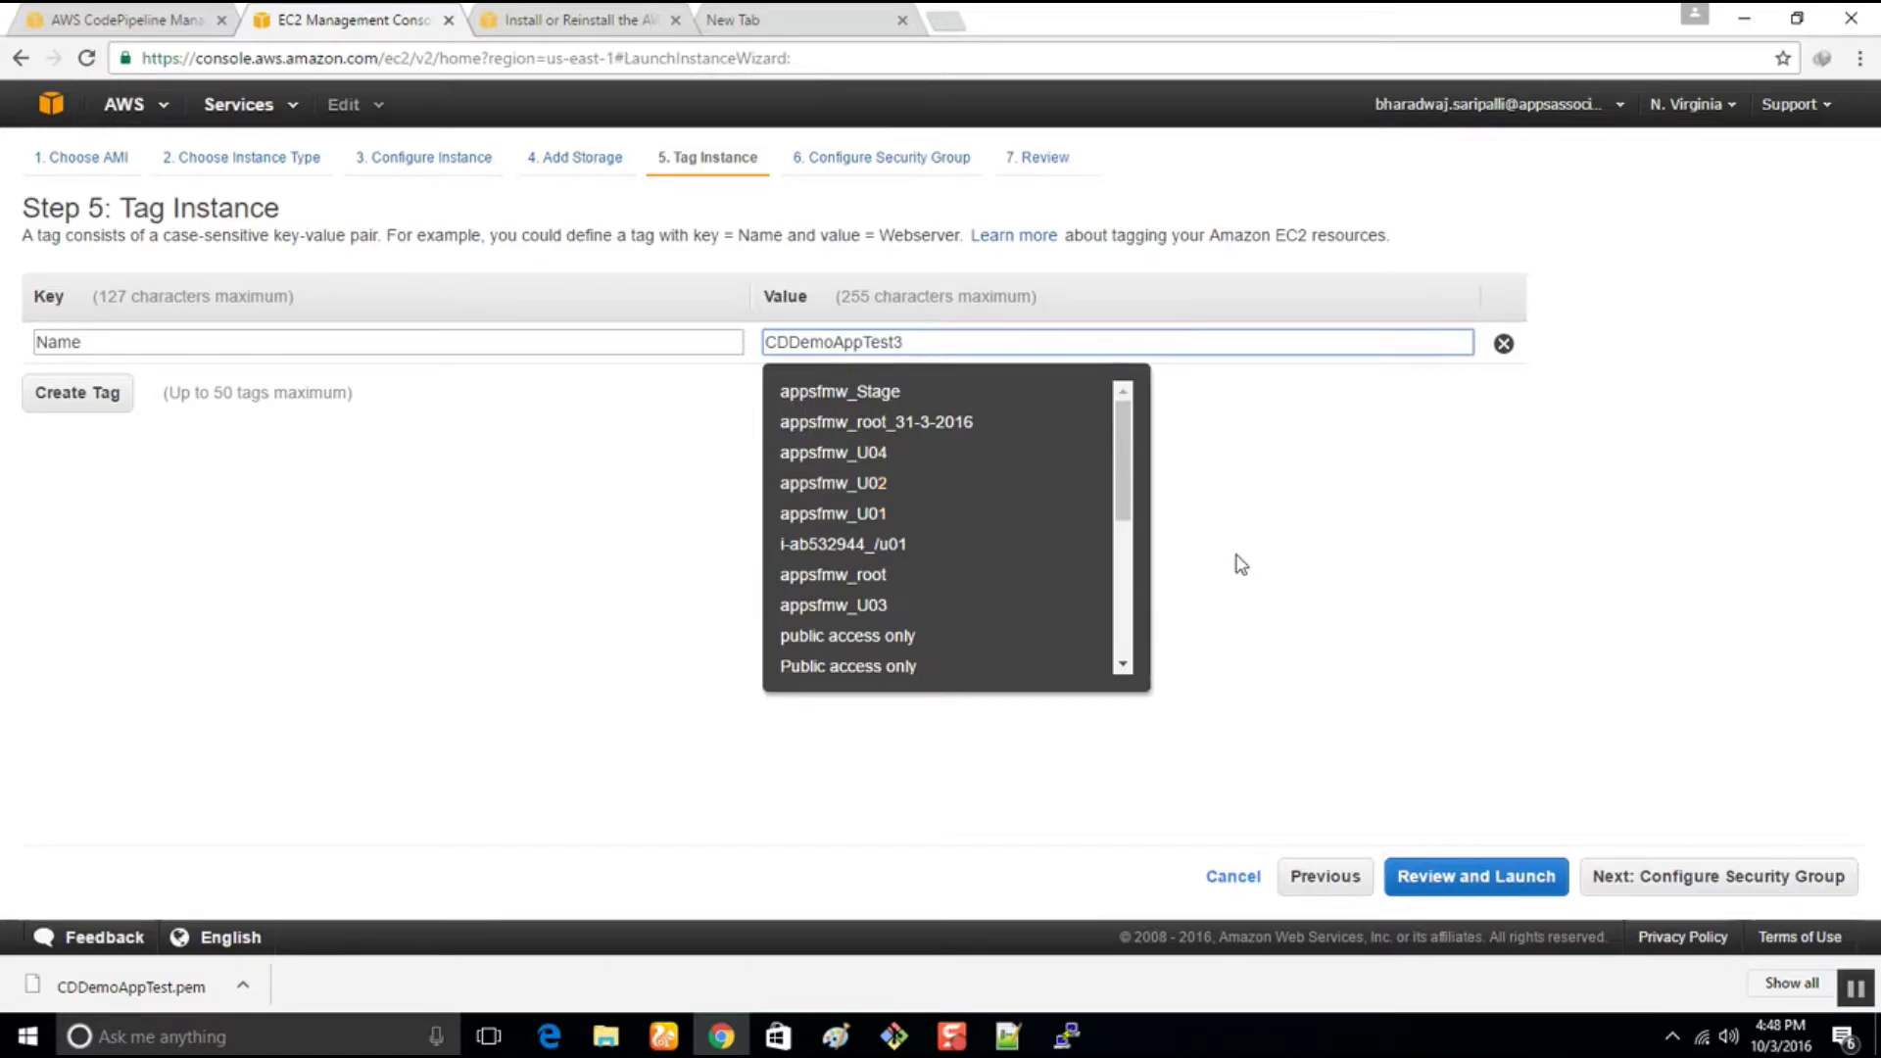
click(1323, 551)
Add a second security group inbound rule allowing HTTP on port 80
click(1698, 875)
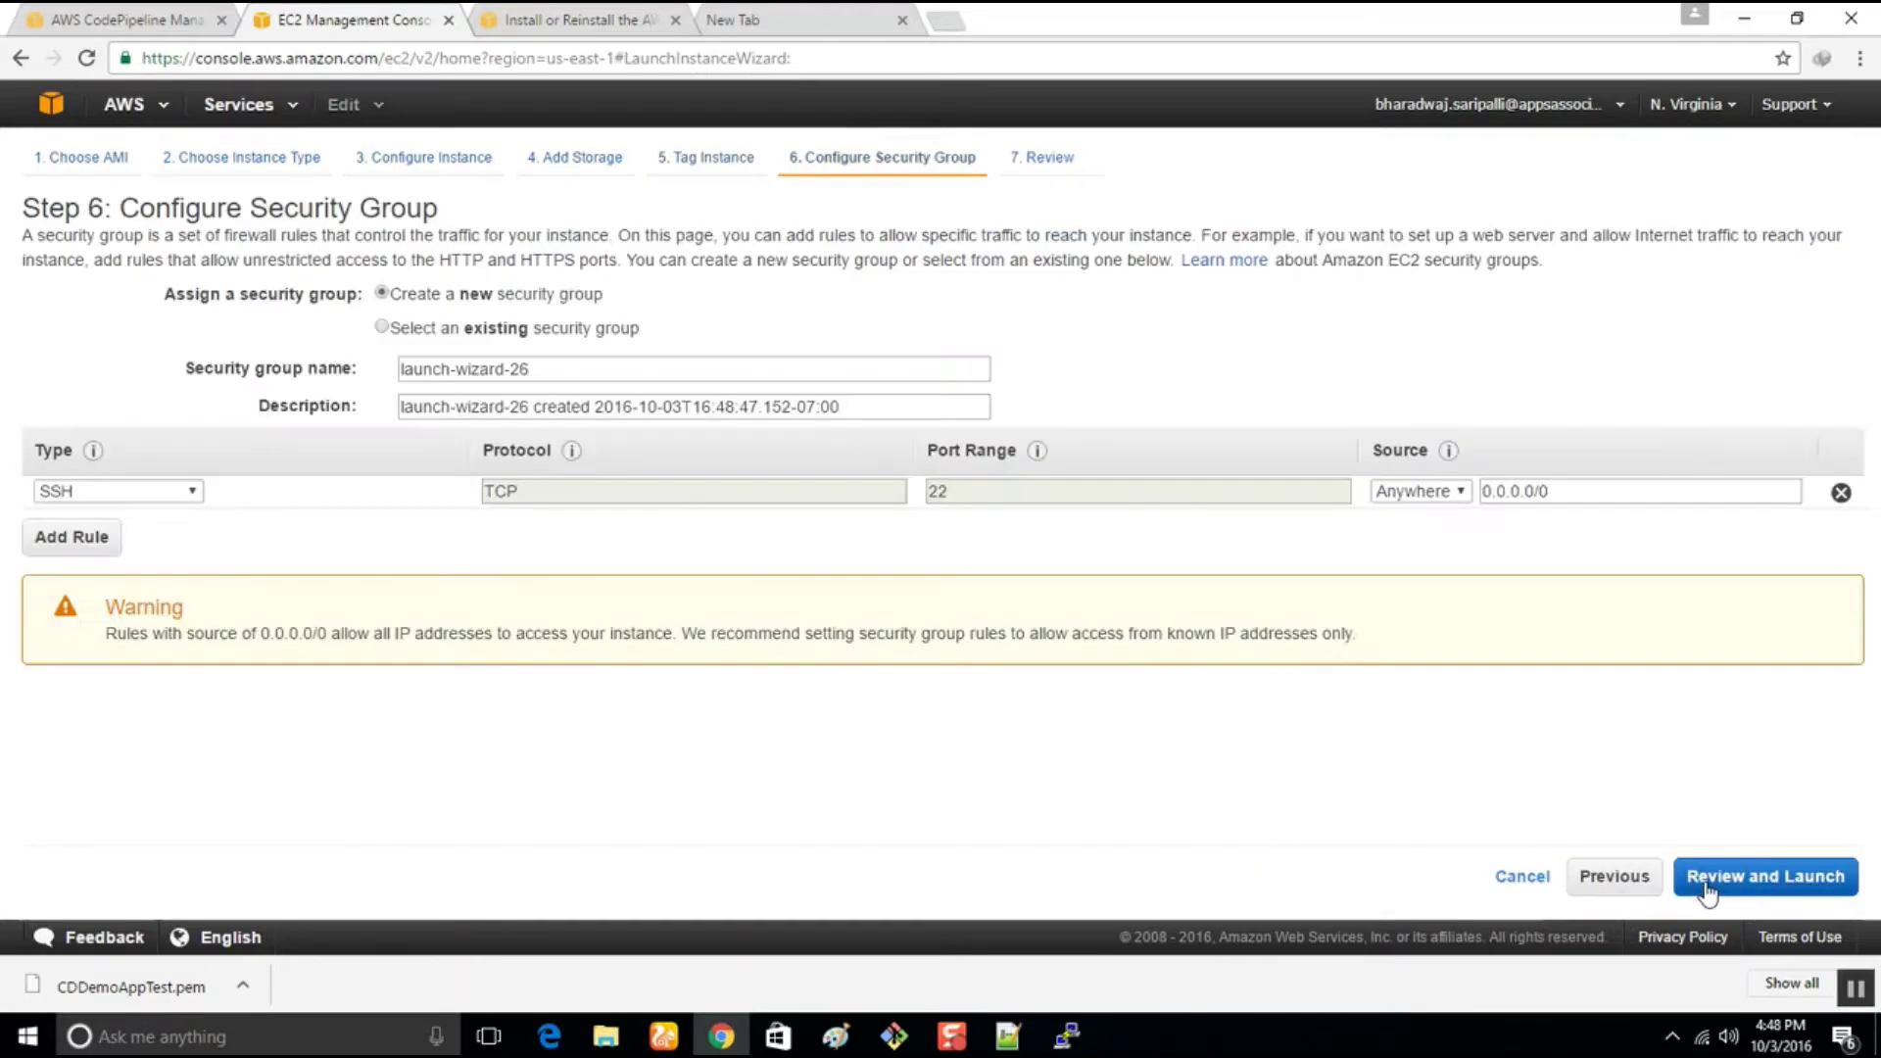
click(25, 545)
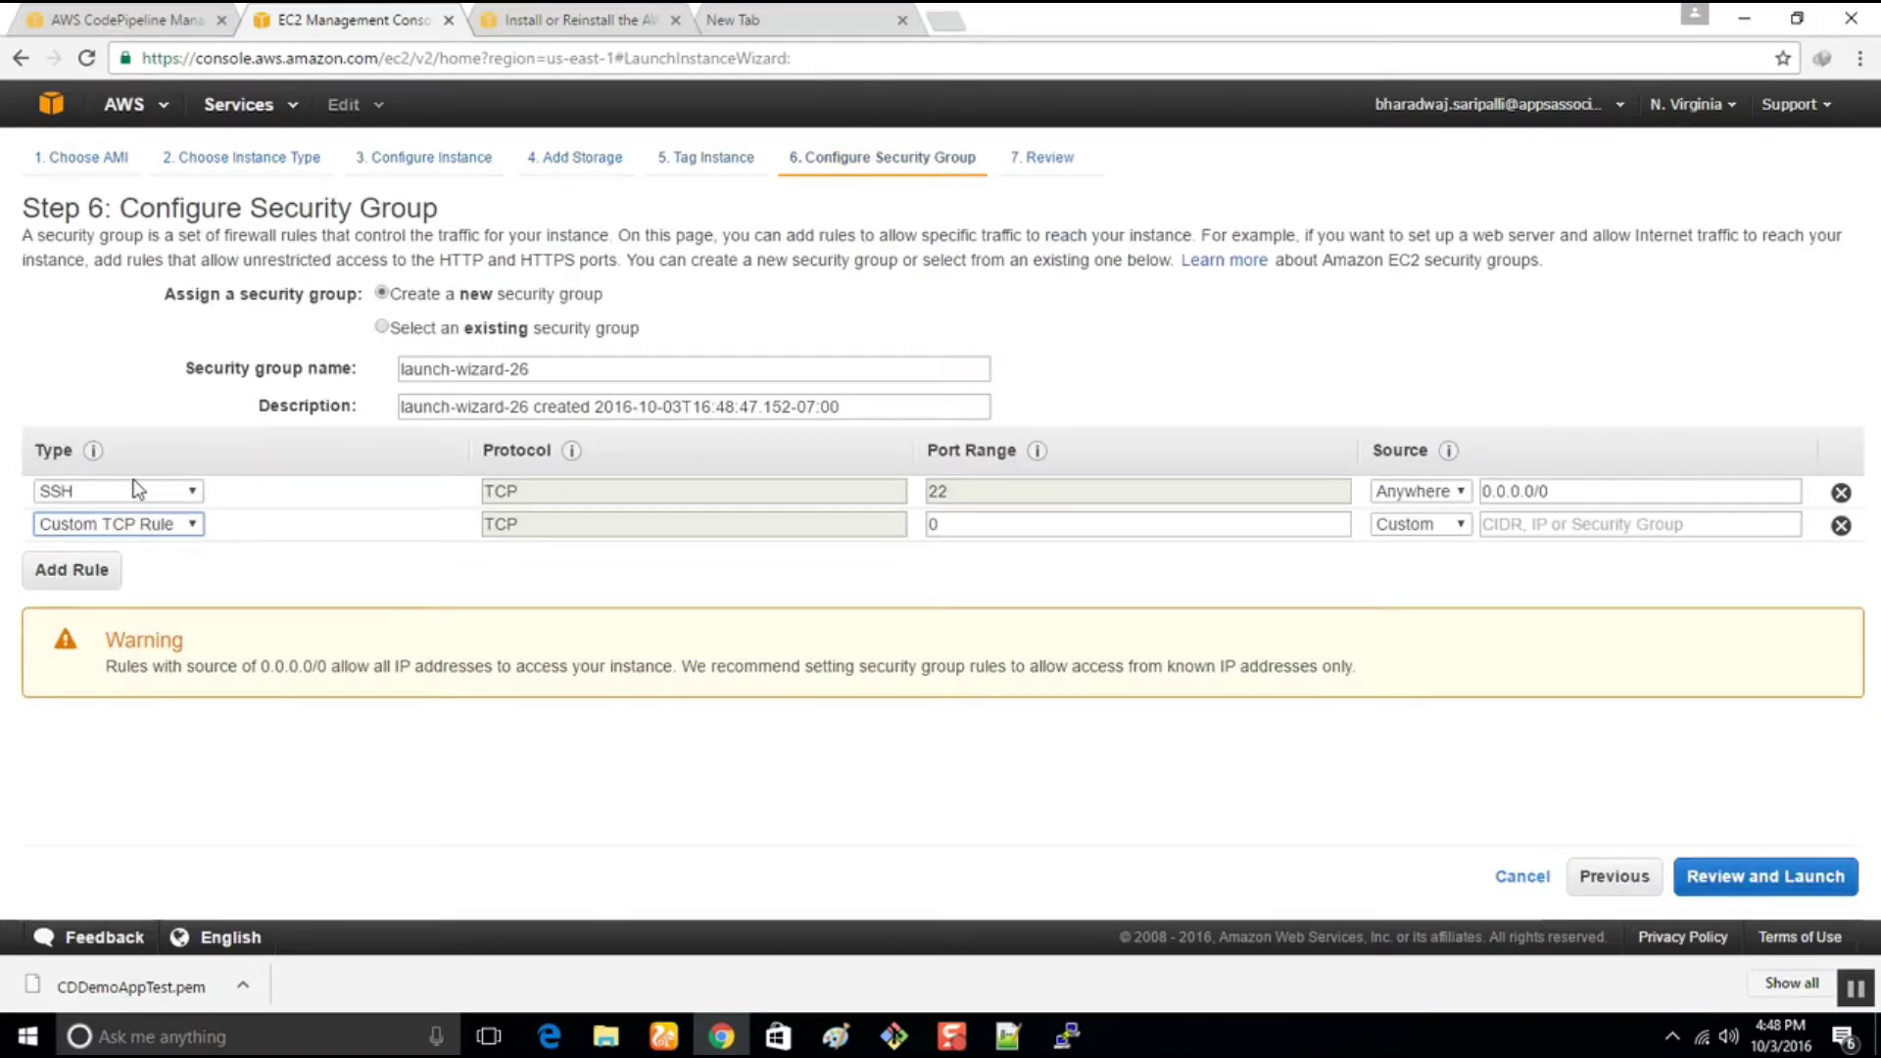
click(138, 526)
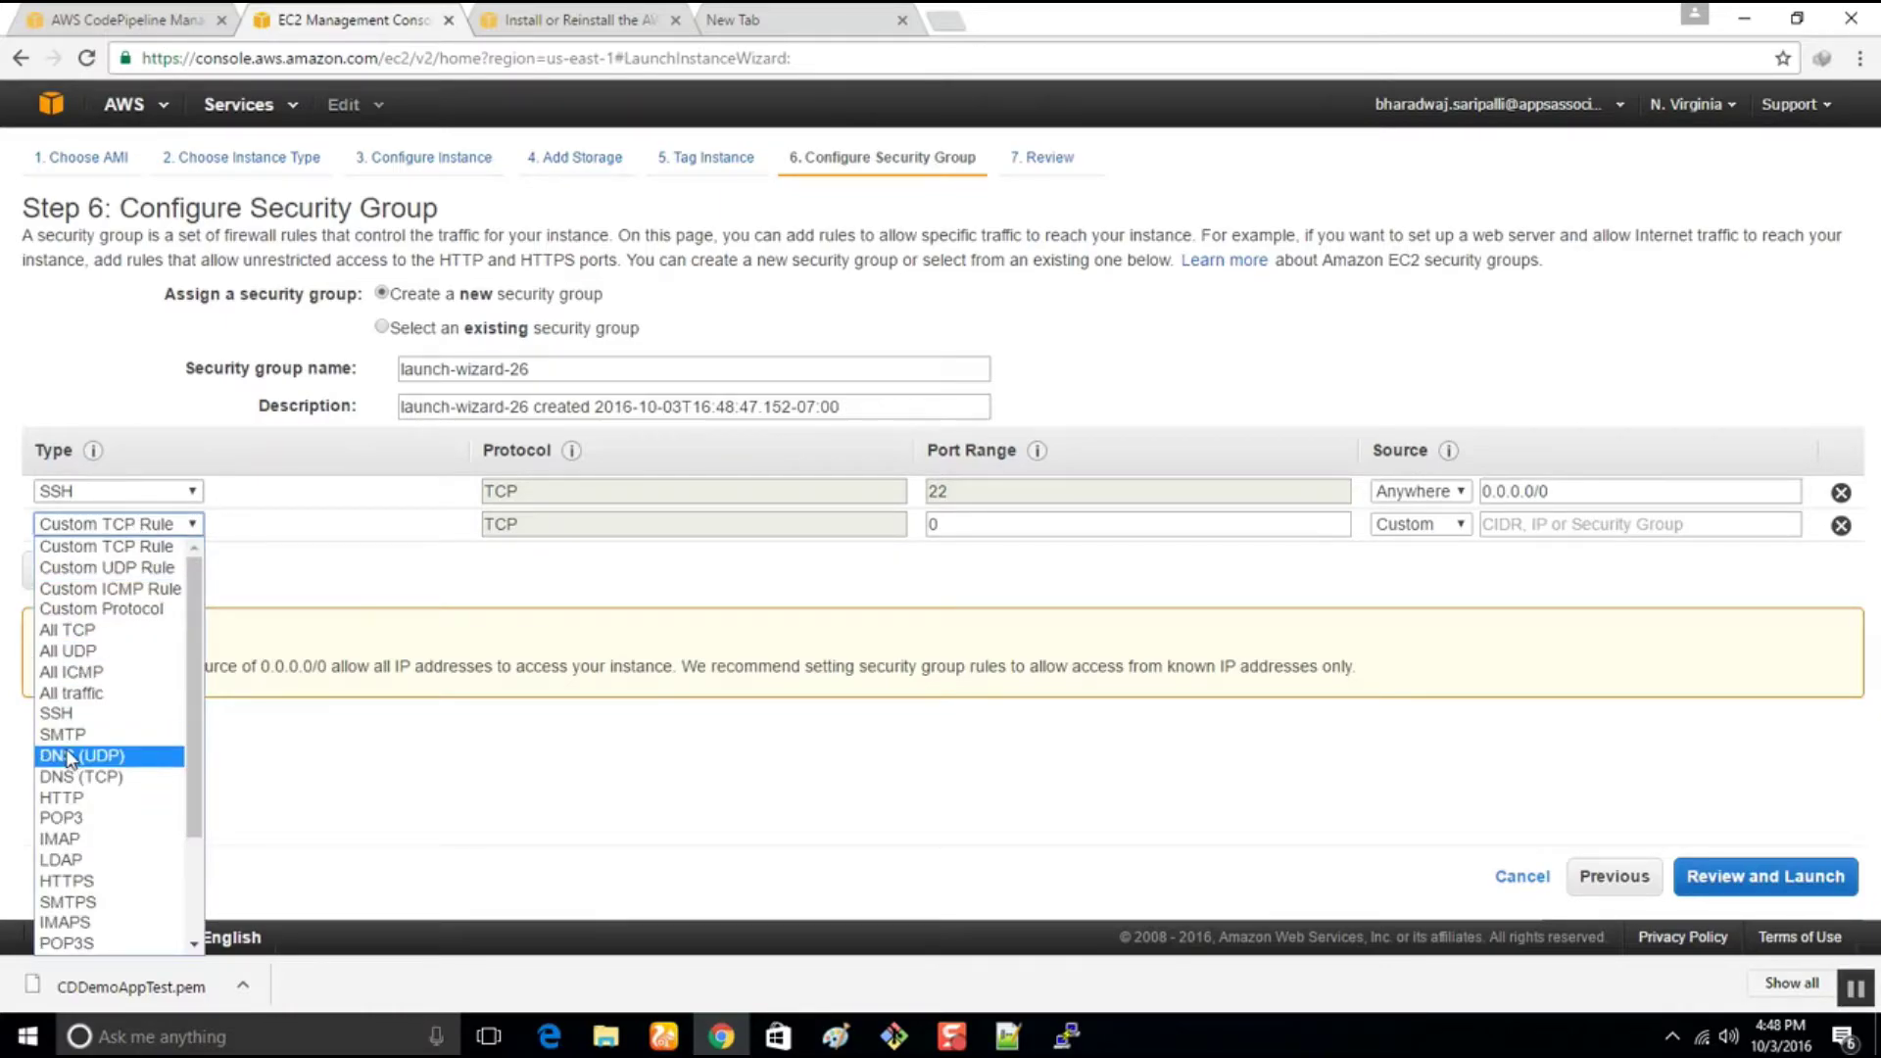
click(71, 692)
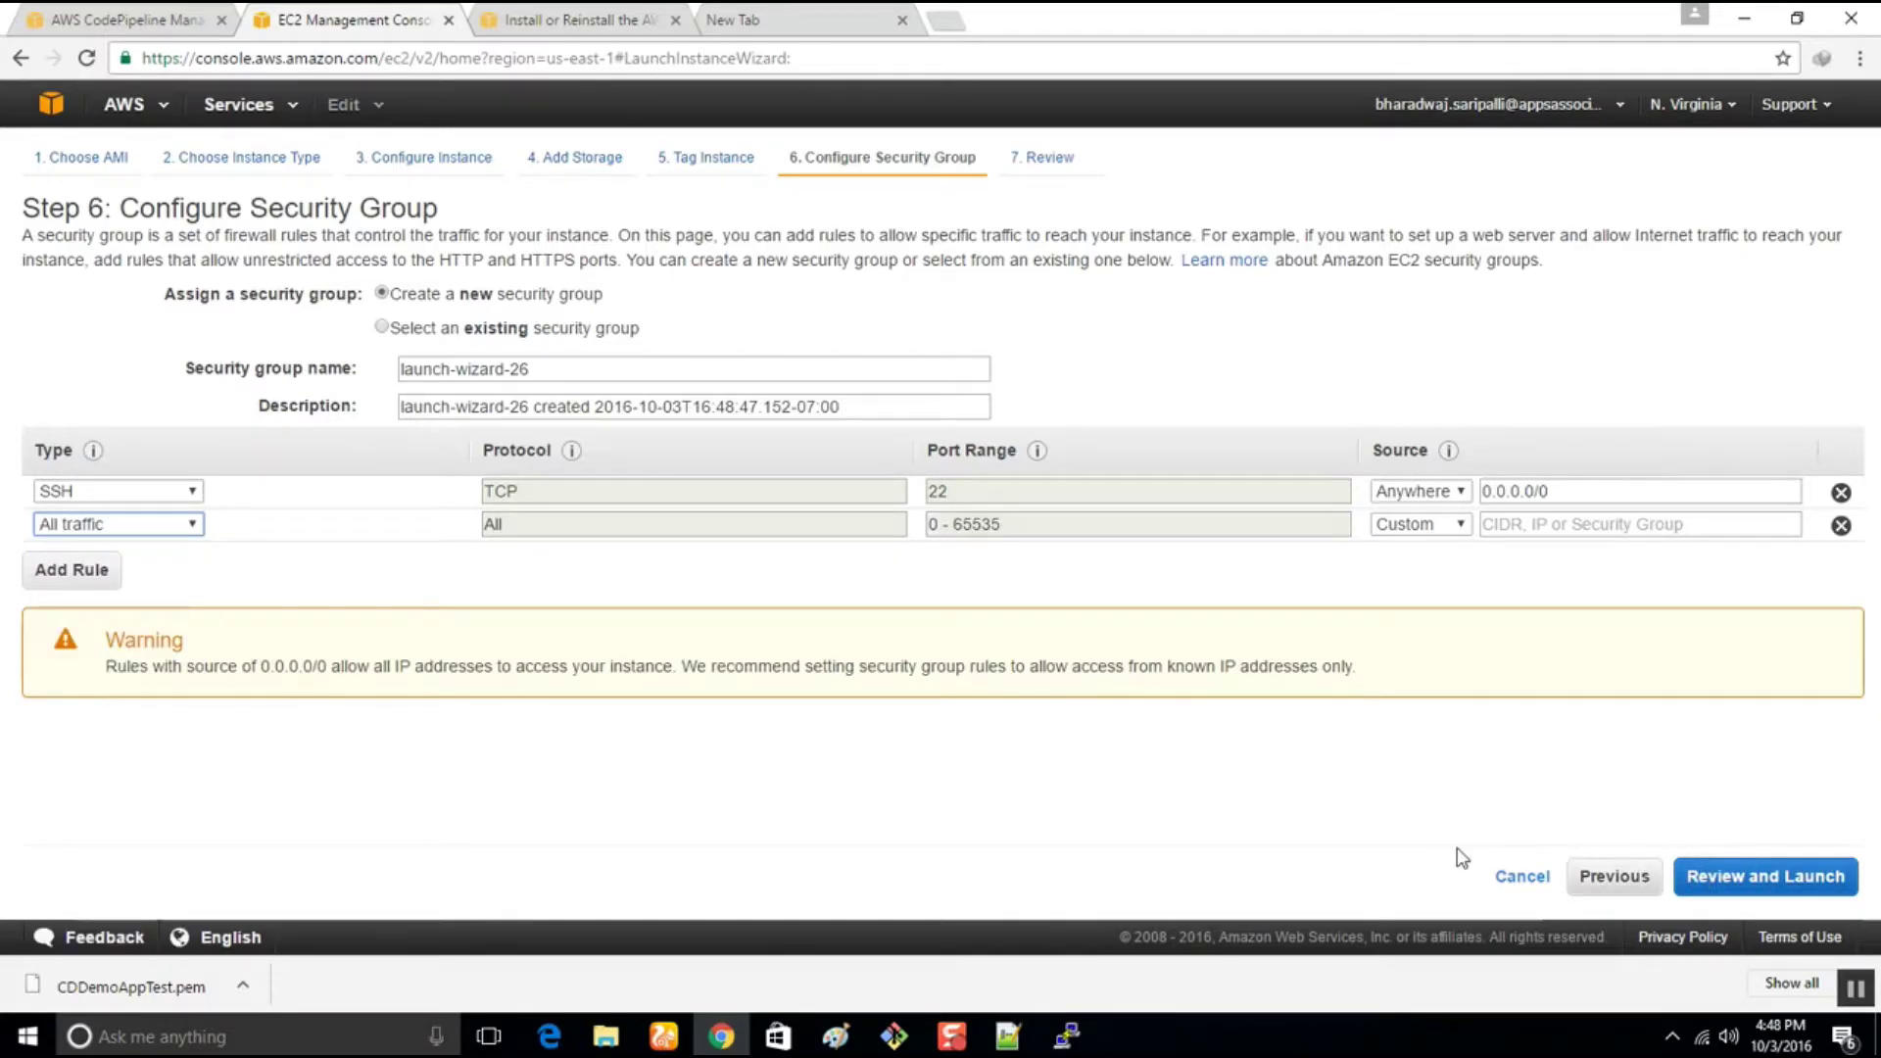
click(188, 530)
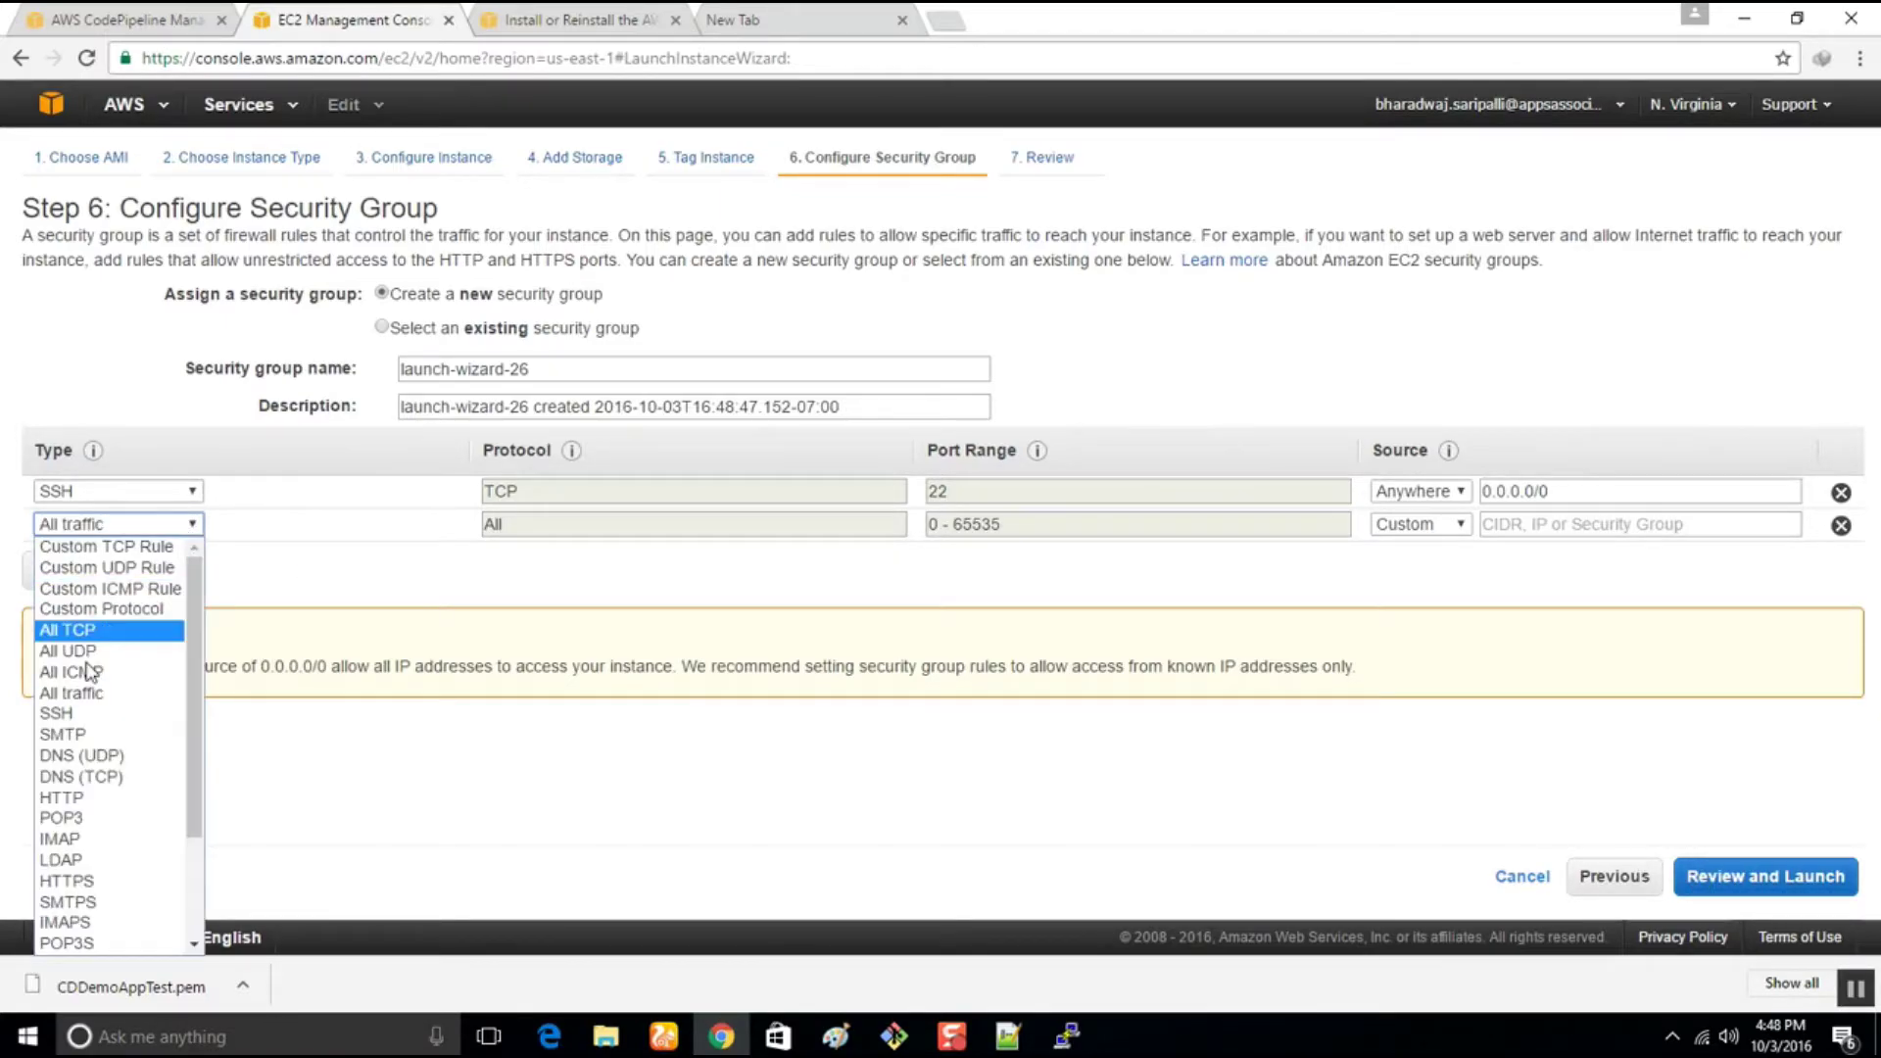
click(60, 802)
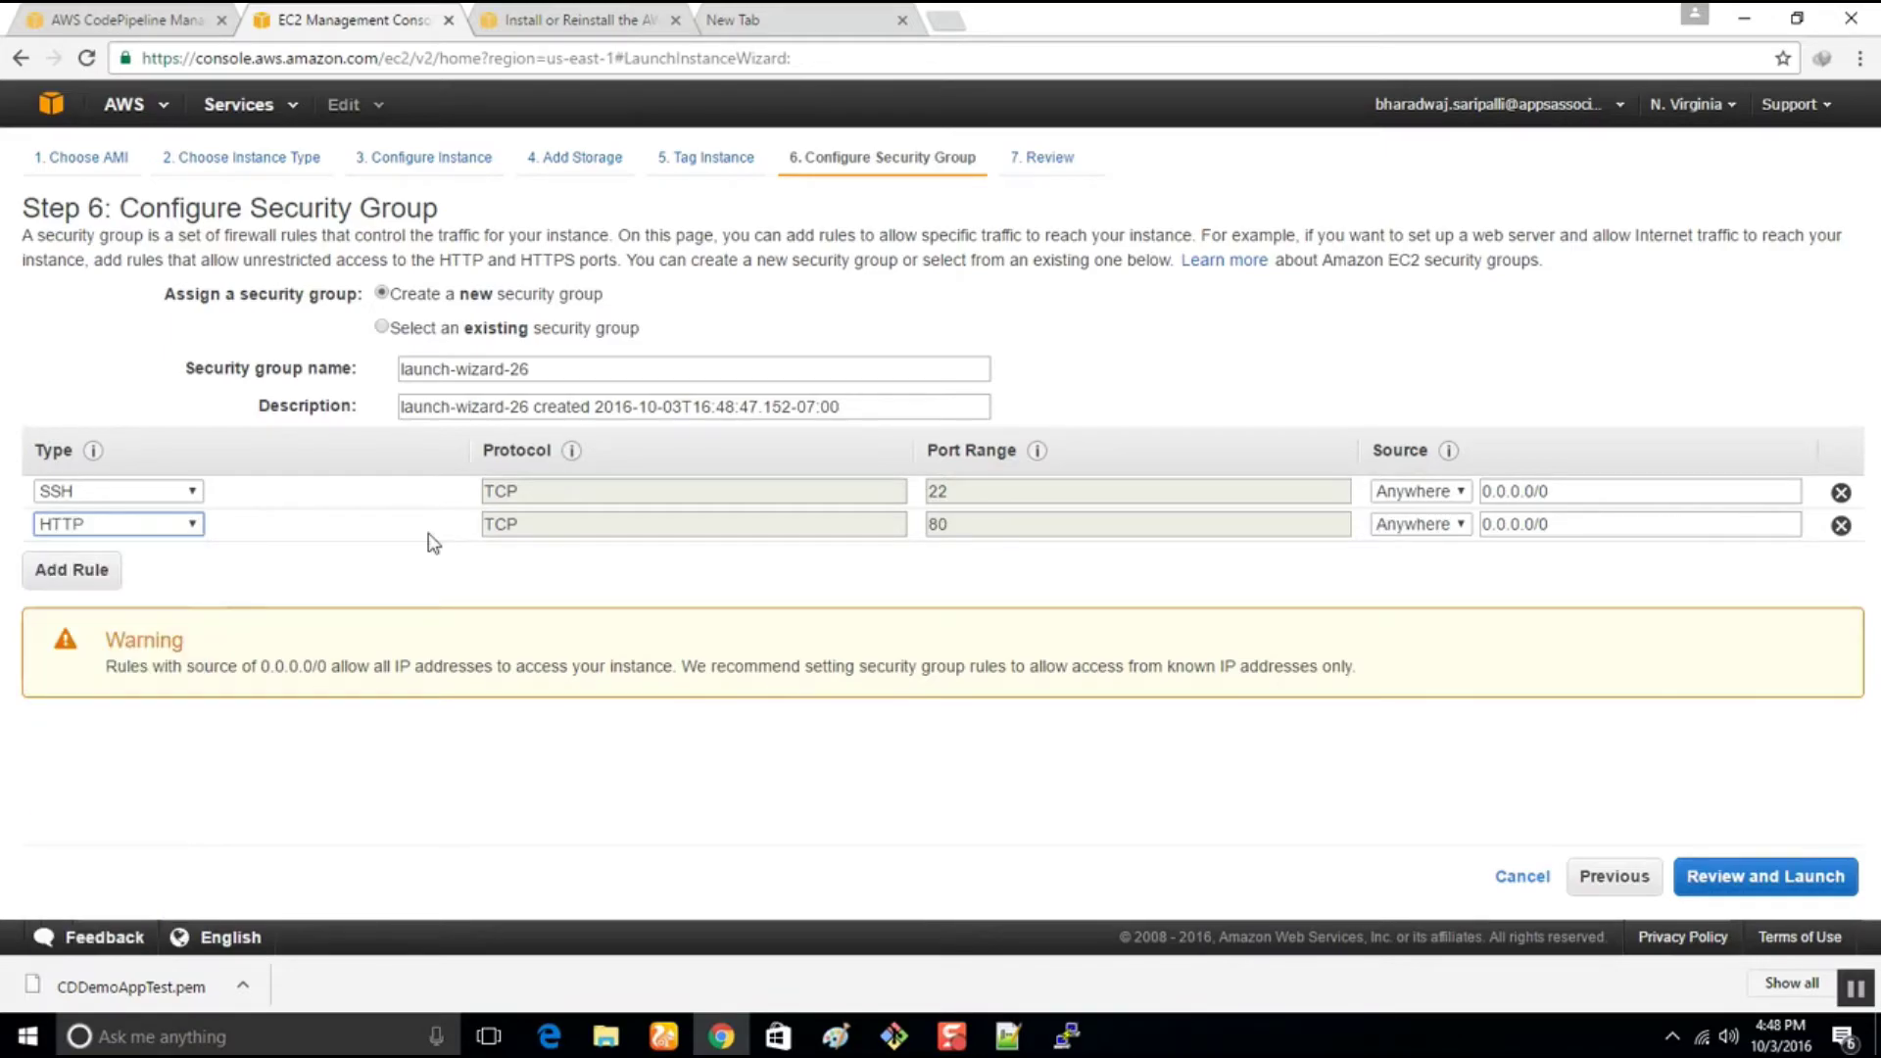
Launch the instances with the CDDemoAppTest key pair, acknowledging the private key file
click(1709, 887)
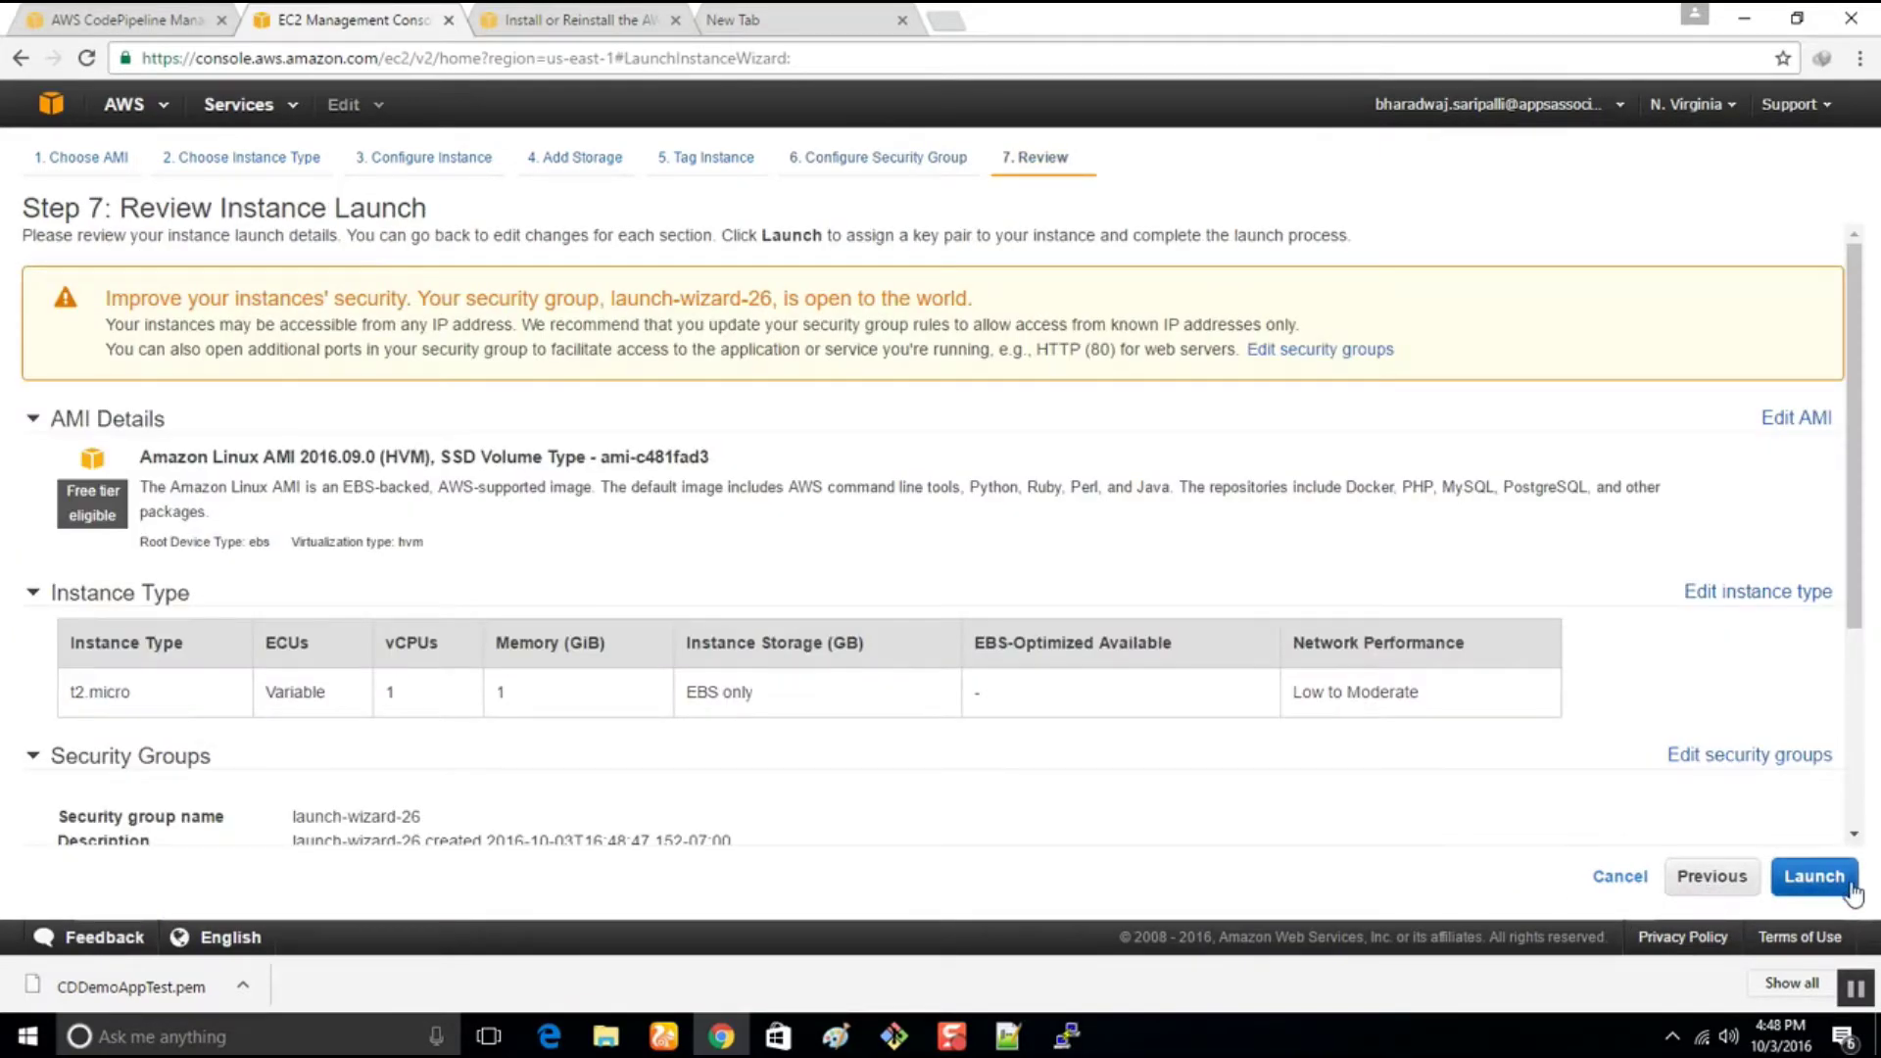
click(1818, 878)
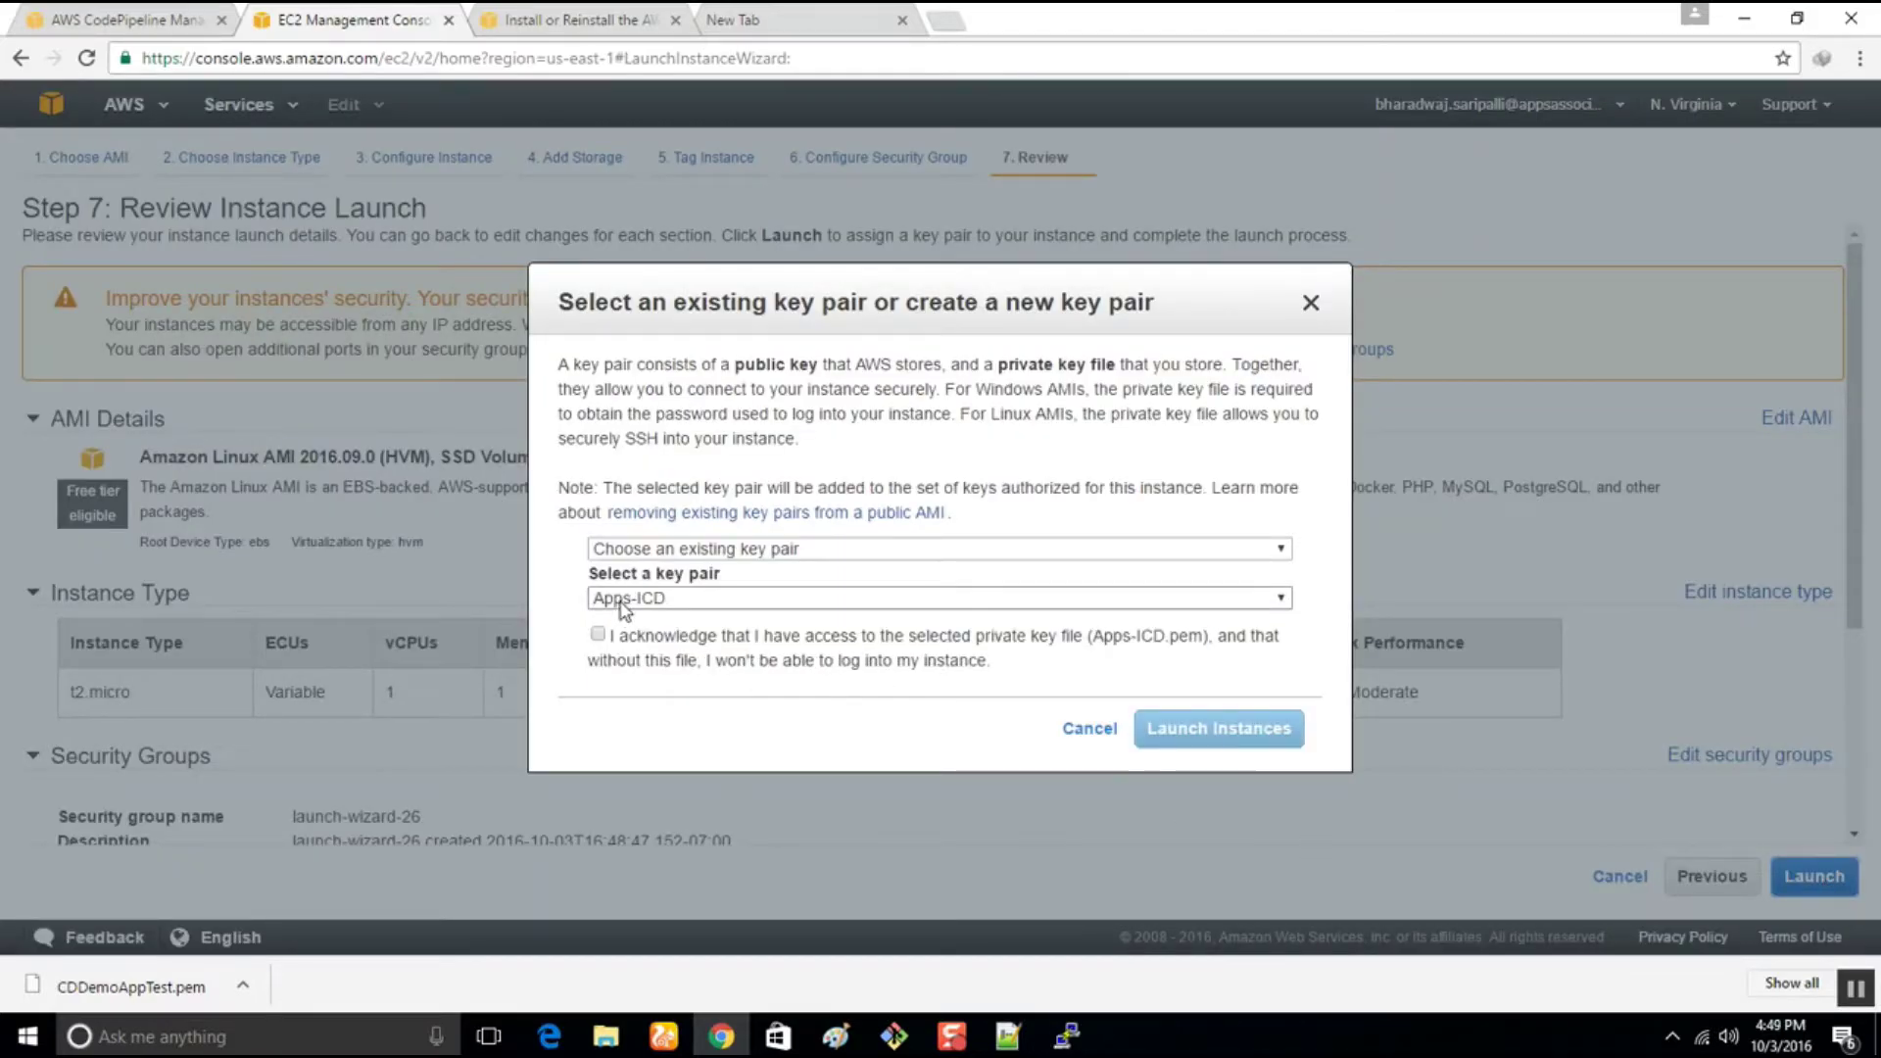
click(619, 602)
click(621, 302)
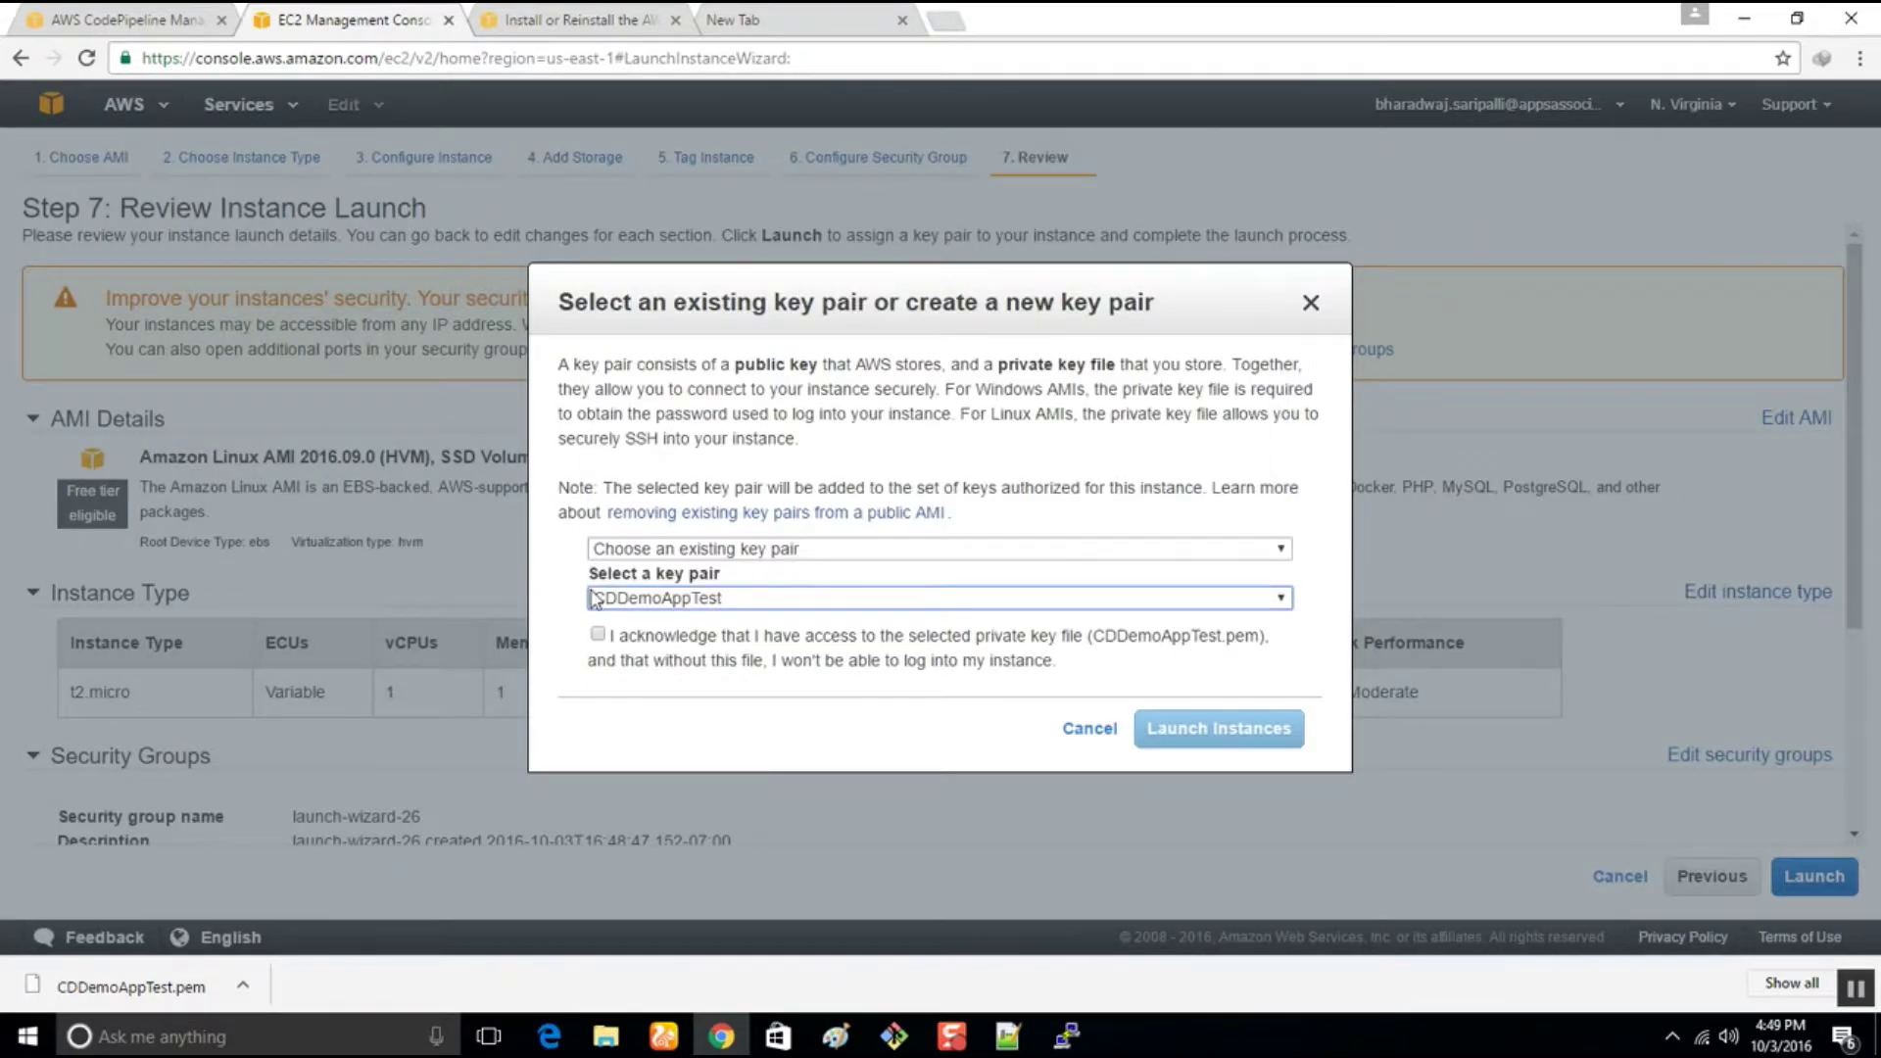
click(597, 634)
click(1256, 731)
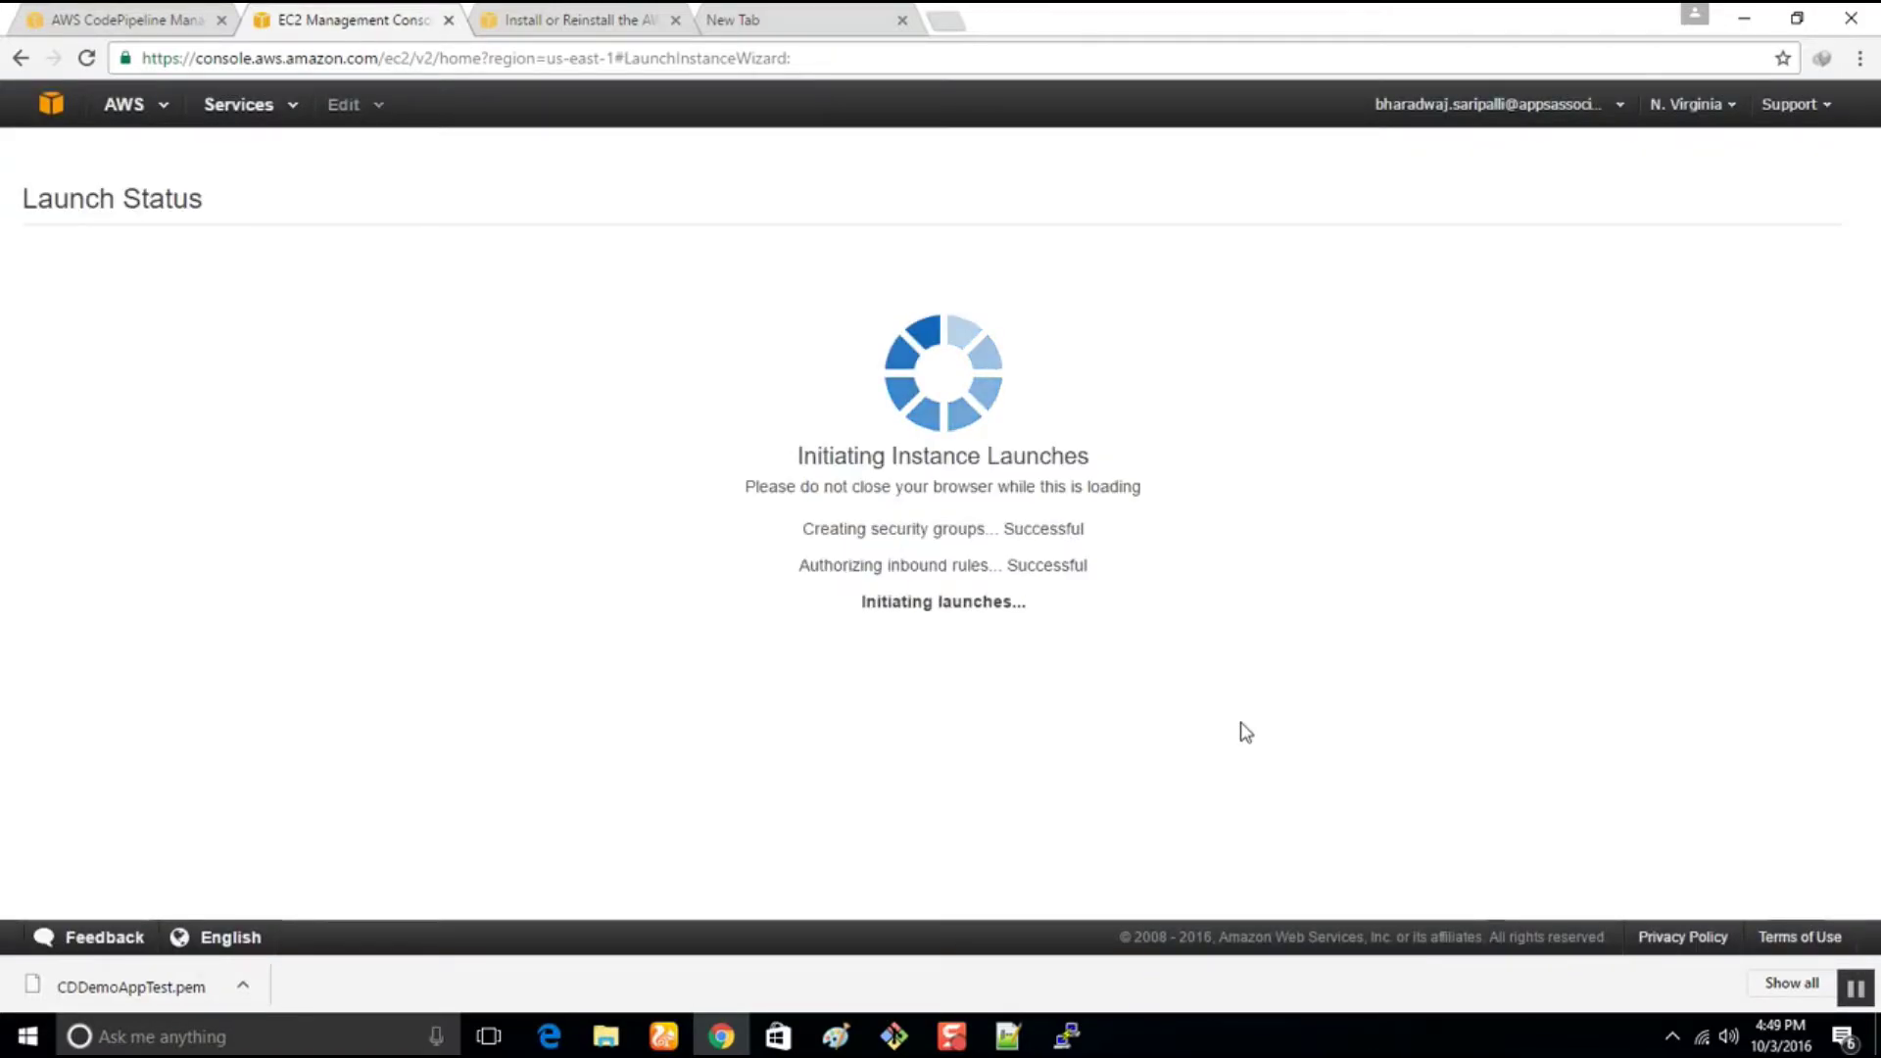
Open the CDDemoAppTest application in CodeDeploy
click(39, 18)
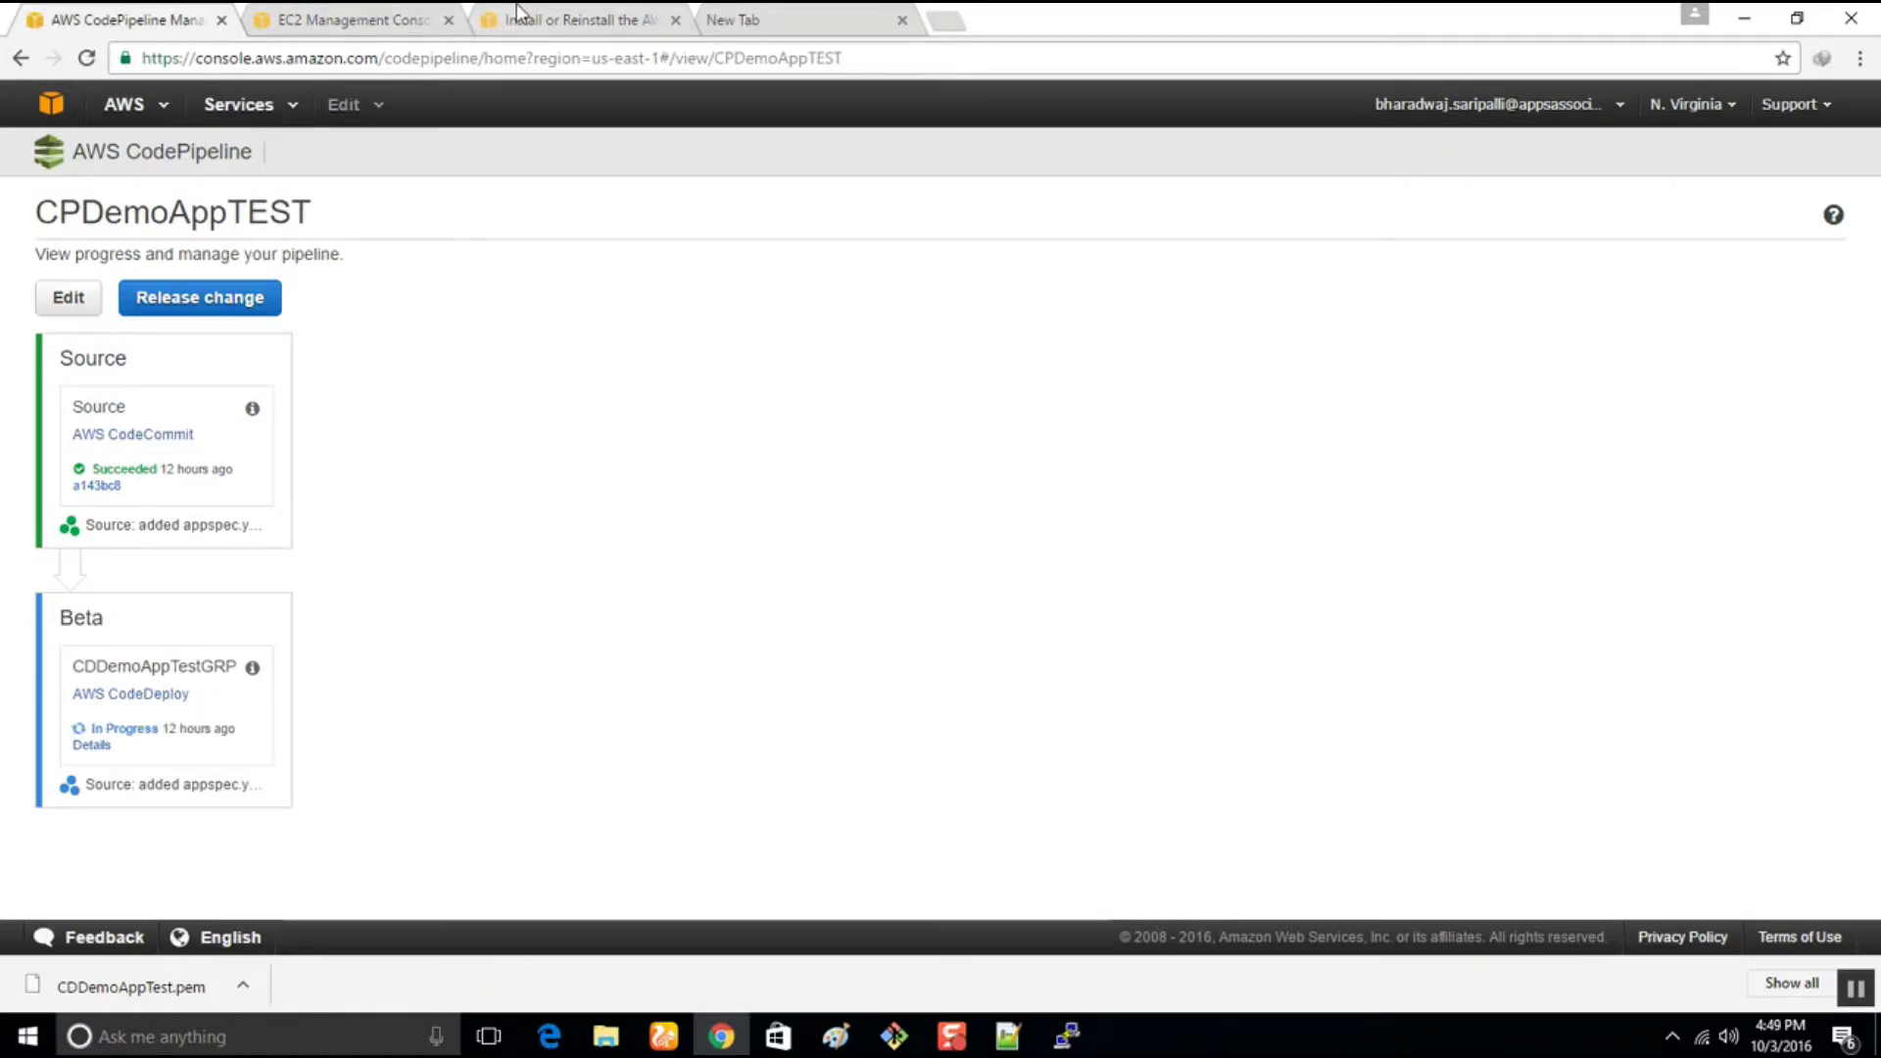
click(544, 18)
click(323, 13)
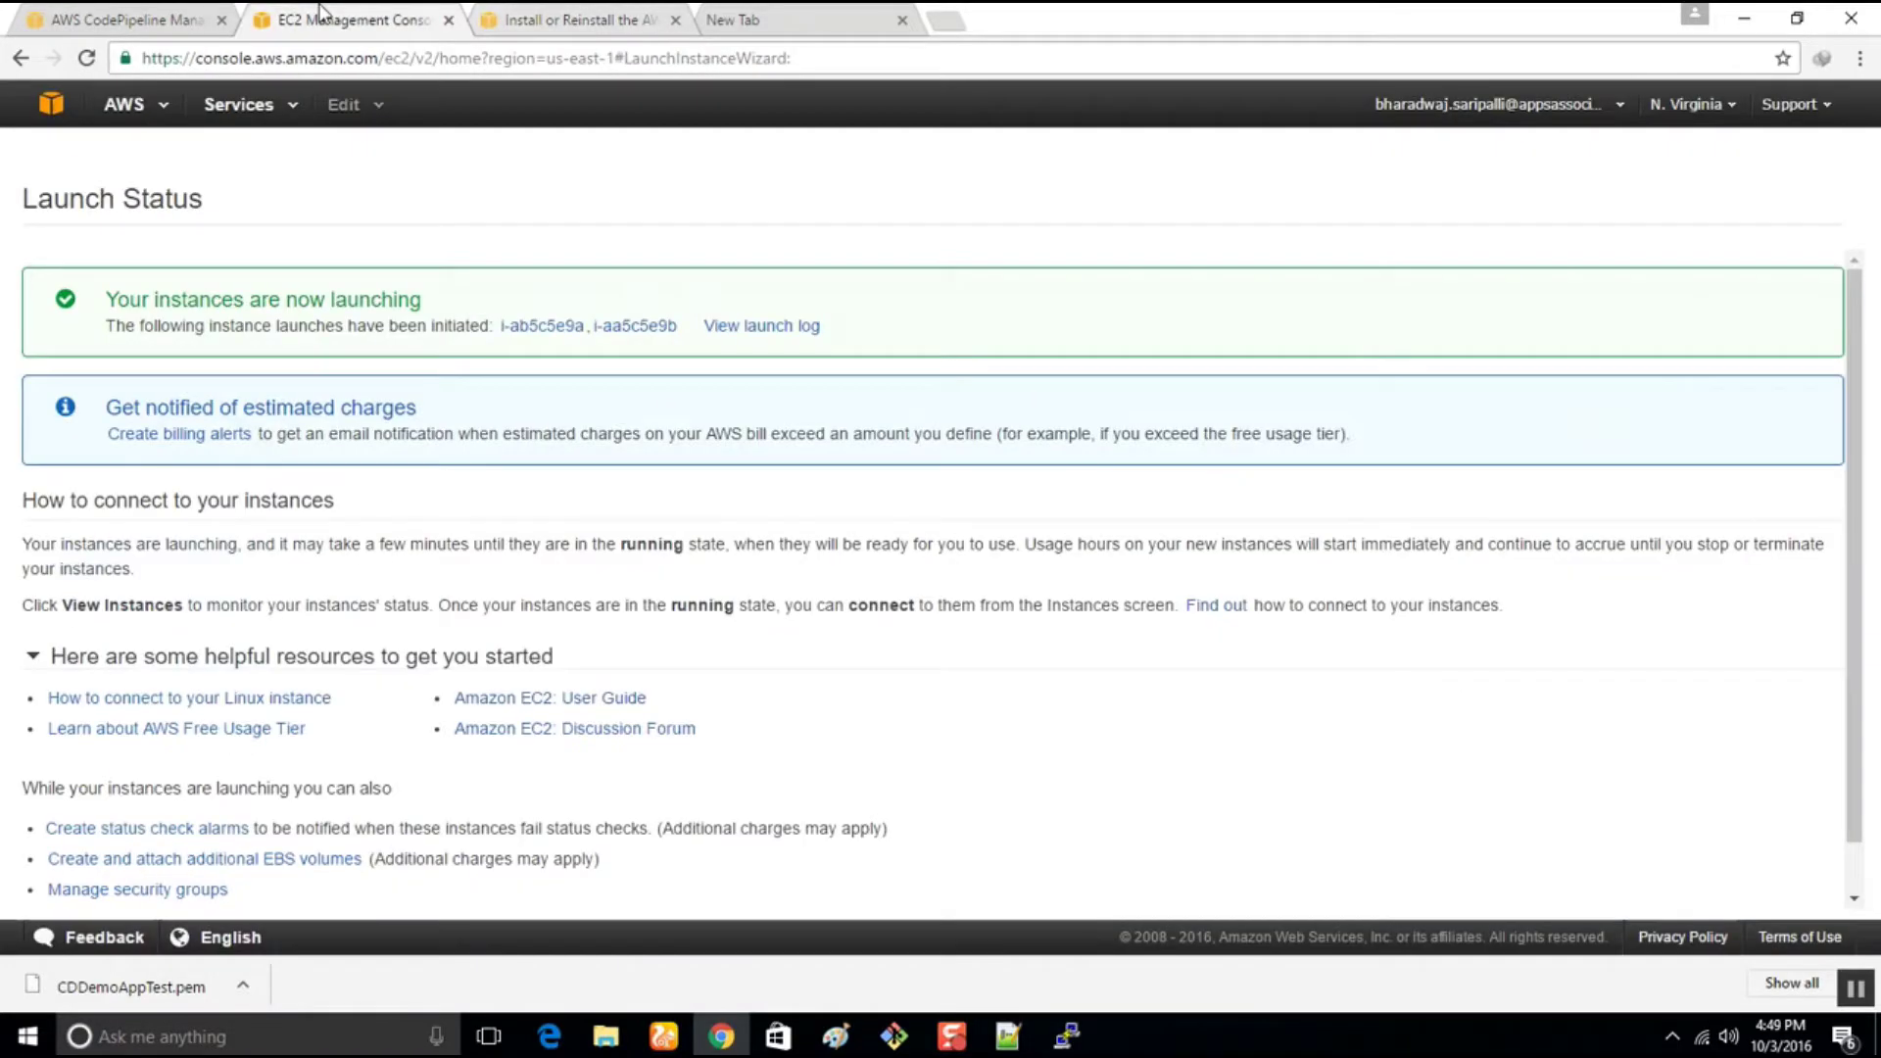
click(268, 115)
mouse_move(320, 378)
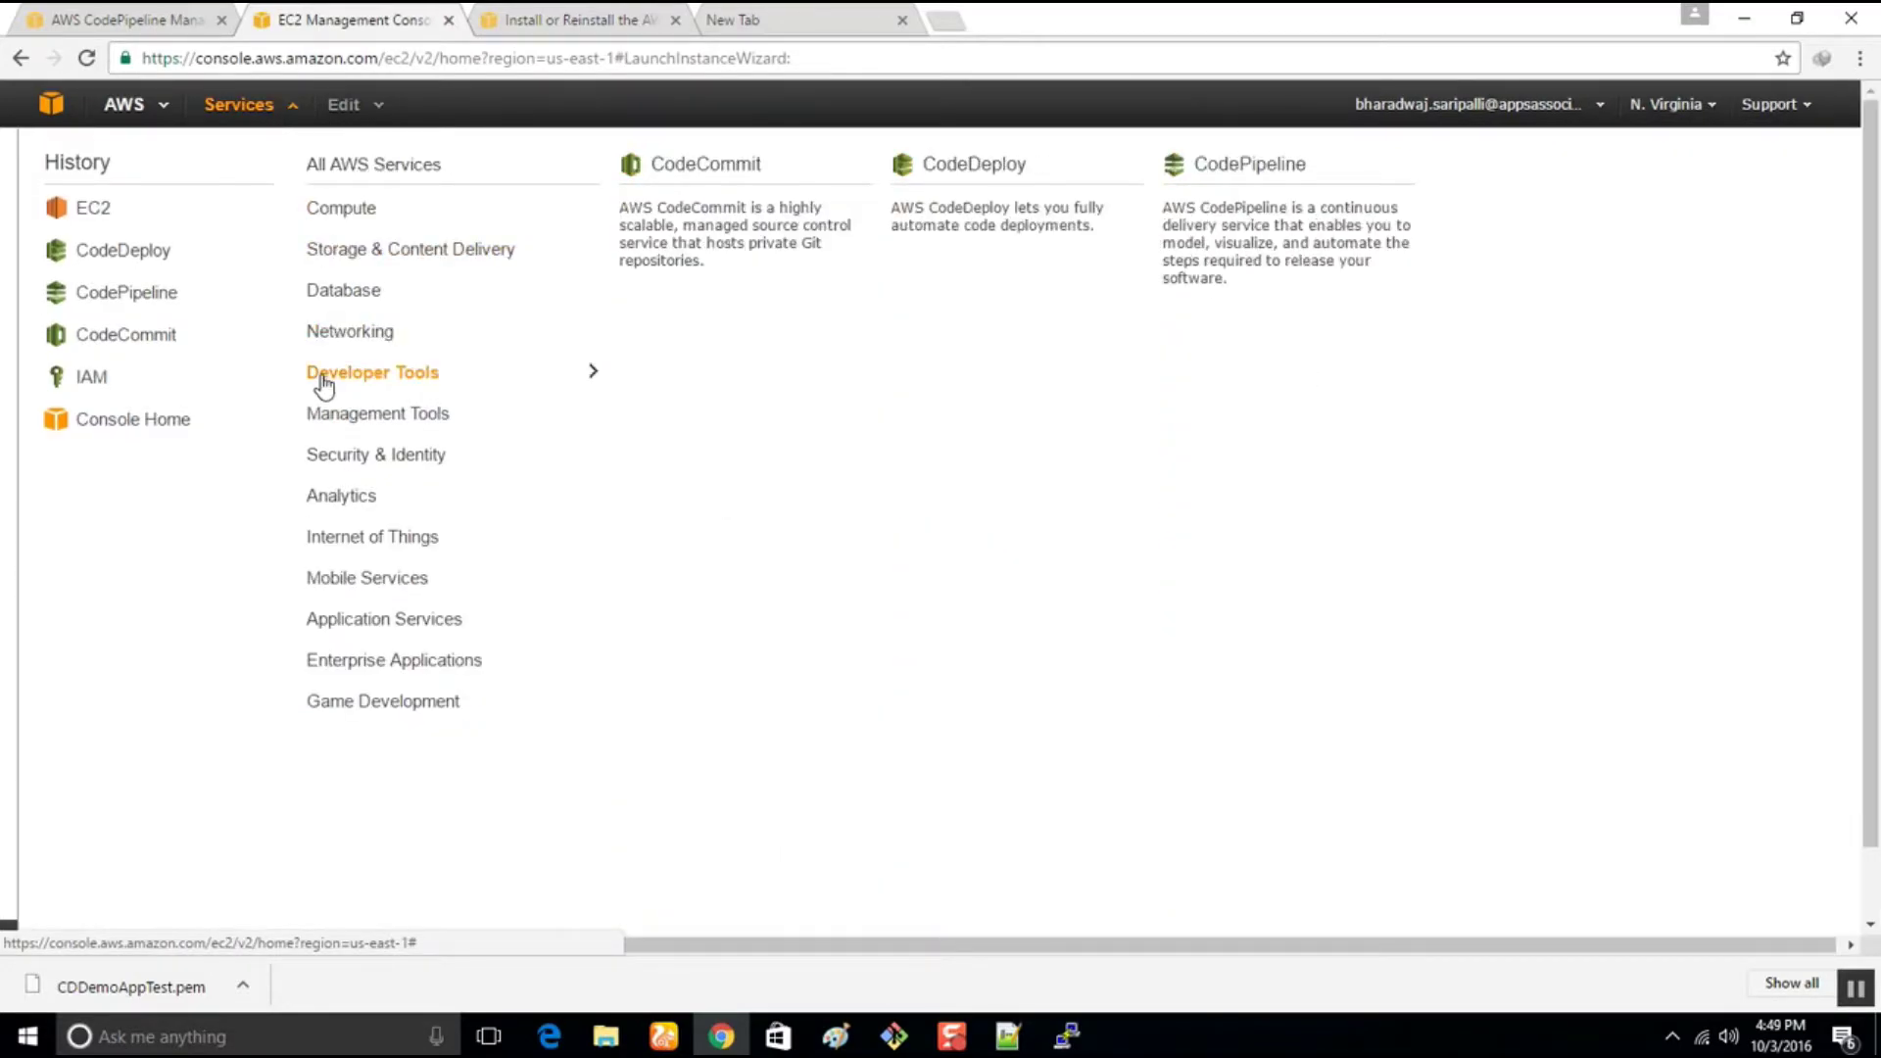
click(967, 219)
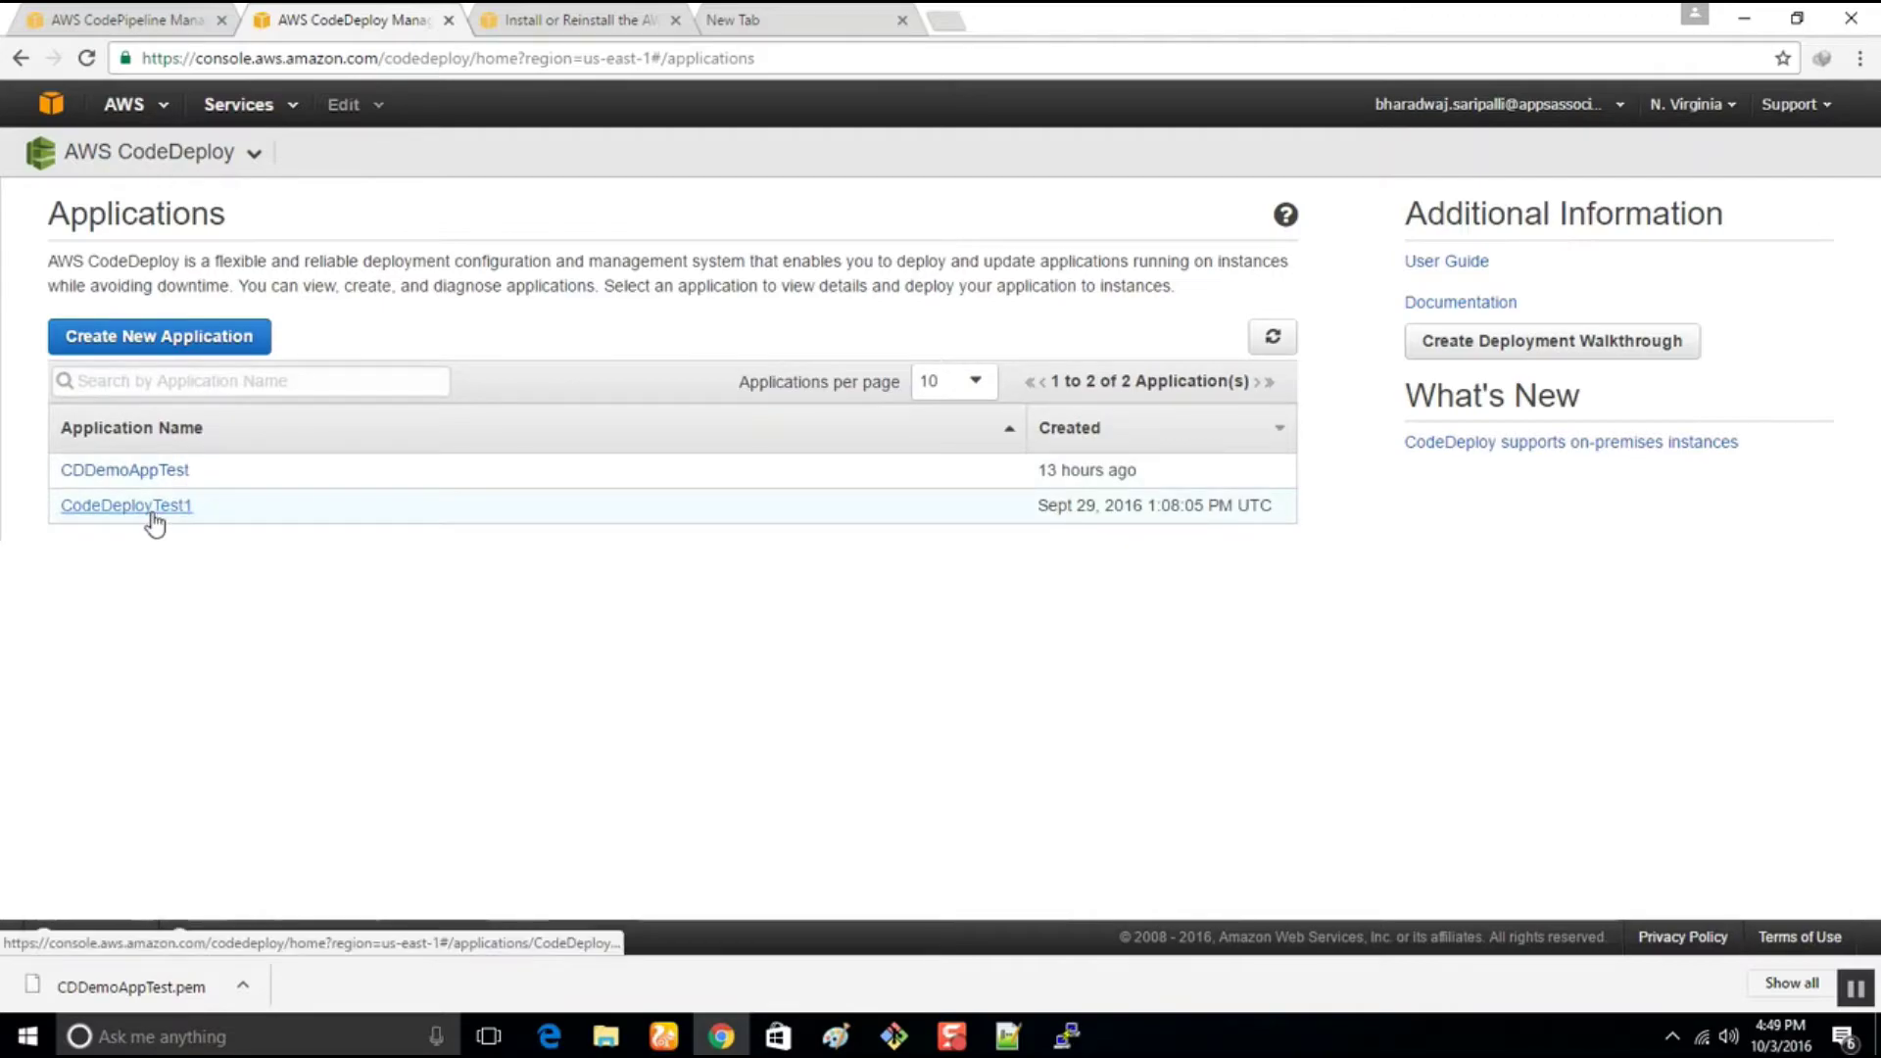
click(153, 479)
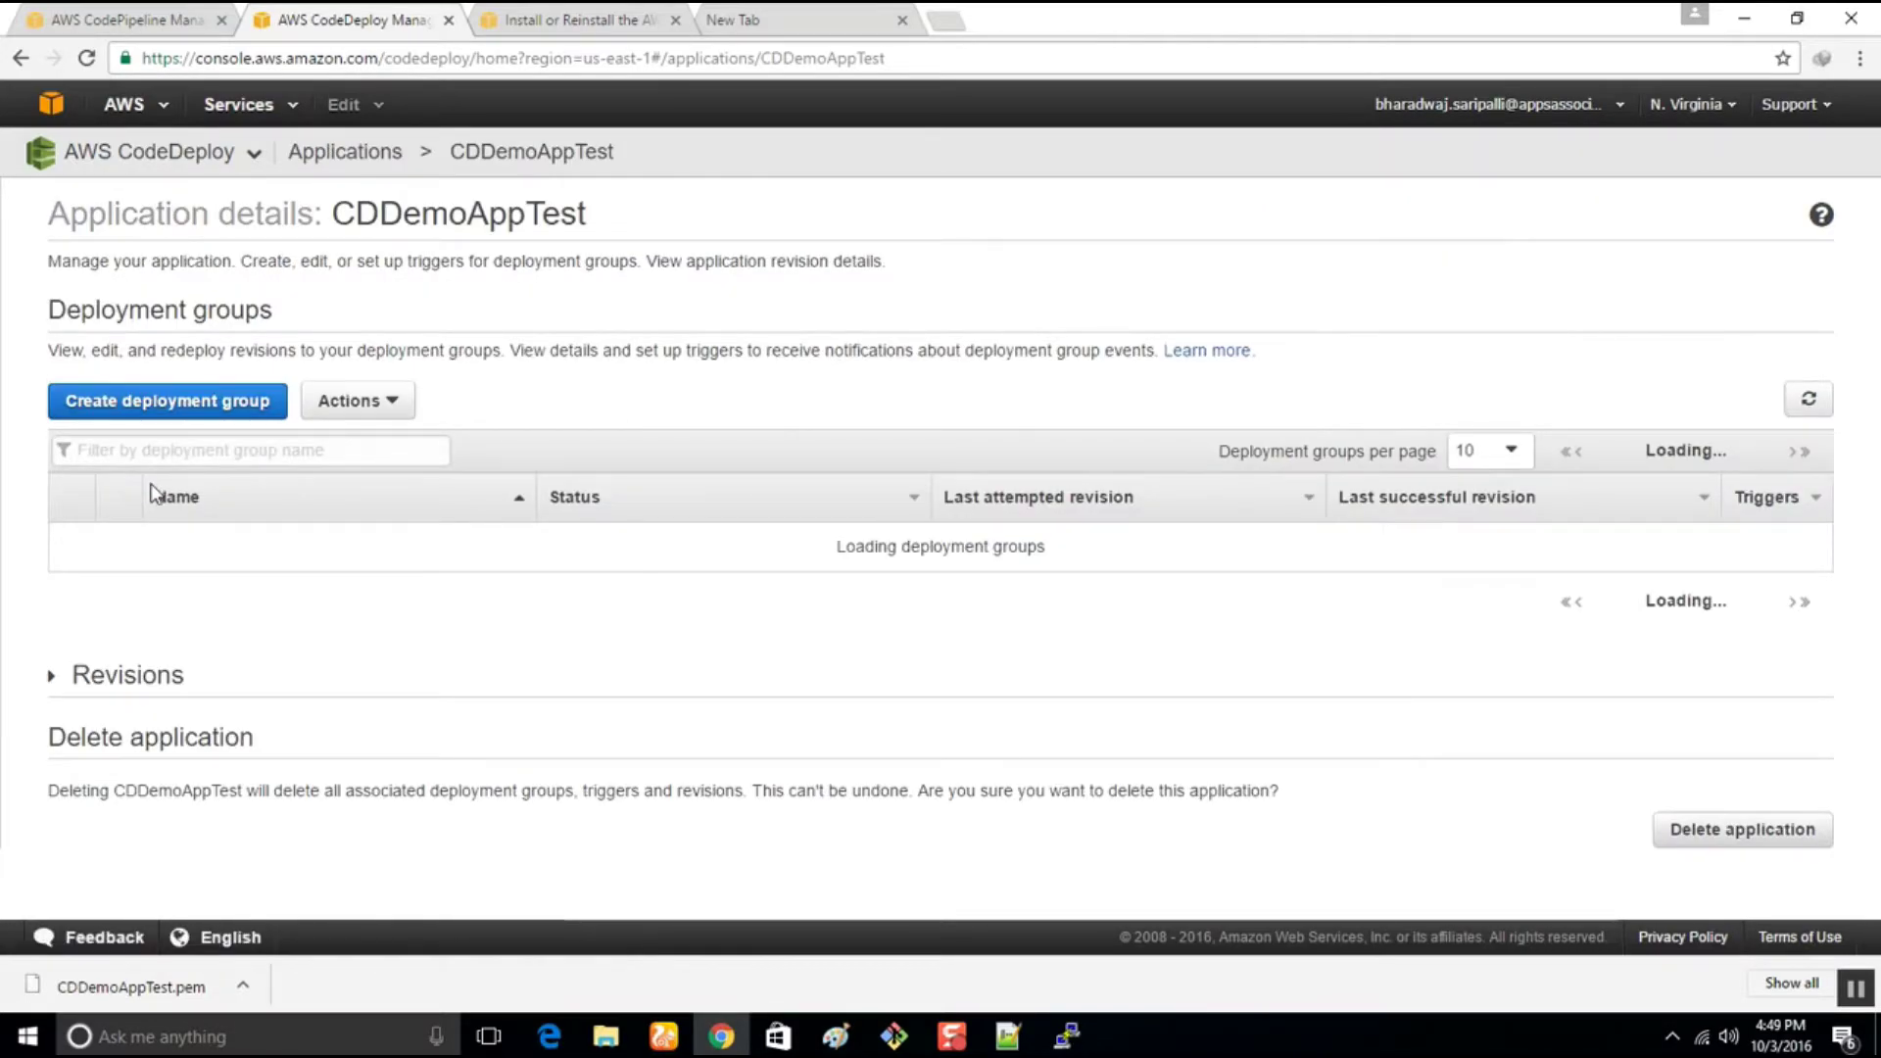
Edit deployment group CDDemoAppTestGRP to target instances tagged CDDemoAppTest3
click(72, 542)
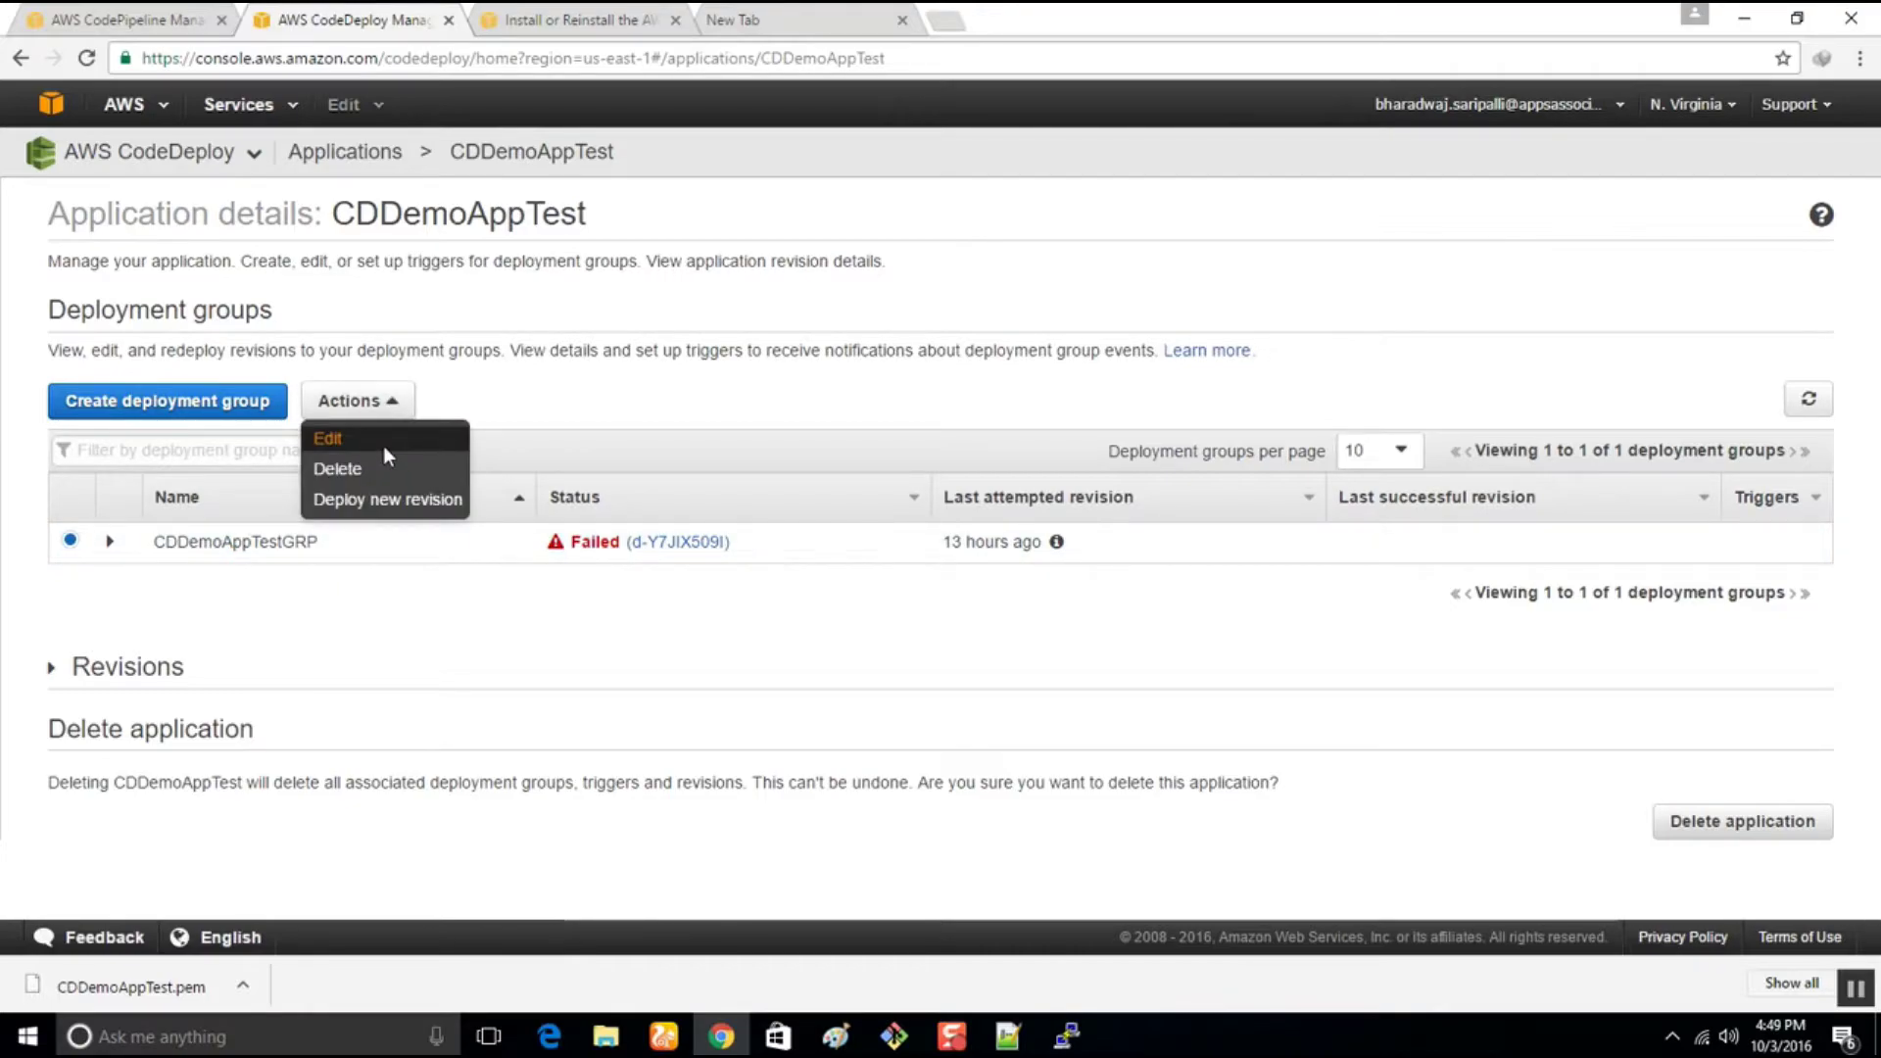
click(384, 441)
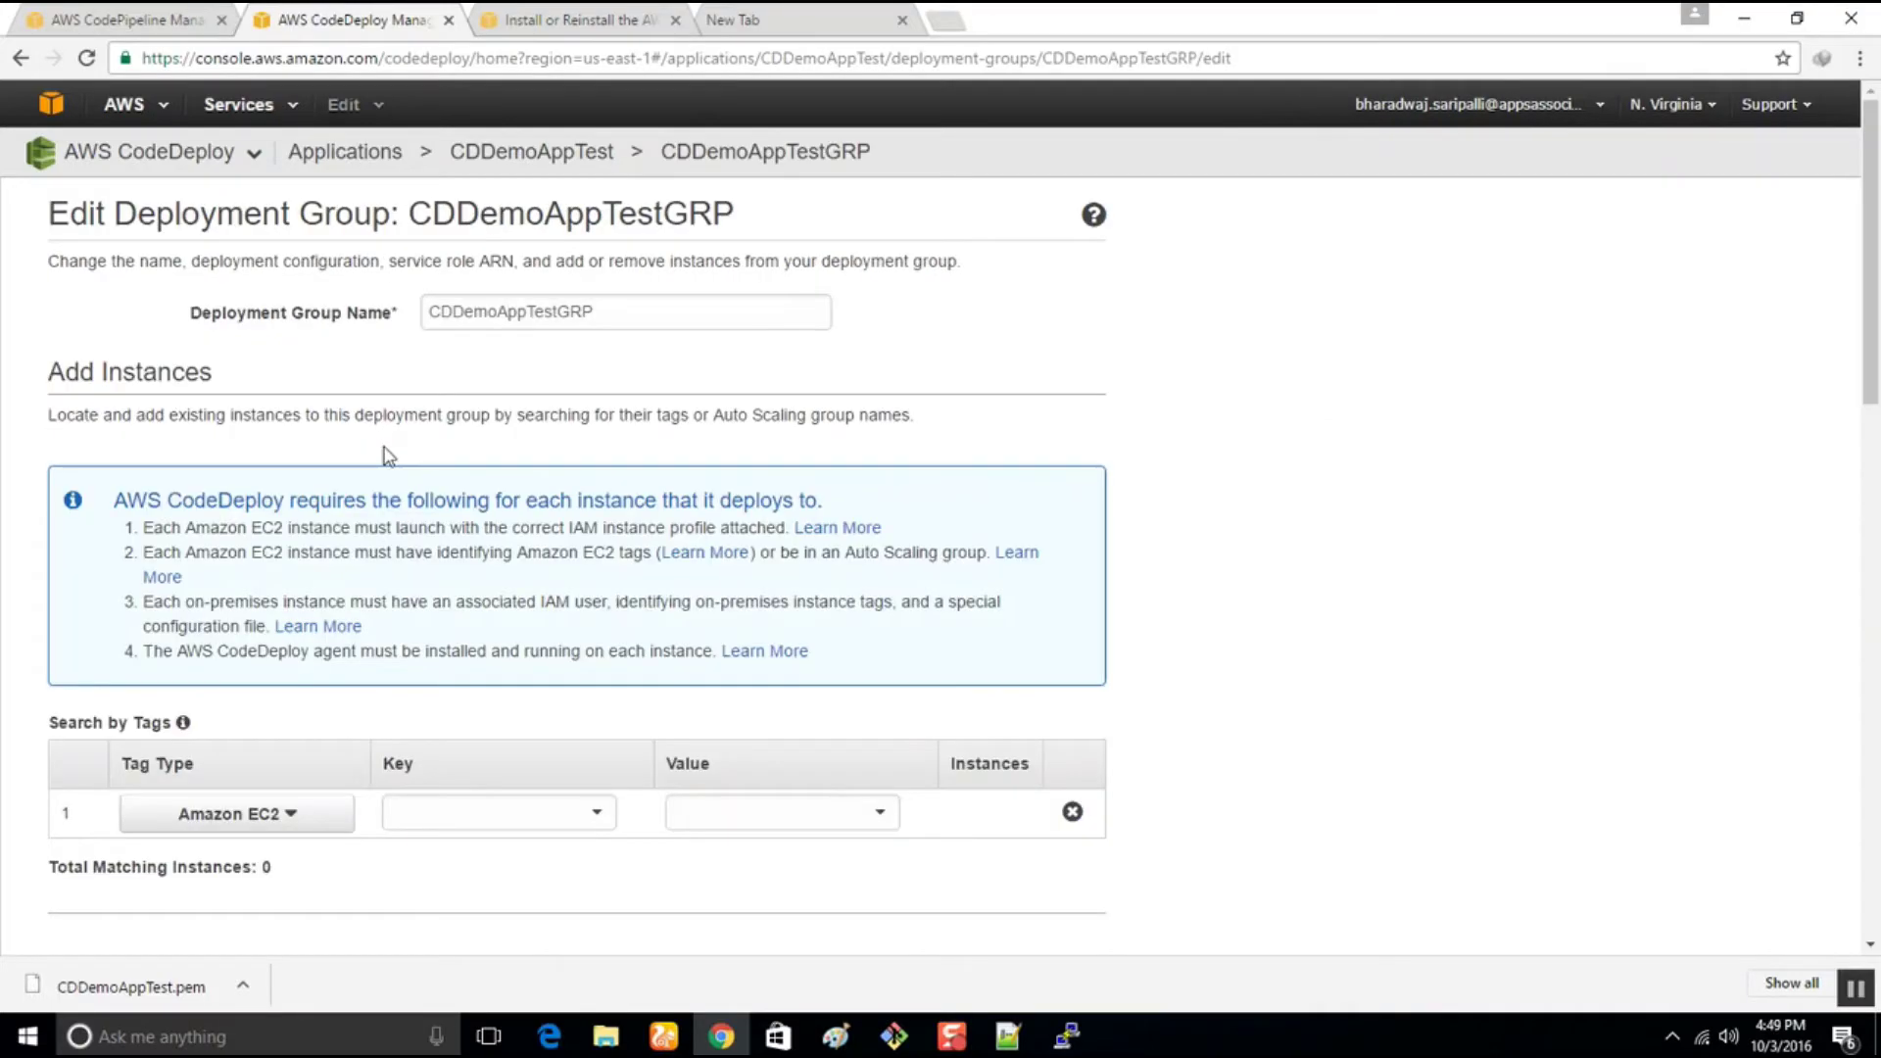
click(836, 814)
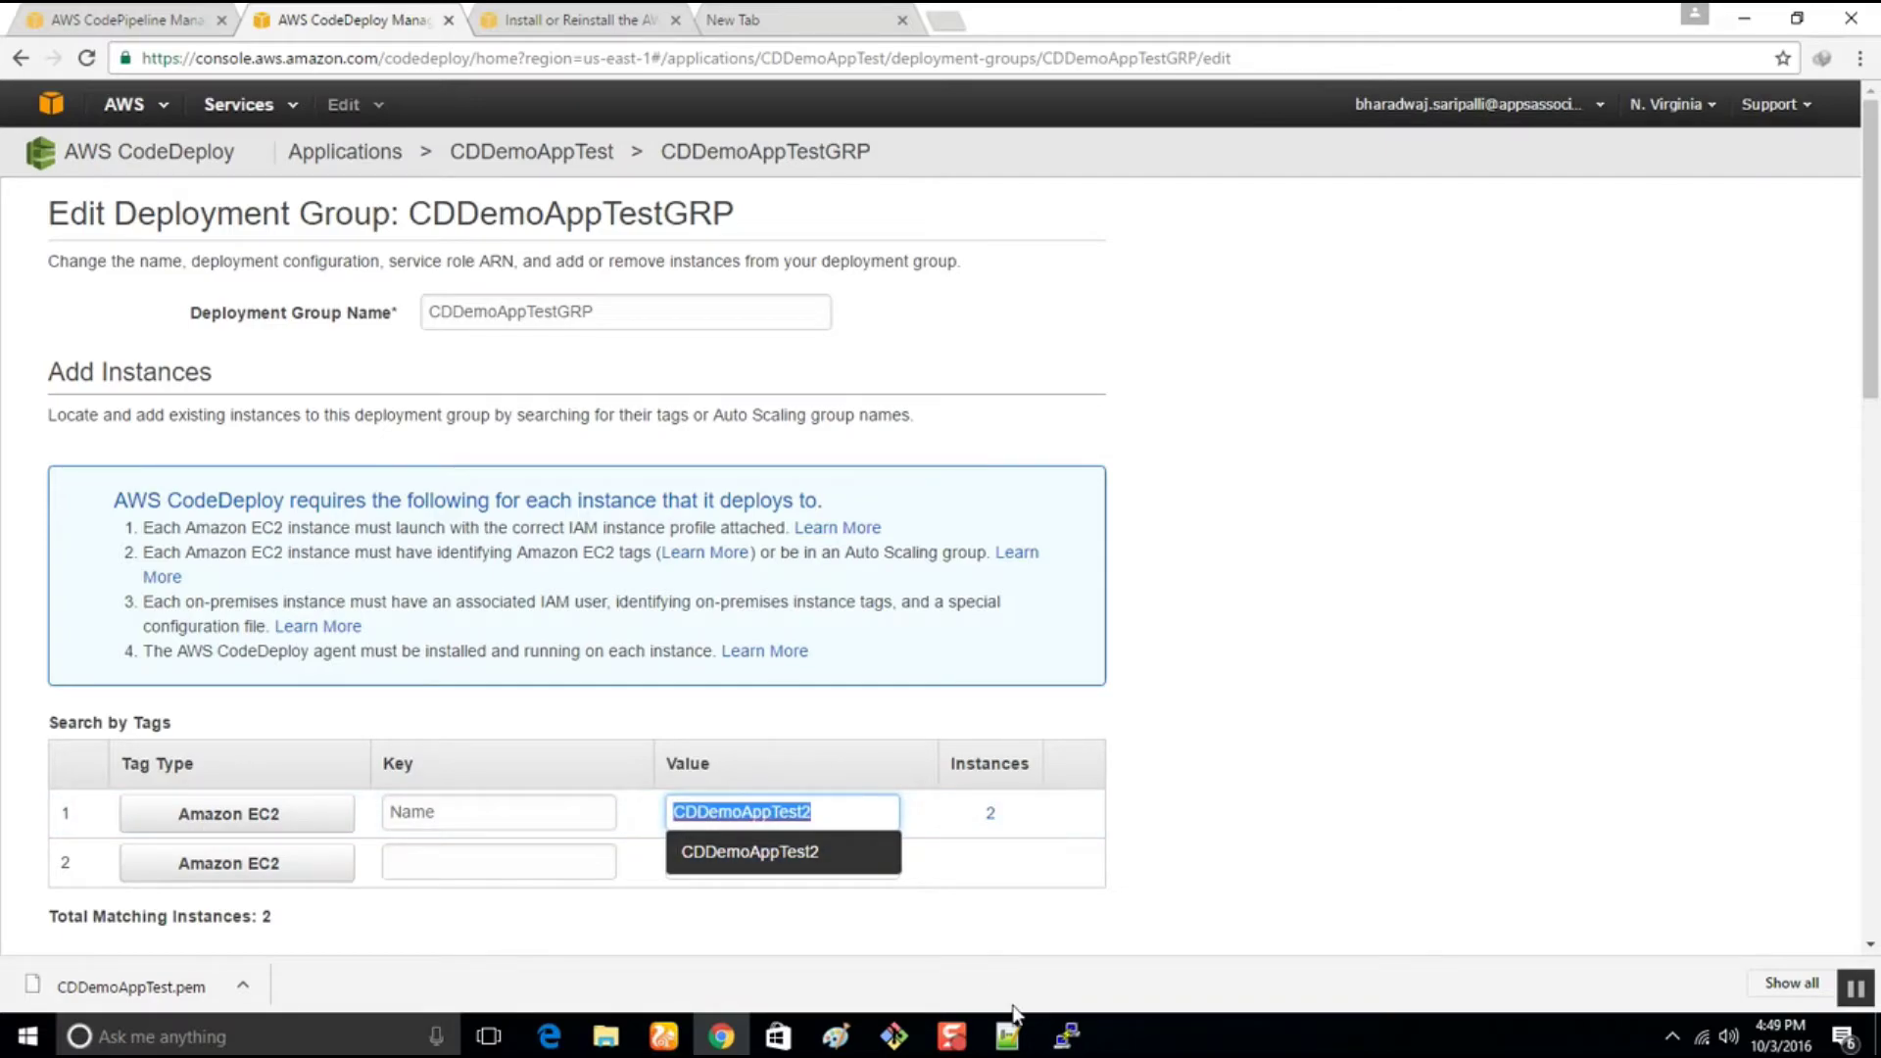
text(CD)
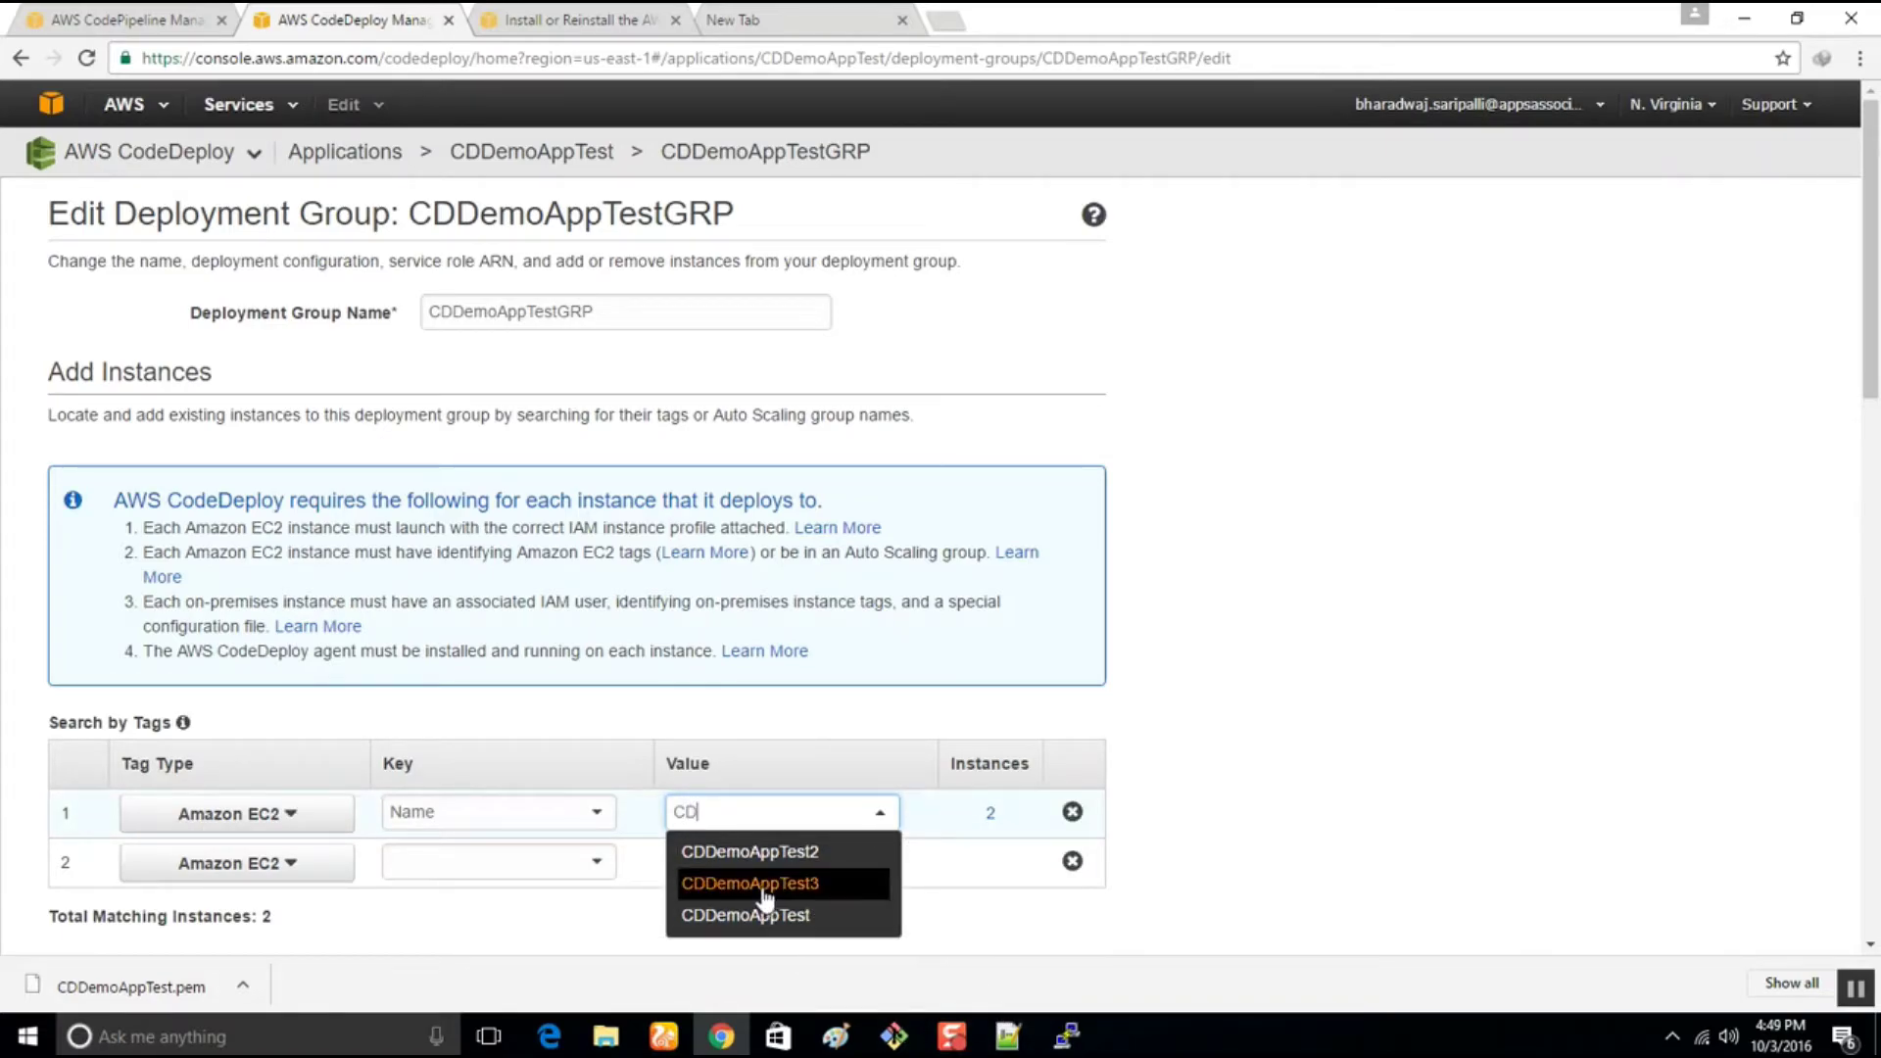
click(750, 883)
scroll(1188, 851, down, 5)
scroll(546, 609, down, 6)
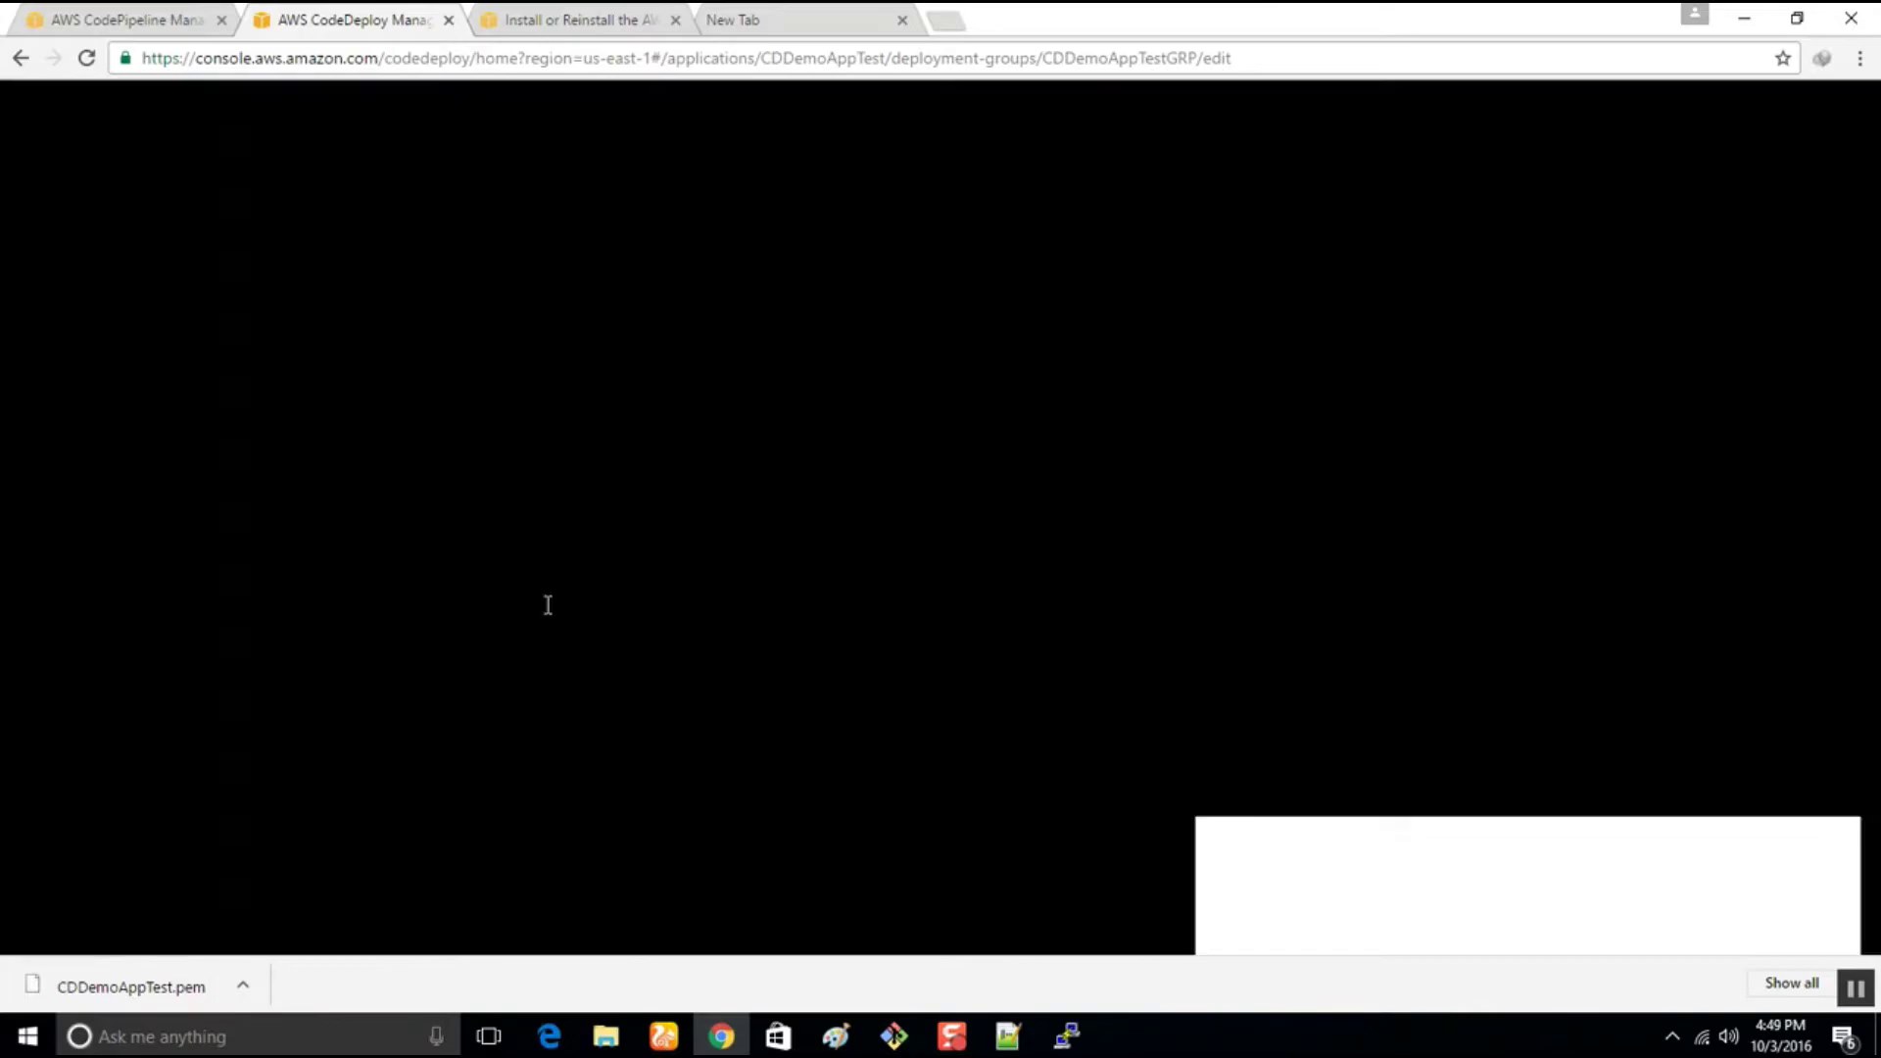
scroll(784, 642, up, 4)
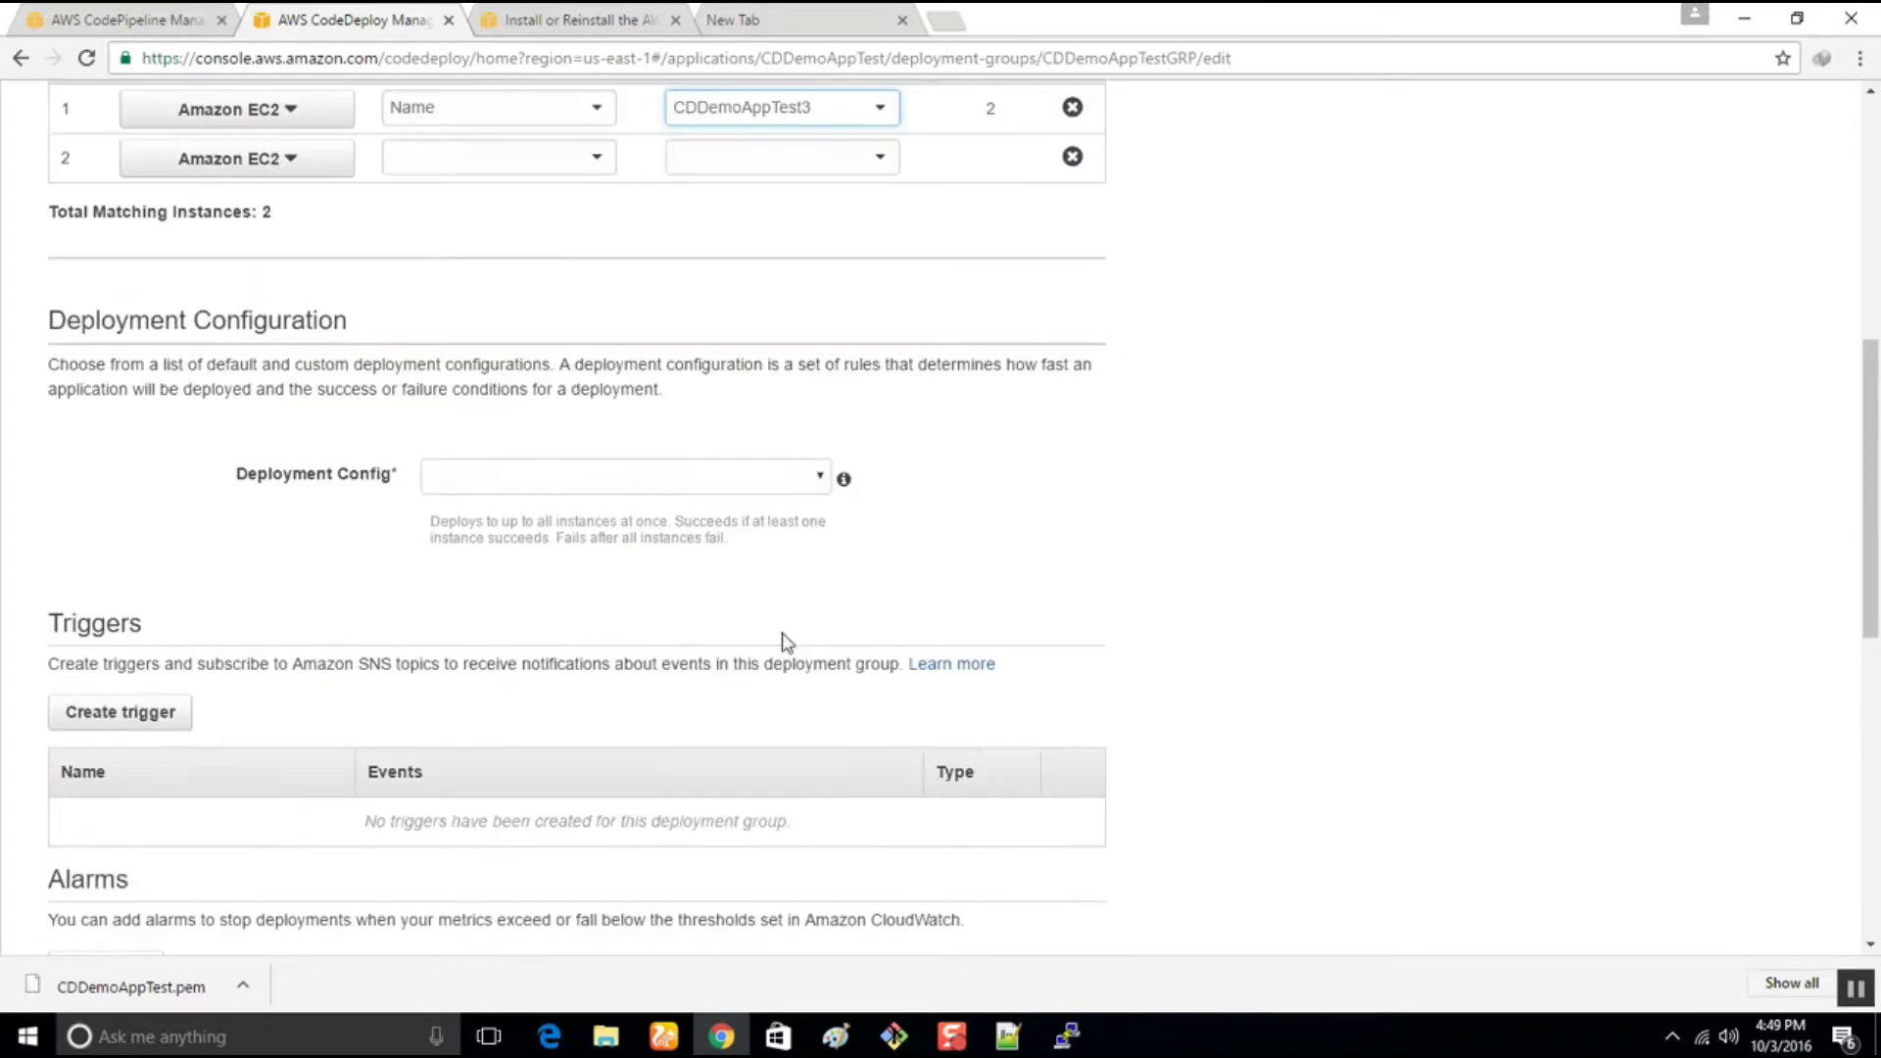
Set its deployment configuration to CodeDeployDefault.AllAtOnce, keep the service role, and save
click(794, 480)
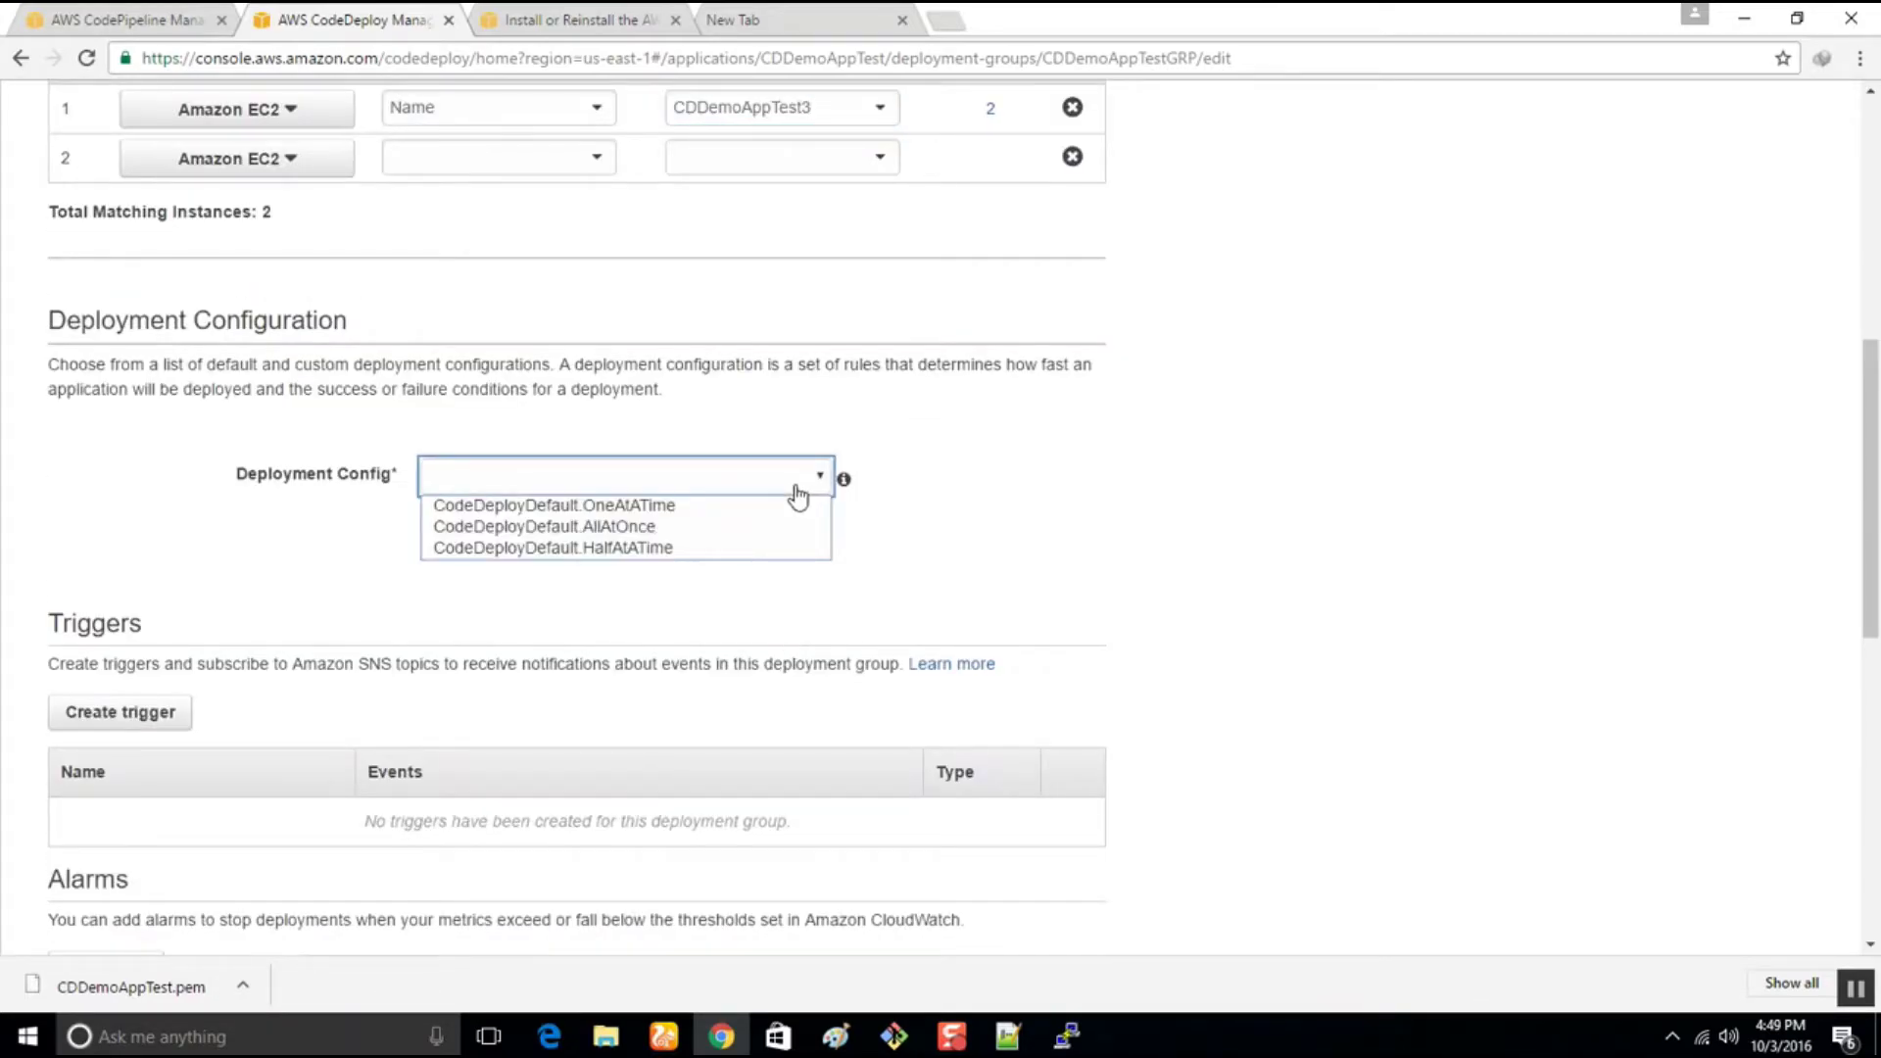
click(664, 531)
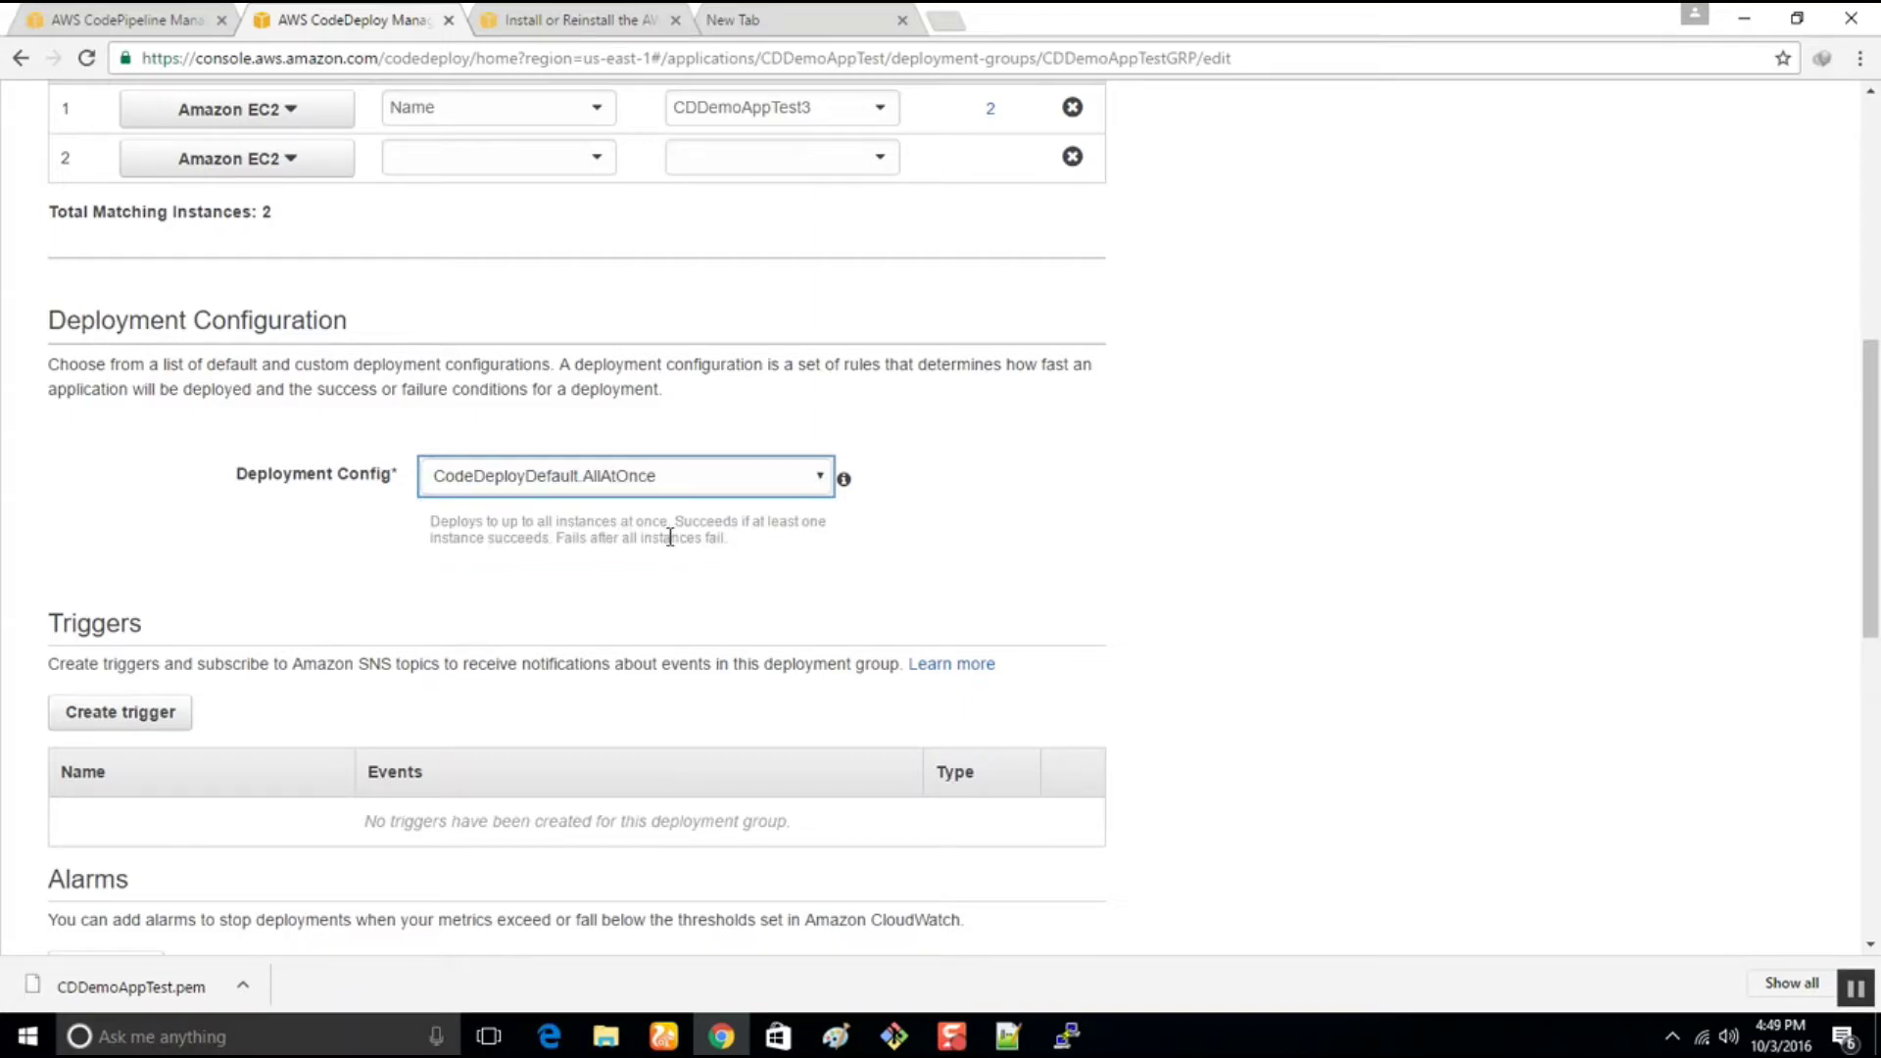
scroll(999, 546, down, 5)
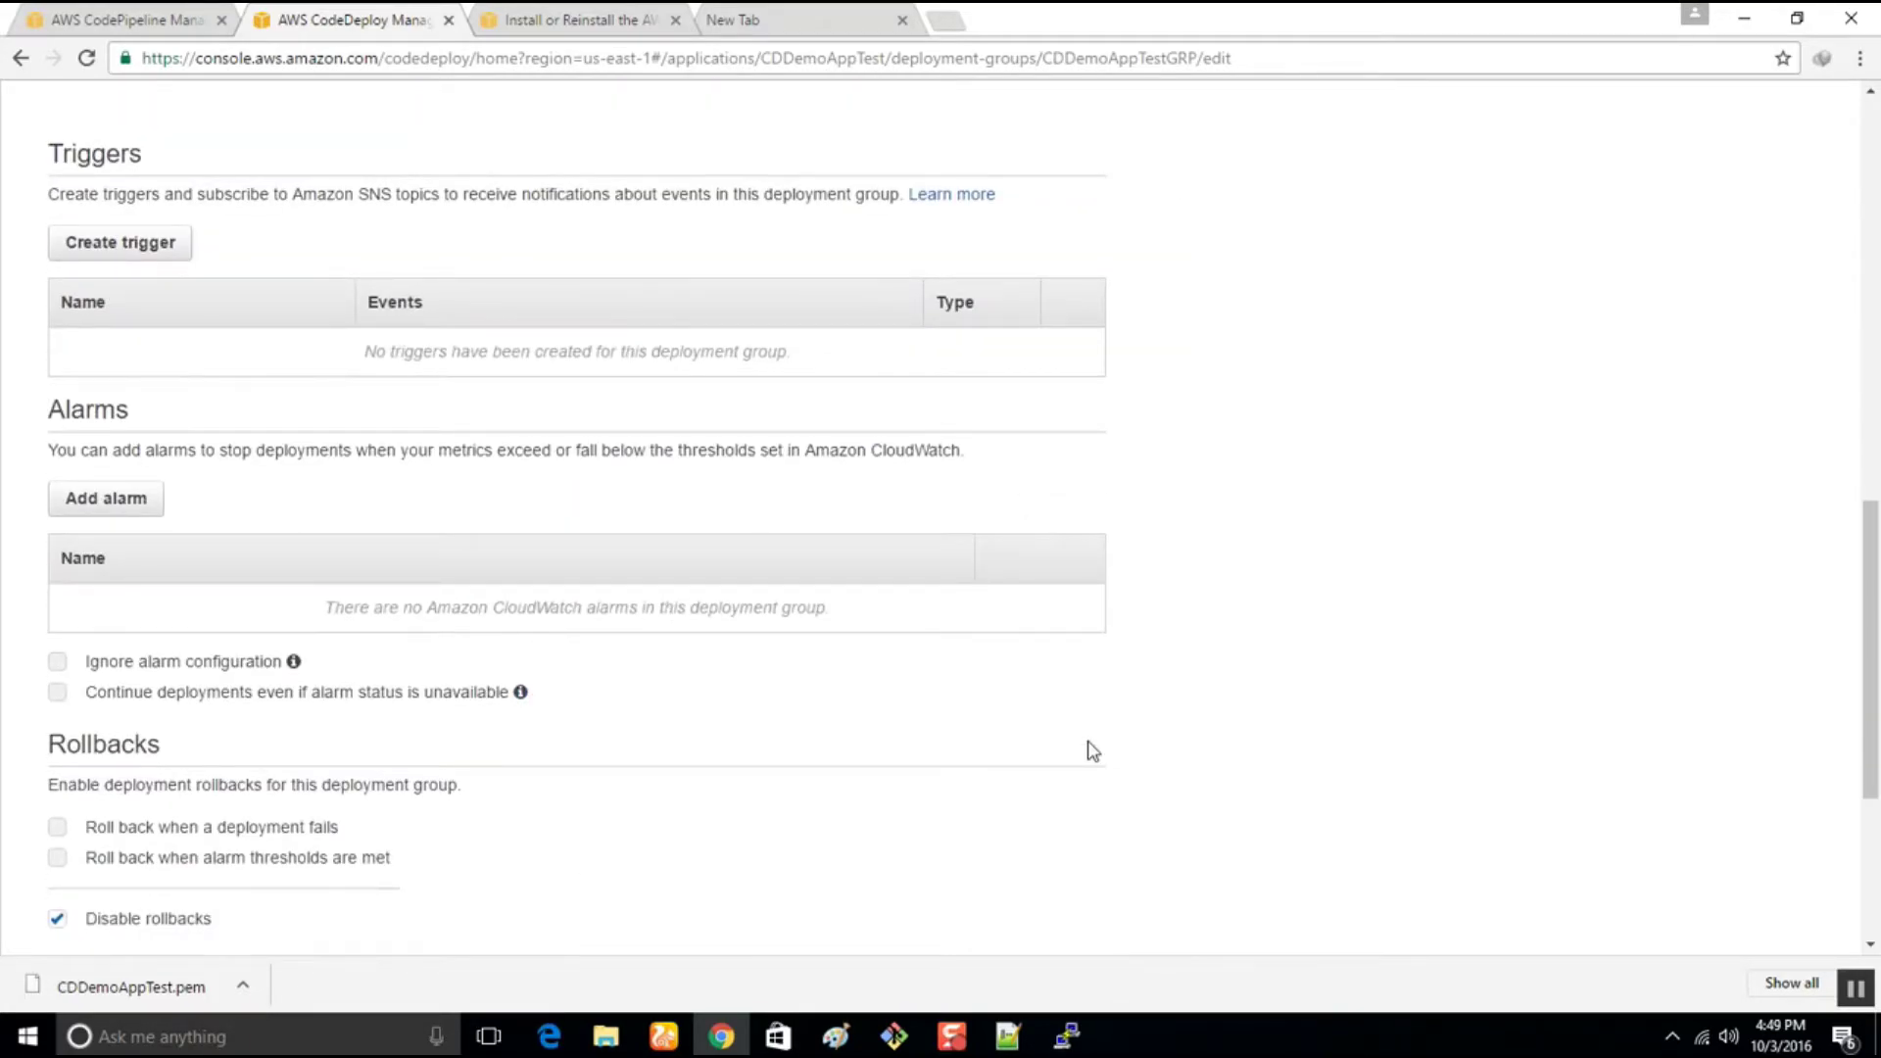
scroll(1093, 751, down, 4)
click(799, 704)
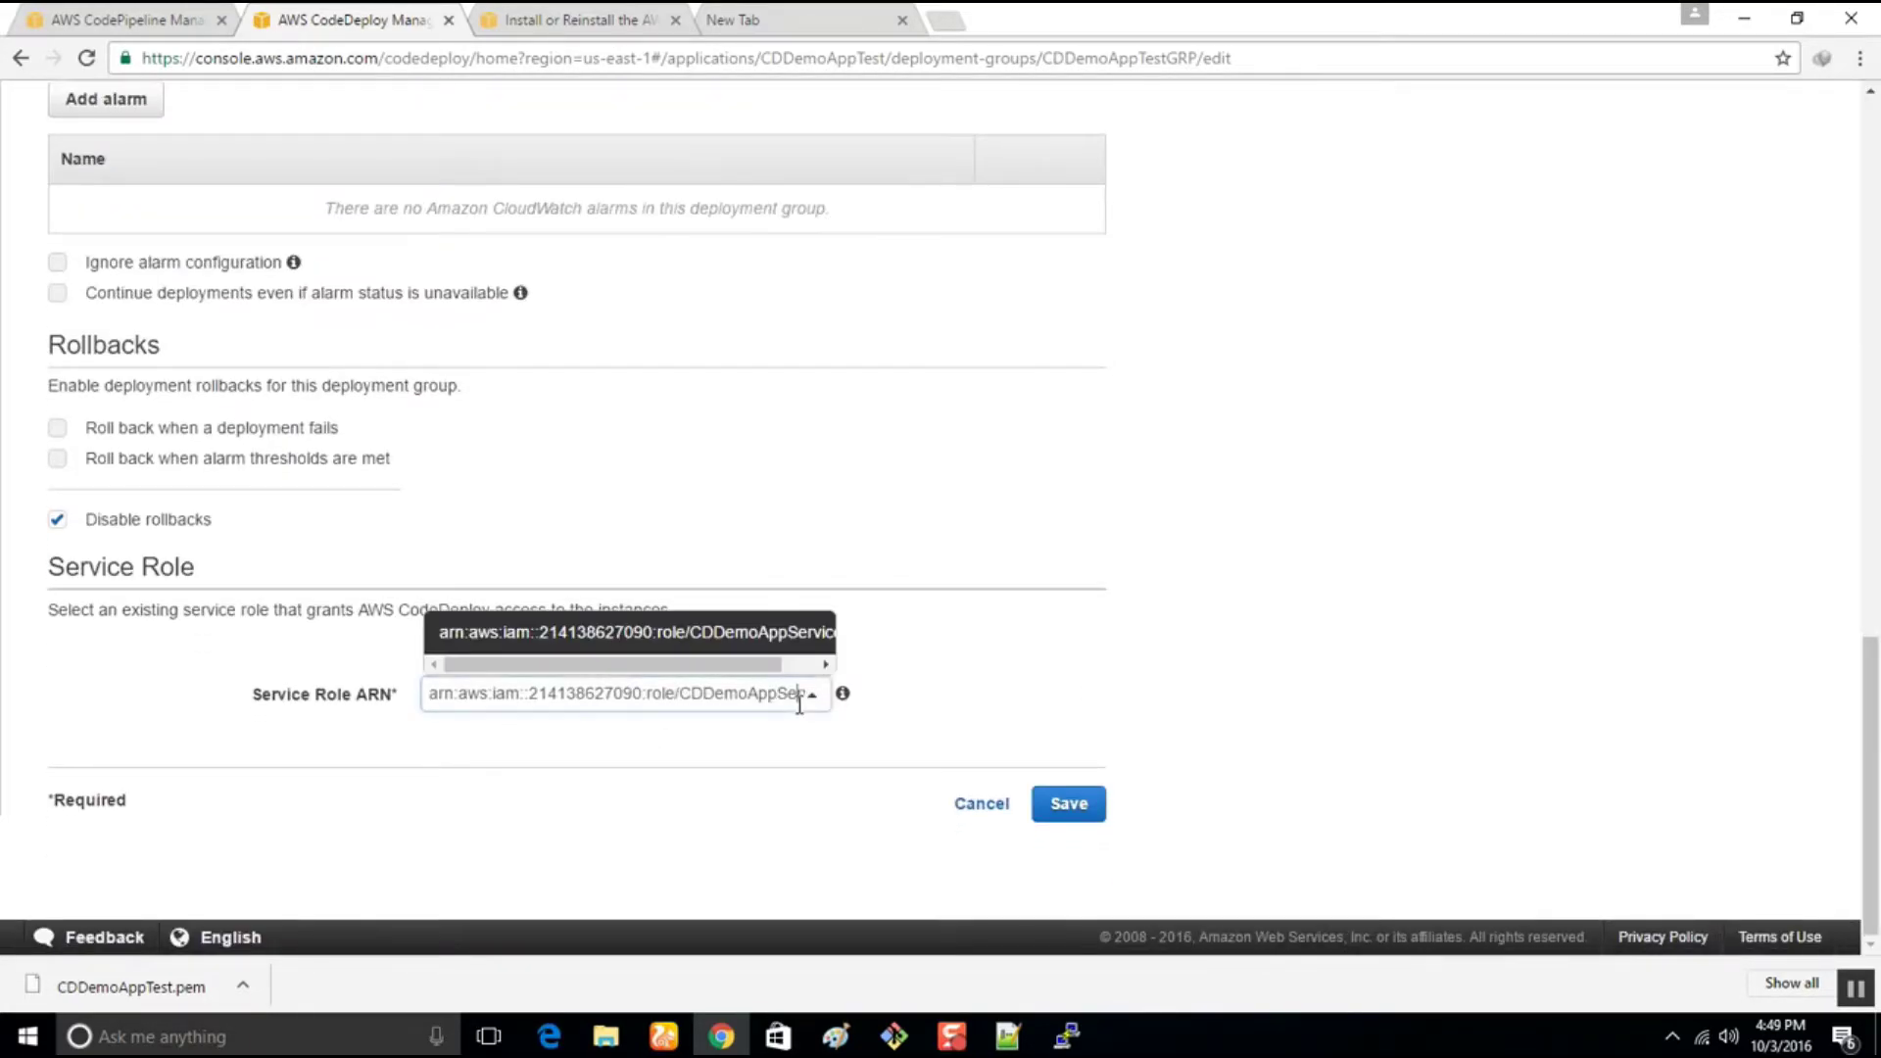
click(1153, 635)
click(1072, 807)
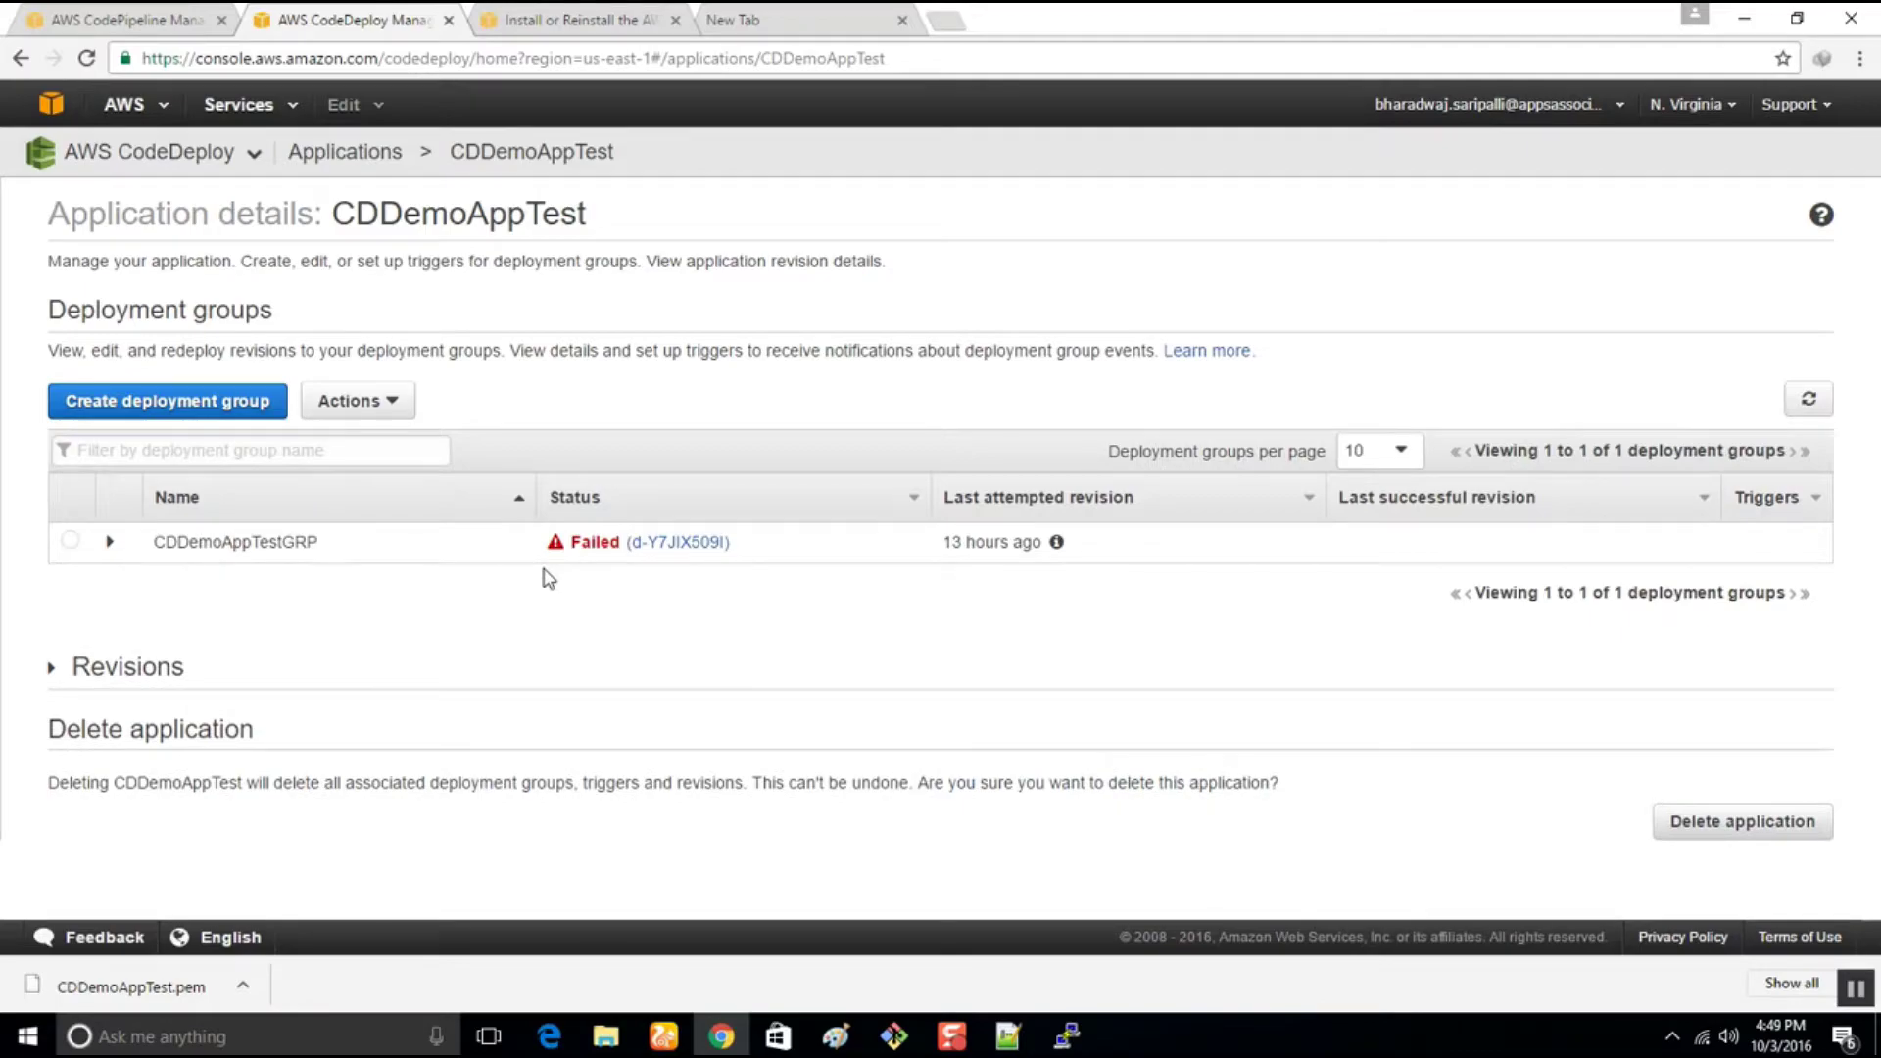
click(71, 542)
Open Deploy new revision for CDDemoAppTestGRP and look over the application choices
click(353, 401)
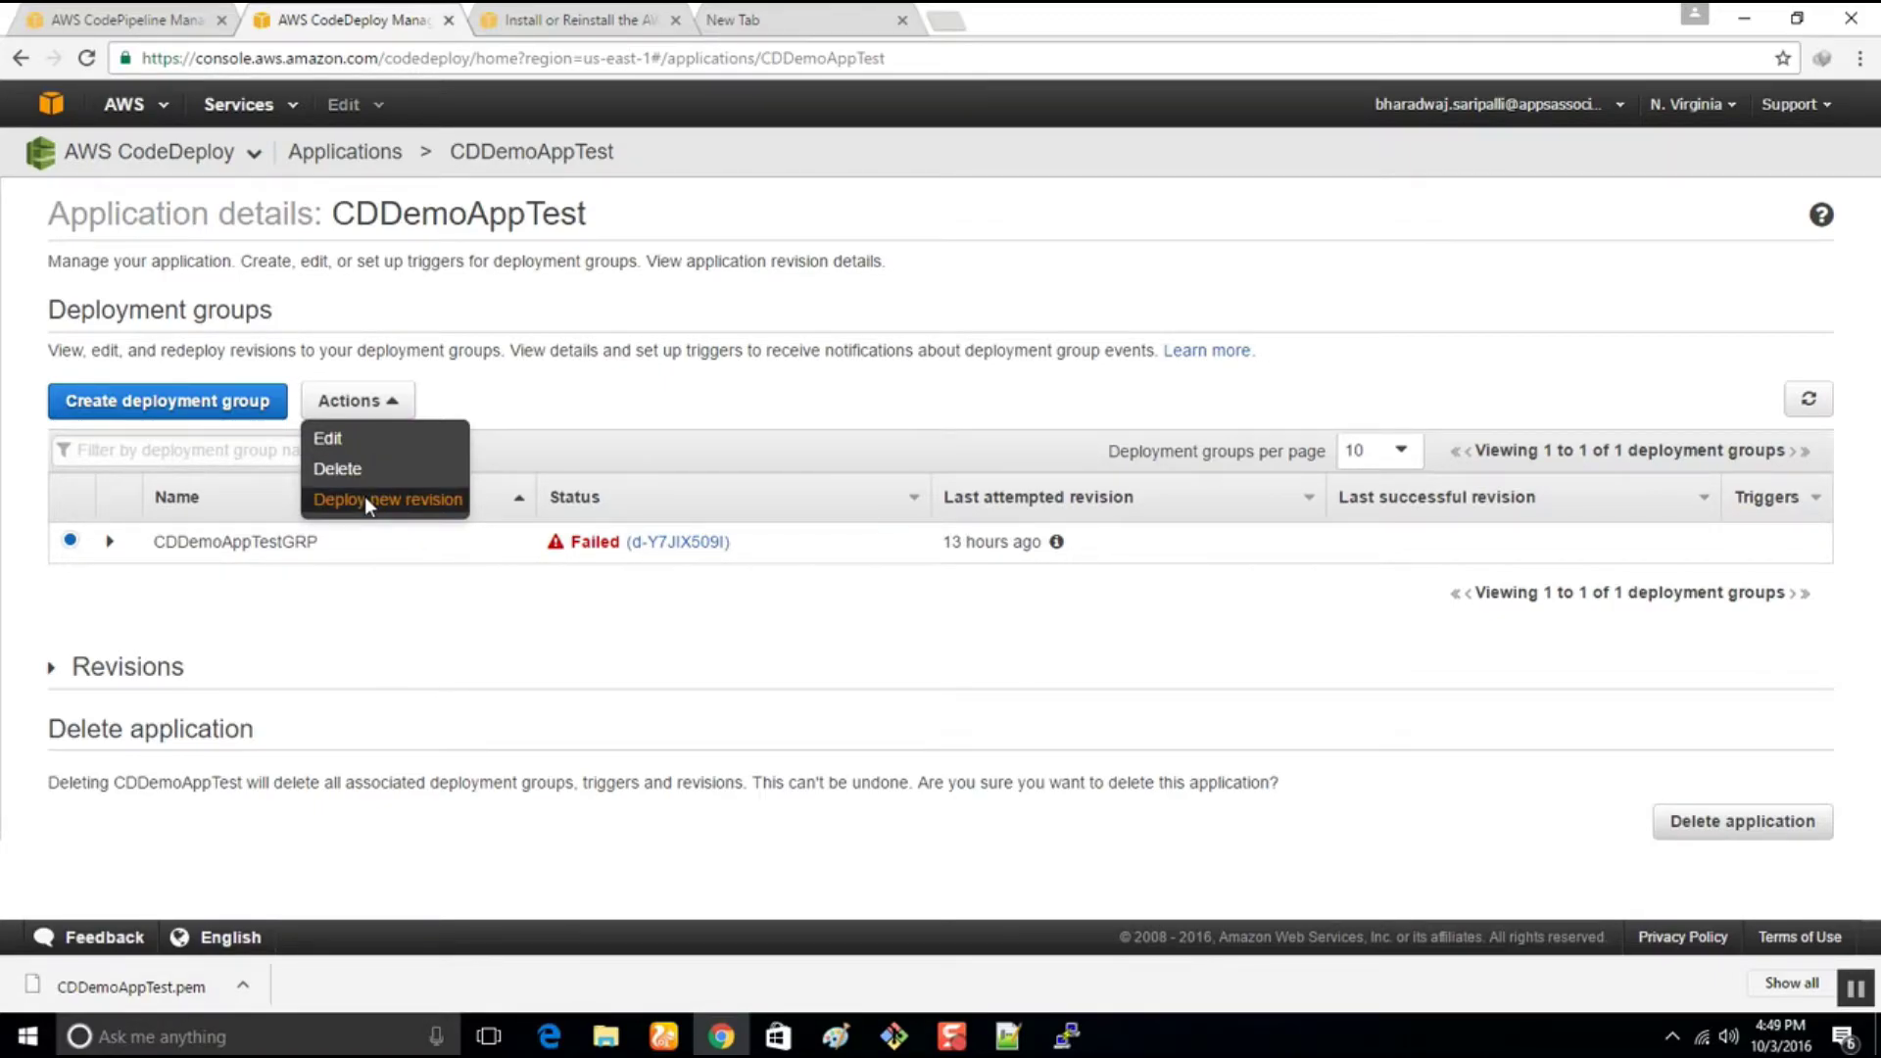
click(365, 500)
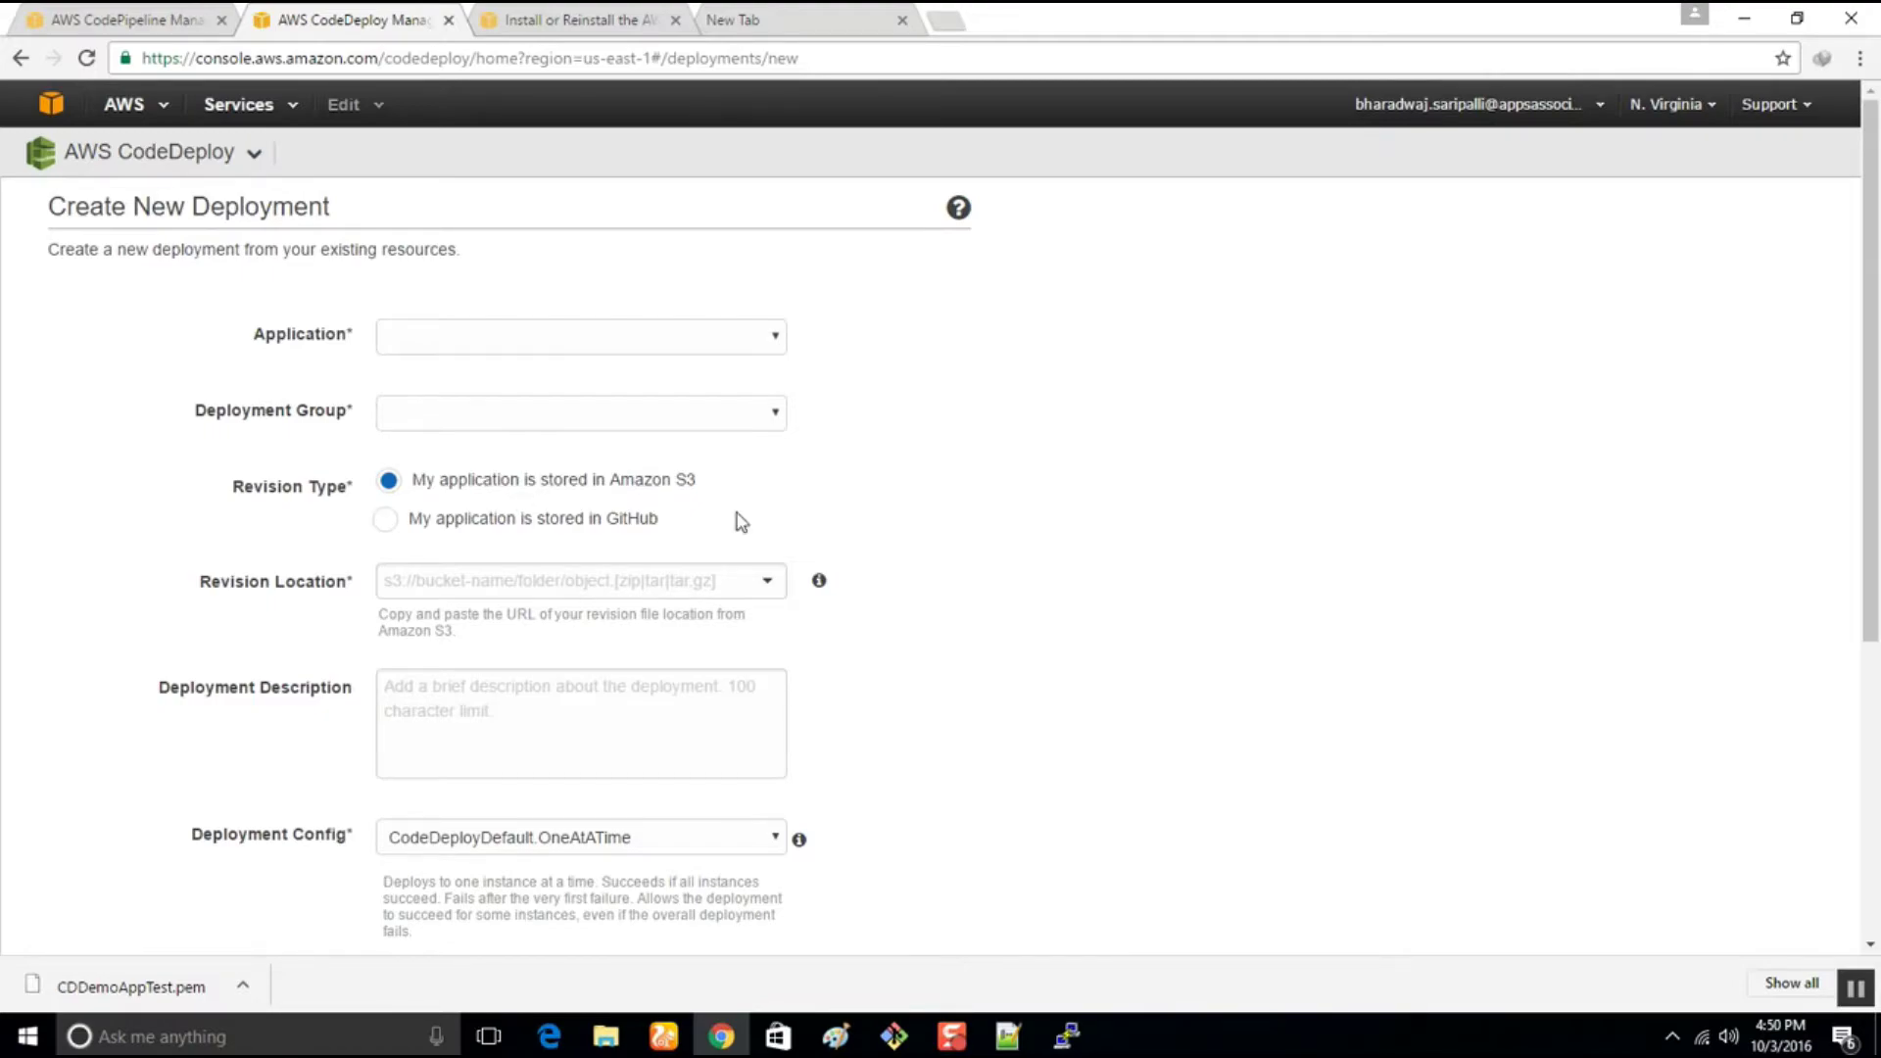
scroll(784, 534, down, 2)
scroll(802, 534, down, 2)
scroll(801, 534, up, 4)
click(569, 345)
click(1184, 501)
Leave the one-at-a-time config, cancel the deployment, and return to the CPDemoAppTEST pipeline
drag(1184, 508, 762, 483)
scroll(873, 707, down, 2)
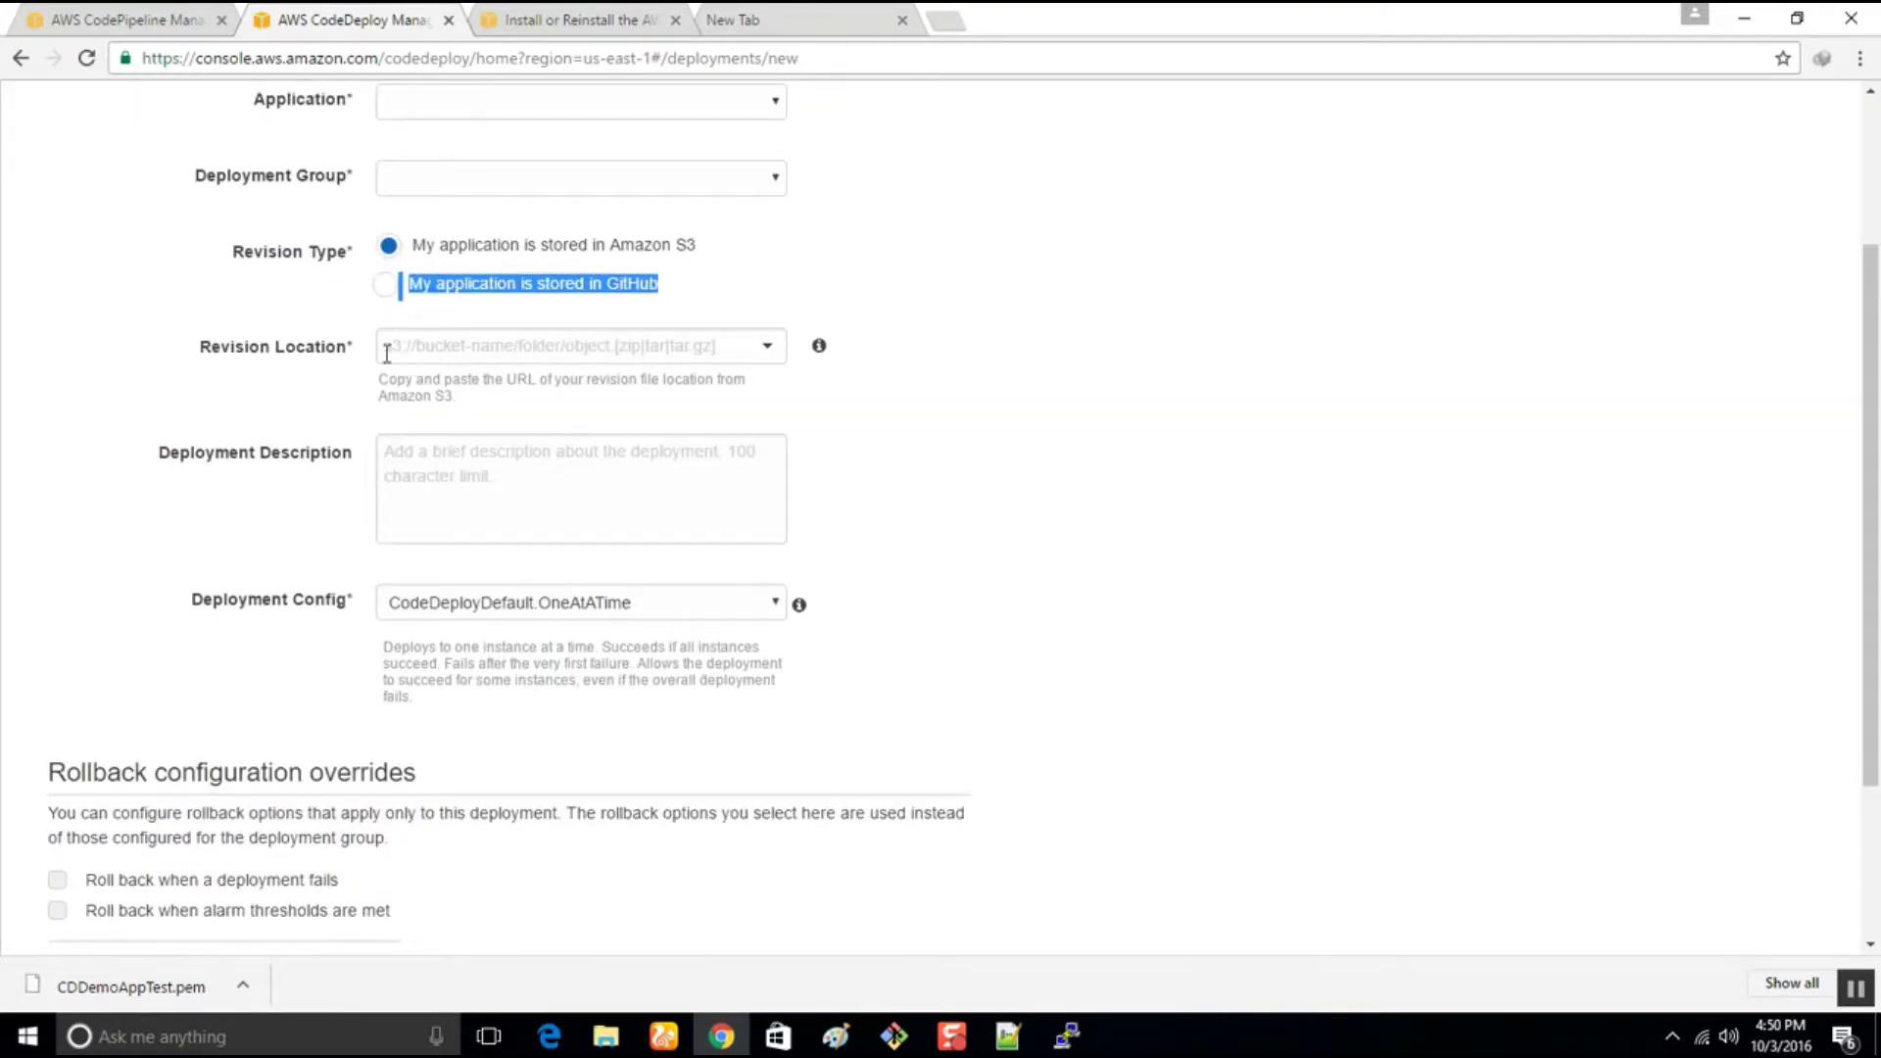
click(549, 625)
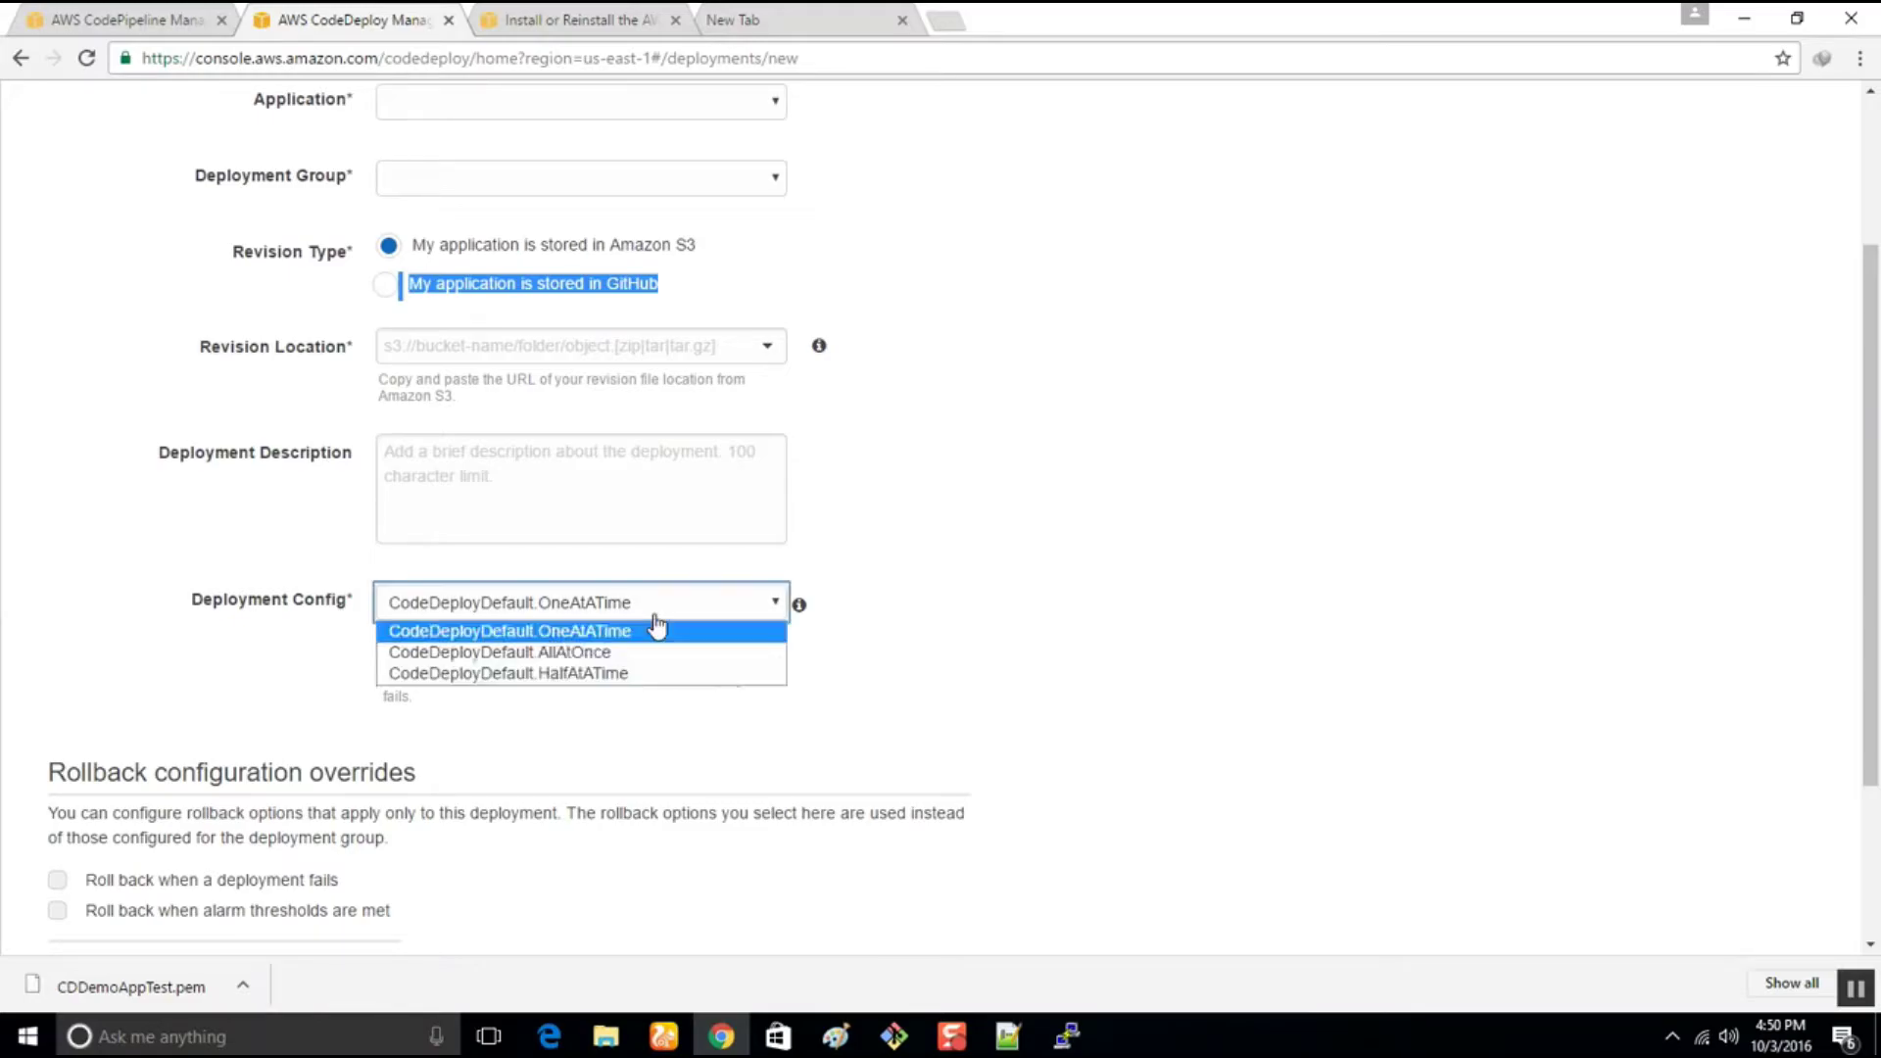
click(1290, 483)
scroll(946, 588, down, 3)
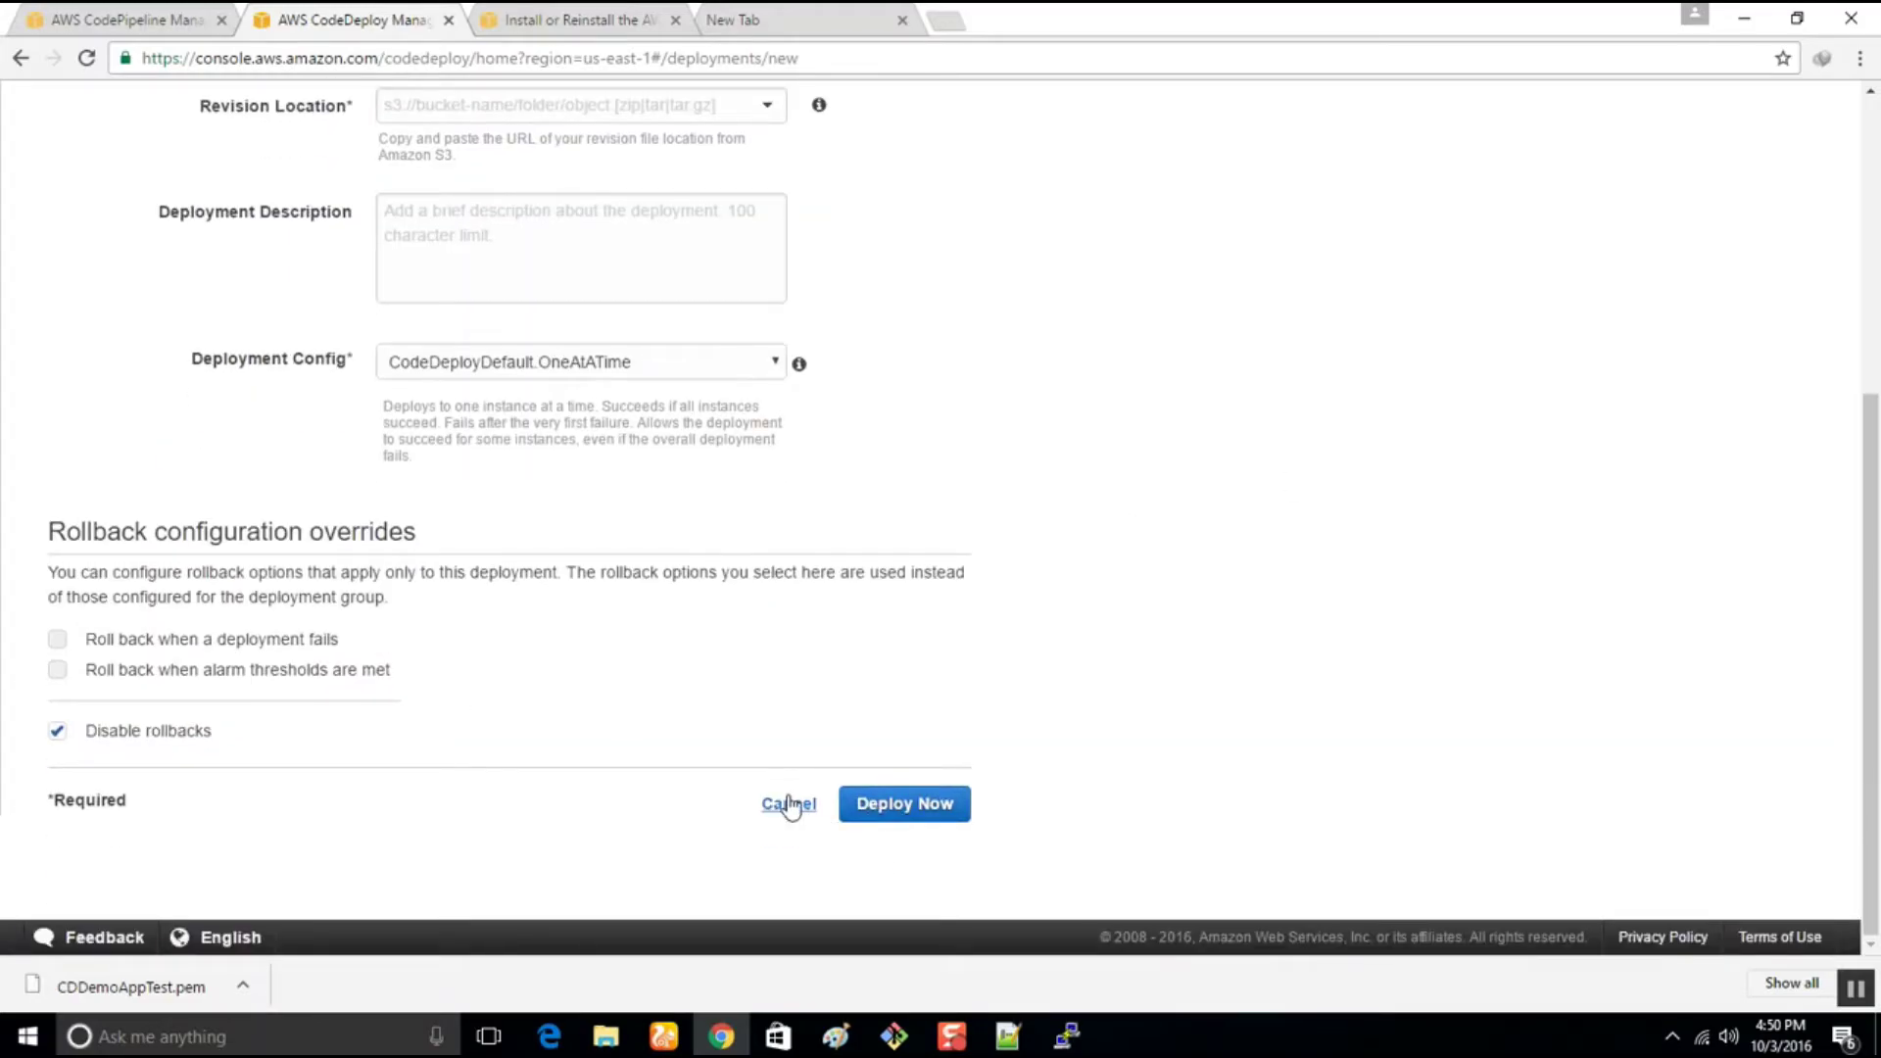
click(789, 805)
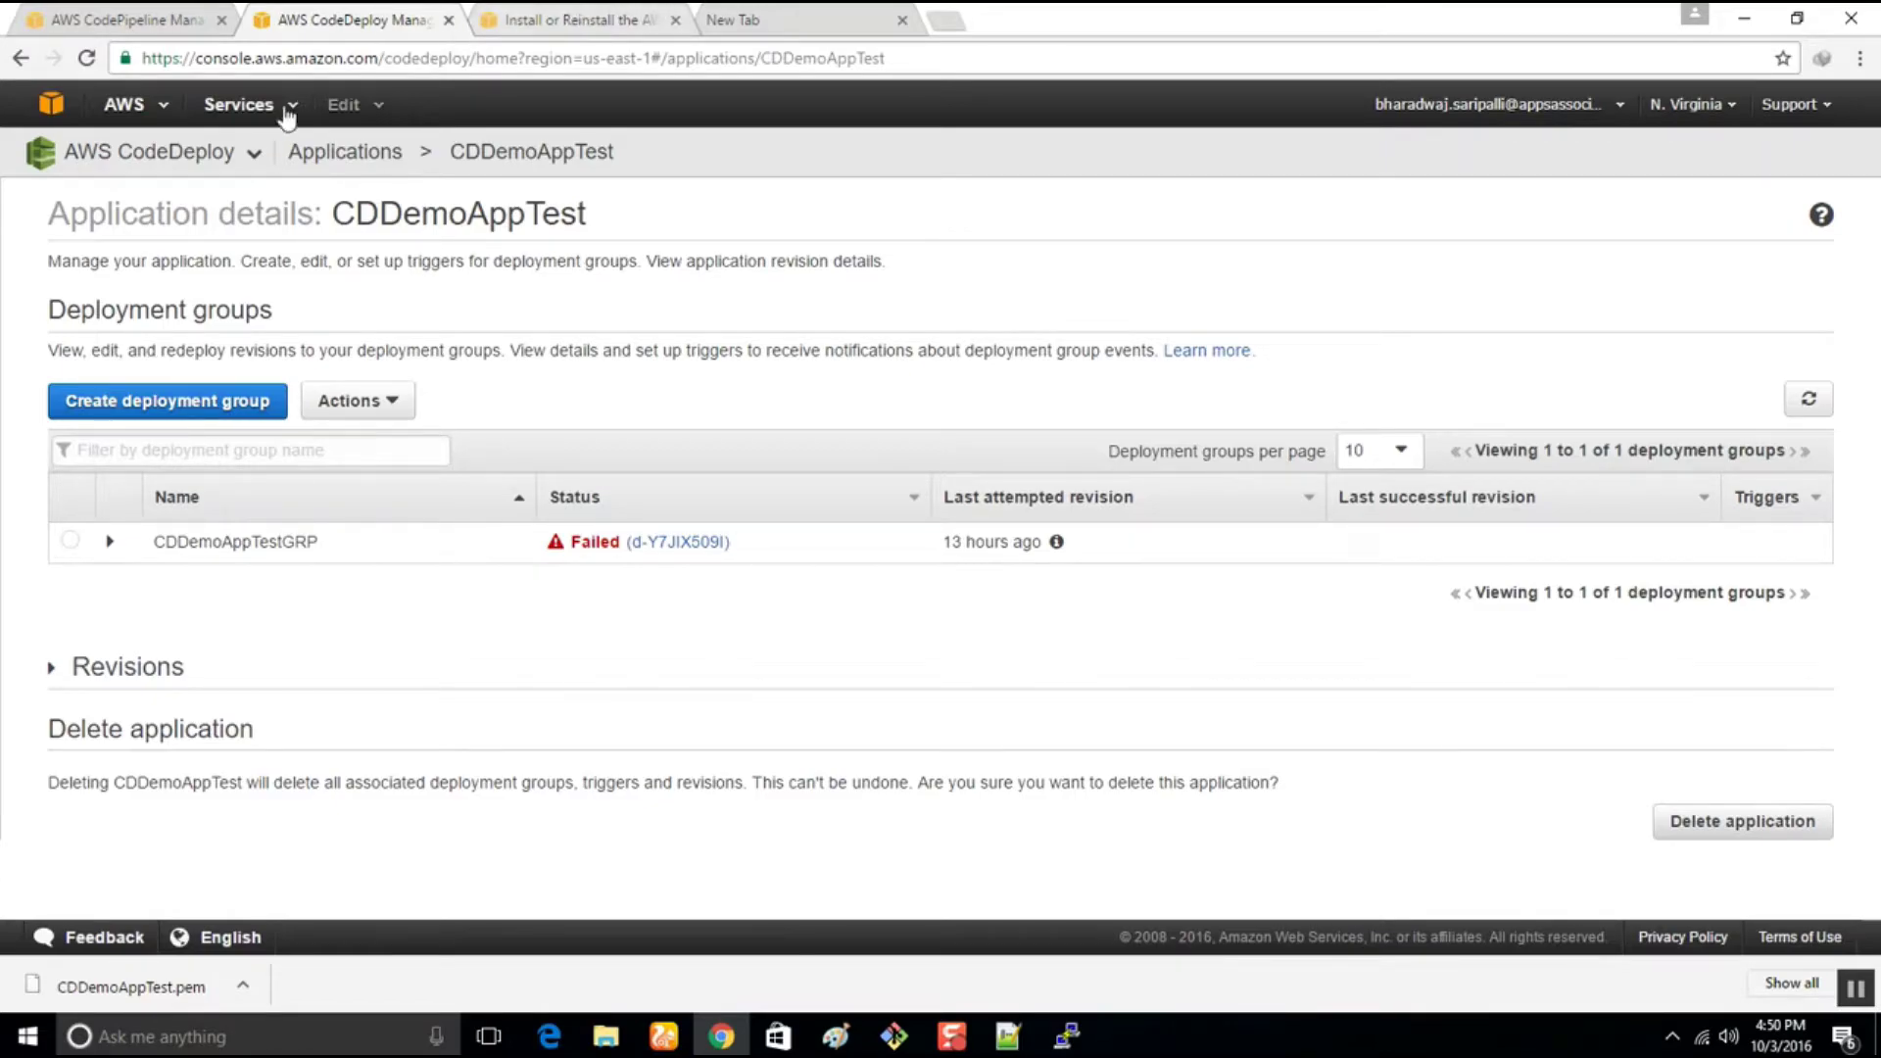
click(95, 12)
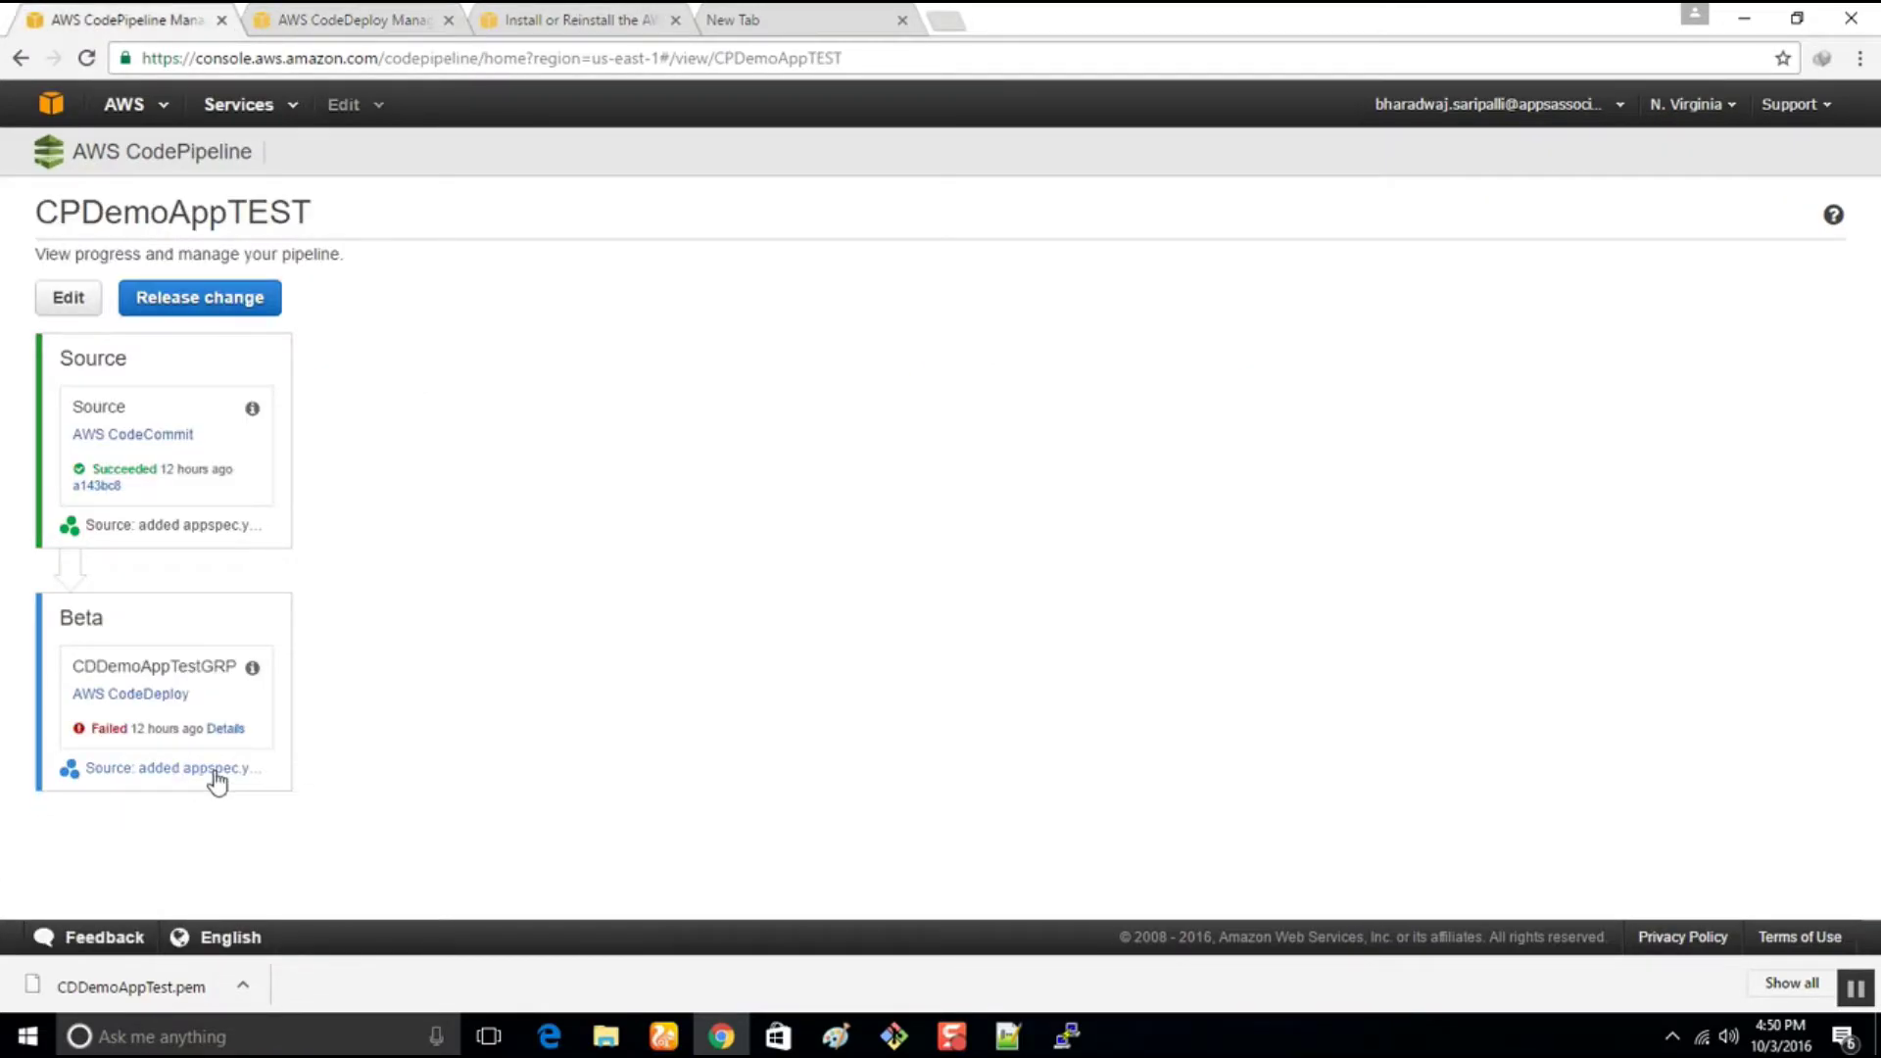
Refresh CPDemoAppTEST and release the latest change, confirming the release dialog
click(91, 309)
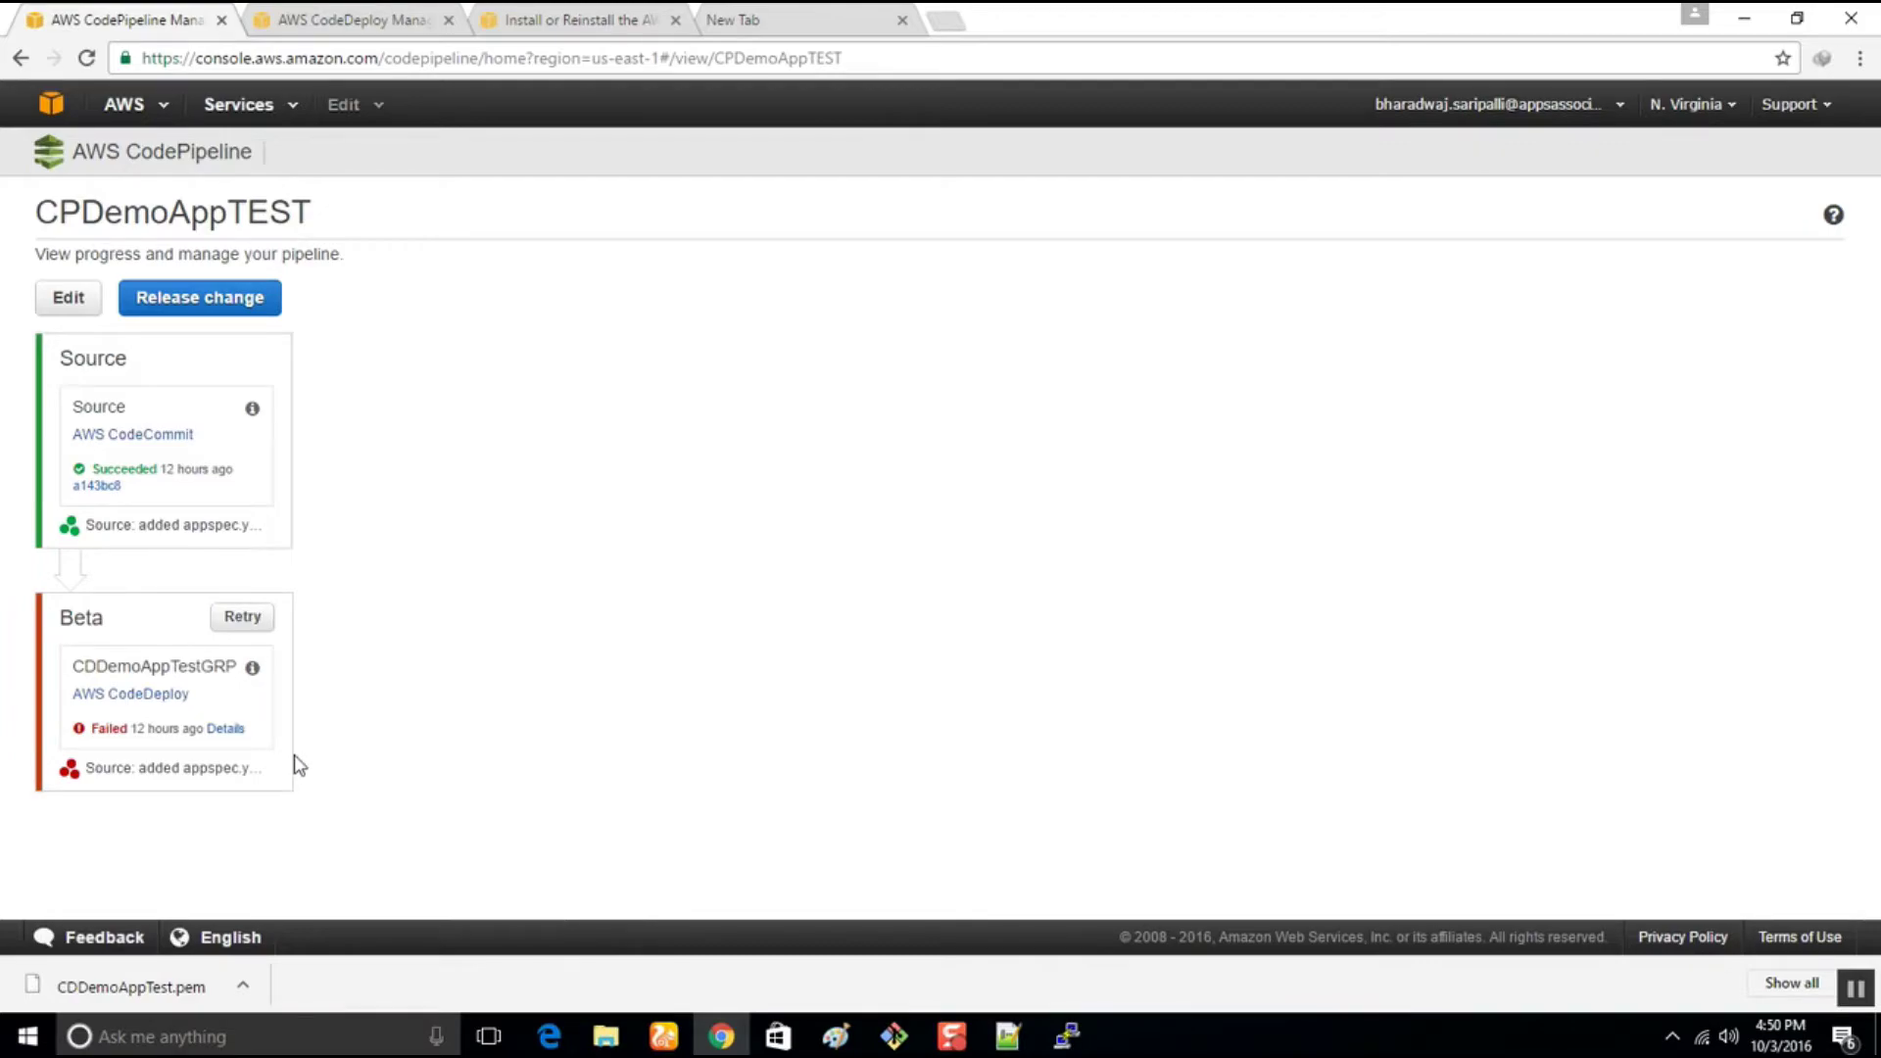
click(173, 300)
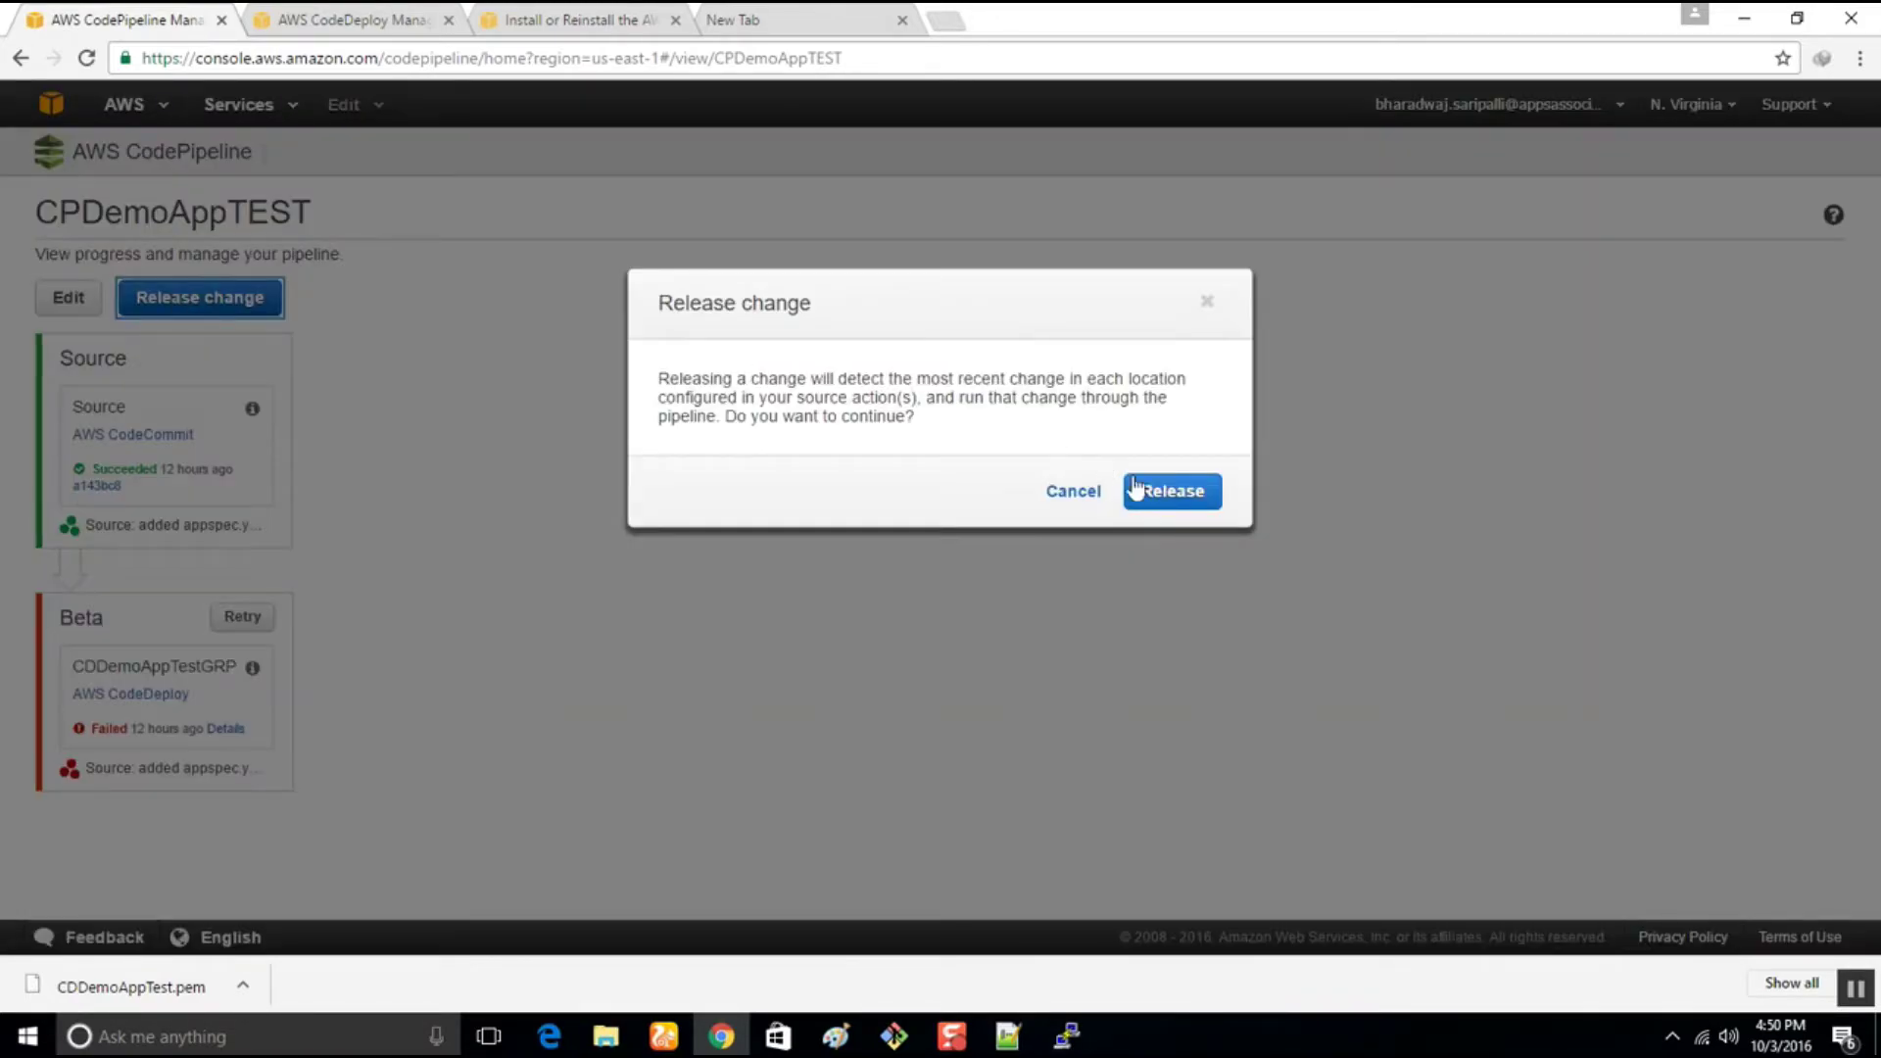
click(1171, 492)
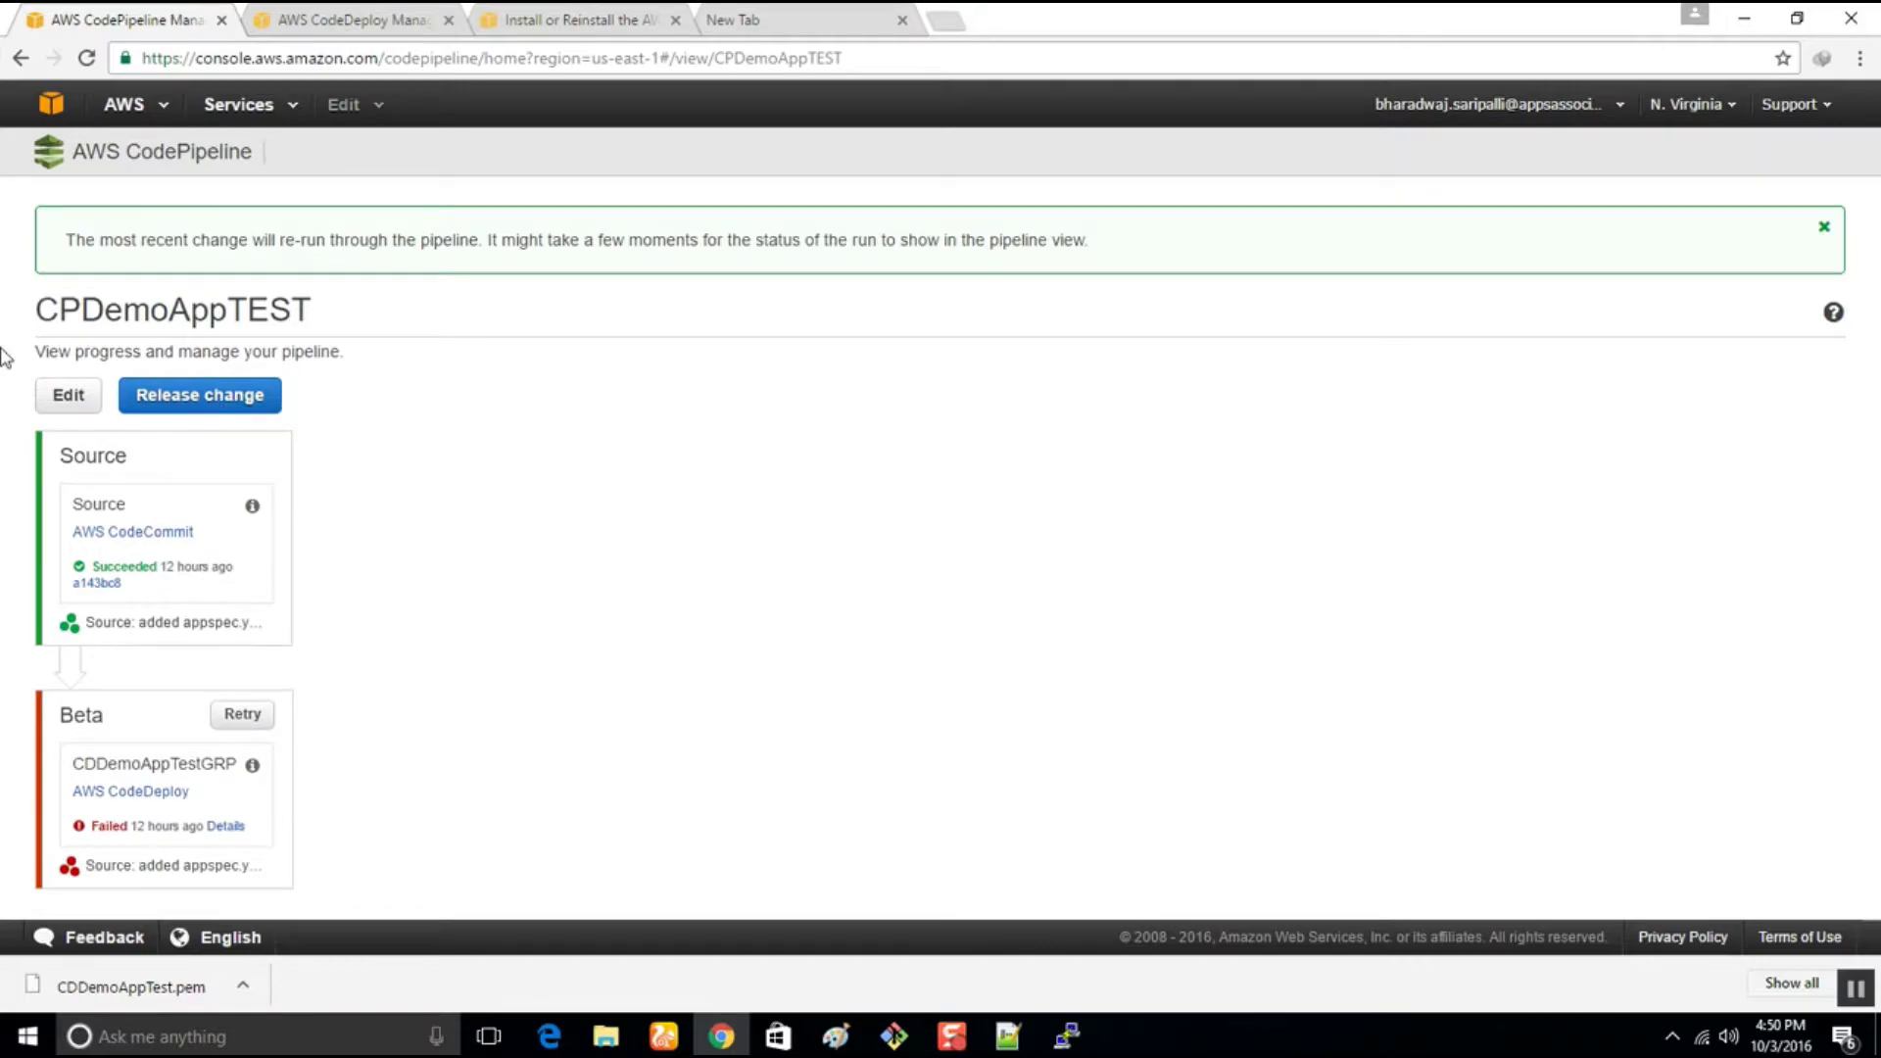
drag(61, 242, 238, 252)
drag(395, 252, 1137, 241)
click(1161, 542)
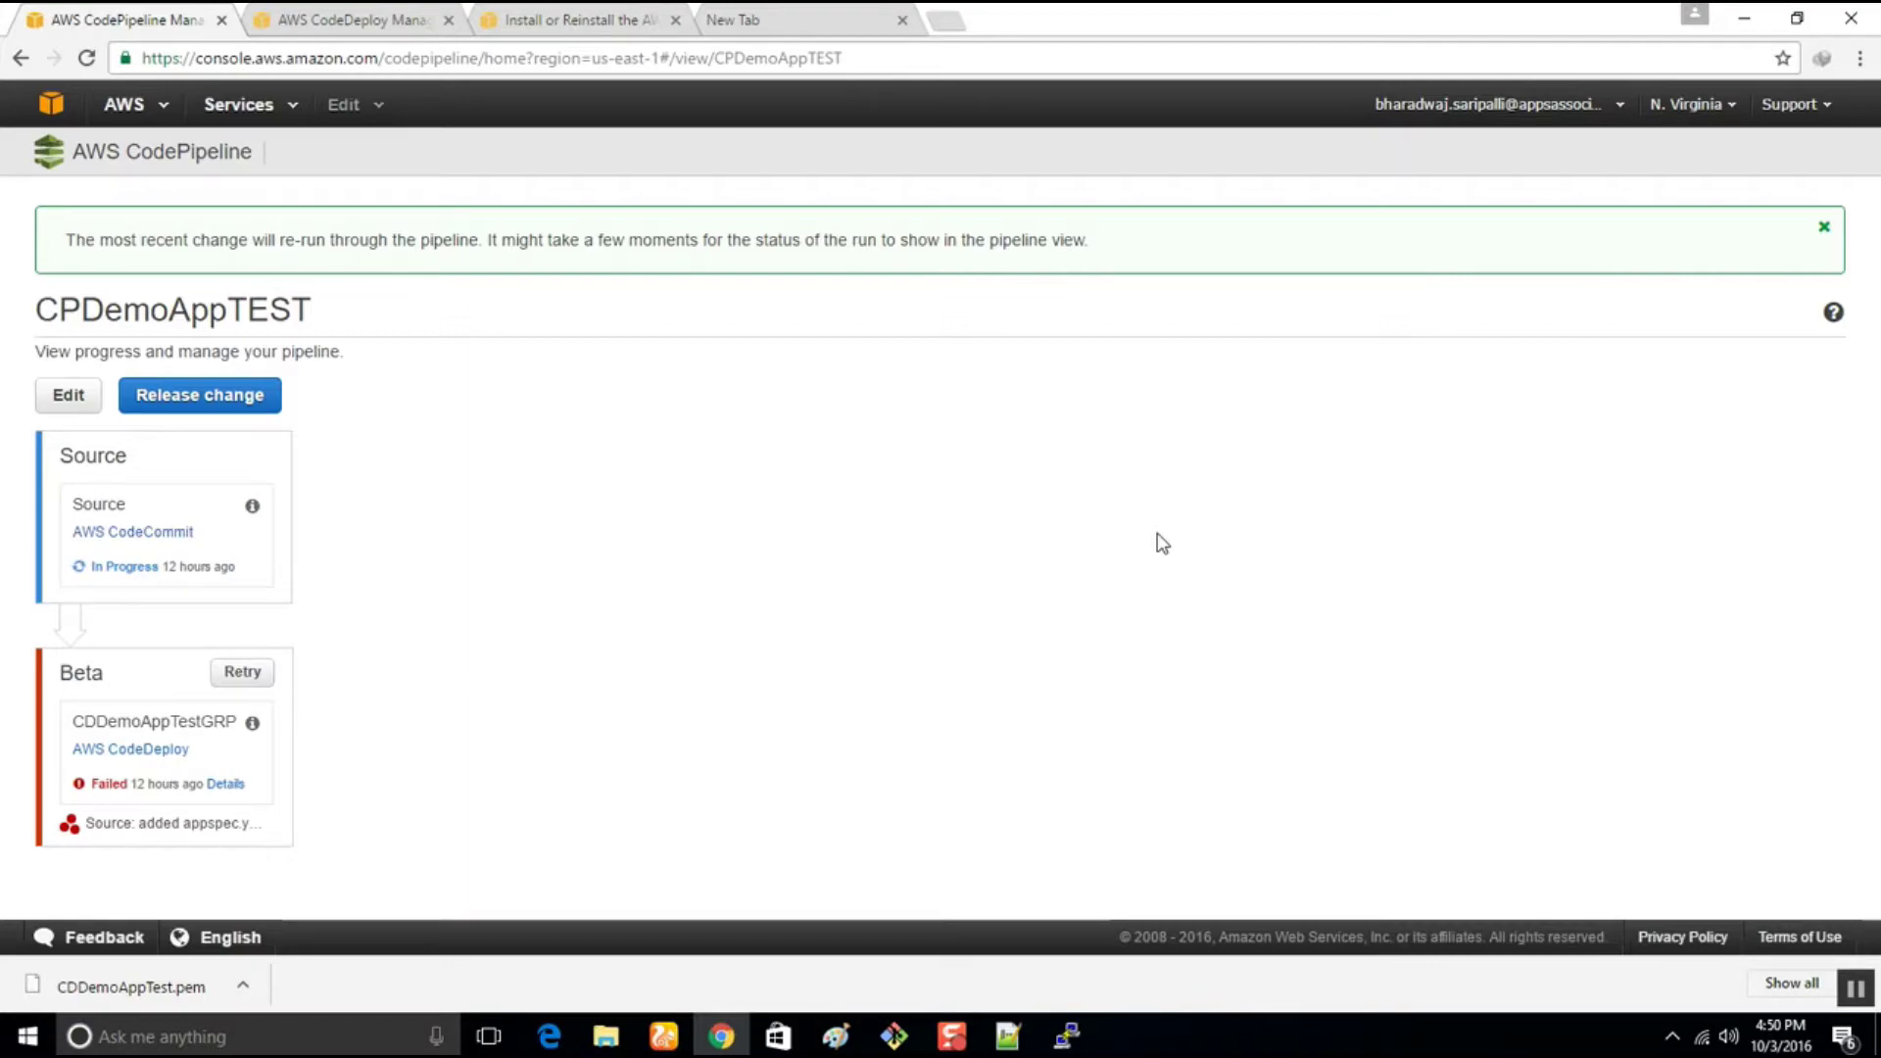
click(951, 1036)
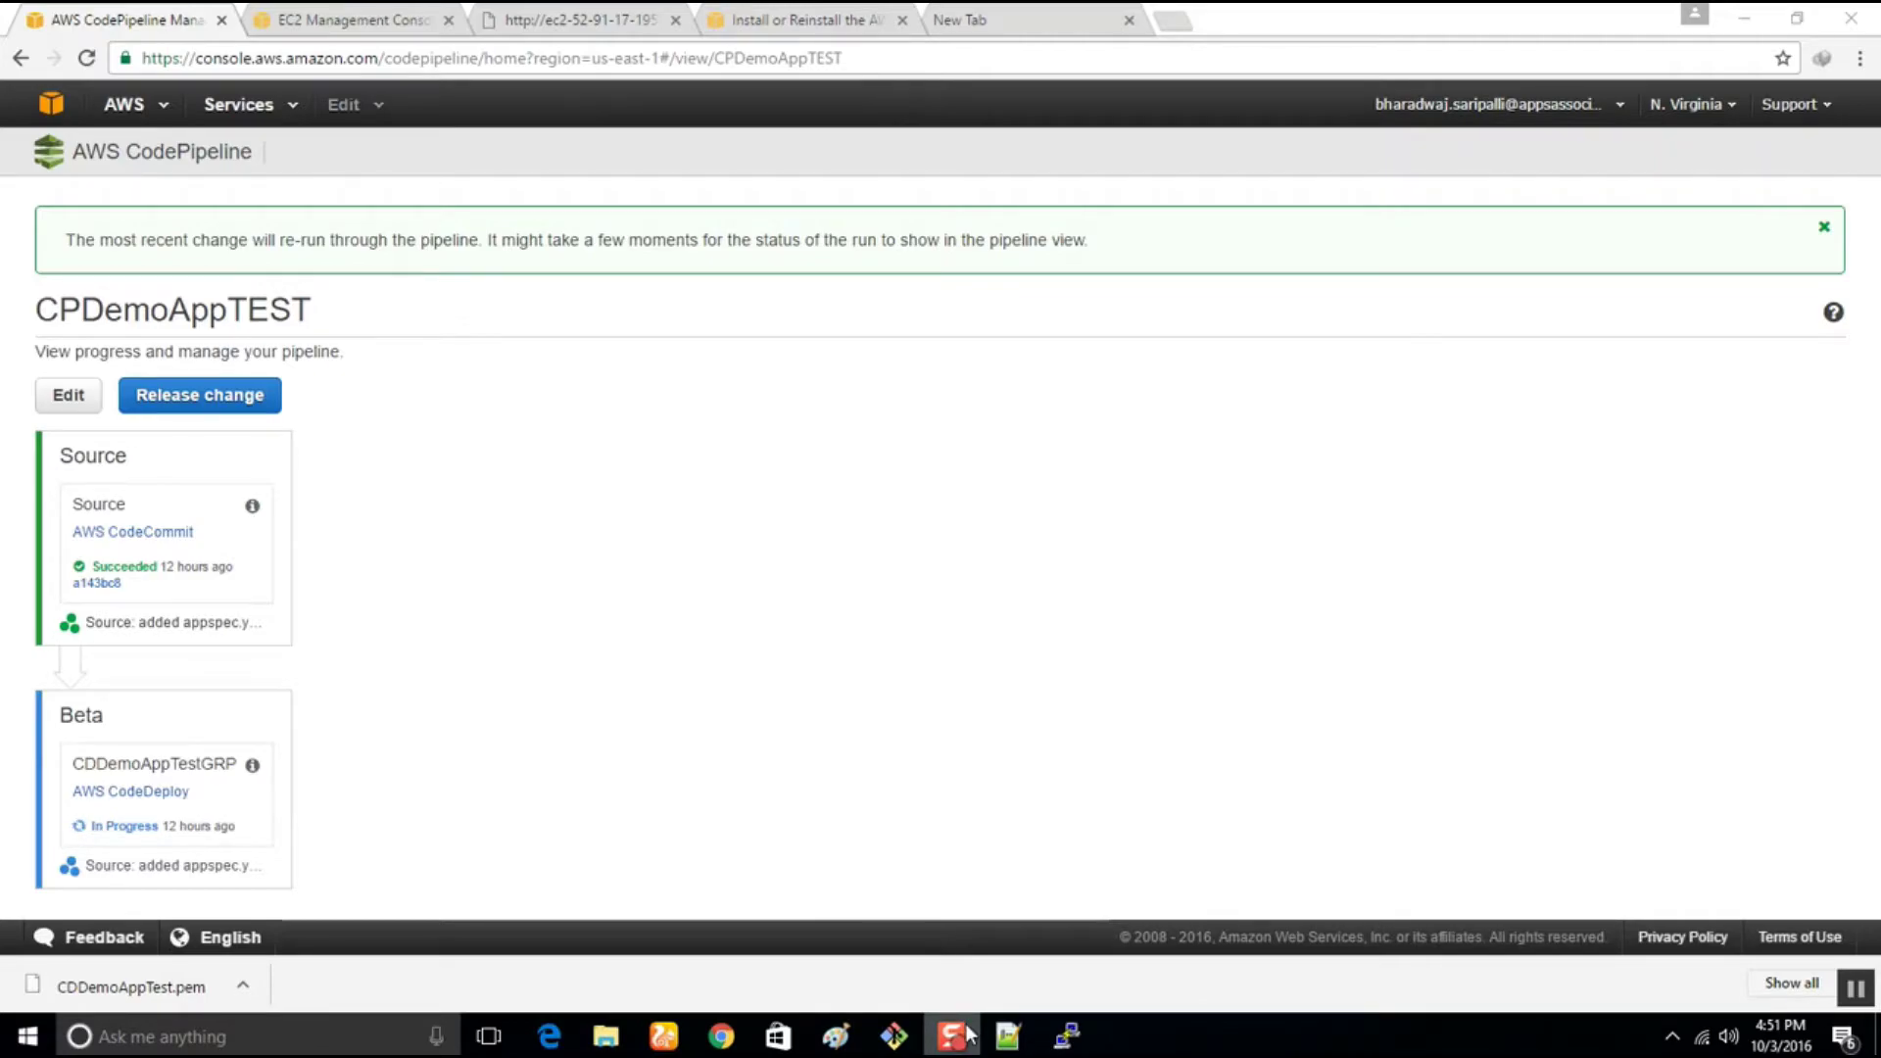
Bring the Pluralsight course video to the front at 6:26, showing the CodeDeploy agent user-data script
mouse_move(966, 1029)
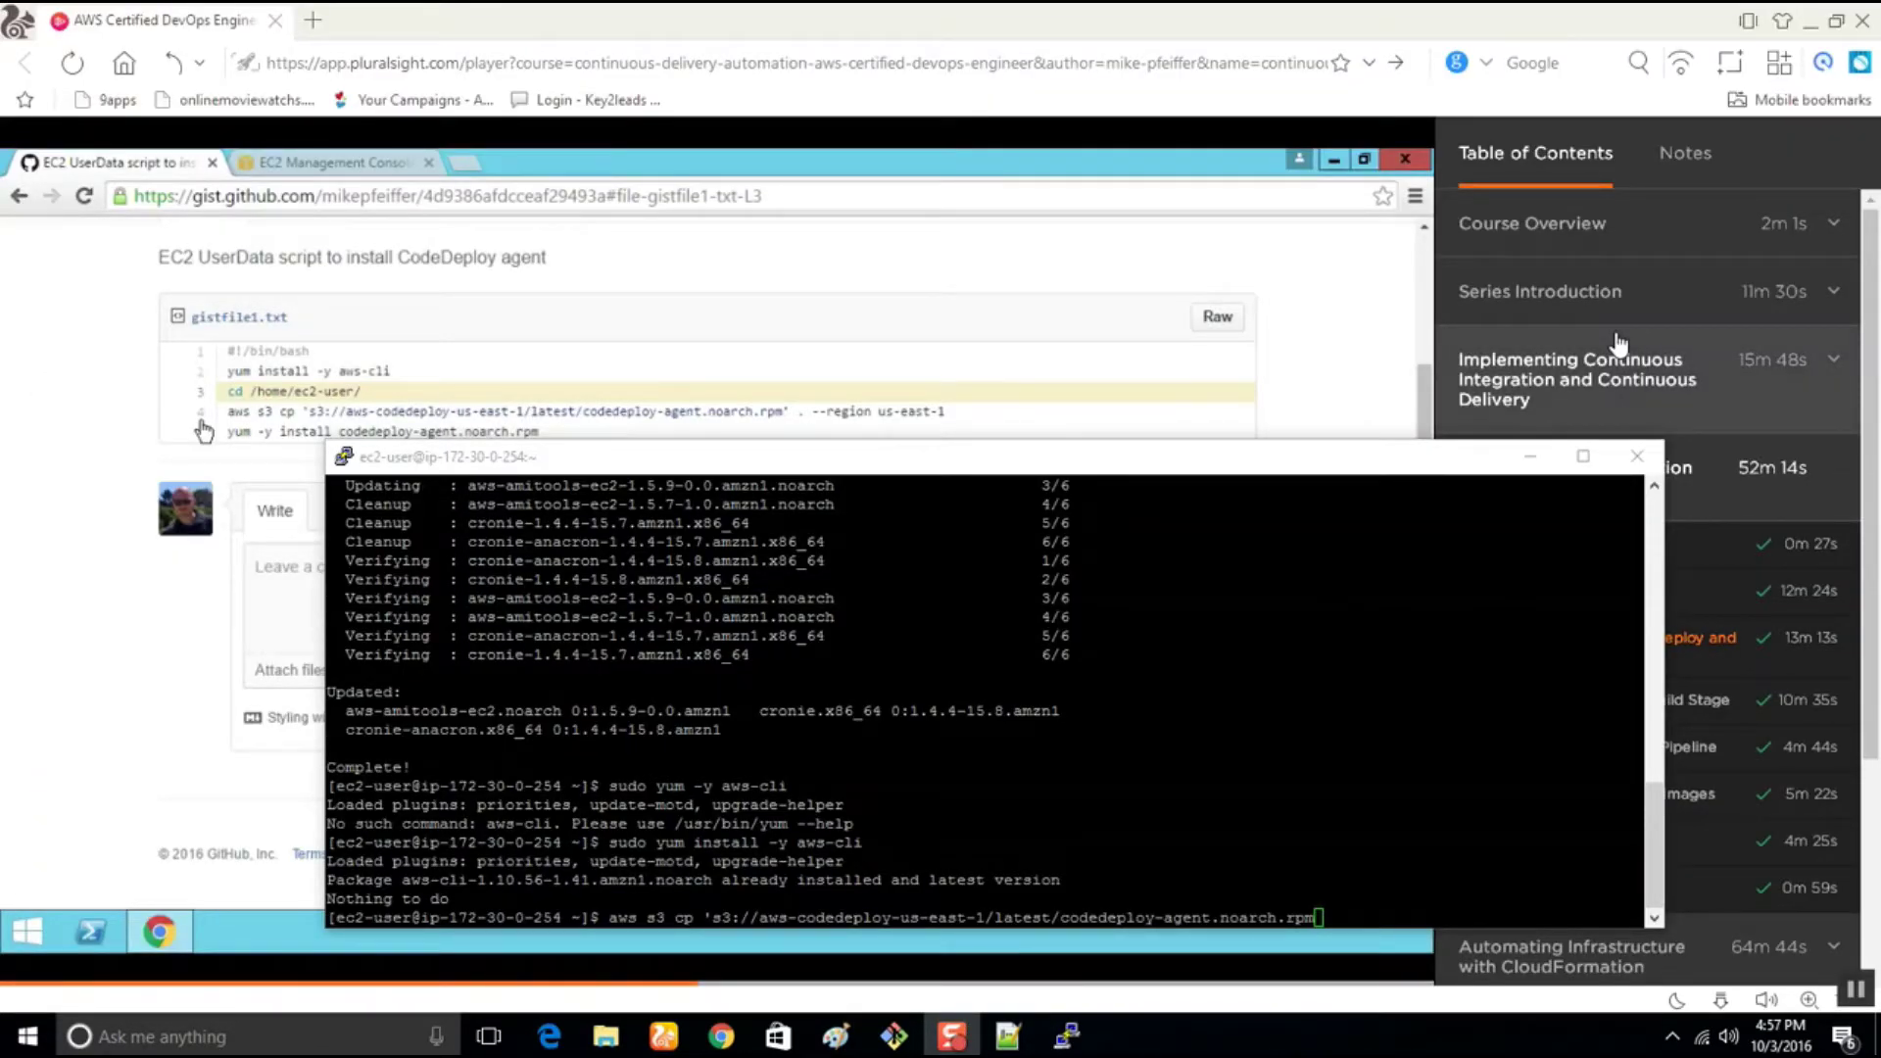
mouse_move(1211, 446)
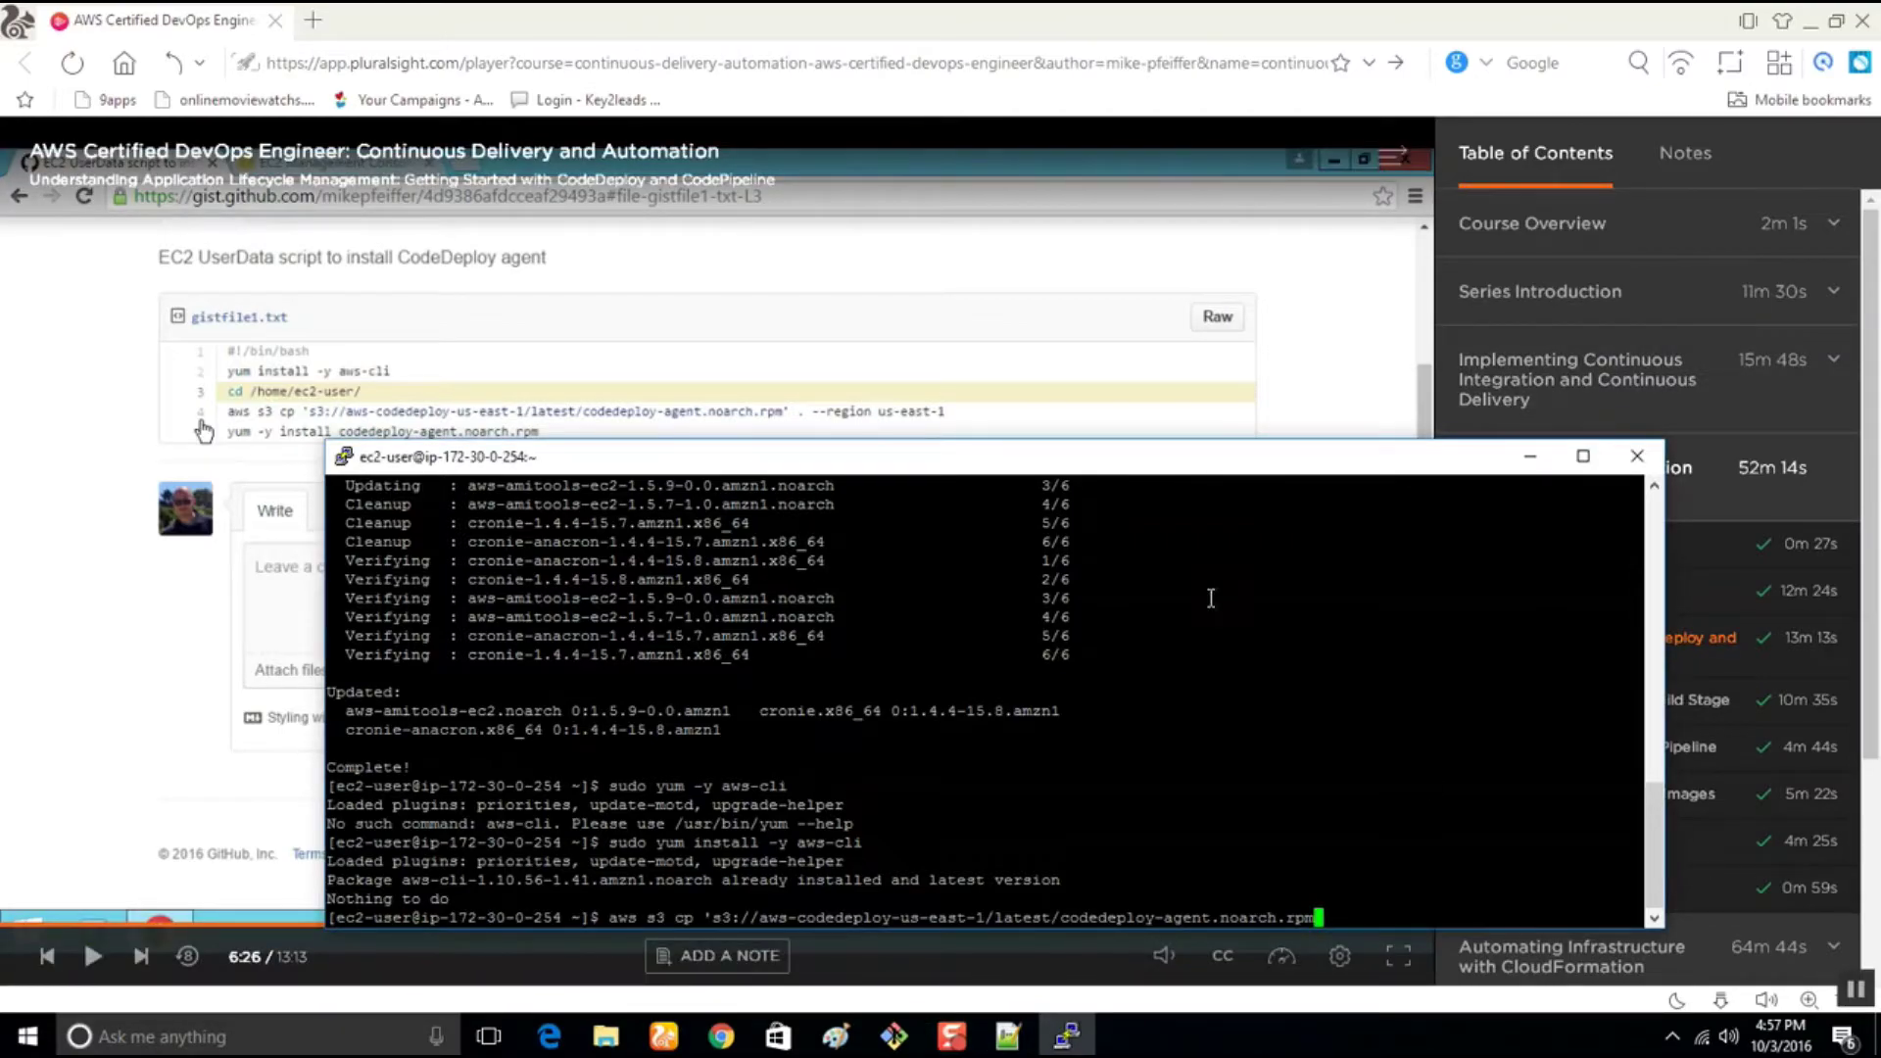
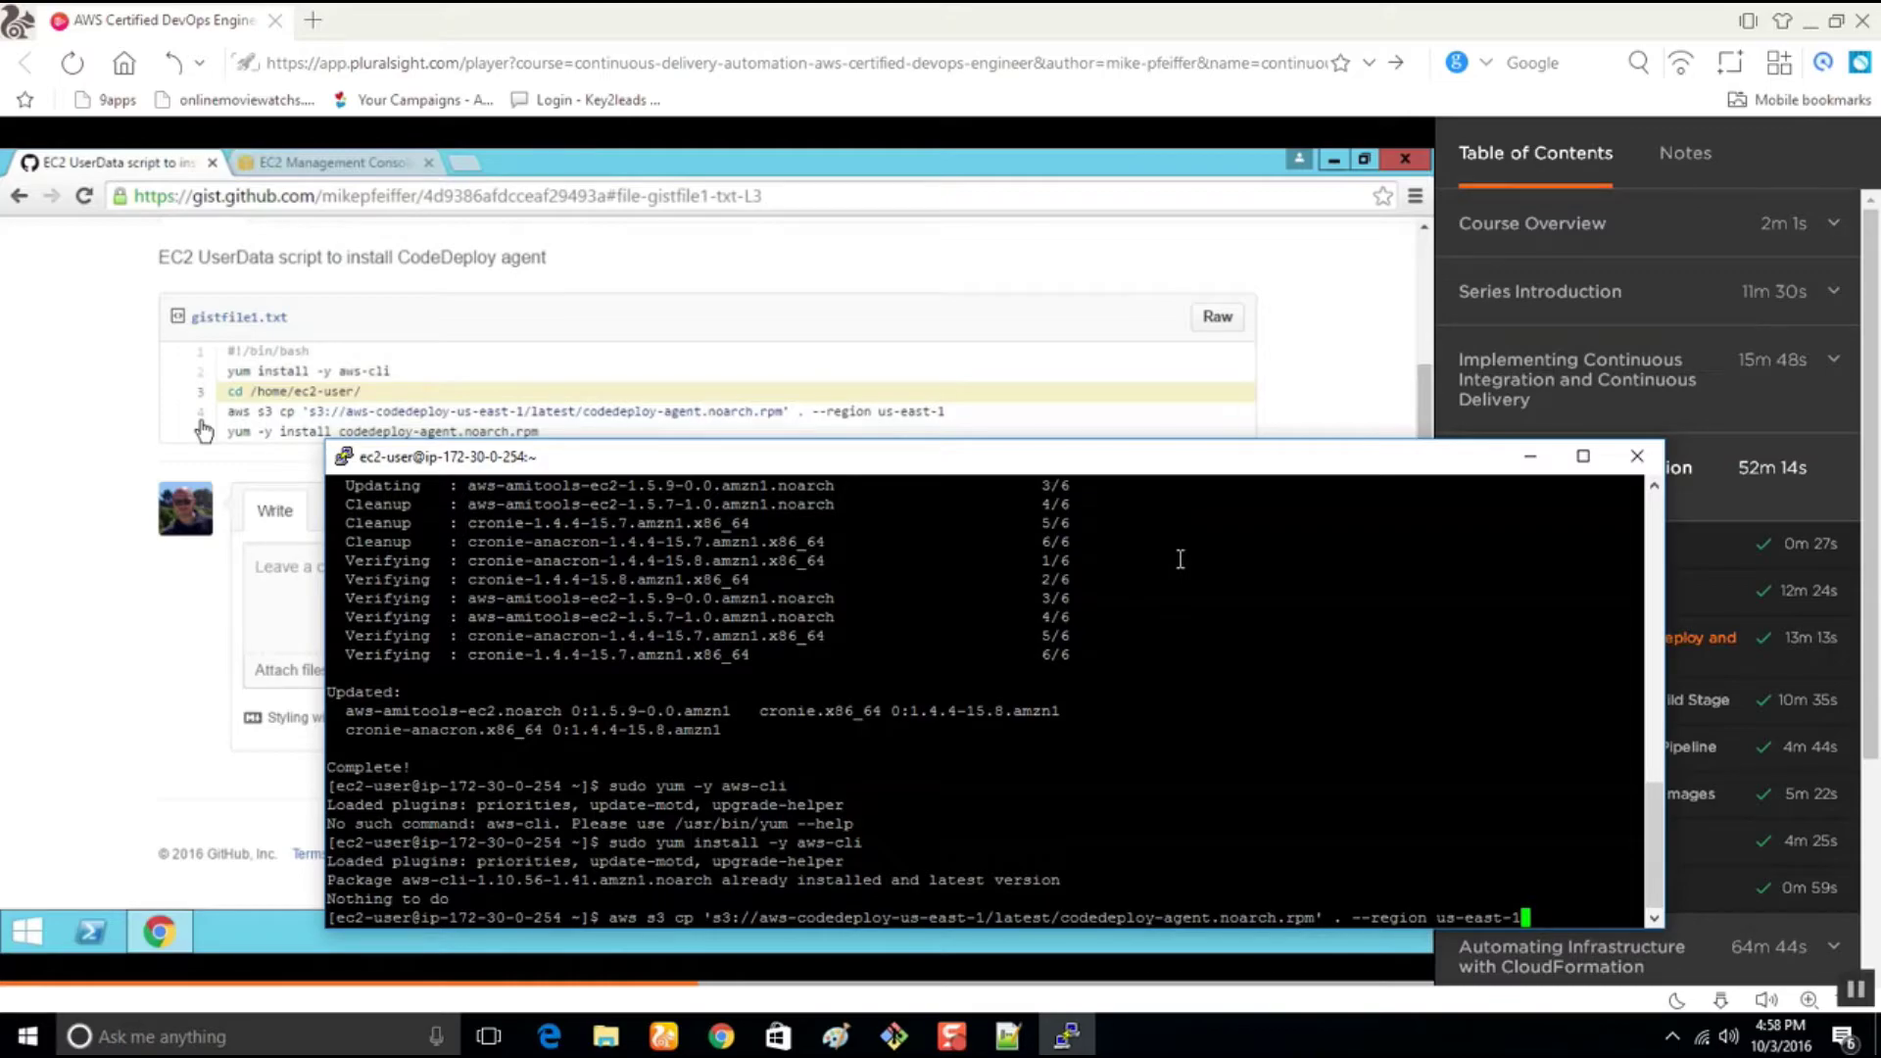
Pause the course video and paste the failed aws s3 cp command onto line 12 of the notes
mouse_move(152, 622)
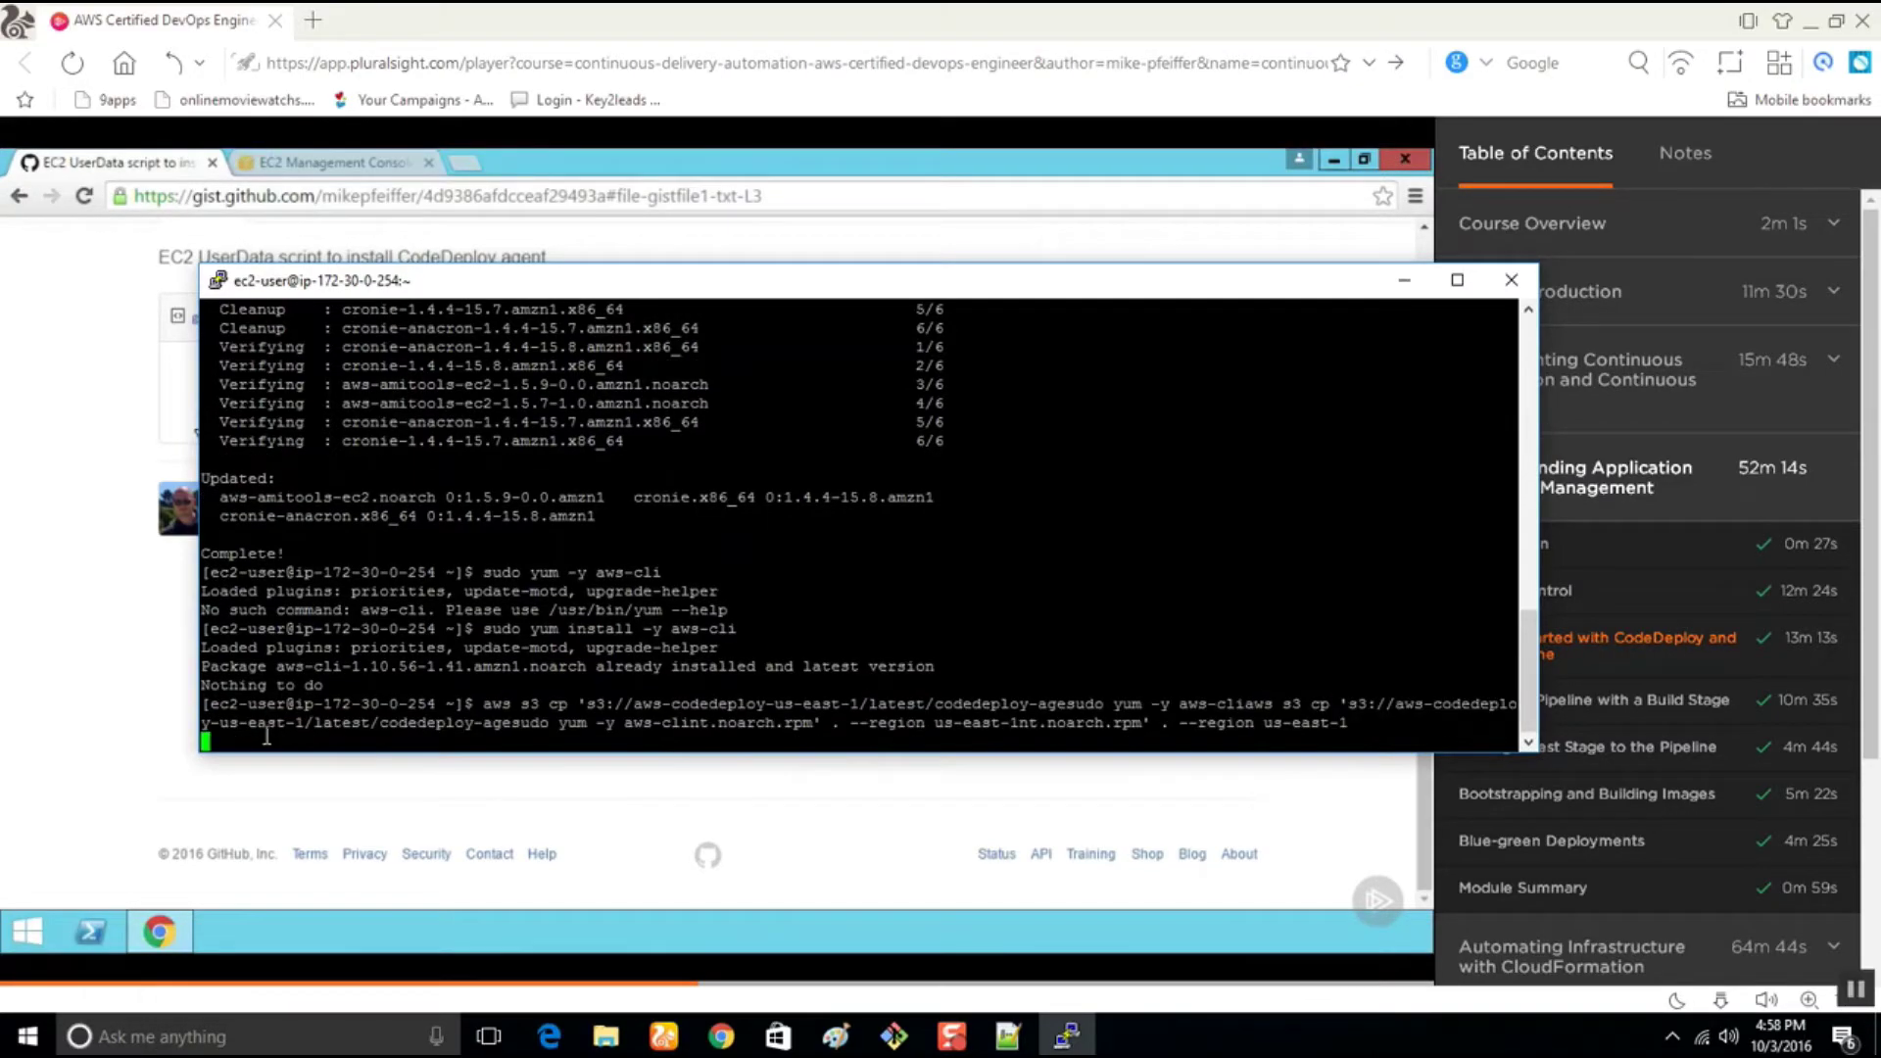
key(space)
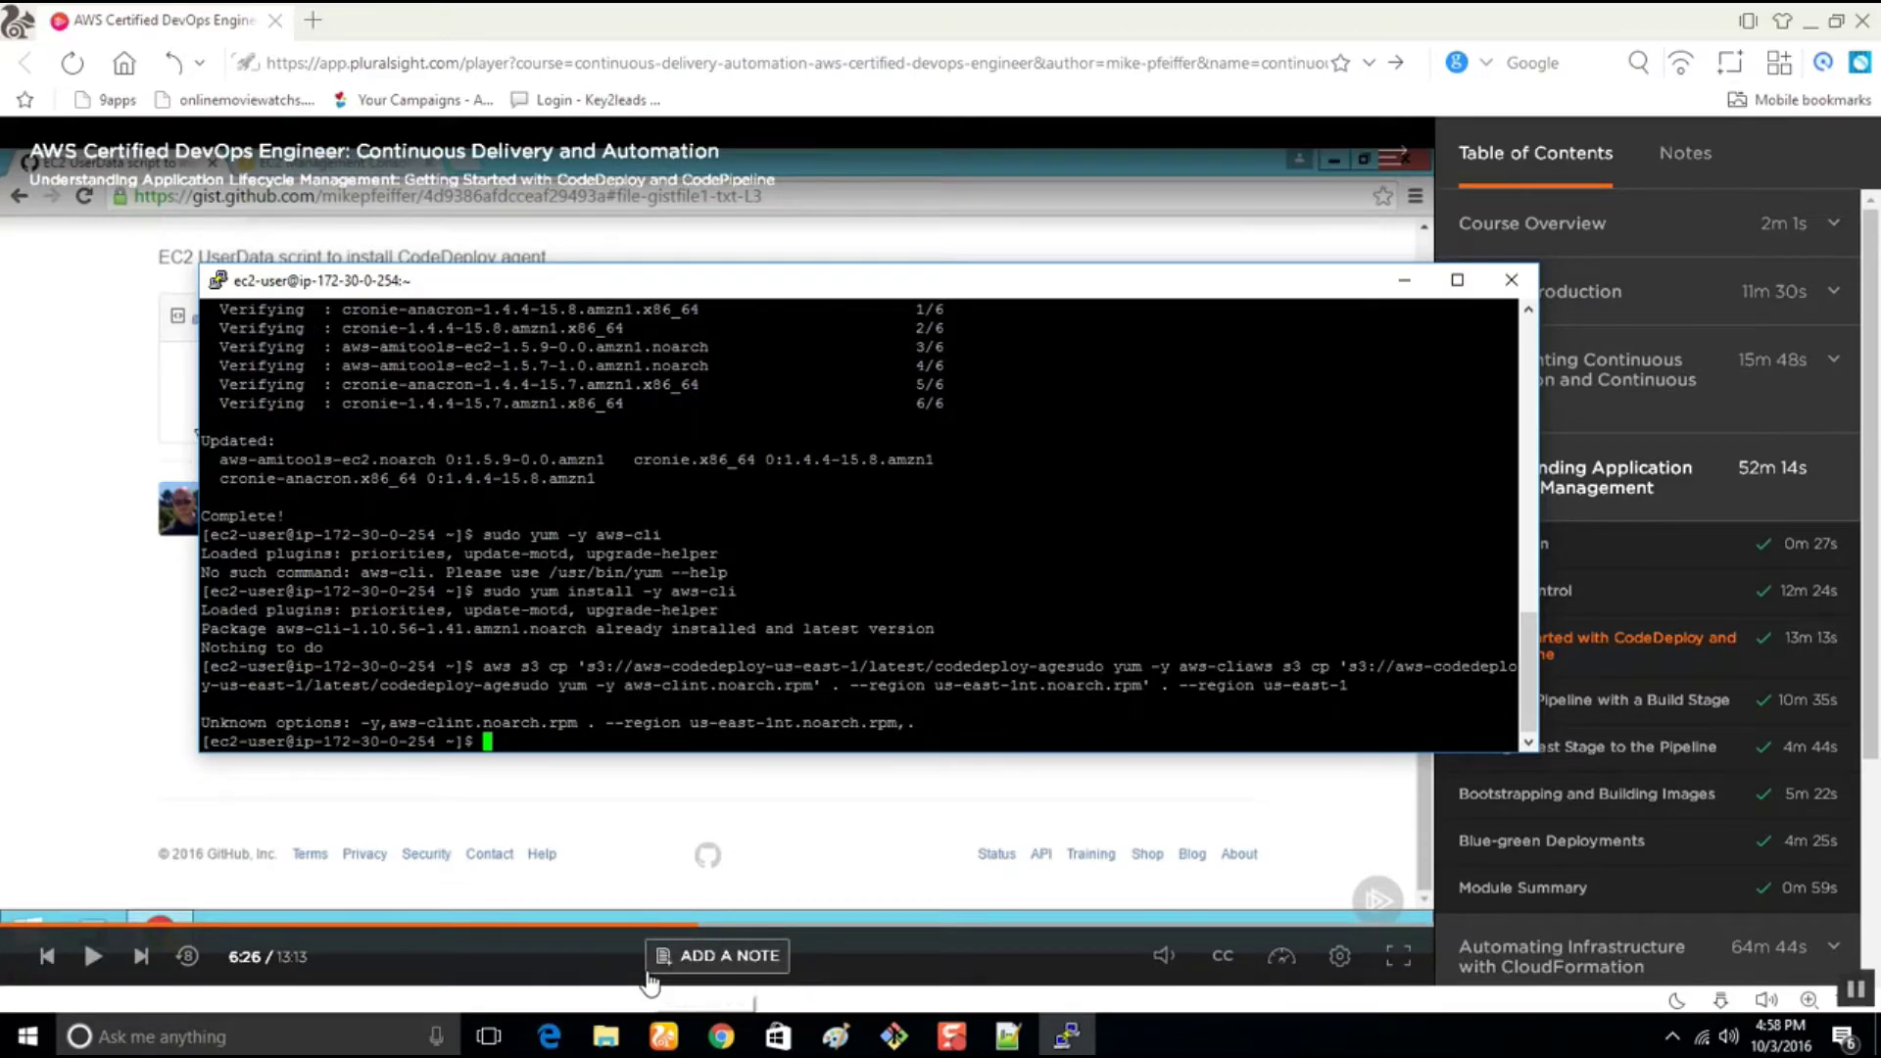
click(1008, 1036)
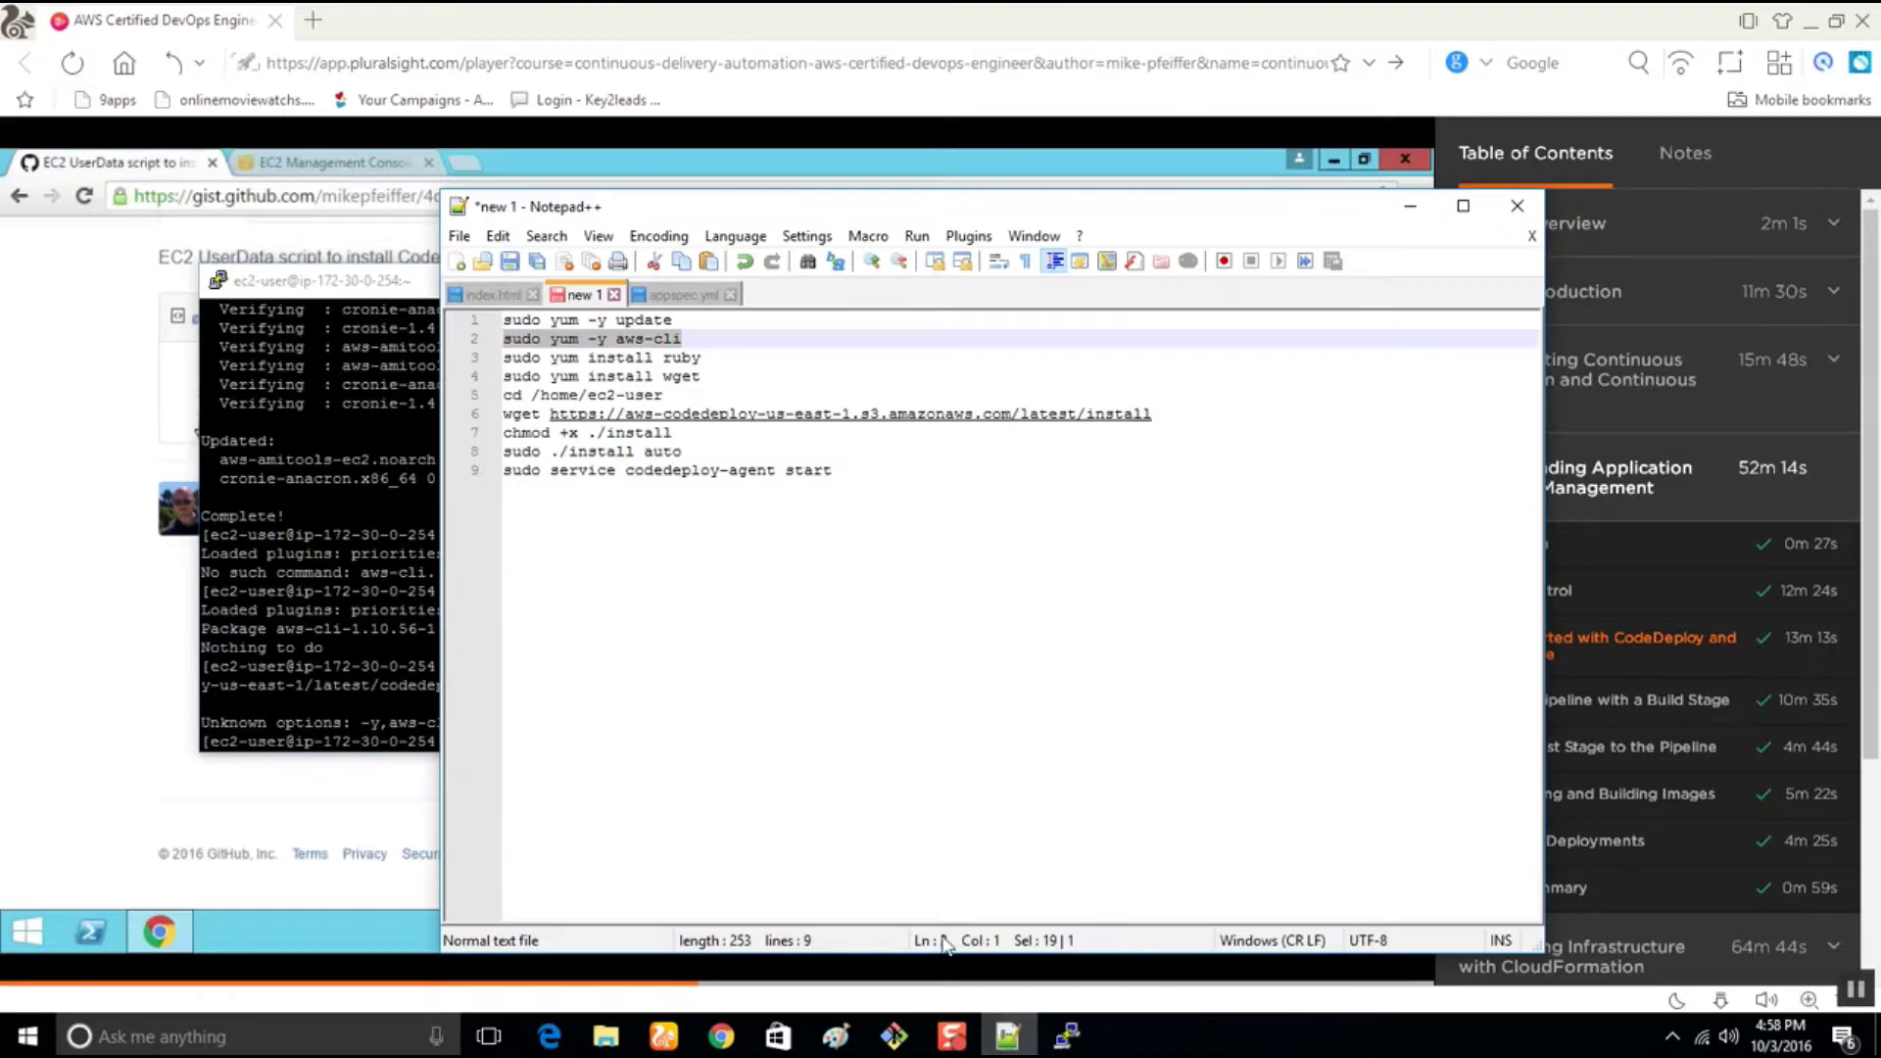
click(854, 471)
key(Return)
text(aws s3 cp 's3://aws-codedeploy-us-east-1/latest/codedeploy-agesudo yum -y aws-clint.noarch.rpm' . --region us-east-1)
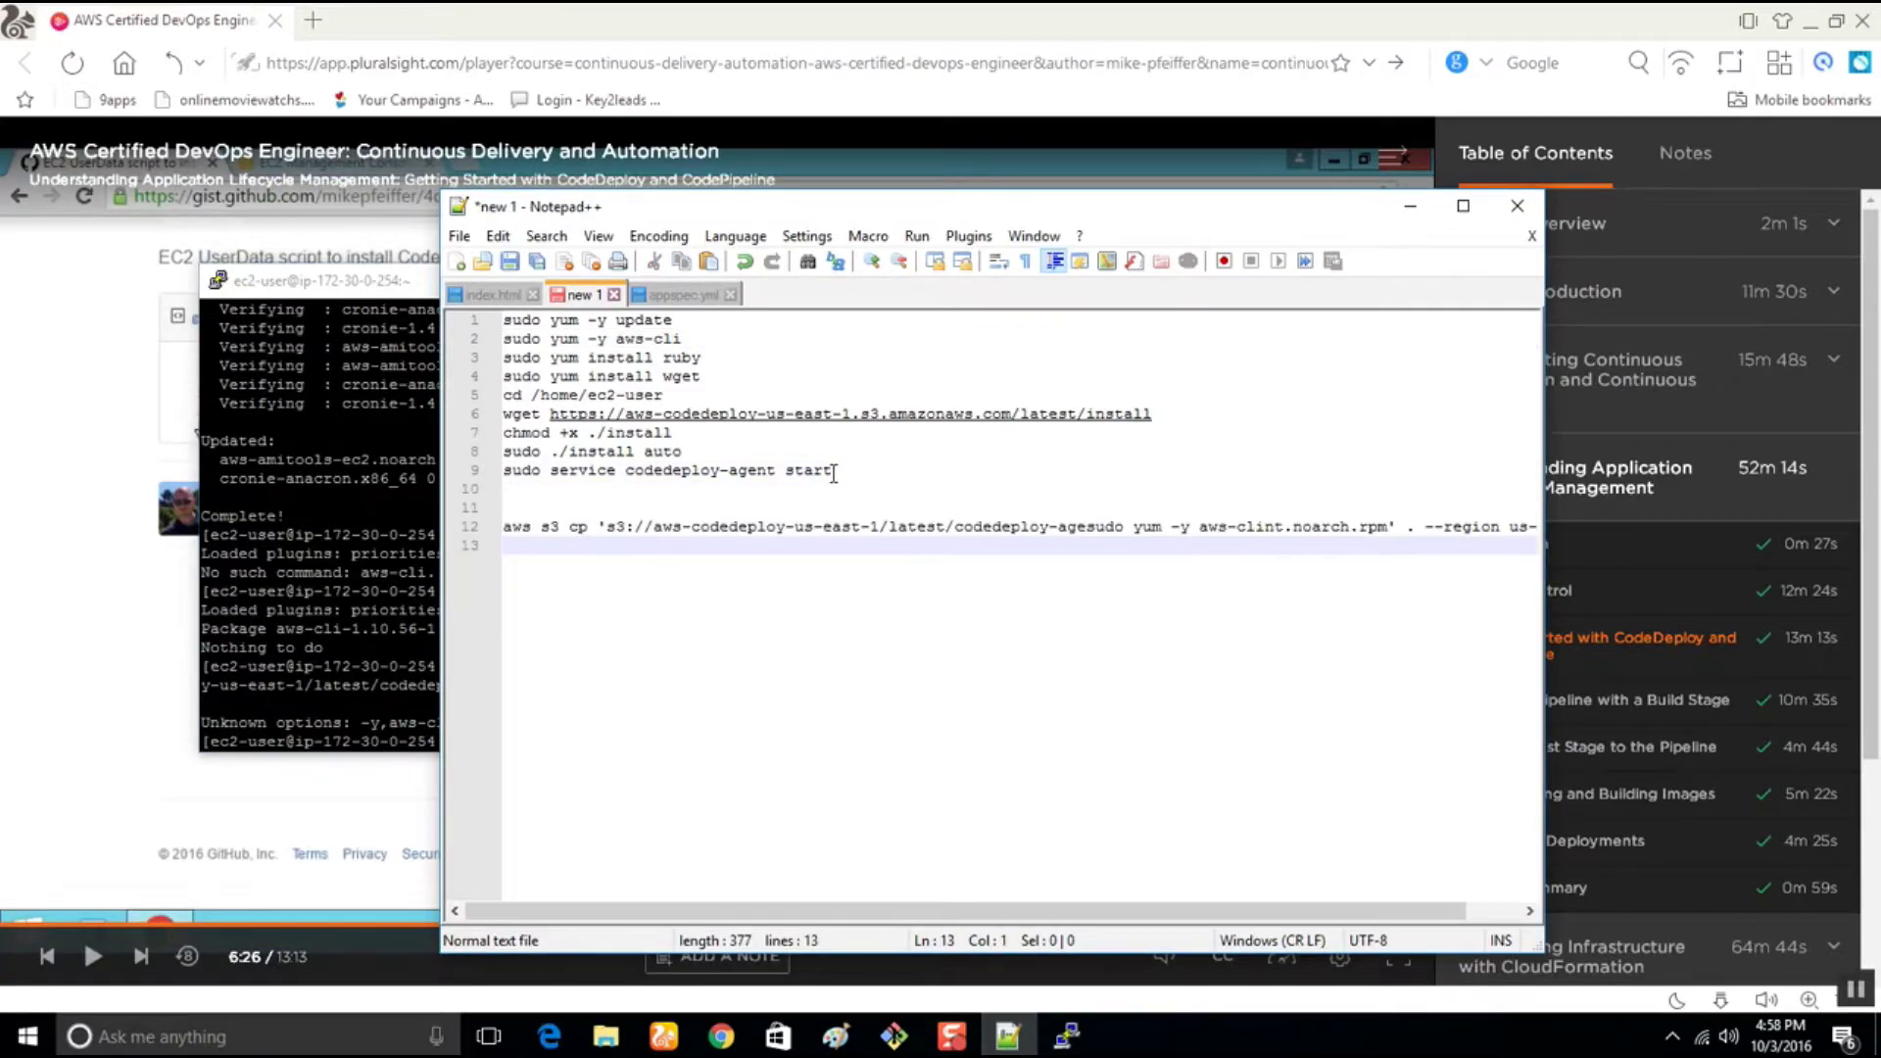
Bring PuTTY back in front of the course video and move it right to uncover the script
click(117, 500)
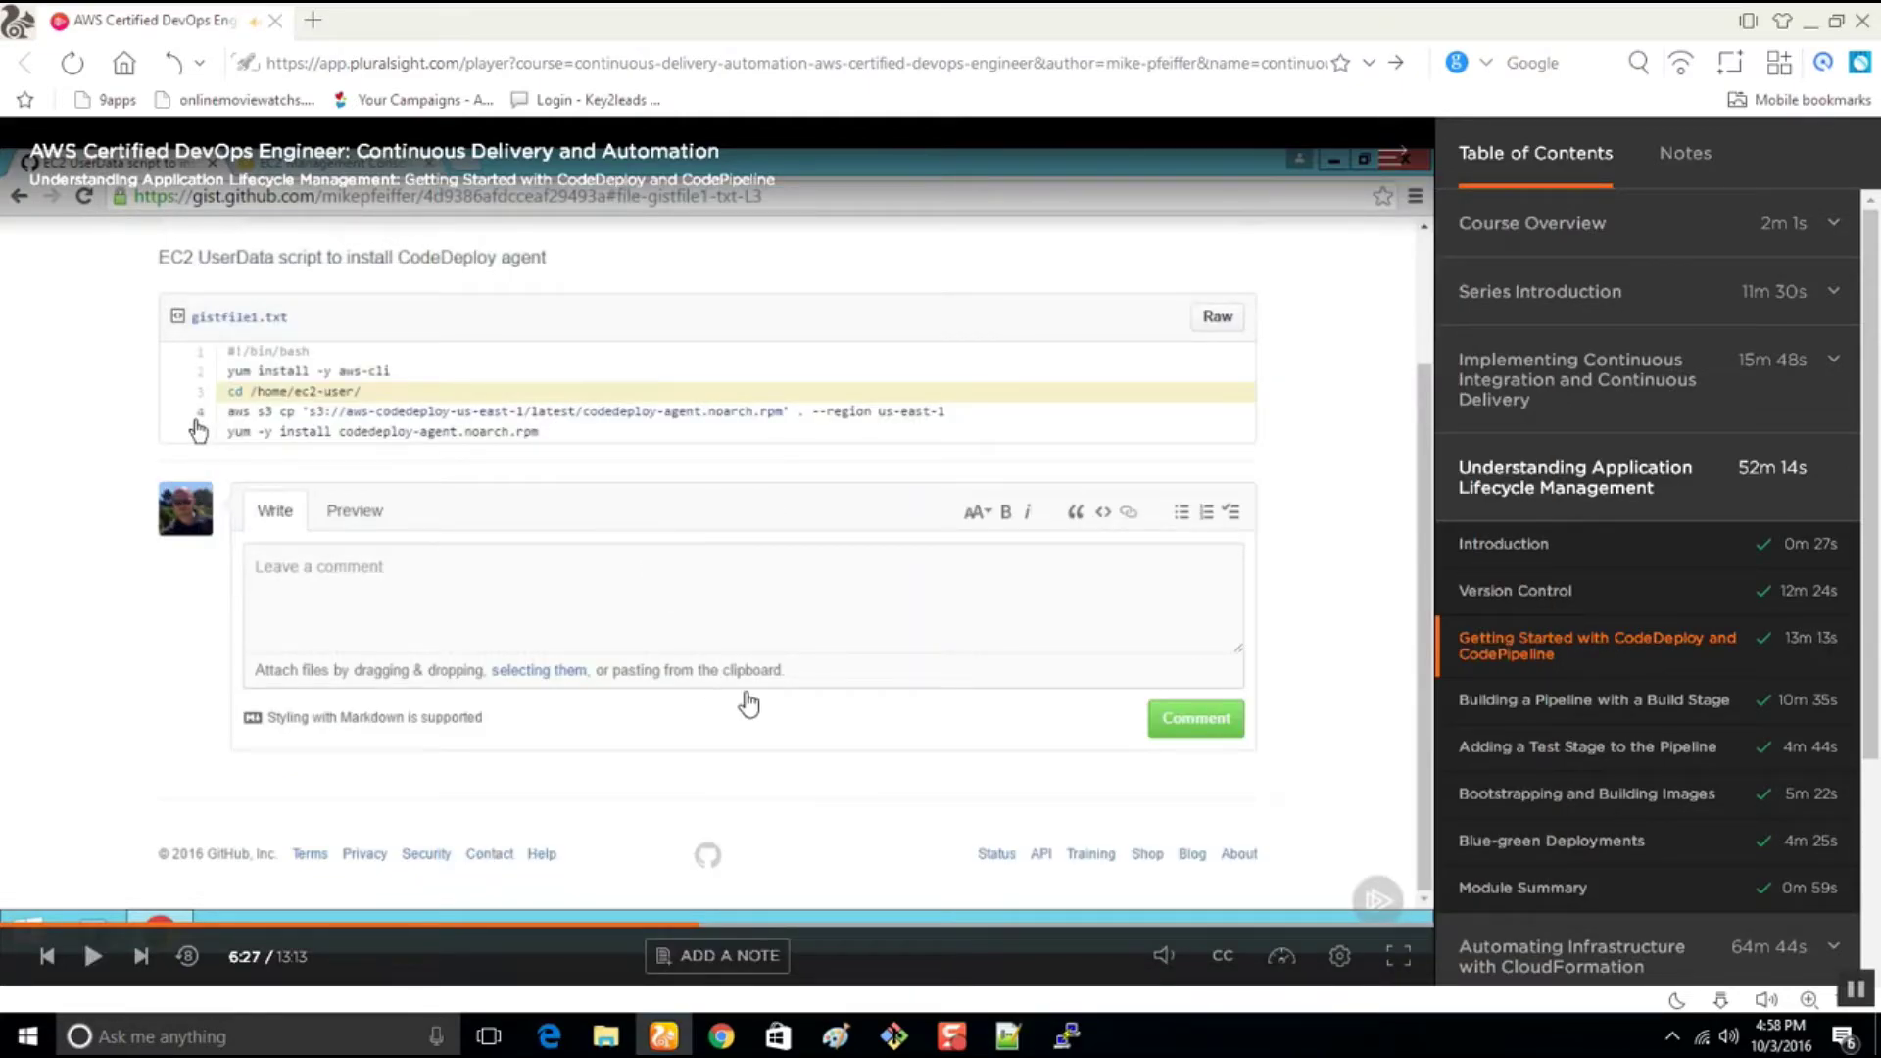
click(1070, 1037)
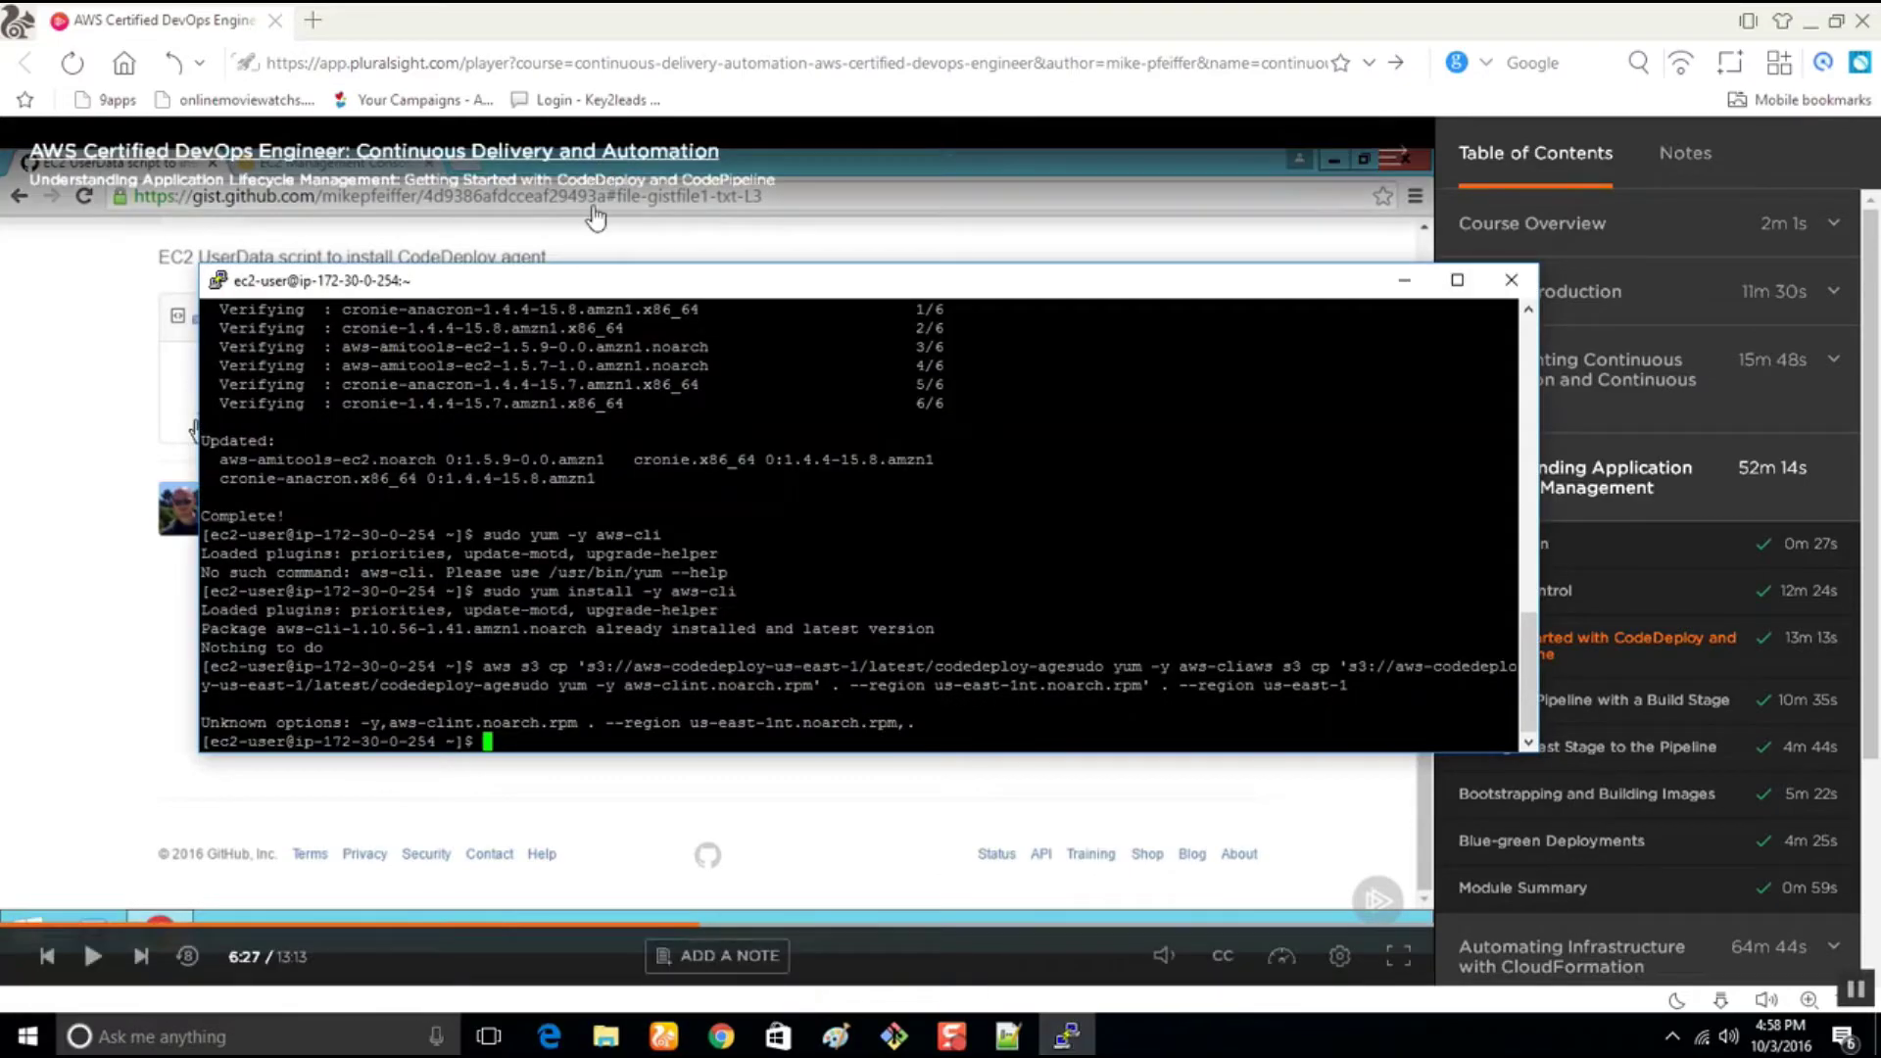
drag(583, 292, 919, 318)
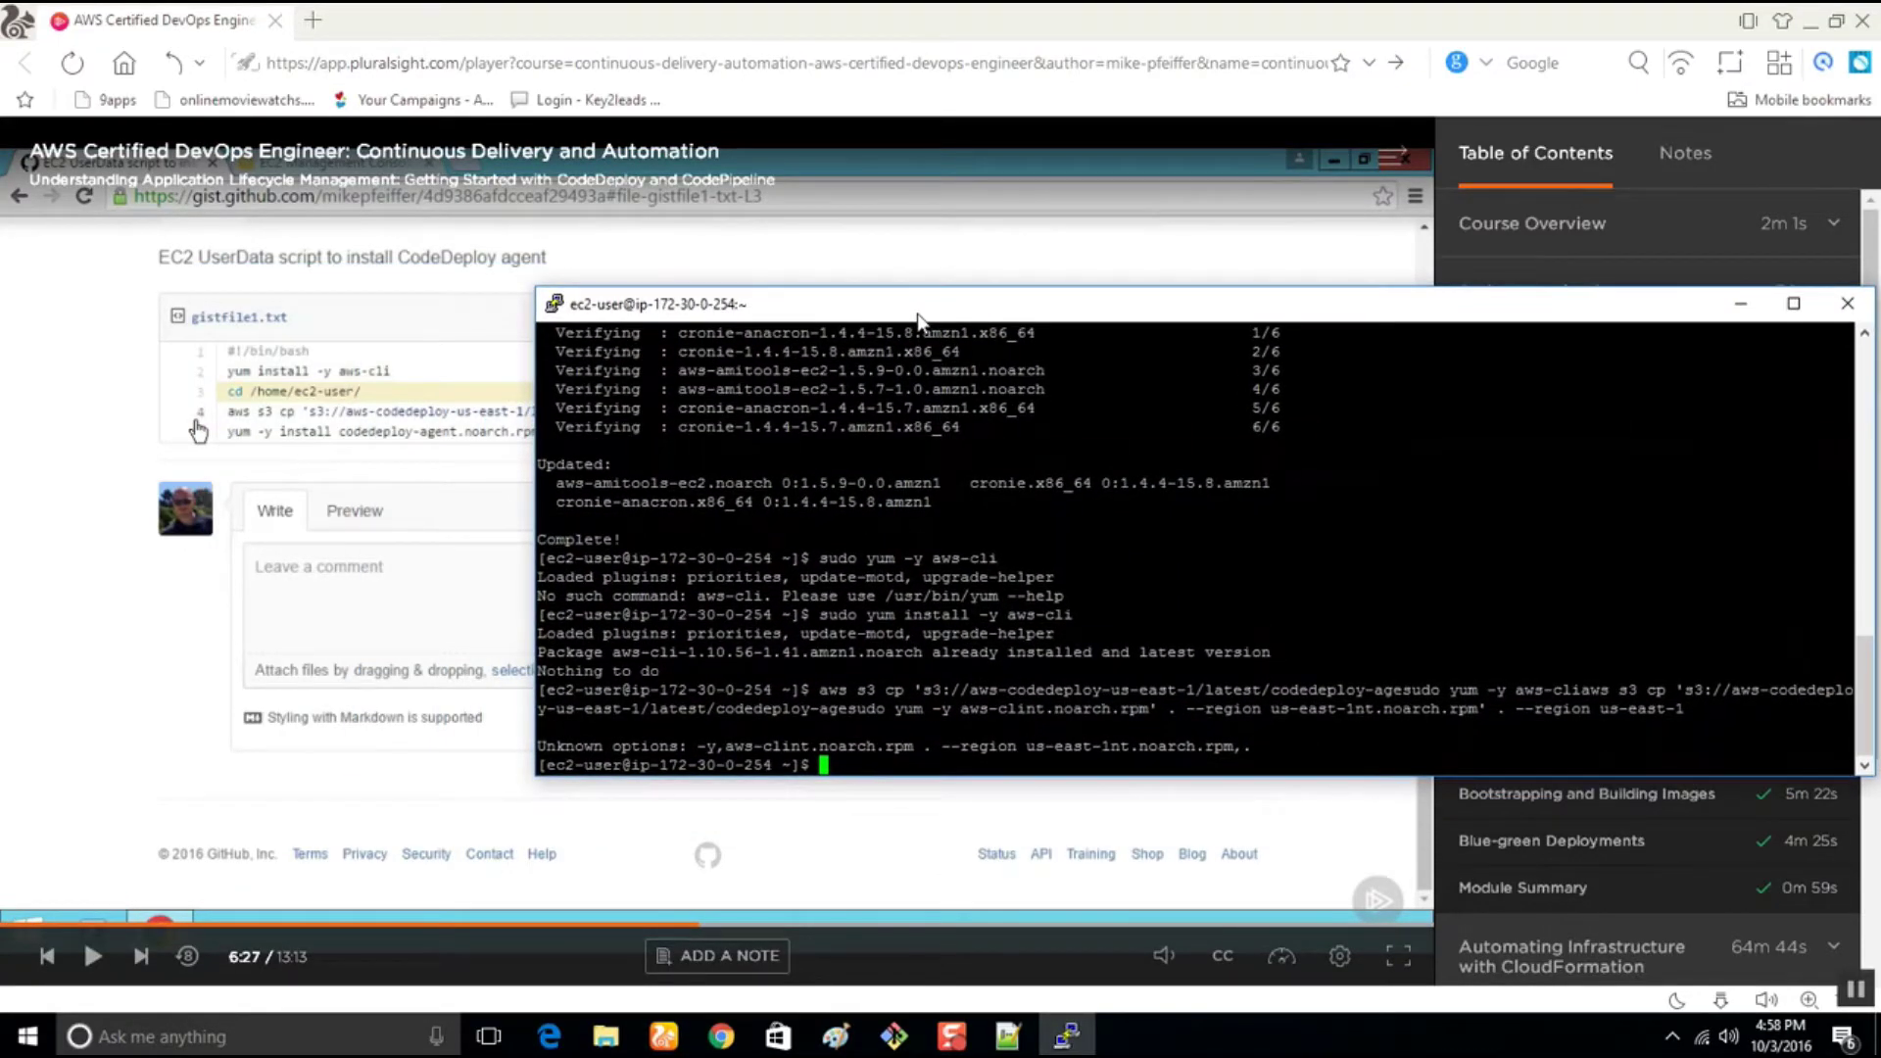
Change to /home/ec2-user, list its contents, and check that the aws CLI responds
text(cd )
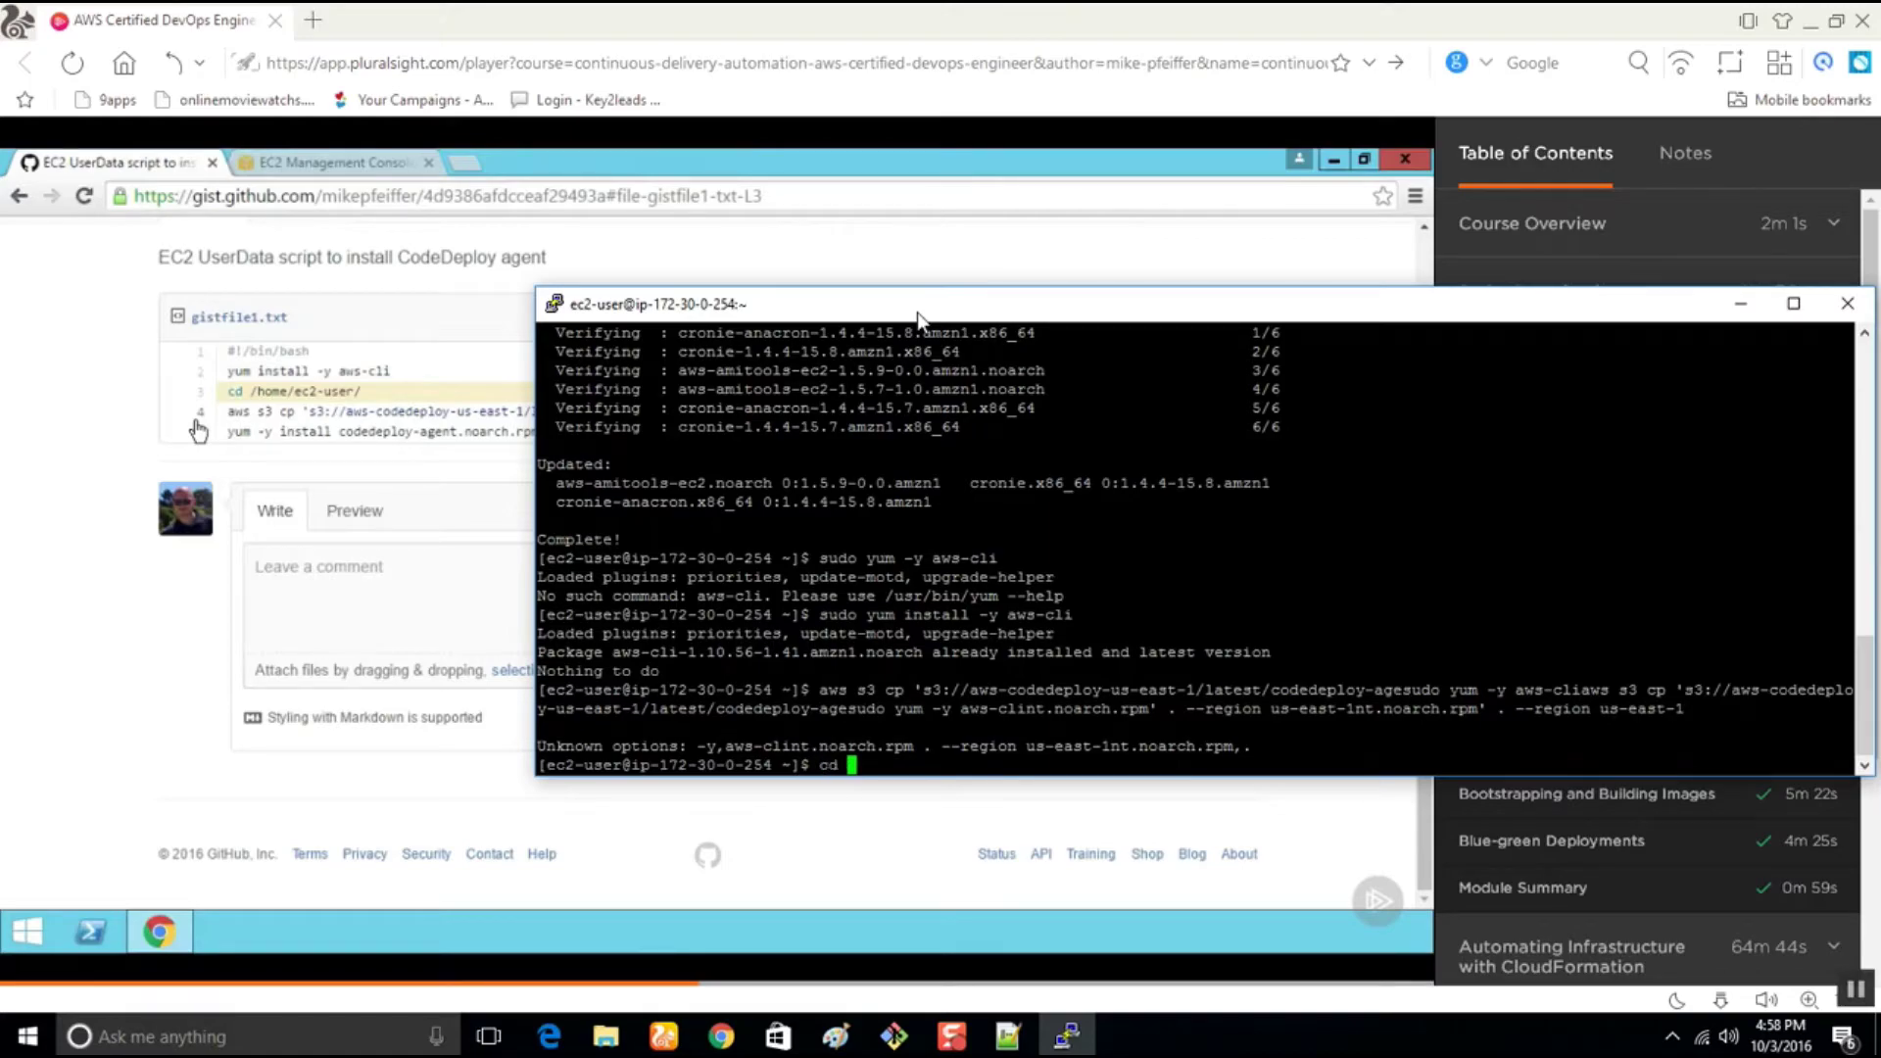
text(/home/ec2-user)
key(Return)
text(ls)
key(Return)
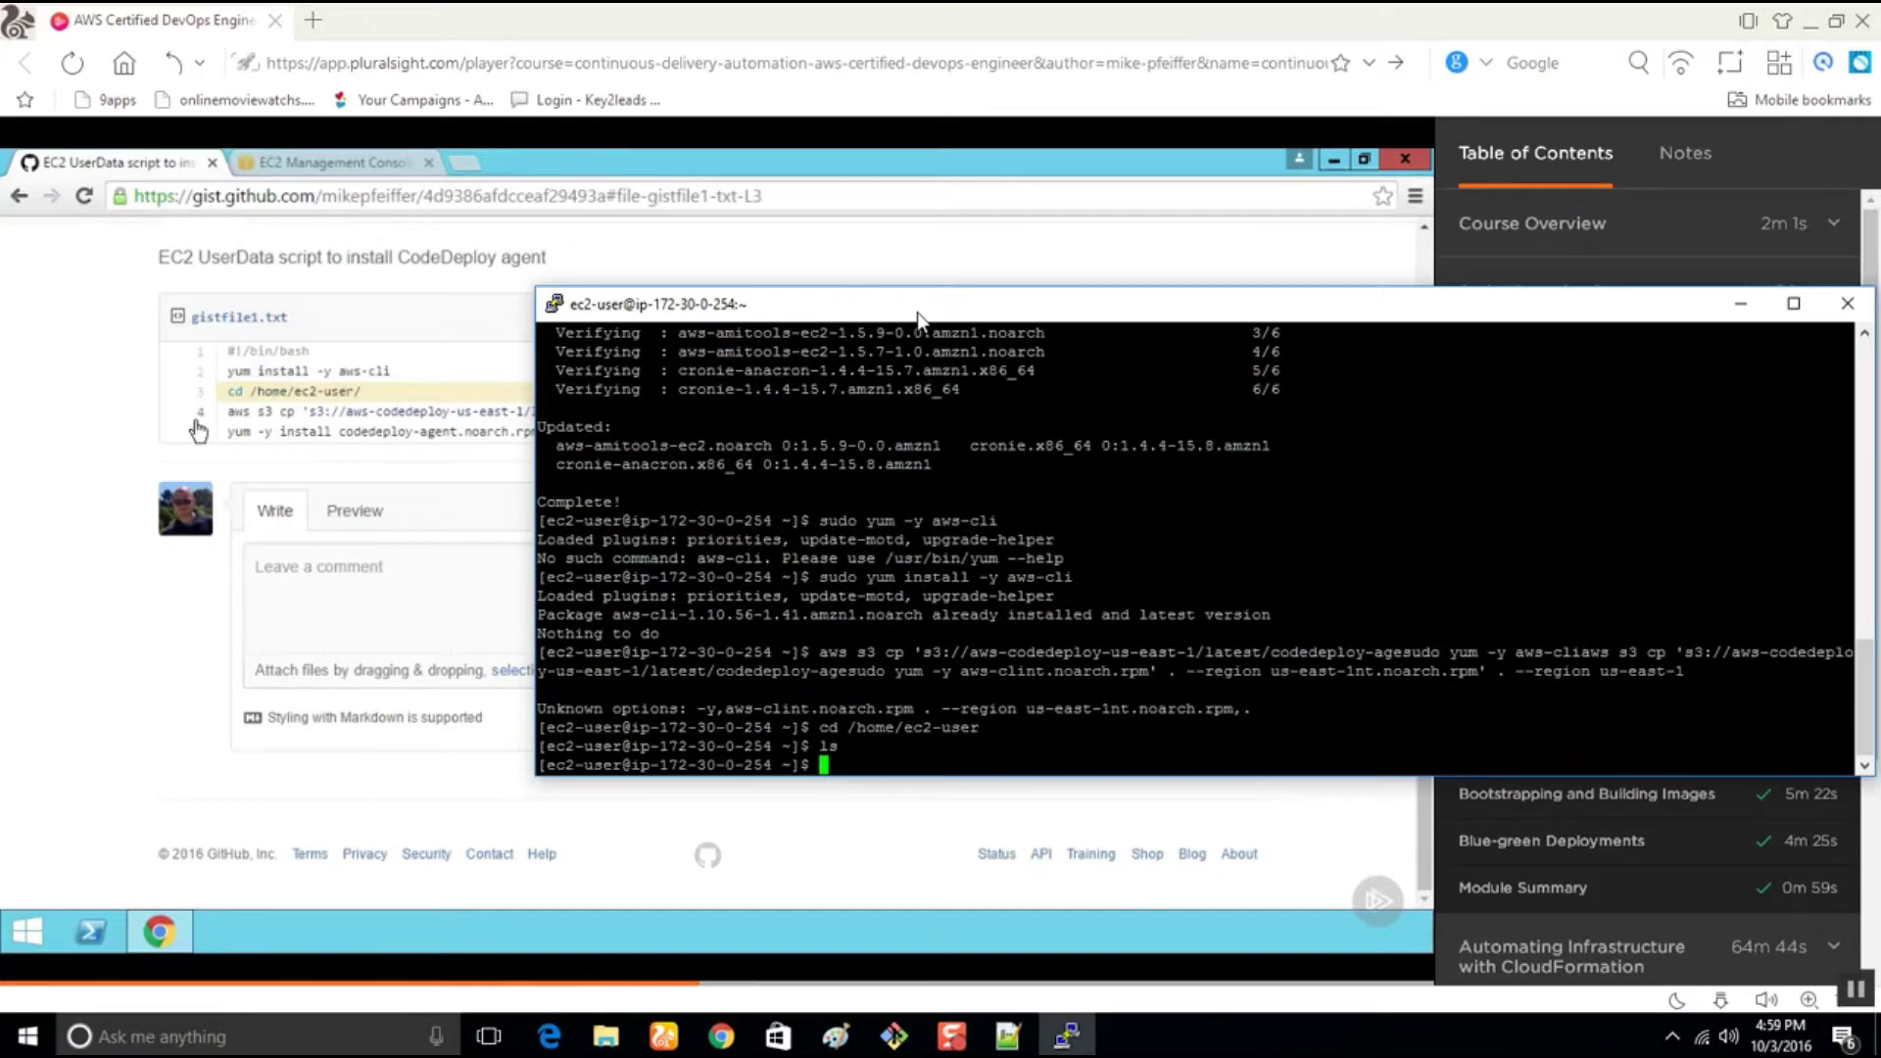
text(aws)
key(Return)
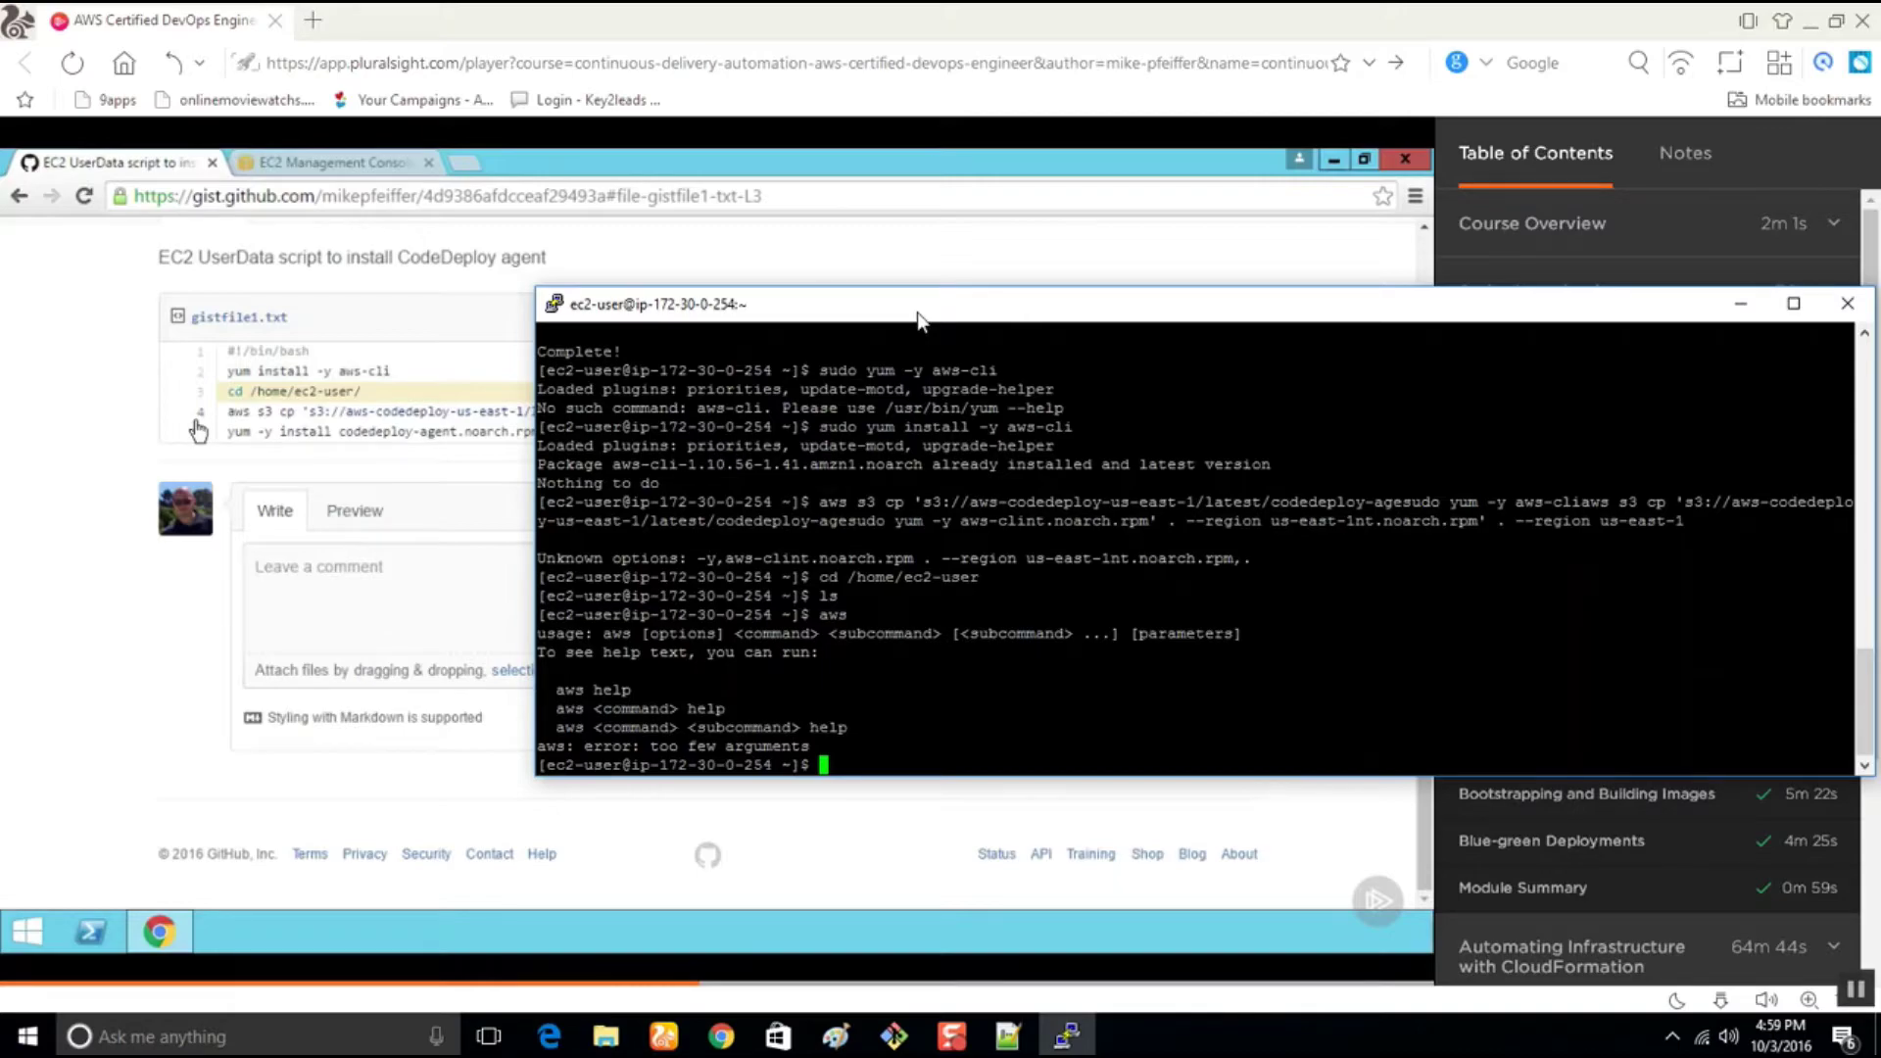
Retry the aws s3 cp of the agent package (403 Forbidden), list files, then clear the terminal
text(ls)
key(Up)
key(Up)
key(Up)
key(Down)
key(Down)
key(Down)
key(Up)
key(BackSpace)
key(BackSpace)
key(BackSpace)
right_click(914, 762)
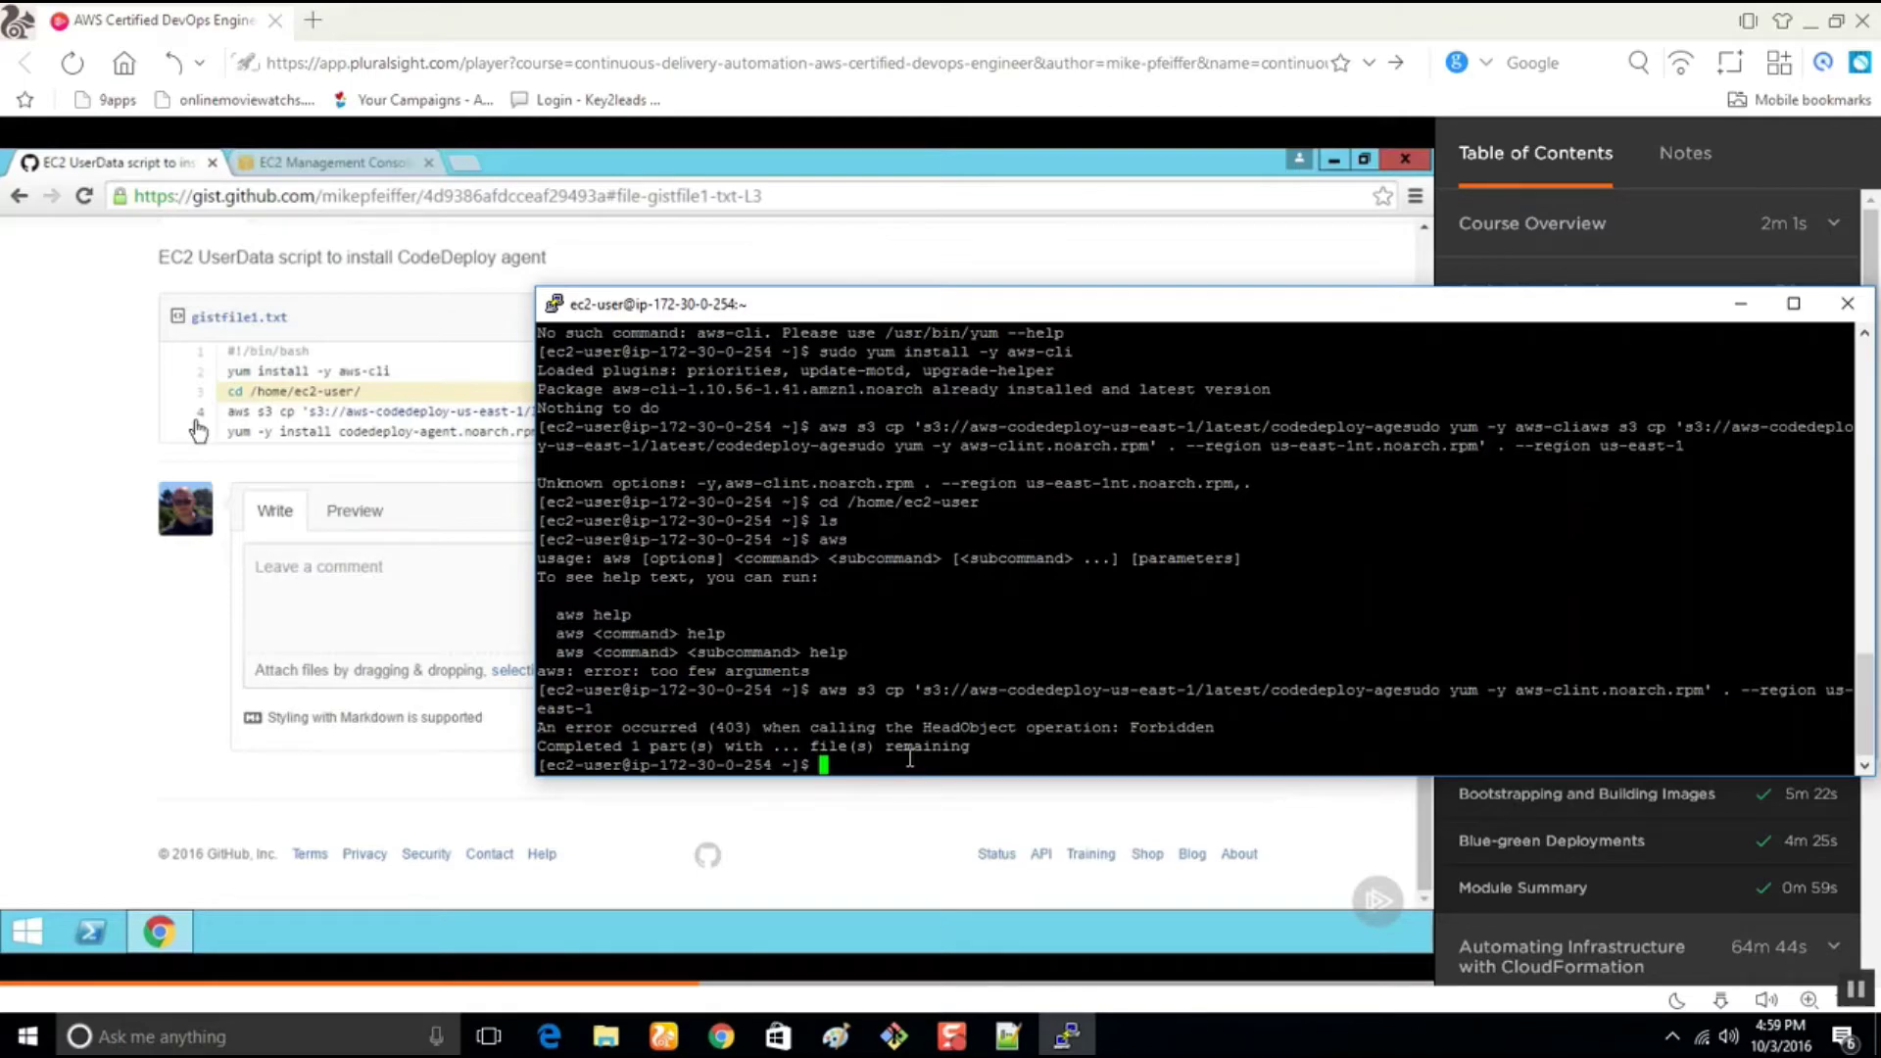
text(ls)
key(Return)
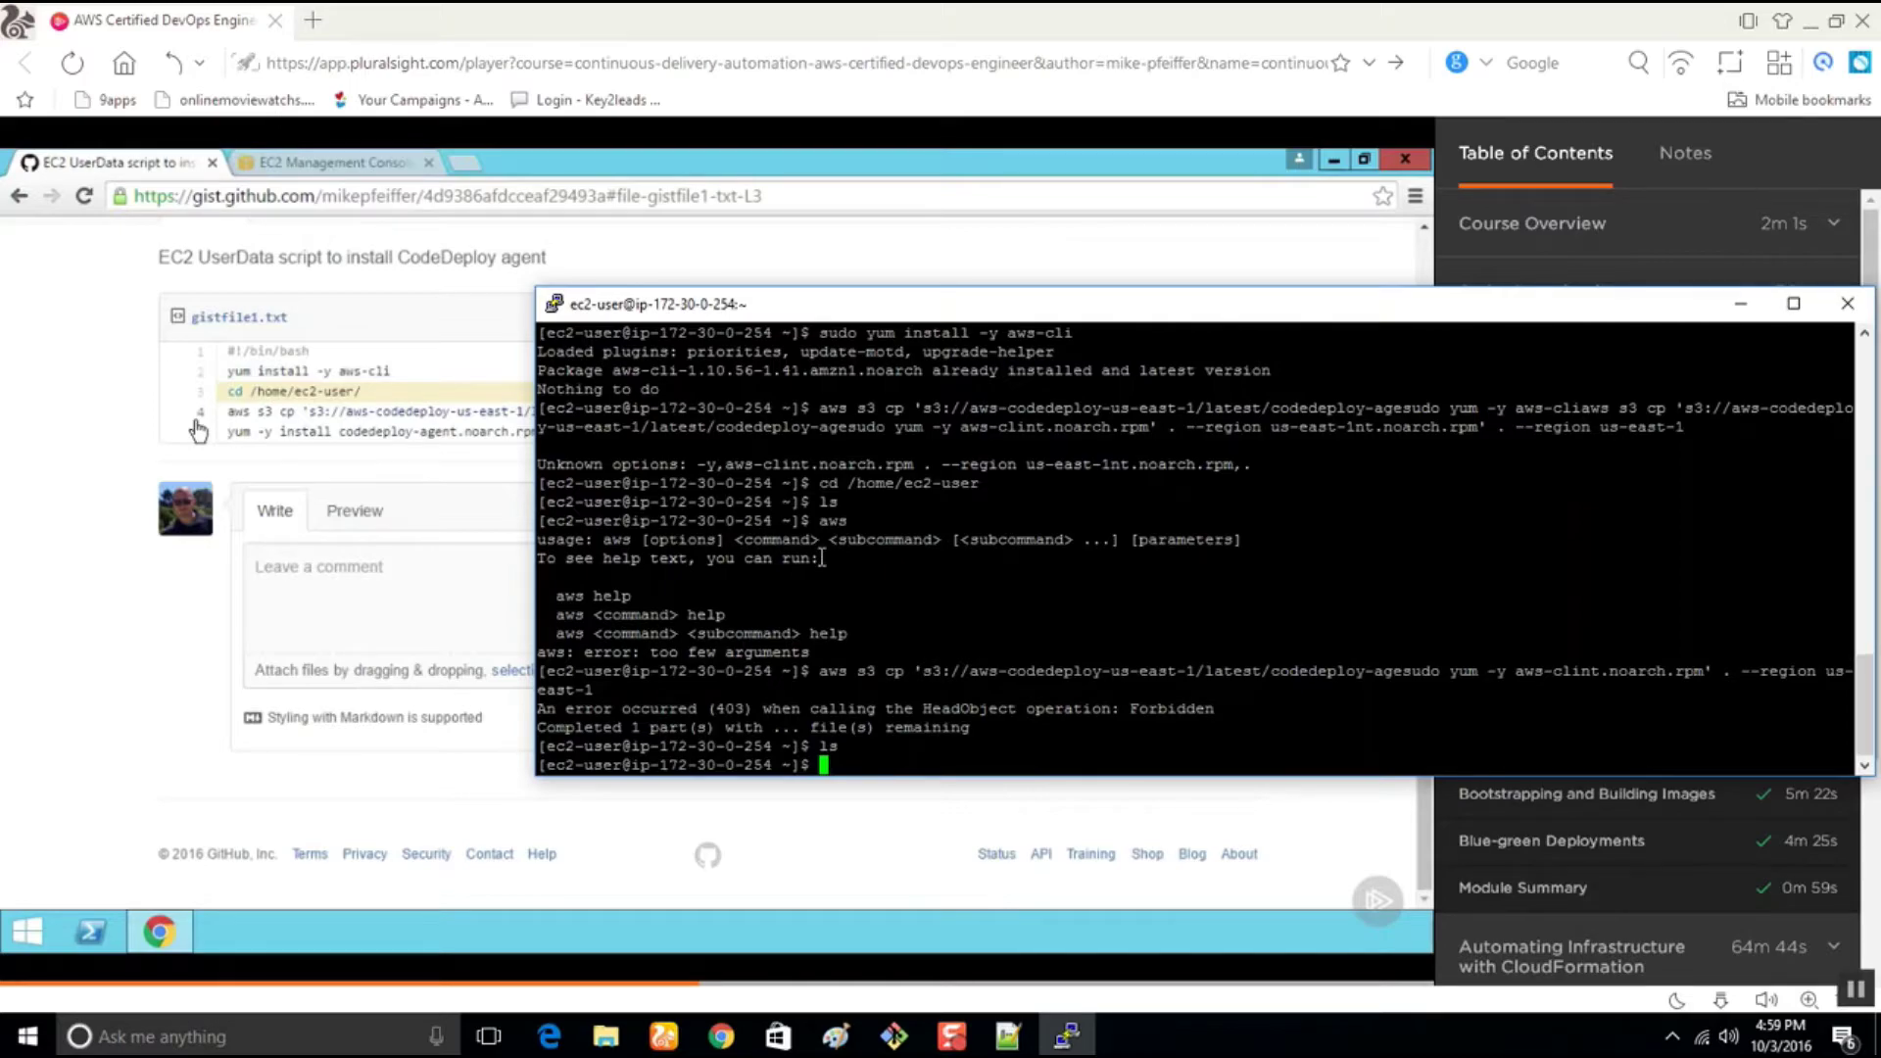
text(clear)
key(Return)
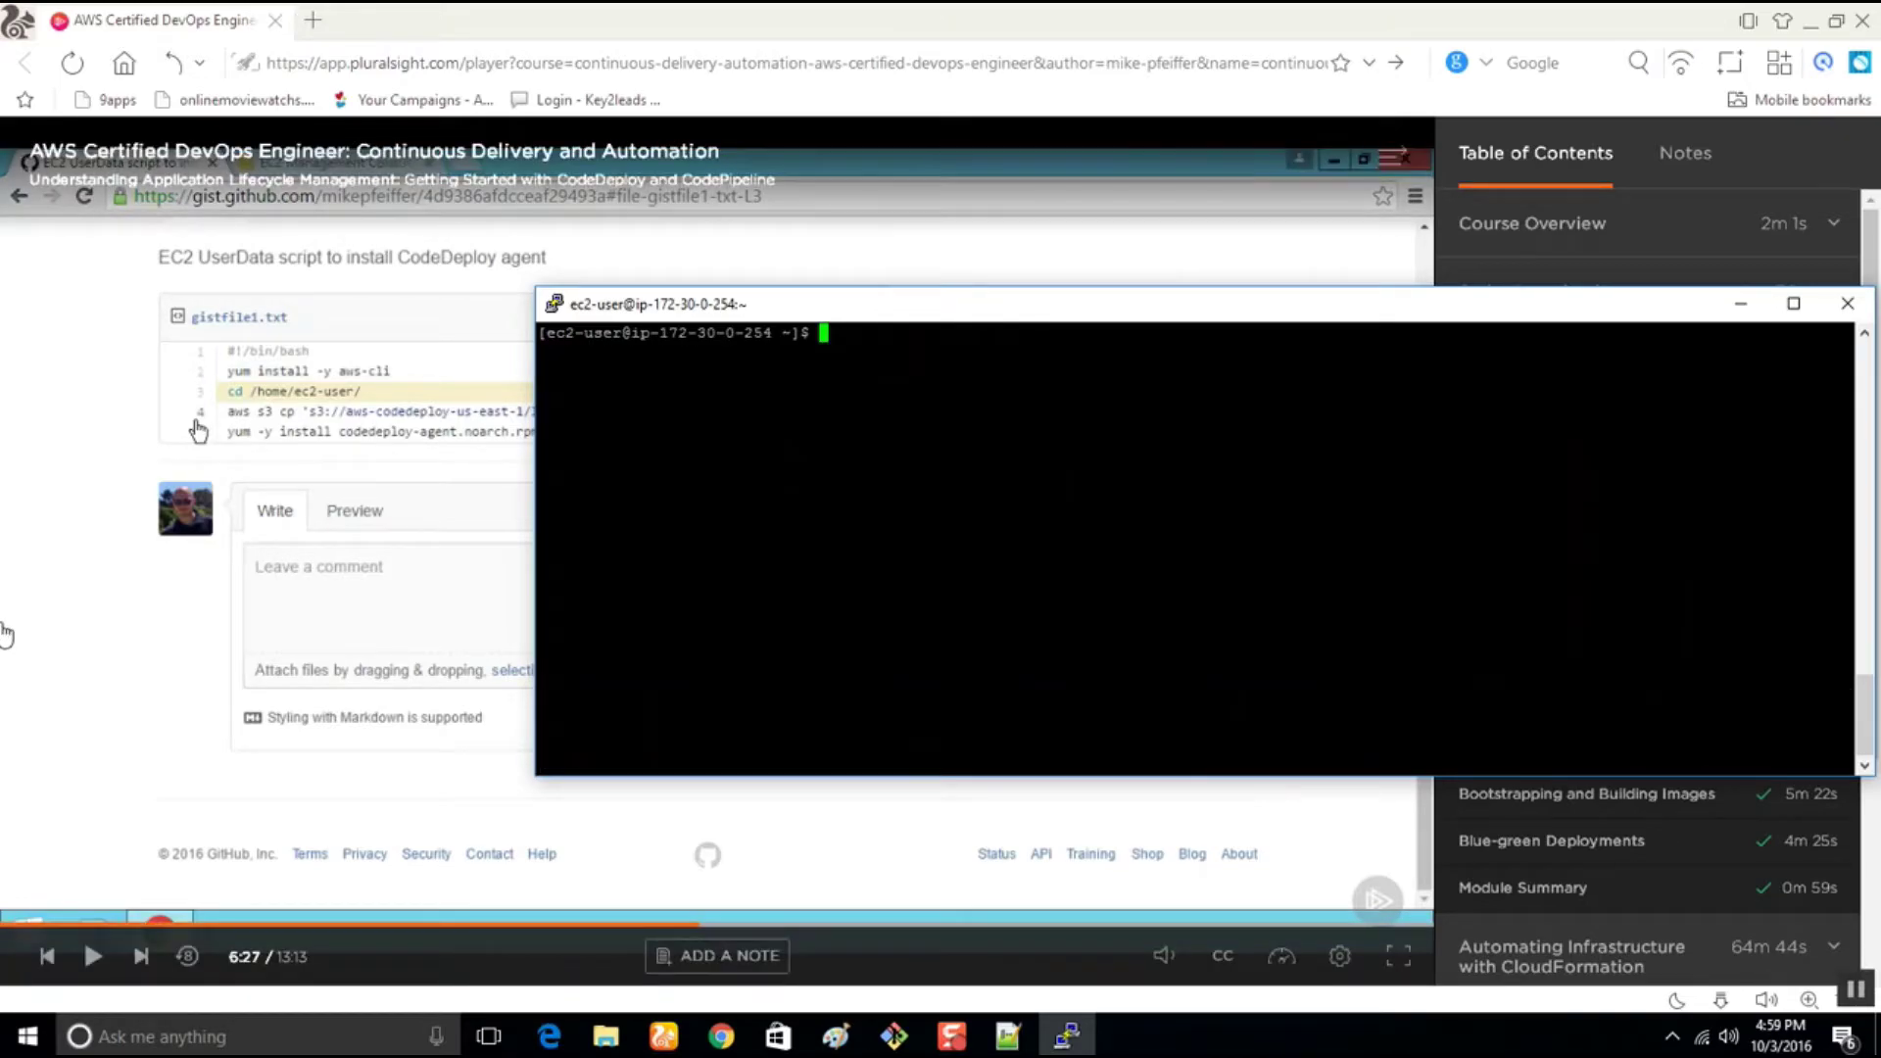
In the CodeDeploy agent install guide, select the sudo yum install ruby and wget commands, then return to the notes
click(721, 1037)
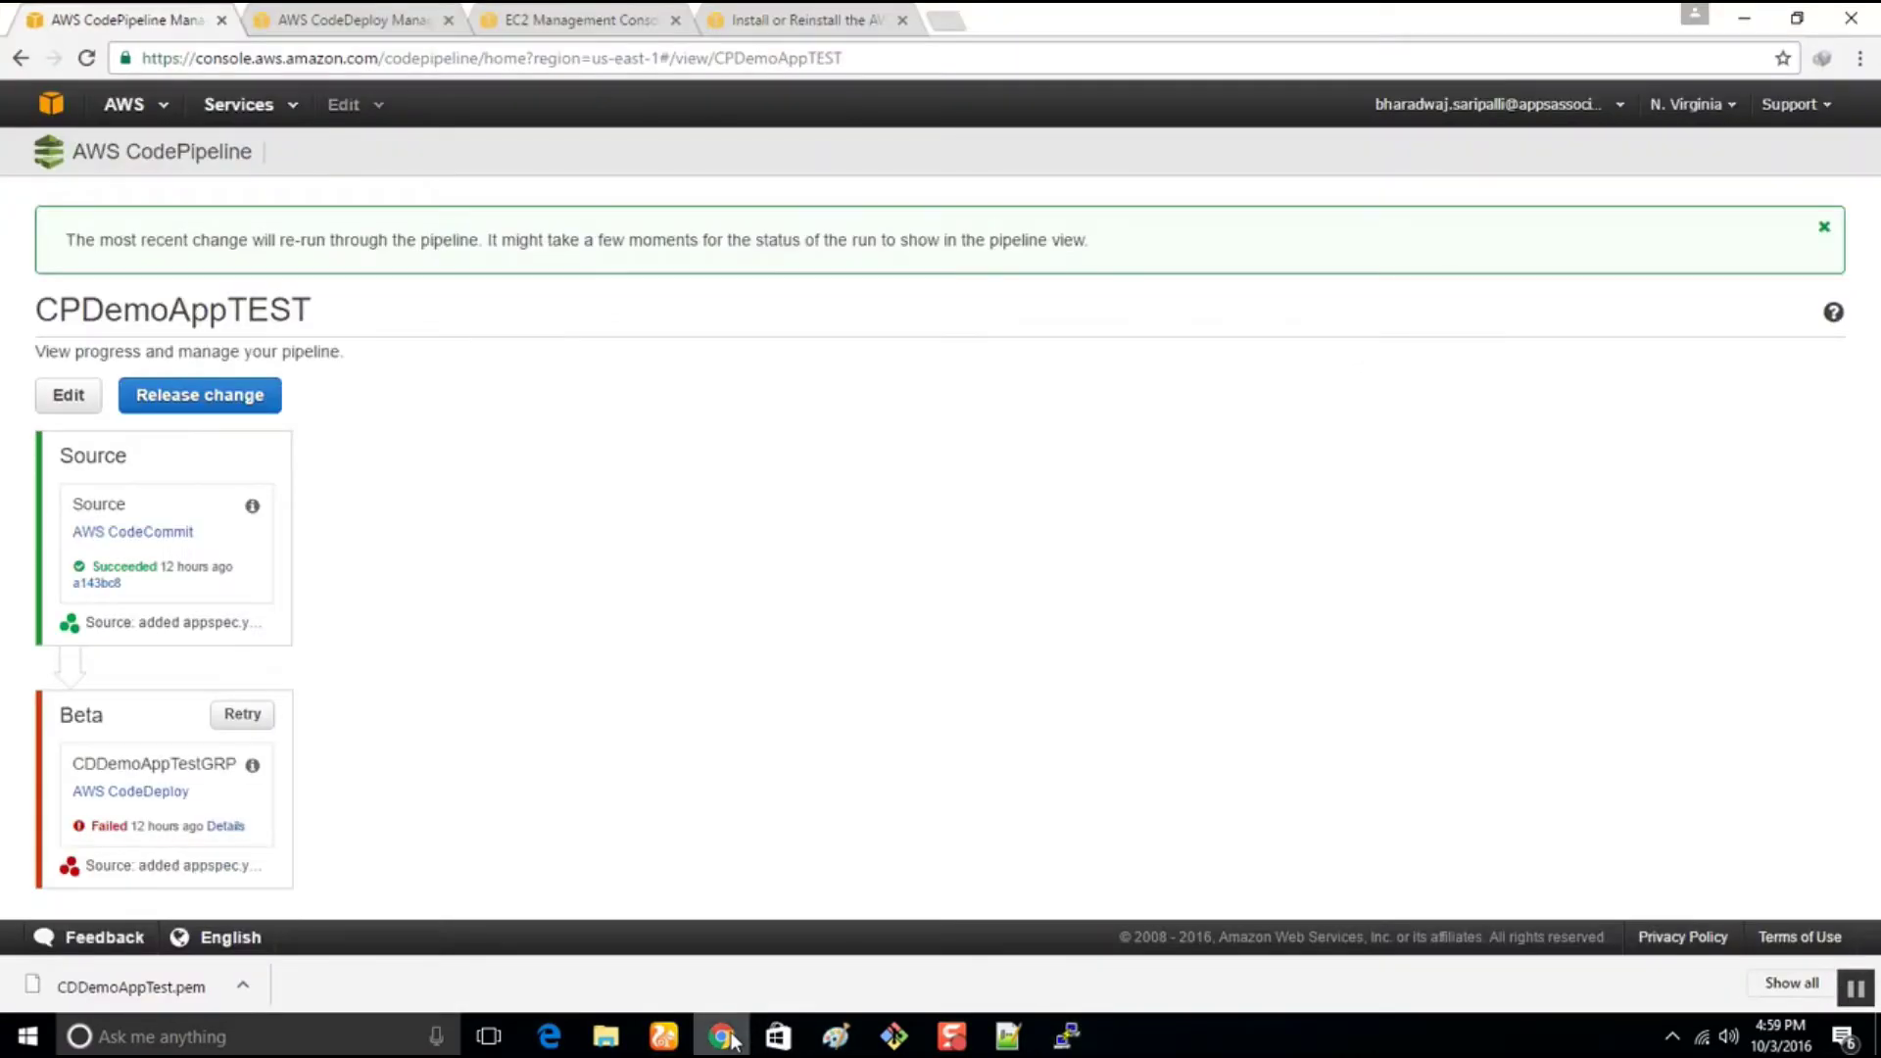
click(760, 12)
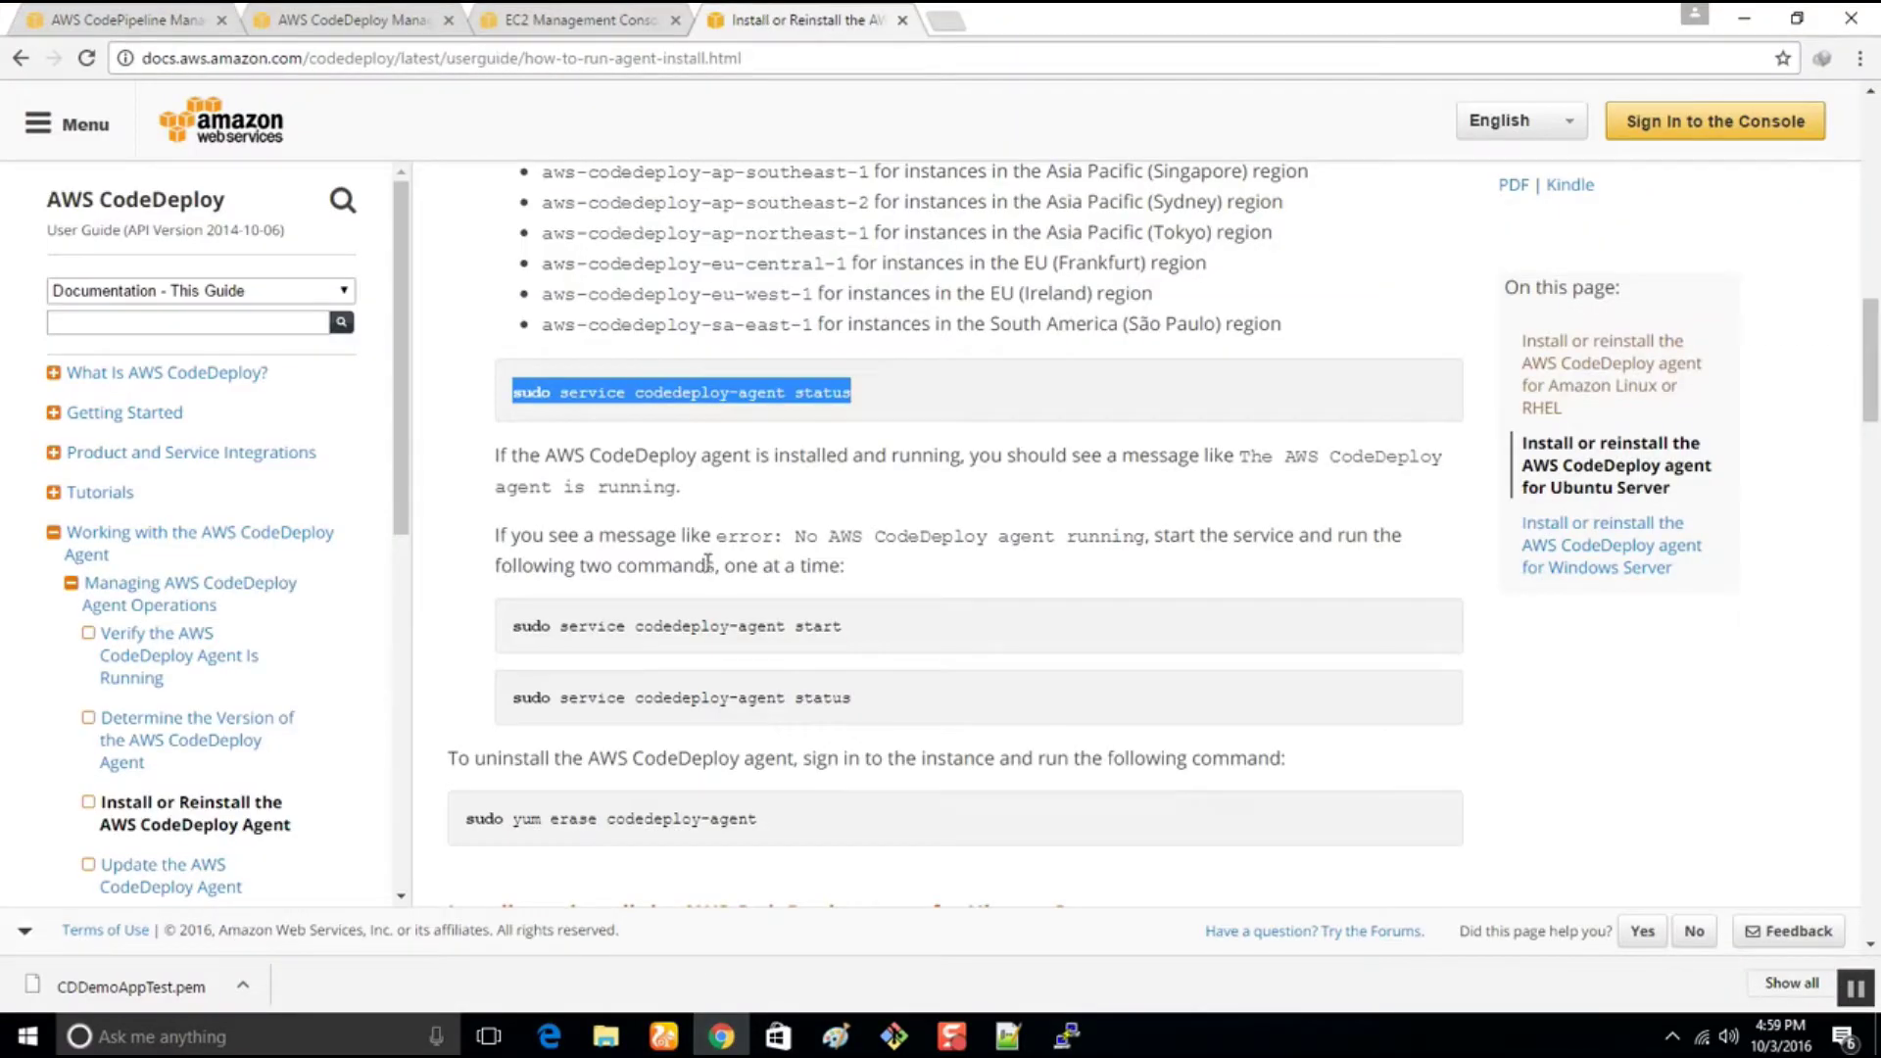
scroll(705, 568, up, 10)
scroll(706, 577, up, 3)
scroll(705, 568, down, 2)
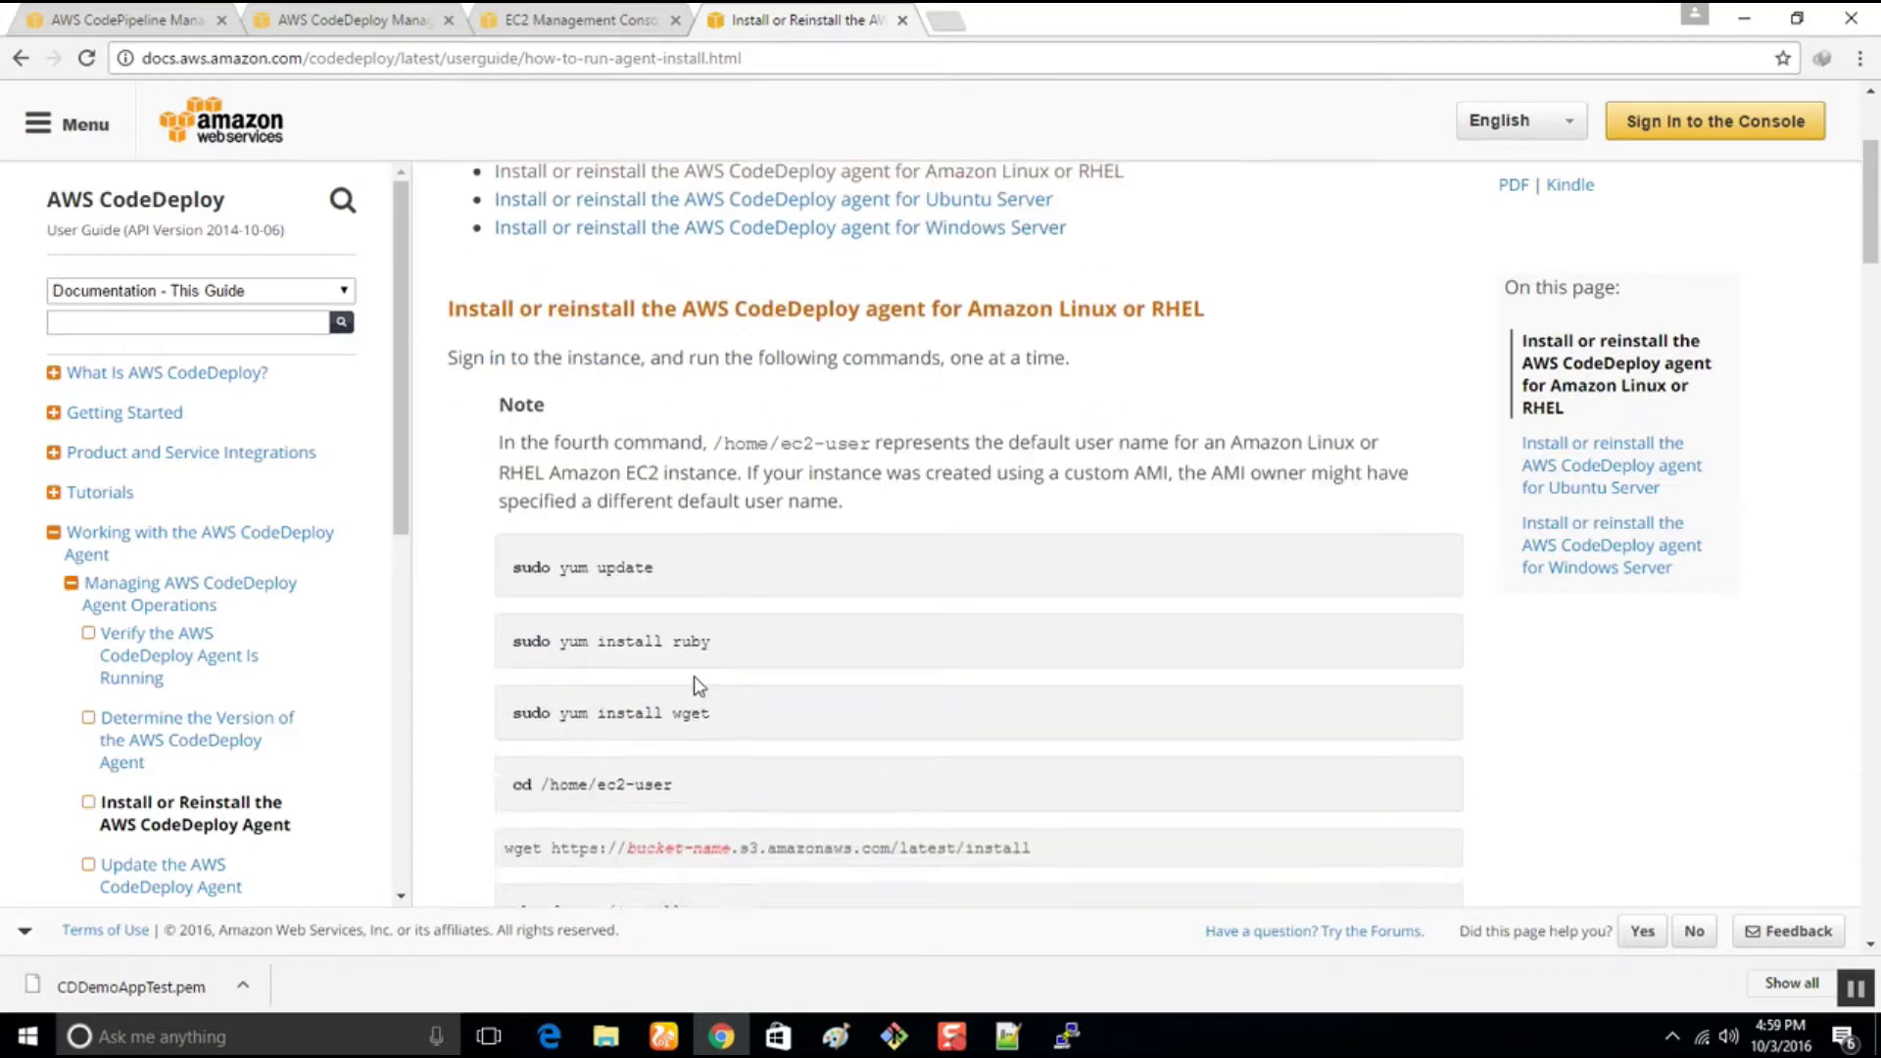
drag(711, 574, 509, 560)
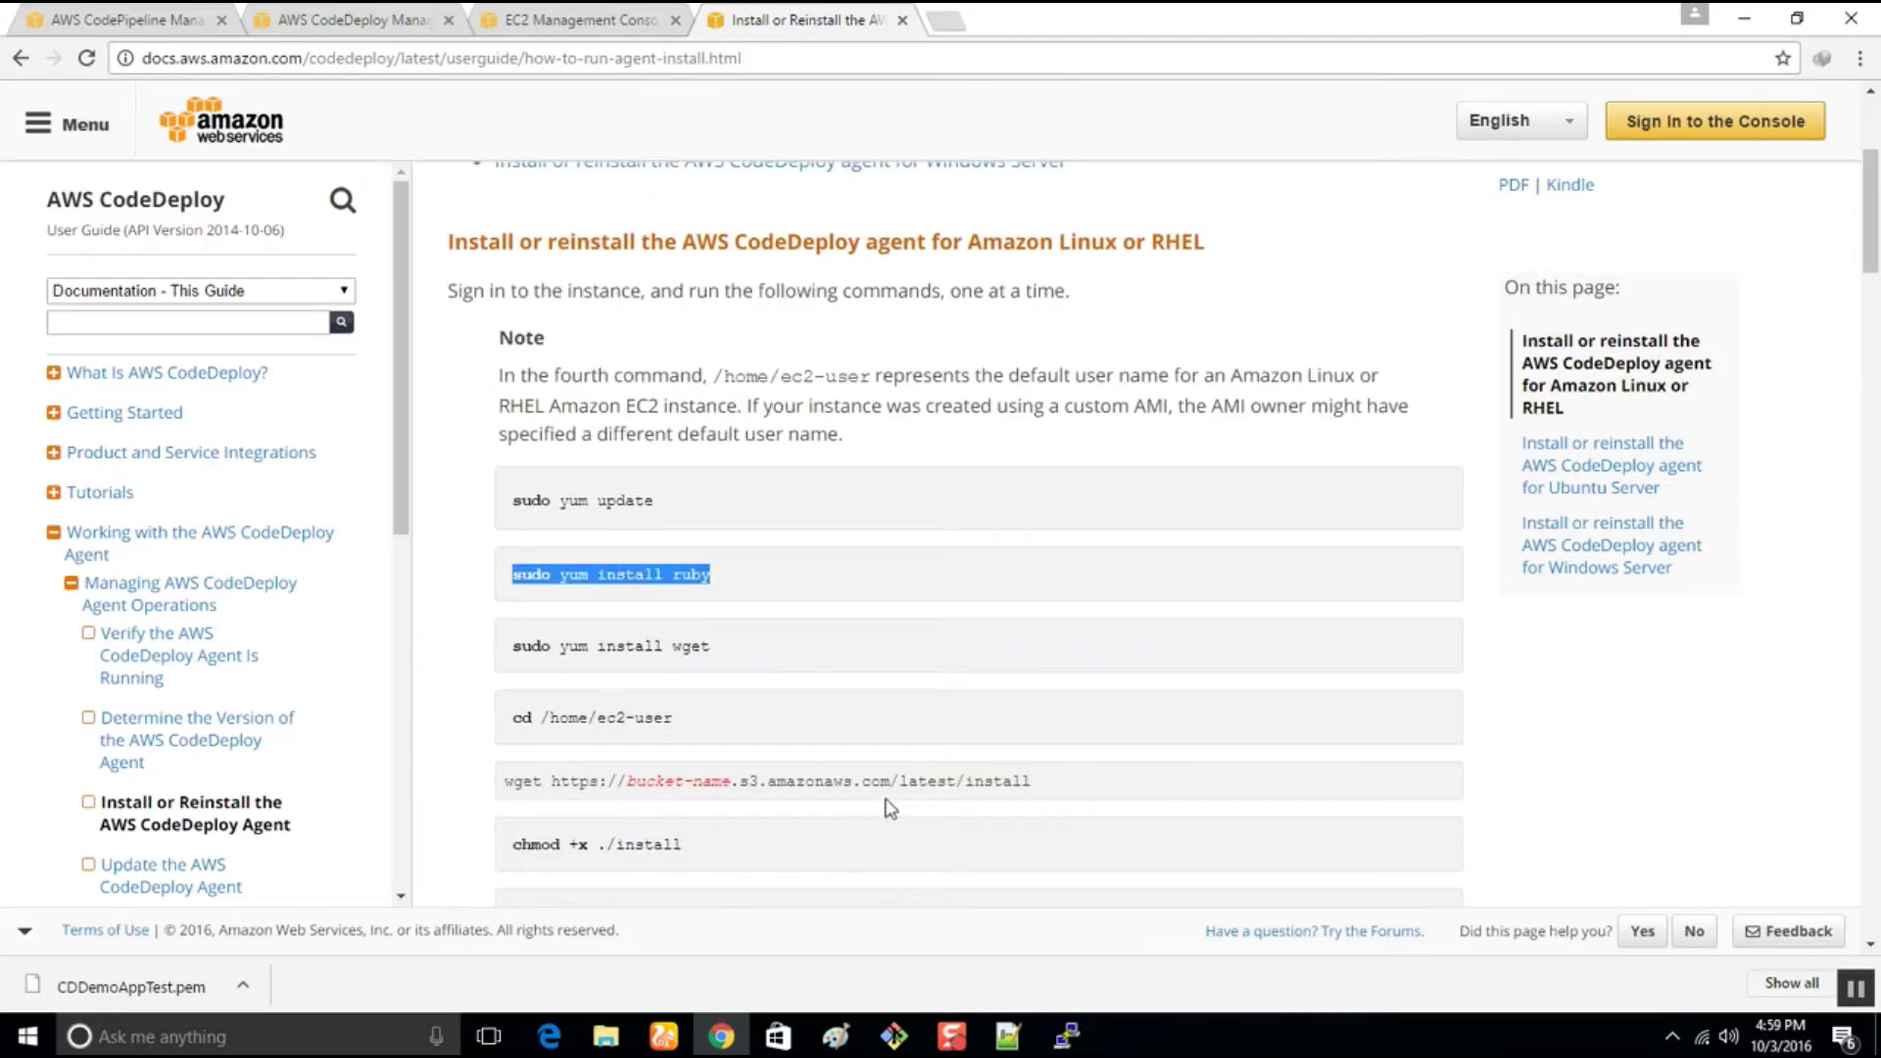
drag(1054, 783, 506, 784)
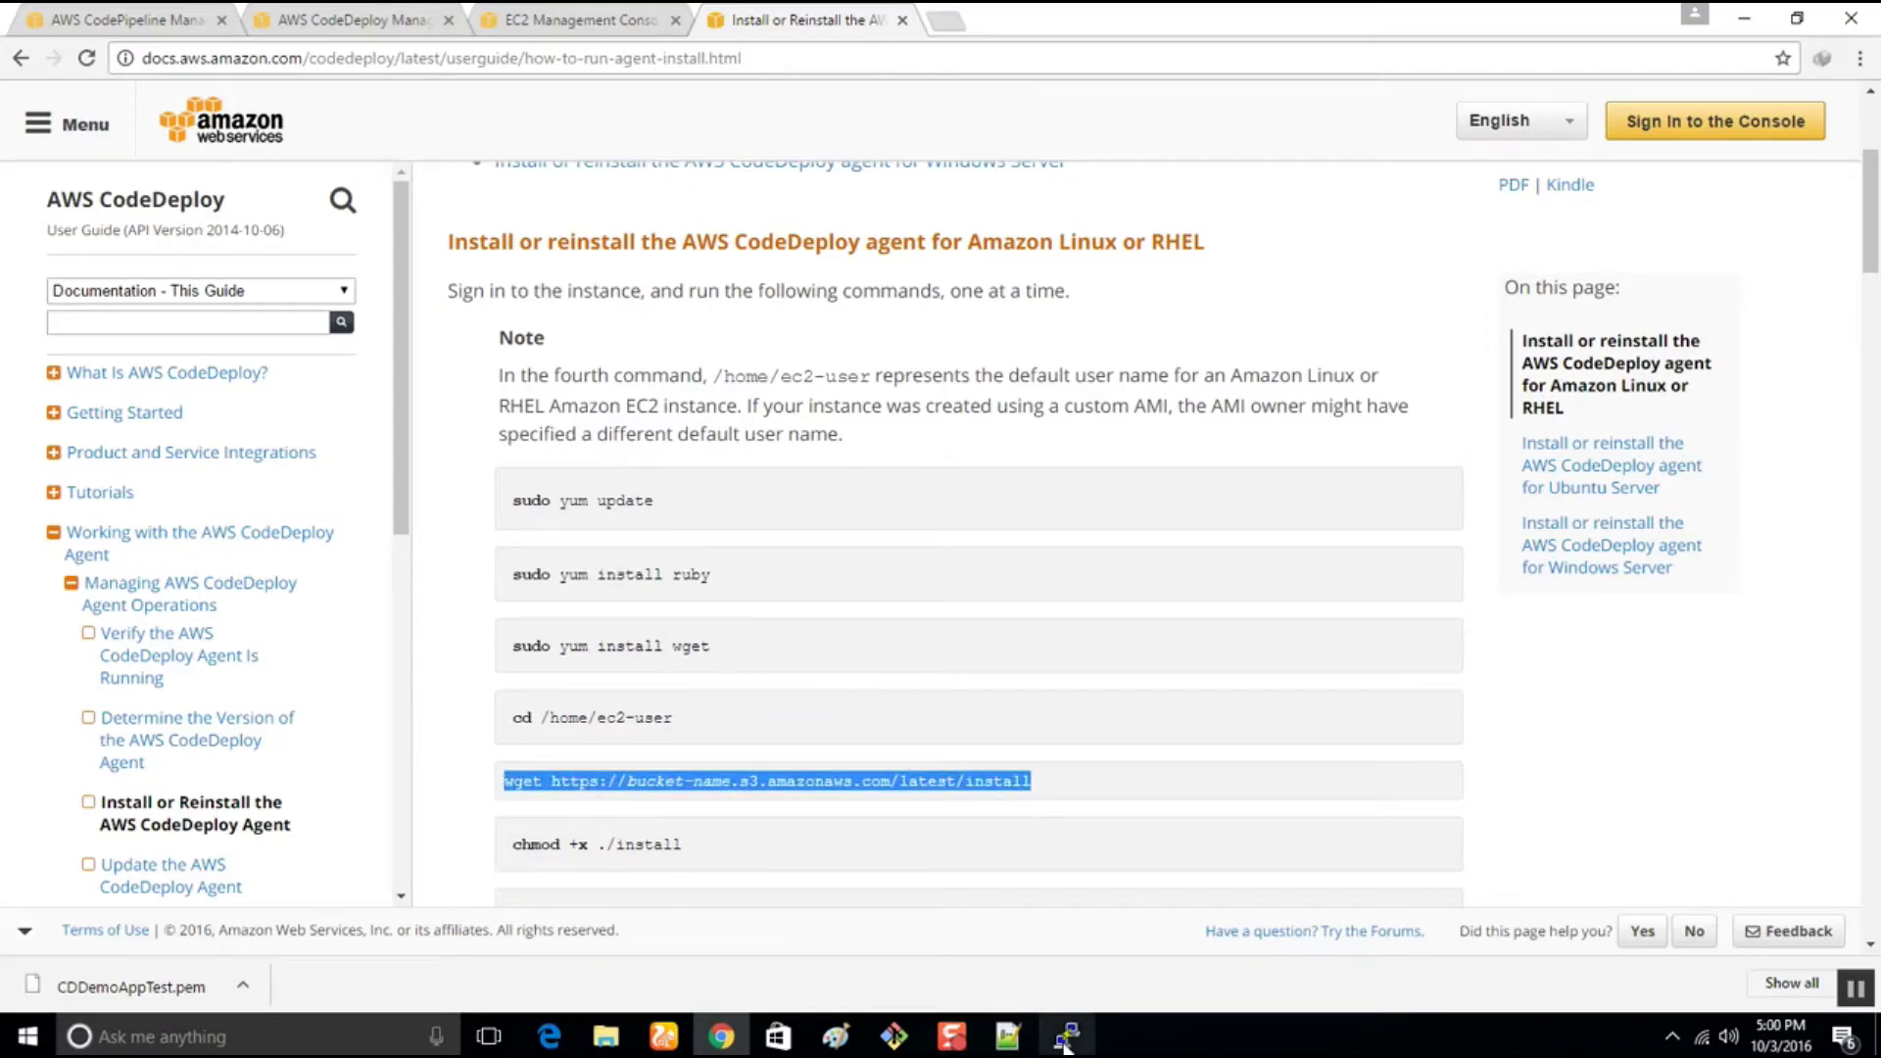
click(1062, 1041)
click(1008, 1036)
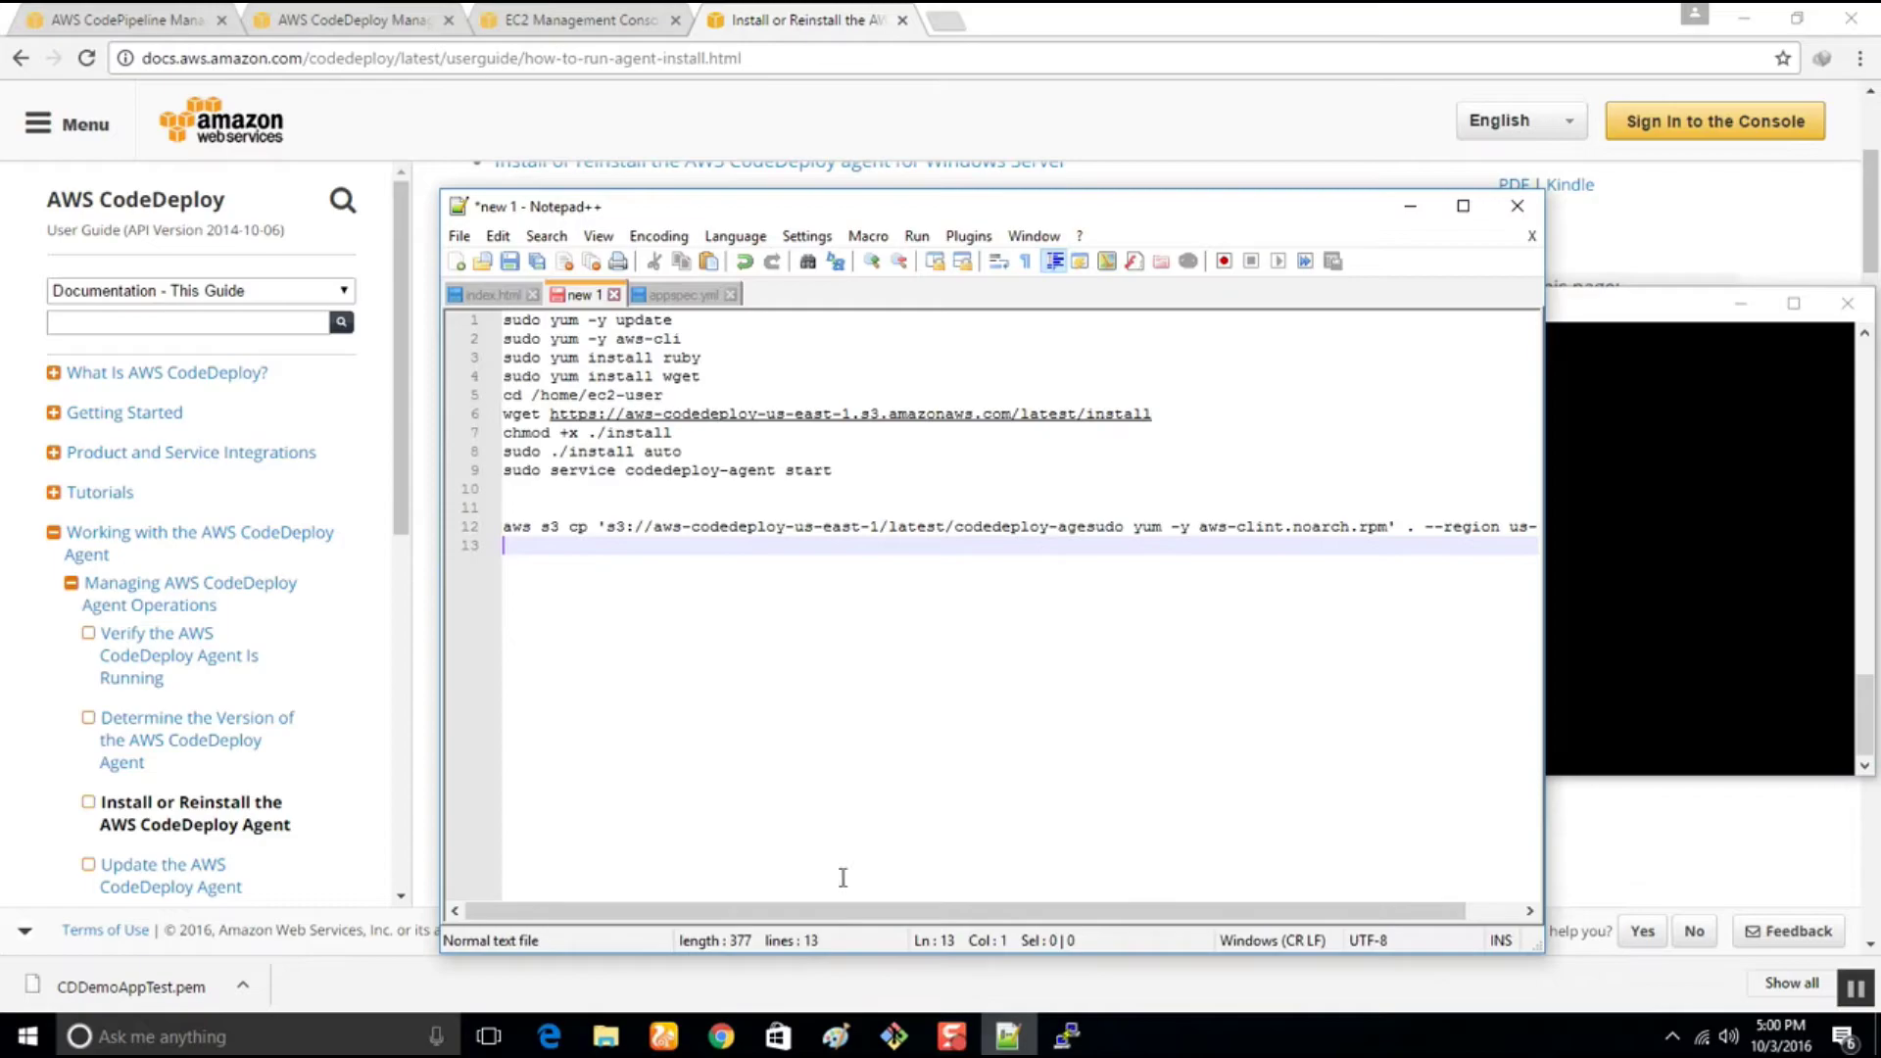
Run the wget command from line 6 in PuTTY to download the agent's 'install' script, confirming with ls
drag(1157, 414, 479, 413)
key(super+c)
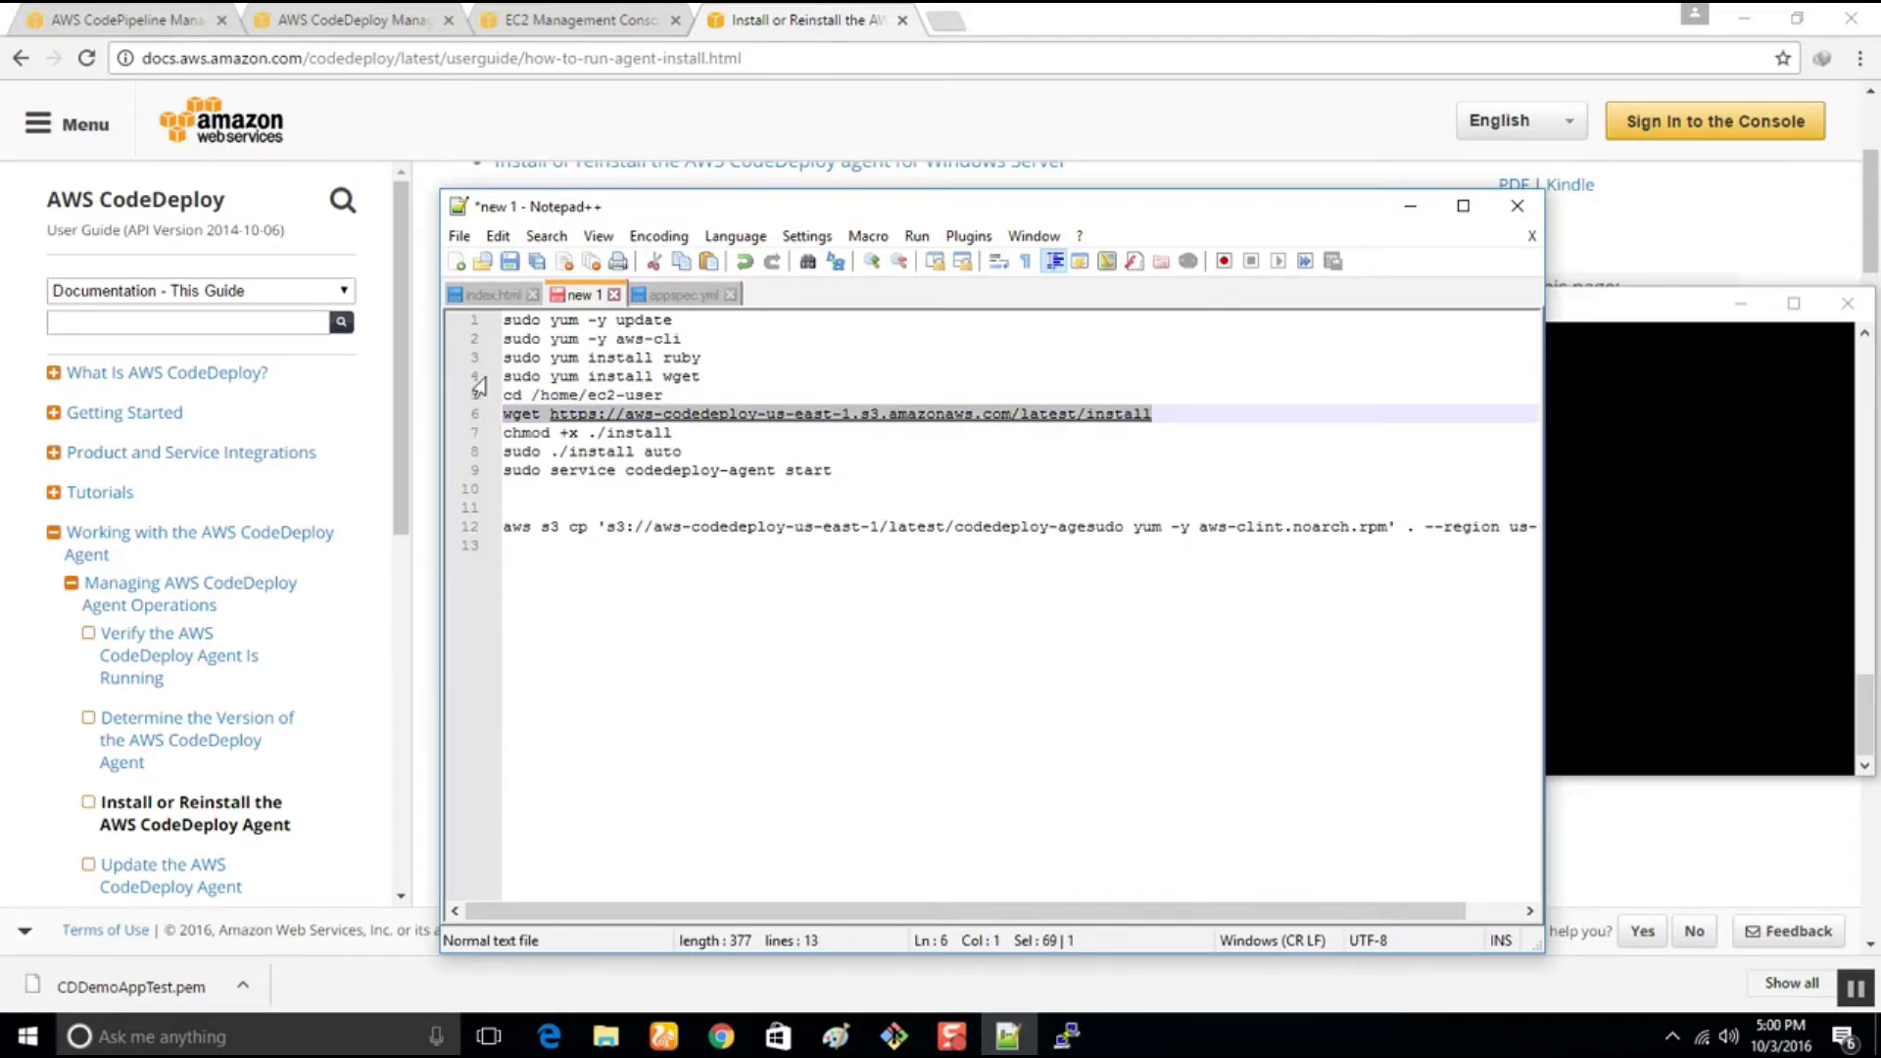
click(1053, 1034)
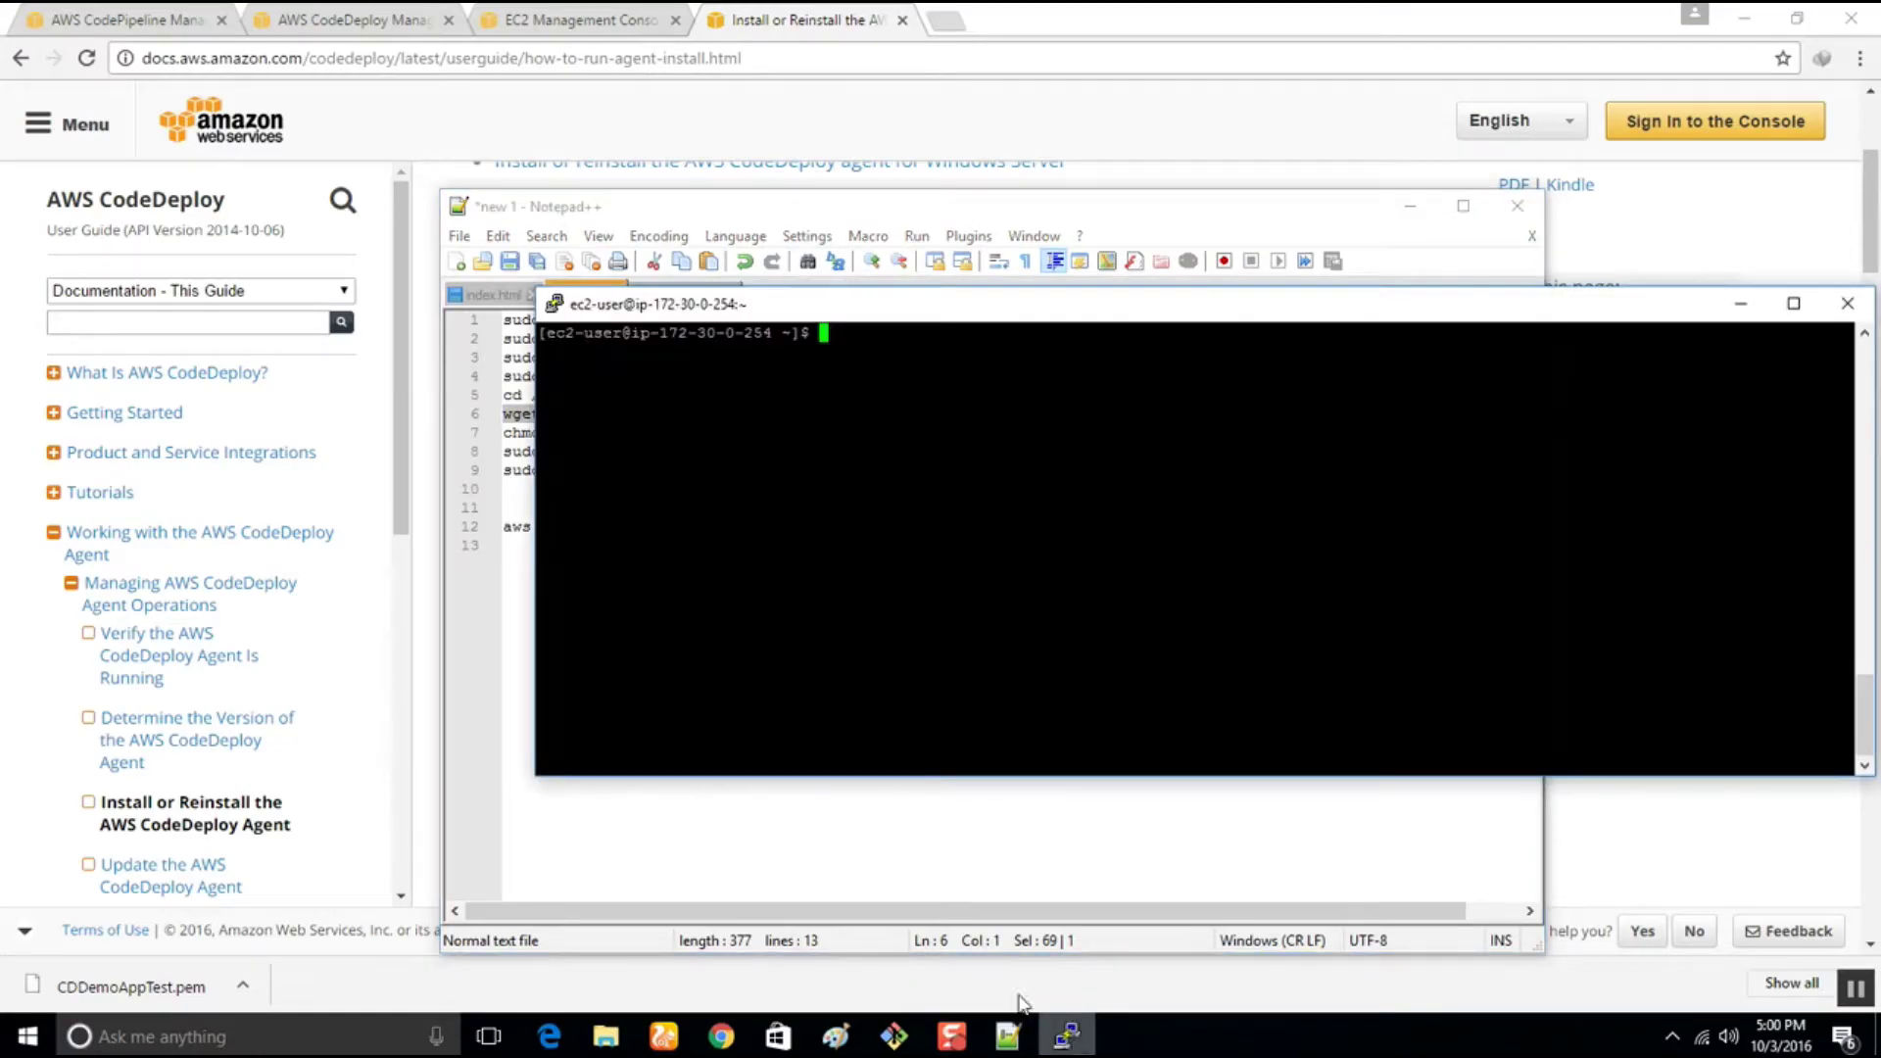
right_click(897, 439)
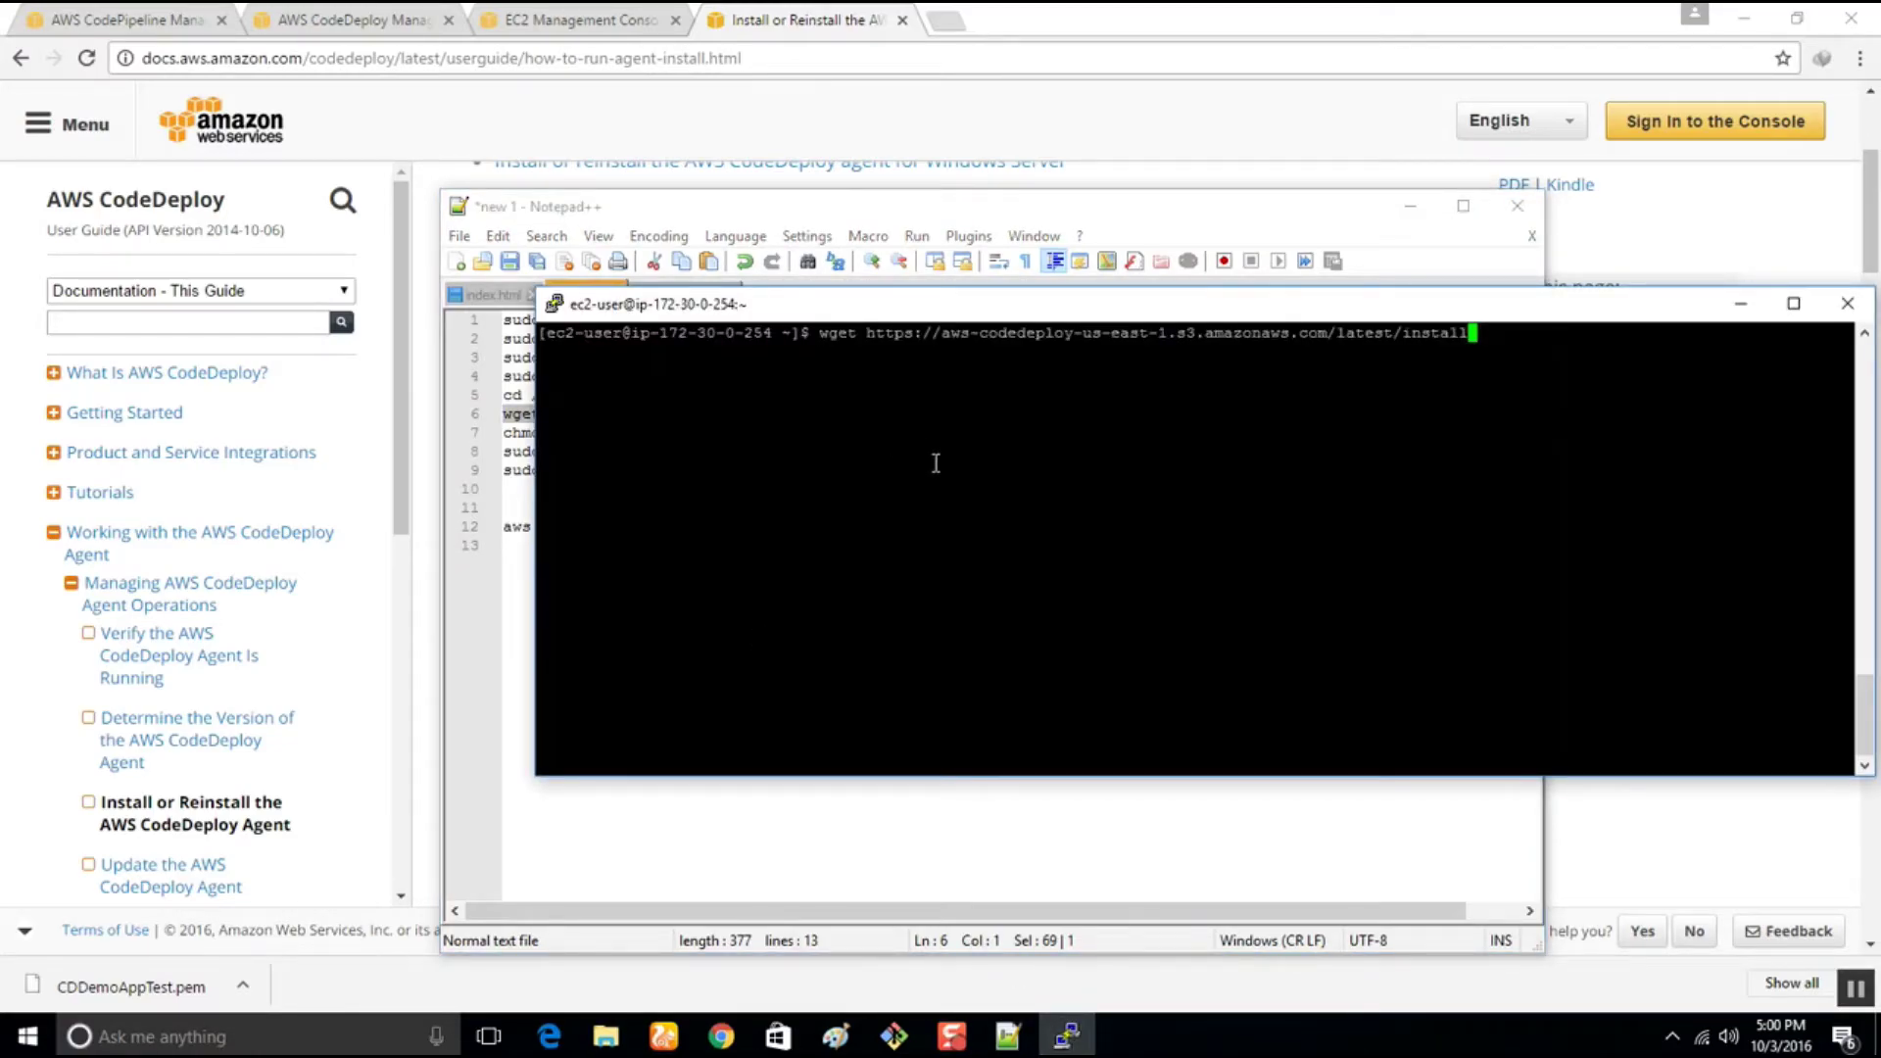
key(Return)
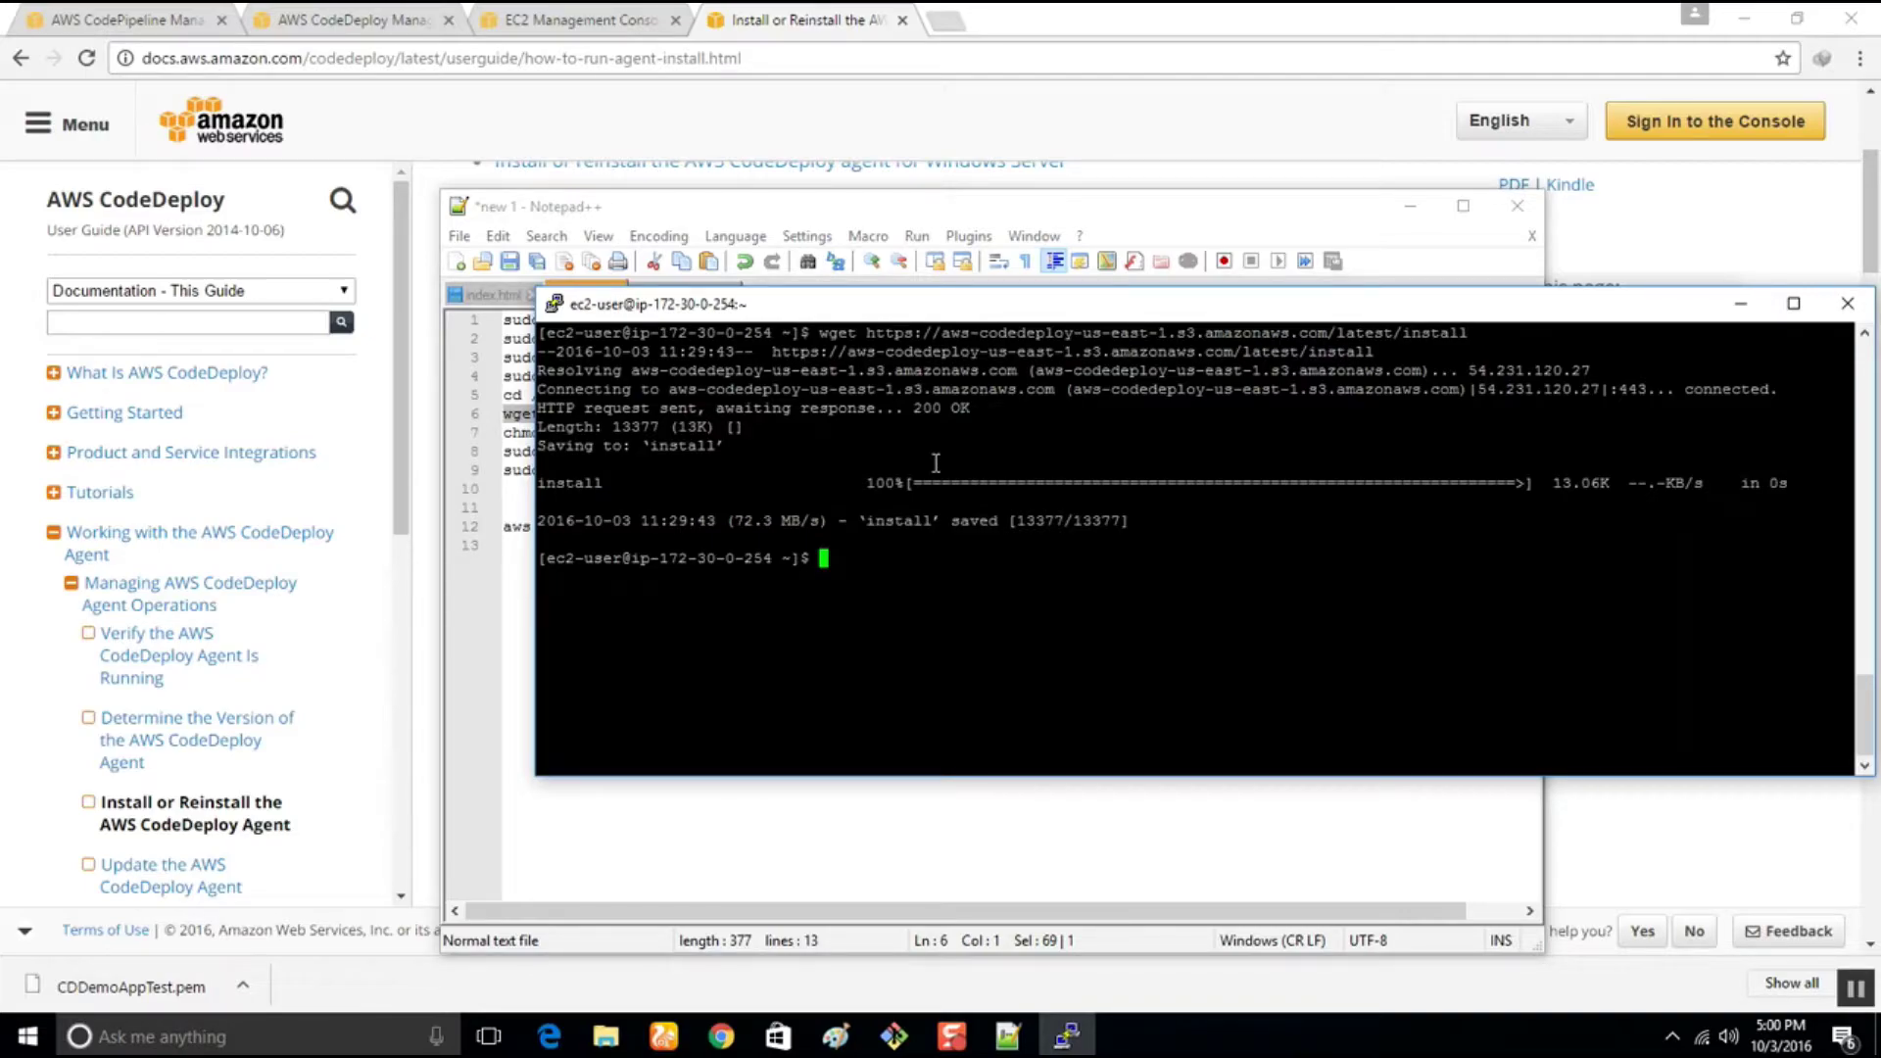
text(ls)
key(Return)
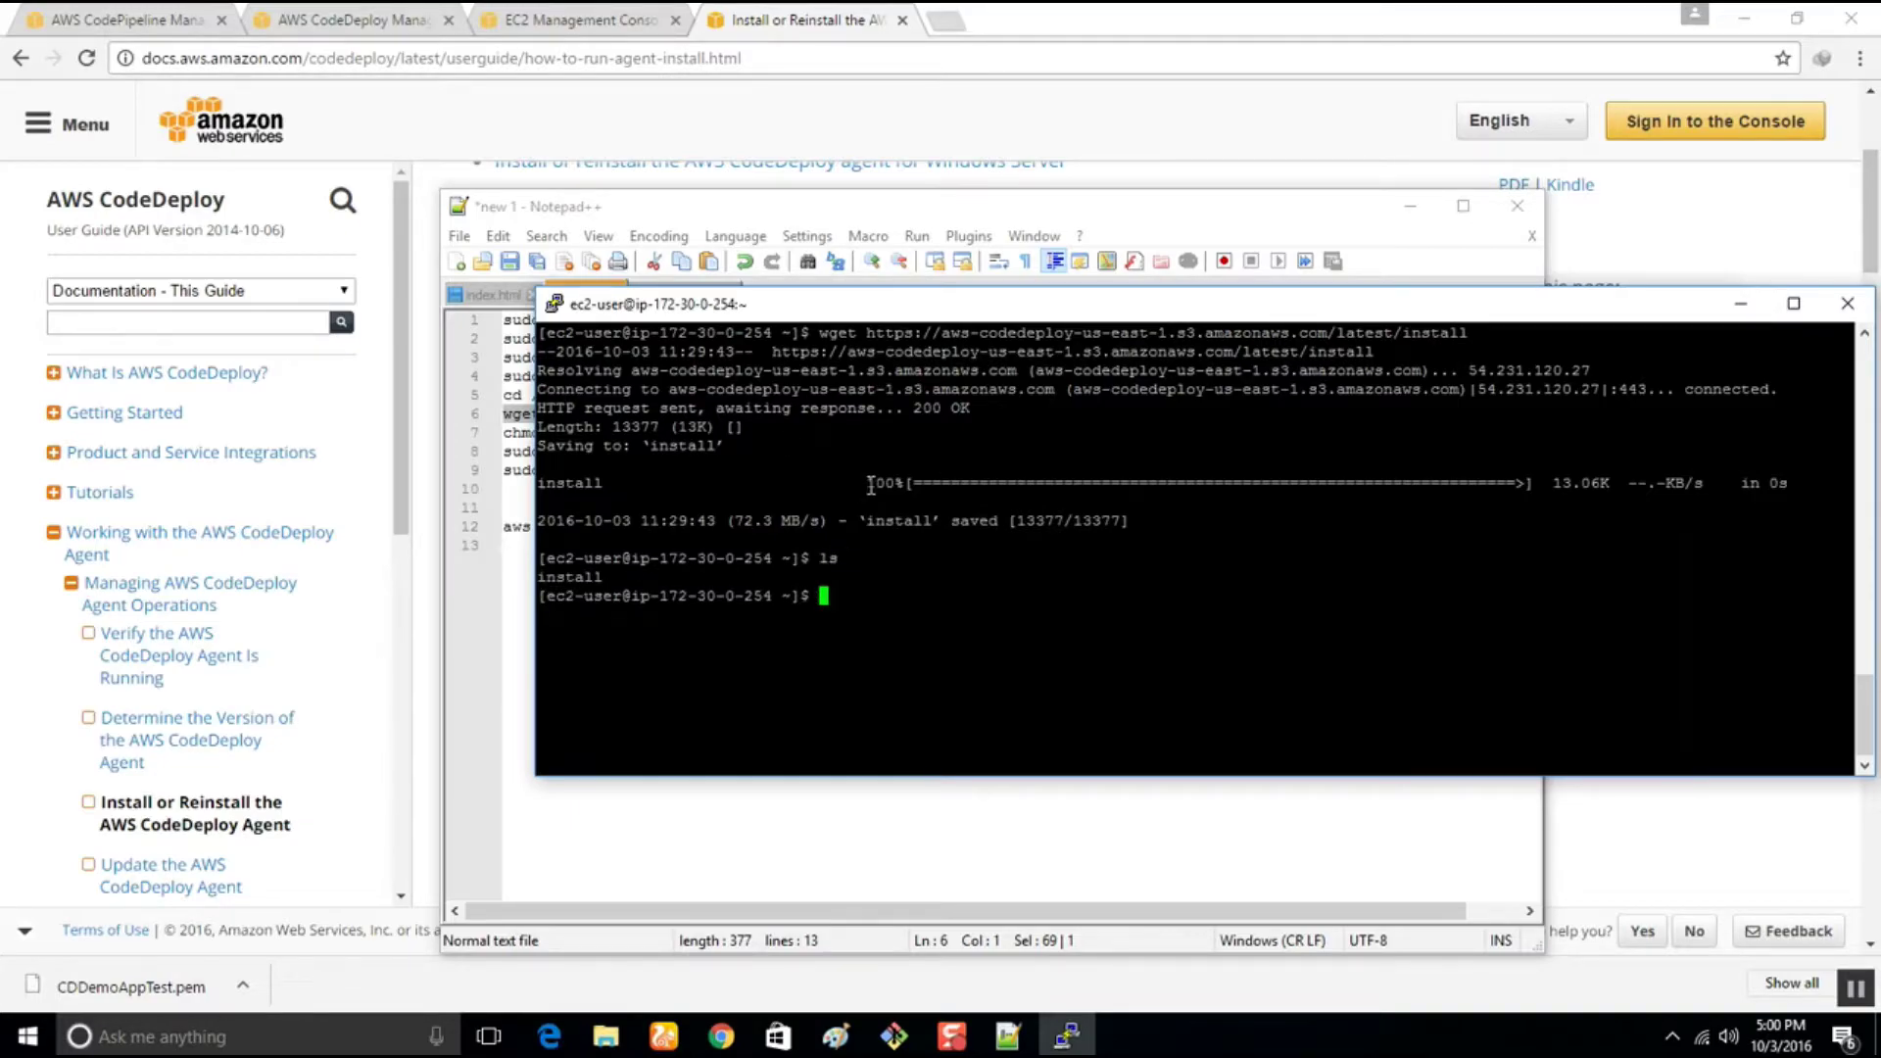
drag(815, 310, 1015, 399)
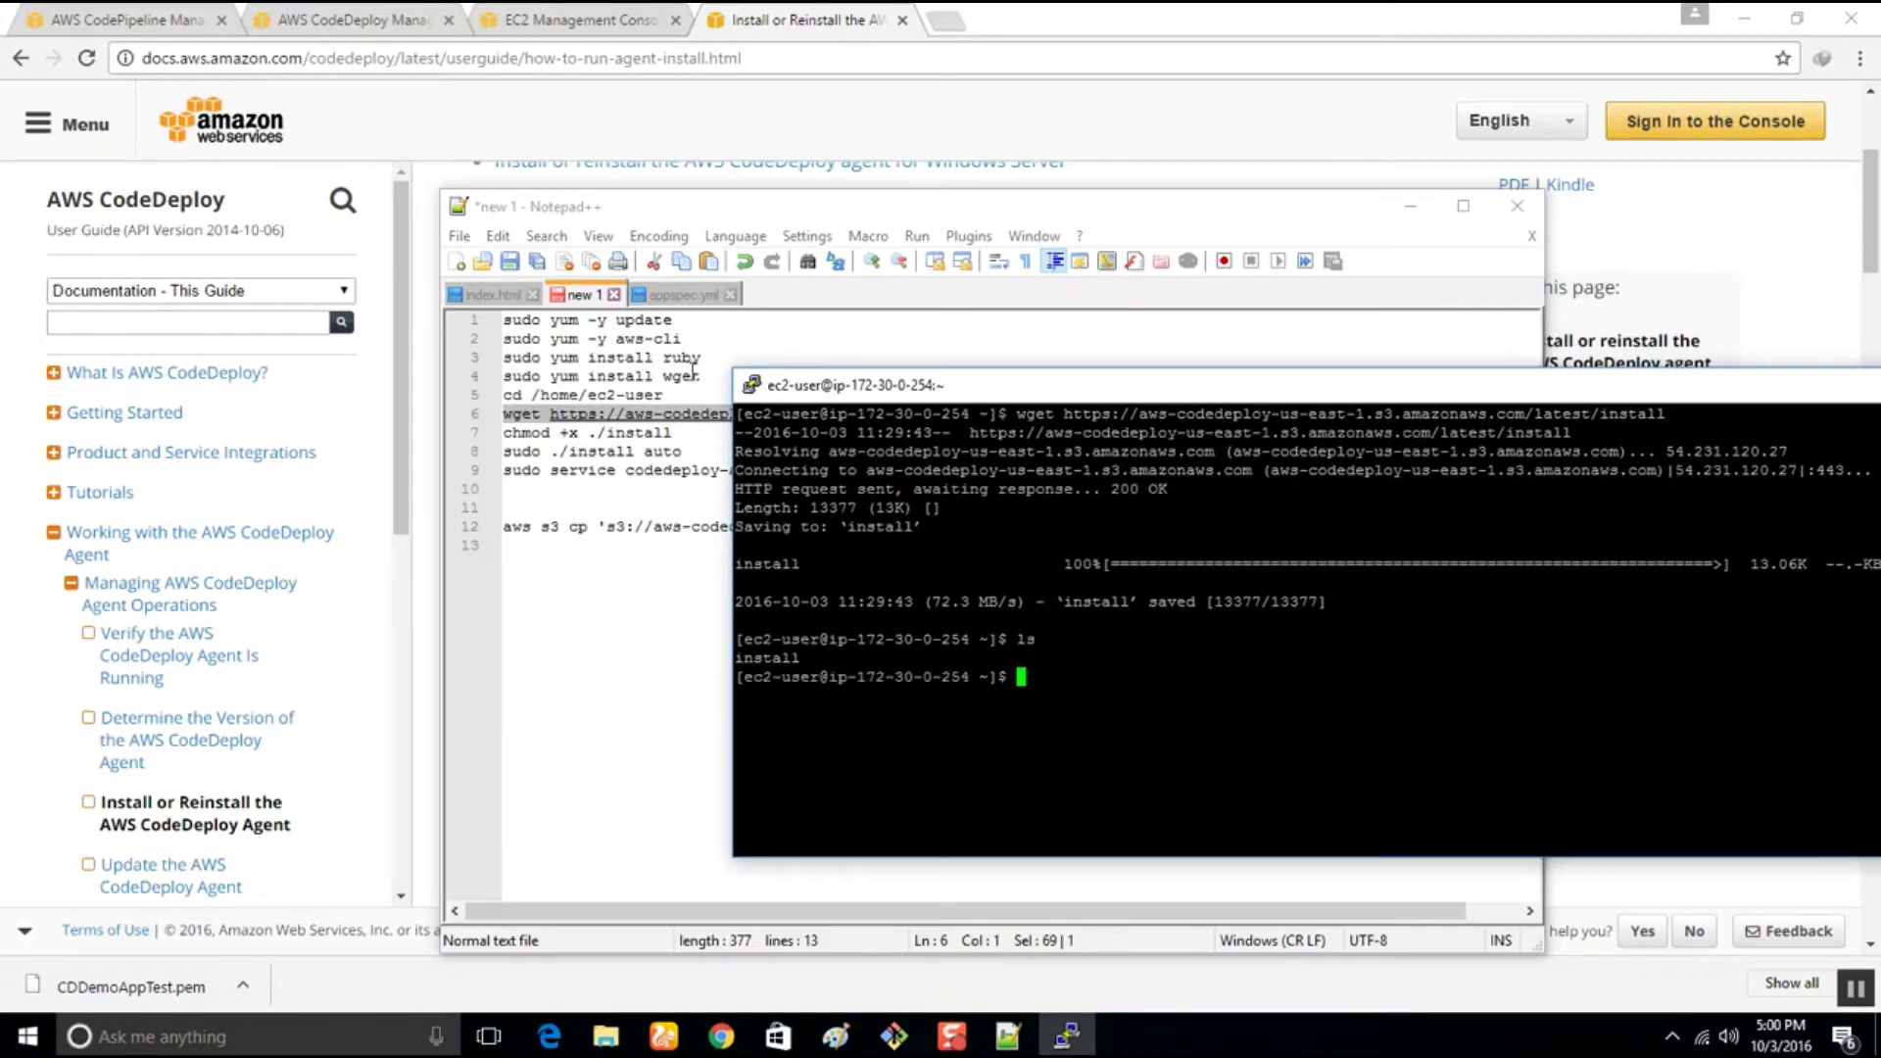
drag(703, 376, 472, 381)
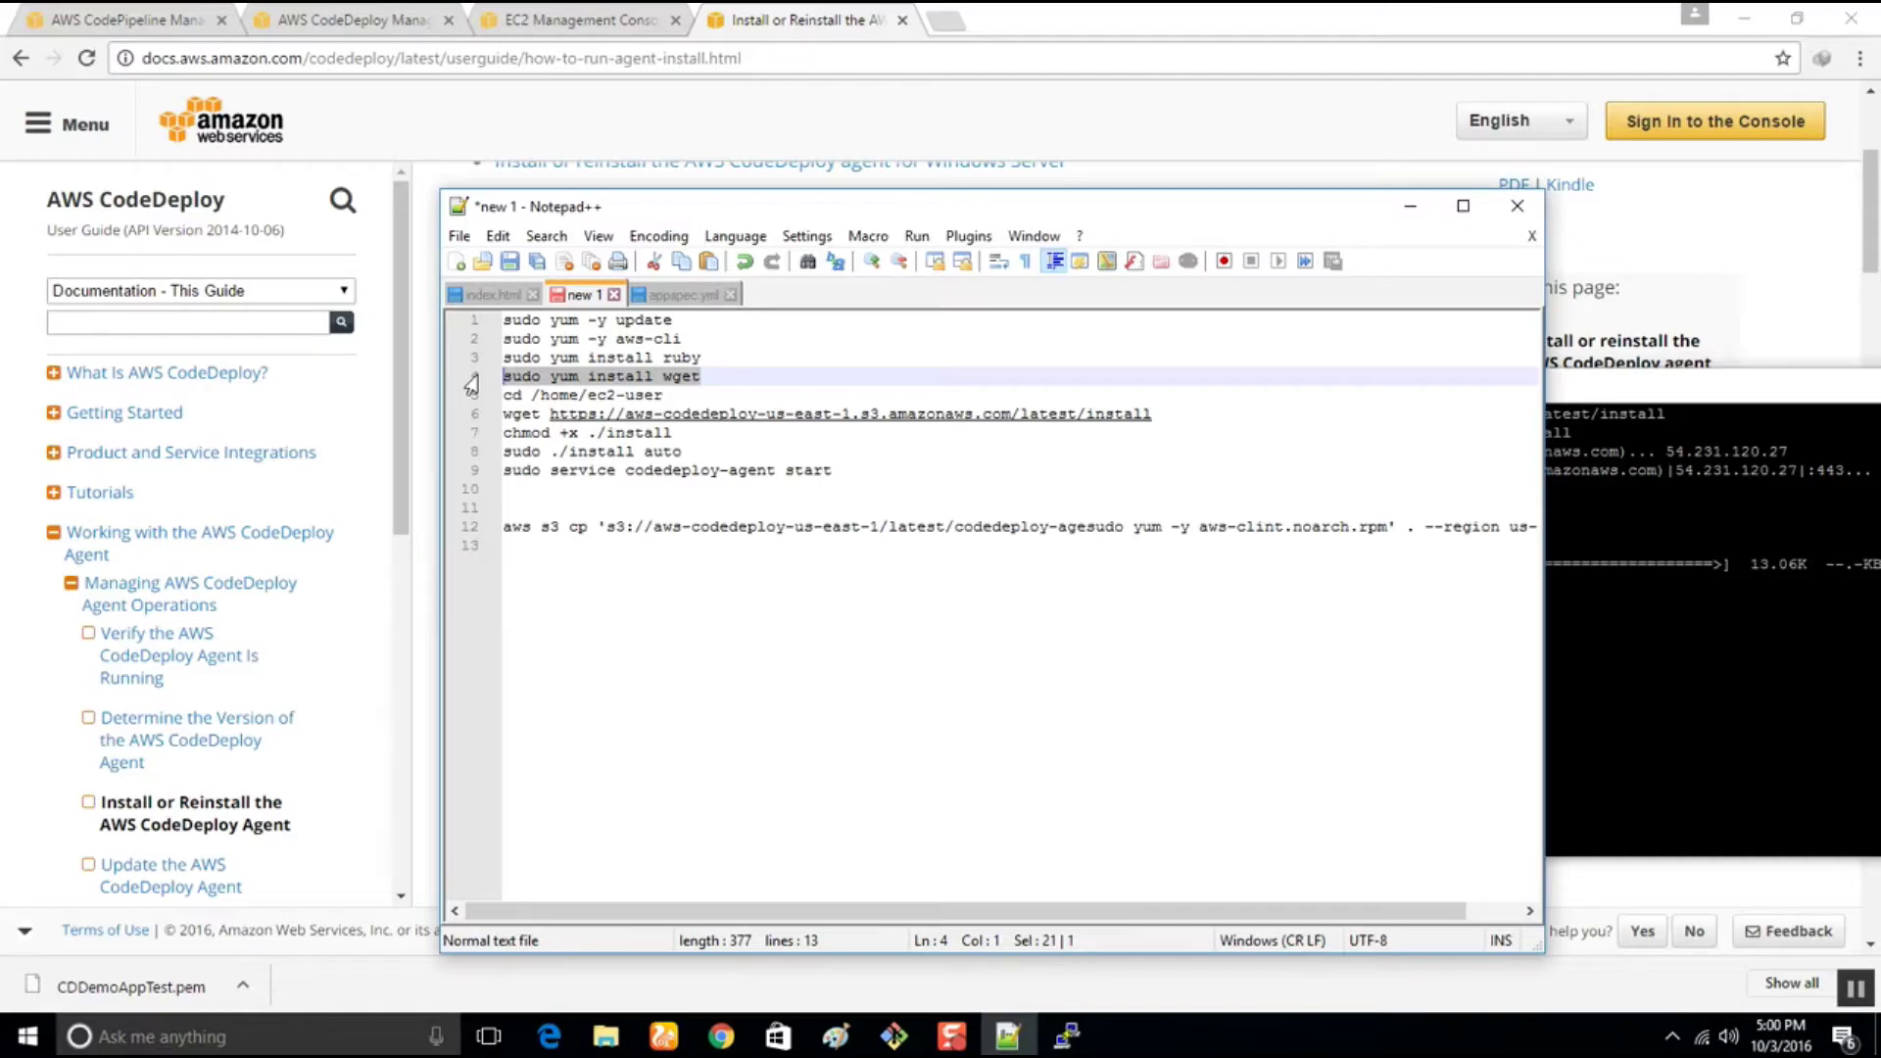
Fix line 2 to read 'sudo yum -y install aws-cli', select the nine commands, and minimize the notes
click(607, 339)
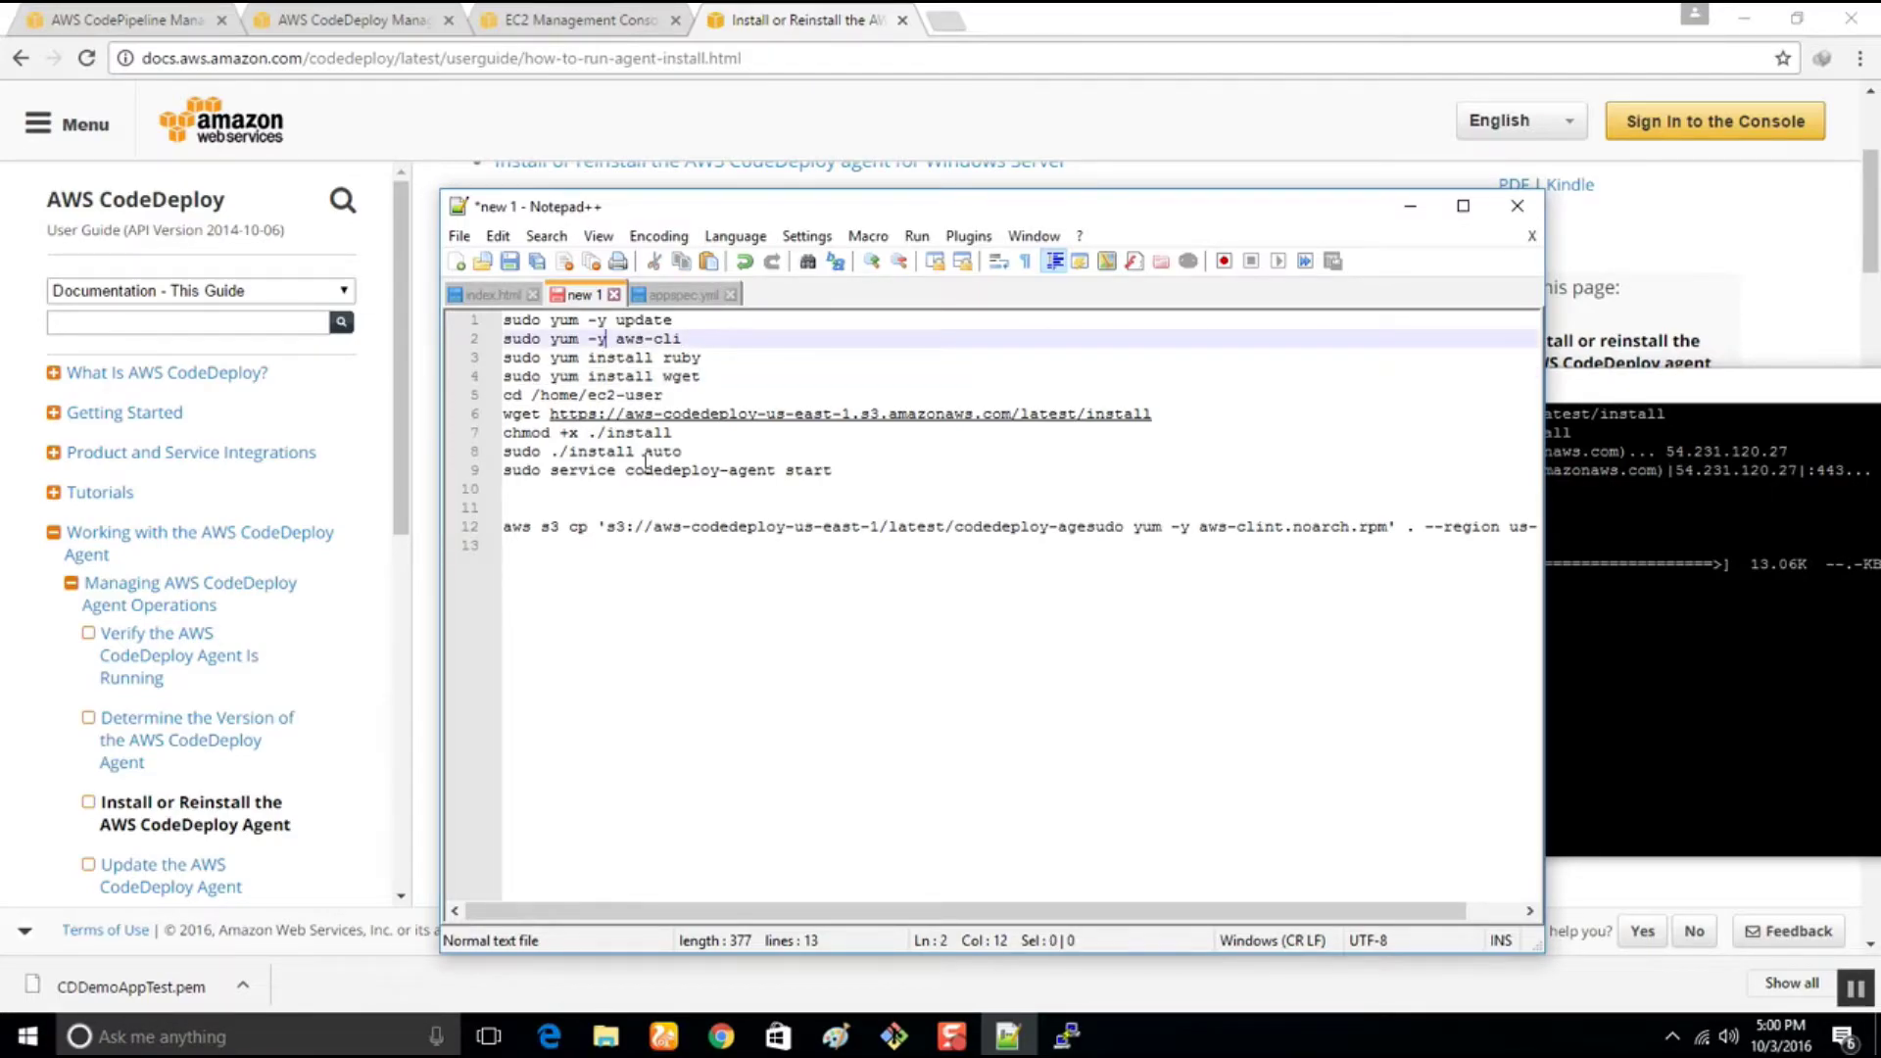
text(ins )
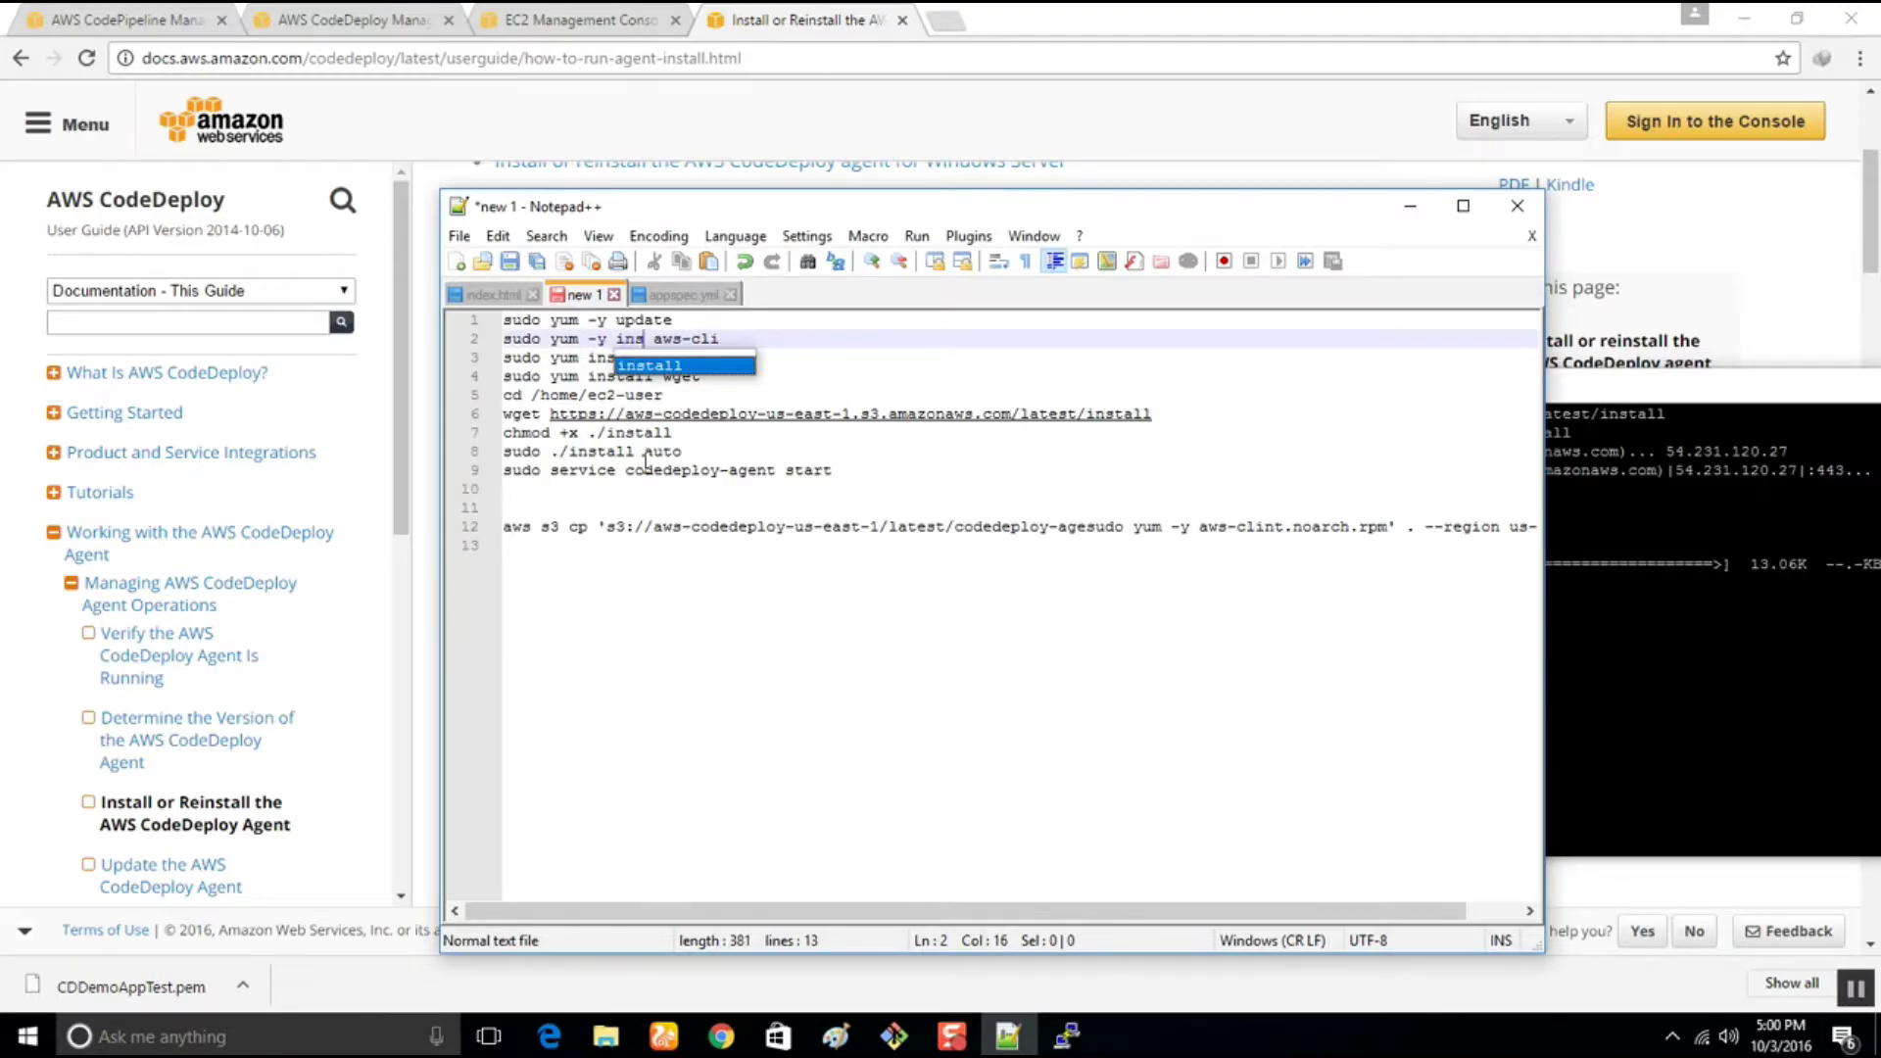
text(tall)
click(541, 508)
drag(834, 474, 383, 323)
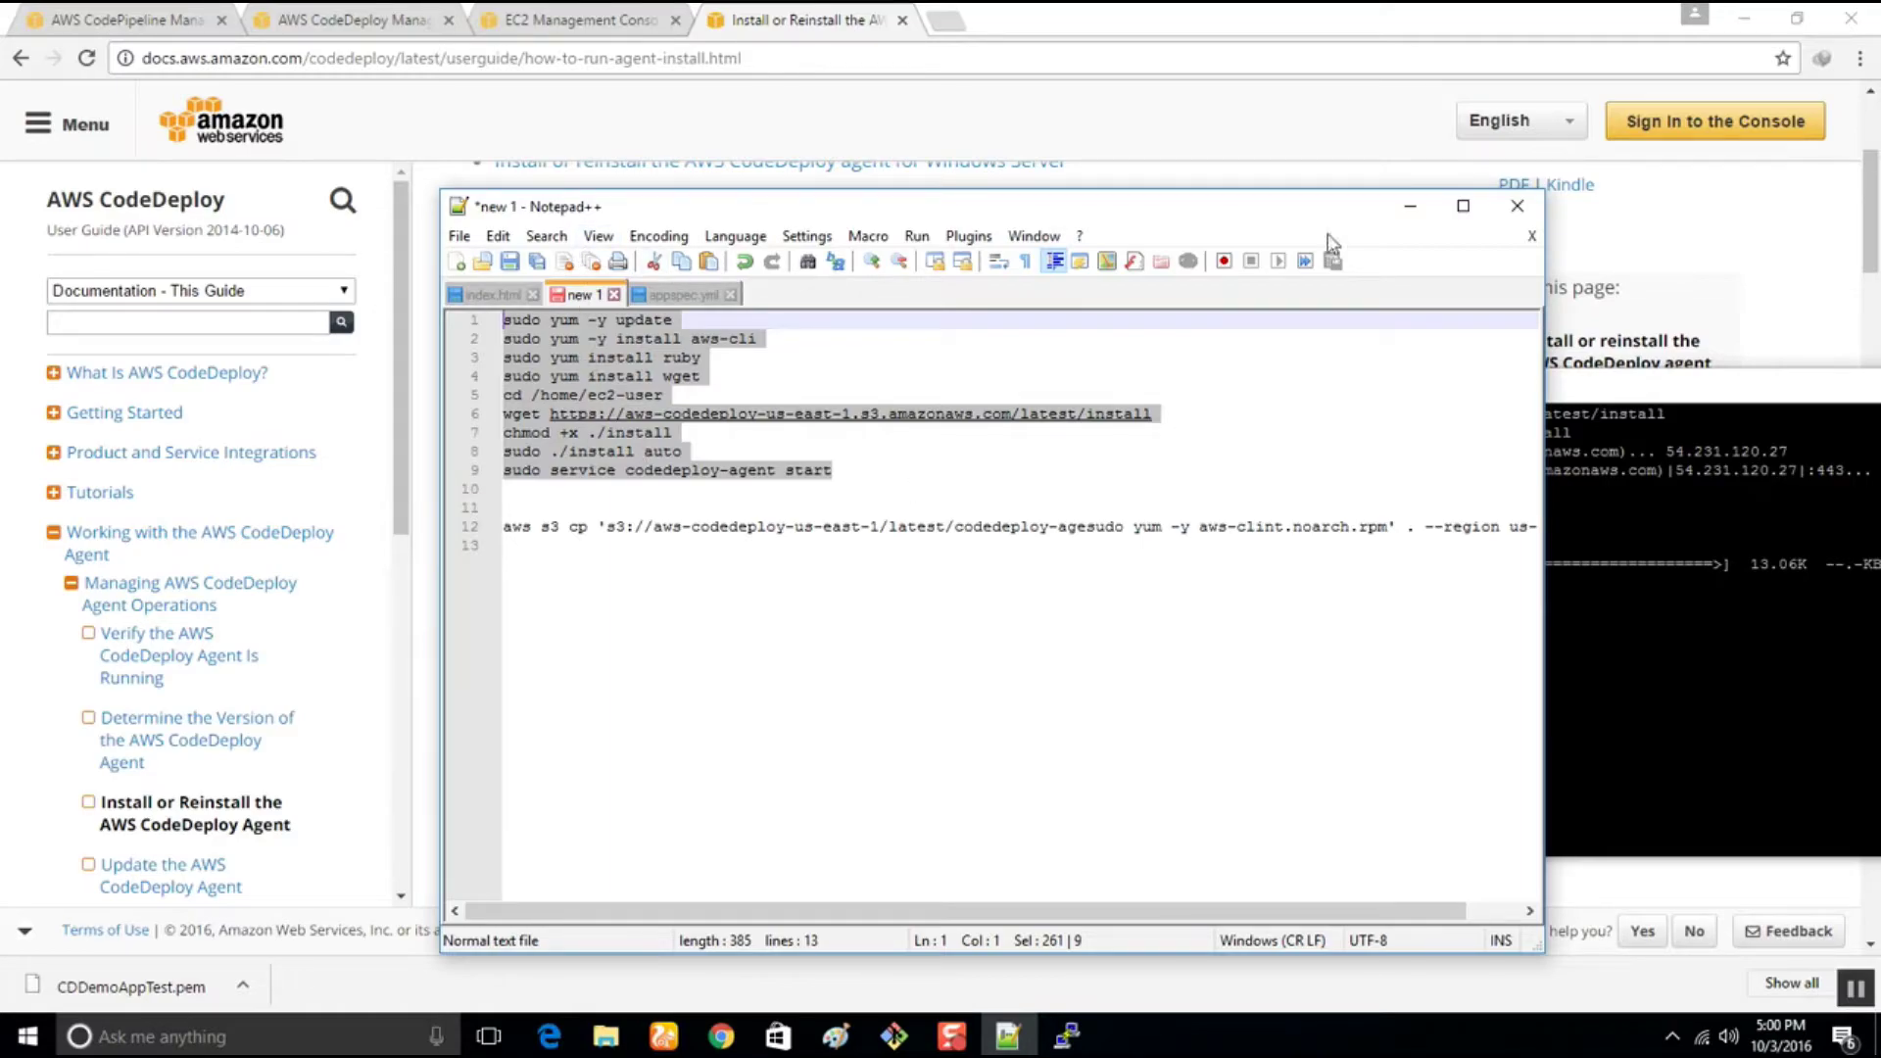
click(1411, 207)
drag(1432, 384, 904, 254)
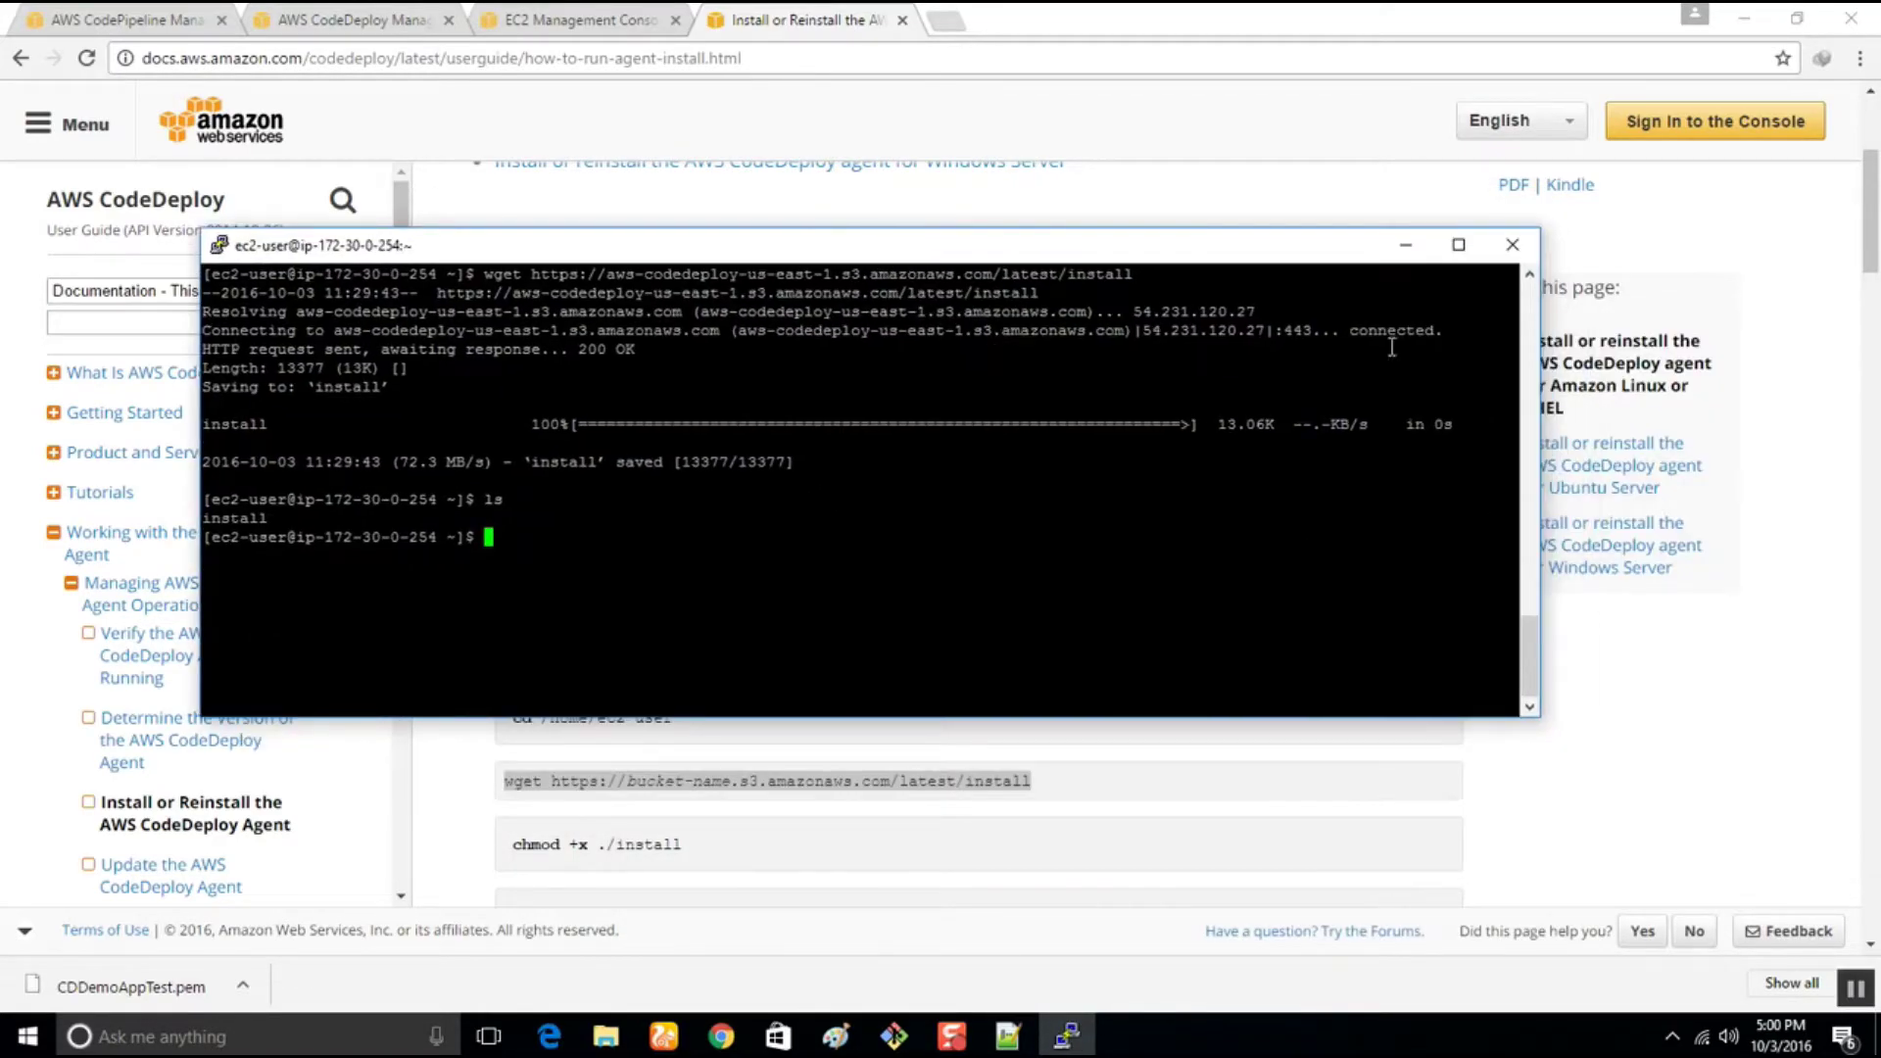
Close the PuTTY session, review the failed CodeDeploy deployment, and close that tab
click(1511, 245)
click(952, 601)
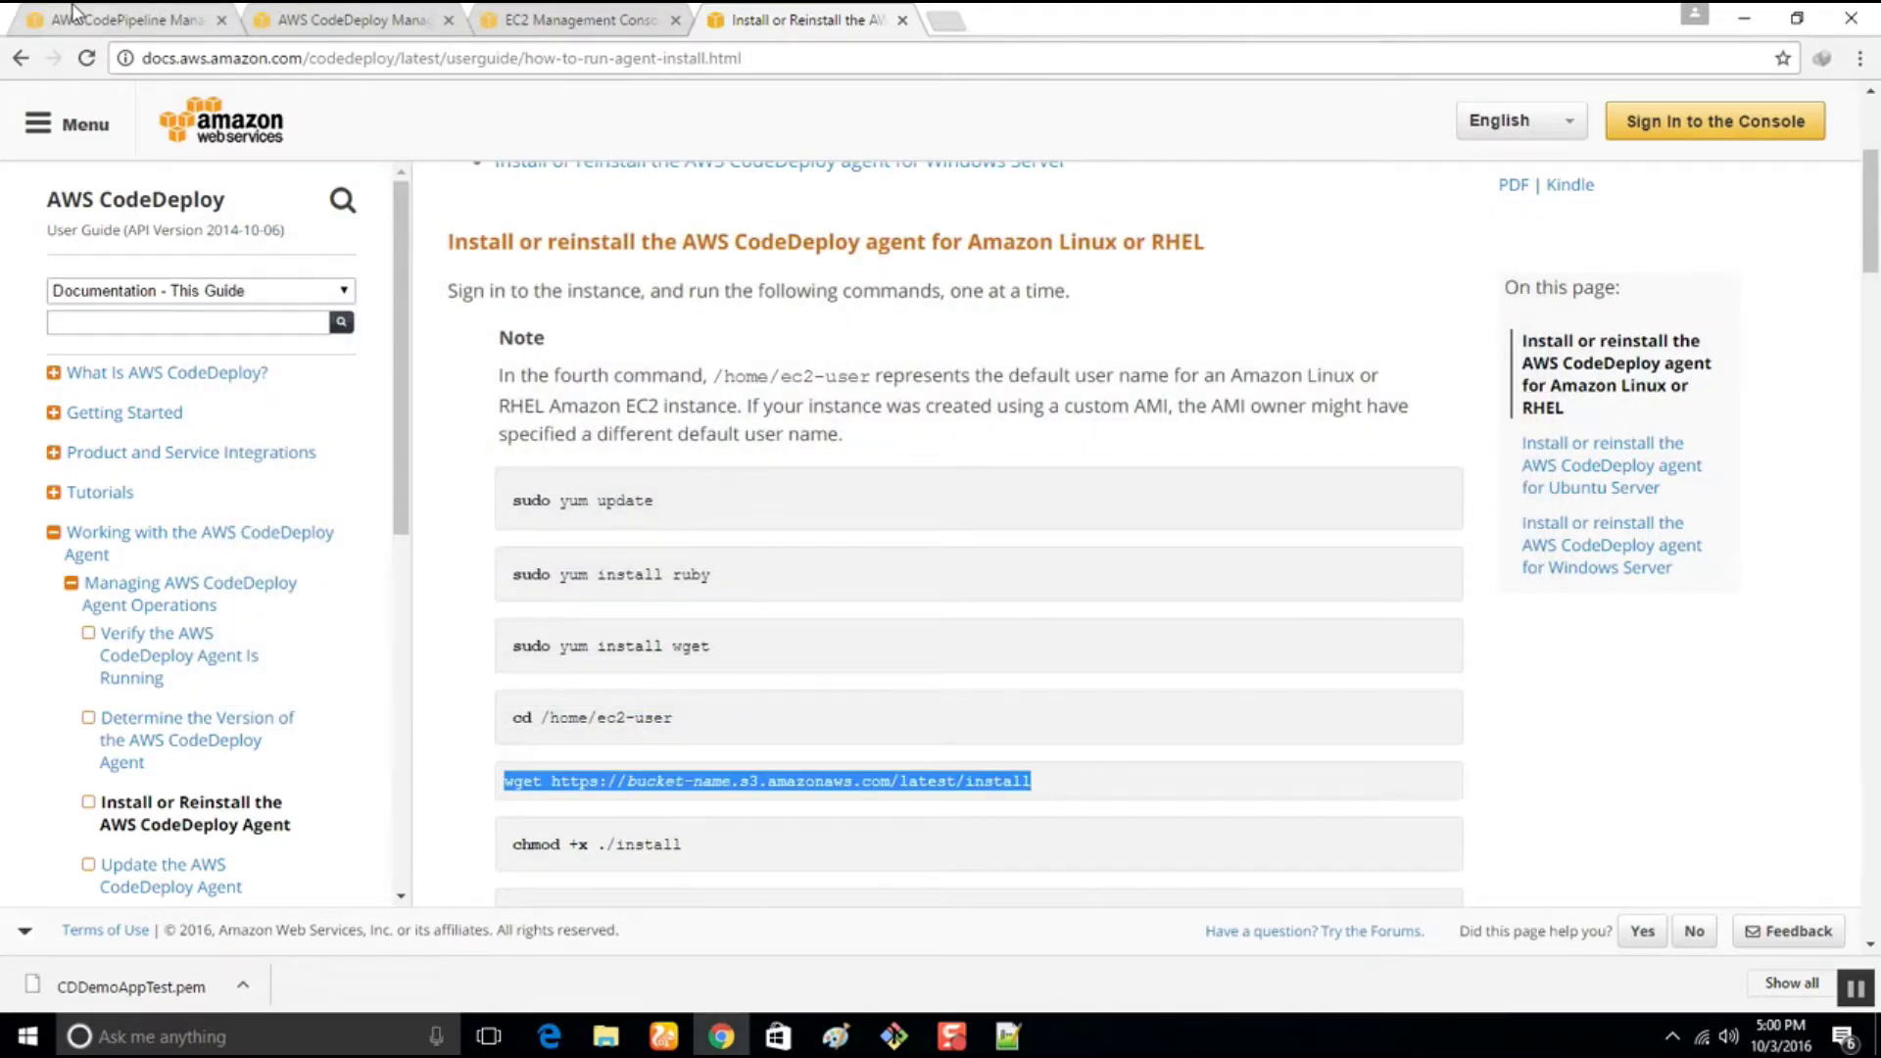
click(98, 19)
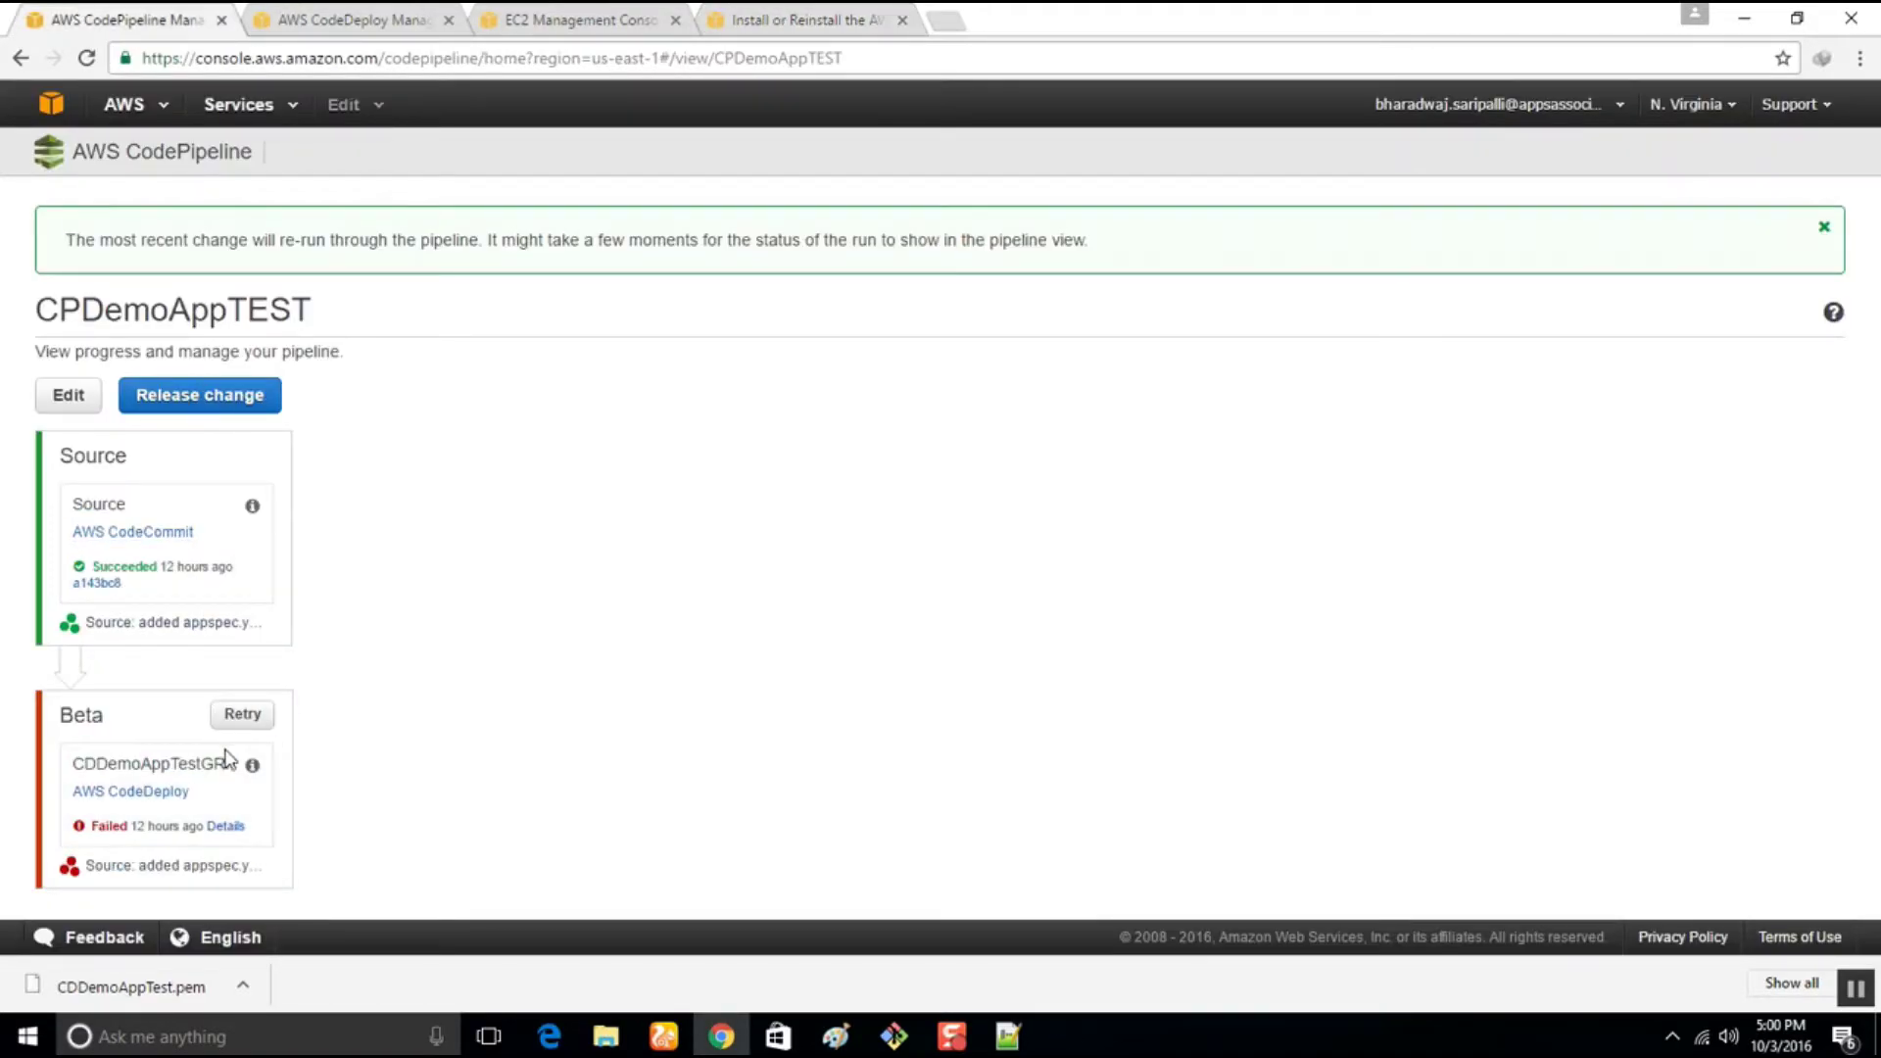
click(308, 14)
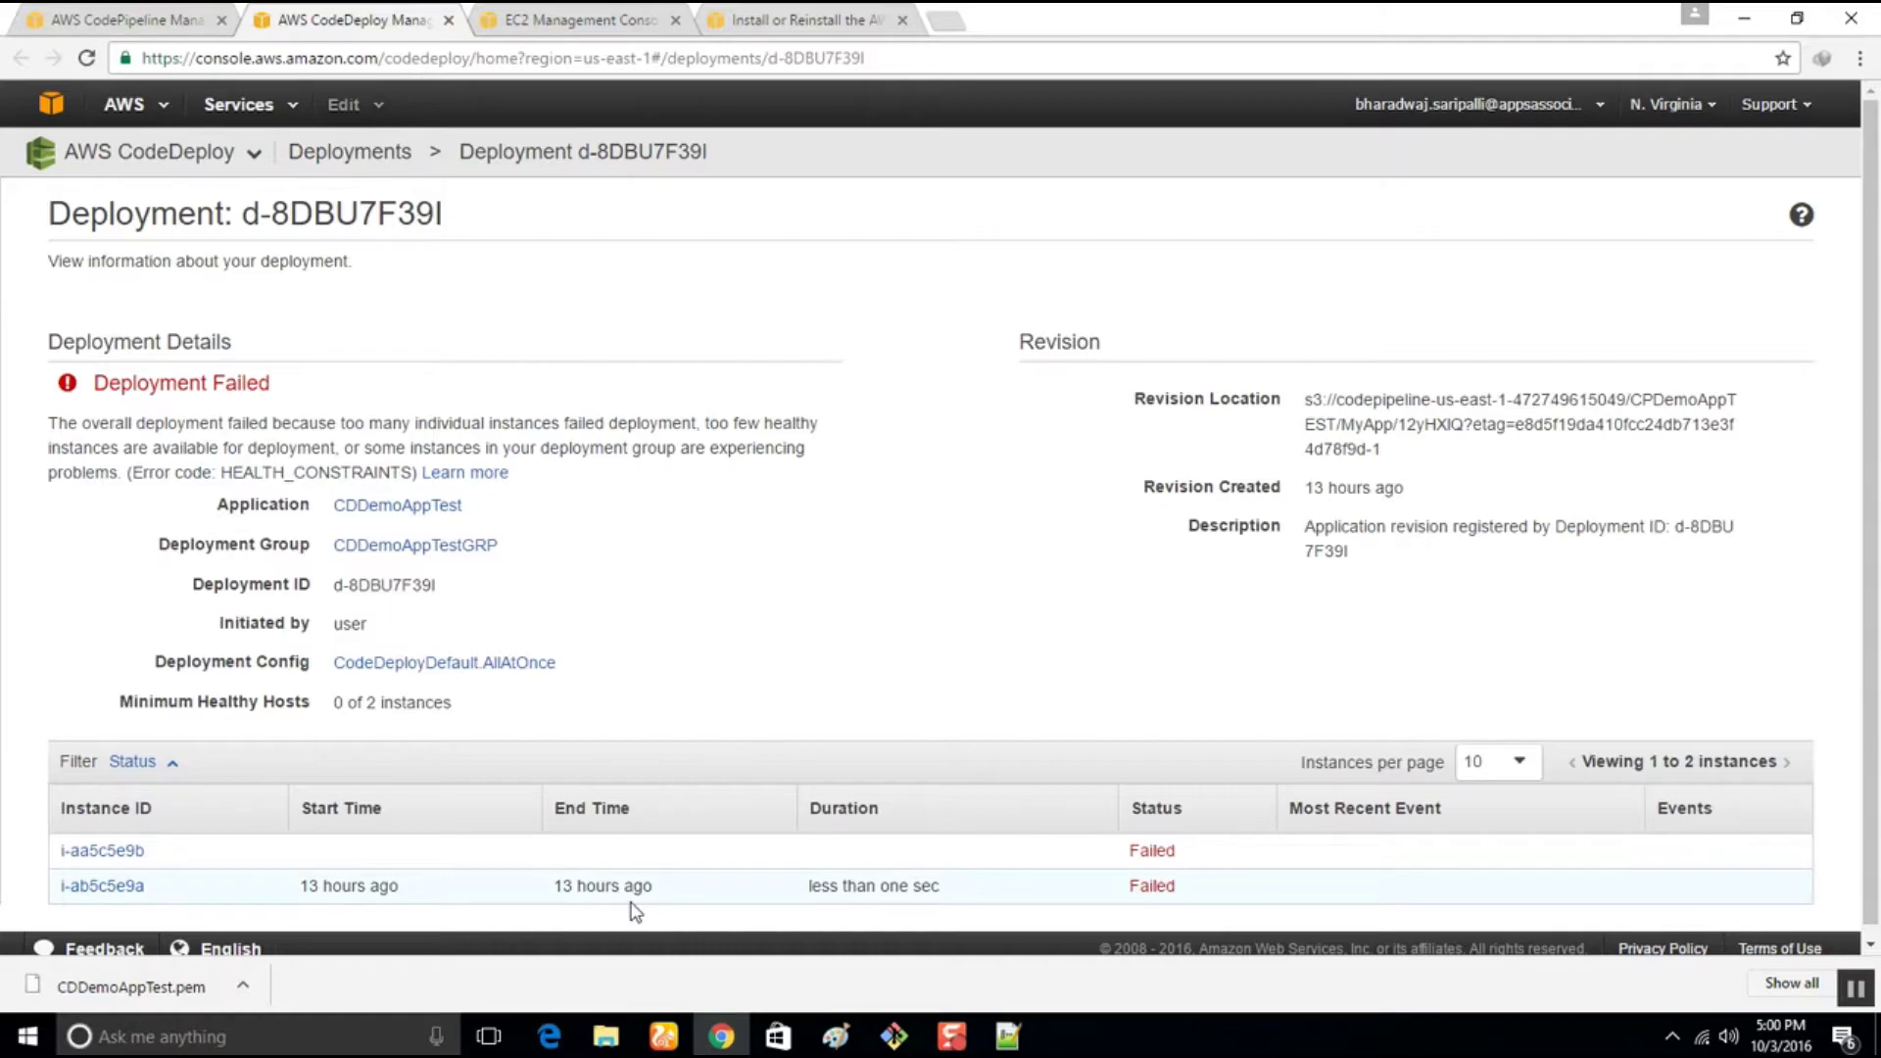
click(453, 22)
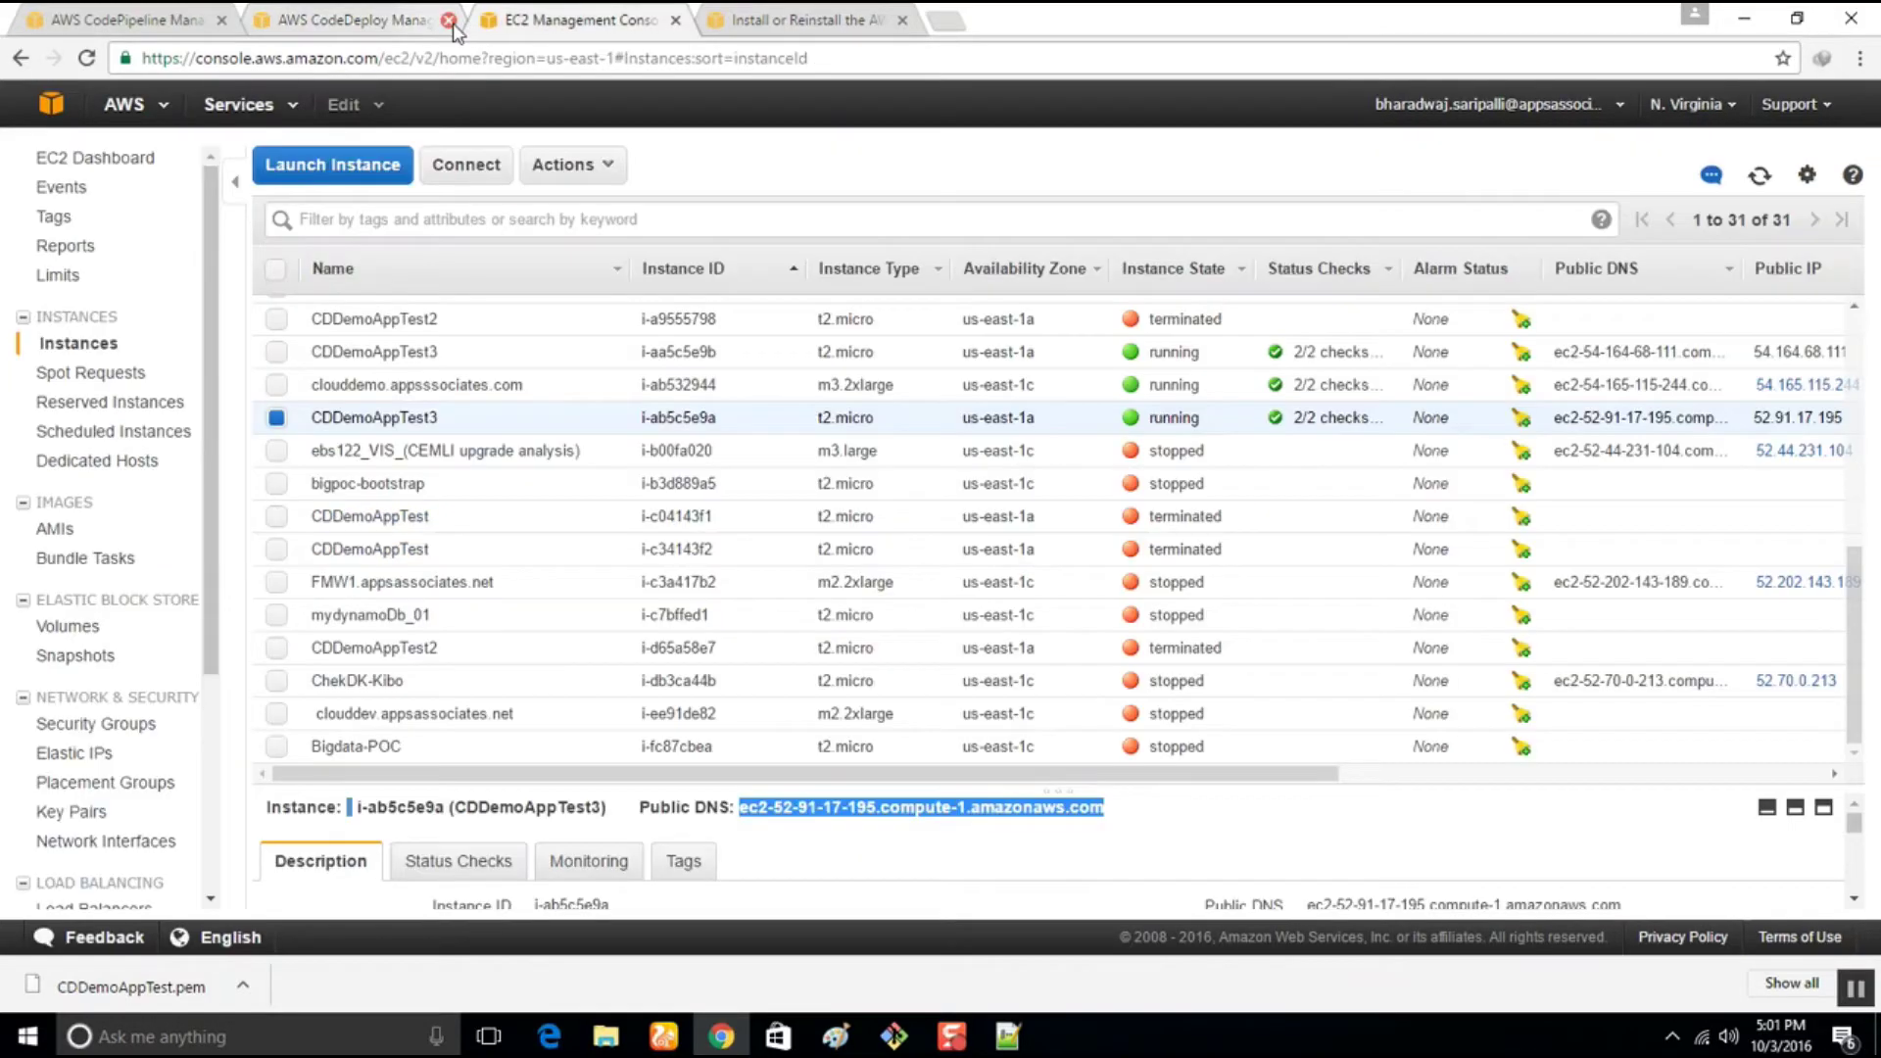
click(452, 22)
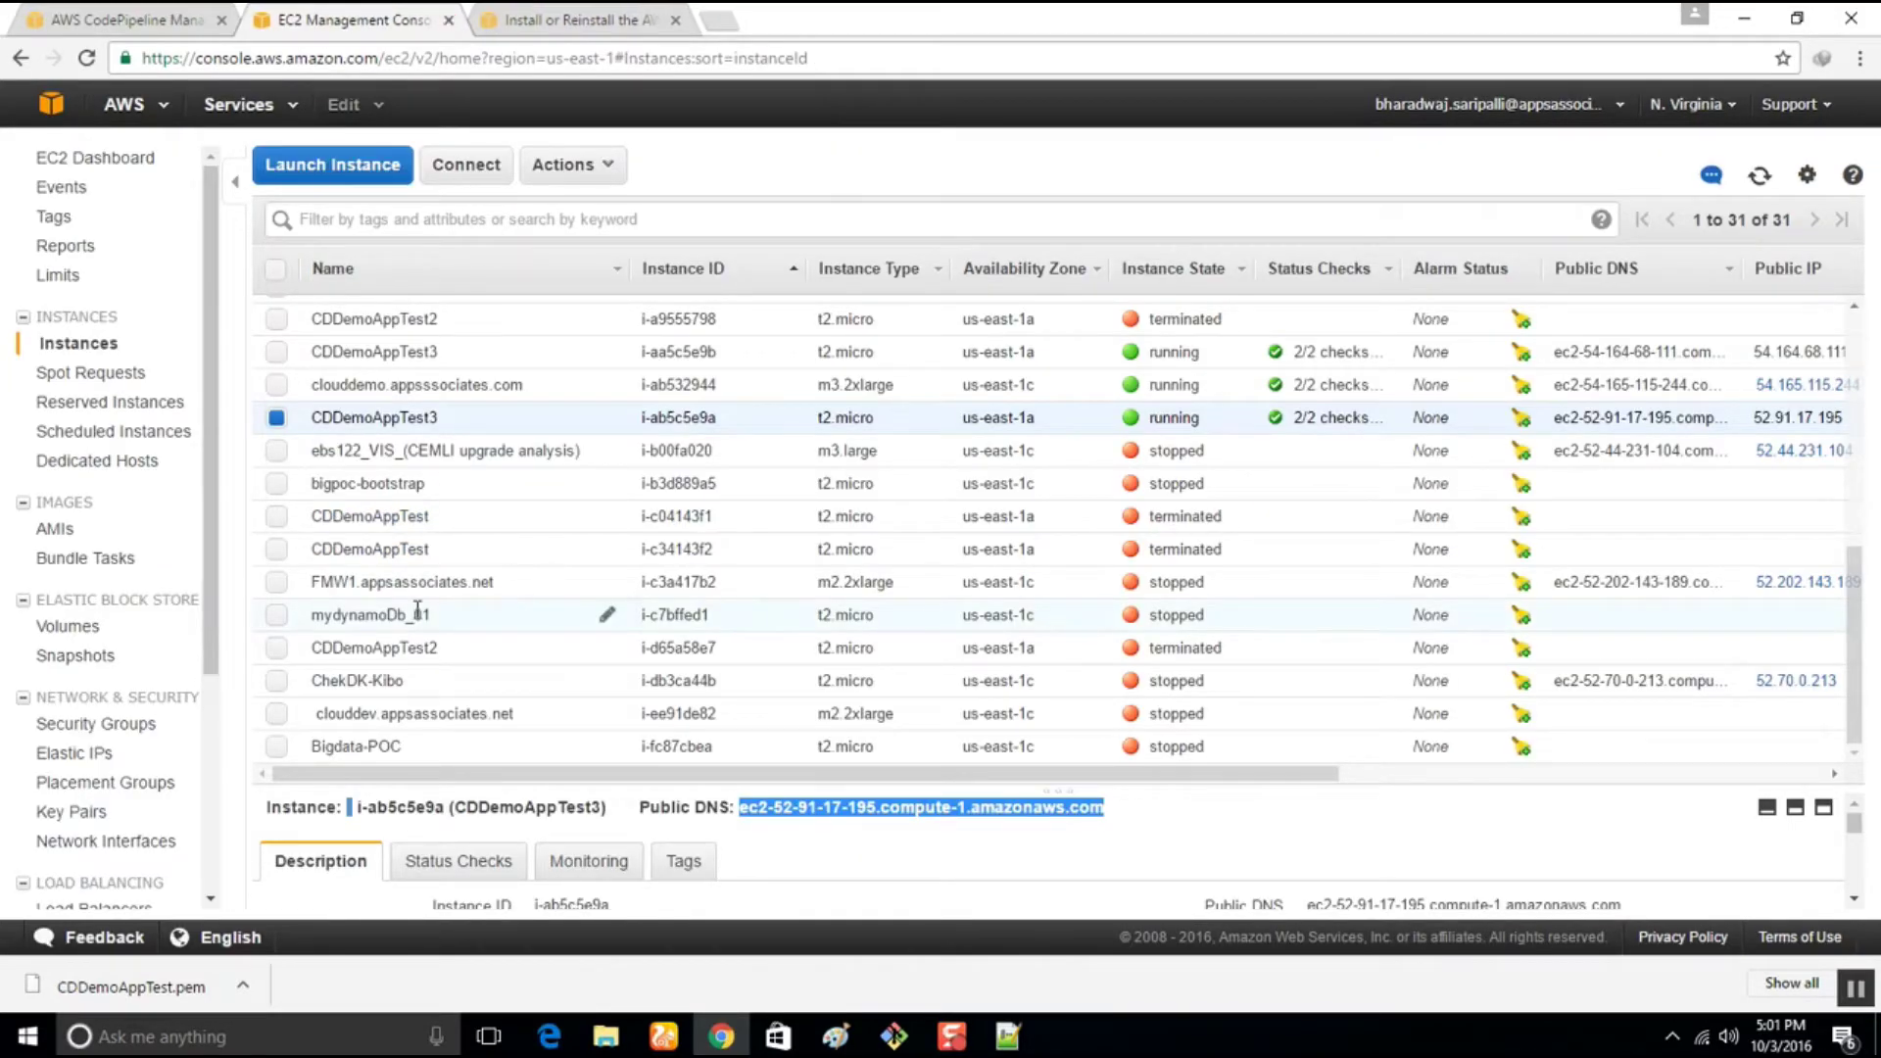
Terminate both CDDemoAppTest3 instances via Actions > Instance State > Terminate
click(278, 352)
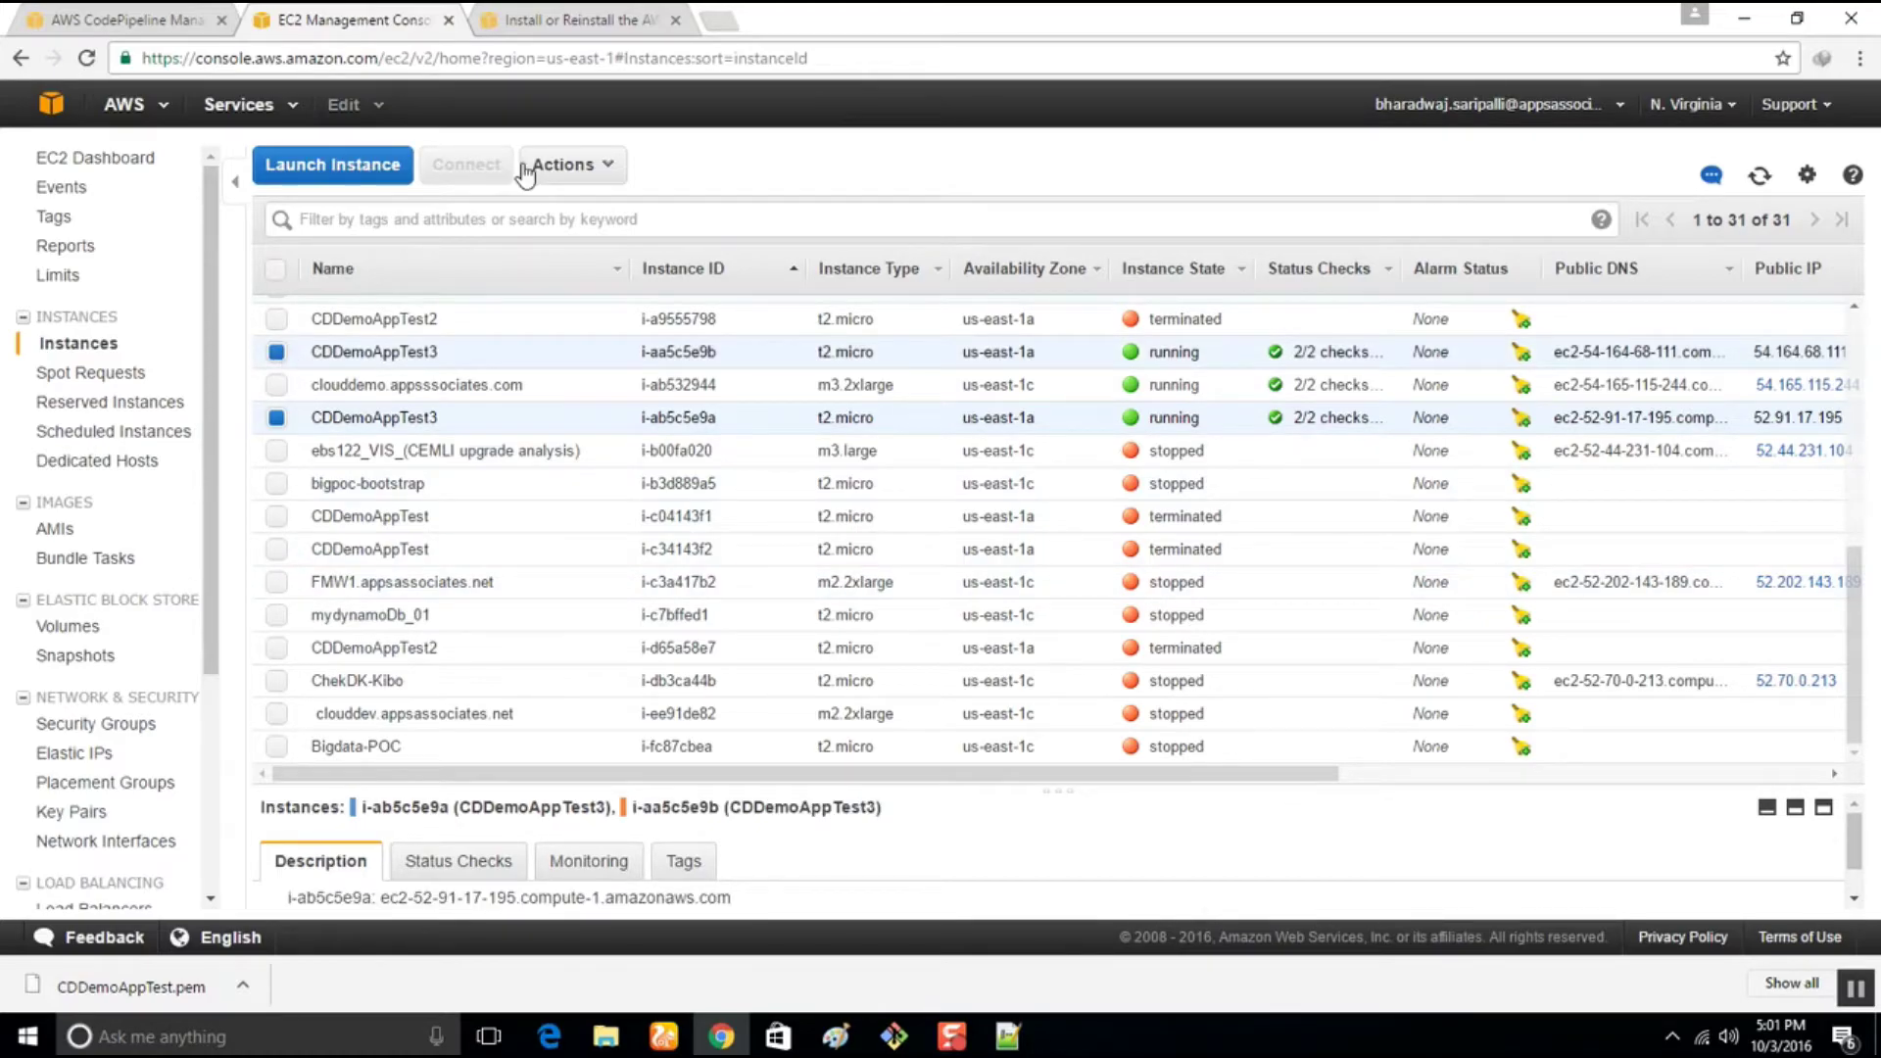
click(573, 164)
mouse_move(608, 295)
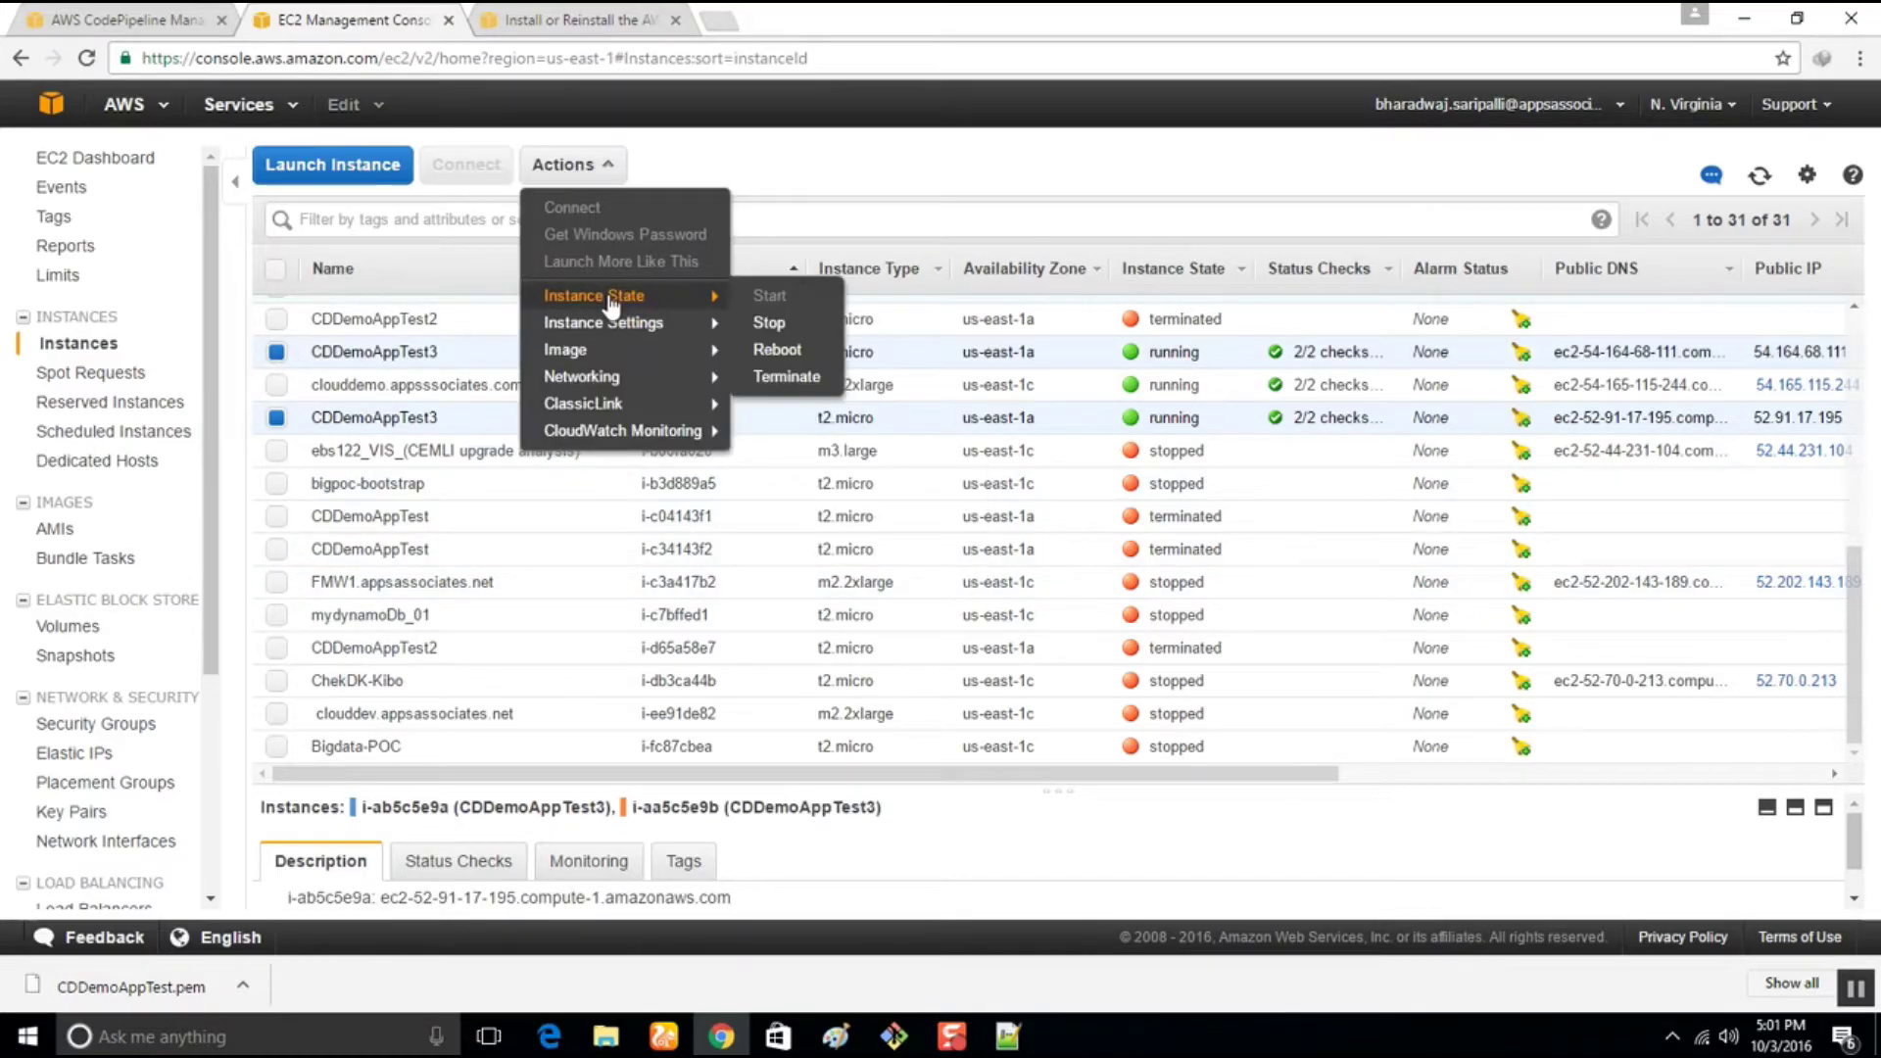
click(788, 367)
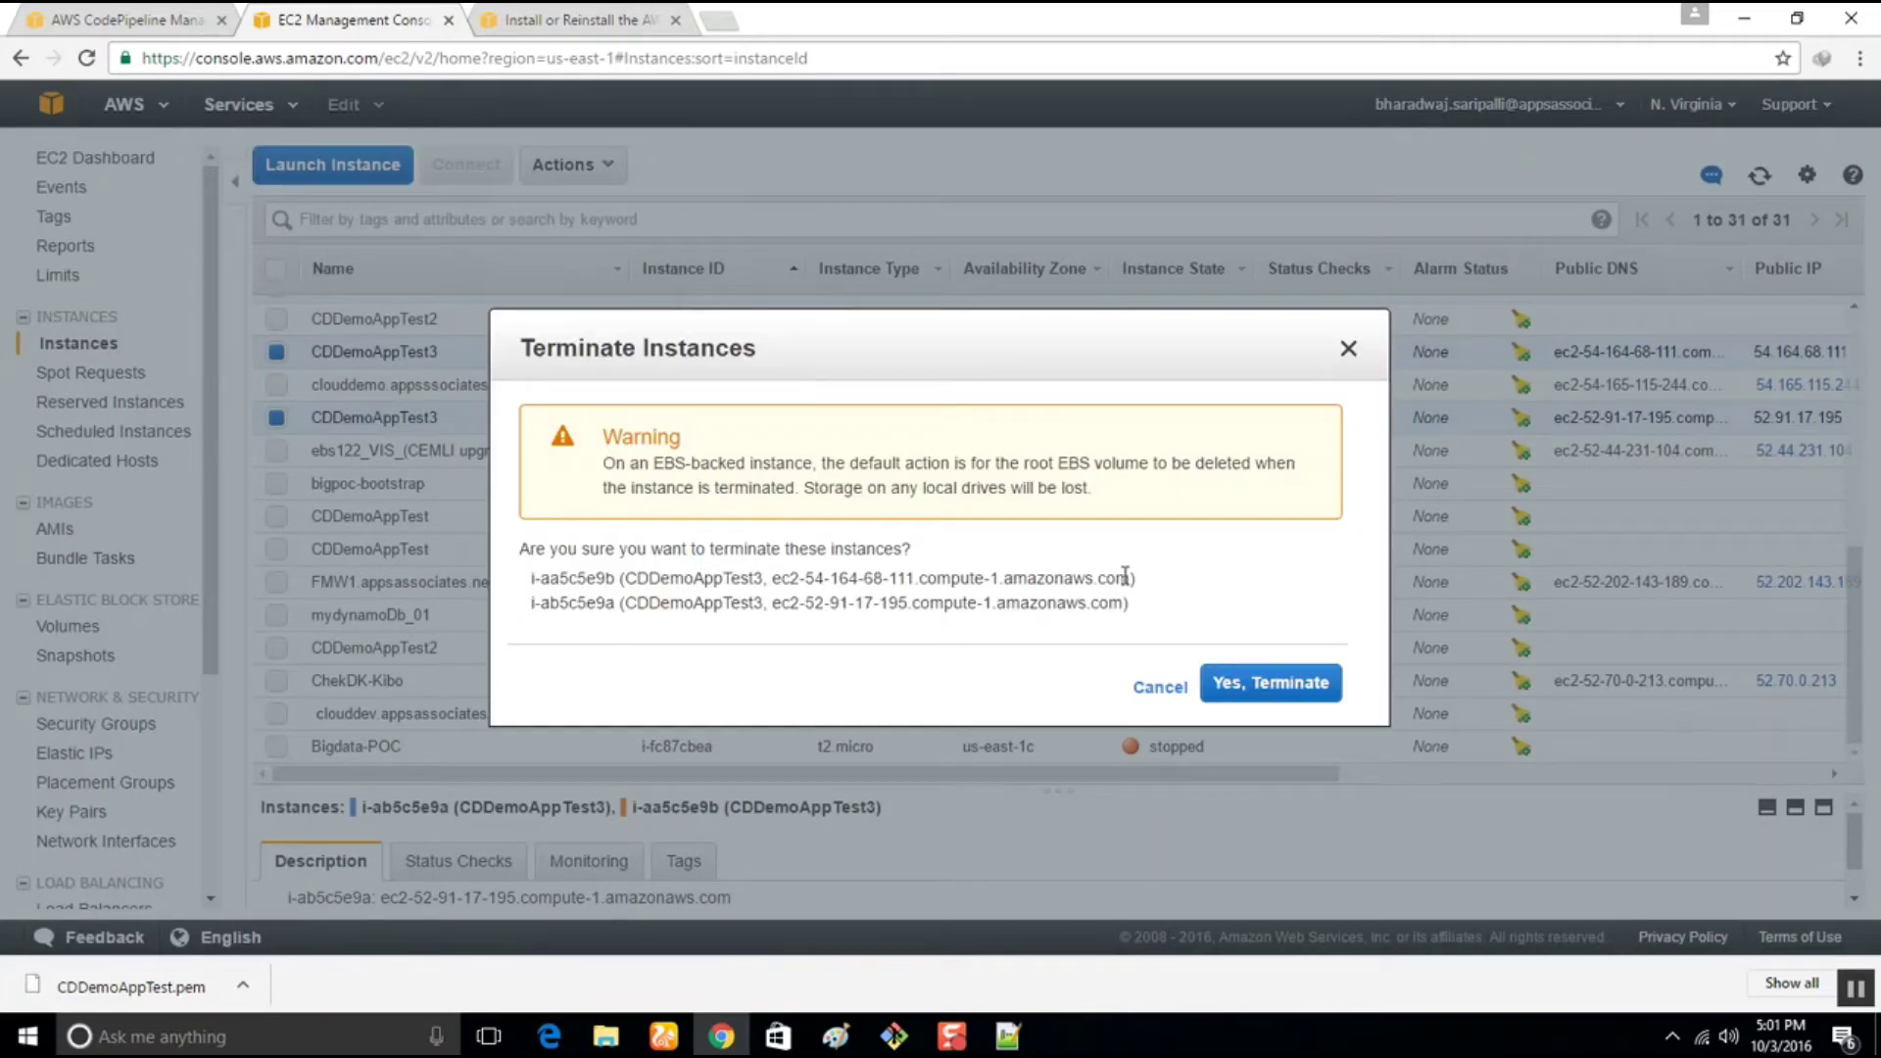
click(1246, 683)
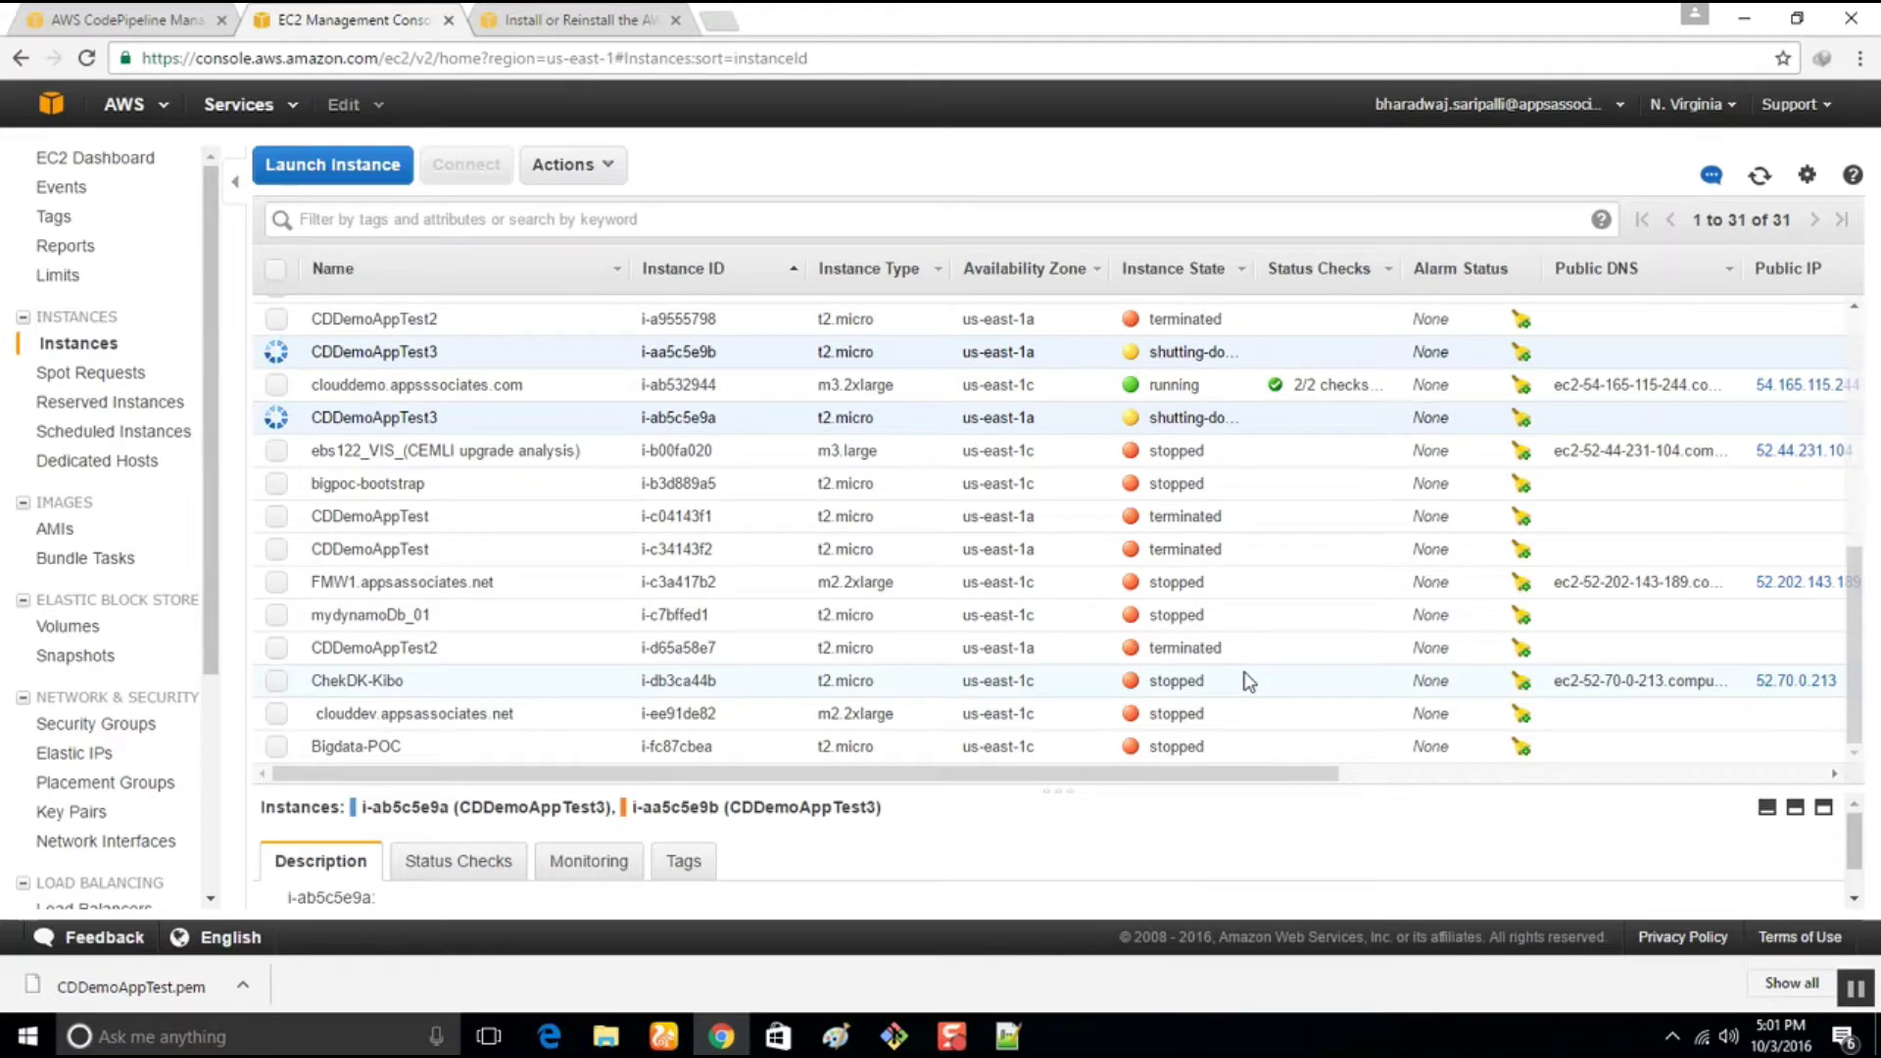
Start a launch of 2 Amazon Linux AMI t2.micro instances
click(367, 169)
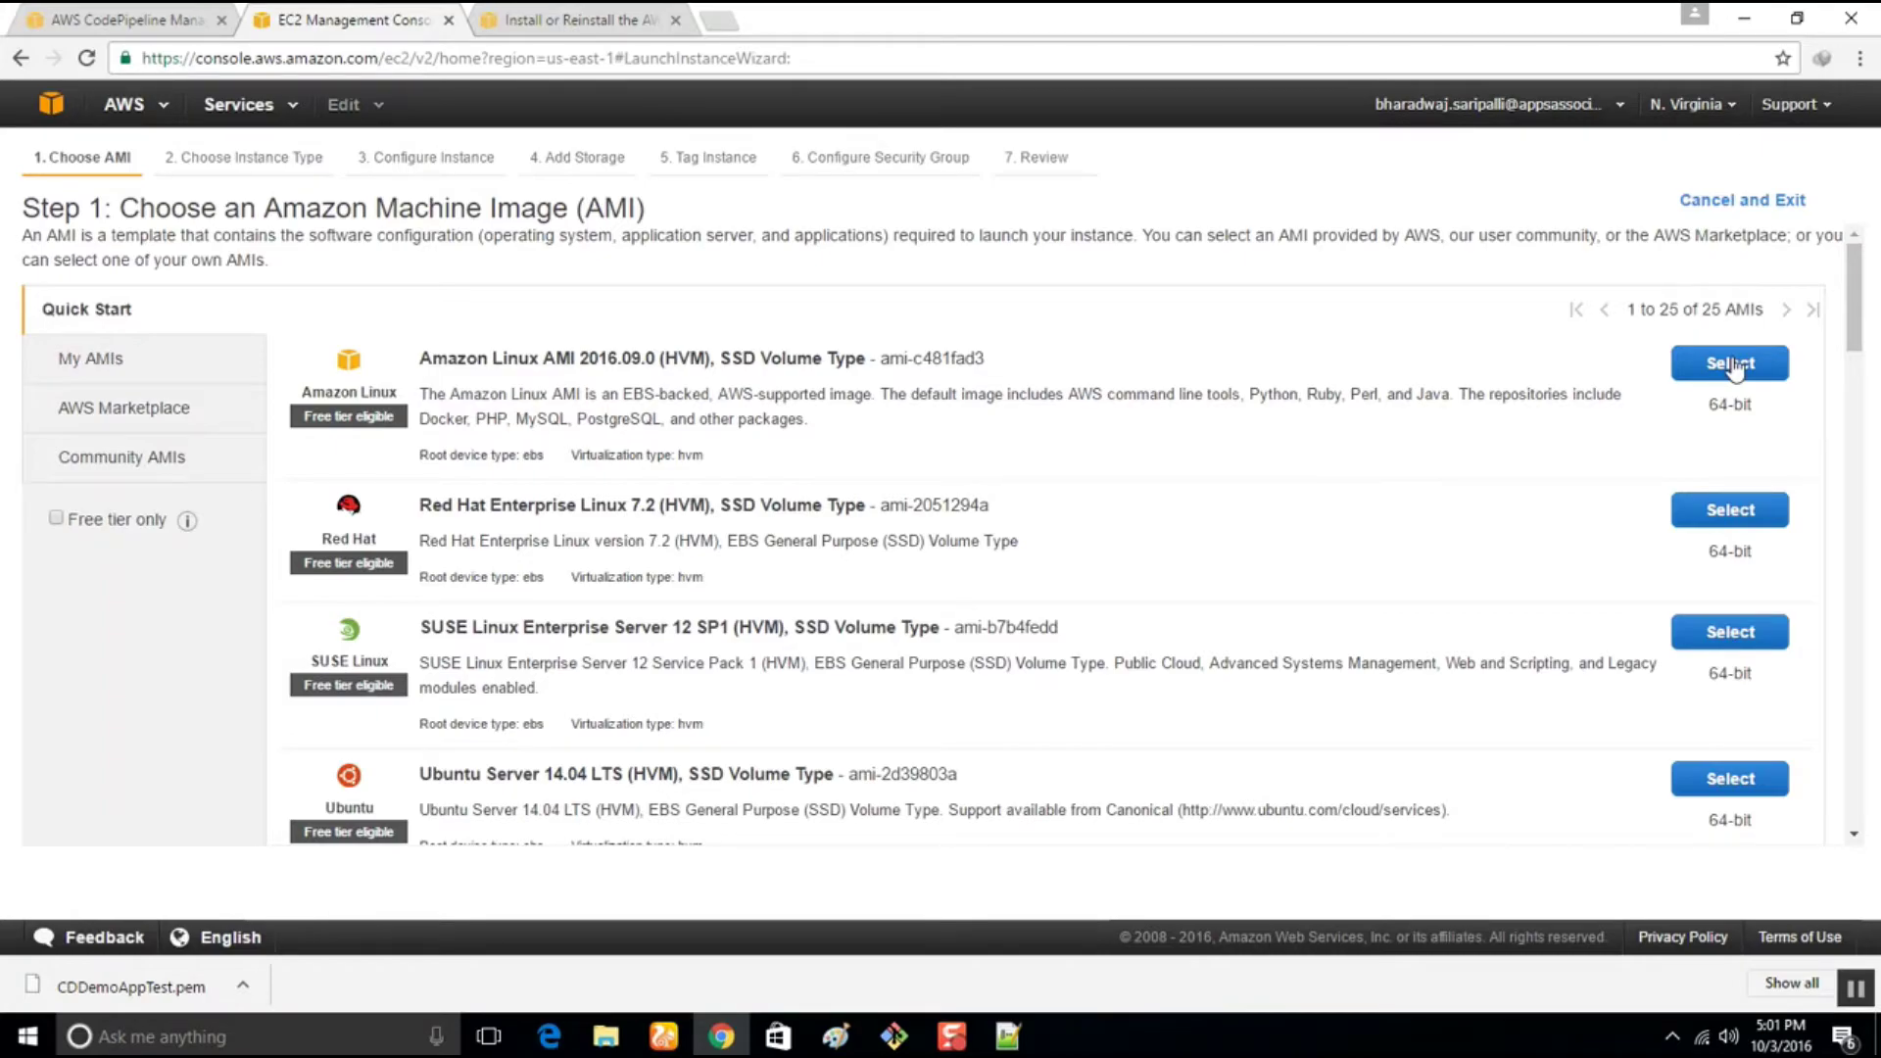
click(1731, 365)
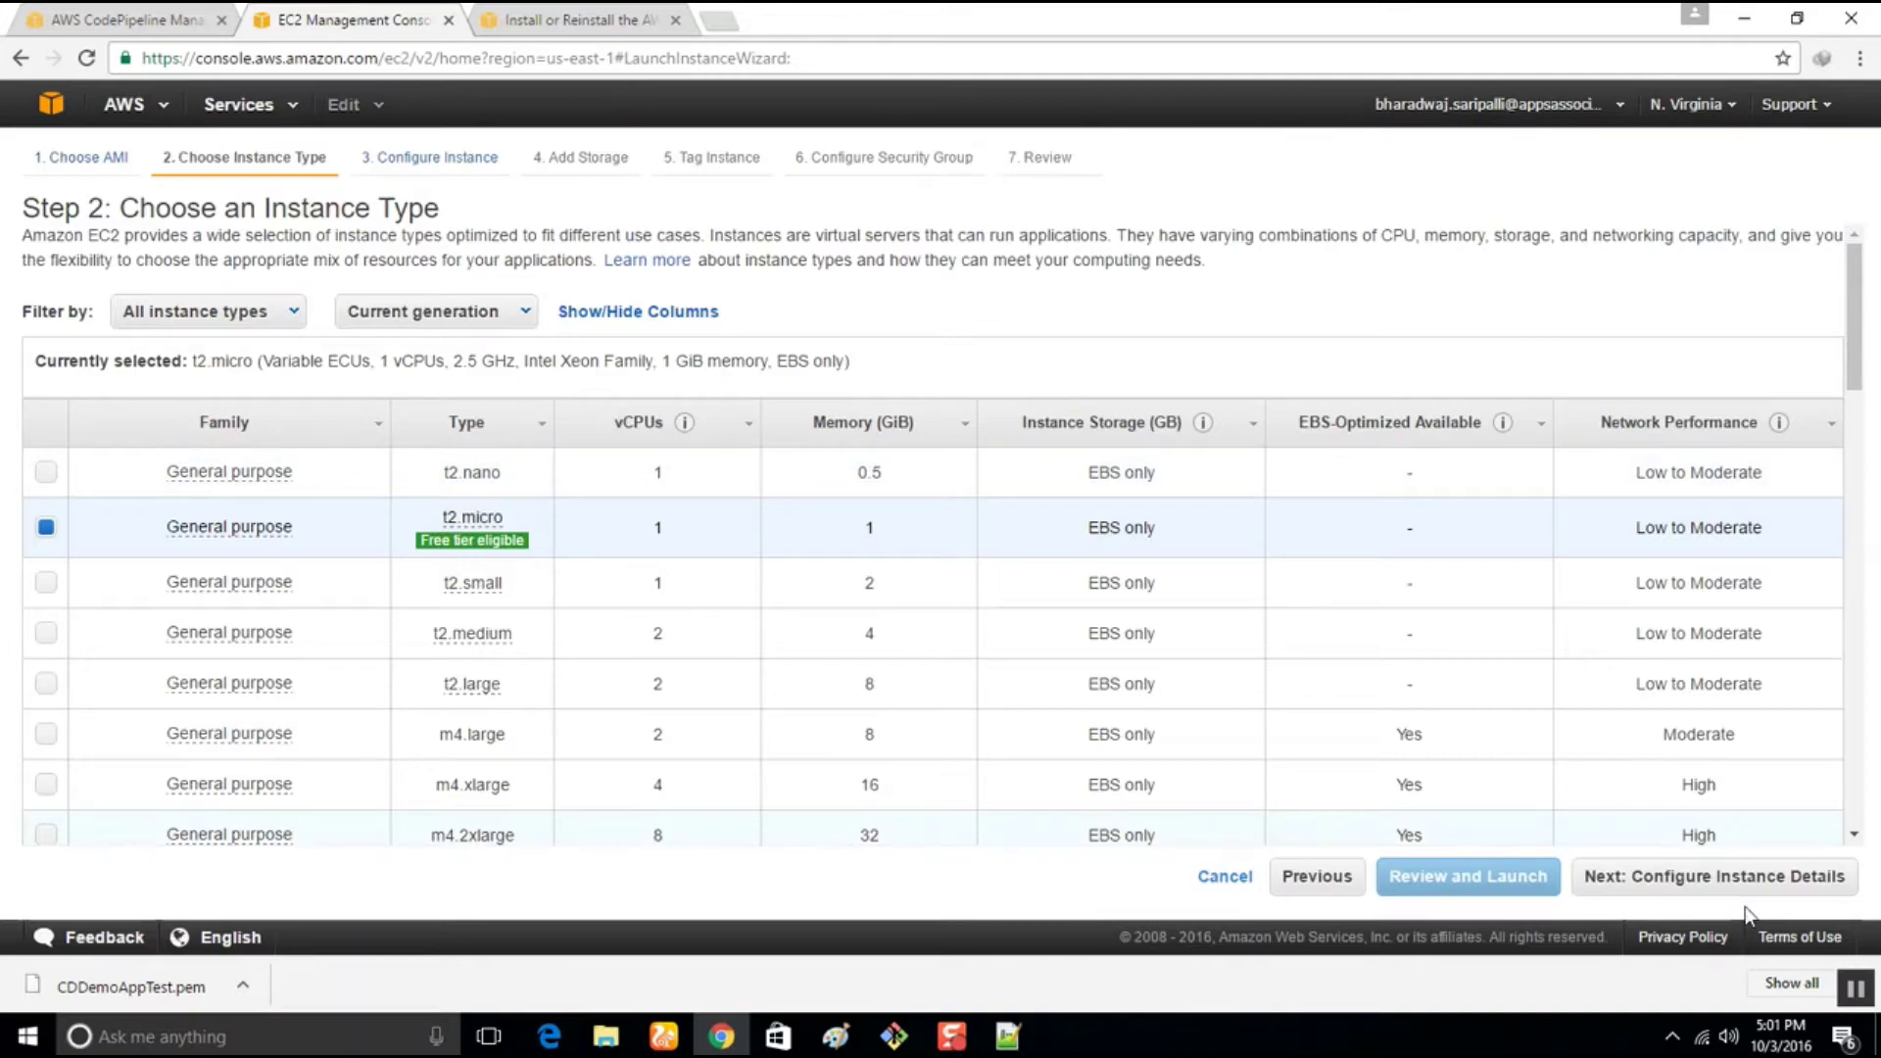
click(1730, 882)
double_click(431, 286)
text(2)
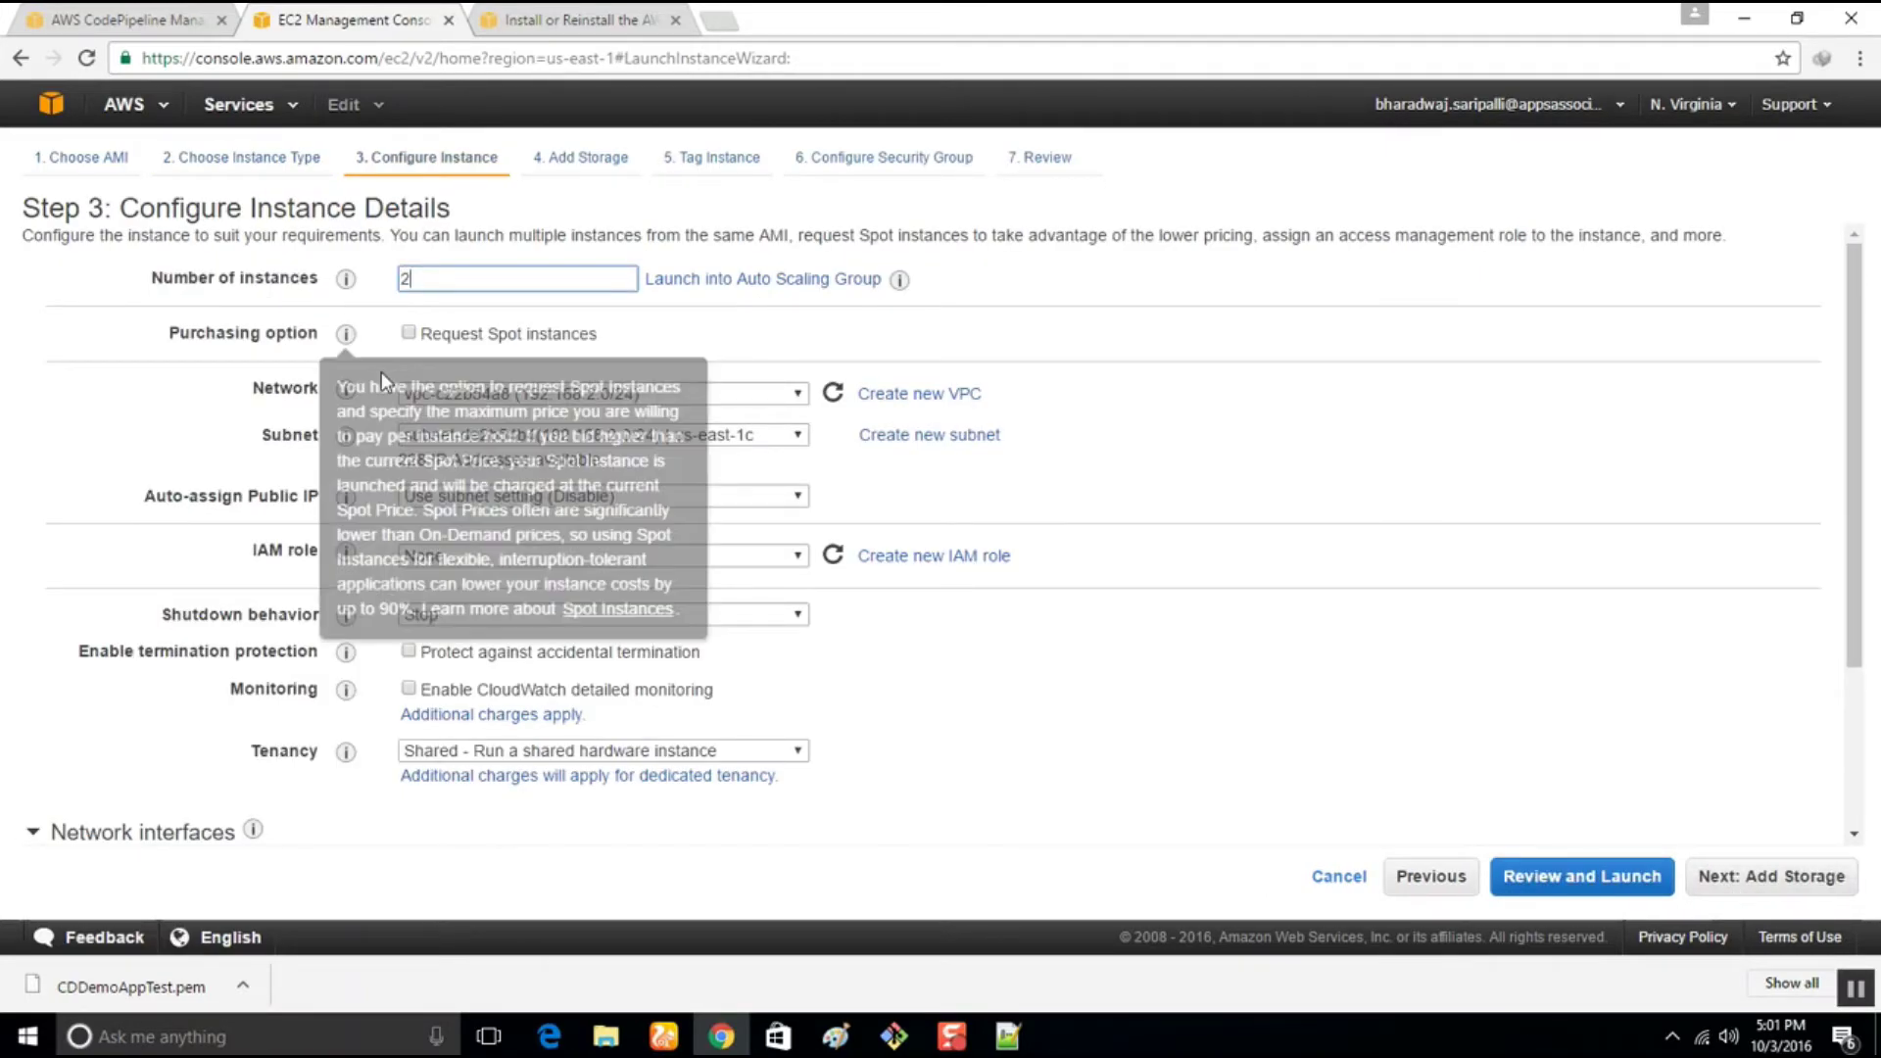
Set network vpc-0c5ff26b and IAM role CDDemoAppInstanceRole, removing the extra eth1 interface
click(784, 401)
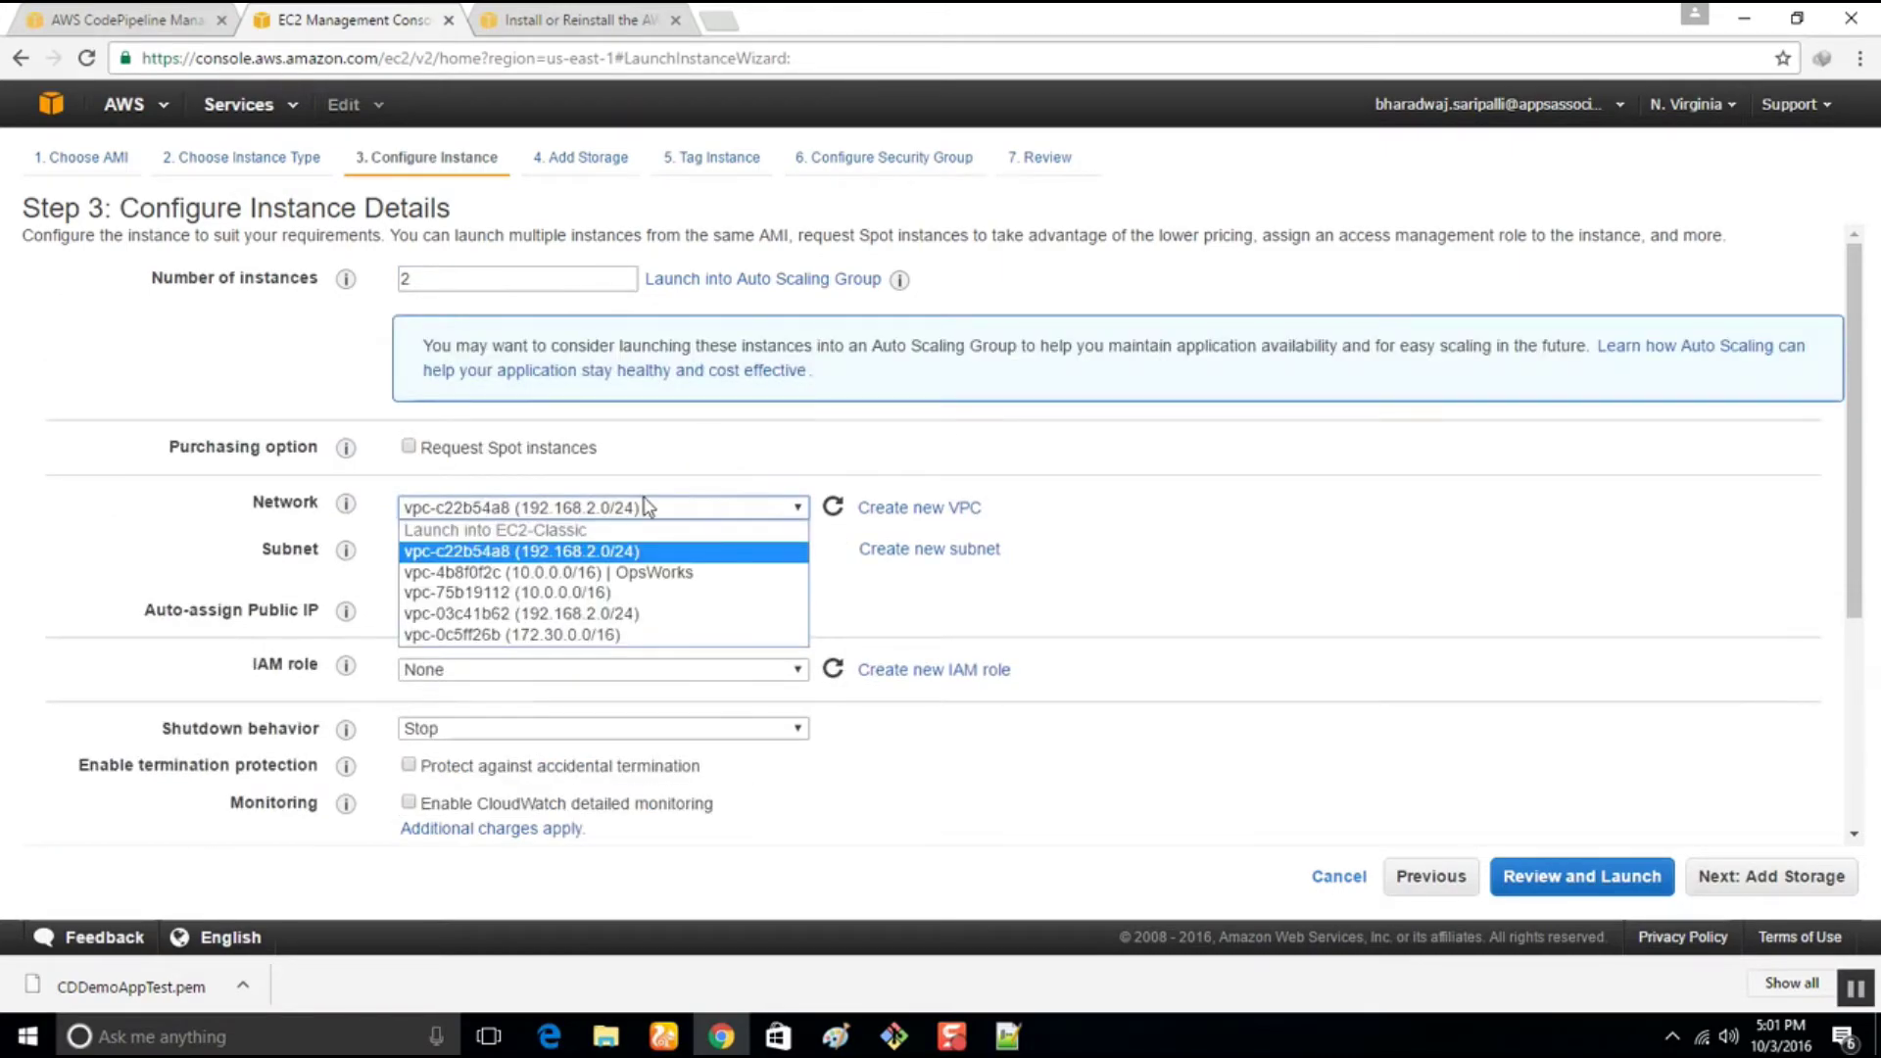
click(588, 634)
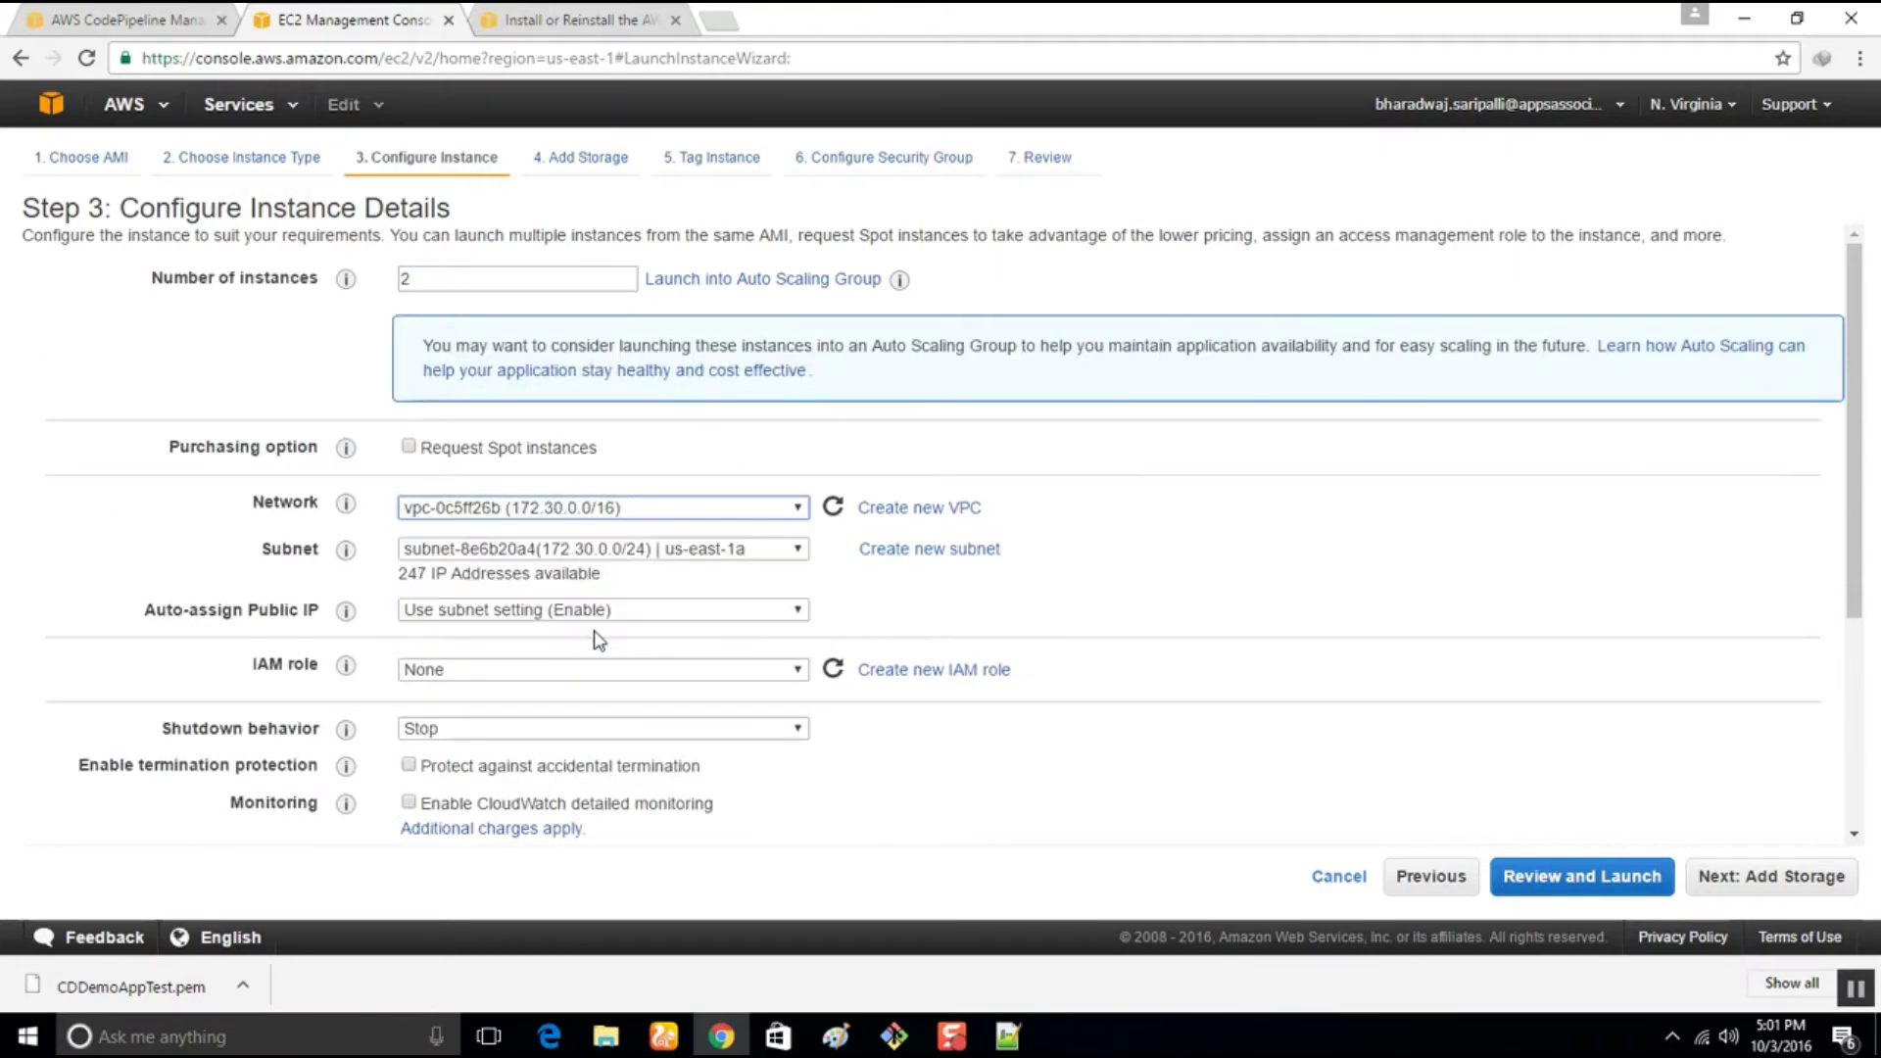
click(517, 669)
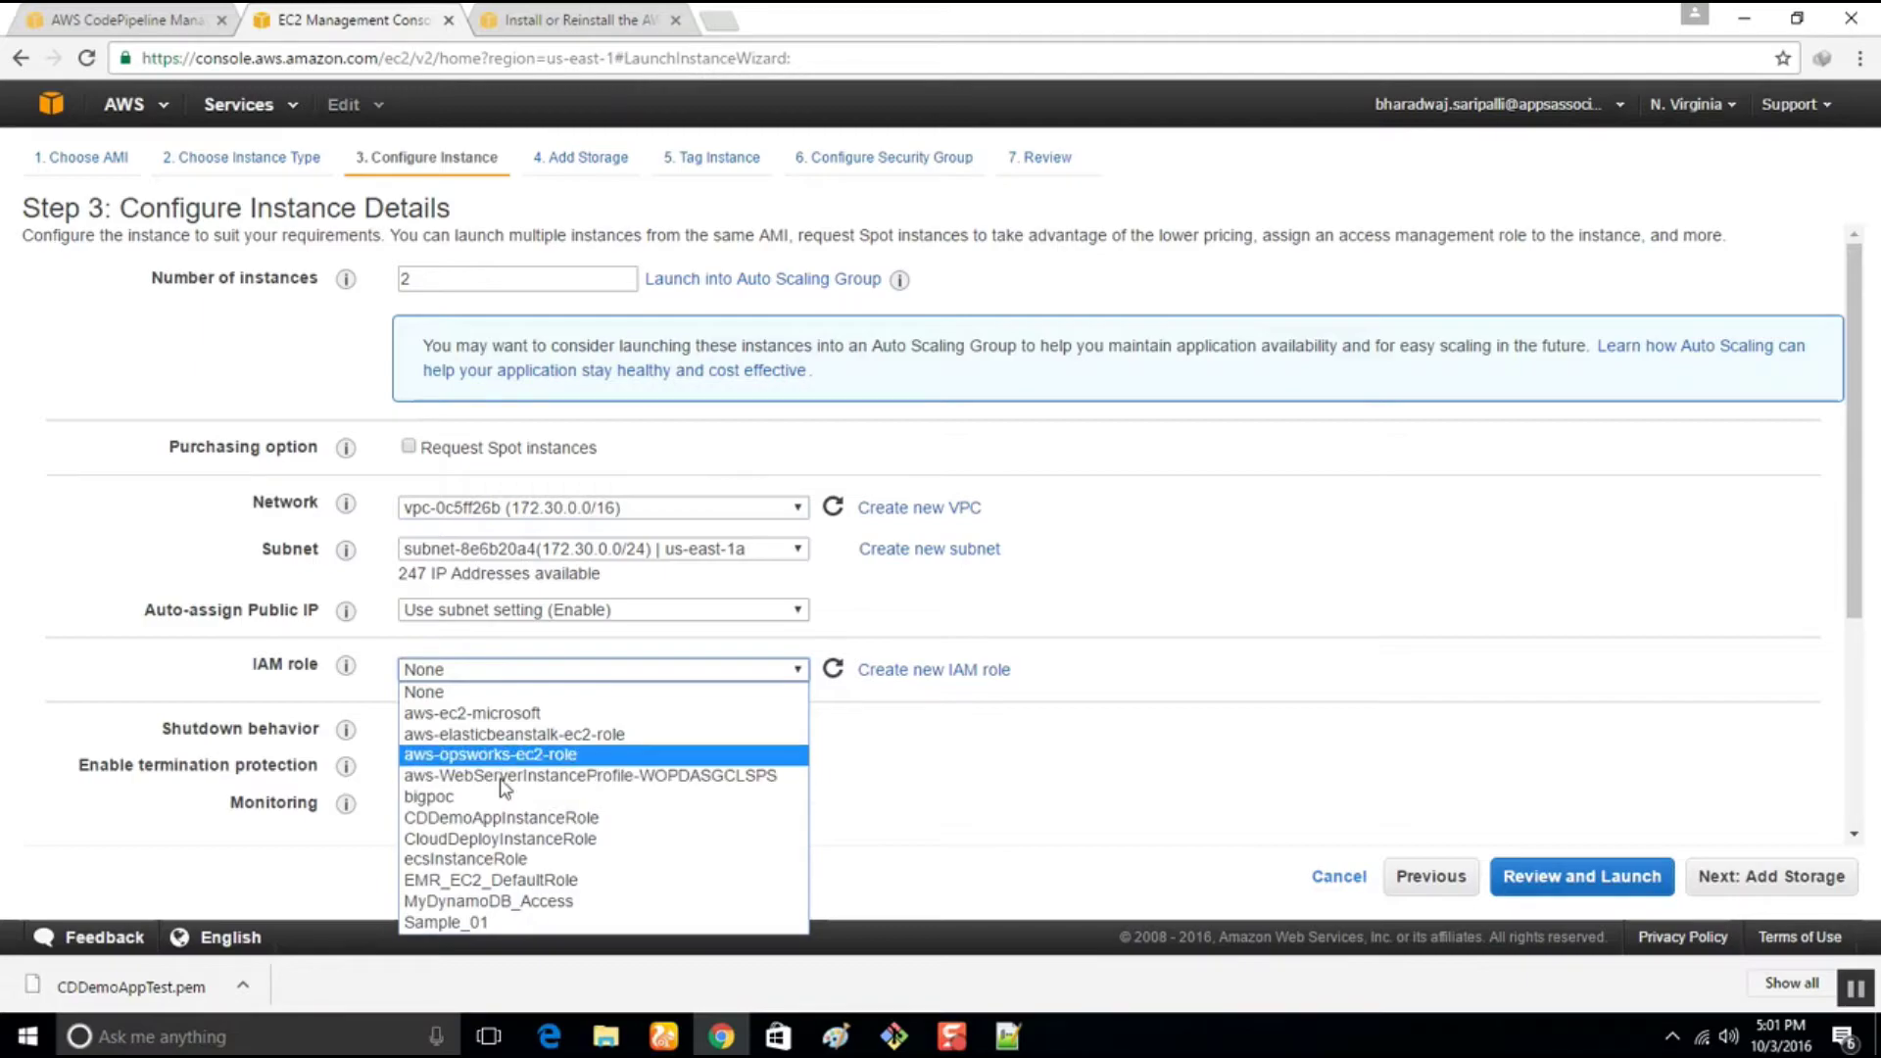
click(510, 819)
scroll(509, 833, down, 4)
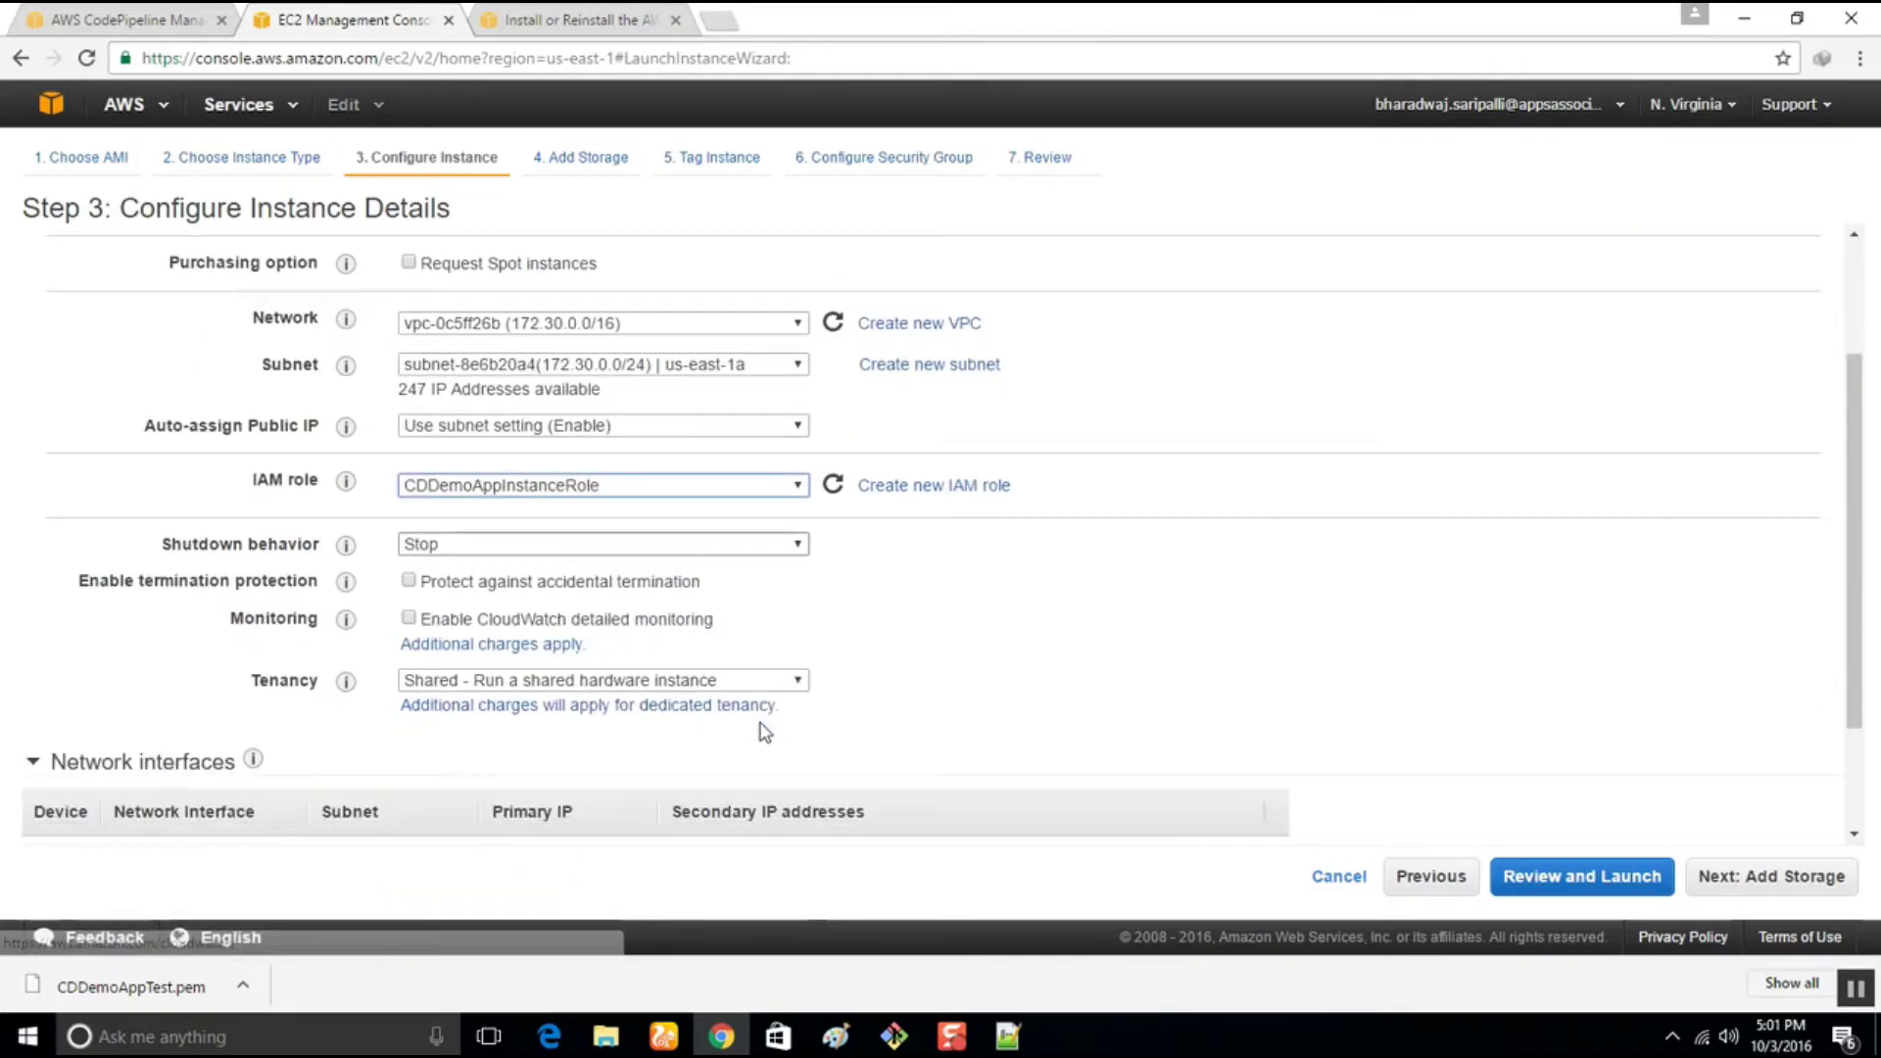
click(118, 774)
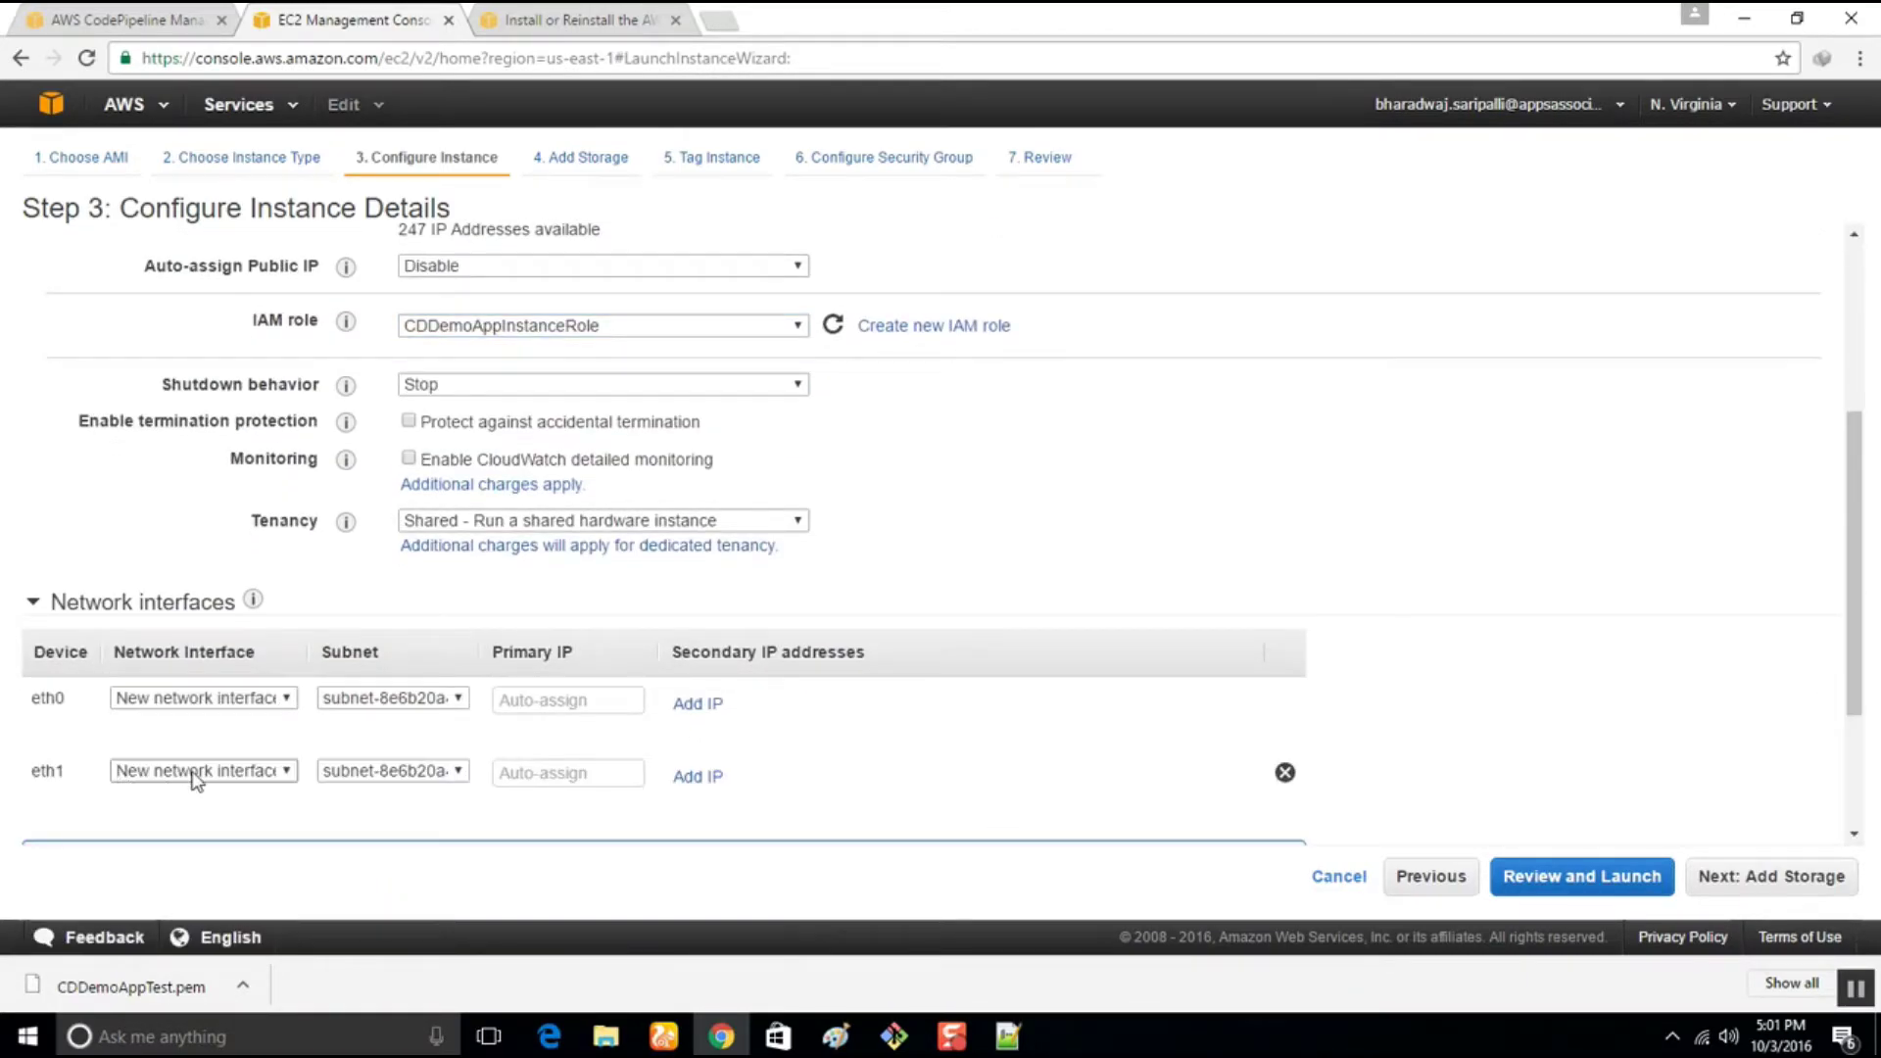
click(1284, 774)
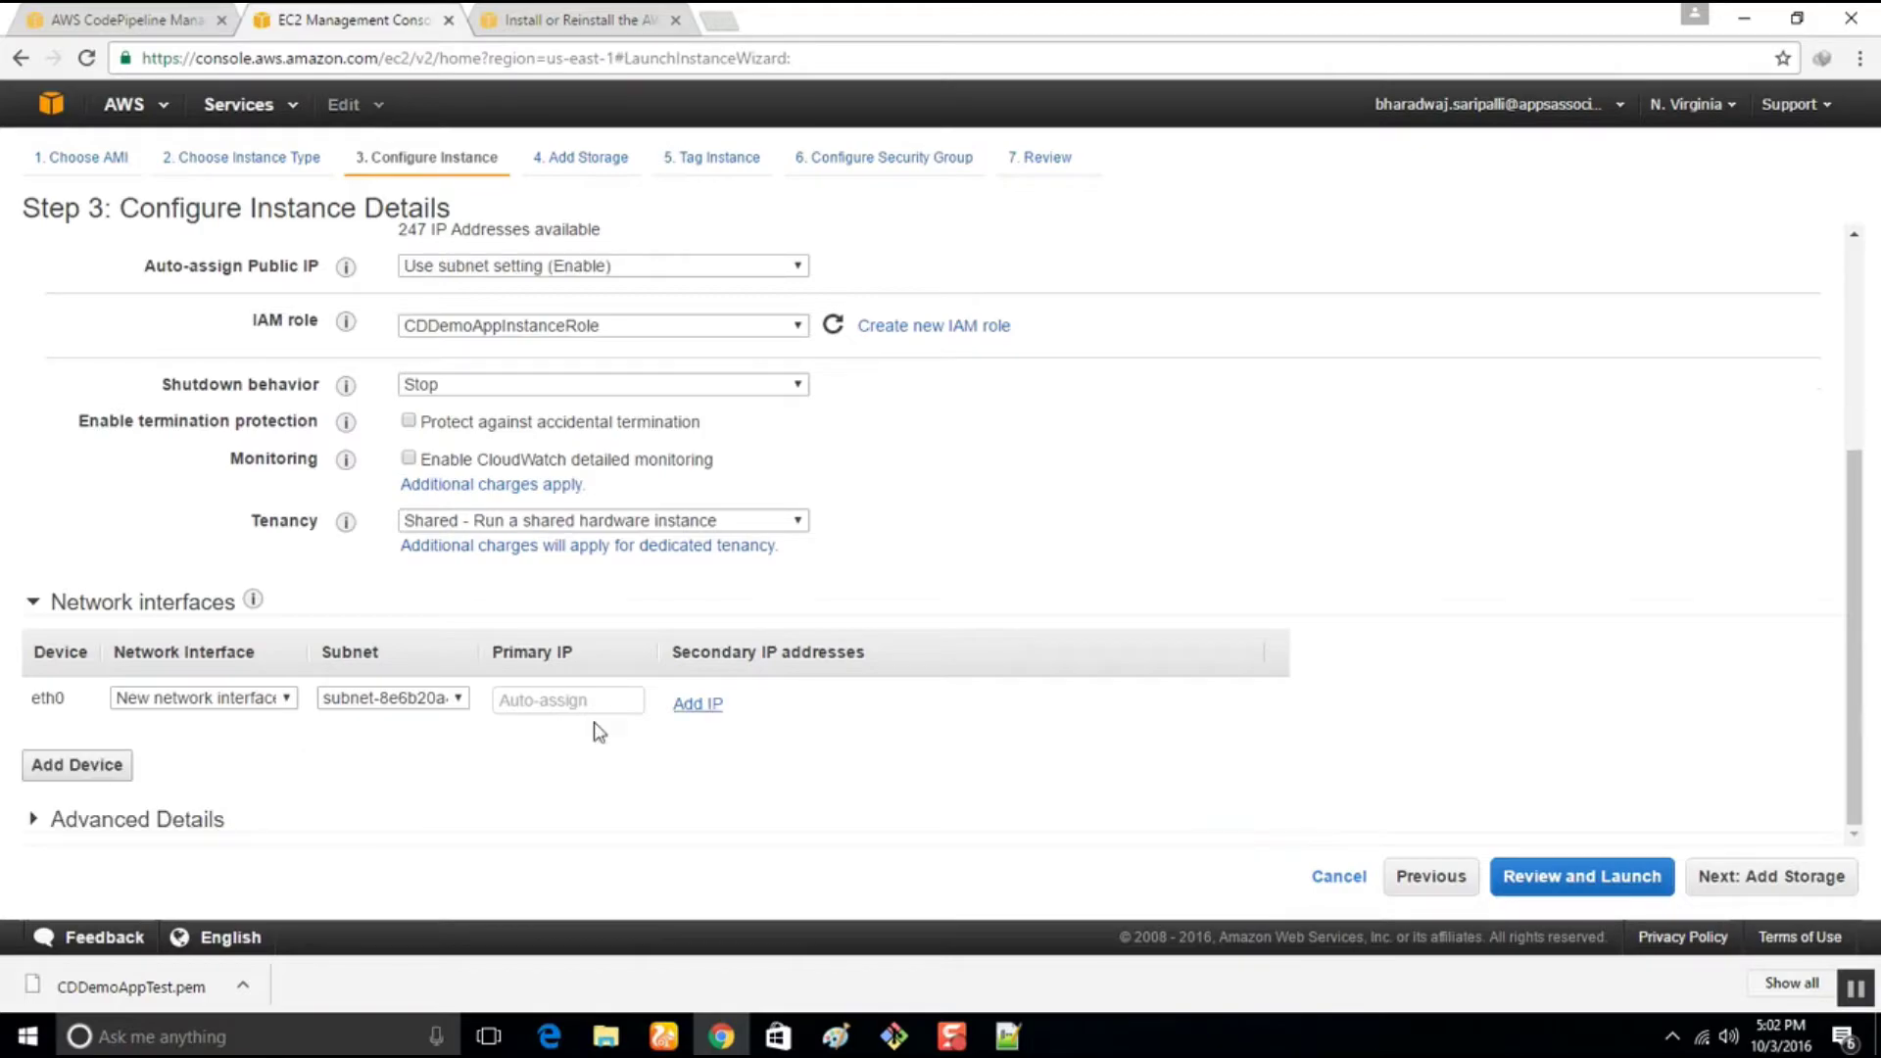
Paste the CodeDeploy agent install script into User data and advance past storage to tagging
click(82, 823)
click(525, 744)
right_click(525, 742)
click(584, 556)
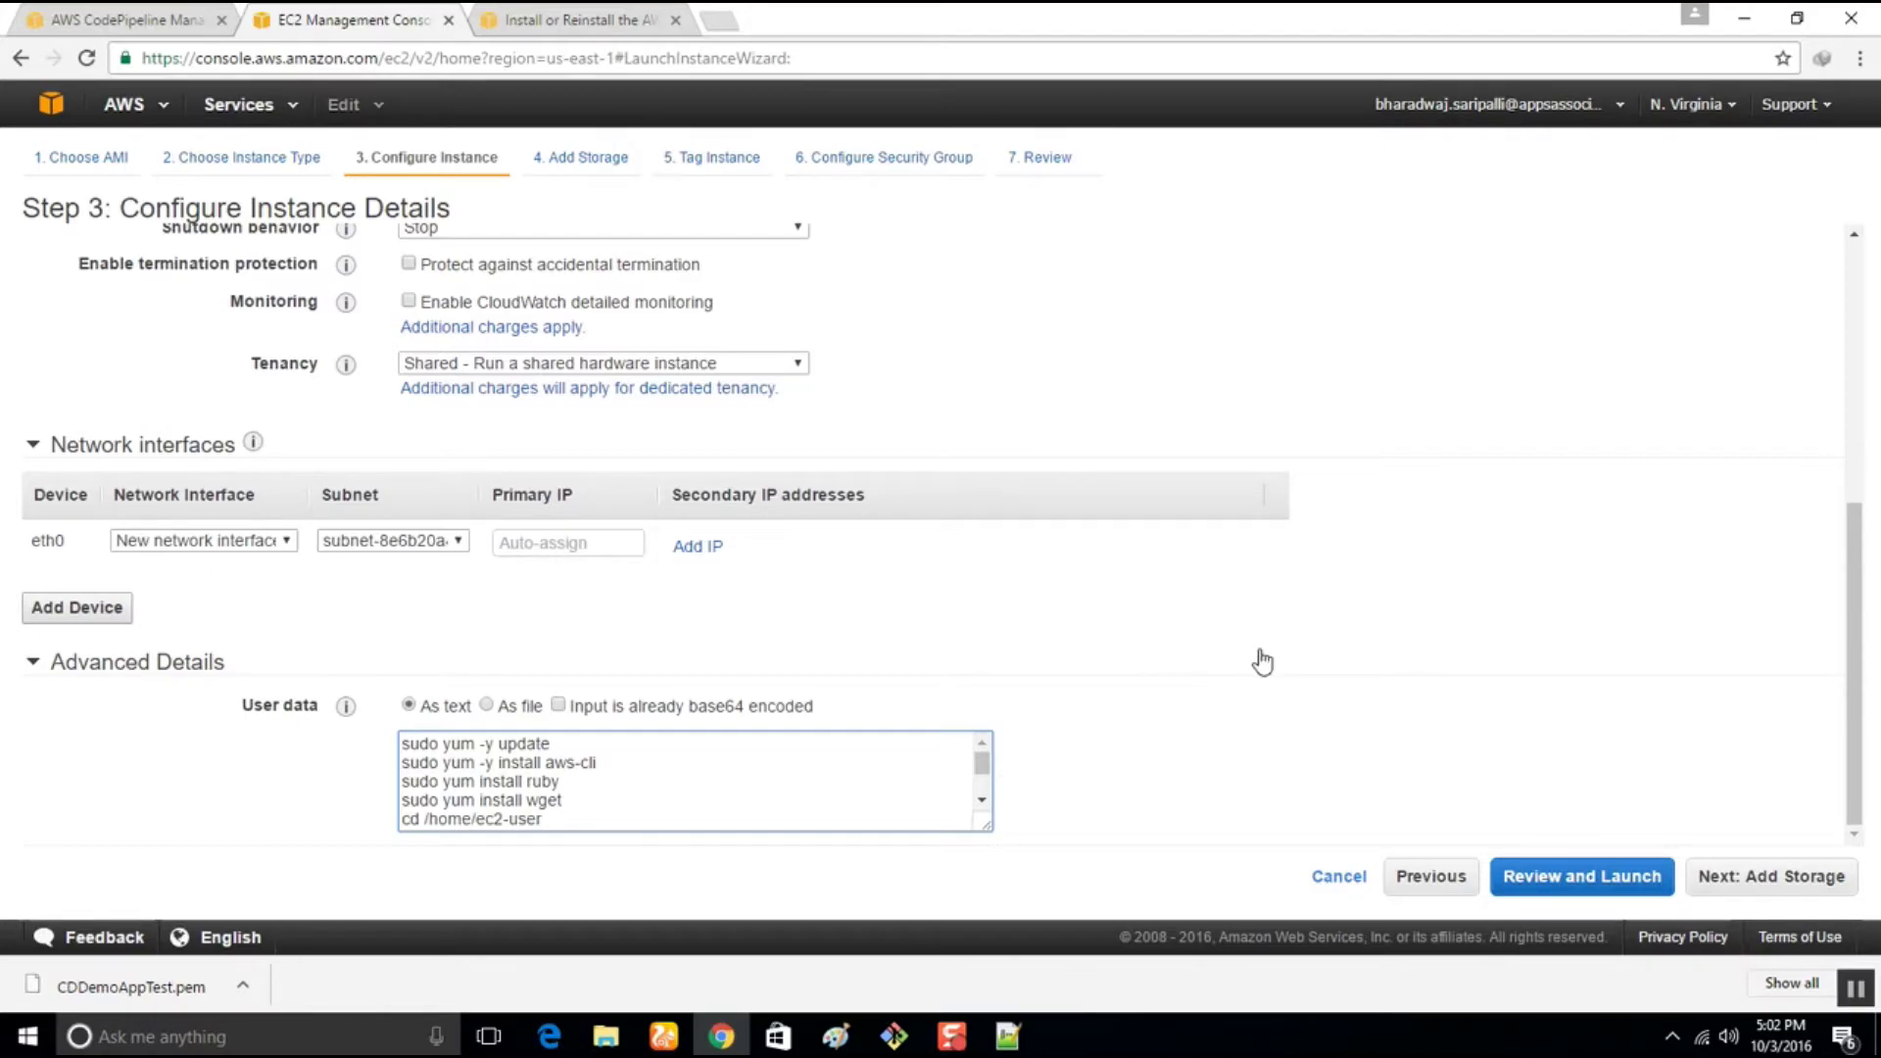
mouse_move(348, 707)
text(wget https://aws-codedeploy-us-east-1.s3.amazonaws.com/latest/install chmod +x ./install sudo ./install auto sudo service codedeploy-agent start)
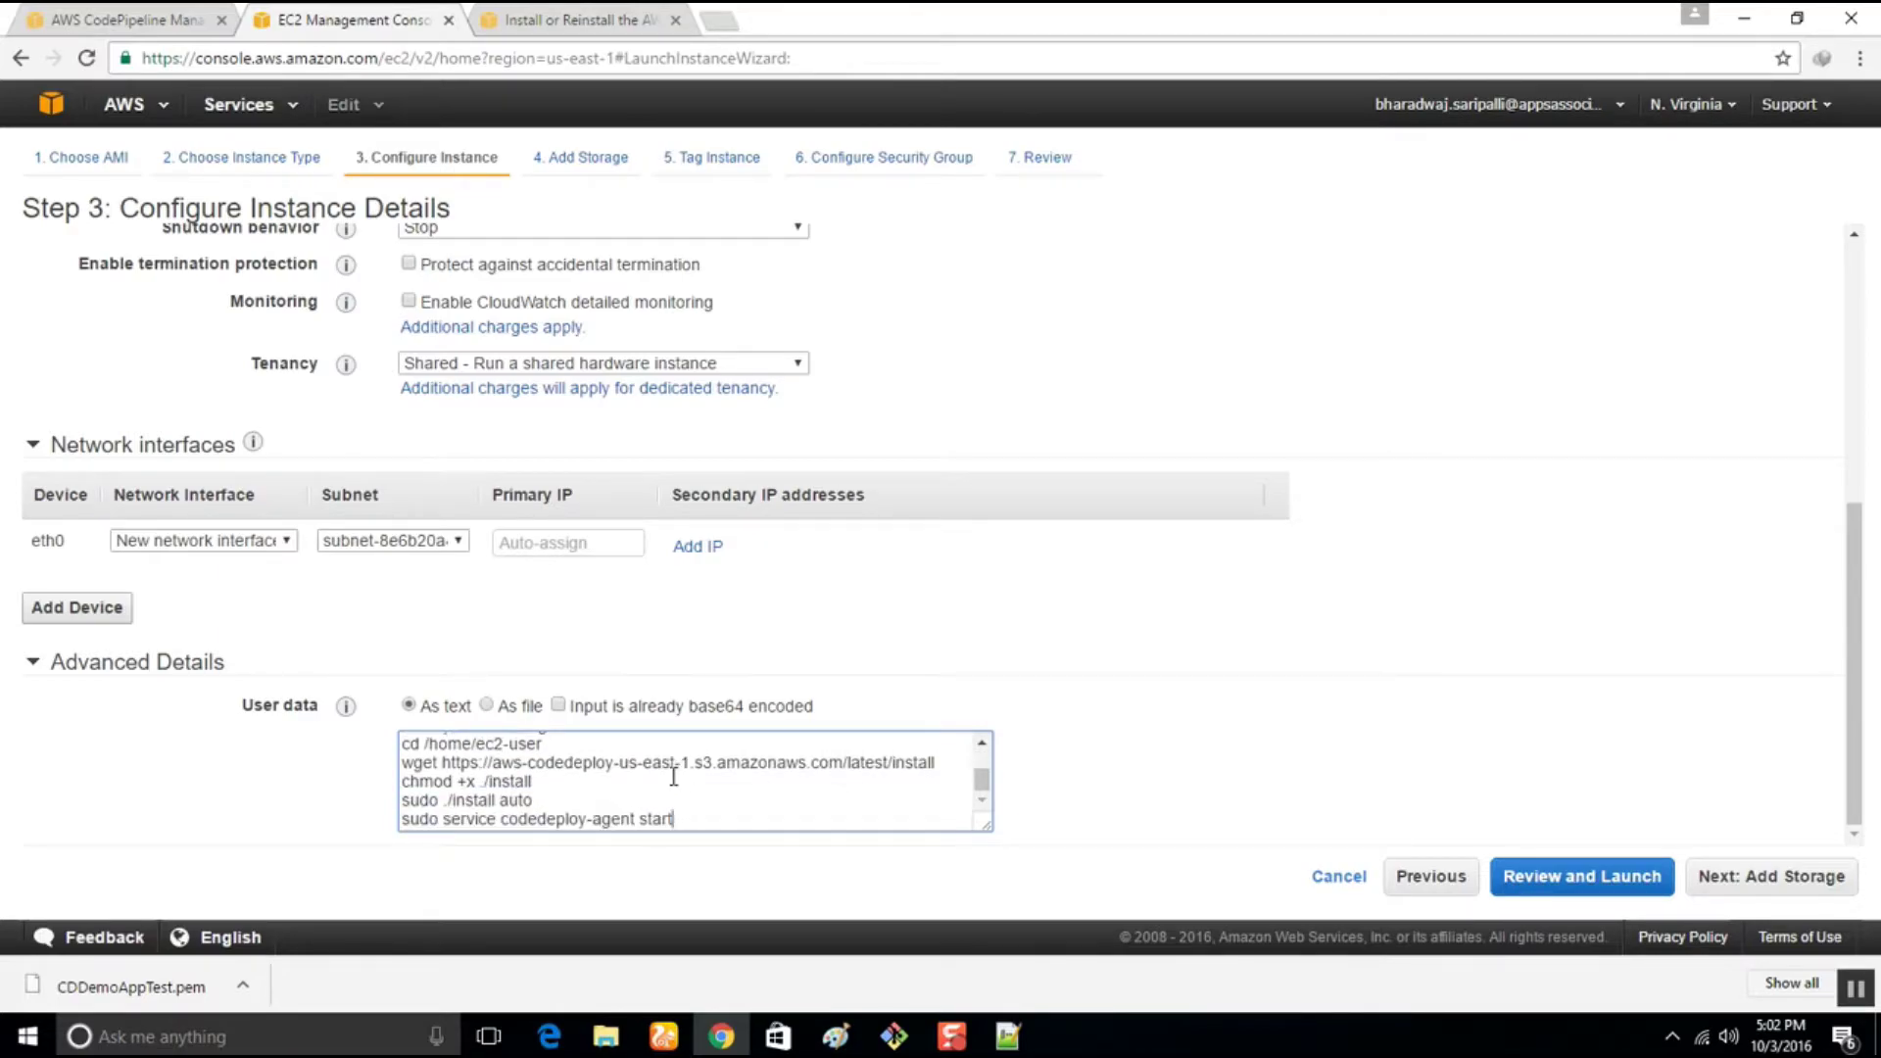
scroll(673, 777, up, 2)
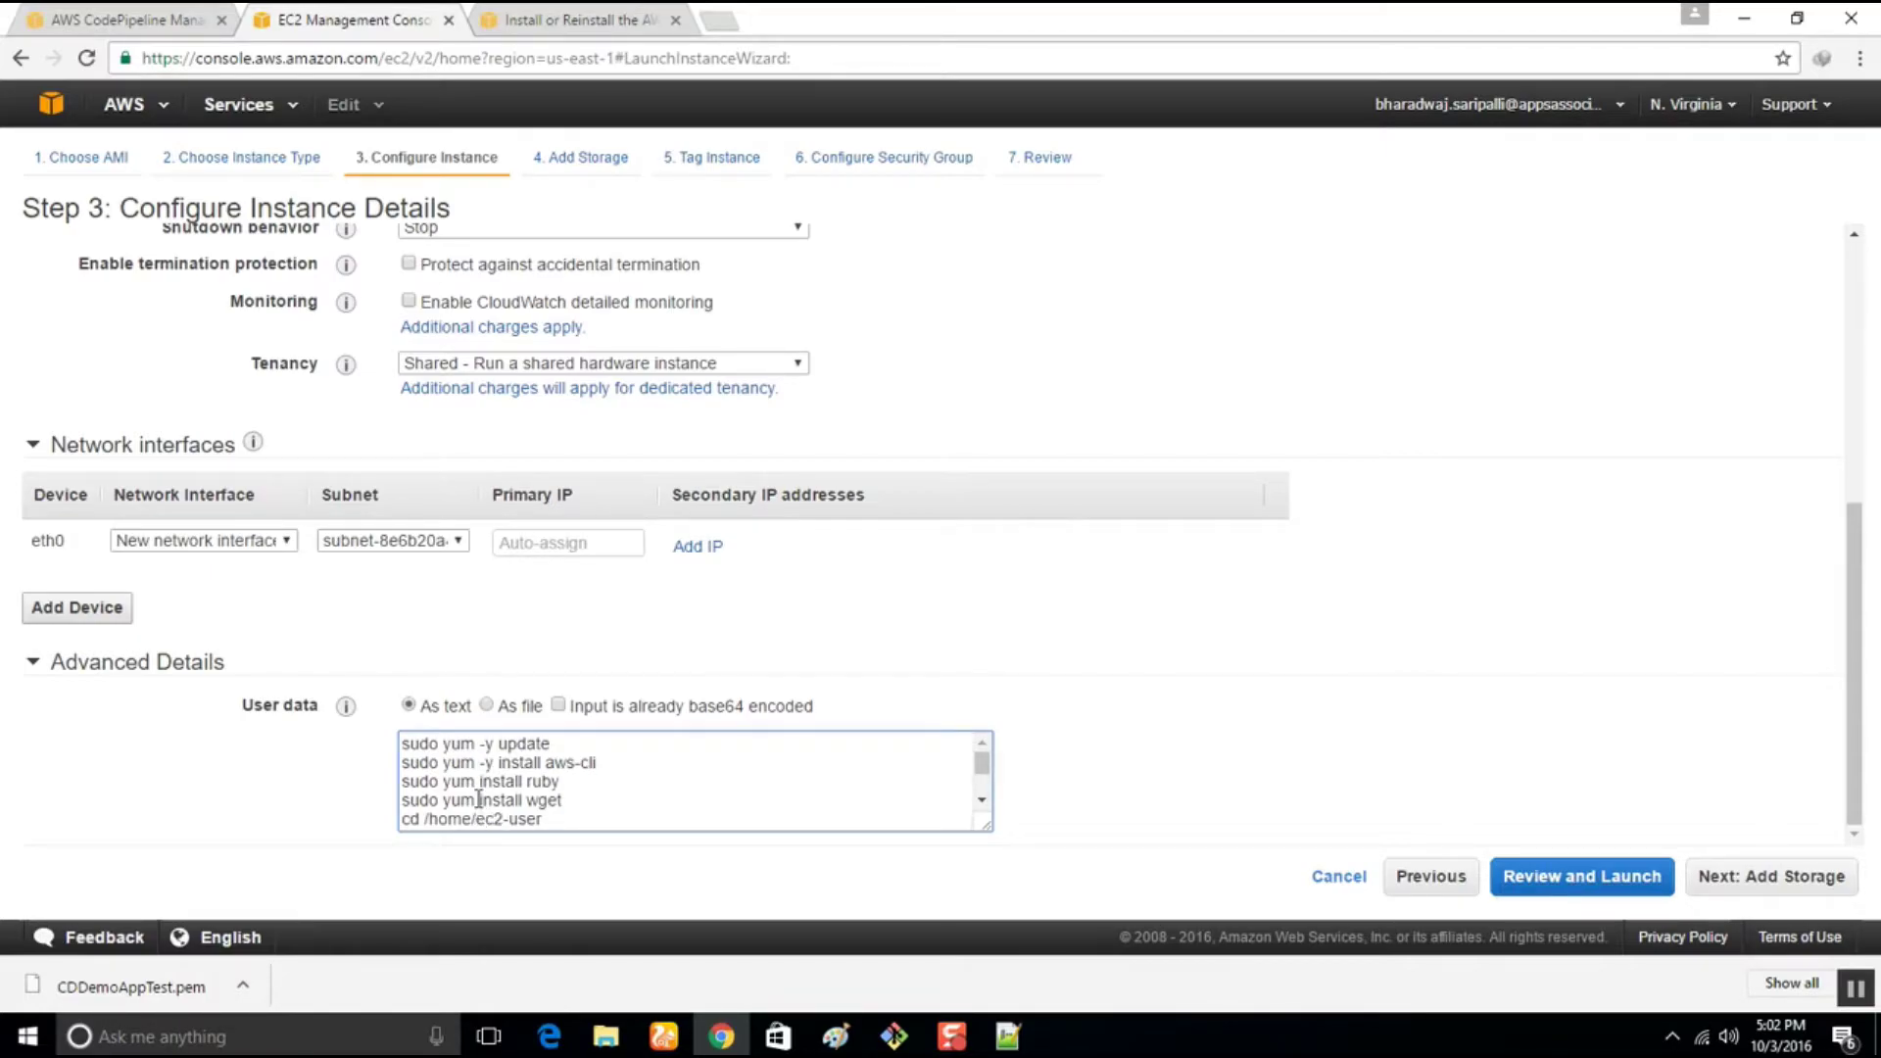
scroll(803, 766, down, 2)
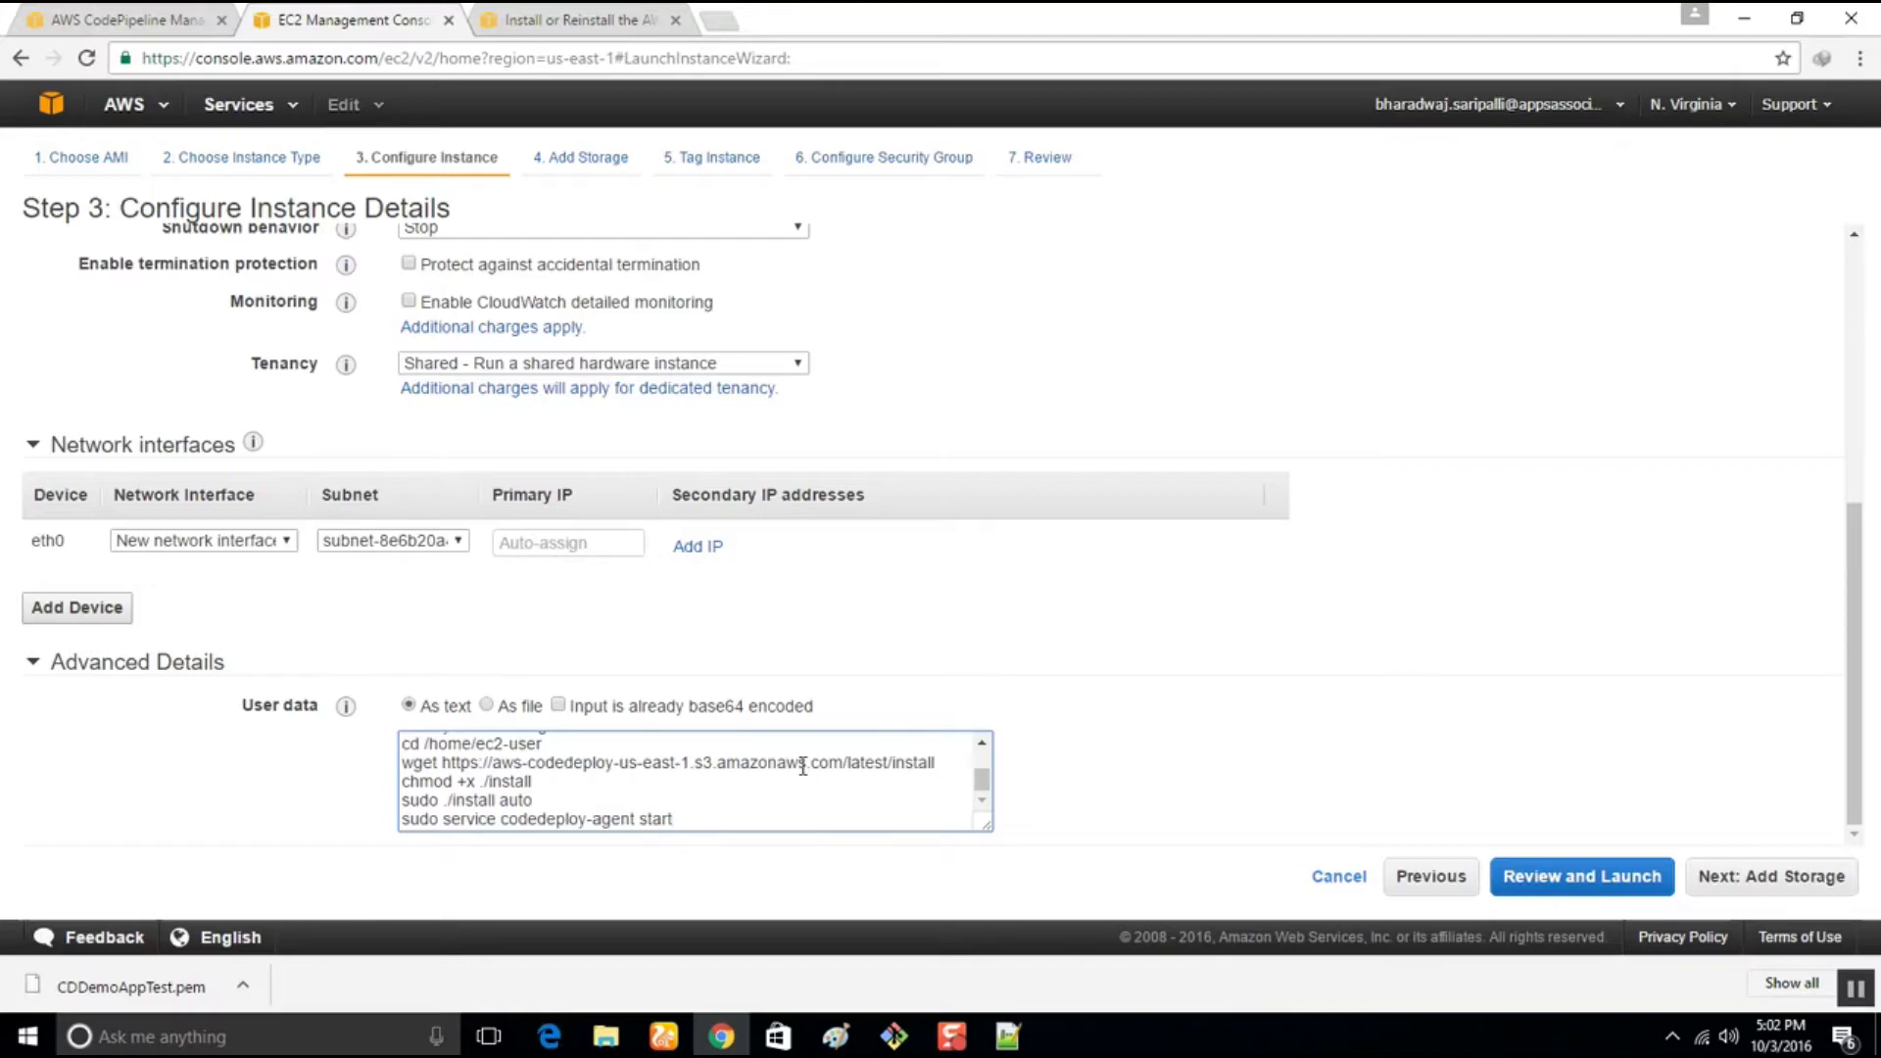
click(1779, 875)
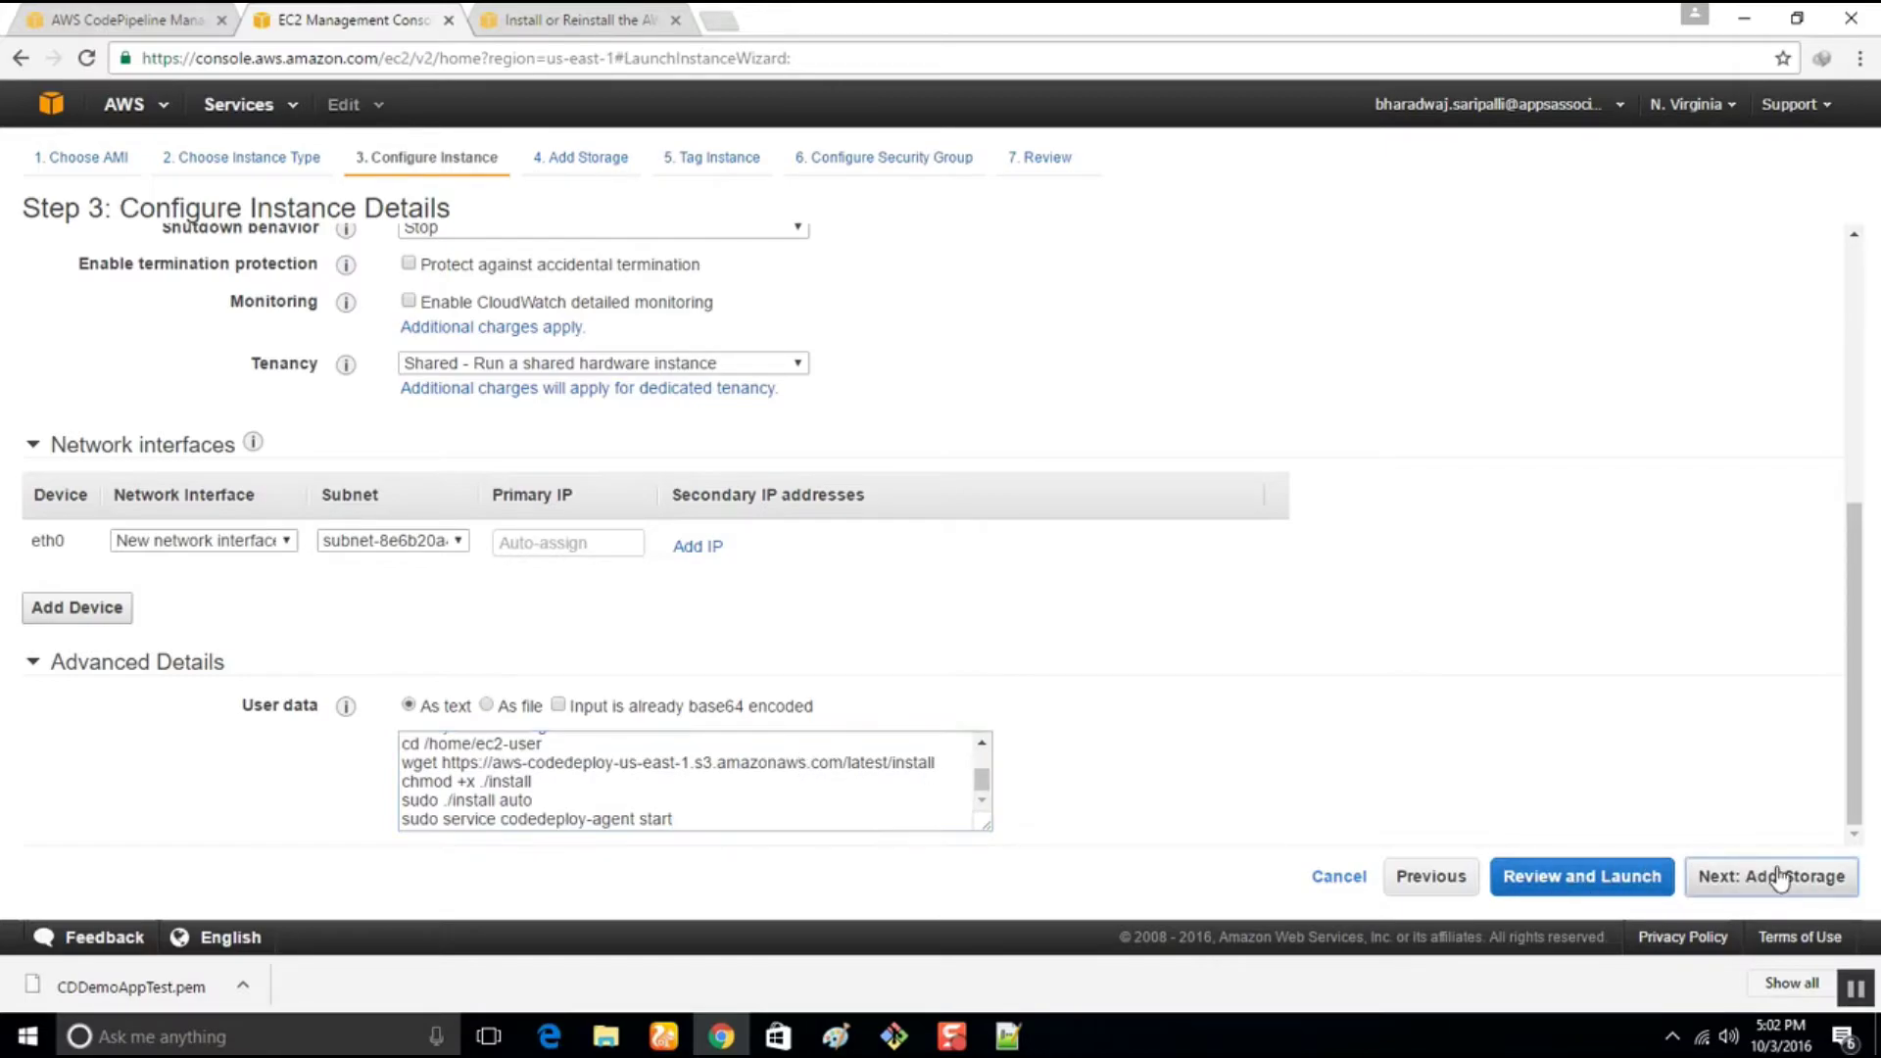
click(1778, 875)
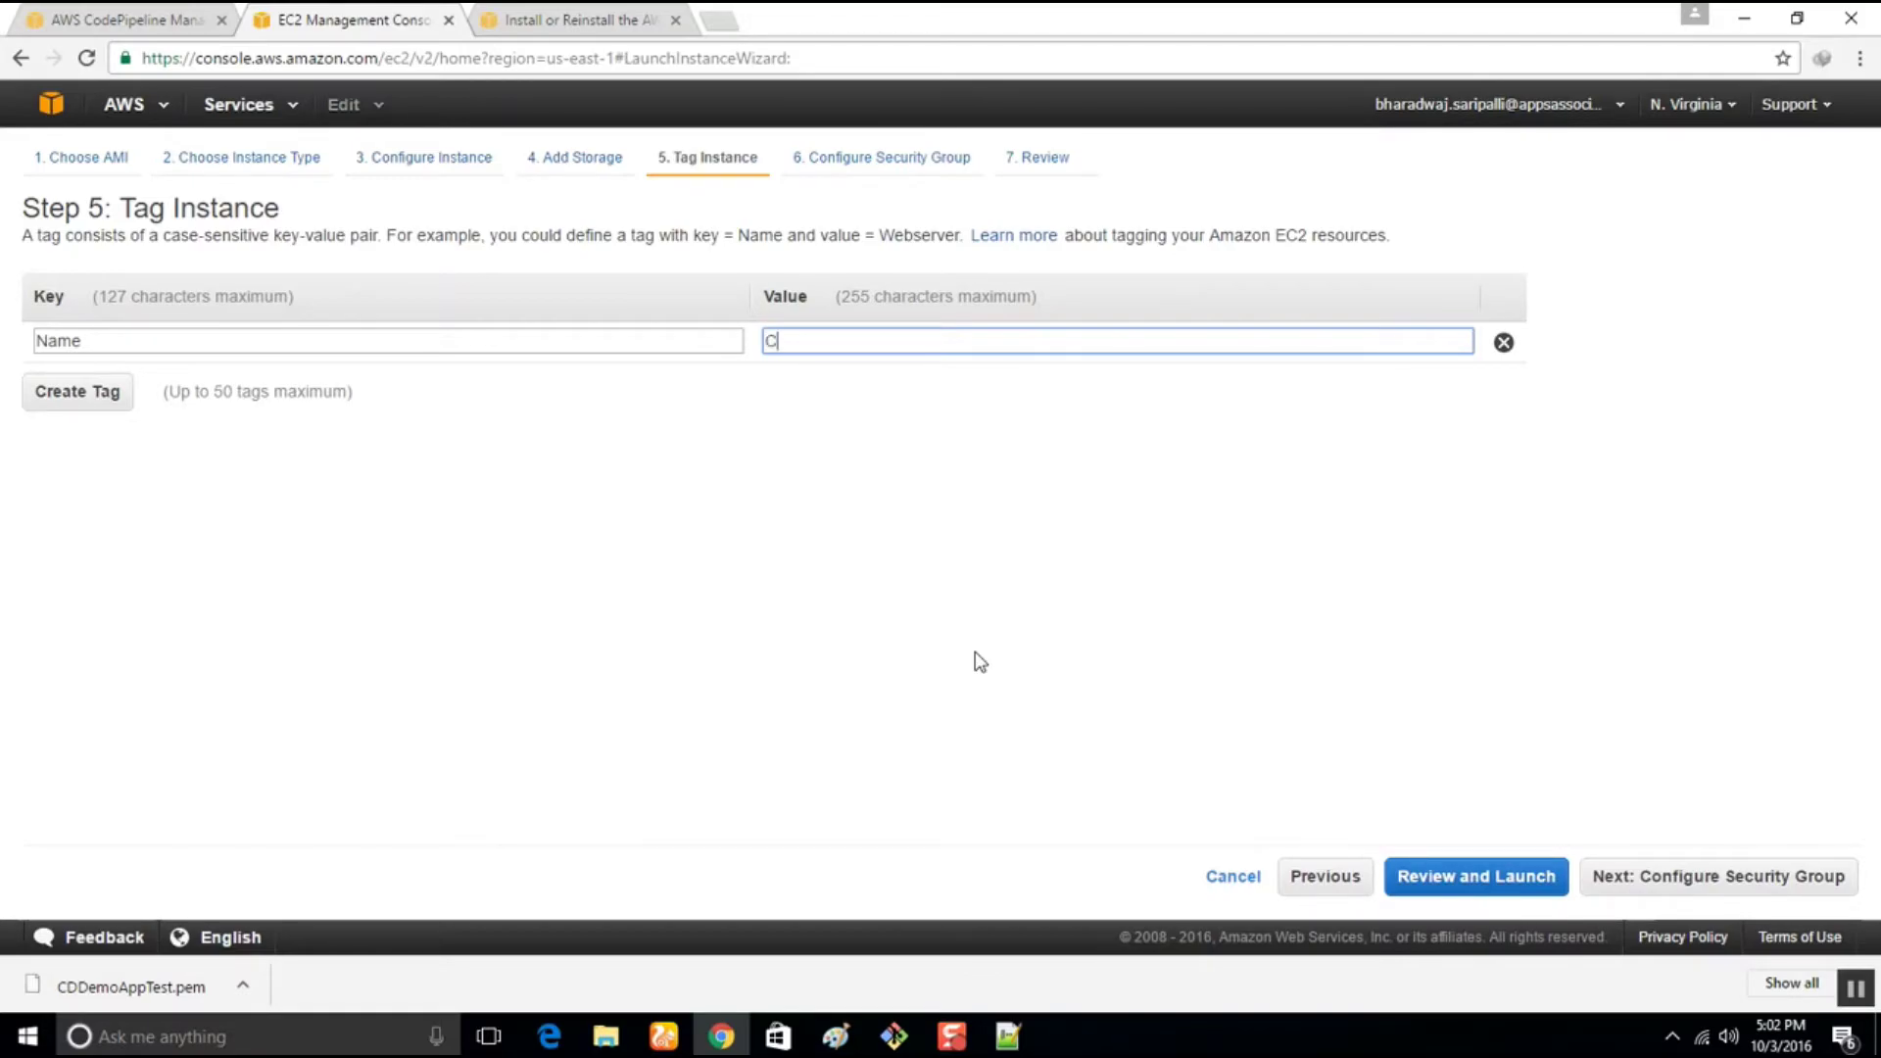
Name the new instances CDDemoAppTest4
text(DDEmo)
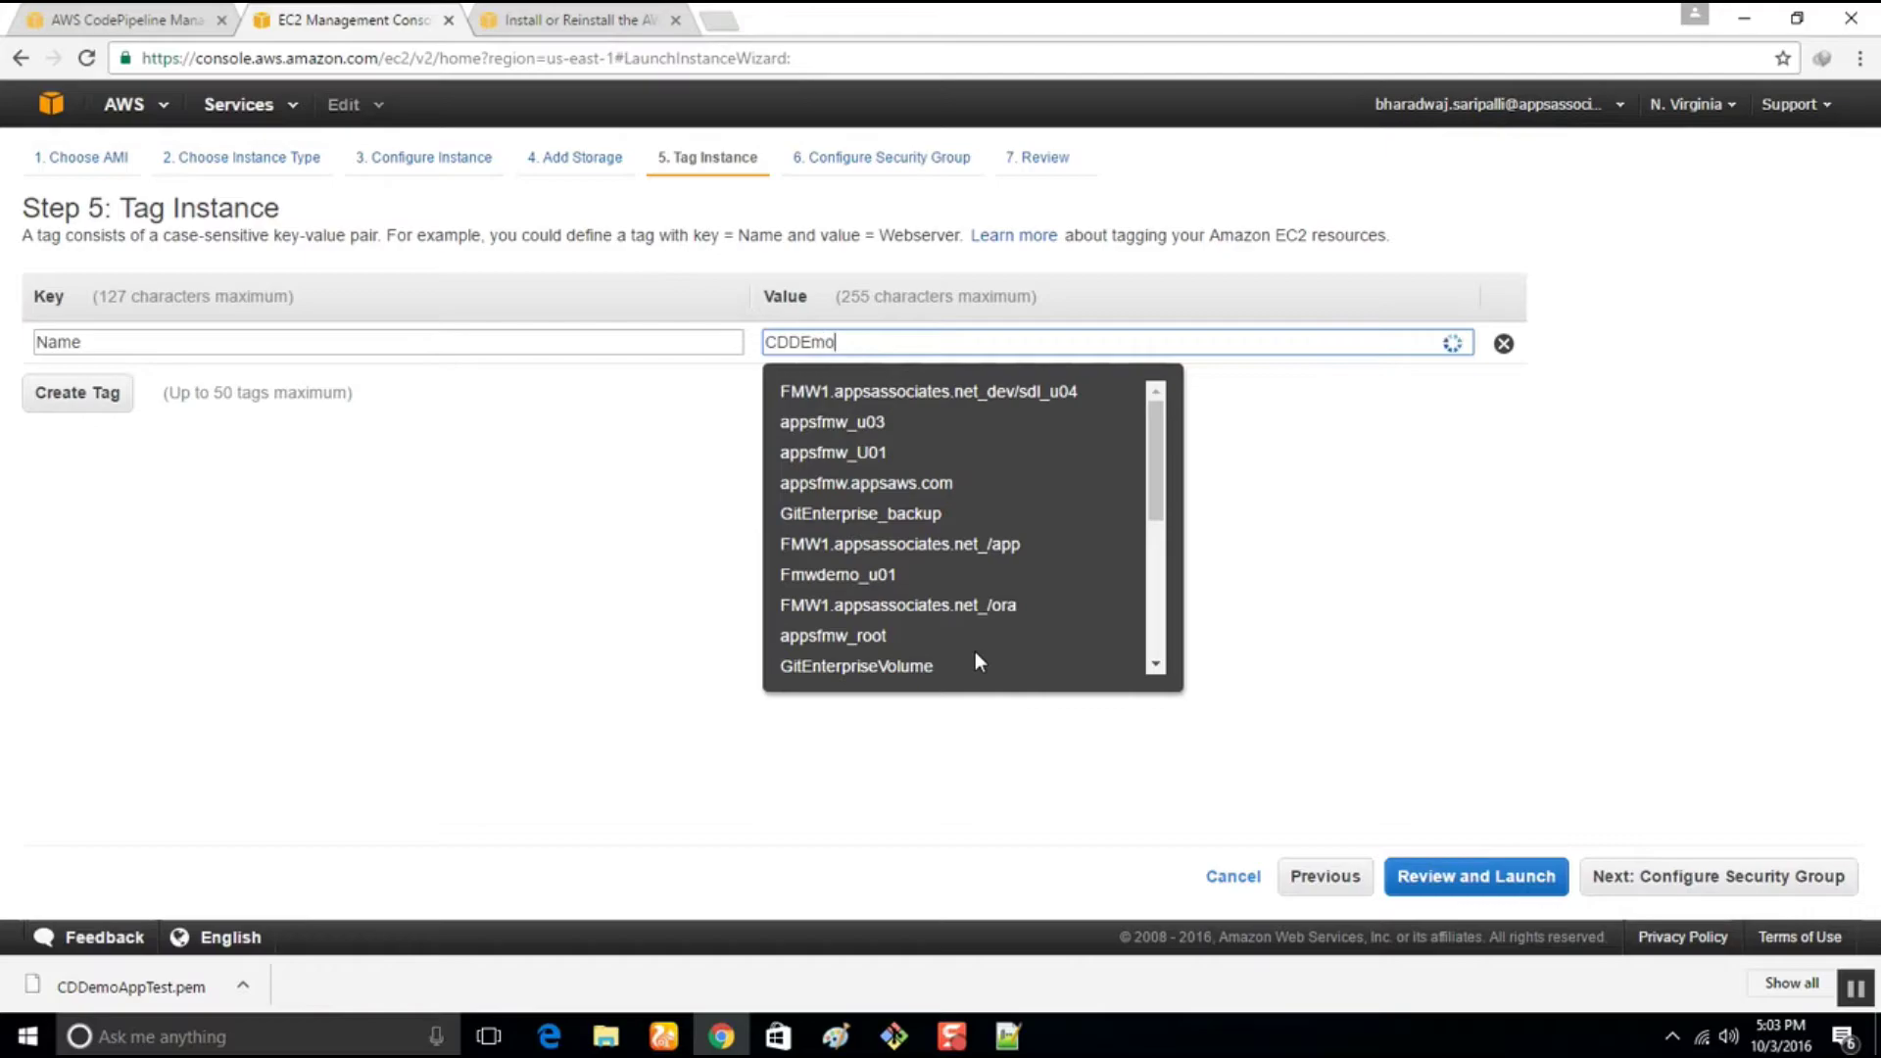
key(BackSpace)
key(BackSpace)
key(BackSpace)
text(emoAppTest)
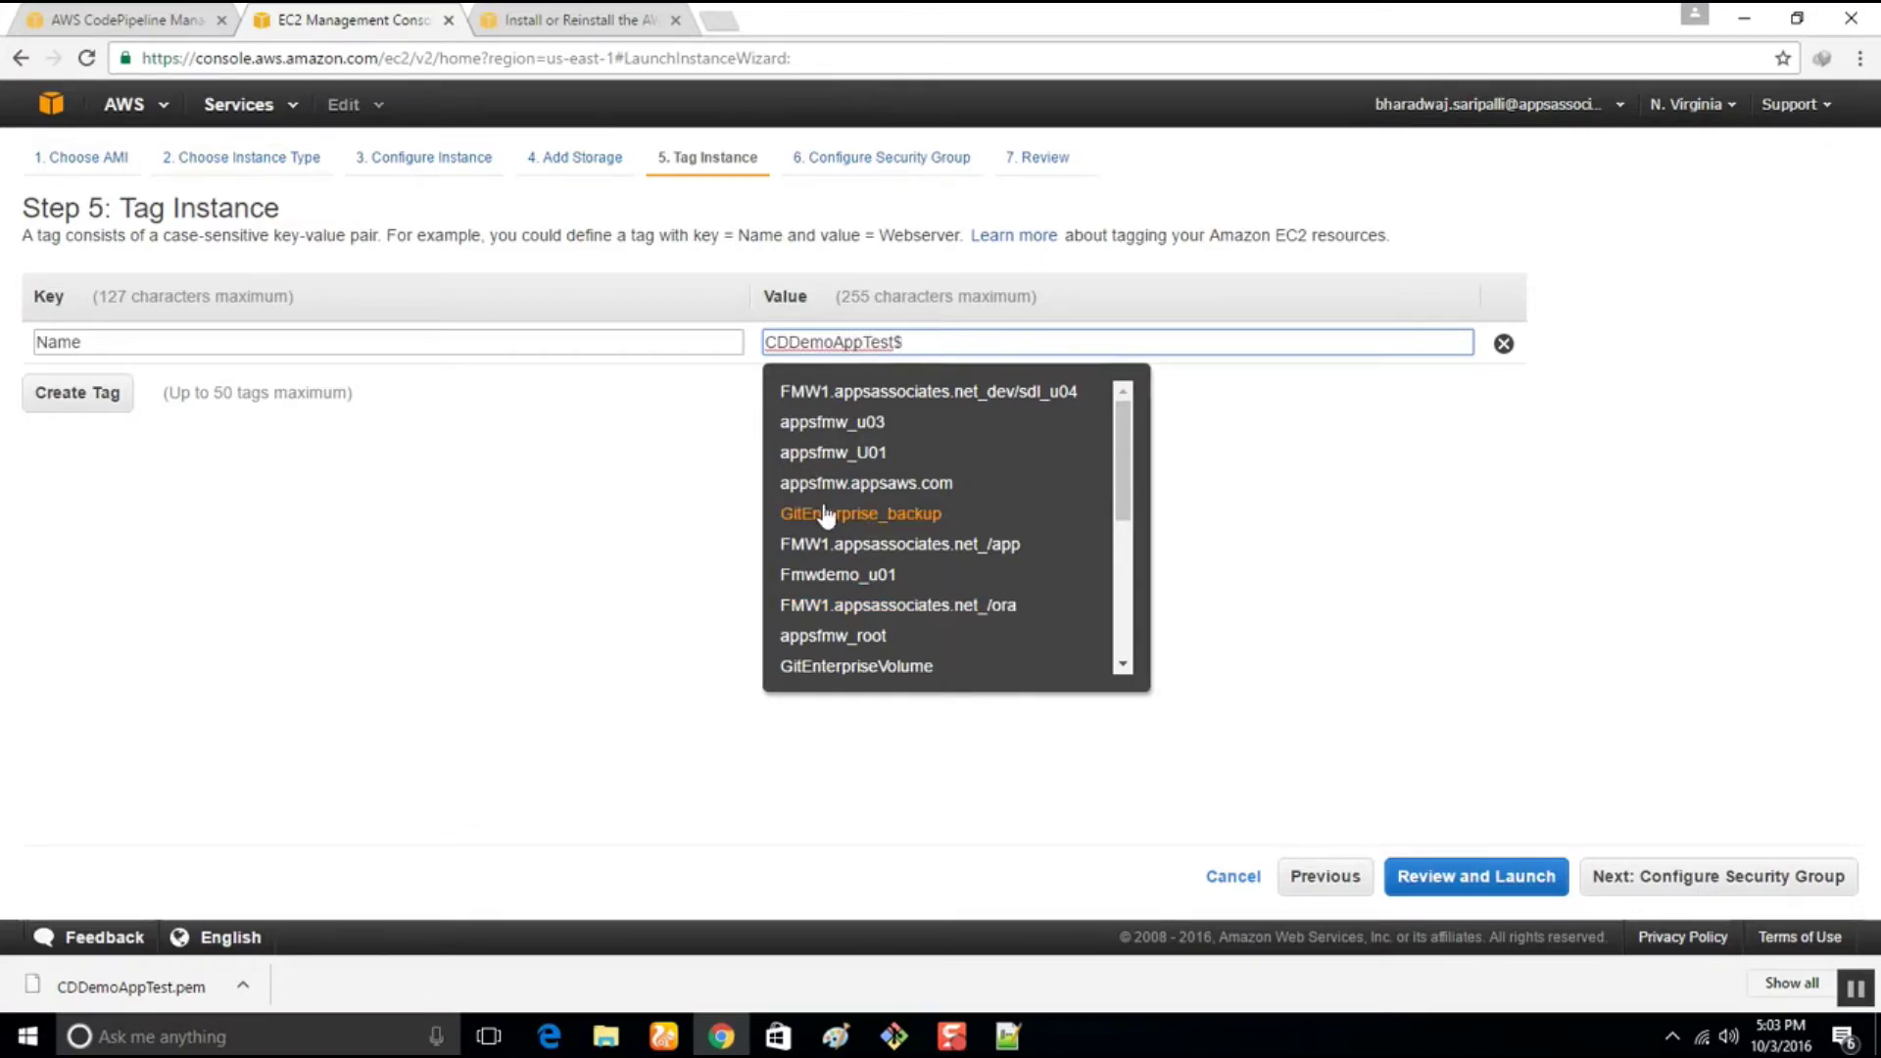
text(4)
click(1514, 513)
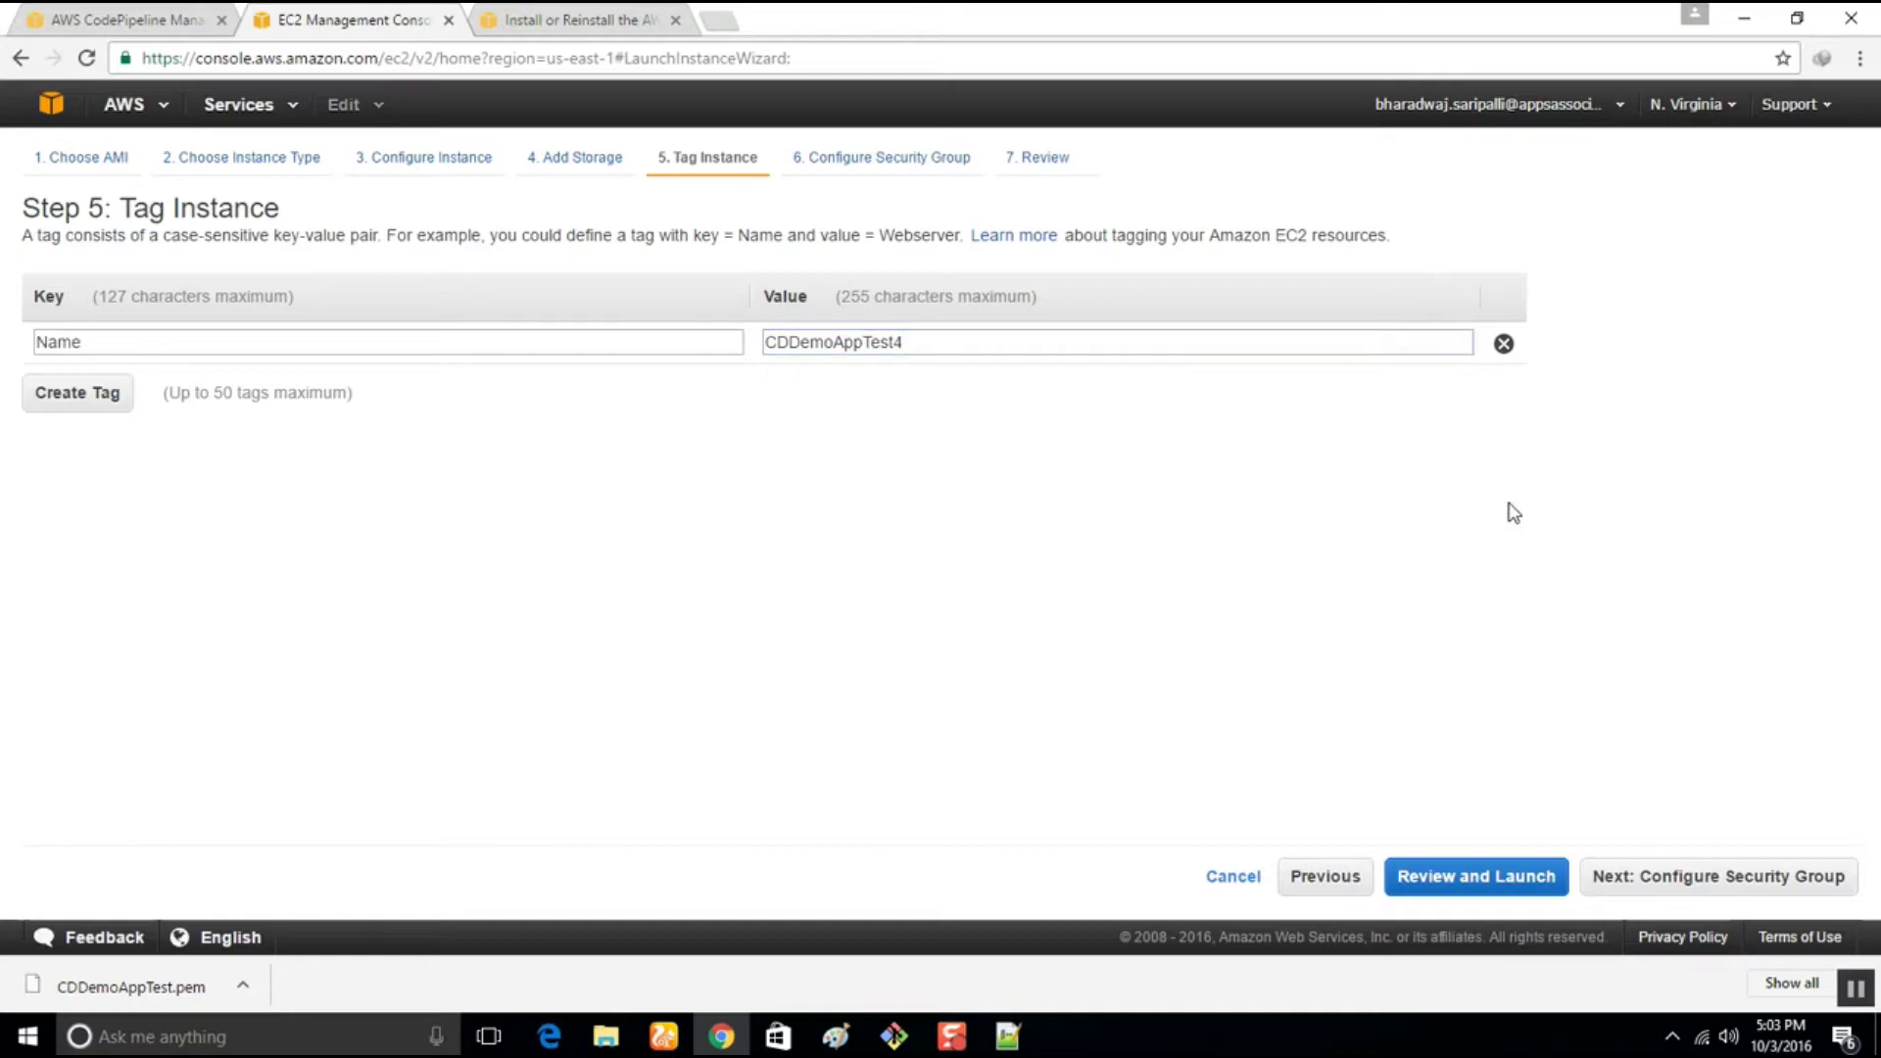
click(1627, 877)
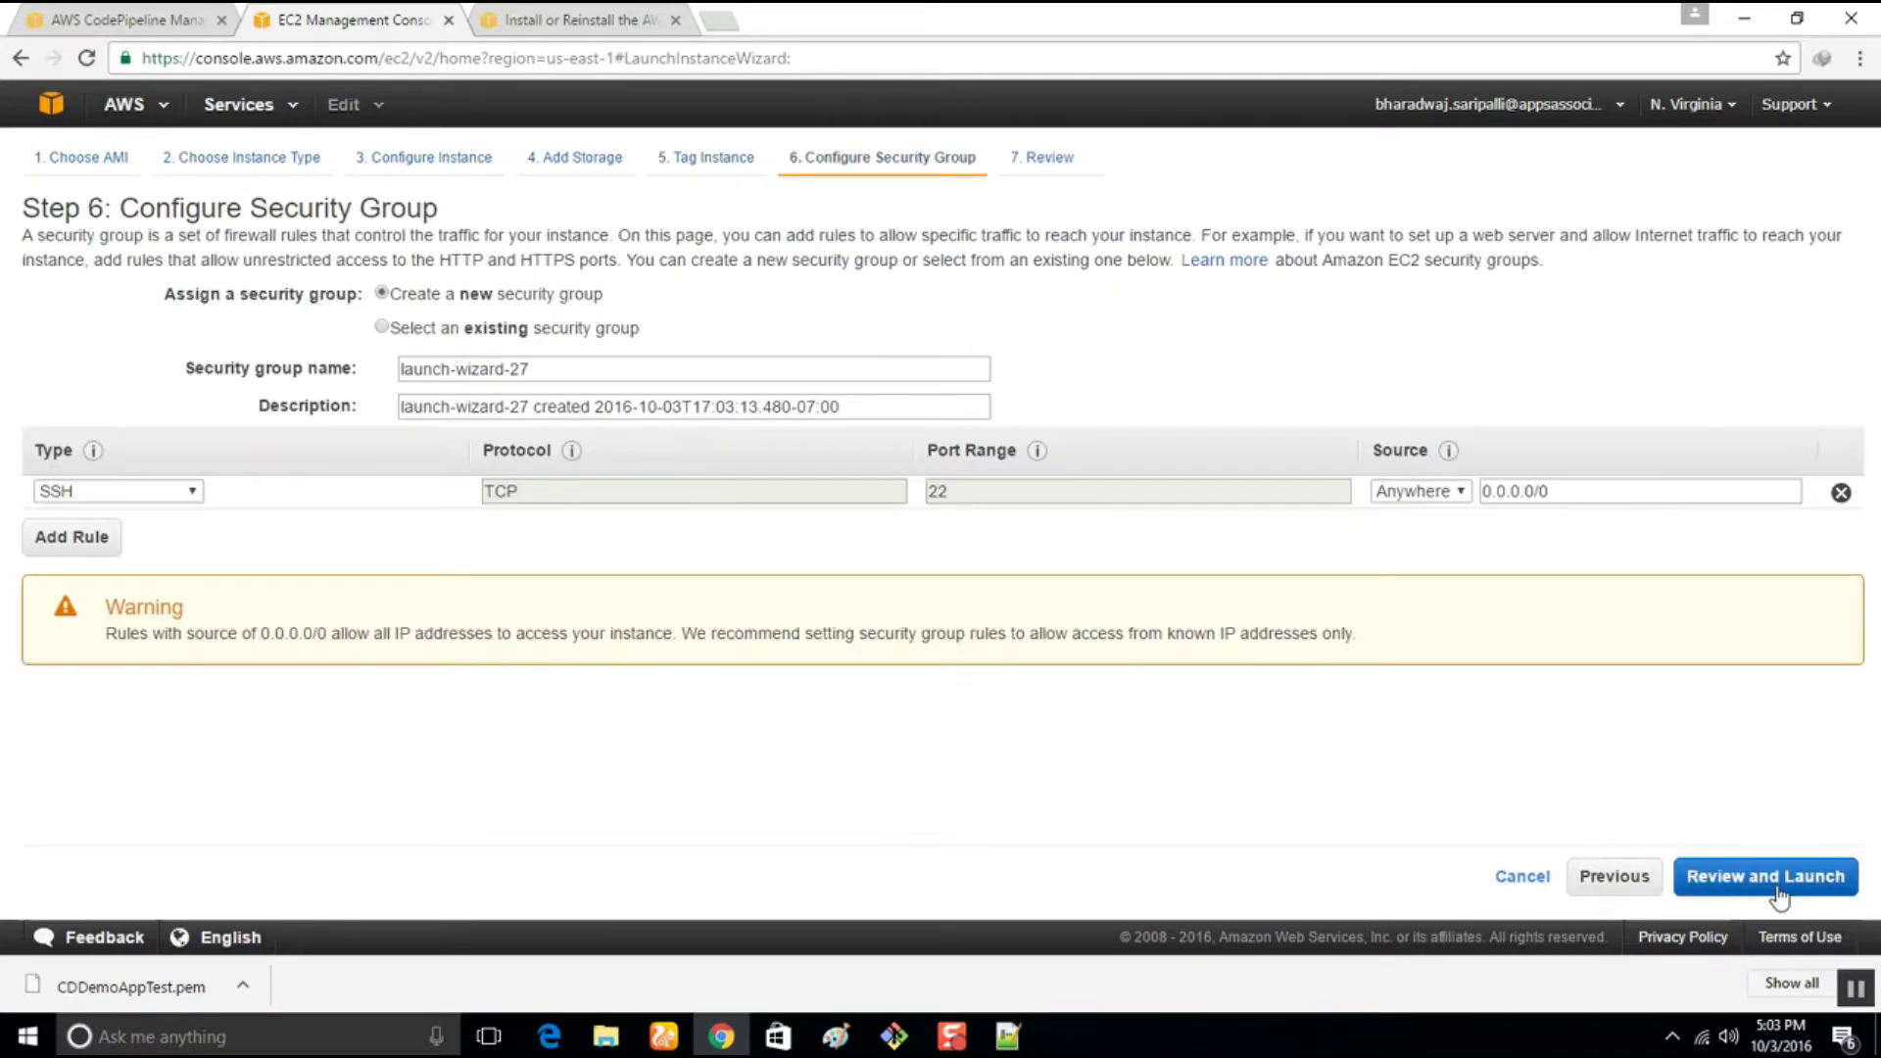
Add an HTTP rule to the security group alongside SSH
click(72, 539)
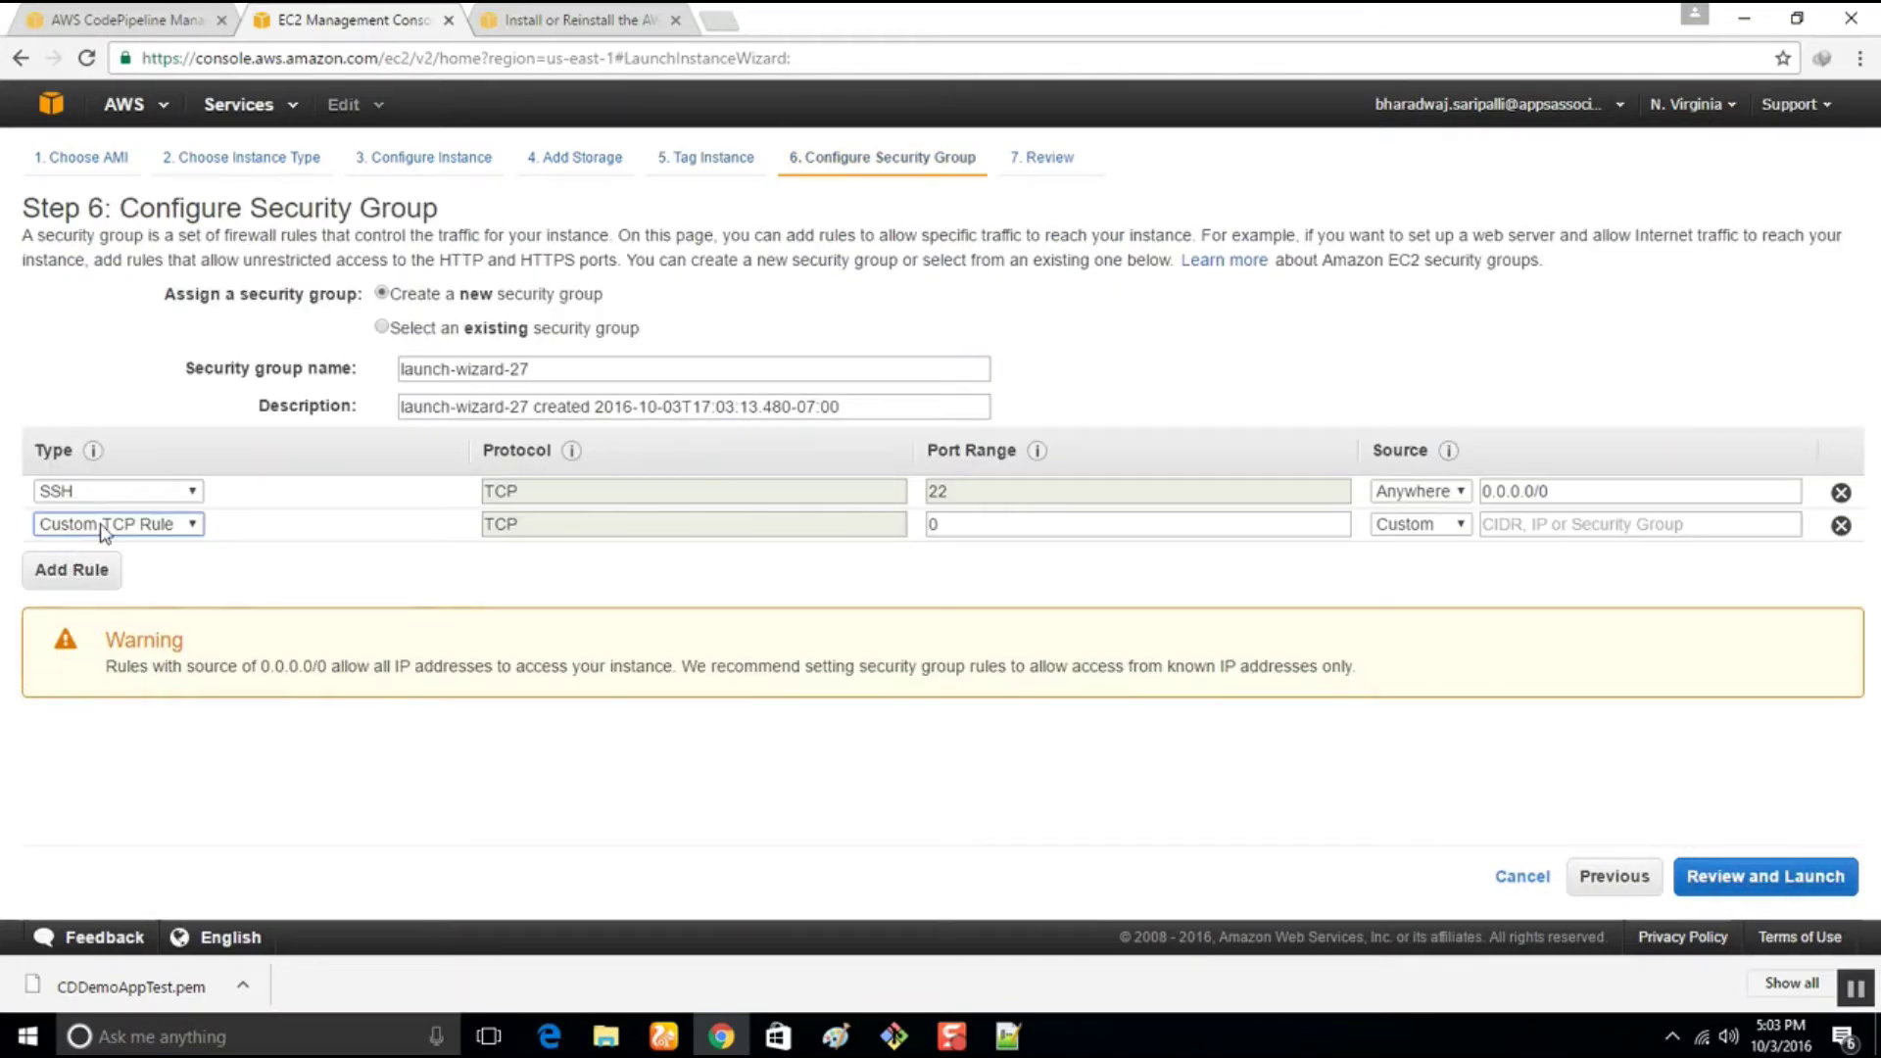
click(101, 524)
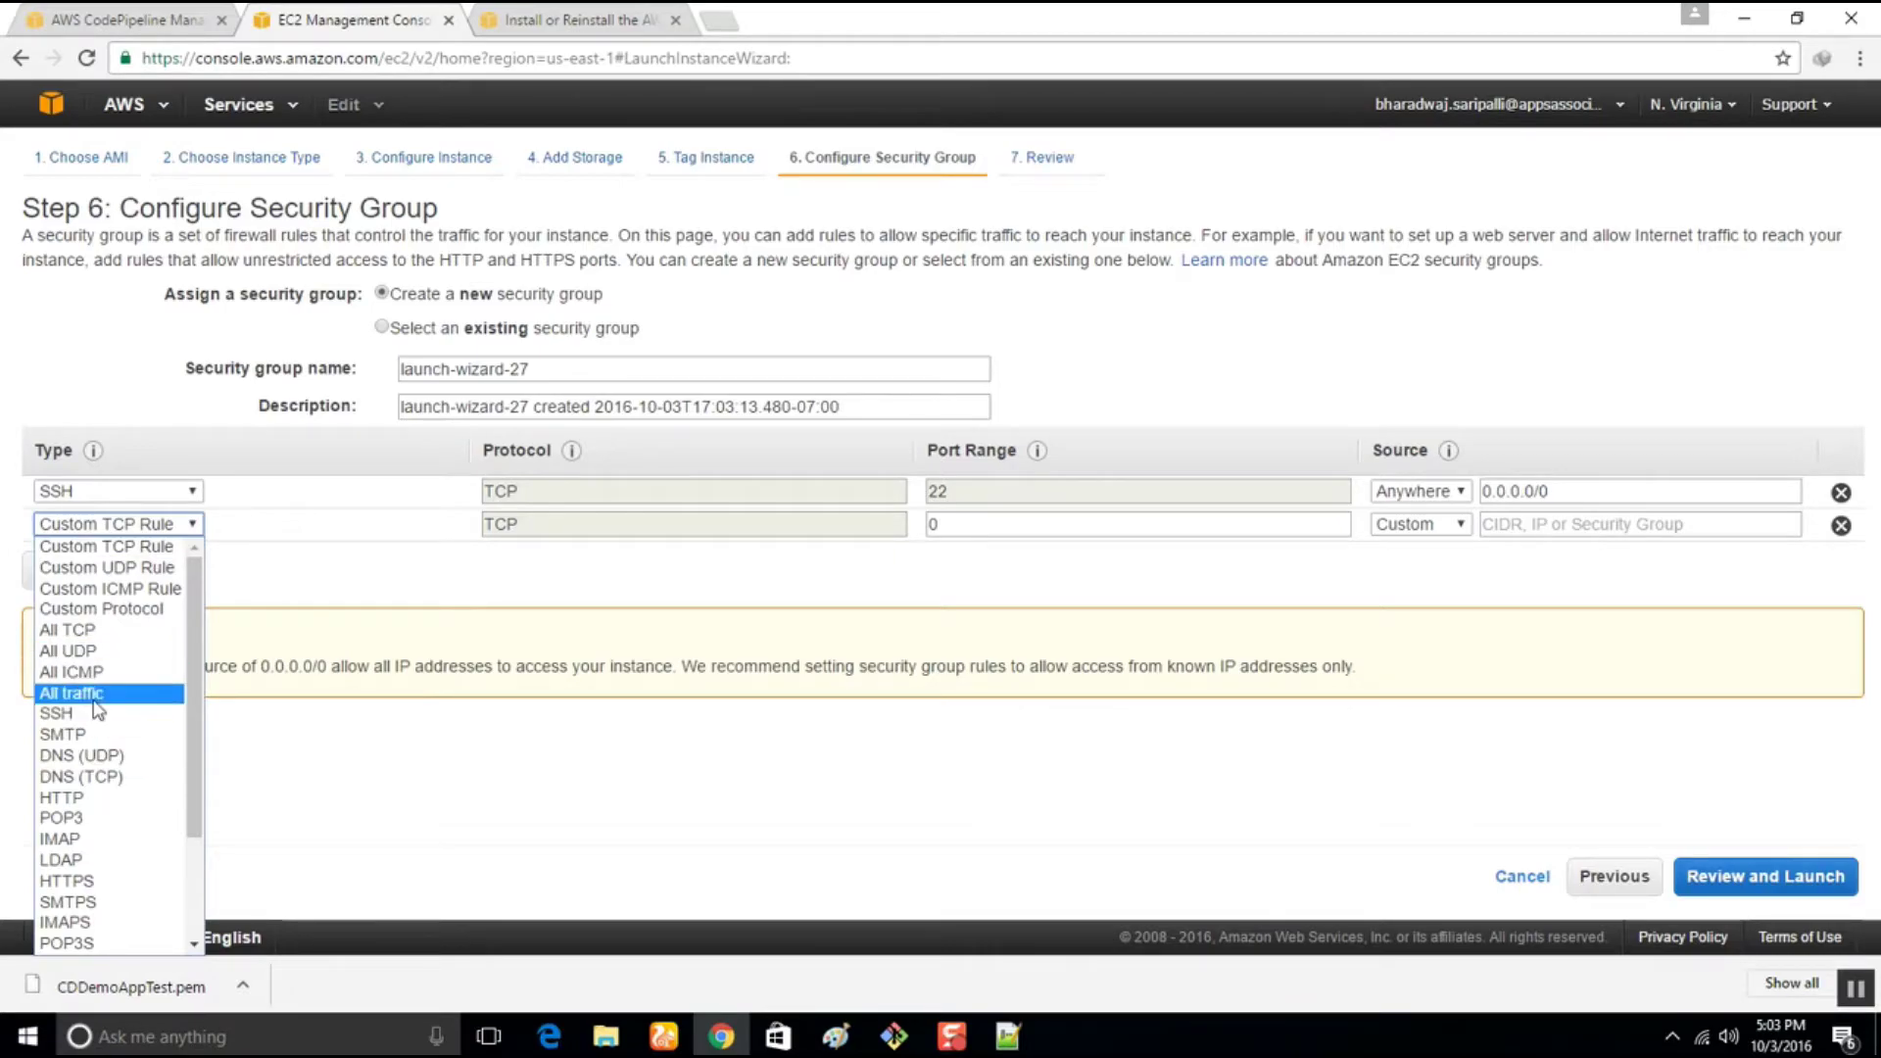
click(101, 799)
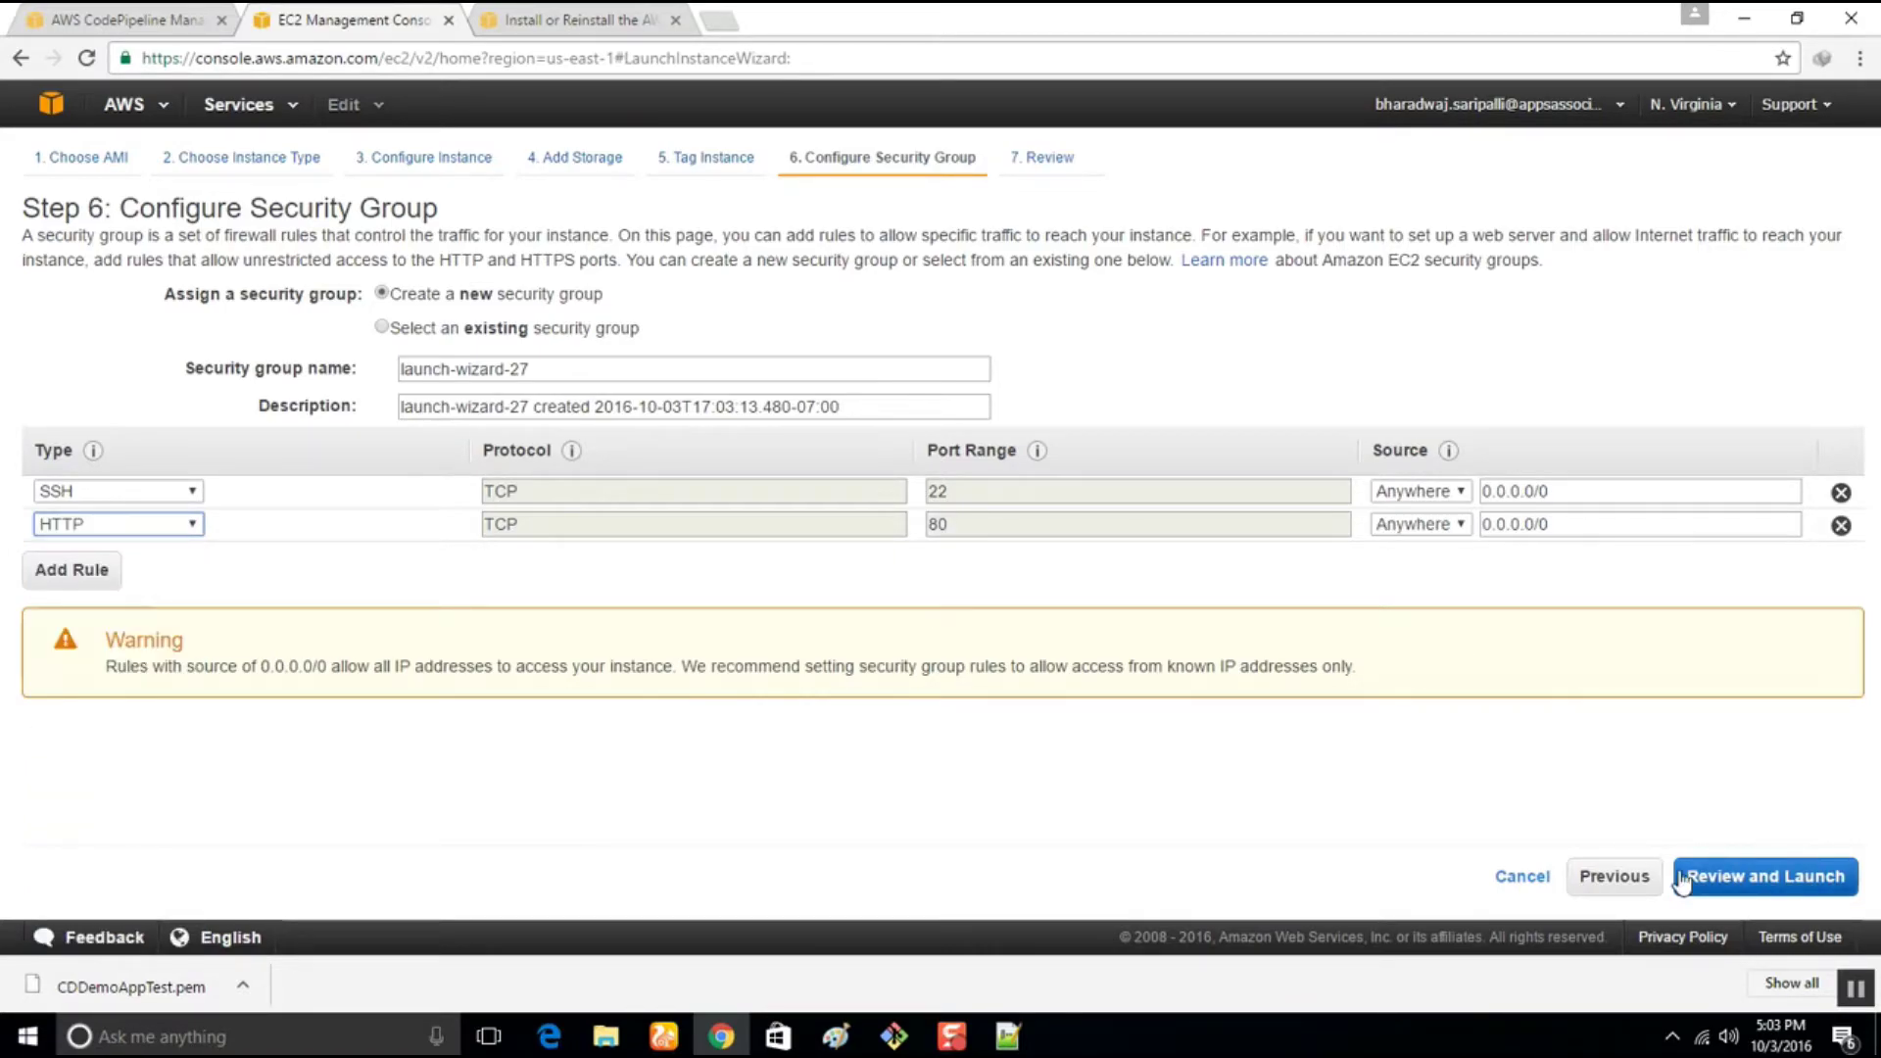
click(1710, 878)
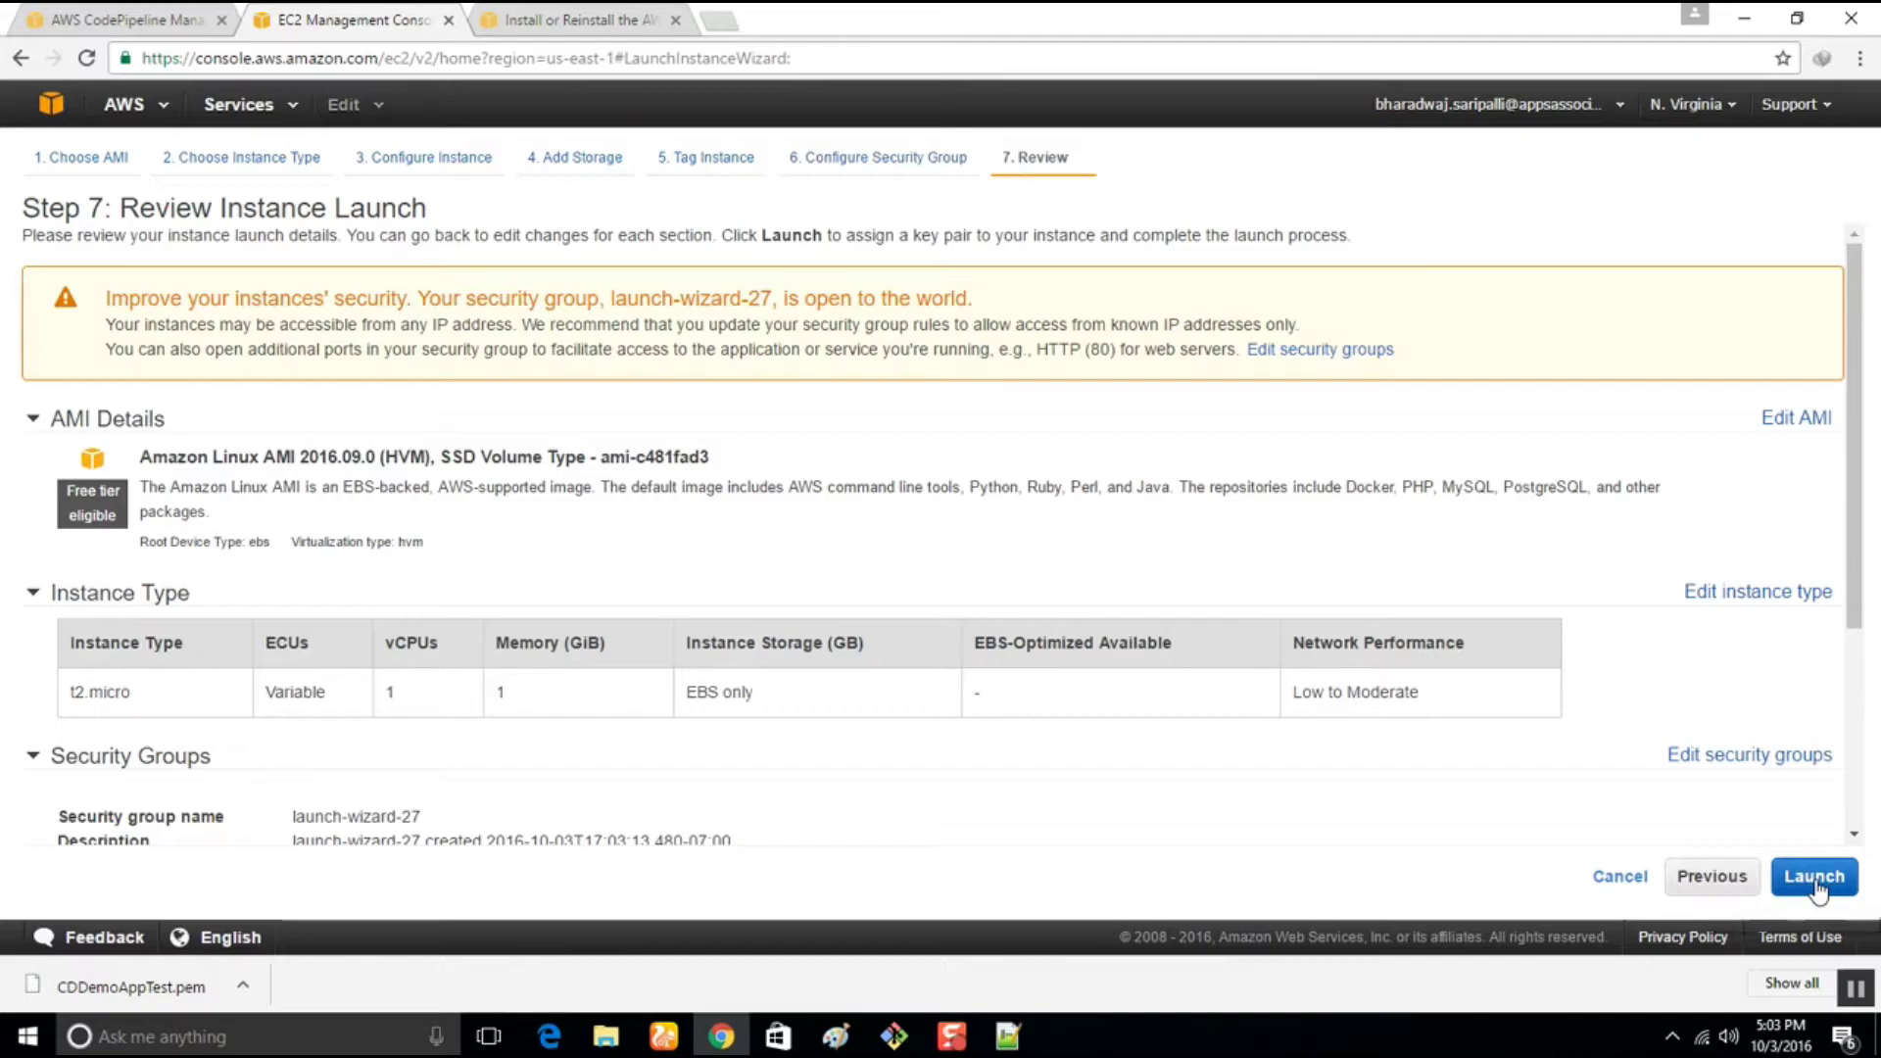
Launch the instances with key pair CDDemoAppTest, acknowledging the private key file
click(1815, 879)
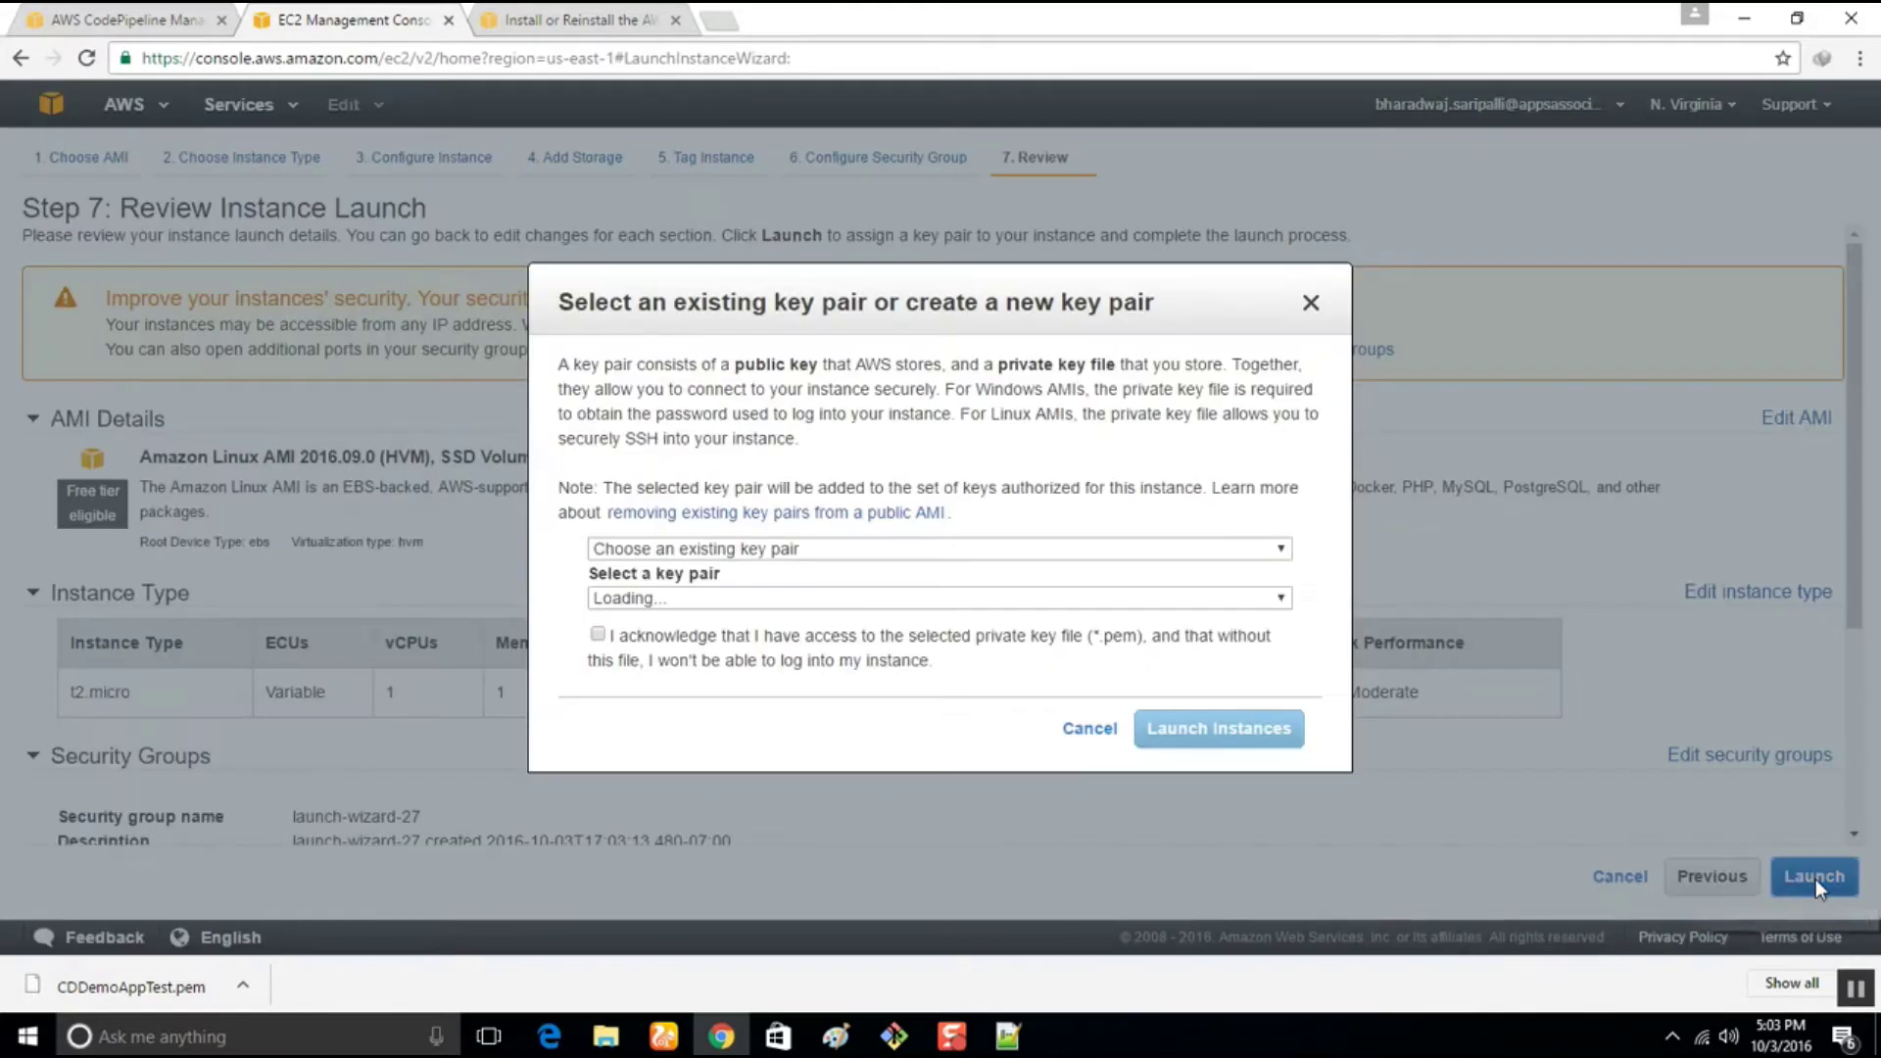
click(841, 605)
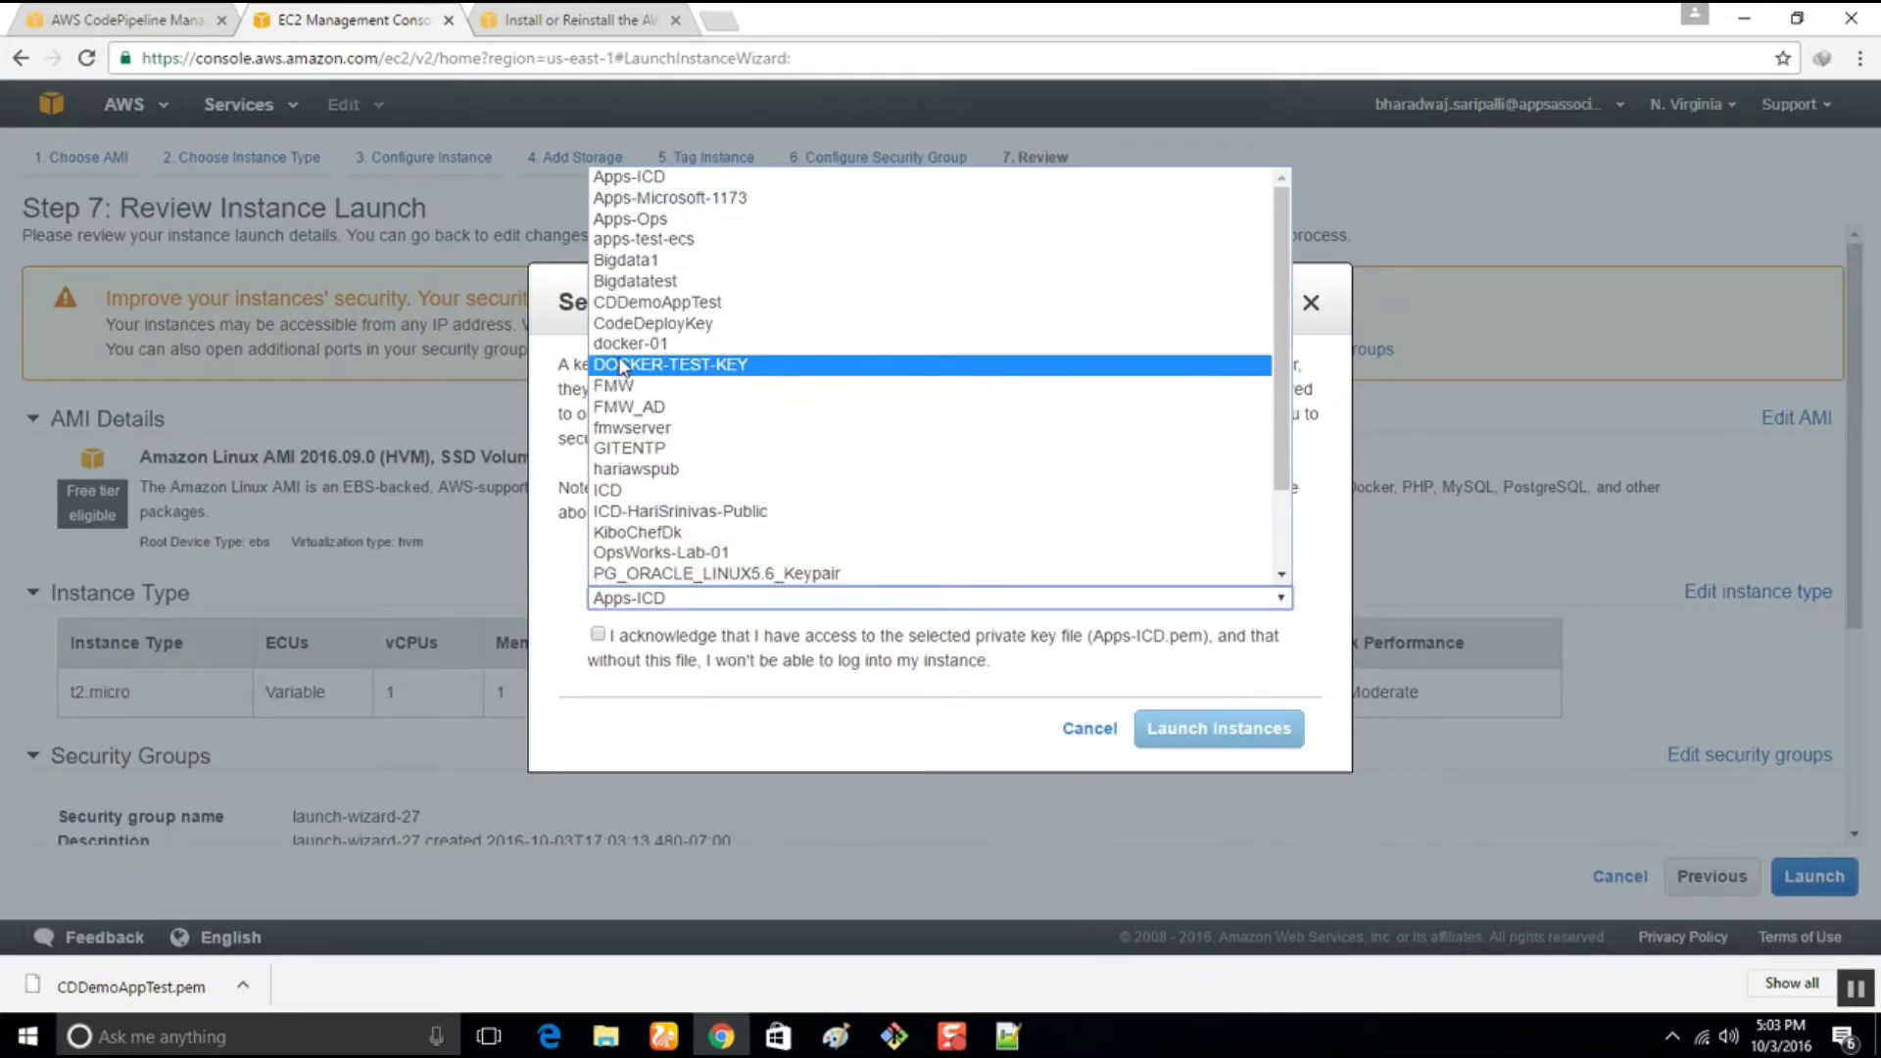
click(652, 302)
click(597, 634)
click(1250, 742)
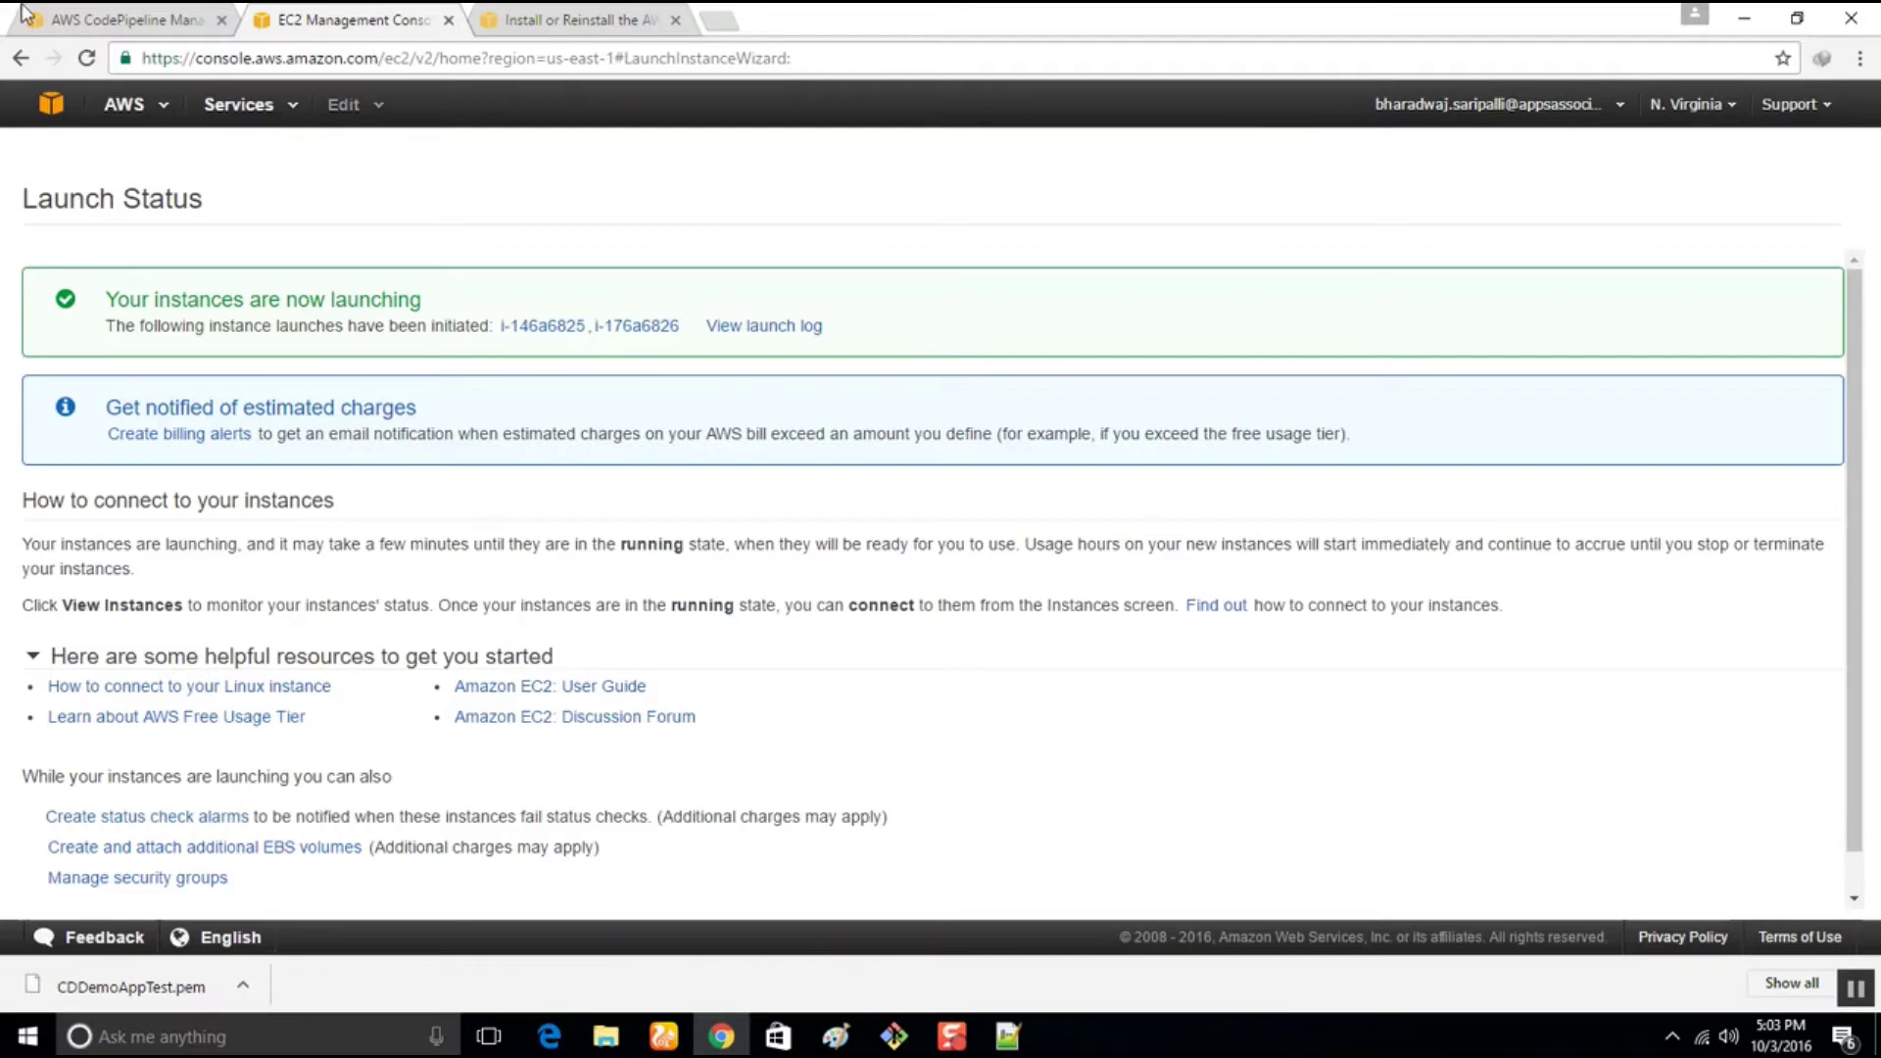
click(88, 18)
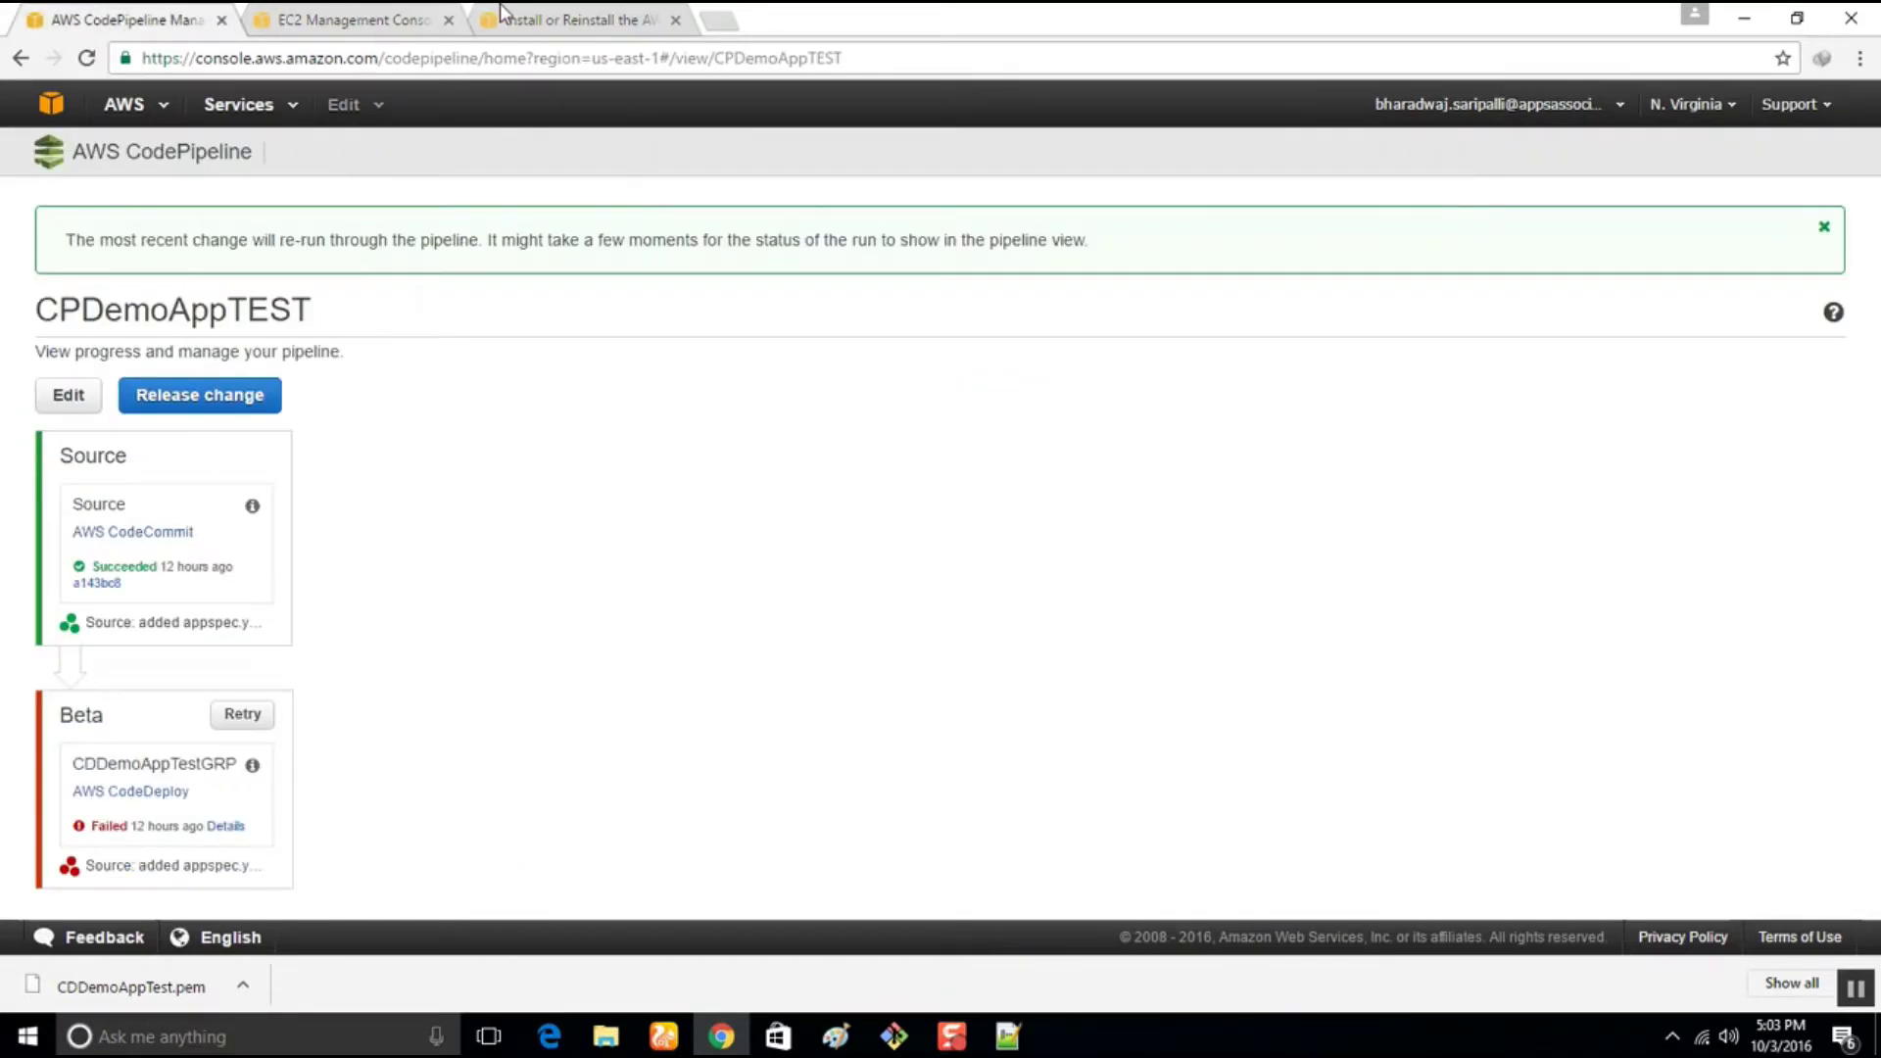
In CodeDeploy, open deployment group CDDemoAppTestGRP of application CDDemoAppTest for editing
click(204, 112)
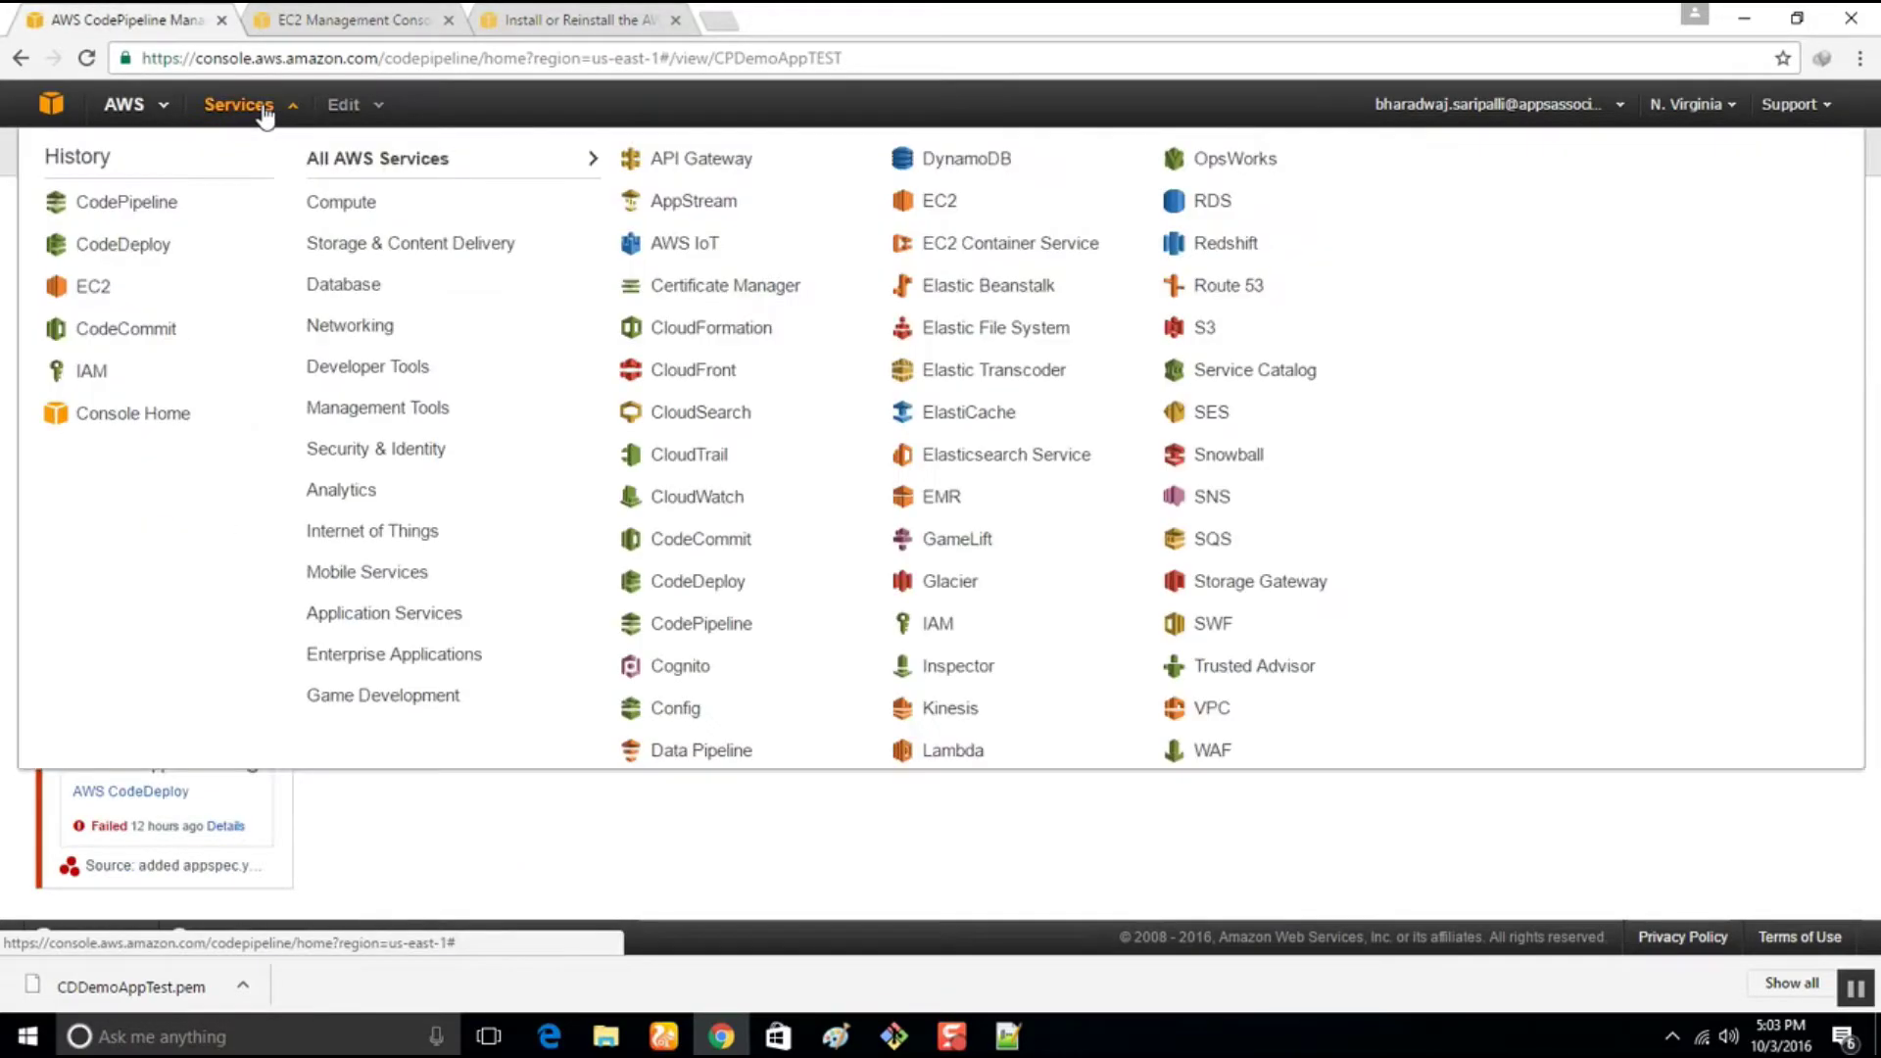
mouse_move(334, 383)
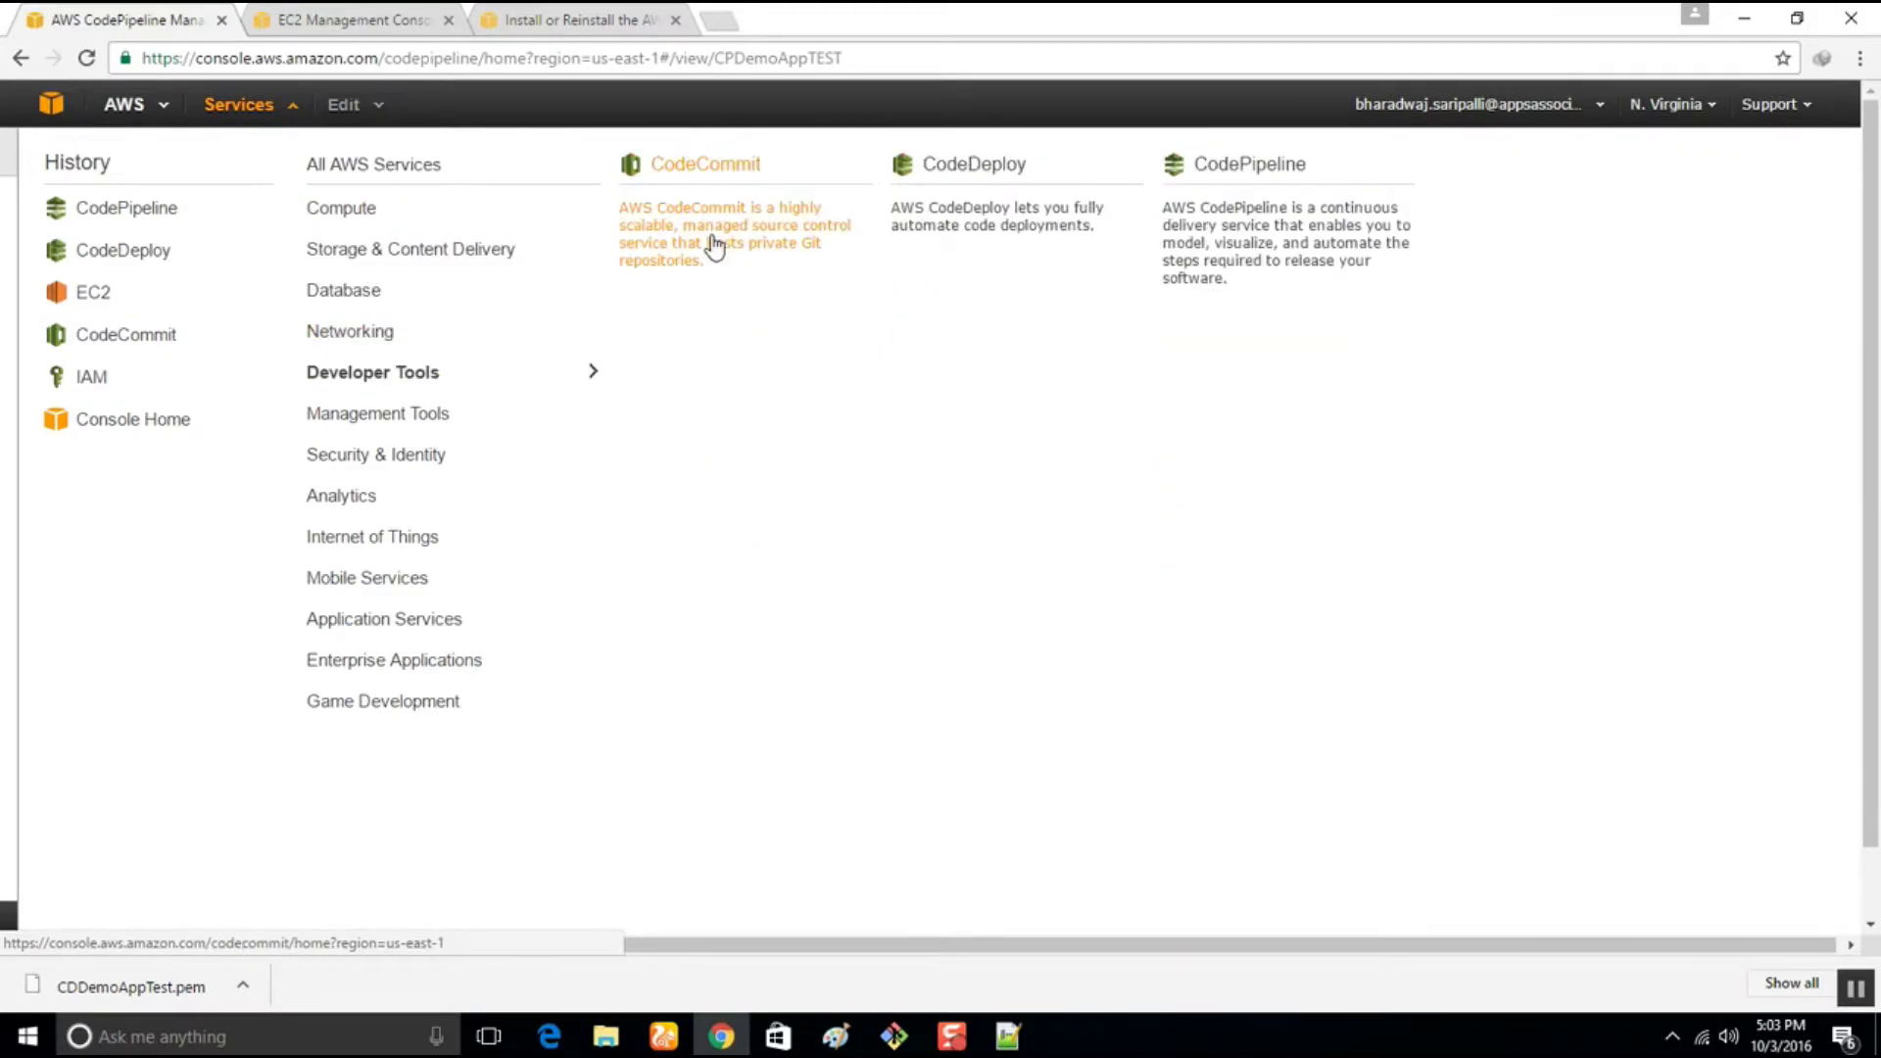
click(955, 203)
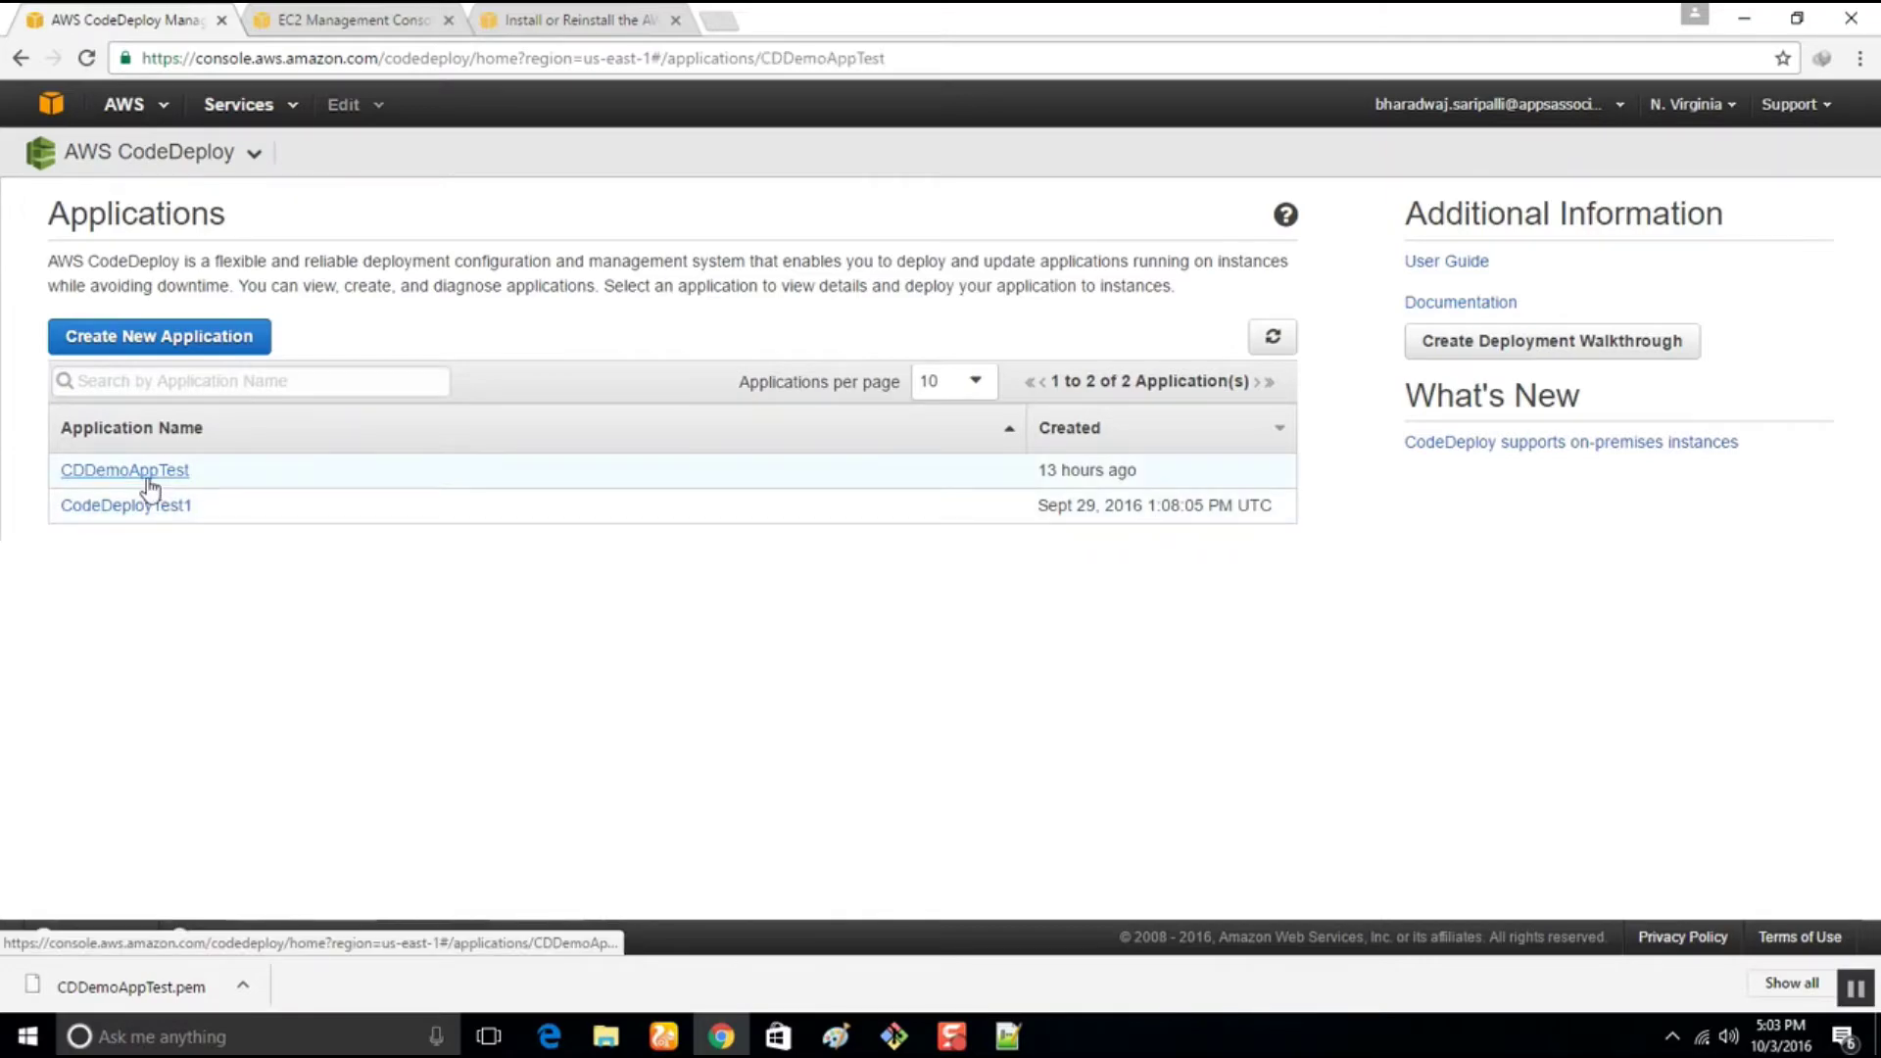
click(147, 472)
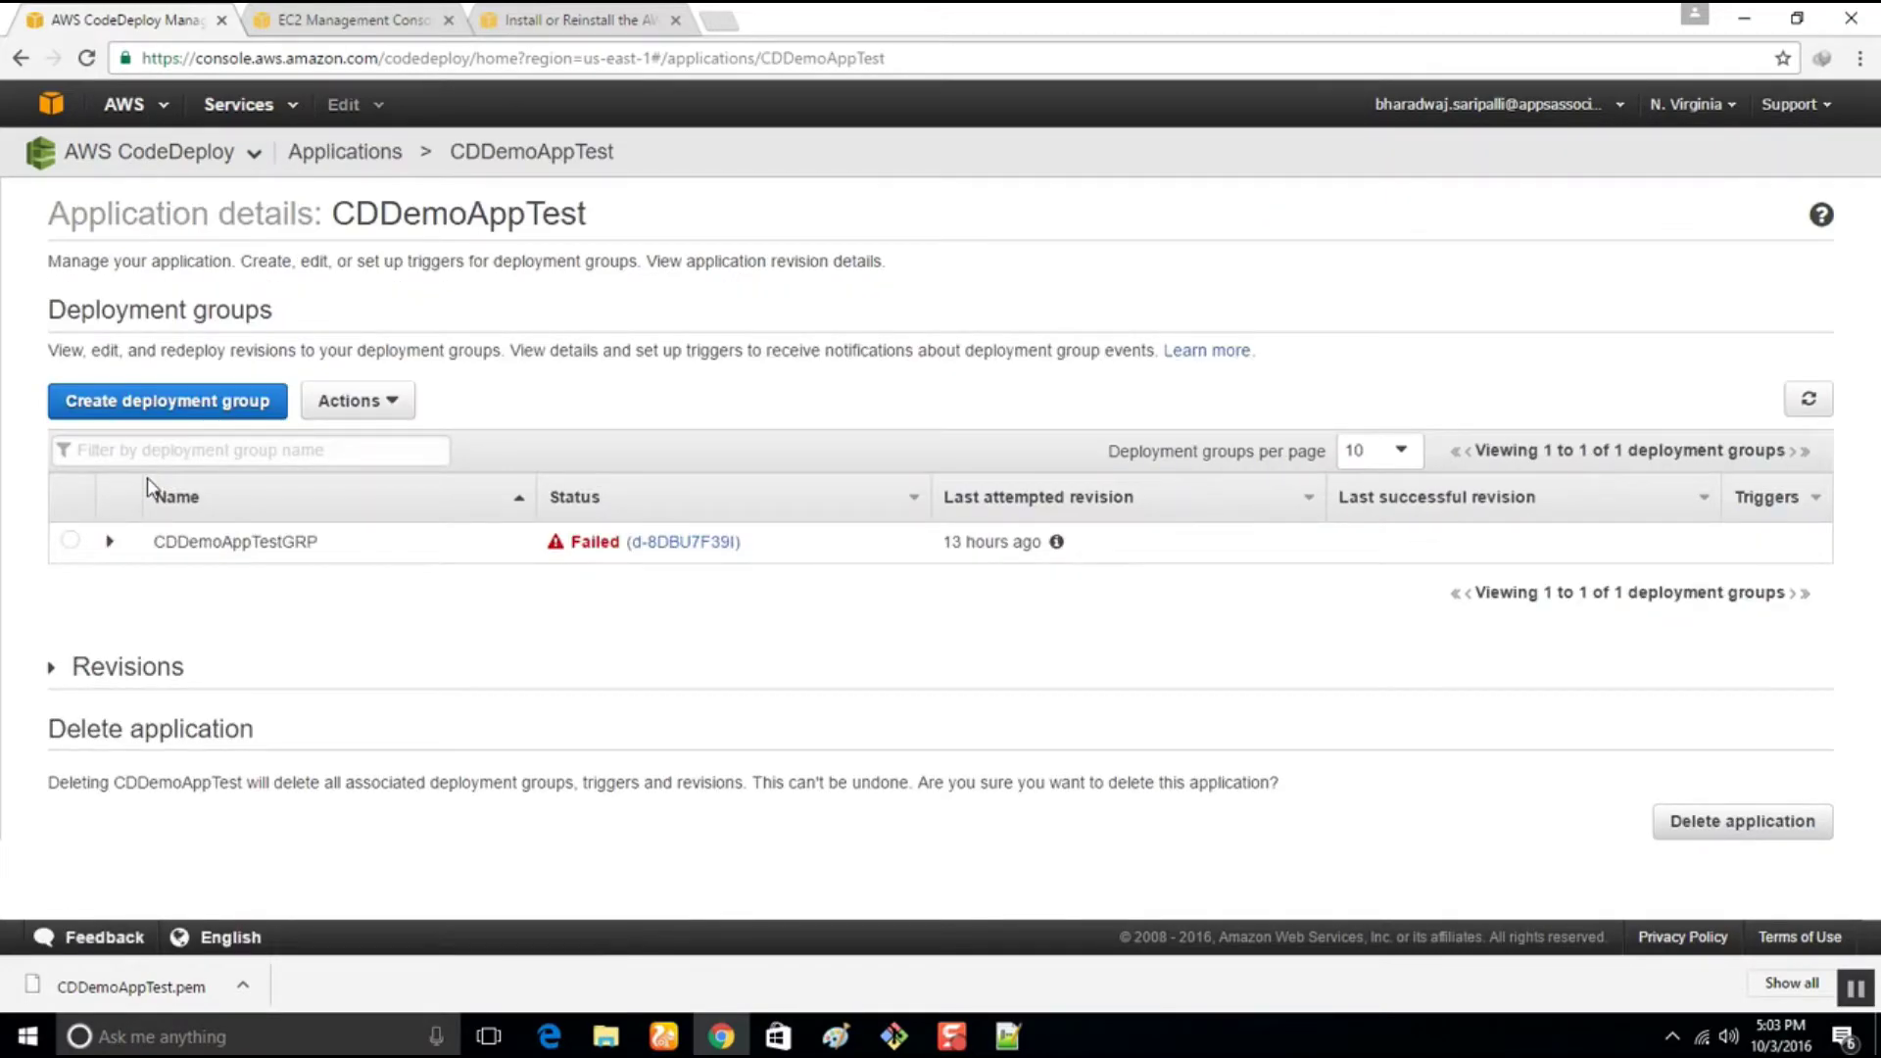
click(69, 540)
click(388, 408)
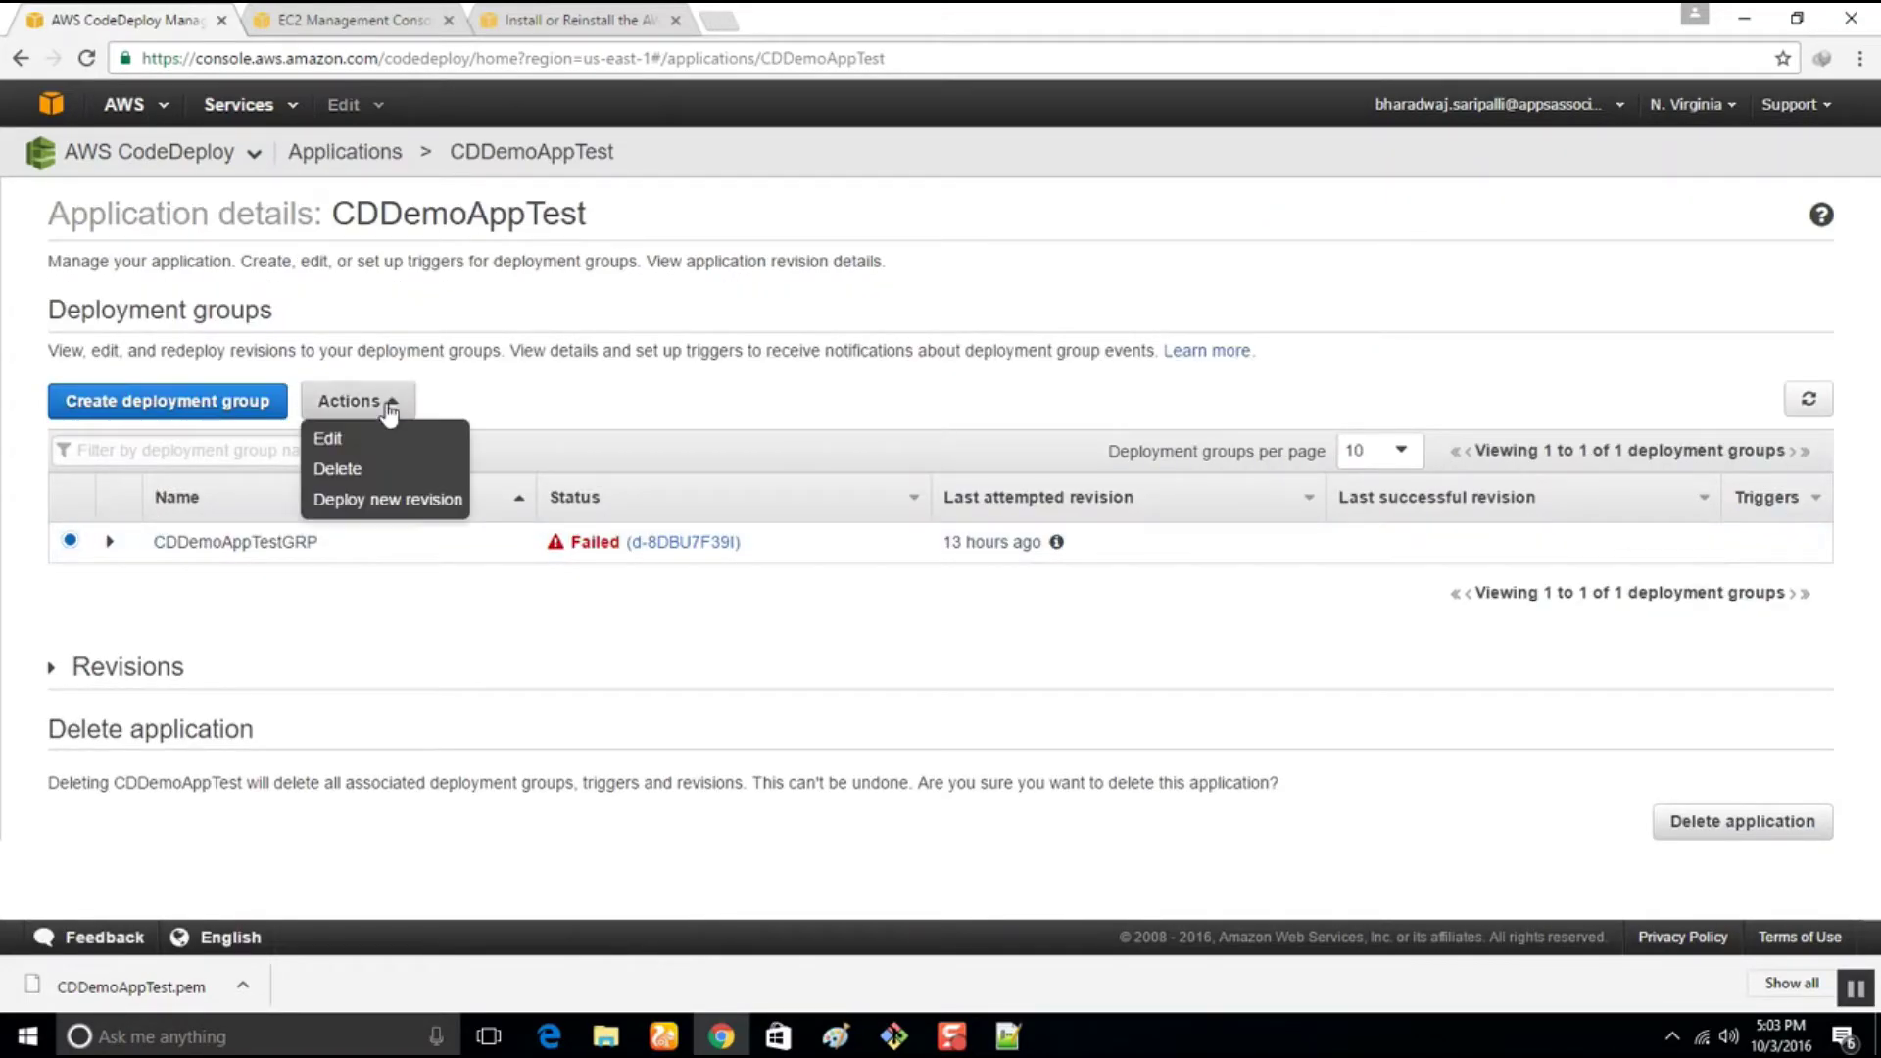
click(380, 438)
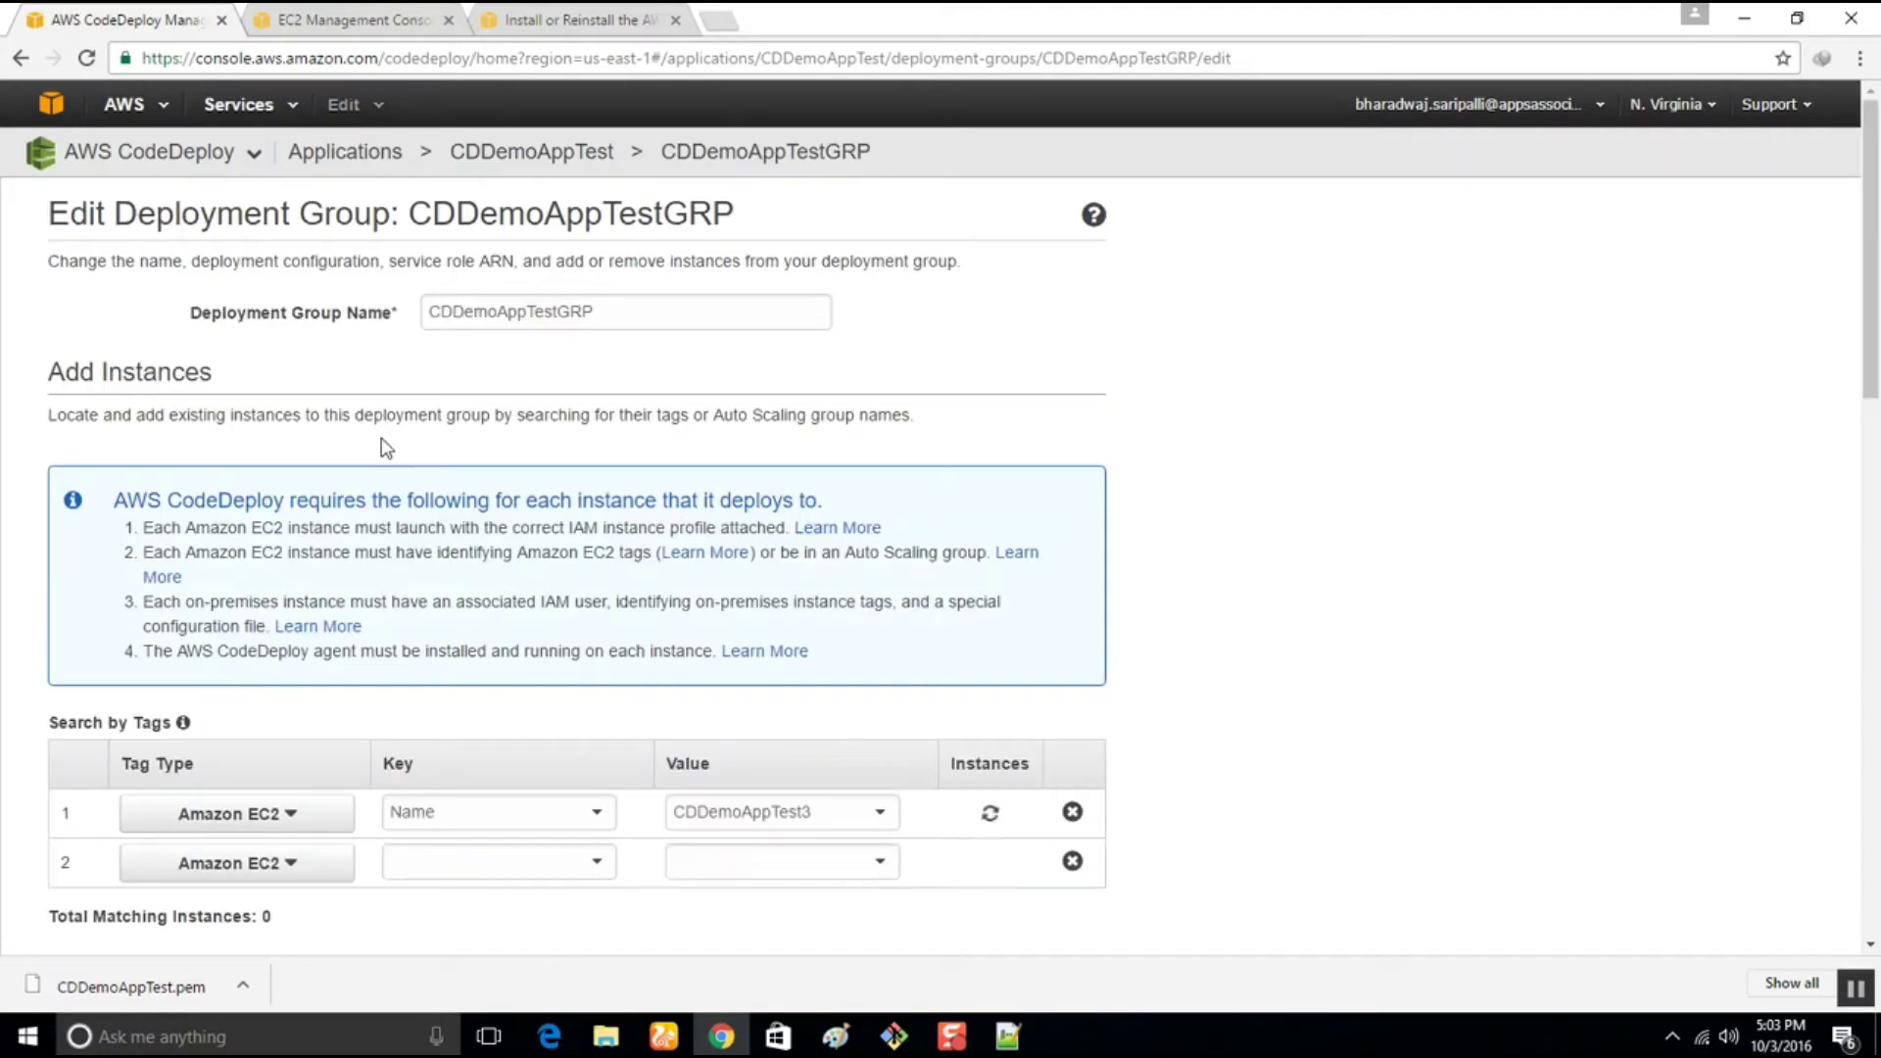
Change the Name tag value from CDDemoAppTest3 to CDDemoAppTest4, choose CodeDeployDefault.AllAtOnce, and save
click(879, 818)
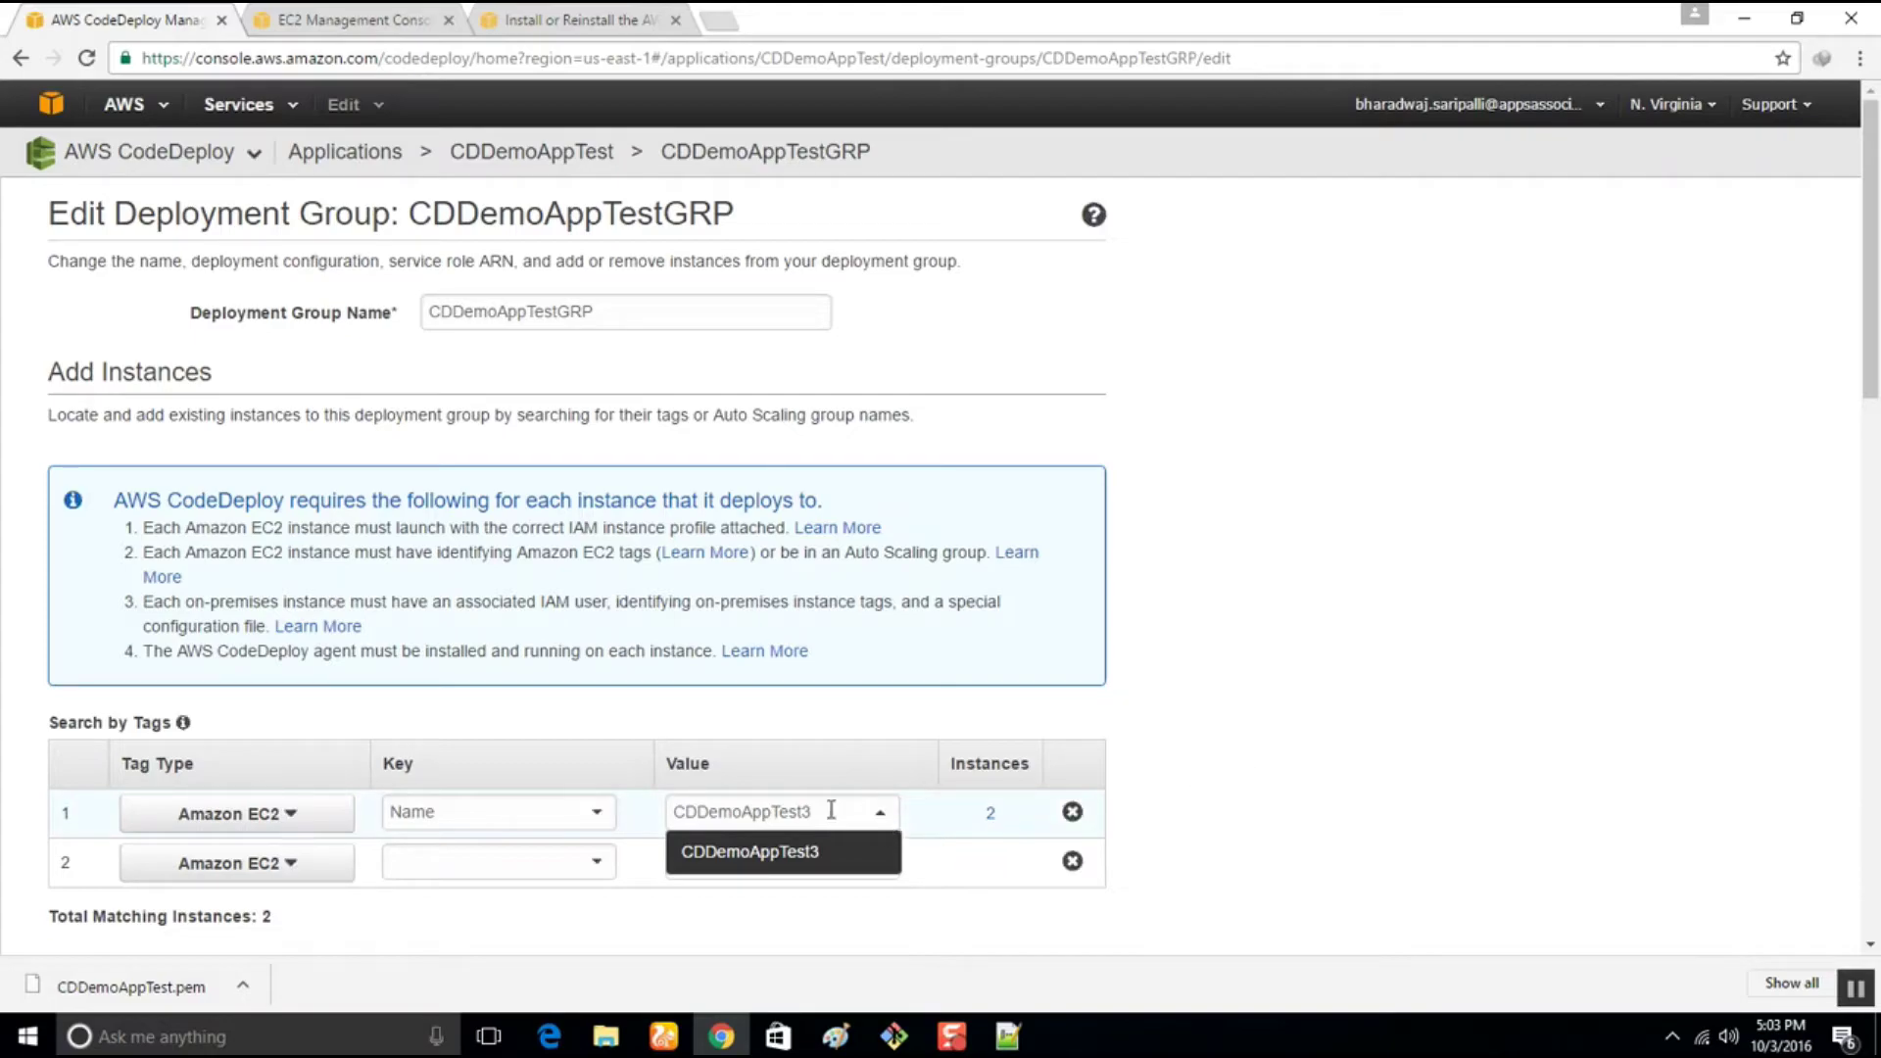
drag(831, 814, 444, 800)
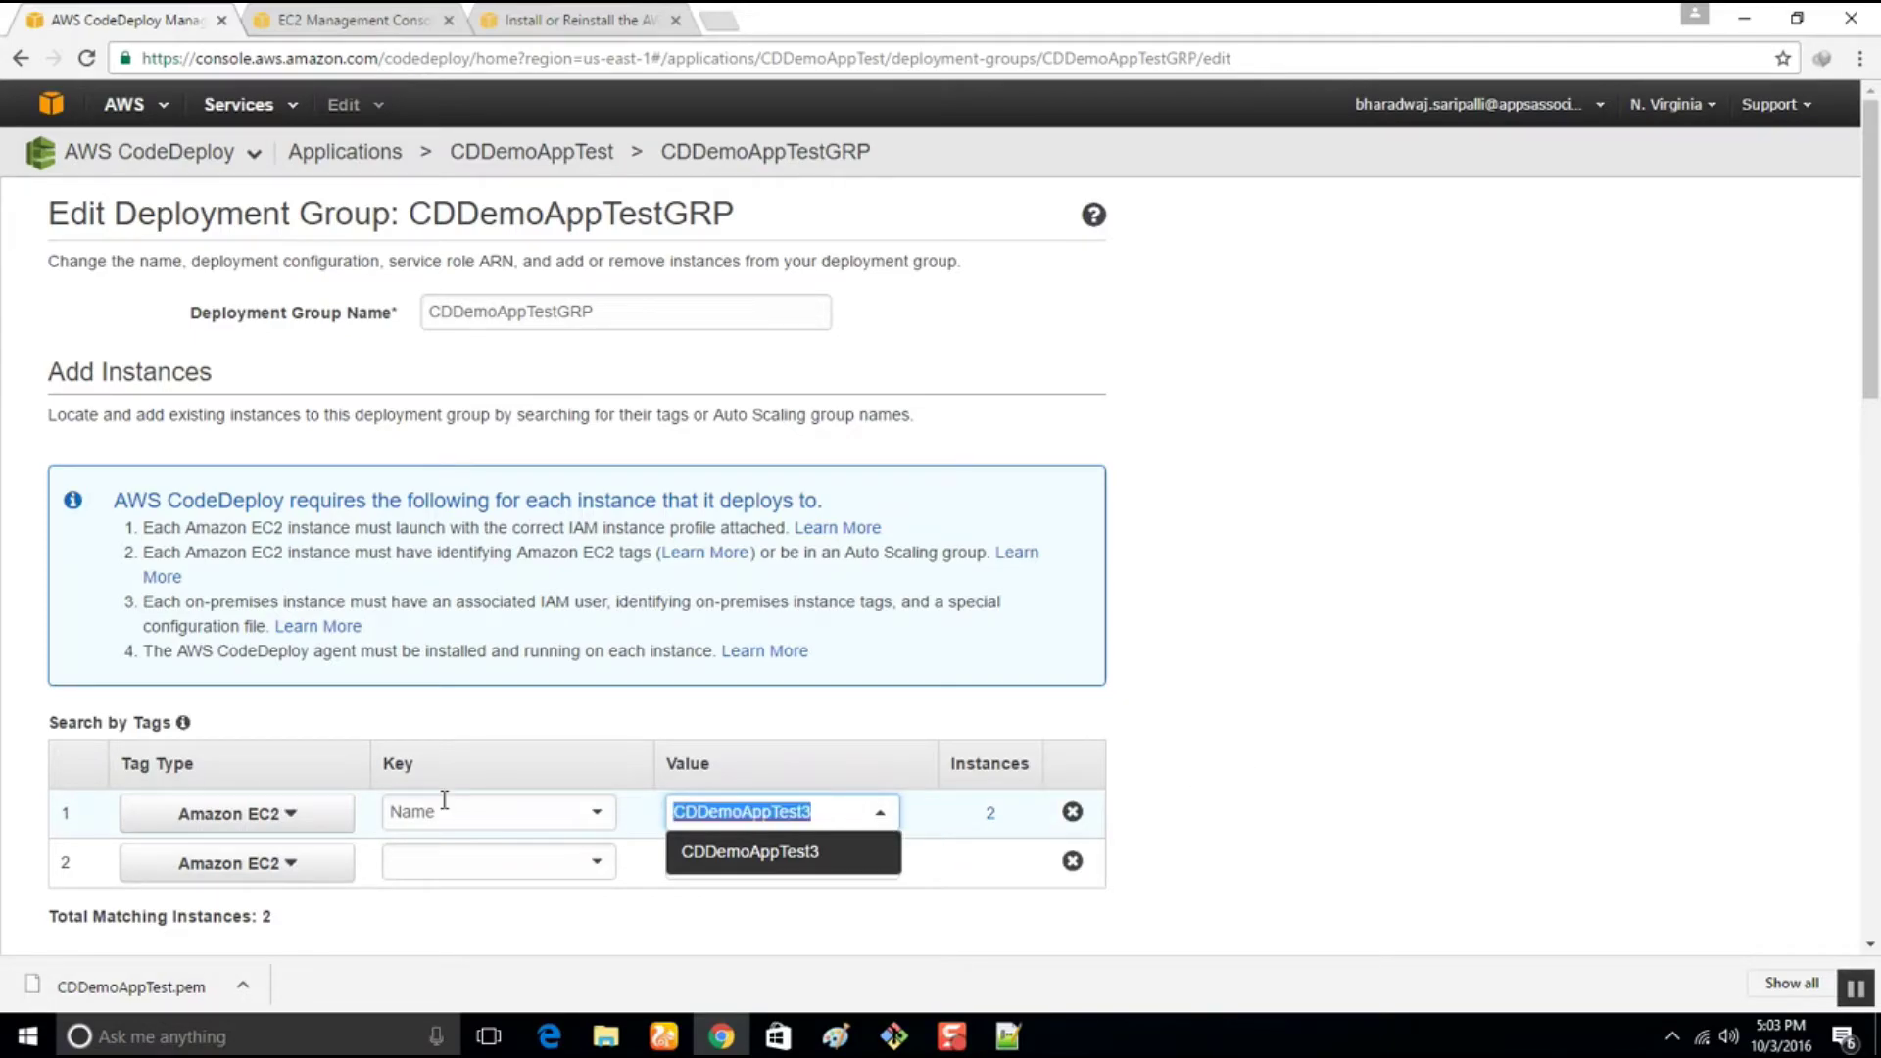
text(CD)
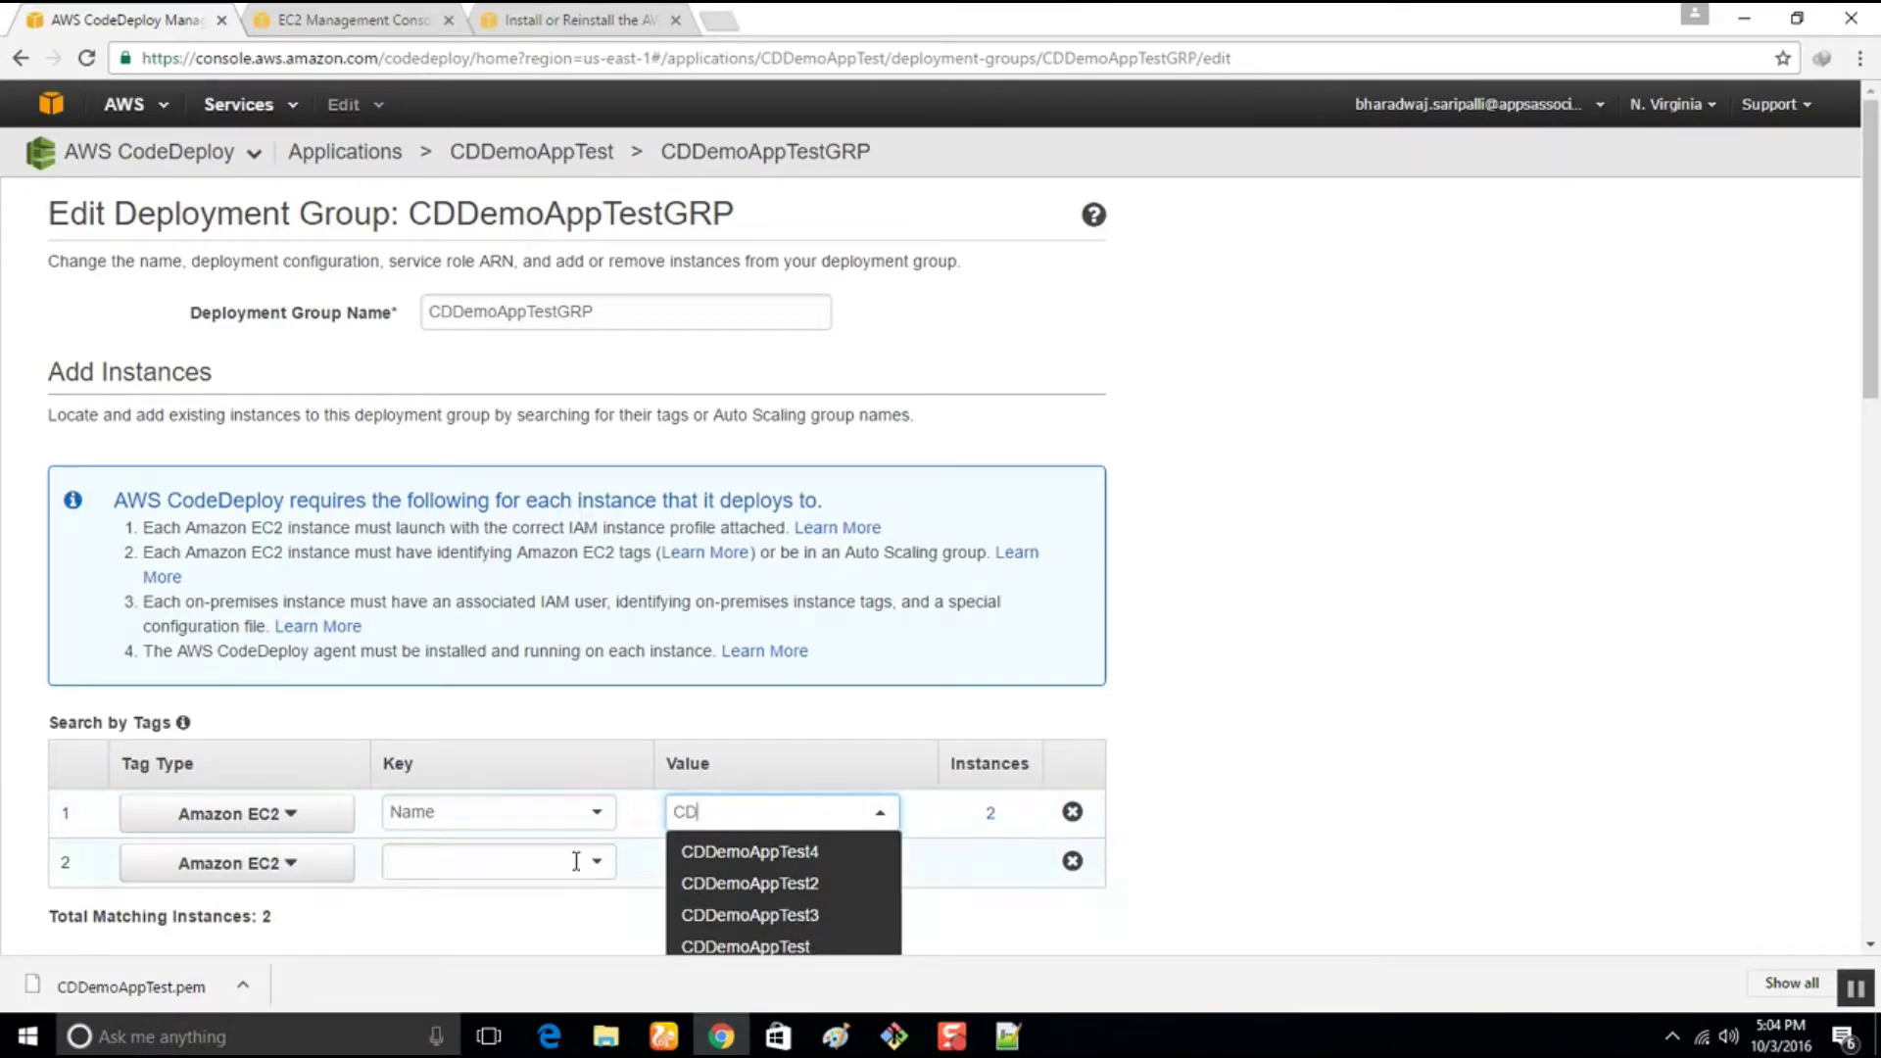
click(813, 852)
scroll(1358, 683, down, 4)
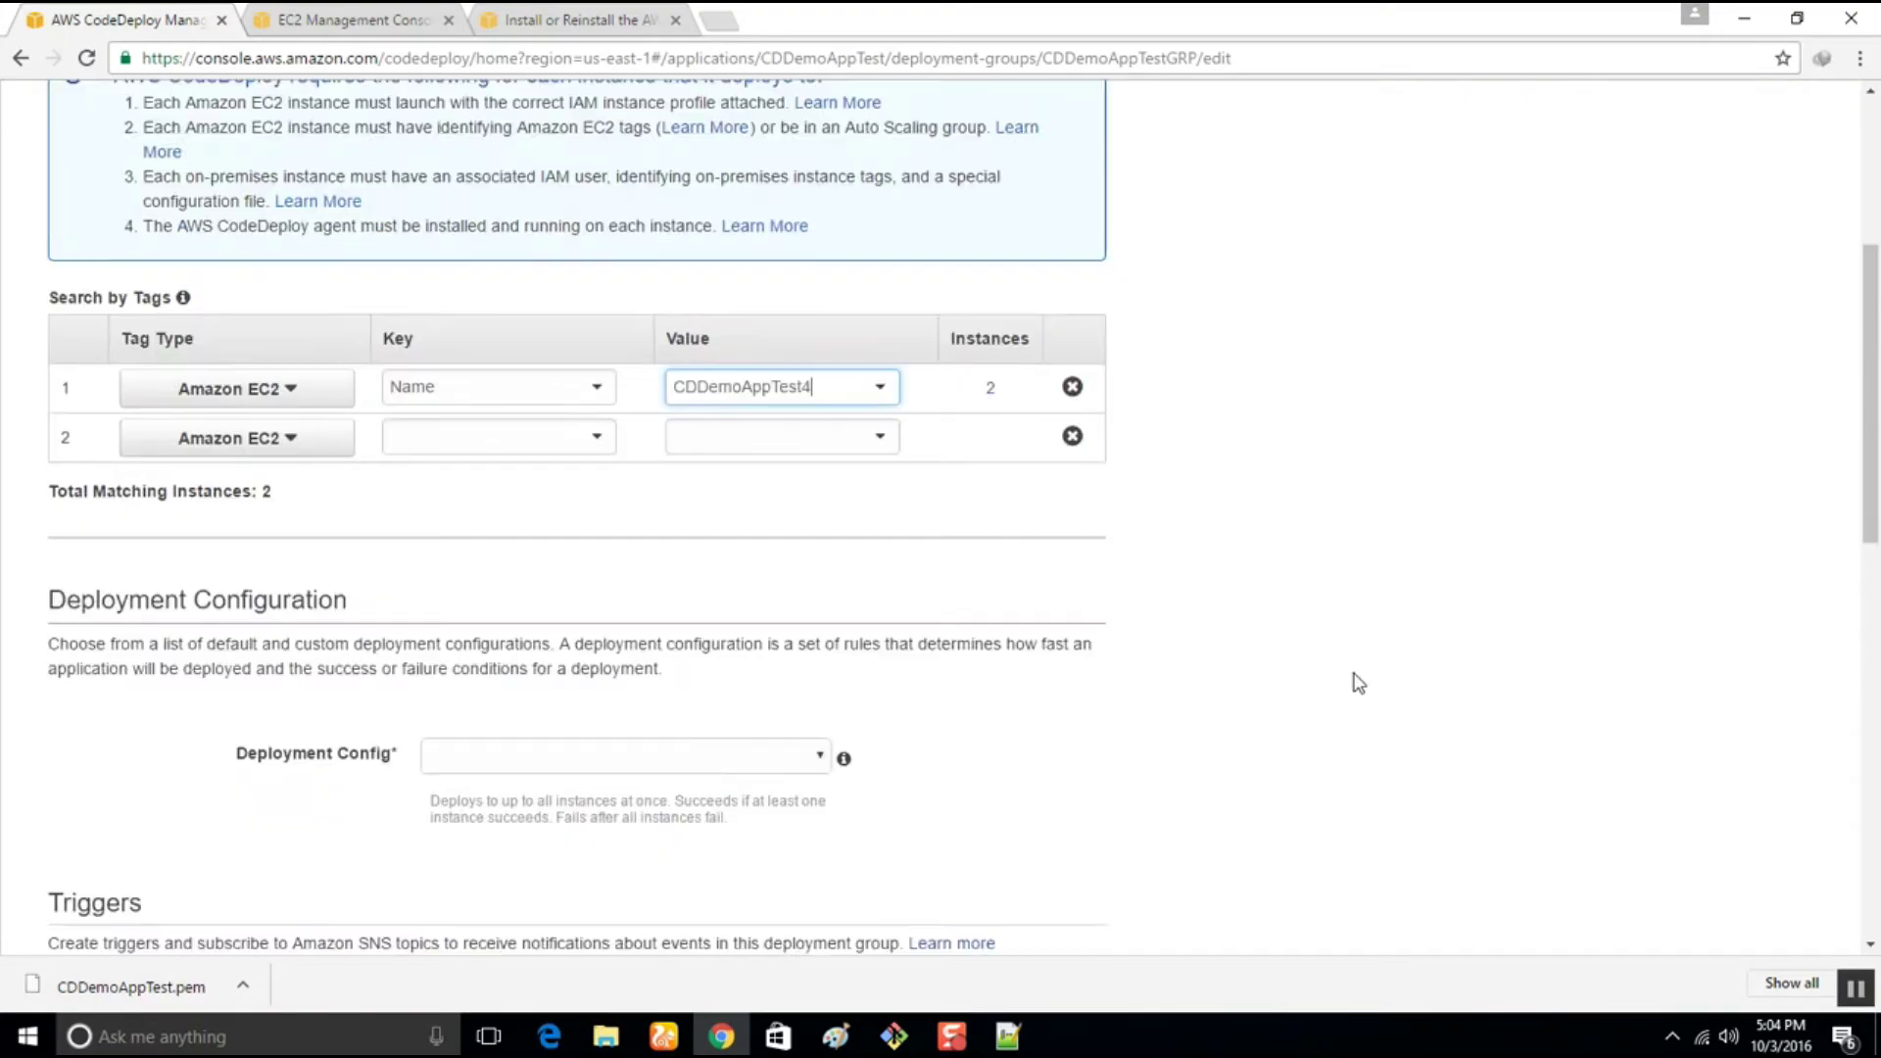
scroll(1358, 683, down, 3)
click(678, 485)
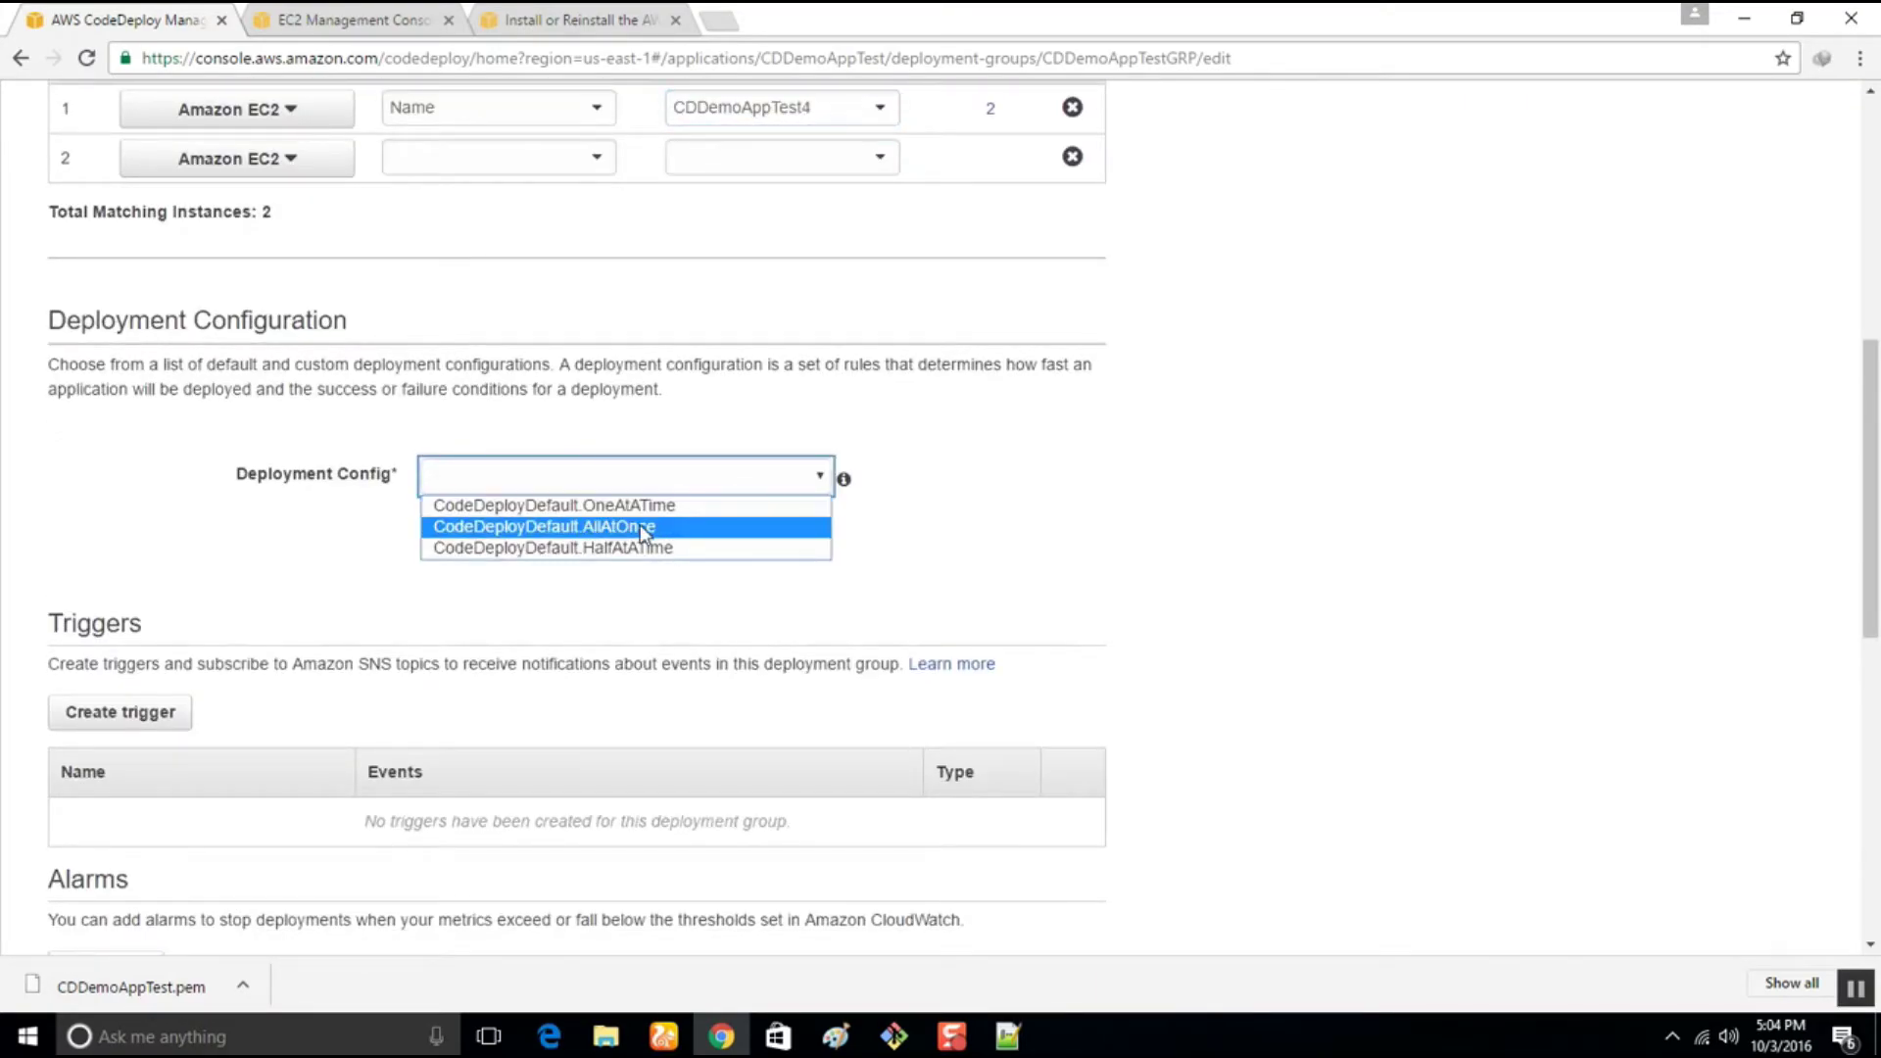
click(641, 526)
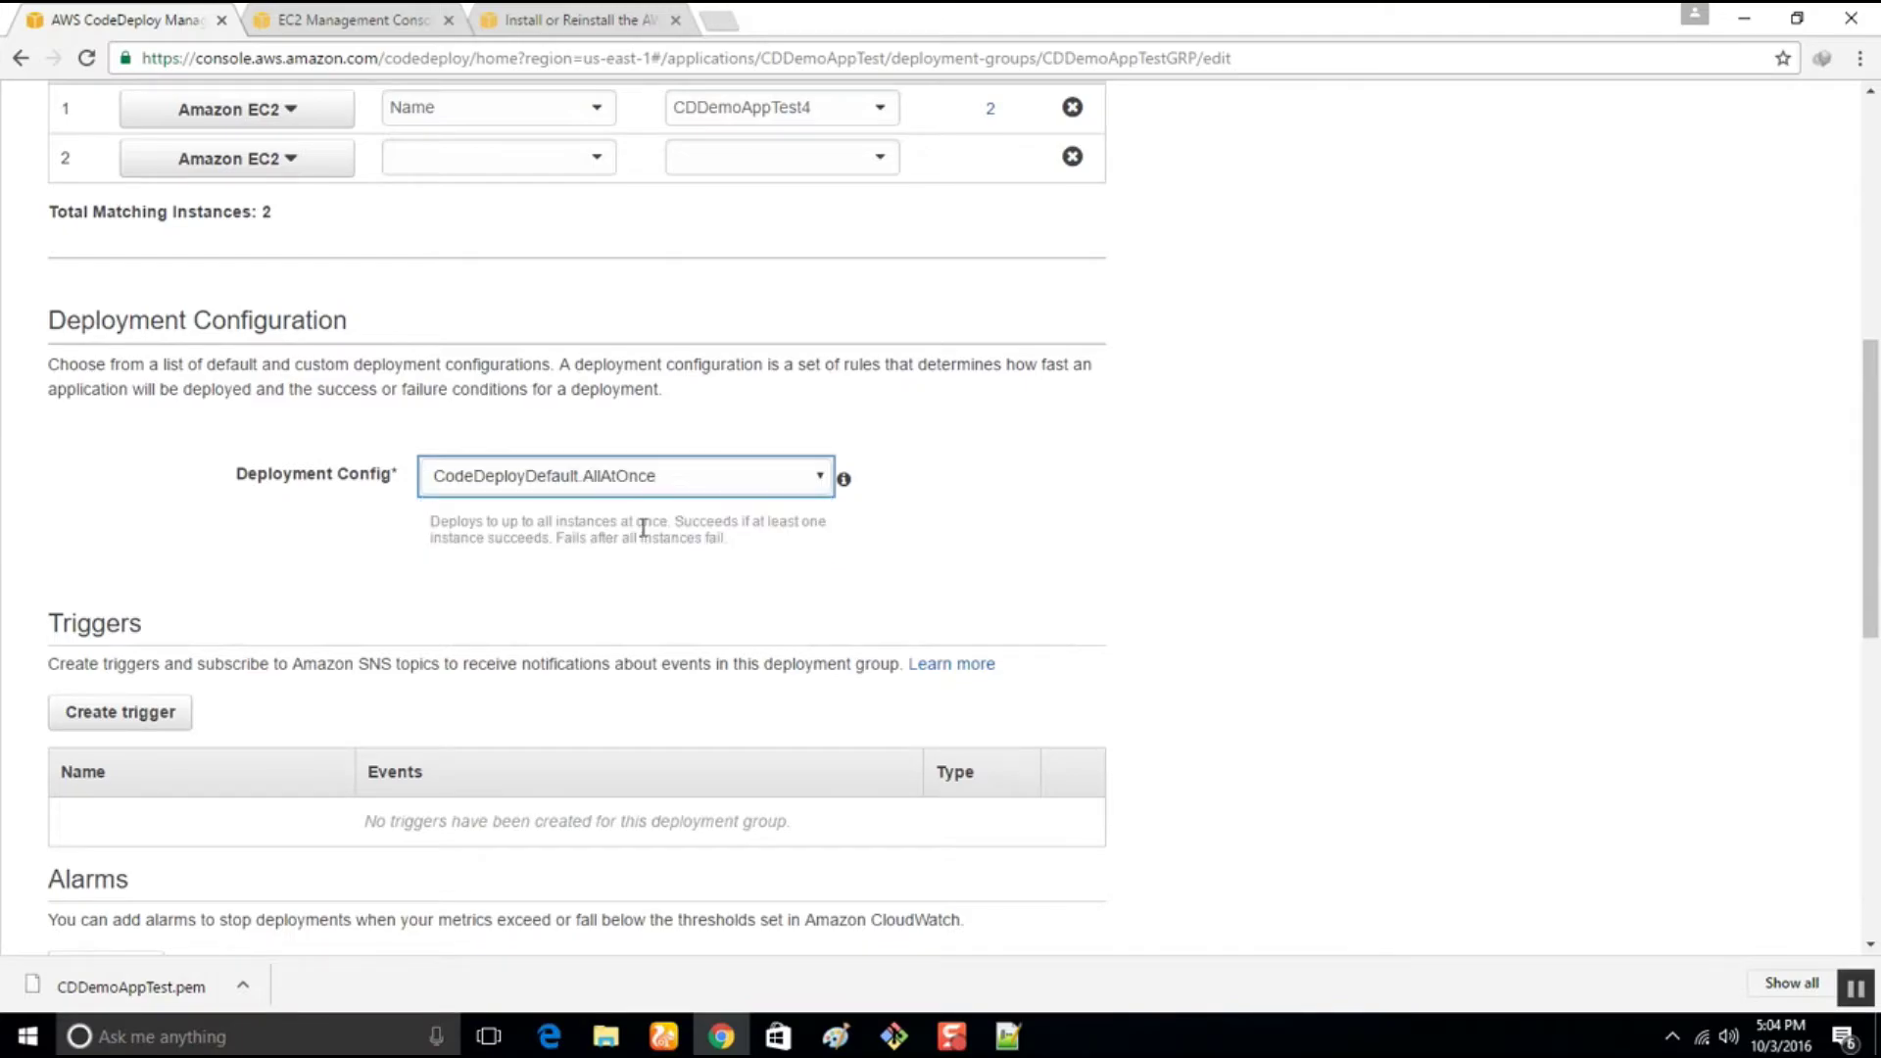
scroll(926, 594, down, 5)
scroll(933, 599, down, 4)
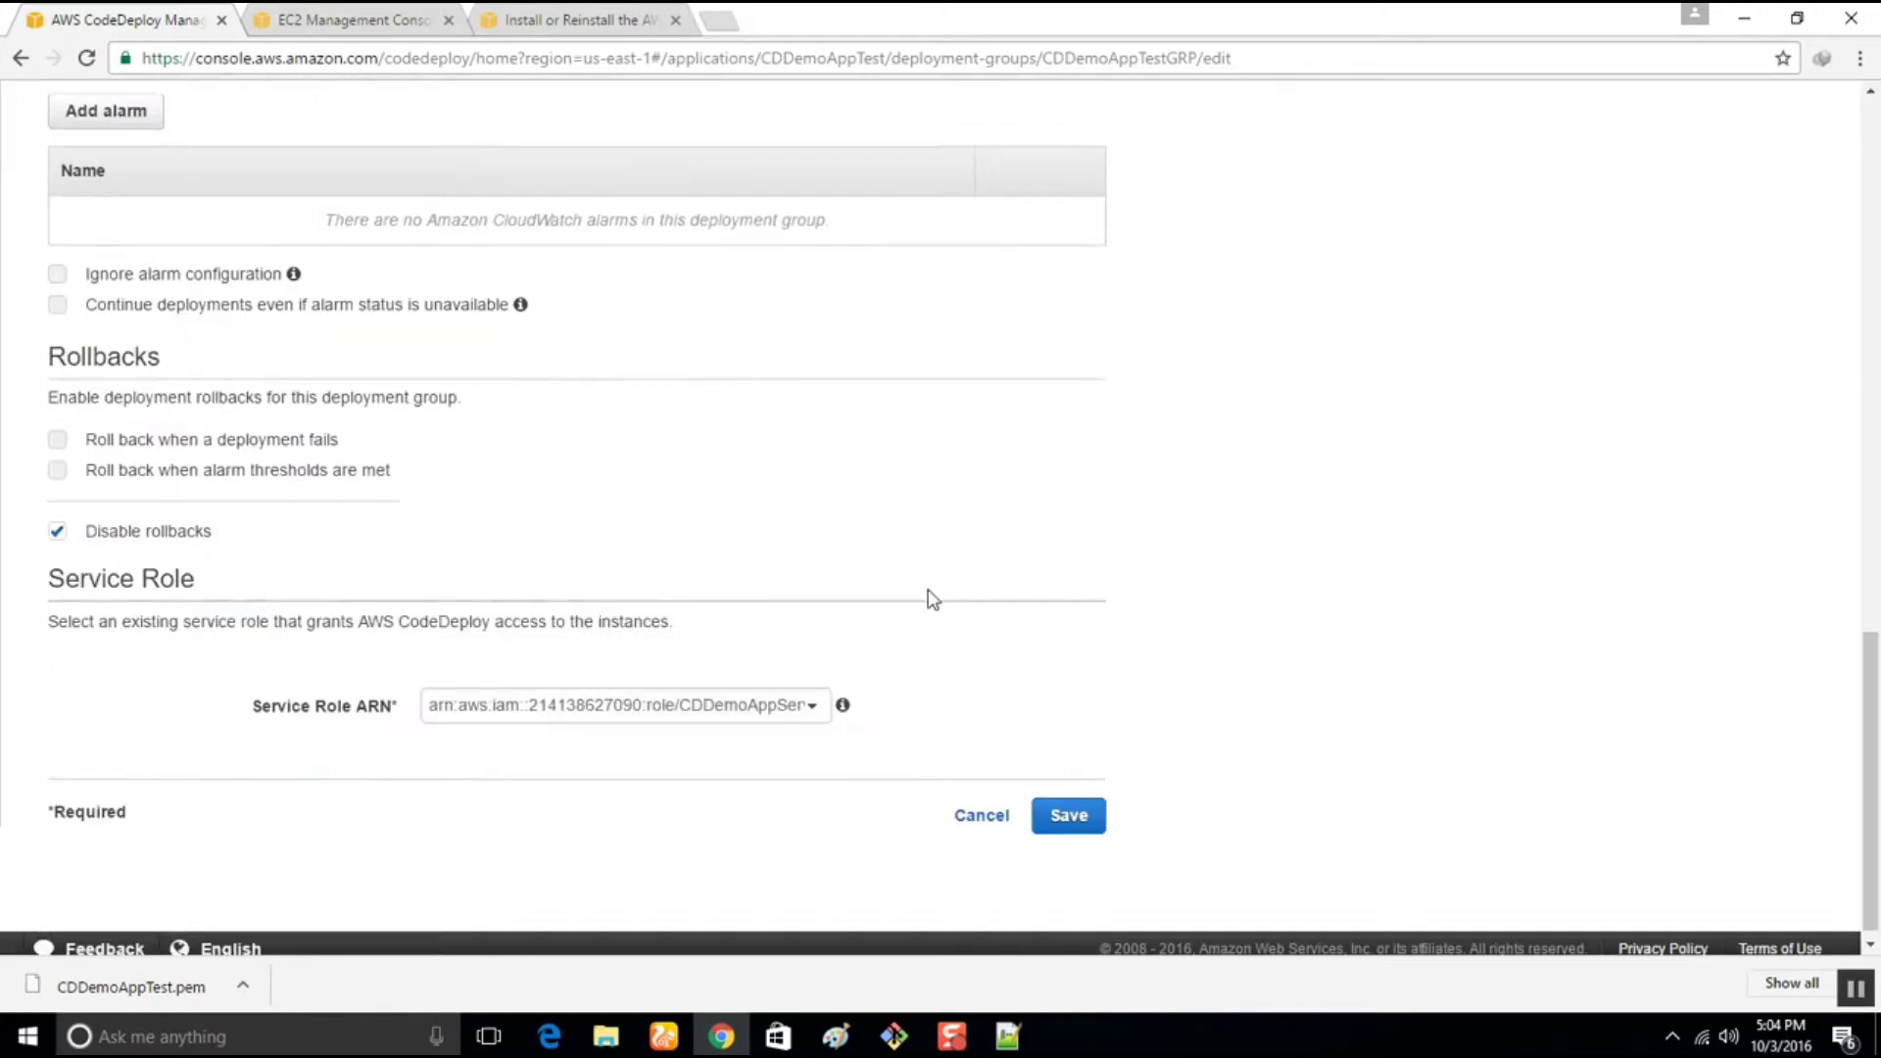
click(1061, 813)
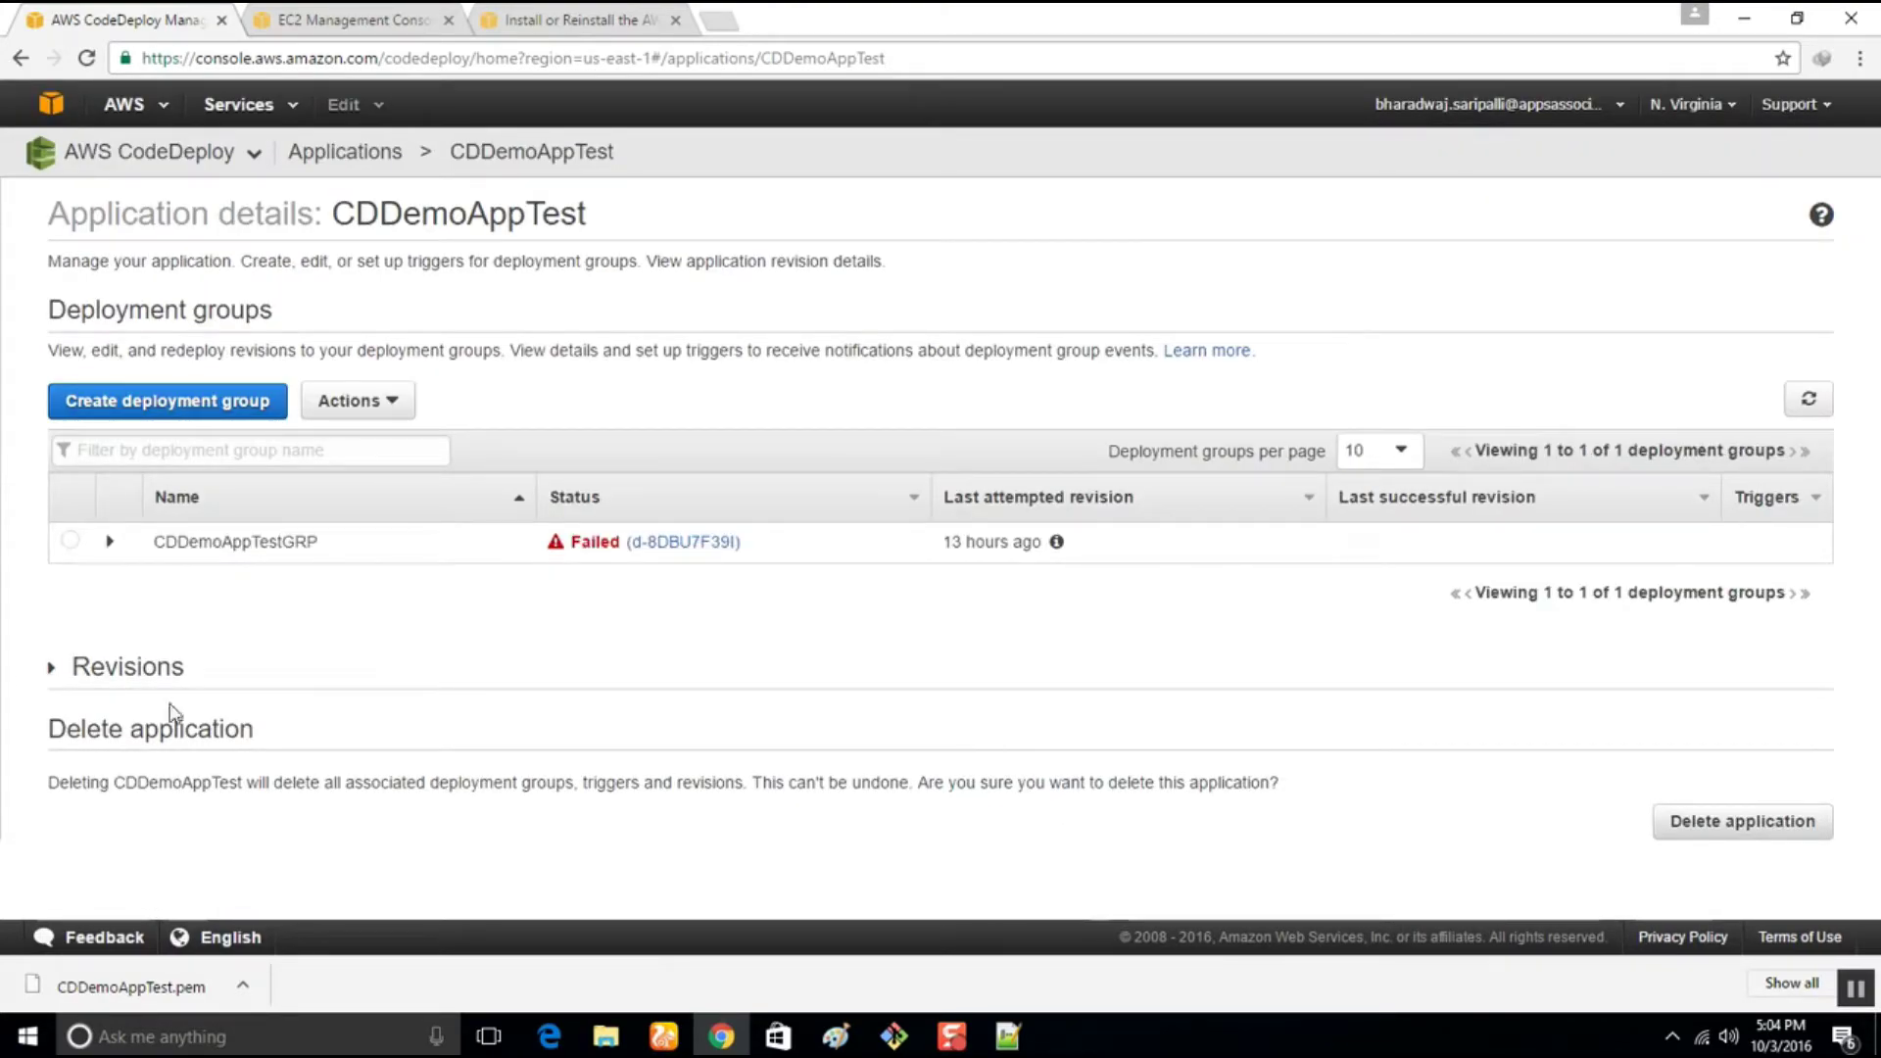
Expand the application's Revisions, then open new instance i-176a6826 from the EC2 launch status page
click(52, 671)
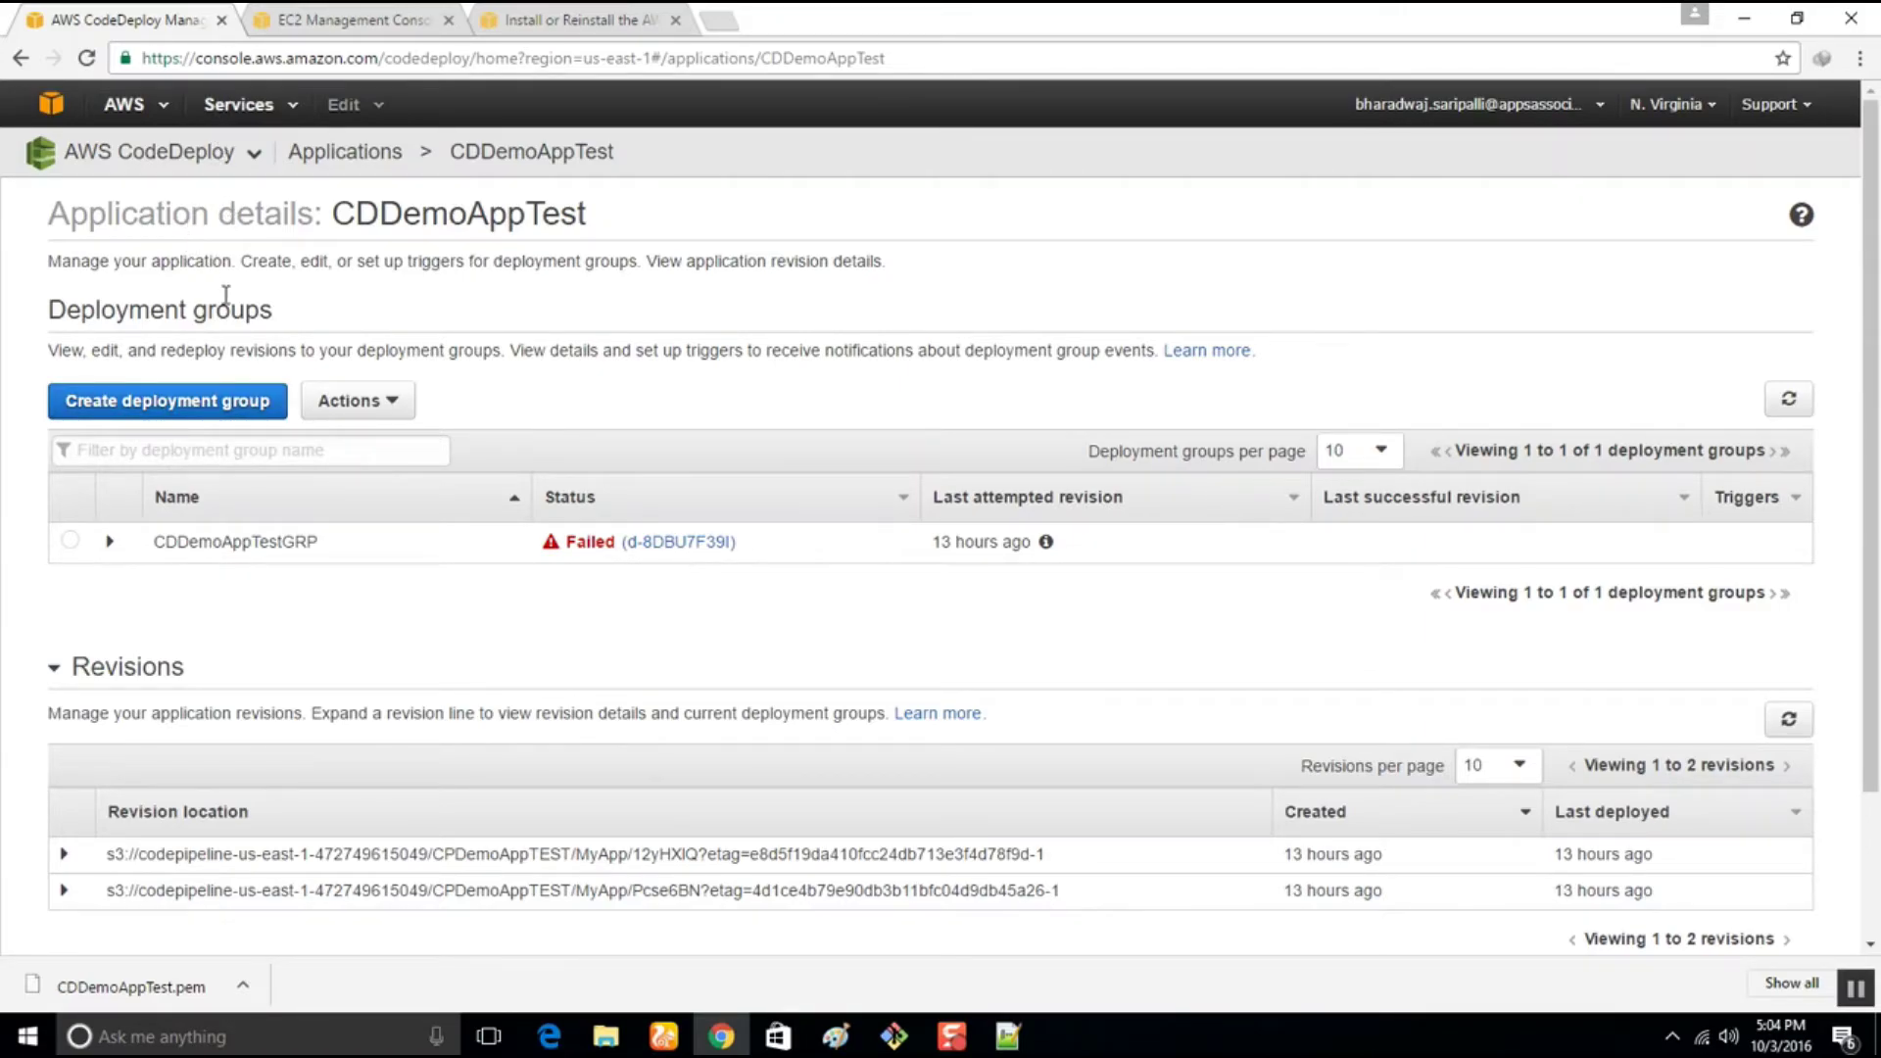
click(431, 17)
click(632, 326)
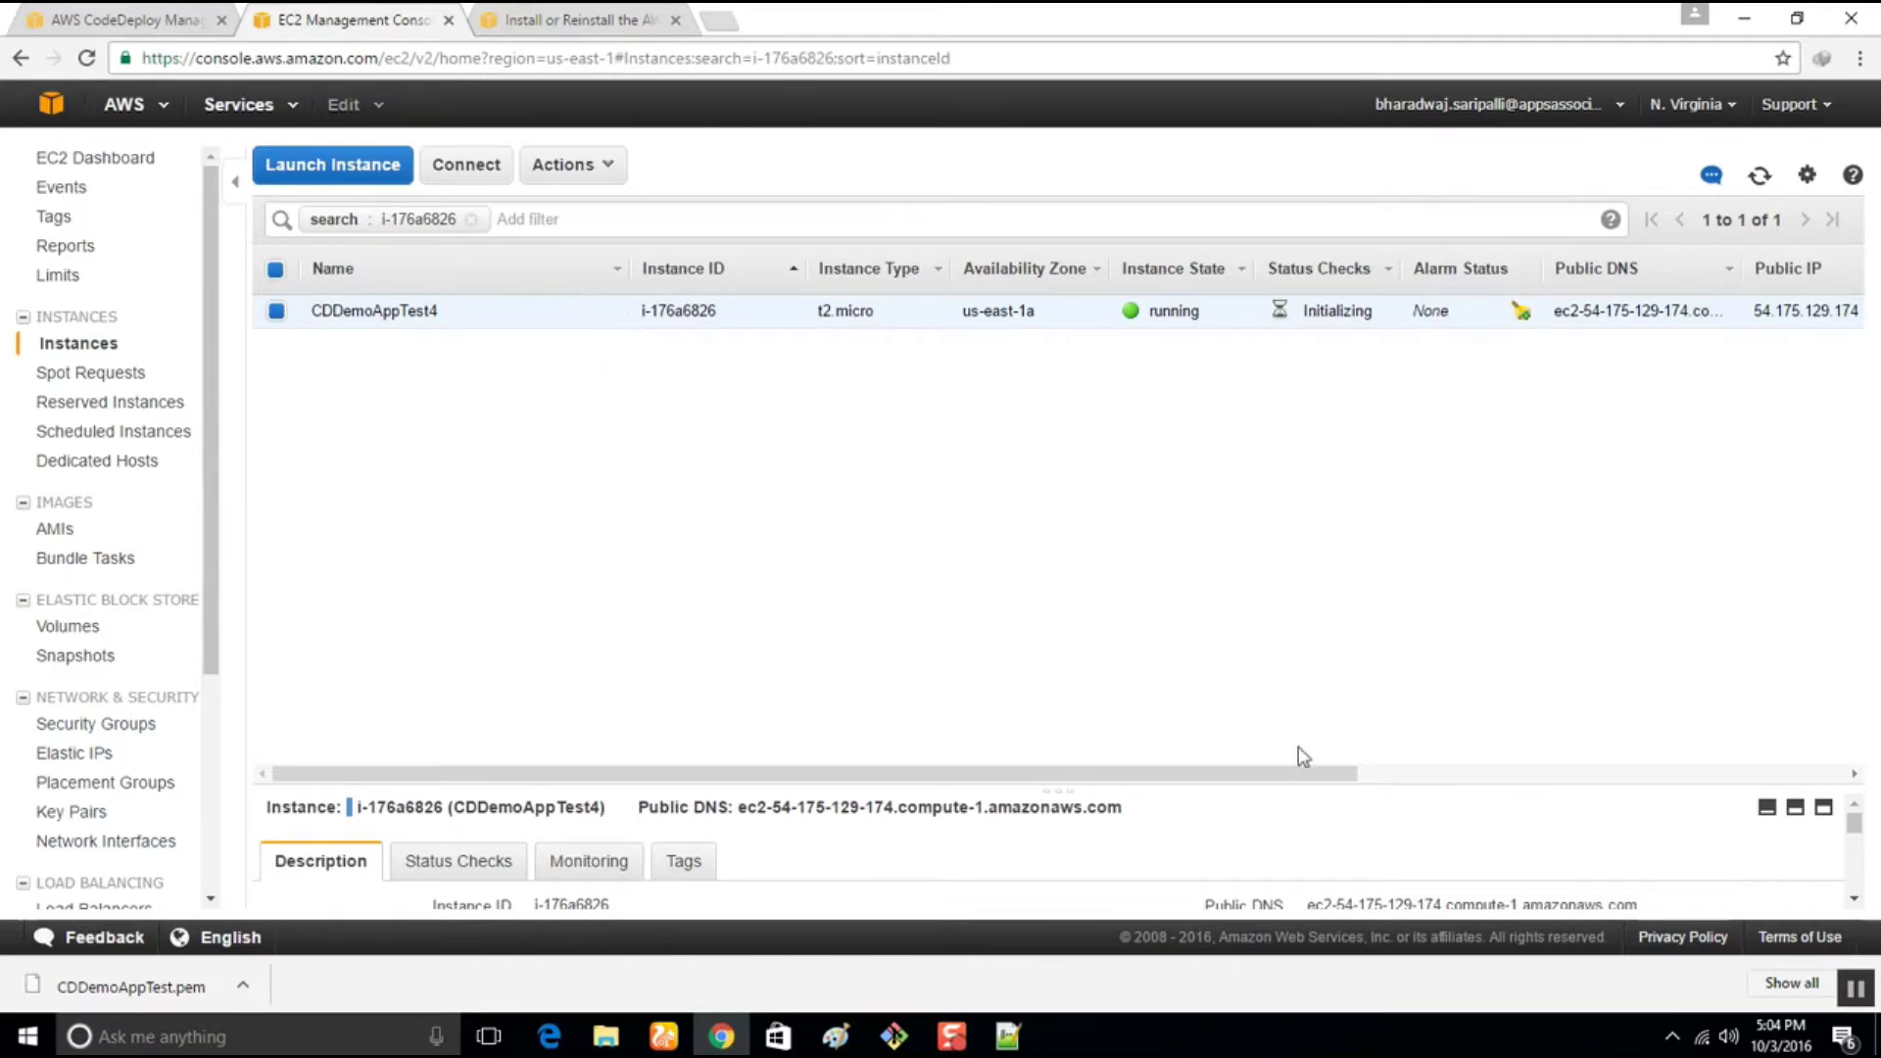
Enlarge the details pane and open the instance's public DNS address in a new tab
drag(1273, 787, 1256, 495)
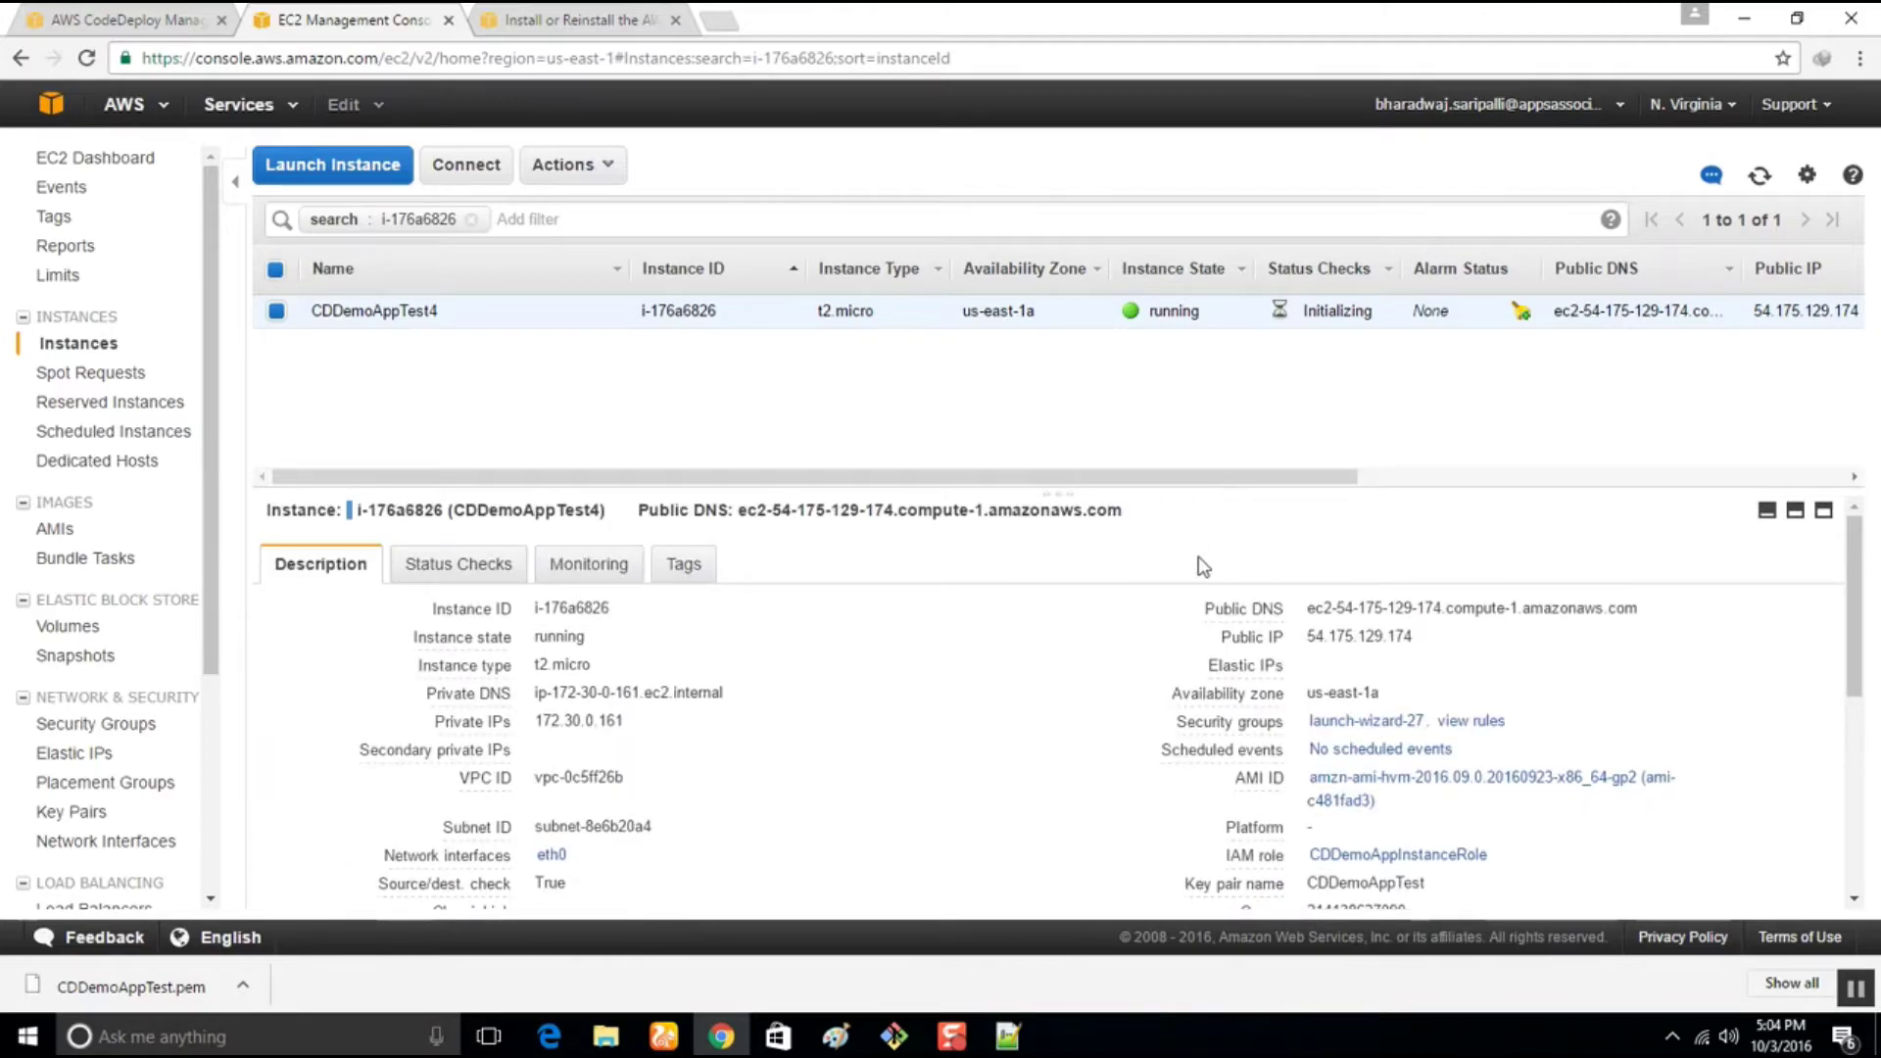
drag(1310, 603, 1646, 616)
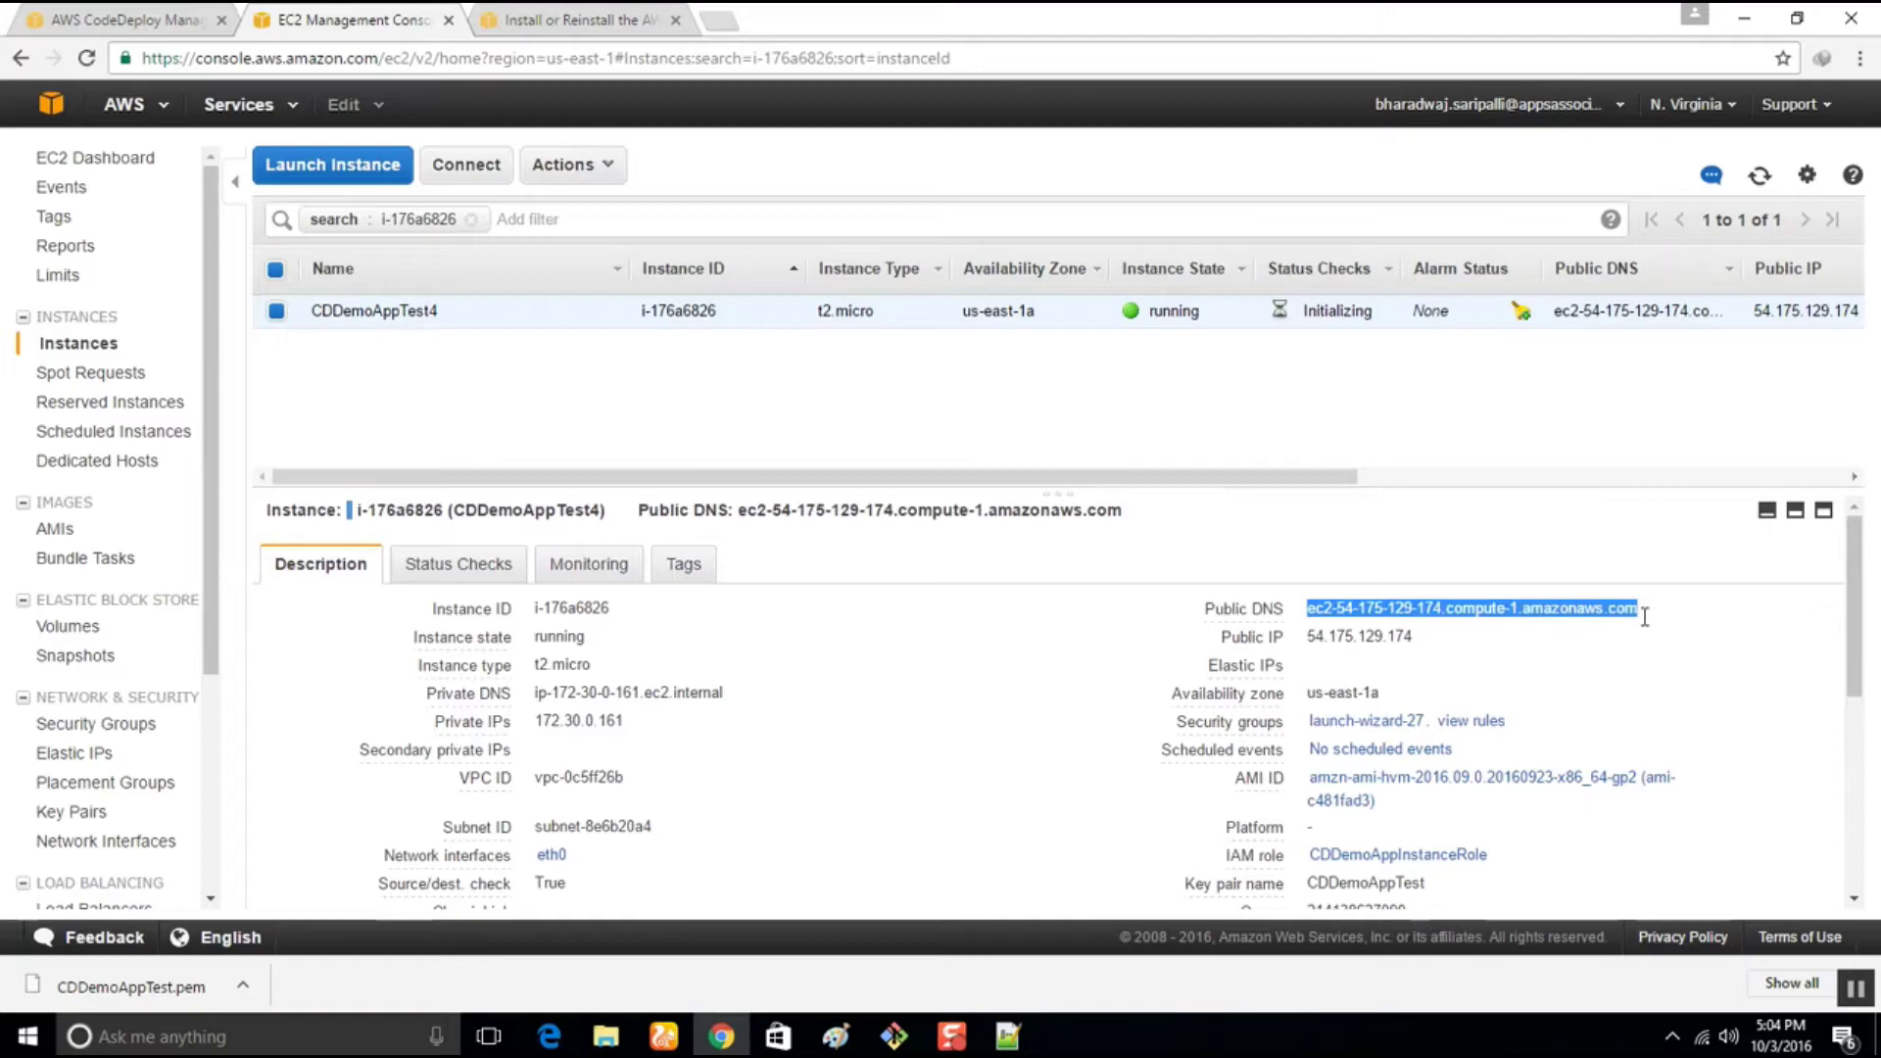
right_click(1631, 604)
click(1650, 651)
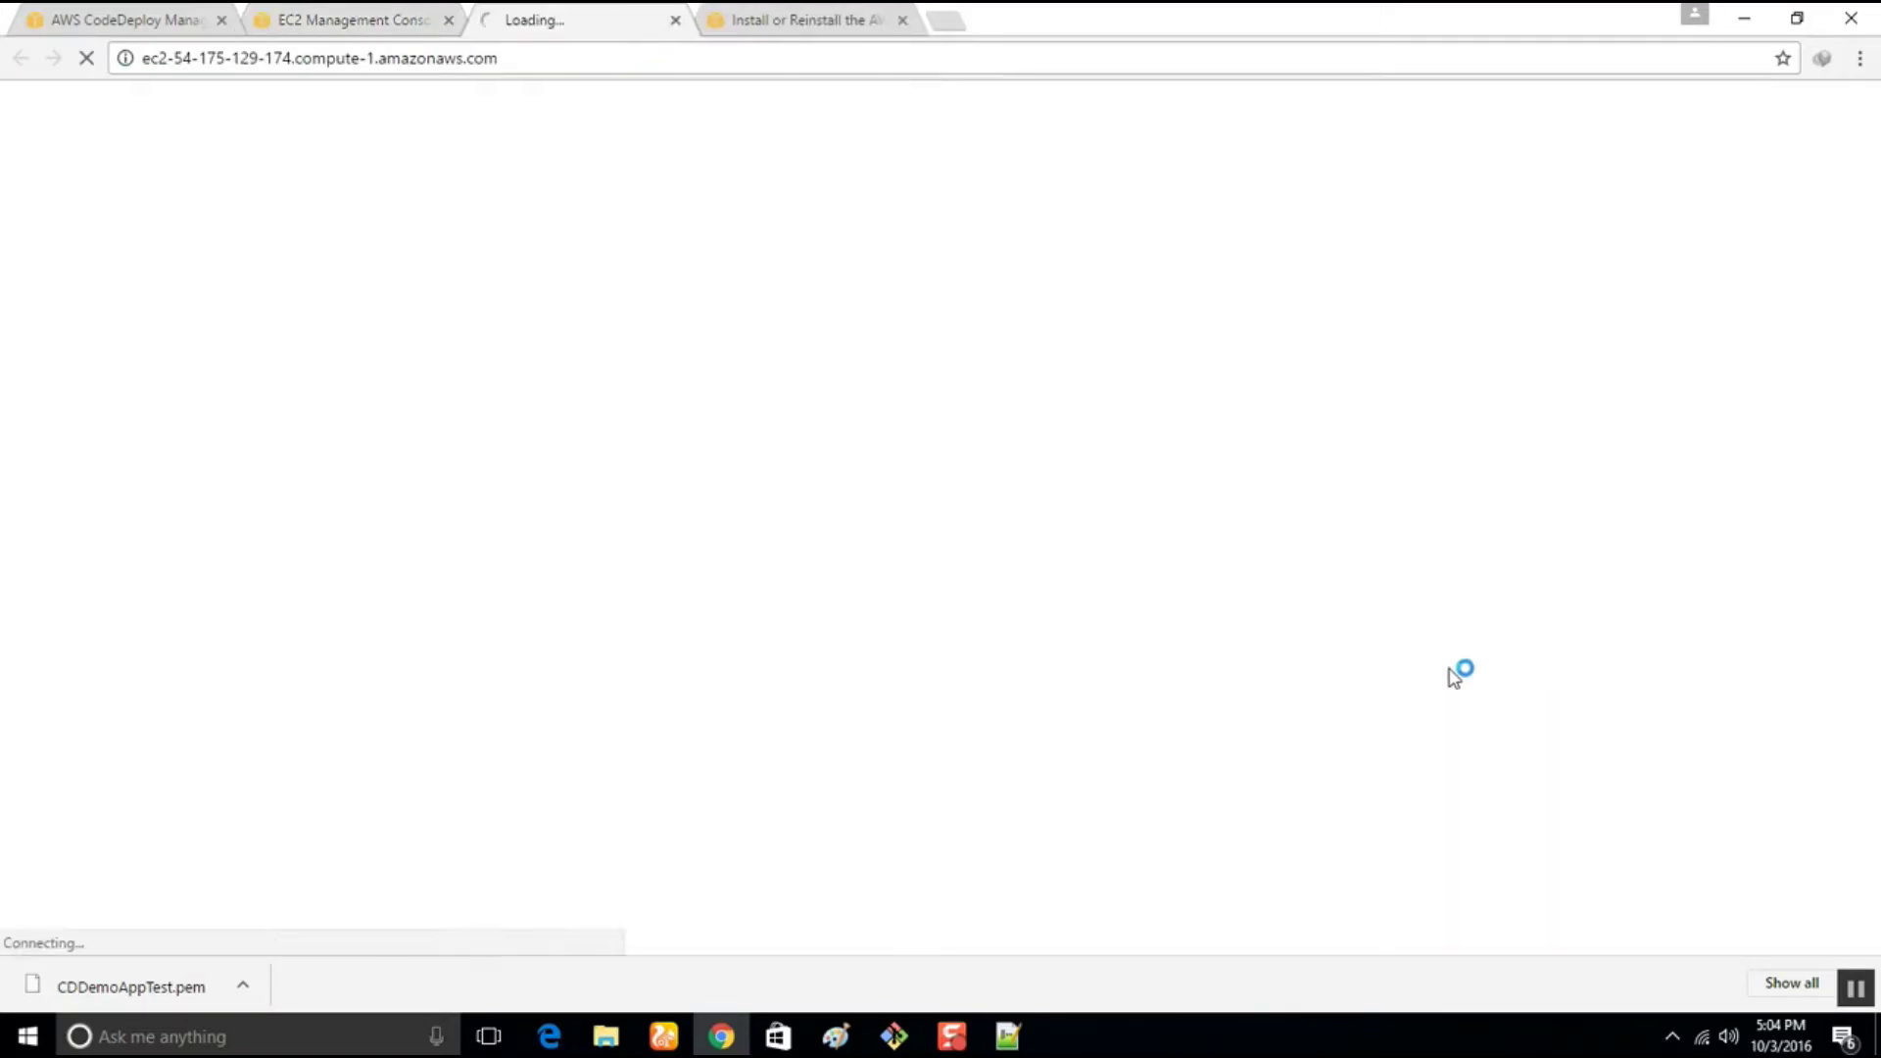
Back on the EC2 tab, bring up the instances folder and launch PuTTY from it
click(357, 18)
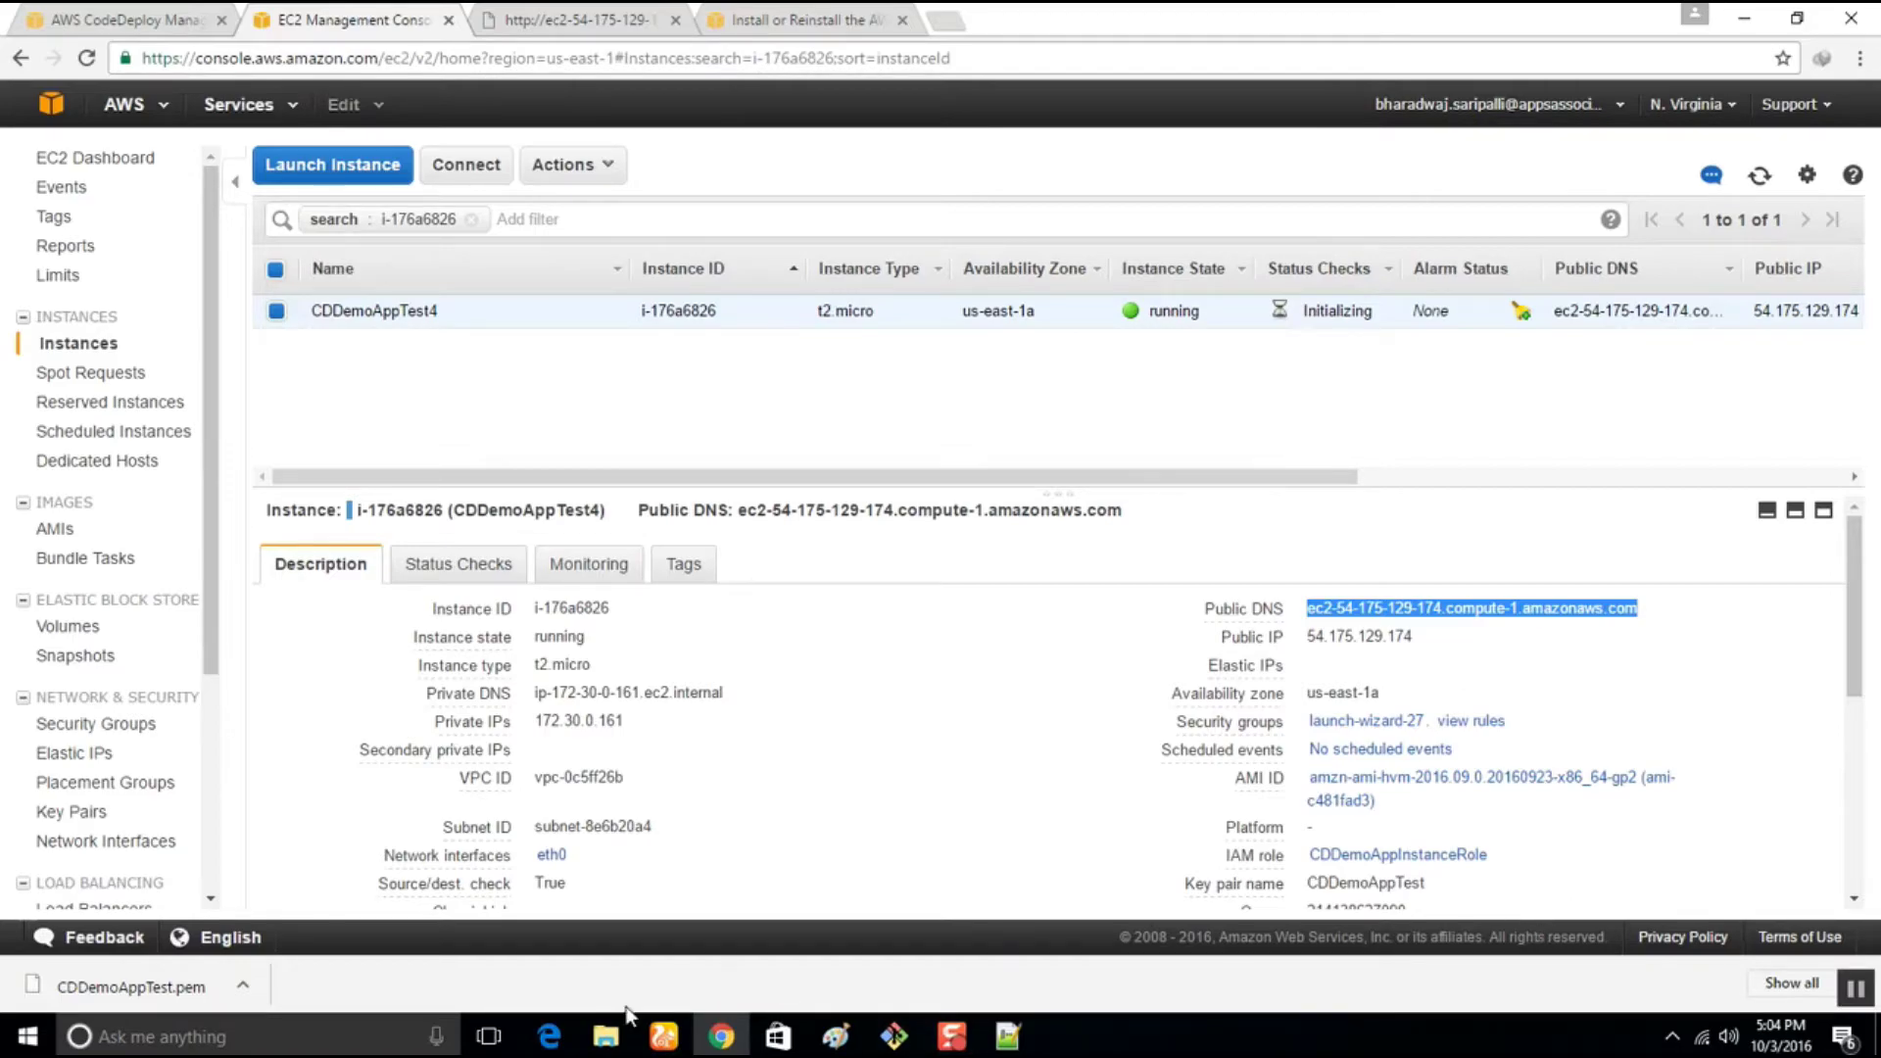
click(608, 1035)
click(684, 940)
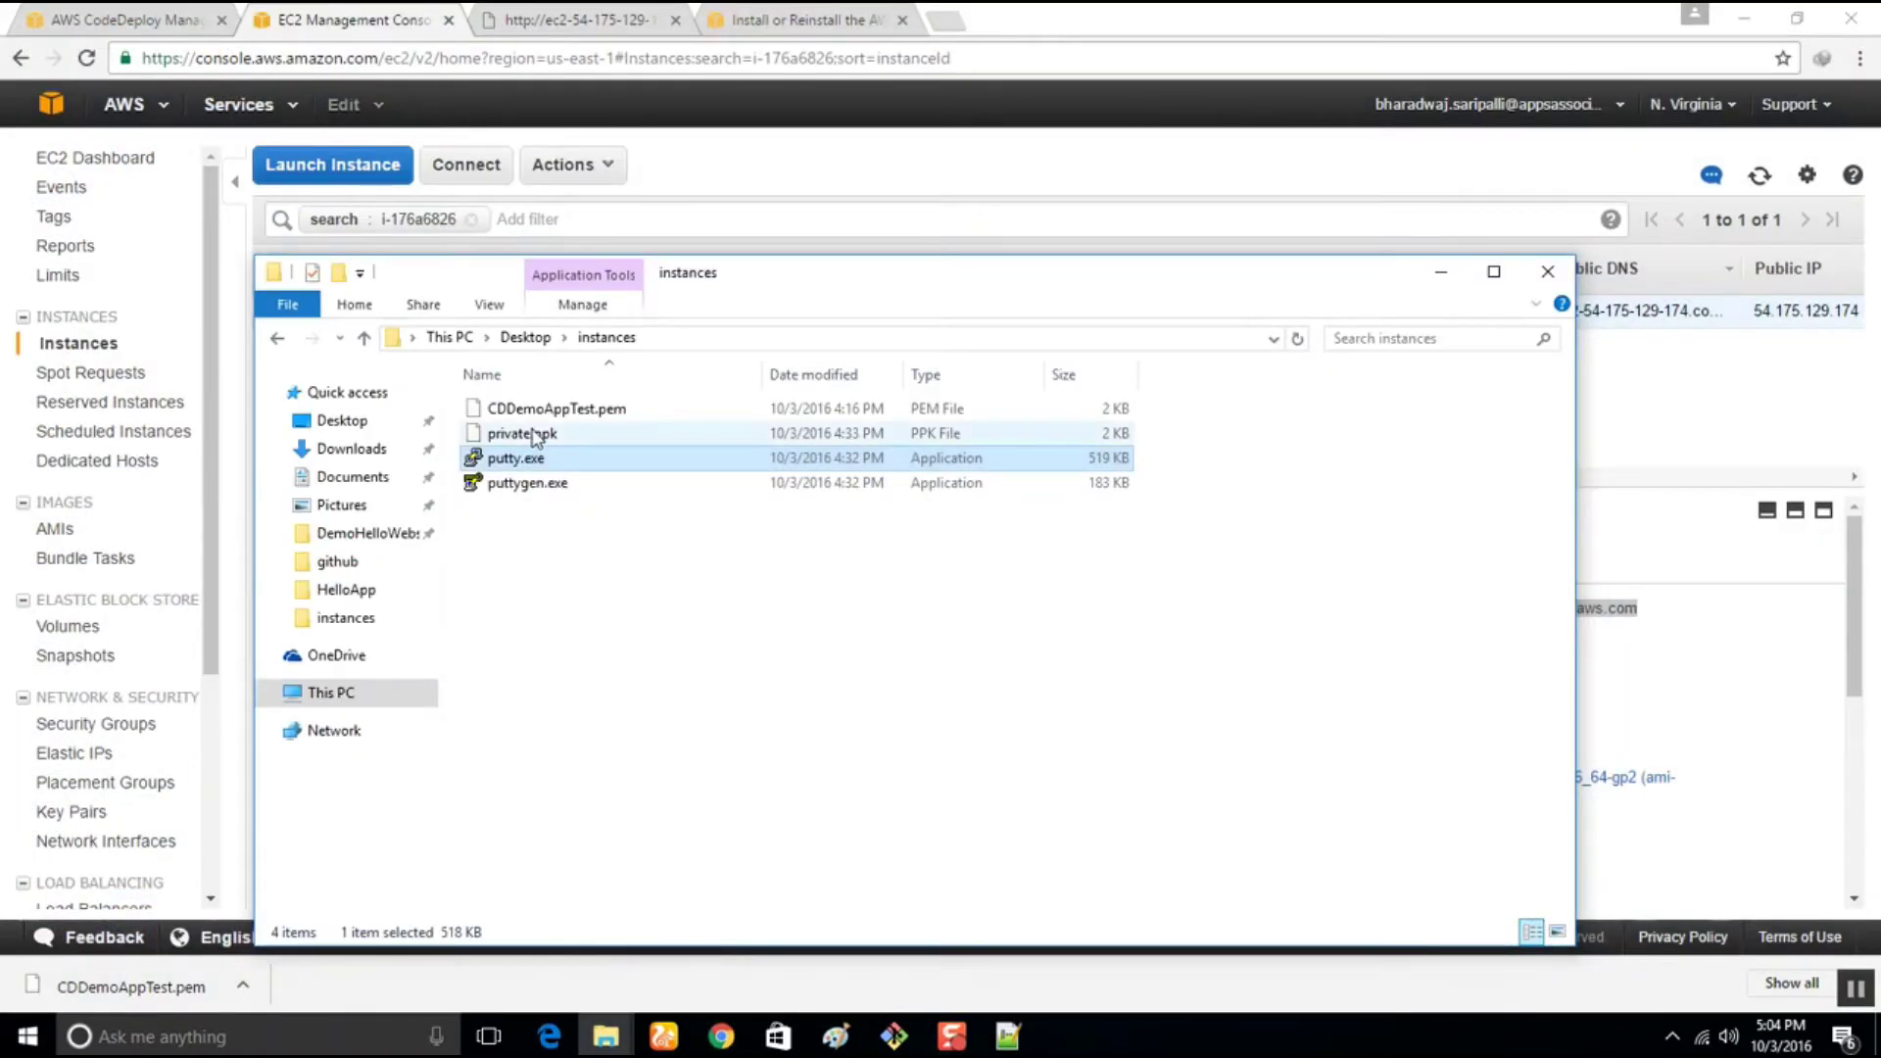
double_click(539, 461)
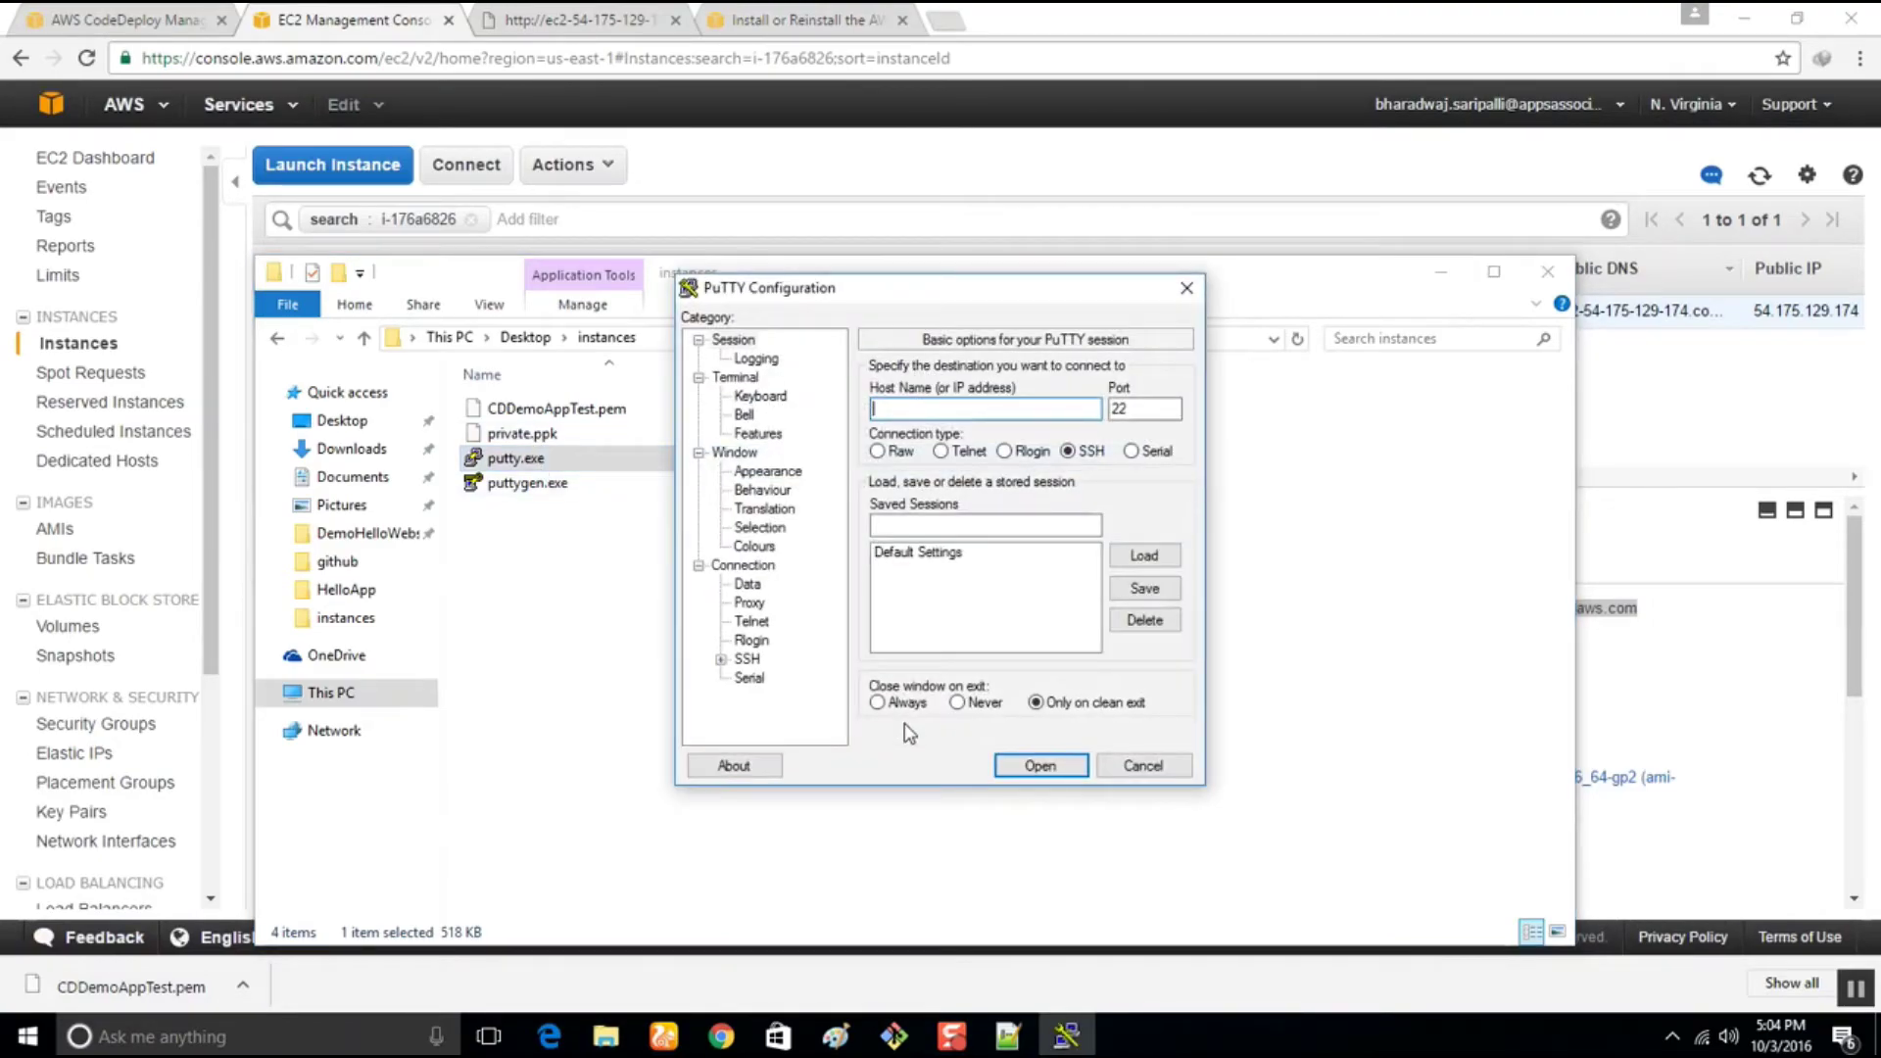
Connect PuTTY to ec2-user@ the pasted public DNS with the private.ppk key, trusting the host key
text(ec2-user@)
key(ctrl+v)
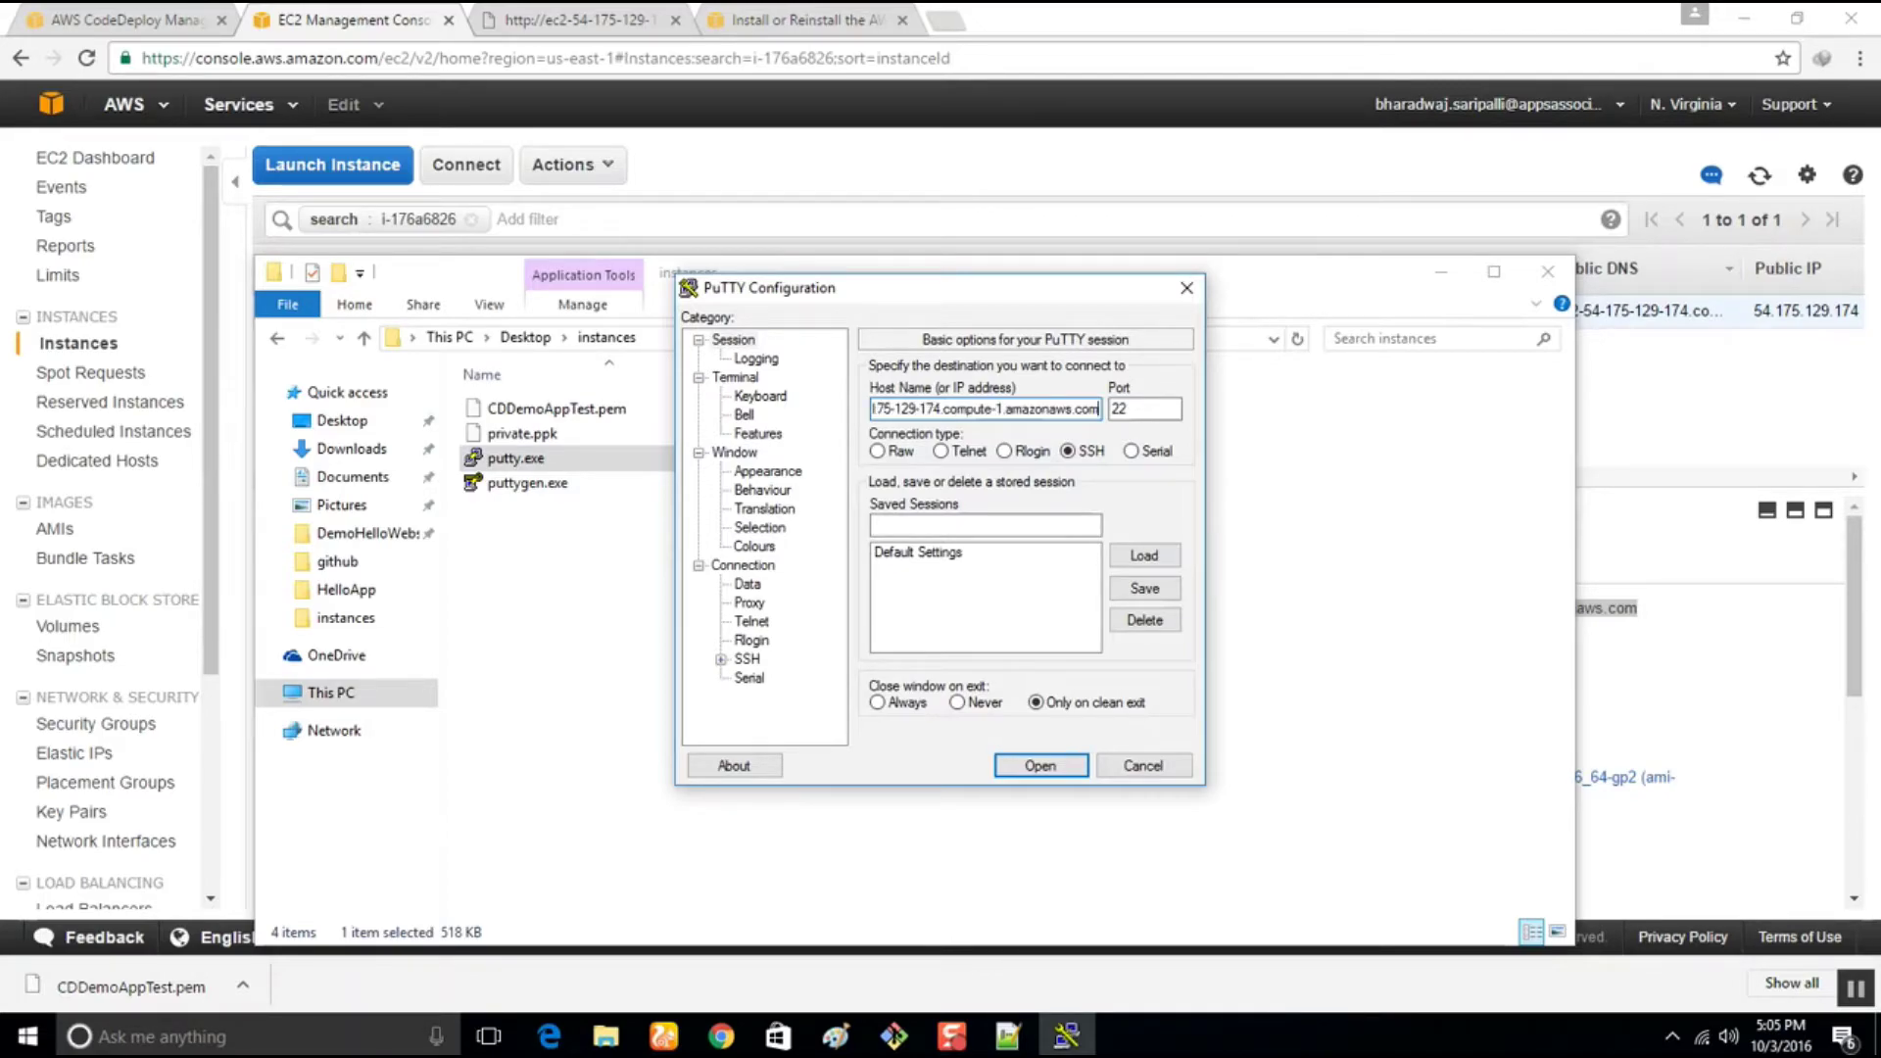
click(721, 659)
click(769, 643)
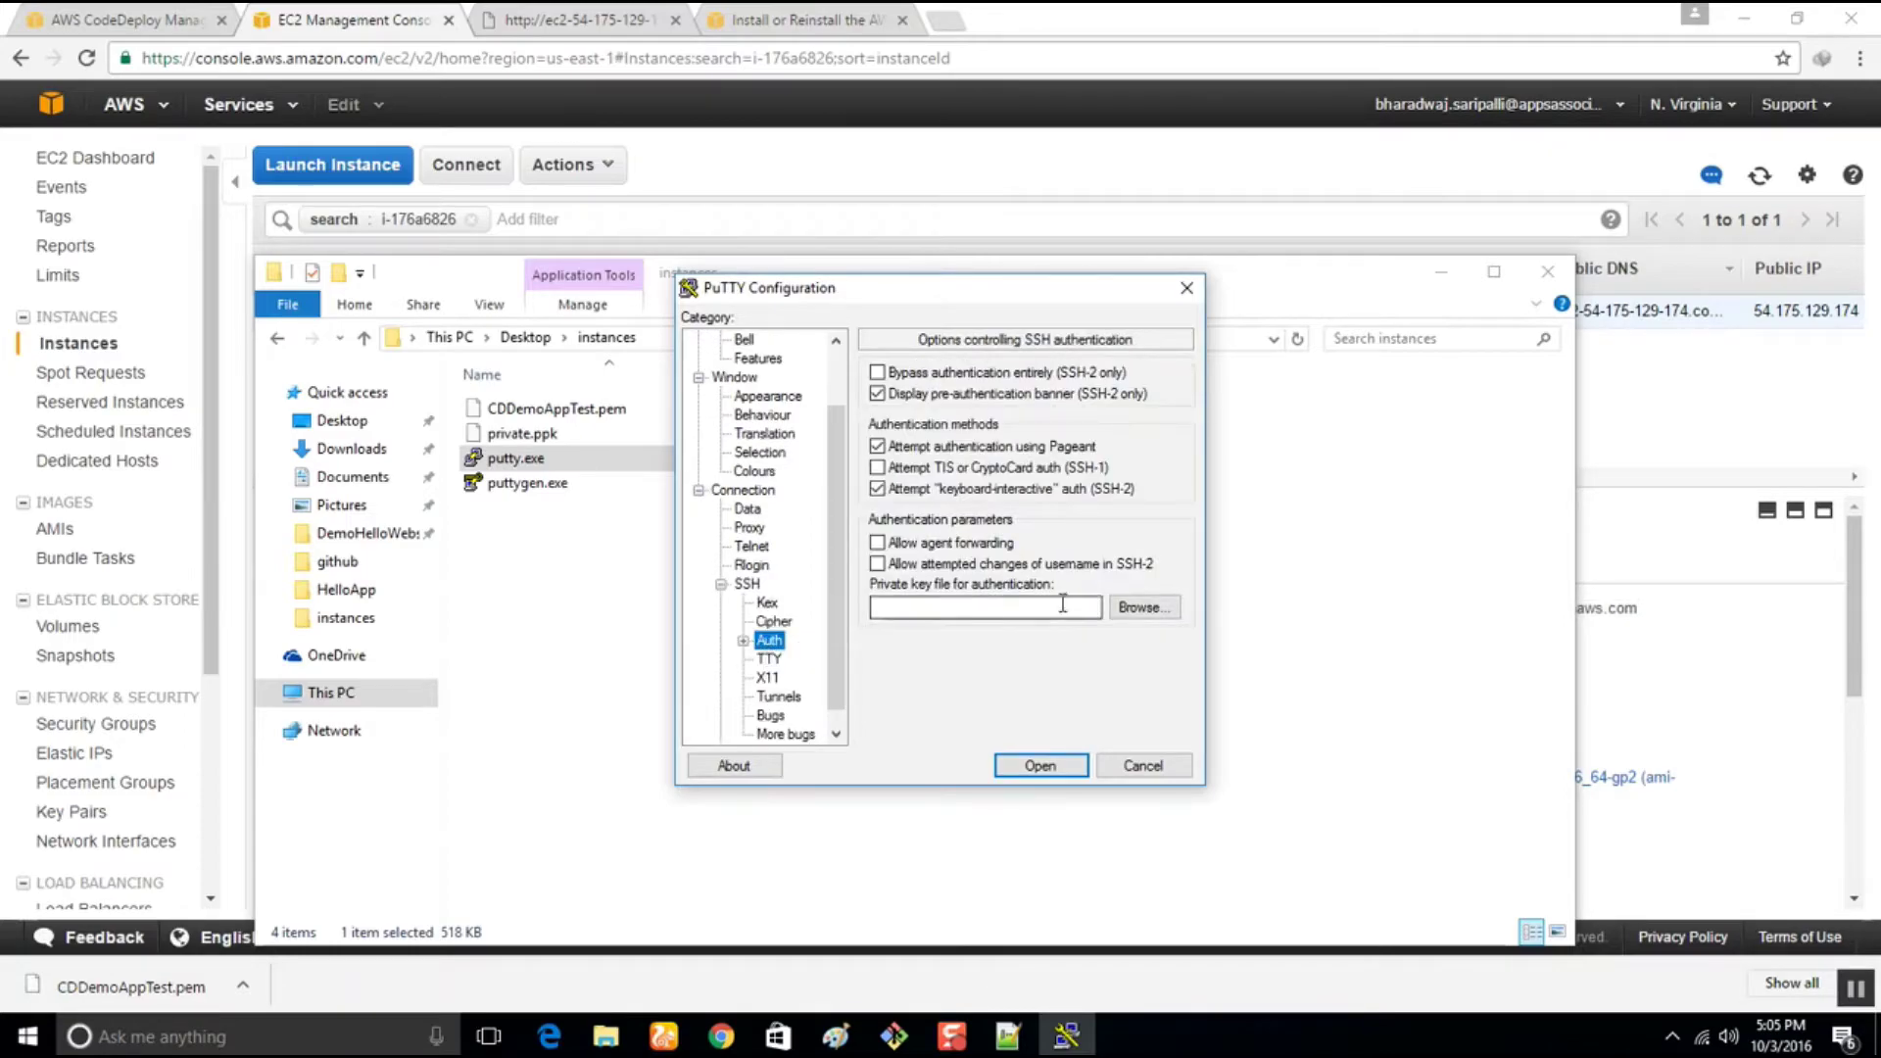
click(1144, 611)
click(962, 470)
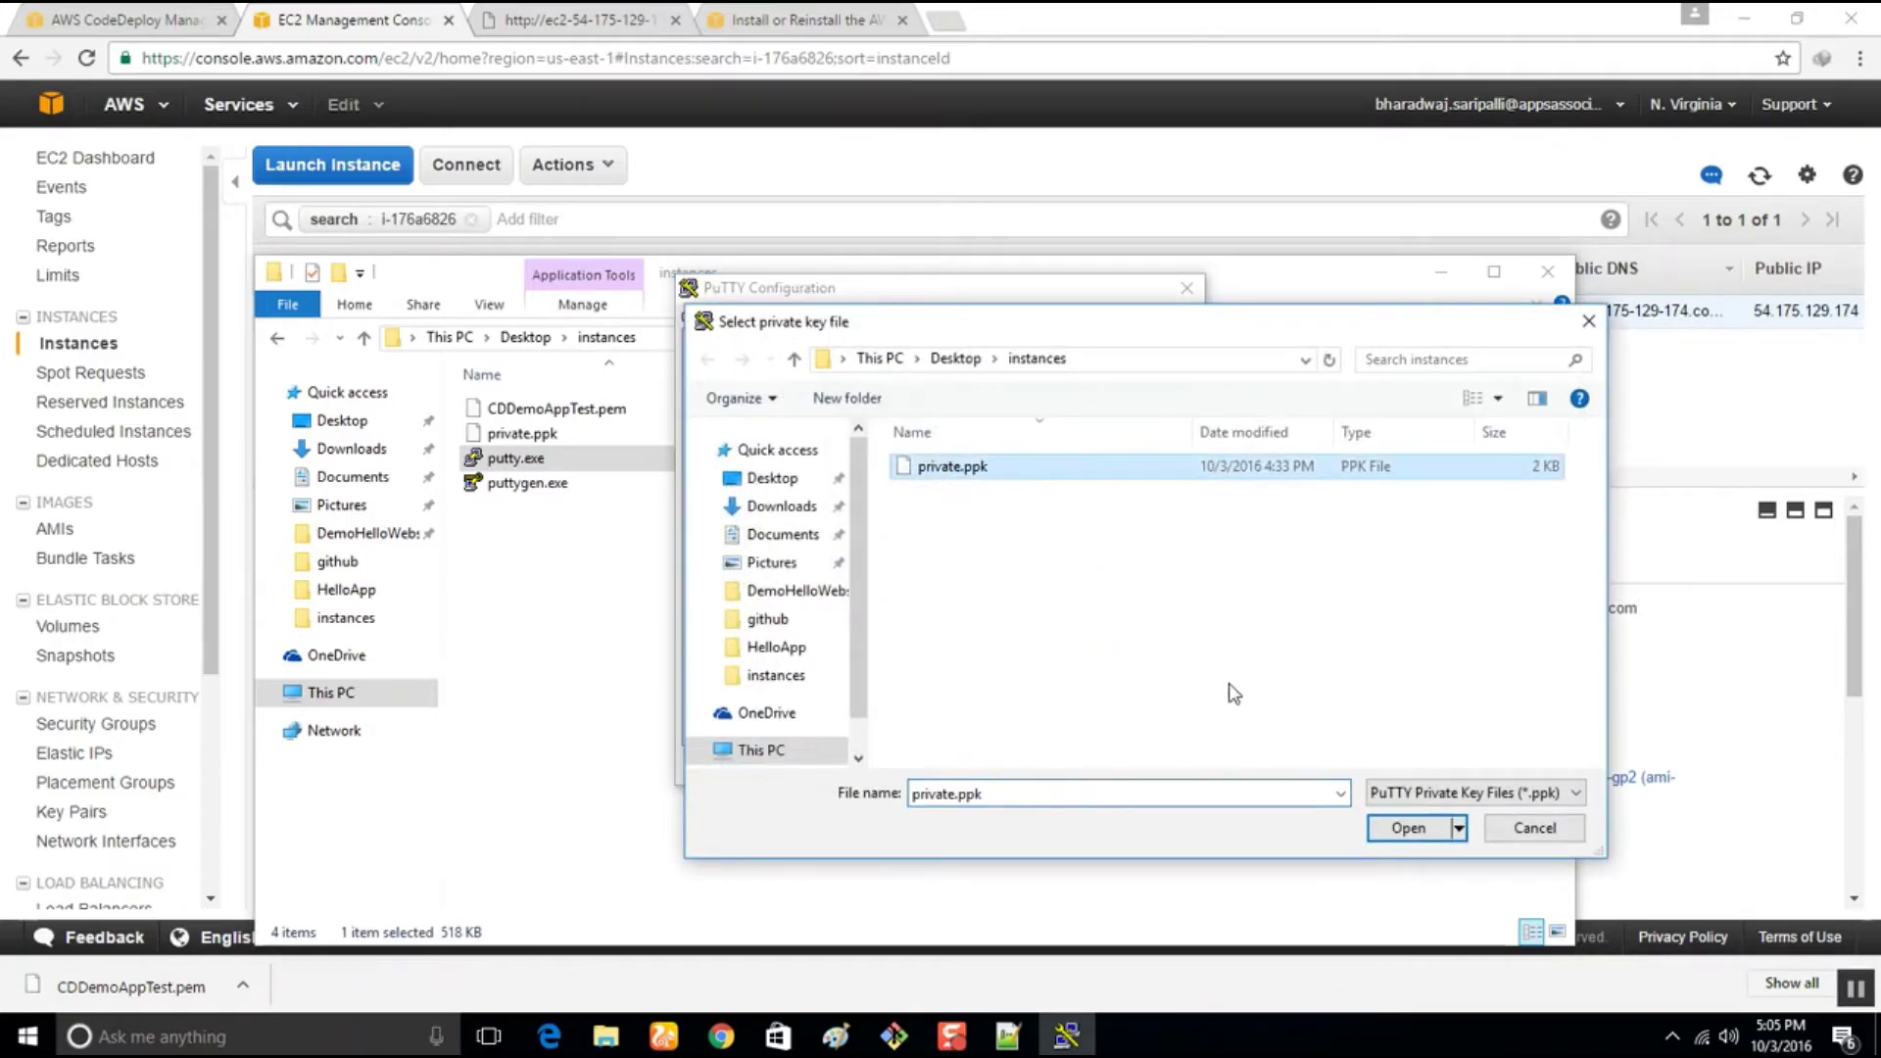
click(1397, 828)
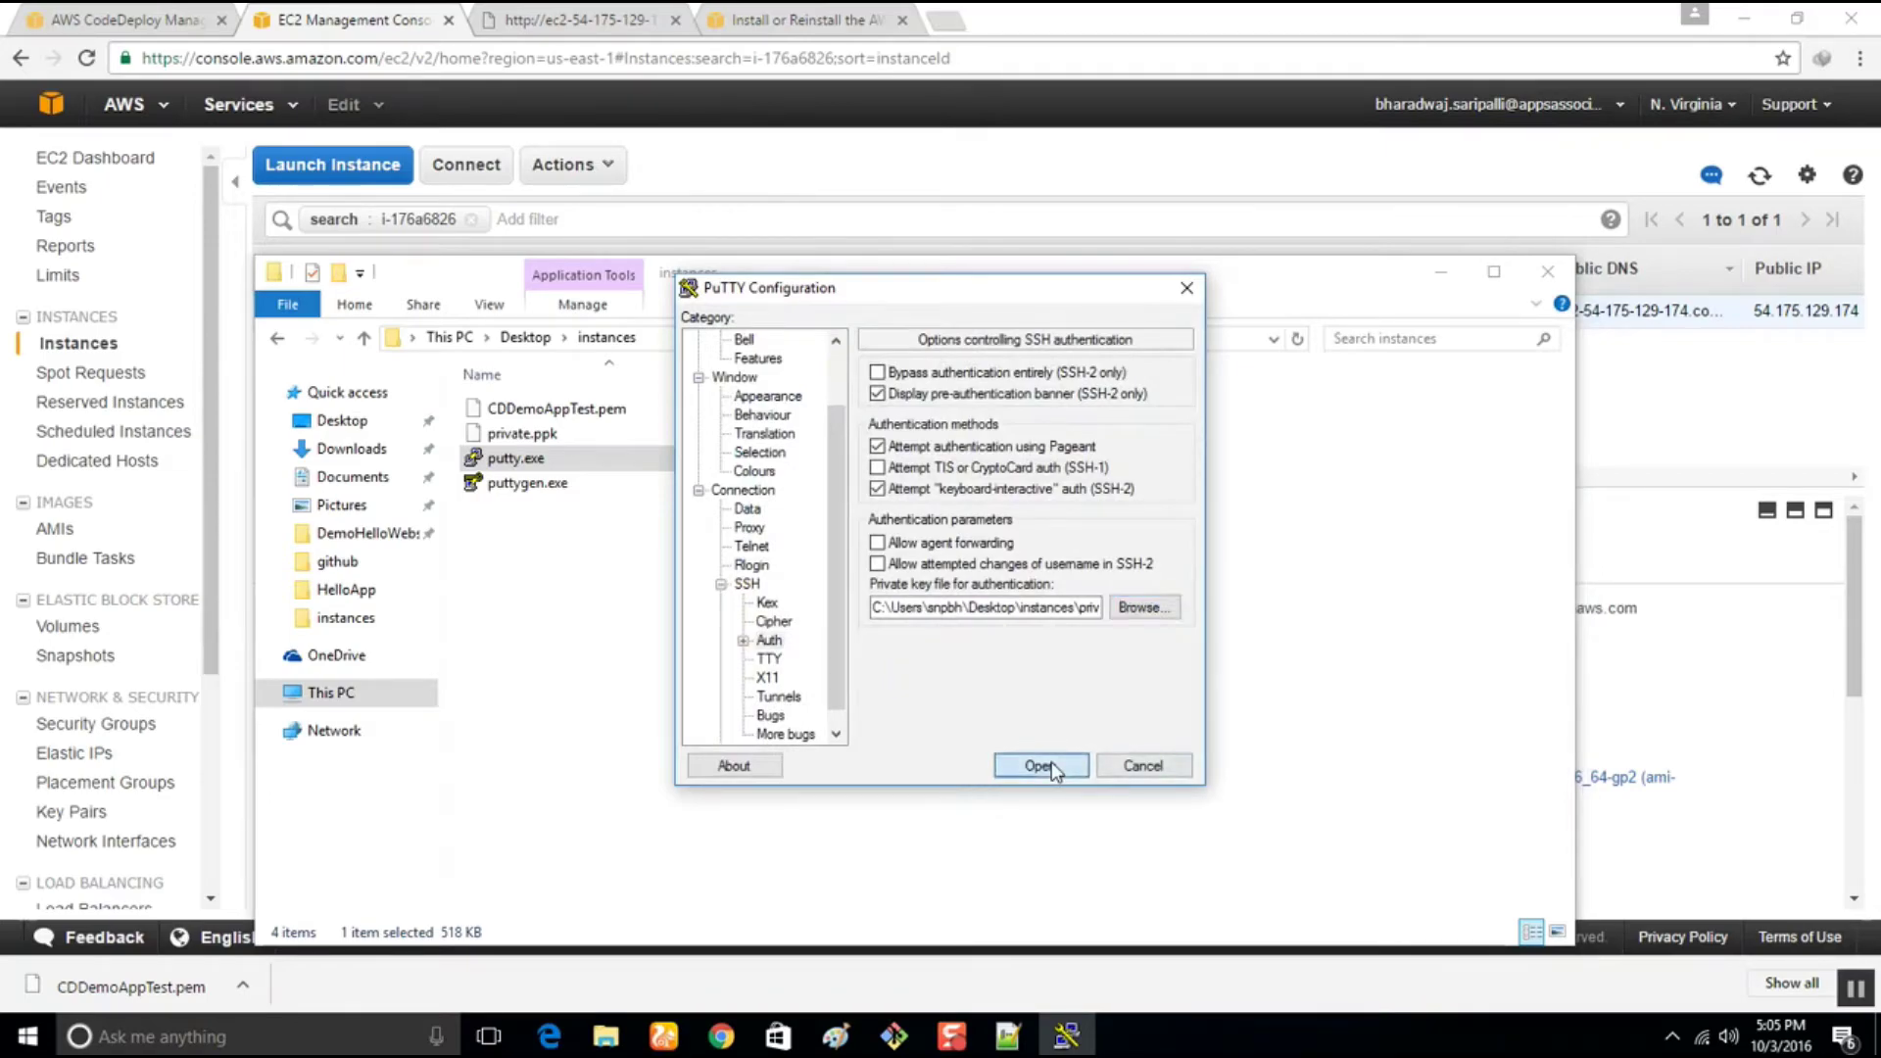
click(1039, 767)
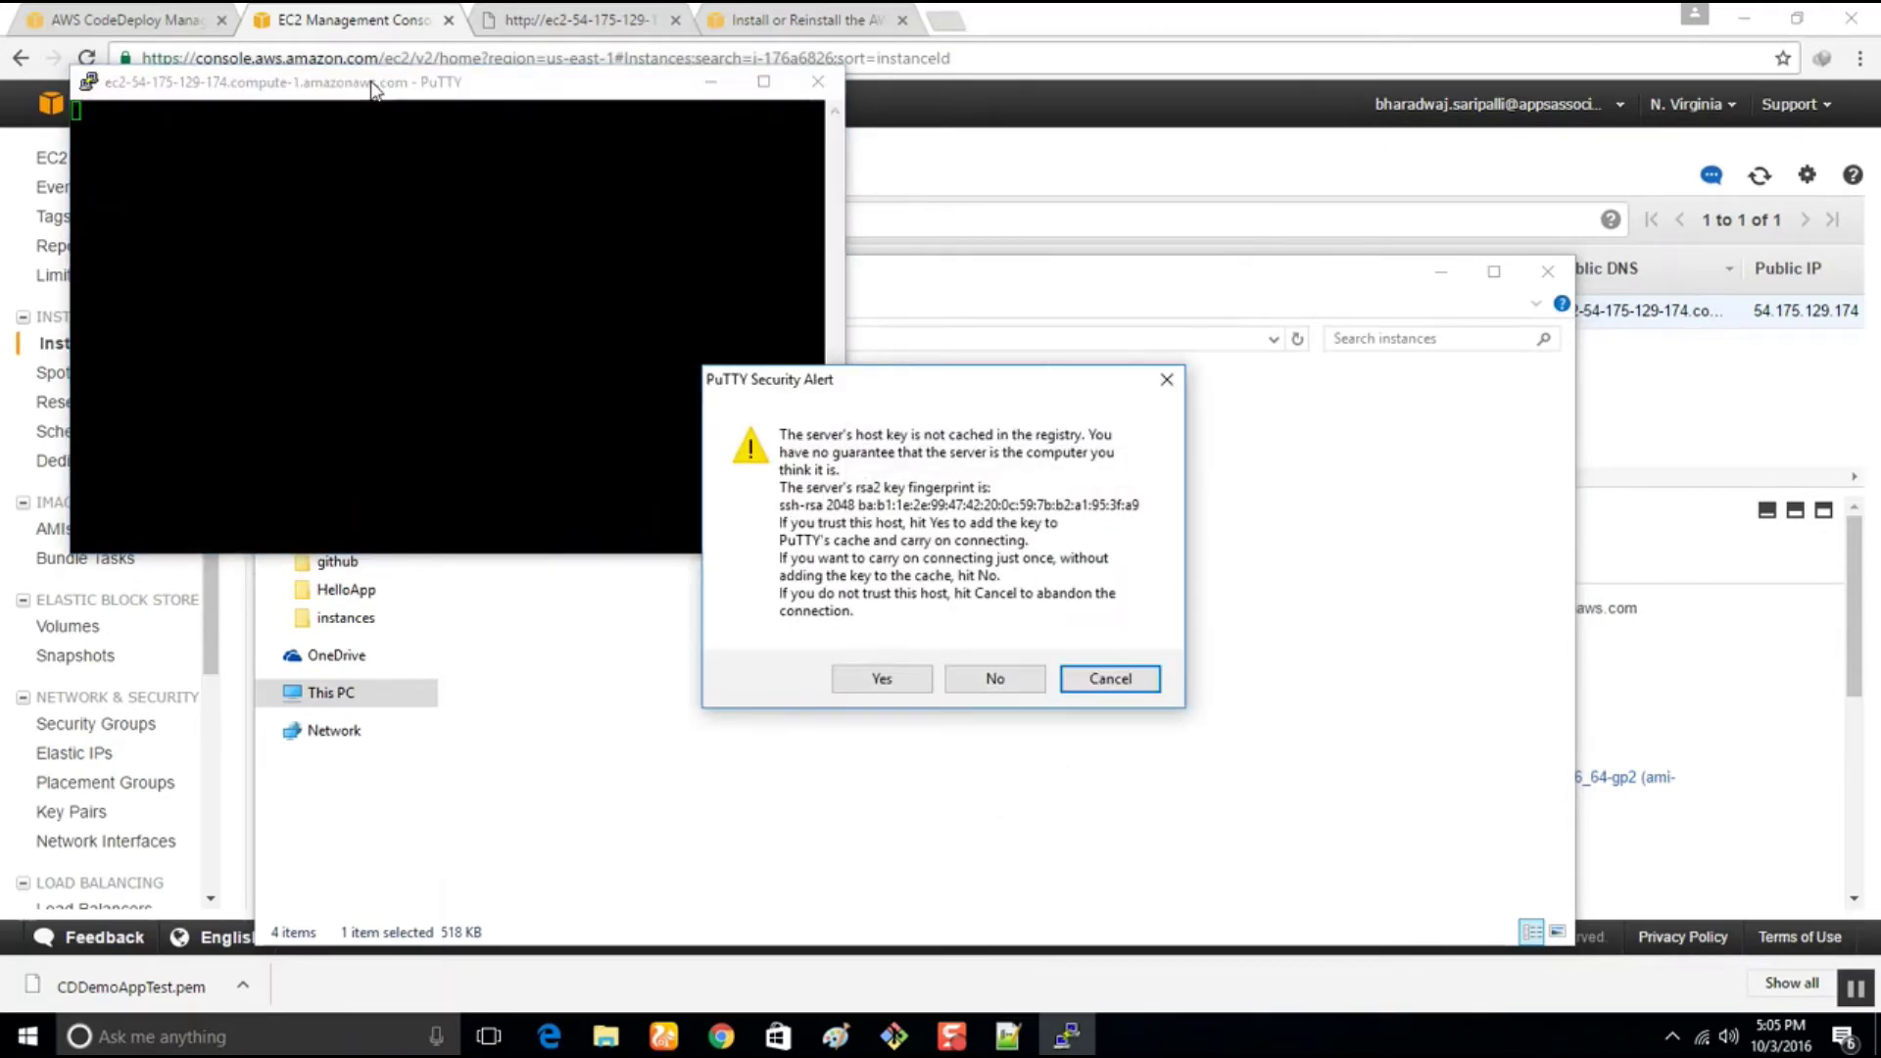
click(882, 678)
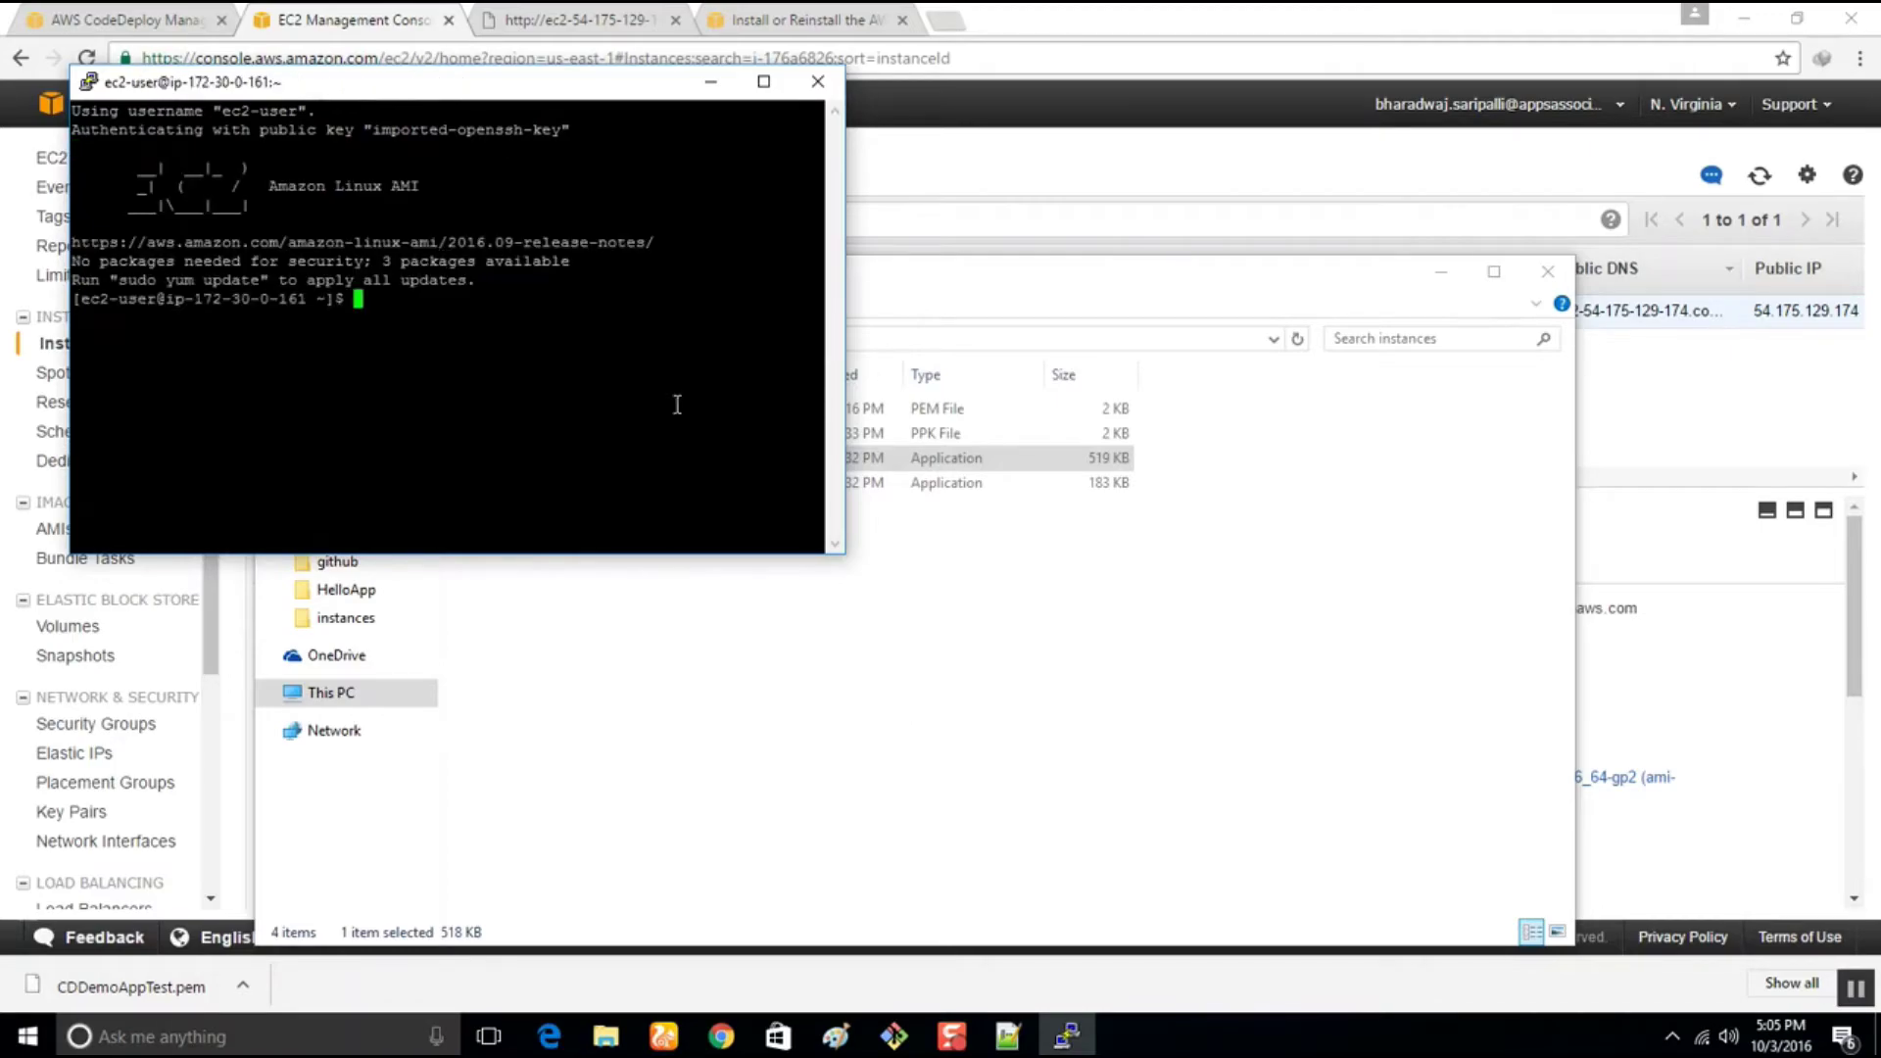
Copy the CodeDeploy agent status command from the install guide and run it in PuTTY
text(ec2)
key(BackSpace)
key(BackSpace)
key(BackSpace)
click(777, 18)
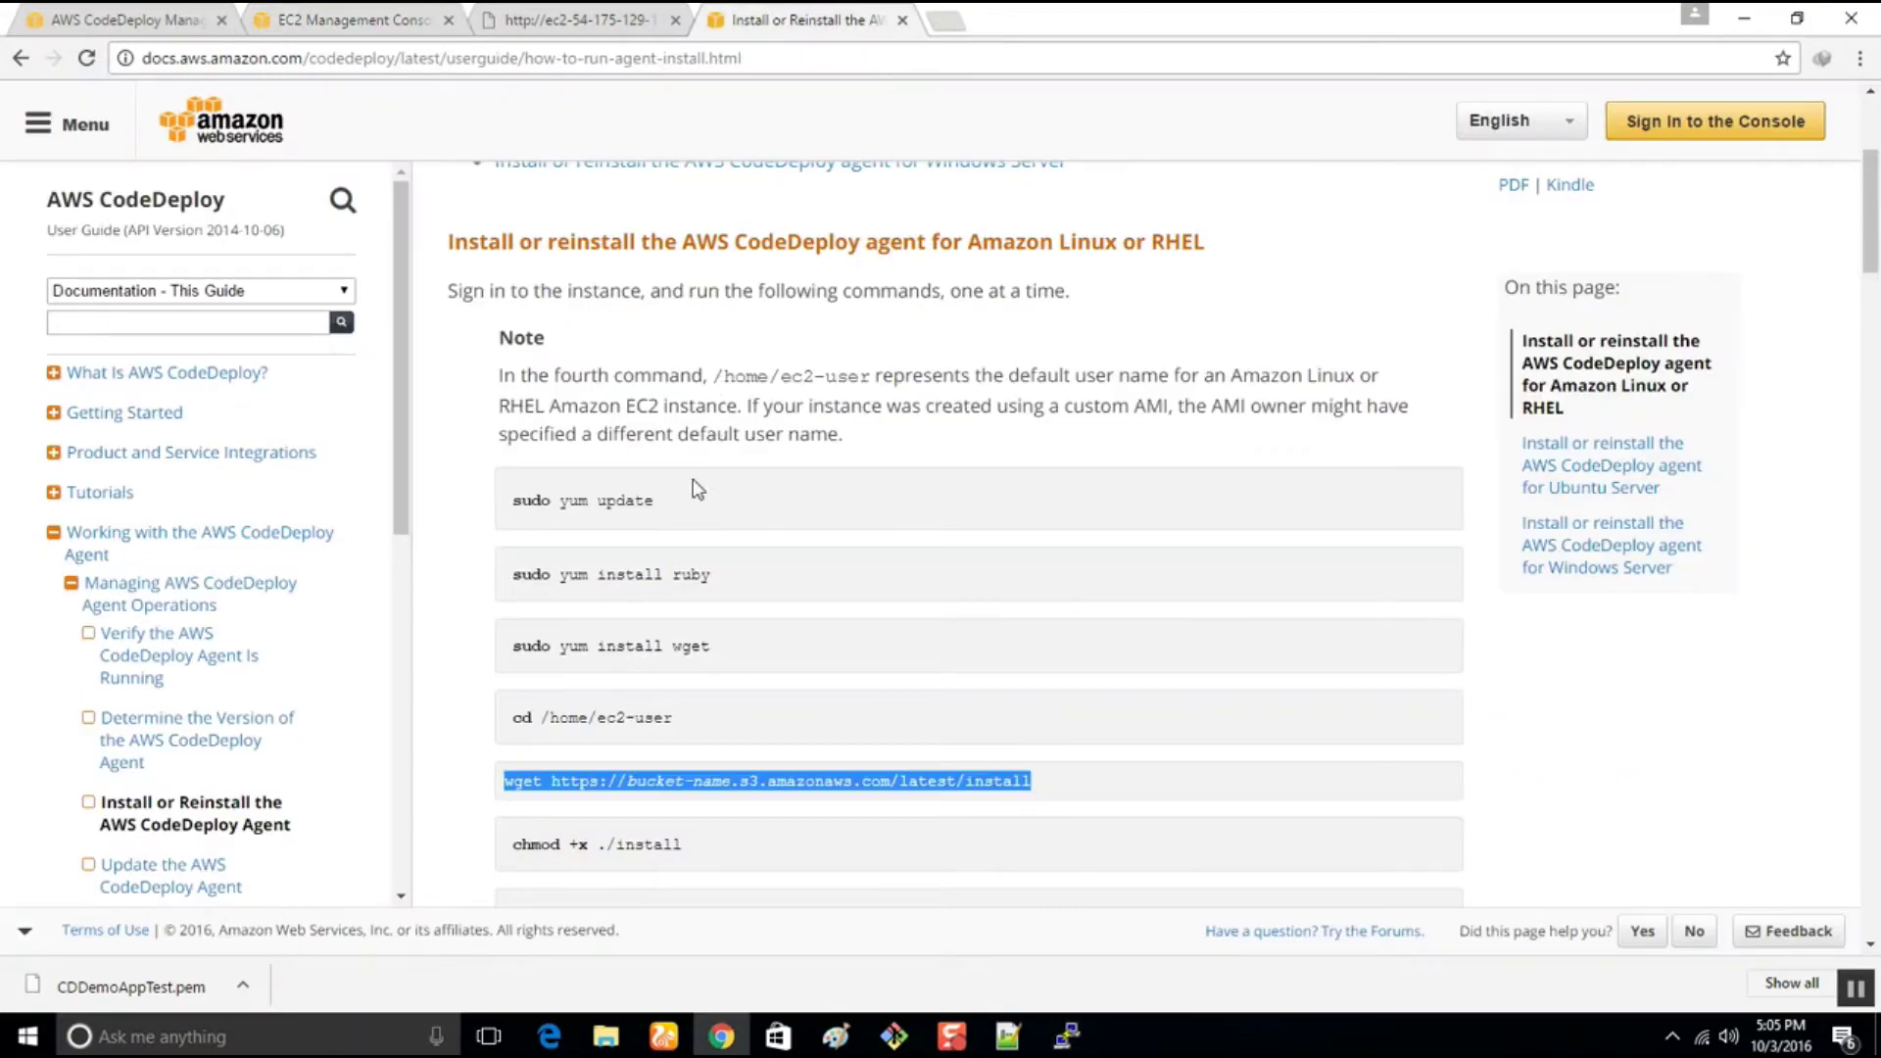
scroll(706, 613, down, 10)
scroll(711, 606, down, 1)
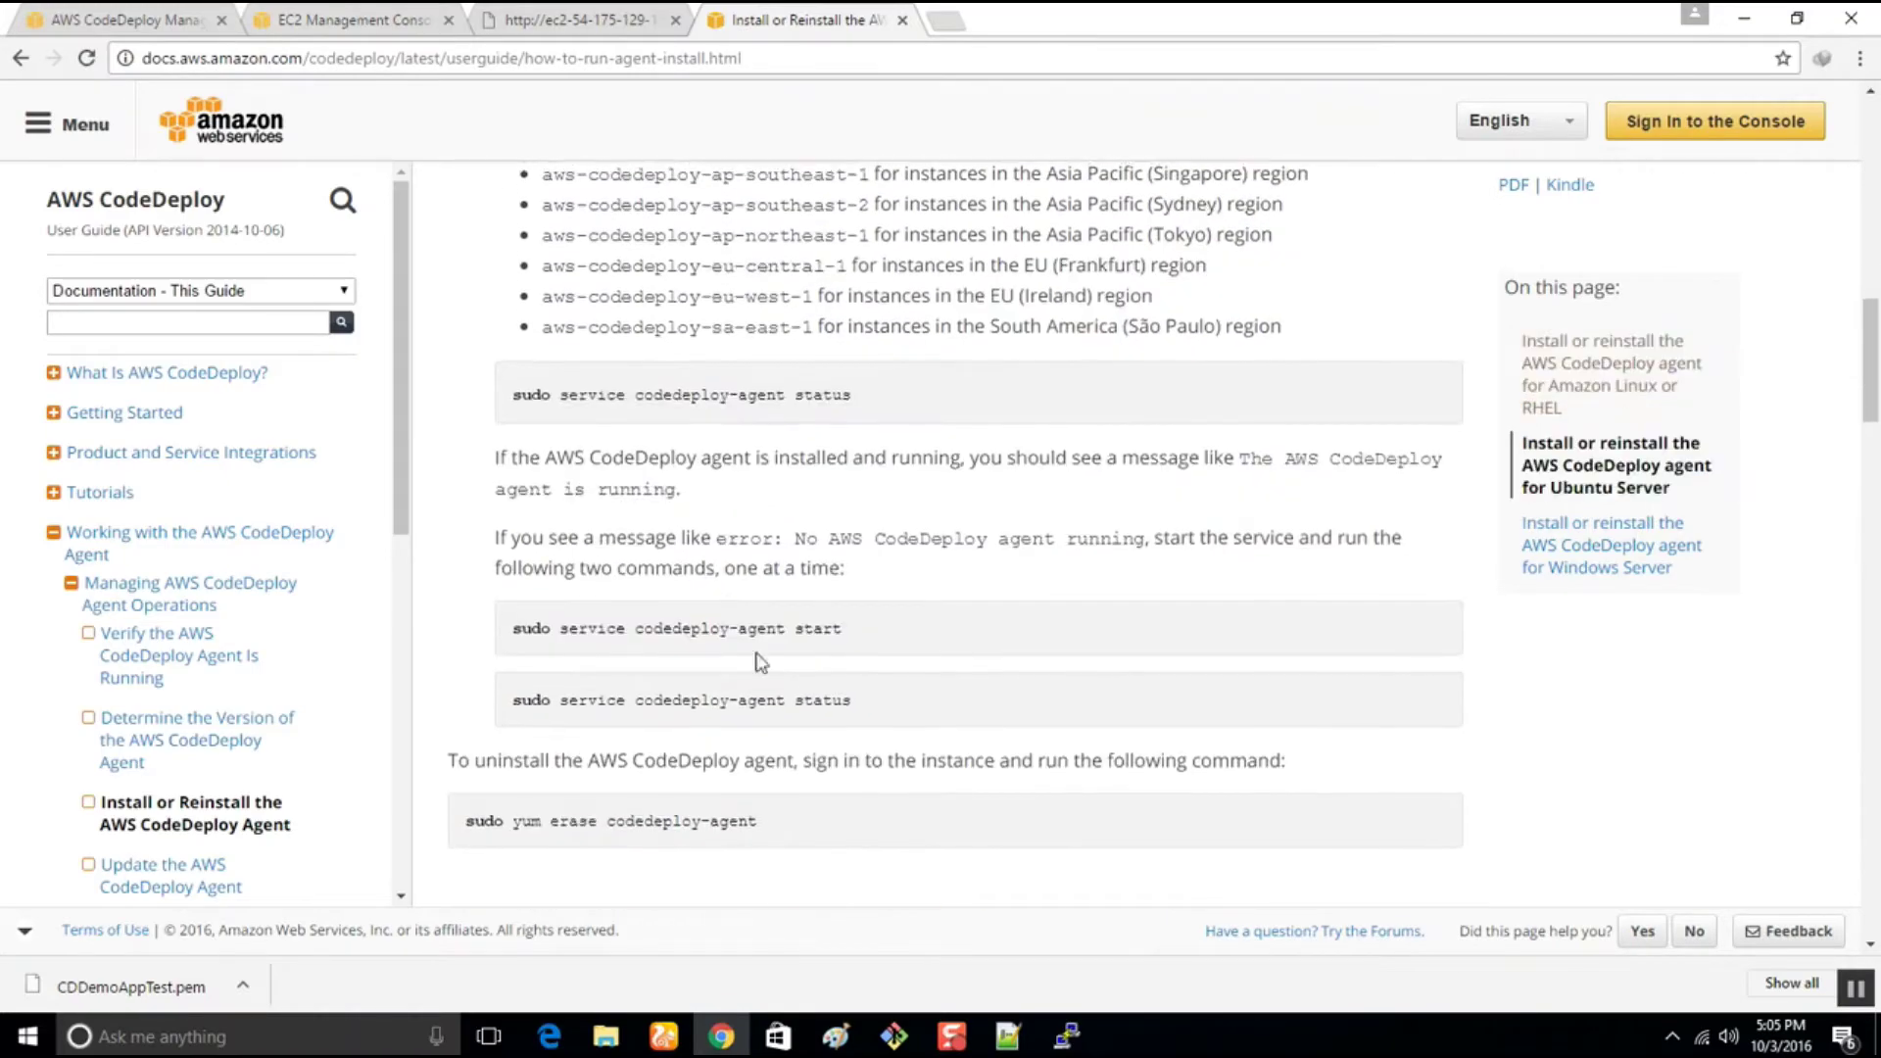
drag(852, 699, 512, 695)
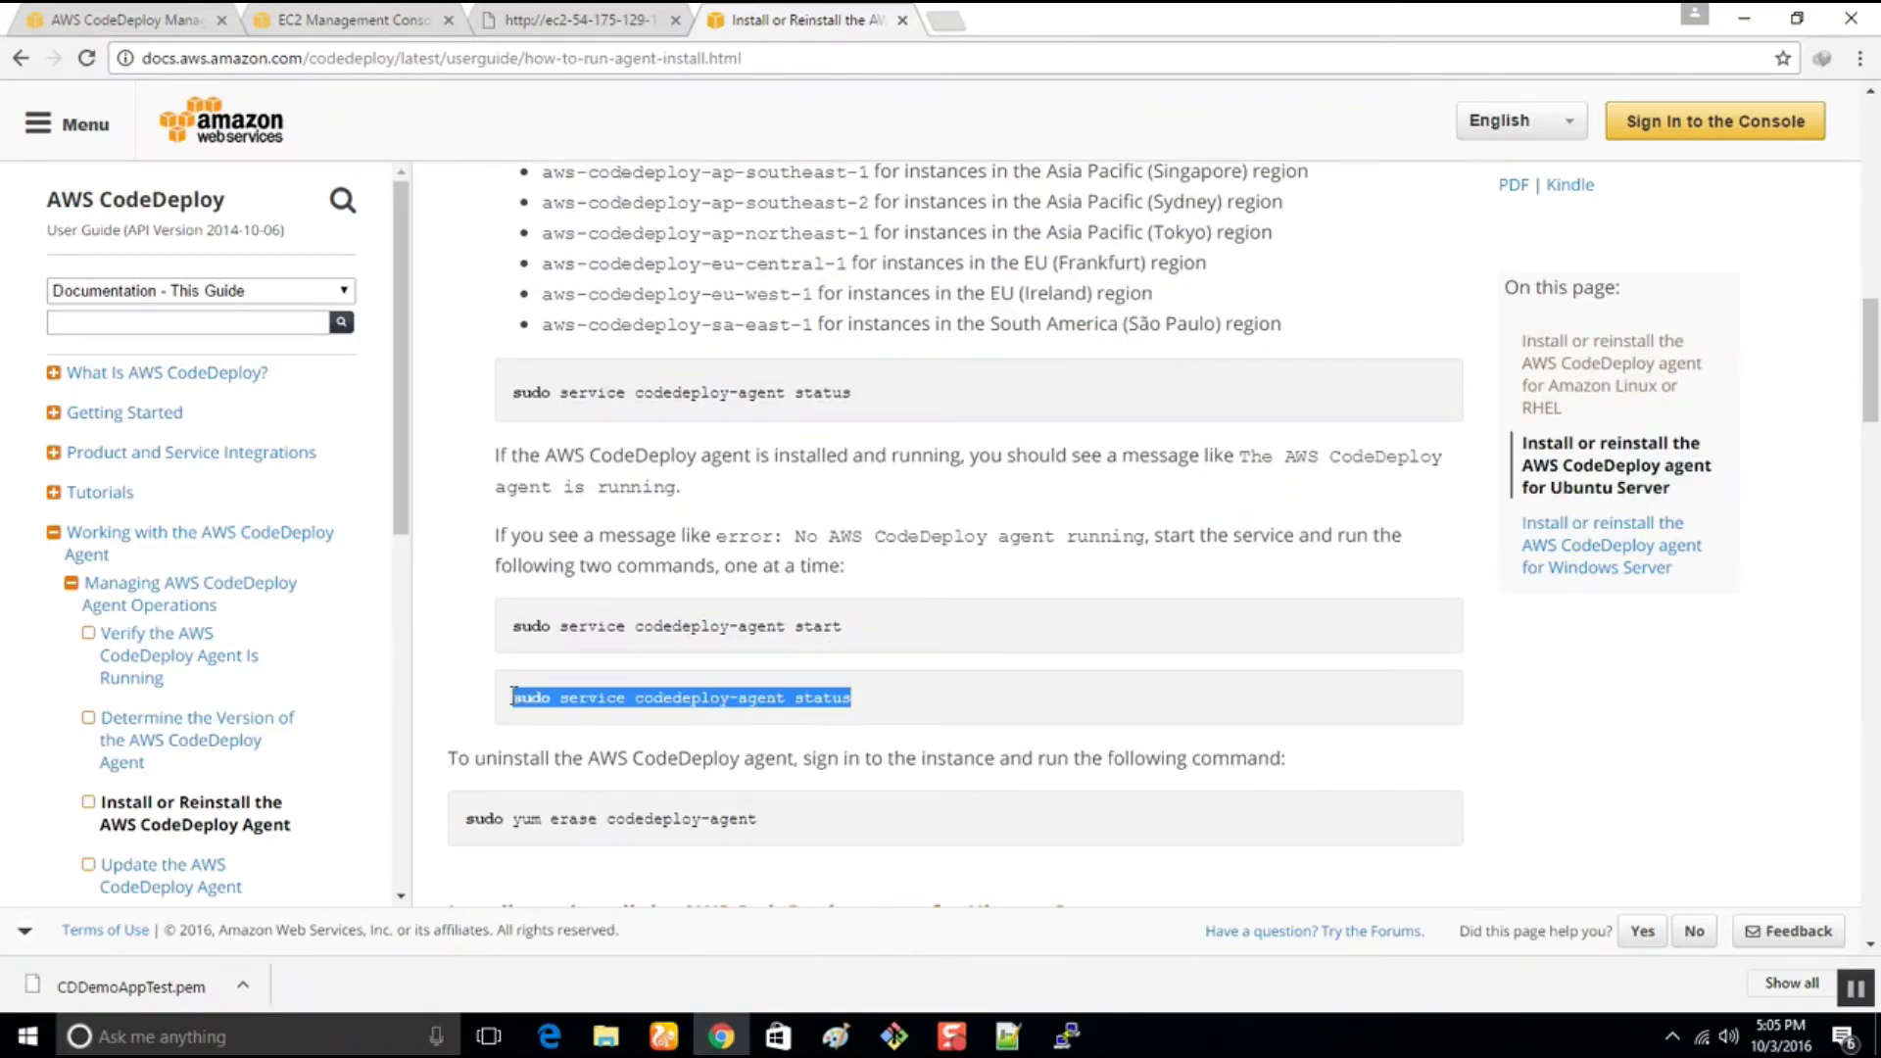
click(1067, 1036)
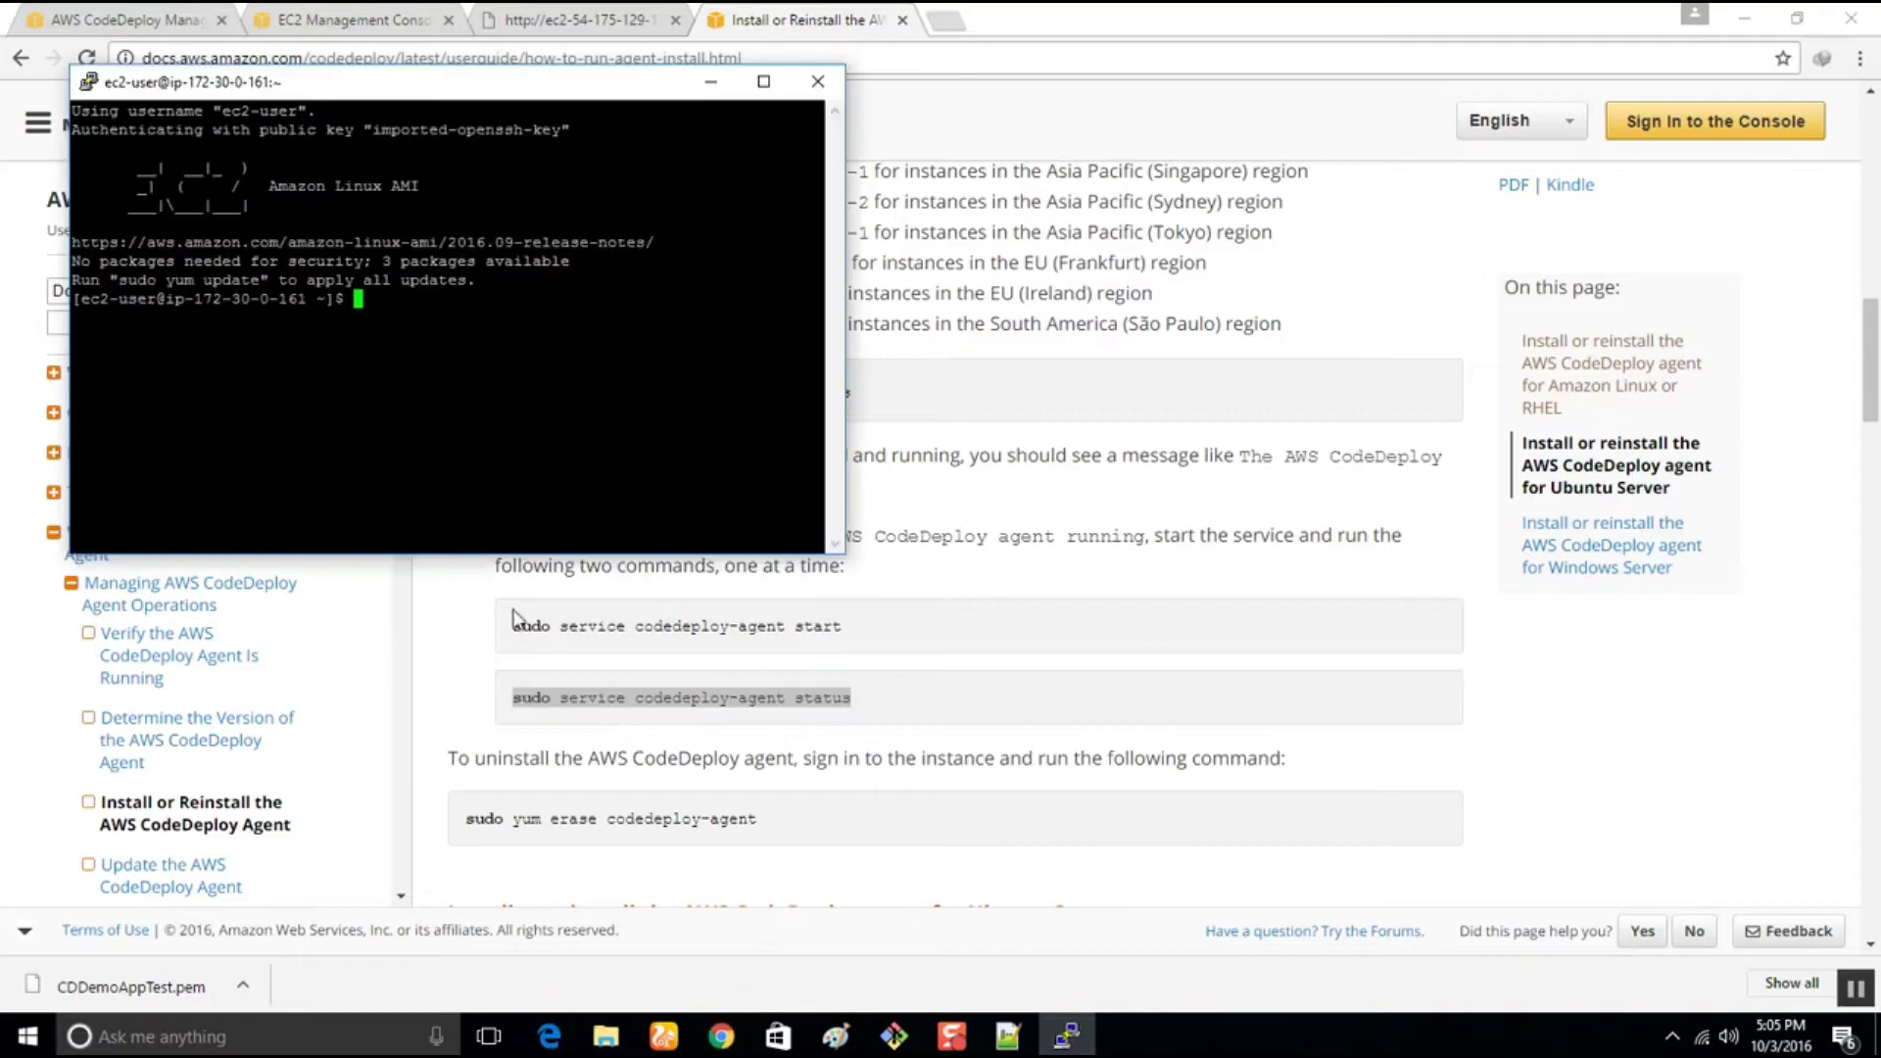
right_click(418, 355)
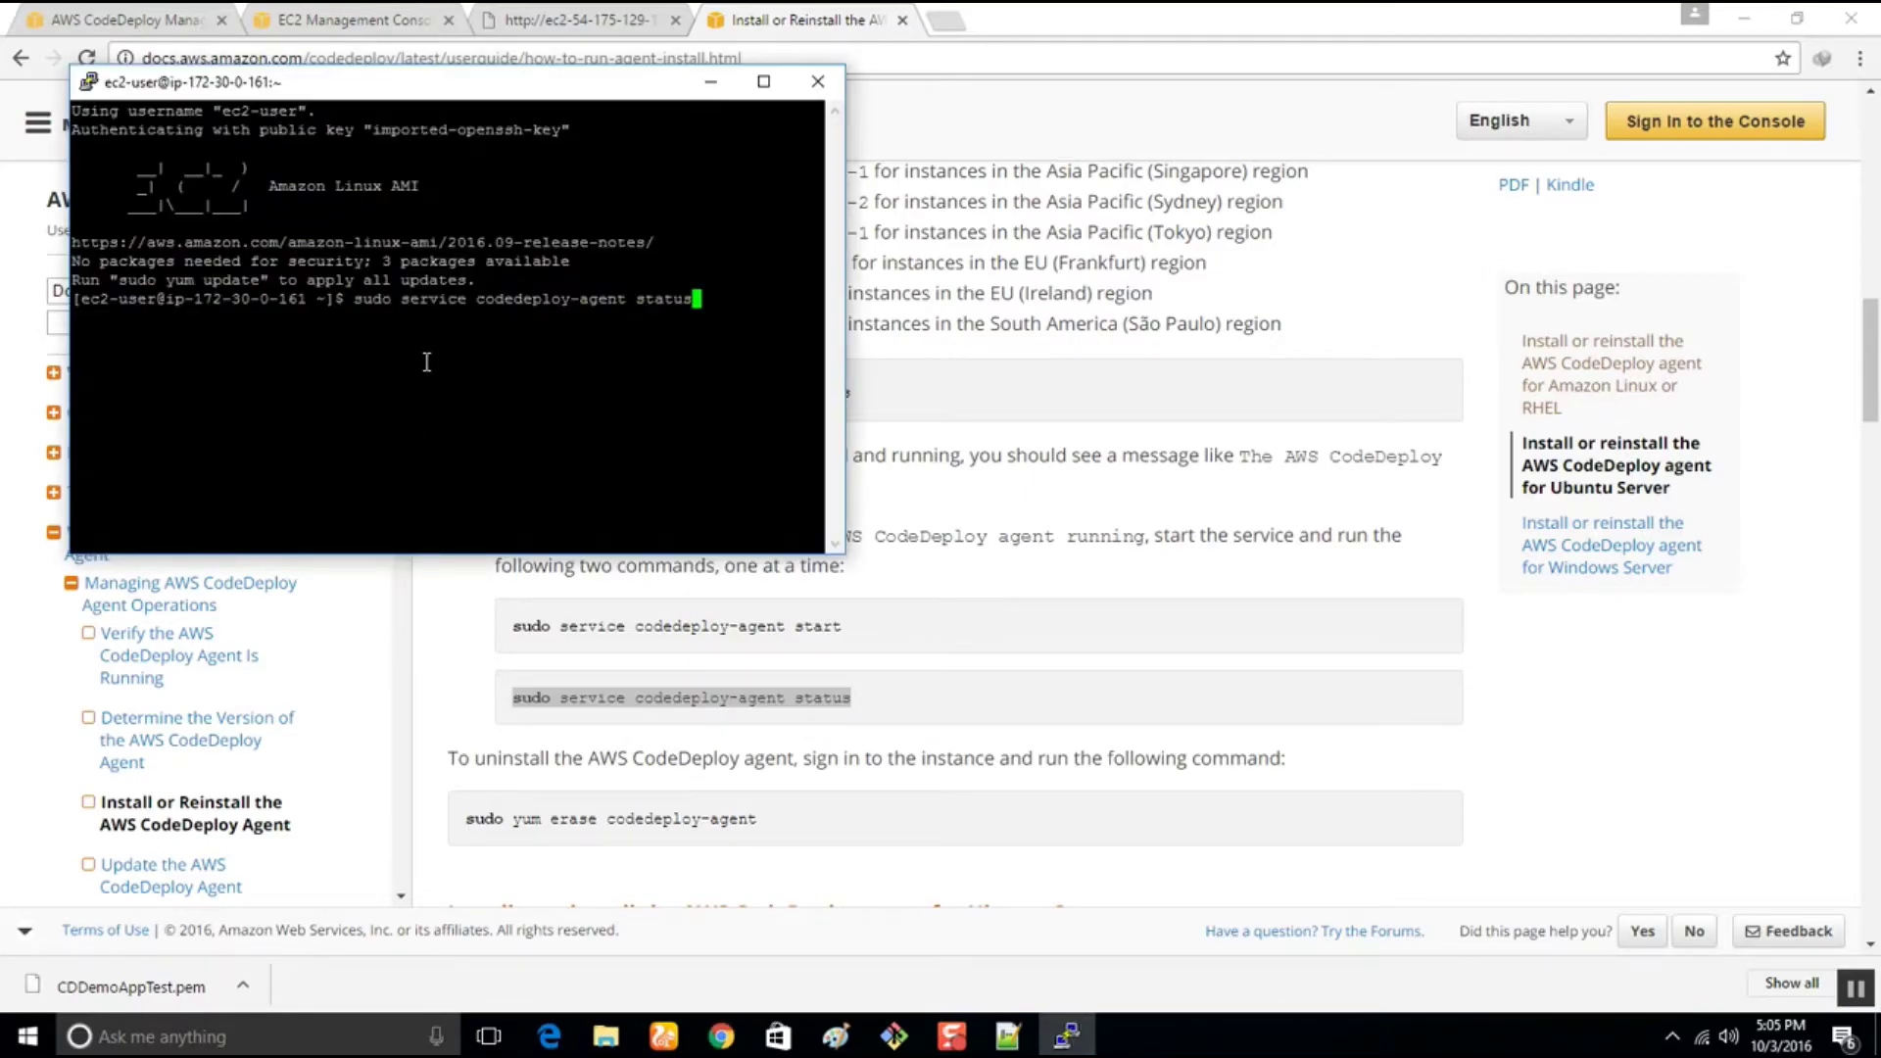
key(Return)
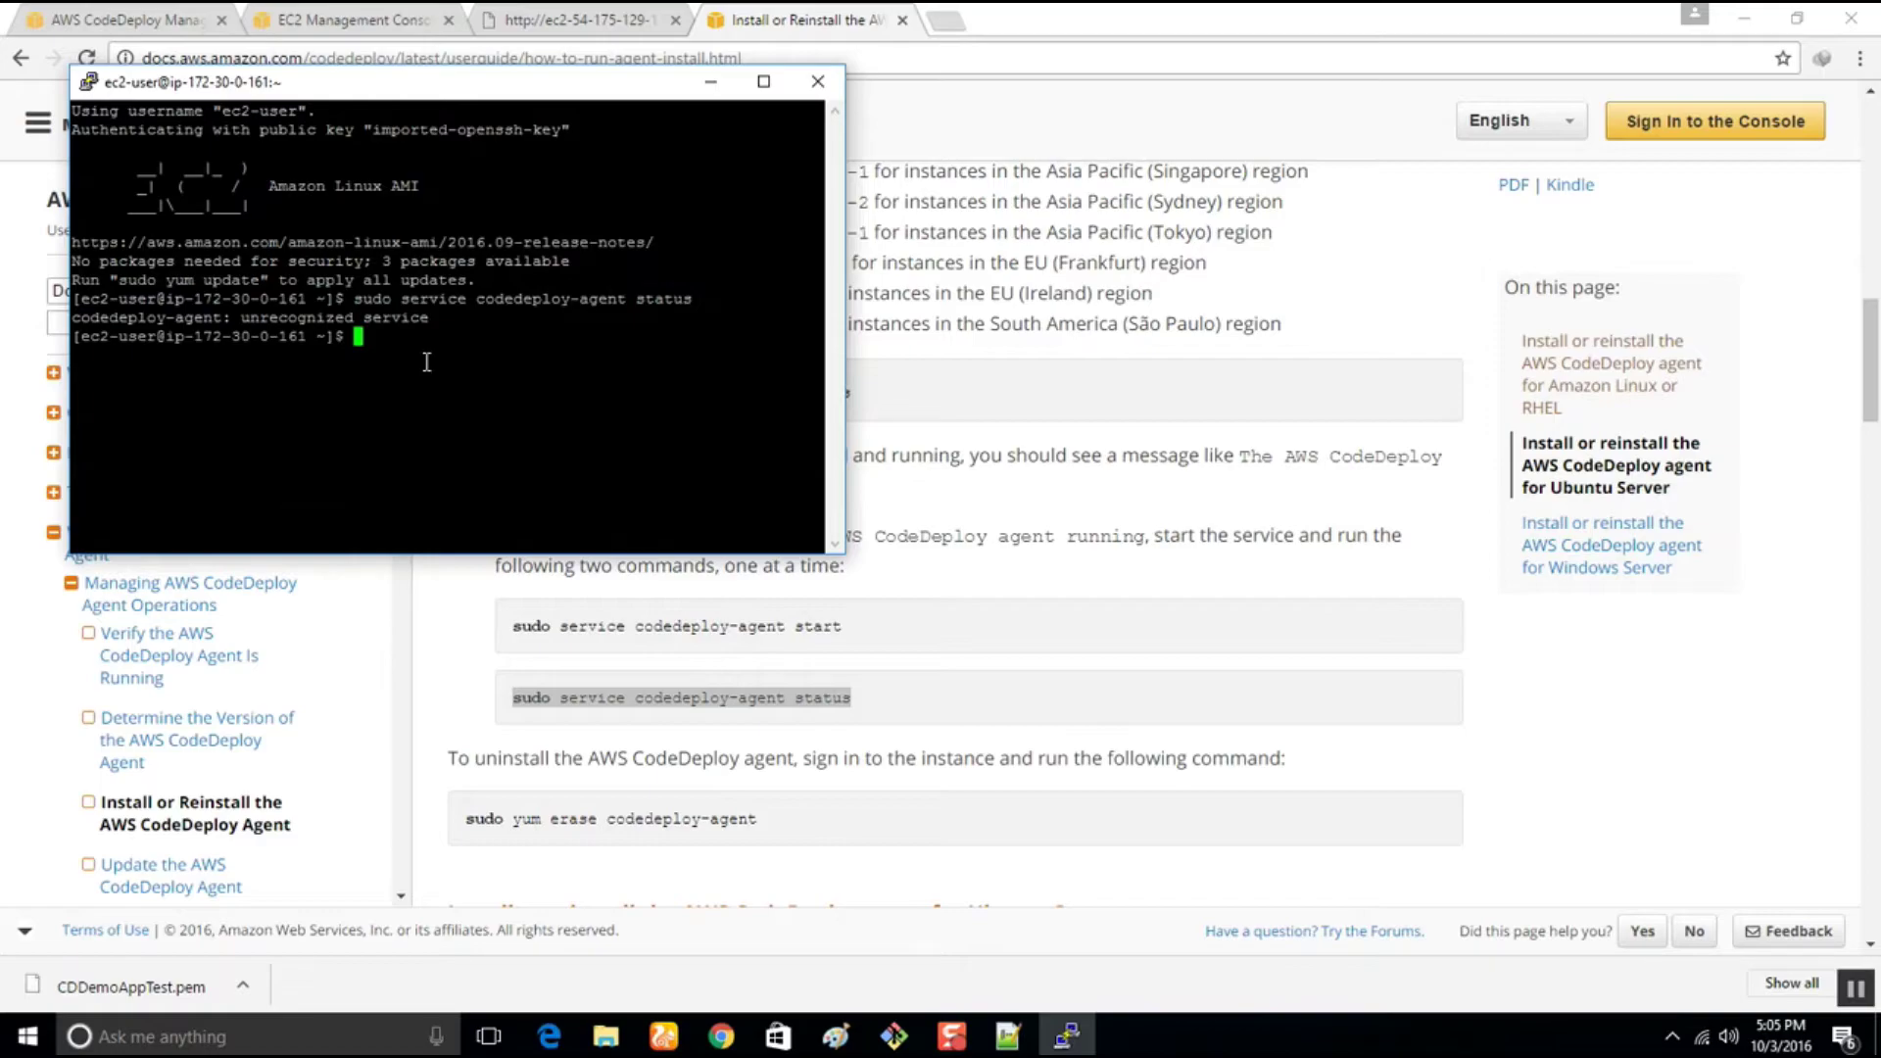
List the current directory with ls and try cd home/ec2-user
text(ls)
key(Return)
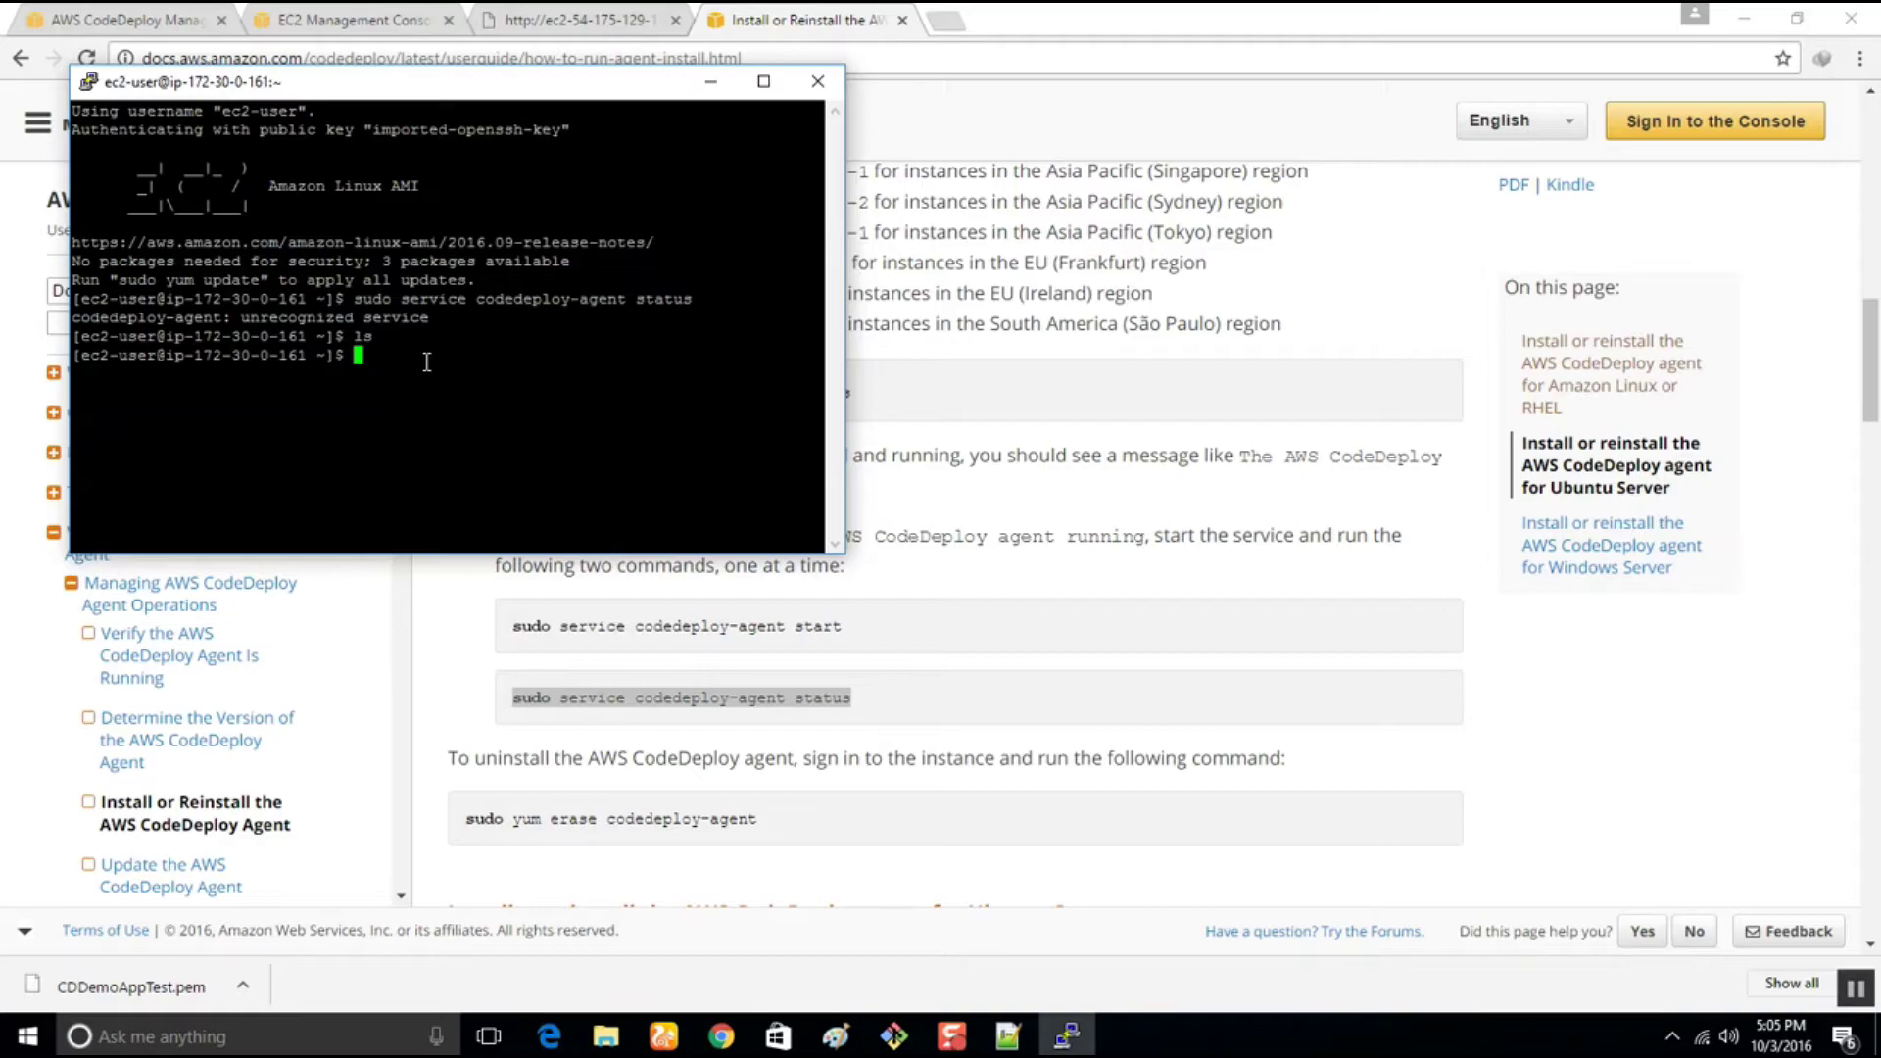
text(cd home/ec2-user)
key(Return)
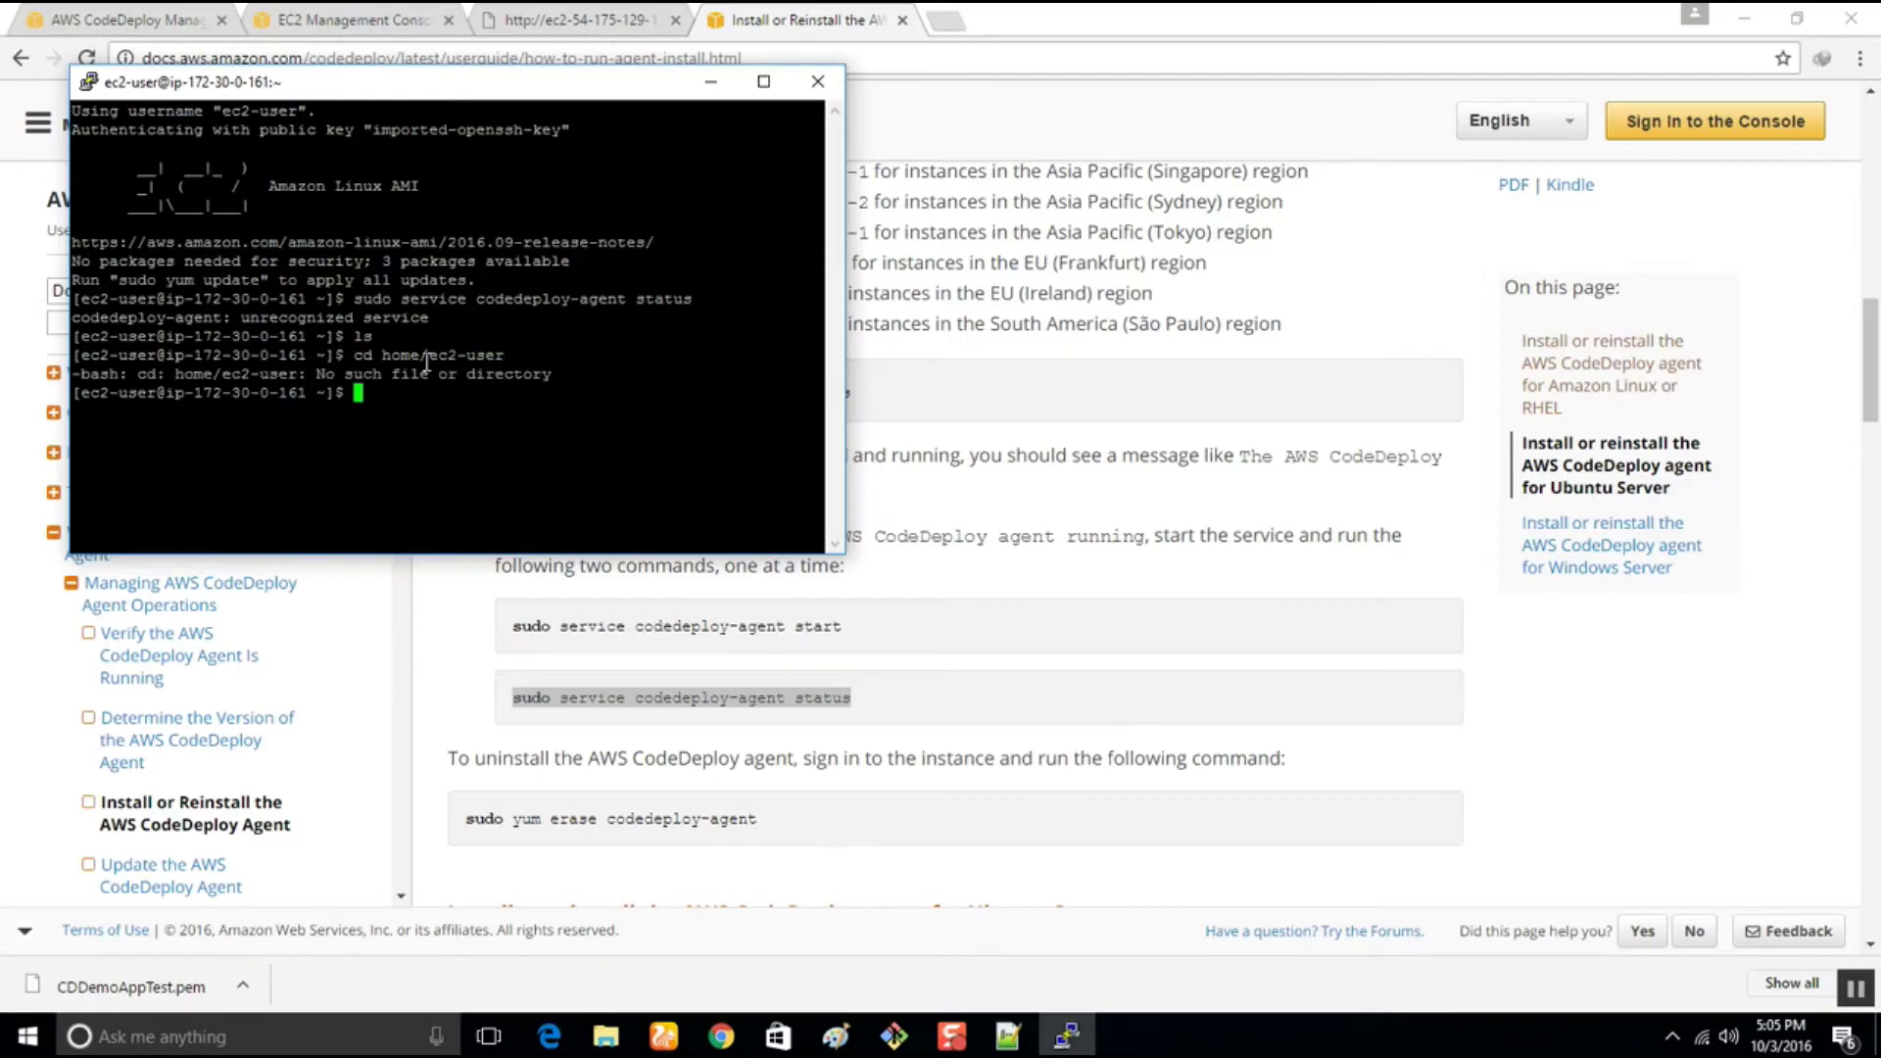
Paste and run cd /home/ec2-user from the docs, then list its files with ls
click(1066, 454)
scroll(885, 409, up, 6)
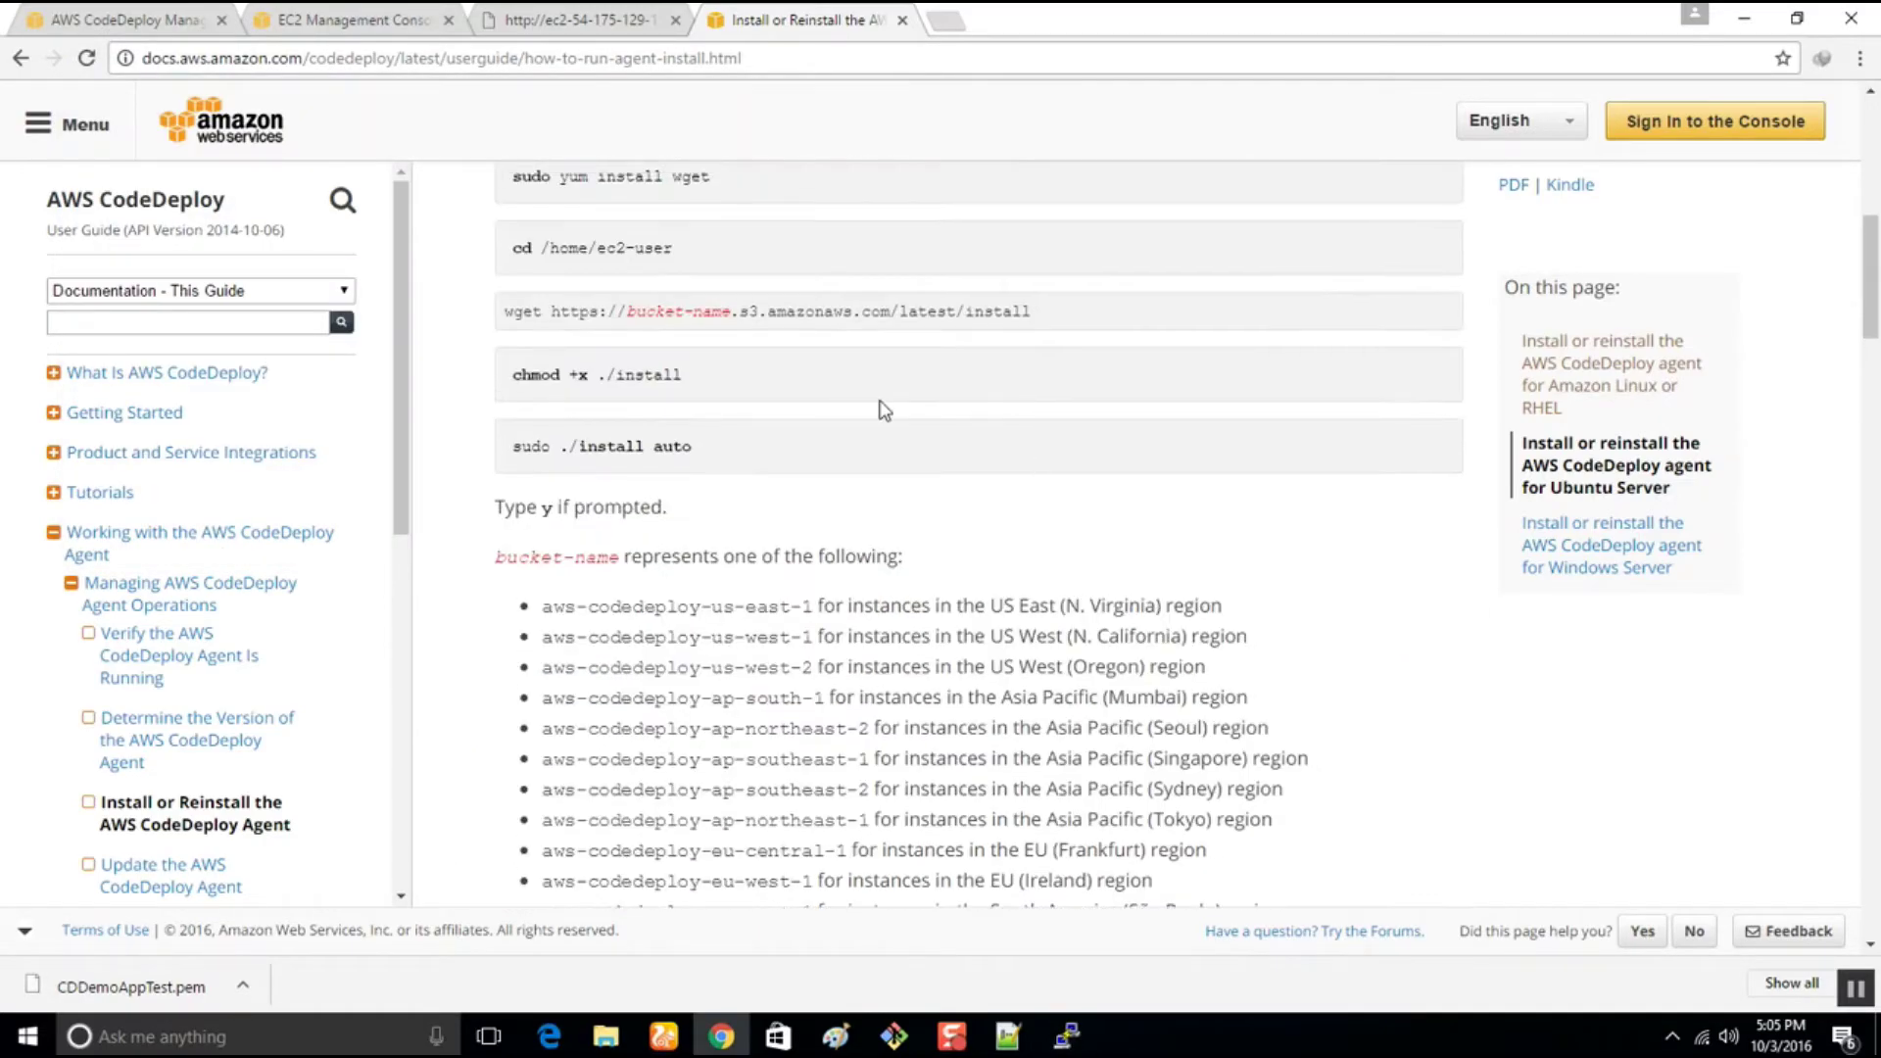
drag(681, 246, 473, 254)
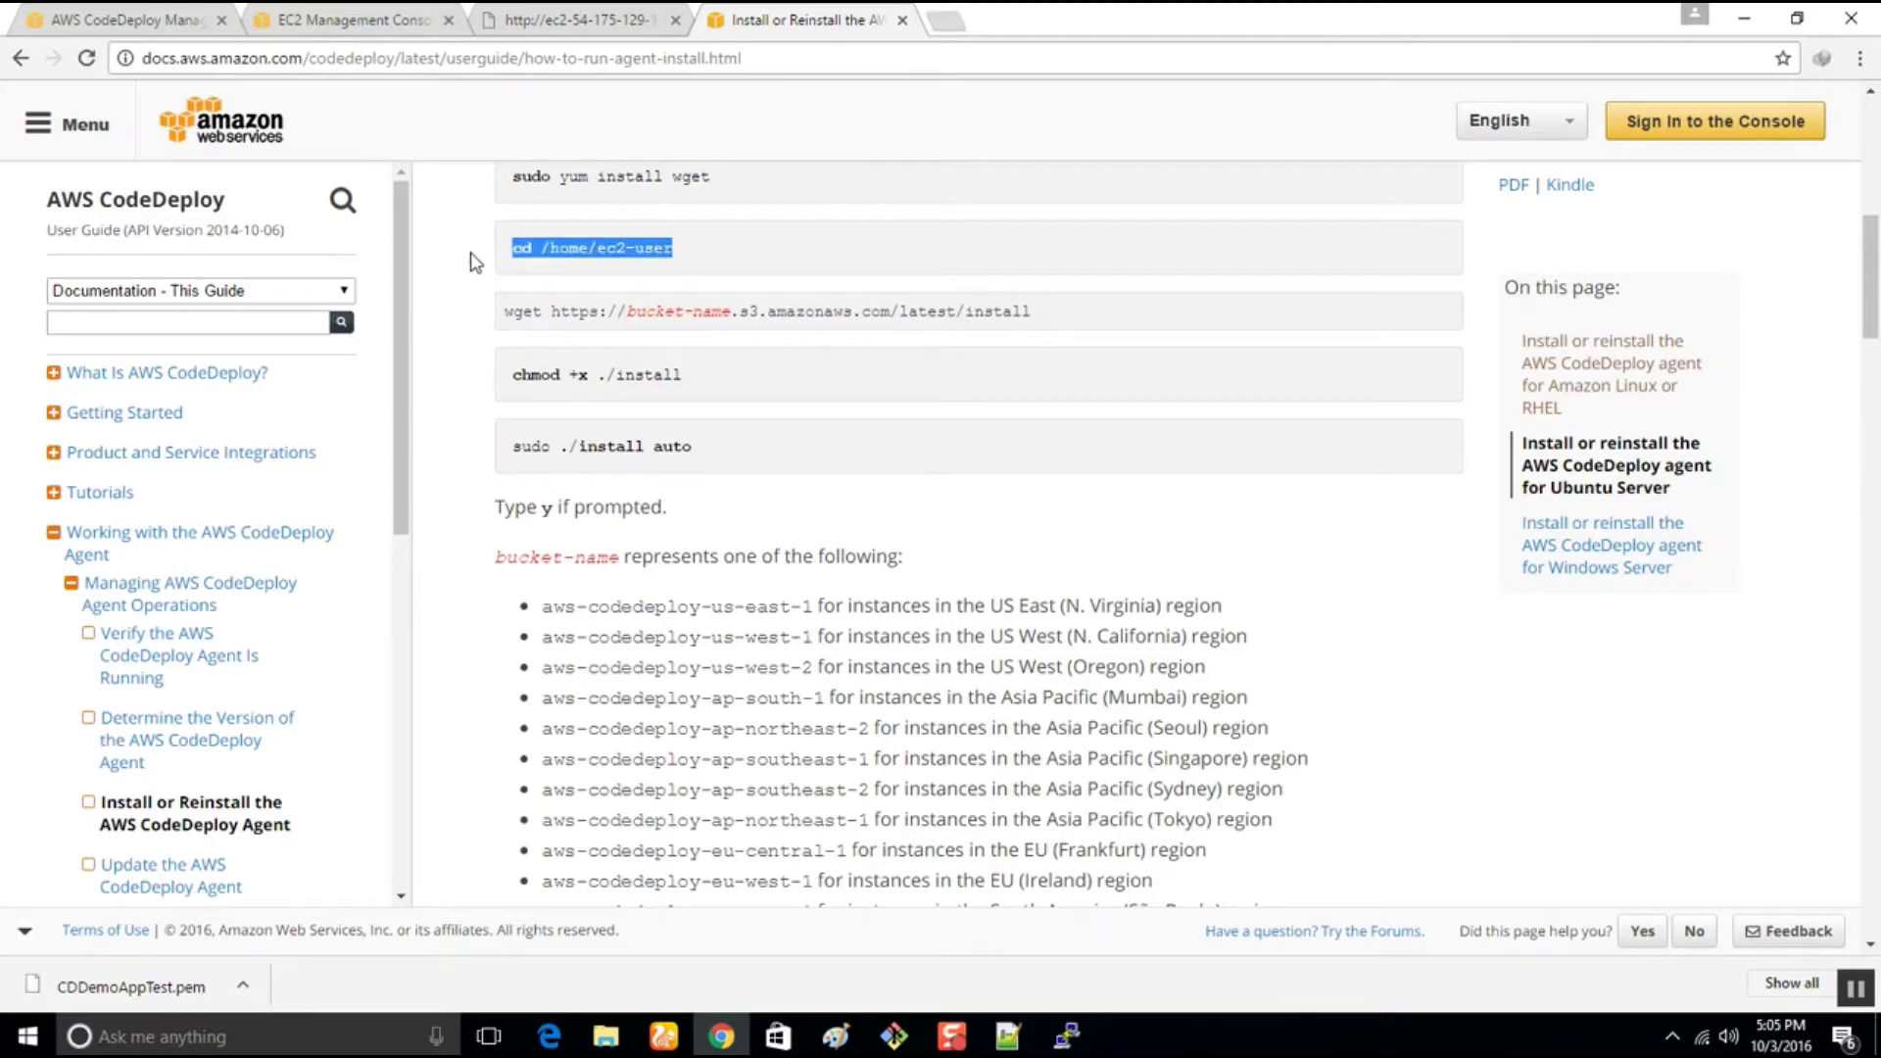
click(1068, 1036)
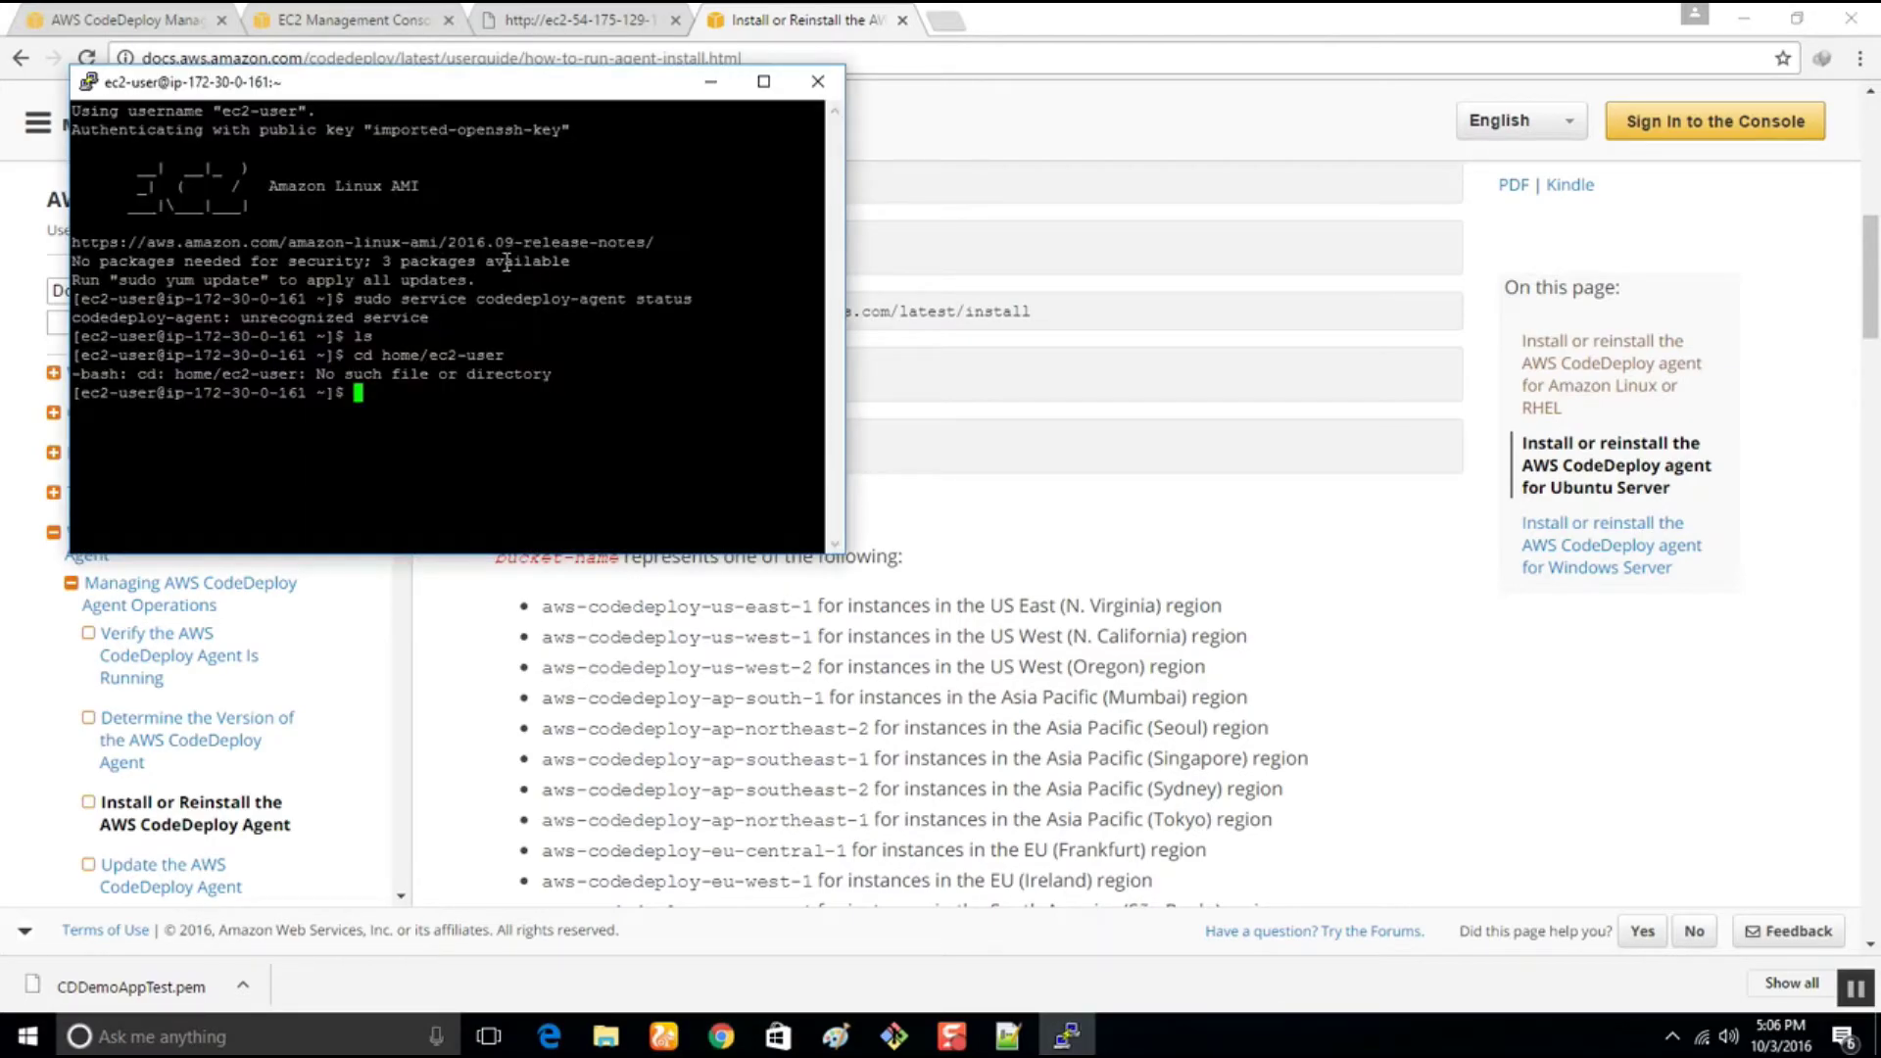
right_click(535, 406)
key(Return)
text(ls)
key(Return)
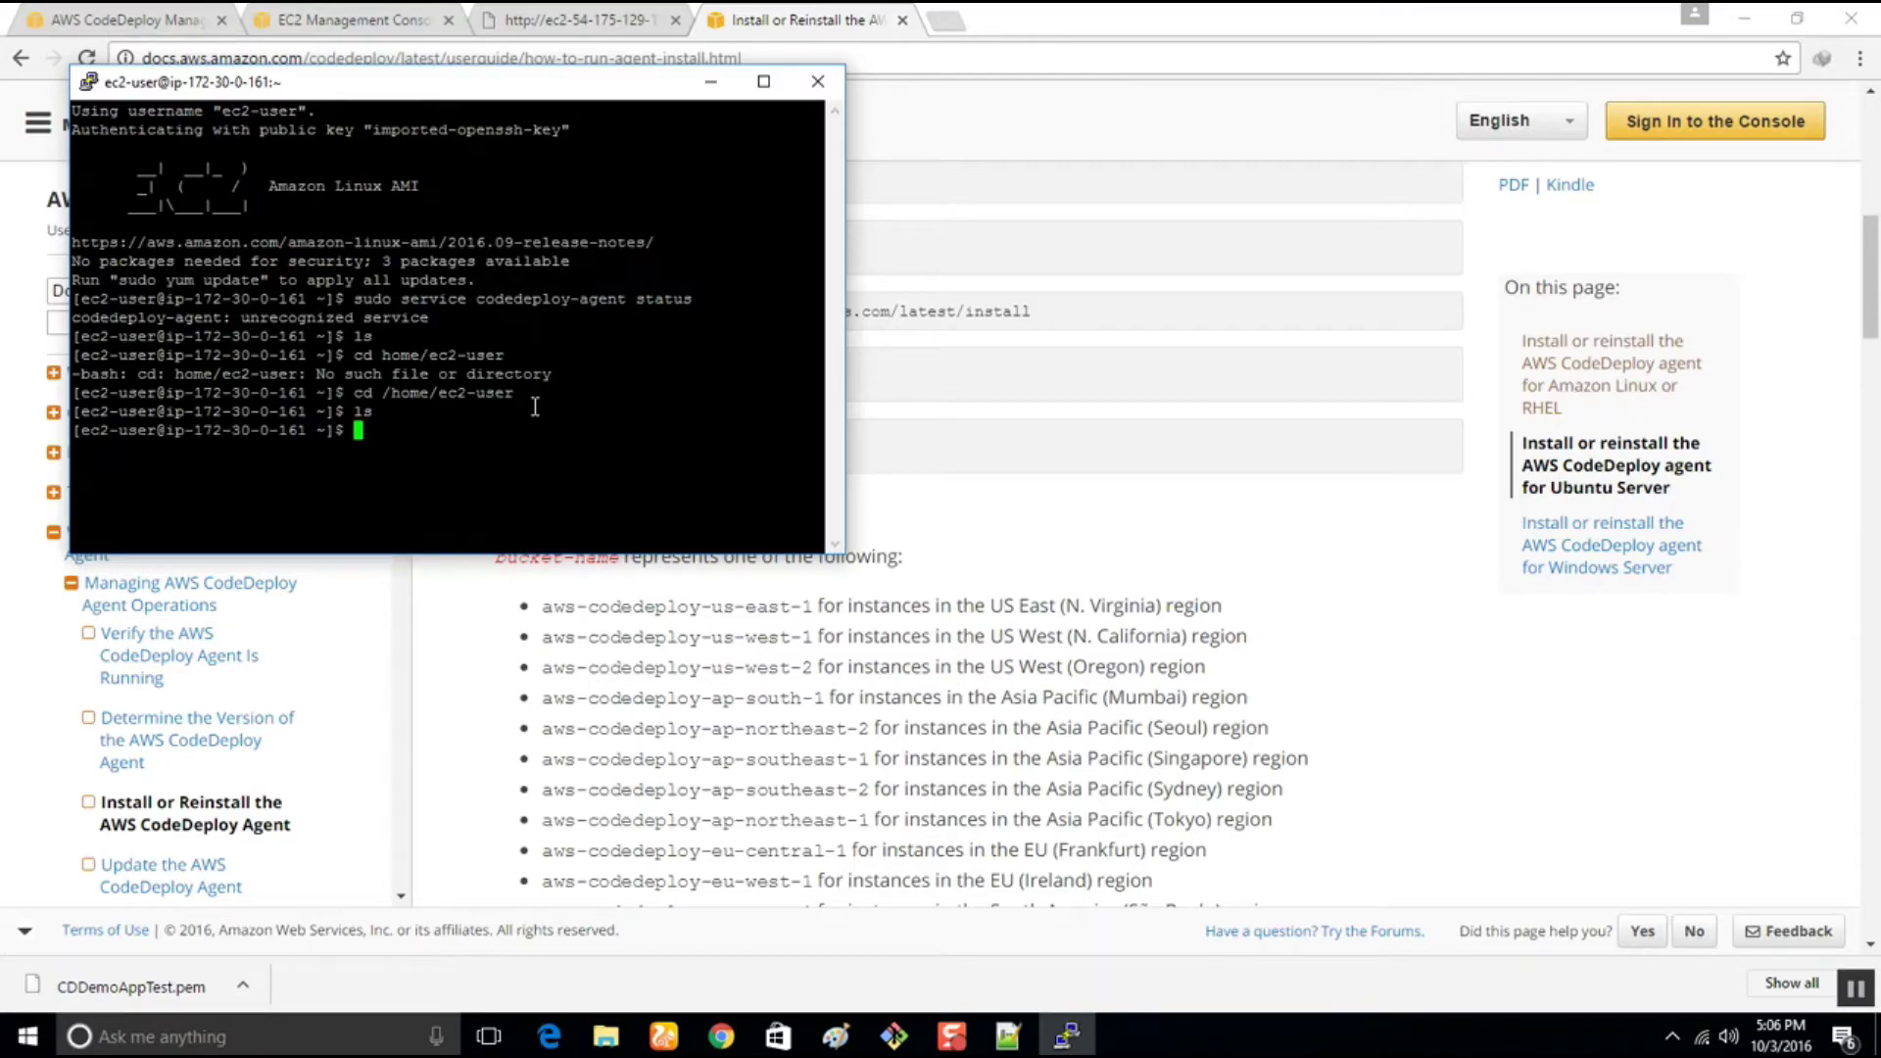
click(716, 81)
click(269, 12)
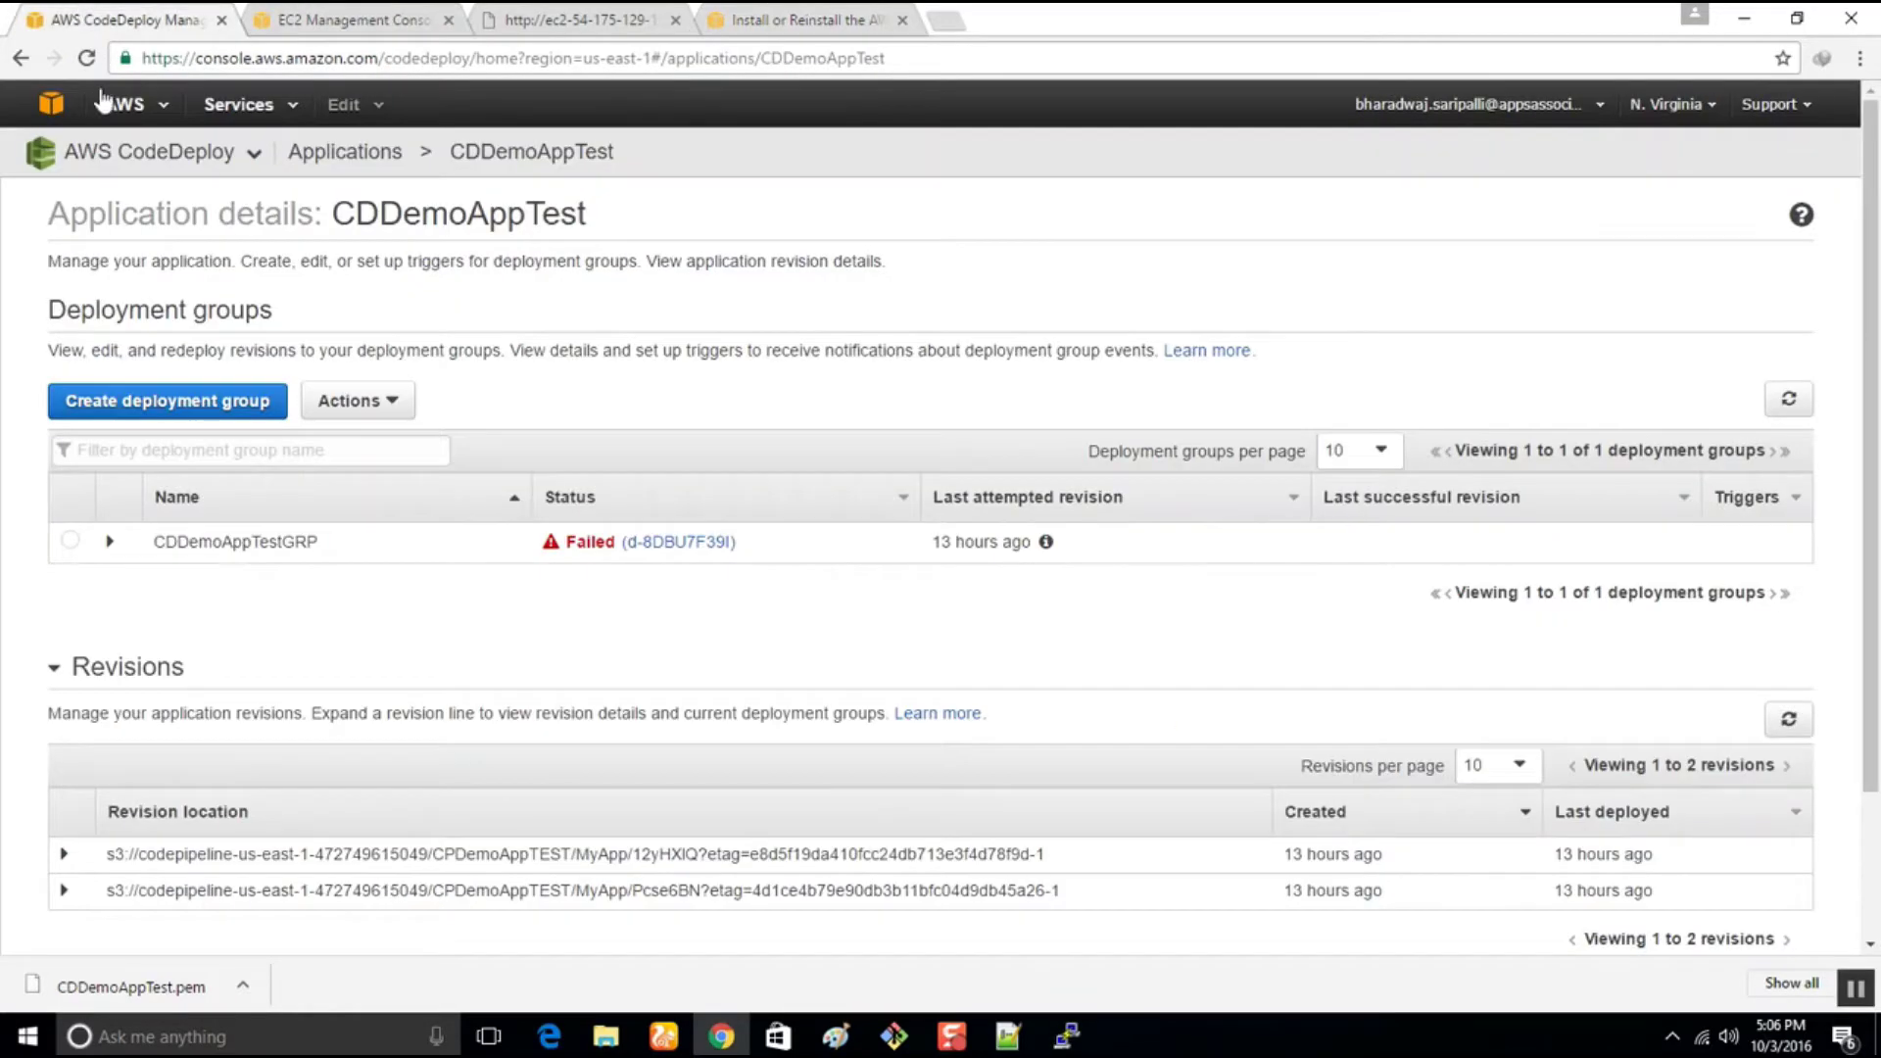
Switch the region to US West (Oregon), where no CDDemoAppTest application is found
click(1688, 107)
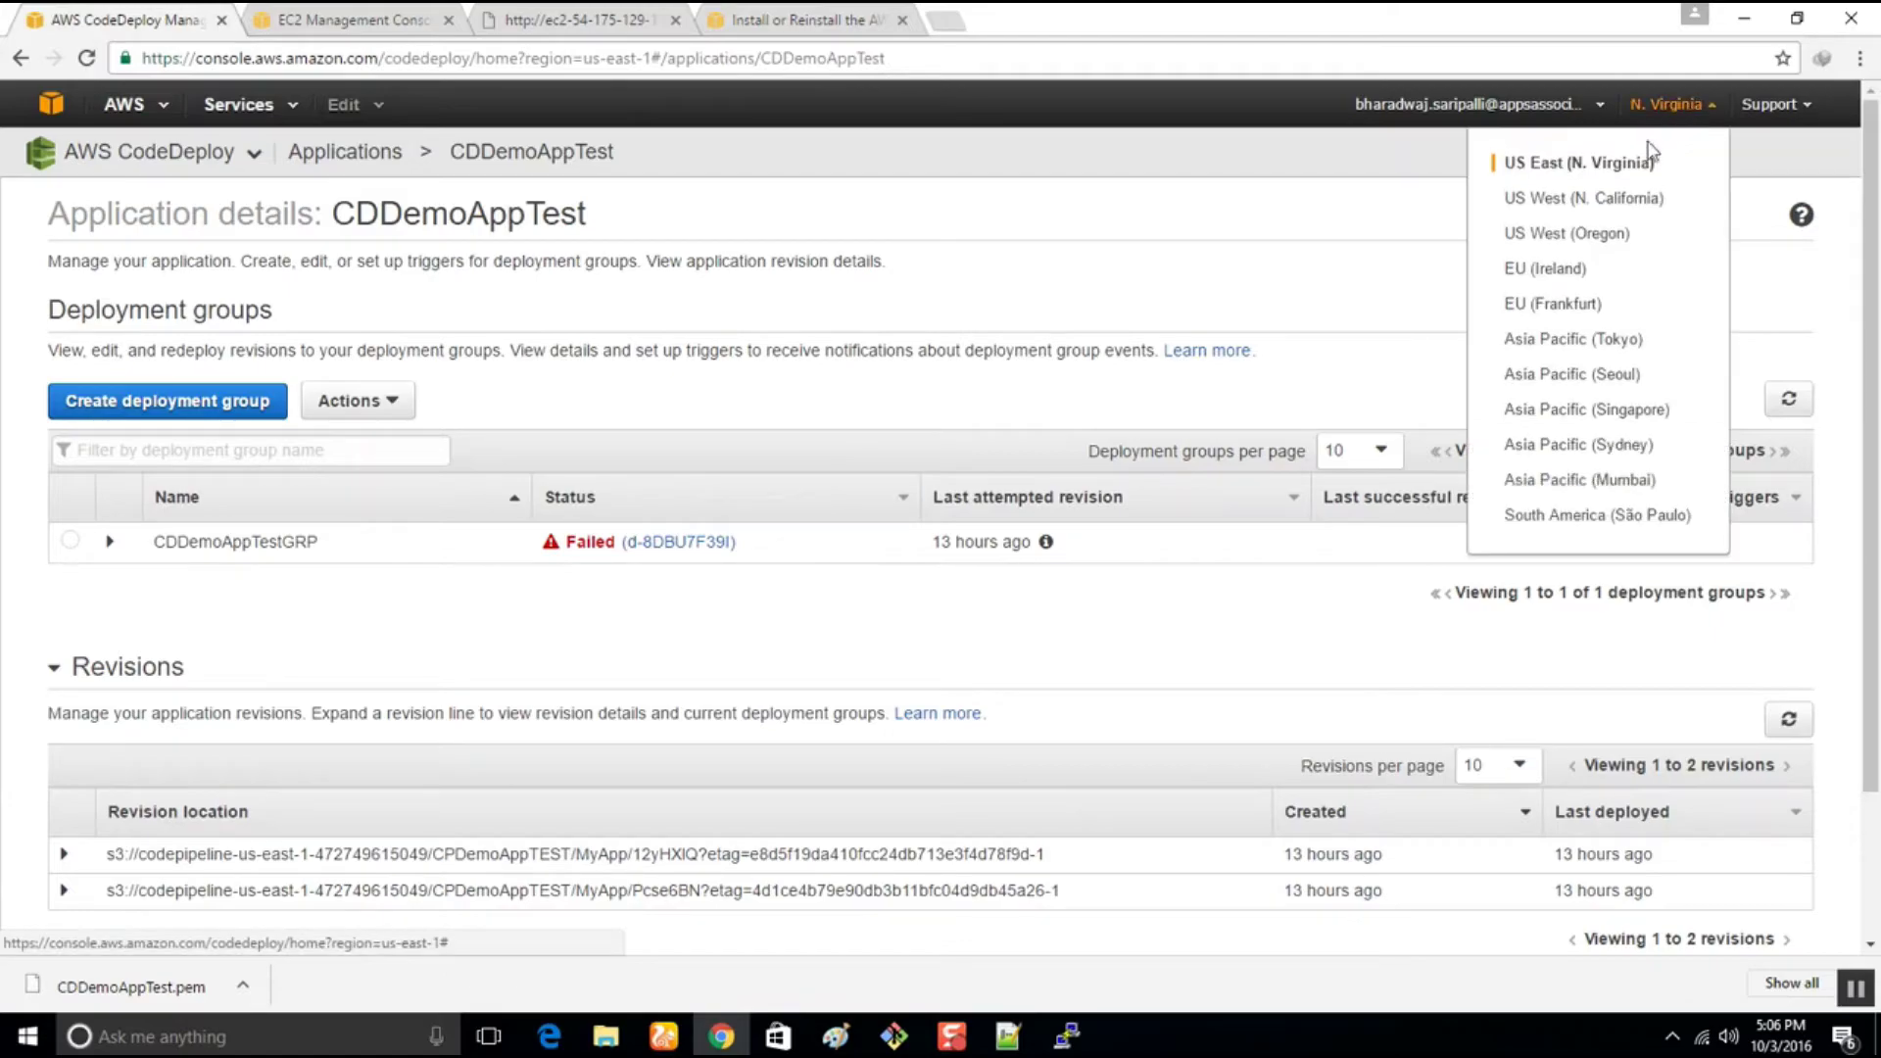
click(1585, 240)
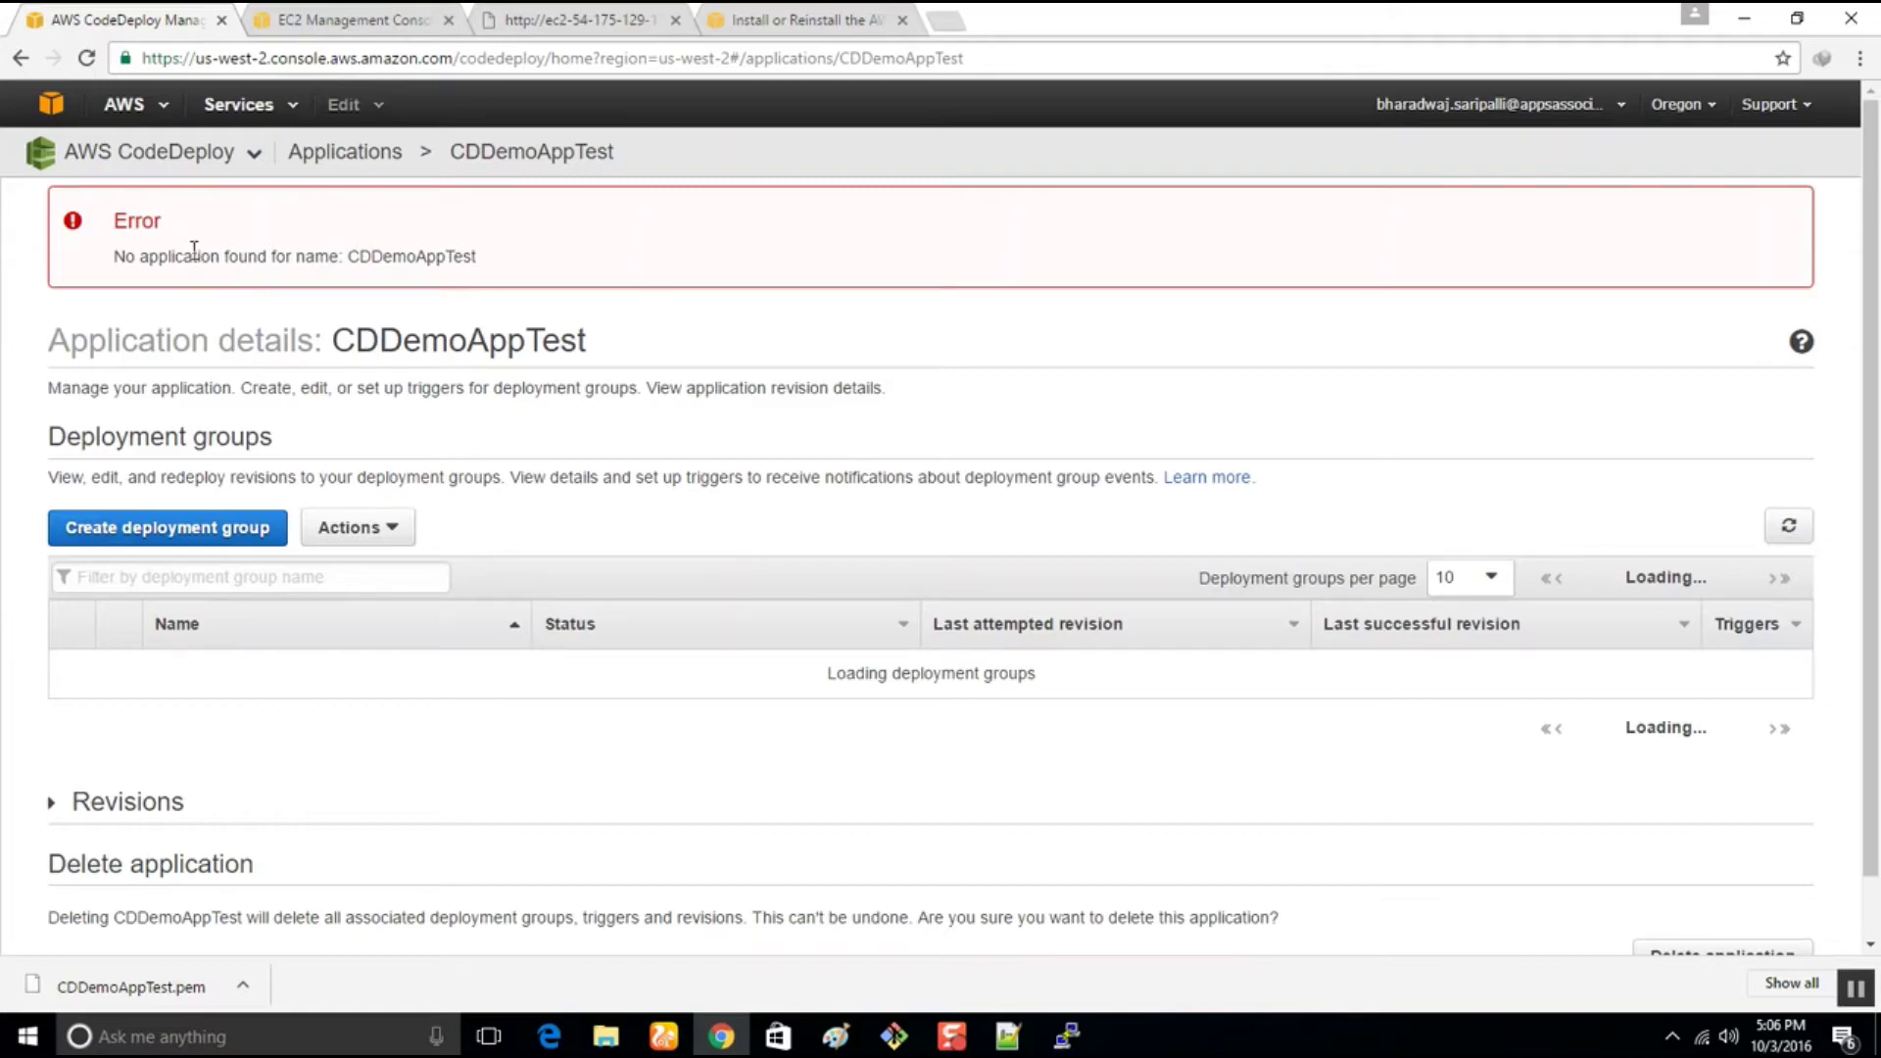
drag(194, 250, 482, 267)
click(498, 275)
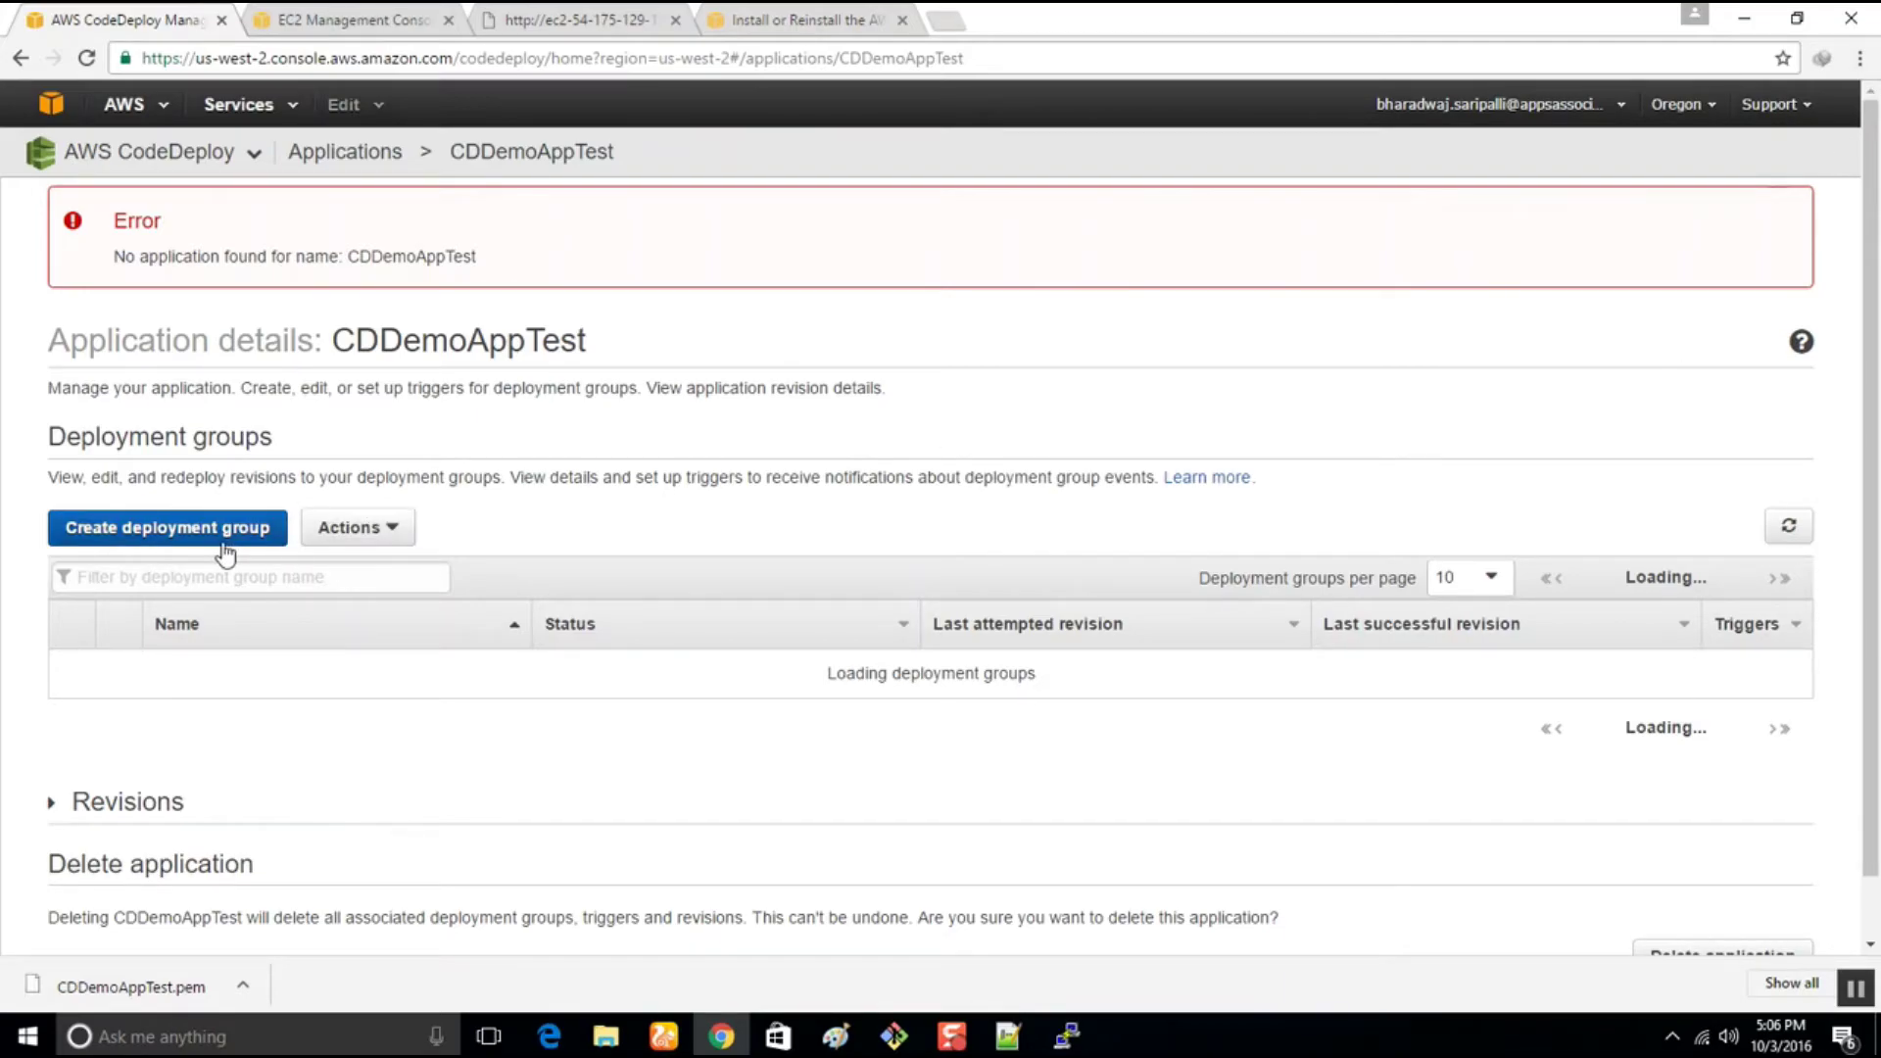
click(1677, 106)
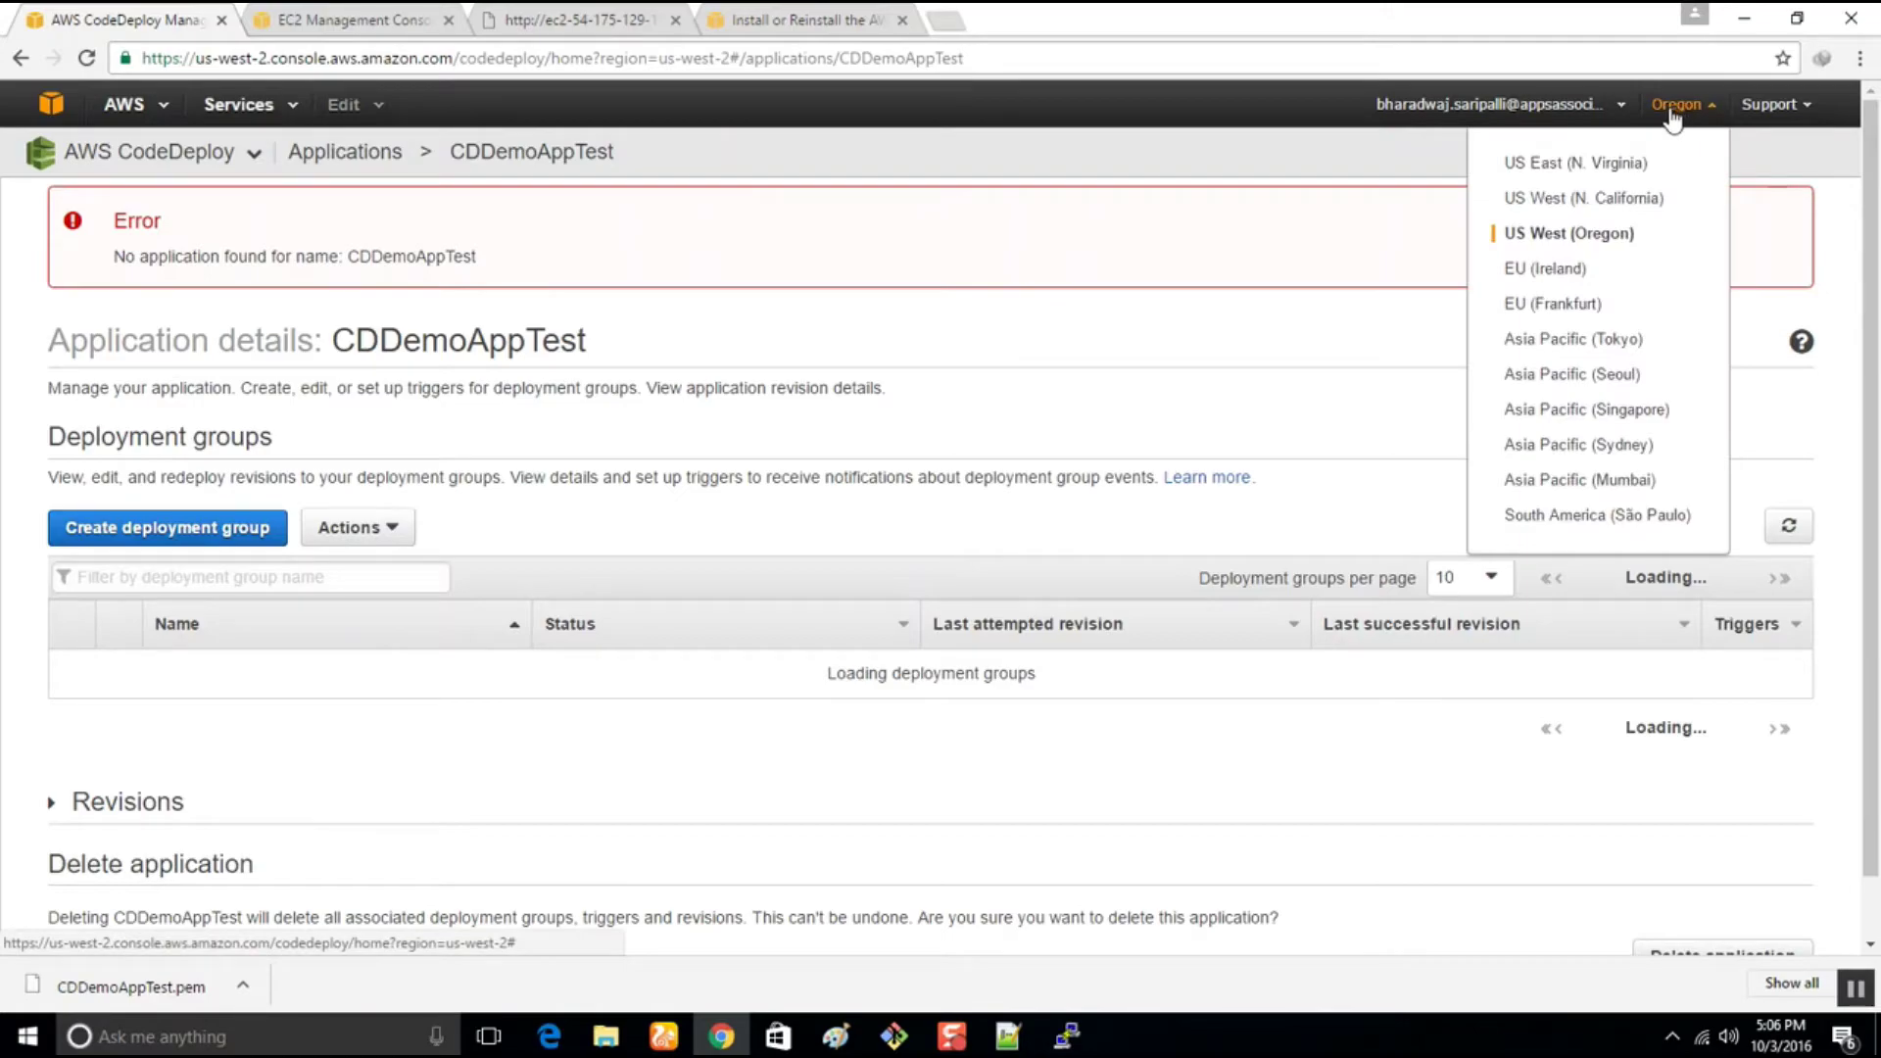
click(798, 388)
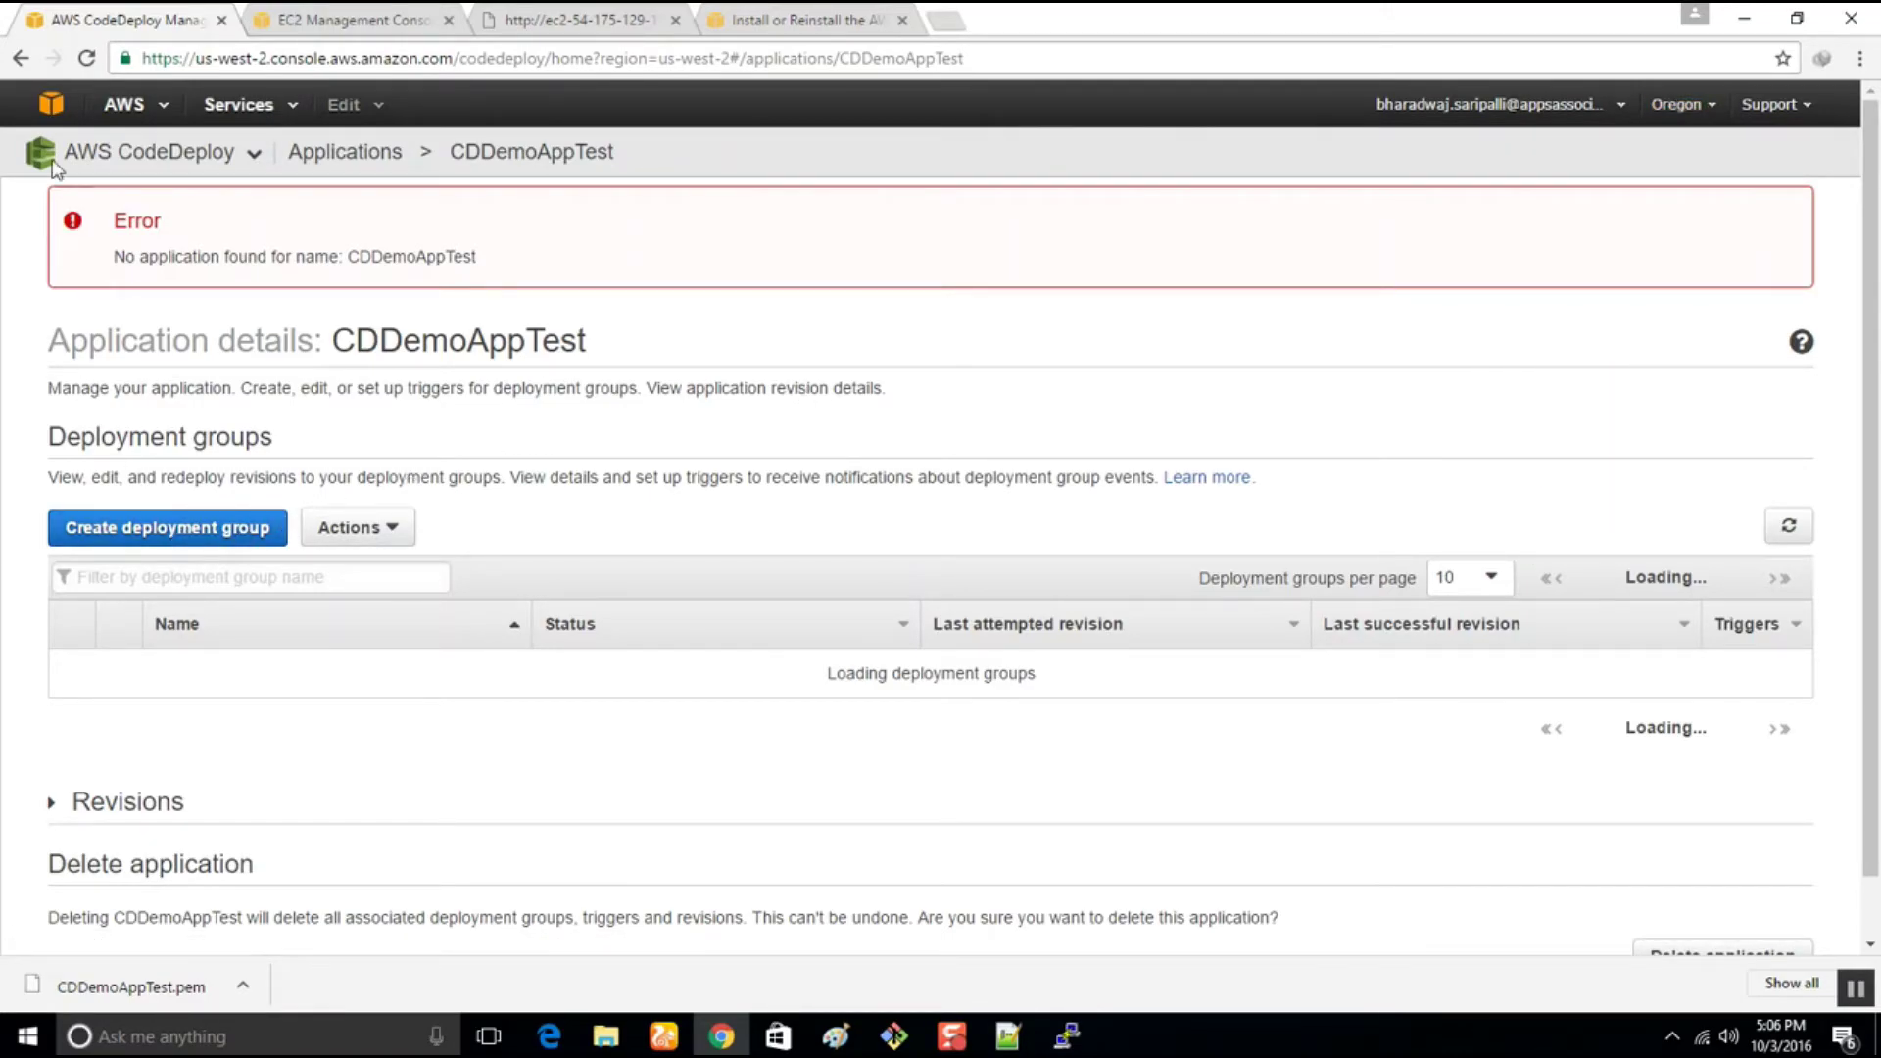
Go back to the N. Virginia application page and inspect CDDemoAppTestGRP's details
click(18, 59)
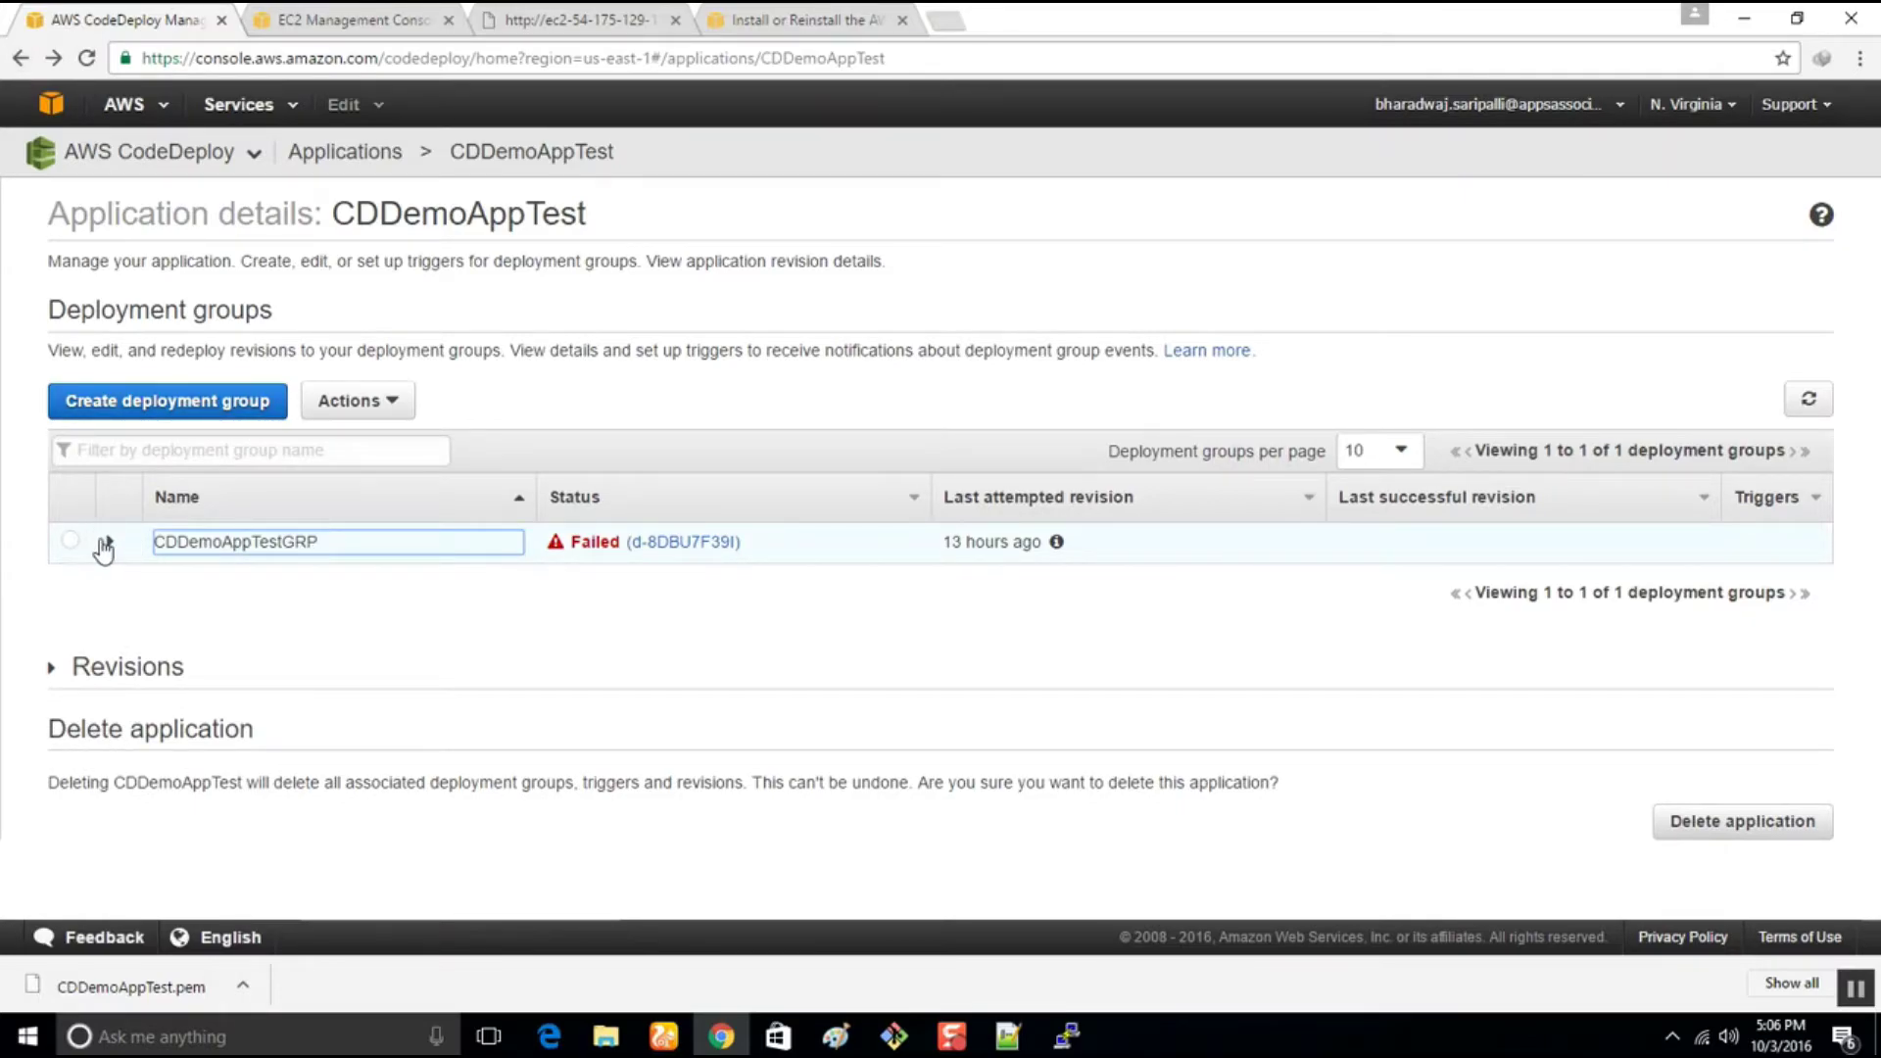
click(105, 544)
scroll(890, 722, down, 1)
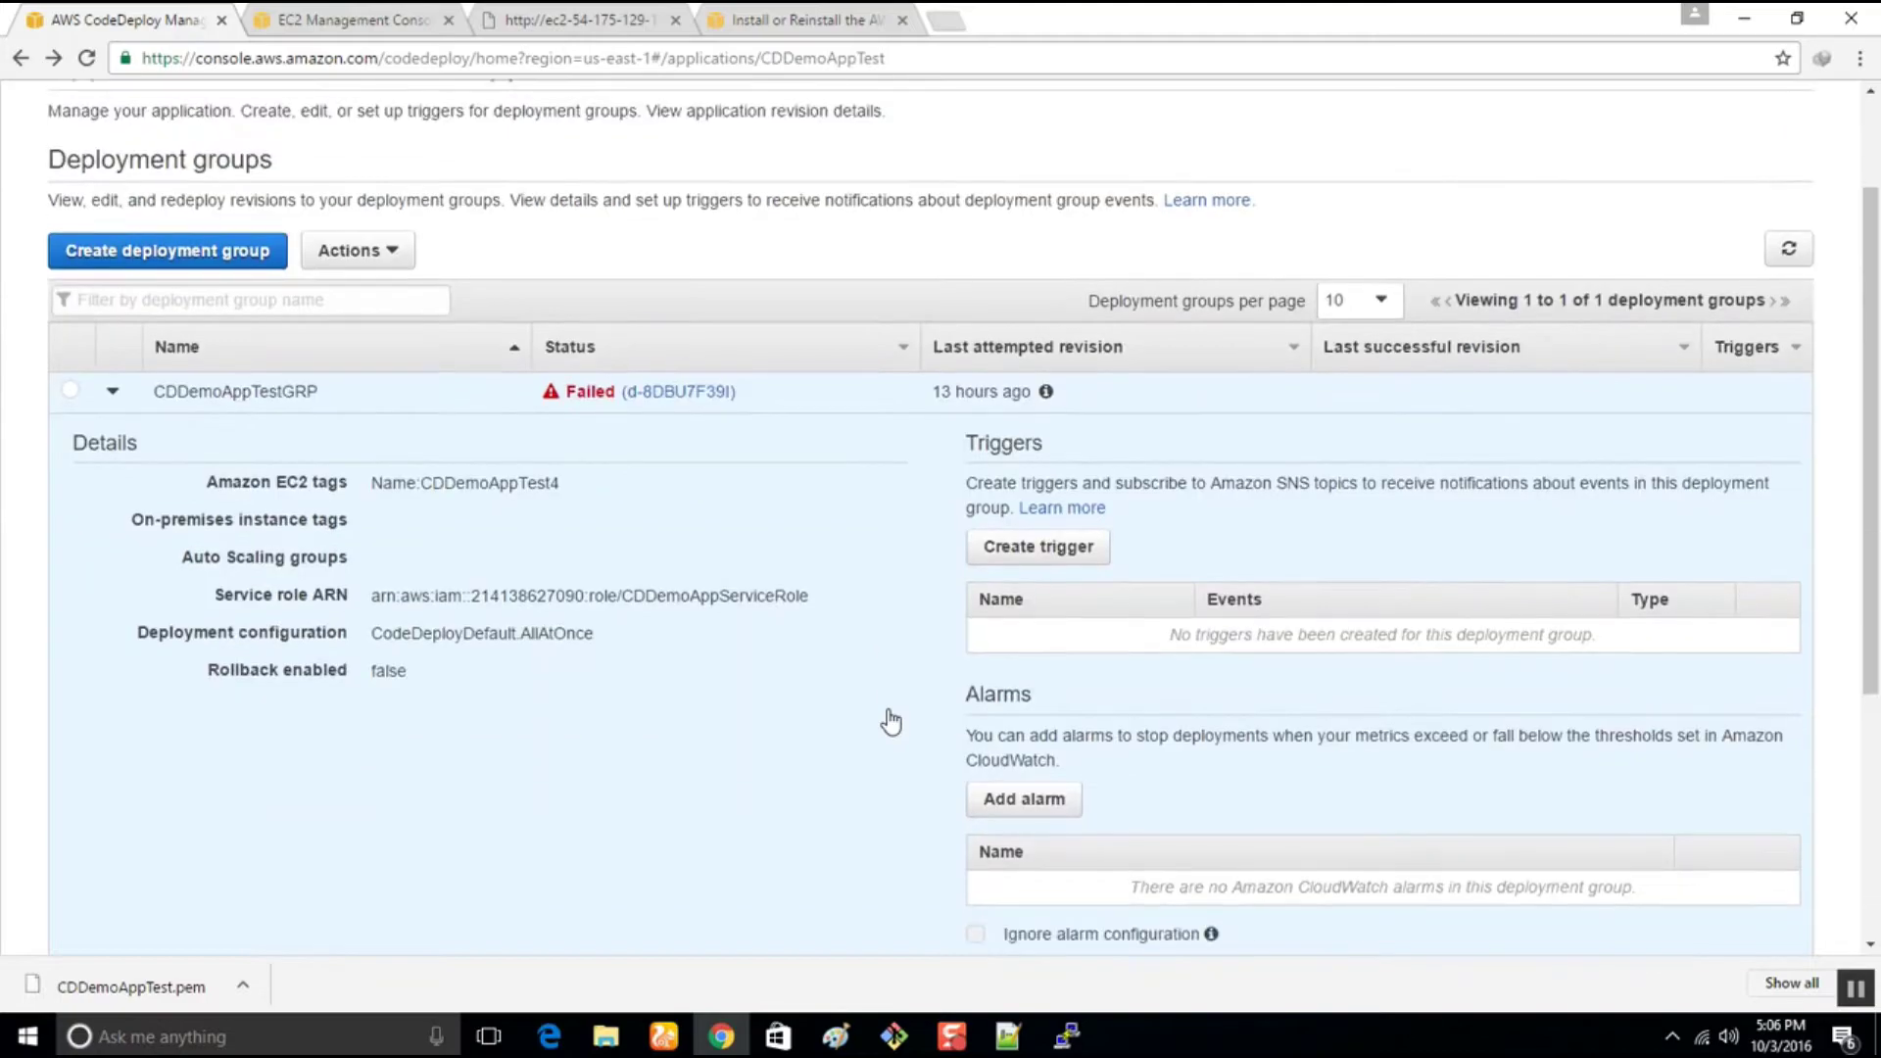
scroll(891, 722, up, 1)
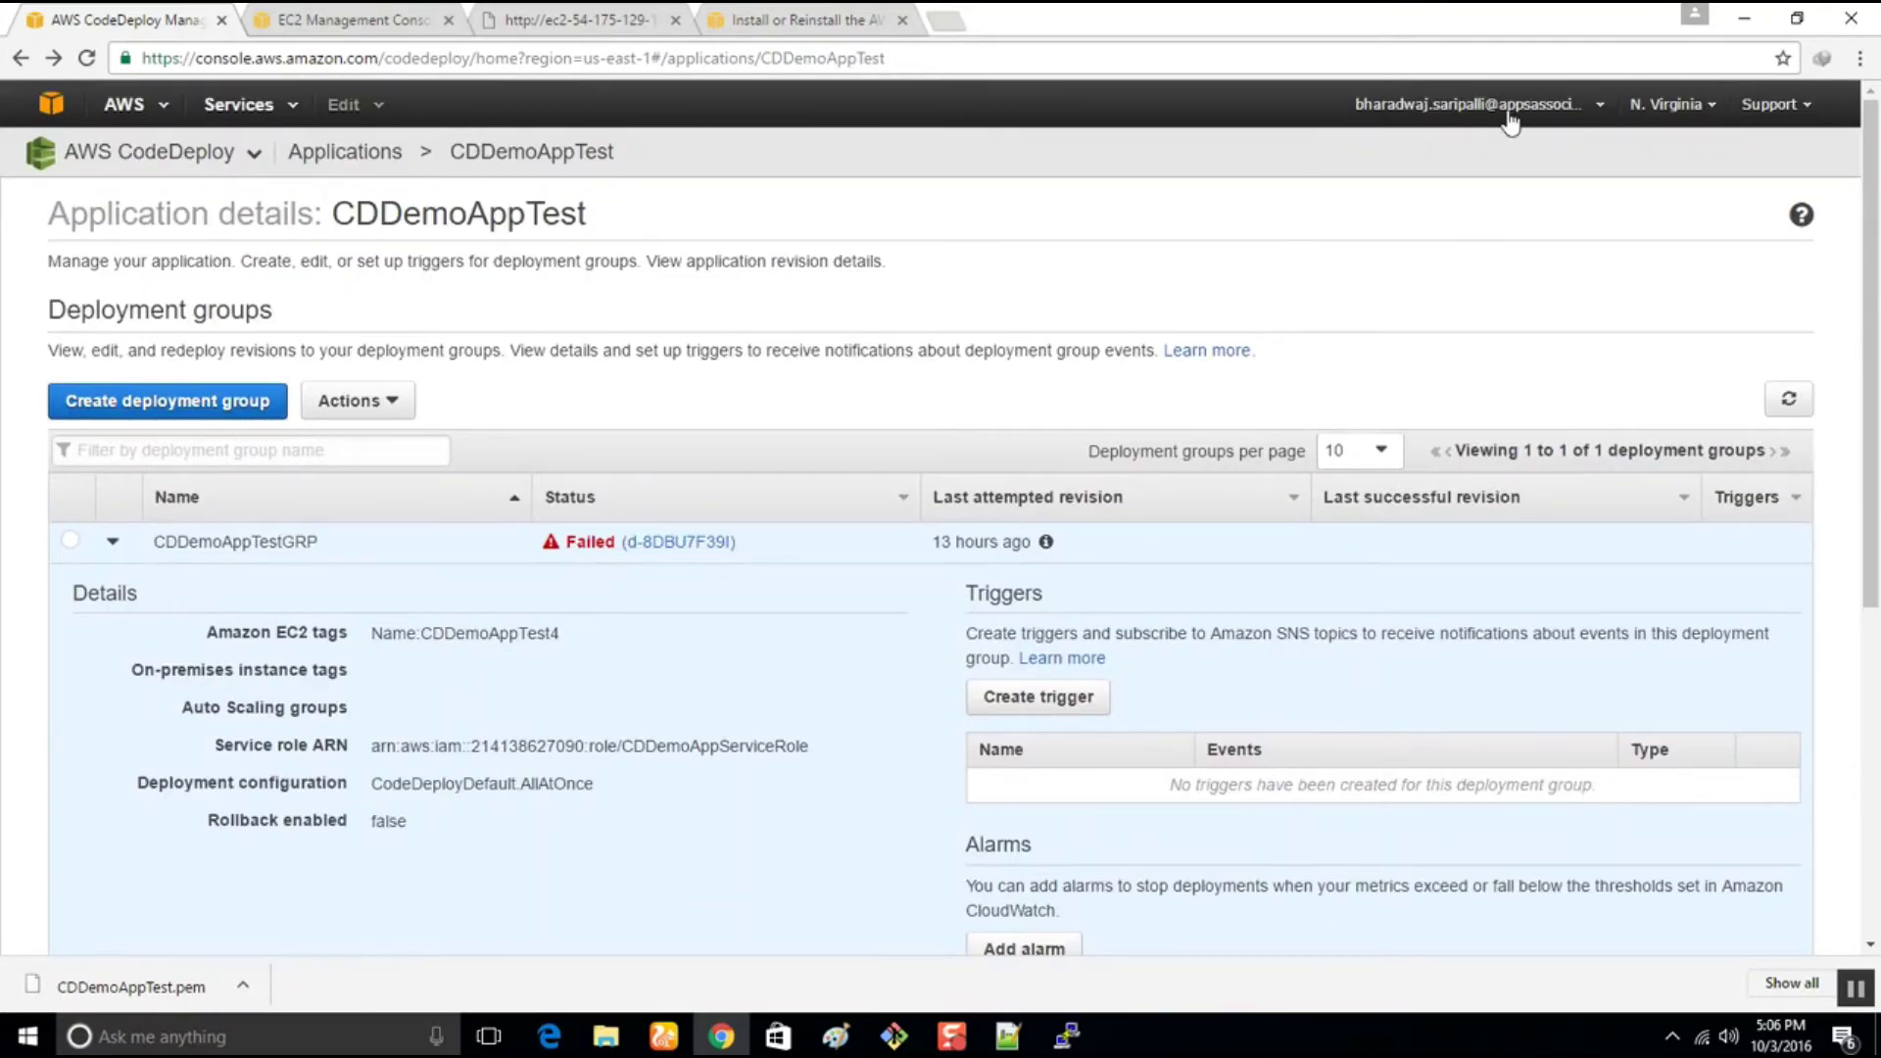
Switch to Oregon again and trim the URL to load the CodeDeploy Applications list
click(1677, 105)
click(1580, 235)
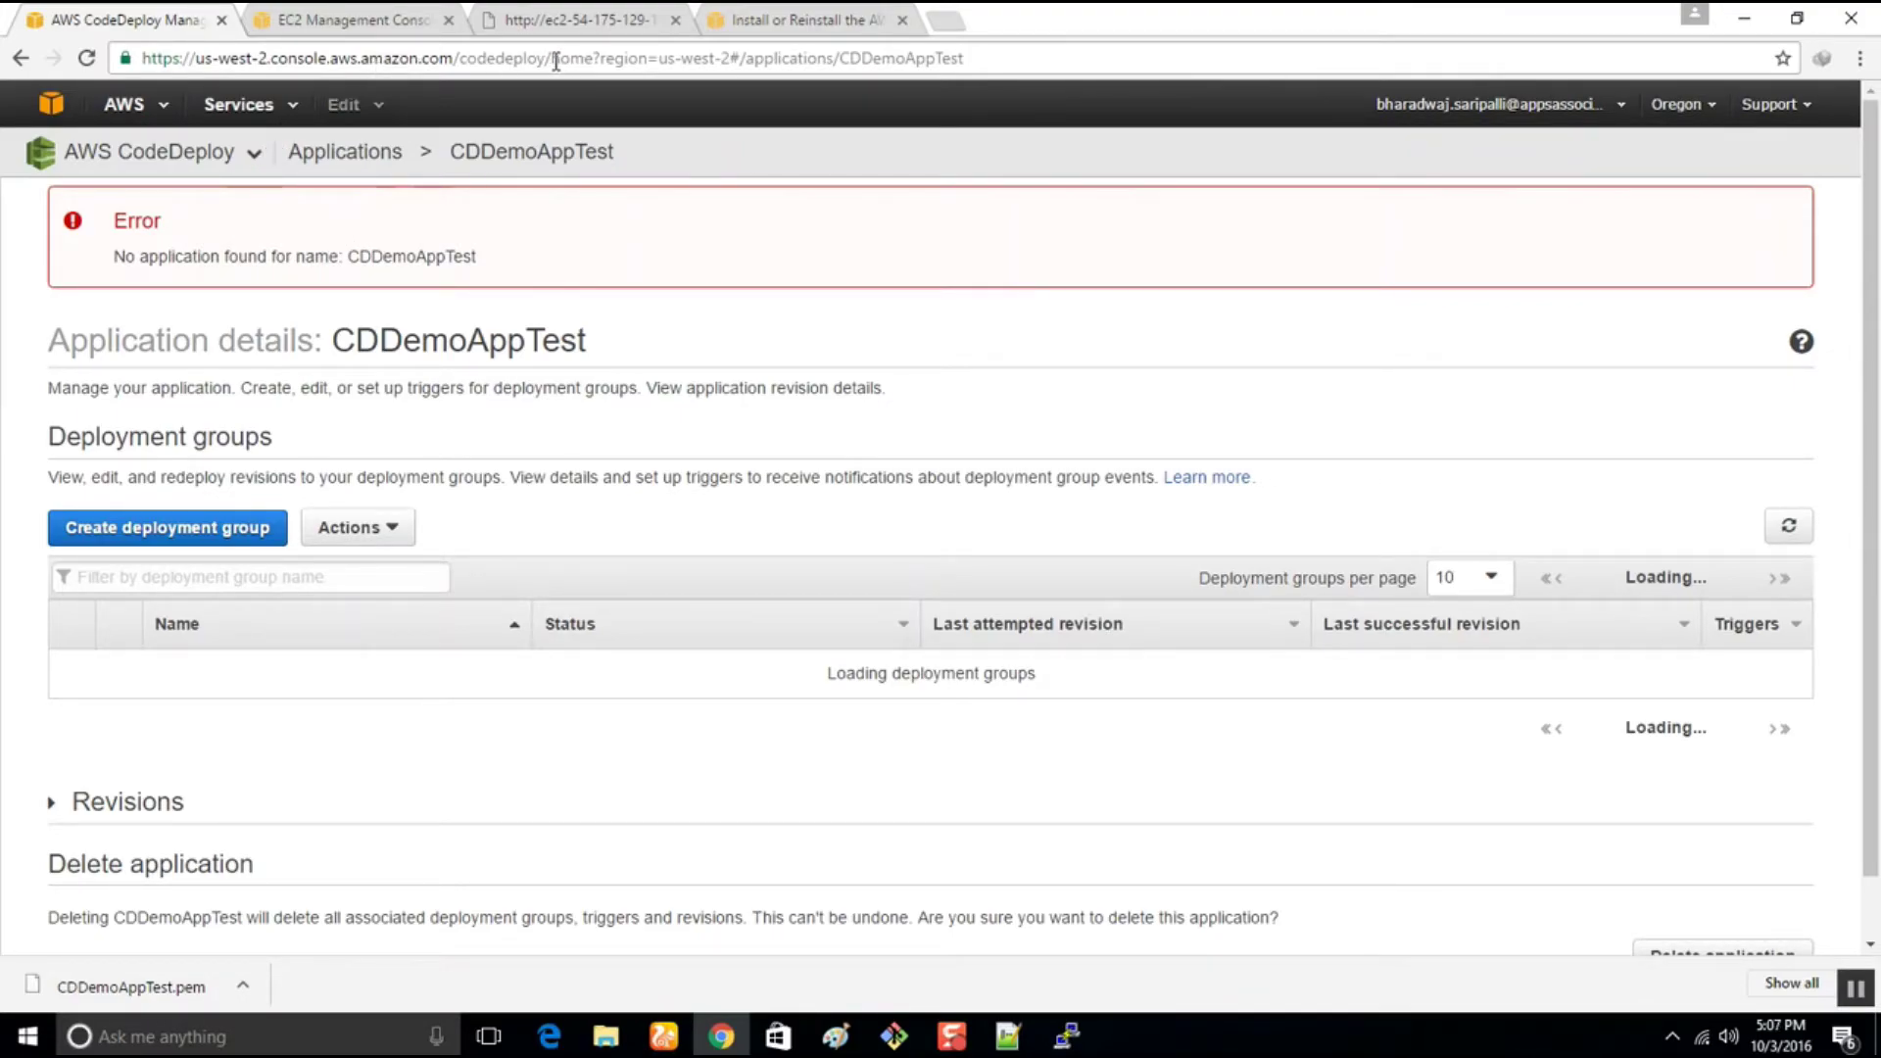
drag(592, 61, 620, 61)
drag(741, 57, 1242, 59)
key(BackSpace)
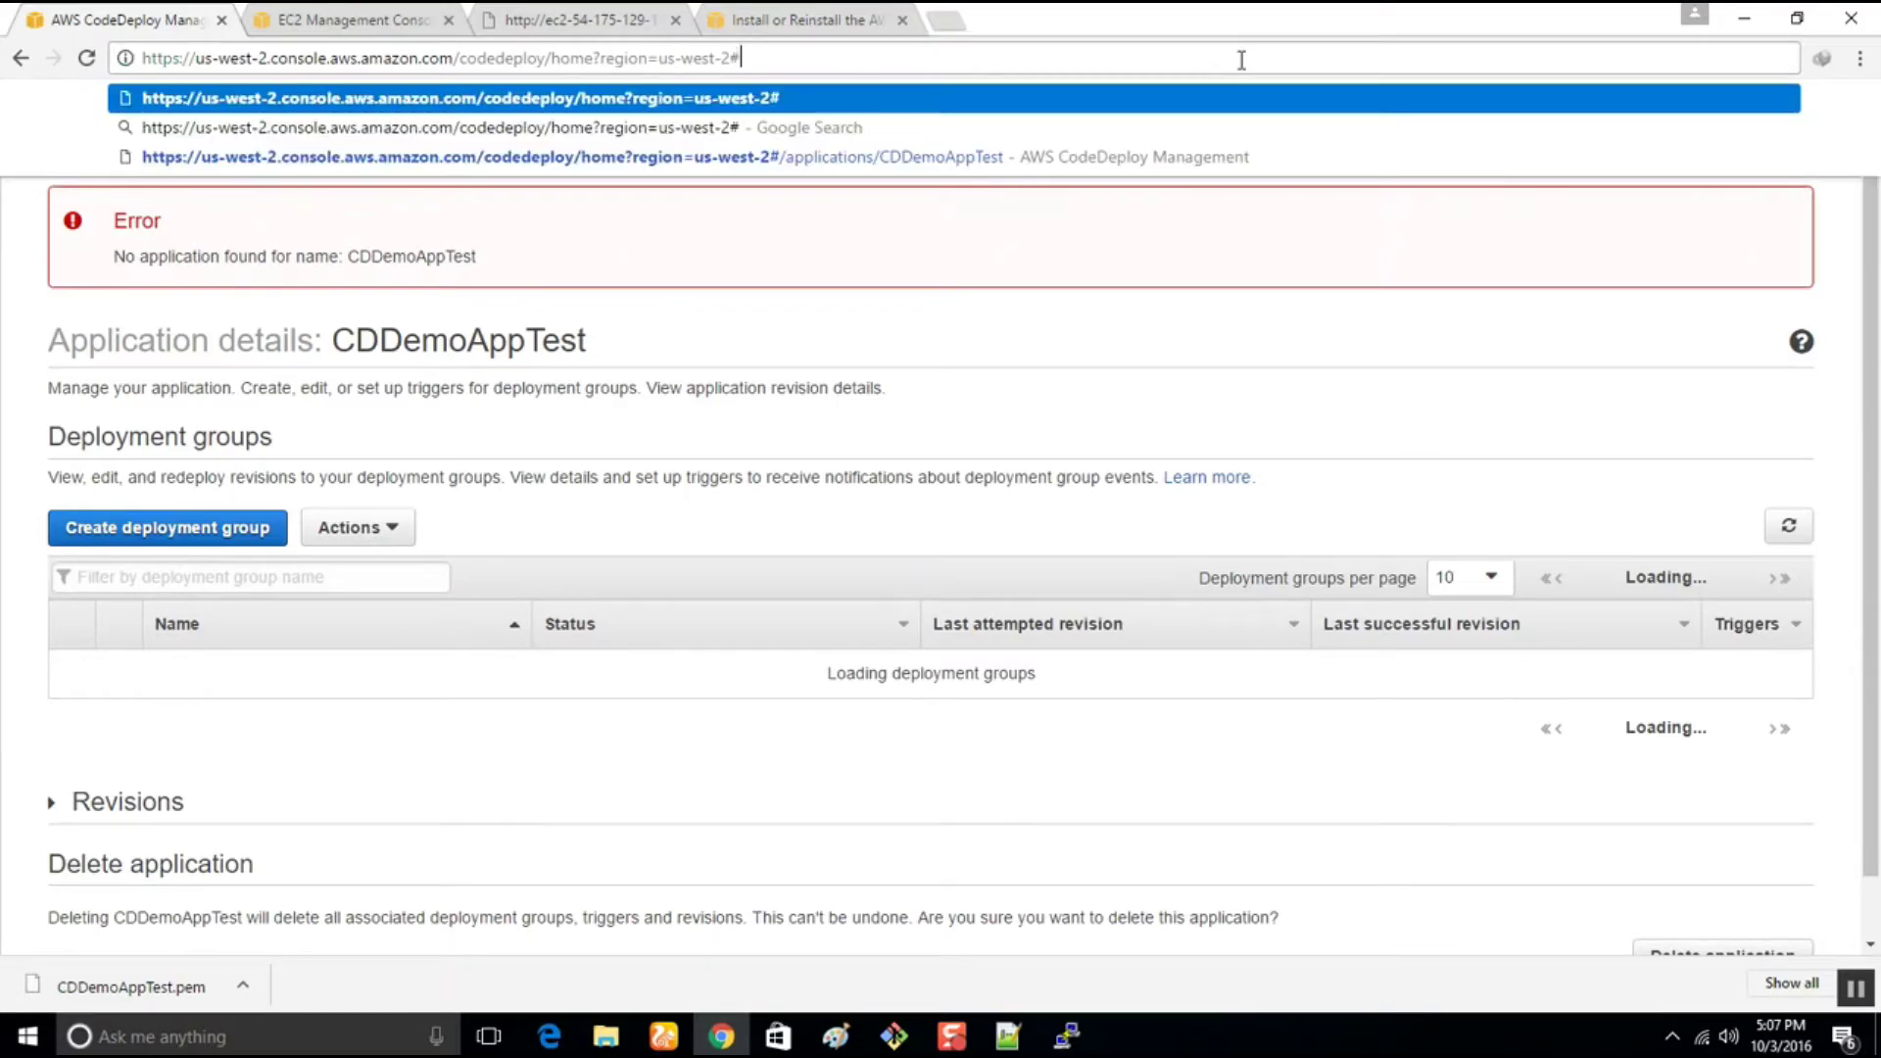
key(Return)
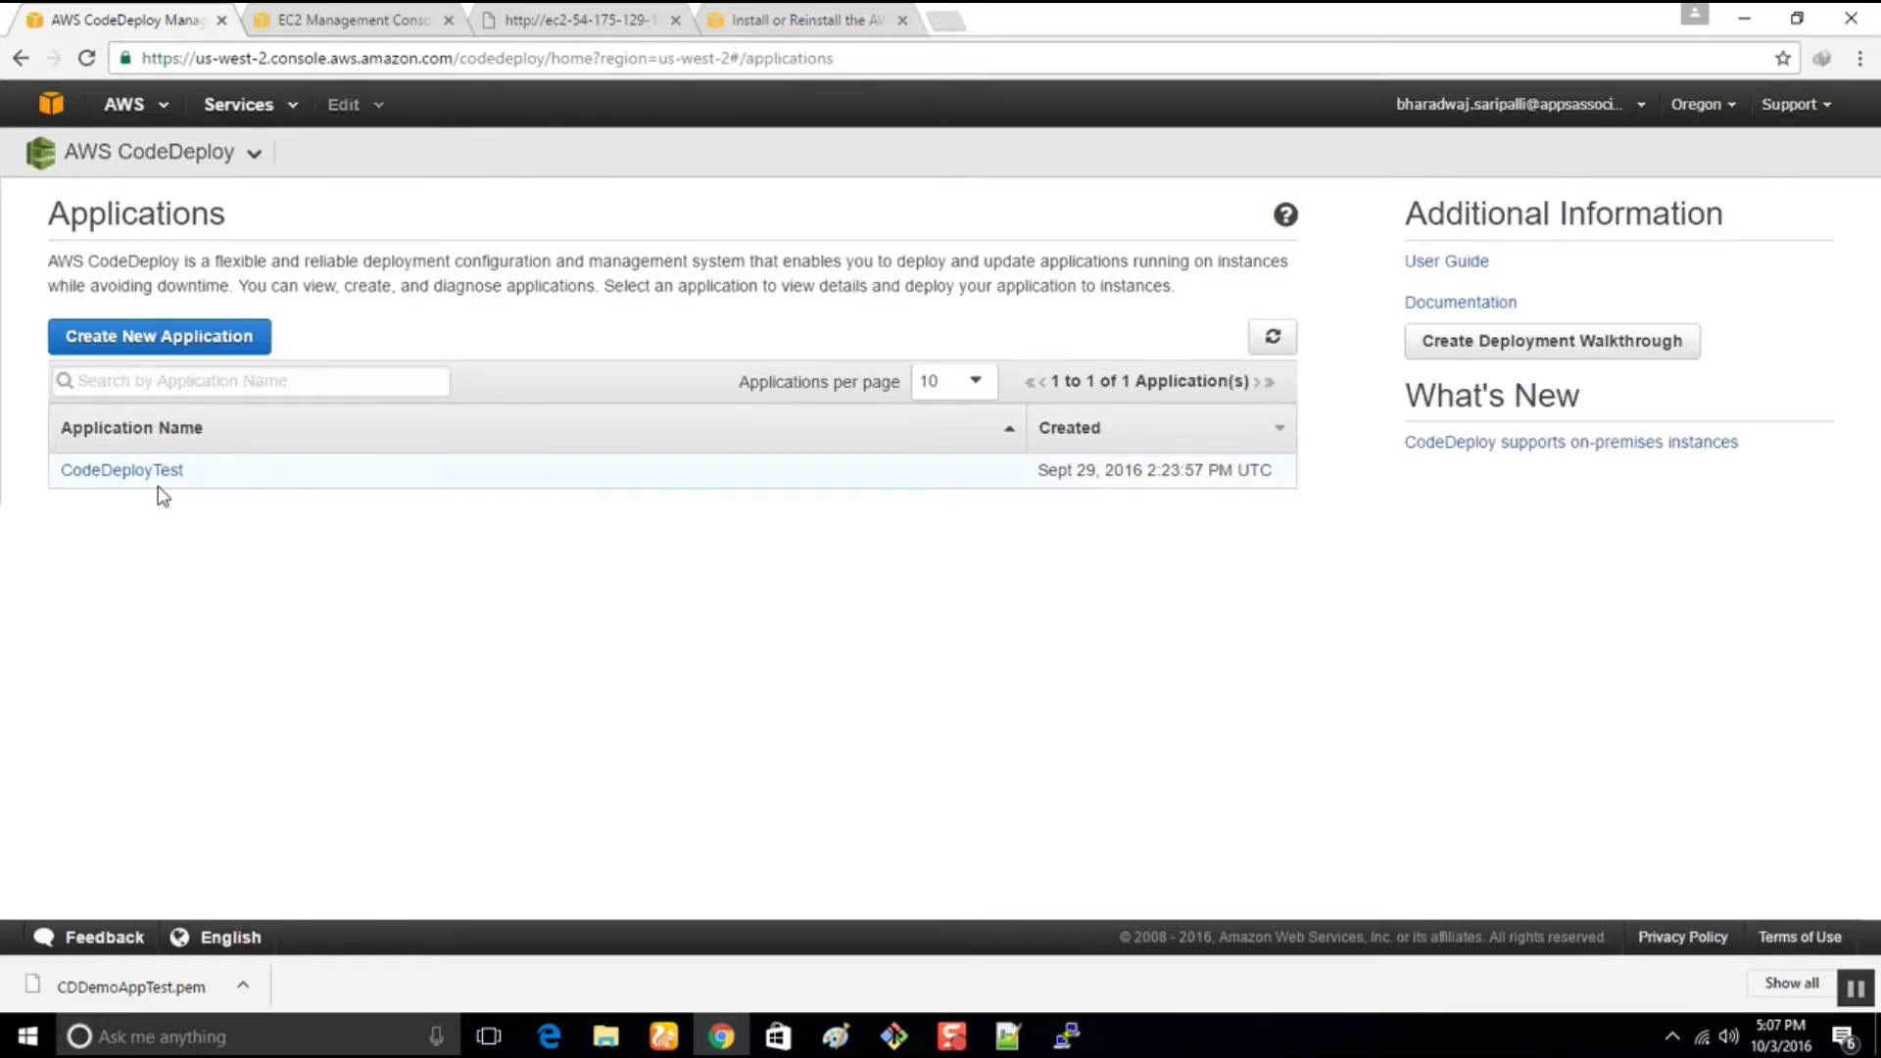
Open the CodeDeployTest application and open CodeDeployTestGP for editing via Actions > Edit
click(147, 474)
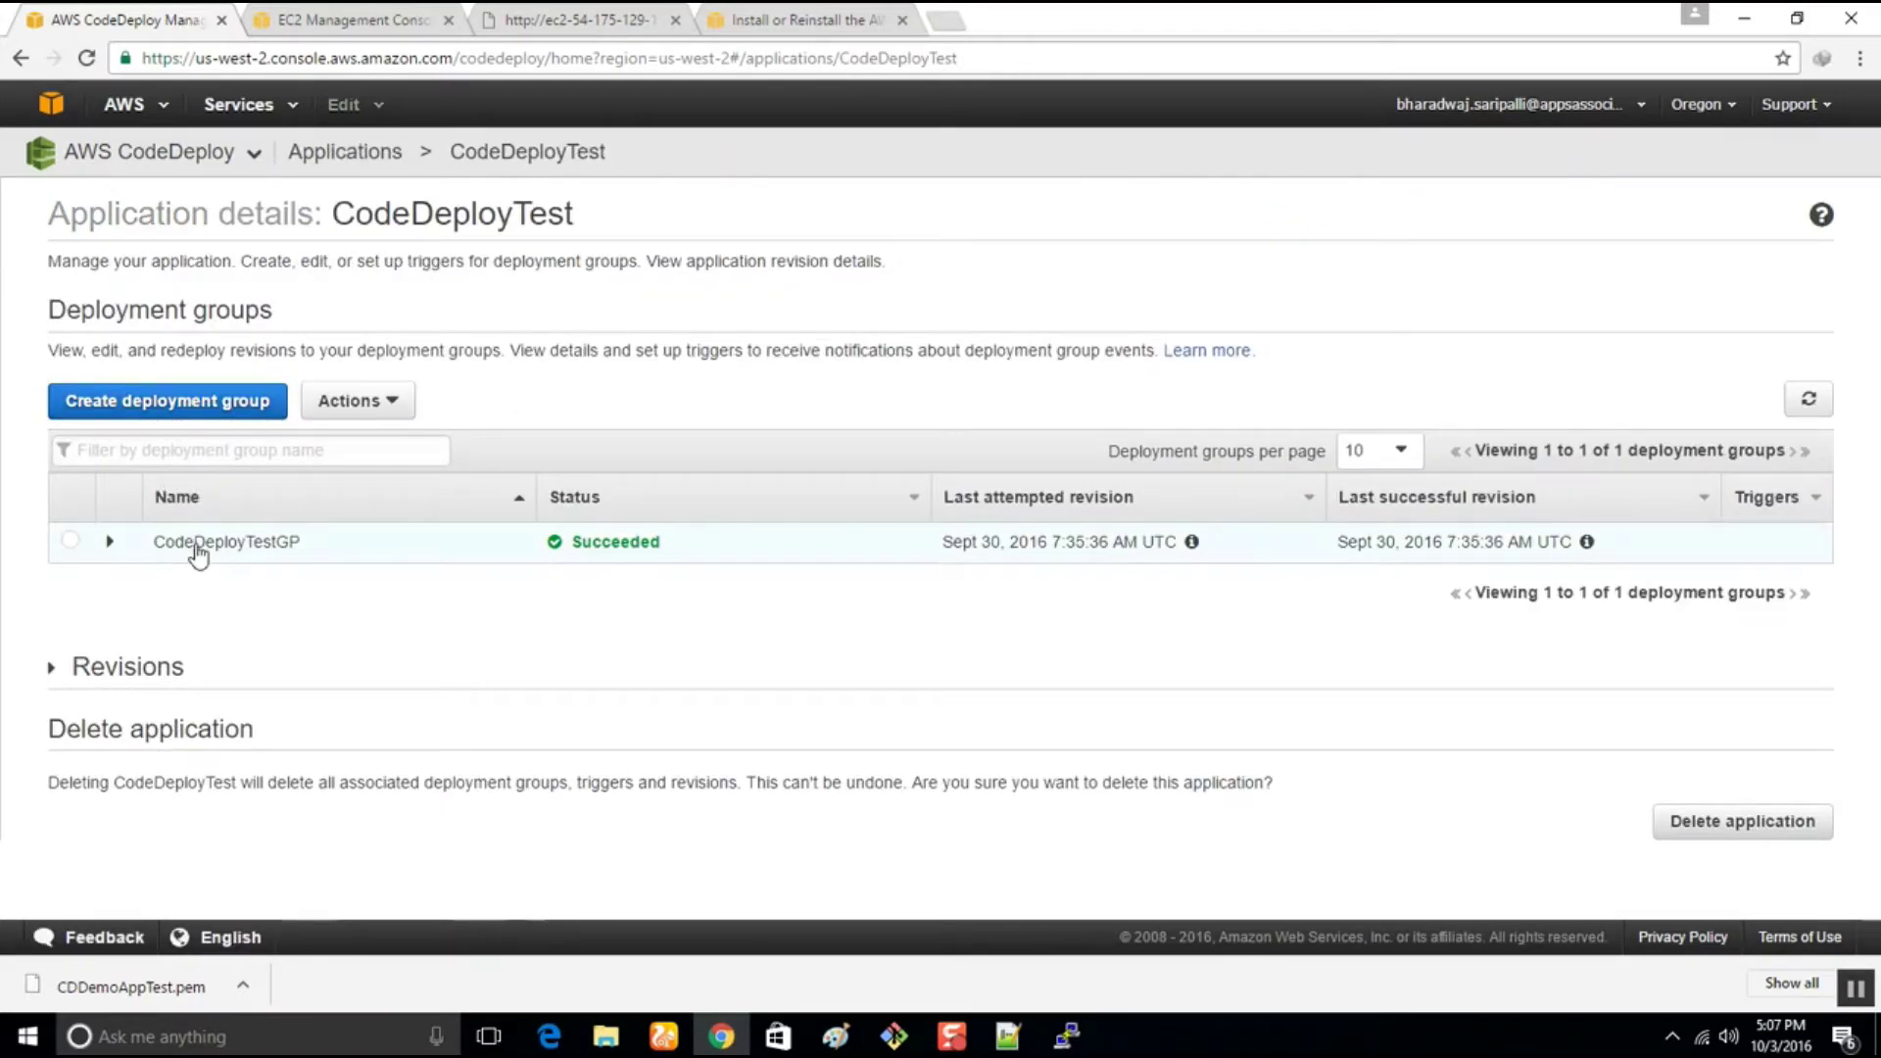
click(109, 544)
scroll(580, 776, down, 3)
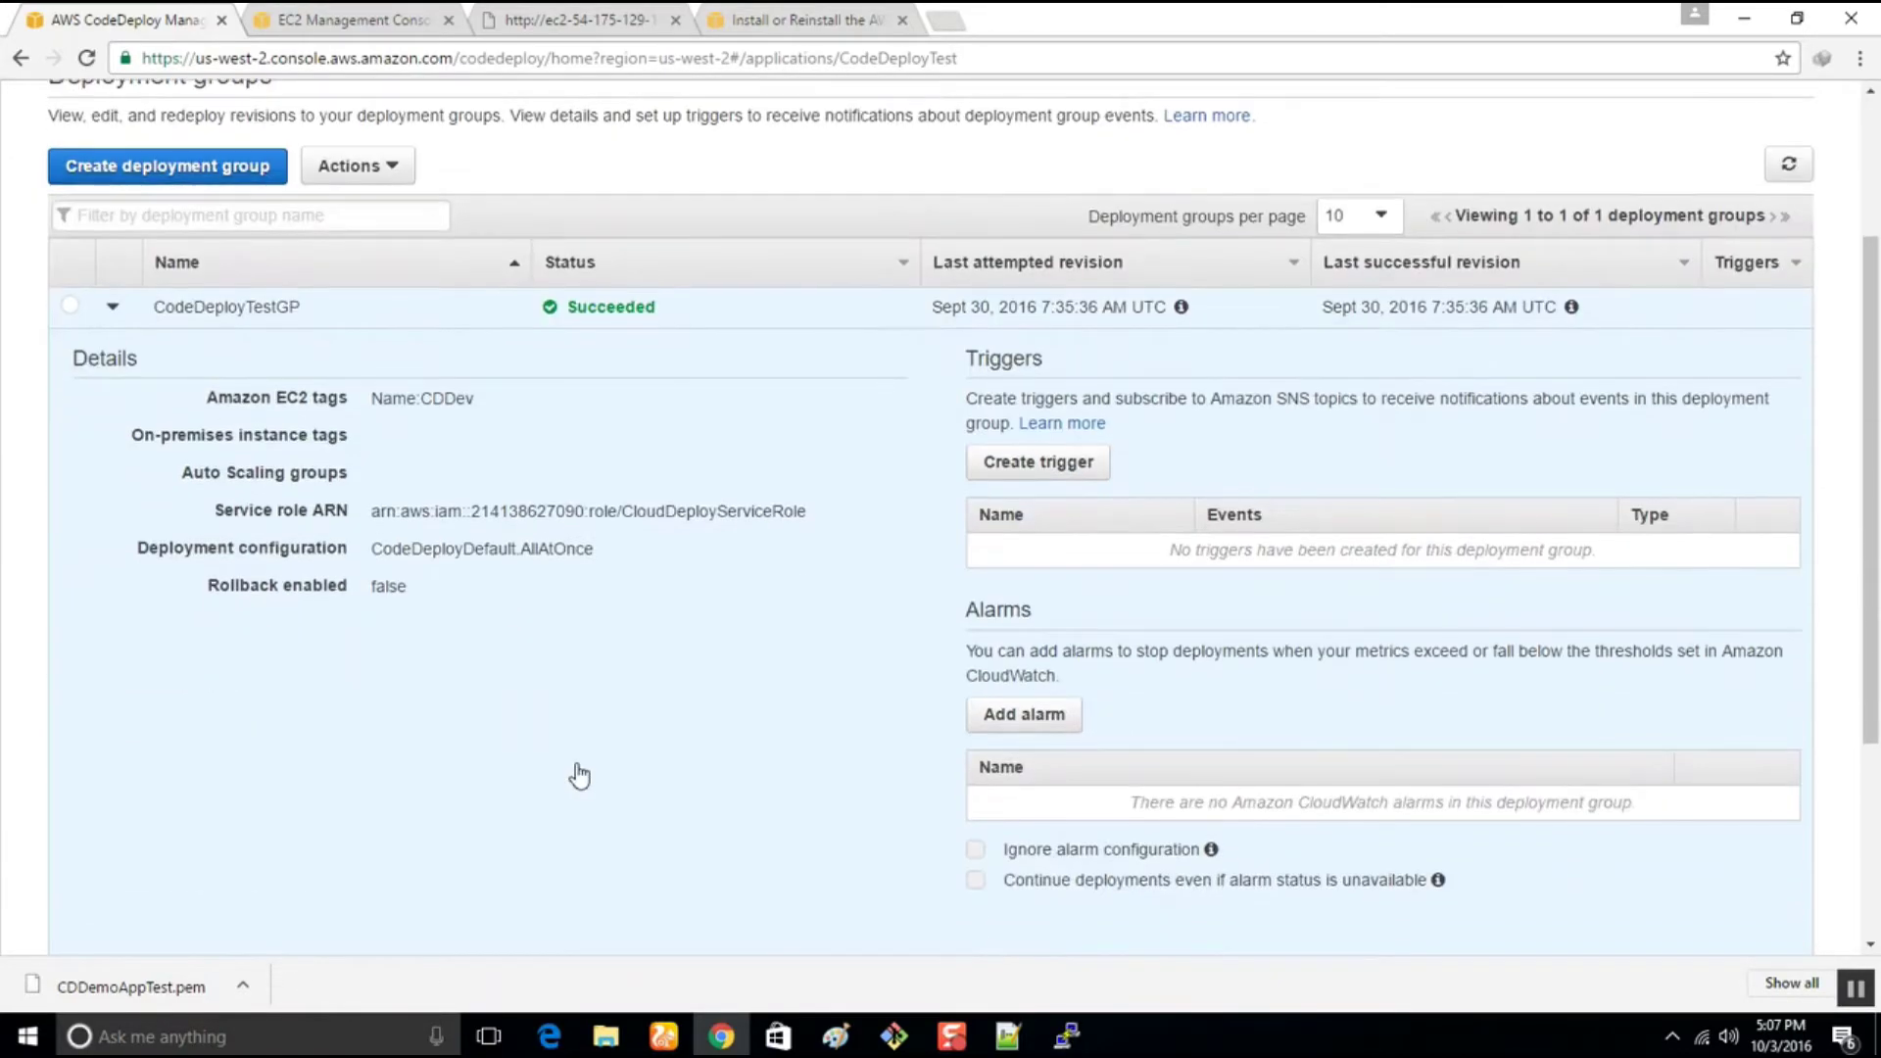
scroll(580, 776, down, 1)
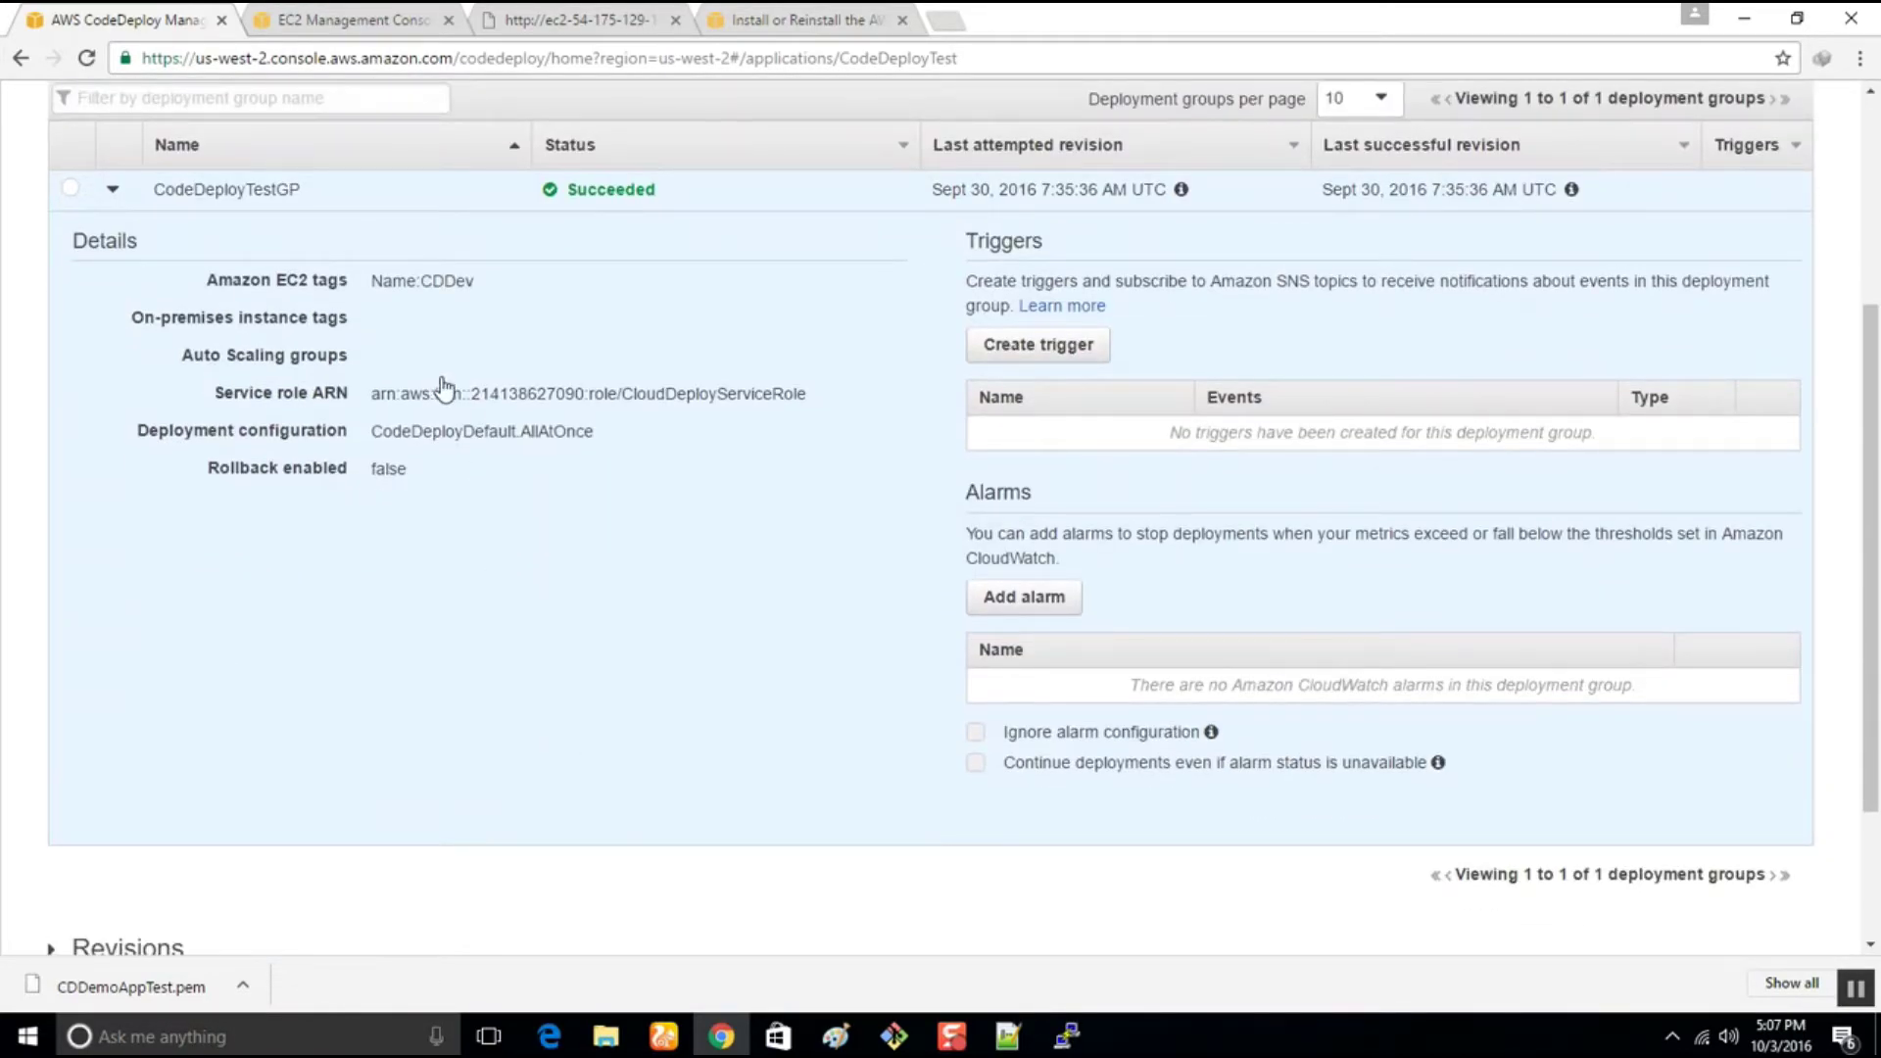
scroll(447, 434, up, 3)
click(364, 402)
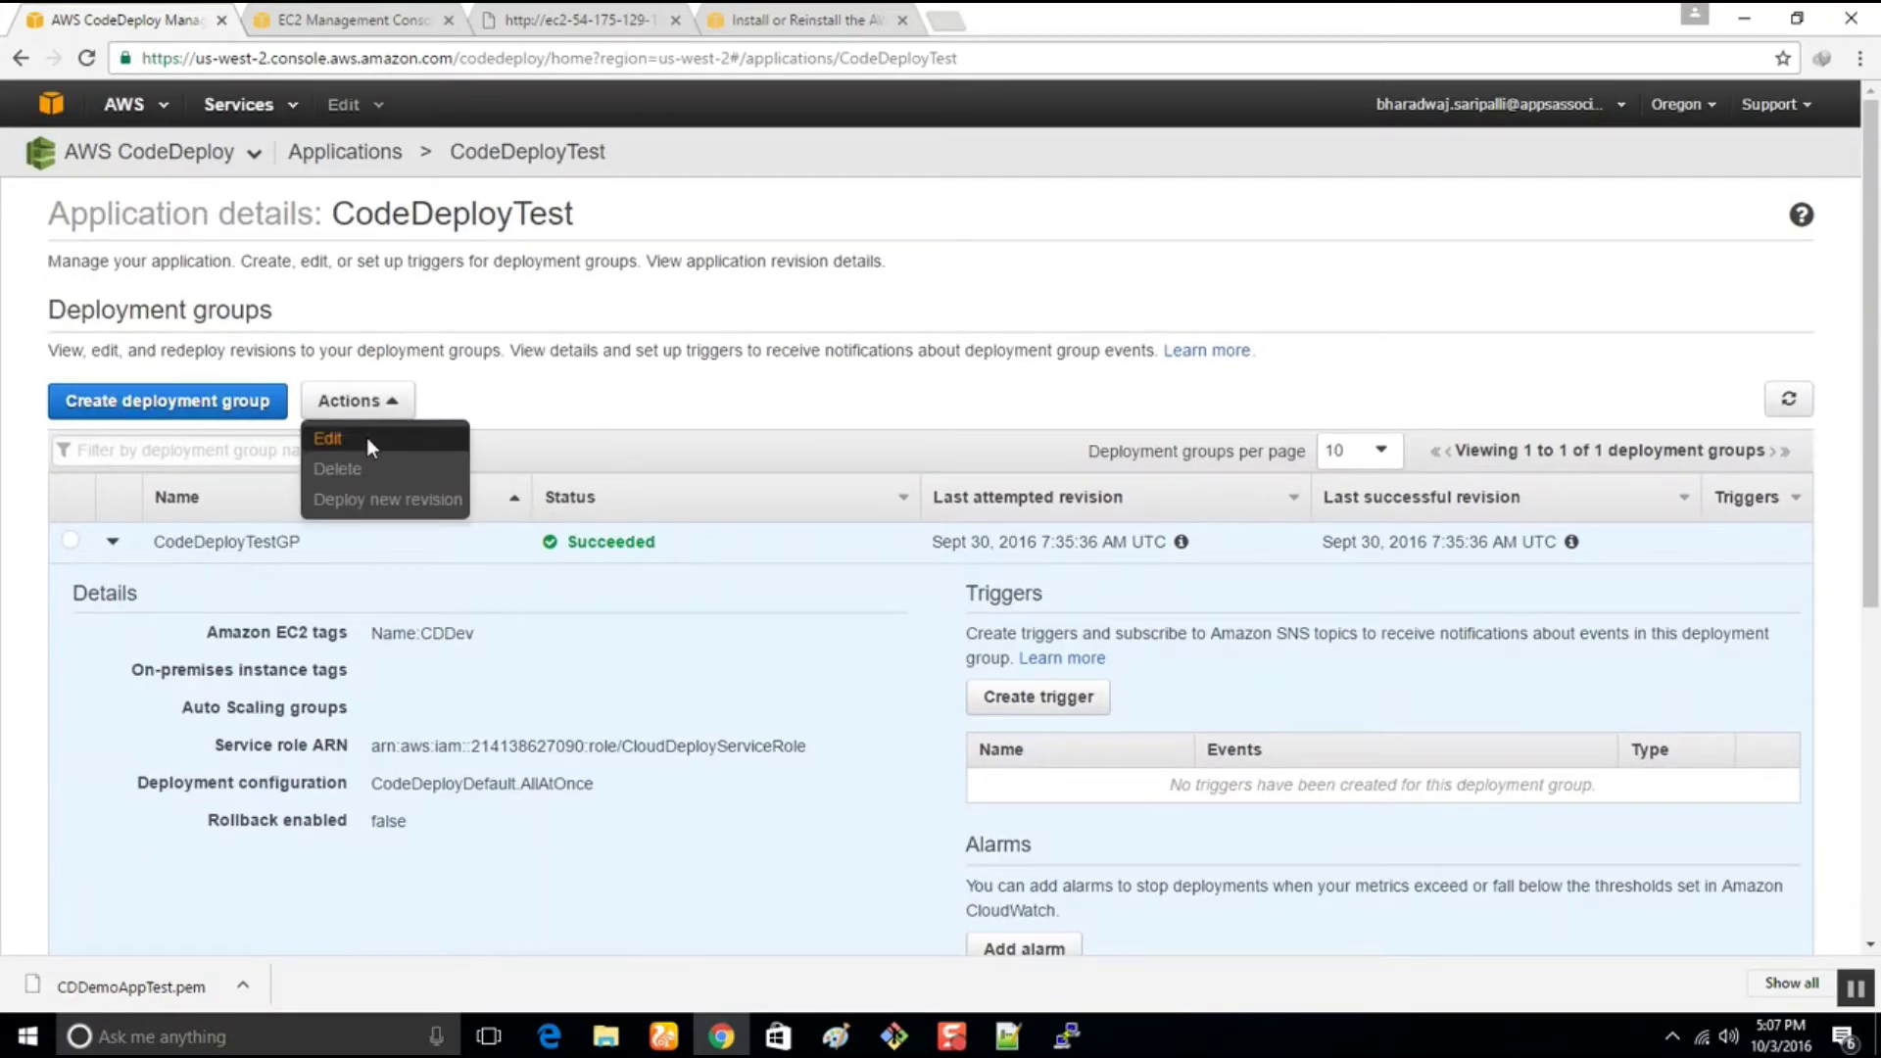
click(369, 438)
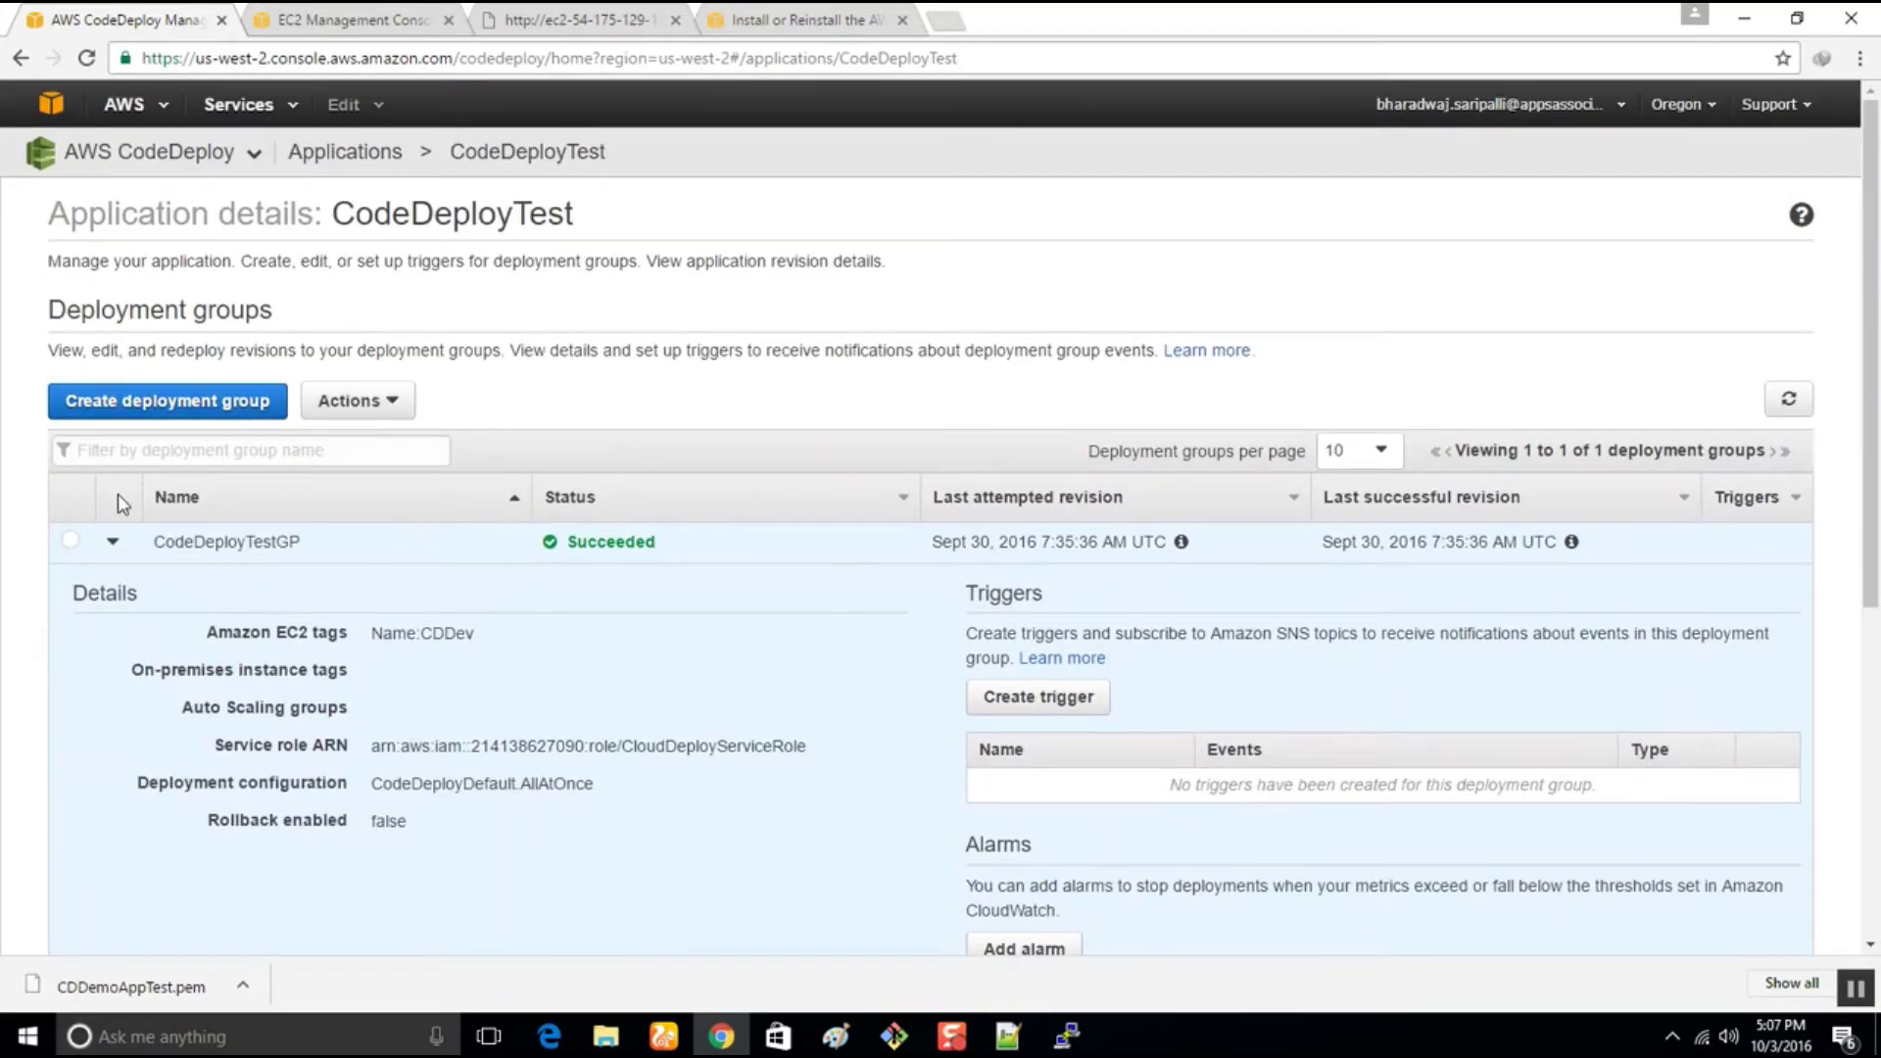
click(70, 540)
click(336, 404)
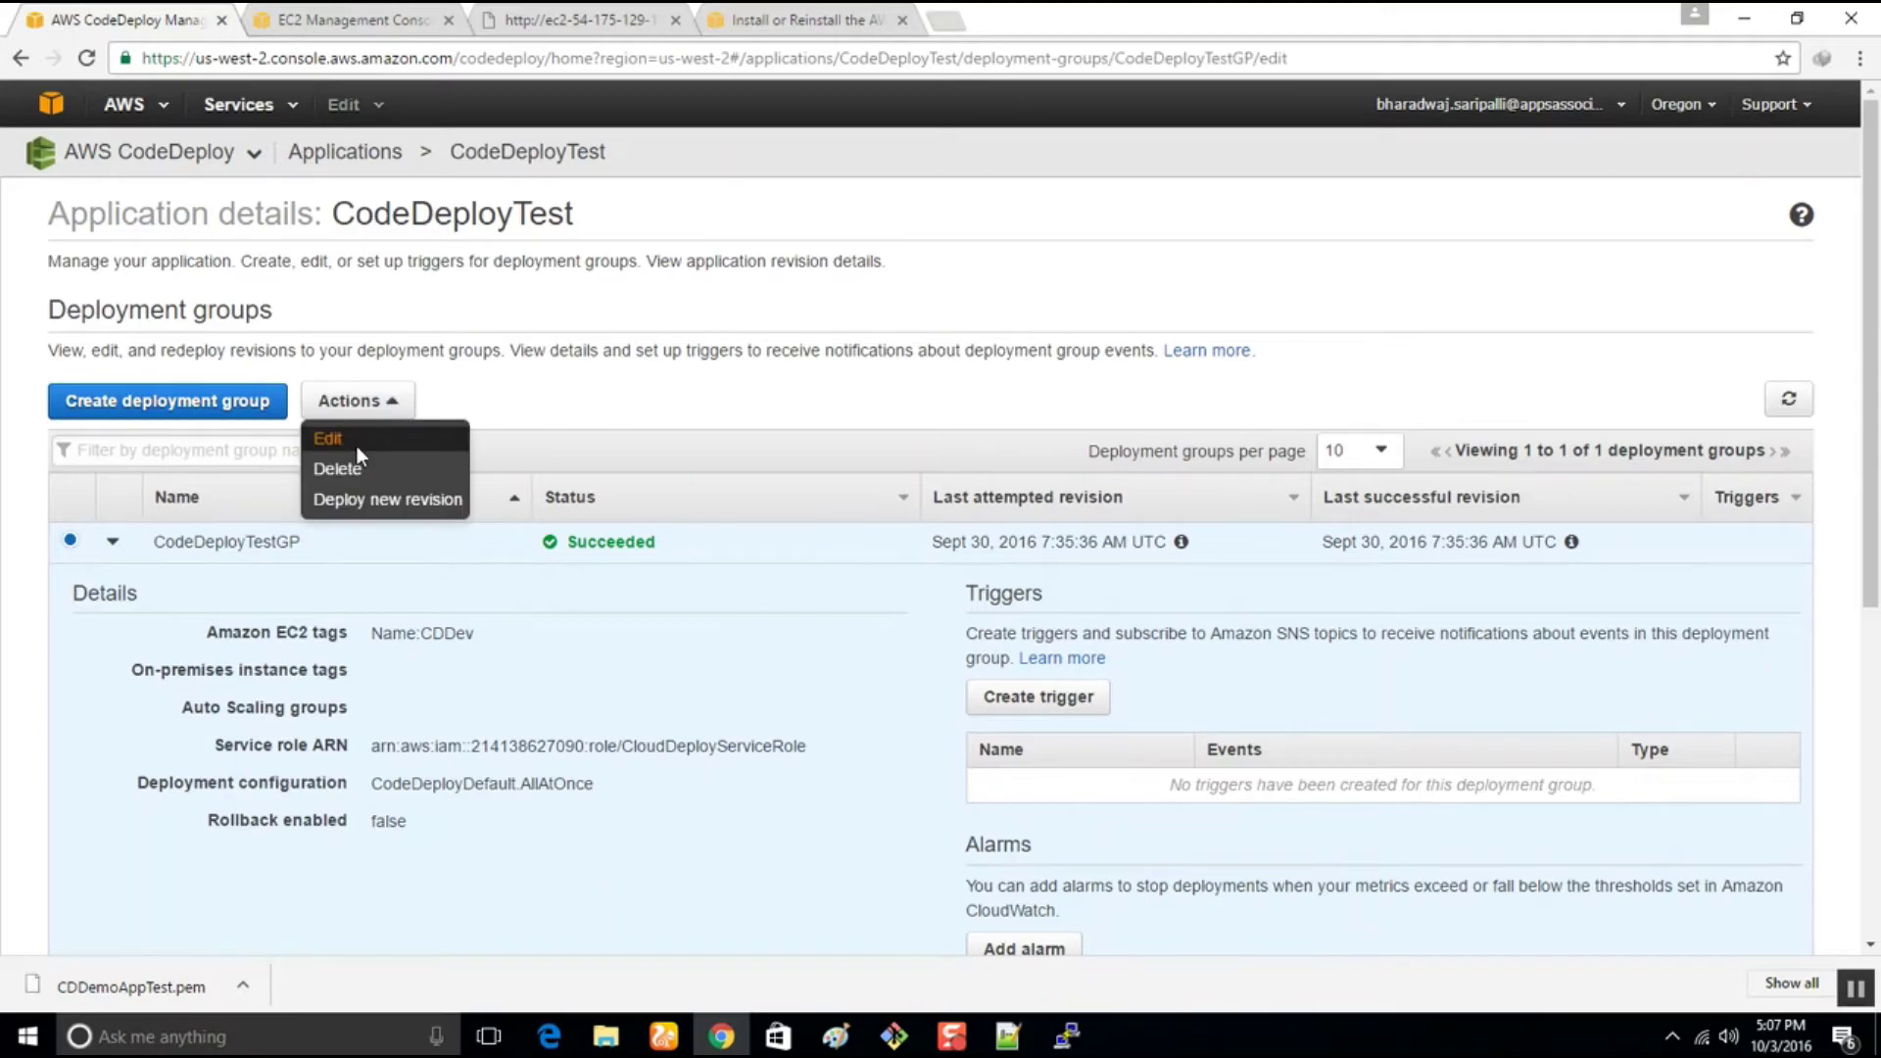
click(357, 443)
scroll(392, 588, down, 4)
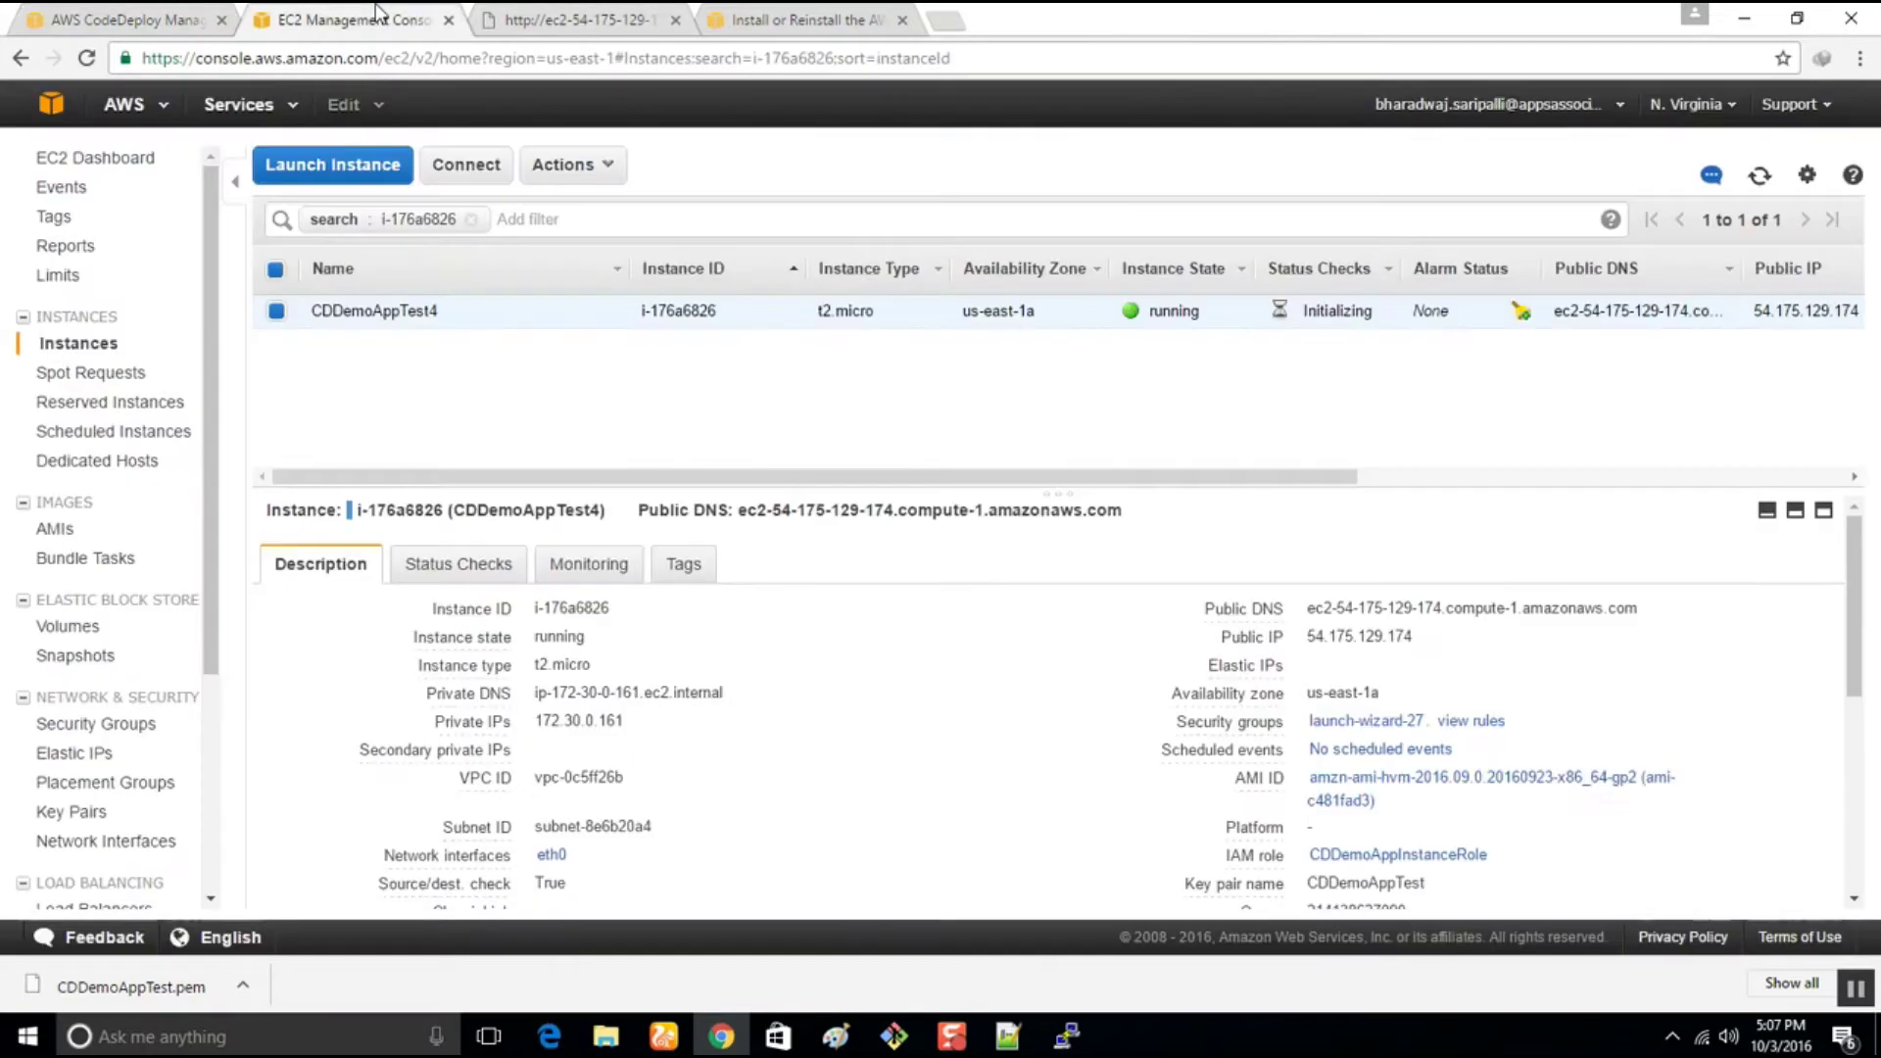
In the EC2 tab, deselect CDDemoAppTest4 and clear the instance ID filter to list all instances
click(353, 19)
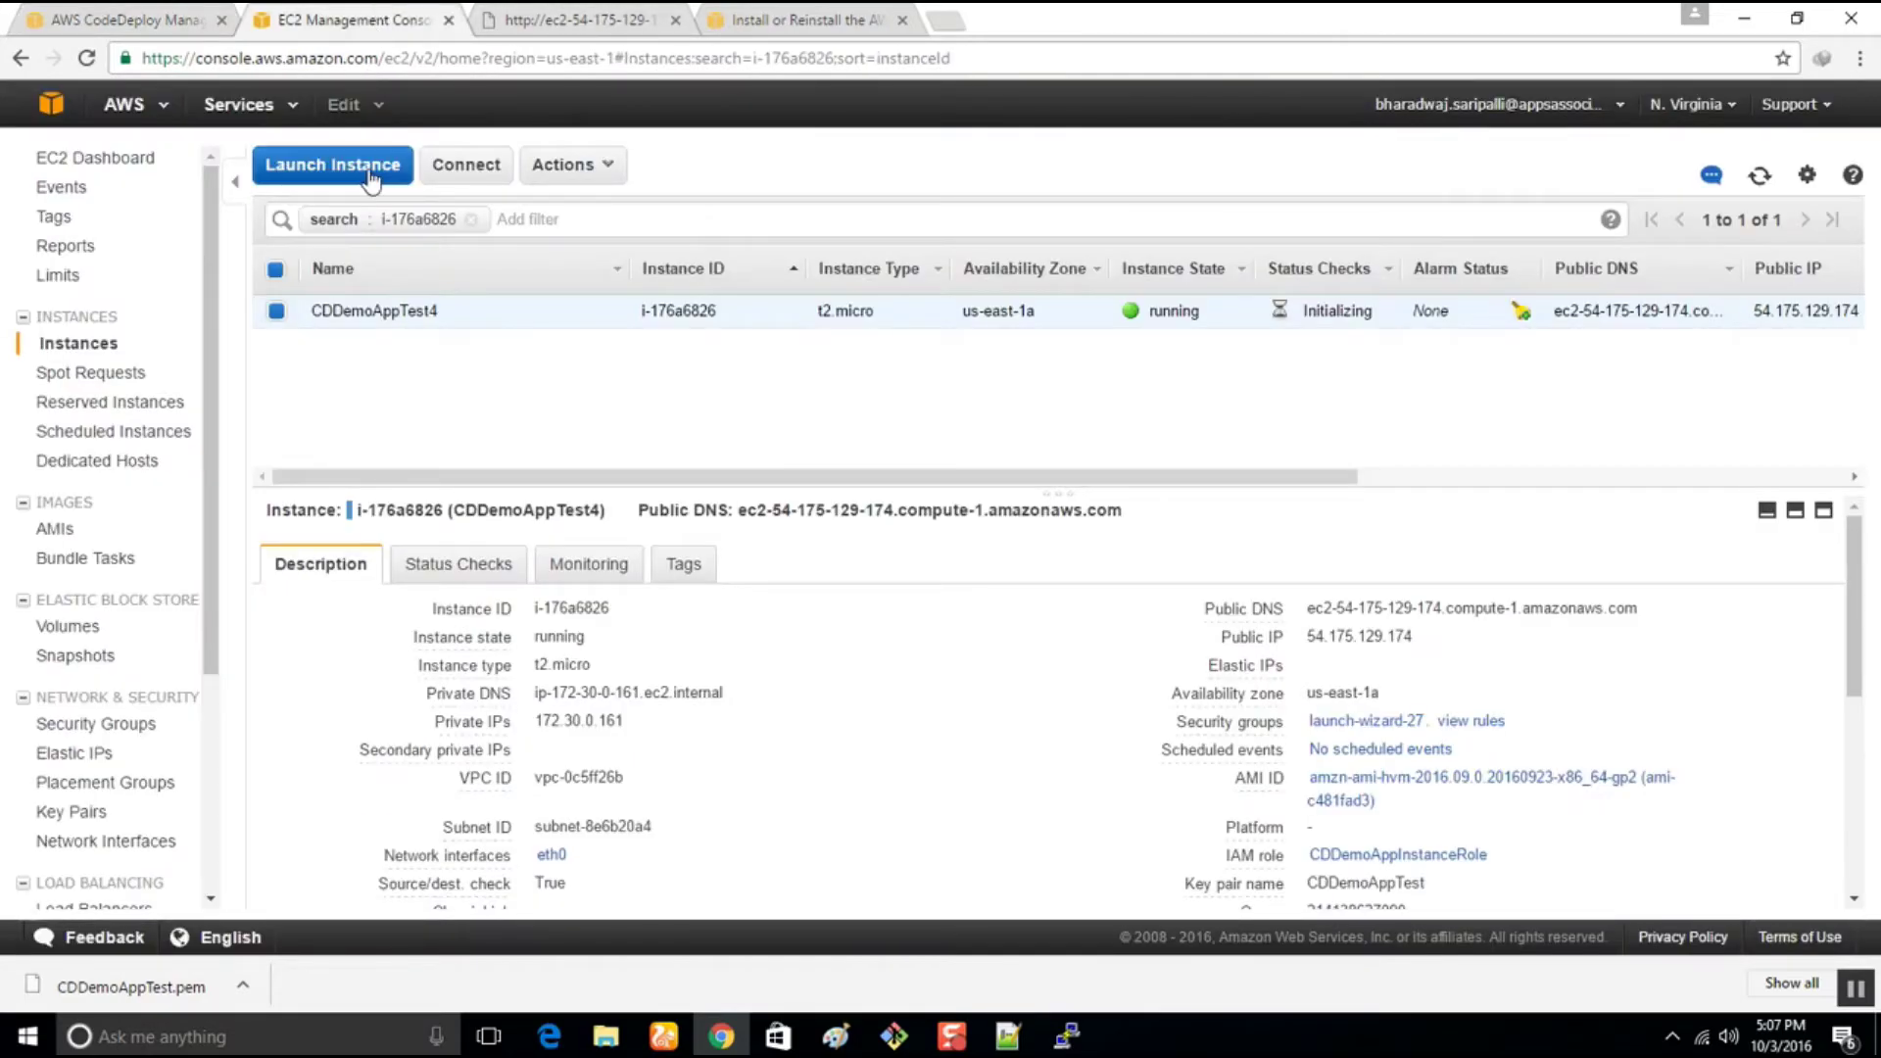
click(277, 271)
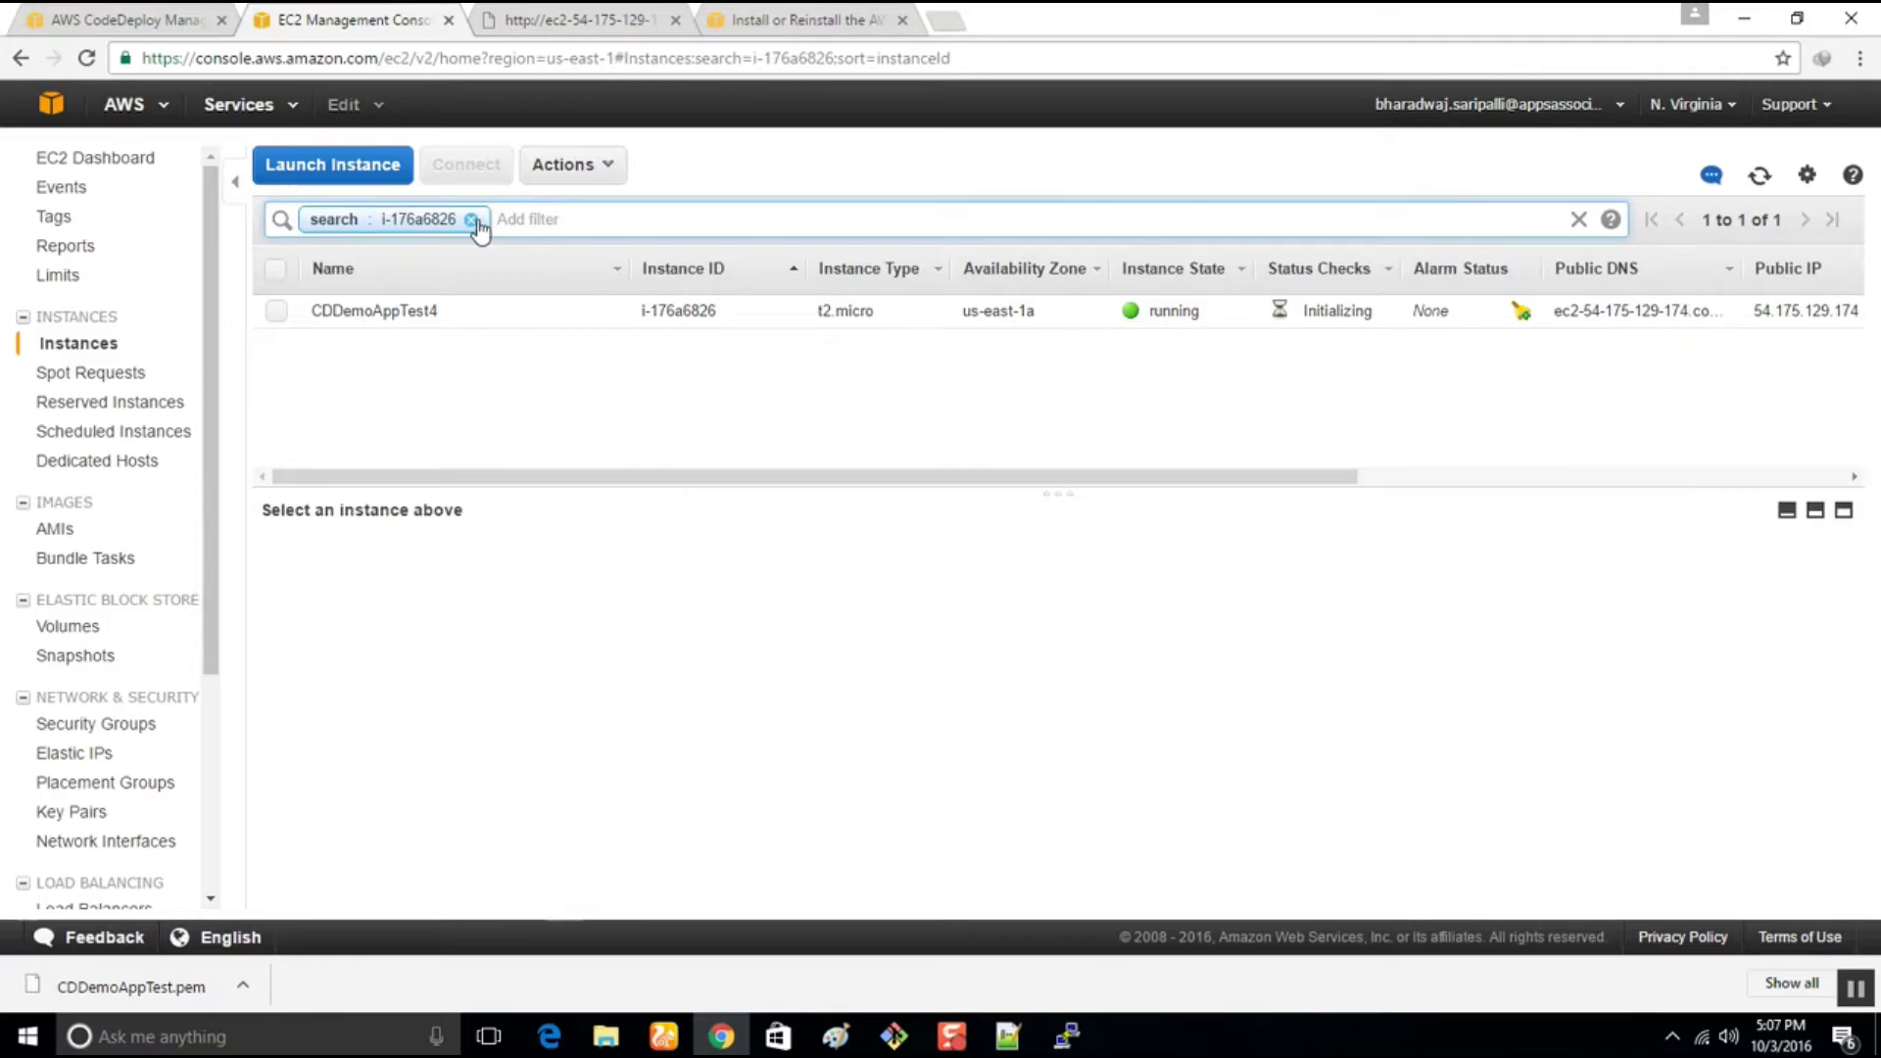
click(473, 221)
click(769, 580)
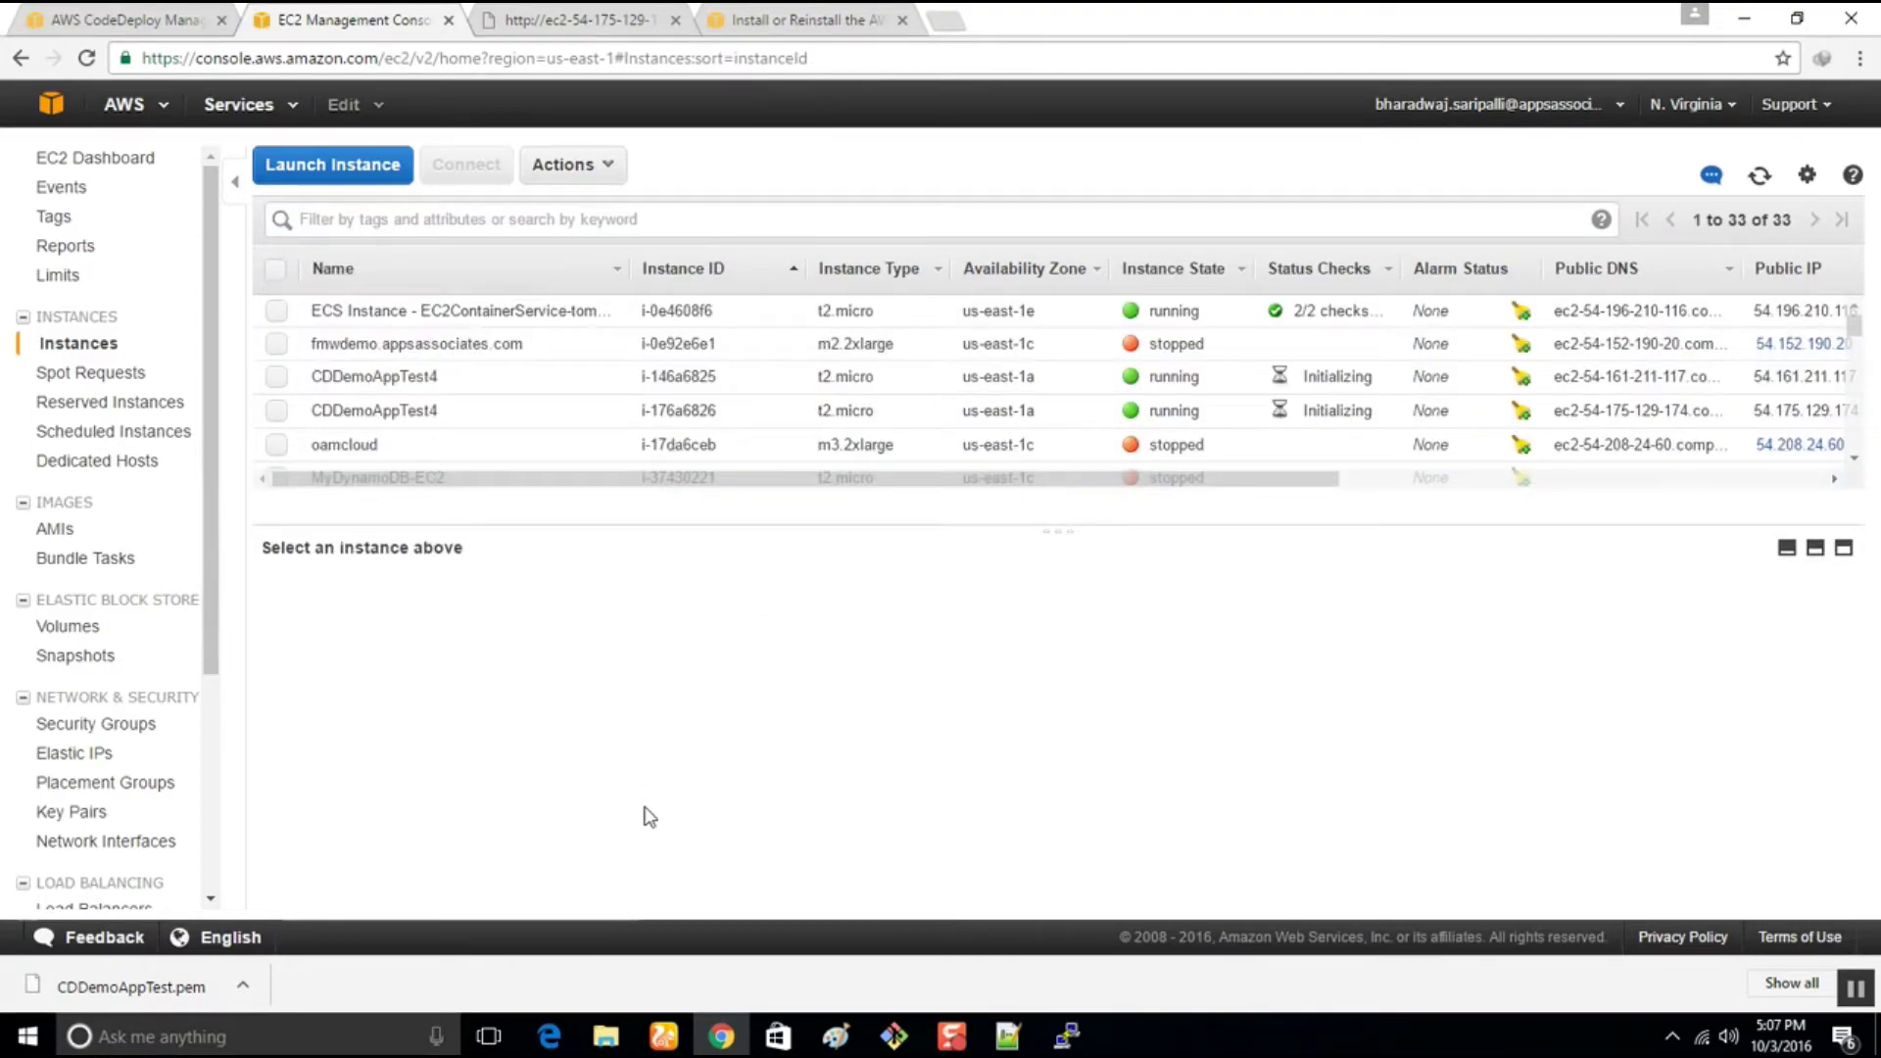
scroll(402, 499, down, 5)
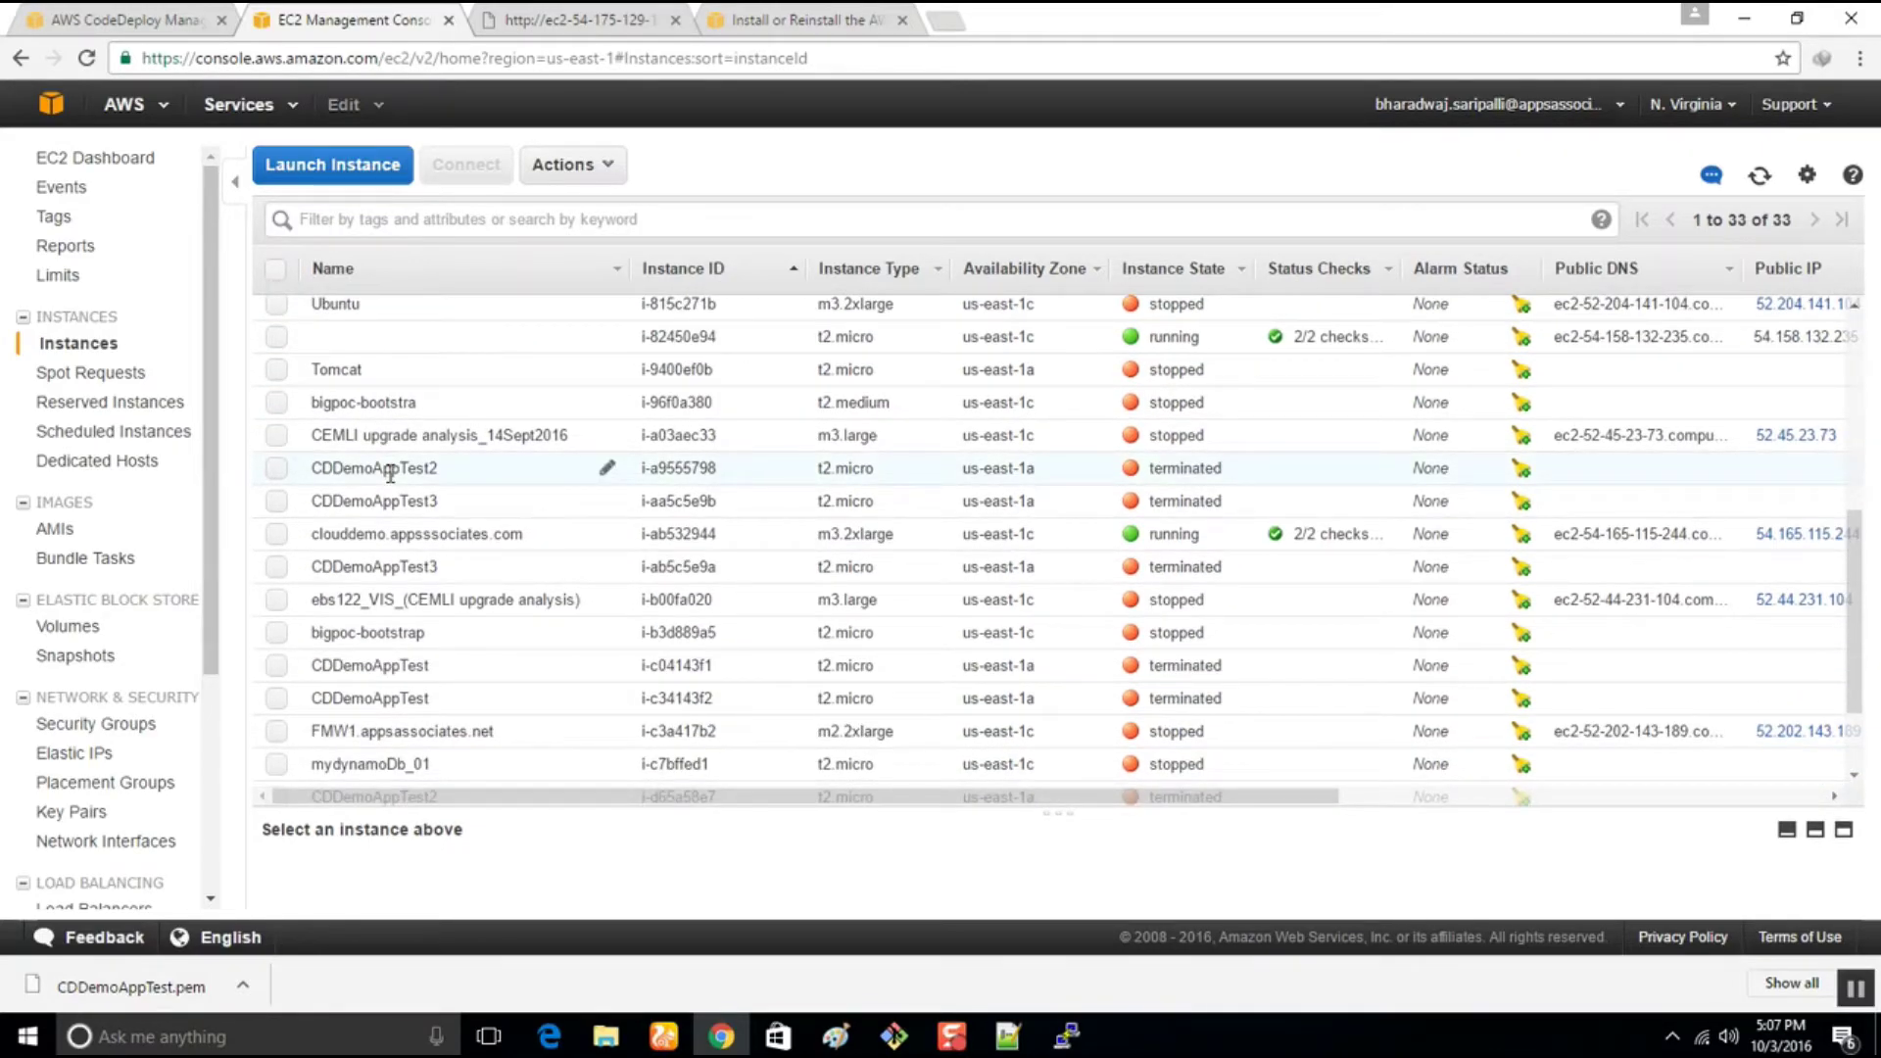
click(116, 16)
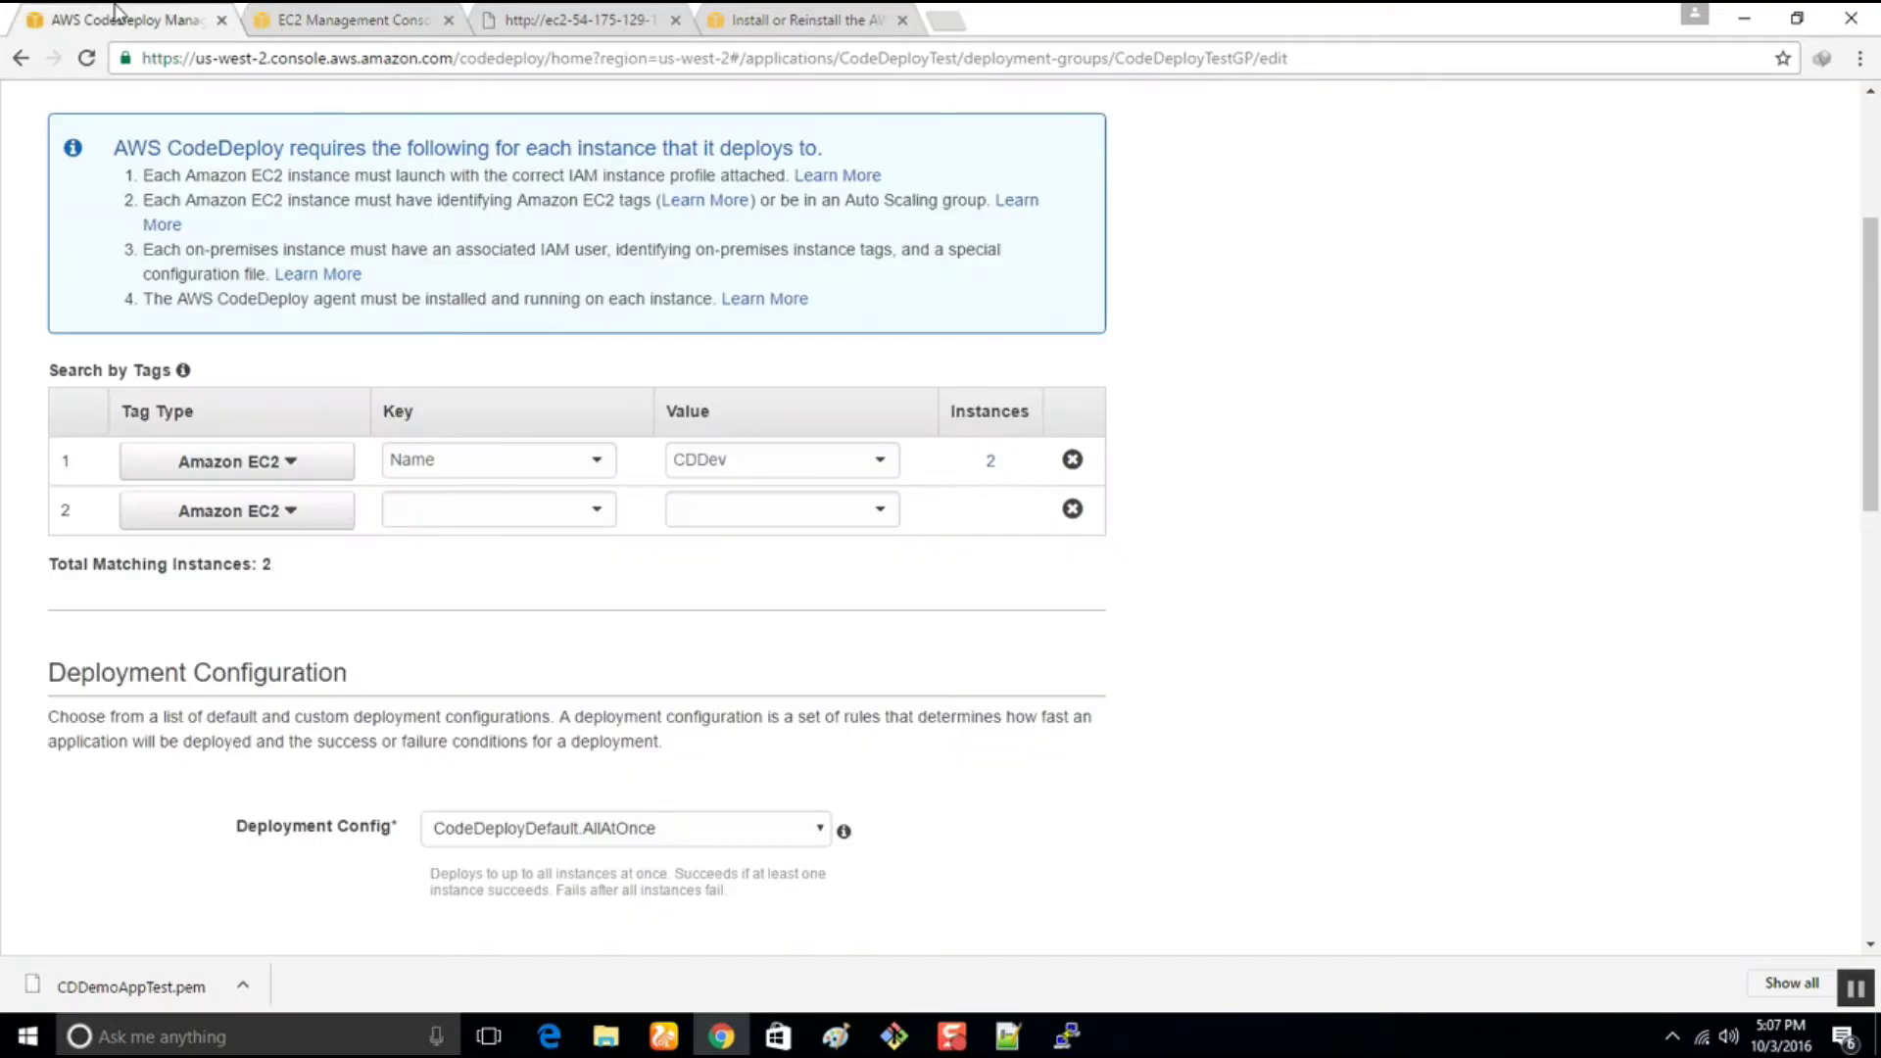
click(279, 18)
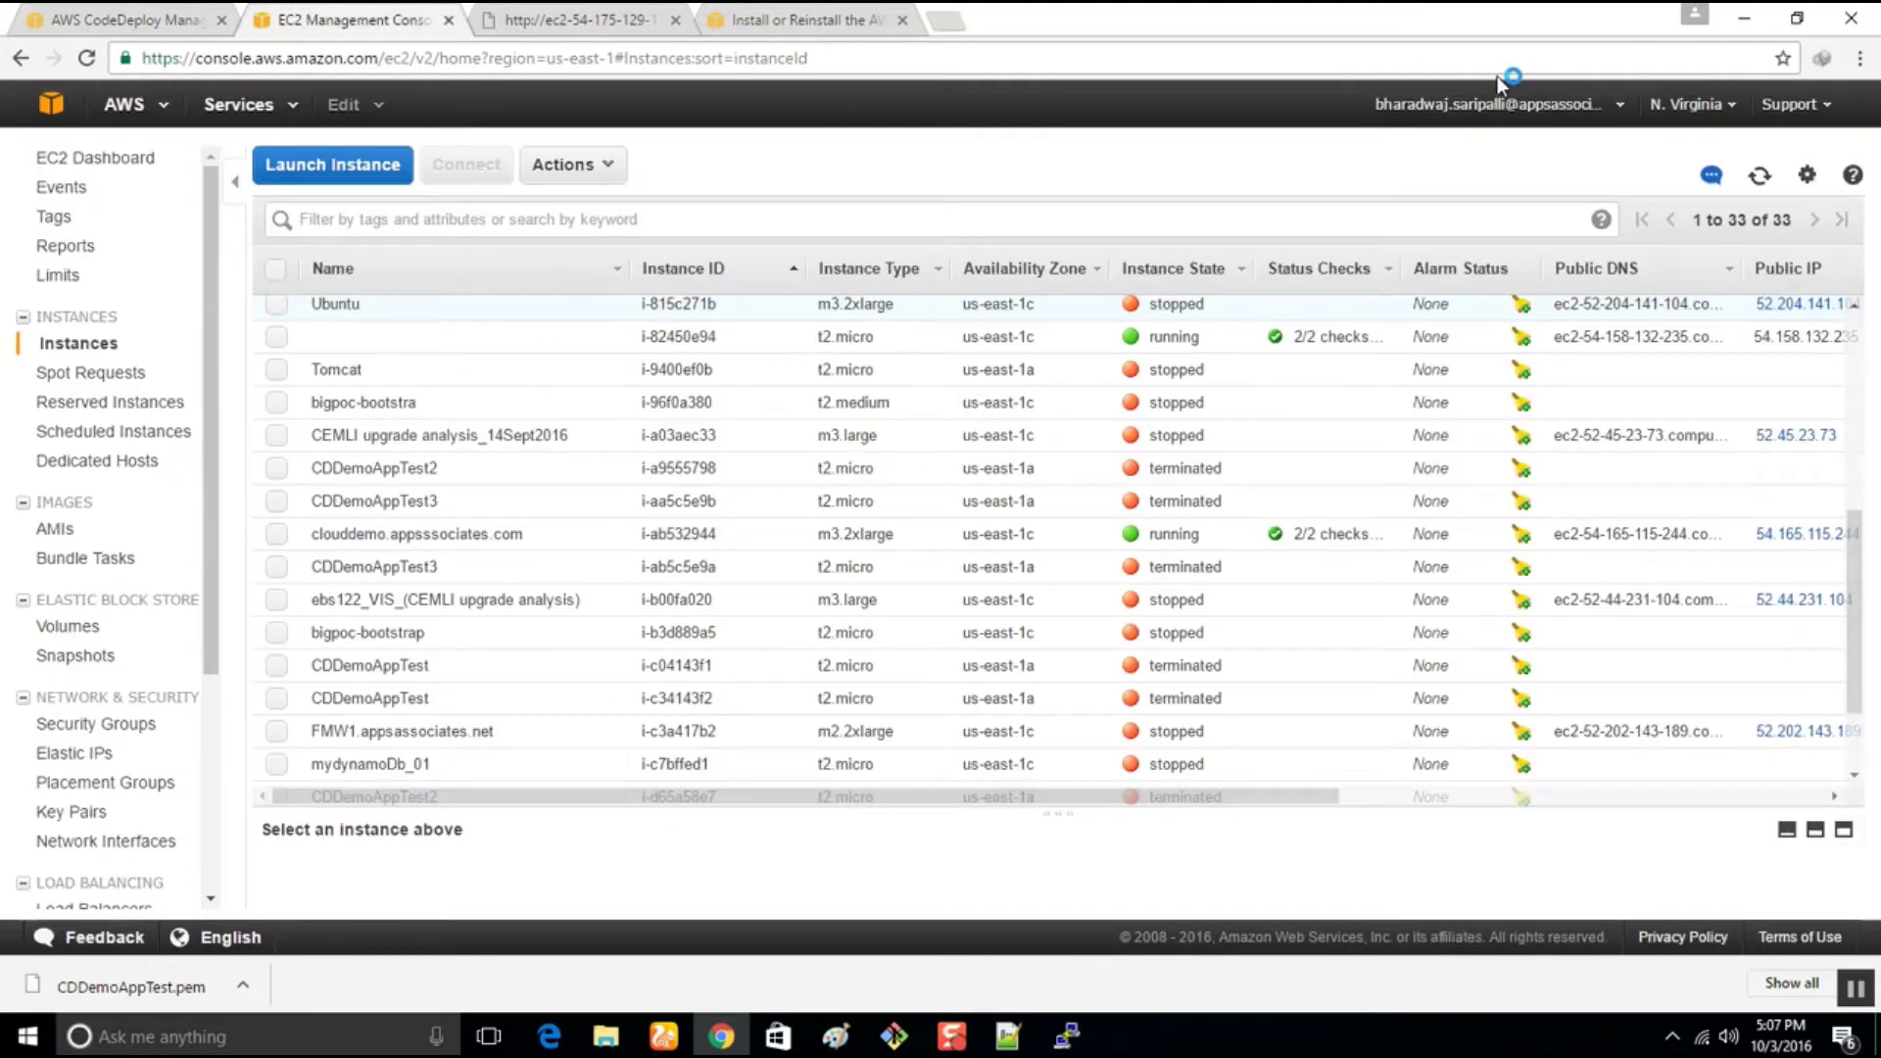
click(1682, 115)
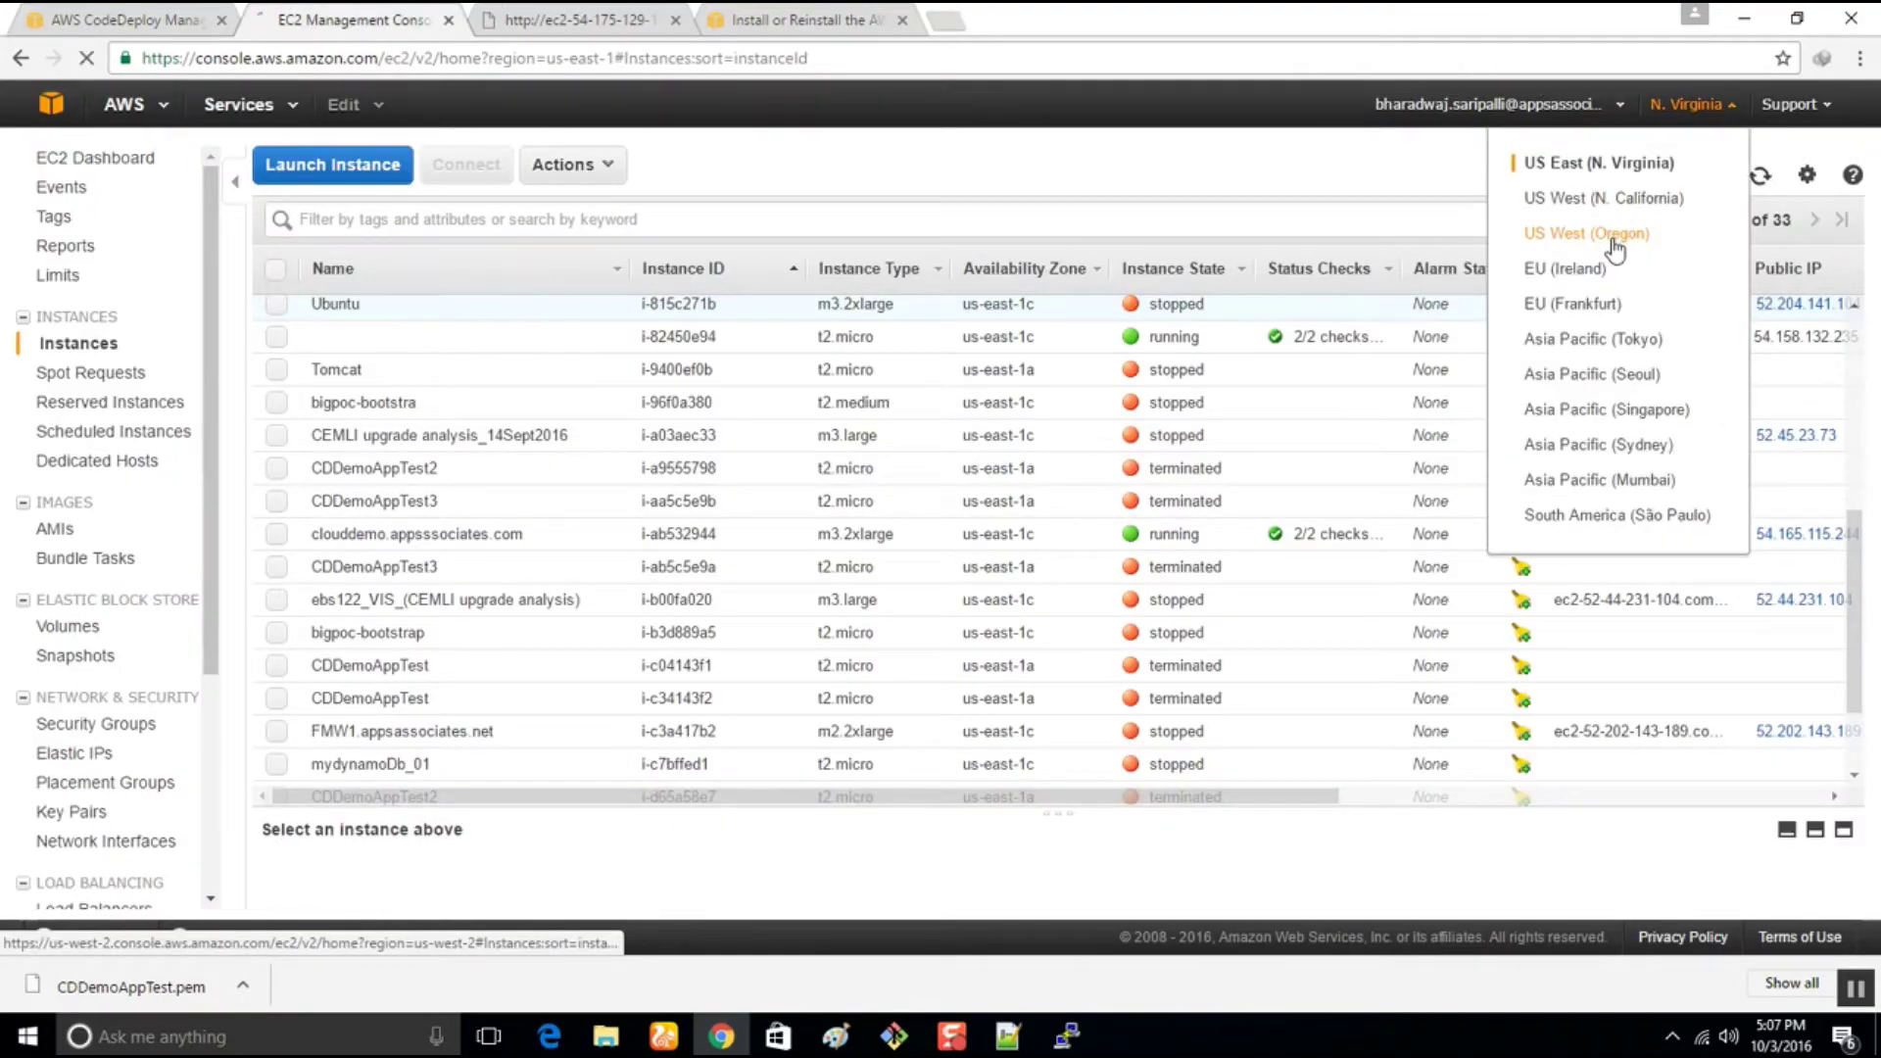
Switch EC2 to US West (Oregon) and select the CDDev instance i-61a89079 to view its details
click(1617, 243)
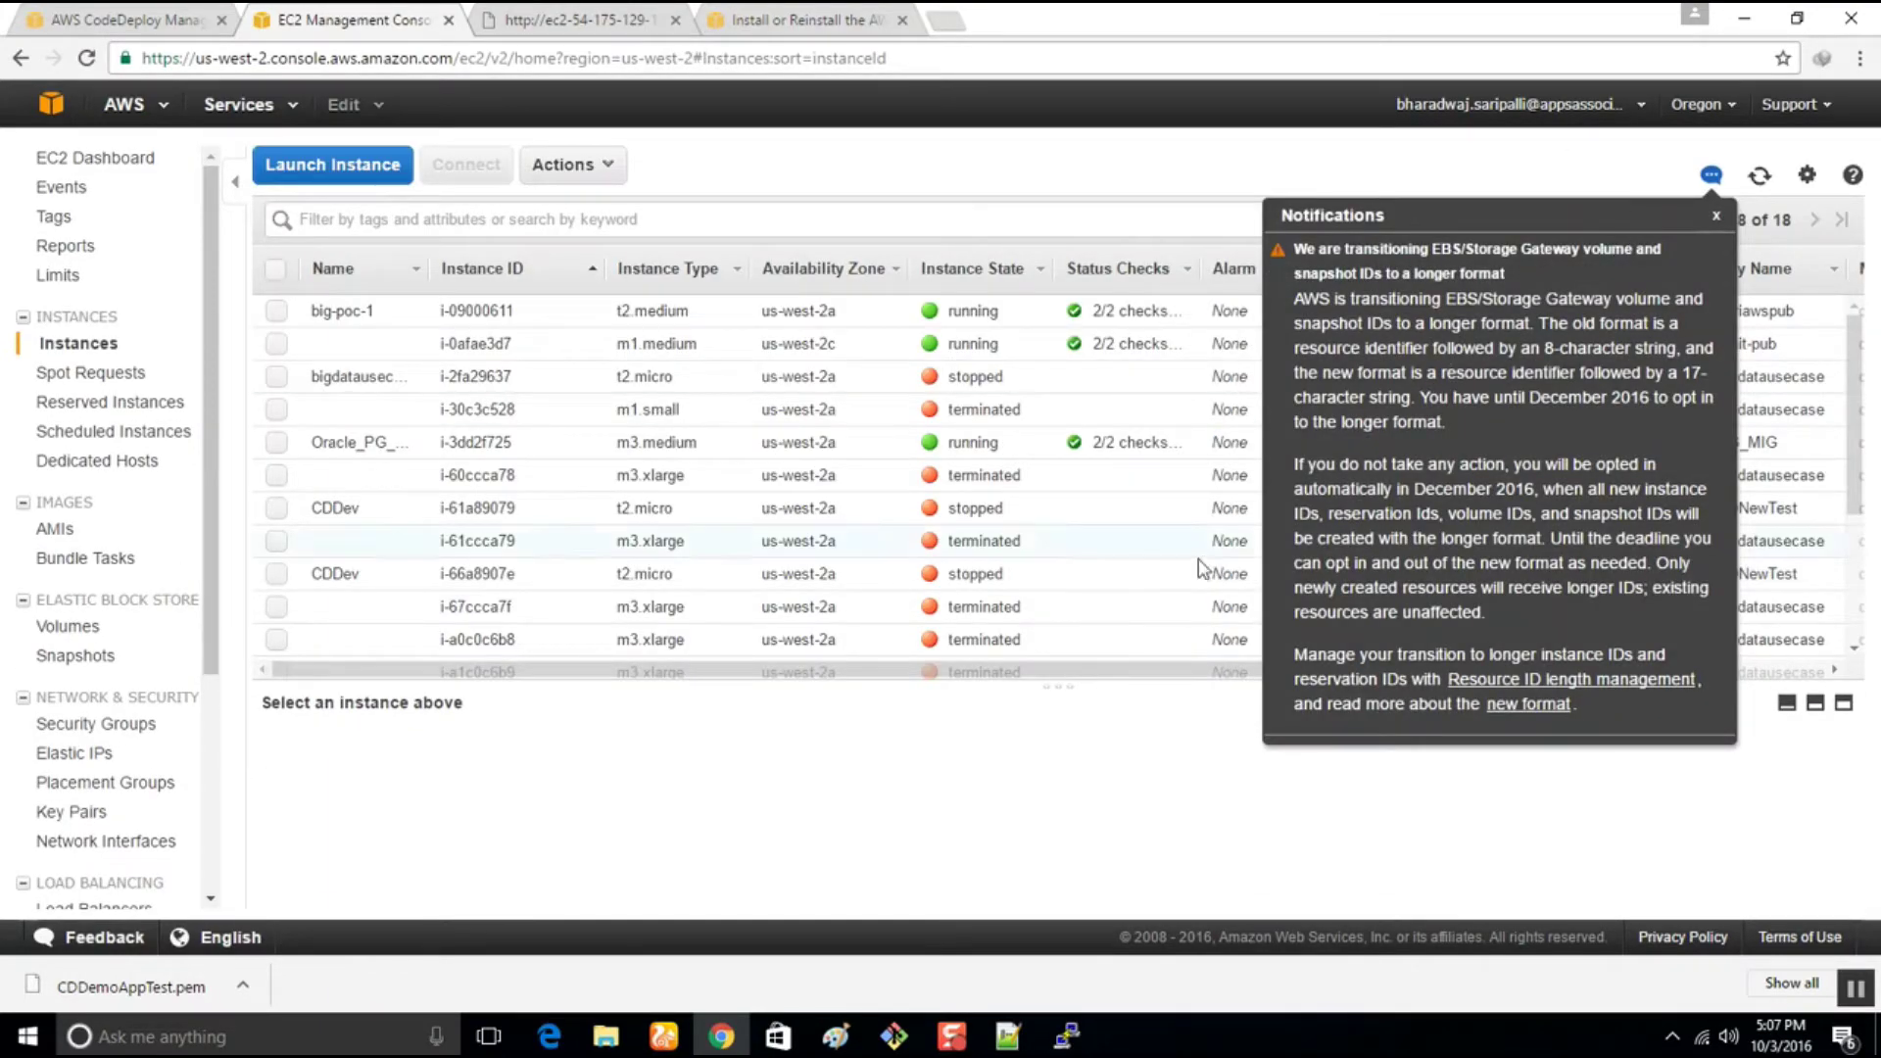
click(276, 510)
drag(882, 684, 879, 235)
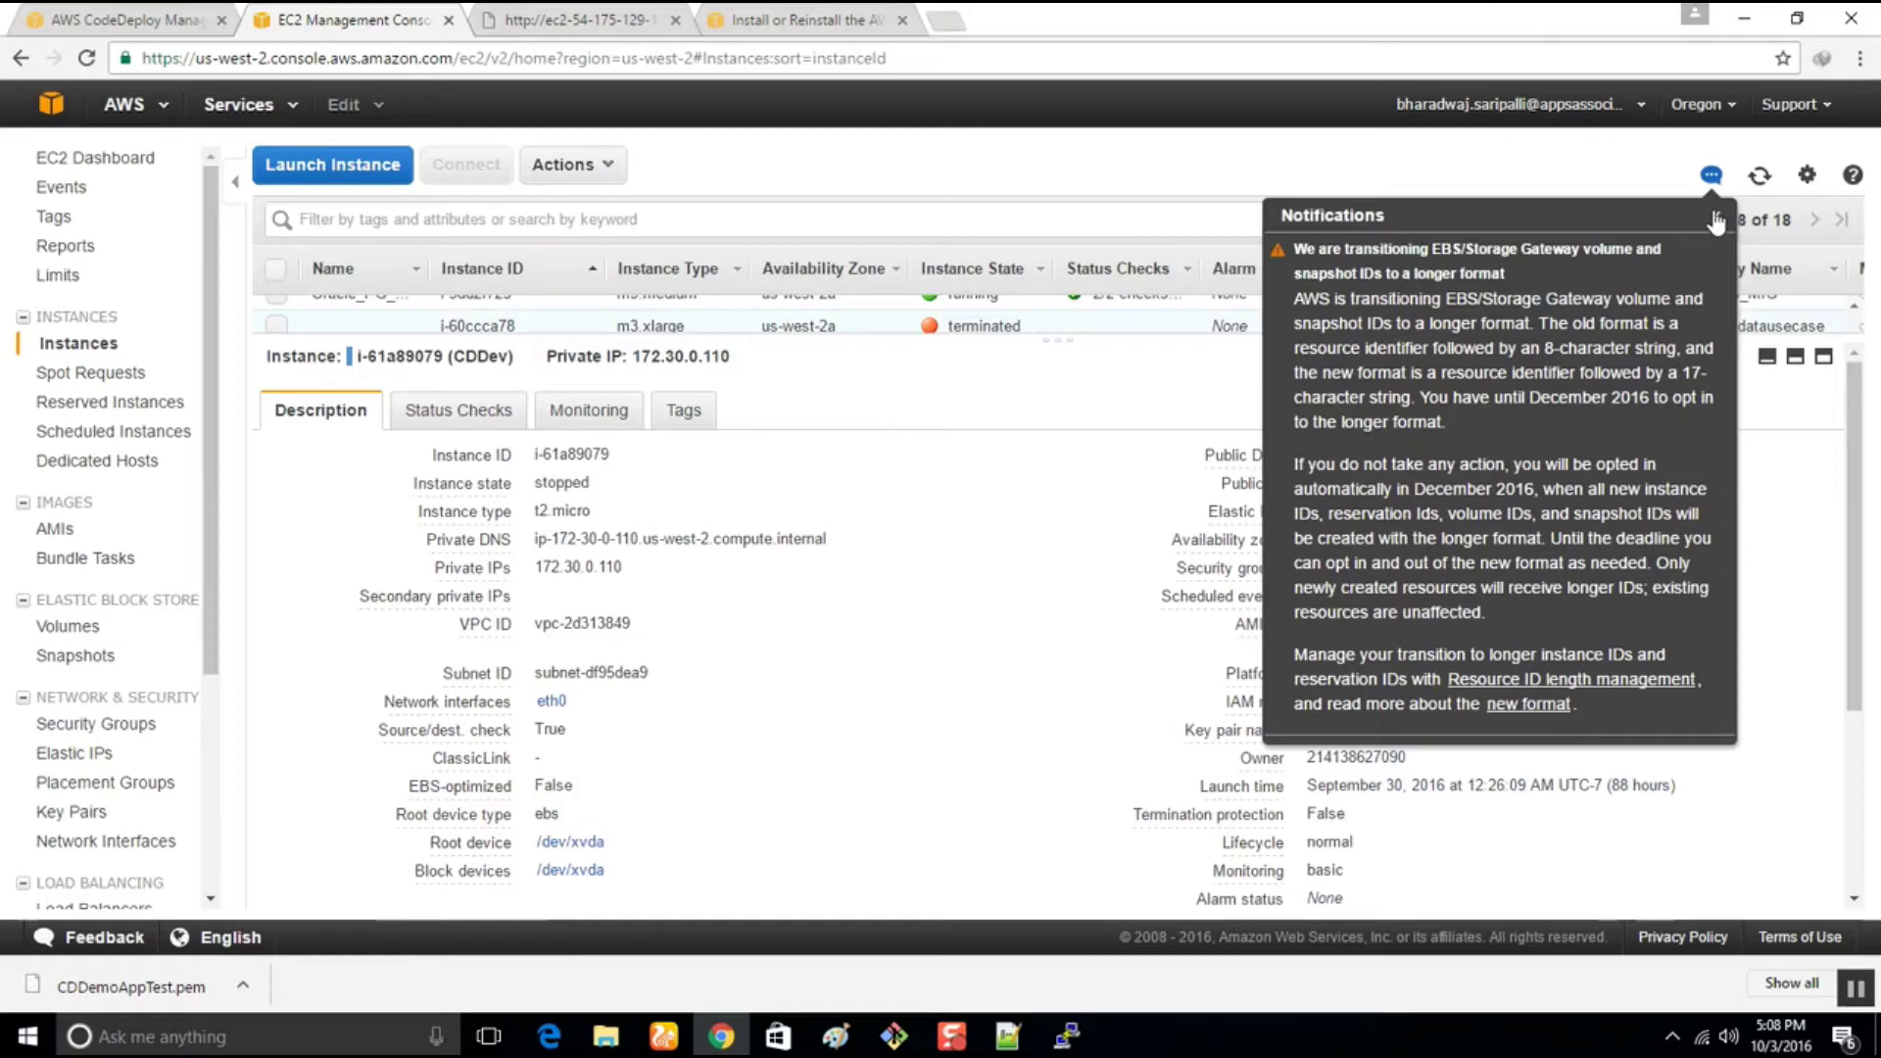
click(1716, 215)
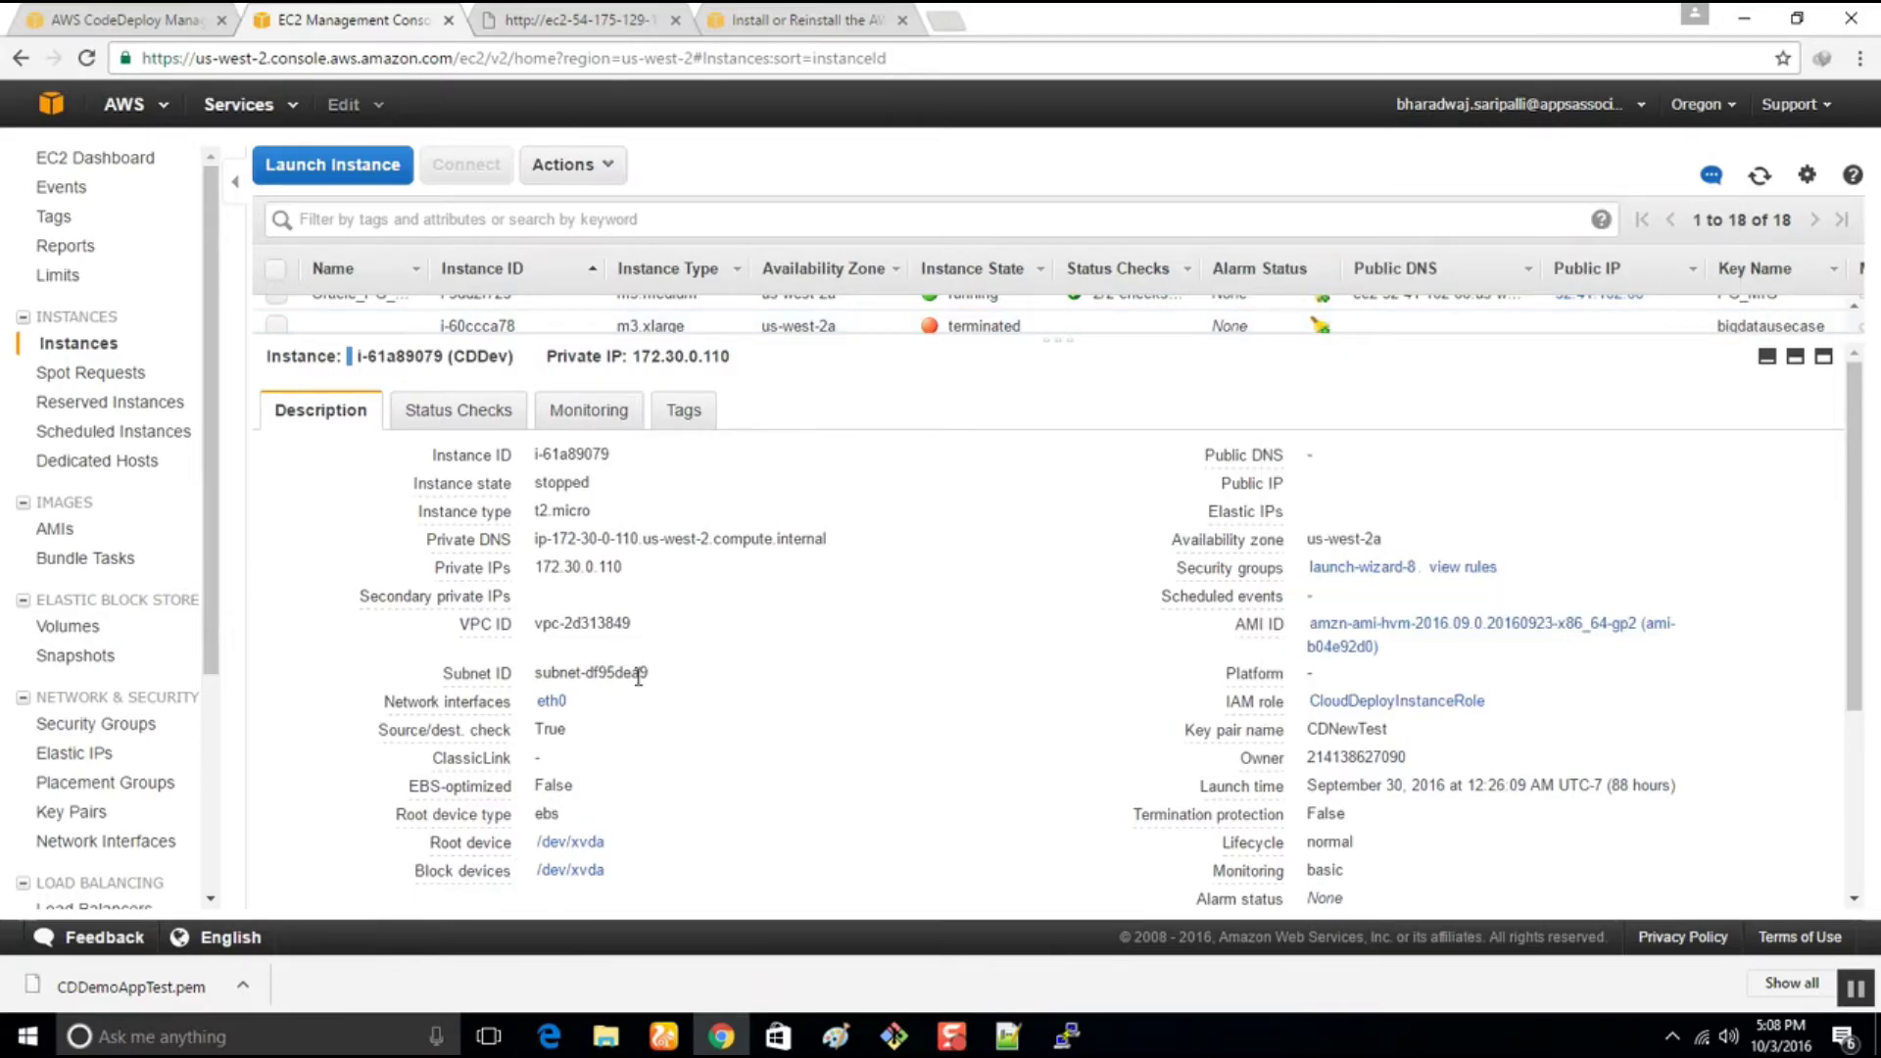
scroll(639, 676, down, 3)
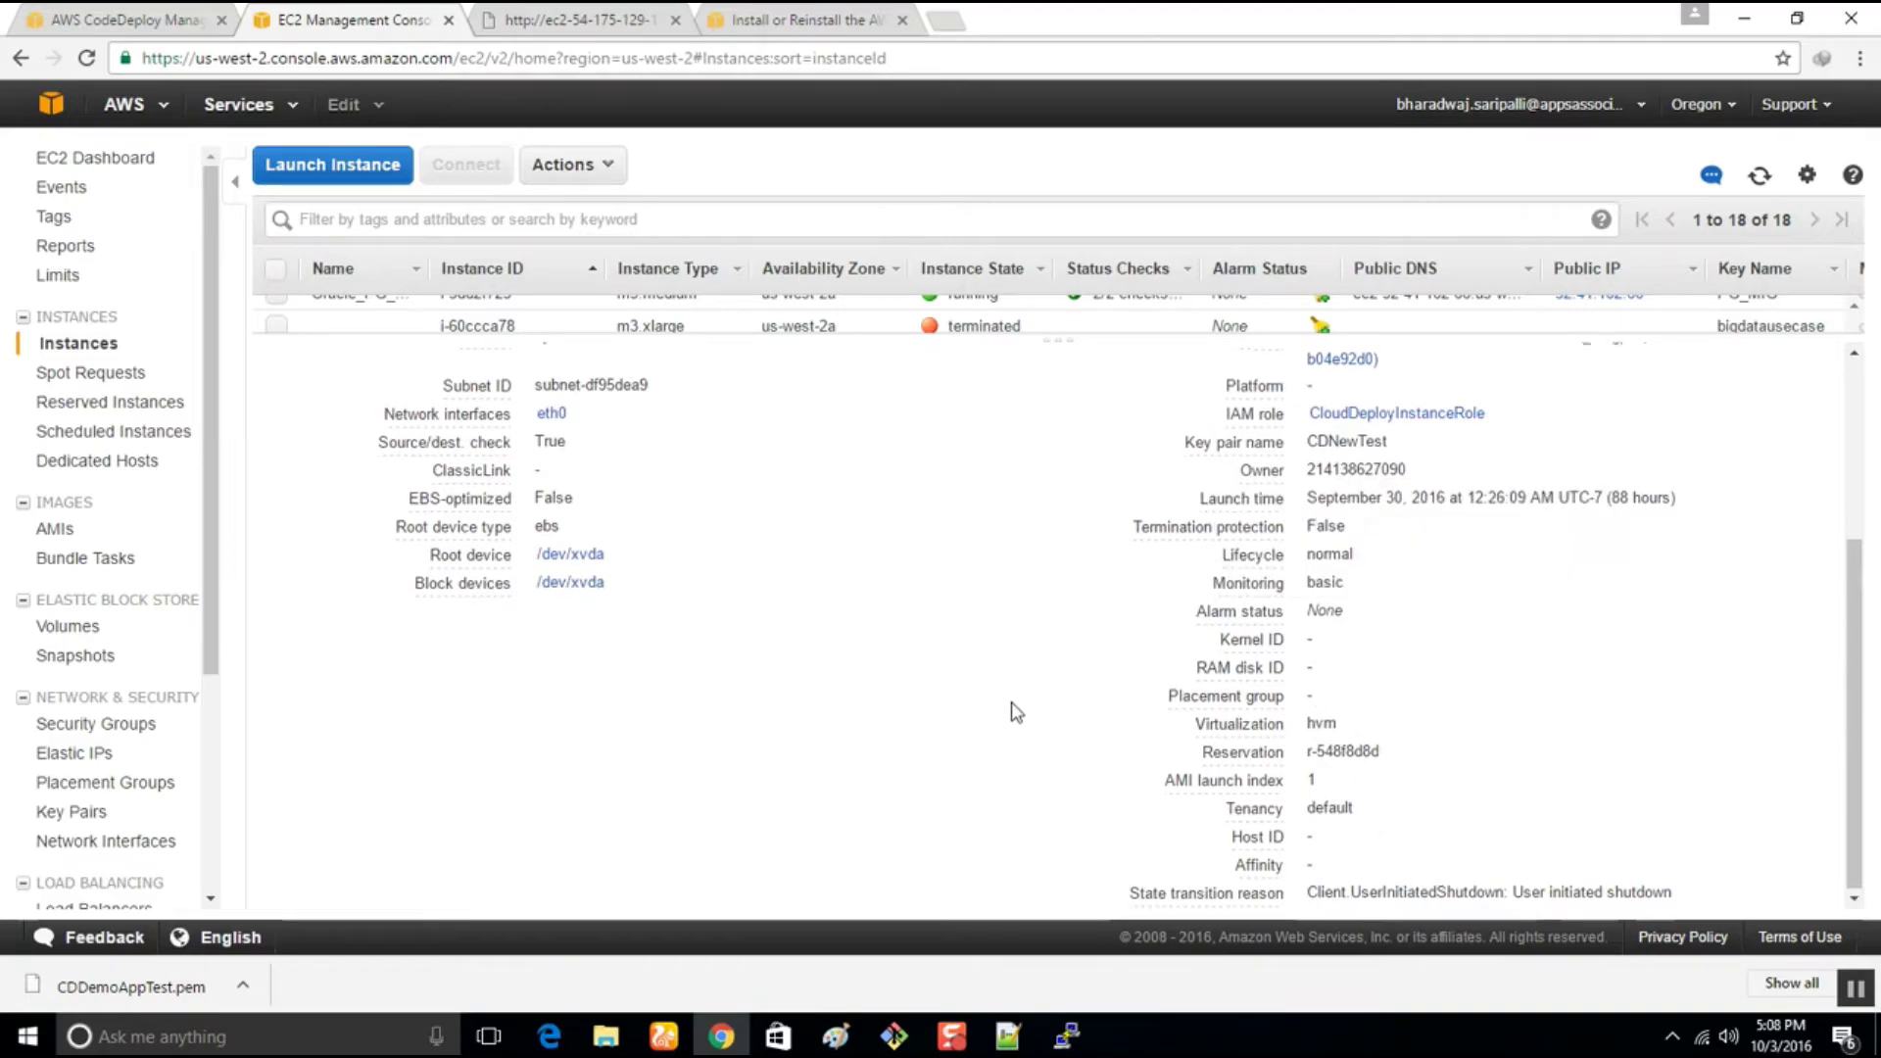
scroll(1015, 713, up, 3)
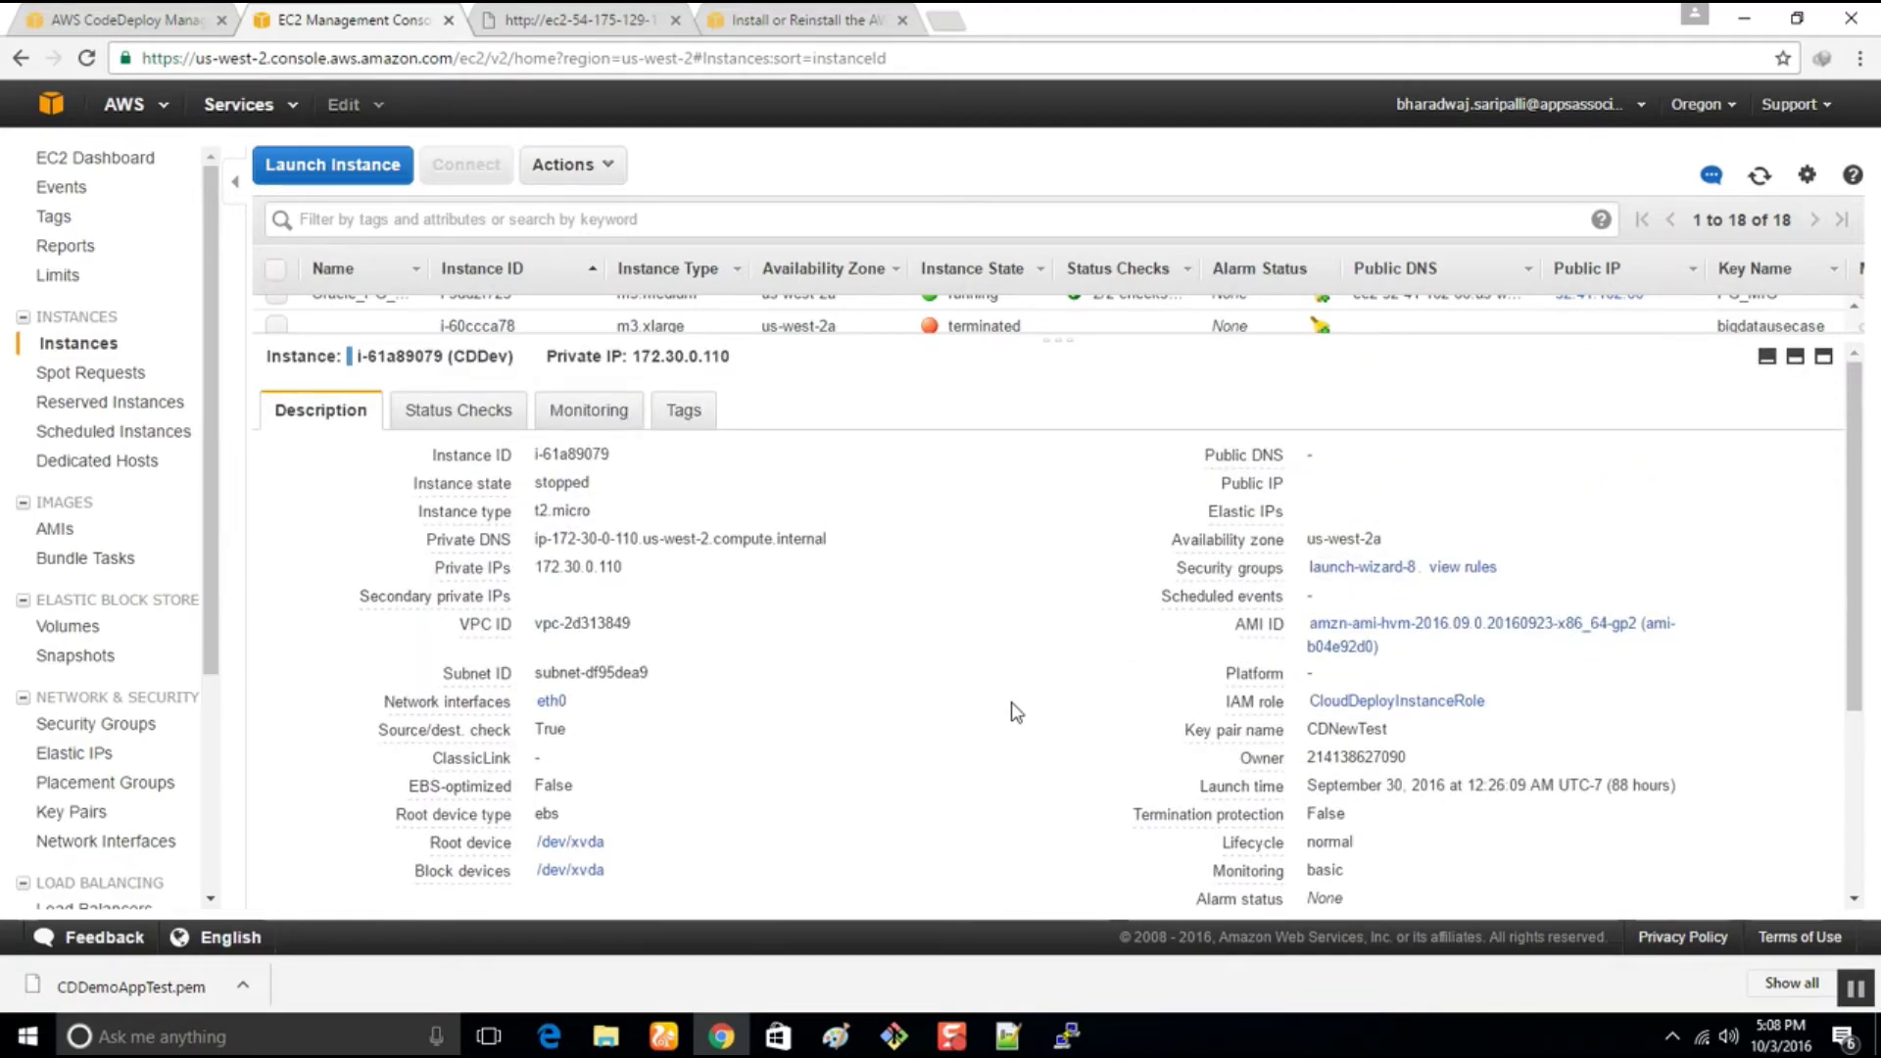
Review CDDev's Status Checks, Monitoring, Tags and Description tabs
click(441, 427)
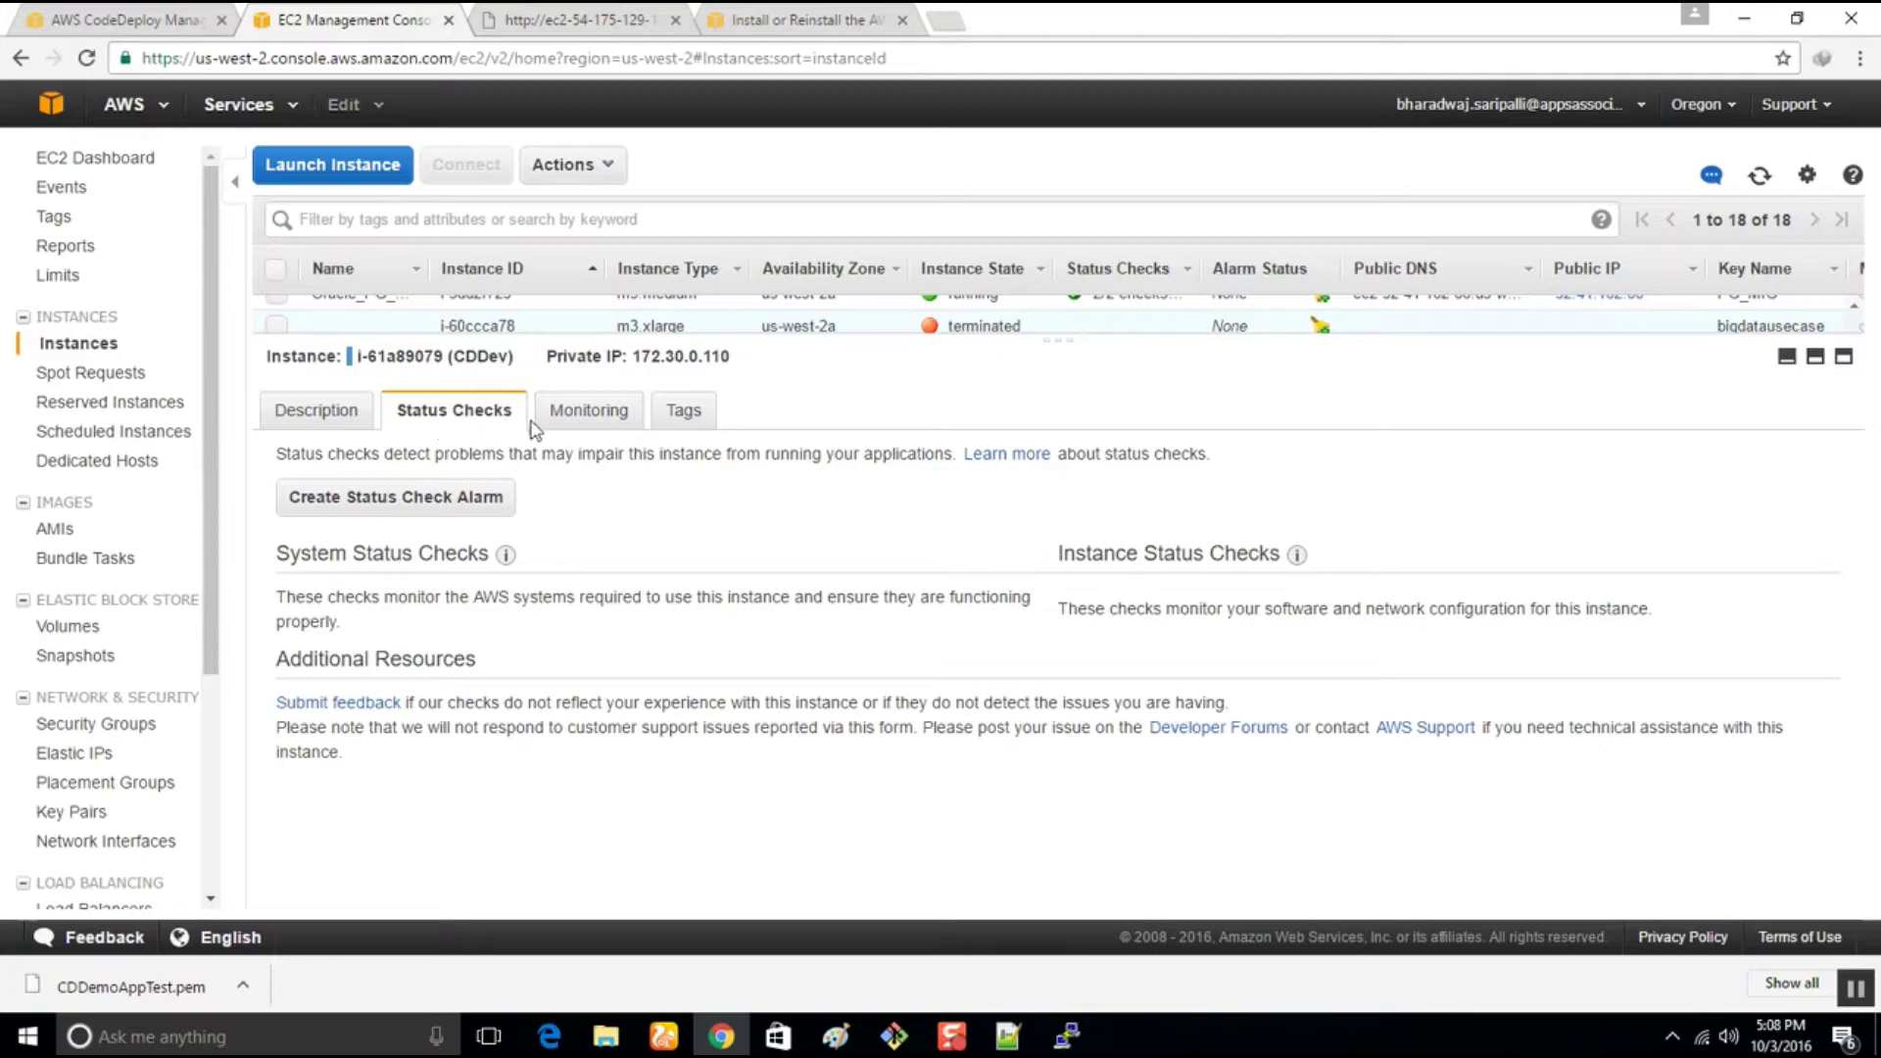
click(585, 421)
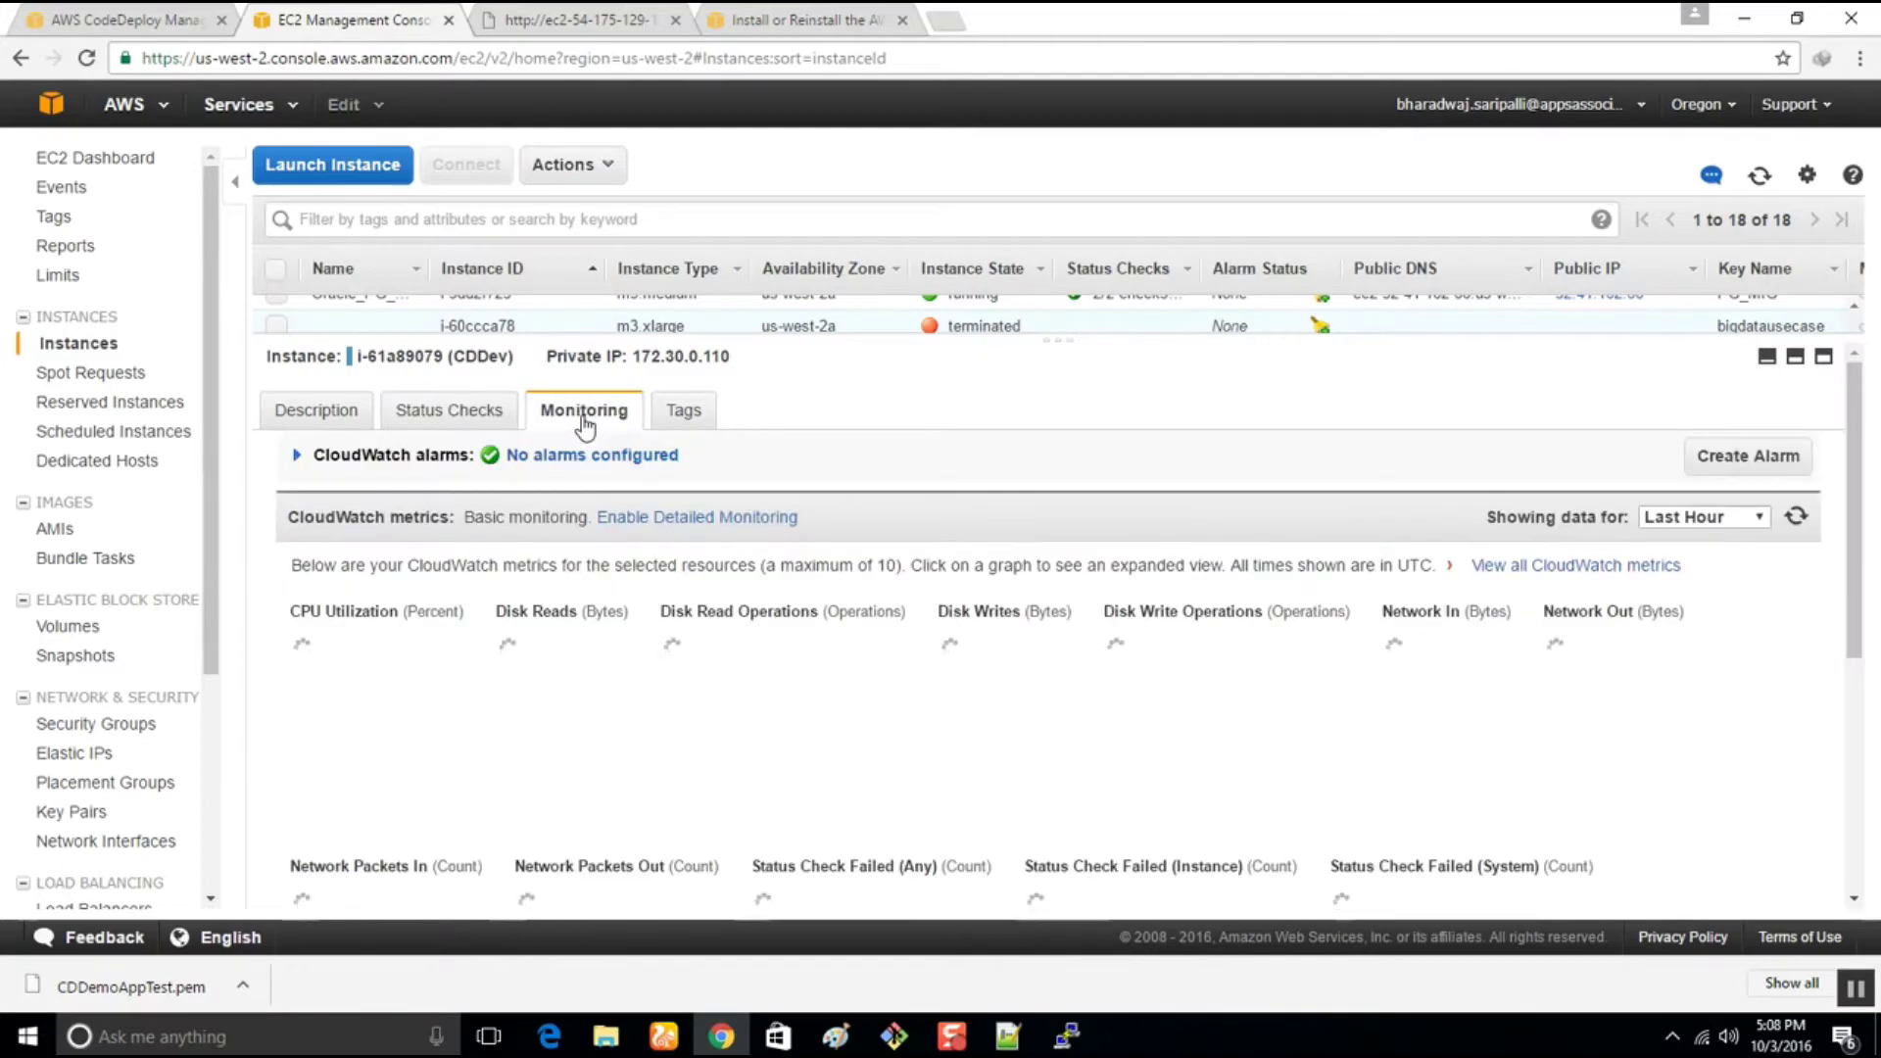
click(713, 423)
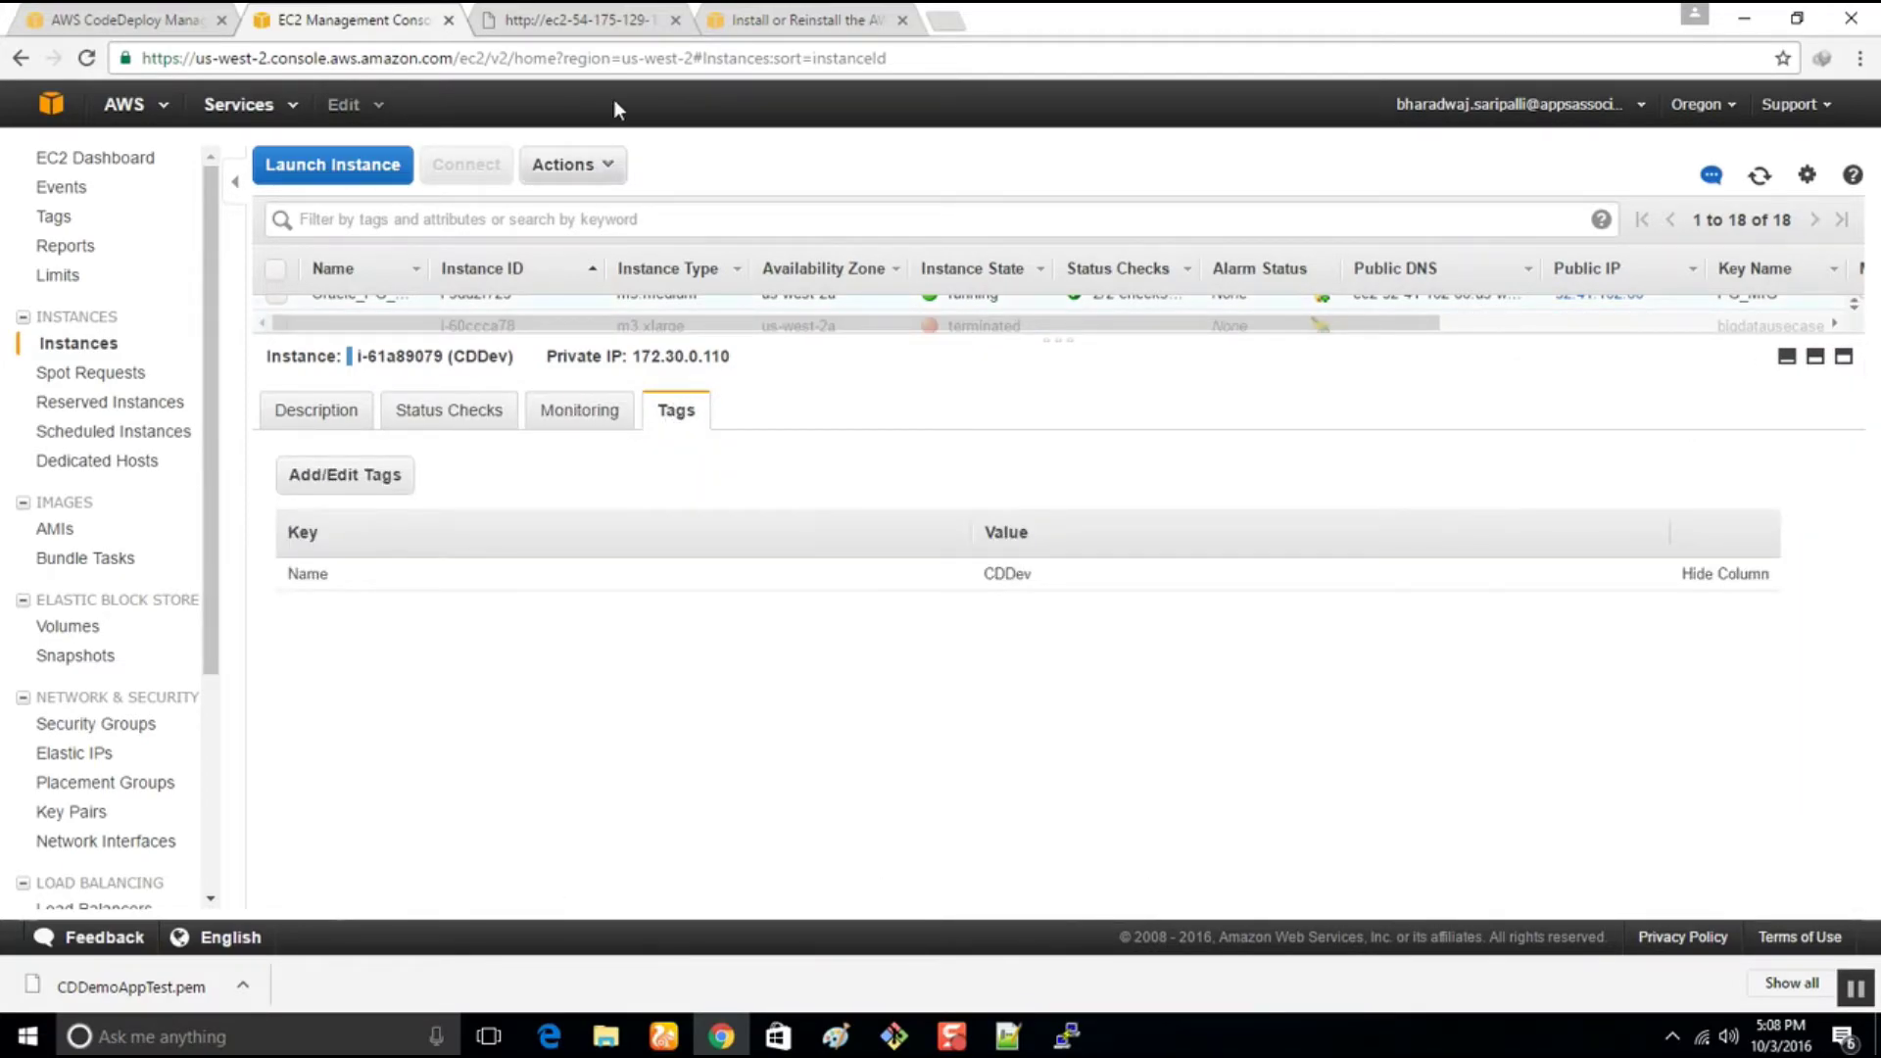
click(337, 422)
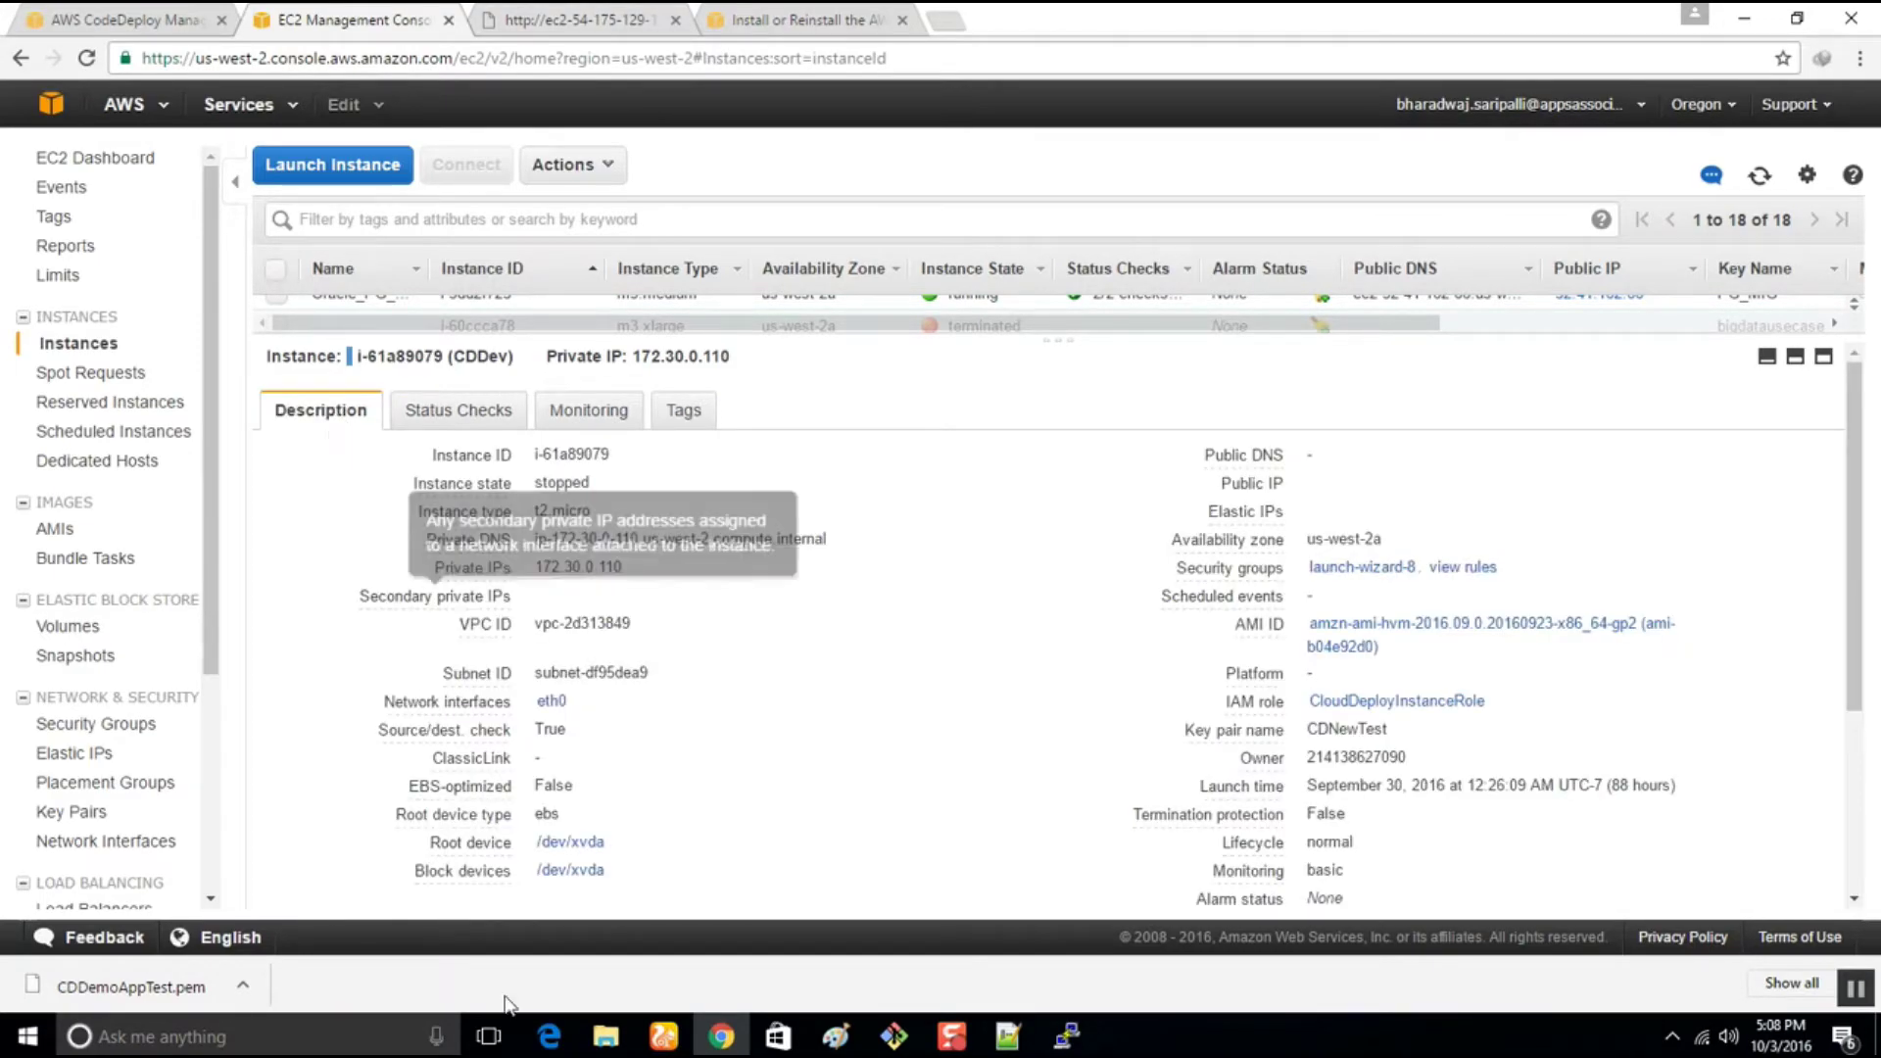
scroll(806, 745, down, 3)
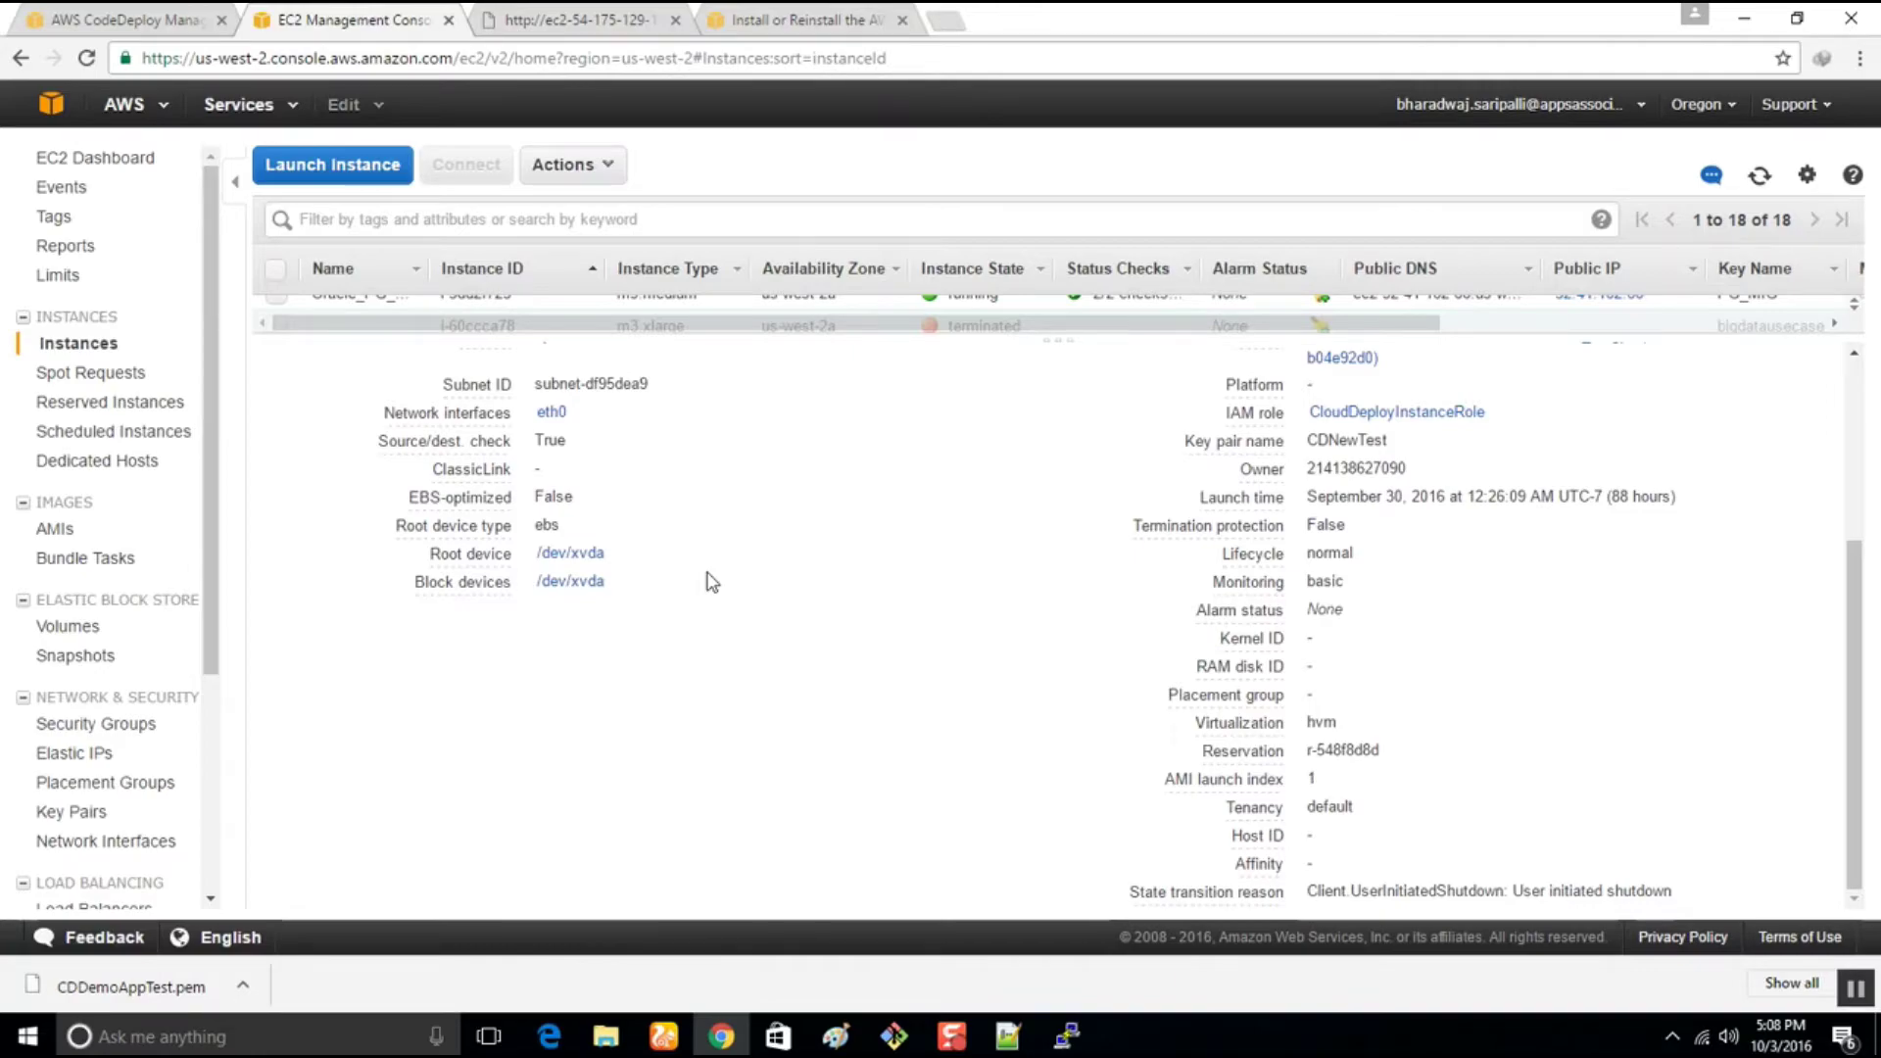
scroll(711, 582, up, 3)
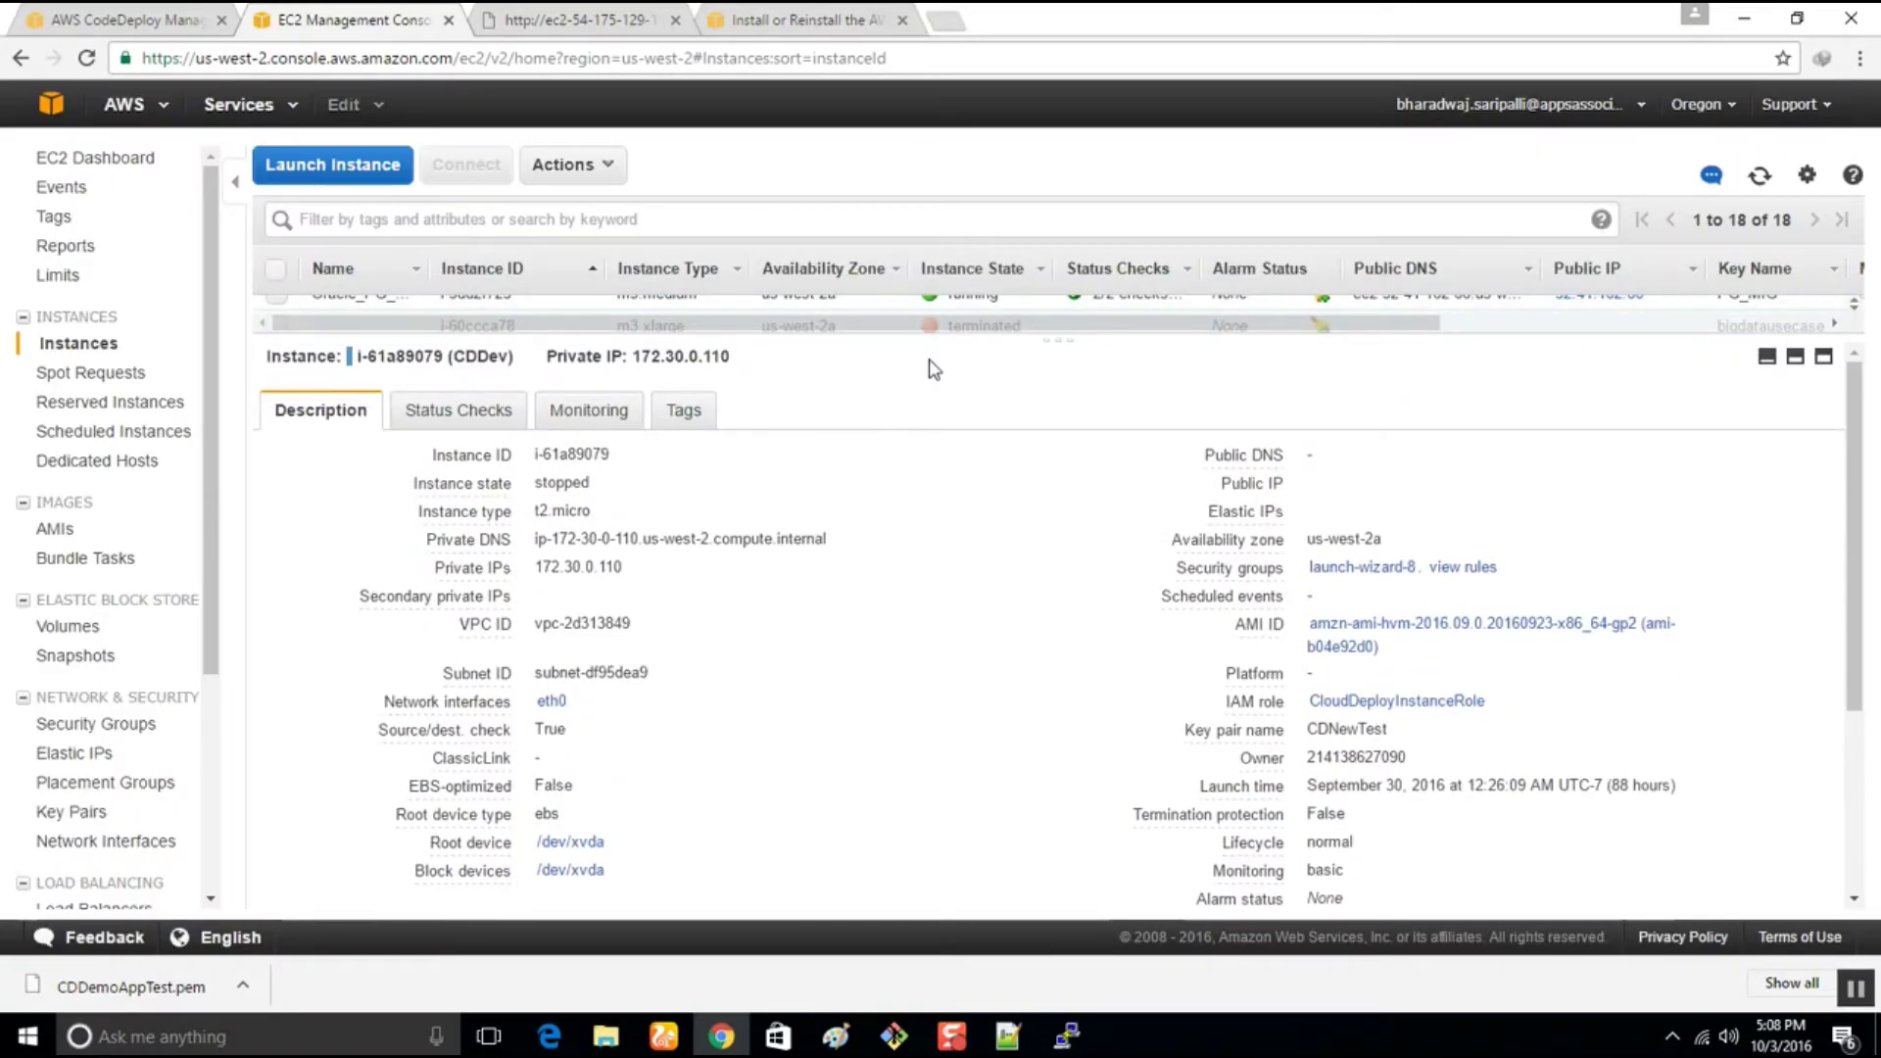
drag(931, 350, 894, 631)
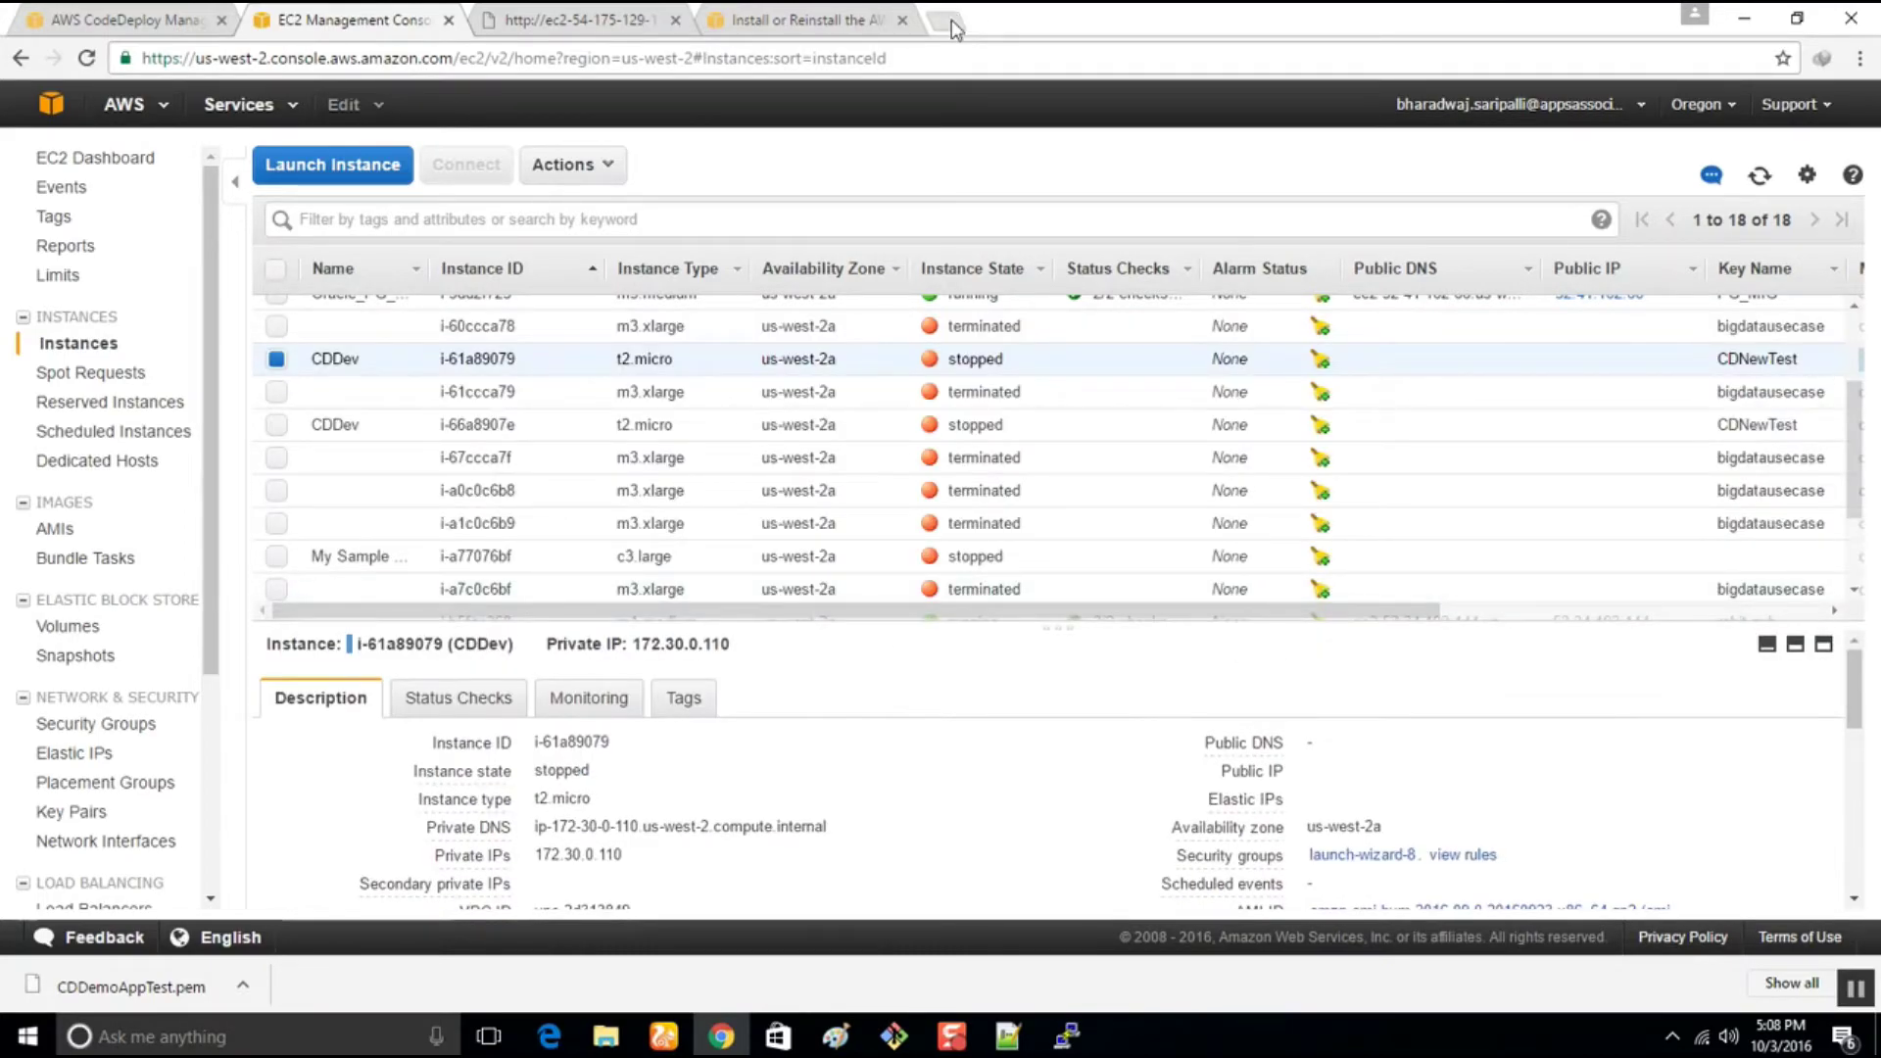
Glance over the deployment group edit, instance web page and agent docs tabs, then return to EC2
click(157, 18)
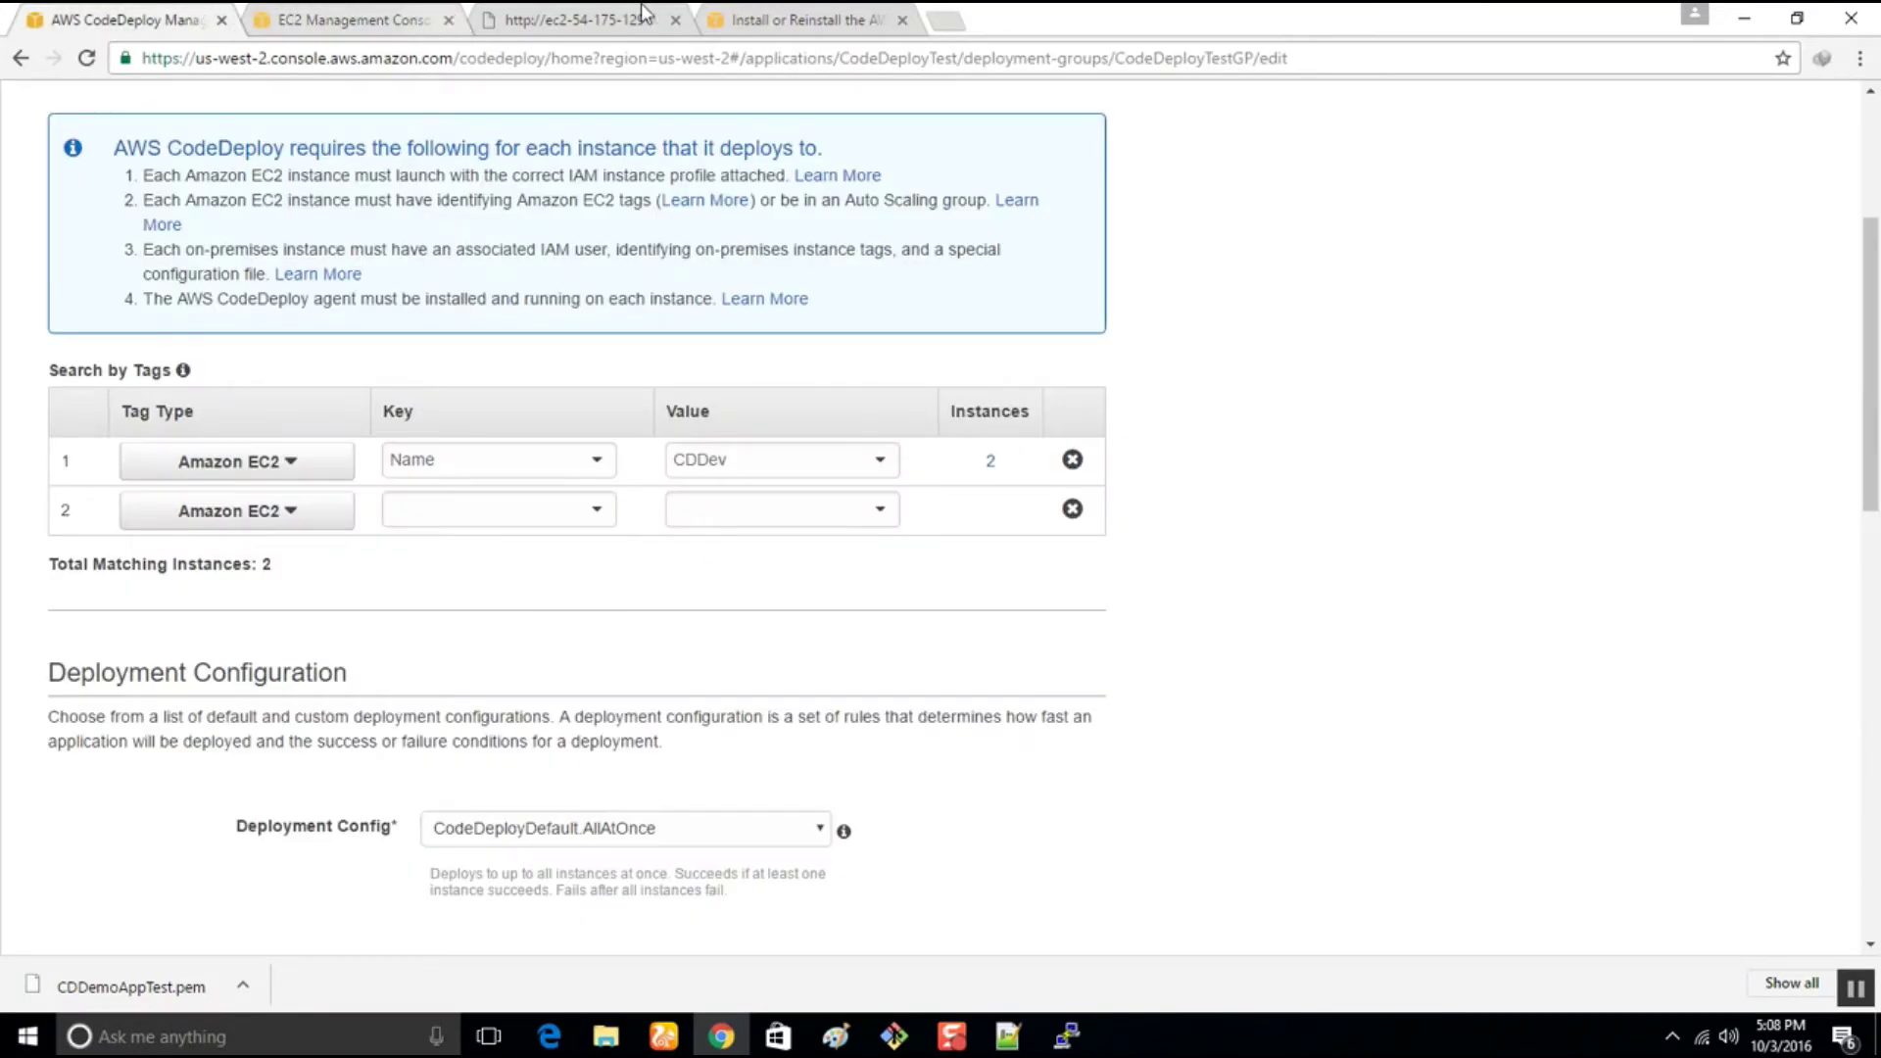
click(524, 12)
click(767, 21)
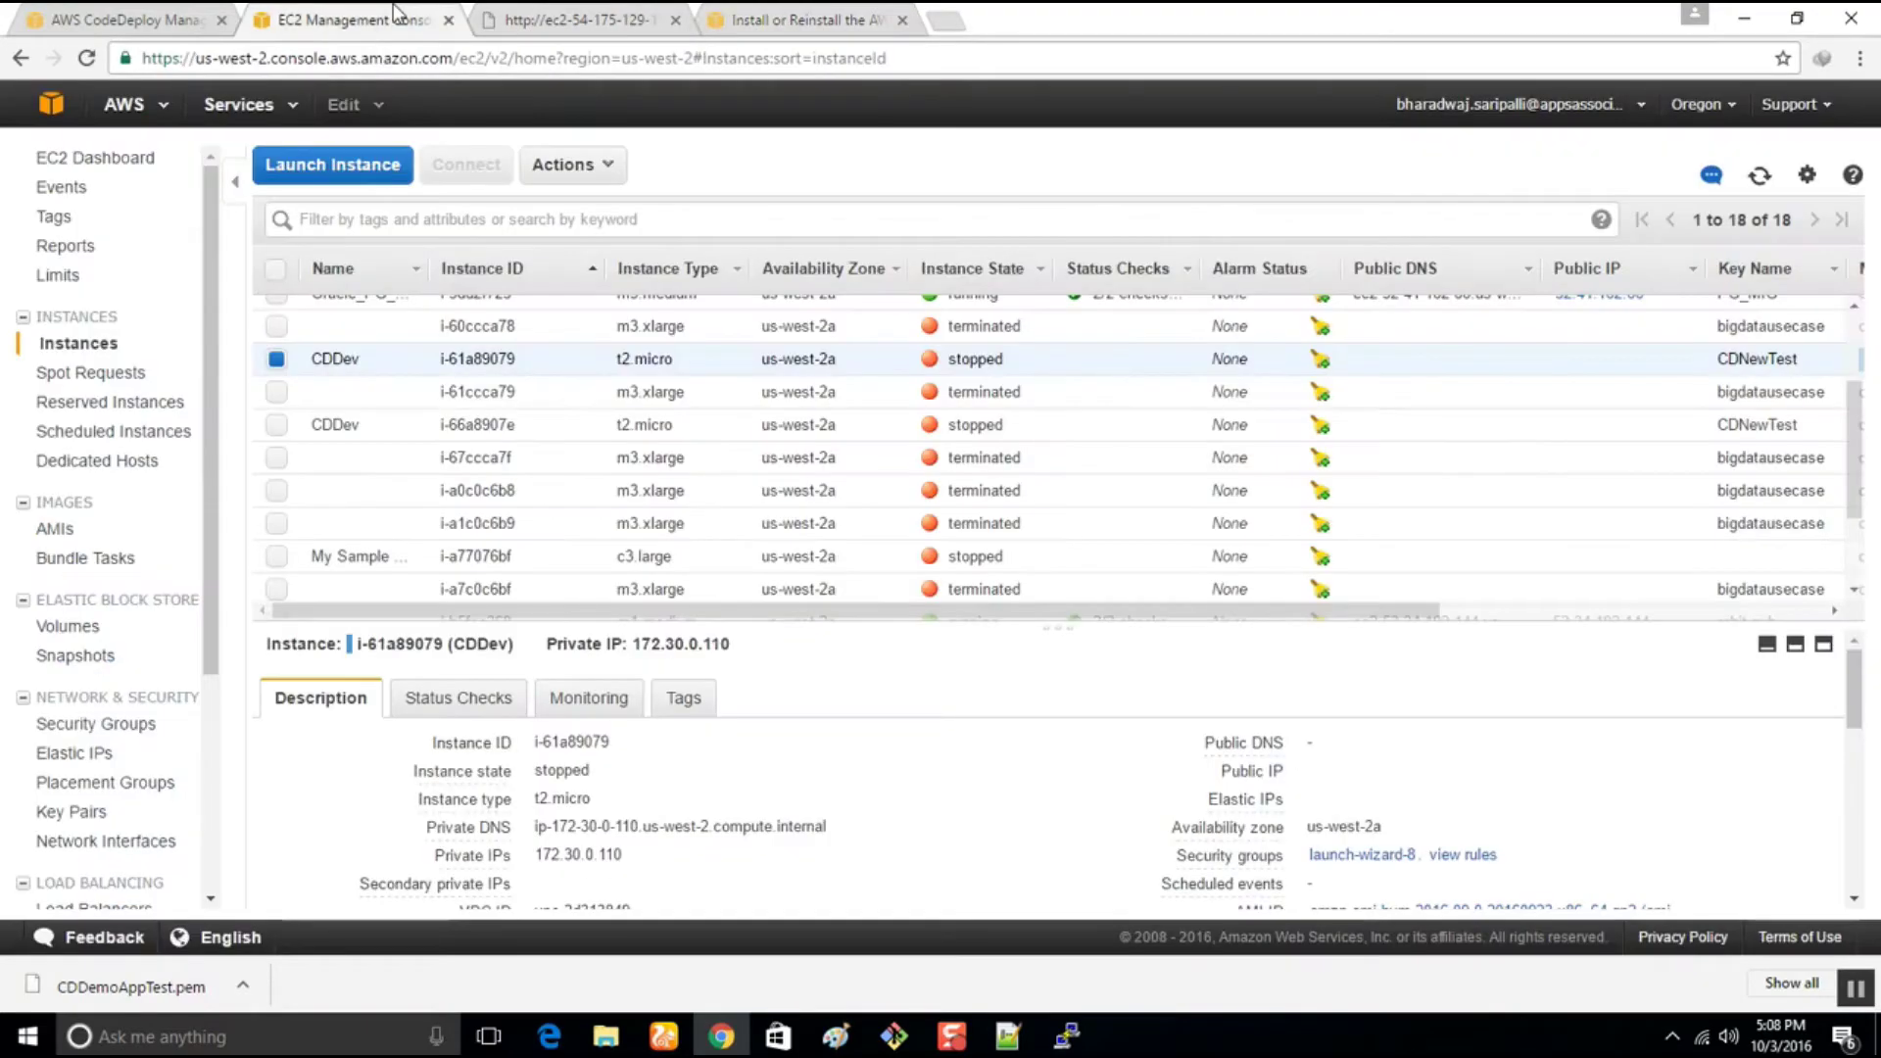
click(394, 18)
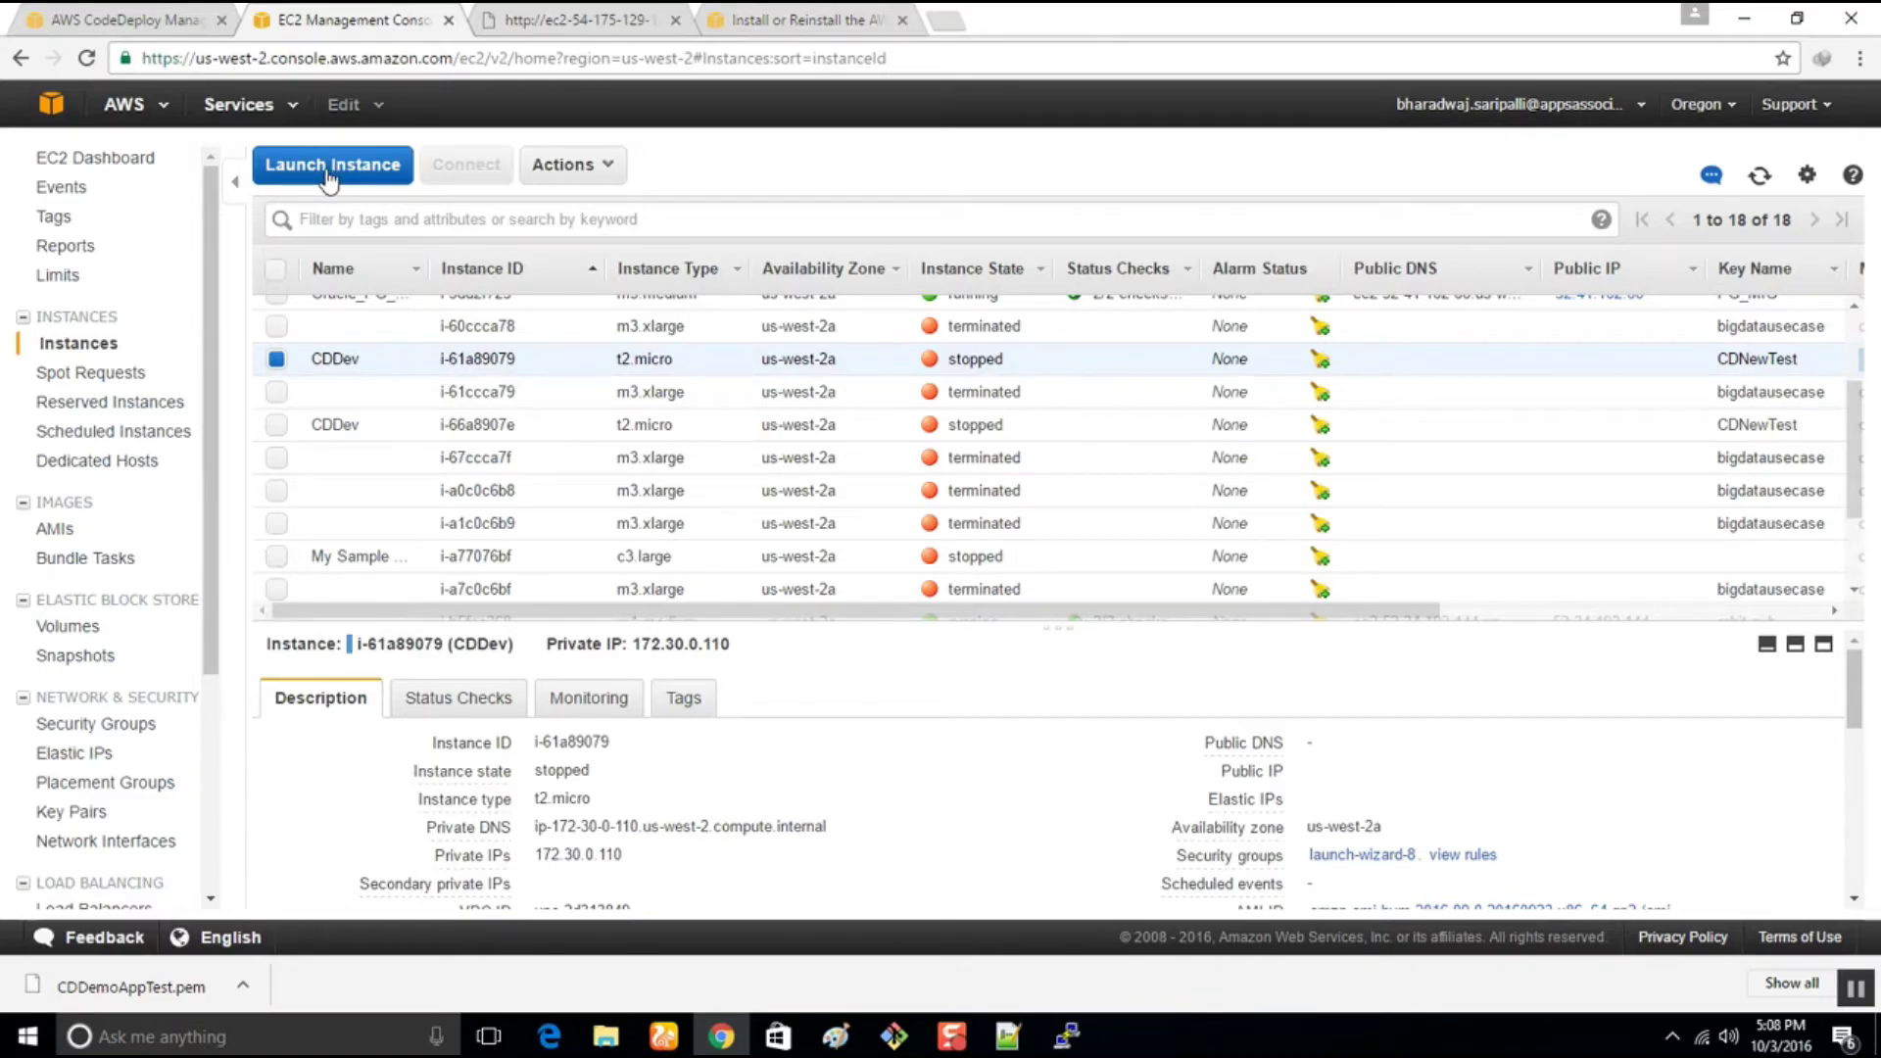
Start a 'know code deploy instance' search in a new tab, then abandon it for the EC2 list
click(946, 21)
text(know )
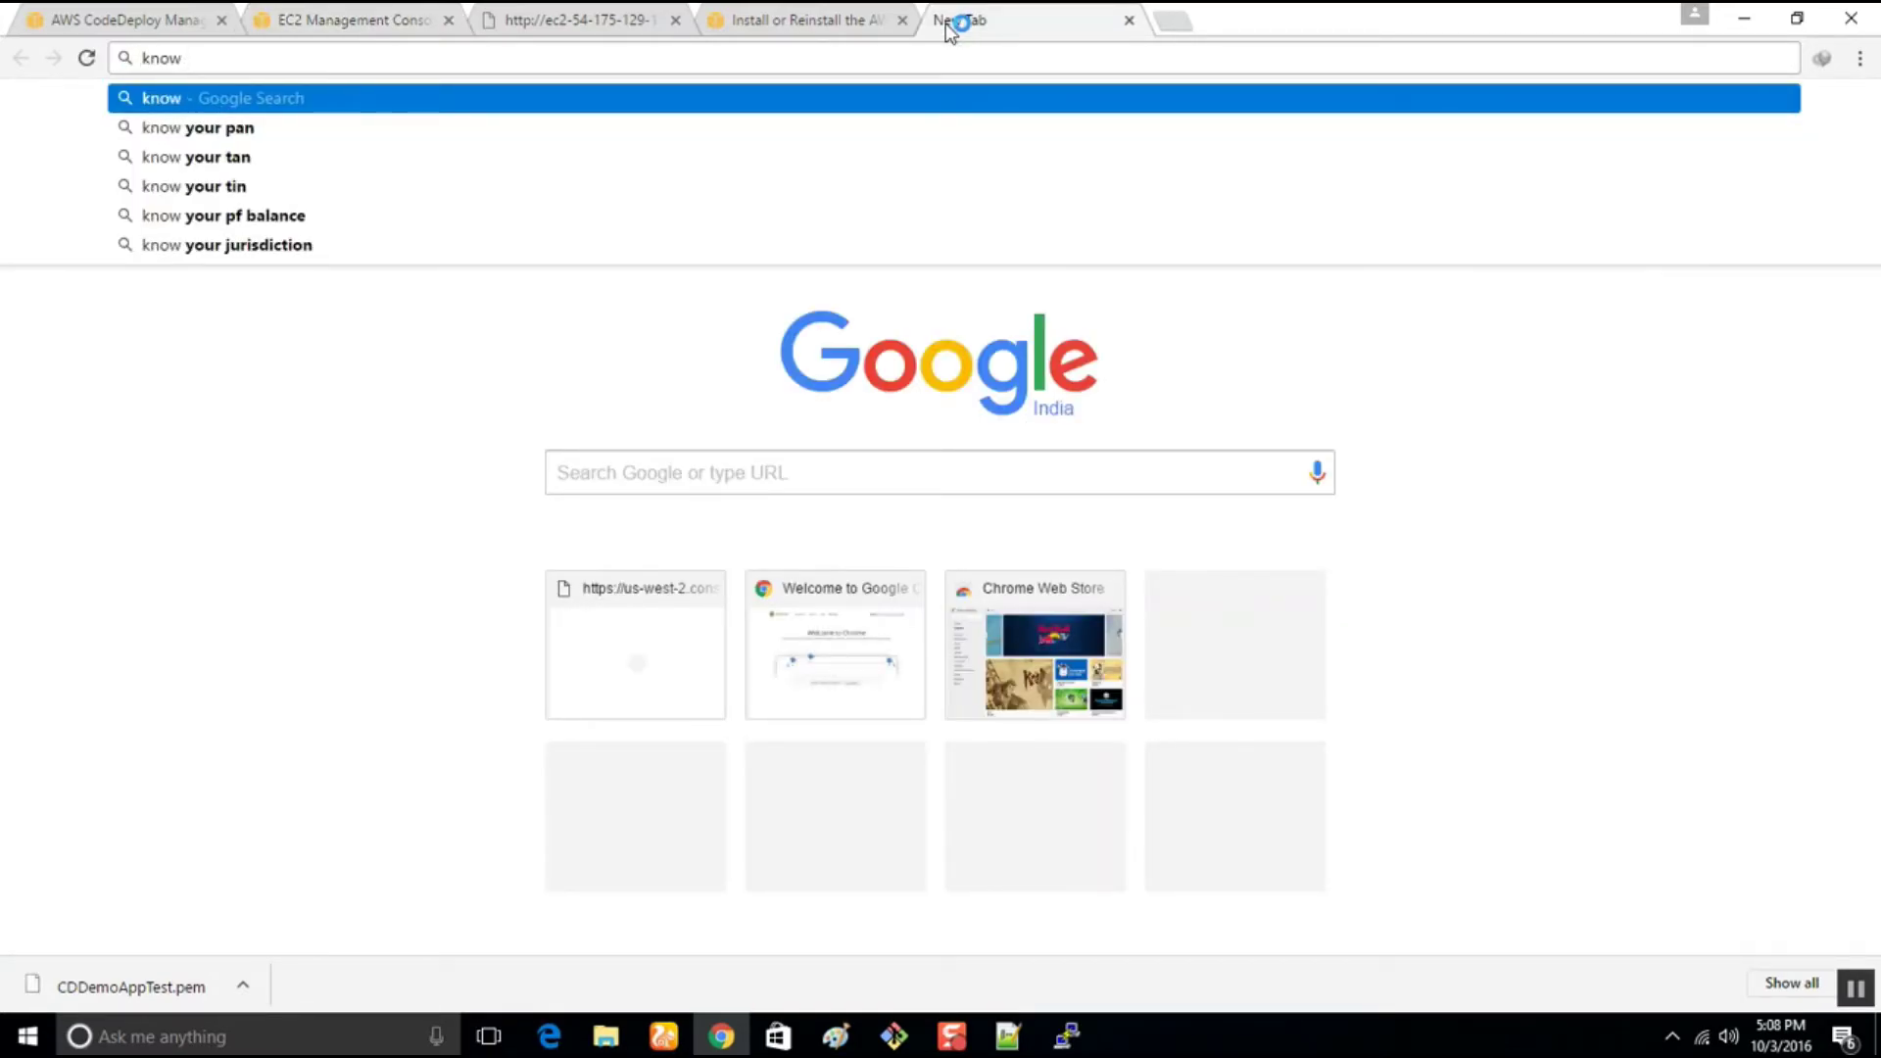
text(code)
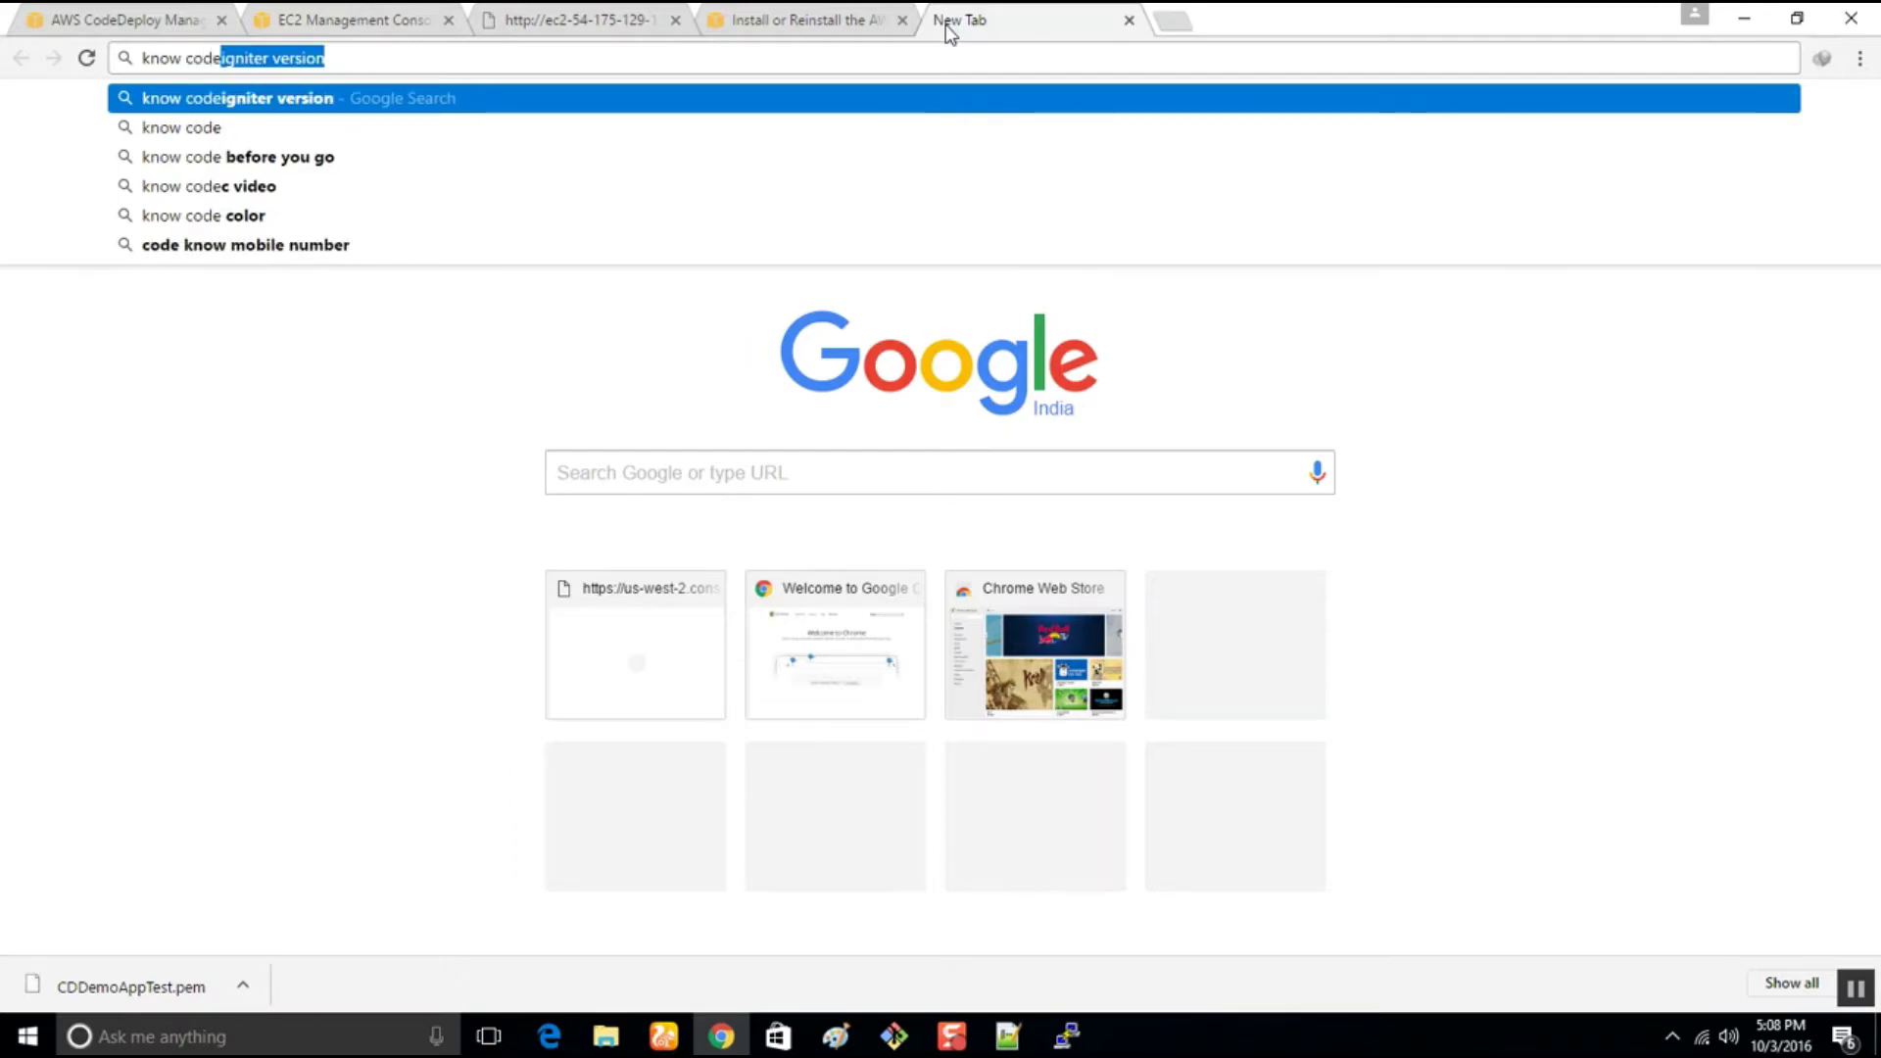
text( deplouy)
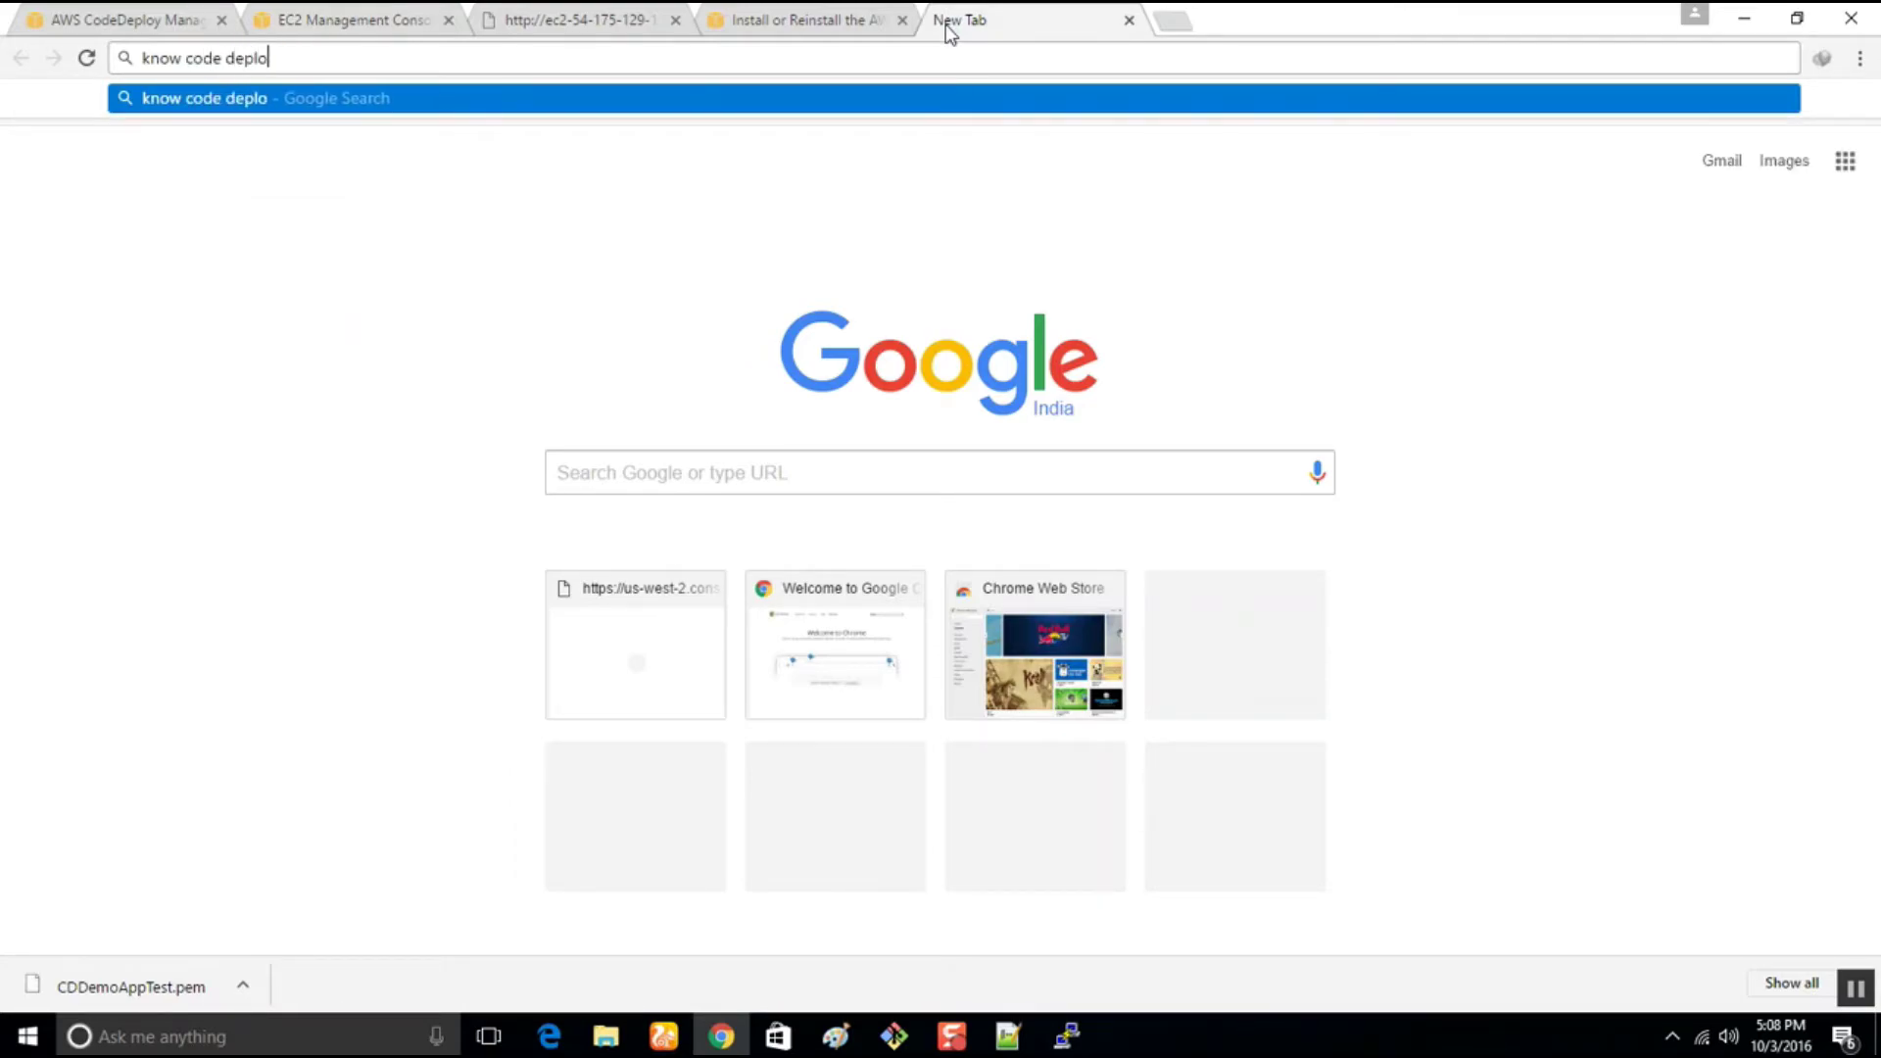
key(BackSpace)
key(BackSpace)
text(y )
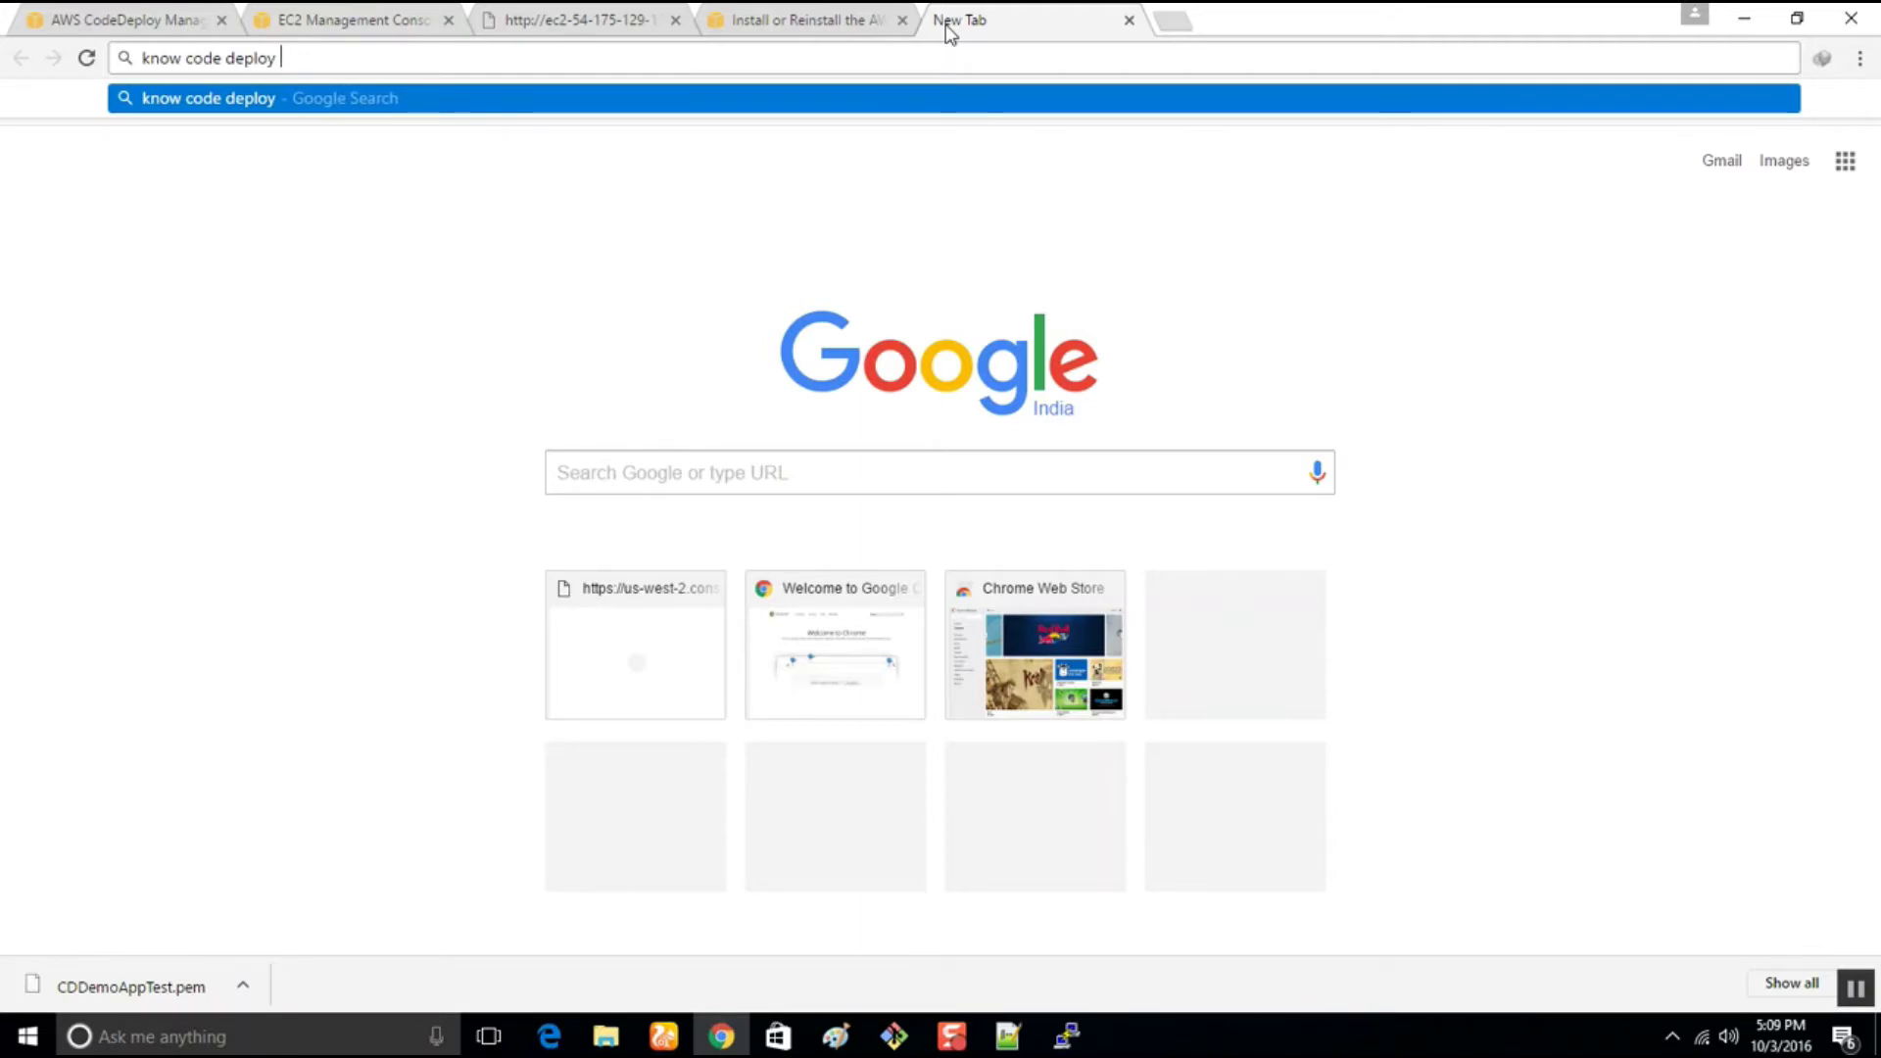
text(instan)
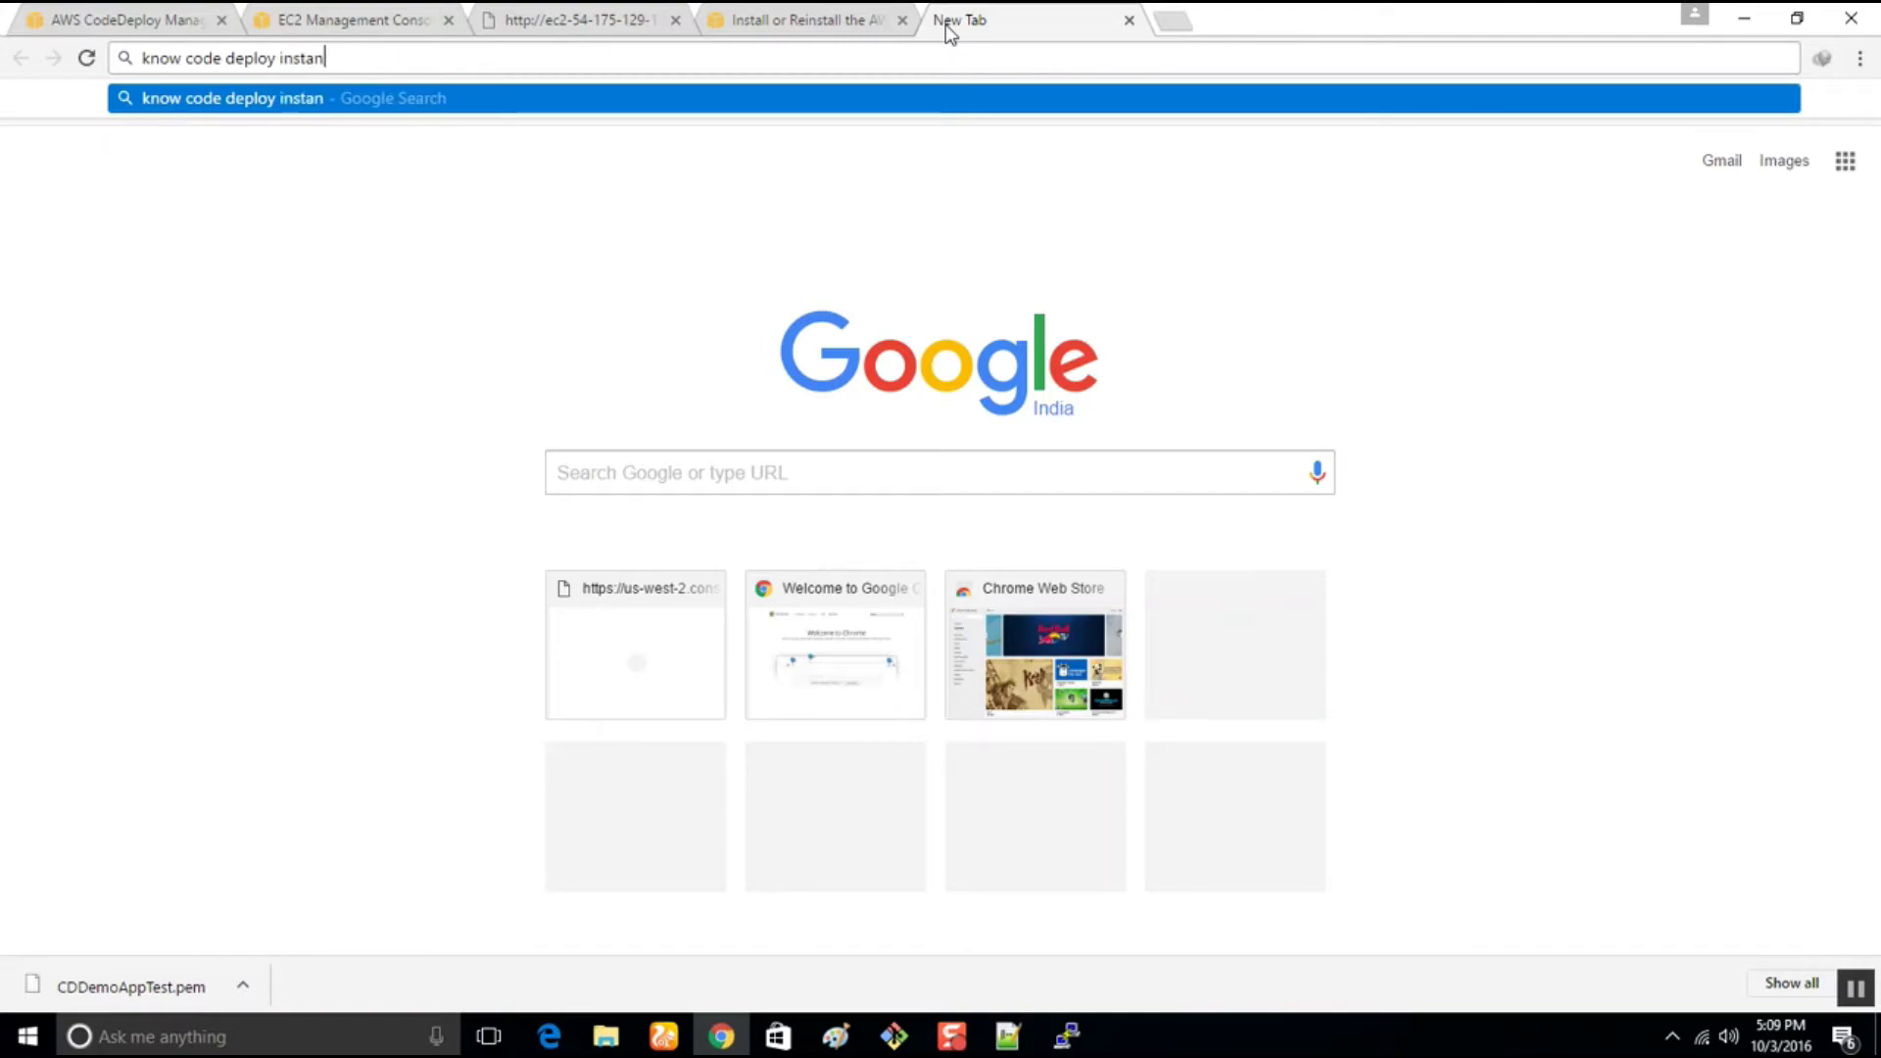
key(BackSpace)
key(BackSpace)
key(BackSpace)
key(BackSpace)
key(BackSpace)
key(BackSpace)
key(BackSpace)
key(BackSpace)
key(BackSpace)
key(BackSpace)
key(BackSpace)
key(BackSpace)
key(BackSpace)
key(BackSpace)
key(BackSpace)
key(BackSpace)
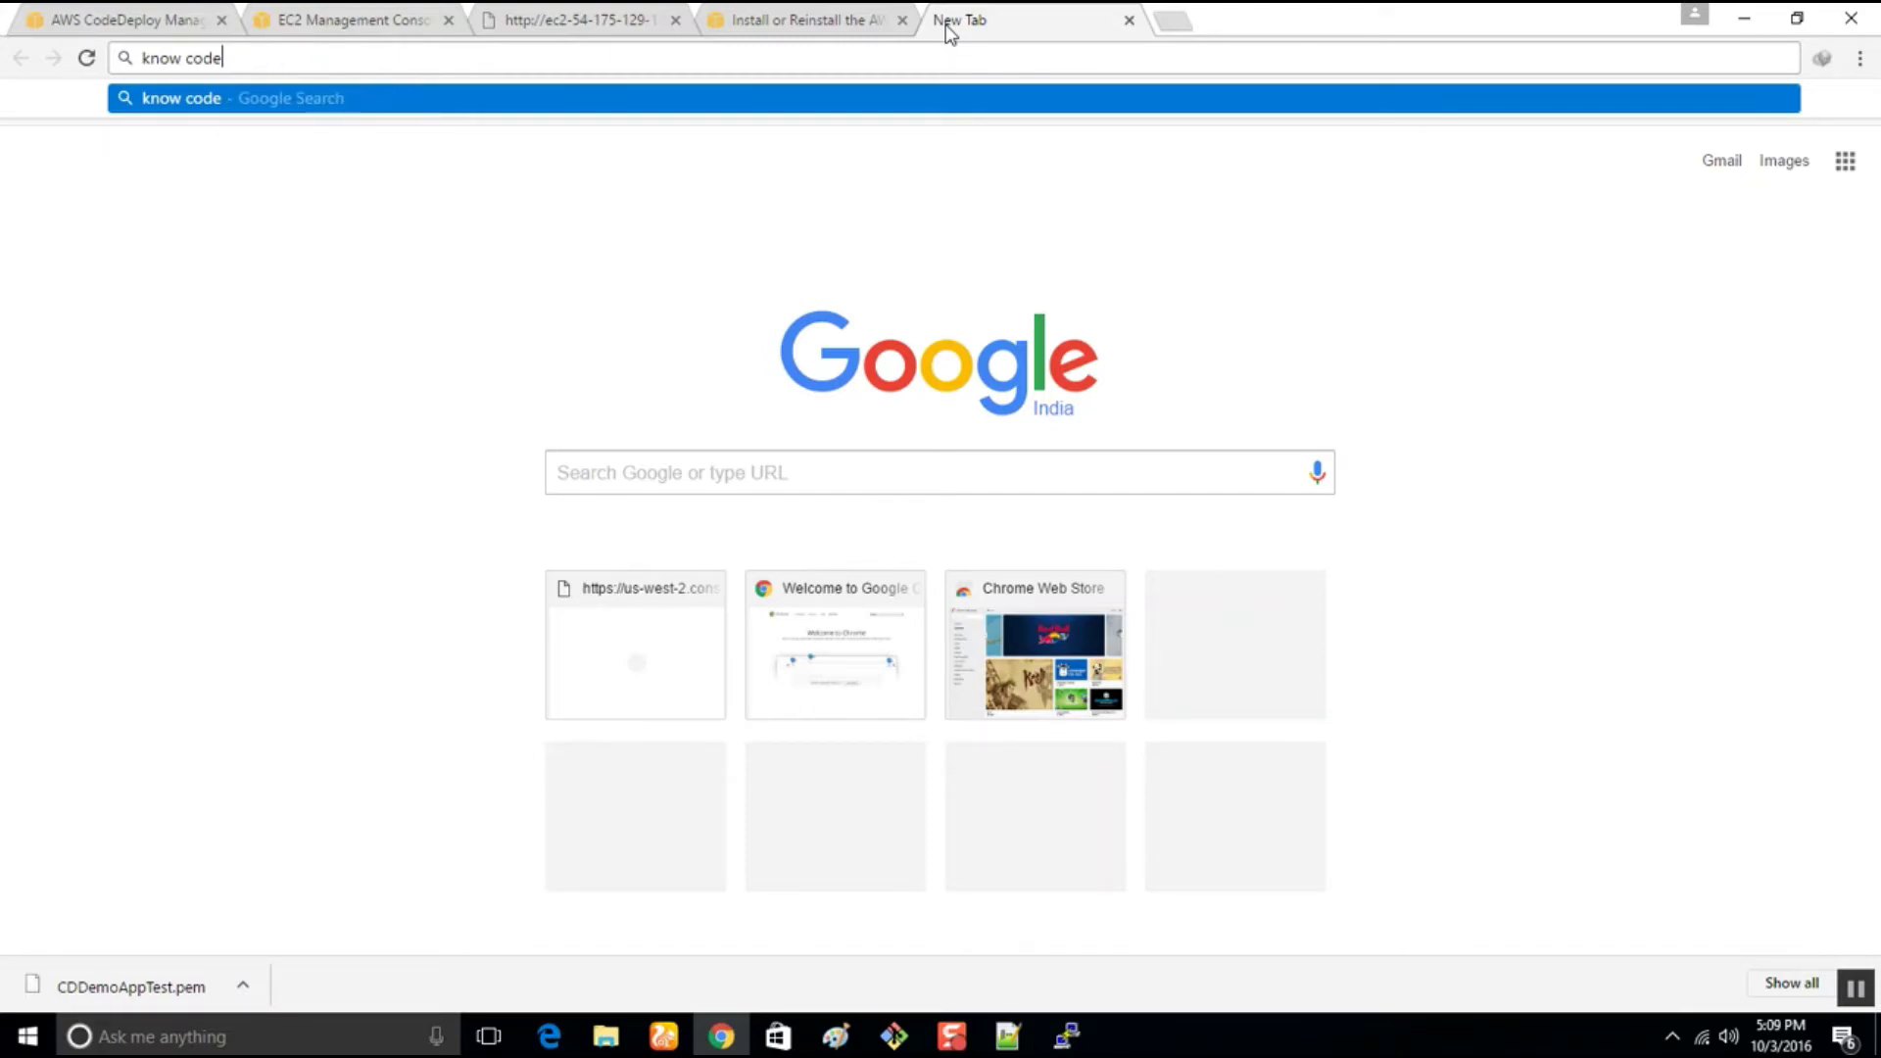
key(BackSpace)
text(instance)
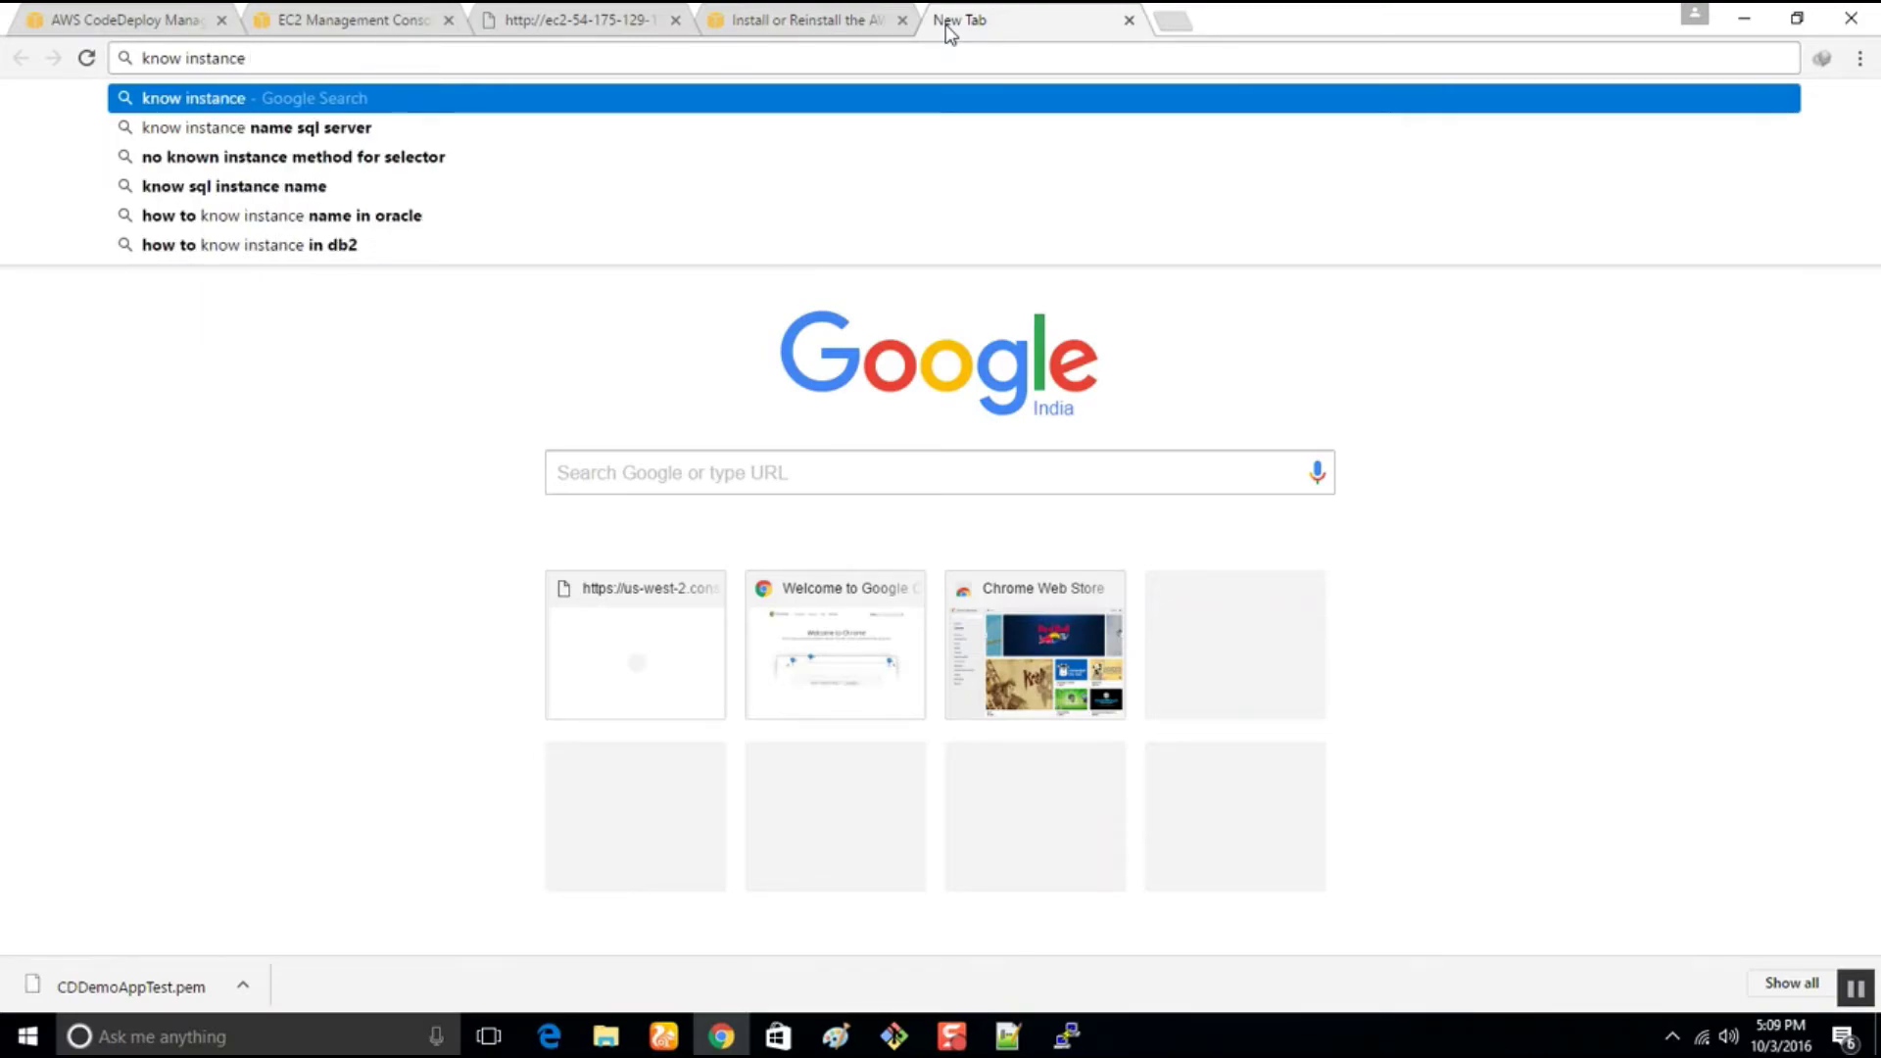
click(391, 24)
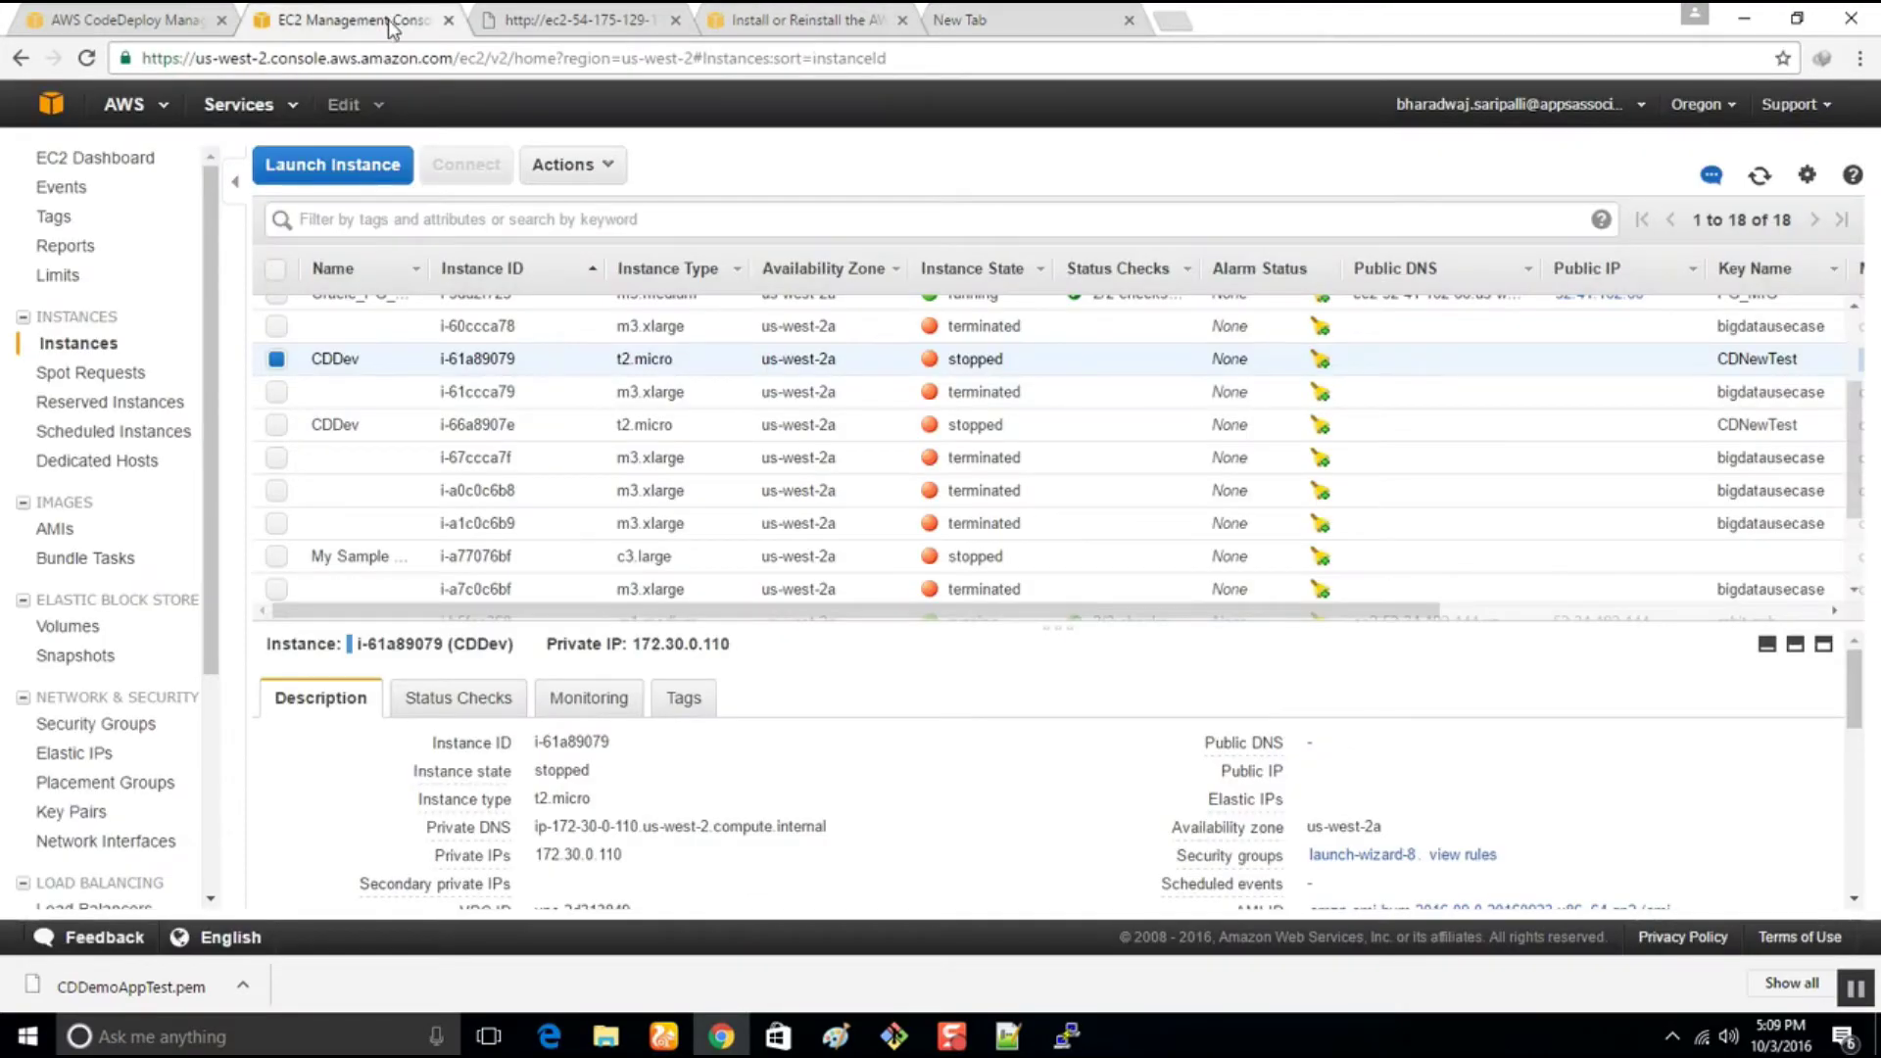
Open the EC2 console from the Services menu in a new browser tab
click(250, 106)
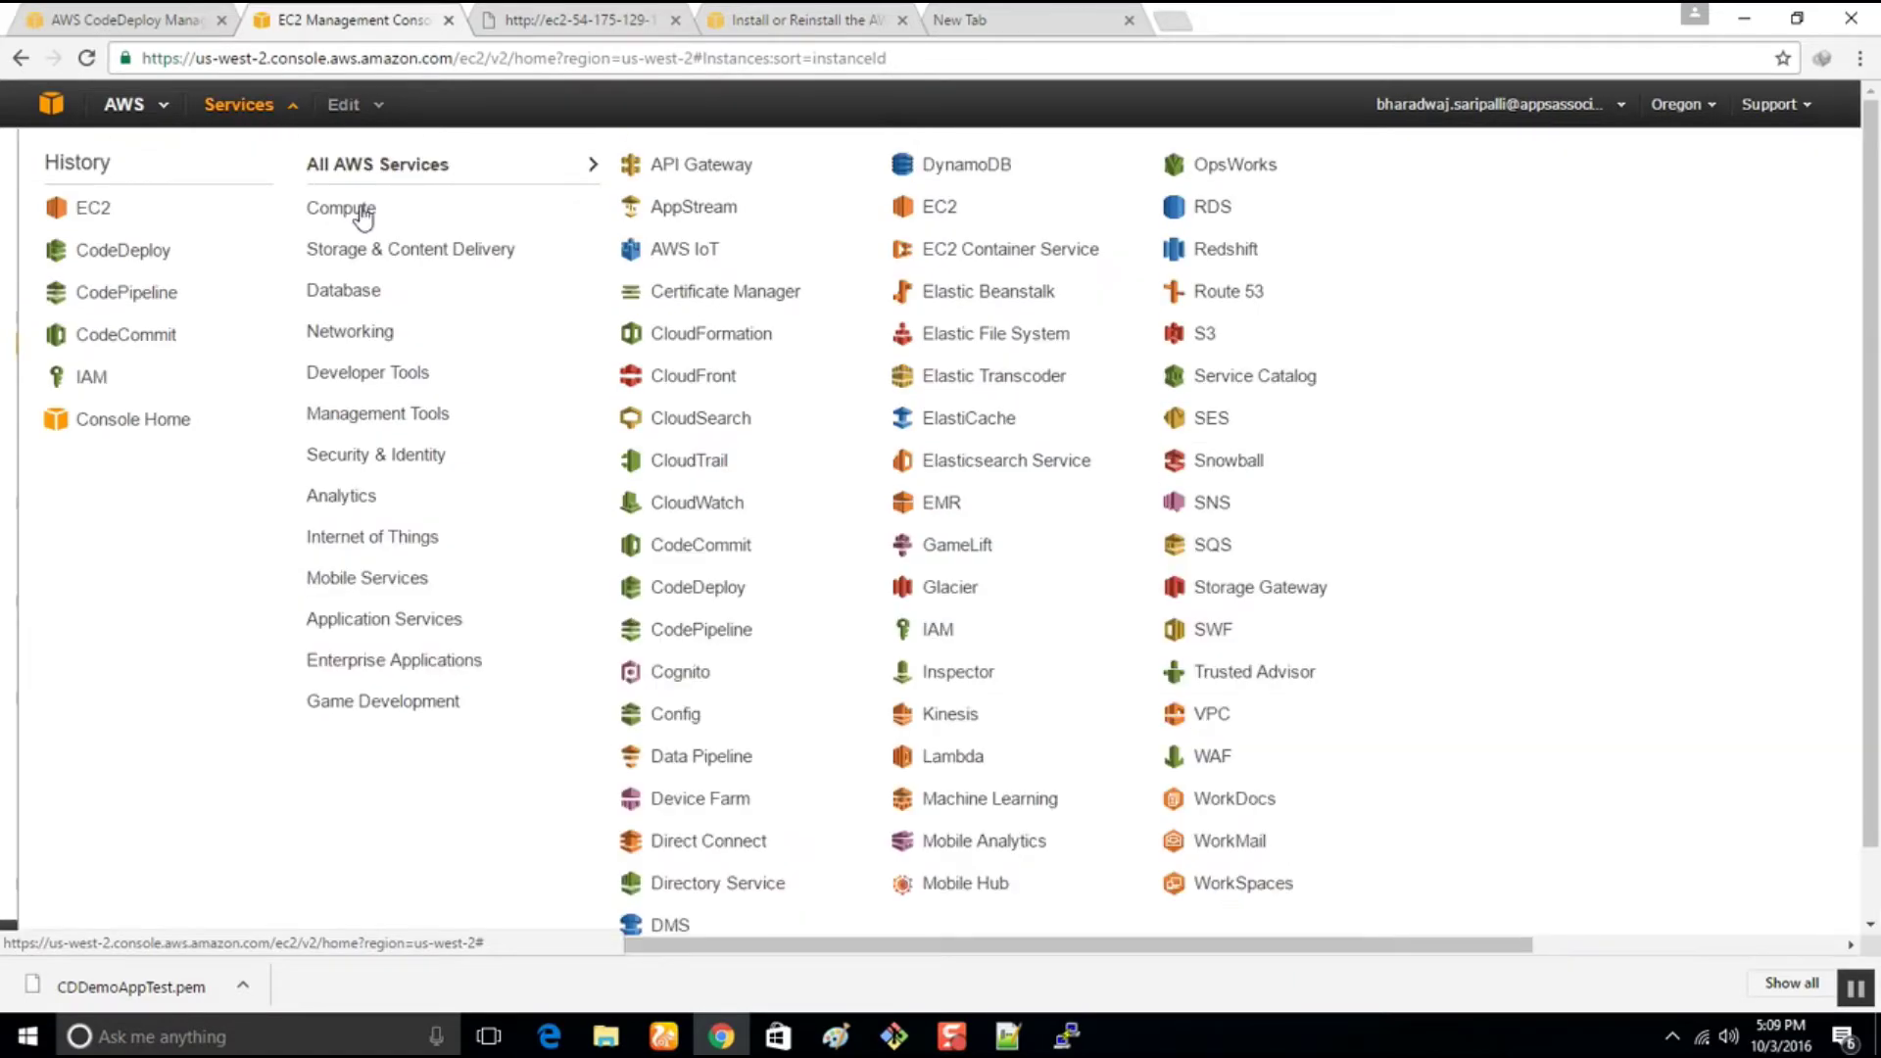
mouse_move(545, 202)
right_click(674, 225)
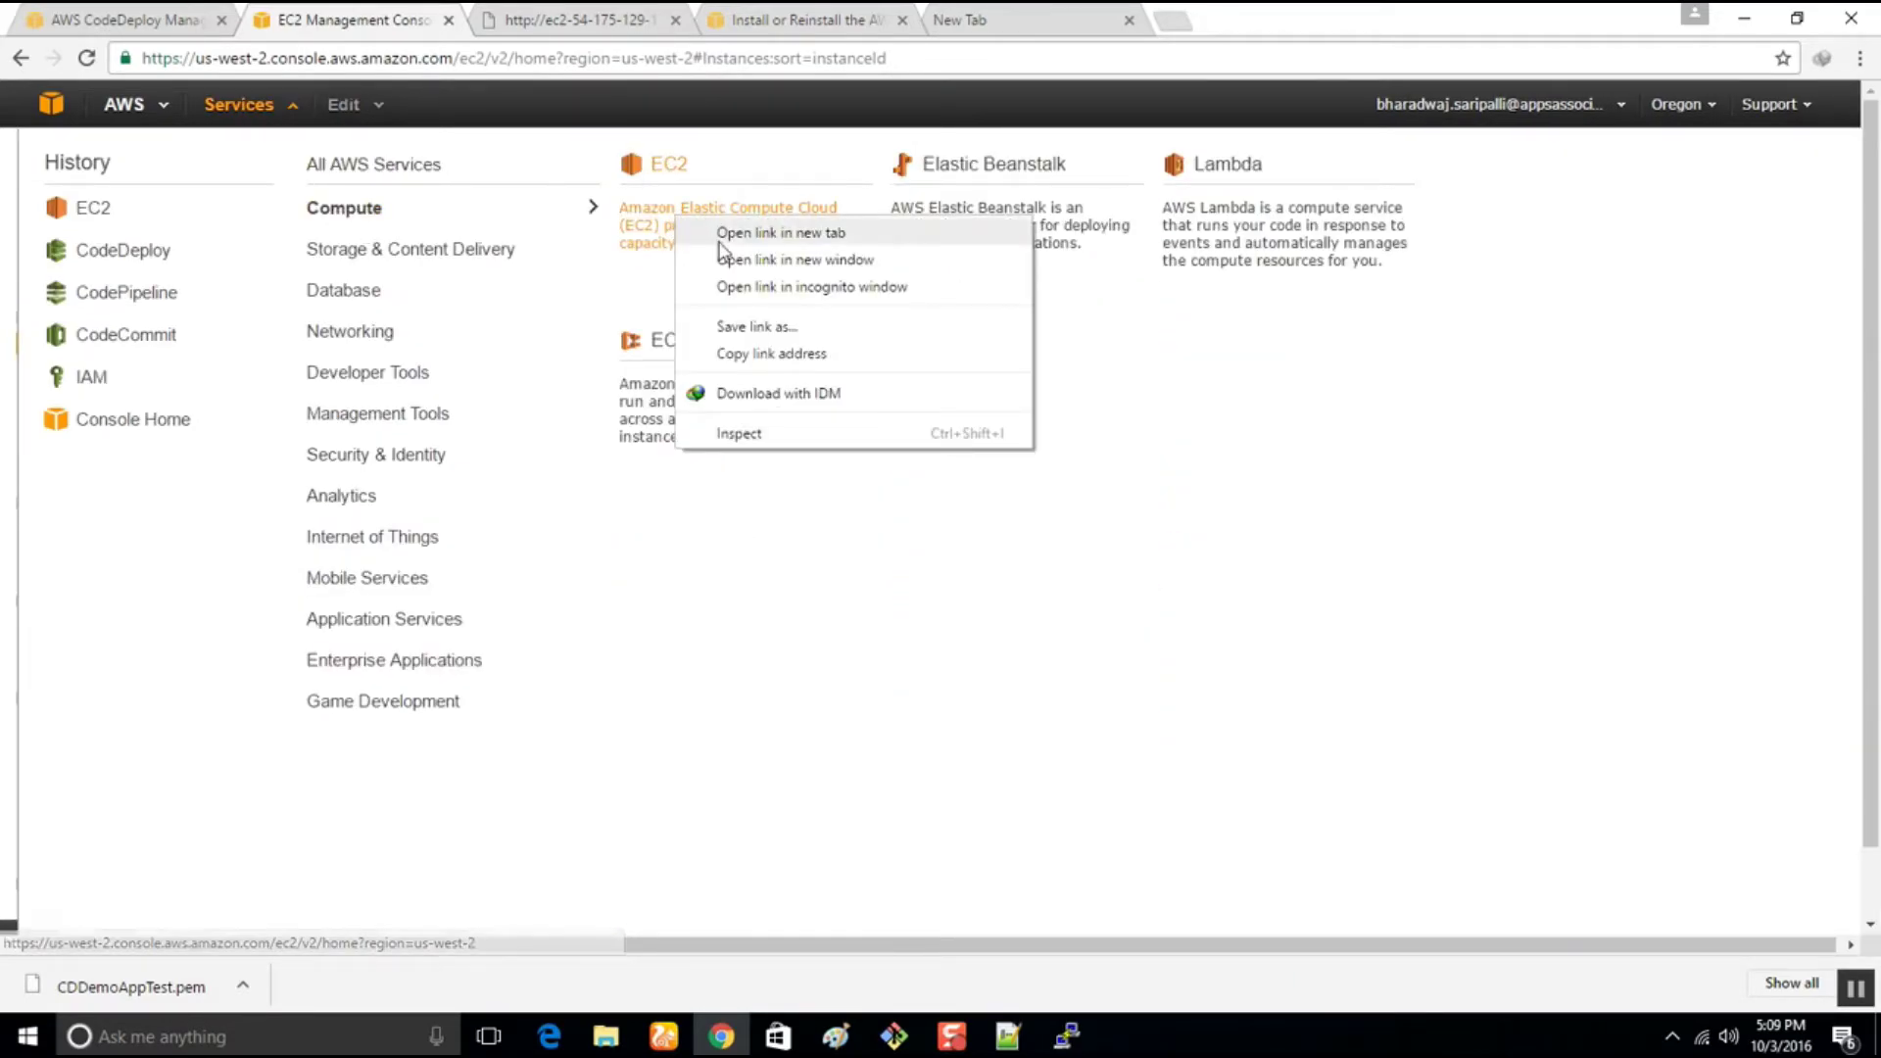
click(744, 239)
click(546, 22)
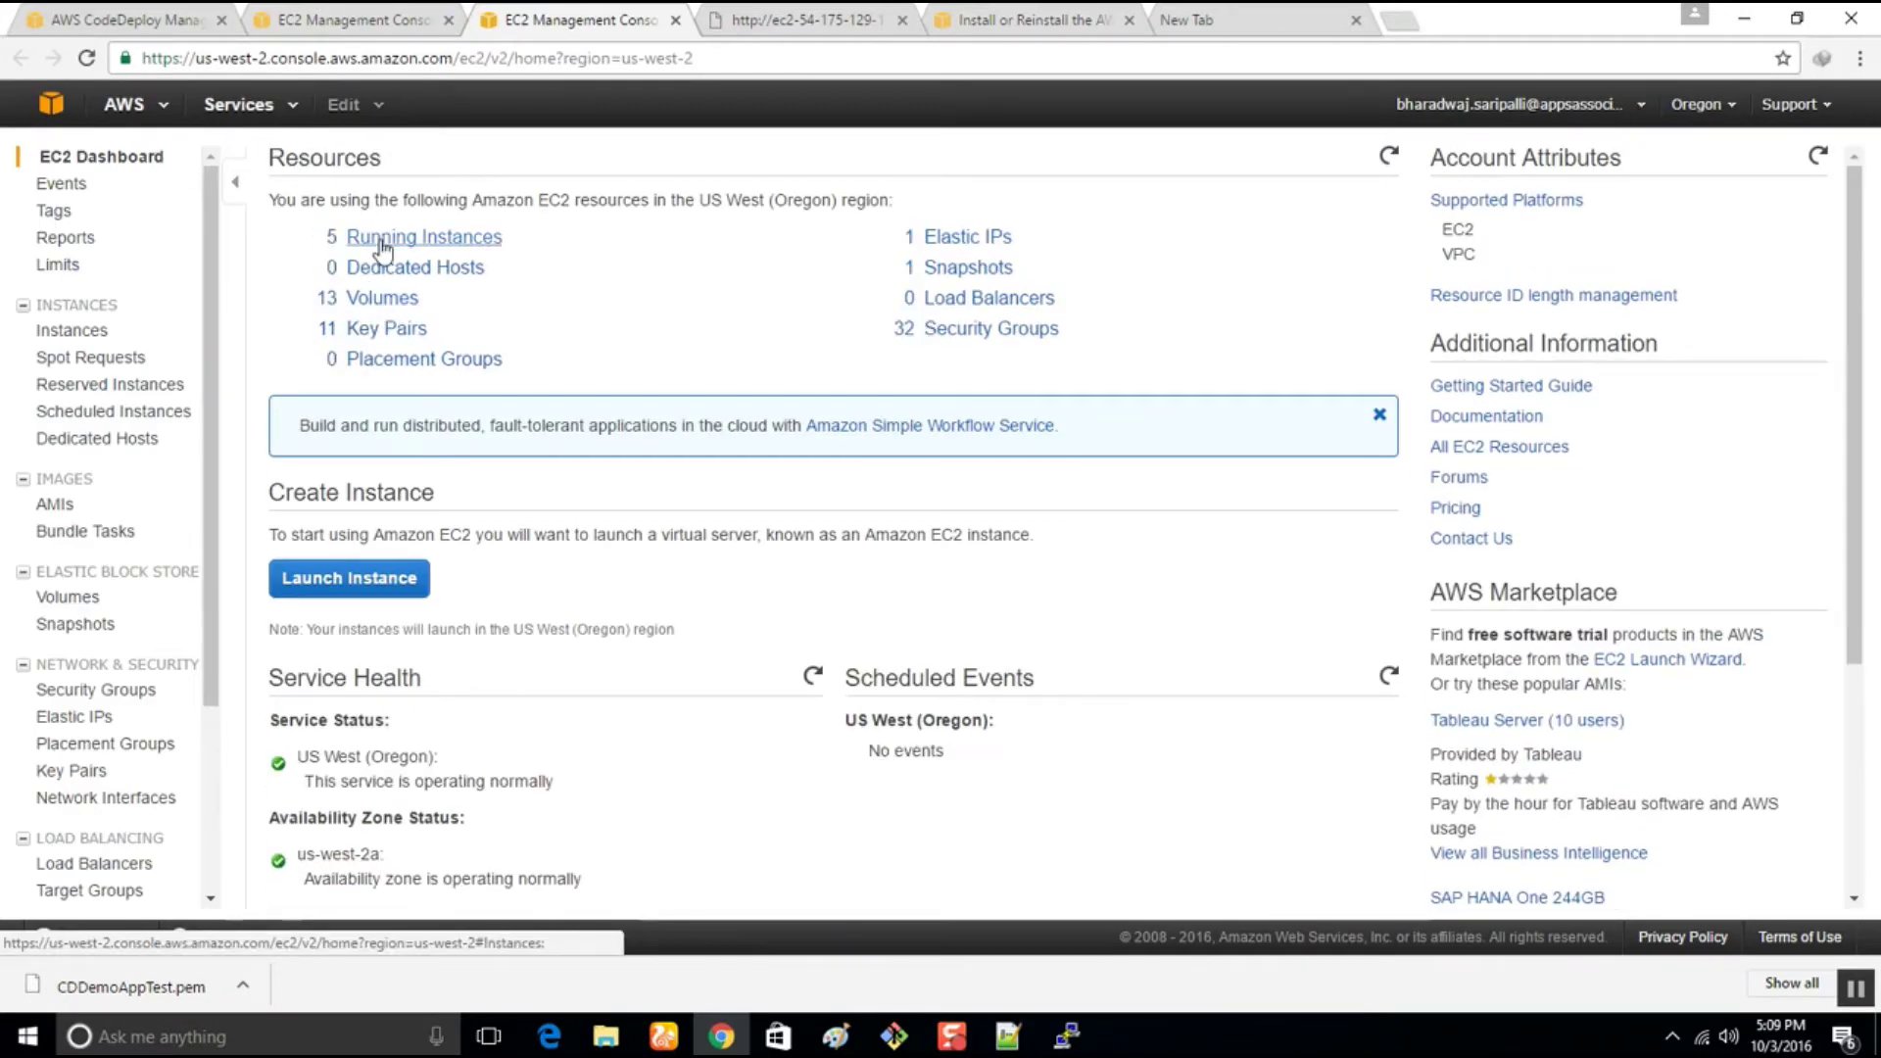
Launch an Amazon Linux AMI instance through to Step 3 and expand Advanced Details
click(383, 581)
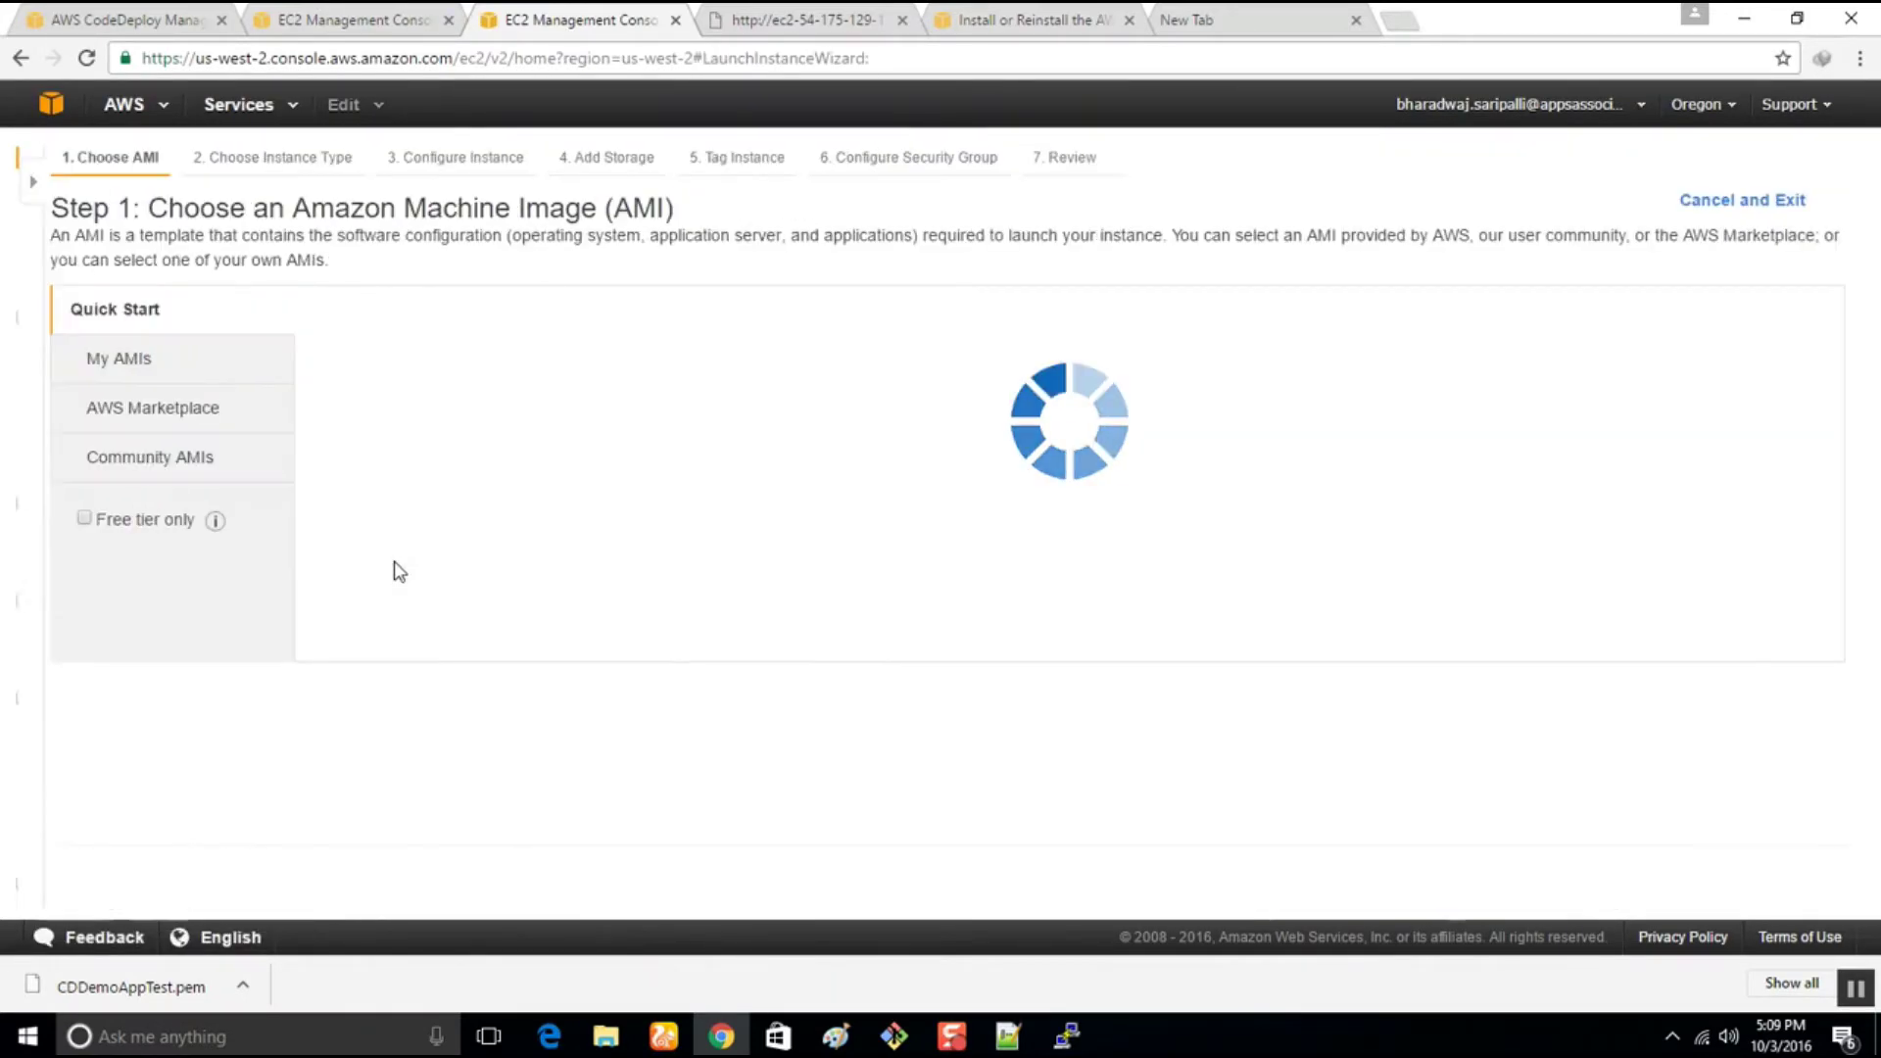
click(1728, 365)
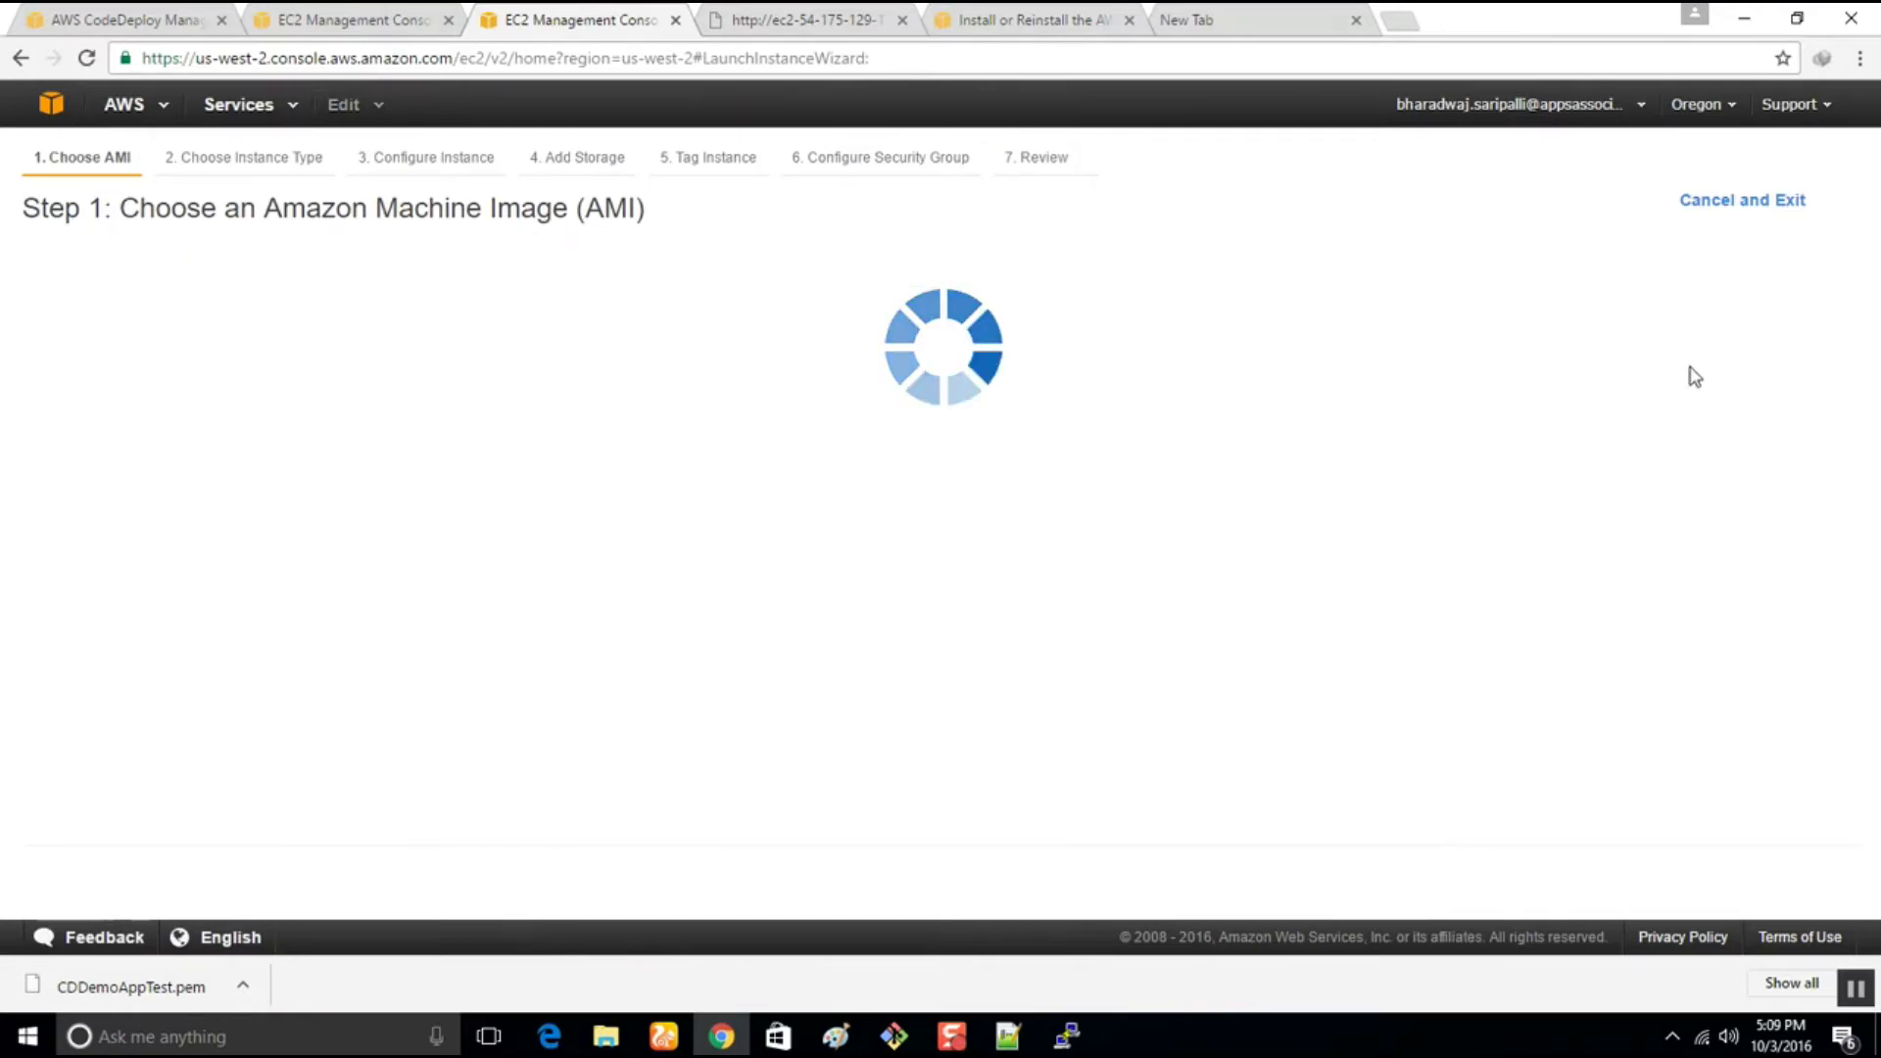
scroll(735, 662, down, 5)
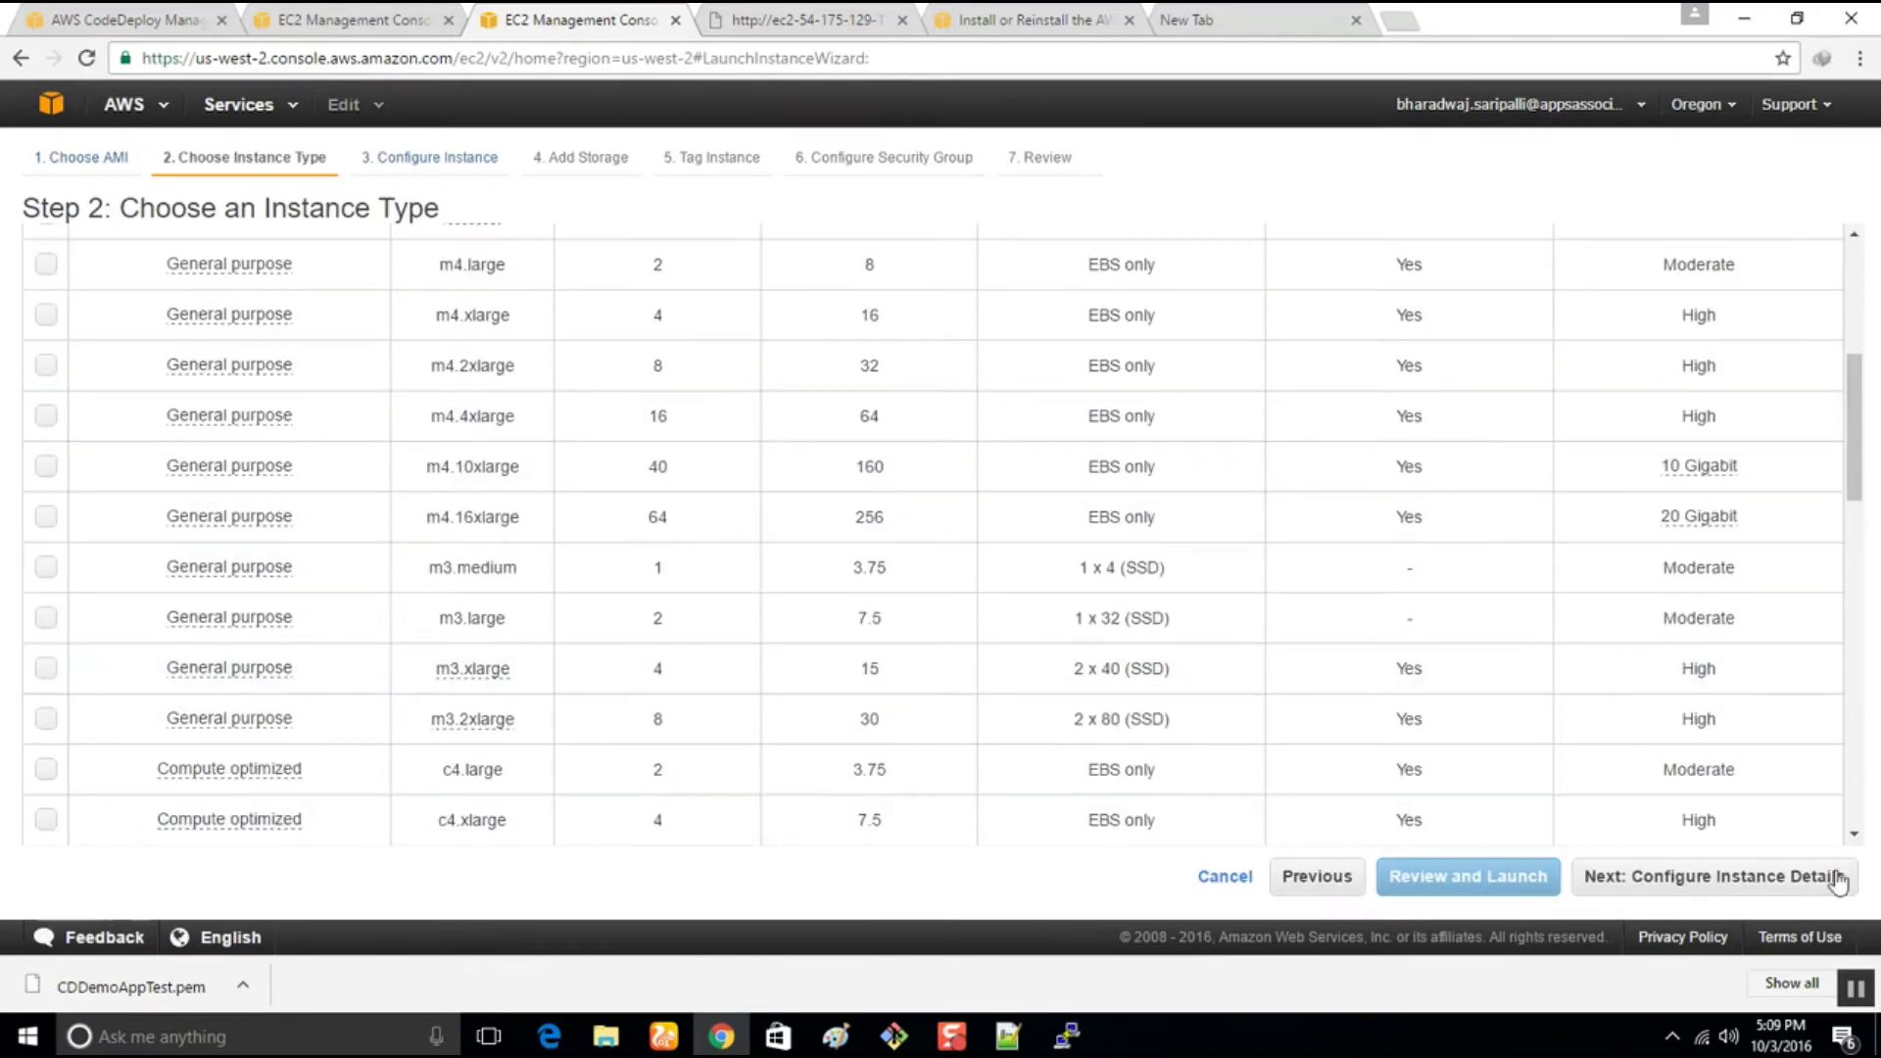
click(1769, 882)
scroll(400, 794, down, 2)
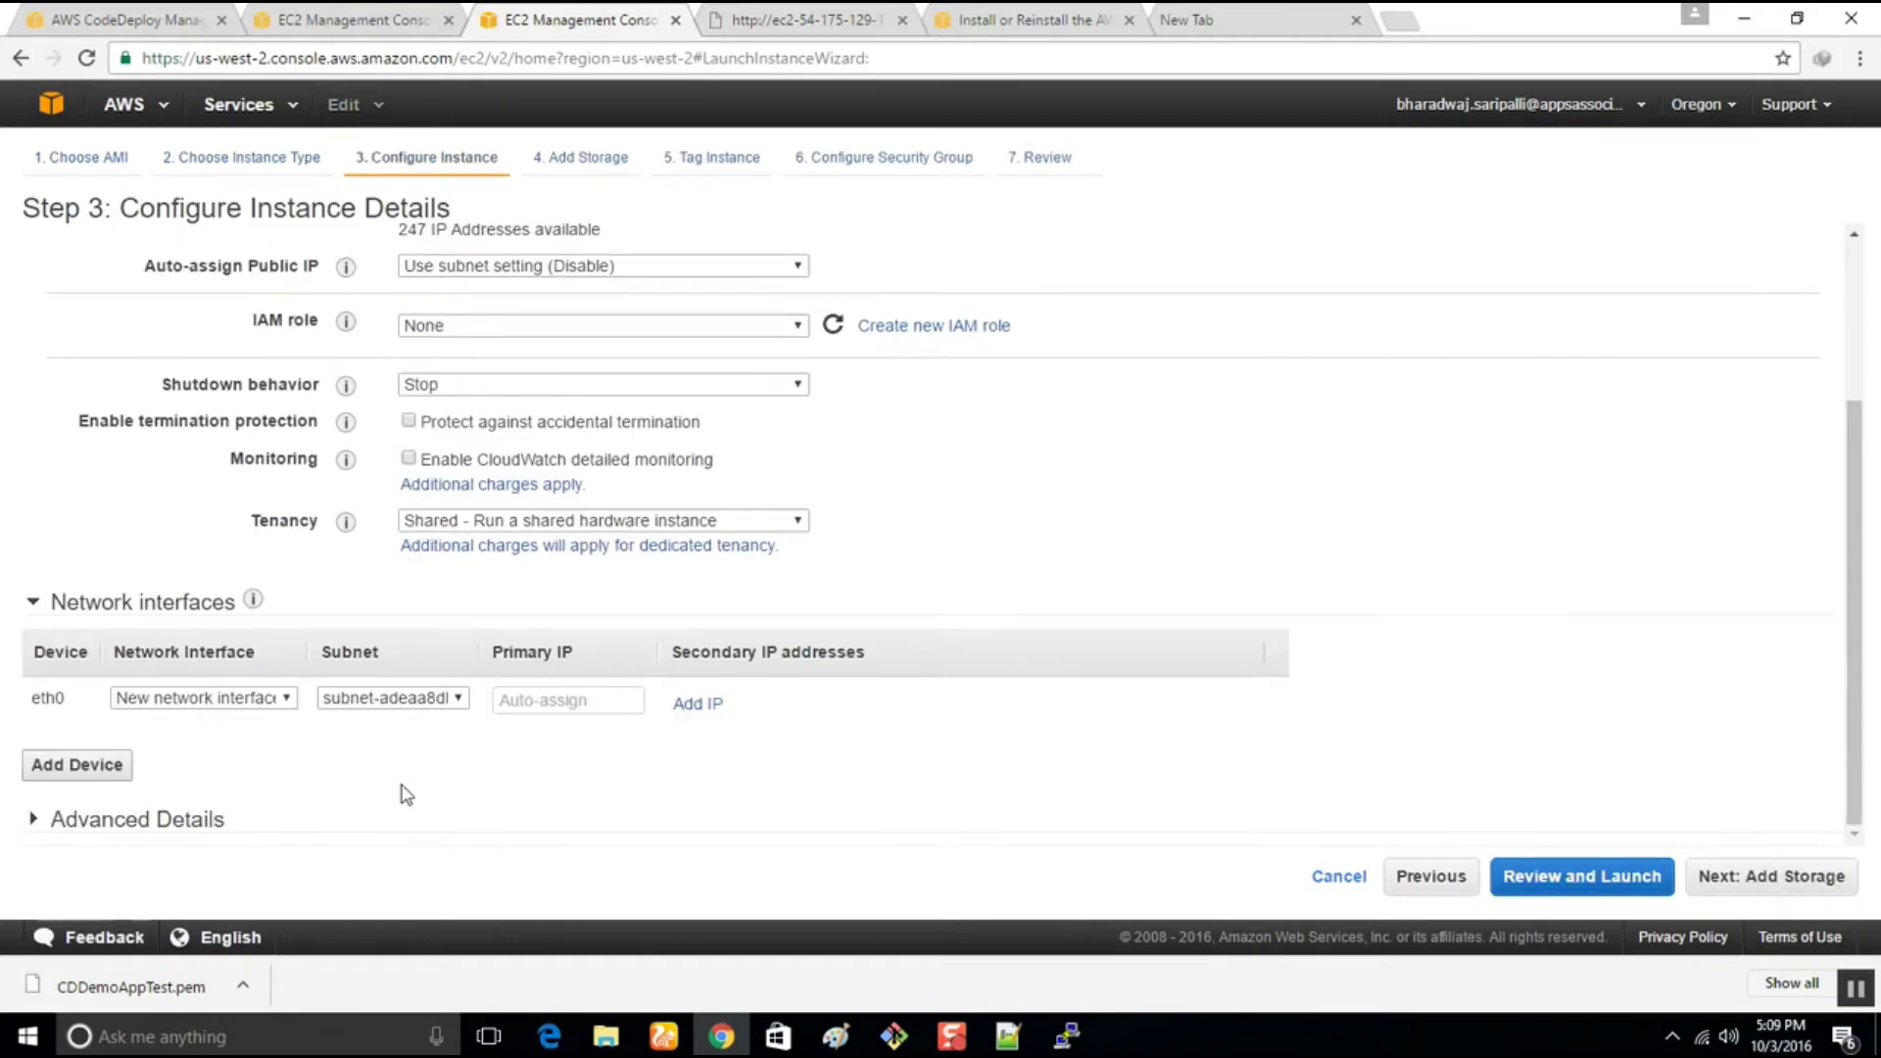
click(323, 819)
scroll(324, 817, down, 1)
mouse_move(346, 708)
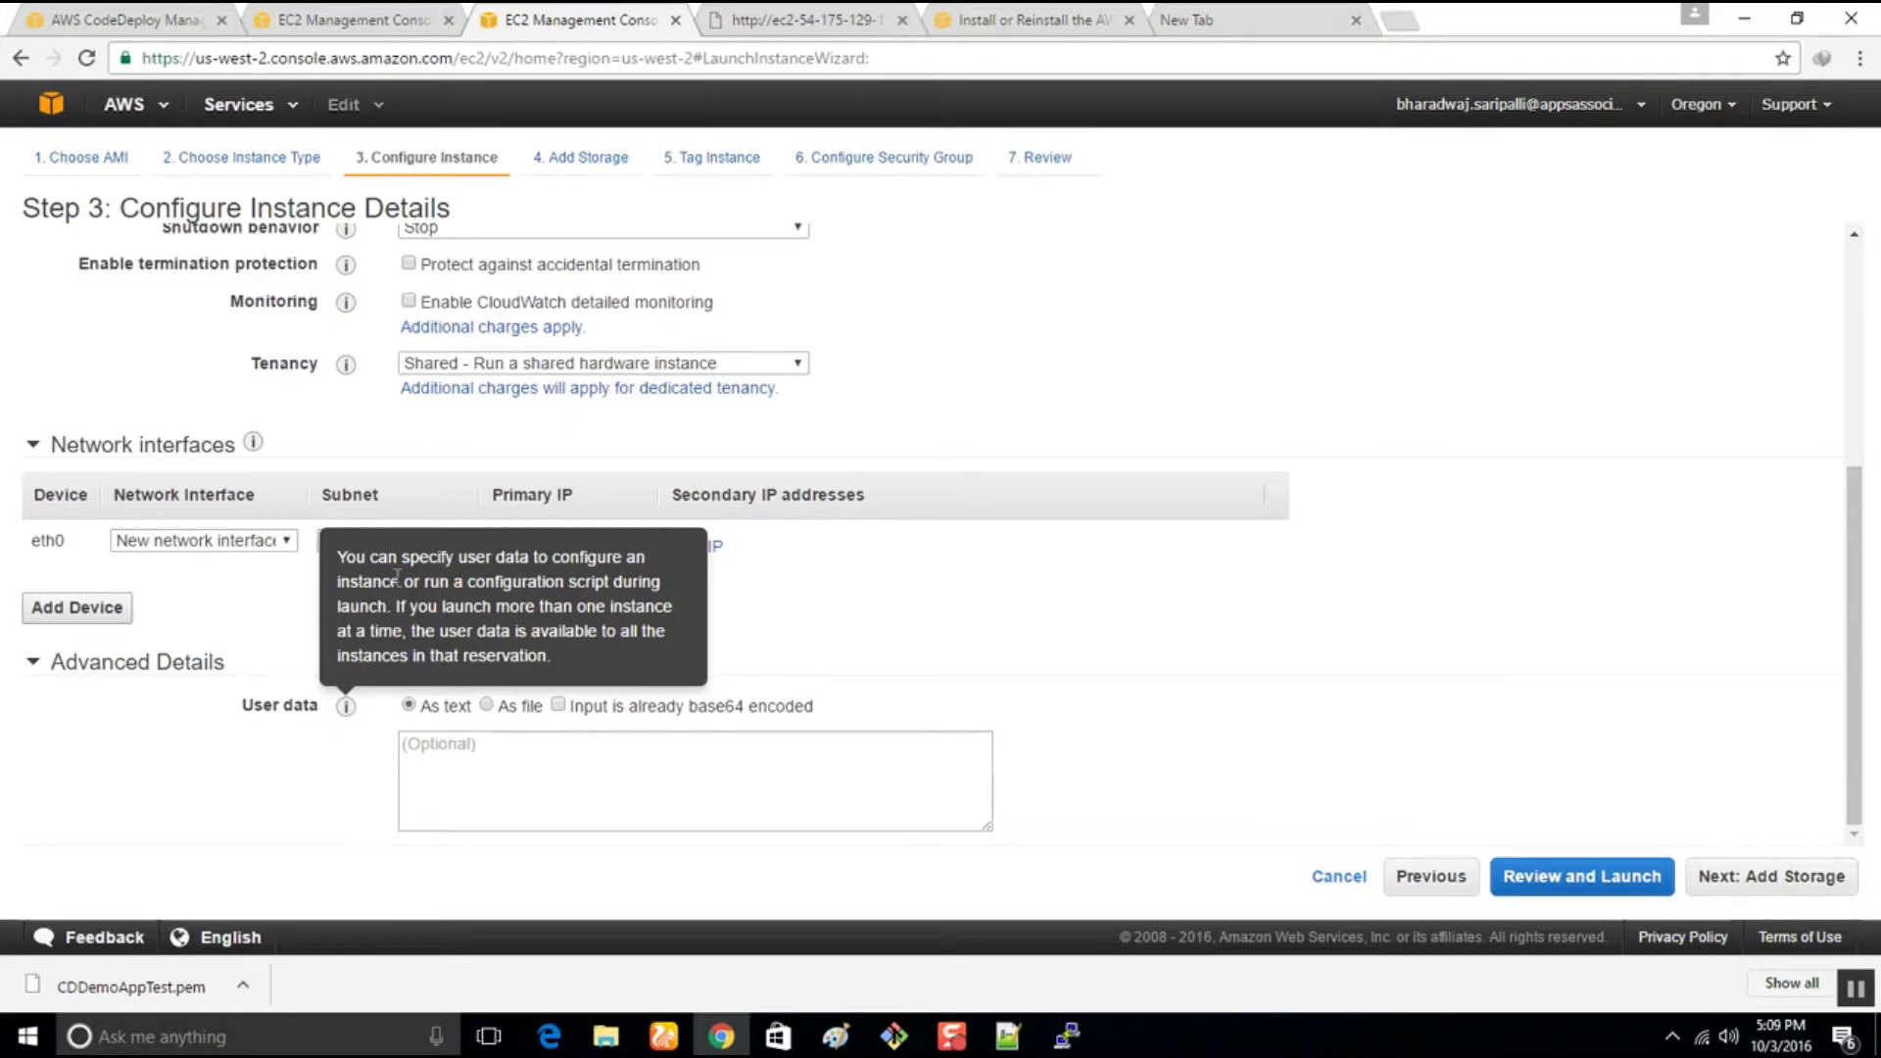
click(864, 20)
click(880, 56)
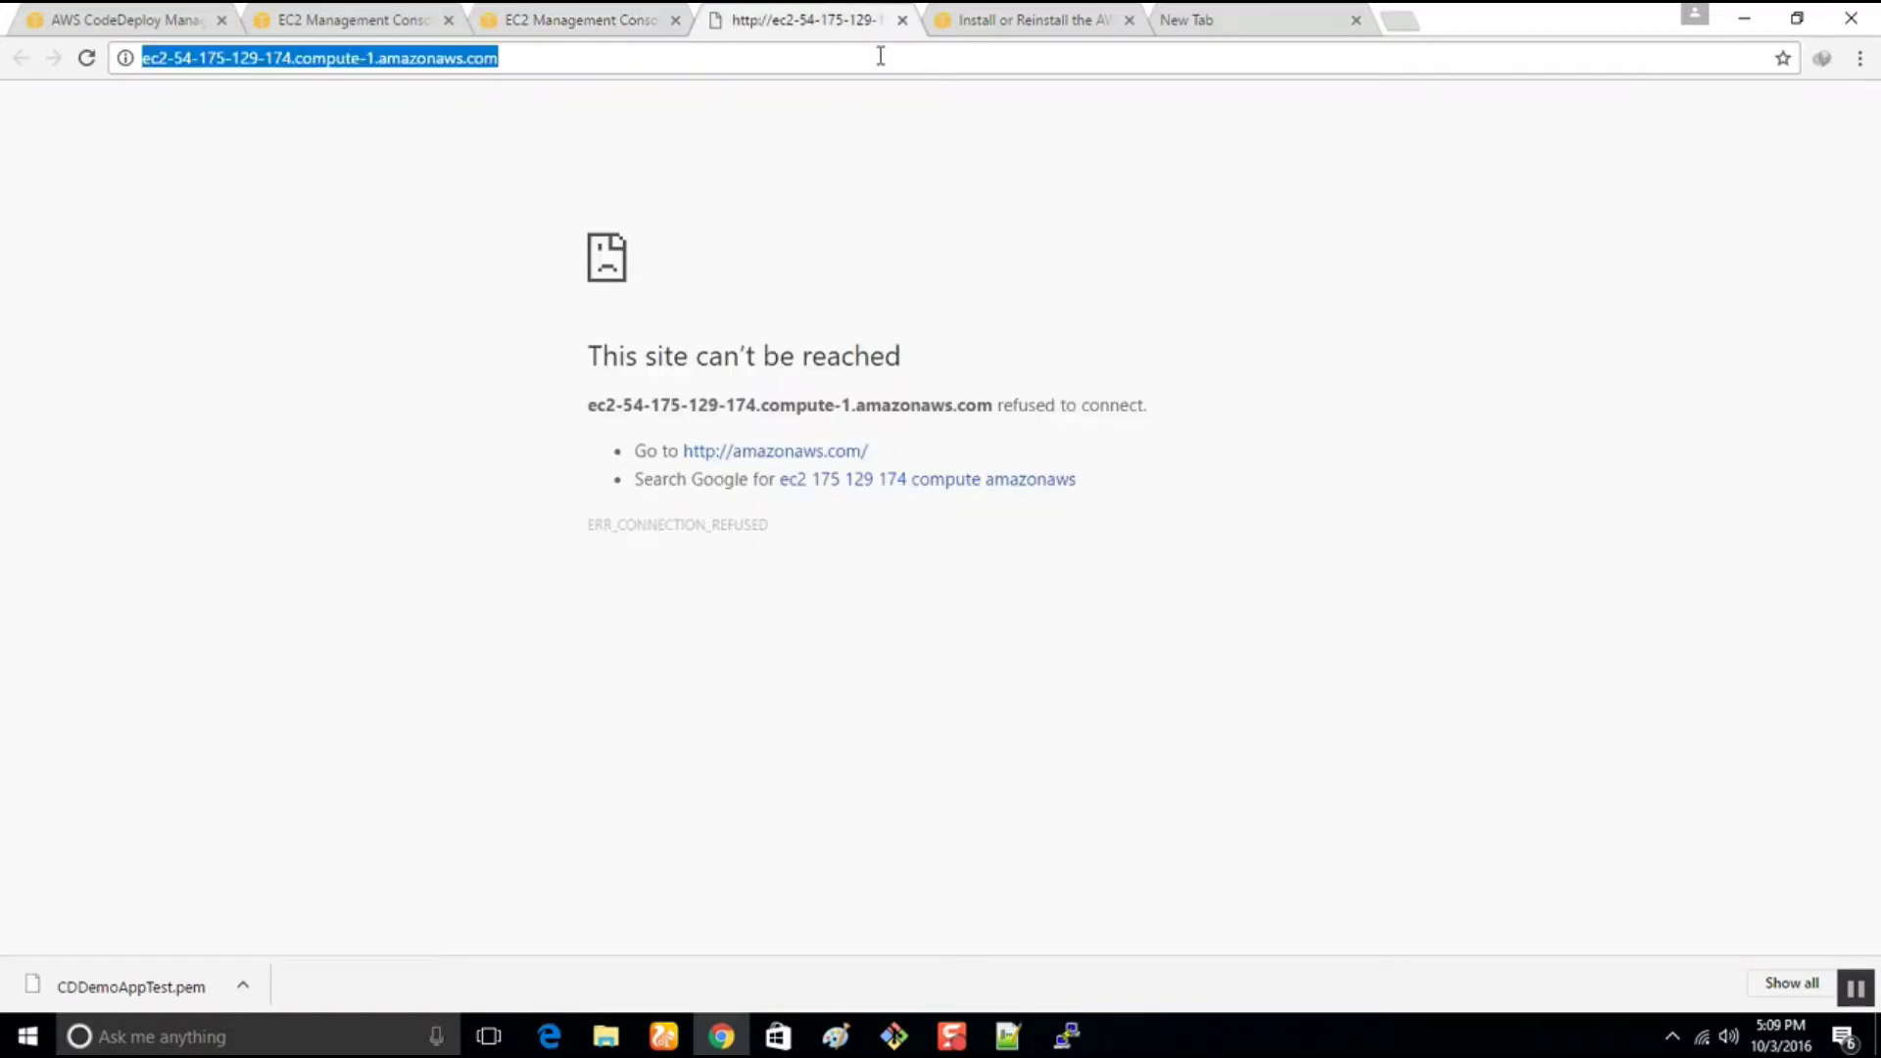
Search Google for 'see instance additional details' and open the View Instance Details result in a new tab
text(see )
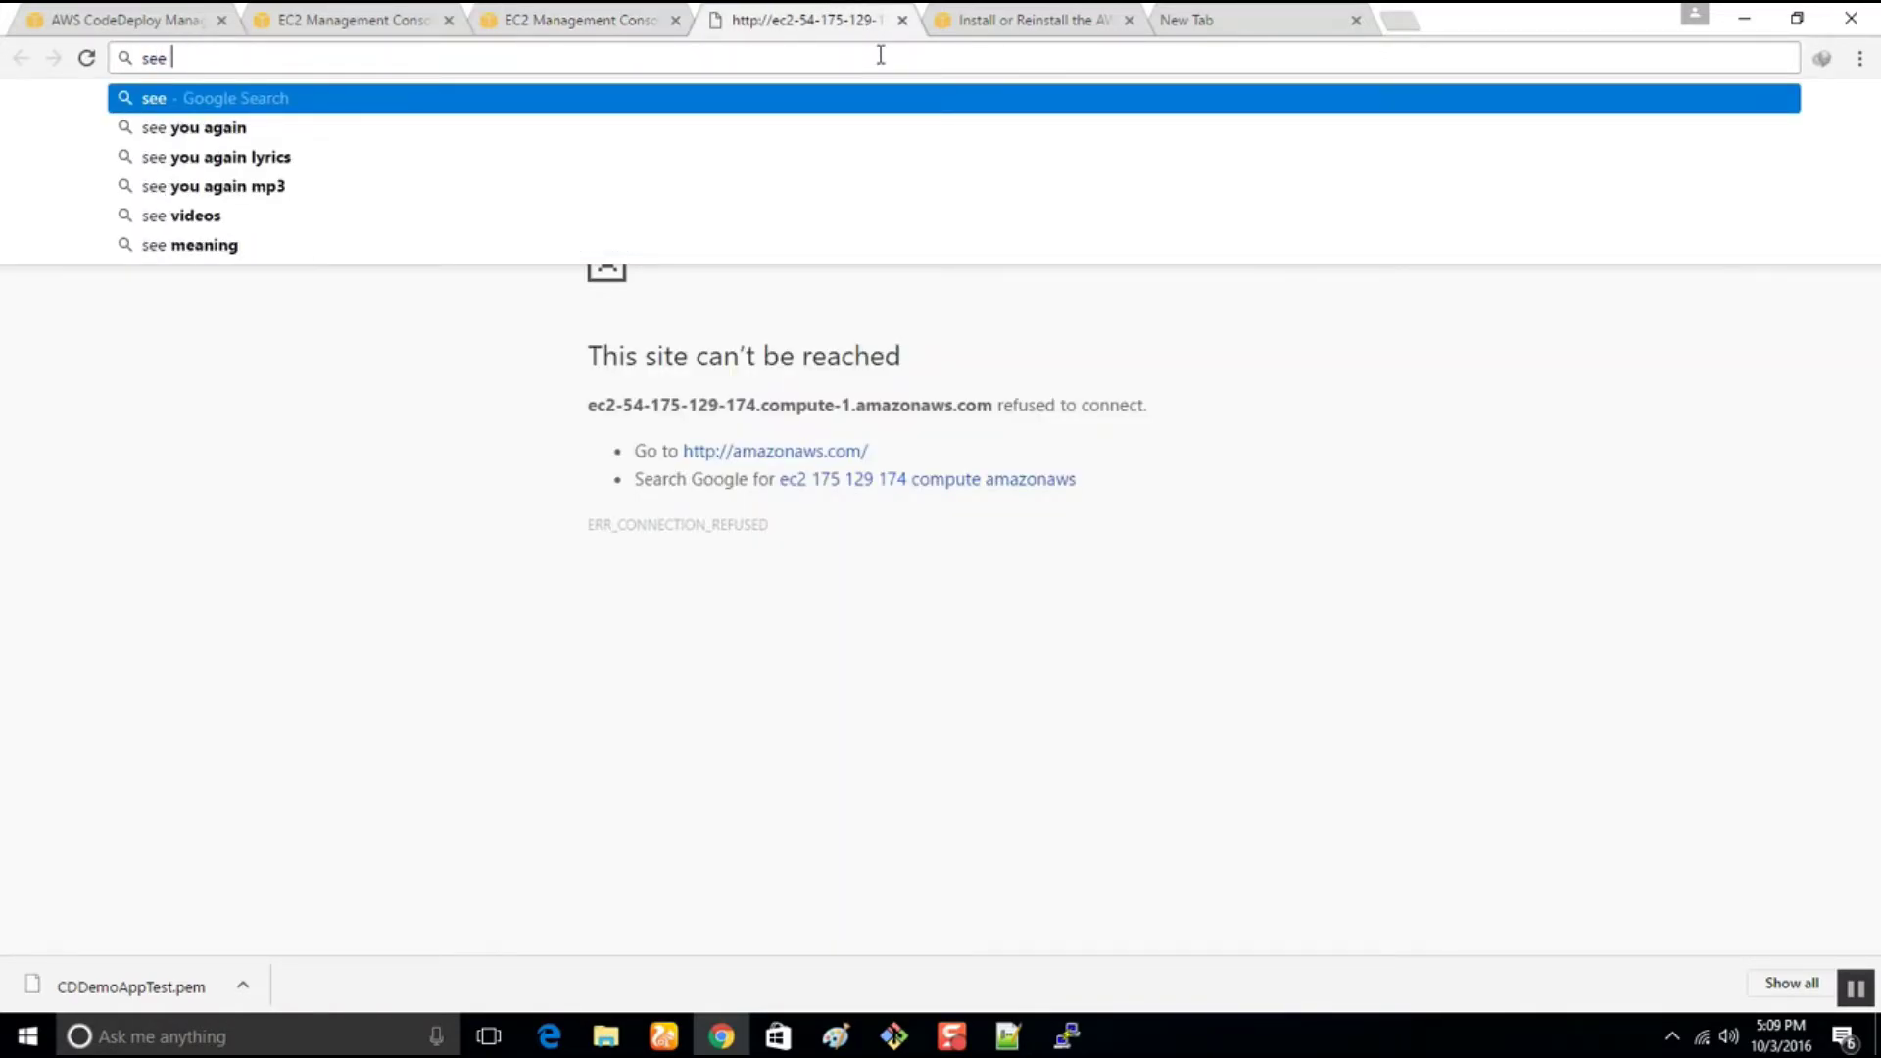
text(instance)
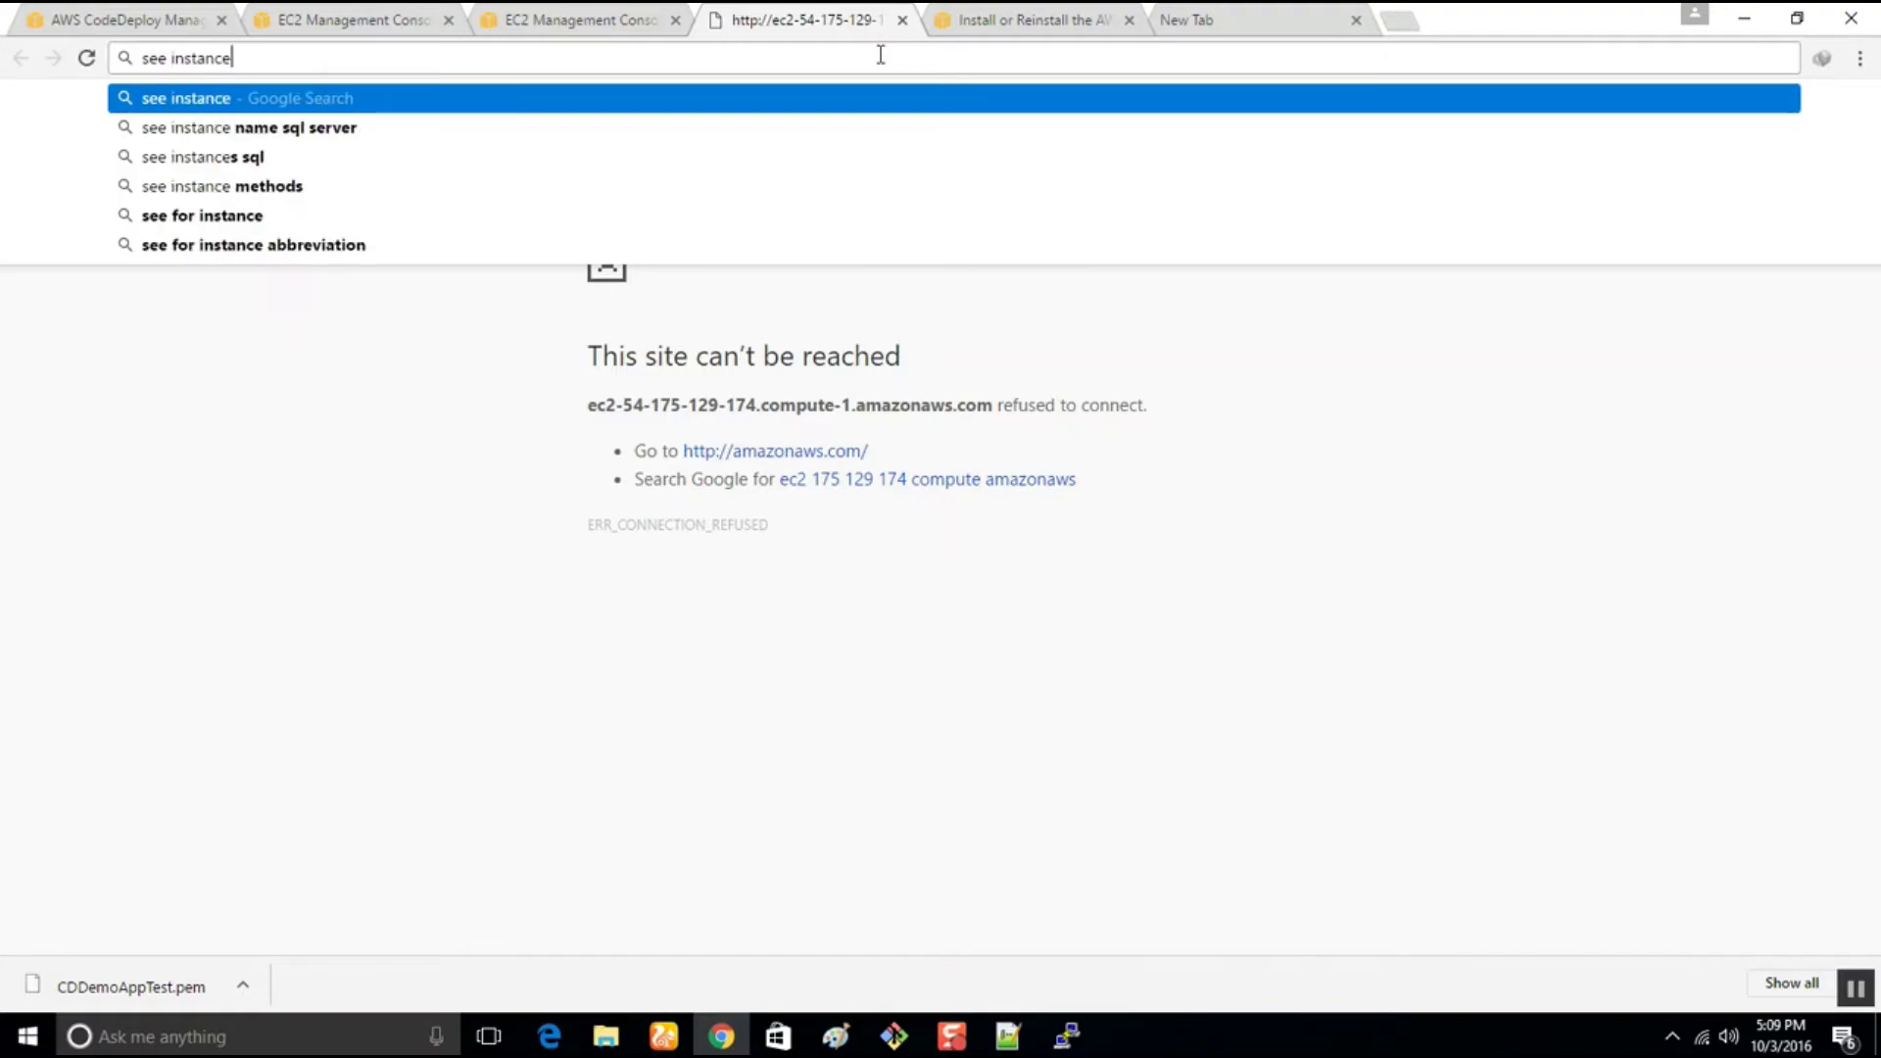
text( addit)
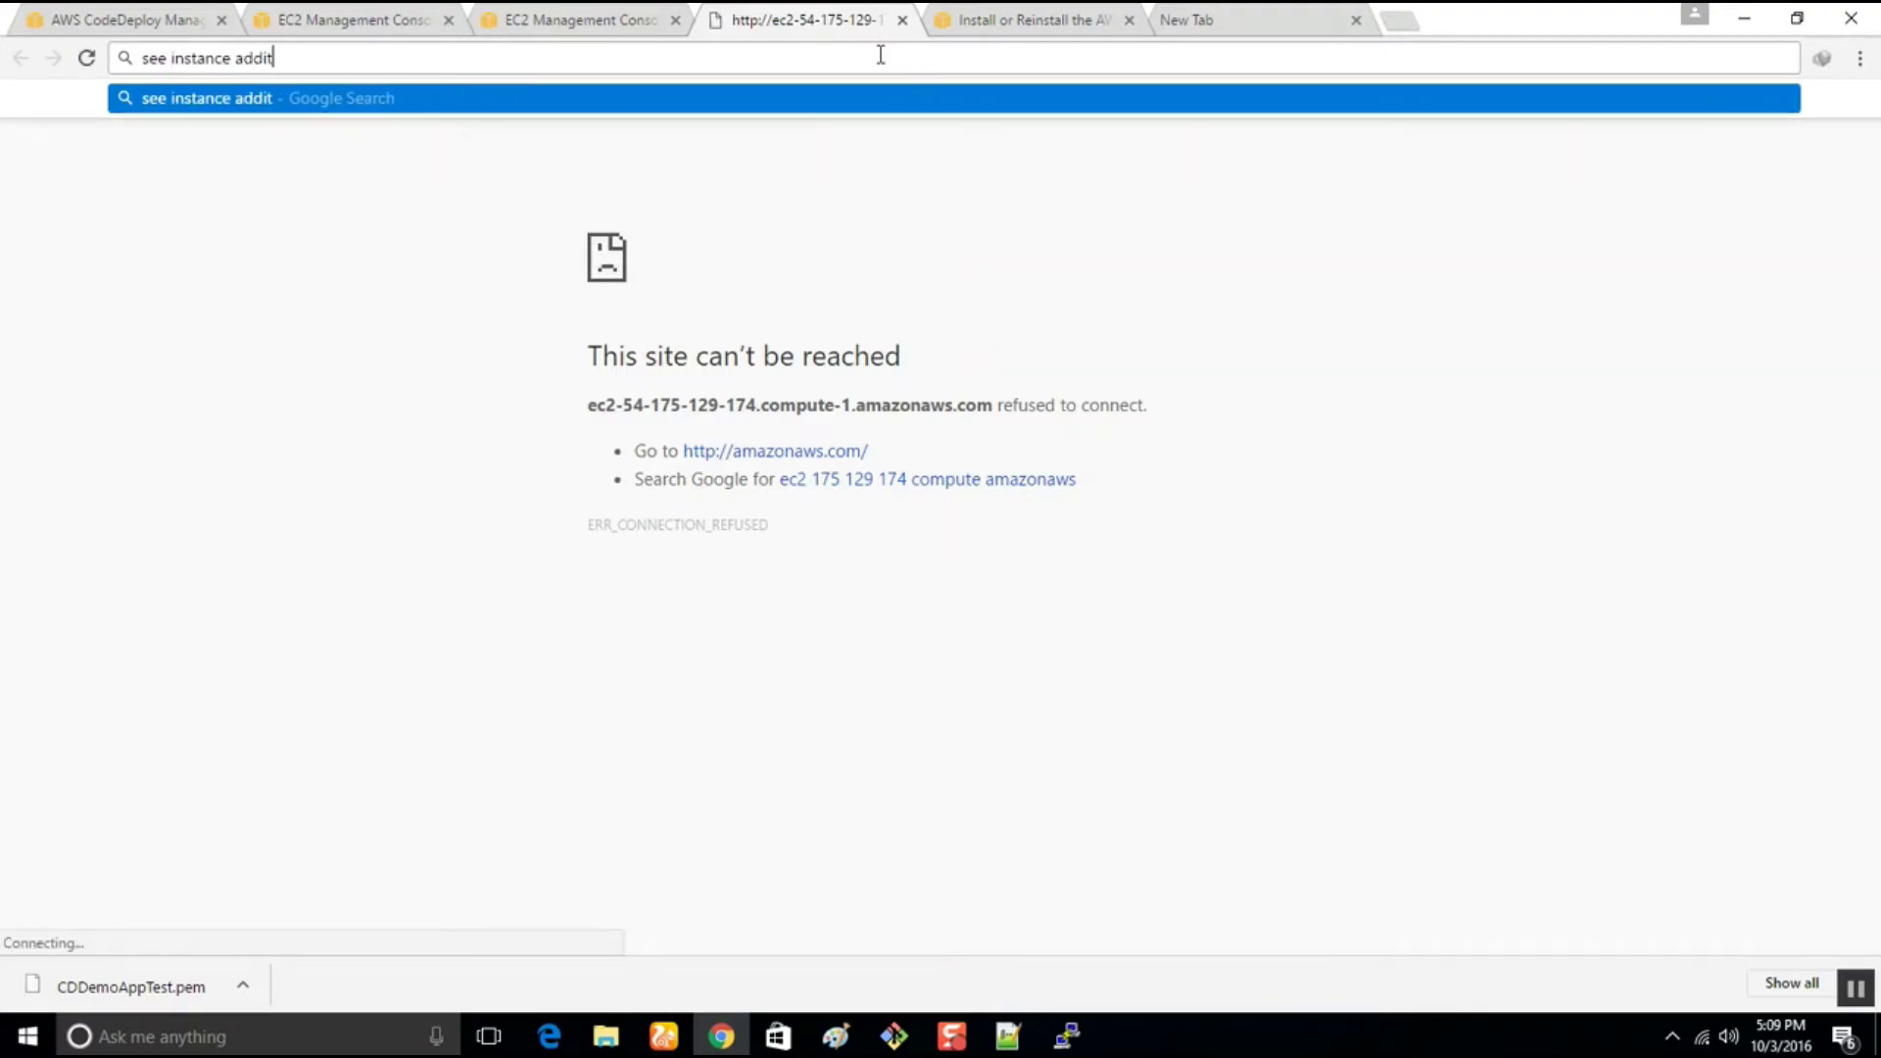
text(ional detai)
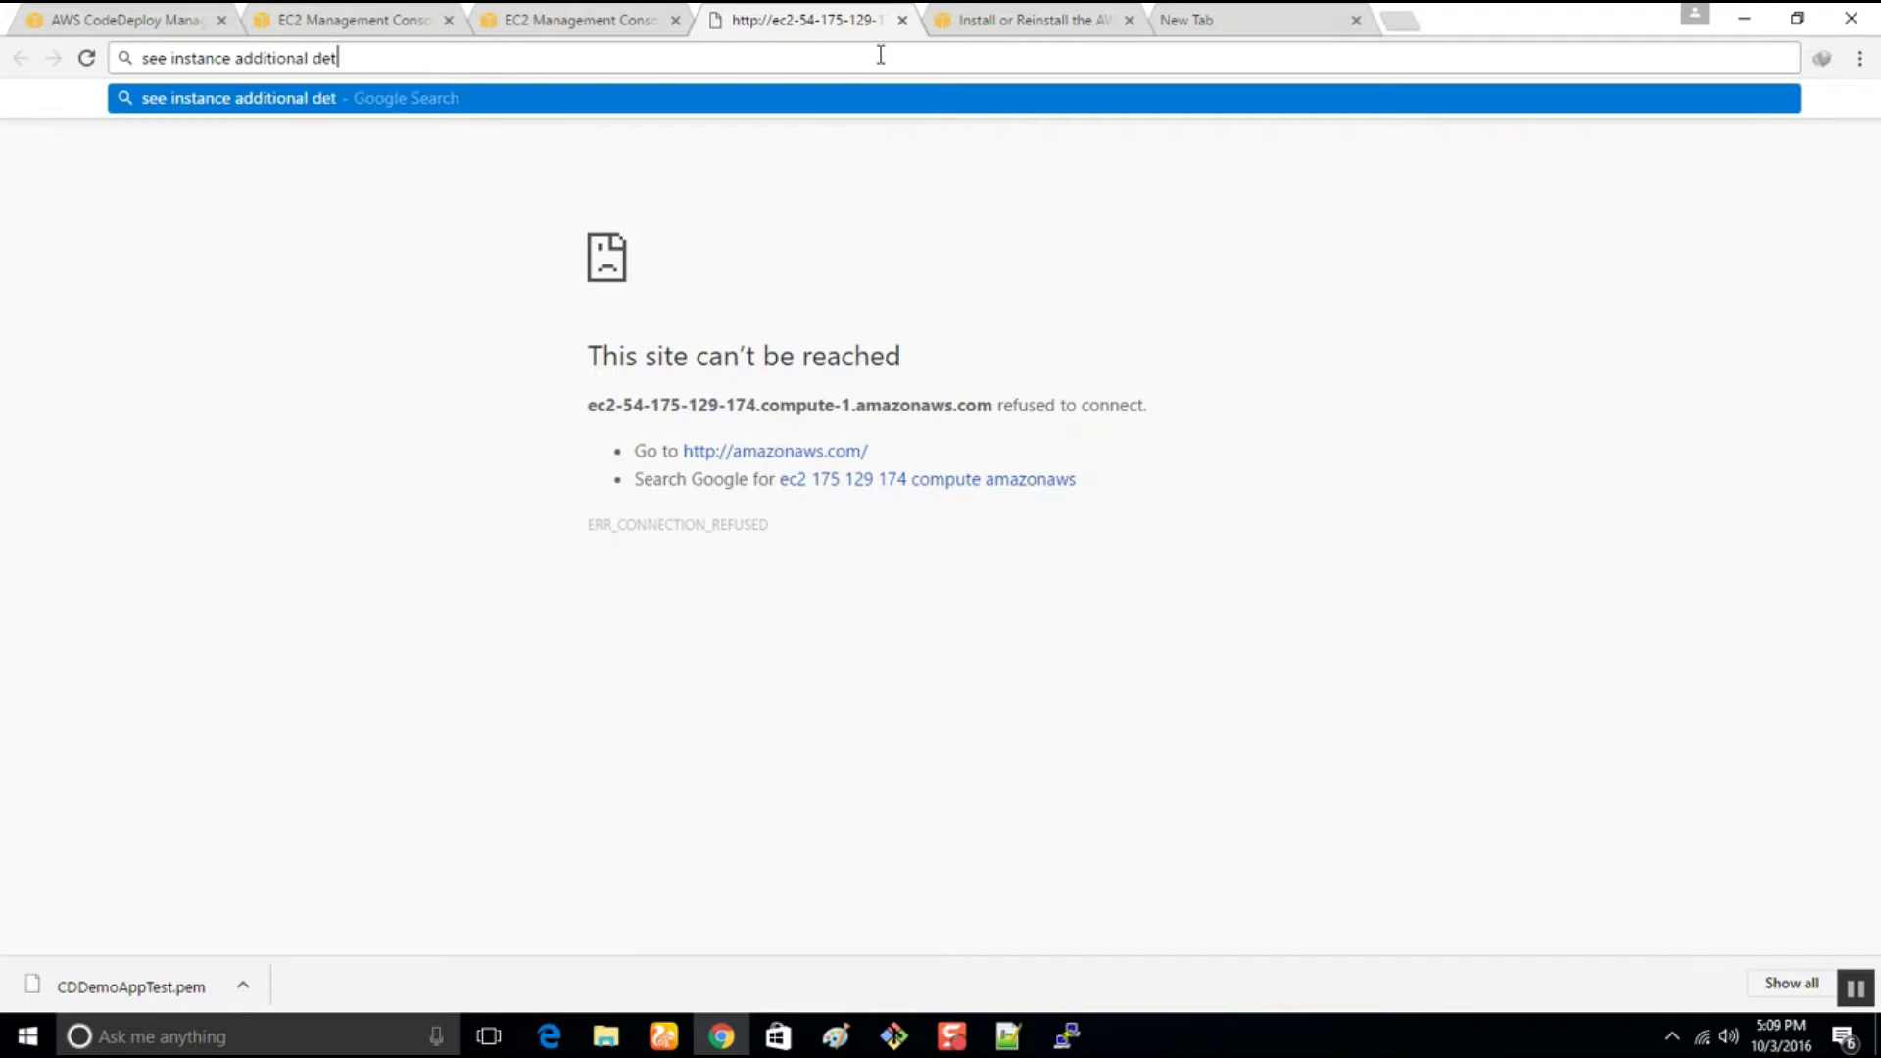
key(BackSpace)
key(BackSpace)
text(ails)
key(Return)
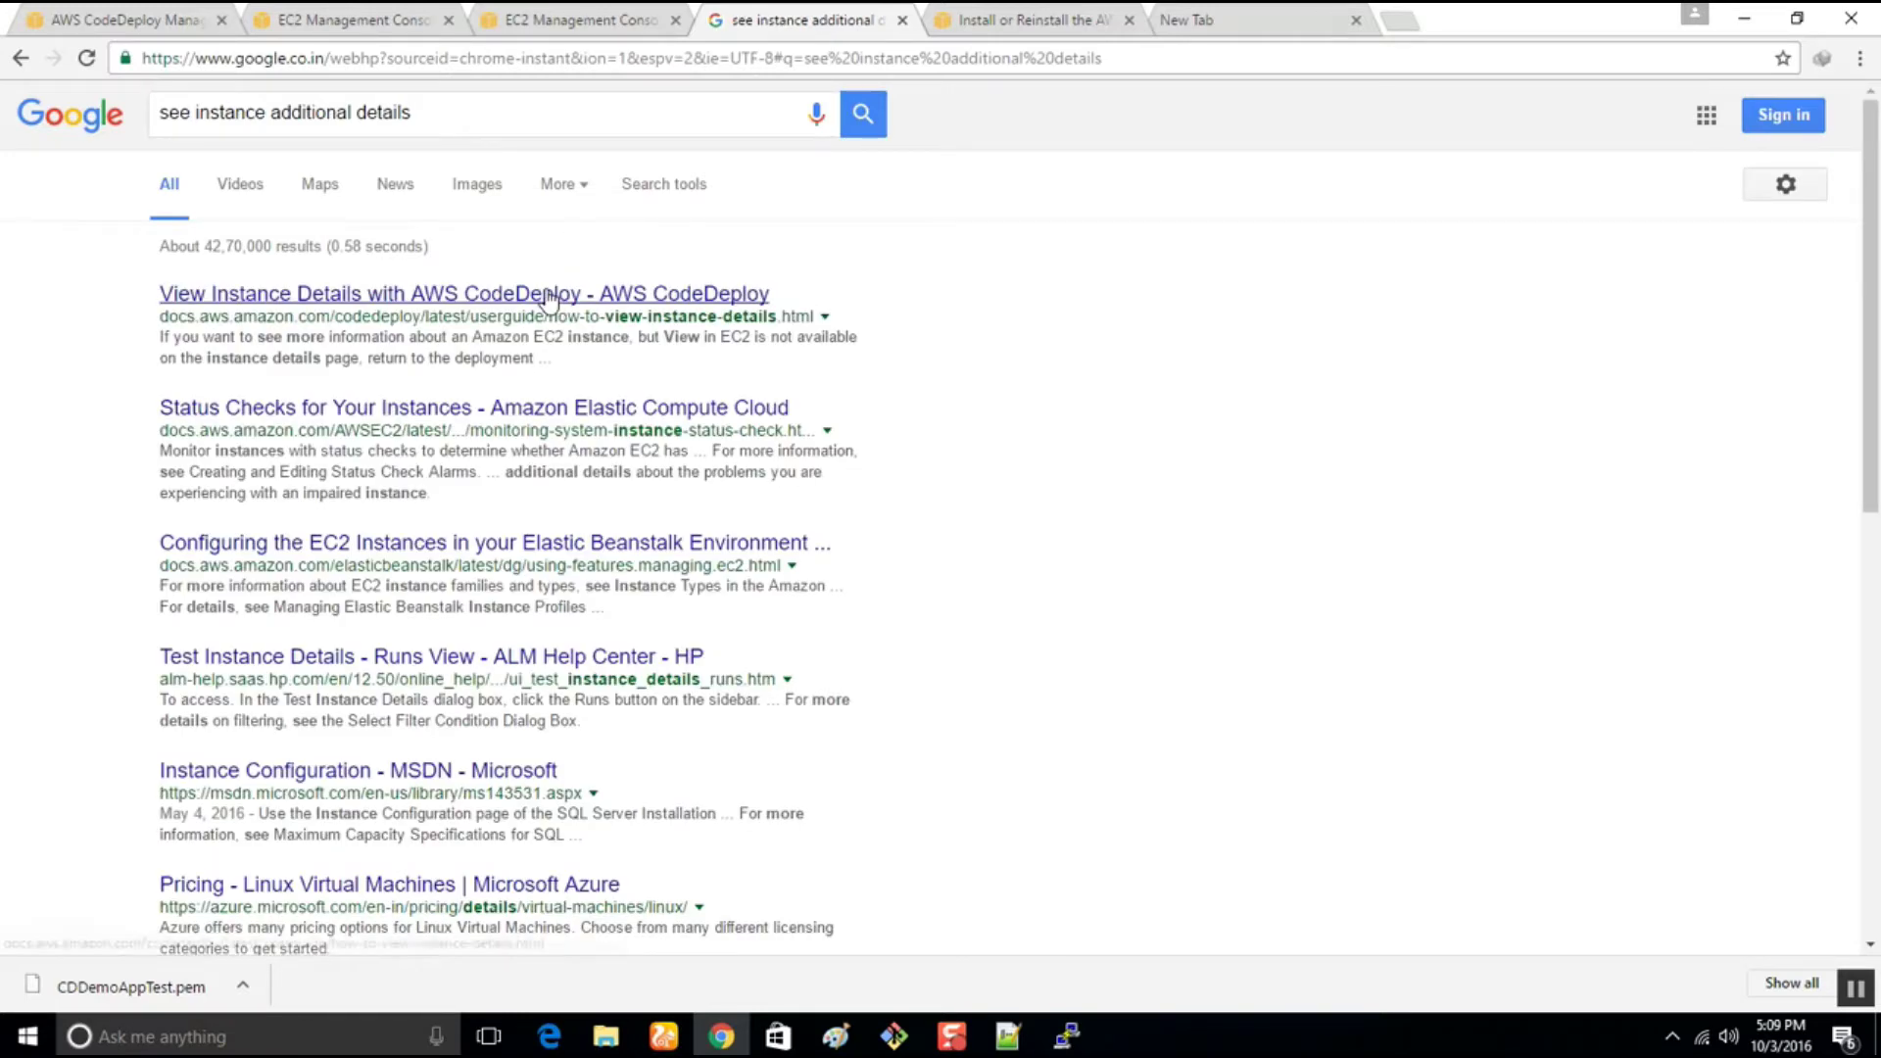
right_click(567, 298)
click(573, 306)
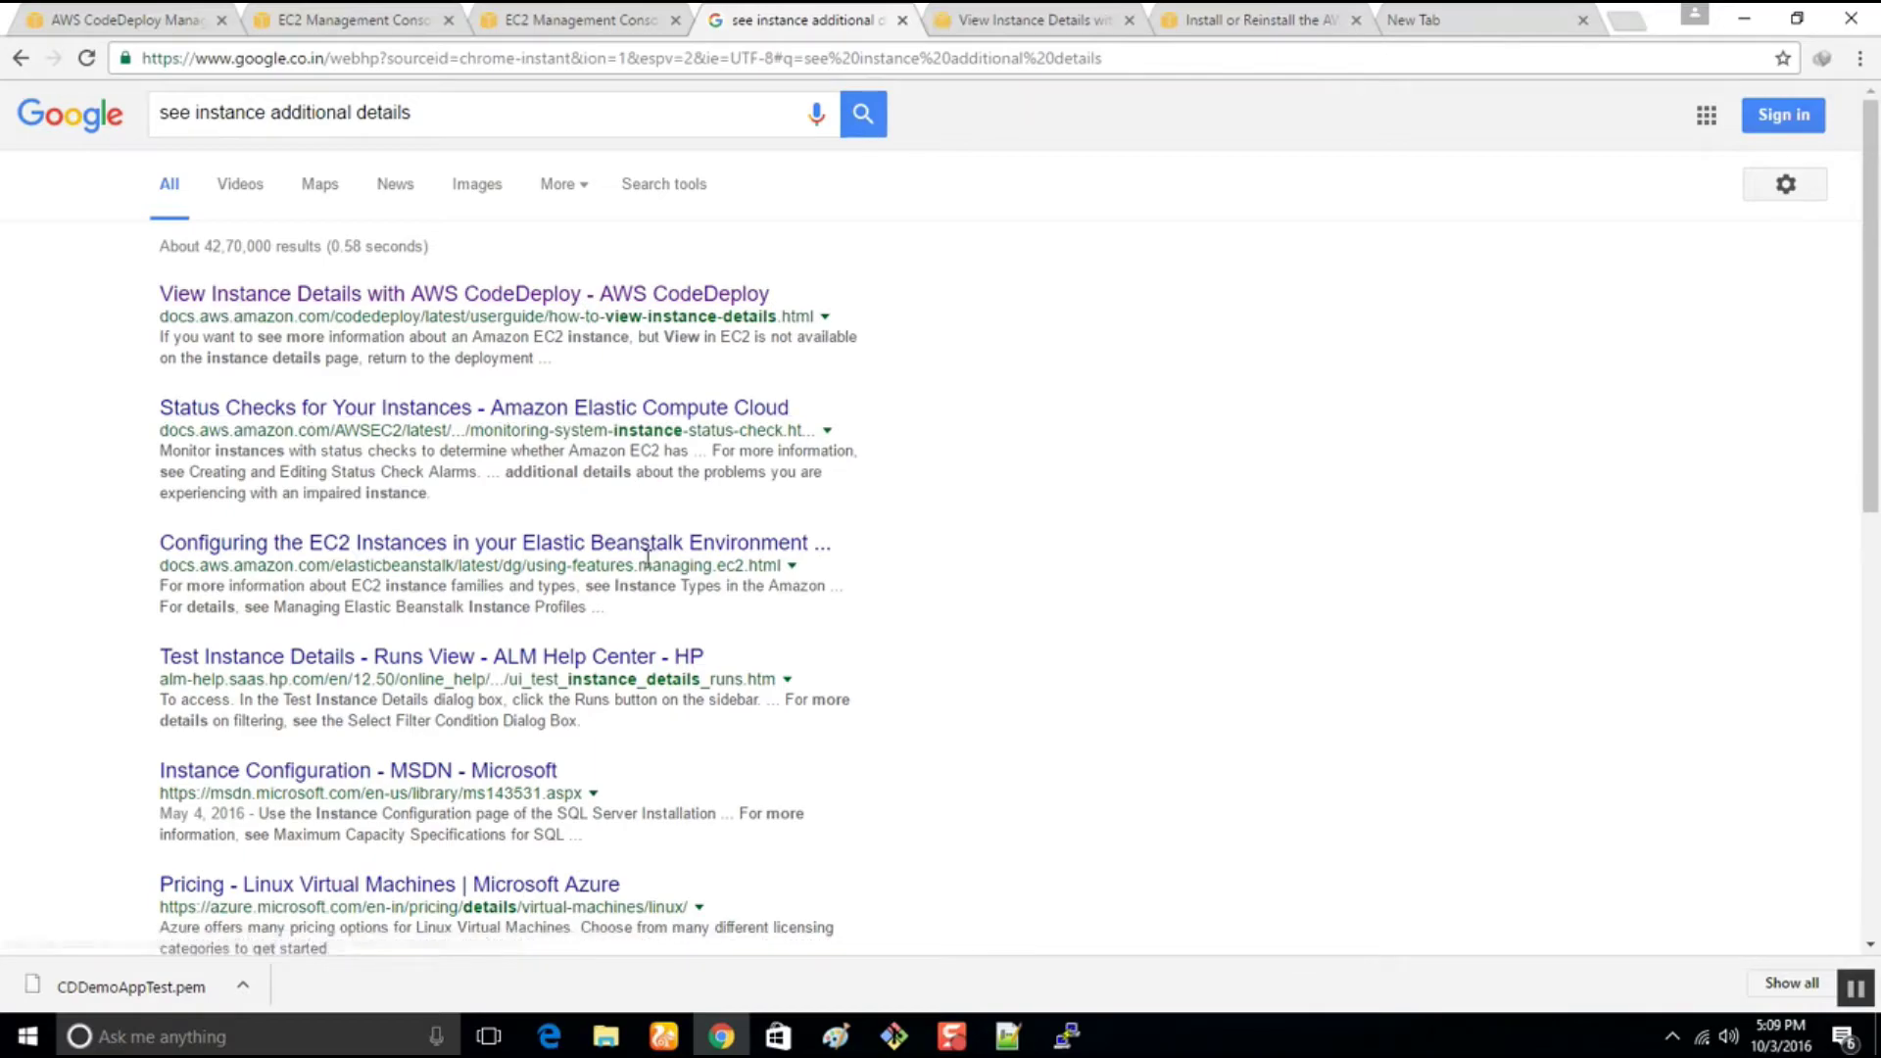
Read the View Instance Details guide, highlighting steps 4–5 and the CLI deployment ID bullet
click(1045, 13)
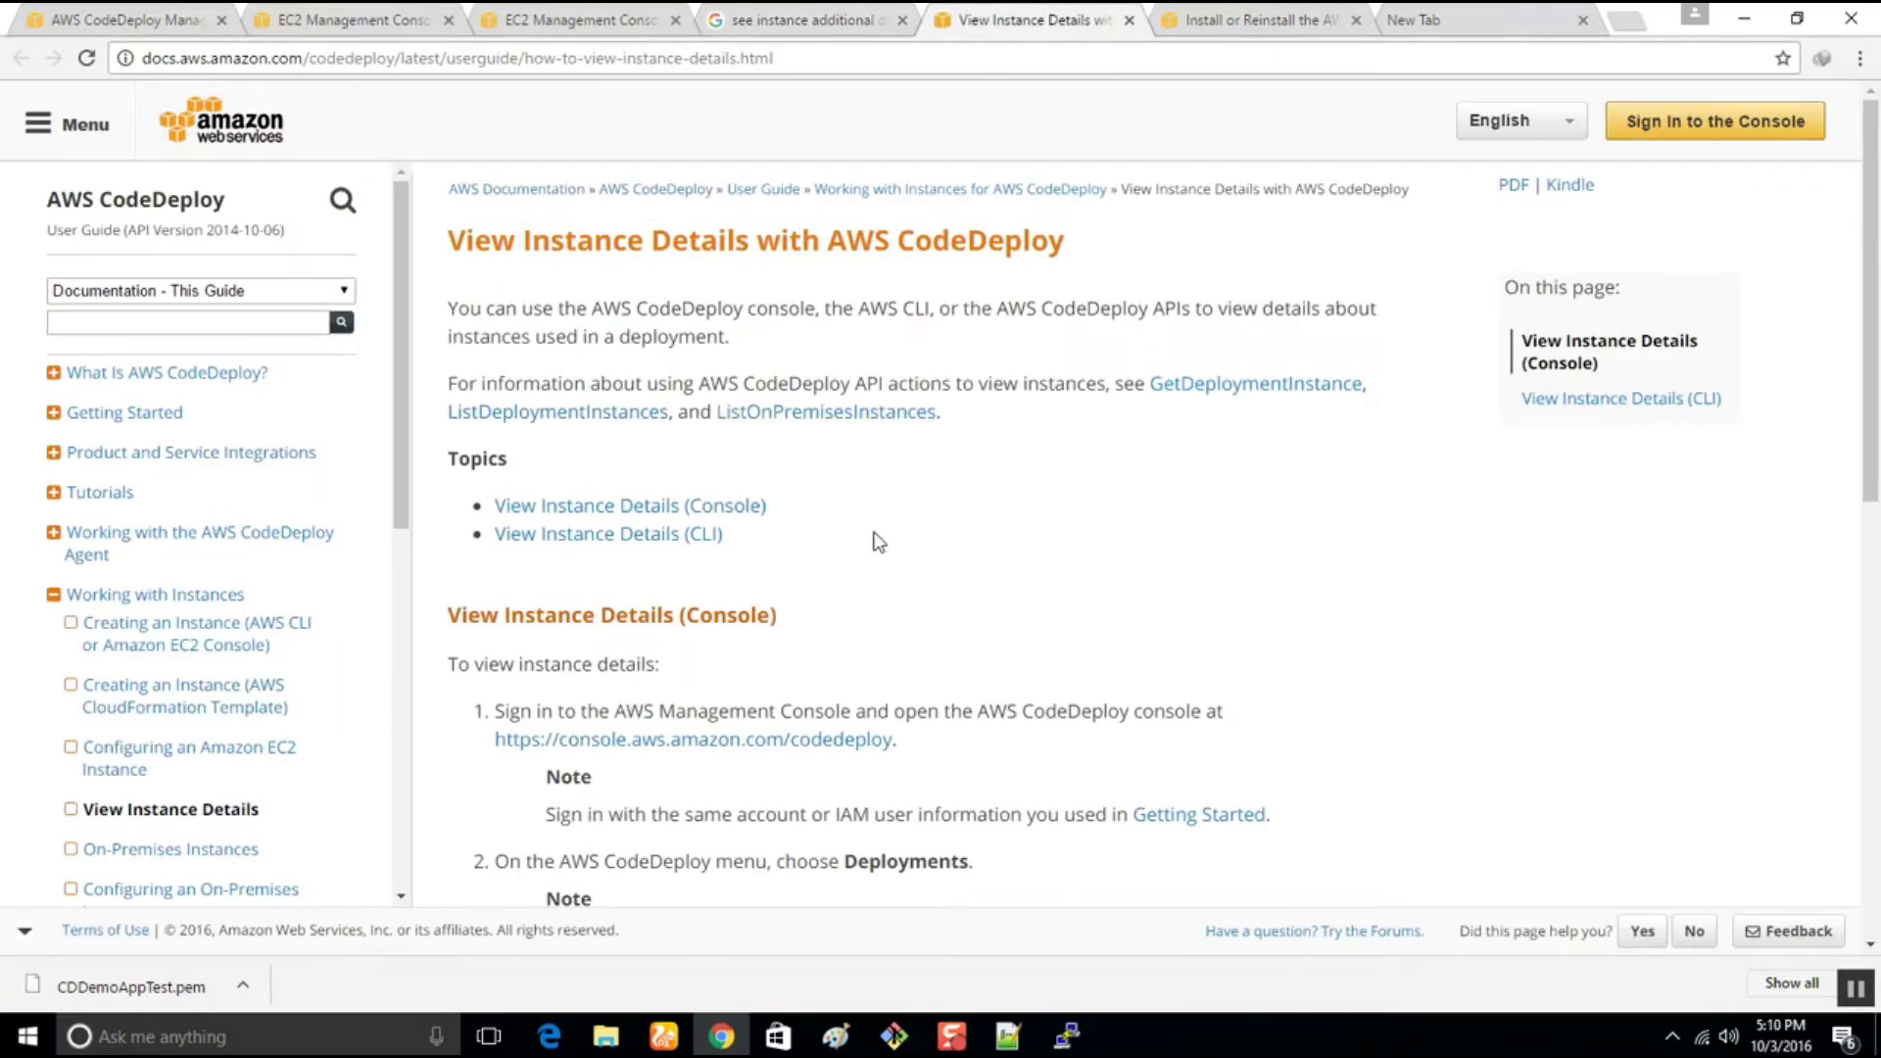
scroll(879, 544, down, 6)
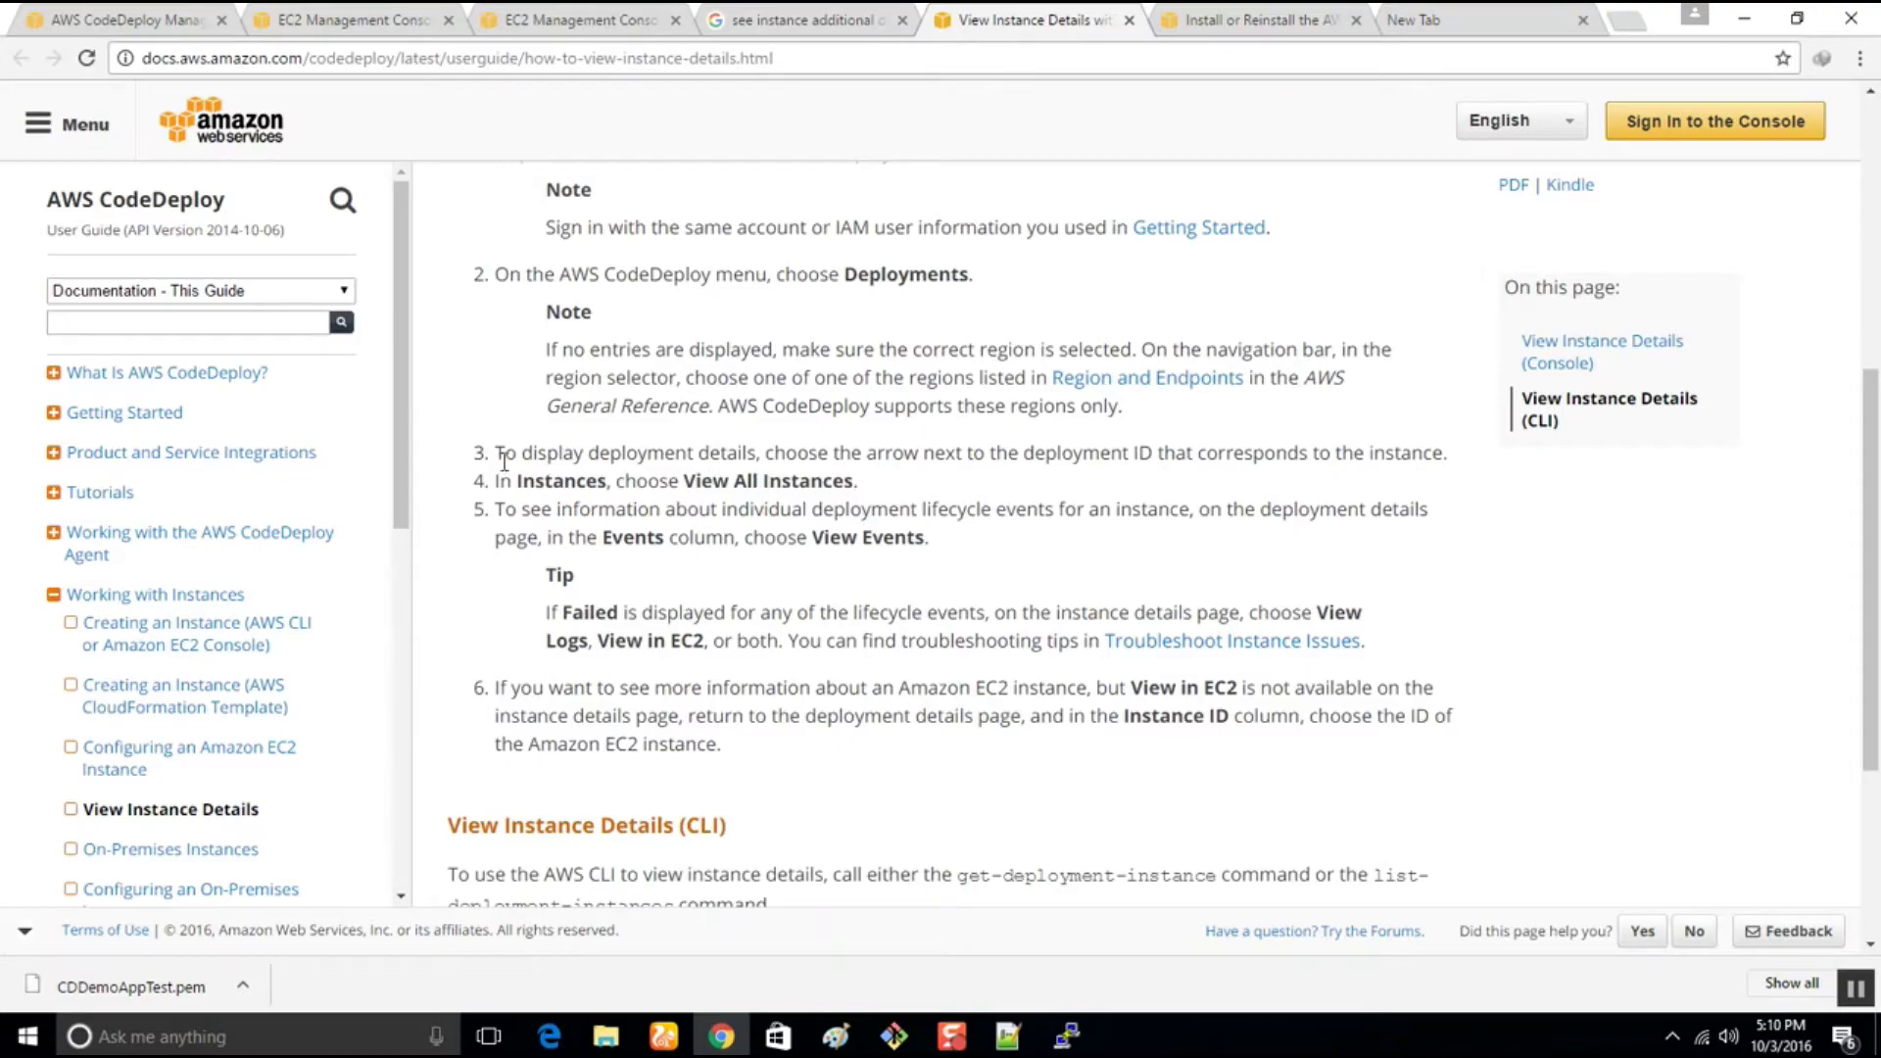
drag(696, 482, 904, 483)
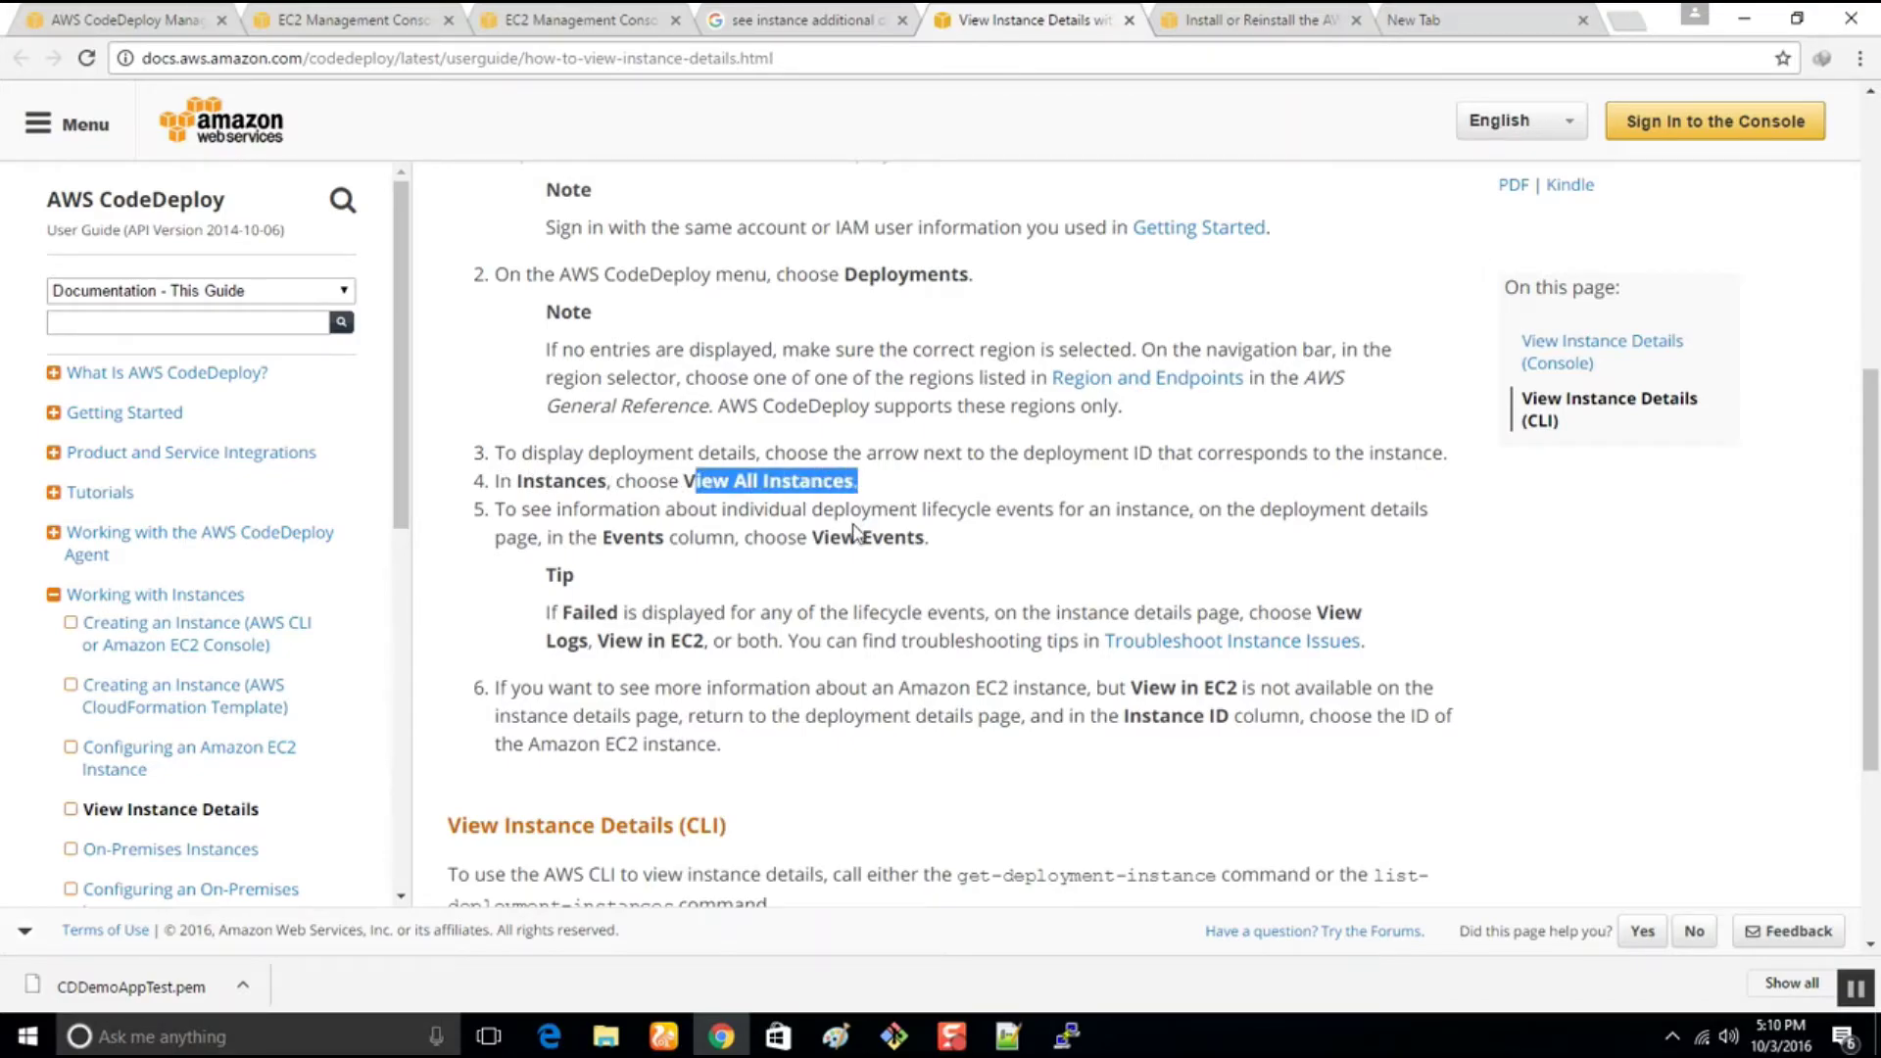
drag(496, 510, 1474, 605)
scroll(1477, 606, down, 3)
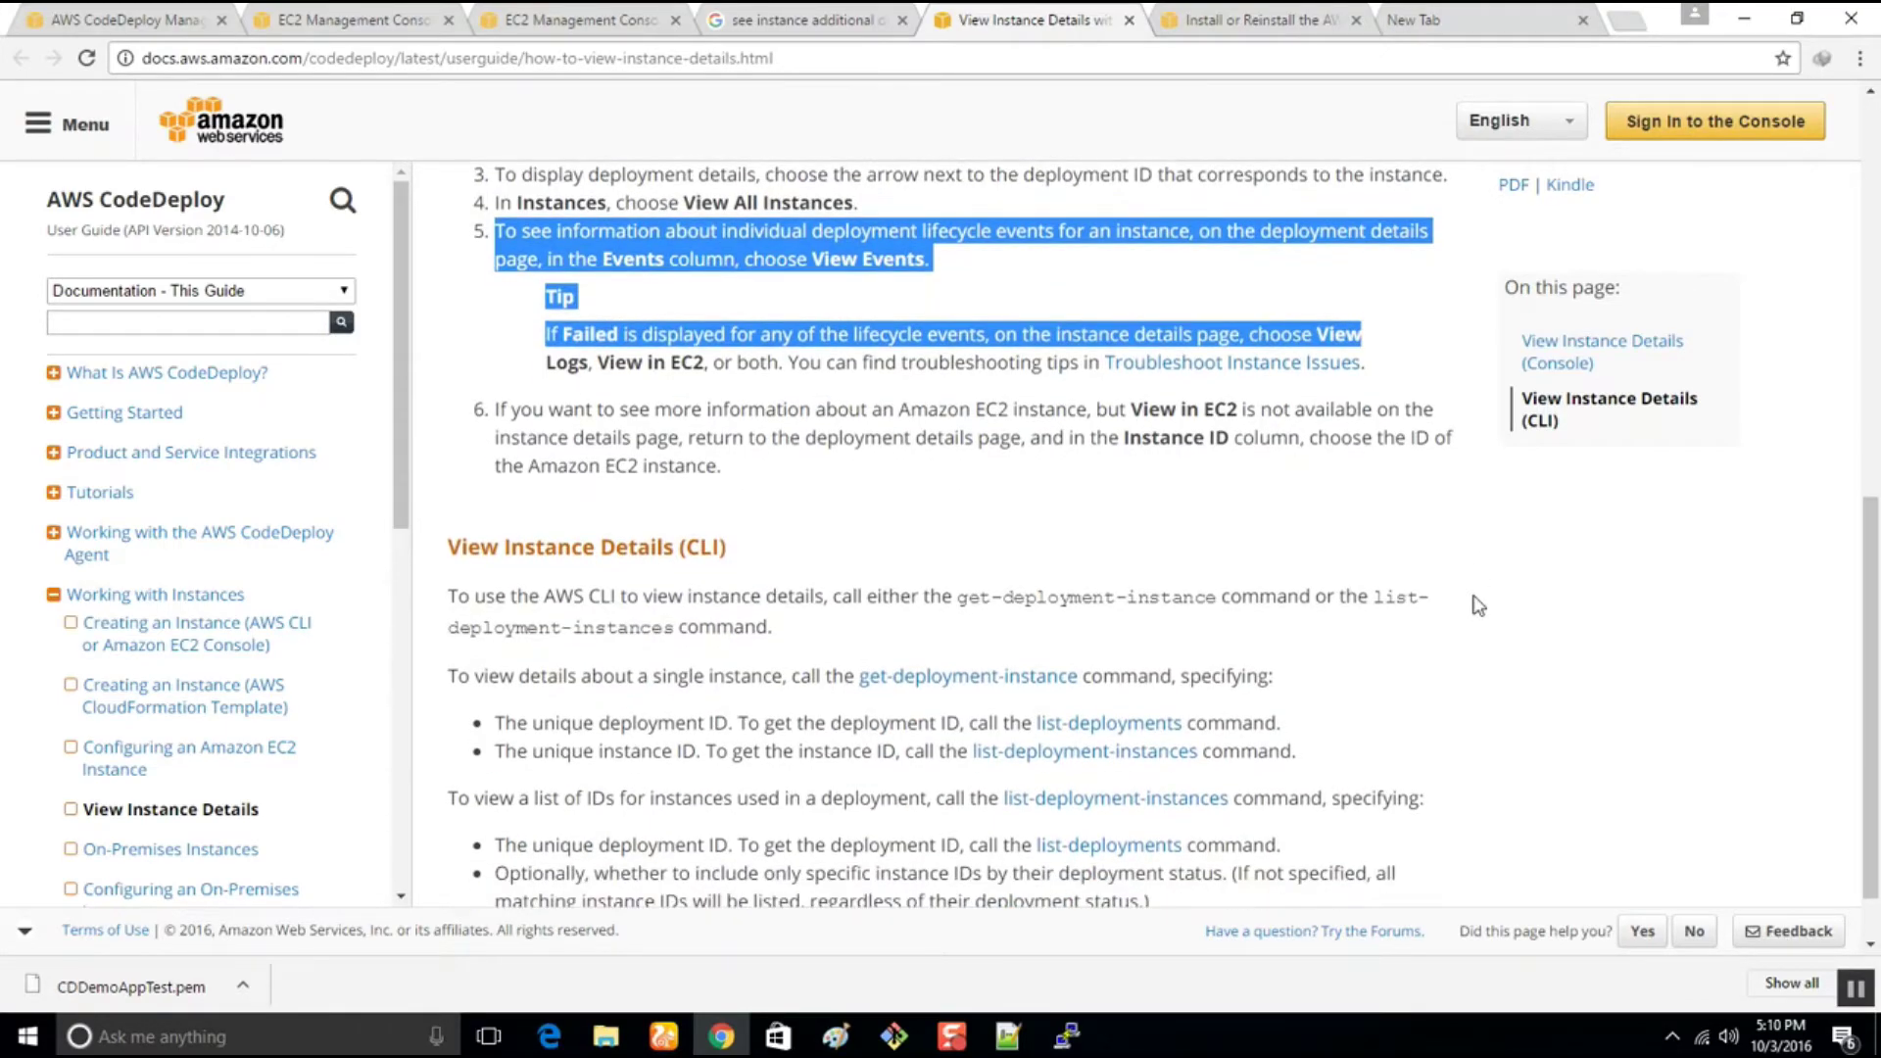
scroll(1478, 606, down, 1)
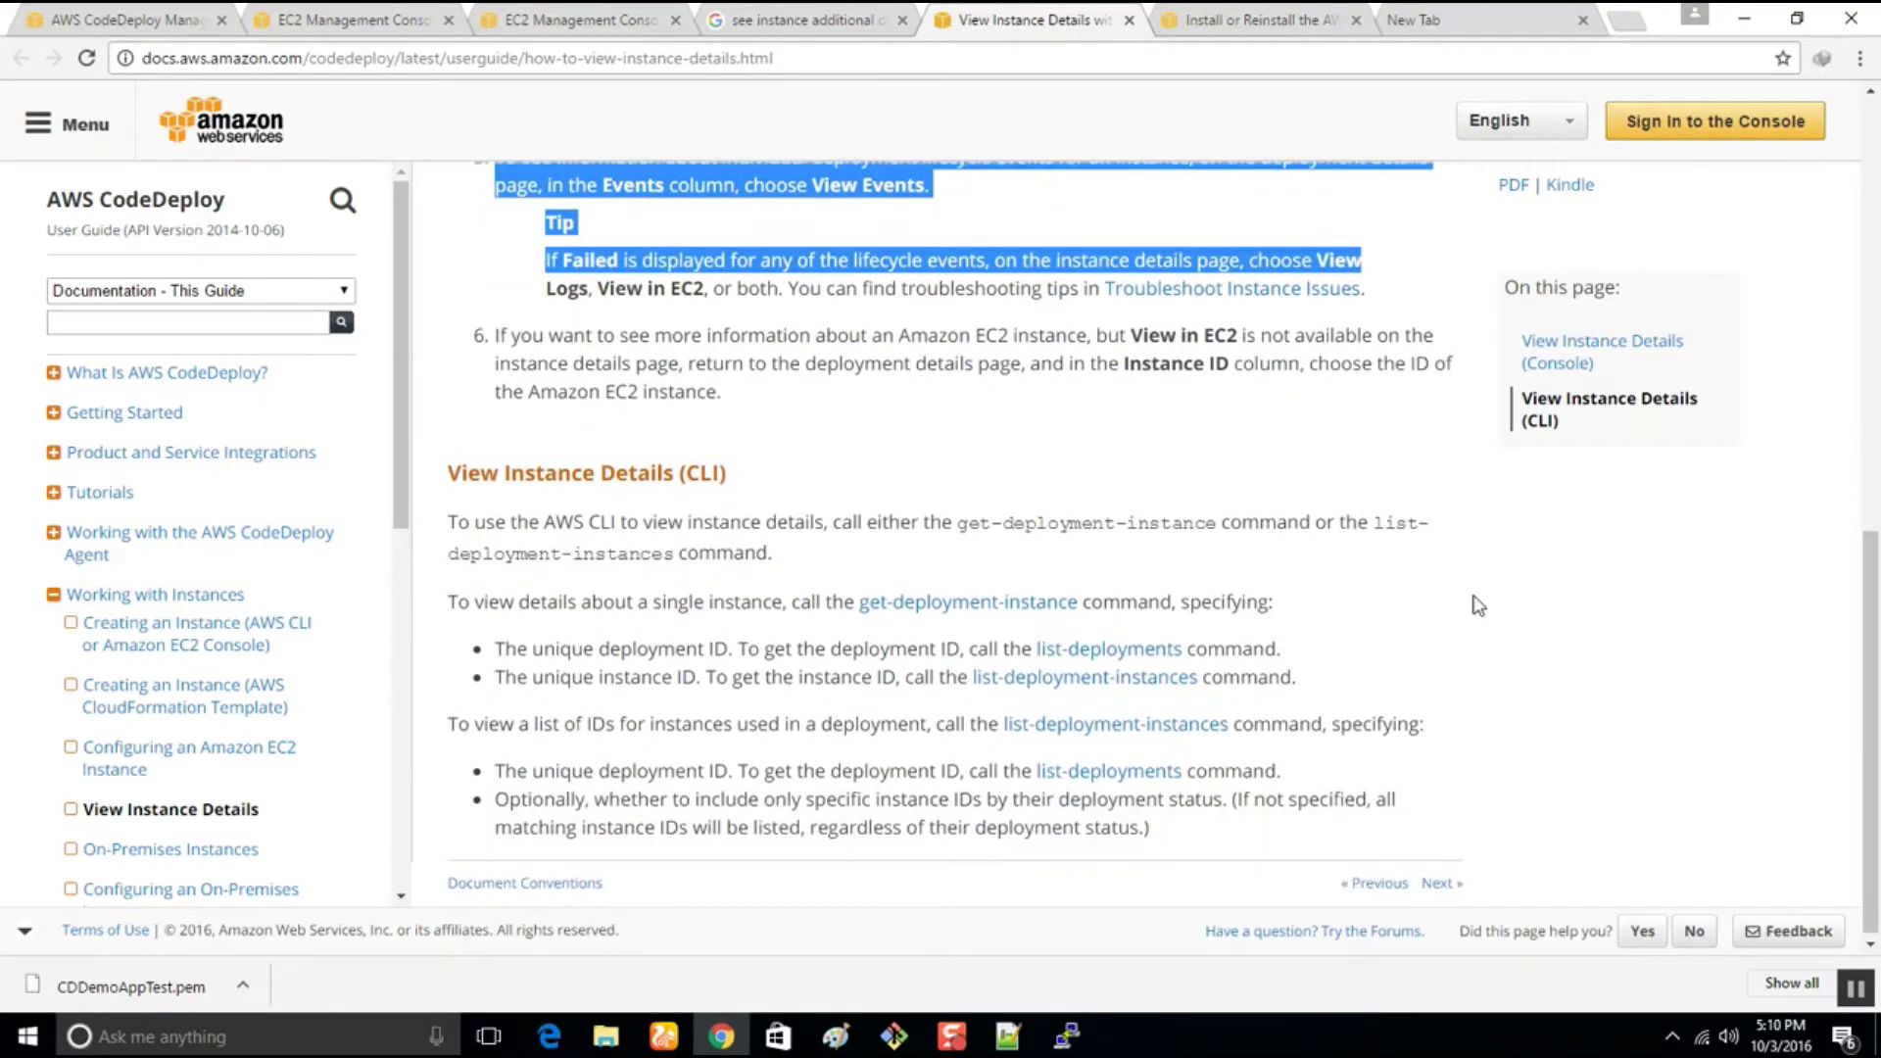
drag(503, 644, 1421, 661)
click(1428, 664)
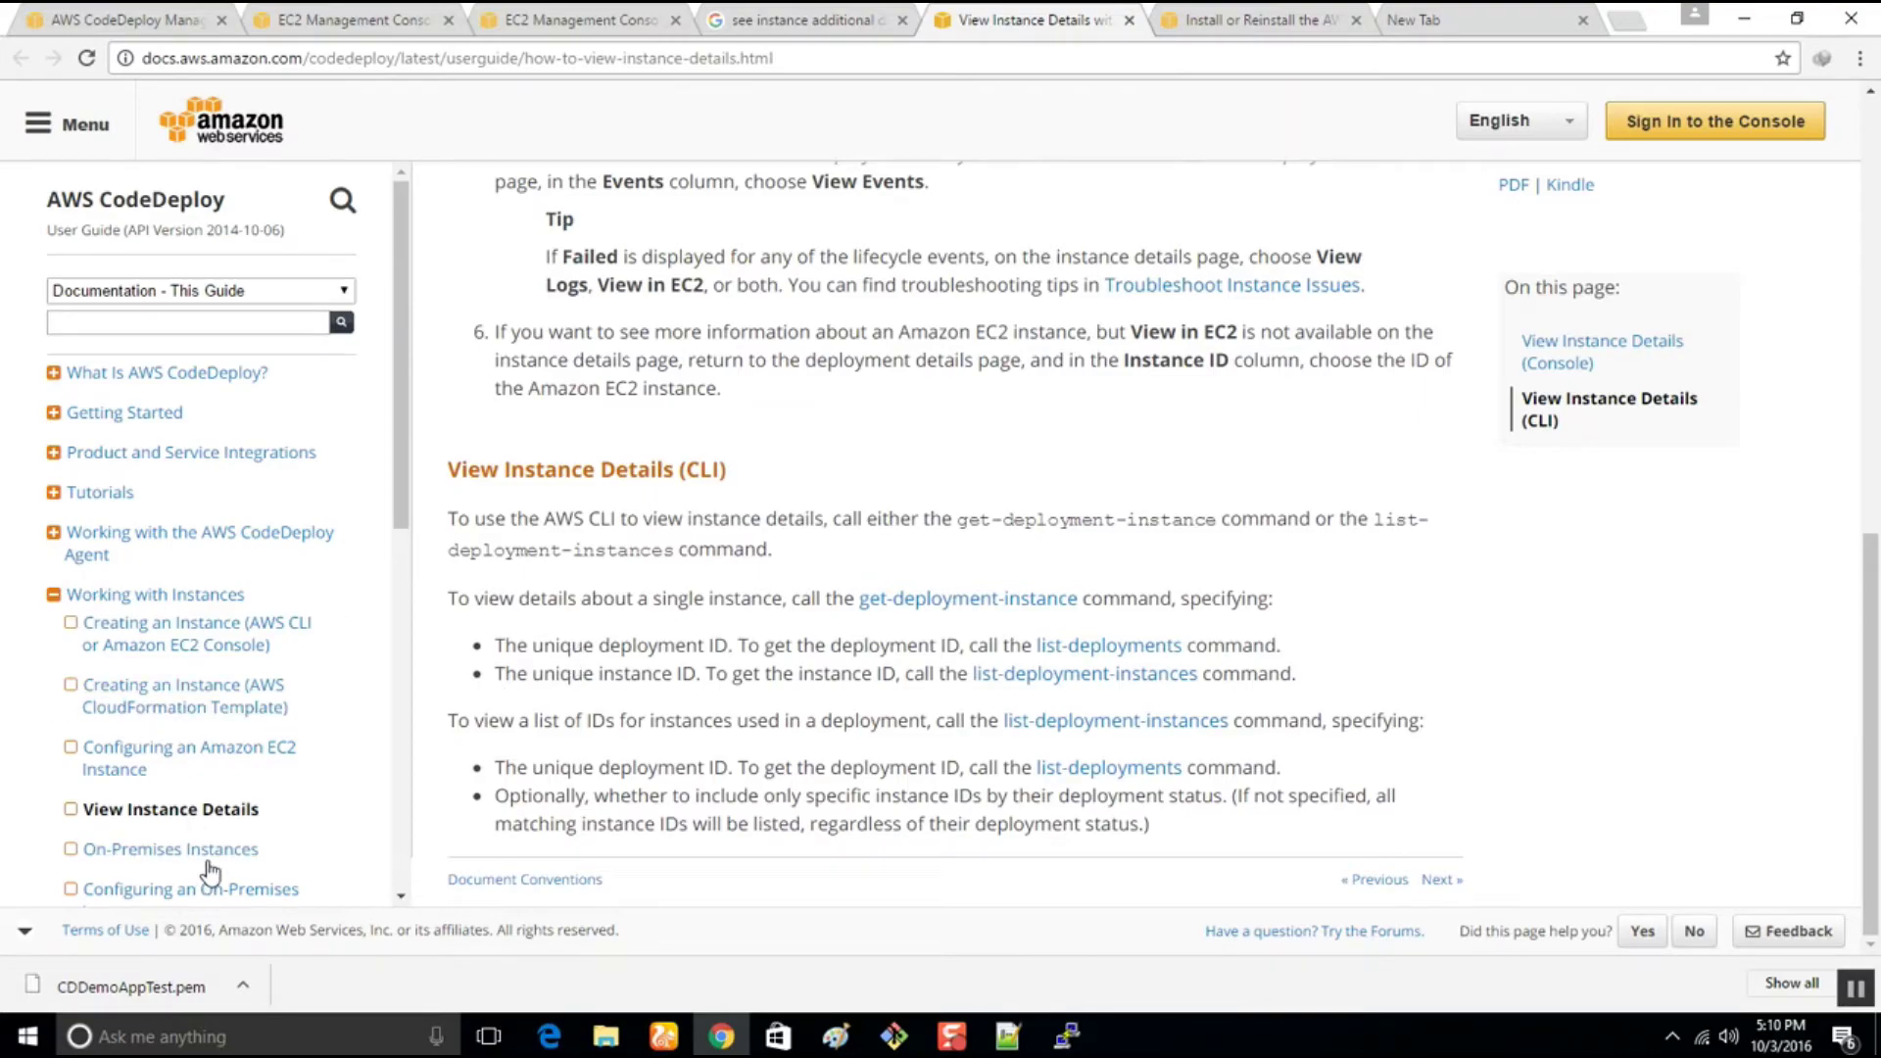
scroll(294, 781, down, 2)
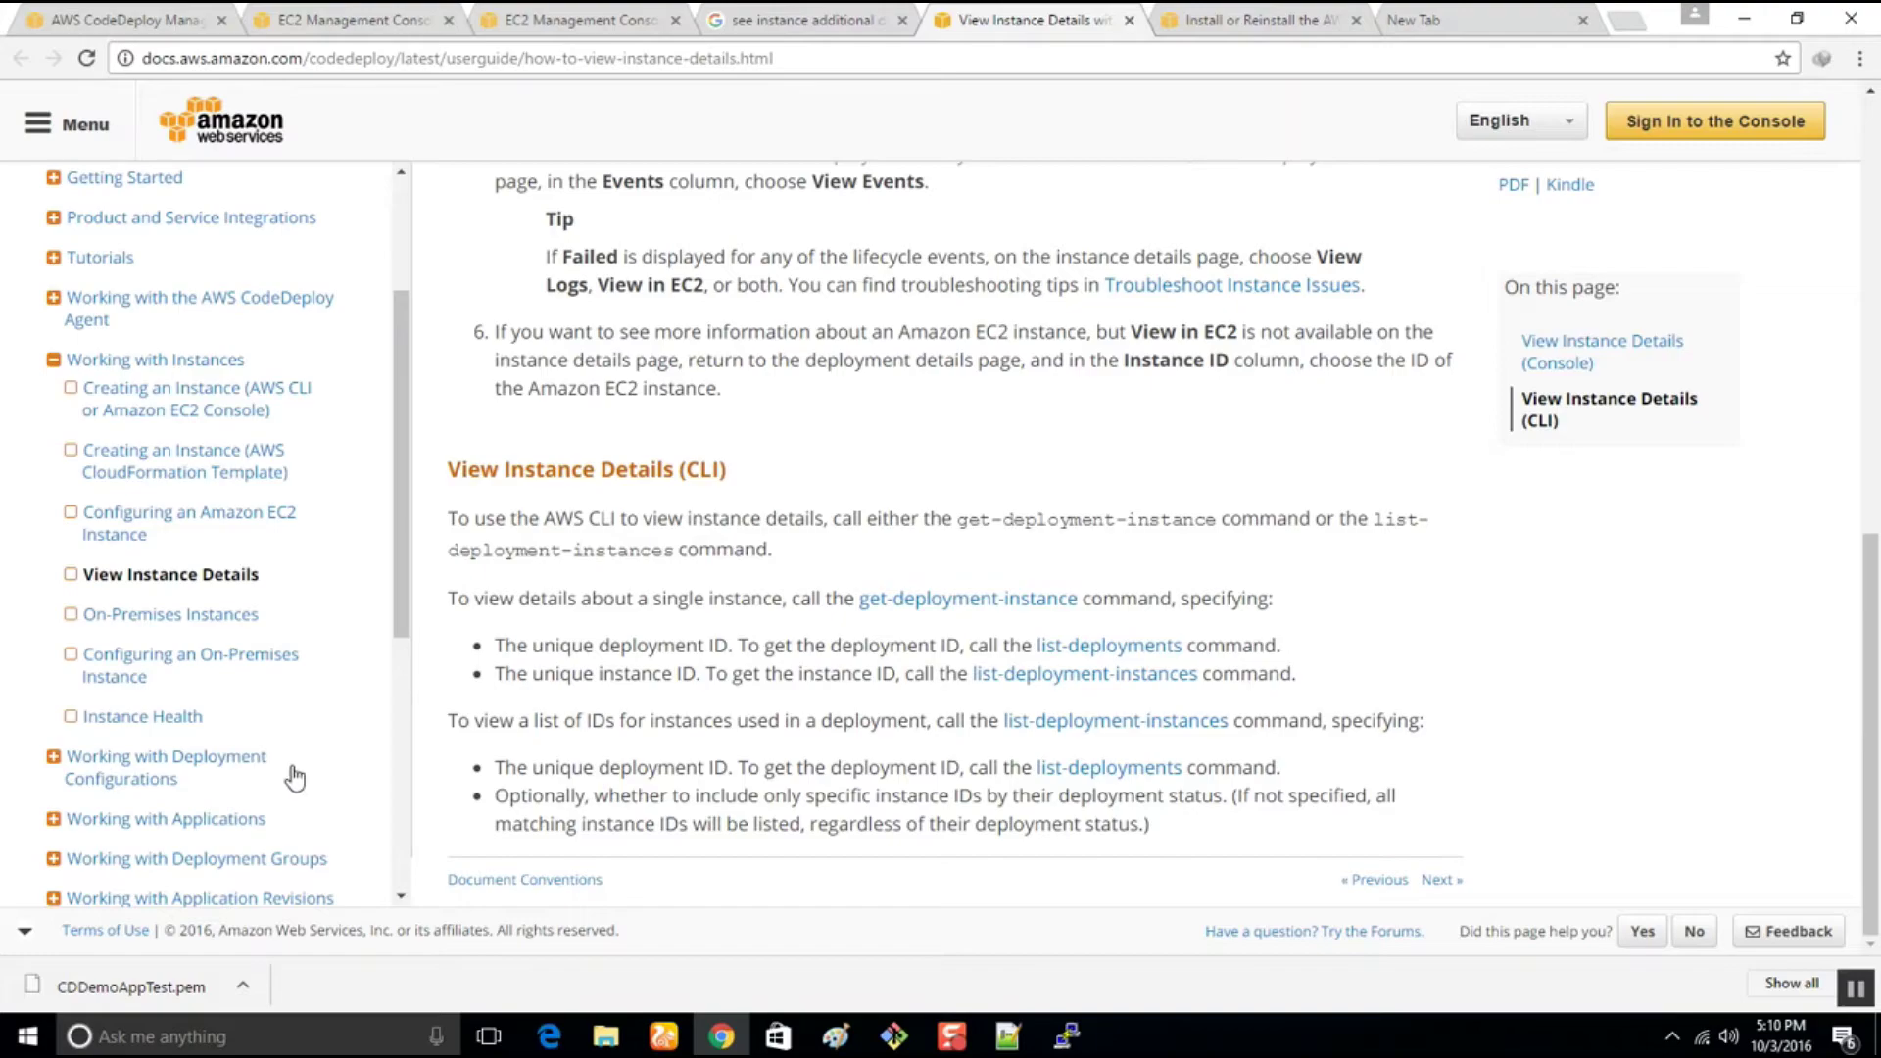
click(848, 12)
click(600, 16)
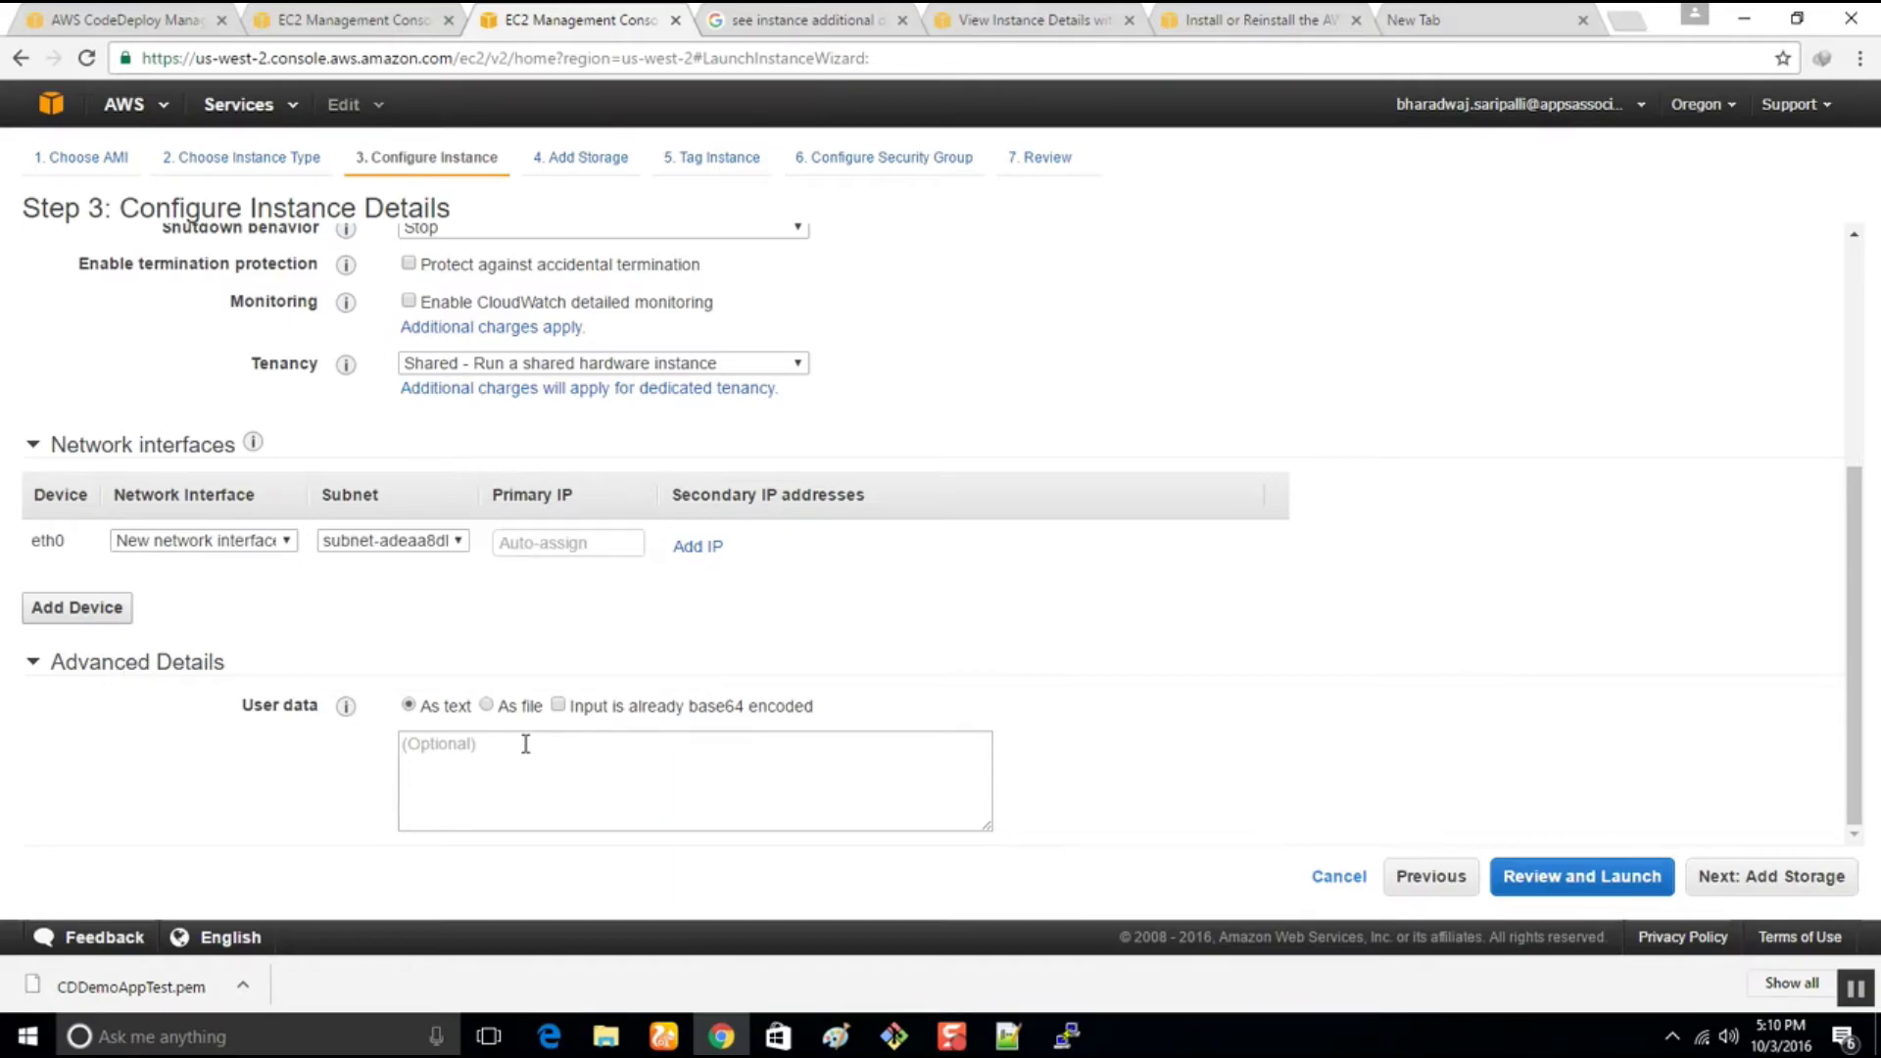
Search Google for 'see aws instance user data'
mouse_move(348, 710)
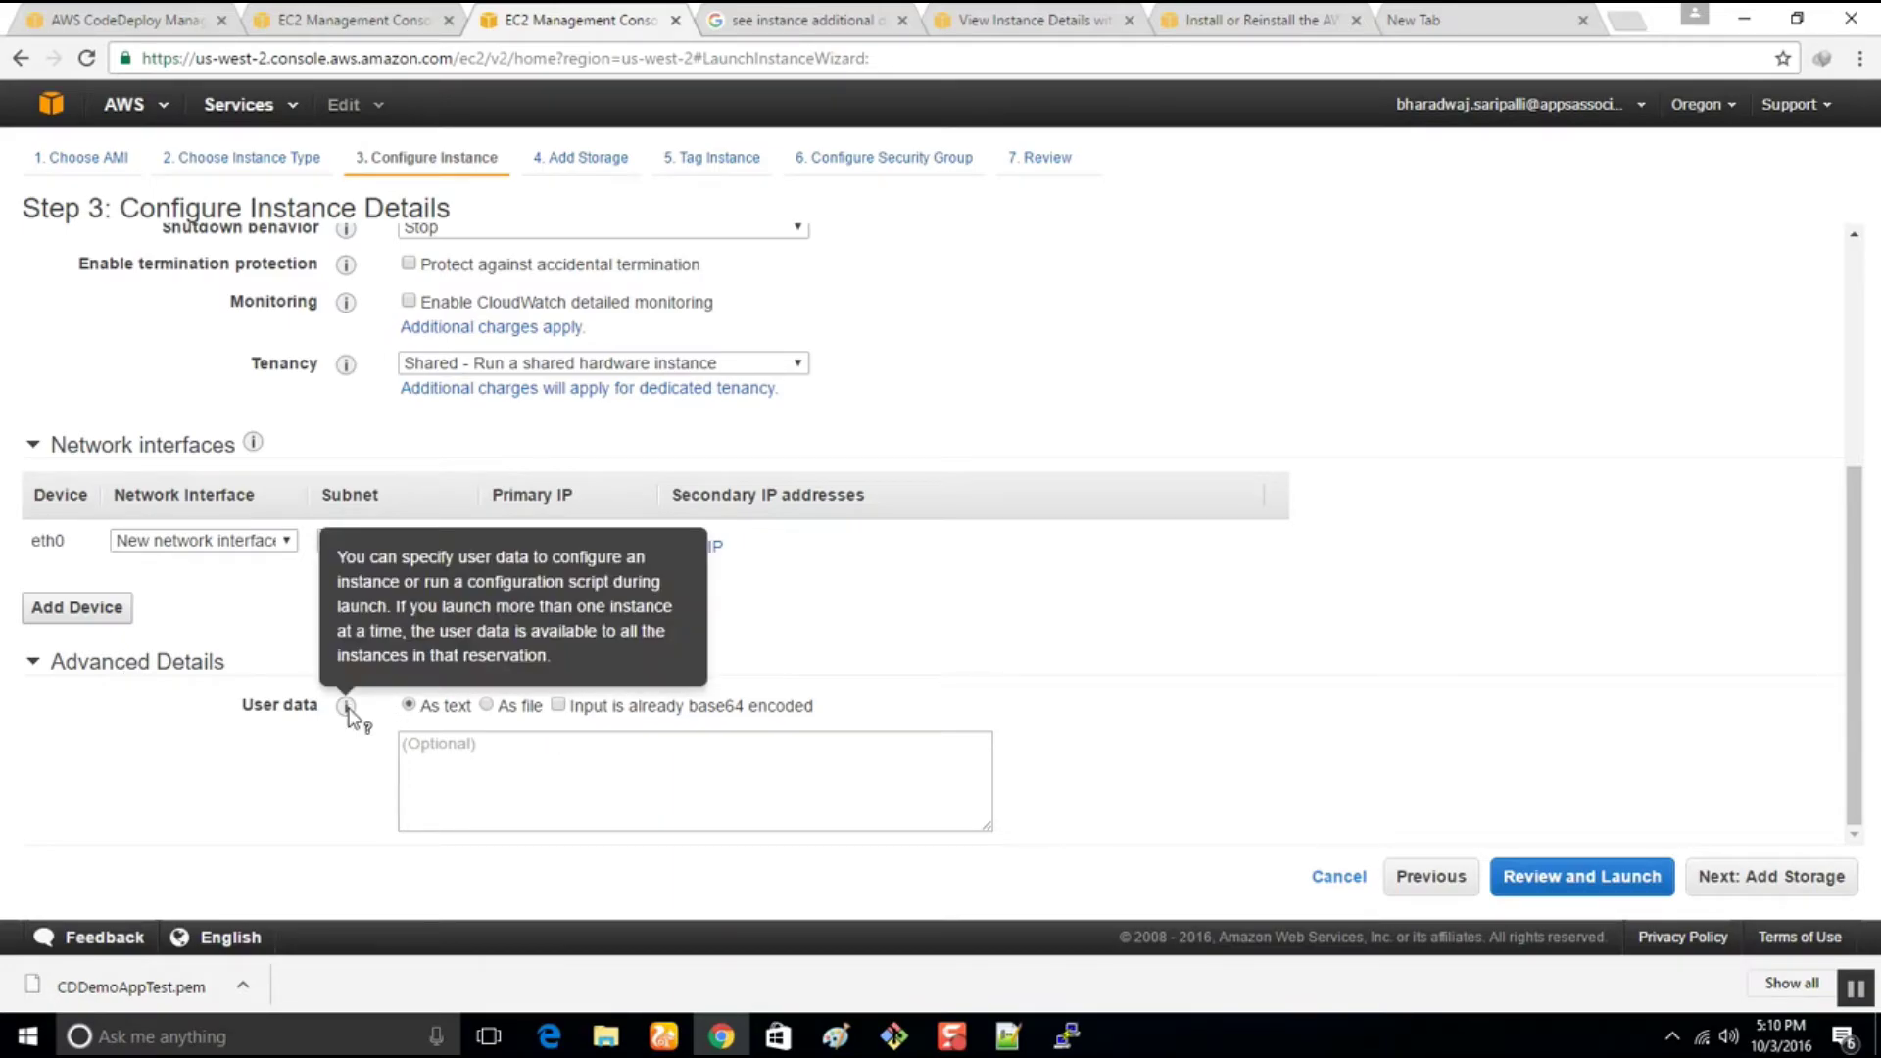
click(847, 17)
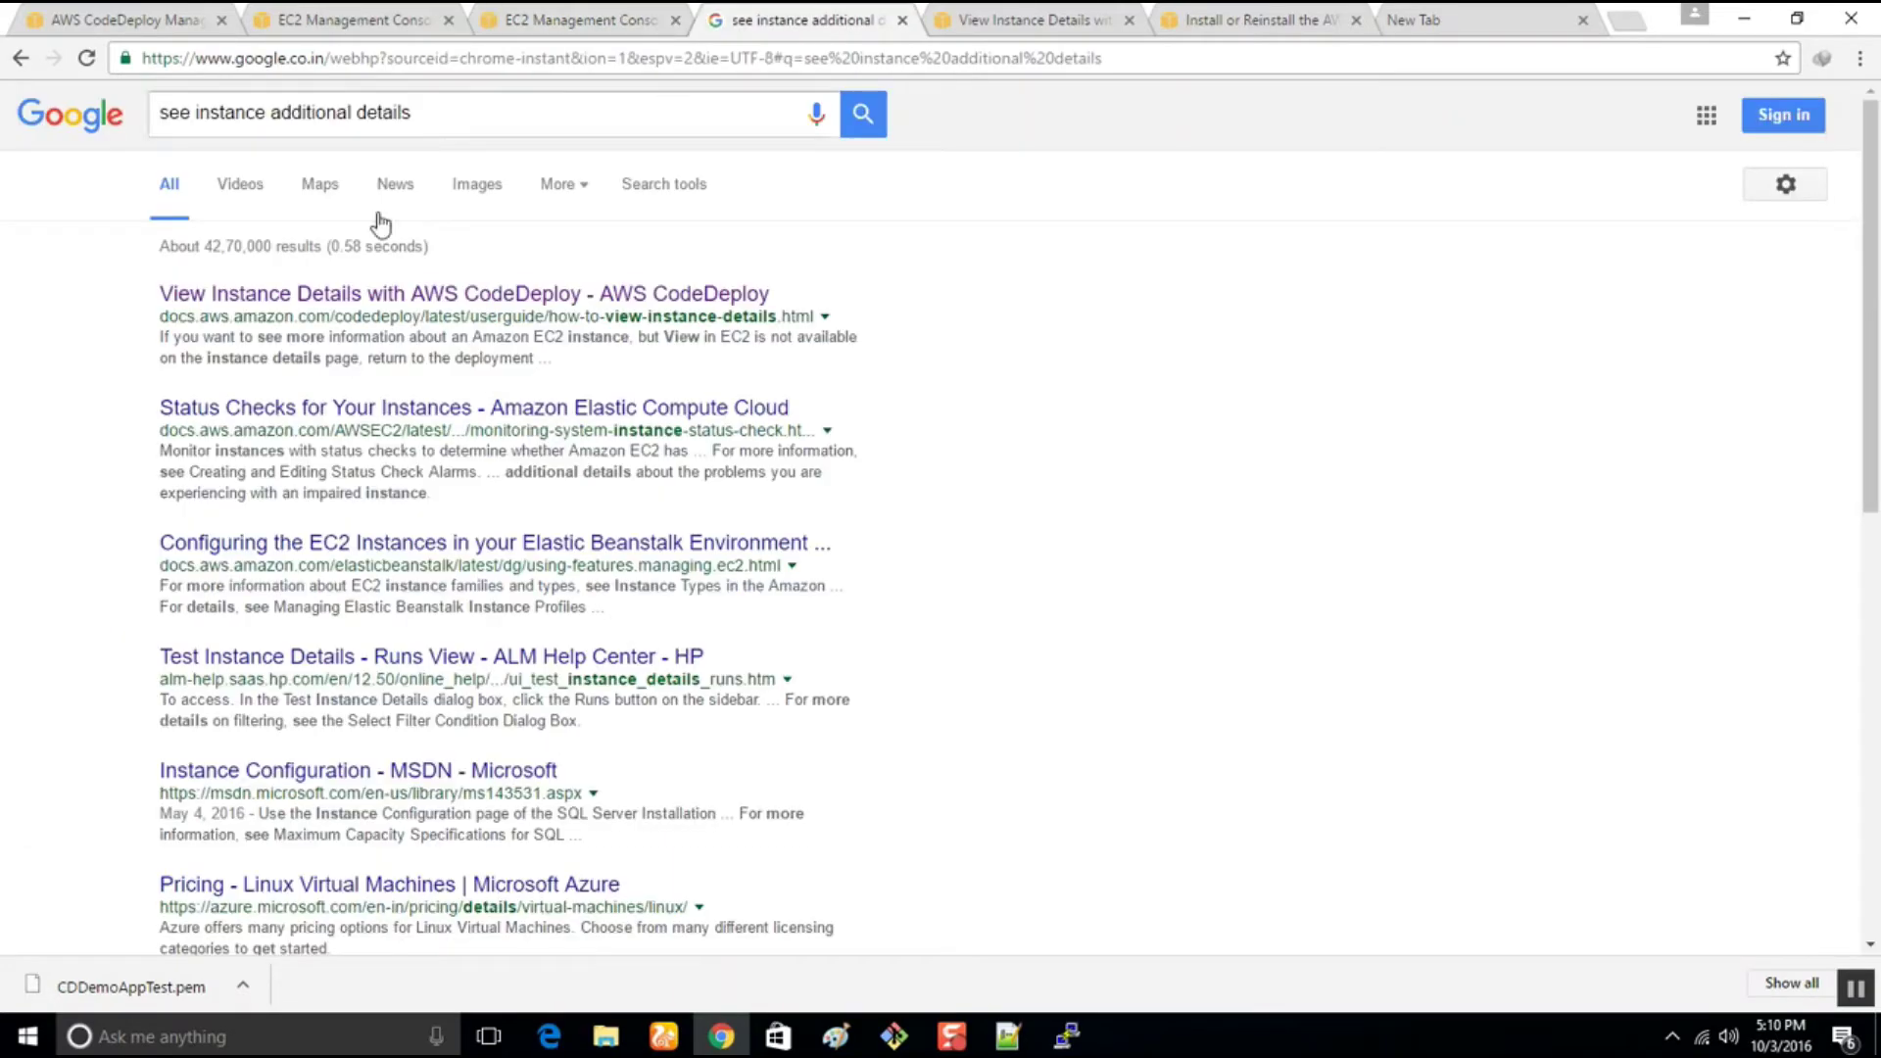
click(196, 116)
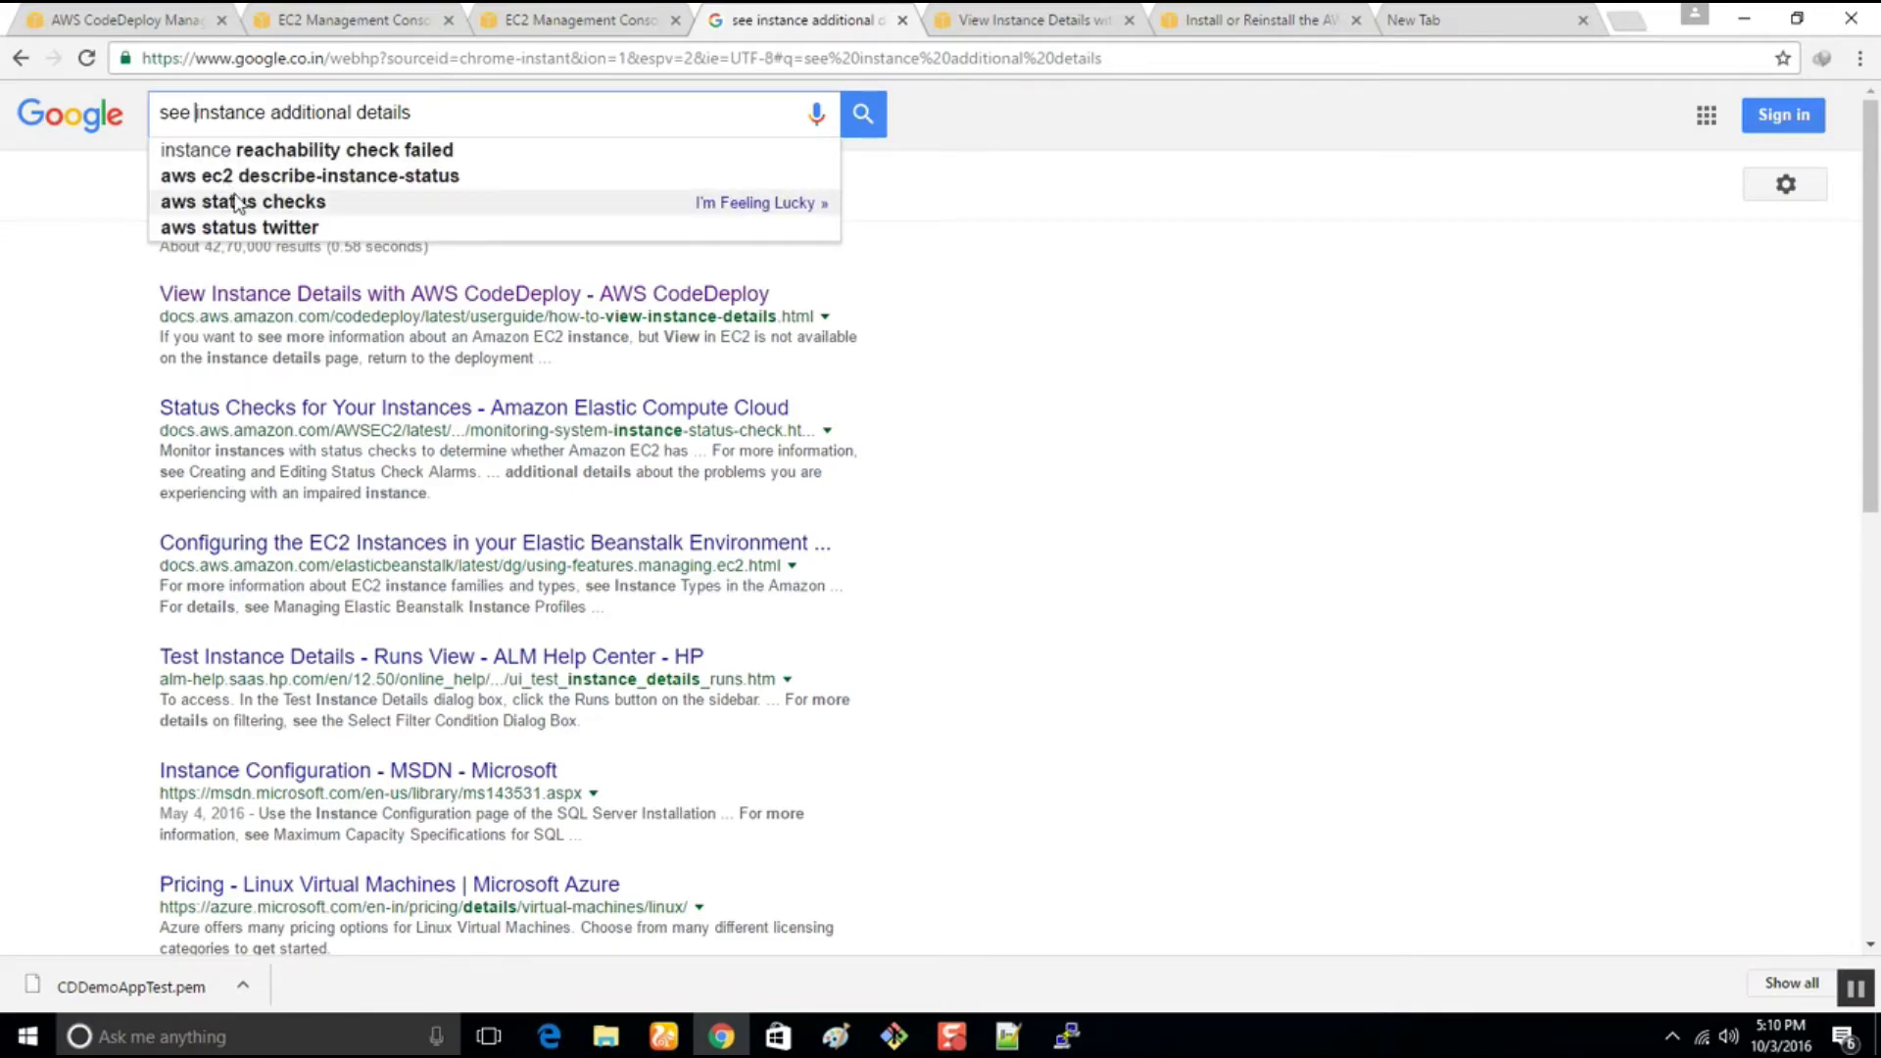
text(aws)
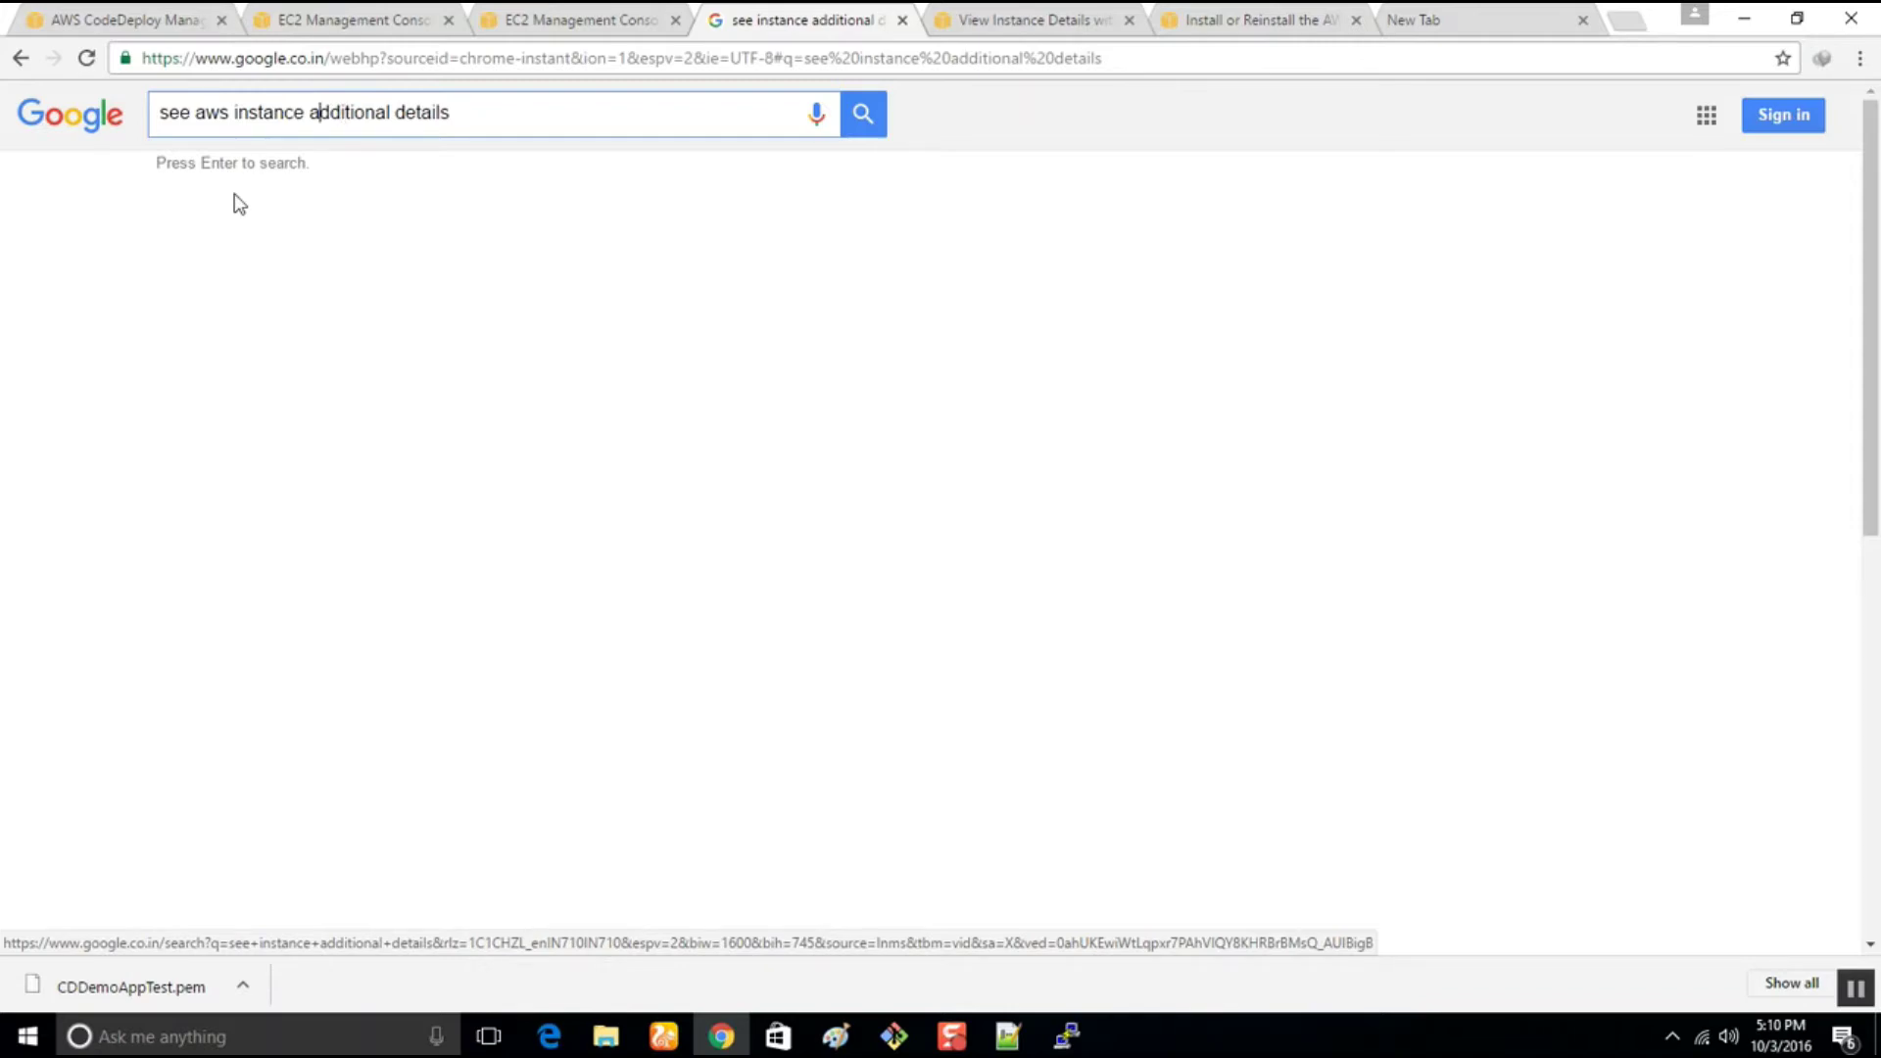
key(Delete)
key(Delete)
key(Delete)
key(Delete)
key(Delete)
key(Delete)
key(Delete)
key(Delete)
key(Delete)
key(Delete)
key(Delete)
key(Delete)
key(Delete)
key(Delete)
key(Delete)
key(Delete)
key(Delete)
key(Delete)
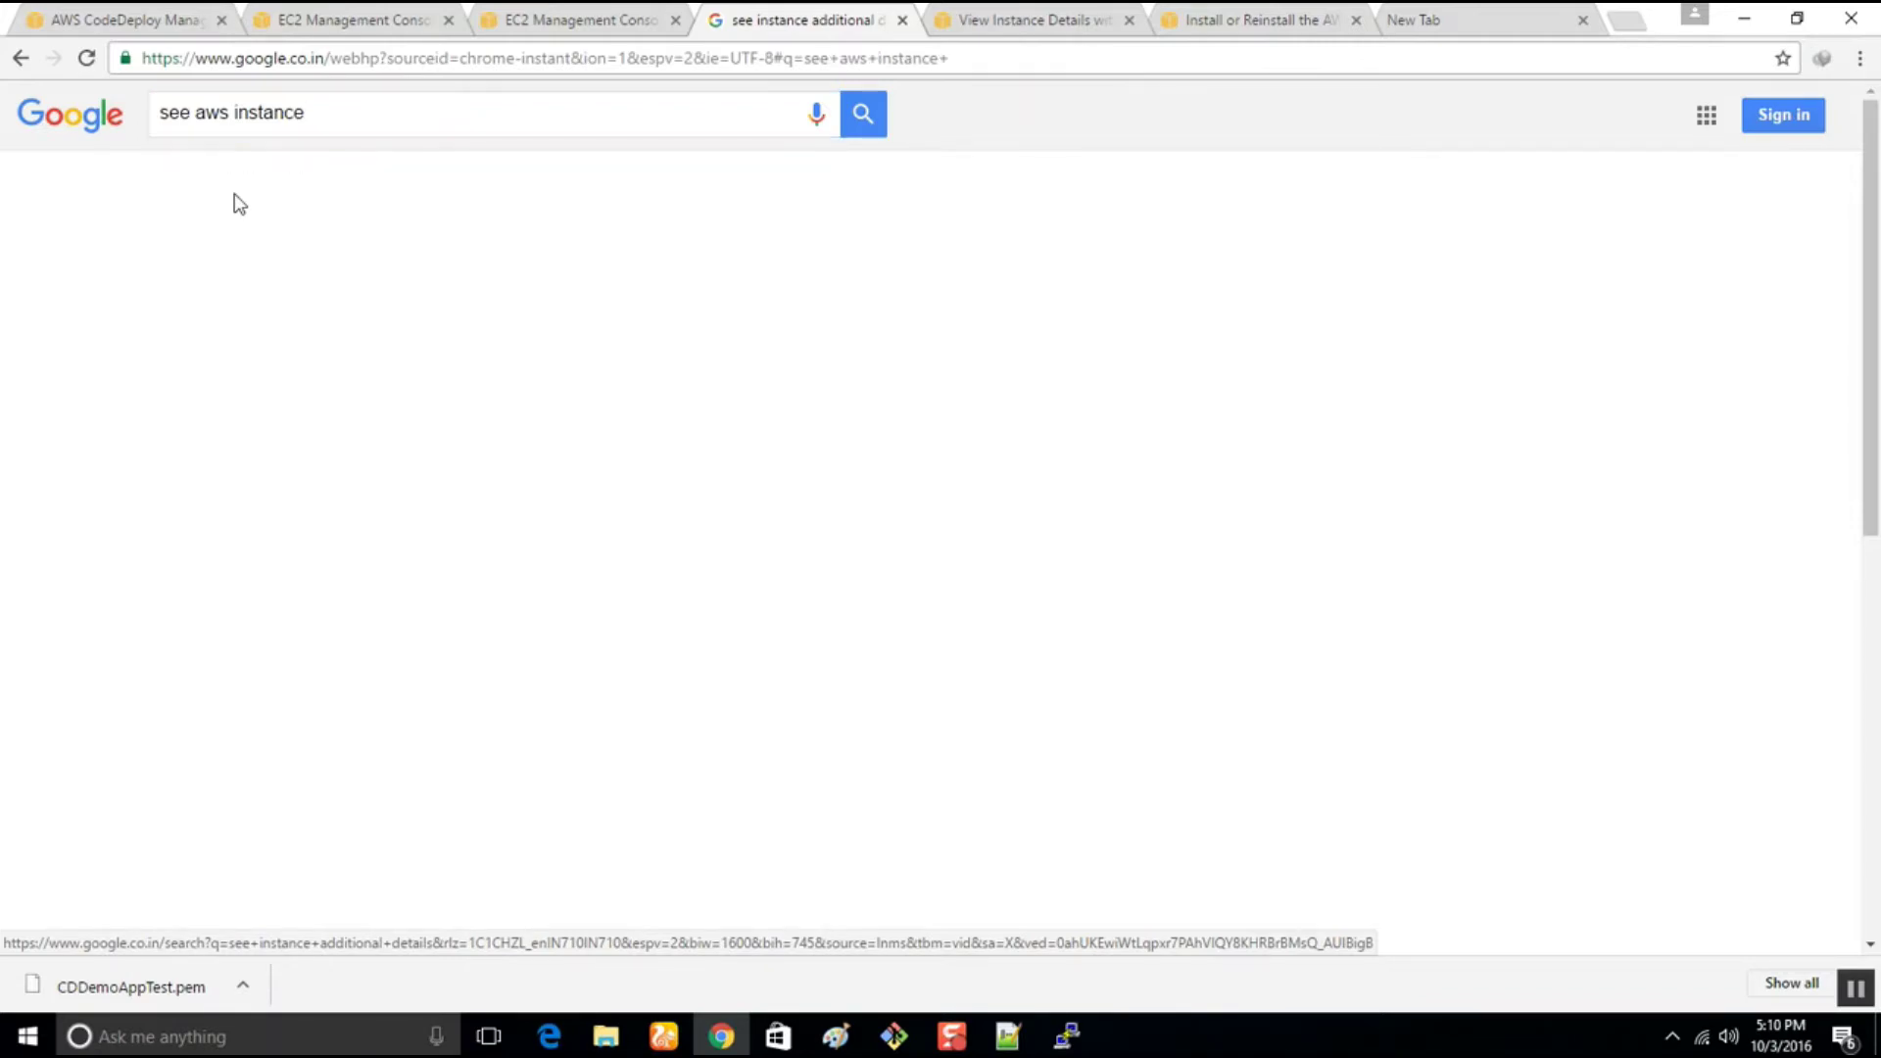
text(user data)
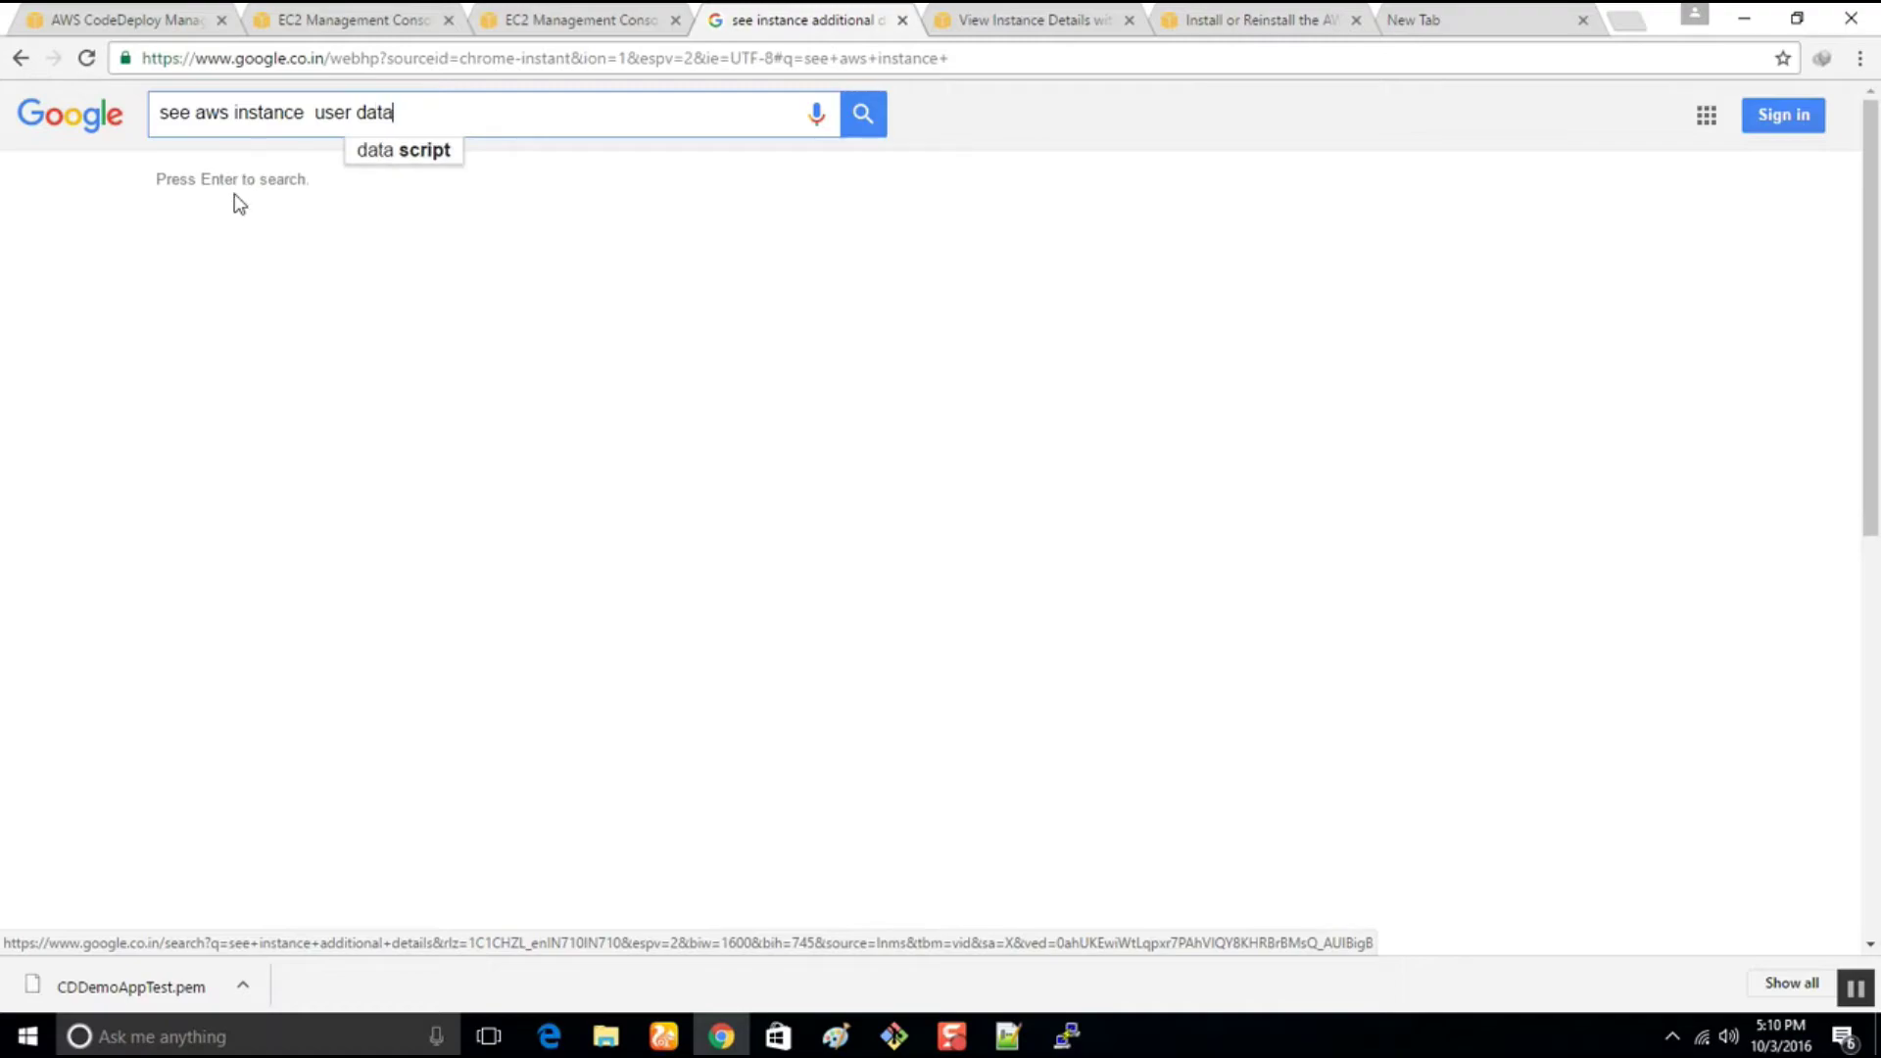
key(Return)
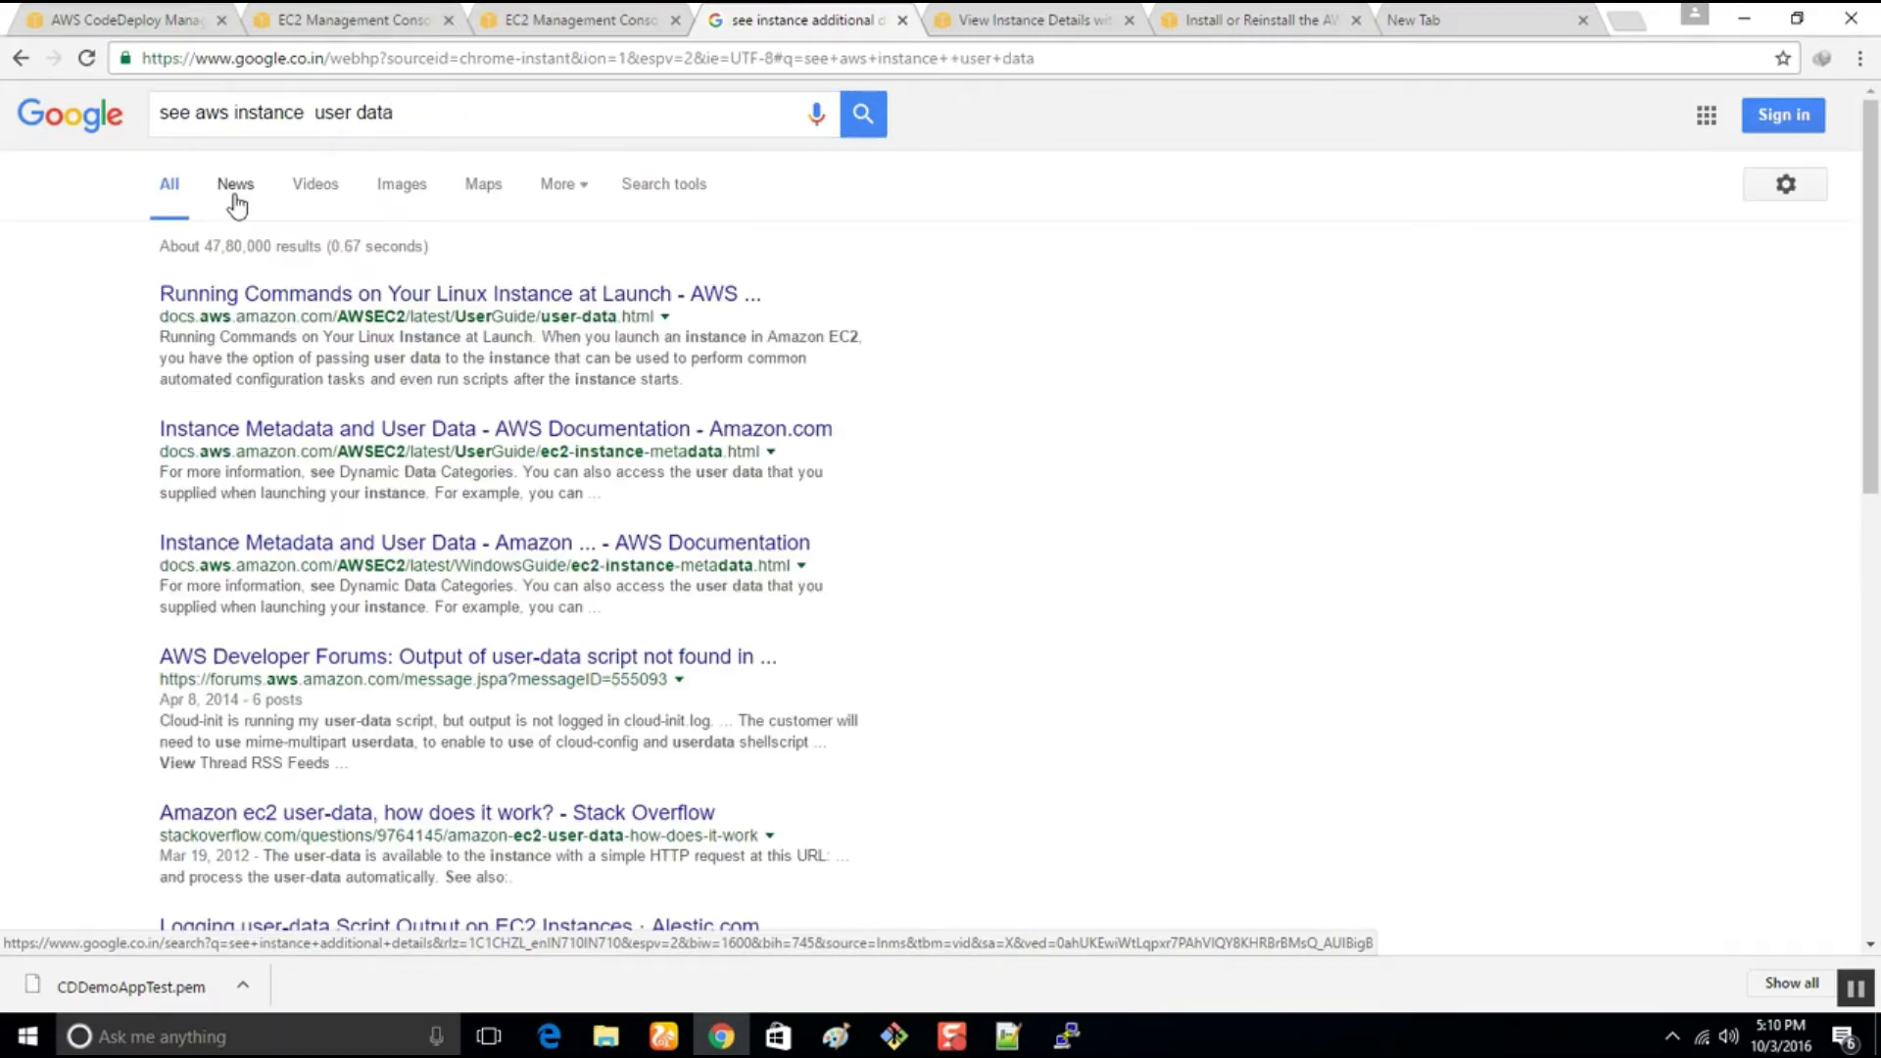
Open the 'Running Commands on Your Linux Instance at Launch' result in a new tab
right_click(310, 291)
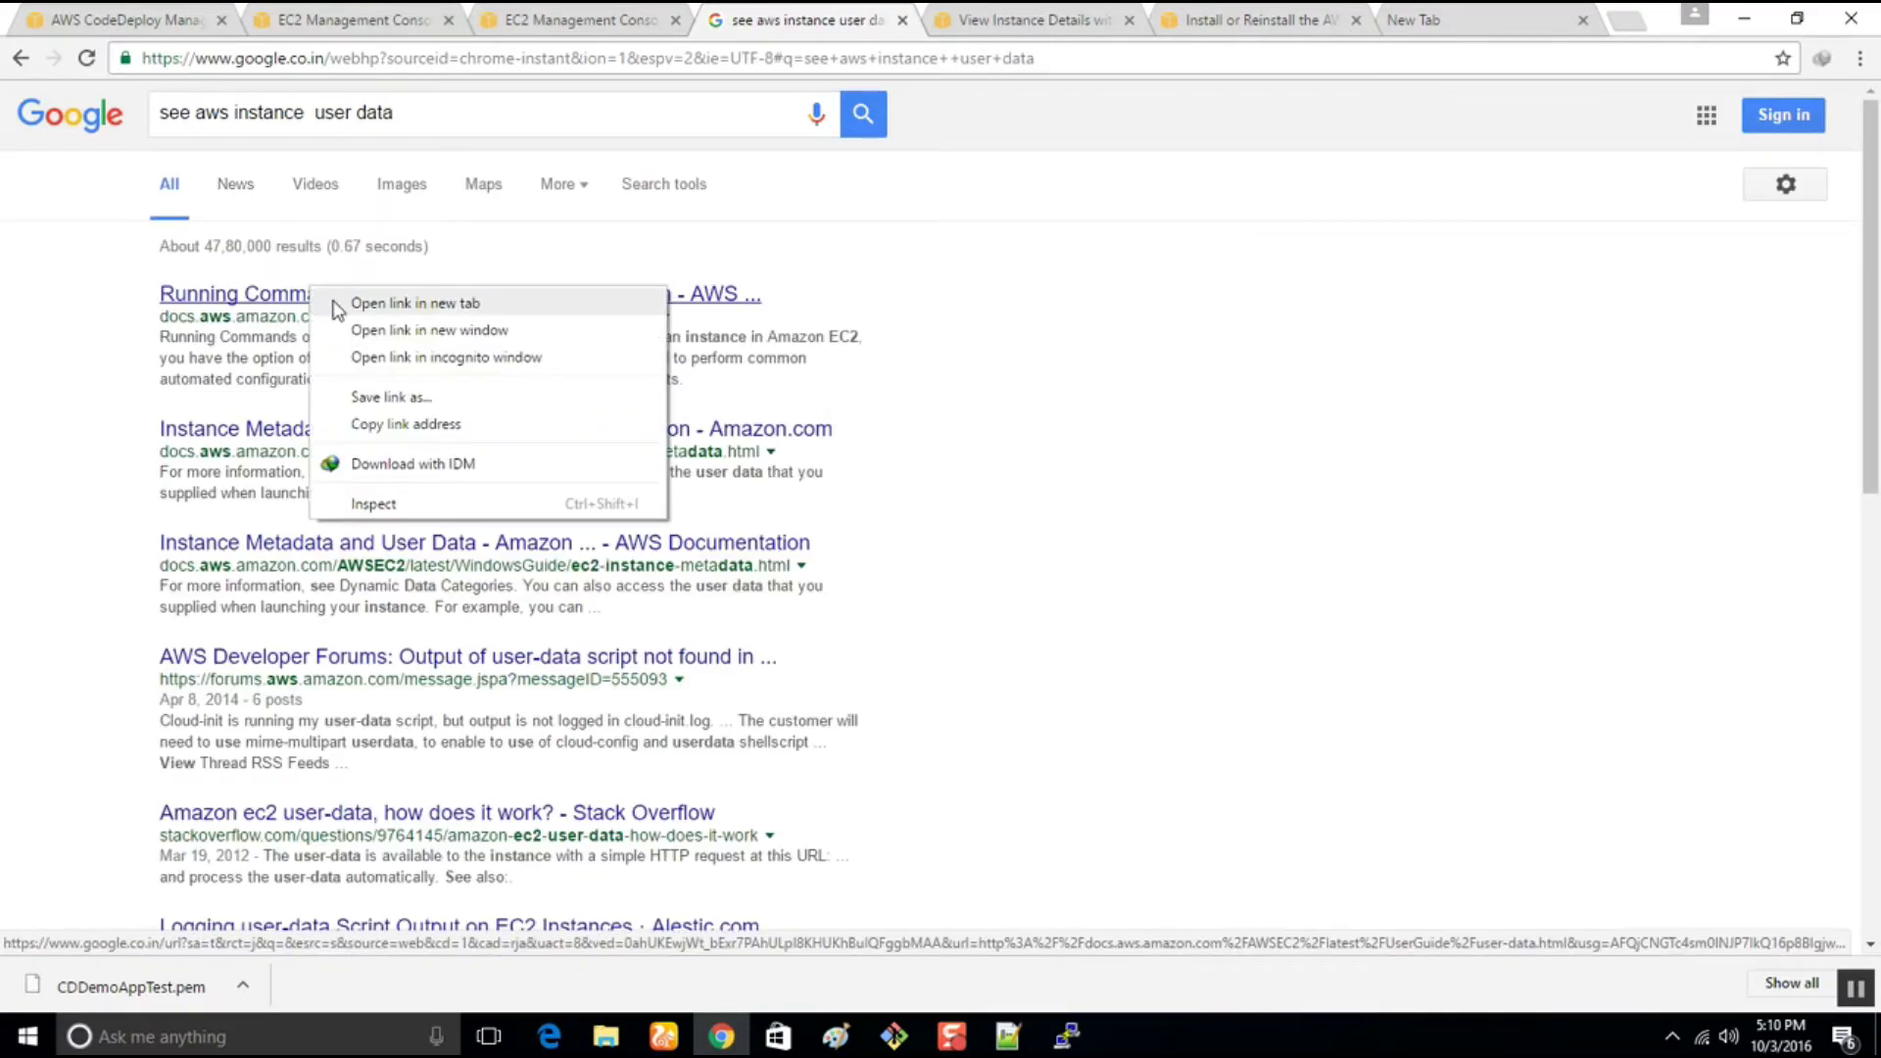
click(338, 302)
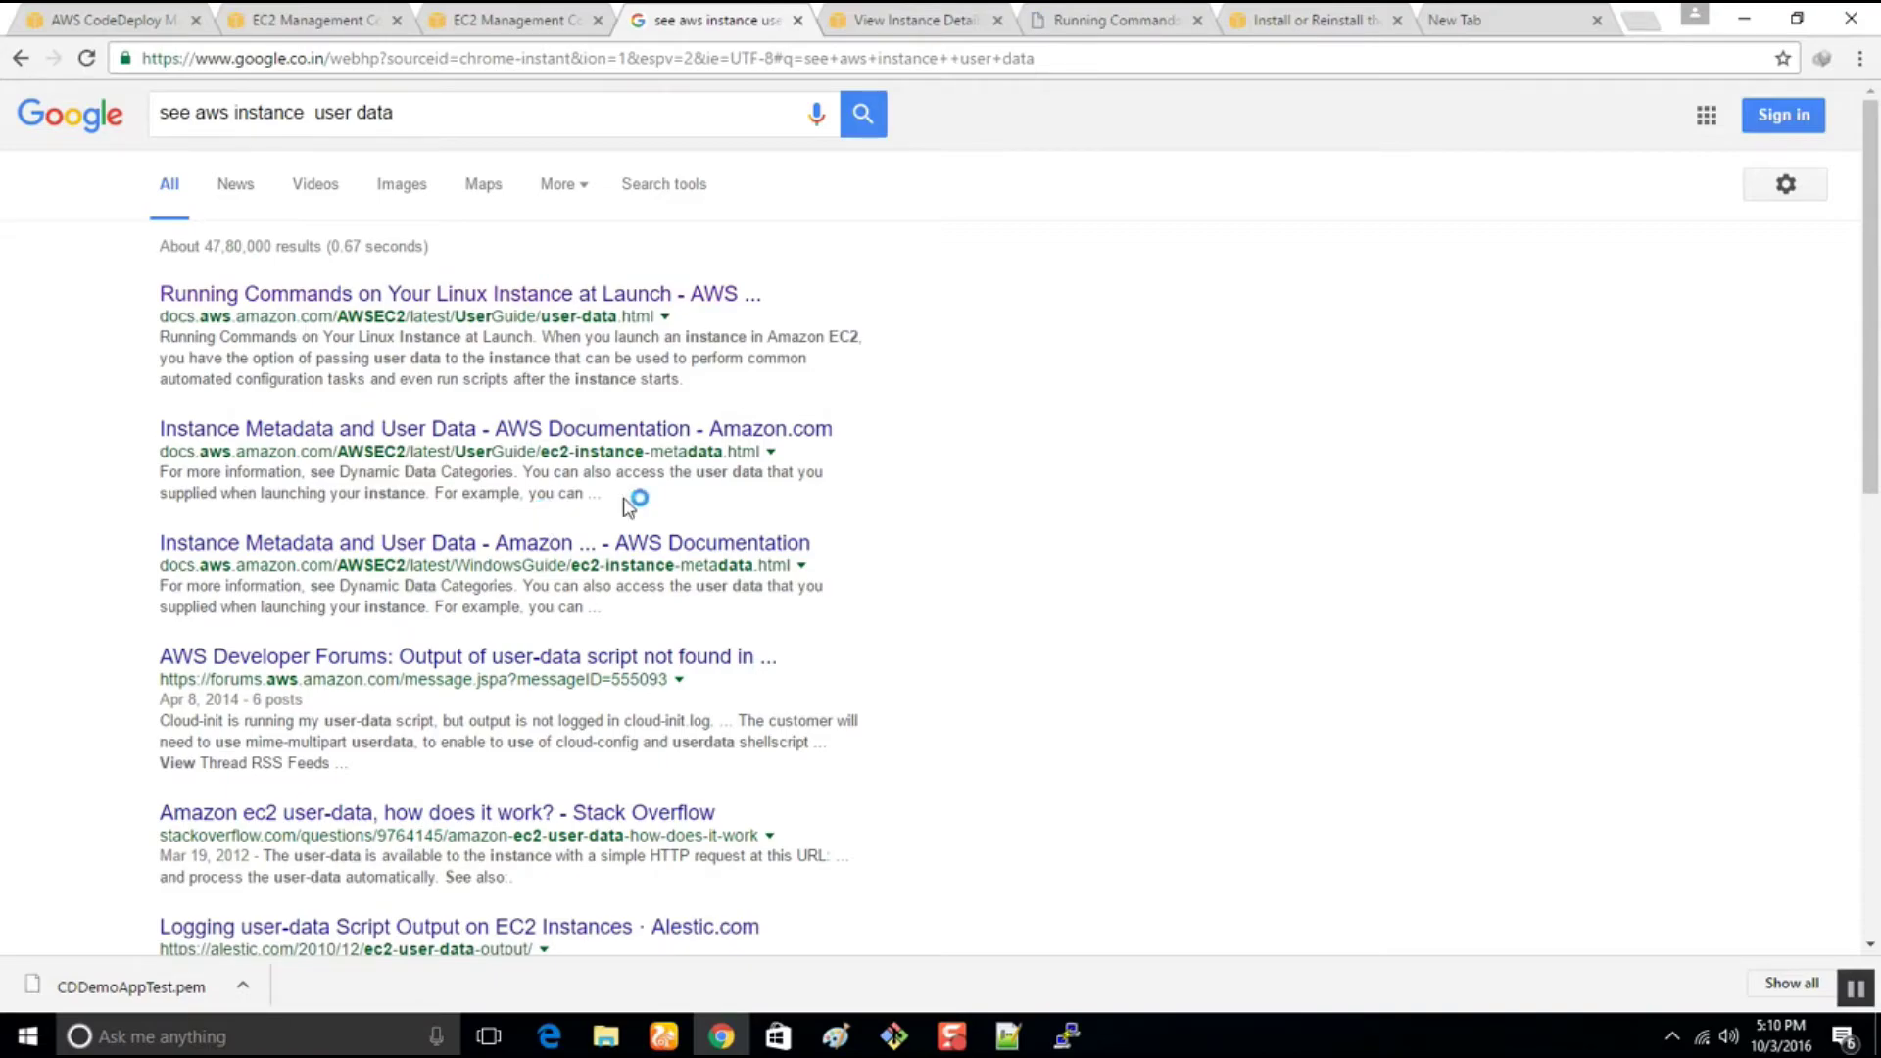
click(894, 16)
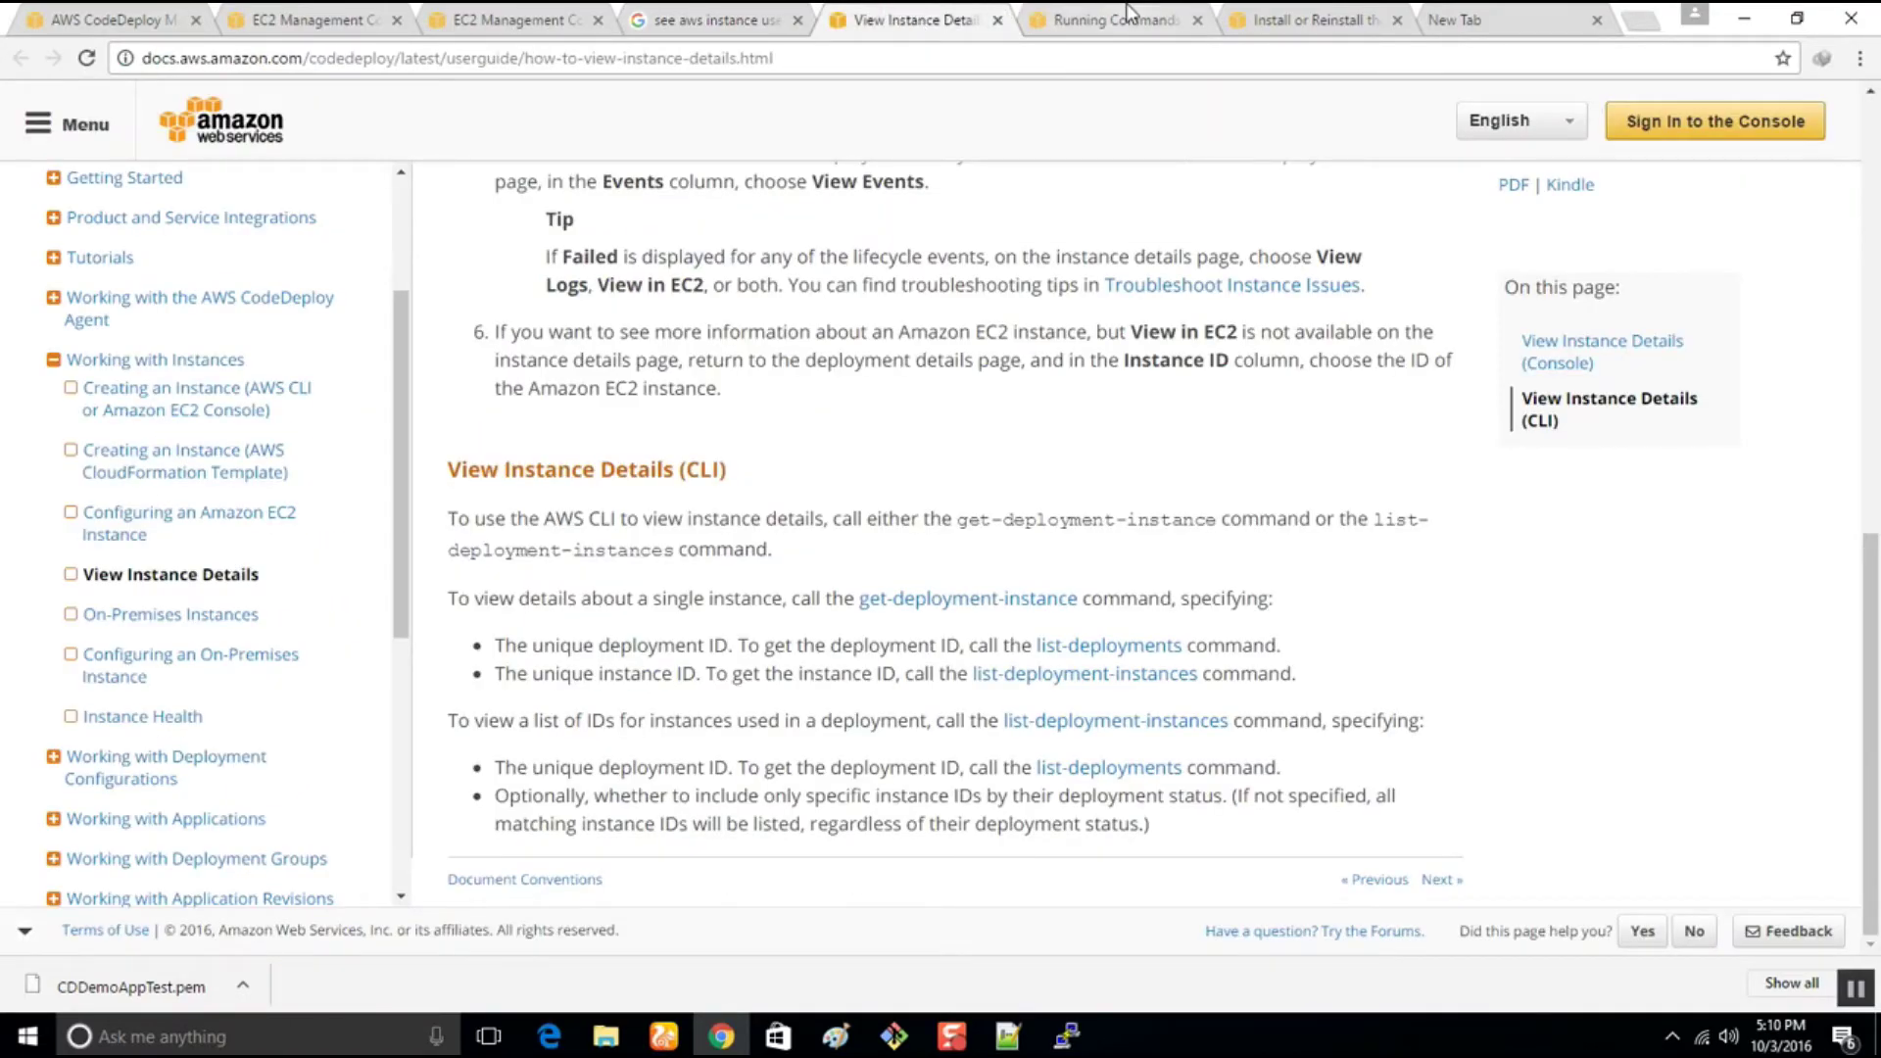
Read the user-data launch guide down to API and CLI Overview, then return to PuTTY
click(1131, 16)
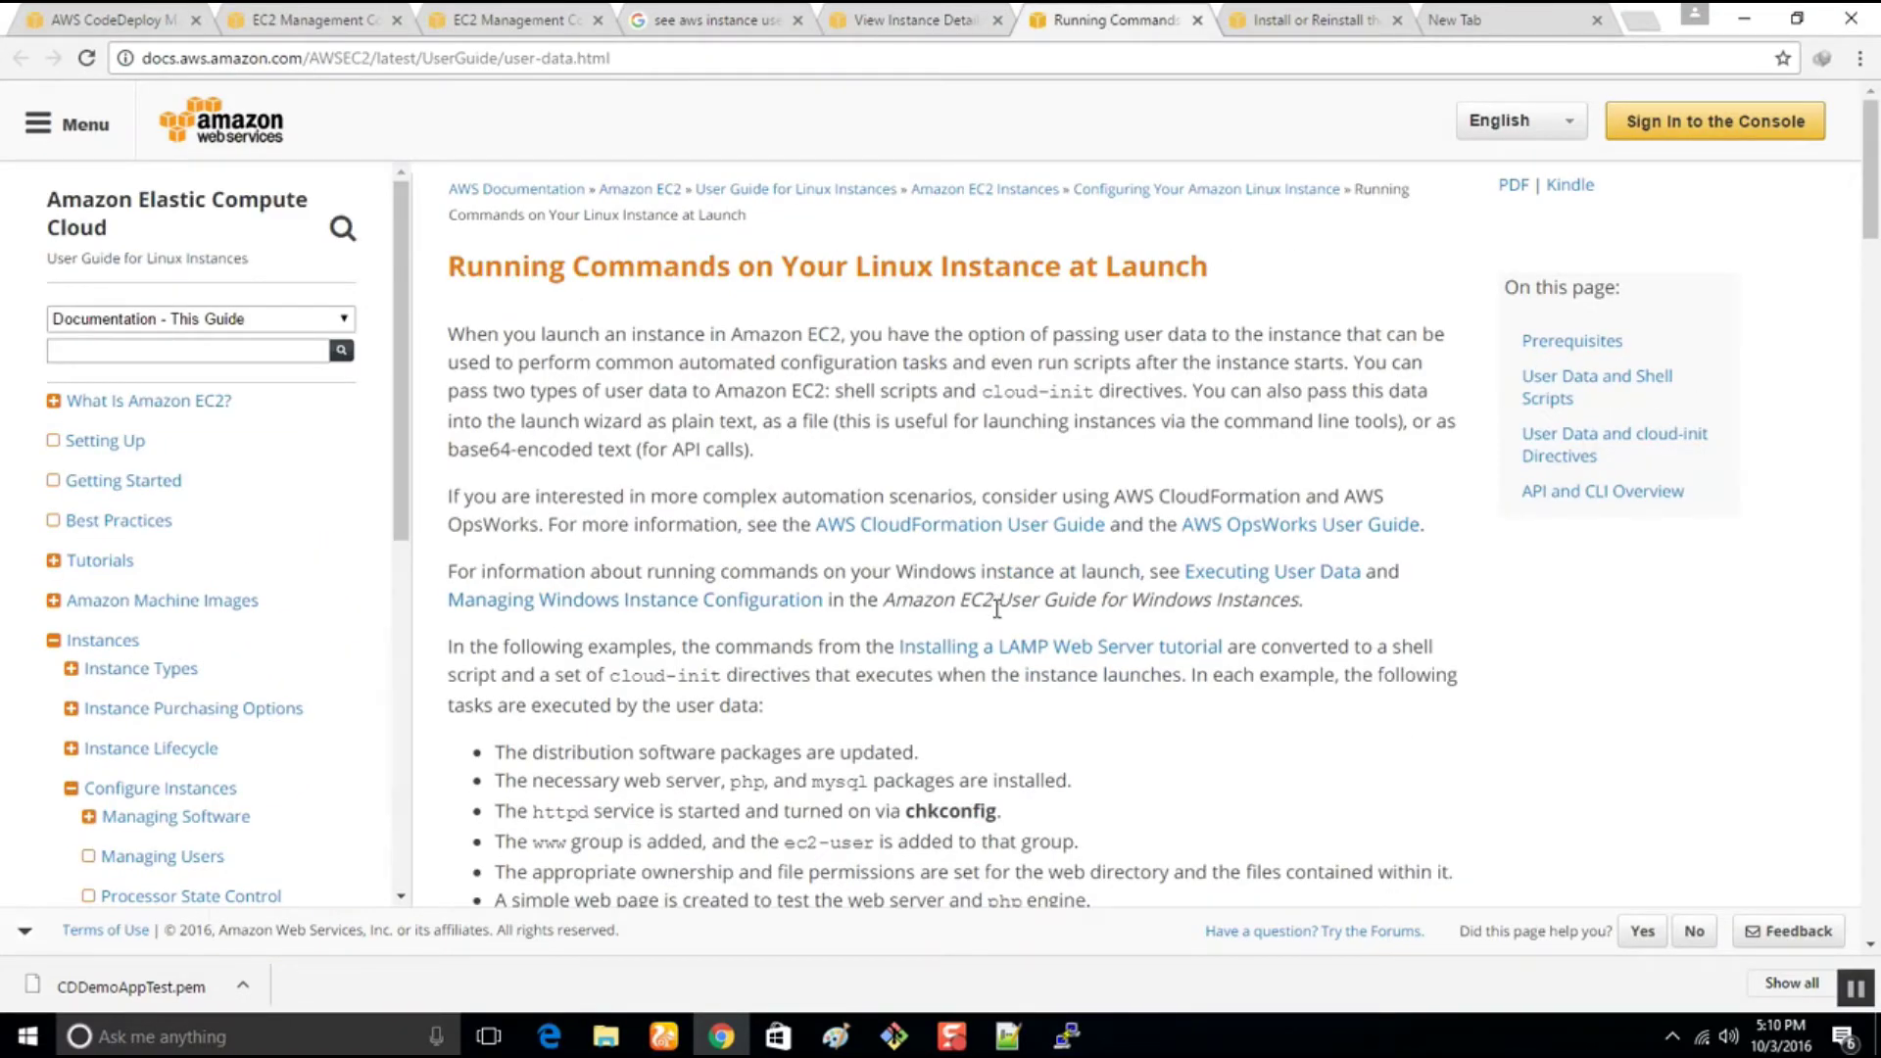
scroll(808, 710, down, 2)
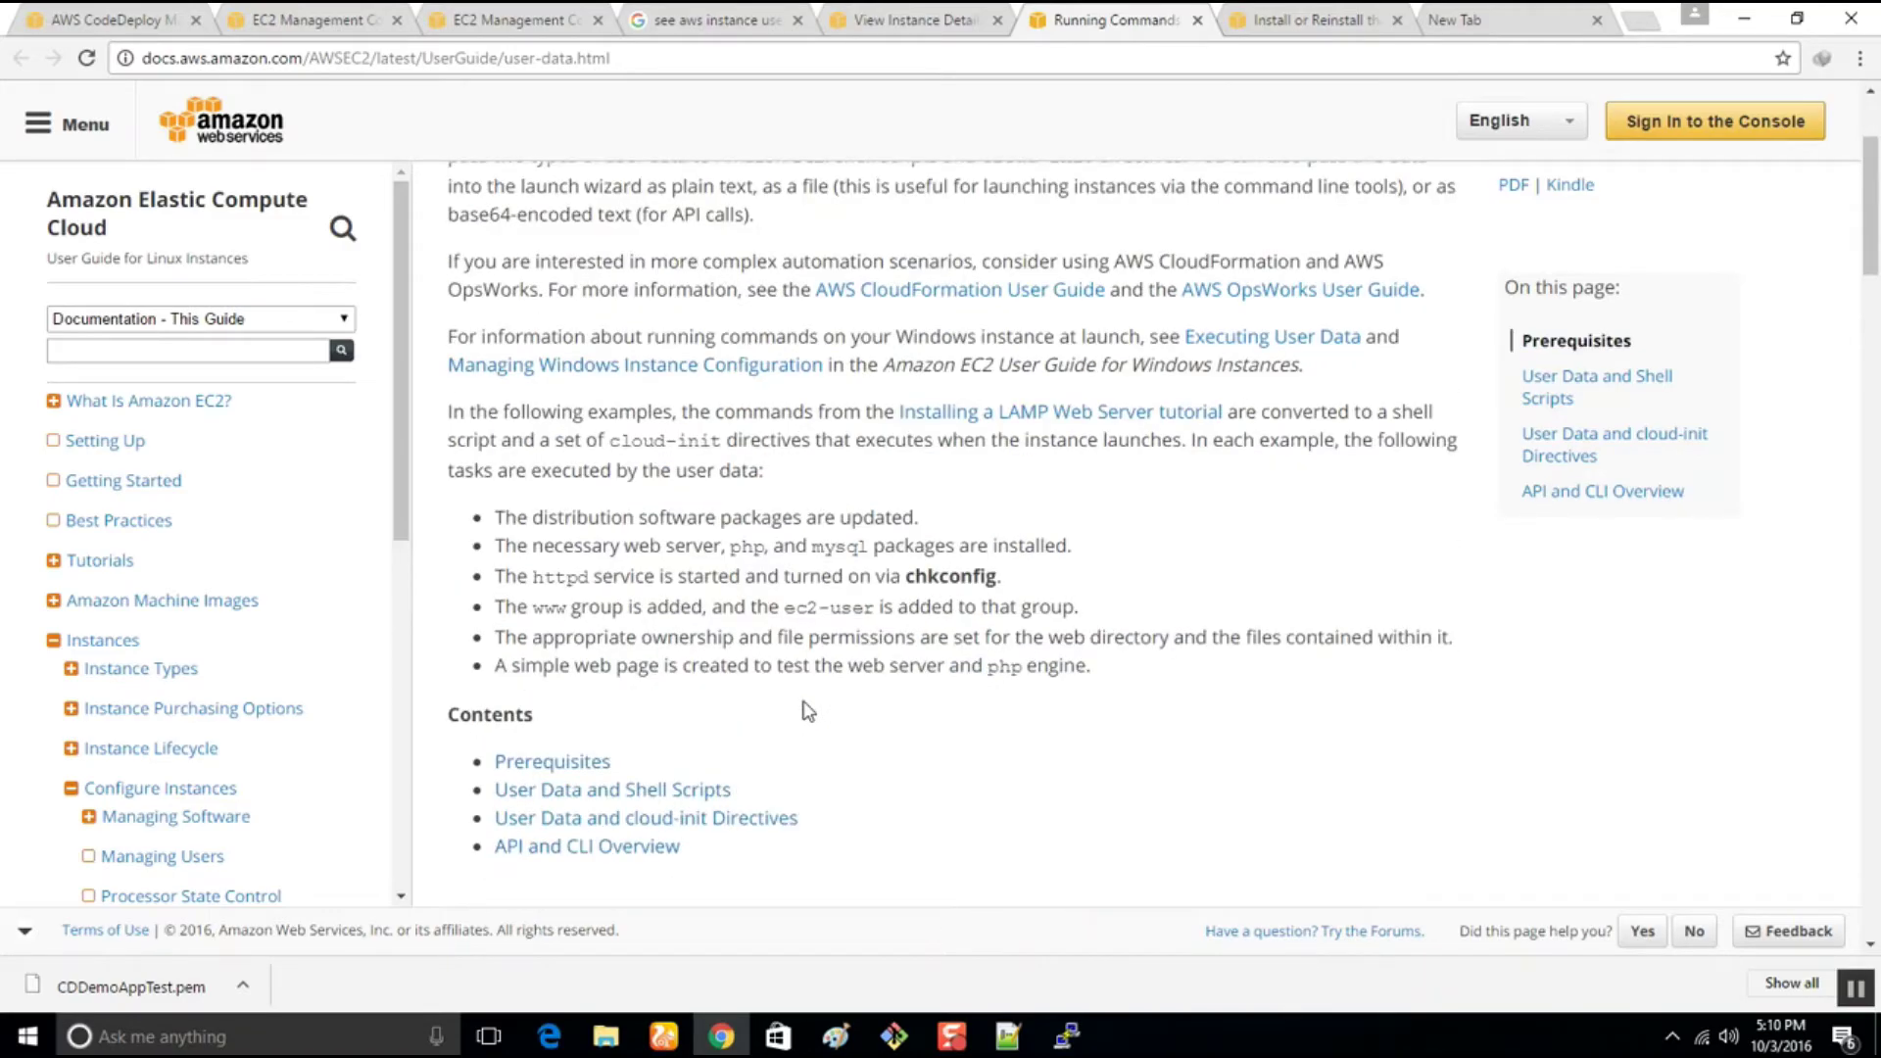
scroll(808, 711, down, 9)
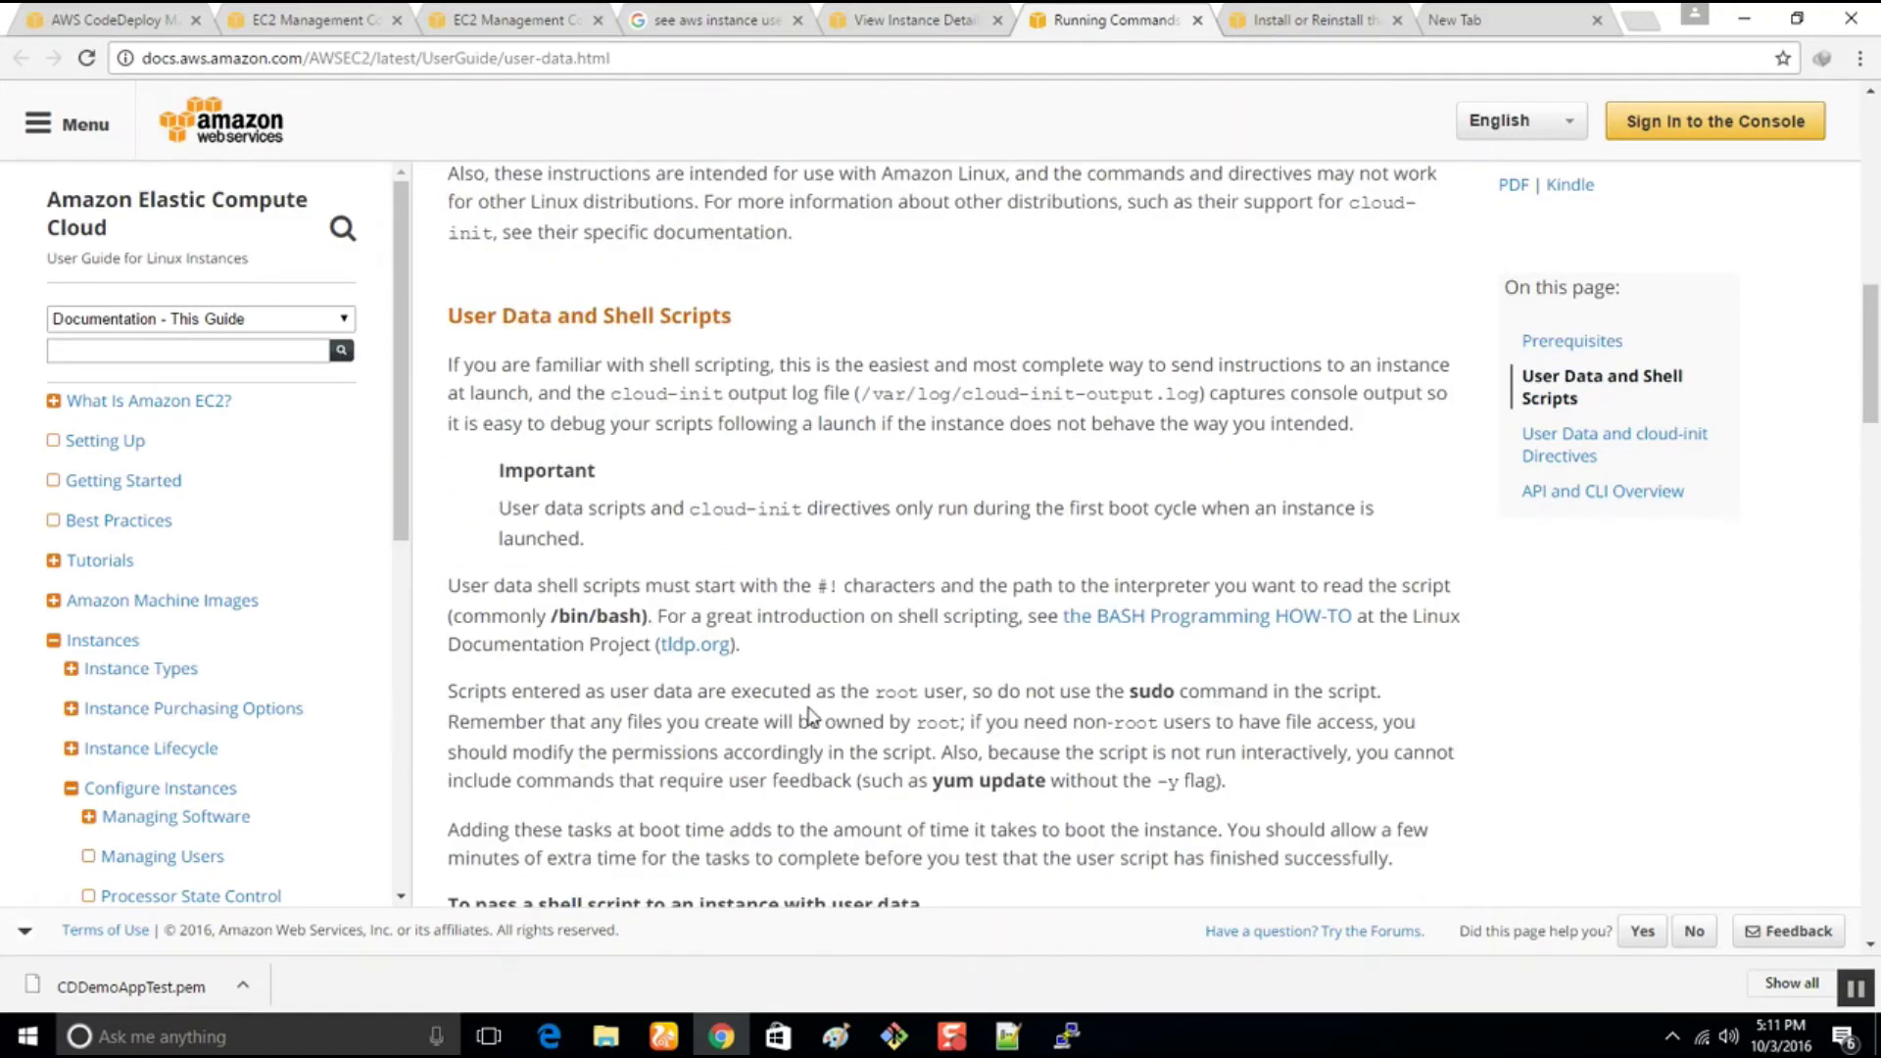
scroll(809, 714, down, 5)
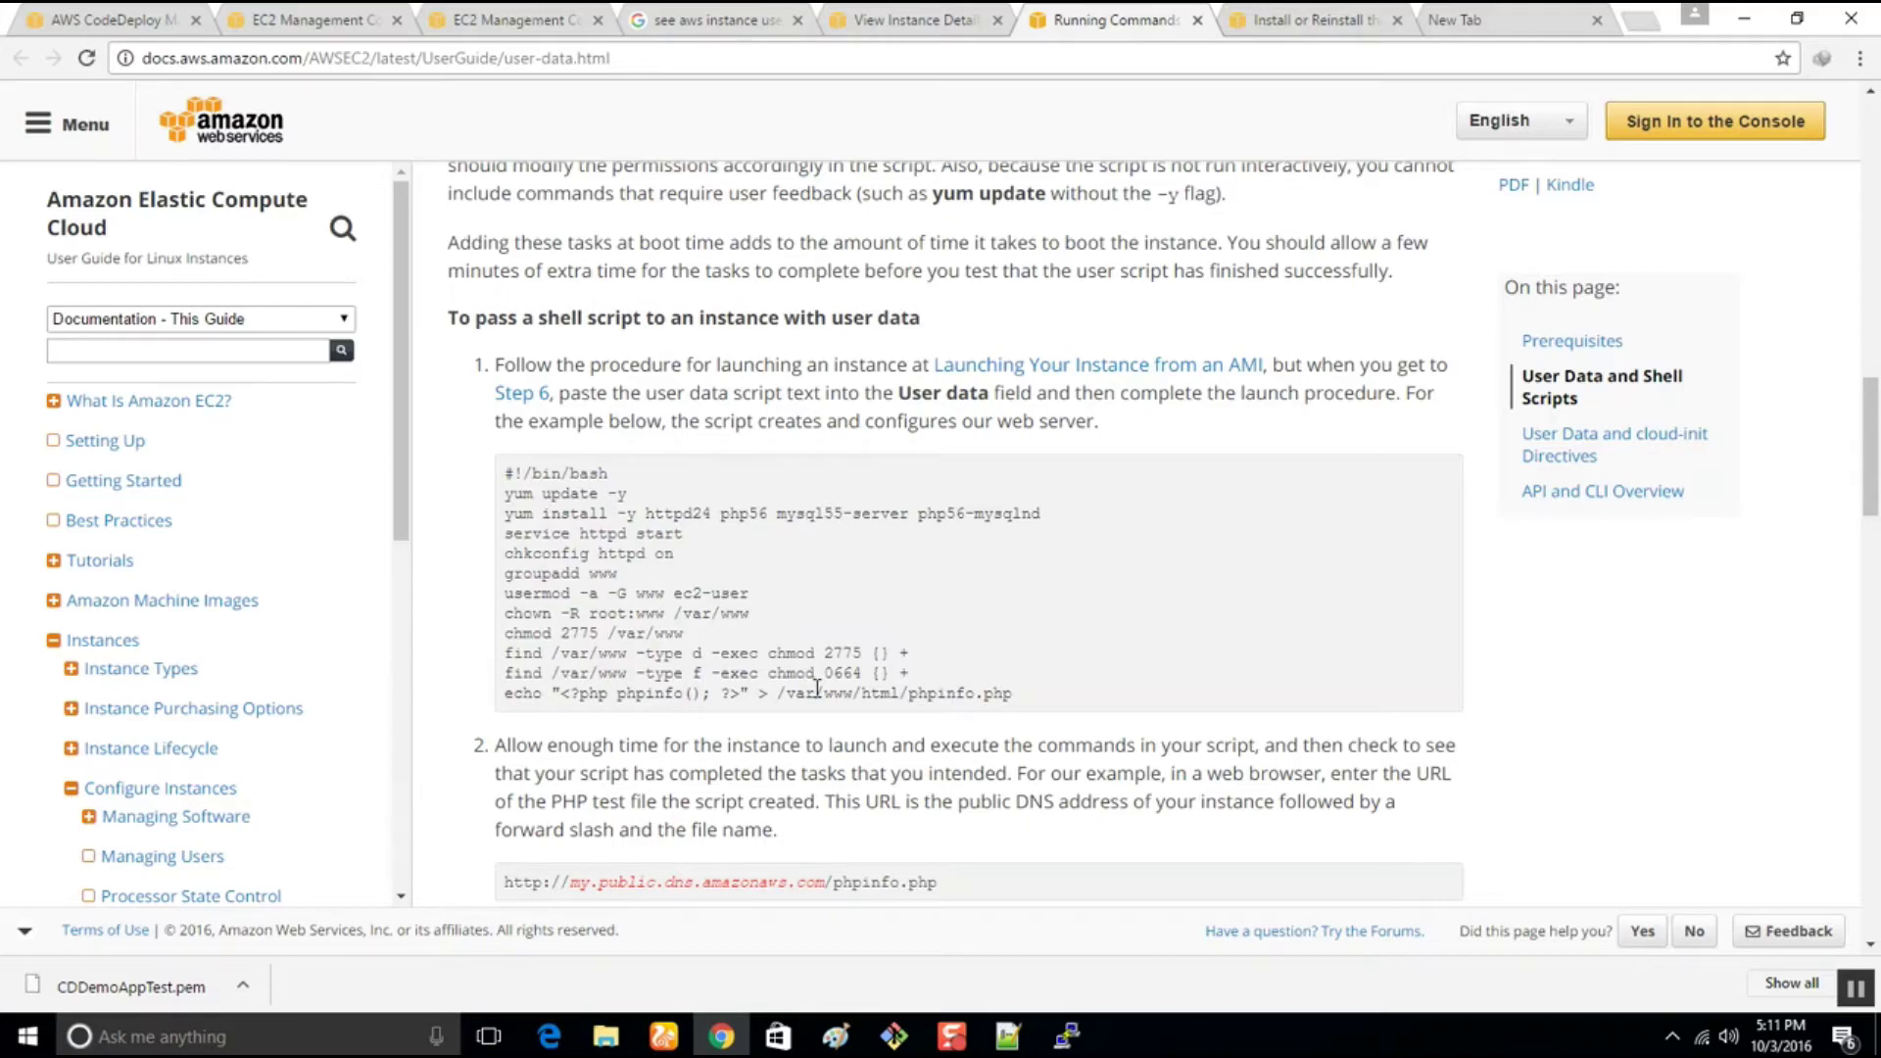
scroll(819, 686, down, 3)
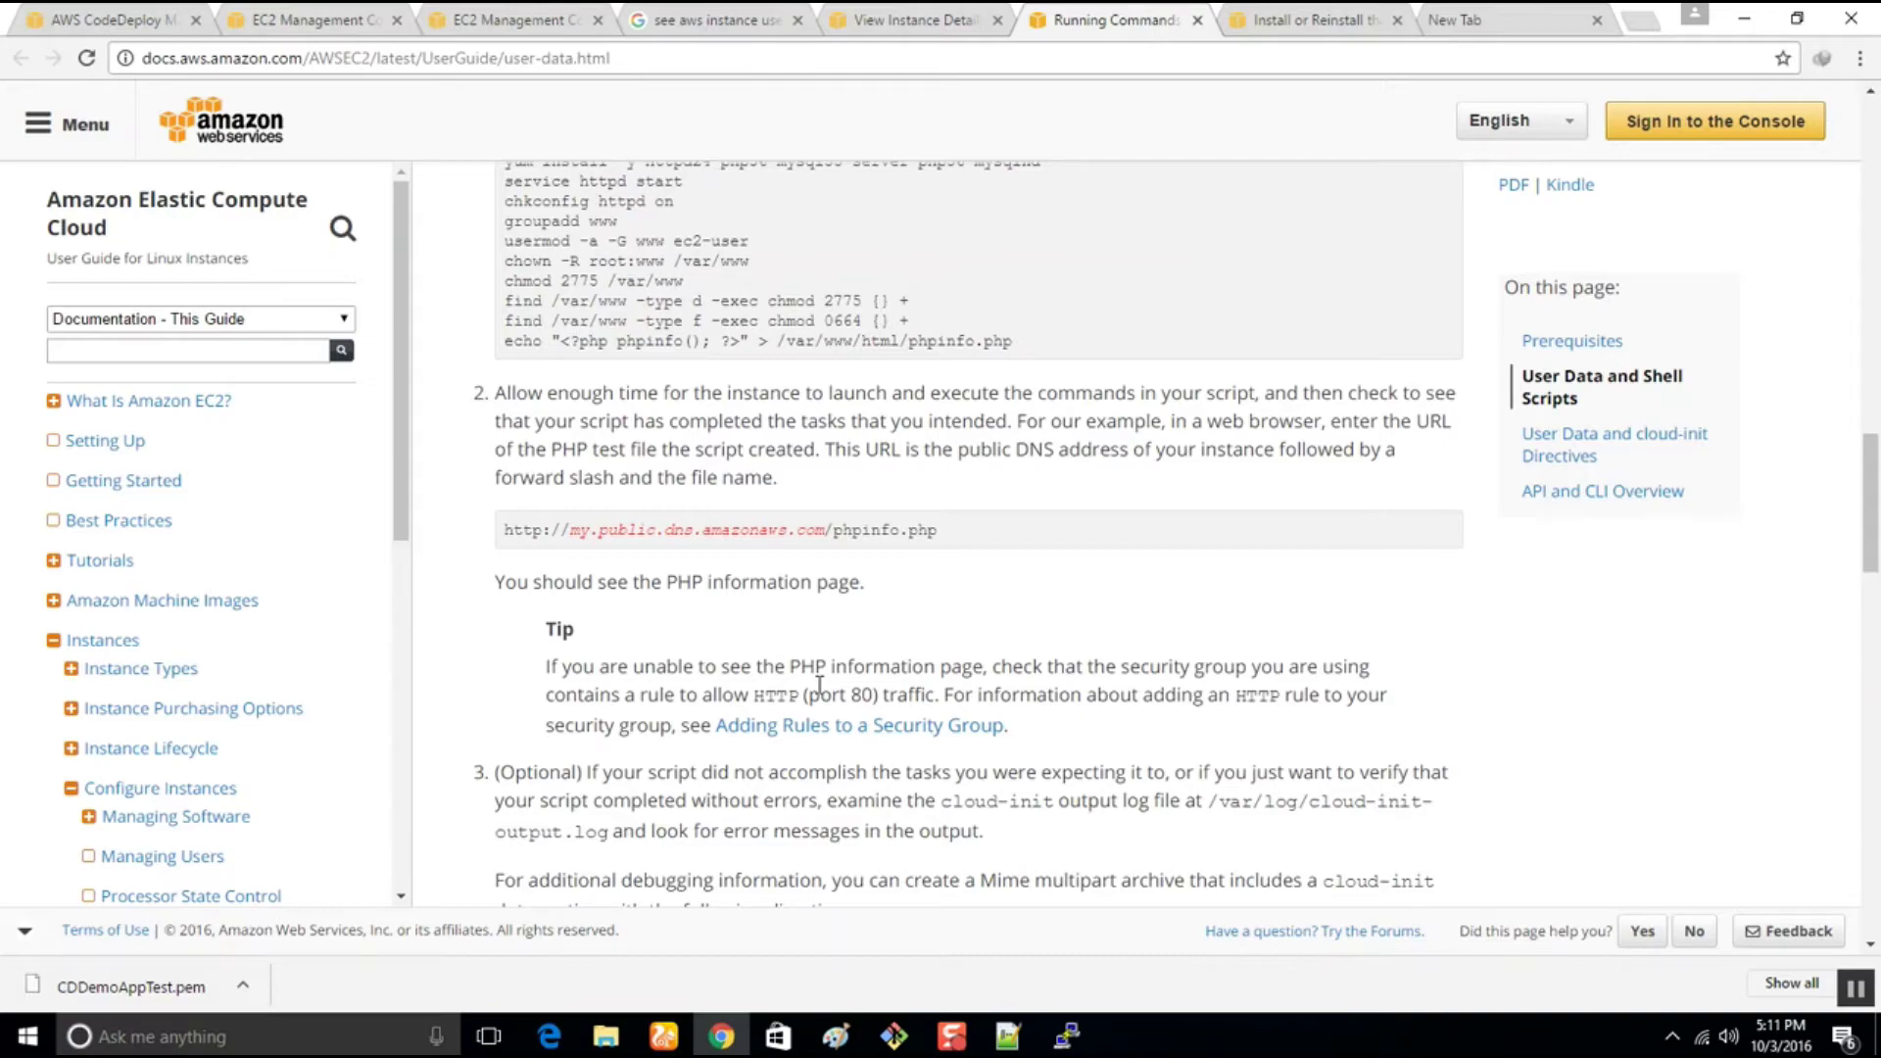
scroll(819, 686, down, 5)
scroll(819, 686, up, 6)
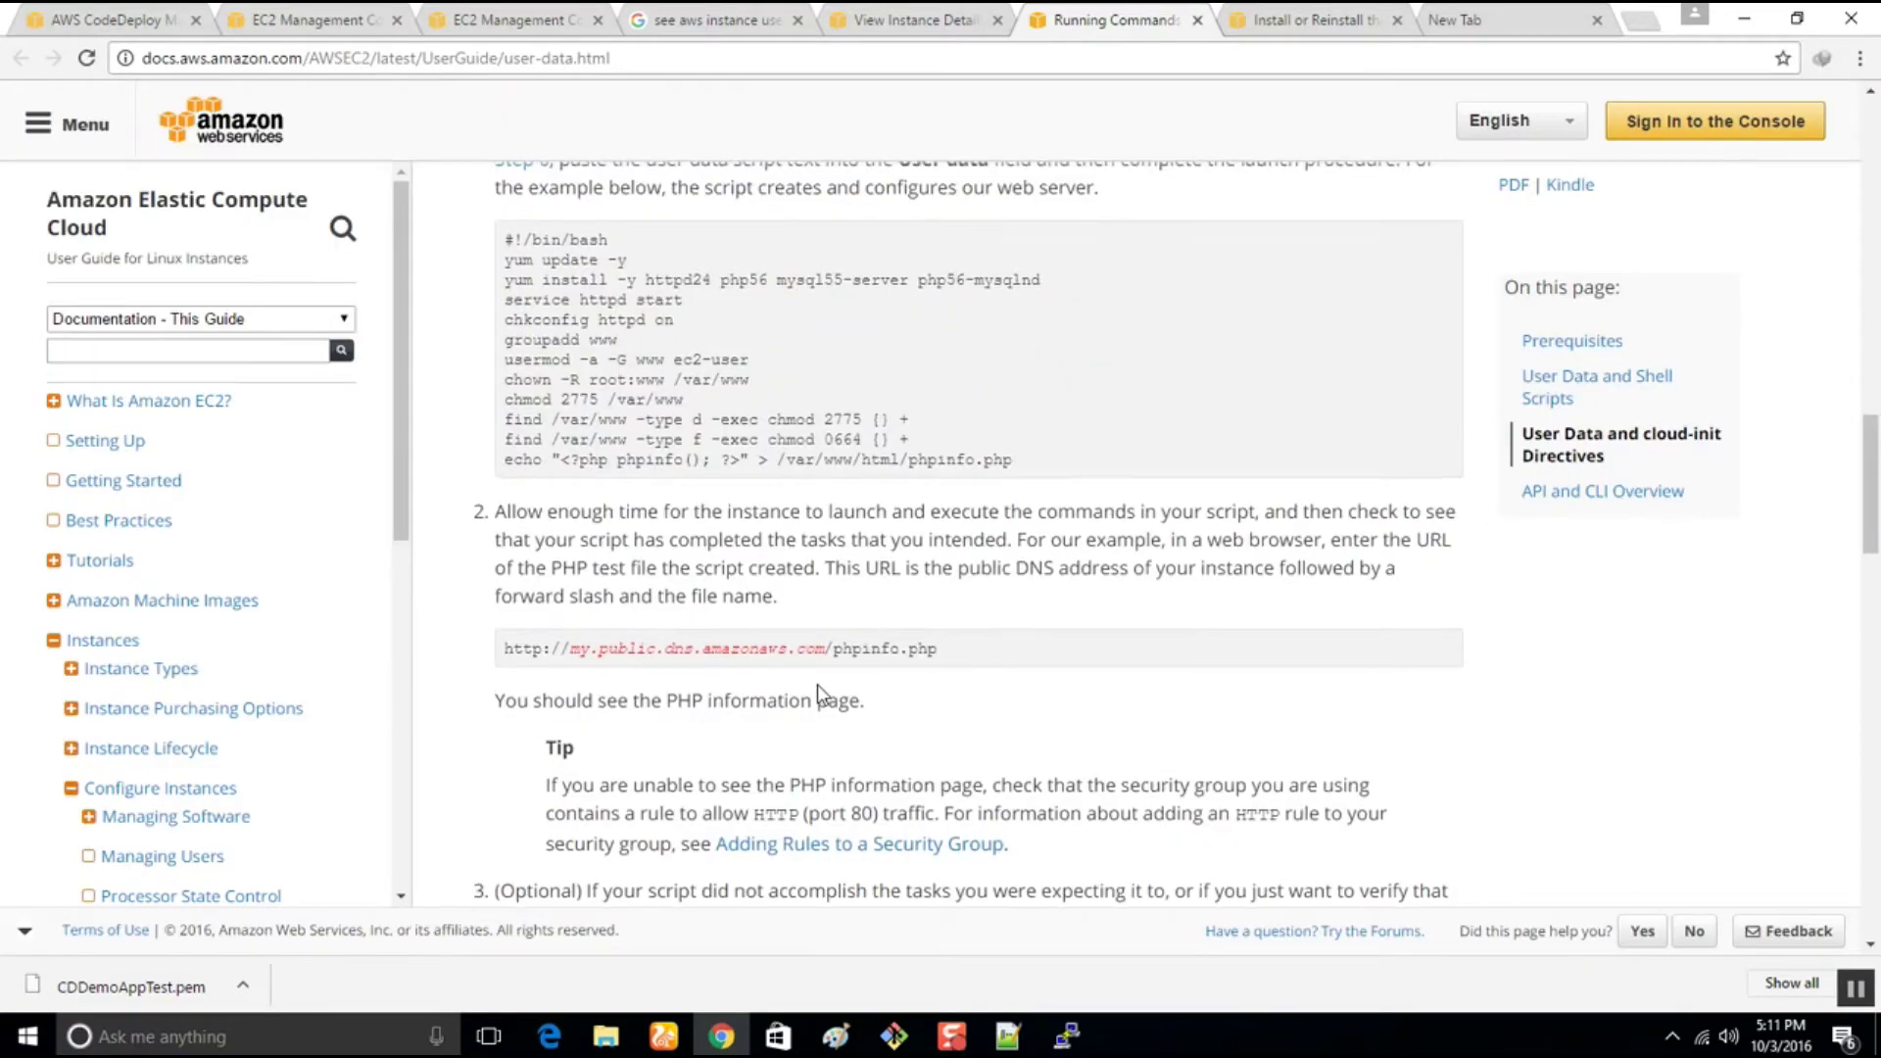
scroll(817, 692, up, 1)
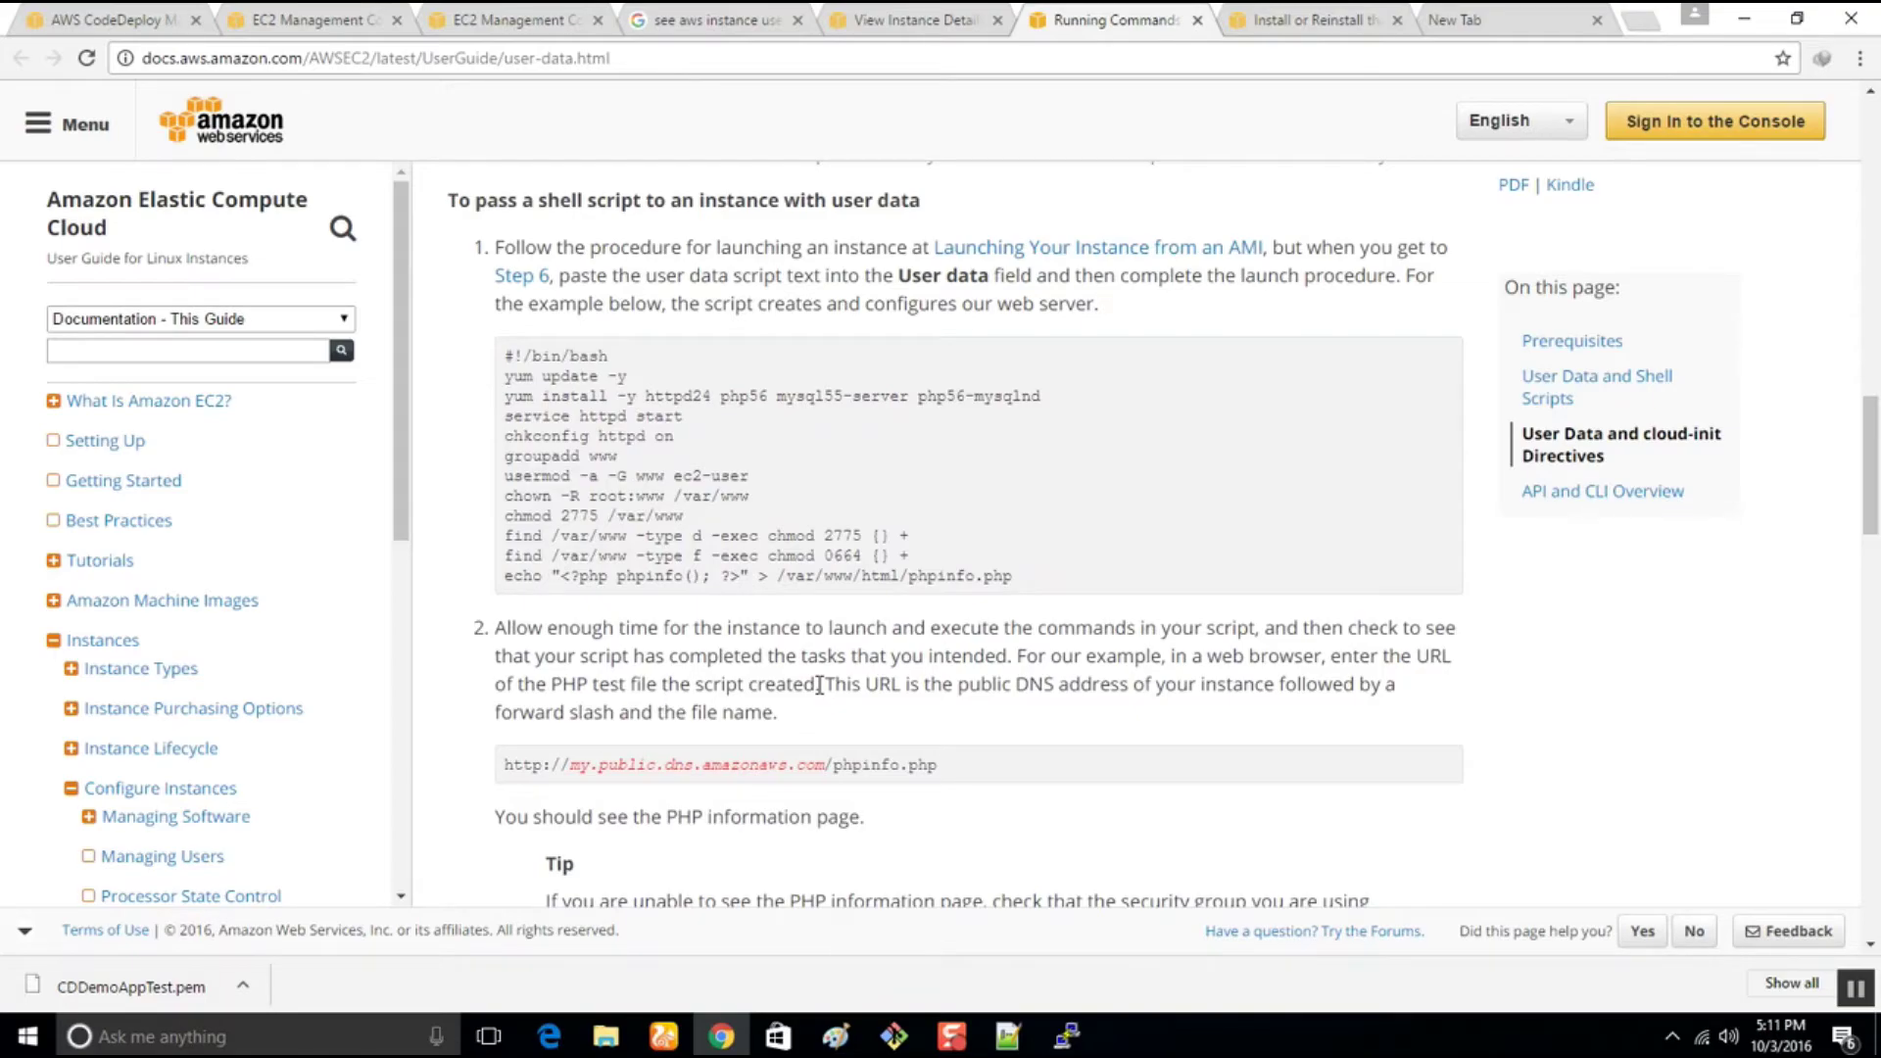
scroll(819, 685, down, 9)
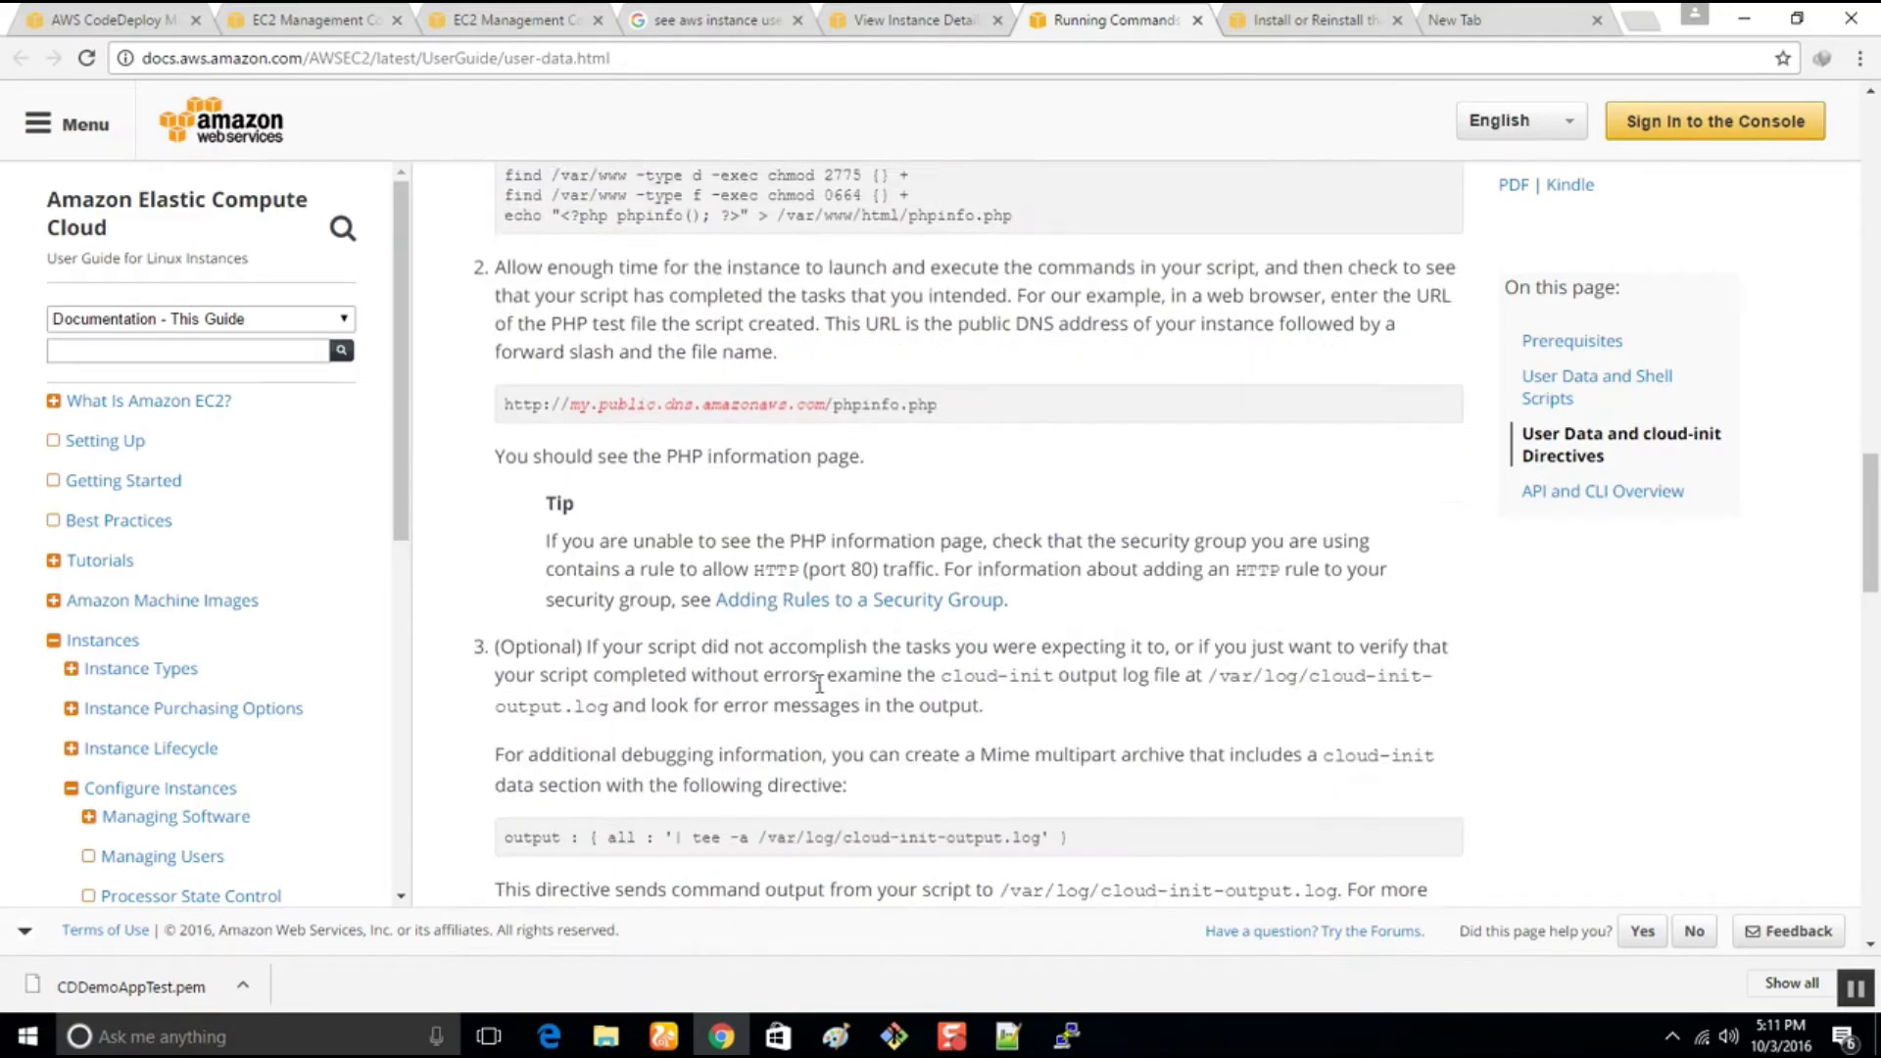
scroll(821, 692, down, 6)
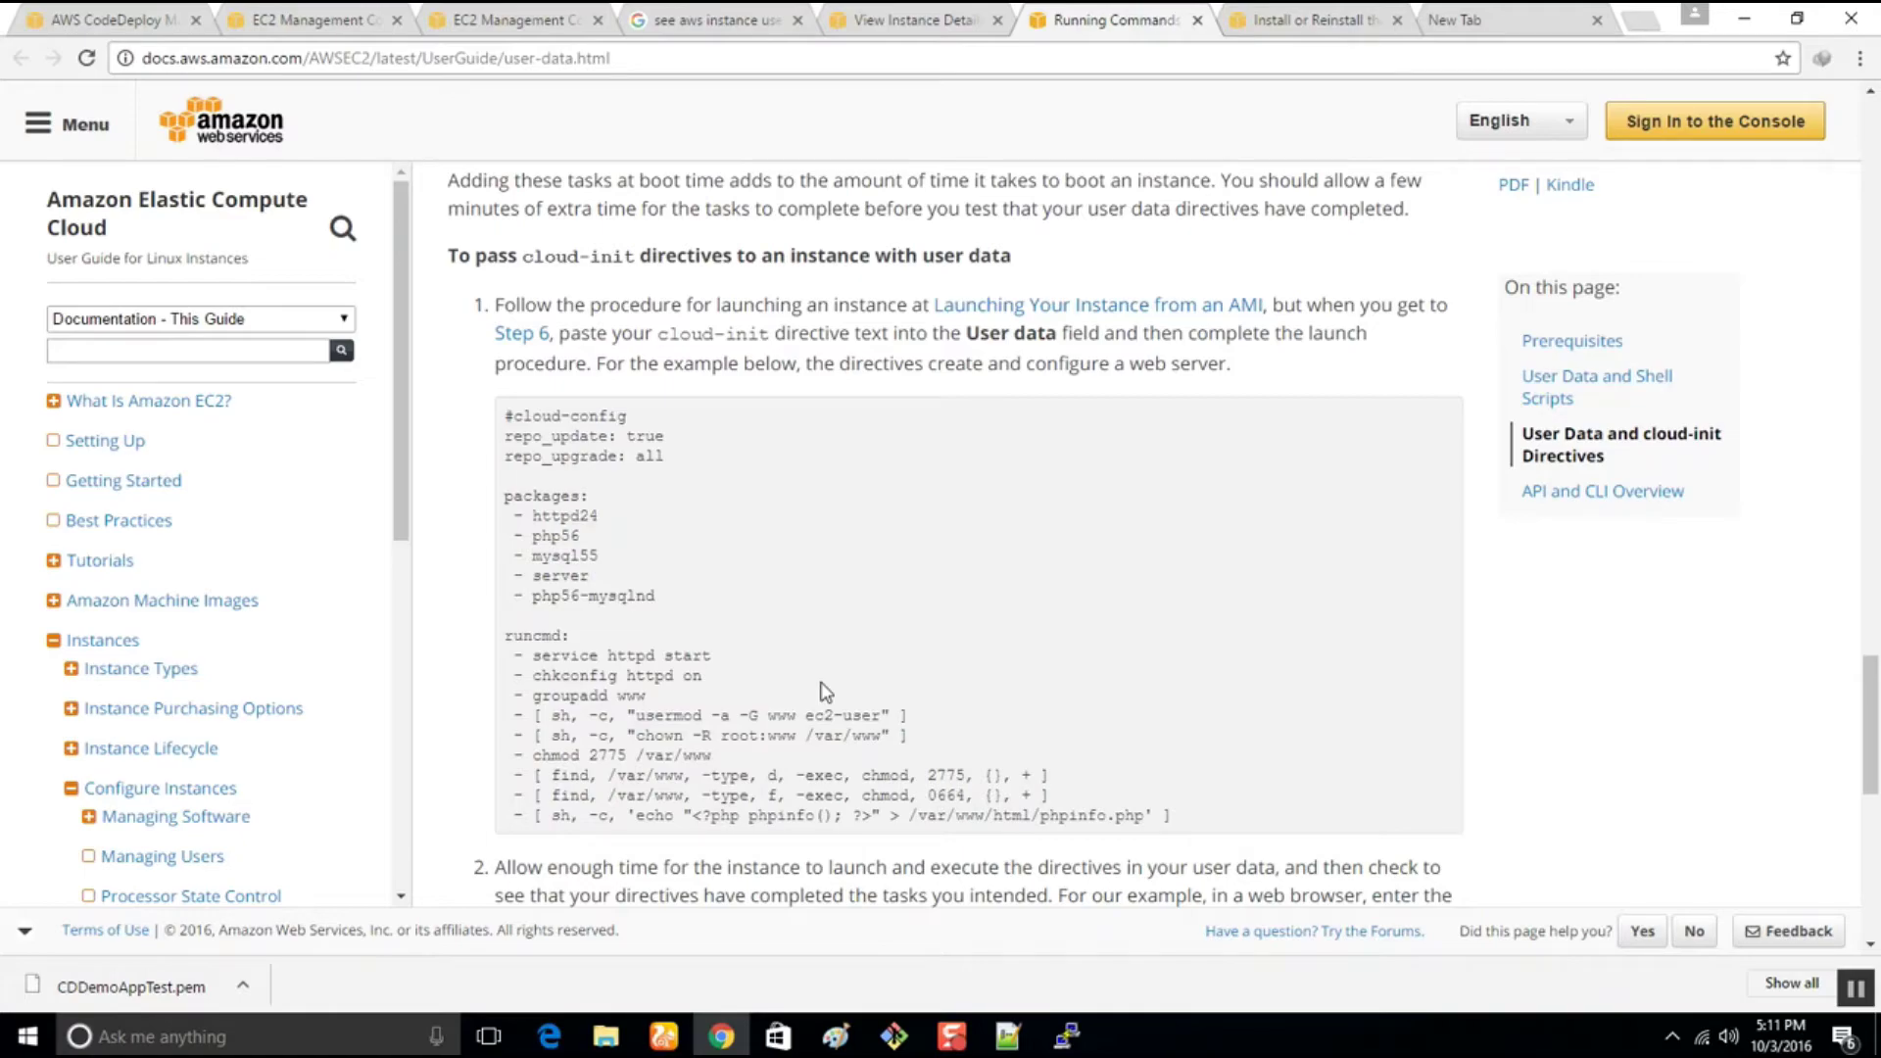
scroll(821, 692, down, 8)
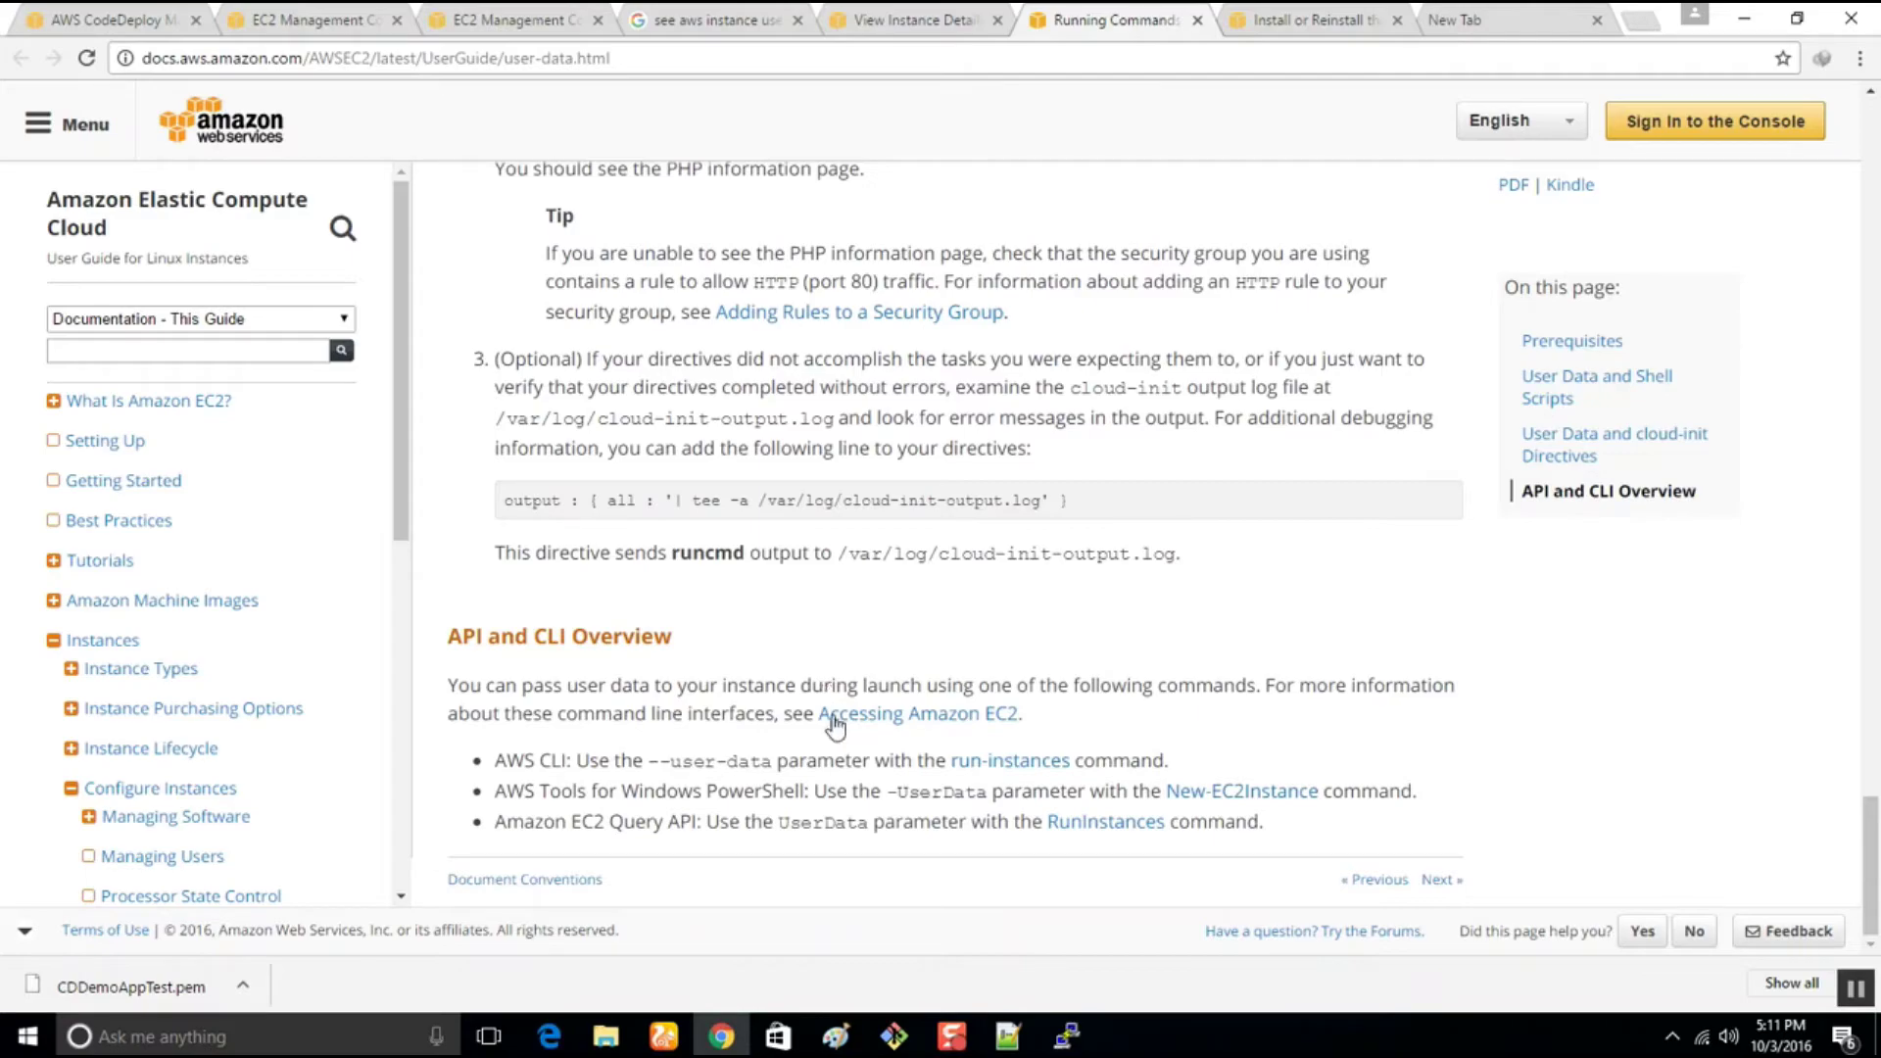
click(1067, 1041)
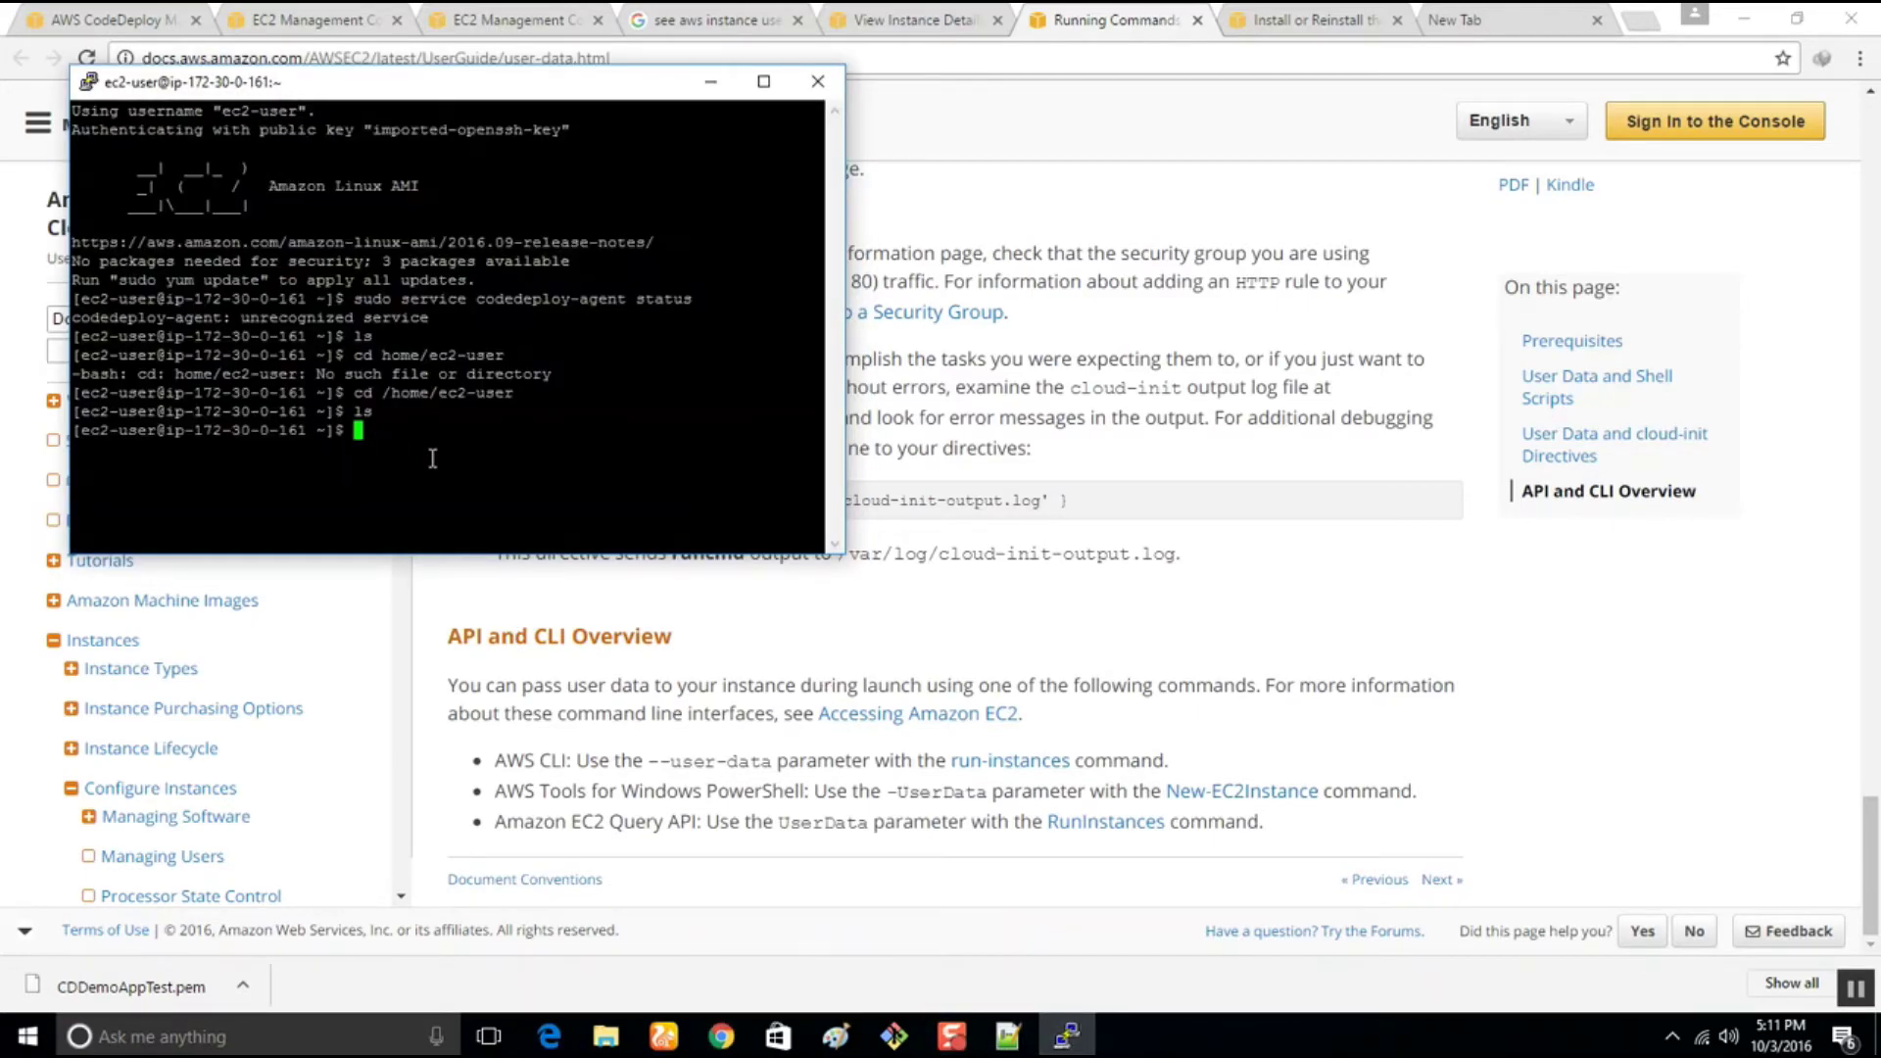
Select the 'sudo yum update' command in the CodeDeploy agent install instructions
click(468, 11)
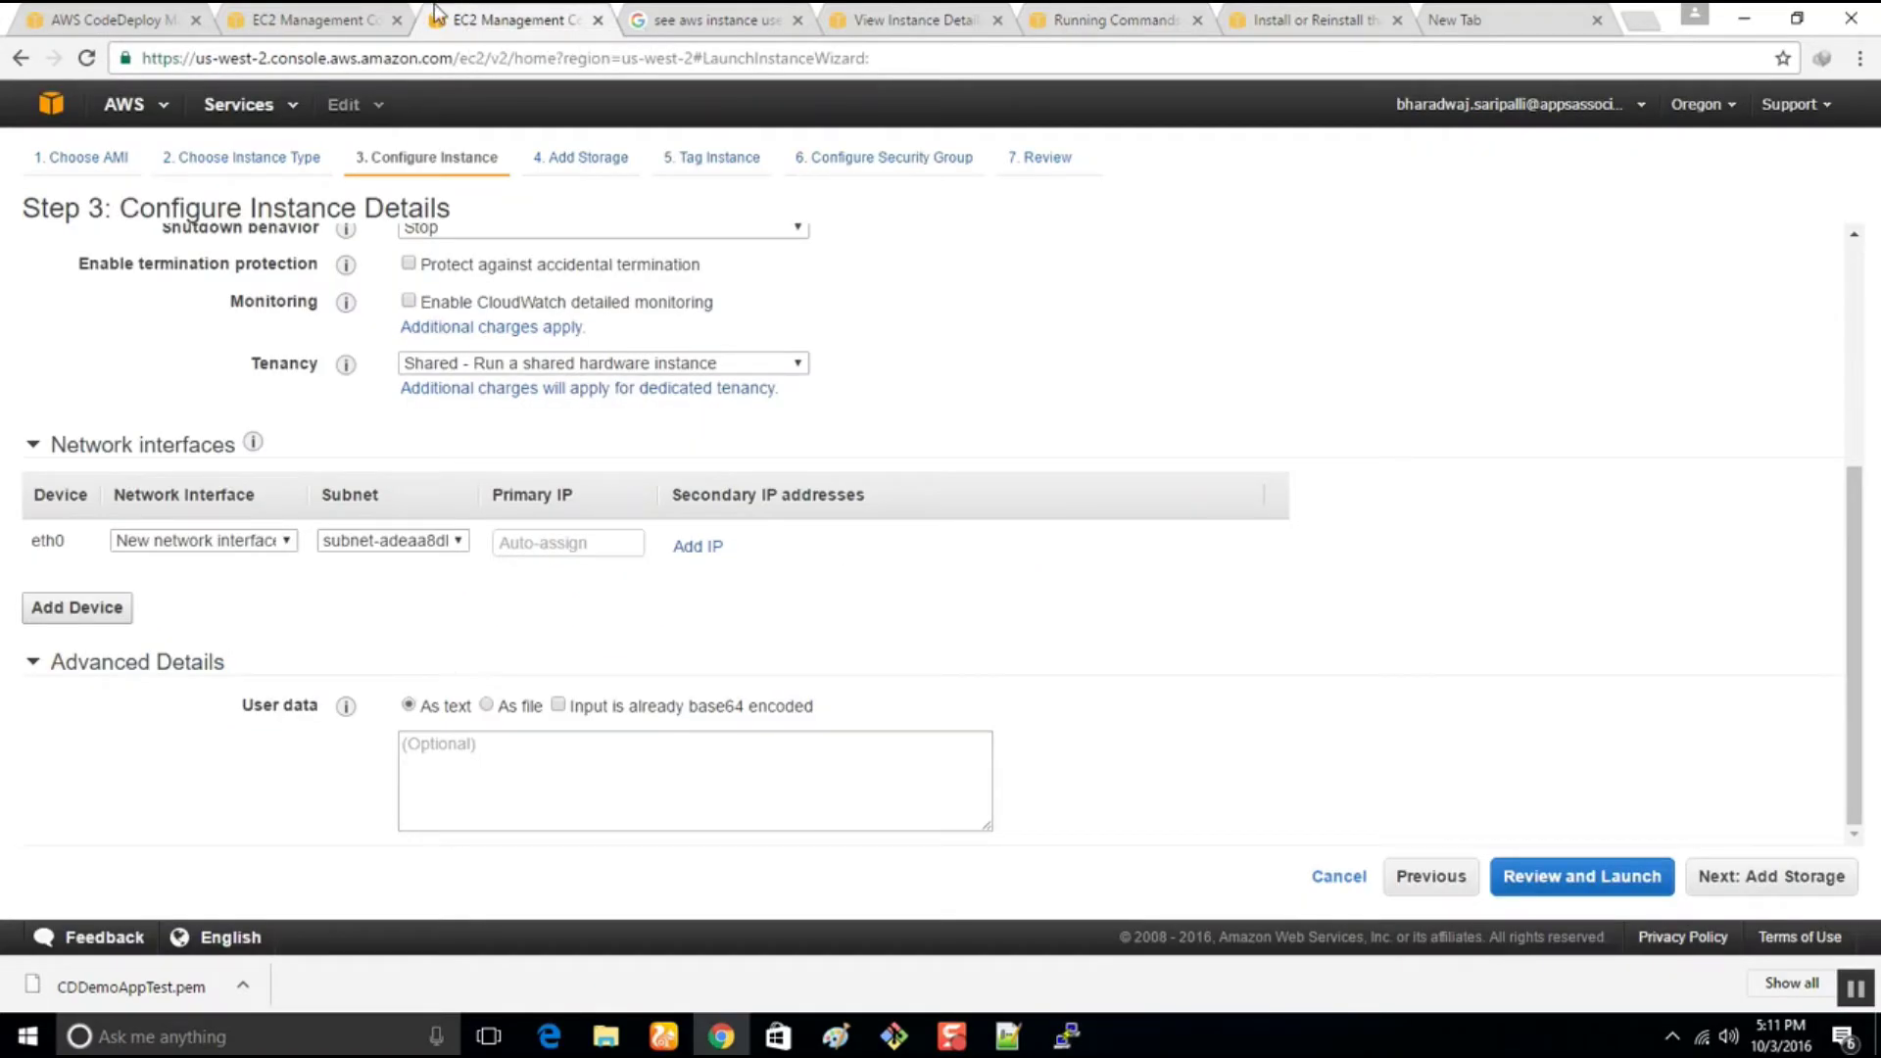
click(921, 11)
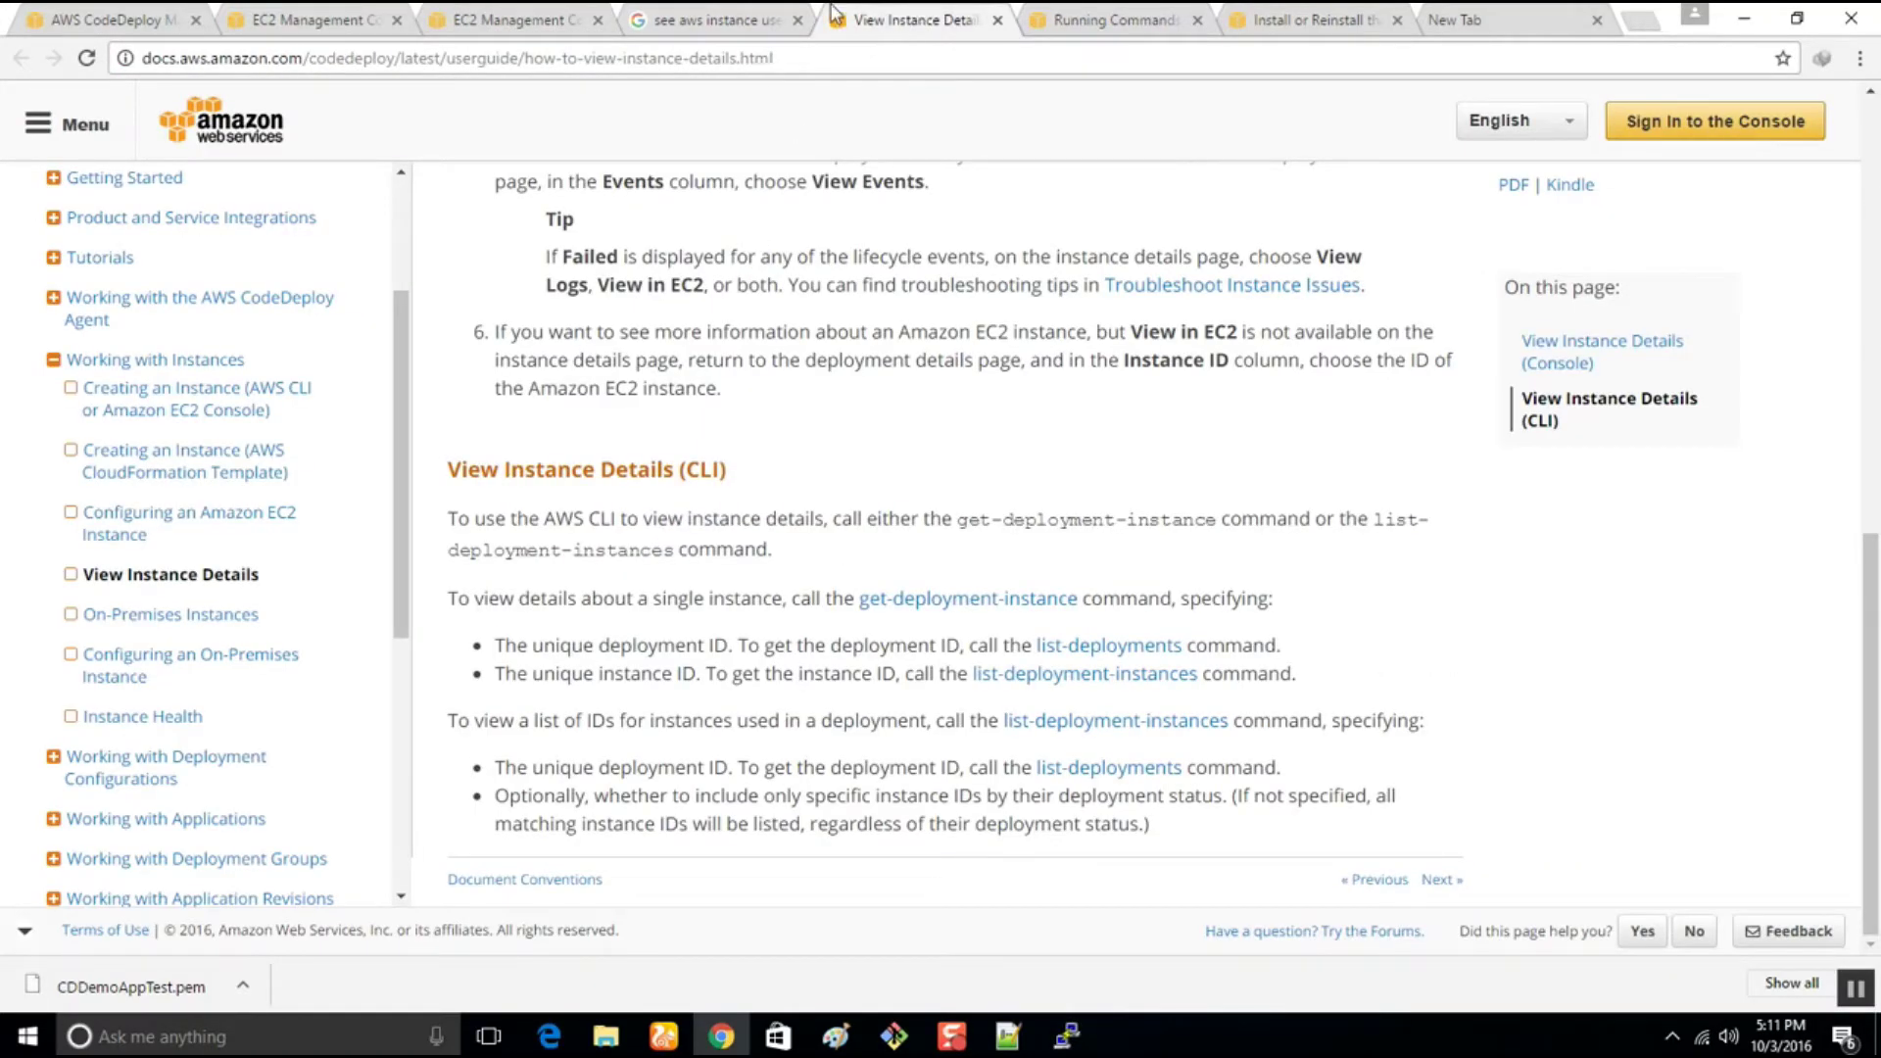
click(1082, 13)
click(1289, 13)
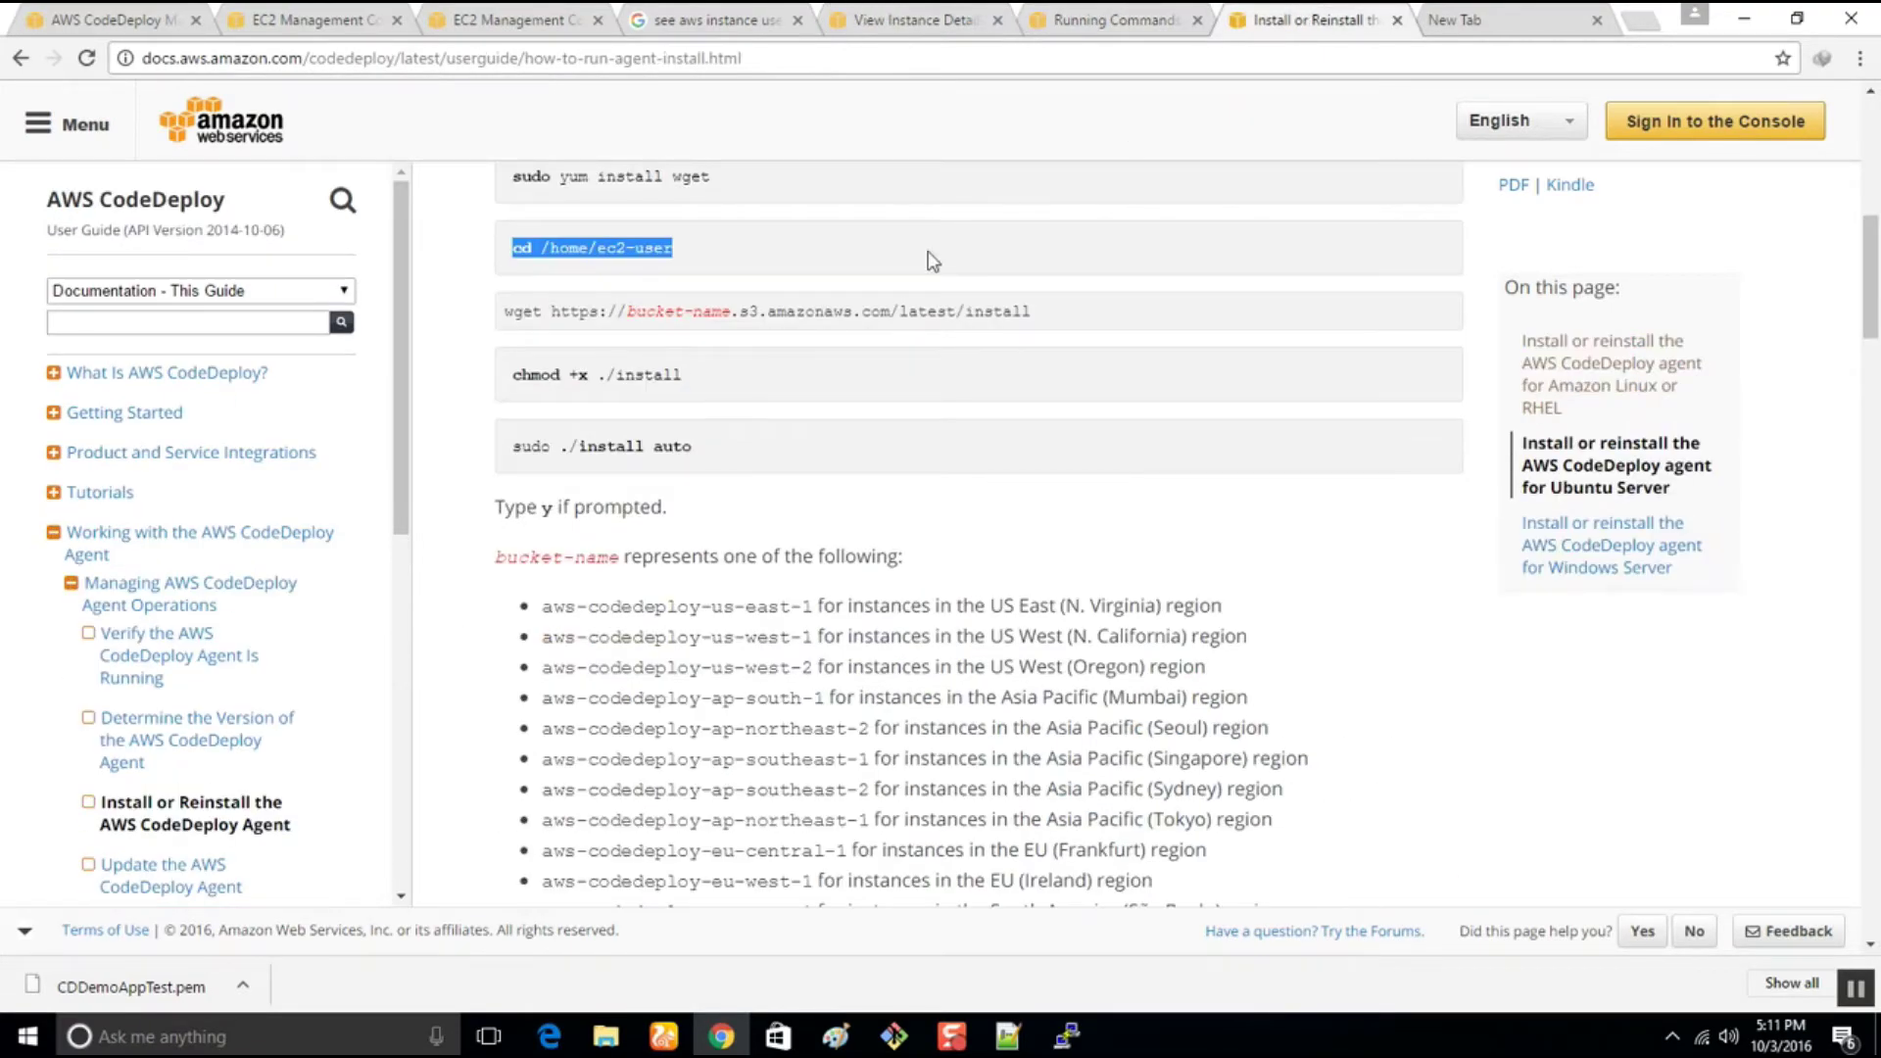
scroll(1005, 206, up, 5)
drag(673, 503, 488, 512)
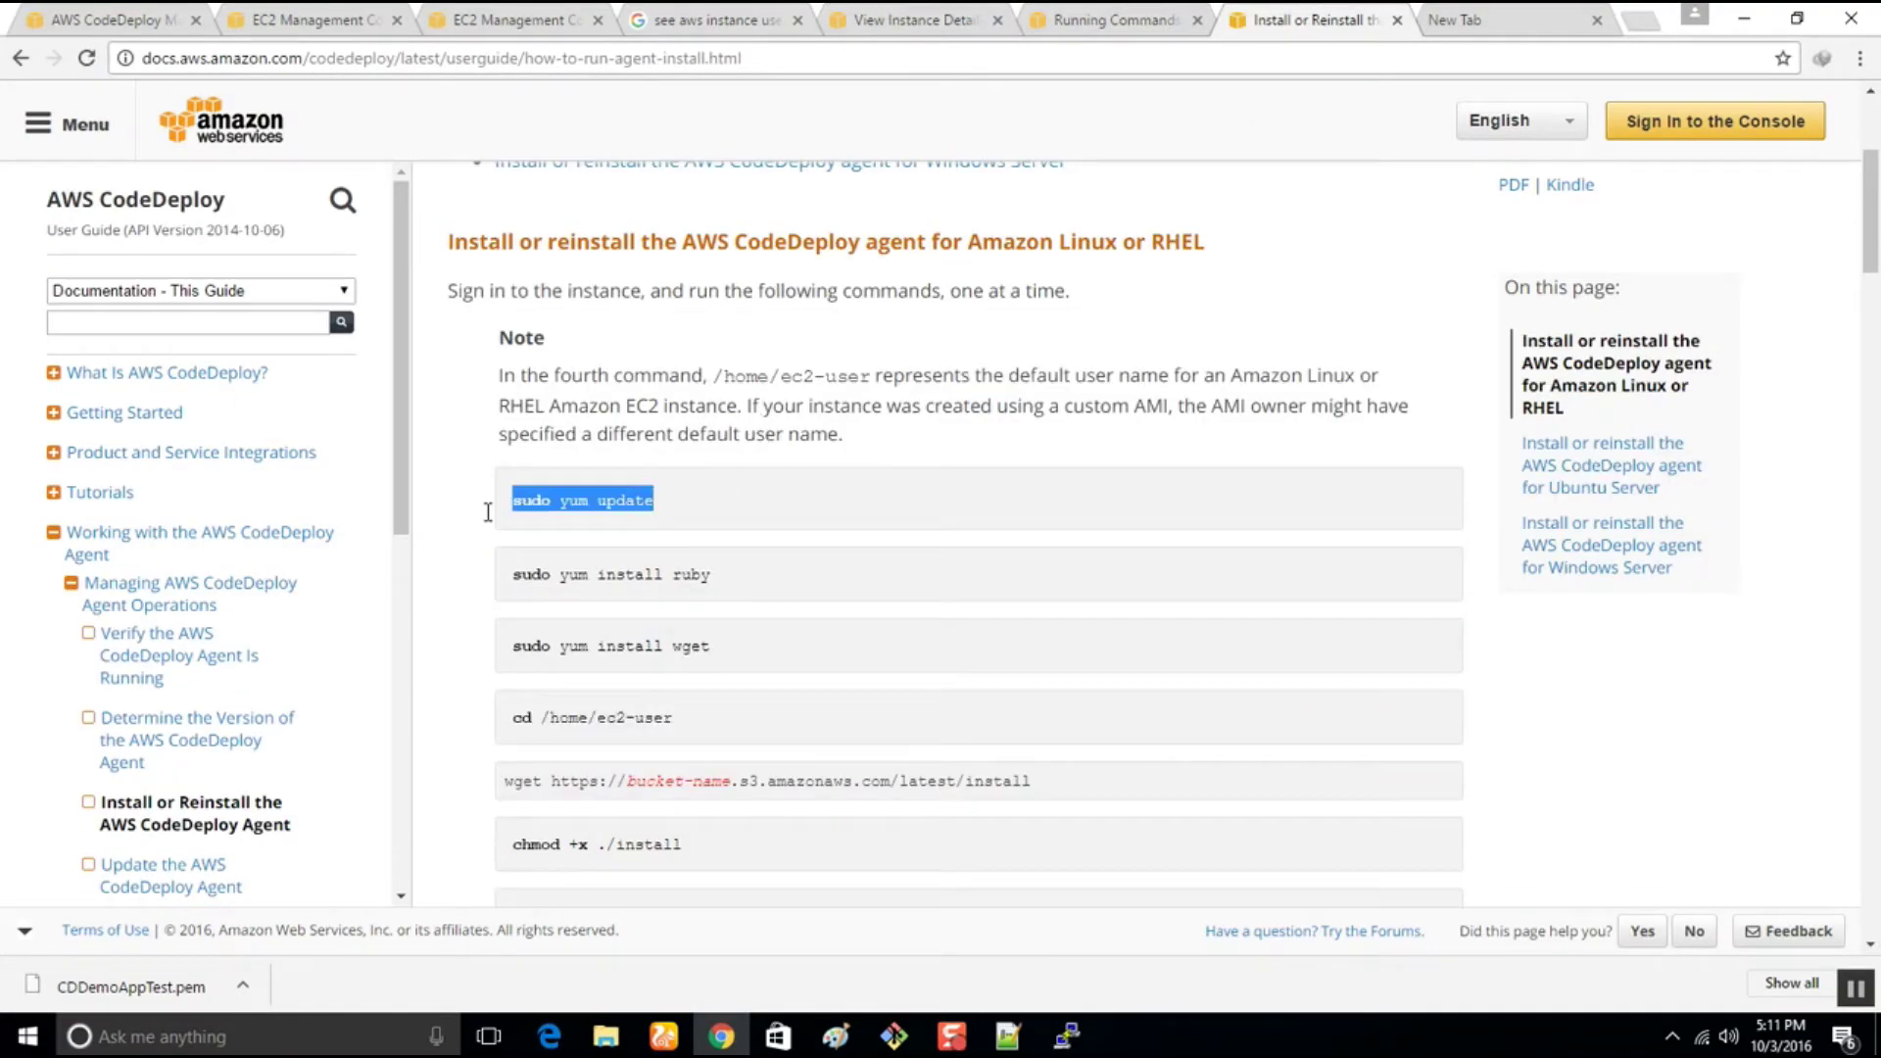
Bring the PuTTY terminal back to the front and move its window down and right
key(alt+Tab)
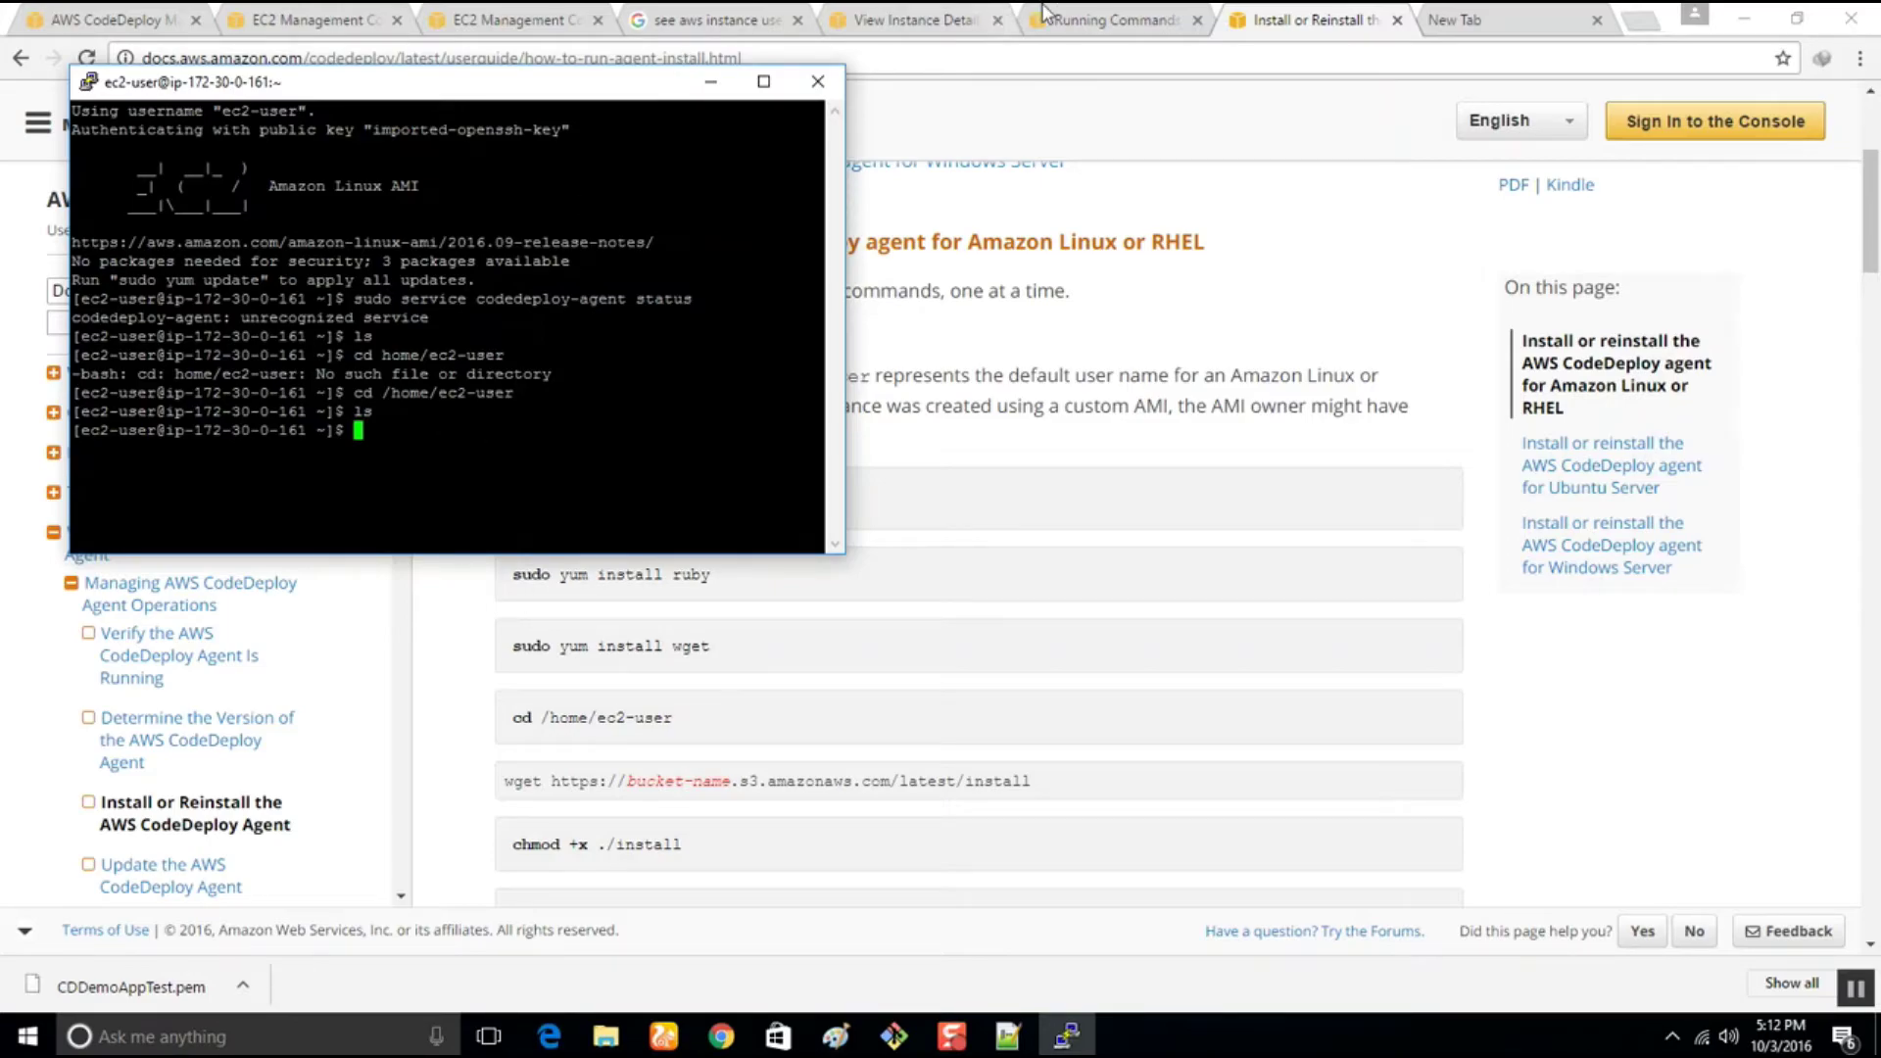
click(1135, 18)
click(1271, 16)
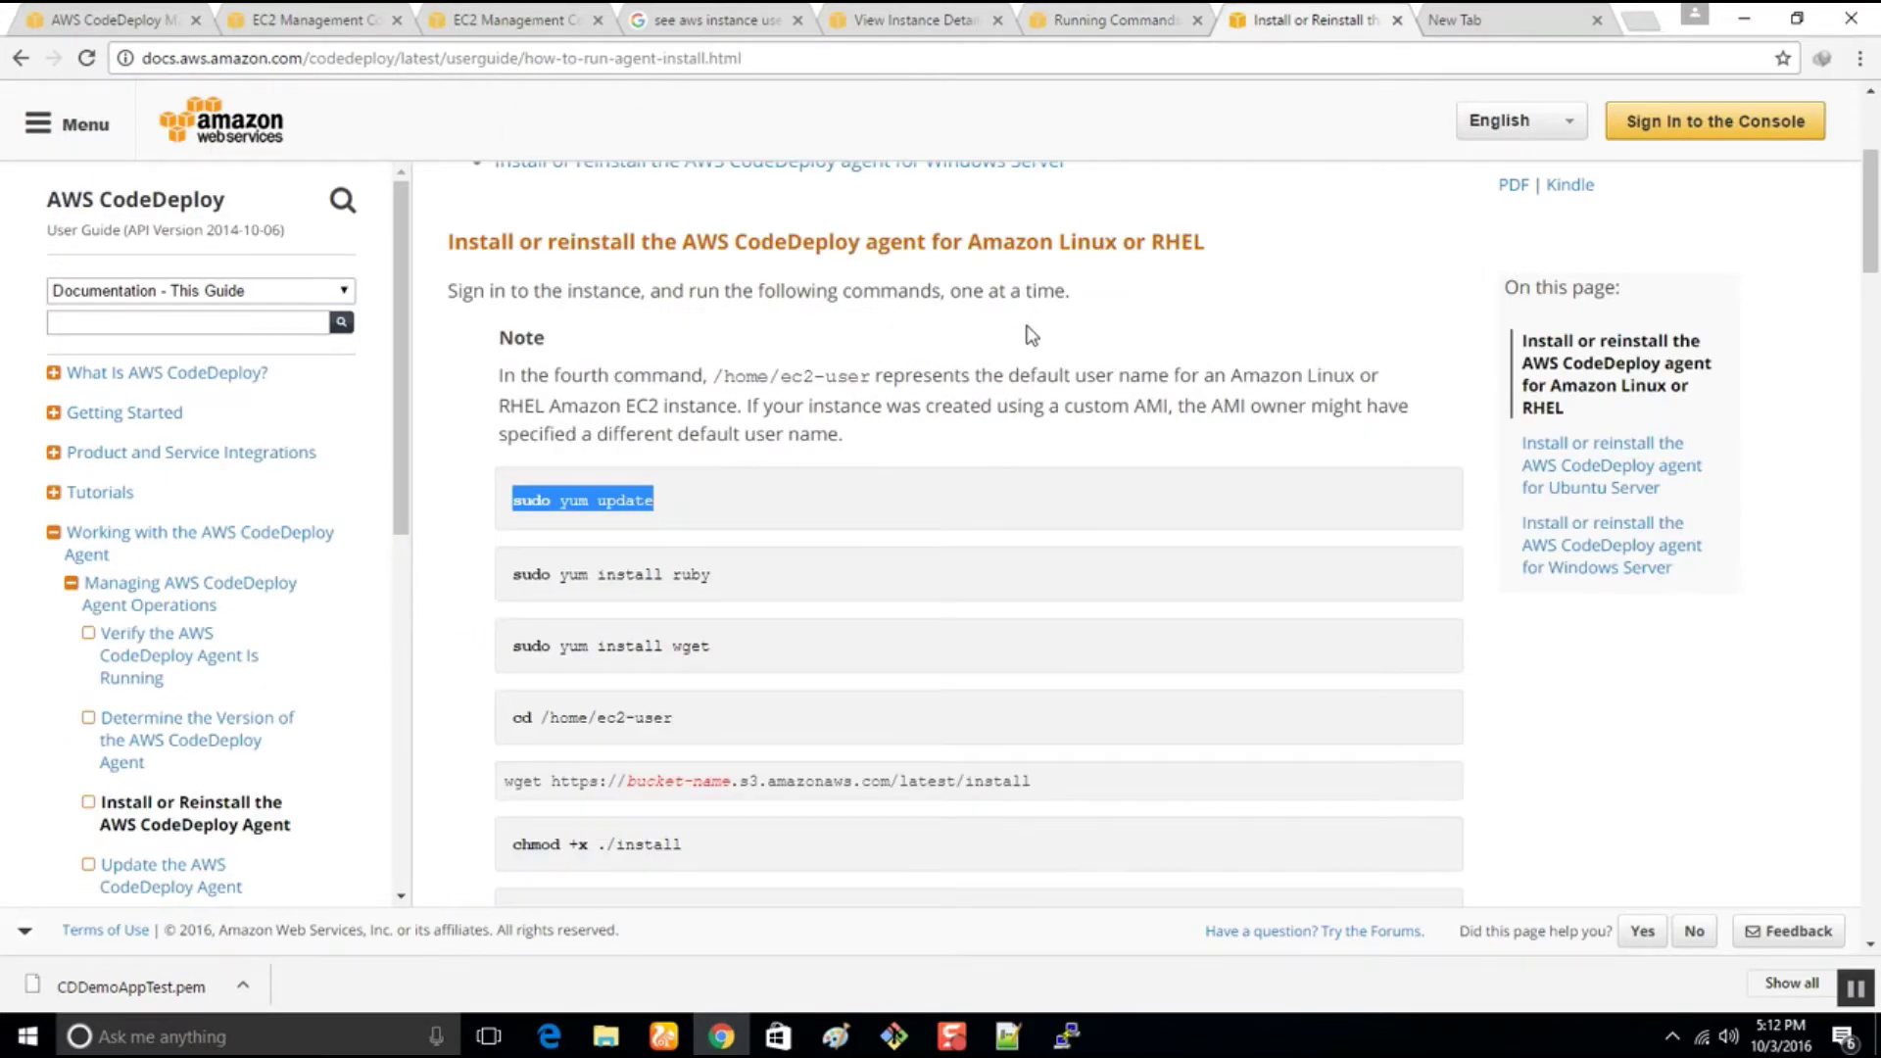
click(1066, 1036)
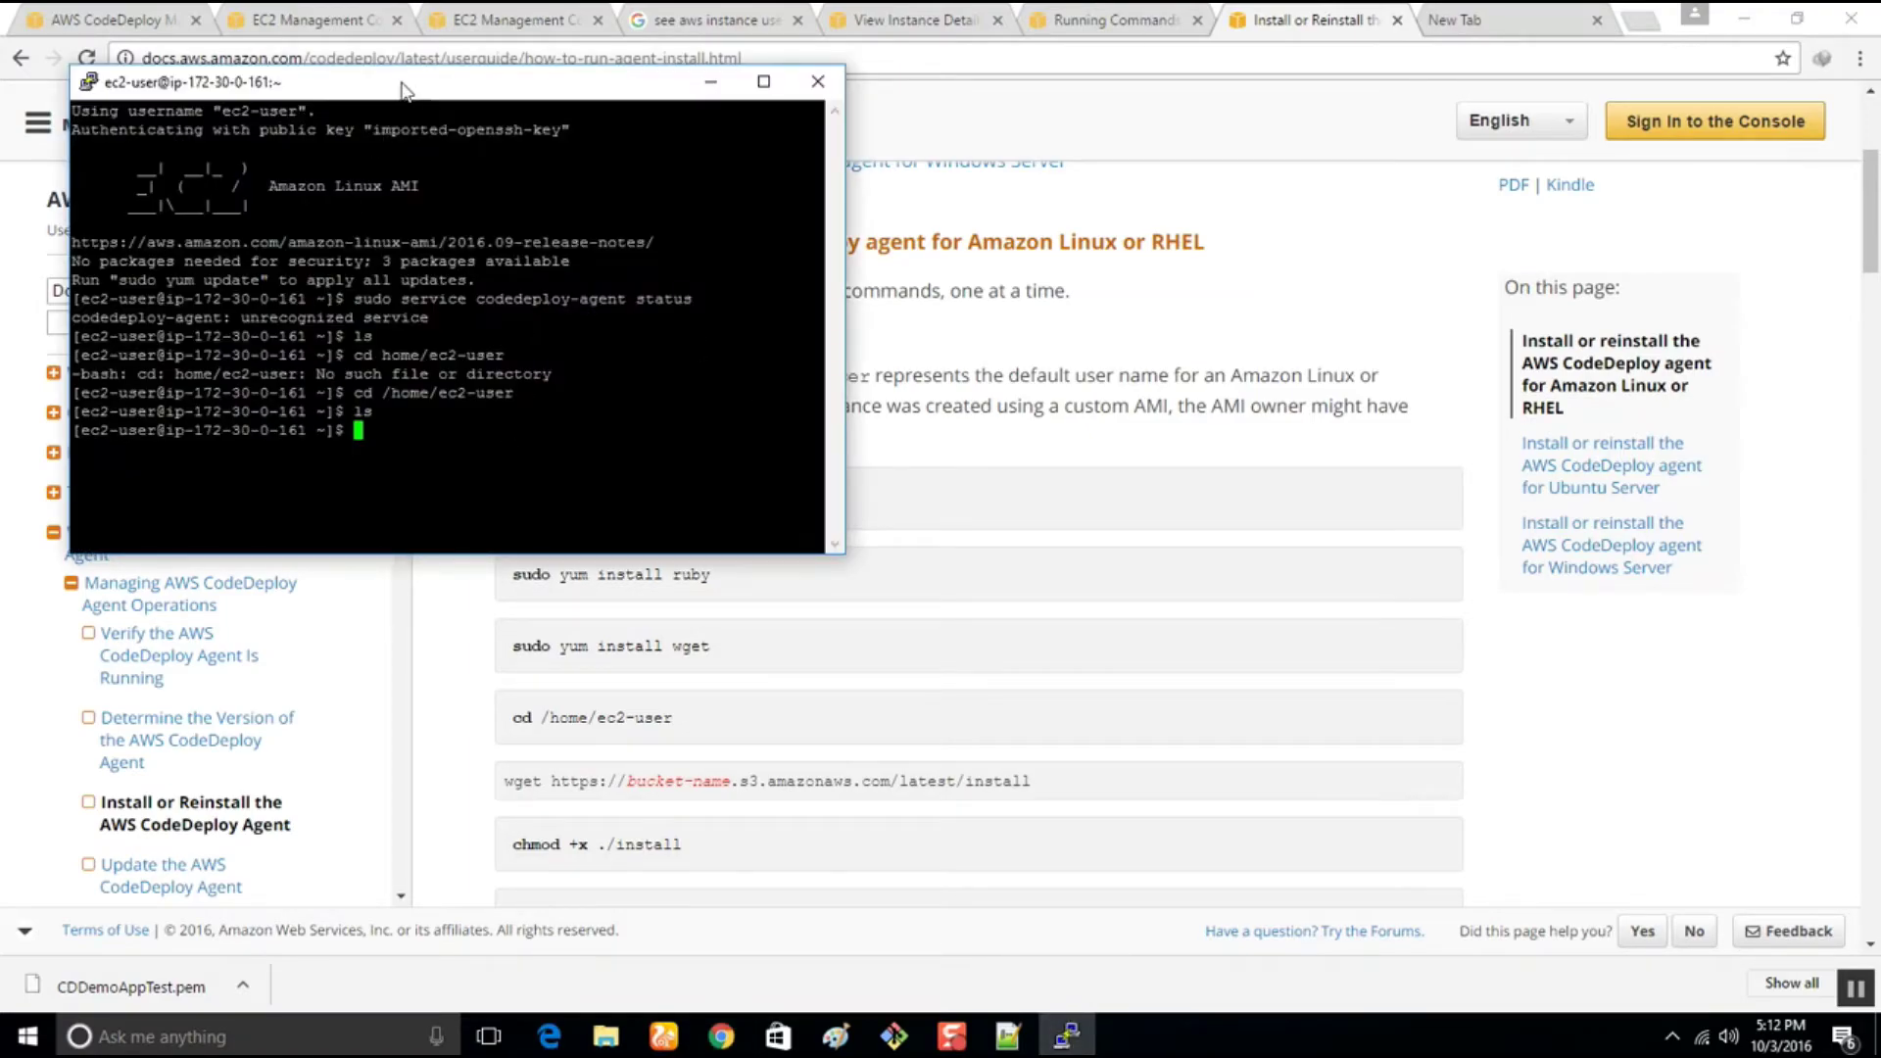
drag(407, 86, 691, 305)
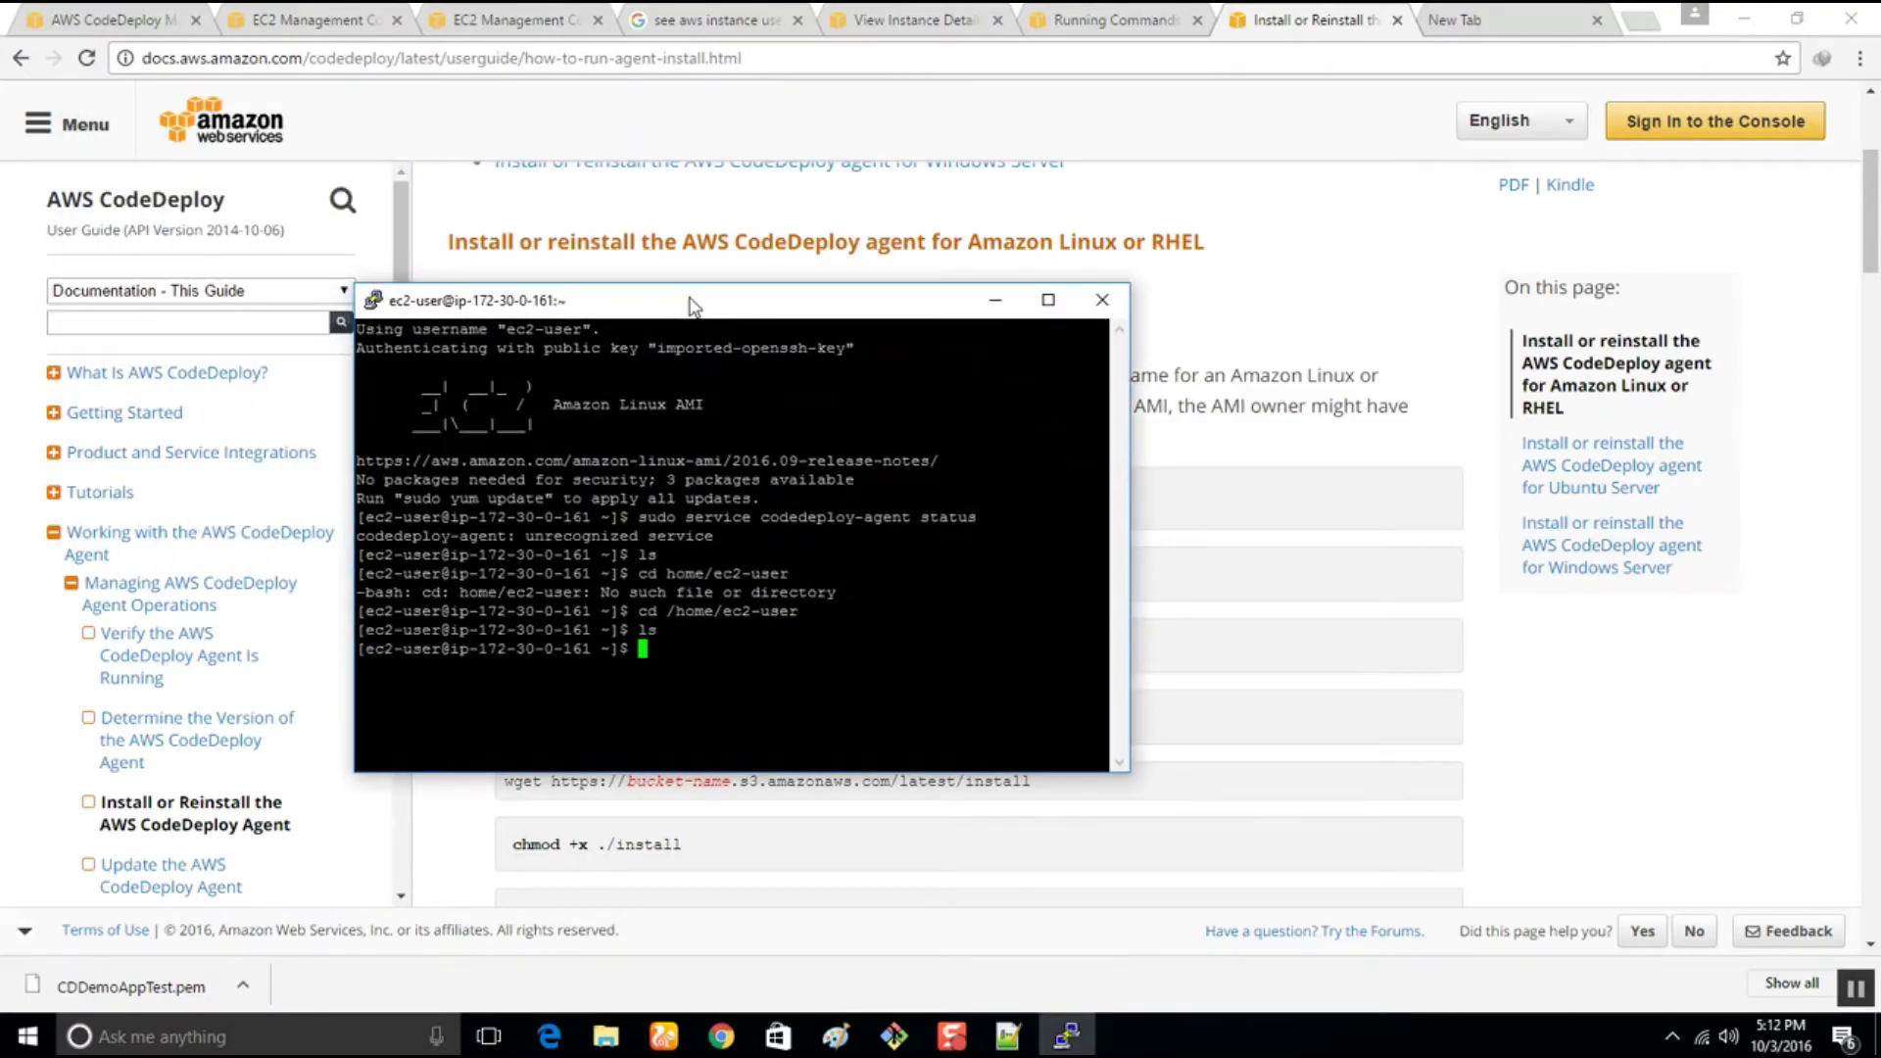
Close the PuTTY session, confirming with OK
click(1096, 310)
click(1066, 602)
click(1097, 310)
click(941, 602)
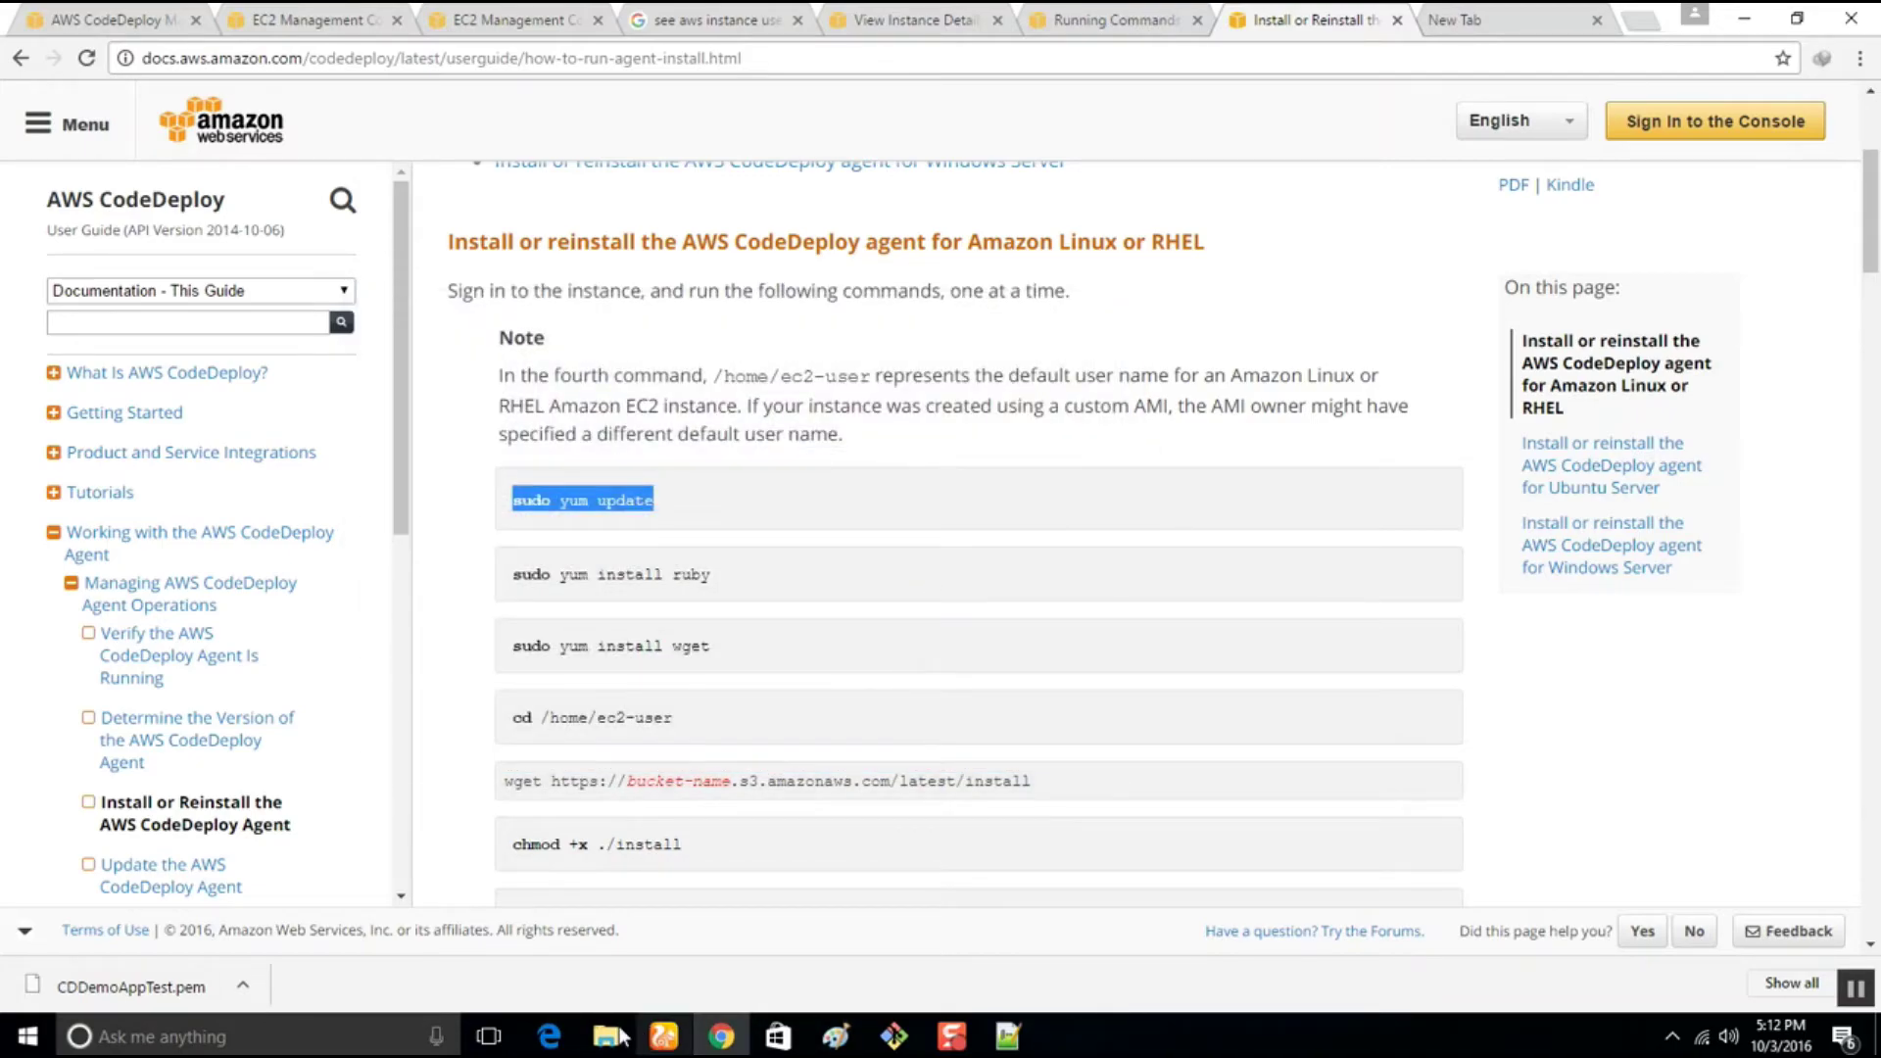
Launch PuTTY again from the Desktop instances folder
mouse_move(608, 1037)
mouse_move(674, 955)
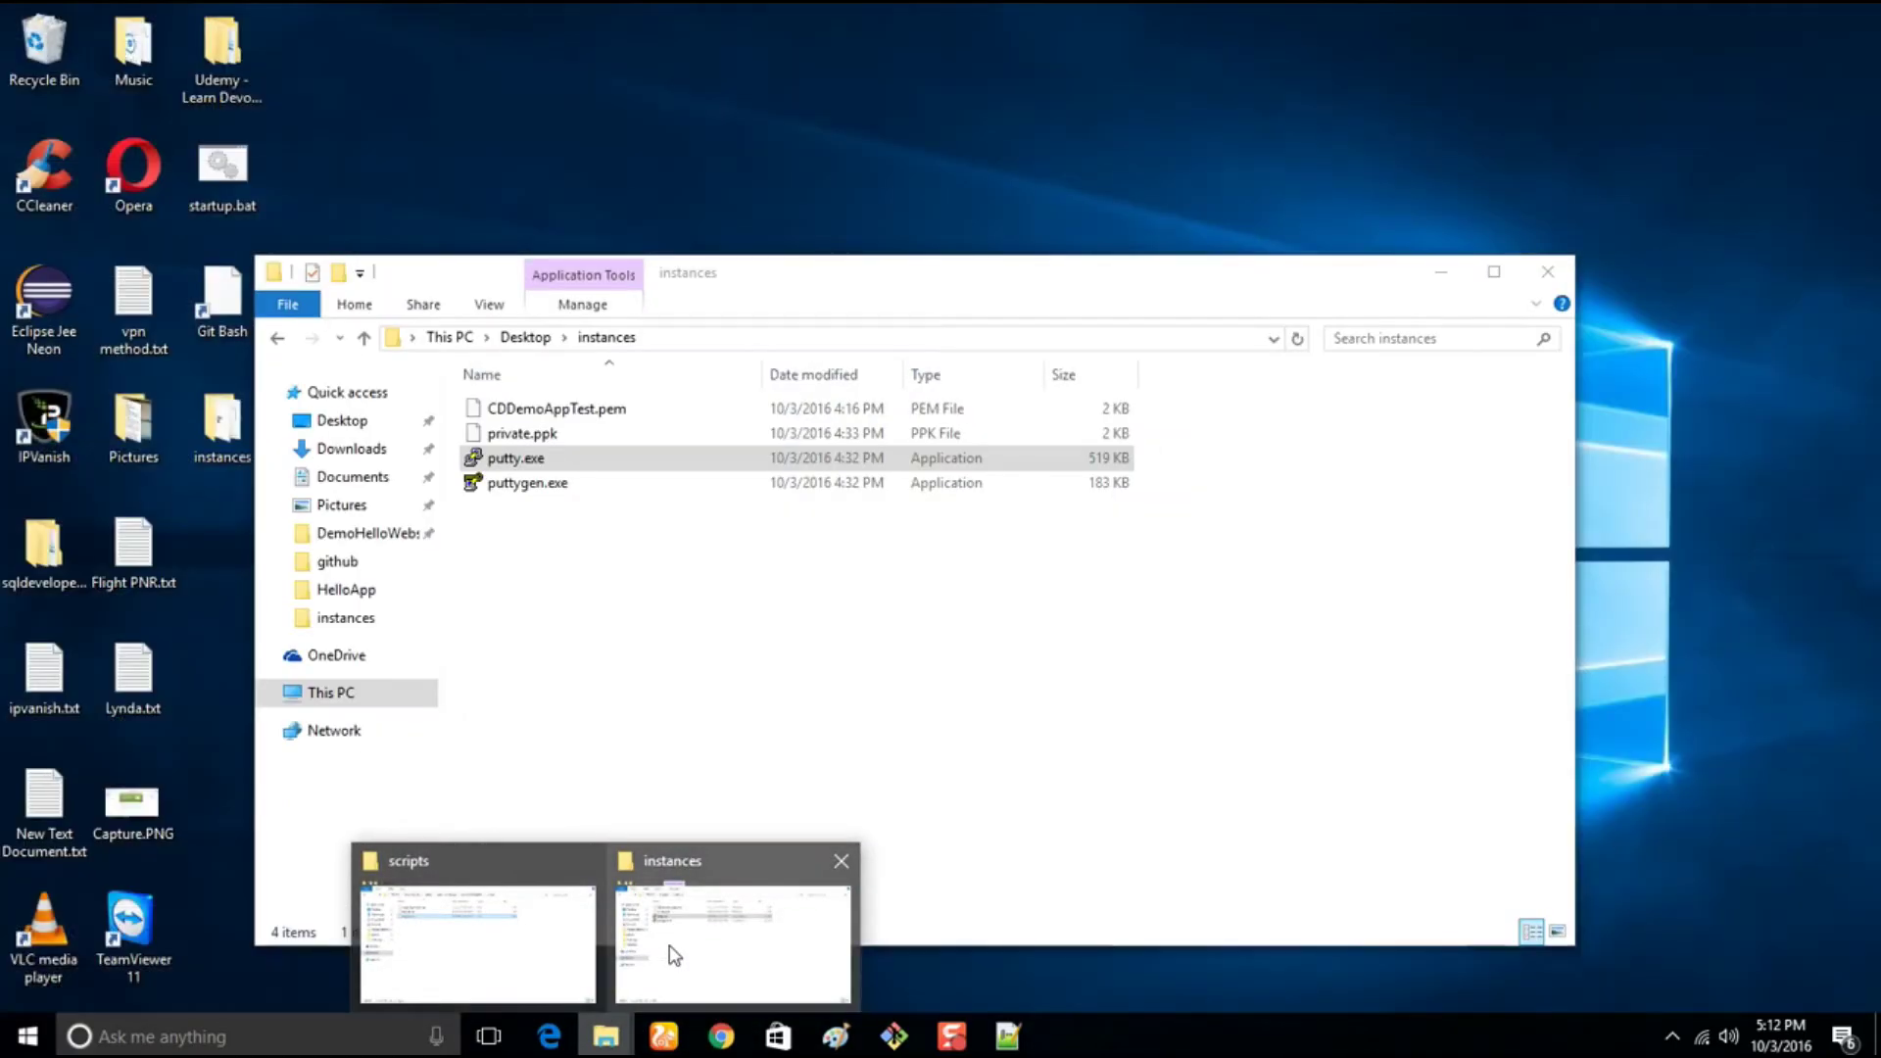
click(673, 955)
double_click(516, 458)
Return to the EC2 console and look through the instances list
click(294, 18)
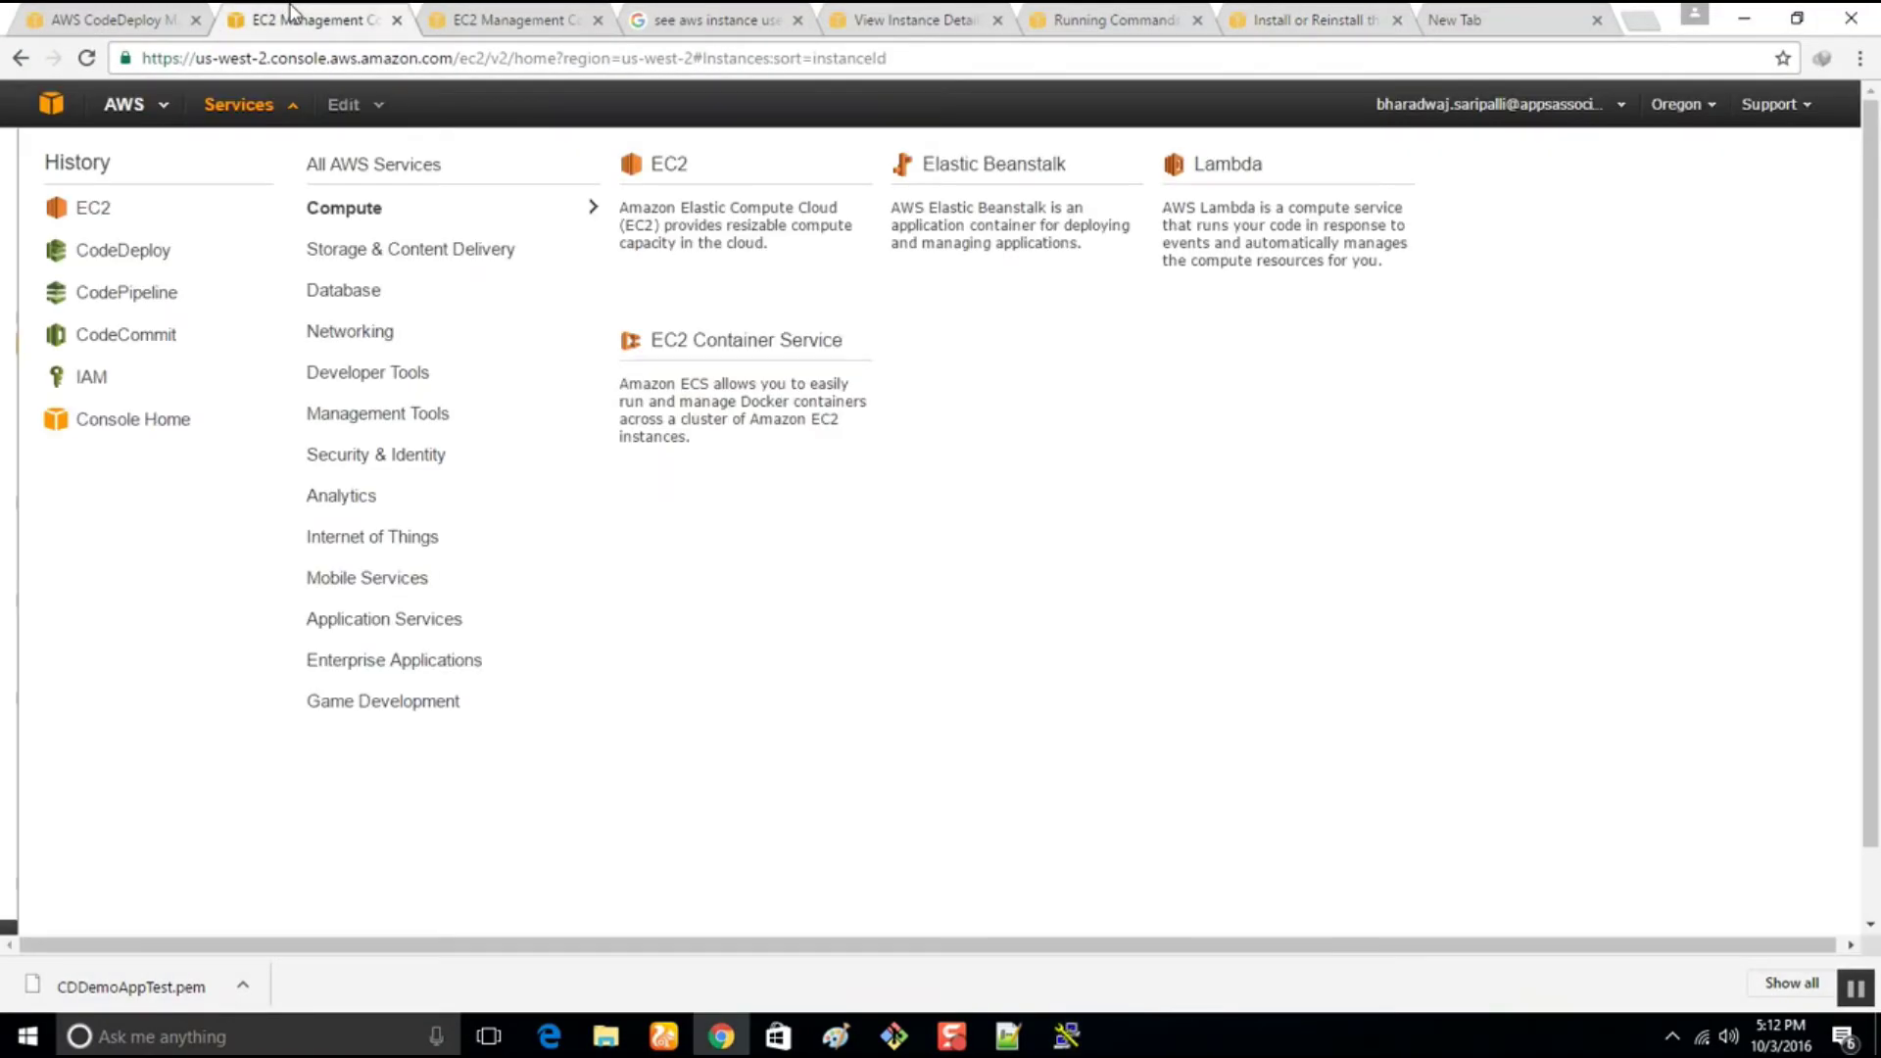
click(165, 16)
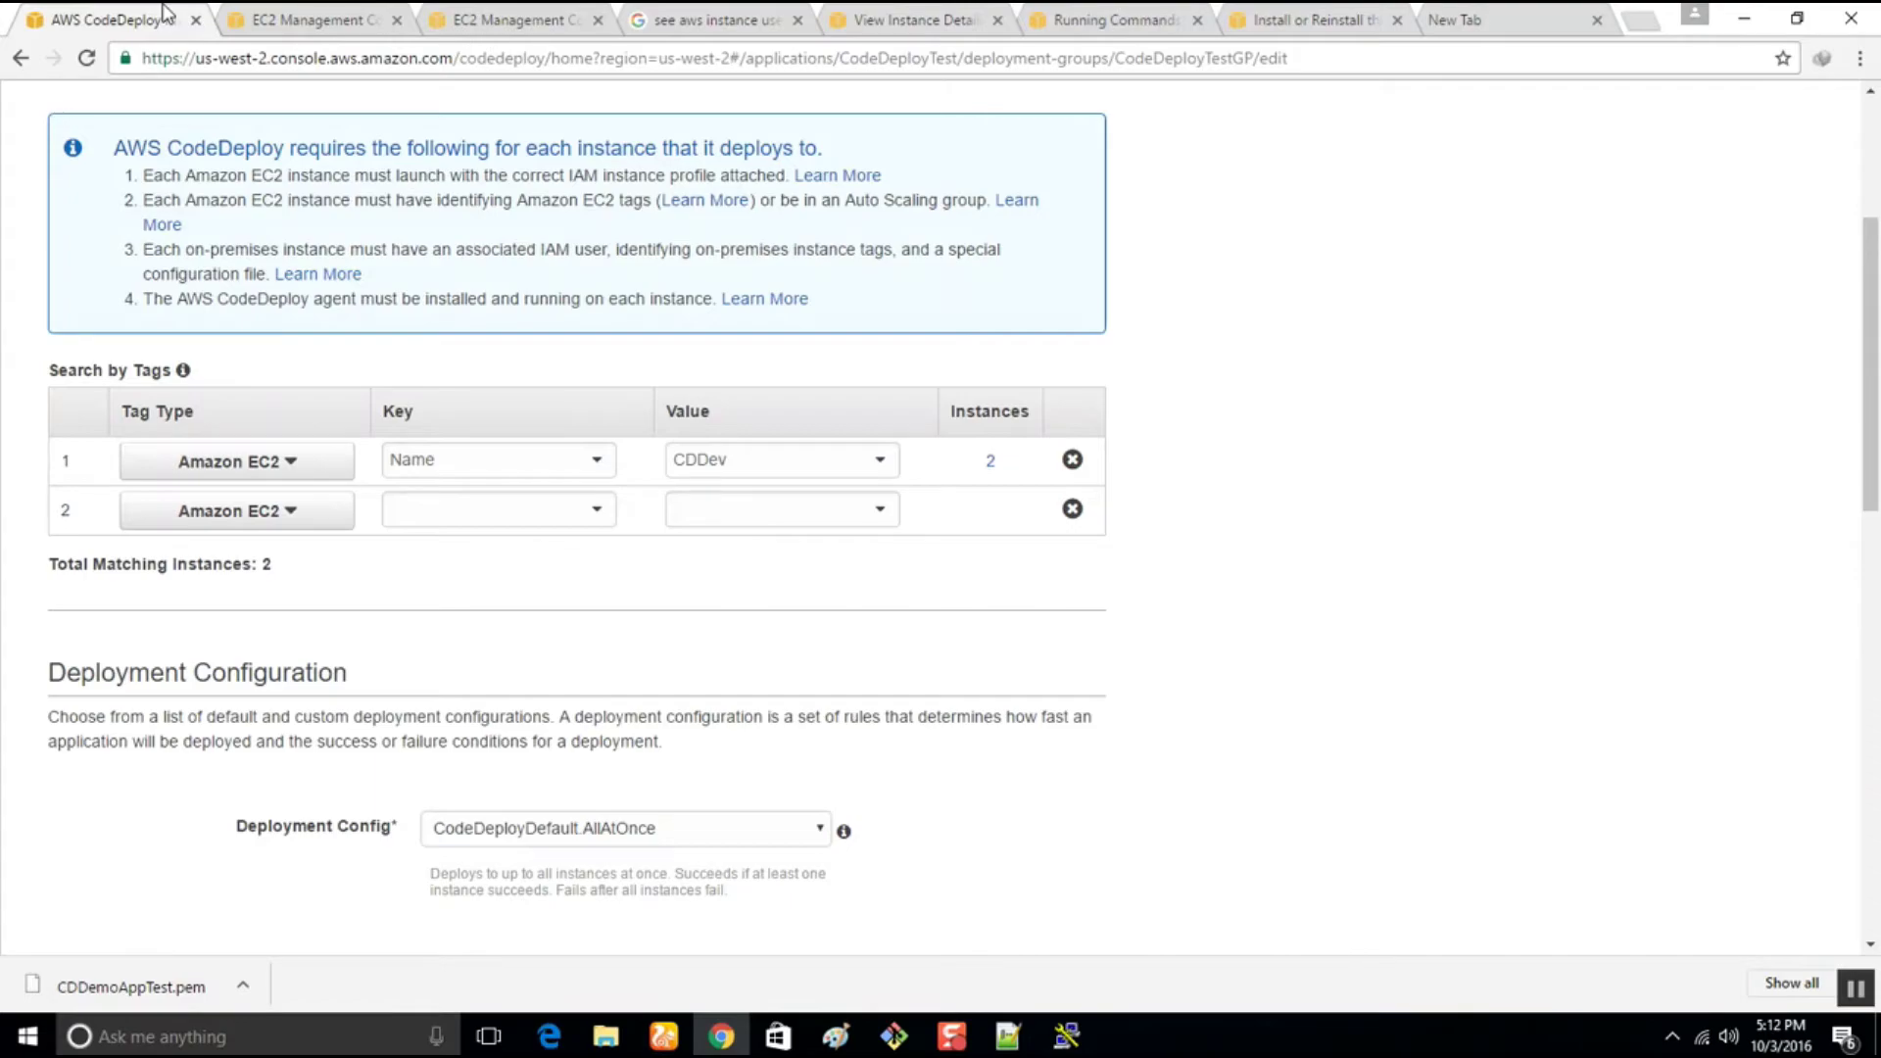
click(292, 15)
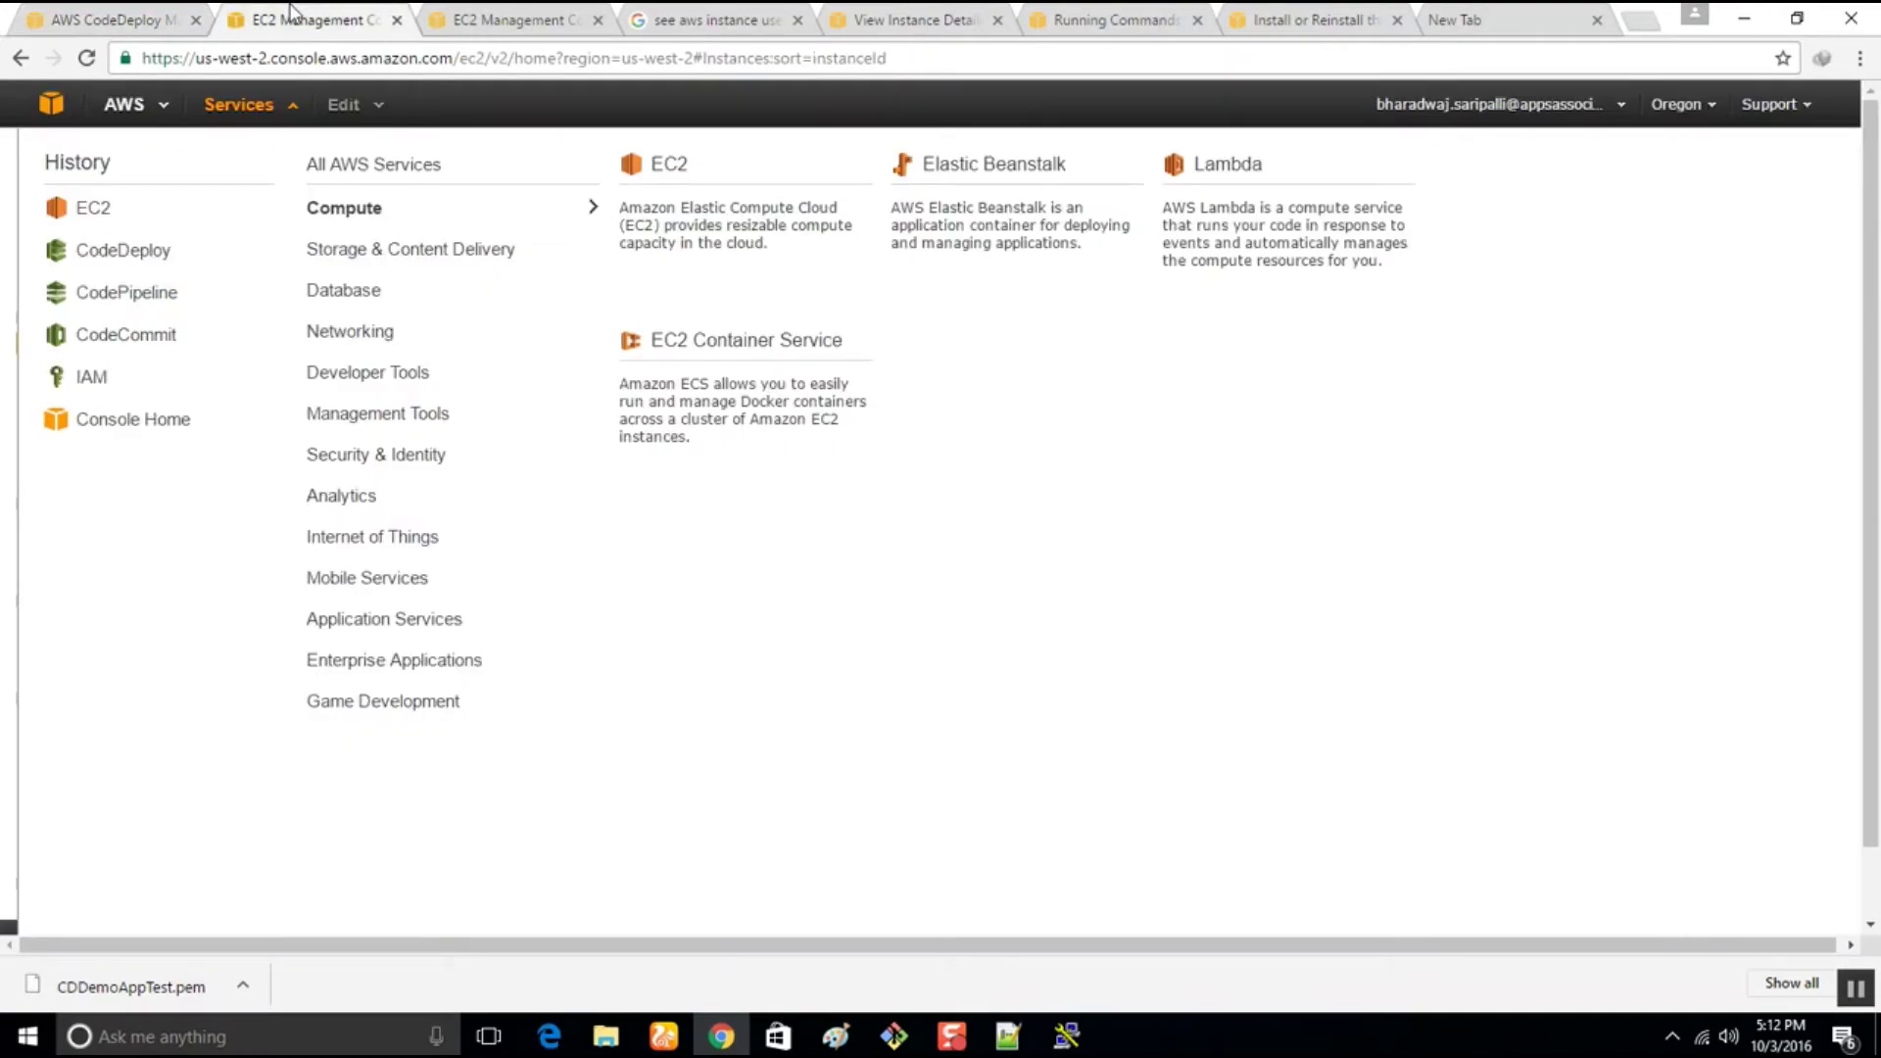
click(494, 14)
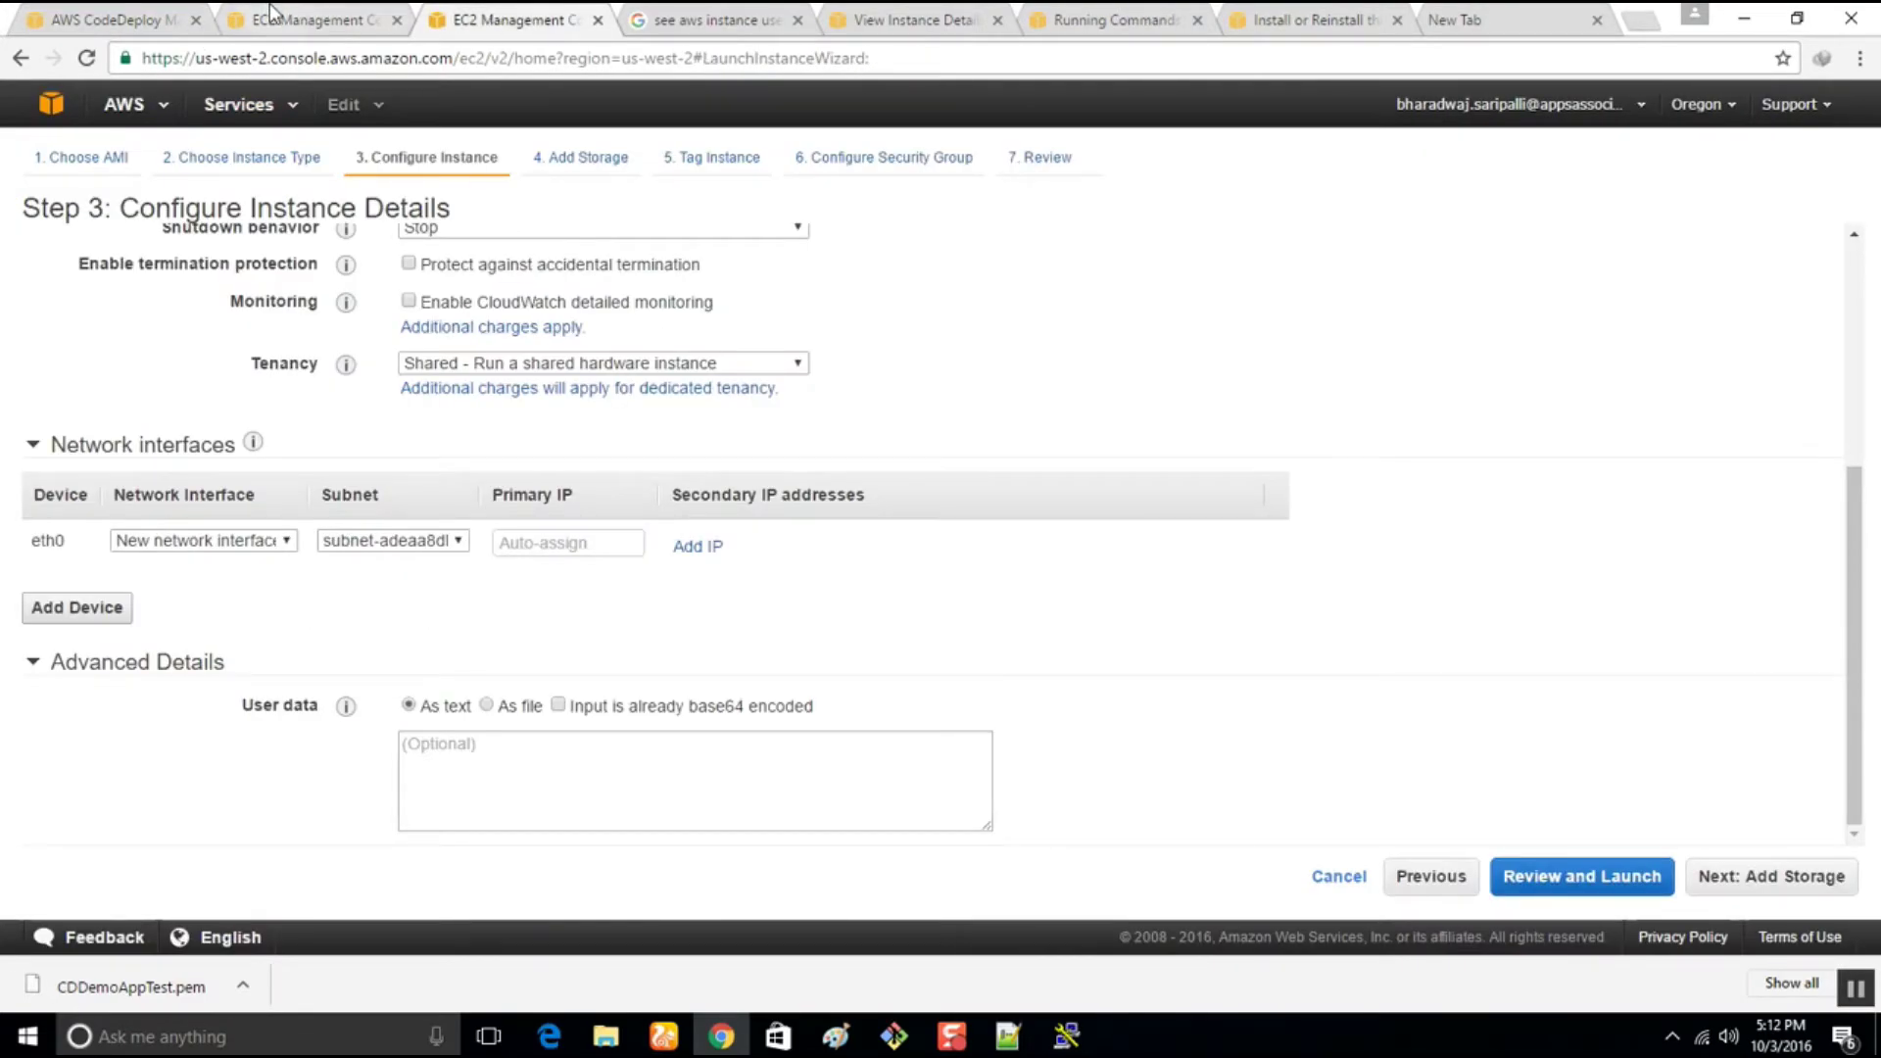
click(272, 14)
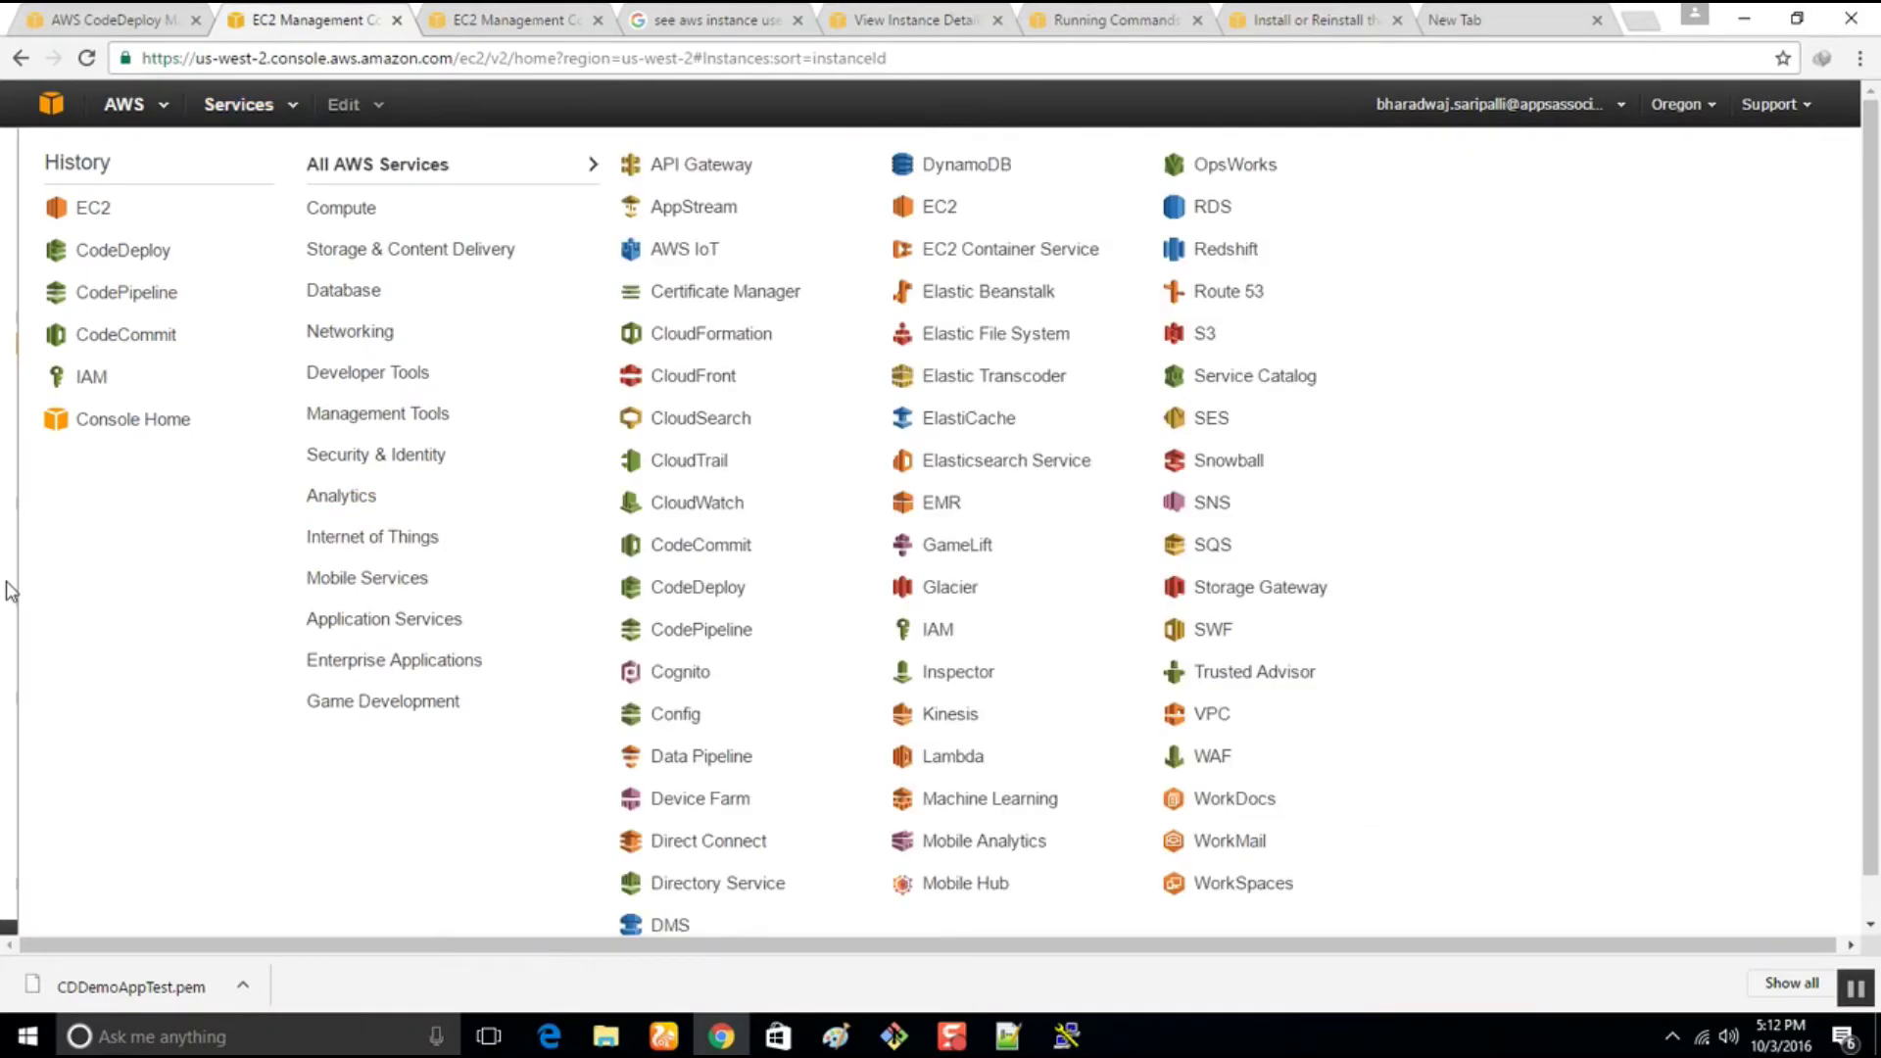
click(10, 591)
scroll(1095, 809, down, 3)
scroll(1095, 808, up, 3)
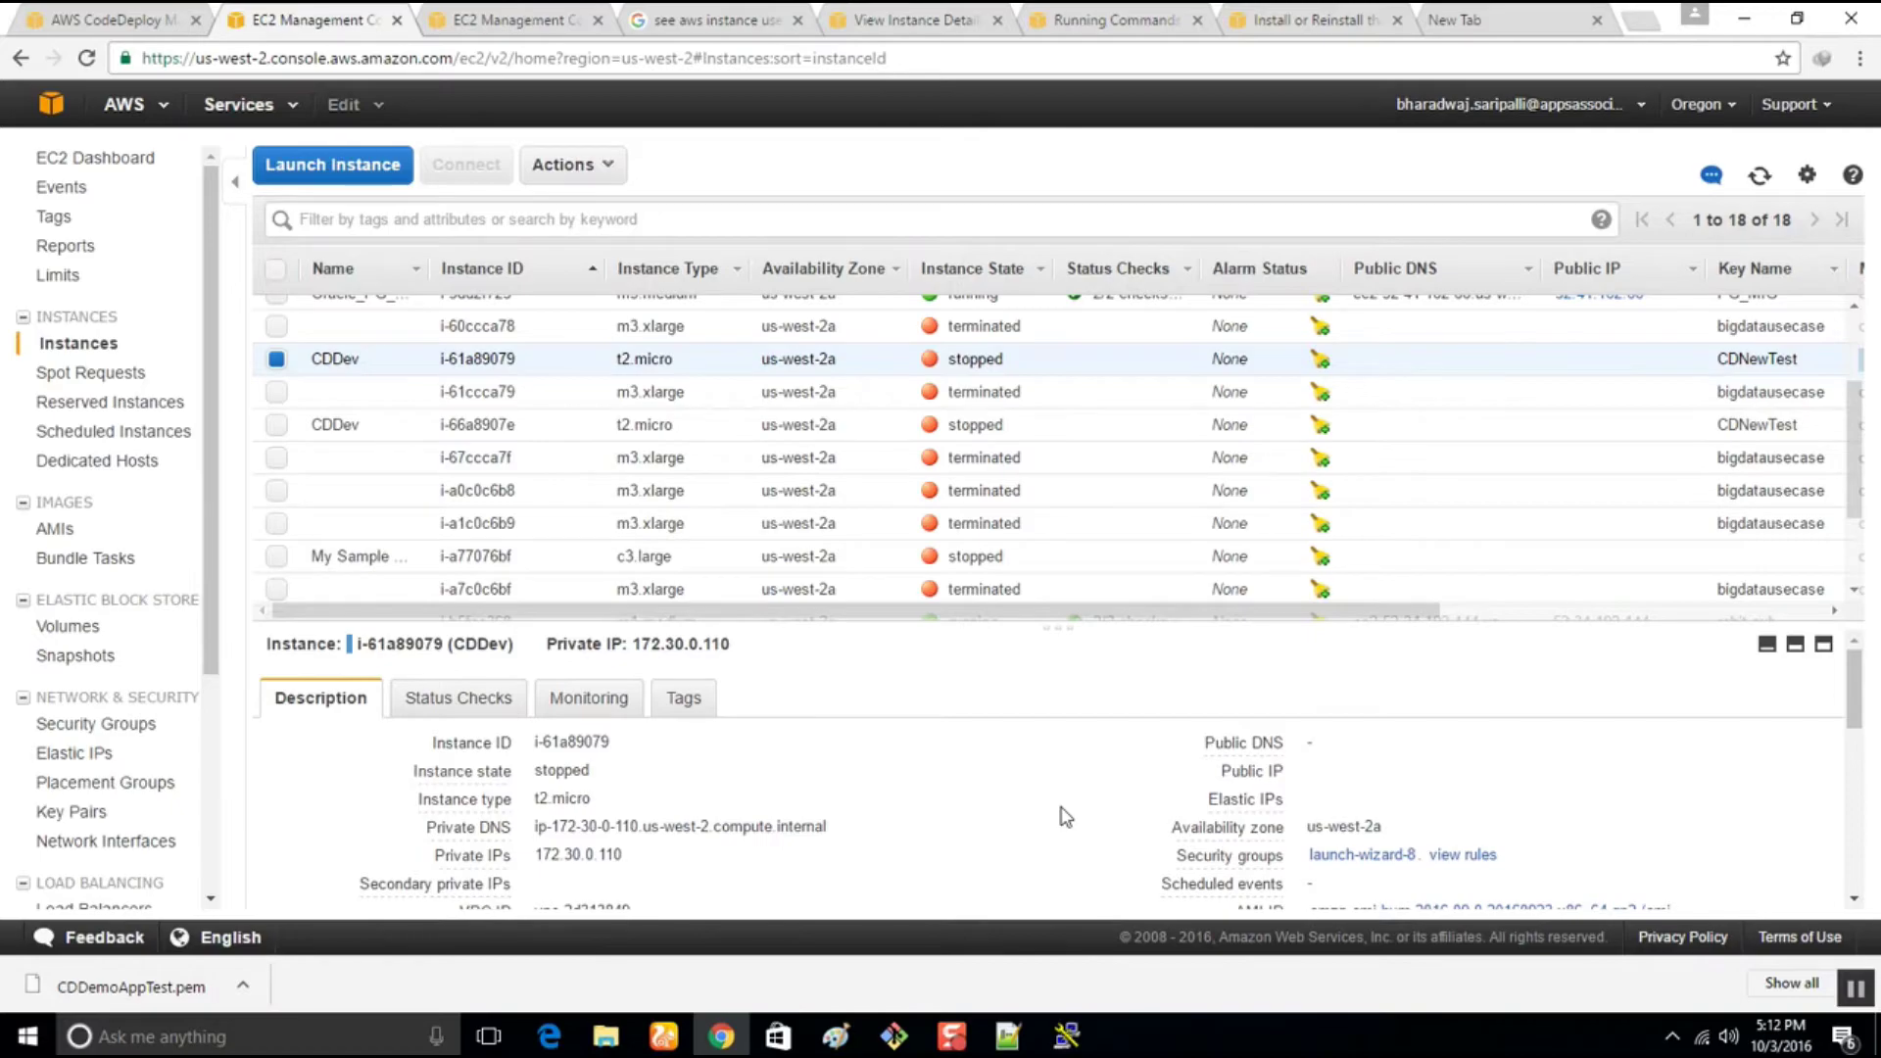
scroll(1208, 779, down, 1)
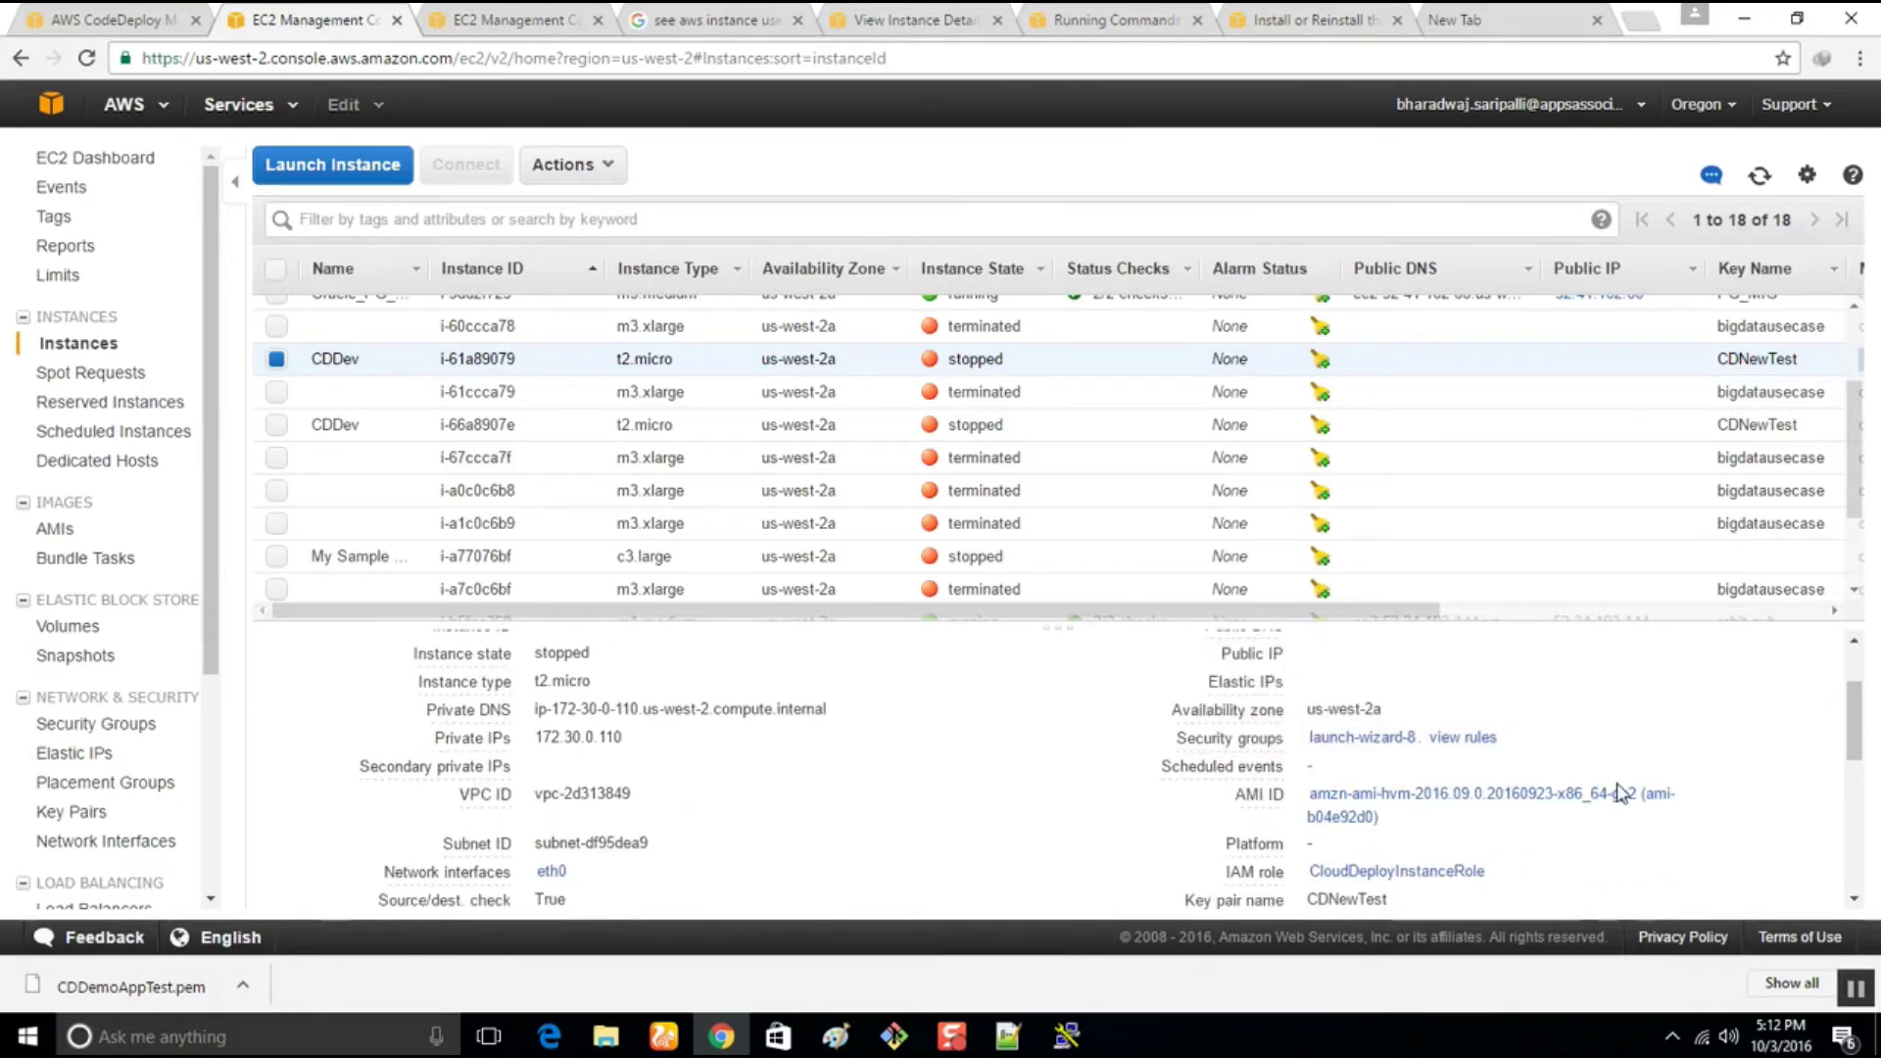
scroll(1558, 828, down, 1)
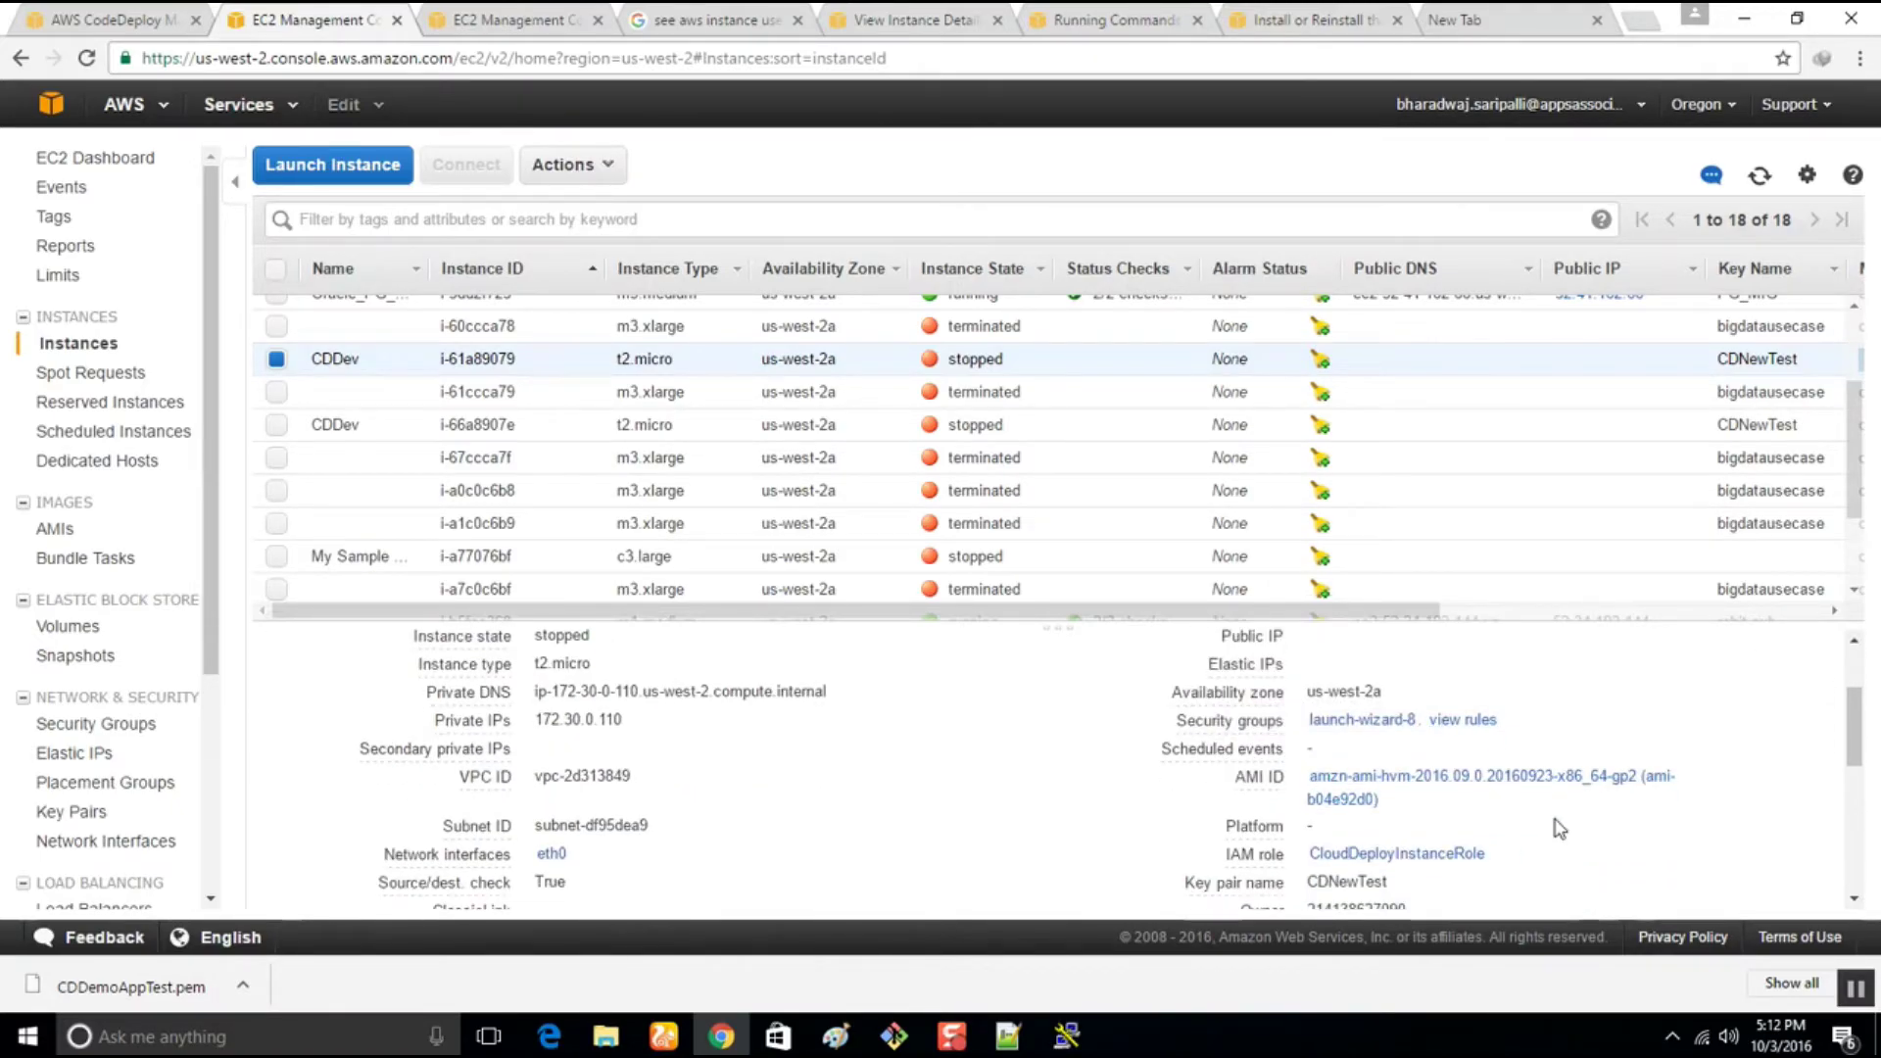
scroll(1558, 828, down, 1)
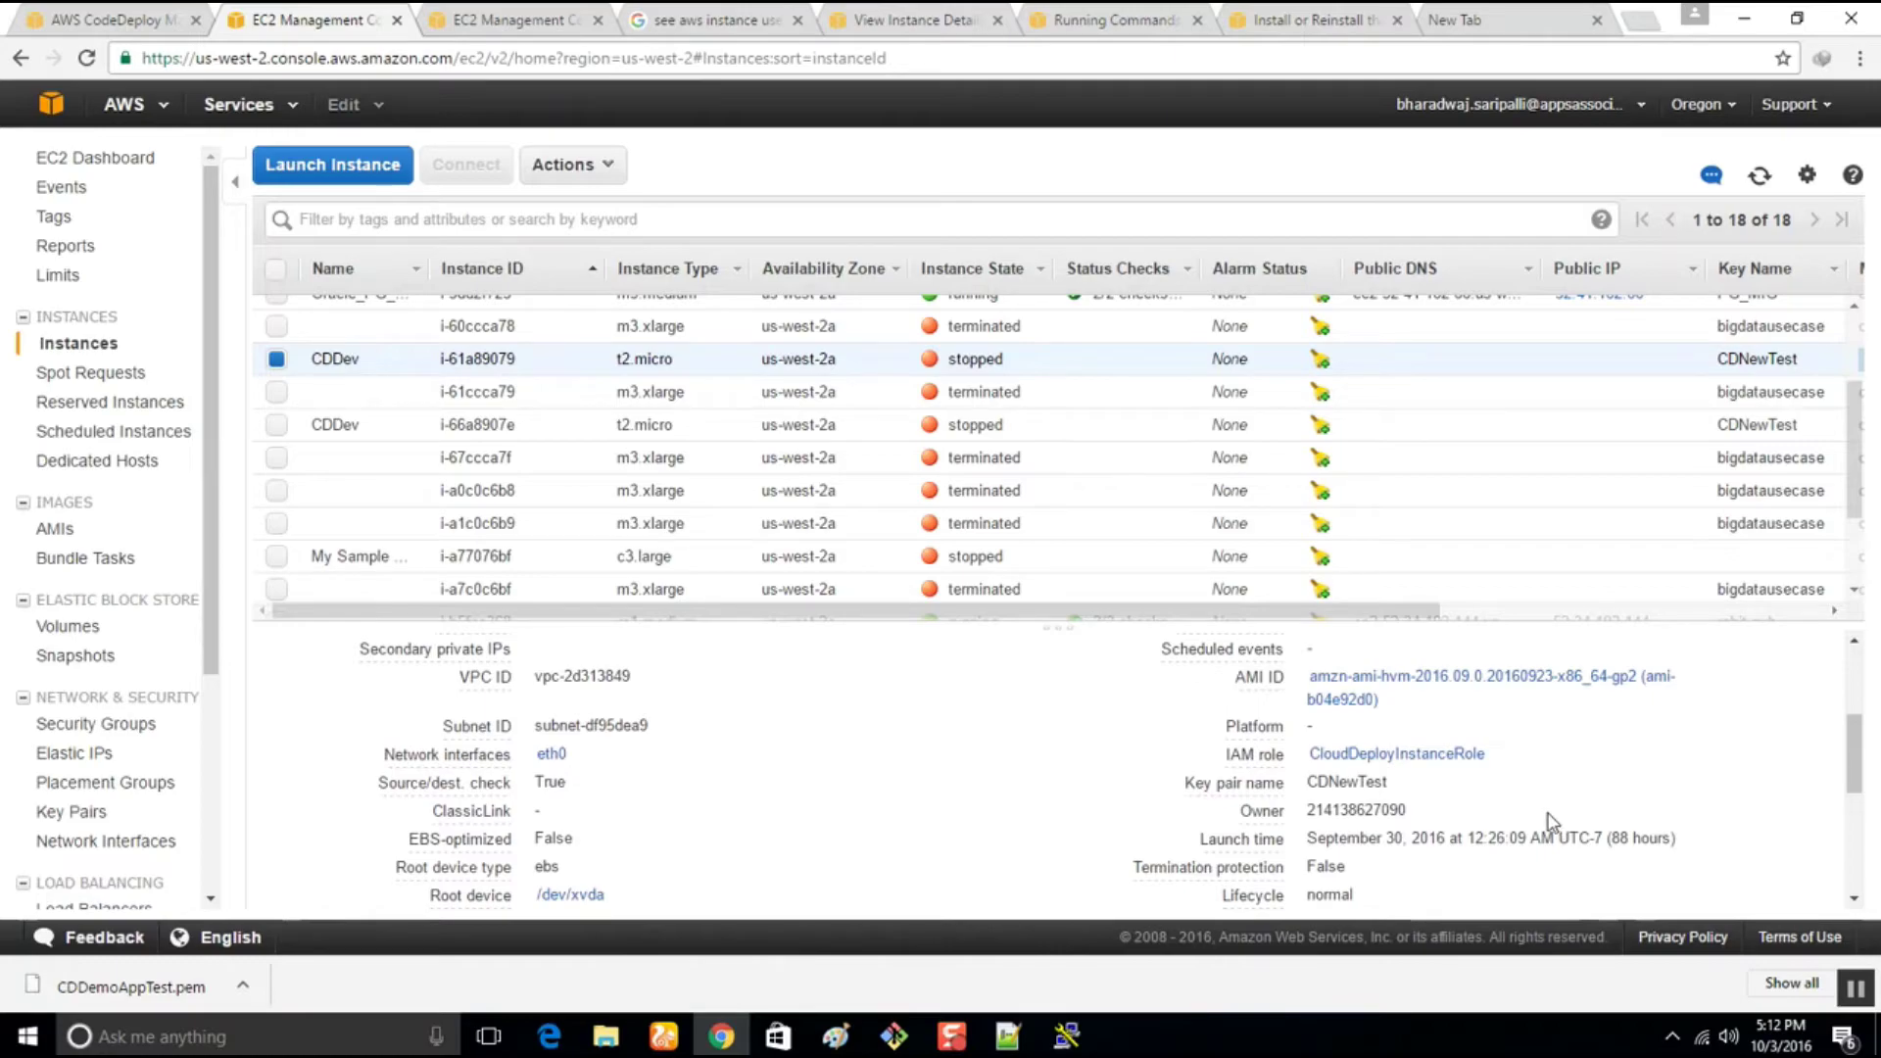
scroll(1550, 843, down, 1)
scroll(1553, 847, down, 2)
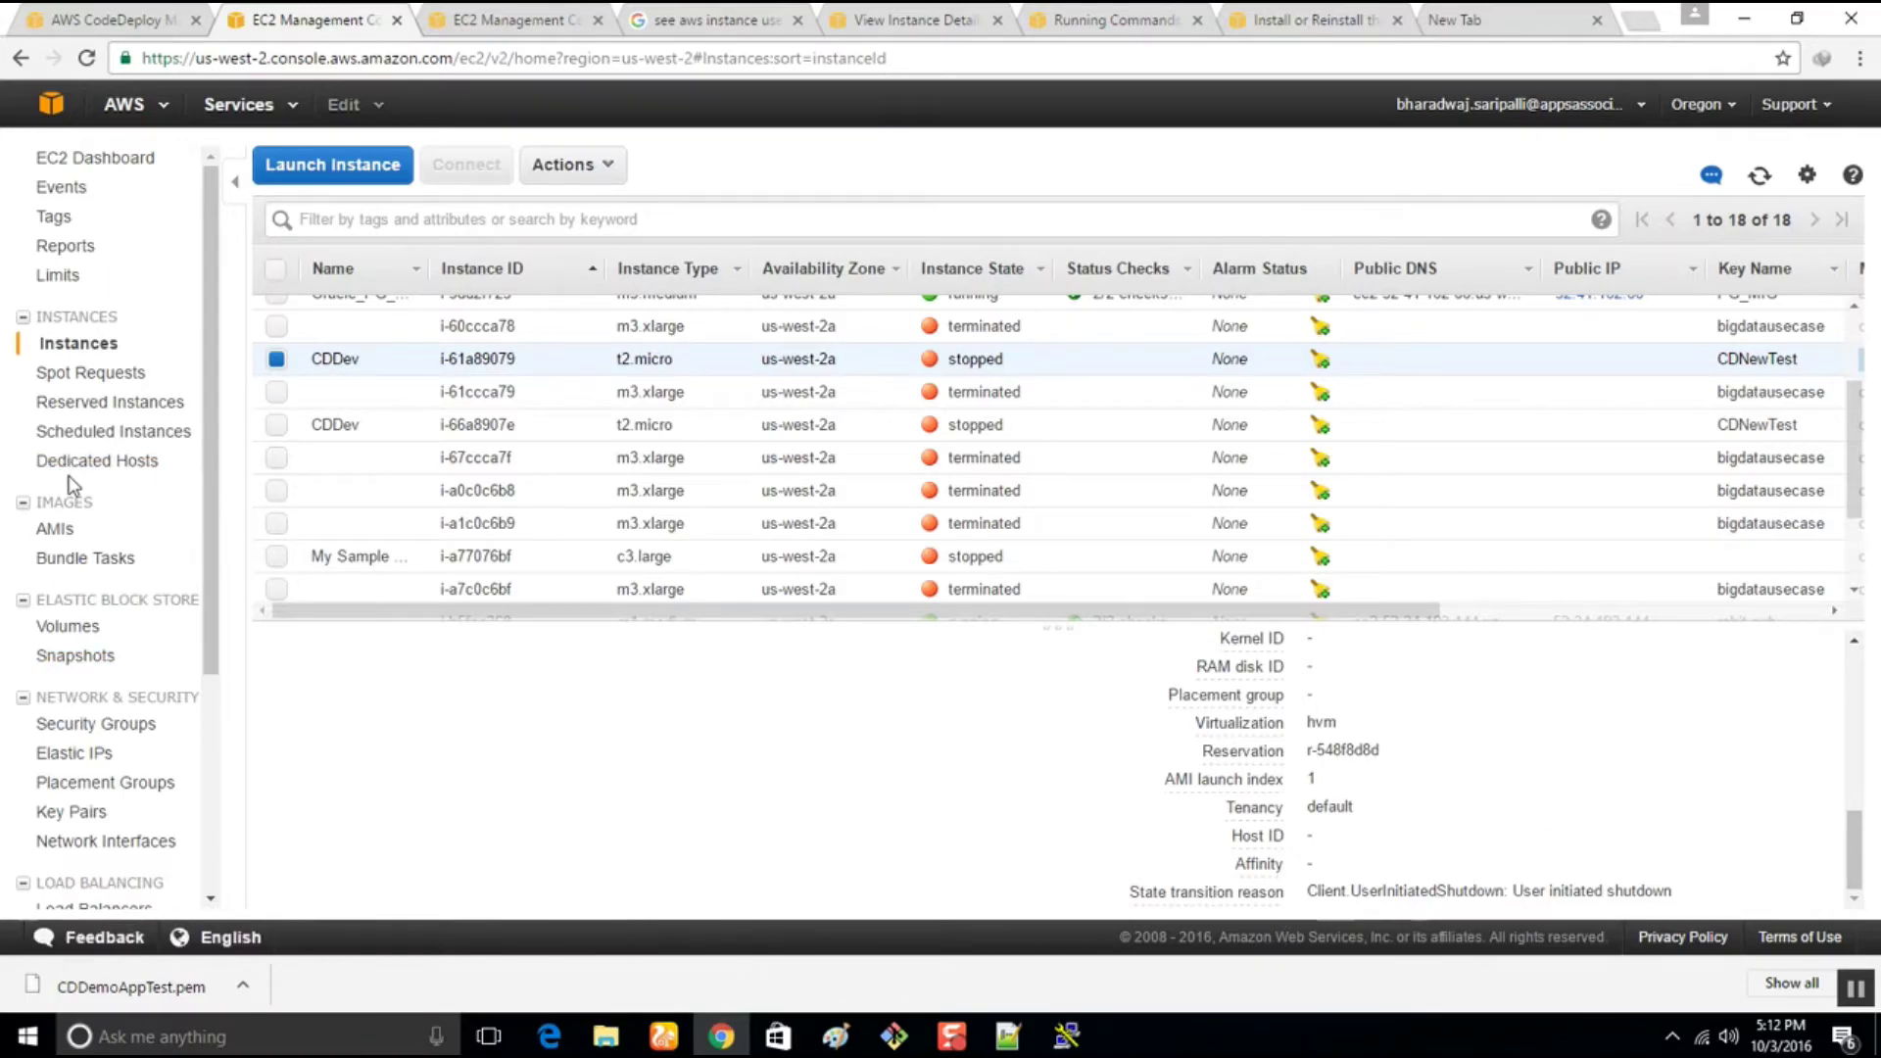
View the EC2 Events and command history pages, then go back to the instances
click(61, 196)
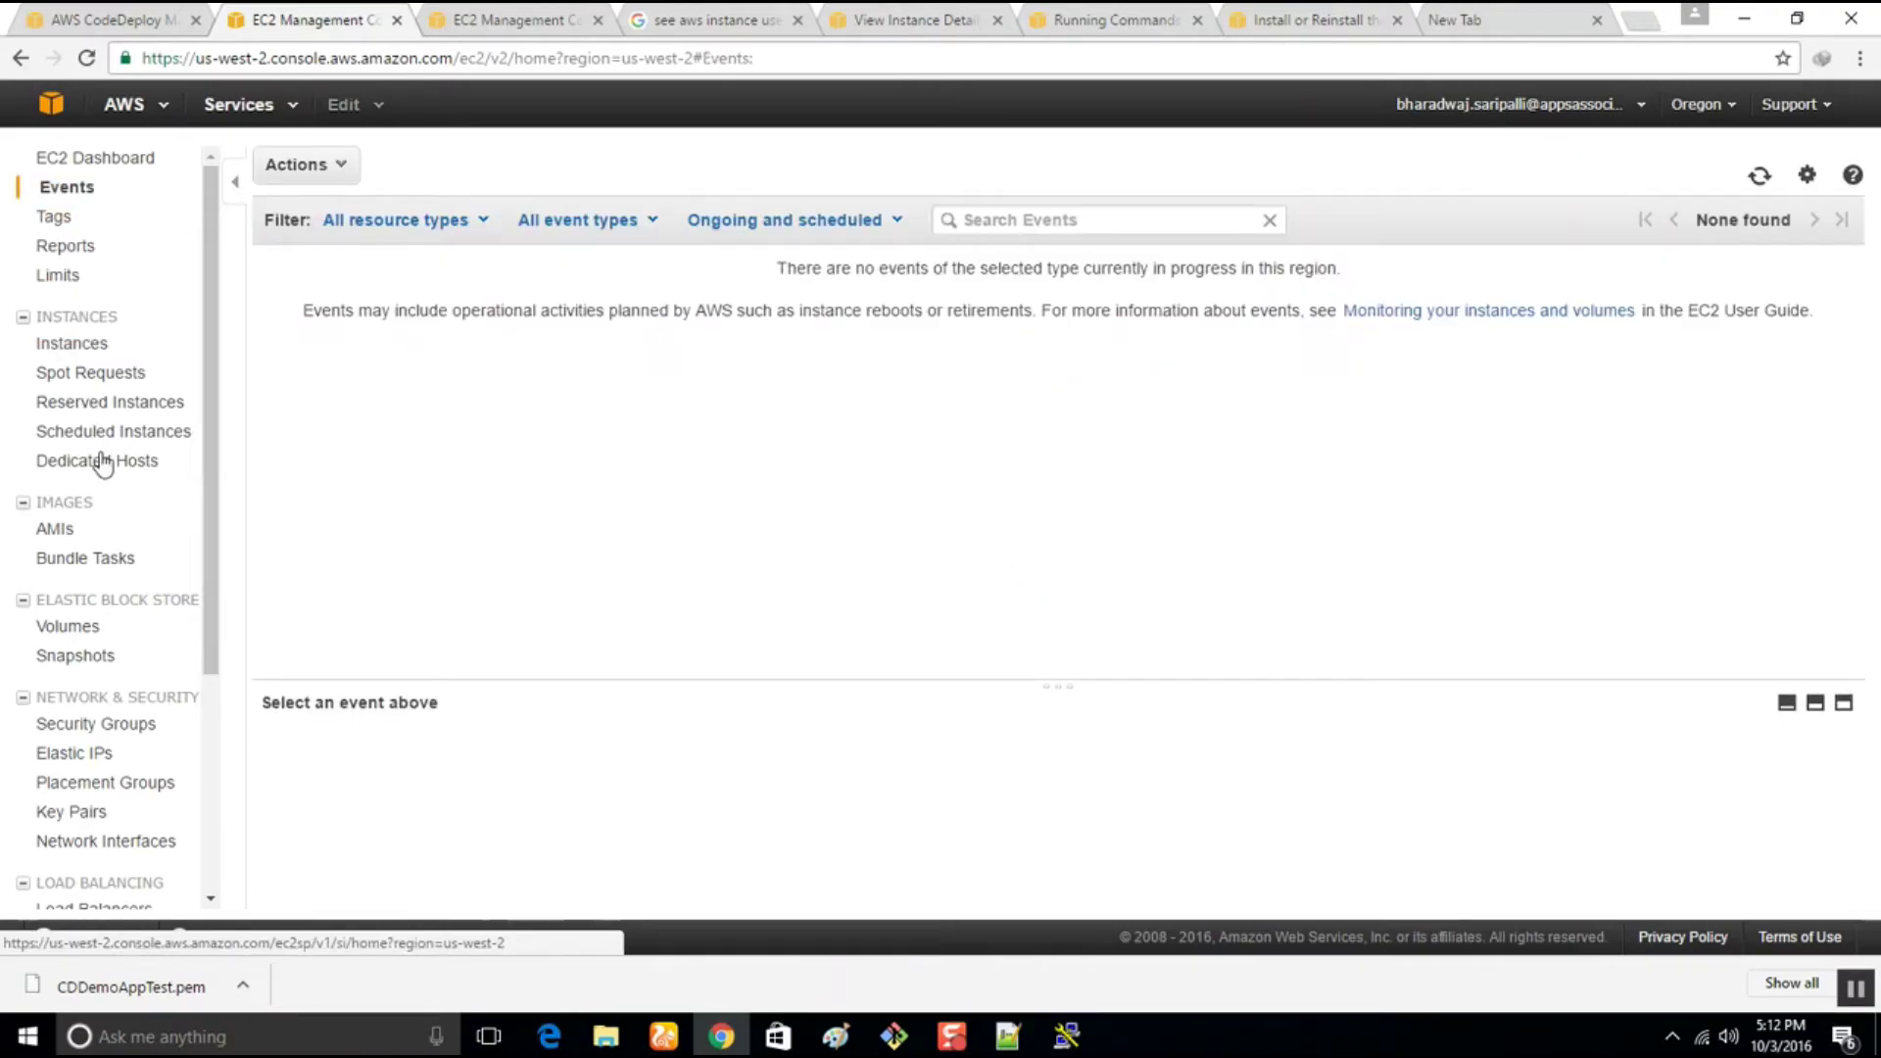
scroll(108, 485, down, 3)
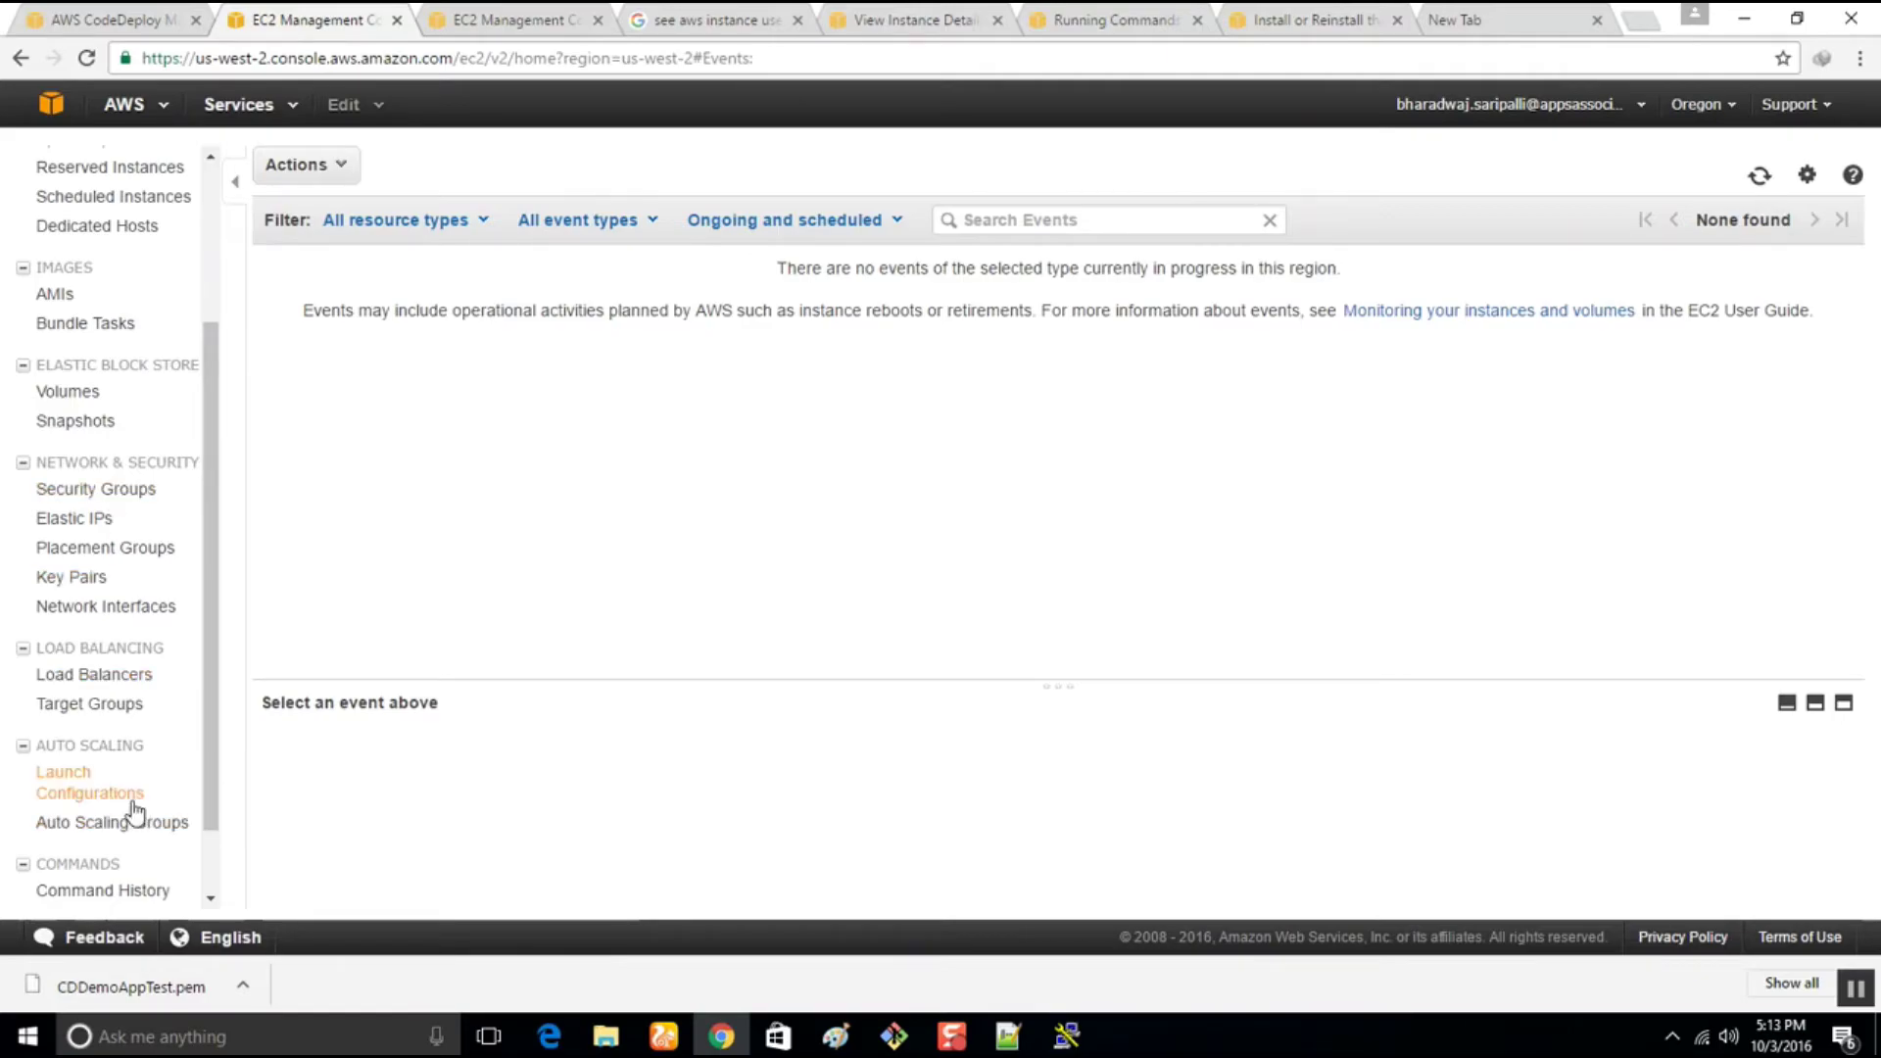
click(115, 899)
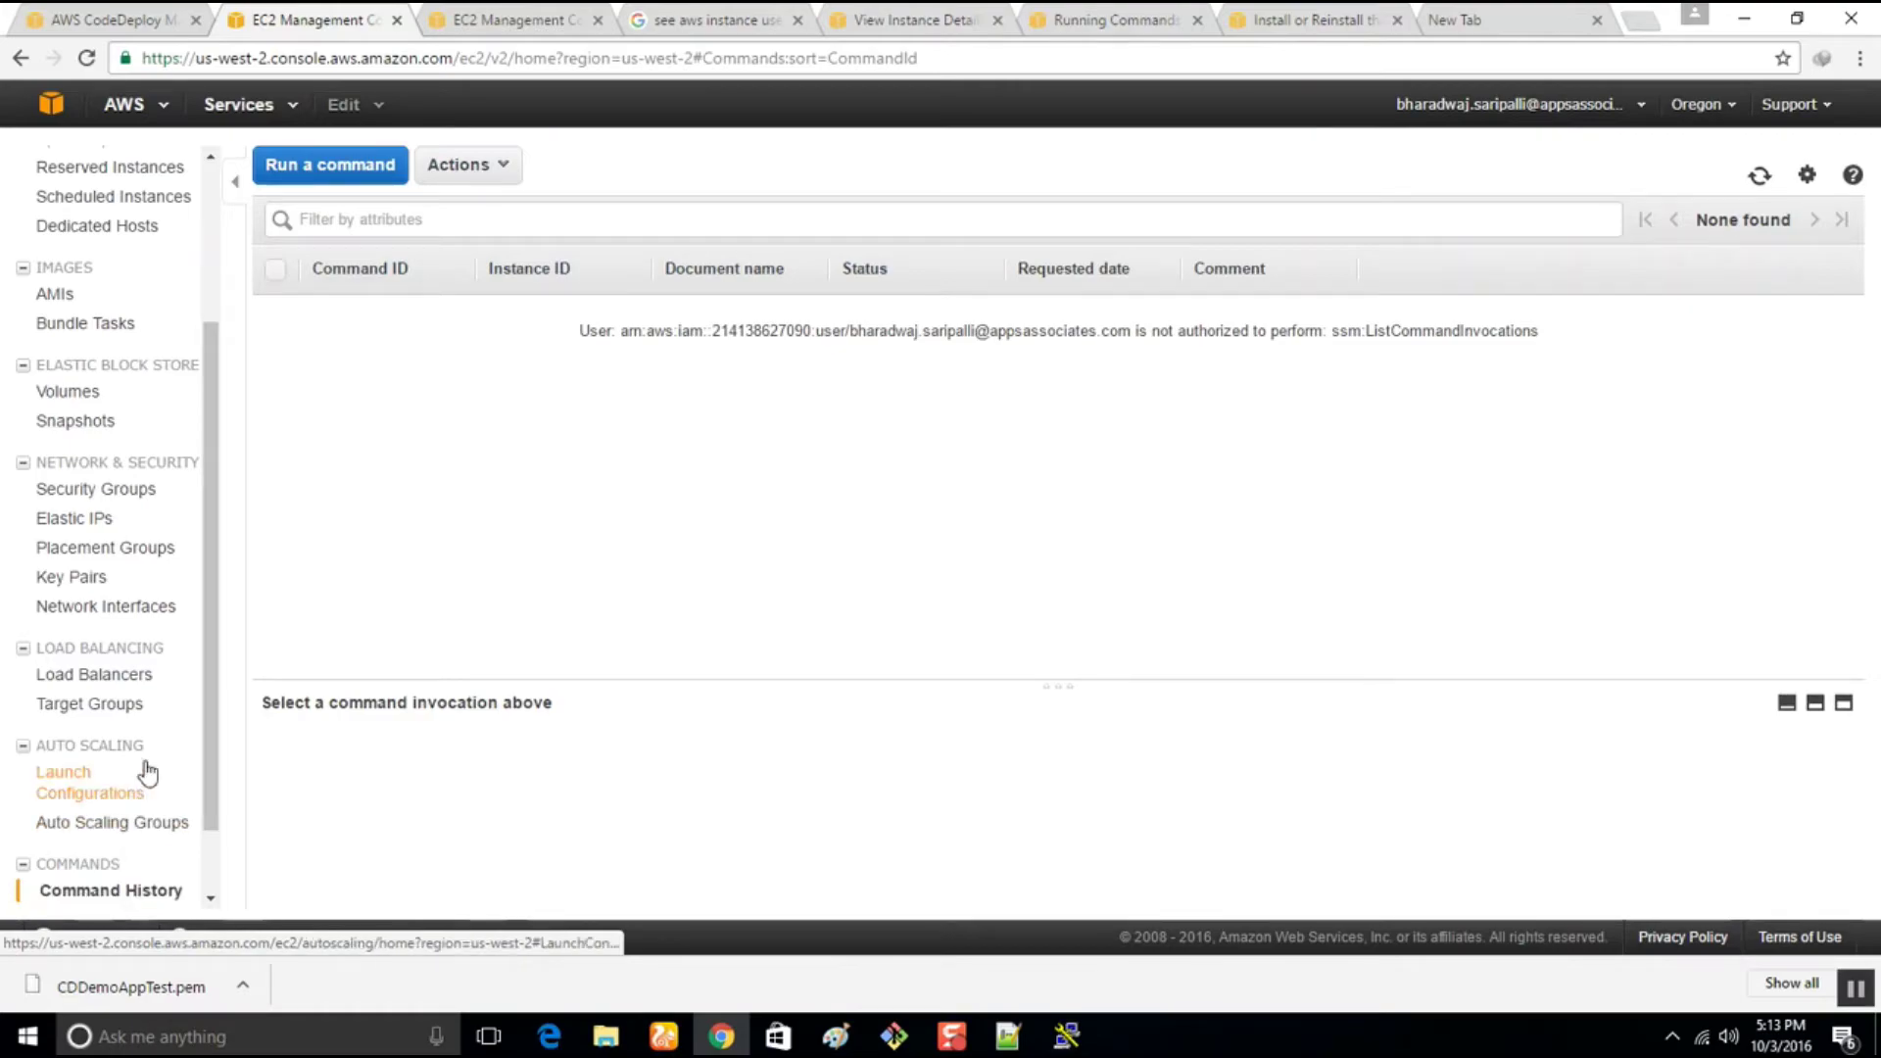
drag(204, 650, 247, 436)
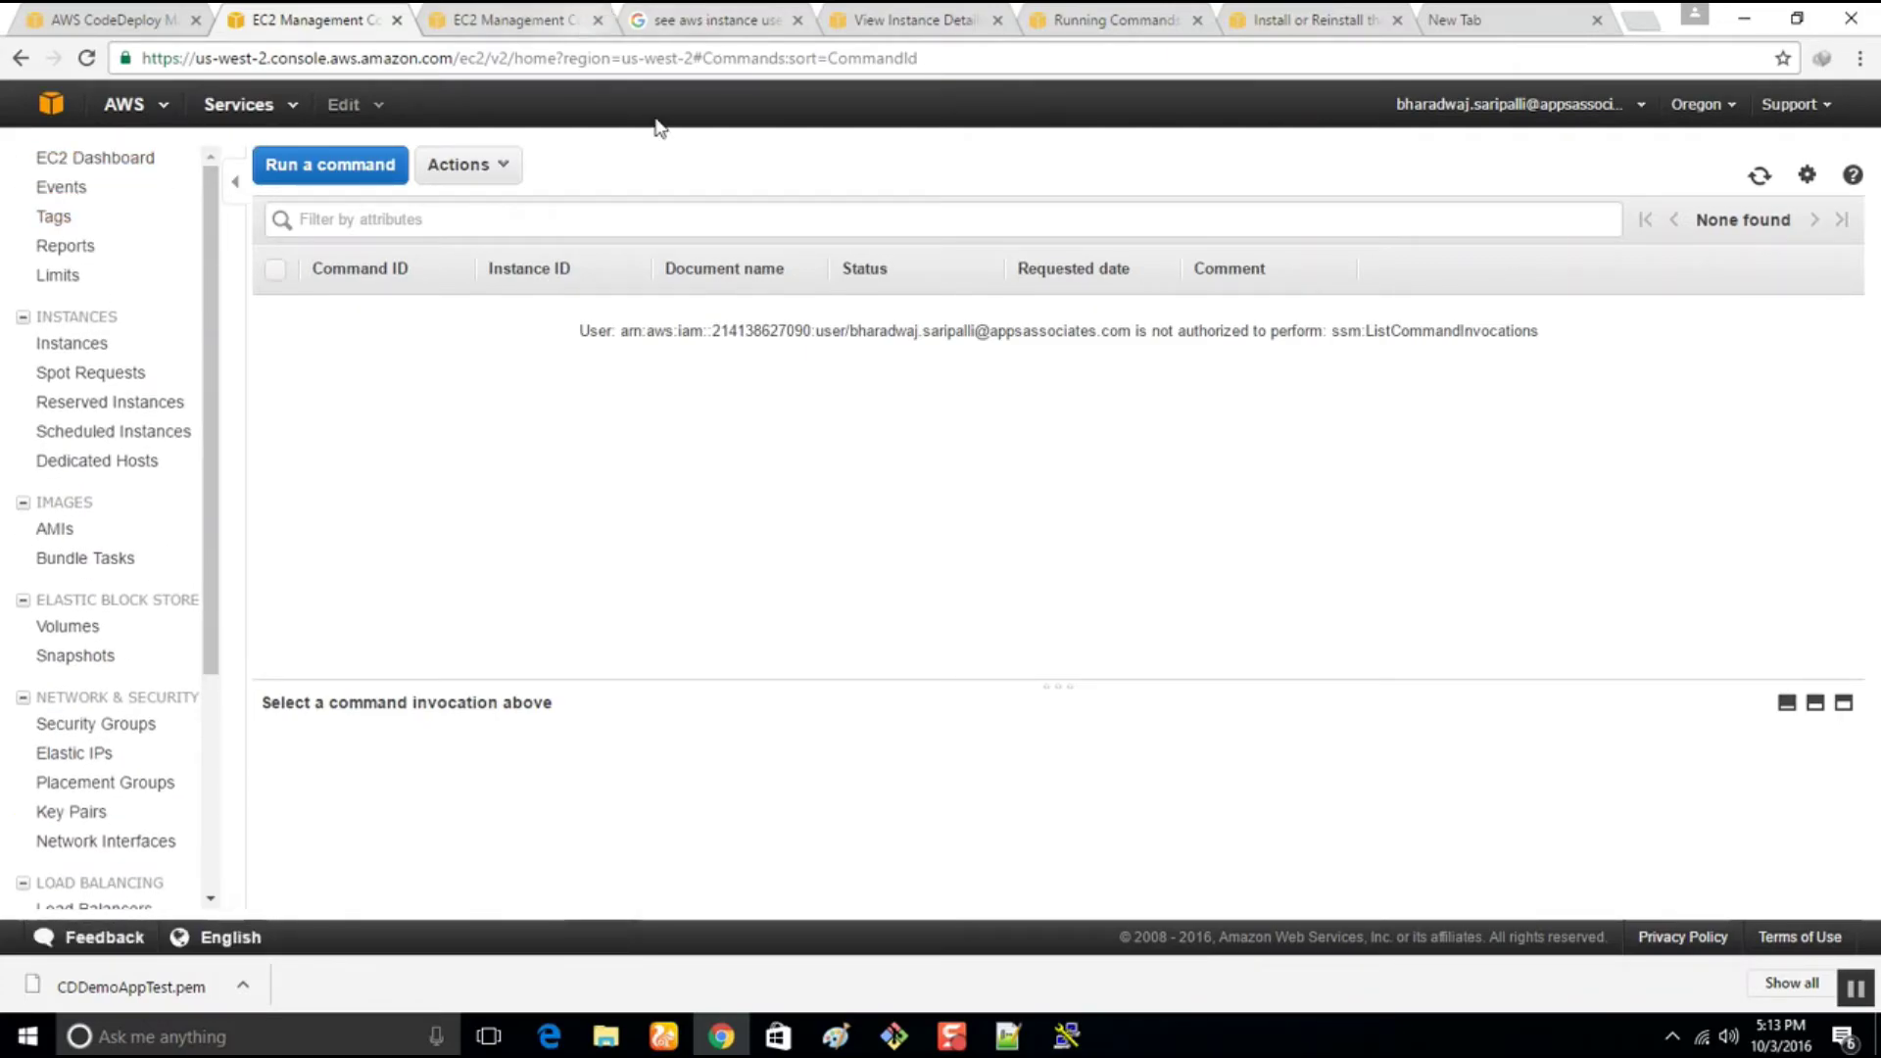
click(22, 59)
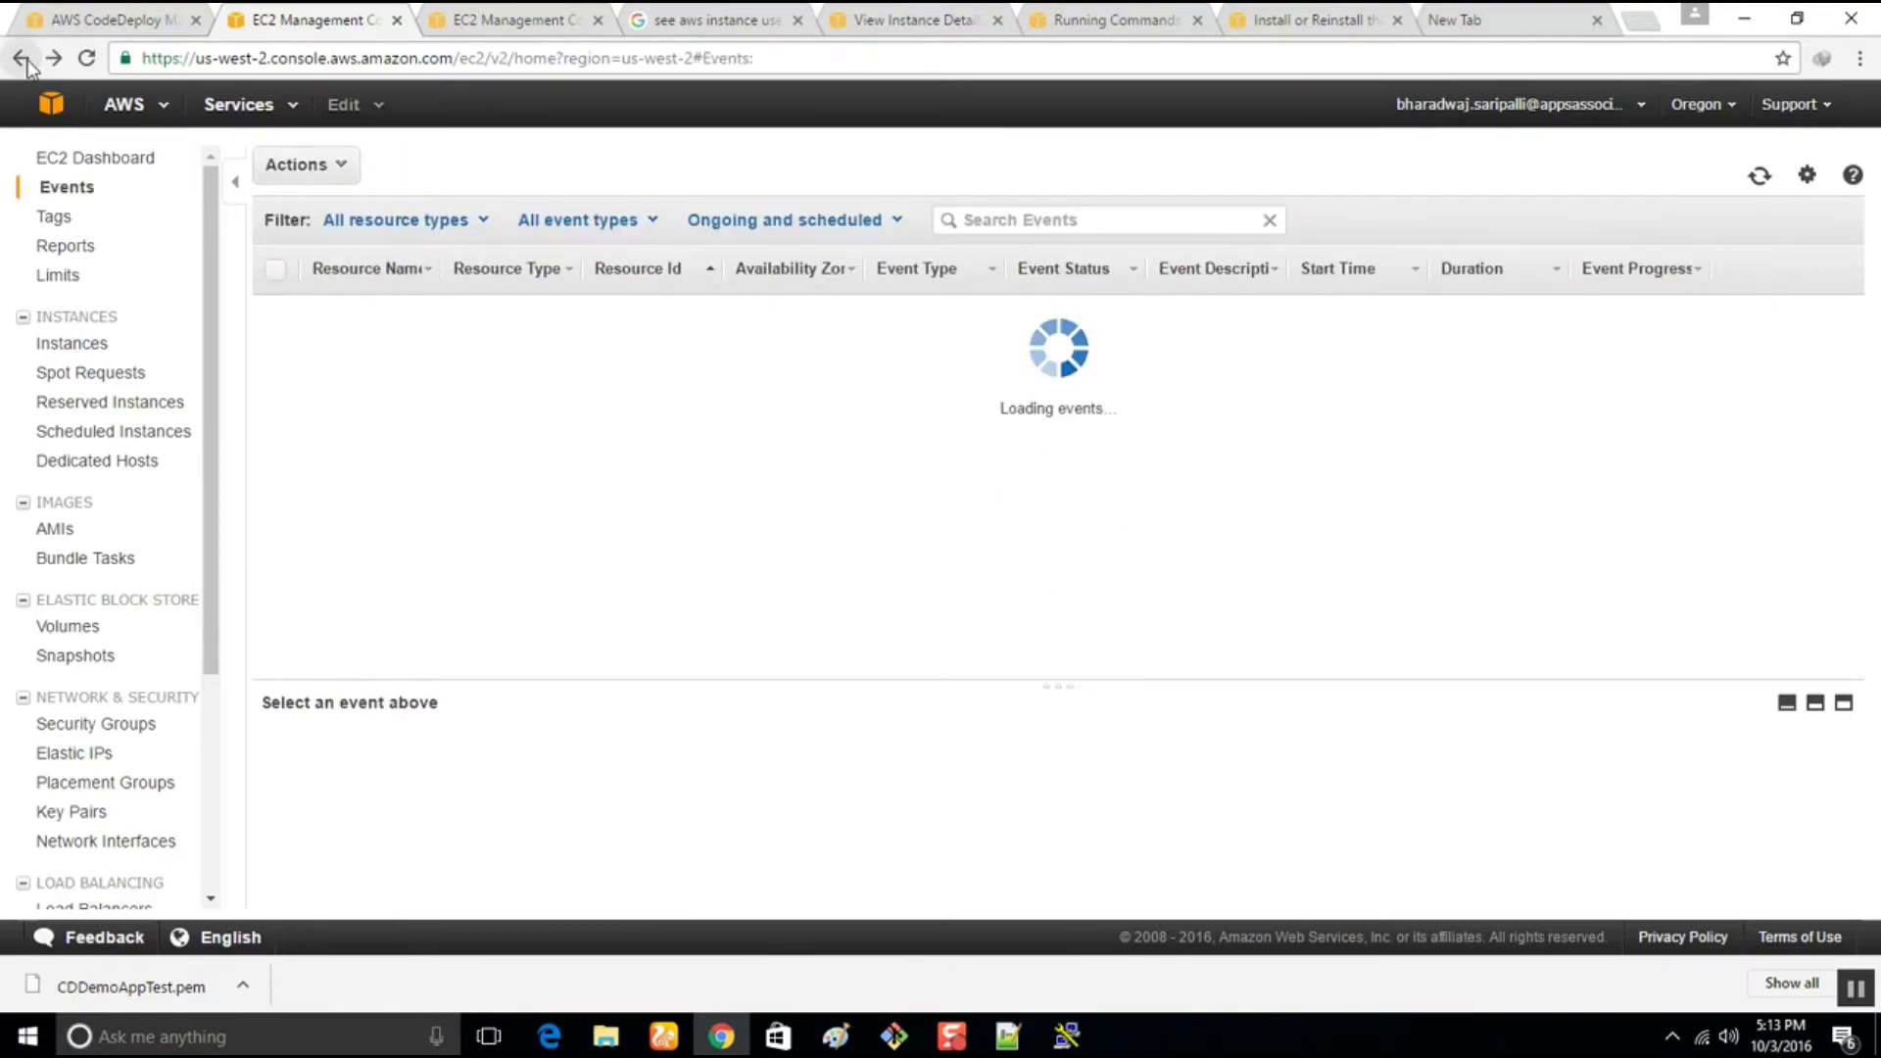
click(22, 58)
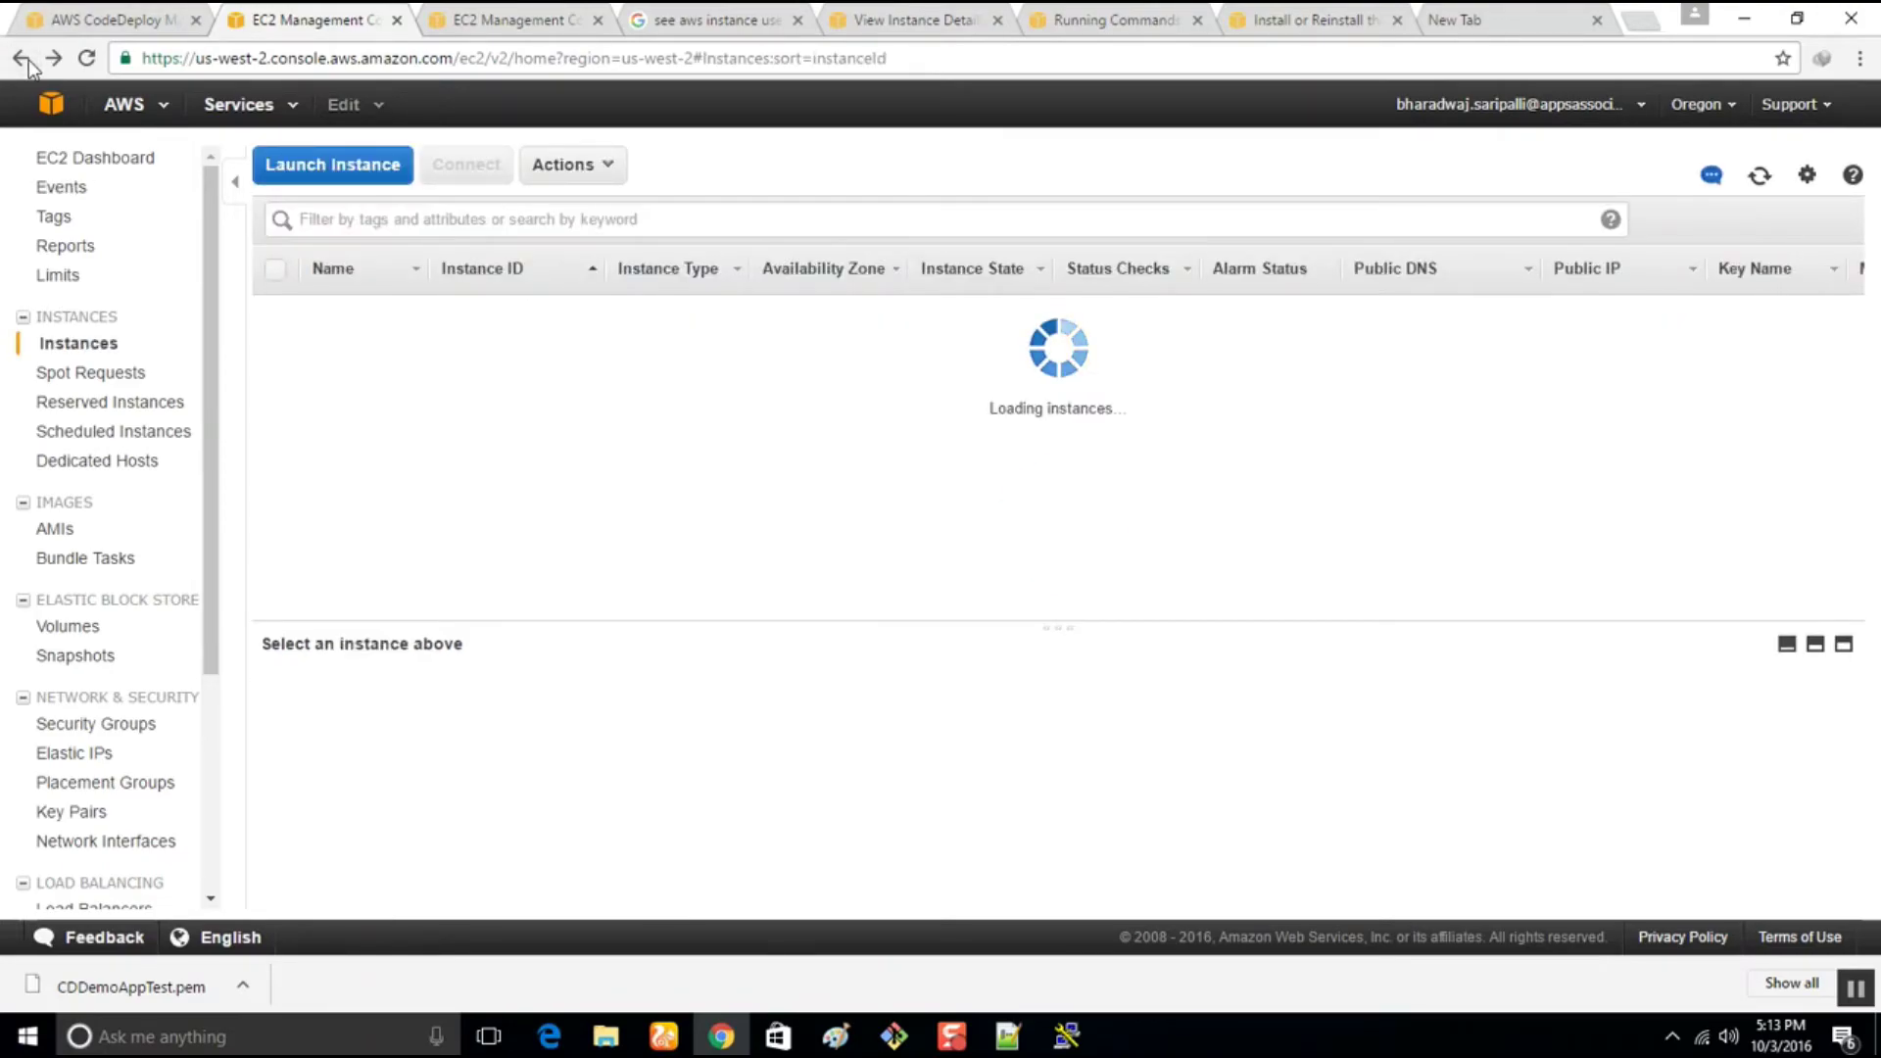
Select both stopped CDDev instances, including i-61a89079
drag(987, 626, 996, 714)
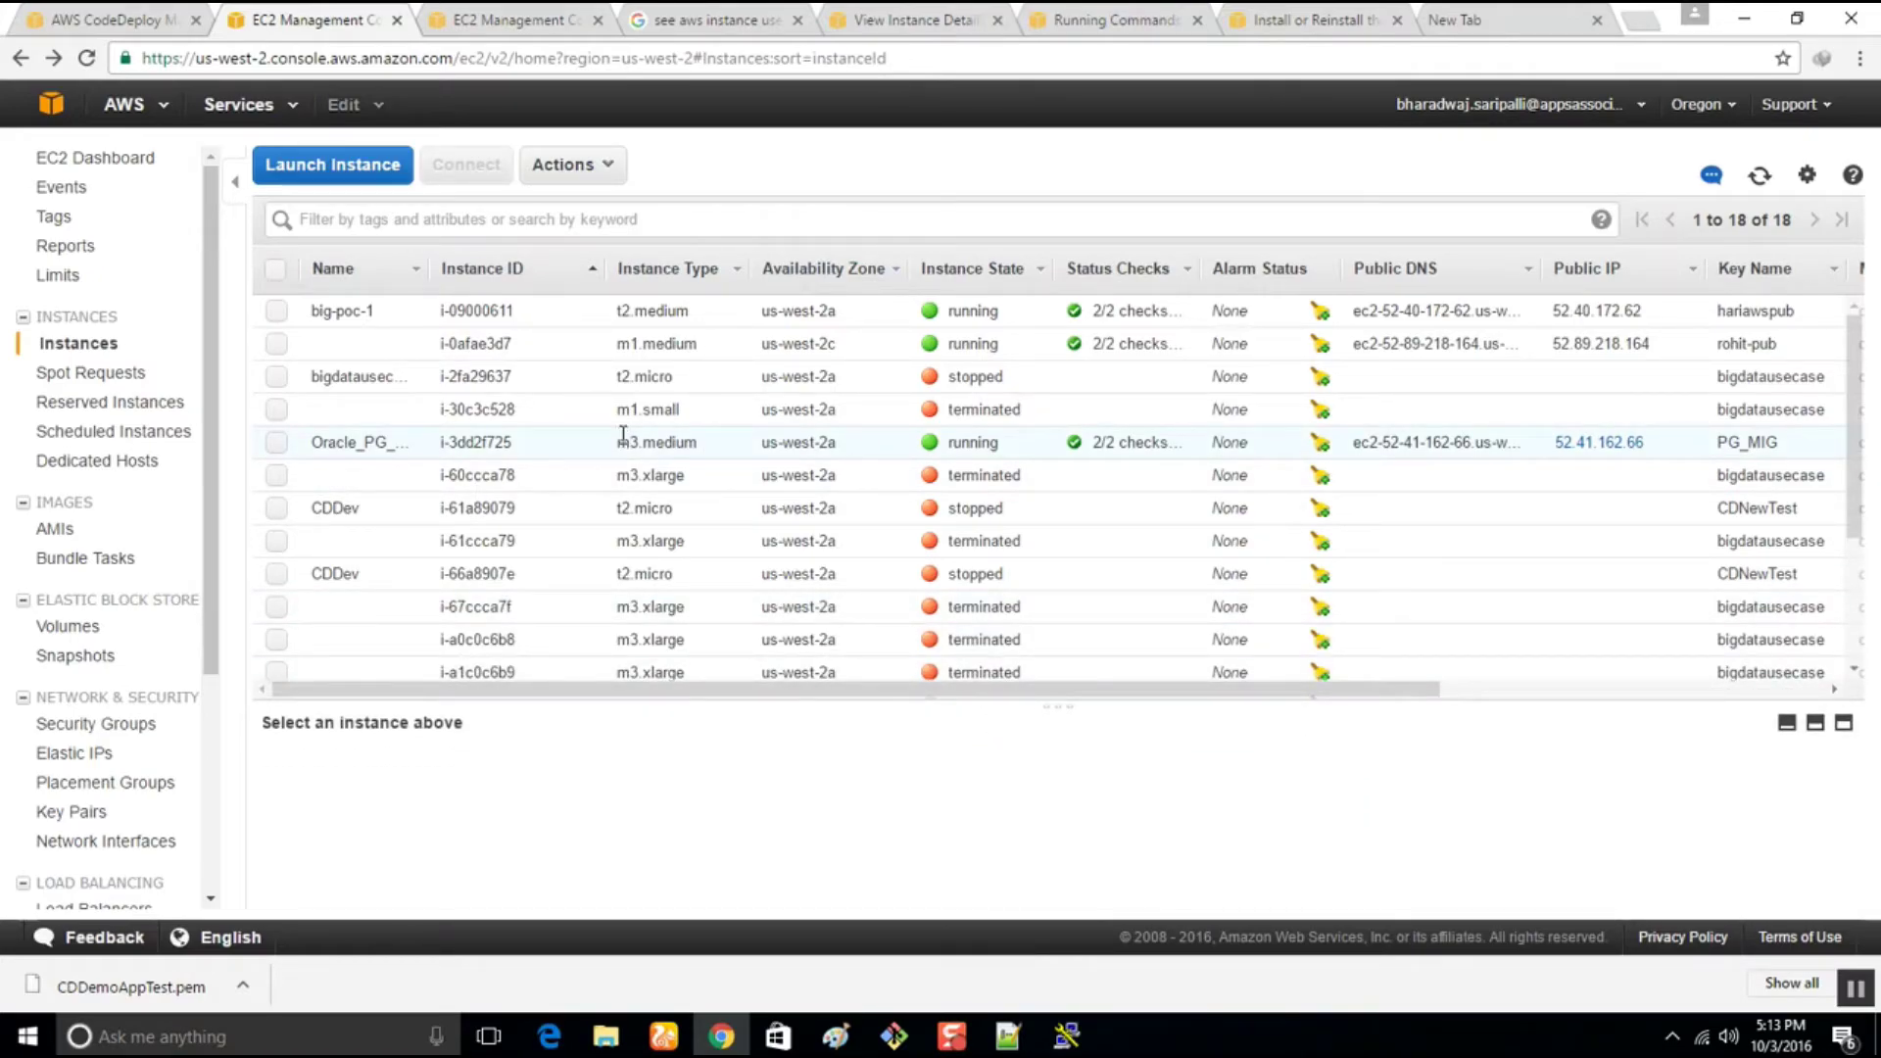
click(284, 509)
click(285, 510)
click(278, 509)
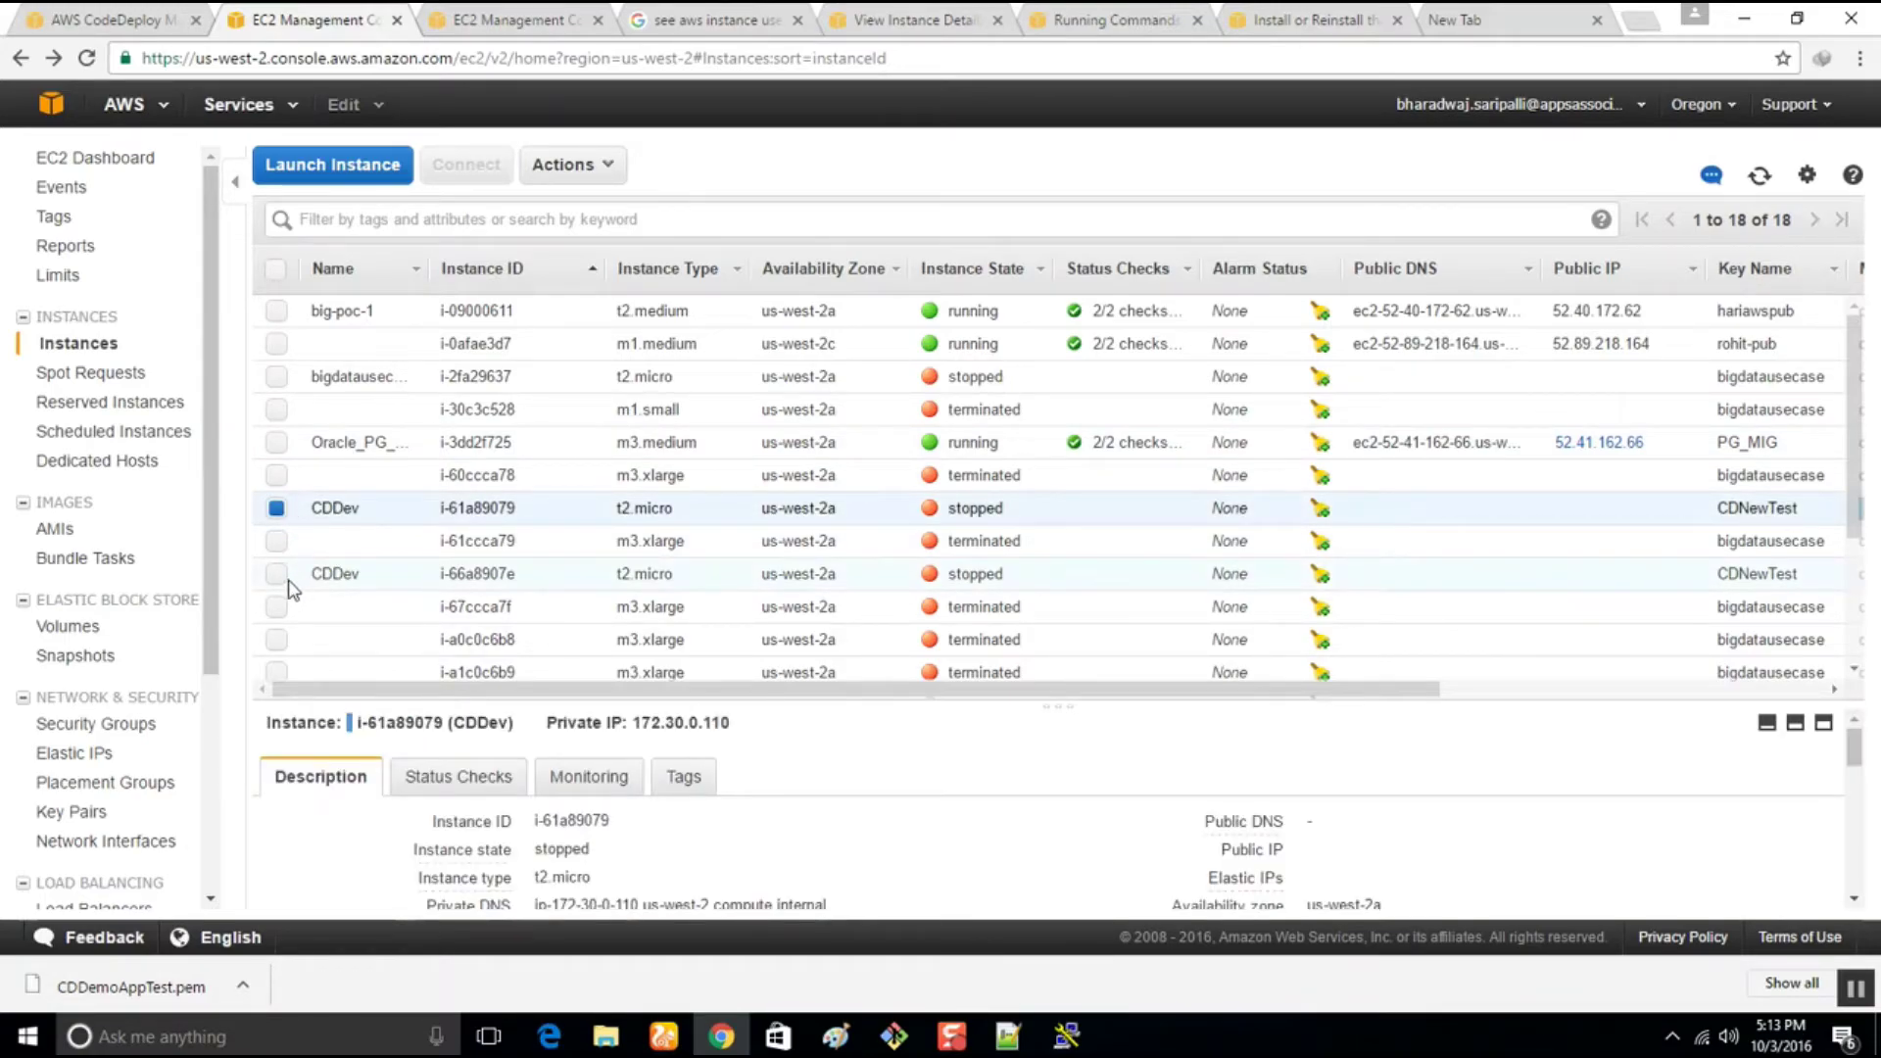
click(278, 575)
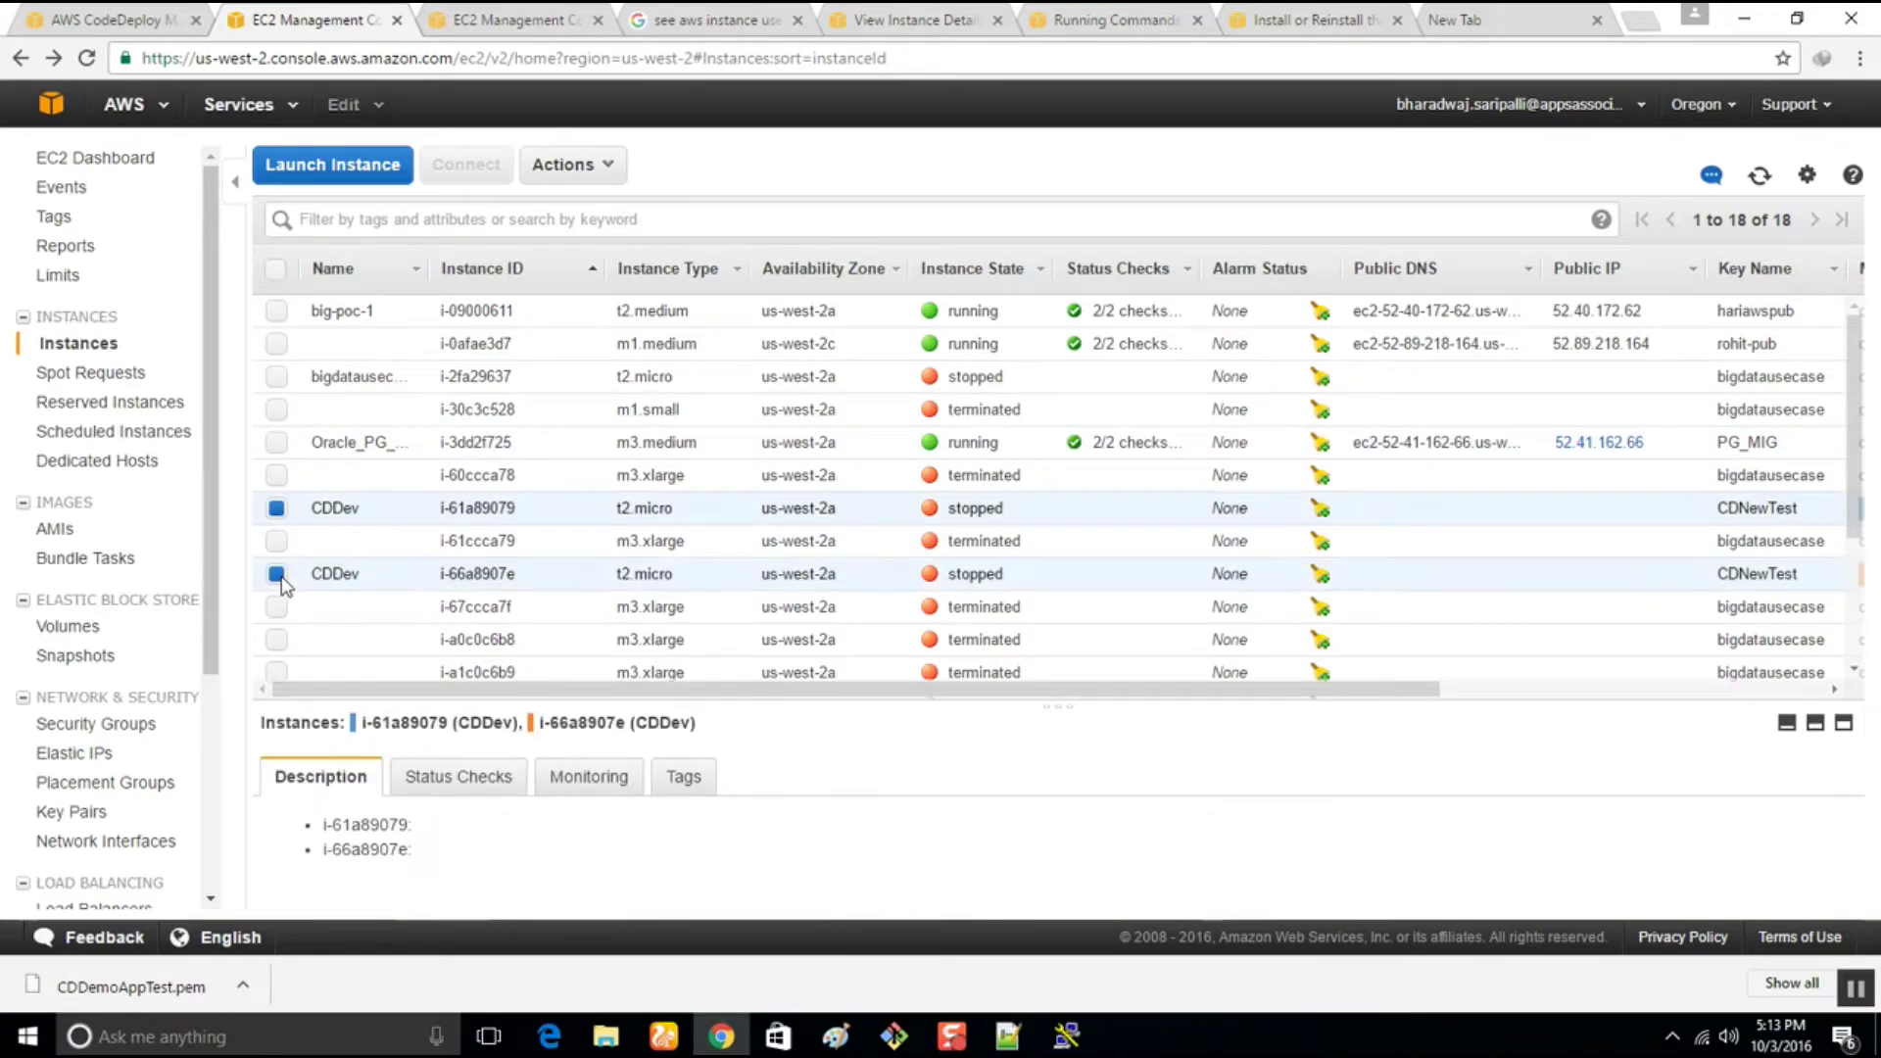
click(1700, 104)
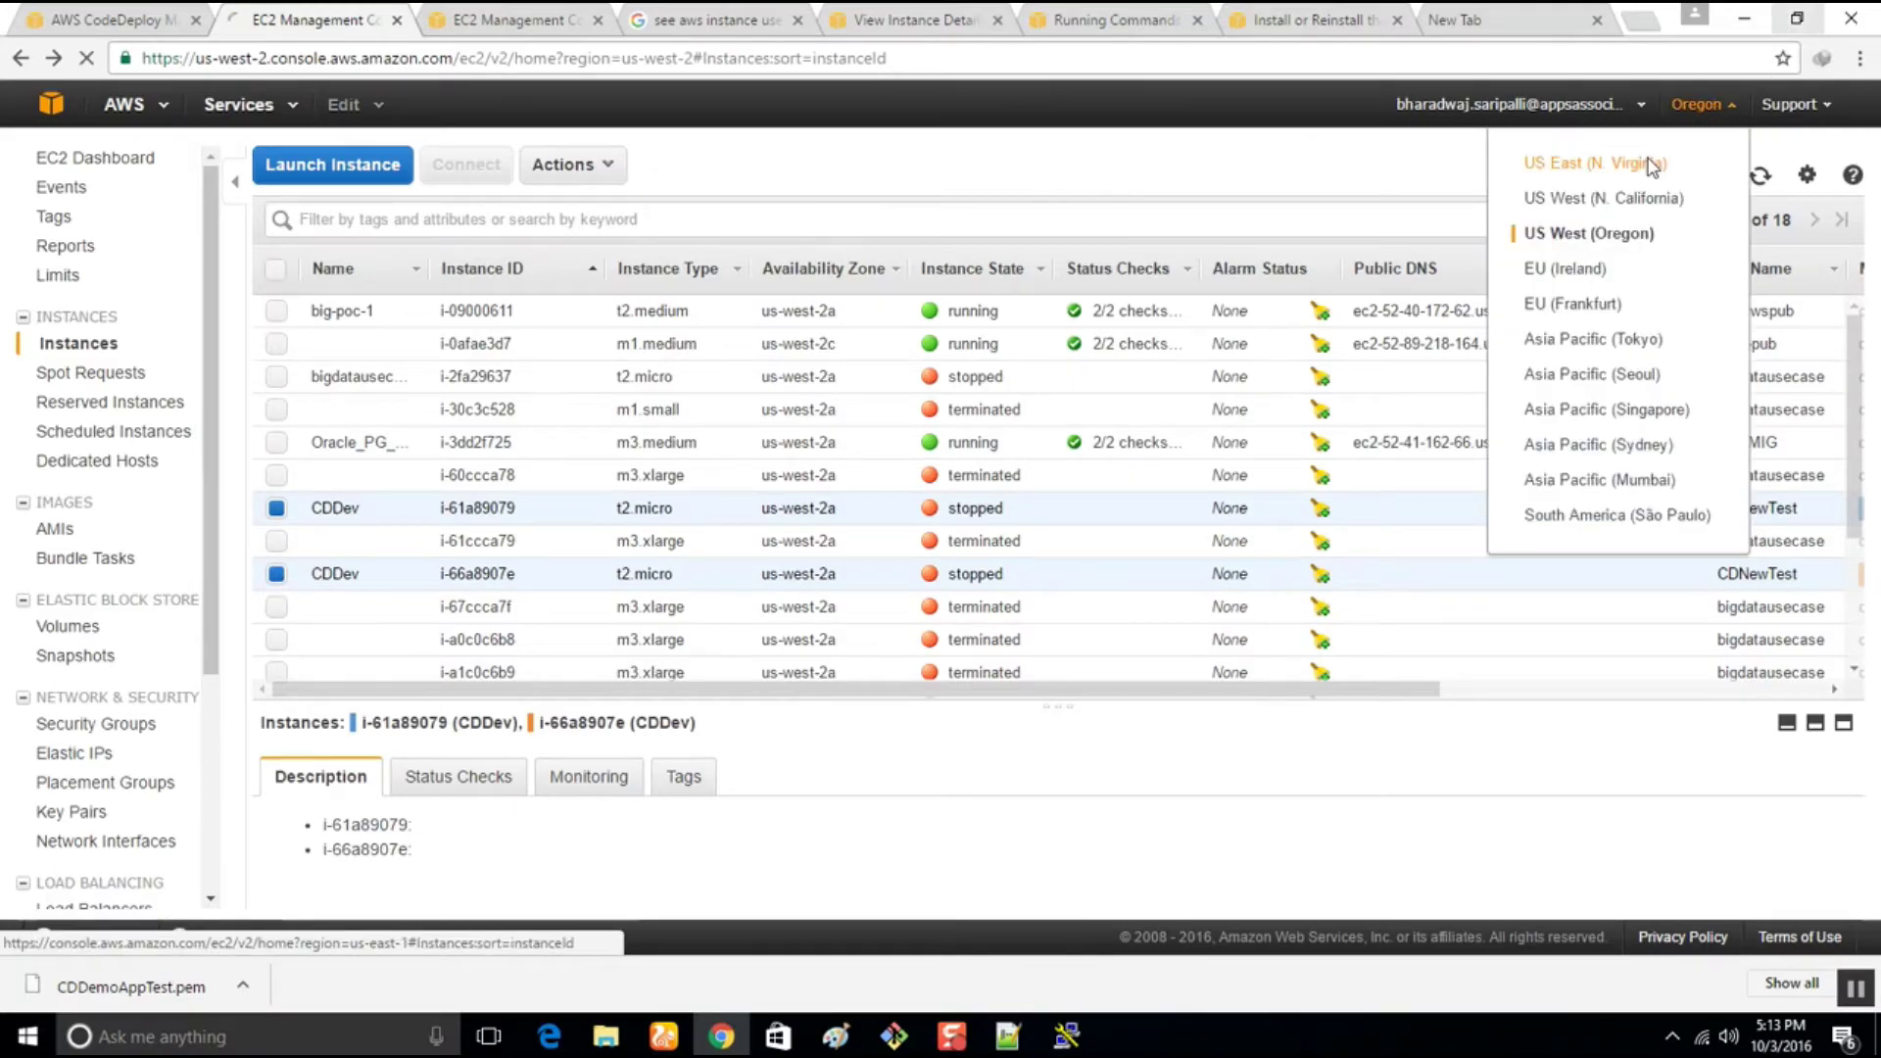
Switch the CodeDeploy page to US East (N. Virginia), then go back to the CodeDeployTest application
click(137, 21)
scroll(1231, 507, up, 3)
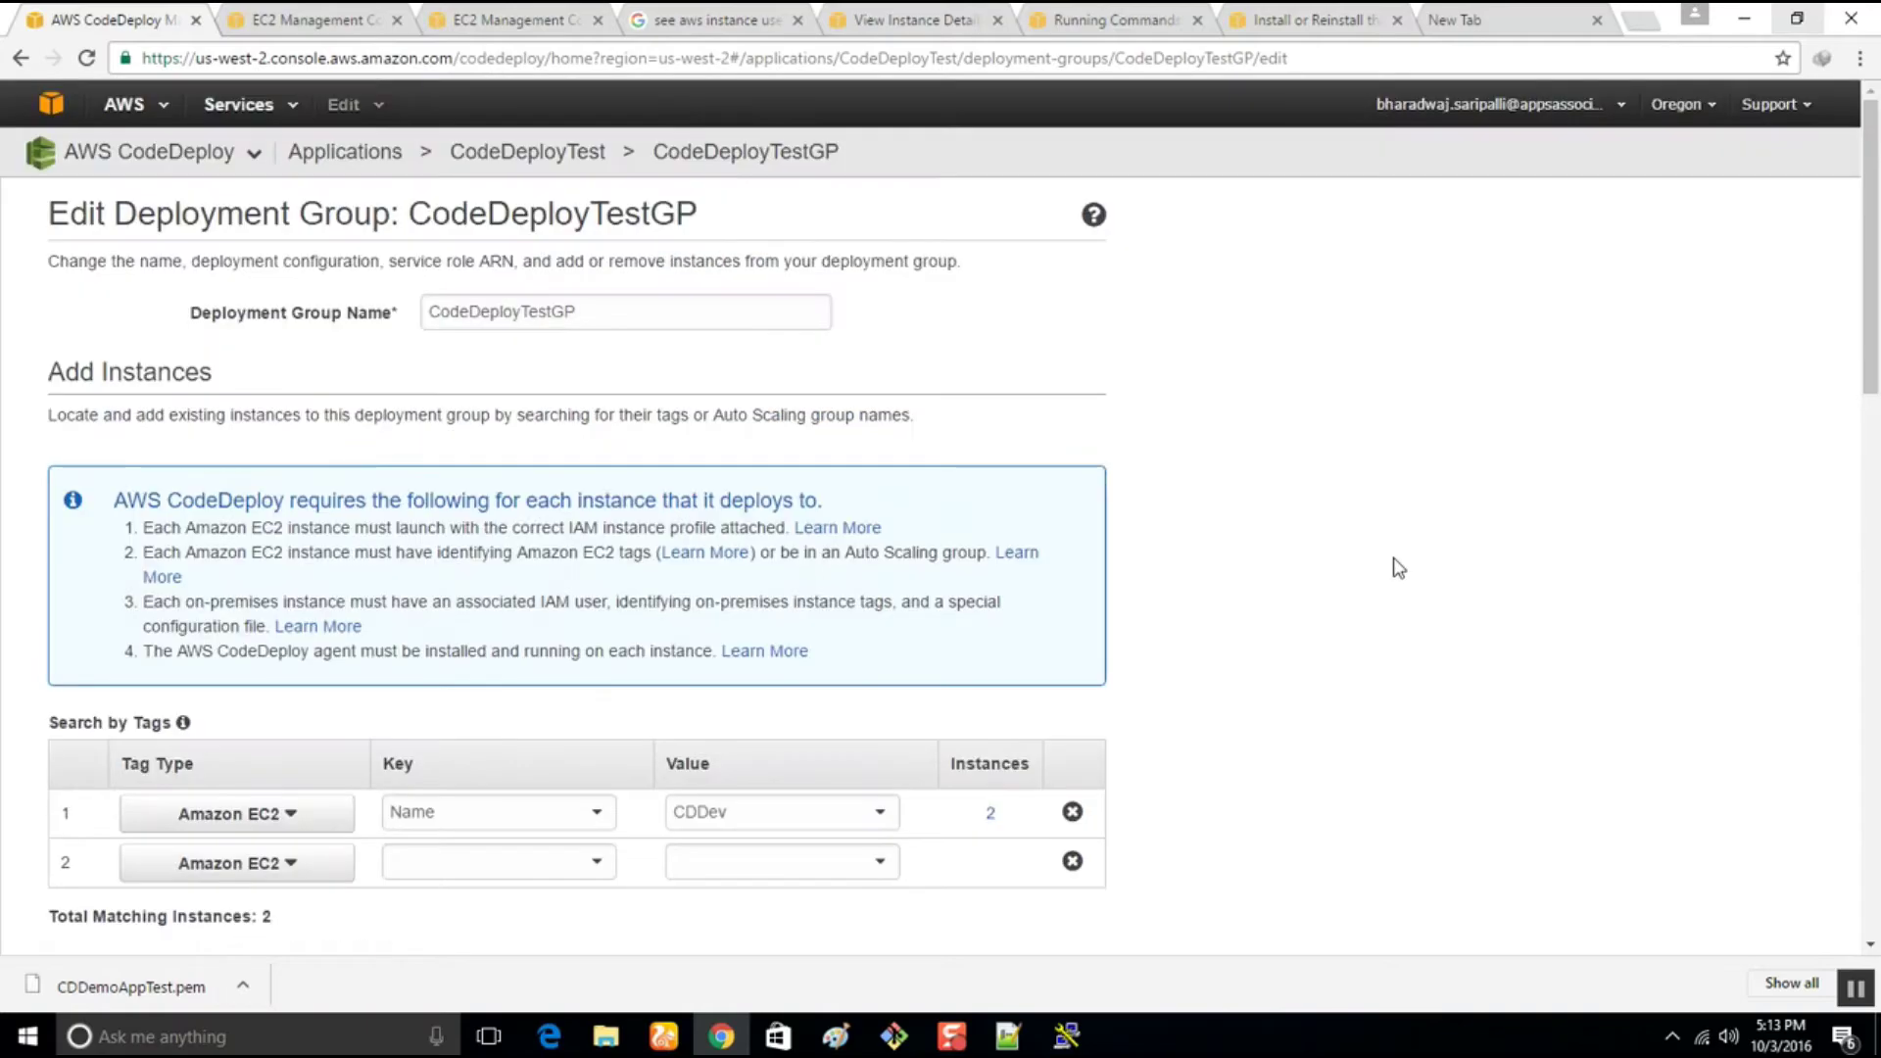
click(1687, 114)
click(1646, 167)
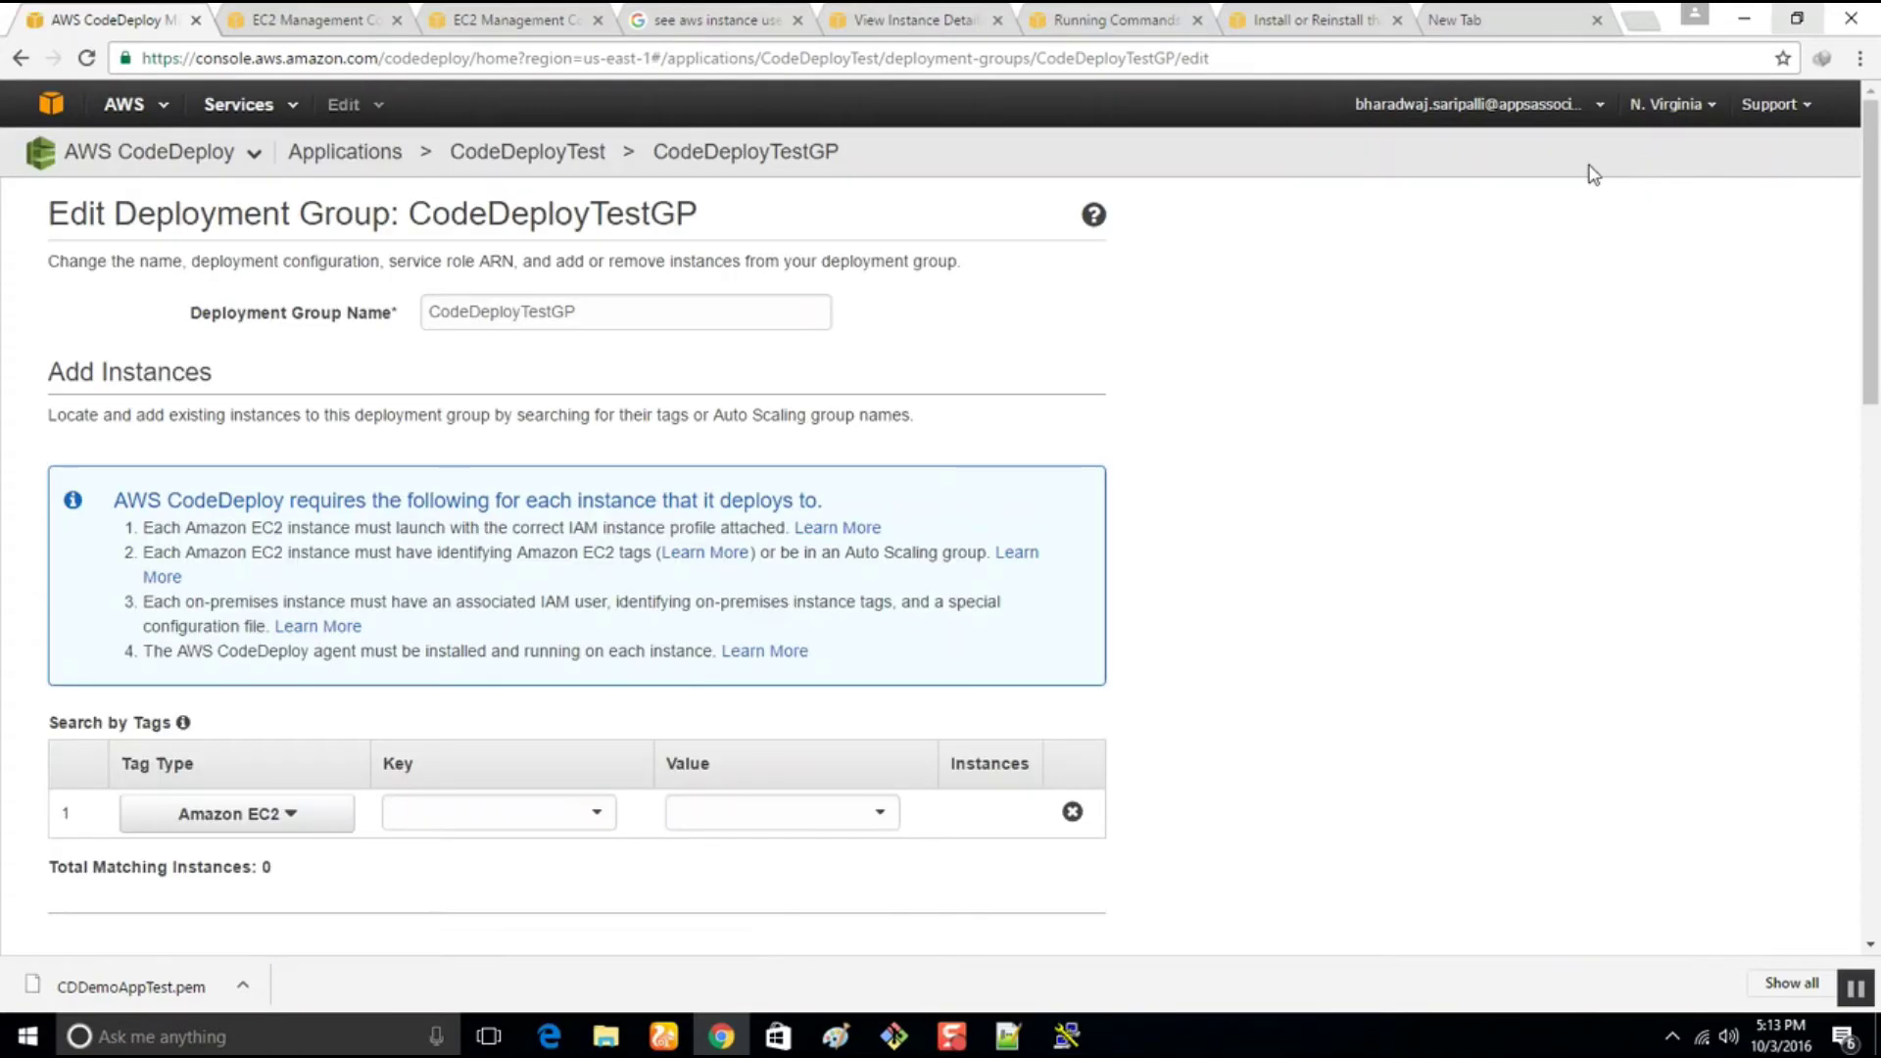
scroll(689, 529, down, 3)
scroll(689, 530, up, 3)
click(22, 59)
click(22, 59)
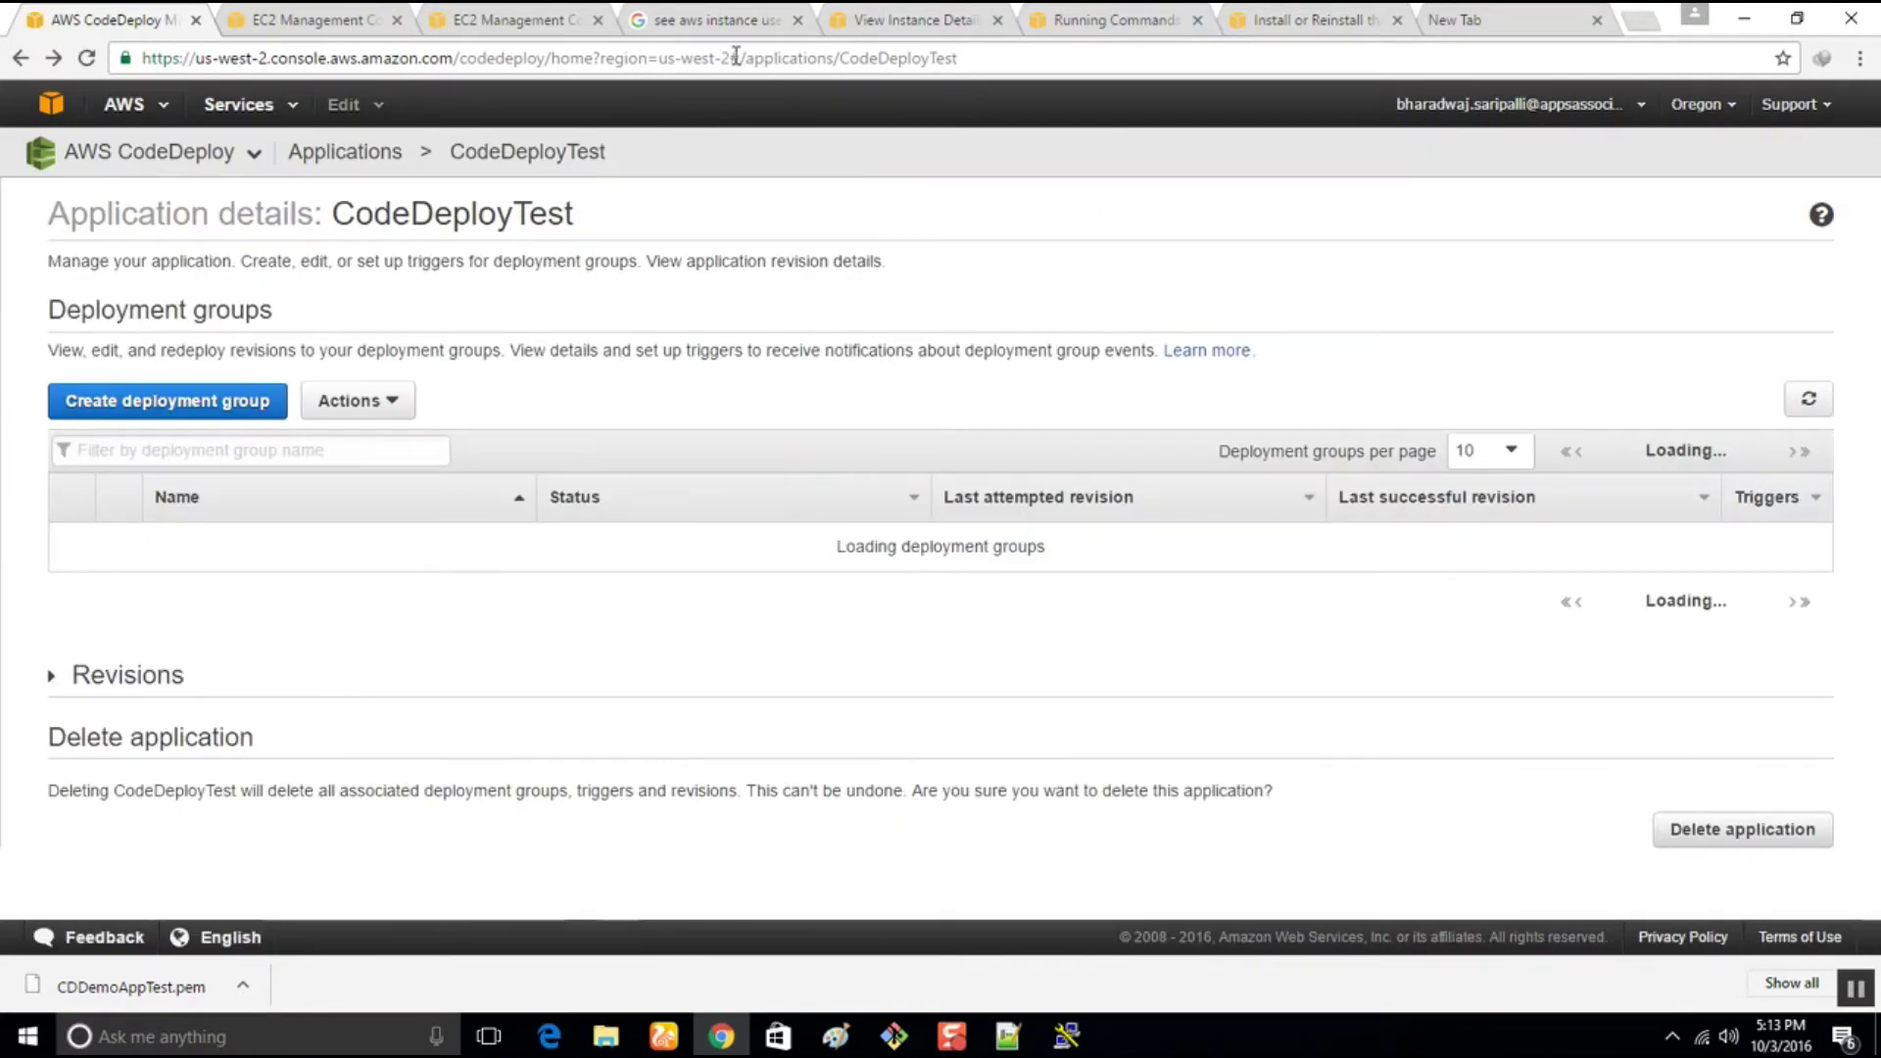
Switch to N. Virginia and trim the address to load the CodeDeploy applications list
click(663, 59)
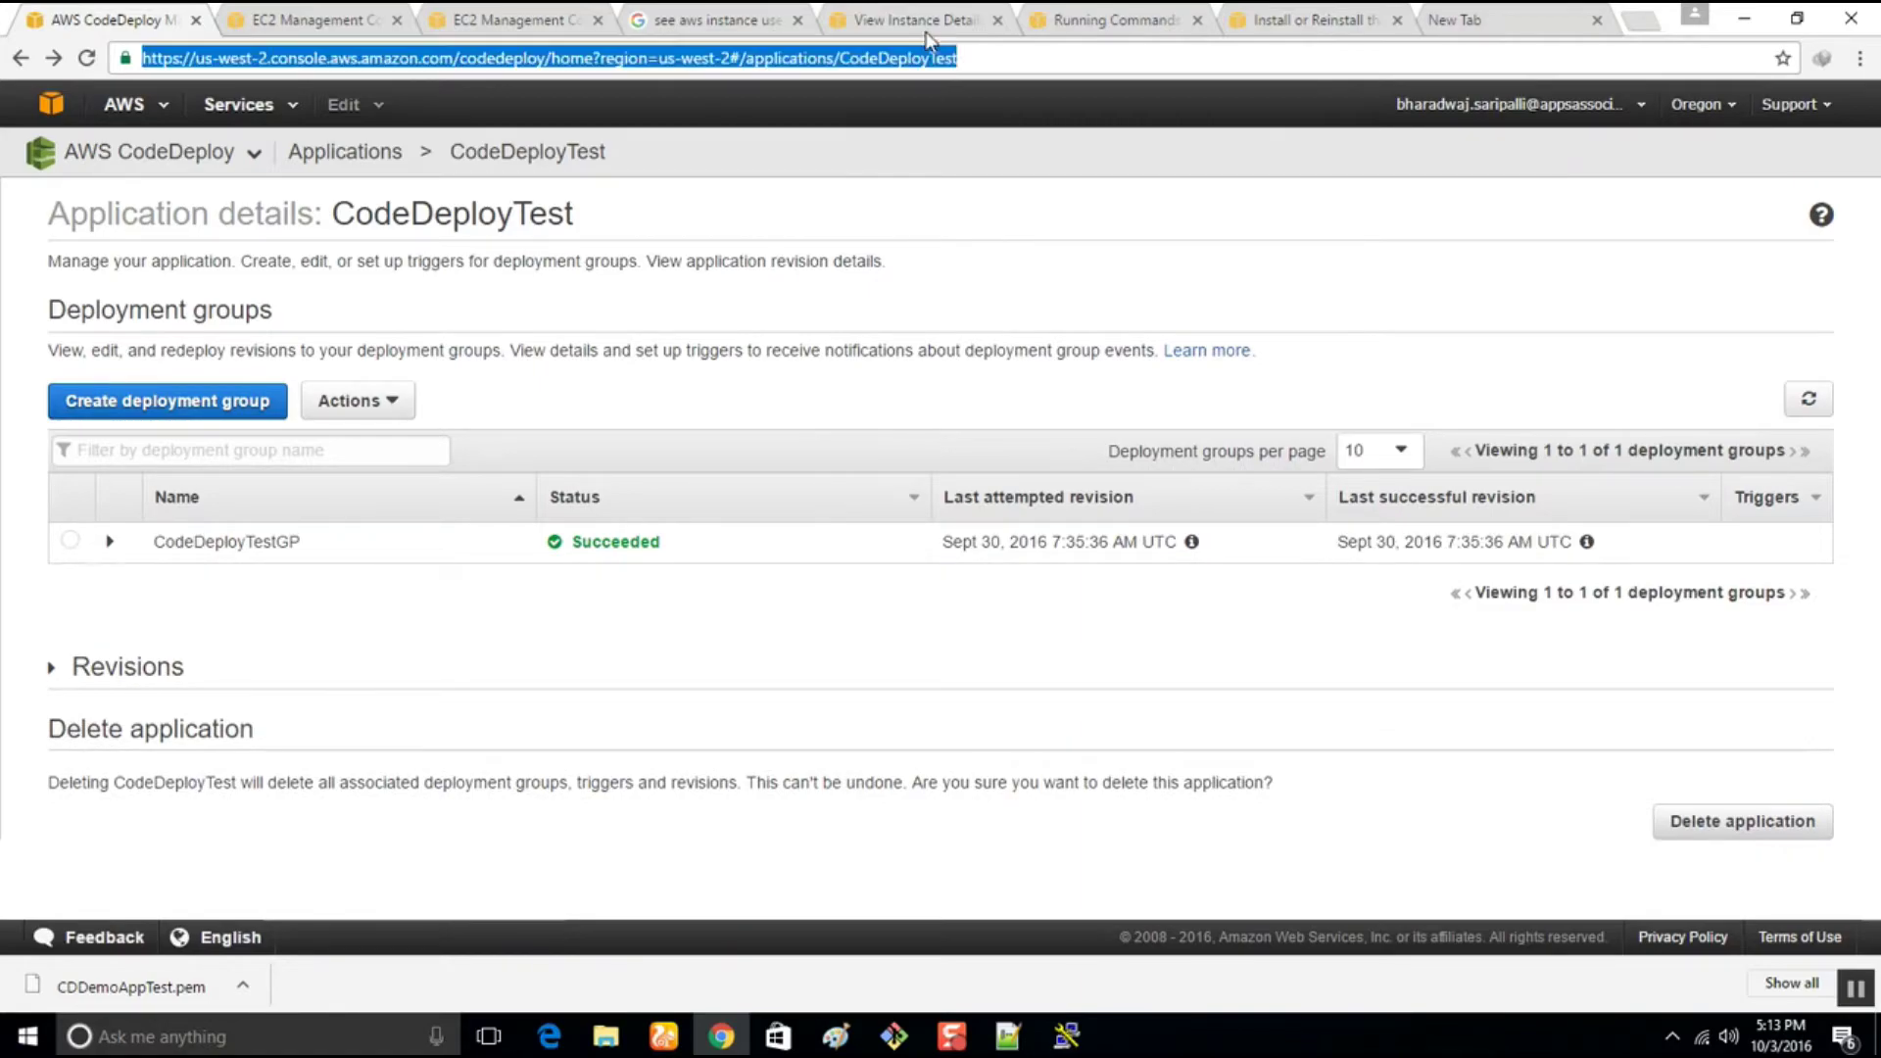
click(1698, 105)
click(1637, 164)
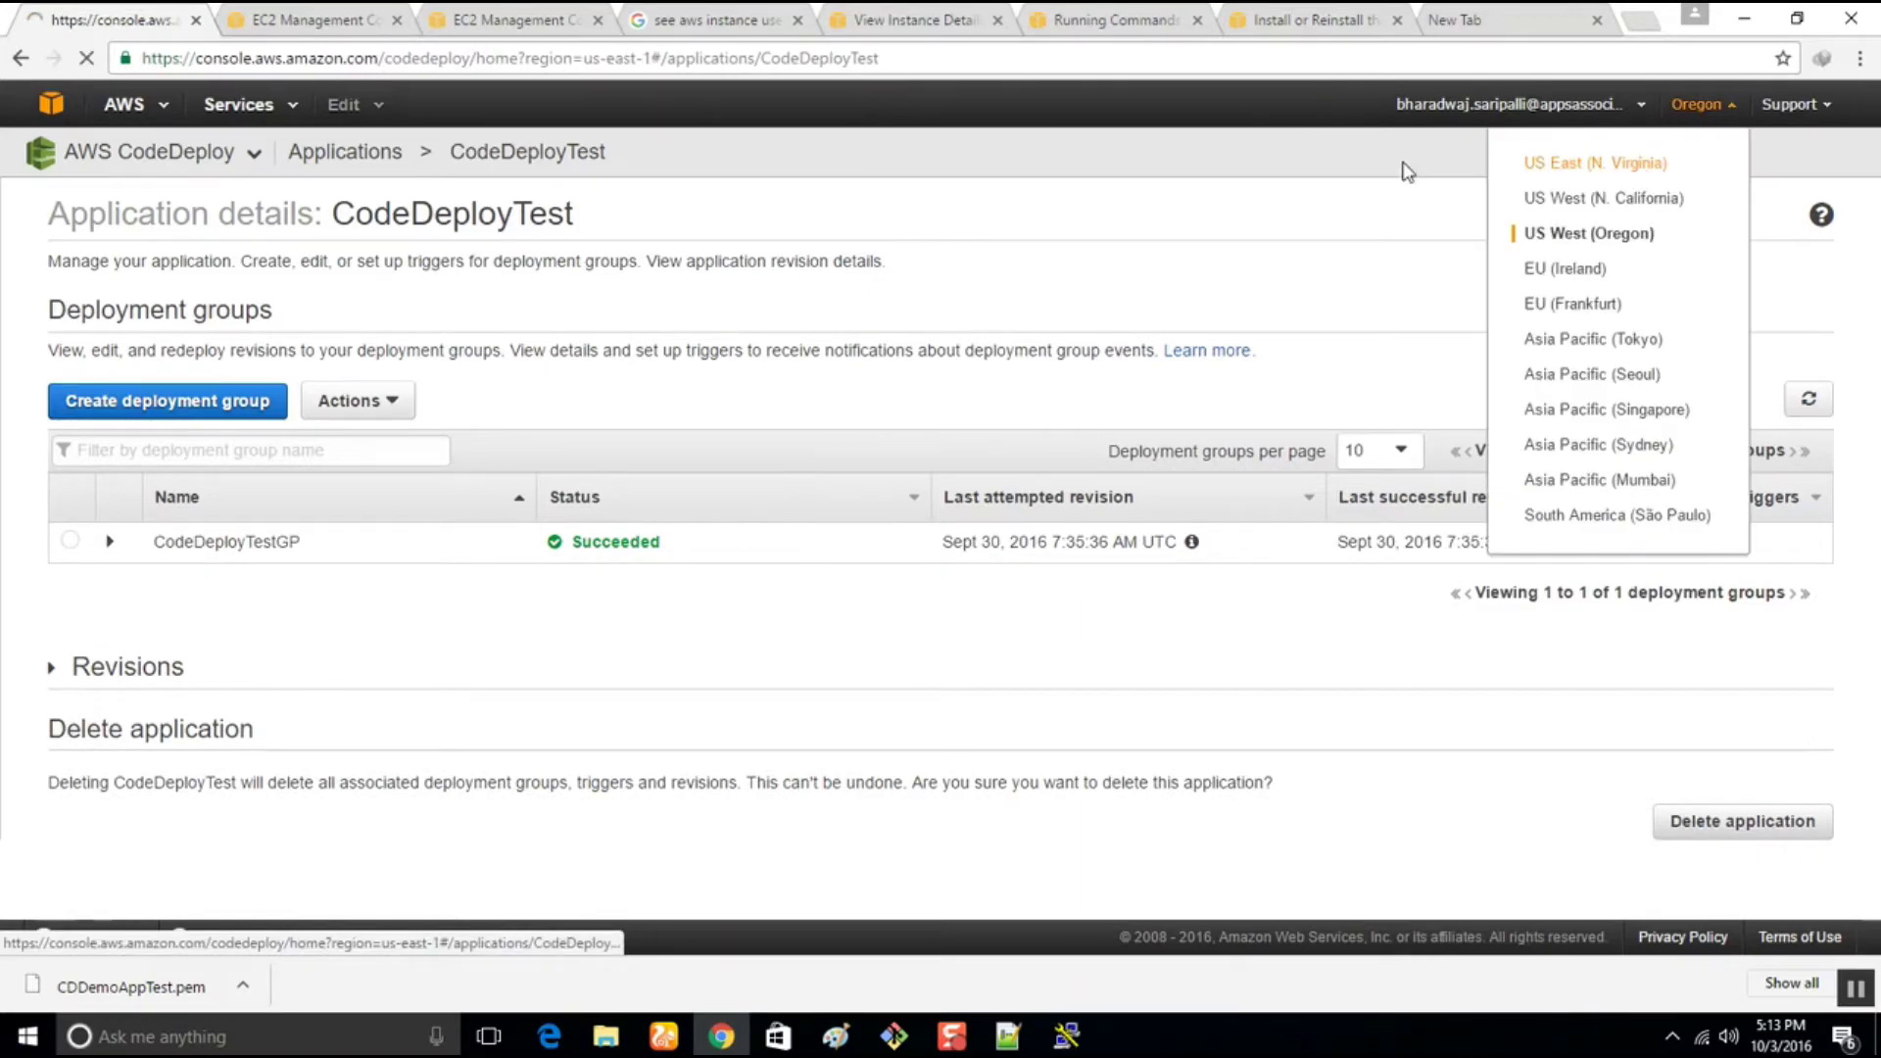
drag(663, 58, 1448, 98)
key(BackSpace)
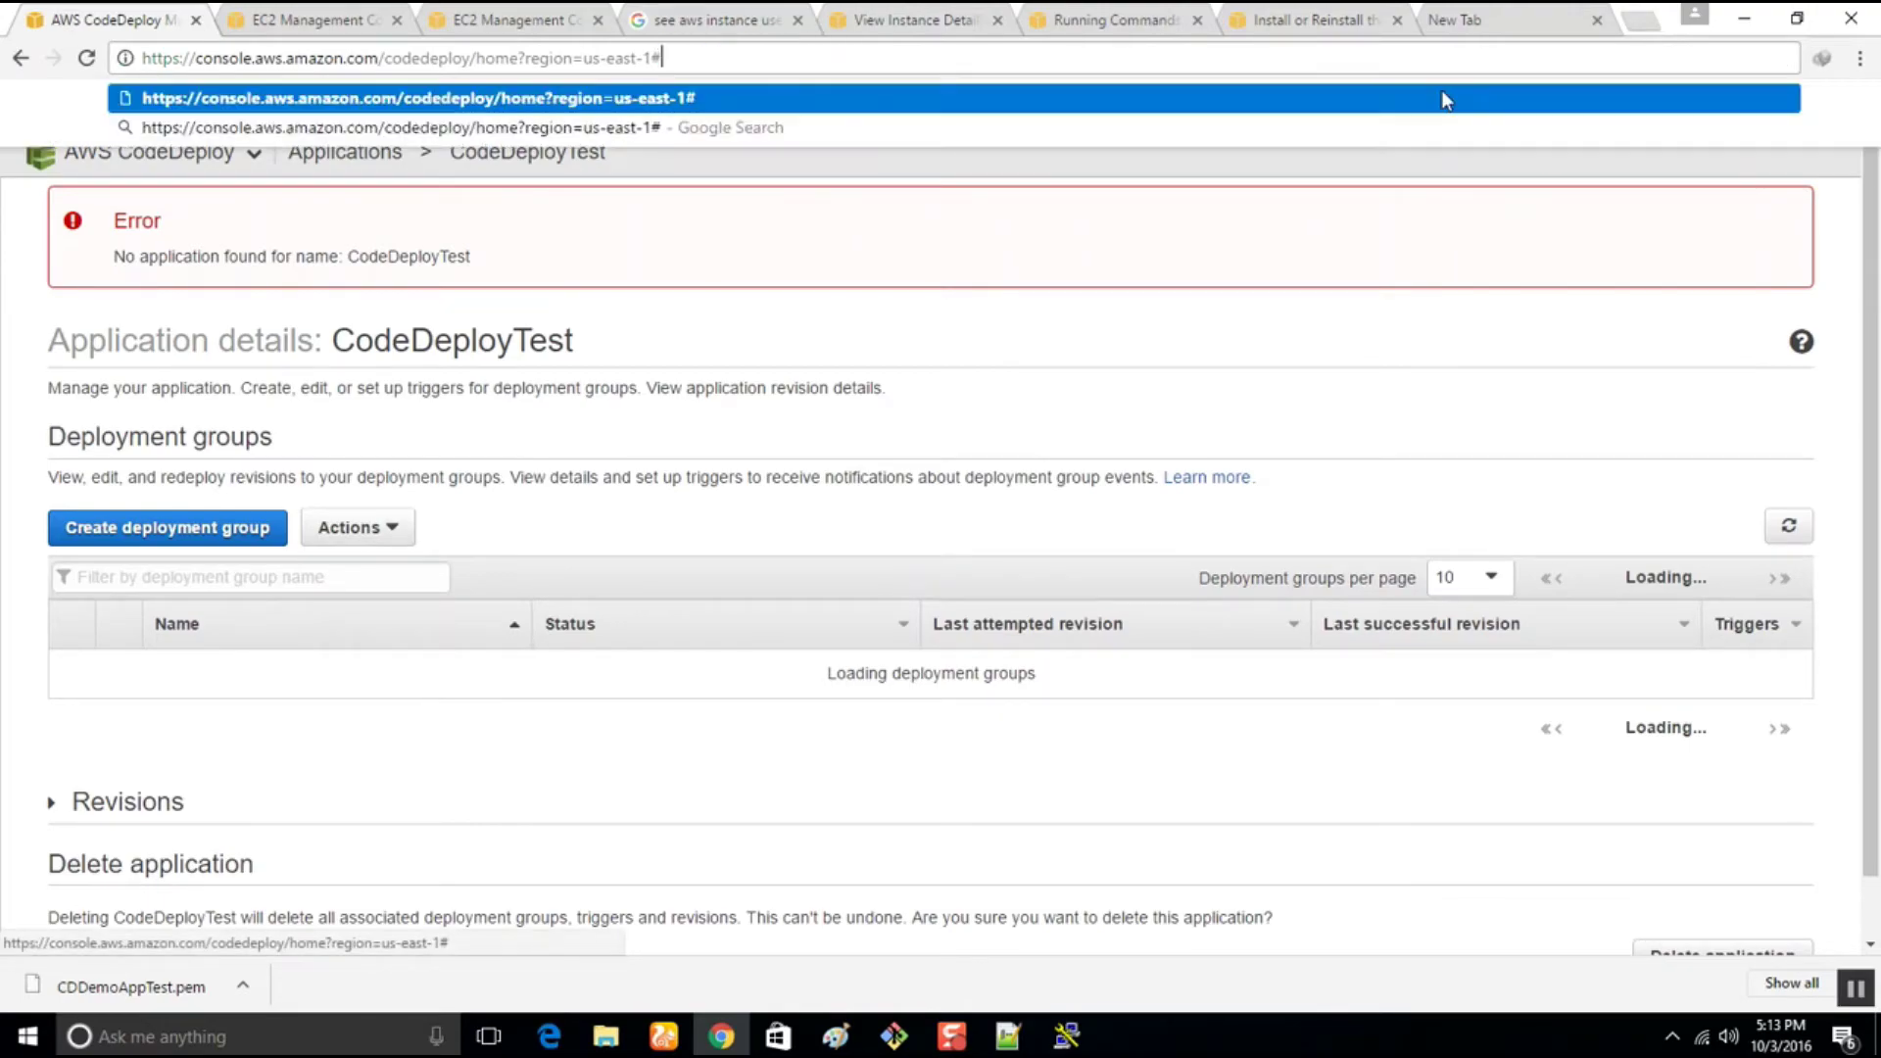
key(Return)
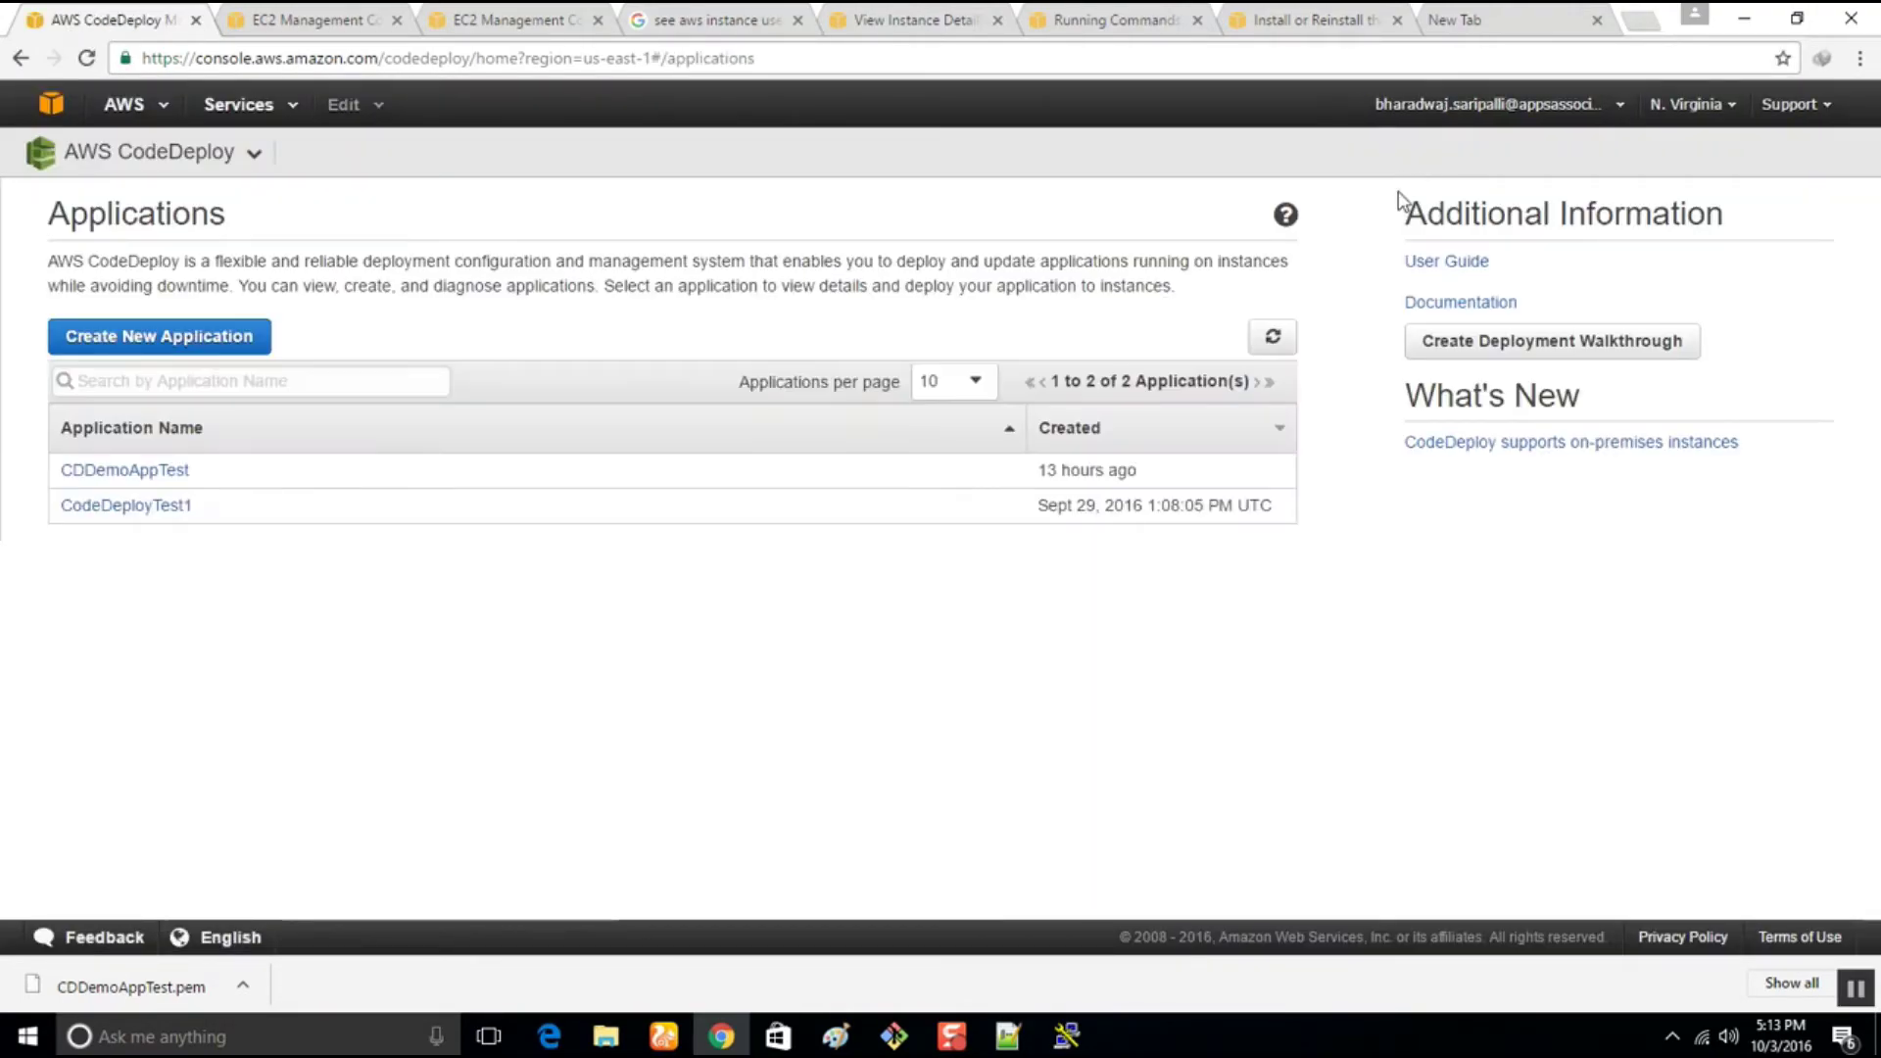
Open CDDemoAppTest and expand CDDemoAppTestGRP, showing its Failed deployment to CDDemoAppTest4
click(105, 474)
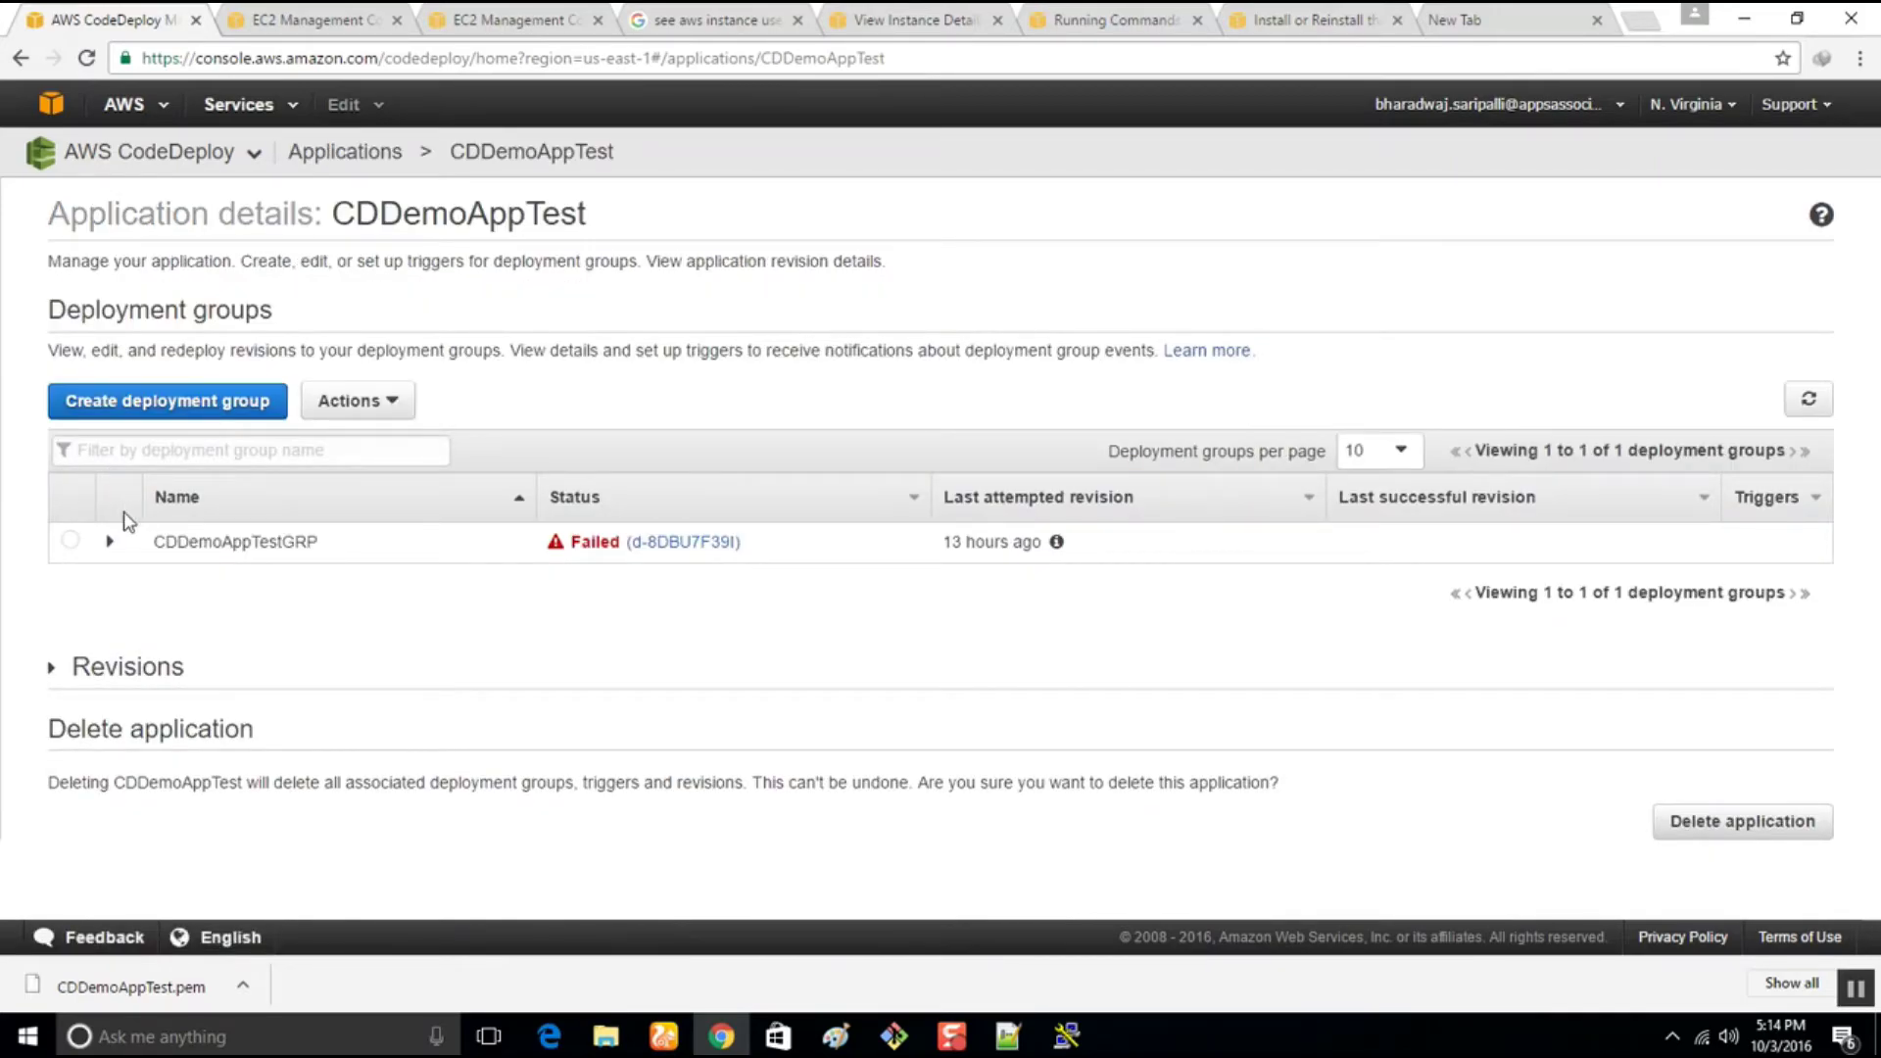
click(111, 543)
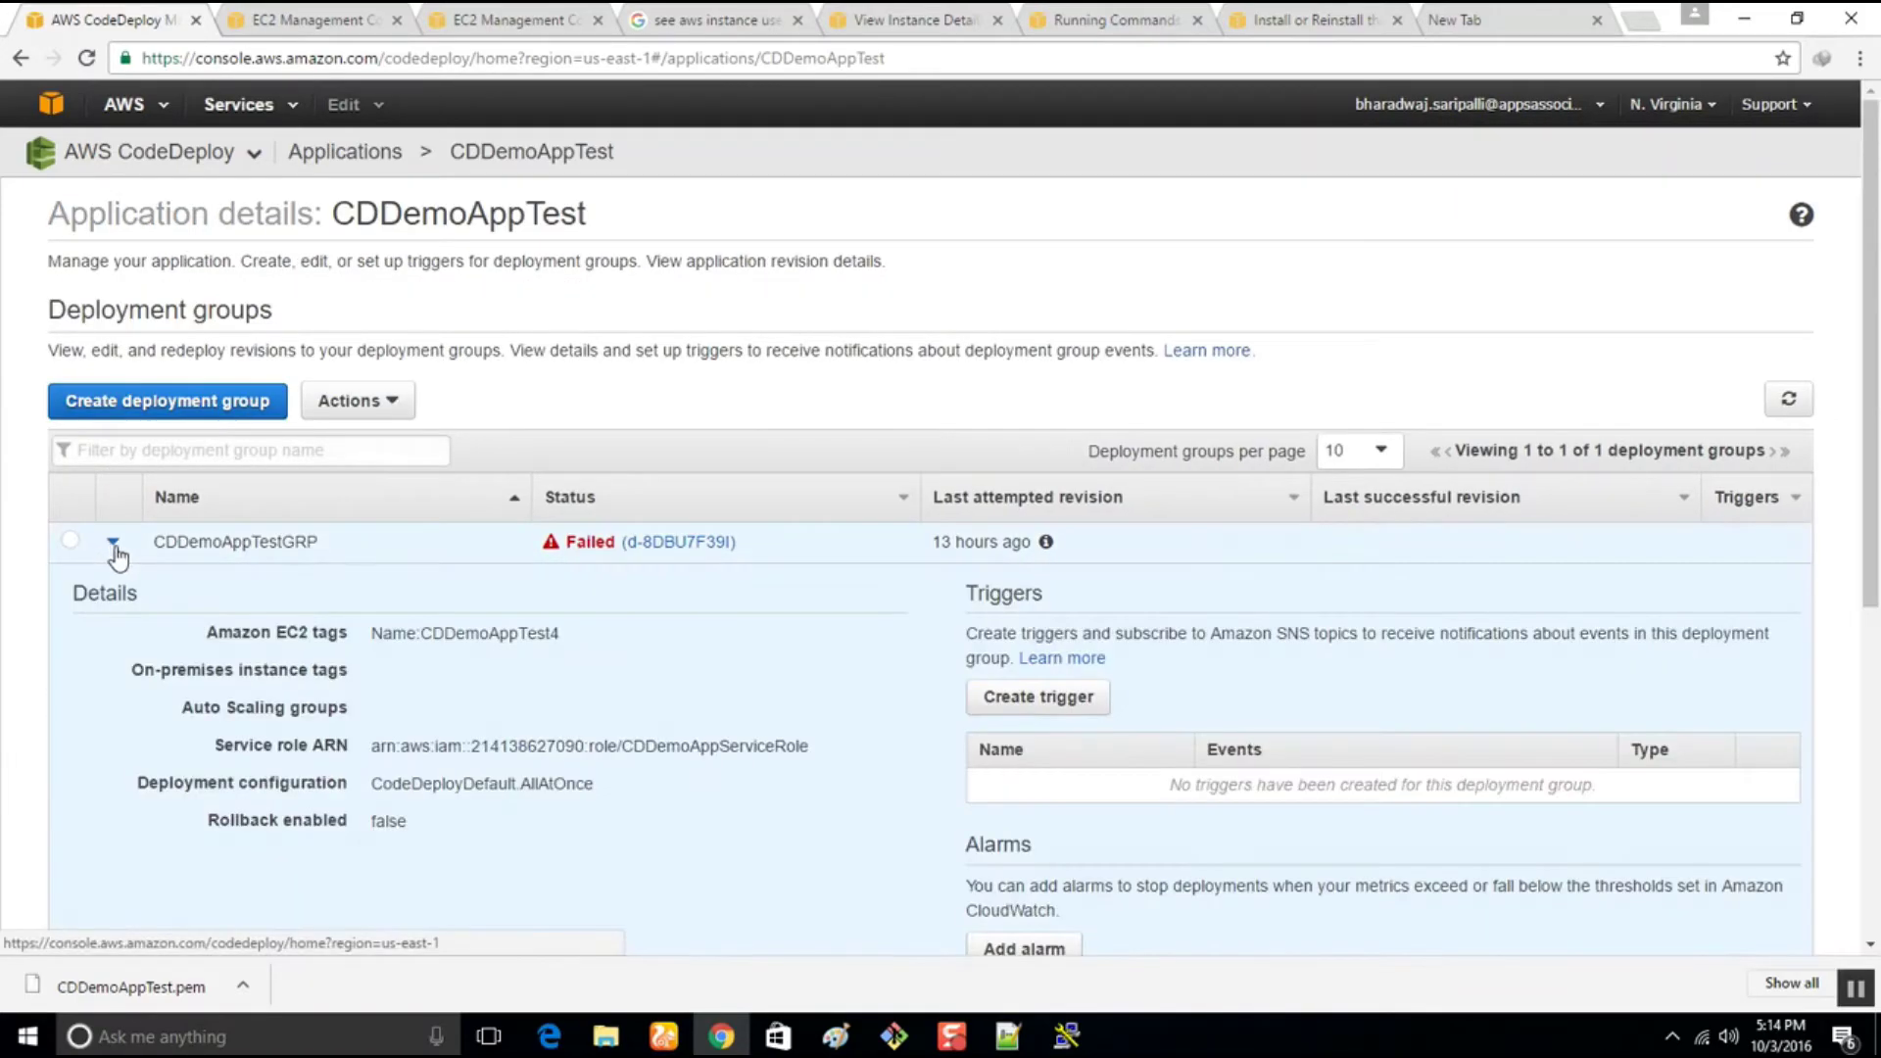
scroll(287, 670, down, 5)
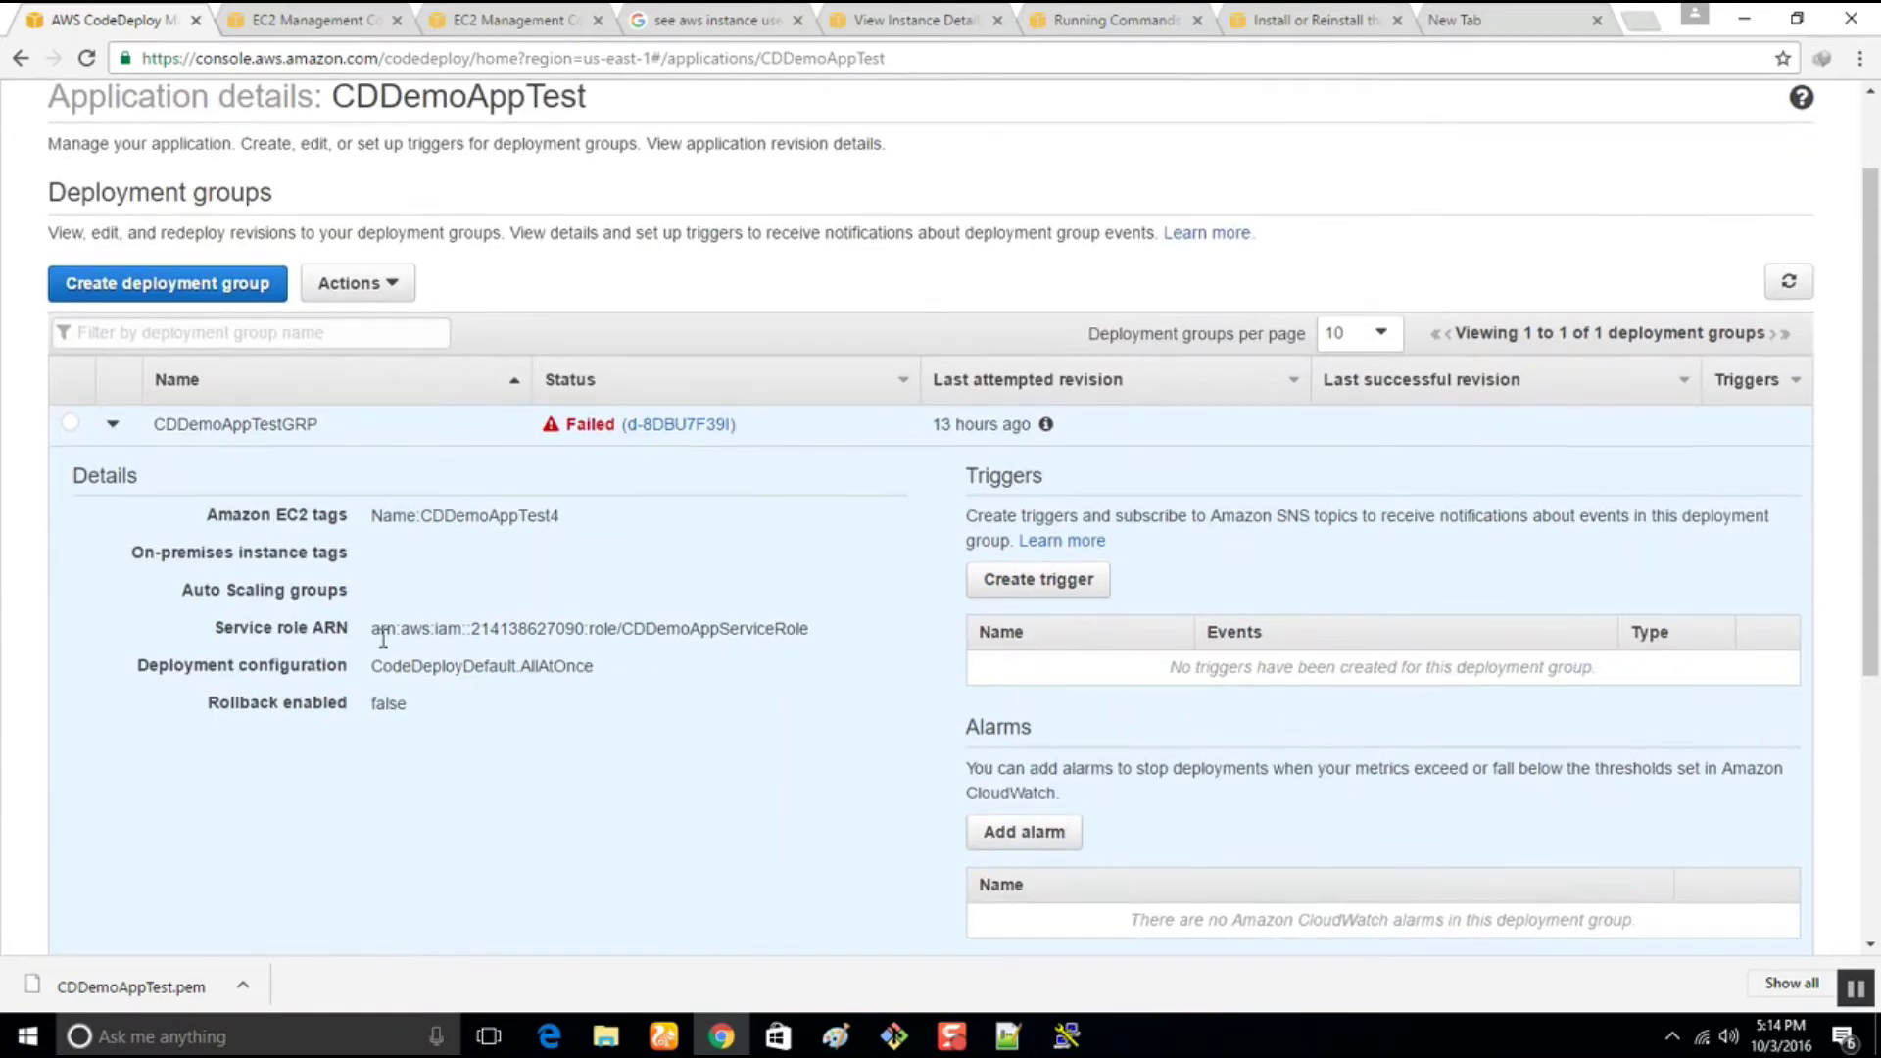
scroll(931, 661, up, 5)
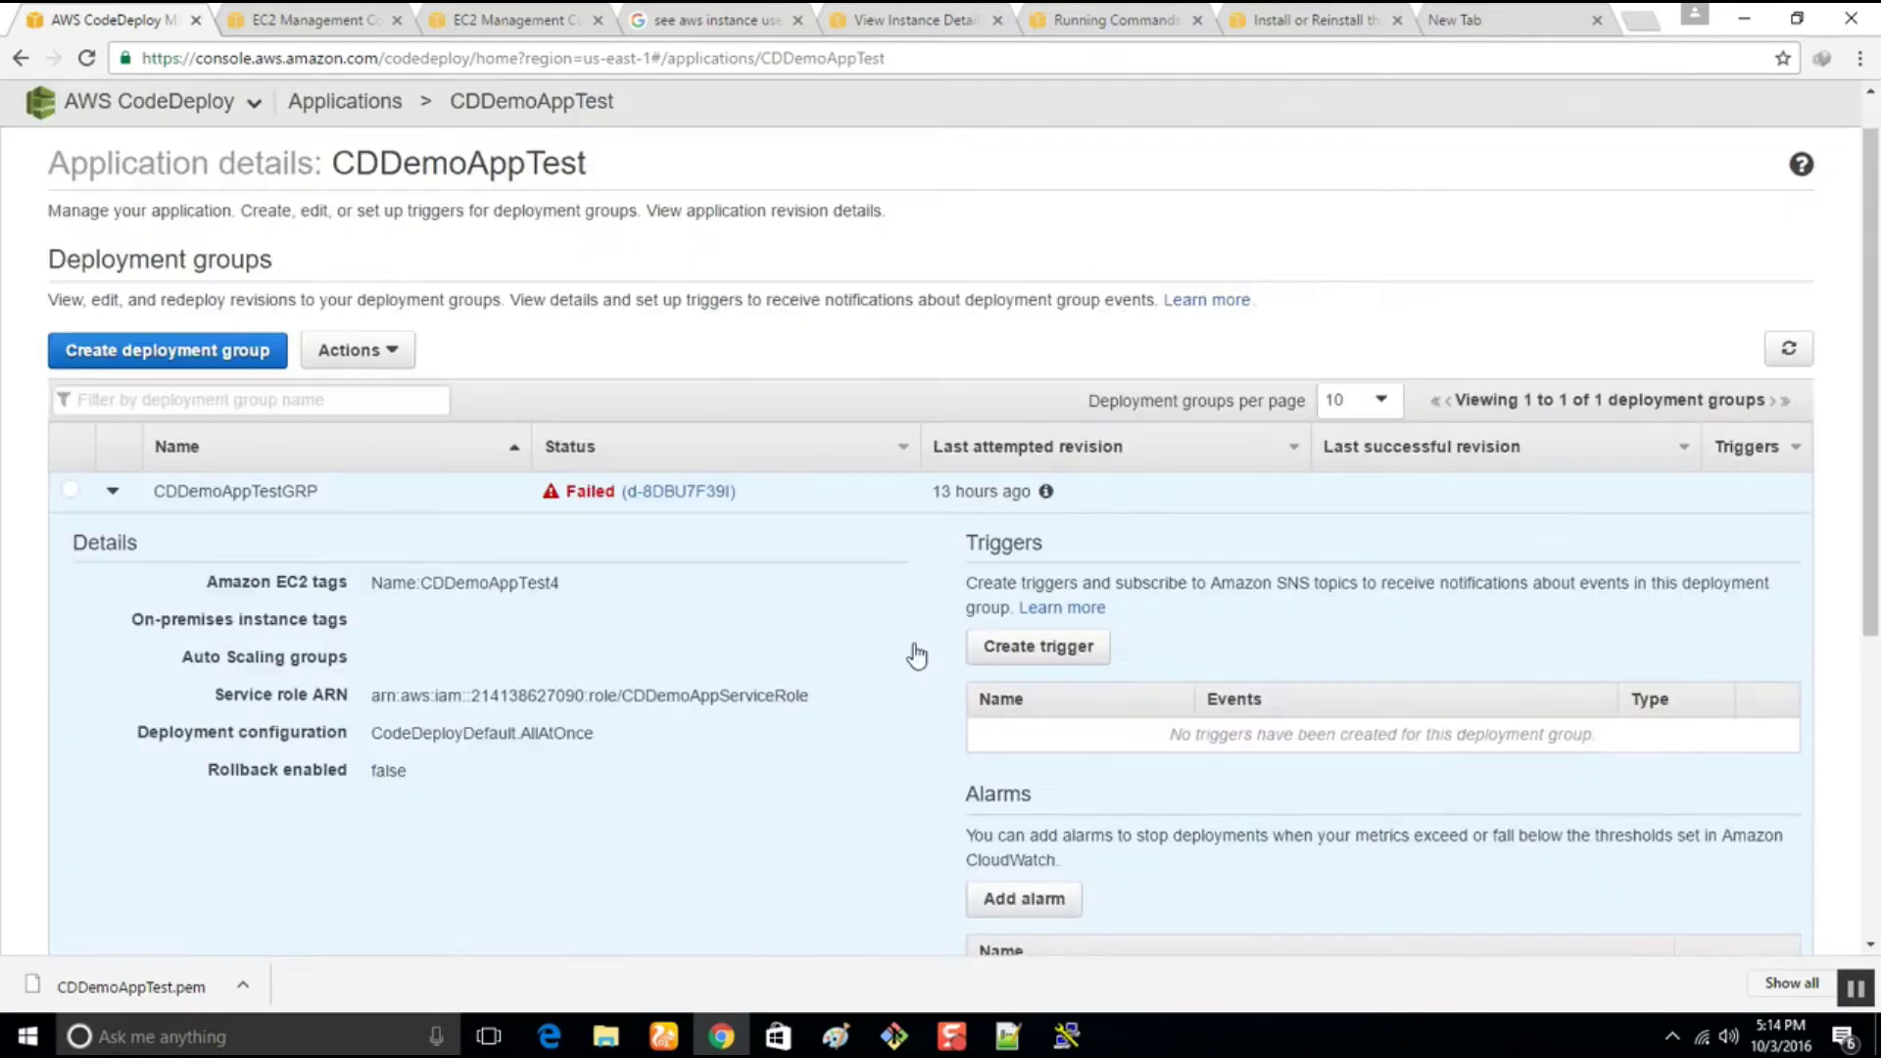
Terminate both CDDemoAppTest4 instances
click(302, 18)
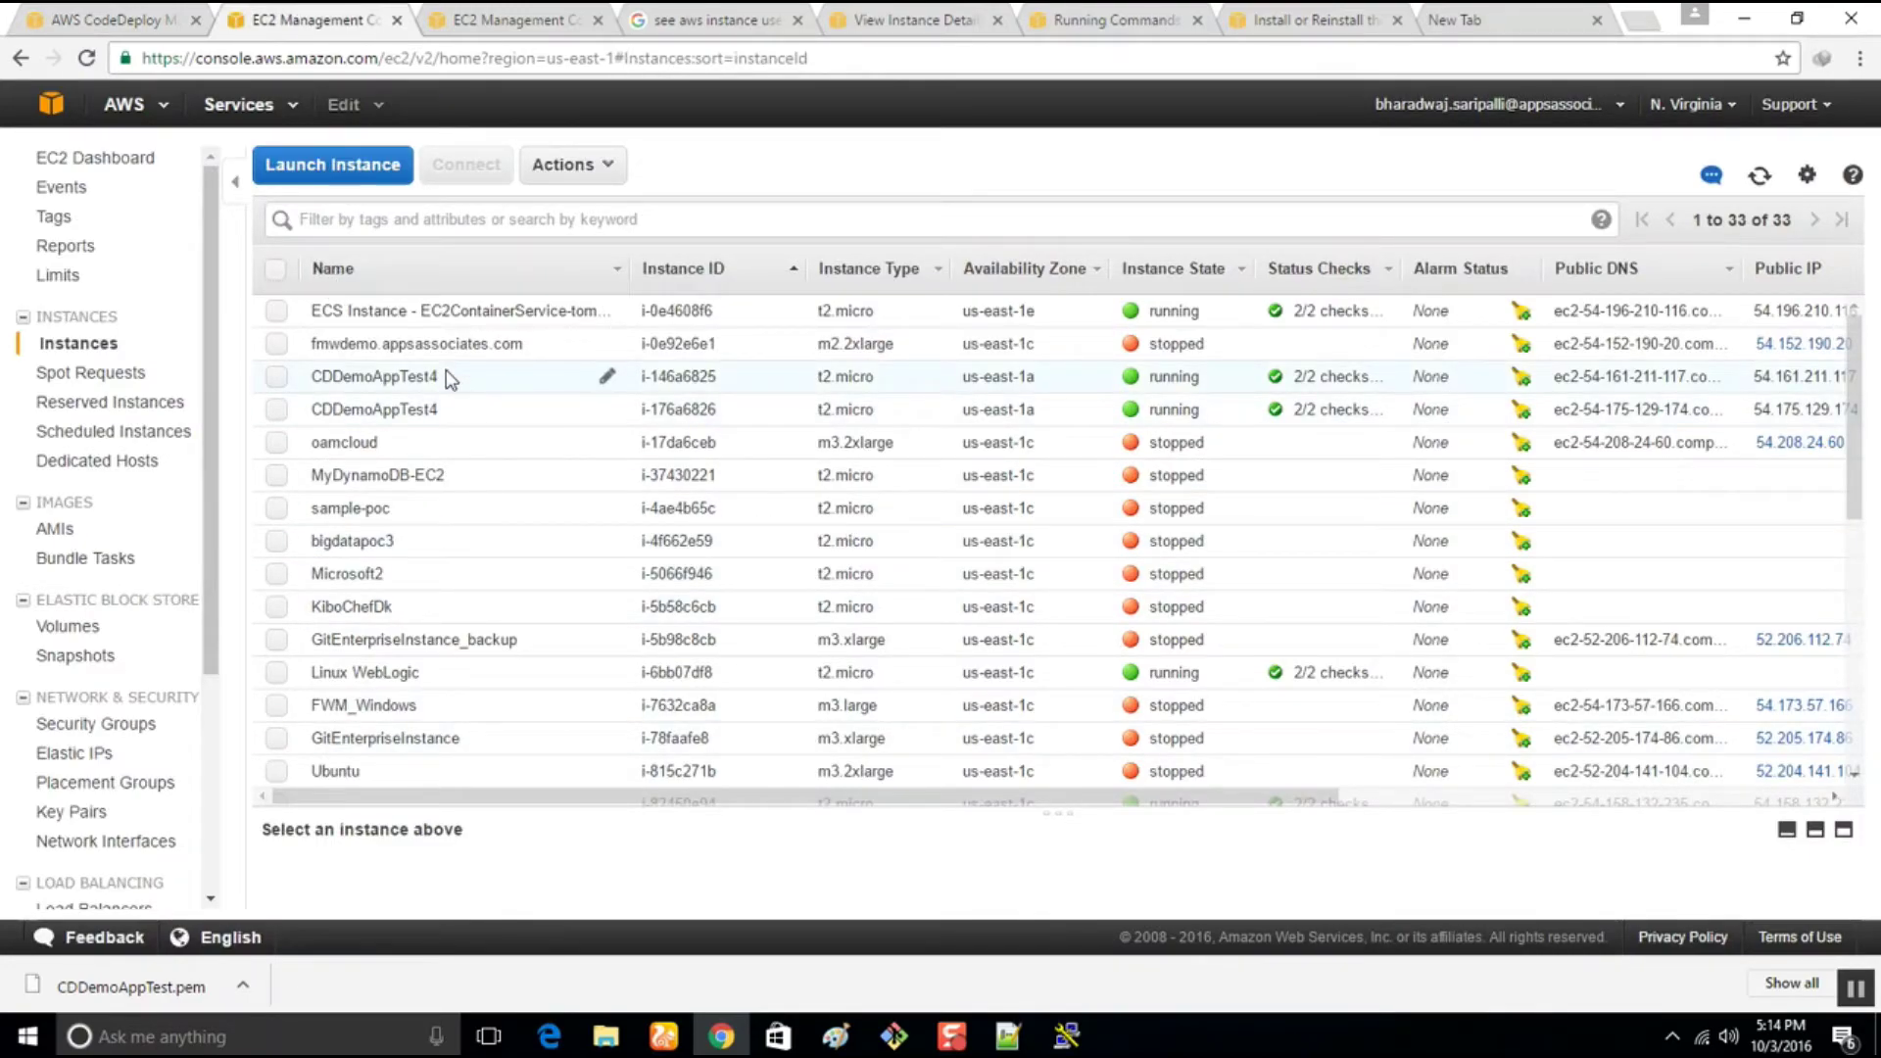
click(278, 377)
click(278, 411)
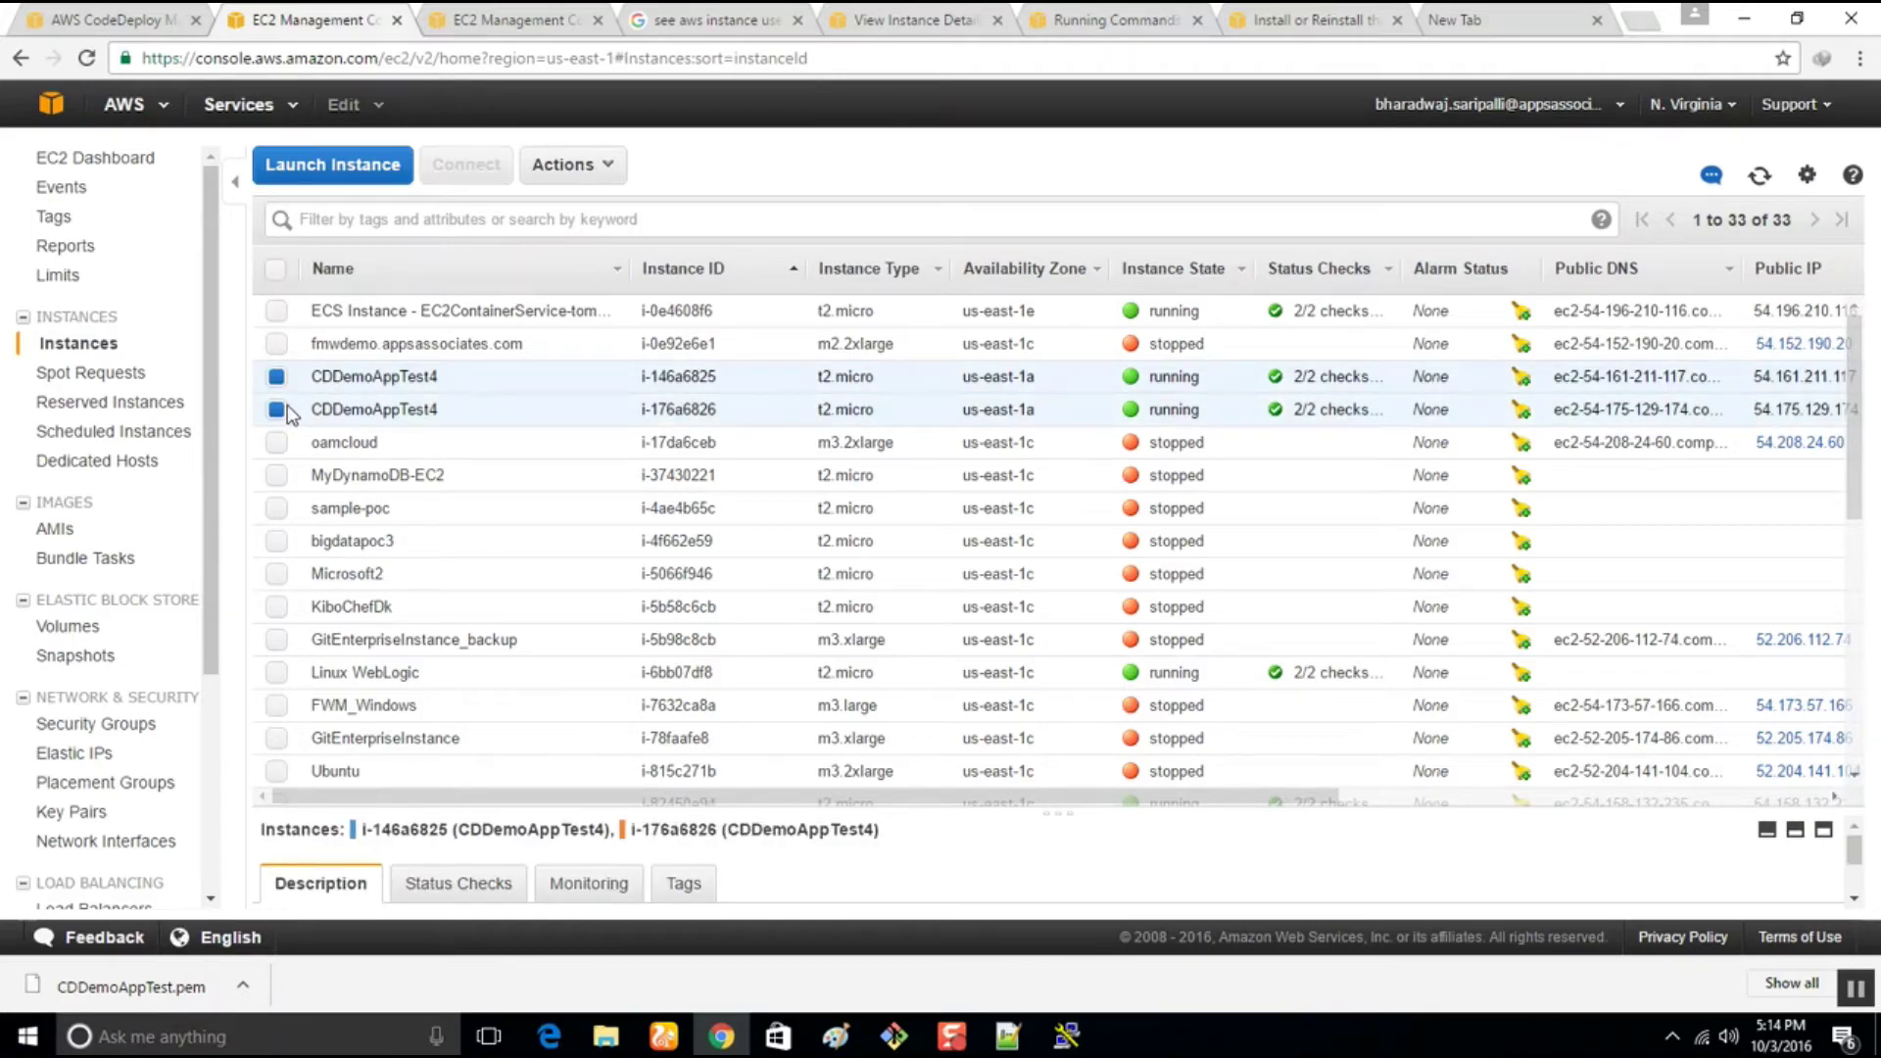
click(575, 165)
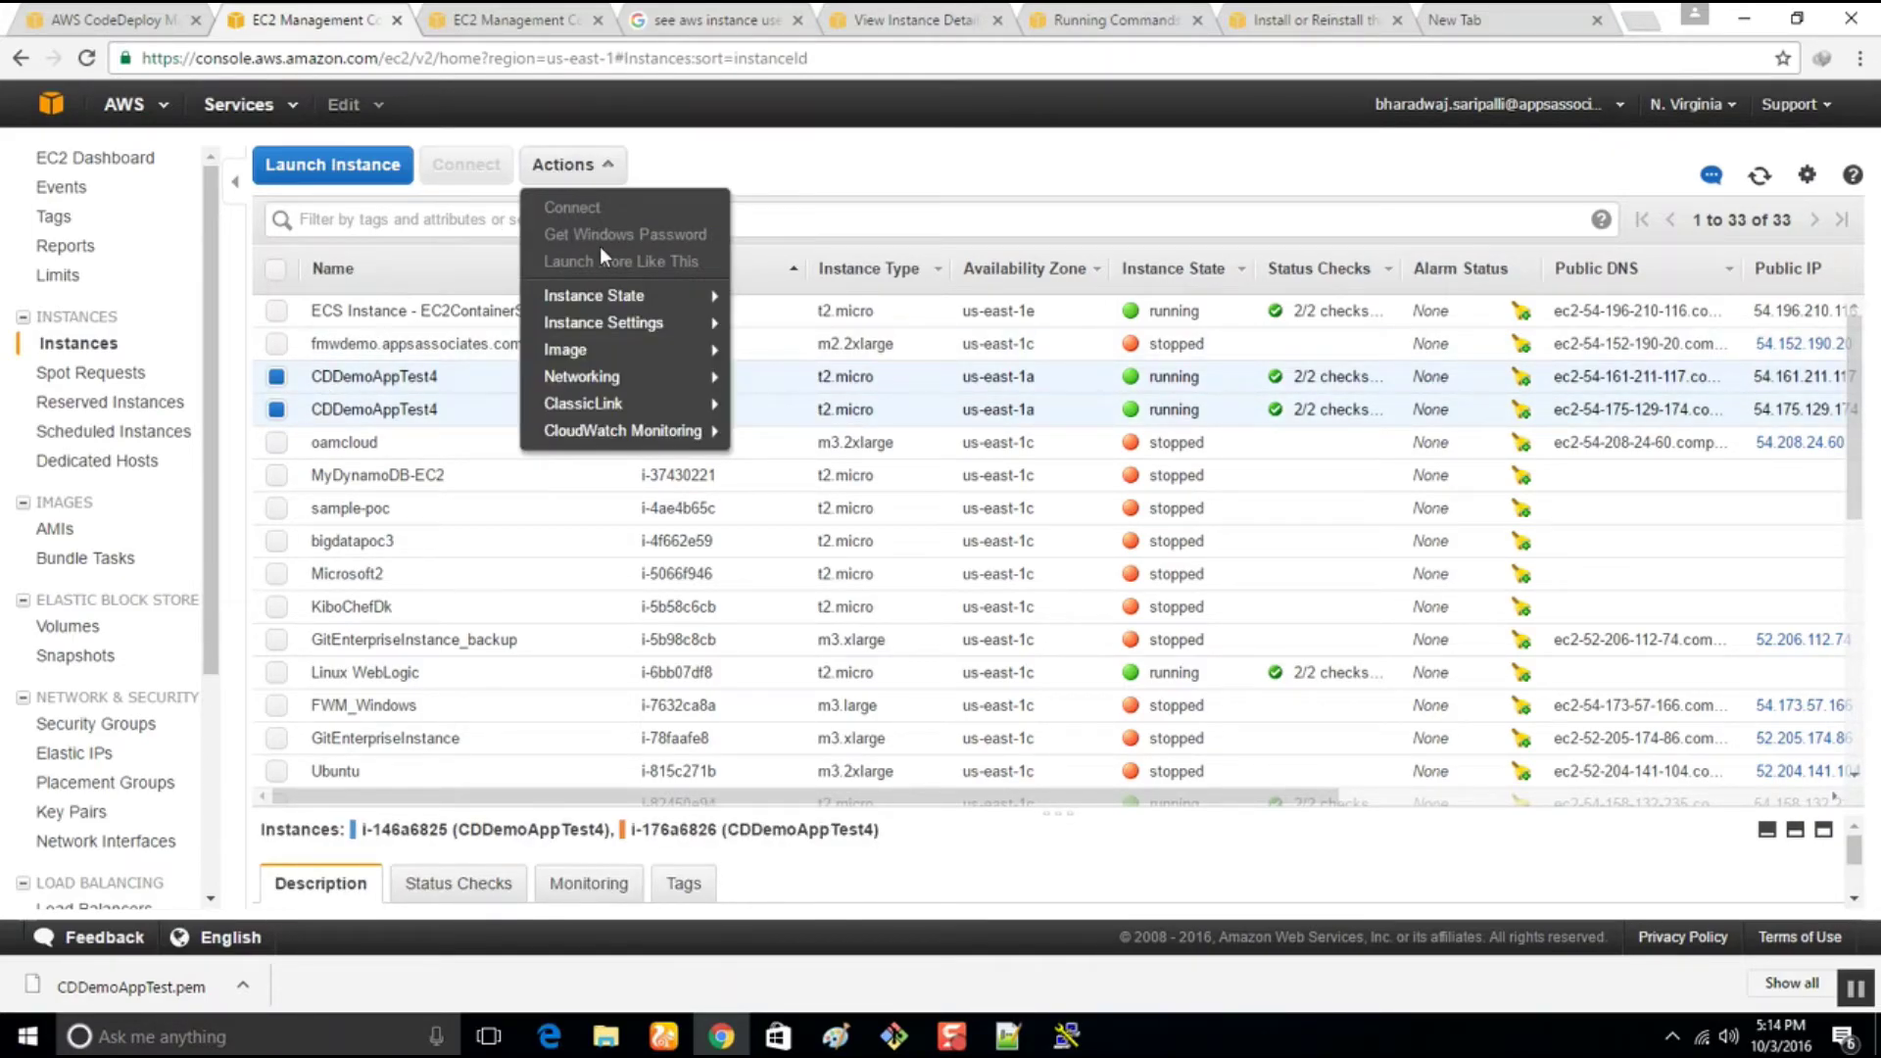
mouse_move(592, 300)
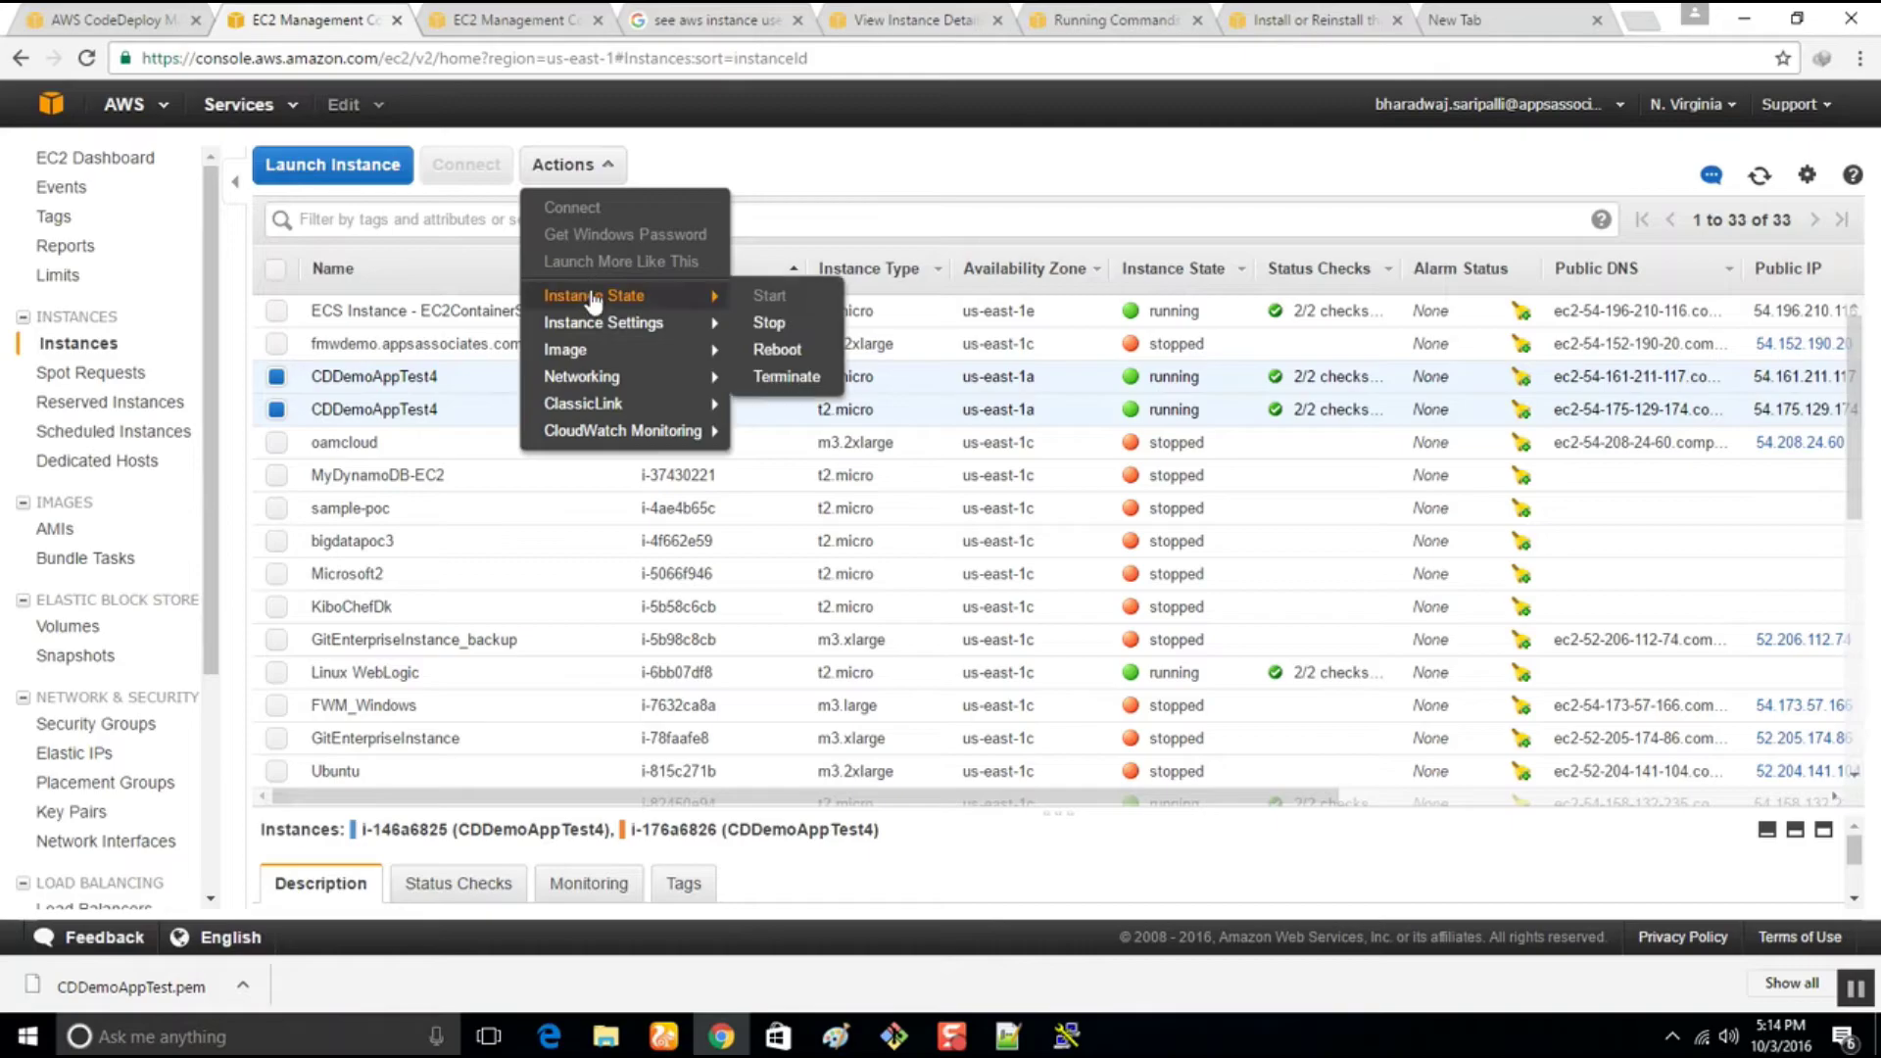
click(779, 385)
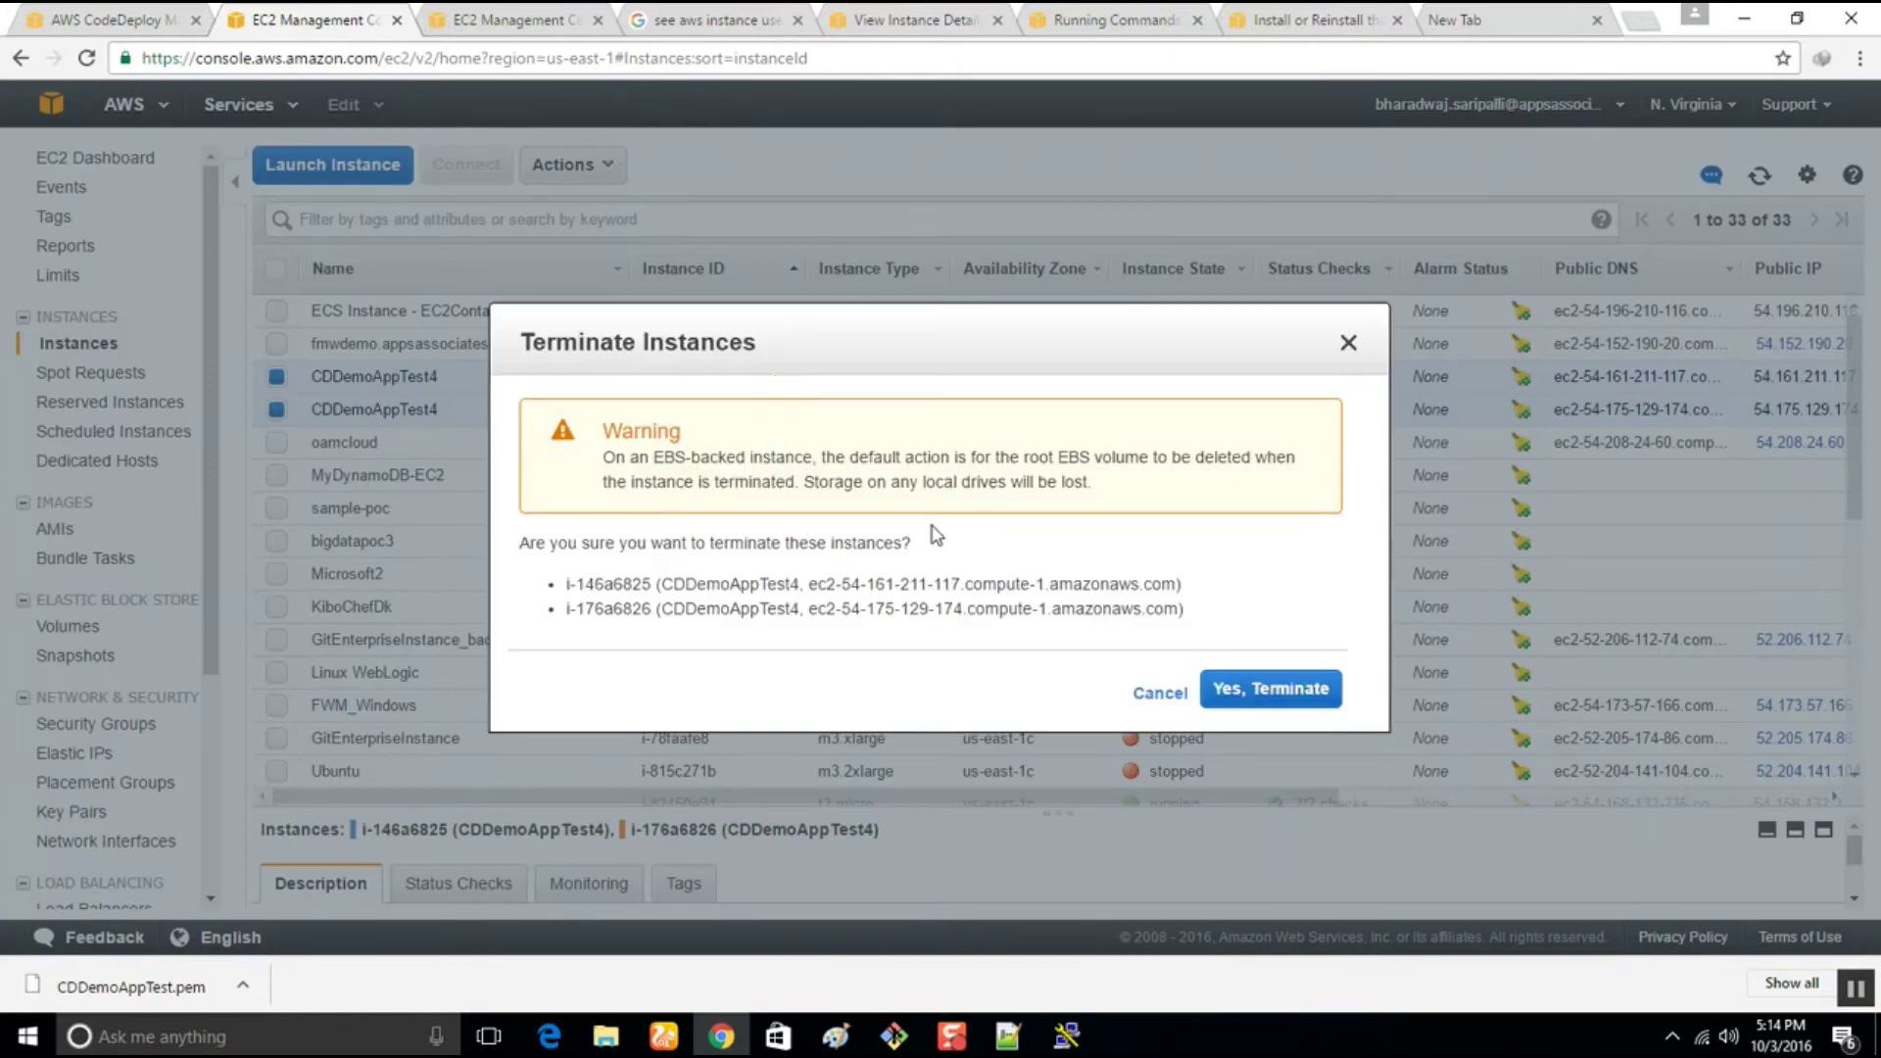
click(1270, 690)
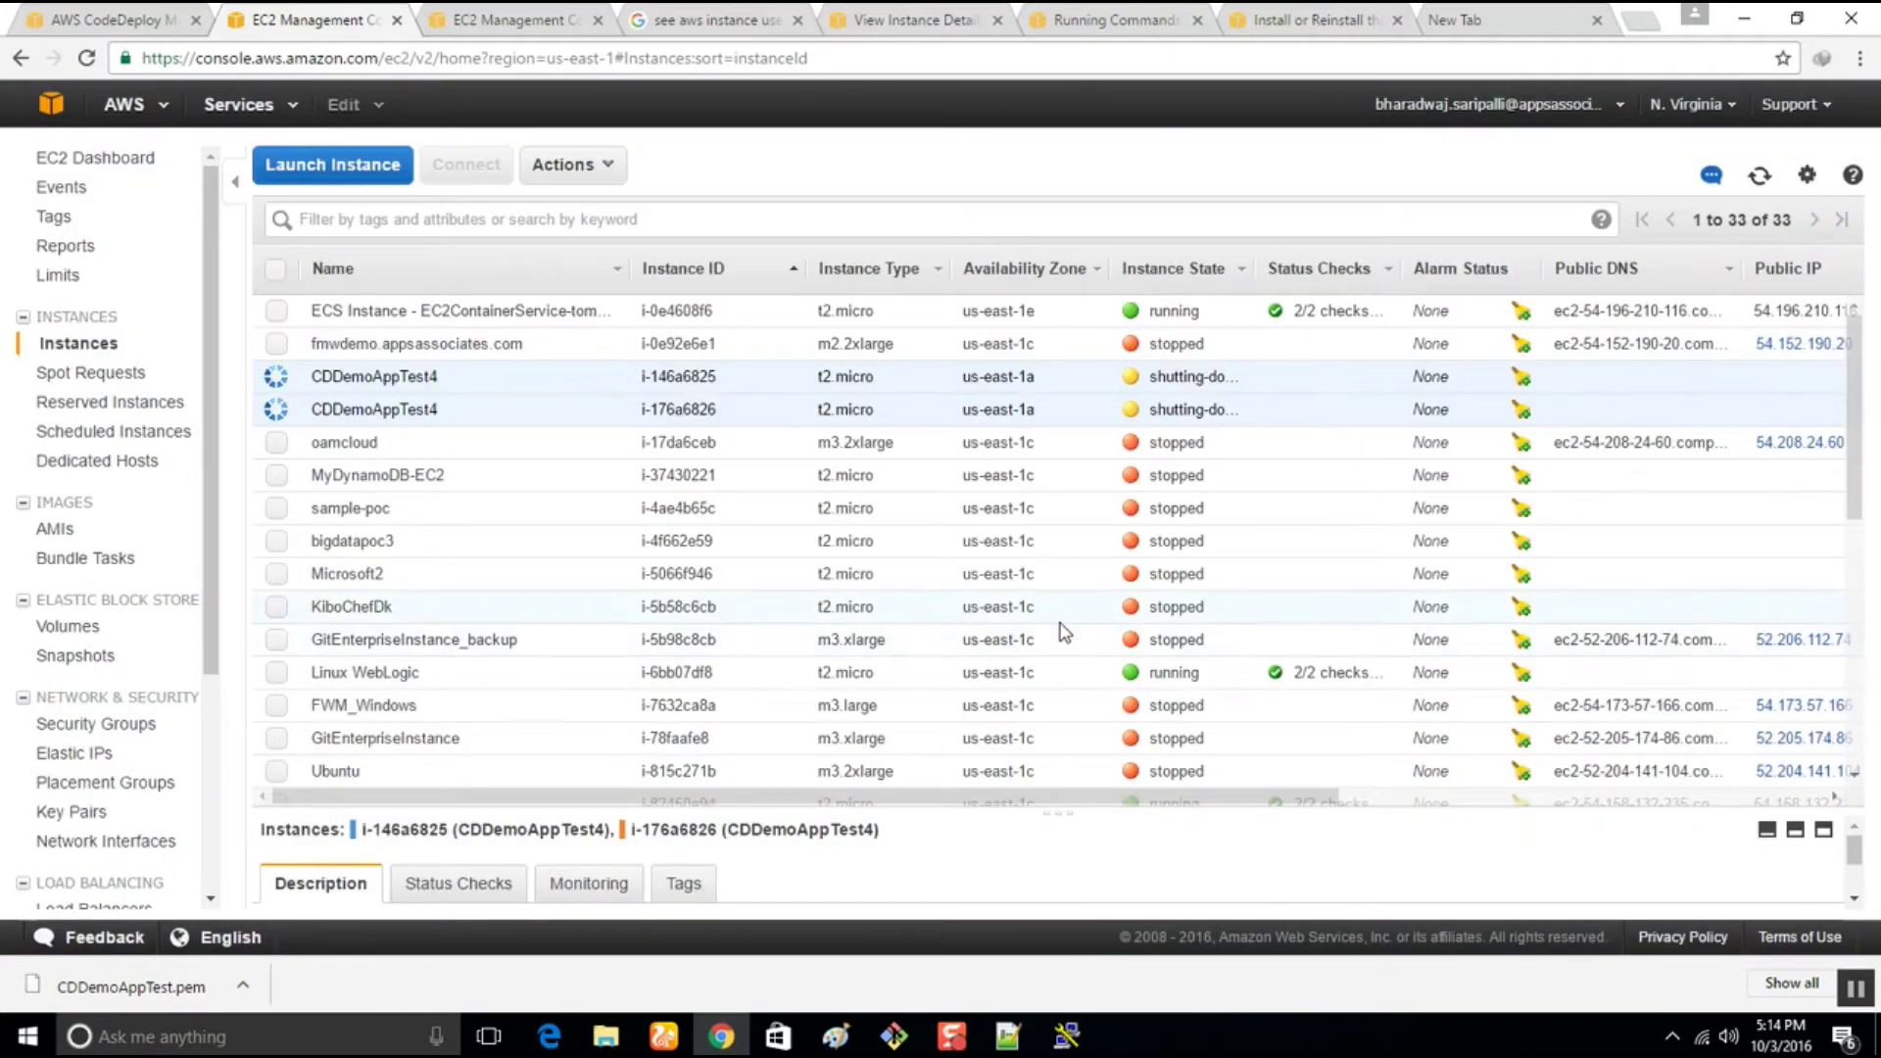
Start launching a new instance from the EC2 instances list
scroll(1005, 607, down, 1)
scroll(995, 588, down, 4)
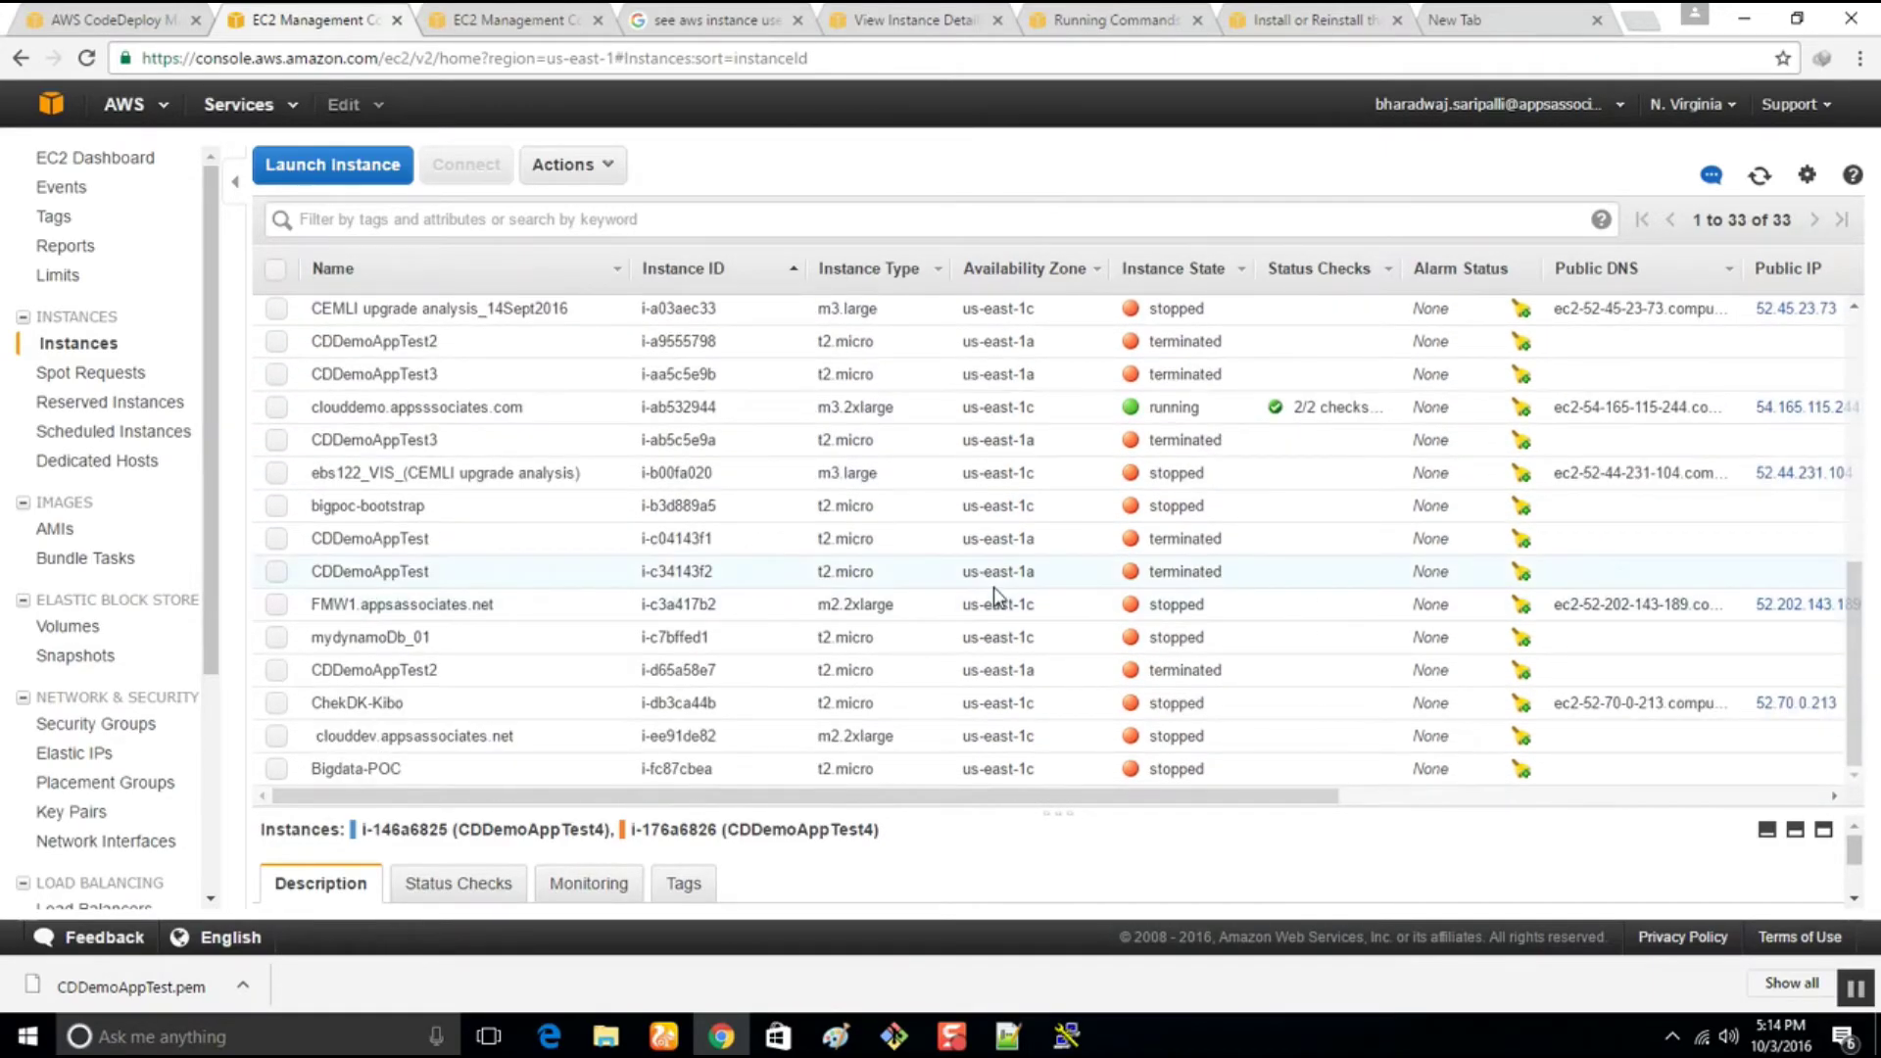
scroll(994, 586, up, 7)
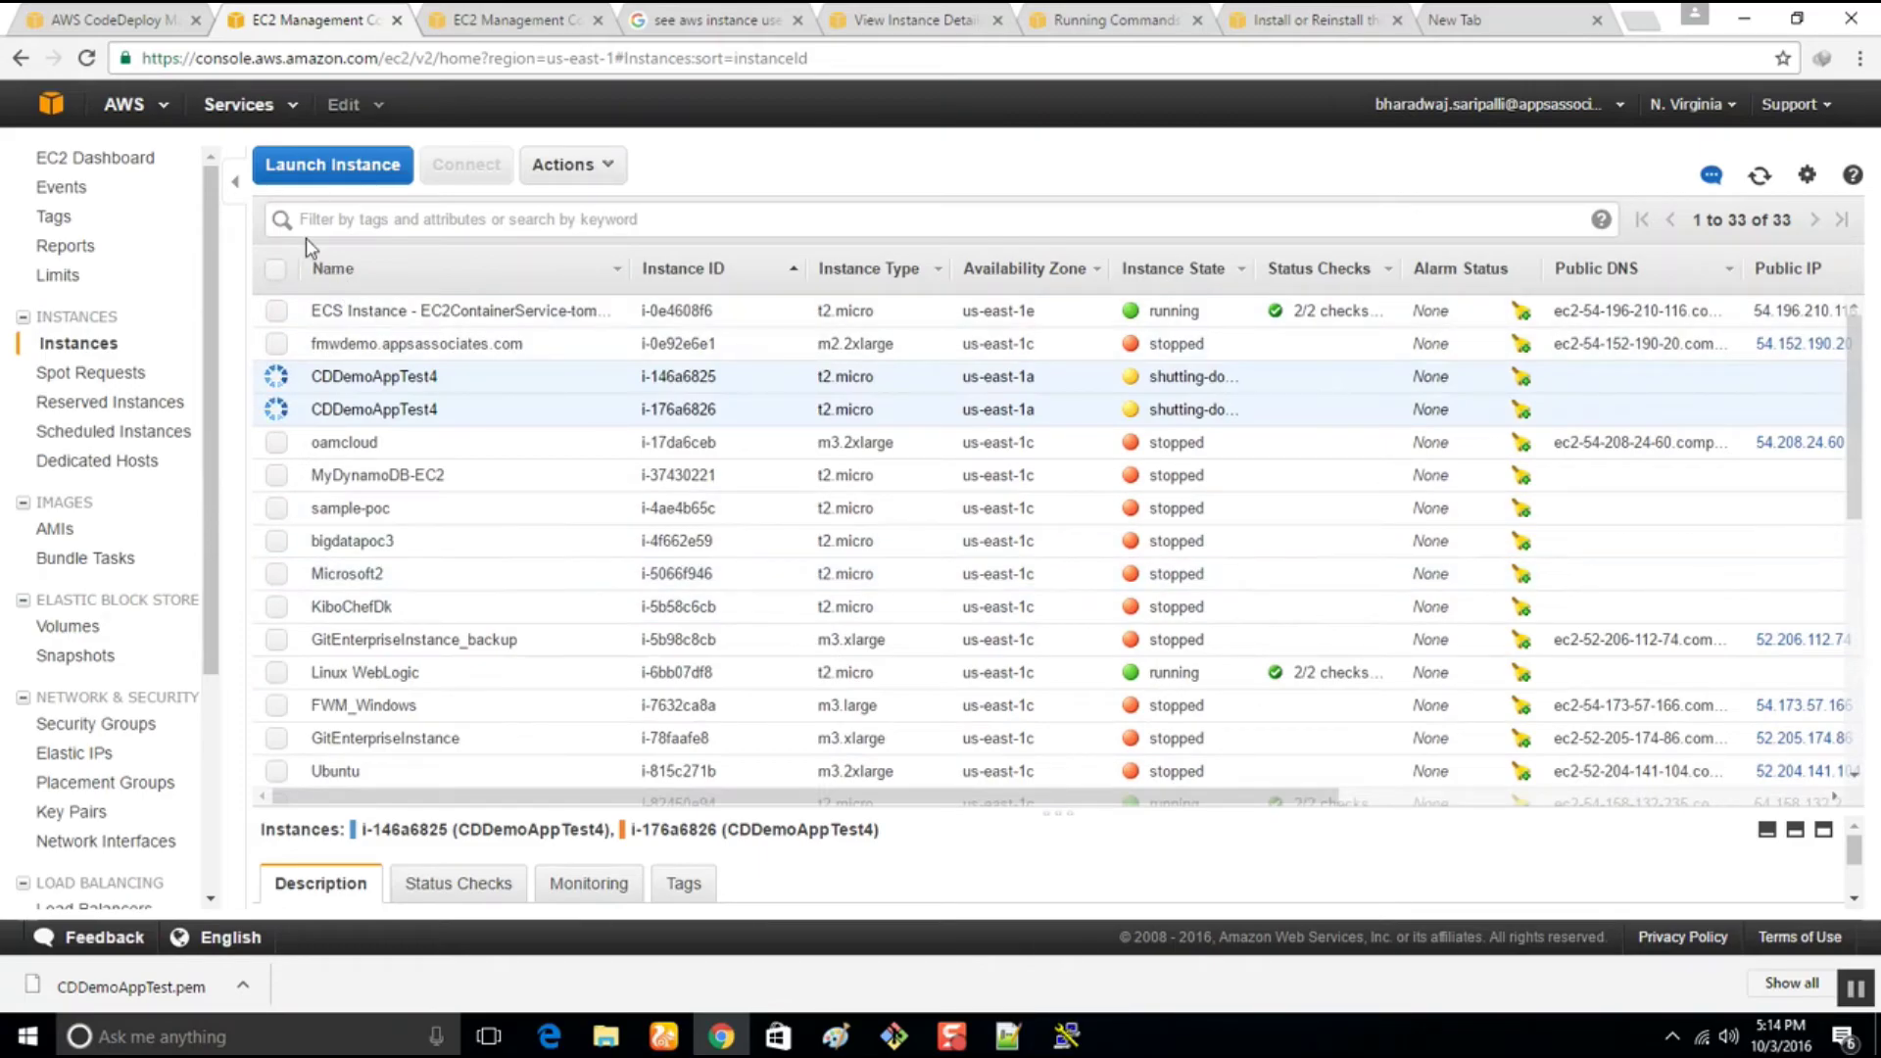
click(321, 168)
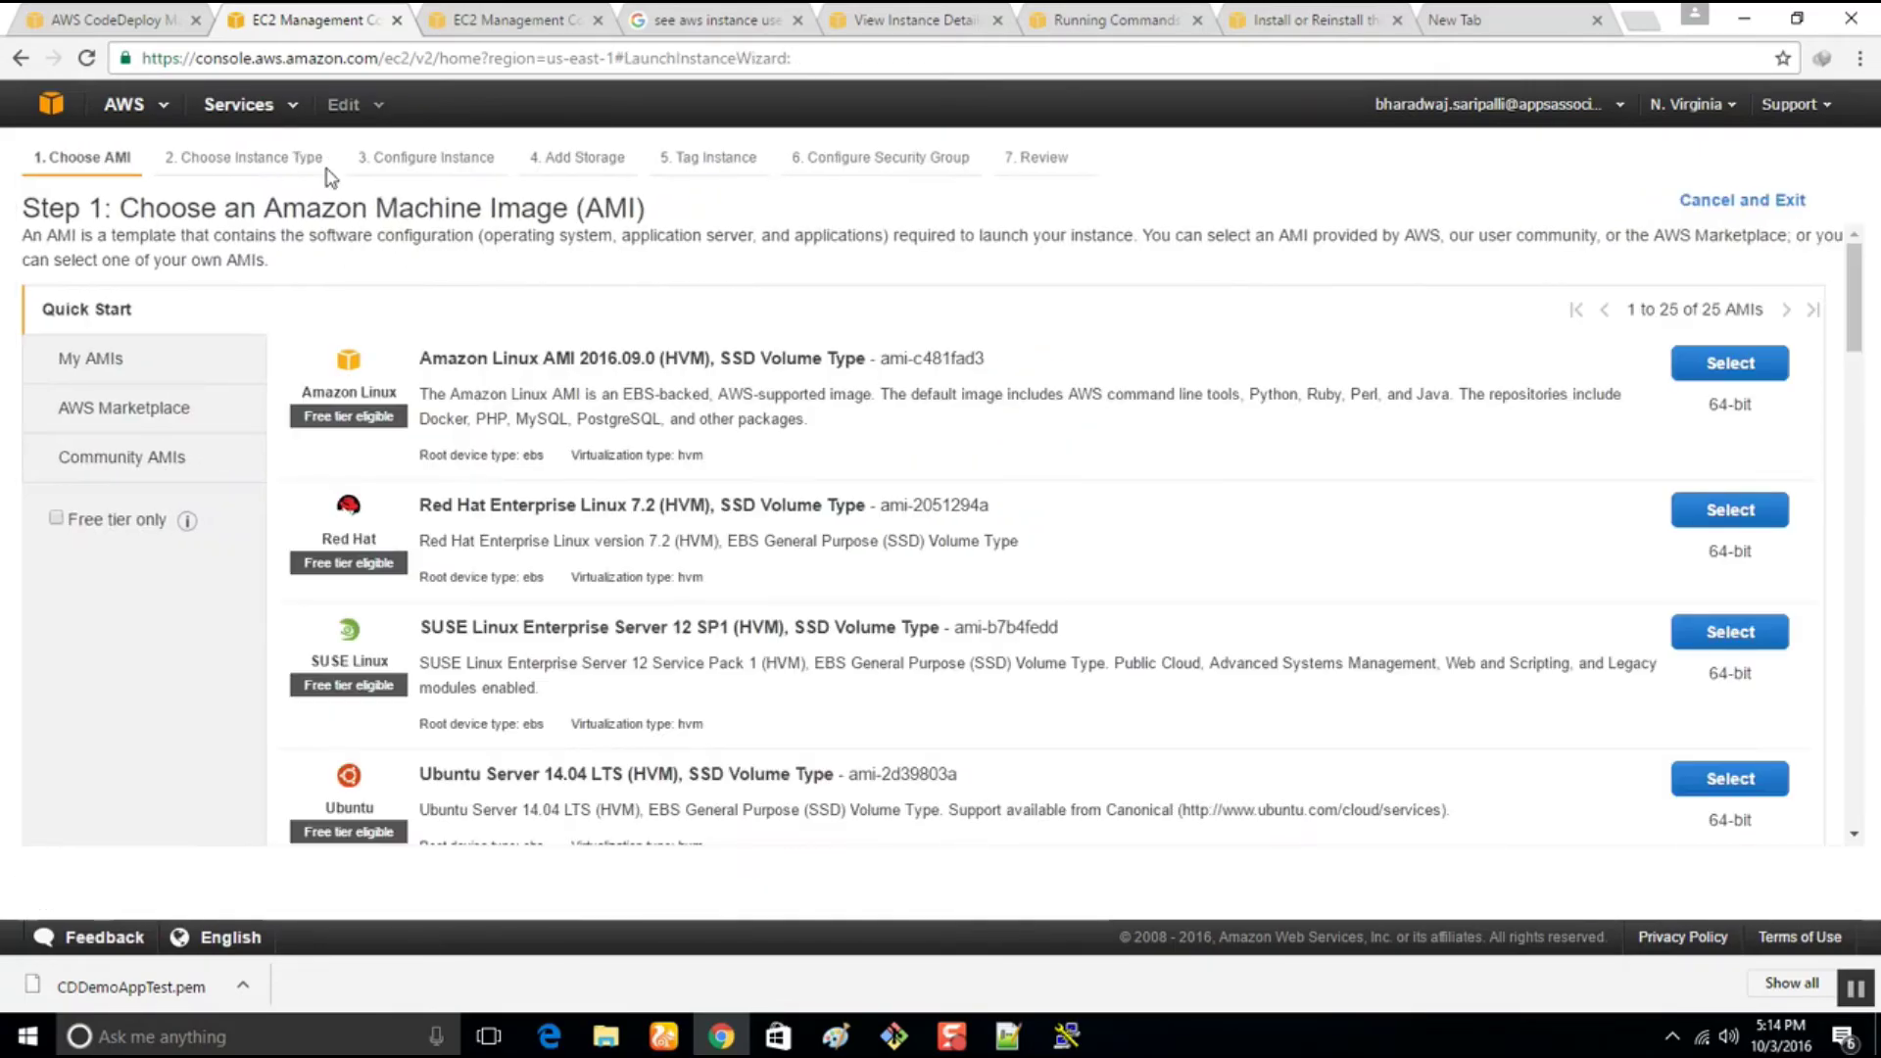
Choose the Amazon Linux AMI and configure 2 instances in vpc-0c5ff26b with CDDemoAppInstanceRole
click(1730, 370)
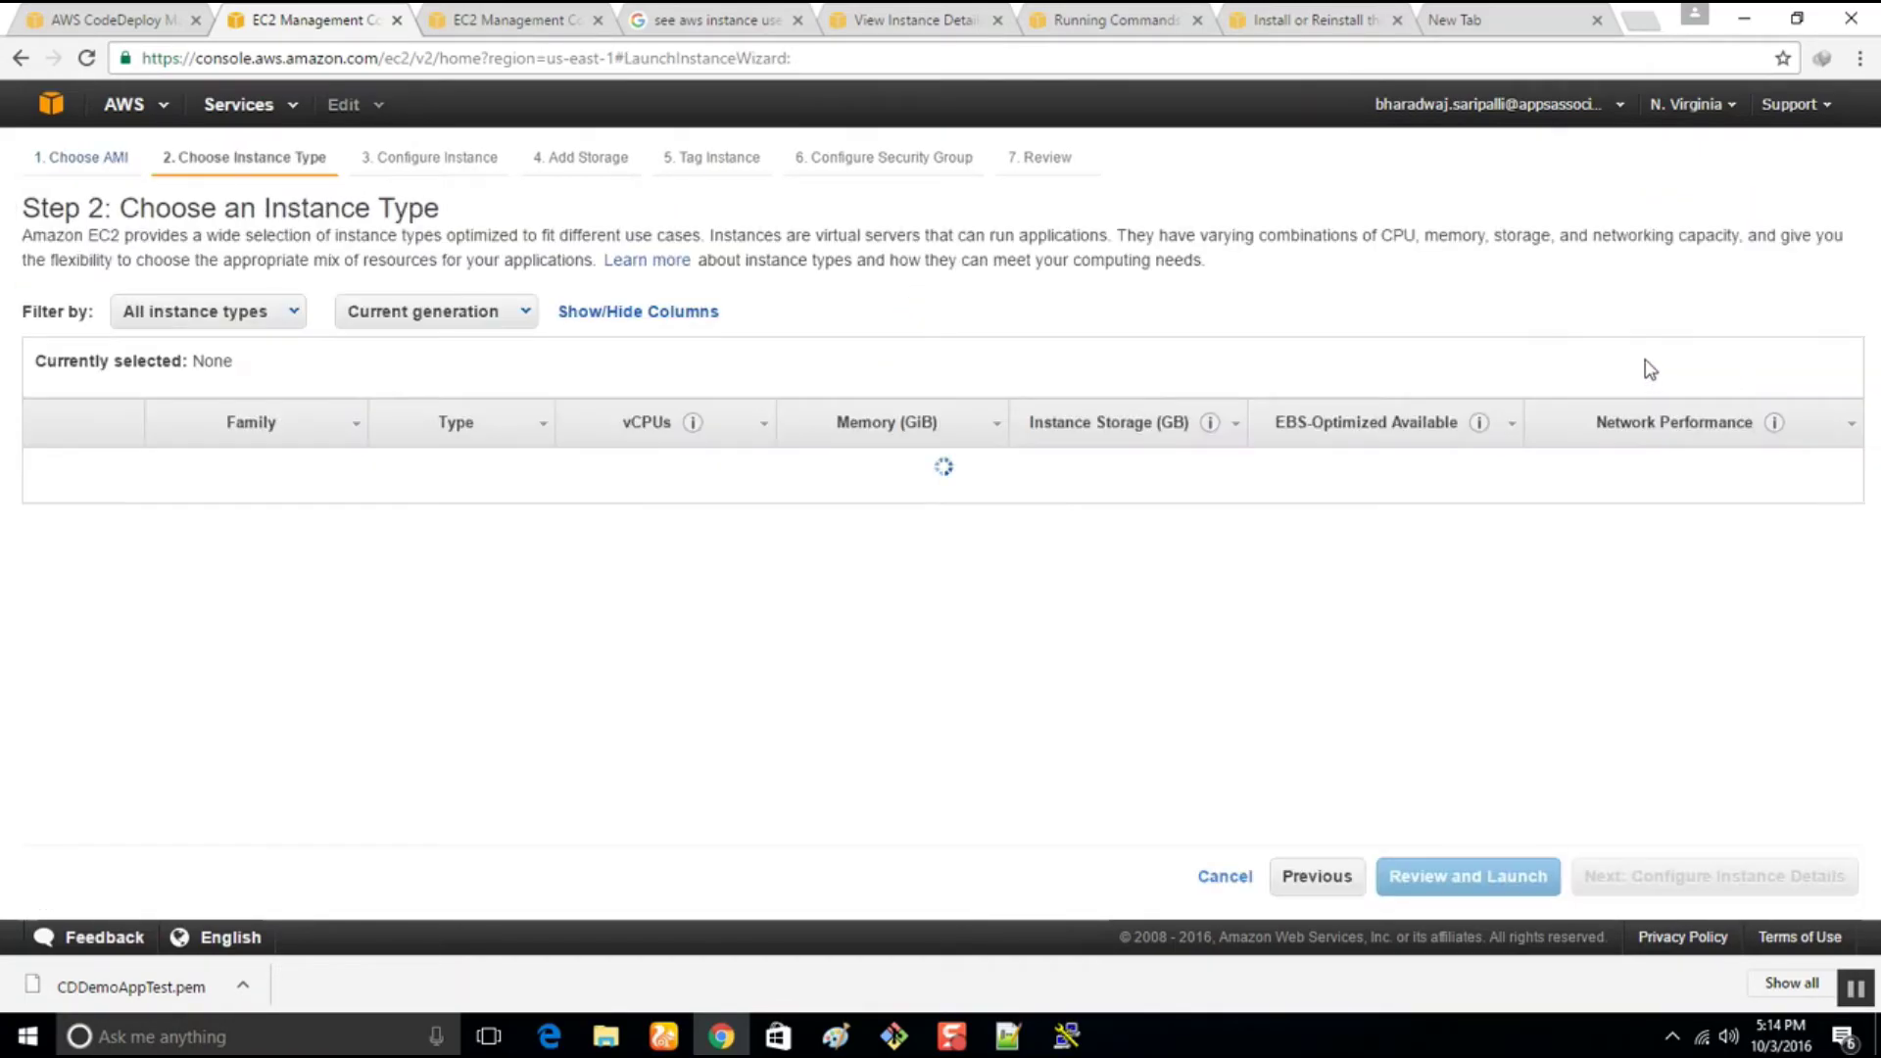
click(1634, 876)
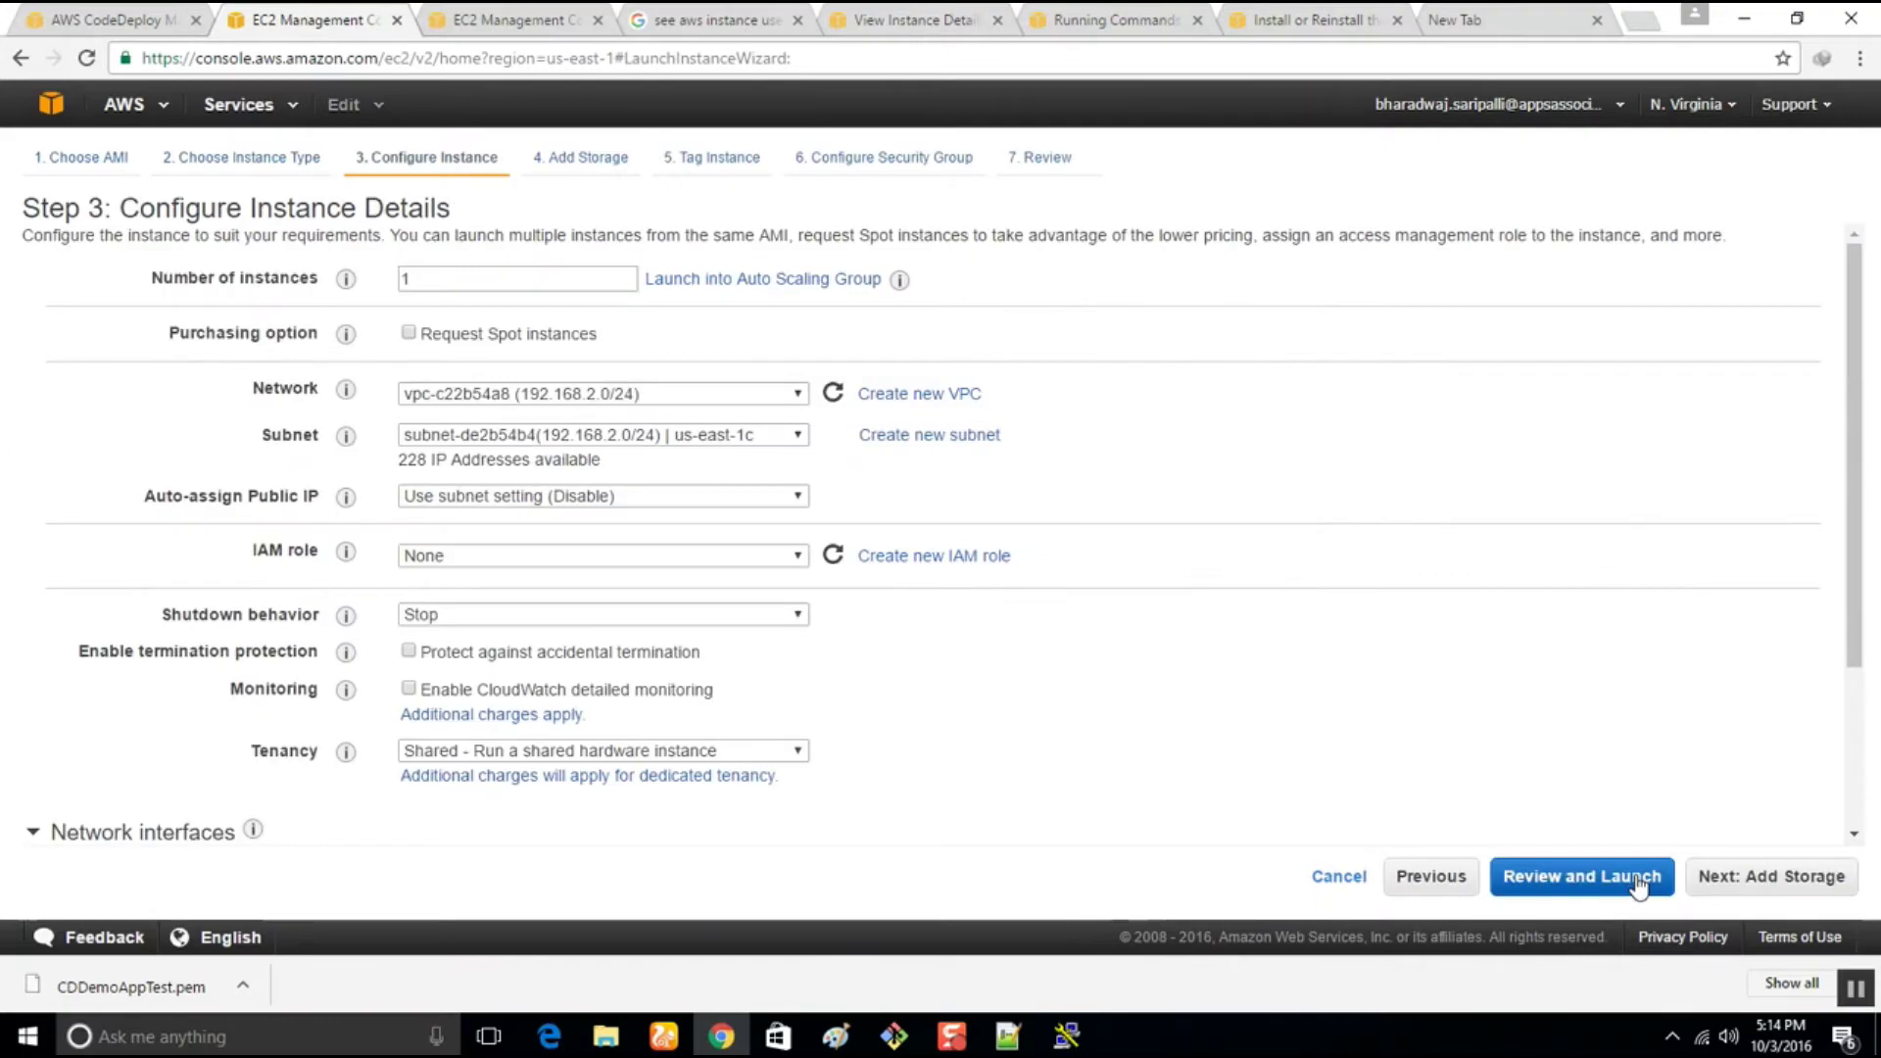
double_click(471, 280)
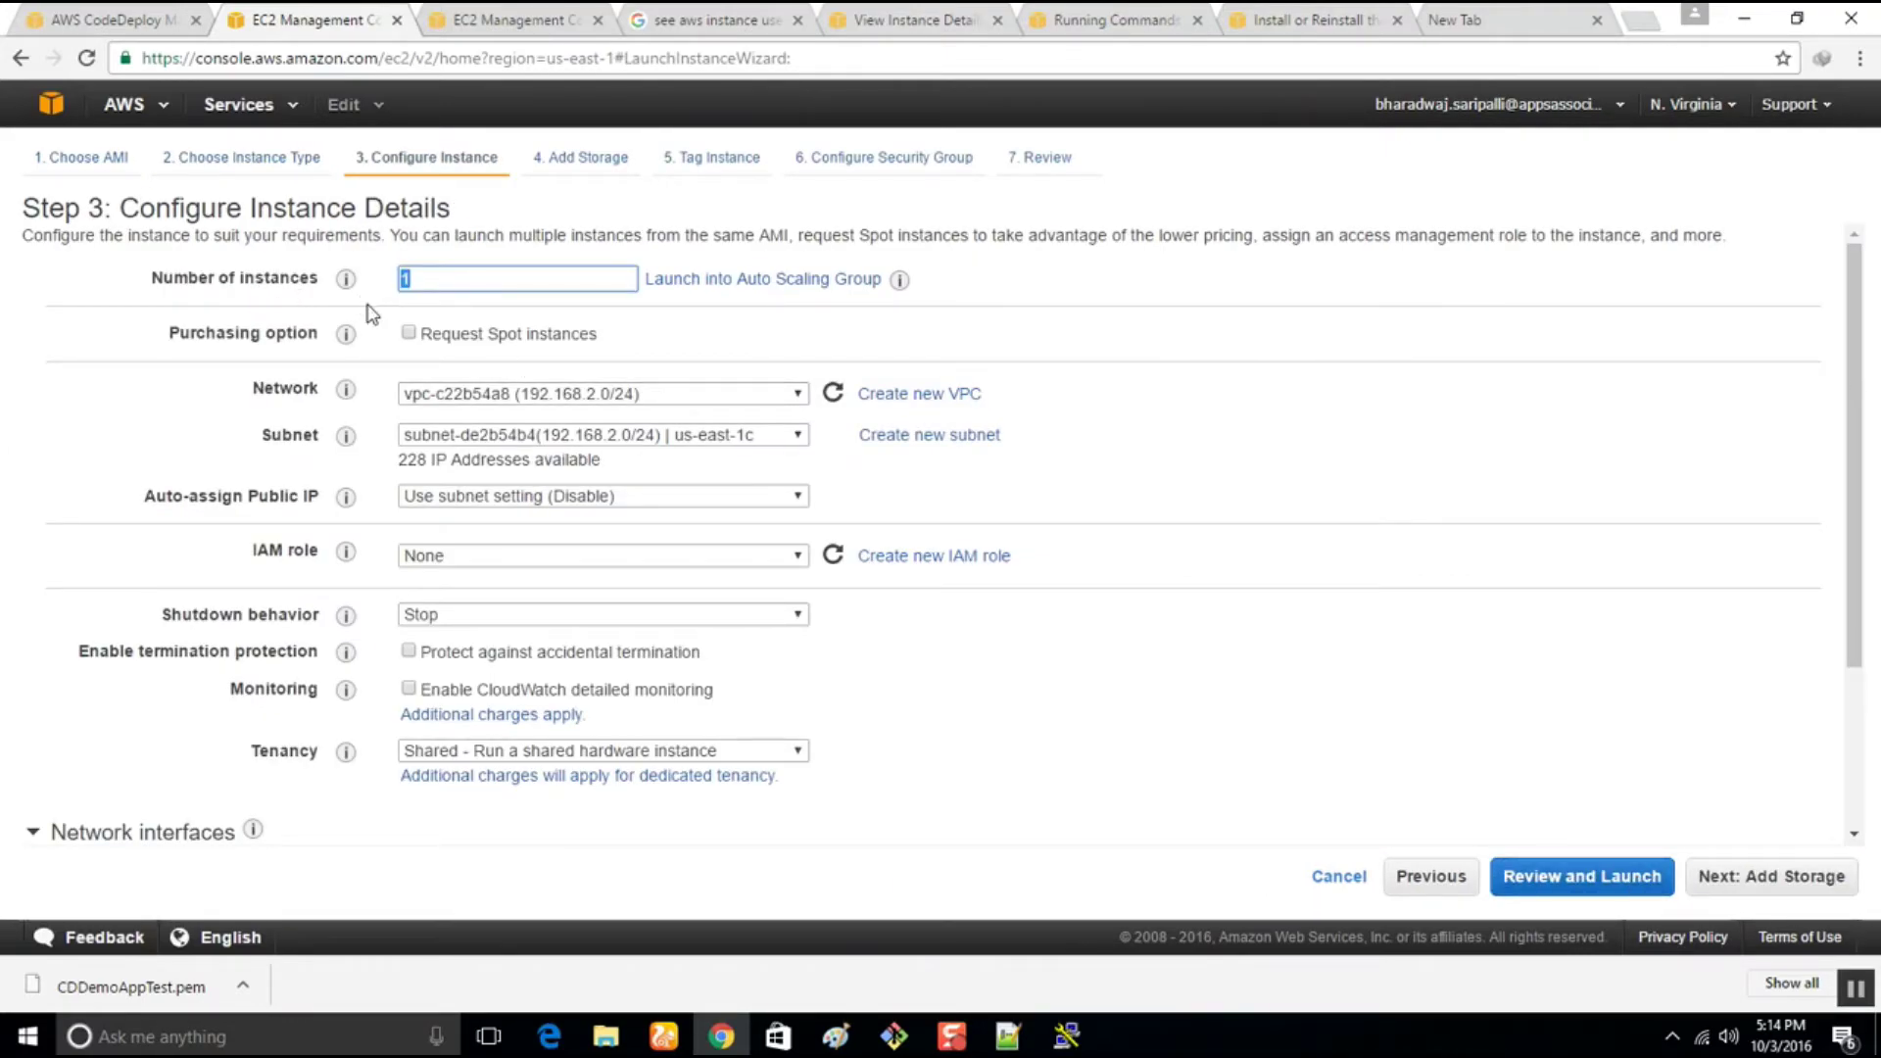
text(2)
click(691, 508)
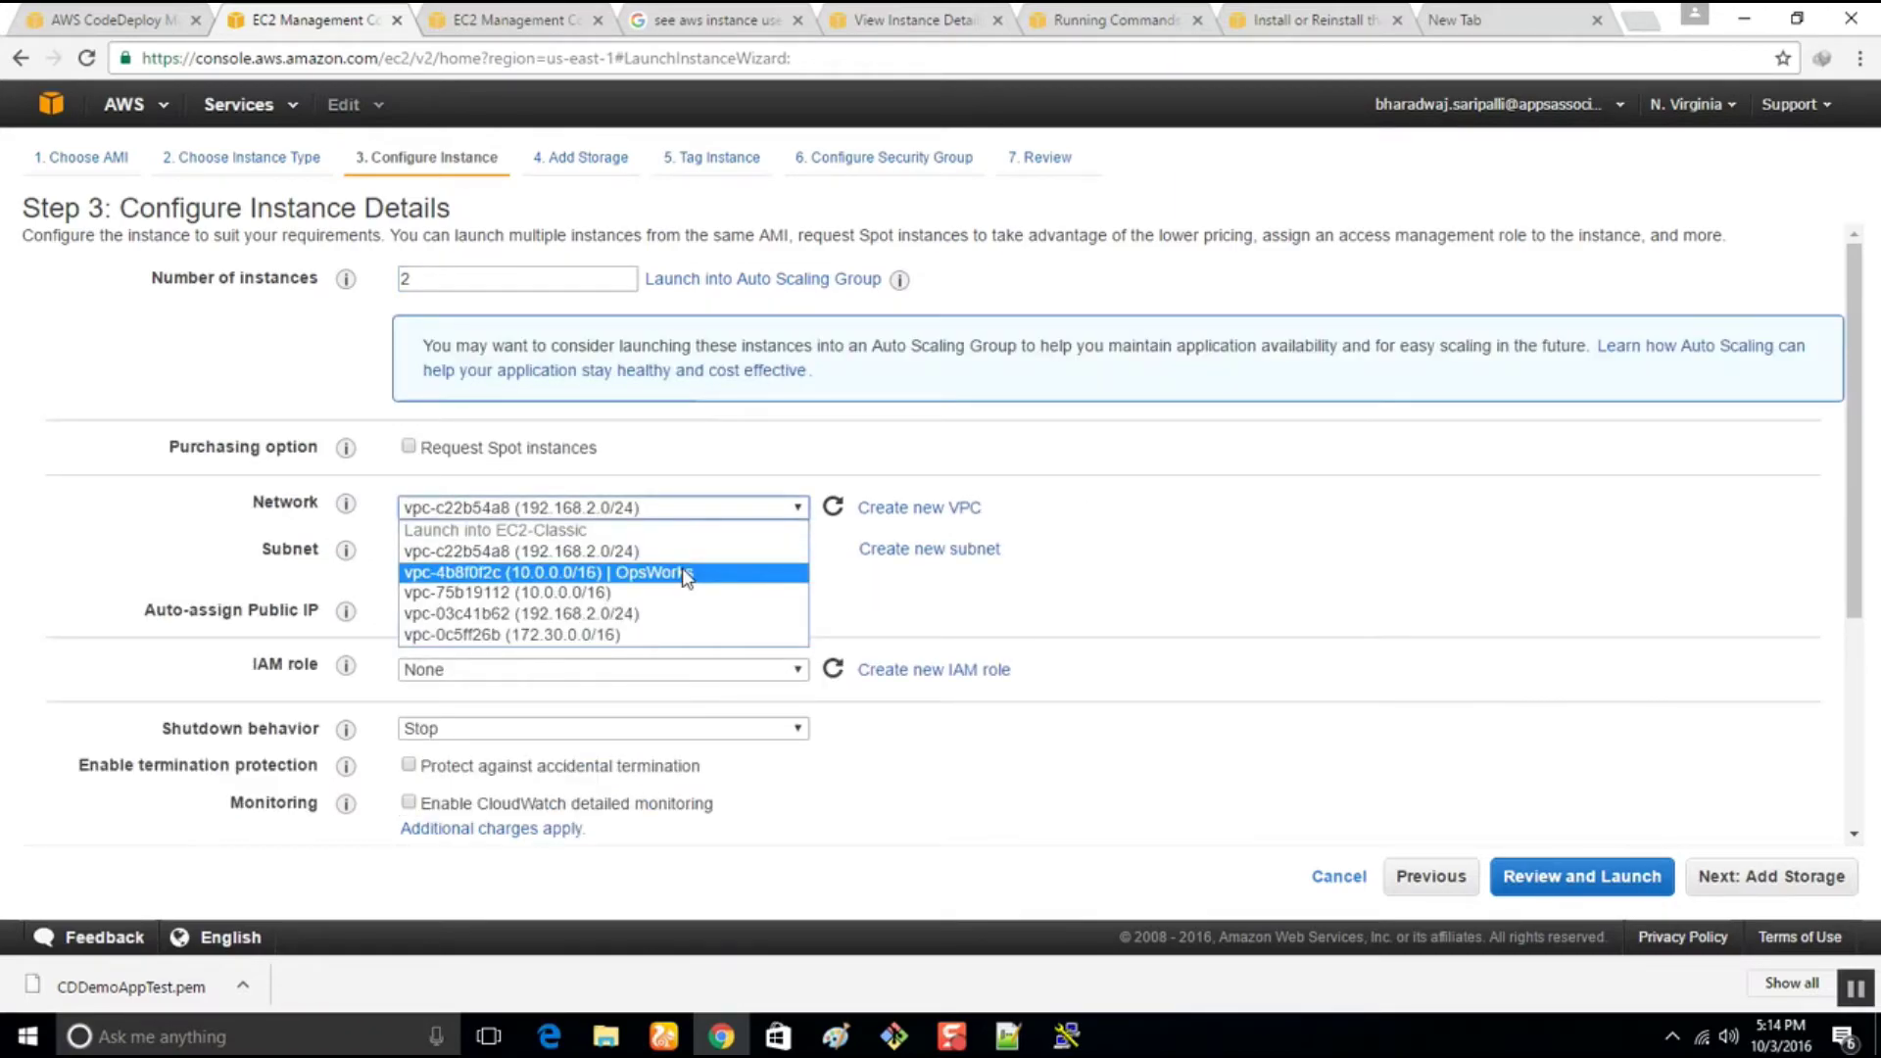
click(684, 637)
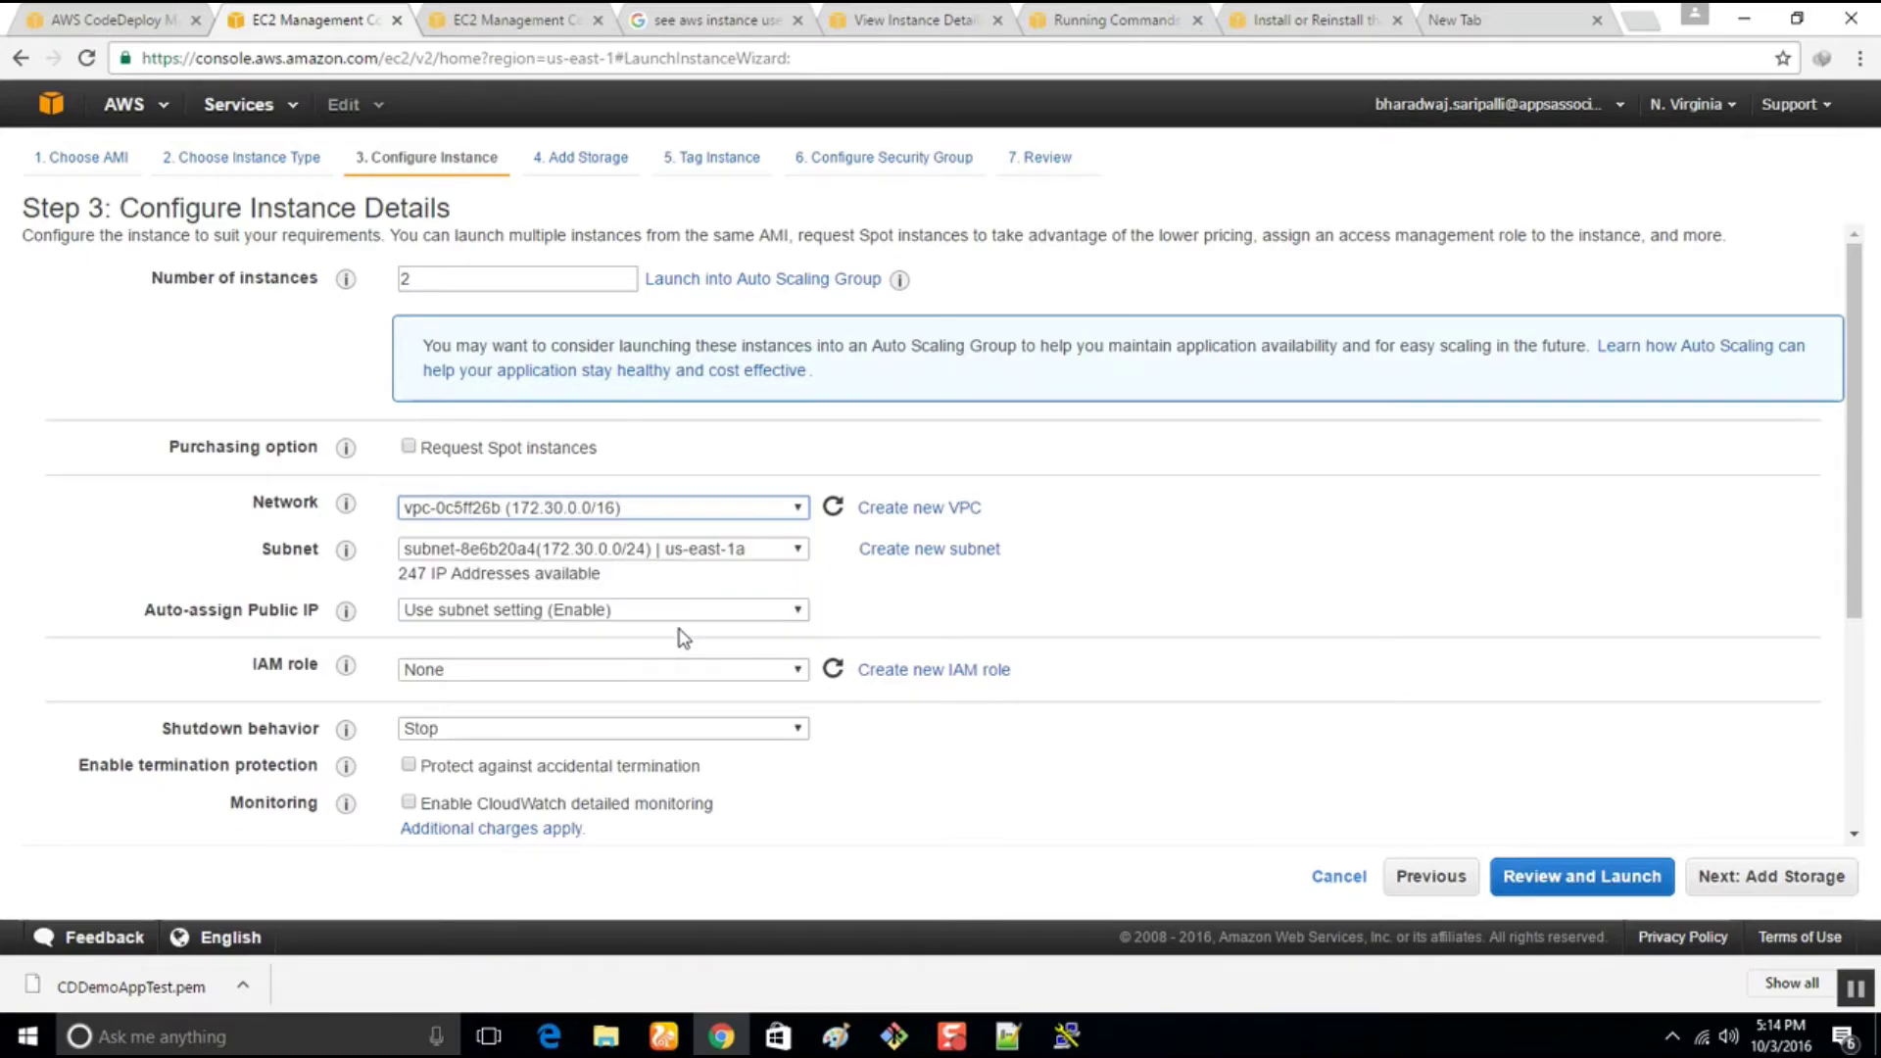
click(635, 672)
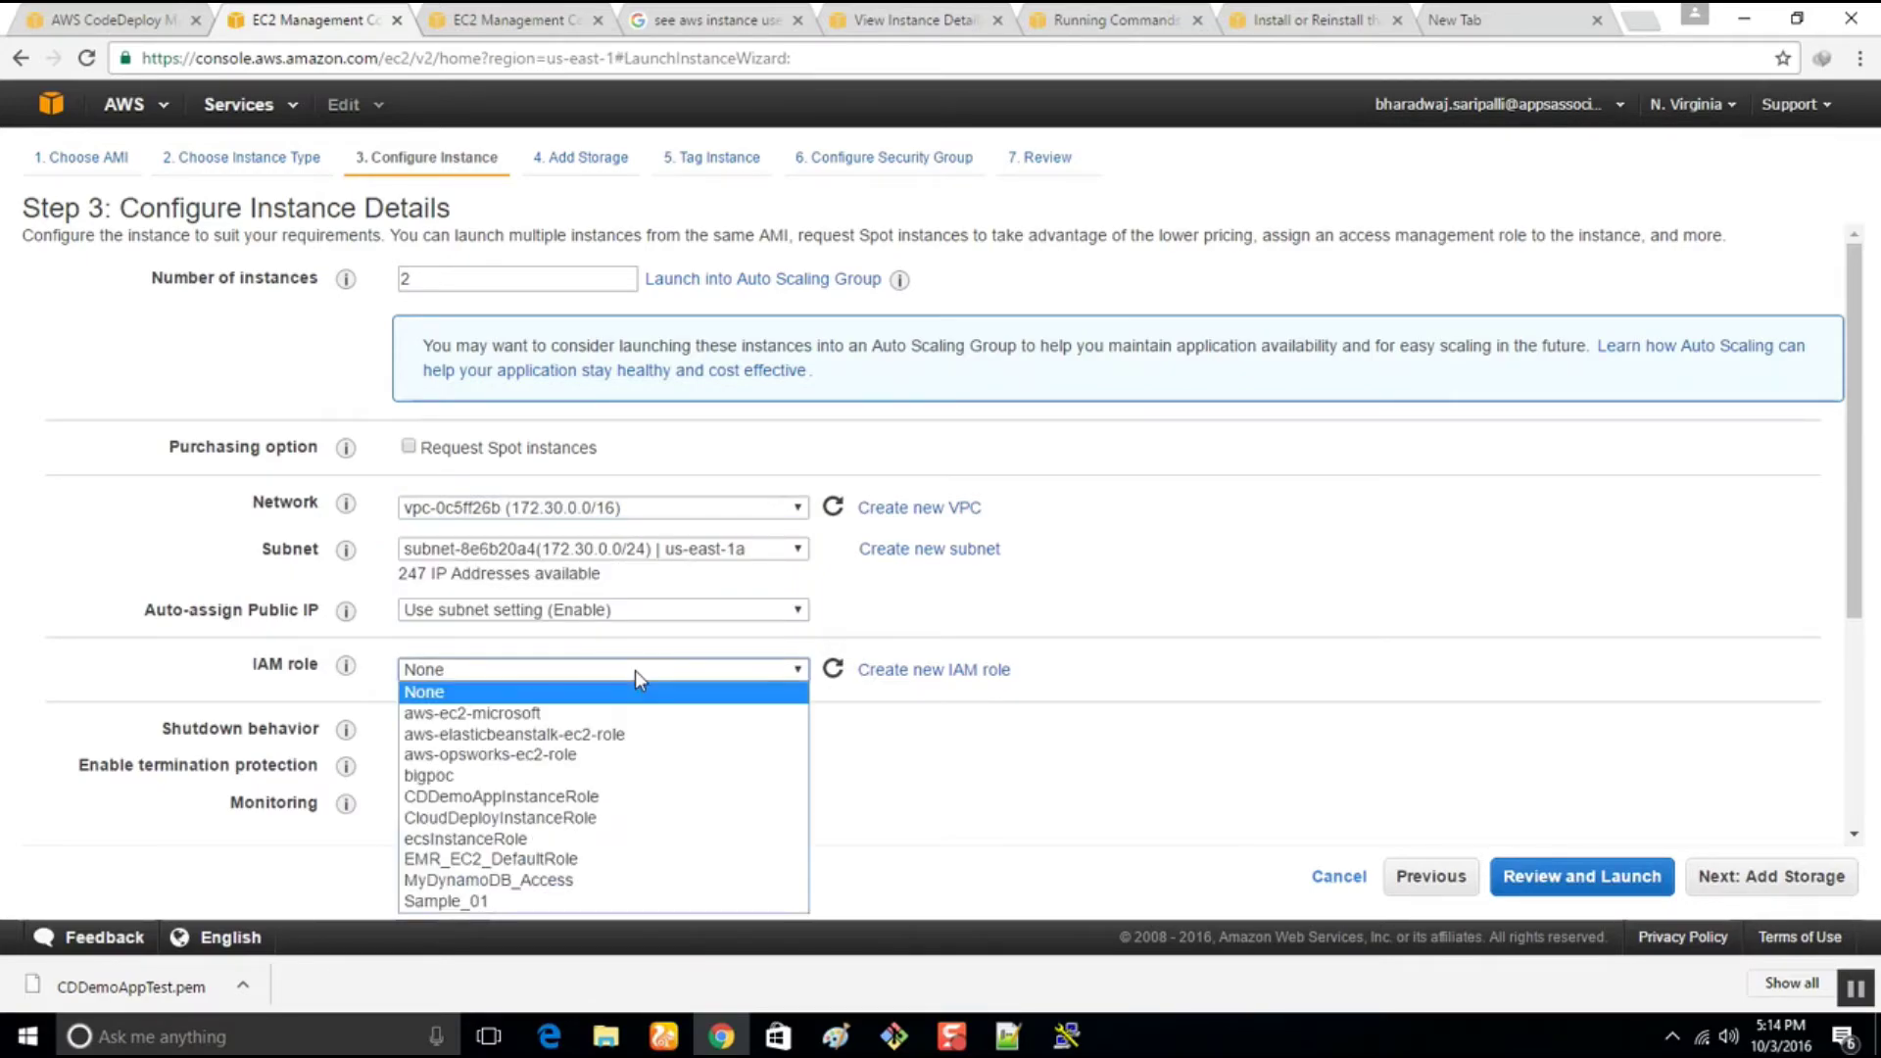
click(623, 799)
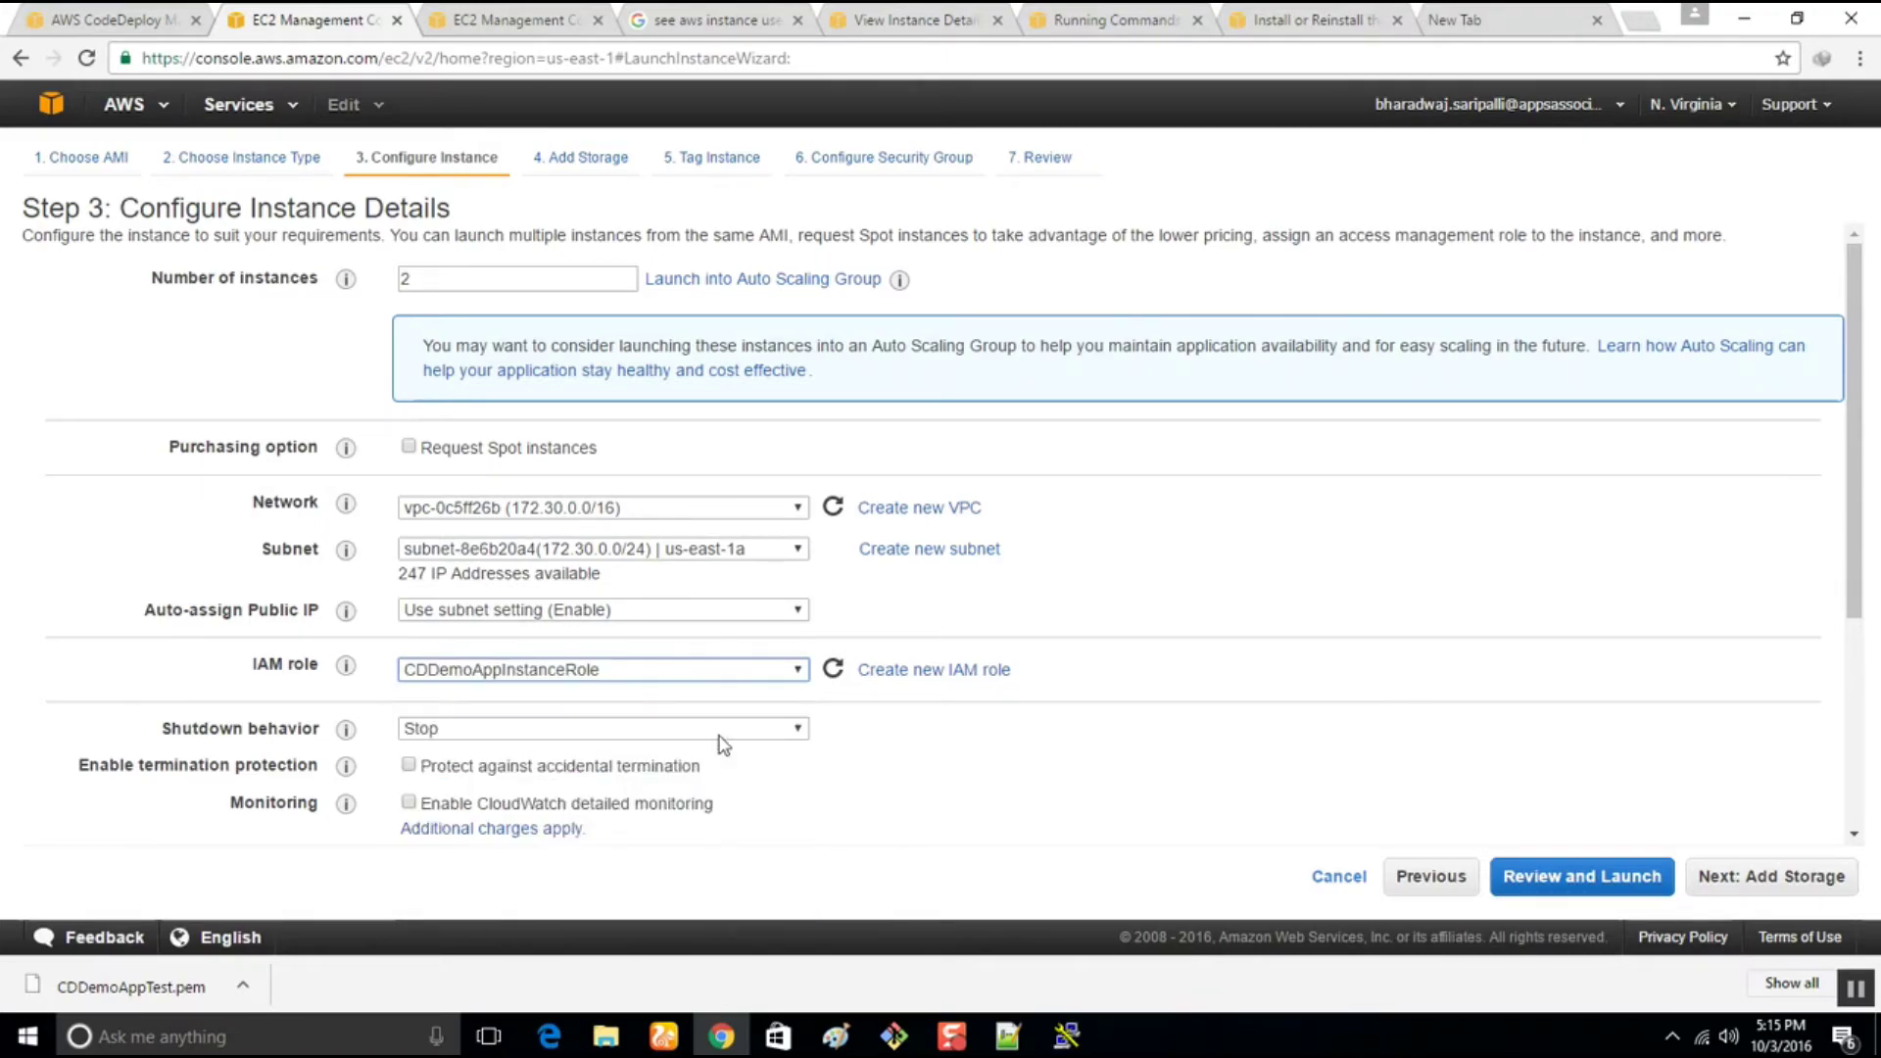
Expand Advanced Details for user data and select 'sudo' in the Notepad++ install script
scroll(1185, 613, down, 4)
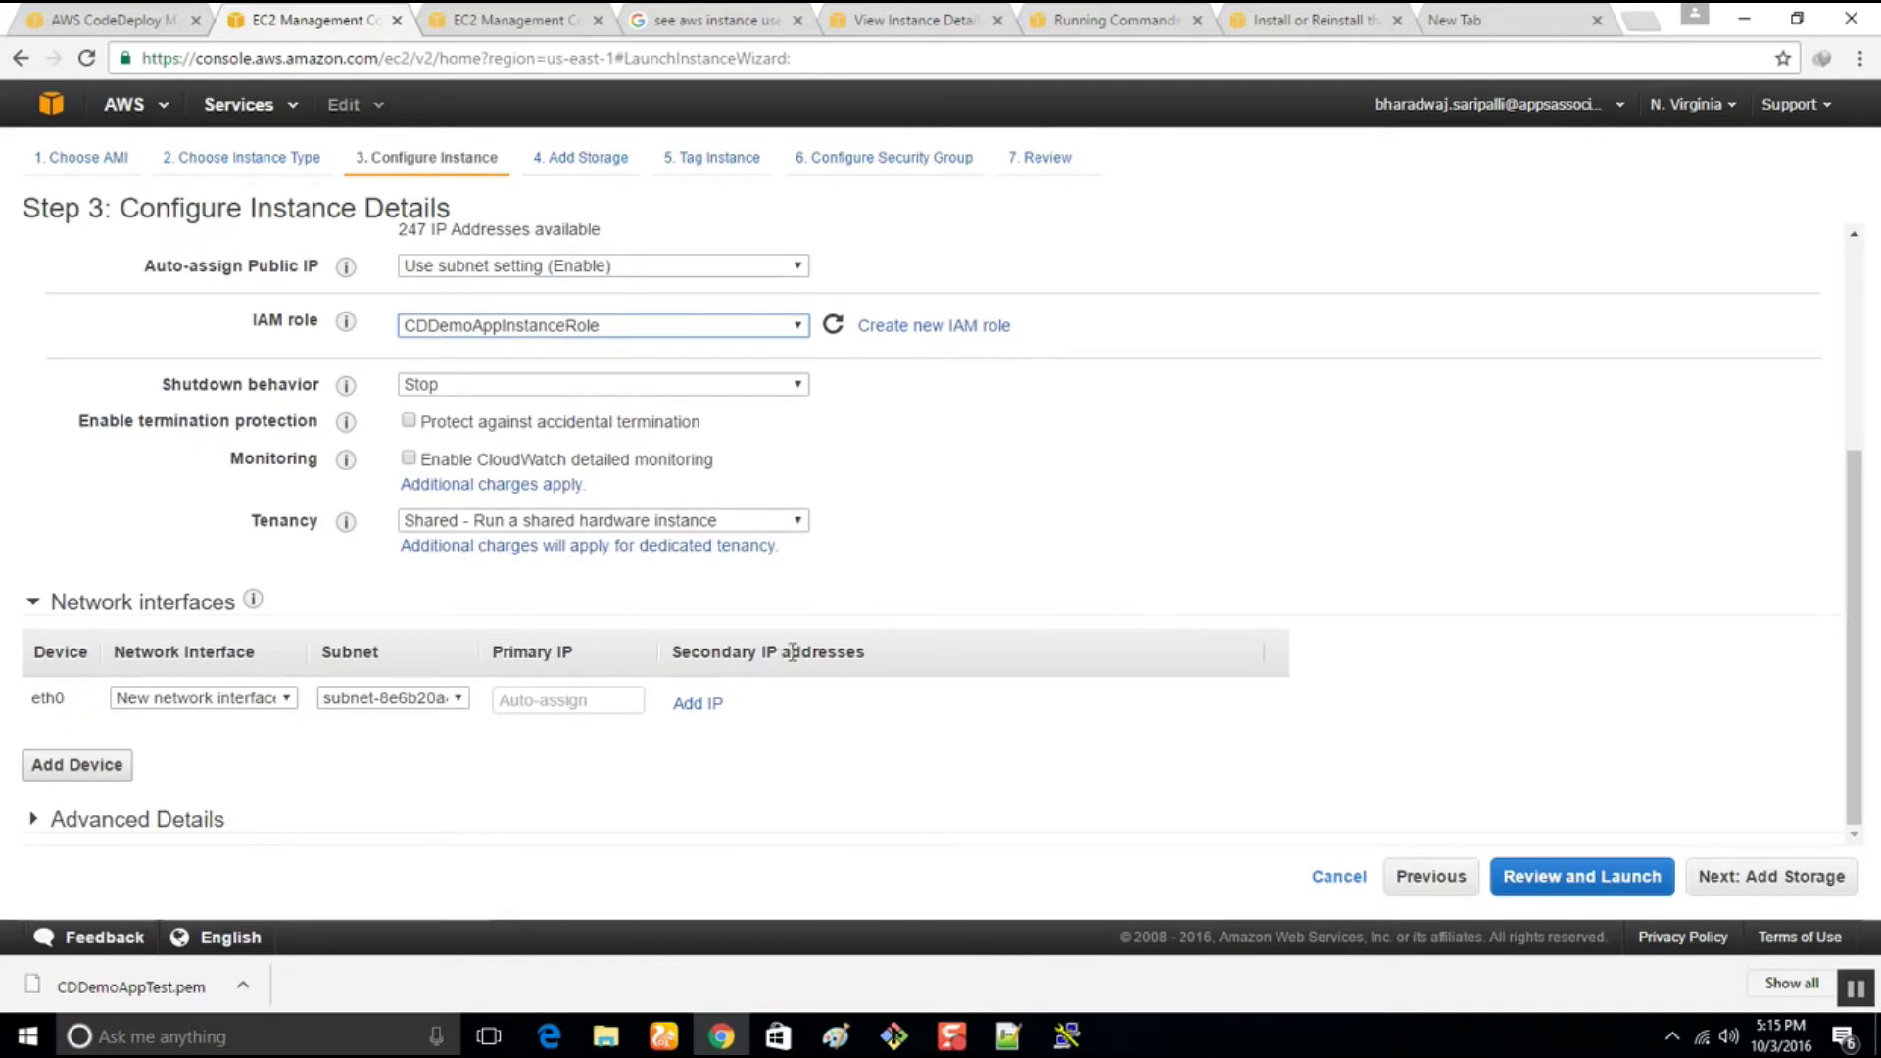
click(56, 828)
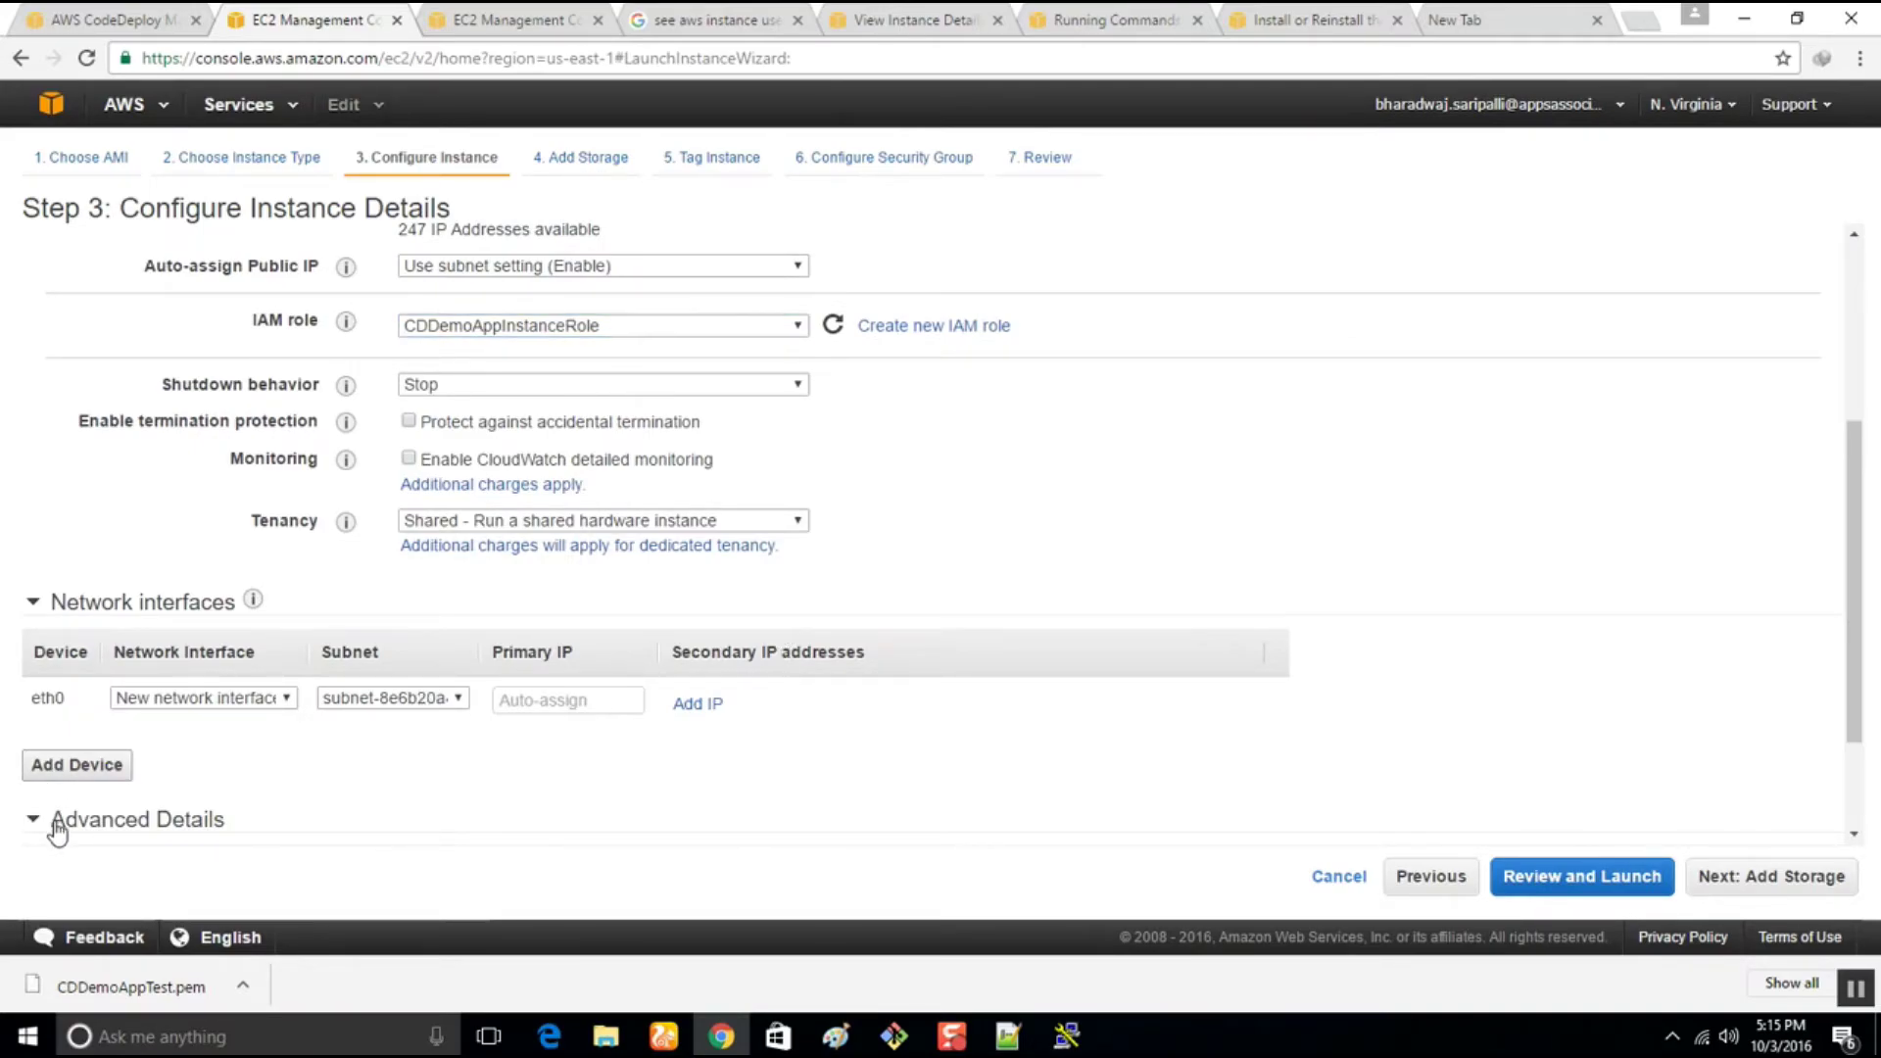
scroll(162, 823, down, 2)
click(439, 762)
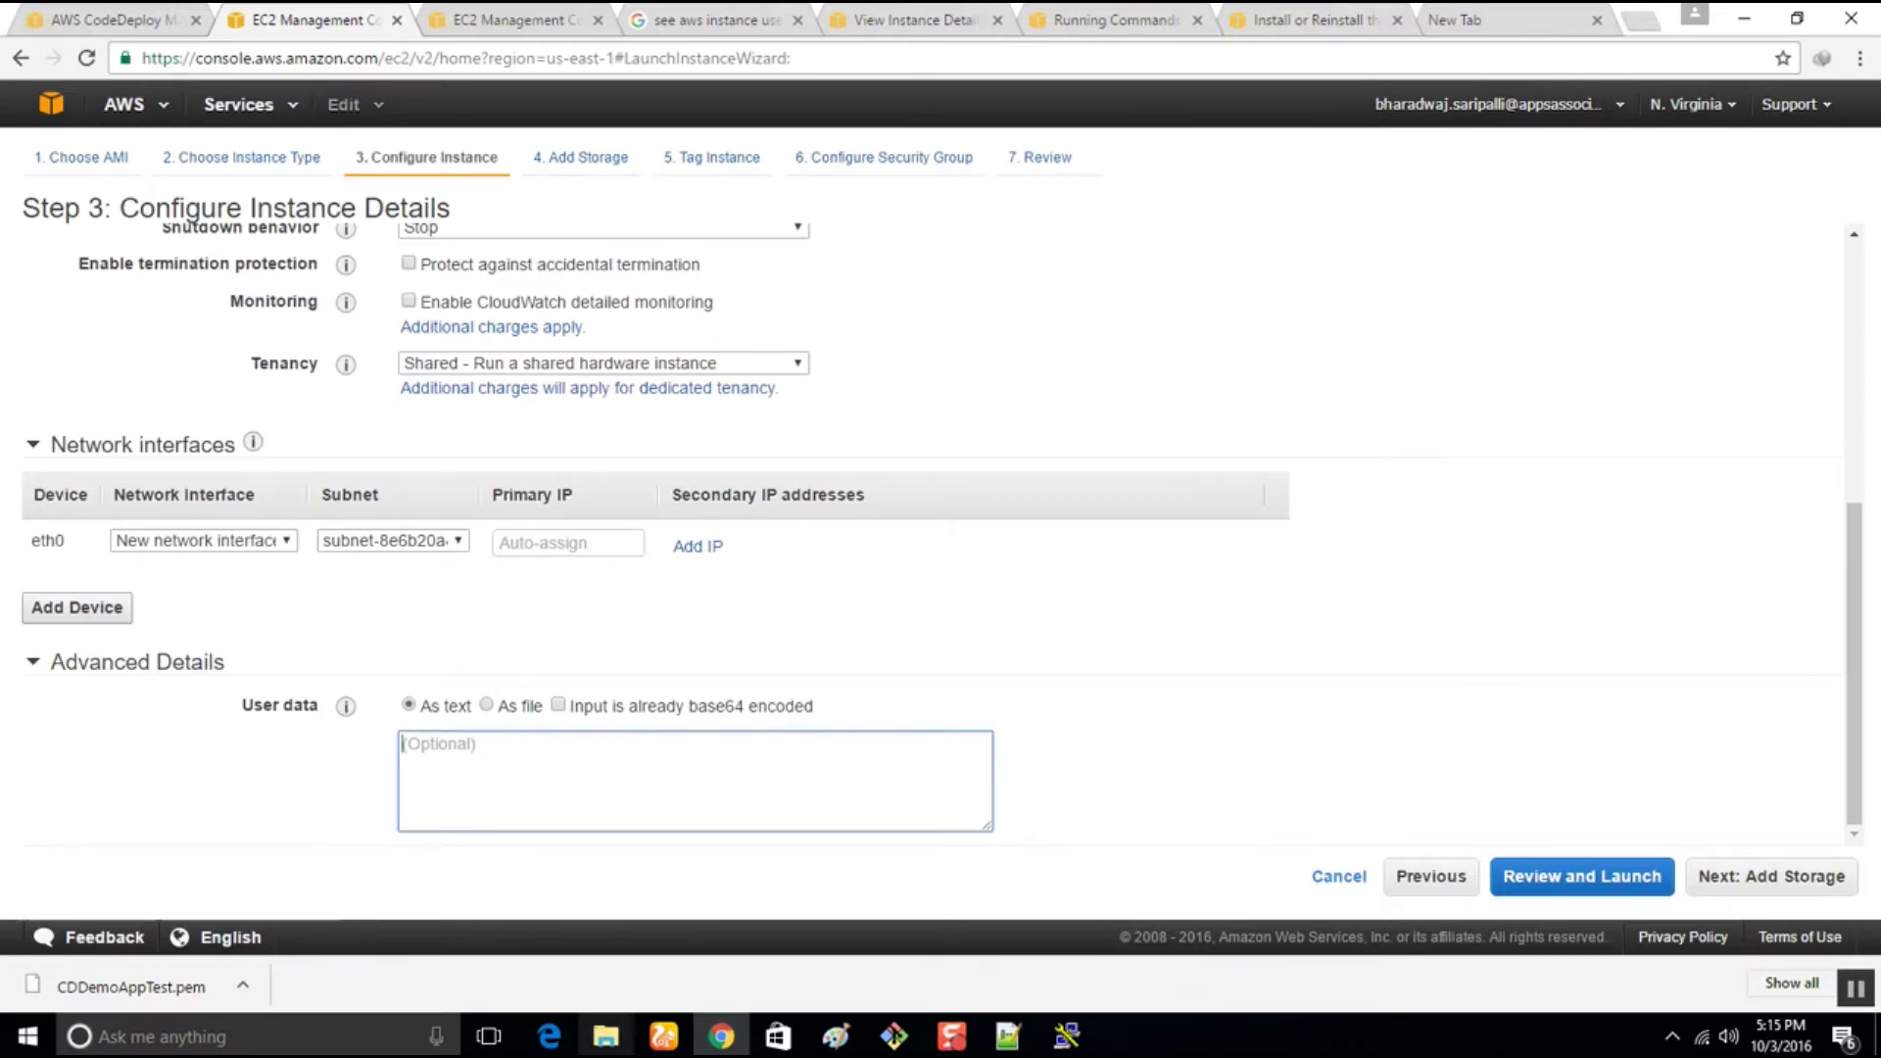
click(1009, 1036)
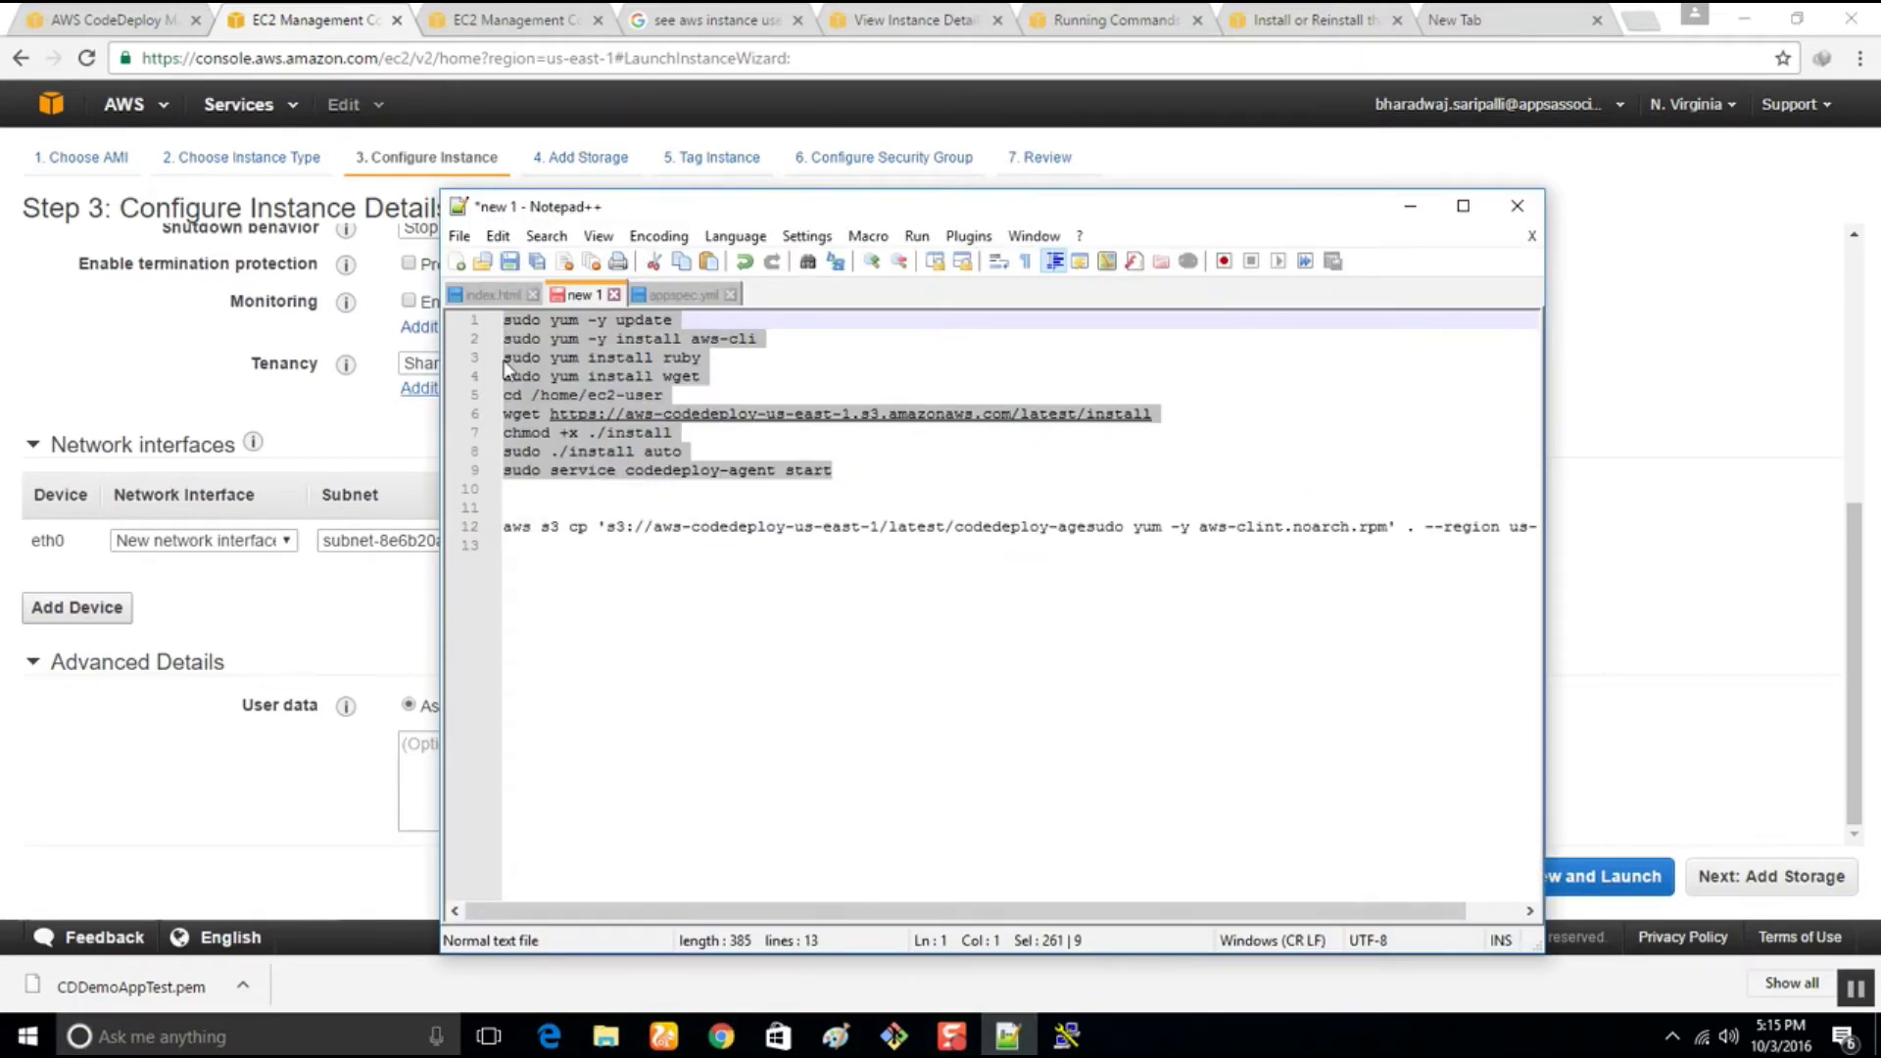
click(541, 321)
drag(549, 320, 473, 327)
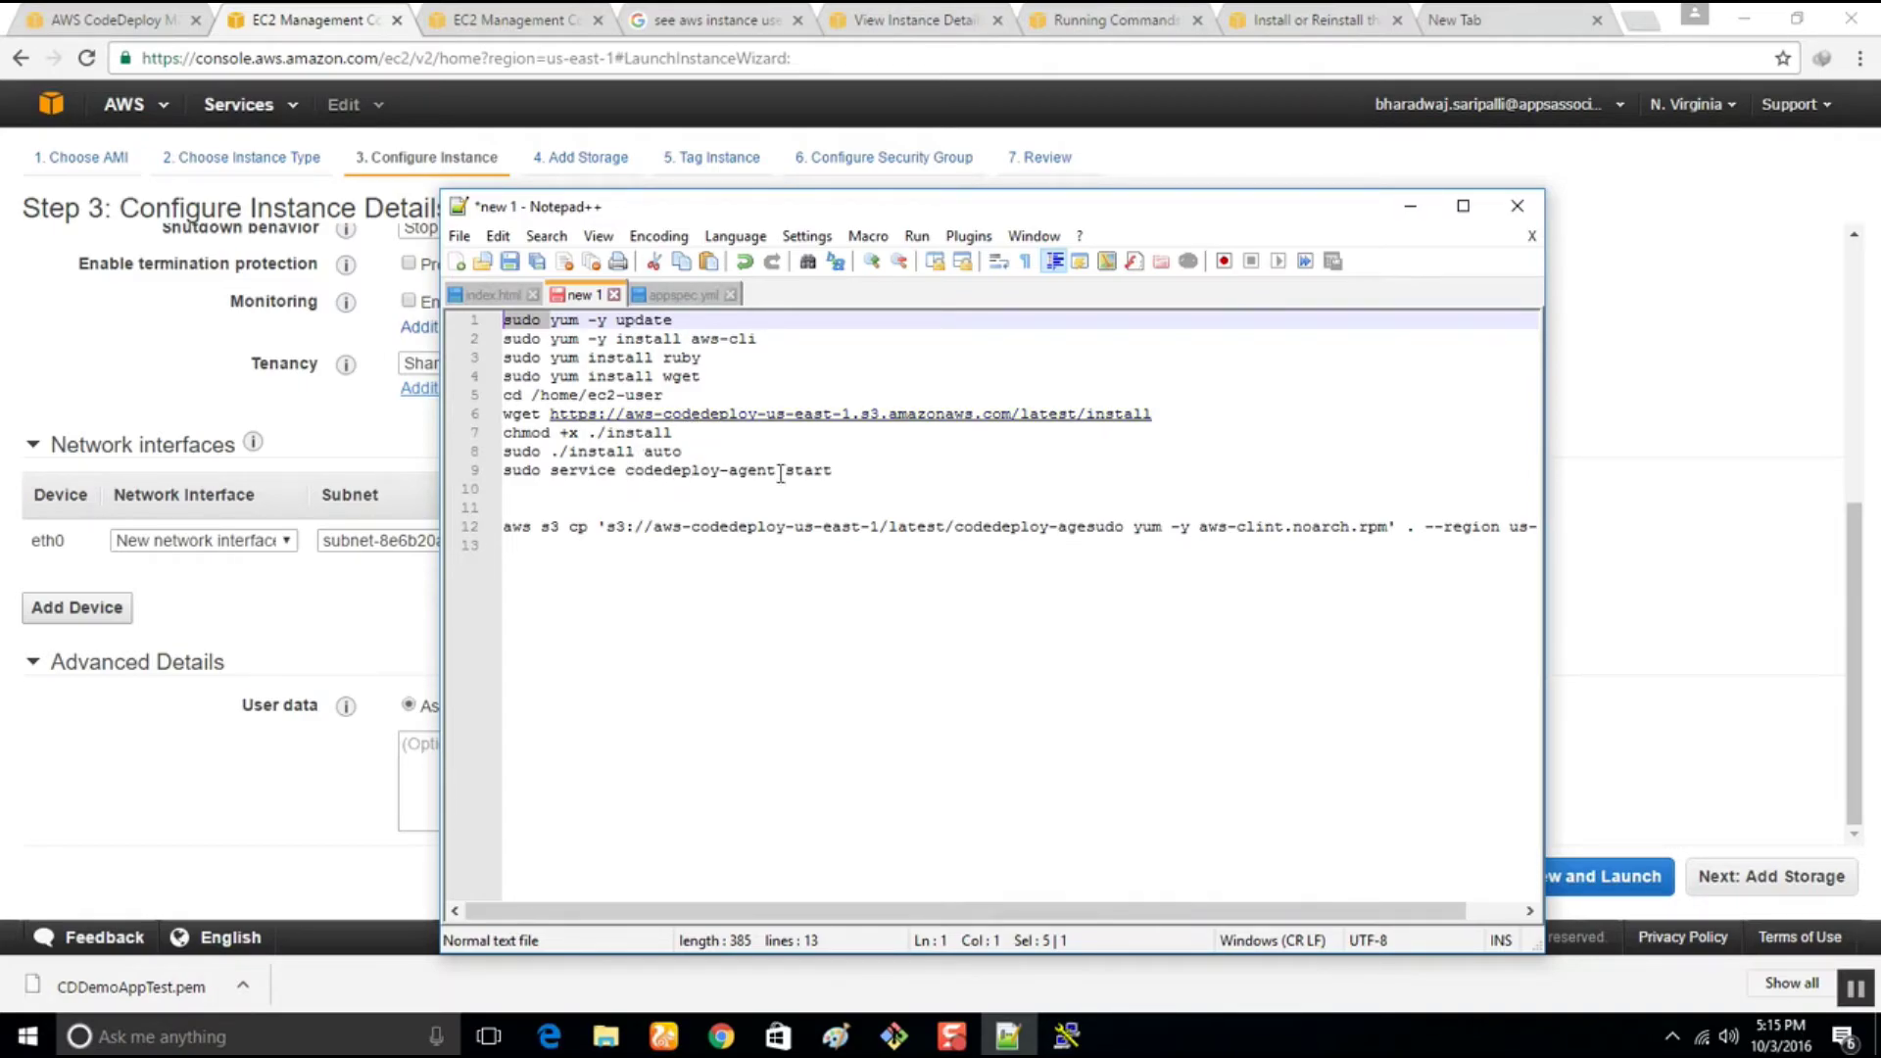
Paste the nine CodeDeploy agent install lines from Notepad++ into the launch wizard's User data box
drag(849, 479, 368, 299)
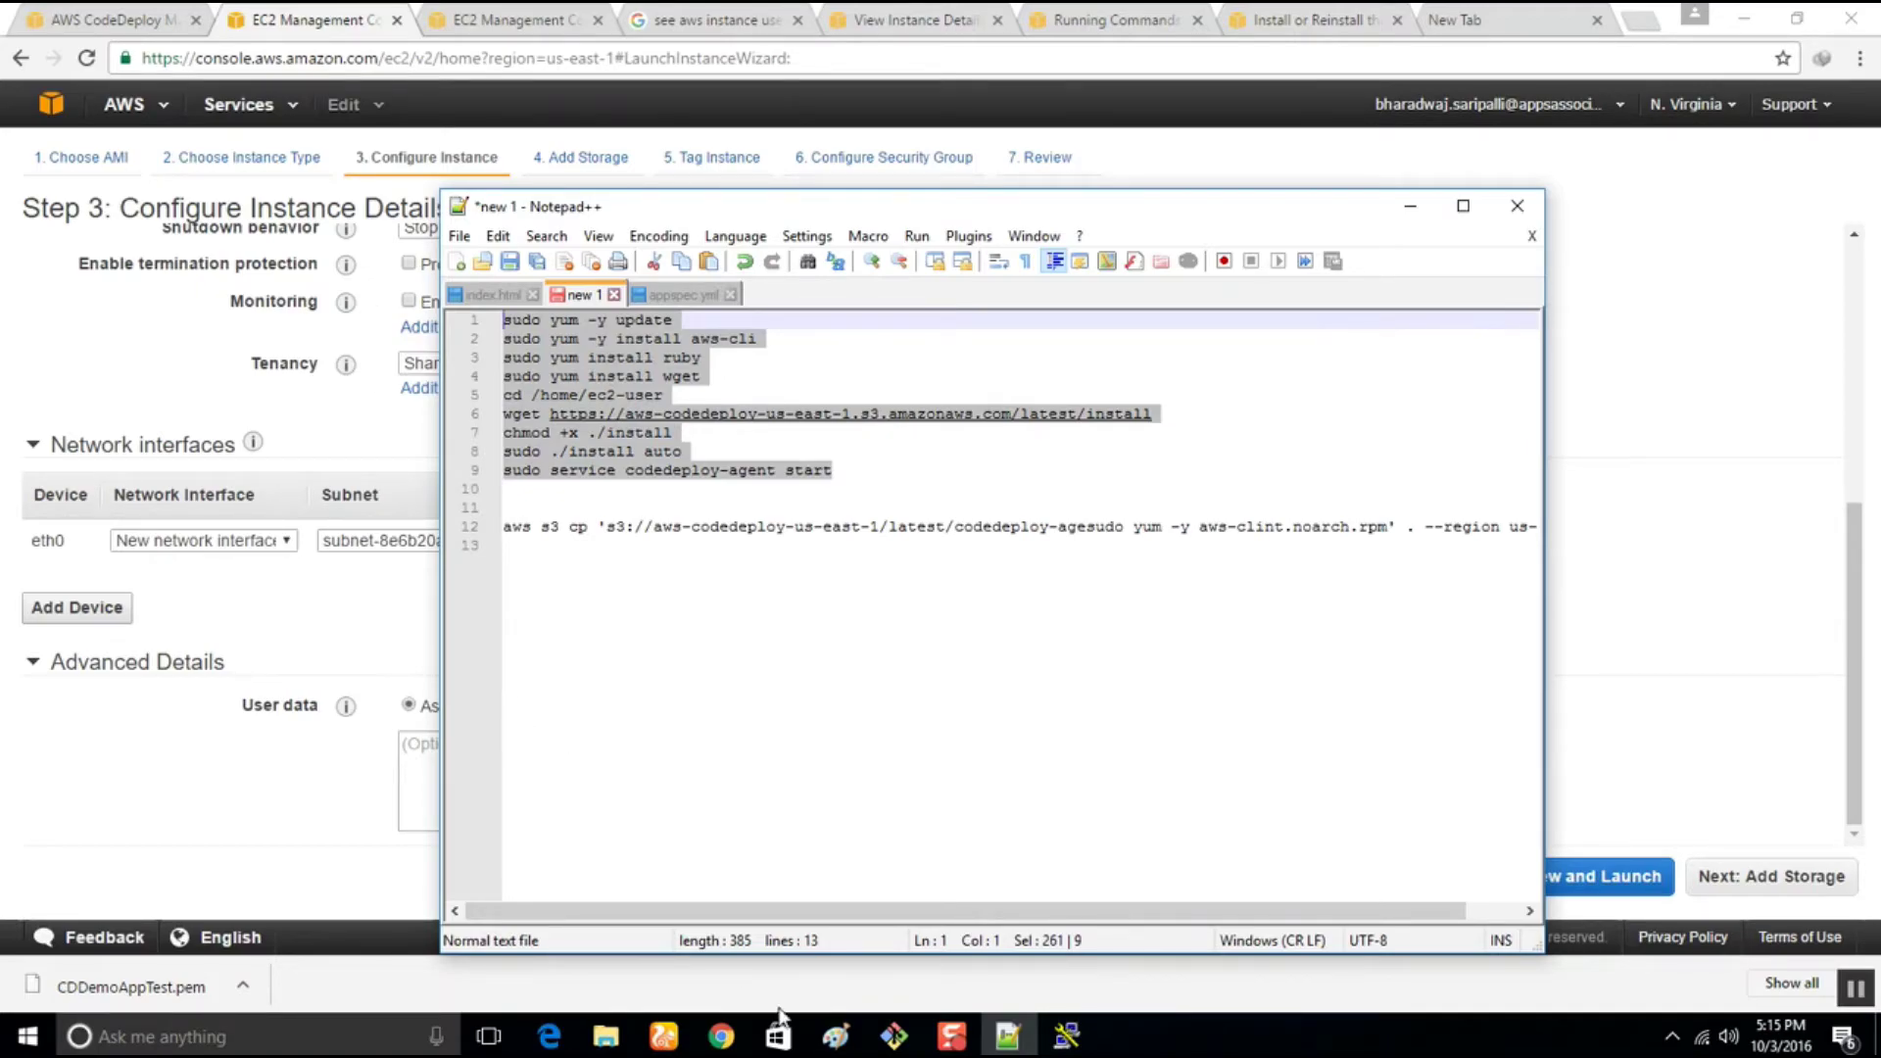
mouse_move(965, 1037)
click(723, 1039)
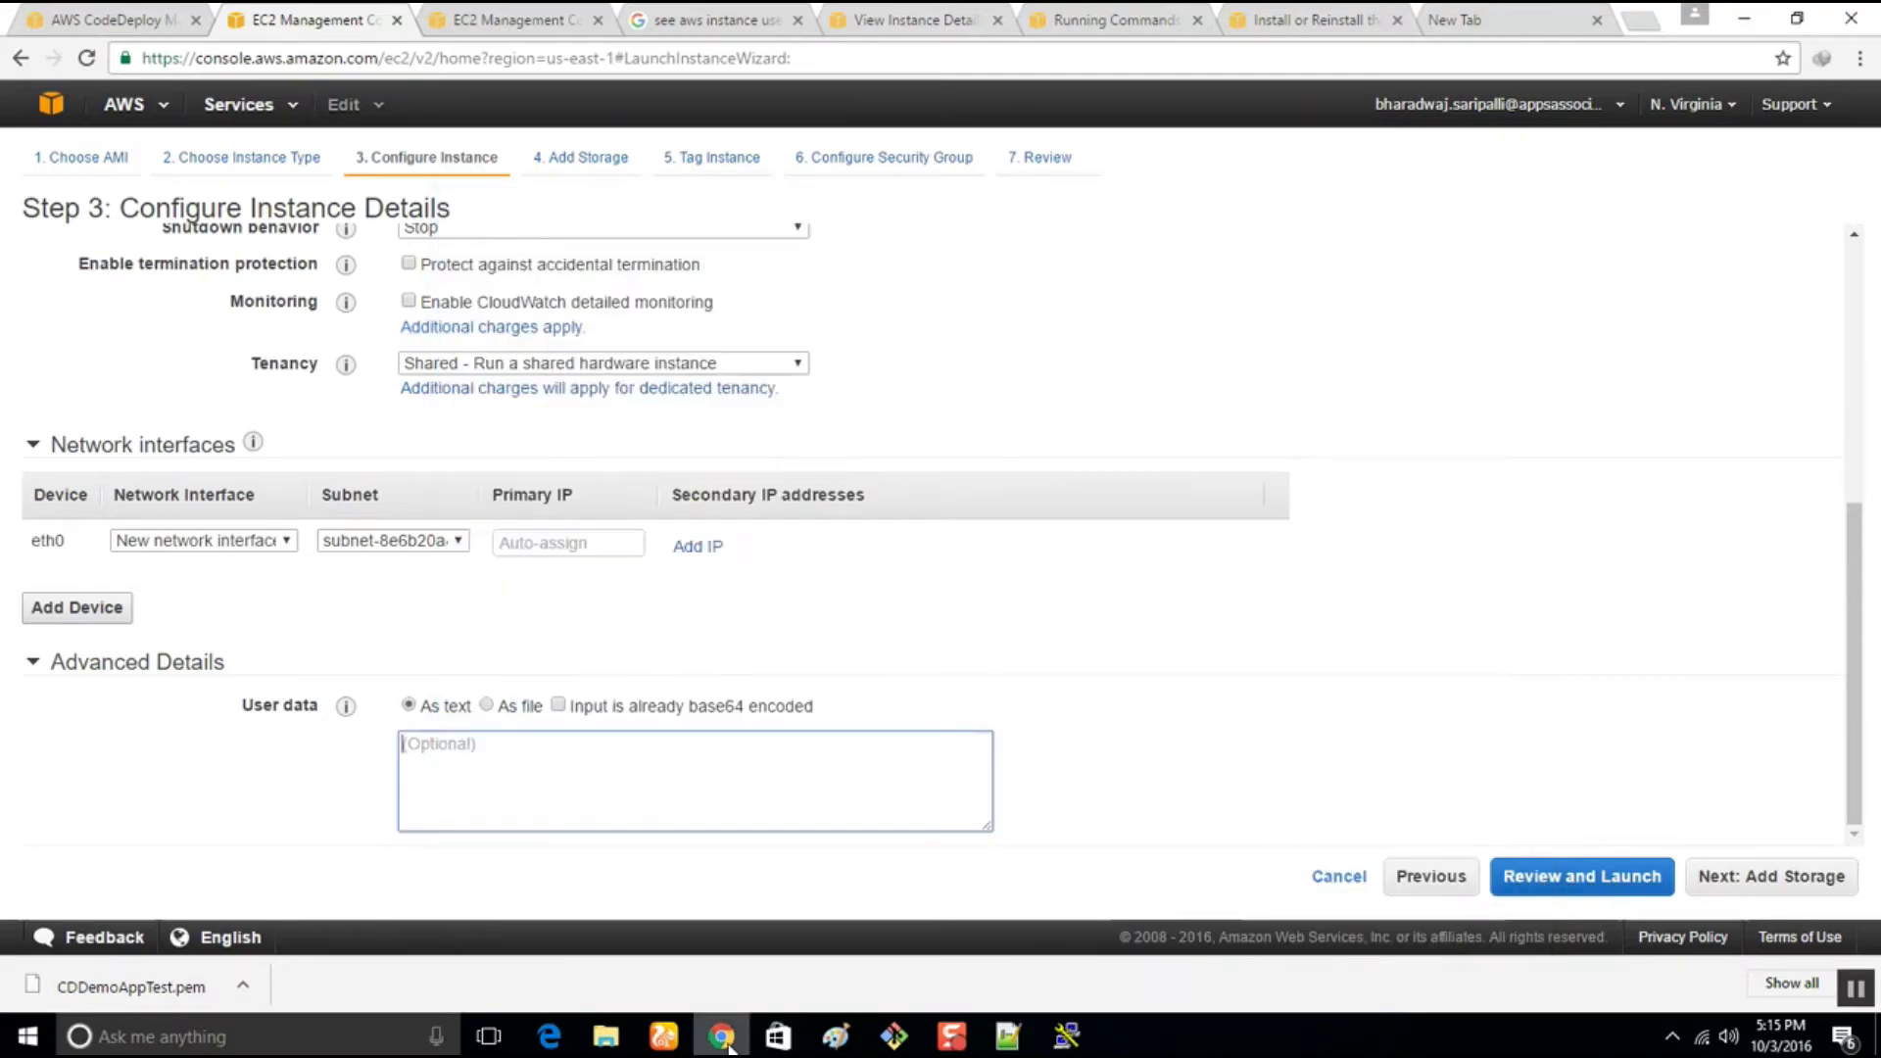
click(461, 746)
text(sudo yum -y update sudo yum -y install ruby sudo yum install wget cd /home/ec2-user wget https://aws-codedeploy-us-east-1.s3.amazonaws.com/latest/install chmod +x ./install sudo ./install auto sudo service codedeploy-agent start)
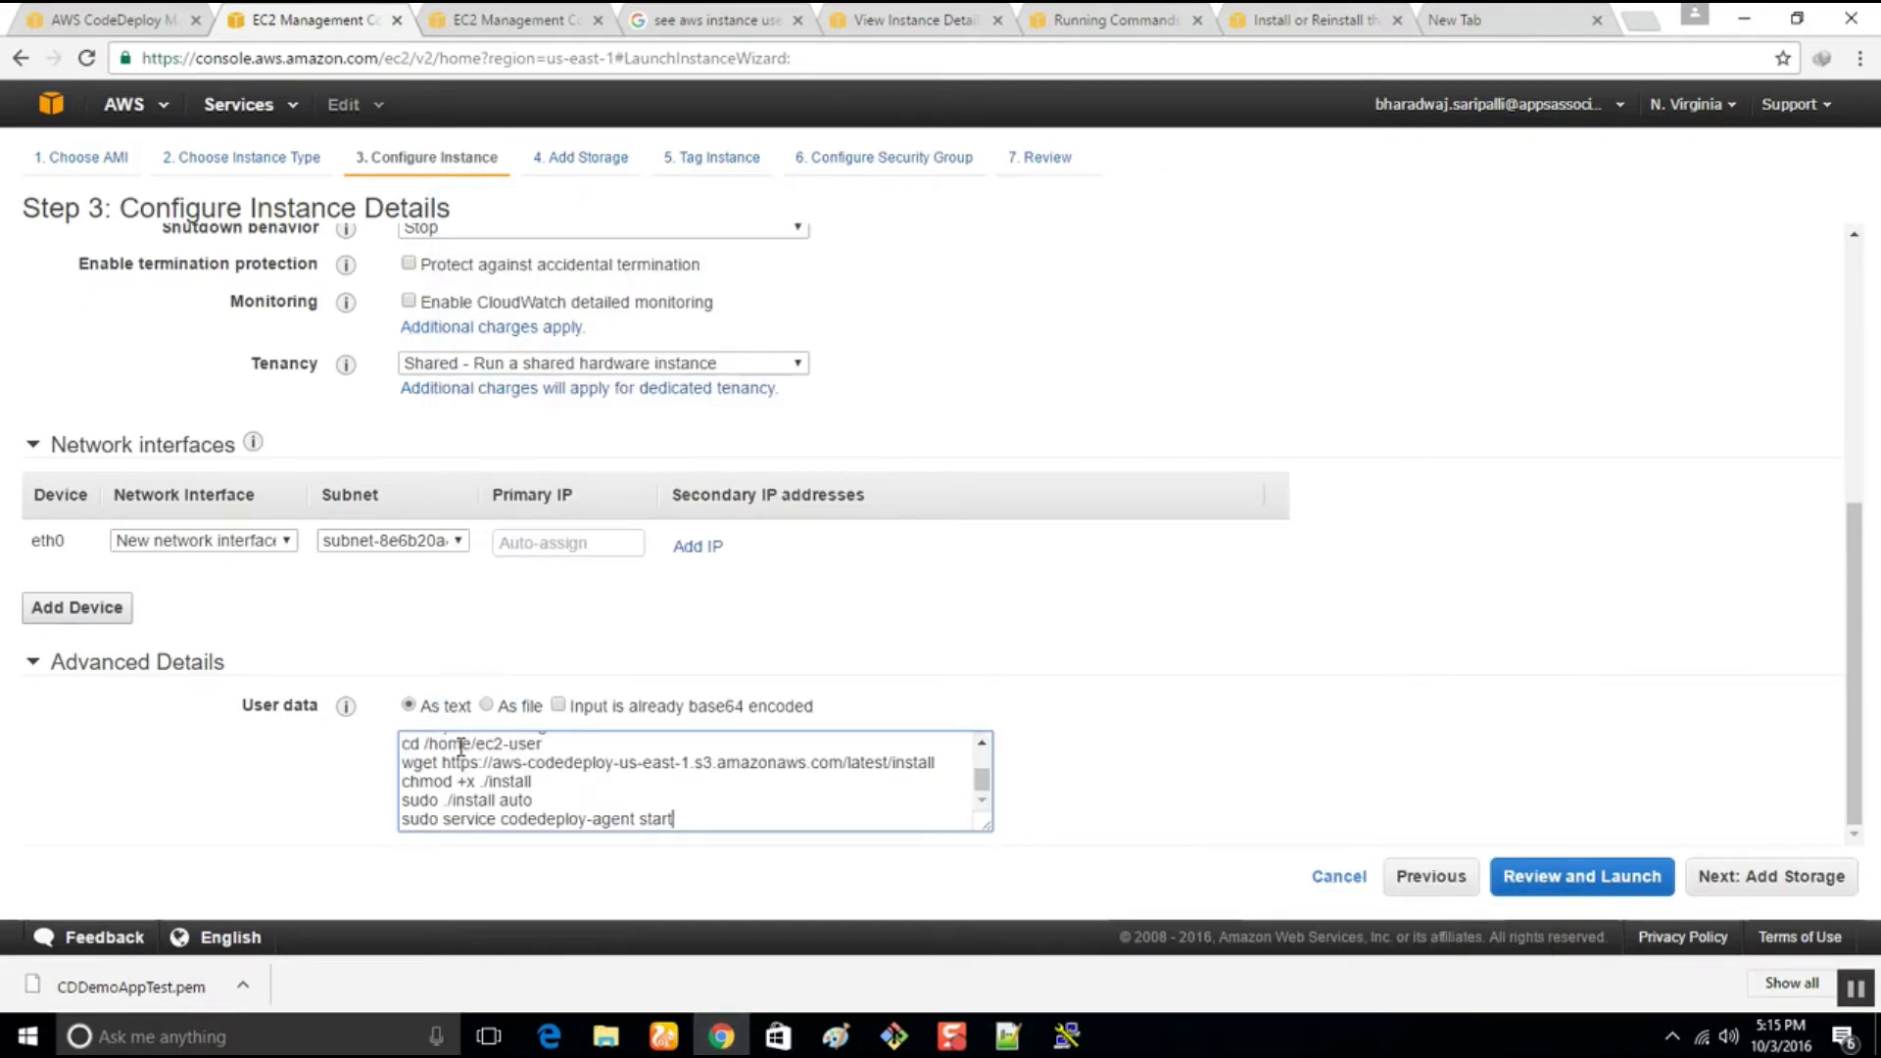
scroll(627, 788, up, 5)
scroll(642, 763, down, 3)
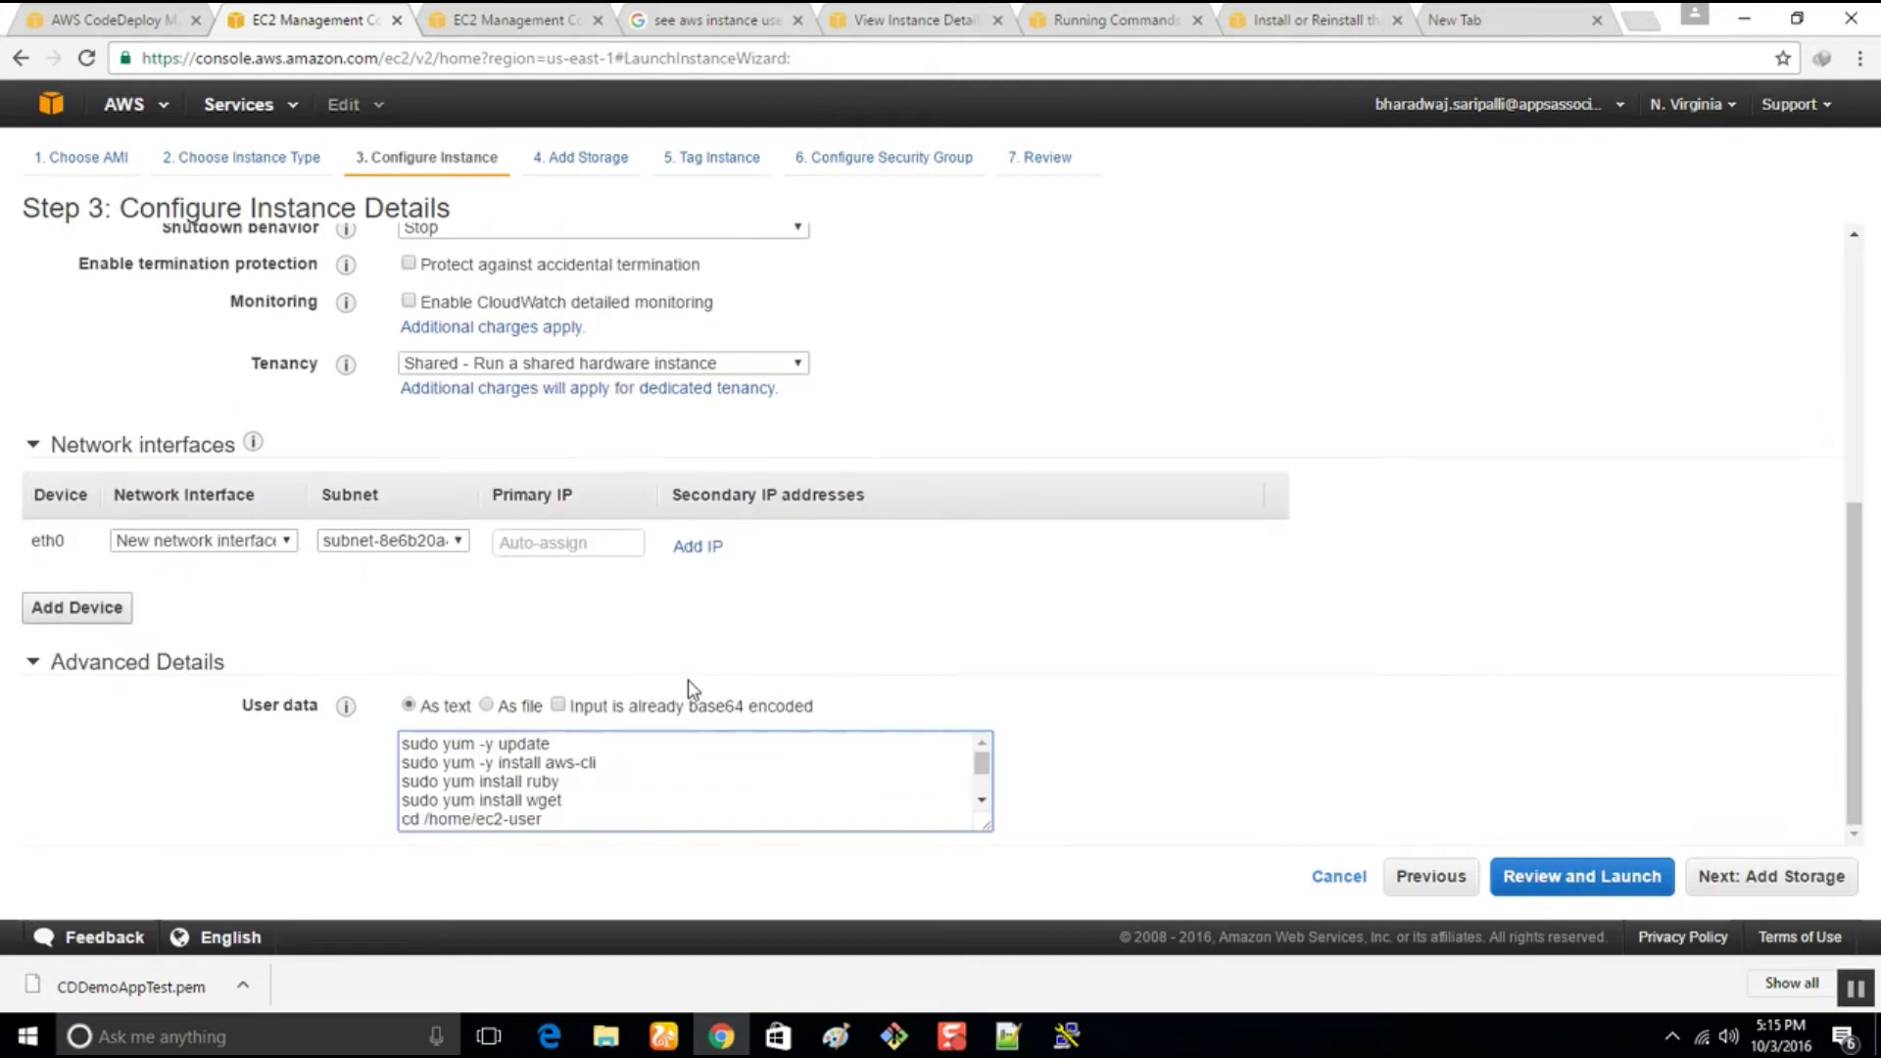
scroll(685, 794, down, 2)
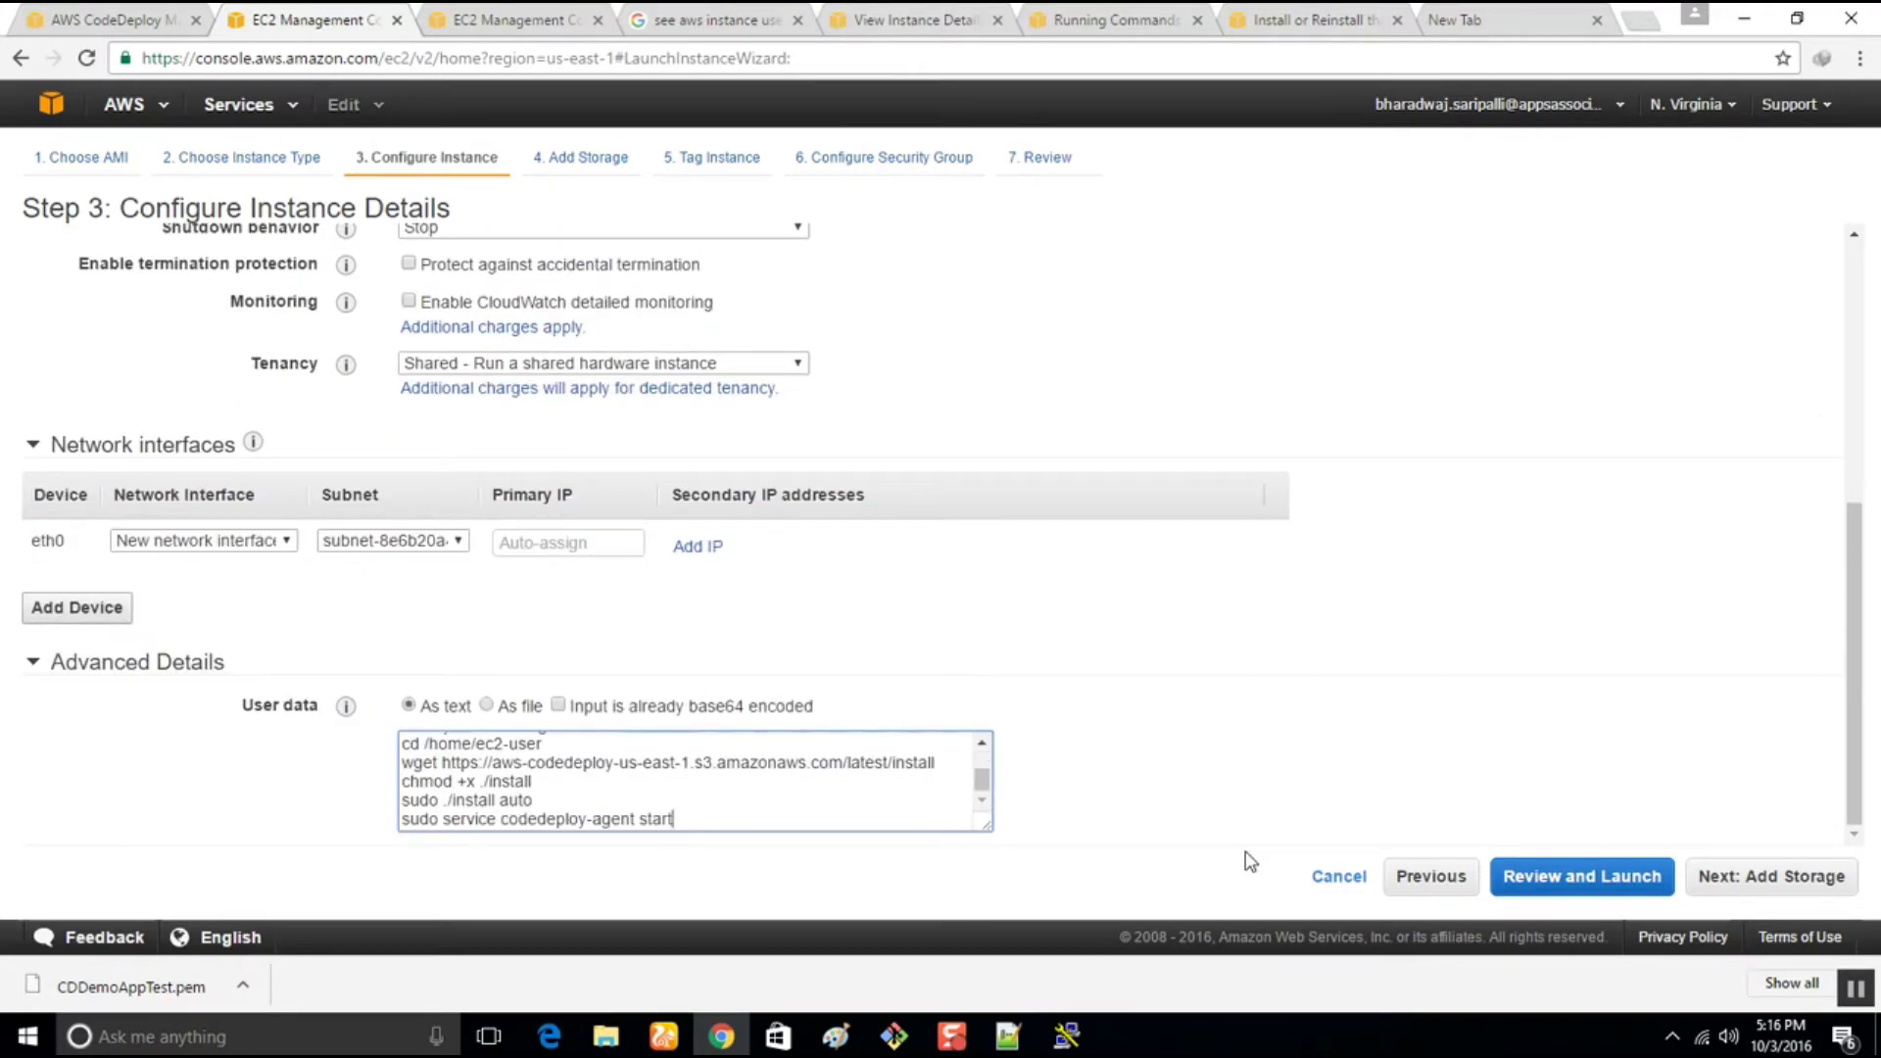
Move past storage to tagging and set the instance's Name tag to CDDemoAppTest5
click(1743, 878)
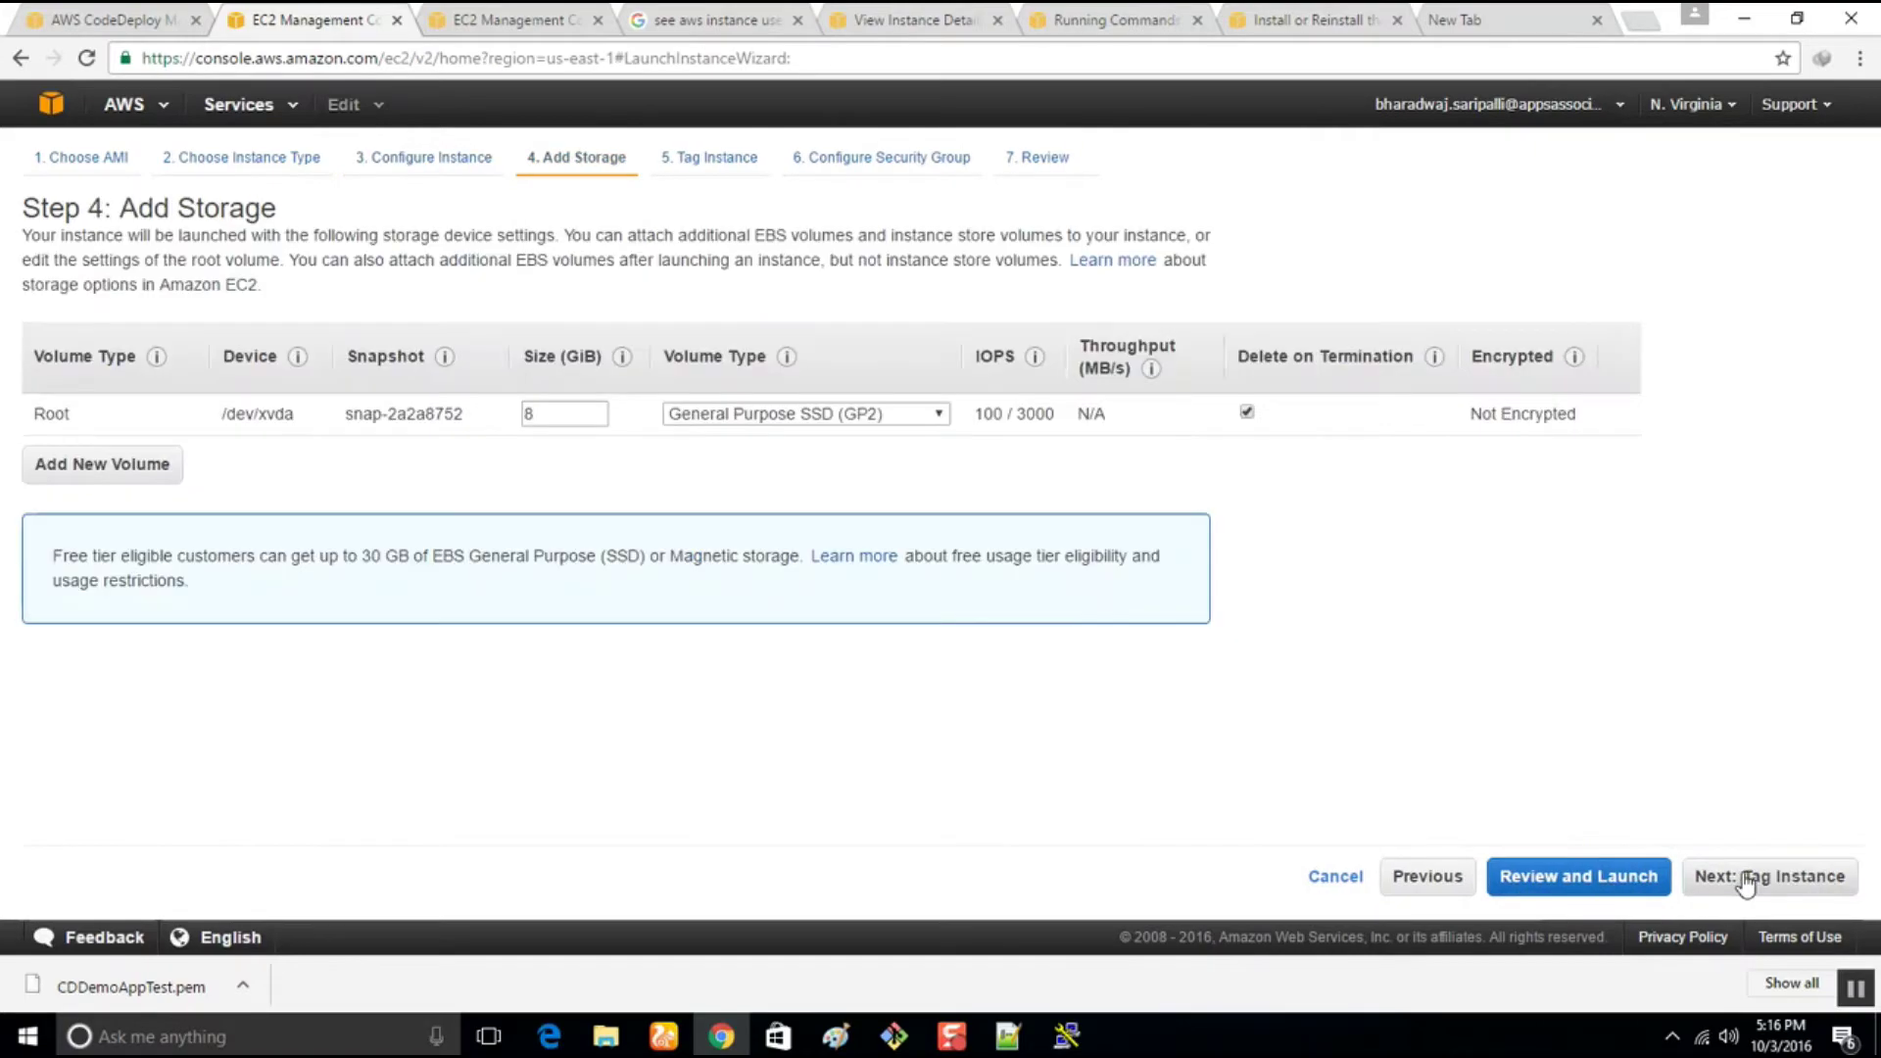
click(1746, 878)
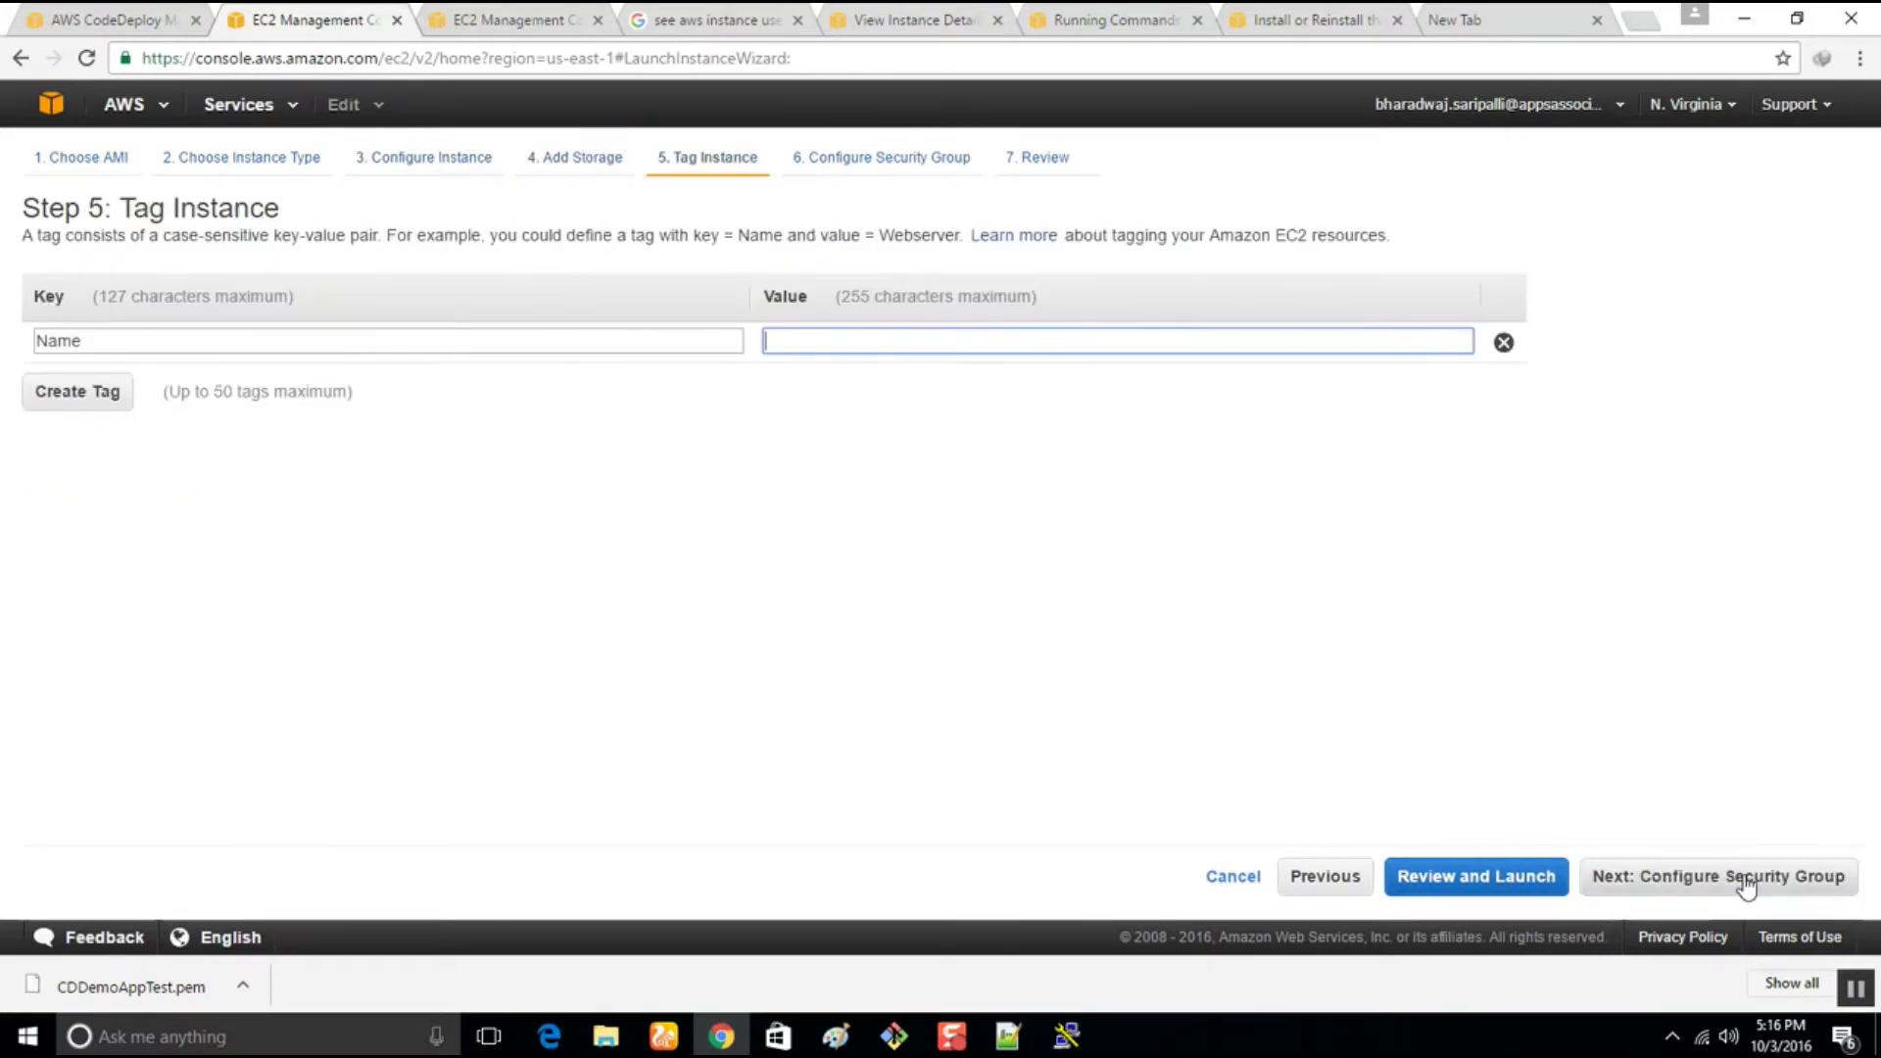
text(C)
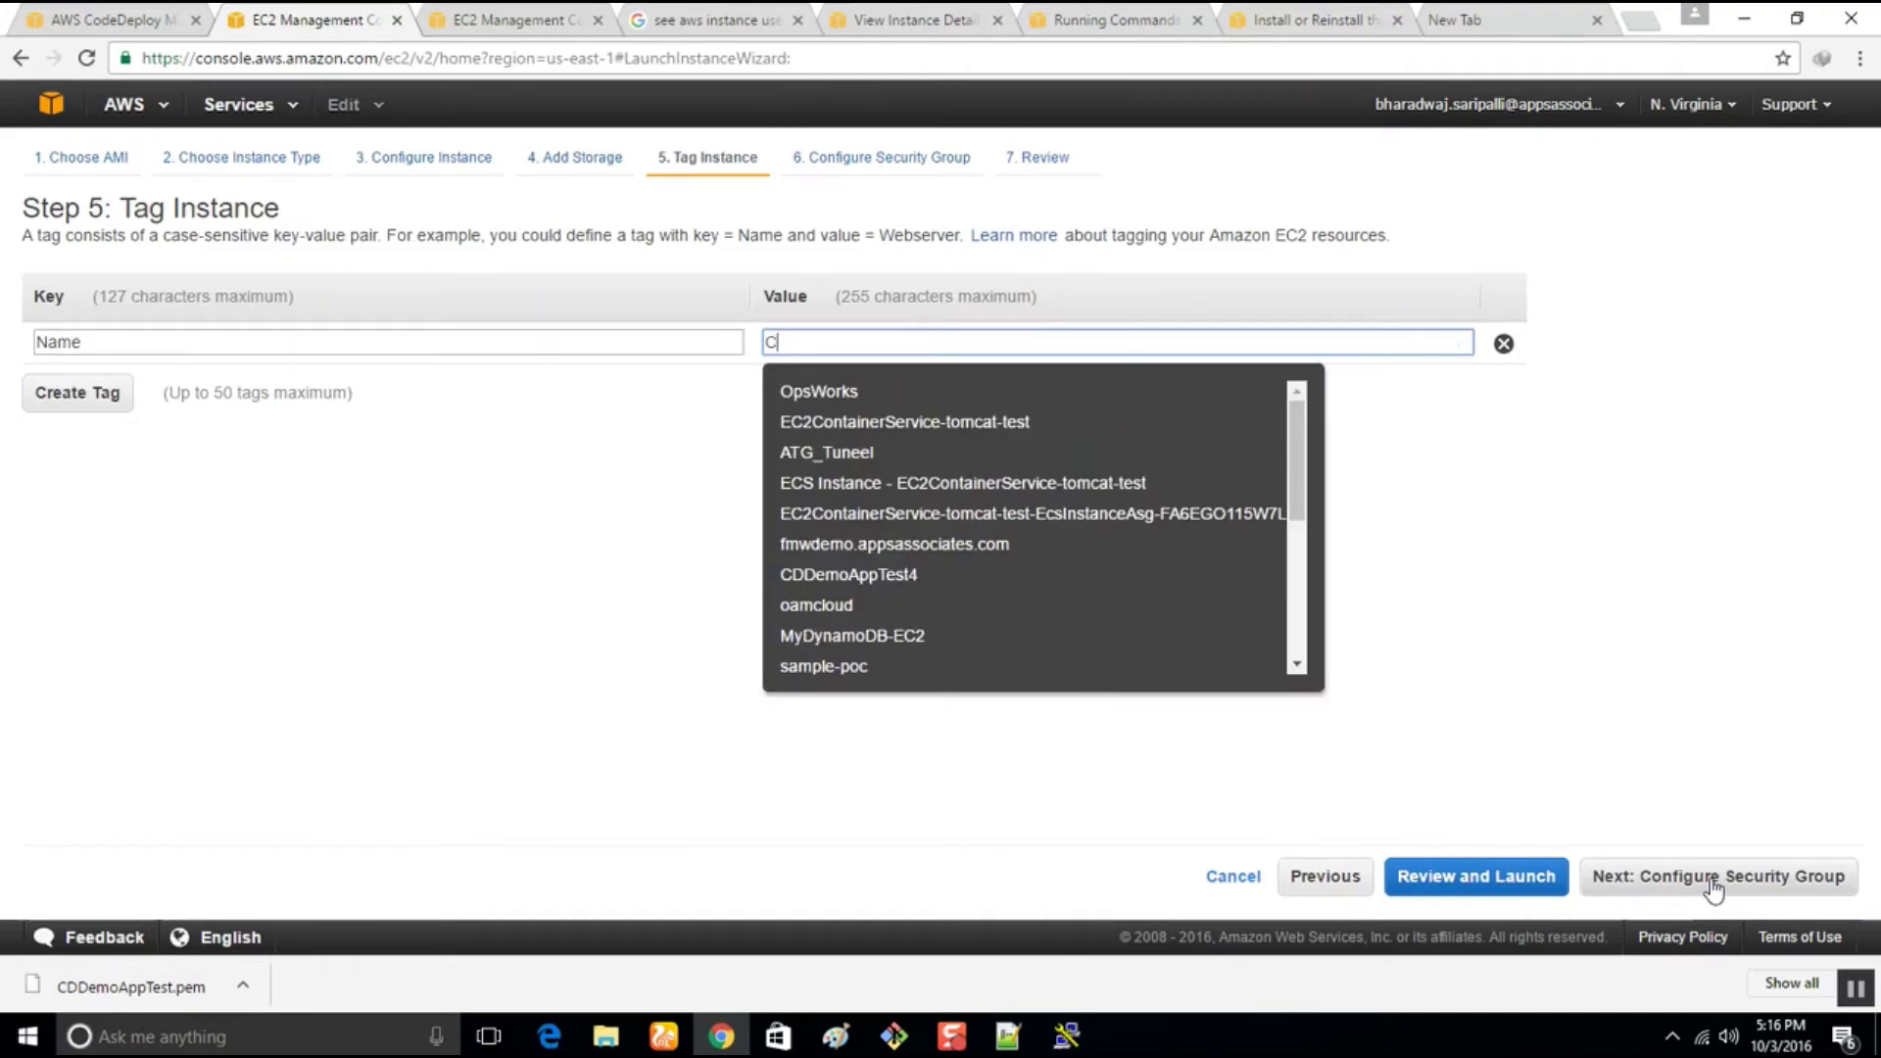
text(VDemp)
key(BackSpace)
text(oAPp)
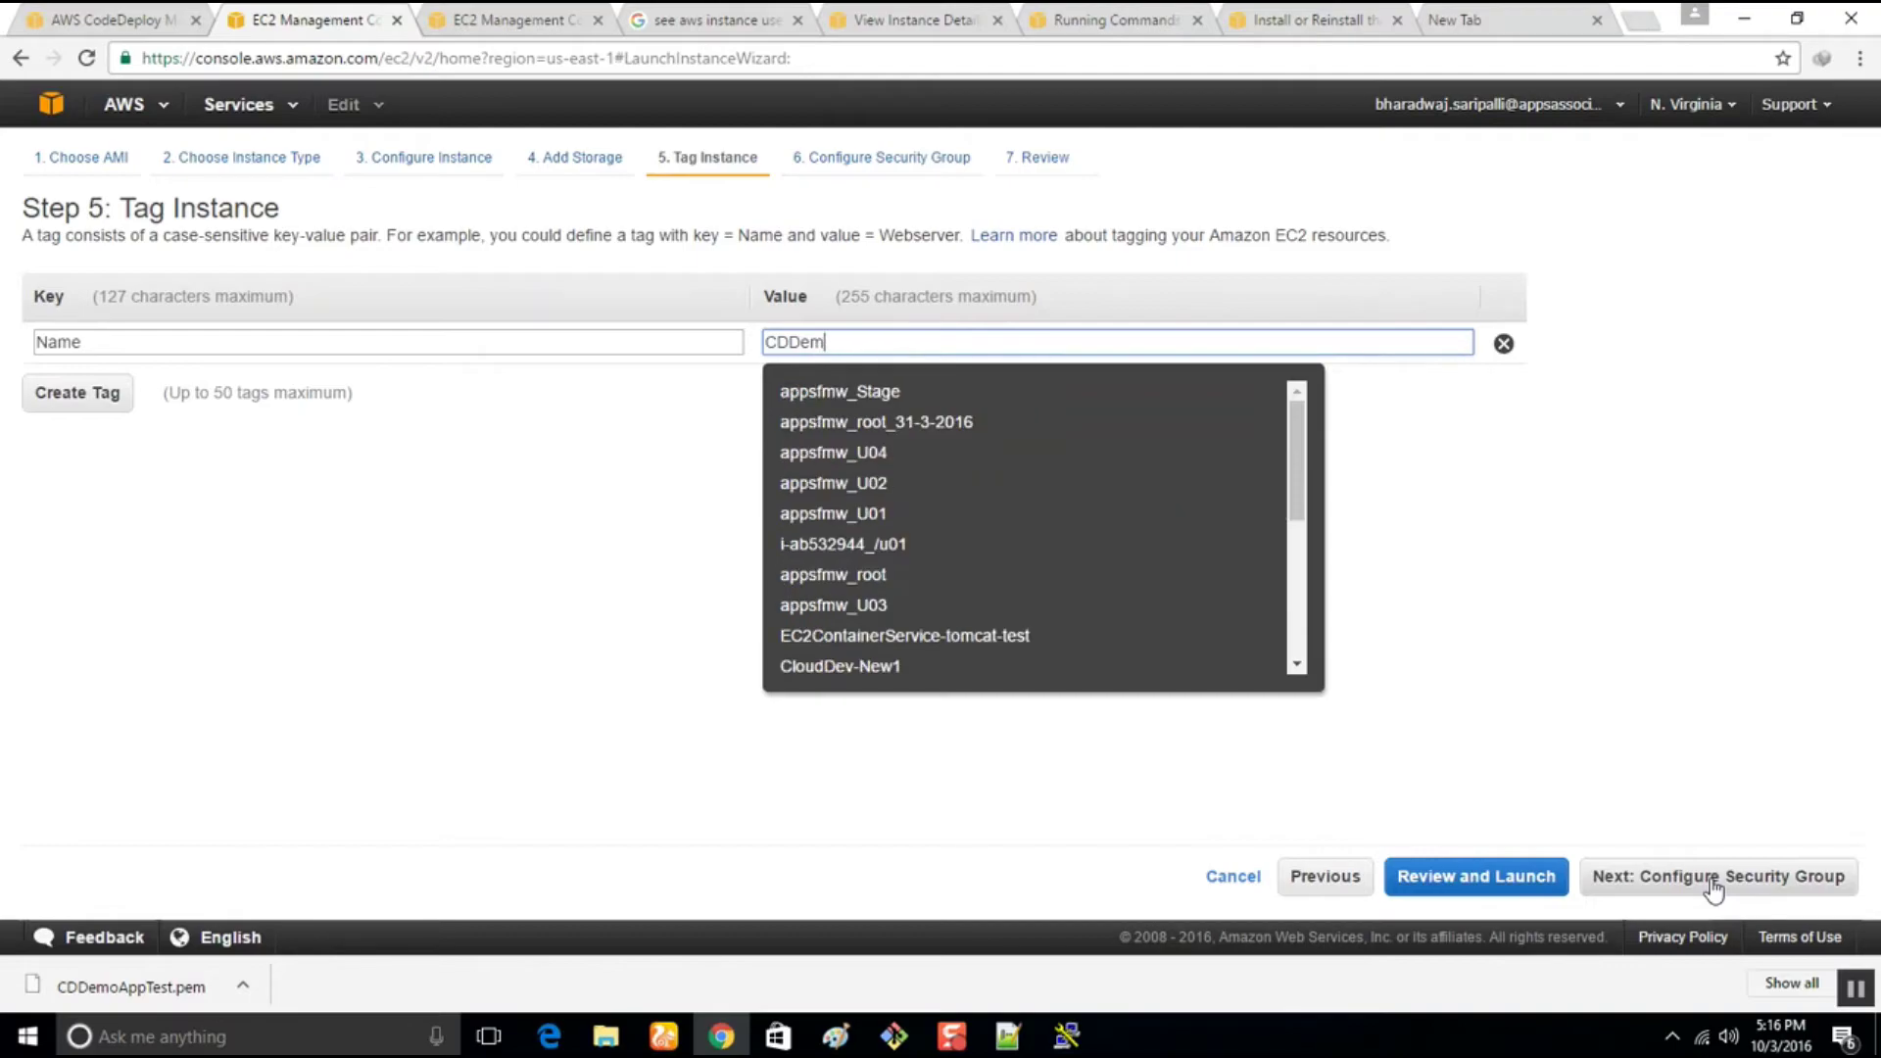
key(BackSpace)
key(BackSpace)
text(pp)
text(Test5)
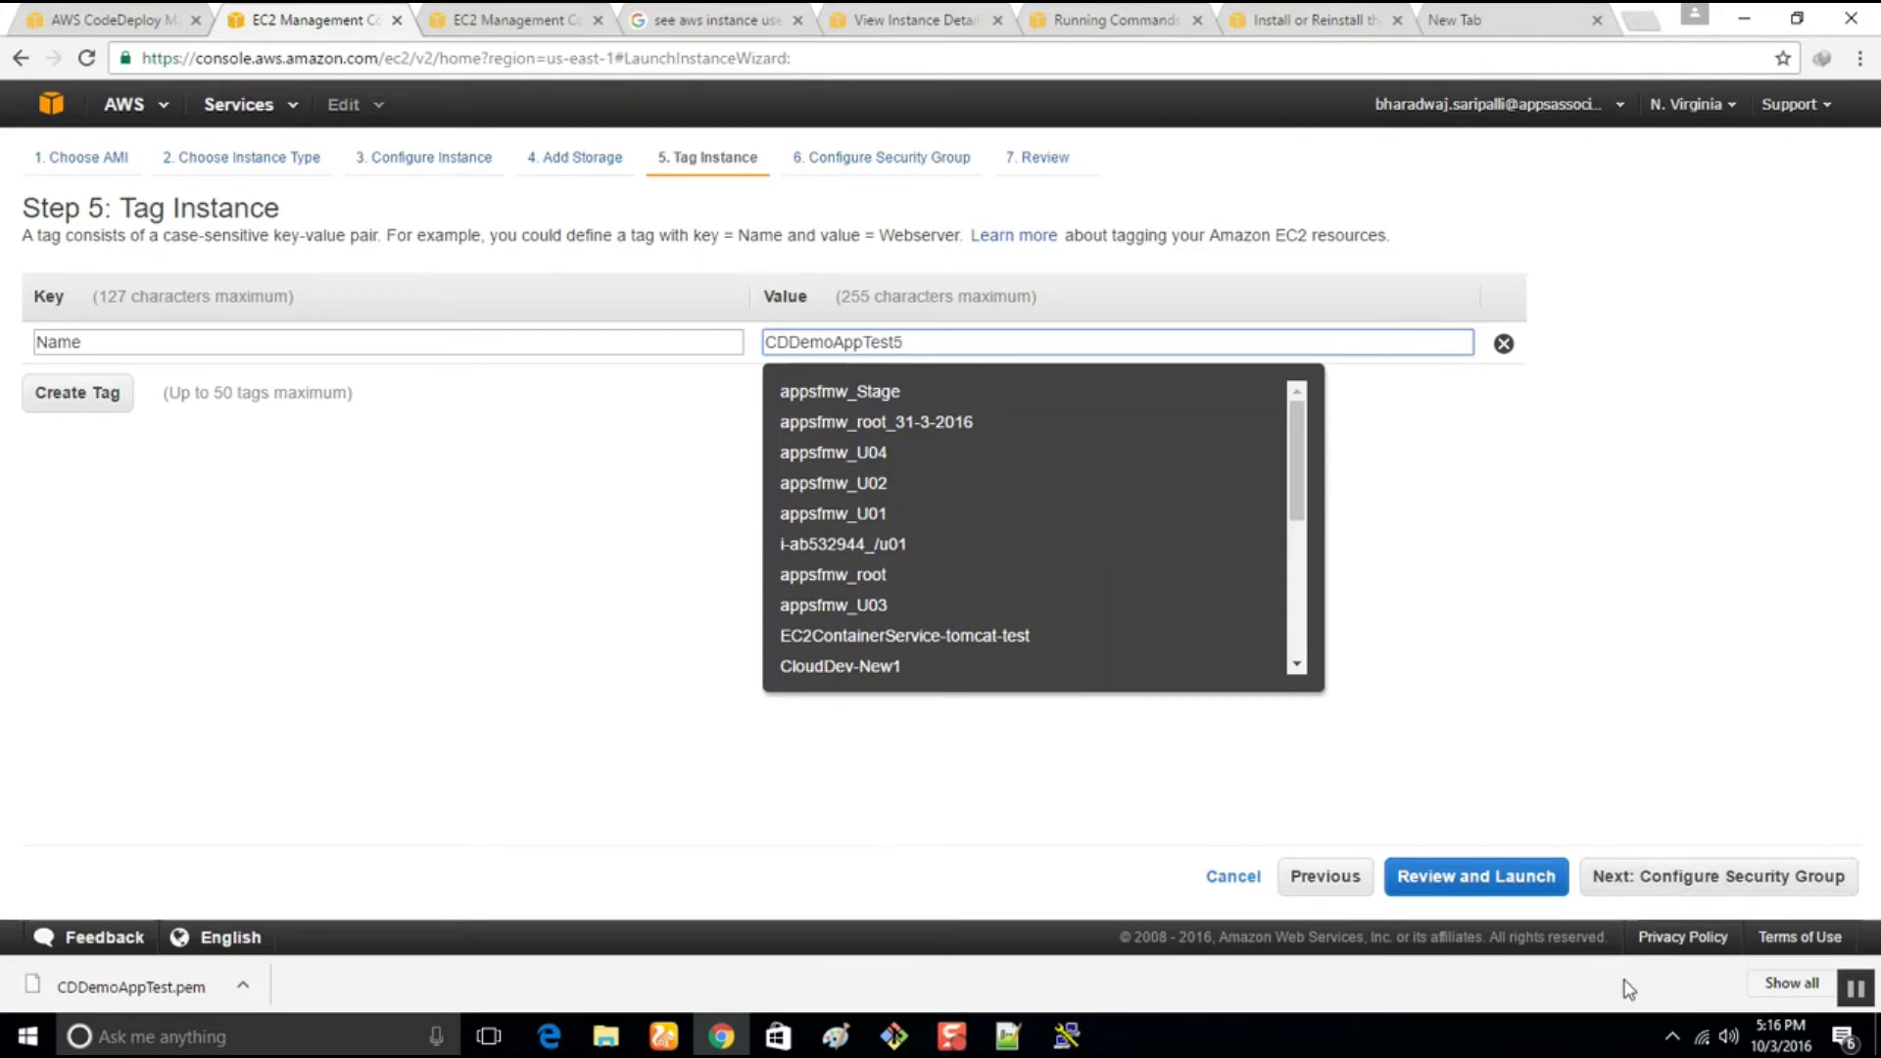
Add a second inbound security group rule allowing HTTP on port 80
click(1825, 894)
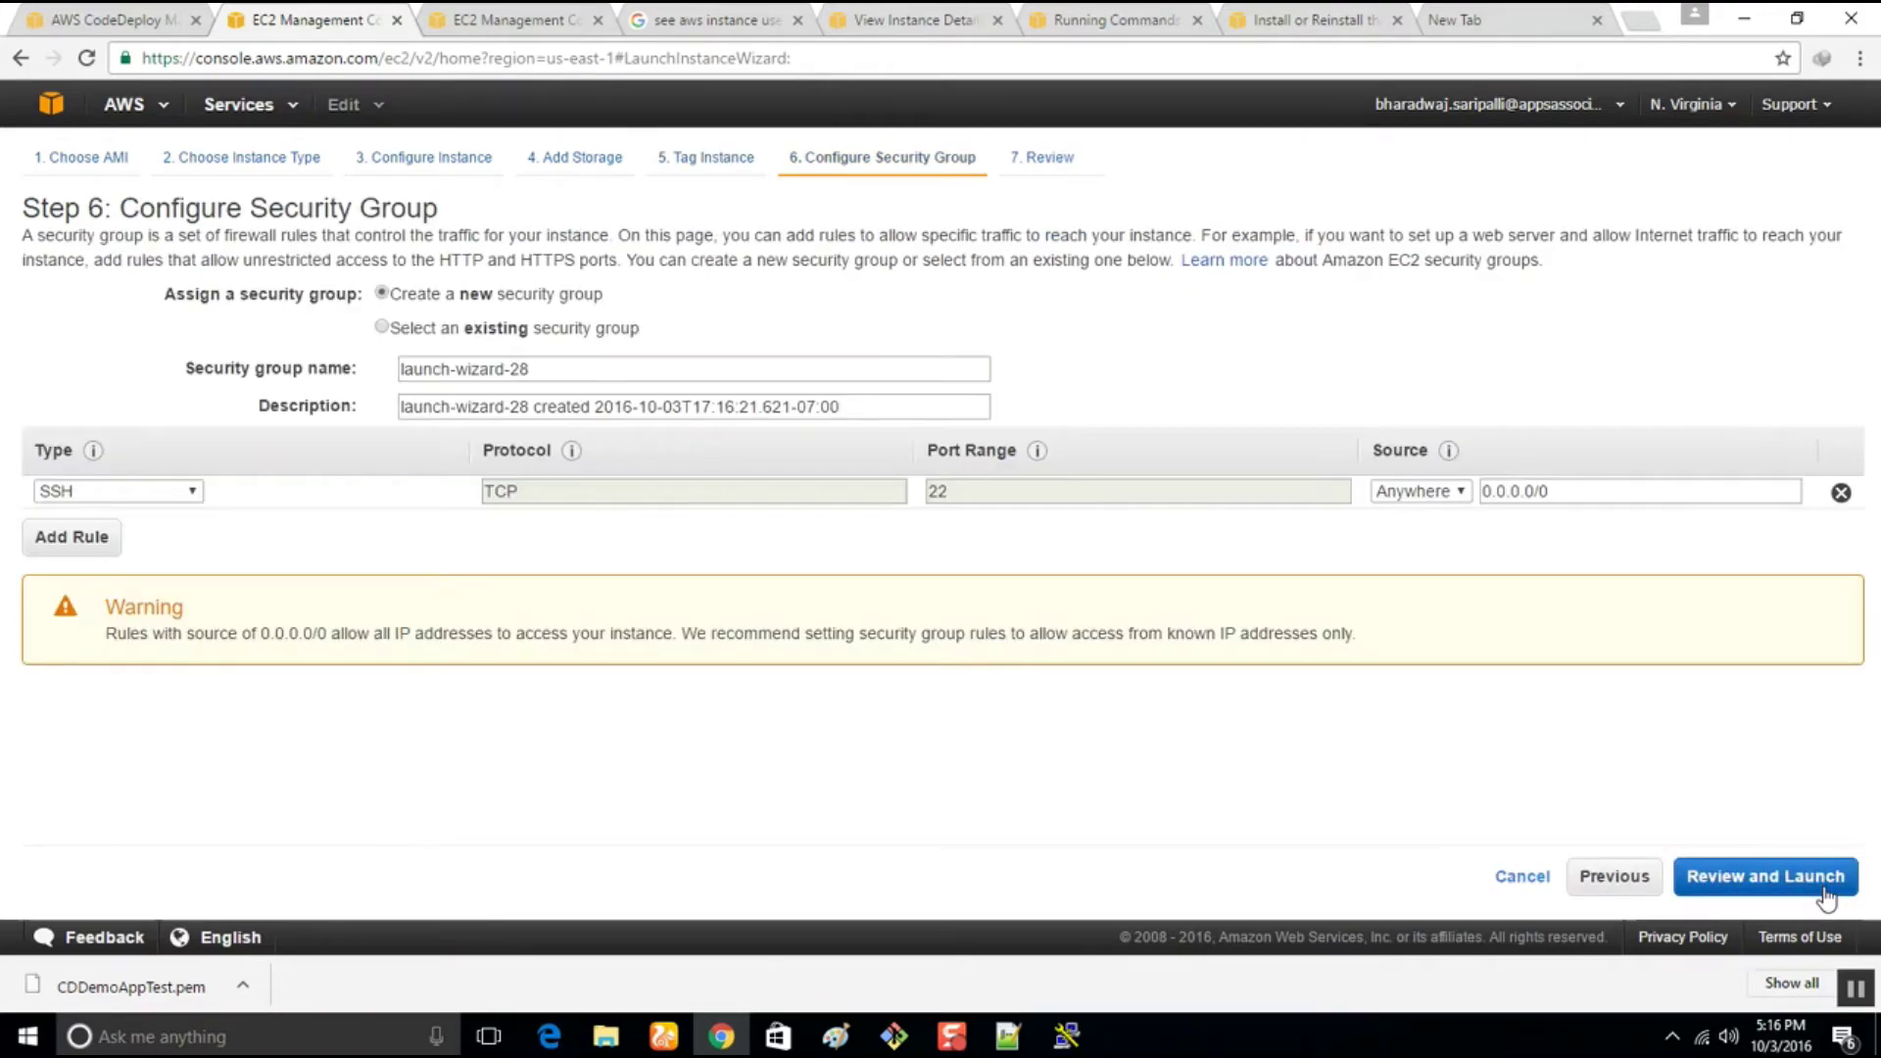
click(88, 538)
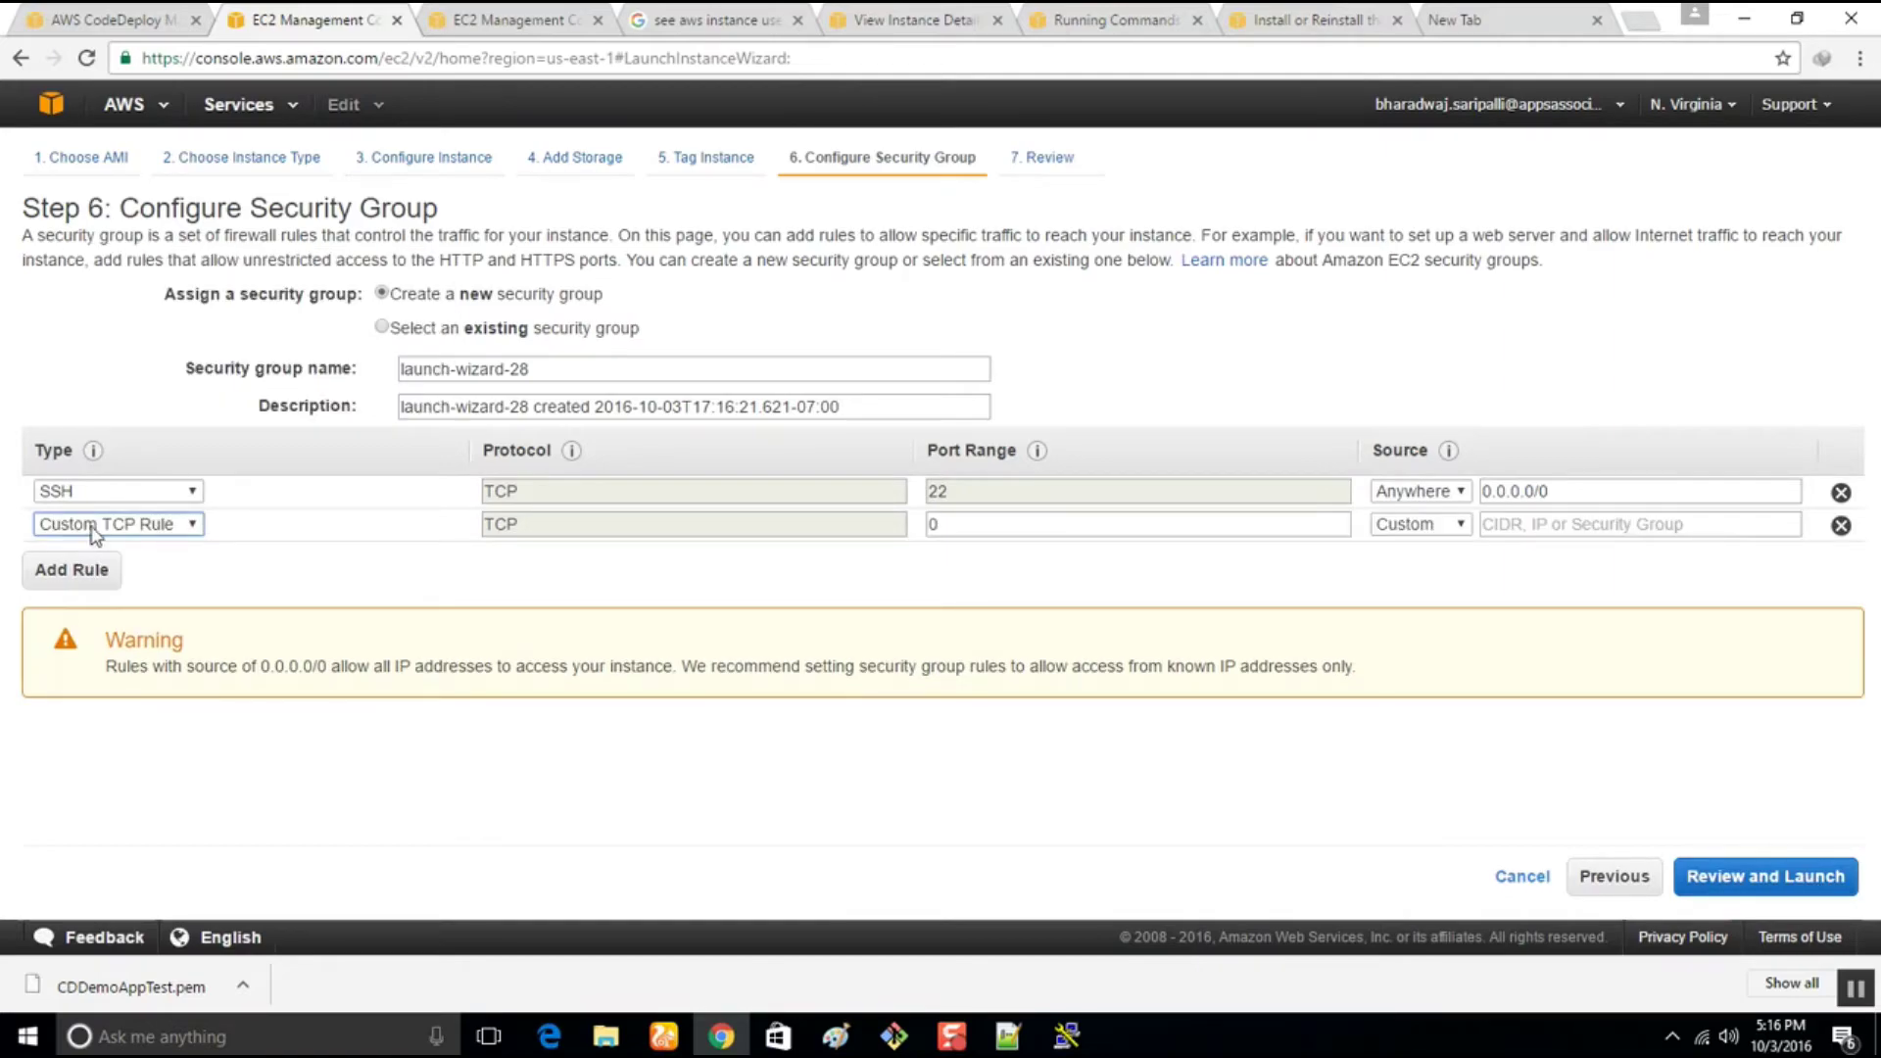
click(94, 532)
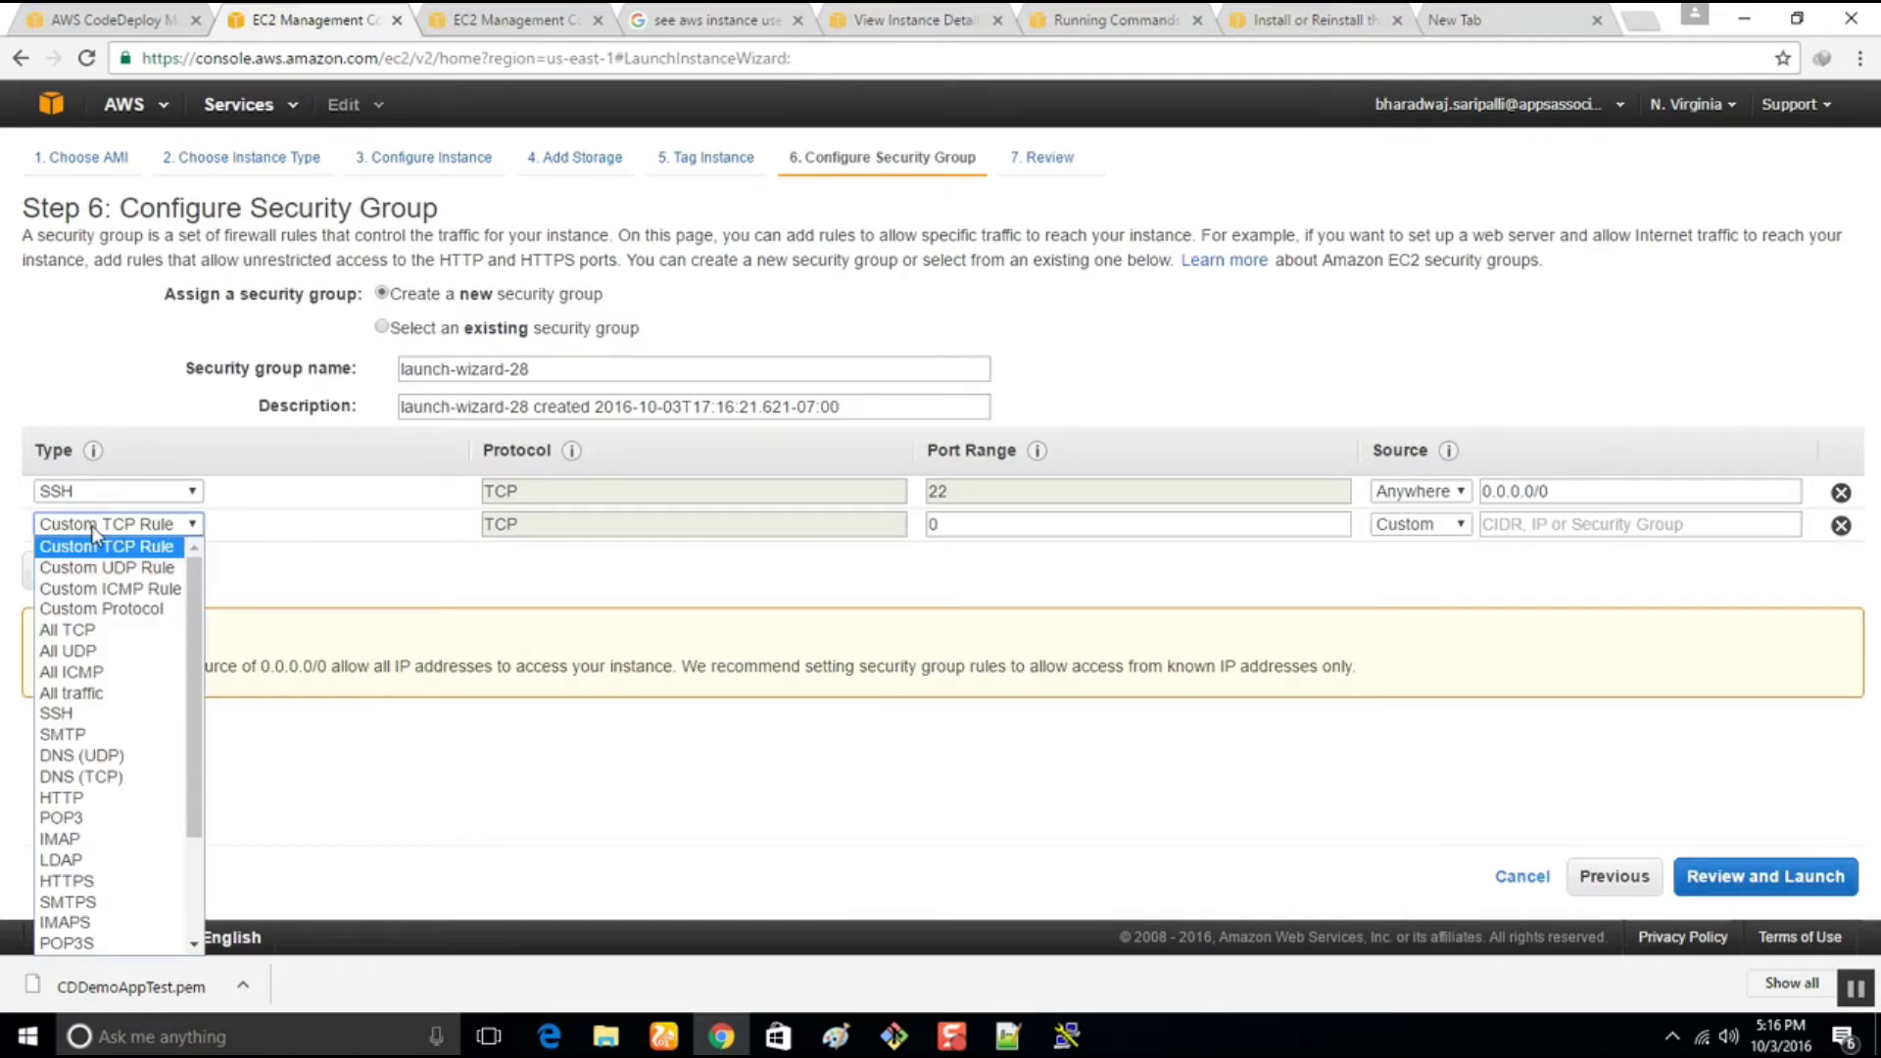
click(105, 695)
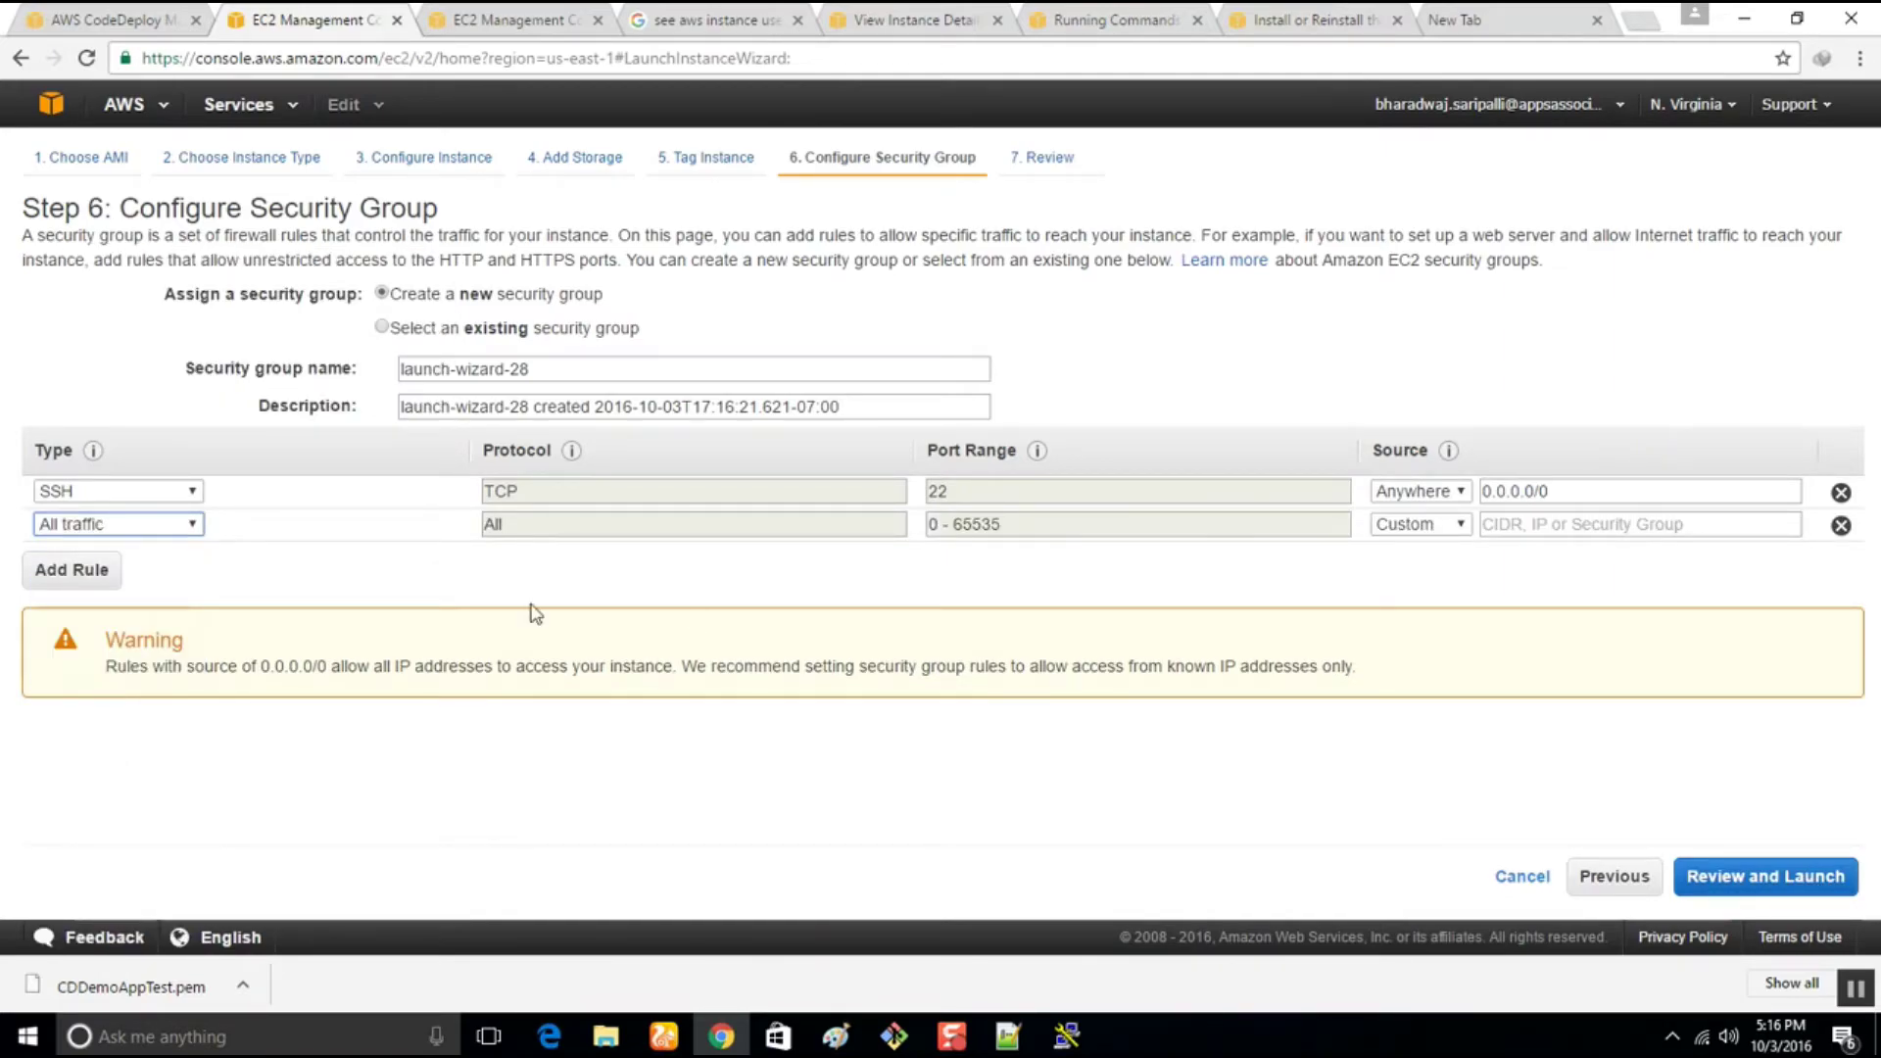
click(135, 530)
click(98, 805)
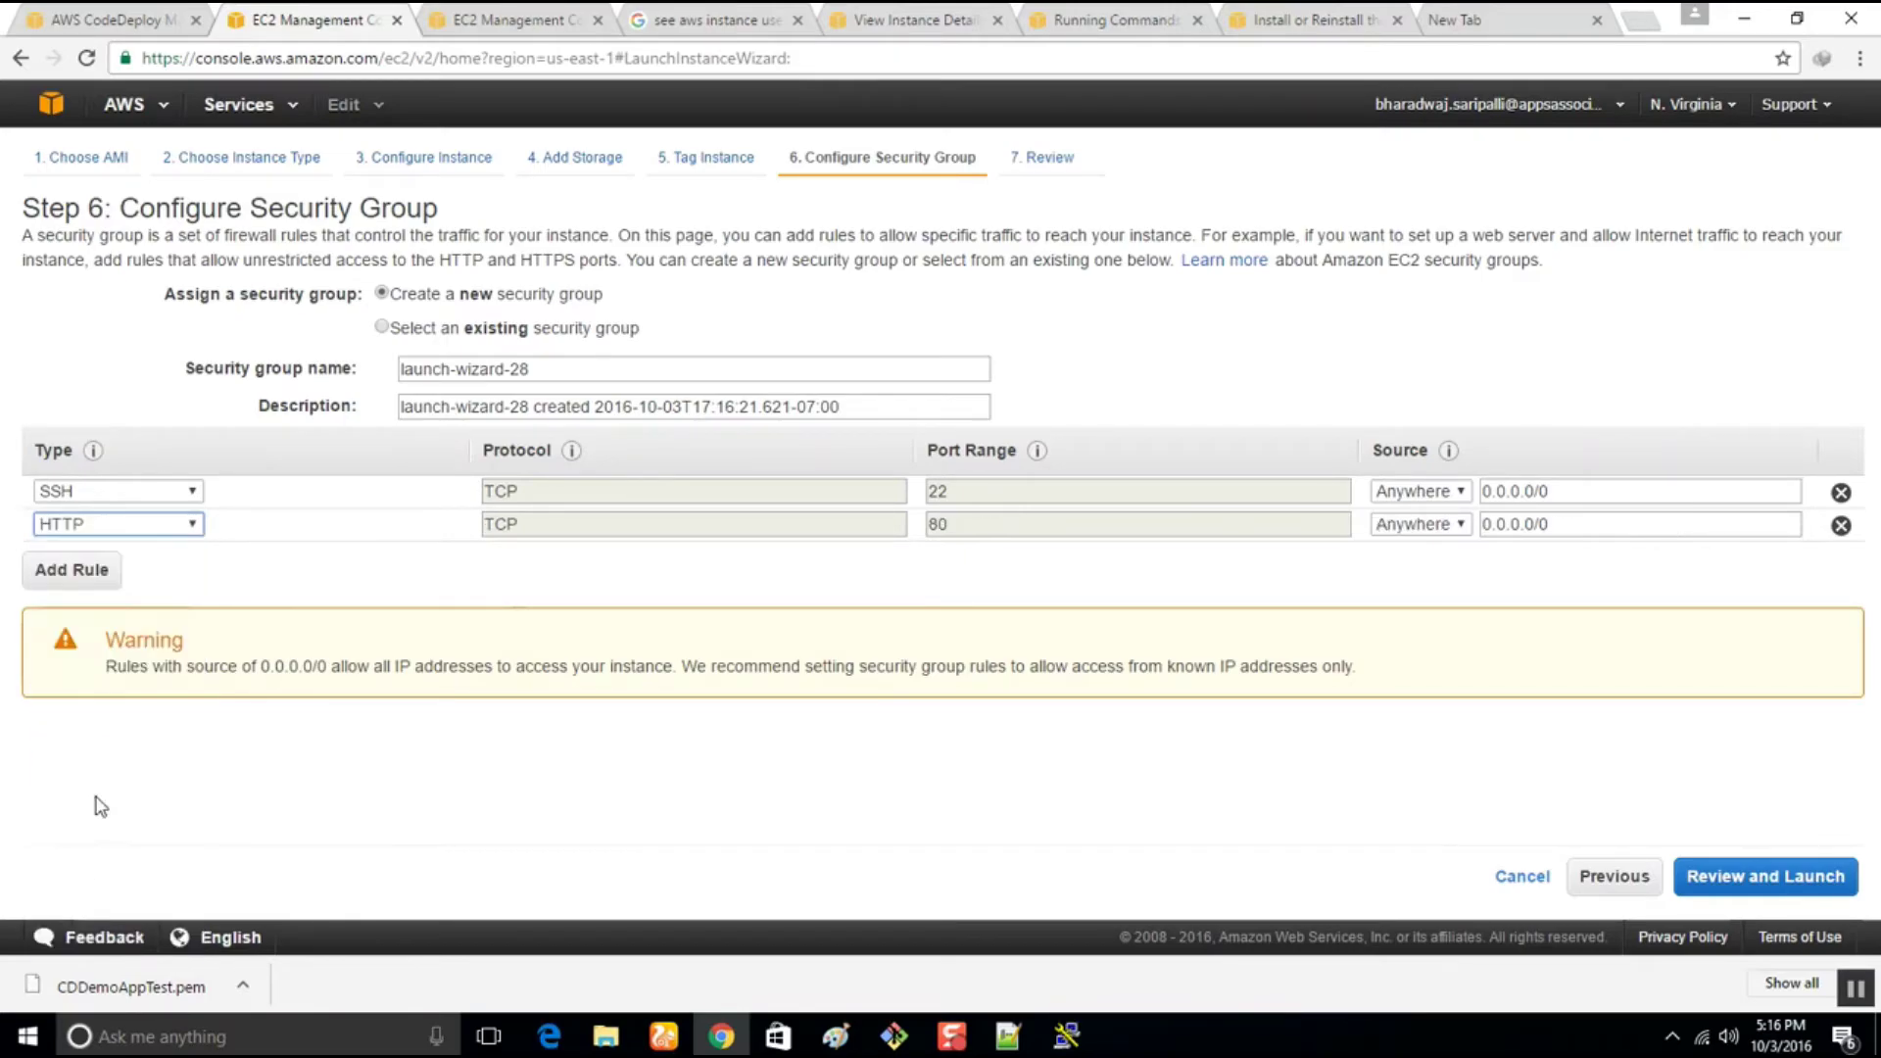
Review and launch the instance using the acknowledged CDDemoAppTest key pair
click(1754, 884)
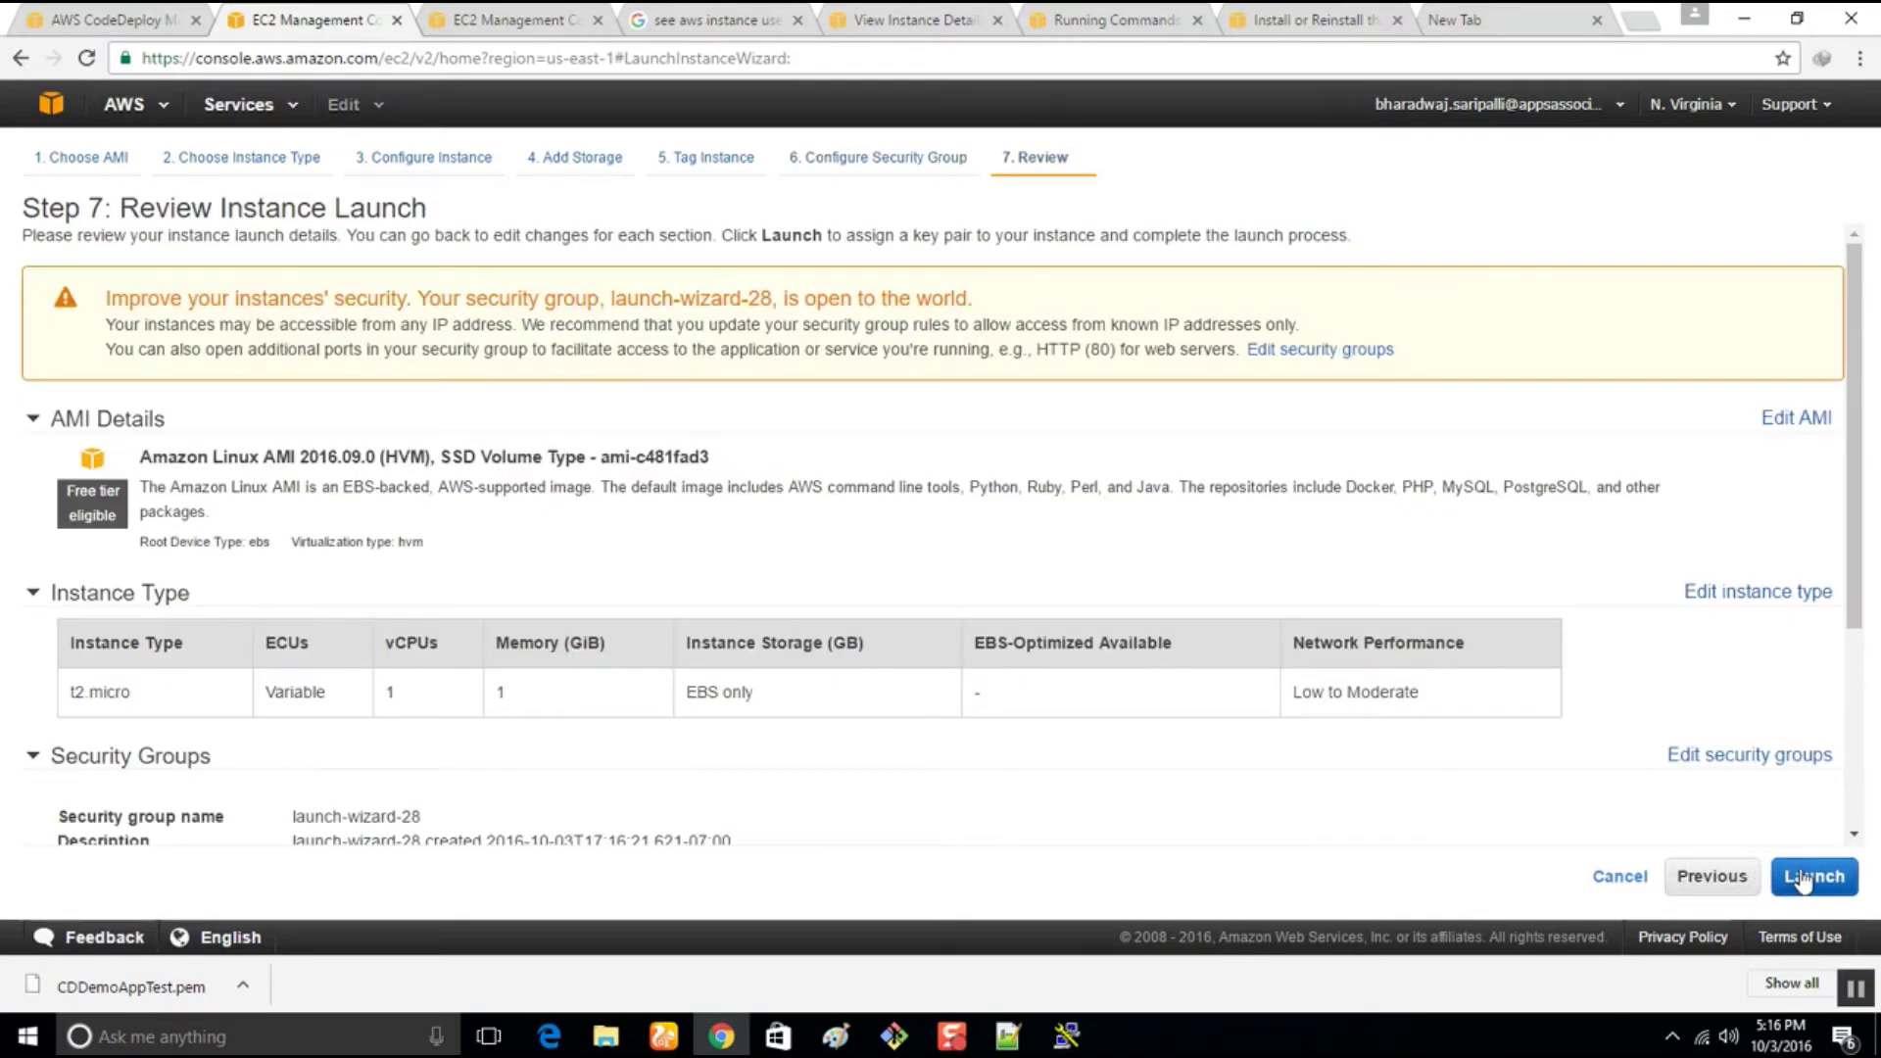
scroll(1314, 550, down, 3)
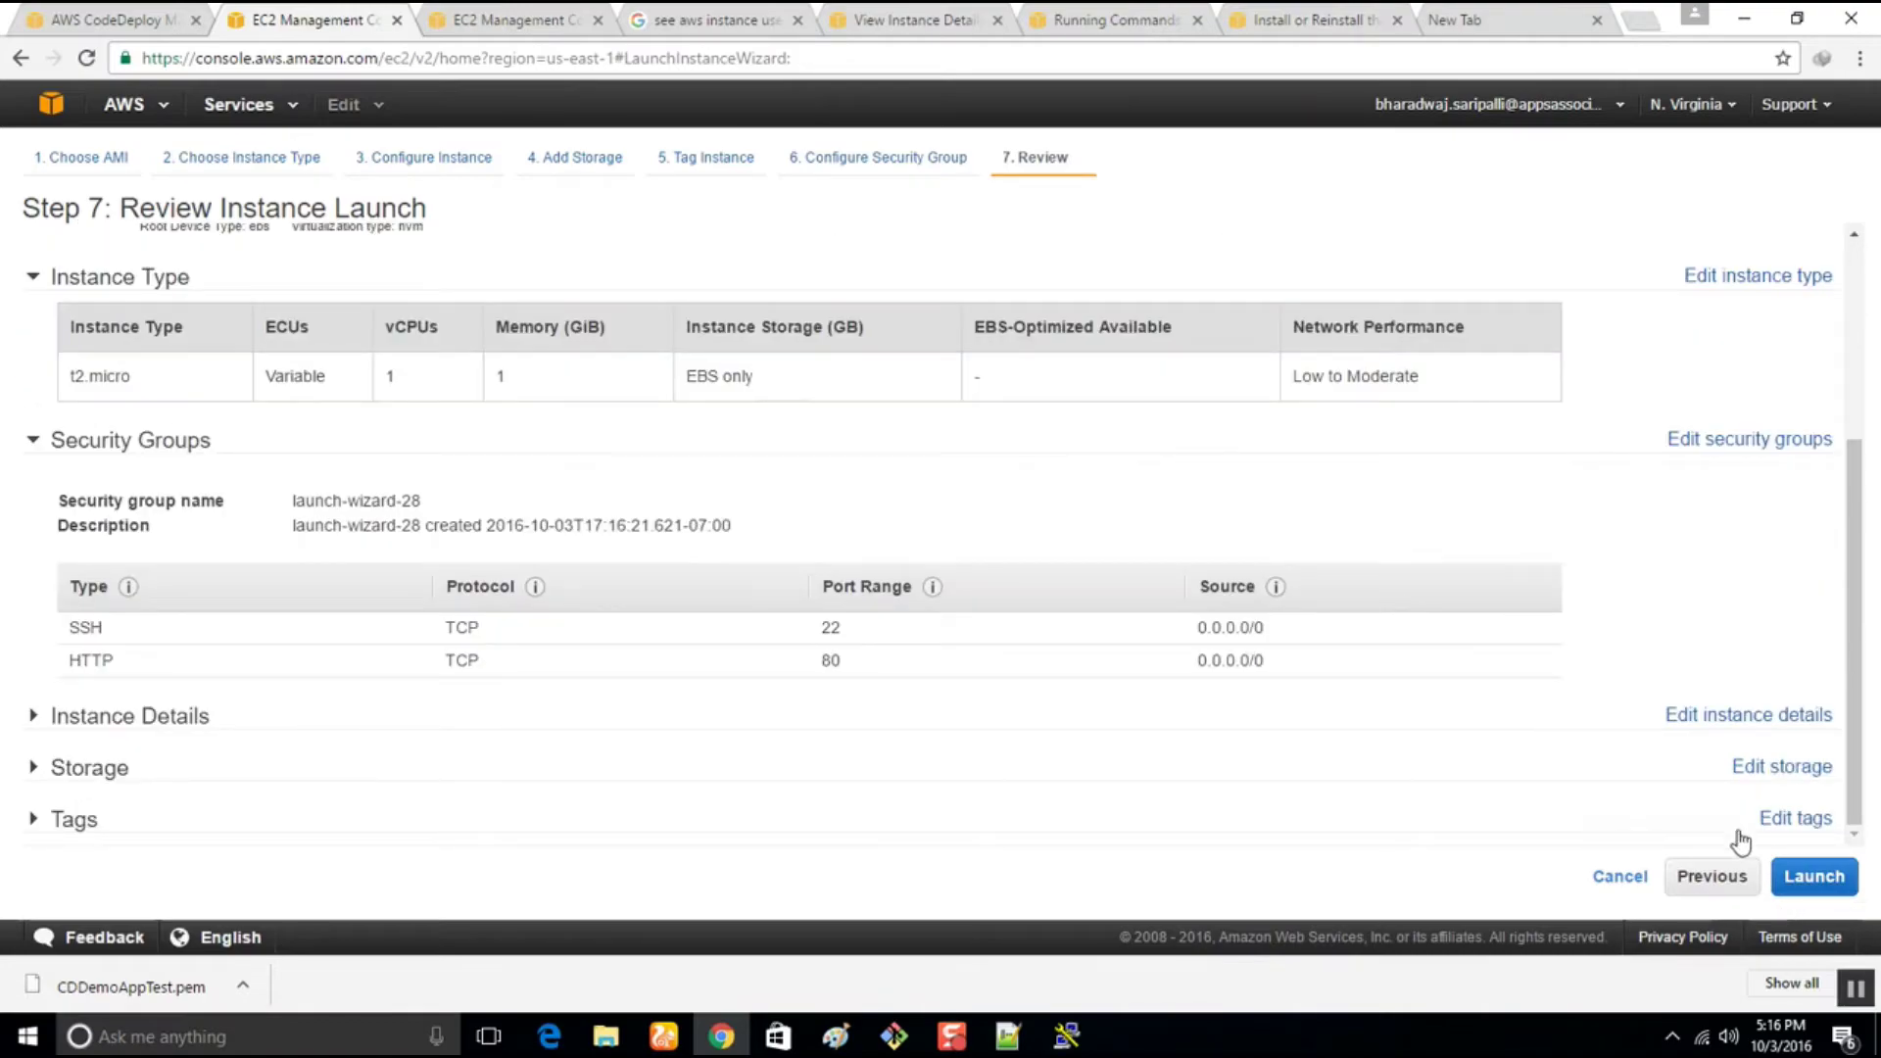
click(1814, 876)
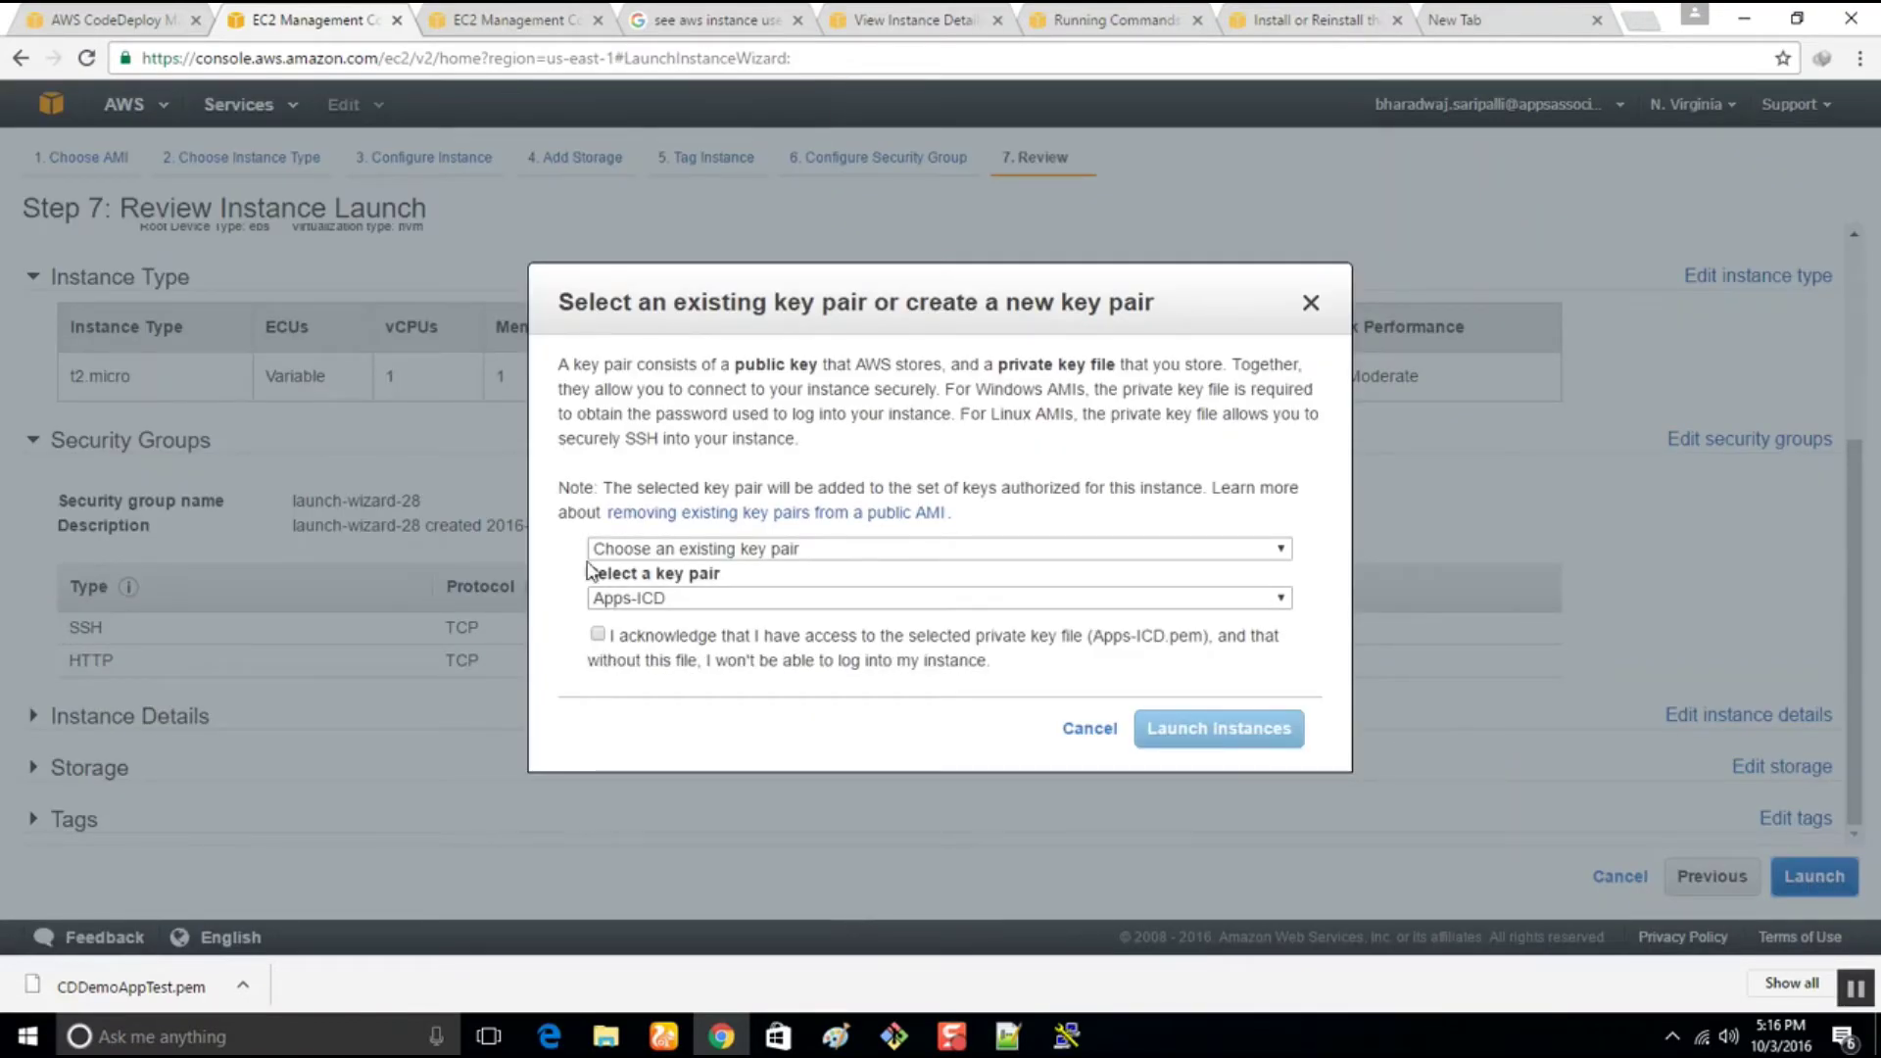
click(600, 596)
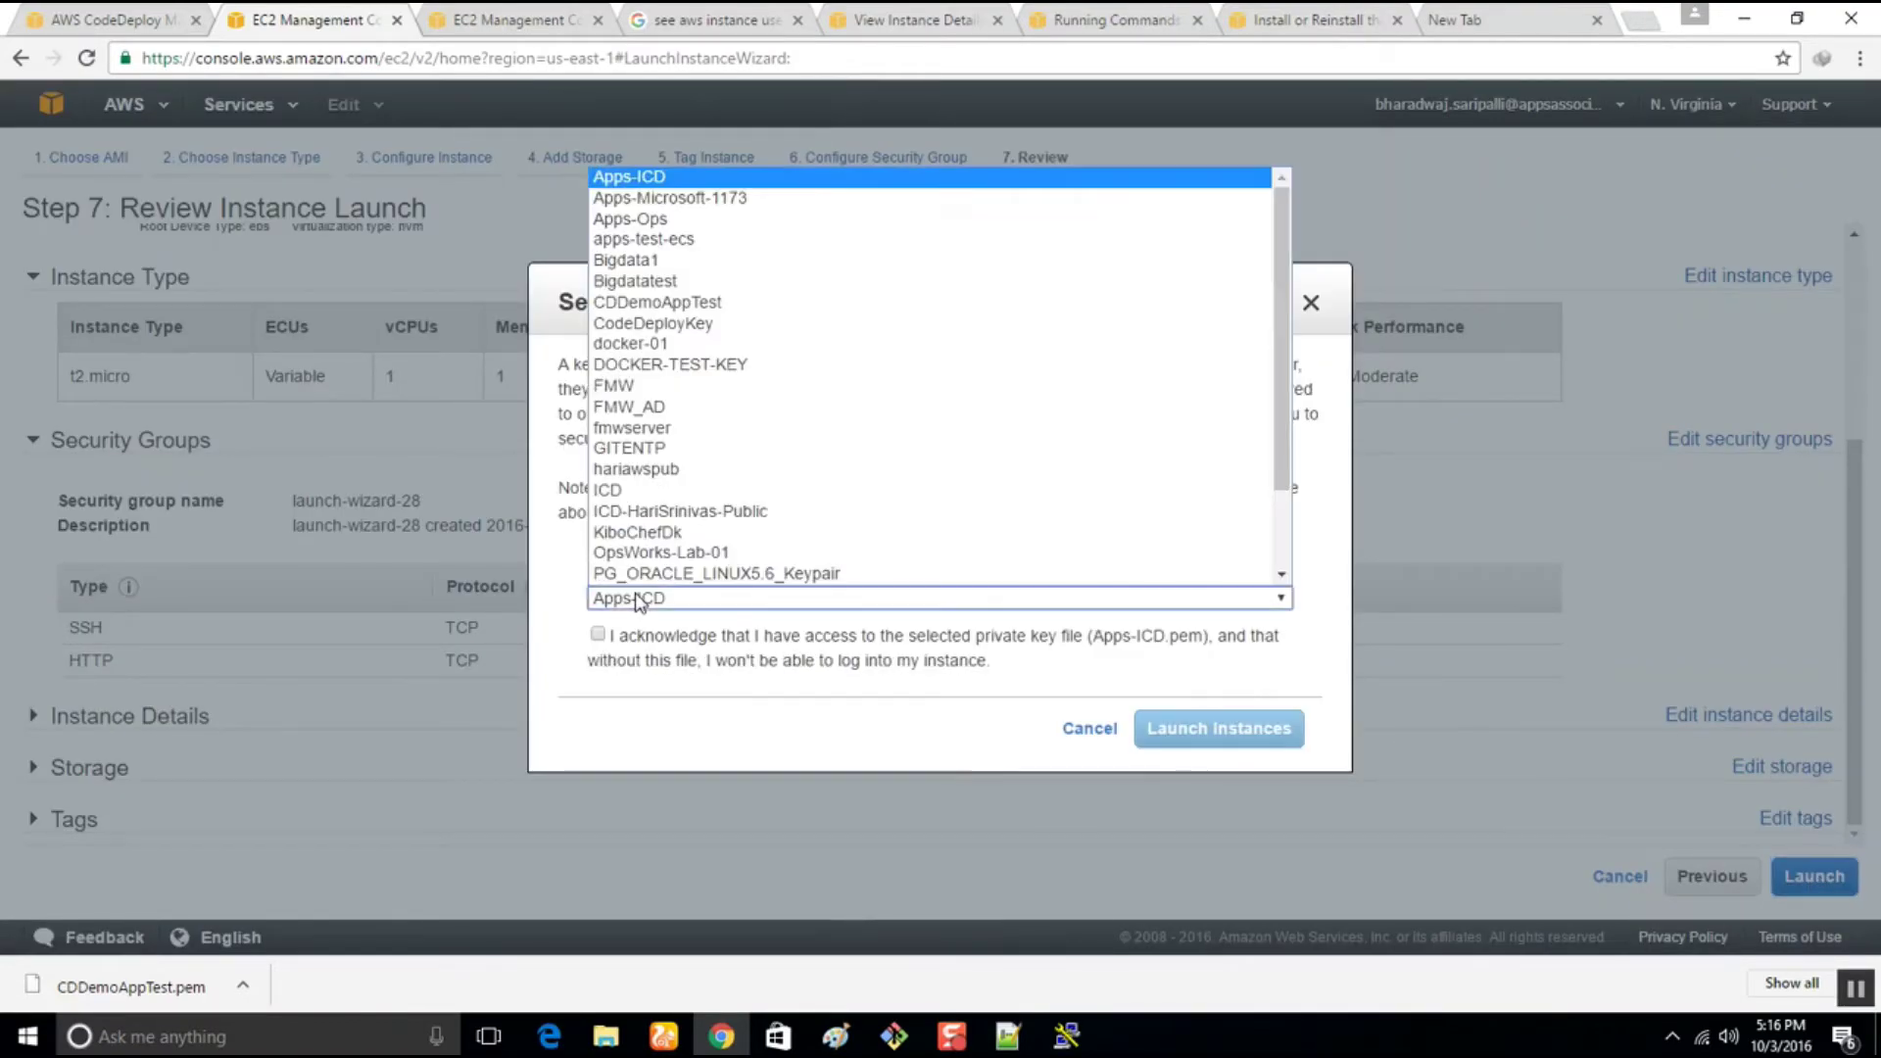
click(637, 302)
click(597, 634)
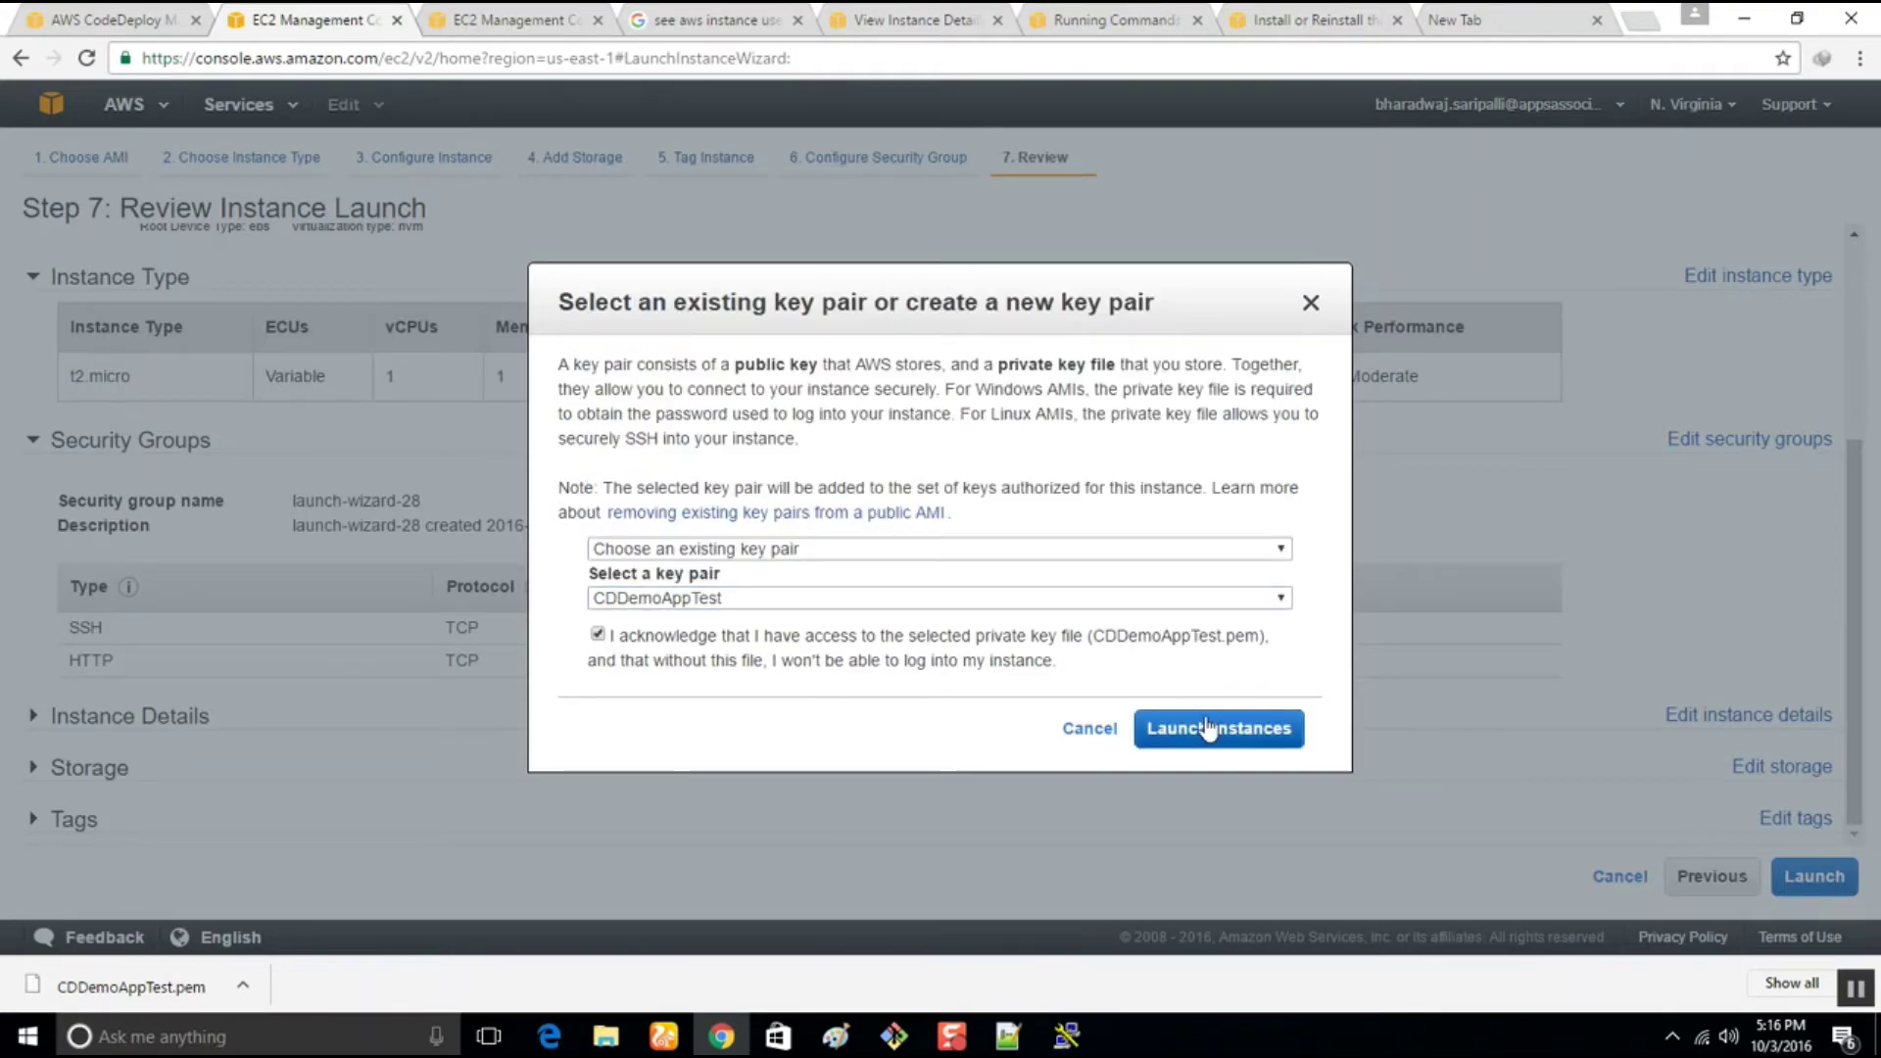
click(1209, 728)
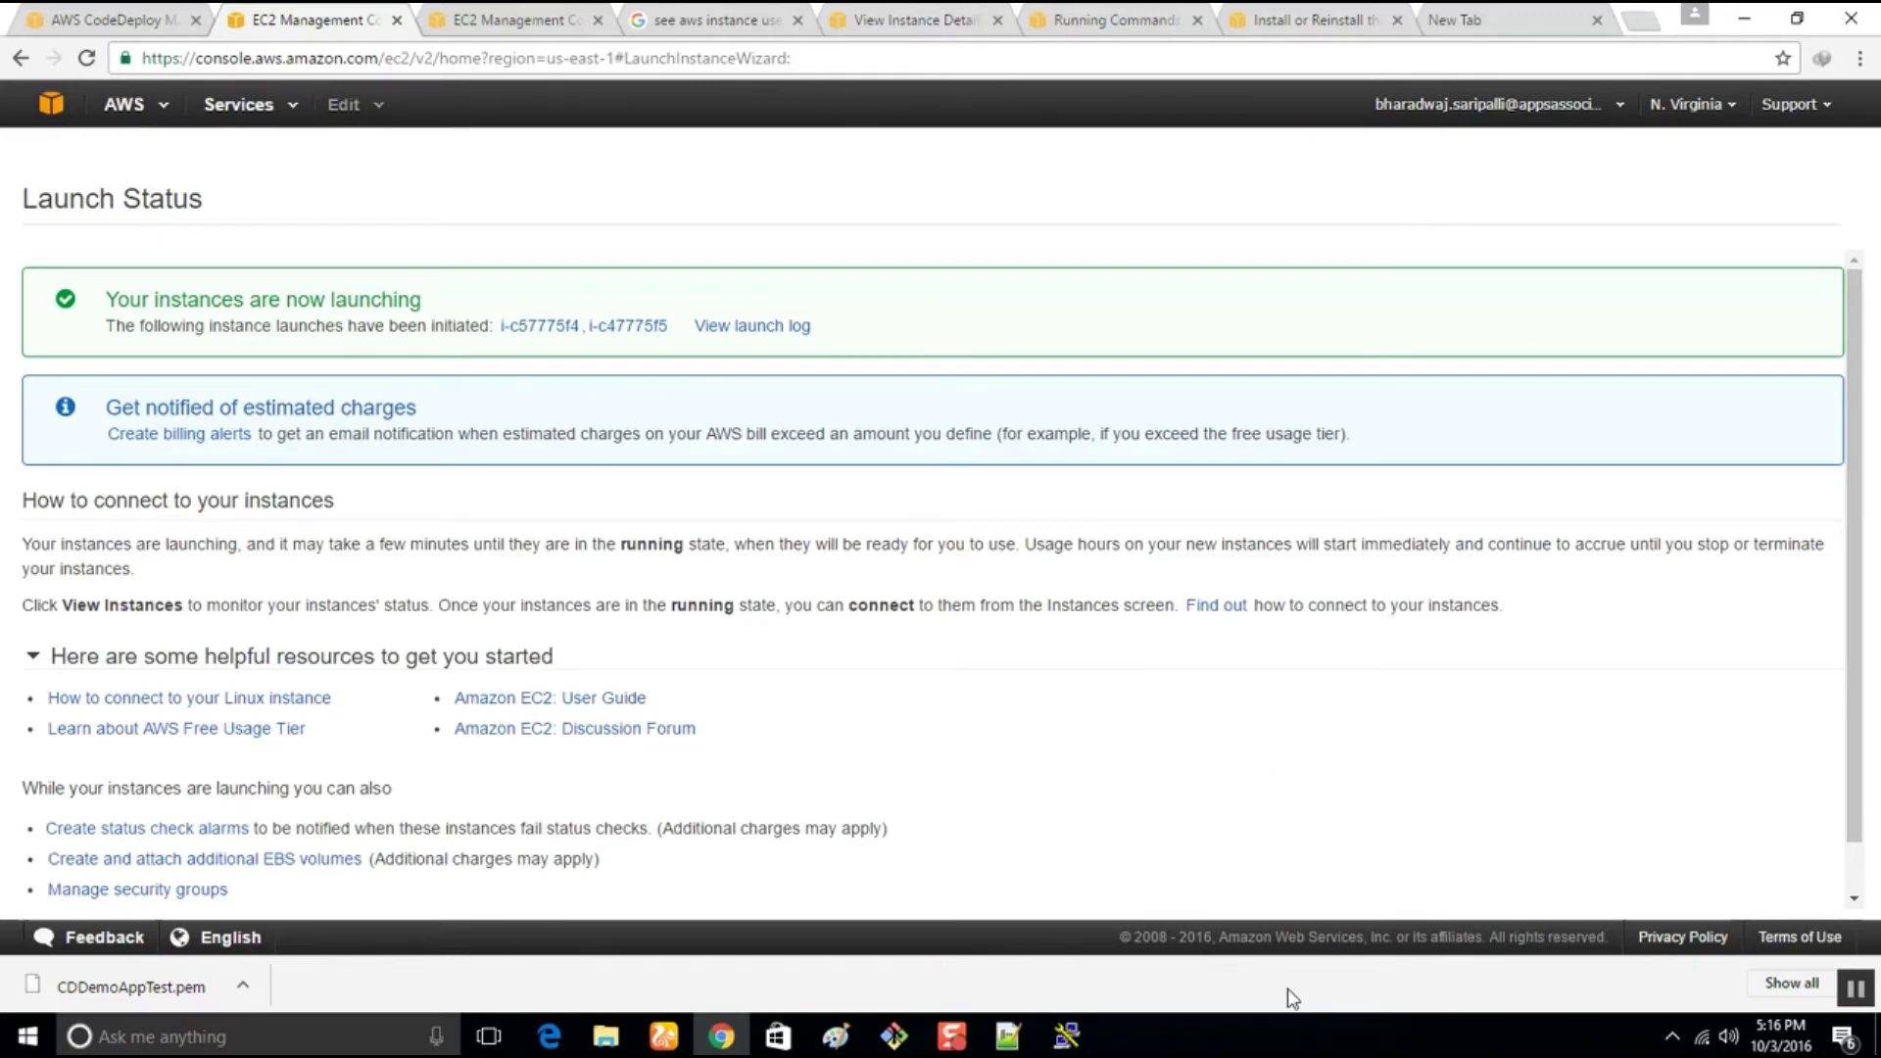
Open the new CDDemoAppTest5 instance in the instance list and select its public DNS name
click(1067, 1036)
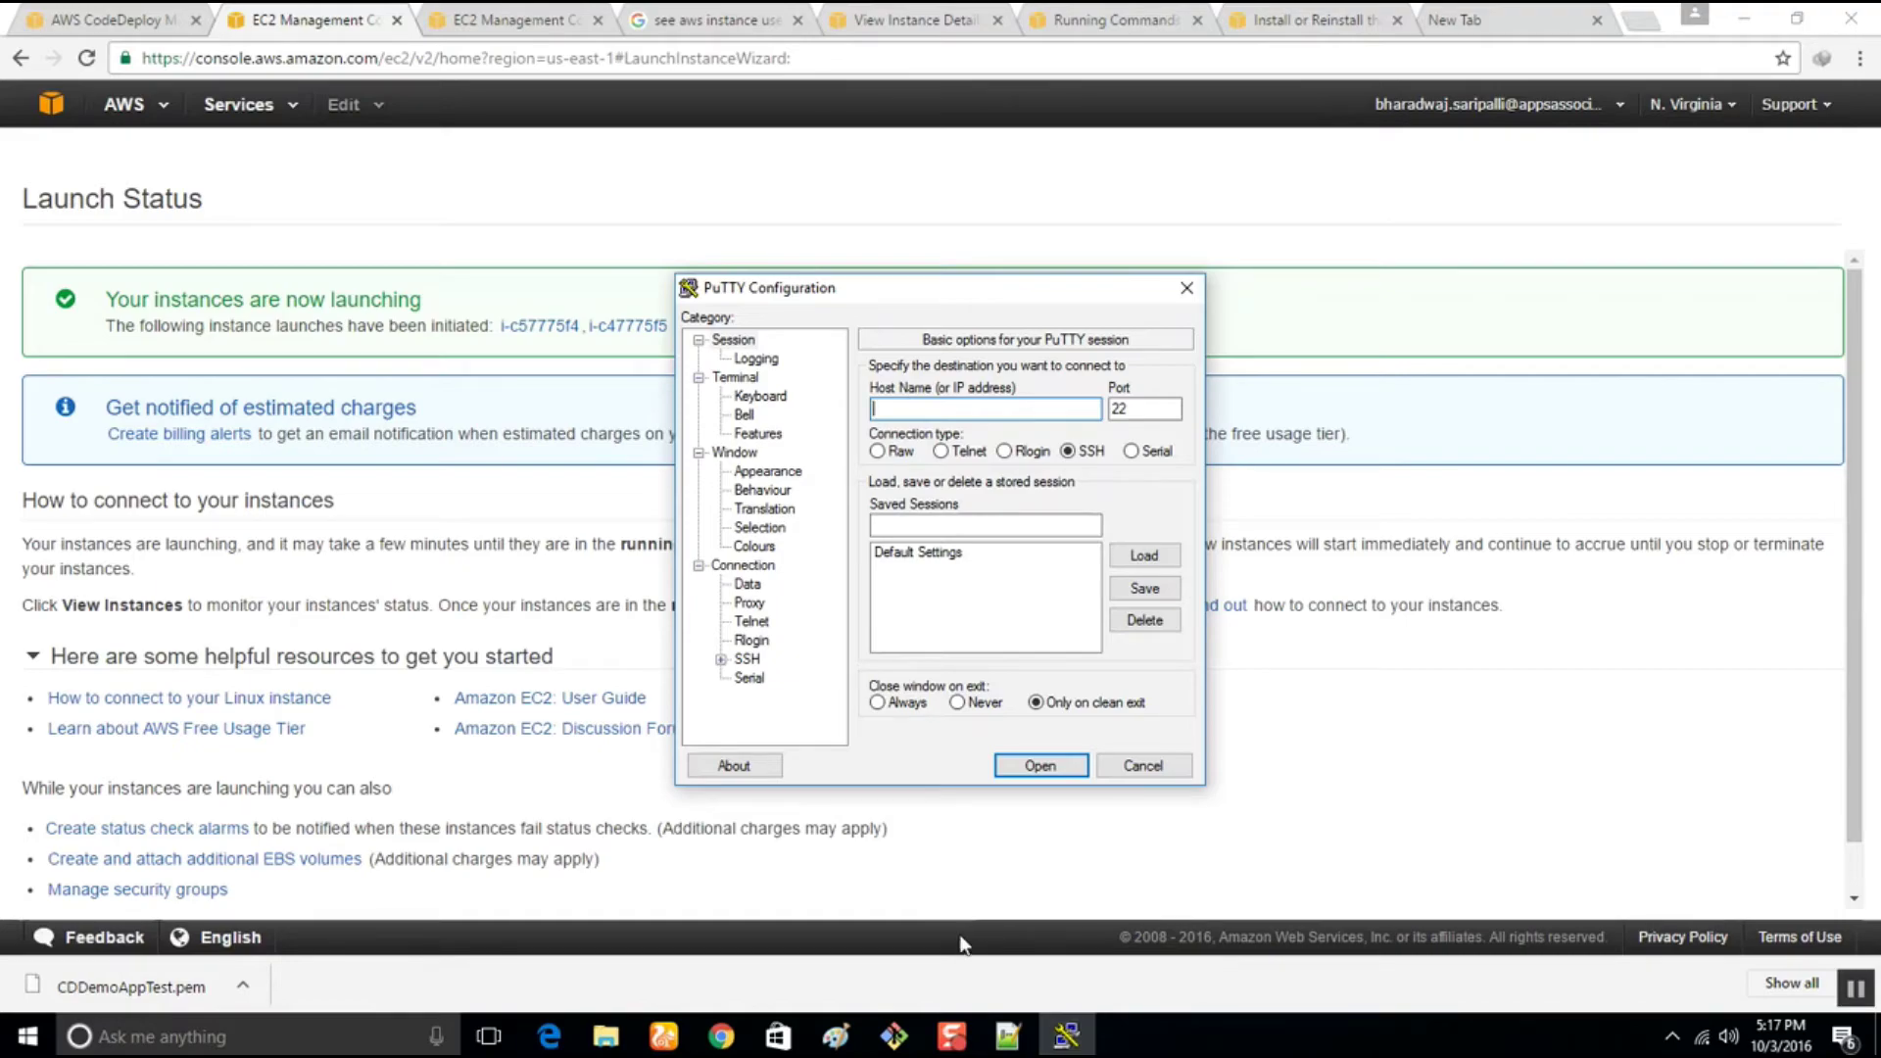
click(545, 326)
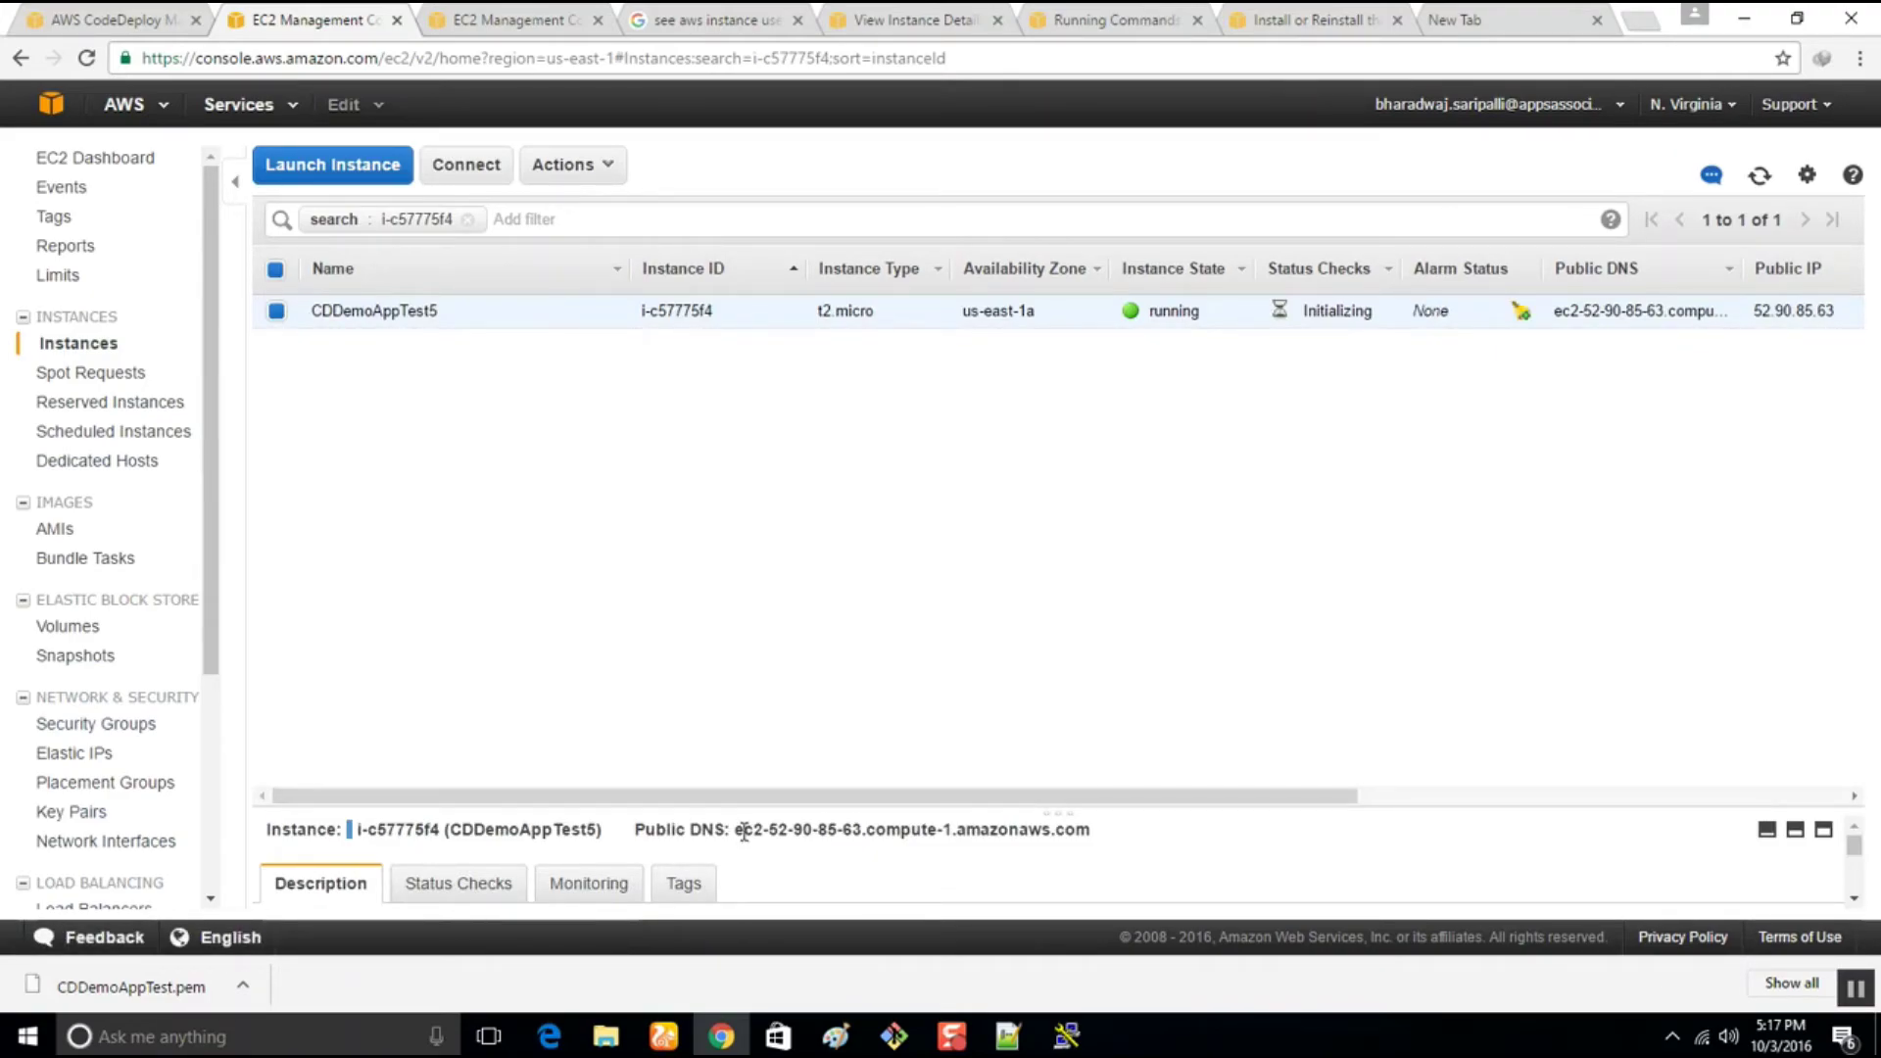
drag(737, 829, 1086, 848)
key(ctrl+c)
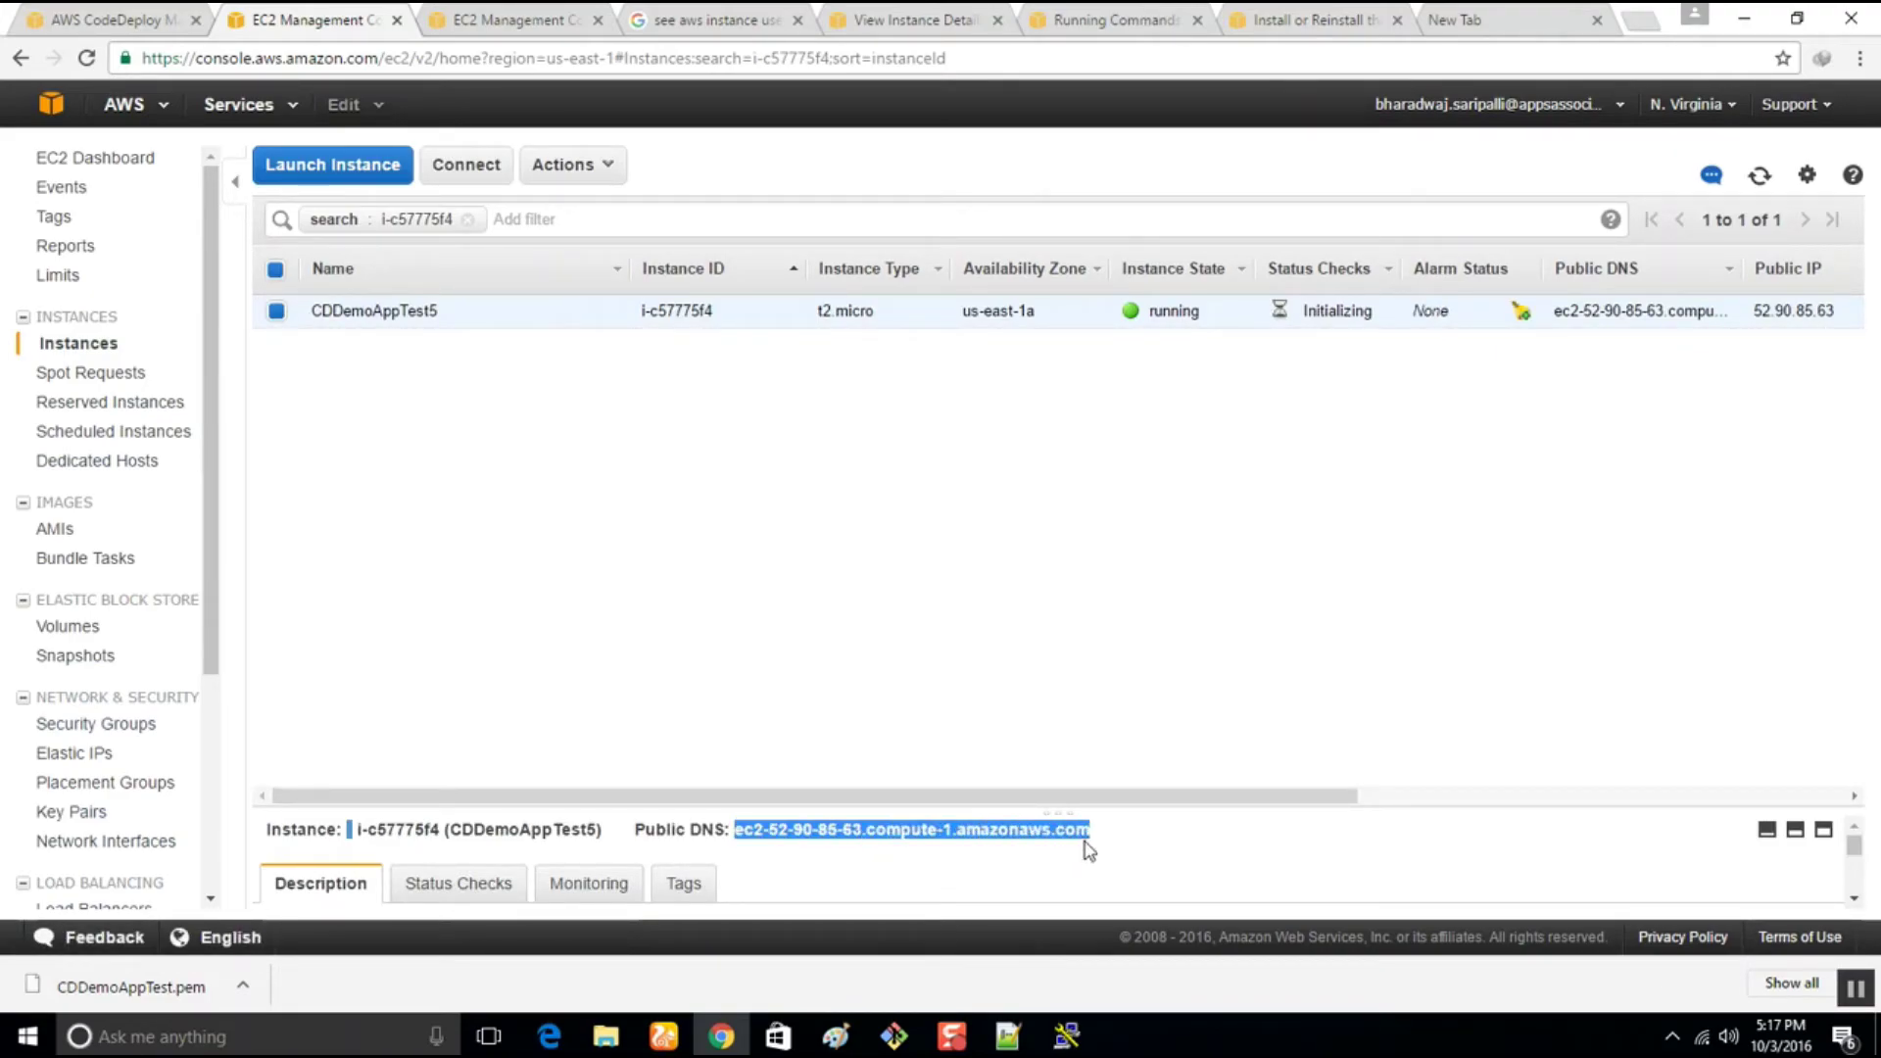
Set the PuTTY host to ec2-user@ followed by the pasted public DNS name
click(1066, 1036)
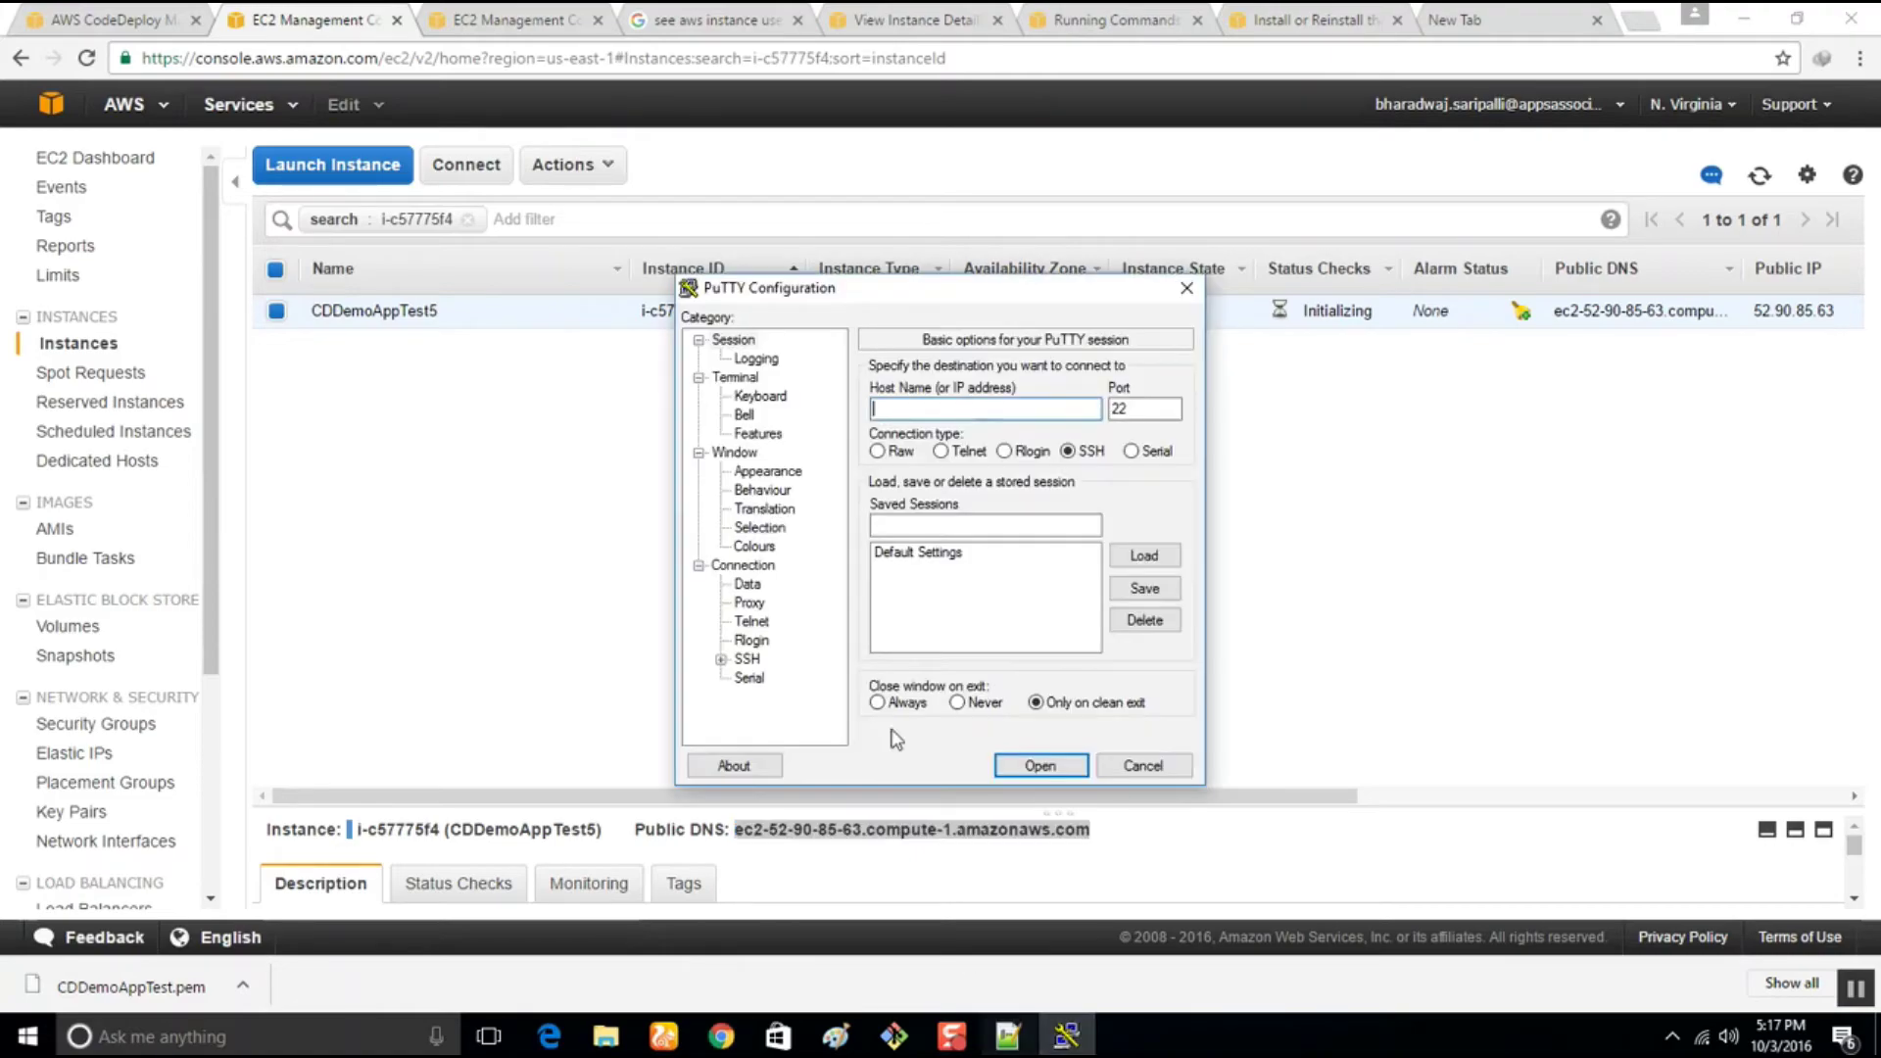
text(user)
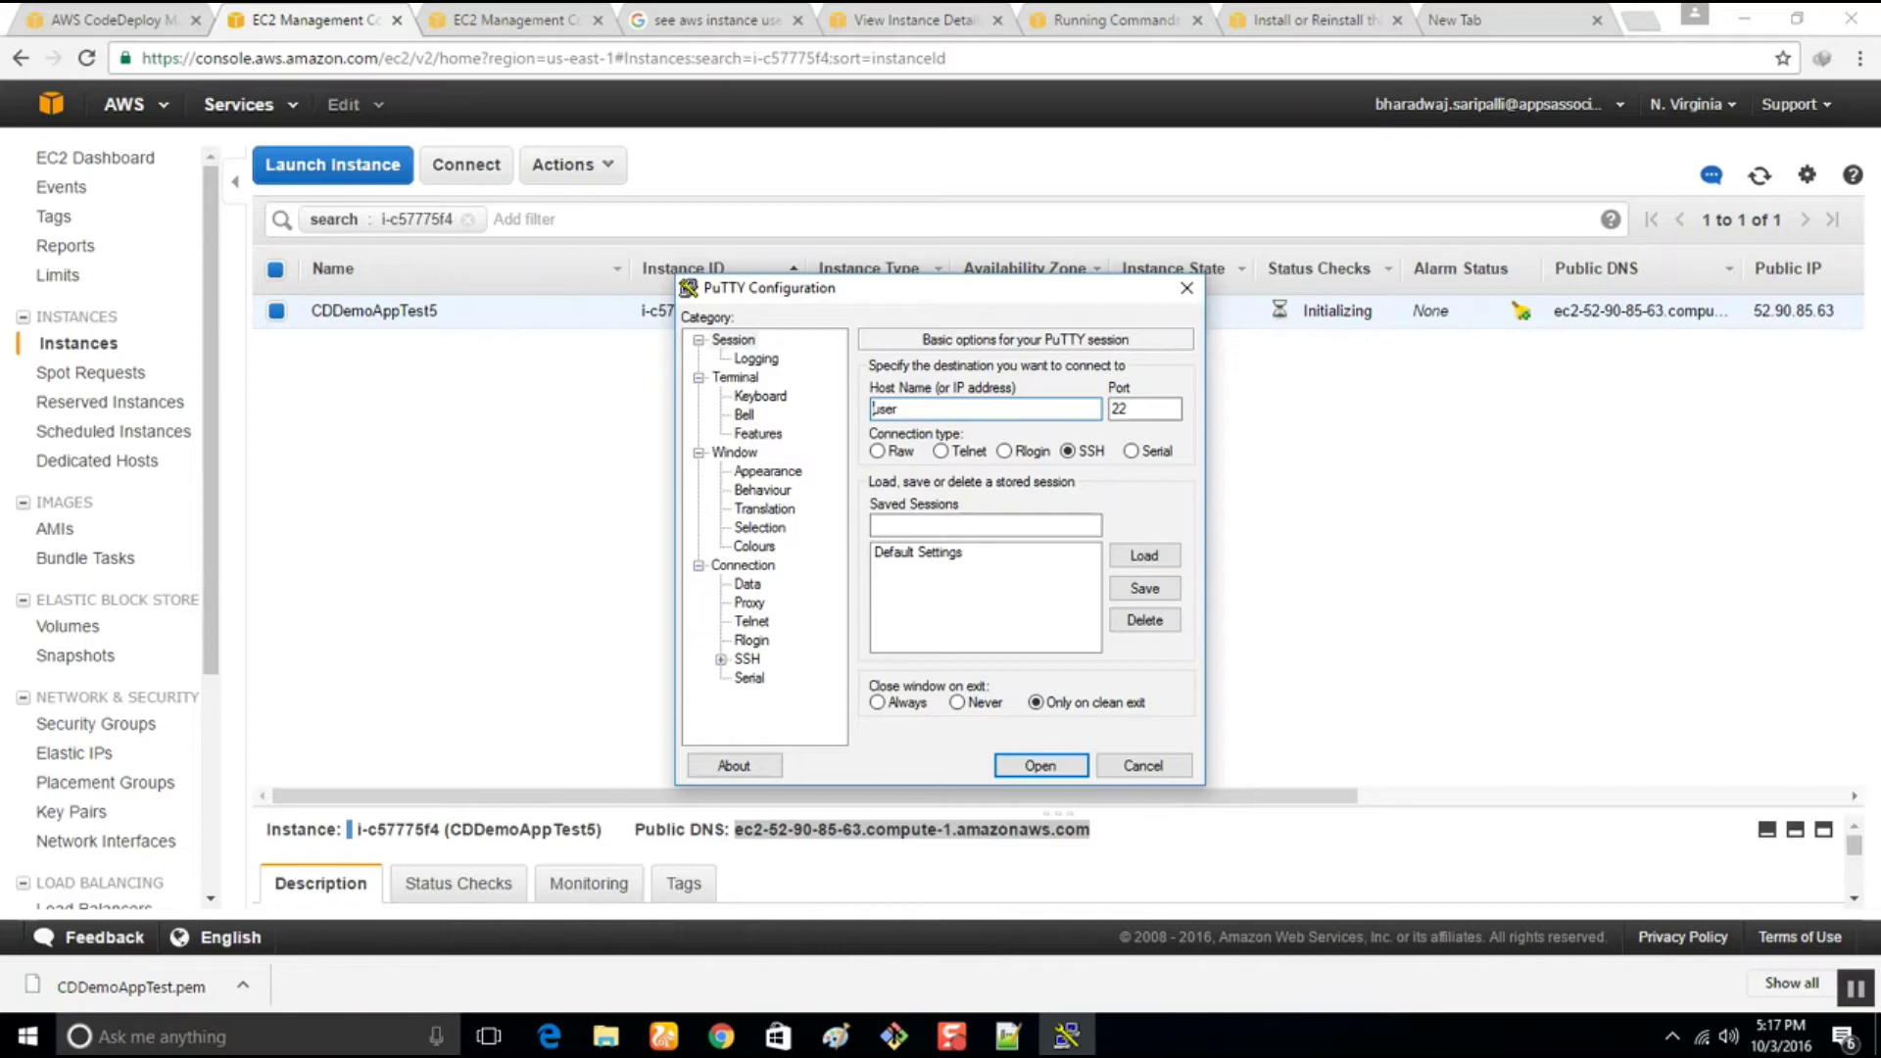
text(se)
text(W)
key(ctrl+v)
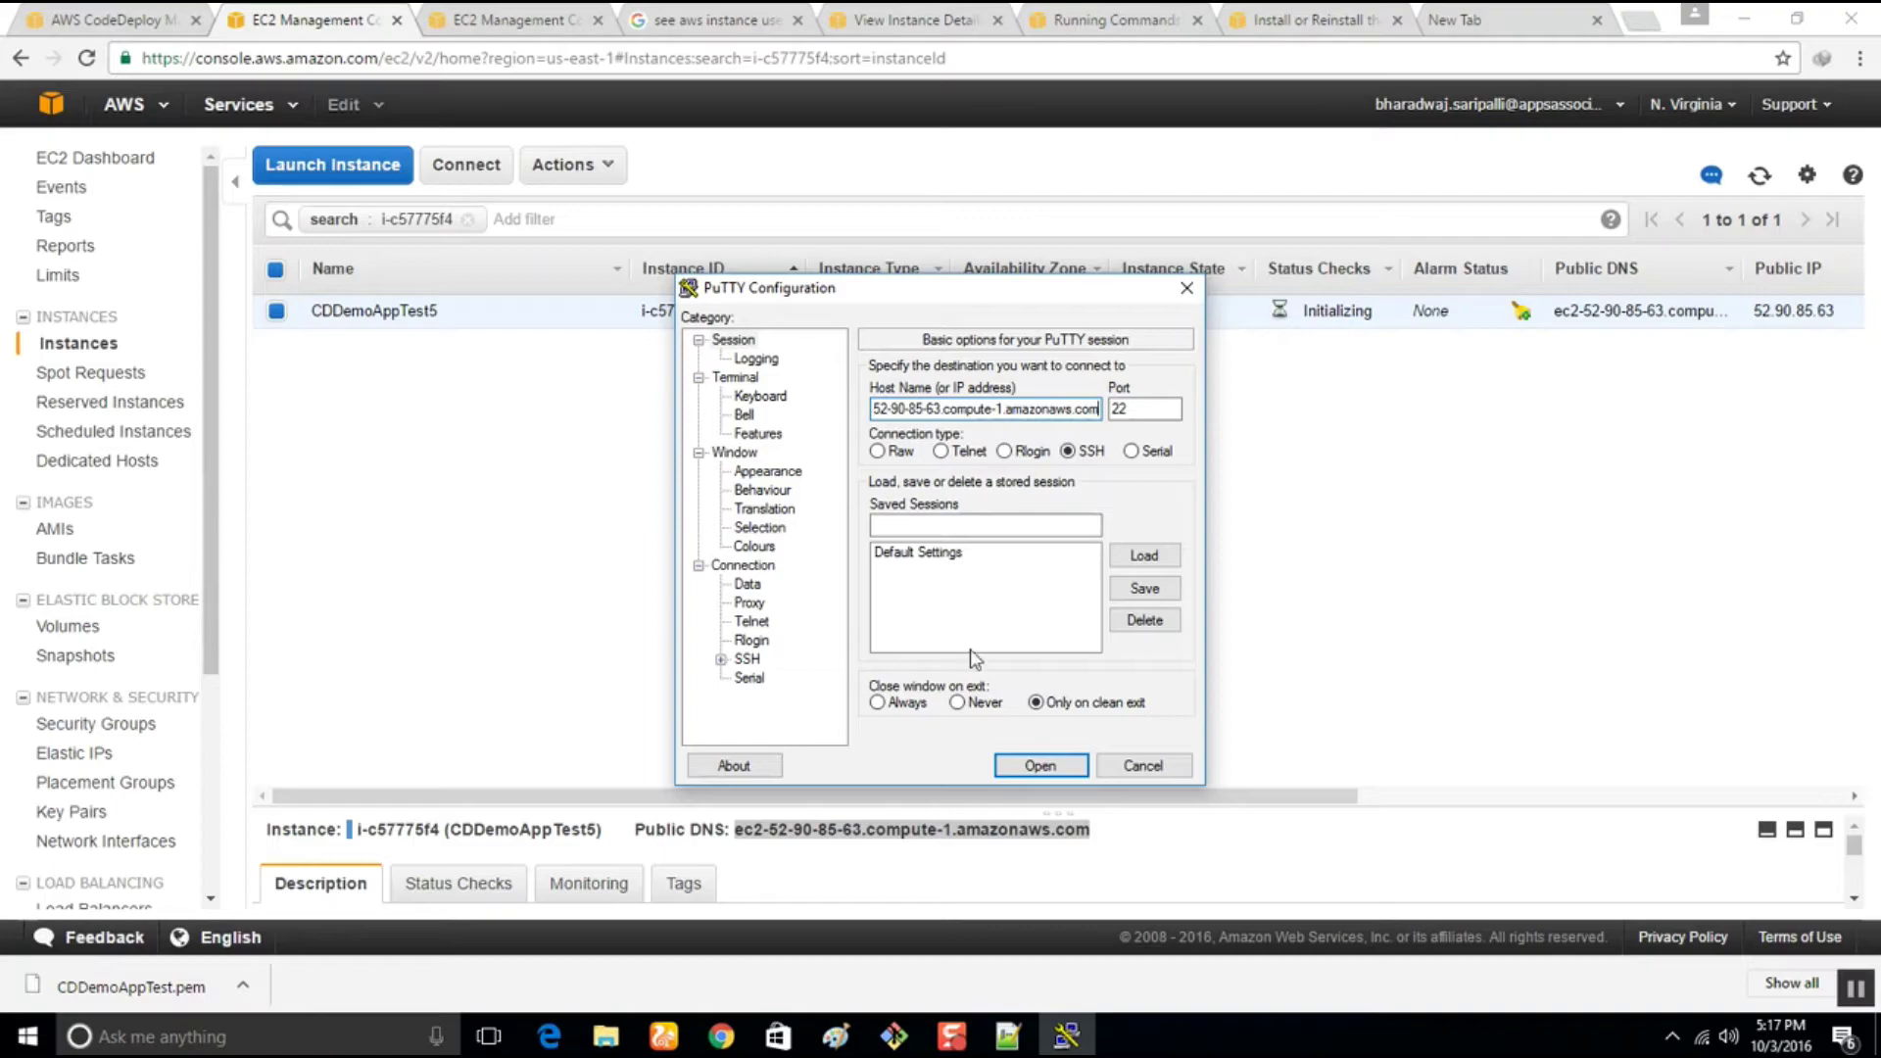
Authenticate with private.ppk under SSH > Auth, open the session and trust the host key
click(721, 660)
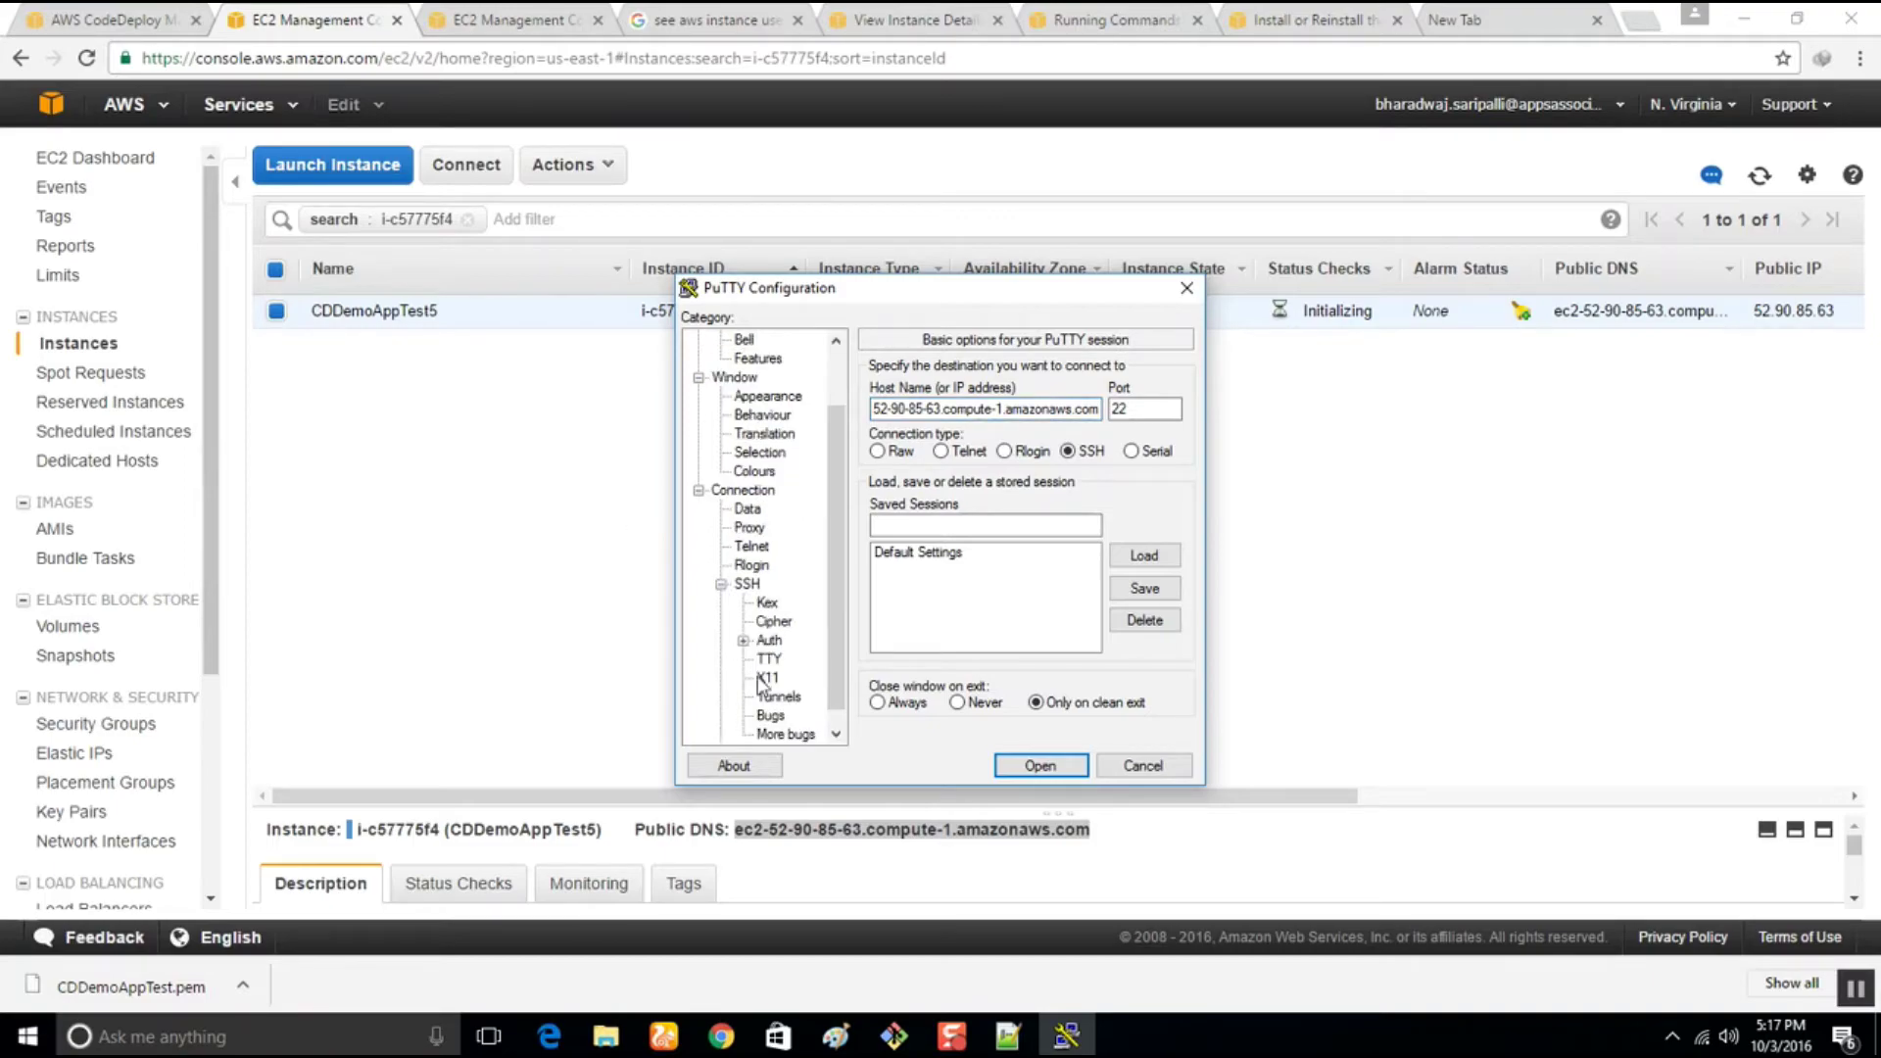
click(769, 640)
click(1141, 610)
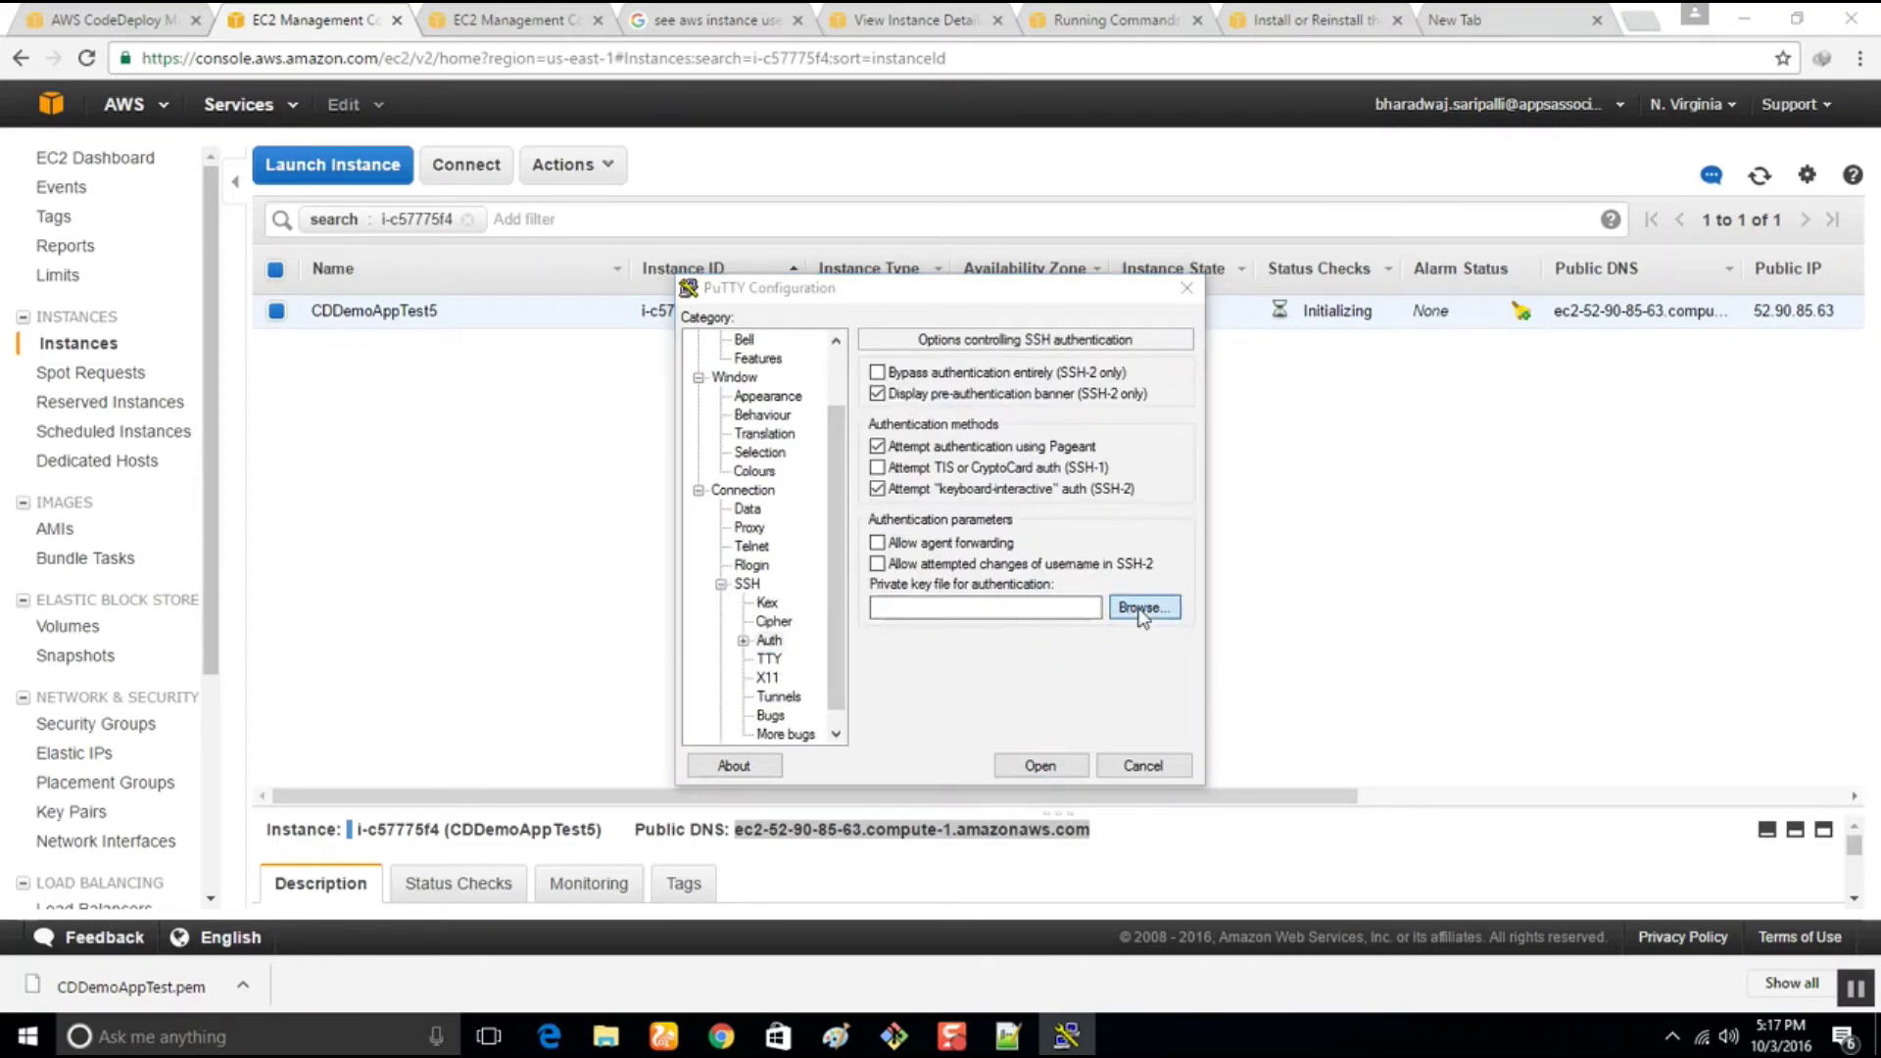
click(989, 467)
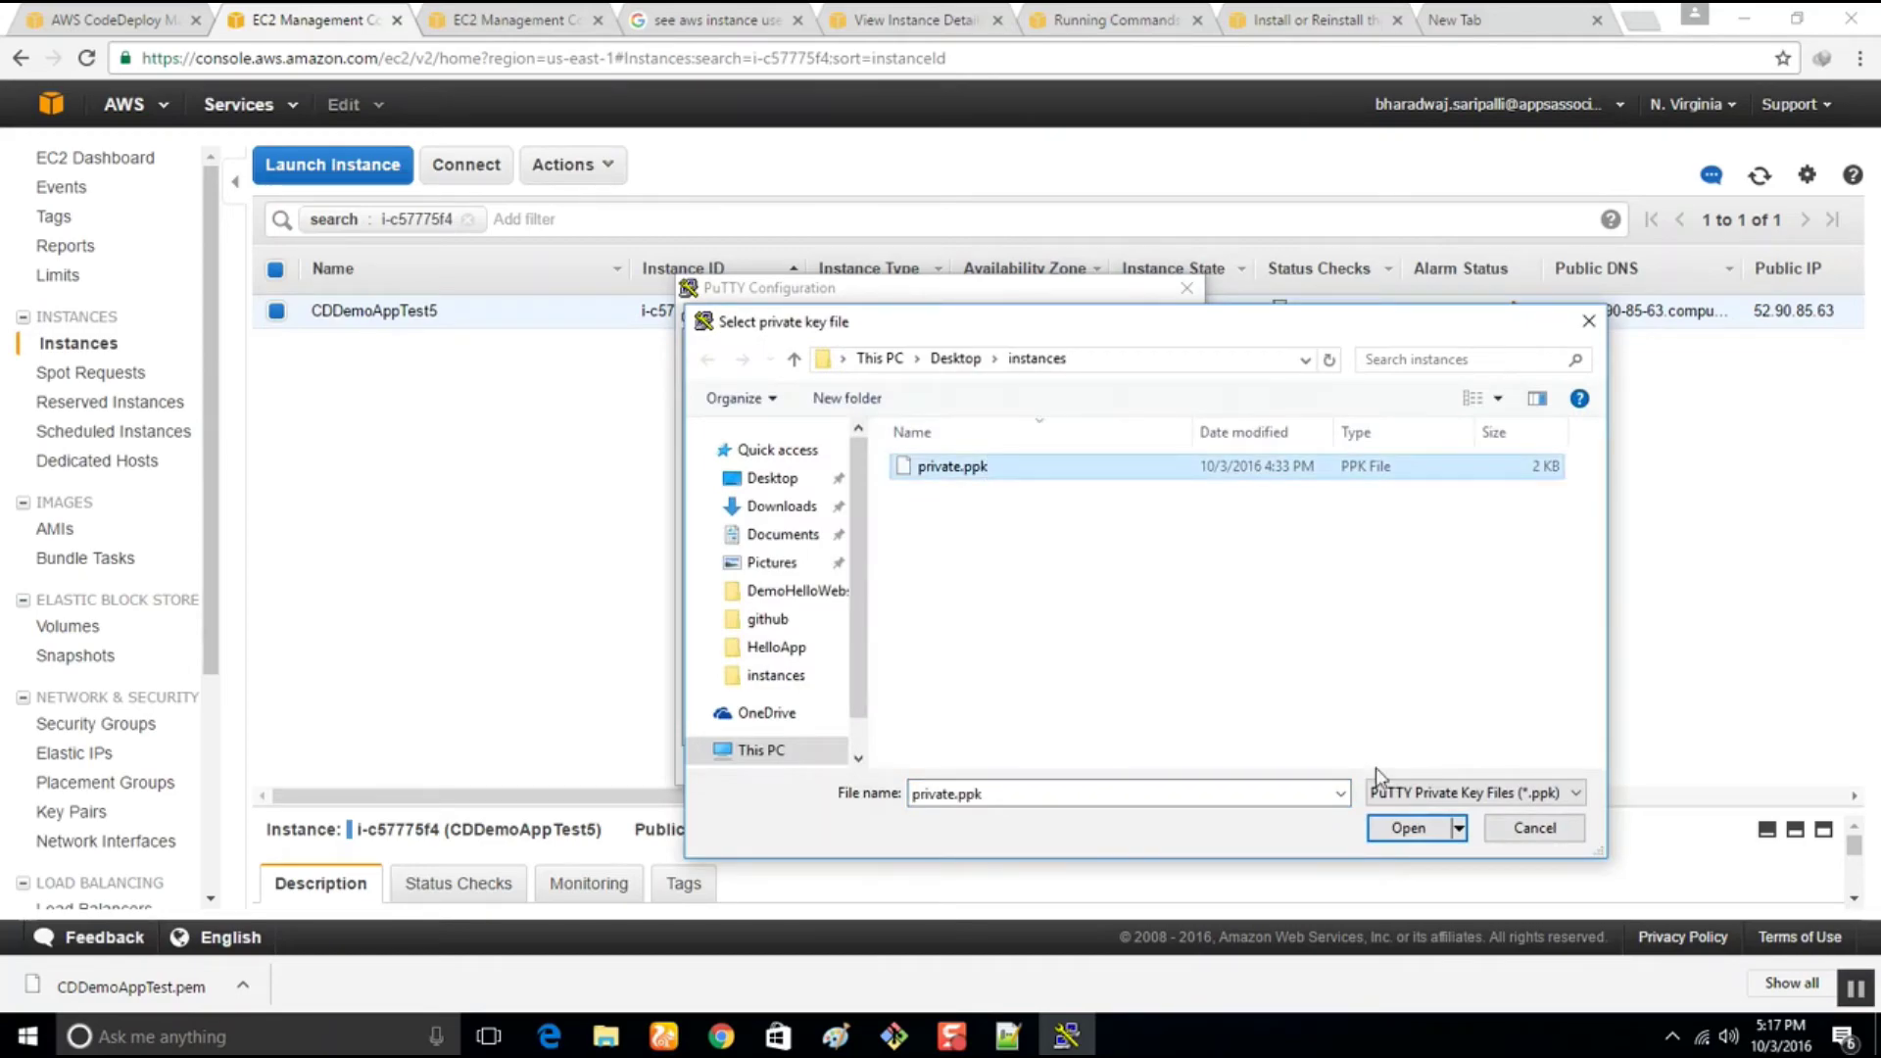
click(1408, 828)
click(1049, 768)
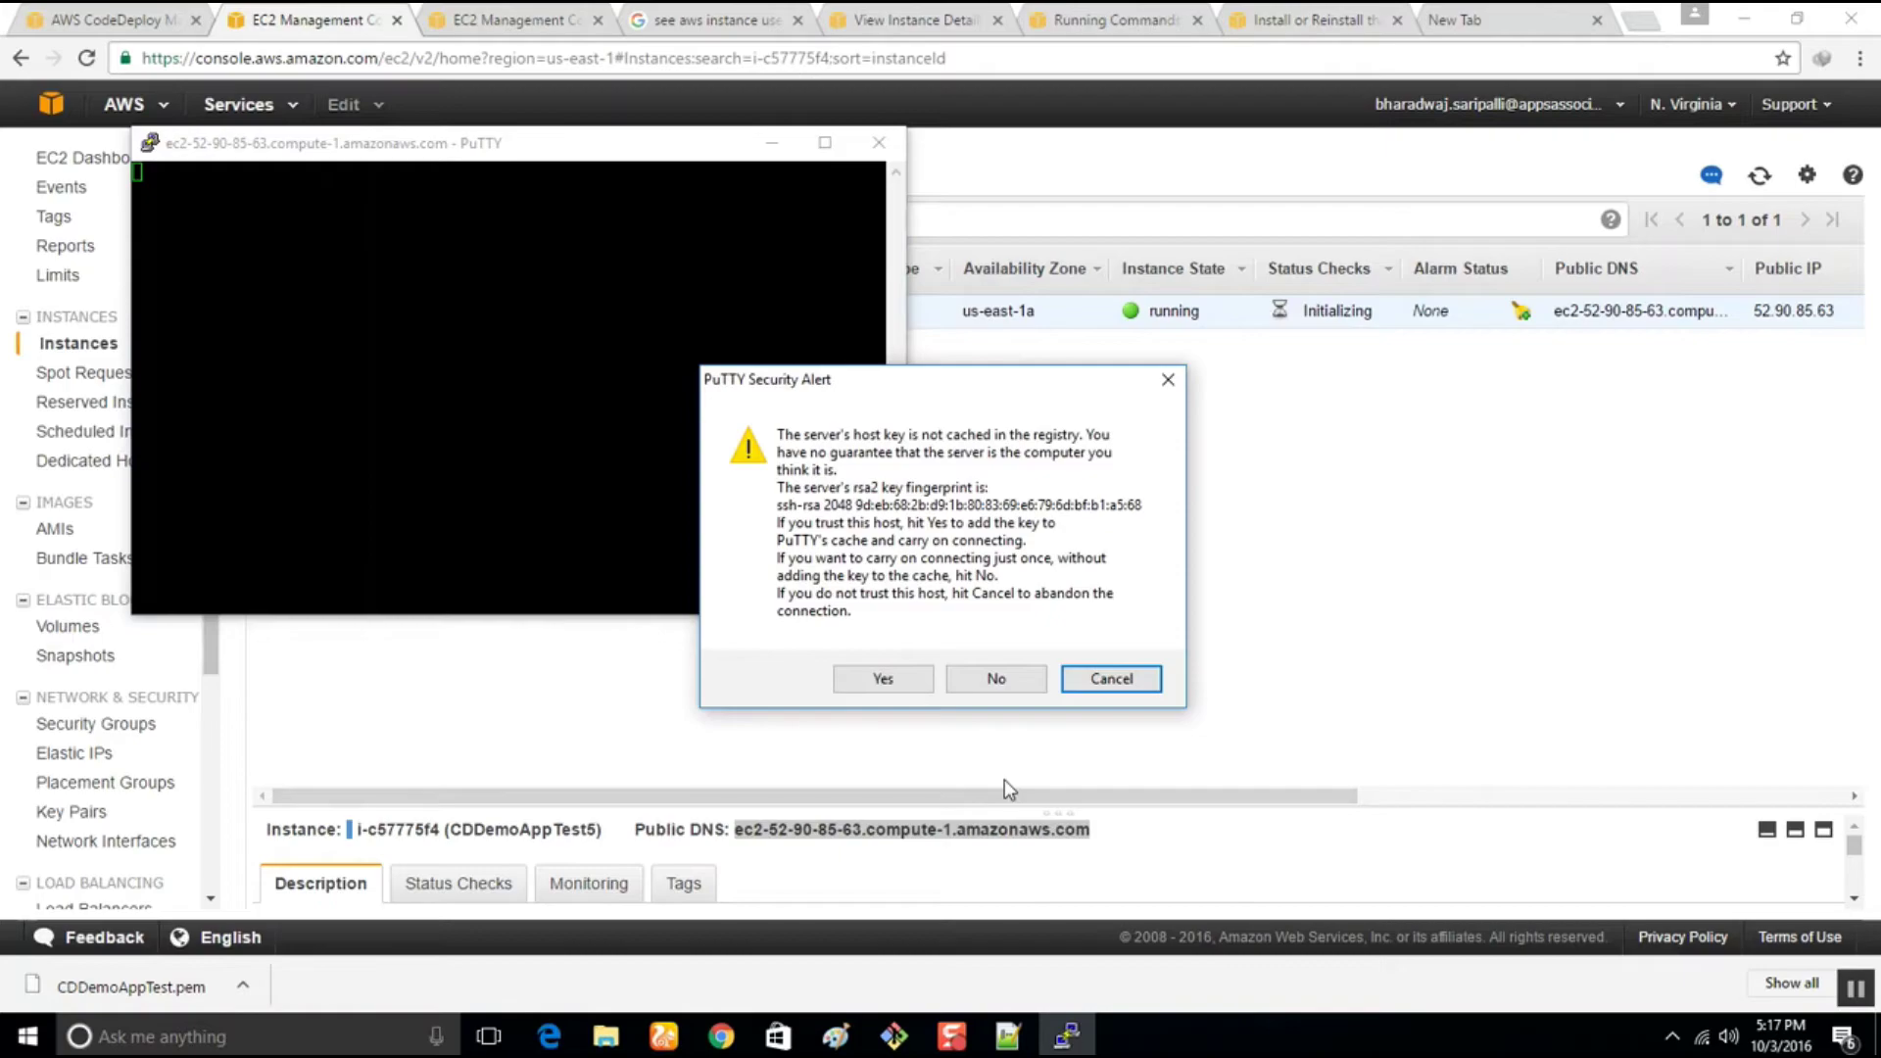
click(861, 680)
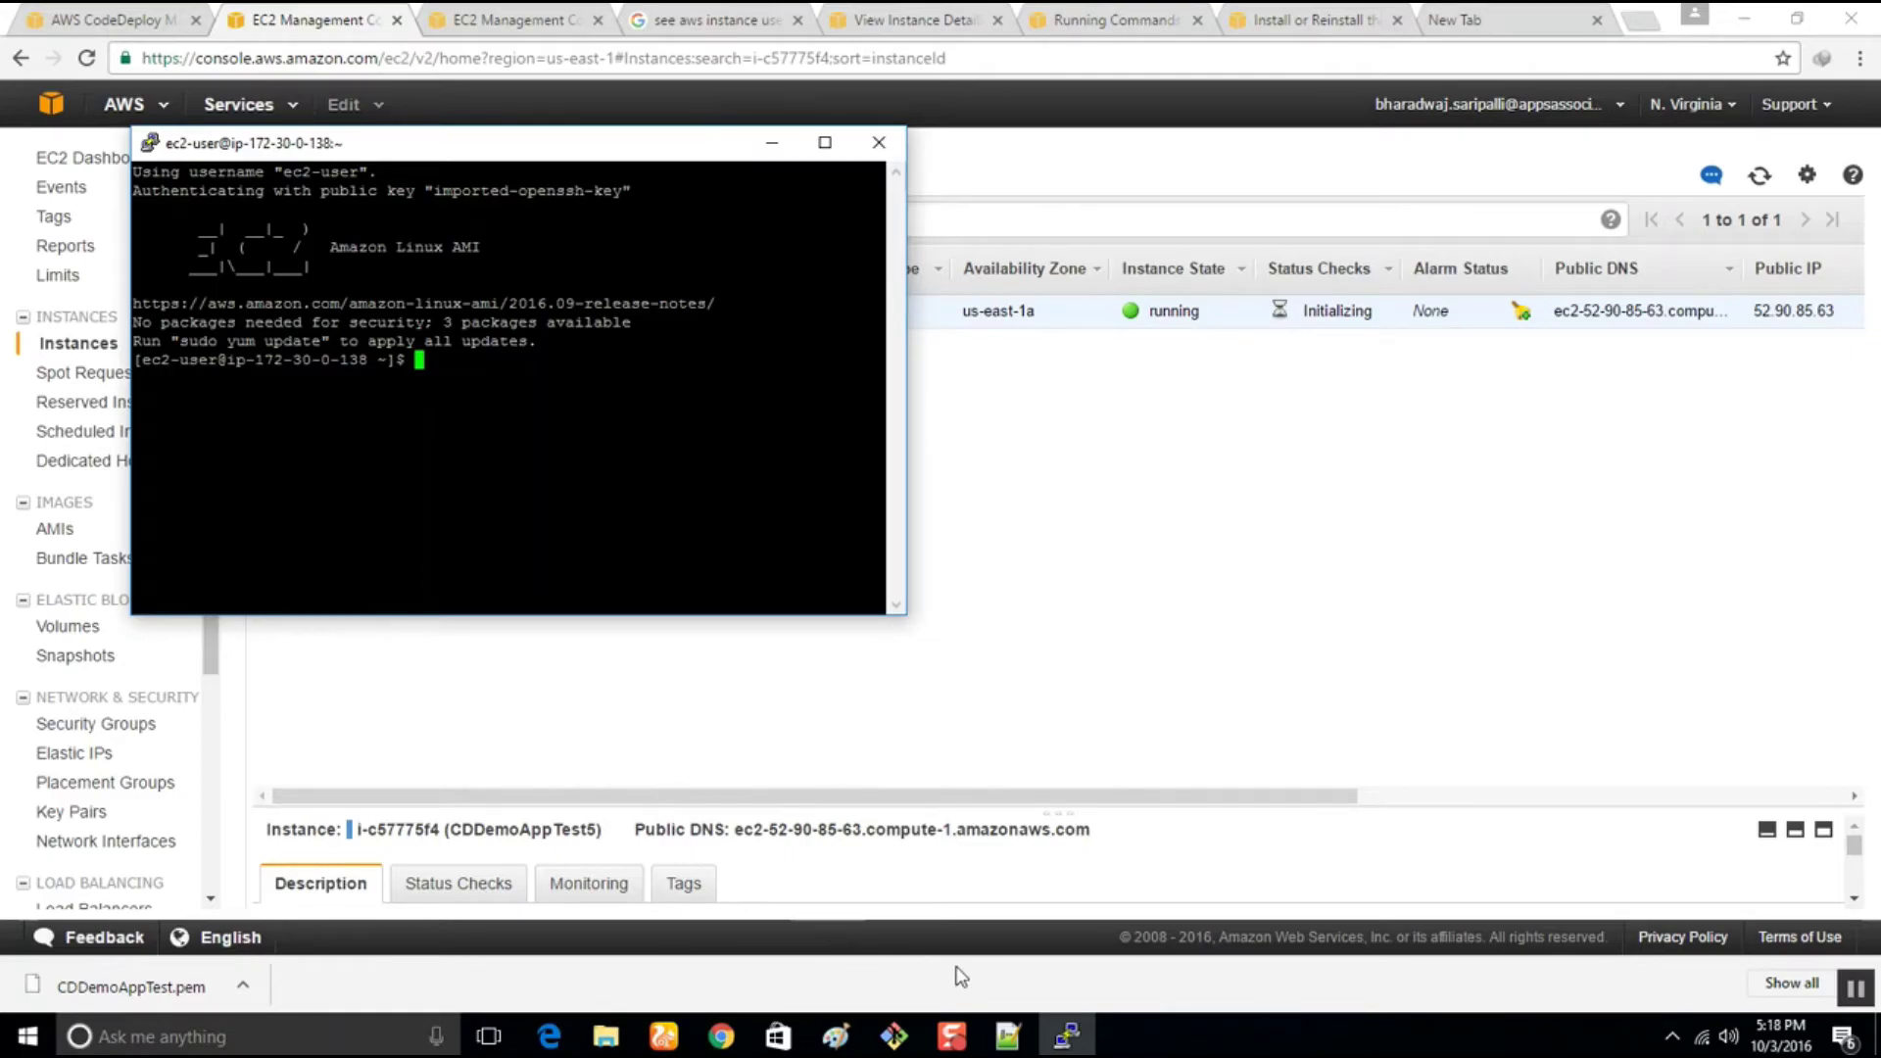
Copy 'sudo service codedeploy-agent status' from the AWS docs and run it in PuTTY
click(1027, 1033)
click(644, 486)
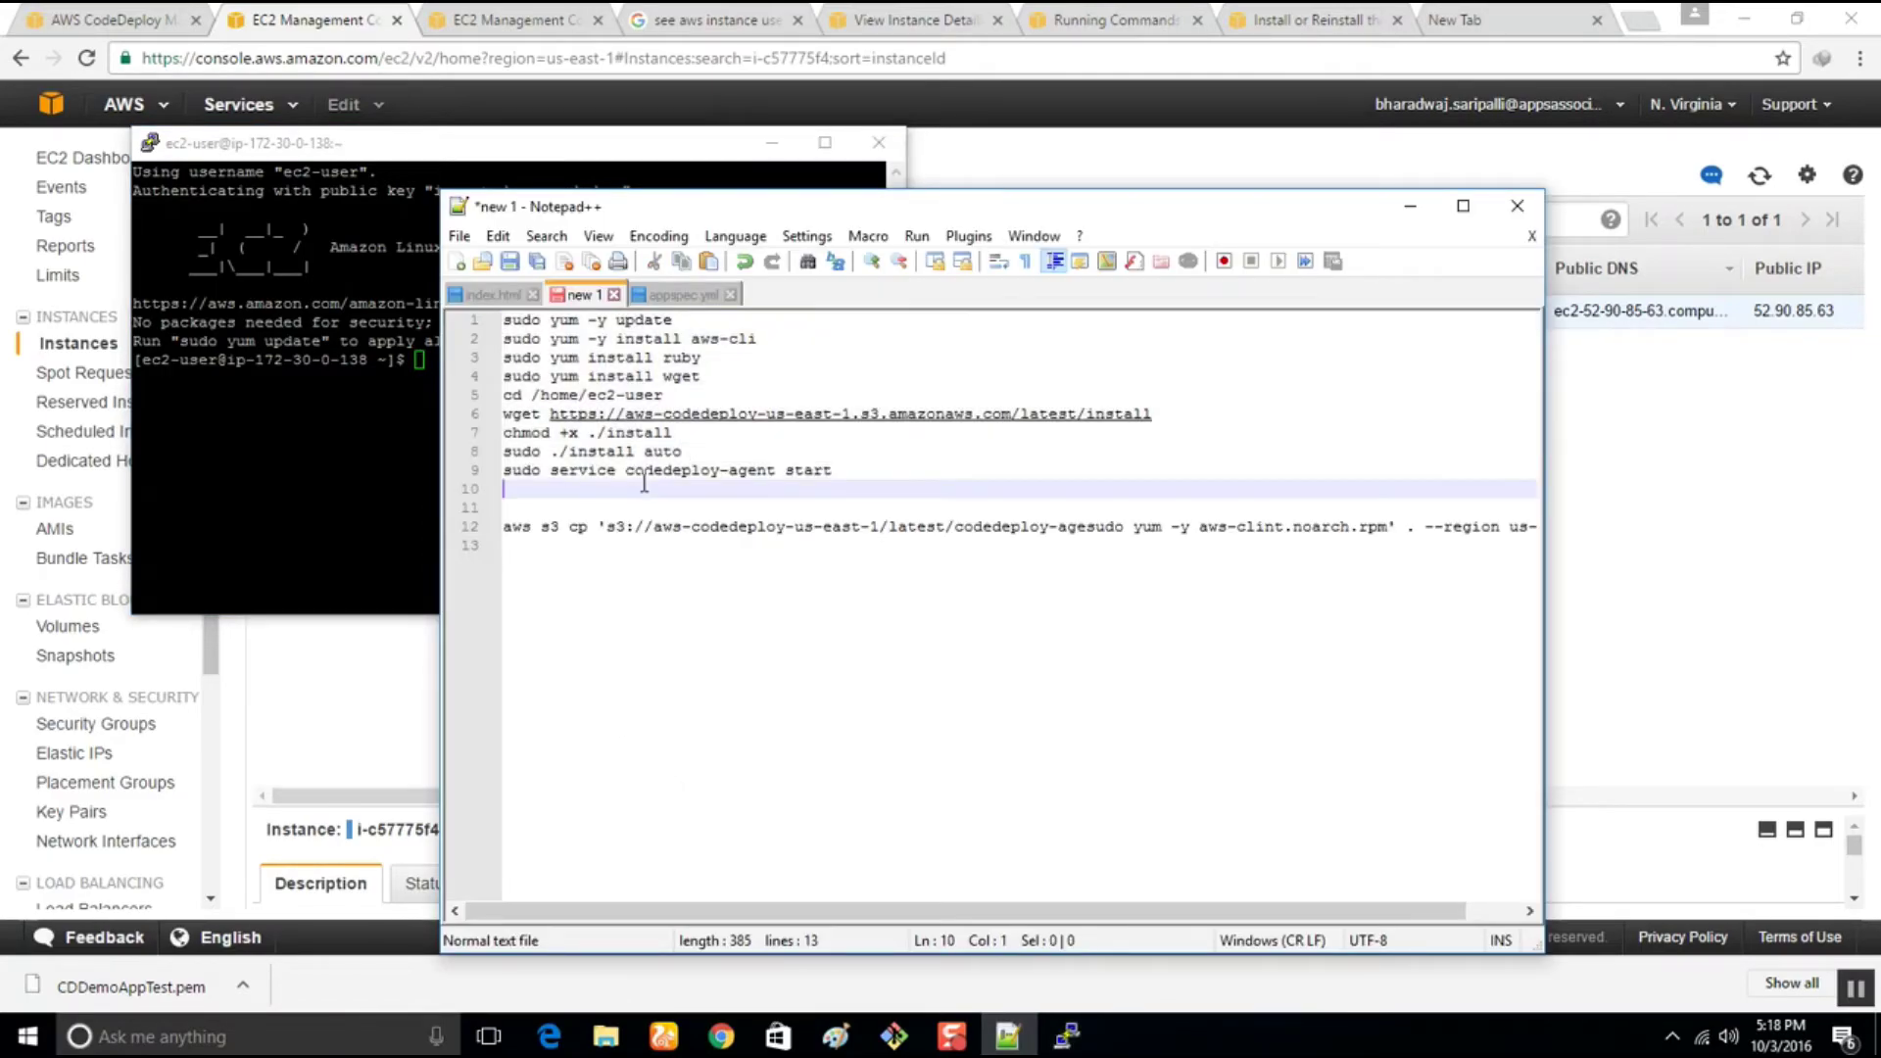
drag(836, 470, 466, 477)
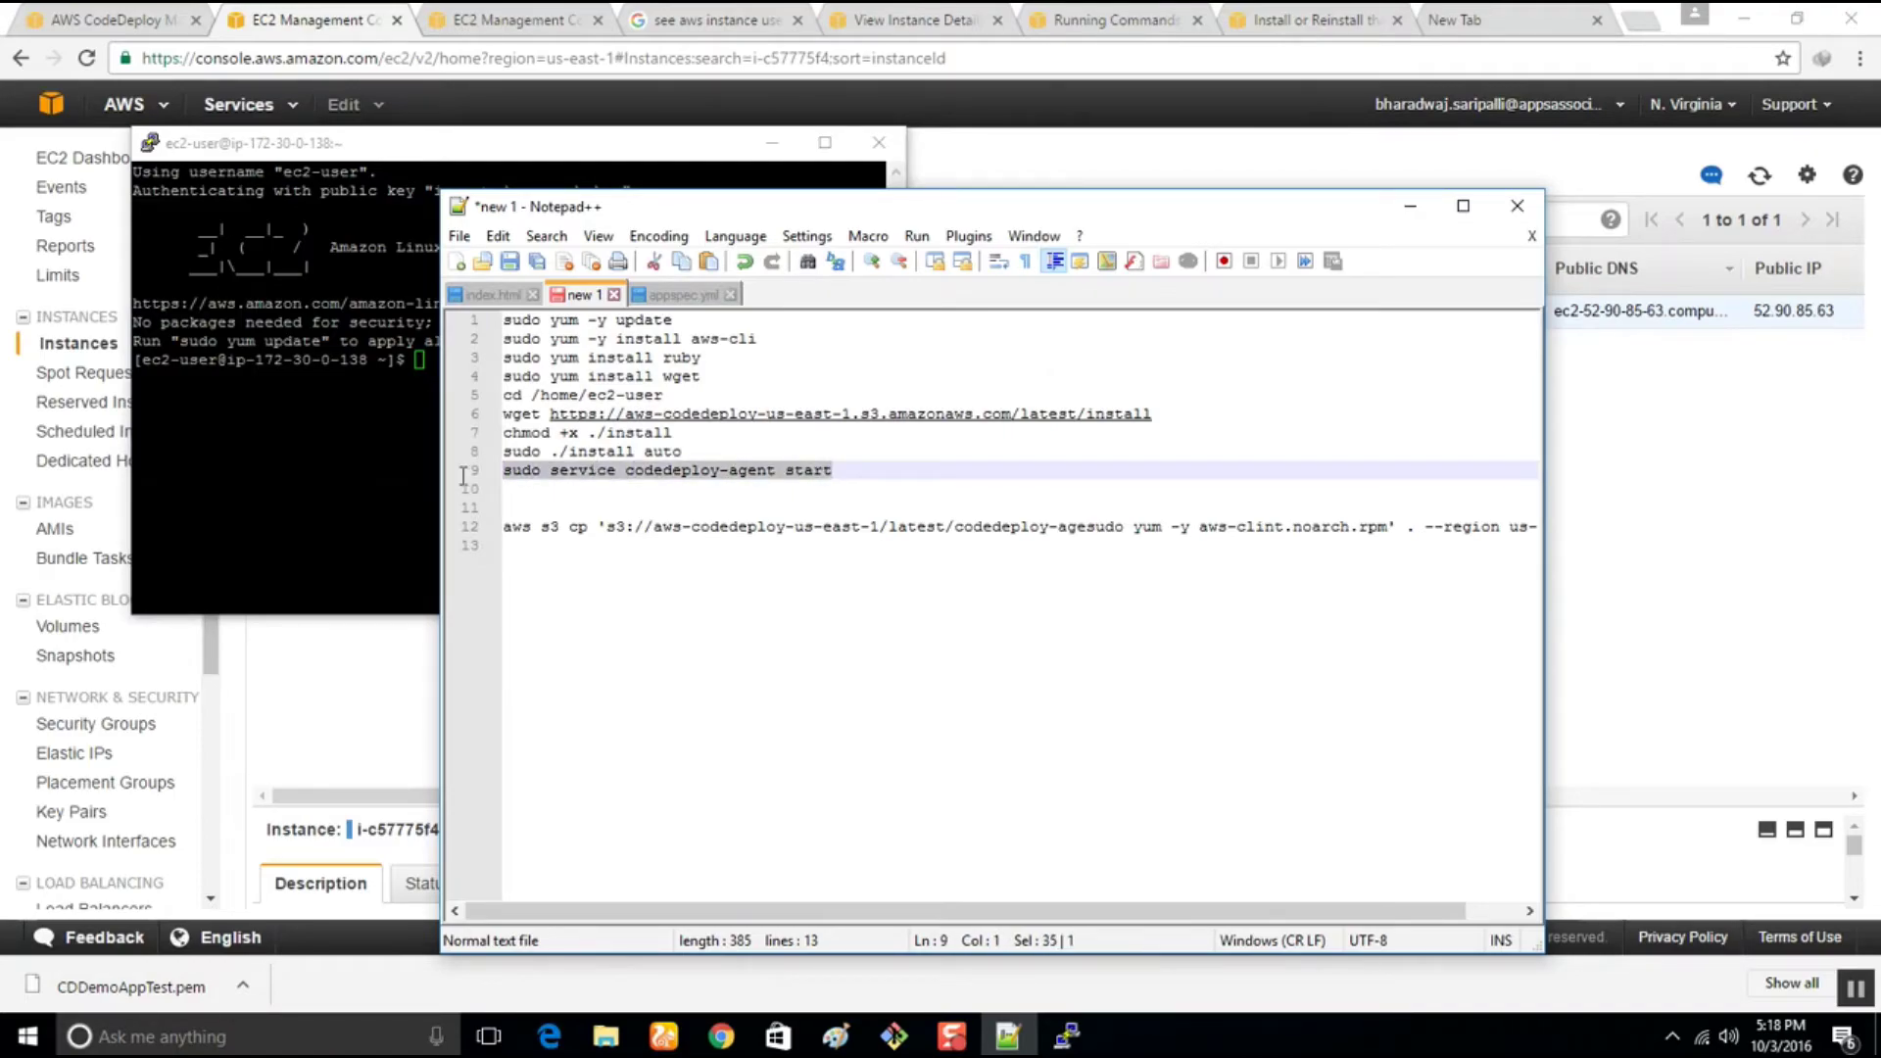
click(538, 14)
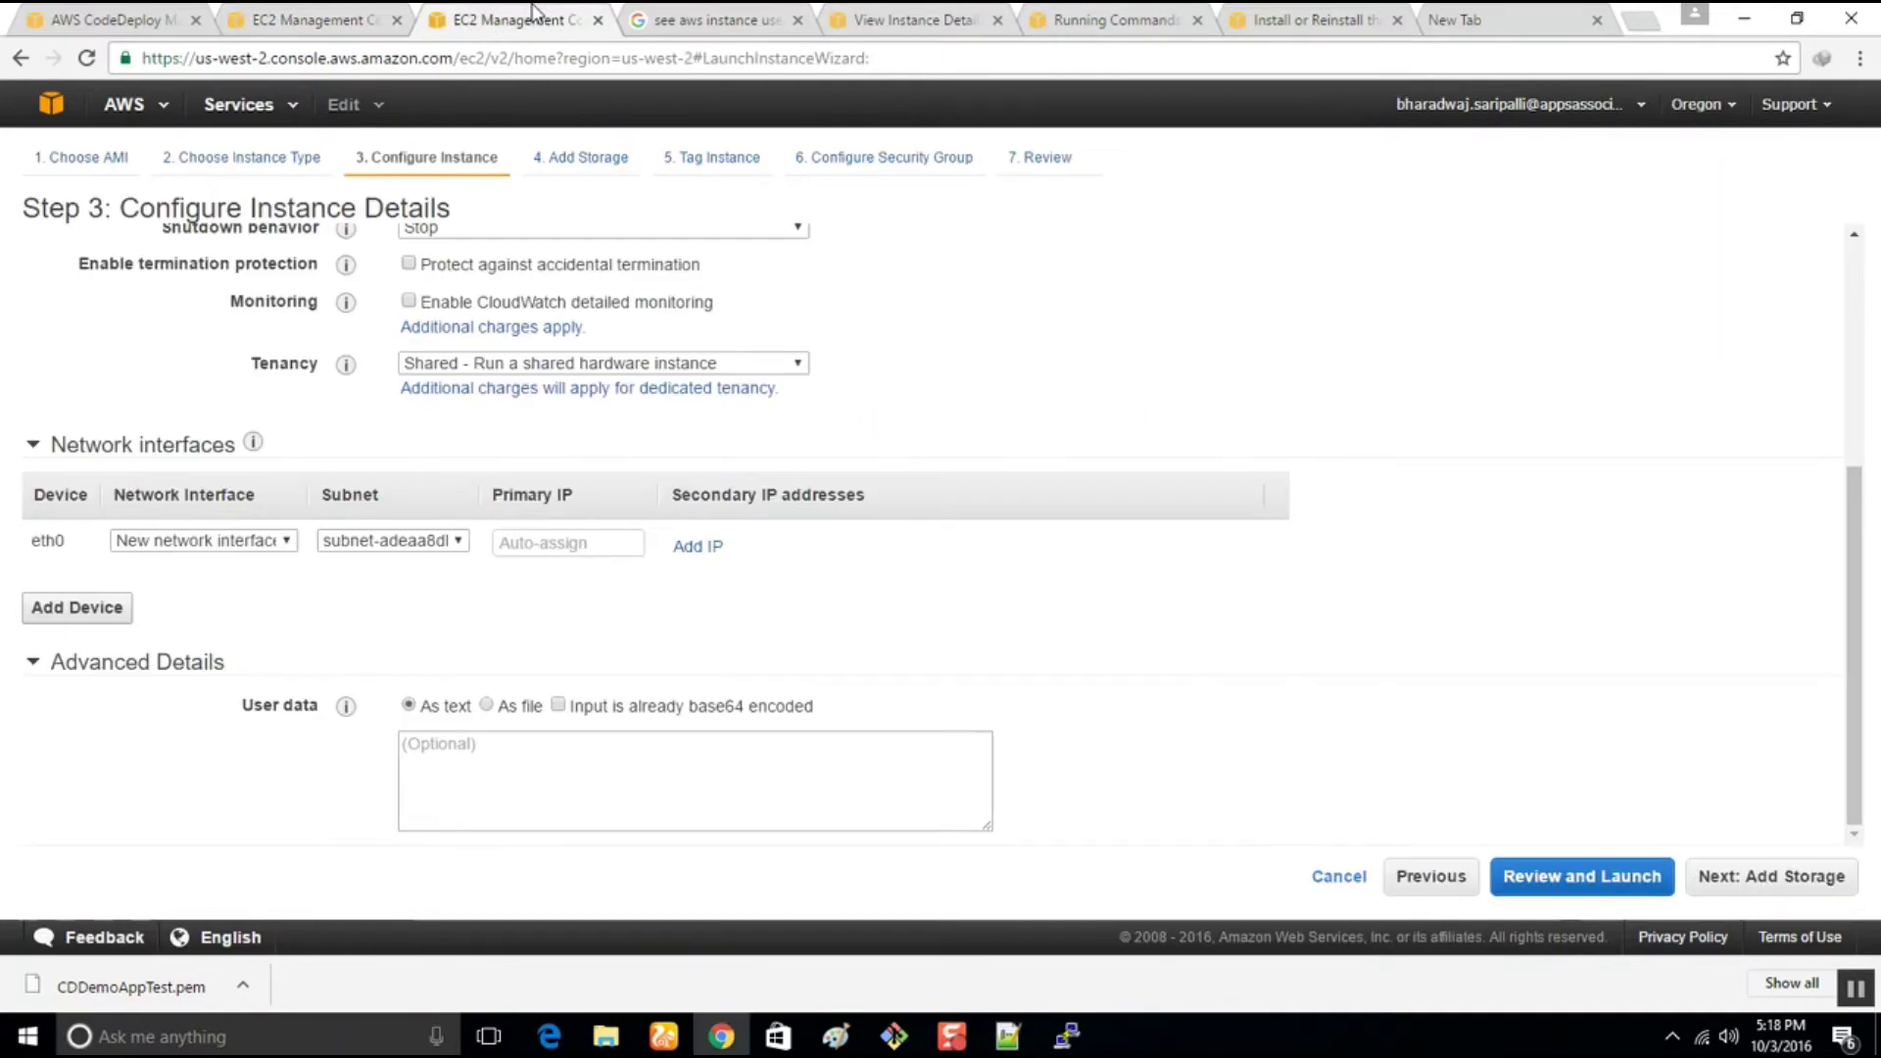
click(1251, 10)
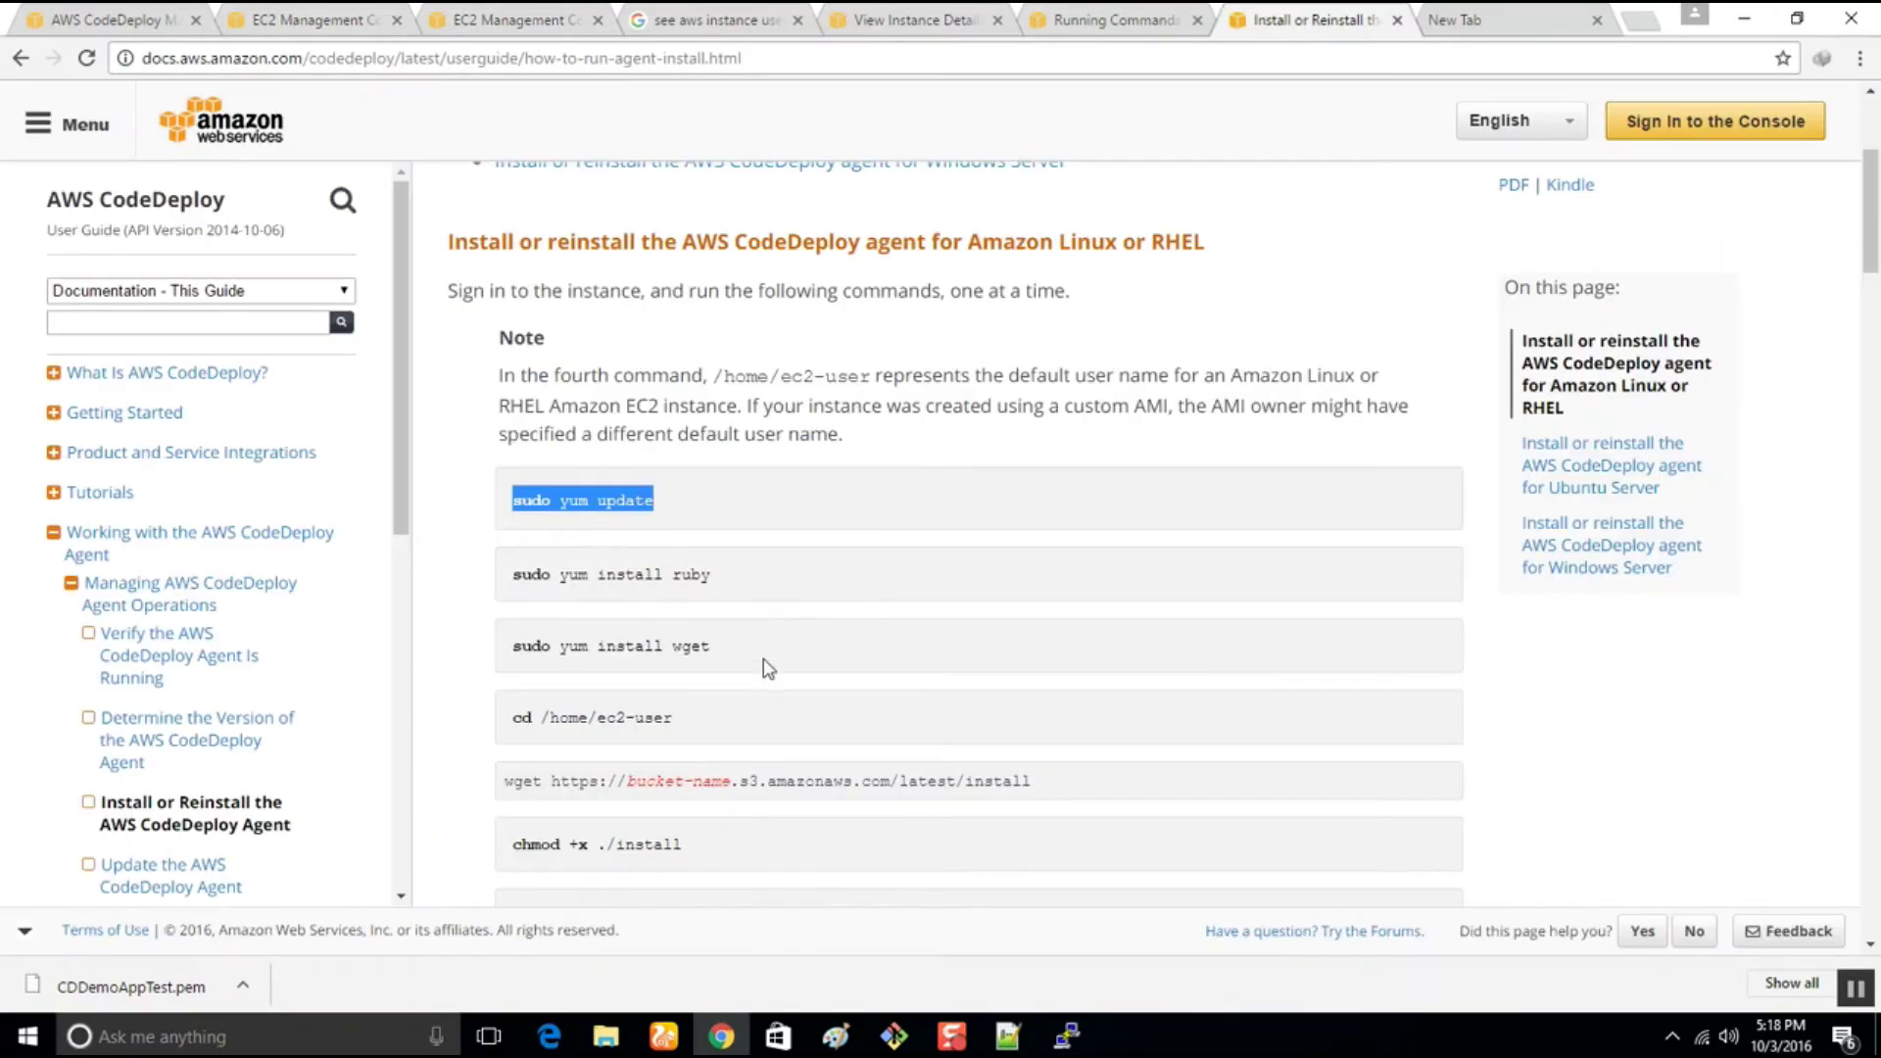
scroll(764, 663, down, 7)
drag(852, 628, 497, 635)
key(super+c)
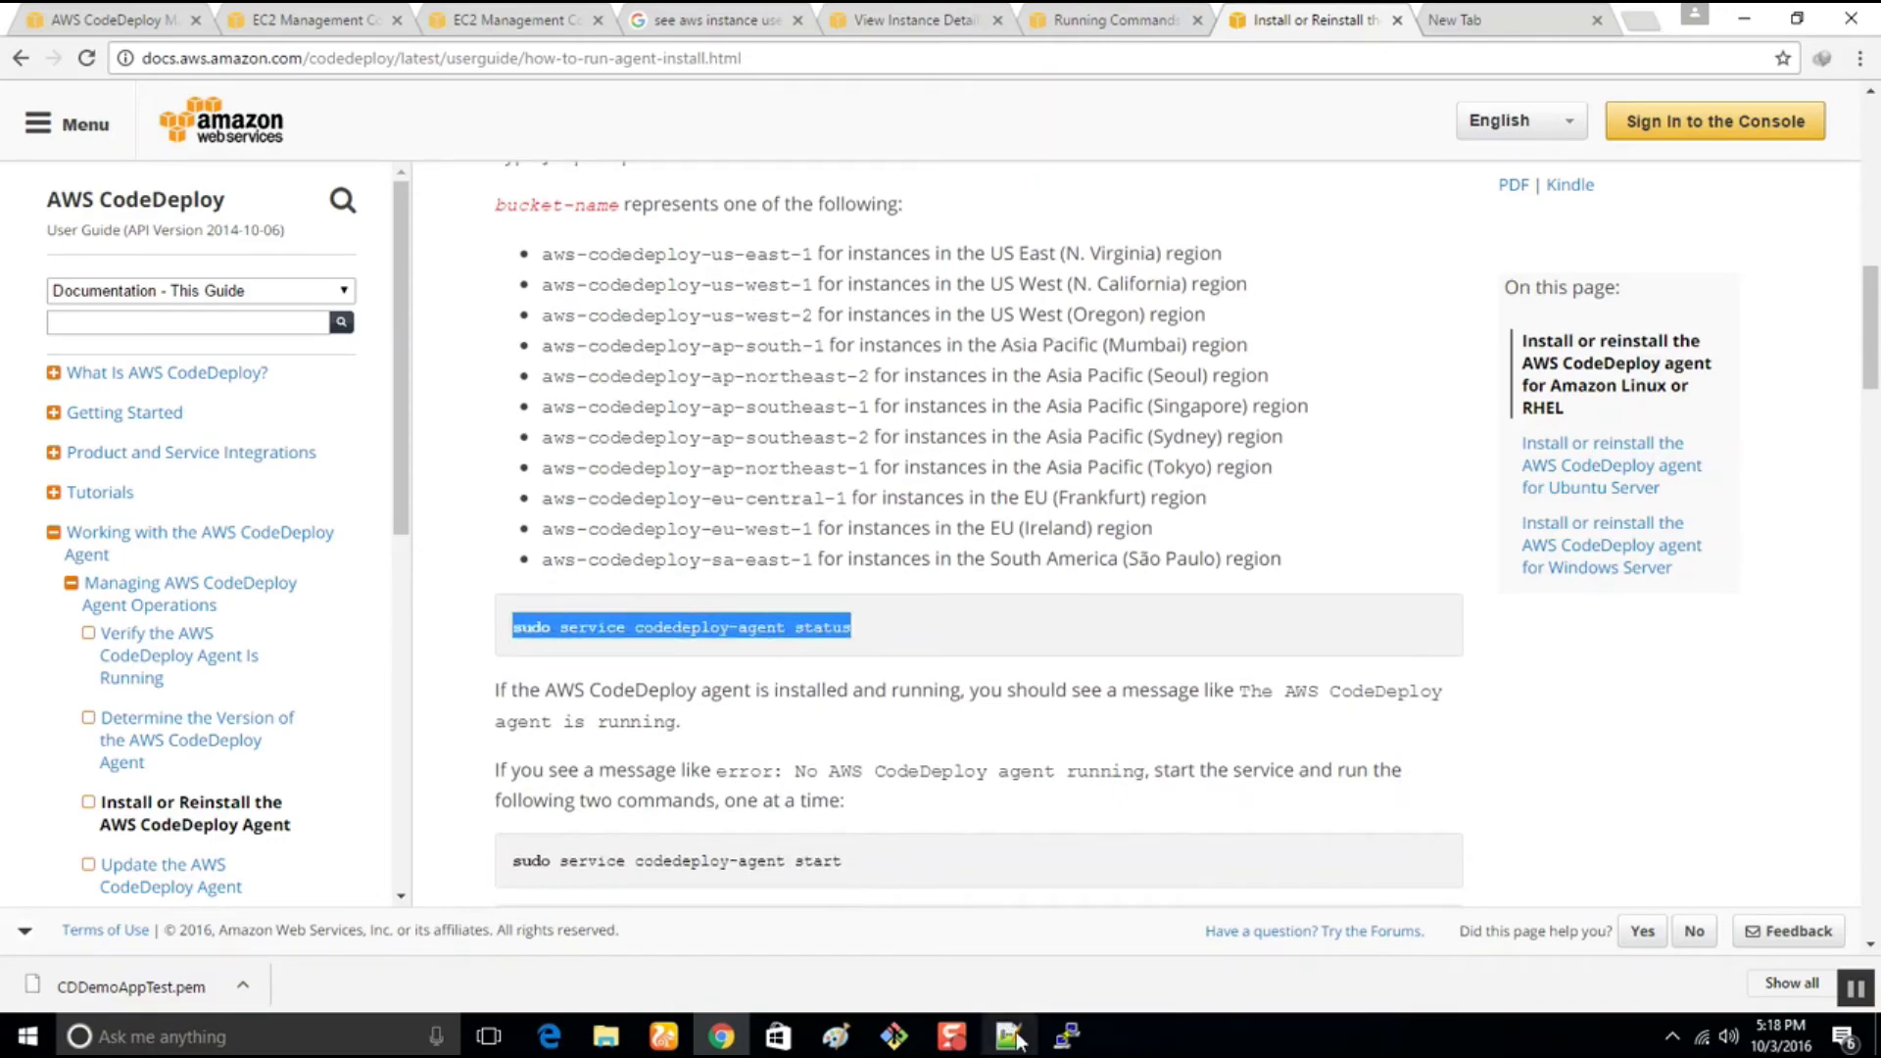
click(1067, 1036)
right_click(438, 446)
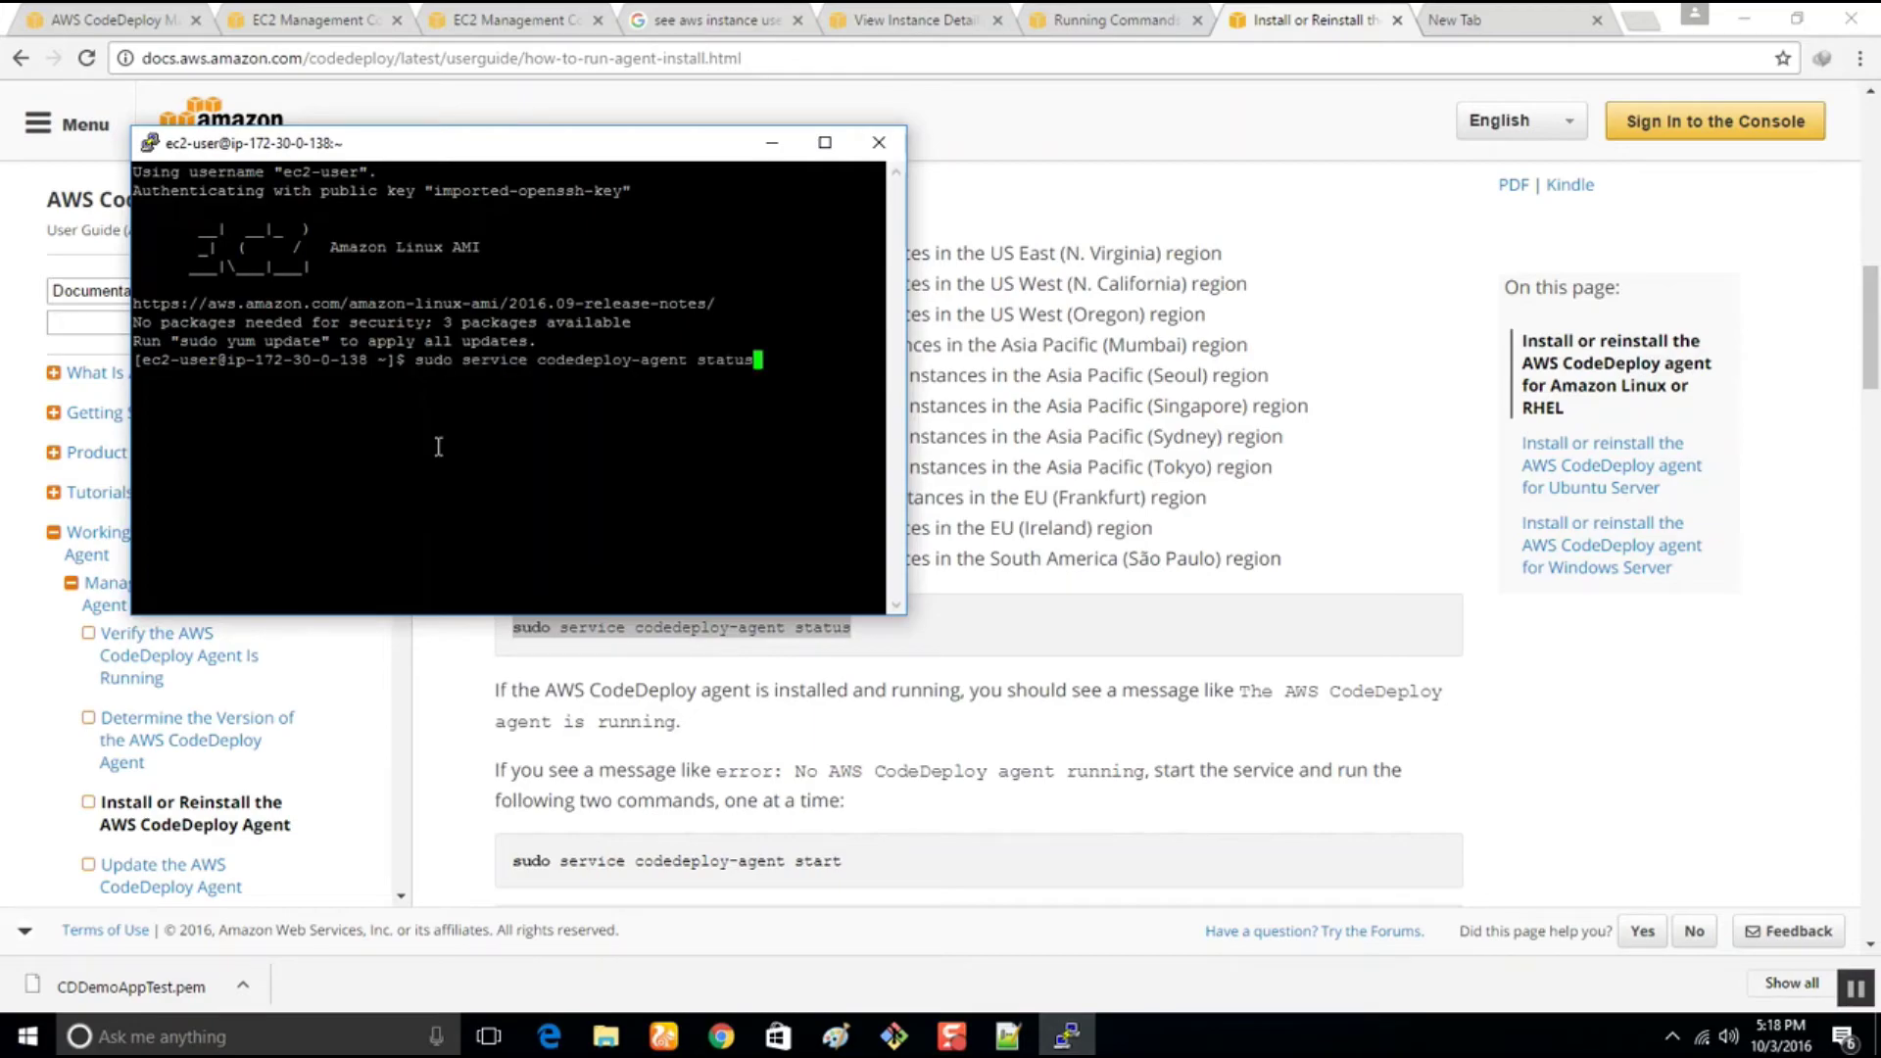
key(Return)
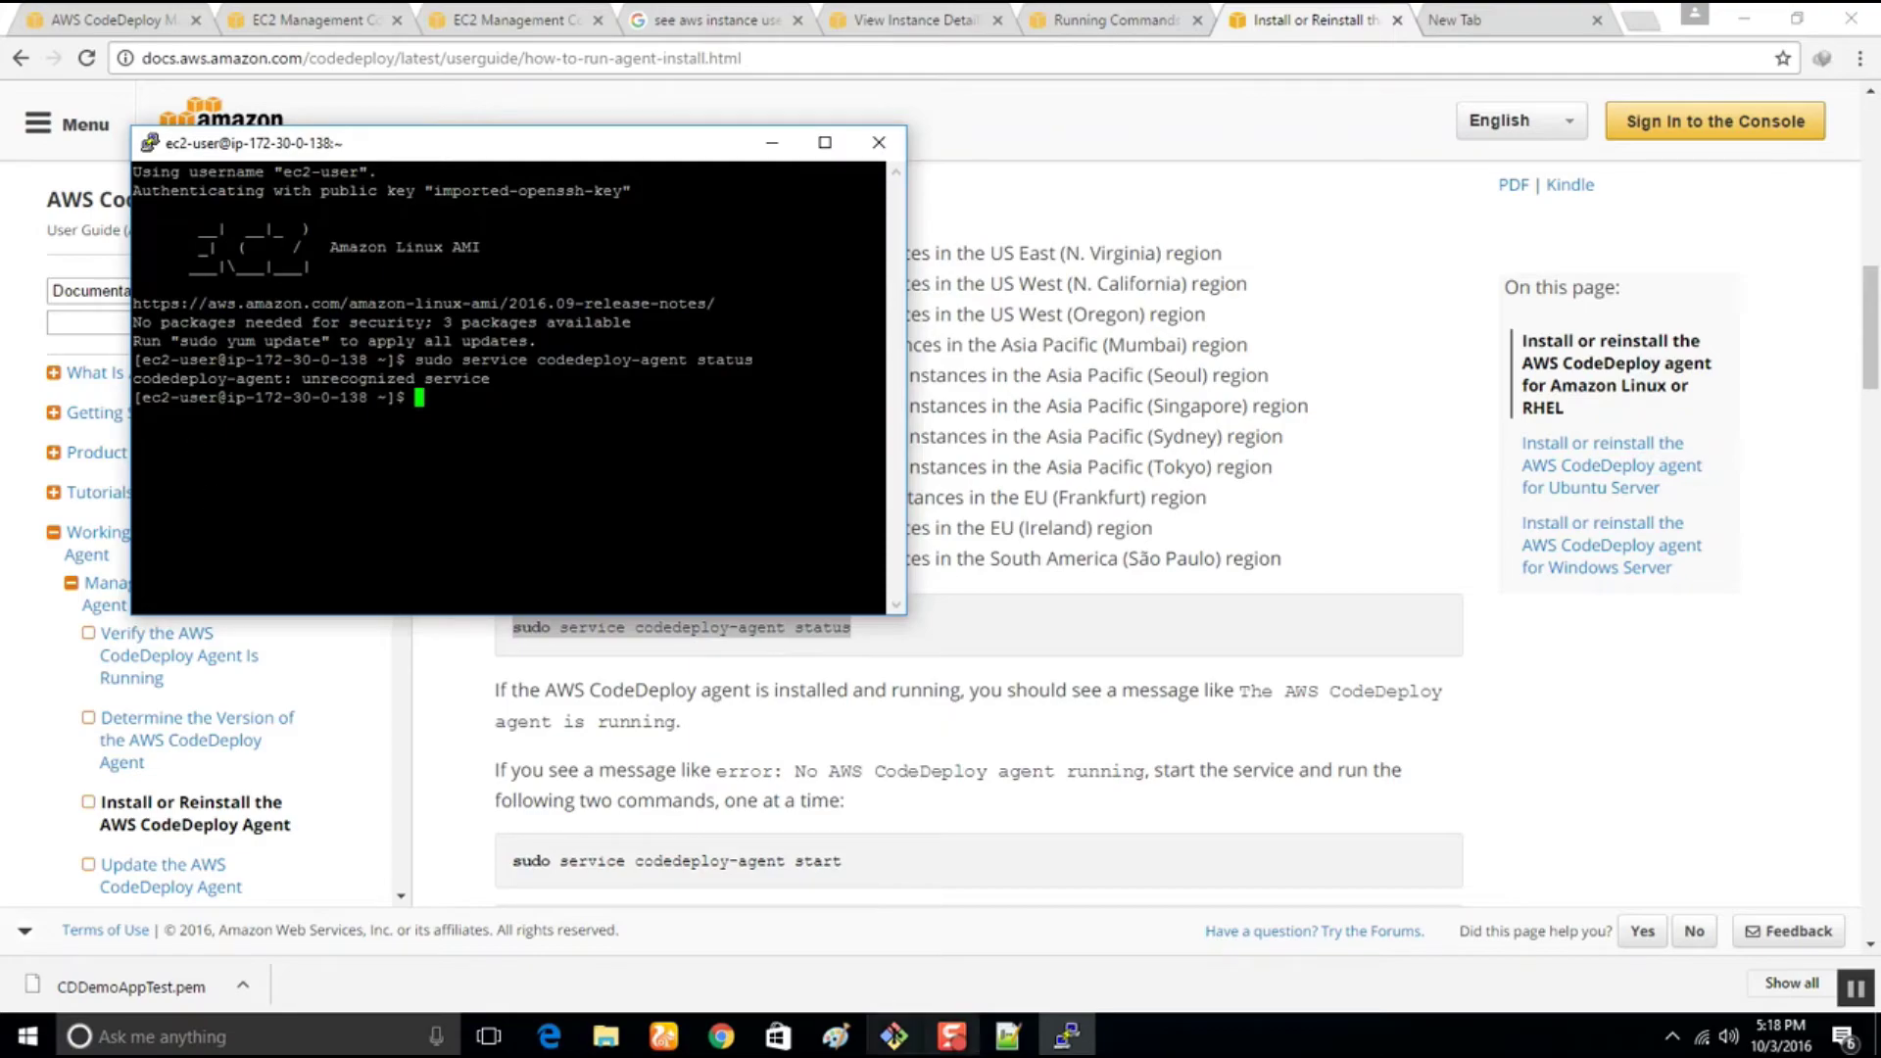
Clear the terminal and place Notepad++ and PuTTY side by side
mouse_move(999, 1050)
text(clear)
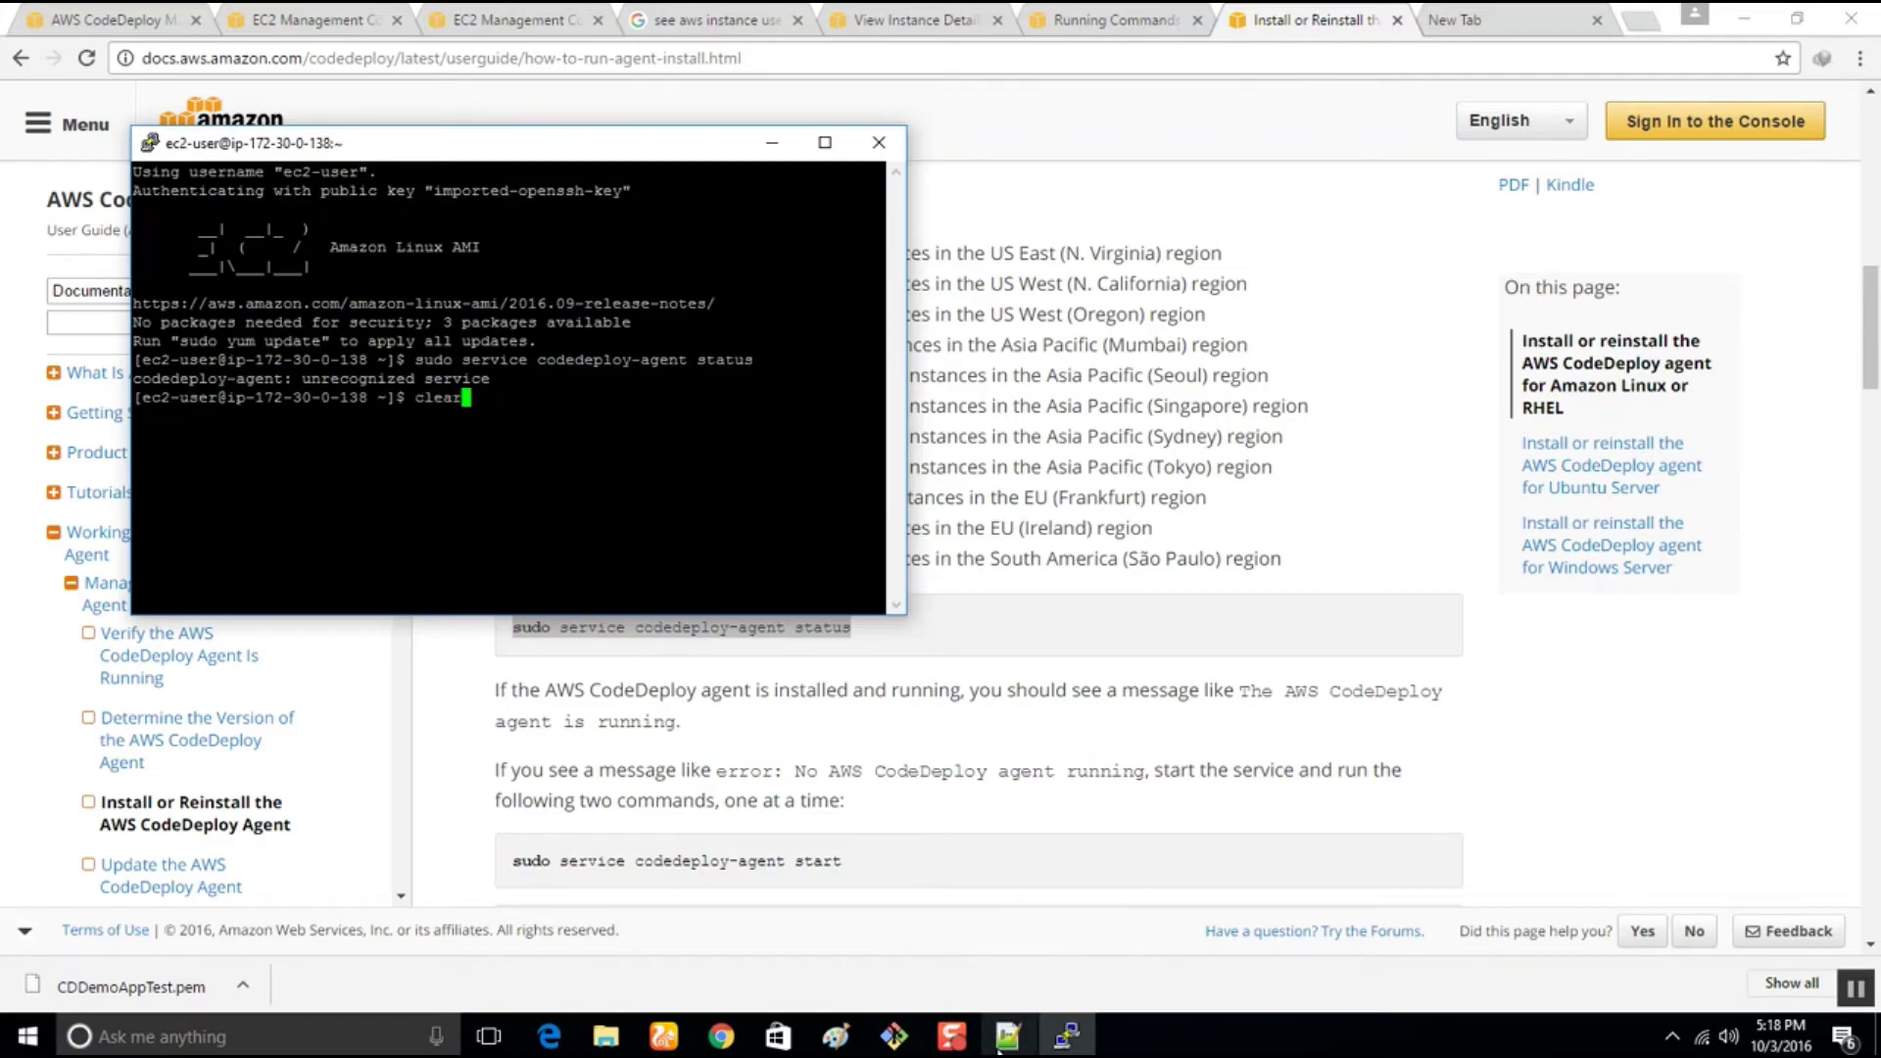
key(Return)
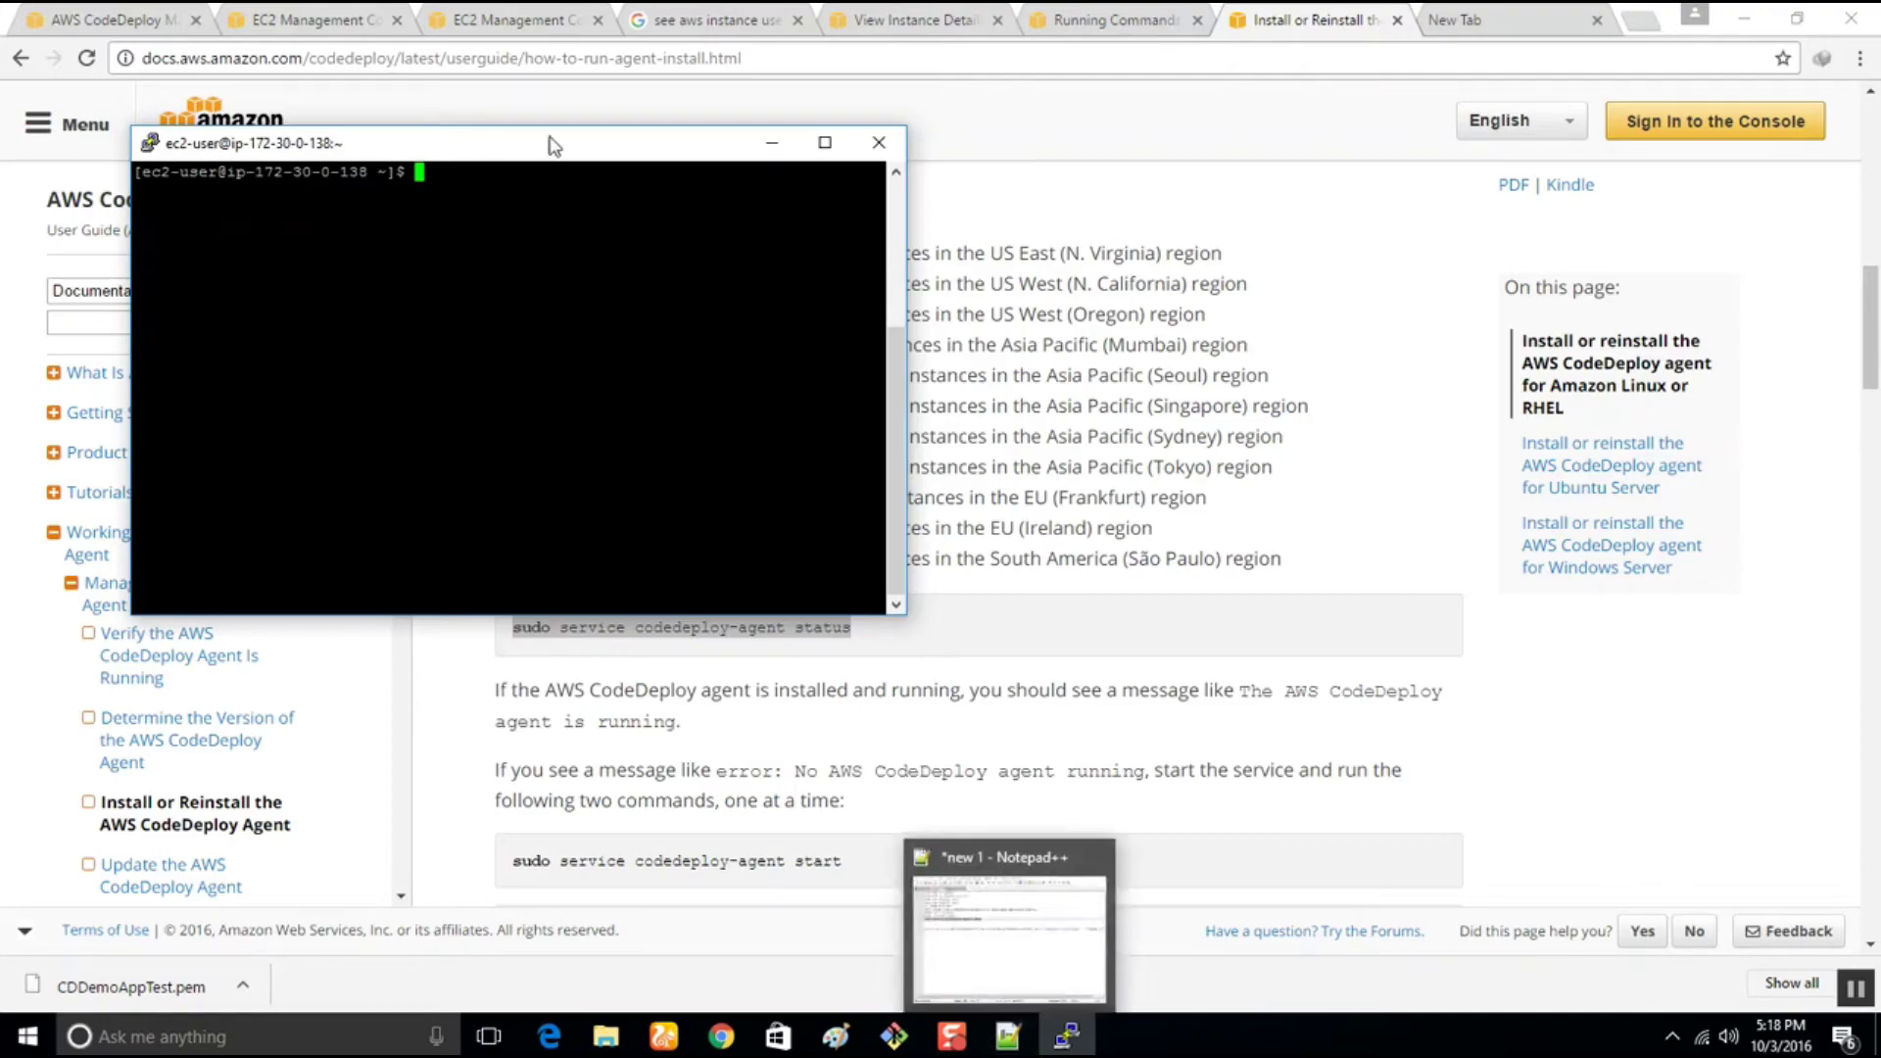
right_click(1007, 1036)
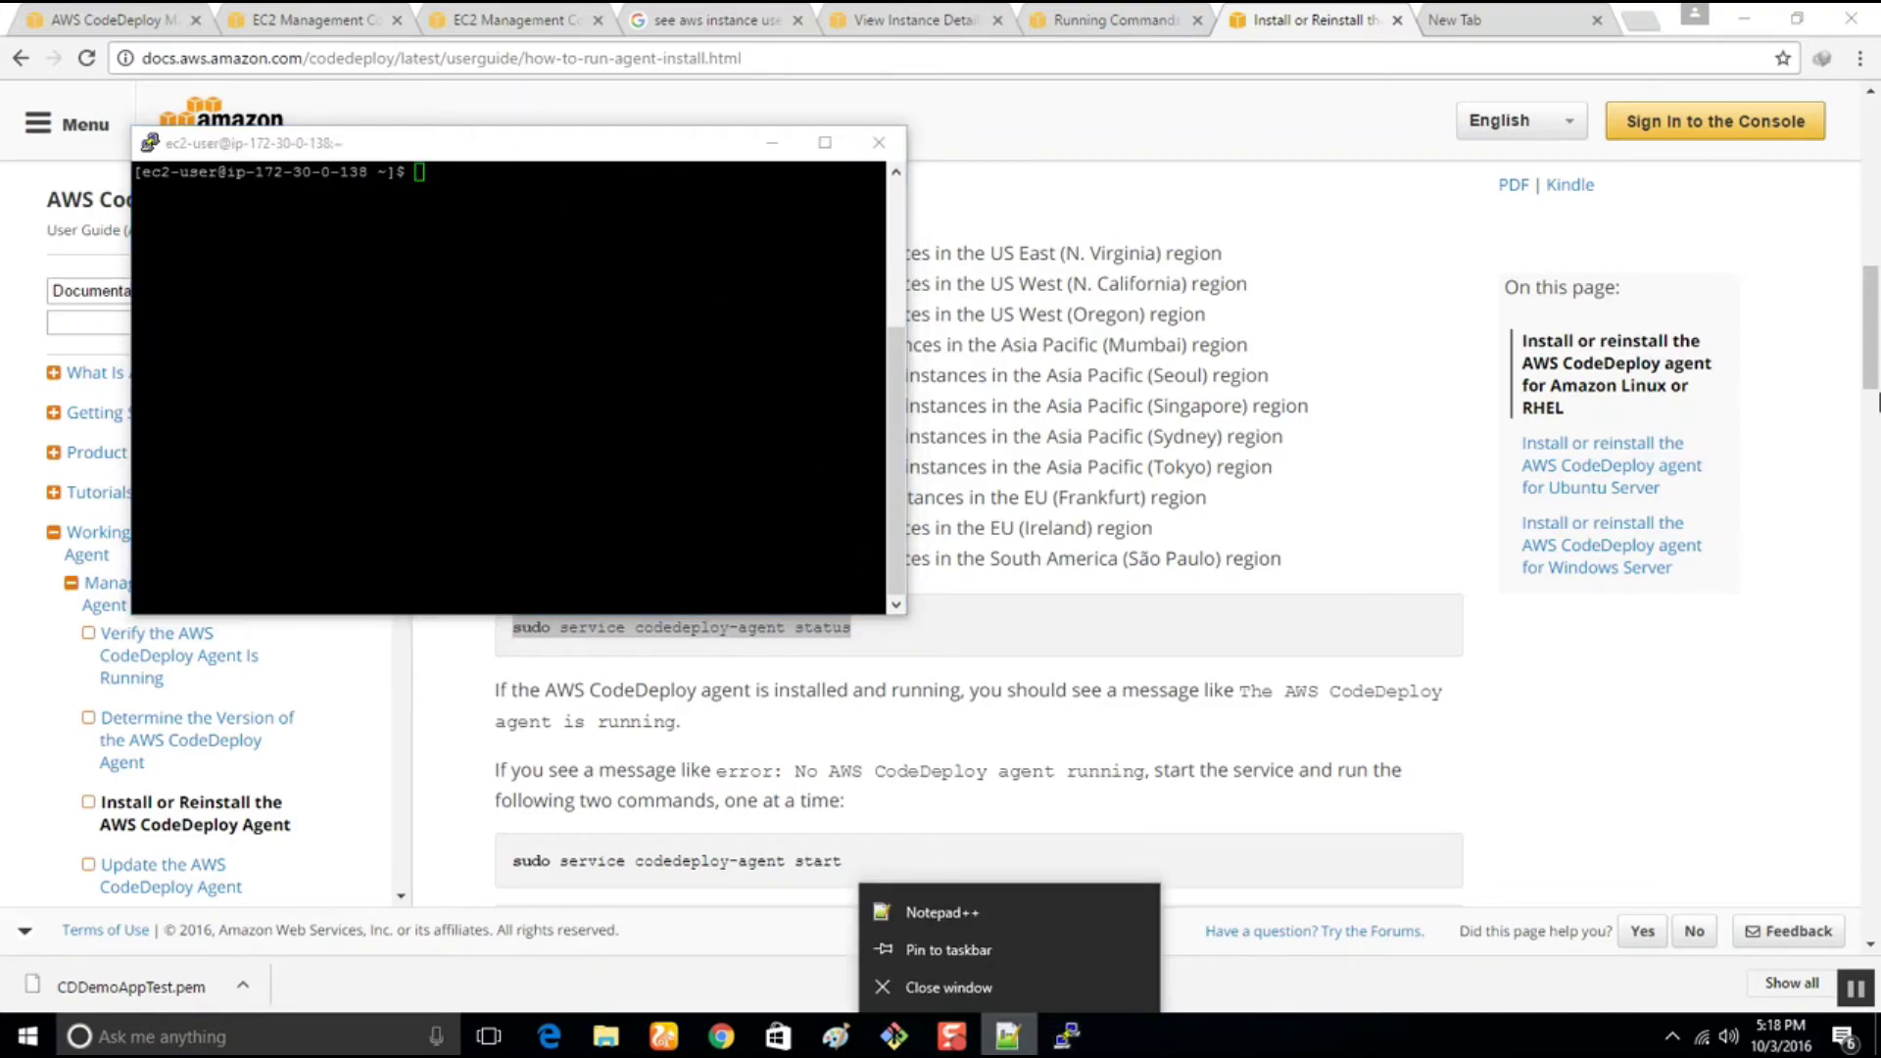
click(968, 911)
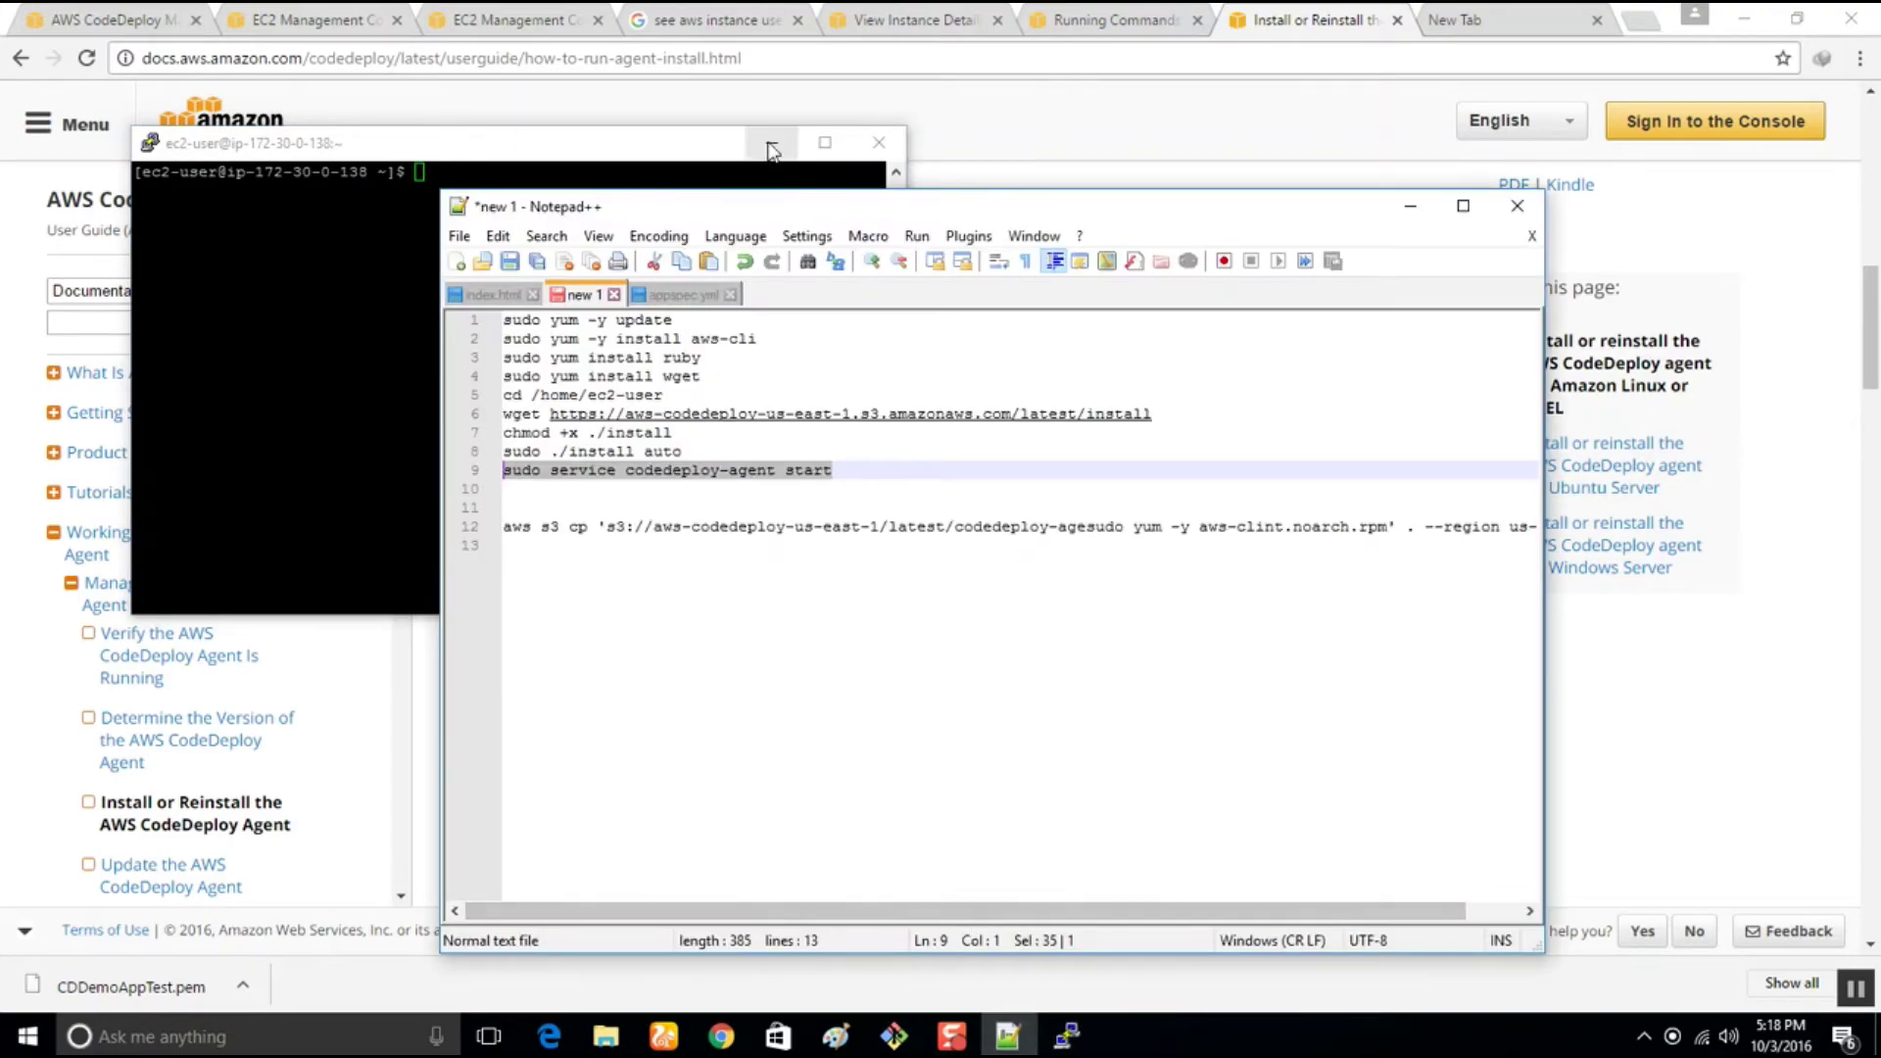
drag(760, 206, 1876, 209)
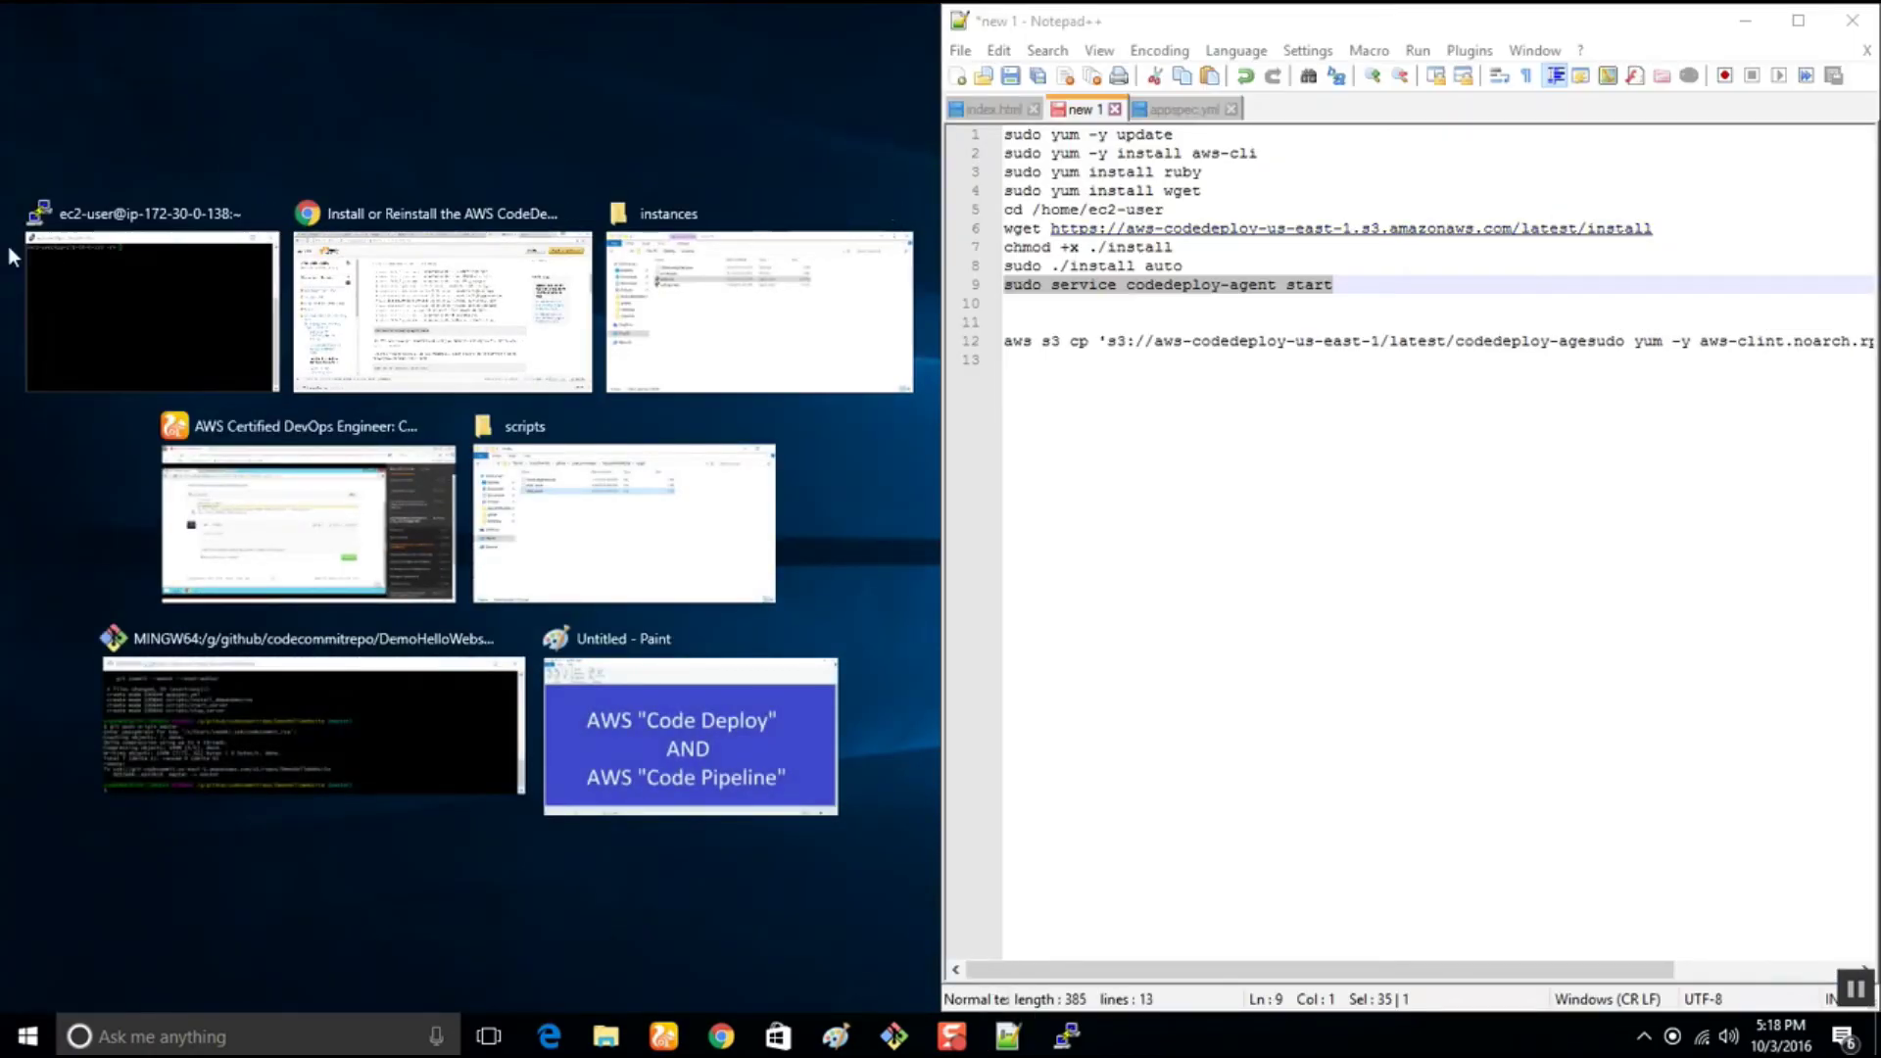
click(90, 286)
Run sudo yum -y update on the instance
drag(1181, 135, 1001, 135)
key(super+c)
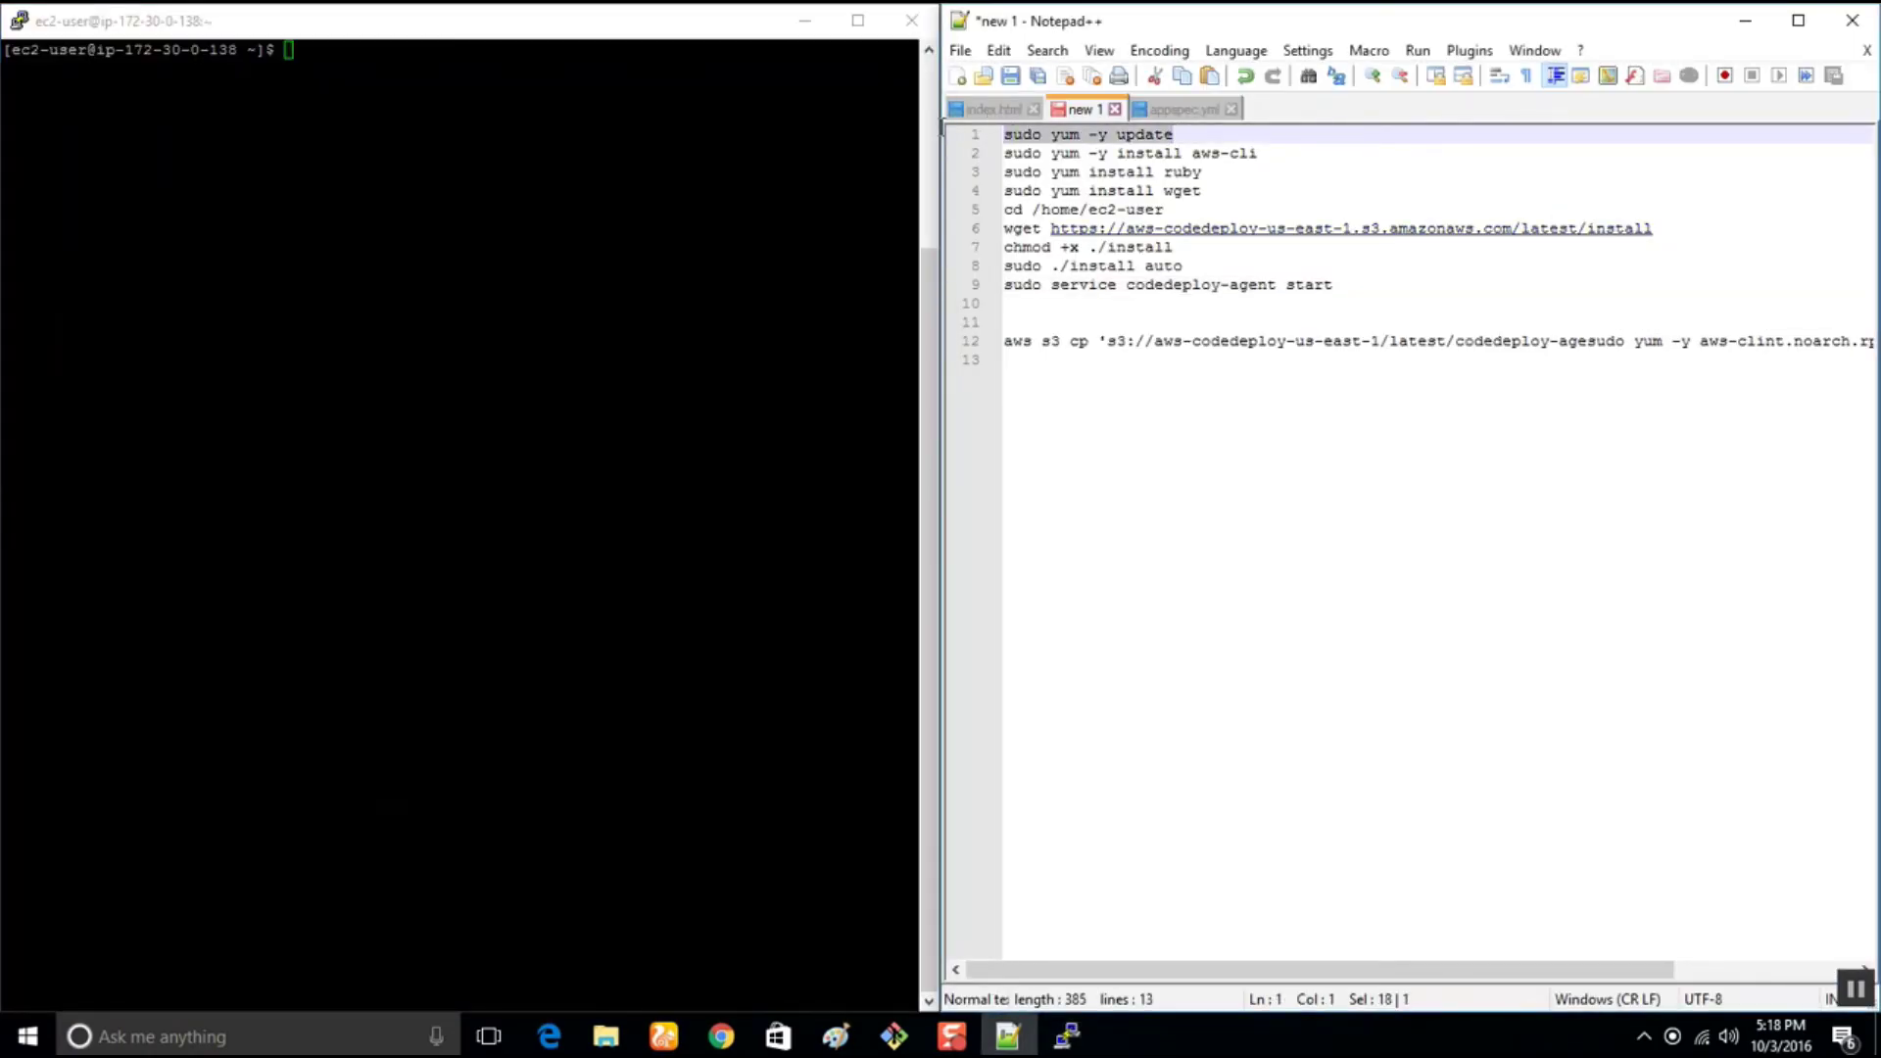
key(ctrl+f)
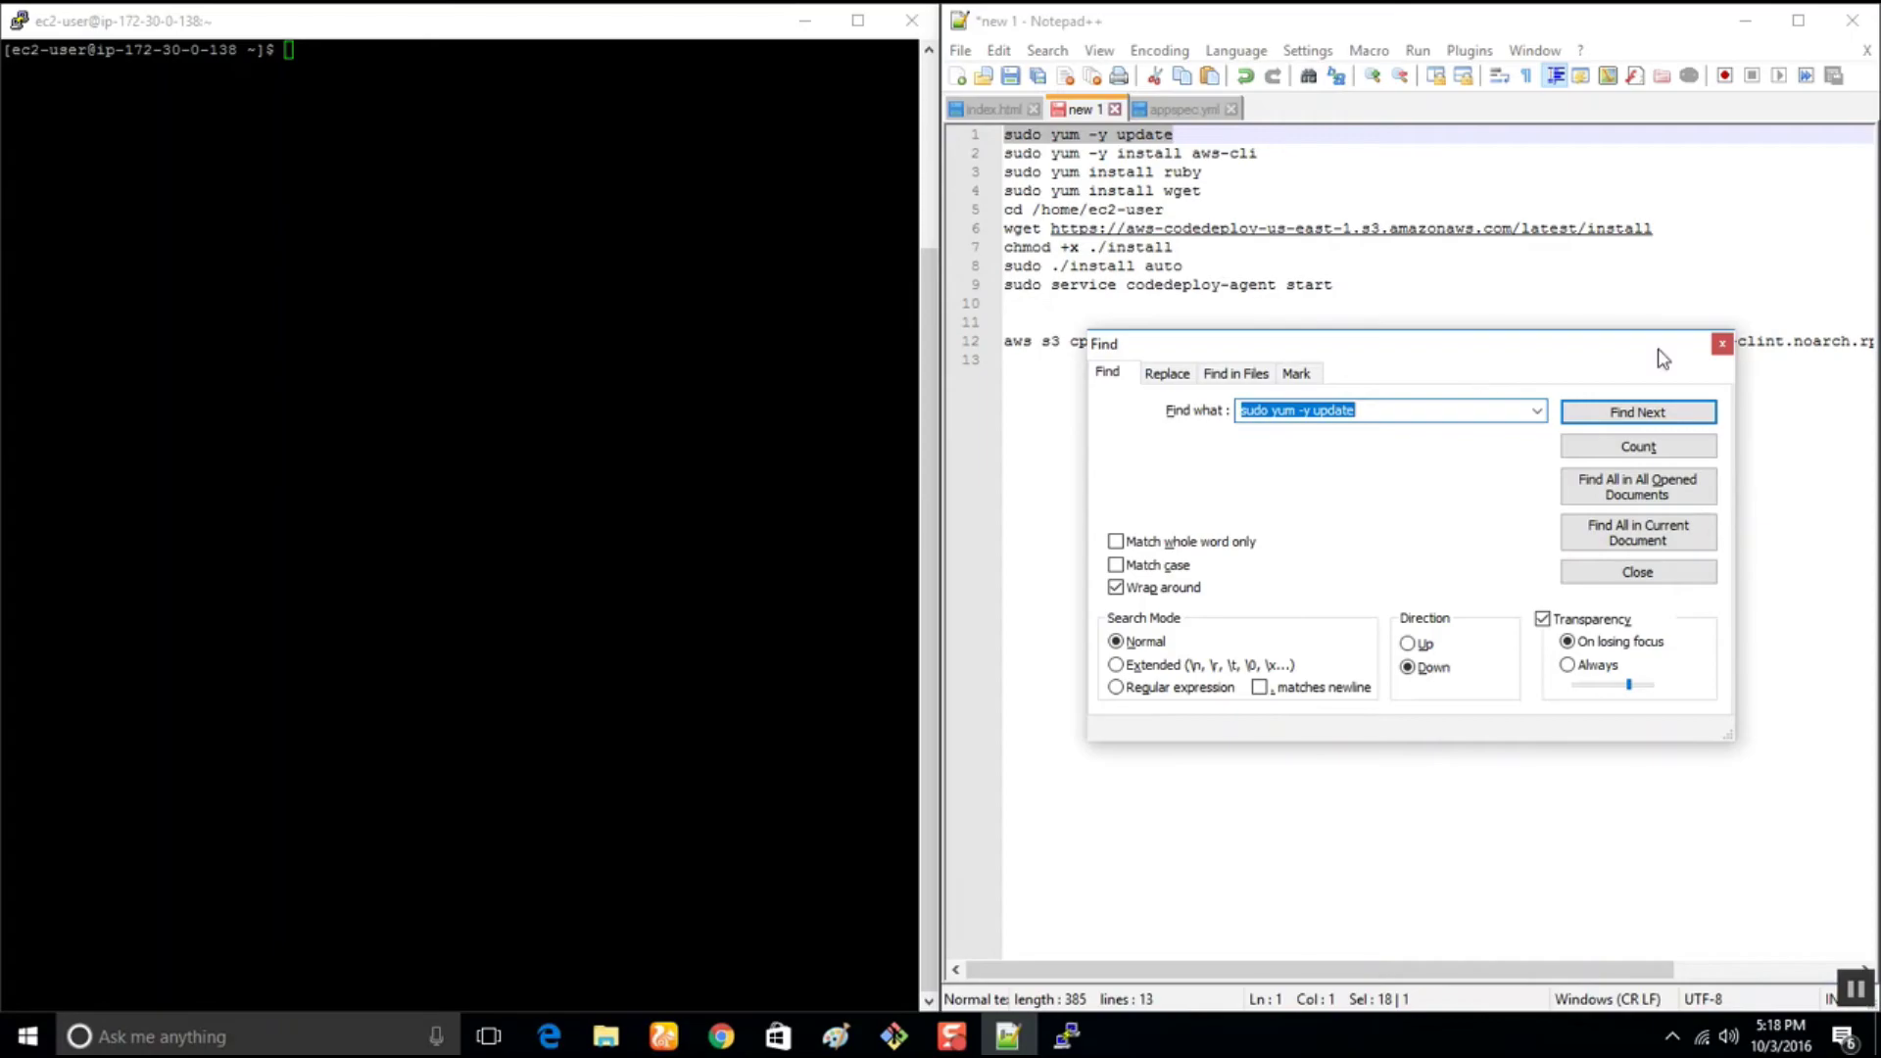
click(1721, 345)
right_click(535, 130)
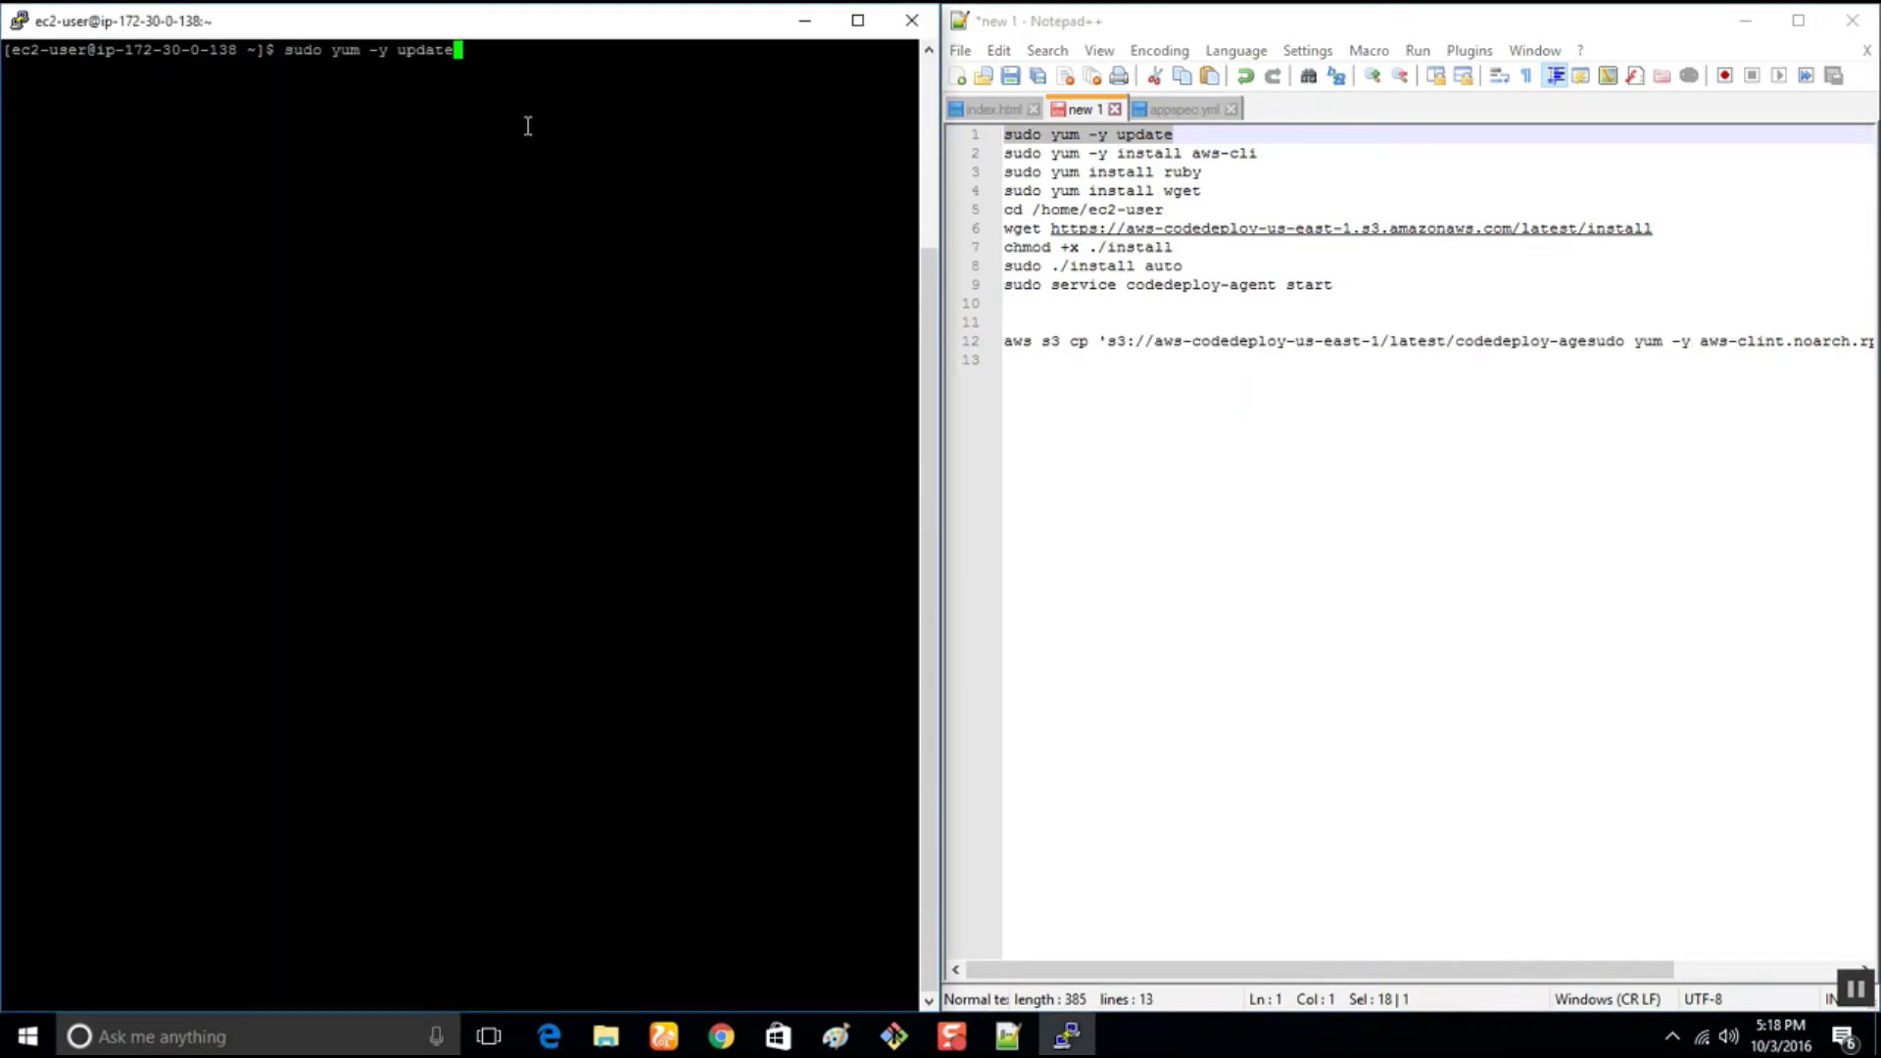
key(Return)
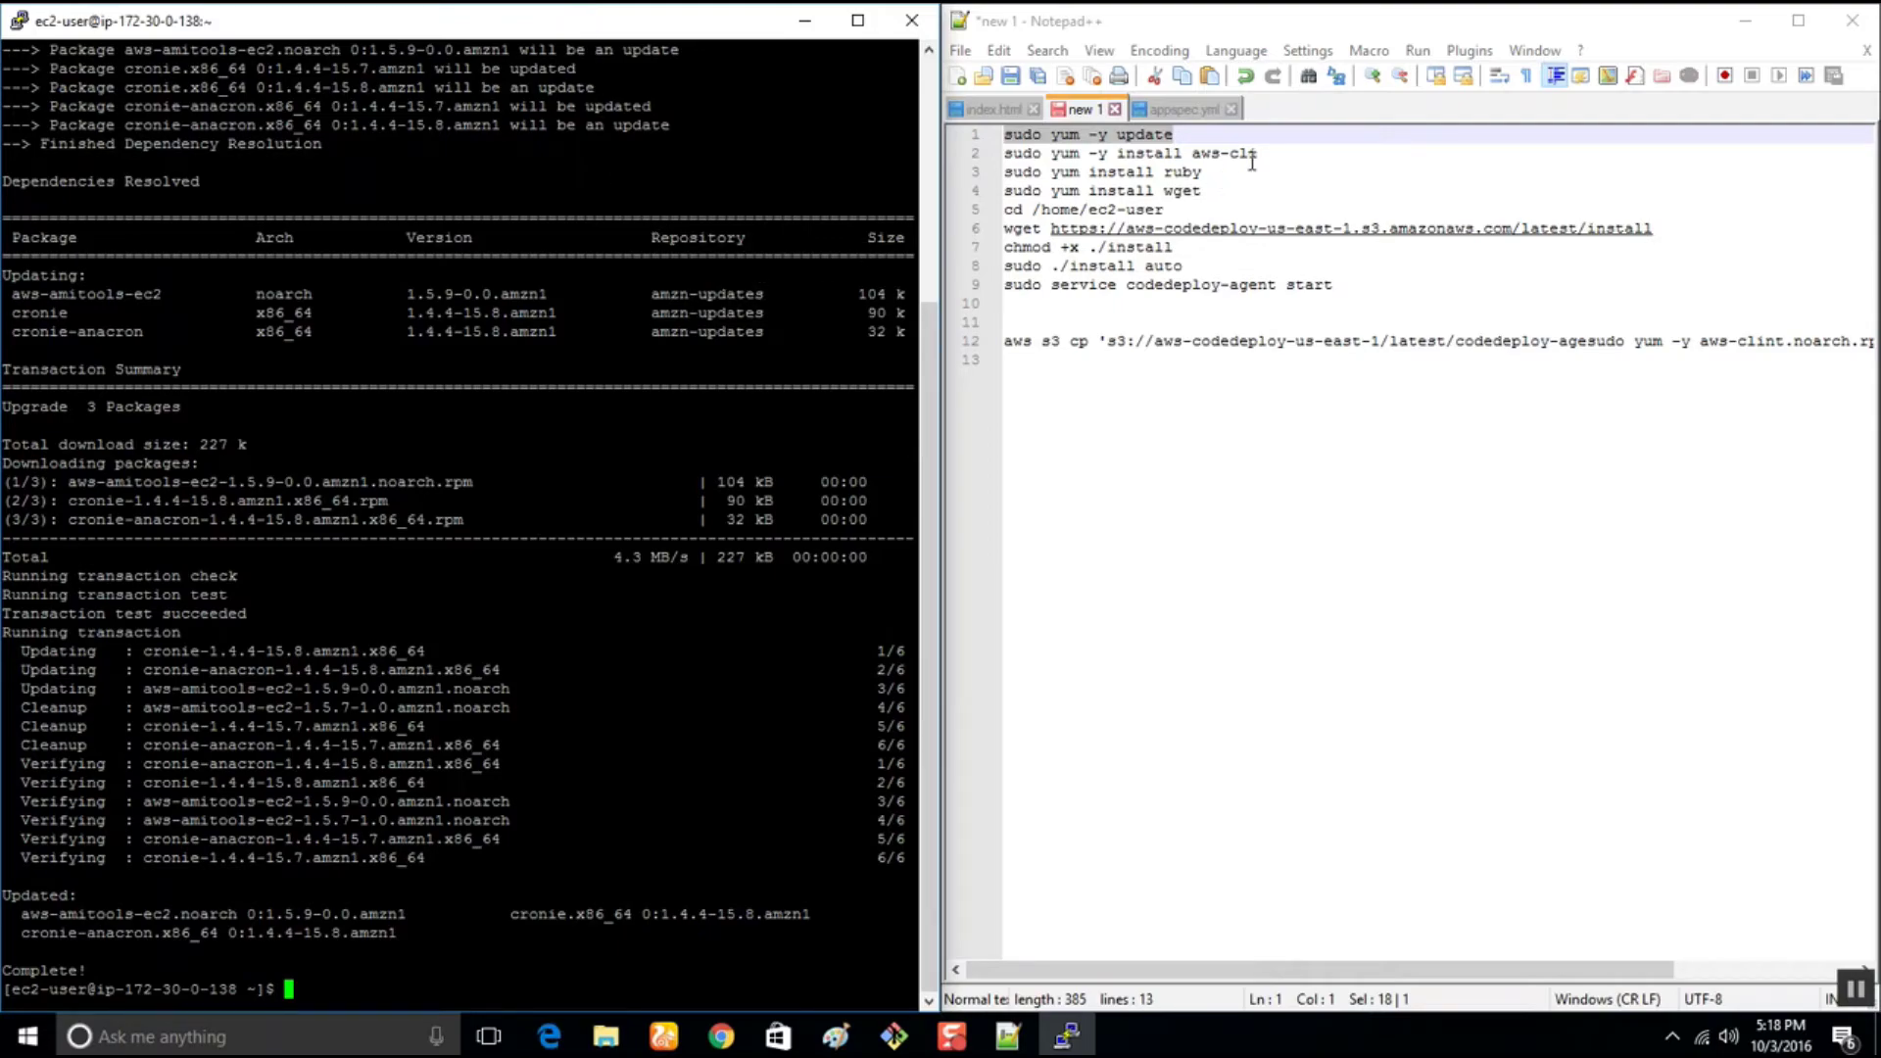
Run the aws-cli, ruby and wget install commands, all found already installed
drag(1255, 154, 1004, 154)
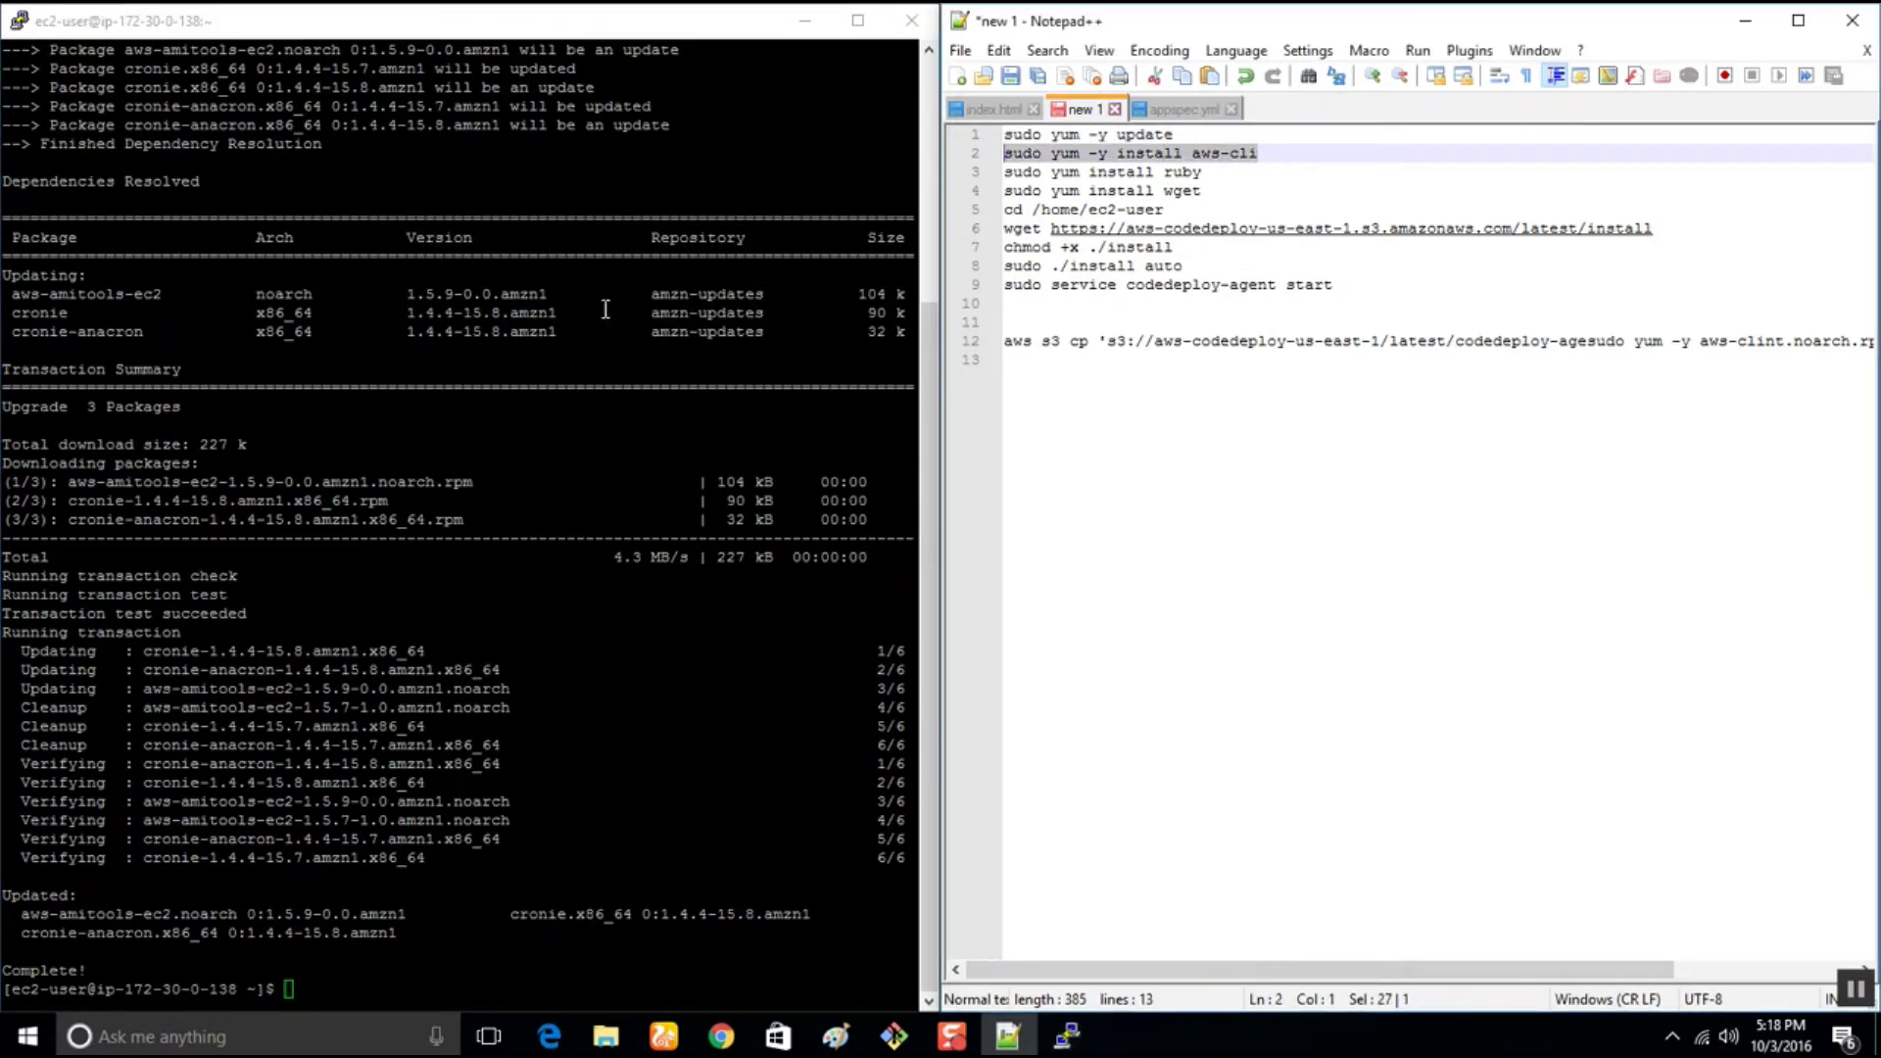
right_click(276, 836)
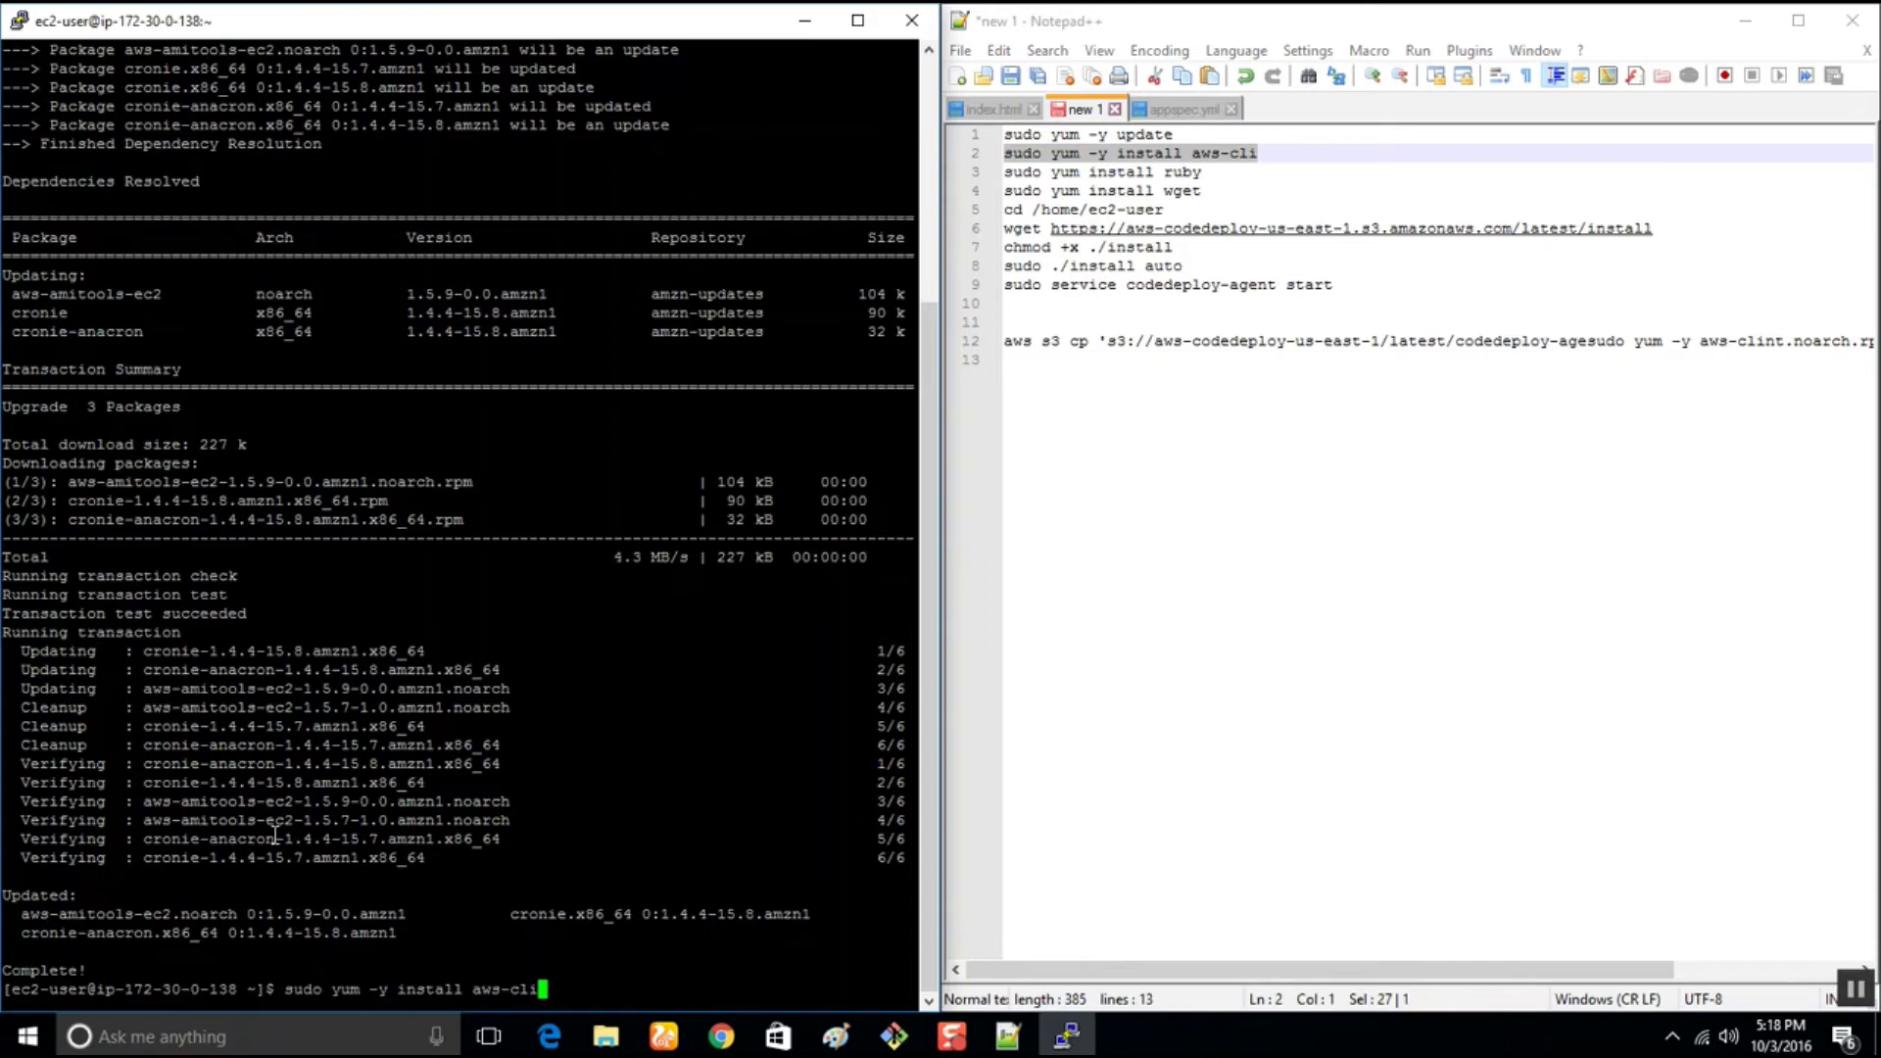
key(Return)
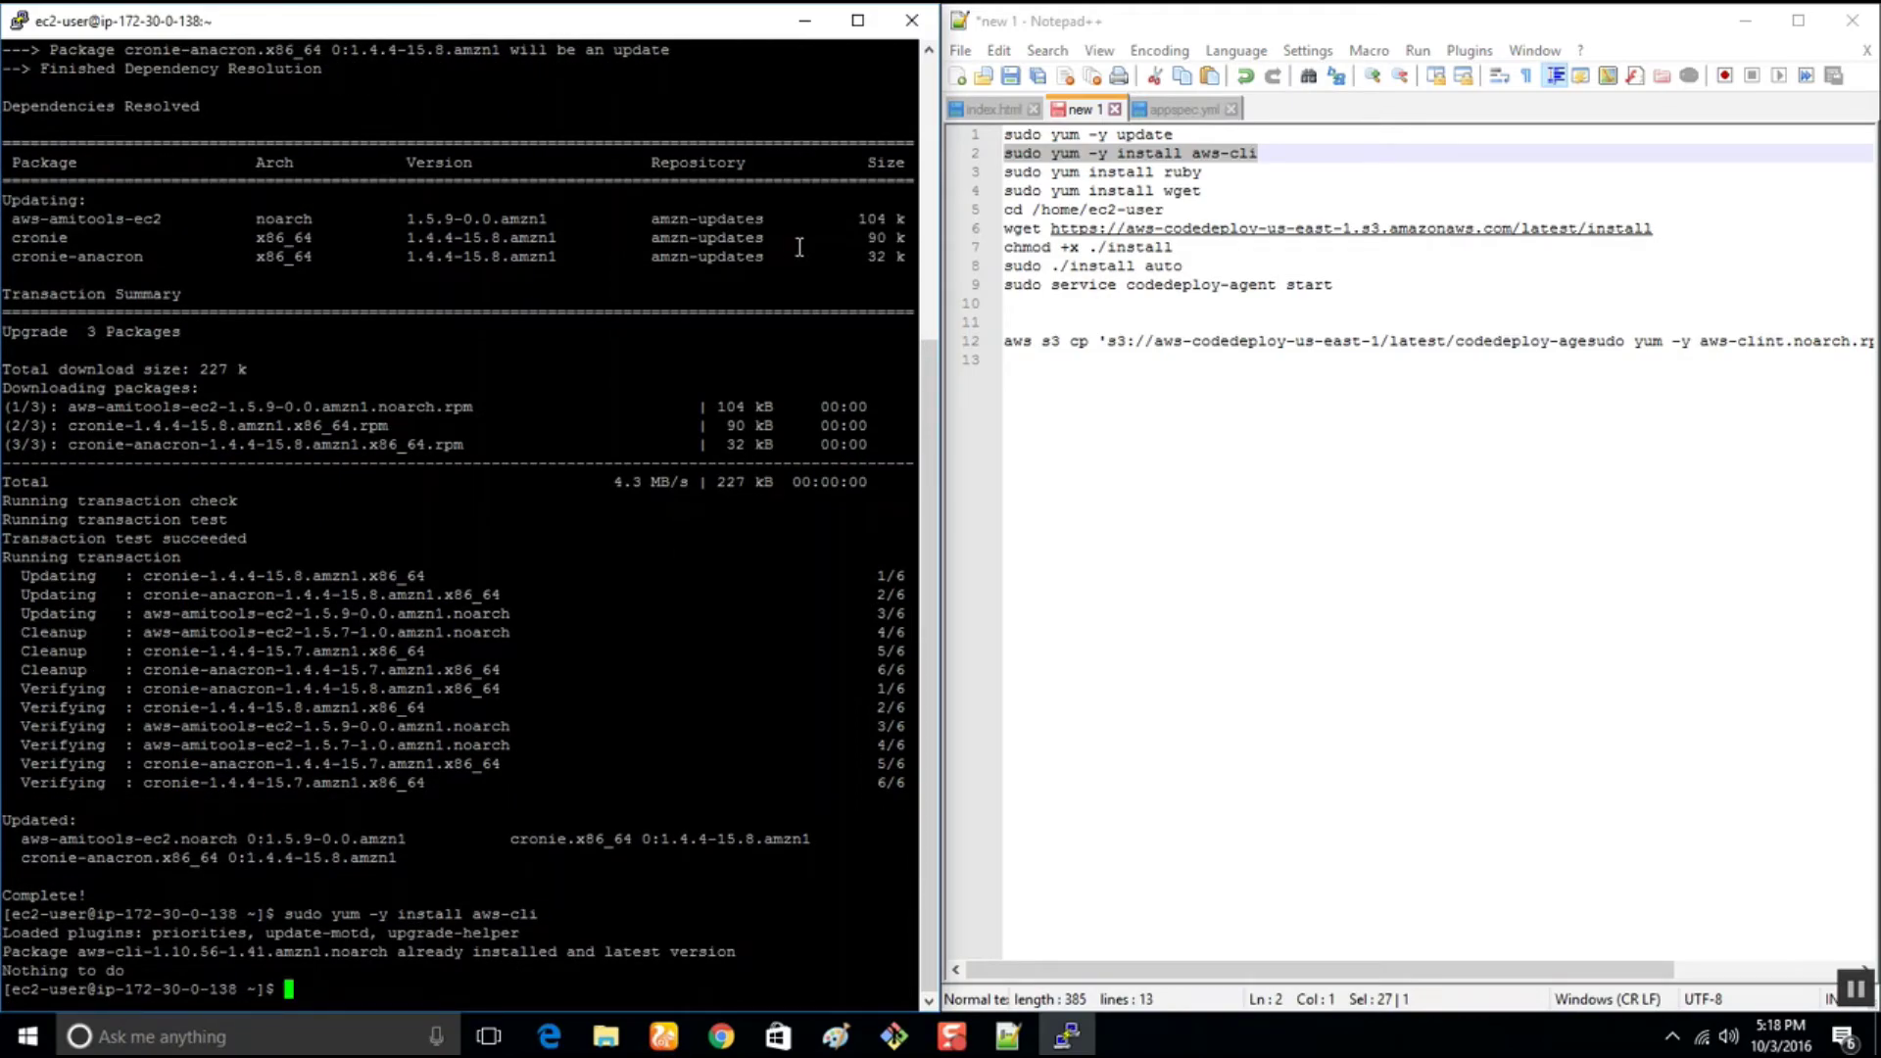
drag(1227, 171, 924, 180)
key(super+c)
click(477, 871)
right_click(476, 872)
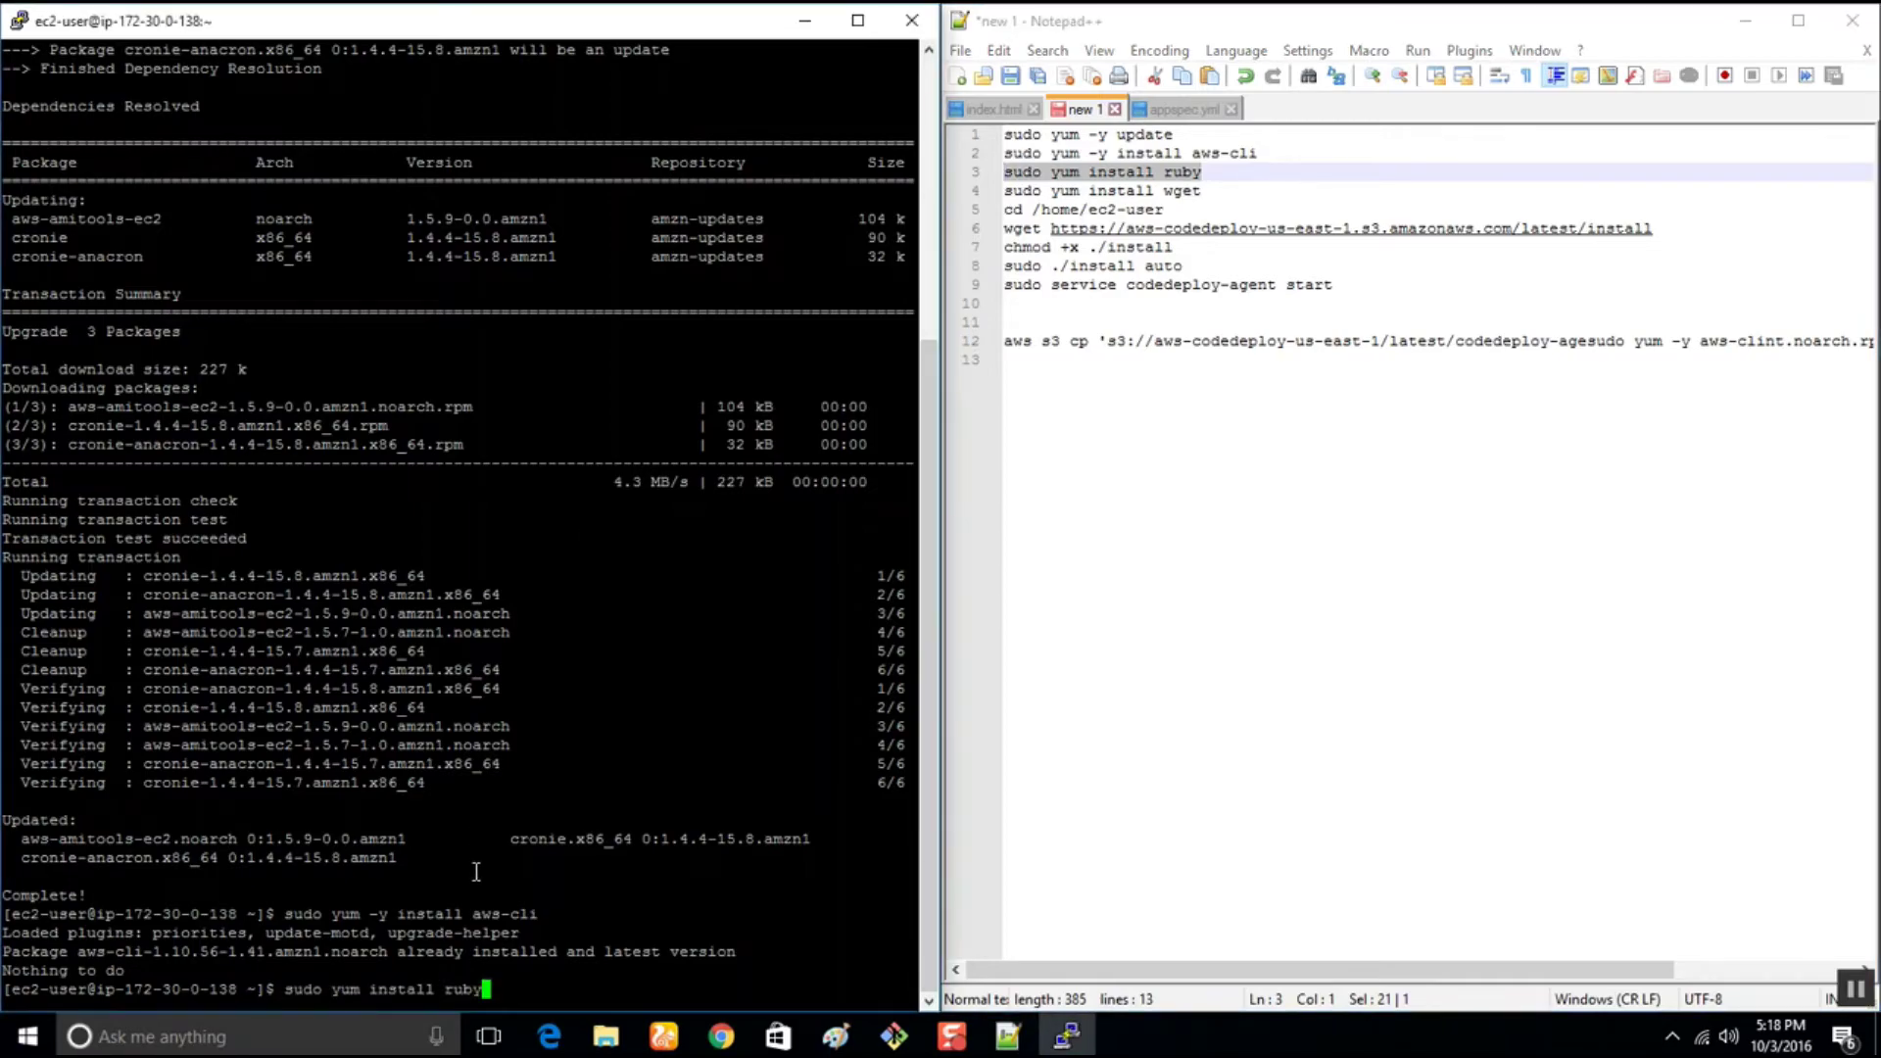
key(Return)
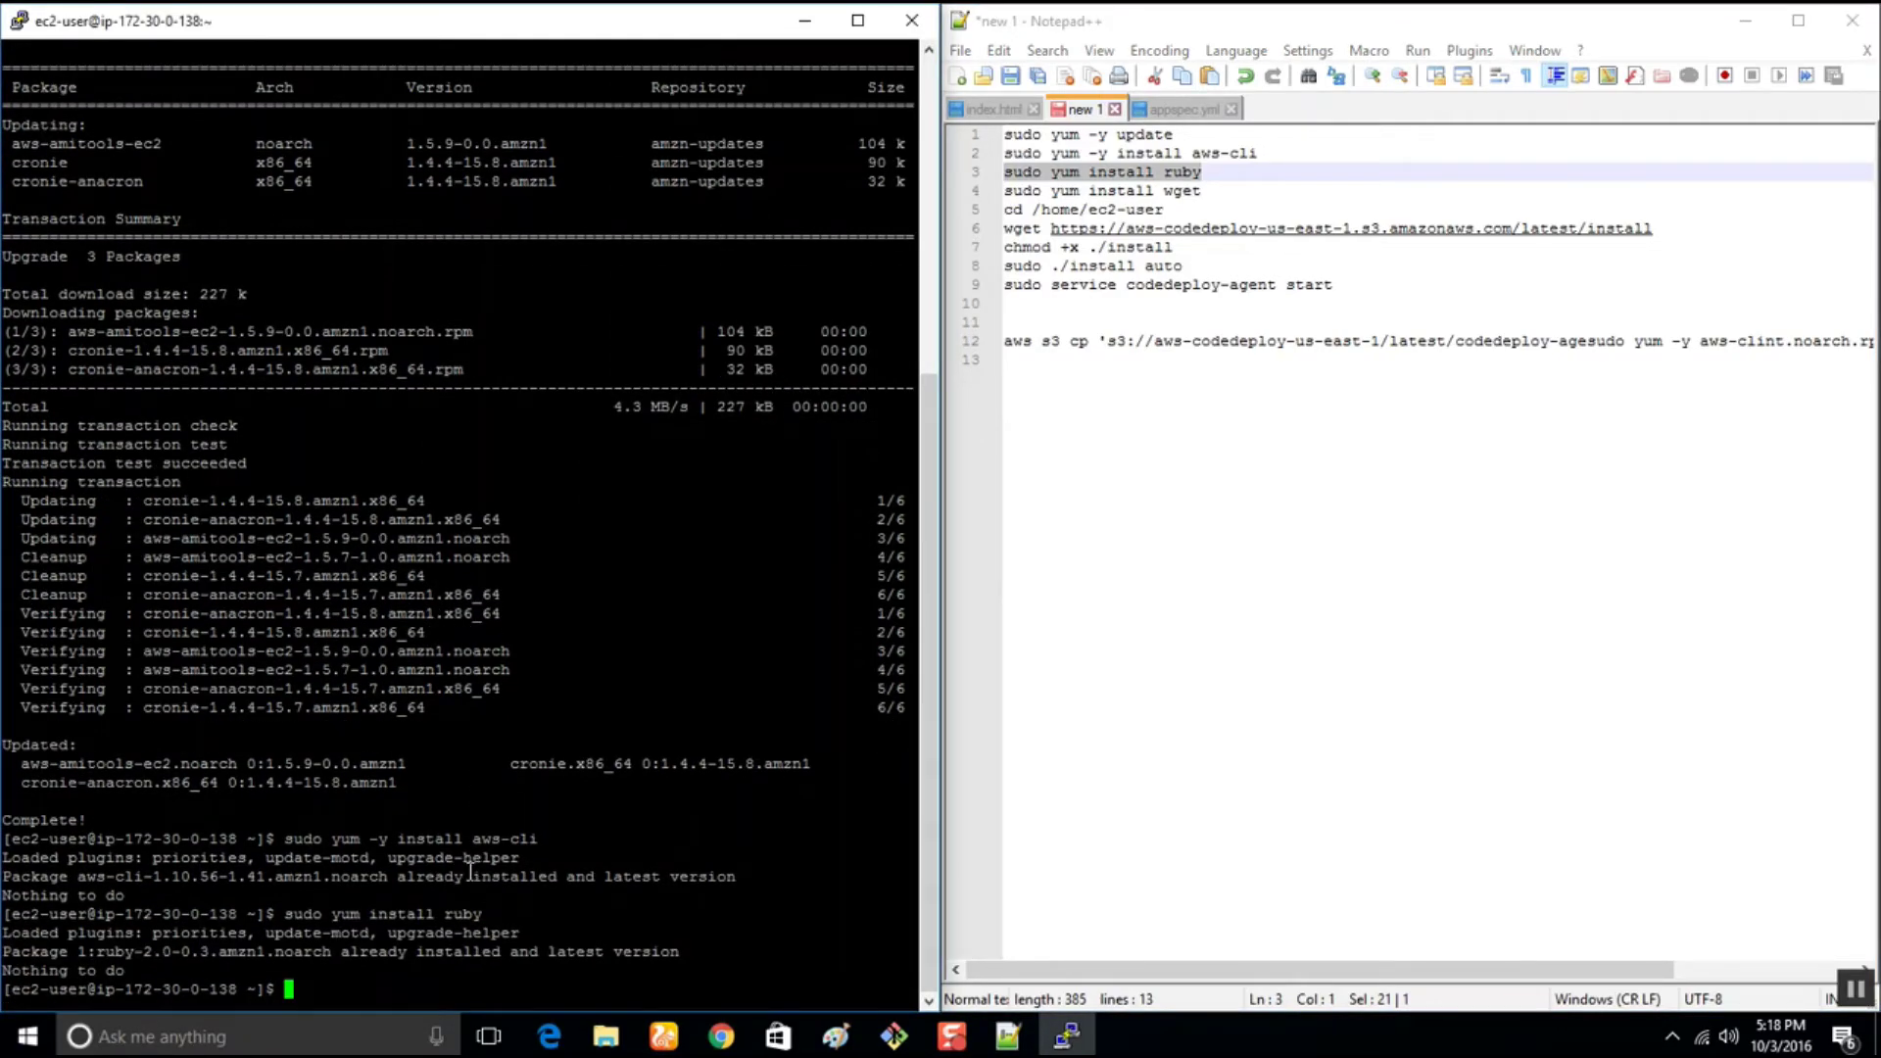
drag(1220, 190, 923, 186)
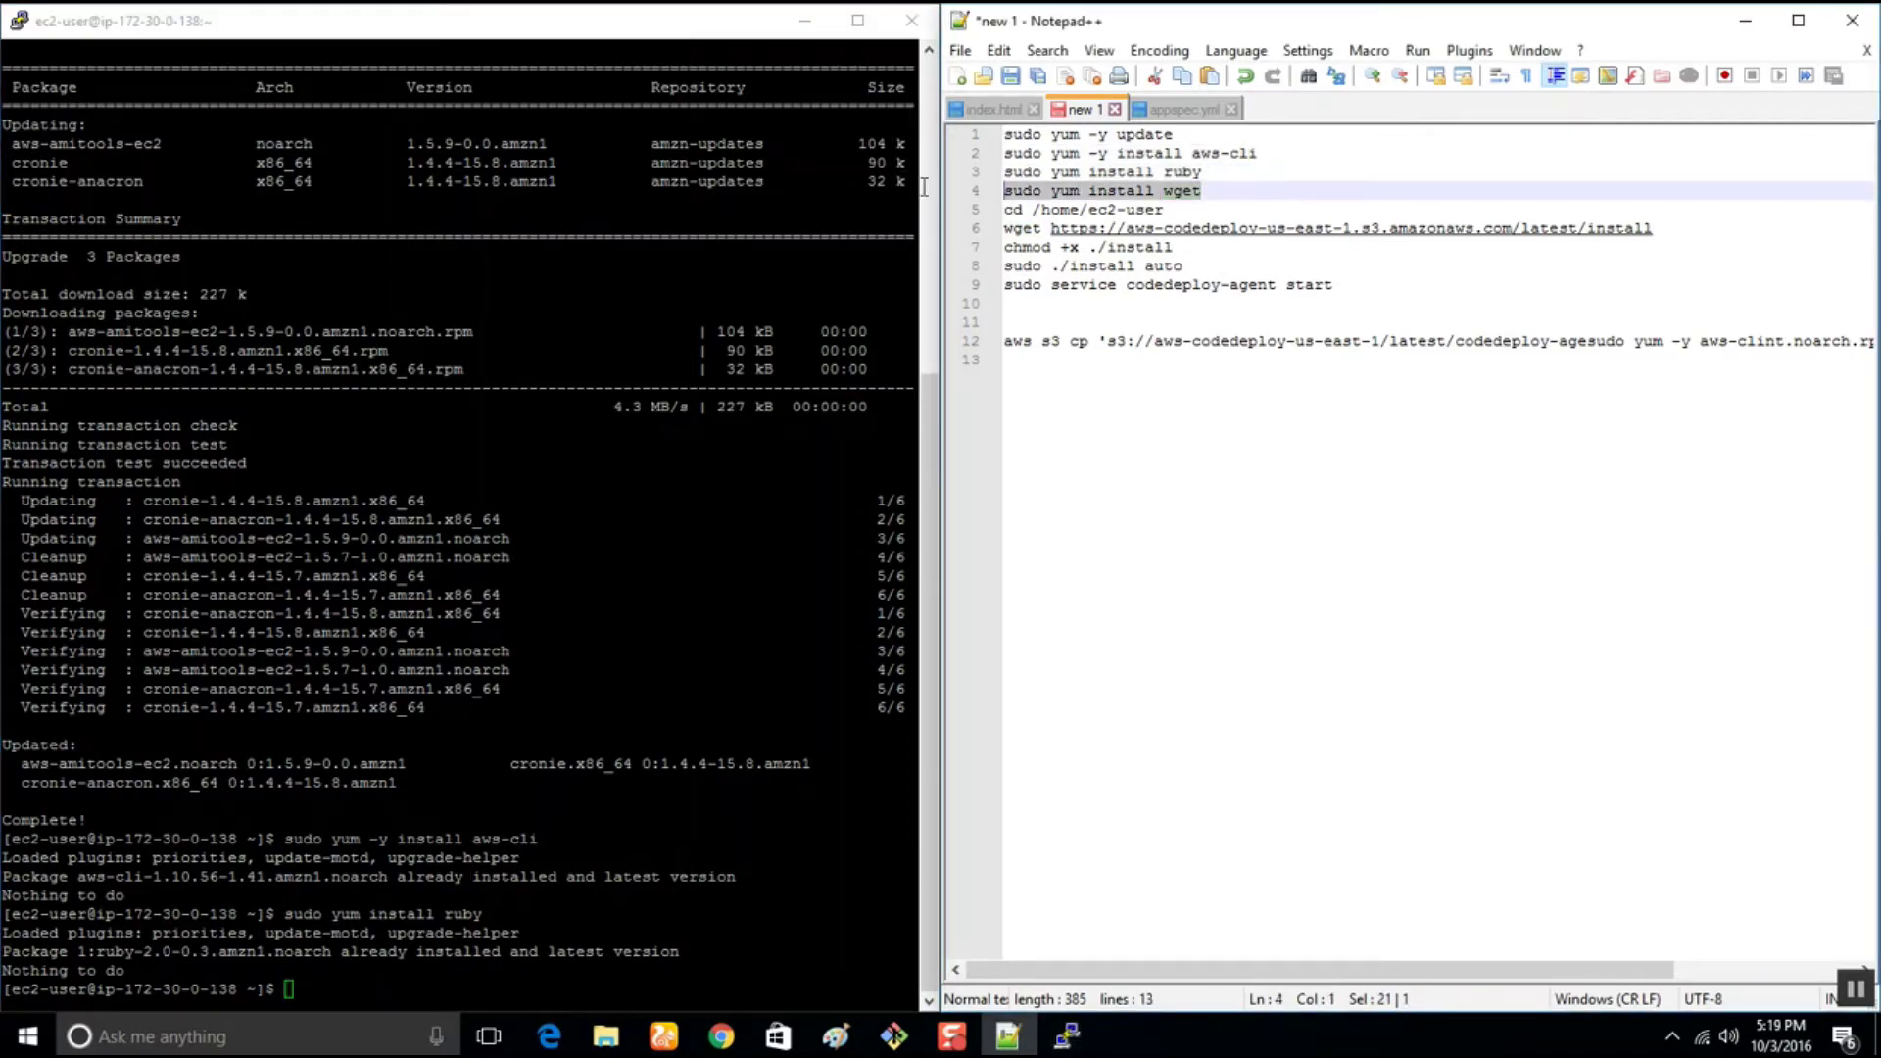
key(ctrl+c)
click(349, 990)
right_click(349, 990)
key(Return)
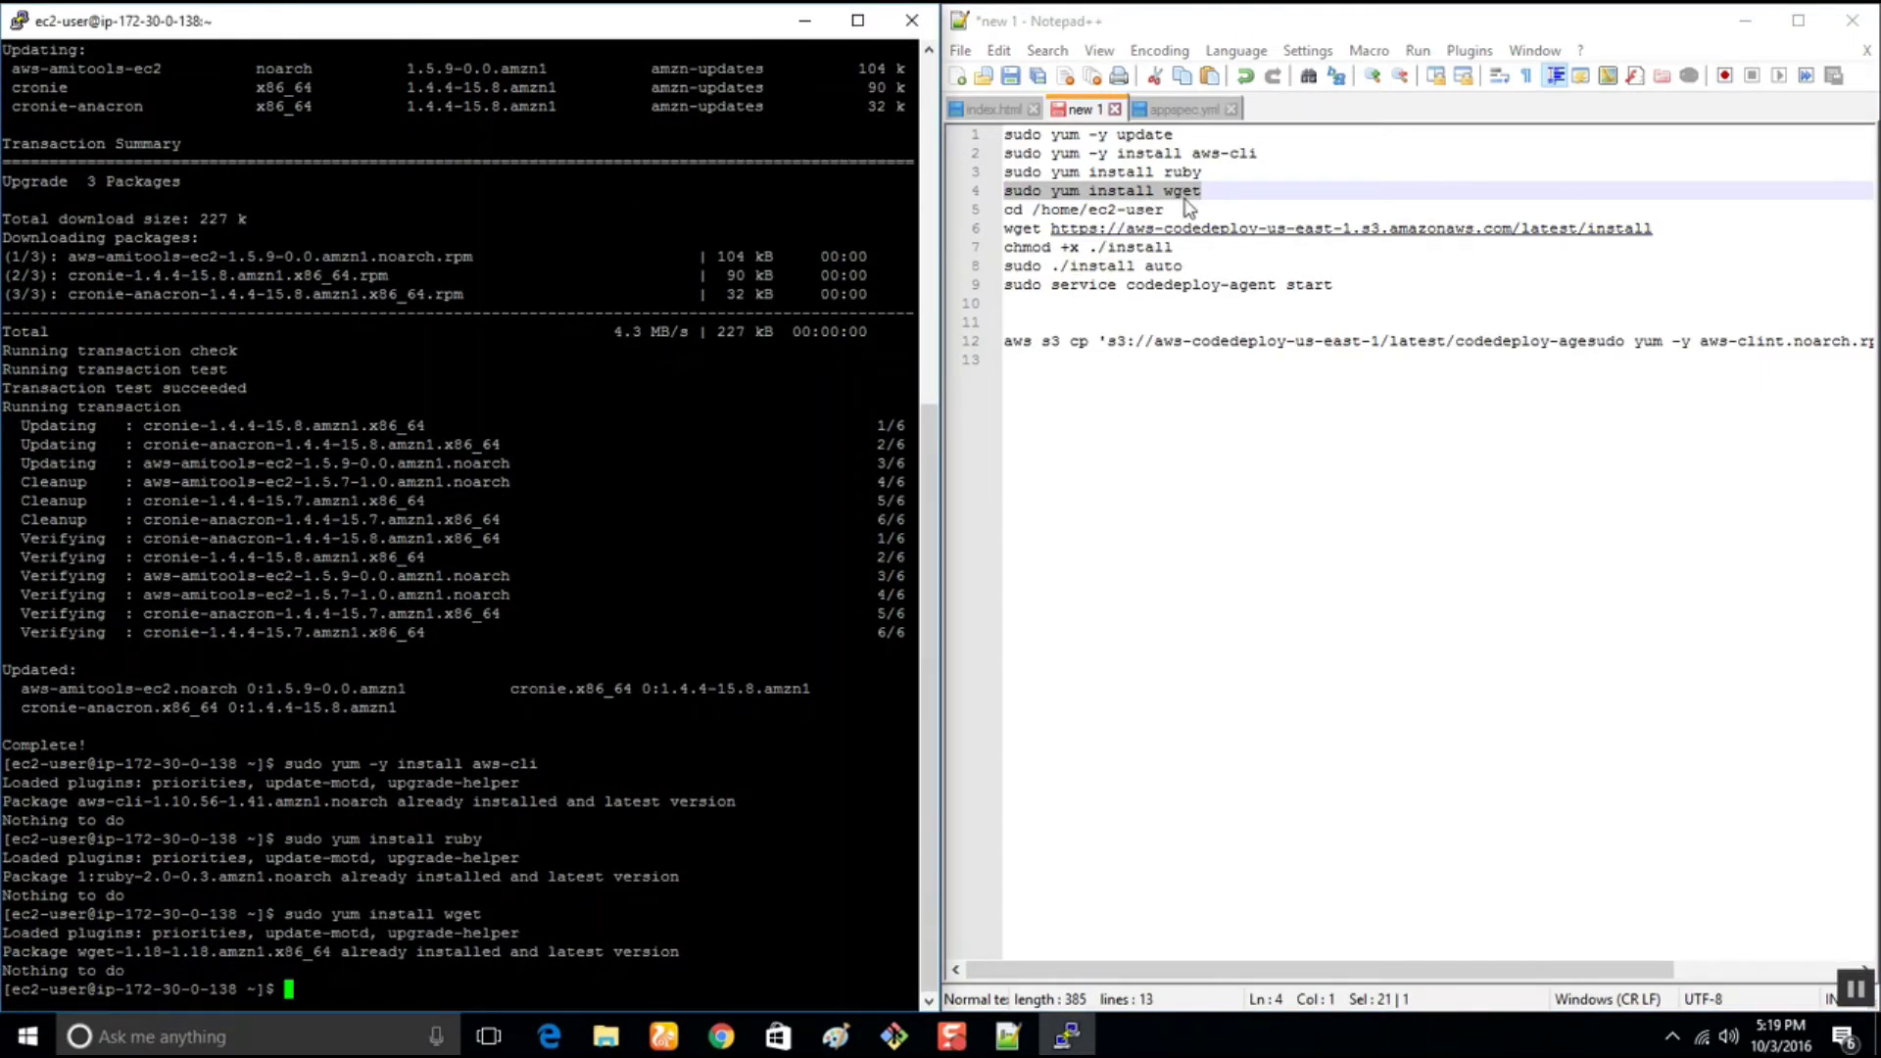
Change into /home/ec2-user and list its (empty) contents
click(962, 208)
key(ctrl+c)
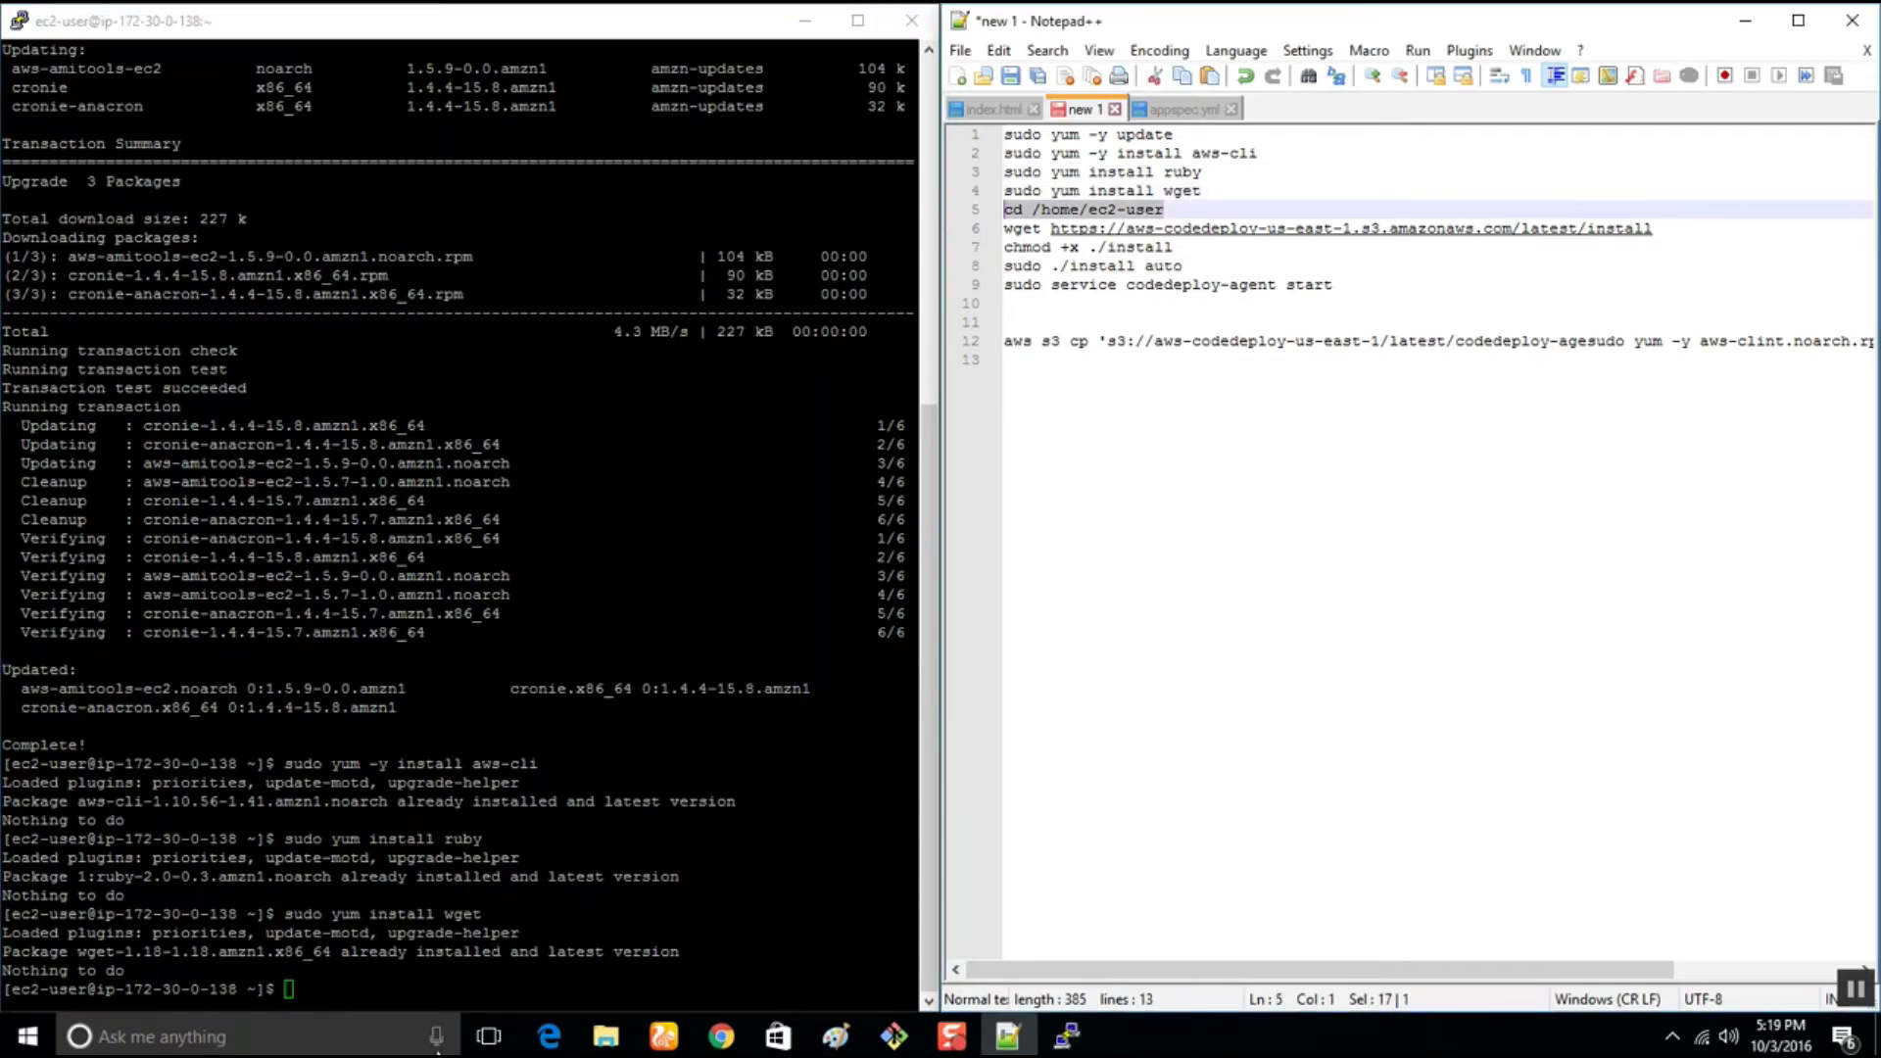
click(359, 960)
right_click(360, 961)
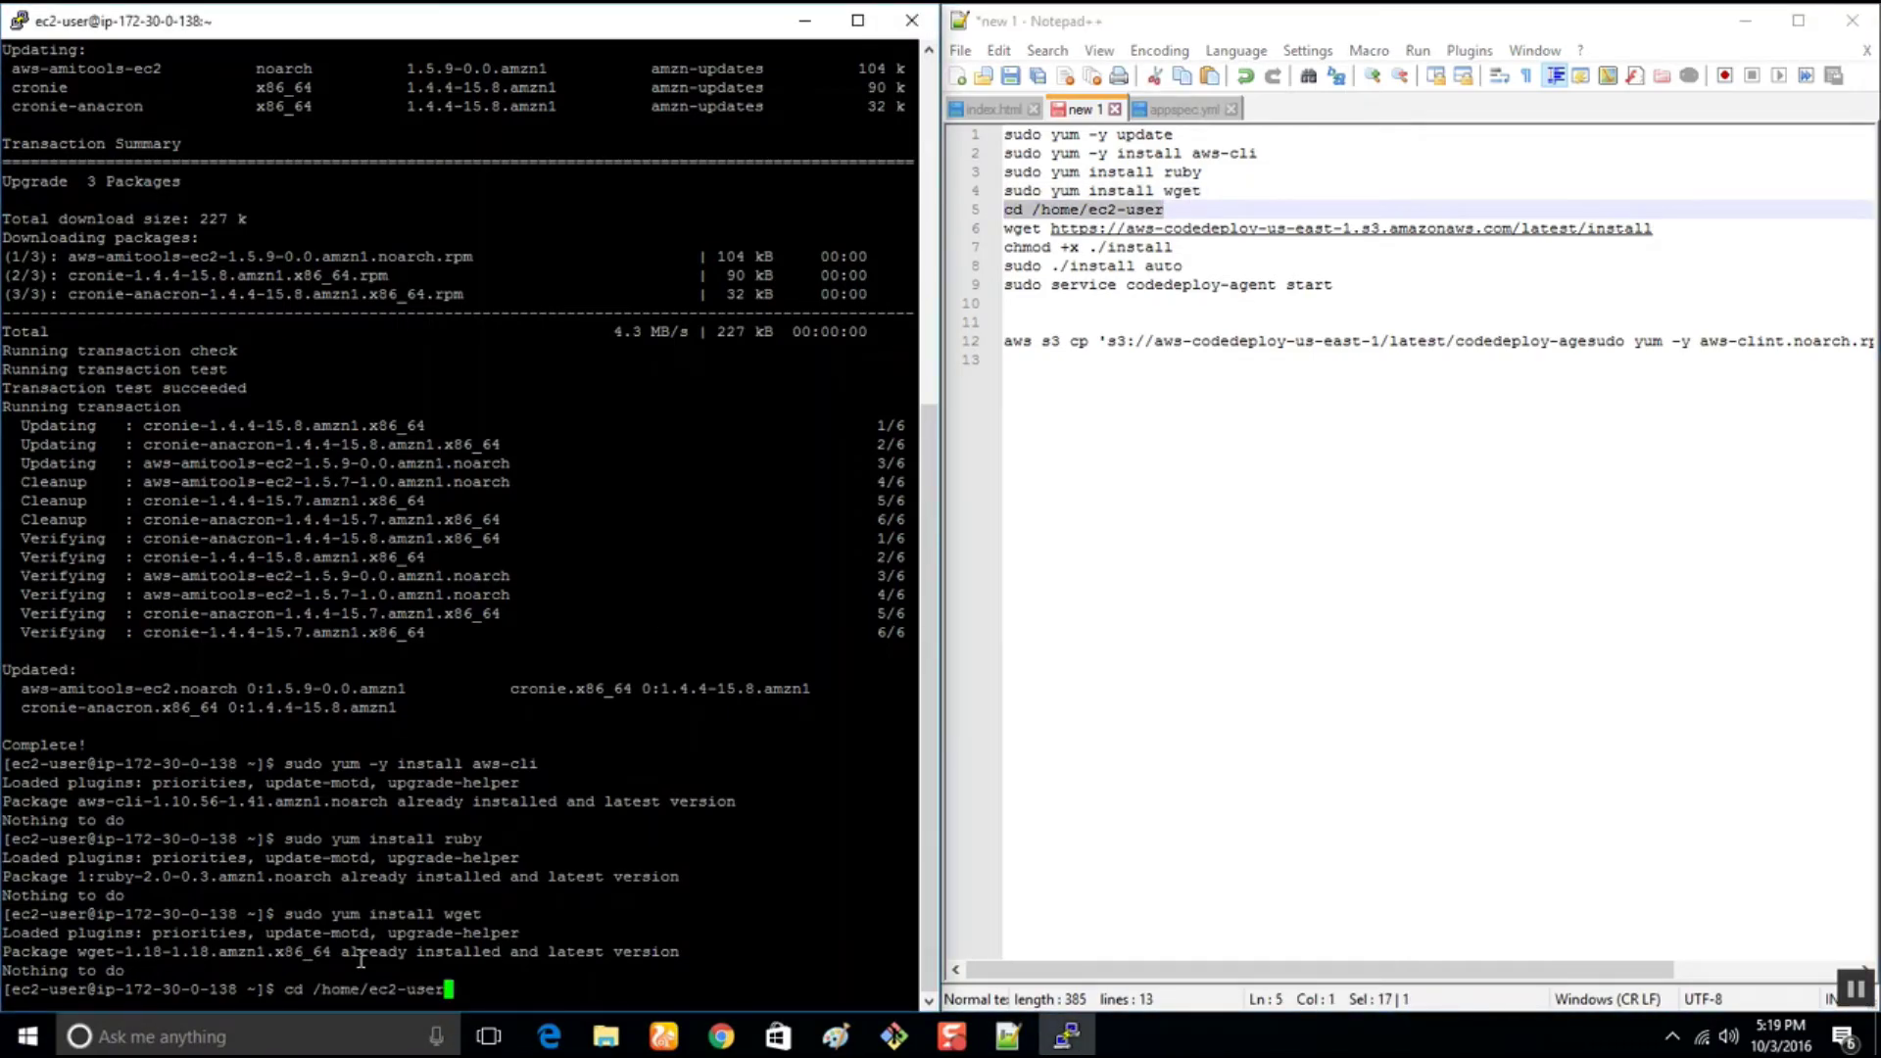
key(Return)
text(ls)
key(Return)
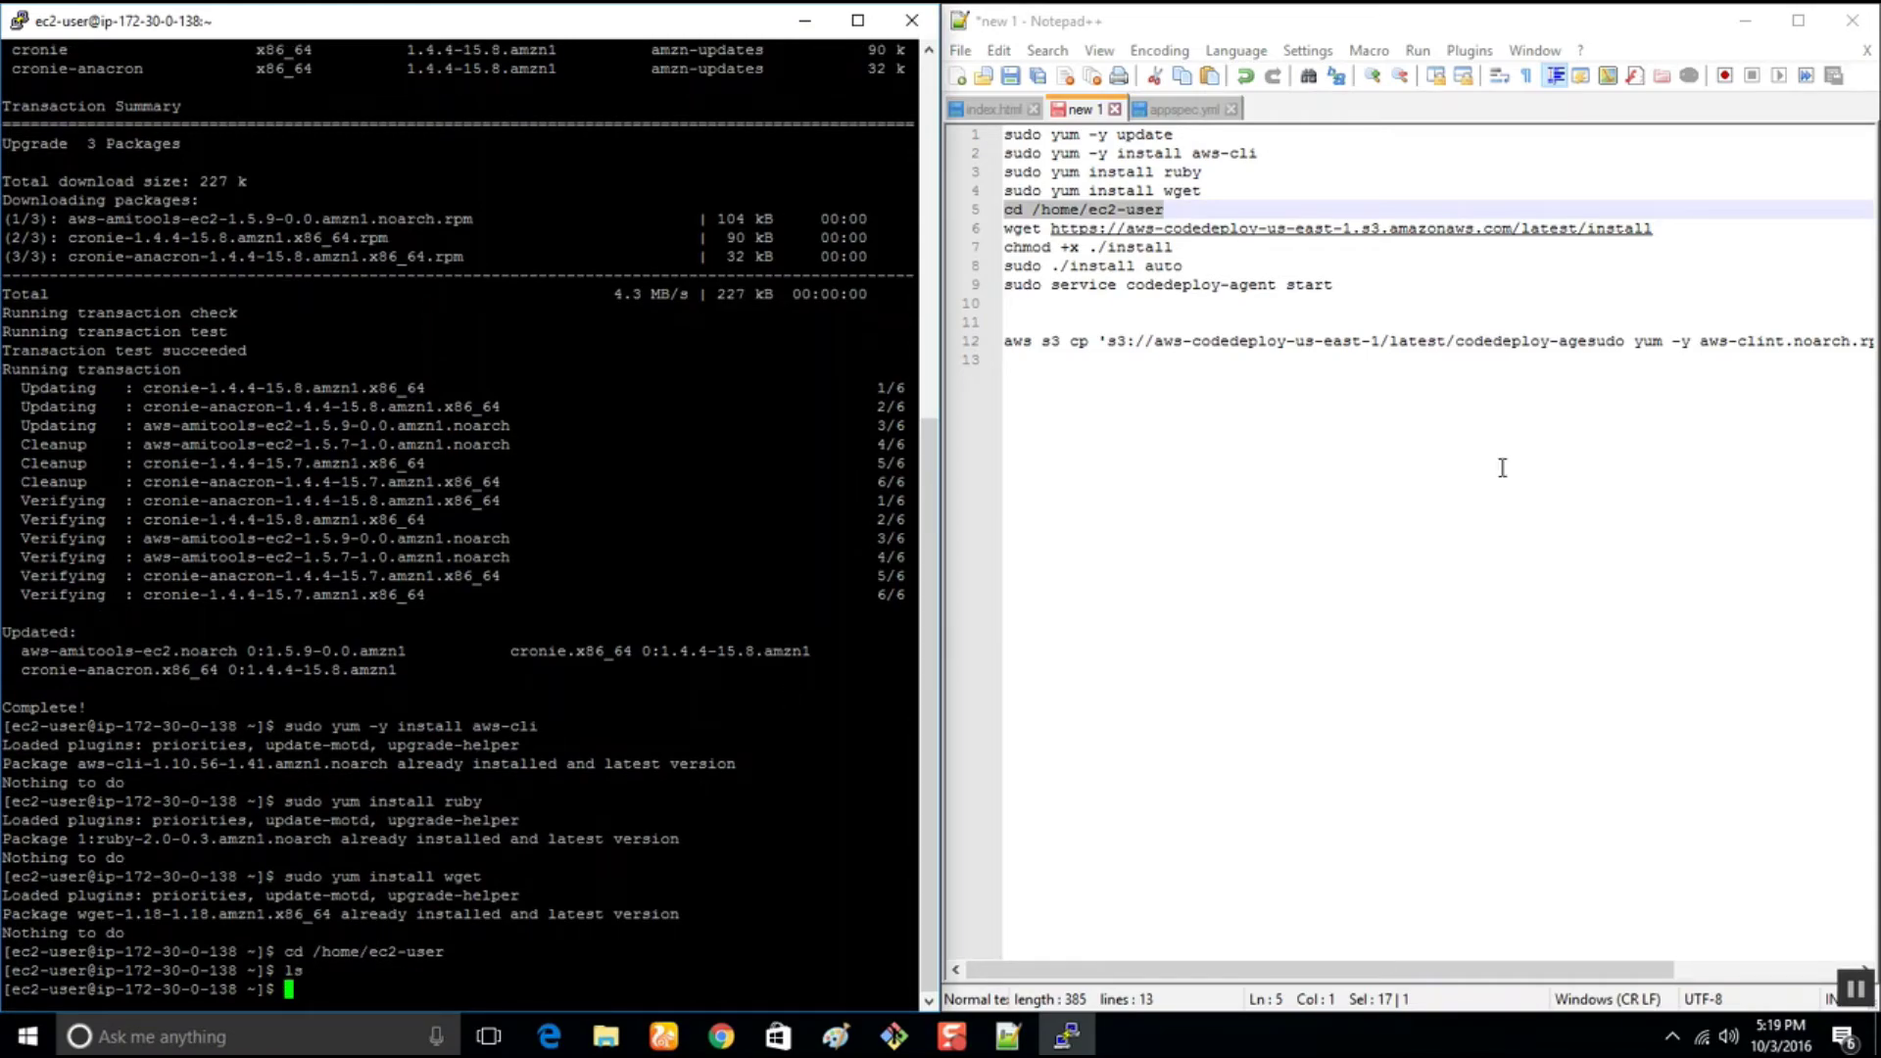
Download the CodeDeploy install script with wget and list the home directory
click(1695, 228)
key(shift+Home)
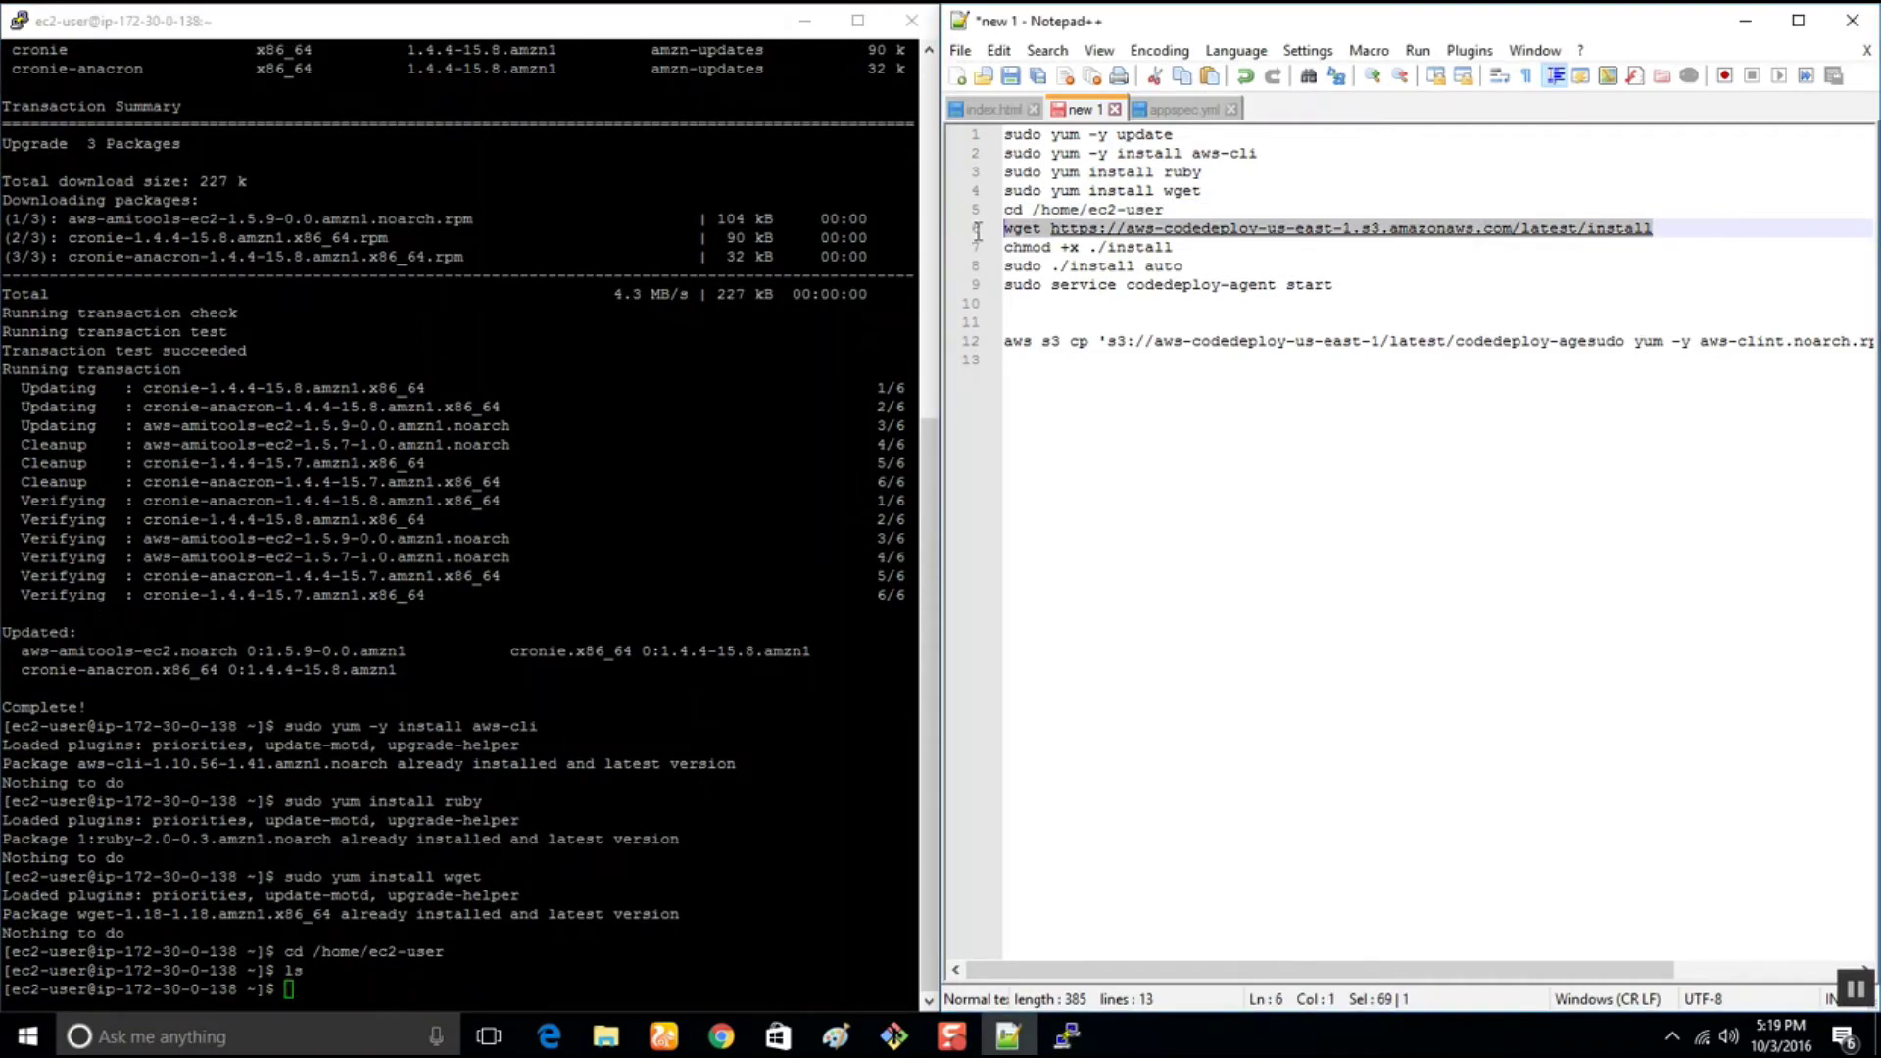
right_click(307, 942)
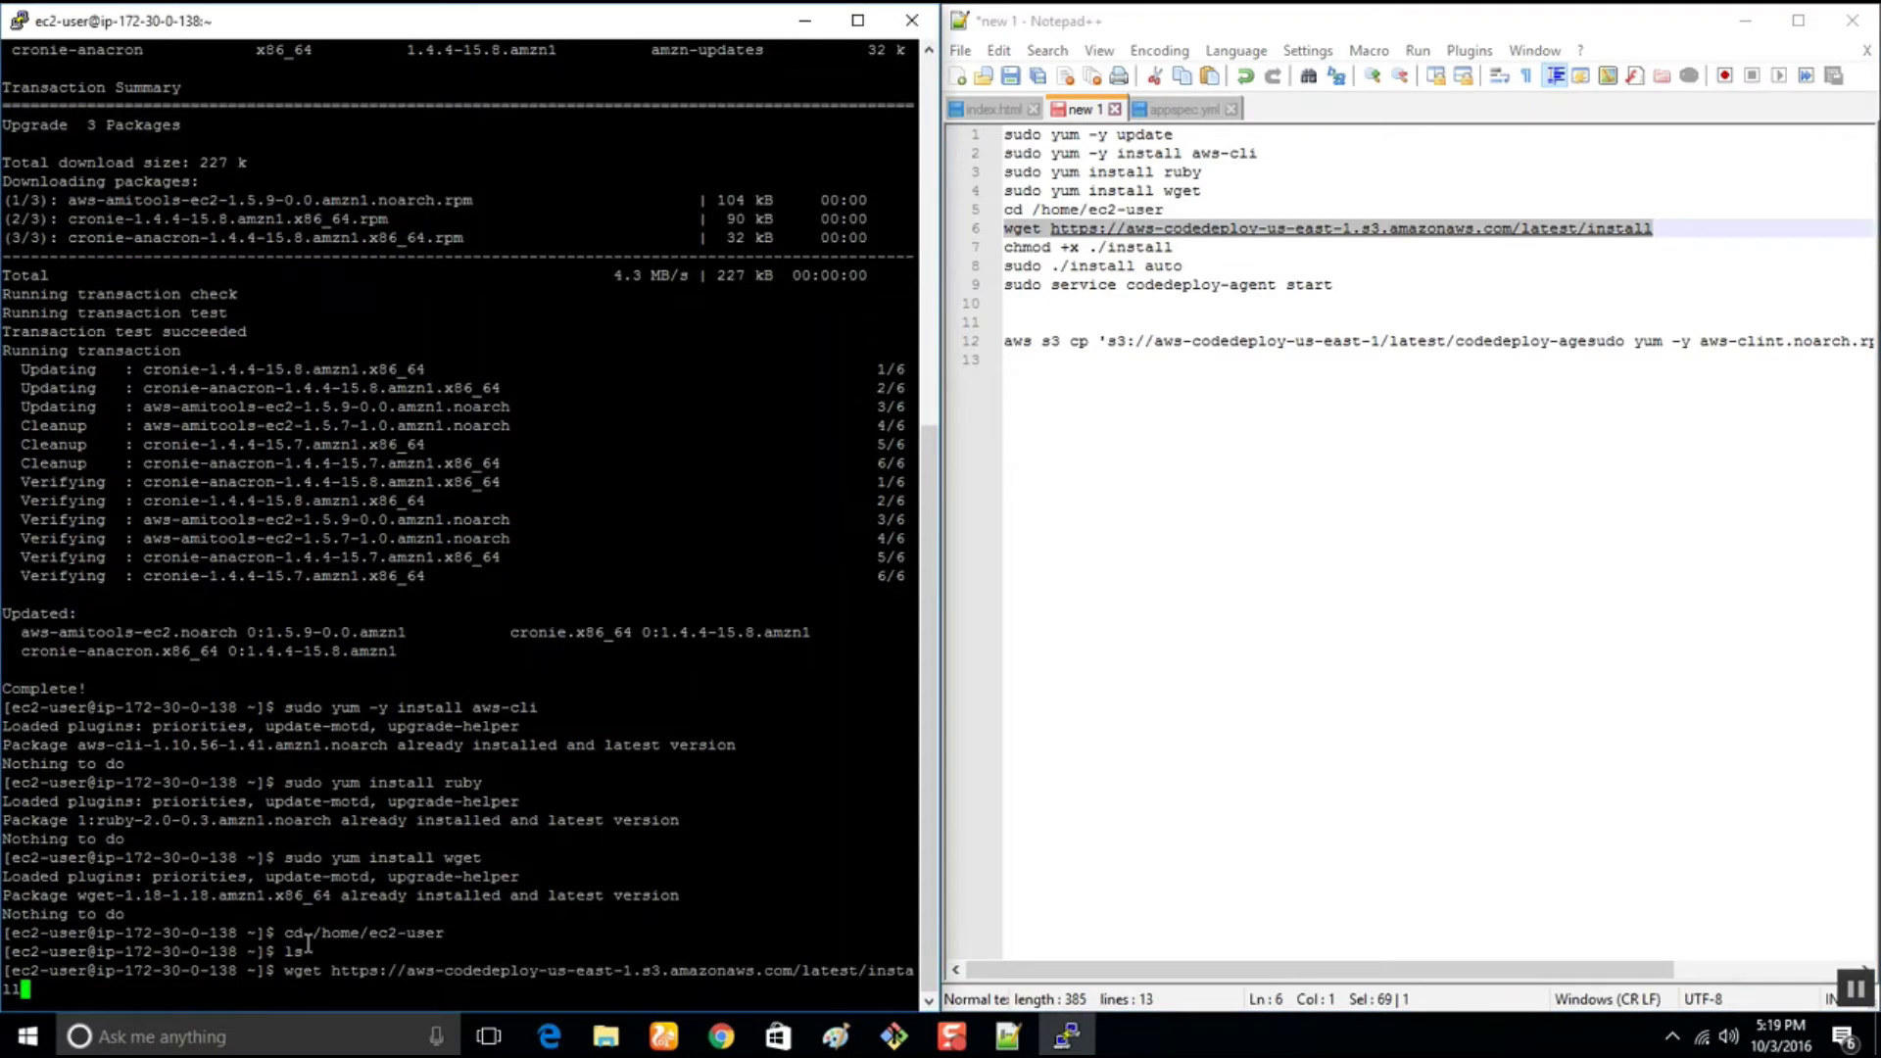
key(Return)
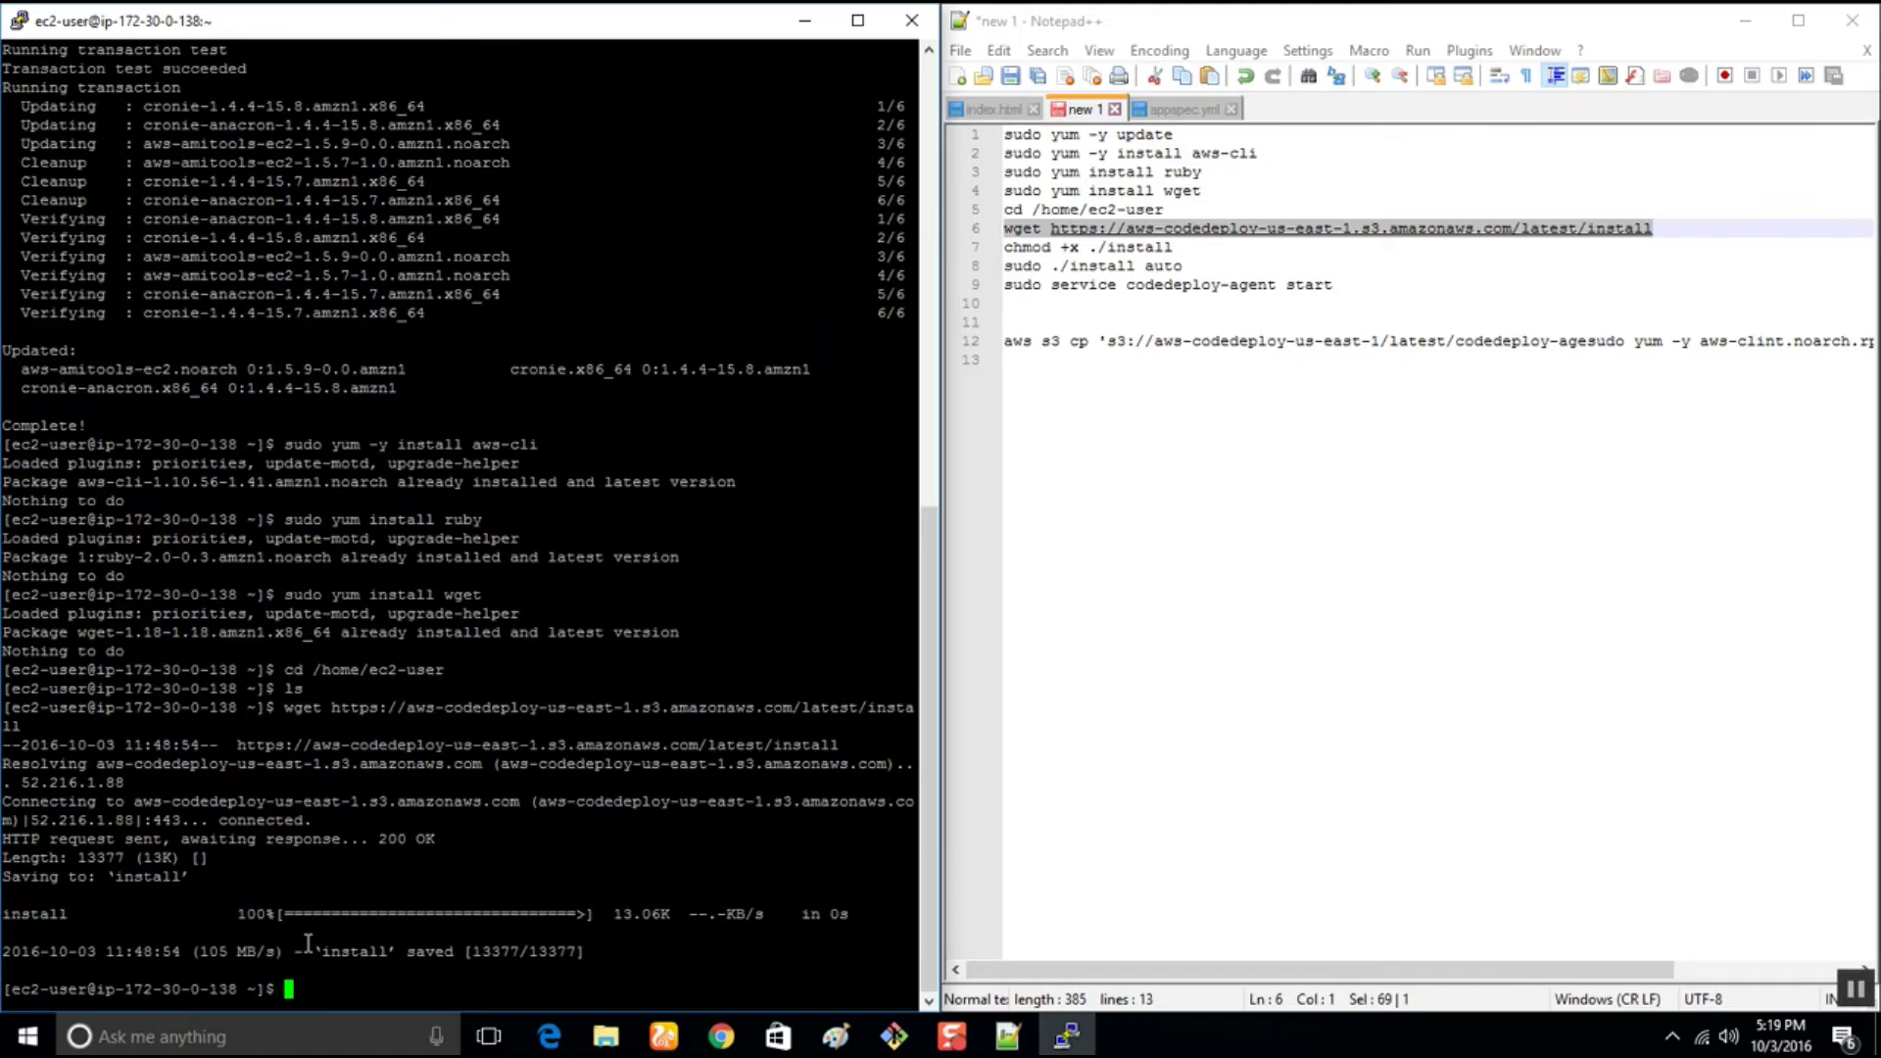
text(ls)
key(Return)
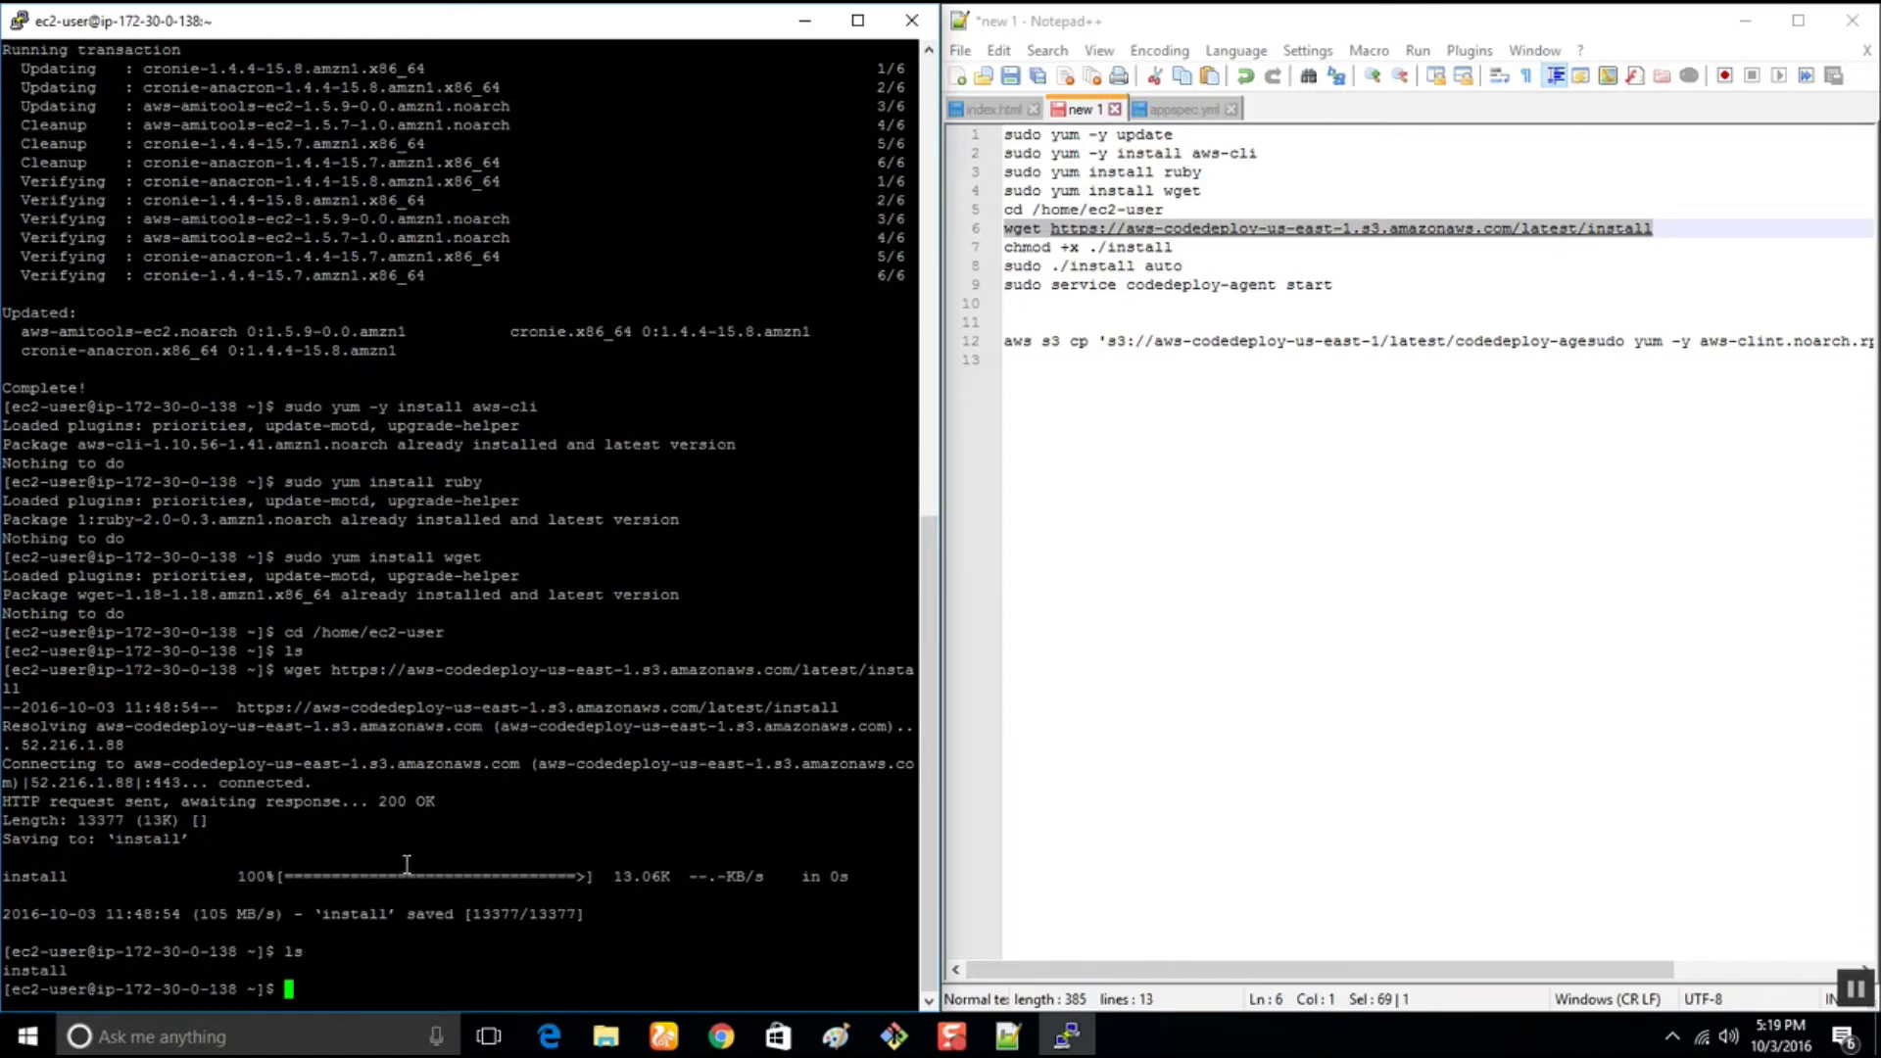
Make the install script executable with chmod +x ./install
click(1184, 247)
drag(1184, 247, 915, 243)
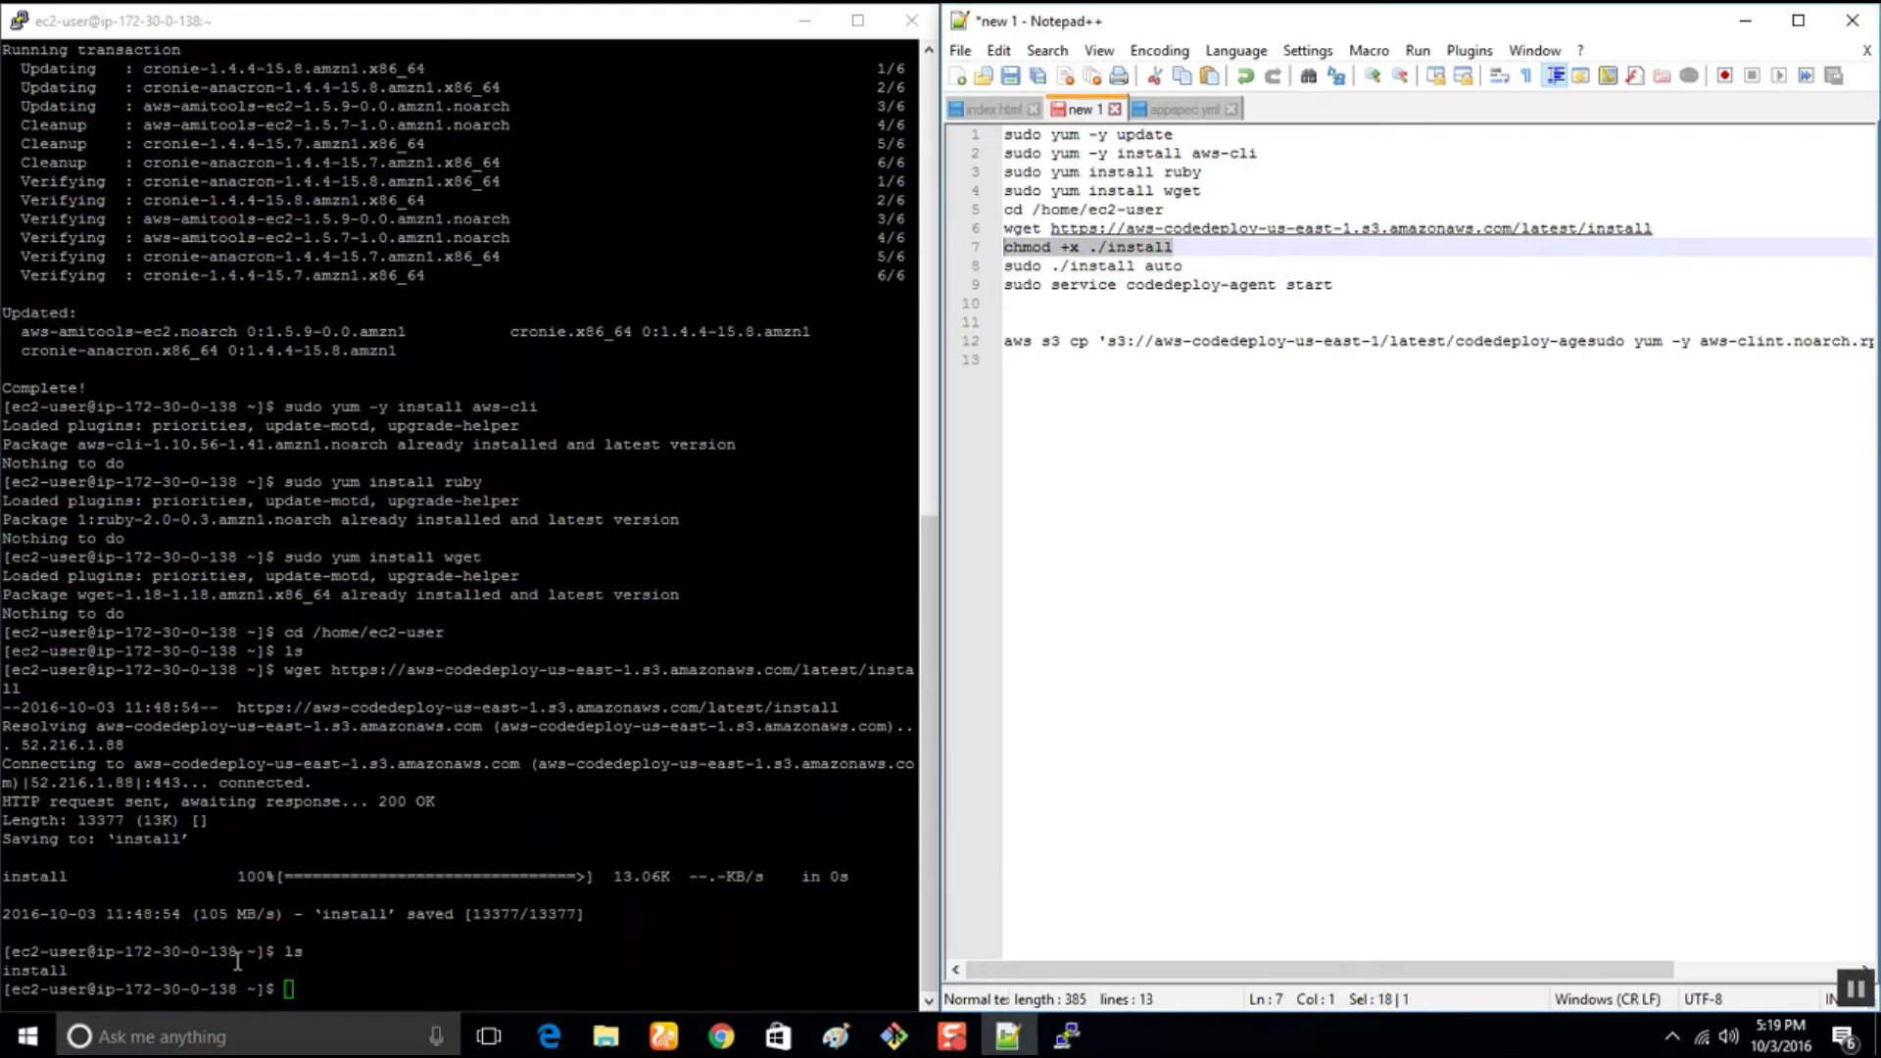
click(317, 973)
right_click(318, 973)
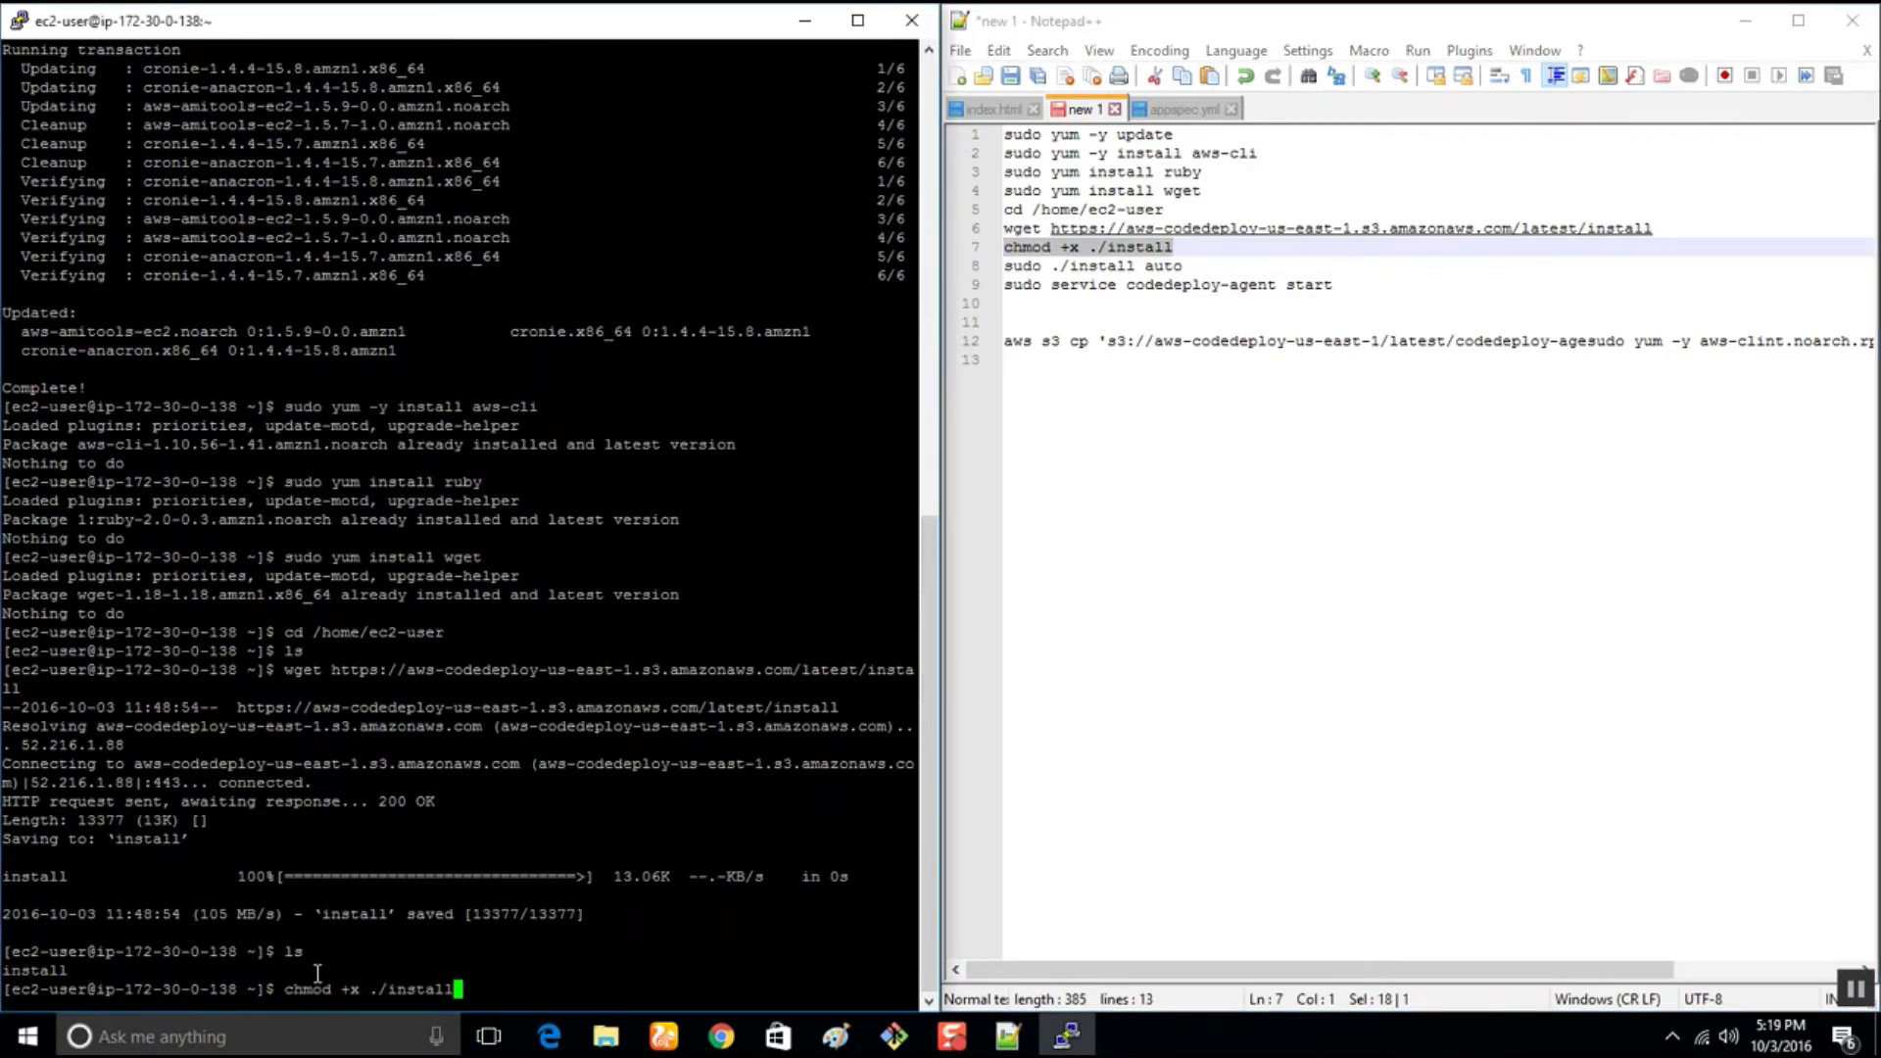
key(Return)
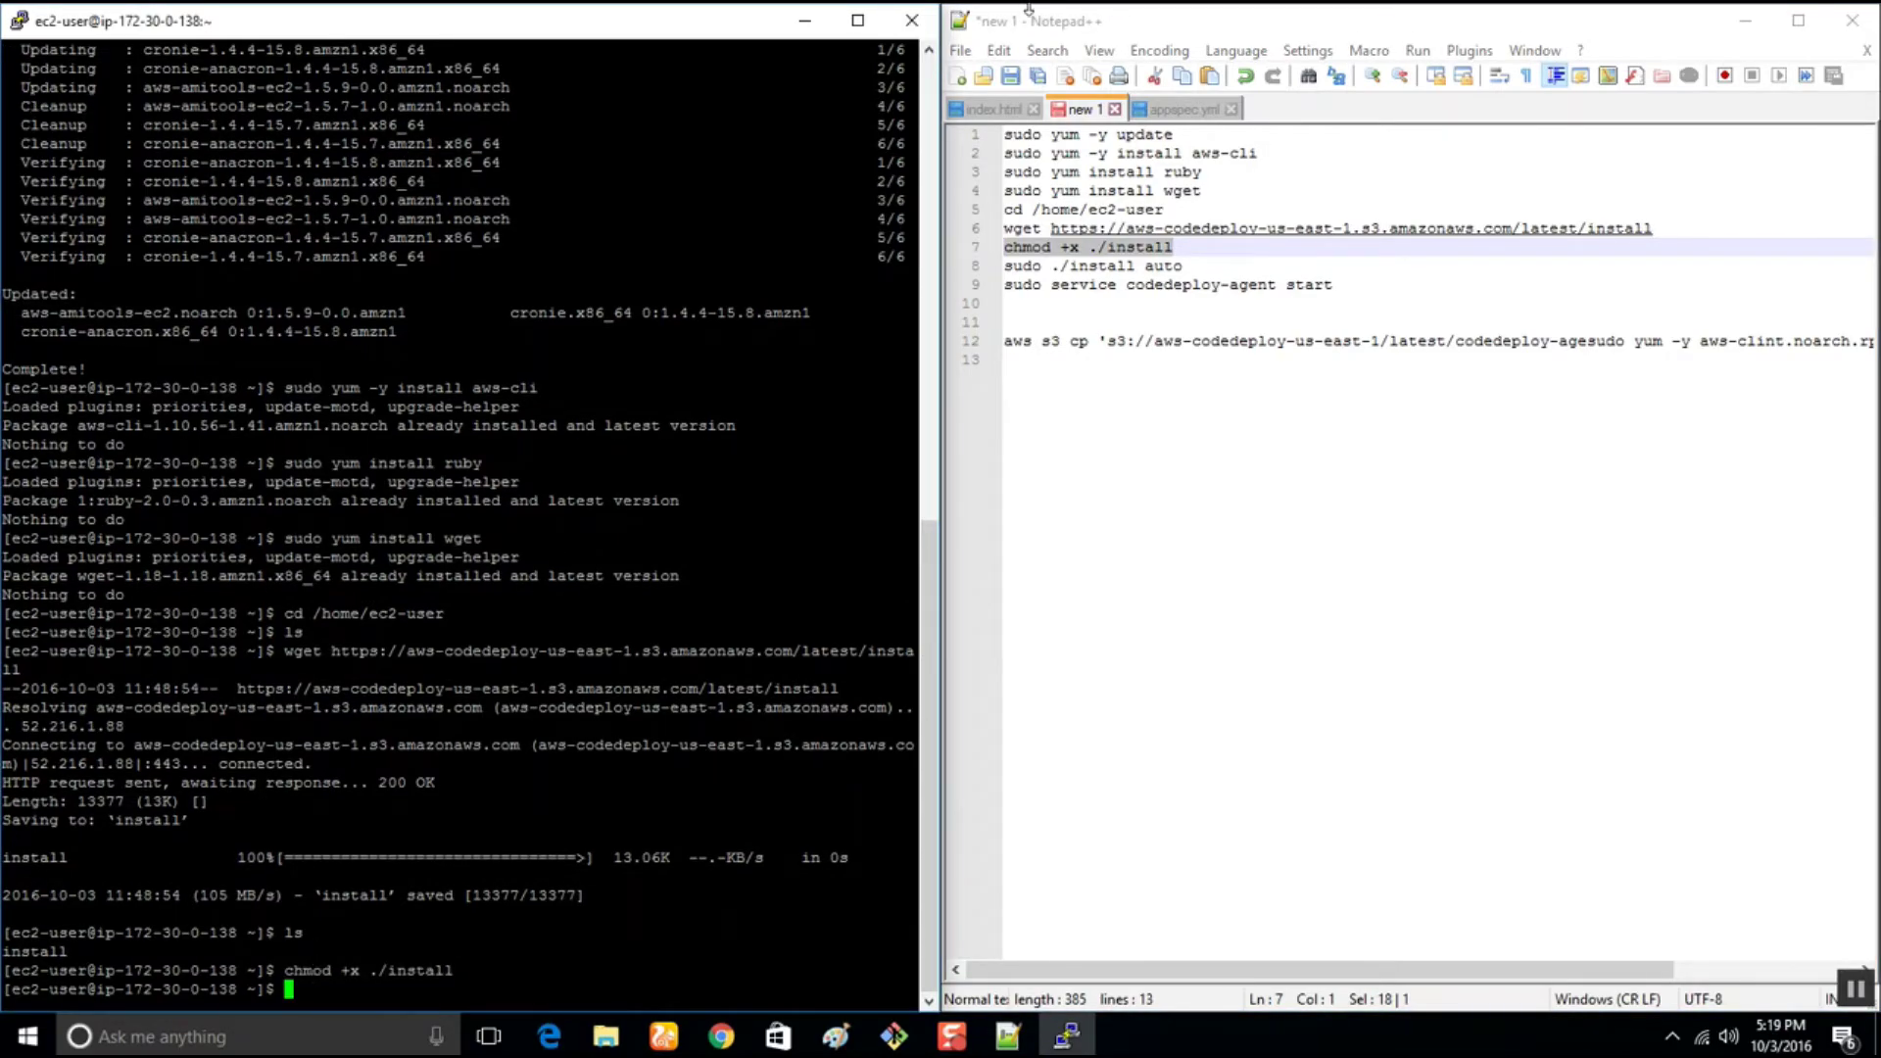
Run sudo ./install auto to install codedeploy-agent 1.0-1.1011.1
drag(1186, 267, 989, 270)
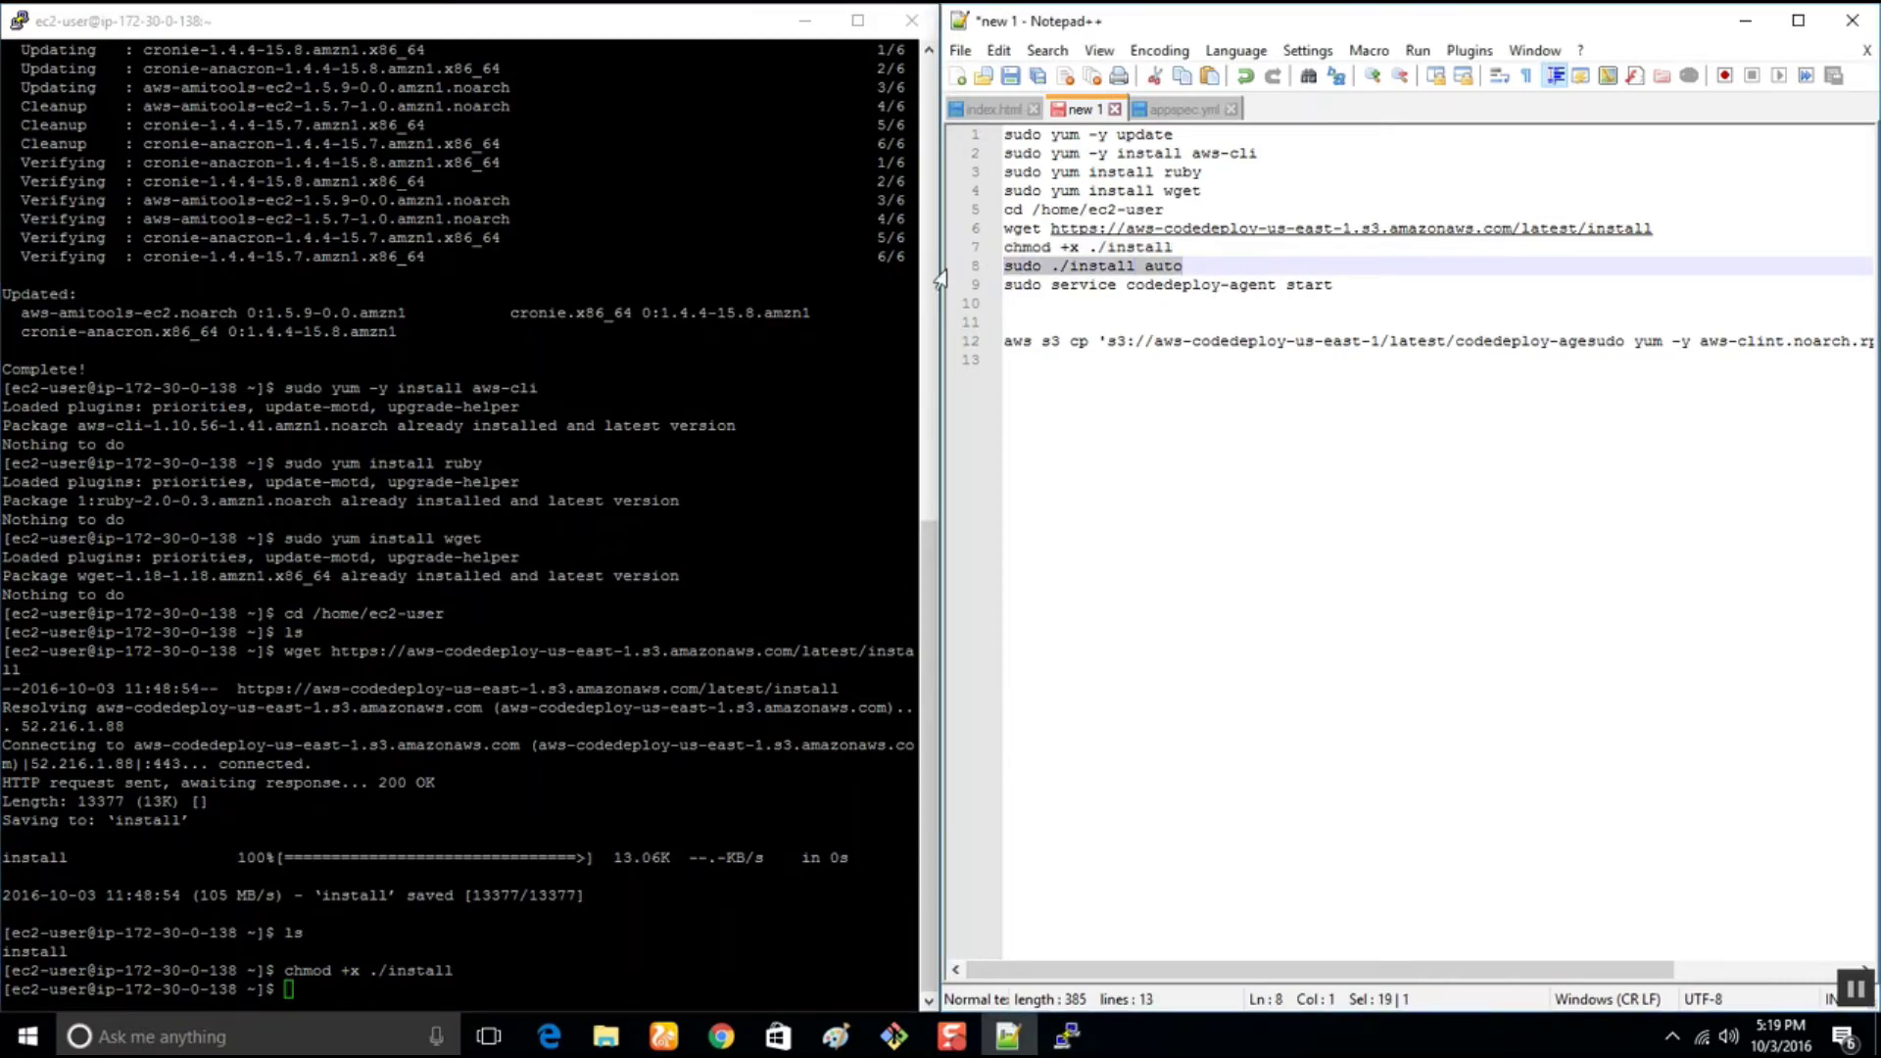
click(383, 998)
right_click(383, 999)
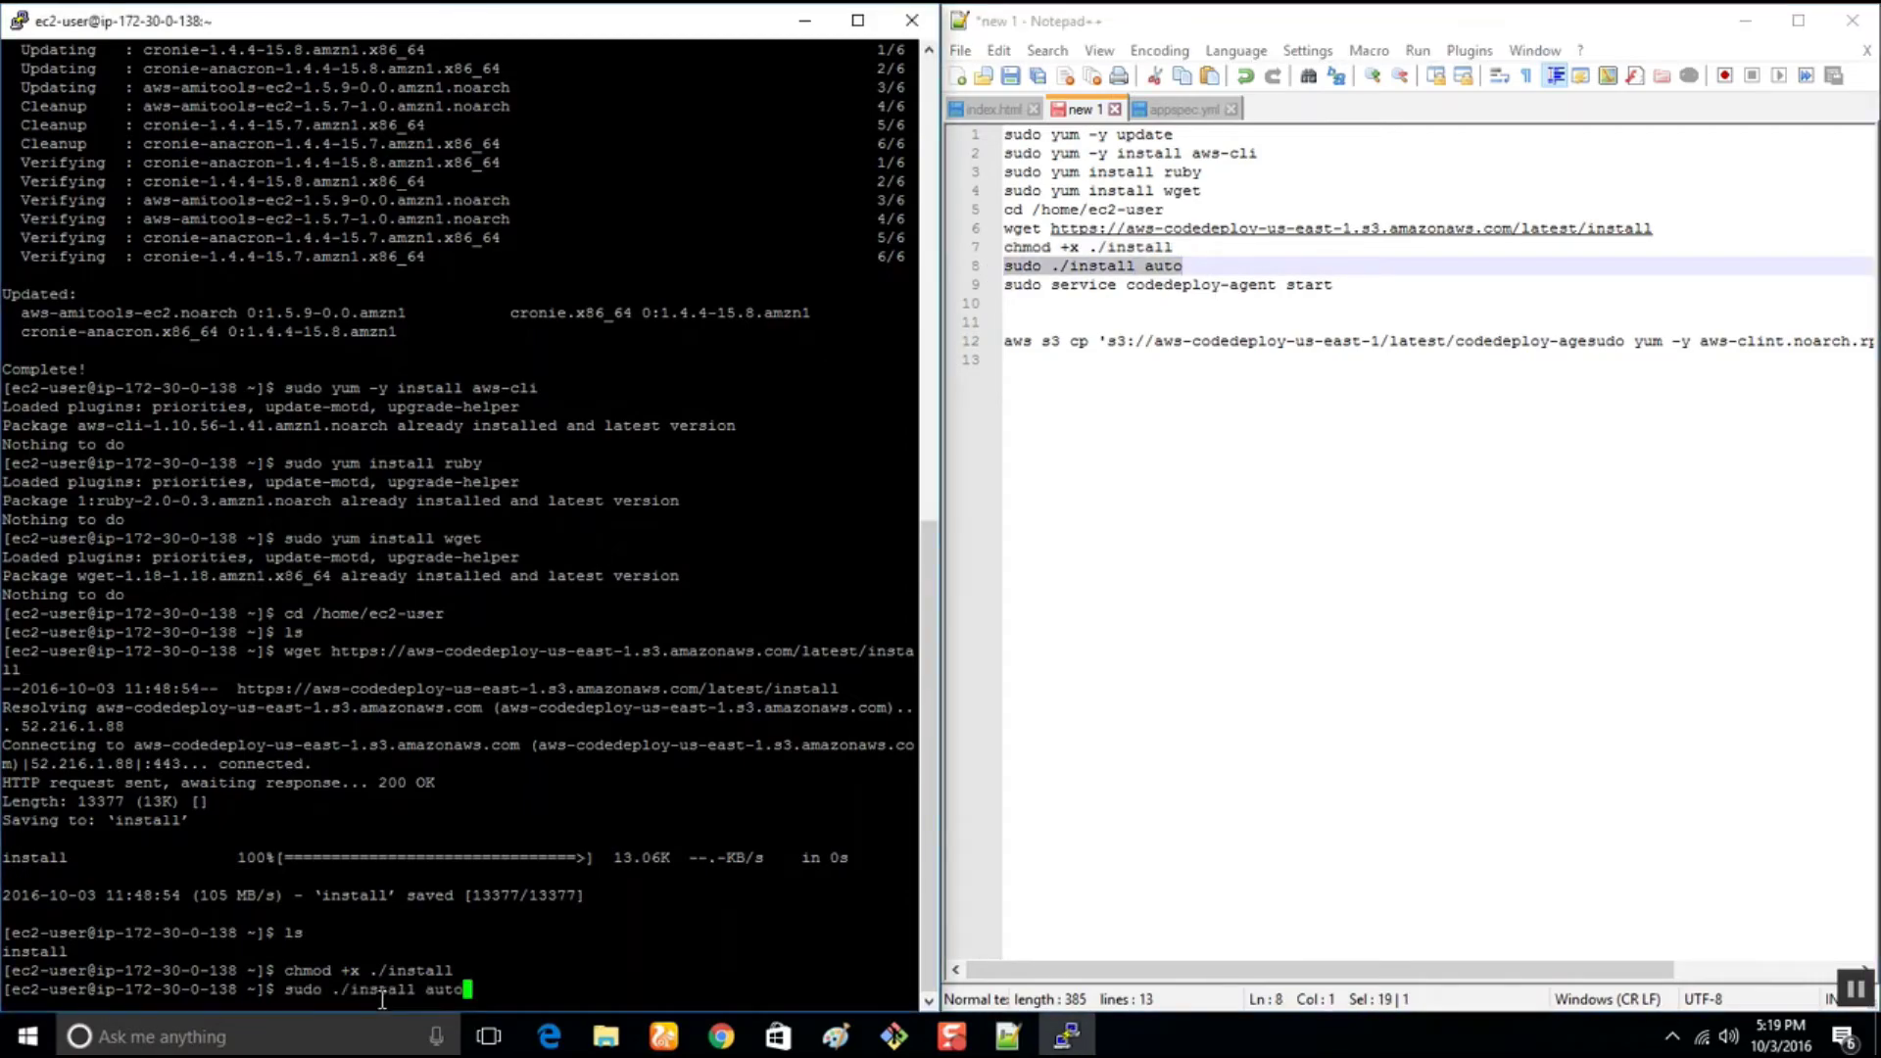
key(Return)
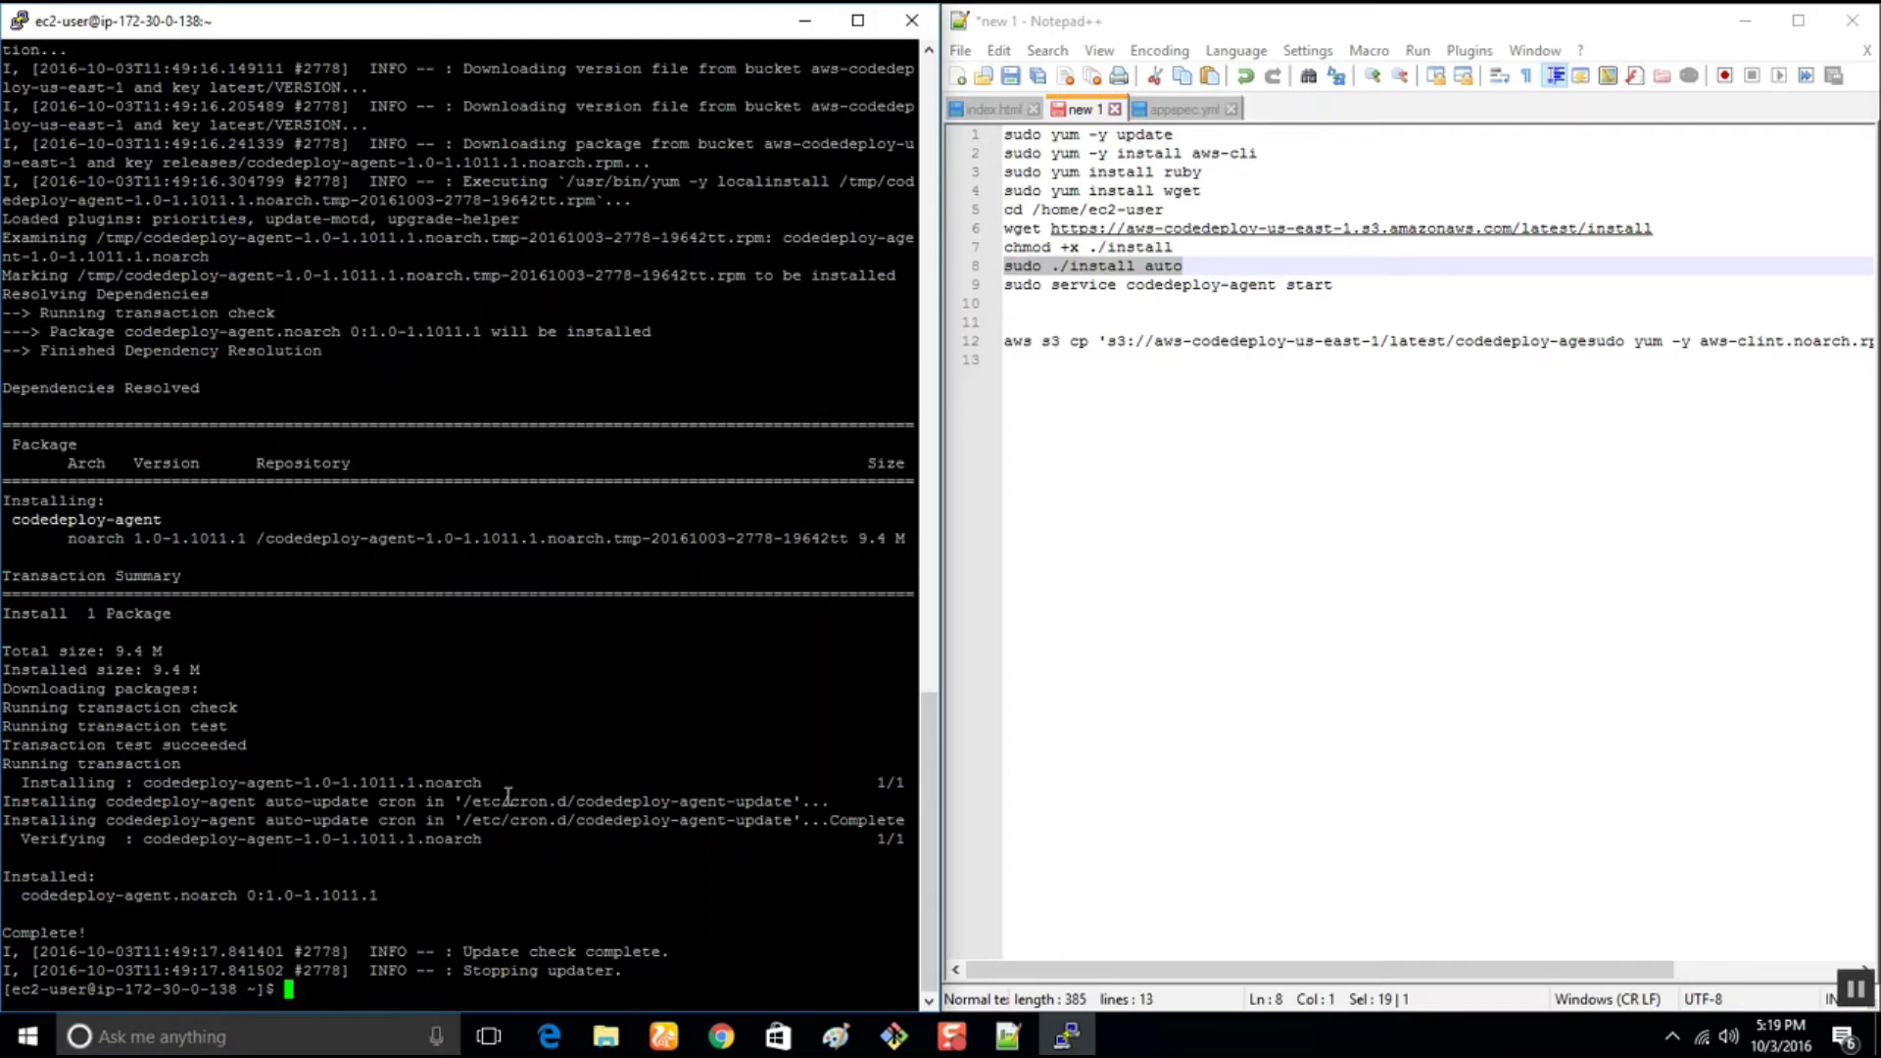
Copy the codedeploy-agent start command line from the notes
click(1333, 281)
drag(1333, 281, 958, 294)
click(543, 879)
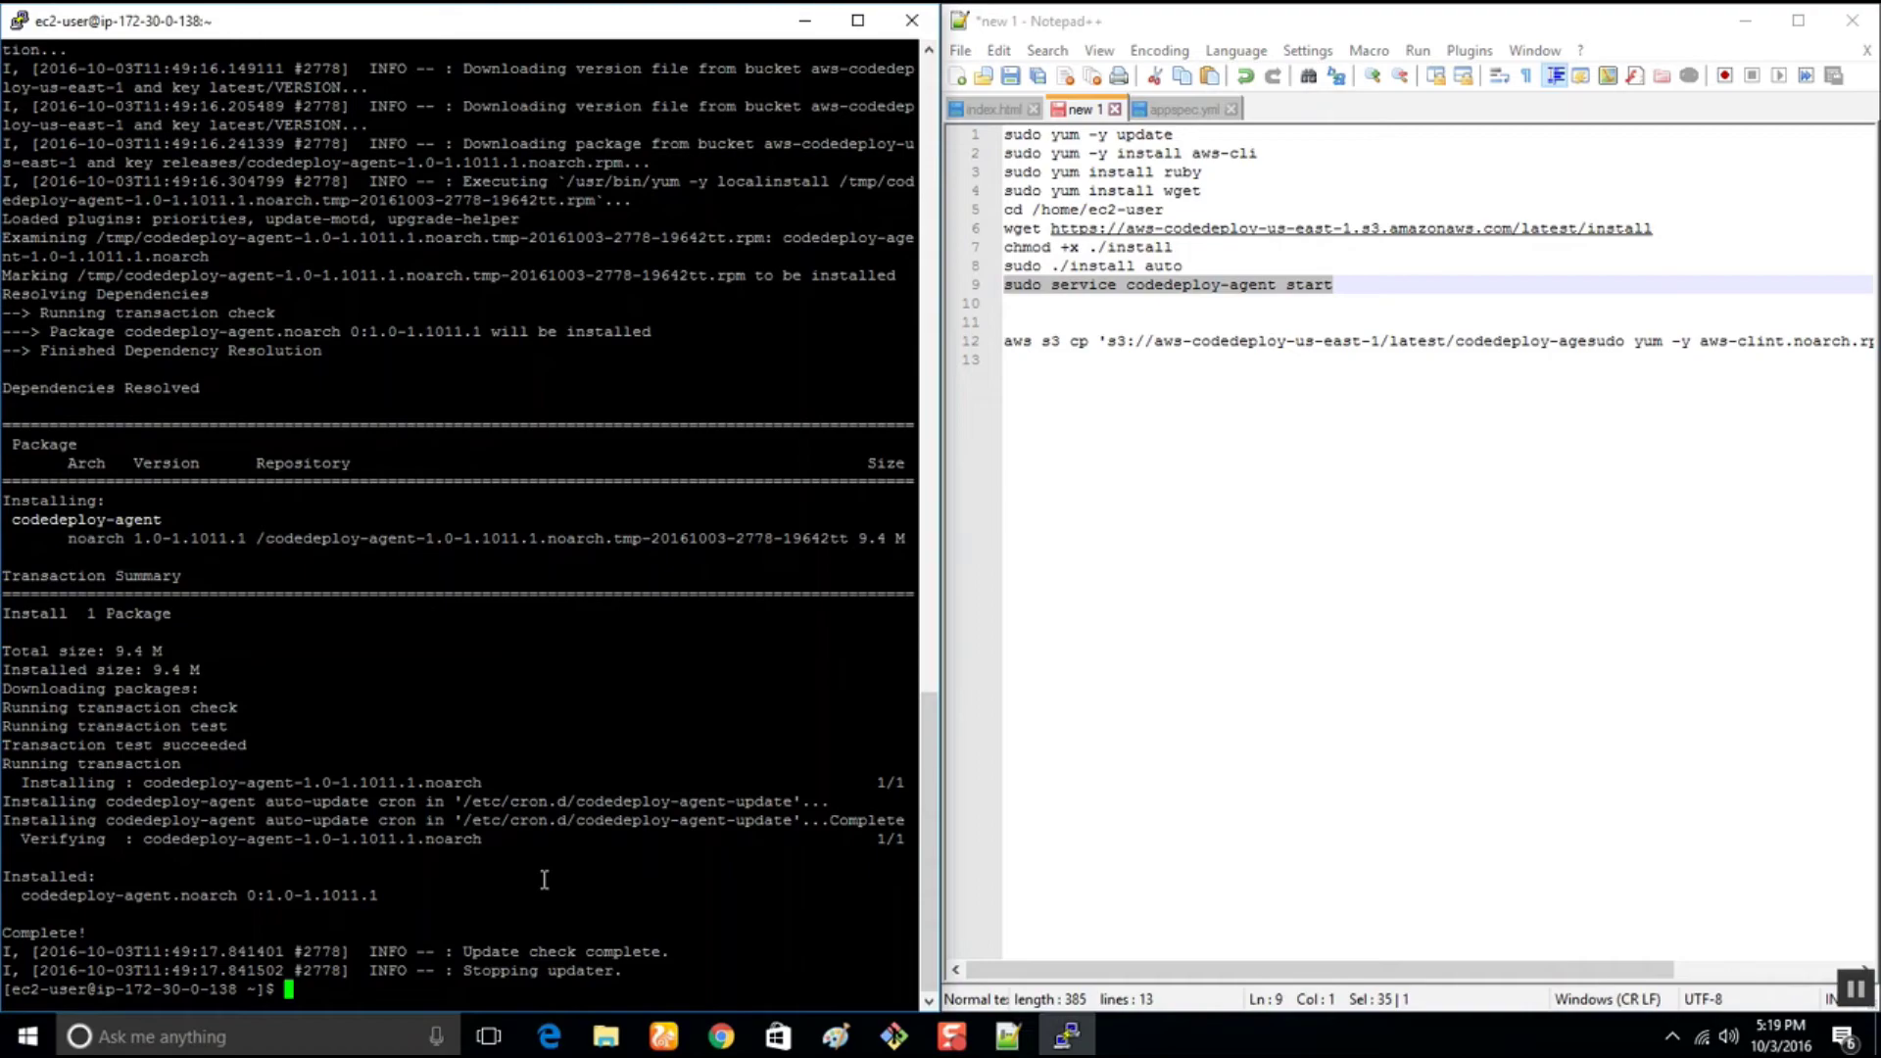
Start the agent with sudo service codedeploy-agent start
right_click(543, 879)
key(Return)
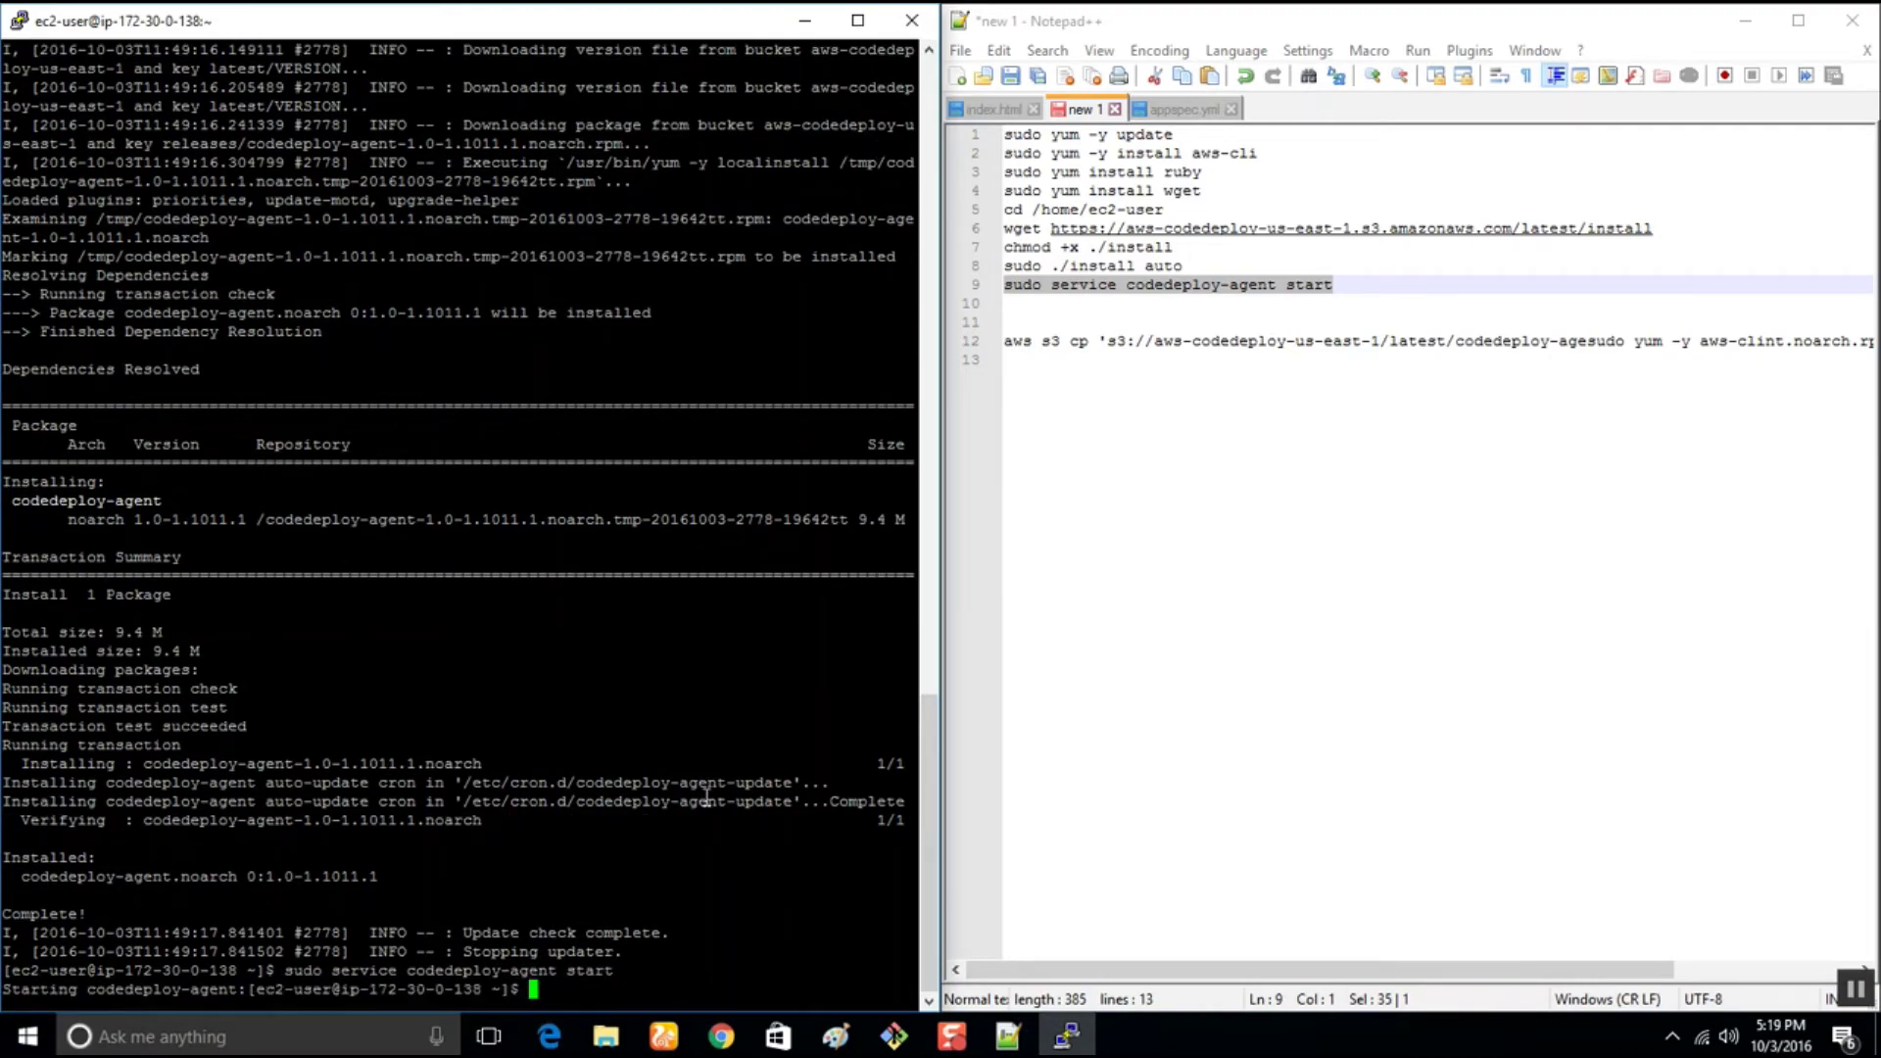
click(721, 1037)
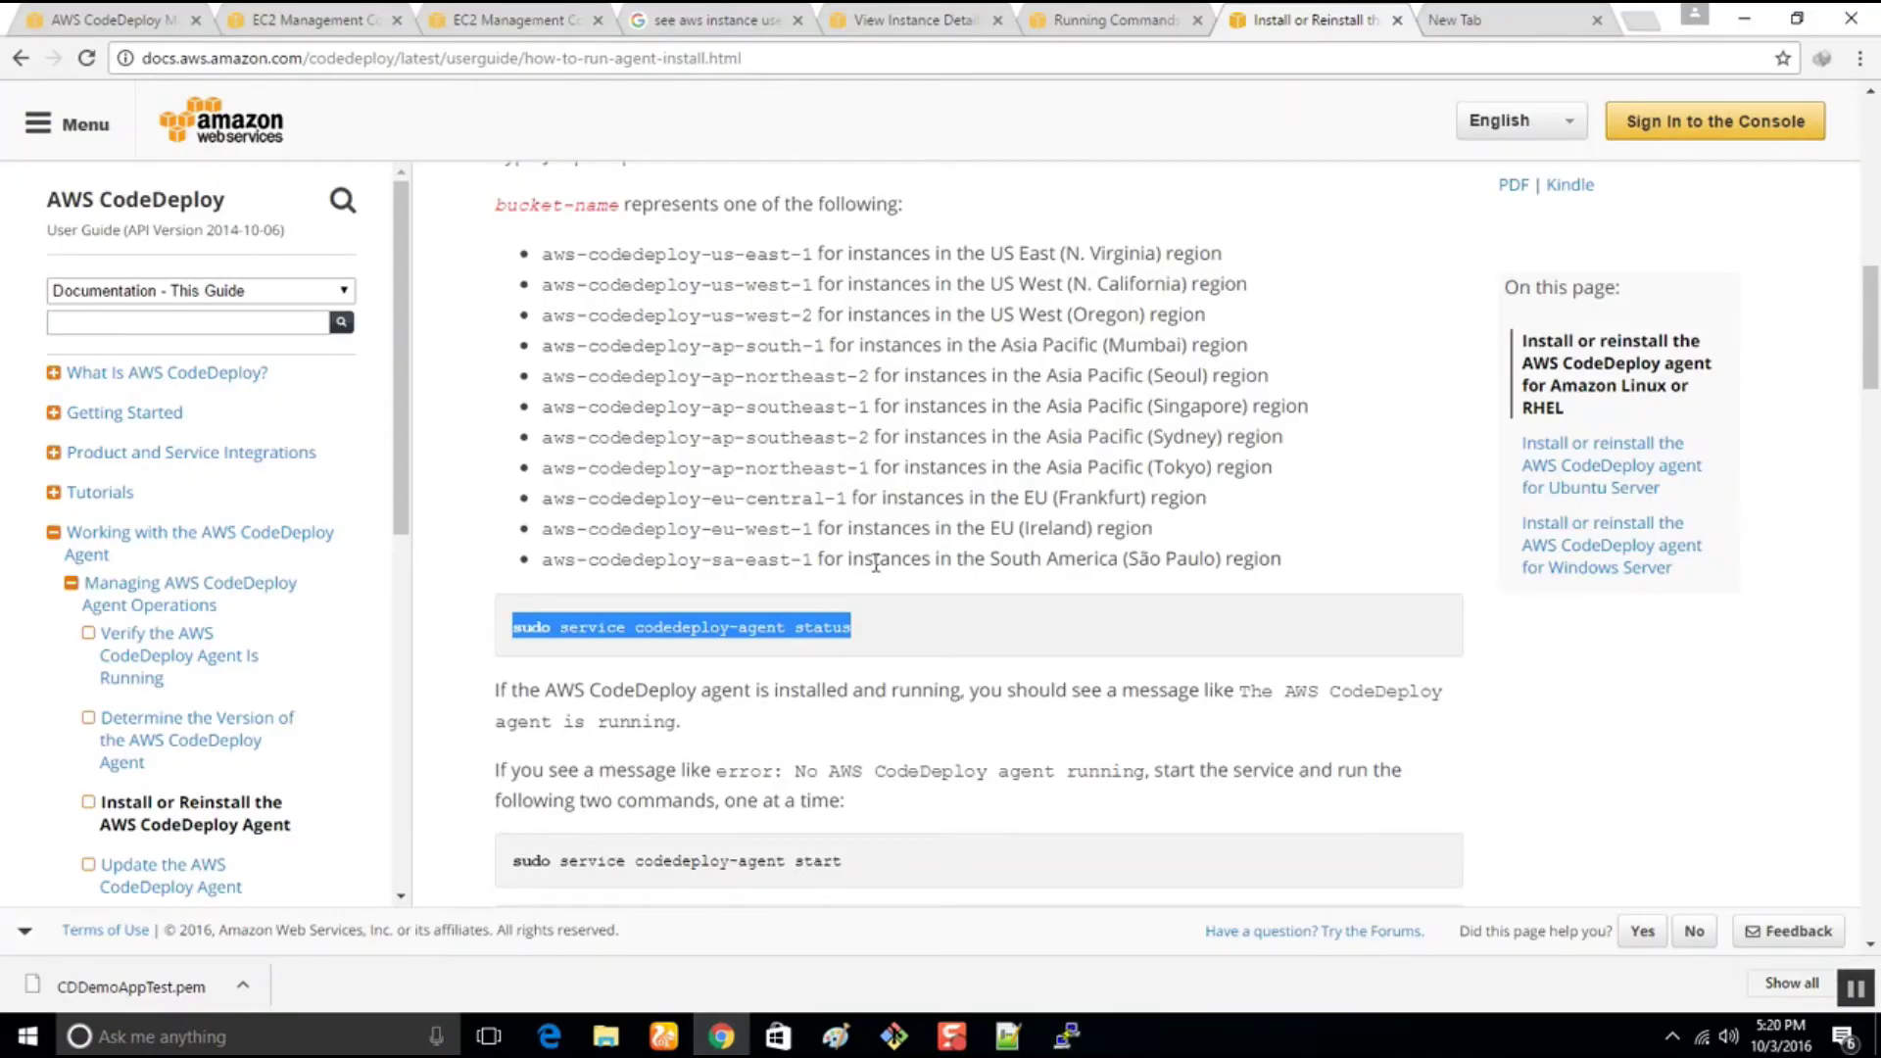
drag(851, 869, 522, 862)
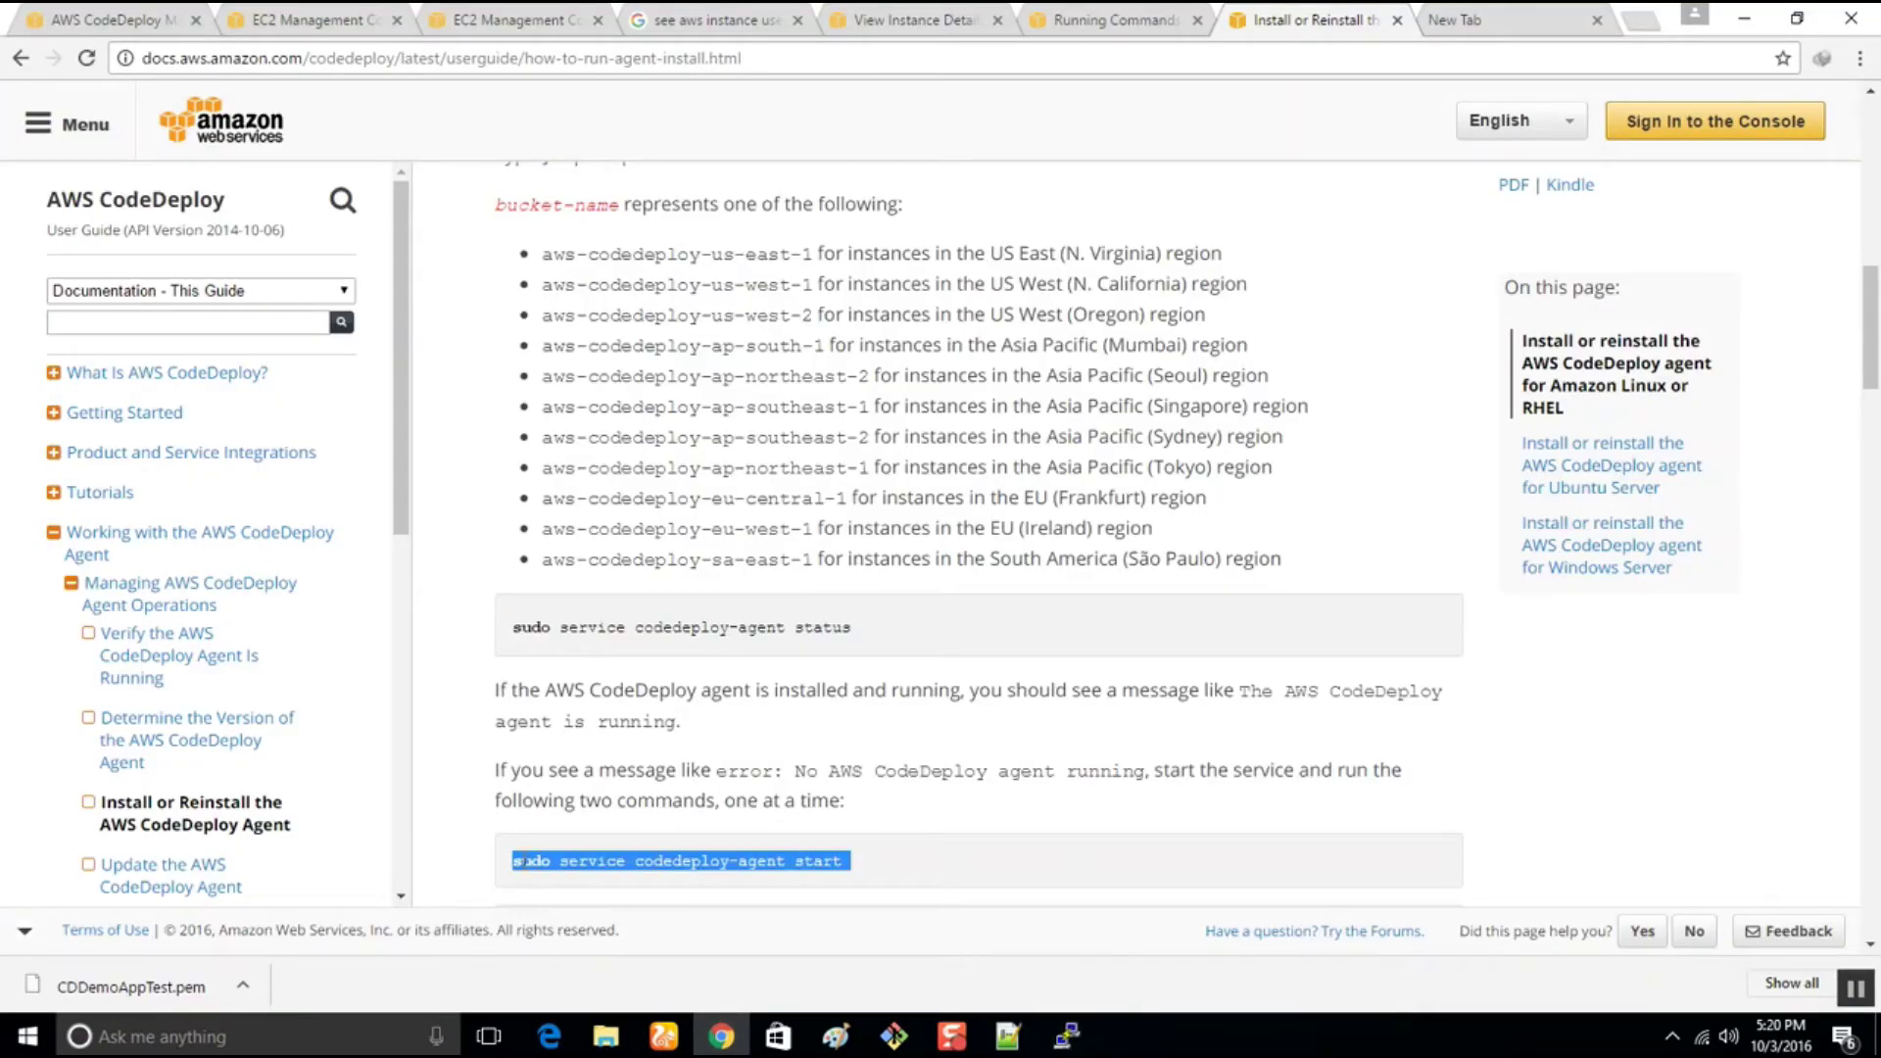
click(1744, 18)
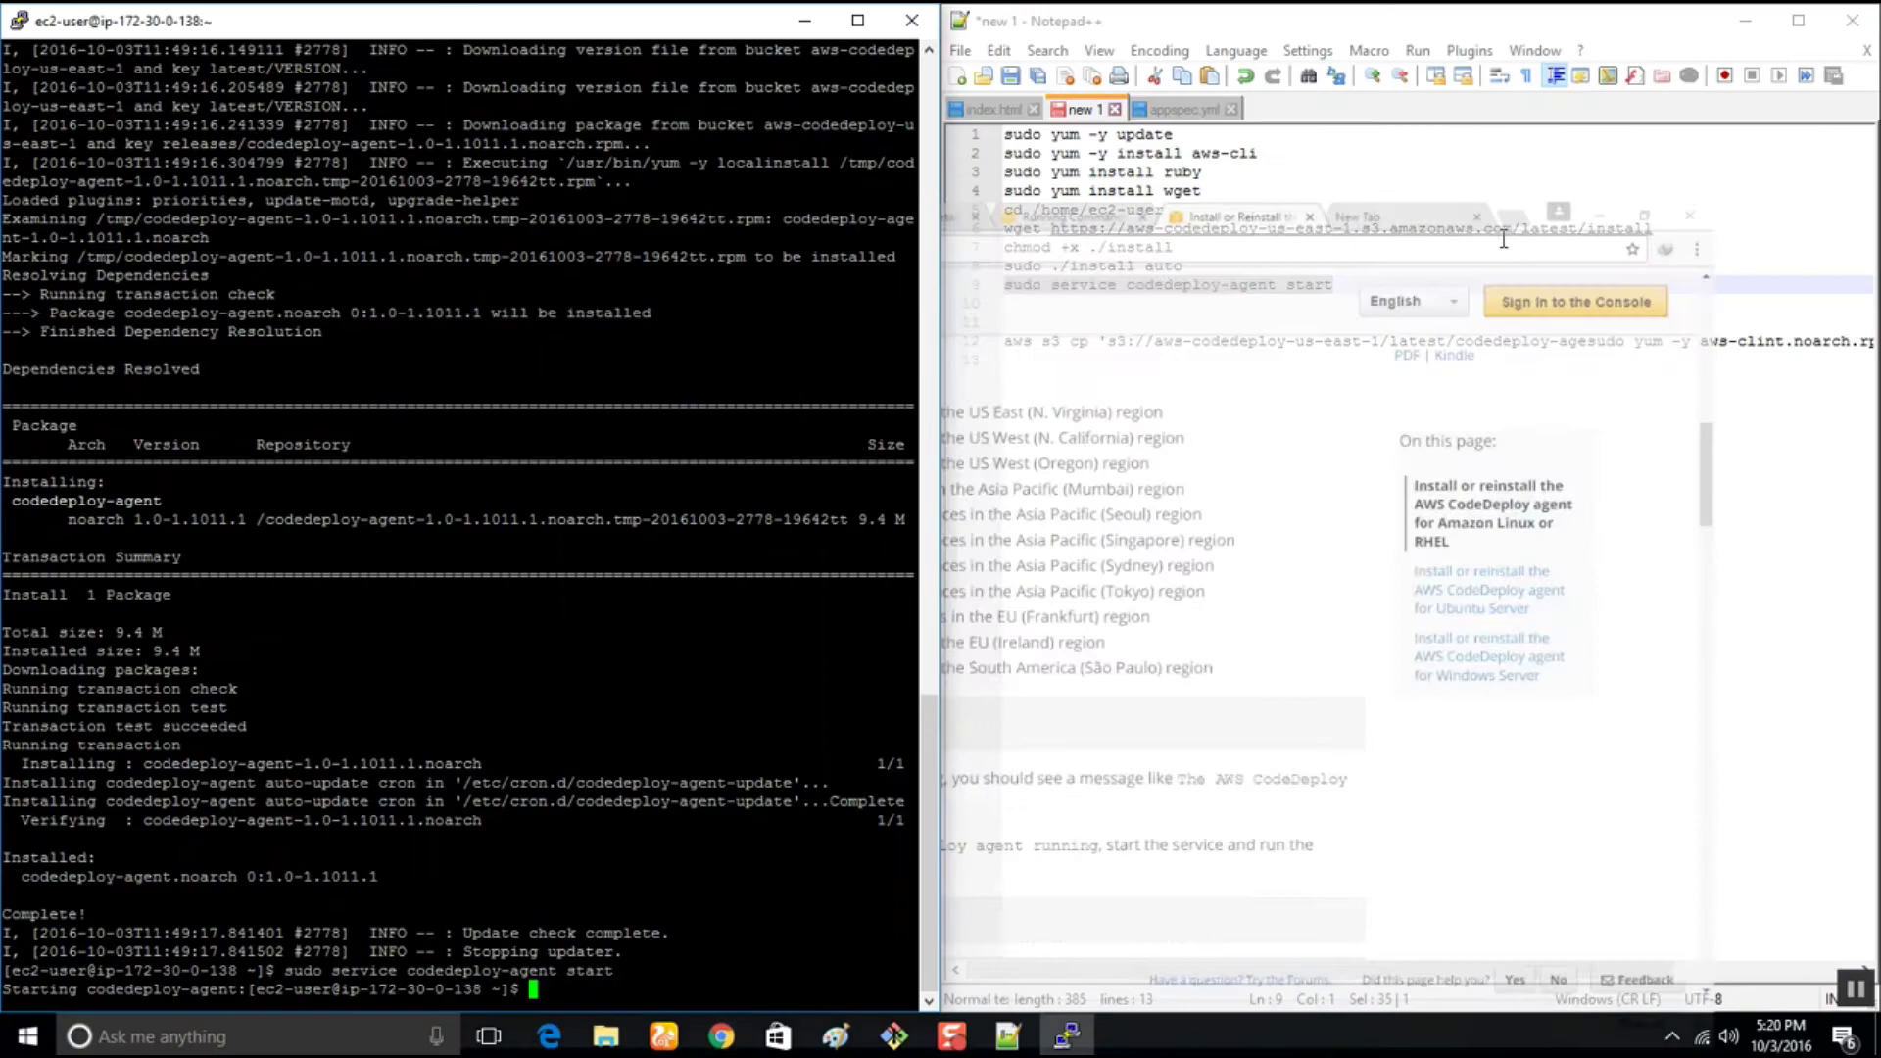
right_click(545, 940)
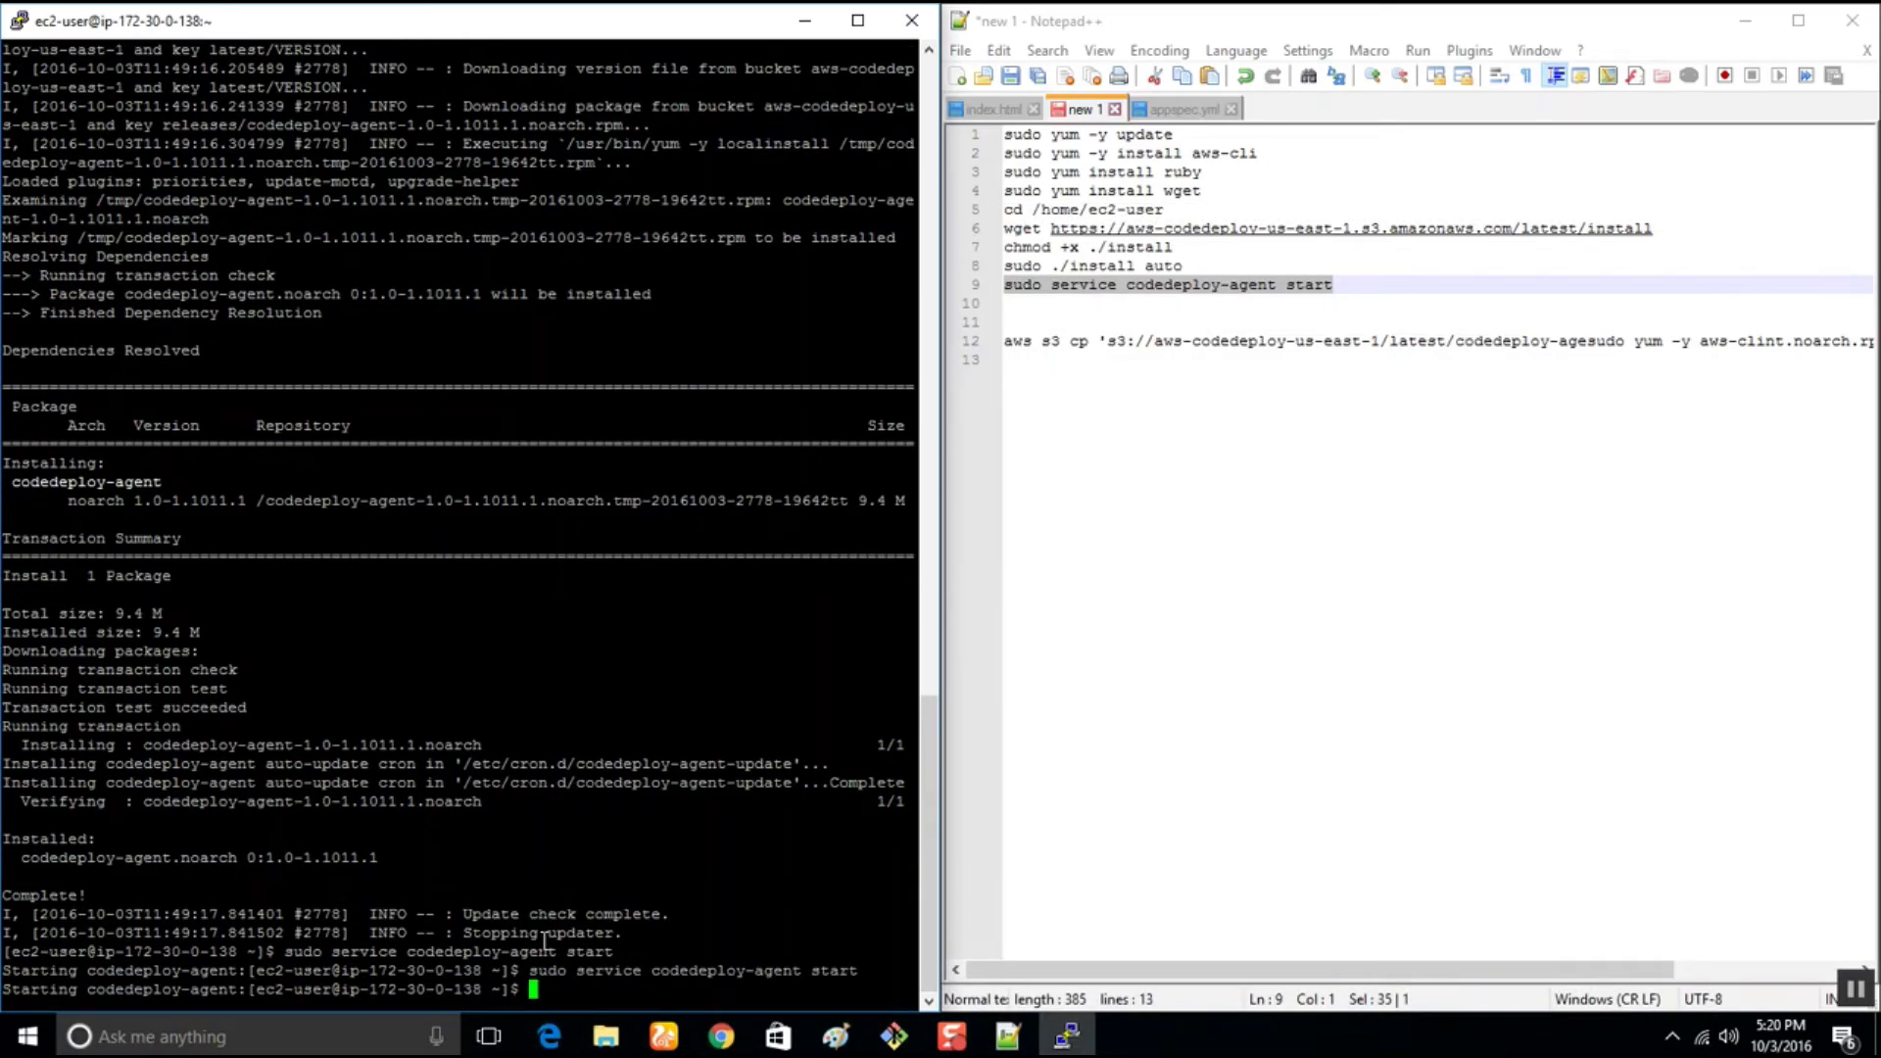
right_click(537, 994)
key(Return)
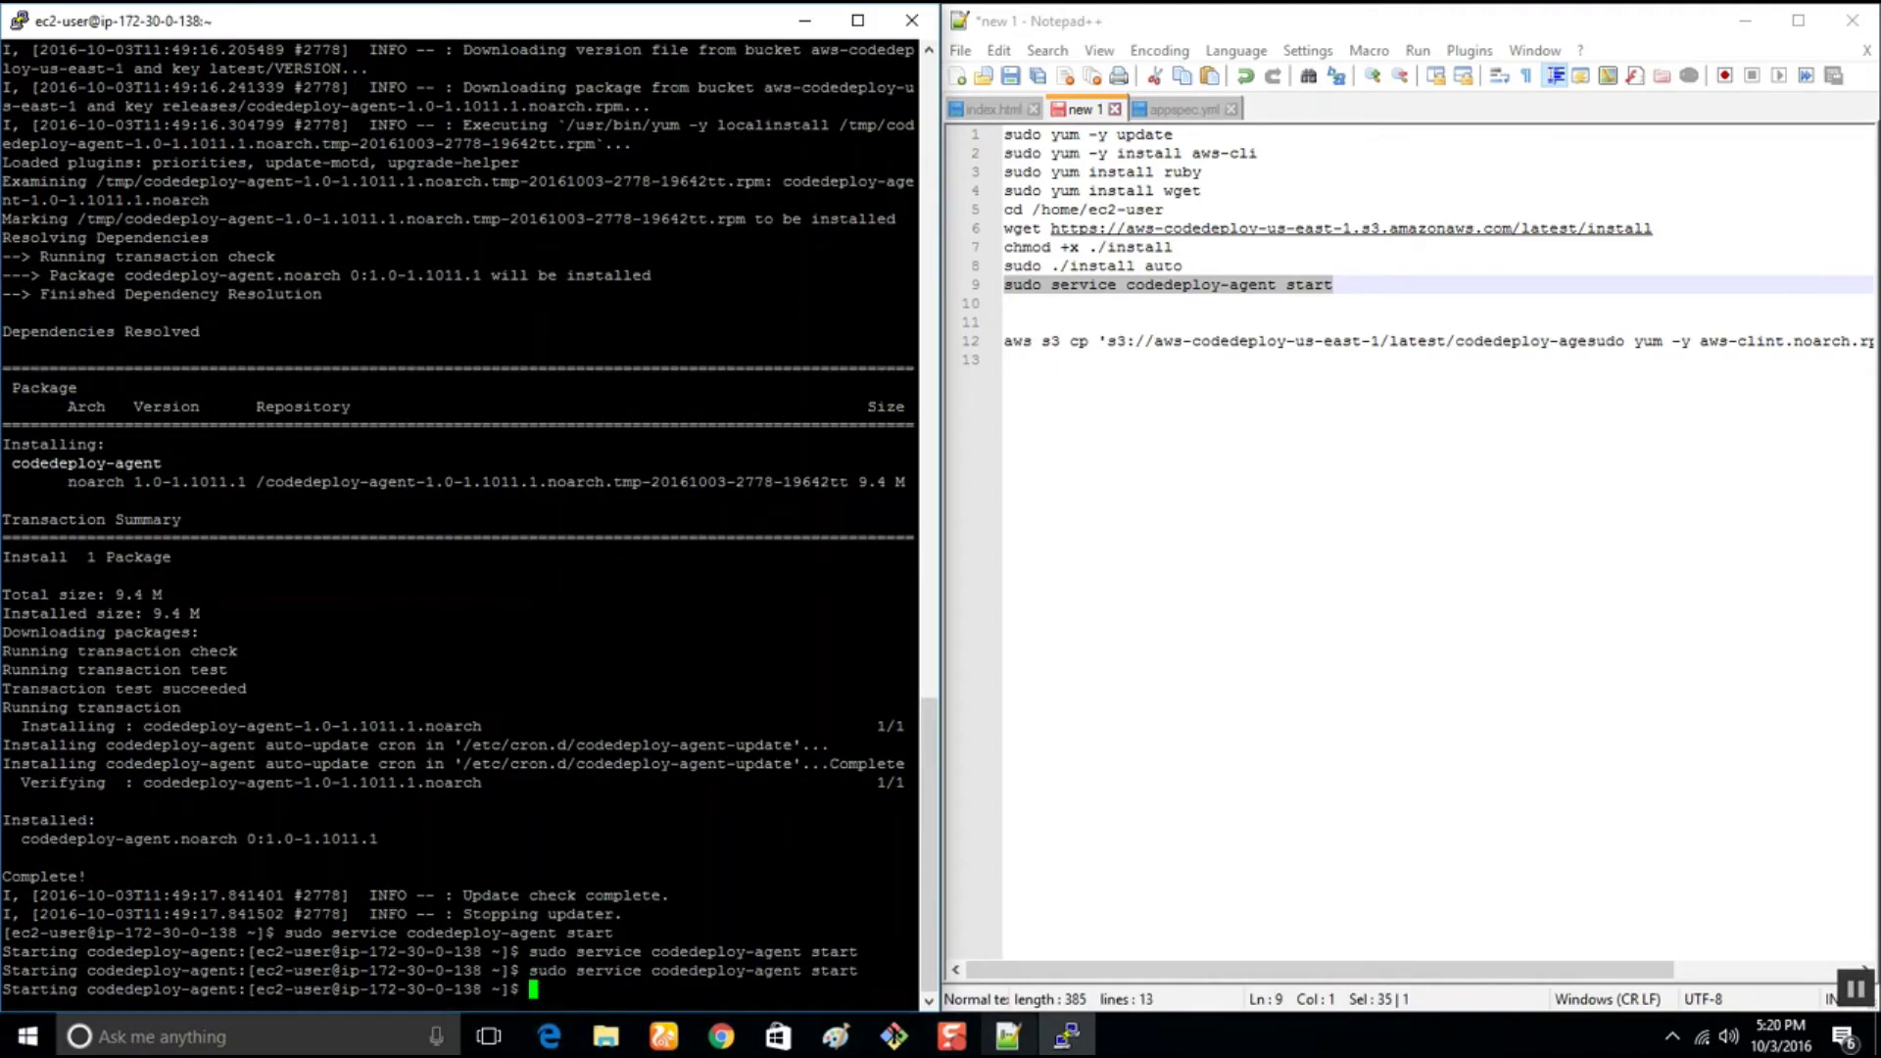
Change the recalled command to status, confirming the agent is running as PID 2820
key(Up)
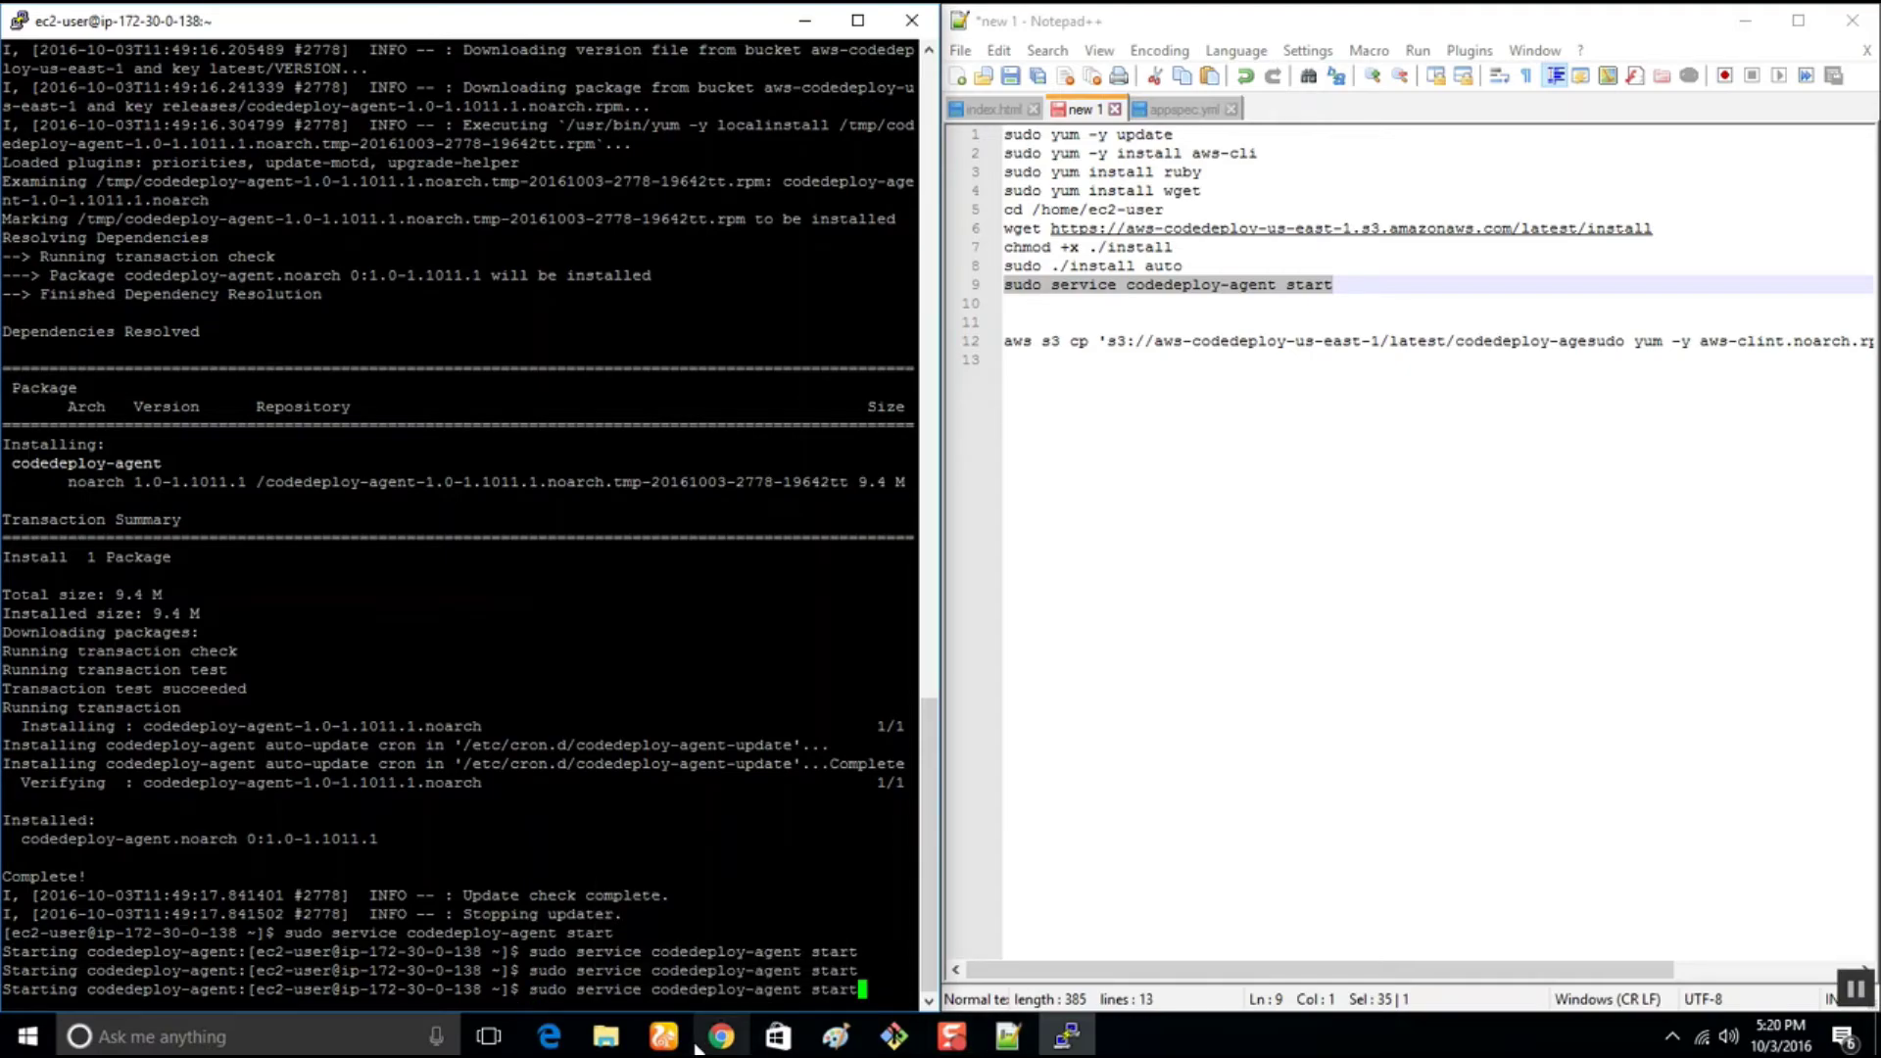
key(BackSpace)
key(BackSpace)
key(BackSpace)
text(atus)
key(Return)
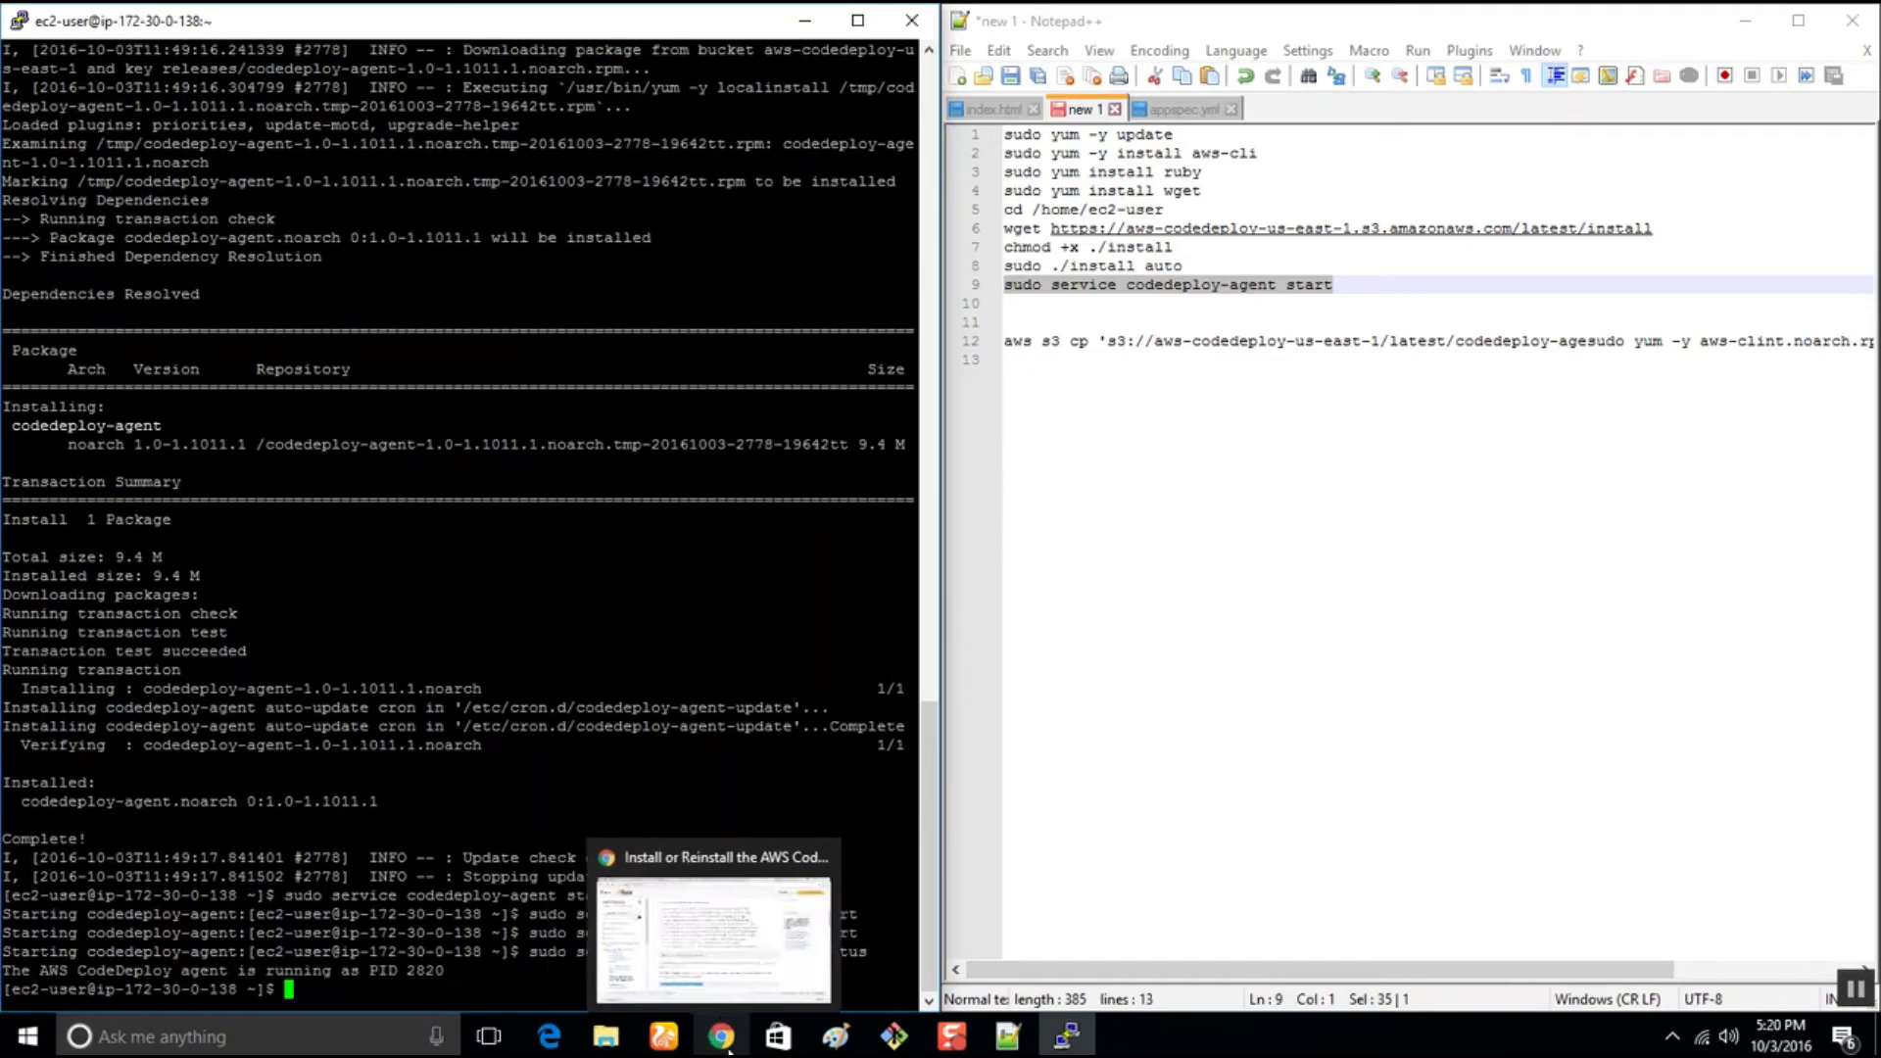
Begin closing the PuTTY SSH session
click(1226, 315)
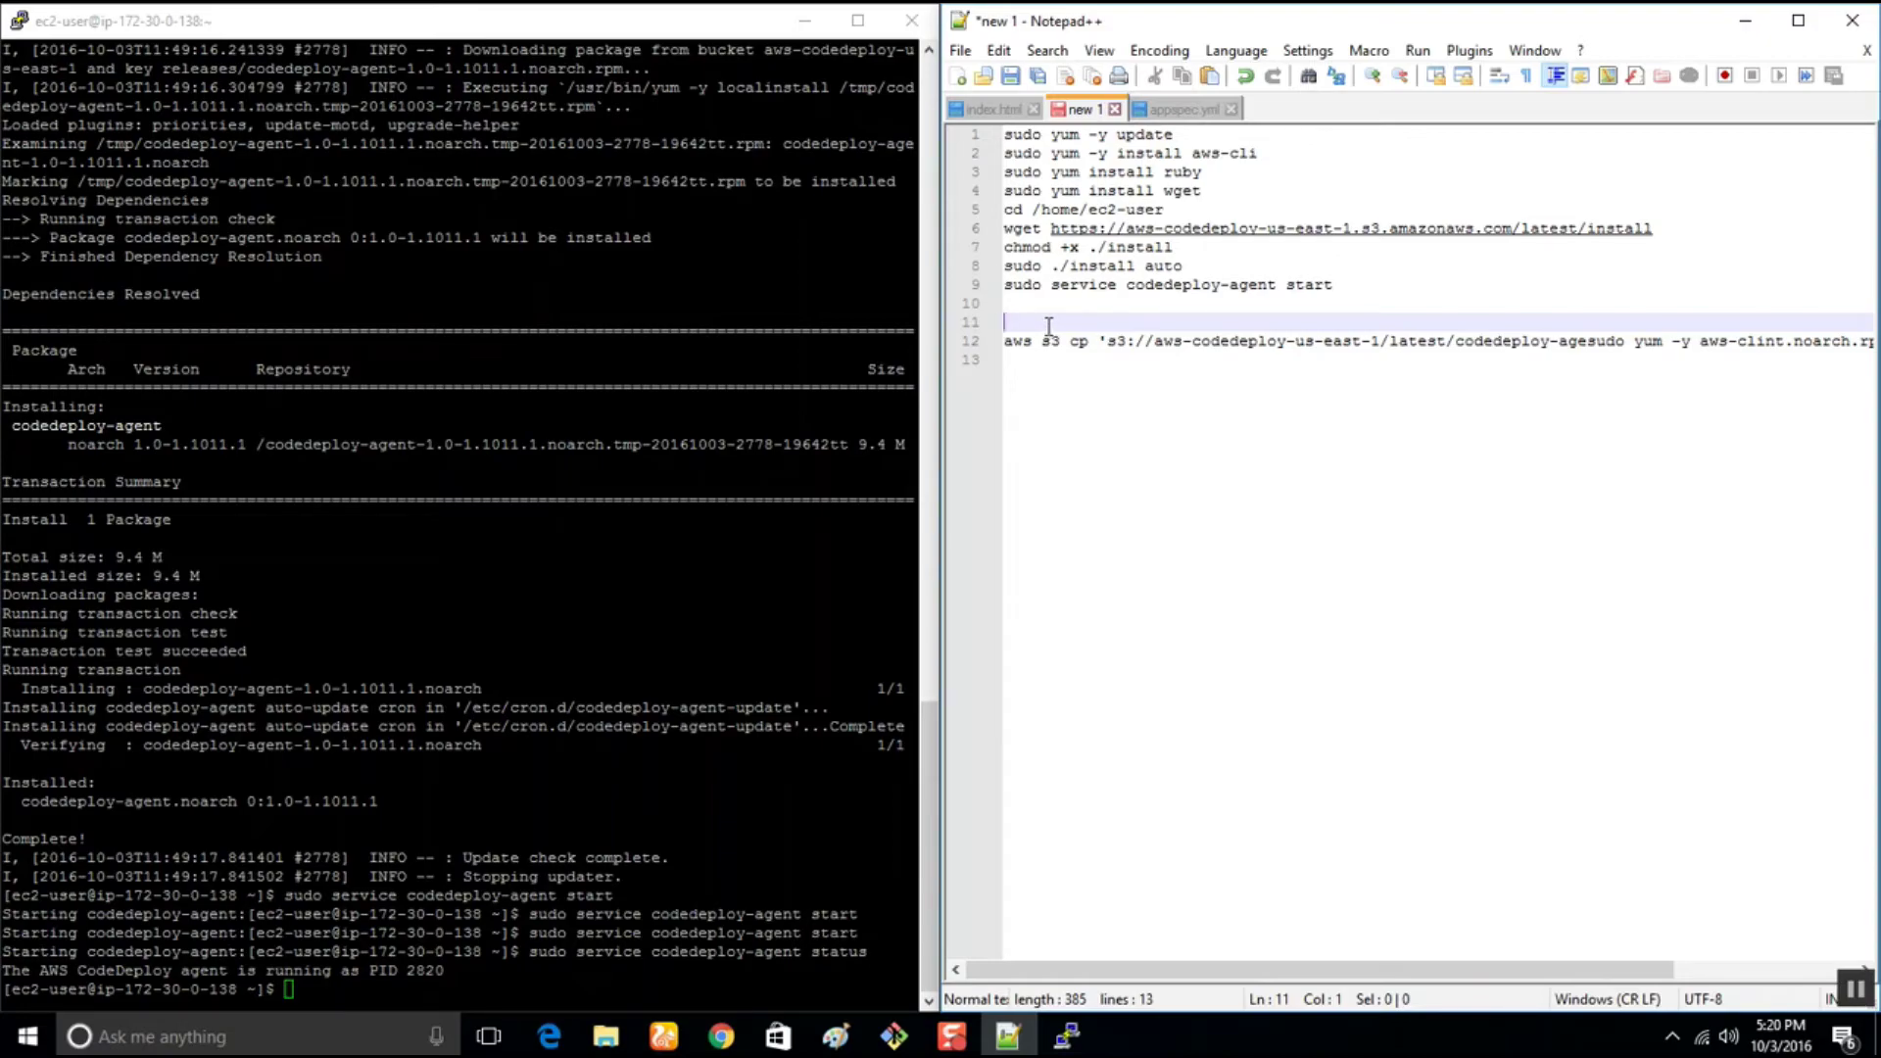
click(679, 44)
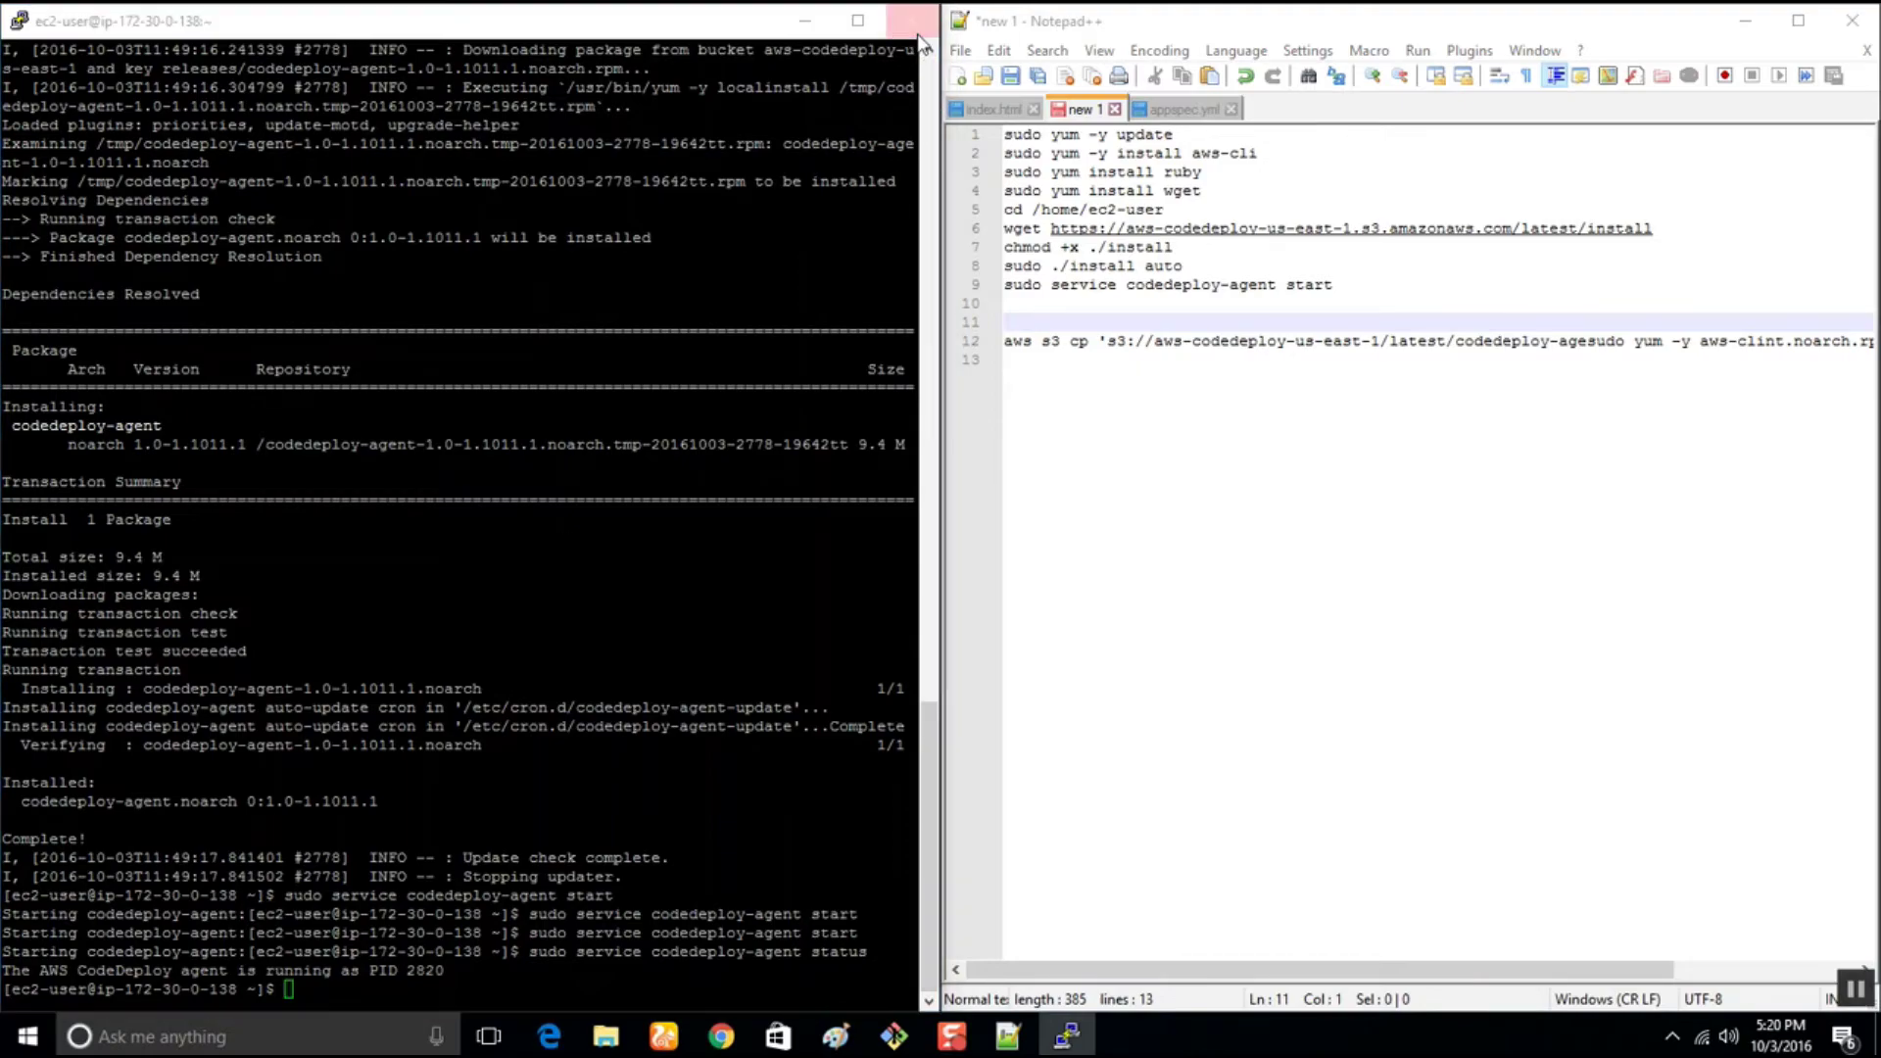
click(917, 29)
End the SSH session and relaunch putty.exe for a new connection
click(952, 600)
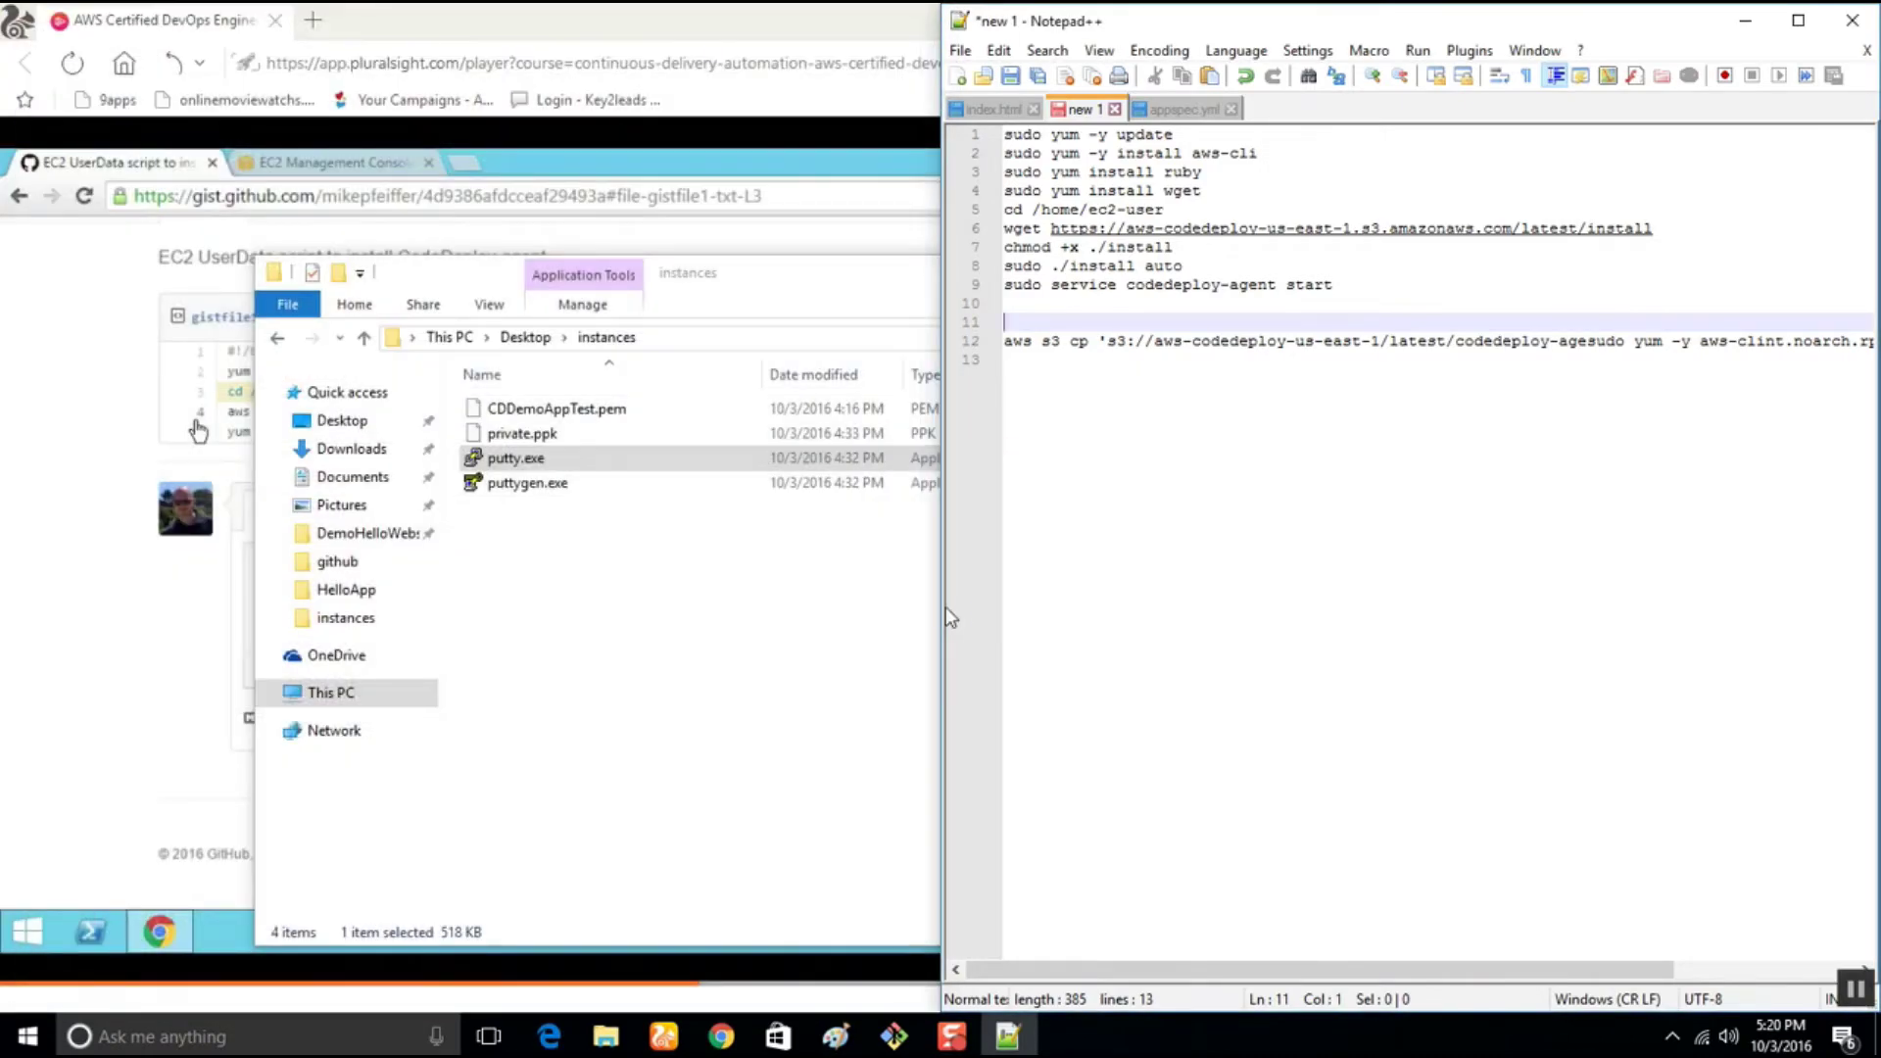
click(530, 467)
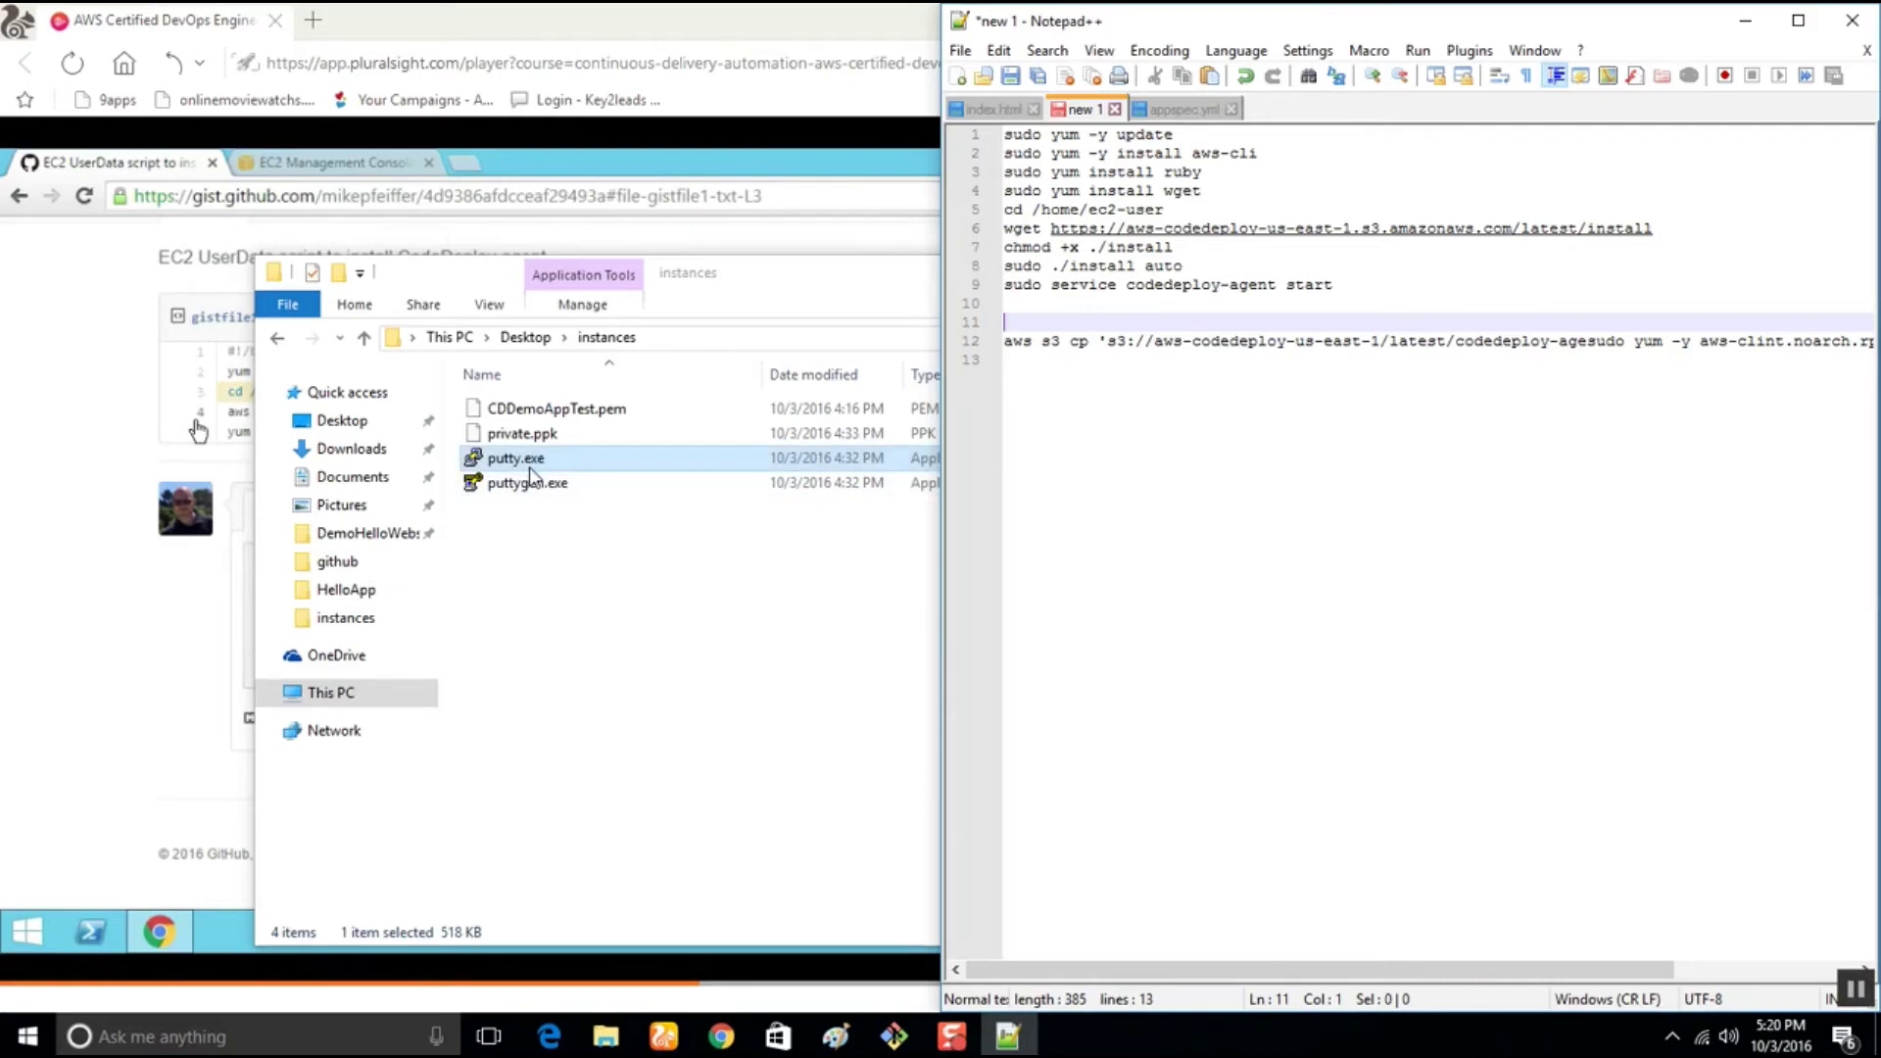
double_click(530, 461)
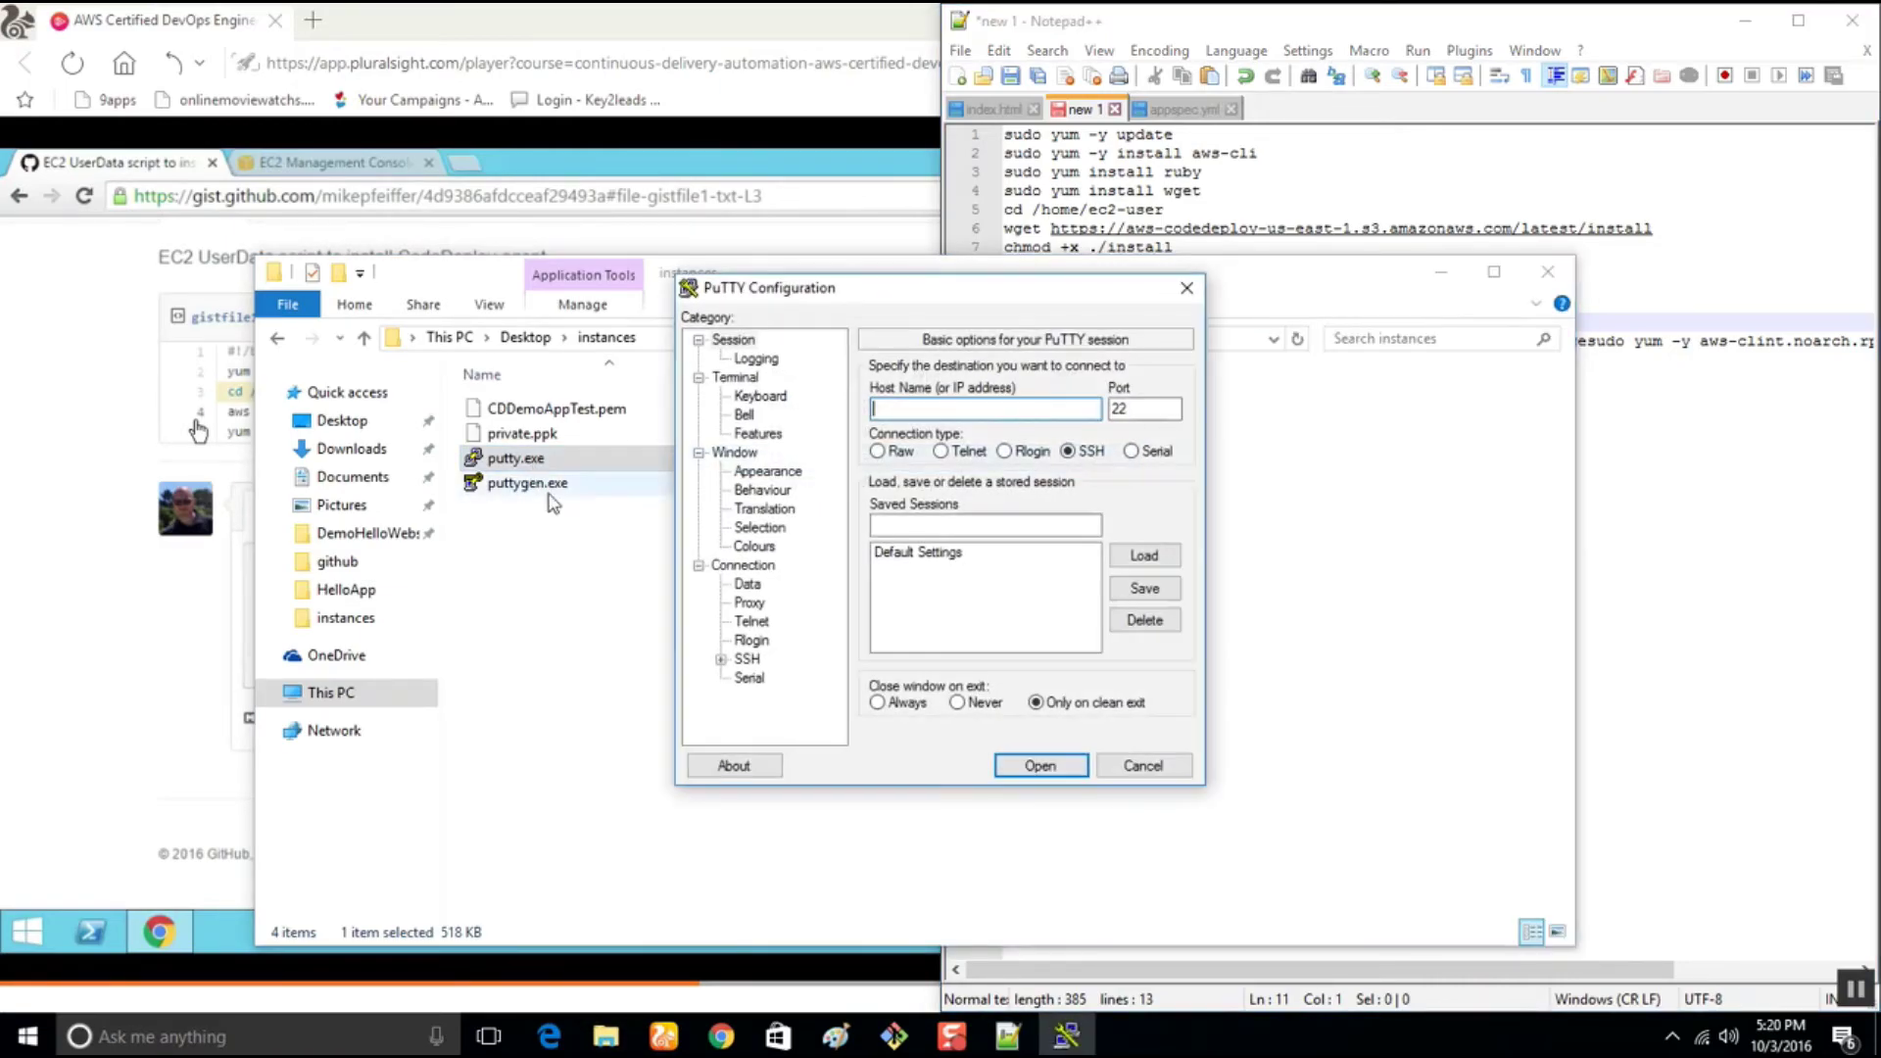
Clear the search filter on the EC2 Instances page to list all instances
click(721, 1036)
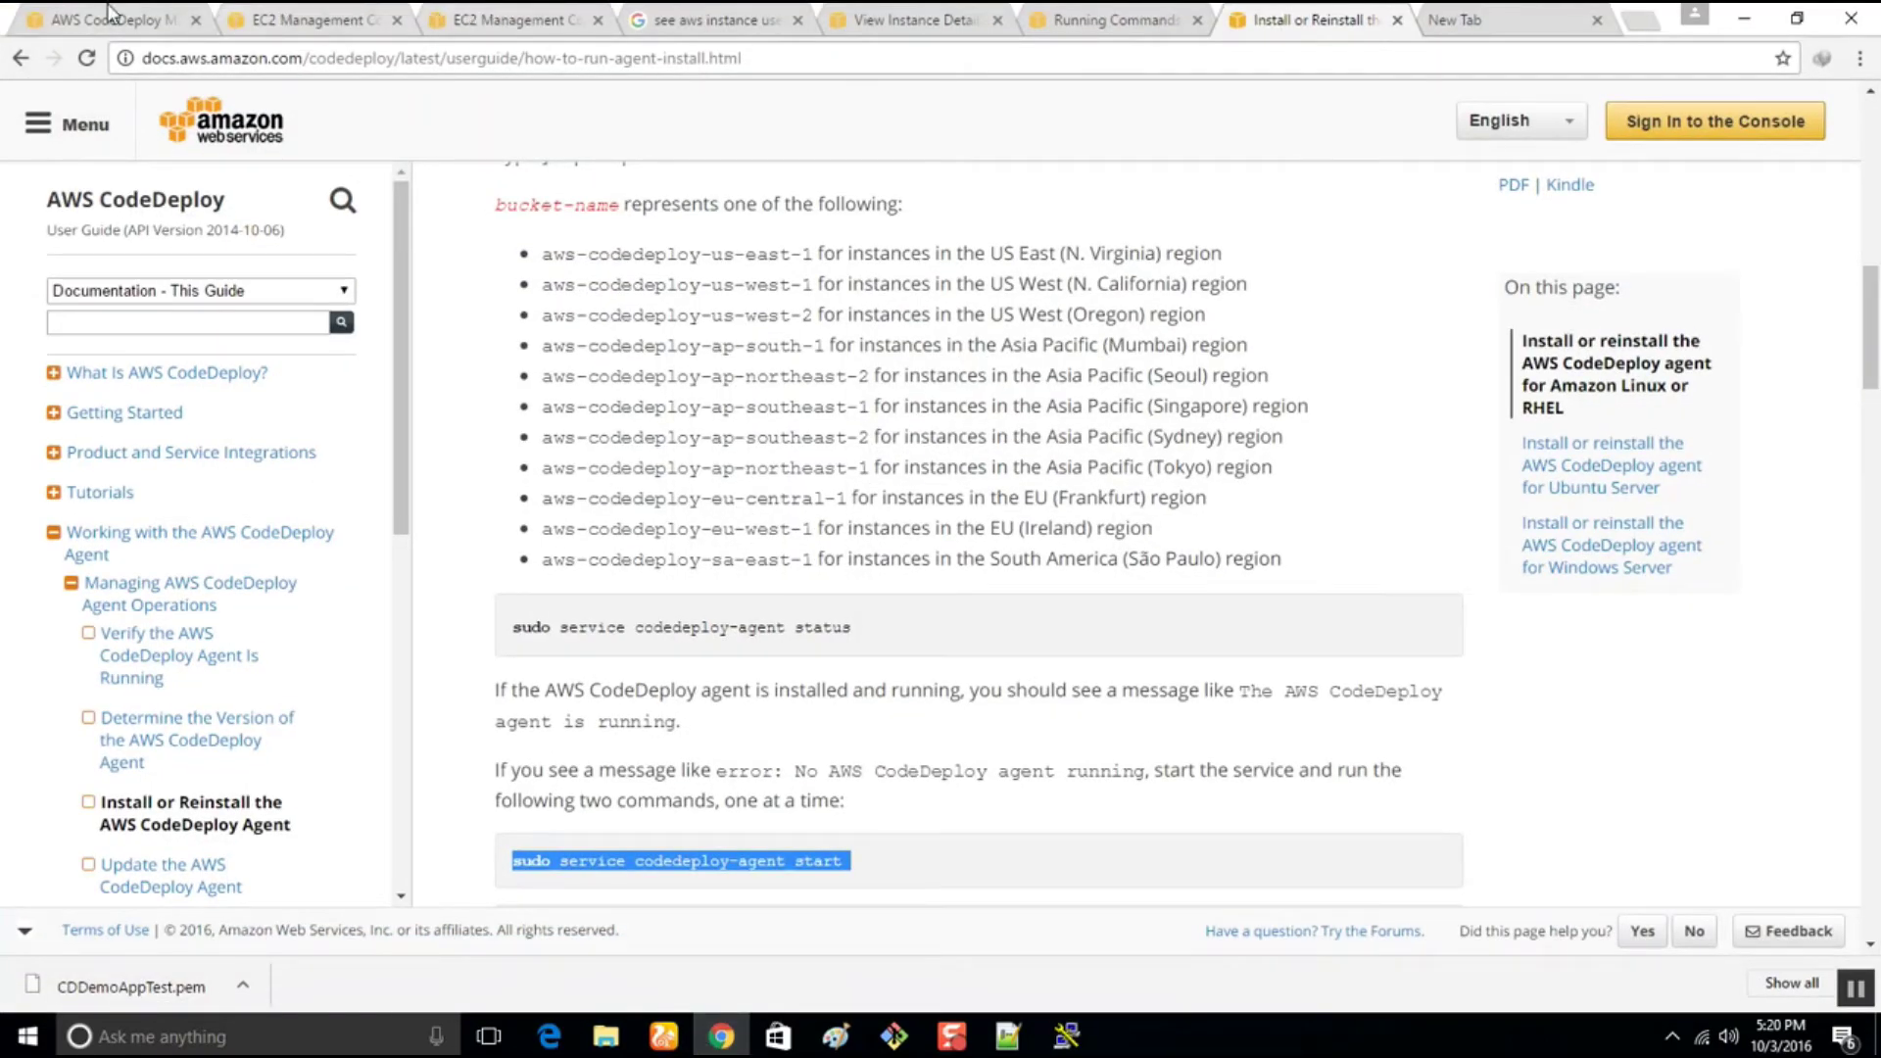
click(112, 15)
click(269, 14)
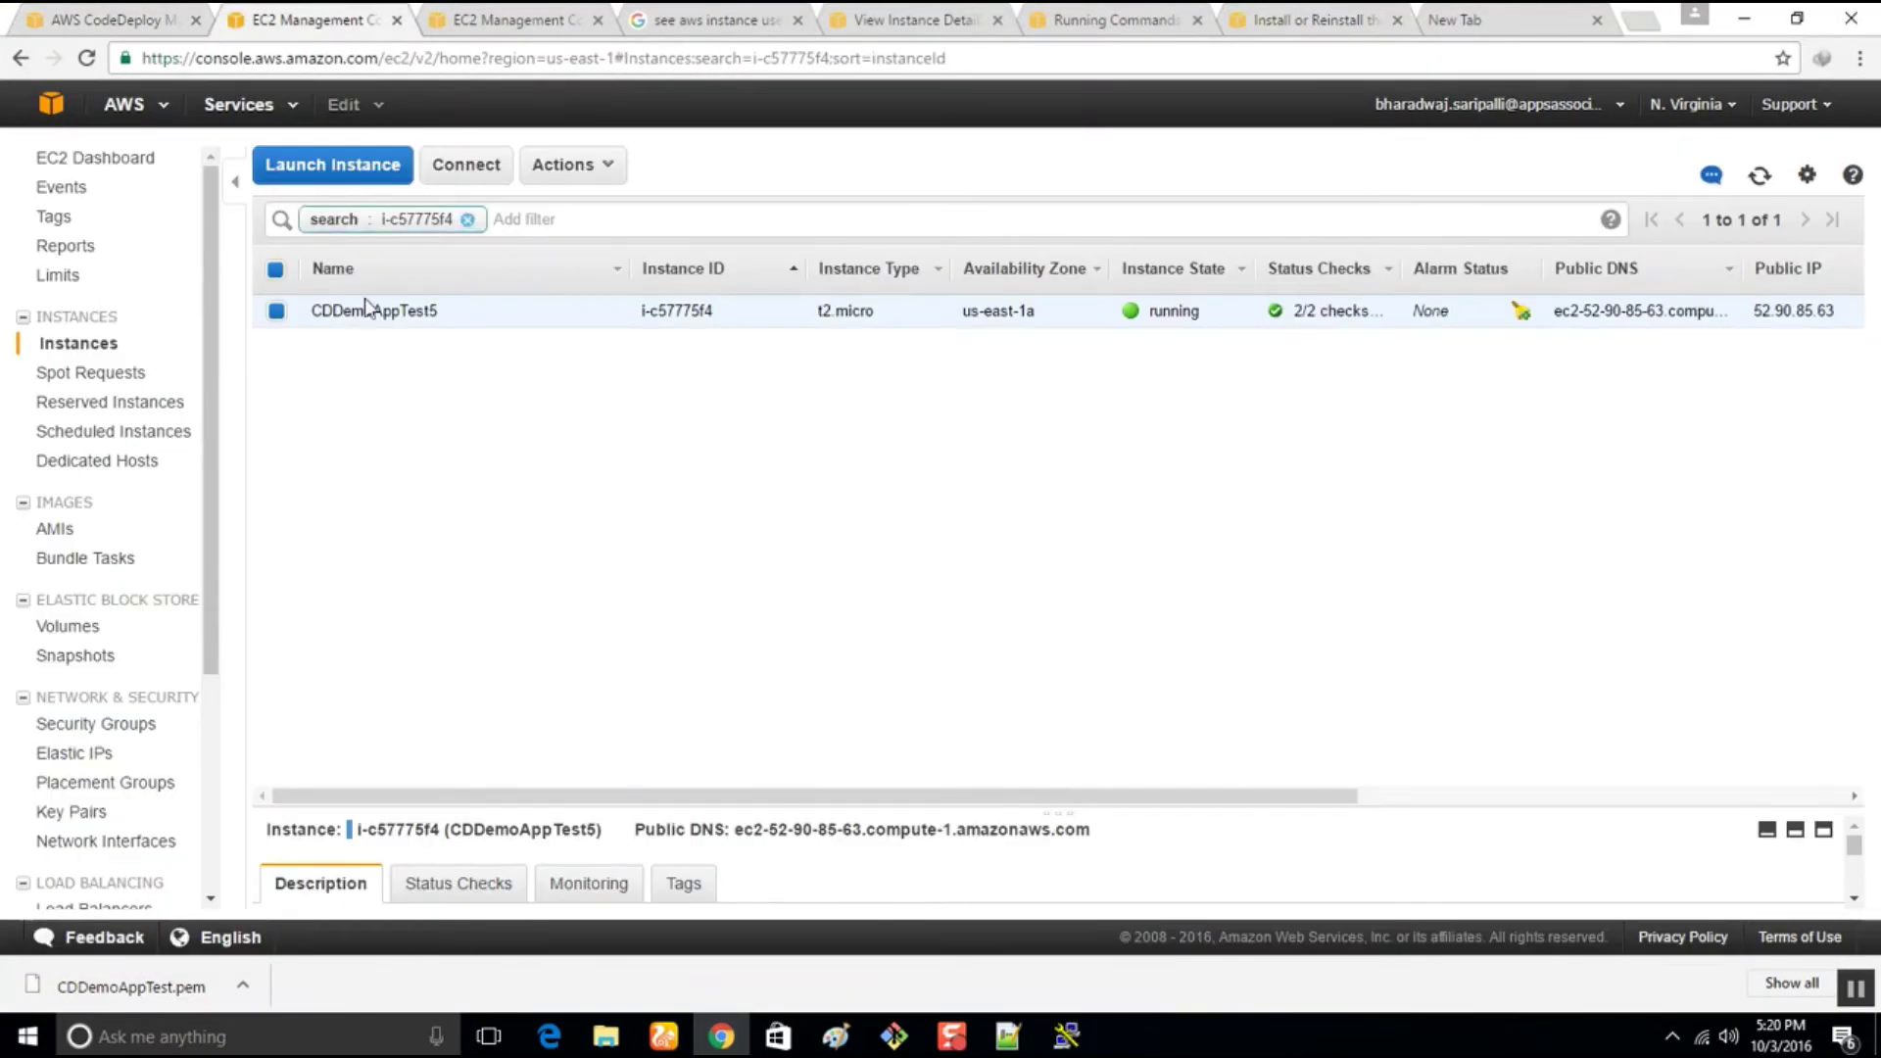
click(468, 220)
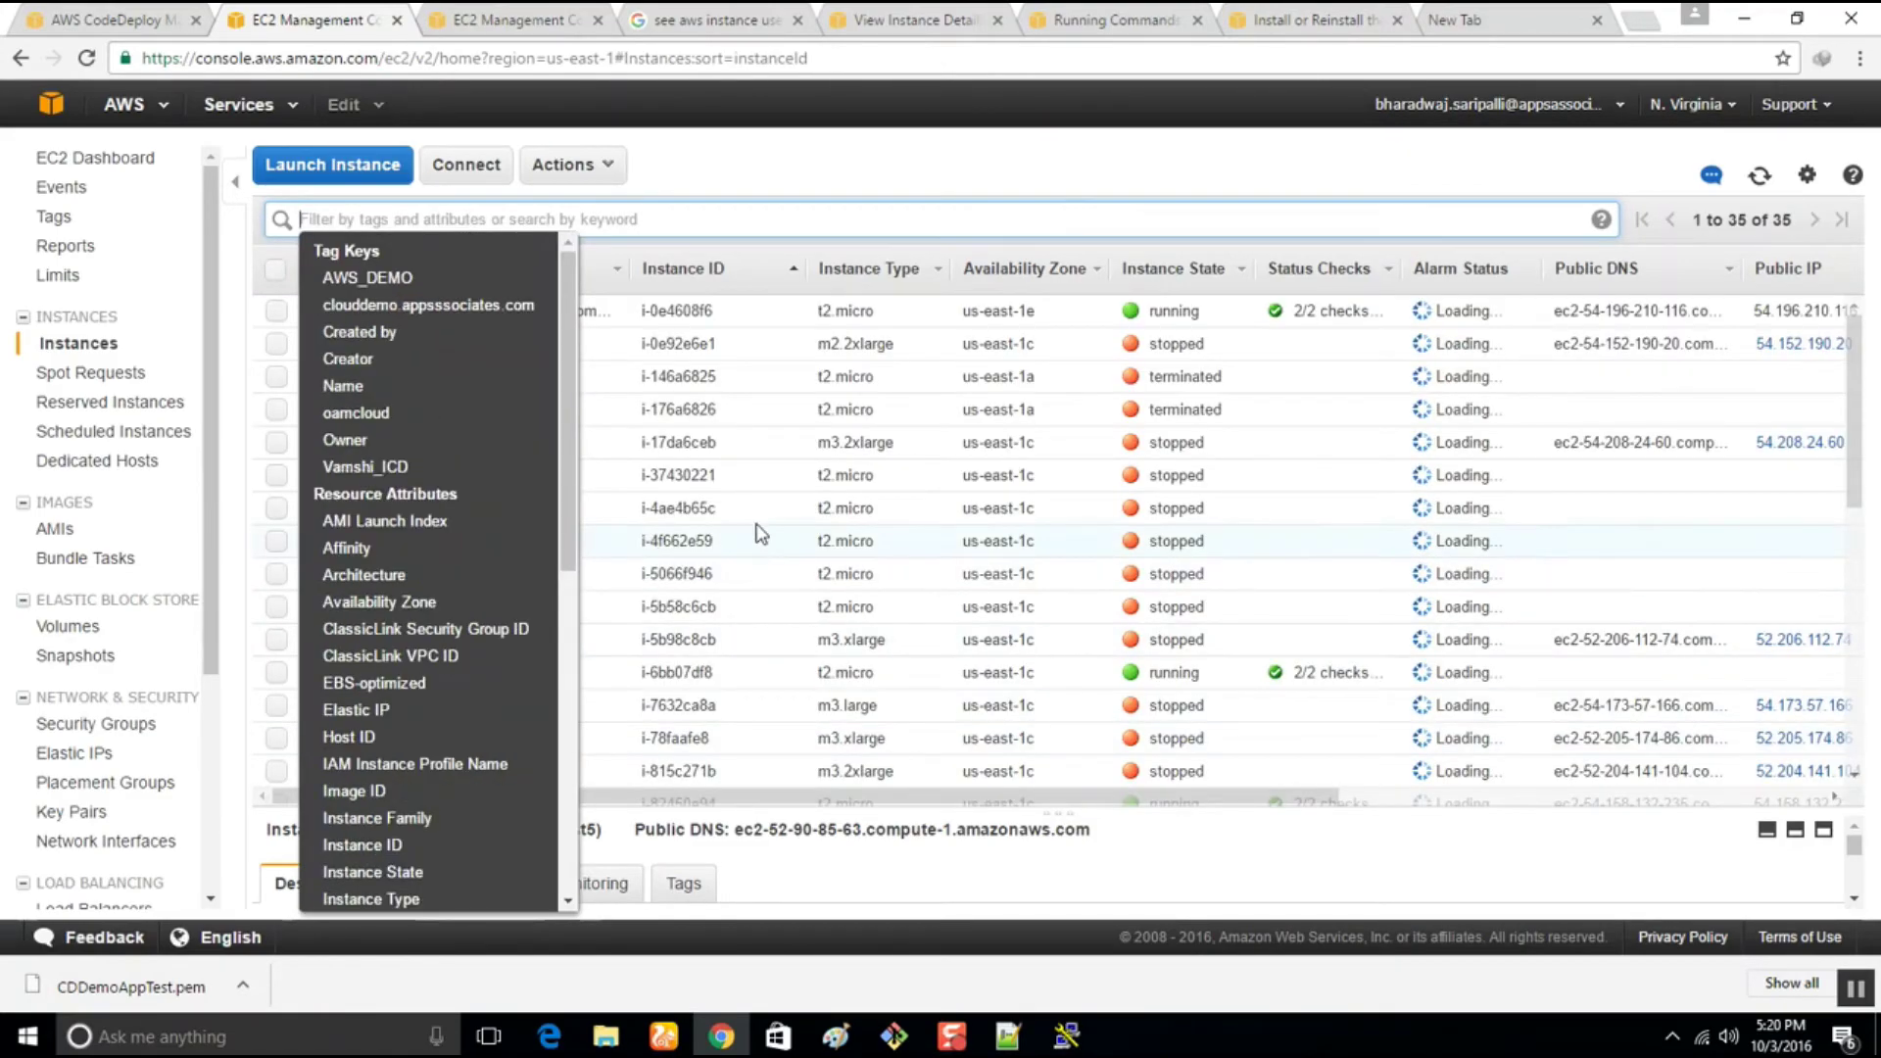
click(1037, 163)
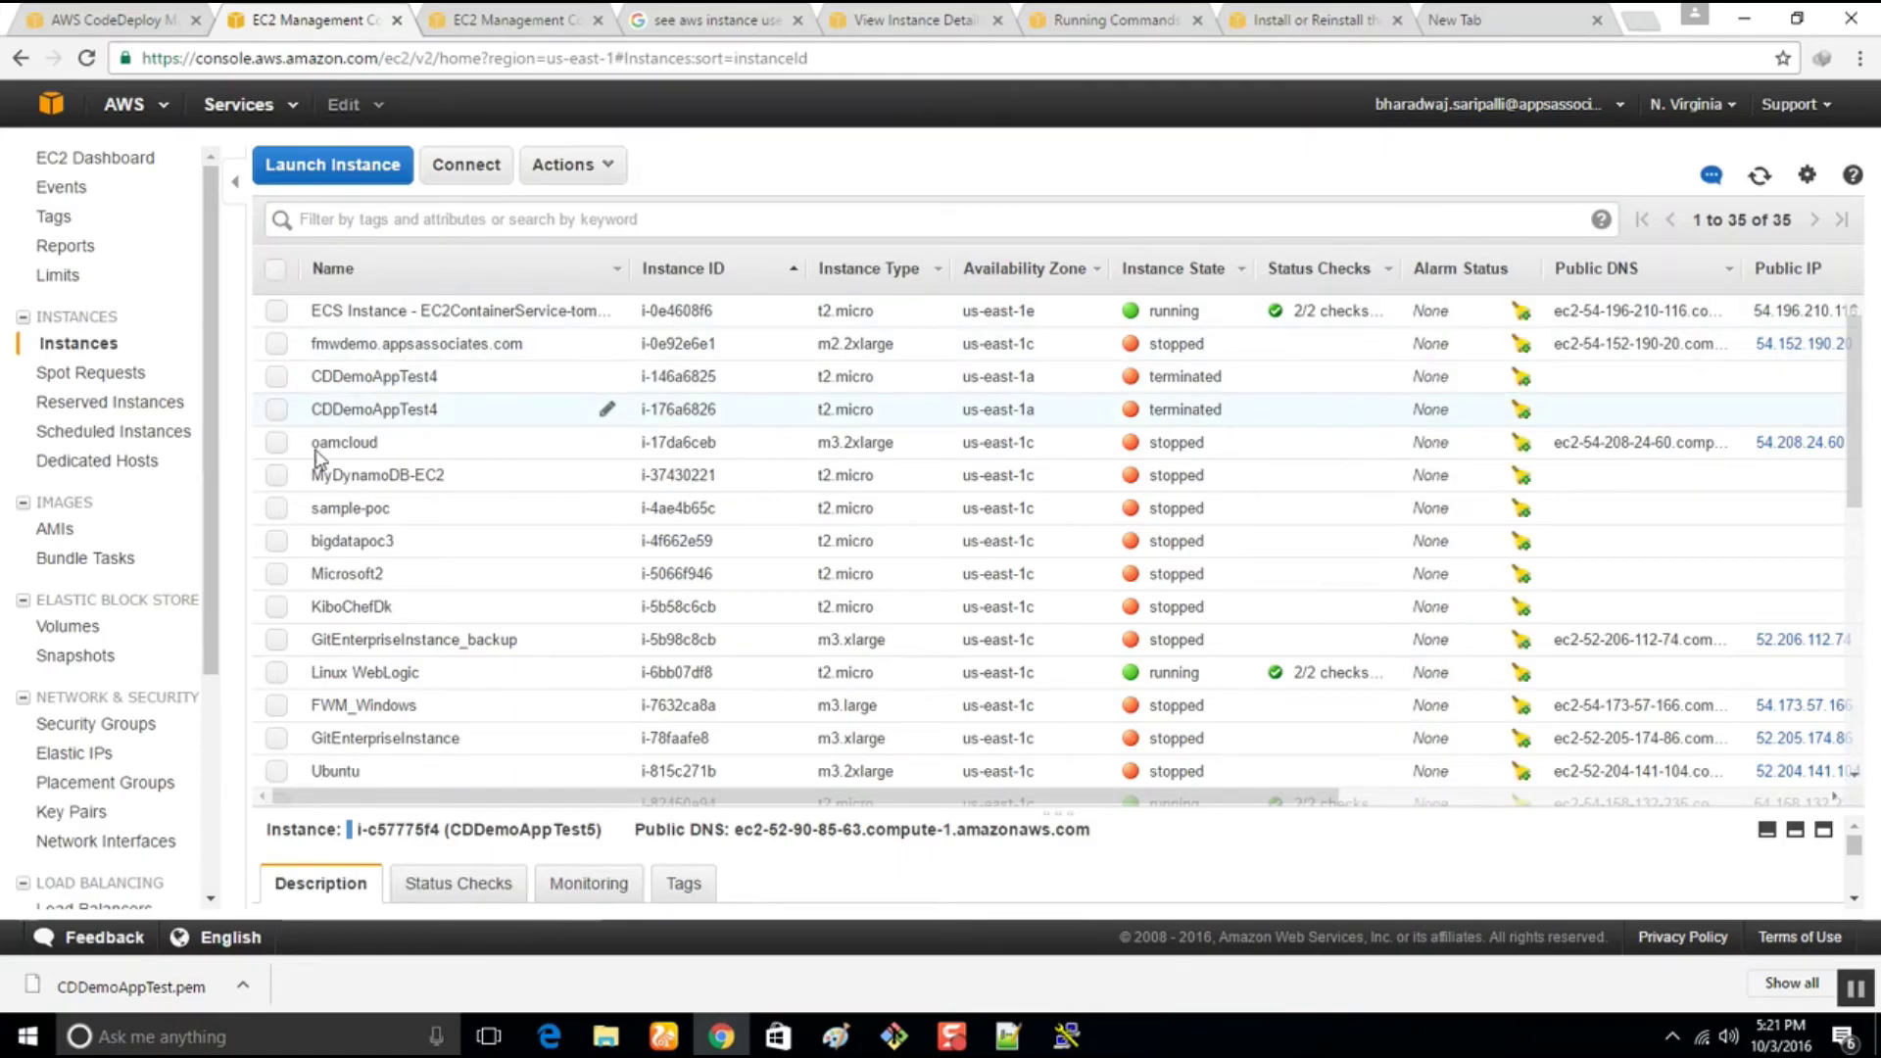
Select only i-c47775f5 and its public DNS ec2-54-175-165-231.compute-1.amazonaws.com
scroll(365, 706, down, 4)
scroll(364, 706, down, 3)
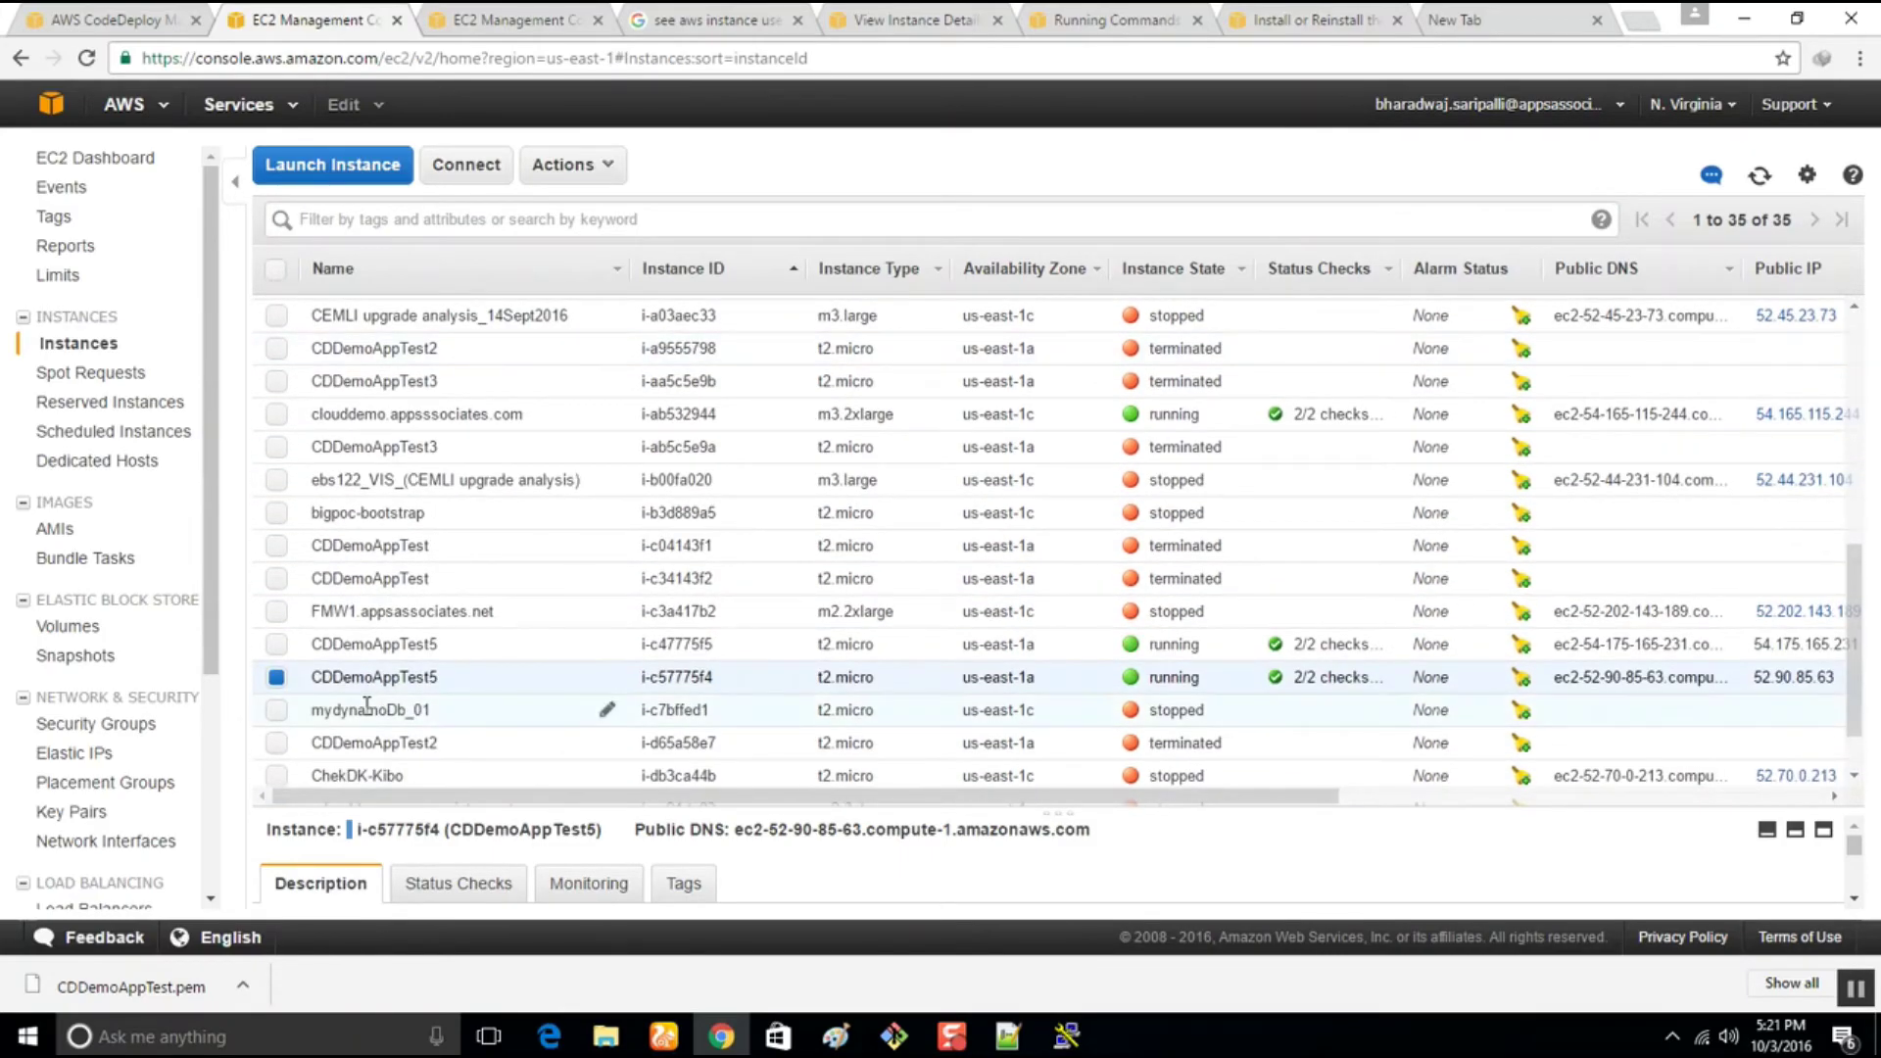
click(279, 647)
click(277, 678)
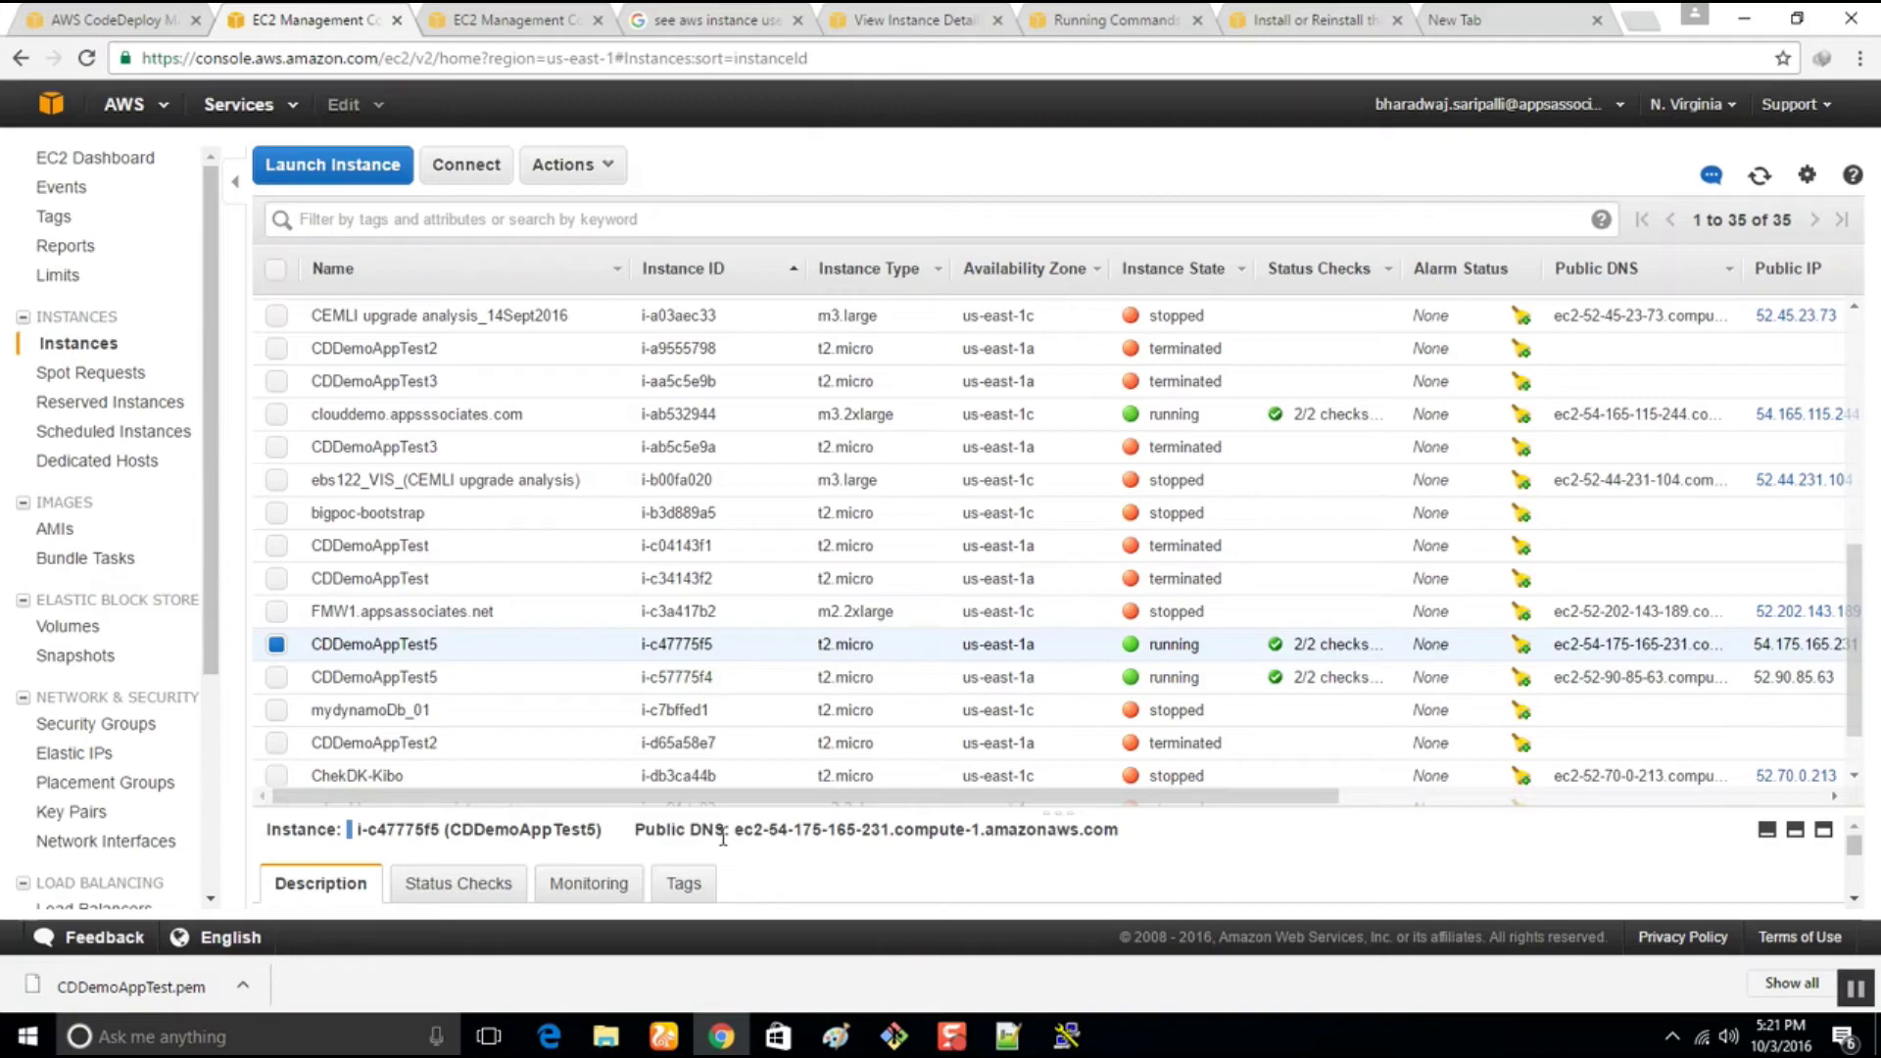
drag(737, 829, 1144, 853)
key(ctrl+c)
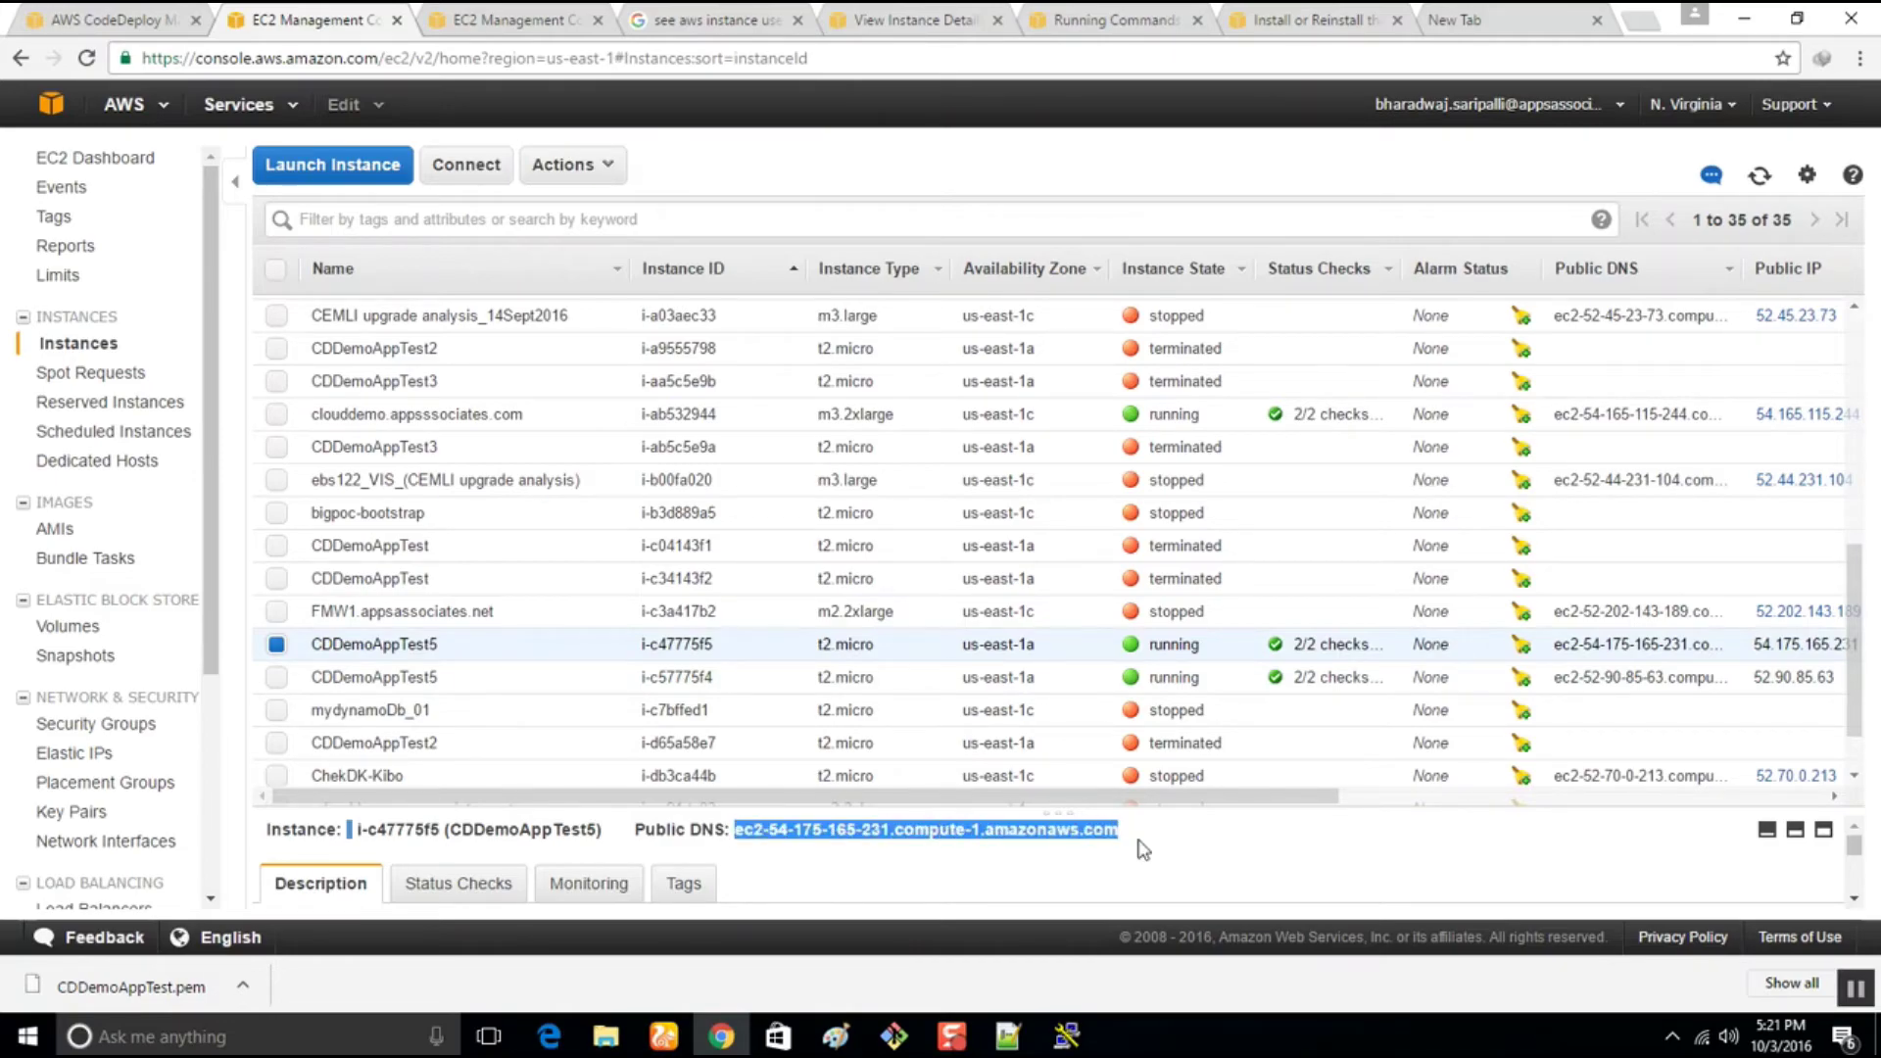
Connect PuTTY as ec2-user@ the instance's public DNS using the .ppk private key, accepting the host key
click(1066, 1036)
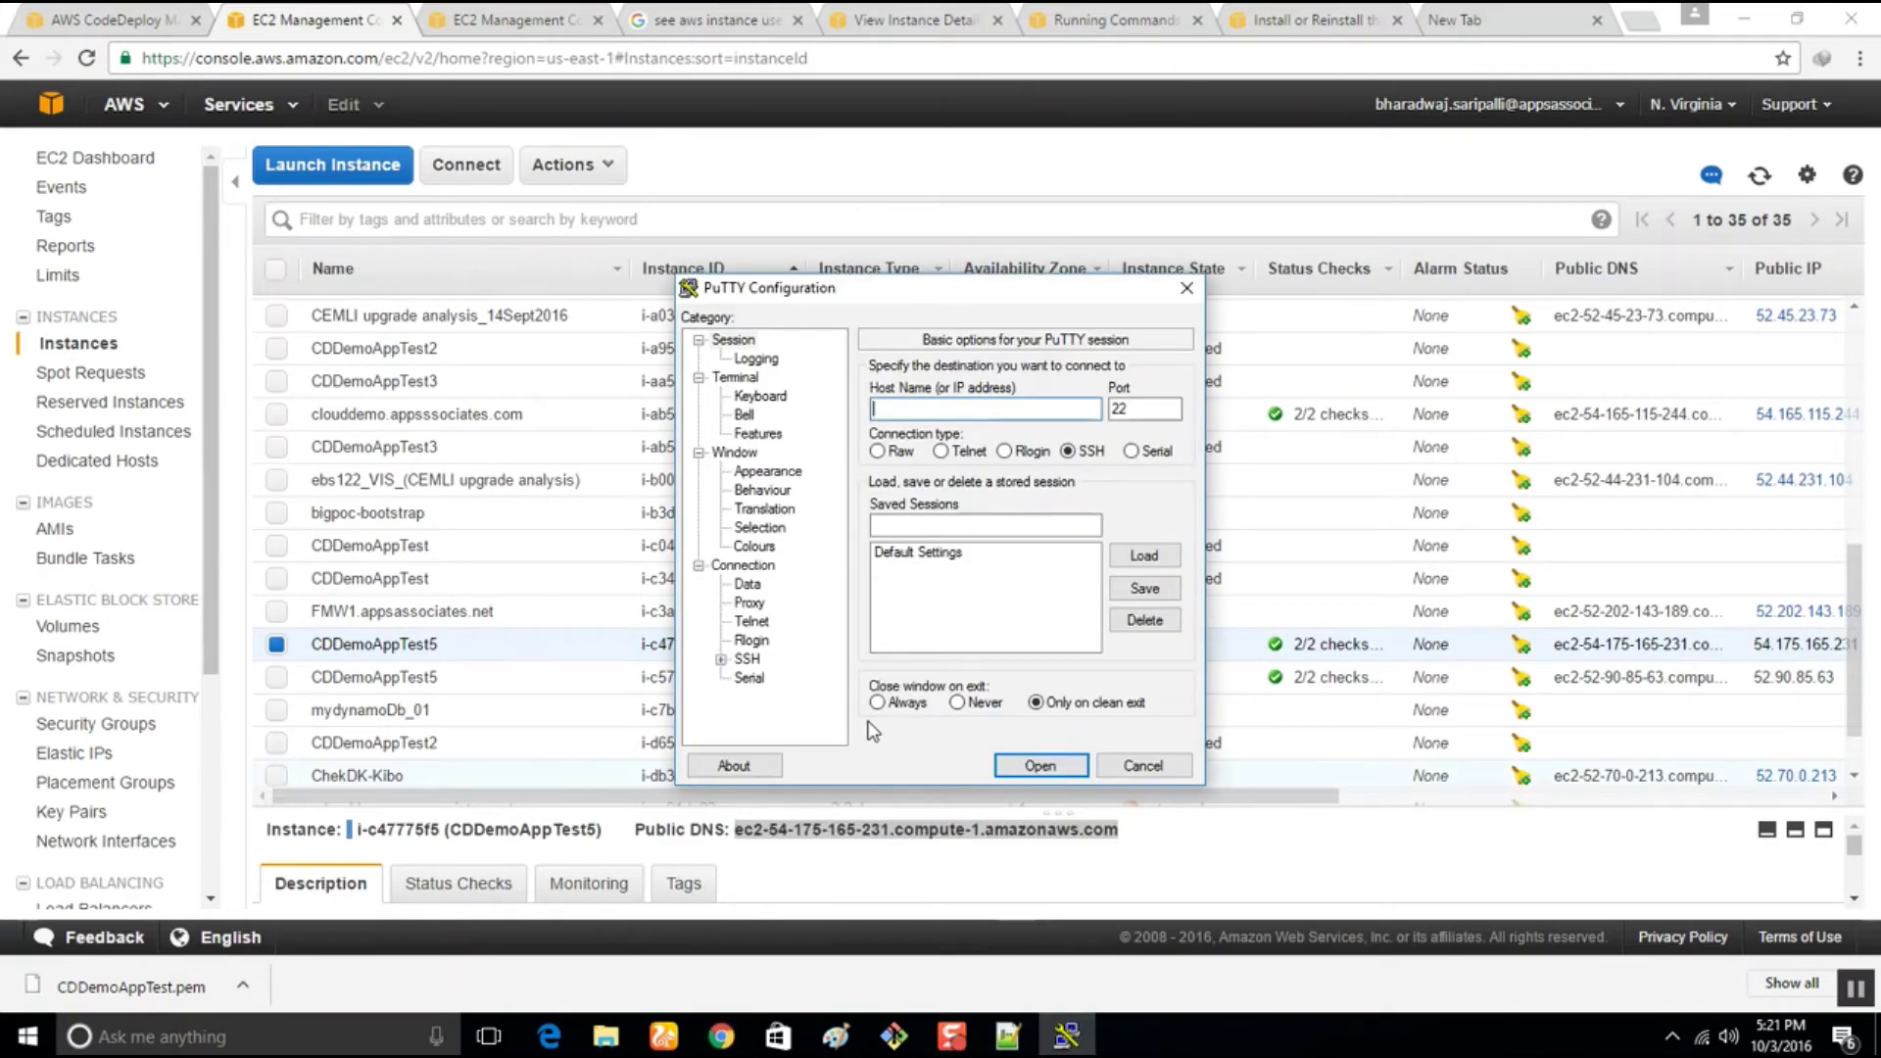
text(ec2-user@)
key(ctrl+v)
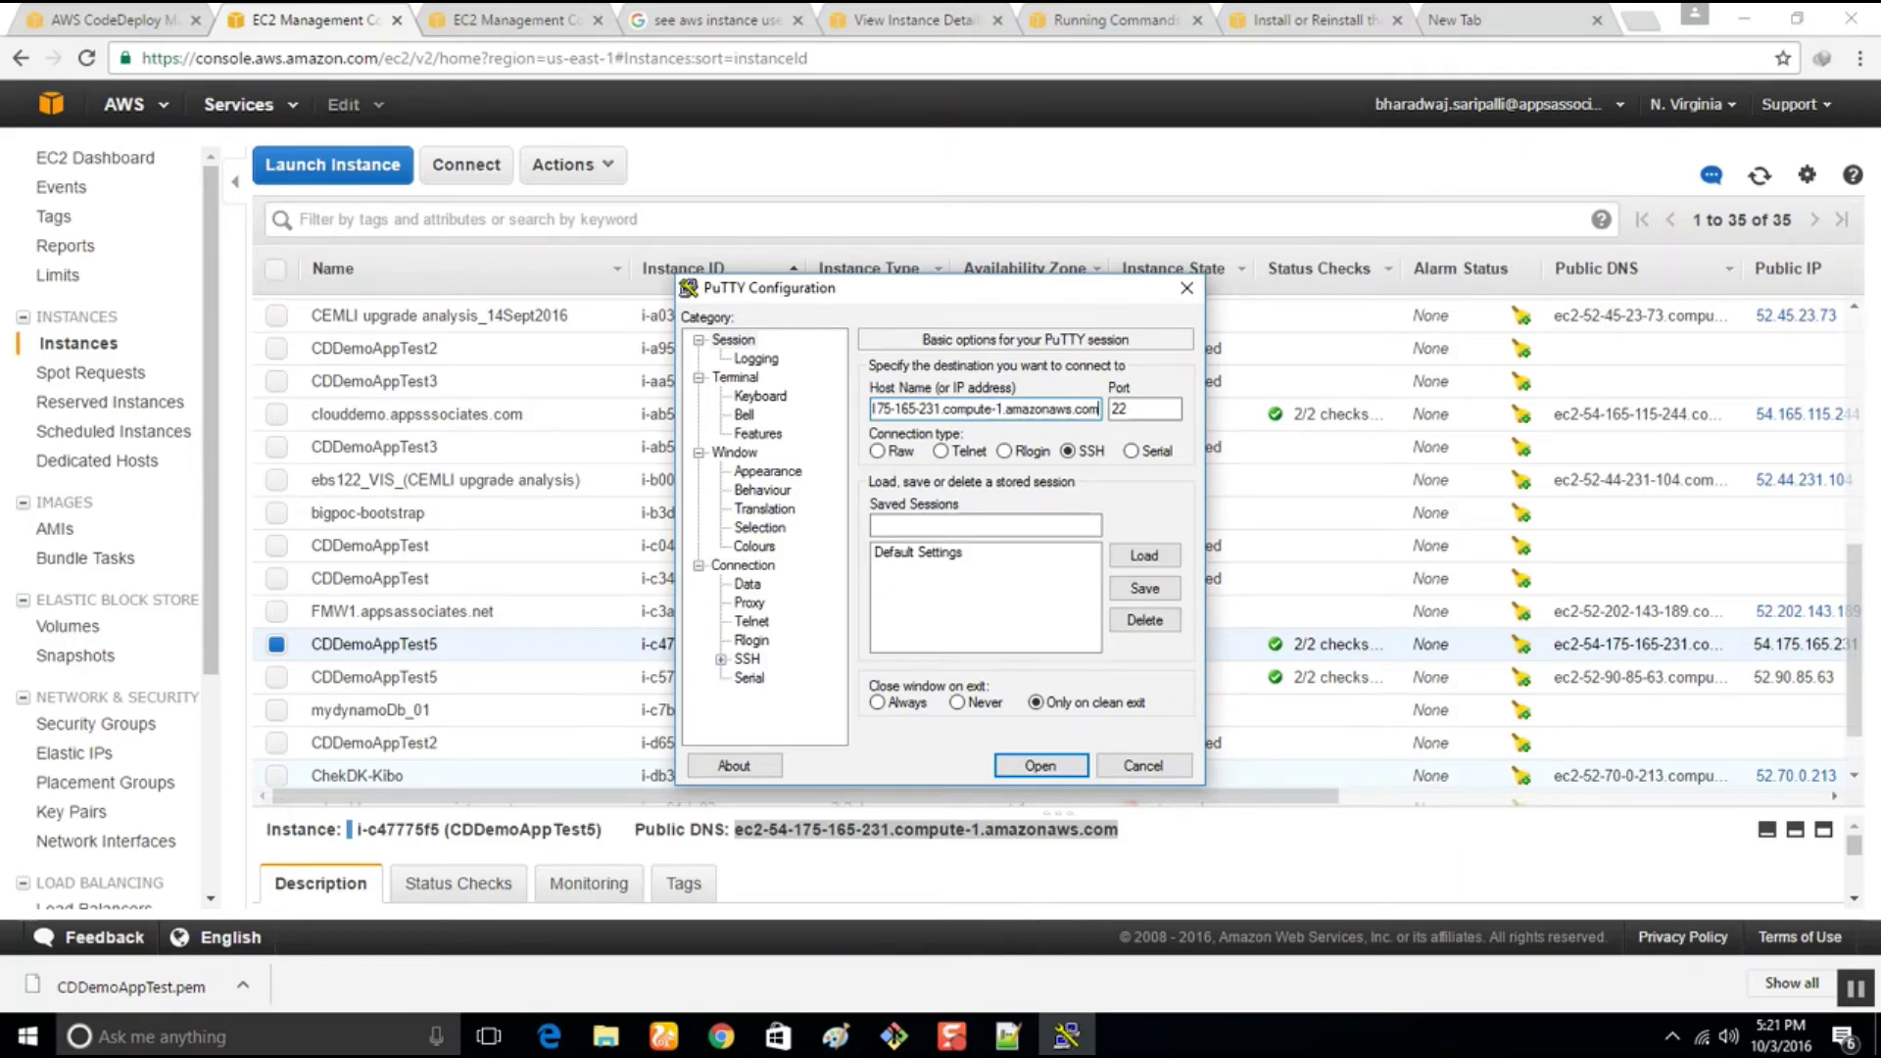
click(722, 660)
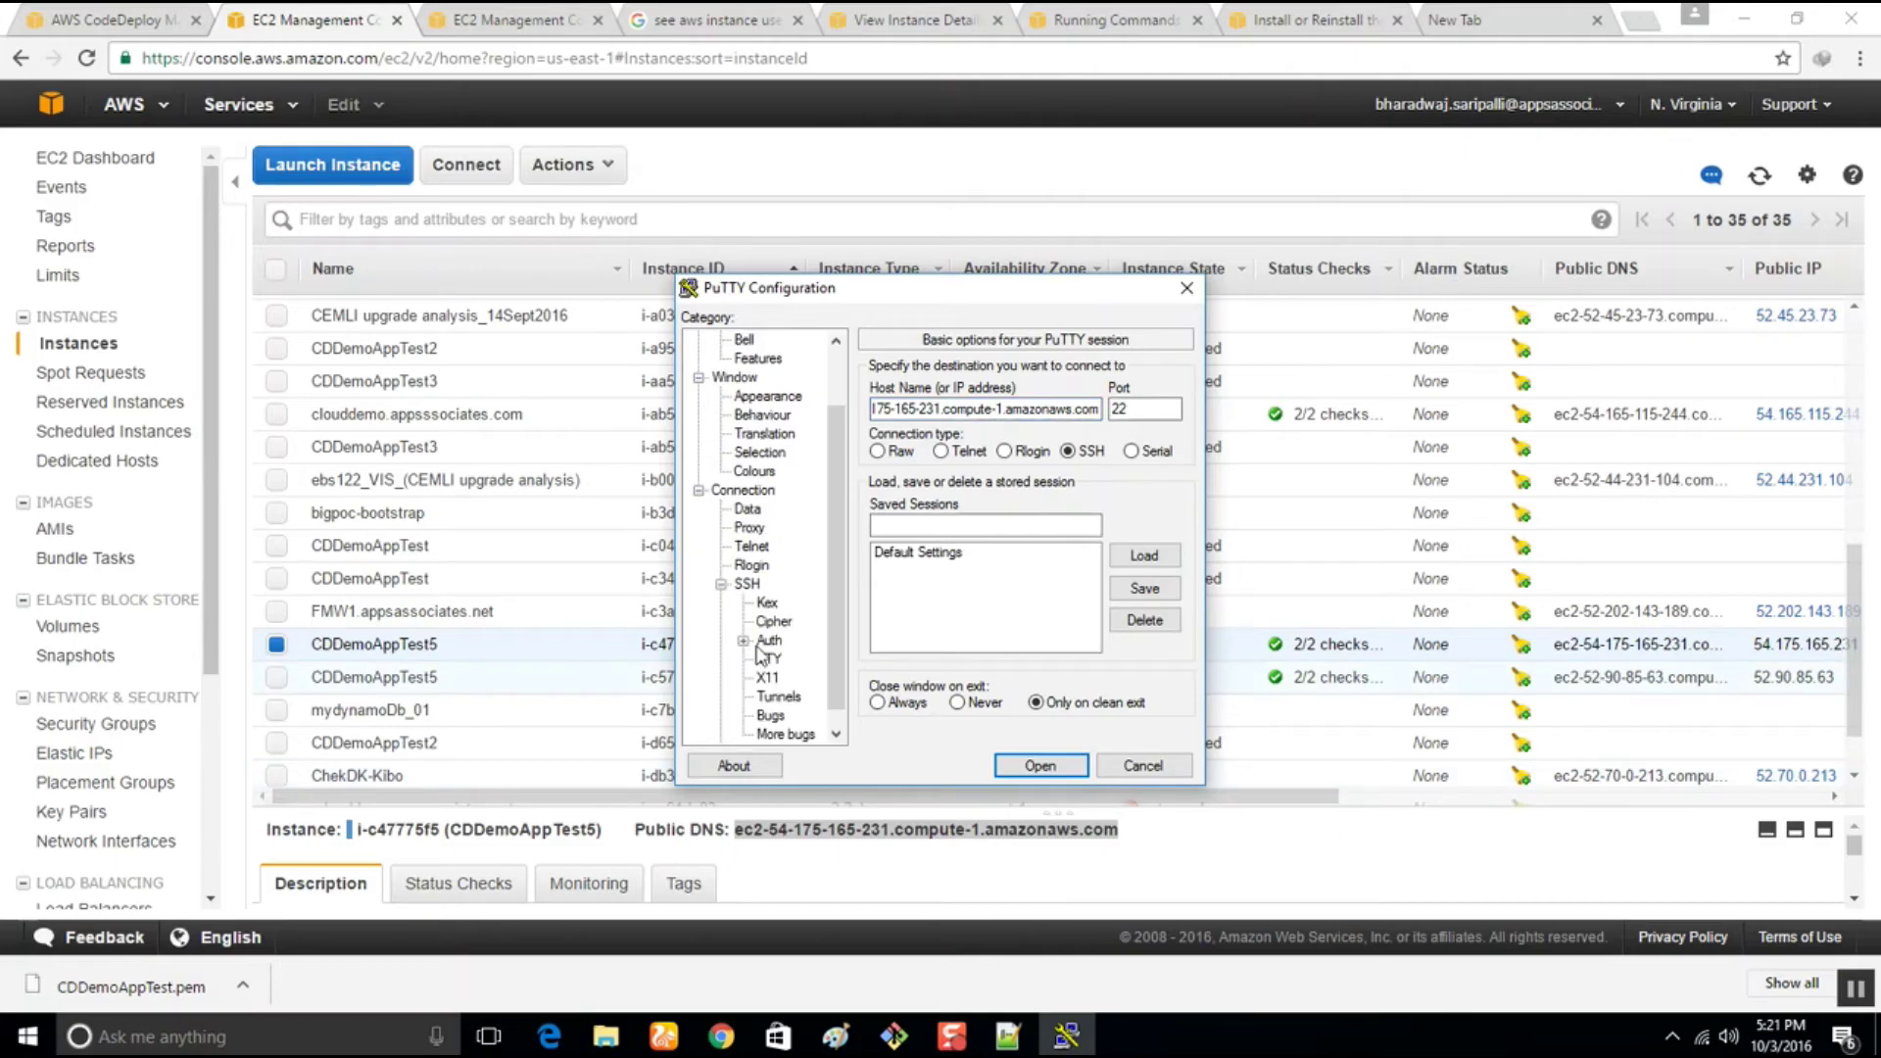
click(767, 641)
click(1144, 619)
double_click(956, 469)
click(1039, 767)
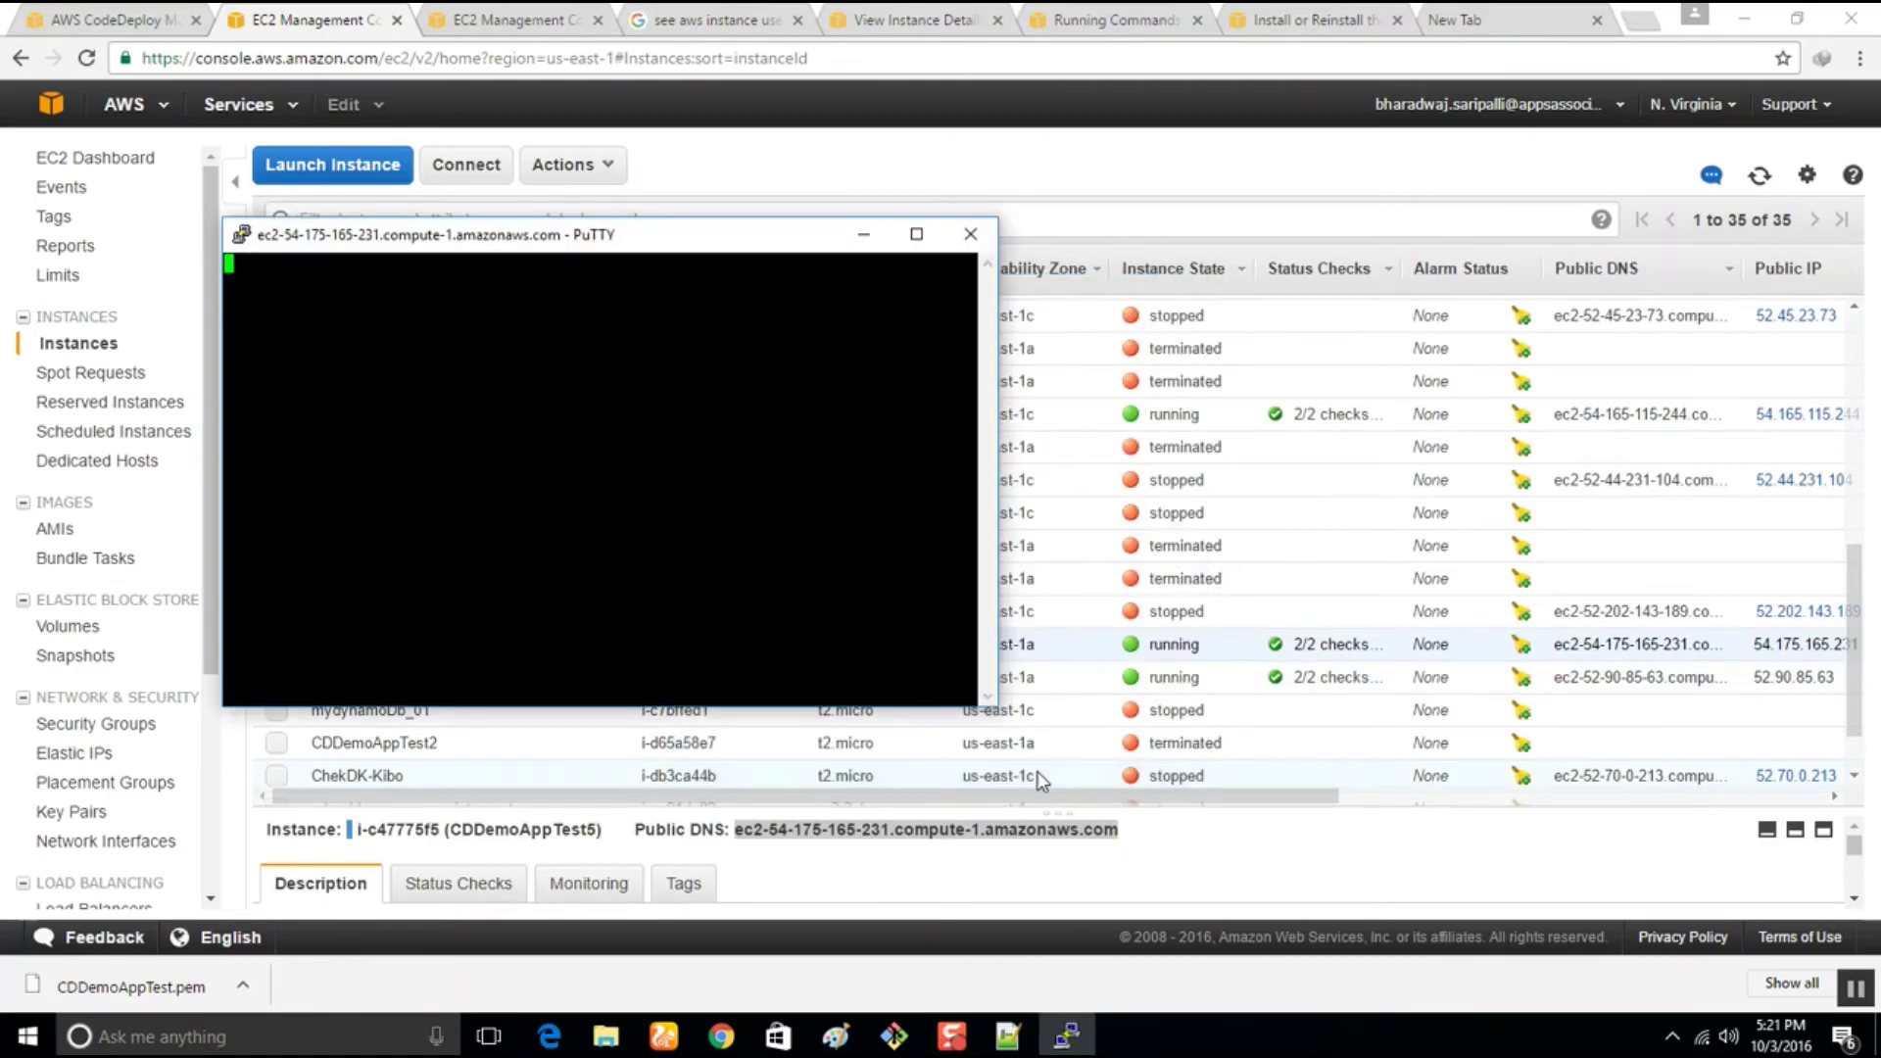
click(889, 678)
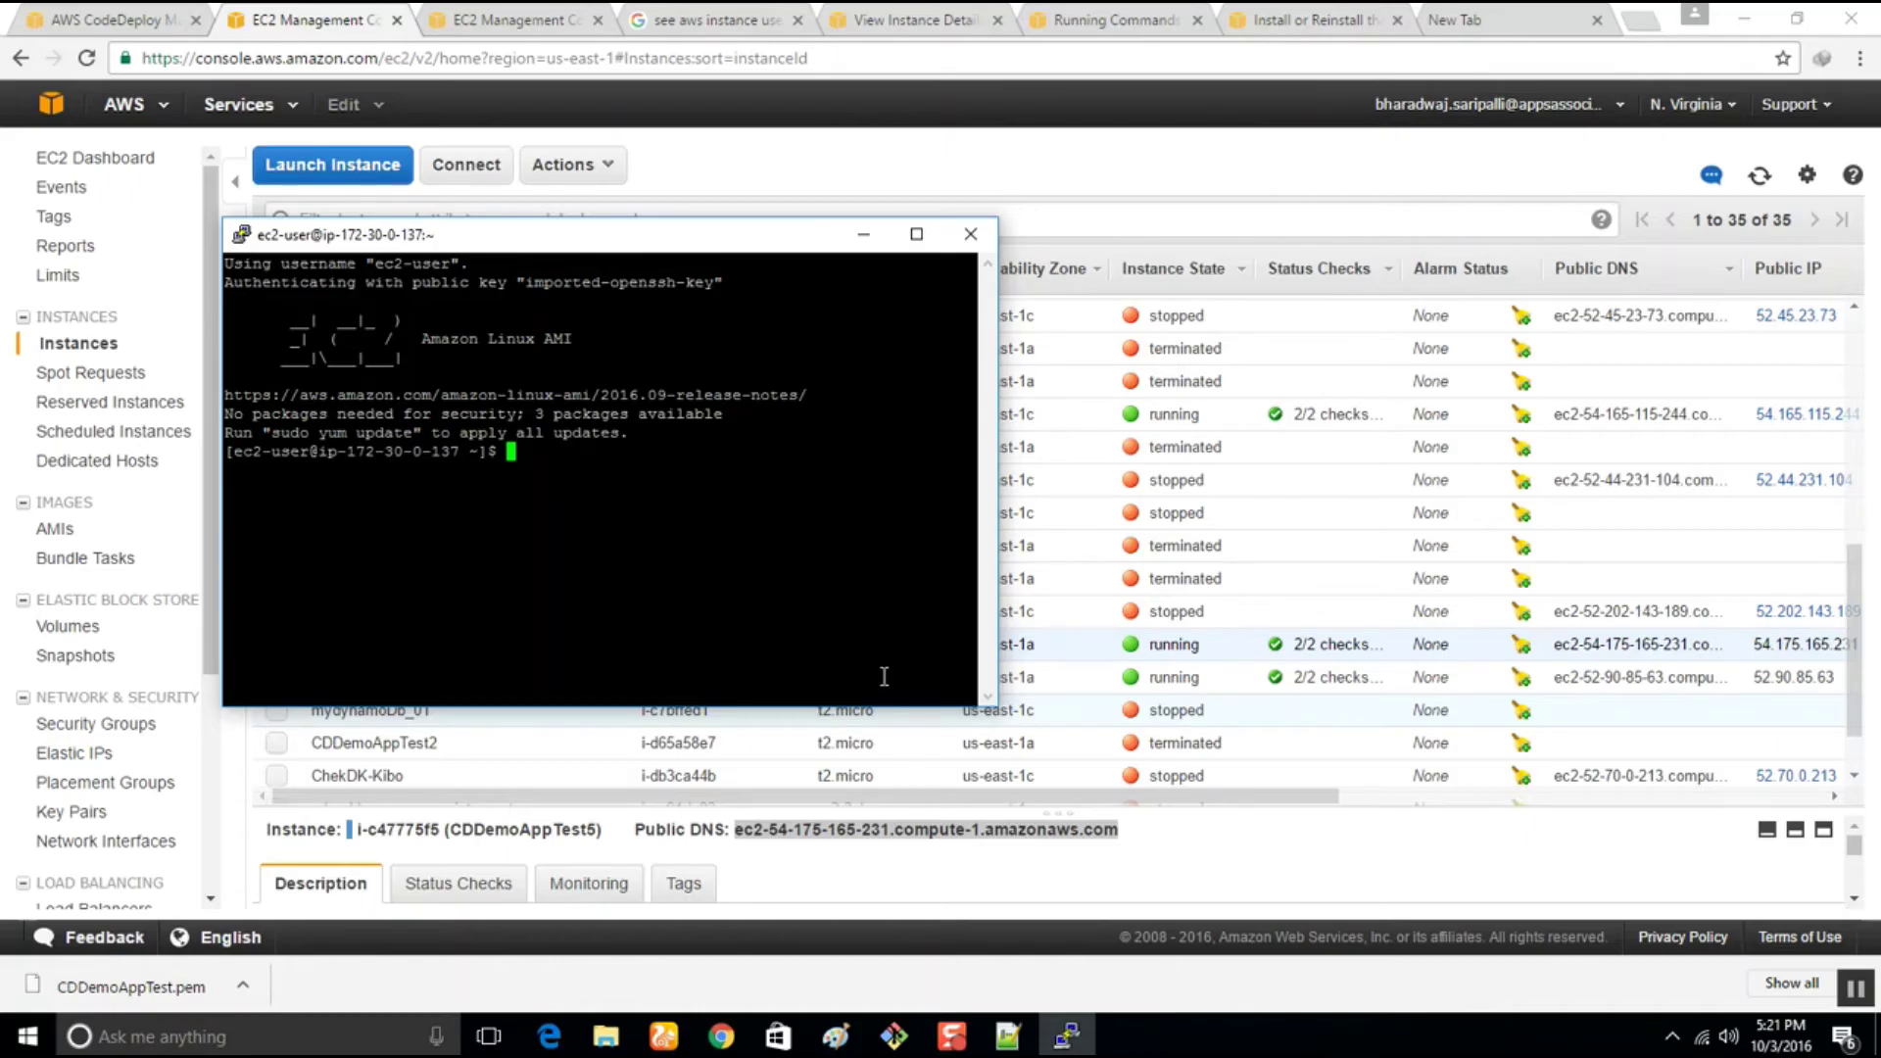
Run 'sudo service codedeploy-agent status' copied from the docs, which reports an unrecognized service
click(519, 20)
click(1323, 19)
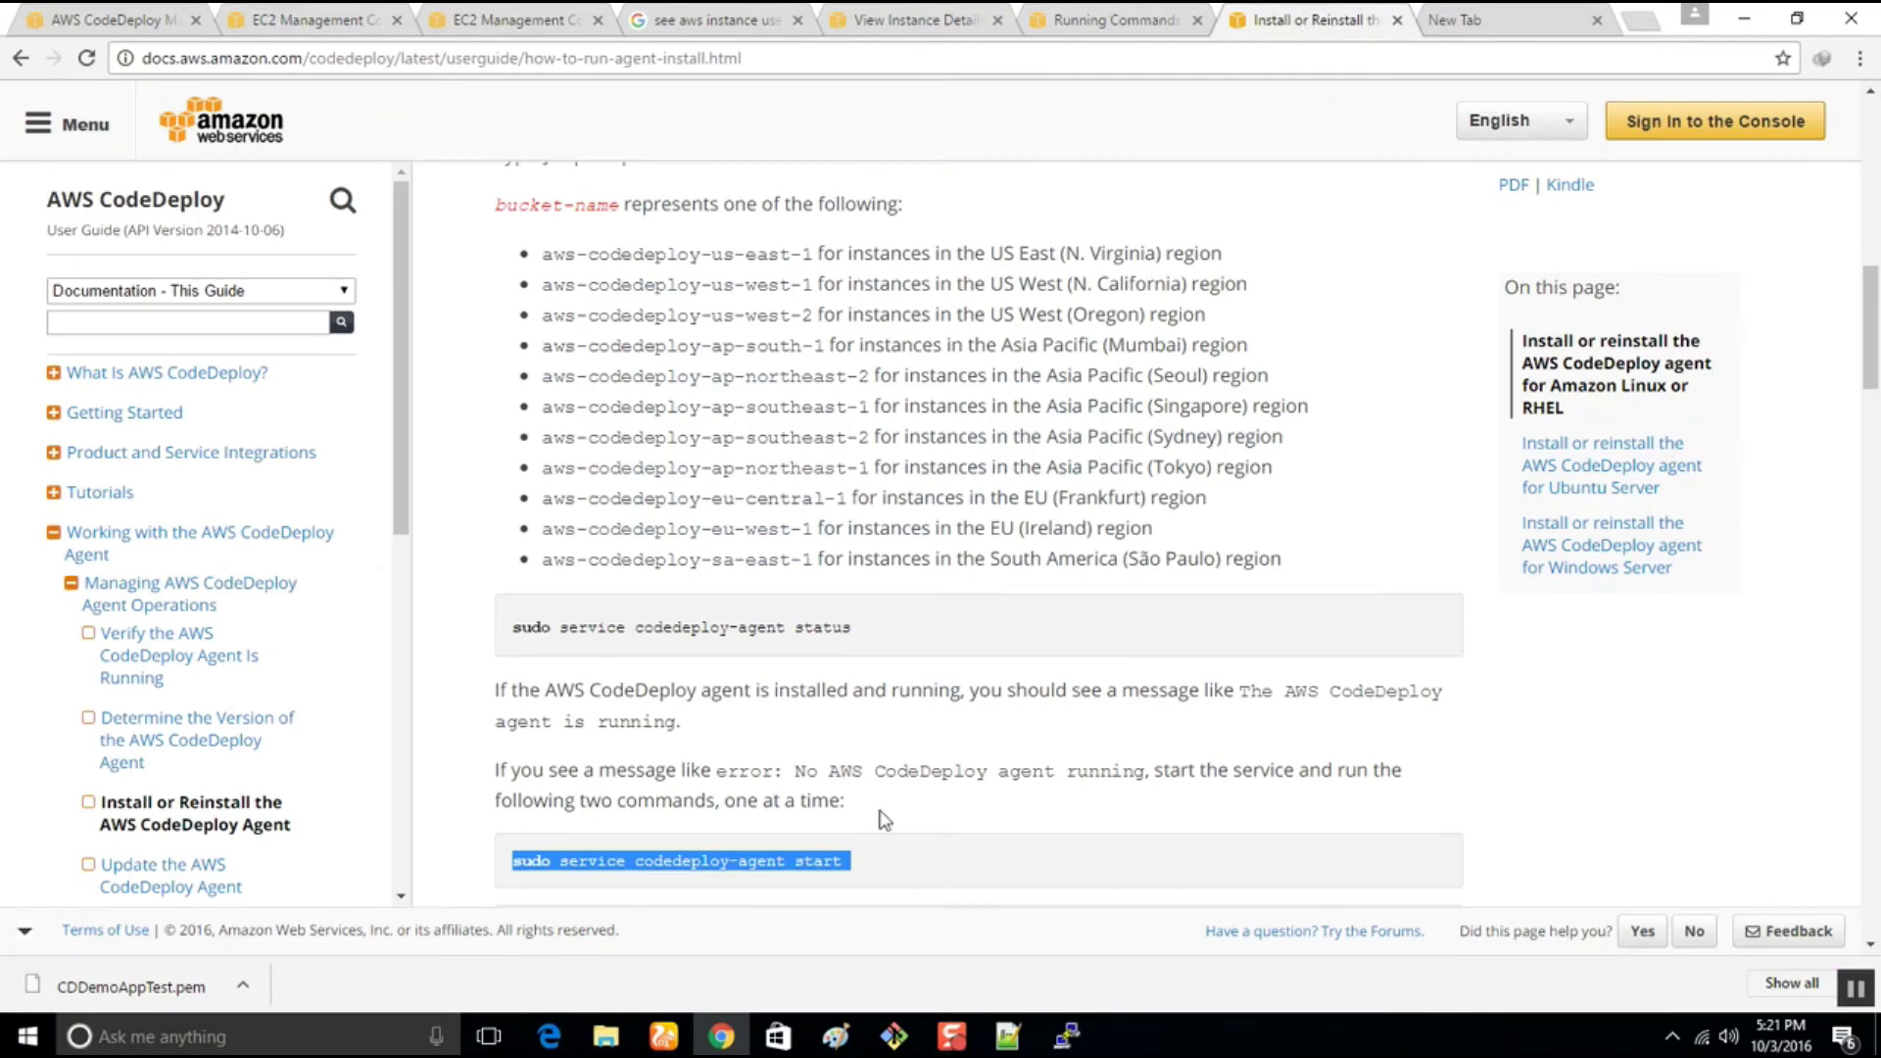
click(806, 890)
scroll(805, 889, down, 5)
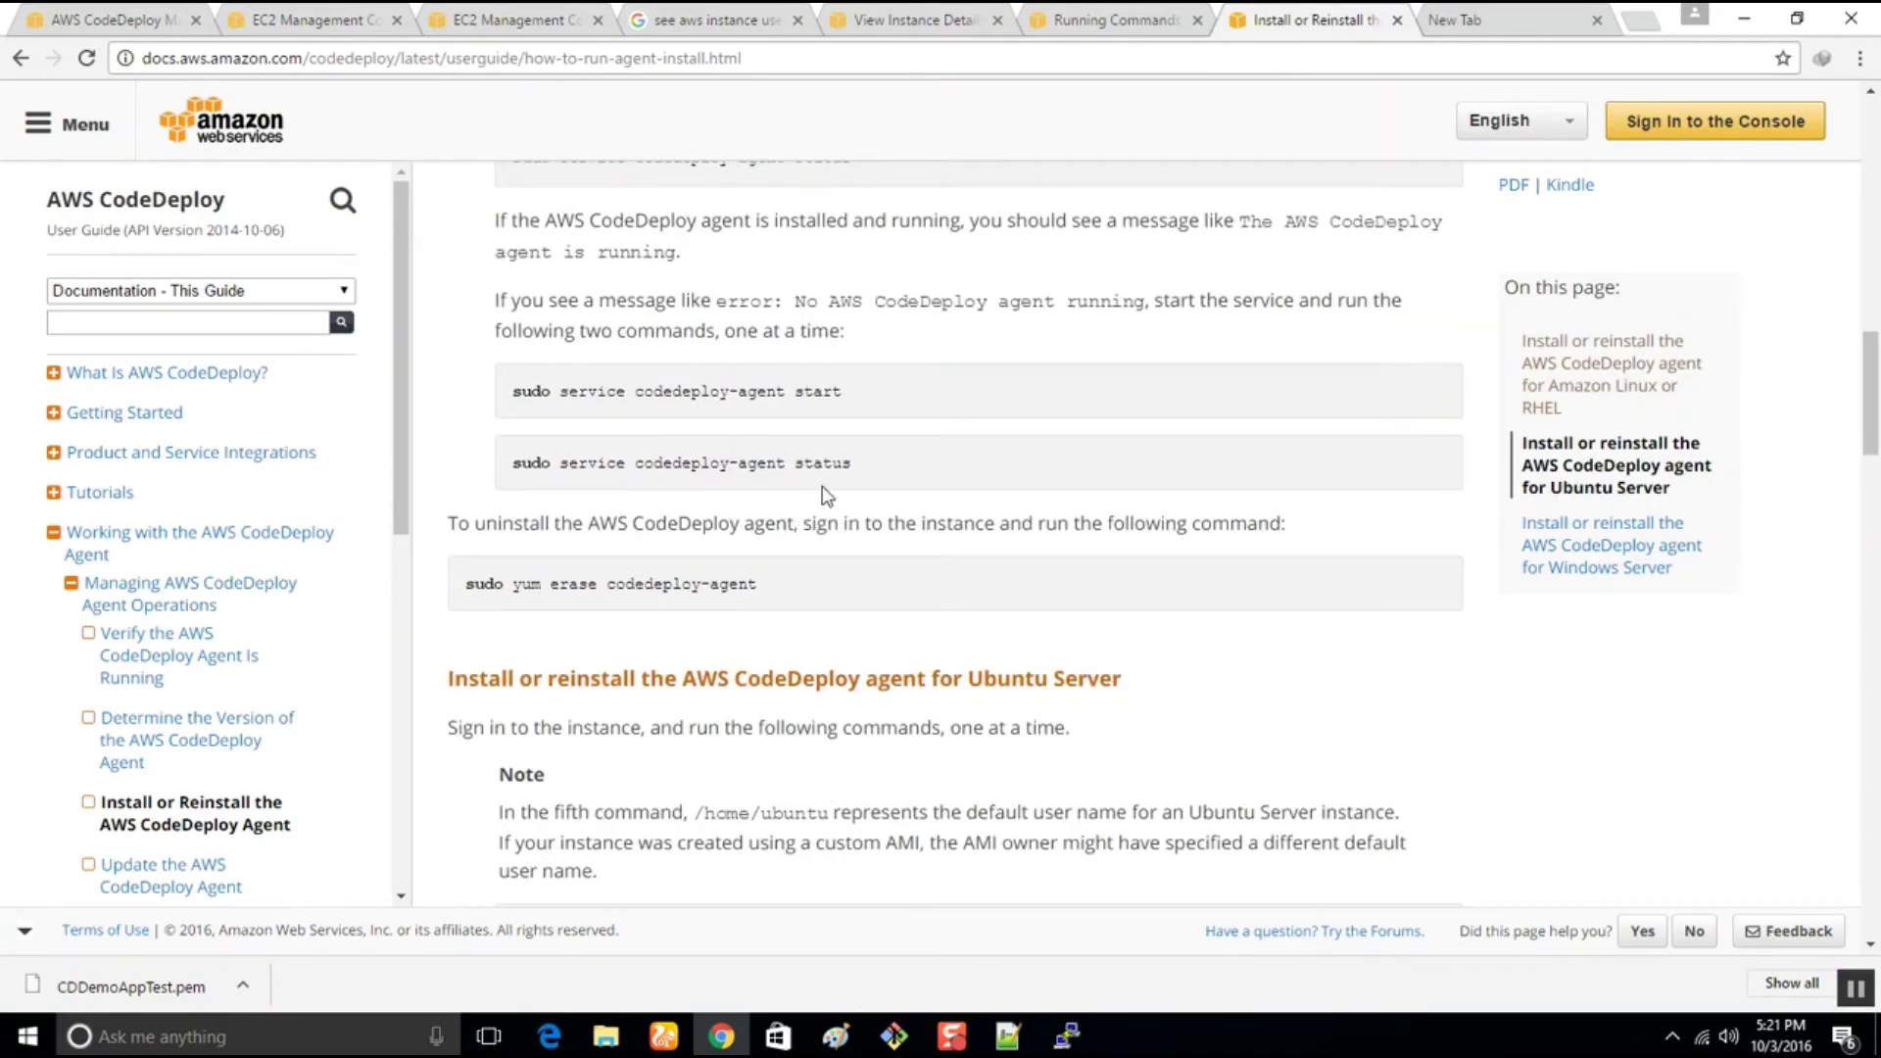
drag(854, 461, 466, 470)
key(super+c)
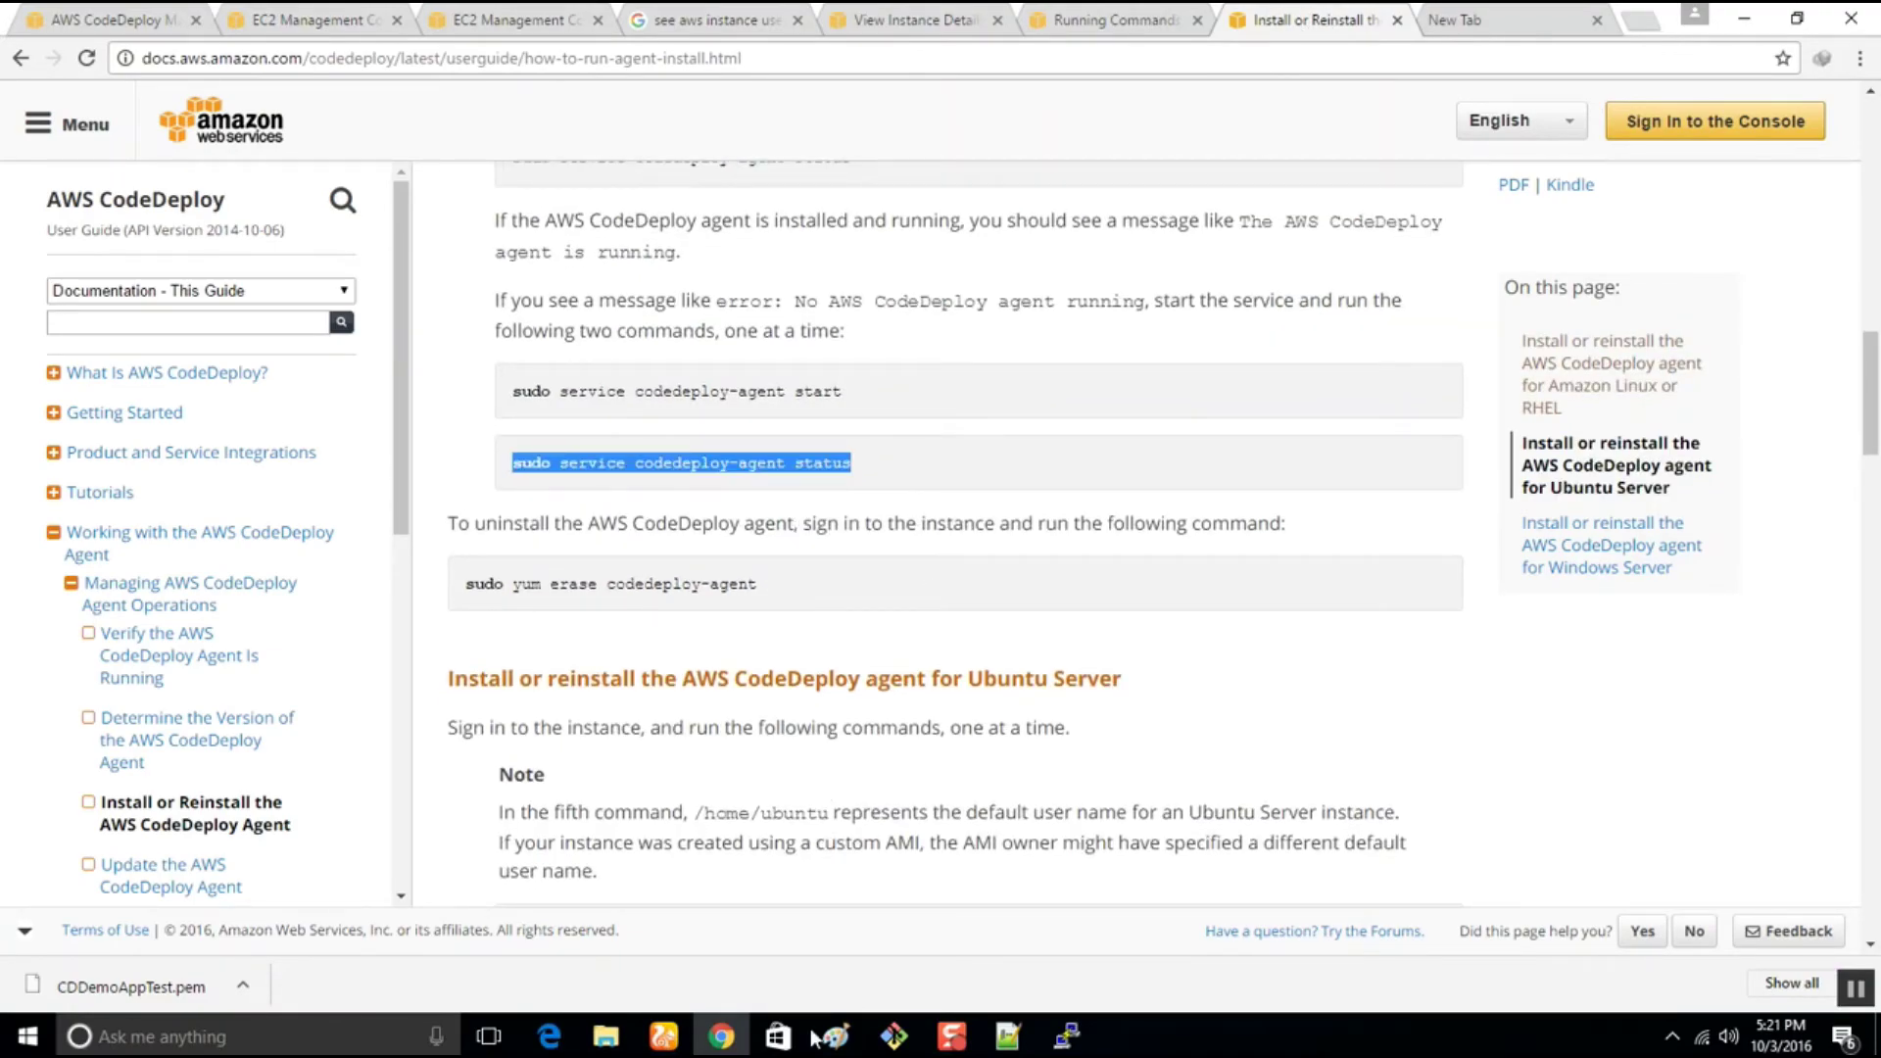
click(1067, 1035)
right_click(638, 597)
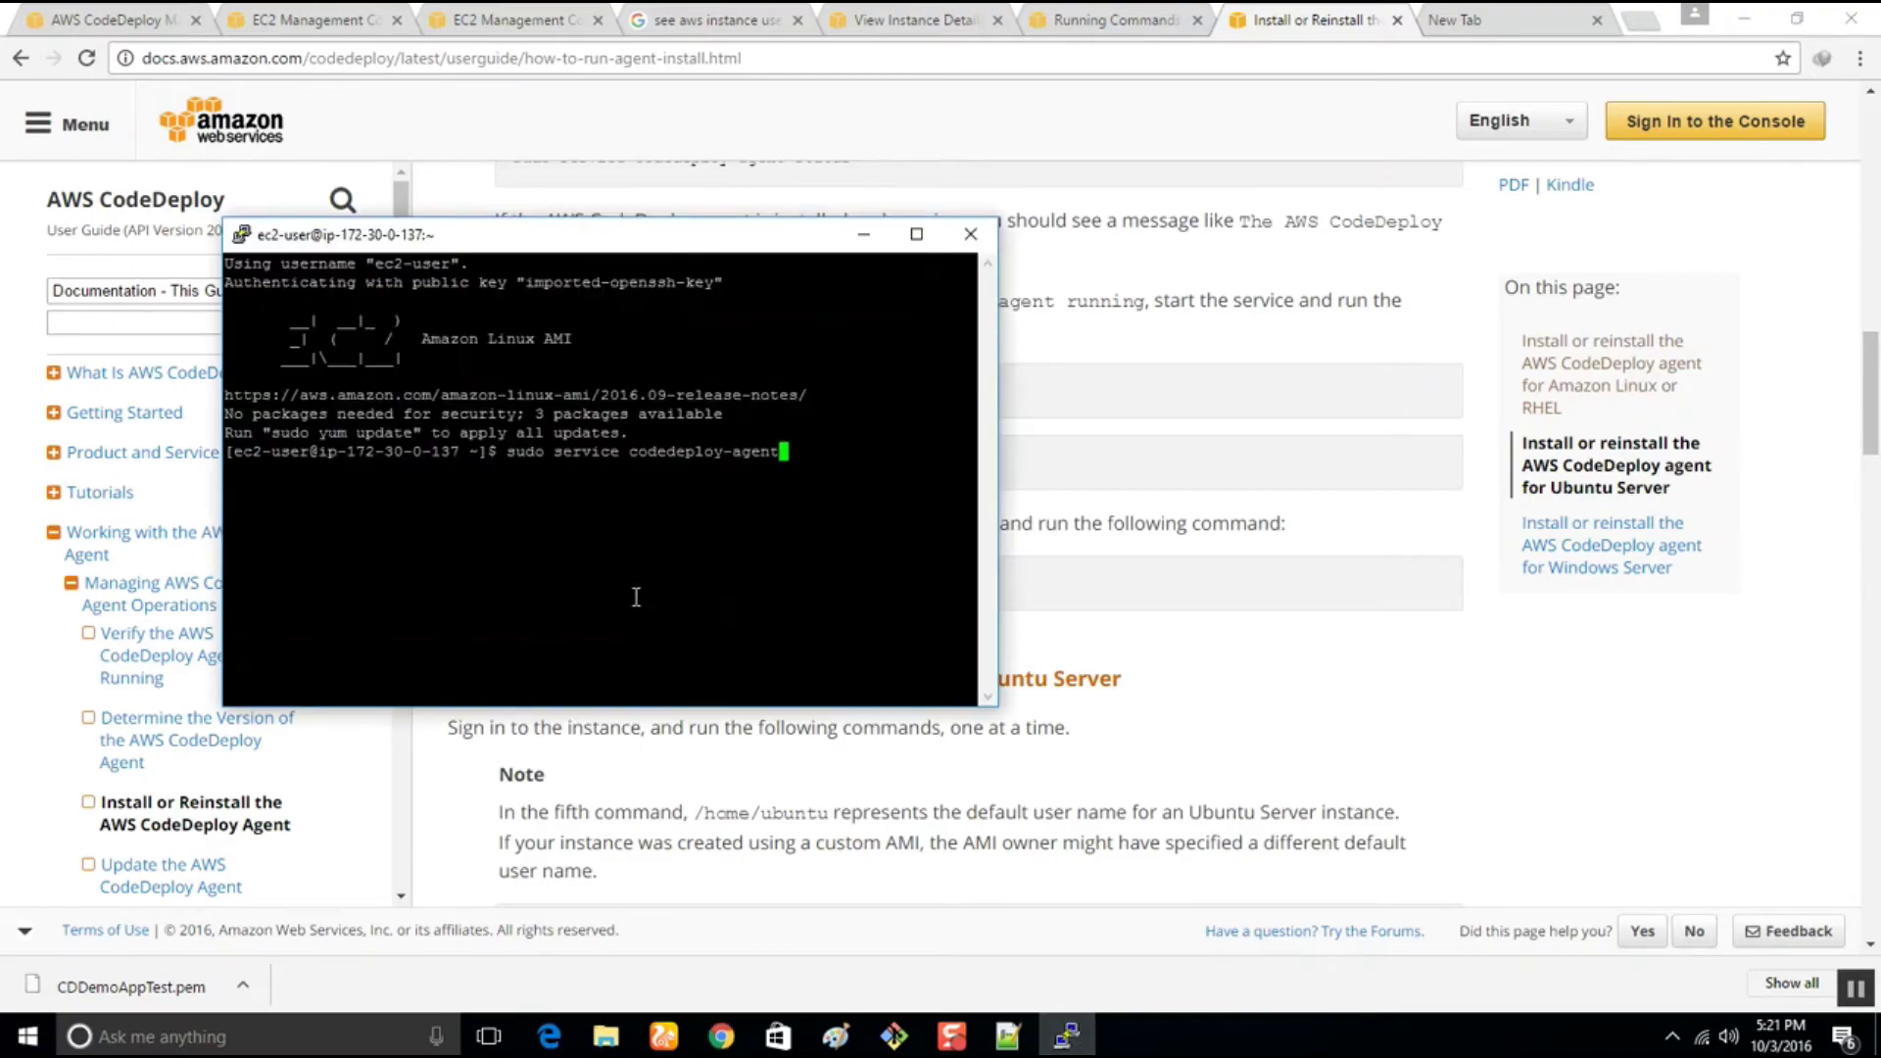
key(Return)
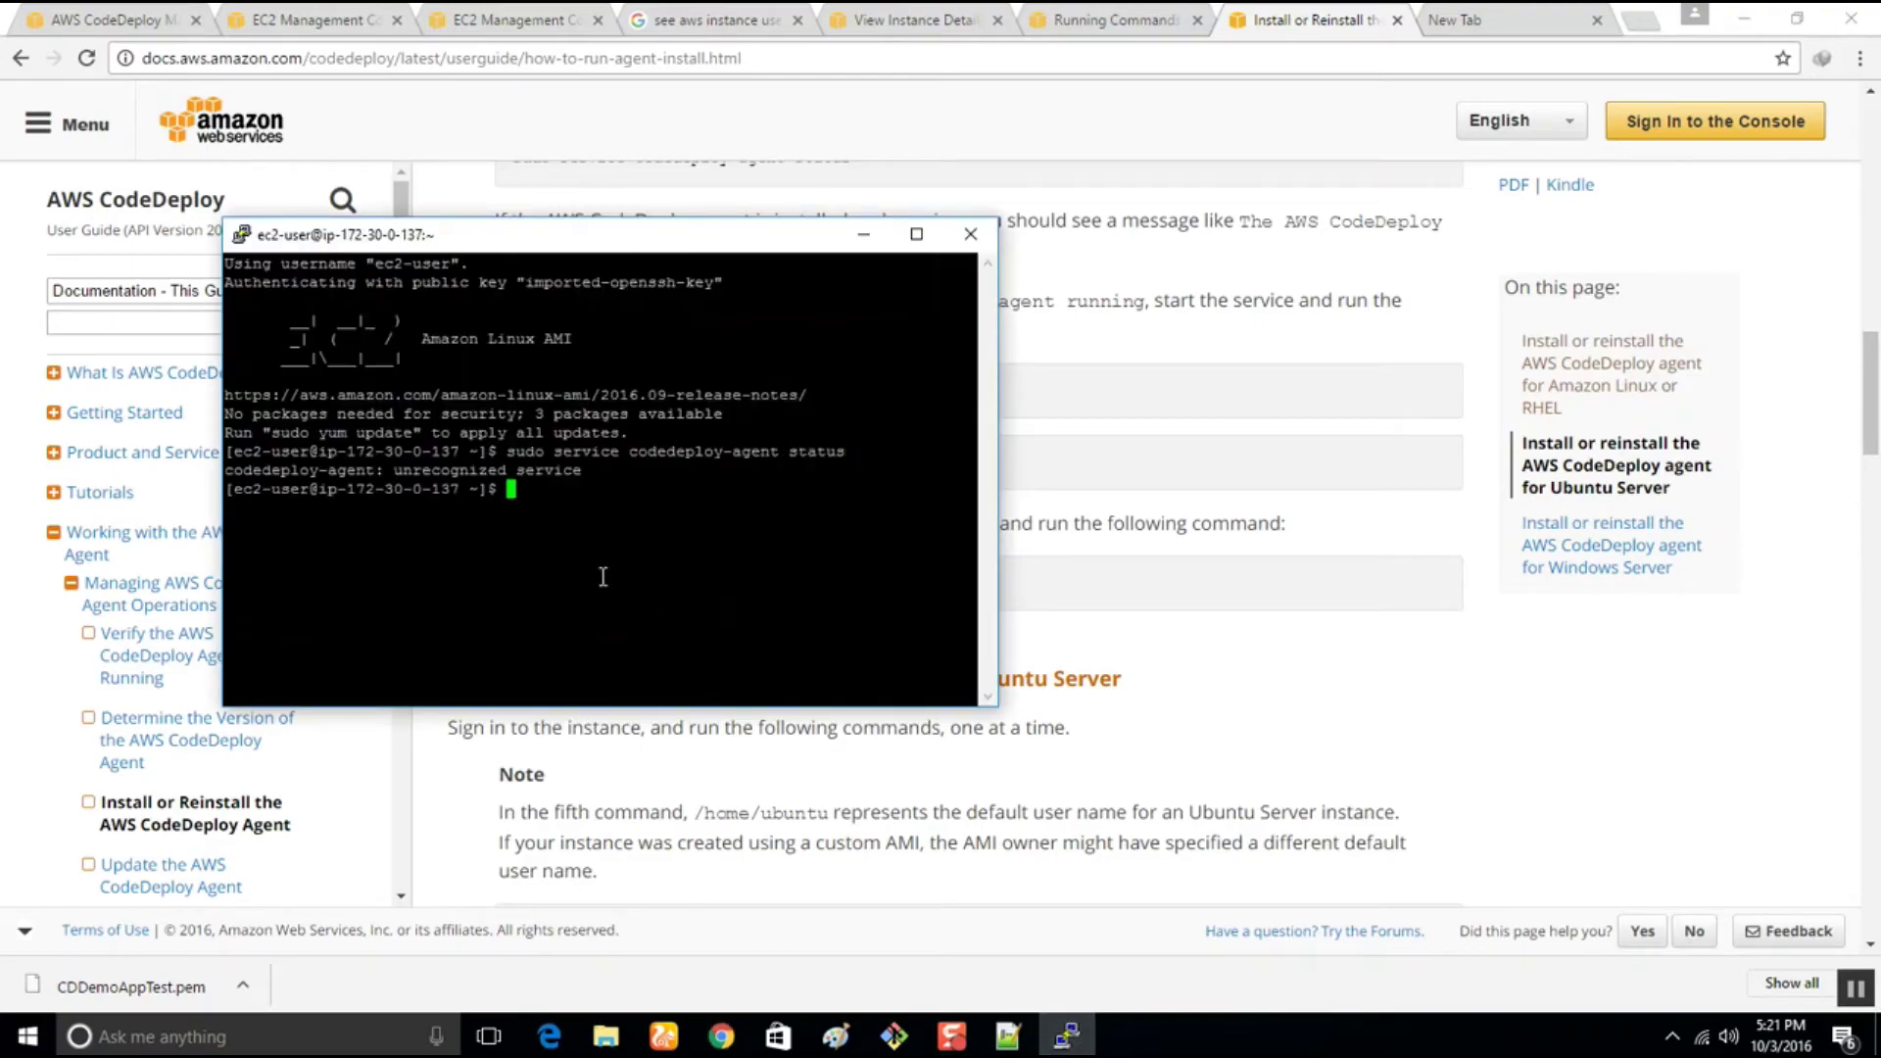
Change to /home/ec2-user and download the CodeDeploy install script with the saved wget command
click(723, 1039)
click(1068, 1036)
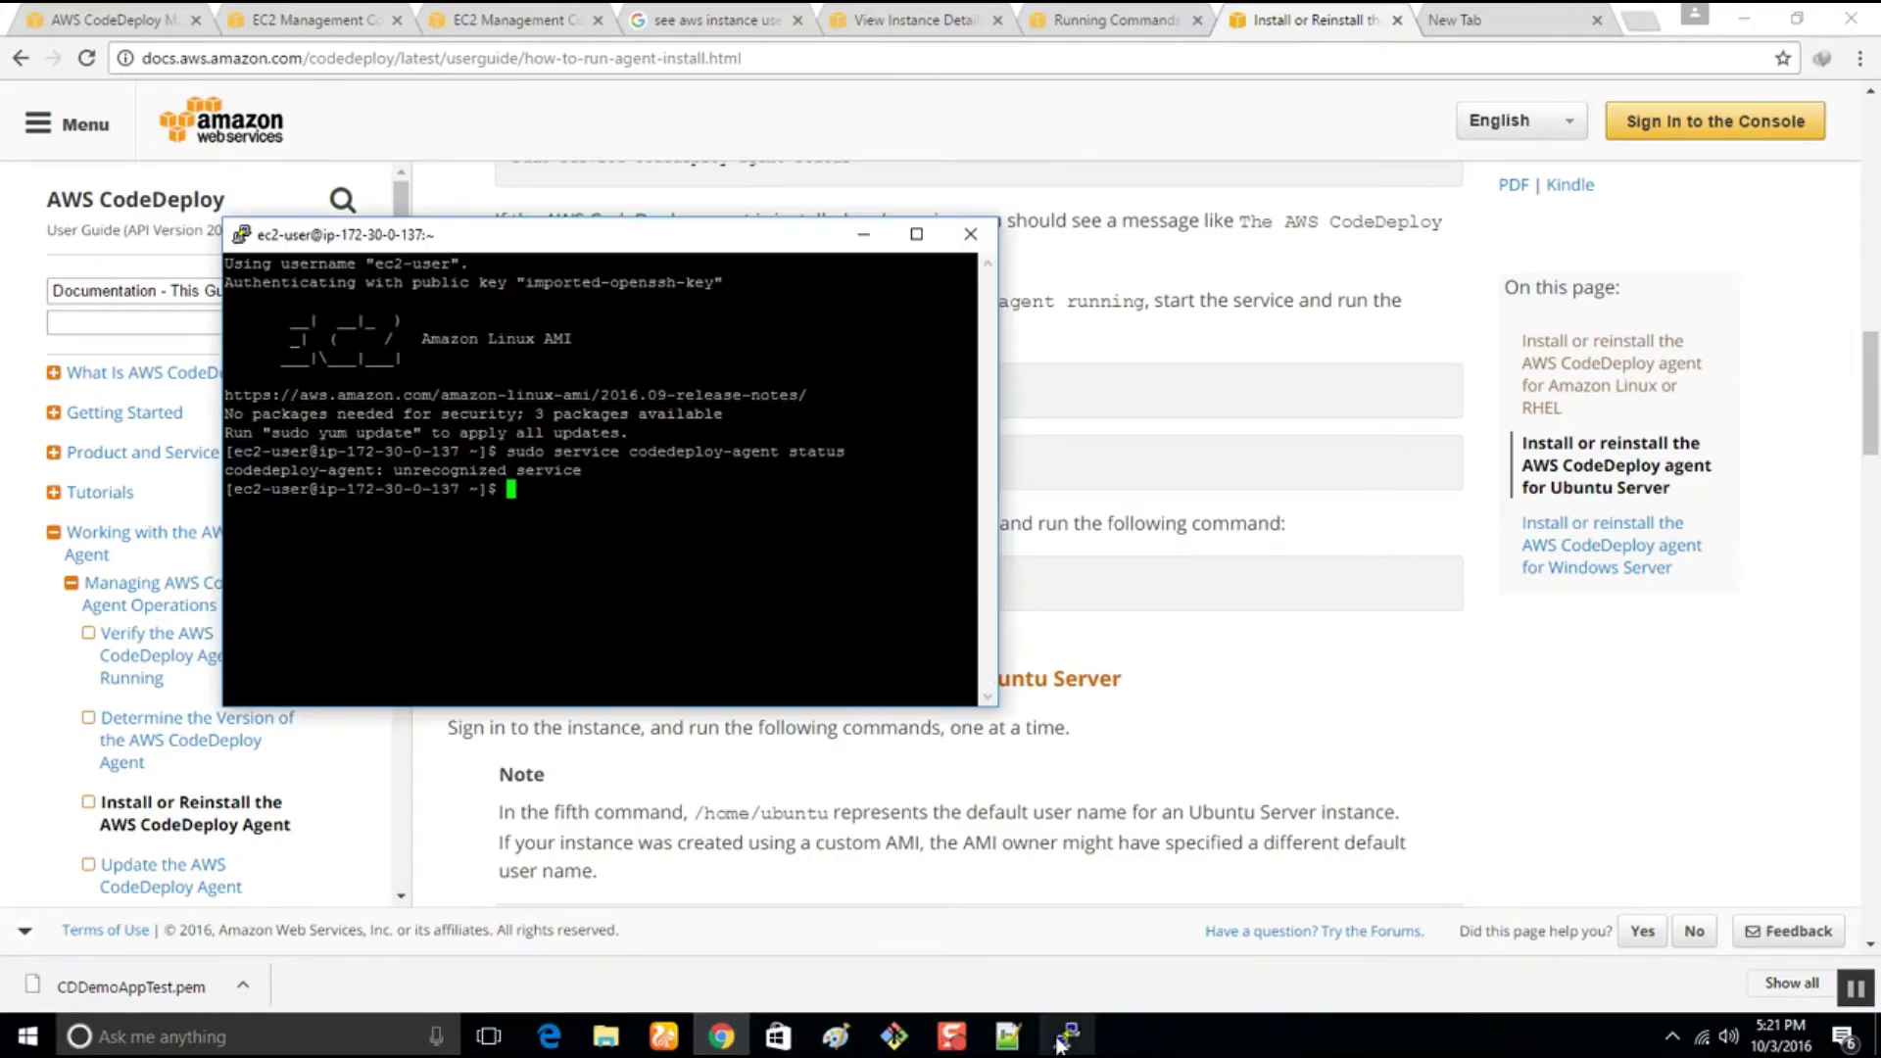
click(1006, 1041)
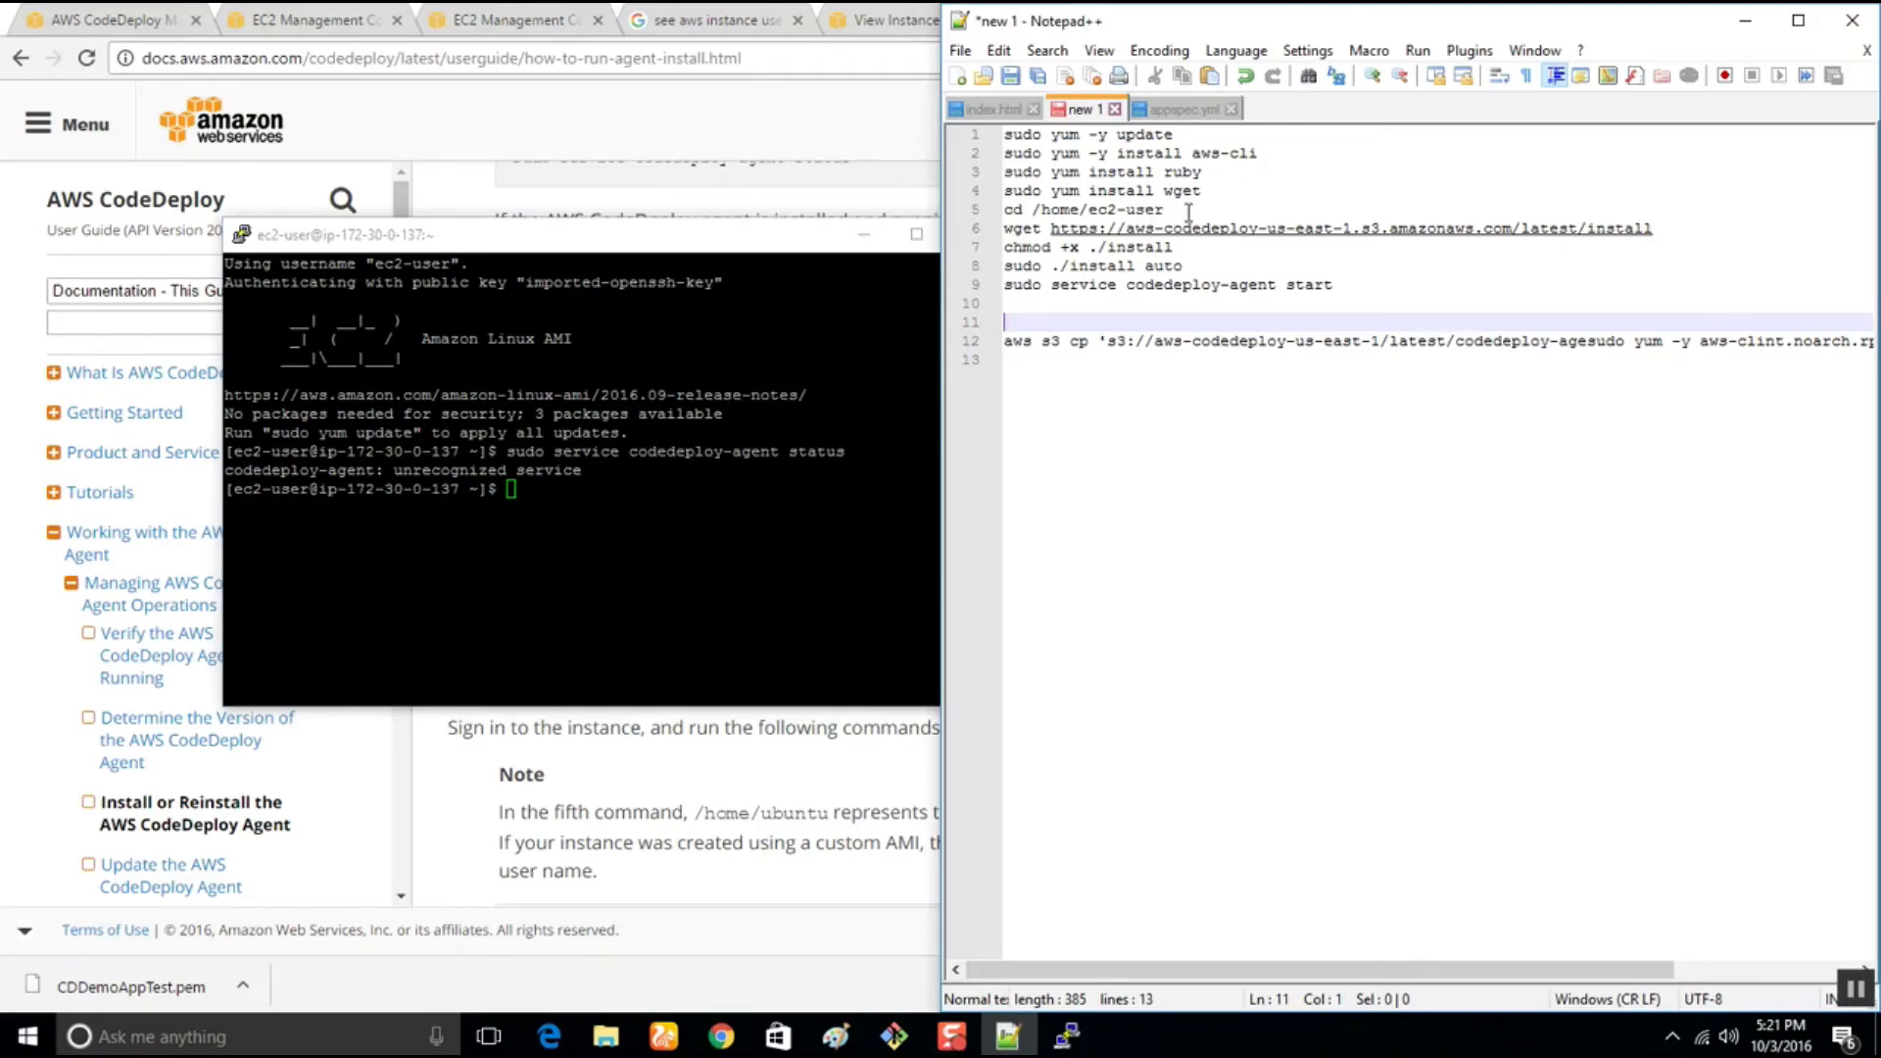
drag(1188, 209, 931, 210)
key(ctrl+c)
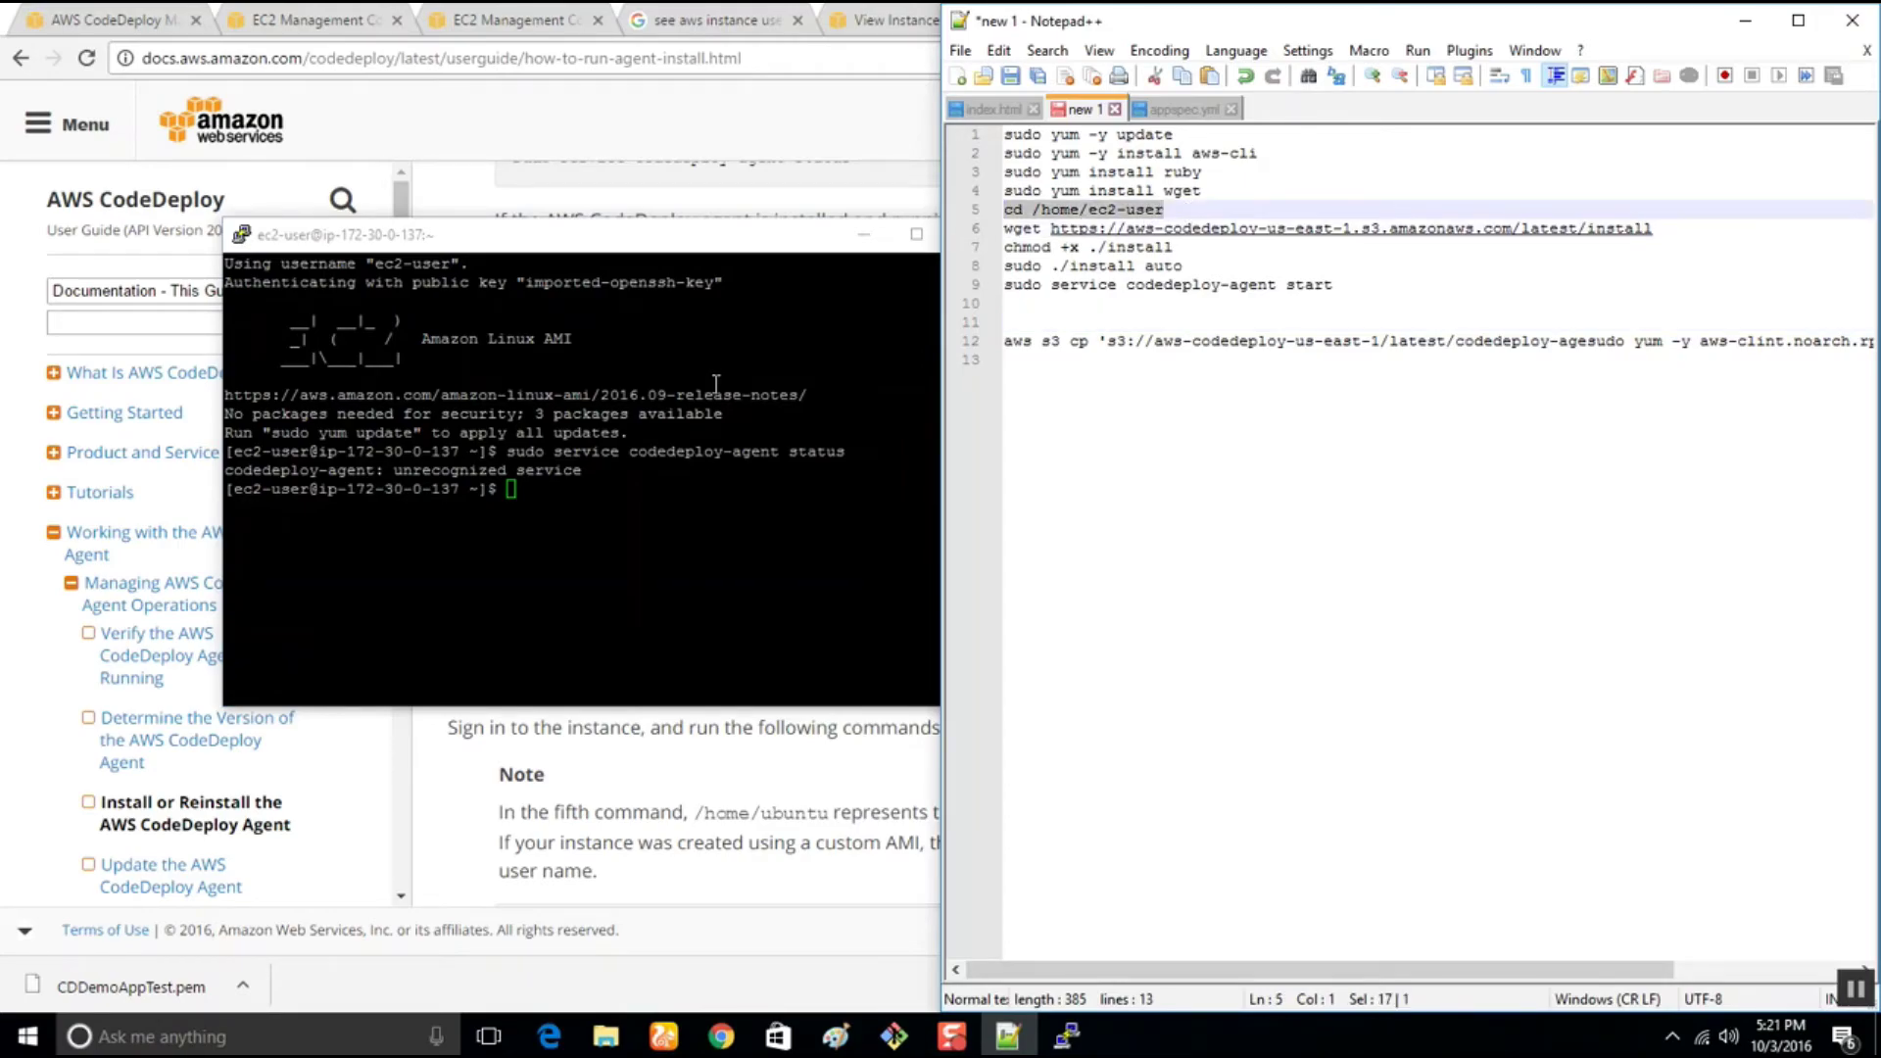
click(686, 506)
right_click(687, 506)
key(Return)
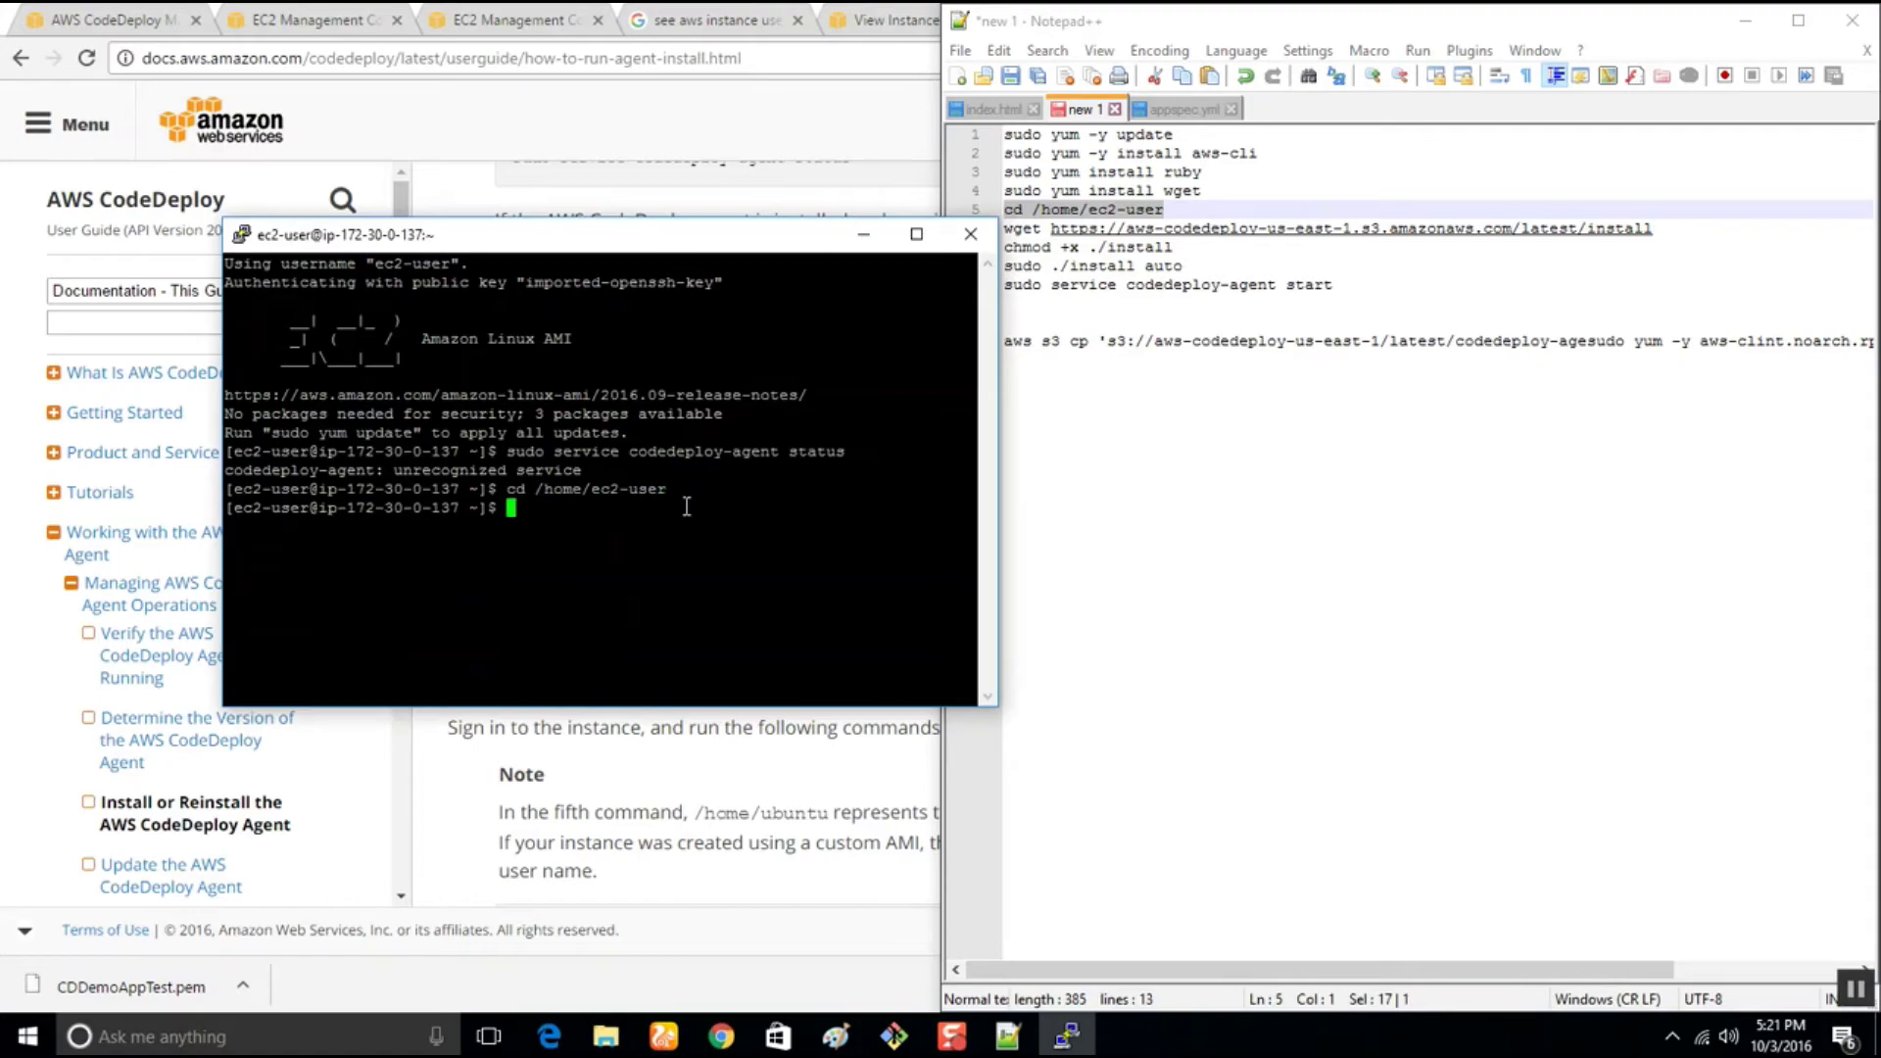
drag(1682, 231, 970, 235)
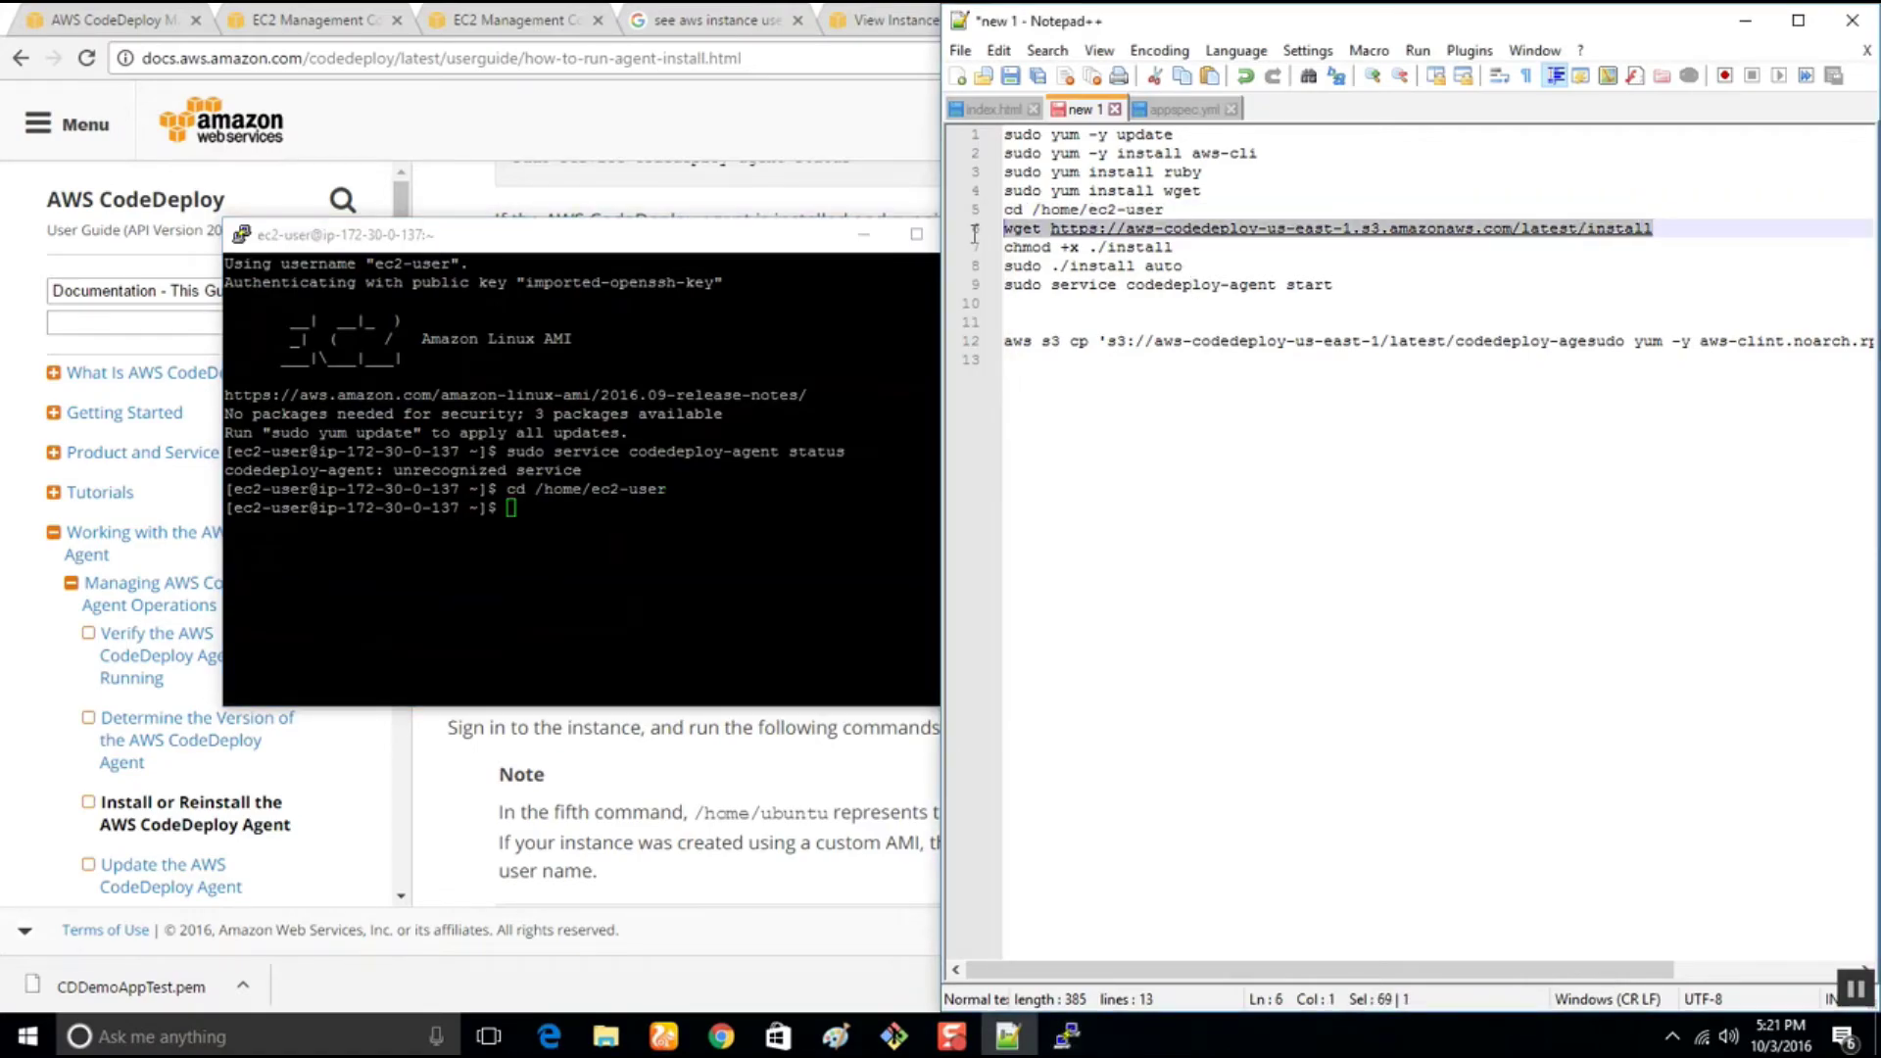
click(569, 527)
right_click(571, 527)
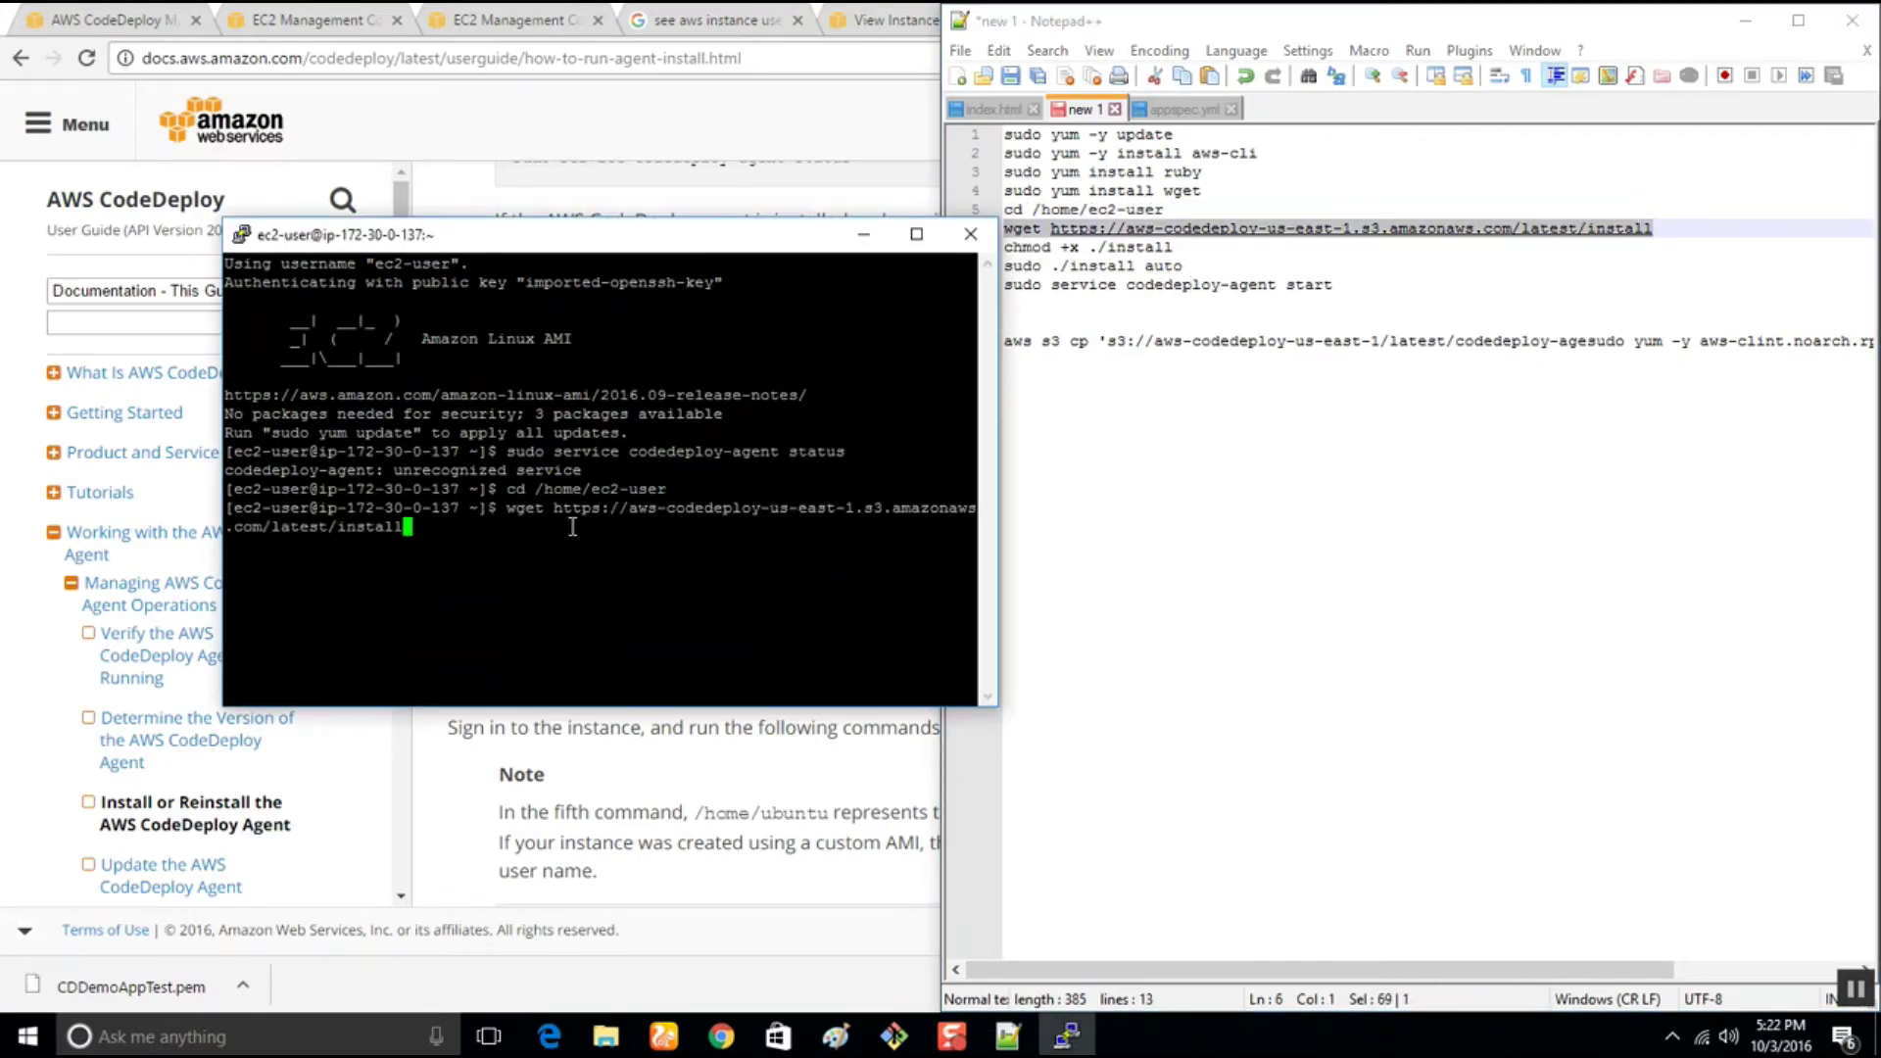
key(Return)
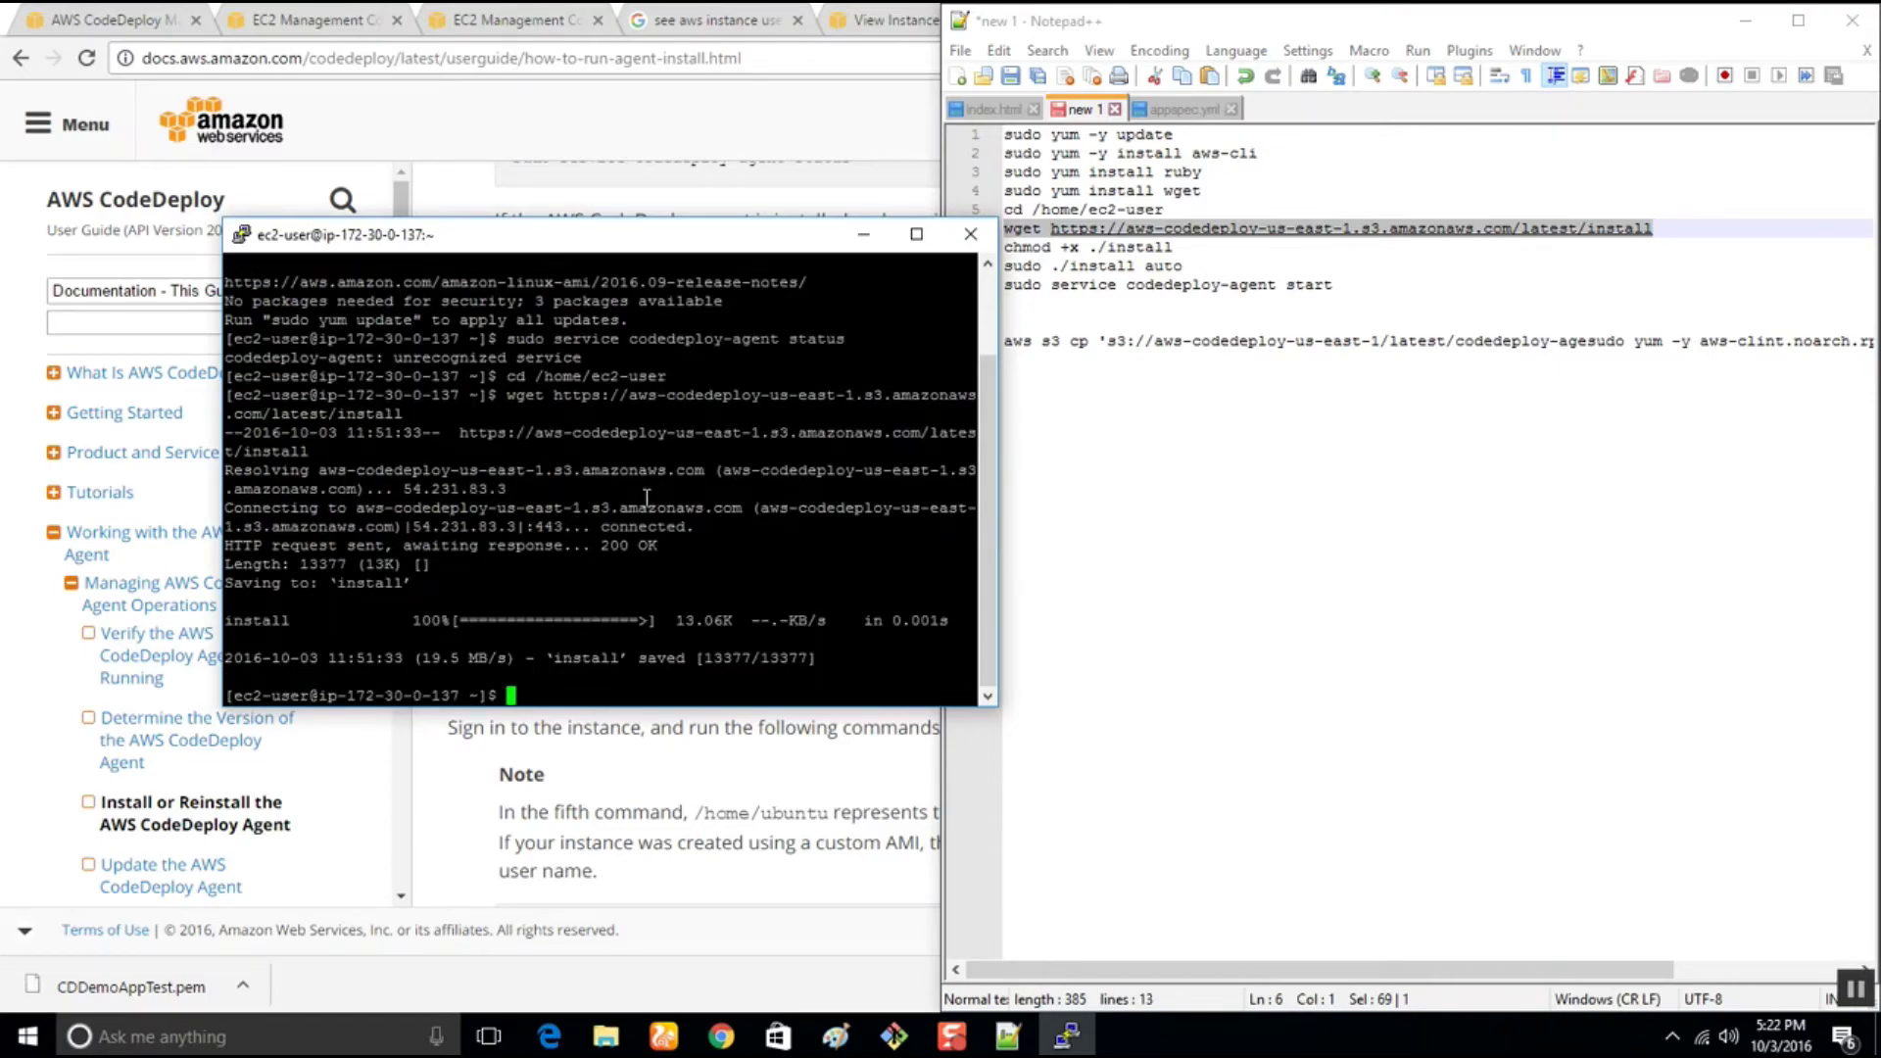
List the home directory and make the install script executable with 'chmod +x ./install'
drag(1191, 247, 935, 239)
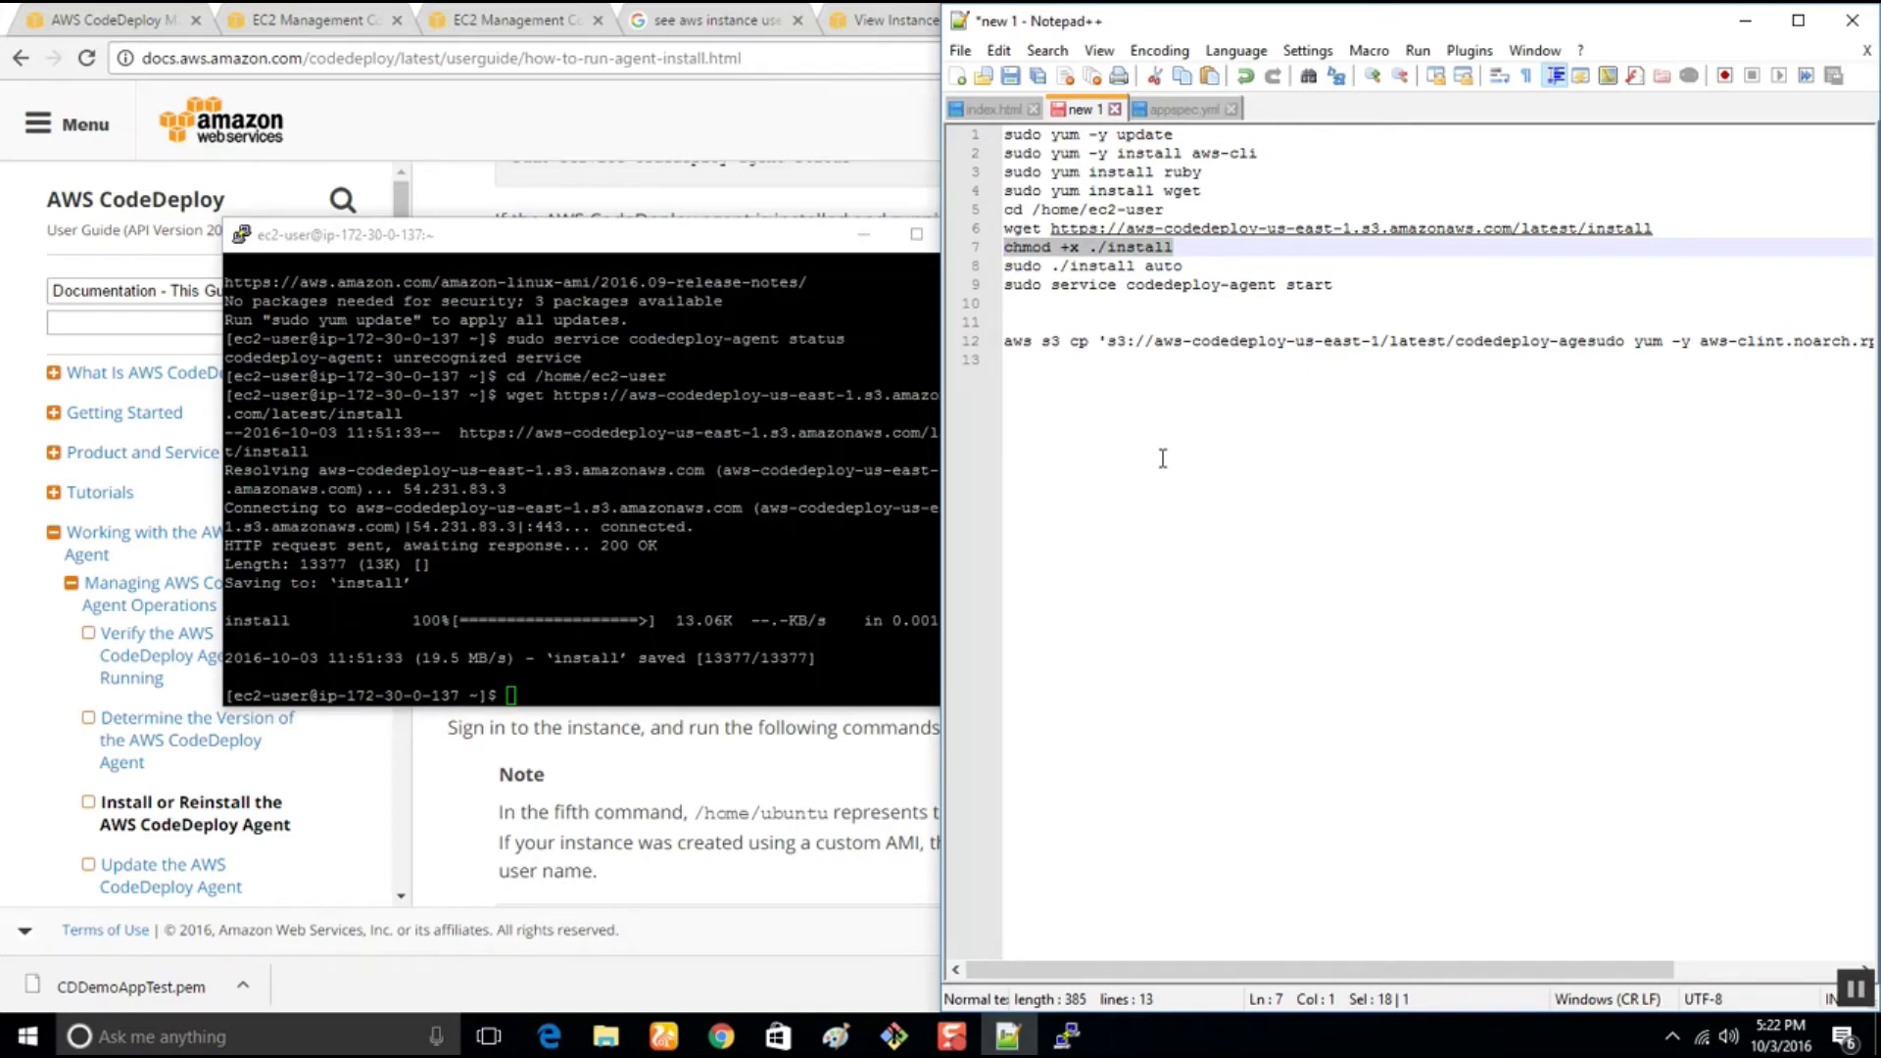
text(ls)
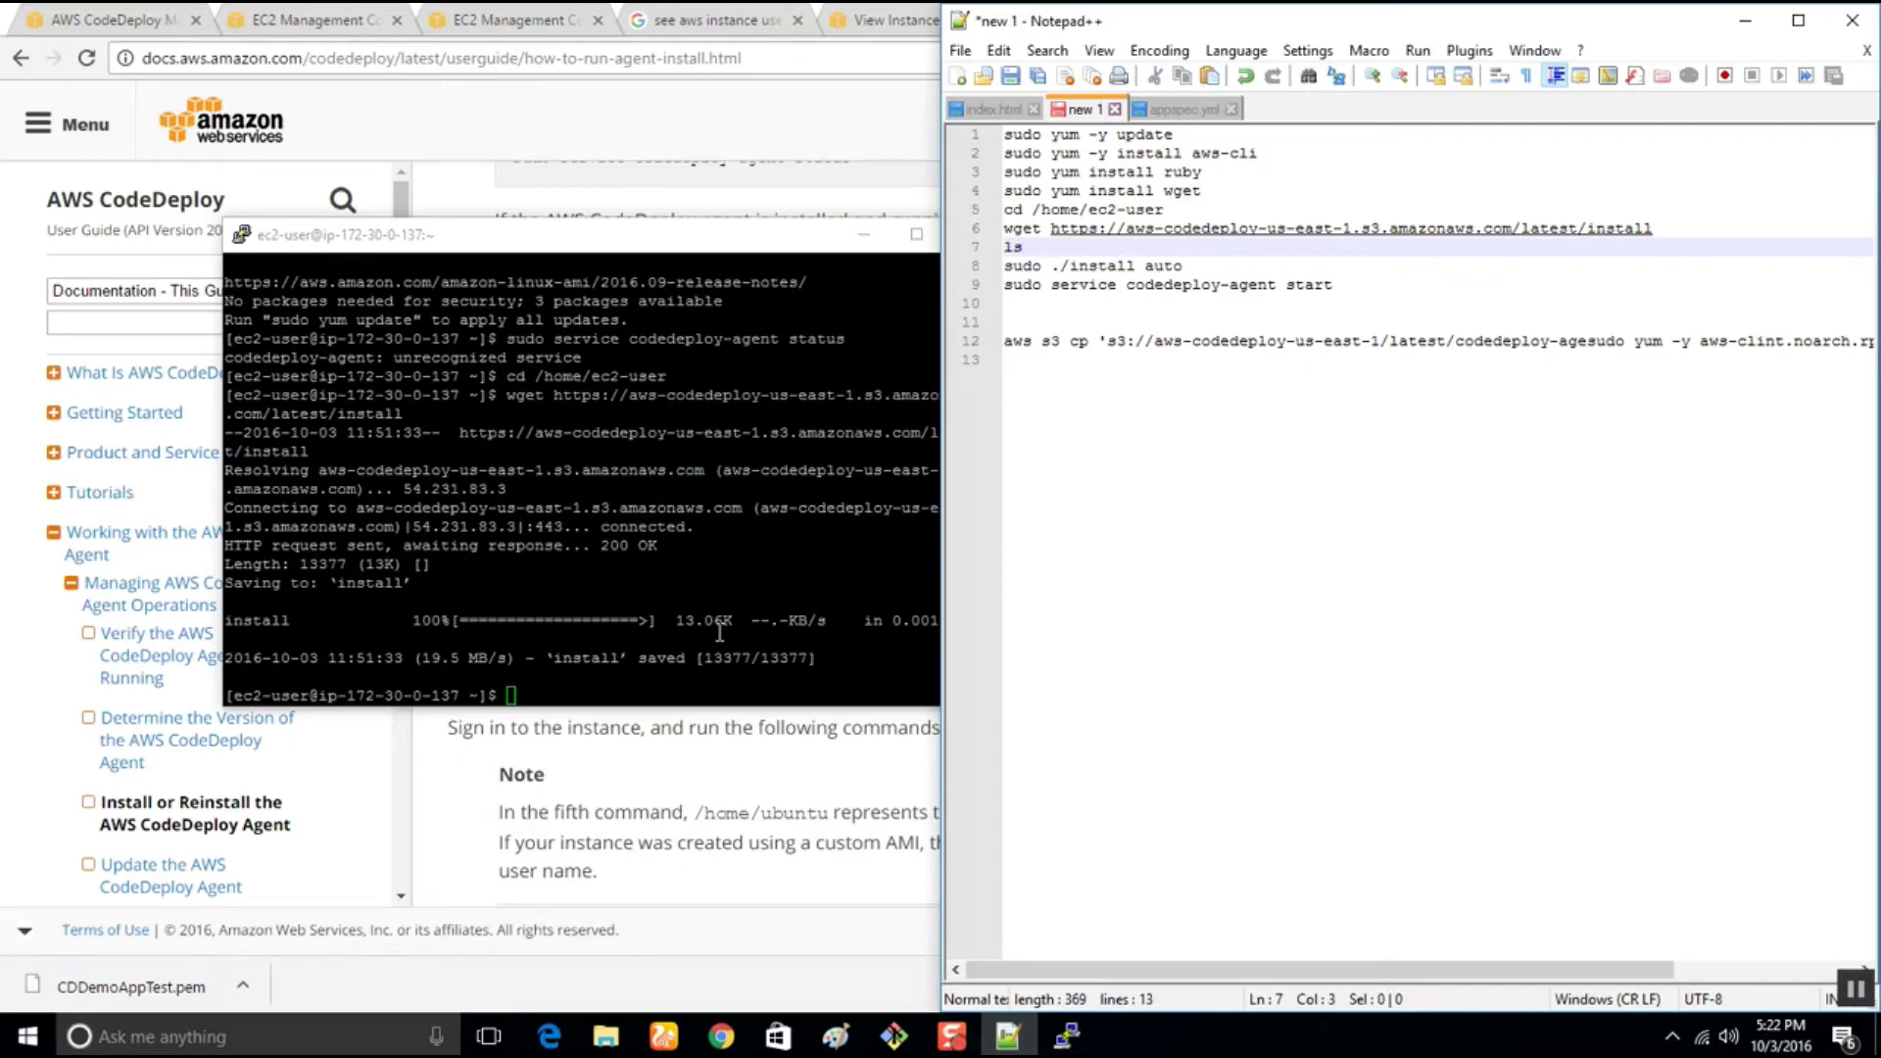
key(ctrl+z)
click(559, 693)
text(ls)
key(Return)
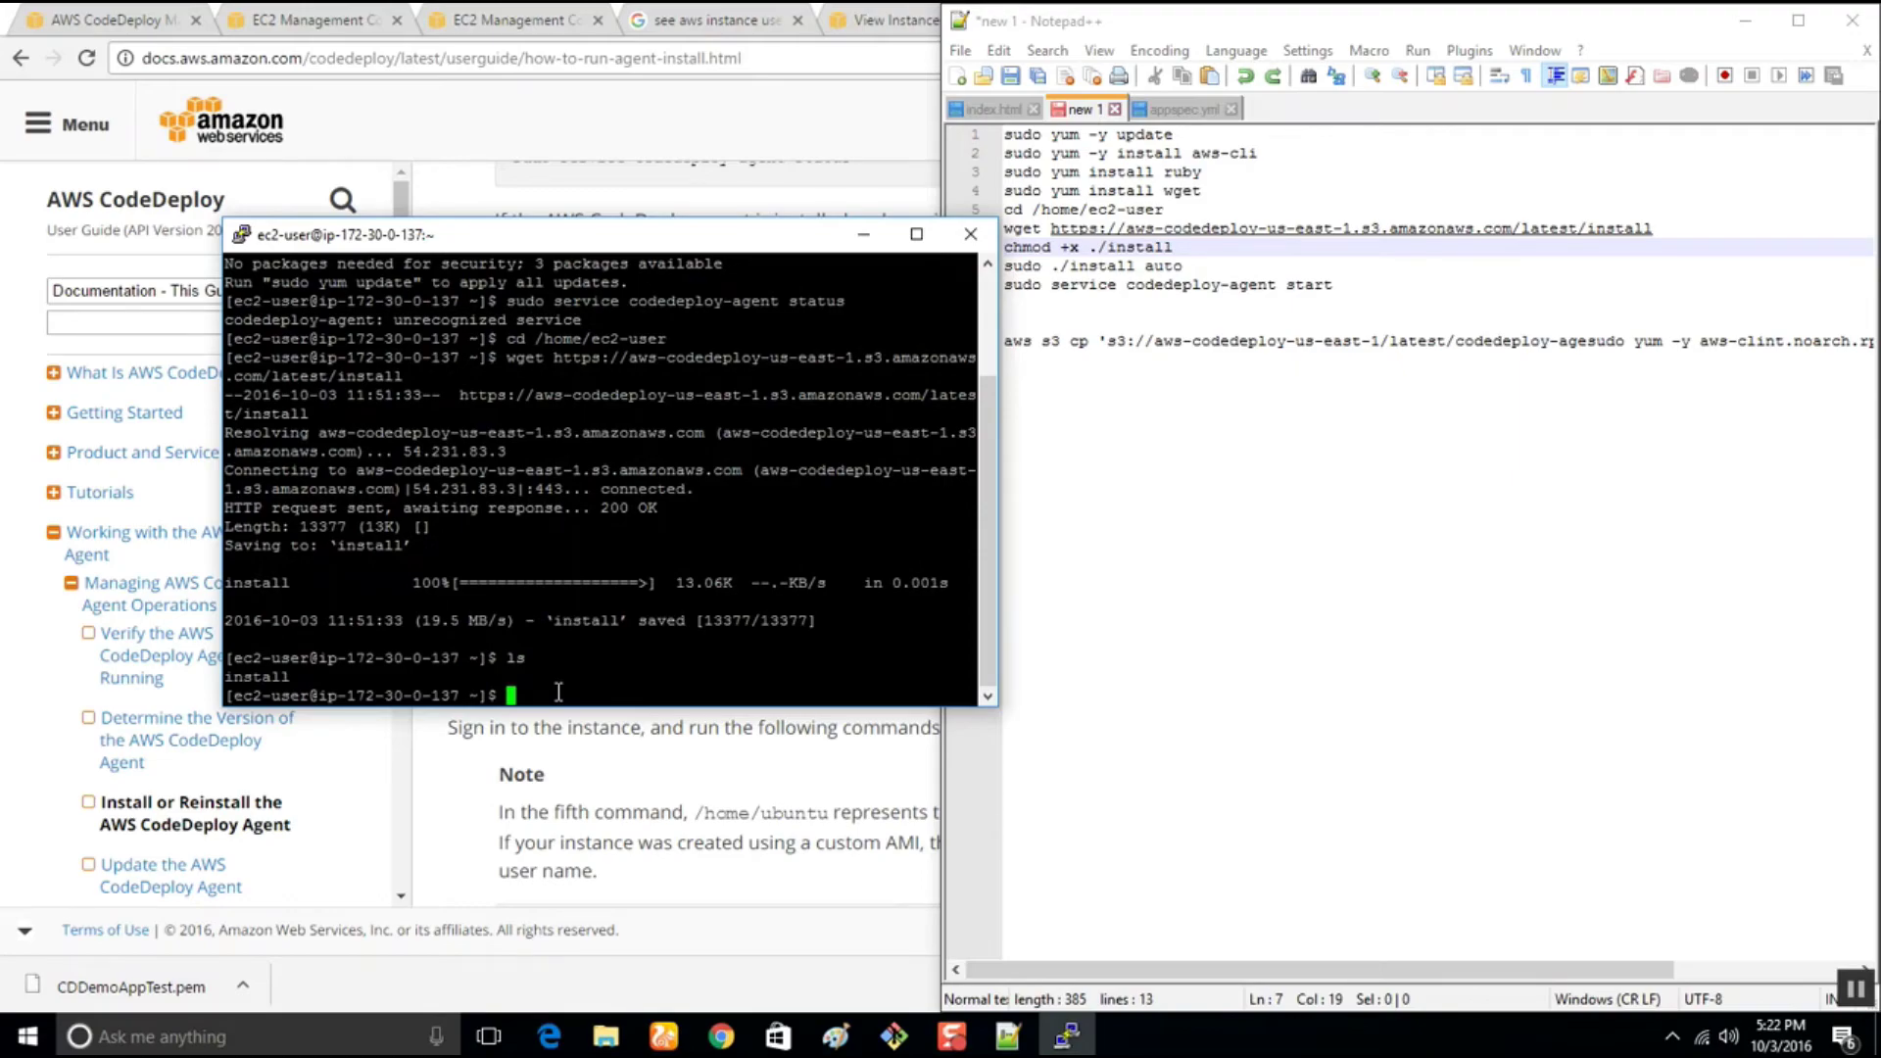
right_click(558, 693)
key(Return)
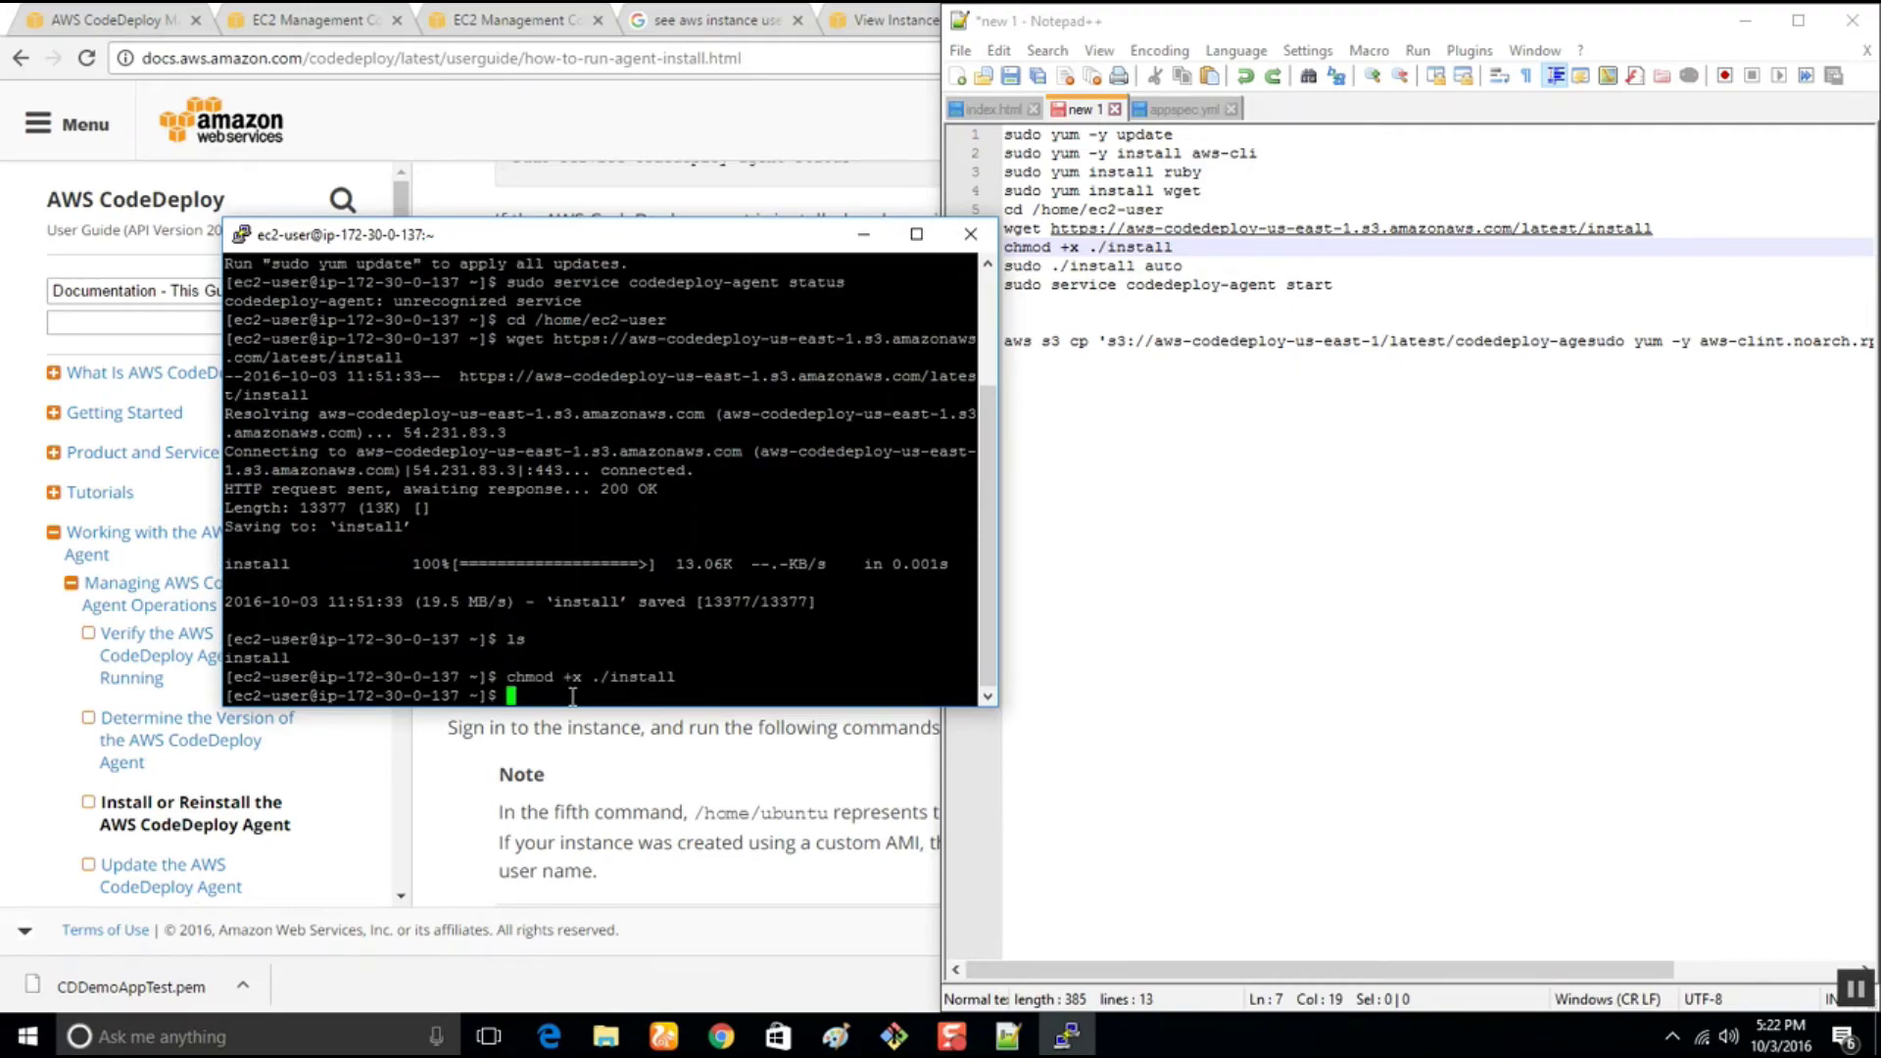
Run 'sudo ./install auto' to install codedeploy-agent 1.0-1.1011.1
drag(1195, 265, 965, 267)
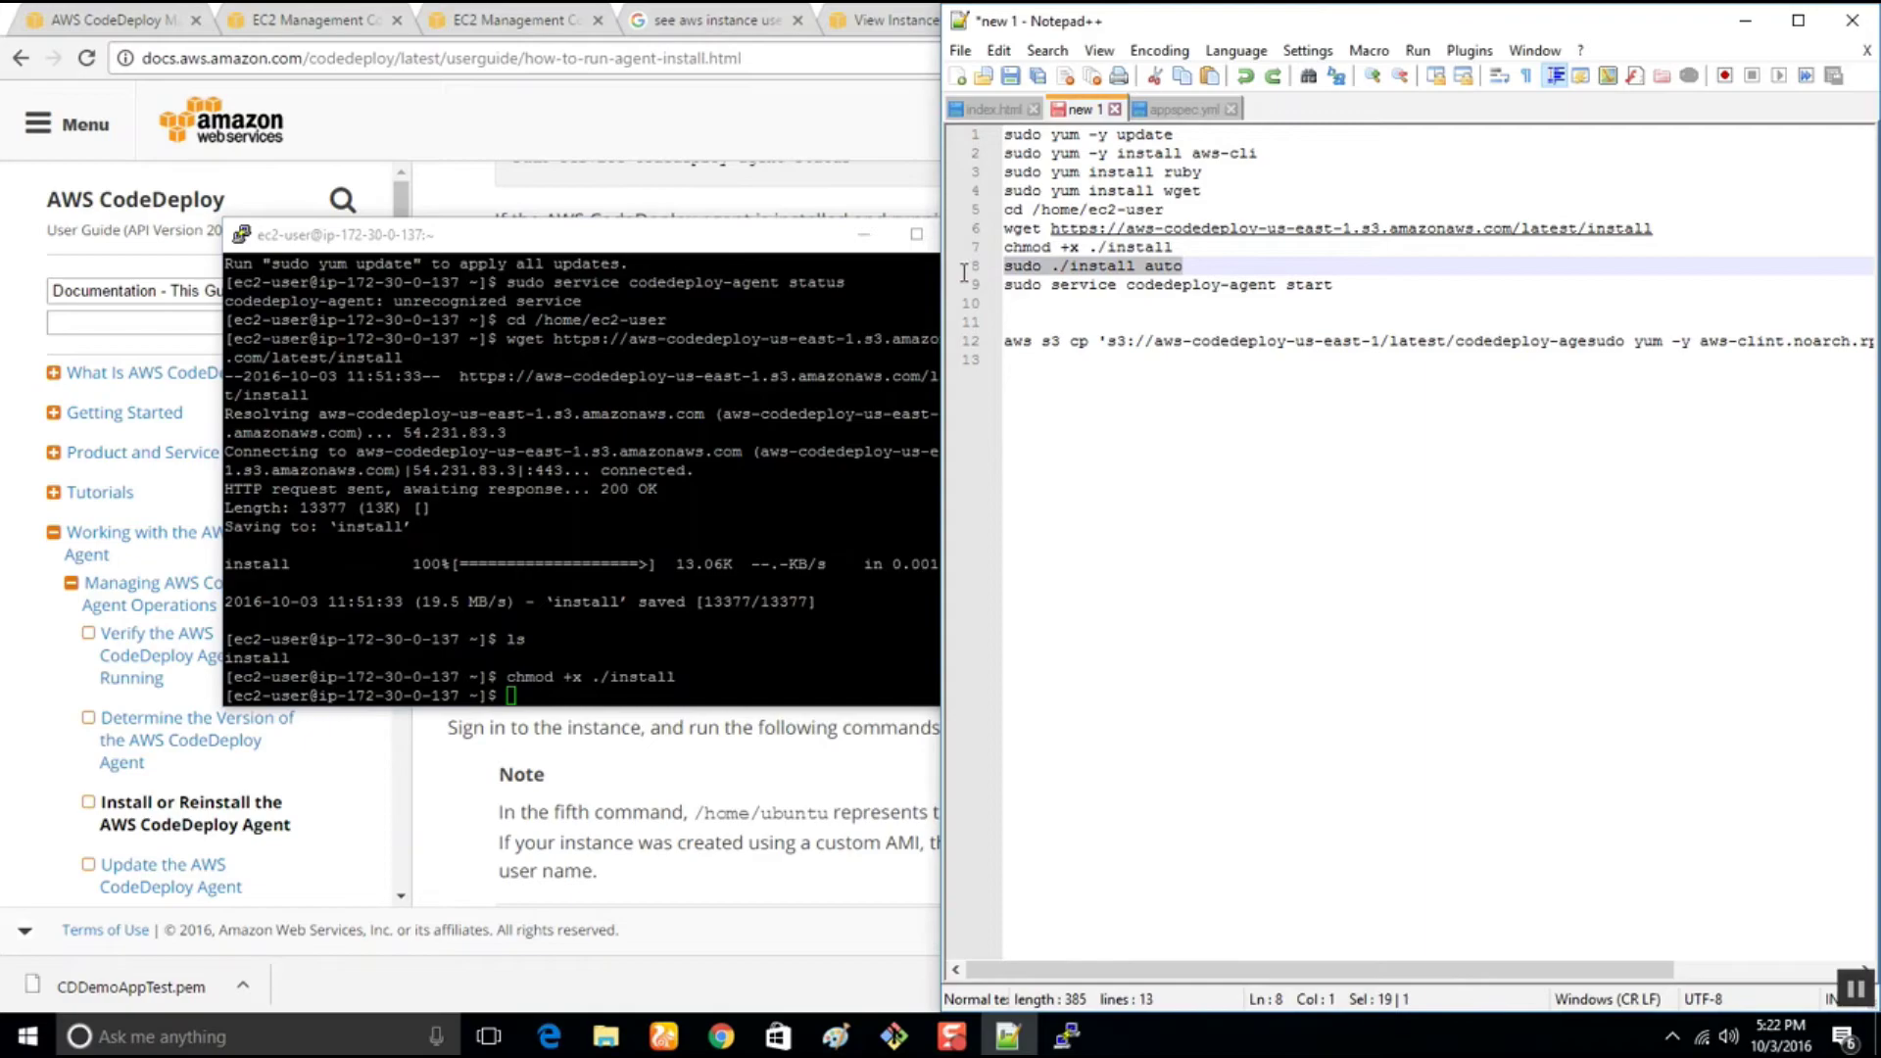
right_click(578, 686)
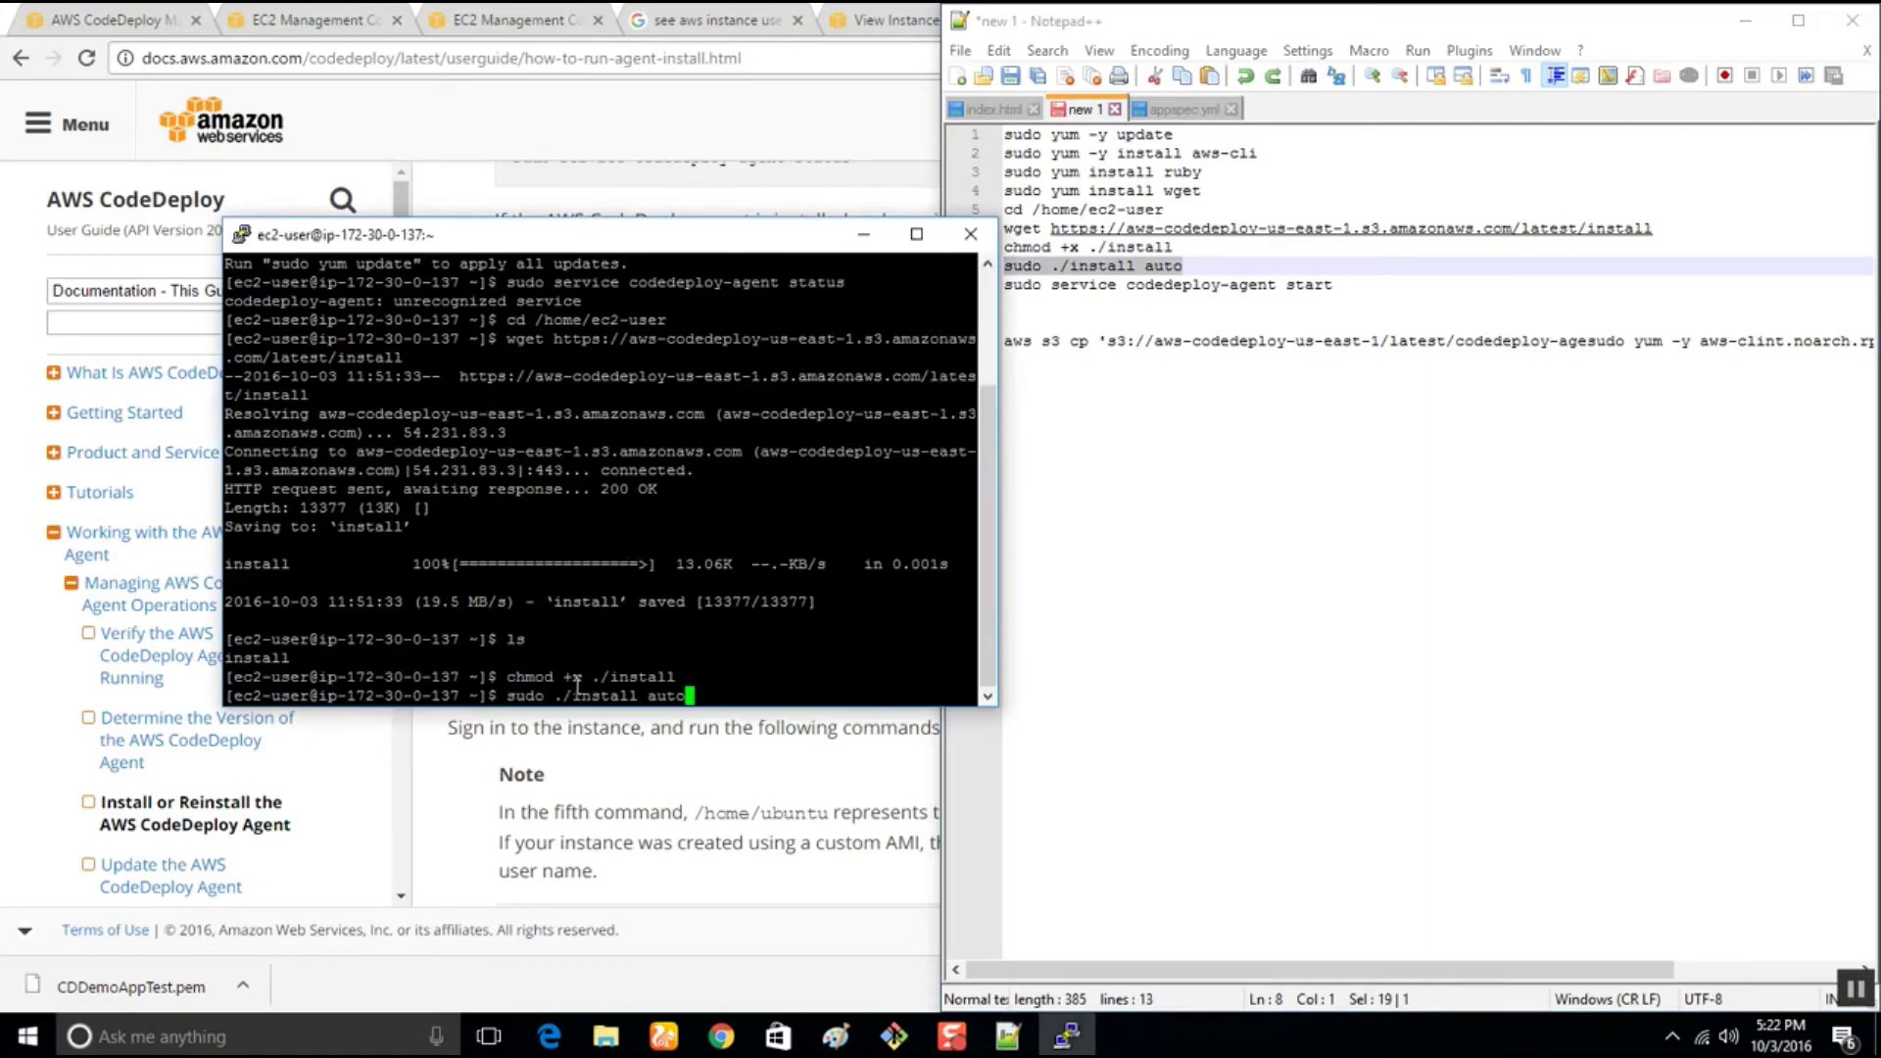
key(Return)
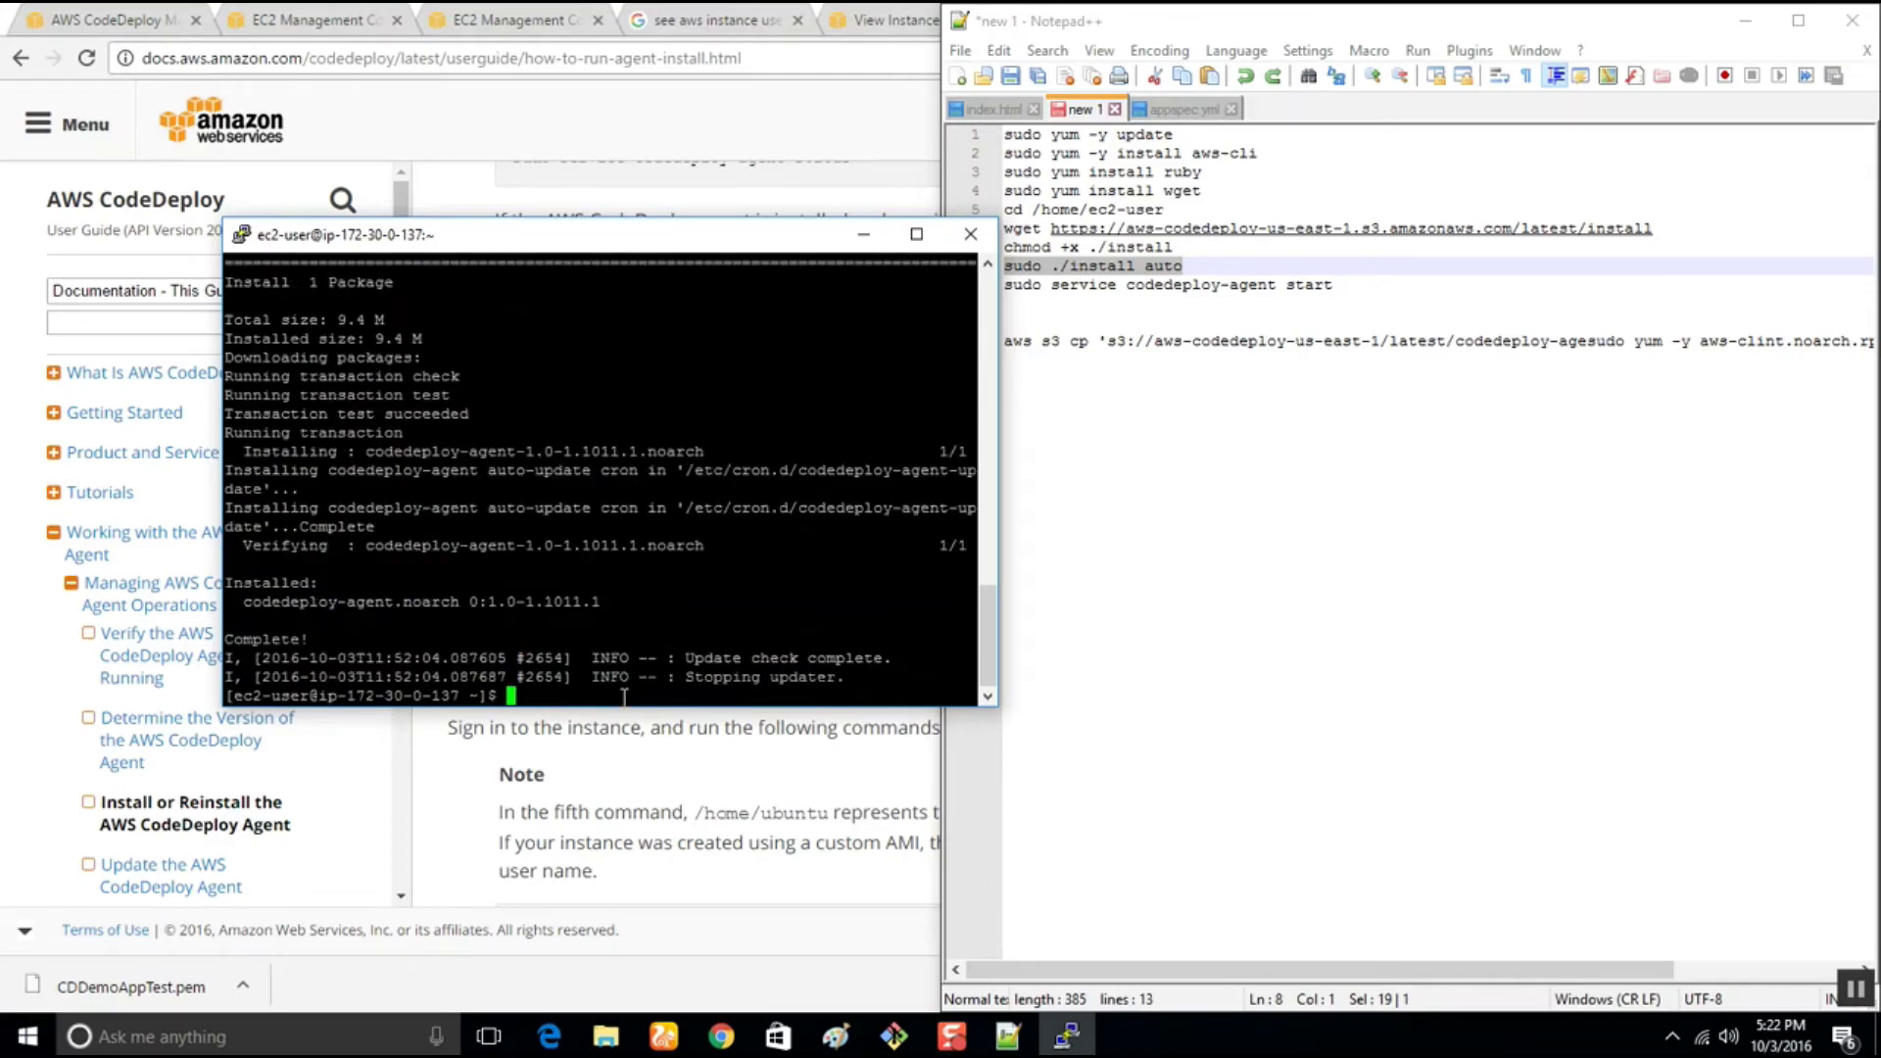
drag(1361, 284, 1004, 286)
Start the agent with 'sudo service codedeploy-agent start' and list the home directory
key(ctrl+c)
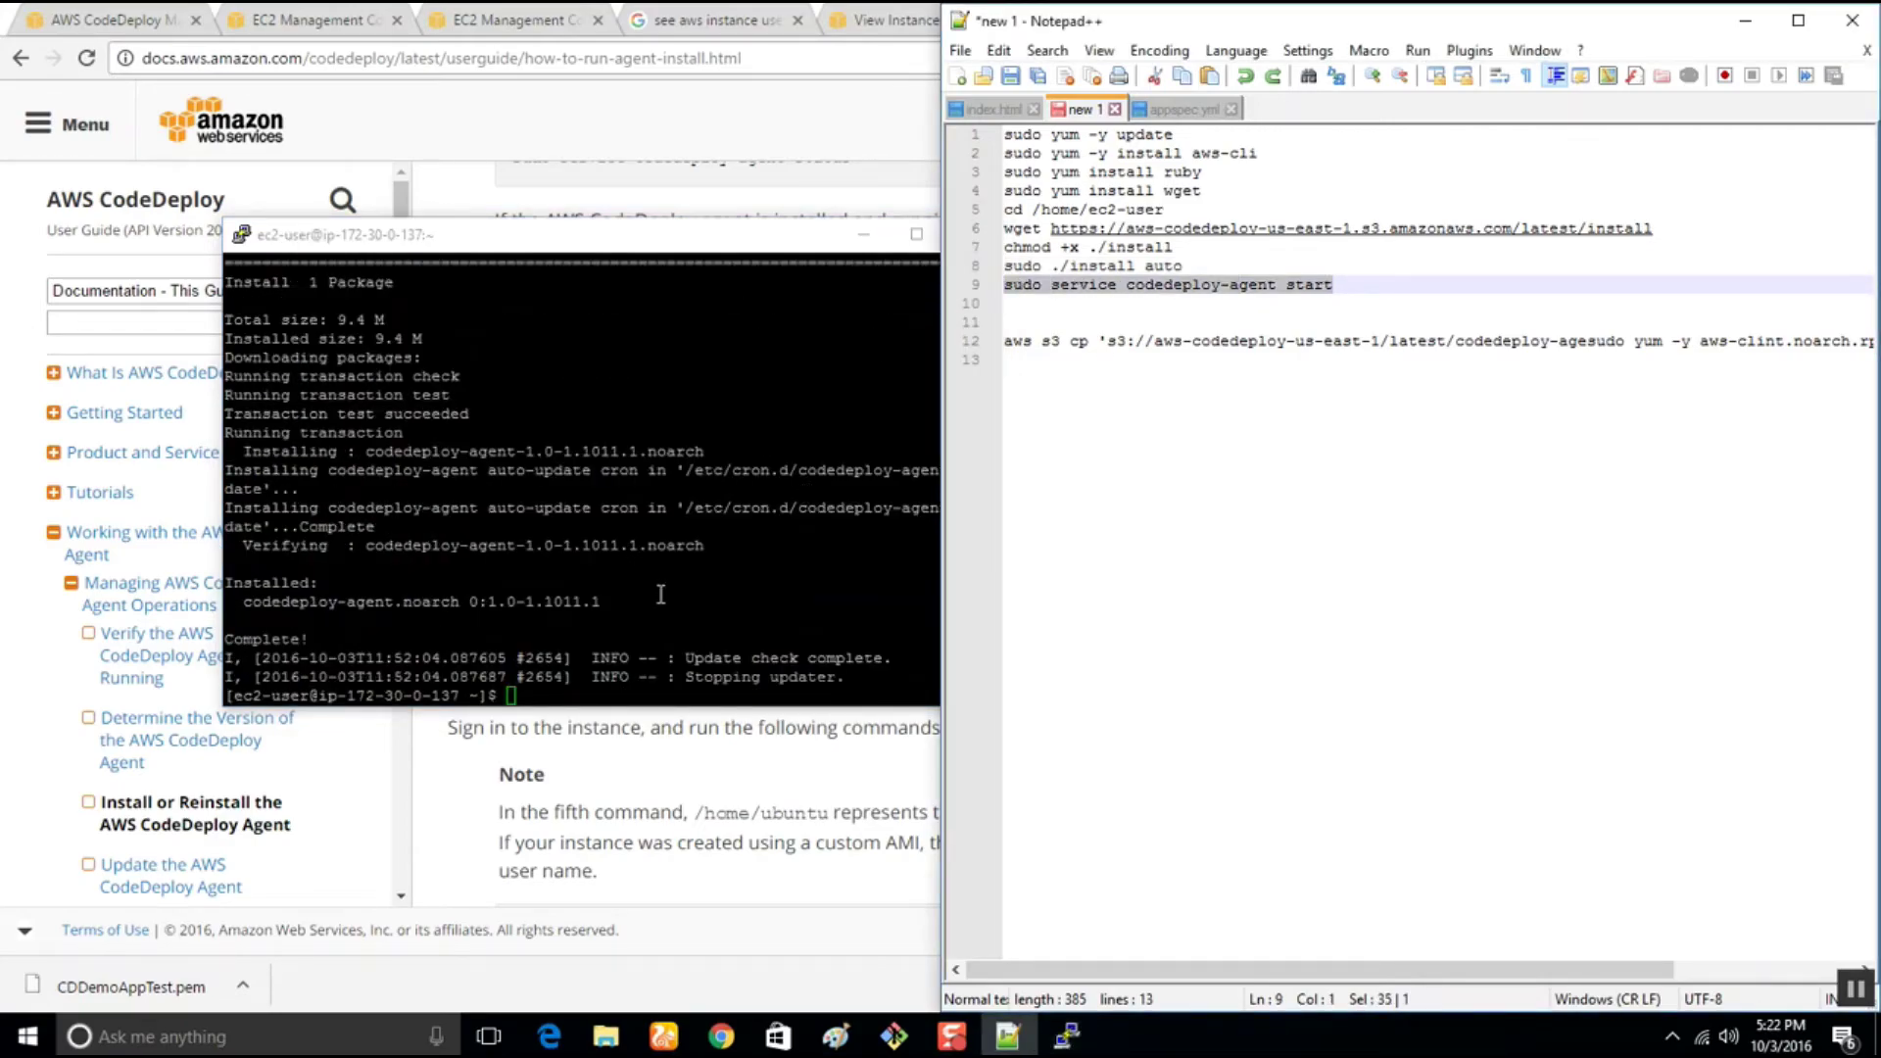
click(662, 595)
right_click(662, 595)
key(Return)
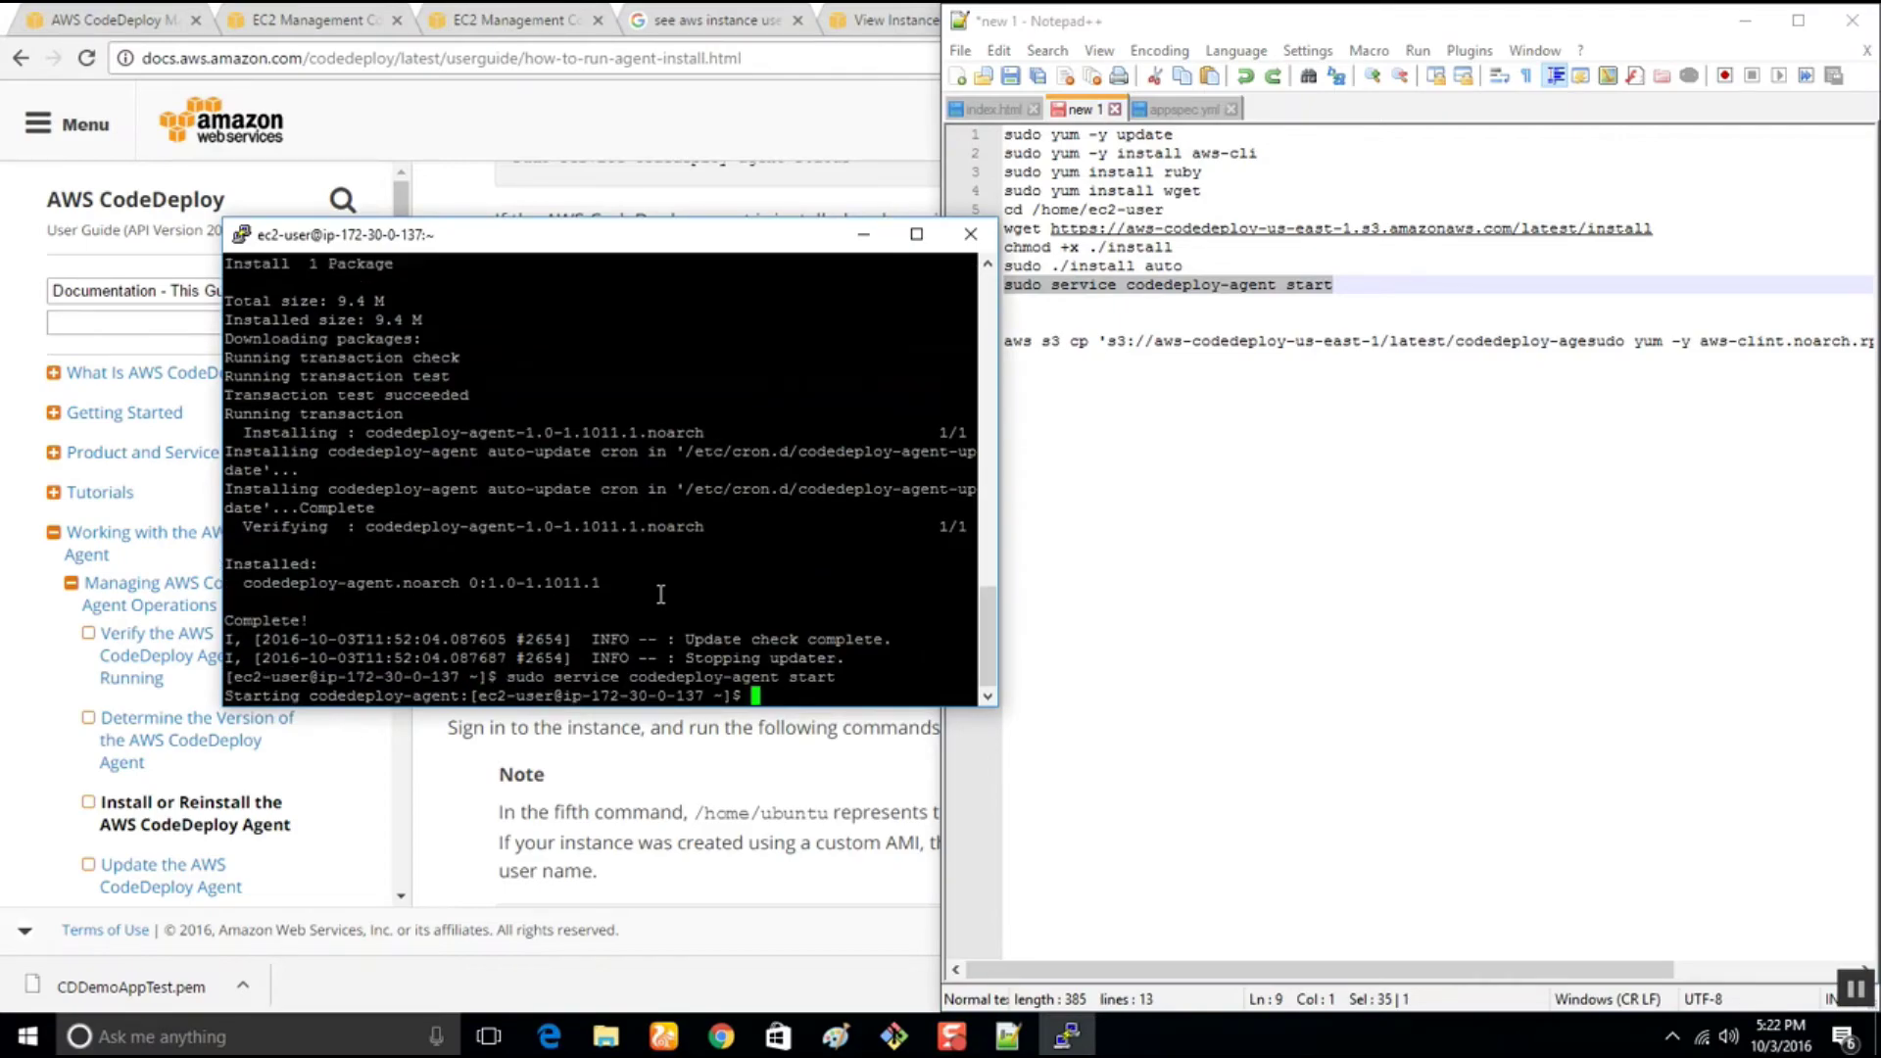
text(ls)
key(Return)
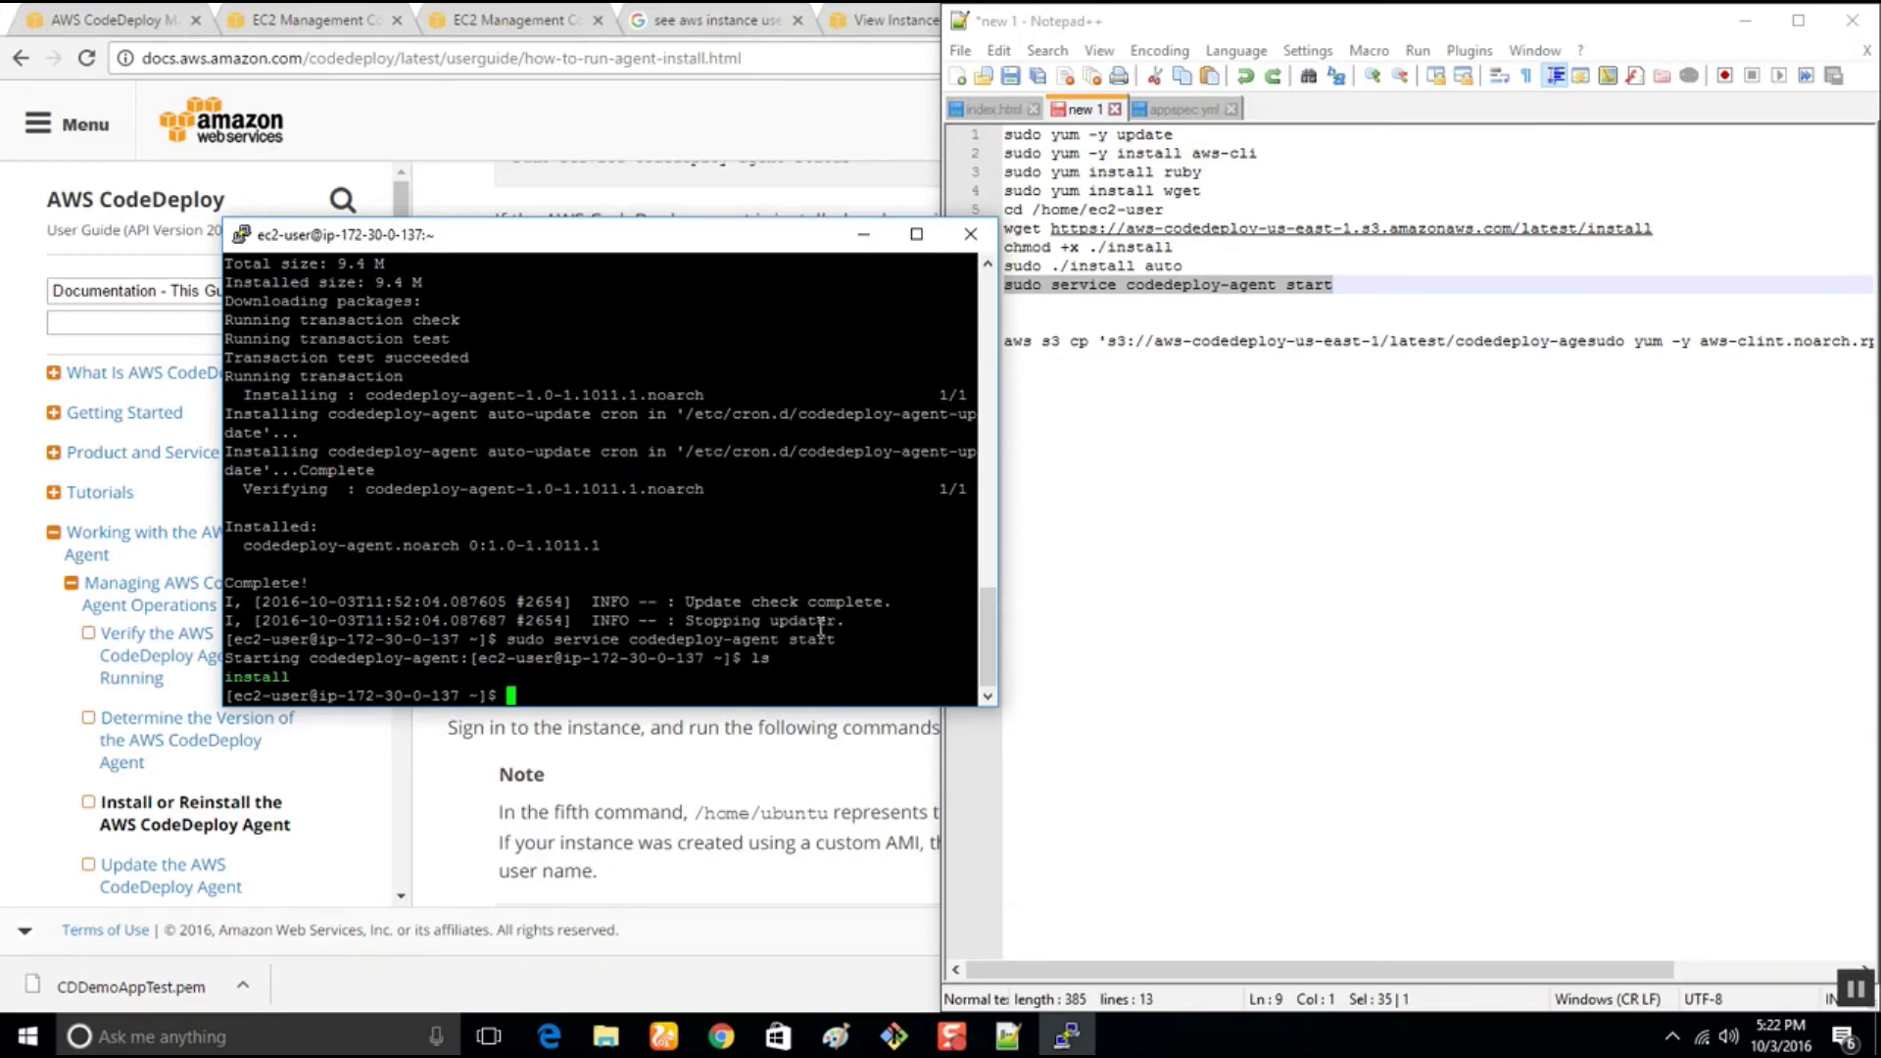
text(ls)
key(BackSpace)
key(BackSpace)
Run 'sudo service codedeploy-agent status', showing the agent running as PID 2698
drag(1384, 287, 983, 293)
right_click(614, 686)
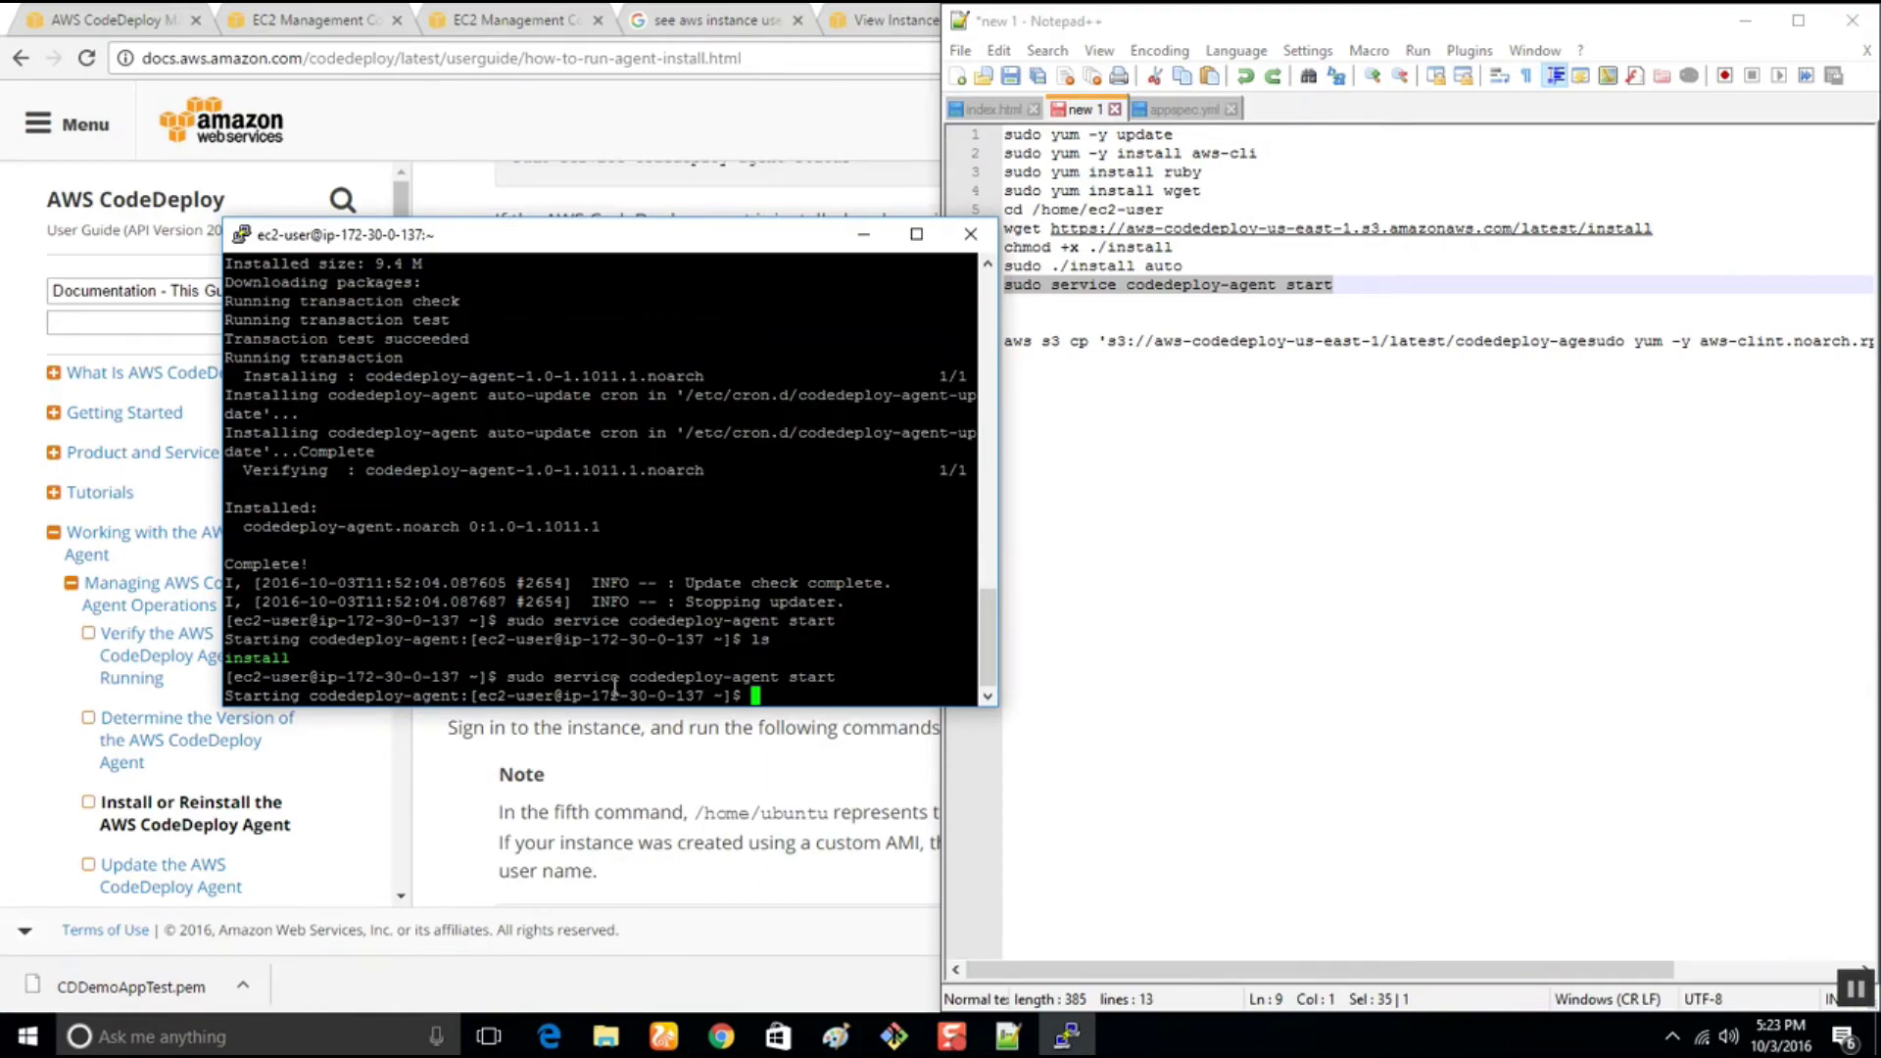
right_click(616, 686)
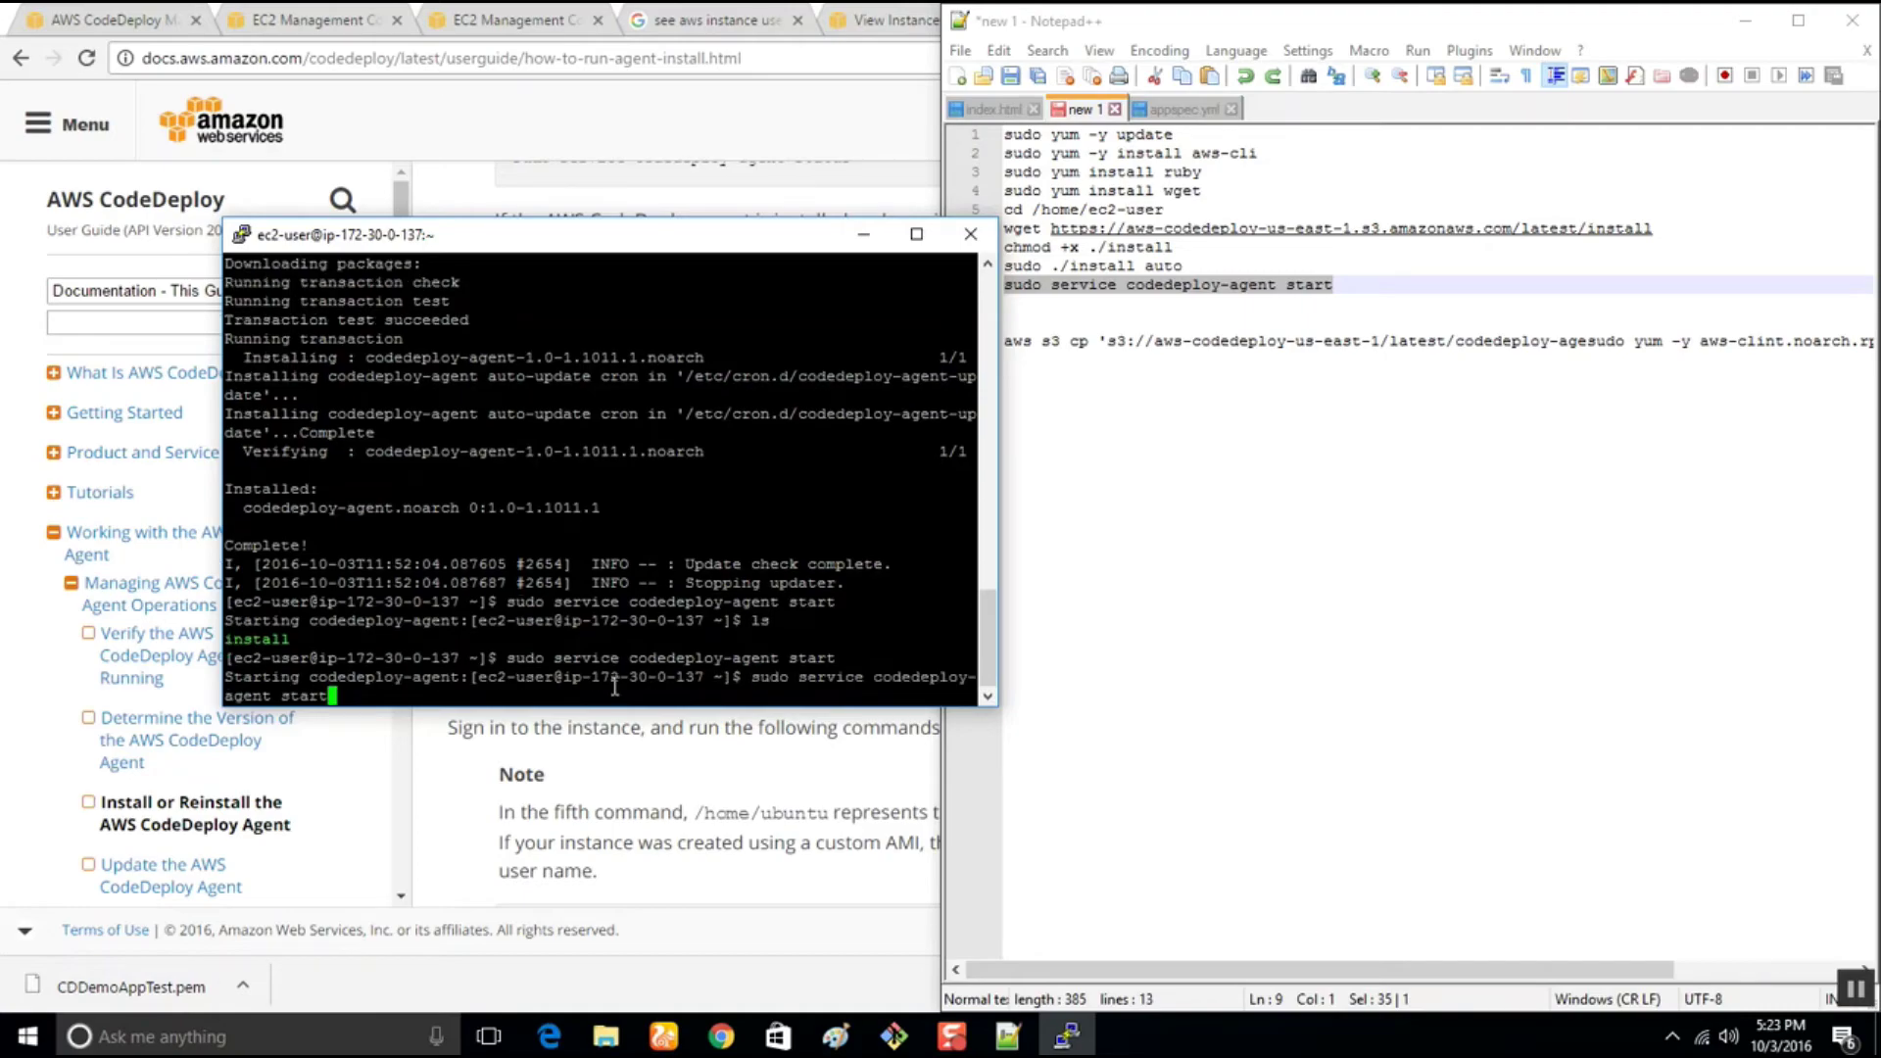
key(BackSpace)
key(BackSpace)
text(tus)
key(Return)
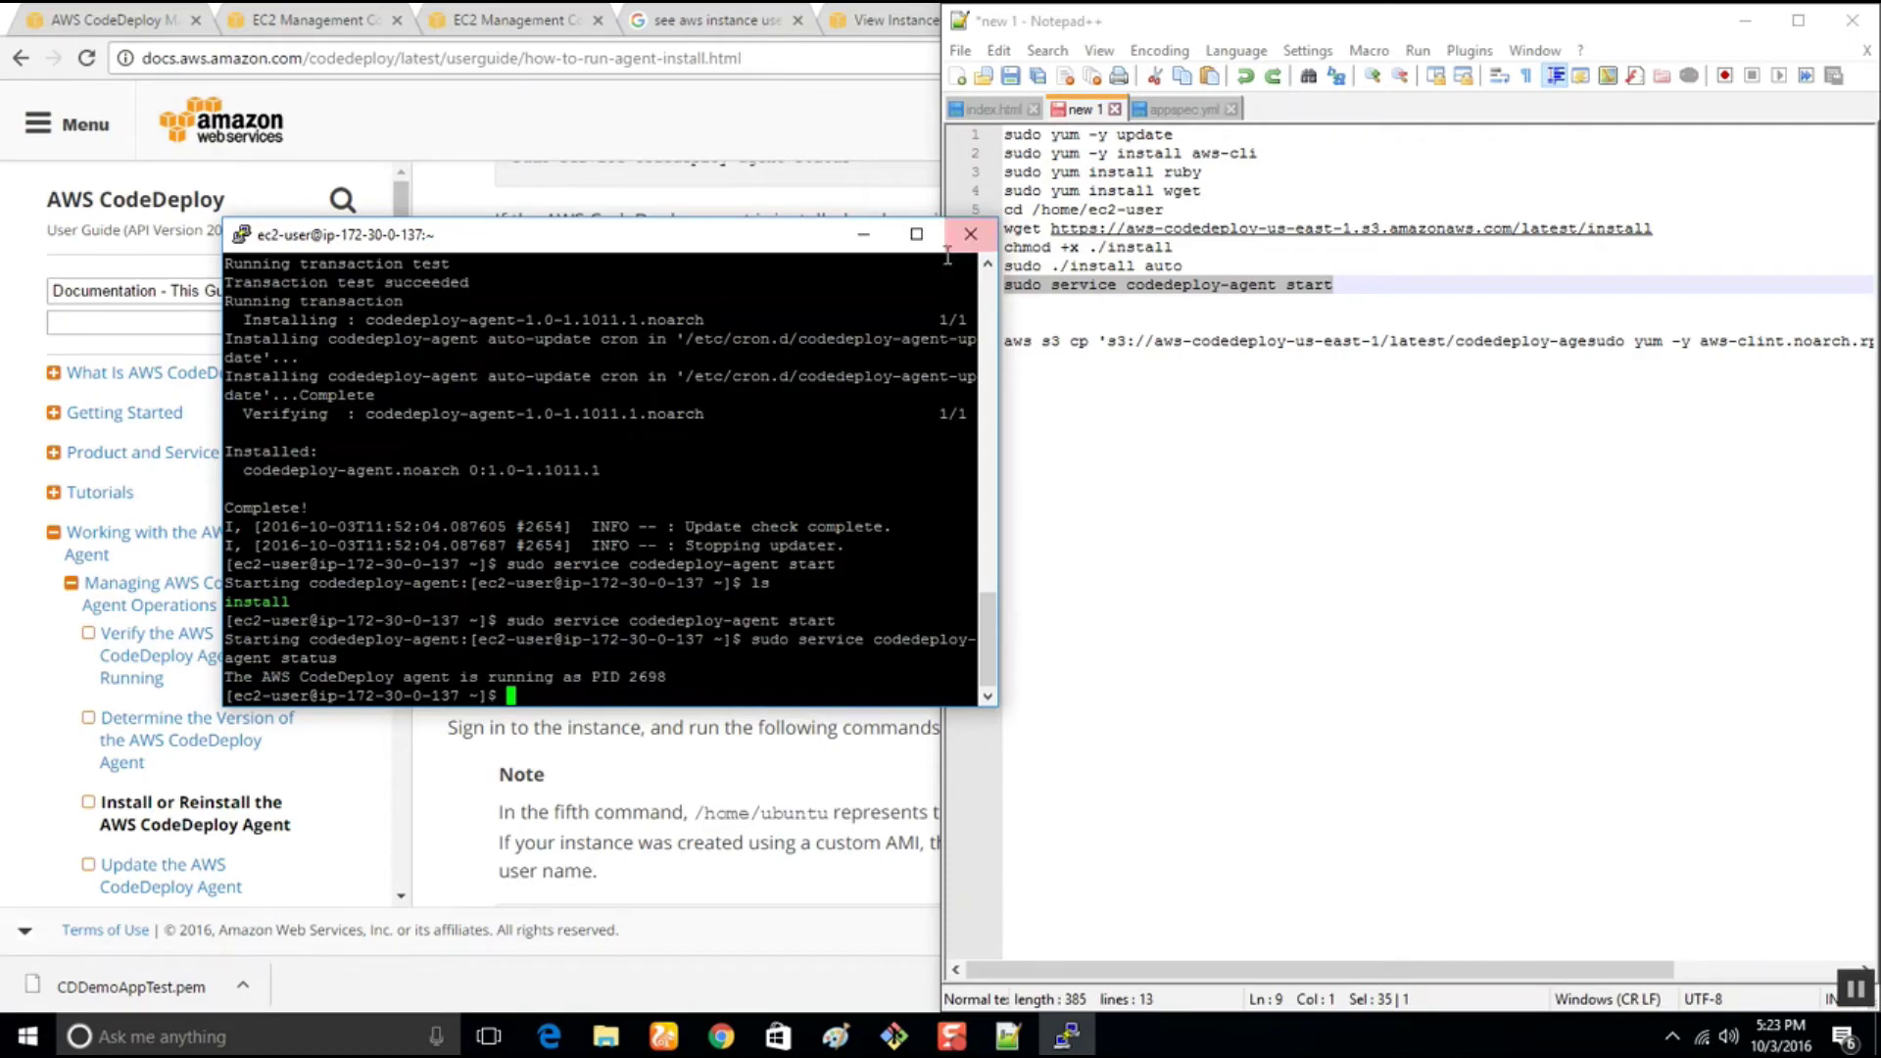
Close the PuTTY session and return to the CDDemoAppTest application details in the browser
click(970, 235)
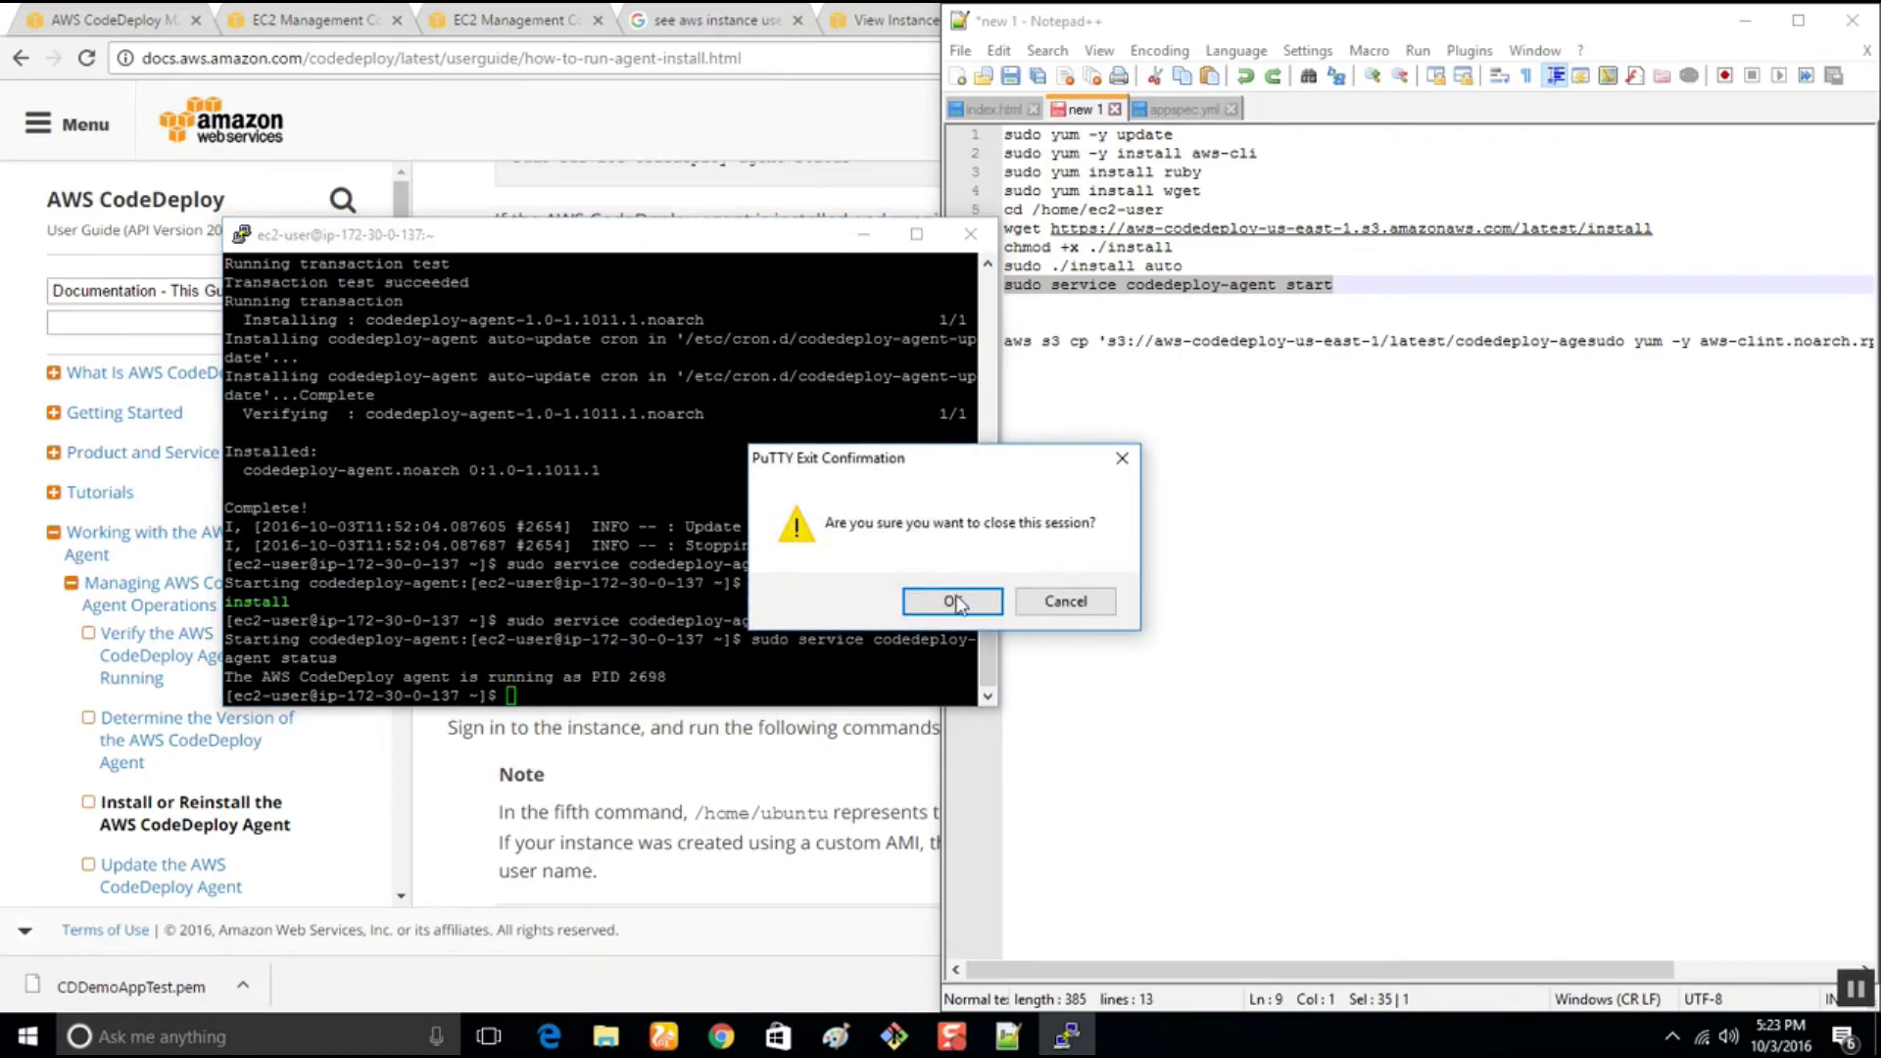
click(949, 600)
click(685, 343)
click(332, 11)
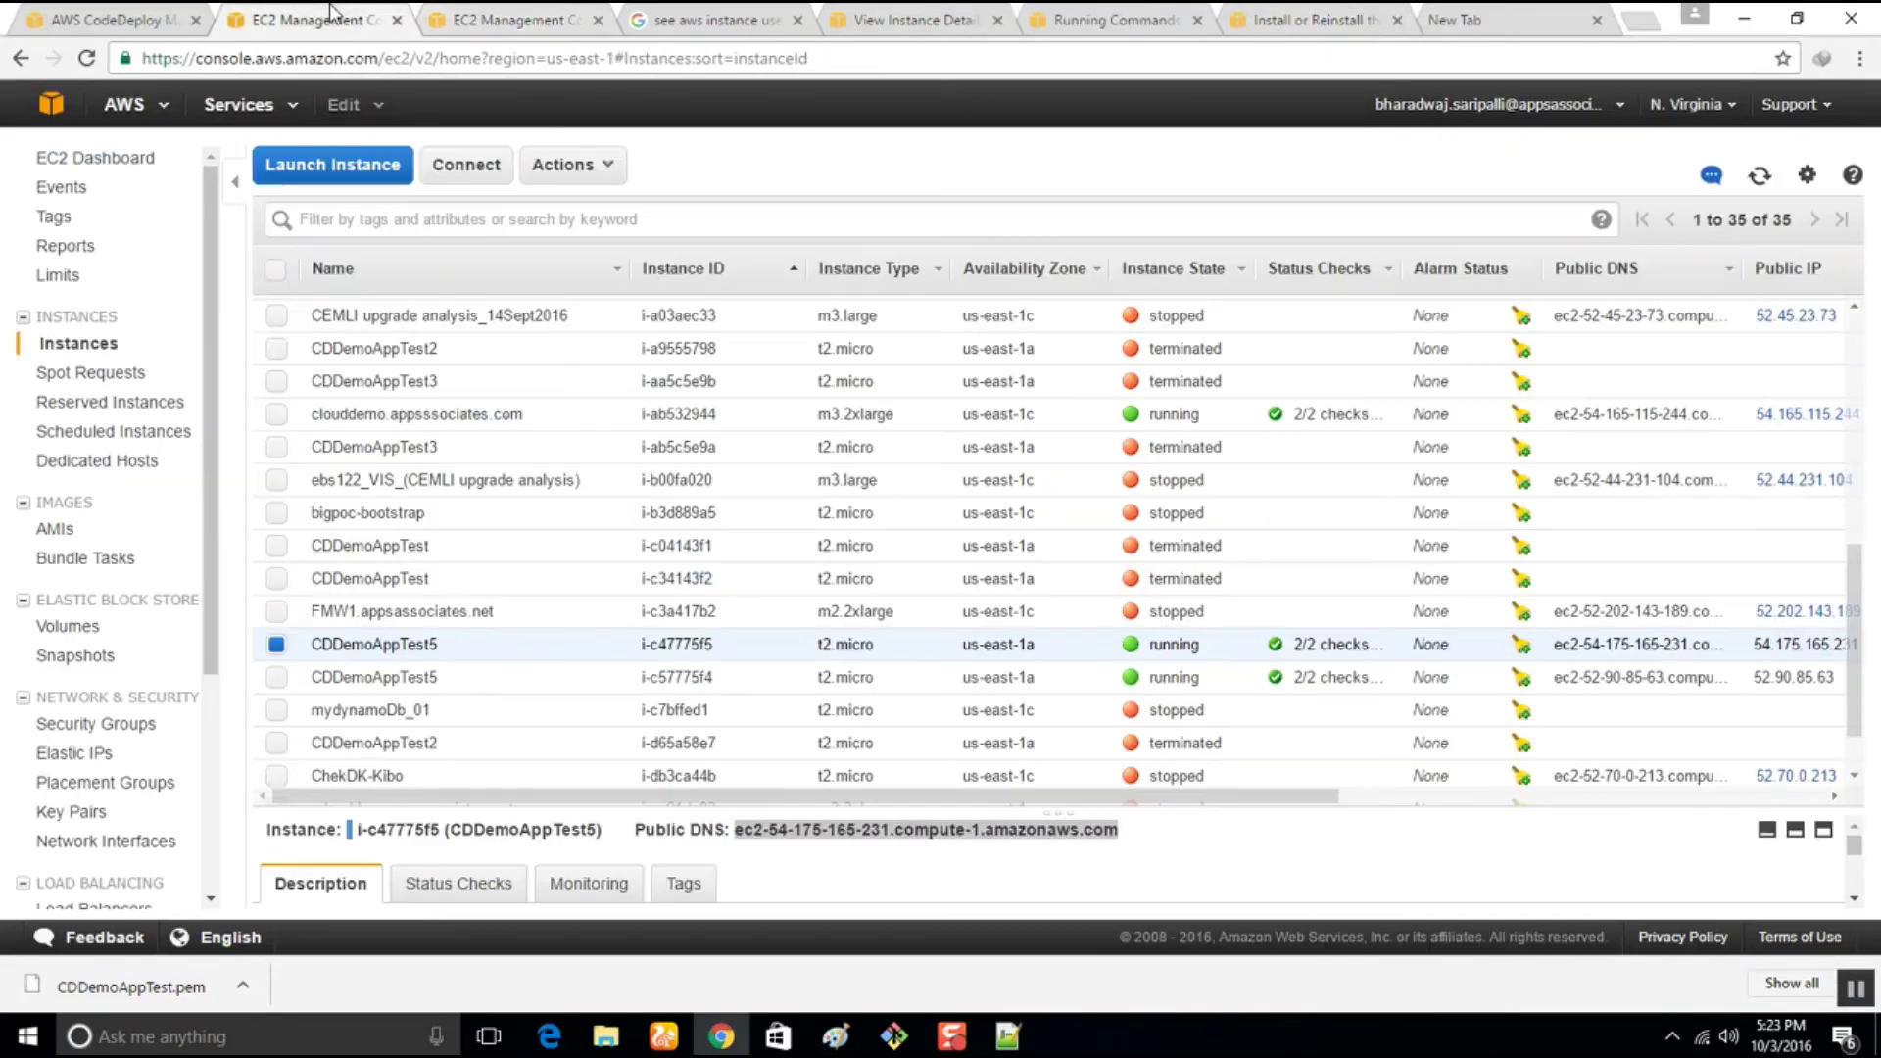
click(850, 860)
click(98, 20)
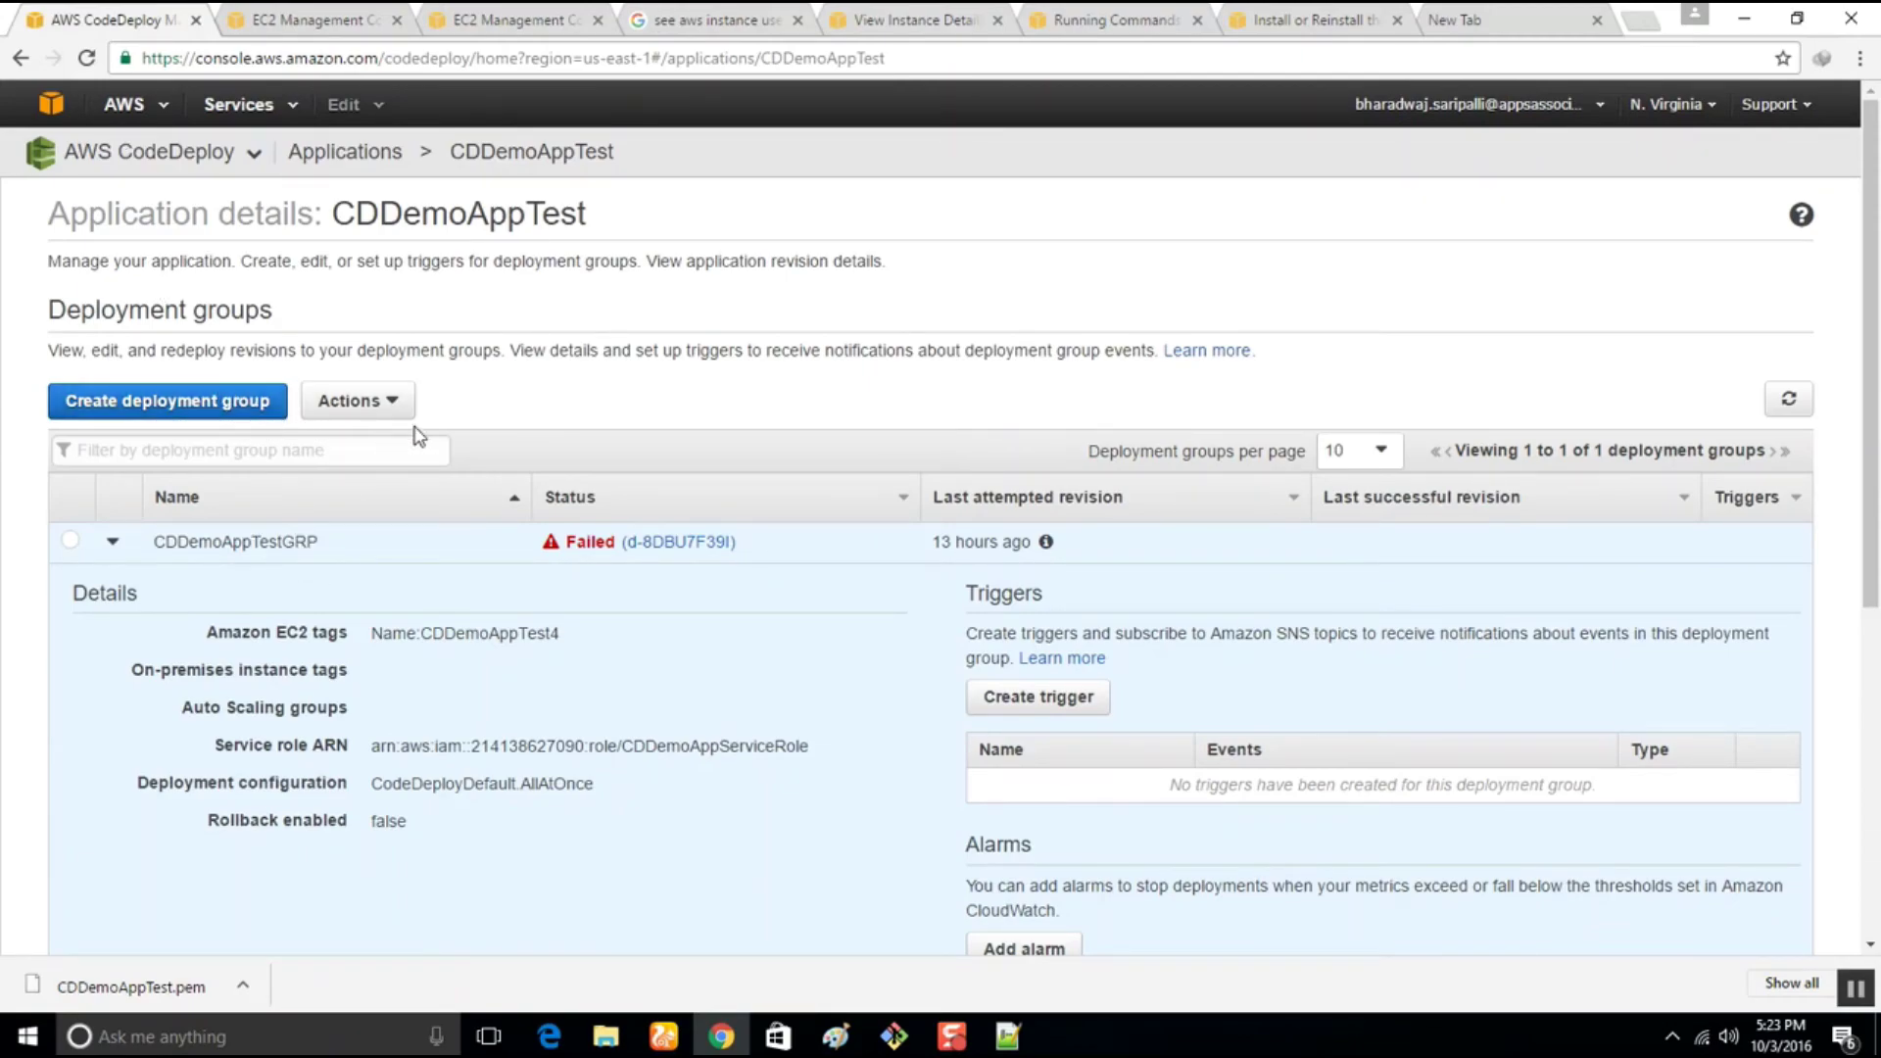
Edit deployment group CDDemoAppTestGRP to target instances tagged Name CDDemoAppTest5
click(378, 406)
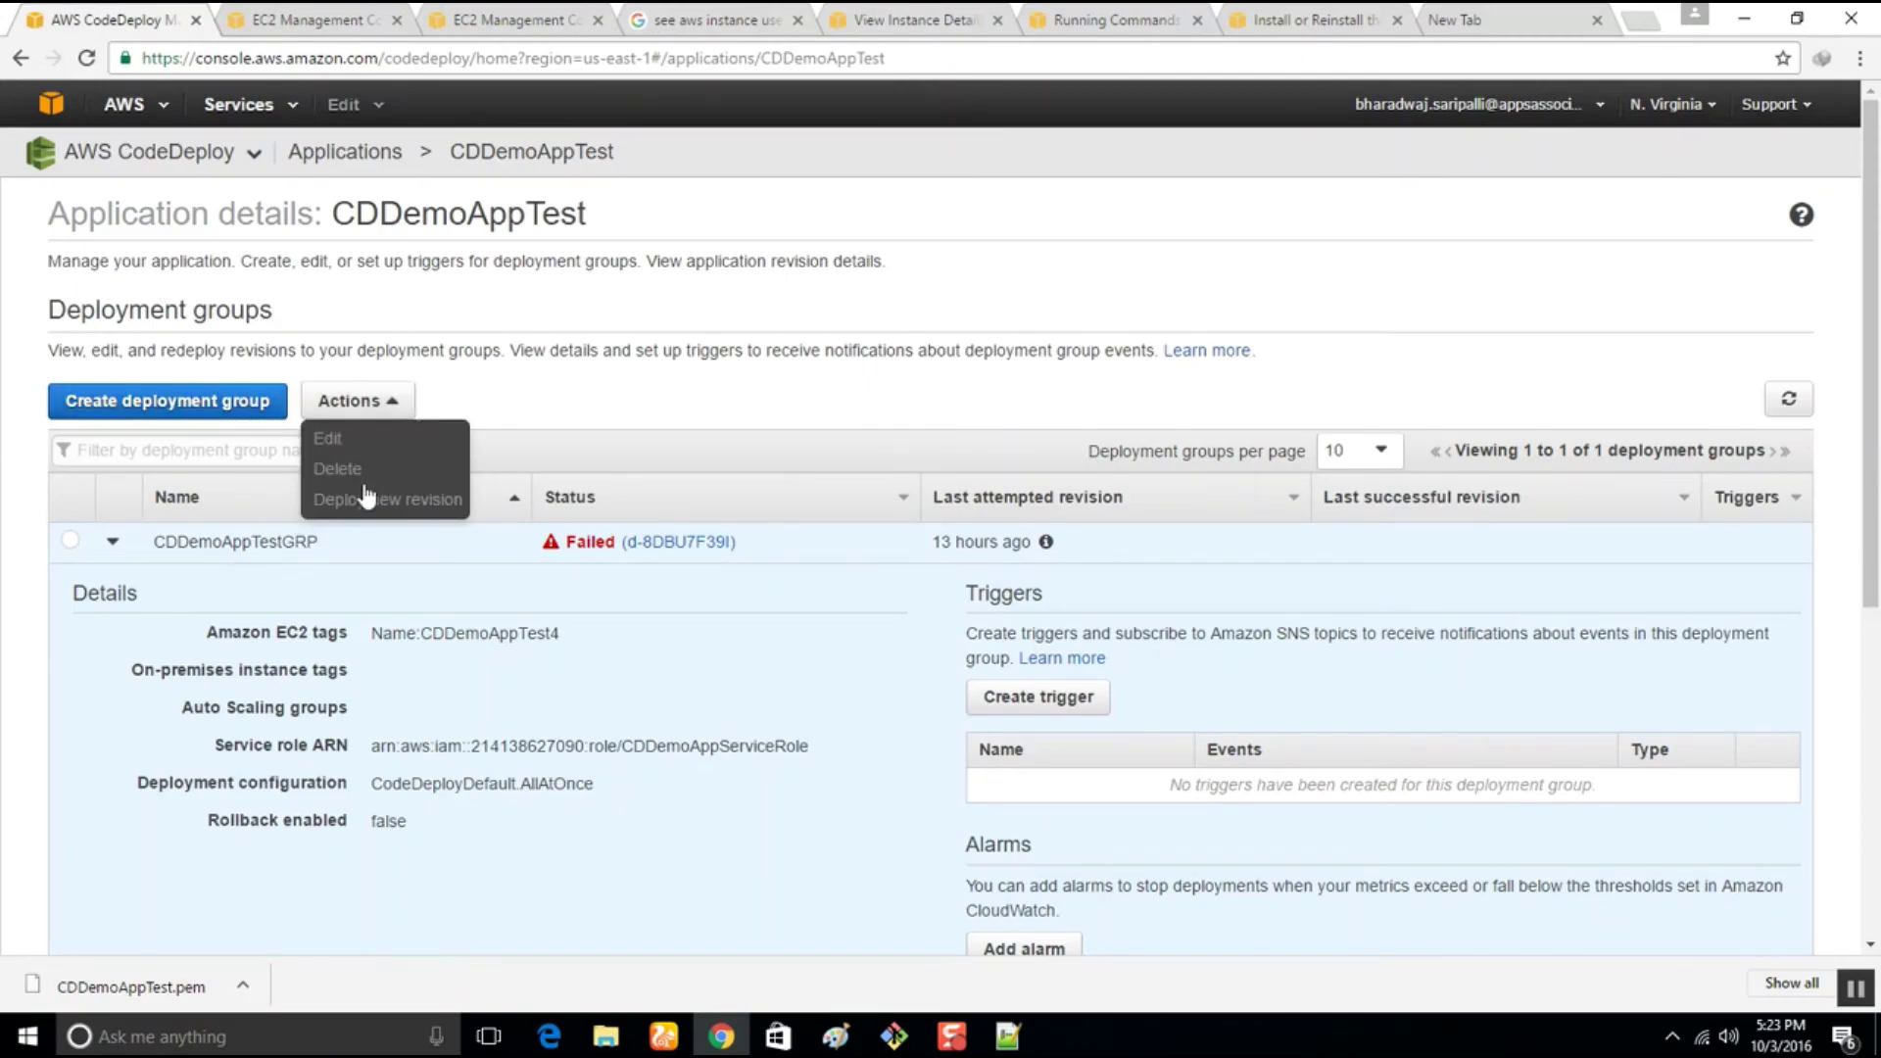
click(70, 540)
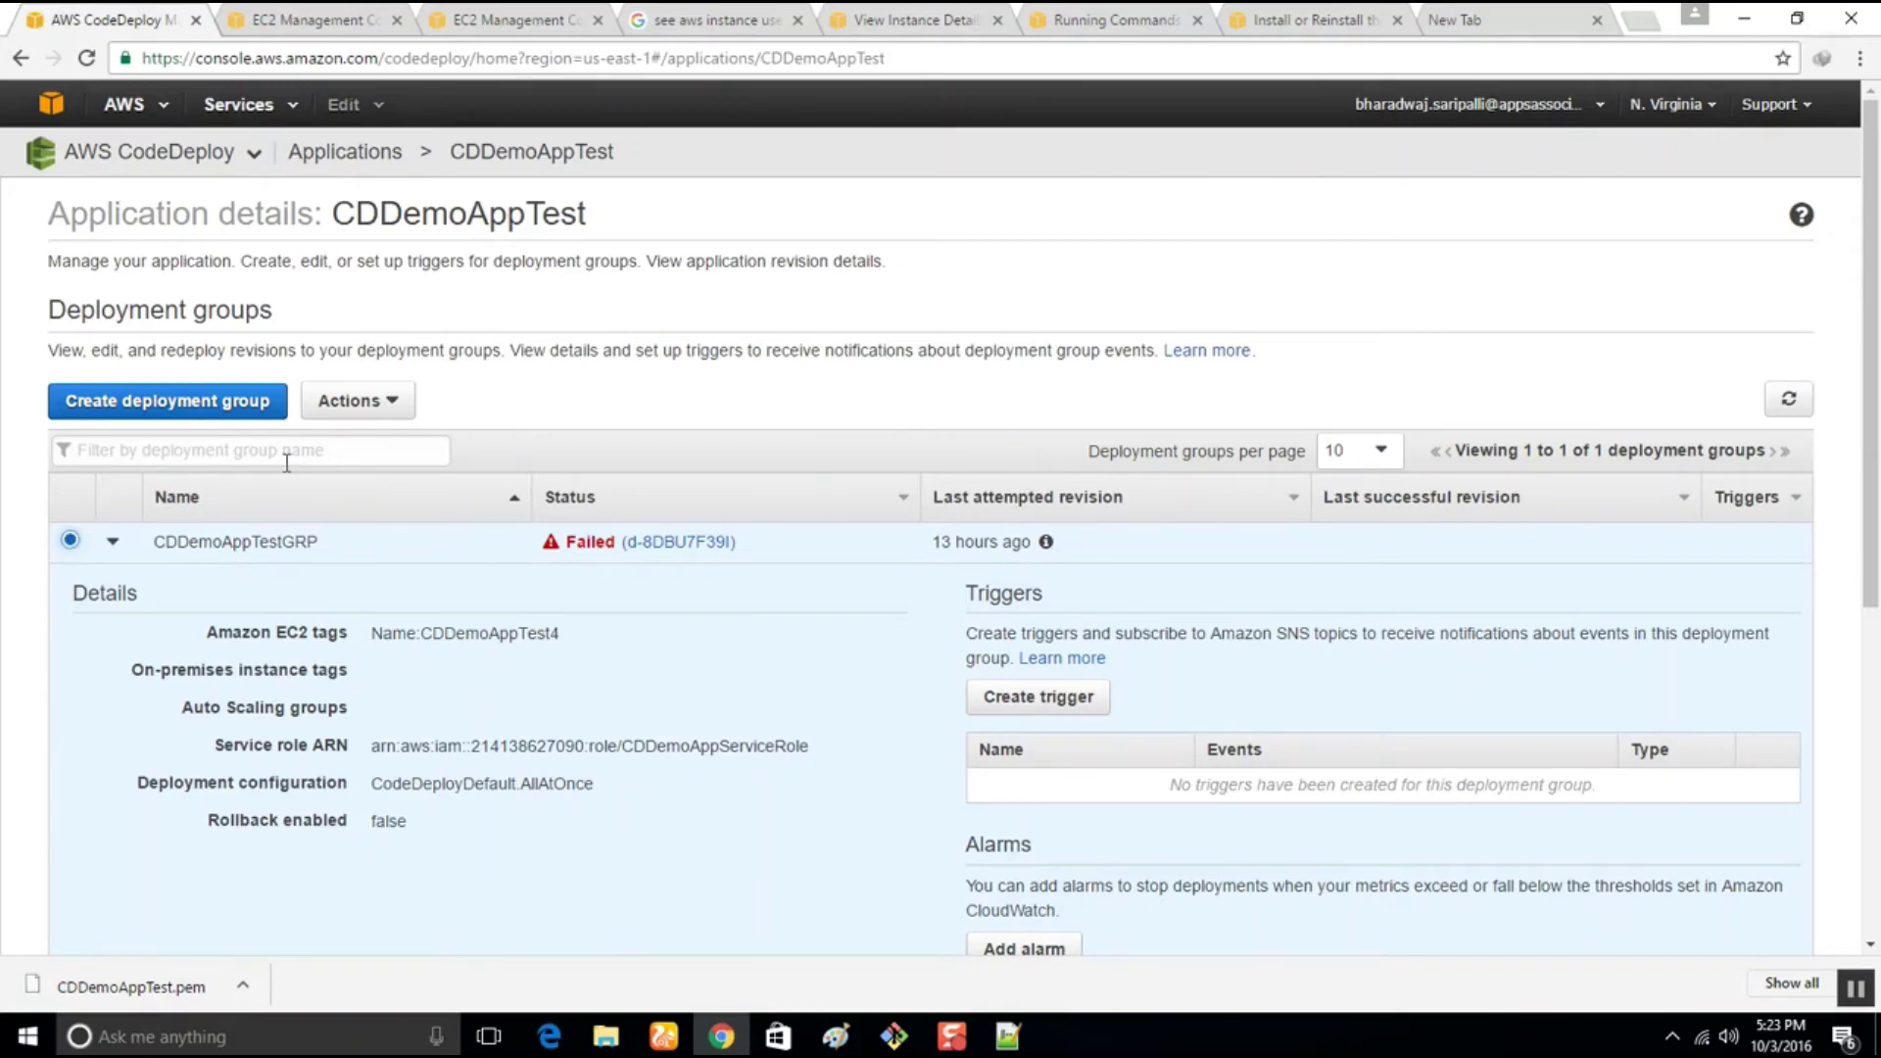
click(378, 417)
click(378, 441)
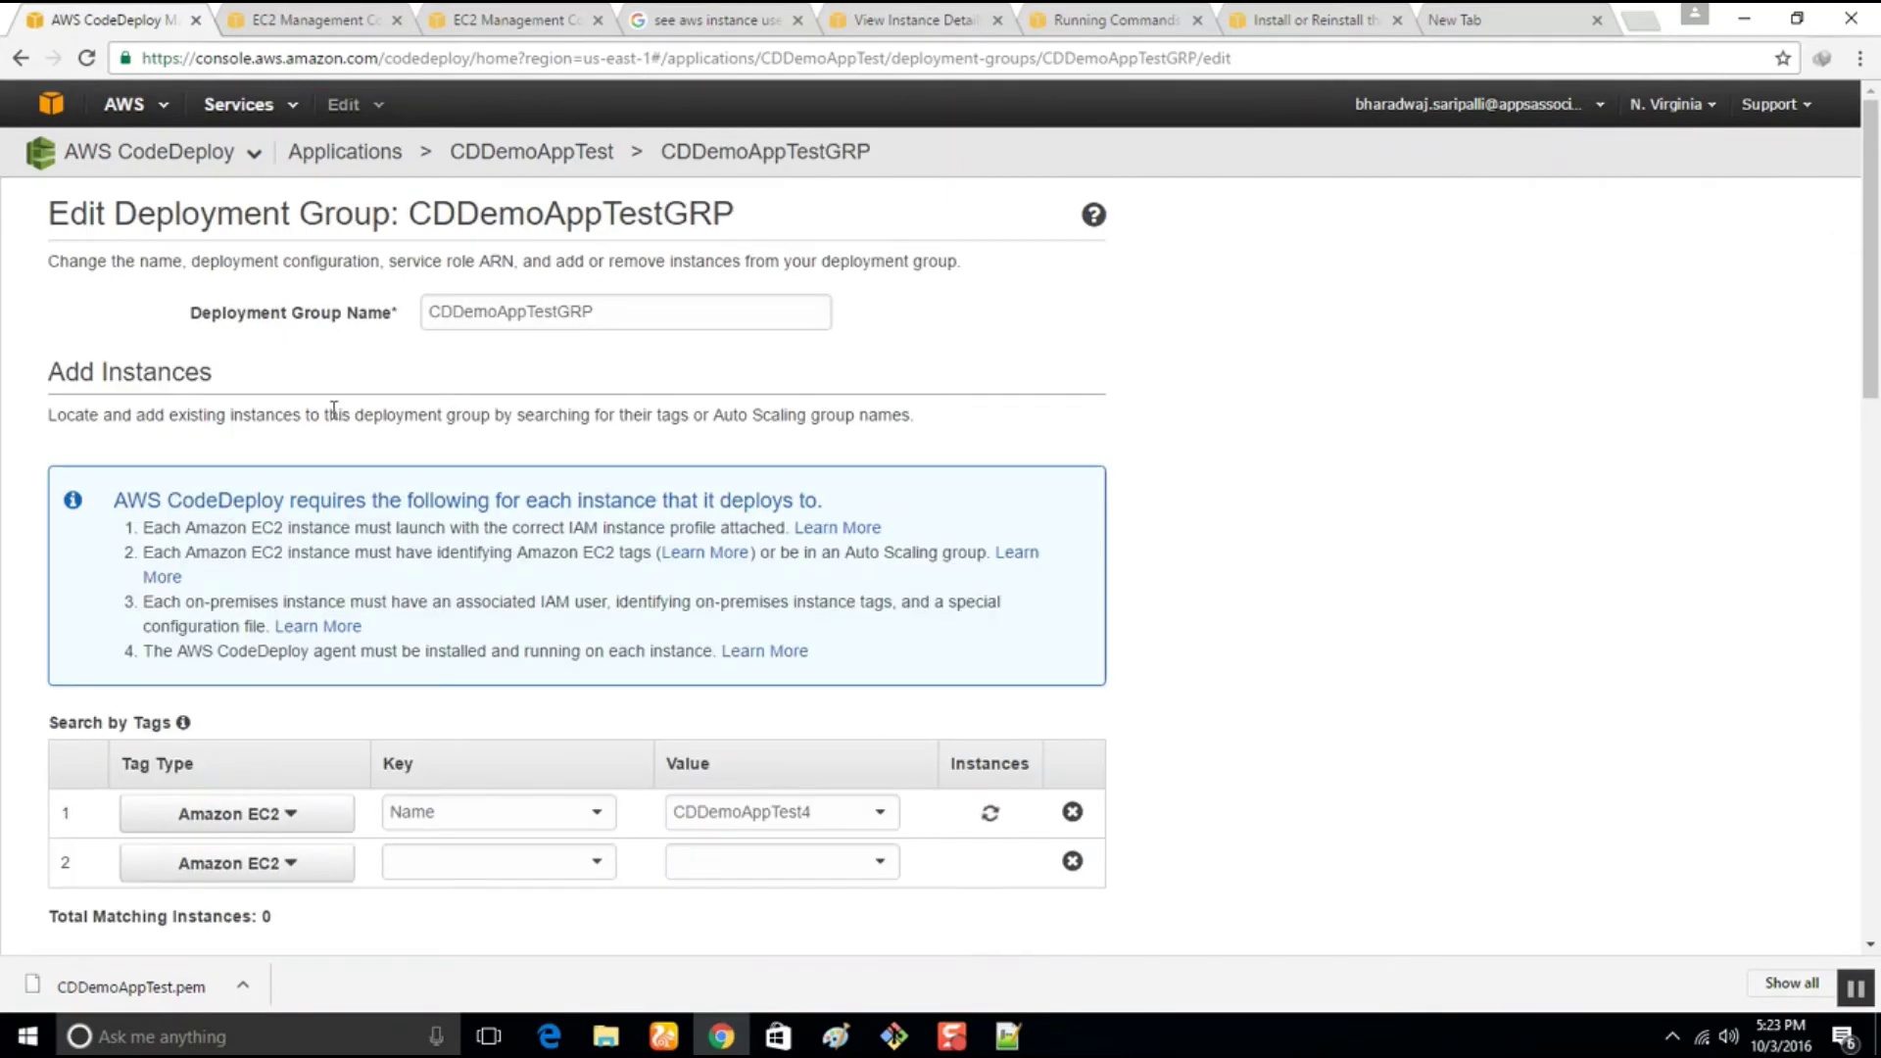
click(798, 815)
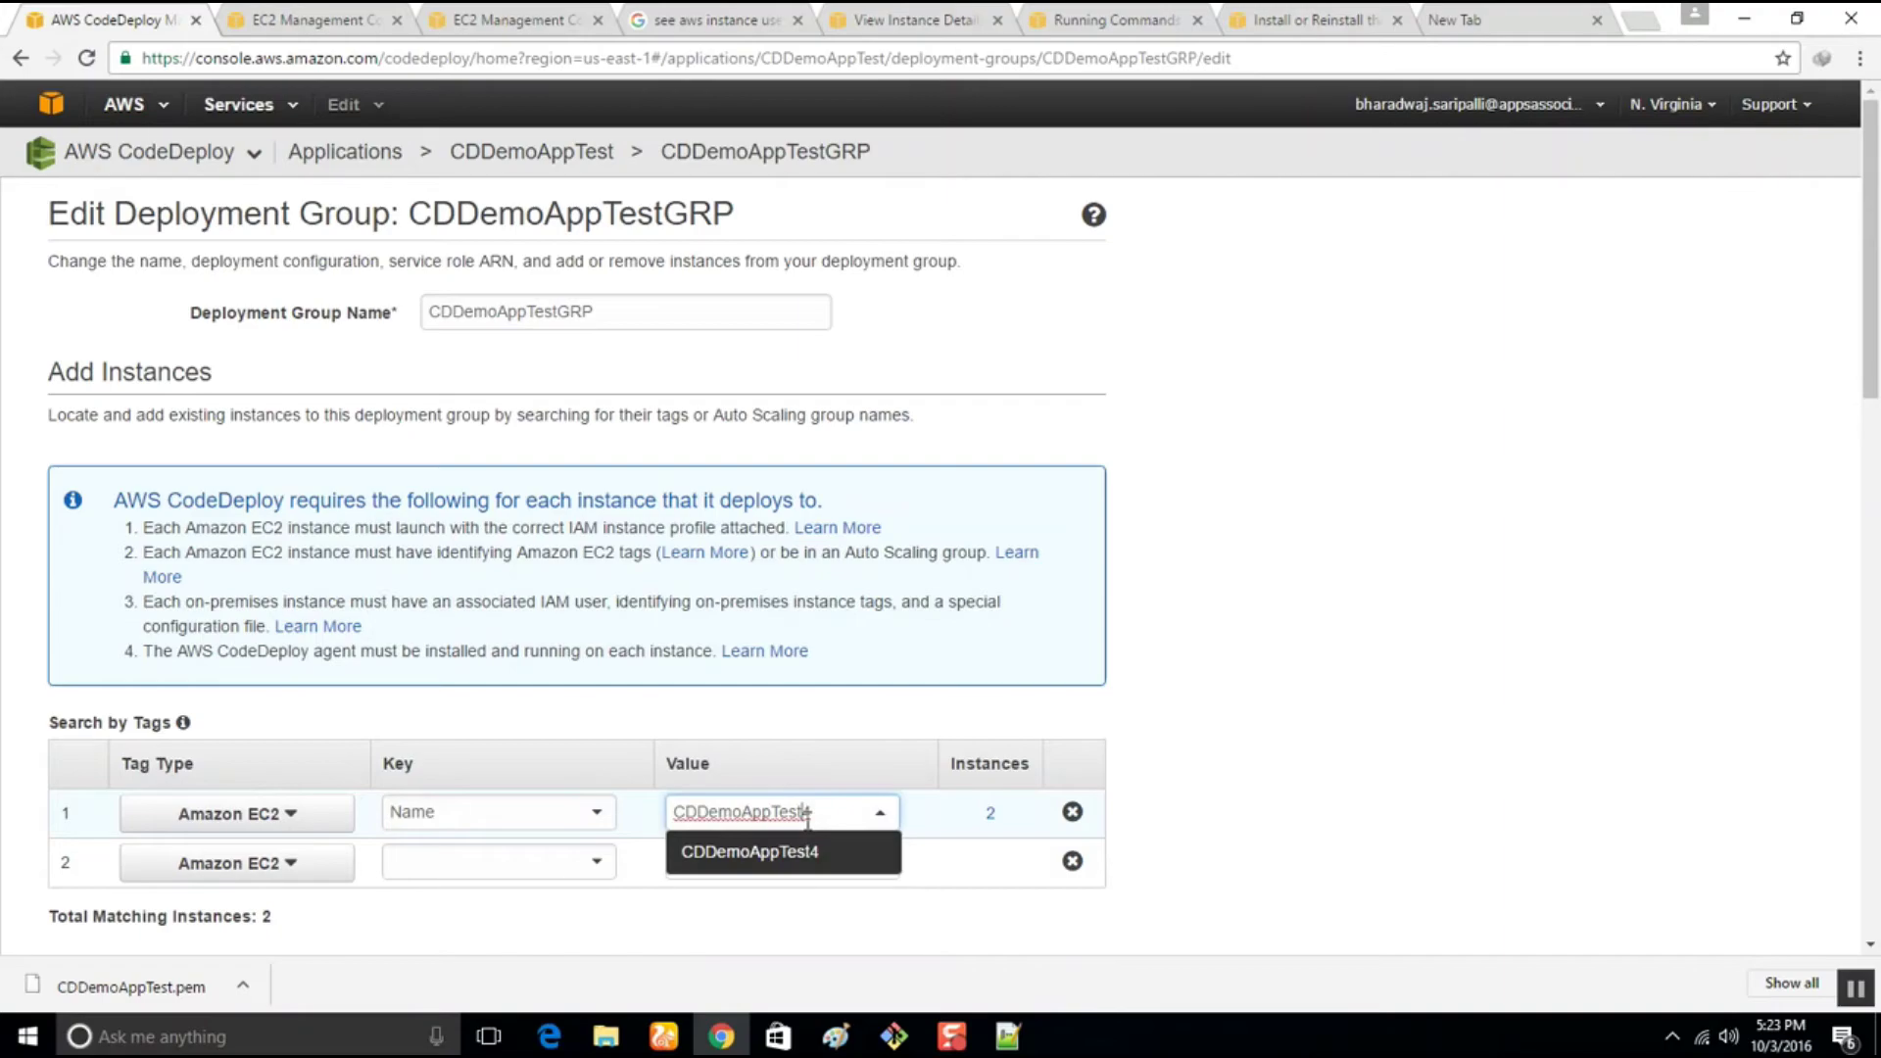
key(BackSpace)
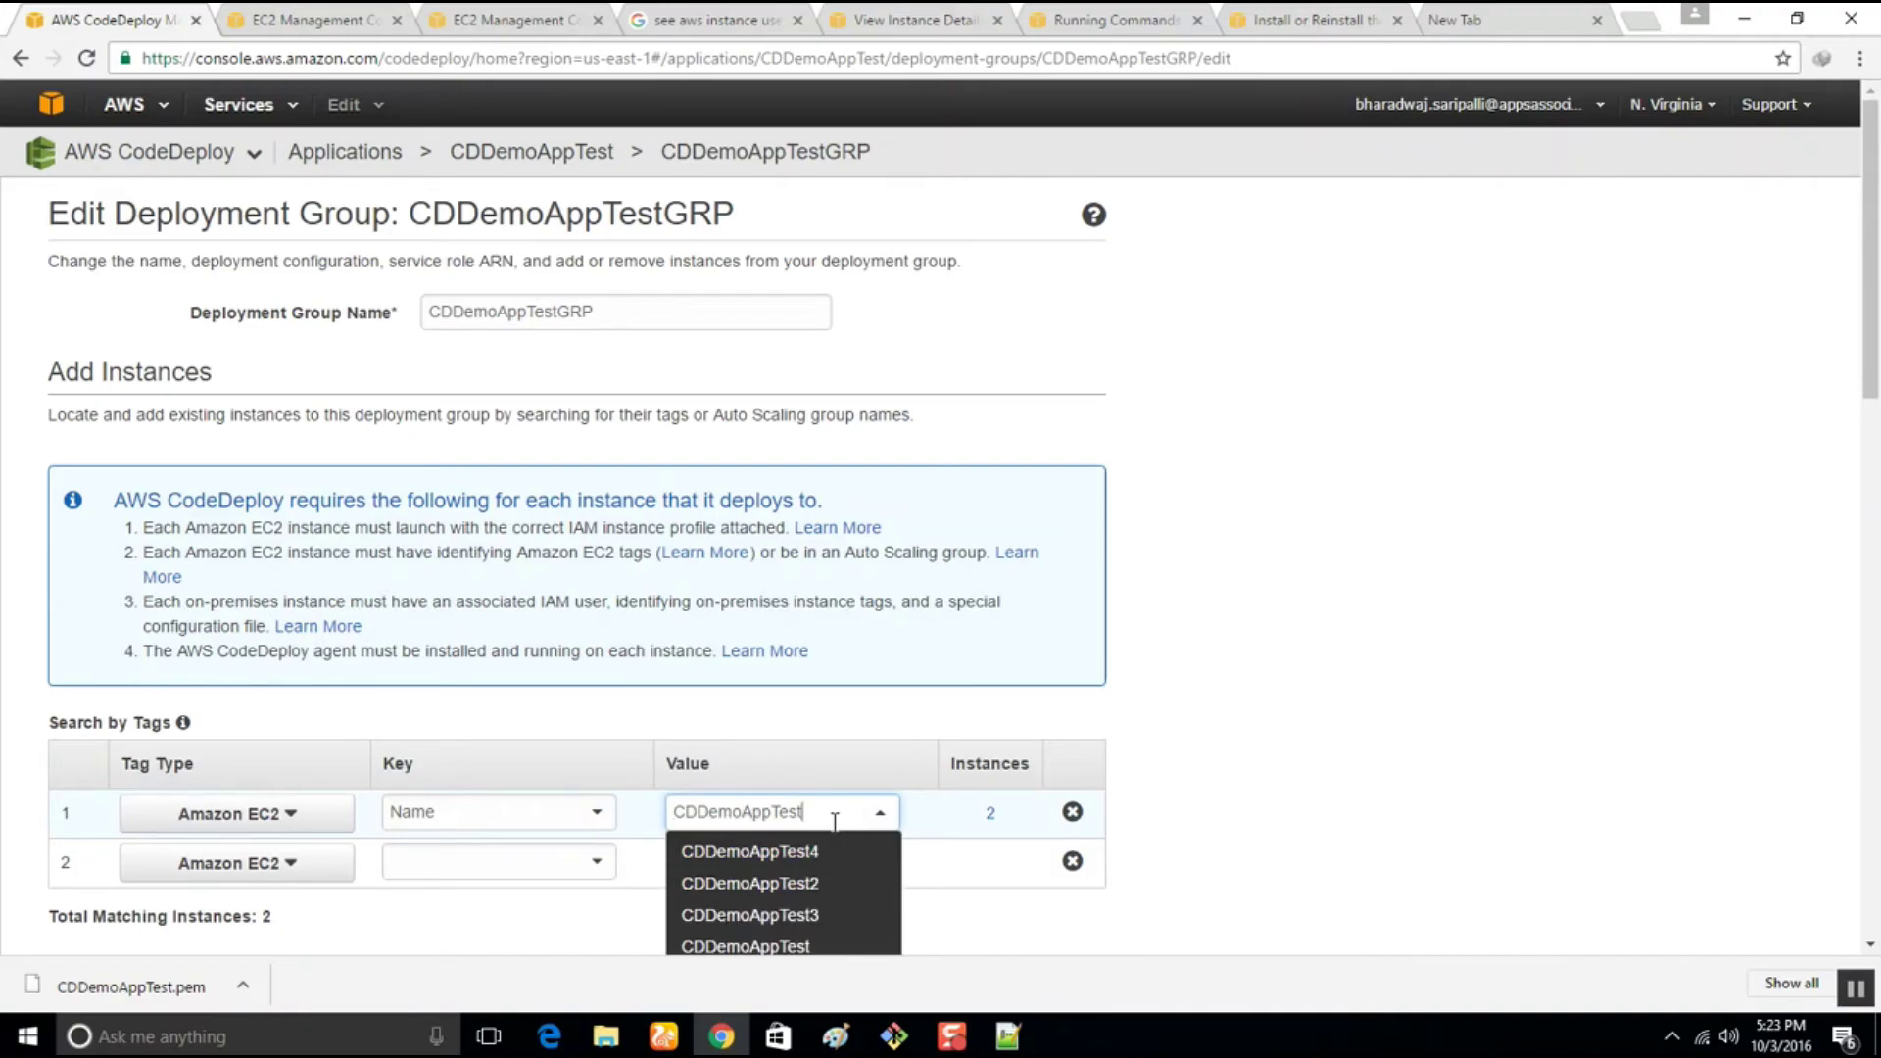
text(5)
click(826, 855)
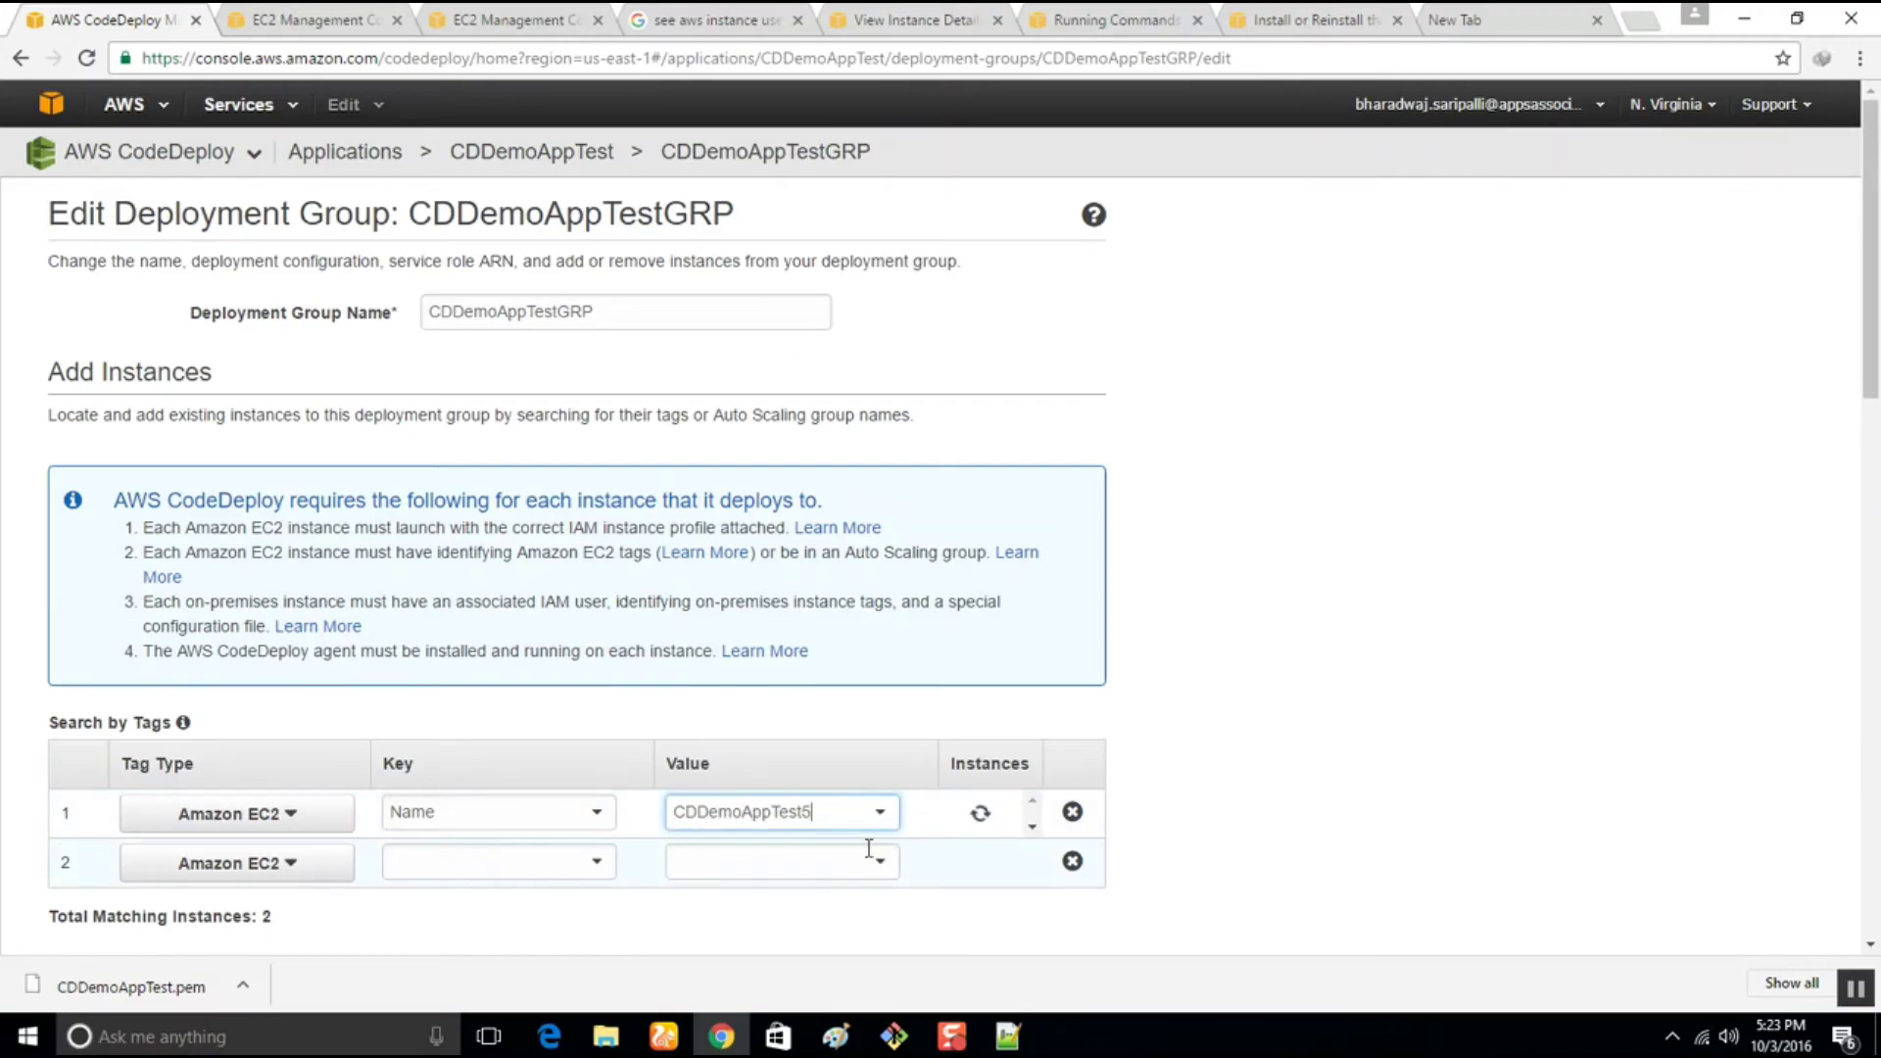
Set the deployment configuration to CodeDeployDefault.OneAtATime and save the deployment group
scroll(533, 685, down, 7)
click(596, 480)
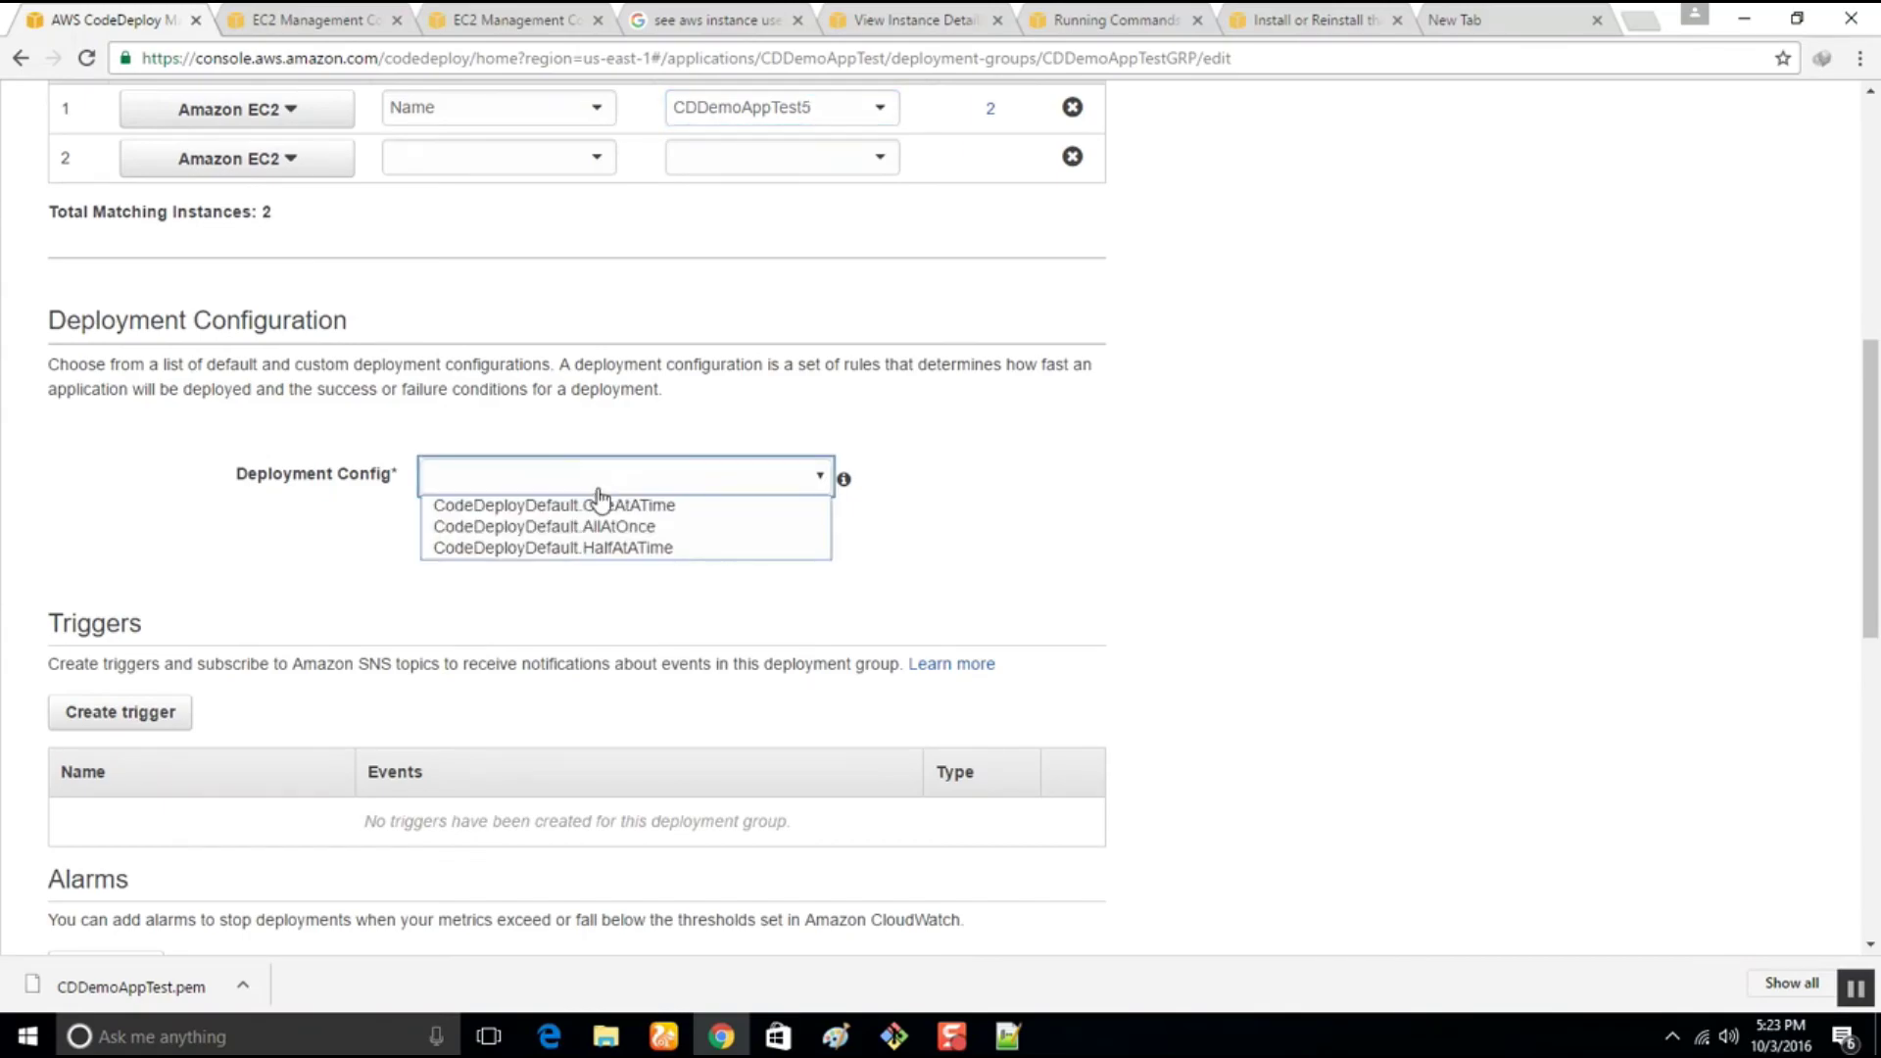
click(596, 502)
click(613, 505)
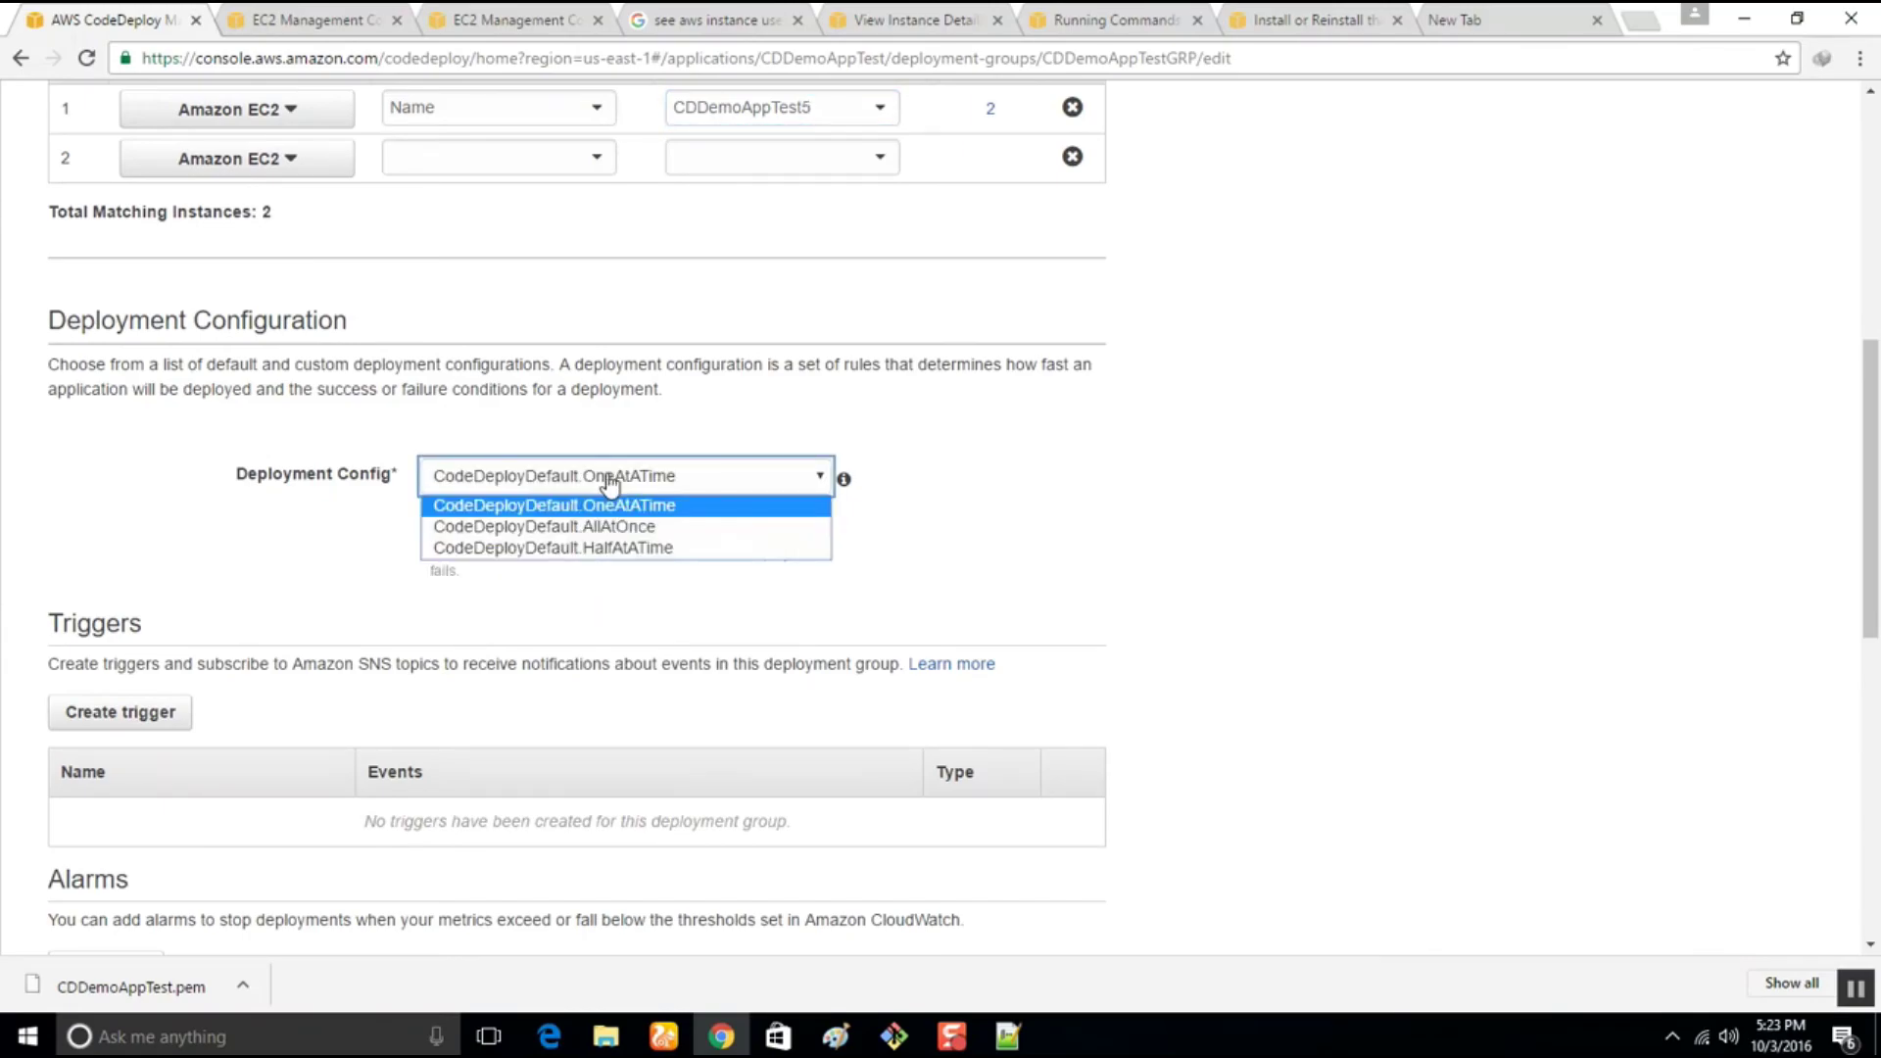
click(609, 520)
scroll(340, 584, down, 6)
scroll(344, 584, down, 3)
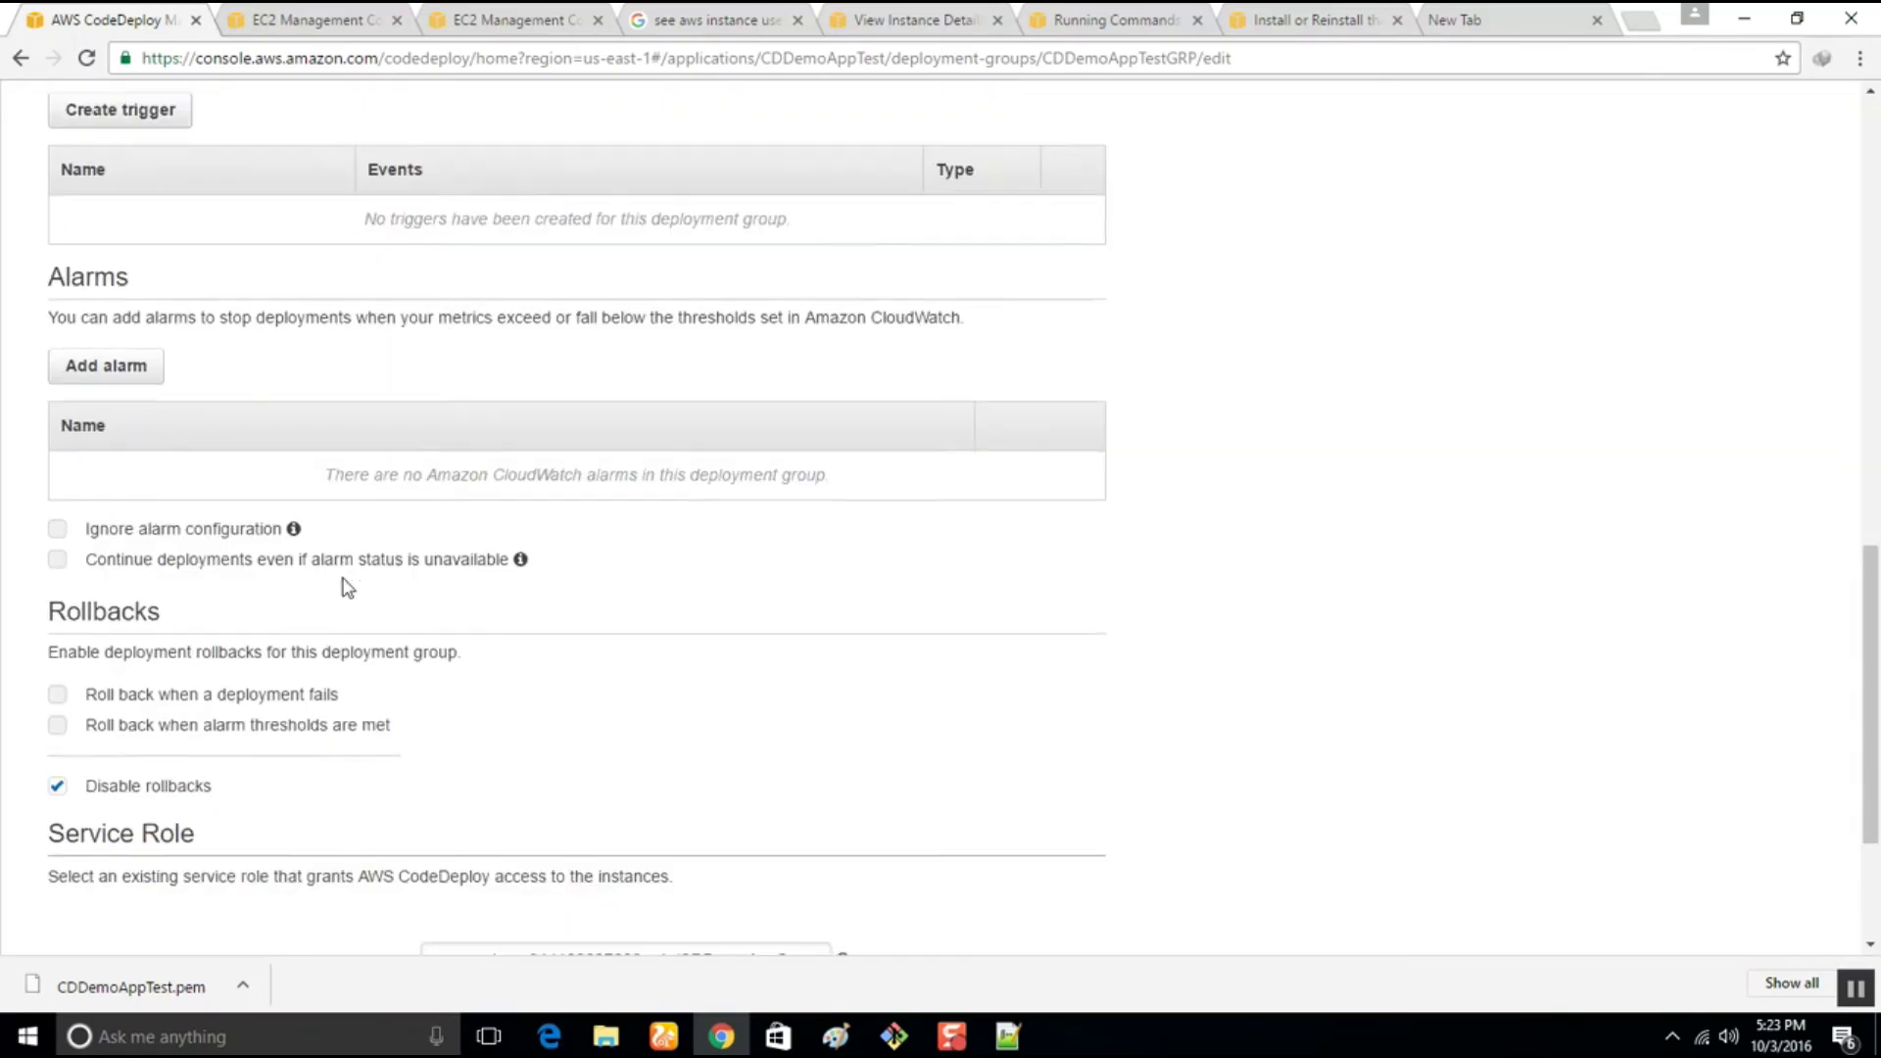
click(1061, 809)
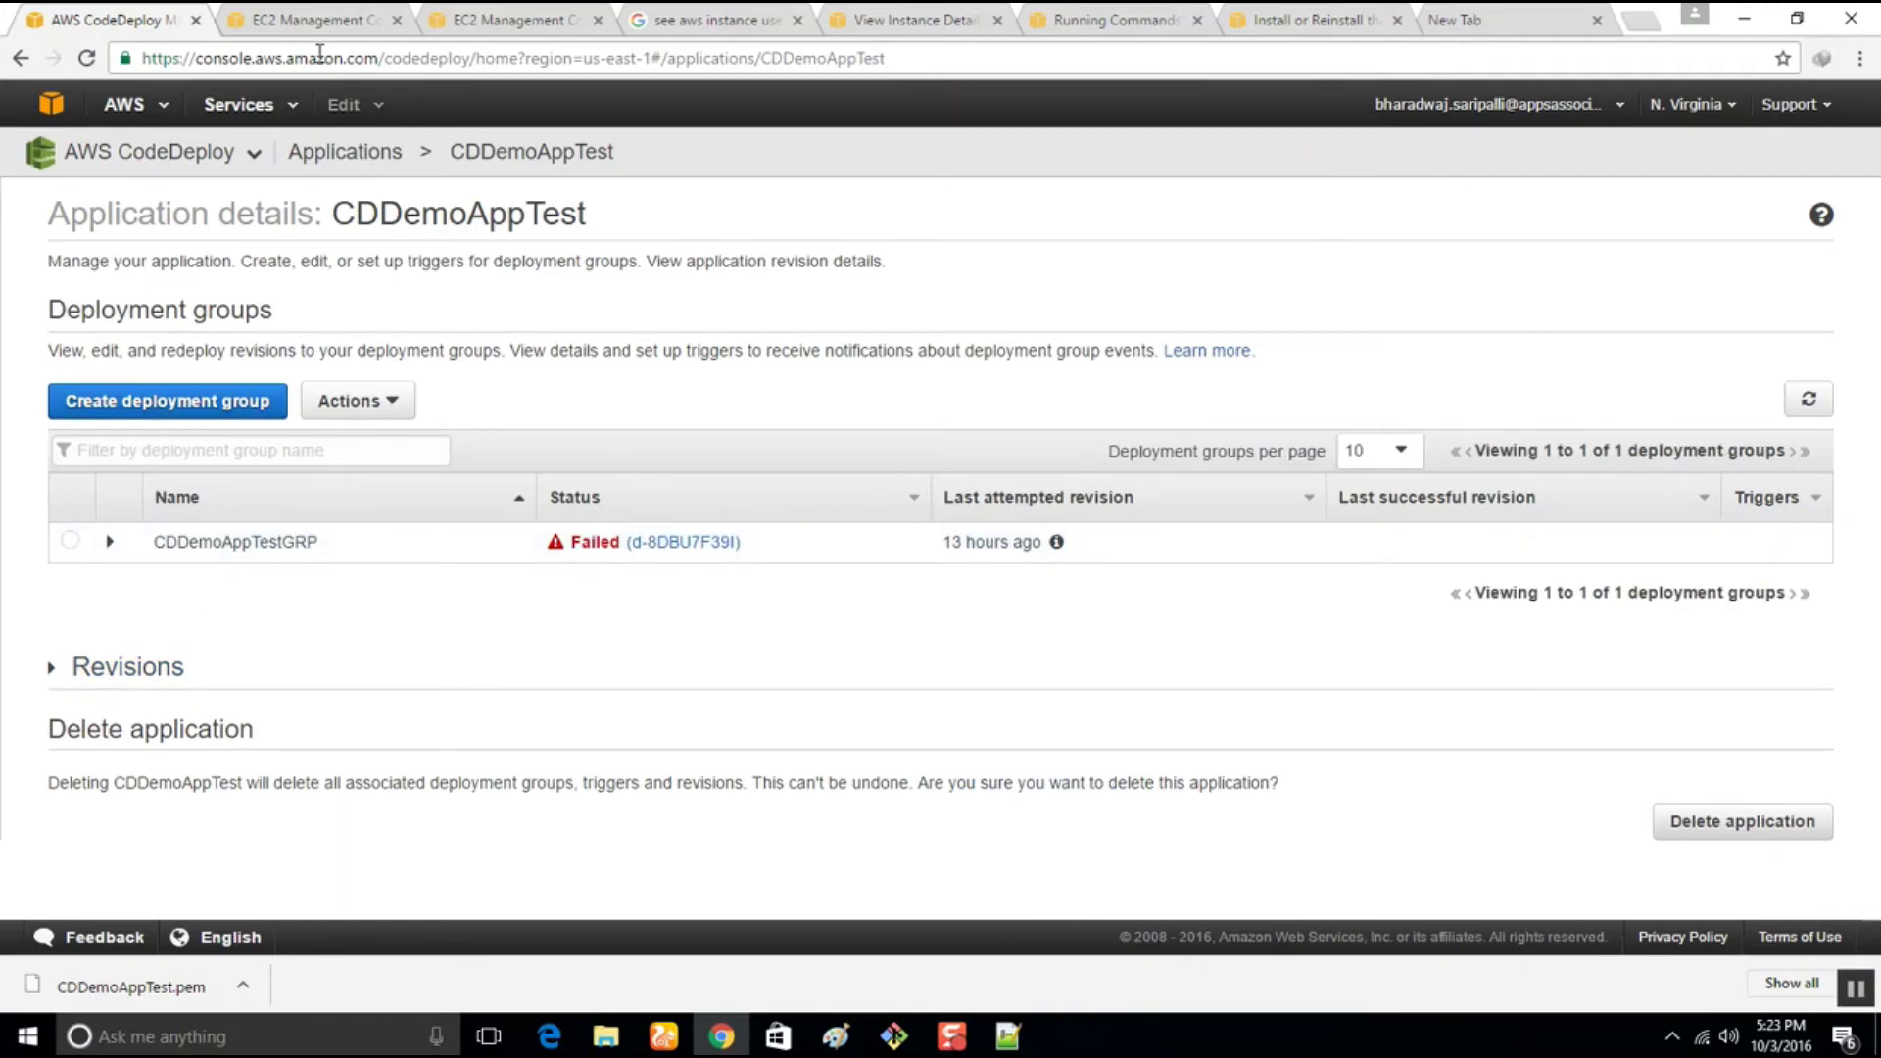
click(285, 16)
Close the extra EC2 and documentation tabs, returning to the CodeDeploy page
click(397, 20)
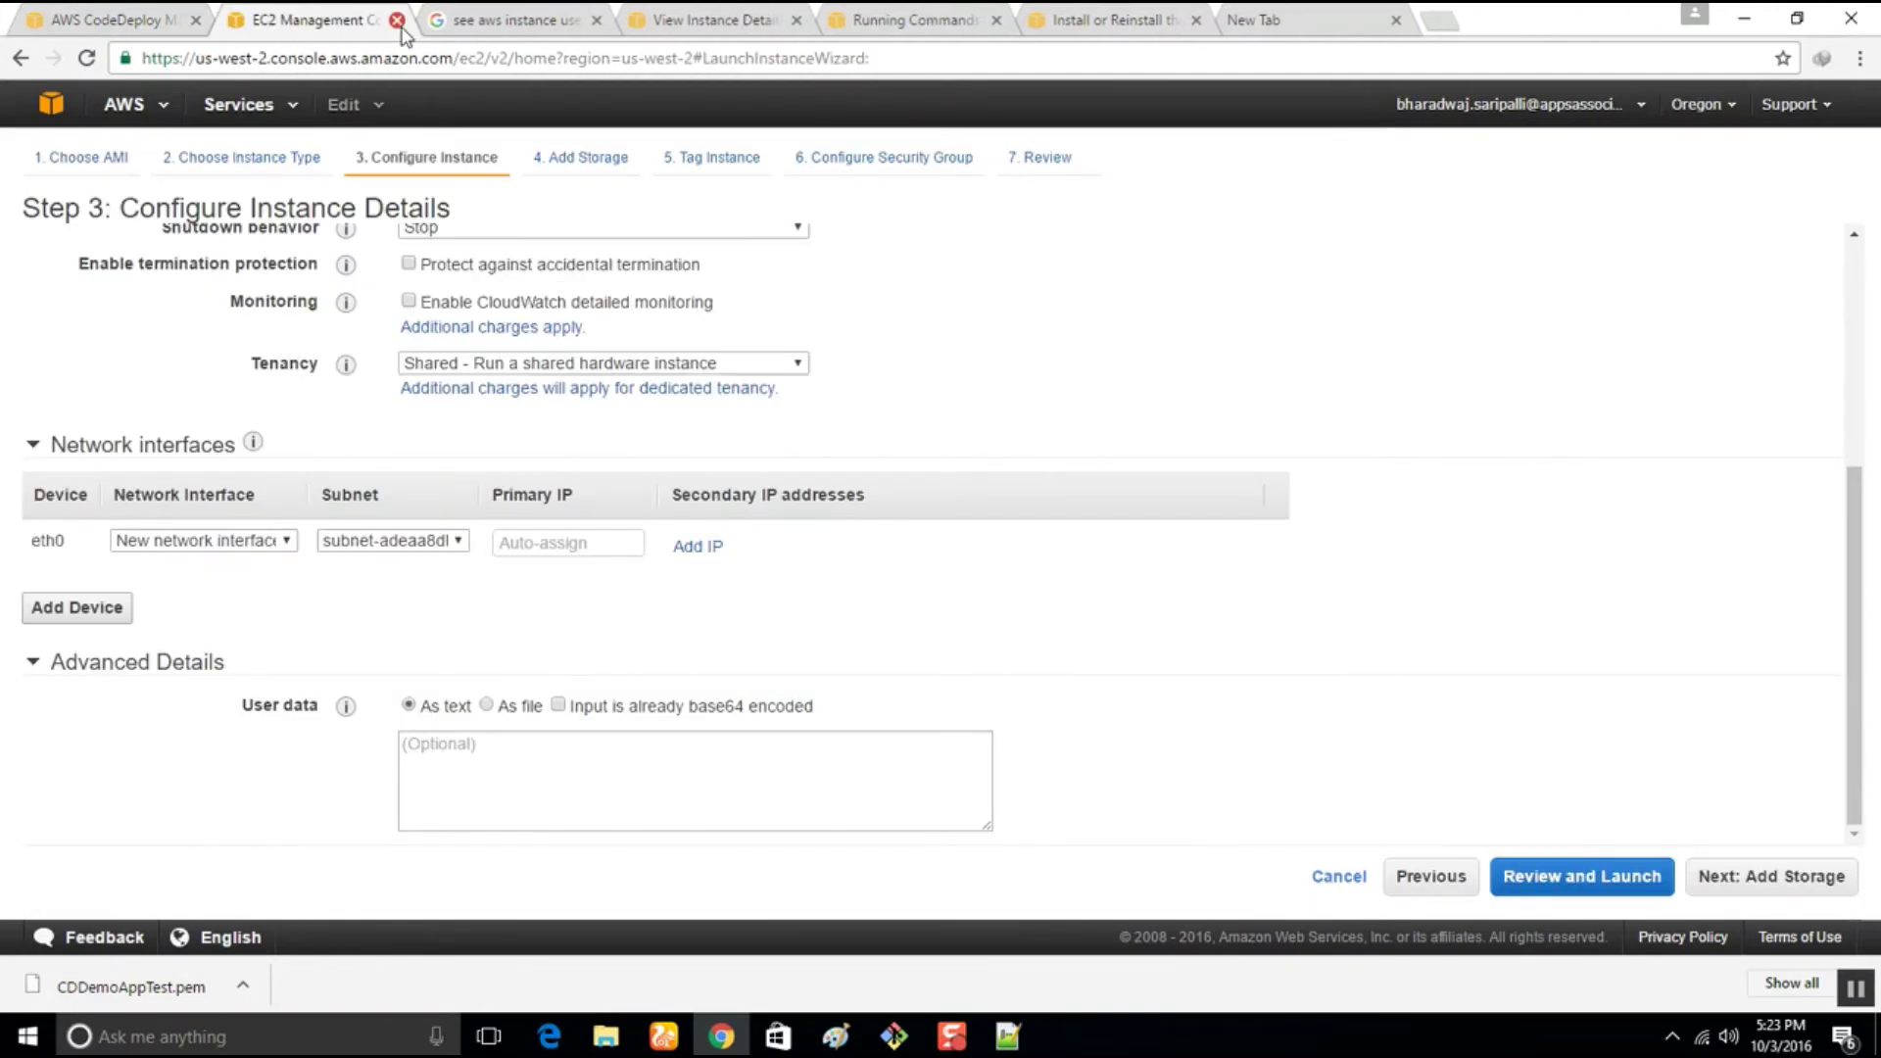
click(397, 20)
click(397, 21)
click(397, 20)
click(397, 20)
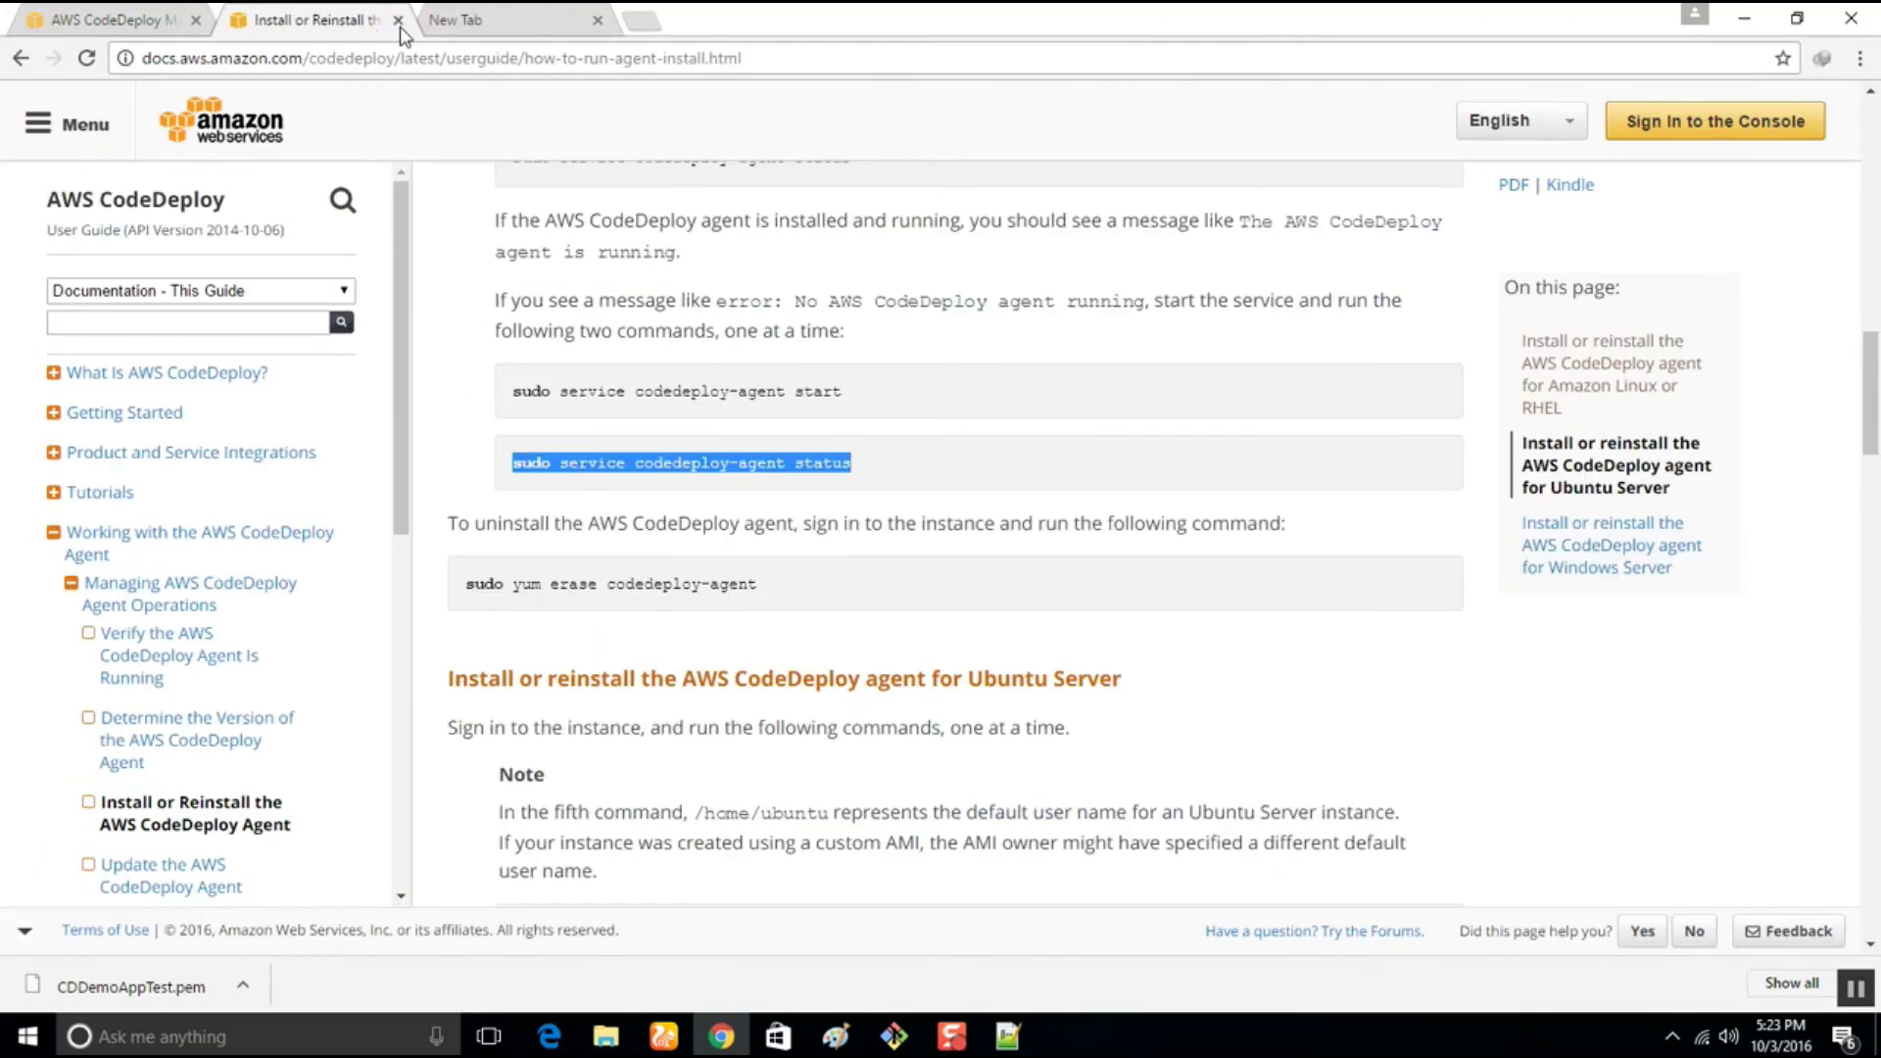
click(397, 21)
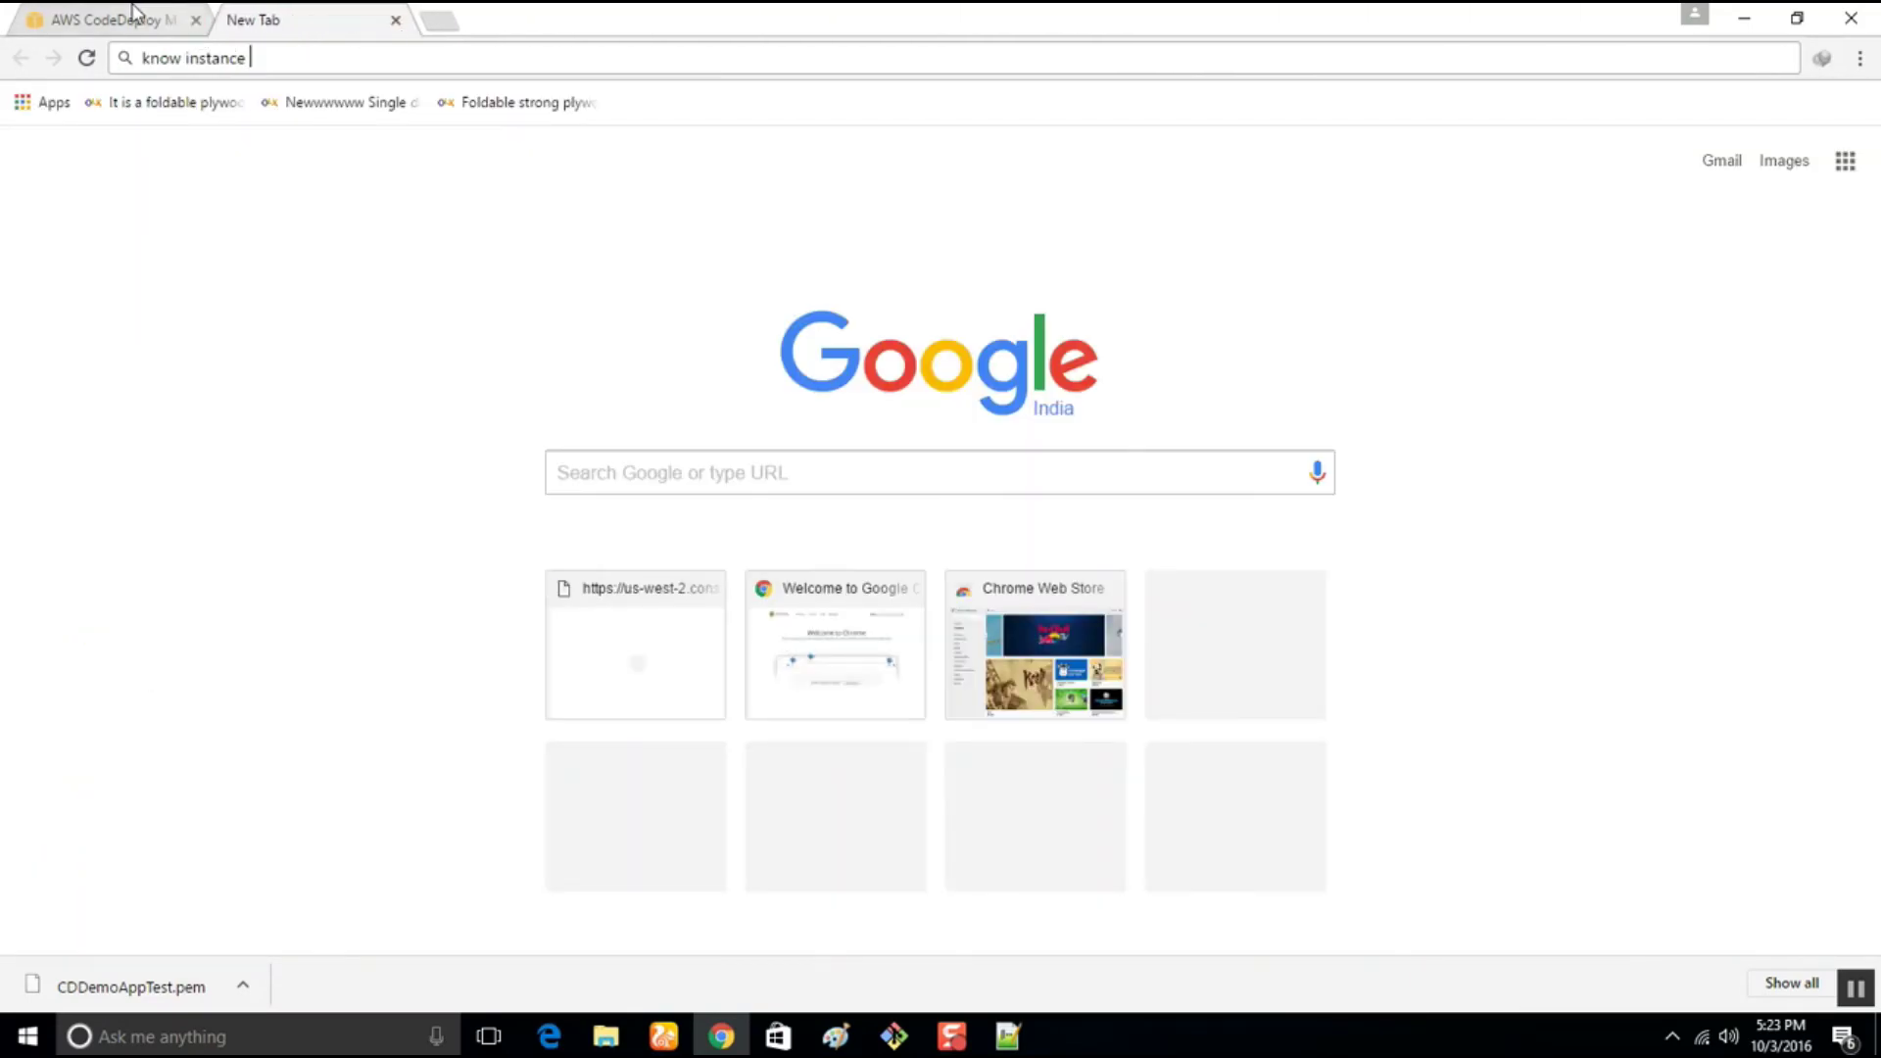
click(157, 19)
Go to CodePipeline in a new tab and view the CPDemoAppTEST pipeline
click(249, 110)
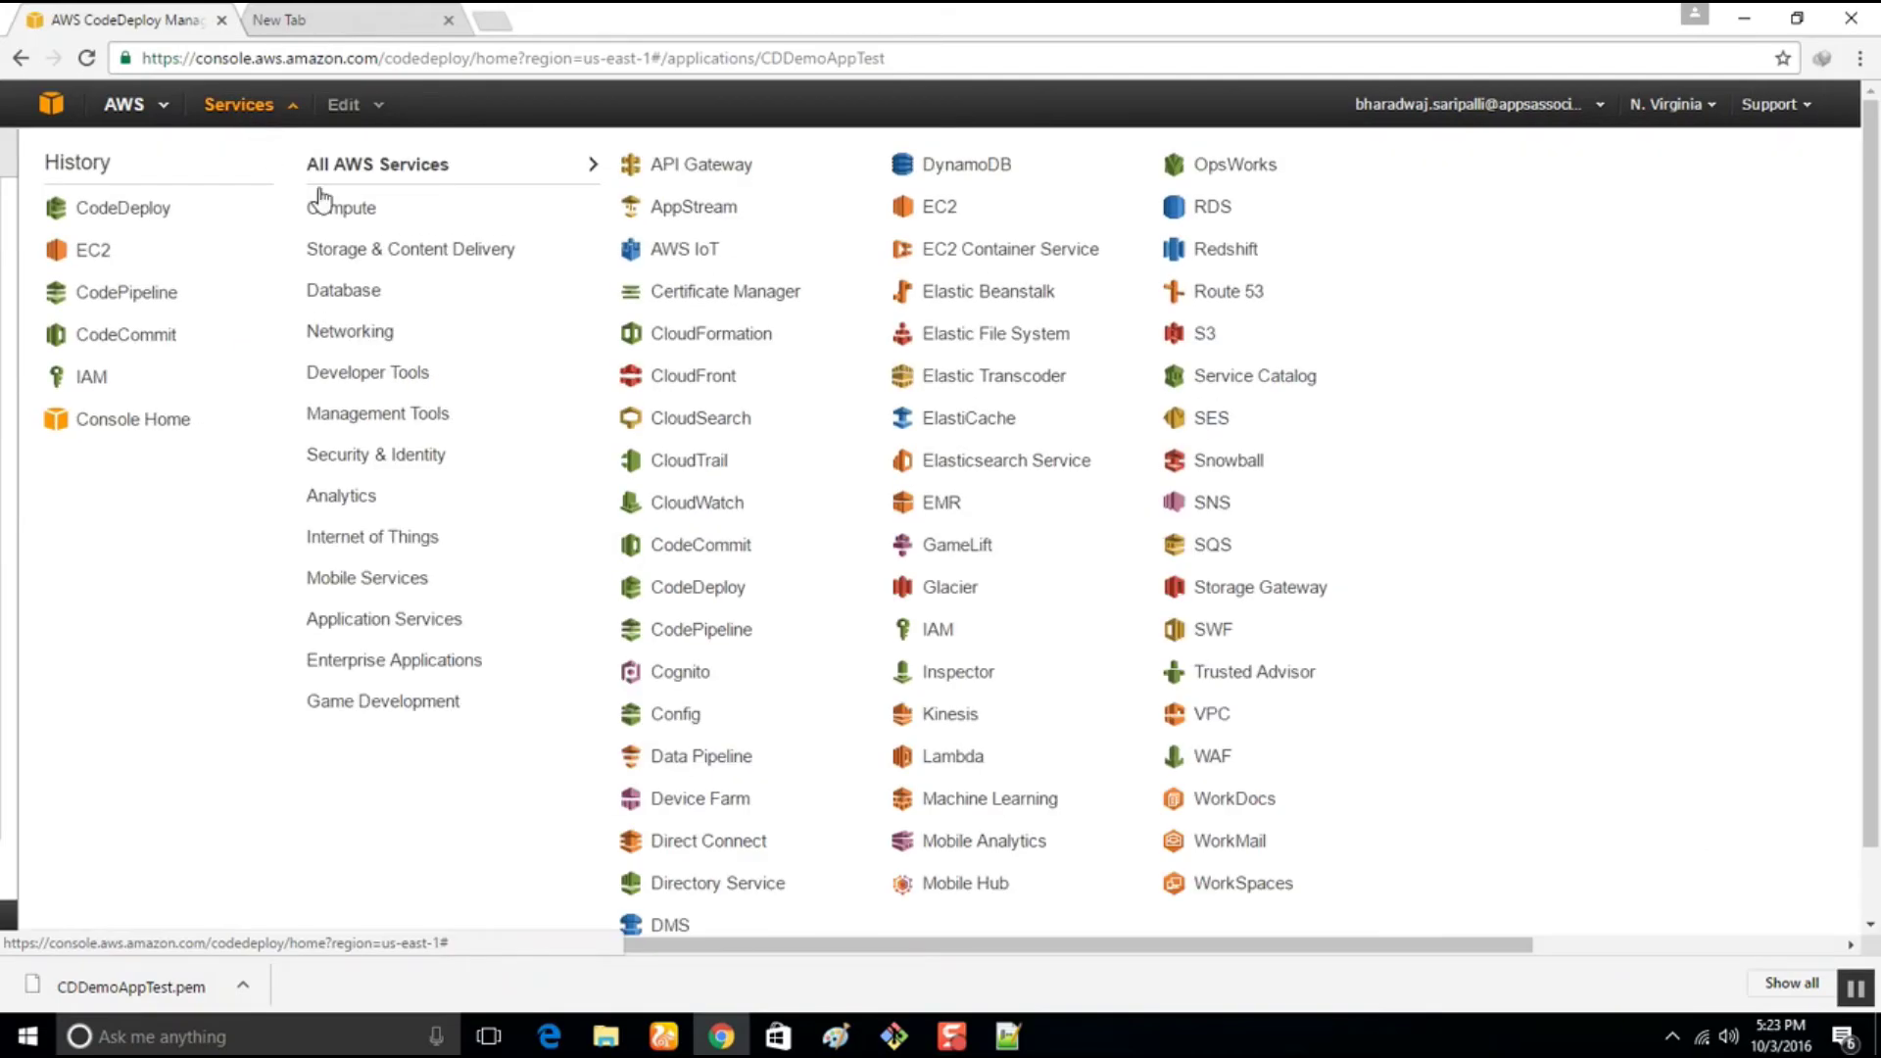
mouse_move(336, 365)
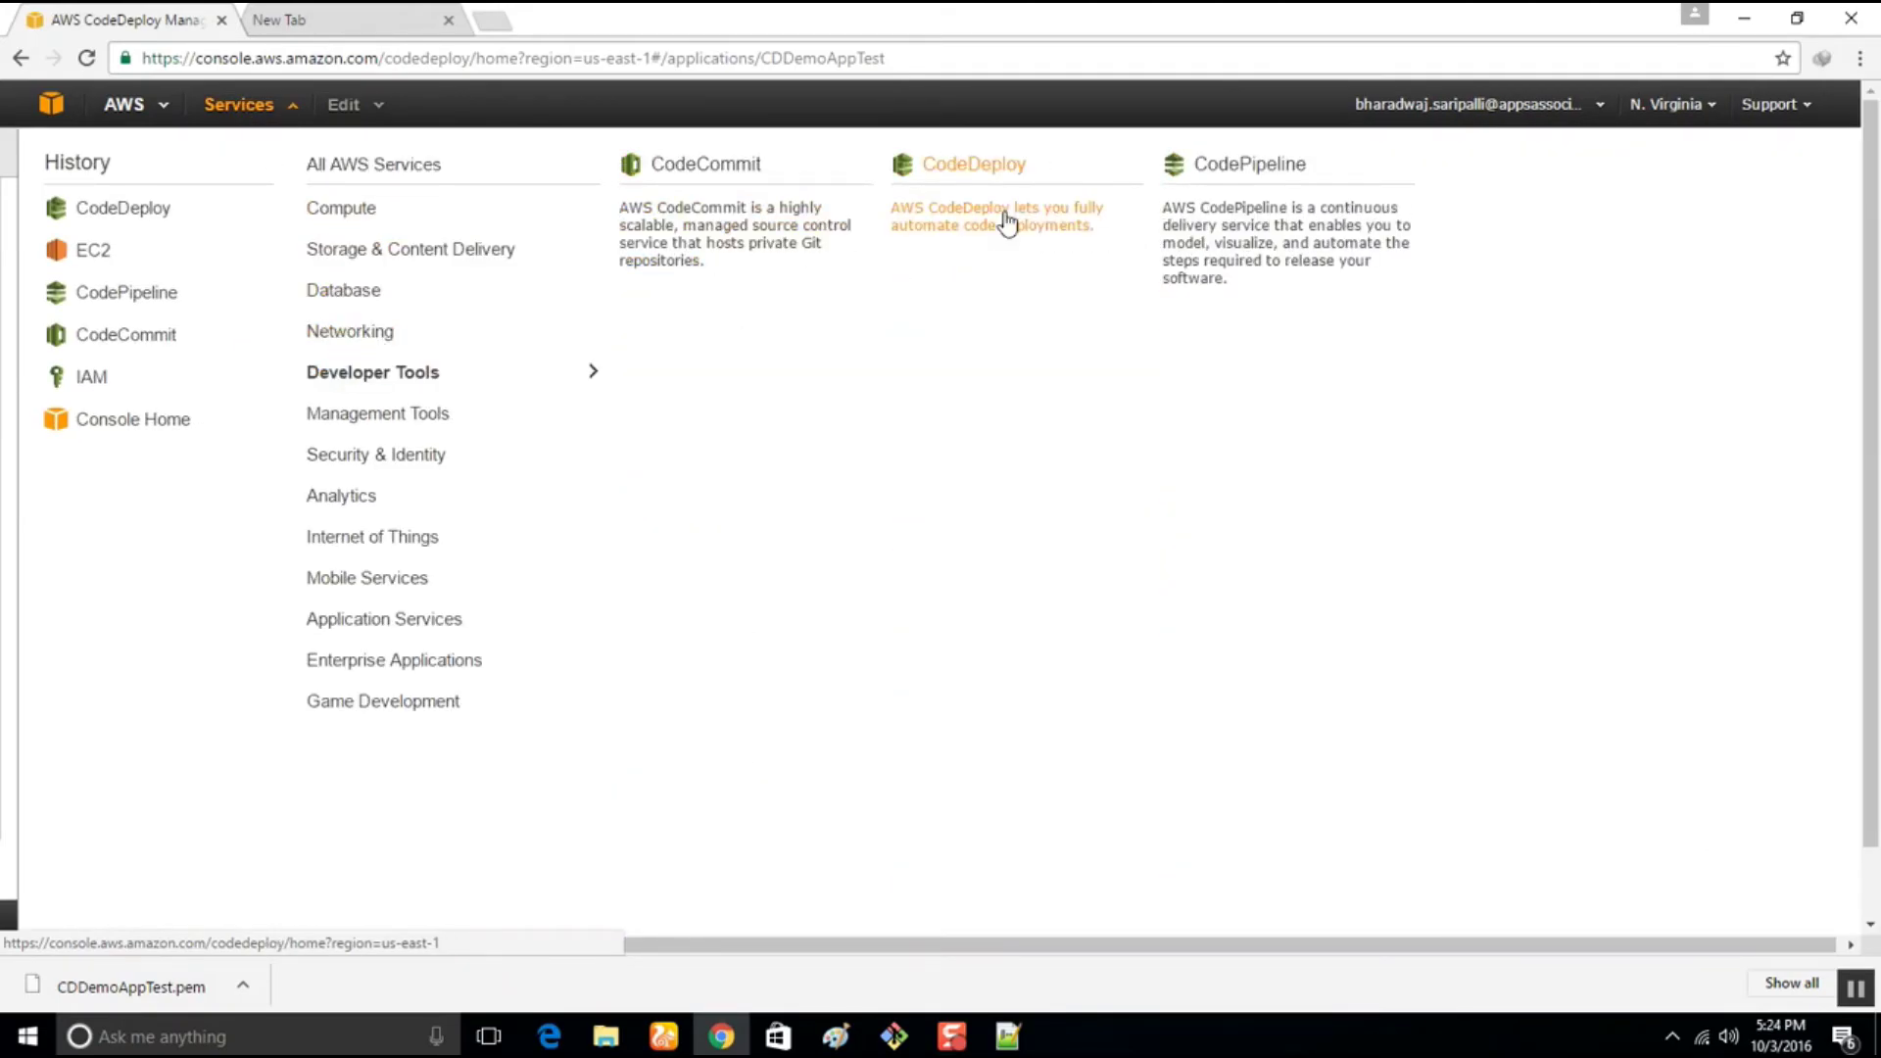
right_click(1191, 217)
click(1254, 236)
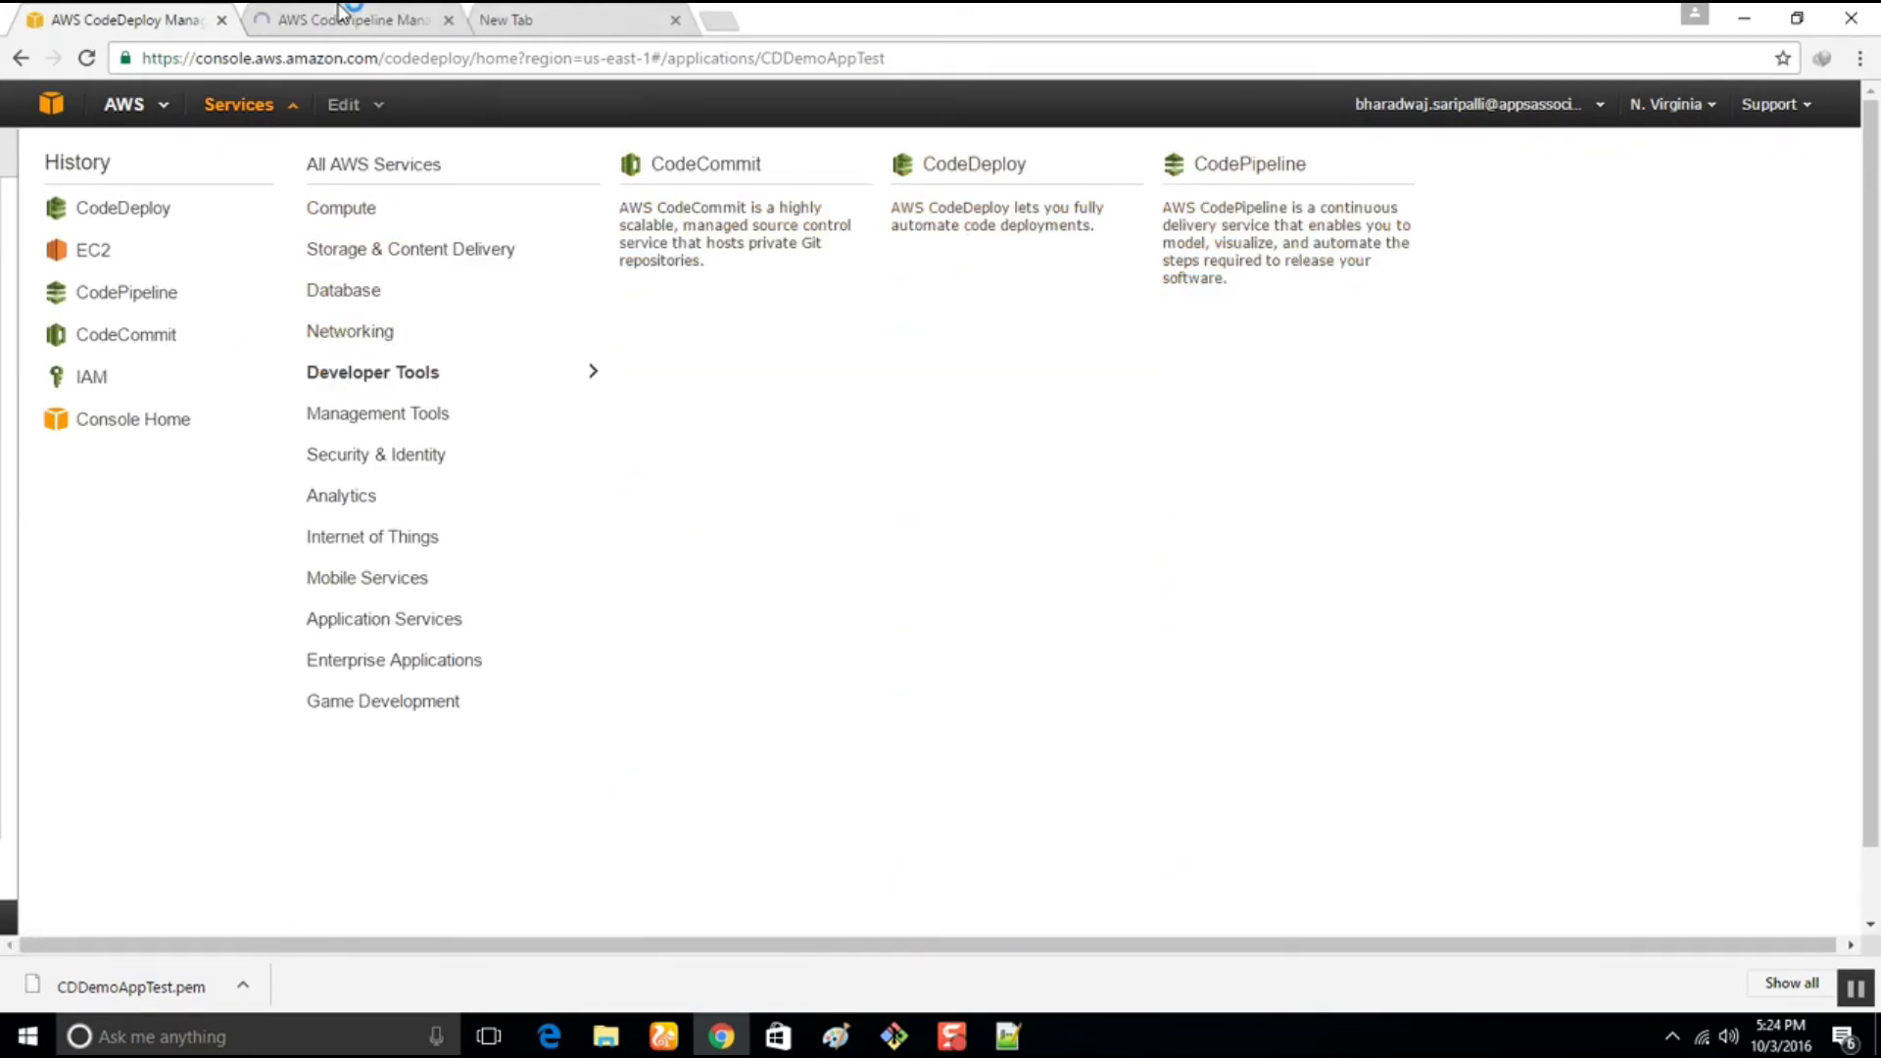
click(343, 19)
click(130, 390)
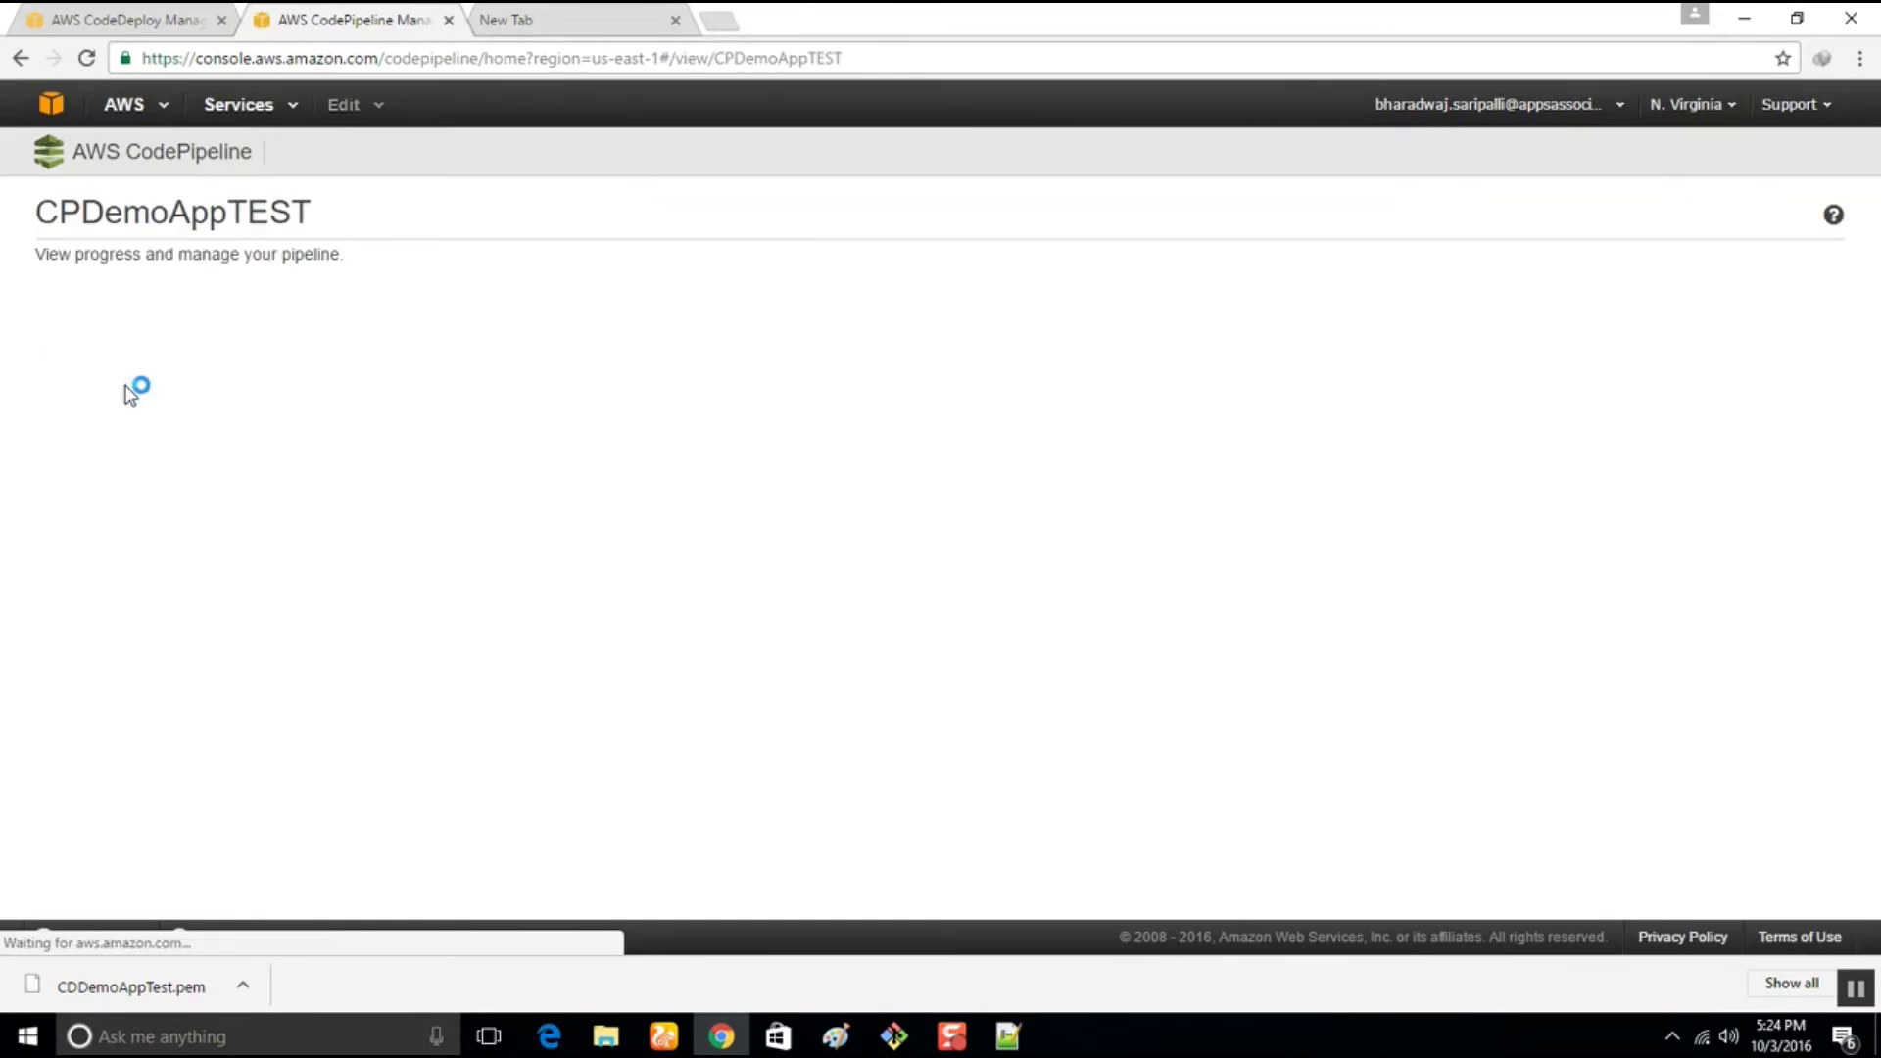
click(196, 298)
Confirm Release so the latest change re-runs through CPDemoAppTEST's Beta stage
click(1172, 493)
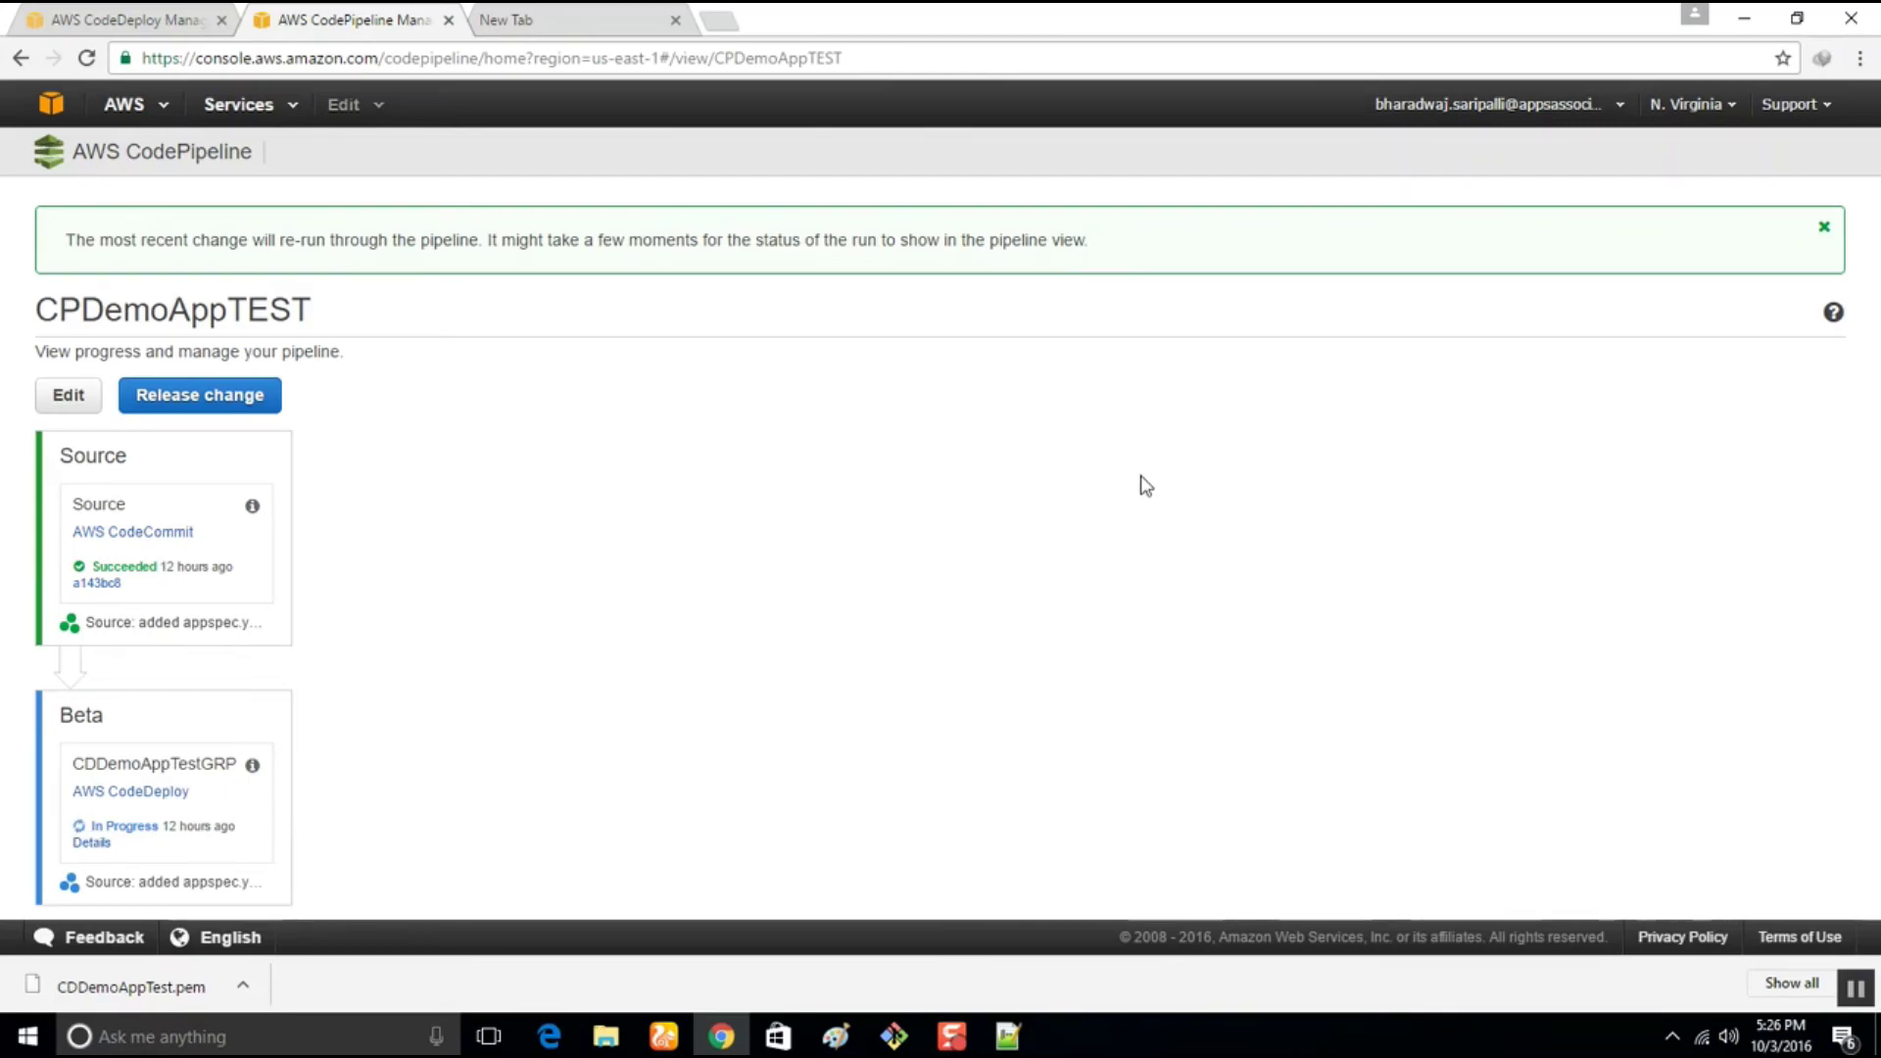
Track deployment d-ECWLRW49I until the Beta stage to CDDemoAppTestGRP shows Succeeded on both instances
click(84, 845)
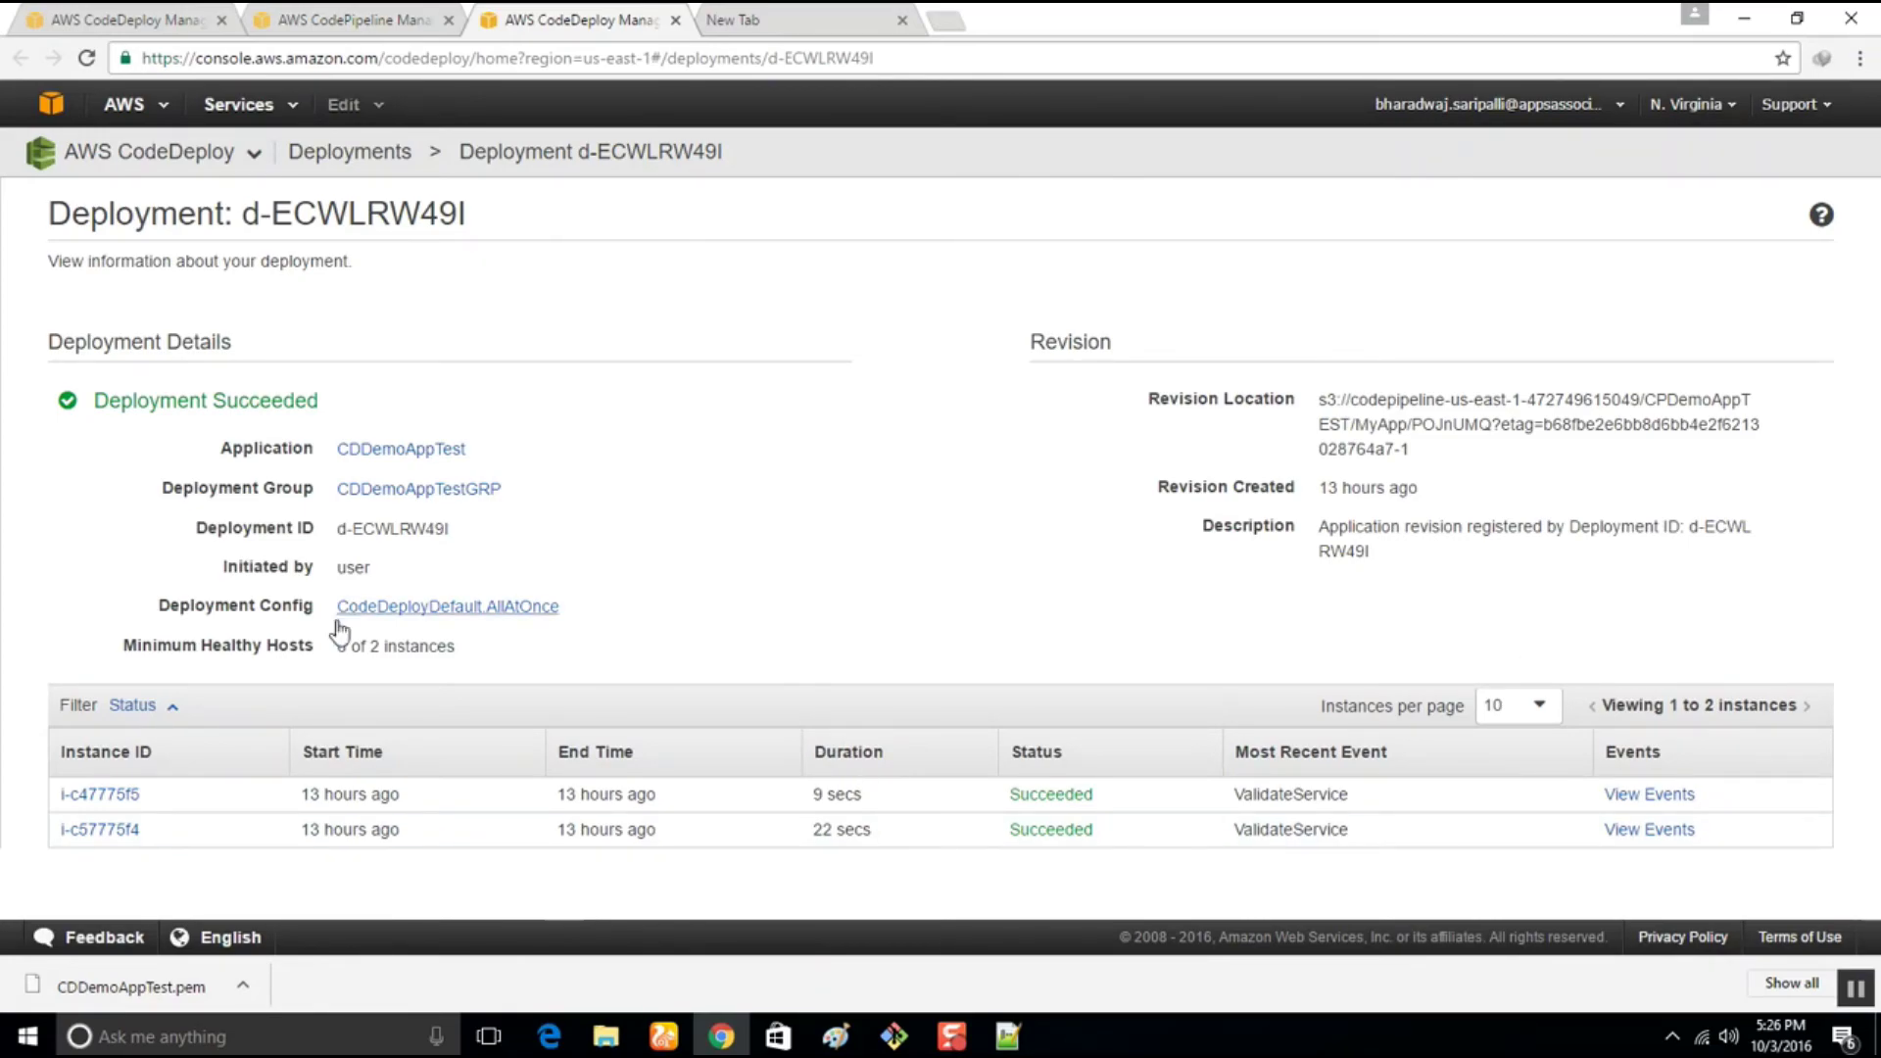
click(362, 12)
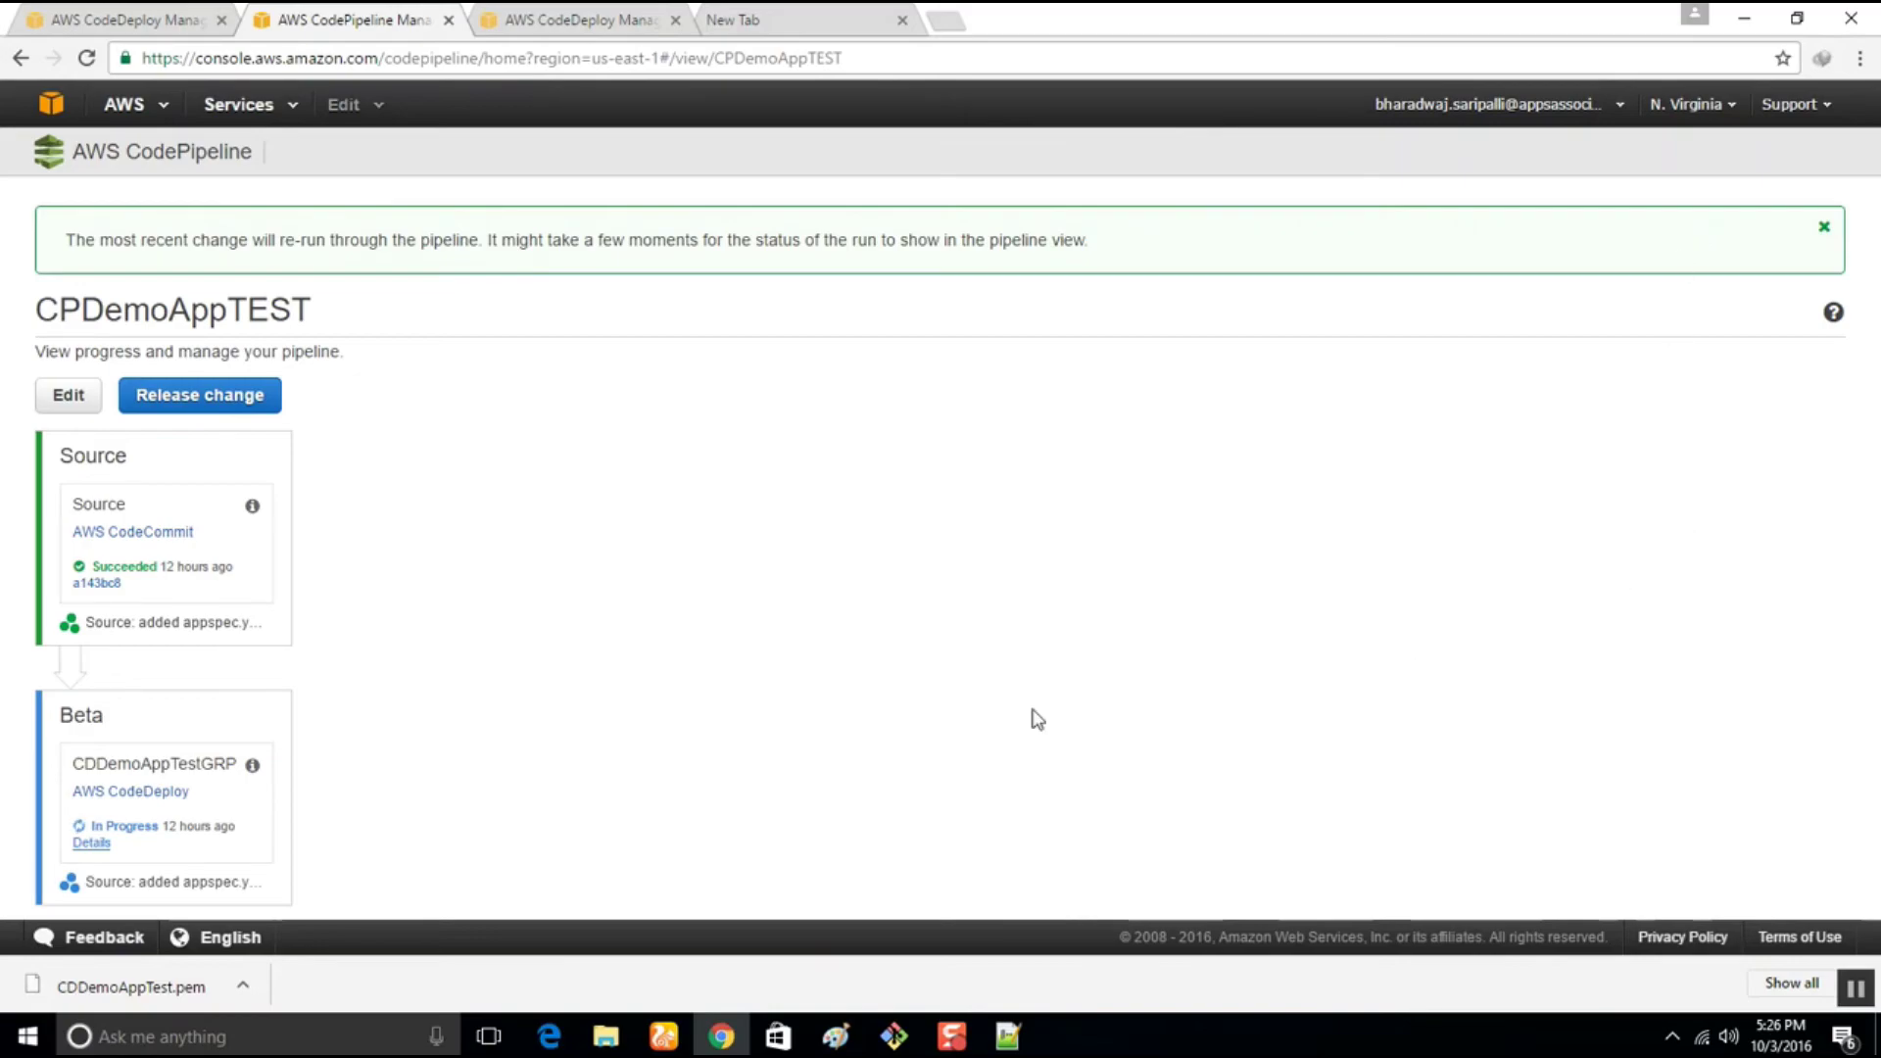
click(951, 1036)
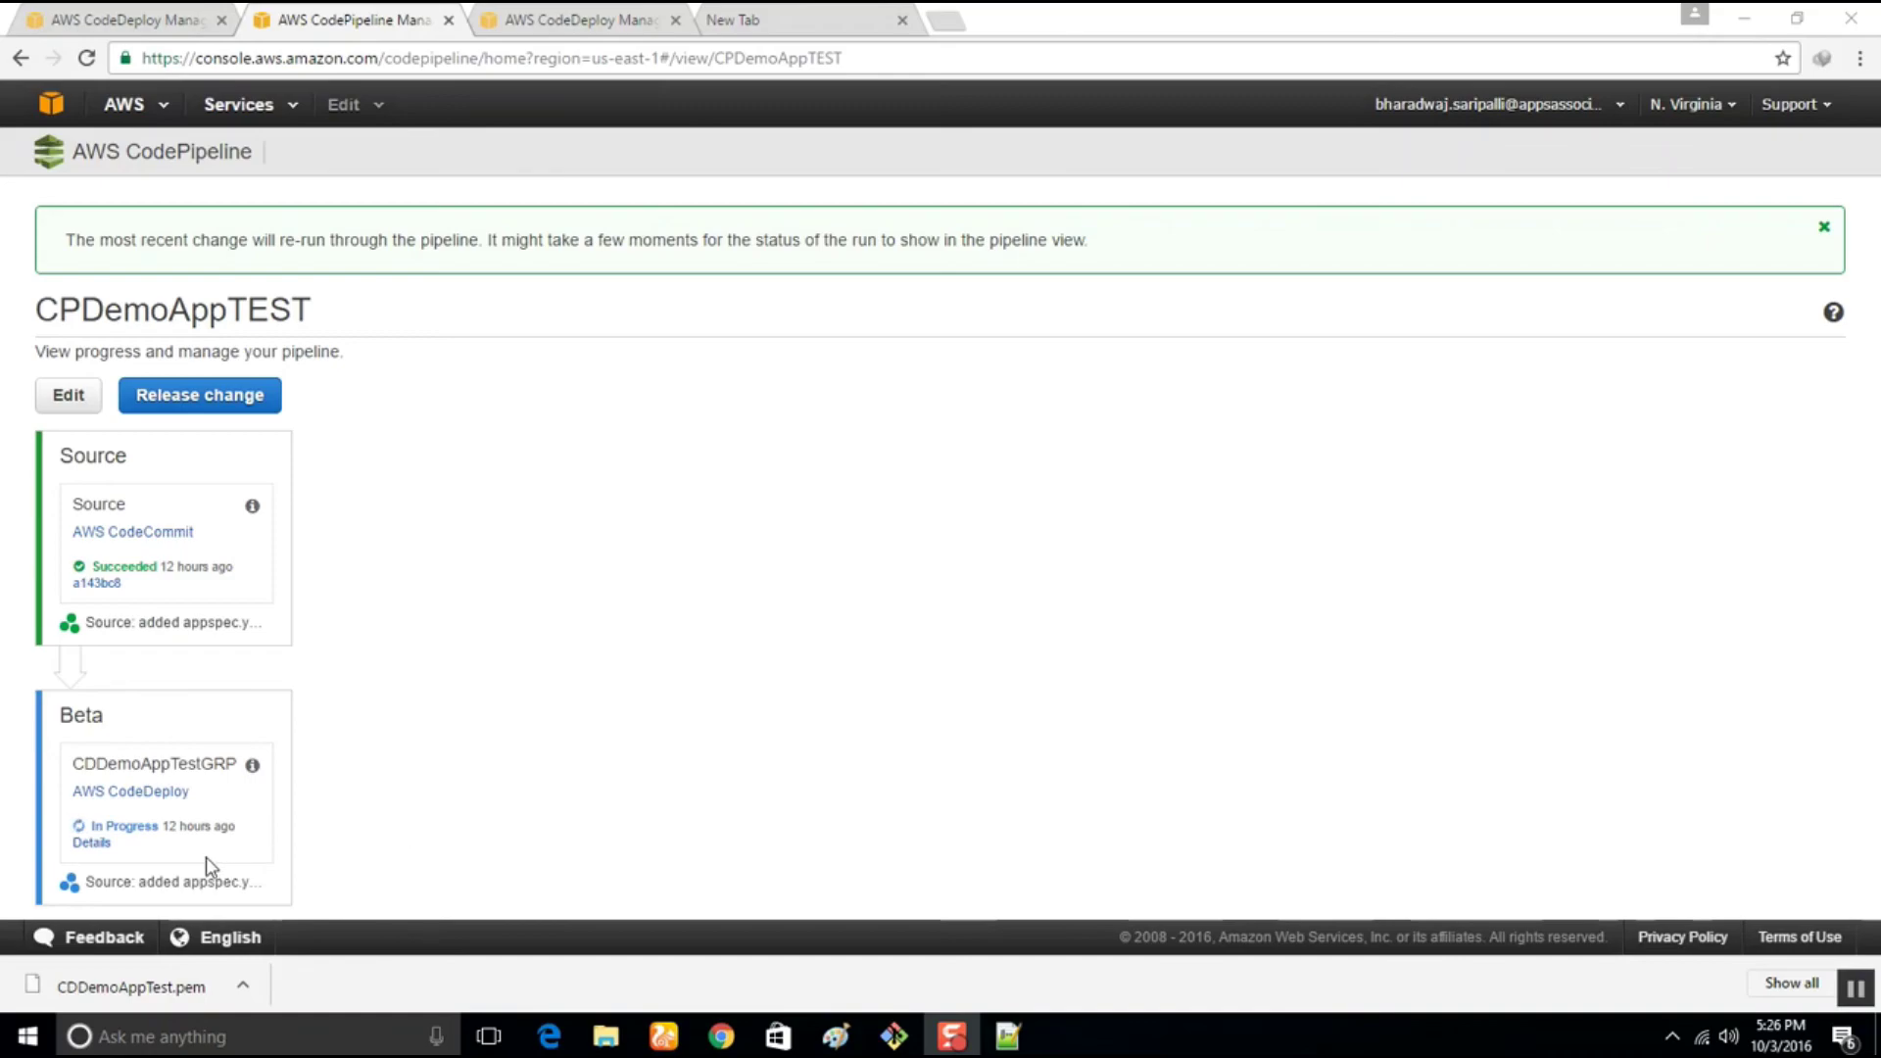
click(92, 843)
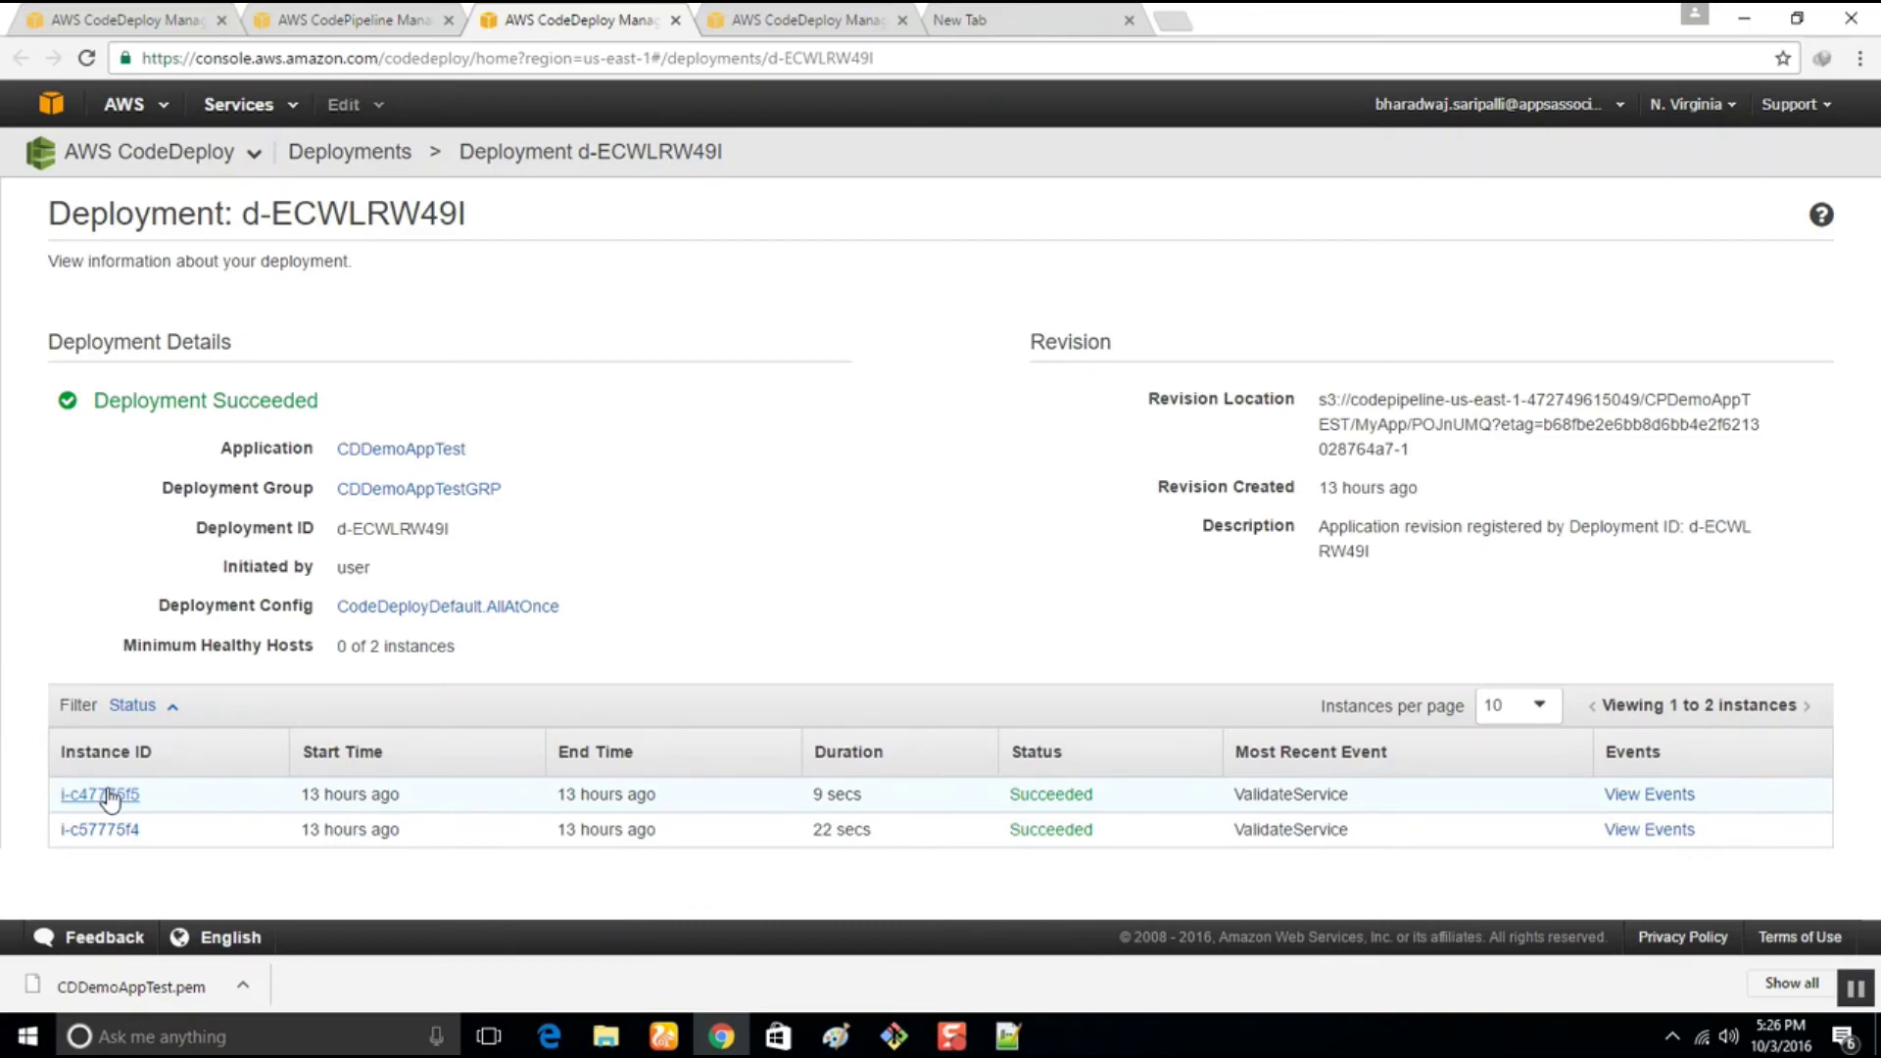
click(1008, 1036)
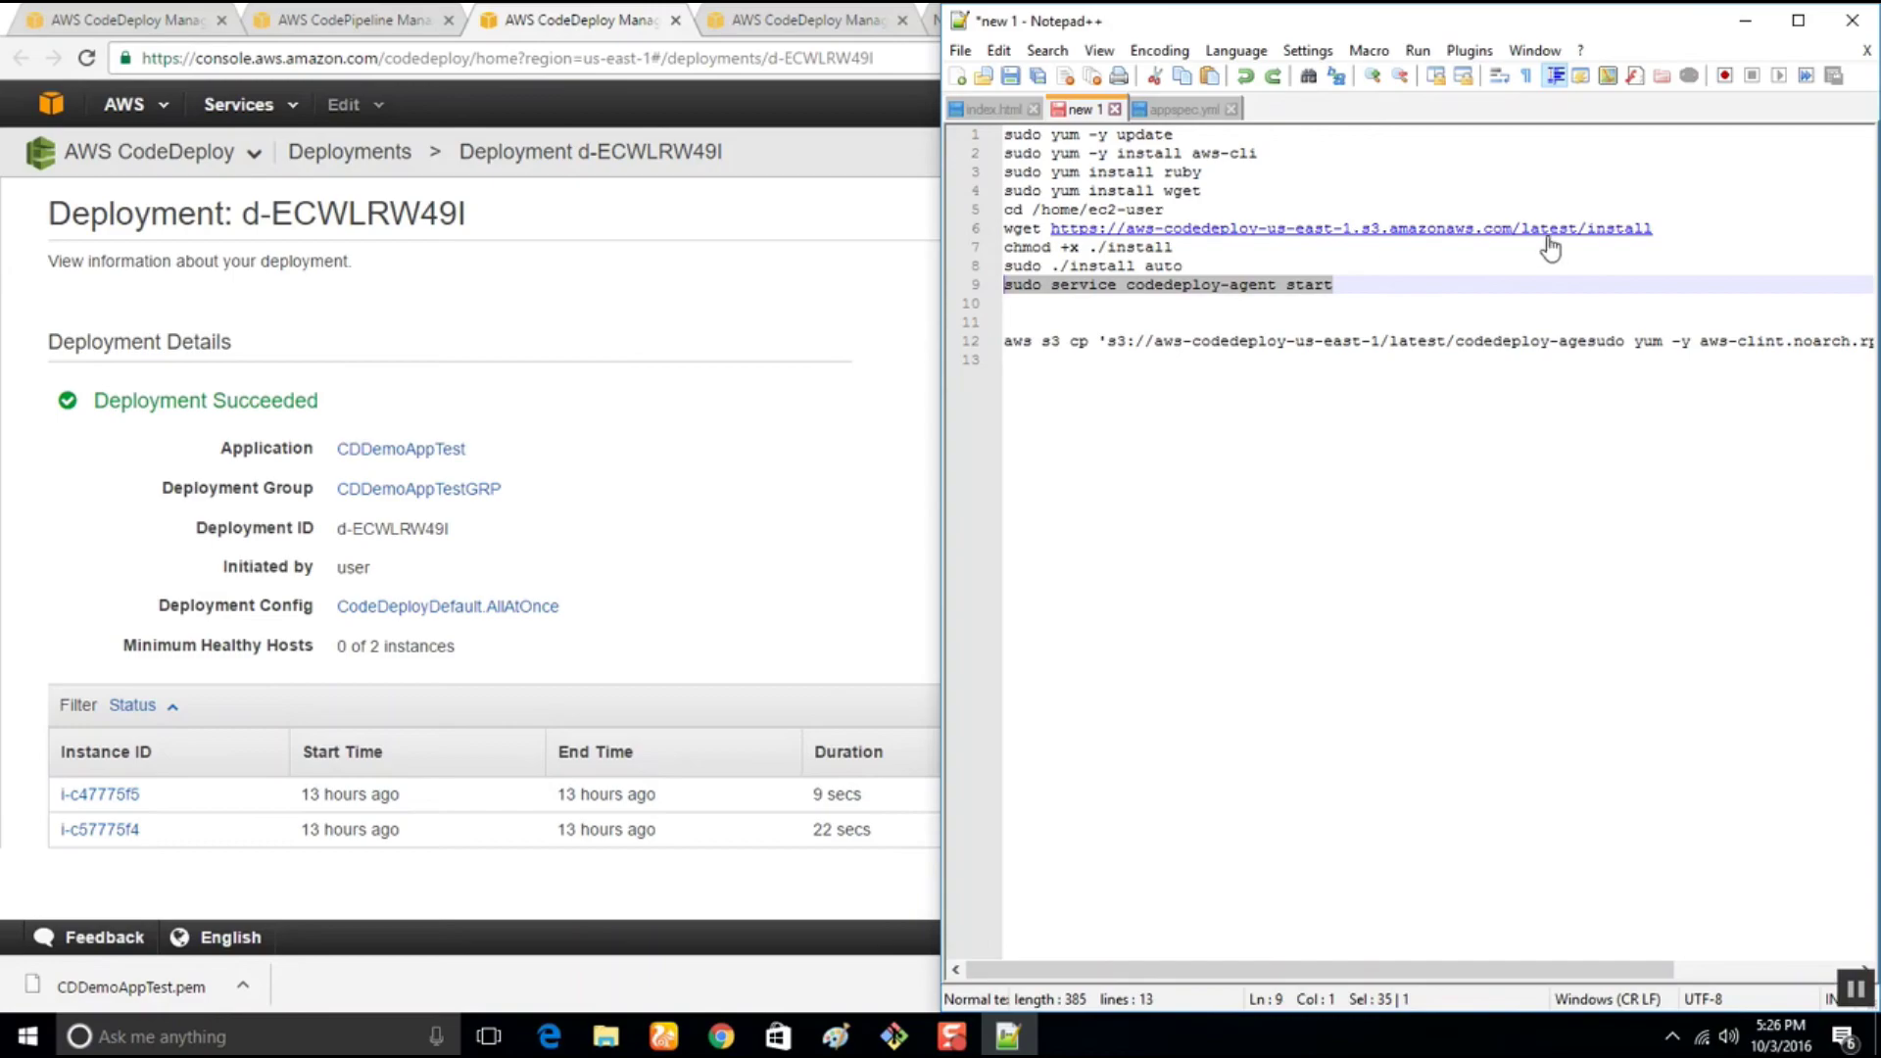
click(1355, 285)
drag(1355, 286, 936, 194)
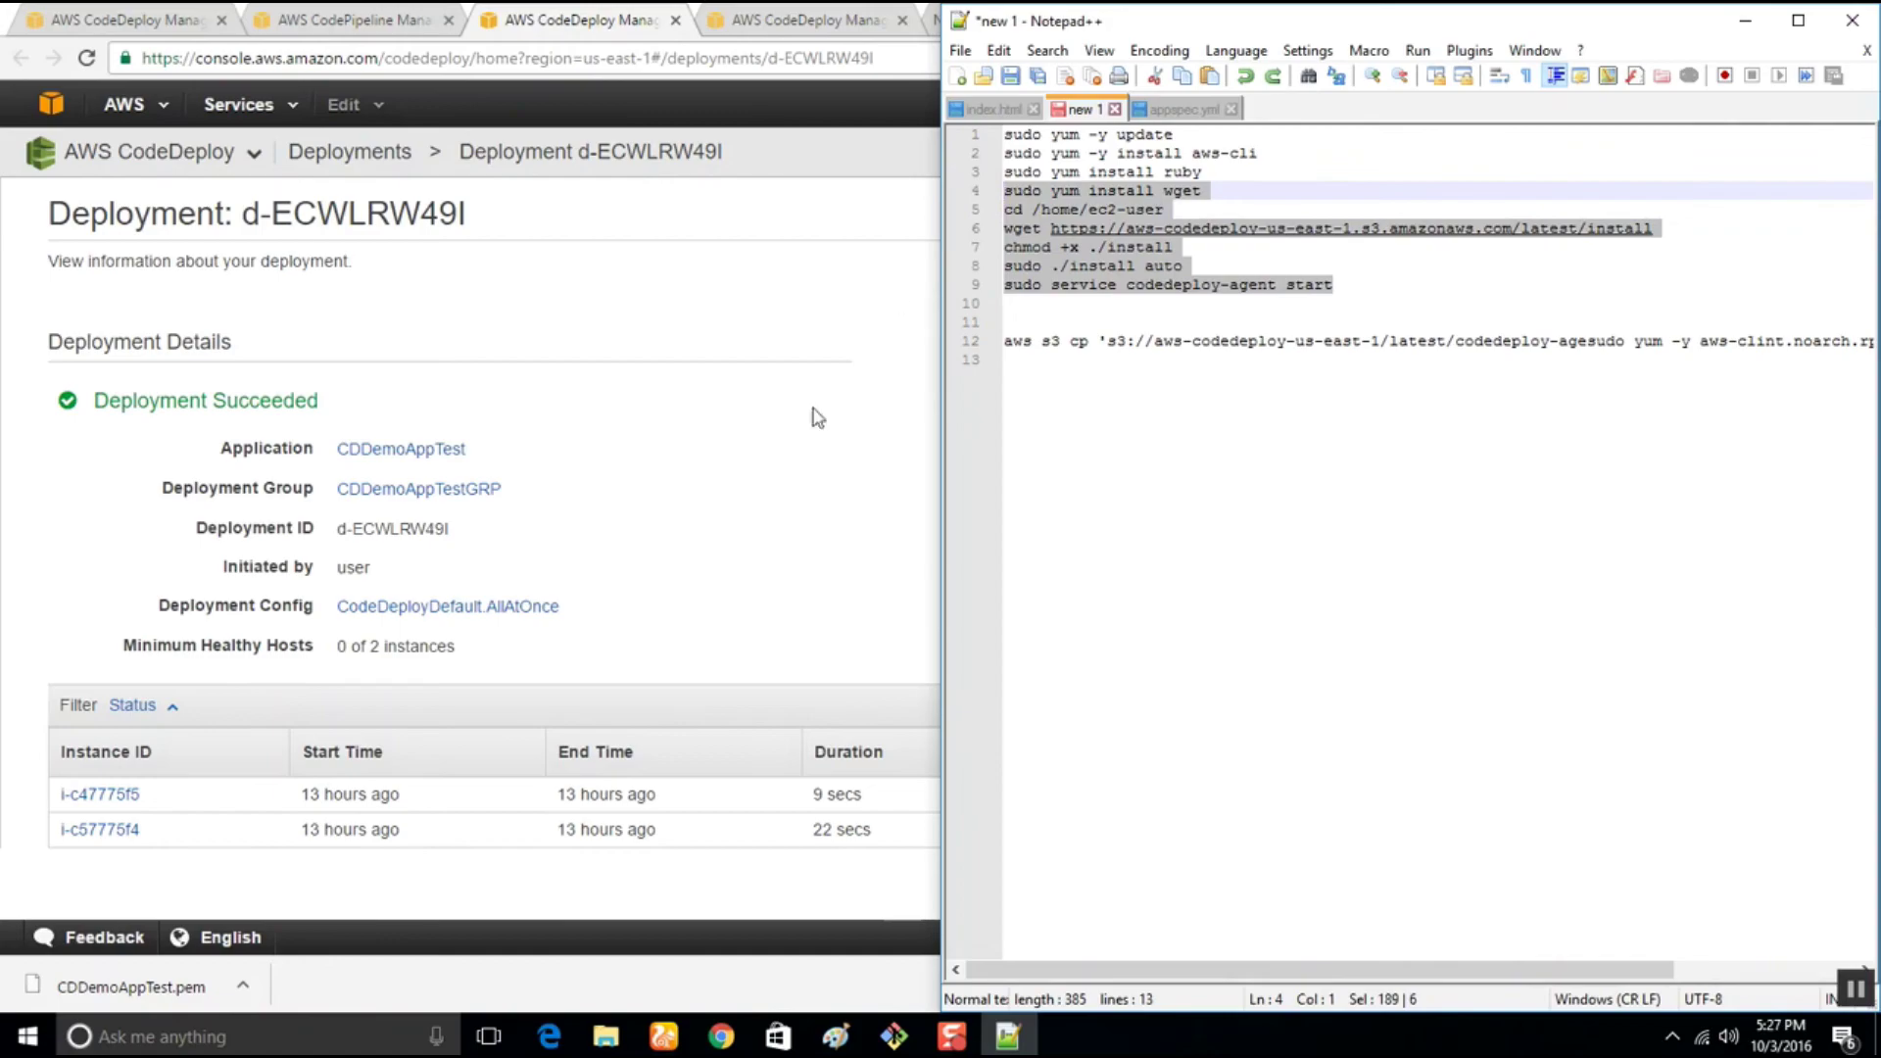
click(699, 483)
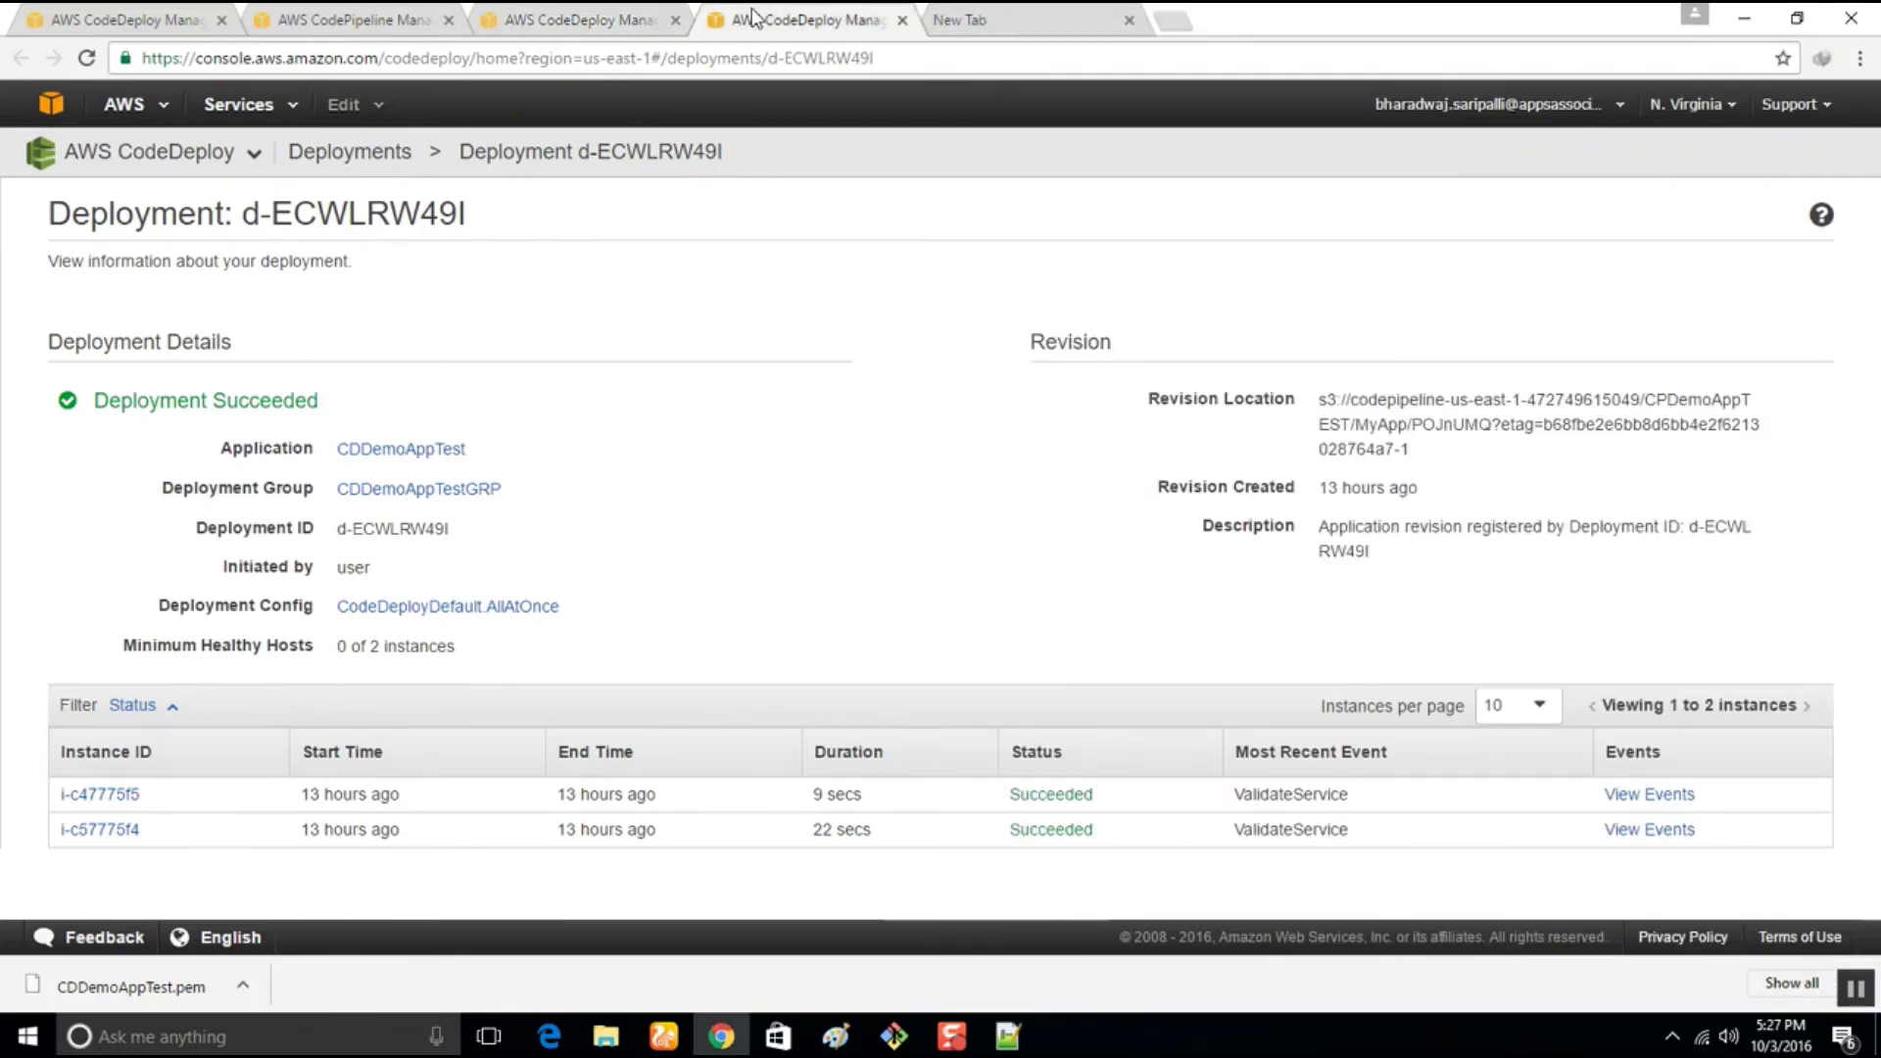
click(291, 14)
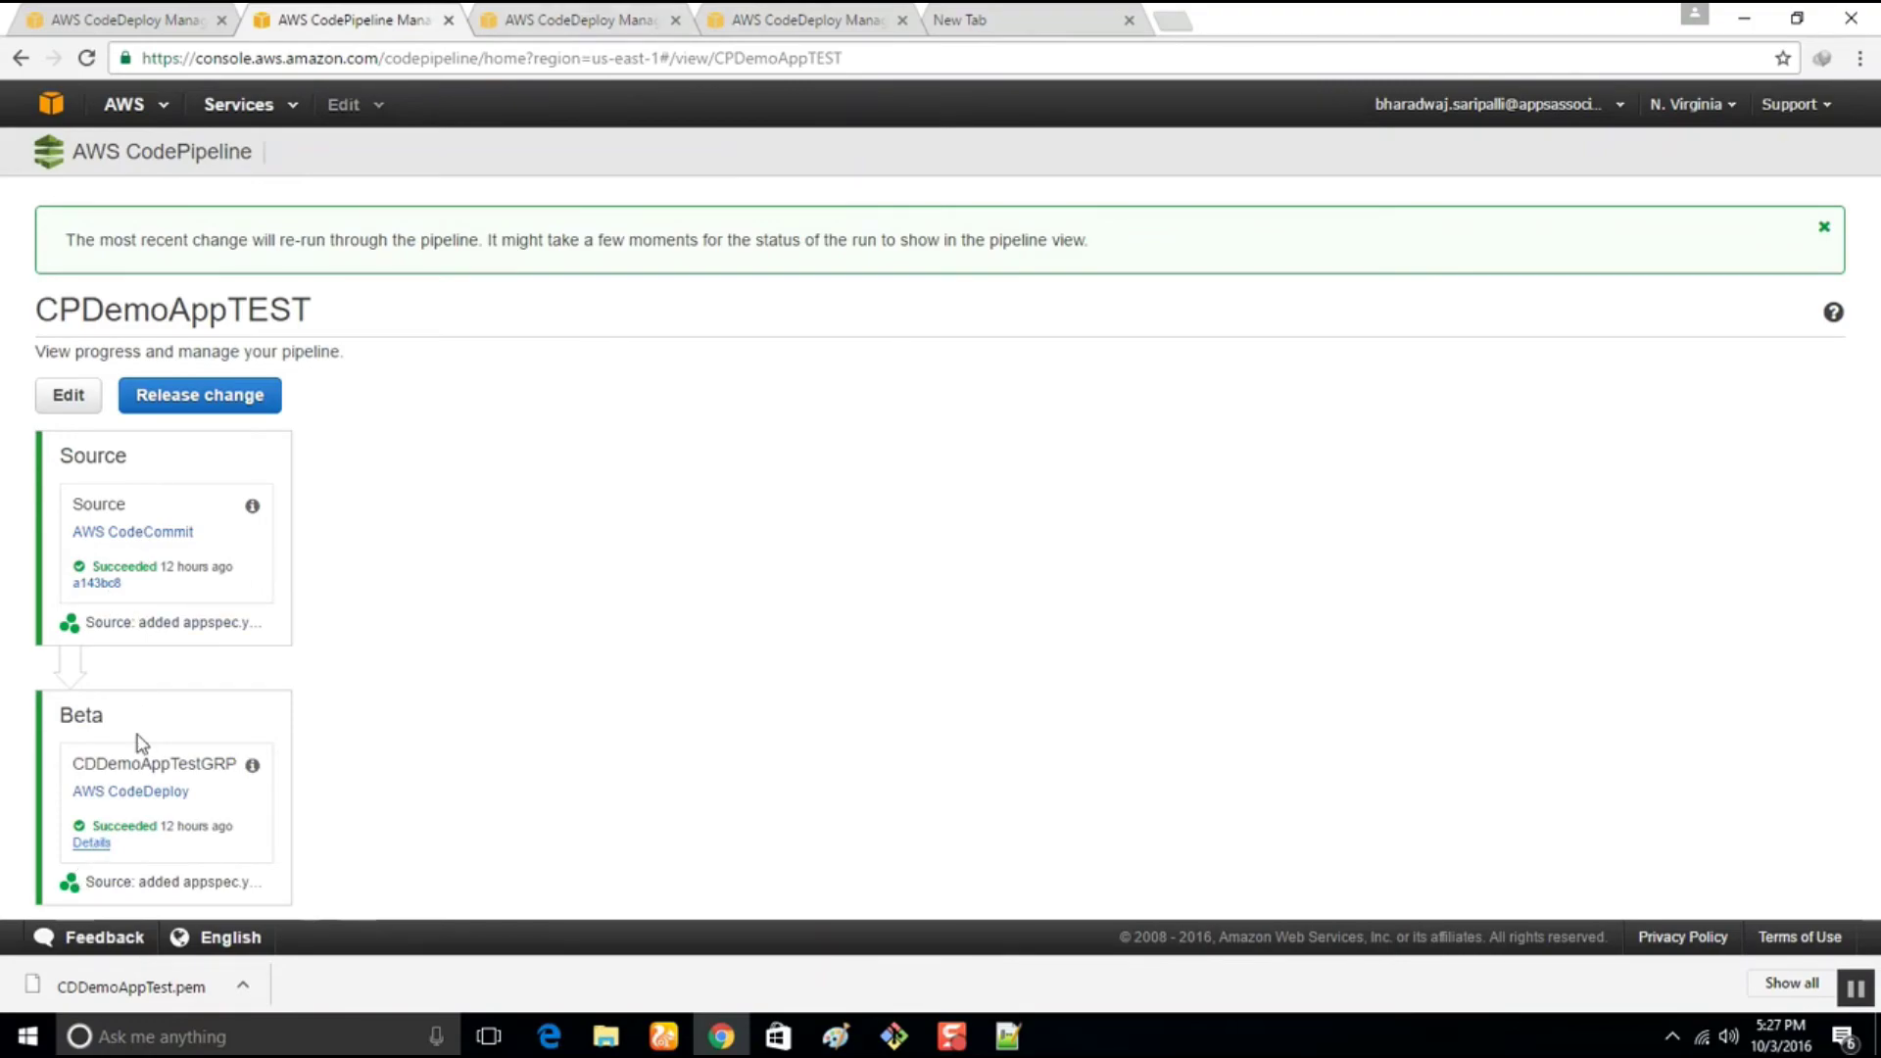
click(608, 14)
Copy instance i-c47775f5's public DNS and load it in a new browser tab
click(103, 796)
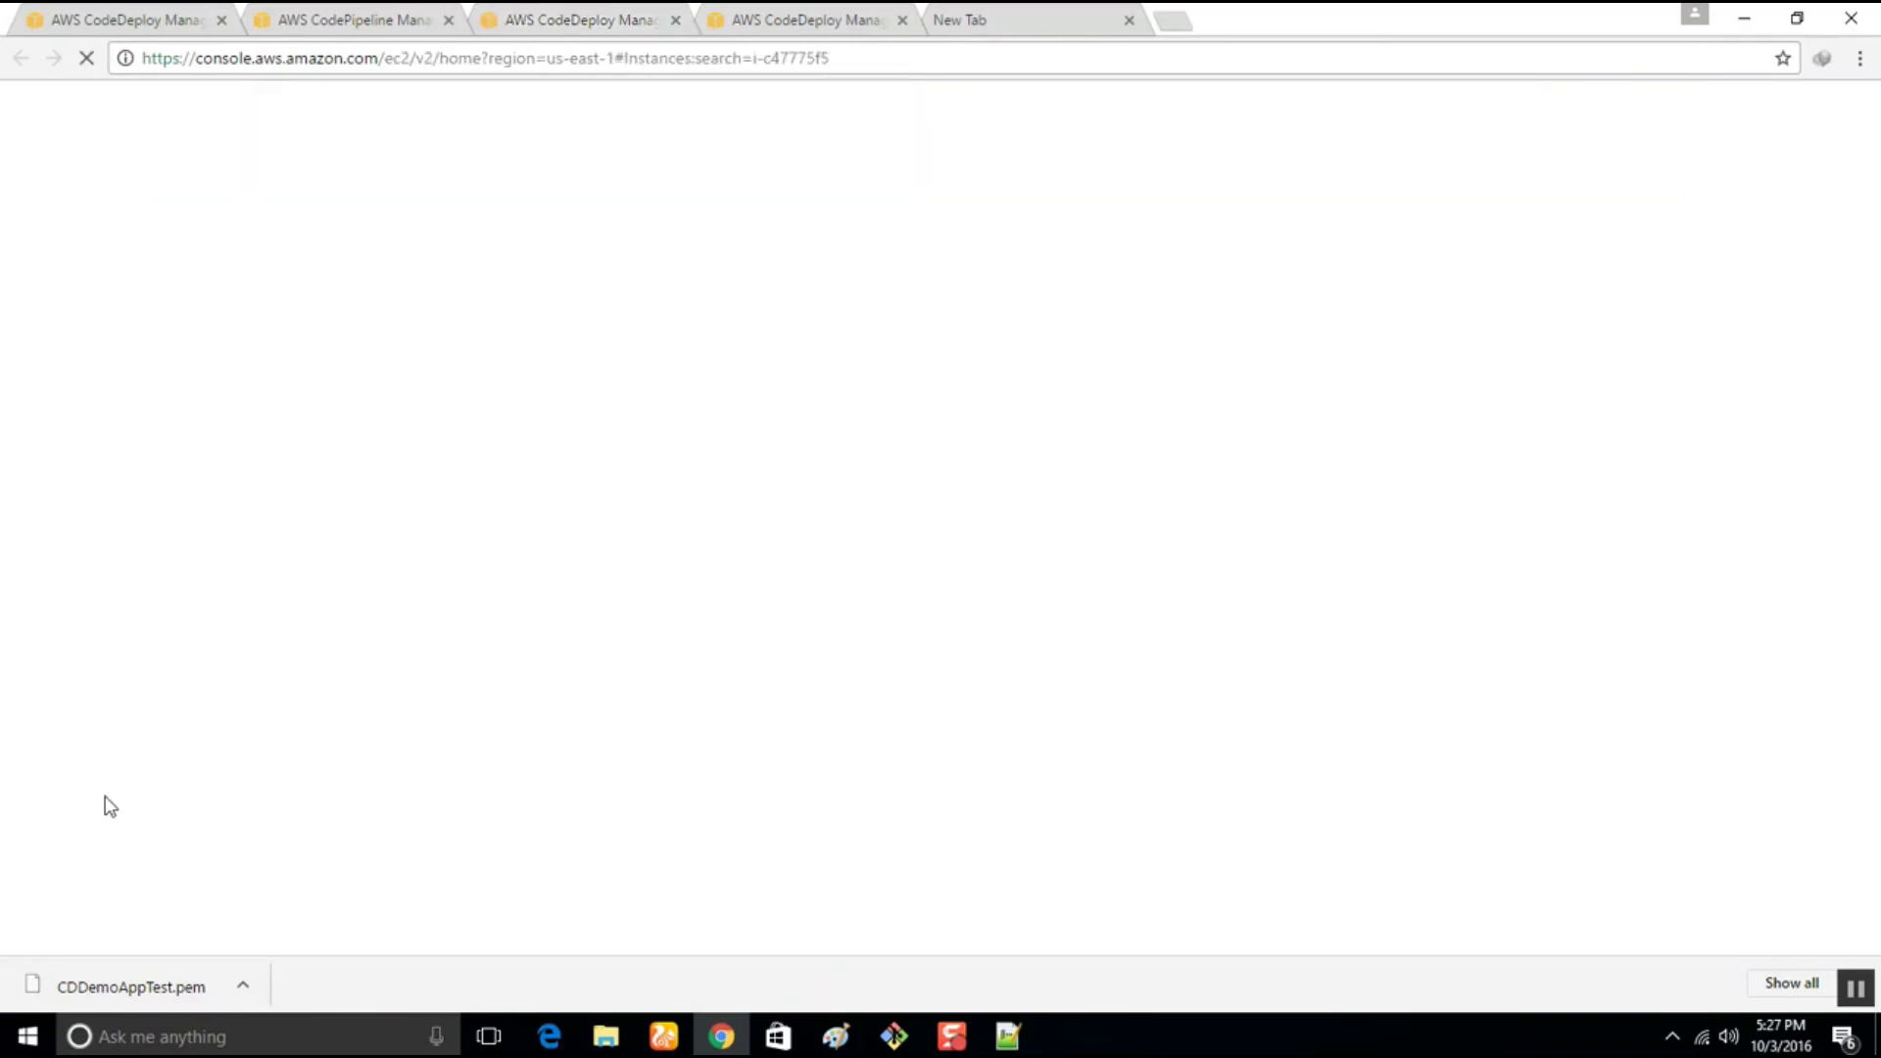
click(1130, 21)
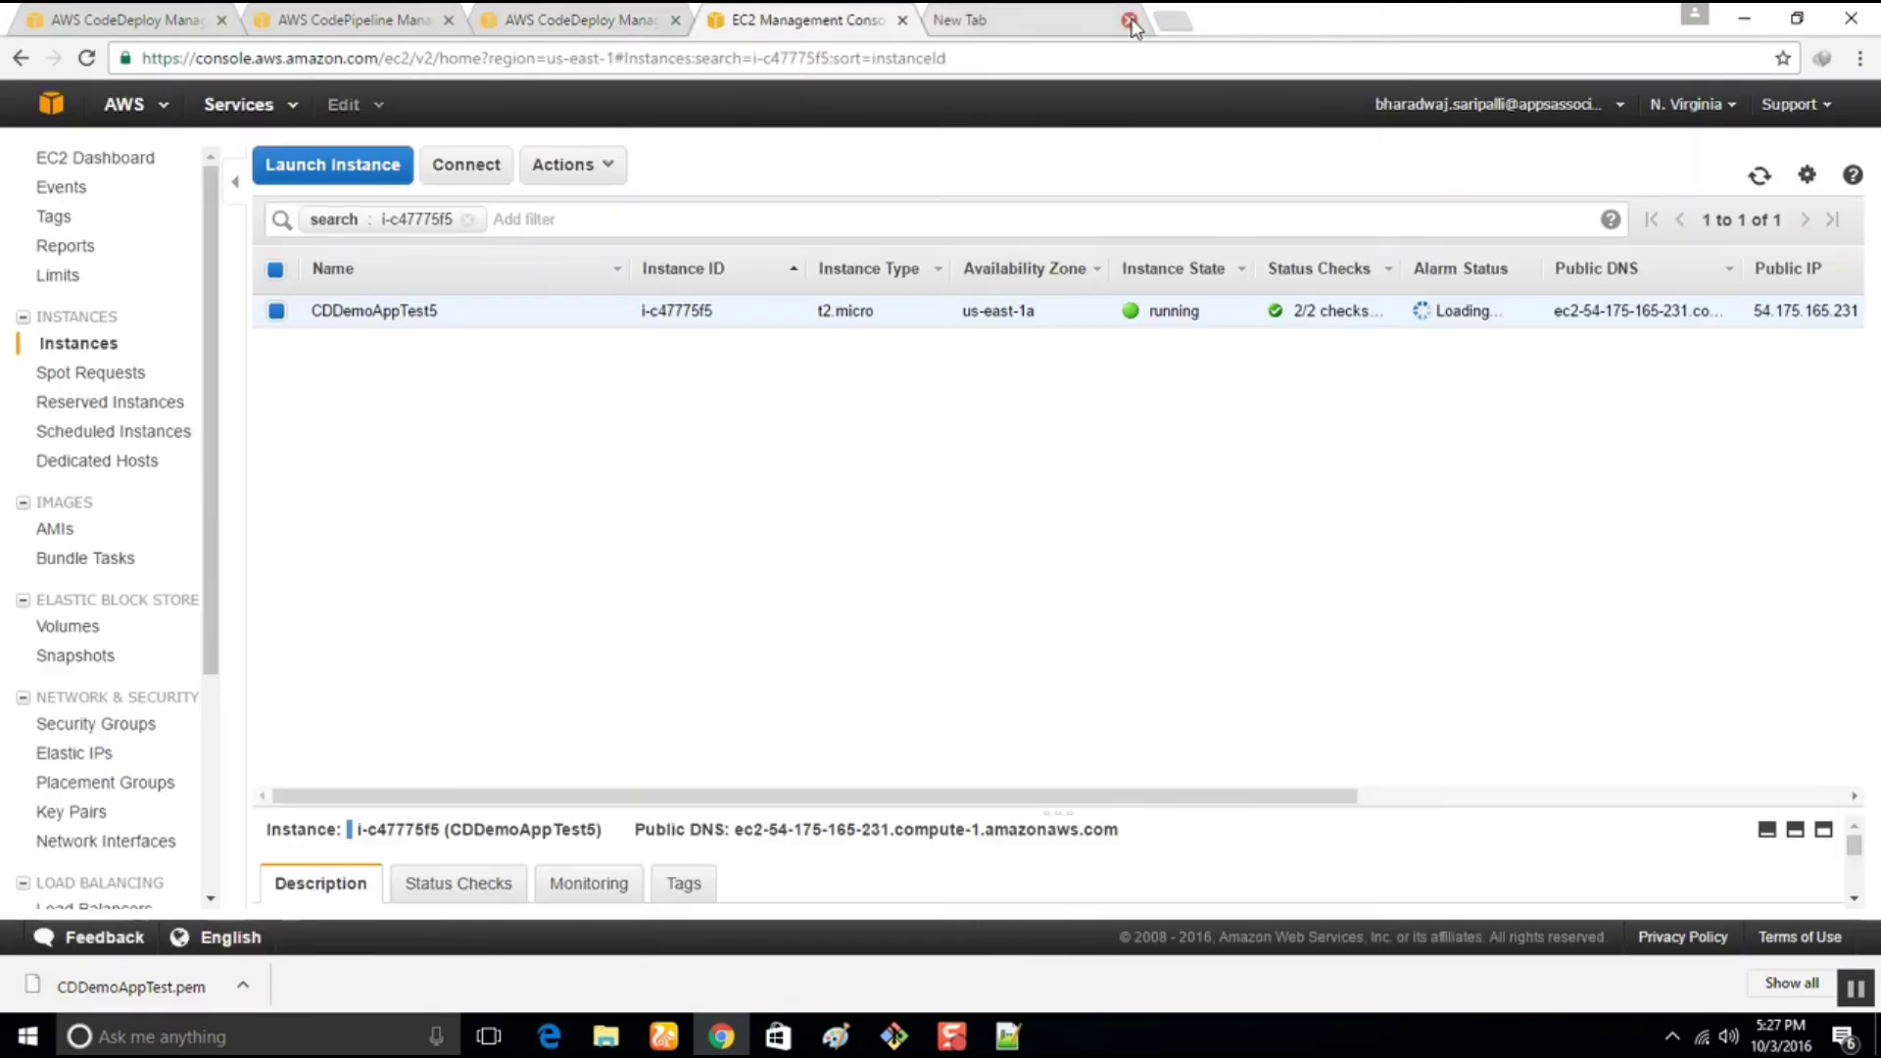
click(1130, 21)
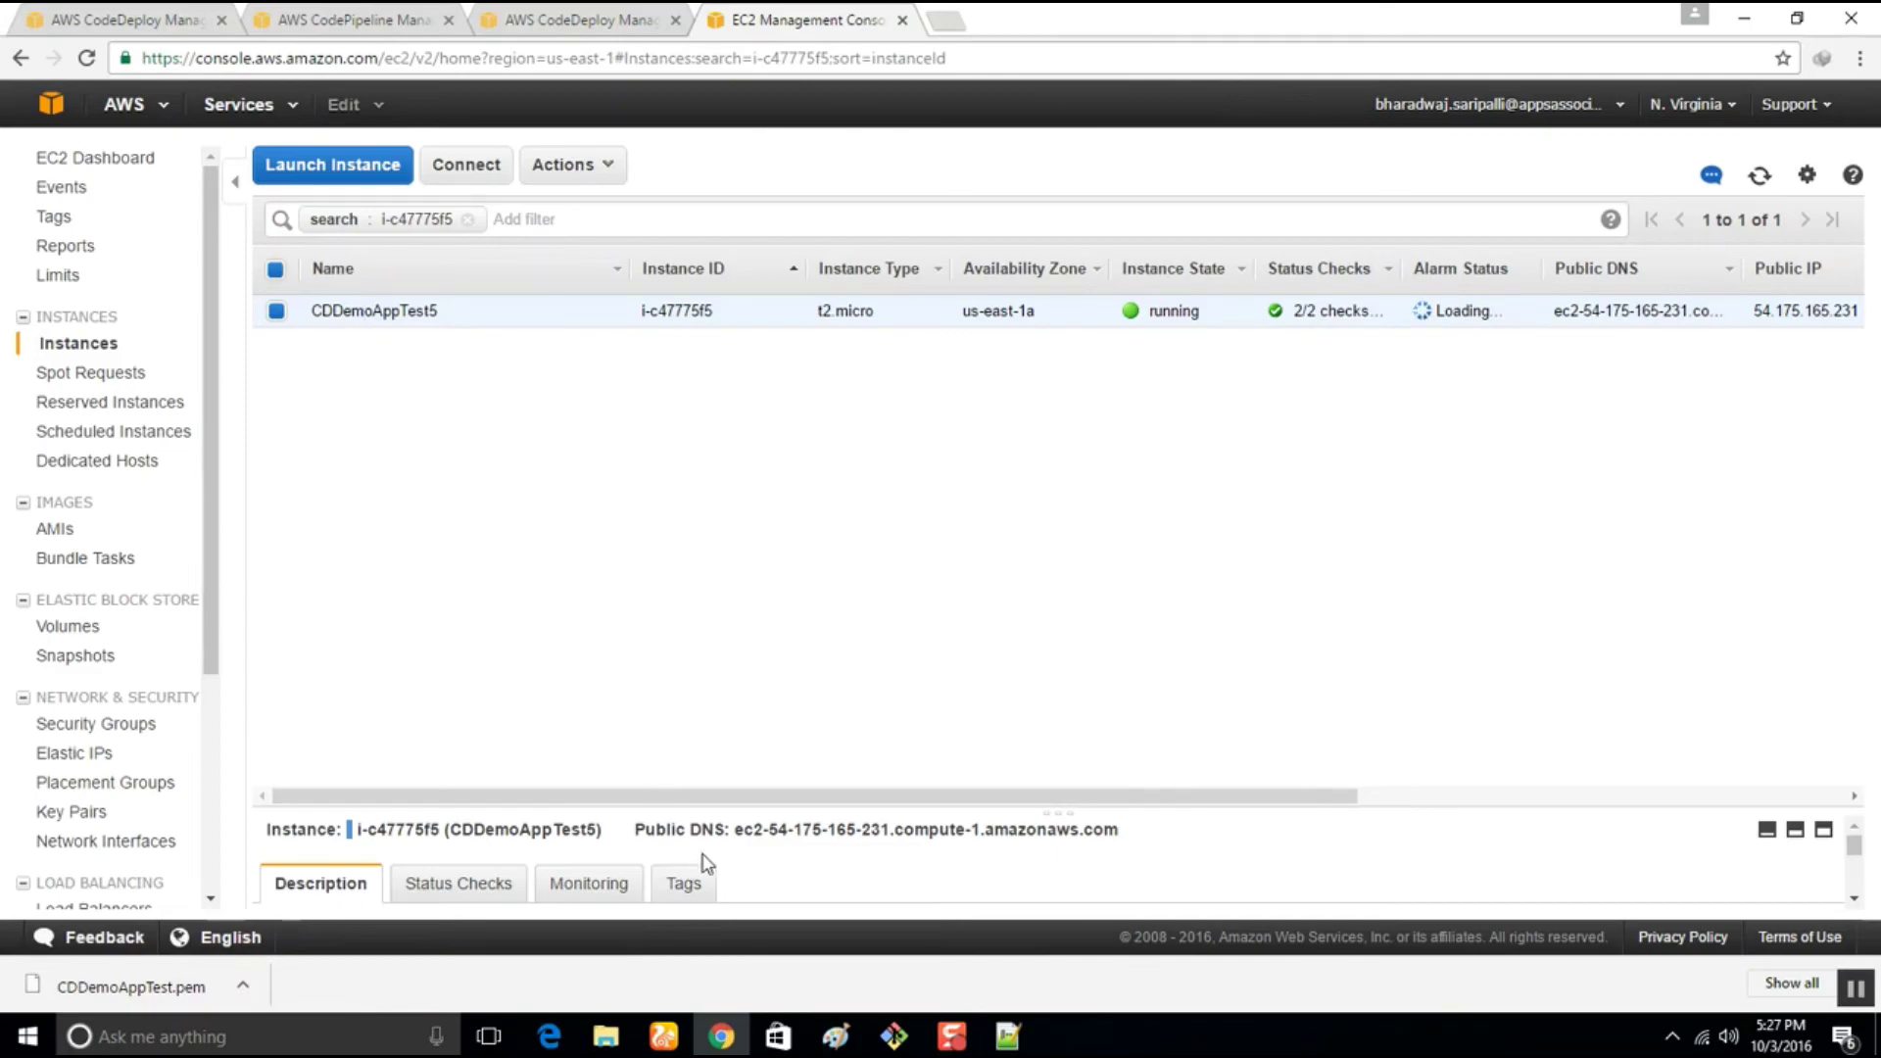
drag(735, 831, 1121, 839)
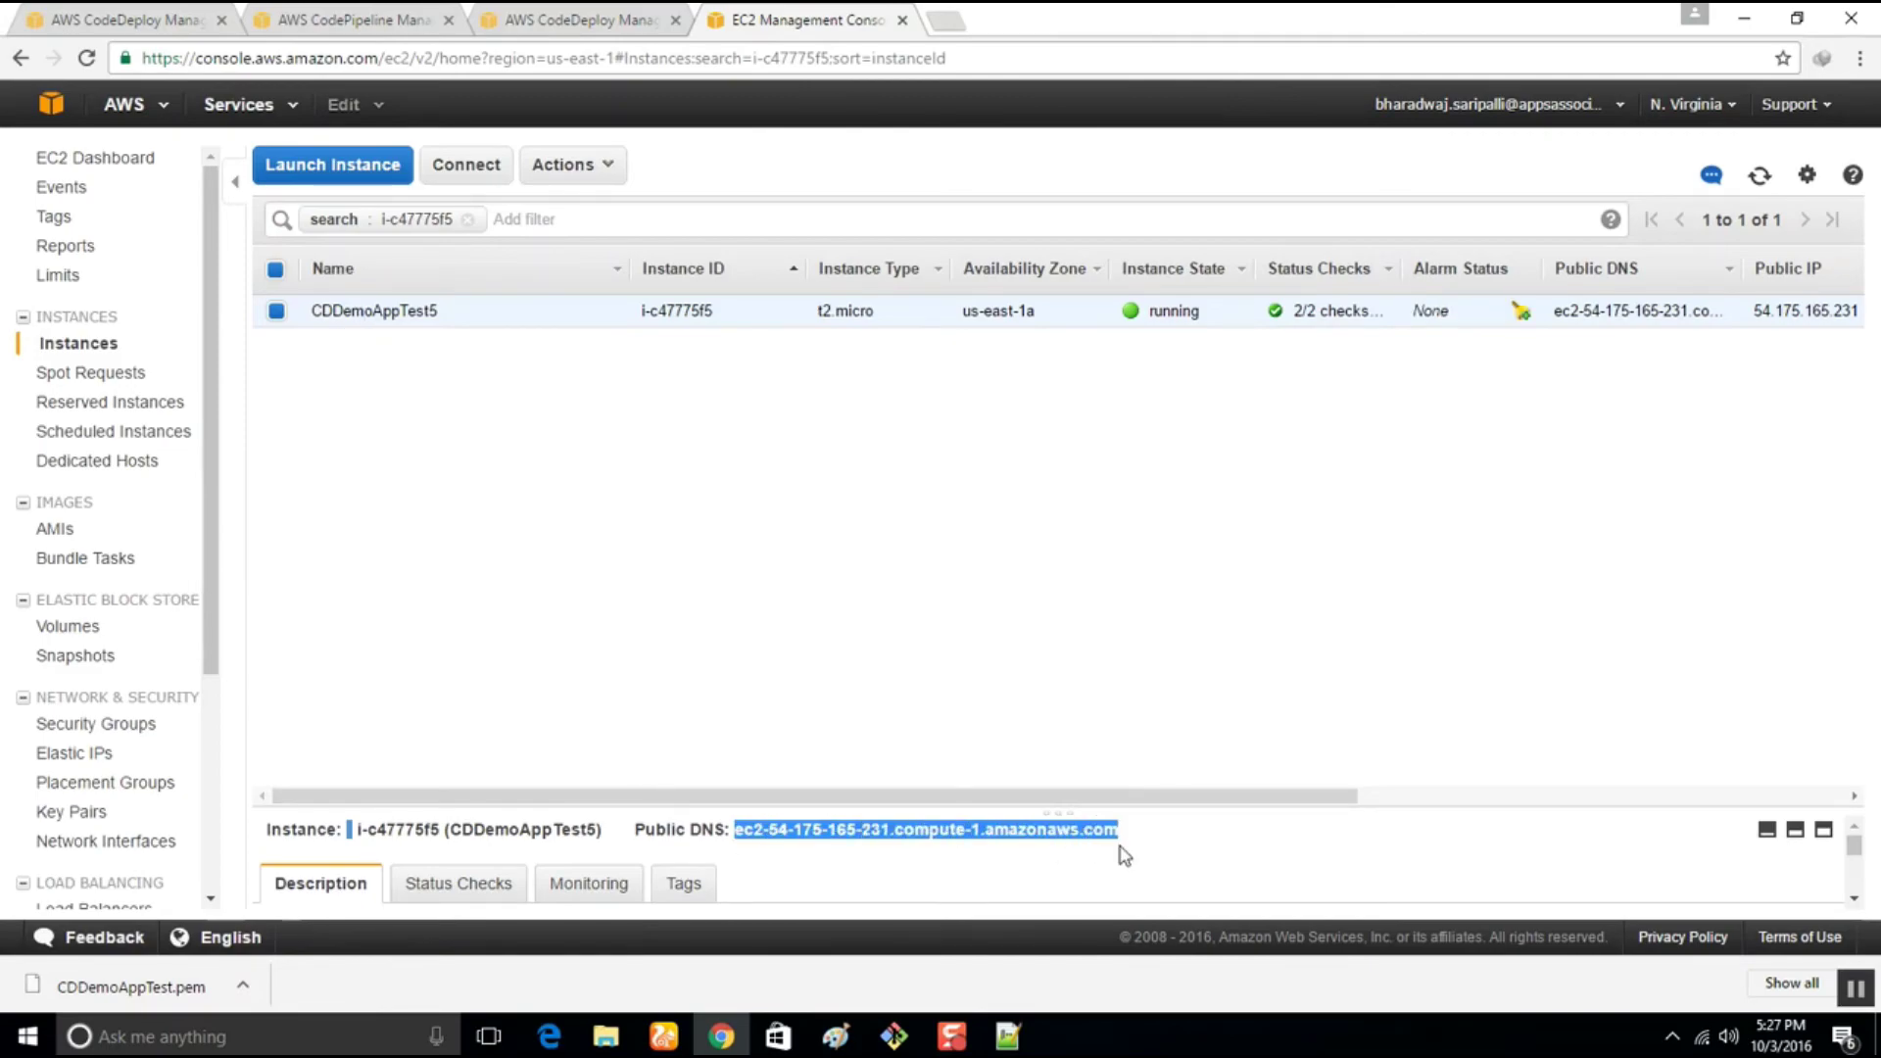
right_click(1123, 832)
click(1166, 874)
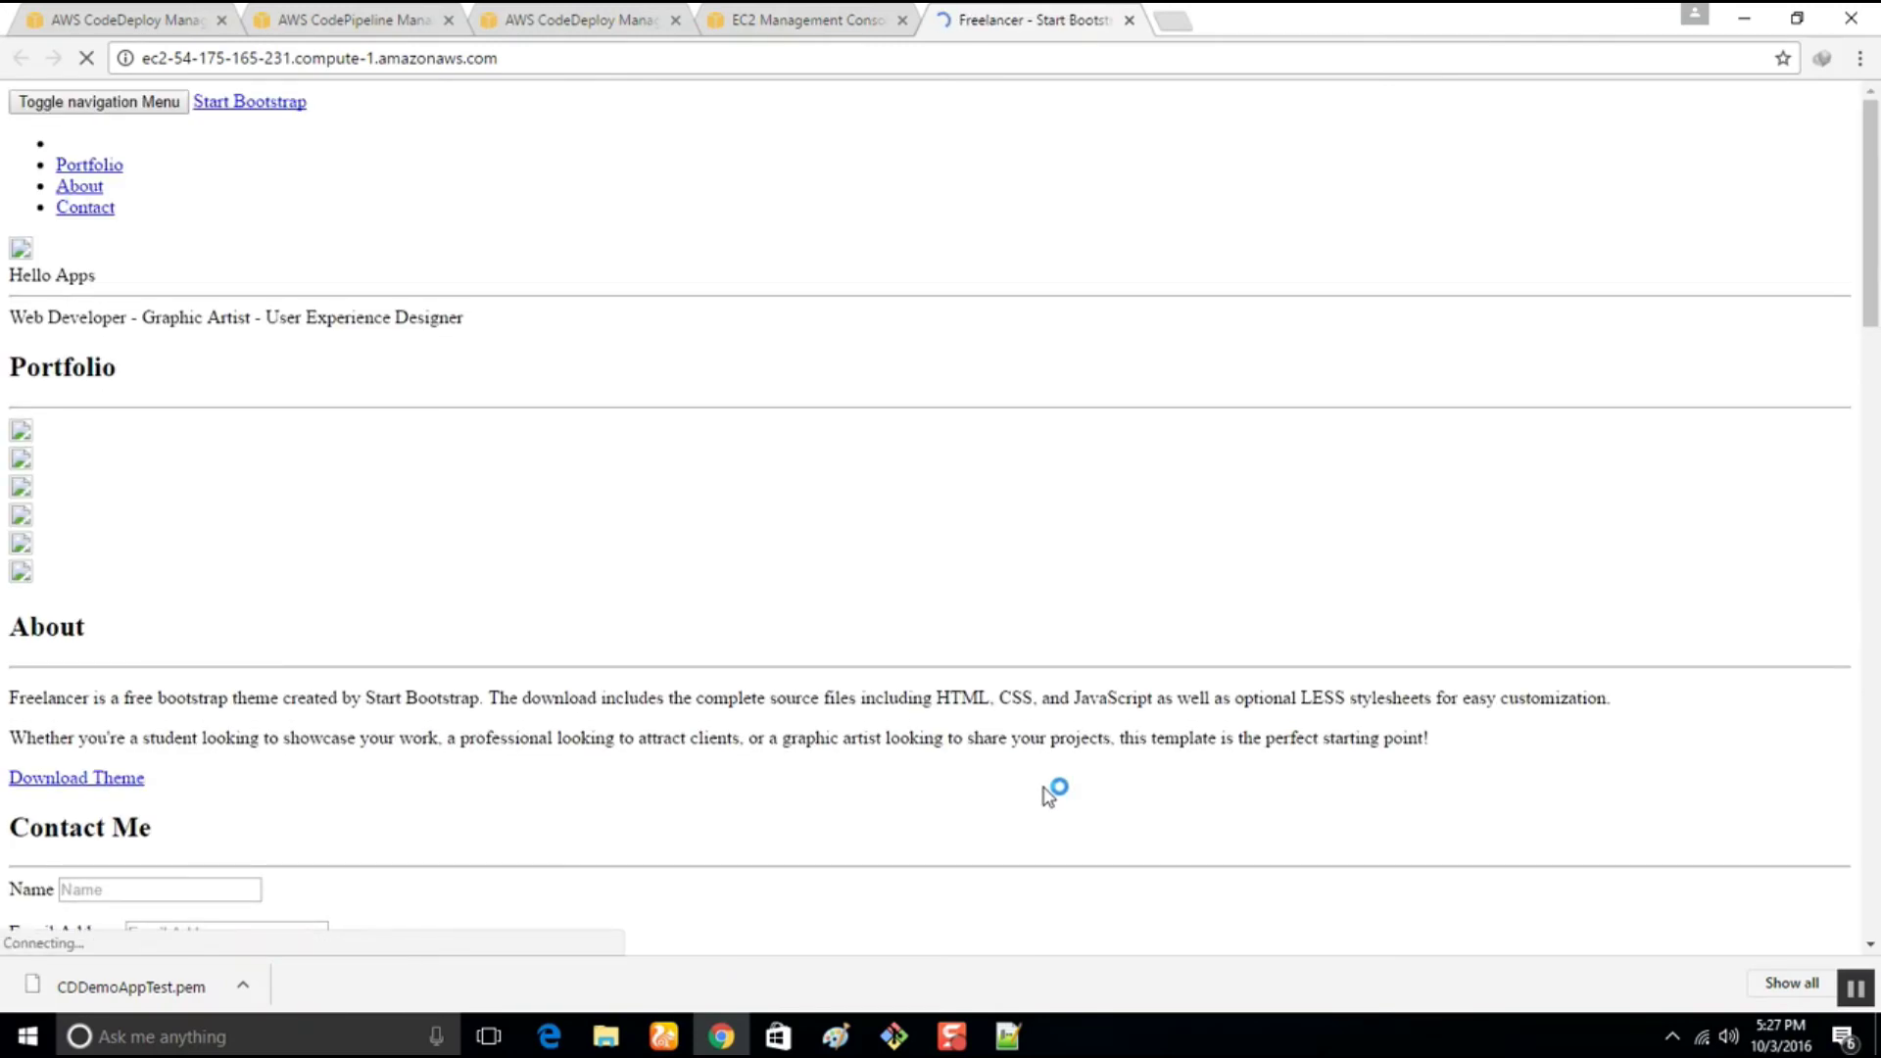
Reload the site to confirm it still shows Hello Apps, then enter git status in Git Bash
scroll(1045, 789, down, 5)
scroll(386, 474, down, 12)
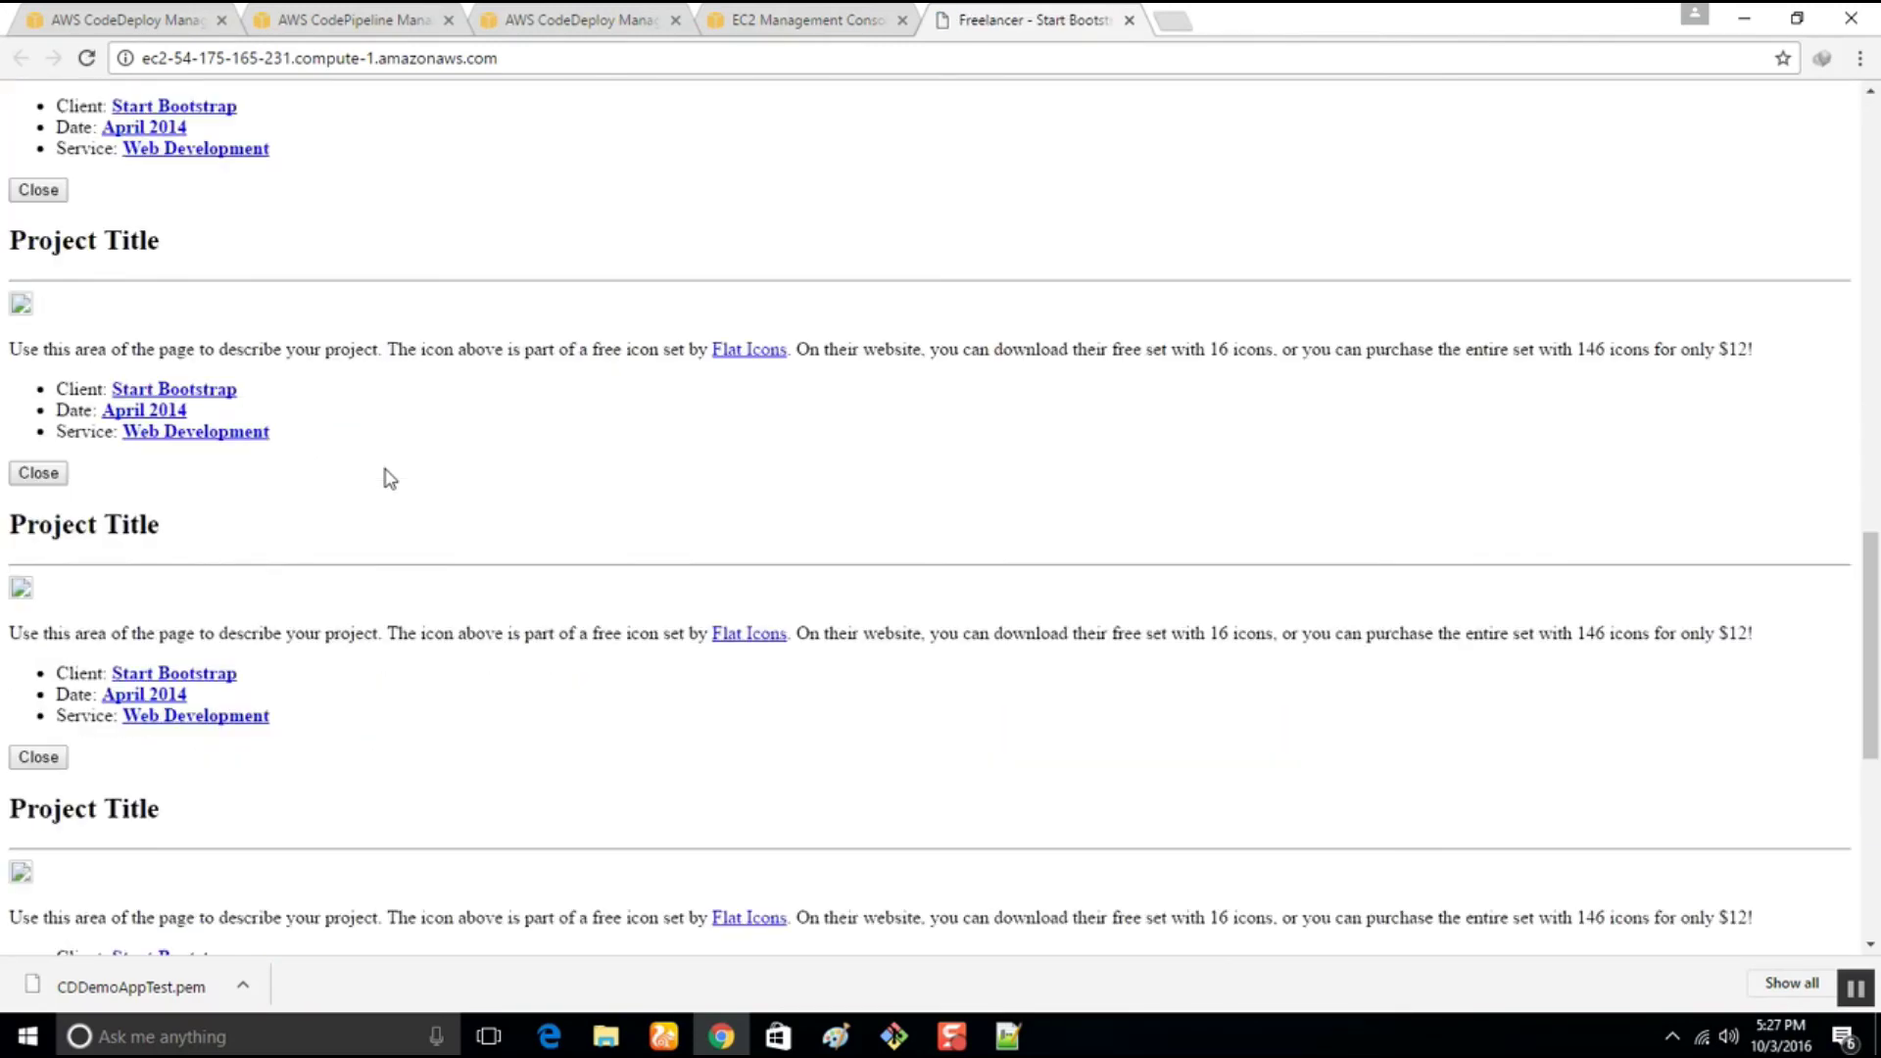
scroll(392, 480, up, 5)
key(F5)
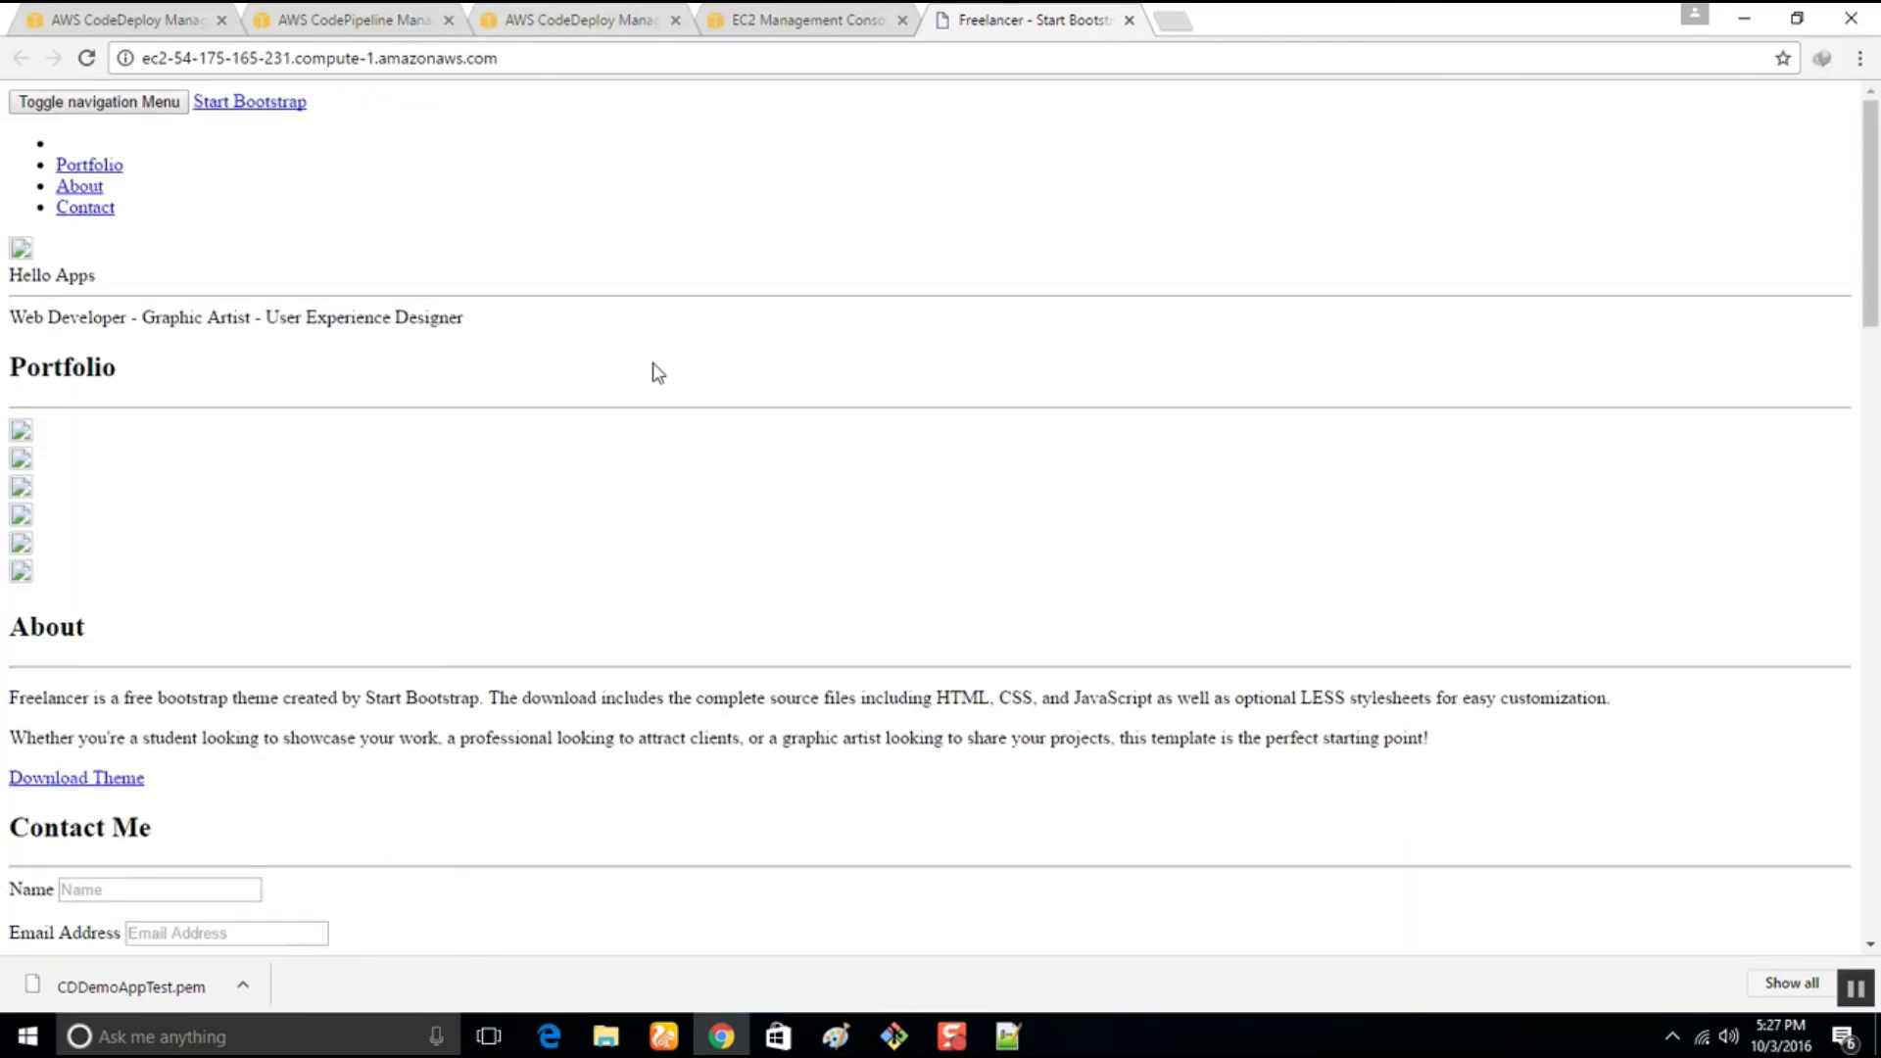
click(540, 61)
click(543, 59)
scroll(403, 592, down, 15)
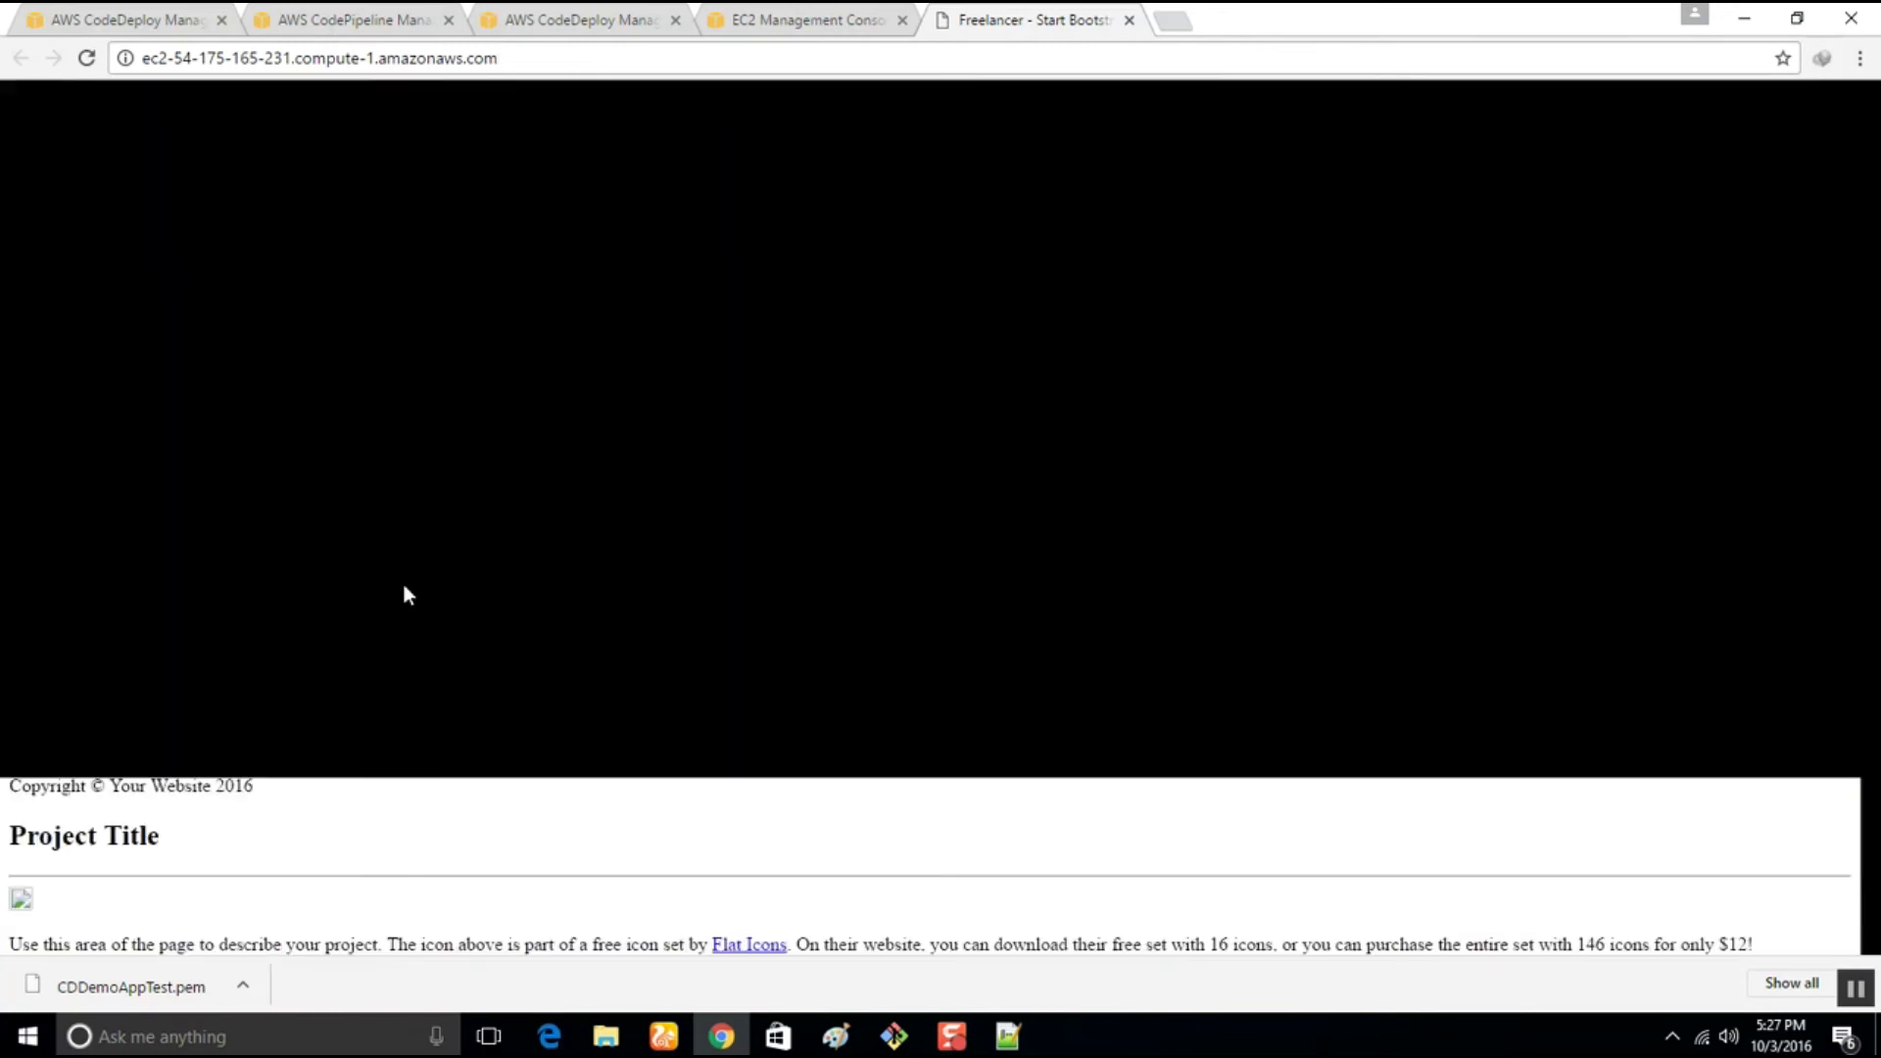
scroll(541, 642, down, 2)
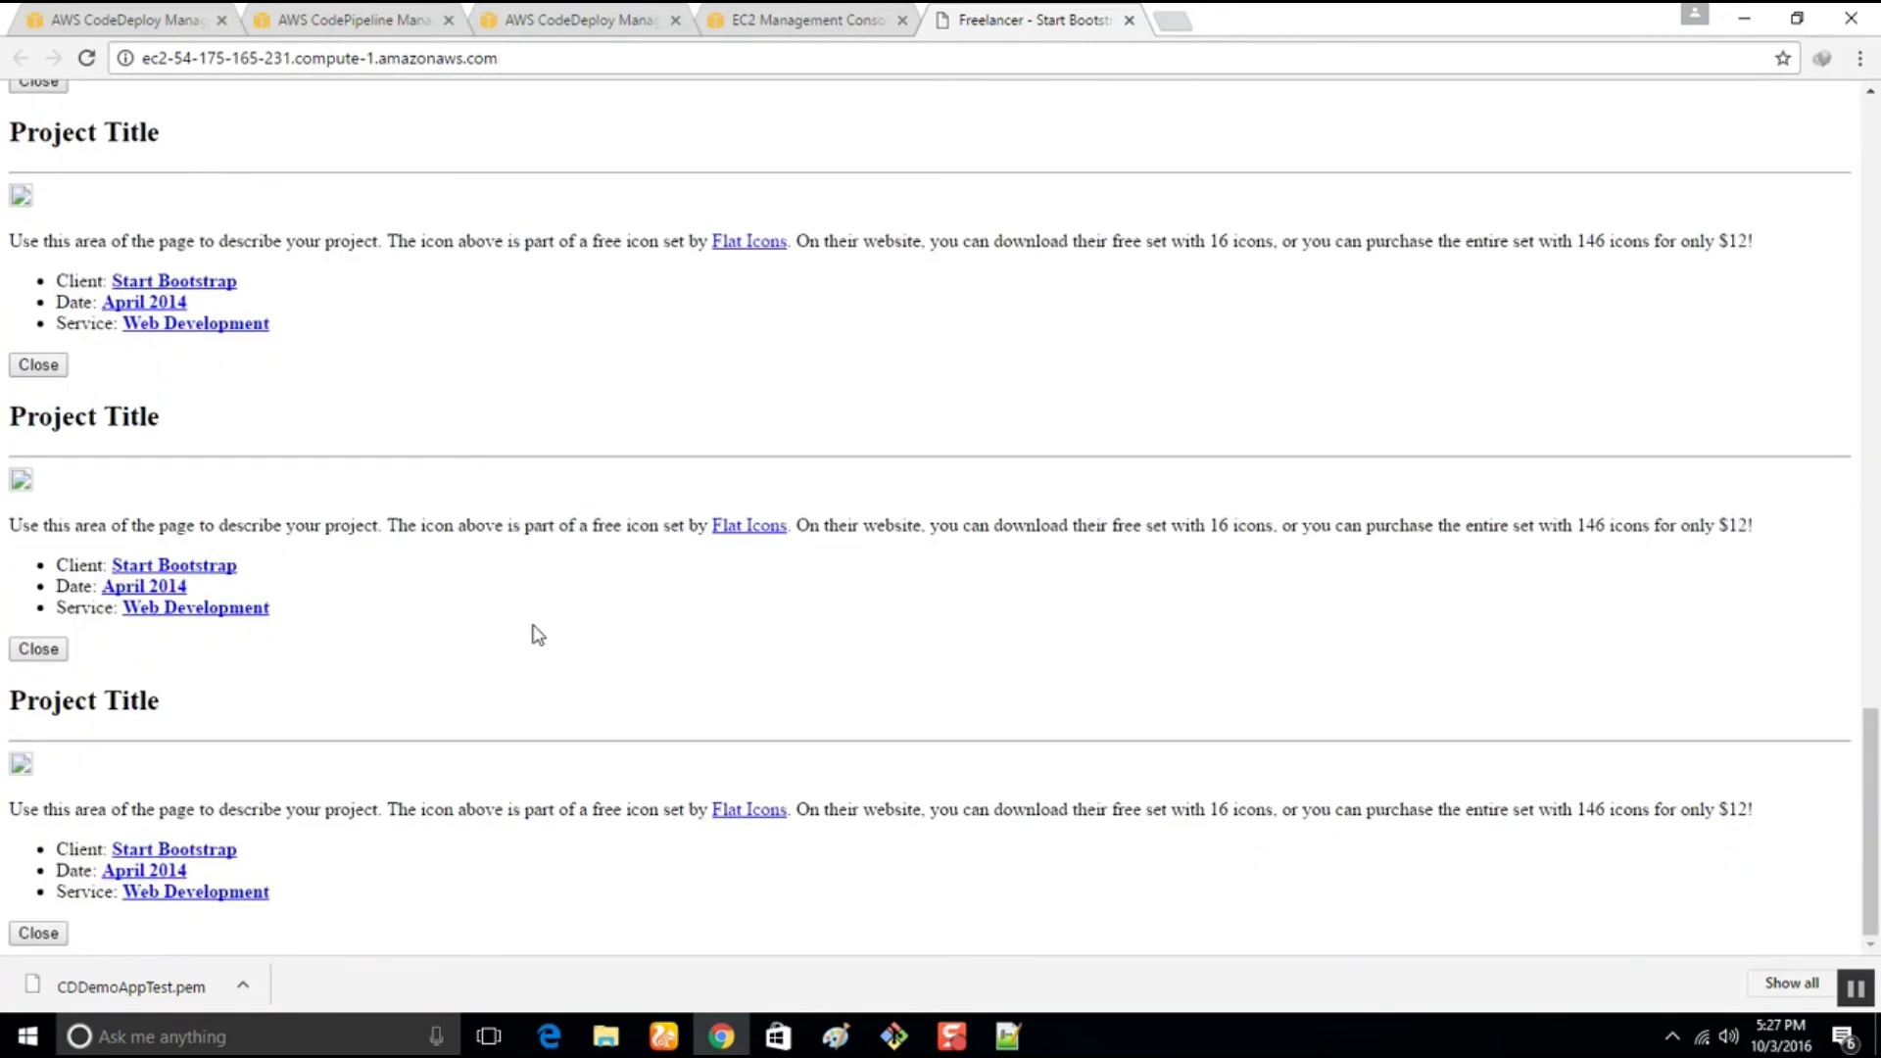
scroll(538, 635, up, 20)
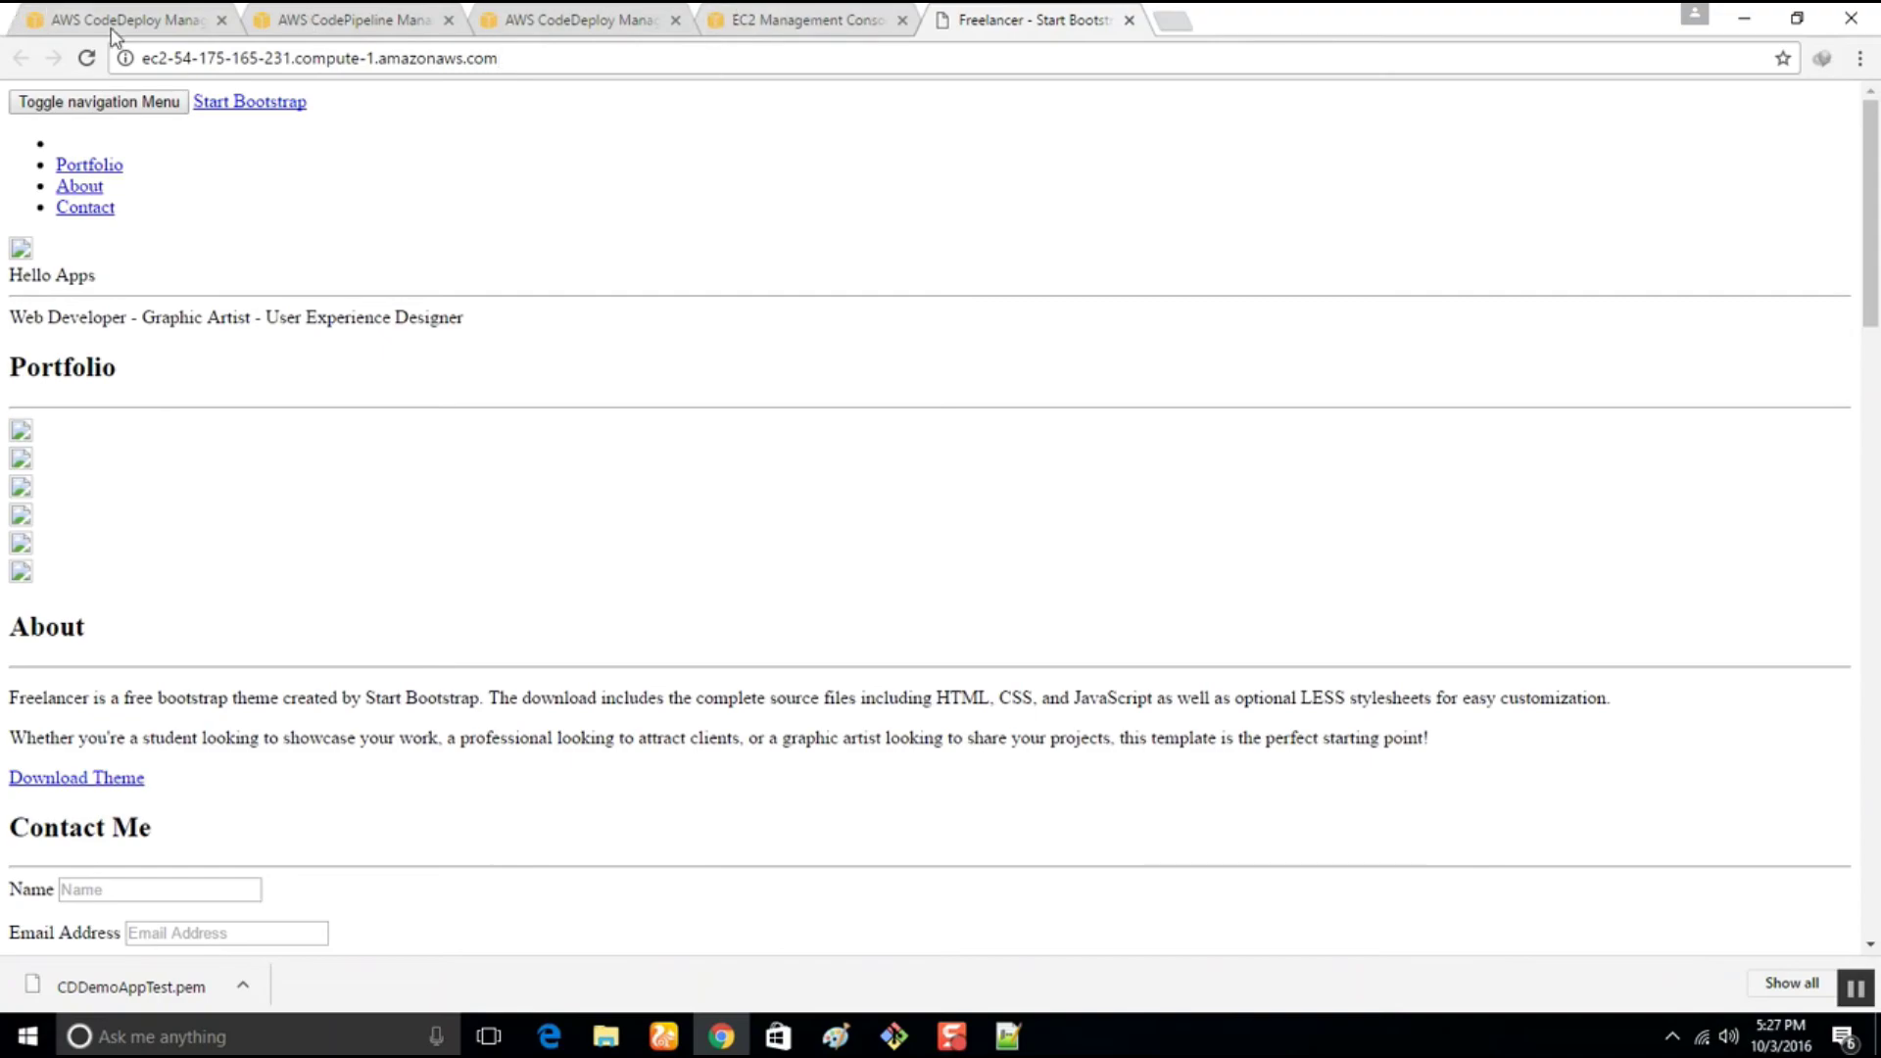
click(894, 1036)
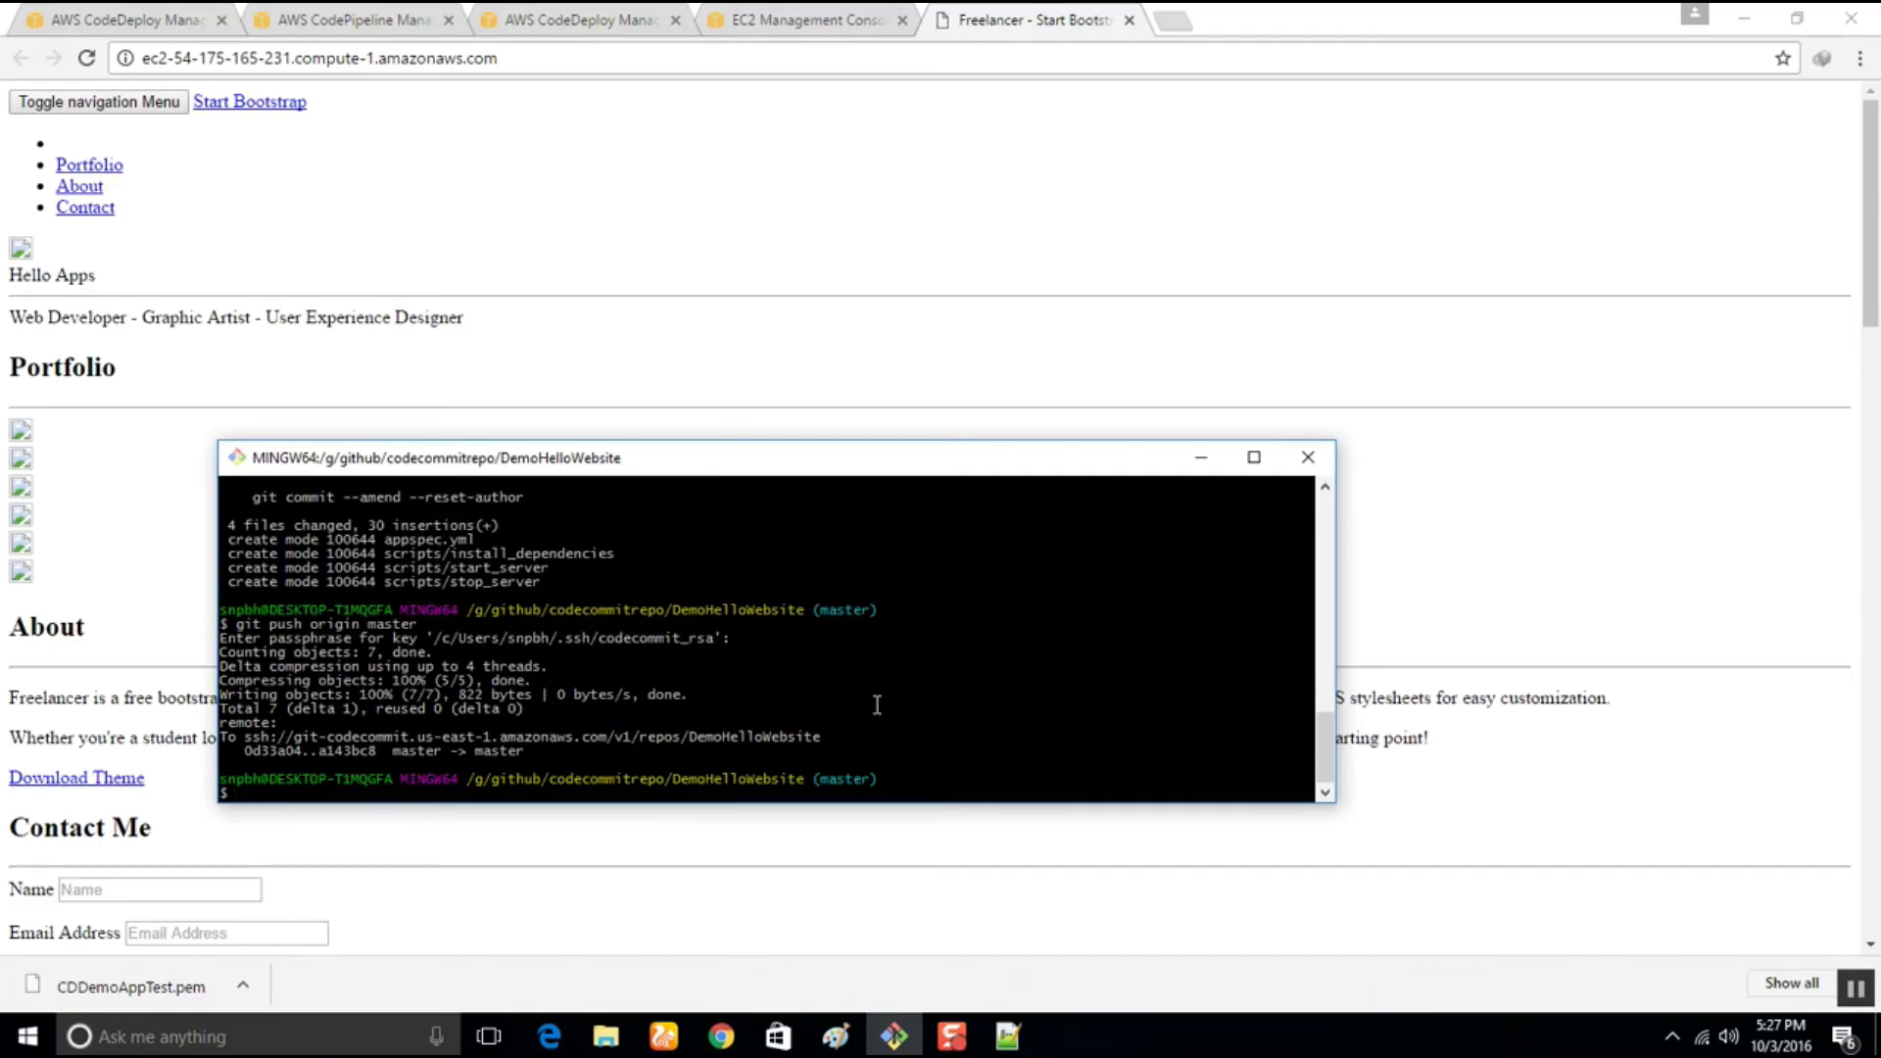
text(git status)
Run git status, then edit index.html from codecommitrepo\DemoHelloWebsite with Notepad++
key(Return)
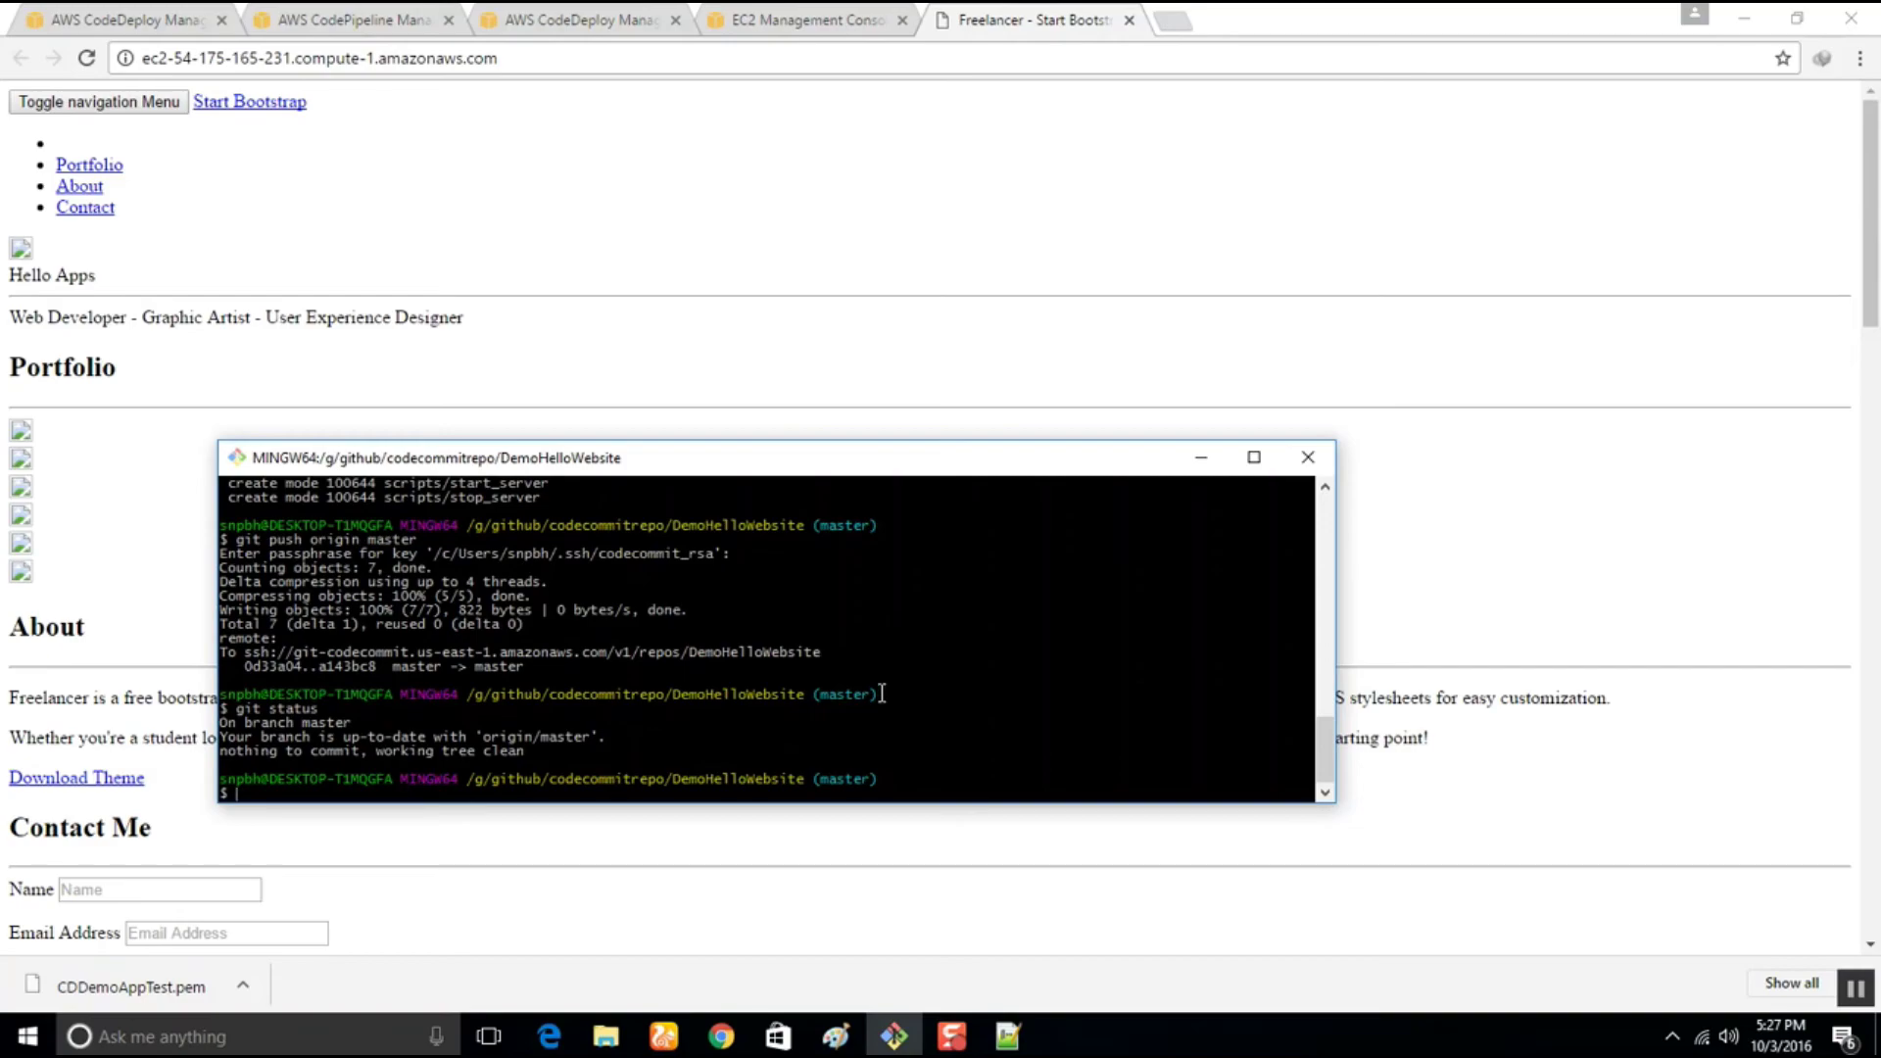
click(607, 1037)
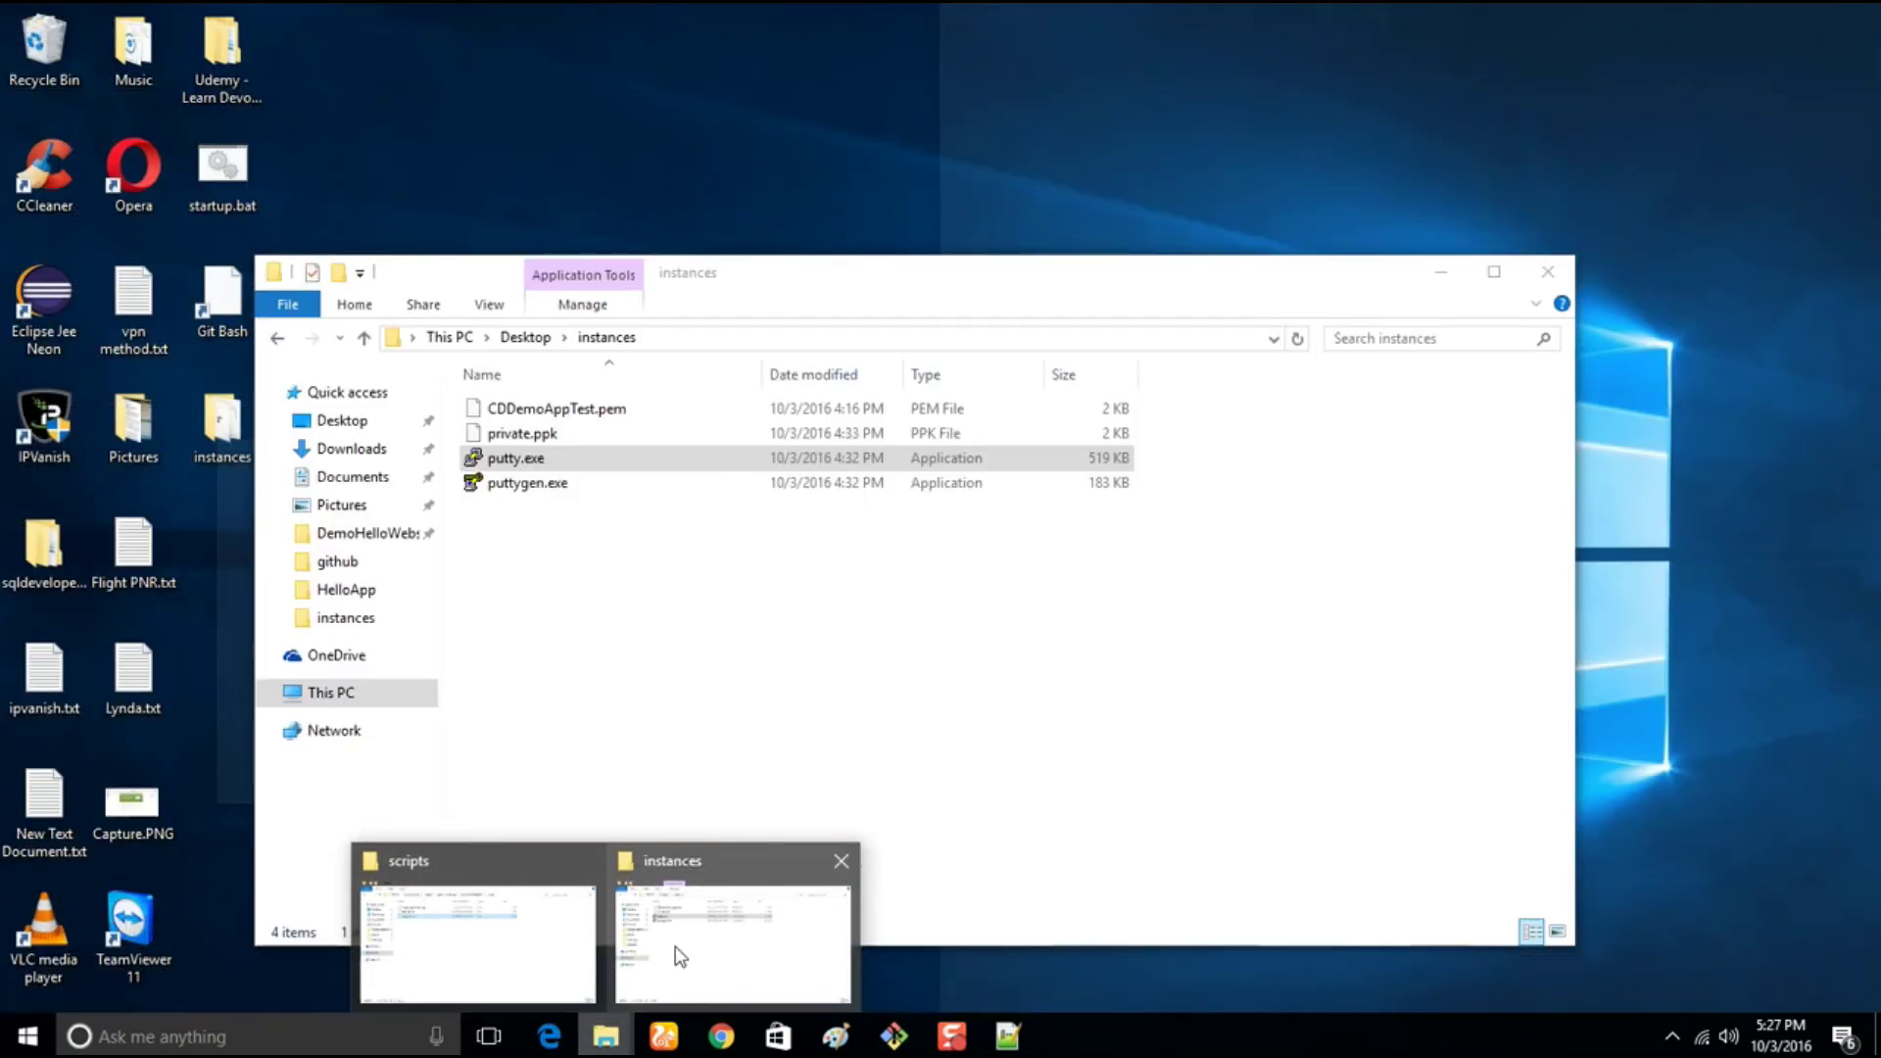
mouse_move(491, 953)
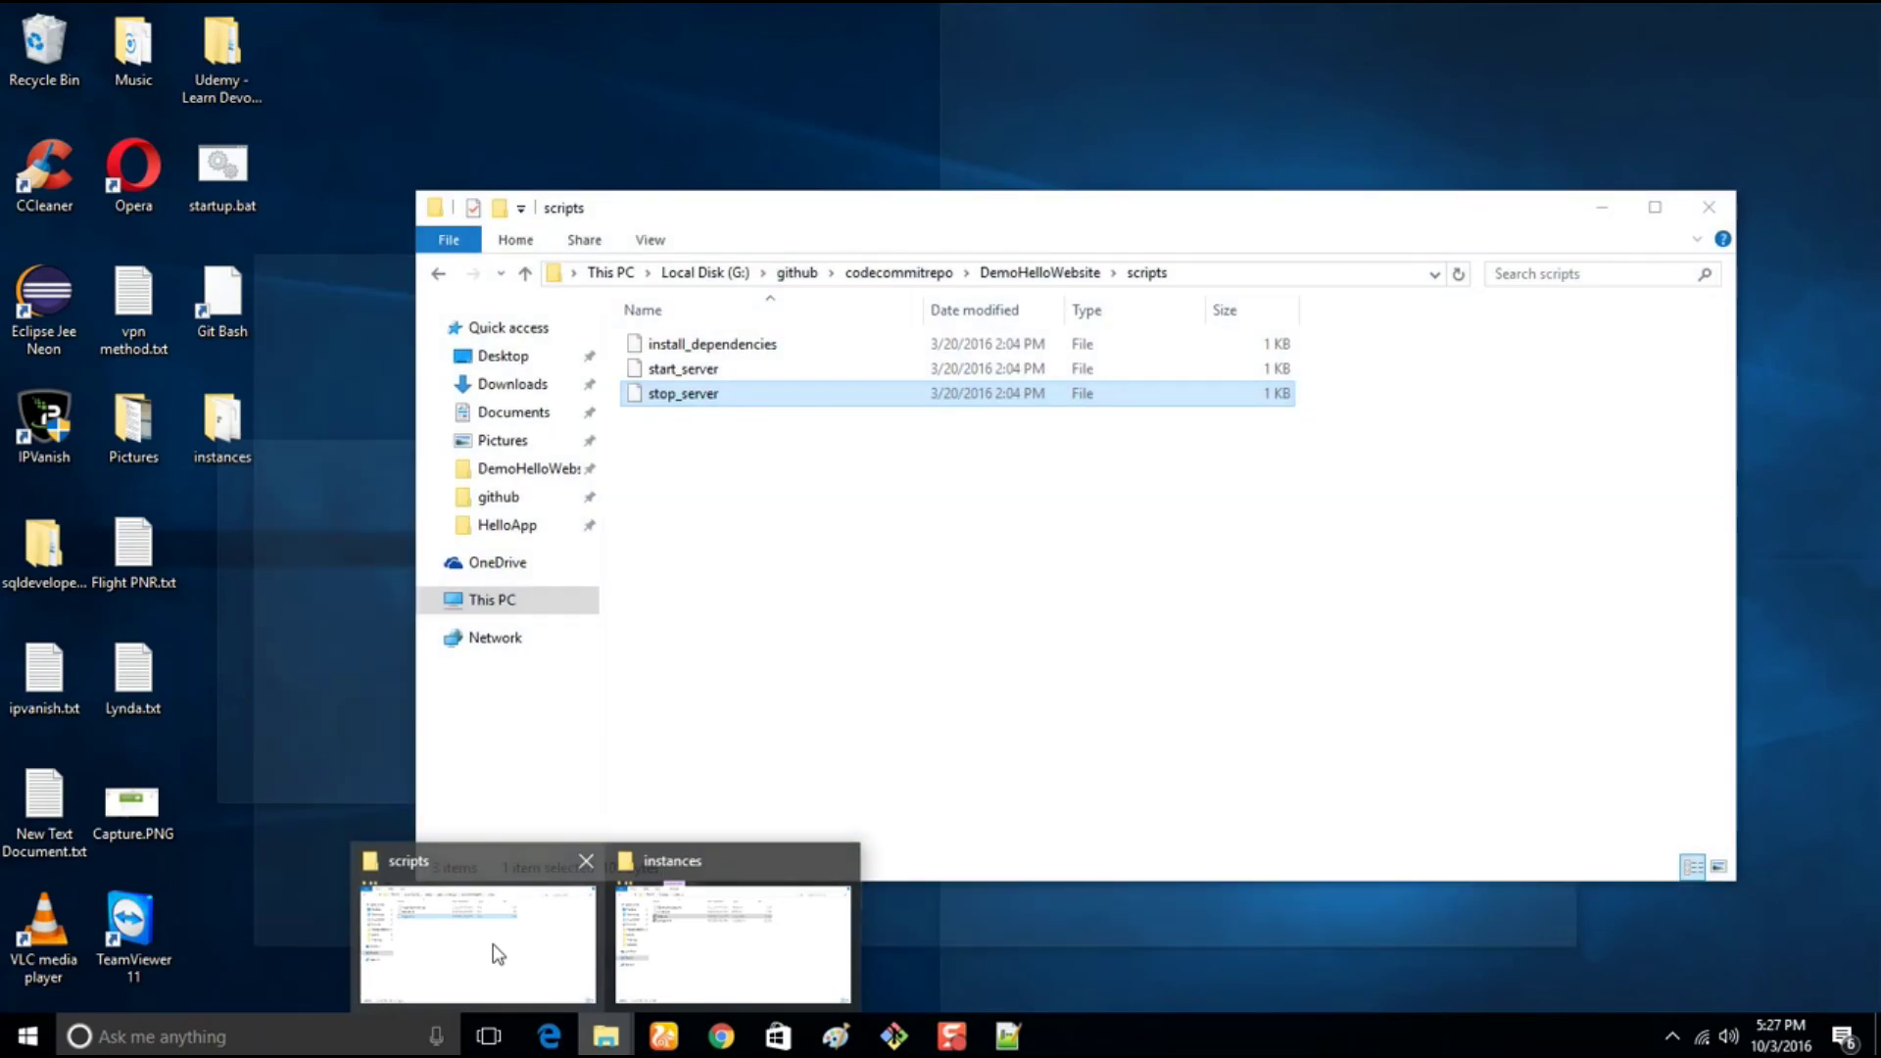
click(491, 949)
click(797, 274)
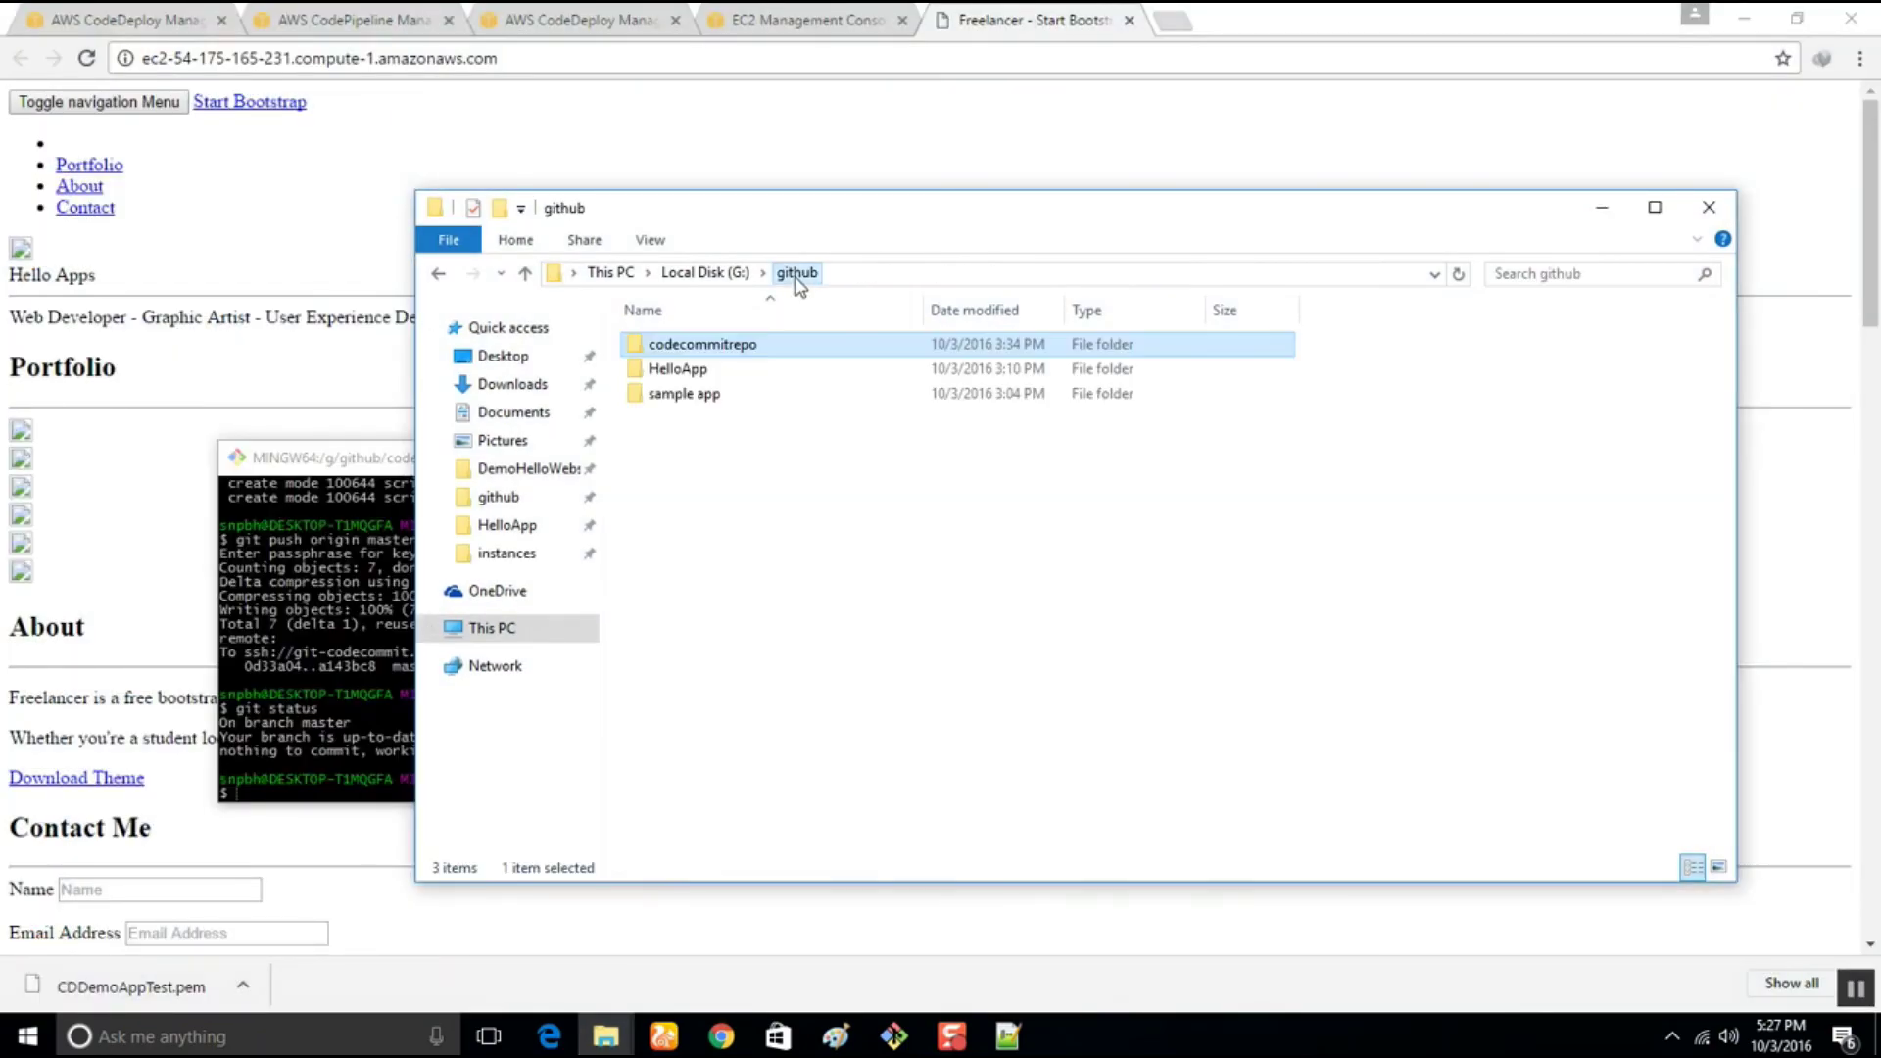
double_click(681, 349)
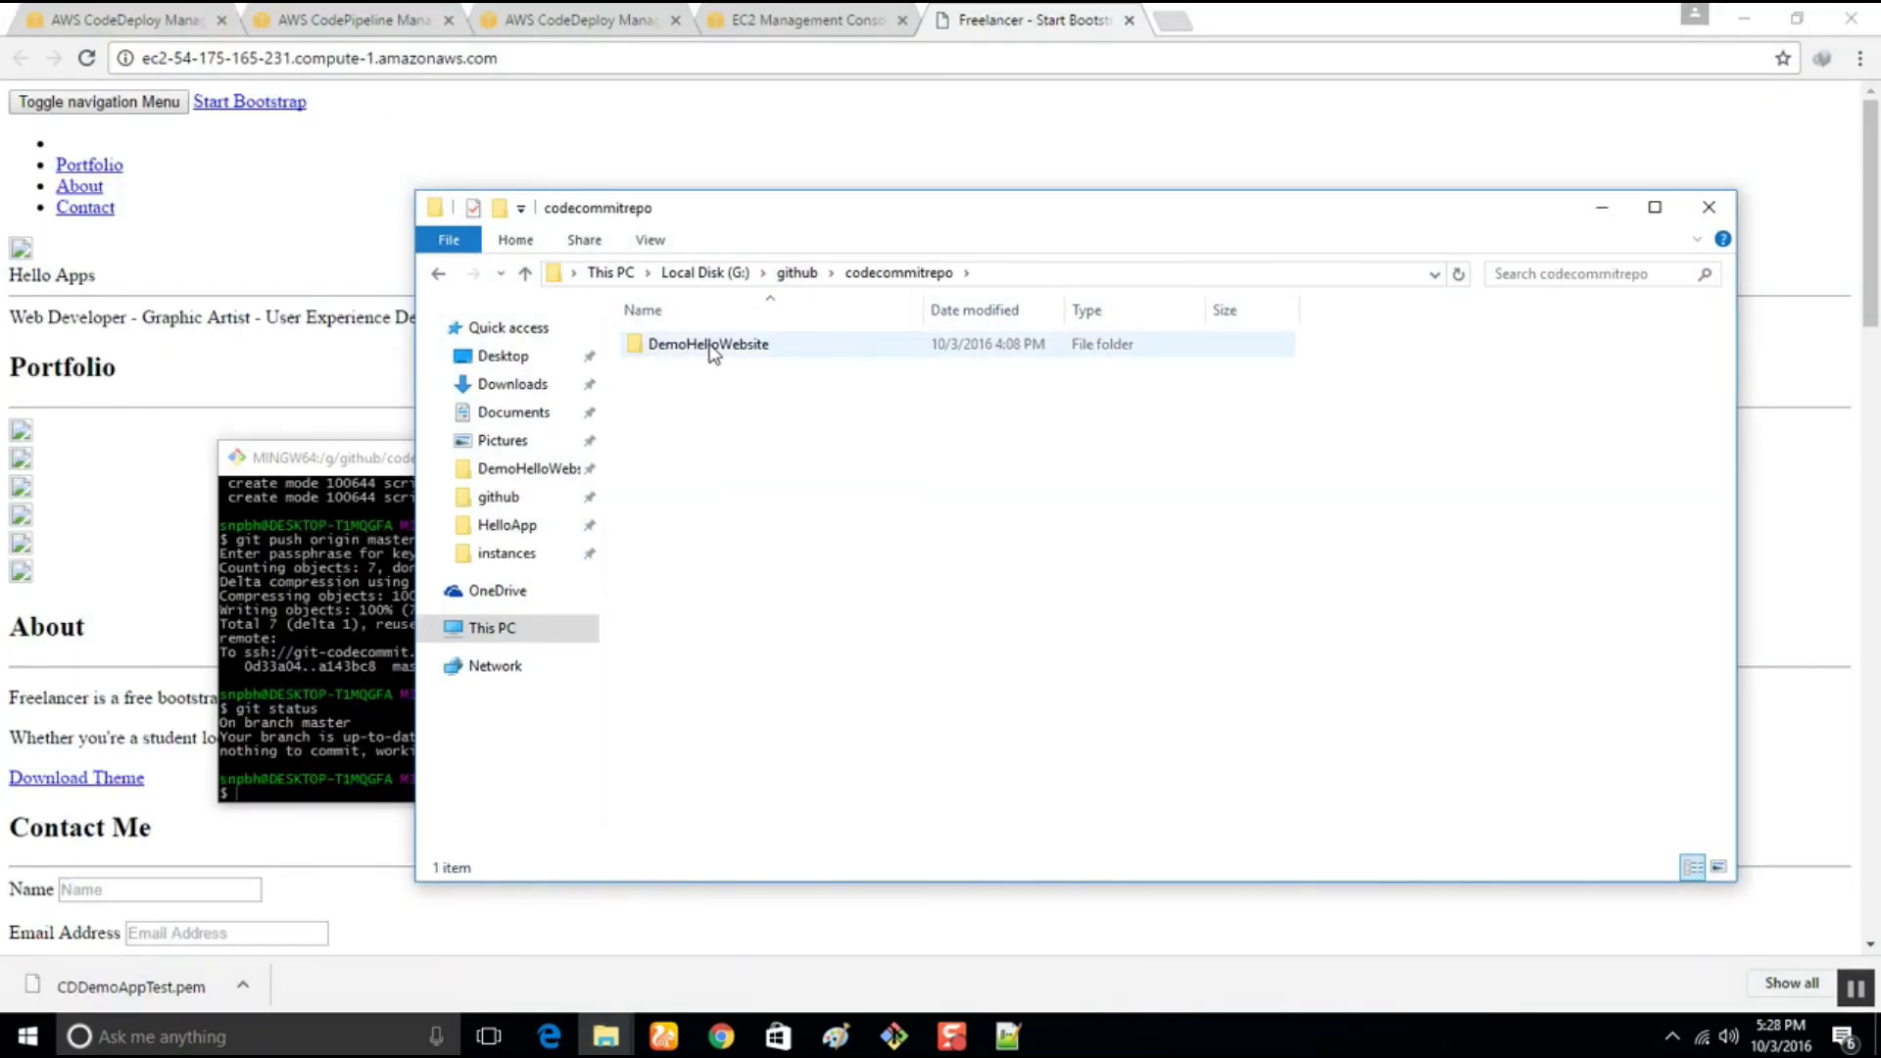
double_click(712, 349)
click(695, 621)
right_click(696, 624)
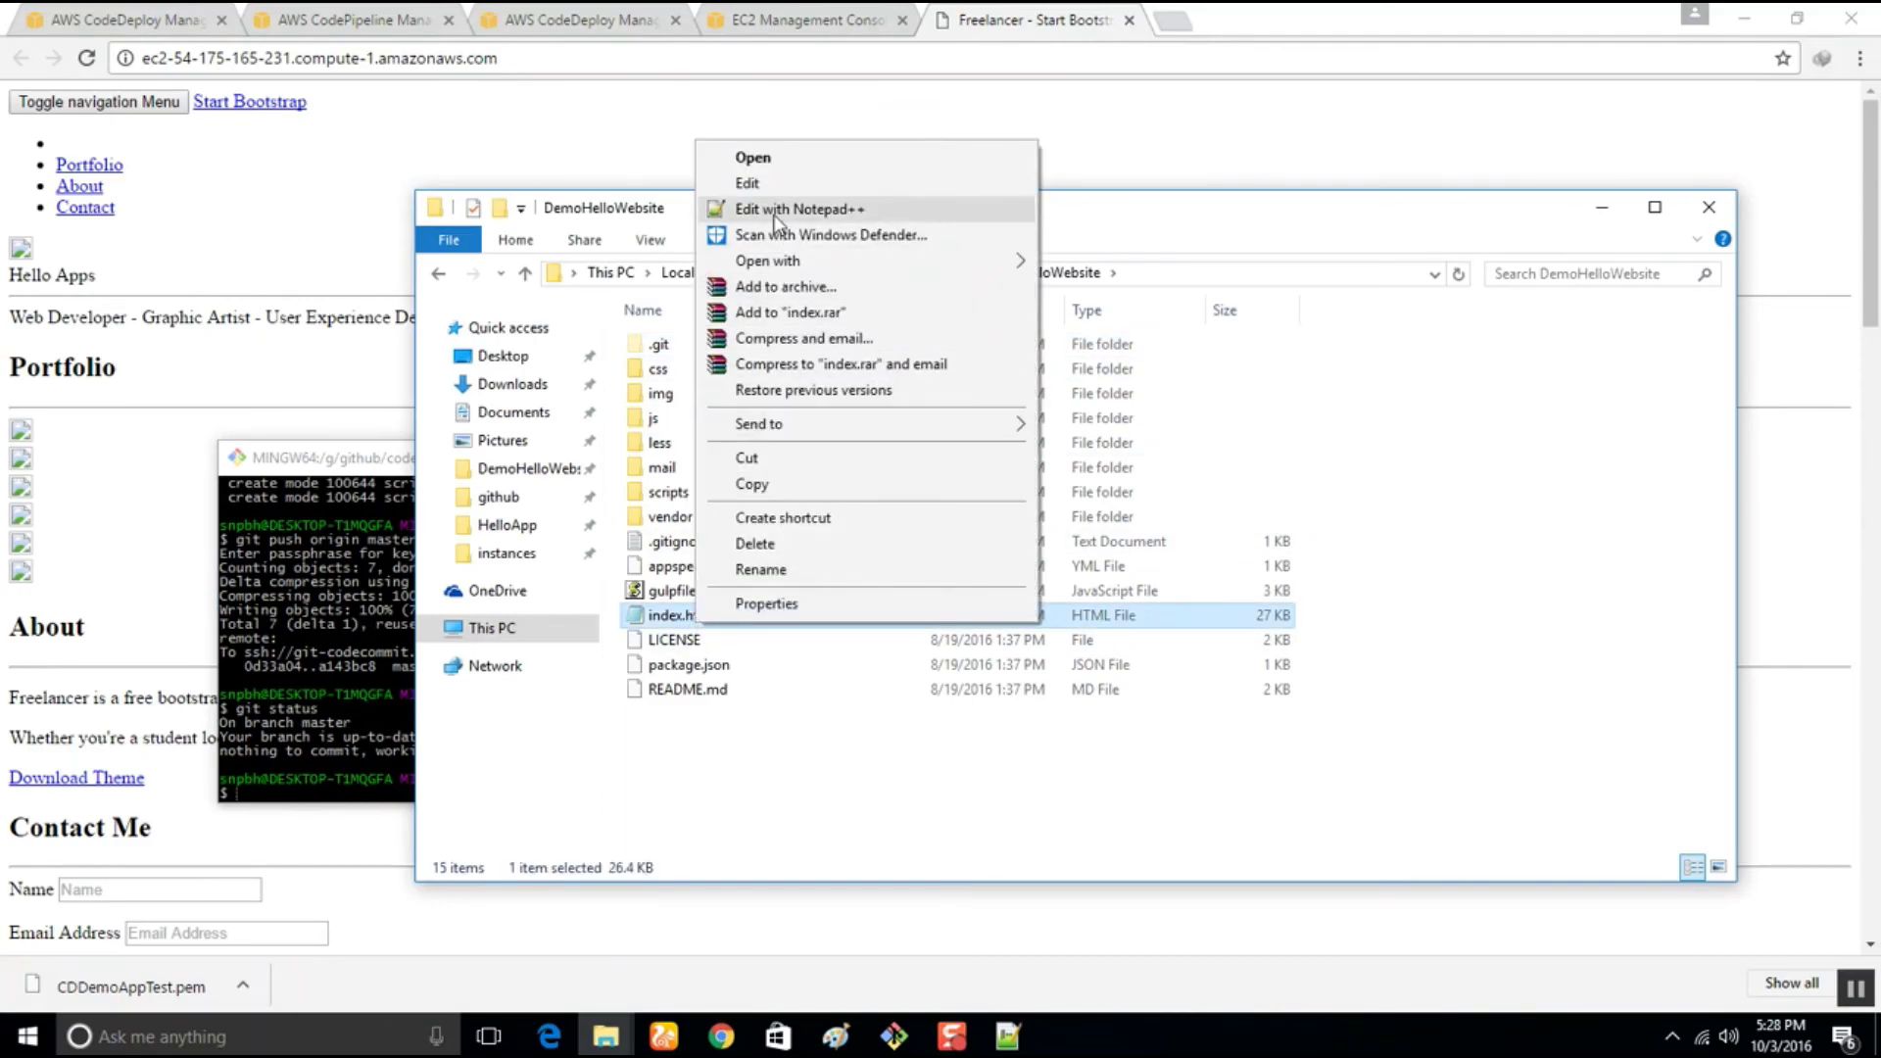
click(775, 209)
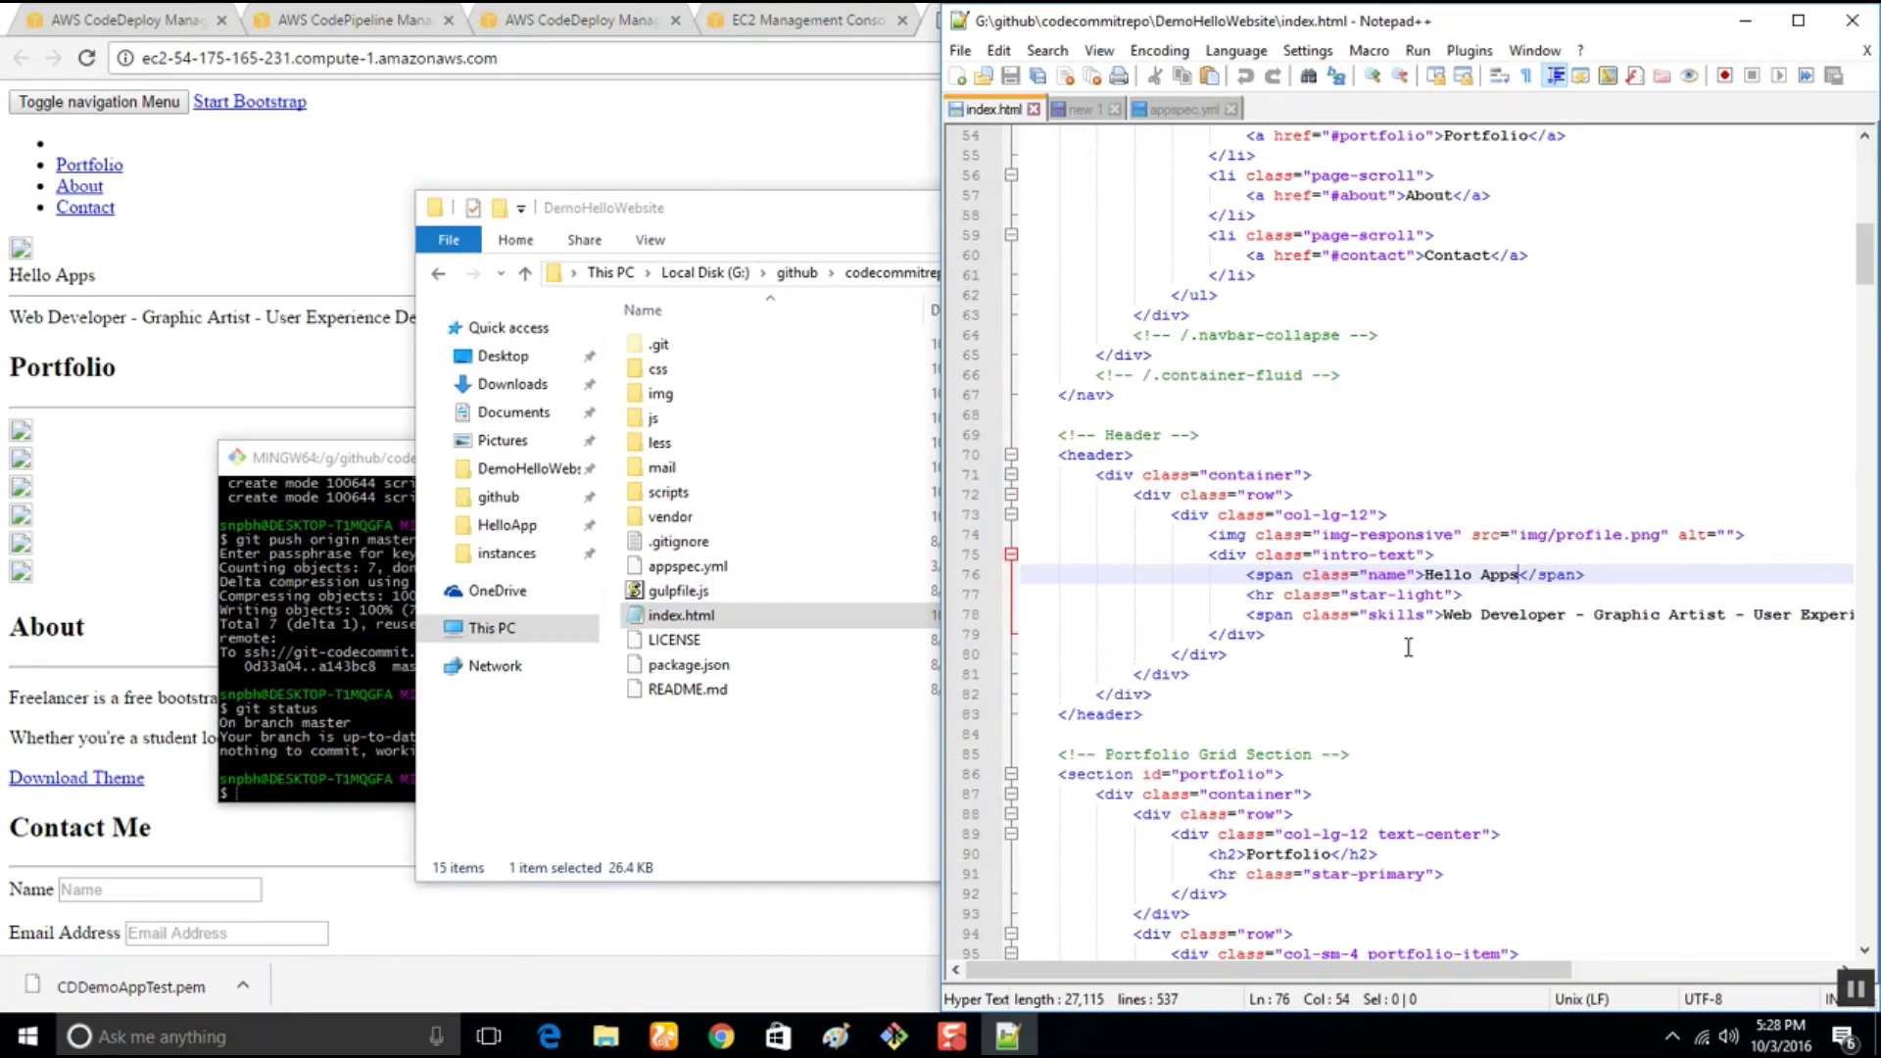
Replace index.html's content with <h1>Hello App Demo</h1>, save, and close Notepad++
key(ctrl+a)
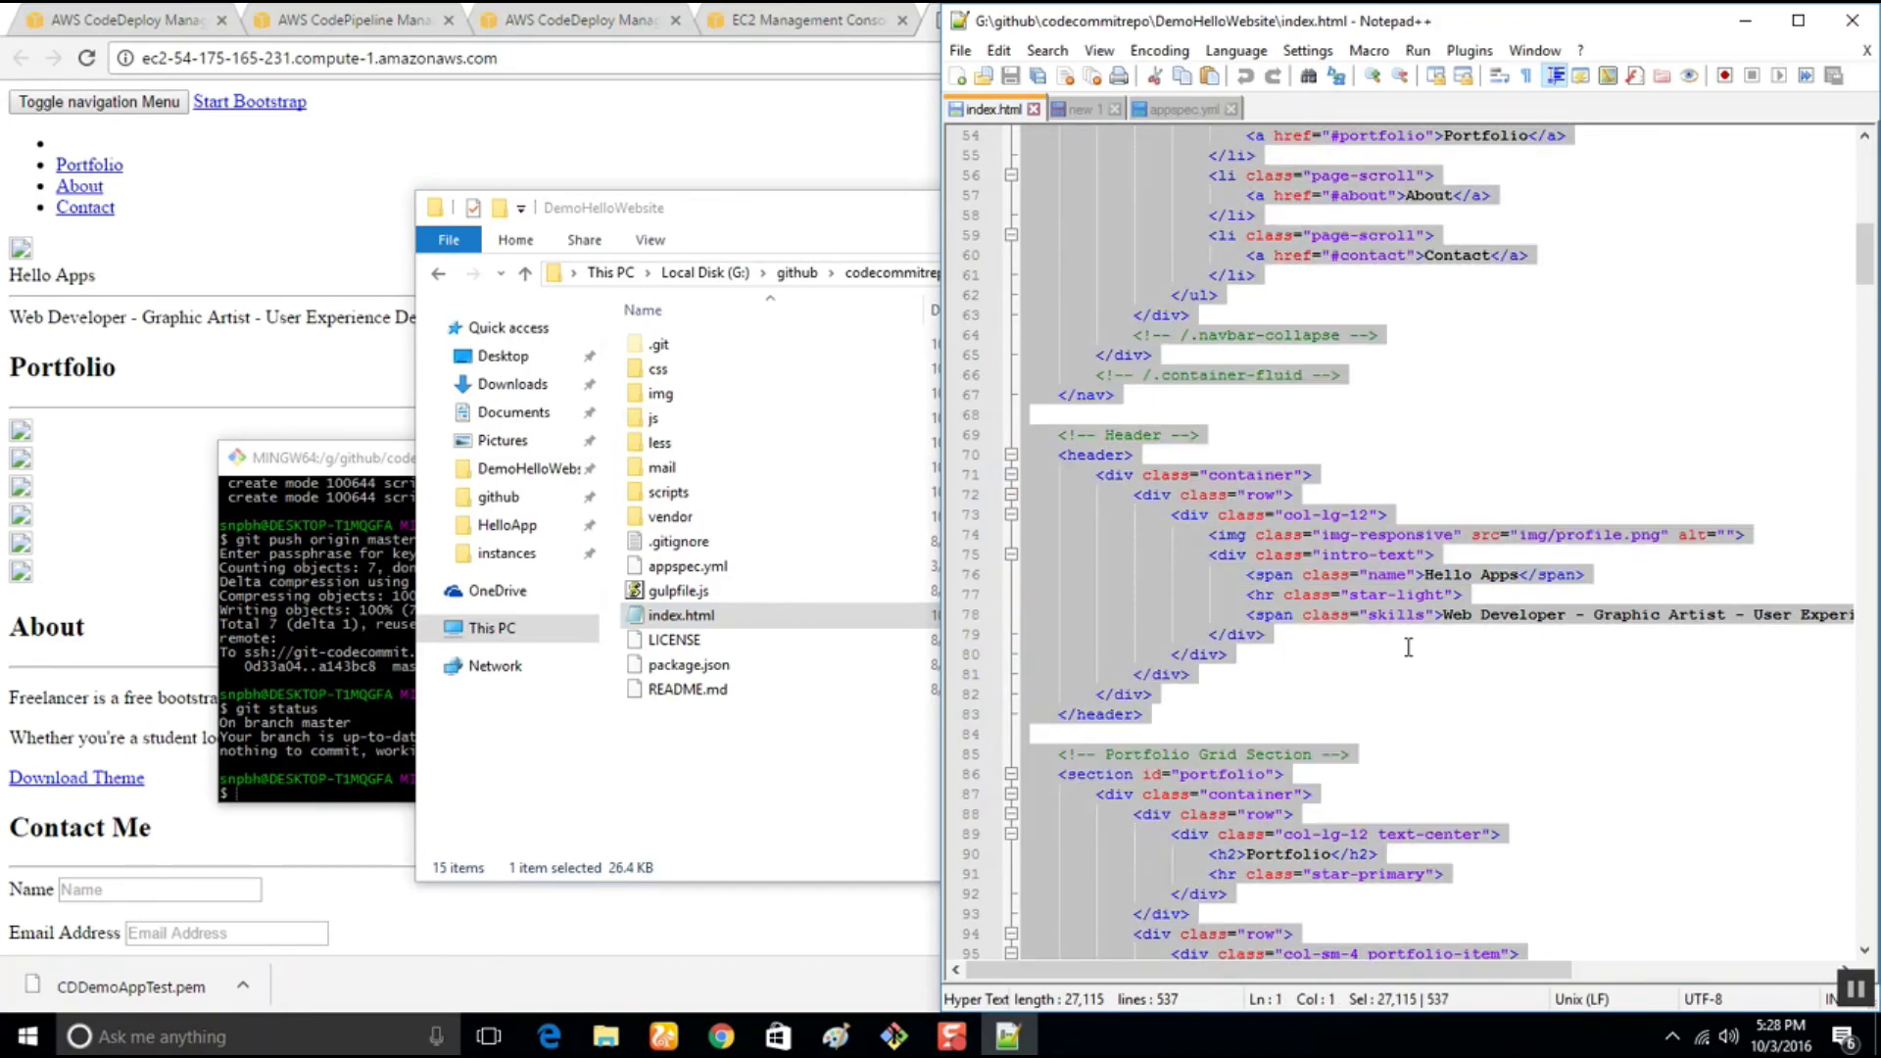
text(<)
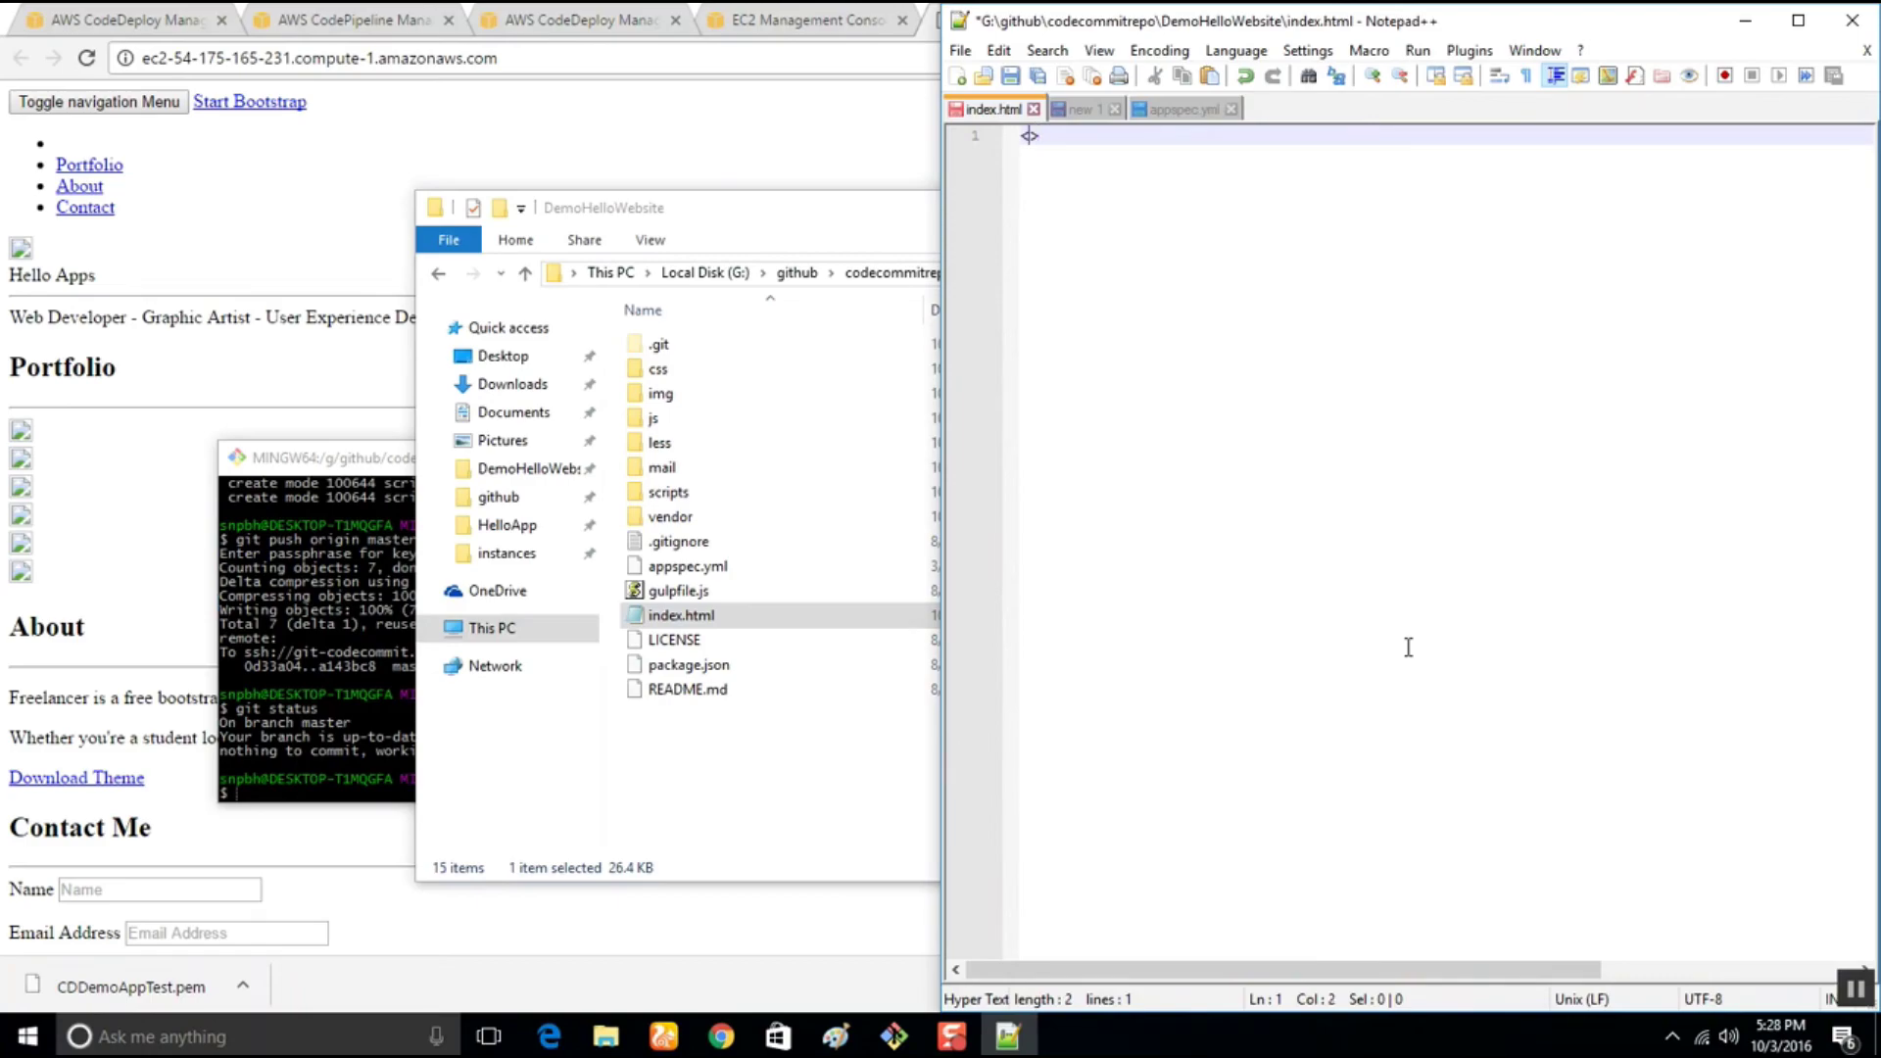
text(h1)
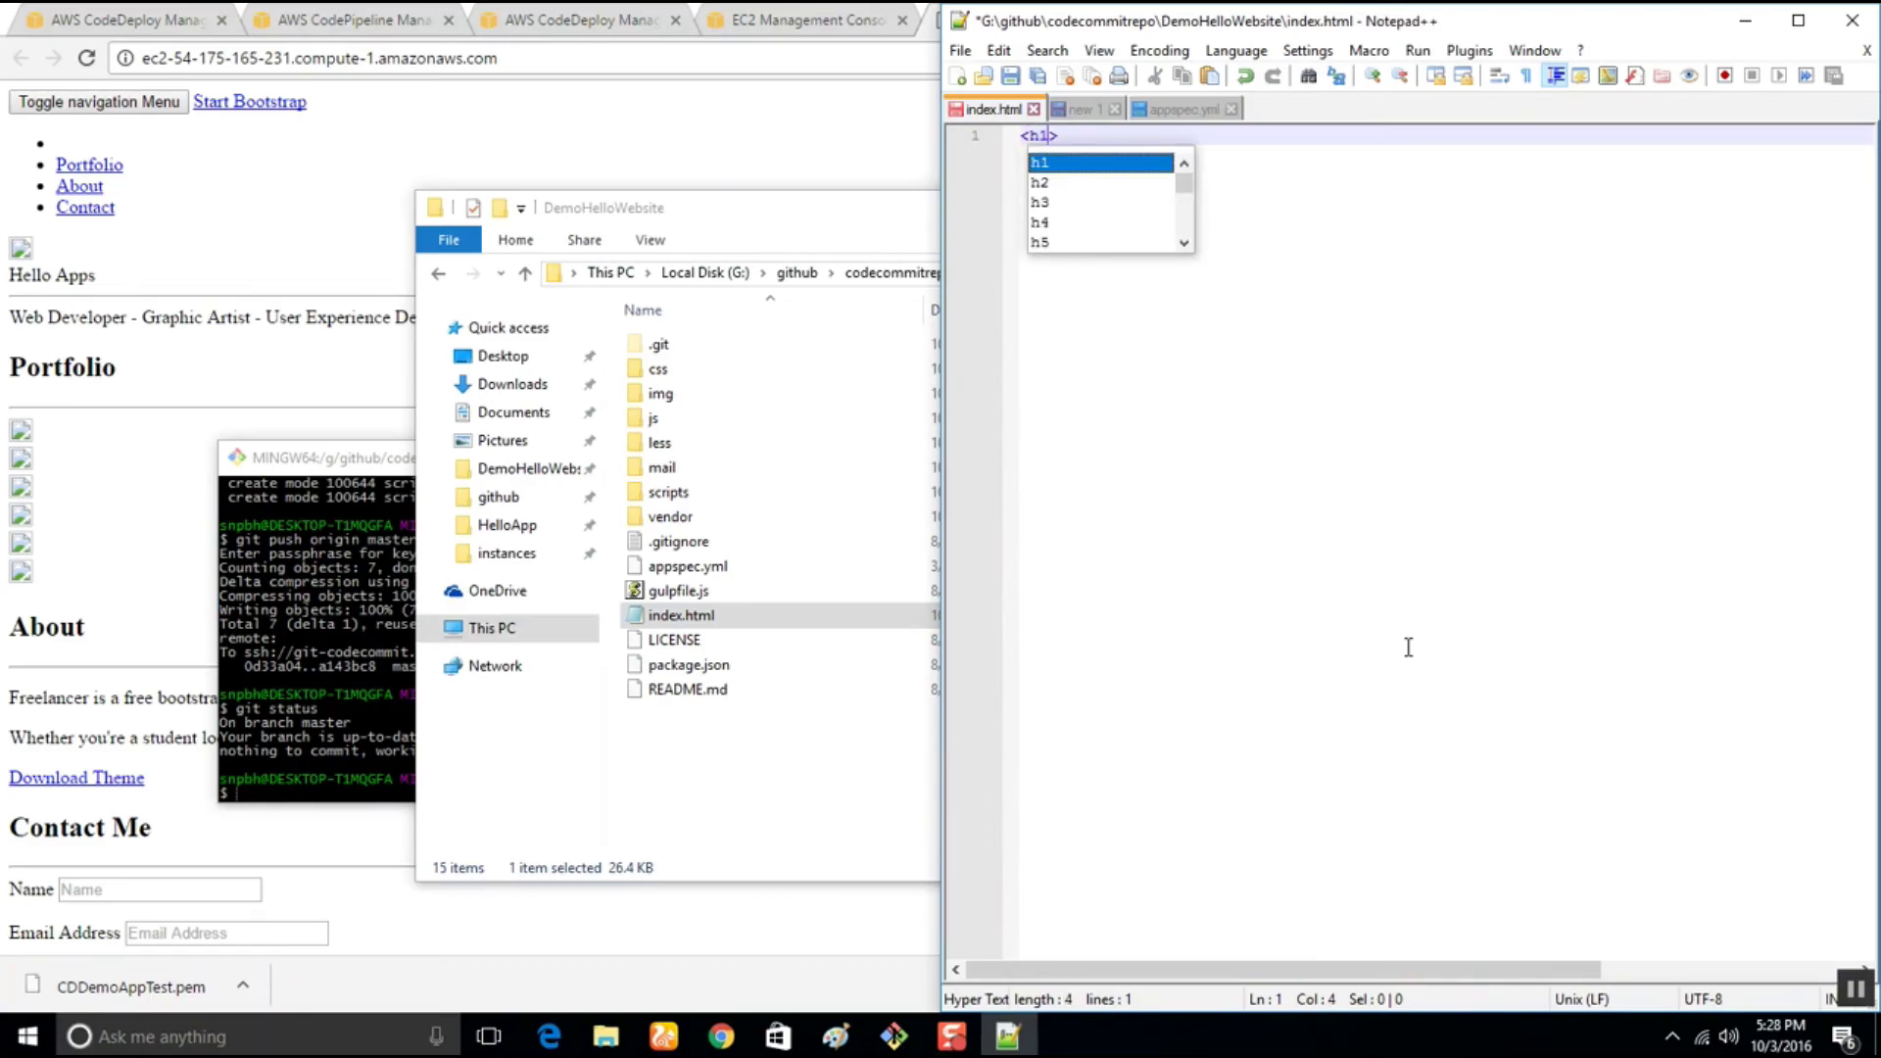
key(Right)
text(Hello)
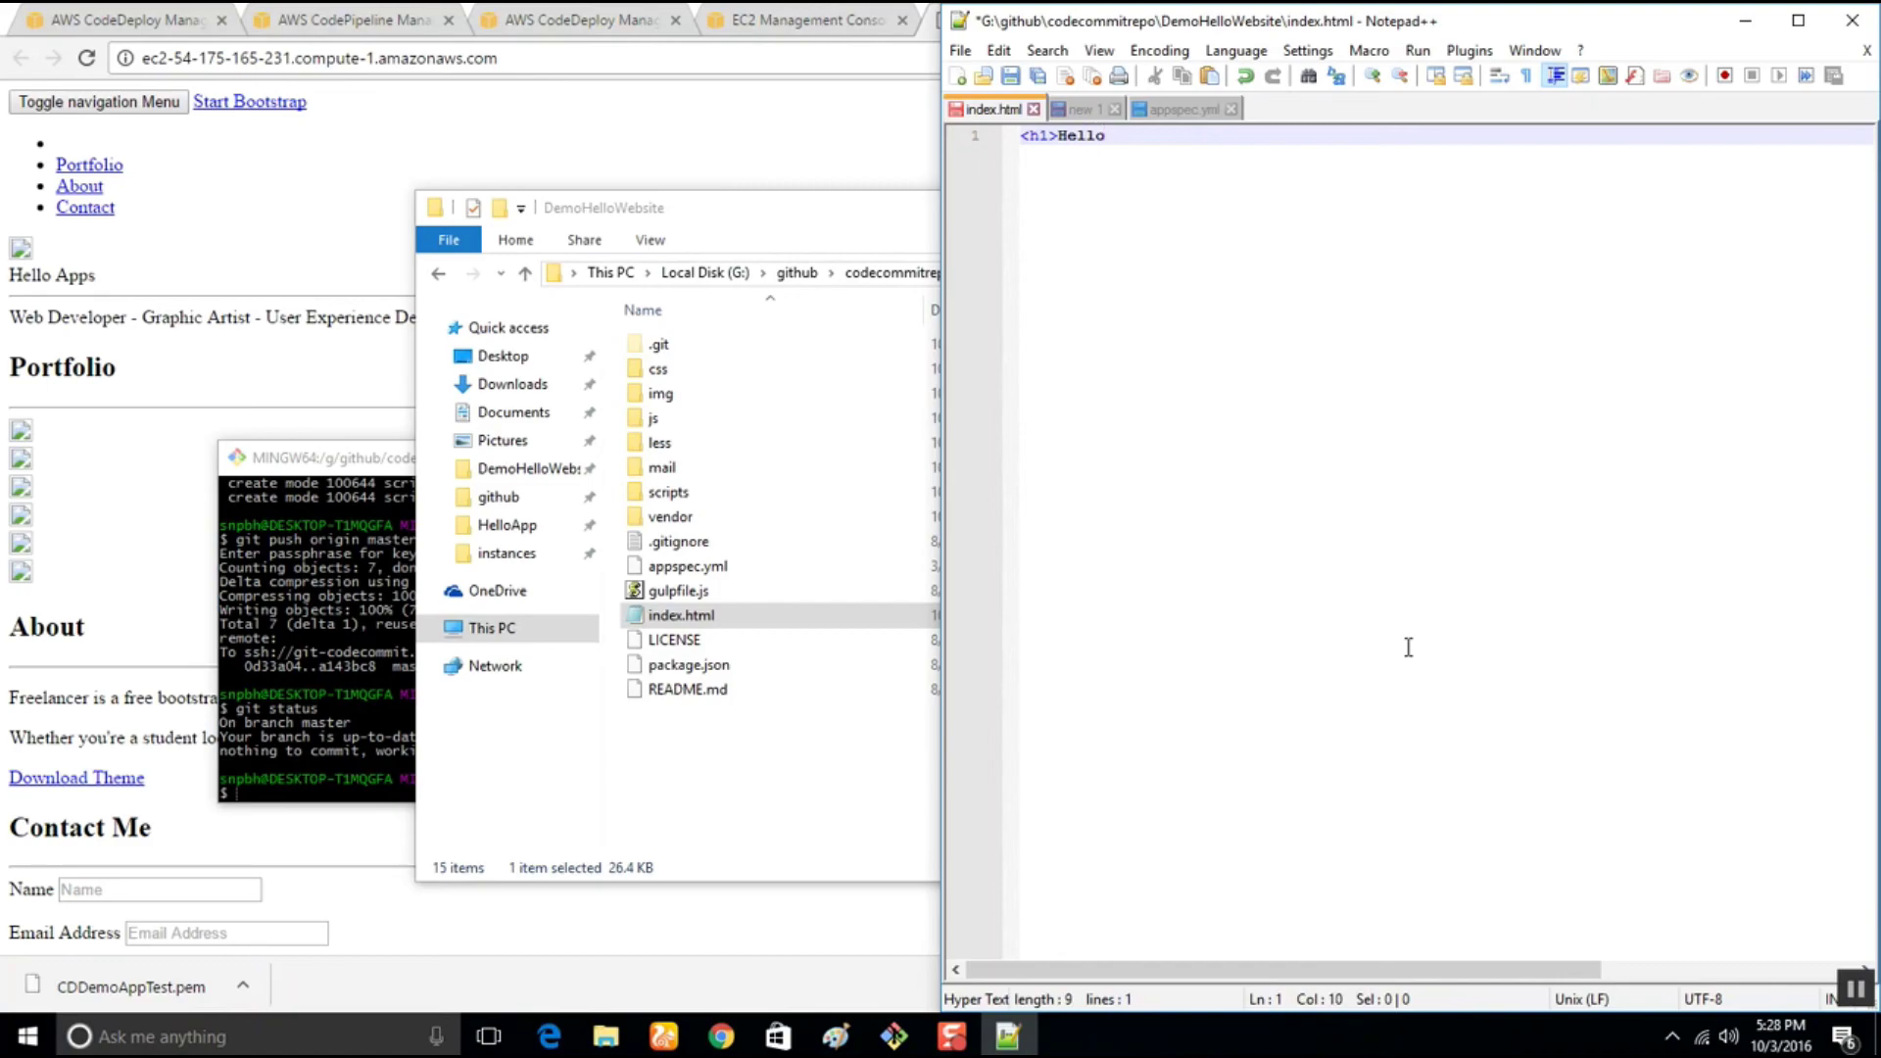
text( App Demo</h1)
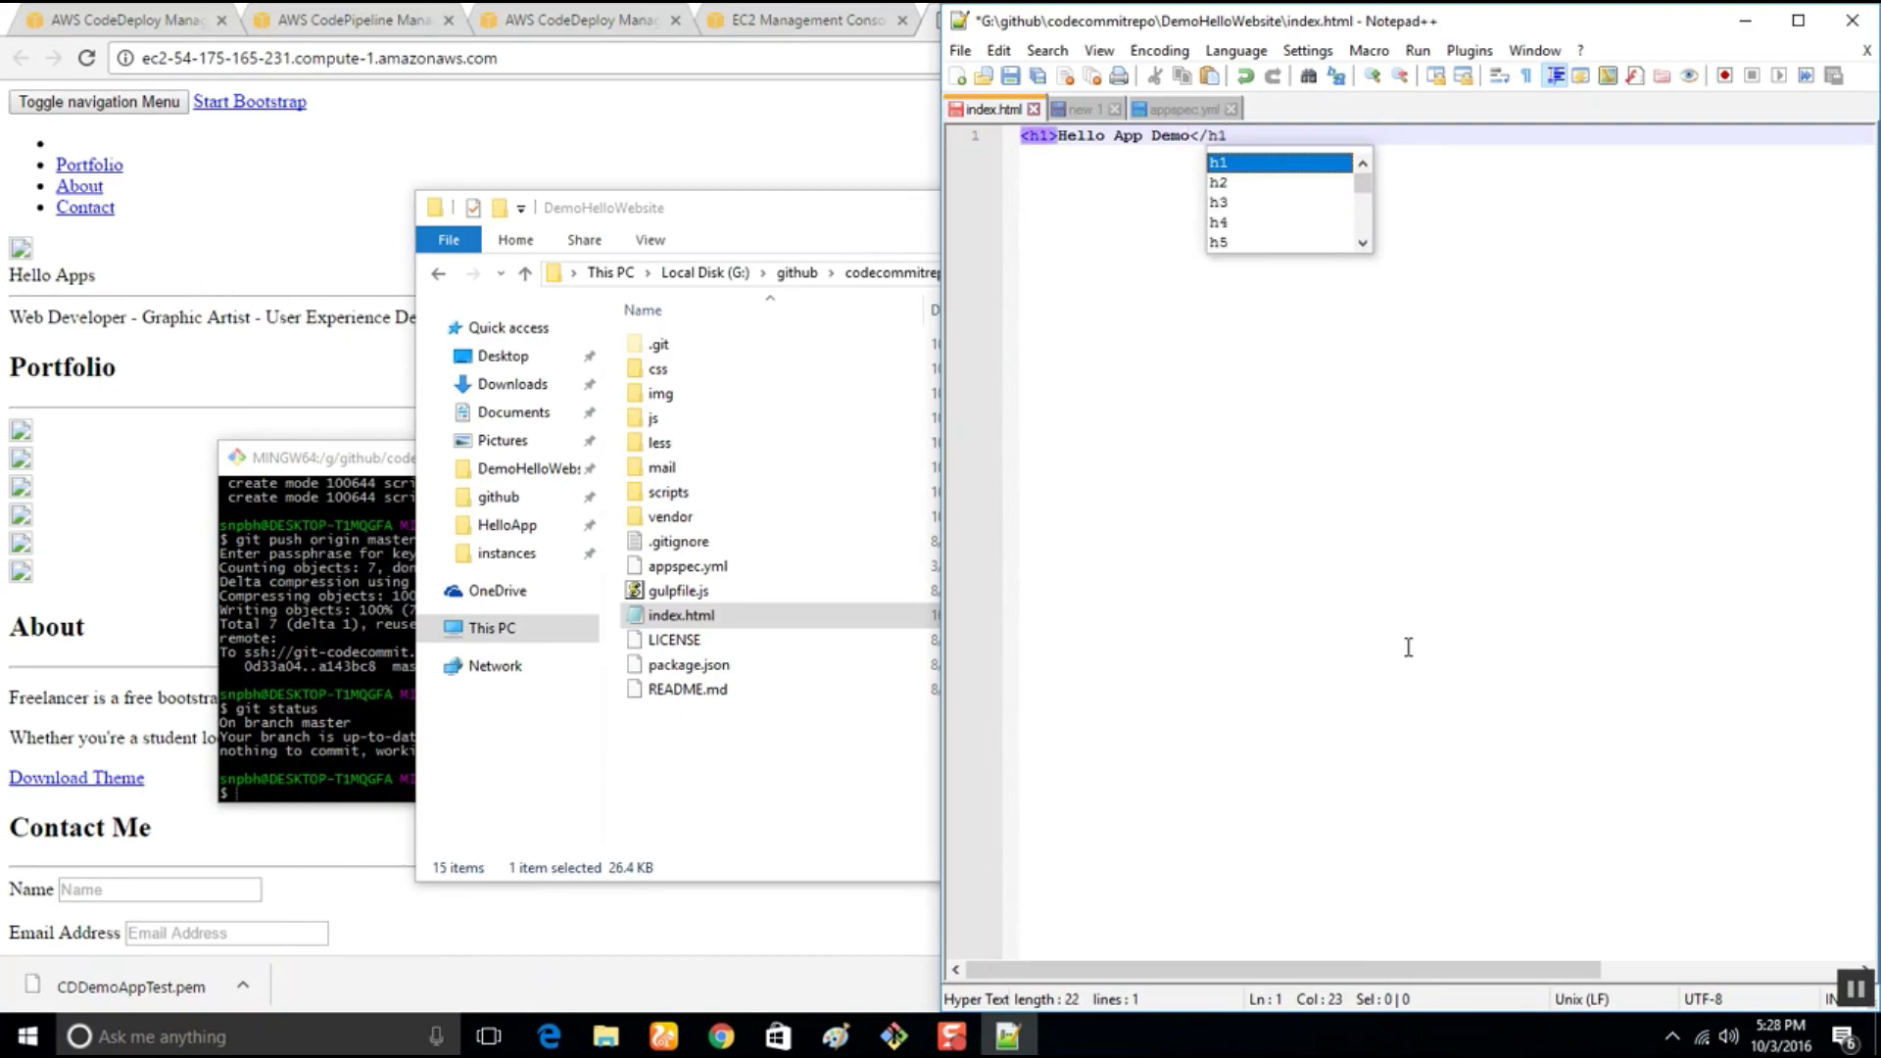
text(>)
key(ctrl+s)
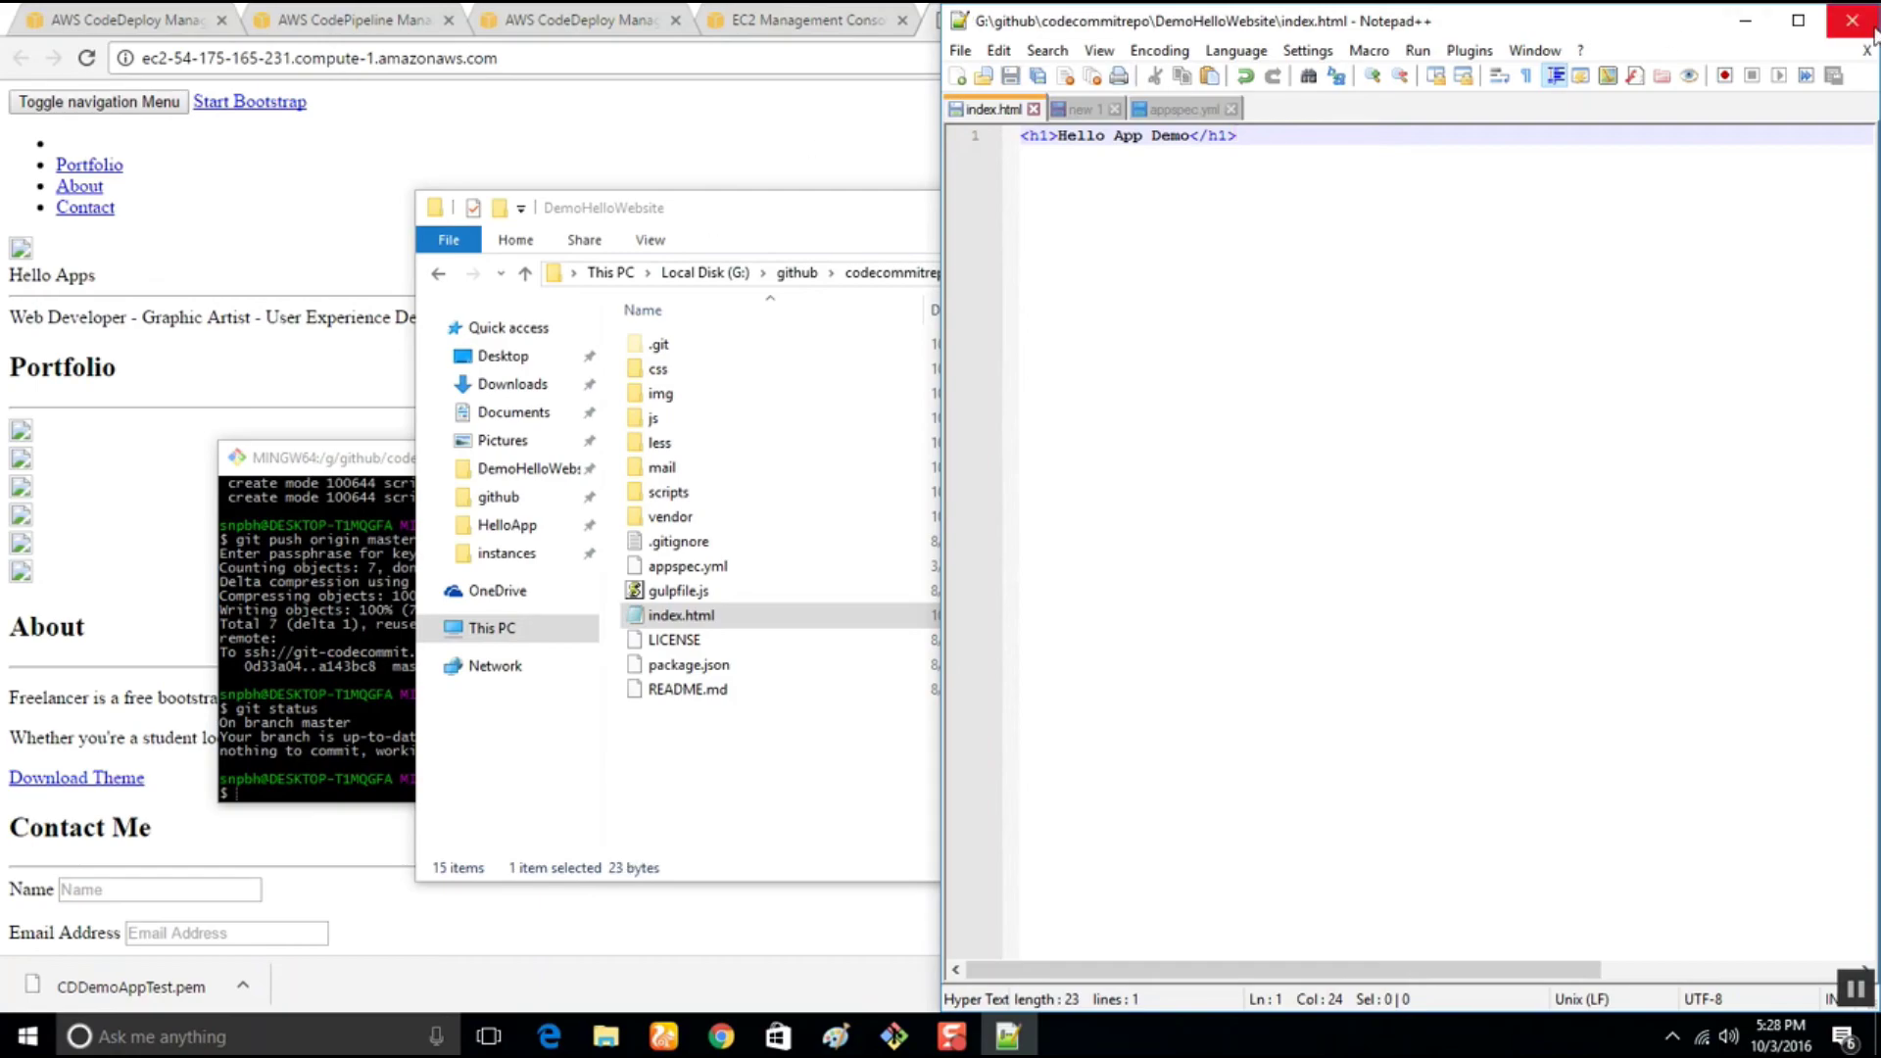
key(alt+F4)
Check git status, stage the modified index.html and commit it as 'Changed complete site'
click(297, 459)
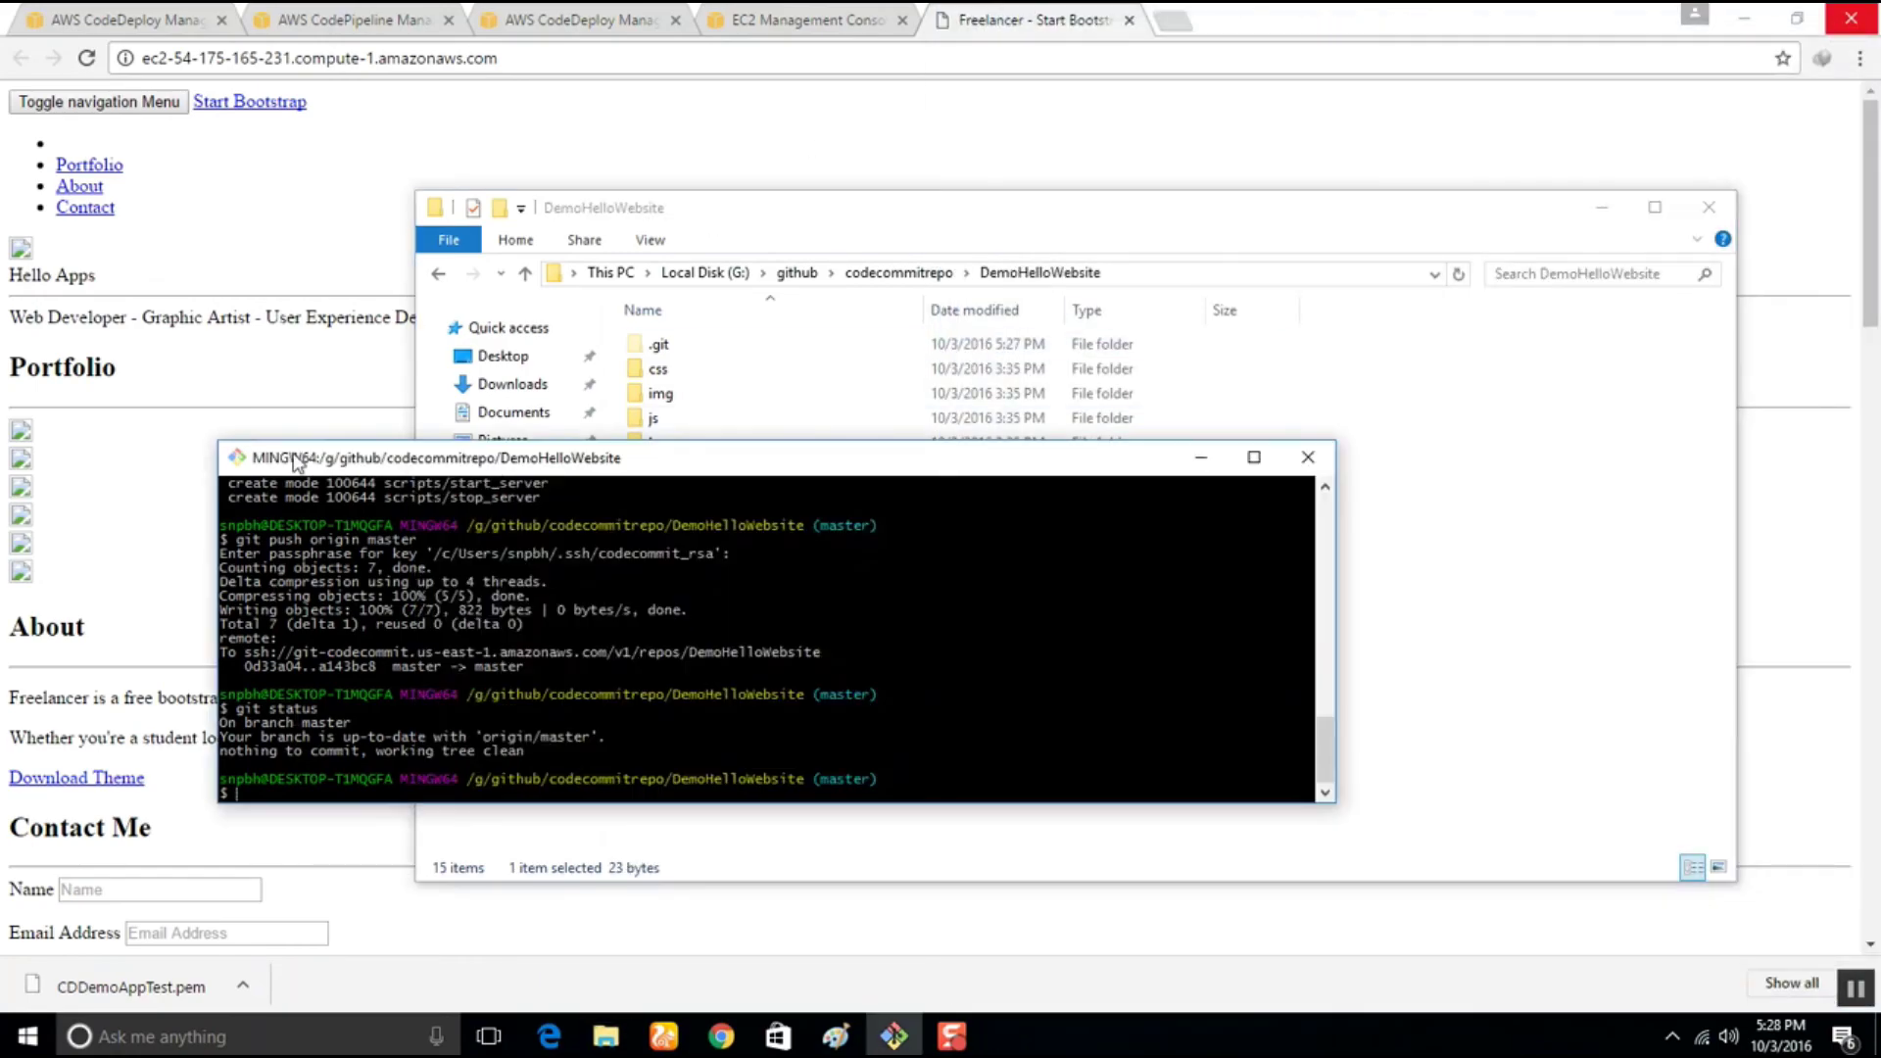
text(git status)
key(Return)
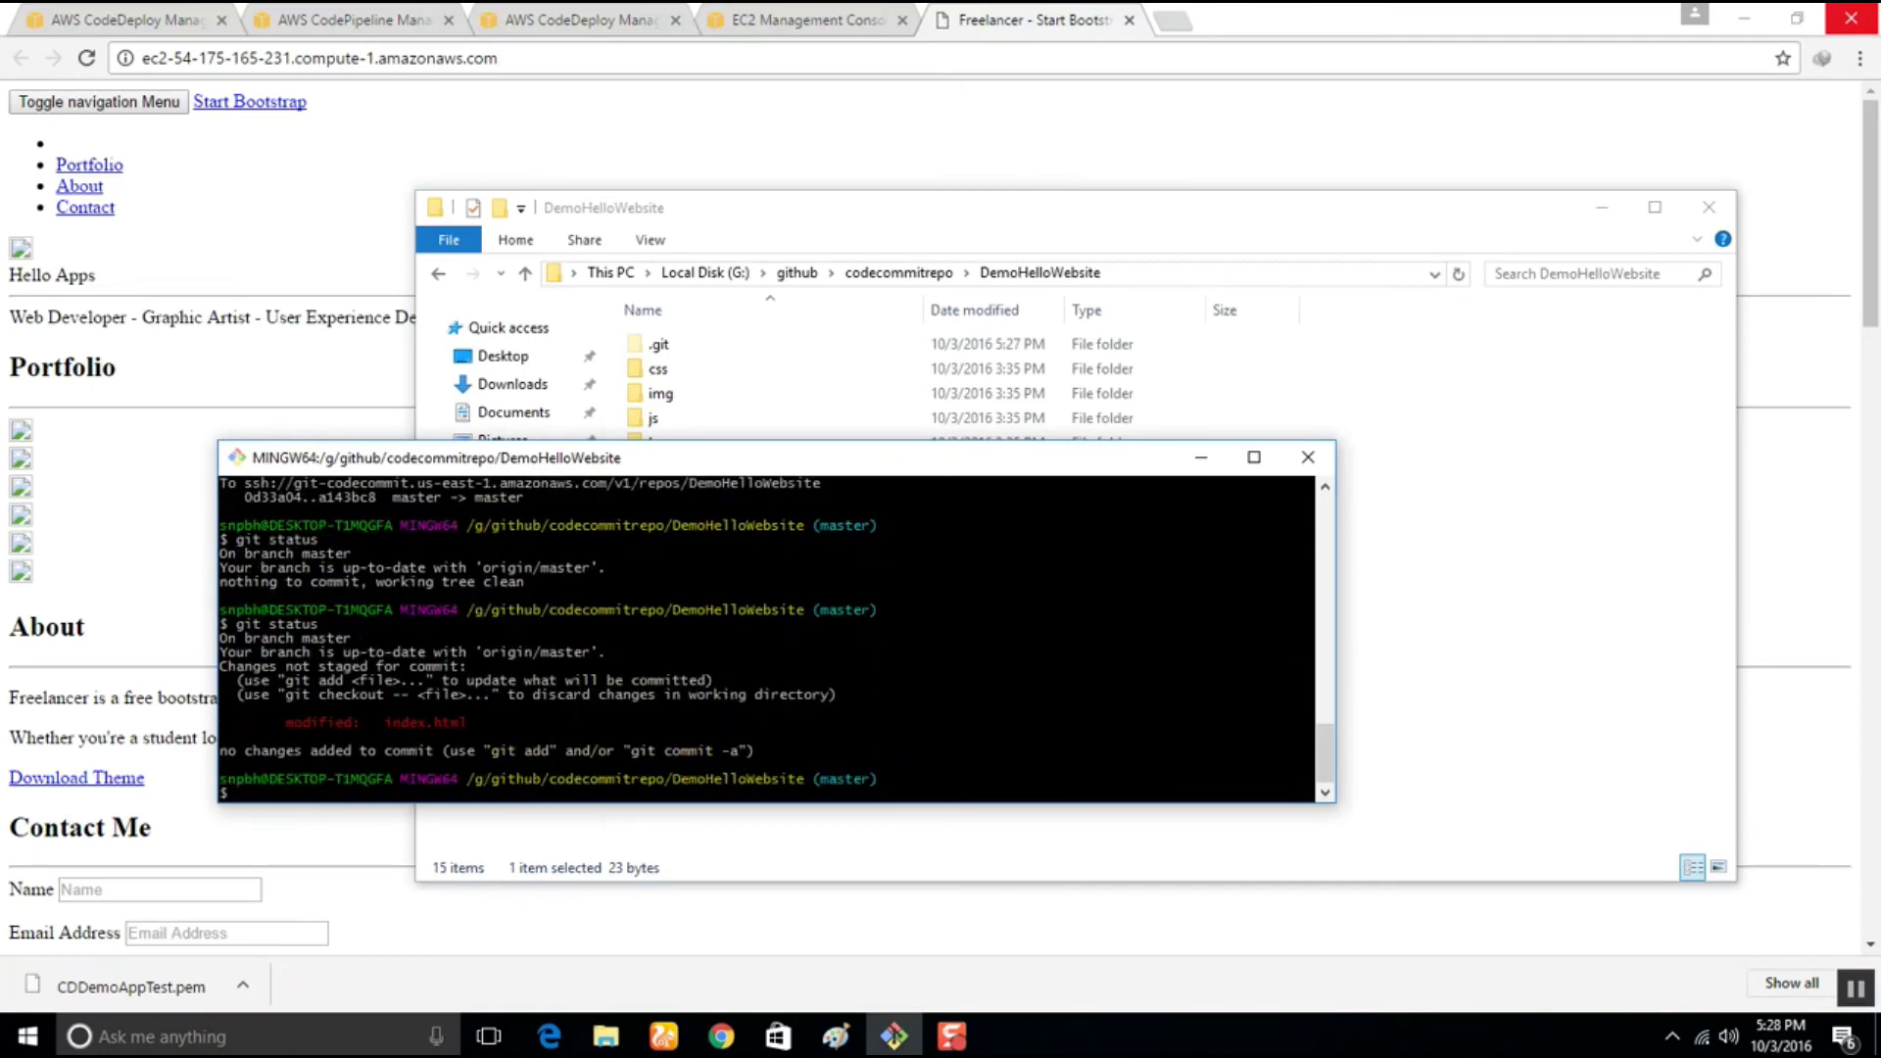
text(git add .)
key(Return)
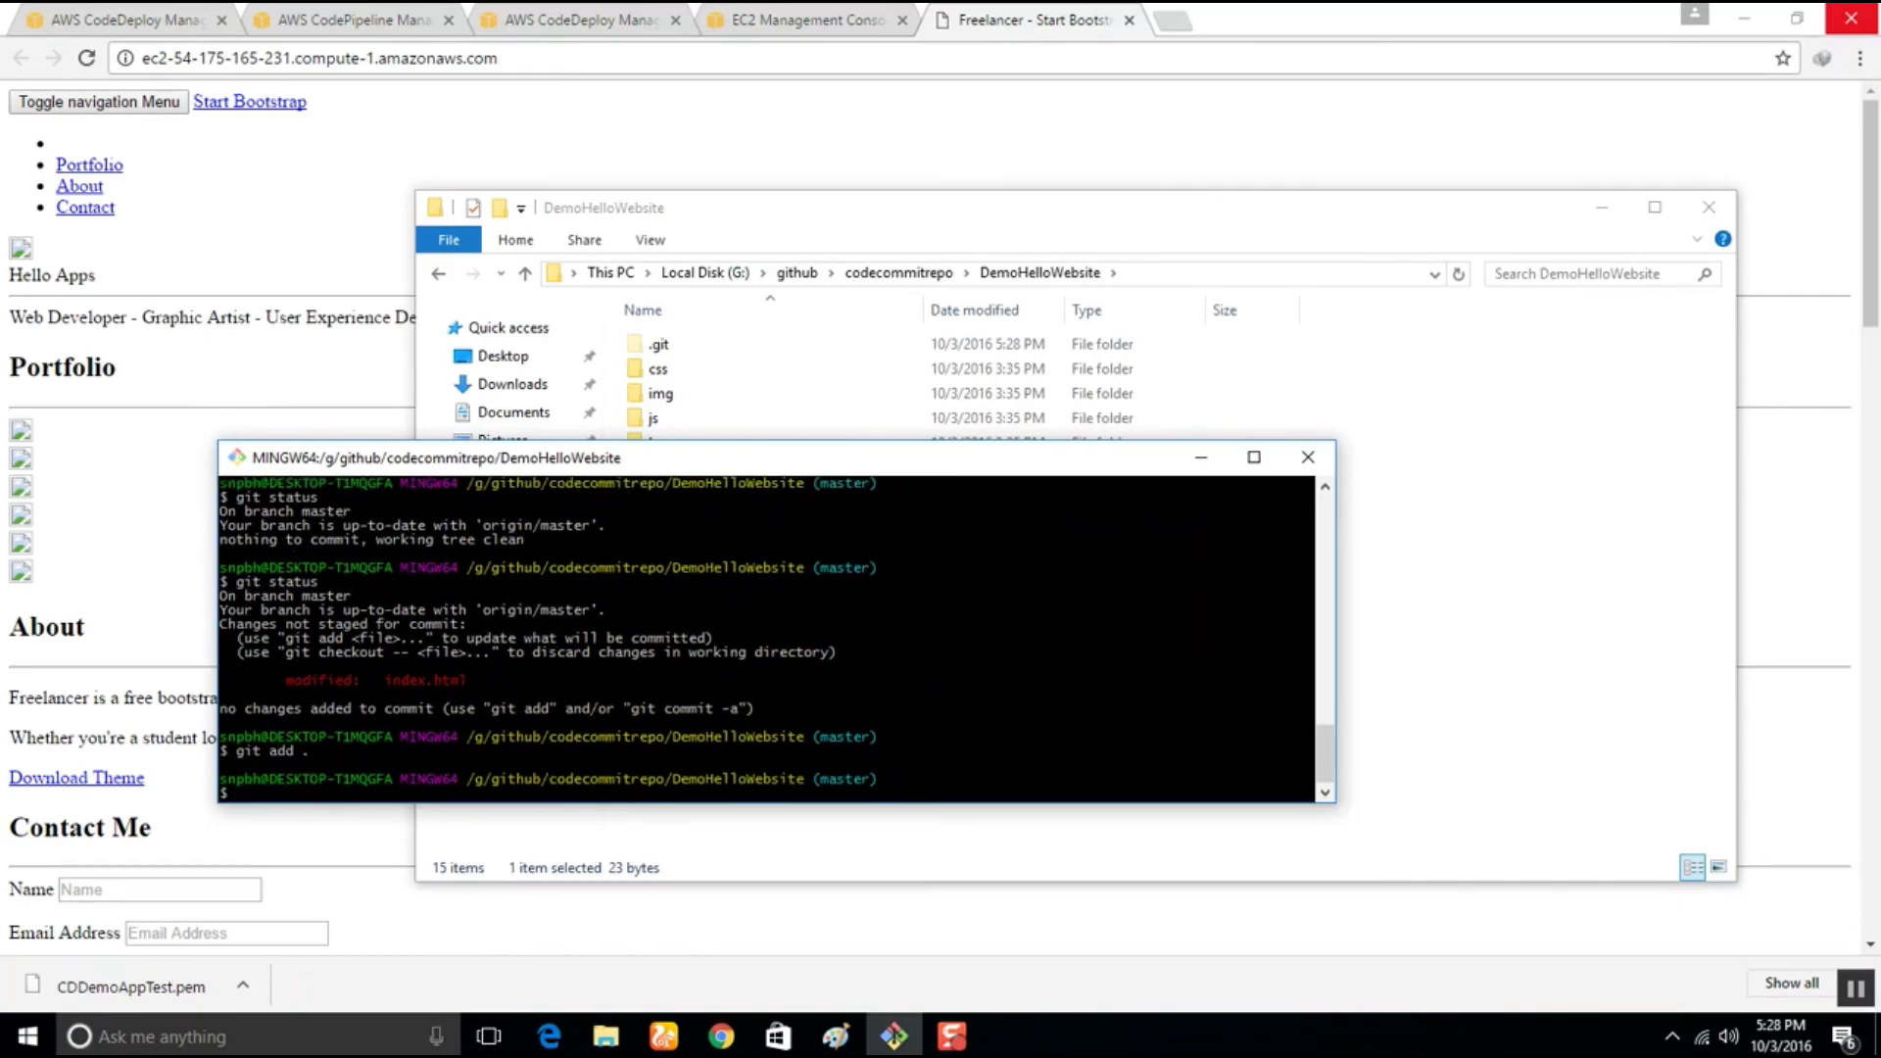
text(git commit -m ''Changed comm)
text(lete sit)
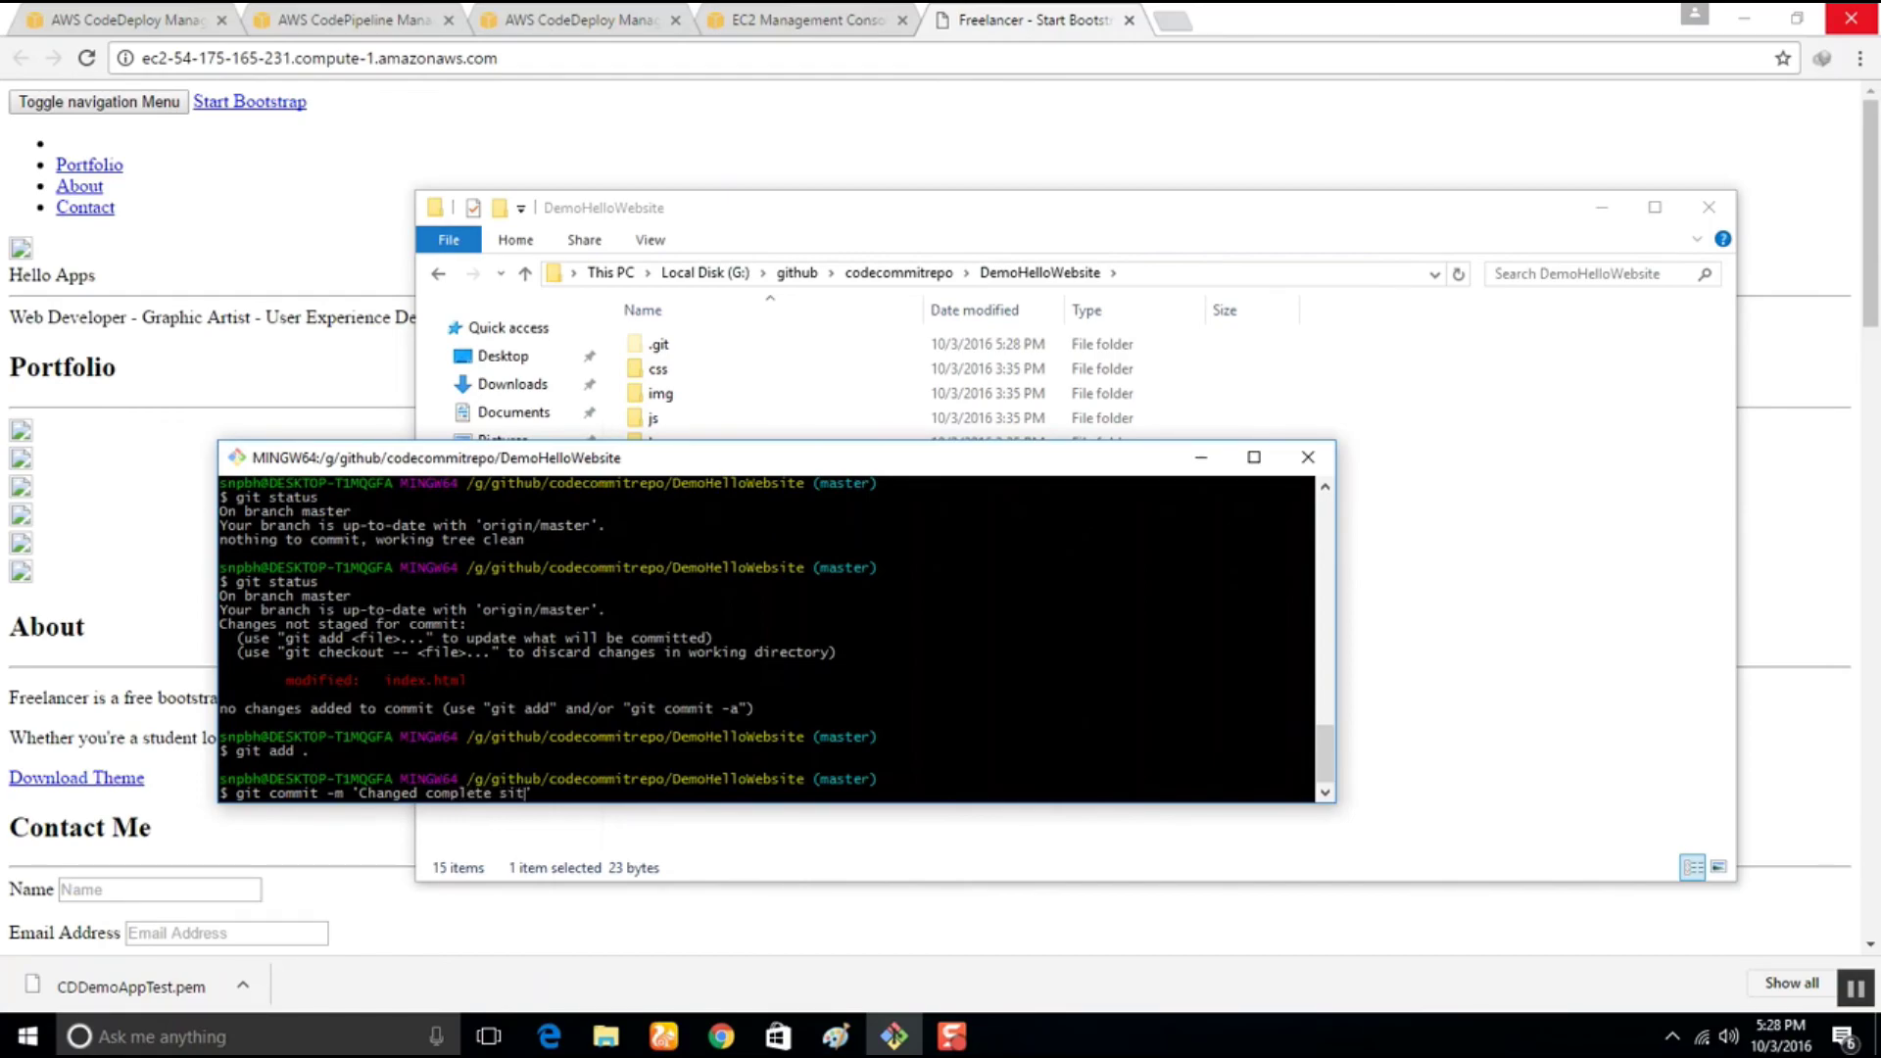
text(e')
key(Return)
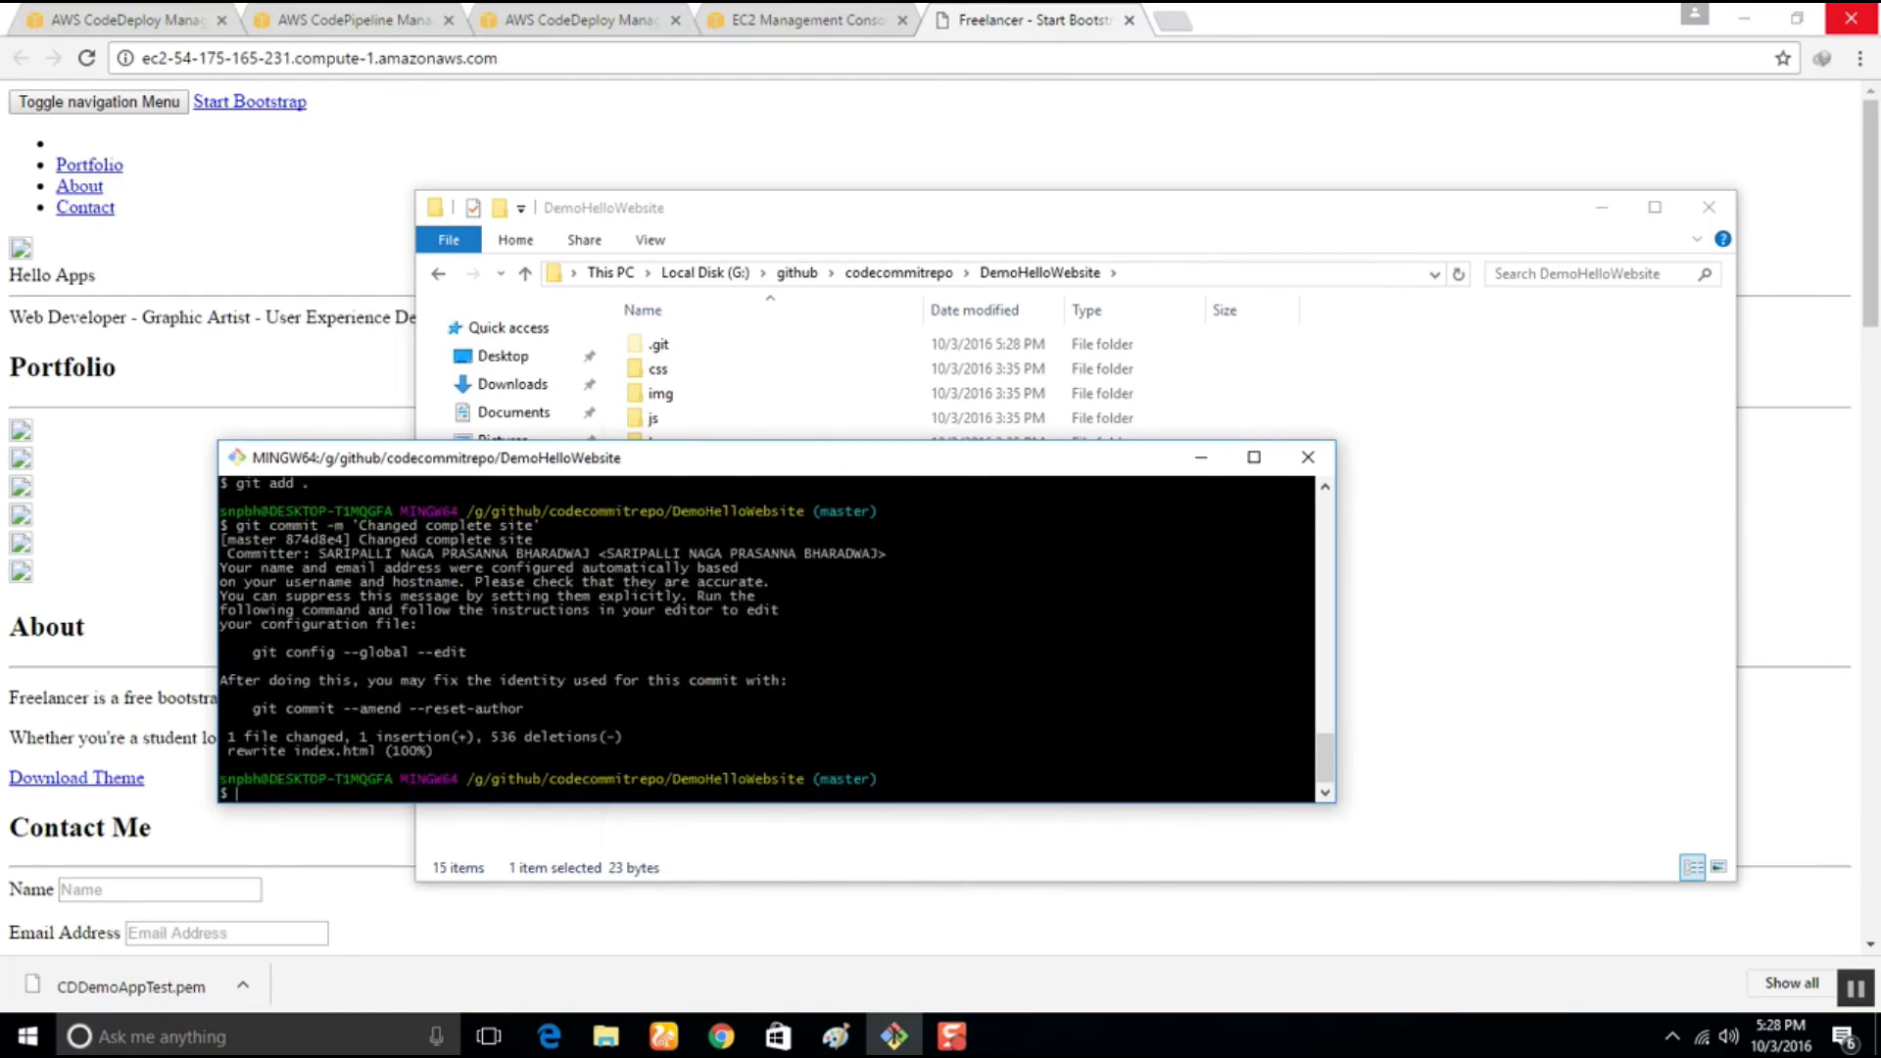
Push the commit to origin master, entering the SSH key passphrase
text(git push origin master)
key(Return)
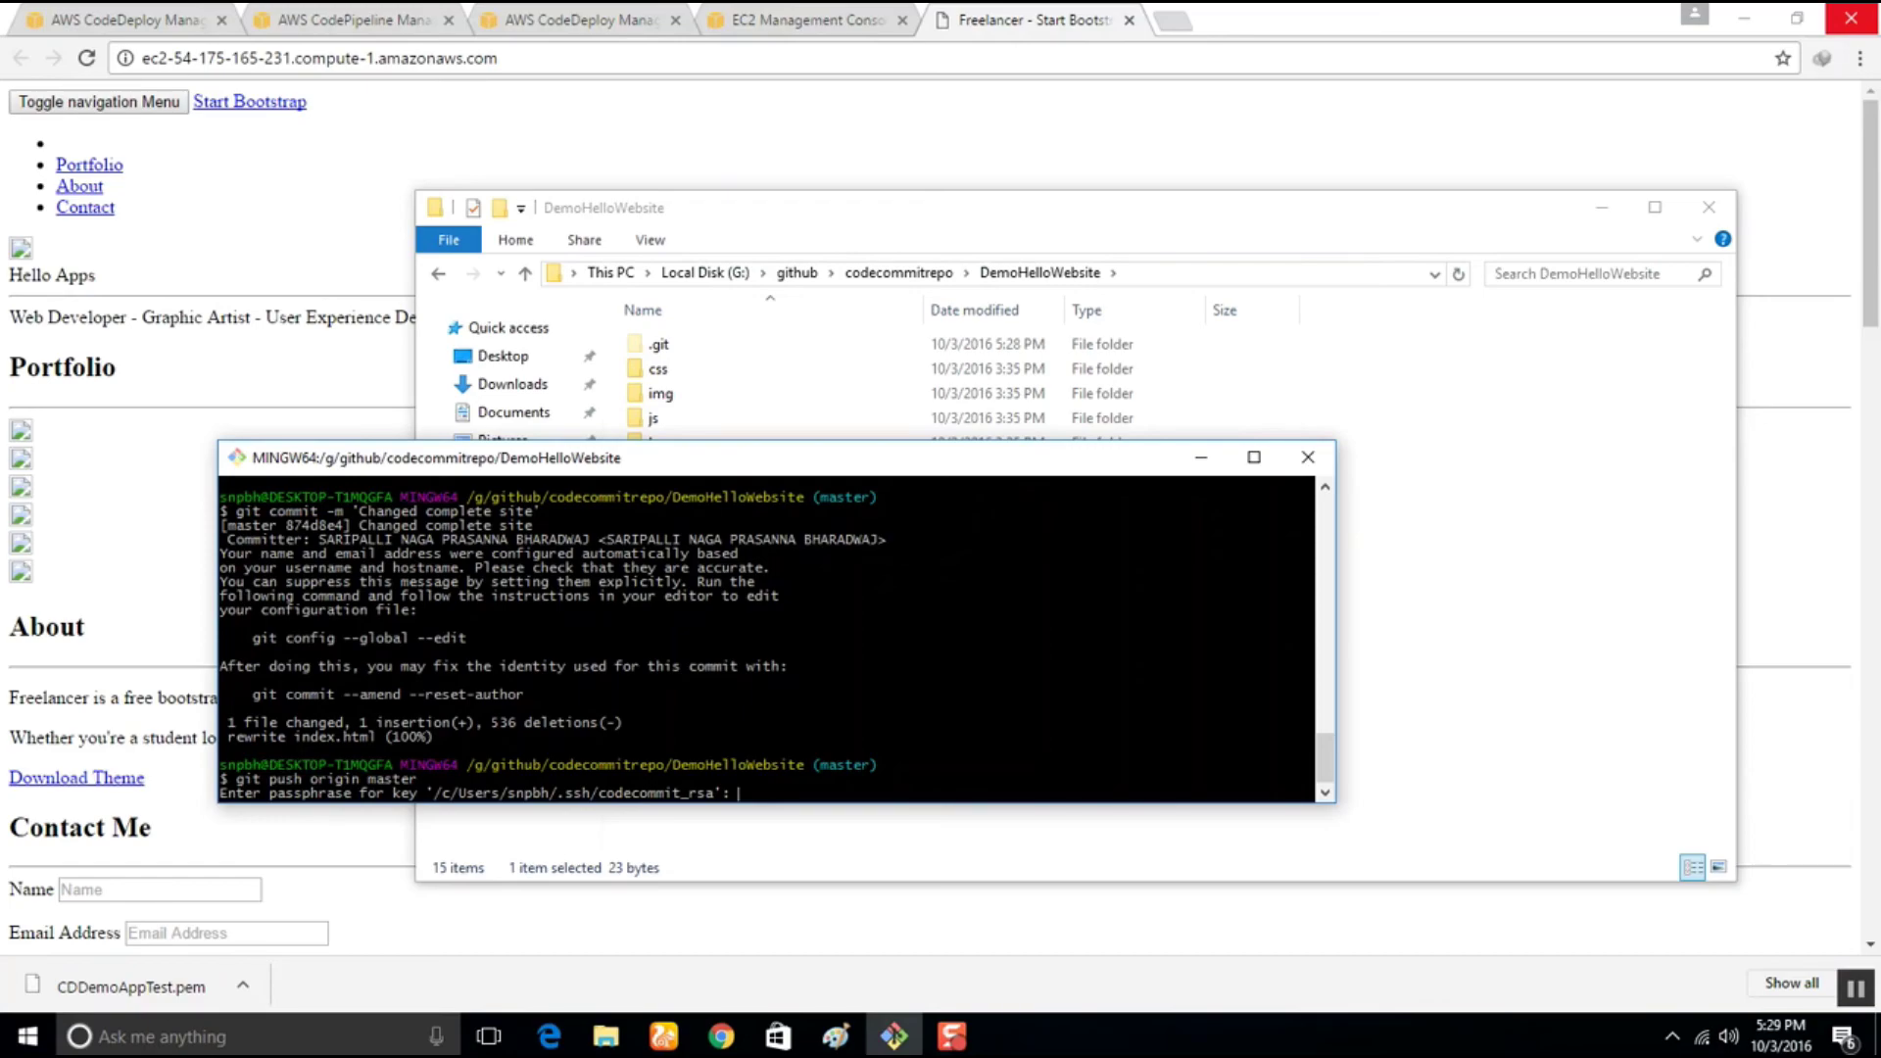
key(Return)
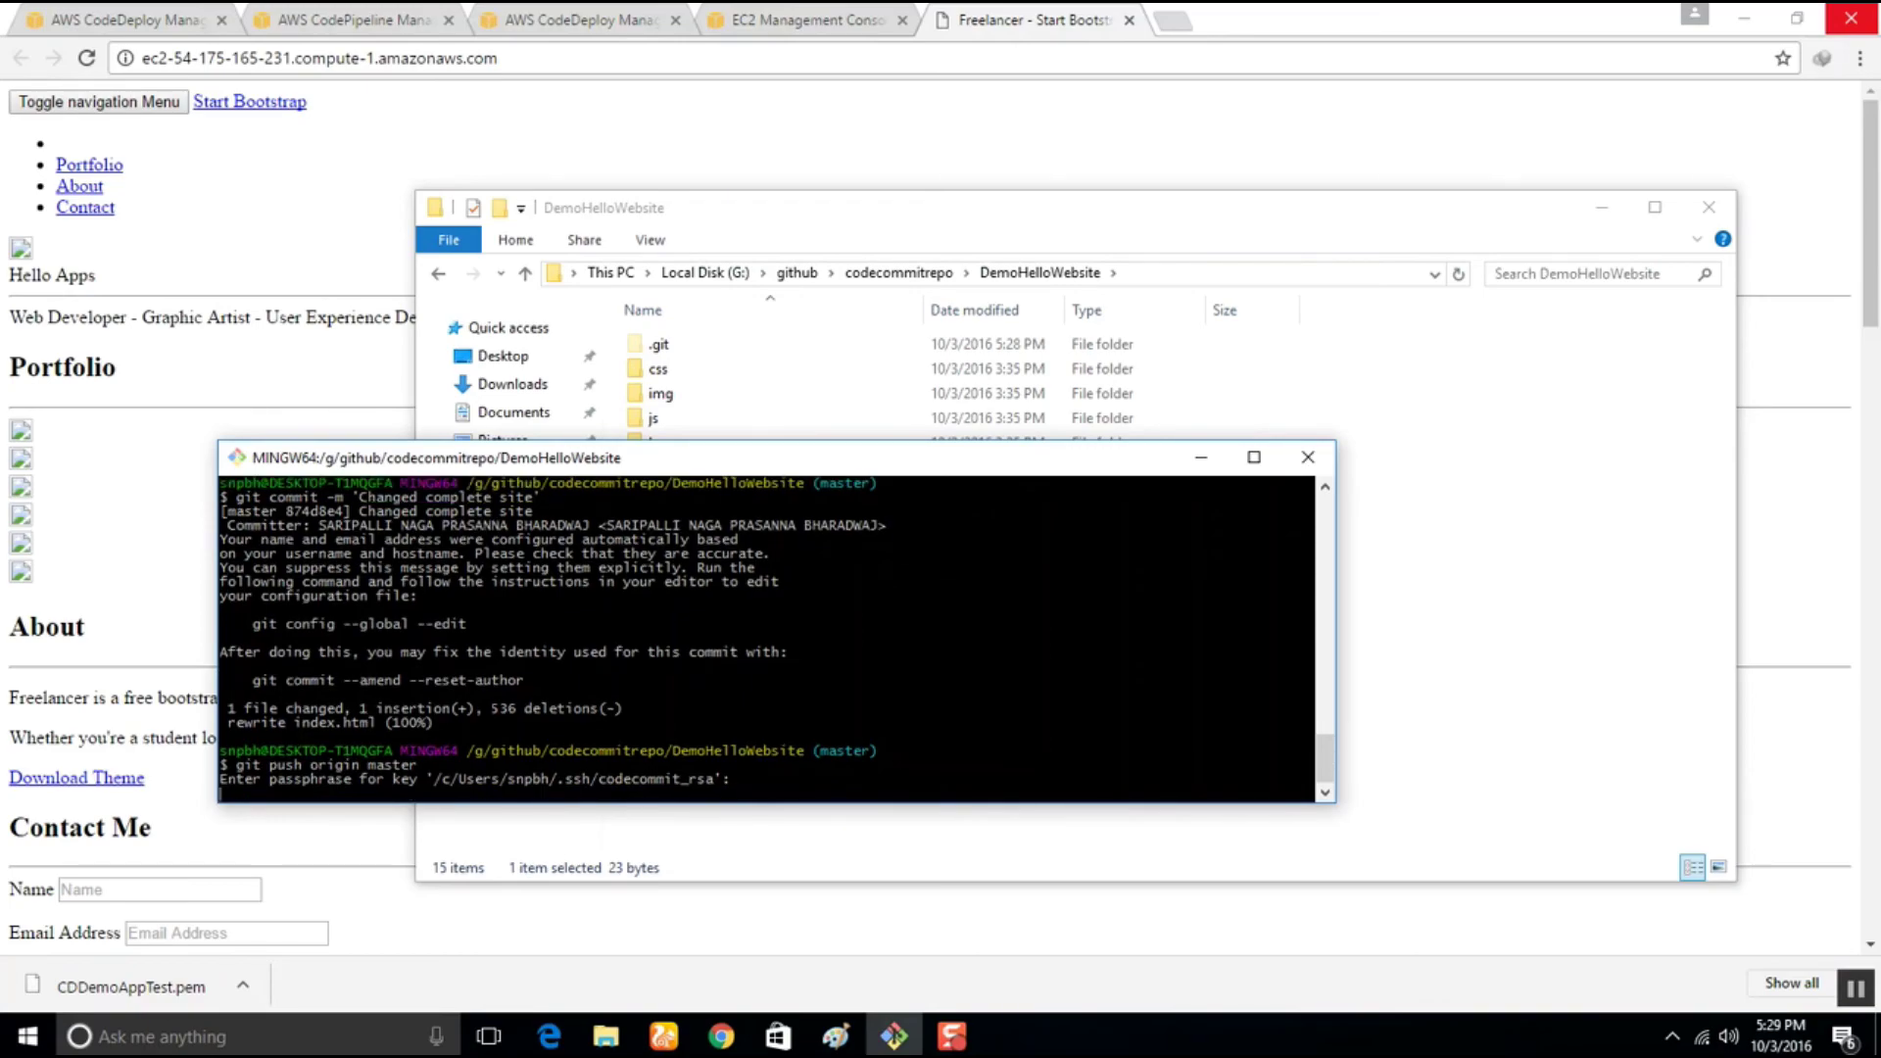
Confirm the push in Git Bash, then open Beta deployment d-1TC2ZR49I from the CPDemoAppTEST pipeline
click(74, 14)
click(304, 18)
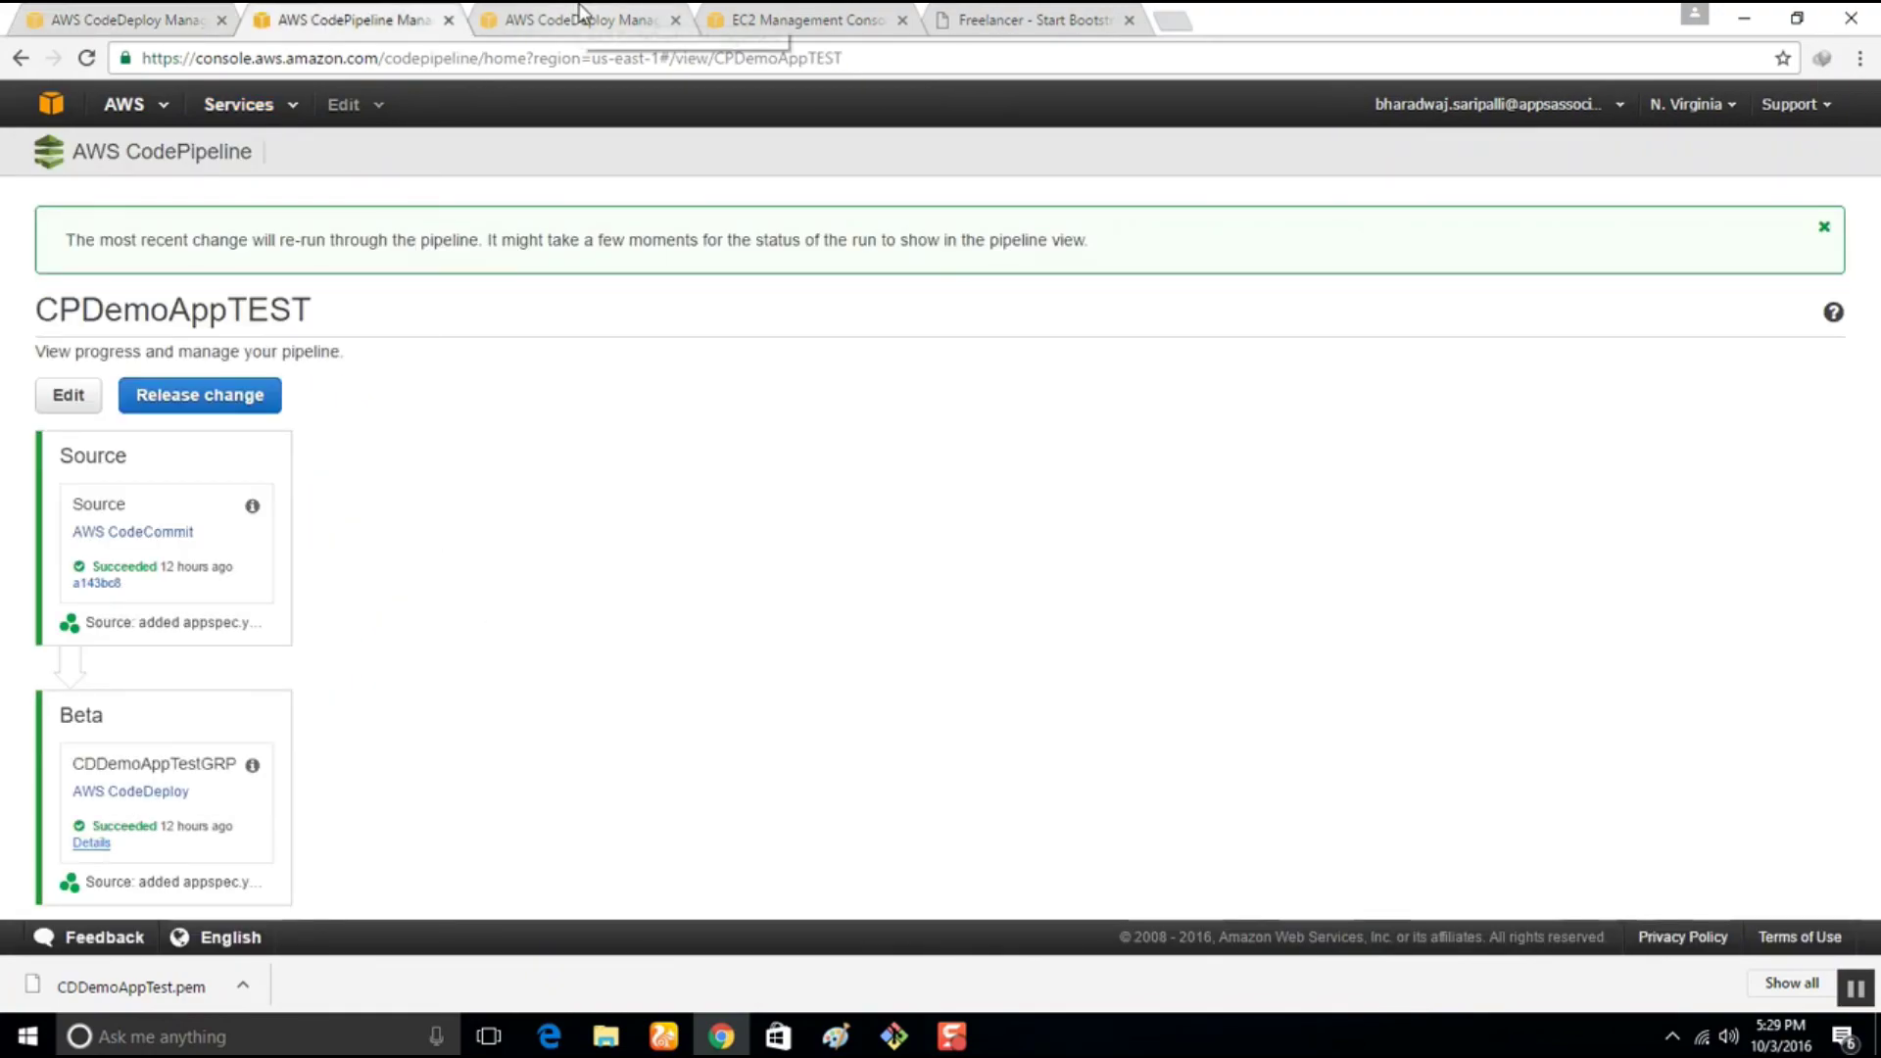
click(896, 1036)
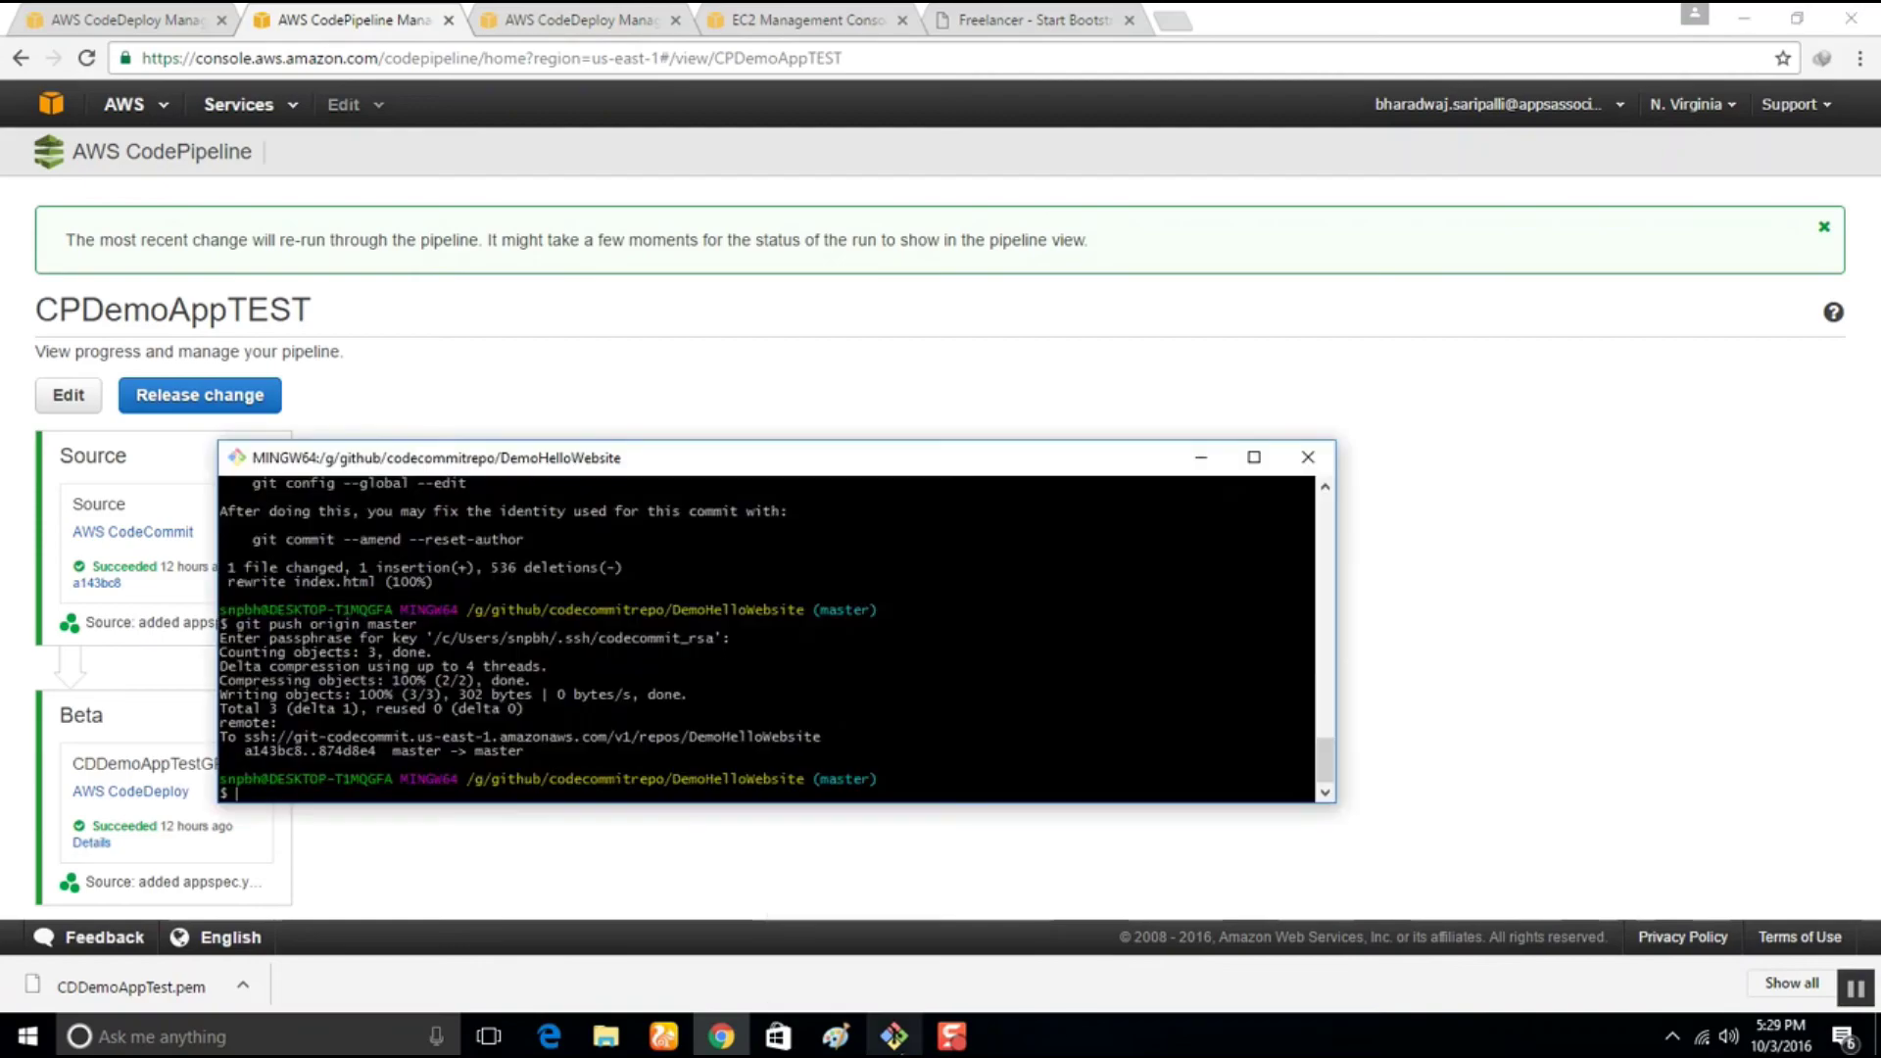
drag(487, 469, 1150, 353)
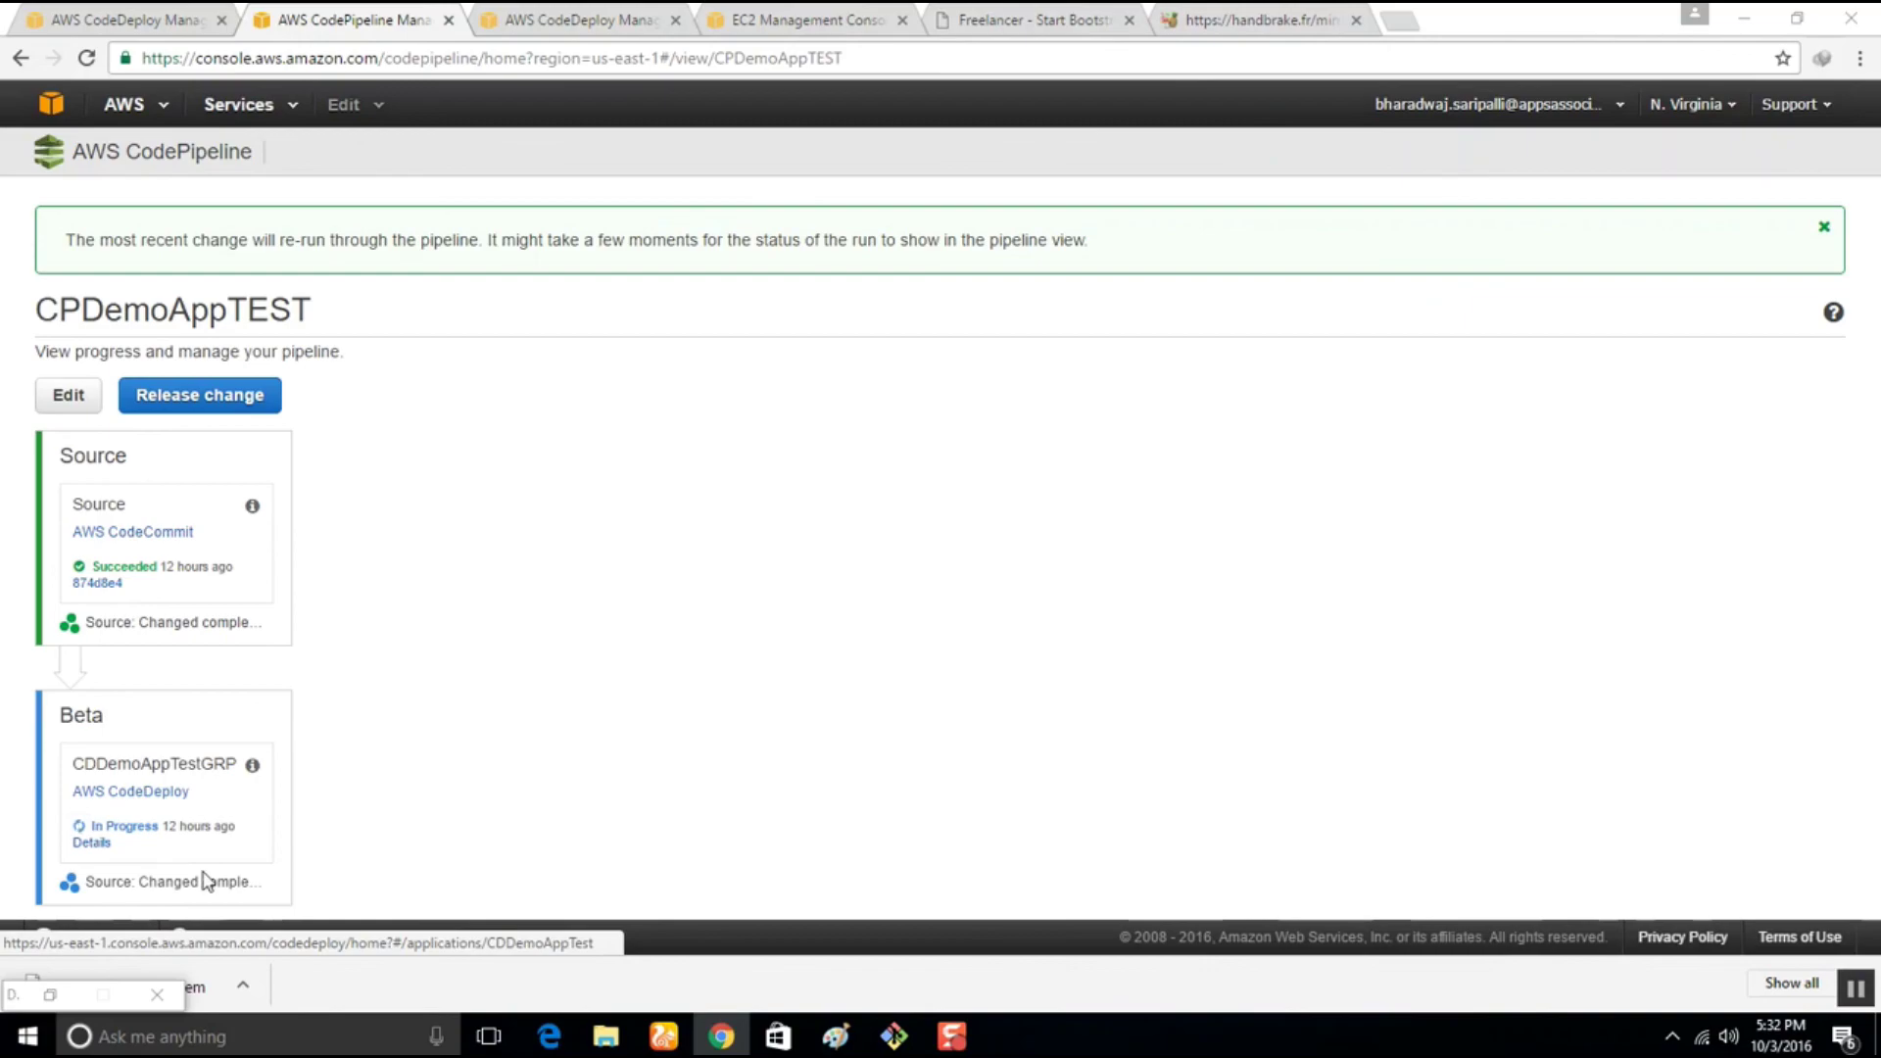
click(98, 847)
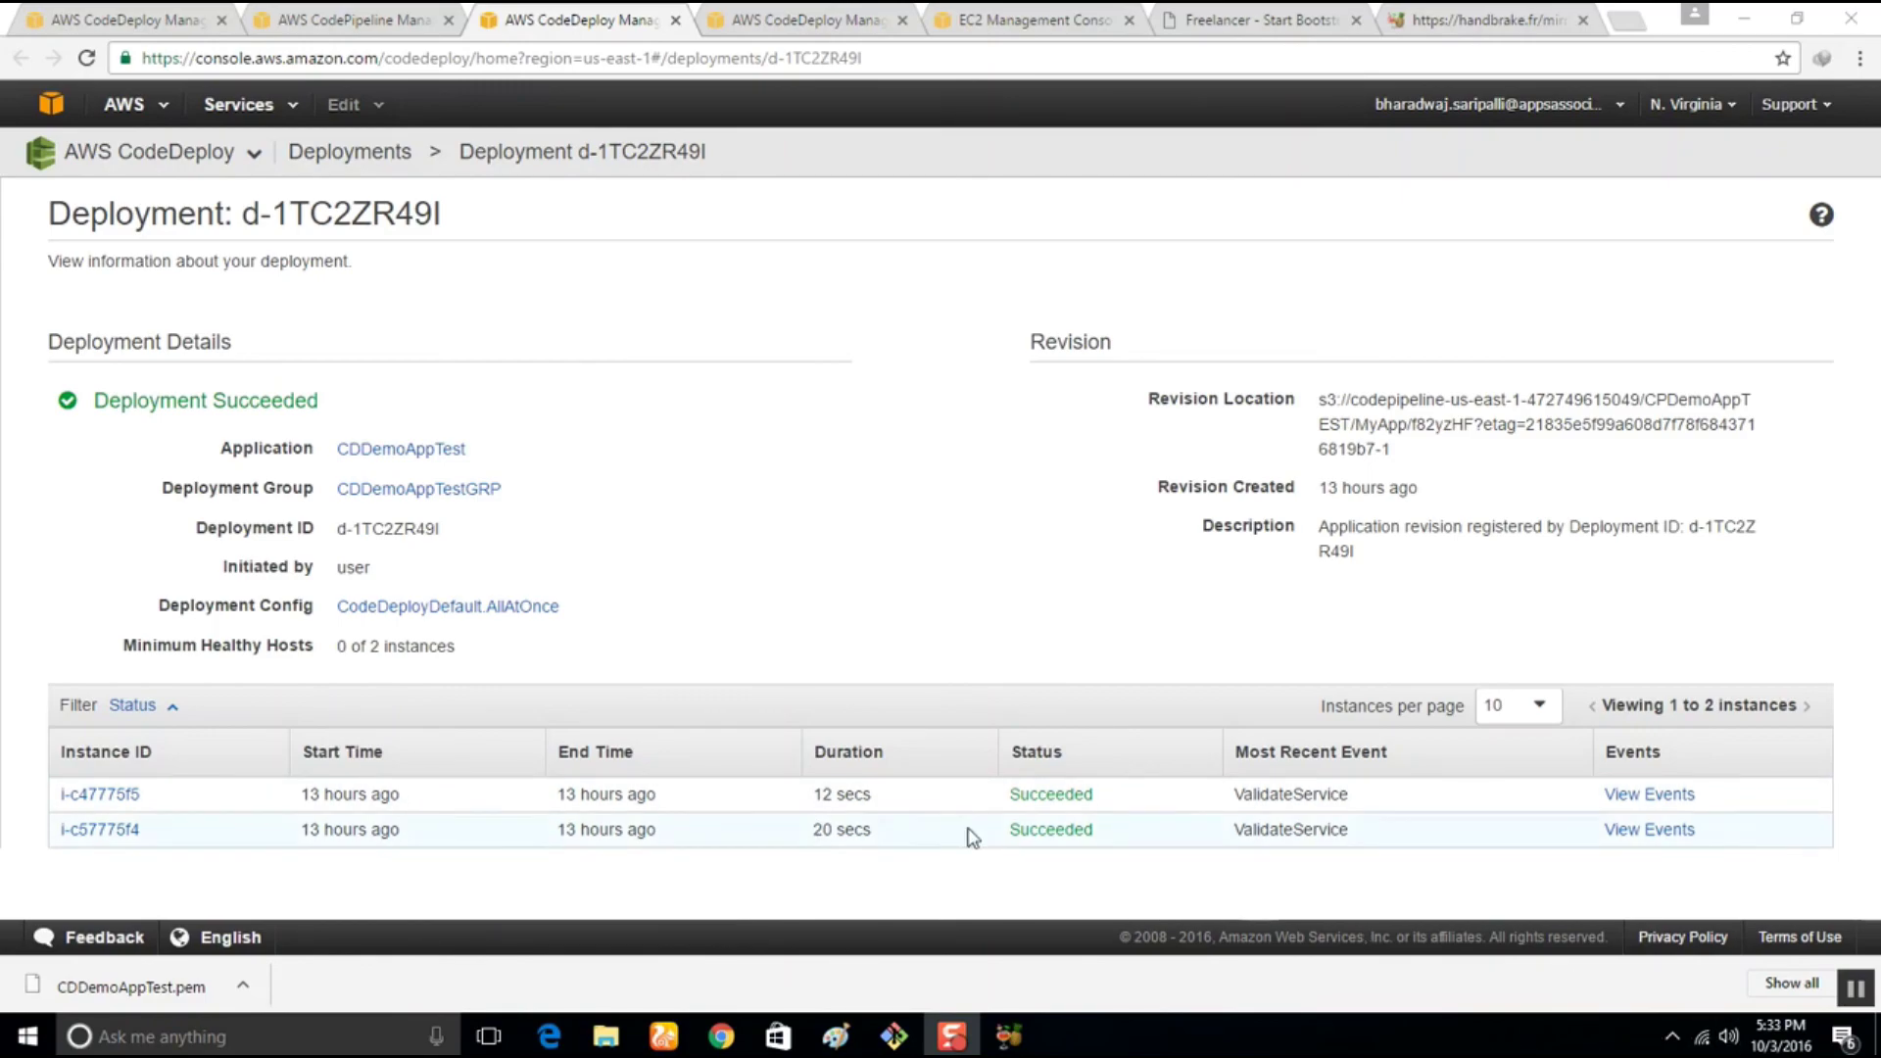
View events for instance i-c47775f5, then reopen the Beta stage's latest deployment details
click(1646, 794)
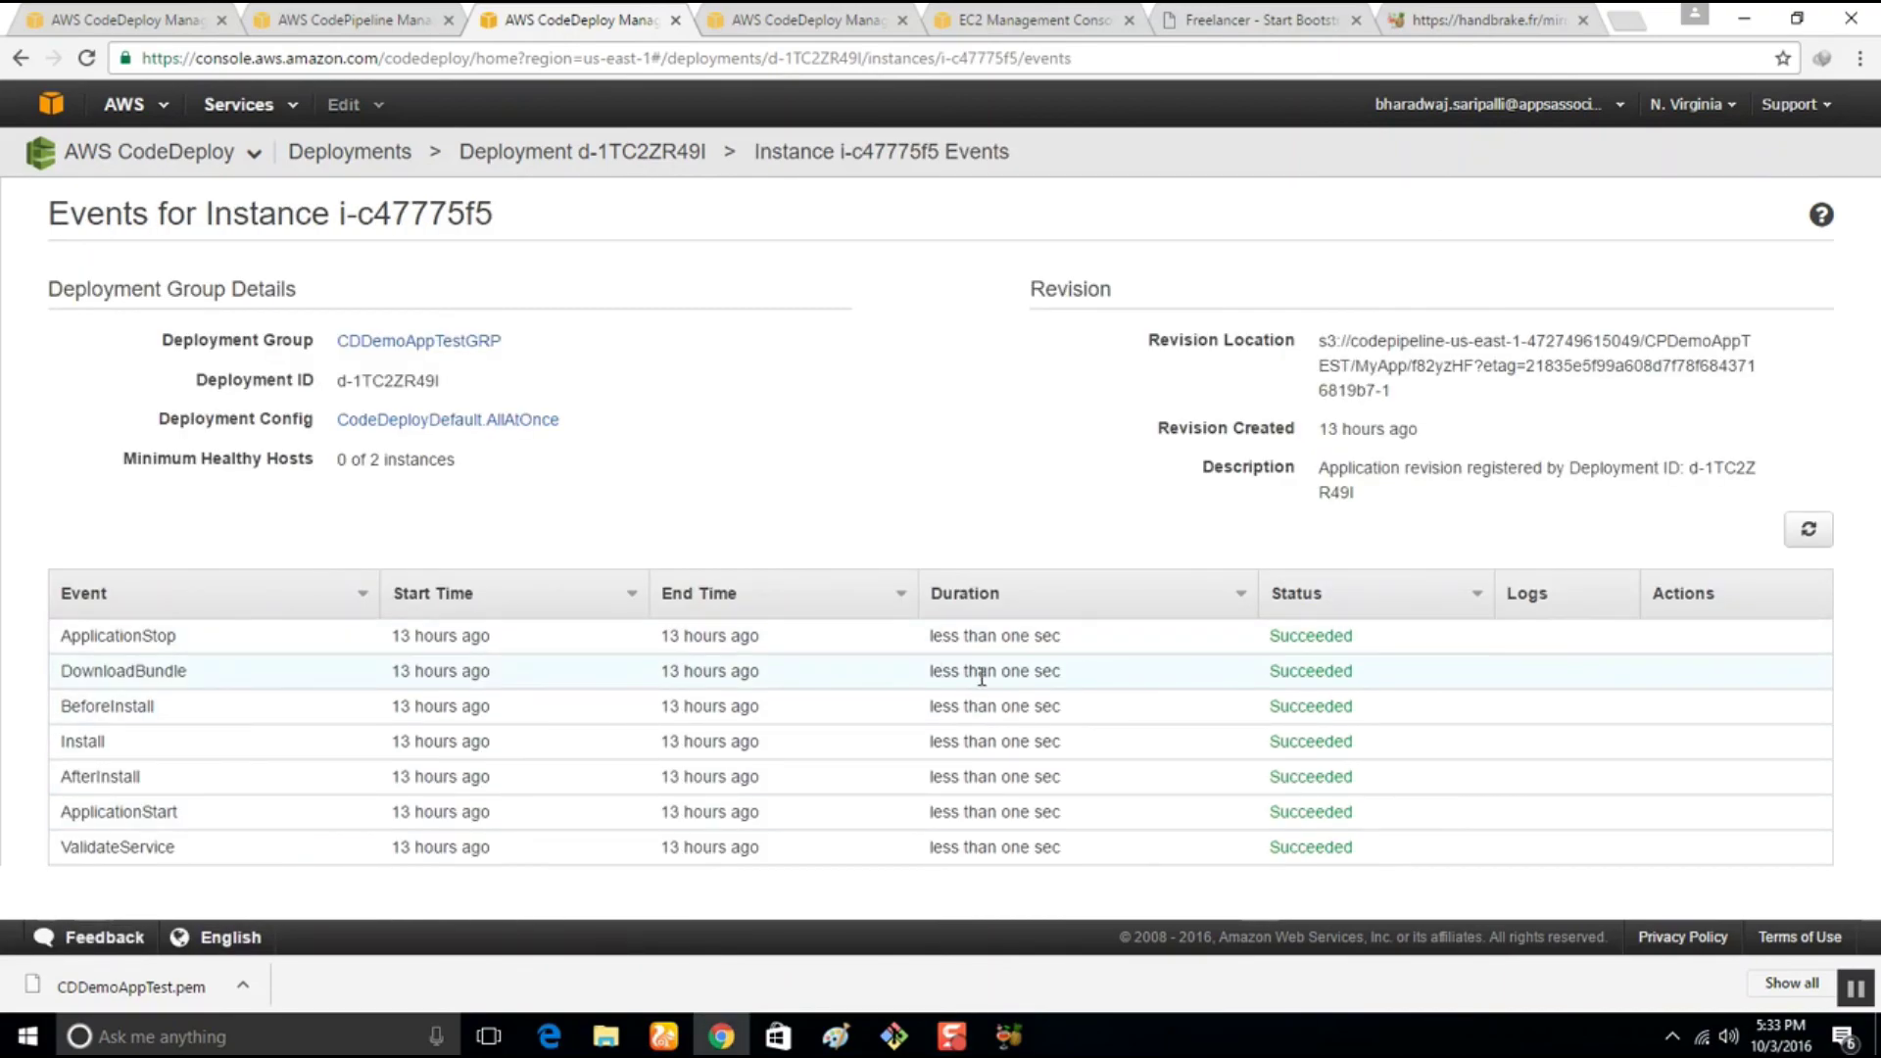
click(322, 26)
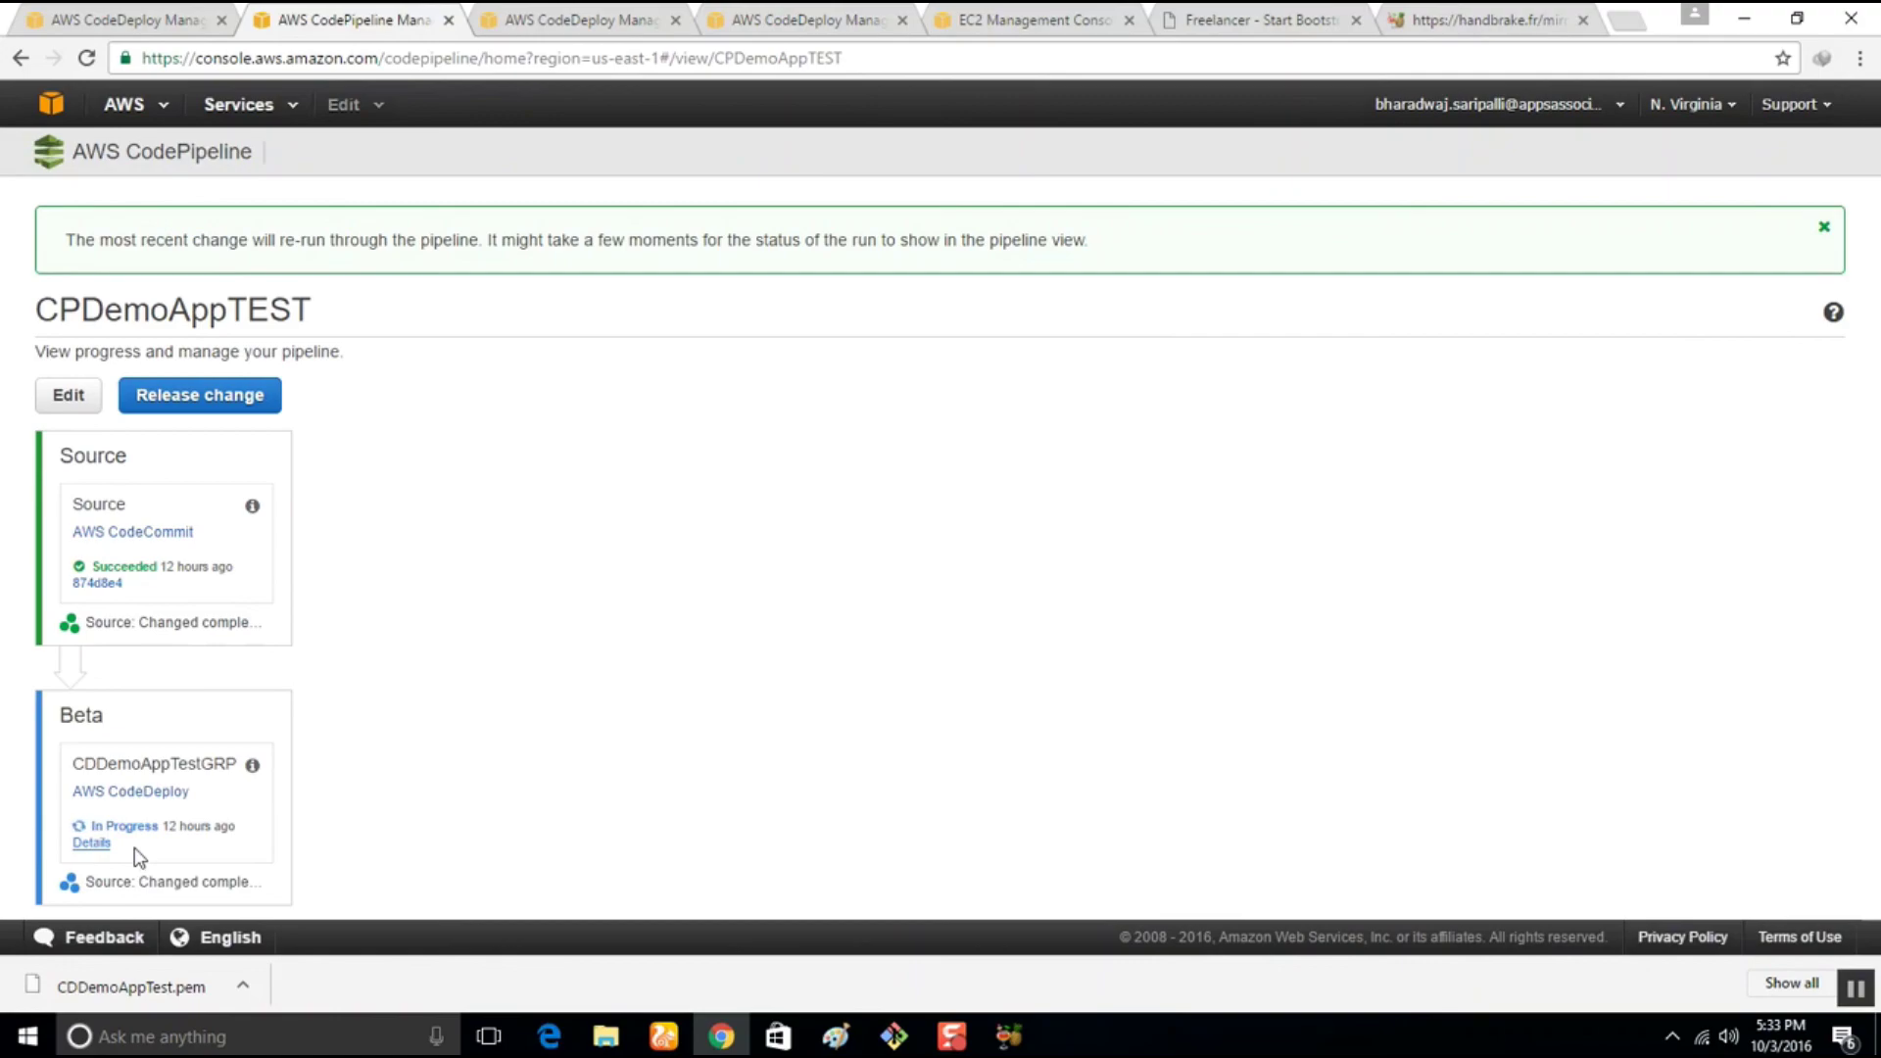
click(951, 1036)
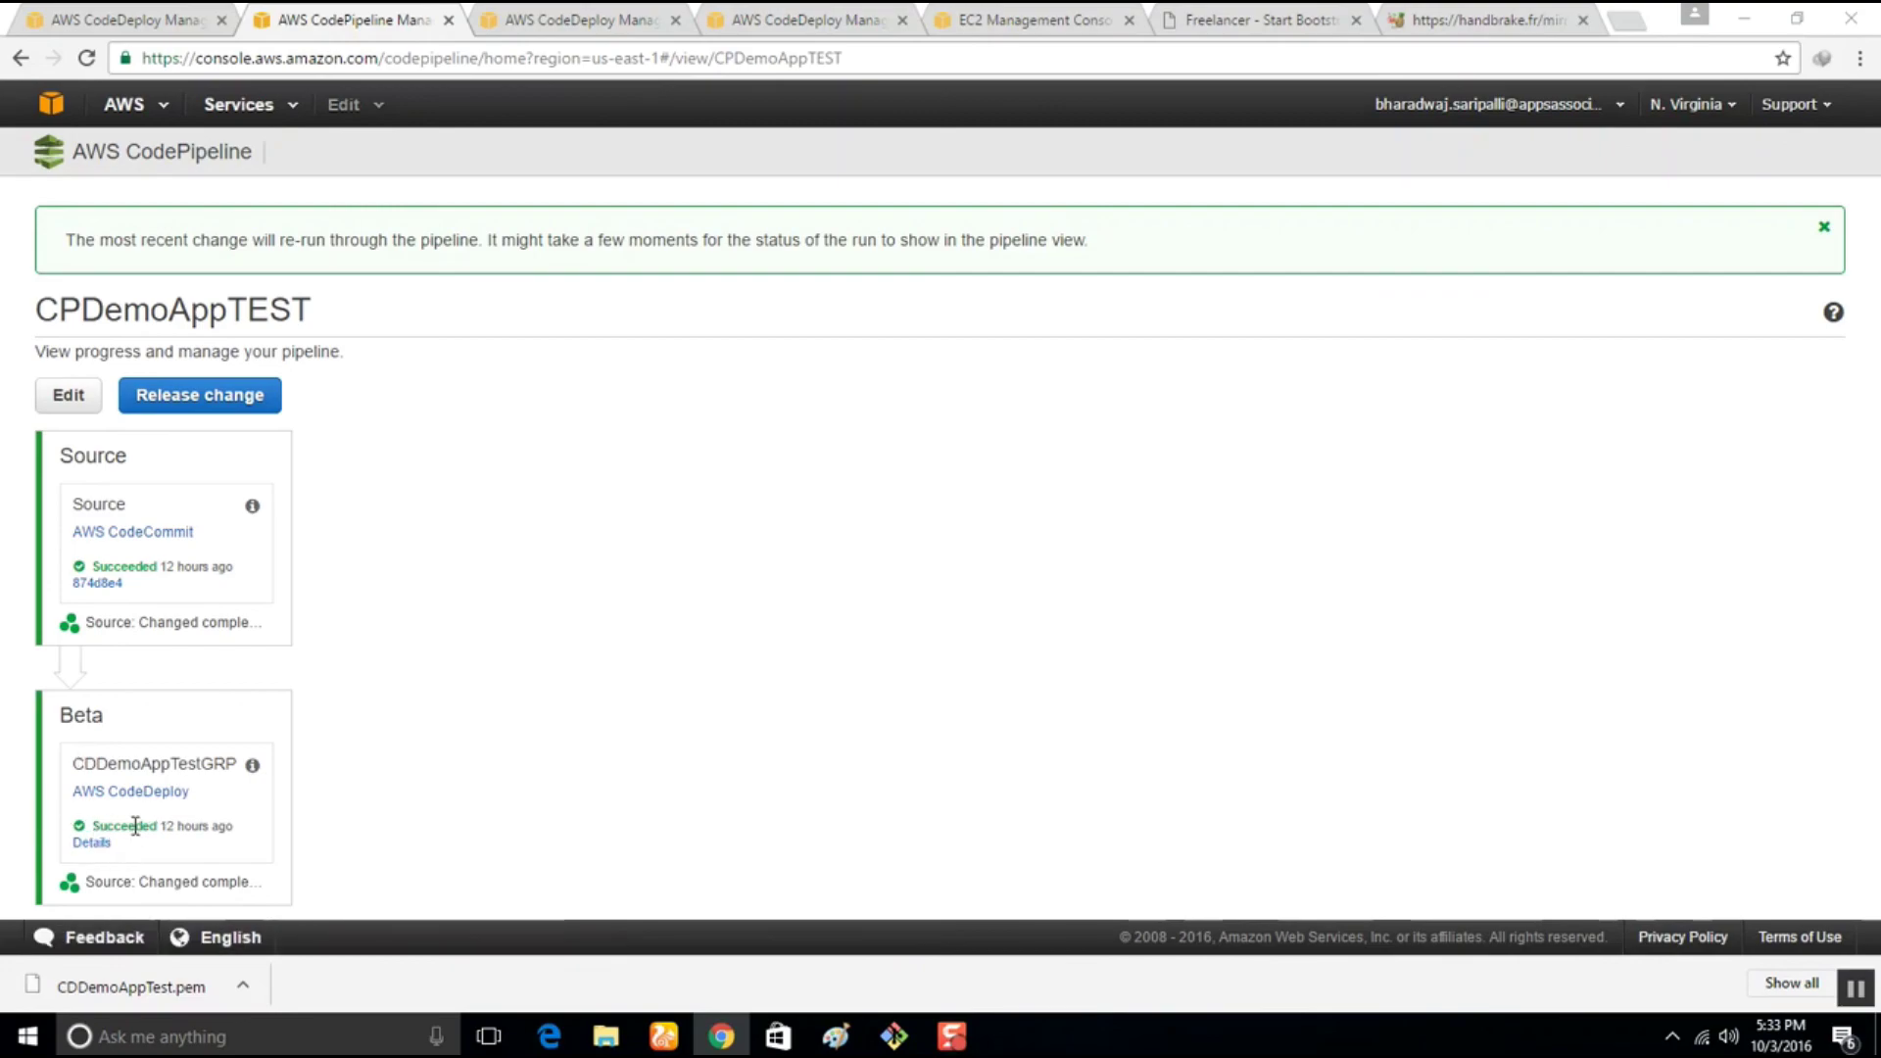
click(101, 849)
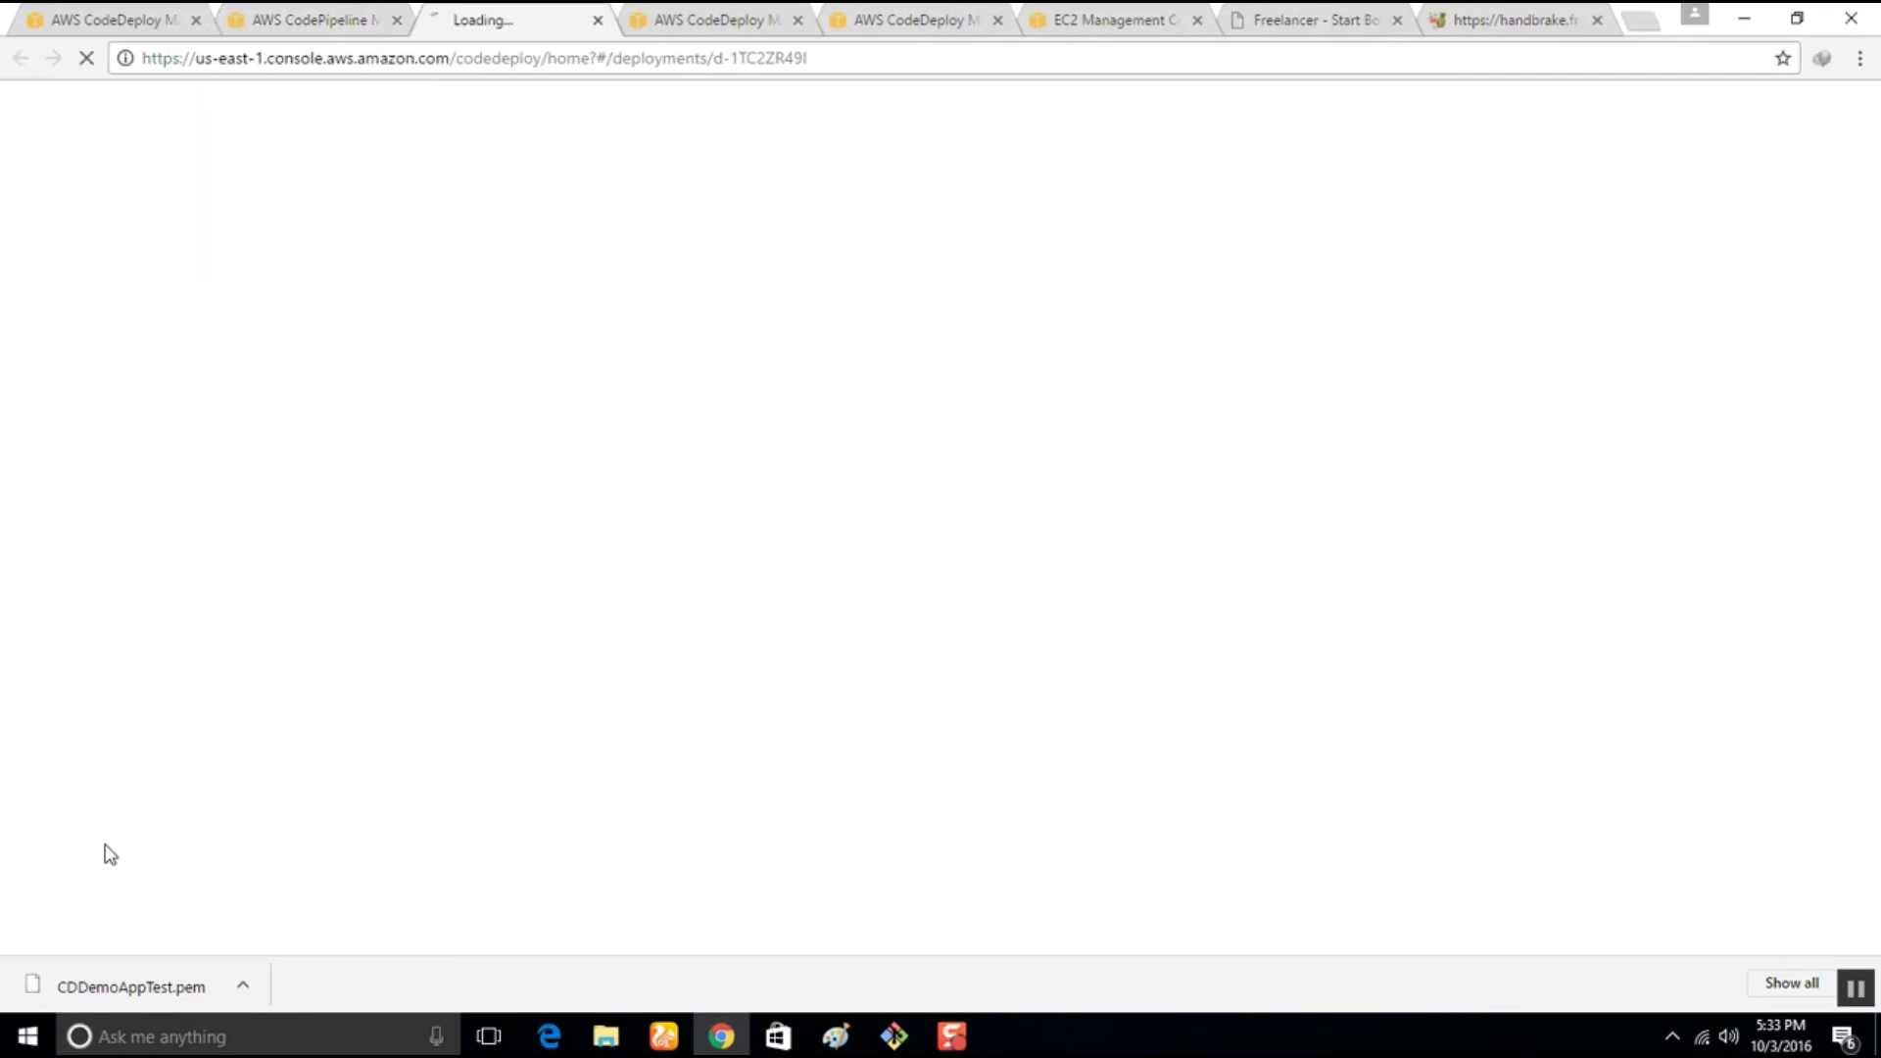
Close the duplicate CodeDeploy tab, review d-1TC2ZR49I's 12 and 20 sec durations, and open instance i-c47775f5
click(798, 20)
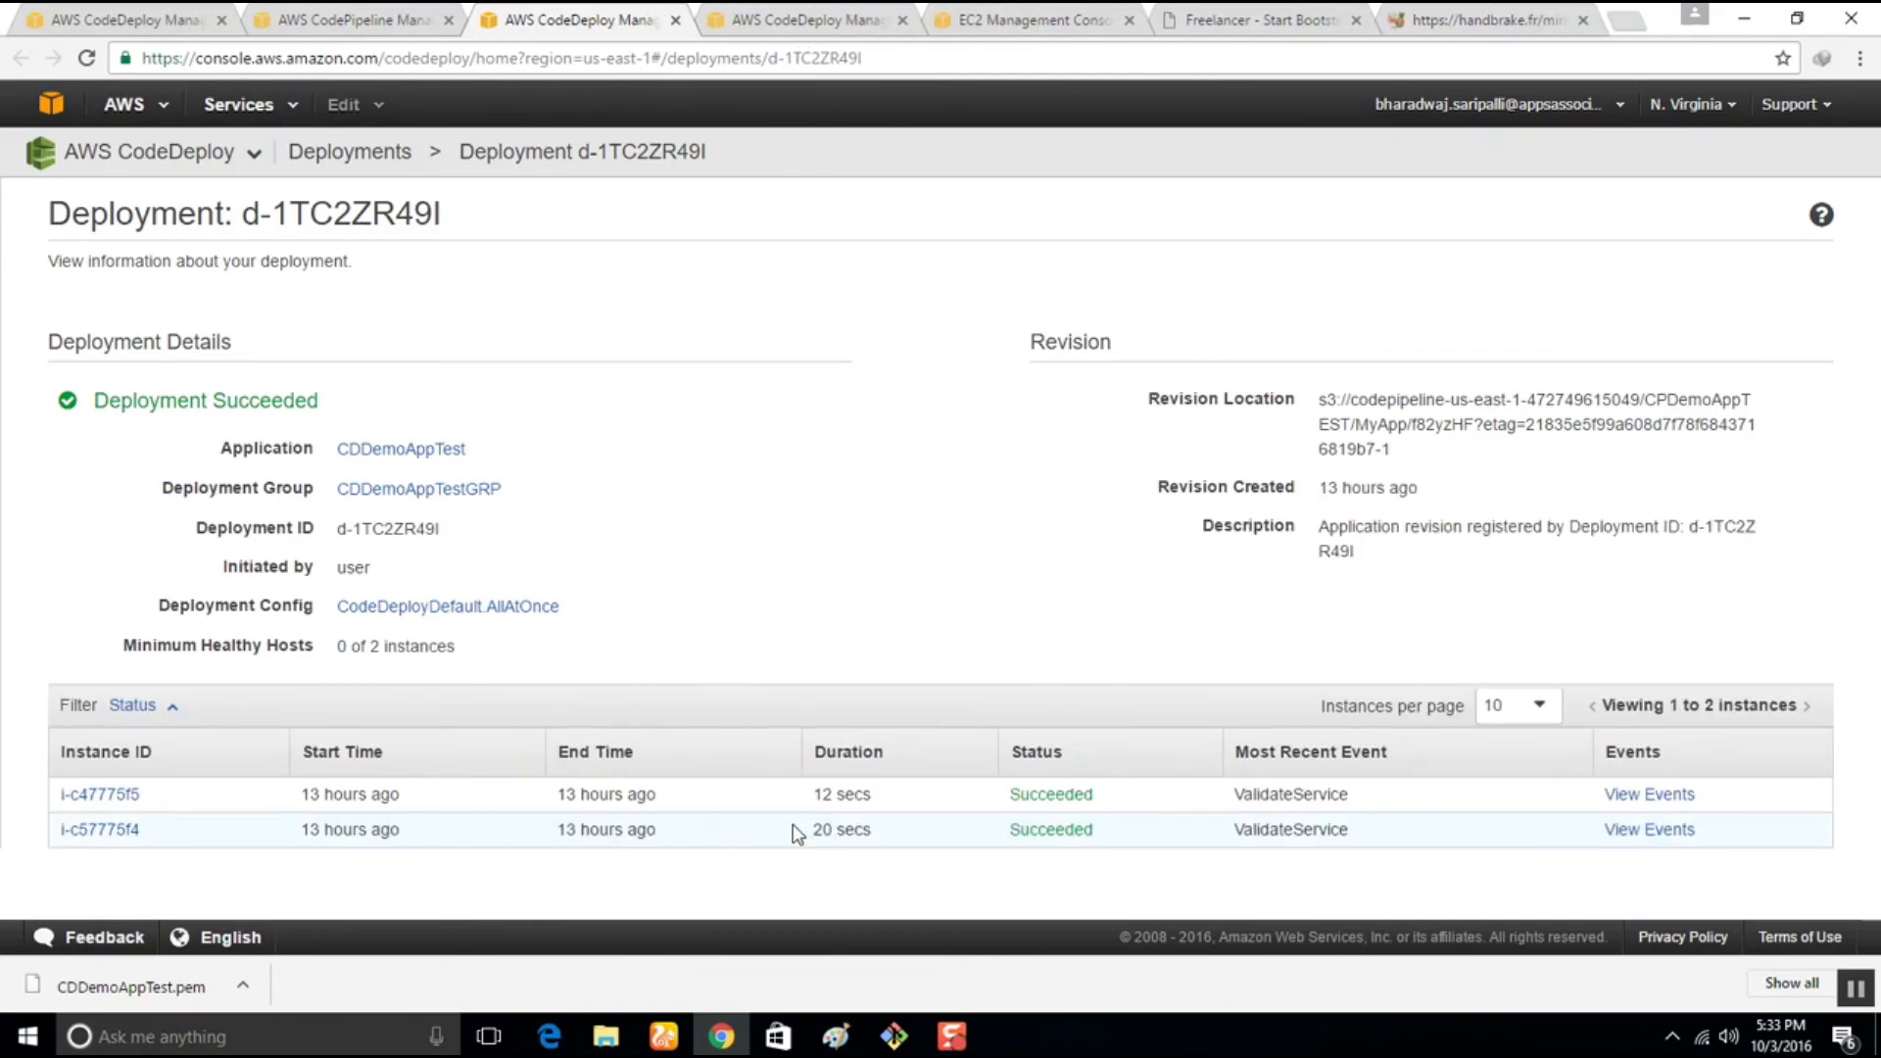
mouse_move(813, 793)
mouse_down()
mouse_move(902, 794)
mouse_move(814, 829)
mouse_up()
click(804, 19)
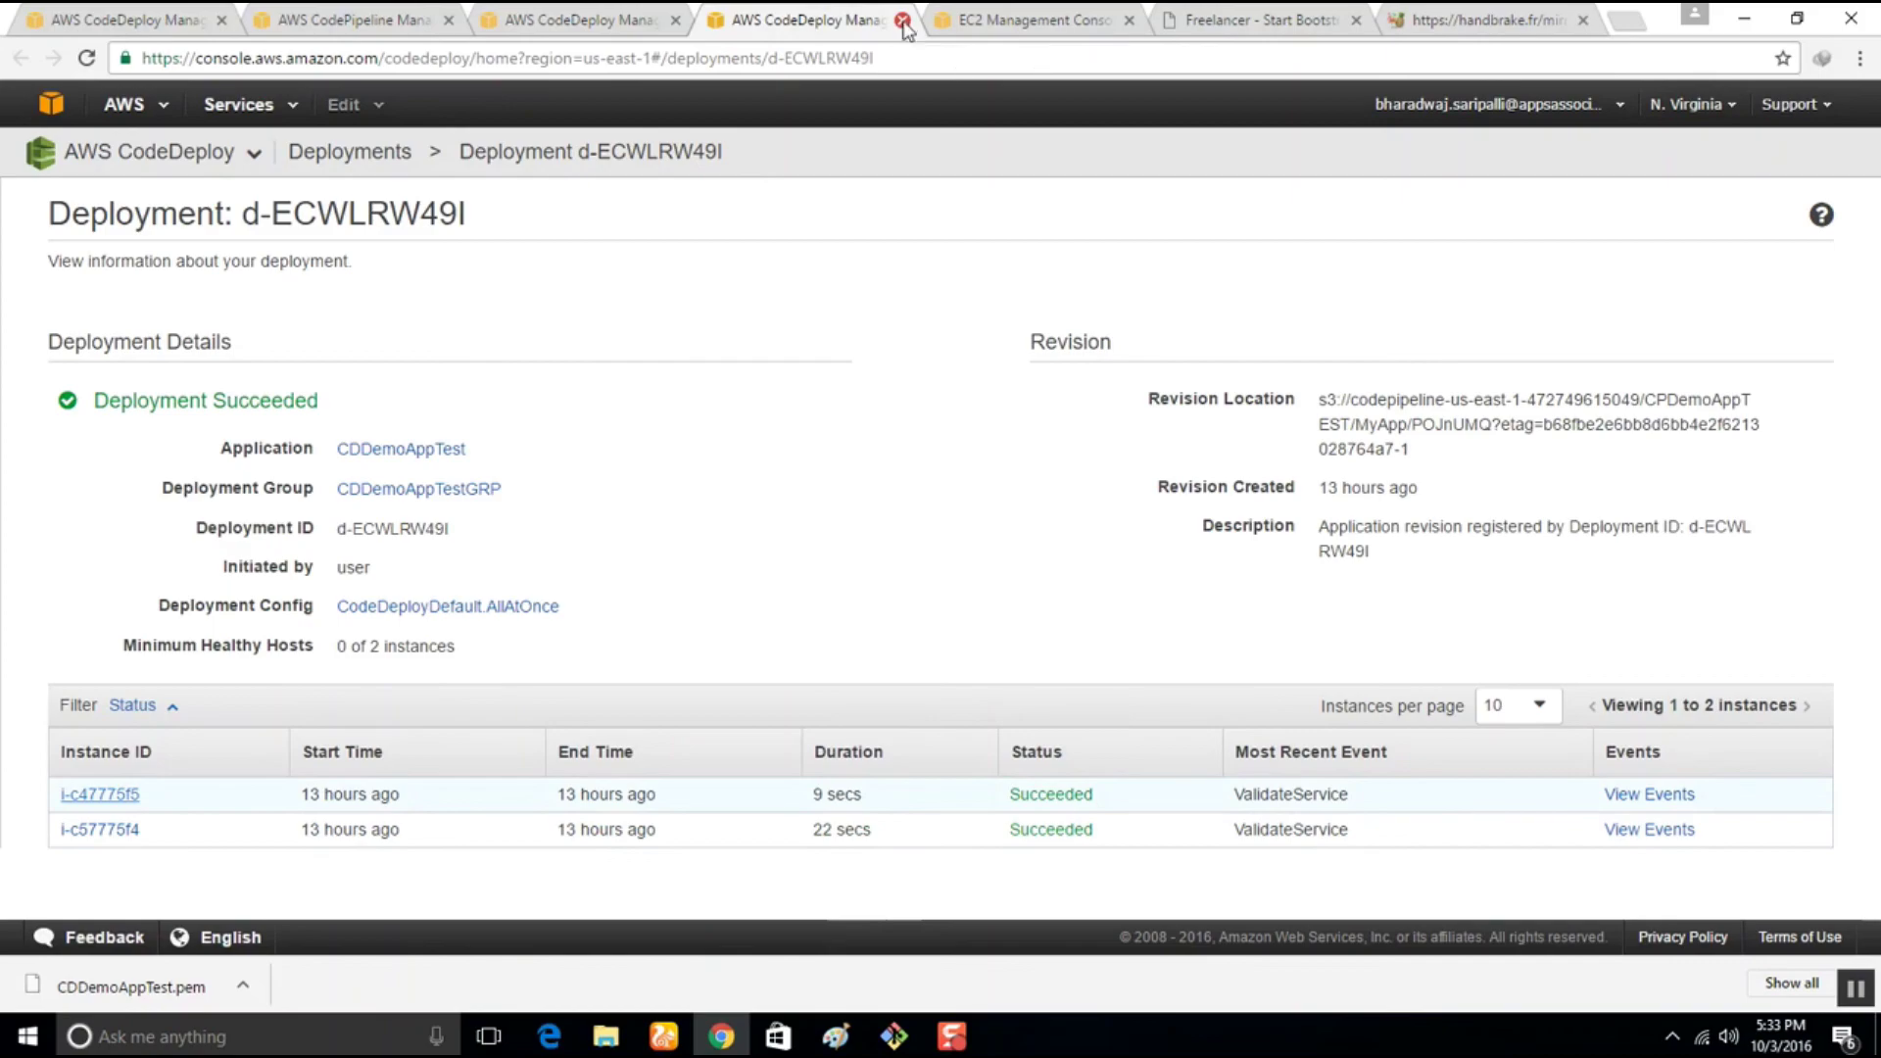
click(564, 18)
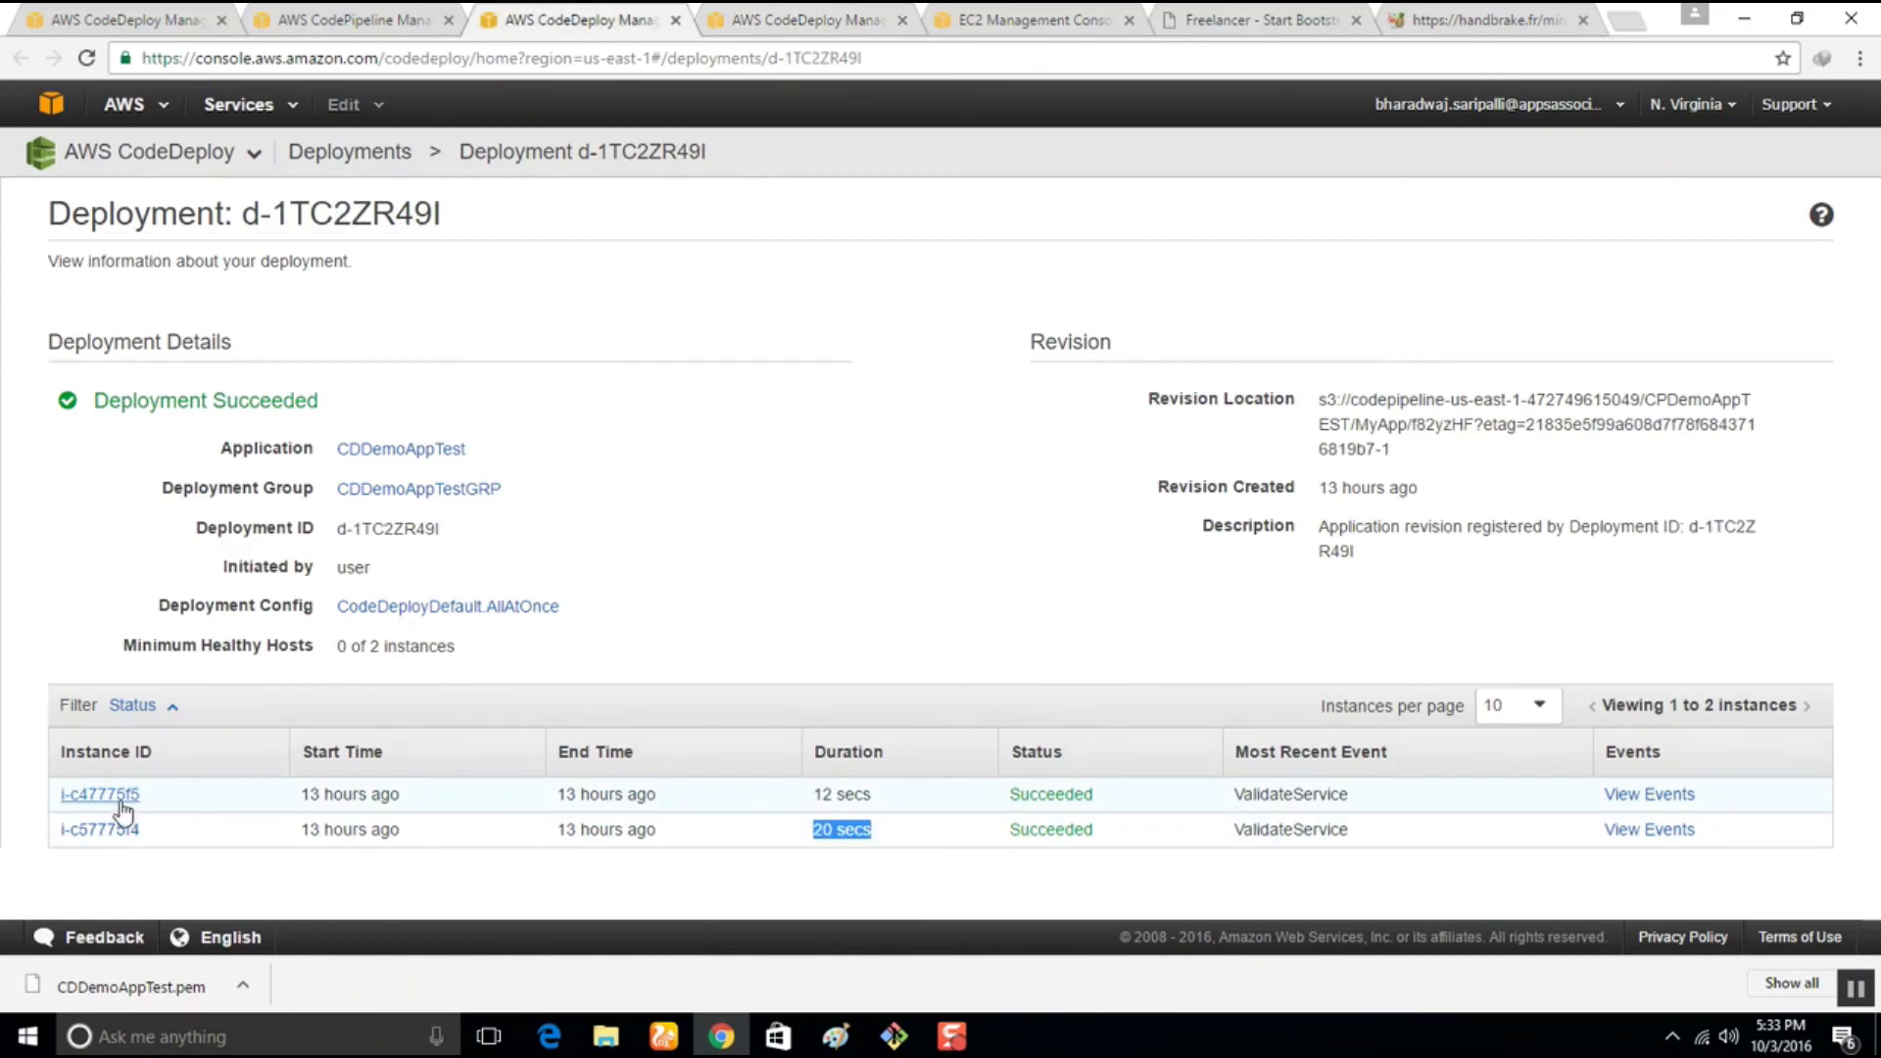
click(119, 800)
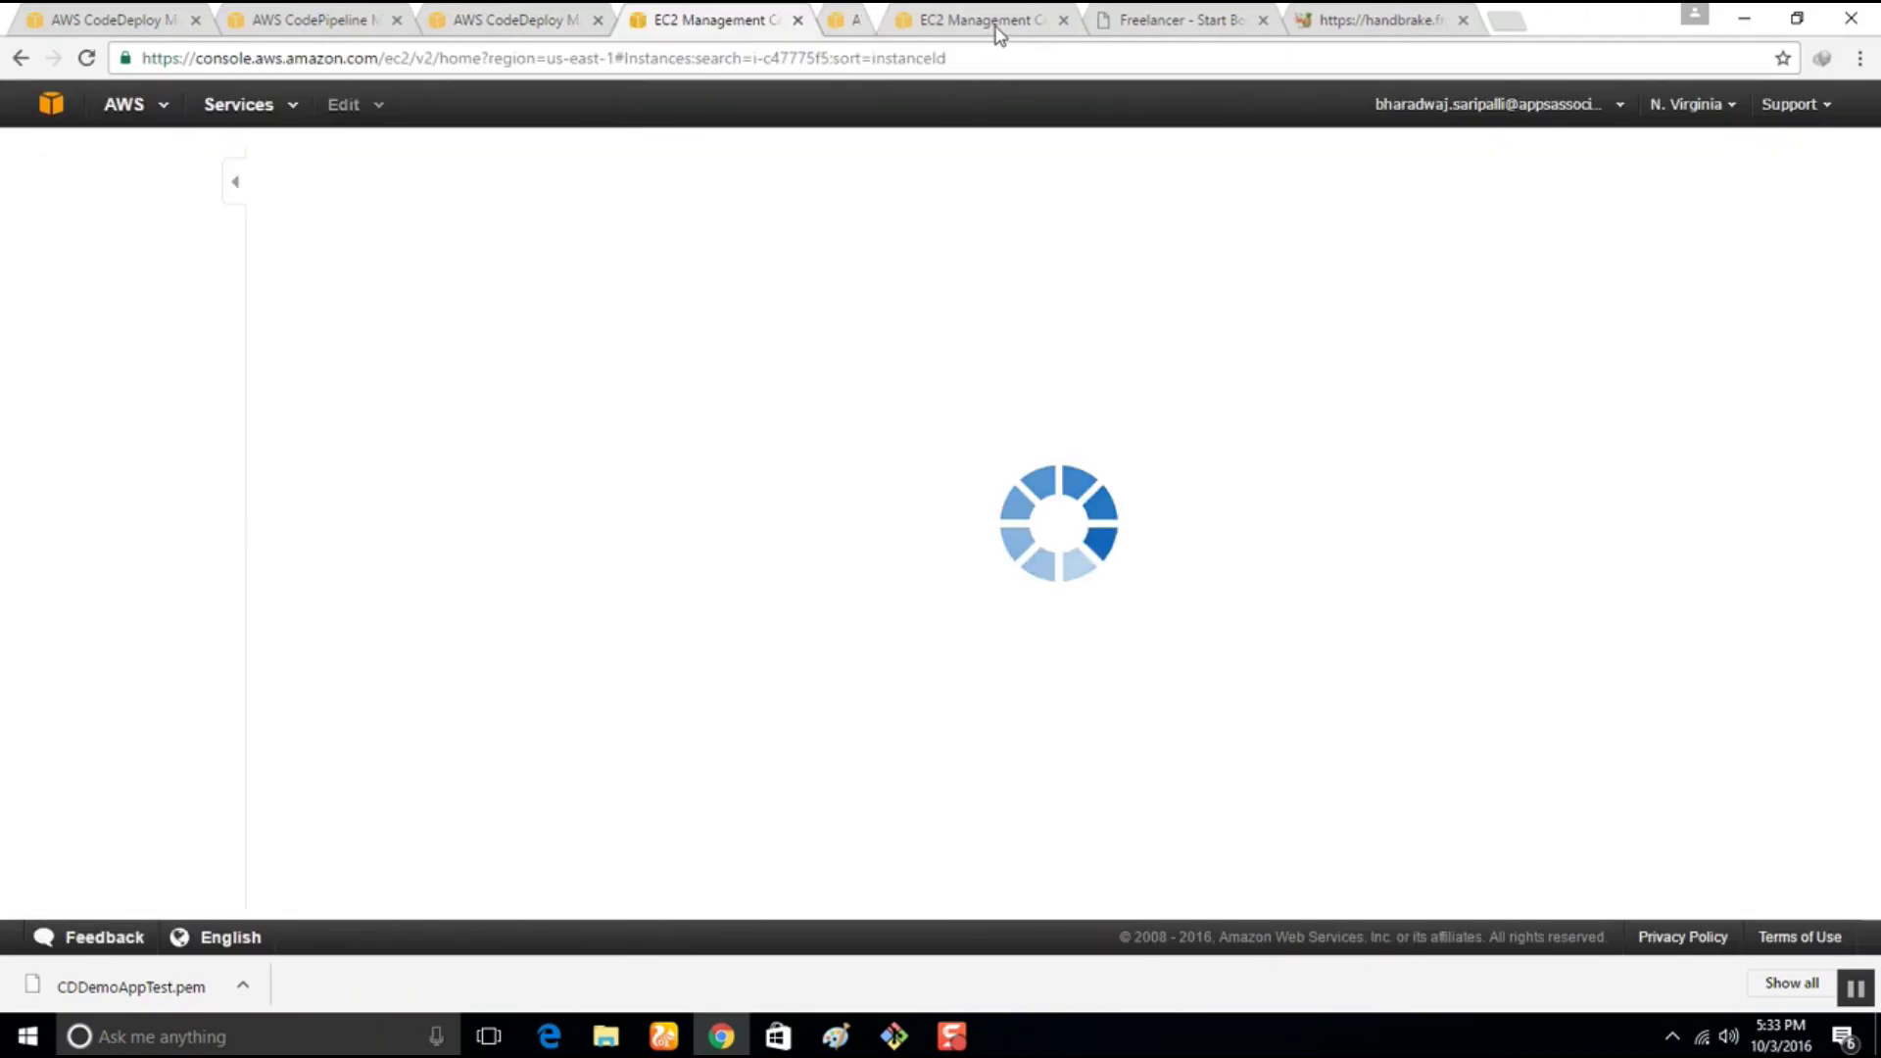
Close the leftover tabs and open the instance's Public DNS address in the browser
click(998, 19)
click(998, 20)
click(998, 20)
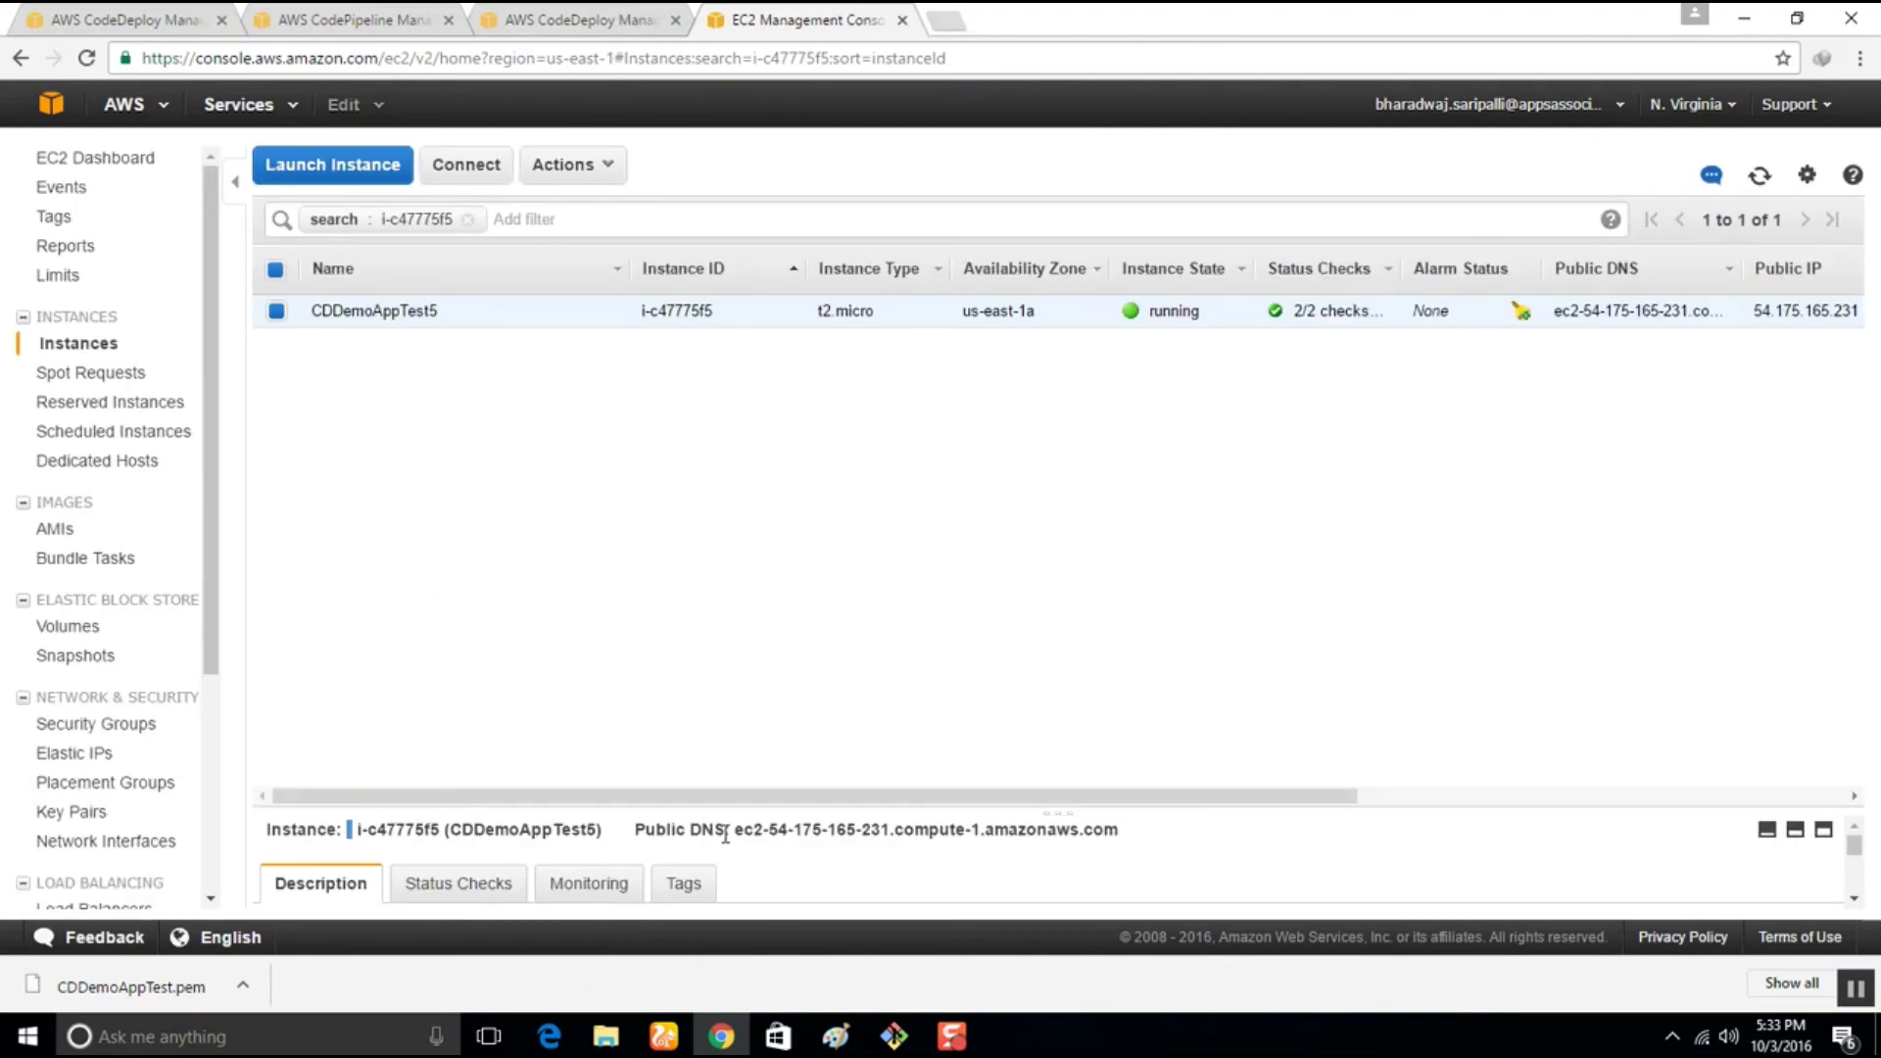
drag(730, 831, 1170, 831)
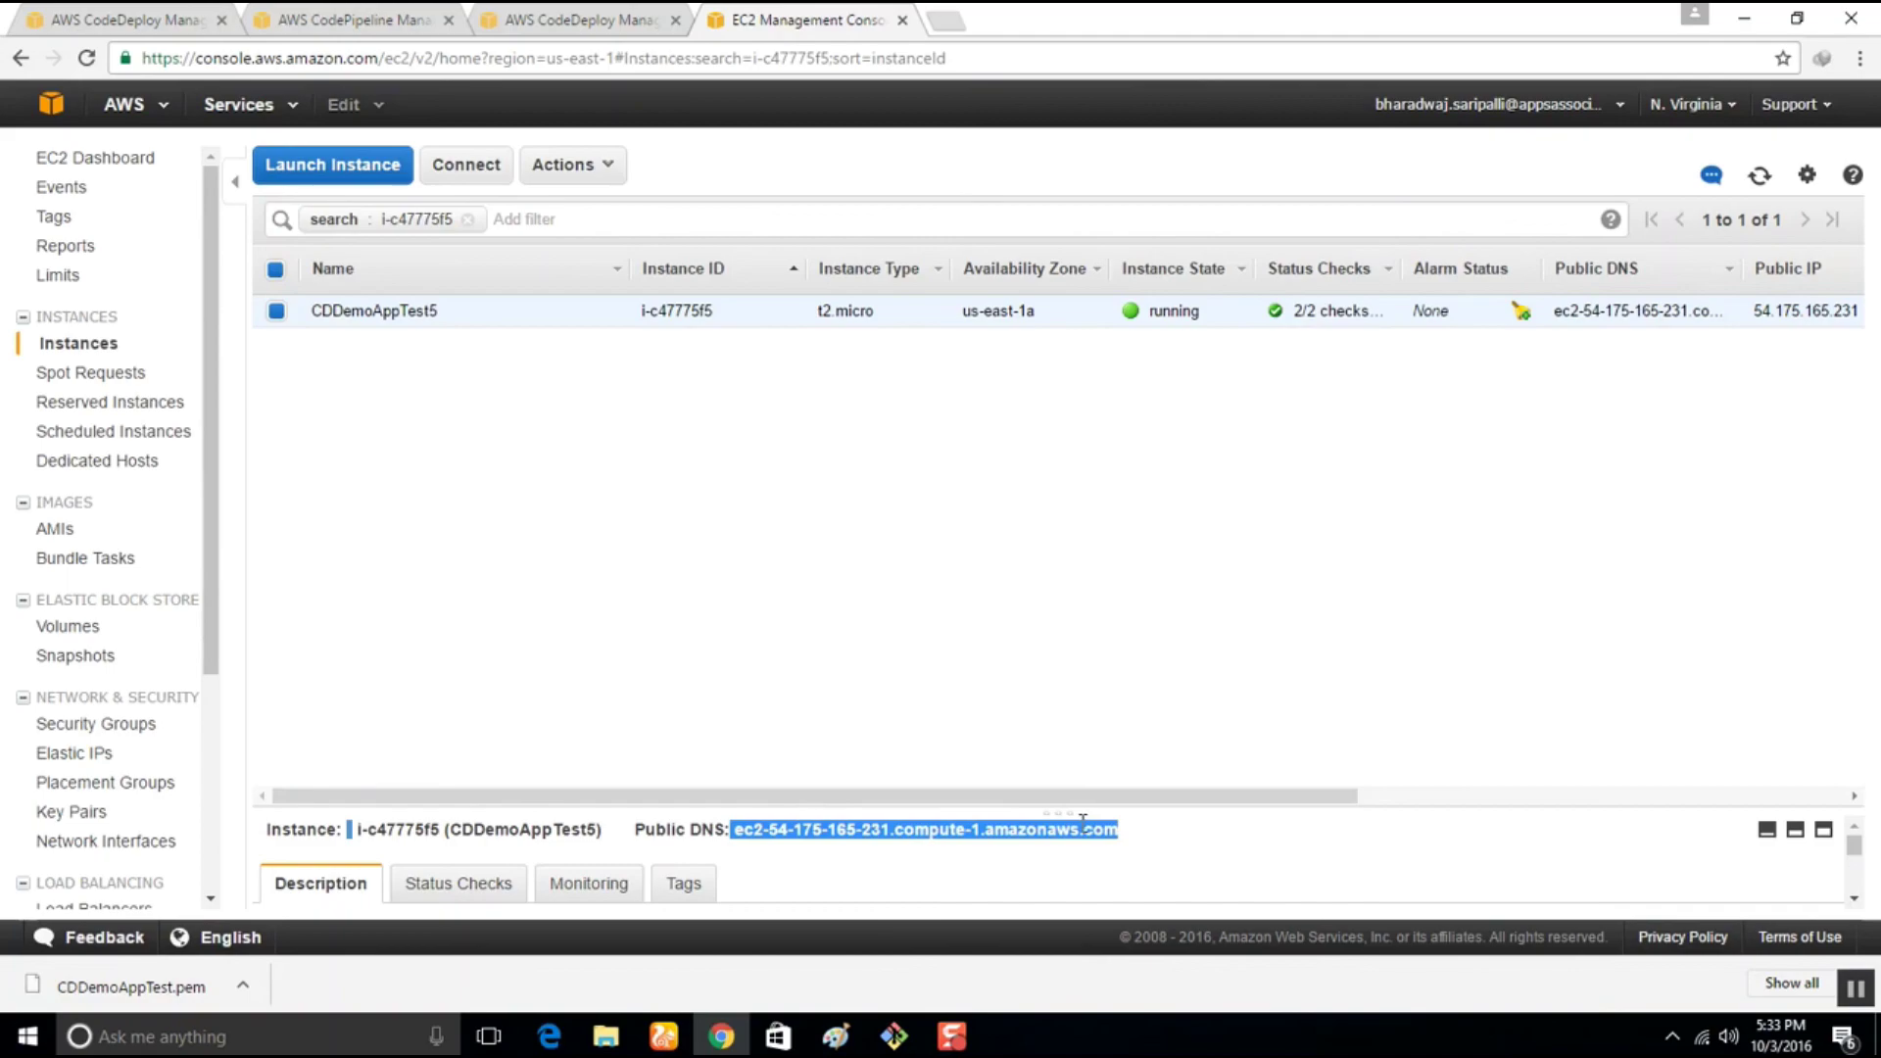
right_click(1082, 816)
click(1137, 860)
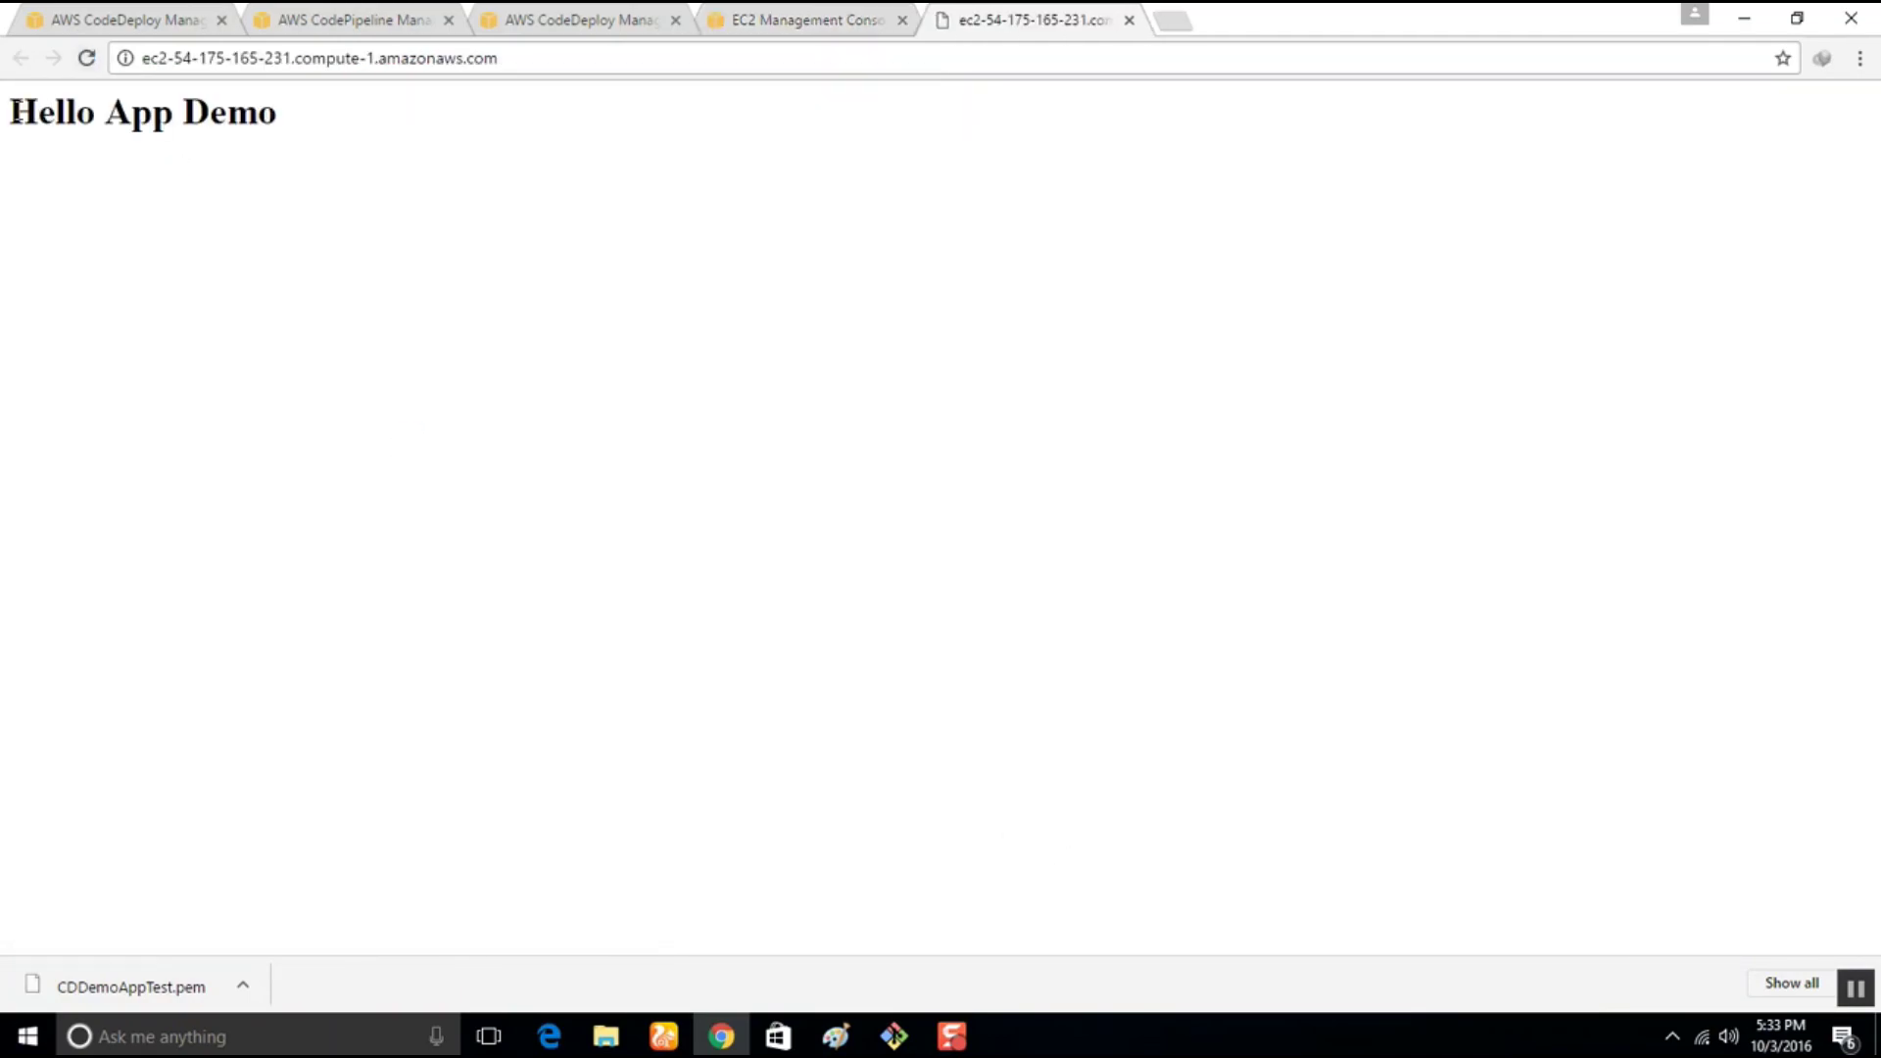
Verify the site shows 'Hello App Demo', close it, and return to the CPDemoAppTEST pipeline
drag(9, 110, 317, 137)
click(485, 371)
click(1128, 20)
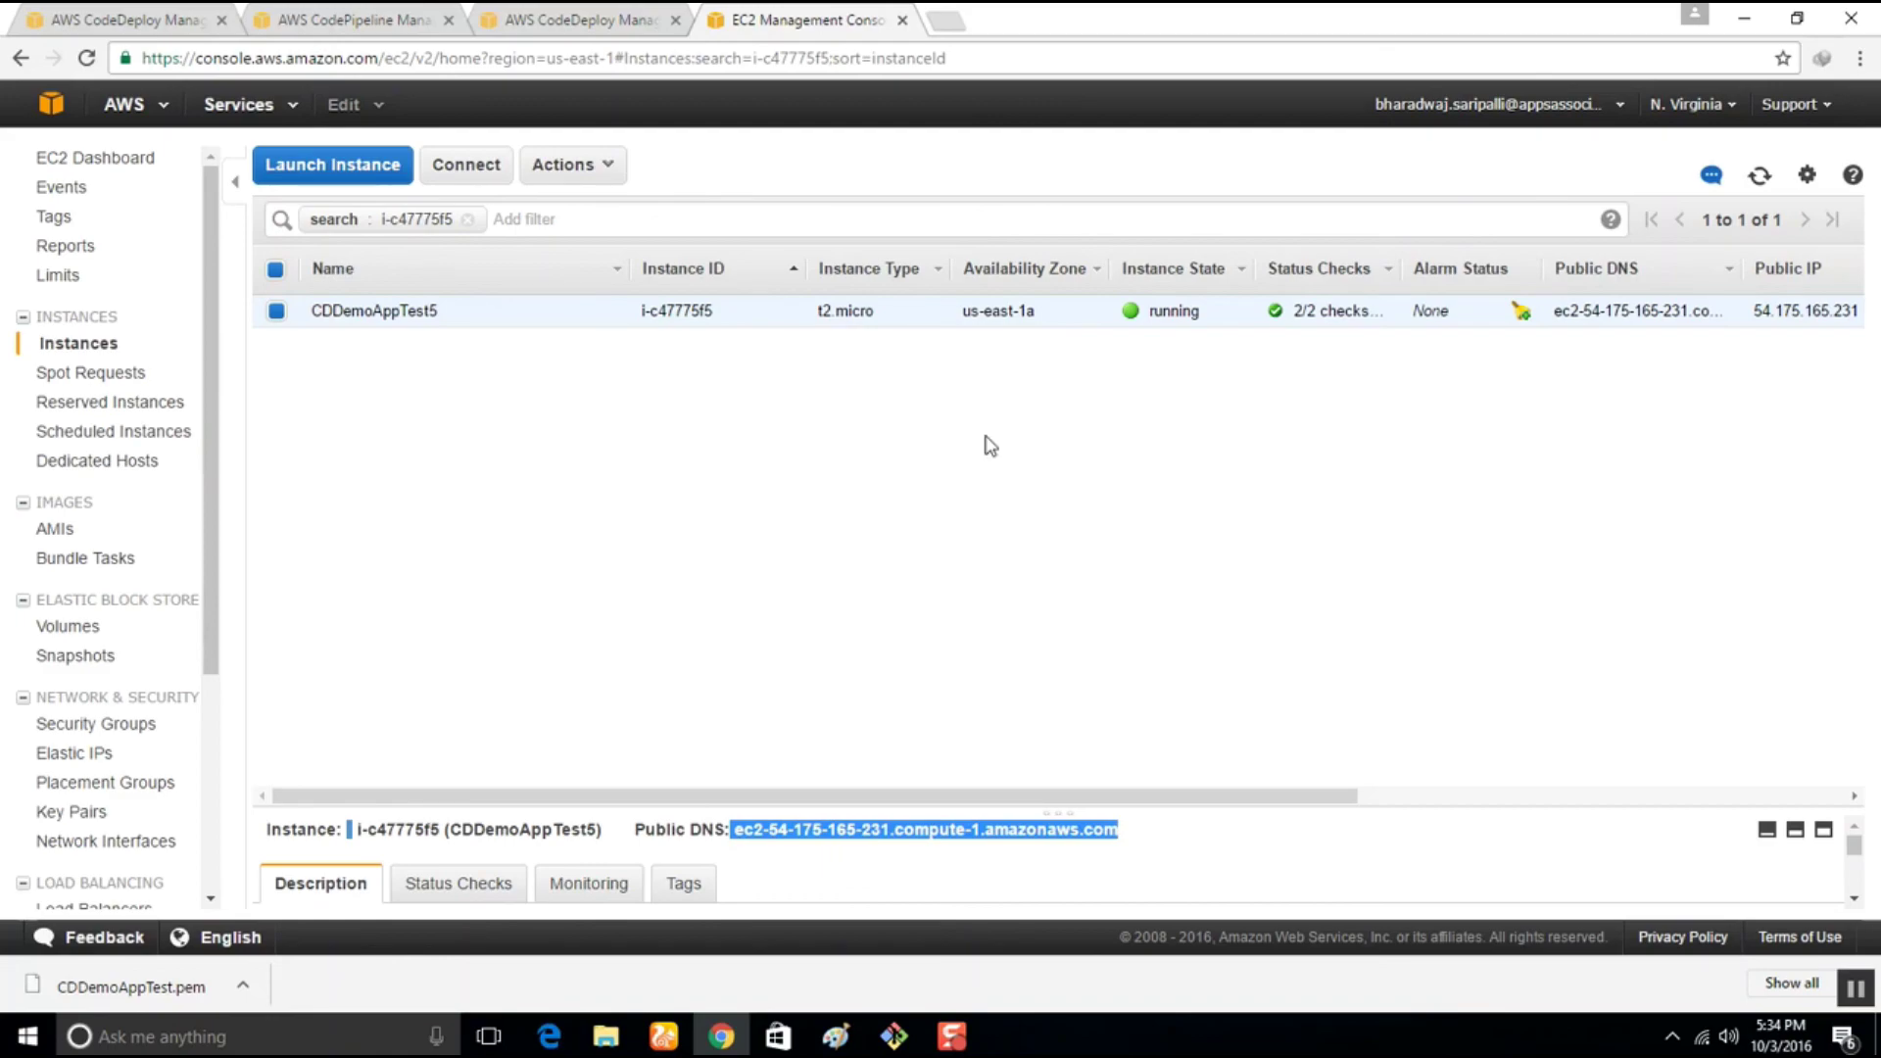
click(82, 16)
click(387, 14)
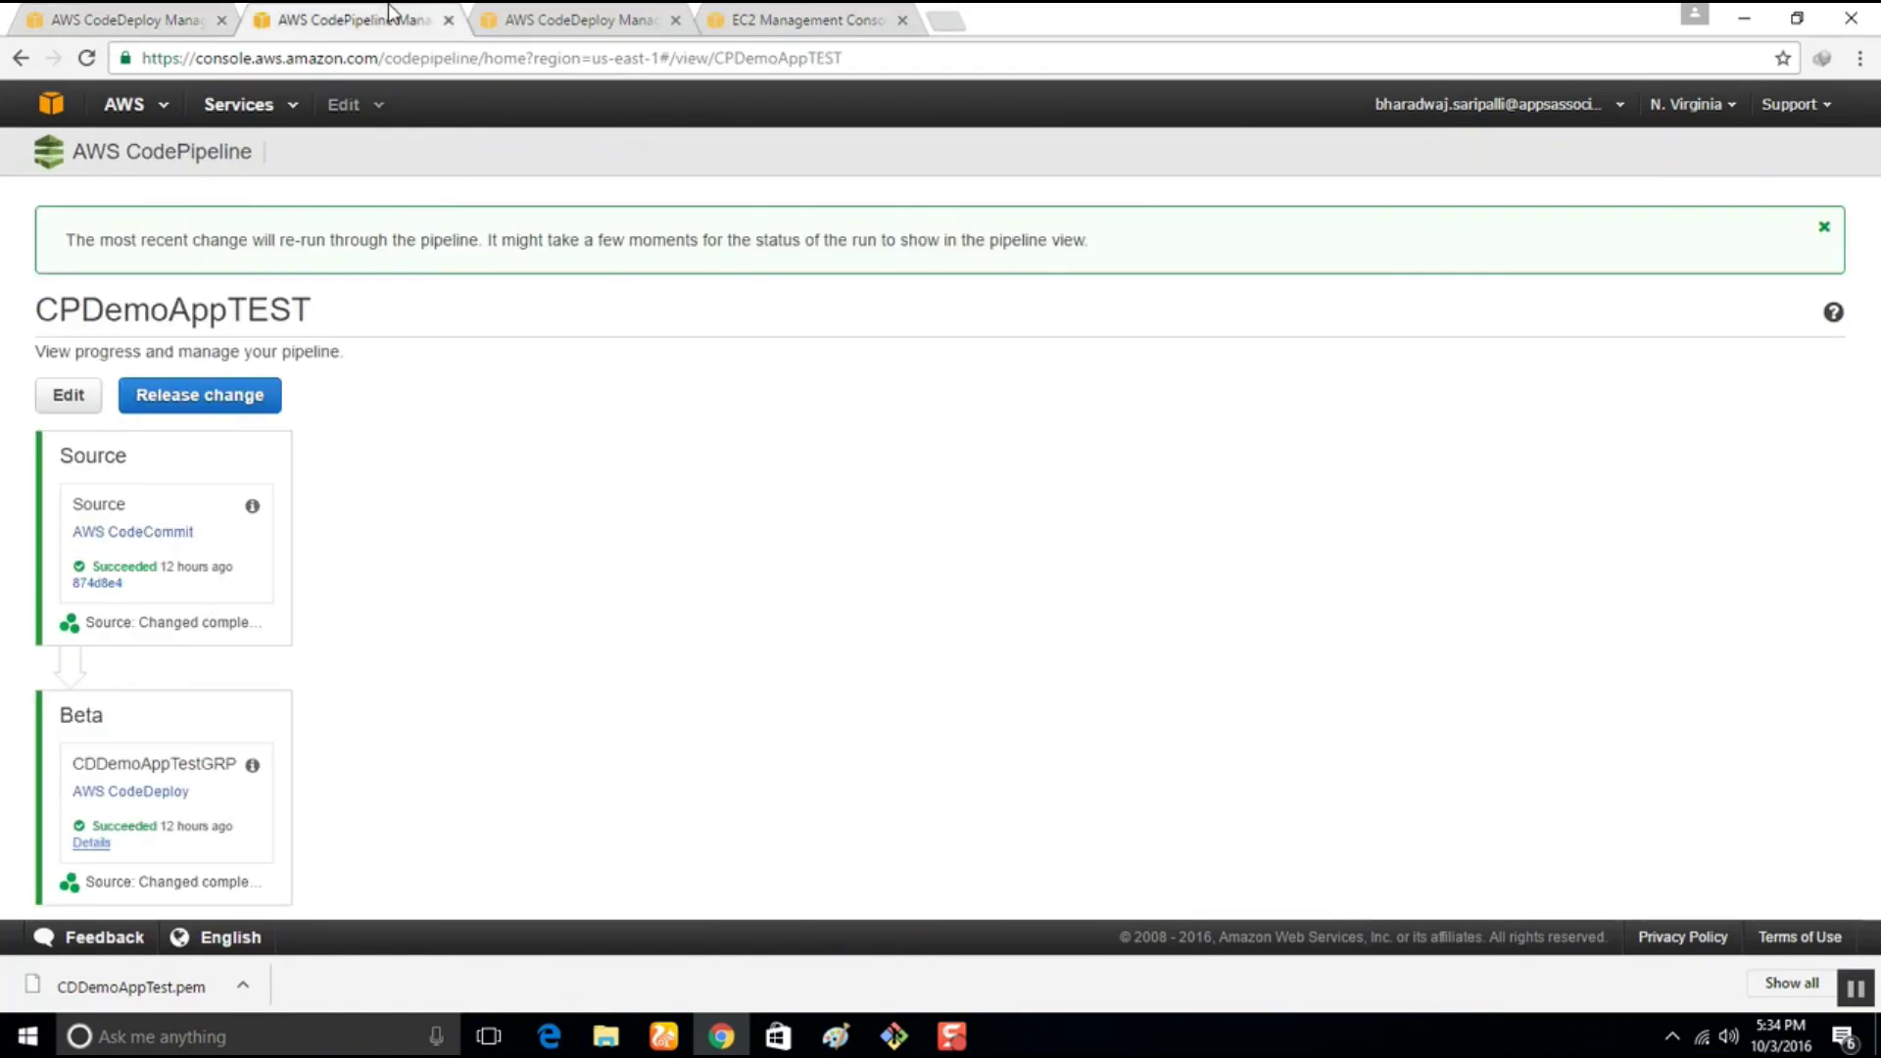